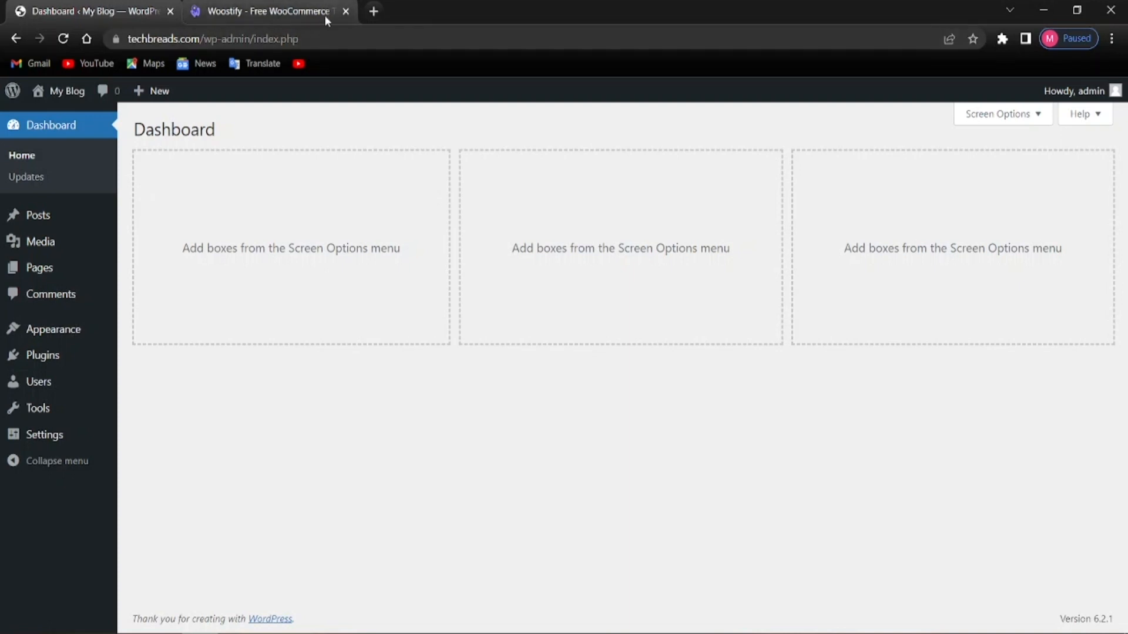
Search Google for 'ebay' in a new browser tab, then return to the WordPress Dashboard tab
{"action": "left_click", "coordinate": [374, 11]}
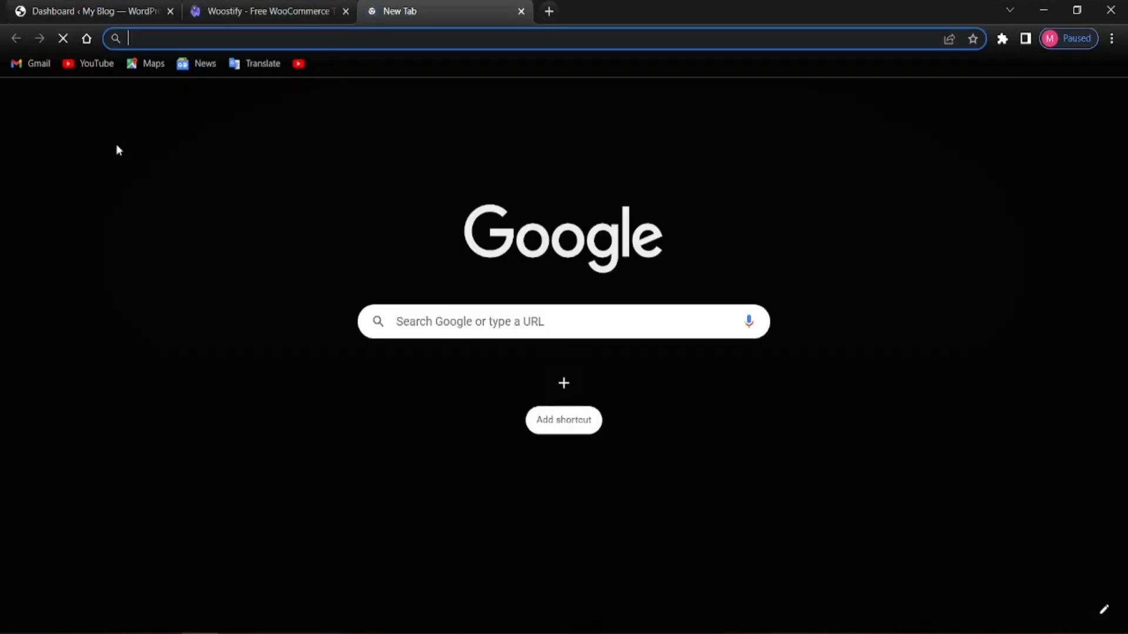
{"action": "type", "text": "ebay"}
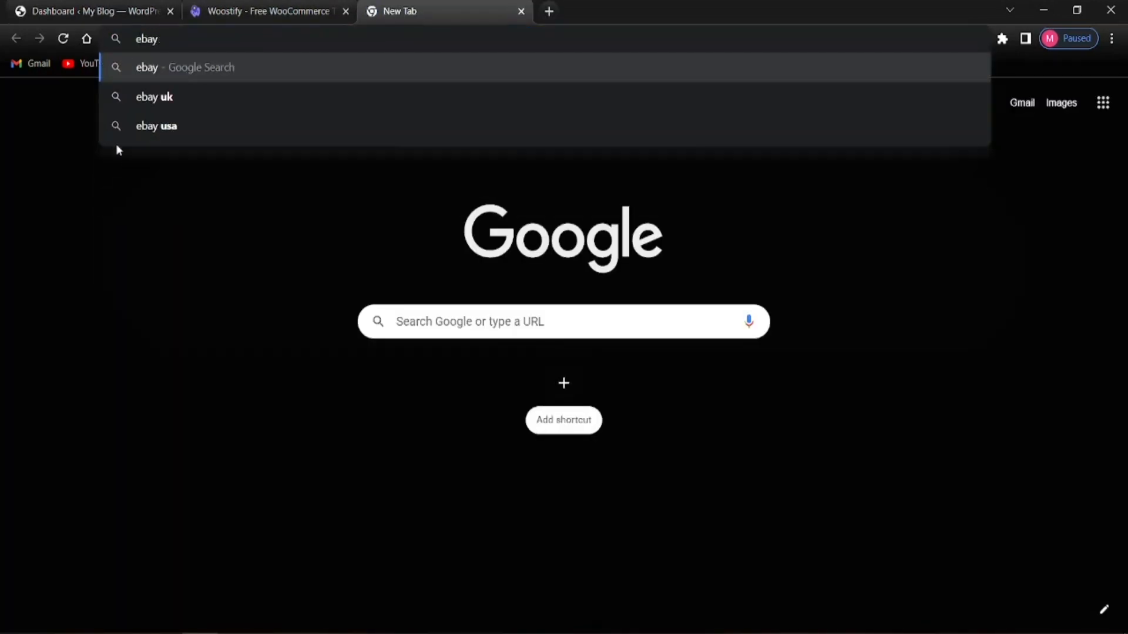
{"action": "key", "text": "Return"}
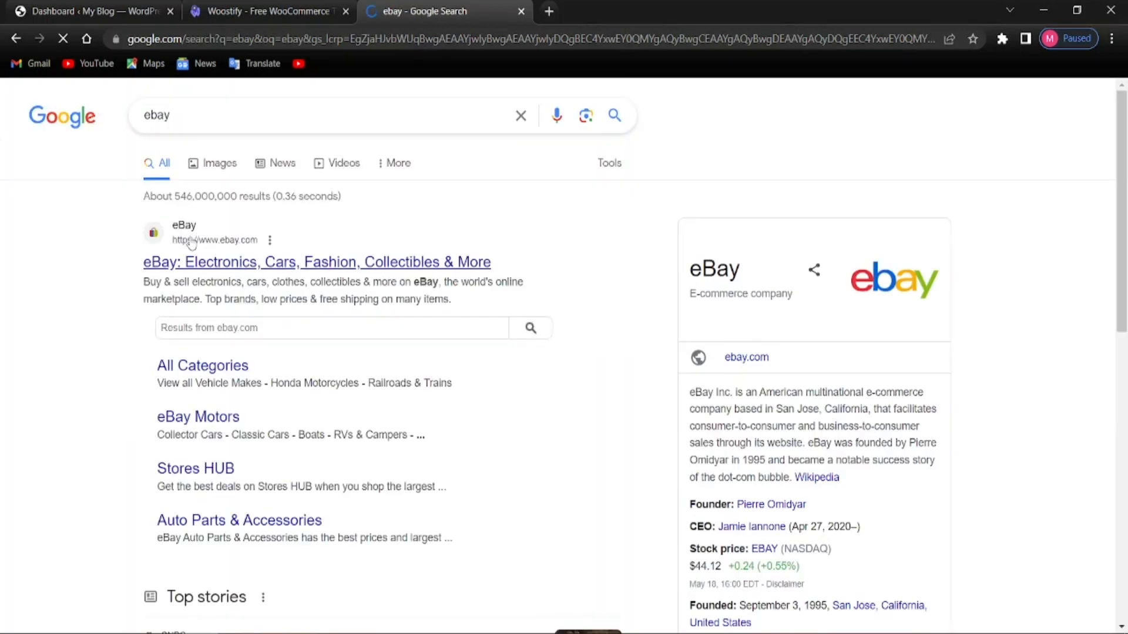
{"action": "left_click", "coordinate": [134, 17]}
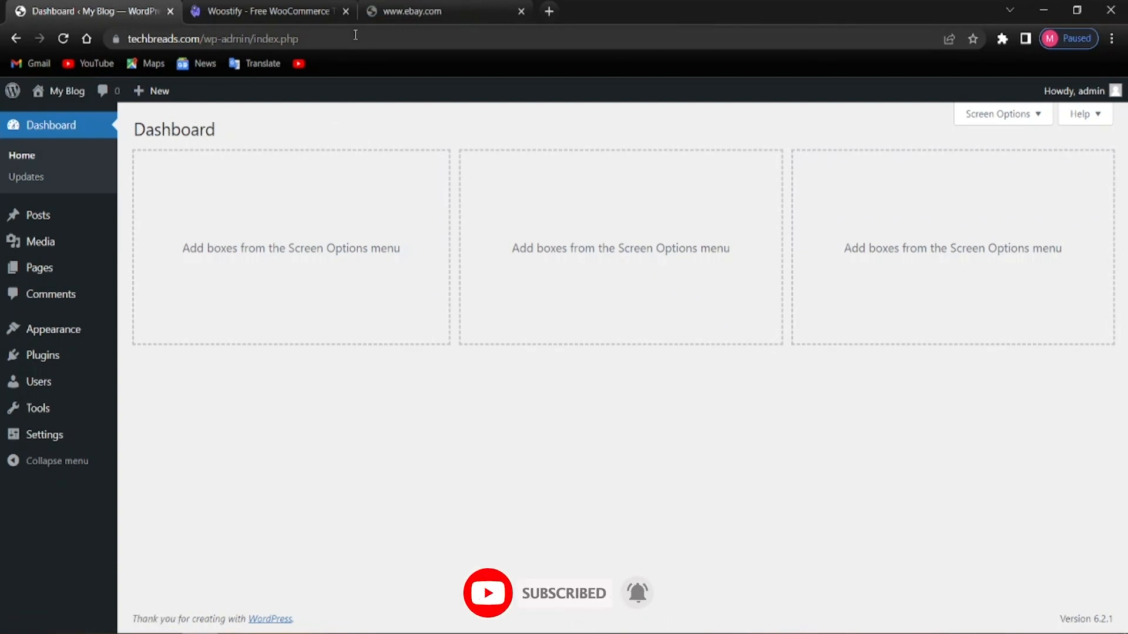
Close the eBay tab and switch to the Woostify website tab
{"action": "left_click", "coordinate": [453, 7]}
{"action": "left_click", "coordinate": [43, 4]}
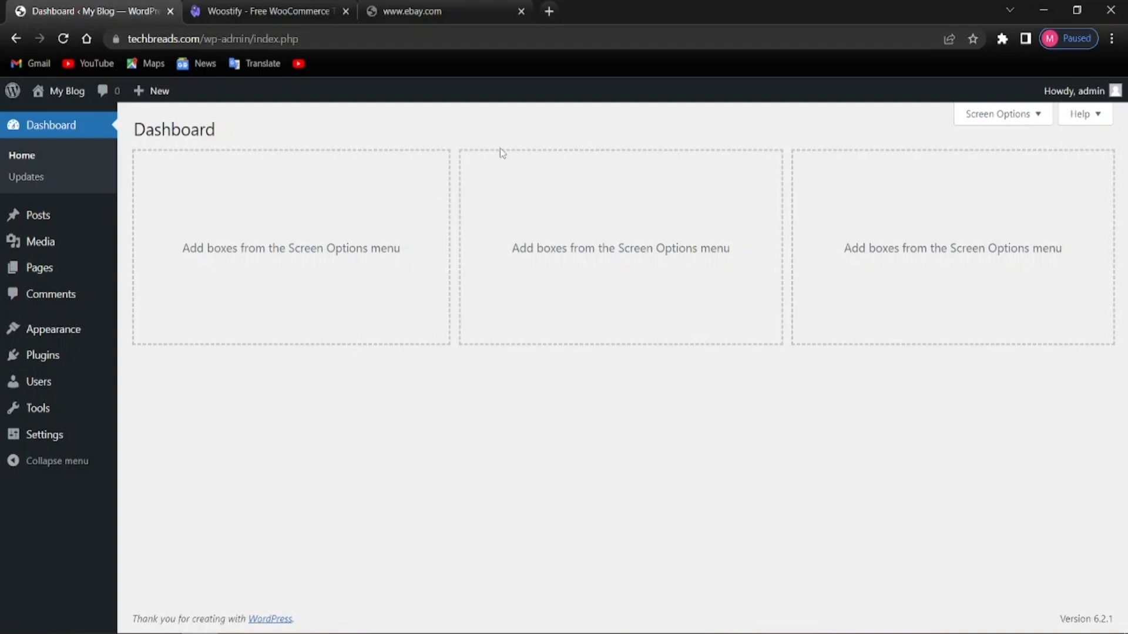
{"action": "left_click", "coordinate": [521, 11]}
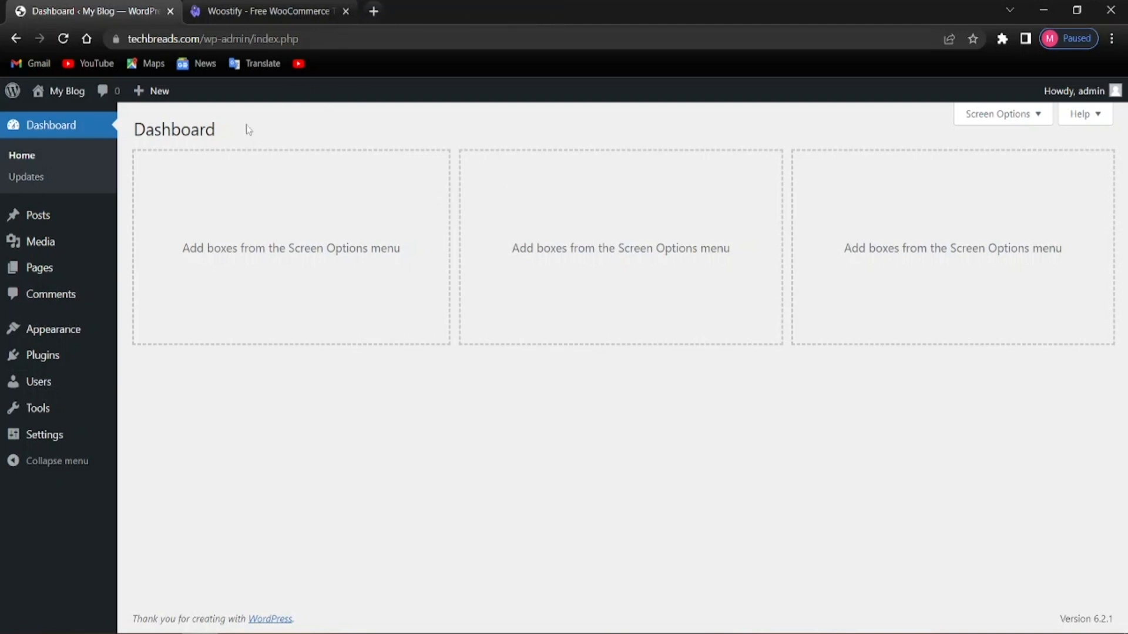
{"action": "left_click", "coordinate": [232, 11]}
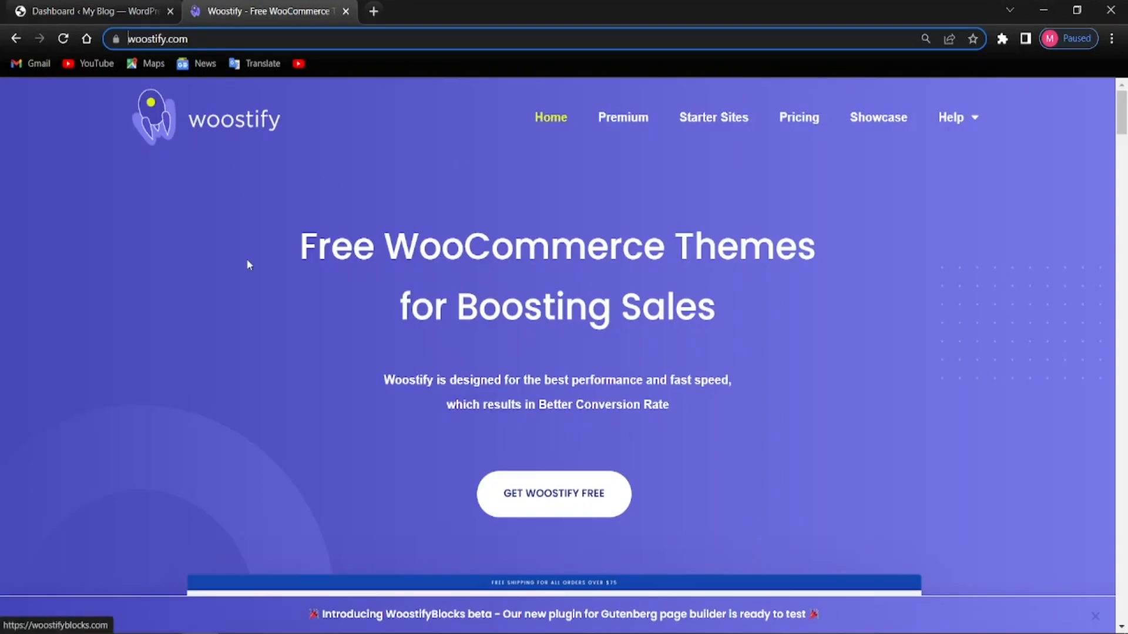
Download the free Woostify theme from woostify.com, skipping the e-mail signup
{"action": "scroll", "coordinate": [477, 370], "scroll_direction": "down", "scroll_amount": 3}
{"action": "scroll", "coordinate": [497, 368], "scroll_direction": "up", "scroll_amount": 1}
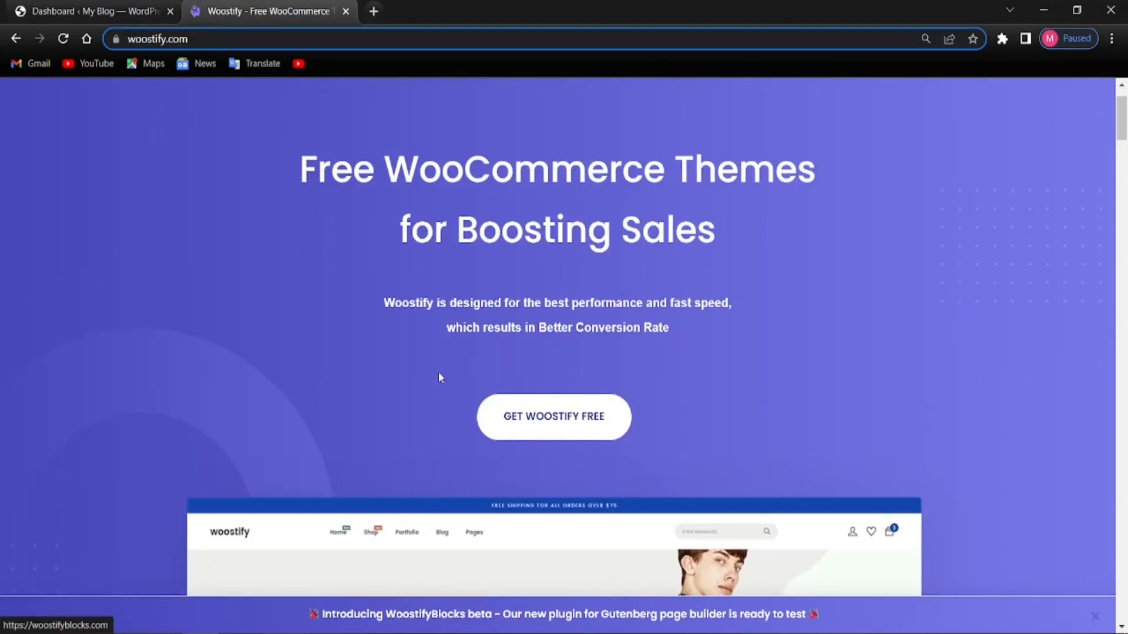
{"action": "scroll", "coordinate": [469, 420], "scroll_direction": "down", "scroll_amount": 5}
{"action": "scroll", "coordinate": [470, 423], "scroll_direction": "down", "scroll_amount": 5}
{"action": "scroll", "coordinate": [453, 423], "scroll_direction": "up", "scroll_amount": 9}
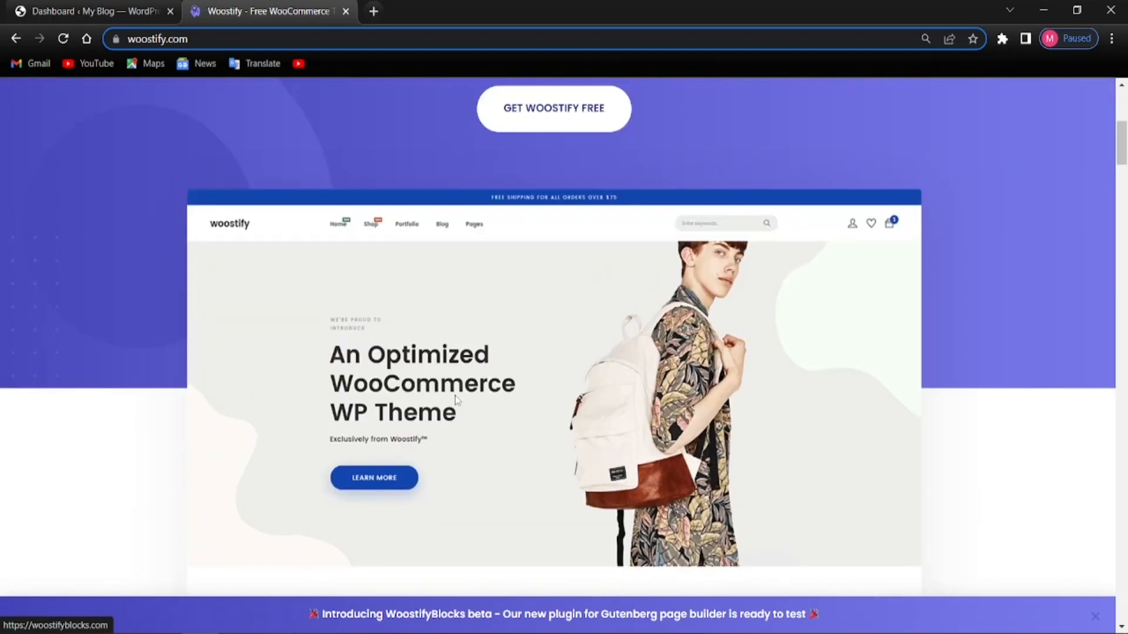
{"action": "left_click", "coordinate": [496, 341]}
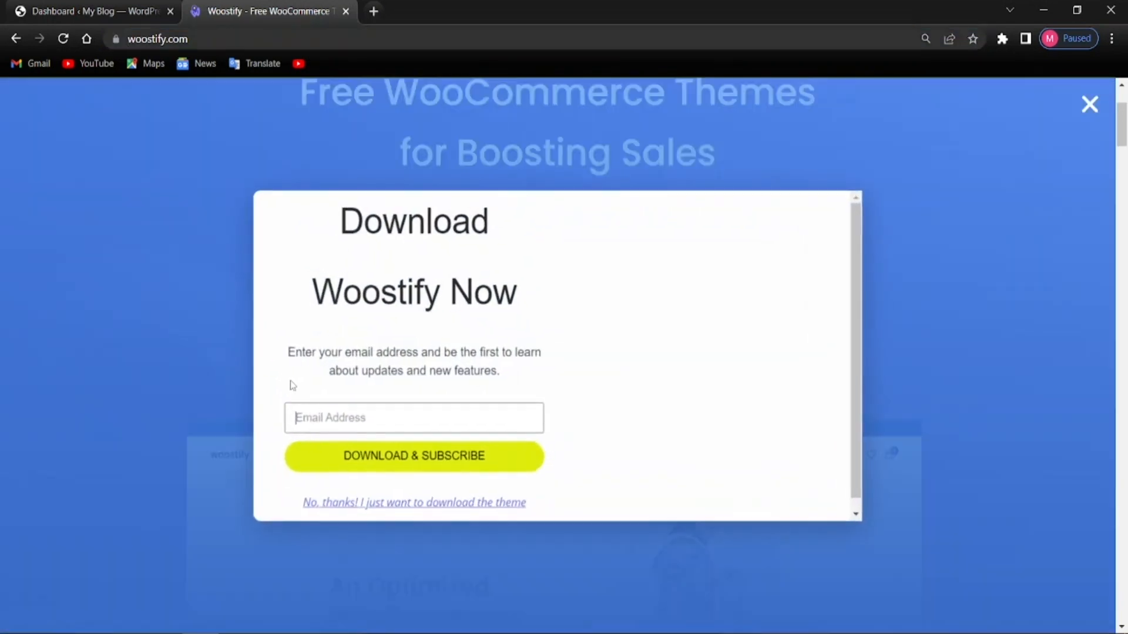
{"action": "left_click", "coordinate": [376, 503]}
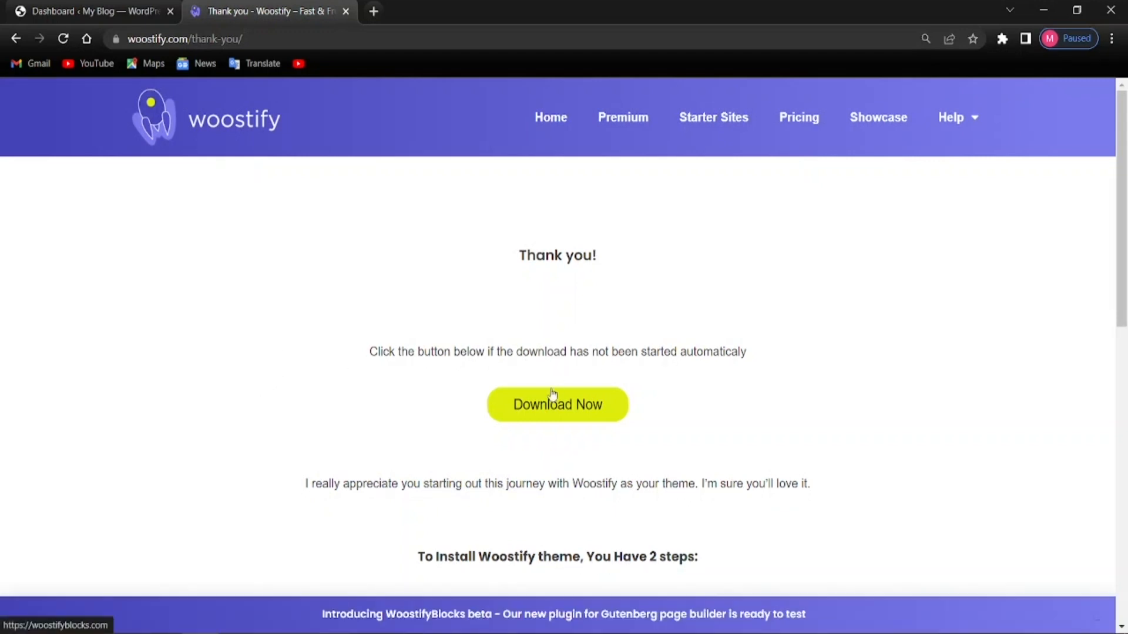
{"action": "left_click", "coordinate": [513, 401]}
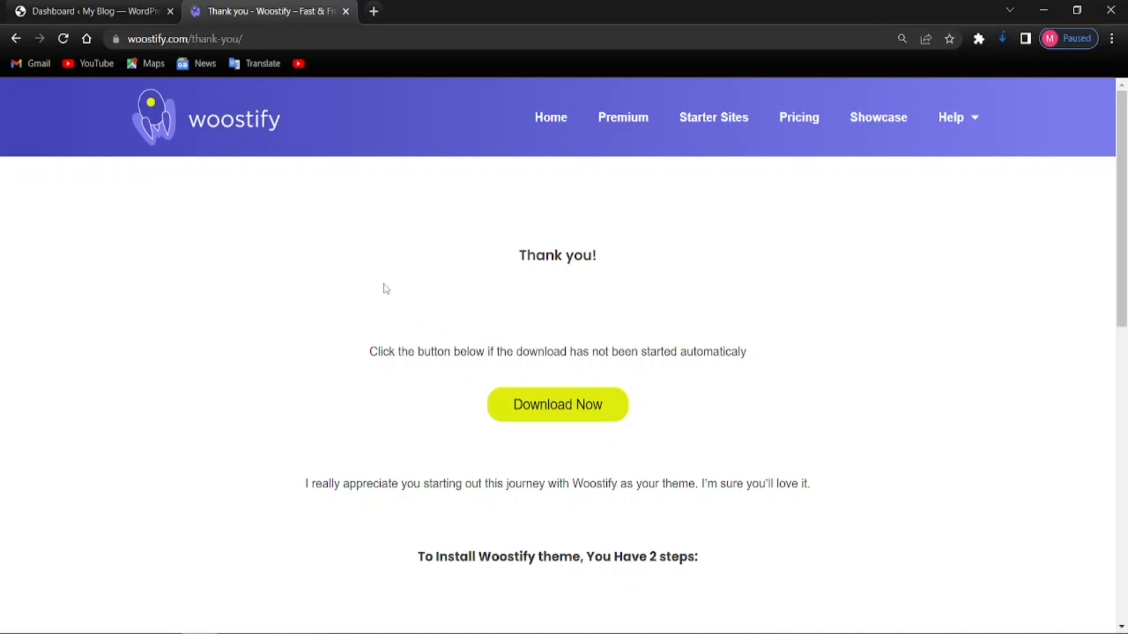
Confirm the theme download finished, then go to Appearance > Themes in WordPress
{"action": "left_click", "coordinate": [1001, 38]}
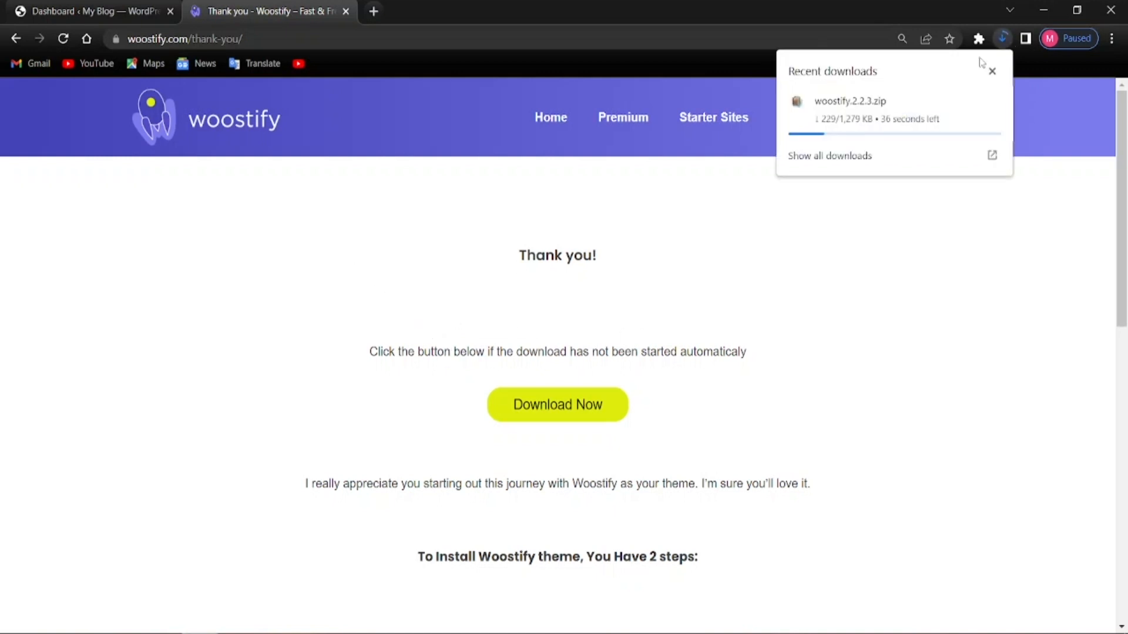
{"action": "left_click", "coordinate": [805, 242]}
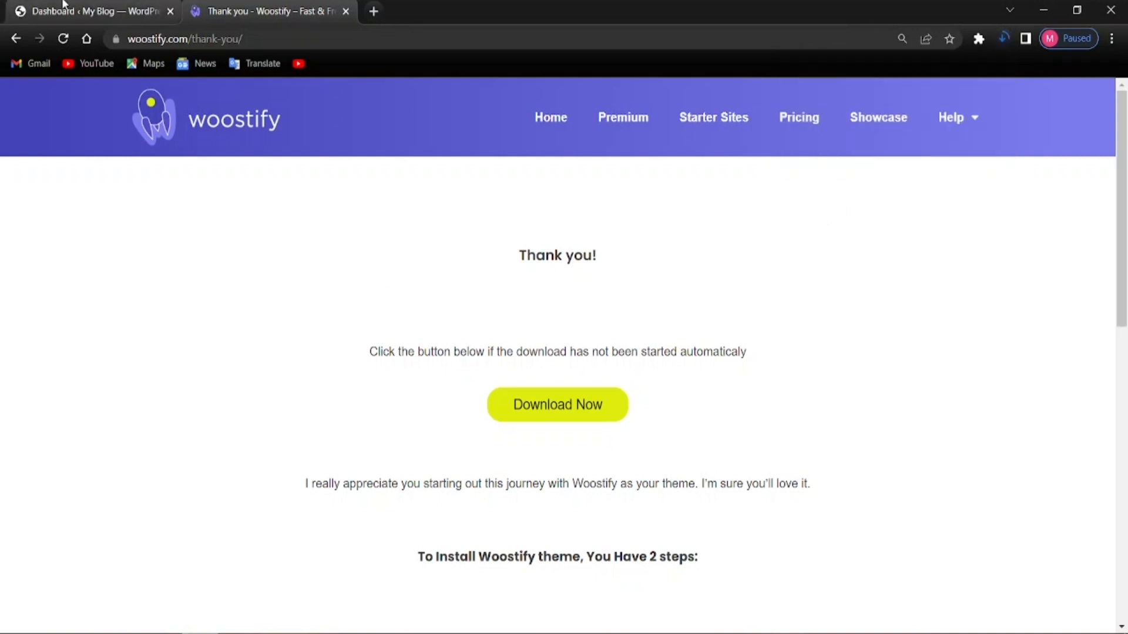
{"action": "left_click", "coordinate": [94, 11]}
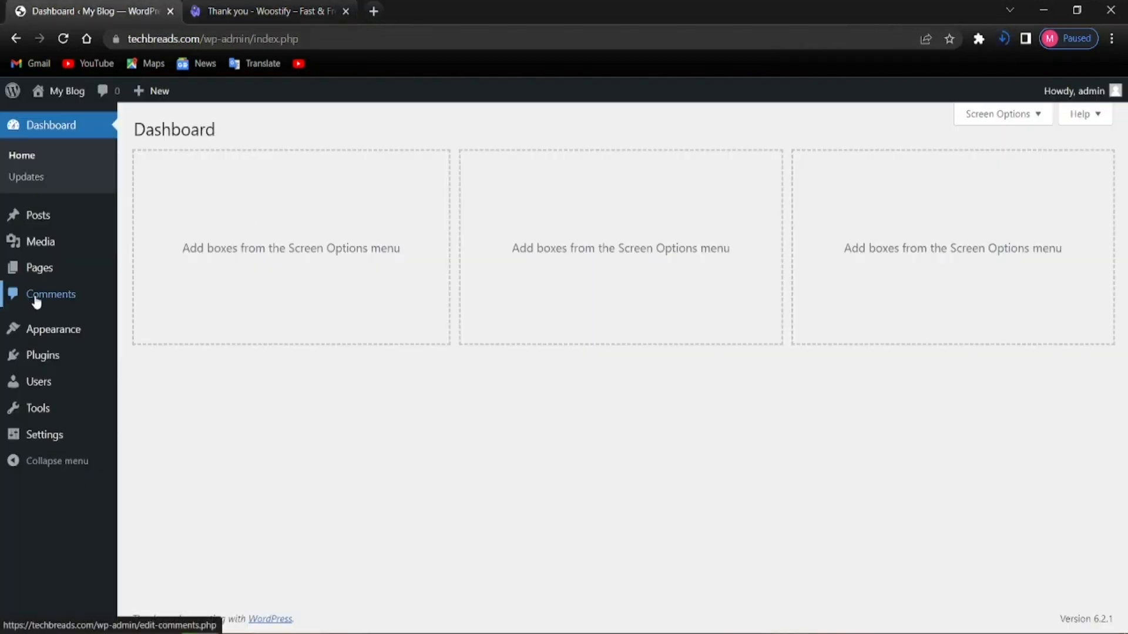
{"action": "mouse_move", "coordinate": [55, 336]}
{"action": "left_click", "coordinate": [141, 333]}
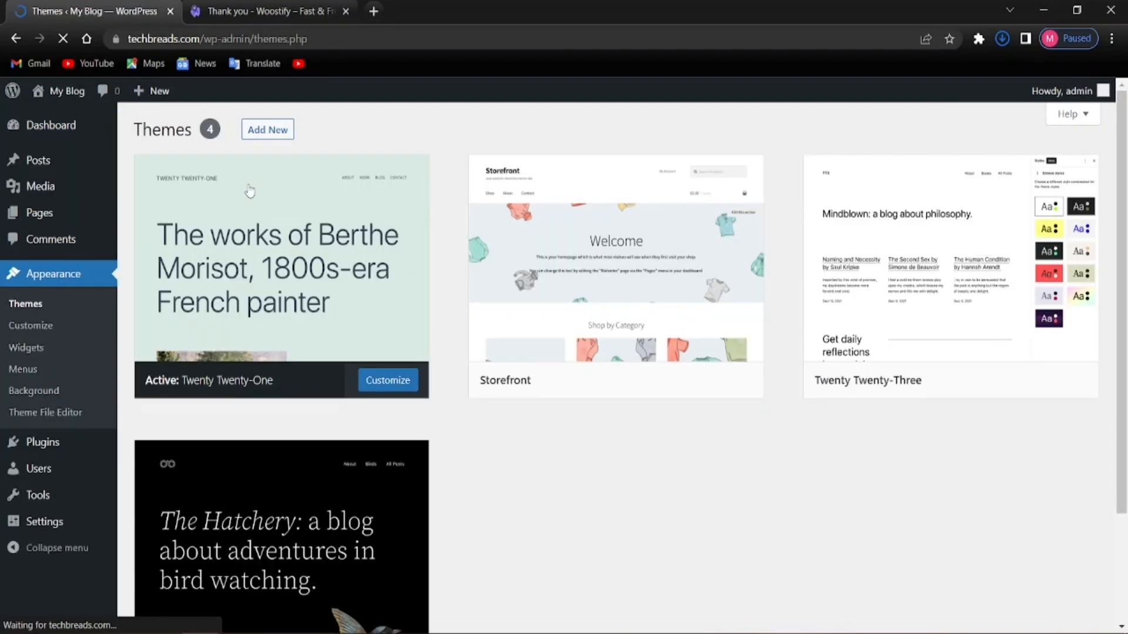
Upload and install the Woostify theme from woostify.2.2.3.zip
{"action": "left_click", "coordinate": [261, 135]}
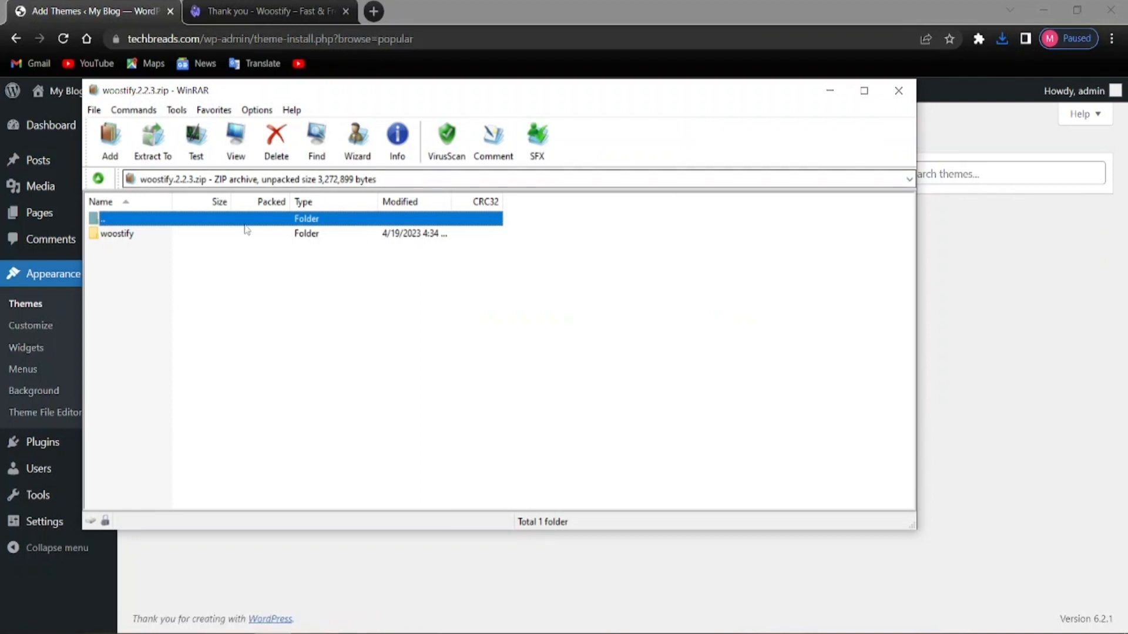
{"action": "left_click", "coordinate": [829, 94]}
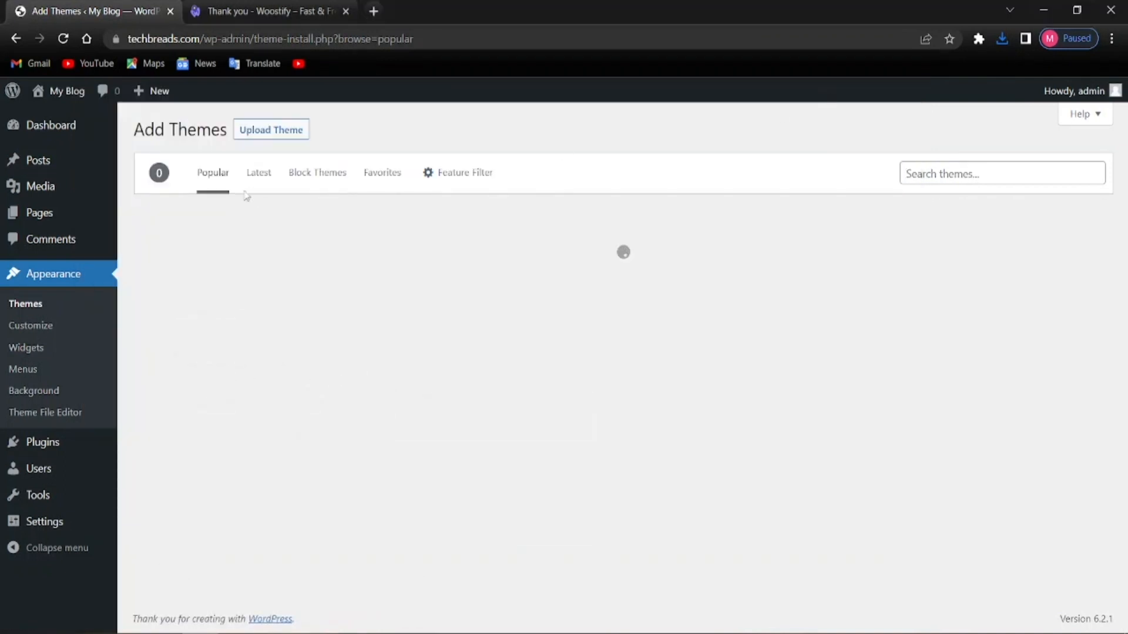
{"action": "left_click", "coordinate": [282, 131]}
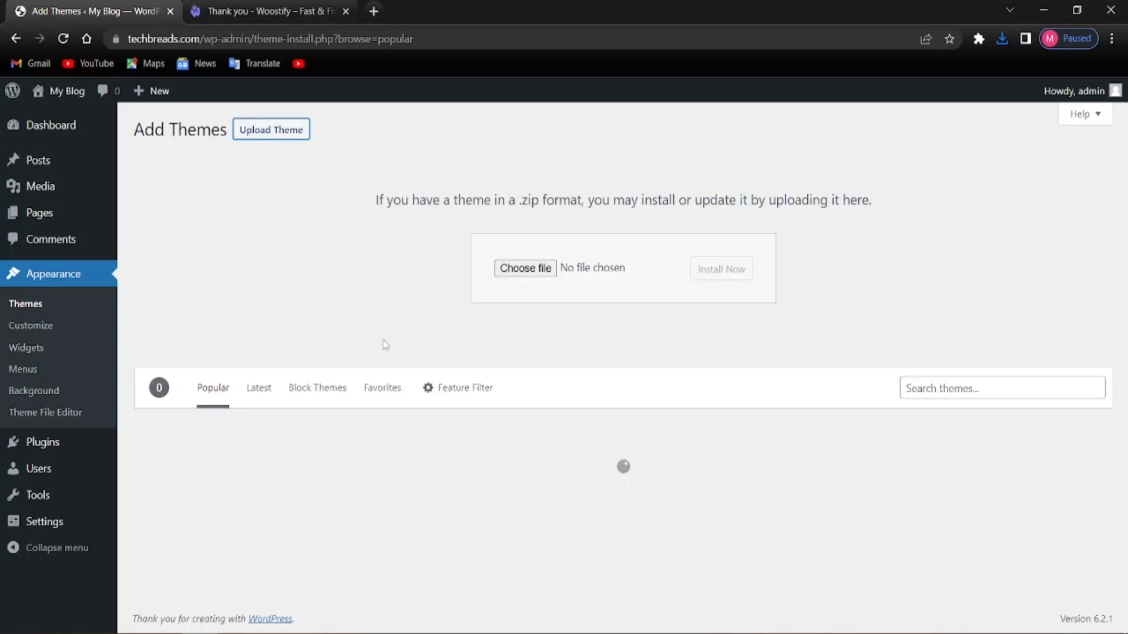
{"action": "left_click", "coordinate": [548, 276]}
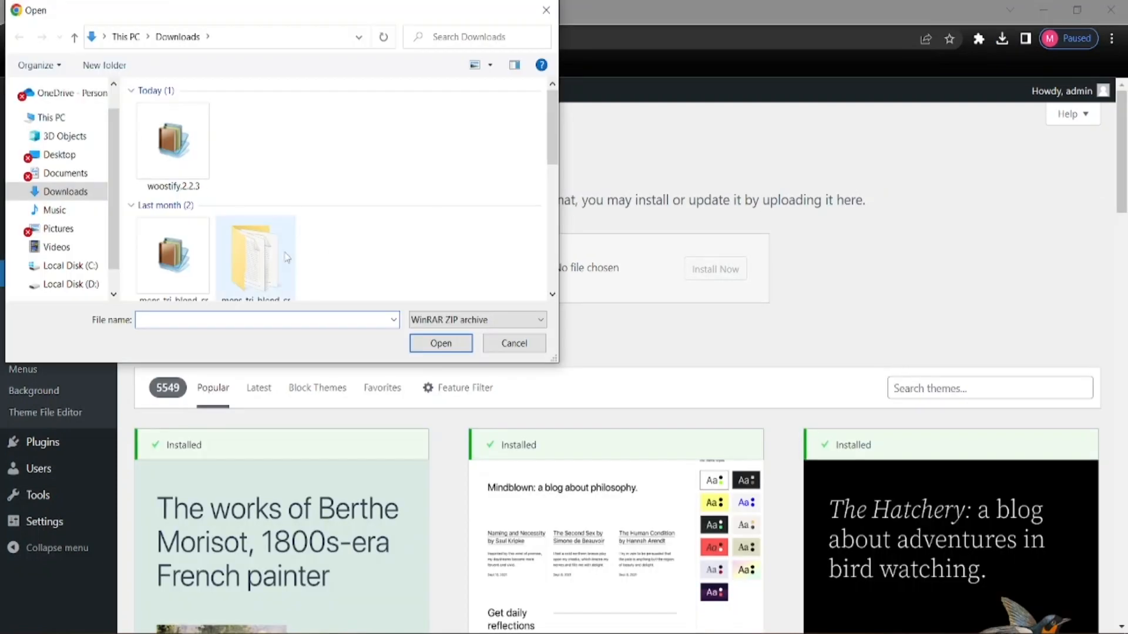
{"action": "left_click", "coordinate": [193, 169]}
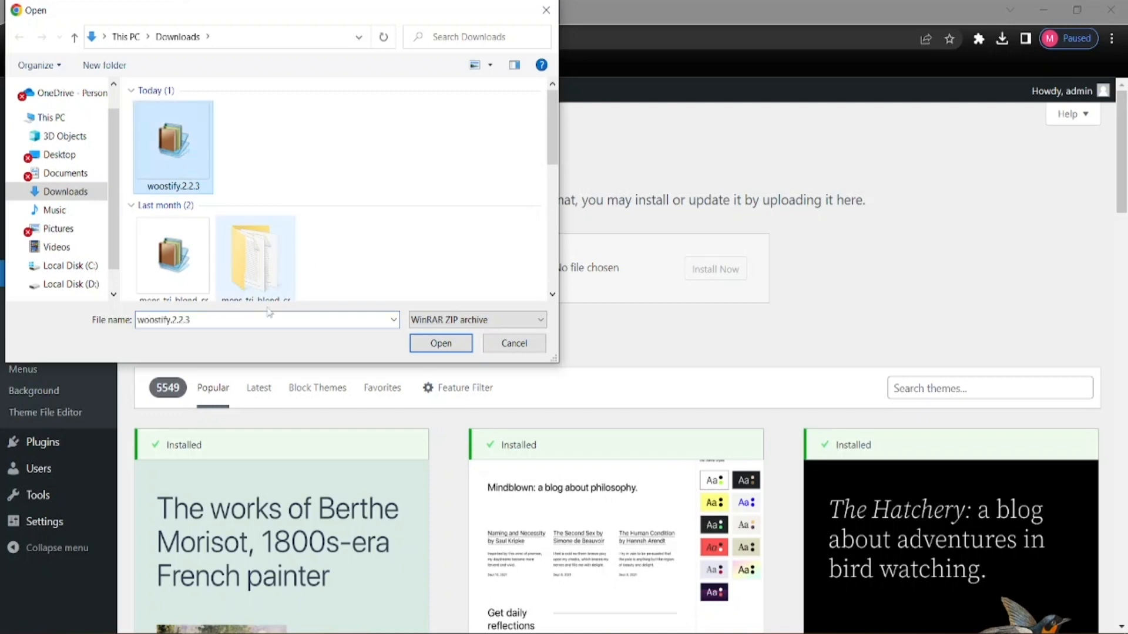
{"action": "left_click", "coordinate": [415, 345]}
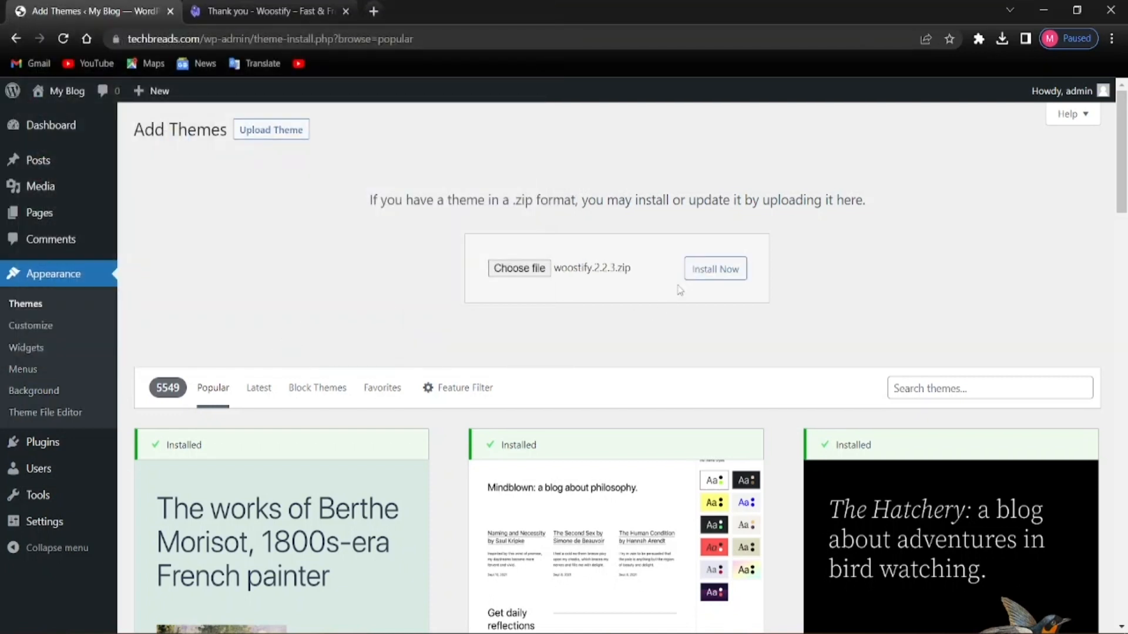
{"action": "left_click", "coordinate": [697, 273]}
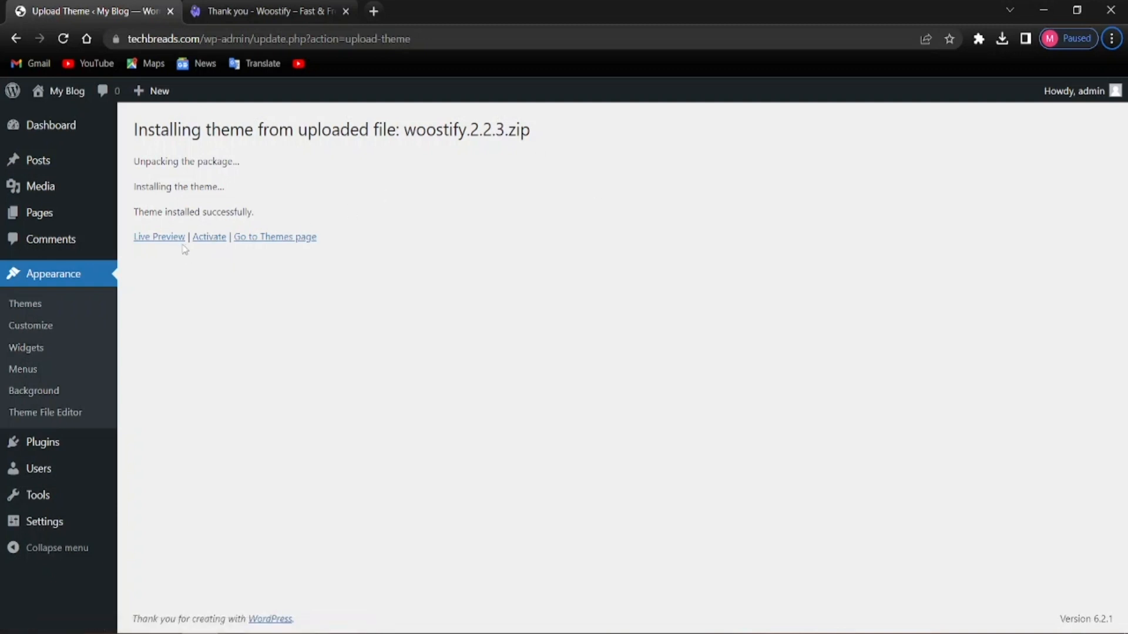
Activate the newly installed Woostify theme
{"action": "left_click", "coordinate": [208, 240]}
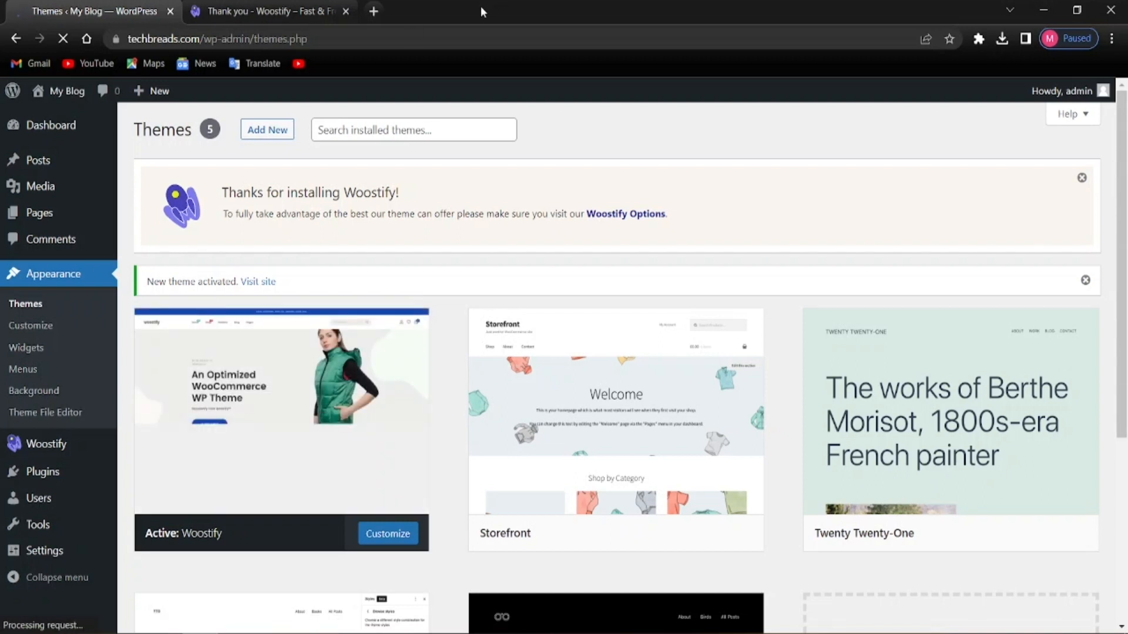
{"action": "mouse_move", "coordinate": [52, 94]}
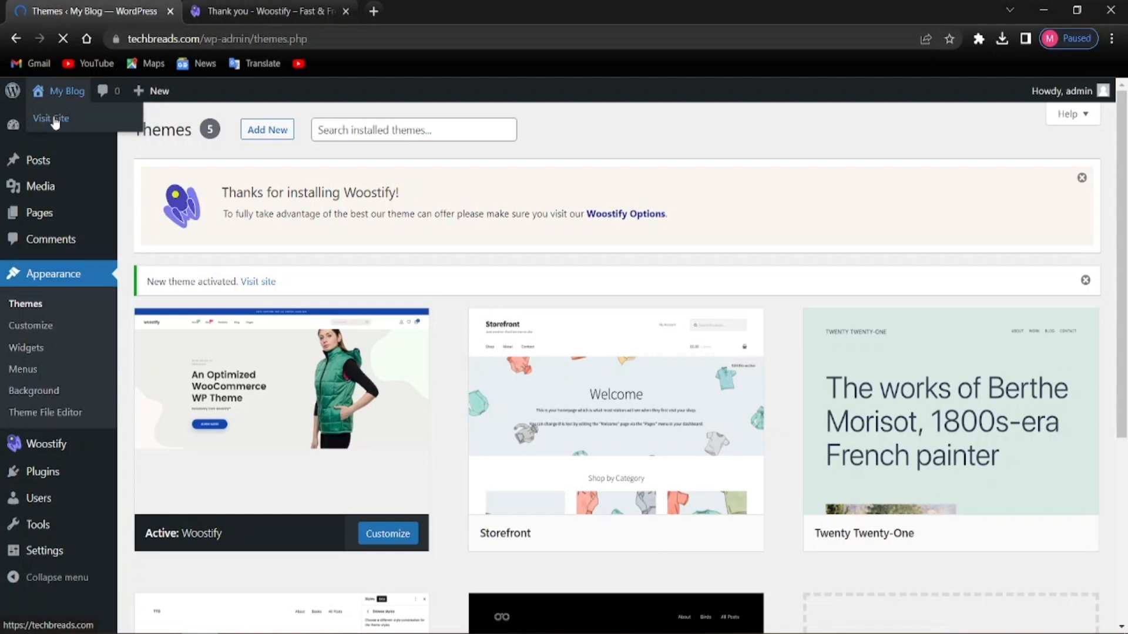
{"action": "right_click", "coordinate": [54, 121]}
{"action": "left_click", "coordinate": [73, 126]}
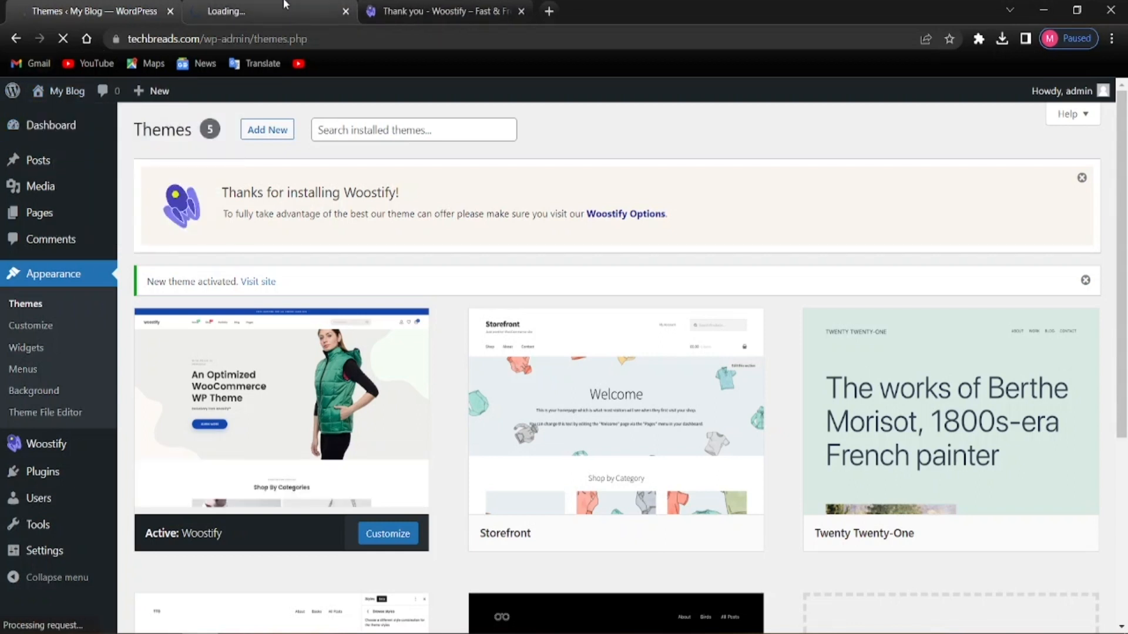
{"action": "left_click", "coordinate": [501, 10]}
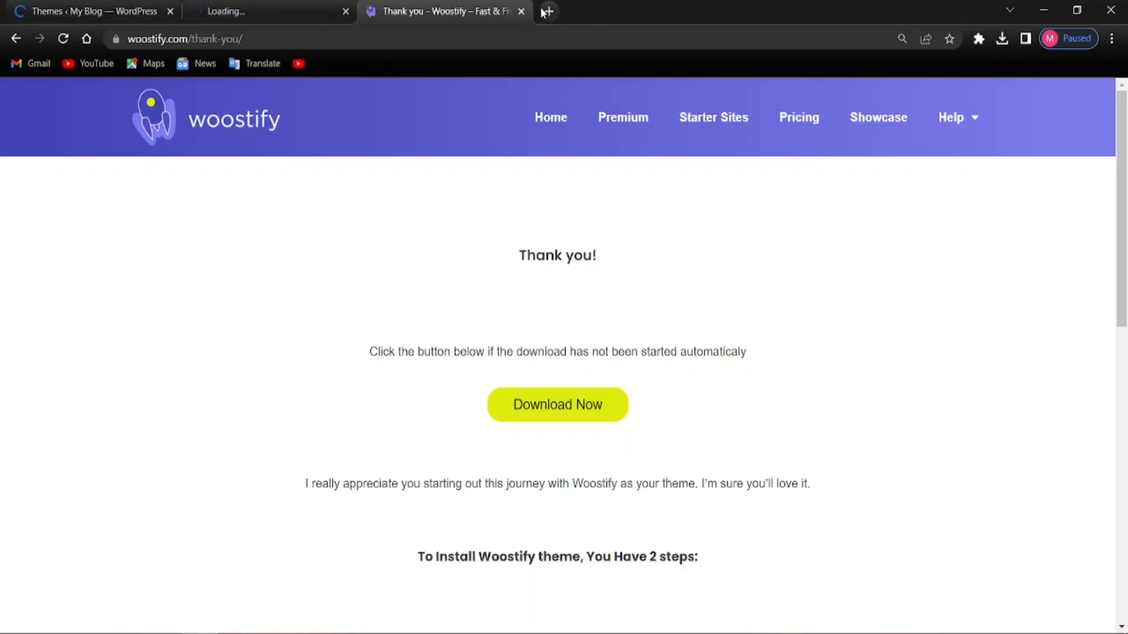
{"action": "left_click", "coordinate": [522, 12]}
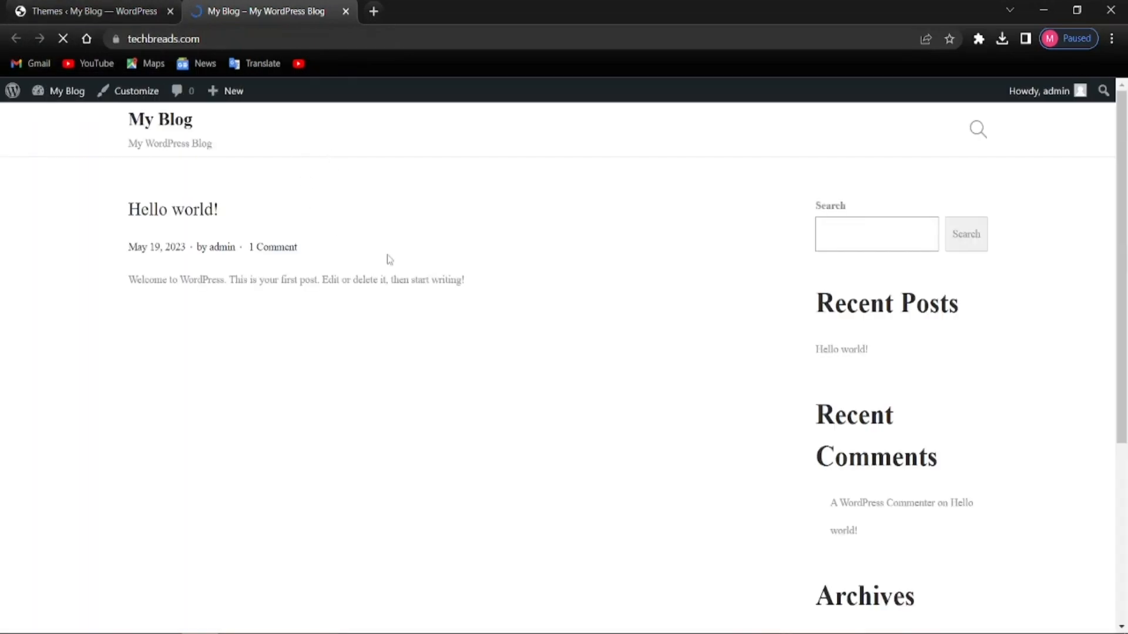
{"action": "scroll", "coordinate": [405, 276], "scroll_direction": "down", "scroll_amount": 3}
{"action": "scroll", "coordinate": [401, 279], "scroll_direction": "down", "scroll_amount": 2}
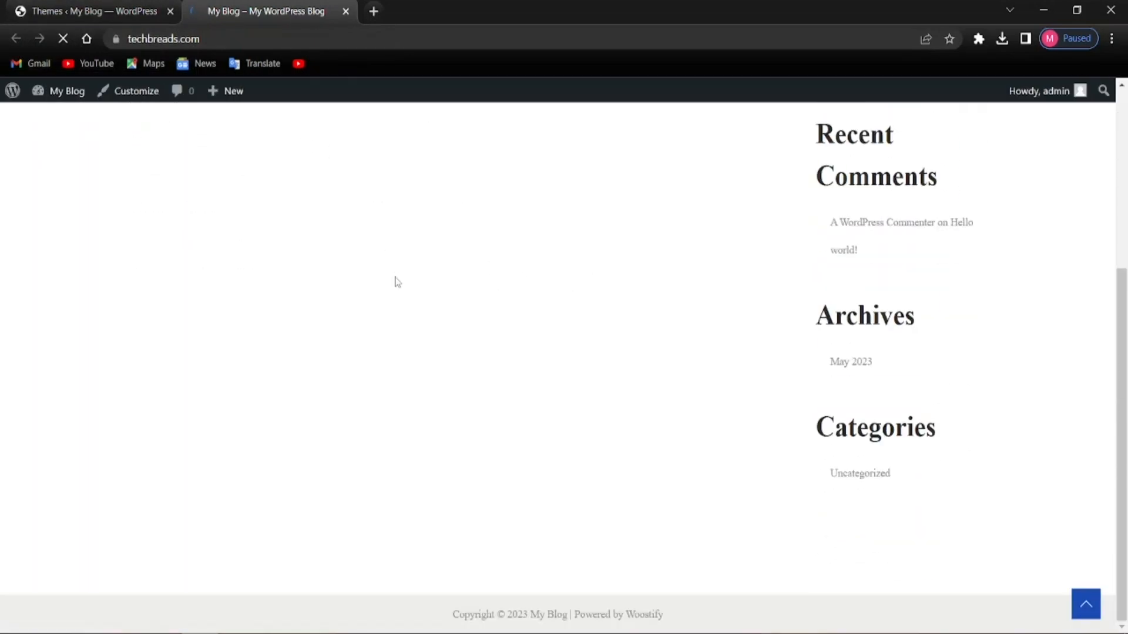
{"action": "left_click", "coordinate": [84, 18]}
{"action": "mouse_move", "coordinate": [292, 410]}
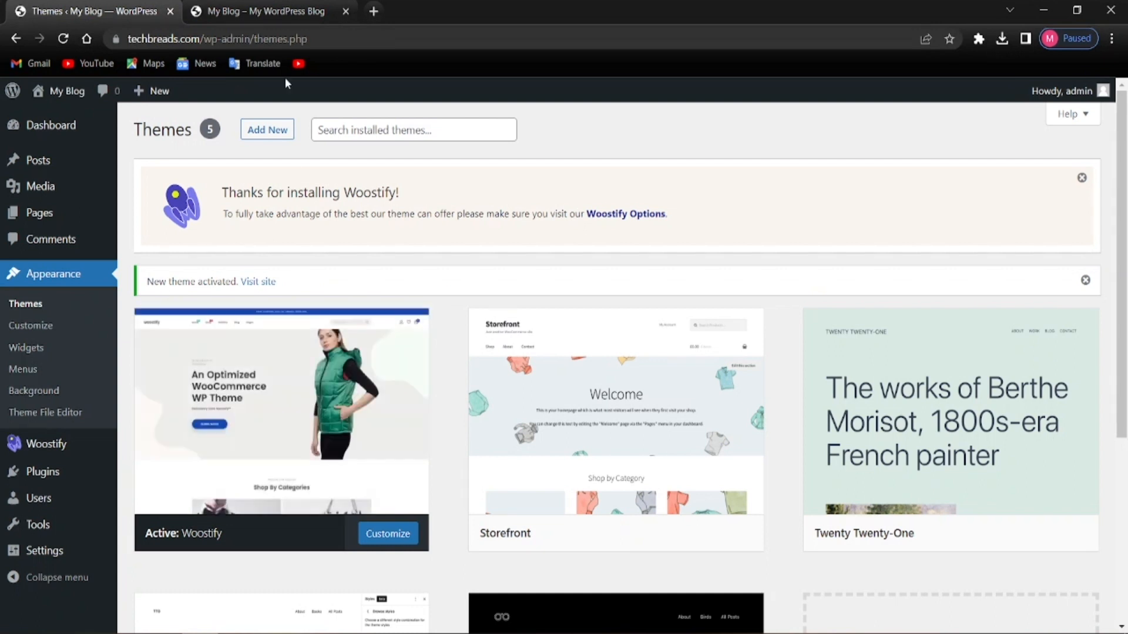
{"action": "left_click", "coordinate": [264, 11]}
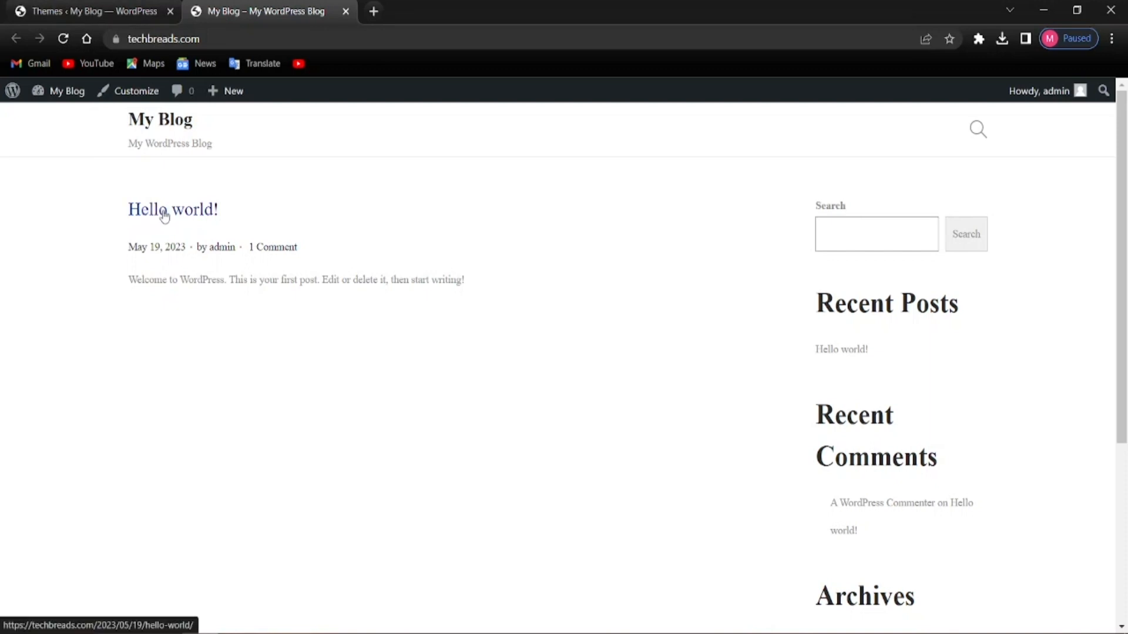
{"action": "scroll", "coordinate": [176, 485], "scroll_direction": "down", "scroll_amount": 4}
{"action": "scroll", "coordinate": [180, 487], "scroll_direction": "up", "scroll_amount": 4}
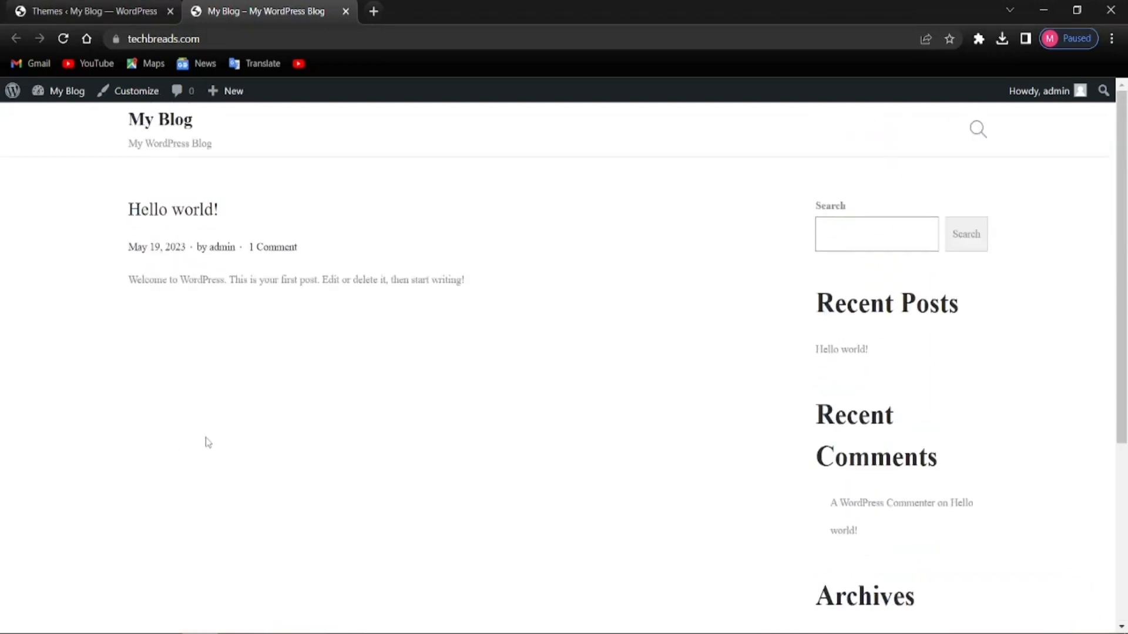
{"action": "left_click", "coordinate": [6, 8]}
{"action": "mouse_move", "coordinate": [358, 489]}
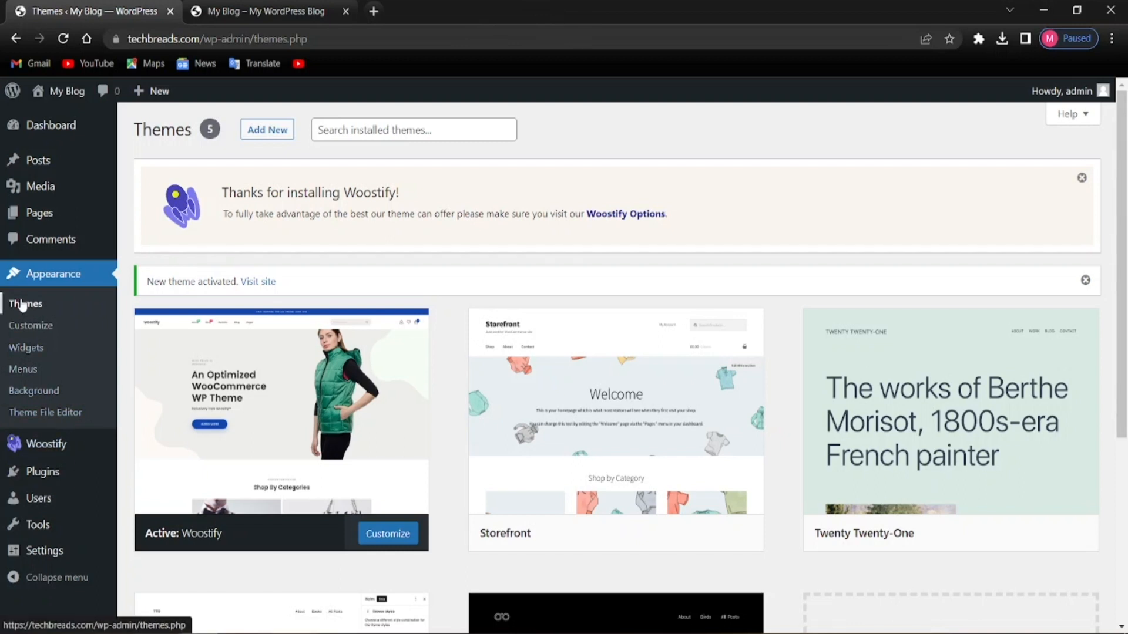
Go to Plugins > Add New to browse the featured plugins
{"action": "mouse_move", "coordinate": [54, 473]}
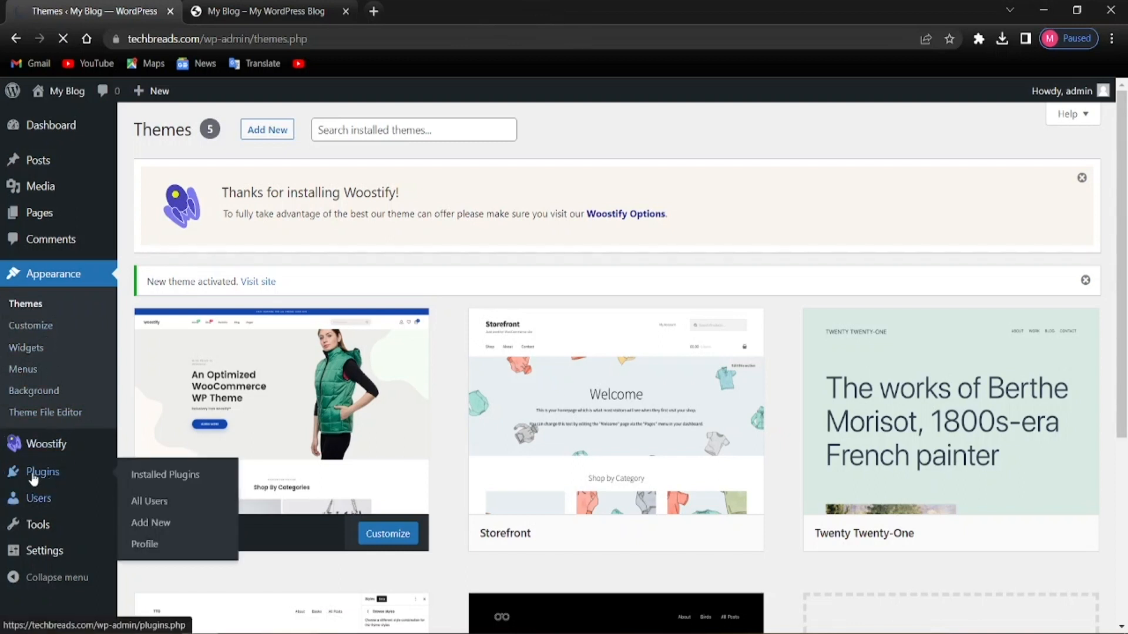
{"action": "mouse_move", "coordinate": [34, 478]}
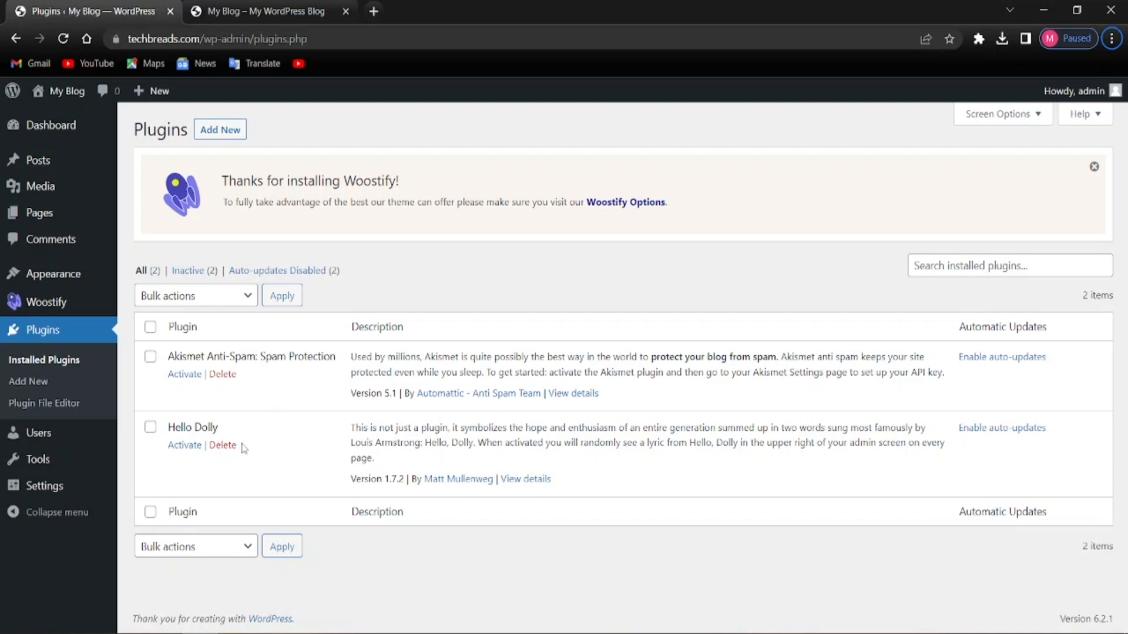
{"action": "left_click", "coordinate": [218, 133]}
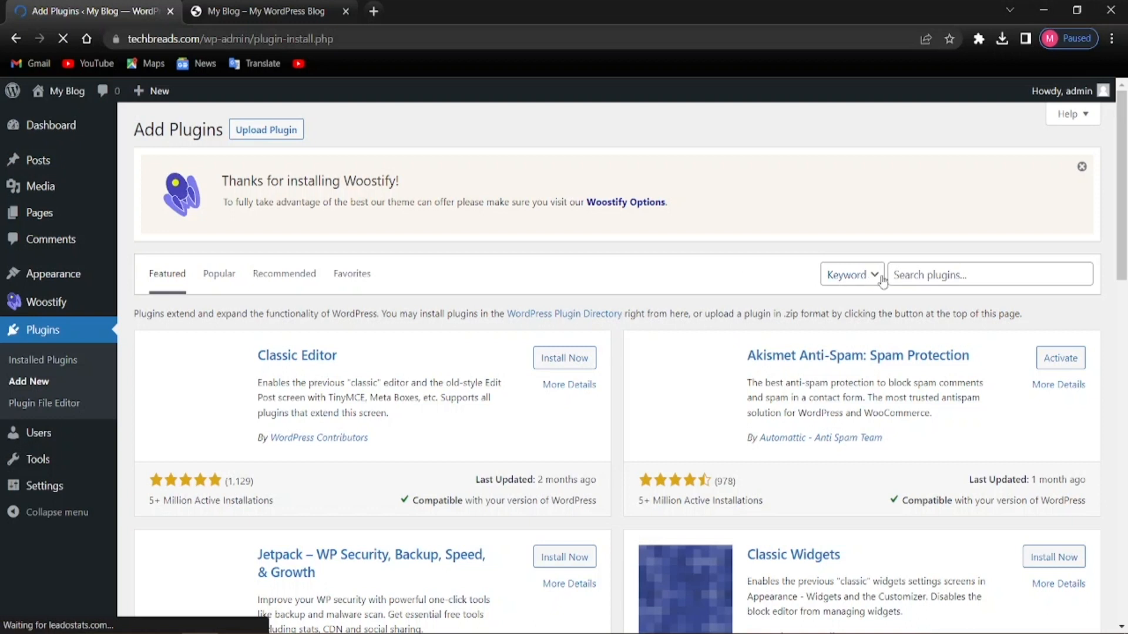
Search for 'elementor', install and activate Elementor Website Builder, then clear the search box
{"action": "left_click", "coordinate": [908, 275]}
{"action": "type", "text": "elementor"}
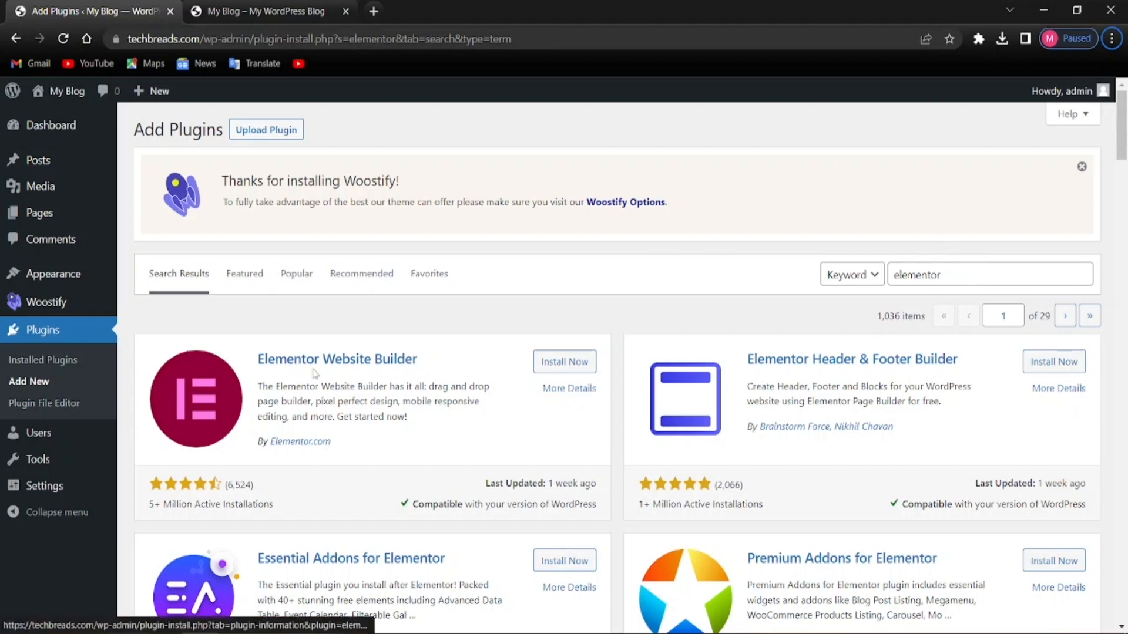
{"action": "left_click", "coordinate": [552, 365]}
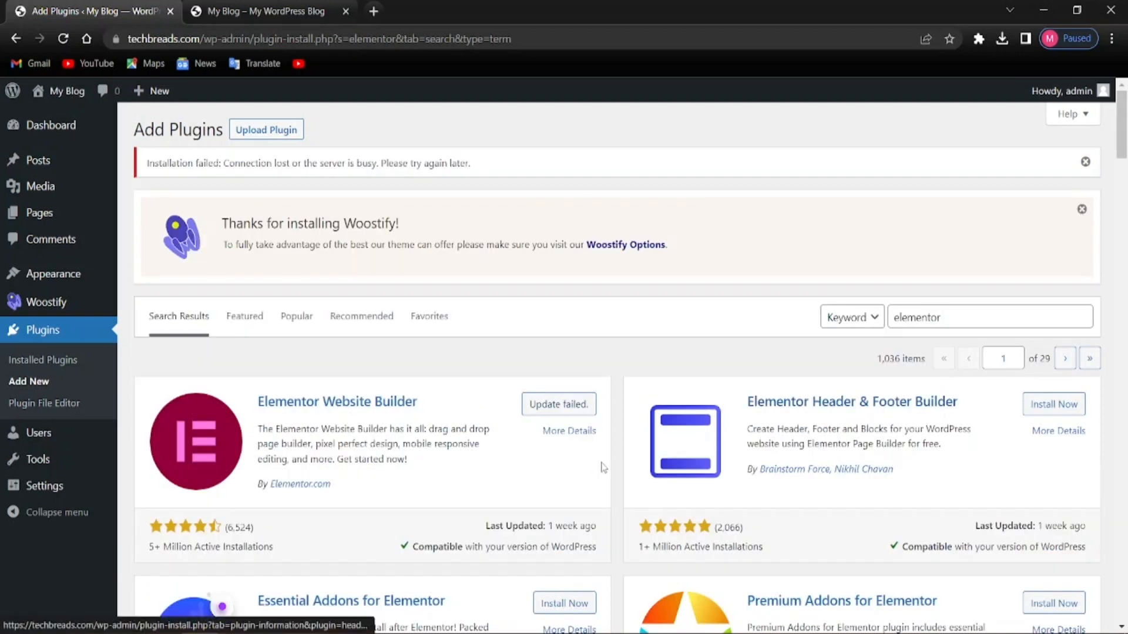
{"action": "left_click", "coordinate": [548, 415]}
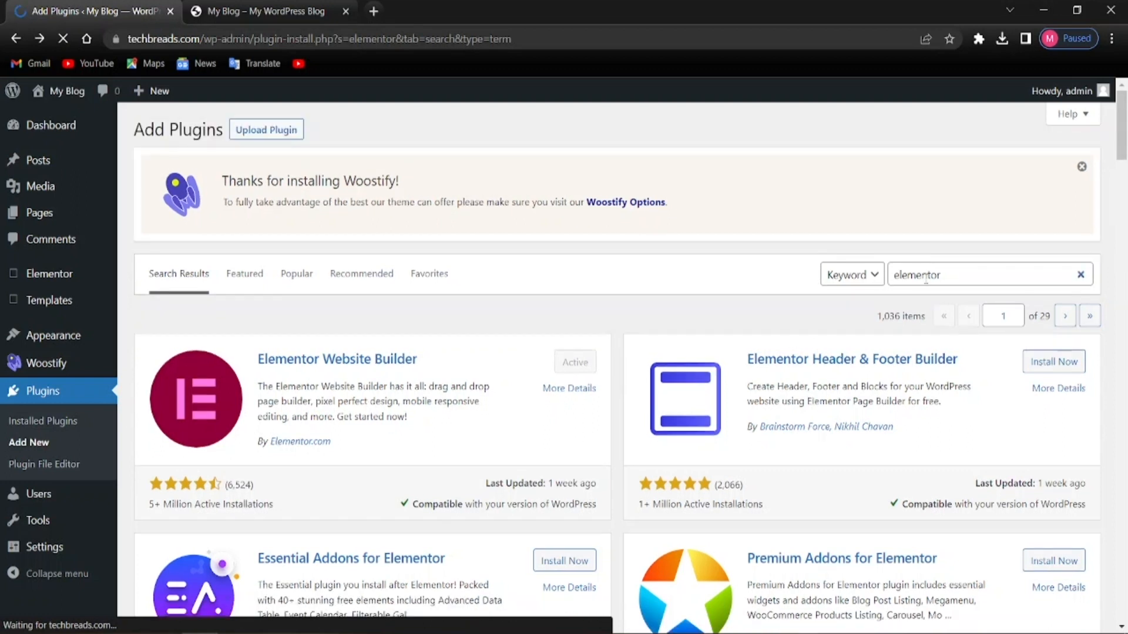
{"action": "left_click", "coordinate": [947, 279]}
{"action": "key", "text": "BackSpace"}
{"action": "key", "text": "BackSpace"}
{"action": "key", "text": "BackSpace"}
{"action": "key", "text": "BackSpace"}
{"action": "key", "text": "BackSpace"}
{"action": "key", "text": "BackSpace"}
{"action": "key", "text": "BackSpace"}
{"action": "key", "text": "BackSpace"}
{"action": "key", "text": "BackSpace"}
Search for 'woocommerce', install the WooCommerce plugin, and clear the search box
{"action": "type", "text": "woocomm"}
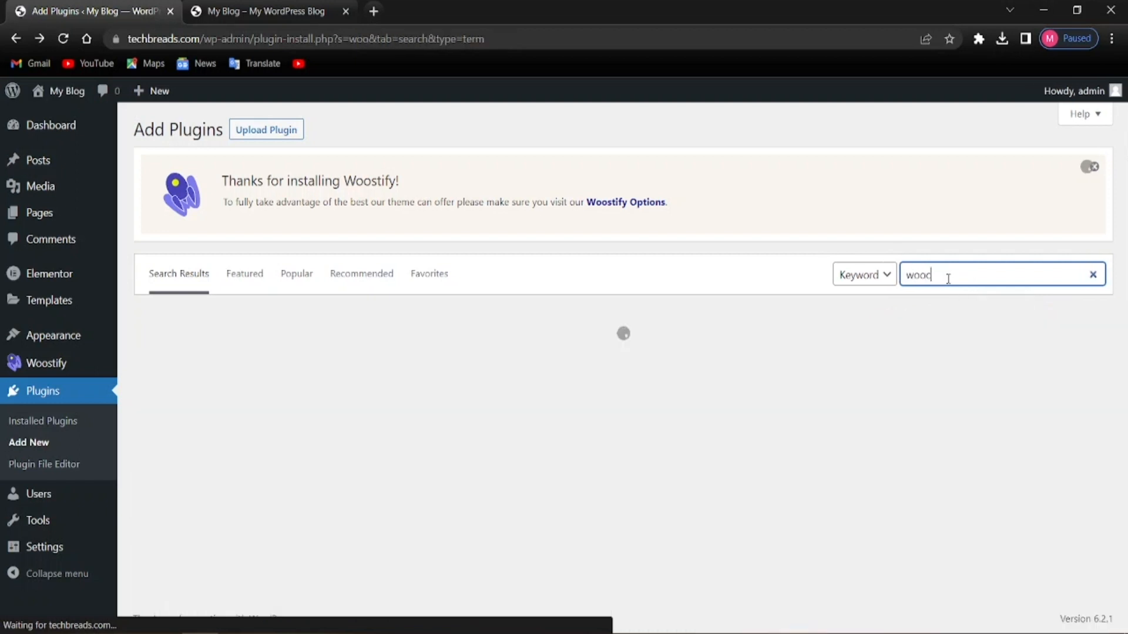
{"action": "type", "text": "erce"}
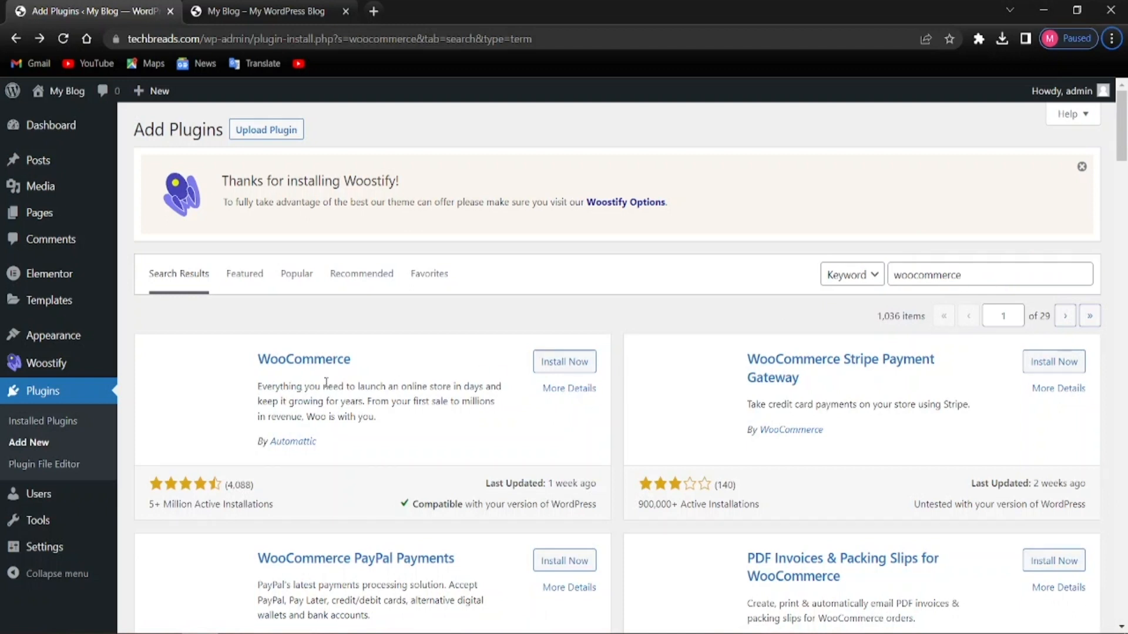
{"action": "left_click", "coordinate": [543, 366]}
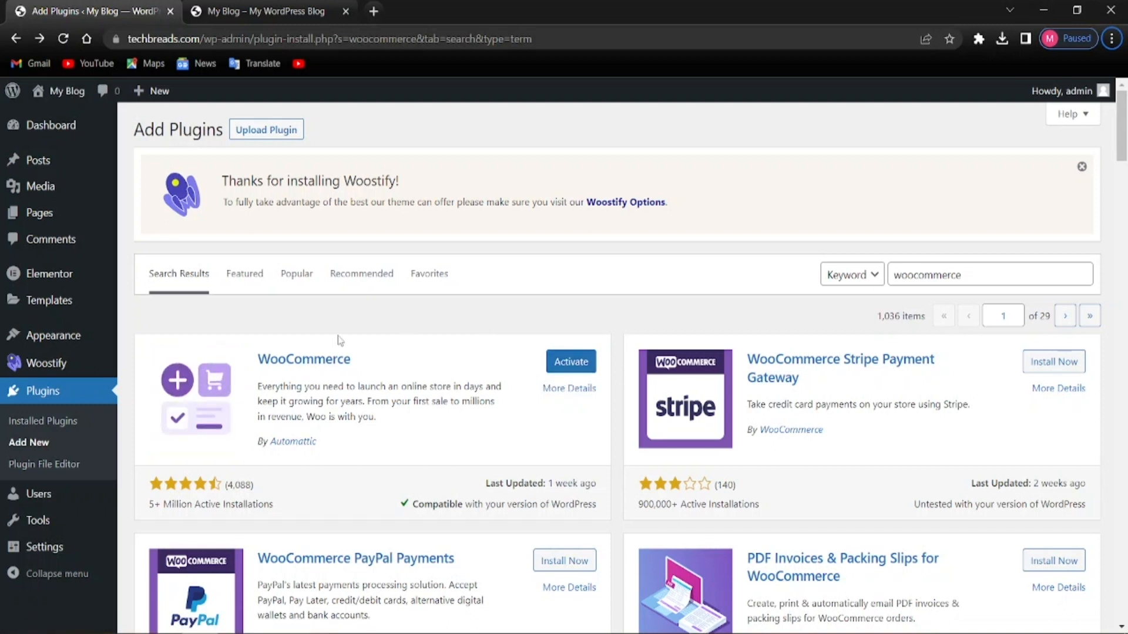
{"action": "left_click", "coordinate": [1034, 264]}
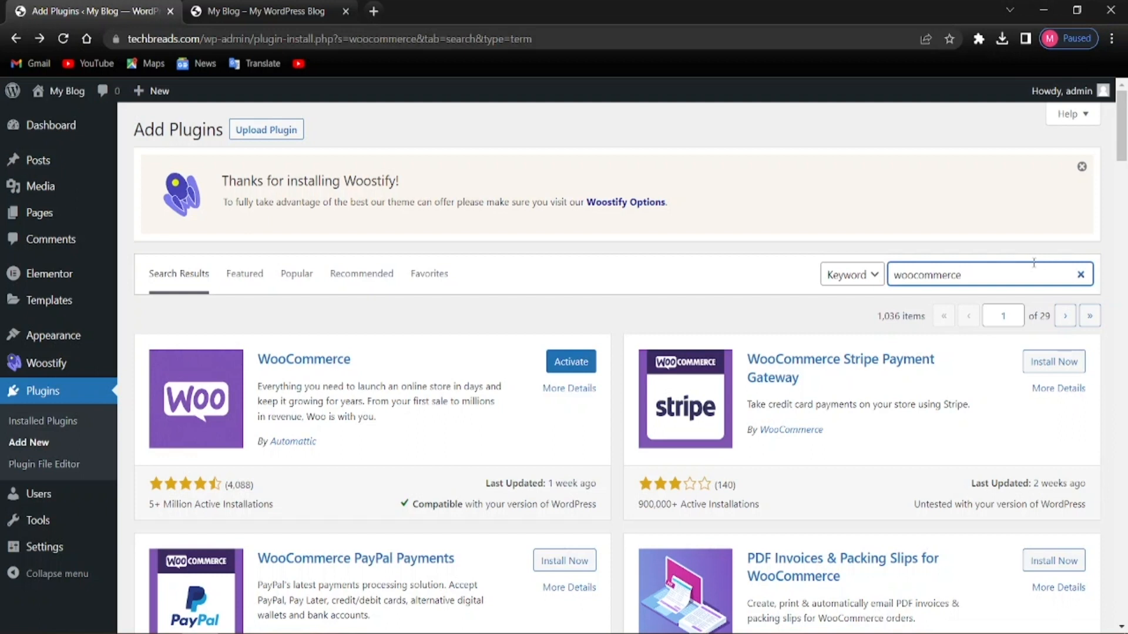
{"action": "key", "text": "BackSpace"}
{"action": "key", "text": "BackSpace"}
{"action": "key", "text": "BackSpace"}
{"action": "key", "text": "BackSpace"}
{"action": "key", "text": "BackSpace"}
{"action": "key", "text": "BackSpace"}
{"action": "key", "text": "BackSpace"}
{"action": "key", "text": "BackSpace"}
{"action": "key", "text": "BackSpace"}
{"action": "key", "text": "BackSpace"}
{"action": "key", "text": "BackSpace"}
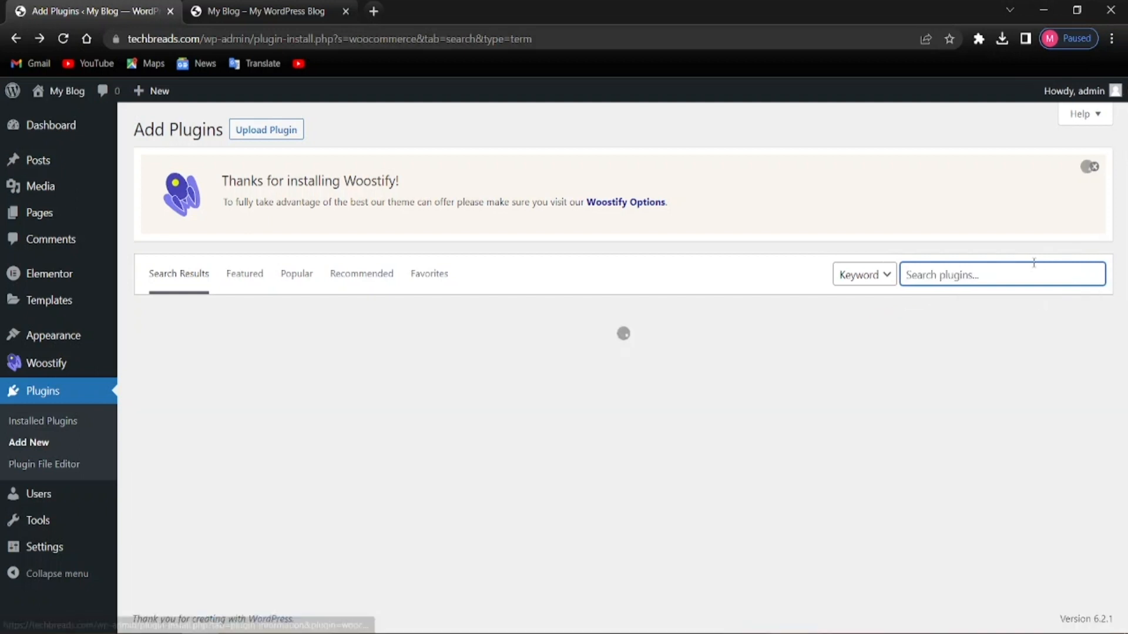
Search for 'wishlist', install TI WooCommerce Wishlist, and clear the search box
{"action": "type", "text": "wishlist"}
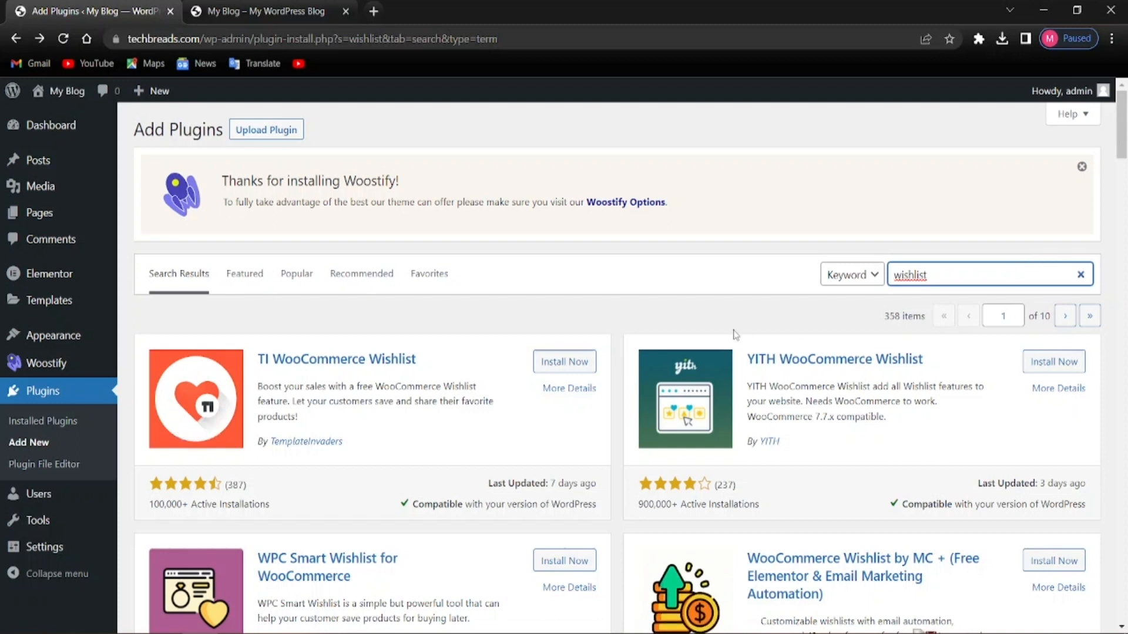
{"action": "key", "text": "F10"}
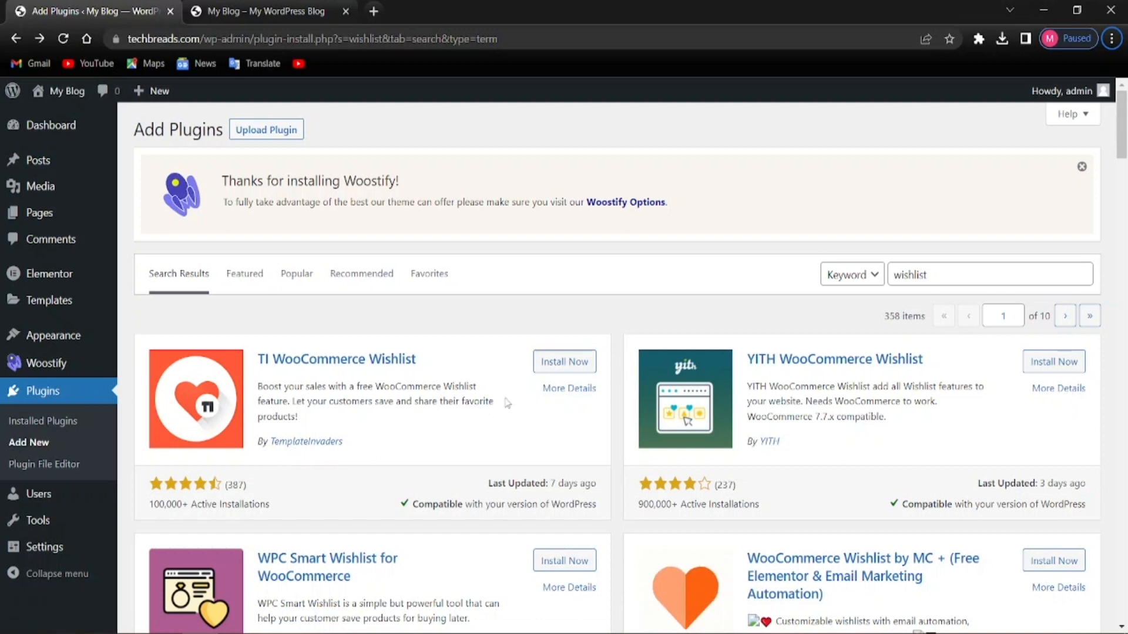
{"action": "left_click", "coordinate": [565, 362]}
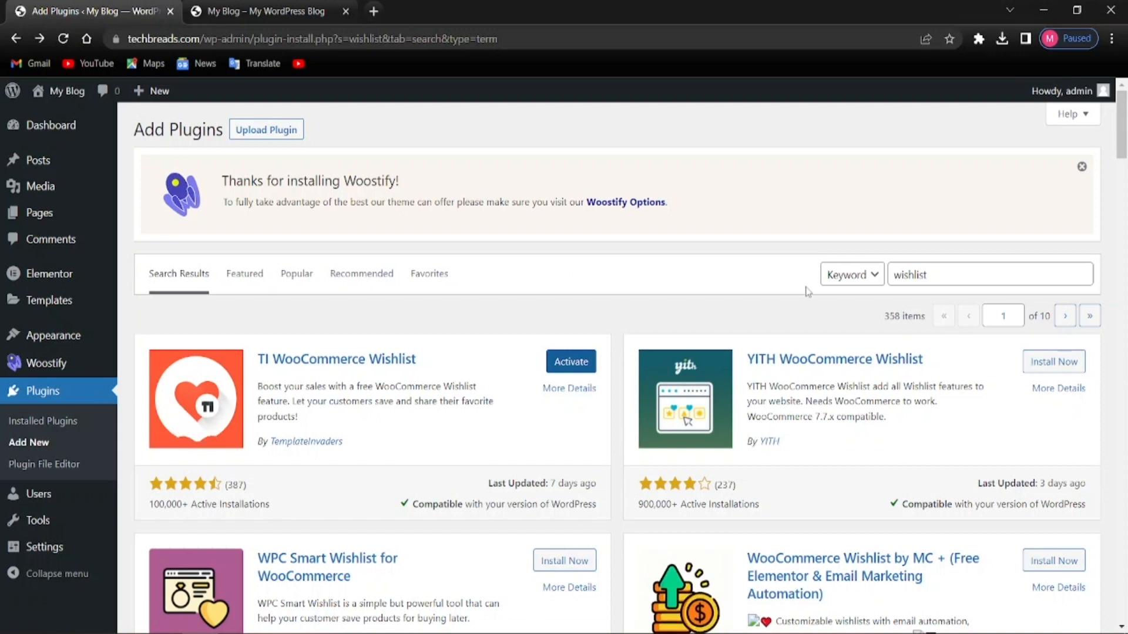
{"action": "left_click", "coordinate": [938, 282]}
{"action": "key", "text": "BackSpace"}
{"action": "key", "text": "BackSpace"}
{"action": "key", "text": "BackSpace"}
{"action": "key", "text": "BackSpace"}
{"action": "key", "text": "BackSpace"}
{"action": "key", "text": "BackSpace"}
{"action": "key", "text": "BackSpace"}
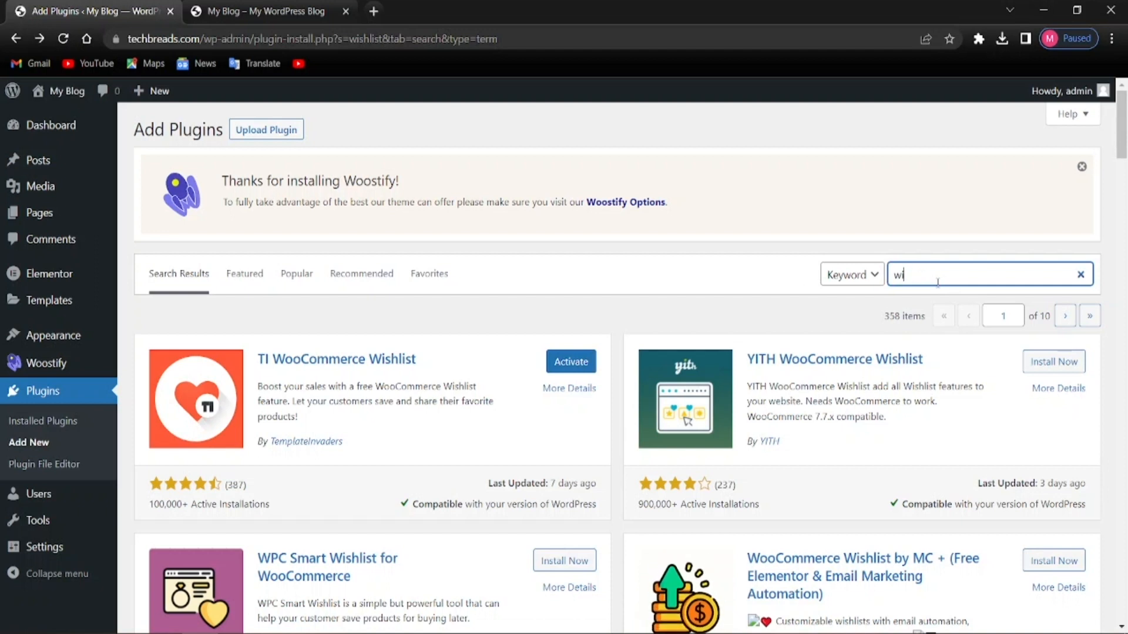
Install Contact Form 7 from a 'contact form' plugin search, then clear the search box
{"action": "type", "text": "cont"}
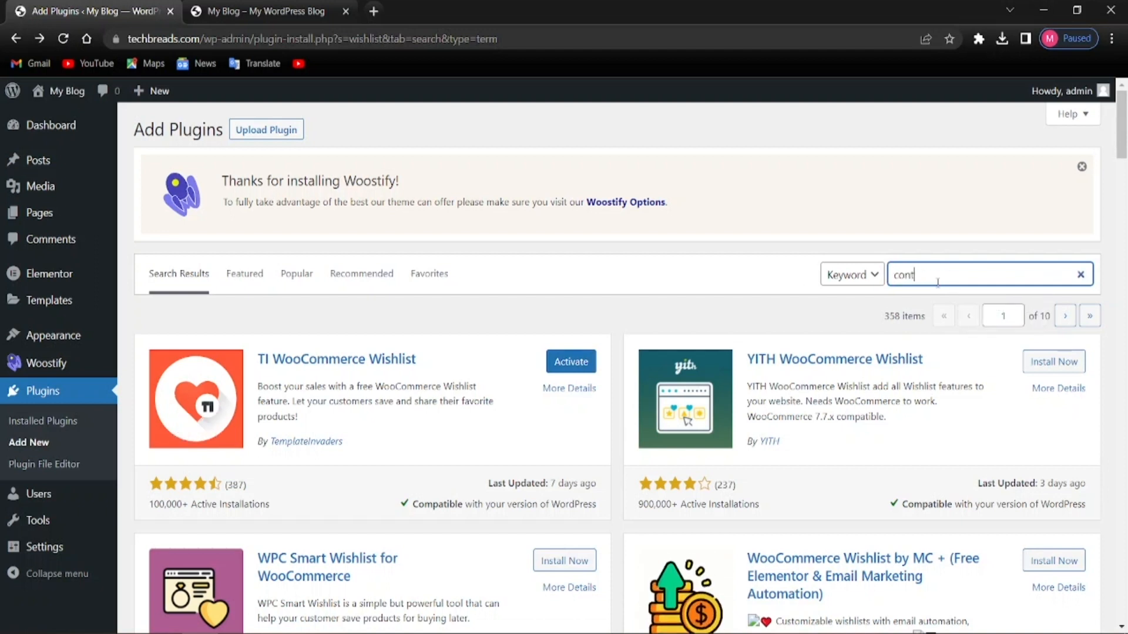
{"action": "type", "text": "act form 7"}
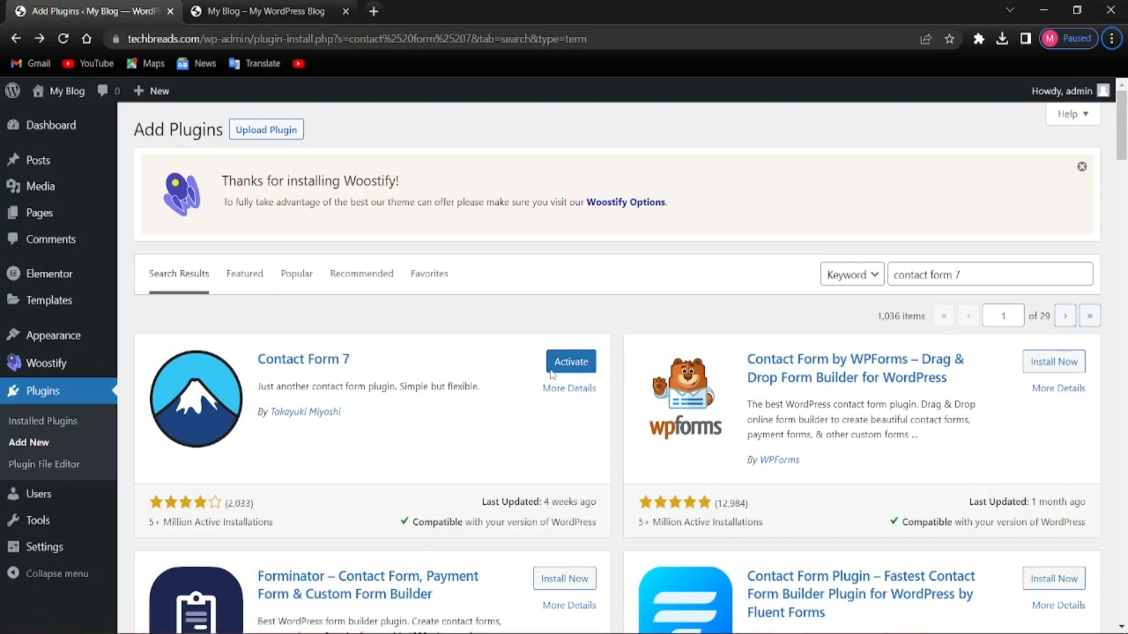
{"action": "left_click", "coordinate": [1006, 269]}
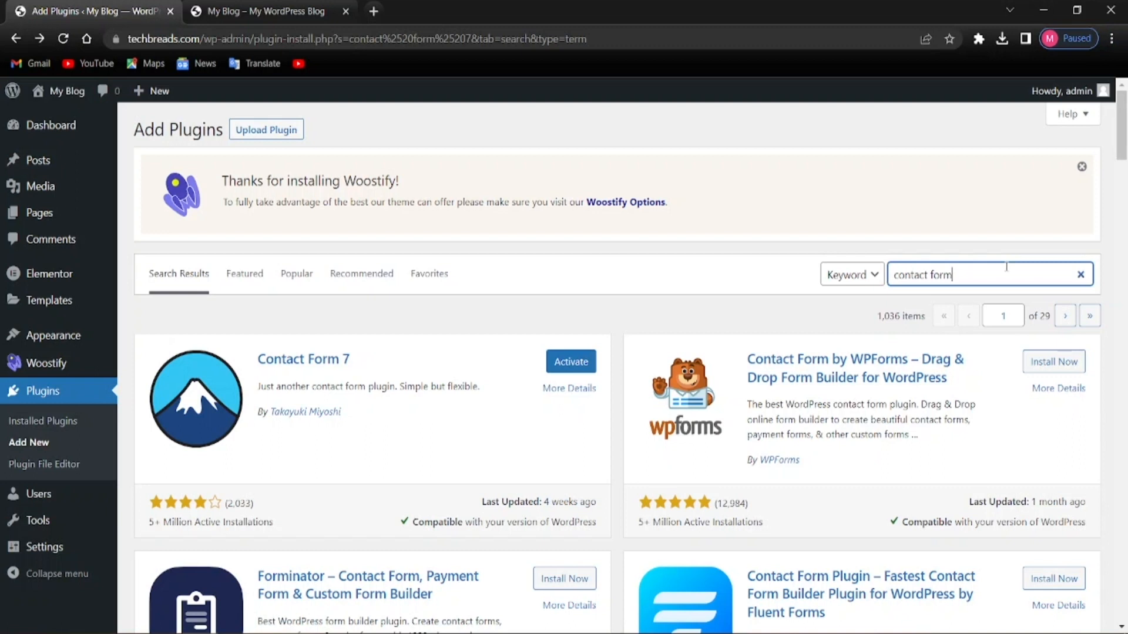
{"action": "key", "text": "ctrl+BackSpace"}
{"action": "key", "text": "ctrl+BackSpace"}
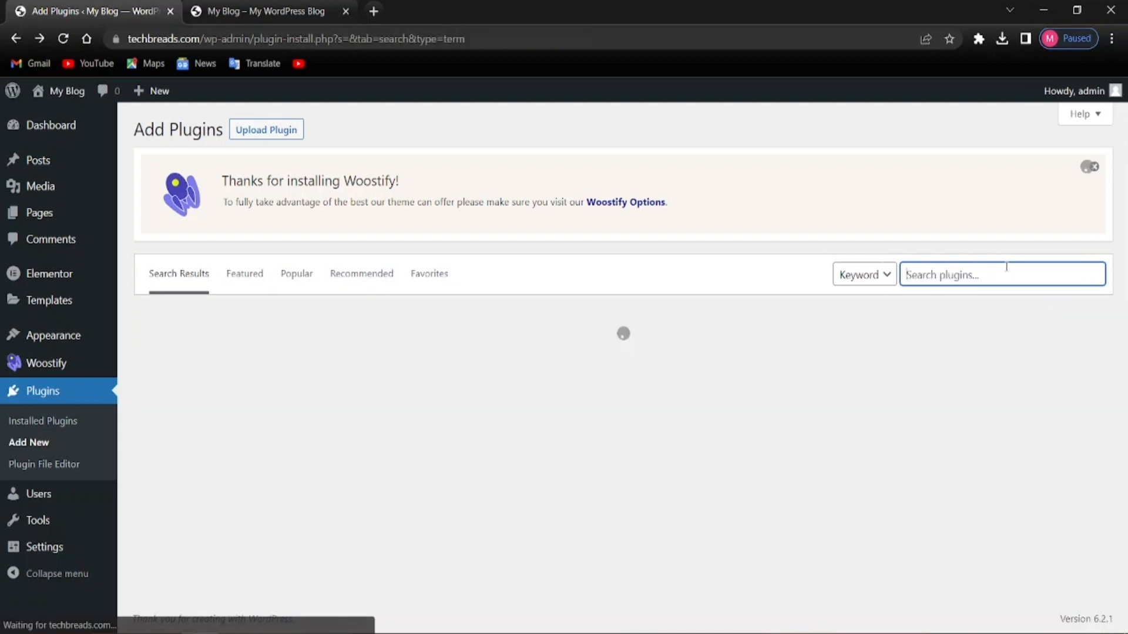
Install Variation Swatches for WooCommerce from a 'variation' search and view the installed plugins list
{"action": "type", "text": "var"}
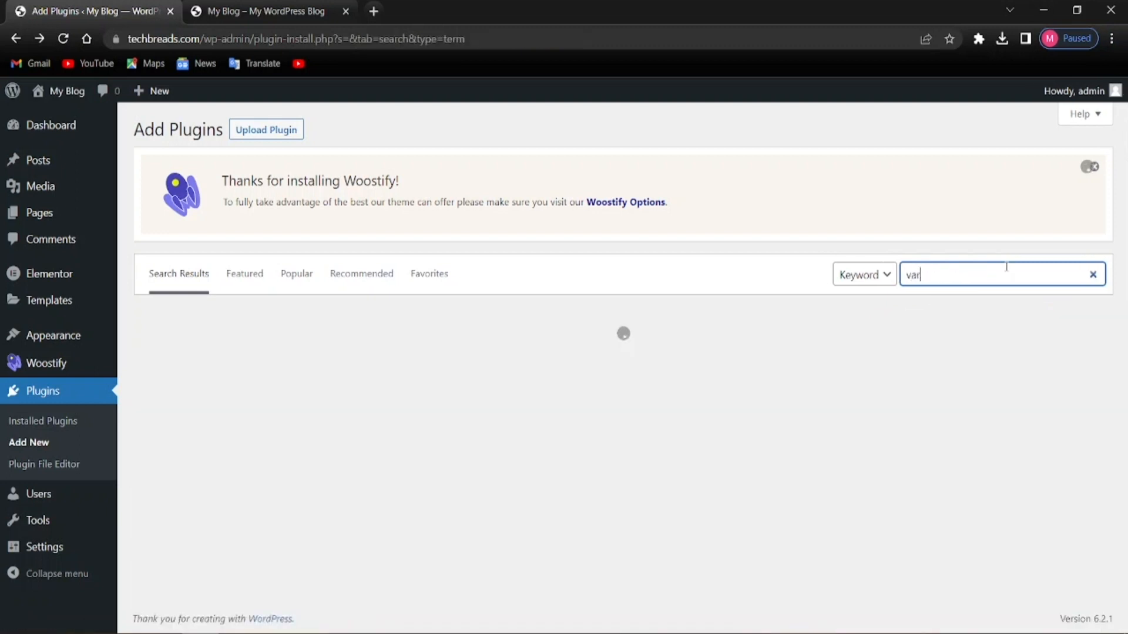
{"action": "type", "text": "iation"}
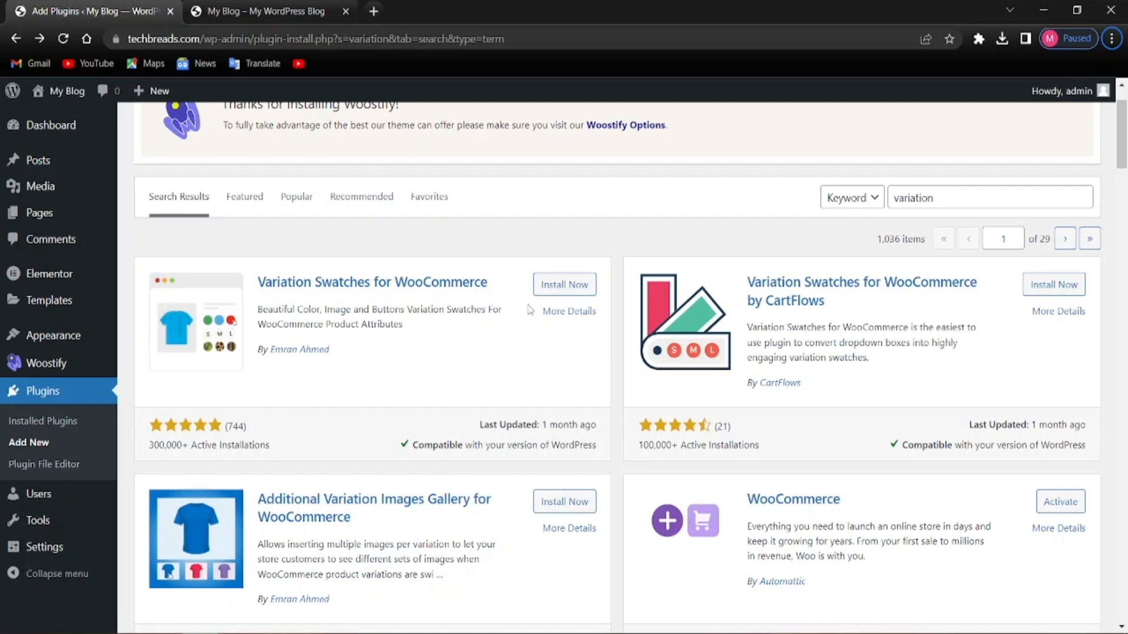
{"action": "left_click", "coordinate": [578, 285]}
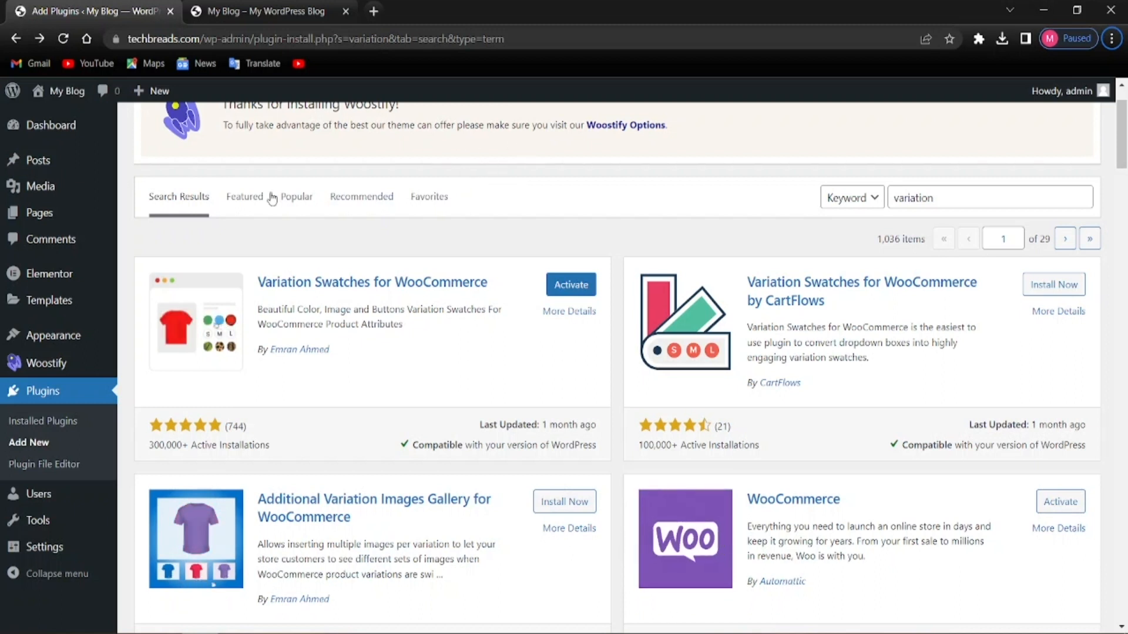
{"action": "left_click", "coordinate": [37, 411]}
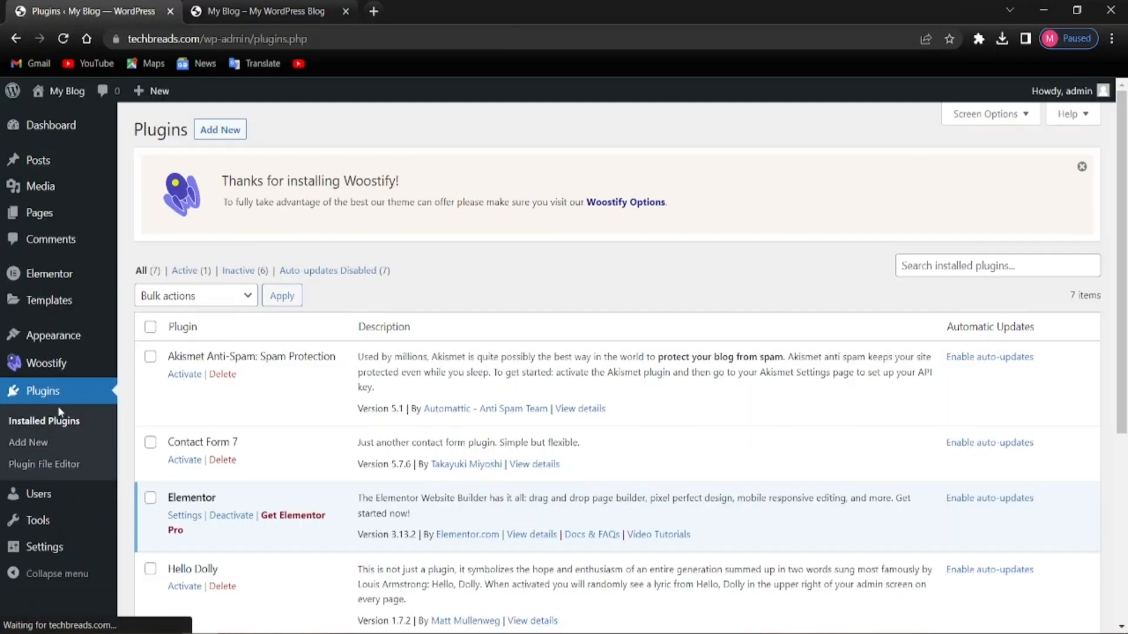
Delete the Akismet Anti-Spam and Hello Dolly plugins
{"action": "scroll", "coordinate": [278, 495], "scroll_direction": "down", "scroll_amount": 5}
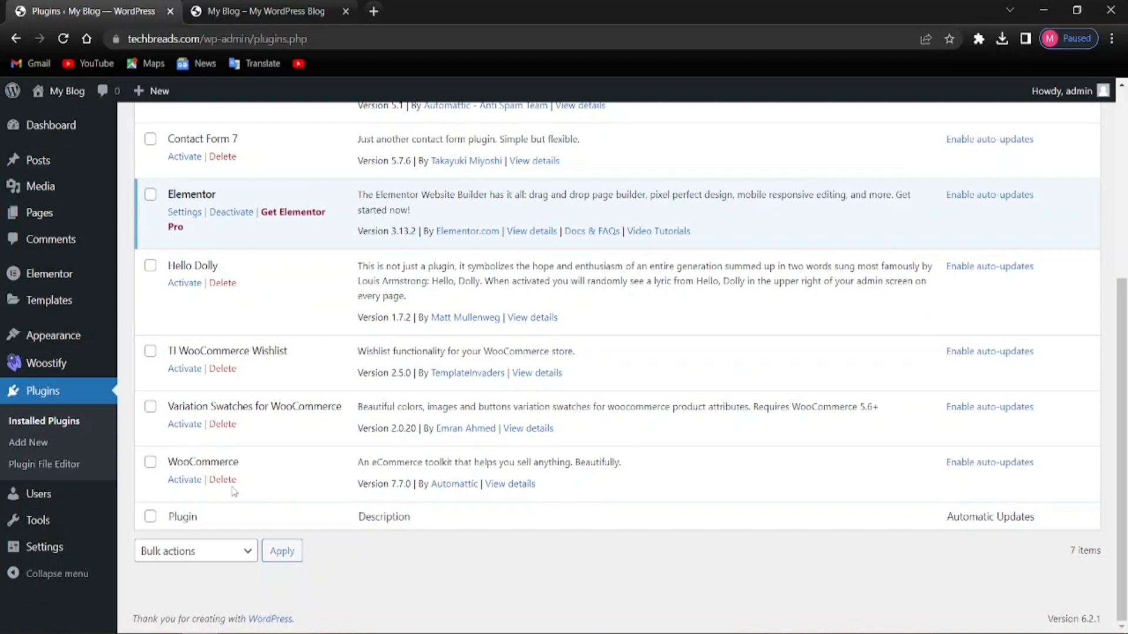
{"action": "scroll", "coordinate": [234, 492], "scroll_direction": "up", "scroll_amount": 5}
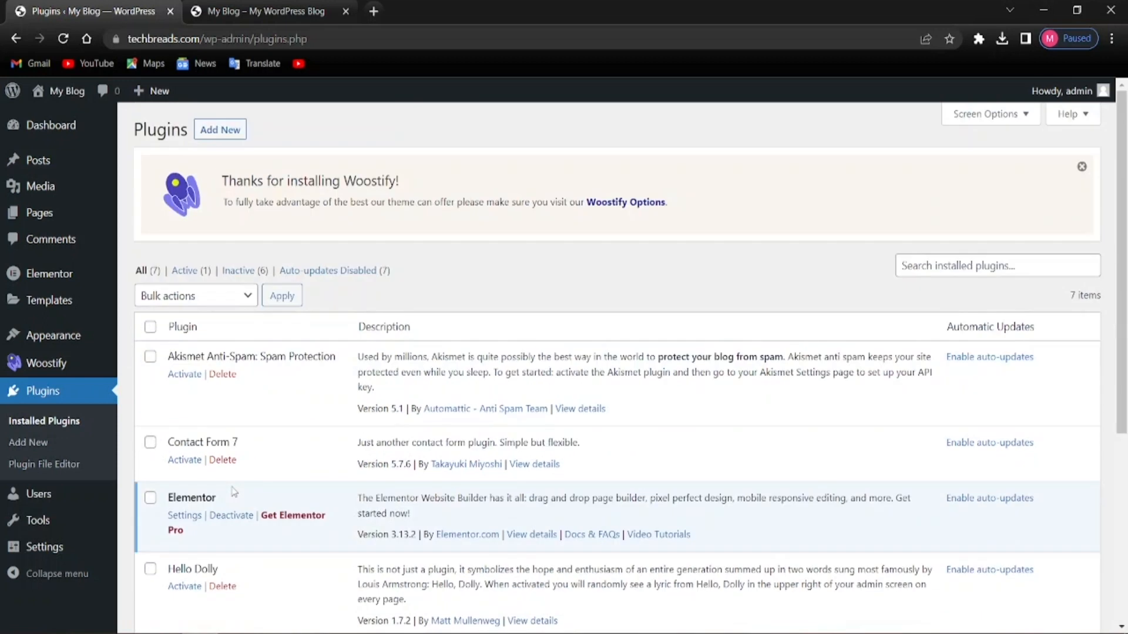
{"action": "left_click", "coordinate": [234, 379]}
{"action": "left_click", "coordinate": [646, 140]}
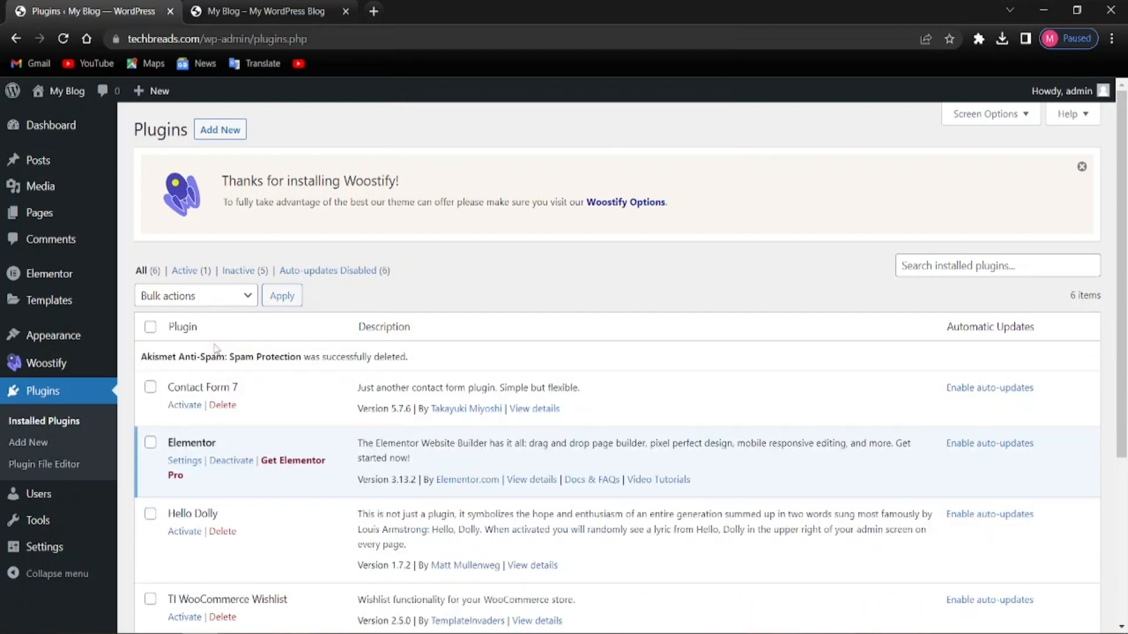
{"action": "left_click", "coordinate": [218, 532]}
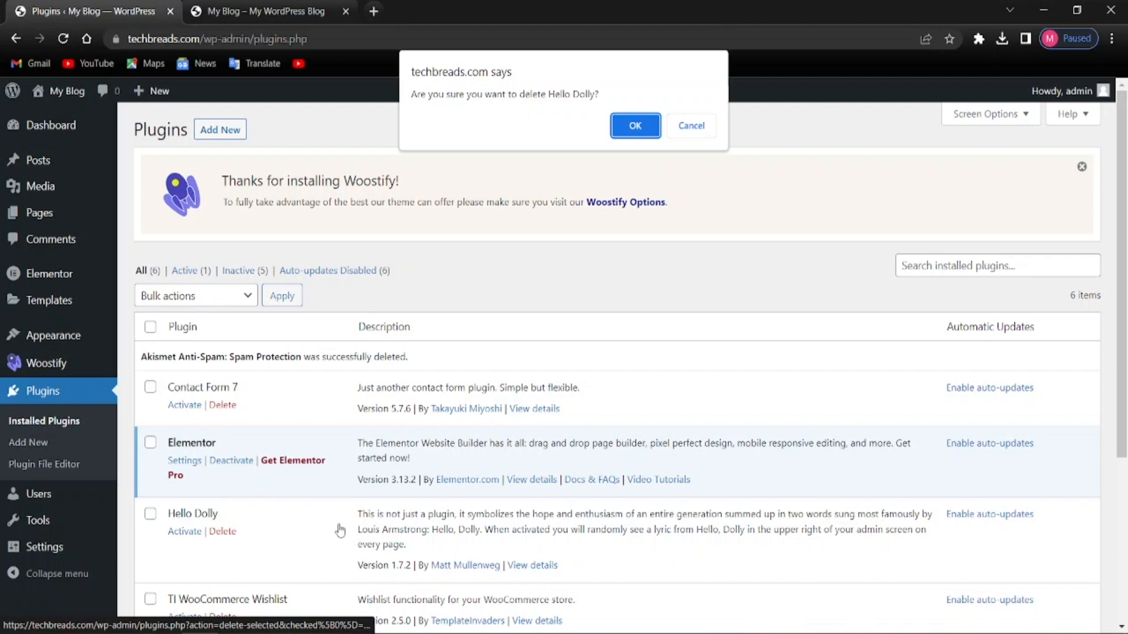
{"action": "left_click", "coordinate": [650, 135]}
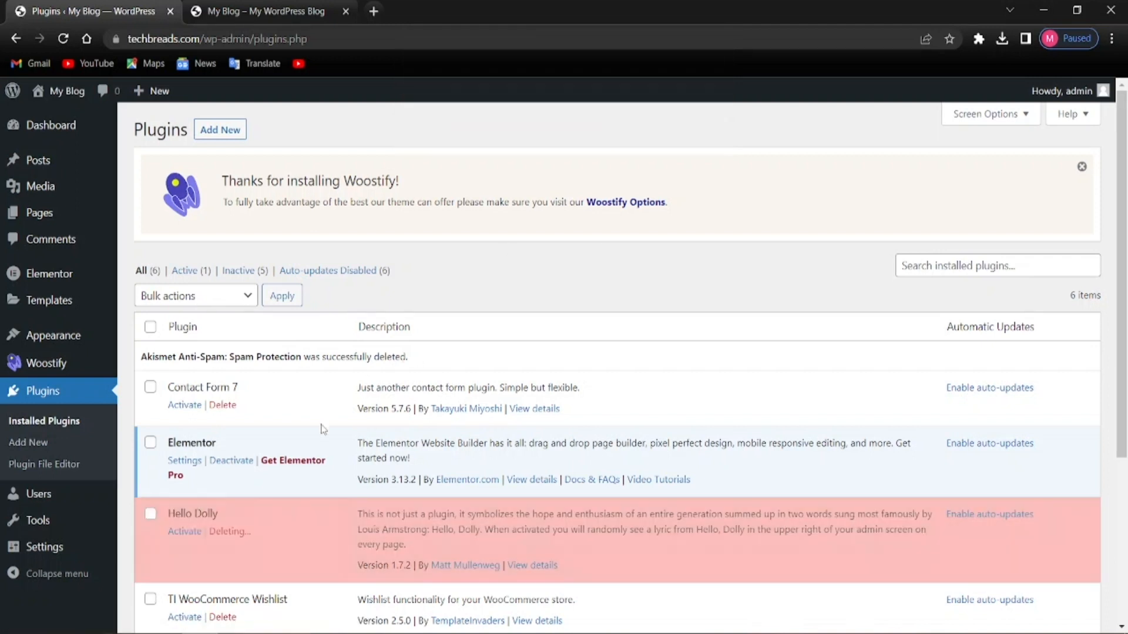
Select all five remaining plugins for a bulk action
{"action": "scroll", "coordinate": [311, 458], "scroll_direction": "down", "scroll_amount": 3}
{"action": "scroll", "coordinate": [235, 441], "scroll_direction": "up", "scroll_amount": 1}
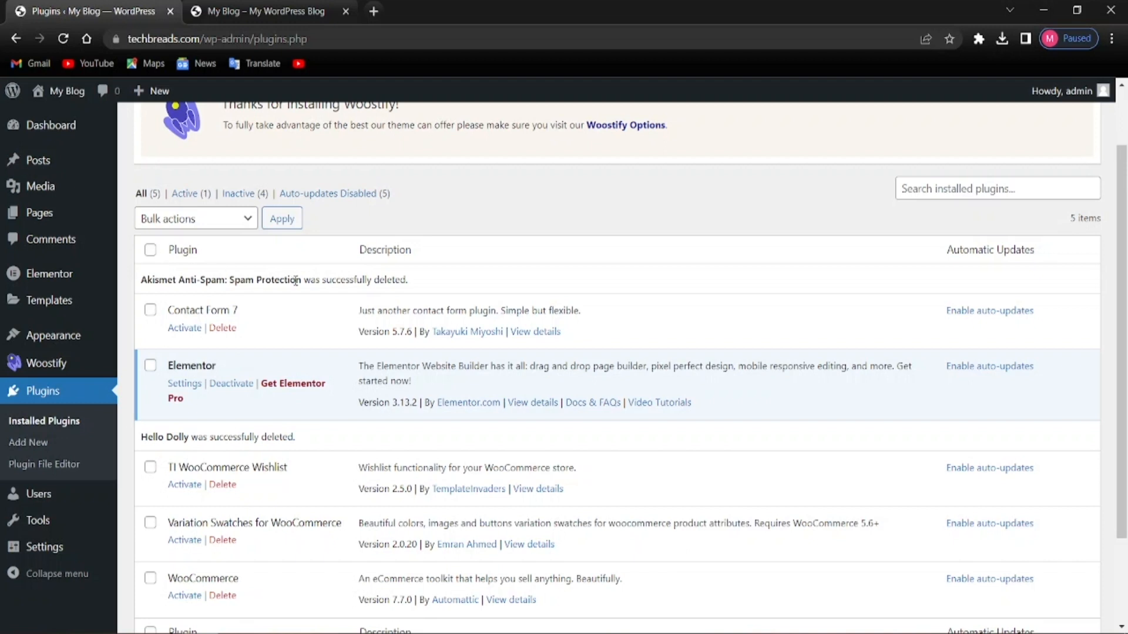
{"action": "left_click", "coordinate": [151, 252]}
{"action": "scroll", "coordinate": [341, 376], "scroll_direction": "down", "scroll_amount": 3}
{"action": "scroll", "coordinate": [207, 499], "scroll_direction": "up", "scroll_amount": 3}
{"action": "scroll", "coordinate": [203, 502], "scroll_direction": "down", "scroll_amount": 3}
{"action": "scroll", "coordinate": [215, 398], "scroll_direction": "up", "scroll_amount": 3}
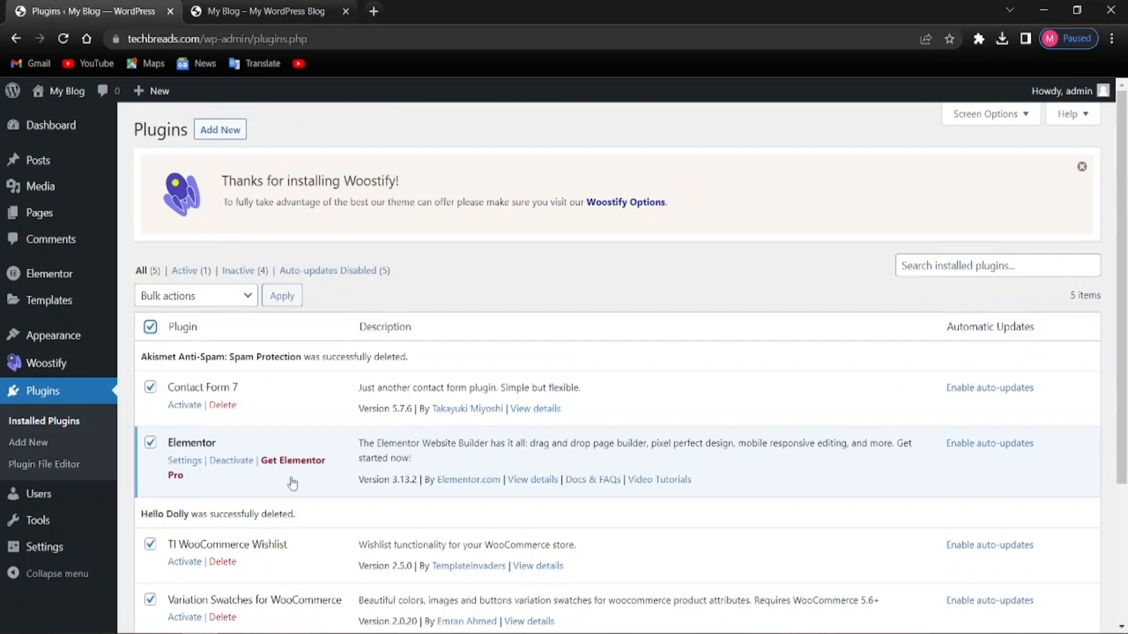
Bulk-activate all five selected plugins with the Activate bulk action
{"action": "left_click", "coordinate": [243, 295]}
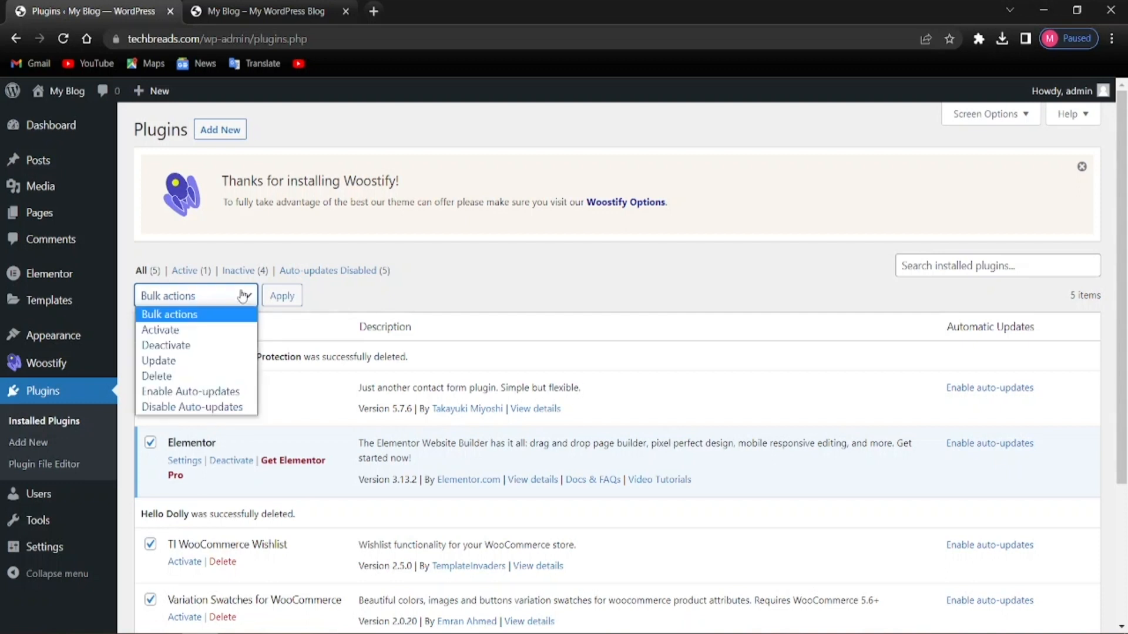
{"action": "left_click", "coordinate": [160, 330]}
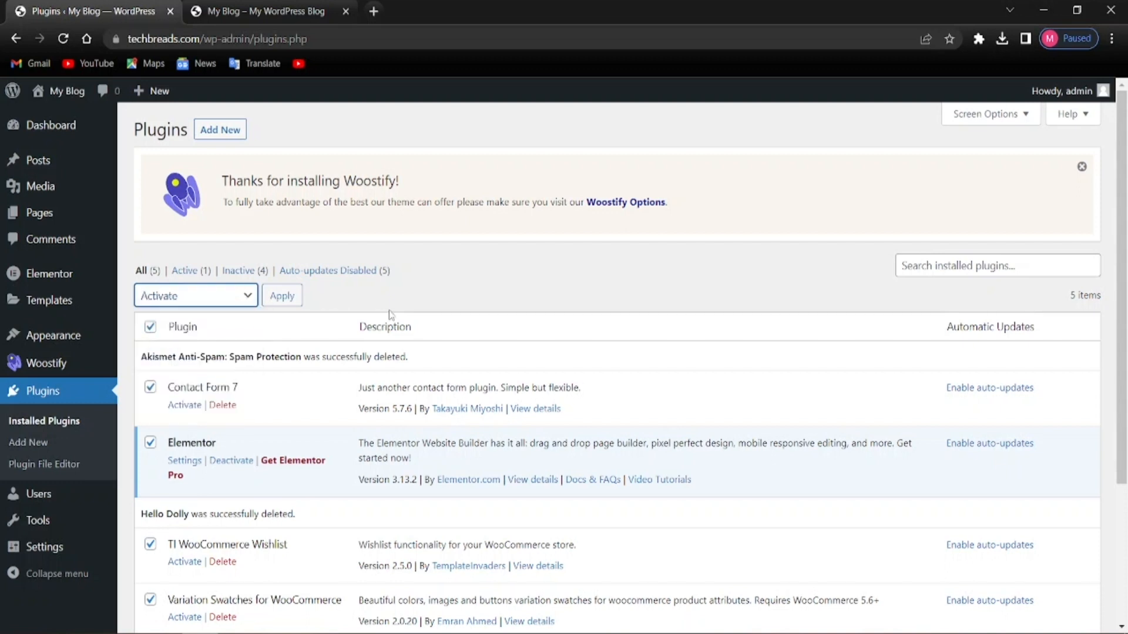
{"action": "left_click", "coordinate": [282, 297]}
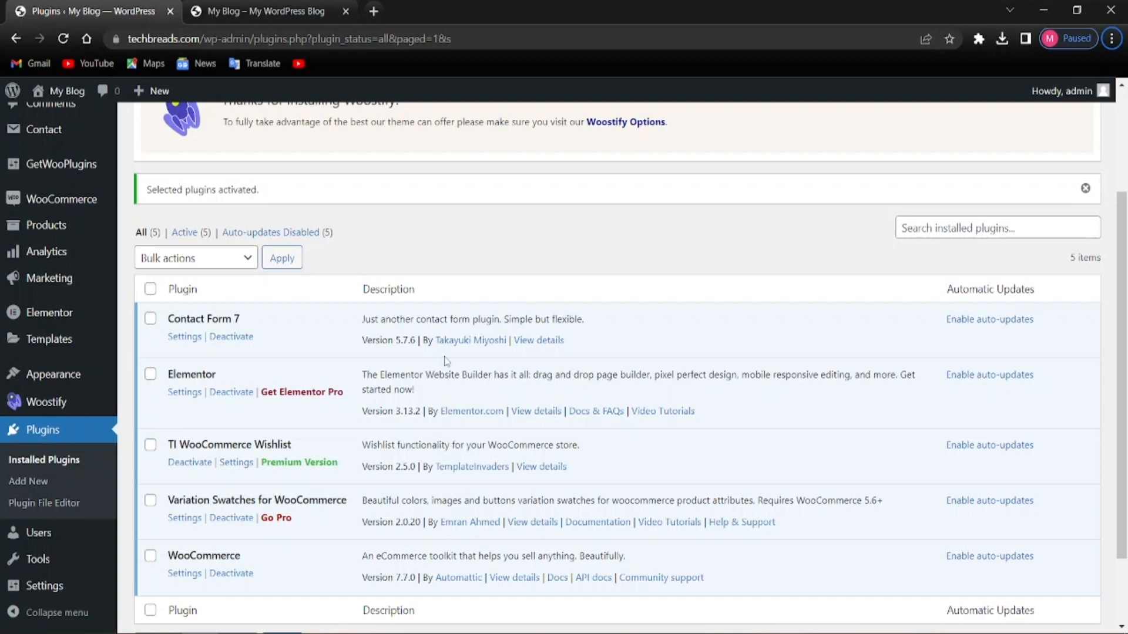
{"action": "scroll", "coordinate": [295, 375], "scroll_direction": "down", "scroll_amount": 2}
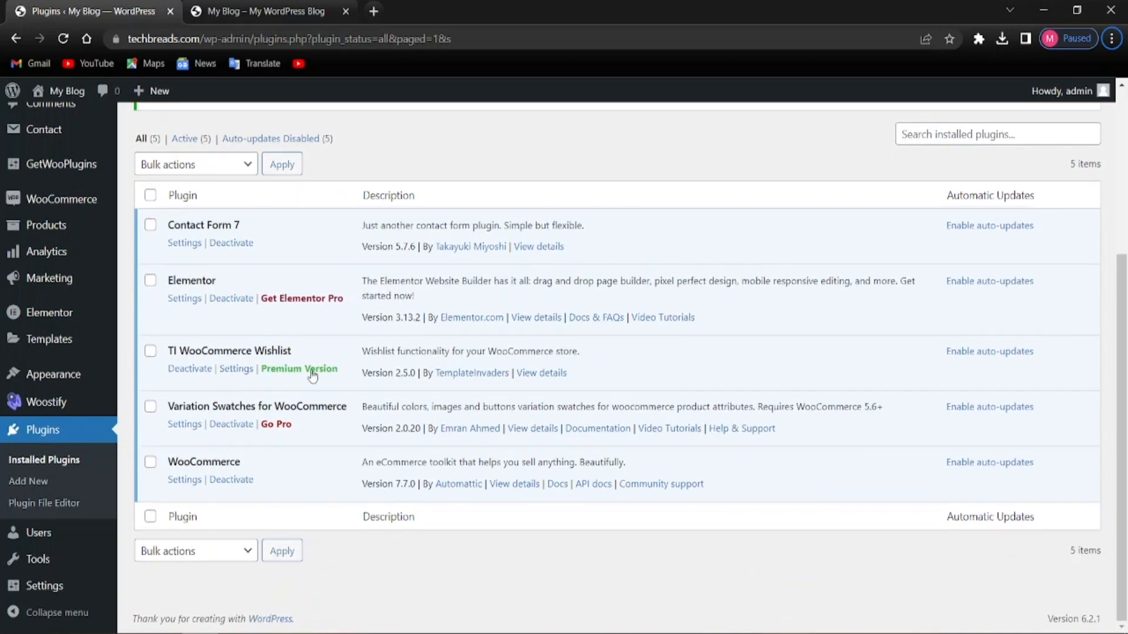
{"action": "scroll", "coordinate": [239, 402], "scroll_direction": "up", "scroll_amount": 7}
{"action": "scroll", "coordinate": [333, 380], "scroll_direction": "down", "scroll_amount": 7}
{"action": "scroll", "coordinate": [533, 386], "scroll_direction": "up", "scroll_amount": 3}
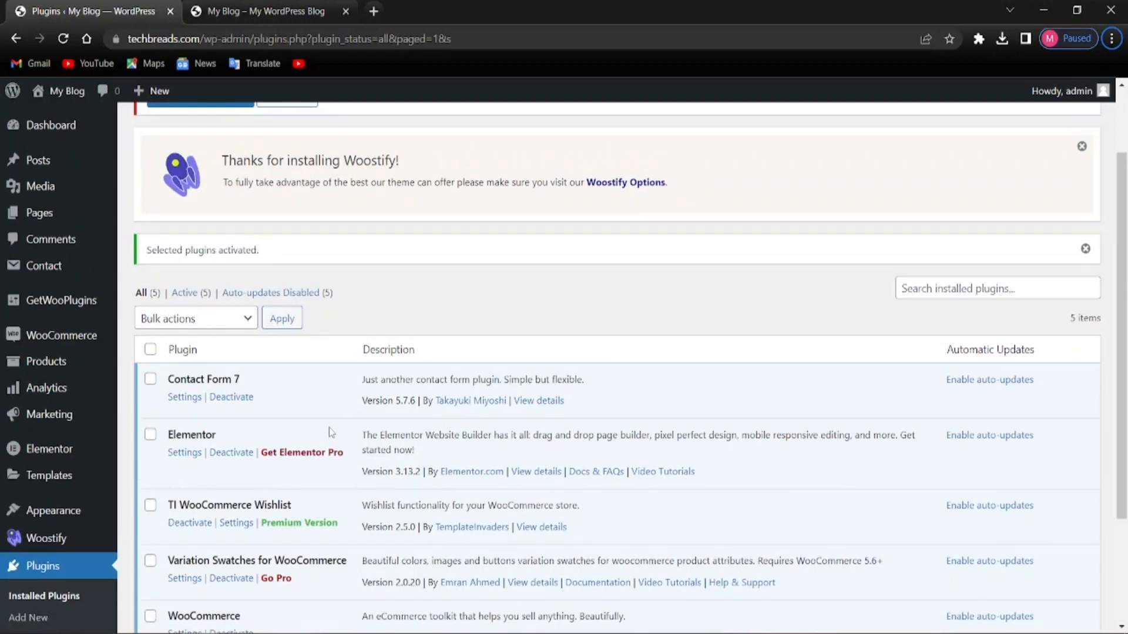
{"action": "scroll", "coordinate": [288, 485], "scroll_direction": "up", "scroll_amount": 2}
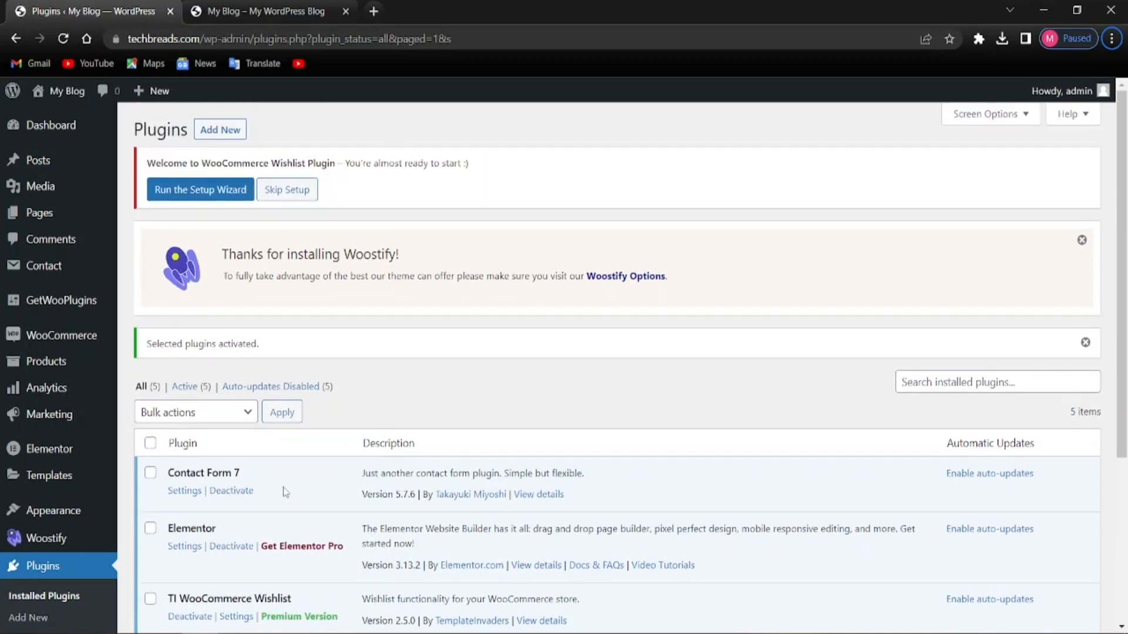
{"action": "scroll", "coordinate": [284, 492], "scroll_direction": "down", "scroll_amount": 4}
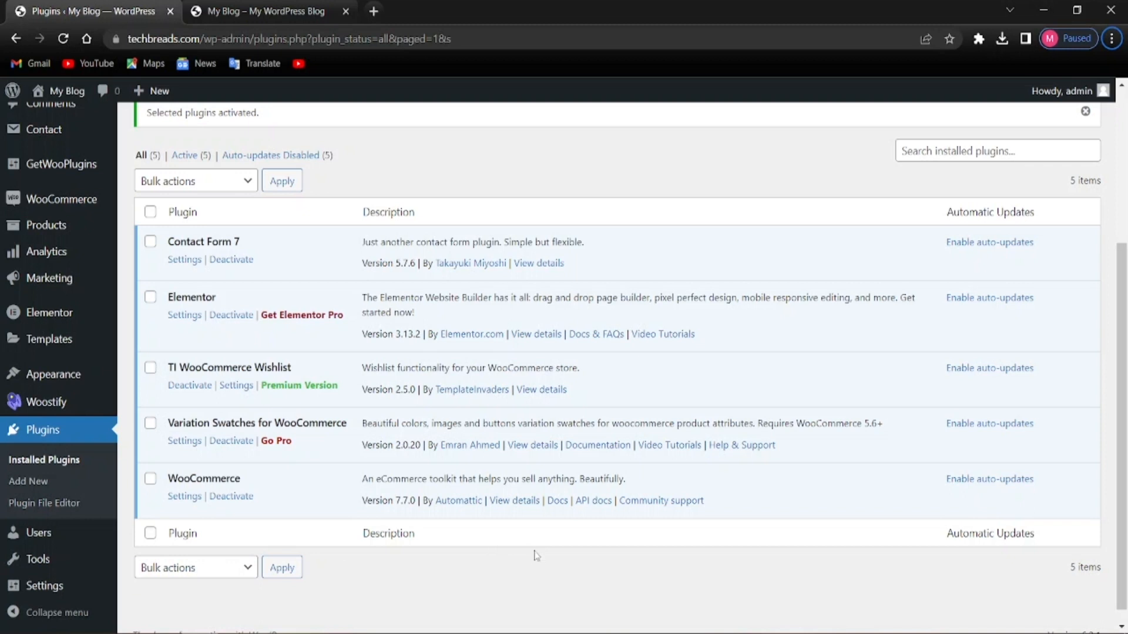
{"action": "scroll", "coordinate": [537, 553], "scroll_direction": "up", "scroll_amount": 3}
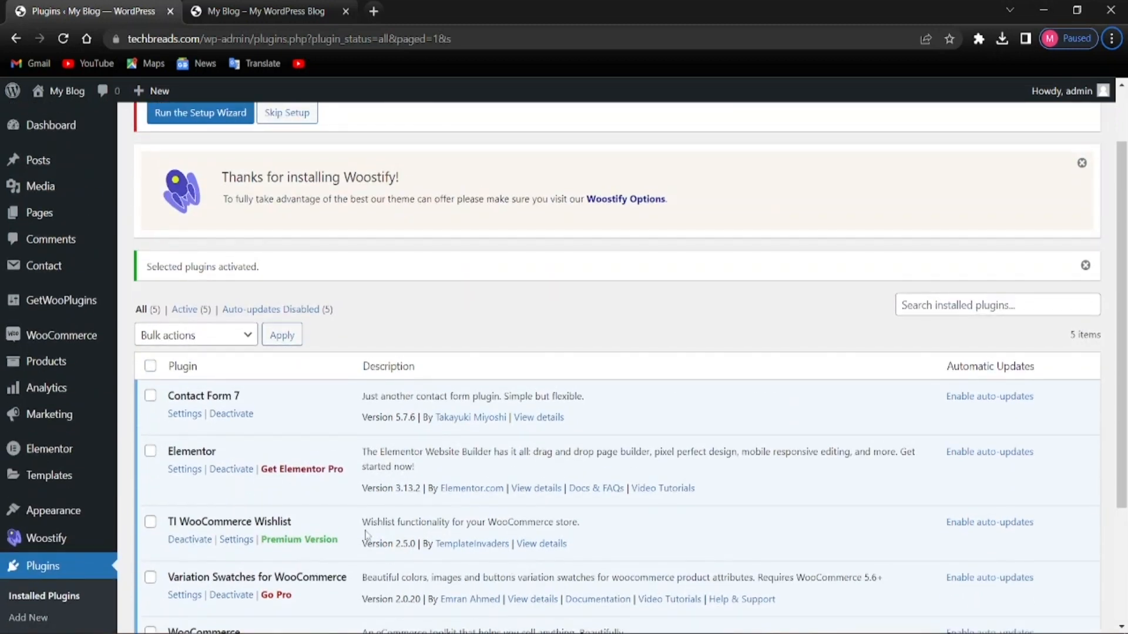
{"action": "scroll", "coordinate": [485, 176], "scroll_direction": "up", "scroll_amount": 2}
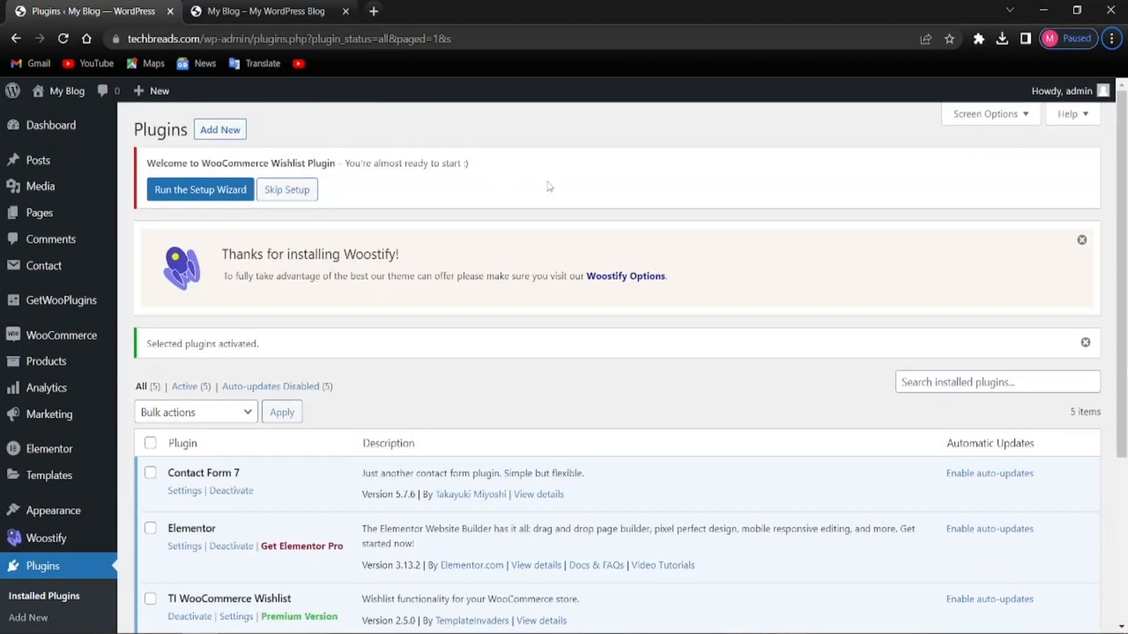
{"action": "scroll", "coordinate": [195, 503], "scroll_direction": "down", "scroll_amount": 1}
{"action": "scroll", "coordinate": [195, 504], "scroll_direction": "up", "scroll_amount": 1}
{"action": "scroll", "coordinate": [259, 411], "scroll_direction": "down", "scroll_amount": 4}
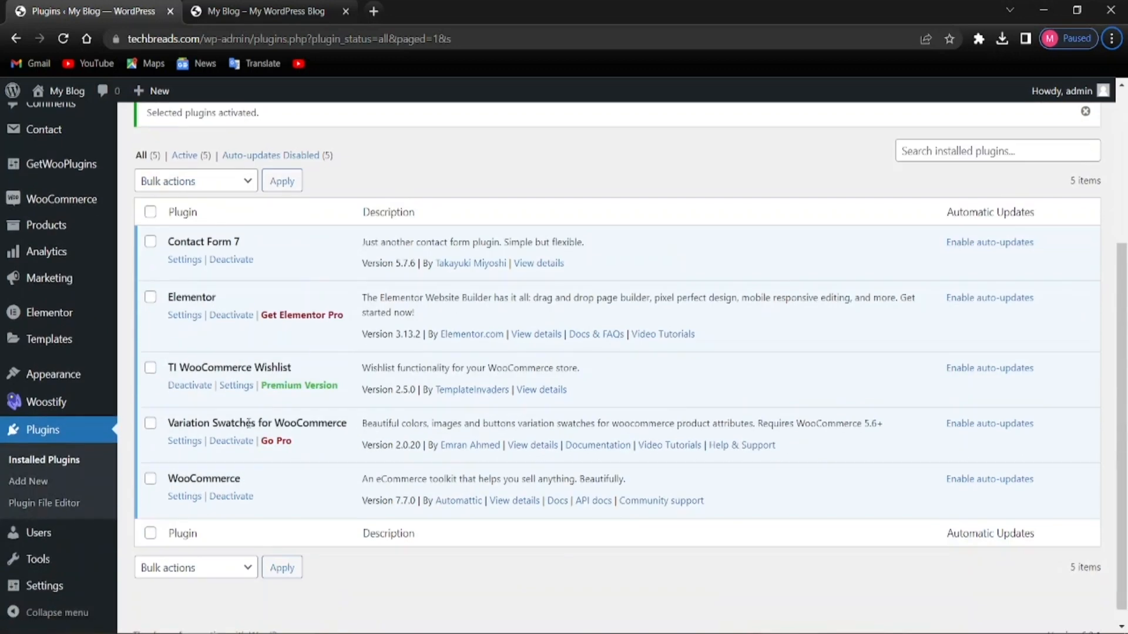
{"action": "scroll", "coordinate": [206, 289], "scroll_direction": "up", "scroll_amount": 4}
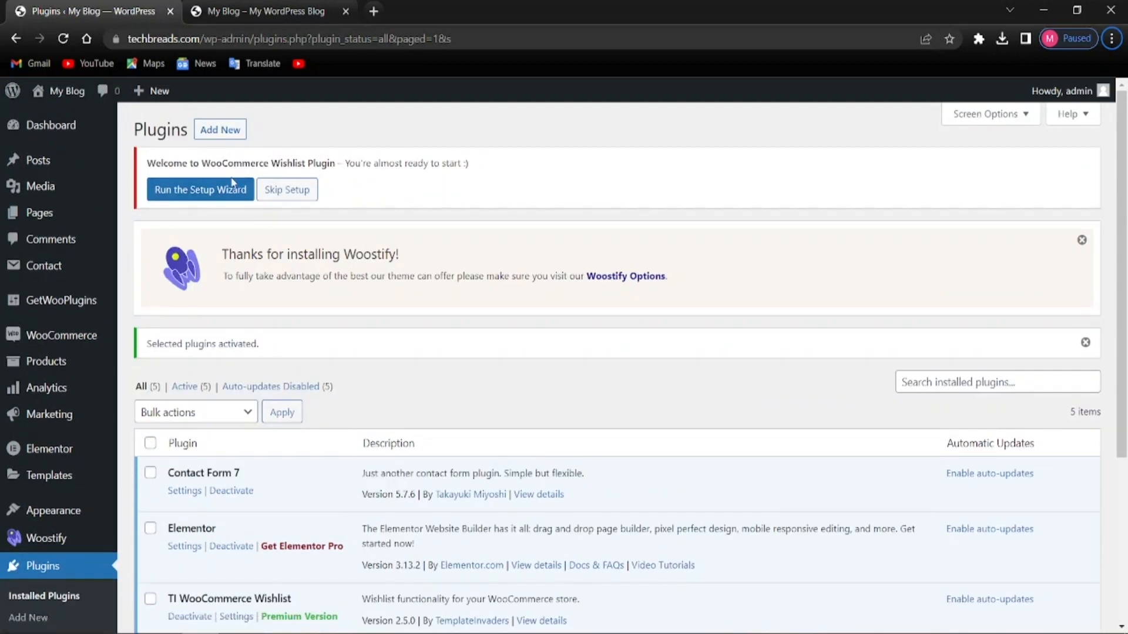
Launch the TI Wishlist setup wizard and accept the default wishlist page setup
{"action": "left_click", "coordinate": [204, 194]}
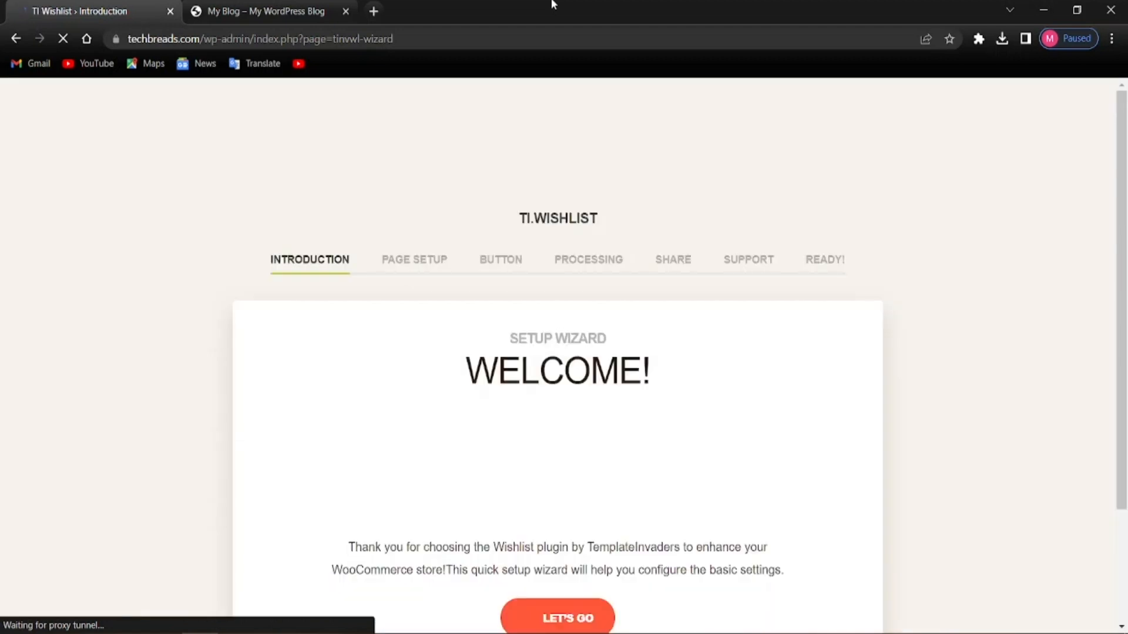
{"action": "scroll", "coordinate": [511, 300], "scroll_direction": "down", "scroll_amount": 3}
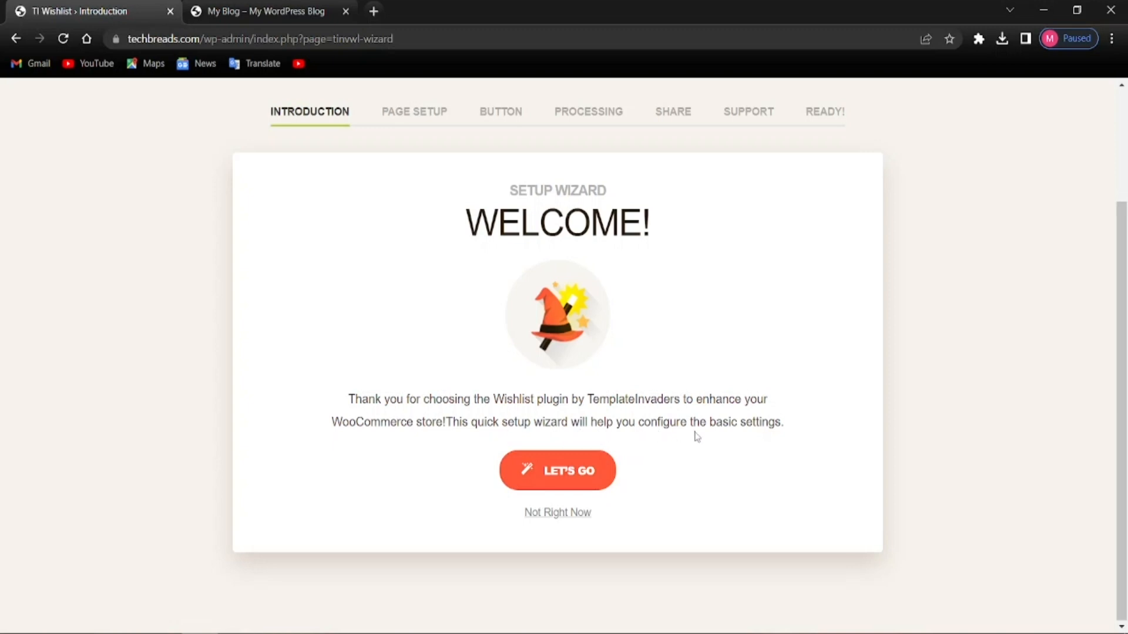
{"action": "left_click", "coordinate": [568, 477]}
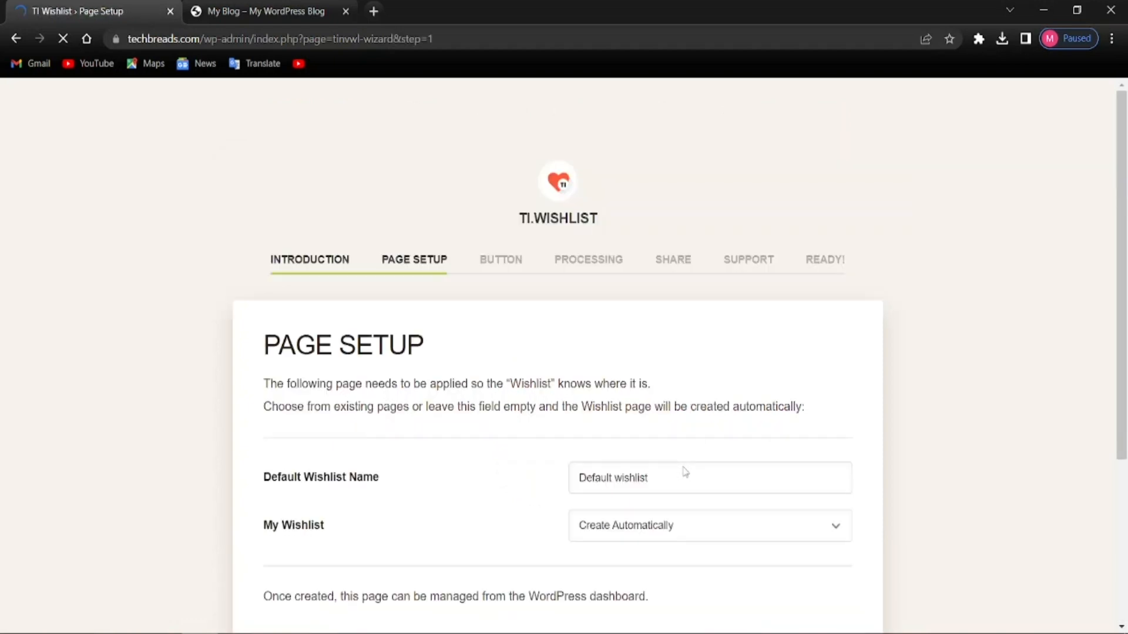
{"action": "scroll", "coordinate": [628, 440], "scroll_direction": "down", "scroll_amount": 3}
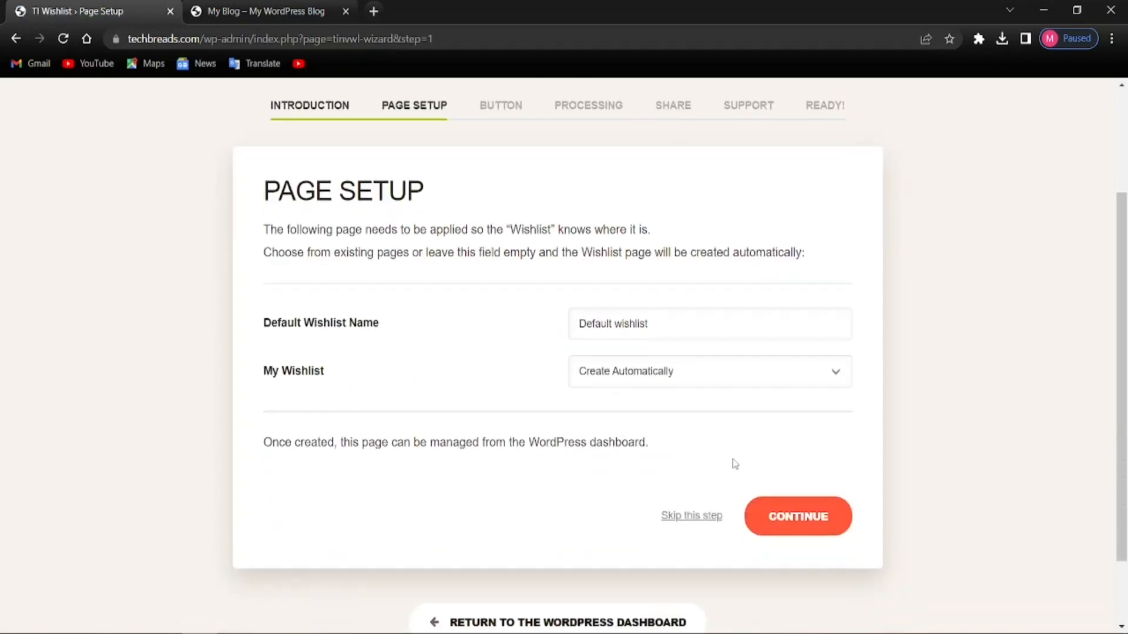
{"action": "left_click", "coordinate": [805, 517]}
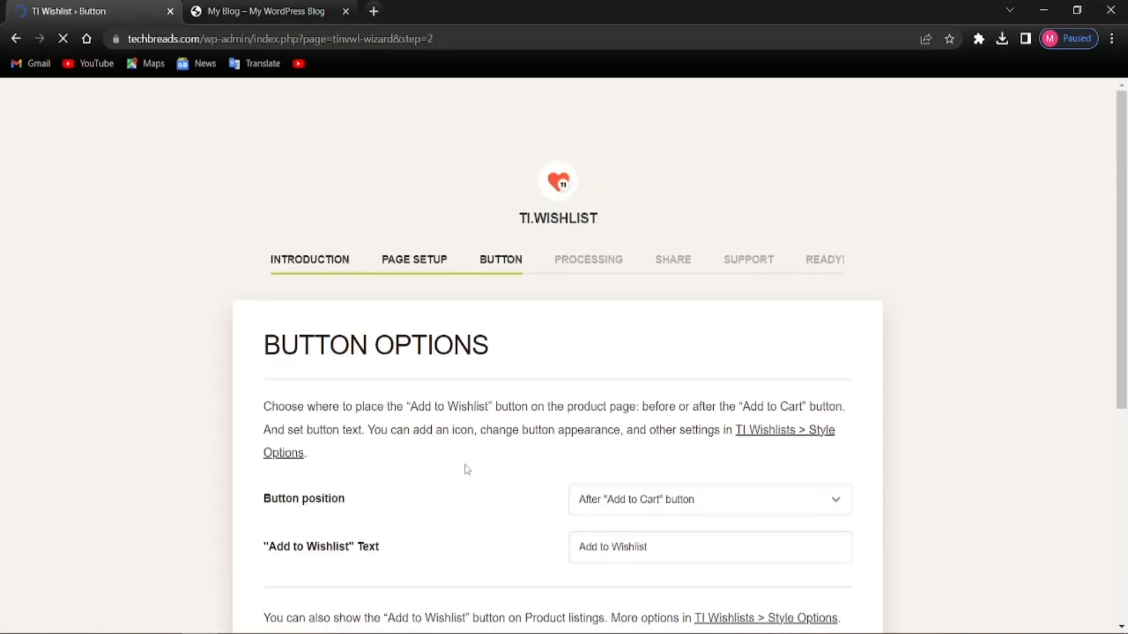
Keep the default button, automatic removal and share options through to the wizard's end
{"action": "scroll", "coordinate": [399, 514], "scroll_direction": "down", "scroll_amount": 4}
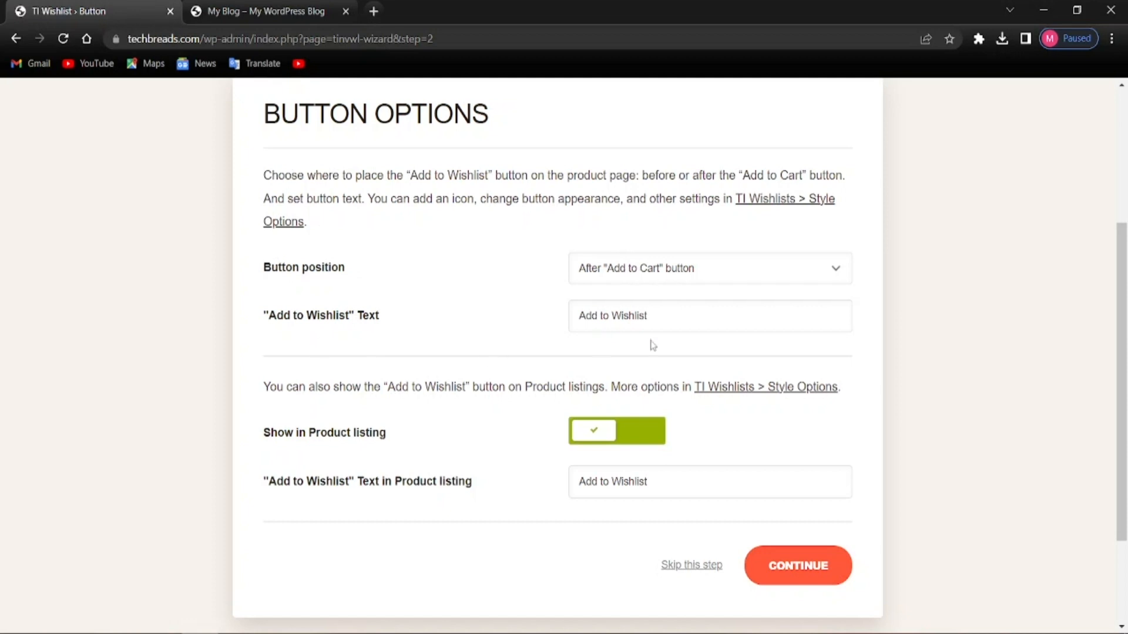
{"action": "scroll", "coordinate": [639, 528], "scroll_direction": "down", "scroll_amount": 3}
{"action": "left_click", "coordinate": [751, 438]}
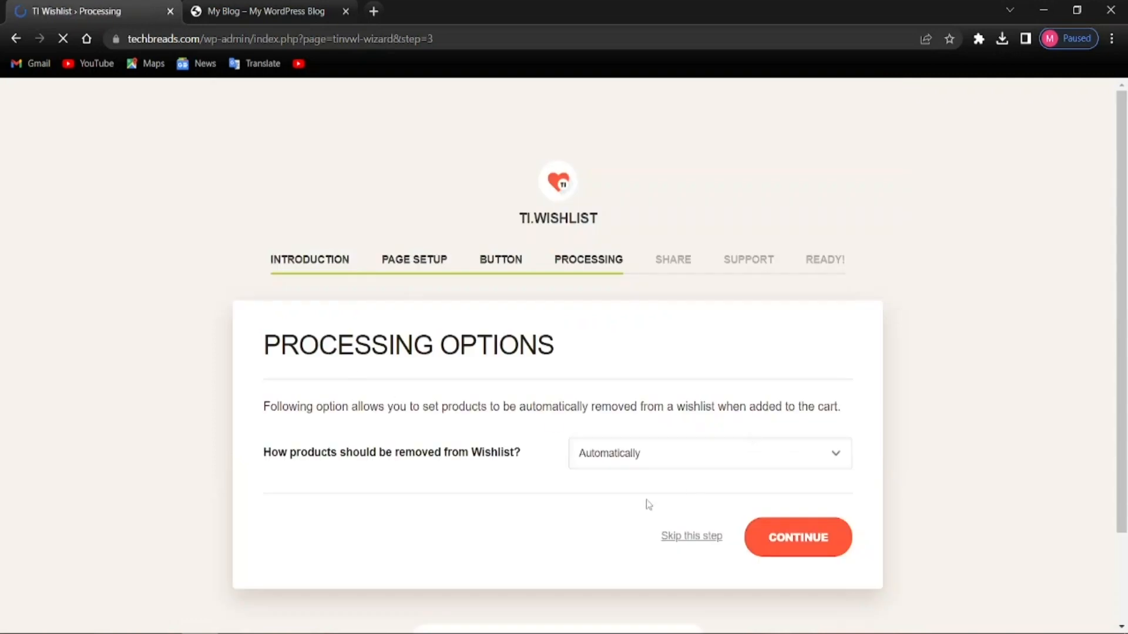
{"action": "left_click", "coordinate": [820, 537]}
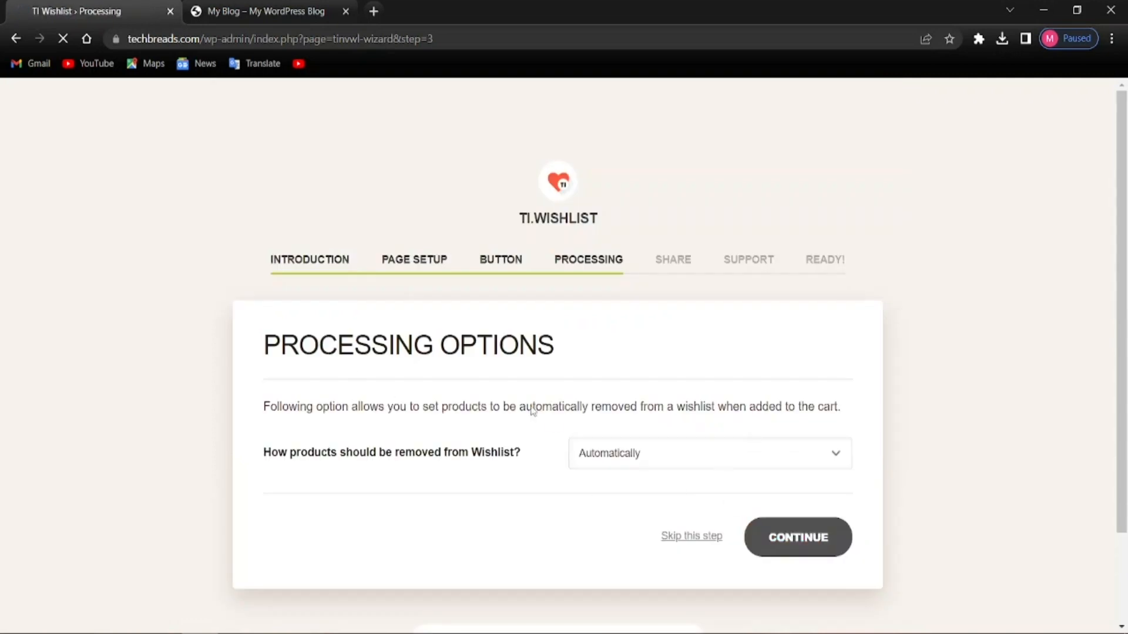
{"action": "scroll", "coordinate": [676, 497], "scroll_direction": "down", "scroll_amount": 5}
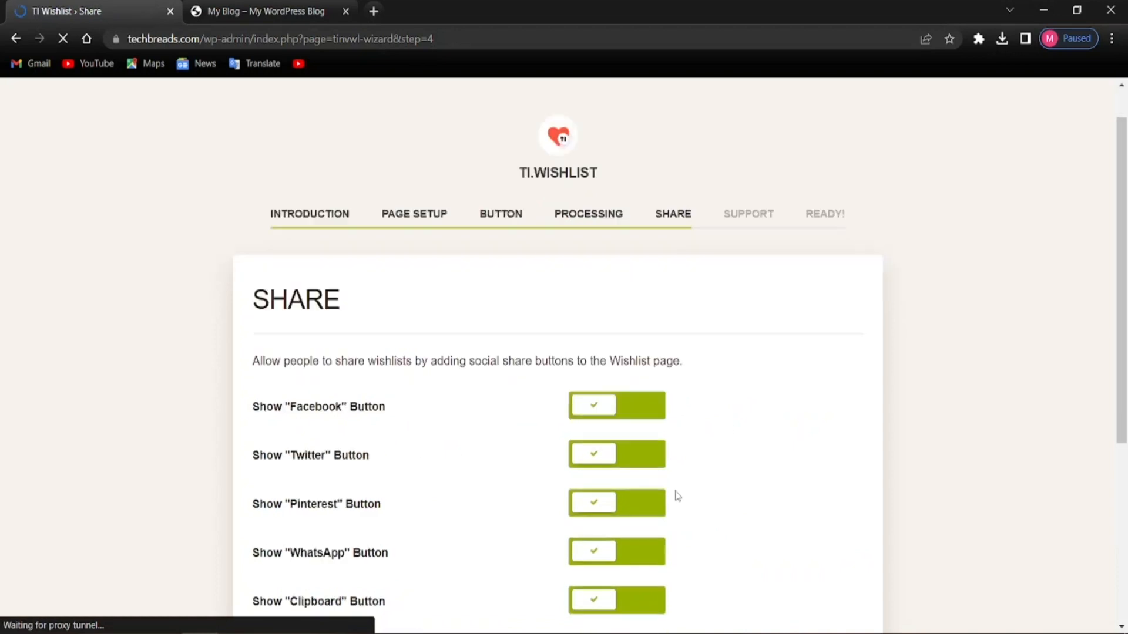
{"action": "left_click", "coordinate": [780, 424]}
{"action": "scroll", "coordinate": [468, 442], "scroll_direction": "up", "scroll_amount": 1}
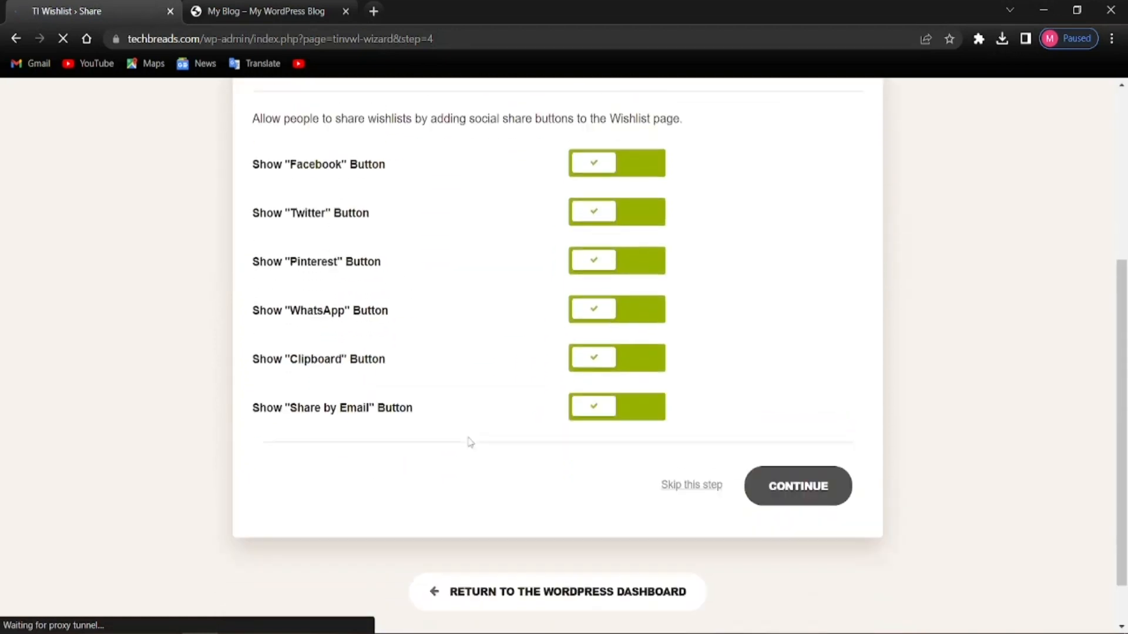
{"action": "scroll", "coordinate": [470, 437], "scroll_direction": "up", "scroll_amount": 4}
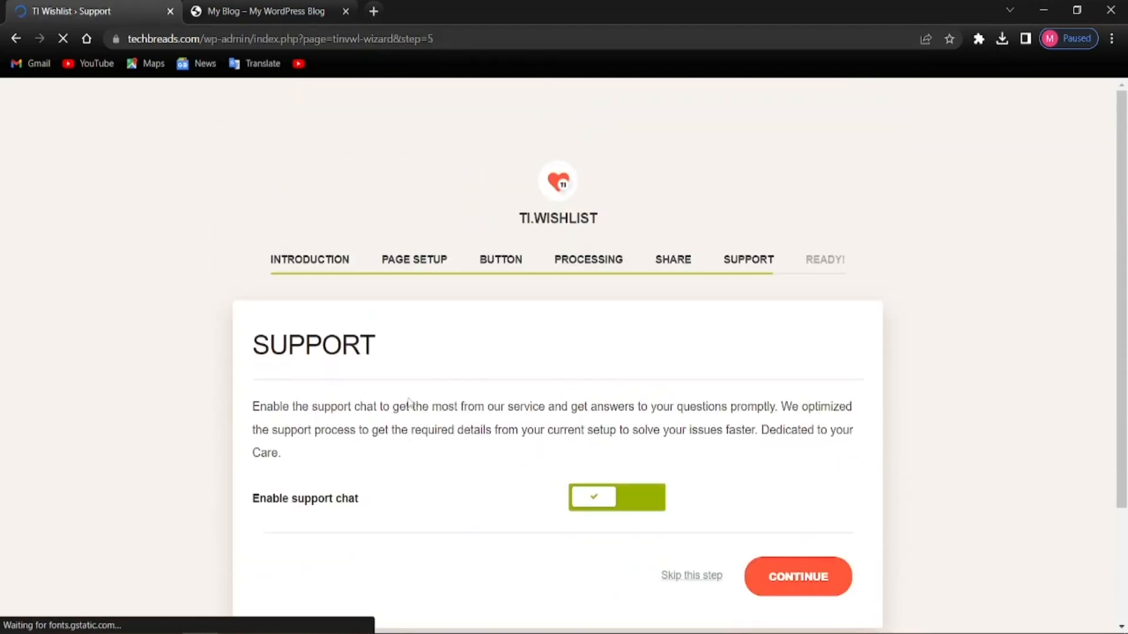
{"action": "scroll", "coordinate": [588, 465], "scroll_direction": "down", "scroll_amount": 2}
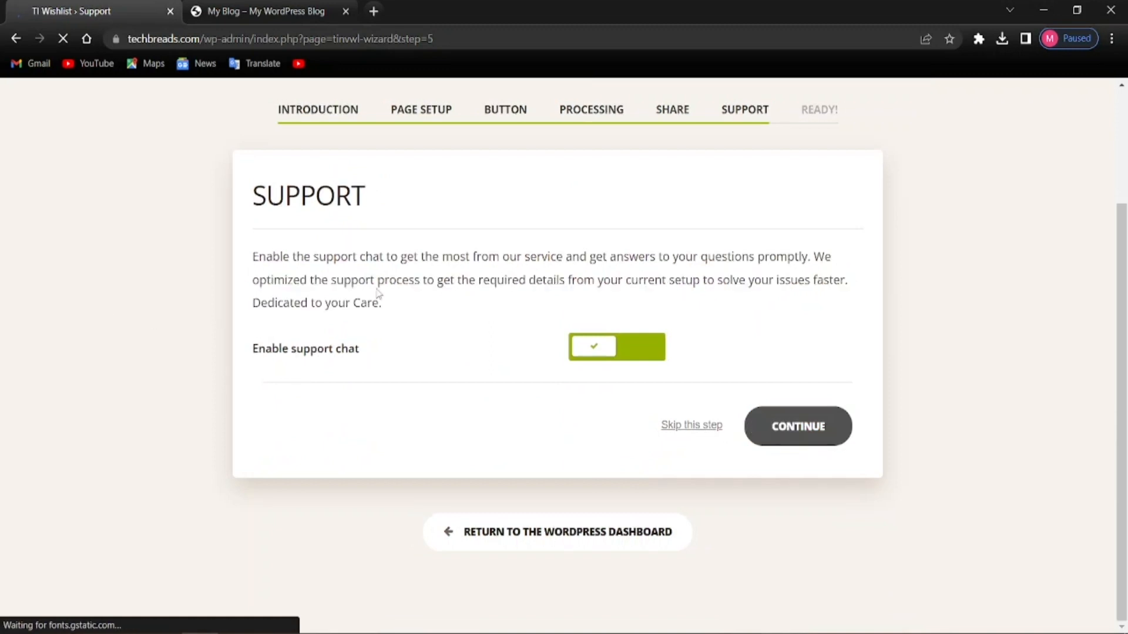
{"action": "scroll", "coordinate": [605, 458], "scroll_direction": "down", "scroll_amount": 2}
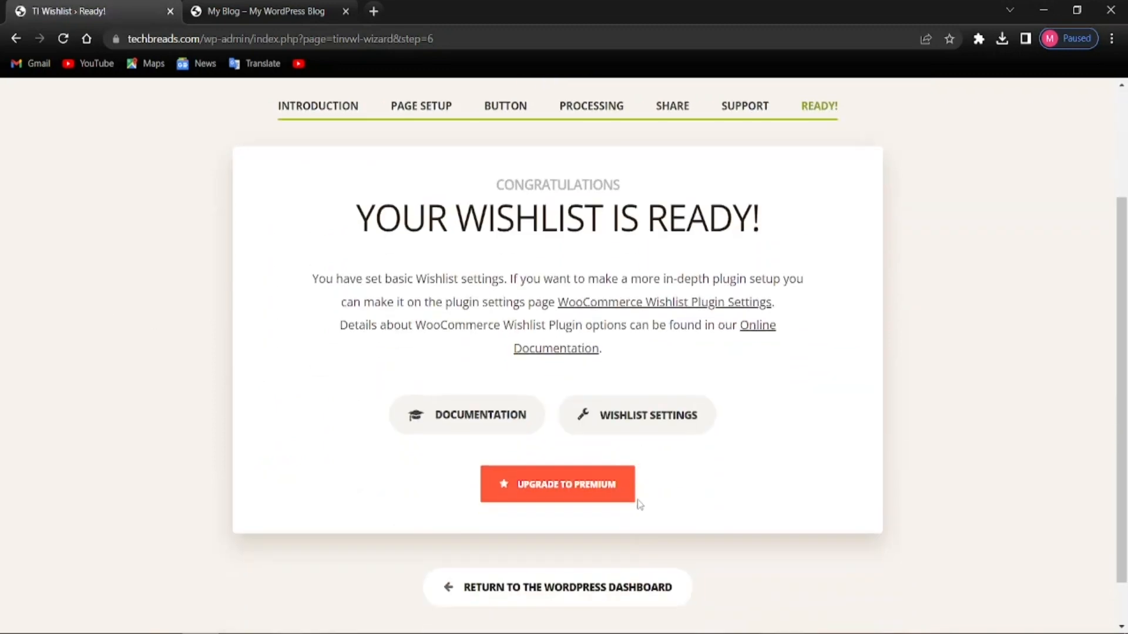
{"action": "scroll", "coordinate": [542, 505], "scroll_direction": "down", "scroll_amount": 1}
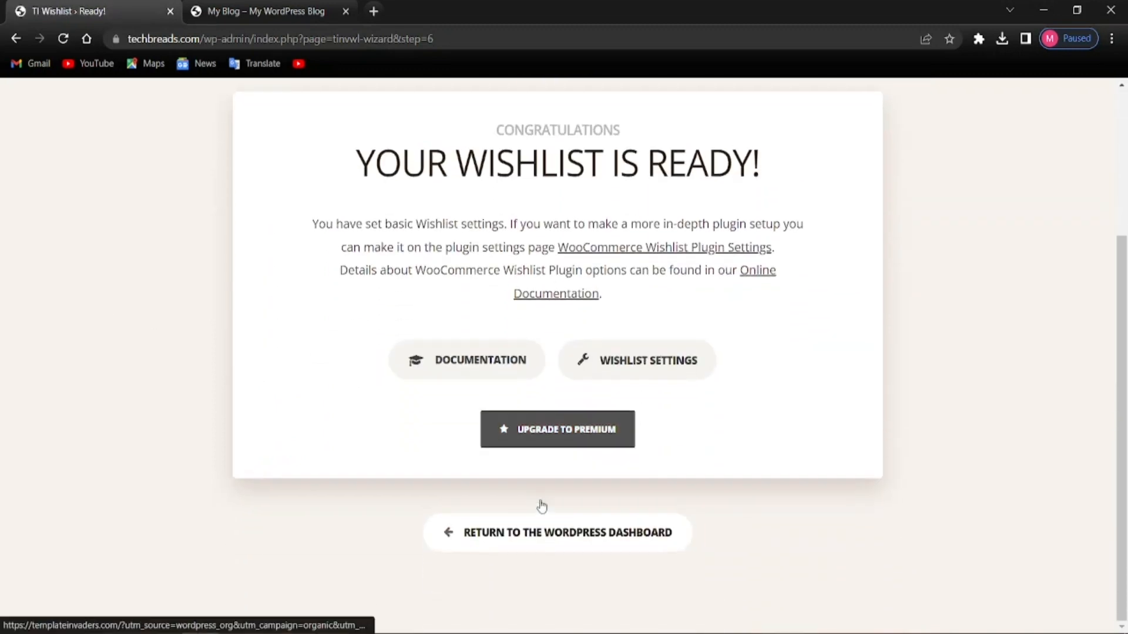
{"action": "scroll", "coordinate": [529, 506], "scroll_direction": "up", "scroll_amount": 1}
{"action": "scroll", "coordinate": [538, 518], "scroll_direction": "down", "scroll_amount": 1}
{"action": "scroll", "coordinate": [538, 518], "scroll_direction": "down", "scroll_amount": 1}
{"action": "left_click", "coordinate": [568, 547]}
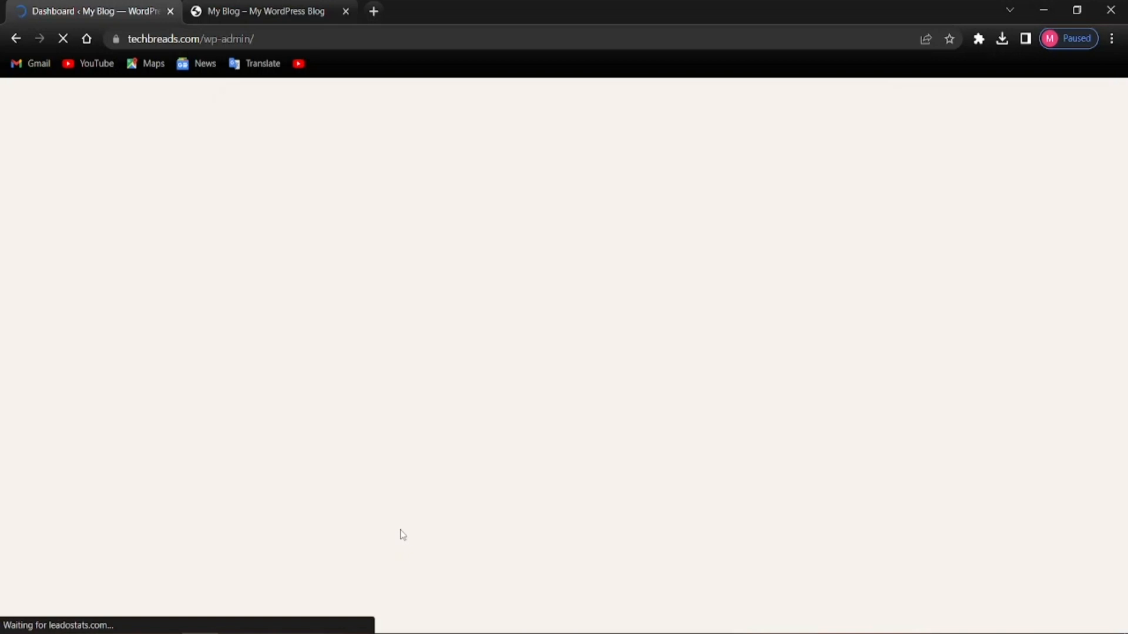
Reload the blog homepage, view the empty Default wishlist page, then return to the admin Dashboard tab
{"action": "left_click", "coordinate": [235, 11]}
{"action": "left_click", "coordinate": [62, 39]}
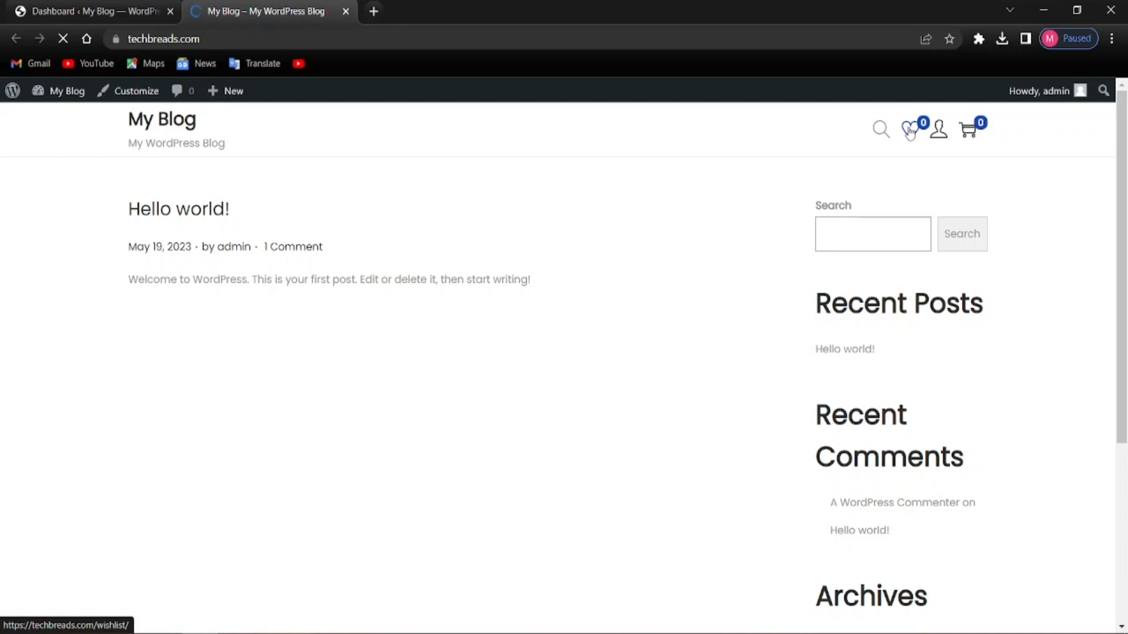
{"action": "left_click", "coordinate": [911, 132]}
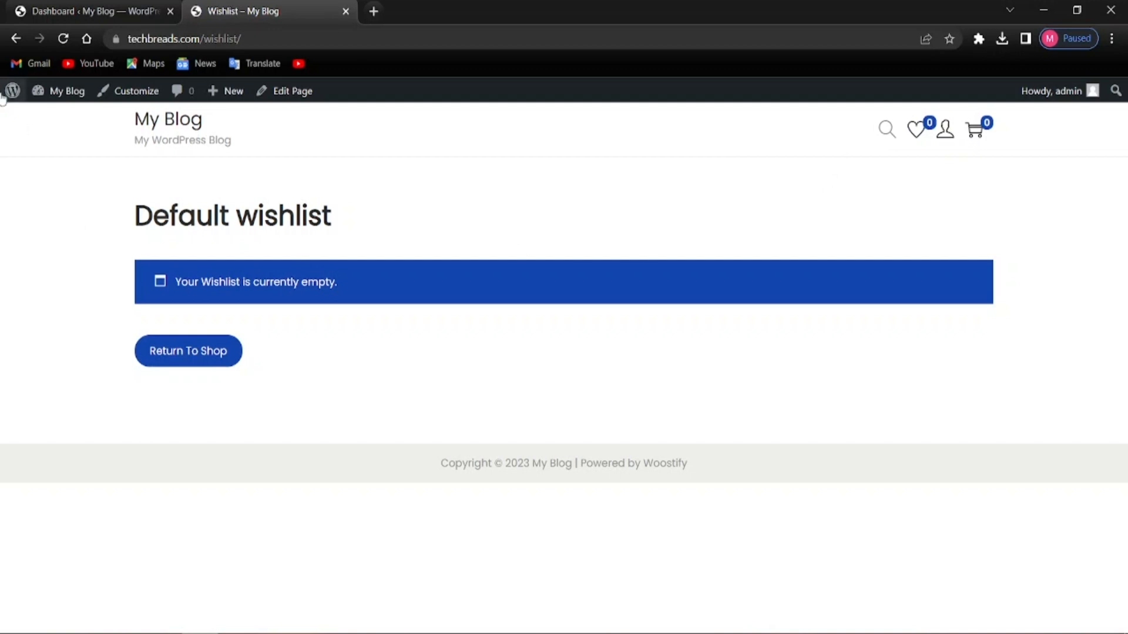
{"action": "left_click", "coordinate": [8, 45]}
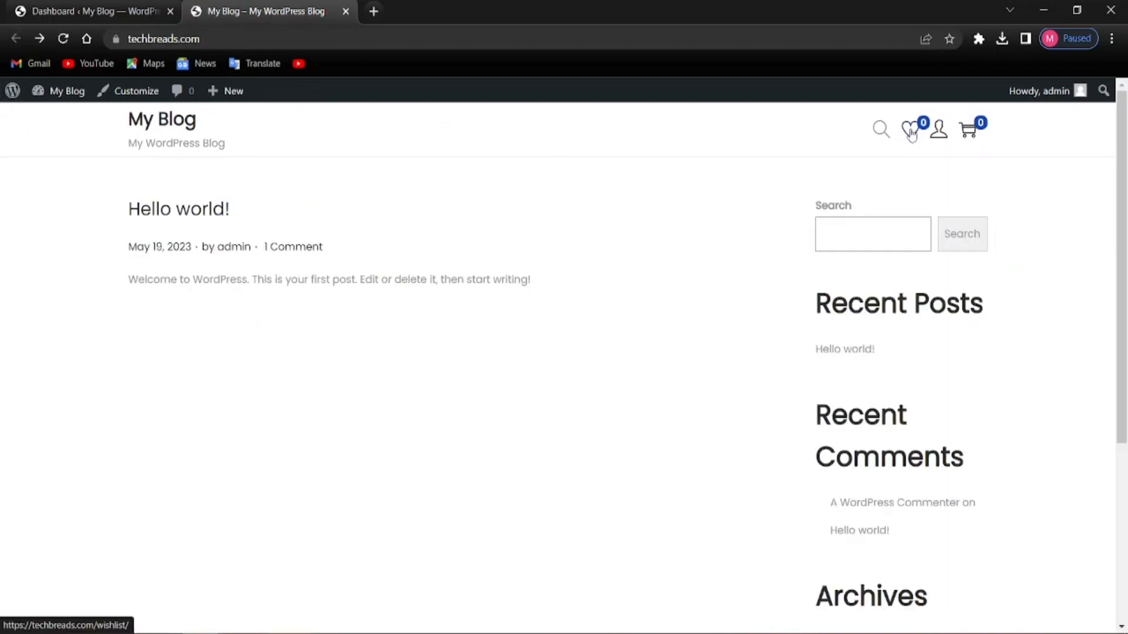
{"action": "mouse_move", "coordinate": [940, 135]}
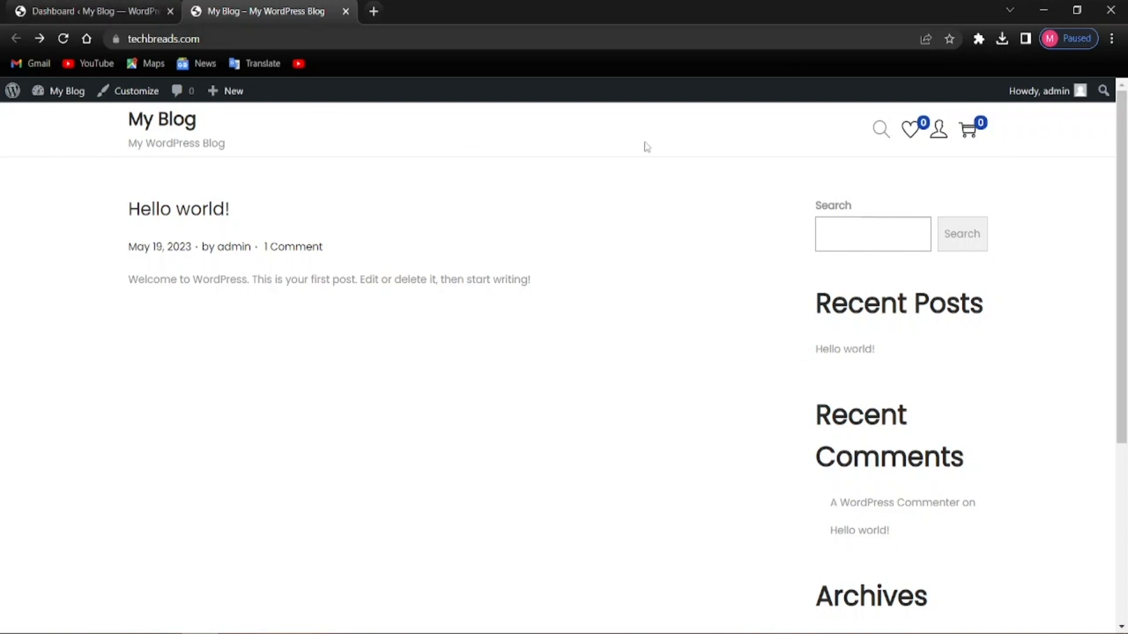
{"action": "left_click", "coordinate": [94, 12]}
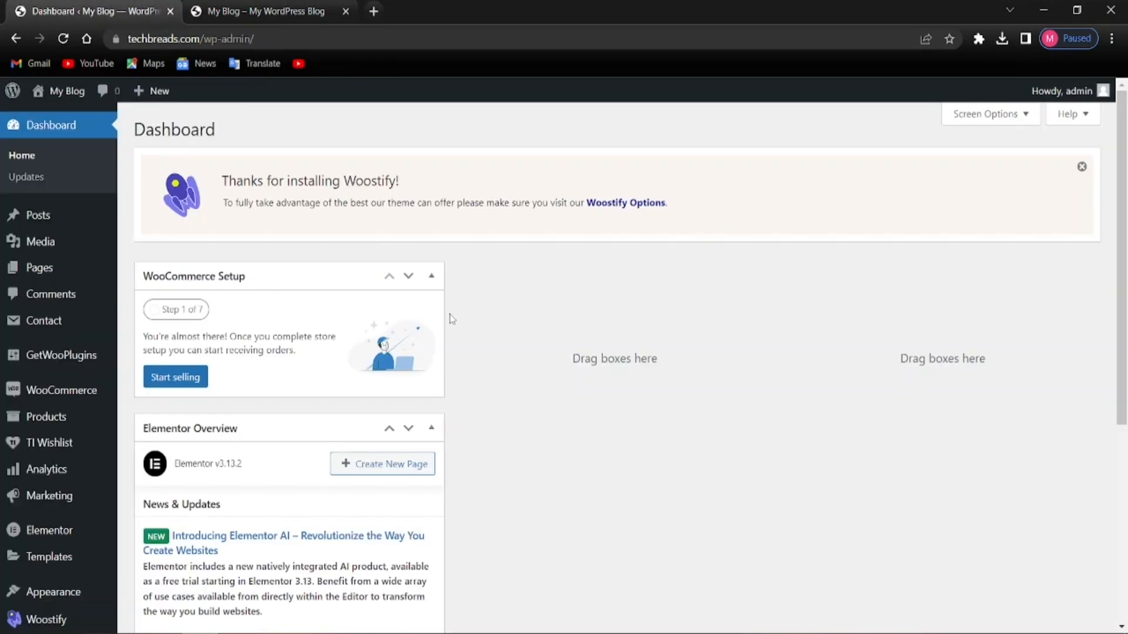
Collapse the WooCommerce Setup and Elementor Overview widgets and dismiss the Woostify notice
{"action": "scroll", "coordinate": [398, 369], "scroll_direction": "down", "scroll_amount": 5}
{"action": "scroll", "coordinate": [385, 369], "scroll_direction": "up", "scroll_amount": 6}
{"action": "left_click", "coordinate": [431, 281]}
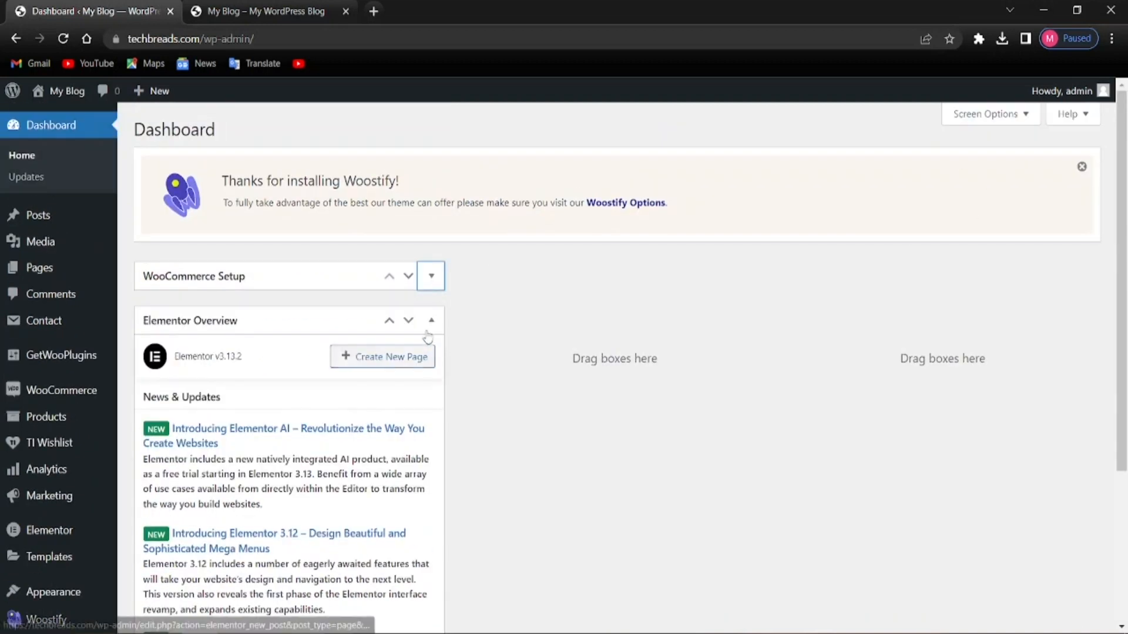
{"action": "left_click", "coordinate": [431, 322]}
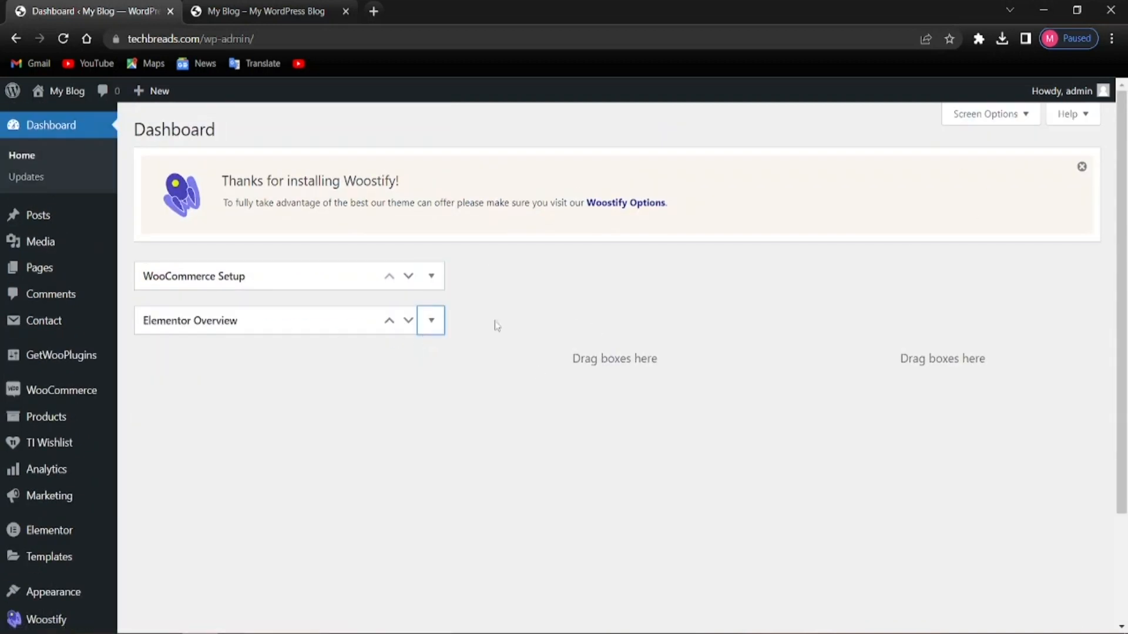
{"action": "left_click", "coordinate": [1075, 176]}
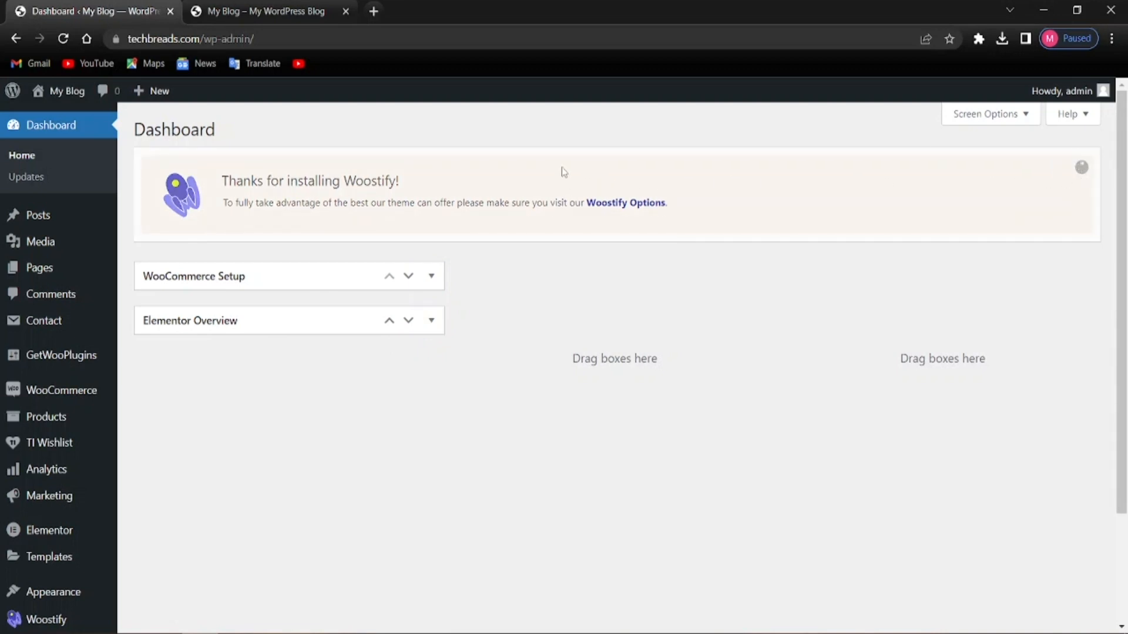
Hide the WooCommerce Setup and Elementor Overview boxes via Screen Options
{"action": "left_click", "coordinate": [954, 121]}
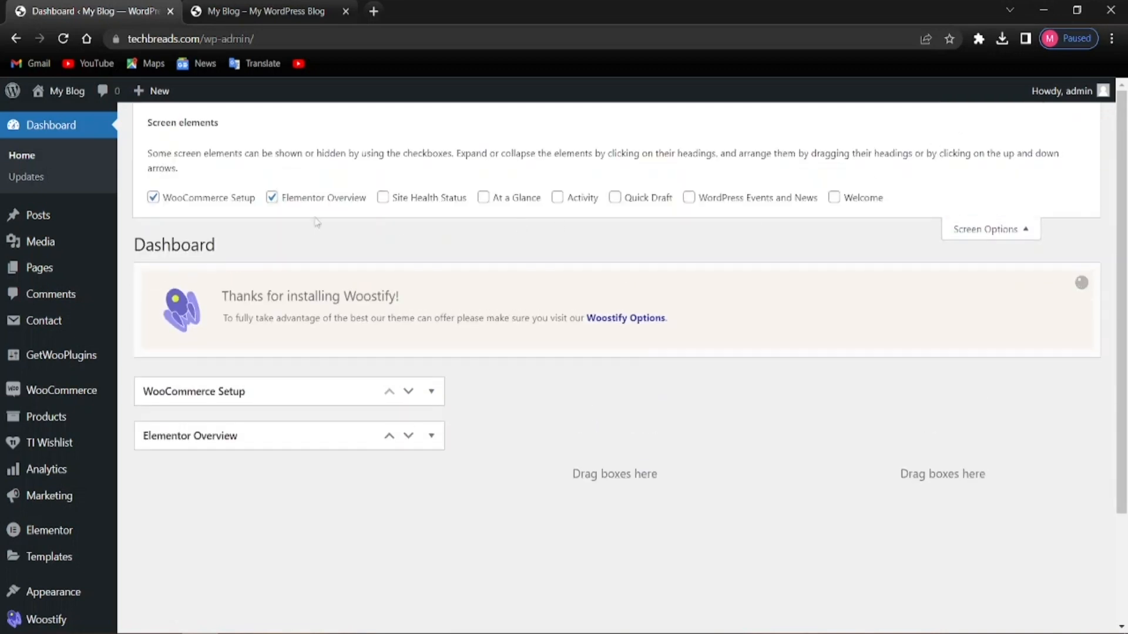
{"action": "left_click", "coordinate": [153, 196]}
{"action": "left_click", "coordinate": [271, 197]}
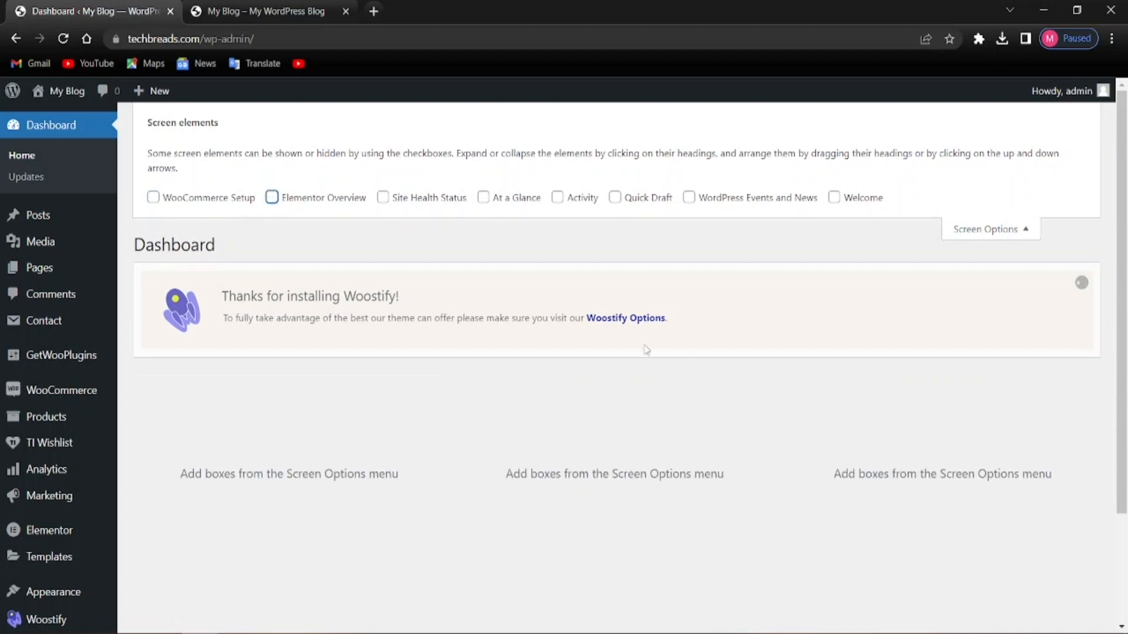
{"action": "left_click", "coordinate": [952, 230]}
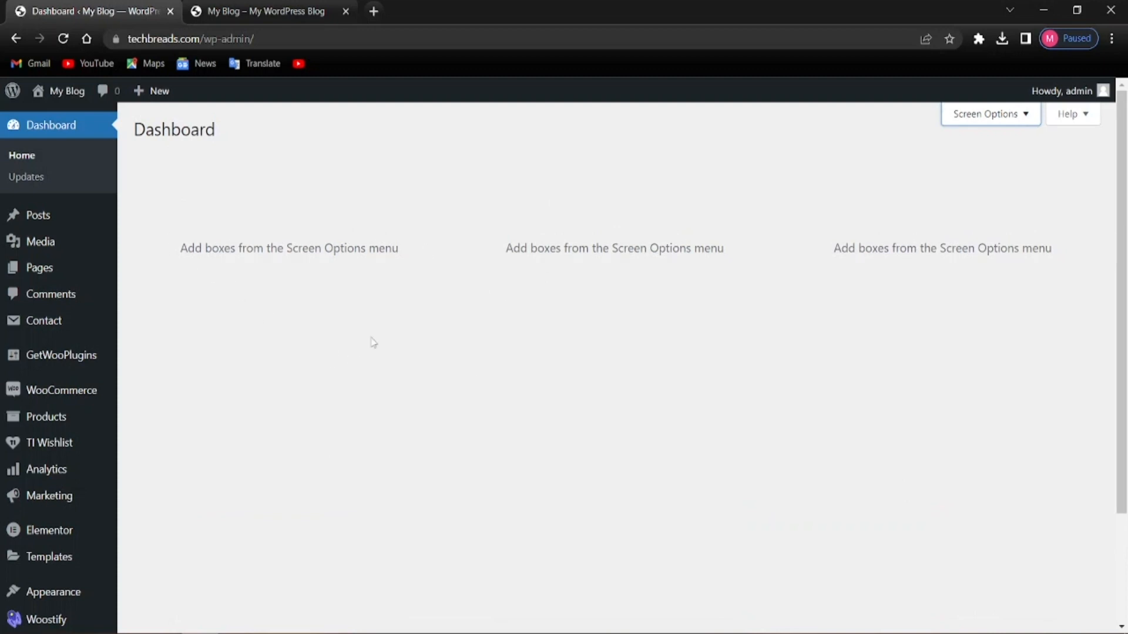
{"action": "key", "text": "F10"}
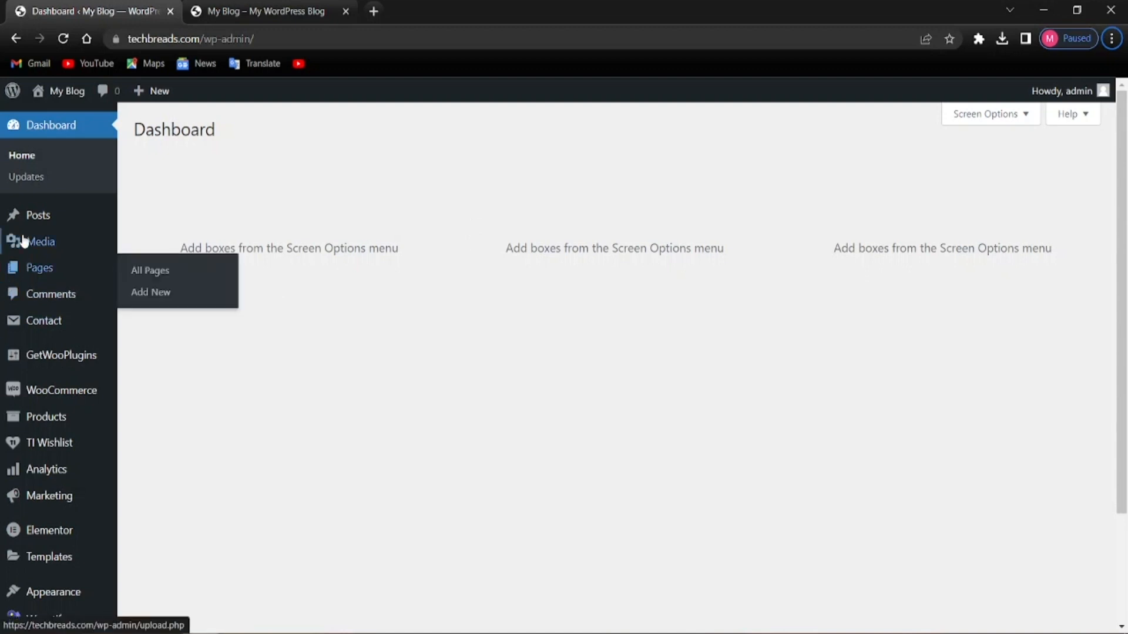
Review the site's eight pages under All Pages, then go to WooCommerce Settings
{"action": "mouse_move", "coordinate": [75, 275]}
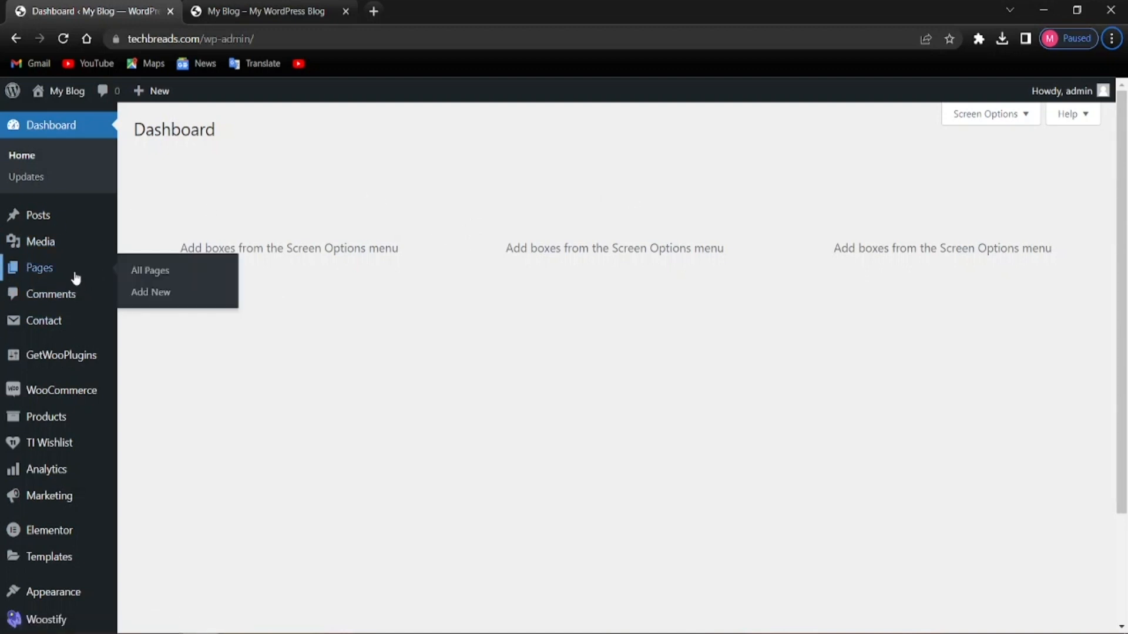
{"action": "left_click", "coordinate": [141, 273]}
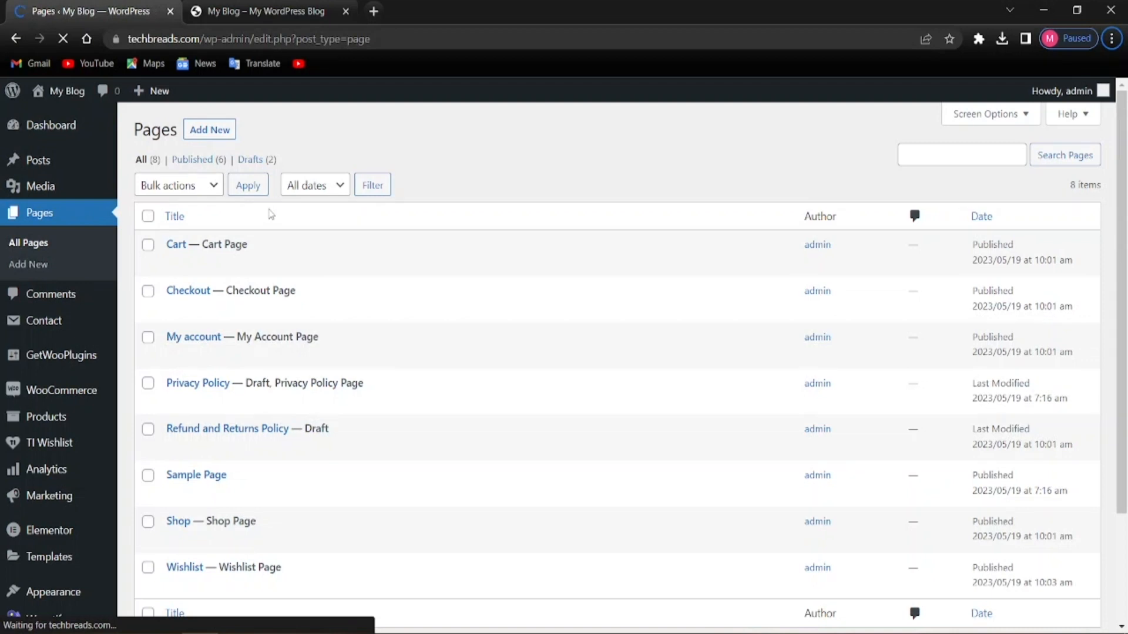
{"action": "scroll", "coordinate": [194, 370], "scroll_direction": "down", "scroll_amount": 2}
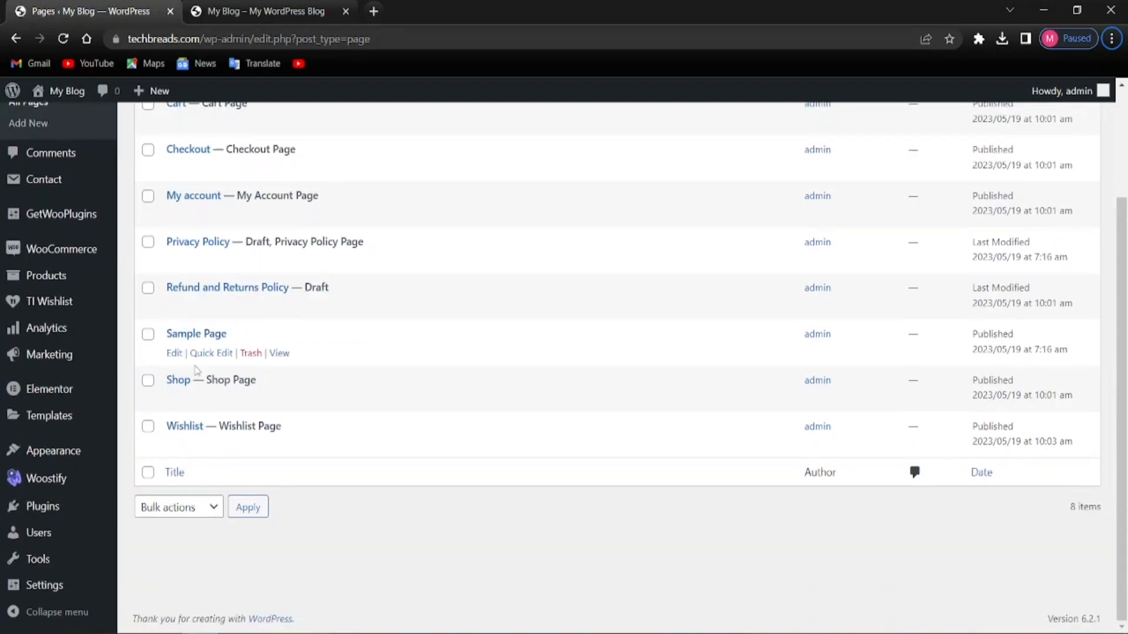
{"action": "scroll", "coordinate": [202, 417], "scroll_direction": "up", "scroll_amount": 2}
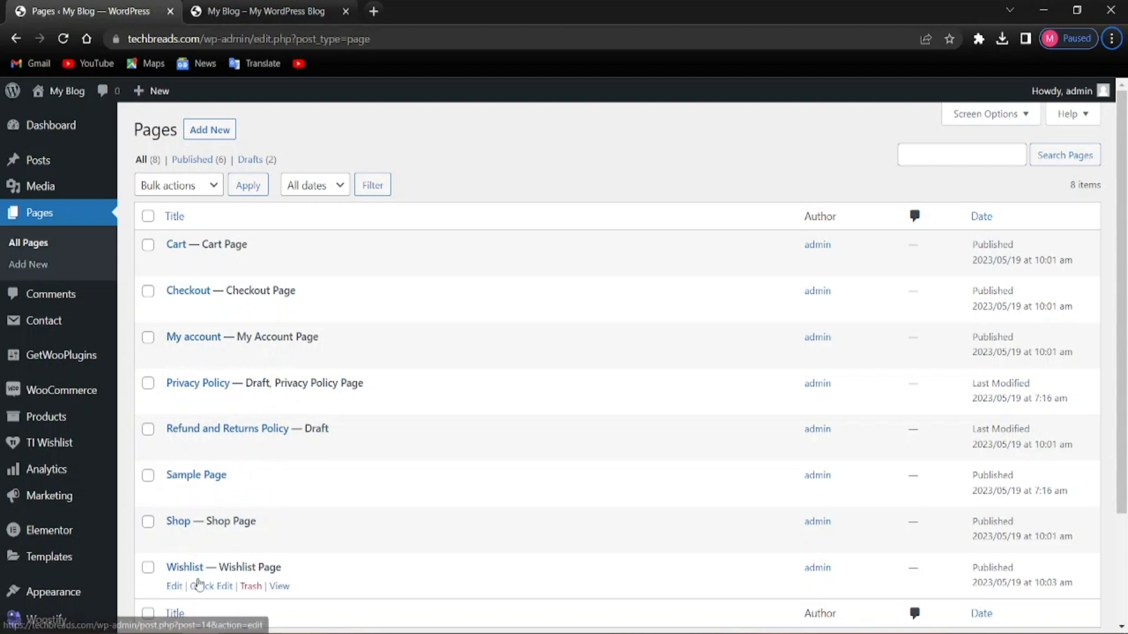
{"action": "scroll", "coordinate": [176, 534], "scroll_direction": "down", "scroll_amount": 2}
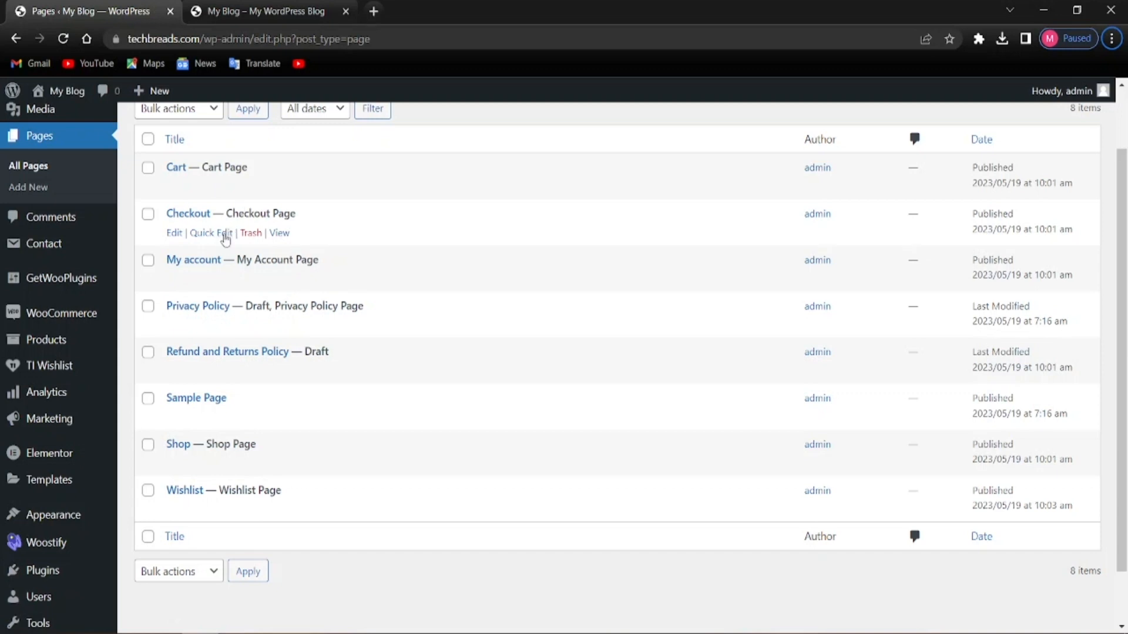
{"action": "mouse_move", "coordinate": [90, 323]}
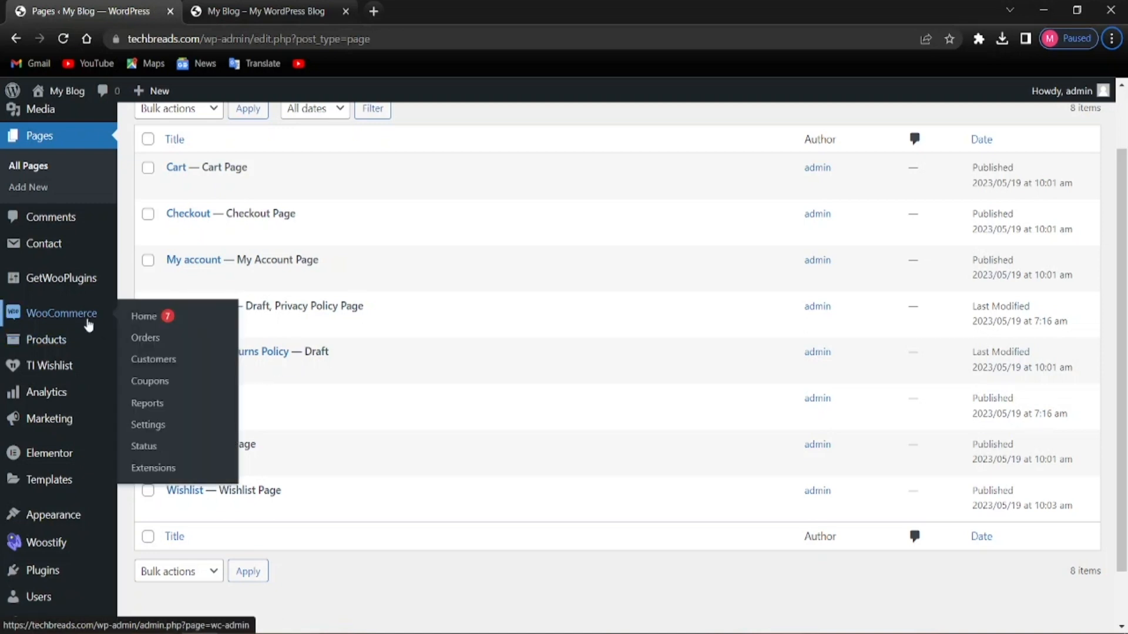
{"action": "left_click", "coordinate": [147, 426]}
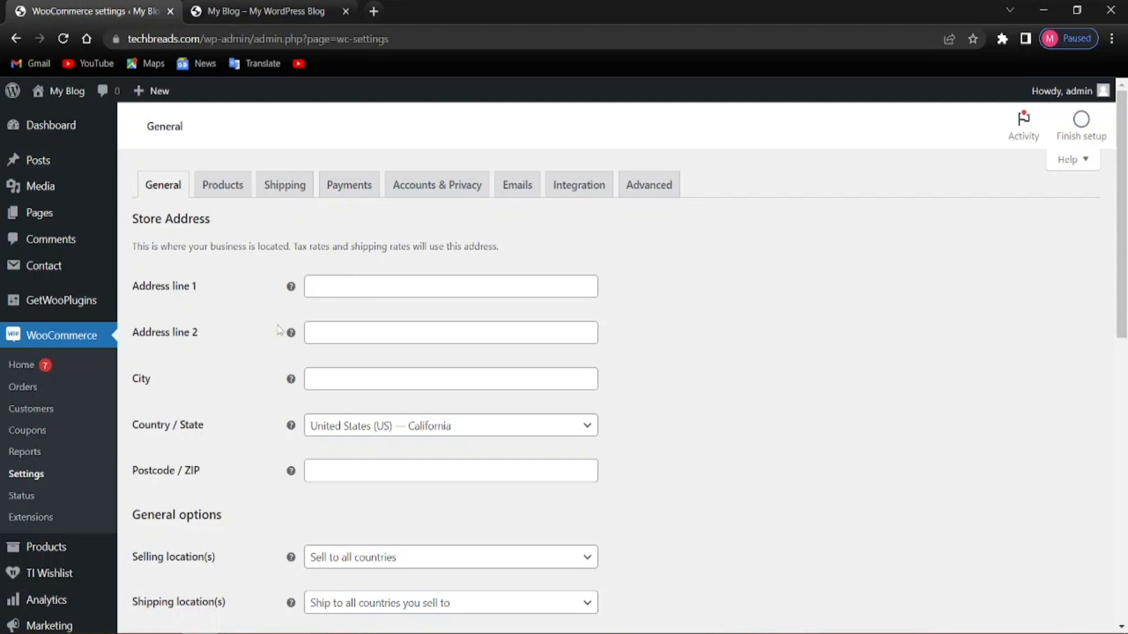
Enter 'new york' as Address line 1 and New York as the store city
{"action": "scroll", "coordinate": [352, 376], "scroll_direction": "down", "scroll_amount": 4}
{"action": "scroll", "coordinate": [350, 277], "scroll_direction": "up", "scroll_amount": 4}
{"action": "left_click", "coordinate": [358, 286]}
{"action": "type", "text": "new york"}
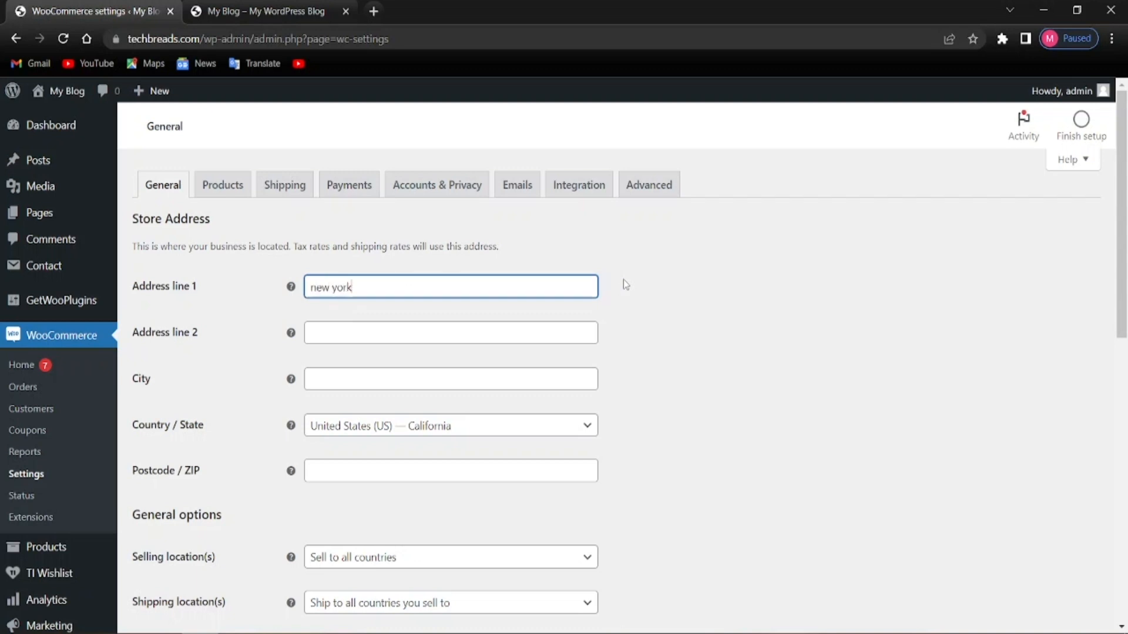
{"action": "left_click", "coordinate": [623, 284]}
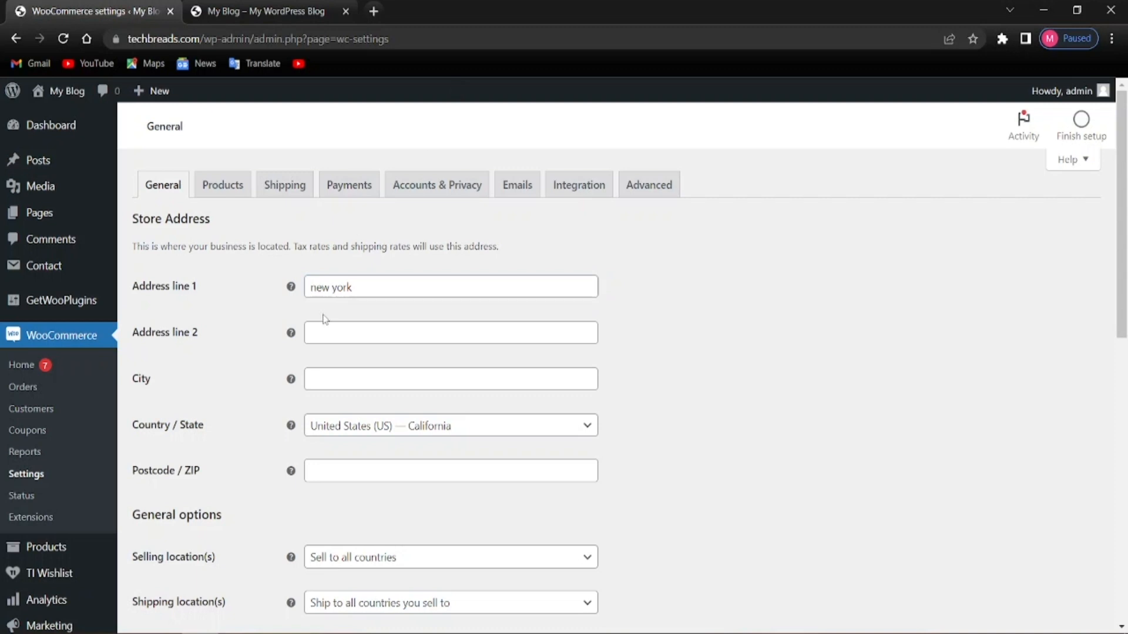
{"action": "left_click", "coordinate": [352, 377]}
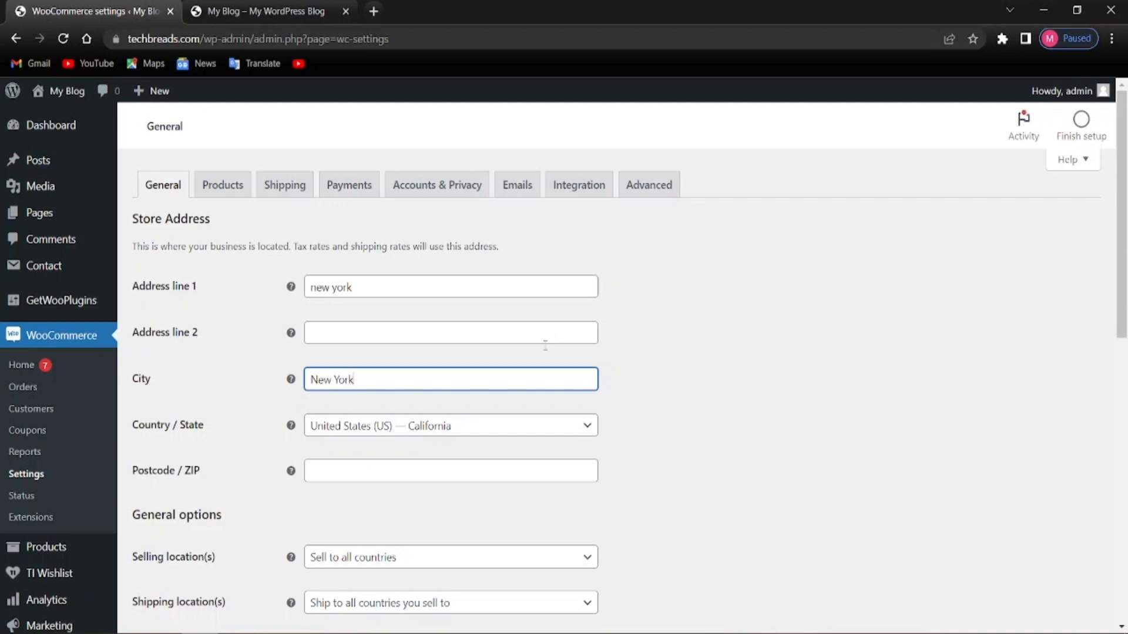
Set Country / State to United States (US) — New York and the postcode to 10001
{"action": "left_click", "coordinate": [339, 422]}
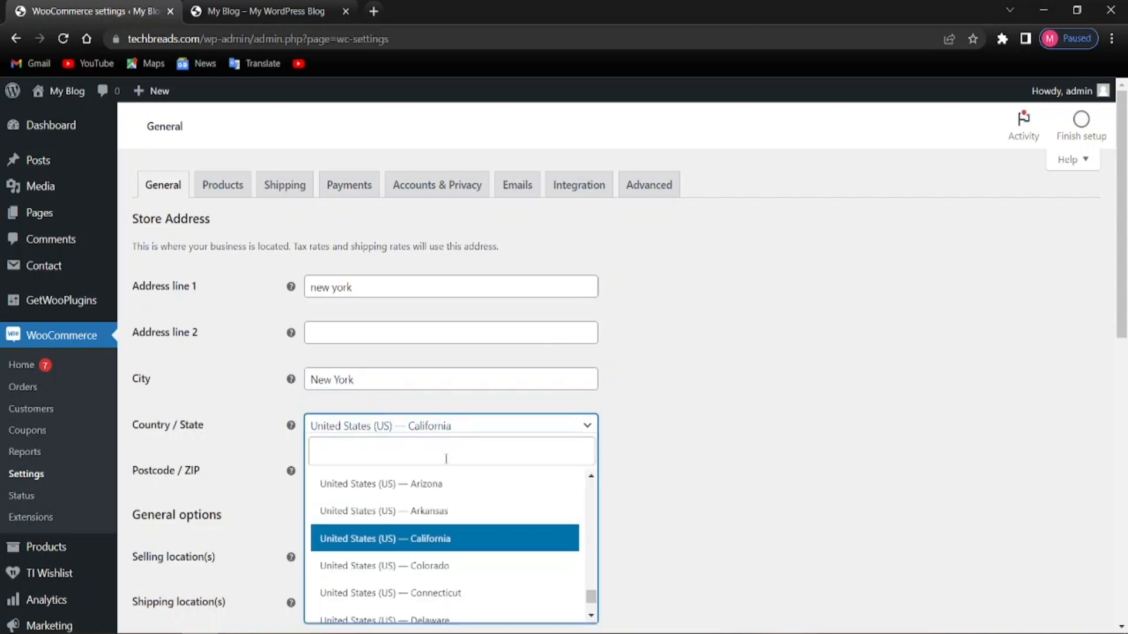
{"action": "scroll", "coordinate": [423, 552], "scroll_direction": "down", "scroll_amount": 3}
{"action": "scroll", "coordinate": [421, 546], "scroll_direction": "down", "scroll_amount": 5}
{"action": "scroll", "coordinate": [387, 541], "scroll_direction": "down", "scroll_amount": 5}
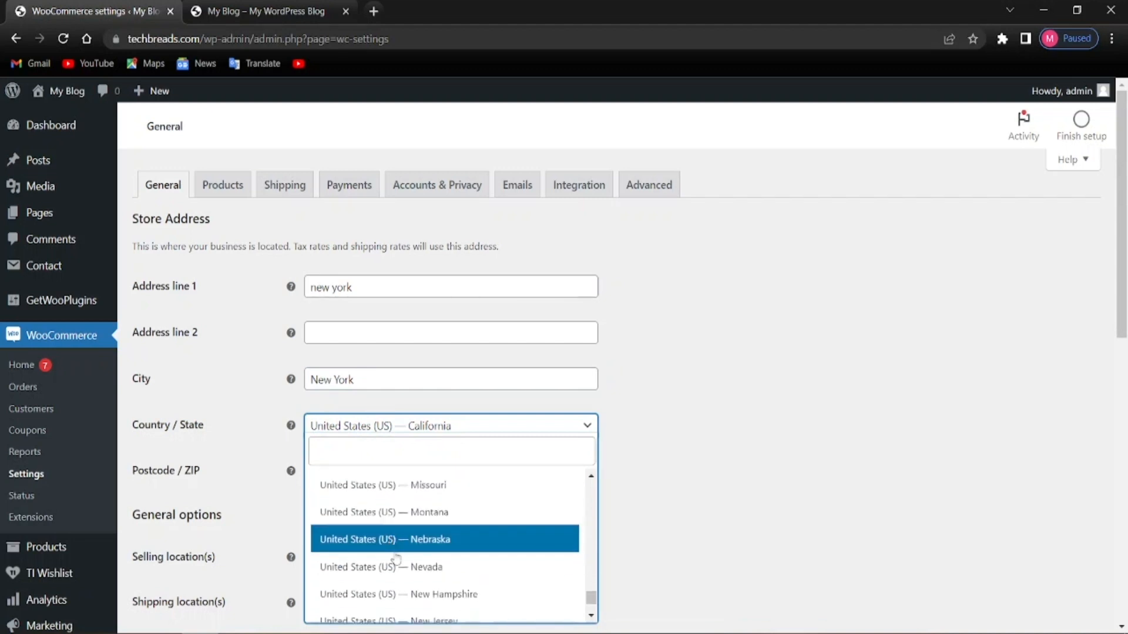
{"action": "scroll", "coordinate": [438, 568], "scroll_direction": "up", "scroll_amount": 2}
{"action": "scroll", "coordinate": [441, 561], "scroll_direction": "down", "scroll_amount": 3}
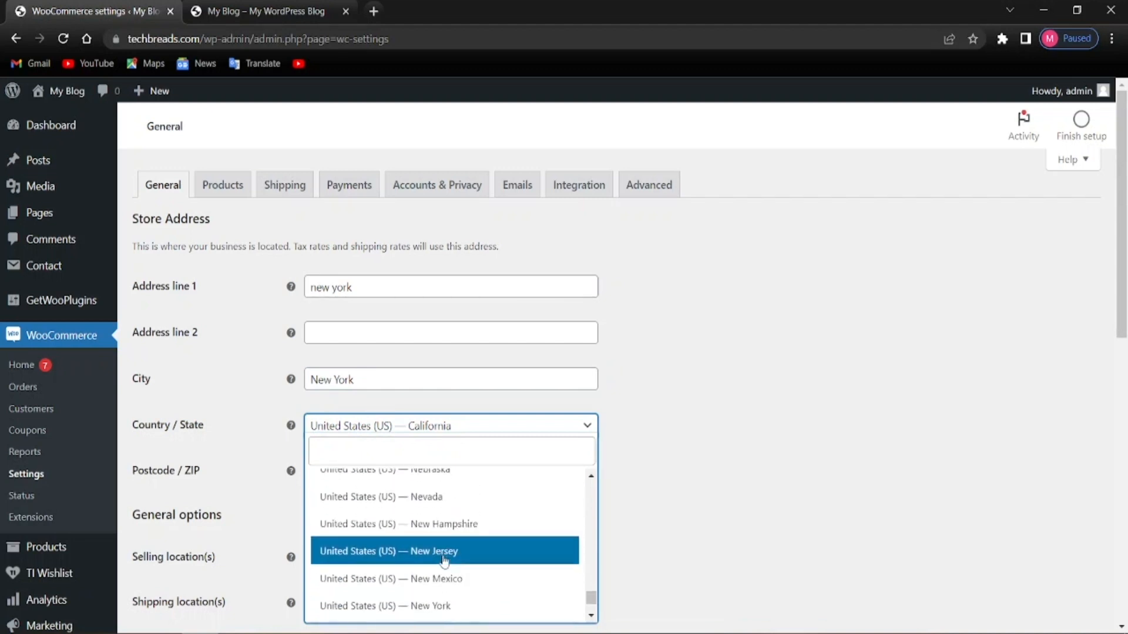
{"action": "left_click", "coordinate": [431, 542]}
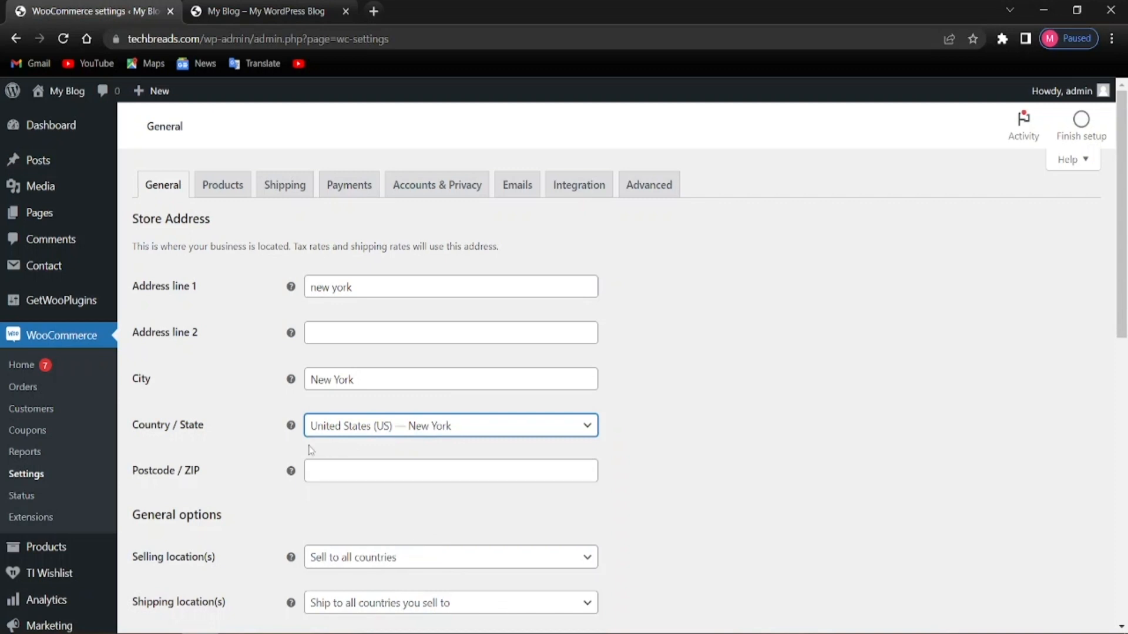
{"action": "left_click", "coordinate": [391, 477]}
{"action": "type", "text": "10001"}
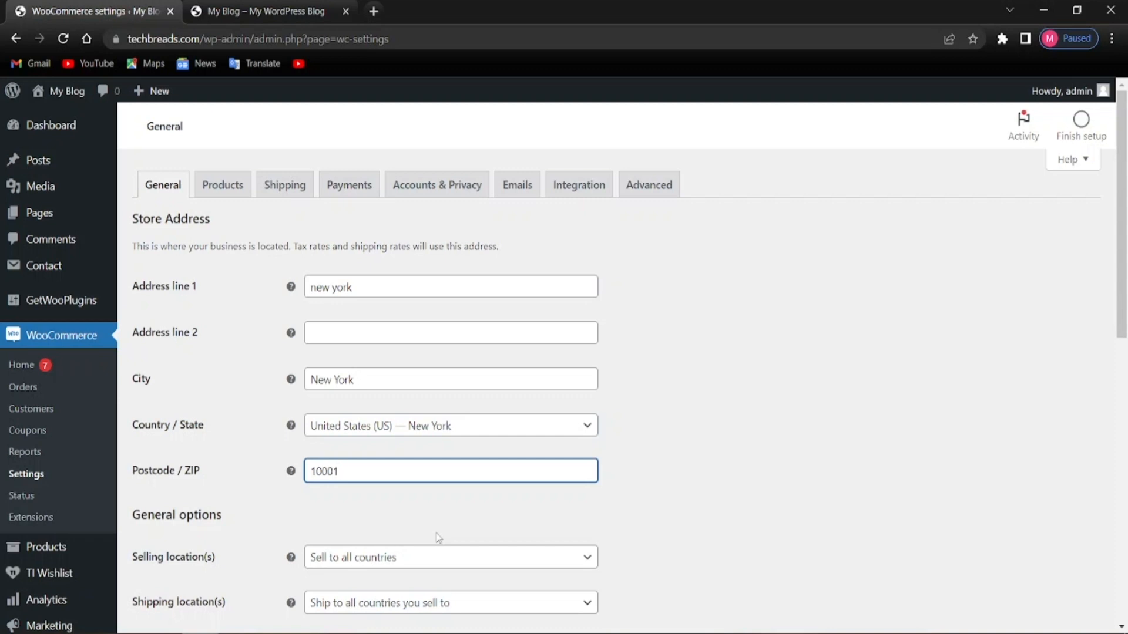
{"action": "left_click", "coordinate": [494, 510]}
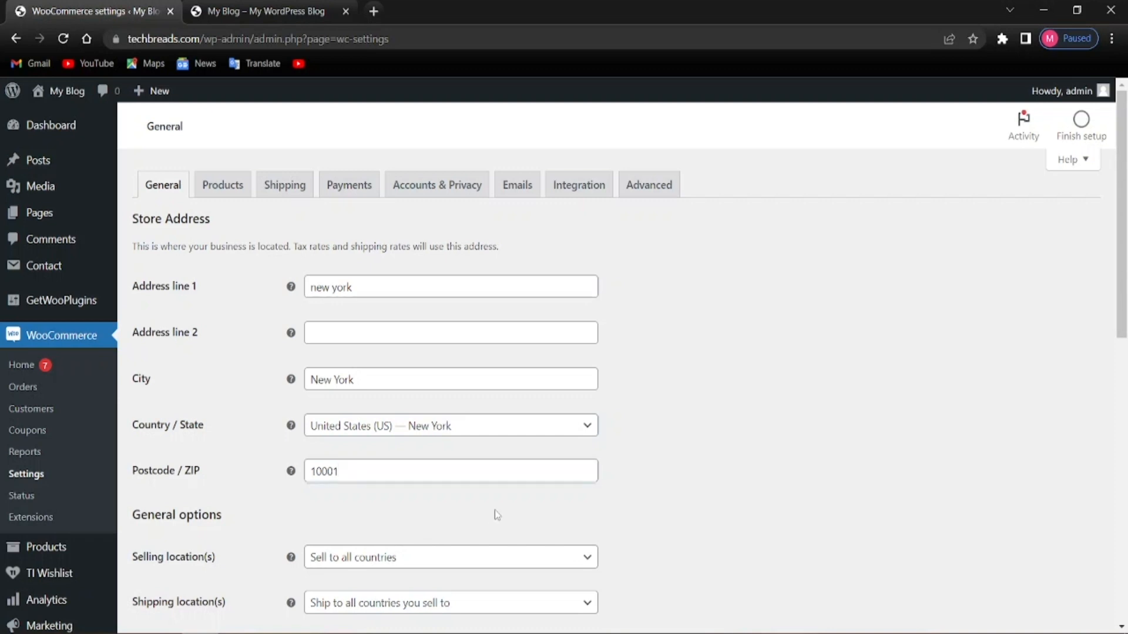
{"action": "scroll", "coordinate": [297, 505], "scroll_direction": "down", "scroll_amount": 4}
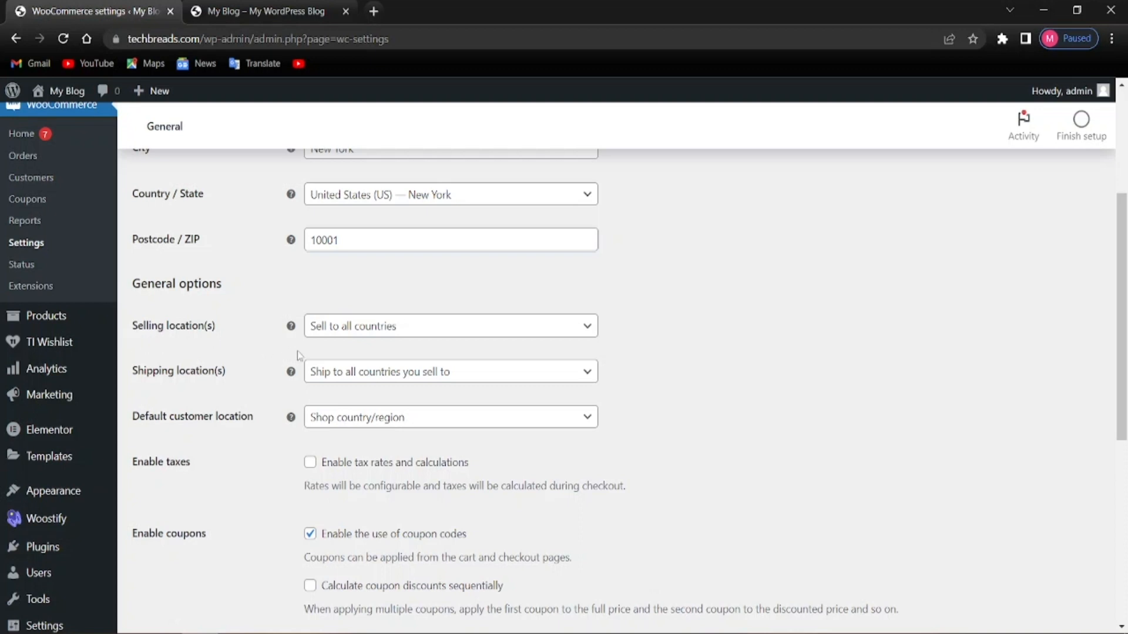
{"action": "left_click", "coordinate": [387, 333]}
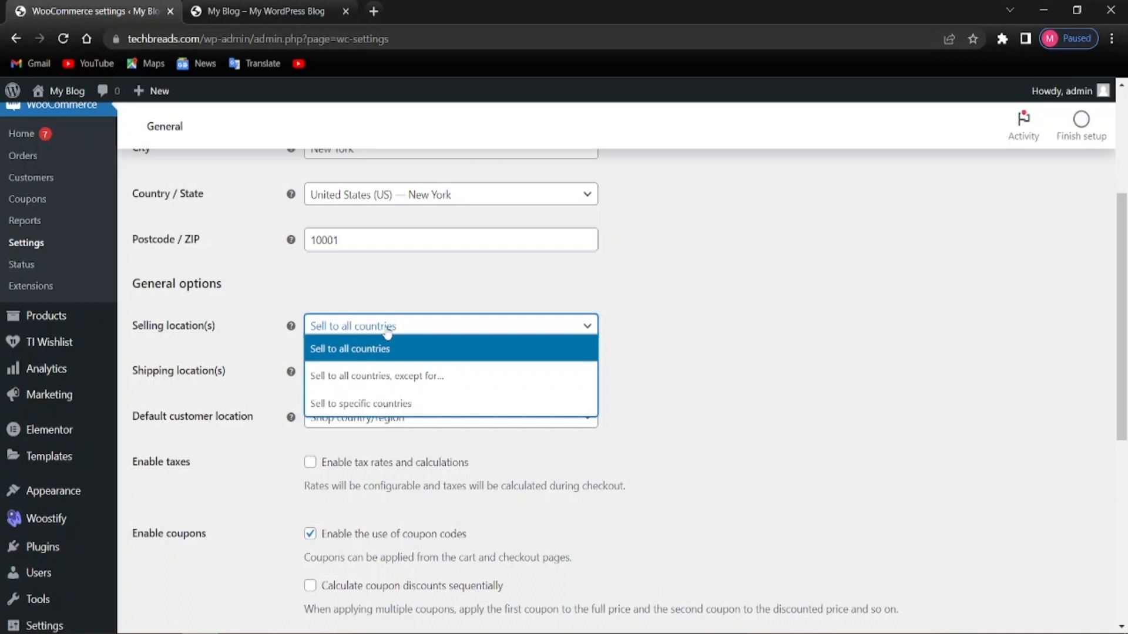
Sell only to United States (US), shipping to all selling countries with Shop country as default location
{"action": "left_click", "coordinate": [381, 406]}
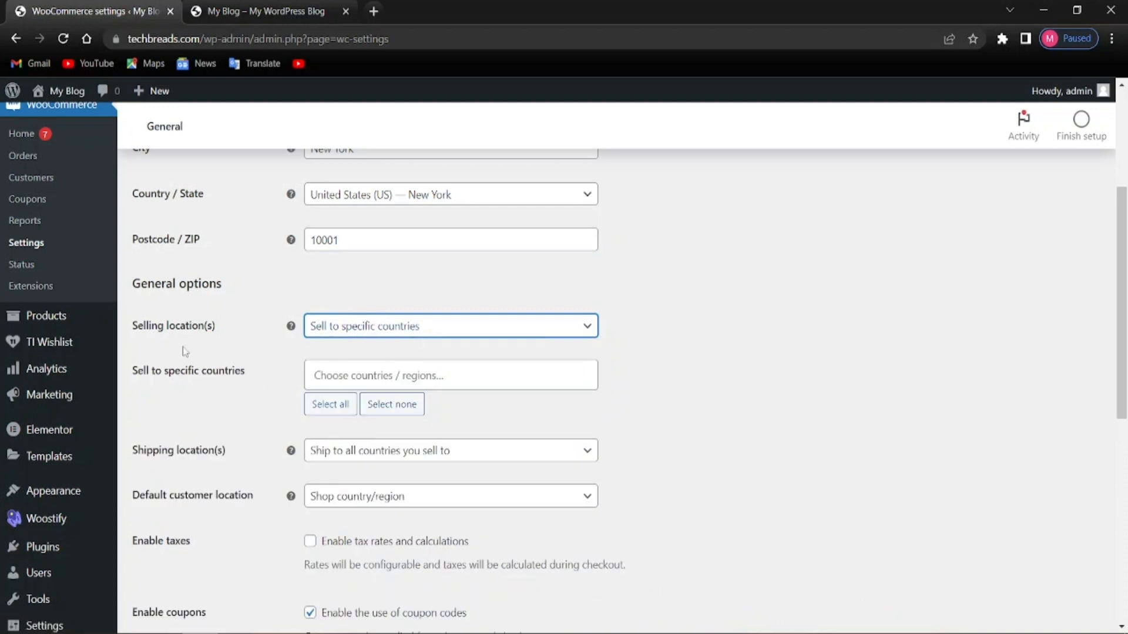
{"action": "left_click", "coordinate": [392, 375]}
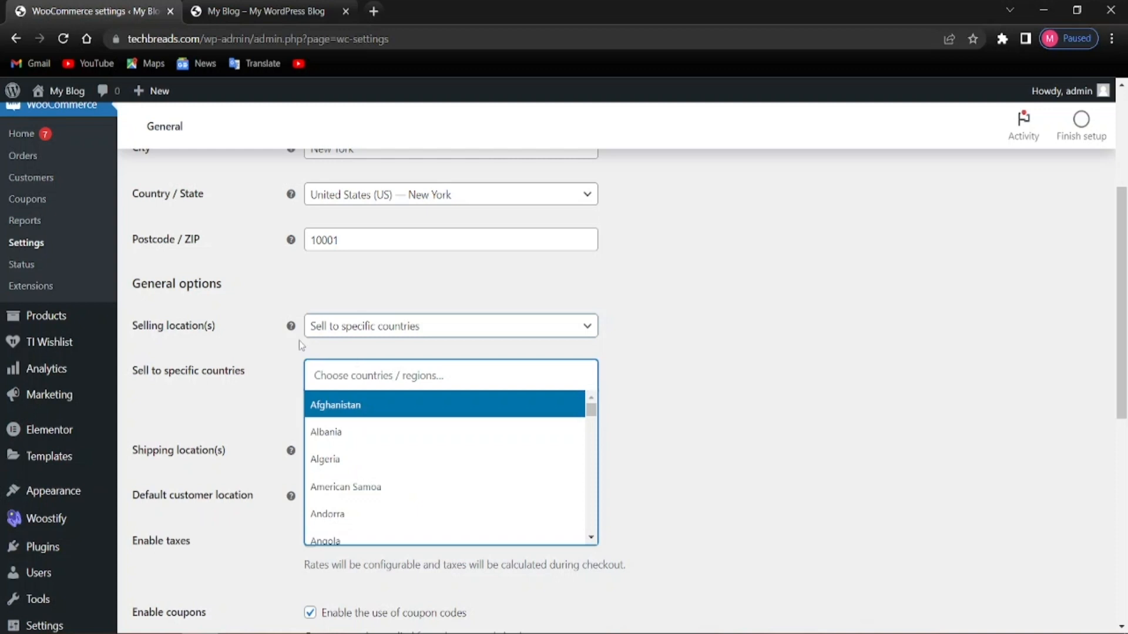
{"action": "type", "text": "uni"}
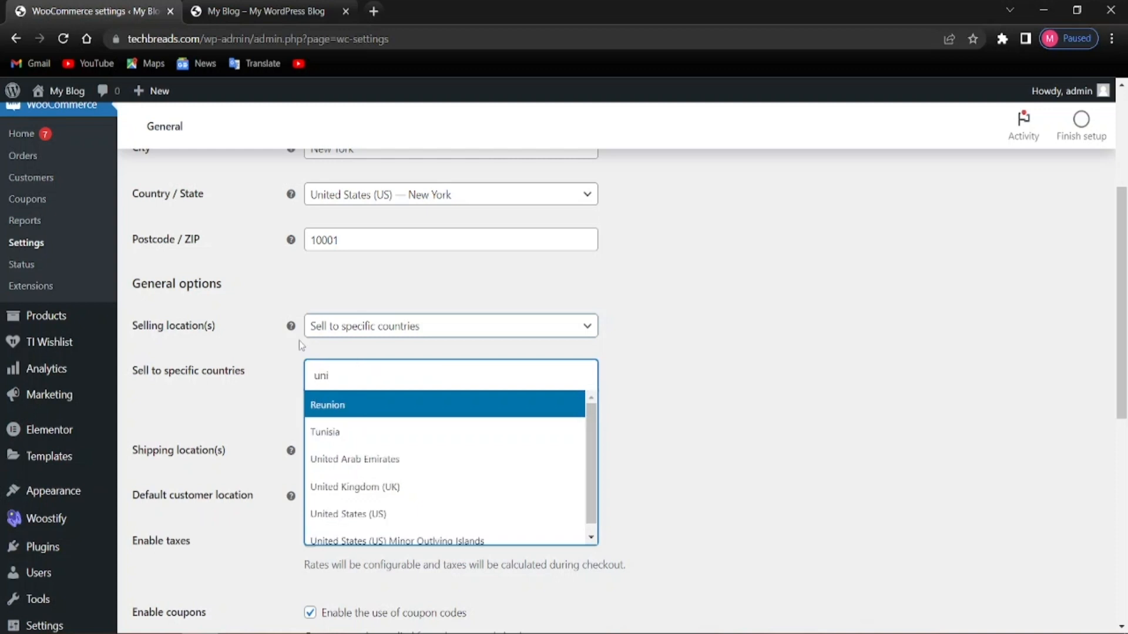
{"action": "left_click", "coordinate": [344, 512]}
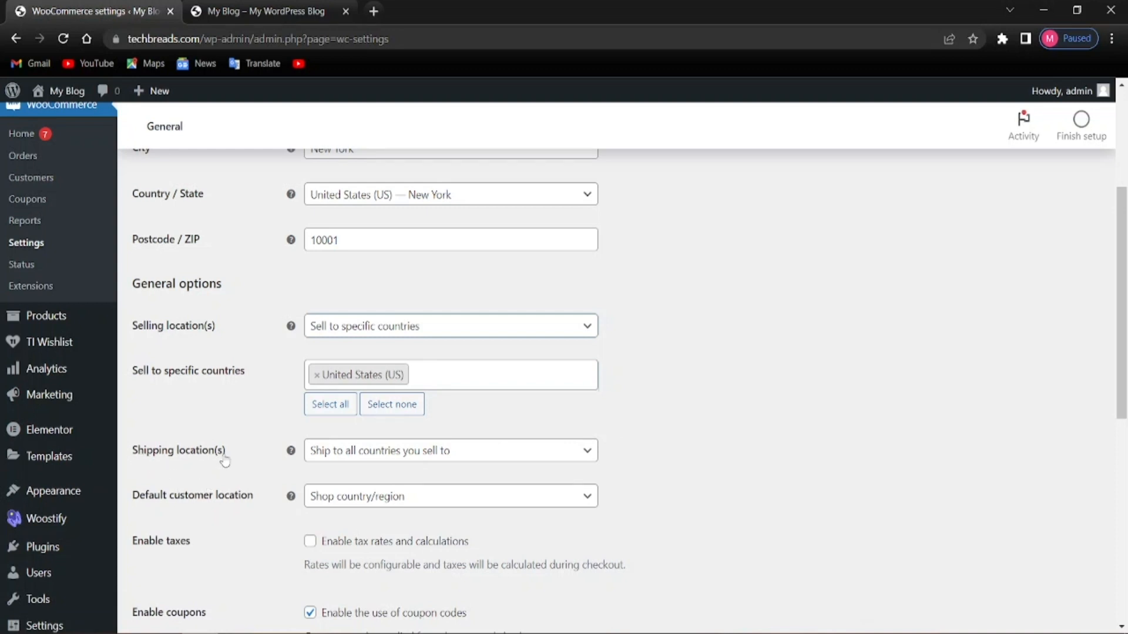
{"action": "left_click", "coordinate": [380, 460]}
{"action": "left_click", "coordinate": [382, 464]}
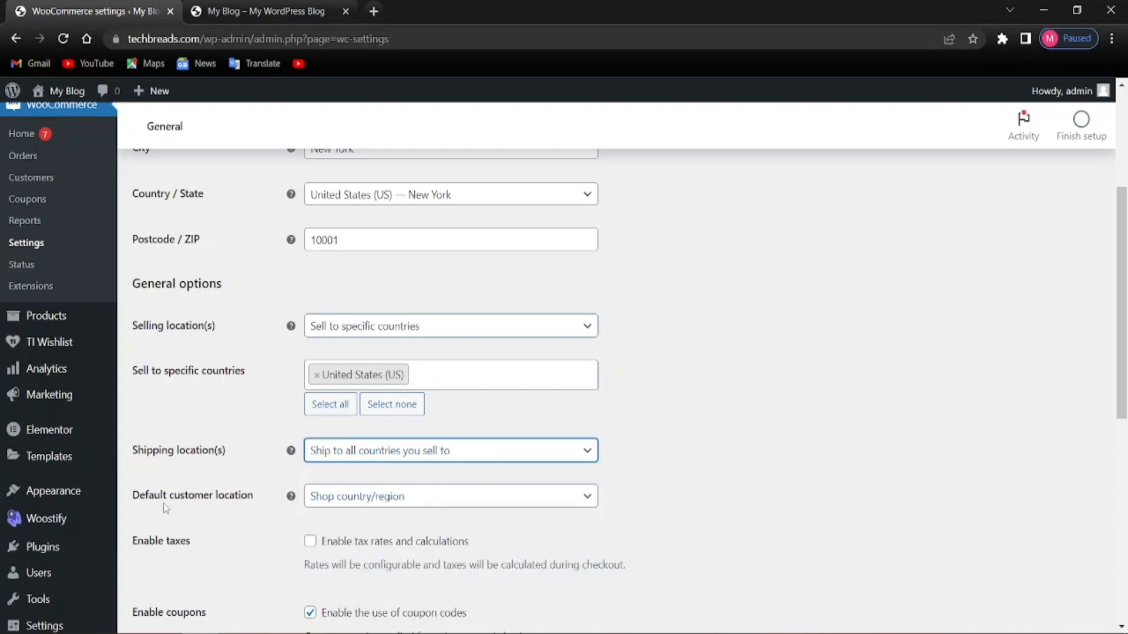
{"action": "scroll", "coordinate": [270, 470], "scroll_direction": "down", "scroll_amount": 2}
{"action": "left_click", "coordinate": [387, 425]}
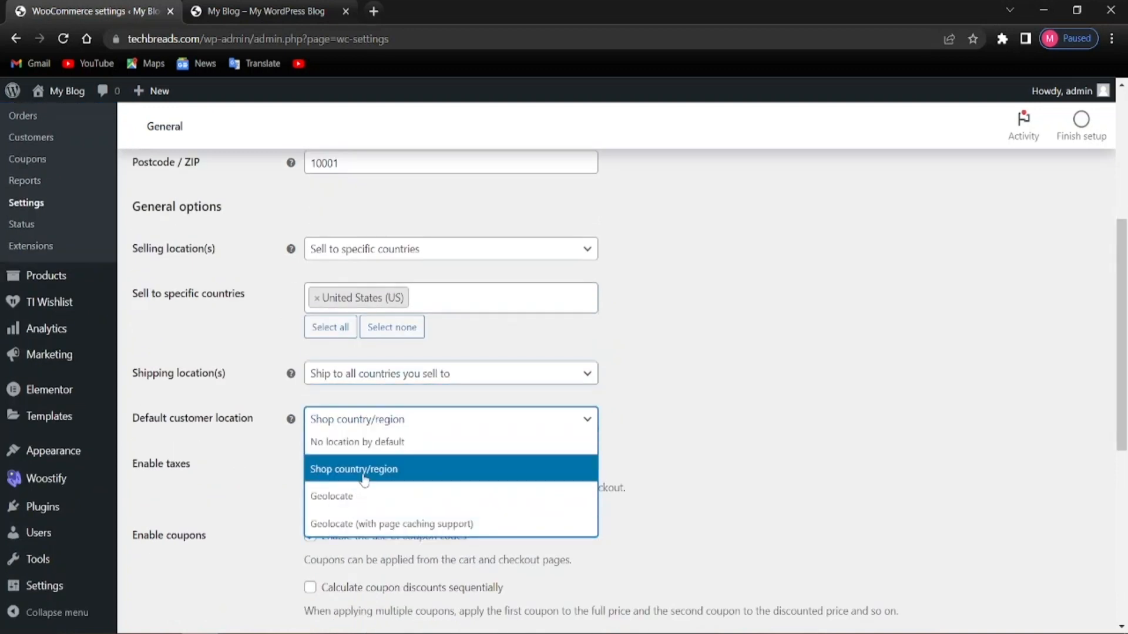
{"action": "left_click", "coordinate": [262, 470]}
{"action": "scroll", "coordinate": [353, 467], "scroll_direction": "down", "scroll_amount": 5}
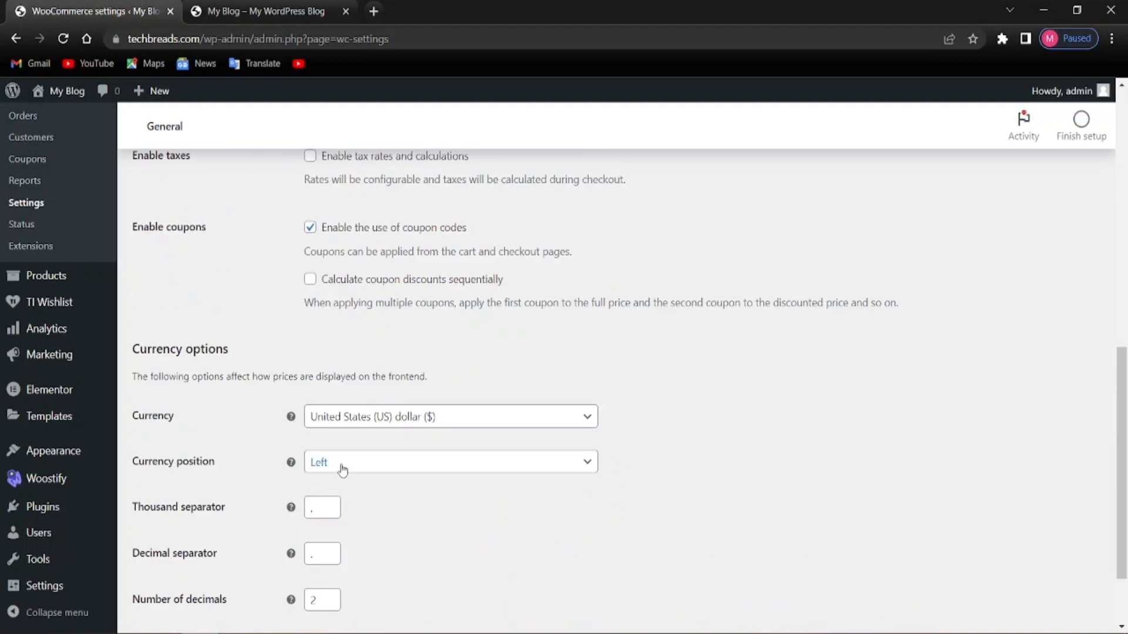
{"action": "scroll", "coordinate": [167, 245], "scroll_direction": "up", "scroll_amount": 1}
Enable tax rates and calculations, keep the Left currency position, and save the settings
{"action": "left_click", "coordinate": [310, 234]}
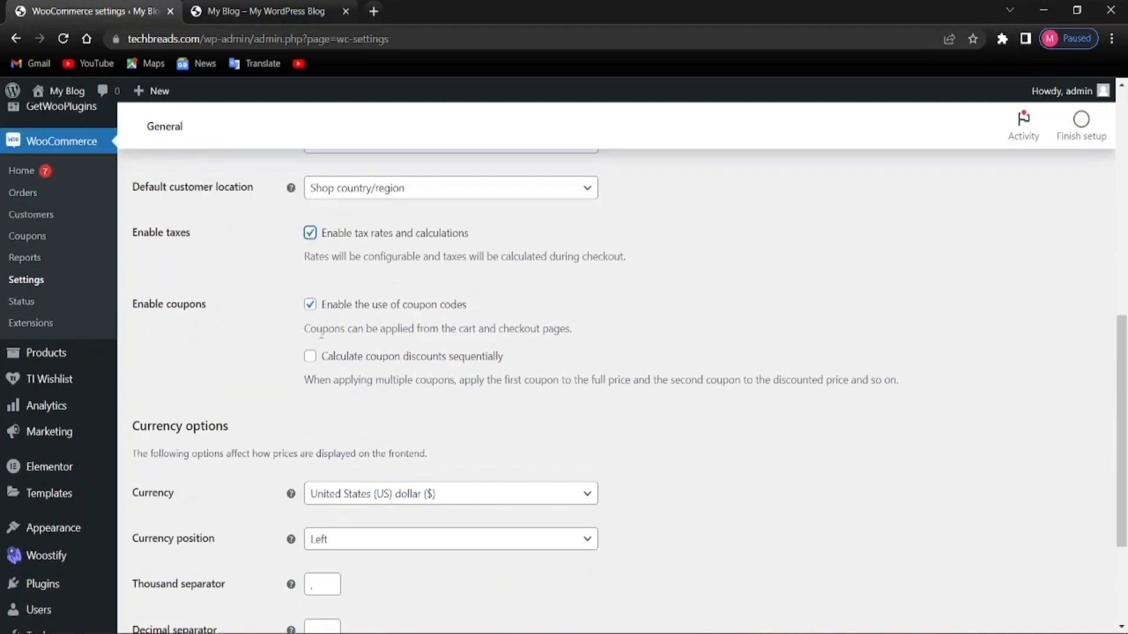
{"action": "scroll", "coordinate": [283, 421], "scroll_direction": "down", "scroll_amount": 3}
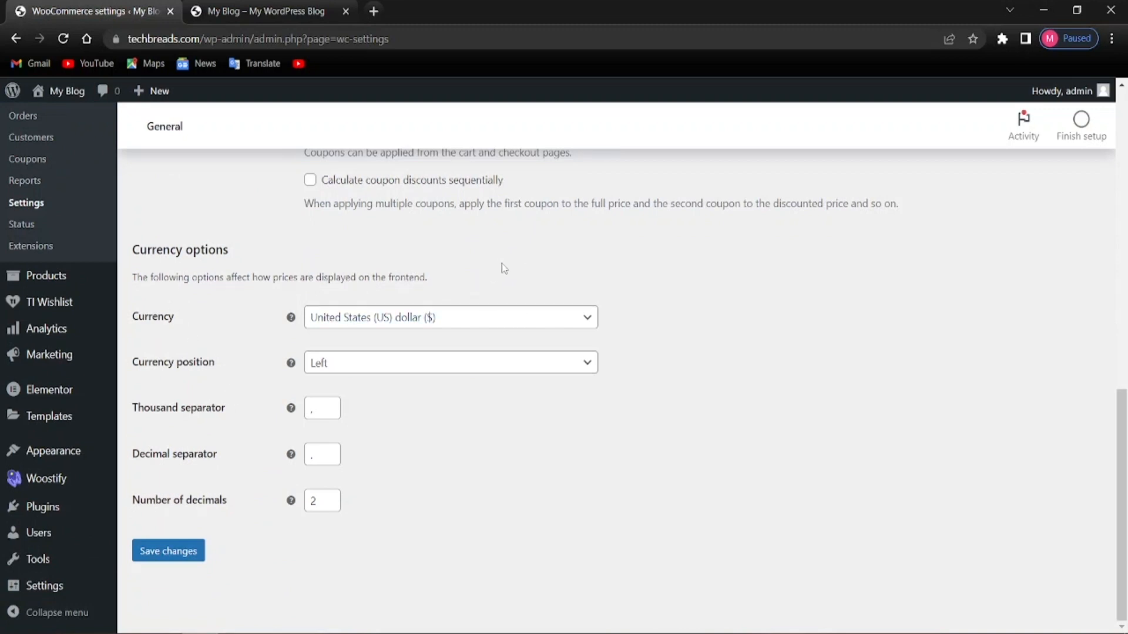
{"action": "key", "text": "alt"}
{"action": "left_click", "coordinate": [388, 362]}
{"action": "left_click", "coordinate": [388, 362]}
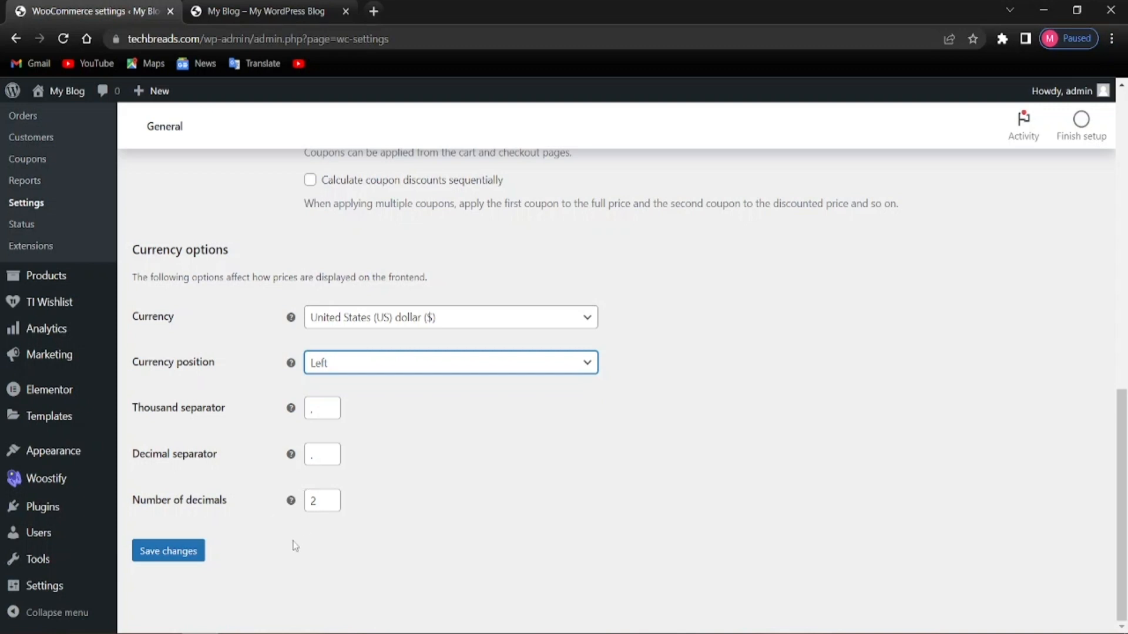
{"action": "left_click", "coordinate": [171, 555]}
{"action": "left_click", "coordinate": [854, 252]}
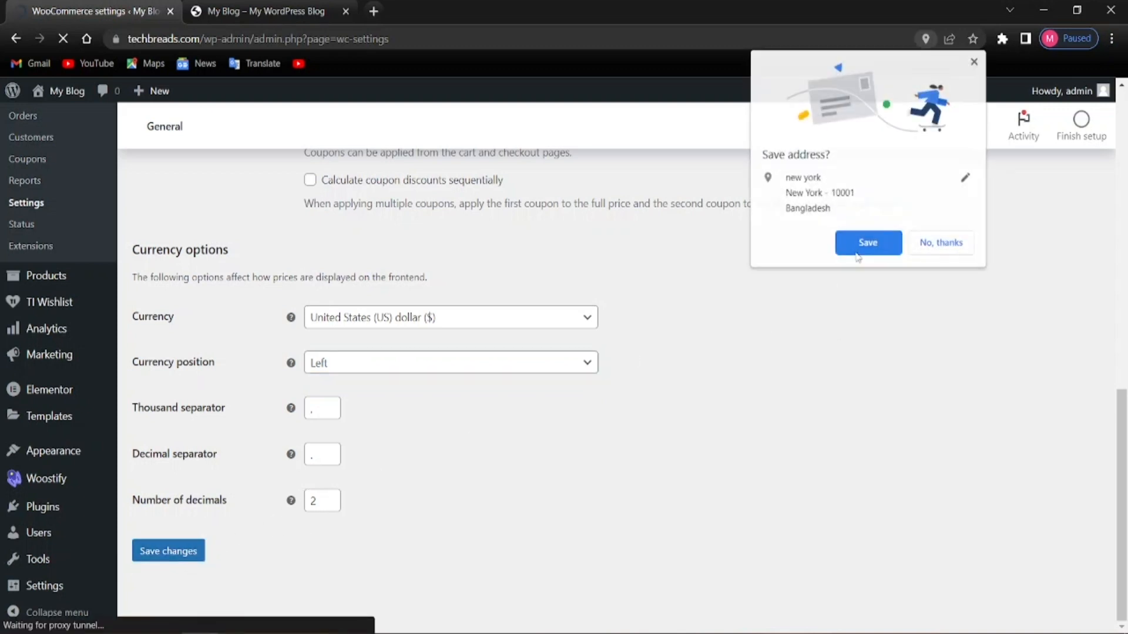
{"action": "scroll", "coordinate": [505, 417], "scroll_direction": "up", "scroll_amount": 8}
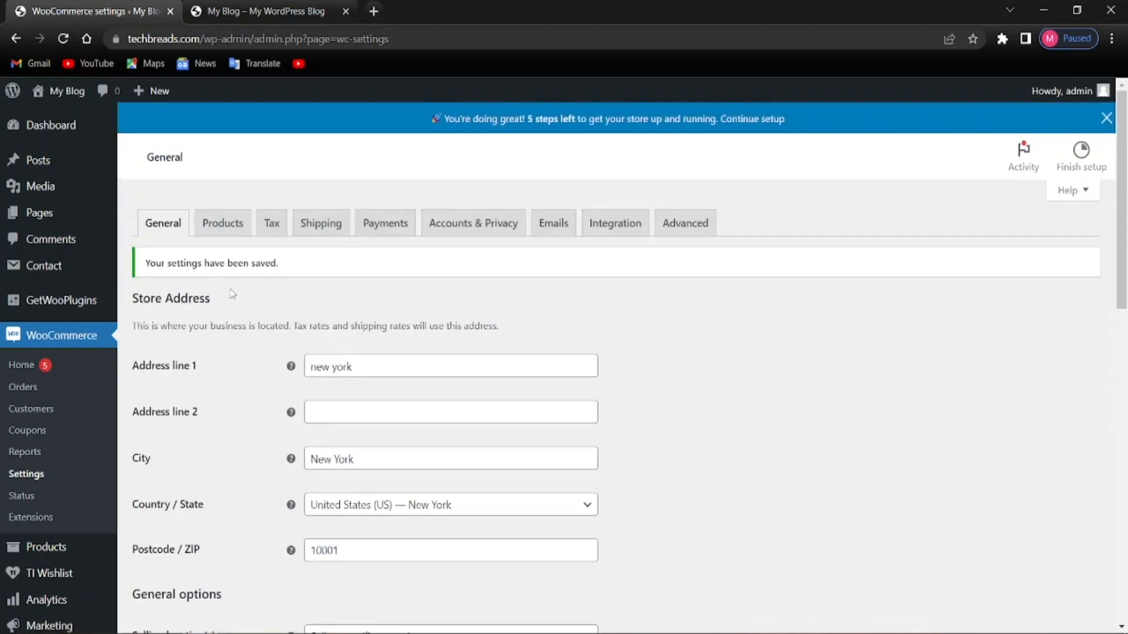
Open the Products settings and keep Shop as the shop page
{"action": "left_click", "coordinate": [201, 227]}
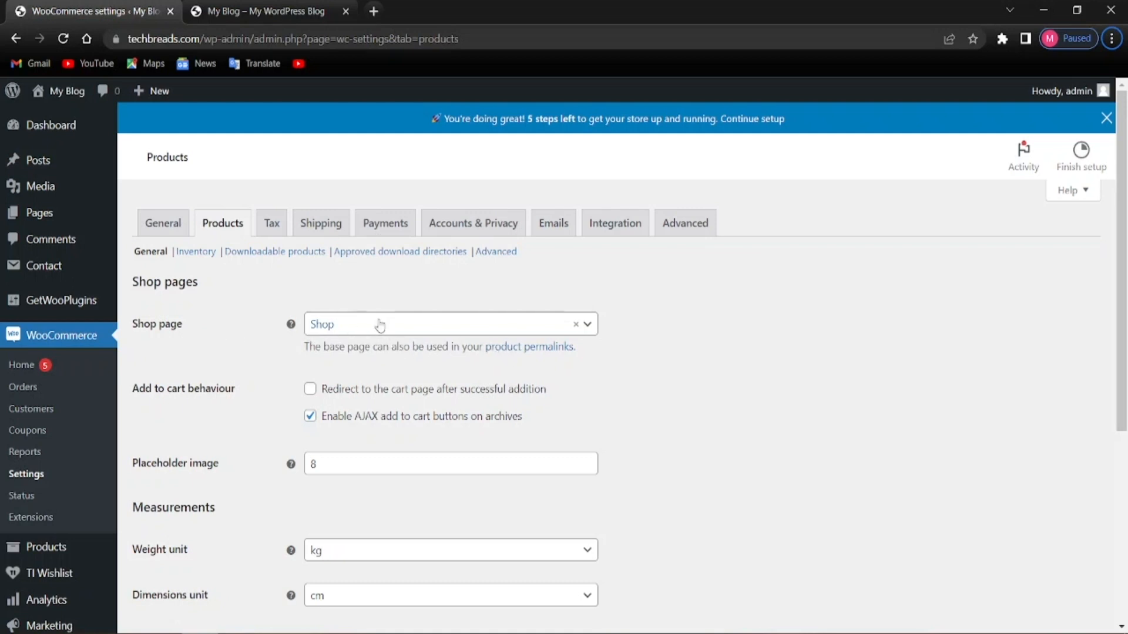
{"action": "scroll", "coordinate": [306, 423], "scroll_direction": "down", "scroll_amount": 3}
{"action": "scroll", "coordinate": [315, 395], "scroll_direction": "up", "scroll_amount": 3}
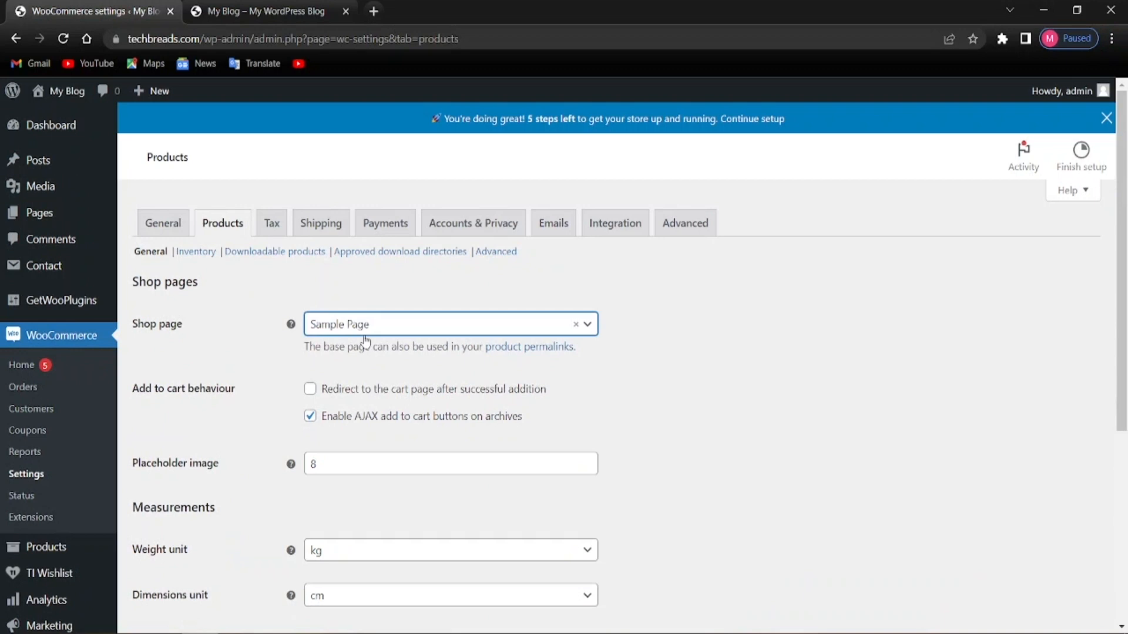
{"action": "left_click", "coordinate": [378, 323]}
{"action": "left_click", "coordinate": [322, 402]}
{"action": "scroll", "coordinate": [282, 364], "scroll_direction": "down", "scroll_amount": 5}
{"action": "scroll", "coordinate": [255, 372], "scroll_direction": "up", "scroll_amount": 2}
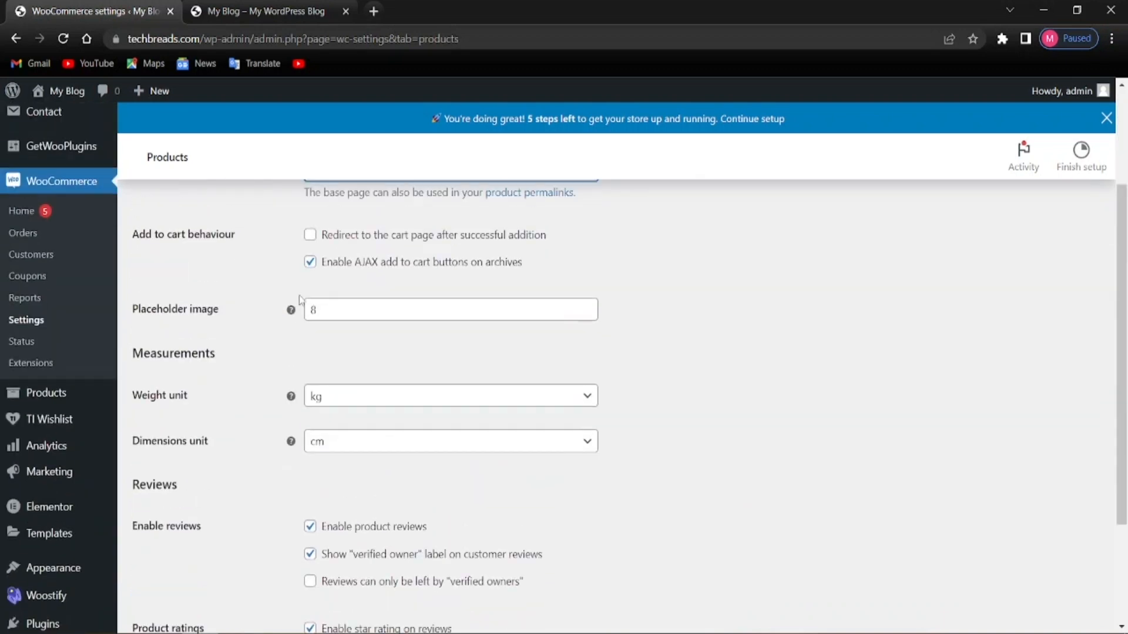
{"action": "scroll", "coordinate": [251, 413], "scroll_direction": "down", "scroll_amount": 1}
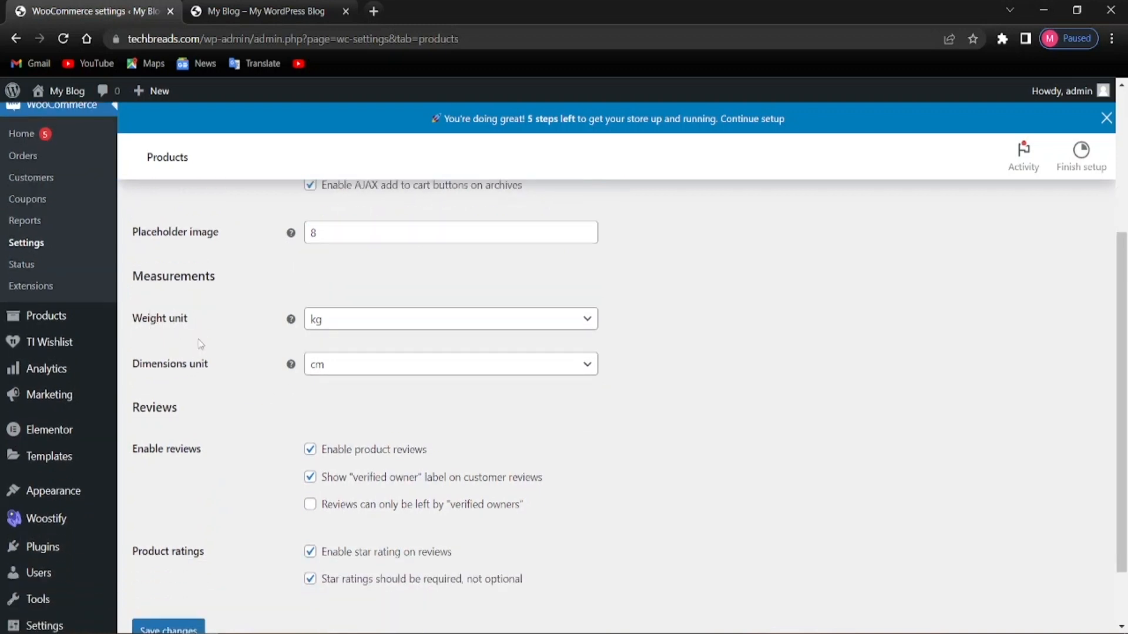
Set the weight unit to g, keep dimensions in cm, and save the product settings
{"action": "left_click", "coordinate": [340, 328]}
{"action": "left_click", "coordinate": [339, 365]}
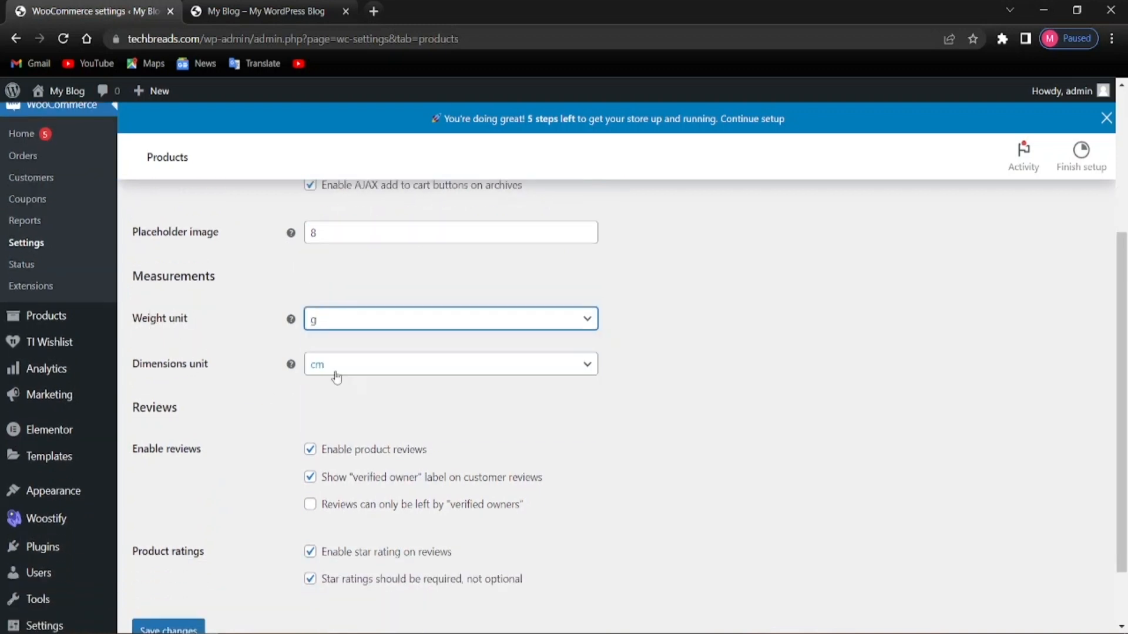
{"action": "left_click", "coordinate": [326, 370]}
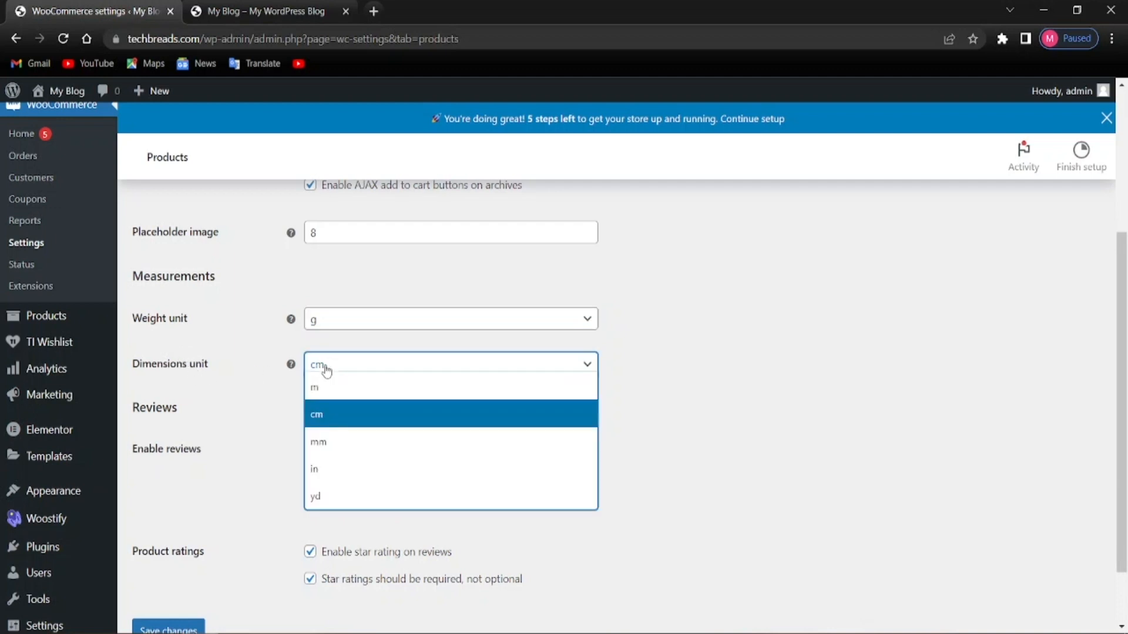
{"action": "left_click", "coordinate": [326, 370]}
{"action": "scroll", "coordinate": [156, 498], "scroll_direction": "down", "scroll_amount": 2}
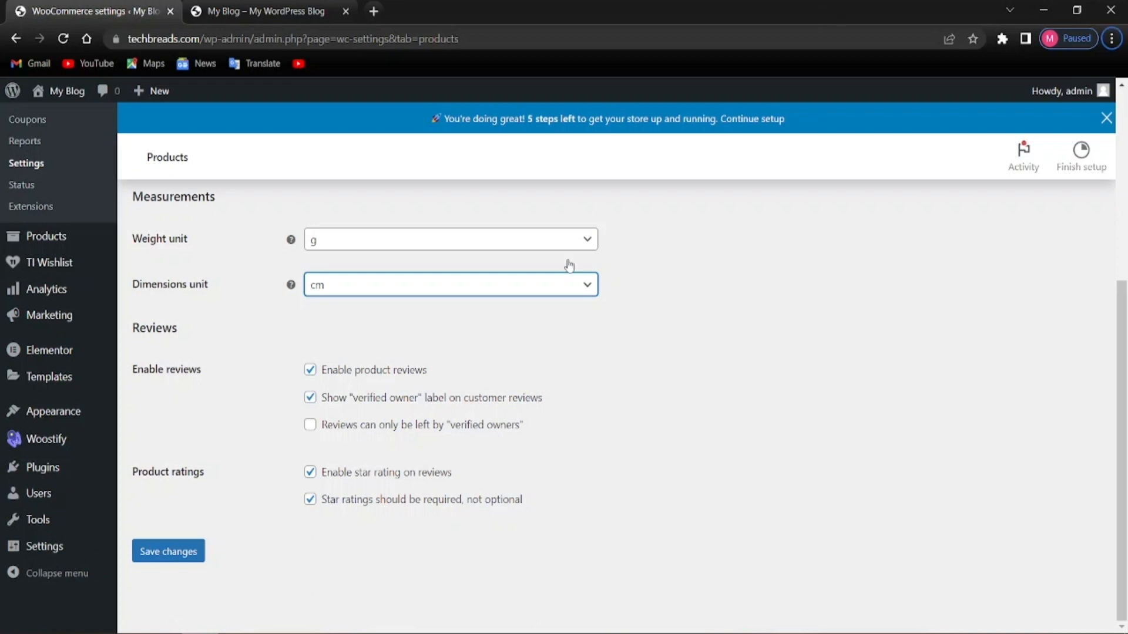
{"action": "left_click", "coordinate": [162, 566]}
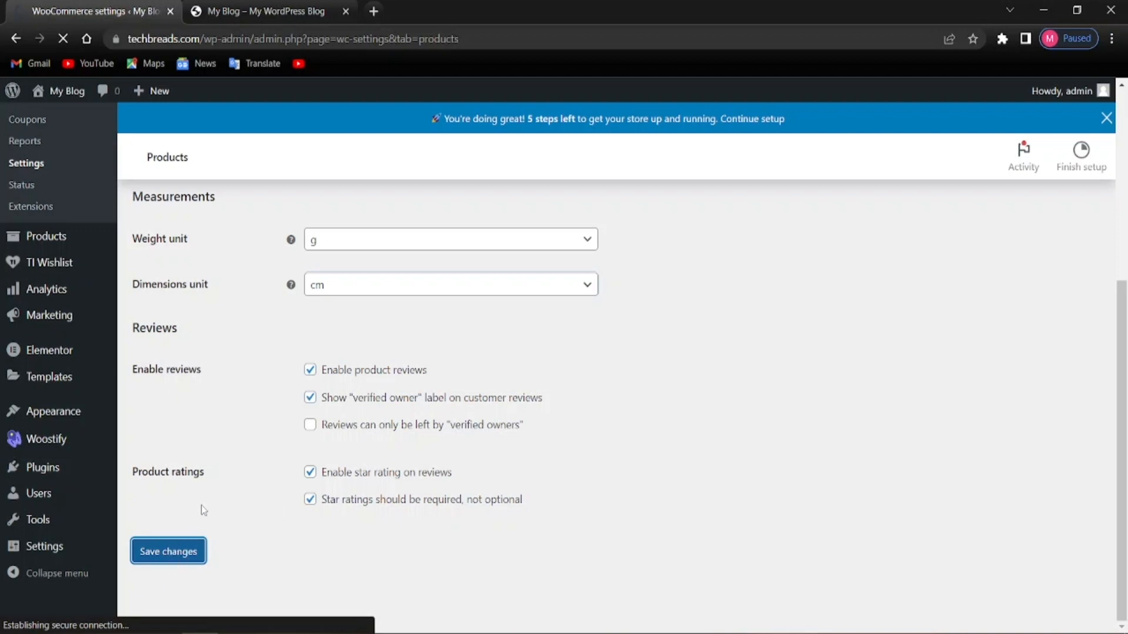
{"action": "scroll", "coordinate": [207, 506], "scroll_direction": "up", "scroll_amount": 5}
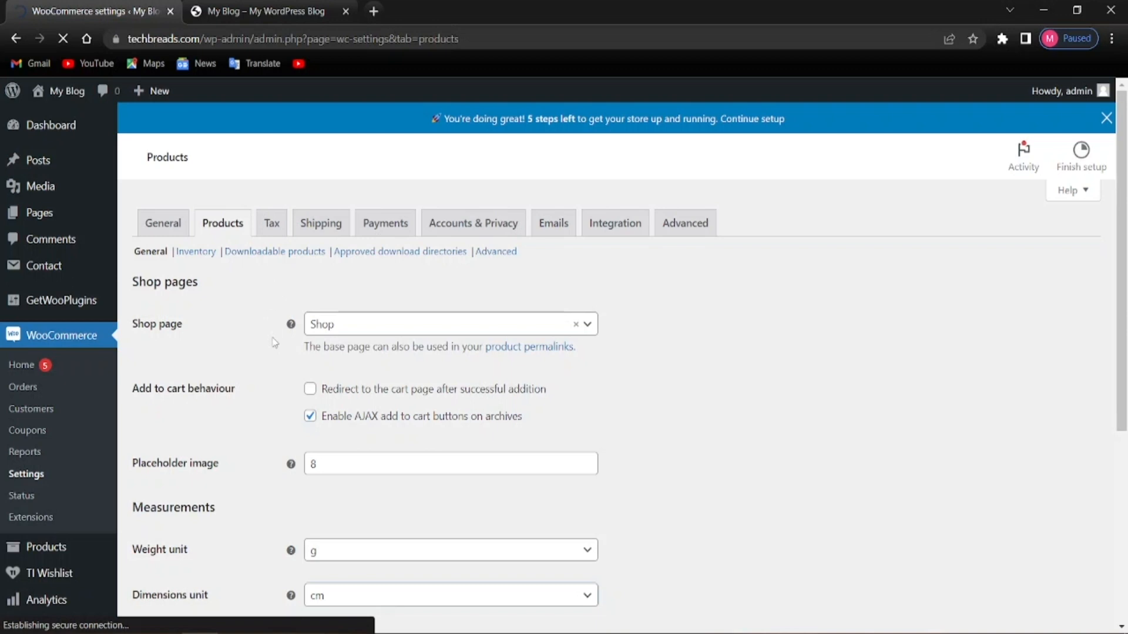
{"action": "scroll", "coordinate": [328, 336], "scroll_direction": "down", "scroll_amount": 5}
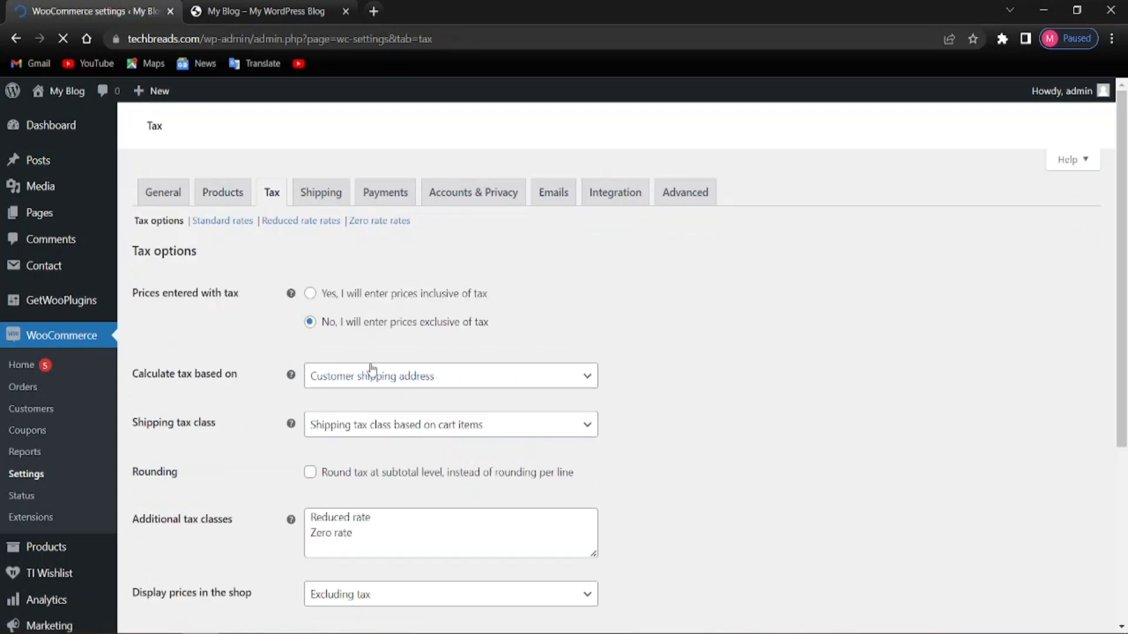
Enter GST 10% and GST 12% in the Additional tax classes list
{"action": "scroll", "coordinate": [504, 499], "scroll_direction": "down", "scroll_amount": 3}
{"action": "scroll", "coordinate": [428, 482], "scroll_direction": "up", "scroll_amount": 4}
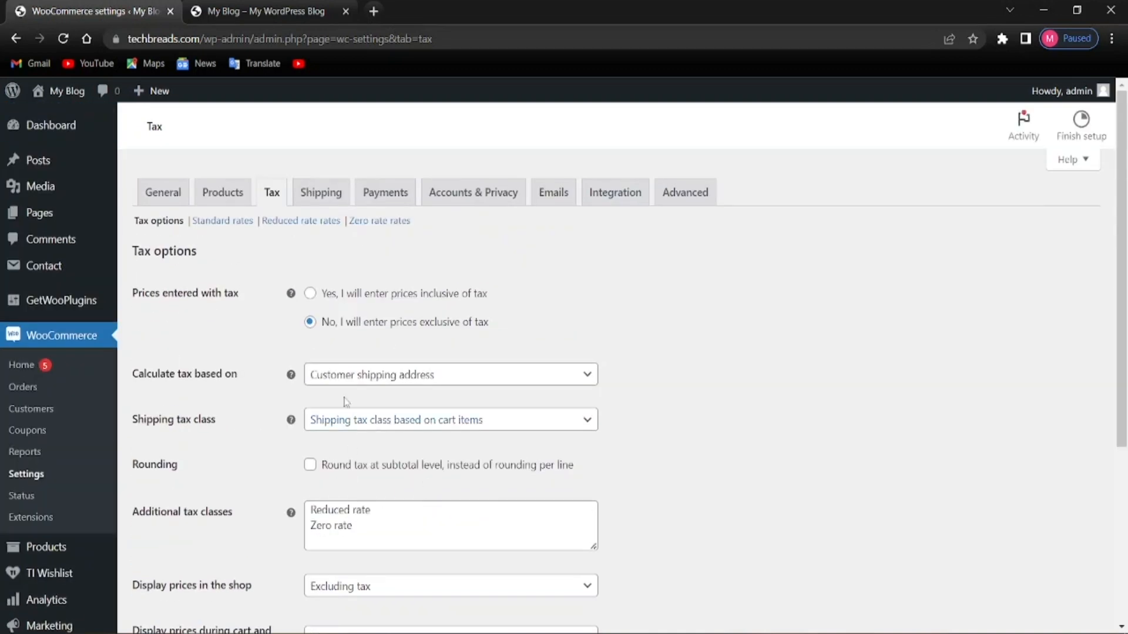
{"action": "scroll", "coordinate": [382, 469], "scroll_direction": "down", "scroll_amount": 1}
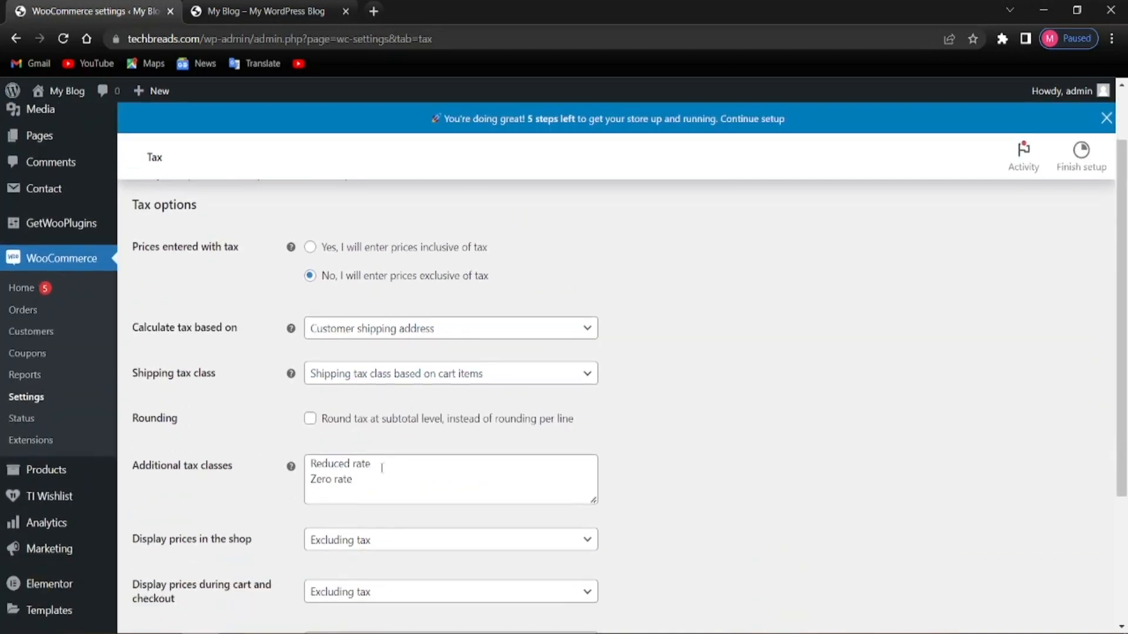
{"action": "key", "text": "F10"}
{"action": "left_click", "coordinate": [360, 479]}
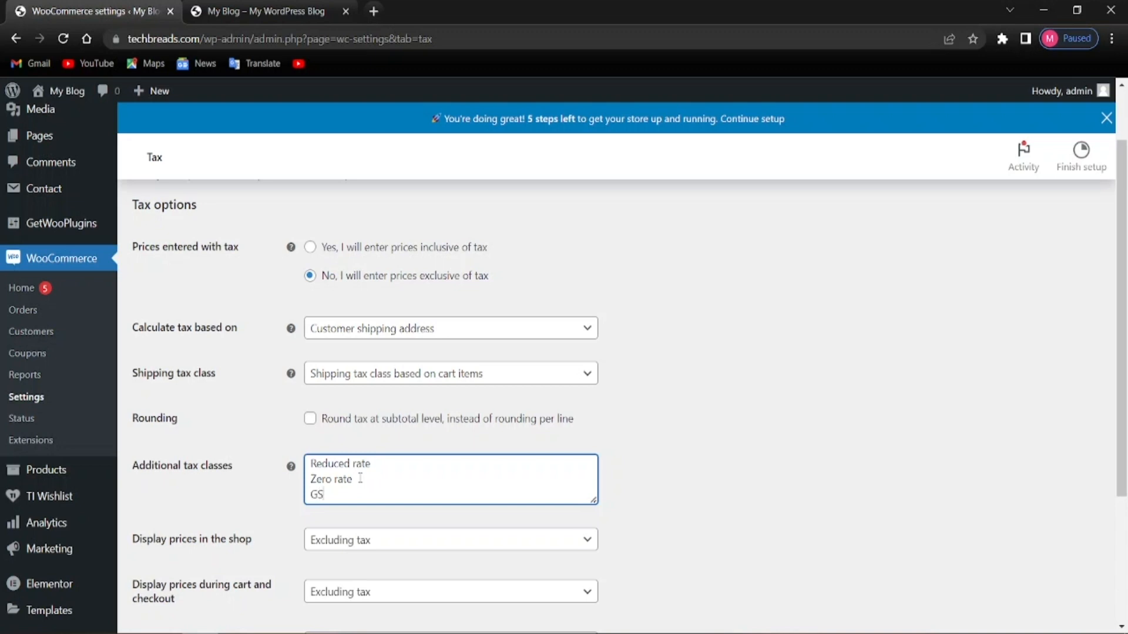
{"action": "type", "text": "GST10%"}
{"action": "key", "text": "alt"}
{"action": "left_click", "coordinate": [330, 496]}
{"action": "key", "text": "Return"}
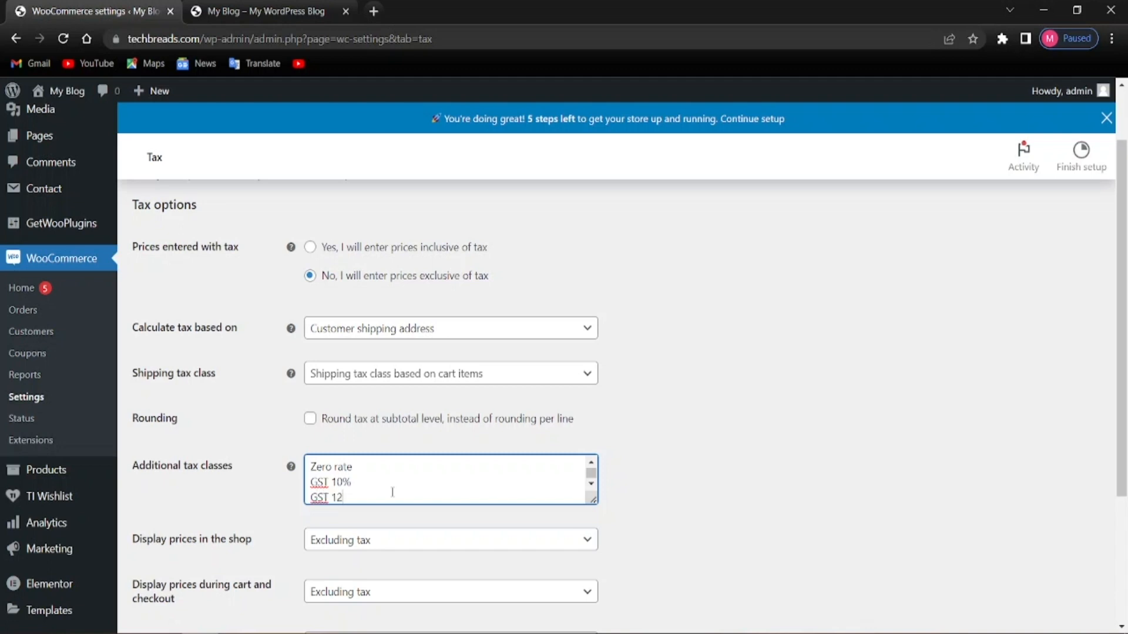
Finish the tax class list and save the new GST classes
{"action": "left_click", "coordinate": [756, 477]}
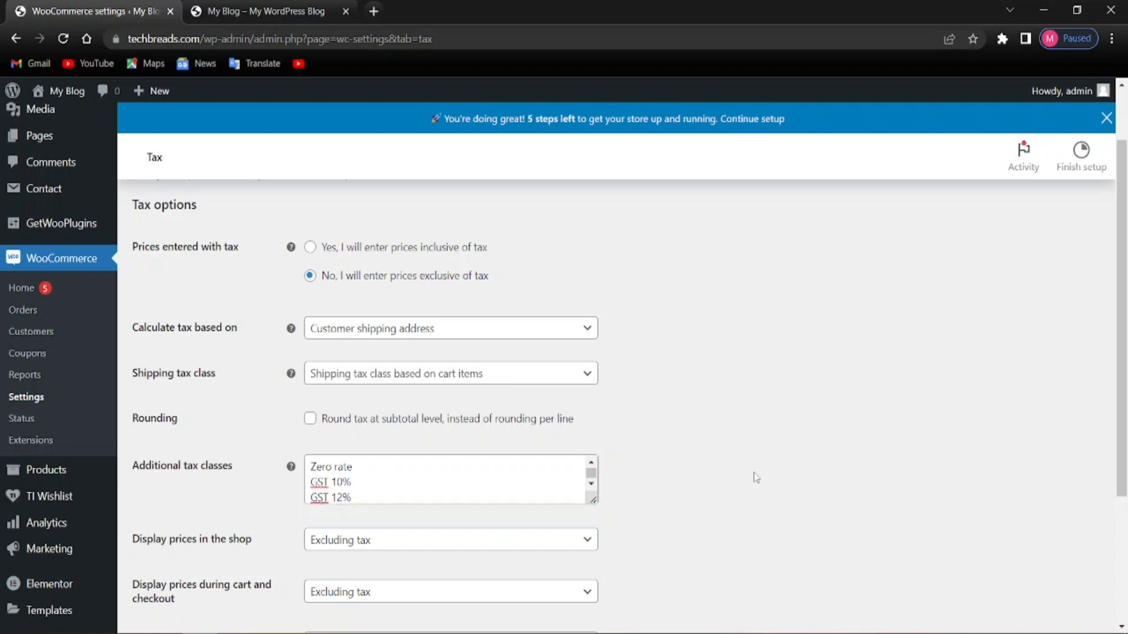
{"action": "scroll", "coordinate": [395, 536], "scroll_direction": "up", "scroll_amount": 1}
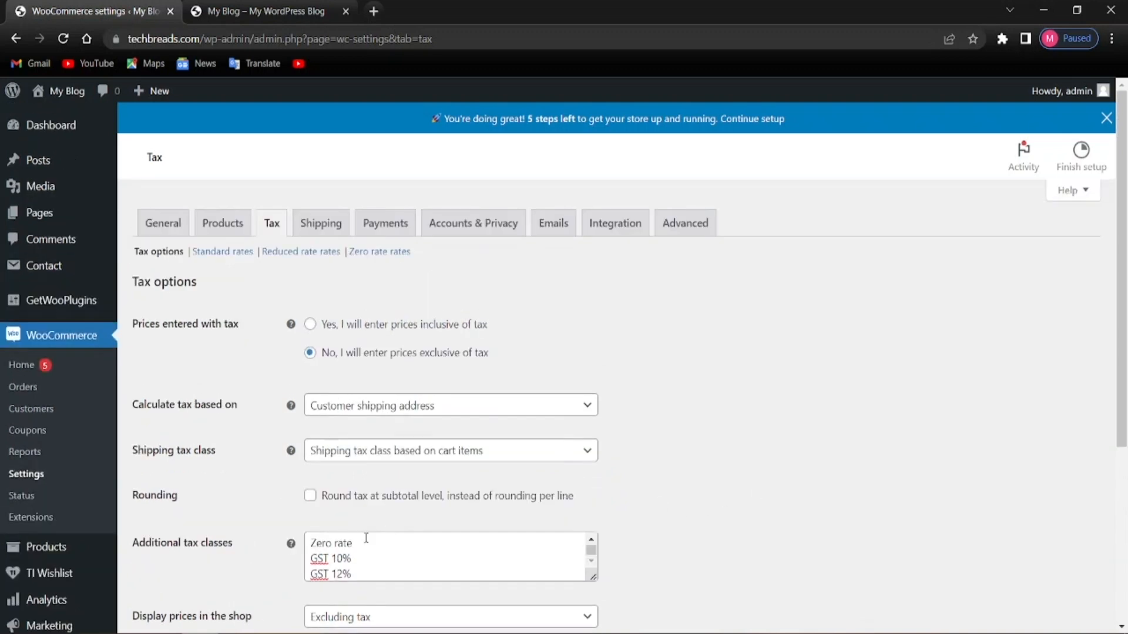
{"action": "scroll", "coordinate": [336, 535], "scroll_direction": "down", "scroll_amount": 4}
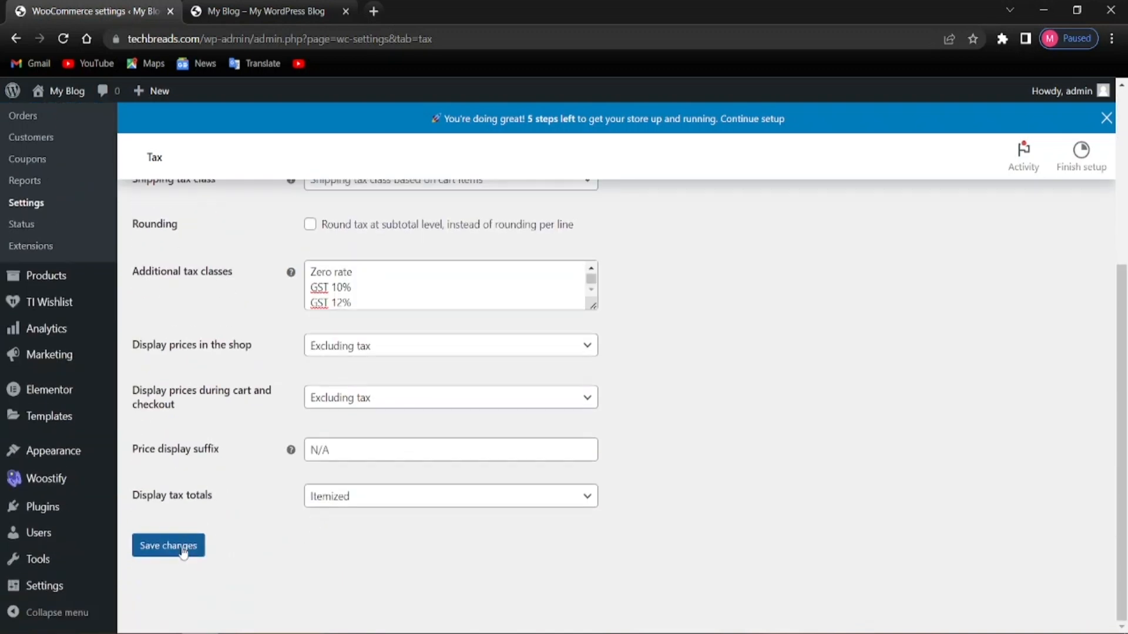
{"action": "left_click", "coordinate": [170, 546]}
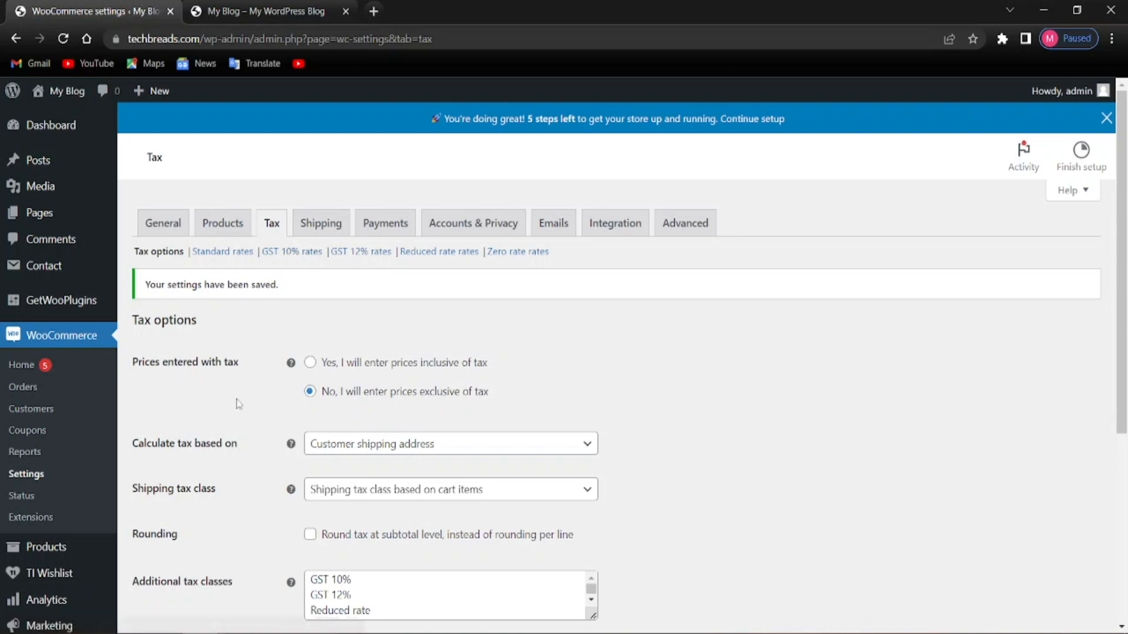
In GST 10% rates, add a US row at 10% named GST 10%, excluded from shipping
{"action": "left_click", "coordinate": [299, 254]}
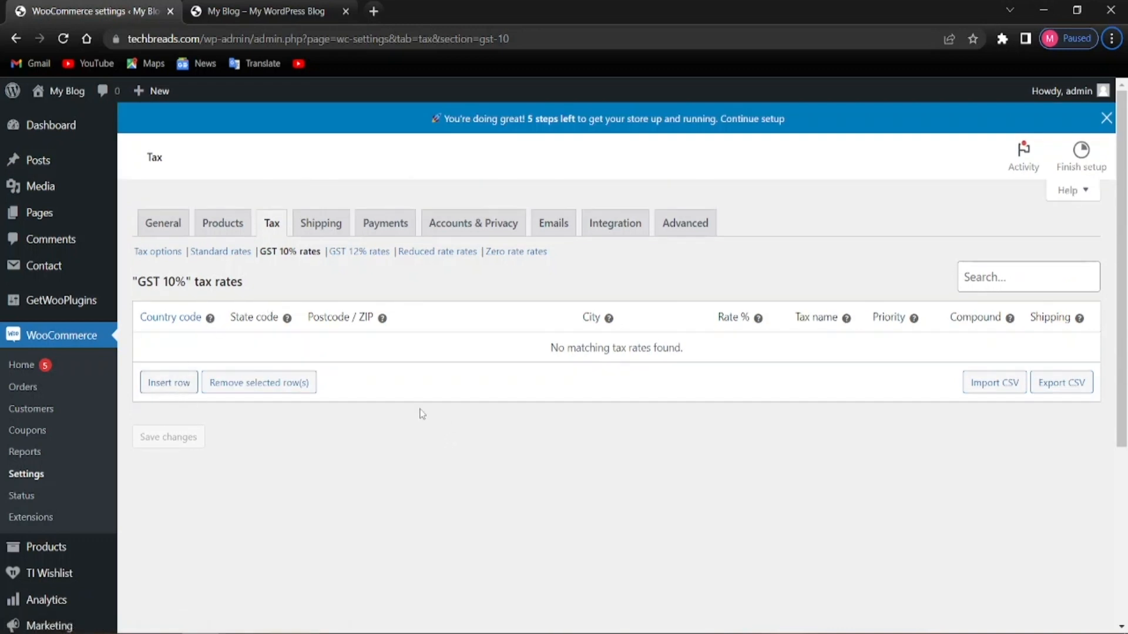
{"action": "left_click", "coordinate": [175, 389]}
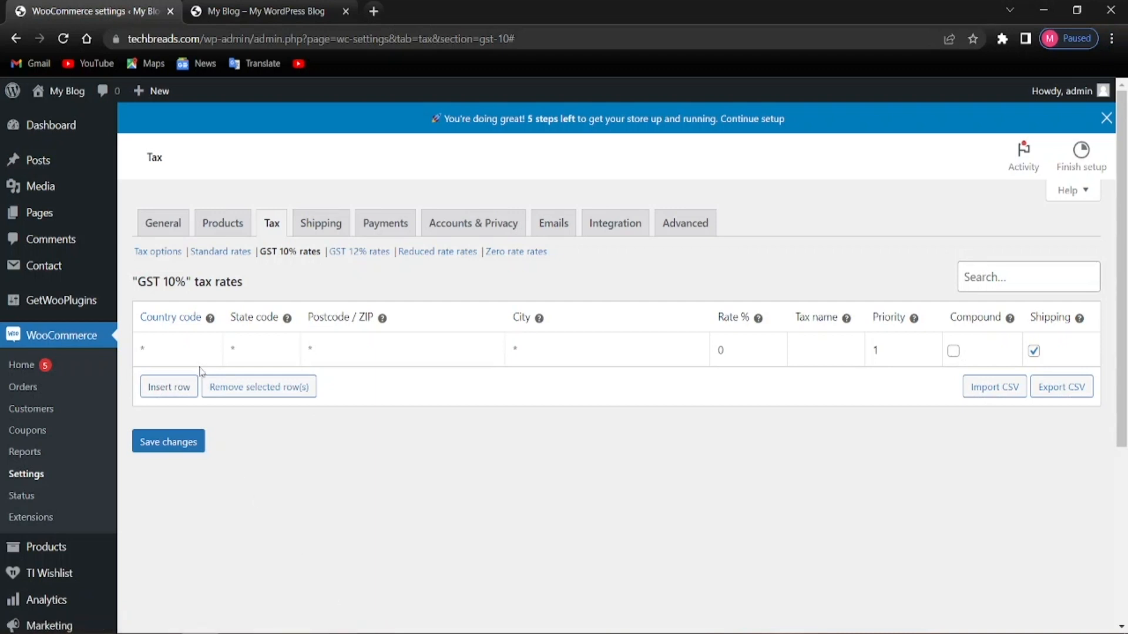
{"action": "left_click", "coordinate": [169, 346]}
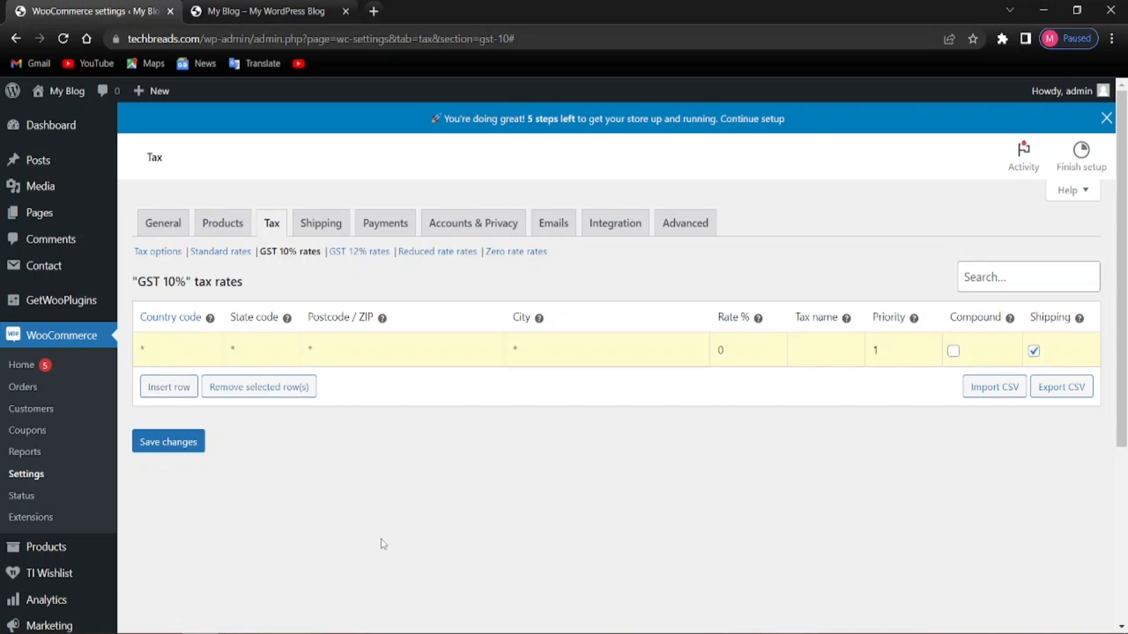
{"action": "type", "text": "US"}
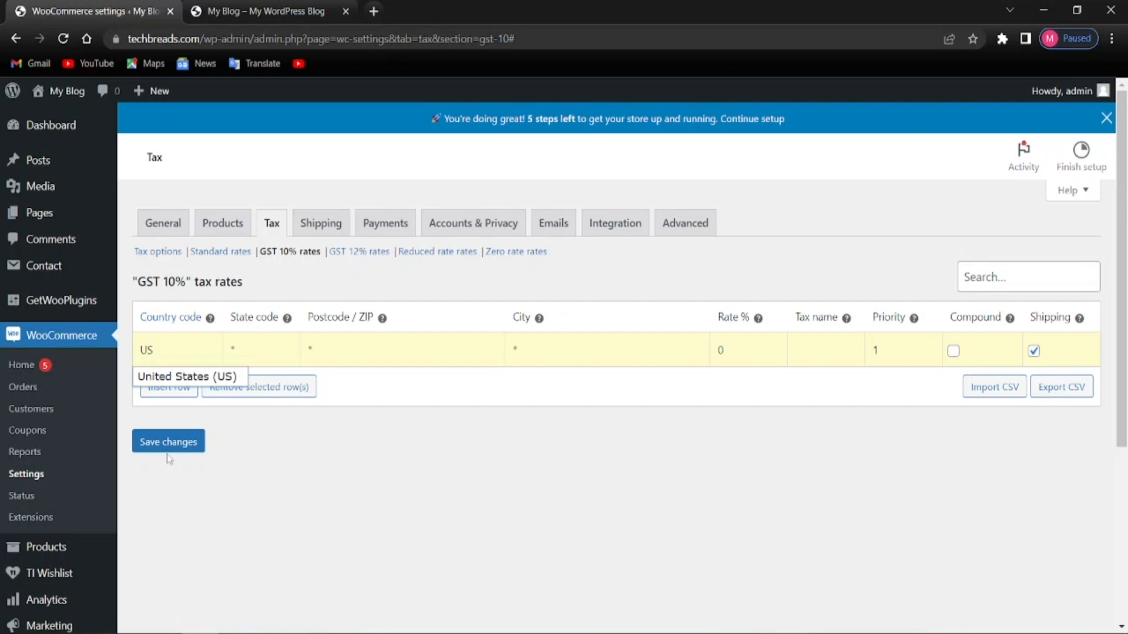
{"action": "left_click", "coordinate": [169, 381]}
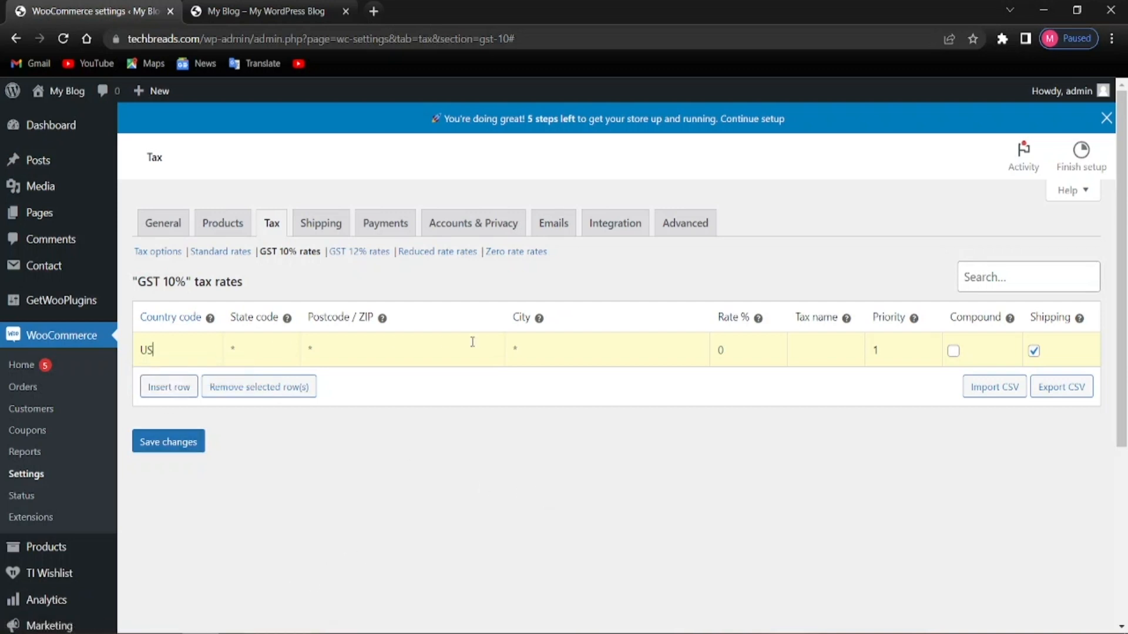
{"action": "left_click", "coordinate": [763, 352]}
{"action": "left_click", "coordinate": [807, 355]}
{"action": "type", "text": "GST 10%"}
{"action": "left_click", "coordinate": [856, 405]}
{"action": "left_click", "coordinate": [1034, 353]}
Save the GST 10% rate table, then switch to GST 12% rates, leaving the page
{"action": "left_click", "coordinate": [202, 450]}
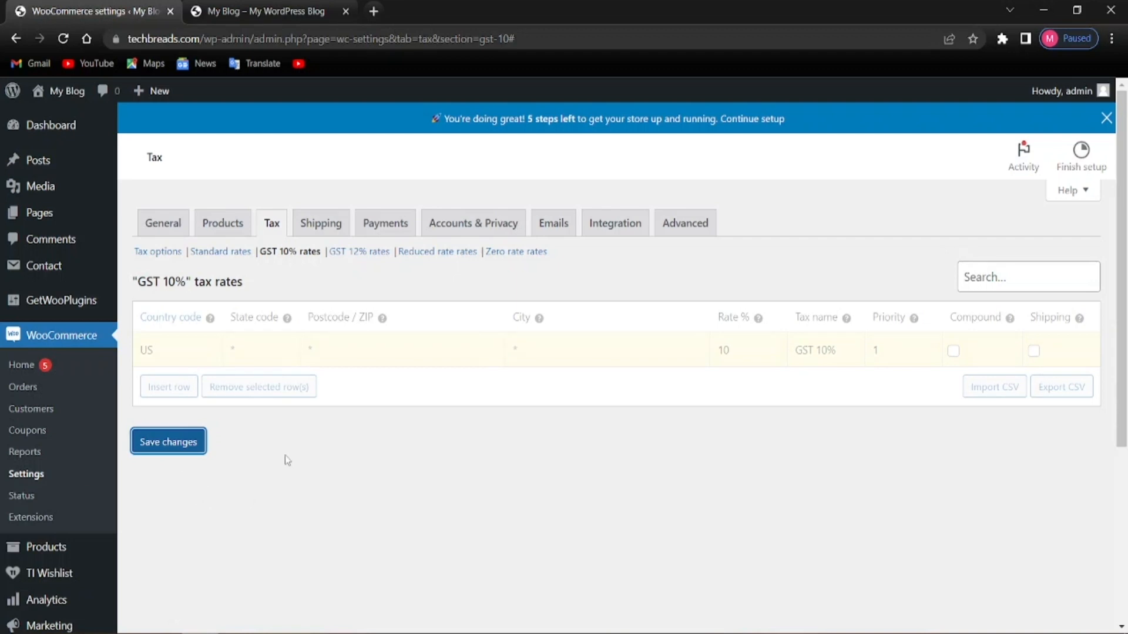
{"action": "left_click", "coordinate": [155, 439]}
{"action": "right_click", "coordinate": [415, 375]}
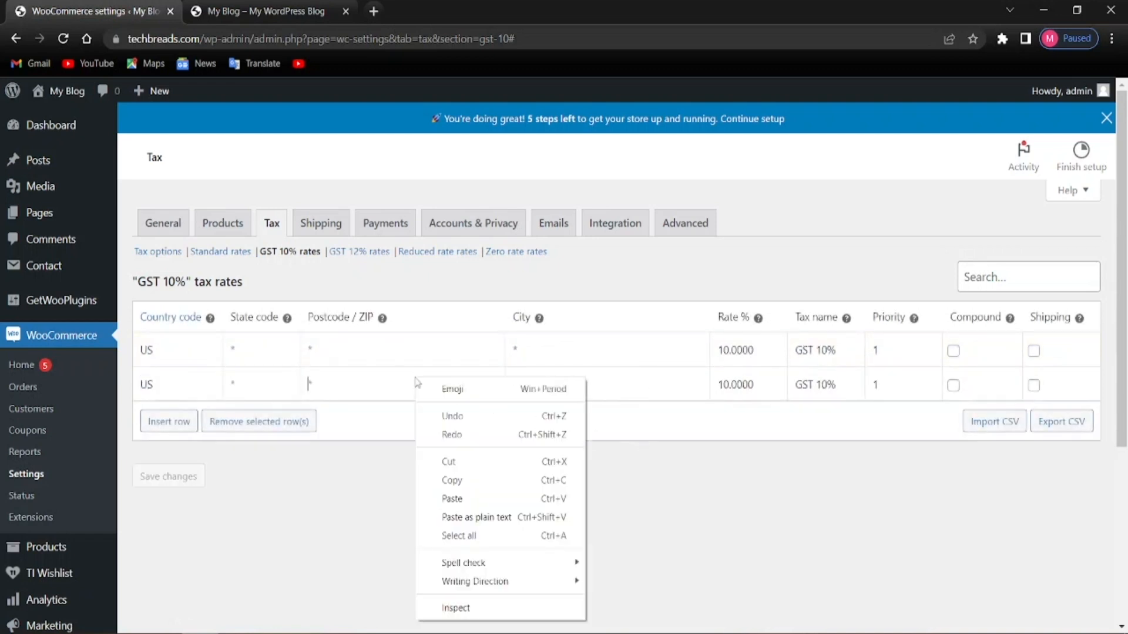
{"action": "left_click", "coordinate": [388, 476]}
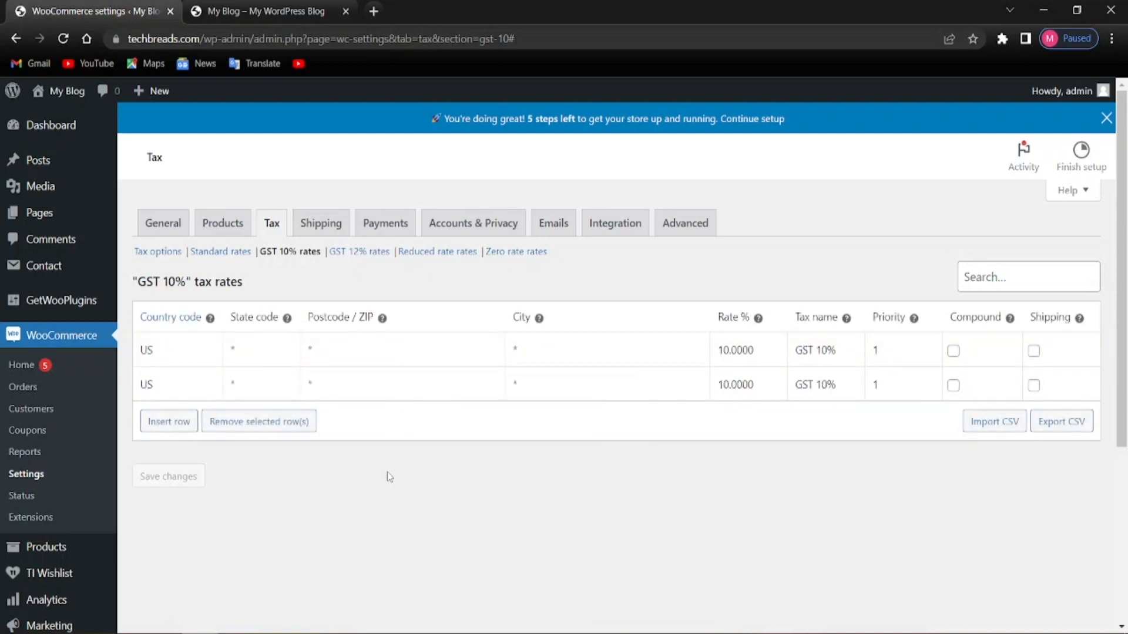
{"action": "left_click", "coordinate": [954, 387]}
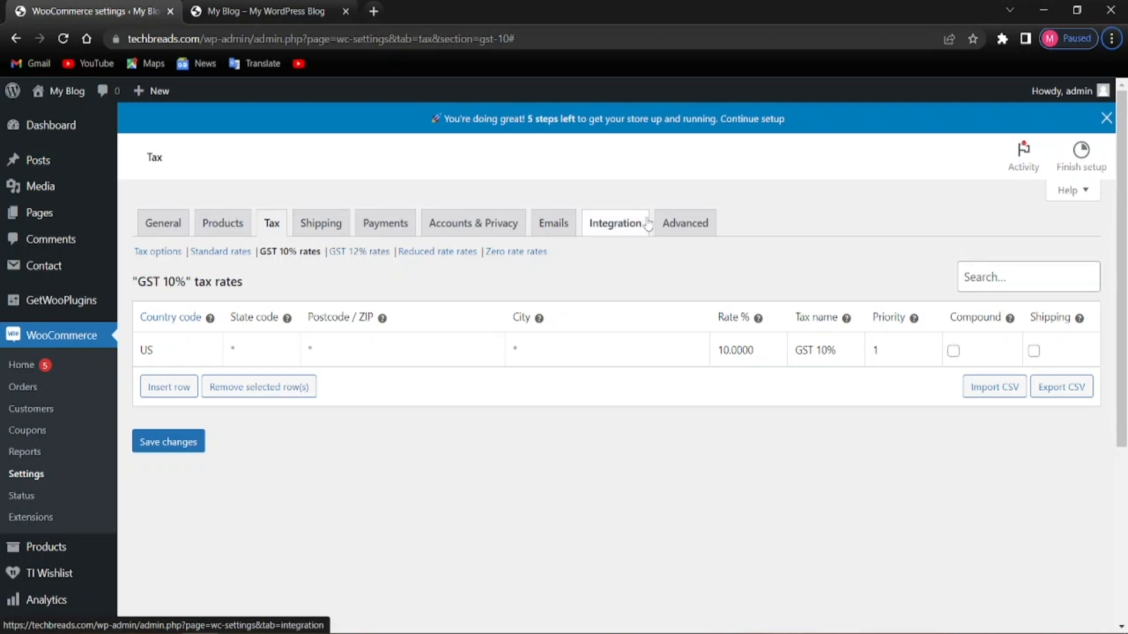
{"action": "left_click", "coordinate": [351, 256]}
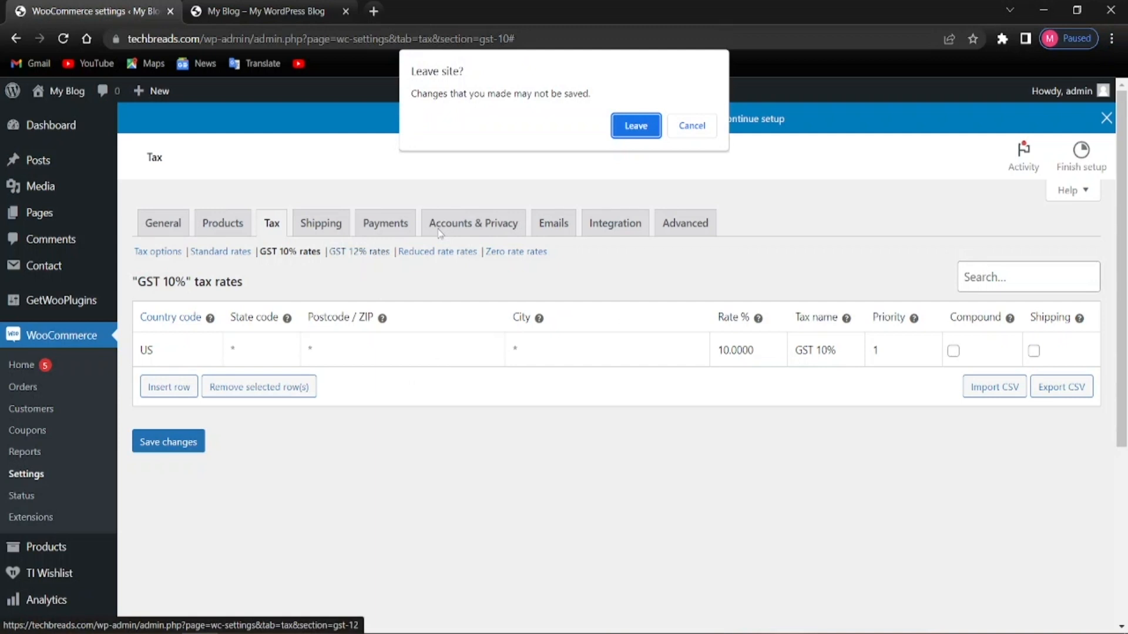
{"action": "left_click", "coordinate": [632, 135]}
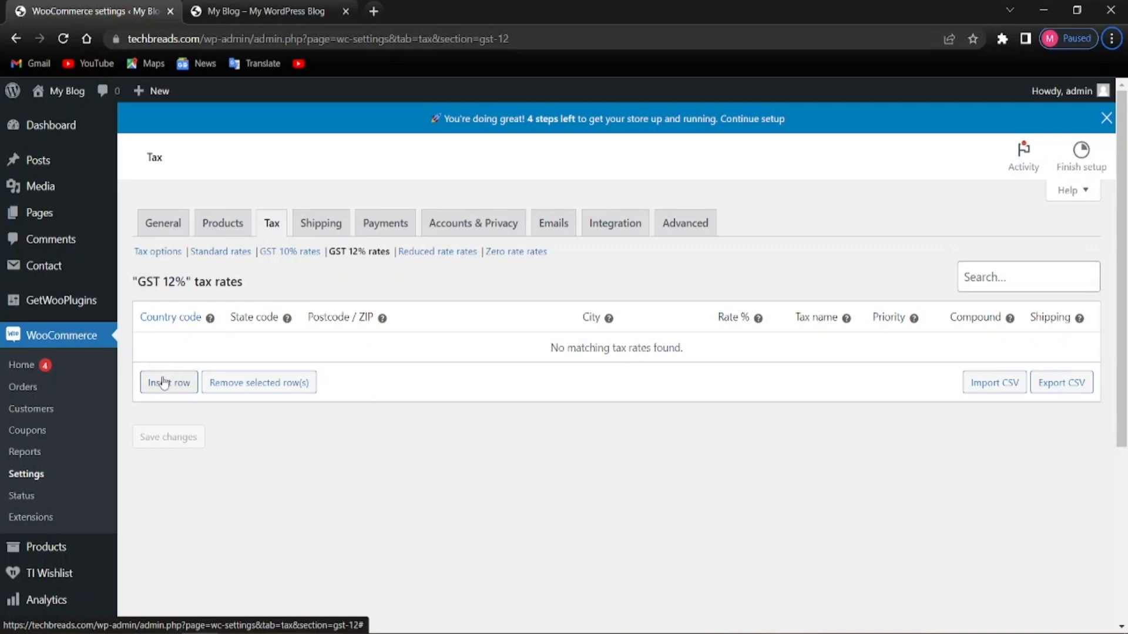
Add and save a US row at 12% named GST 12%, not applied to shipping
{"action": "left_click", "coordinate": [164, 383]}
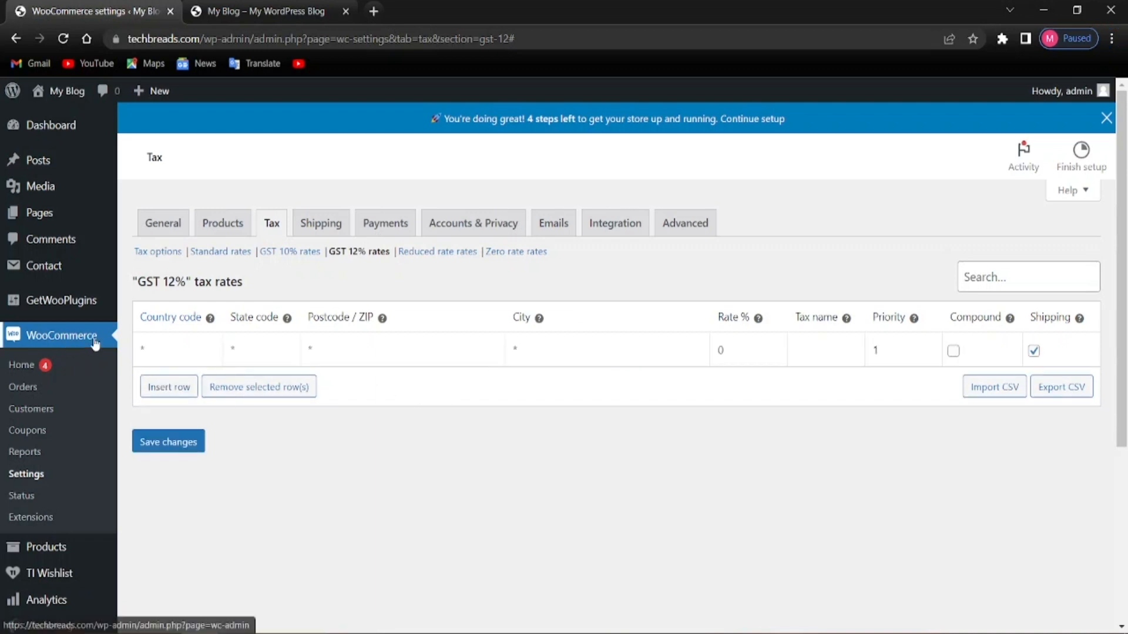
{"action": "left_click", "coordinate": [184, 342]}
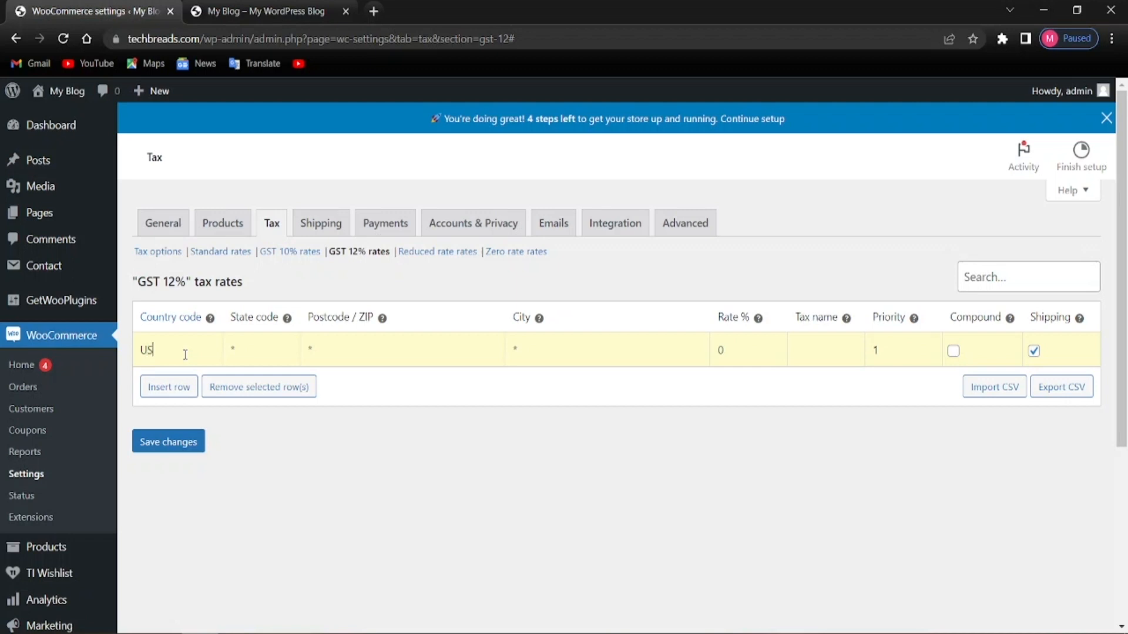
{"action": "left_click", "coordinate": [183, 379]}
{"action": "type", "text": "%"}
{"action": "left_click", "coordinate": [1034, 351]}
{"action": "left_click", "coordinate": [158, 445]}
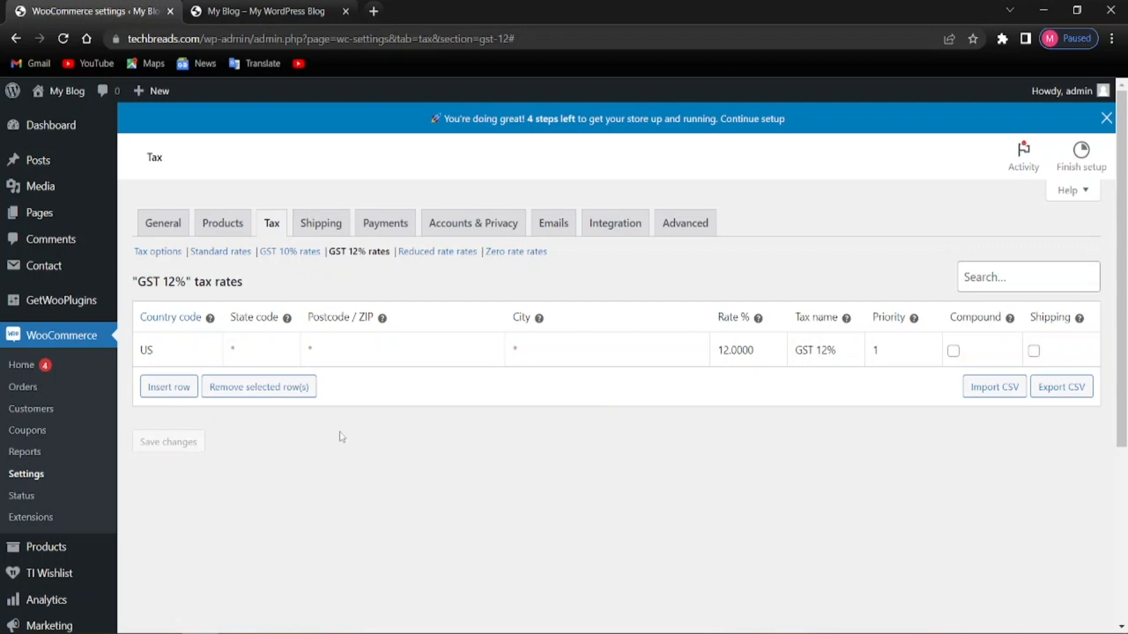
In Shipping settings, create a new zone named America
{"action": "mouse_move", "coordinate": [97, 197]}
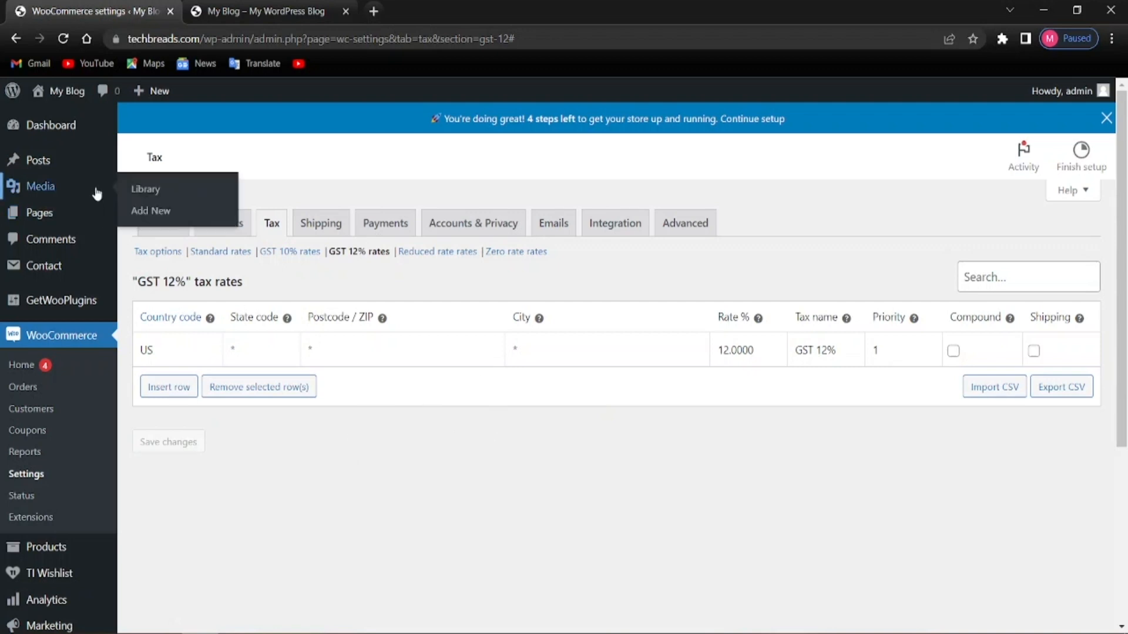
{"action": "left_click", "coordinate": [321, 223]}
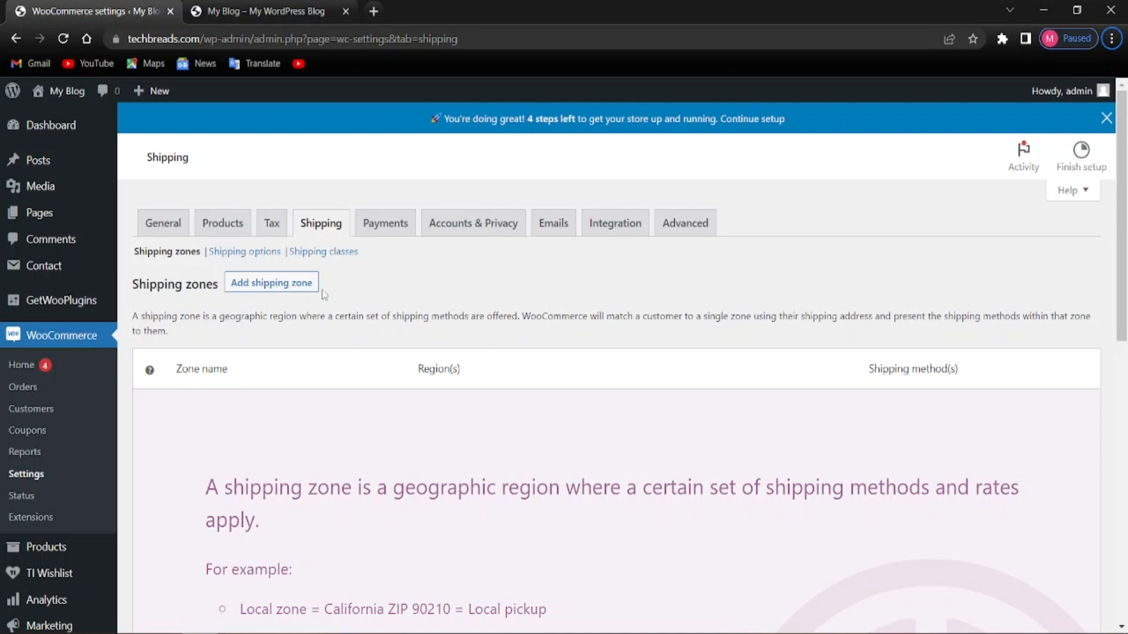
{"action": "left_click", "coordinate": [263, 288]}
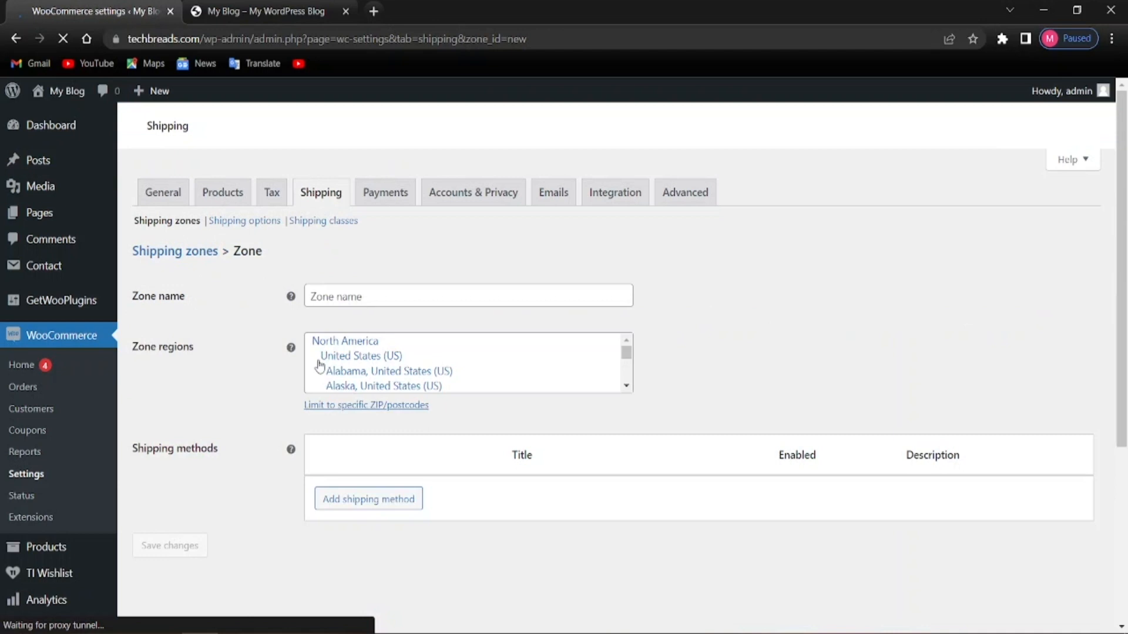
{"action": "left_click", "coordinate": [338, 300]}
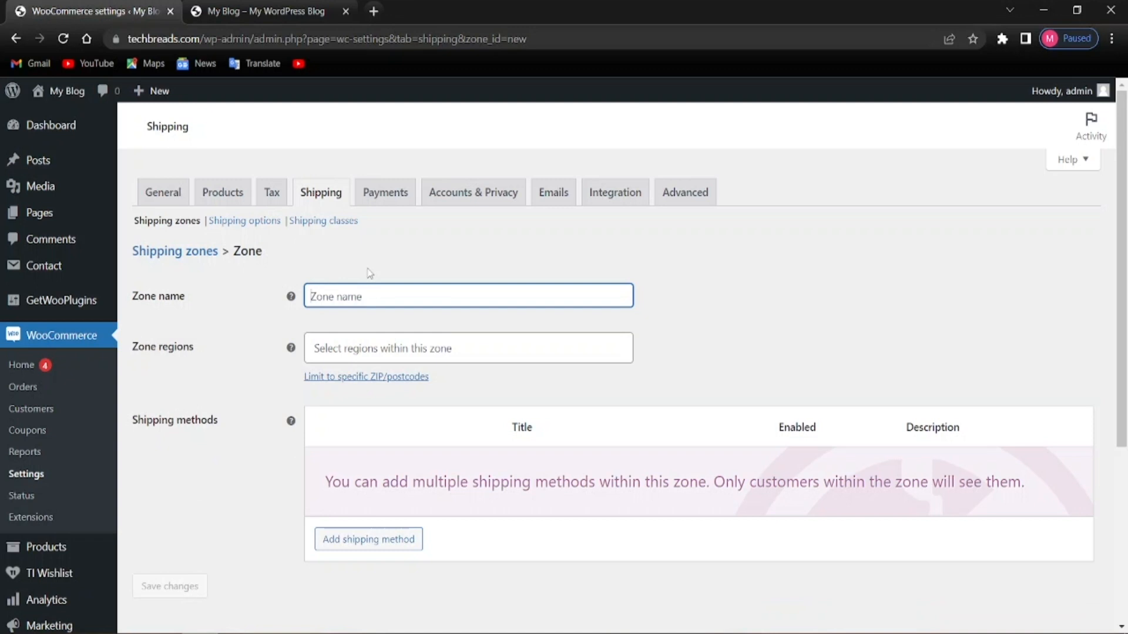
{"action": "type", "text": "us"}
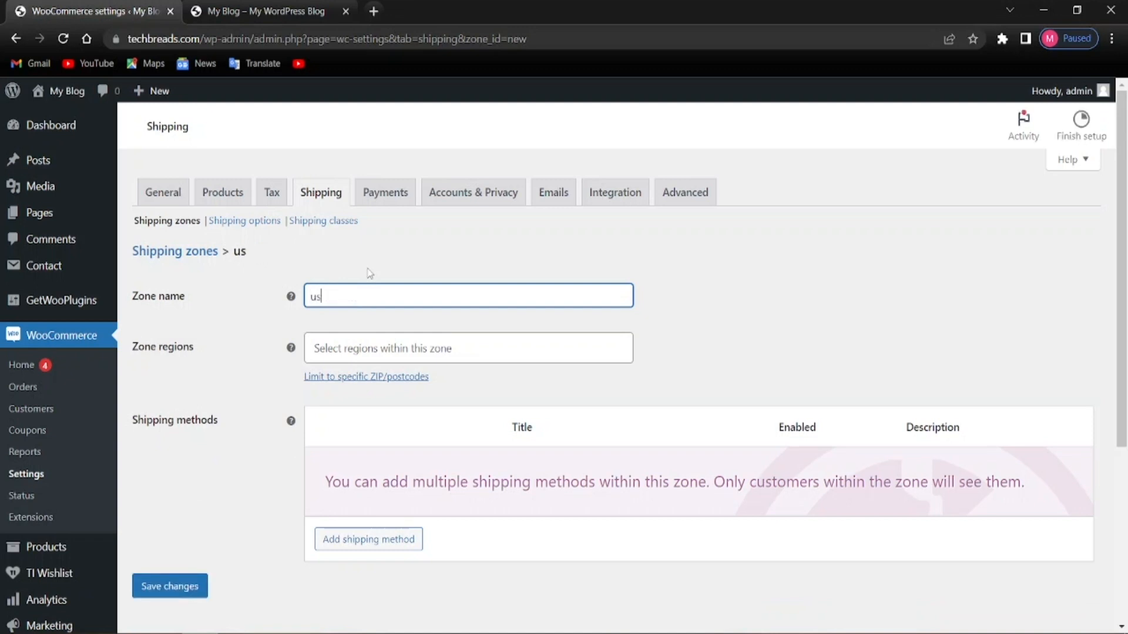
{"action": "key", "text": "BackSpace"}
{"action": "key", "text": "BackSpace"}
{"action": "type", "text": "un"}
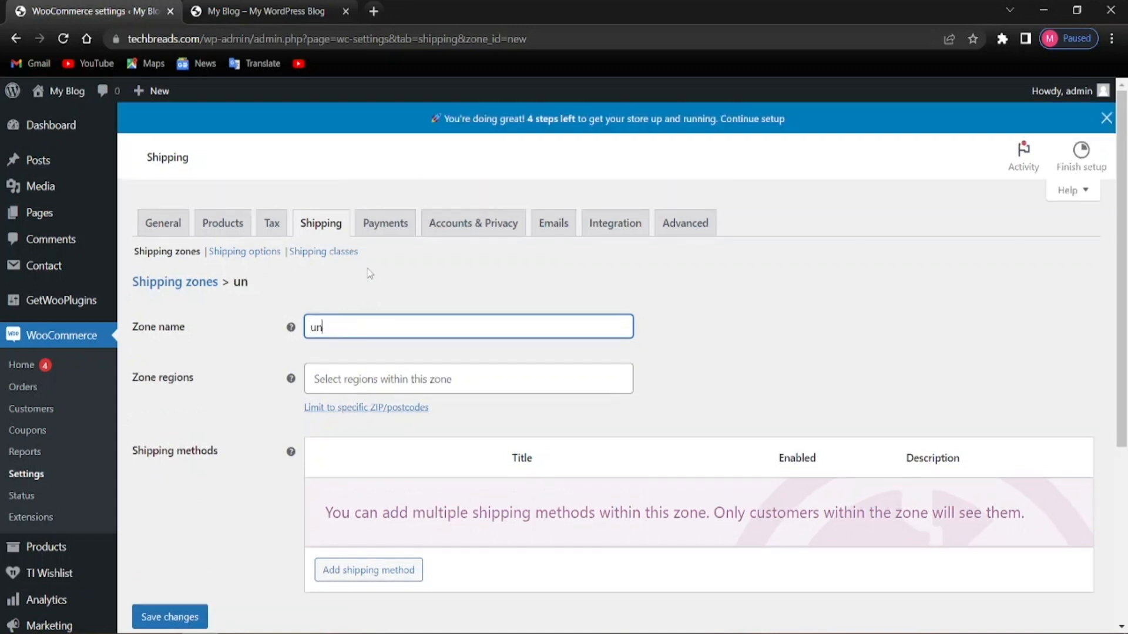
{"action": "type", "text": "ited"}
{"action": "key", "text": "BackSpace"}
{"action": "key", "text": "BackSpace"}
{"action": "key", "text": "BackSpace"}
{"action": "key", "text": "BackSpace"}
{"action": "key", "text": "BackSpace"}
{"action": "key", "text": "BackSpace"}
{"action": "type", "text": "America"}
Add United States (US) as the zone region and bring up the shipping method choice
{"action": "left_click", "coordinate": [365, 375]}
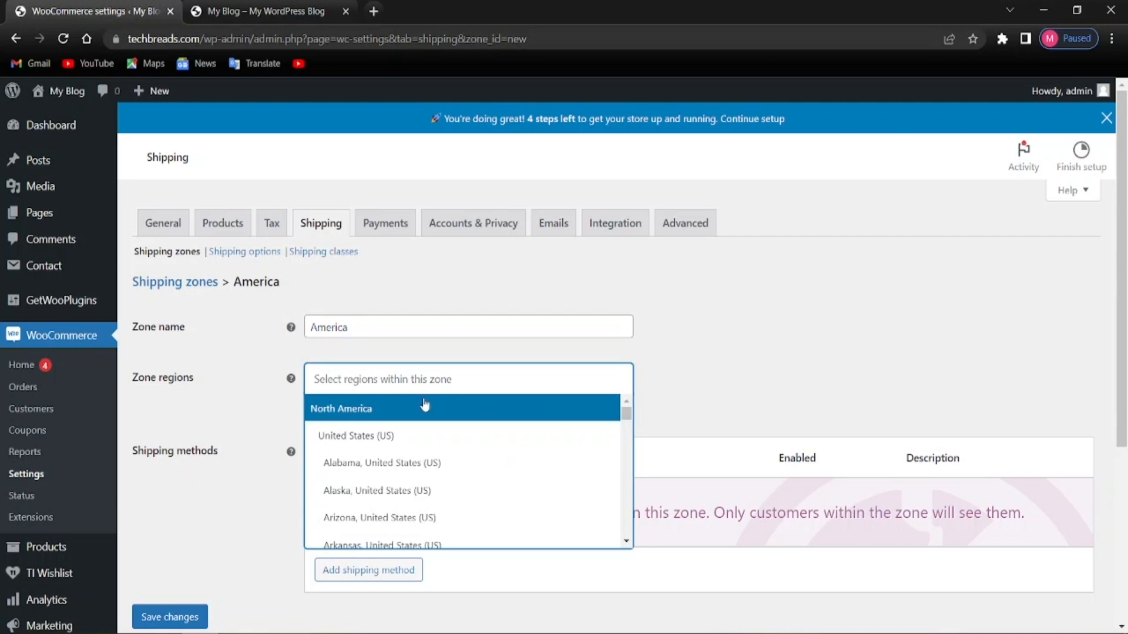
{"action": "left_click", "coordinate": [386, 436]}
{"action": "scroll", "coordinate": [245, 426], "scroll_direction": "down", "scroll_amount": 3}
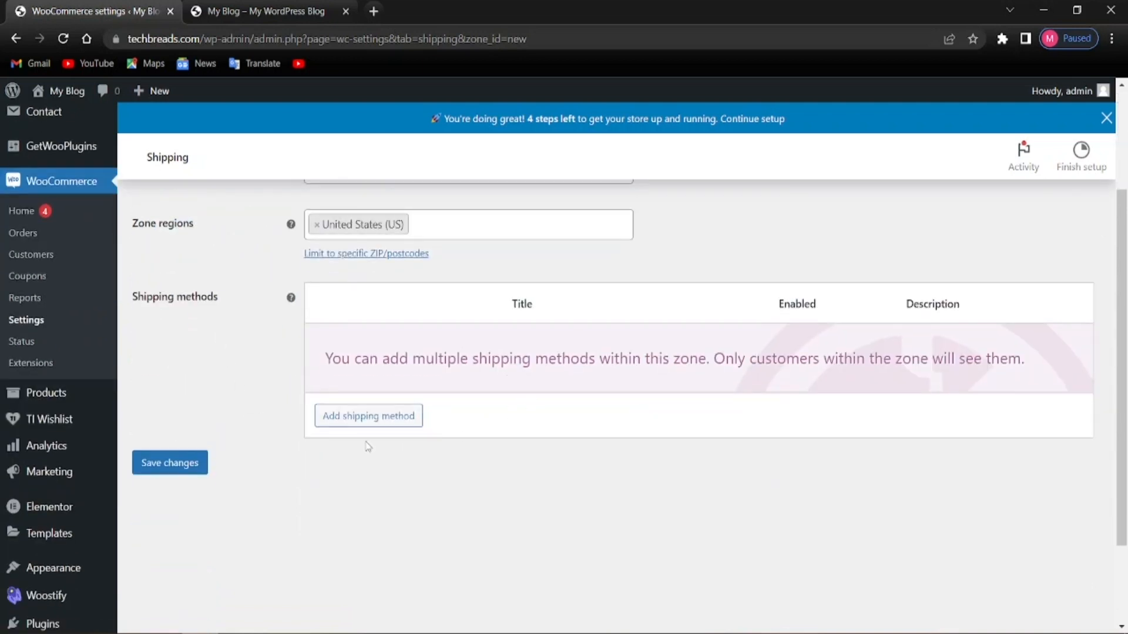
{"action": "scroll", "coordinate": [276, 421], "scroll_direction": "up", "scroll_amount": 1}
{"action": "scroll", "coordinate": [266, 464], "scroll_direction": "down", "scroll_amount": 2}
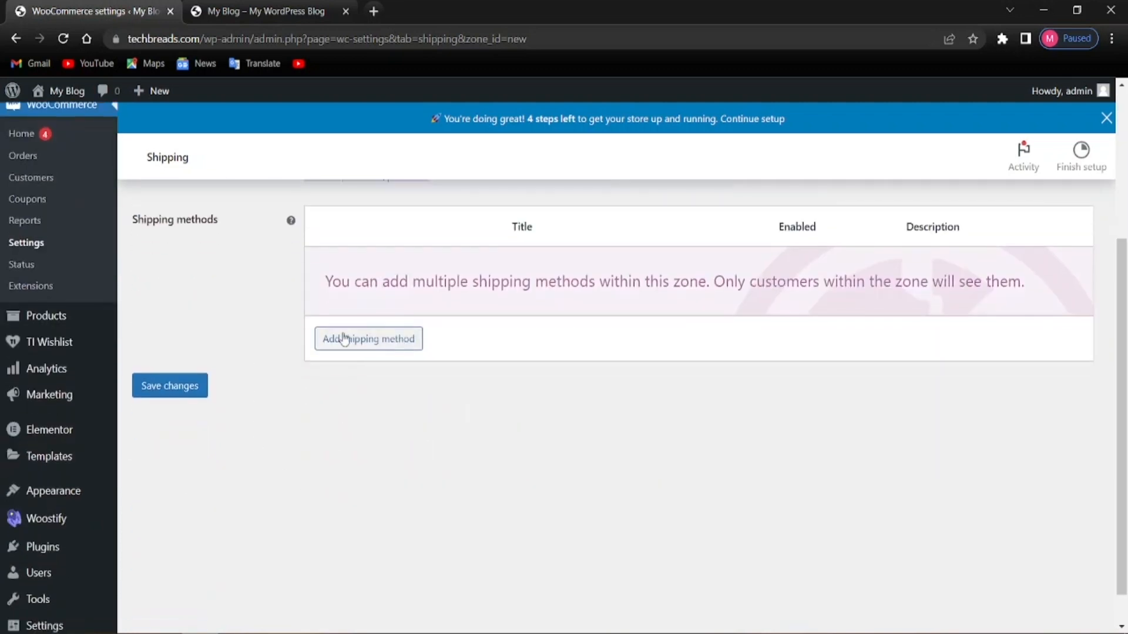
{"action": "left_click", "coordinate": [346, 336]}
Add a Flat rate shipping method to the America zone
{"action": "left_click", "coordinate": [404, 369]}
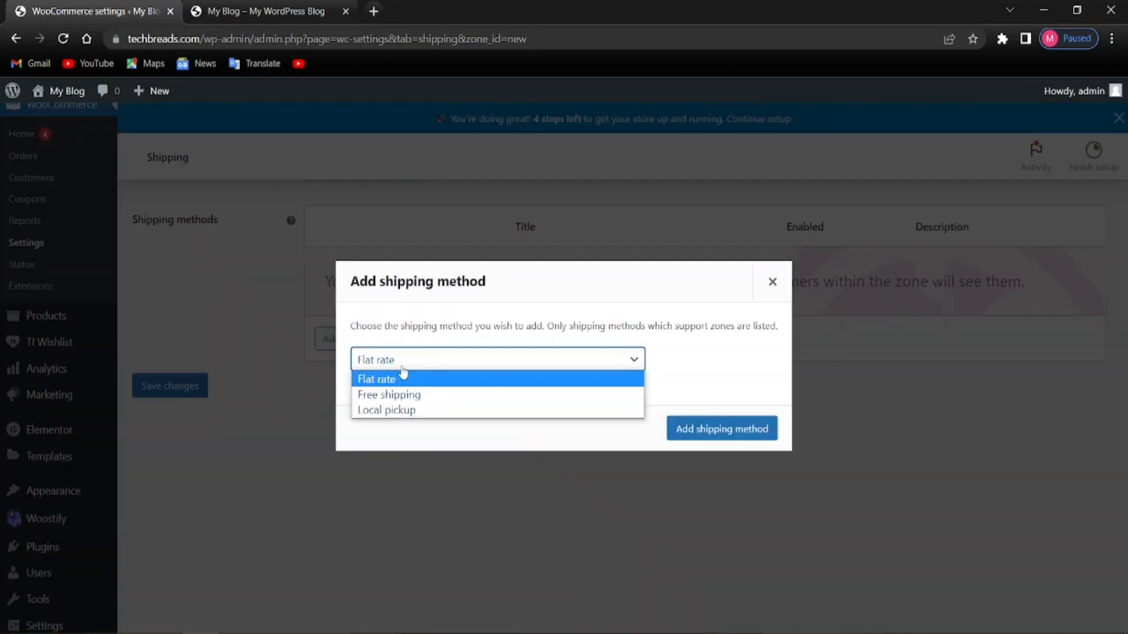
{"action": "left_click", "coordinate": [396, 379]}
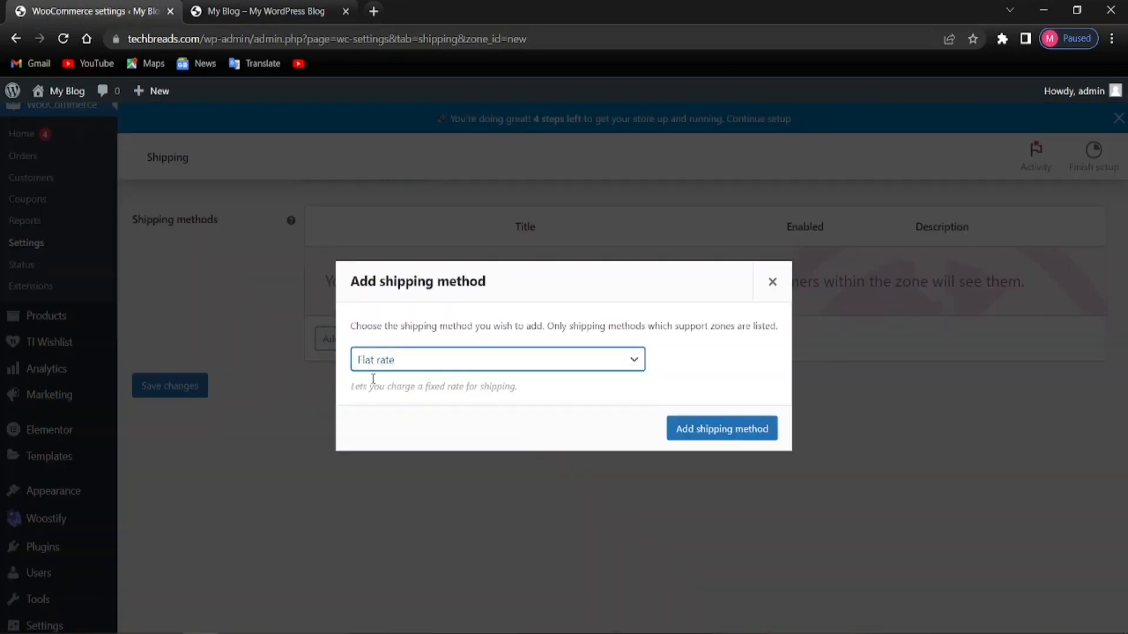
{"action": "left_click", "coordinate": [686, 432]}
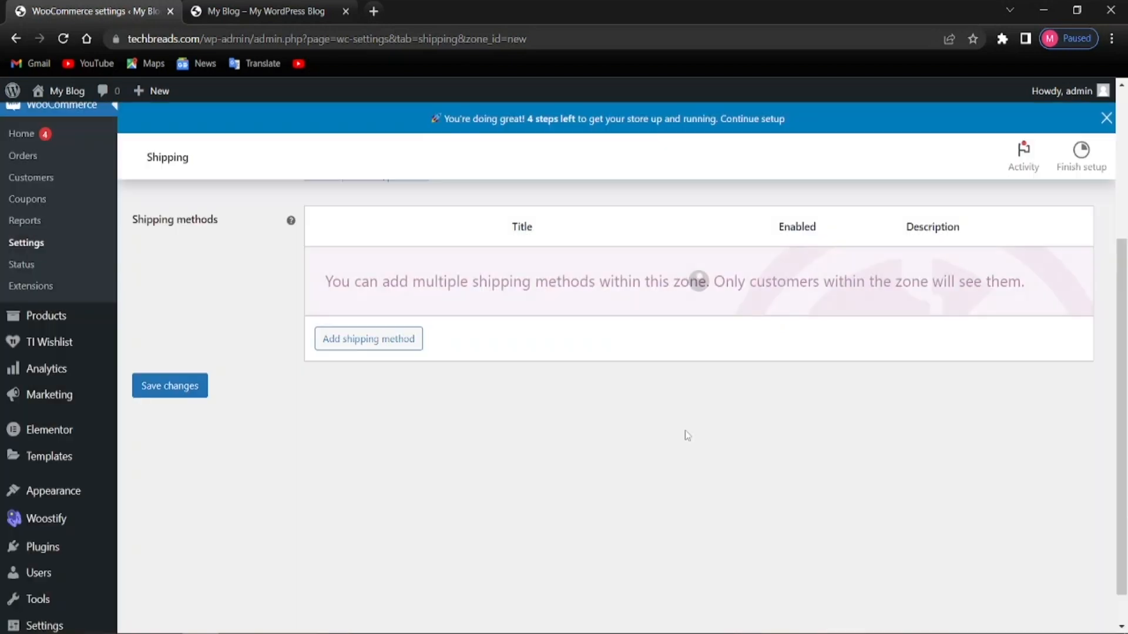
{"action": "scroll", "coordinate": [463, 409], "scroll_direction": "up", "scroll_amount": 1}
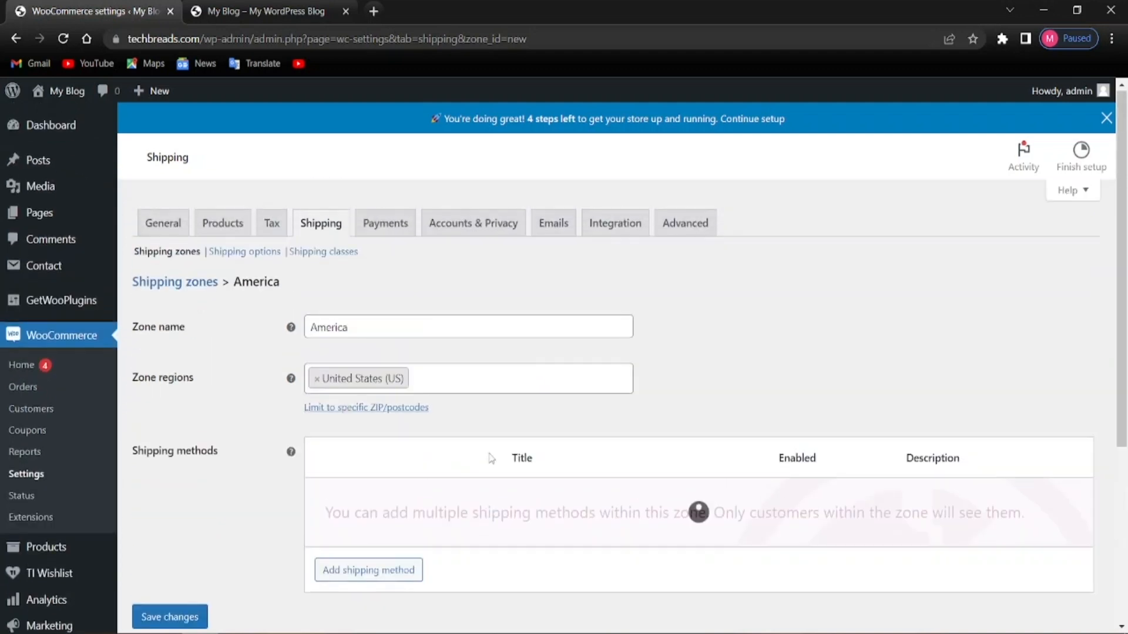
{"action": "scroll", "coordinate": [537, 486], "scroll_direction": "down", "scroll_amount": 4}
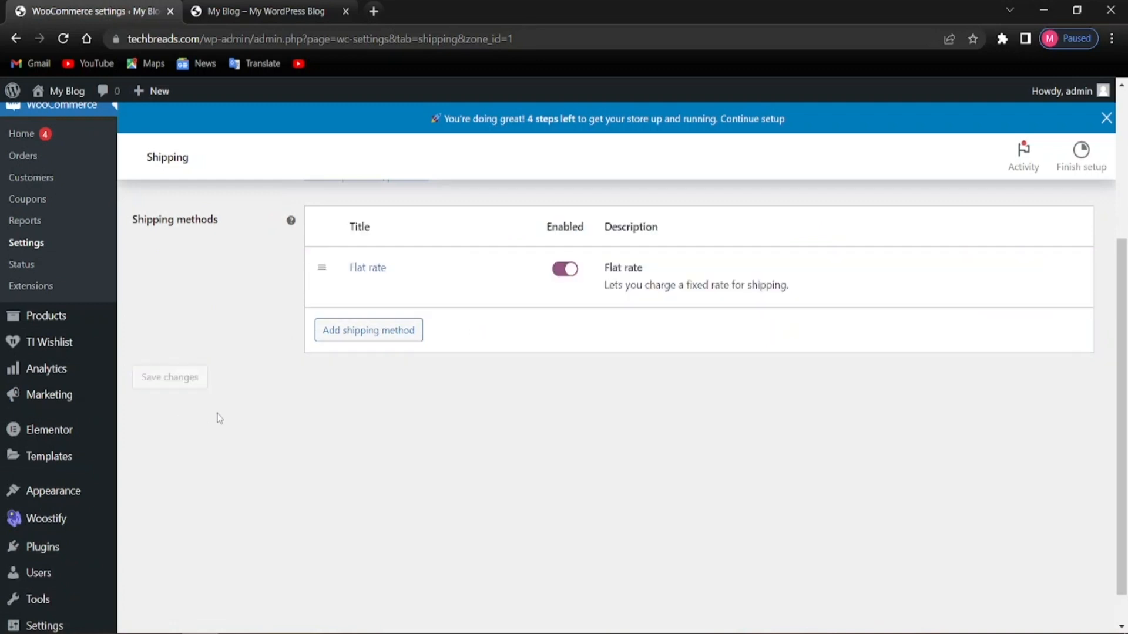
{"action": "scroll", "coordinate": [217, 452], "scroll_direction": "up", "scroll_amount": 1}
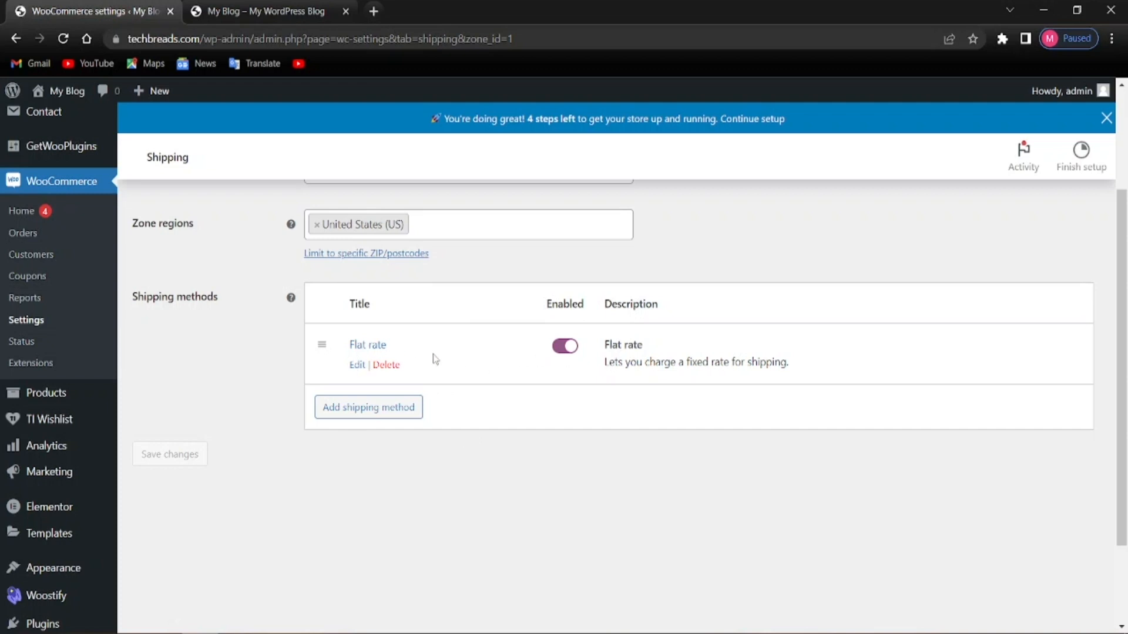
Set the Flat rate cost to 2 and save it
{"action": "left_click", "coordinate": [356, 365]}
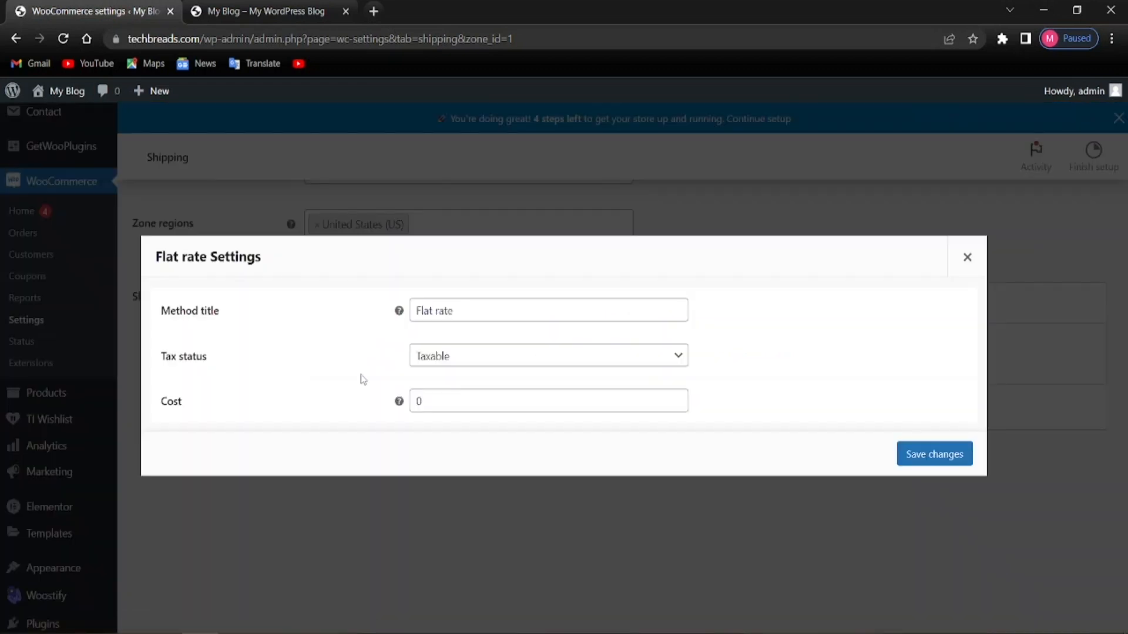
{"action": "key", "text": "alt"}
{"action": "left_click", "coordinate": [426, 402]}
{"action": "key", "text": "BackSpace"}
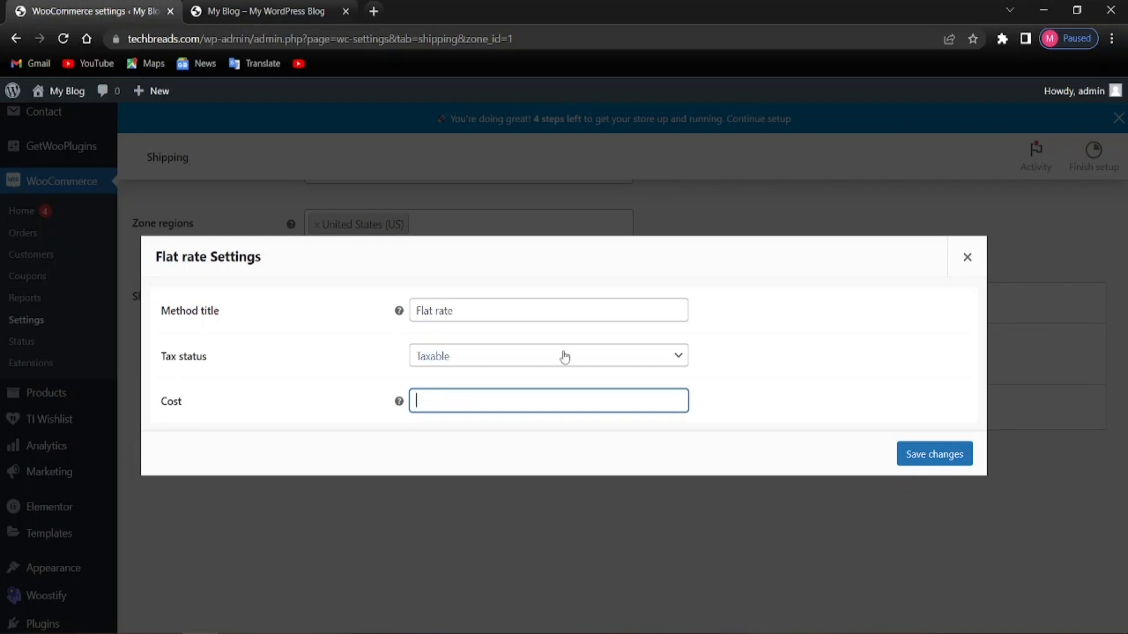
{"action": "type", "text": "3"}
{"action": "left_click", "coordinate": [738, 425]}
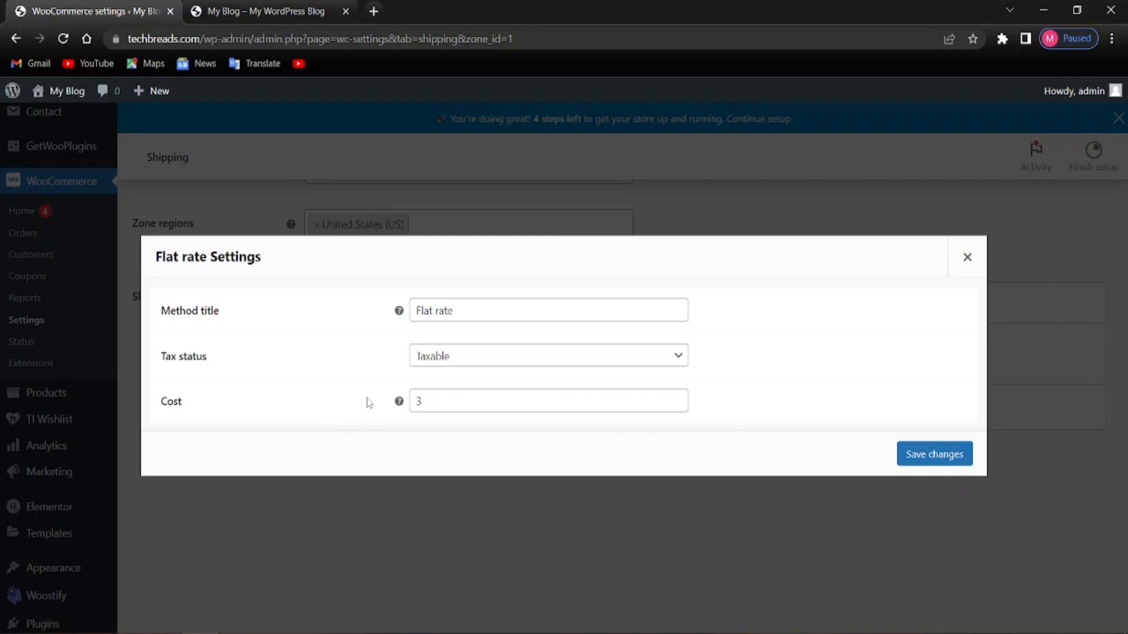
{"action": "left_click", "coordinate": [506, 400]}
{"action": "key", "text": "BackSpace"}
{"action": "type", "text": "2"}
{"action": "left_click", "coordinate": [732, 428]}
{"action": "left_click", "coordinate": [917, 456]}
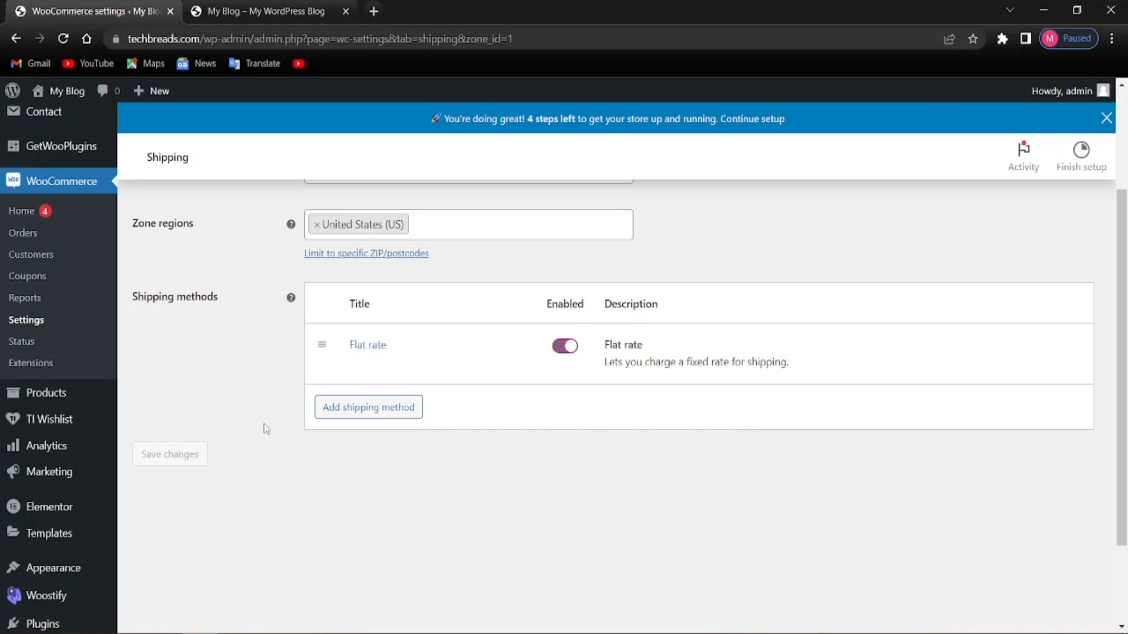
Reopen the America zone's Flat rate settings and read the Cost help tooltip
{"action": "scroll", "coordinate": [368, 468], "scroll_direction": "up", "scroll_amount": 3}
{"action": "scroll", "coordinate": [341, 423], "scroll_direction": "down", "scroll_amount": 2}
{"action": "scroll", "coordinate": [294, 433], "scroll_direction": "up", "scroll_amount": 2}
{"action": "mouse_move", "coordinate": [627, 459]}
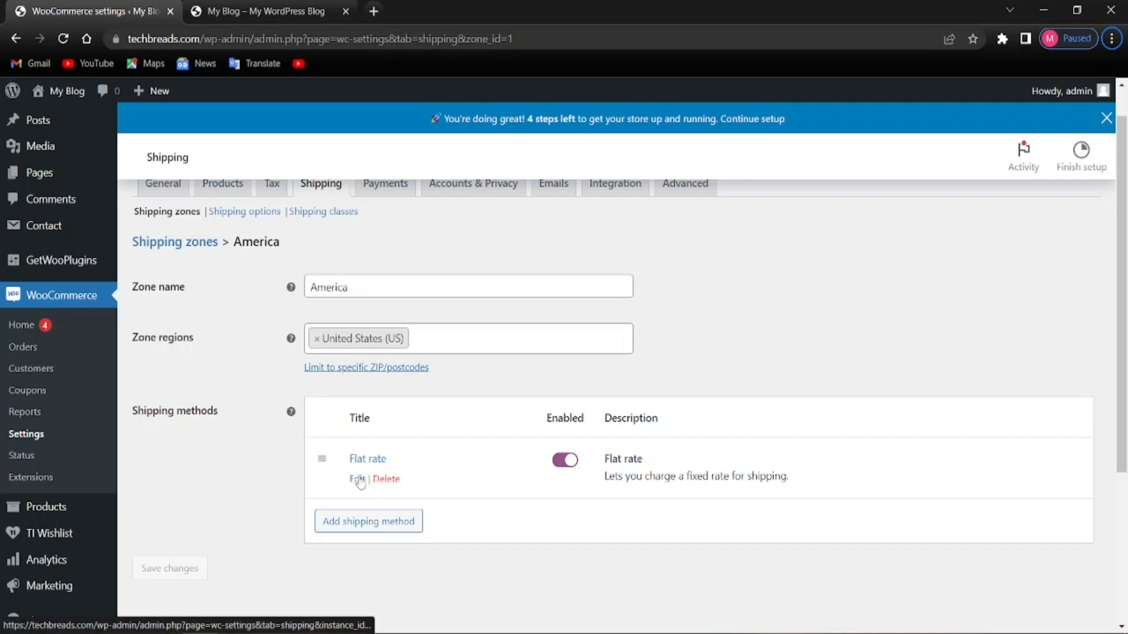
{"action": "left_click", "coordinate": [355, 479]}
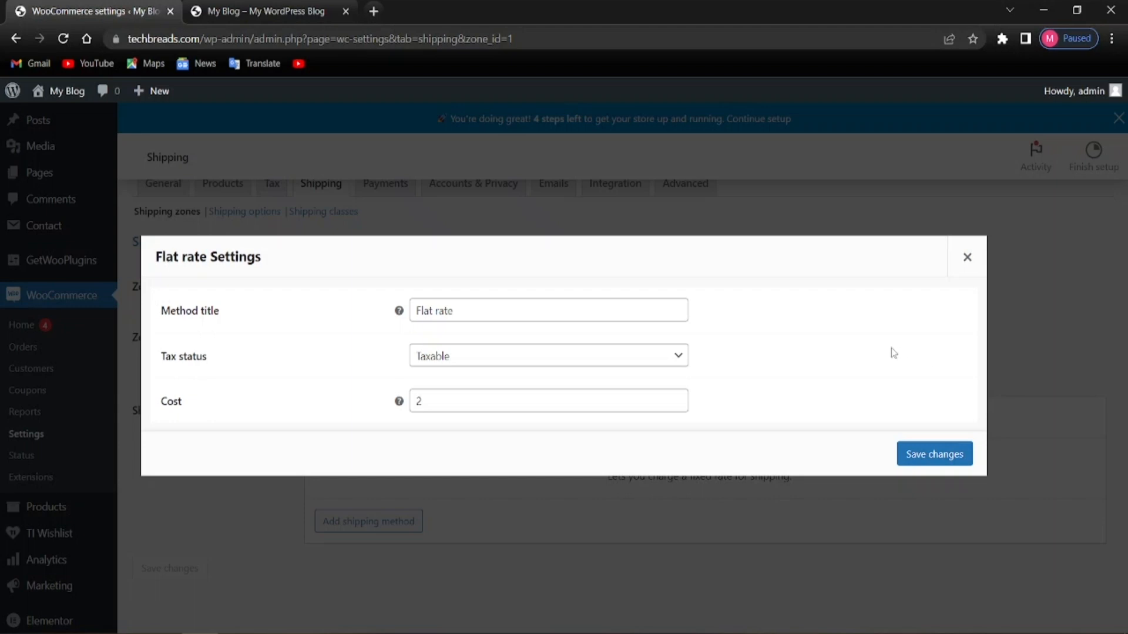
{"action": "mouse_move", "coordinate": [397, 404]}
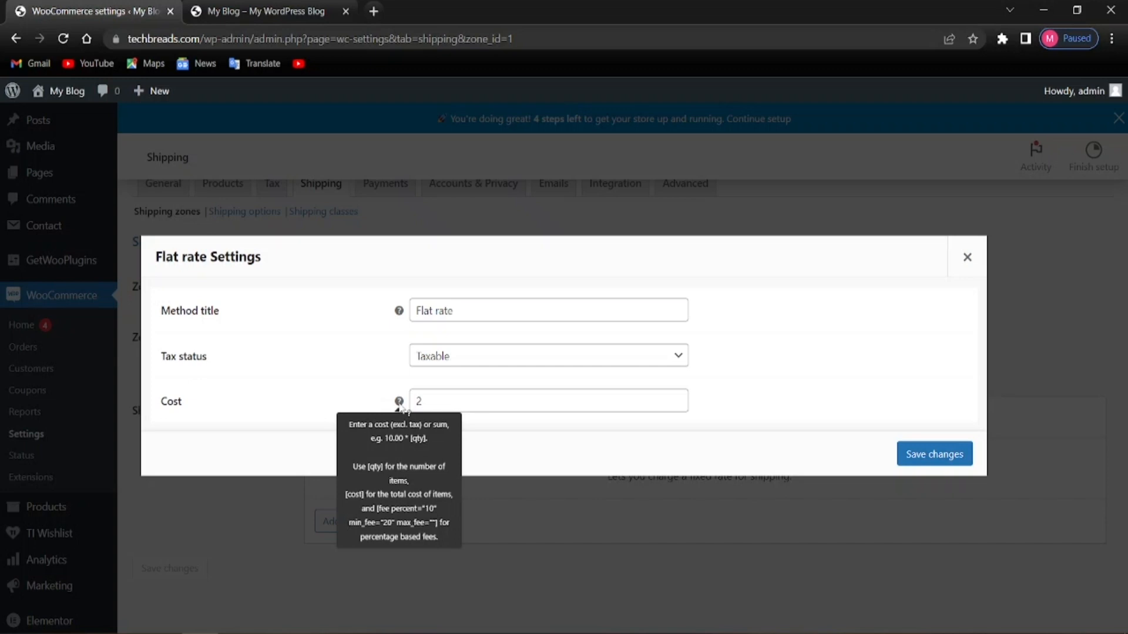
Change the Flat rate cost to 2.00 * [qty], save, and reopen its settings
{"action": "left_click", "coordinate": [436, 401]}
{"action": "type", "text": ".00"}
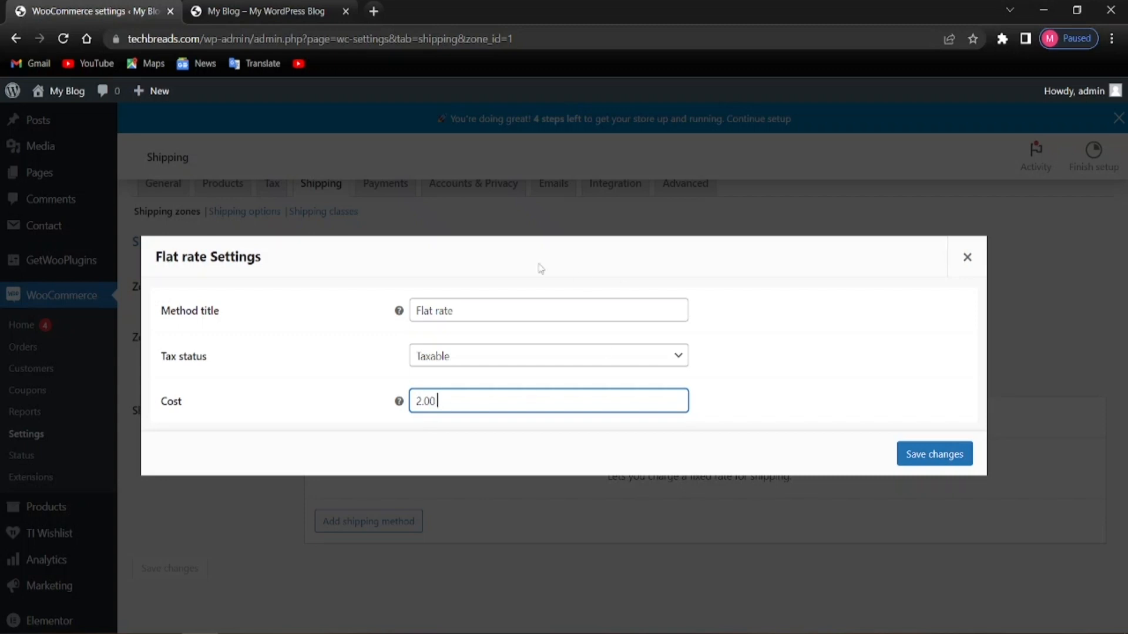
{"action": "type", "text": "* [qty]"}
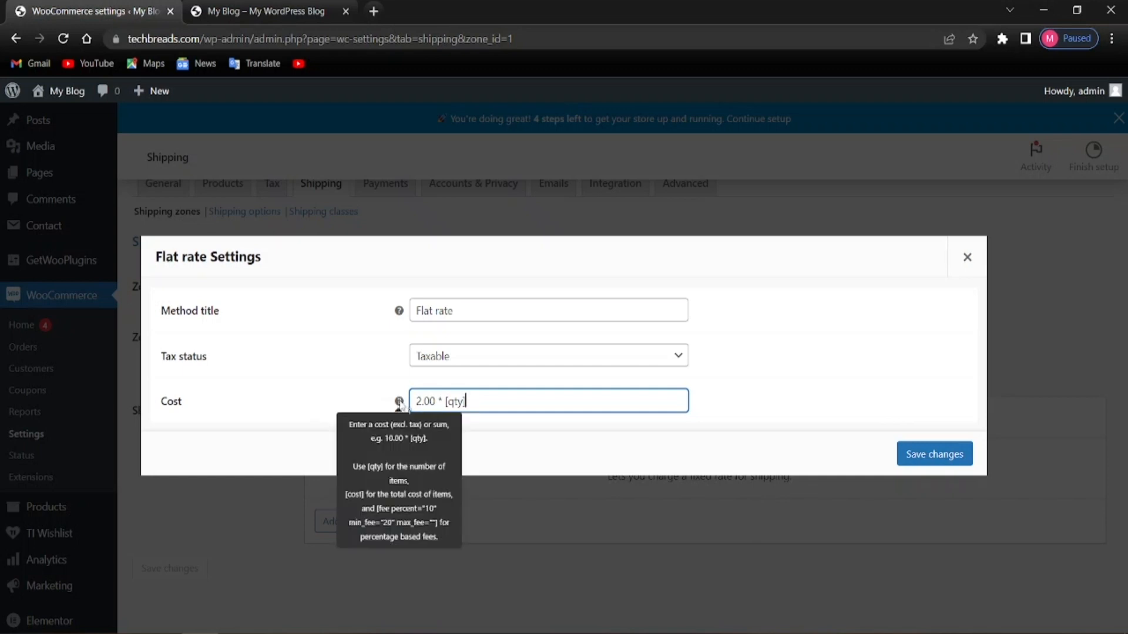
{"action": "left_click", "coordinate": [923, 455]}
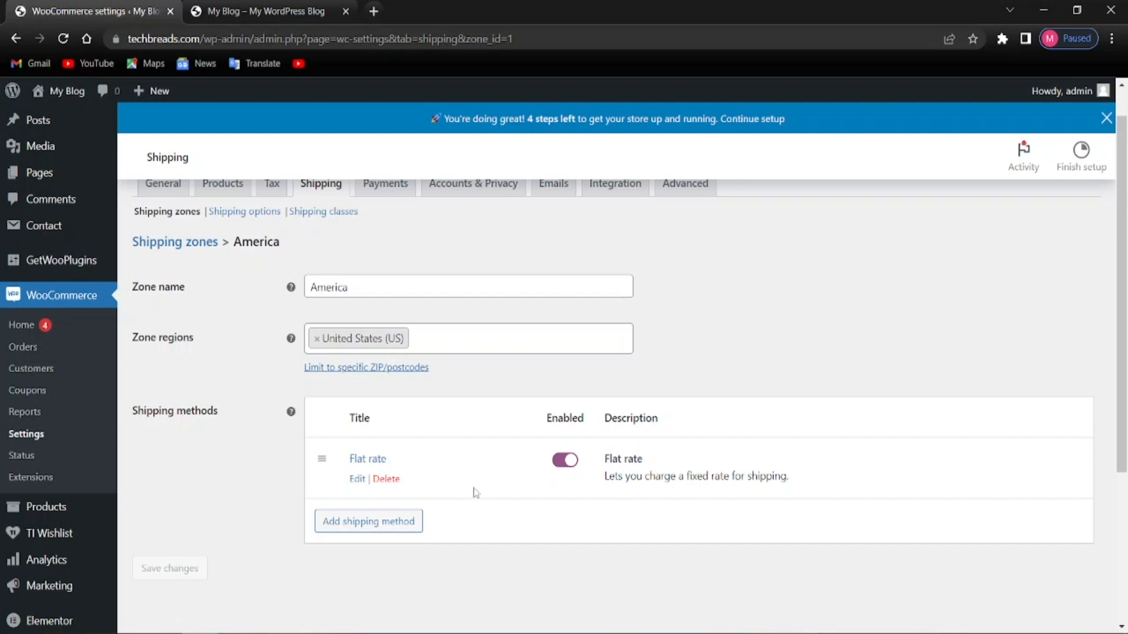
{"action": "left_click", "coordinate": [357, 479]}
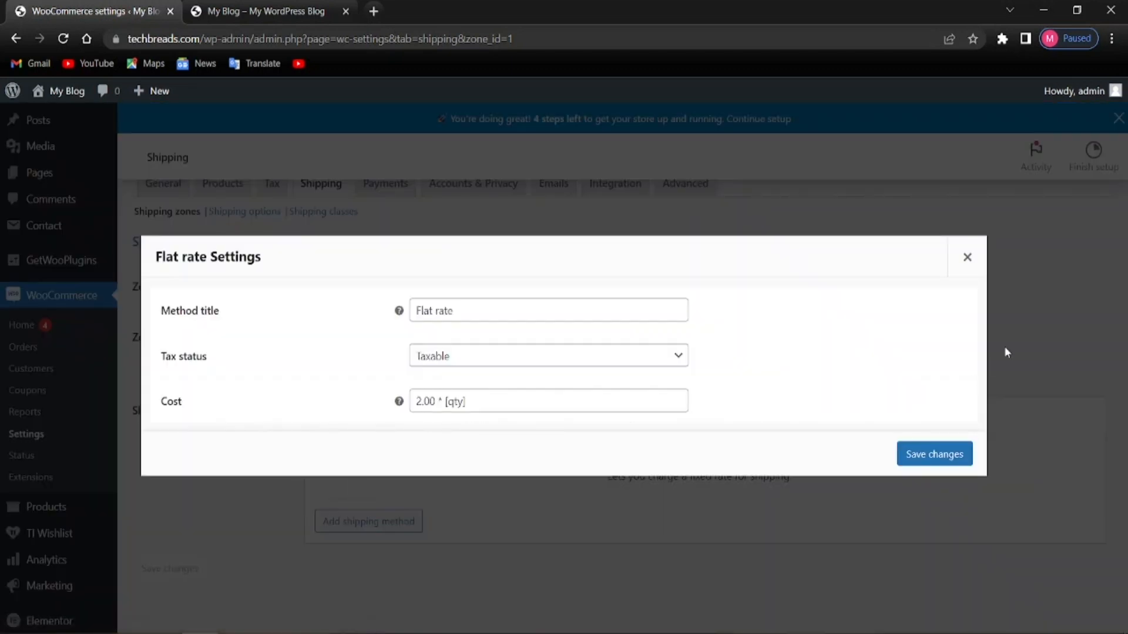
Close the Flat rate settings, reveal the zone's postcode limit box, and go to Shipping classes
{"action": "left_click", "coordinate": [968, 256]}
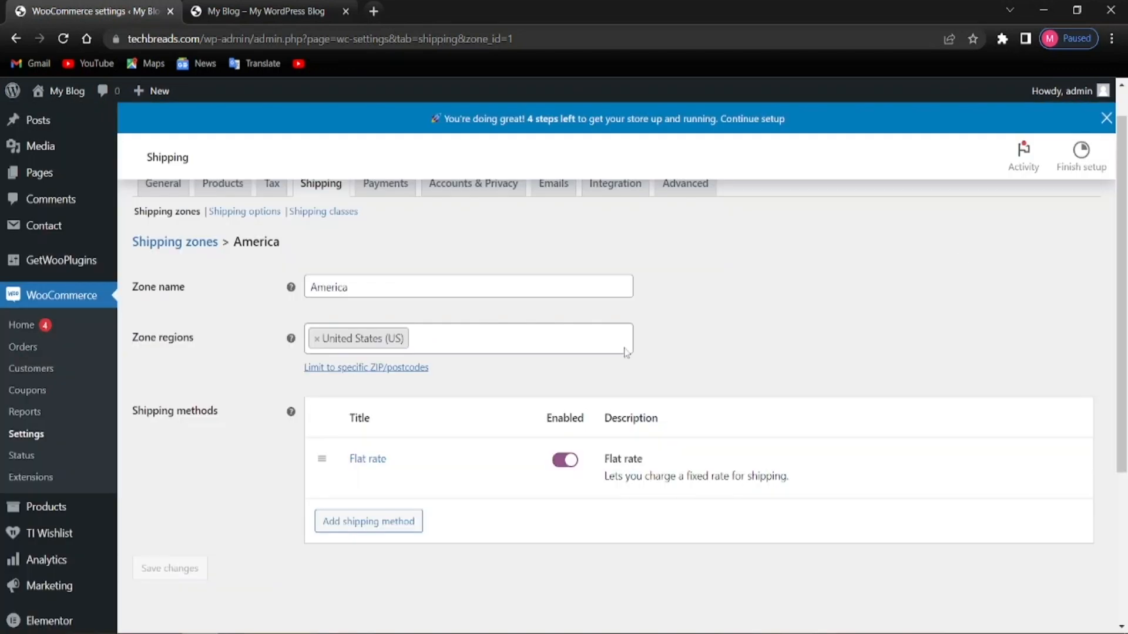
{"action": "left_click", "coordinate": [366, 368]}
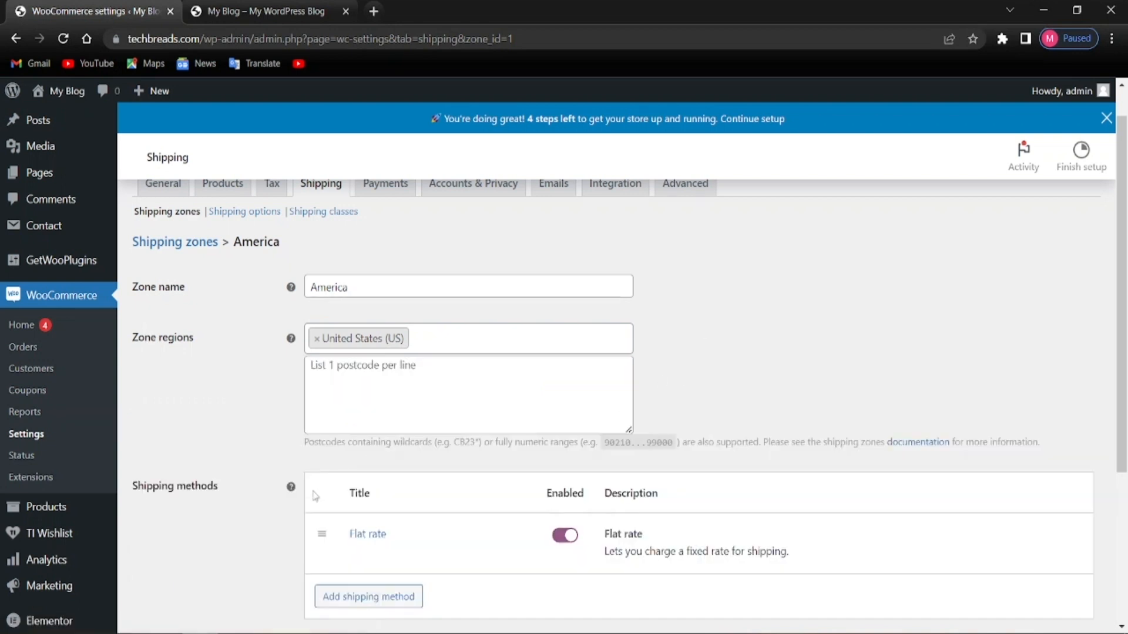
{"action": "scroll", "coordinate": [466, 455], "scroll_direction": "down", "scroll_amount": 4}
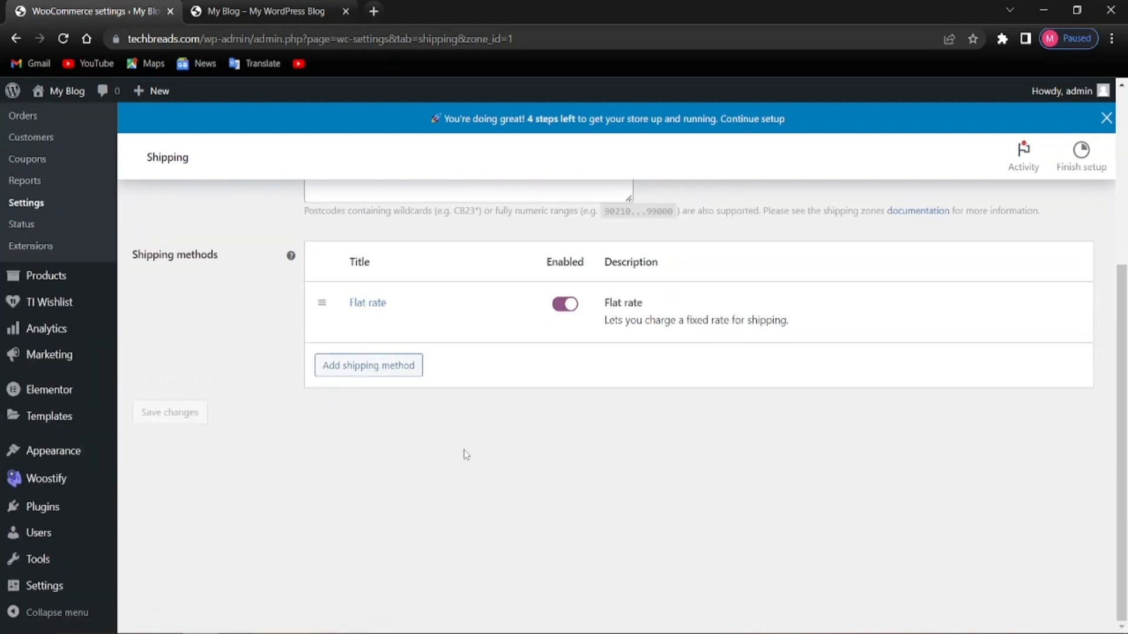
{"action": "key", "text": "alt"}
{"action": "mouse_move", "coordinate": [536, 337]}
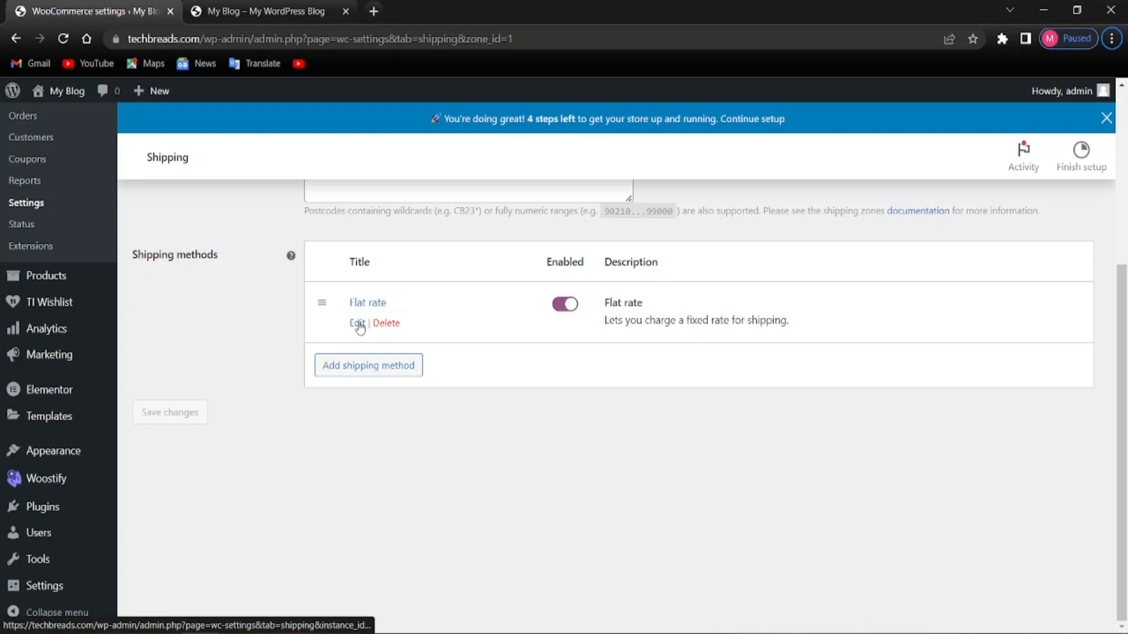
{"action": "scroll", "coordinate": [359, 327], "scroll_direction": "up", "scroll_amount": 5}
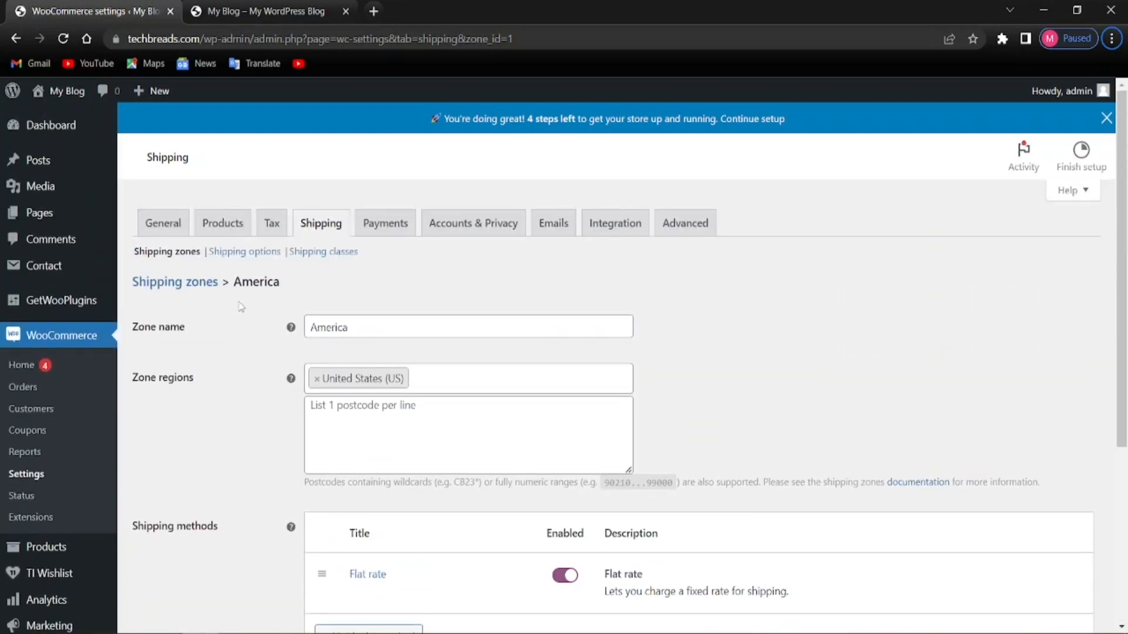
{"action": "left_click", "coordinate": [324, 252]}
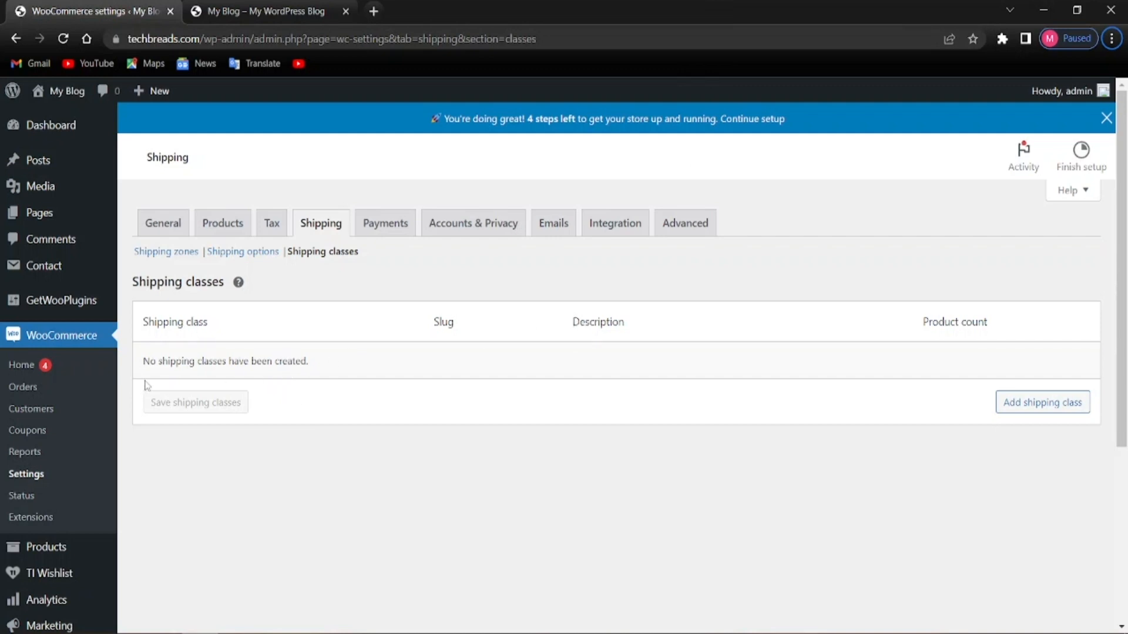
Add and save a T-Shirt shipping class
{"action": "left_click", "coordinate": [1024, 403]}
{"action": "left_click", "coordinate": [279, 368]}
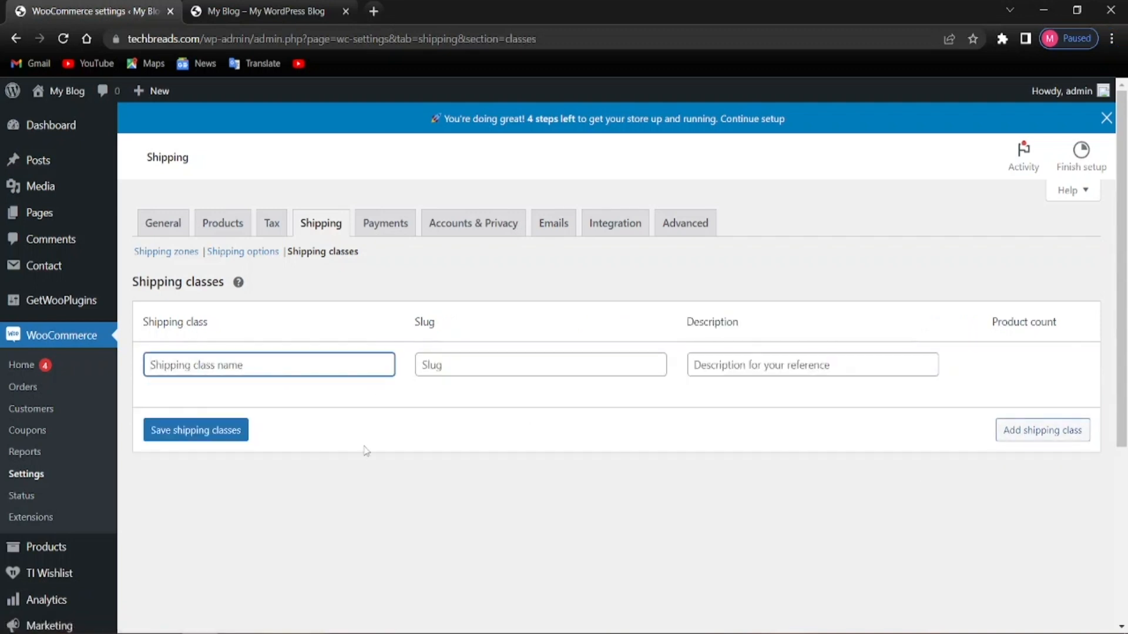
{"action": "type", "text": "T"}
{"action": "left_click", "coordinate": [222, 442]}
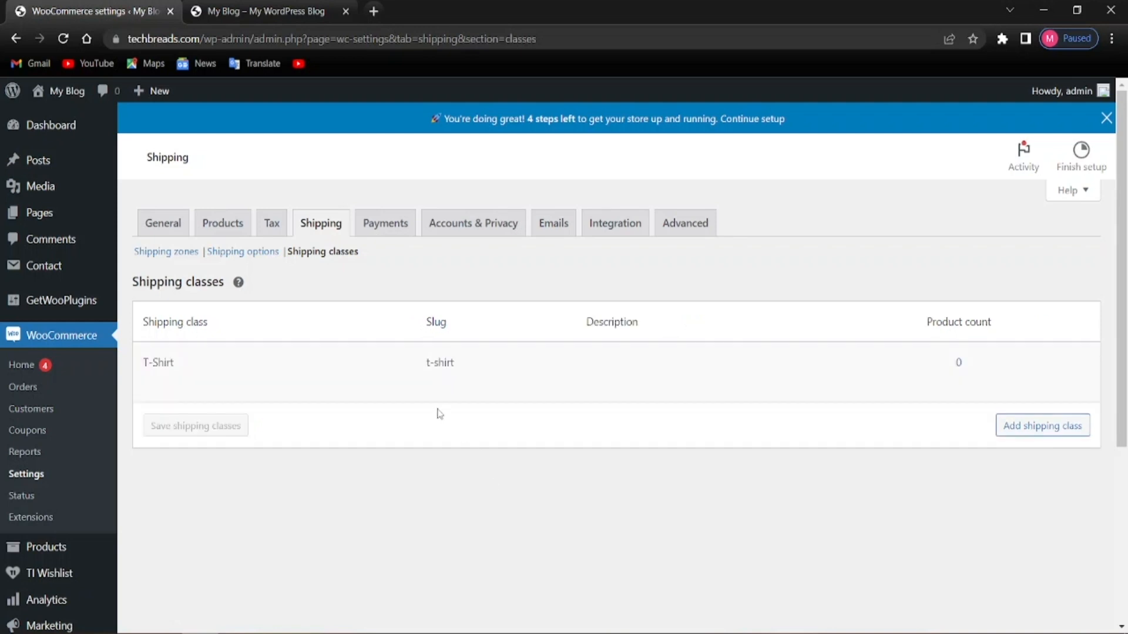
Add and save a Refridgerator shipping class
{"action": "left_click", "coordinate": [1005, 427]}
{"action": "left_click", "coordinate": [261, 429]}
{"action": "type", "text": "Refridgerat"}
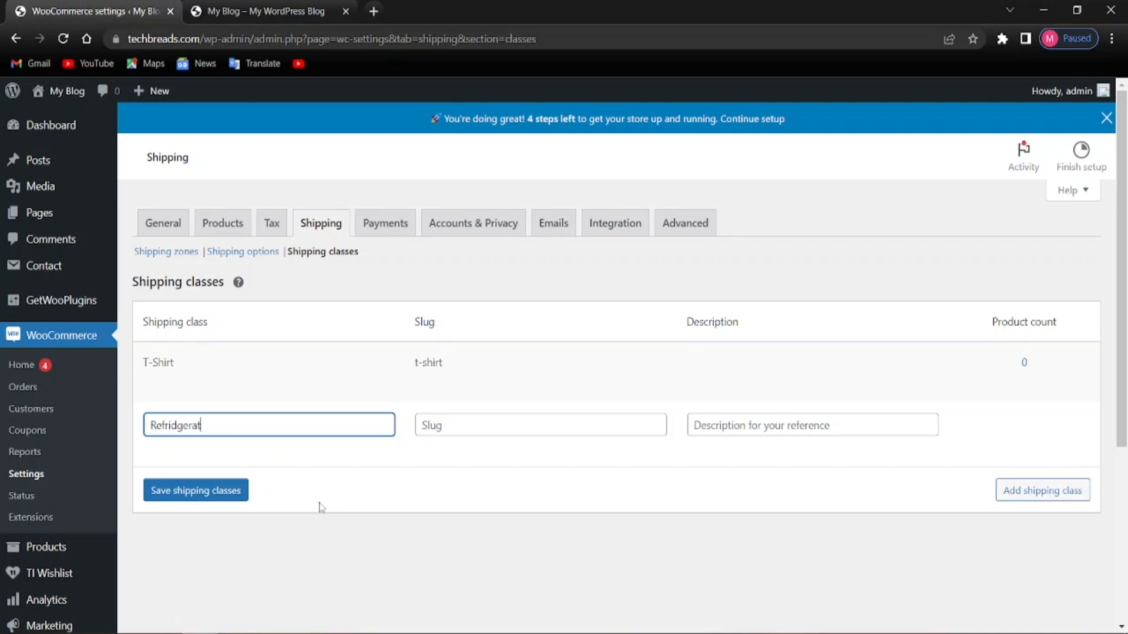
{"action": "type", "text": "or"}
{"action": "left_click", "coordinate": [296, 504]}
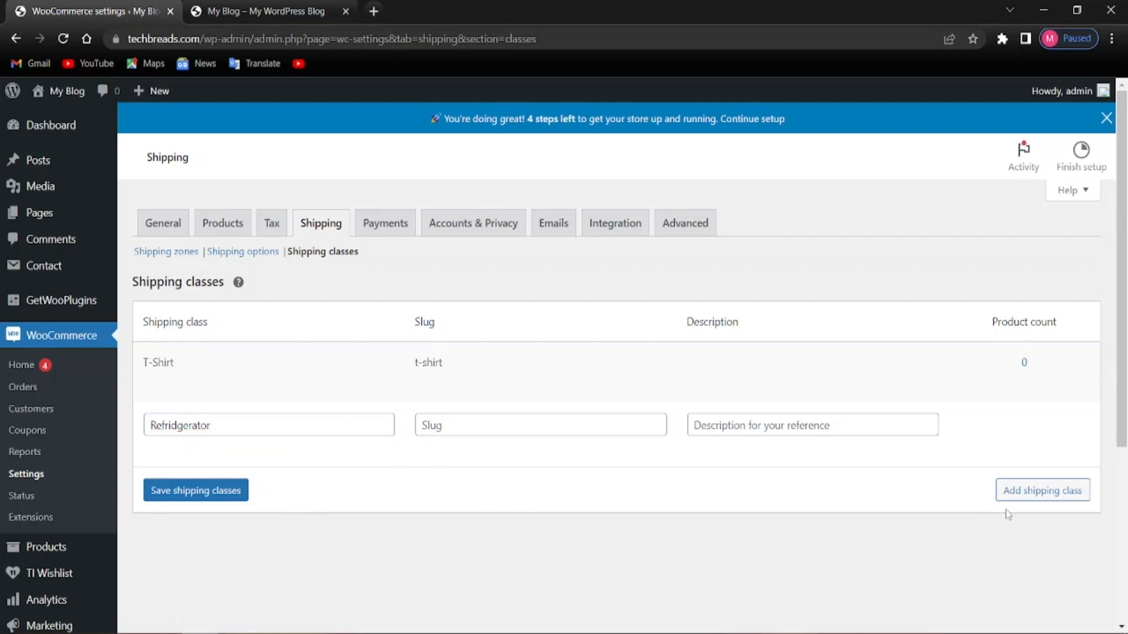
{"action": "left_click", "coordinate": [167, 492]}
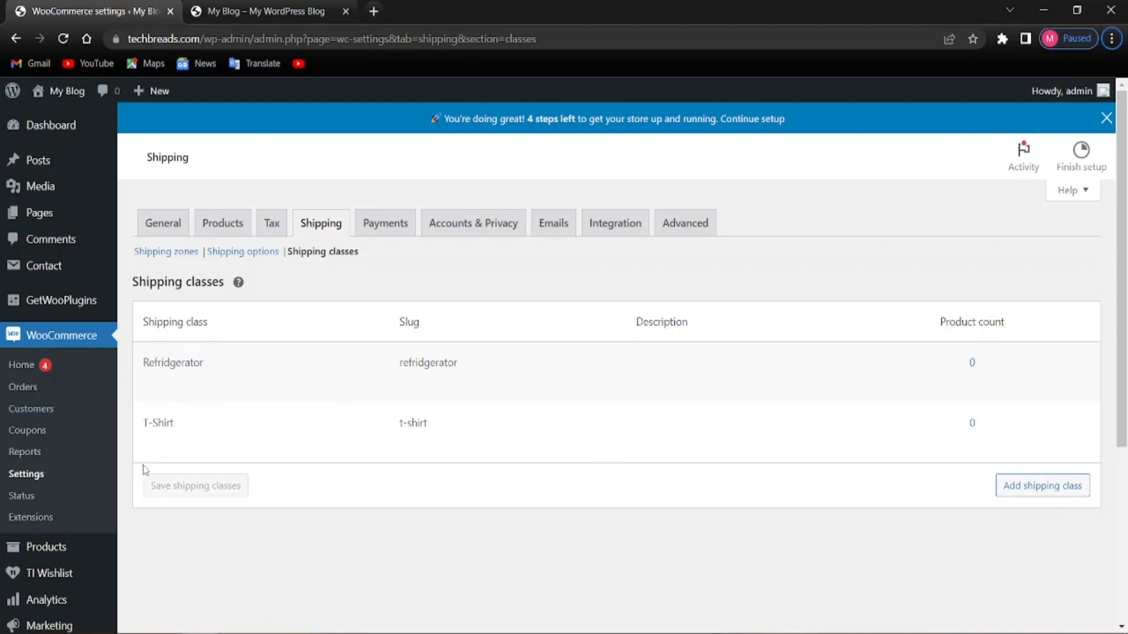
Add a TVs shipping class, discarding the extra empty row, and save it
{"action": "left_click", "coordinate": [1028, 486]}
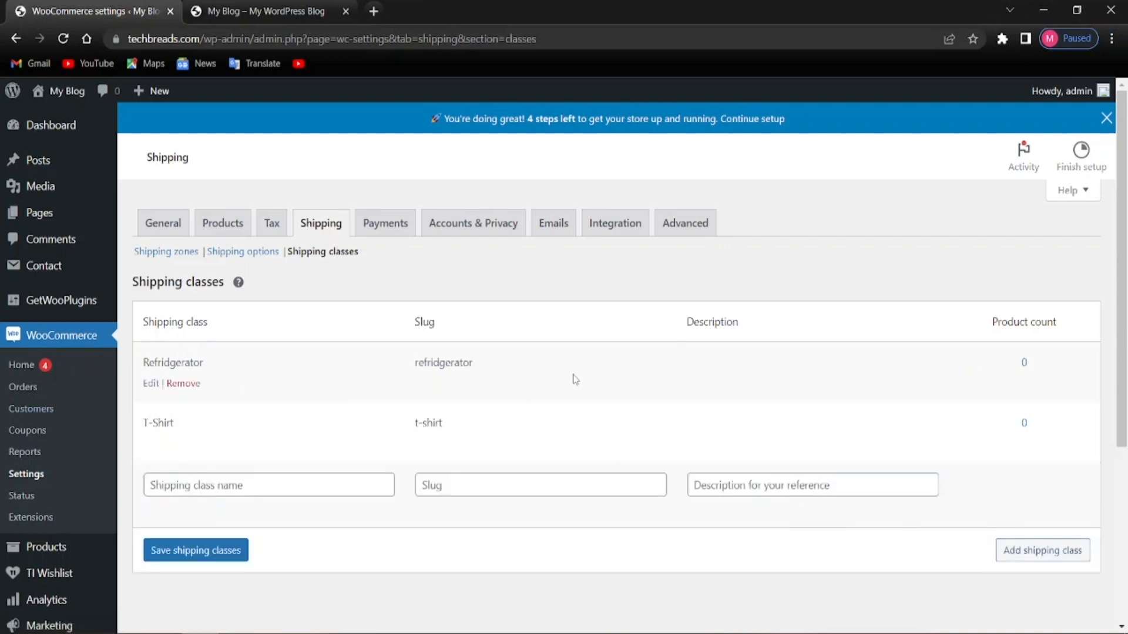
{"action": "left_click", "coordinate": [323, 491]}
{"action": "type", "text": "TVs"}
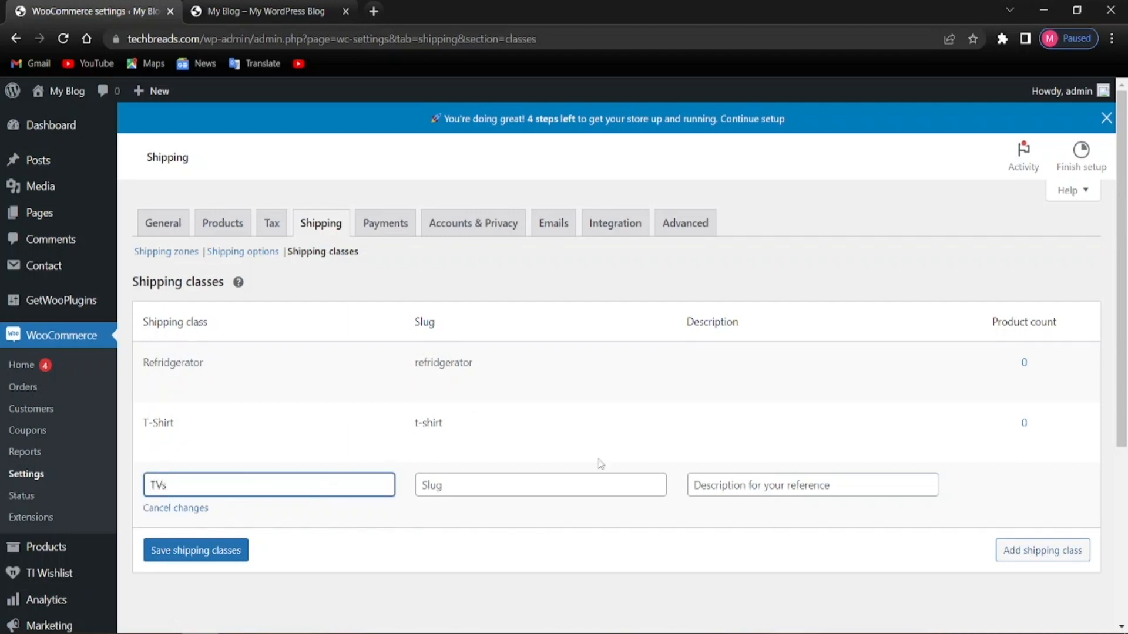
{"action": "left_click", "coordinate": [1008, 553]}
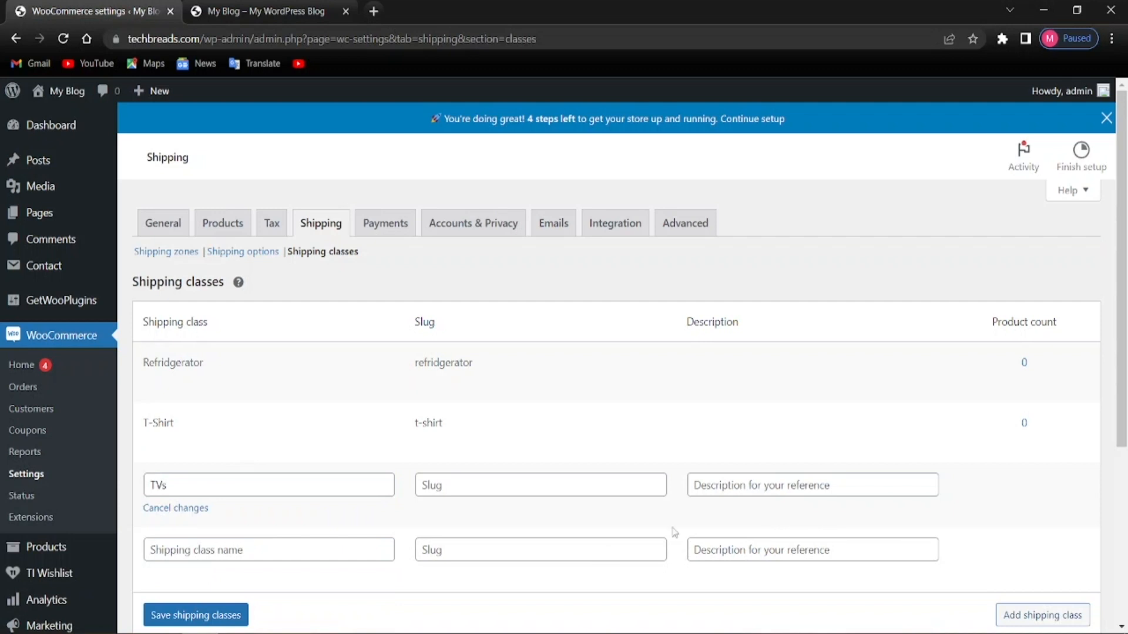
{"action": "scroll", "coordinate": [764, 517], "scroll_direction": "down", "scroll_amount": 3}
{"action": "left_click", "coordinate": [245, 326]}
{"action": "left_click", "coordinate": [190, 356]}
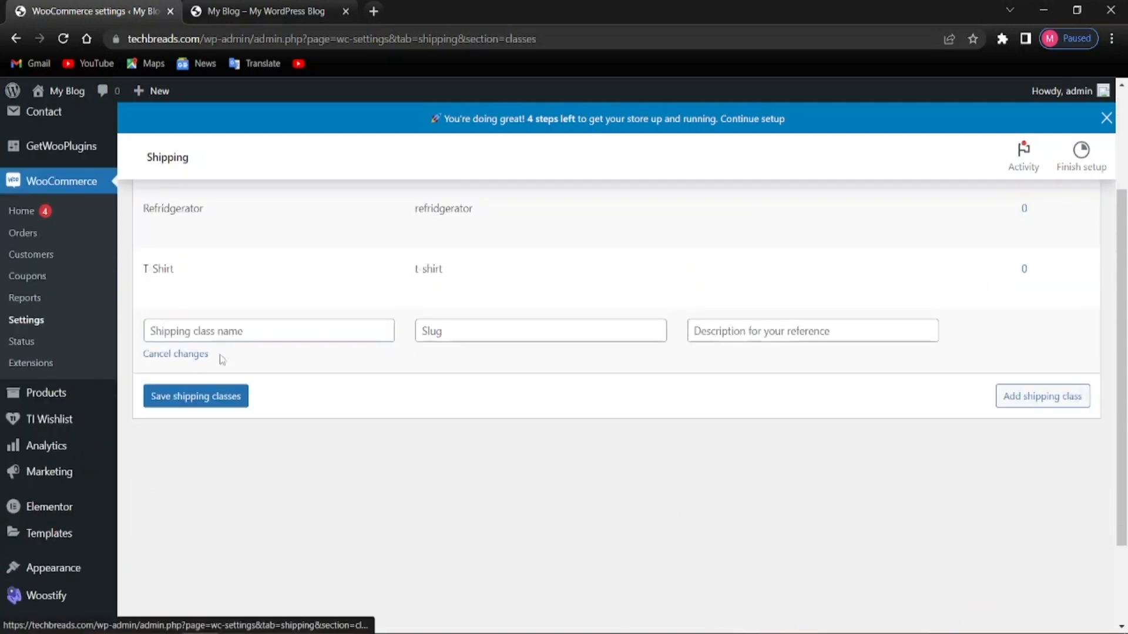
{"action": "left_click", "coordinate": [245, 332]}
{"action": "type", "text": "TVs"}
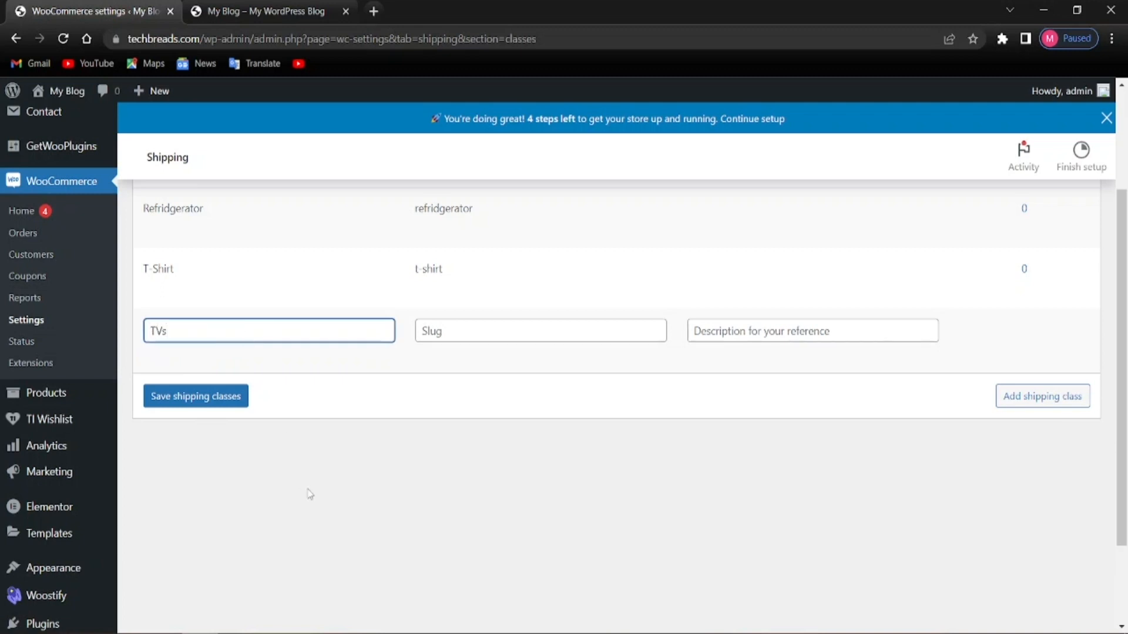
{"action": "left_click", "coordinate": [226, 396]}
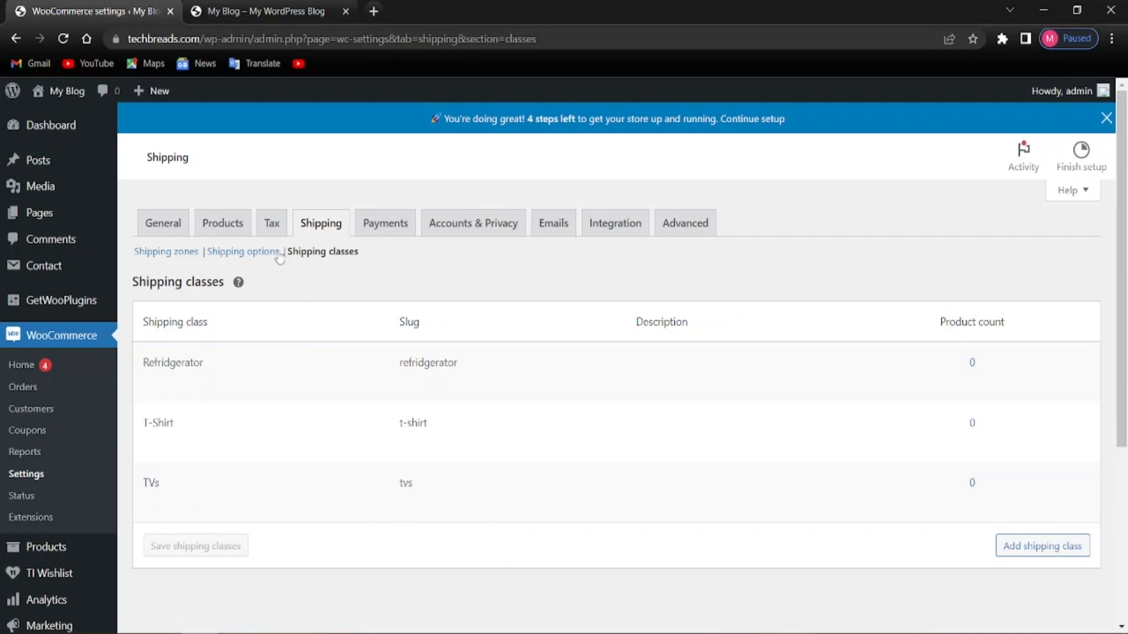
Visit the Shipping options page, then return to the Shipping zones list
{"action": "left_click", "coordinate": [244, 254]}
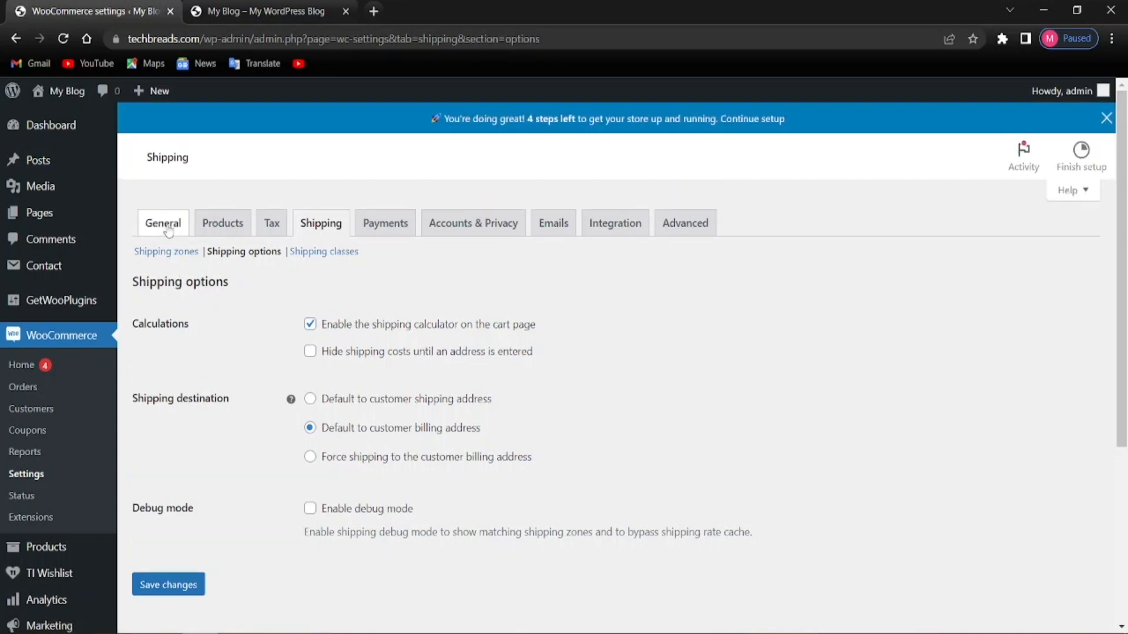
{"action": "scroll", "coordinate": [313, 402], "scroll_direction": "down", "scroll_amount": 4}
{"action": "scroll", "coordinate": [300, 438], "scroll_direction": "up", "scroll_amount": 4}
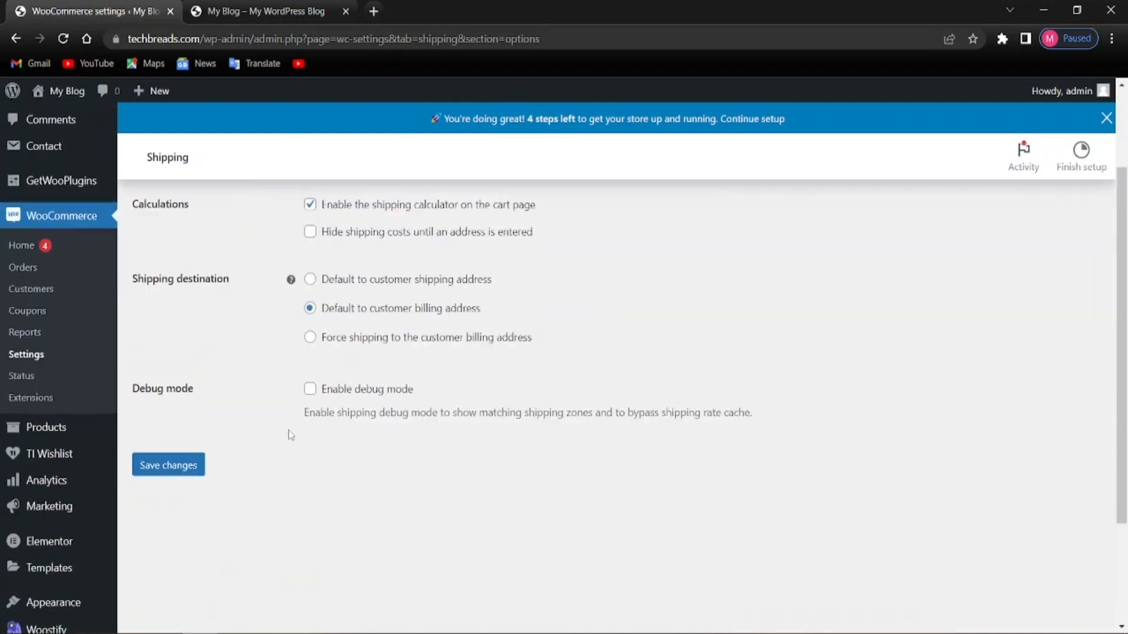
{"action": "left_click", "coordinate": [168, 254]}
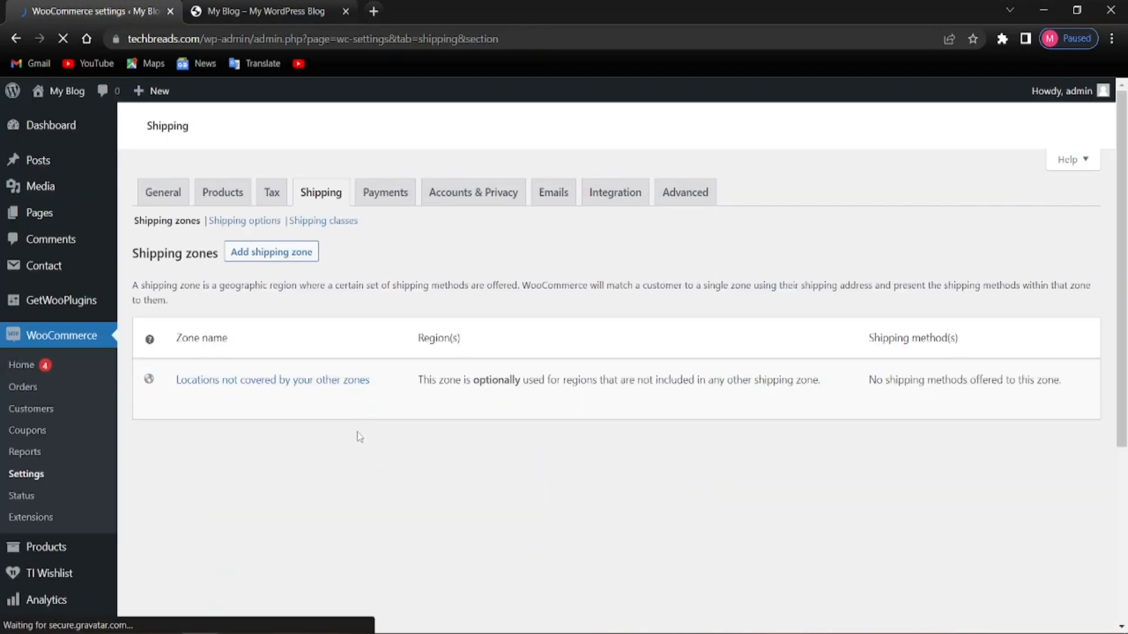
{"action": "scroll", "coordinate": [310, 435], "scroll_direction": "down", "scroll_amount": 4}
{"action": "scroll", "coordinate": [310, 435], "scroll_direction": "up", "scroll_amount": 4}
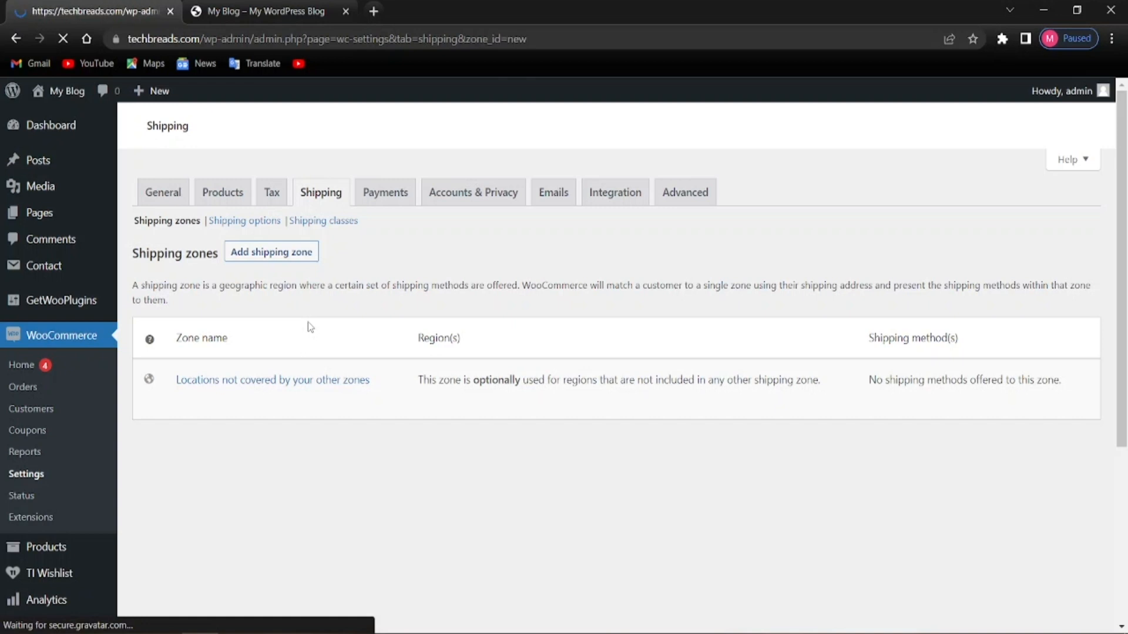
{"action": "scroll", "coordinate": [269, 404], "scroll_direction": "down", "scroll_amount": 3}
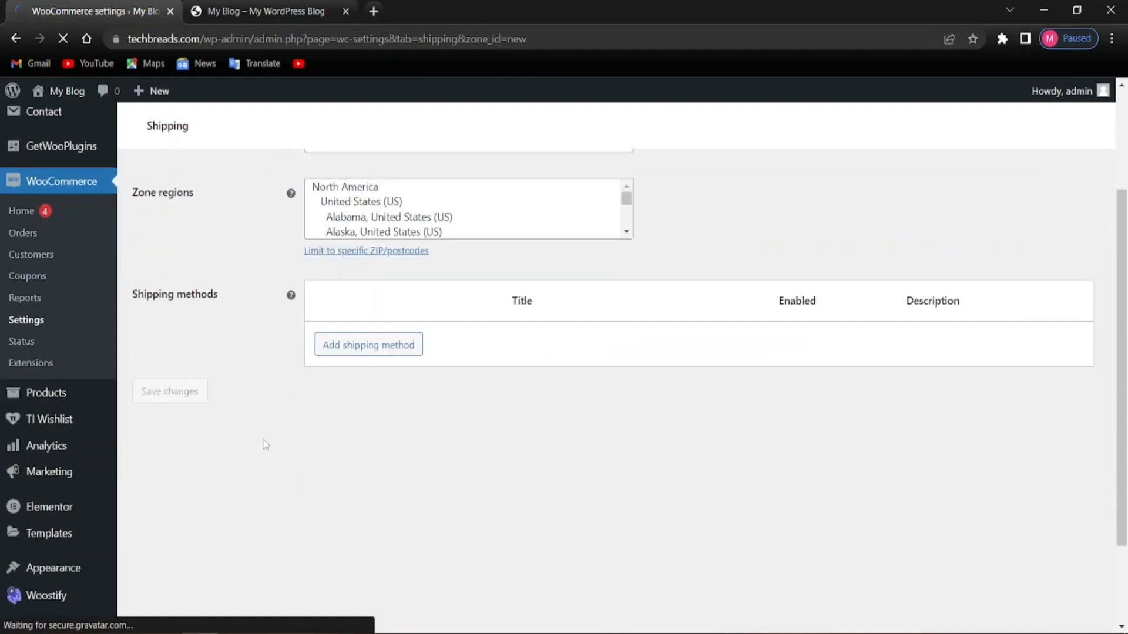
{"action": "scroll", "coordinate": [361, 360], "scroll_direction": "up", "scroll_amount": 3}
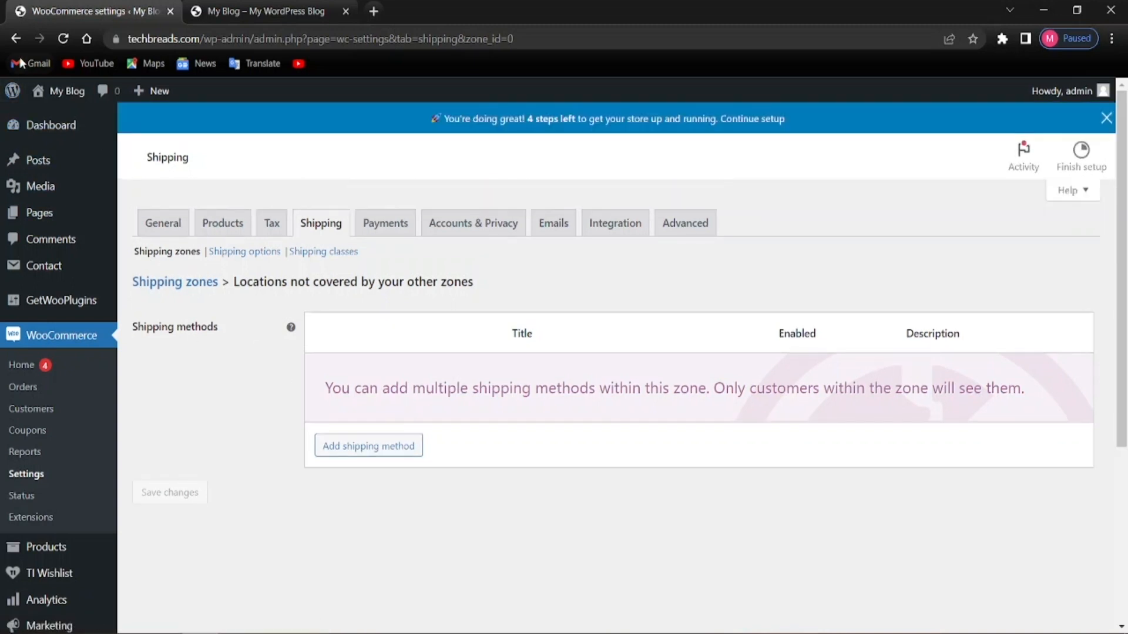
Open the America zone for editing to show its Flat rate method
{"action": "left_click", "coordinate": [14, 39]}
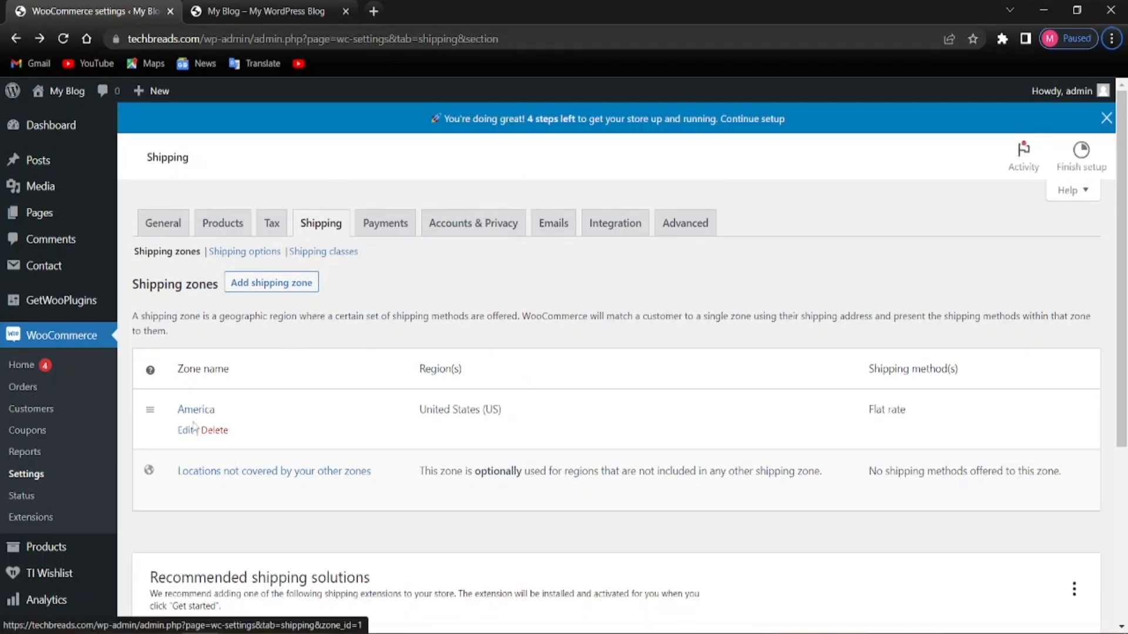
{"action": "left_click", "coordinate": [186, 431]}
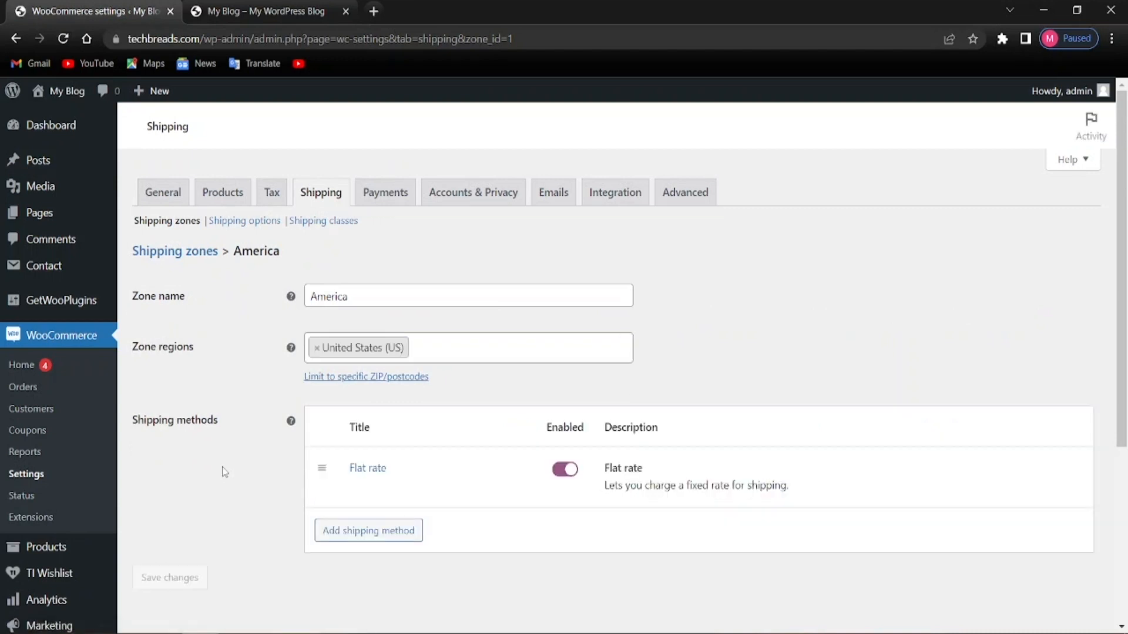
{"action": "mouse_move", "coordinate": [401, 489]}
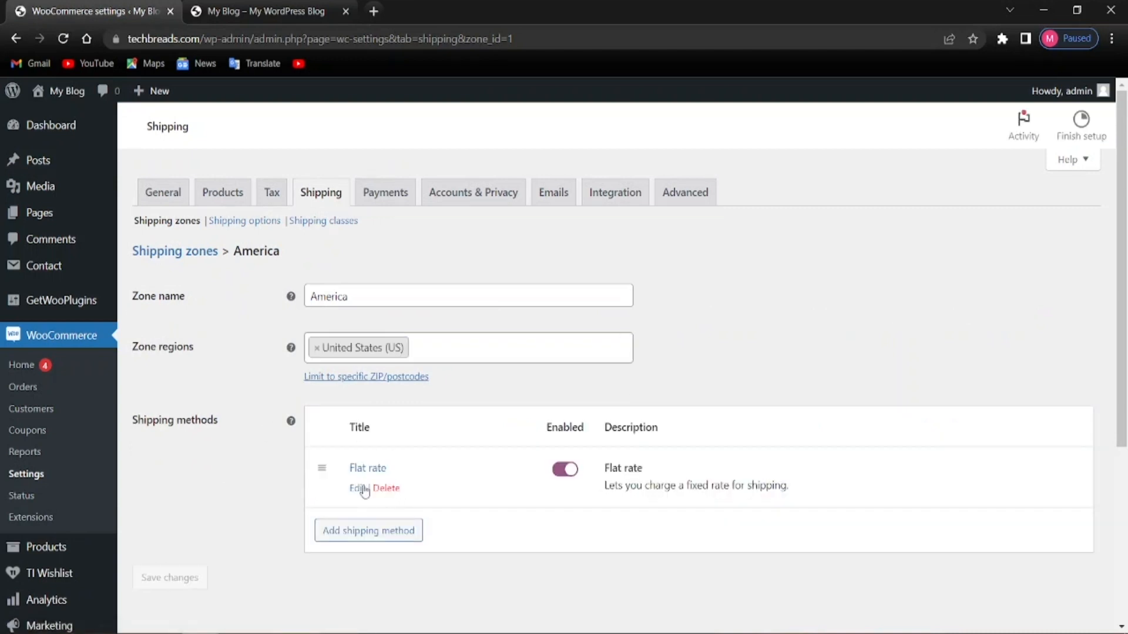
{"action": "scroll", "coordinate": [291, 430], "scroll_direction": "down", "scroll_amount": 3}
{"action": "scroll", "coordinate": [292, 430], "scroll_direction": "up", "scroll_amount": 3}
{"action": "mouse_move", "coordinate": [355, 523]}
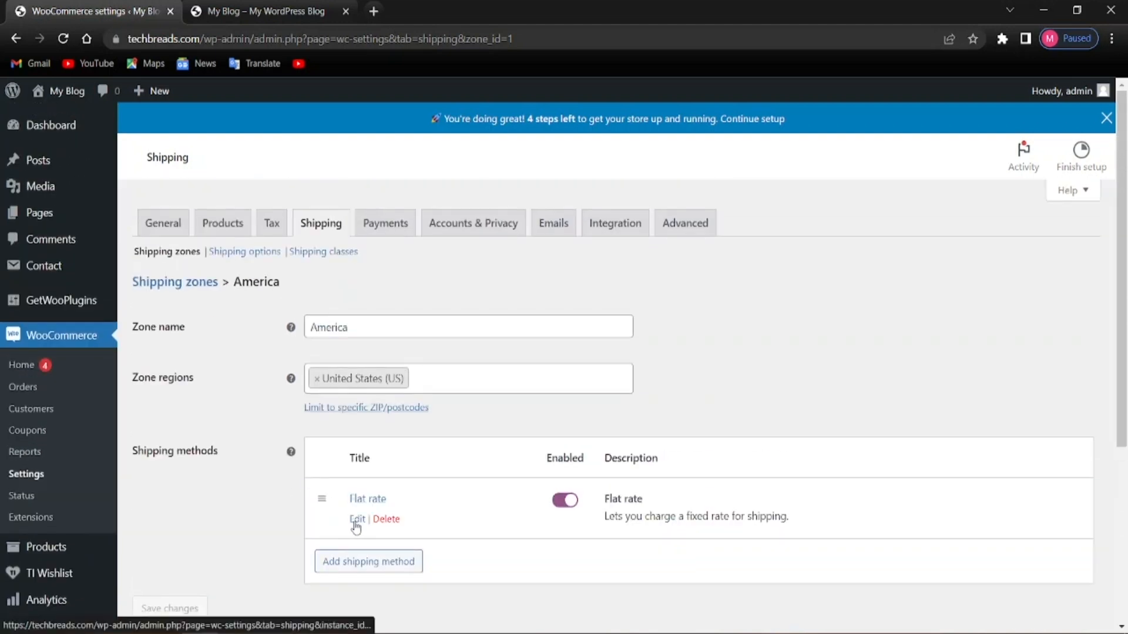
Open the America zone's Flat rate method settings
{"action": "left_click", "coordinate": [356, 520]}
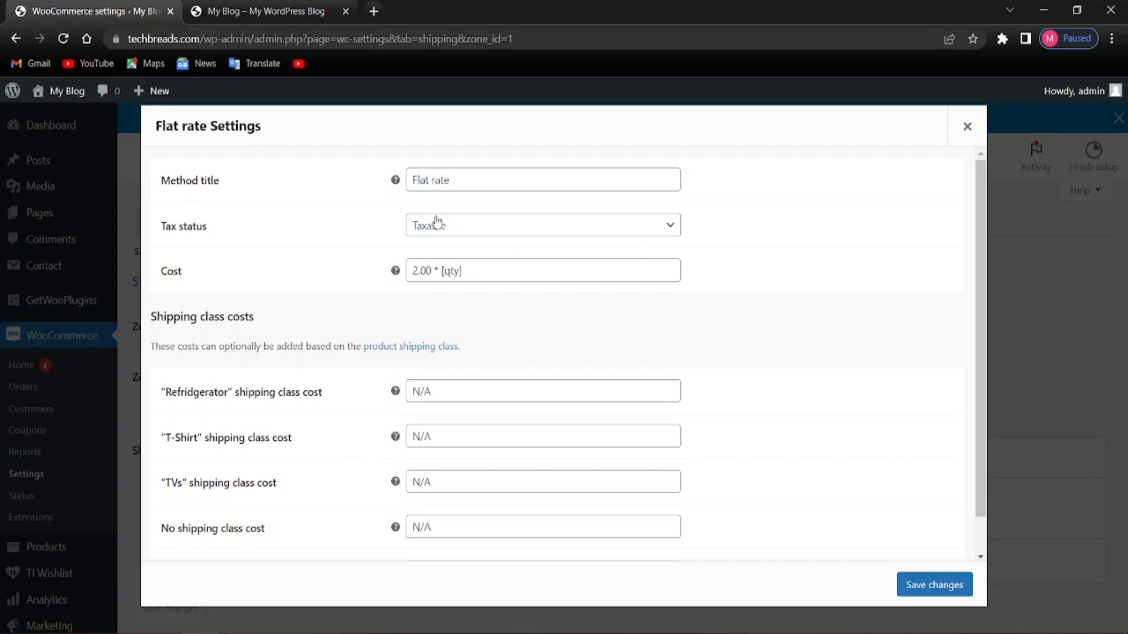
{"action": "scroll", "coordinate": [290, 435], "scroll_direction": "down", "scroll_amount": 1}
{"action": "scroll", "coordinate": [297, 449], "scroll_direction": "up", "scroll_amount": 1}
{"action": "scroll", "coordinate": [254, 506], "scroll_direction": "down", "scroll_amount": 1}
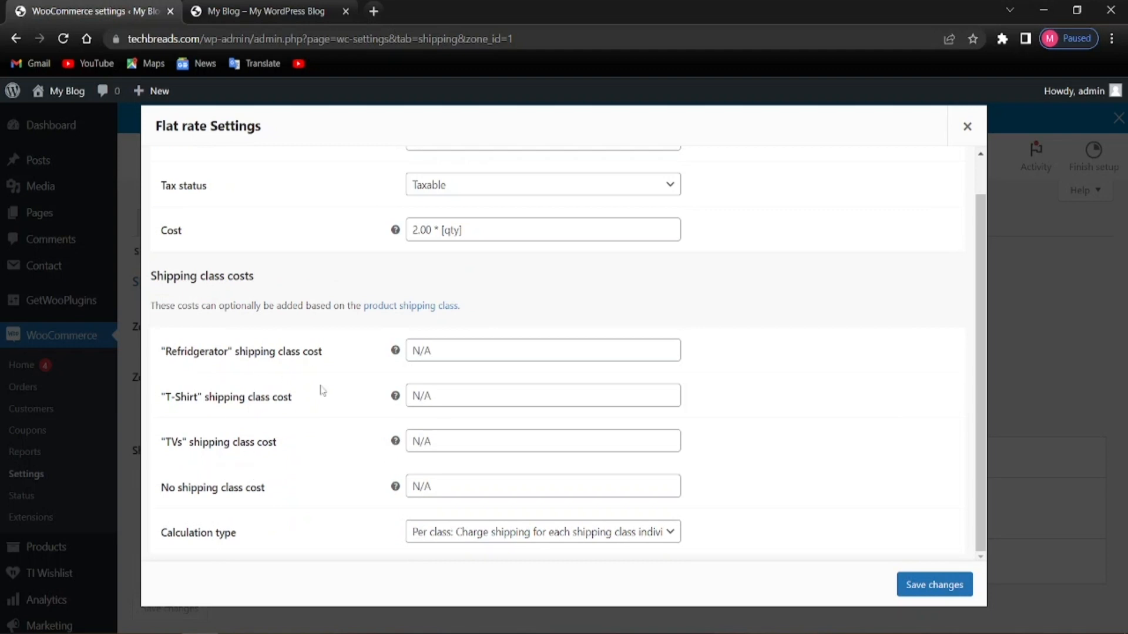
{"action": "scroll", "coordinate": [364, 381], "scroll_direction": "up", "scroll_amount": 1}
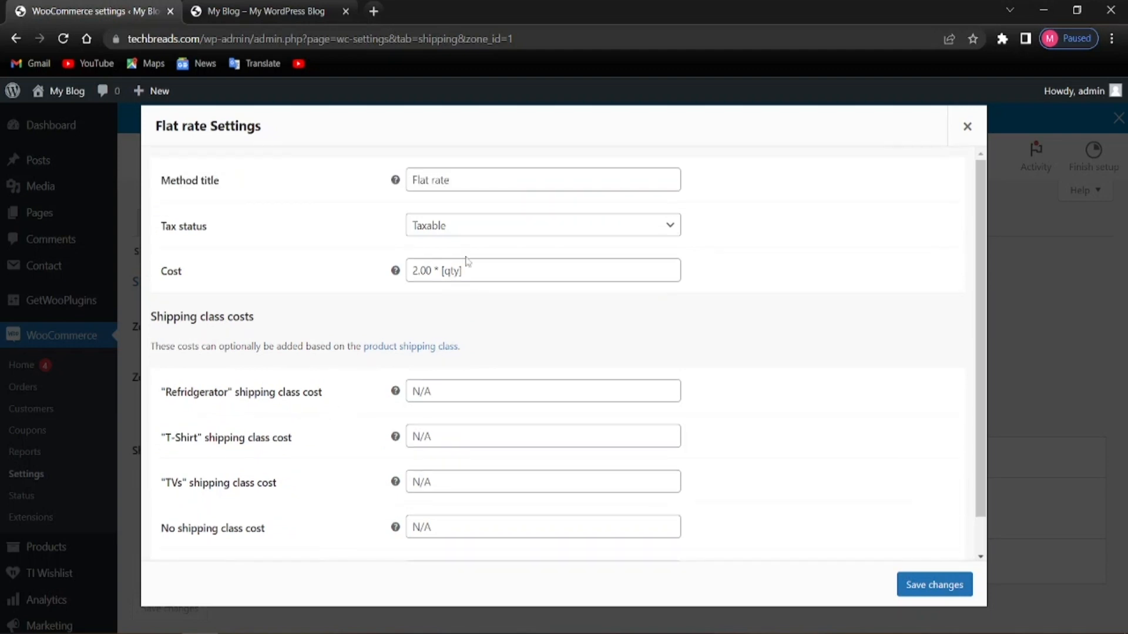
Copy the Cost formula 2.00 * [qty] into the No shipping class cost
{"action": "left_click_drag", "start_coordinate": [467, 268], "coordinate": [411, 270]}
{"action": "right_click", "coordinate": [424, 272]}
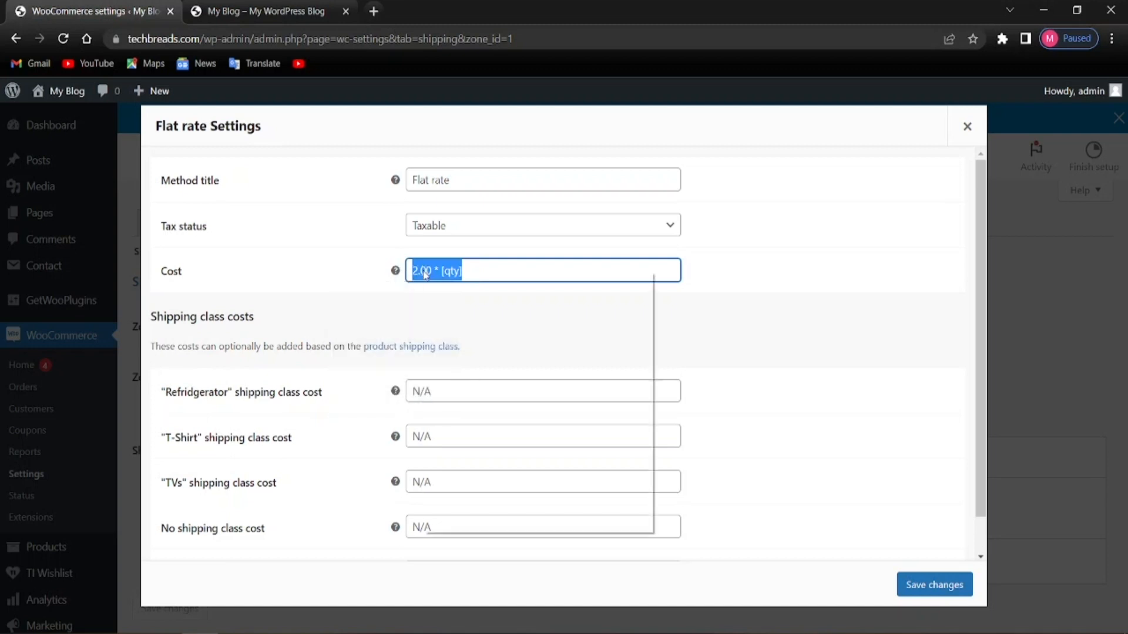
{"action": "left_click", "coordinate": [462, 330]}
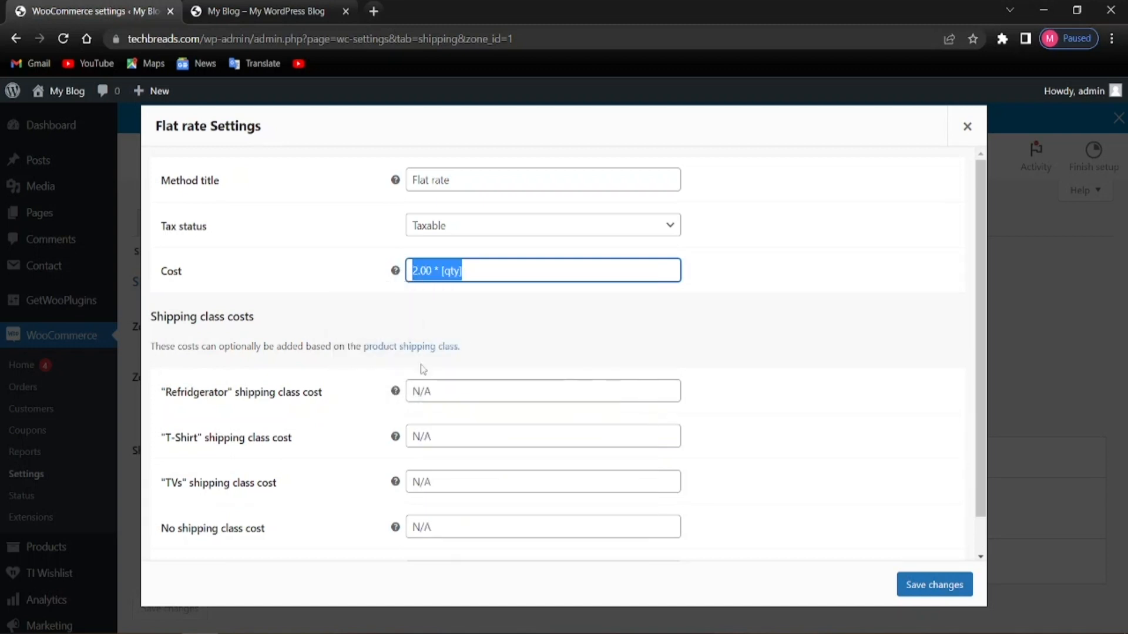
{"action": "left_click", "coordinate": [441, 327]}
{"action": "key", "text": "alt"}
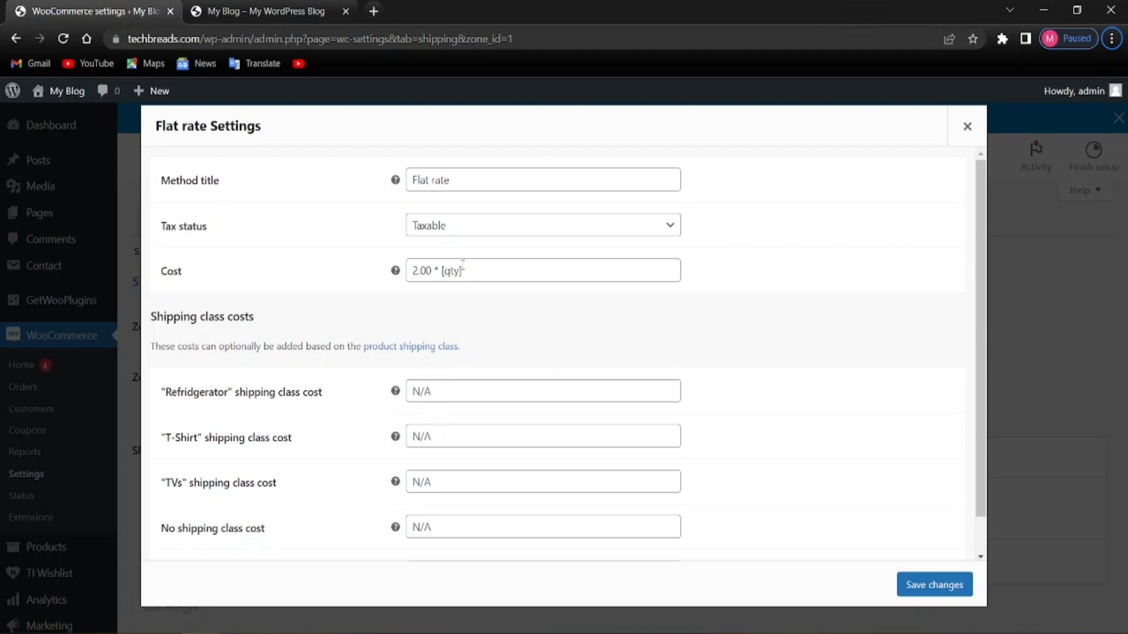
{"action": "left_click_drag", "start_coordinate": [469, 269], "coordinate": [411, 270]}
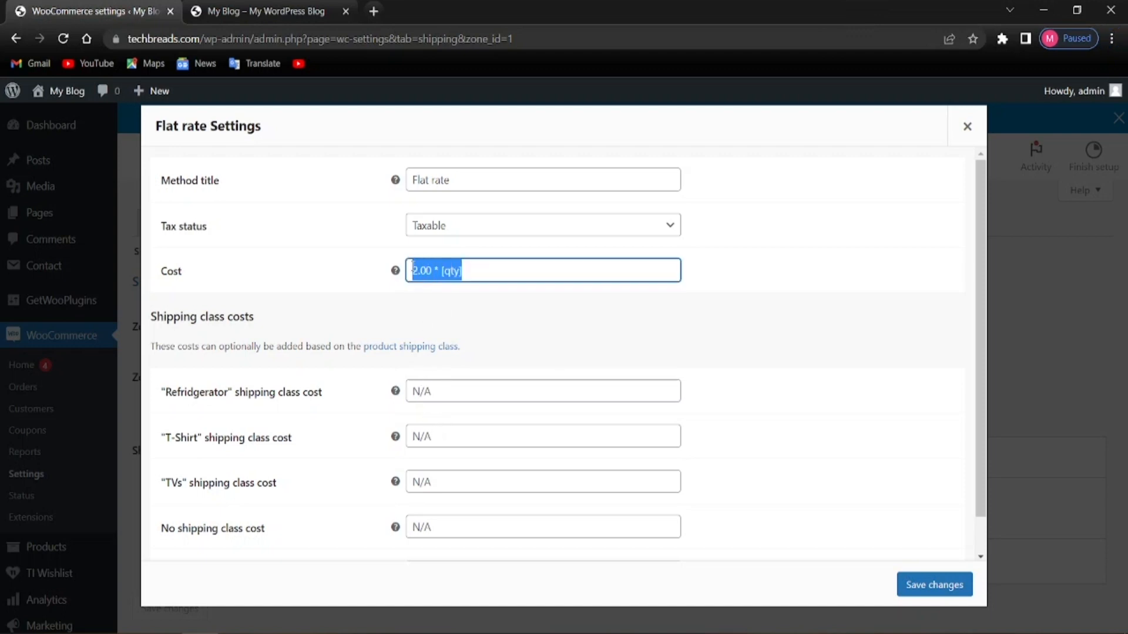
{"action": "right_click", "coordinate": [417, 271]}
{"action": "left_click", "coordinate": [453, 327]}
{"action": "left_click", "coordinate": [444, 528]}
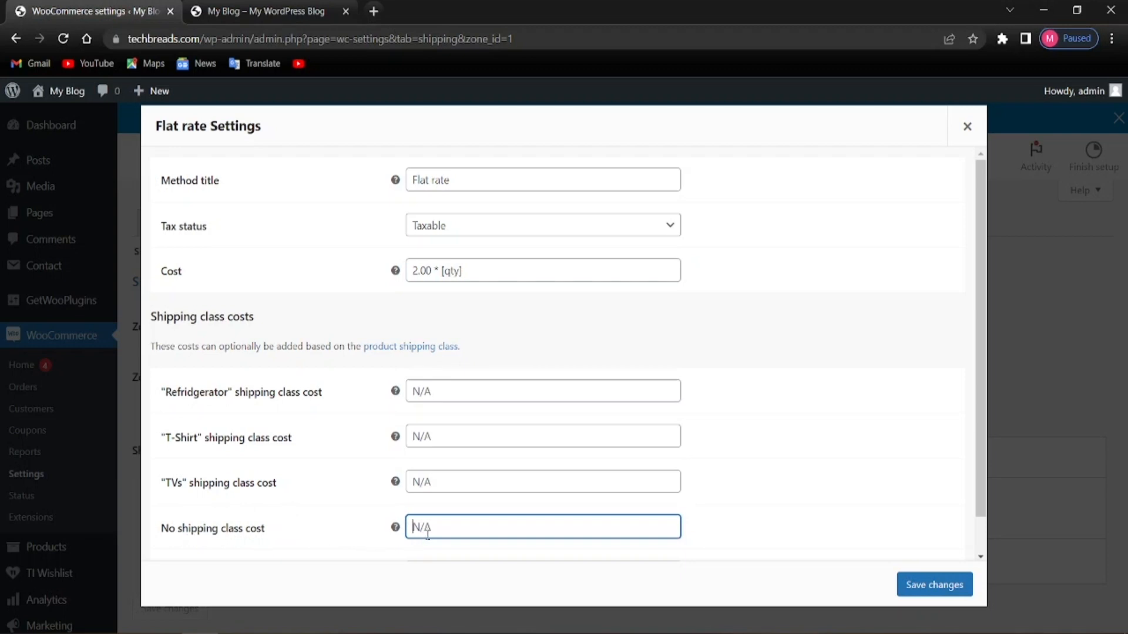
{"action": "right_click", "coordinate": [428, 530]}
{"action": "left_click", "coordinate": [462, 417]}
Clear the Cost field and paste 2.00 * [qty] into Refridgerator, T-Shirt and TVs costs
{"action": "left_click_drag", "start_coordinate": [477, 271], "coordinate": [300, 276]}
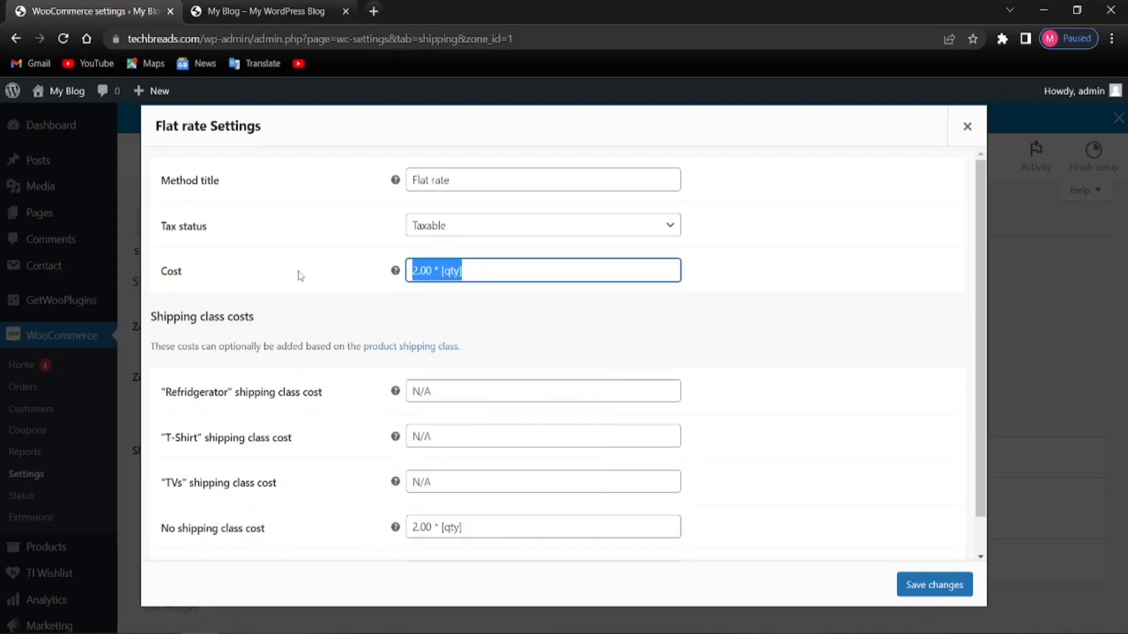
{"action": "key", "text": "BackSpace"}
{"action": "left_click", "coordinate": [954, 401]}
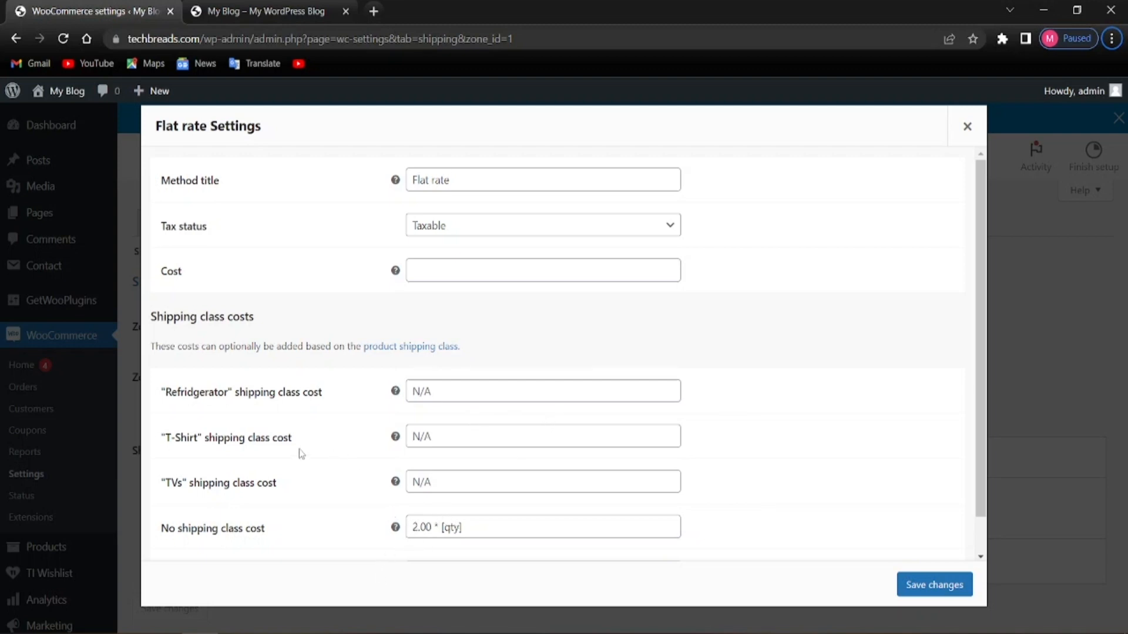
{"action": "left_click", "coordinate": [484, 391]}
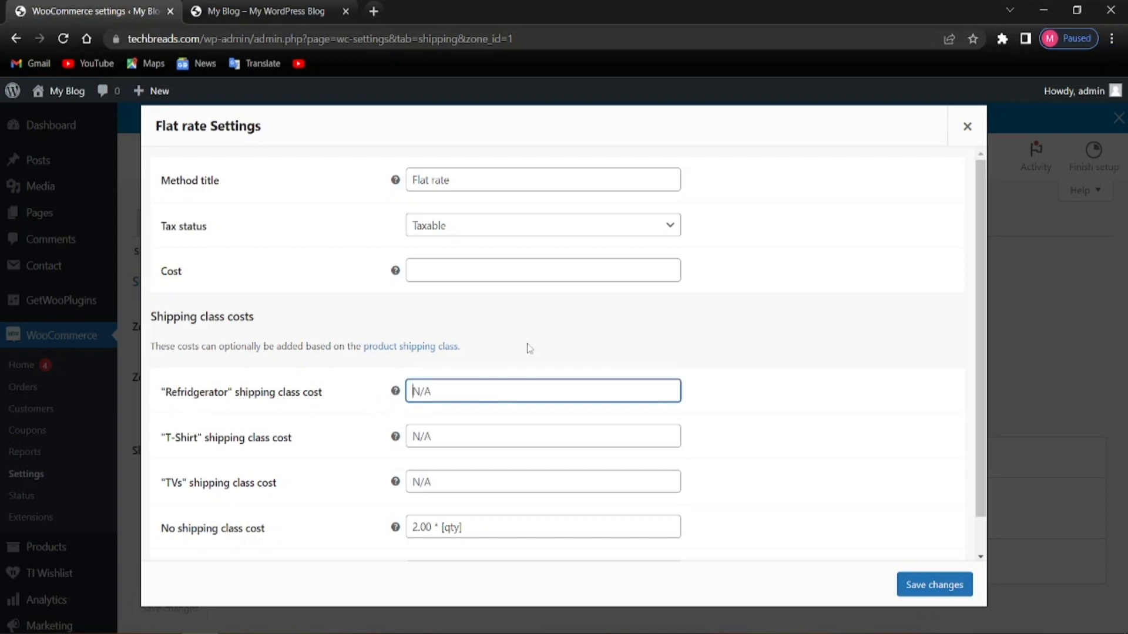
{"action": "right_click", "coordinate": [531, 393]}
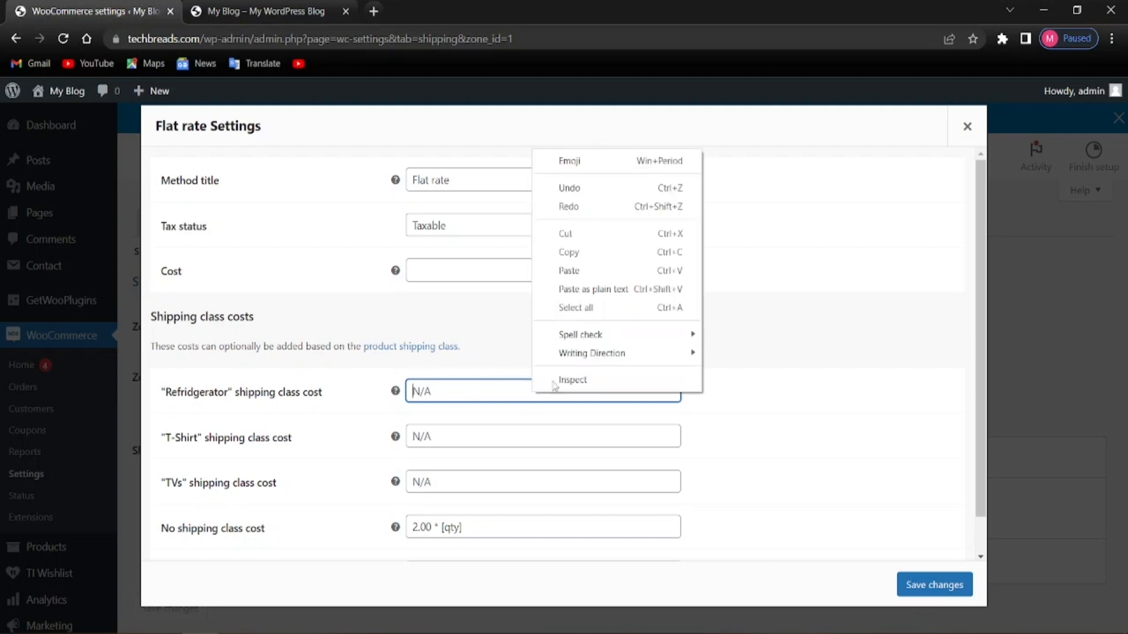
{"action": "left_click", "coordinate": [561, 271]}
{"action": "right_click", "coordinate": [475, 440]}
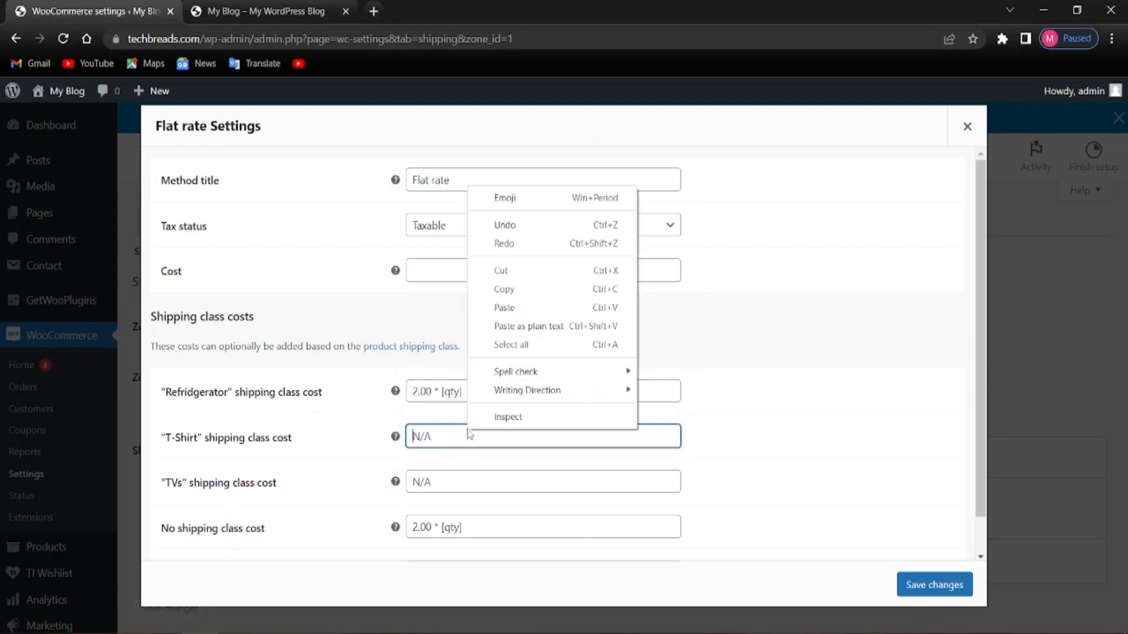
{"action": "left_click", "coordinate": [523, 306]}
{"action": "right_click", "coordinate": [446, 480]}
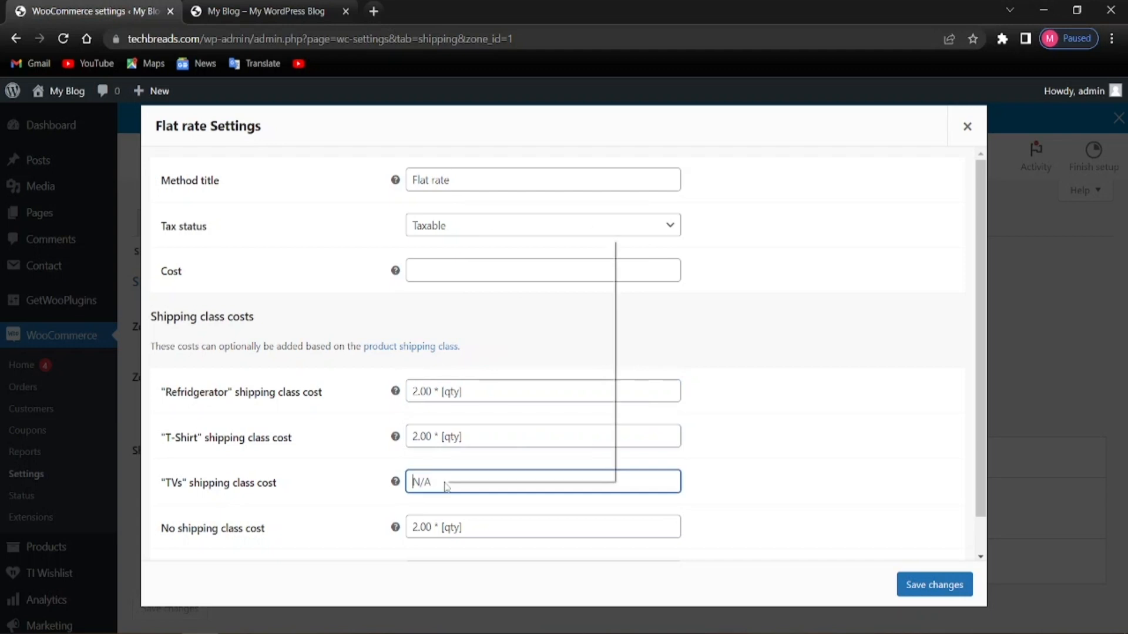
{"action": "left_click", "coordinate": [505, 351]}
Change Refridgerator to 12.00 * [qty] and TVs to 7.00 * [qty], then save
{"action": "left_click", "coordinate": [427, 391]}
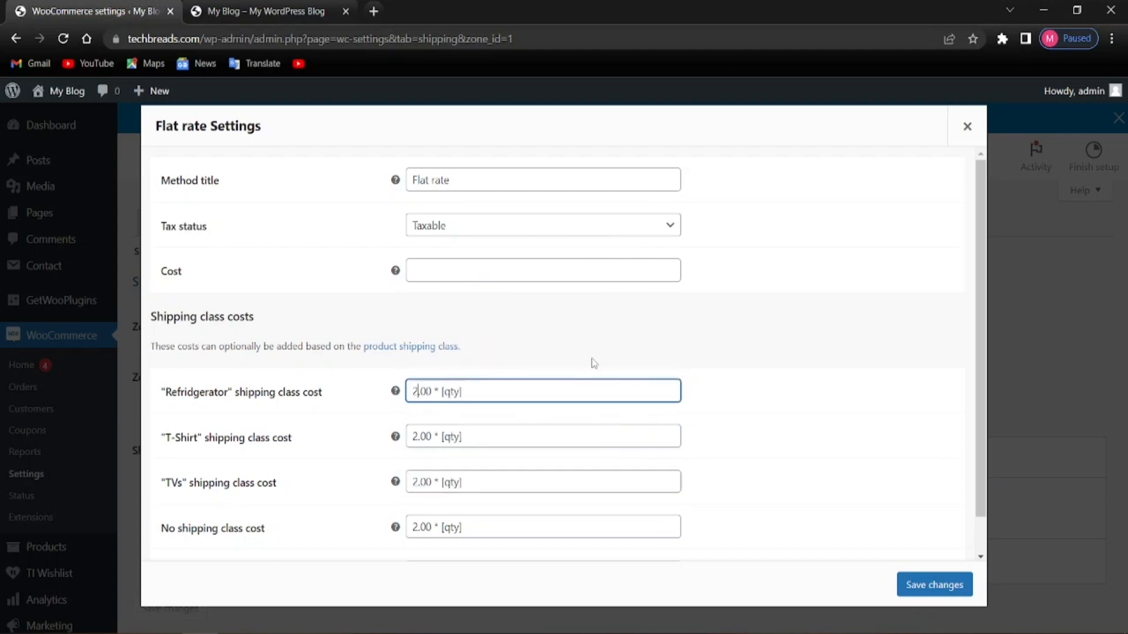
{"action": "key", "text": "BackSpace"}
{"action": "type", "text": "12"}
{"action": "left_click", "coordinate": [418, 440]}
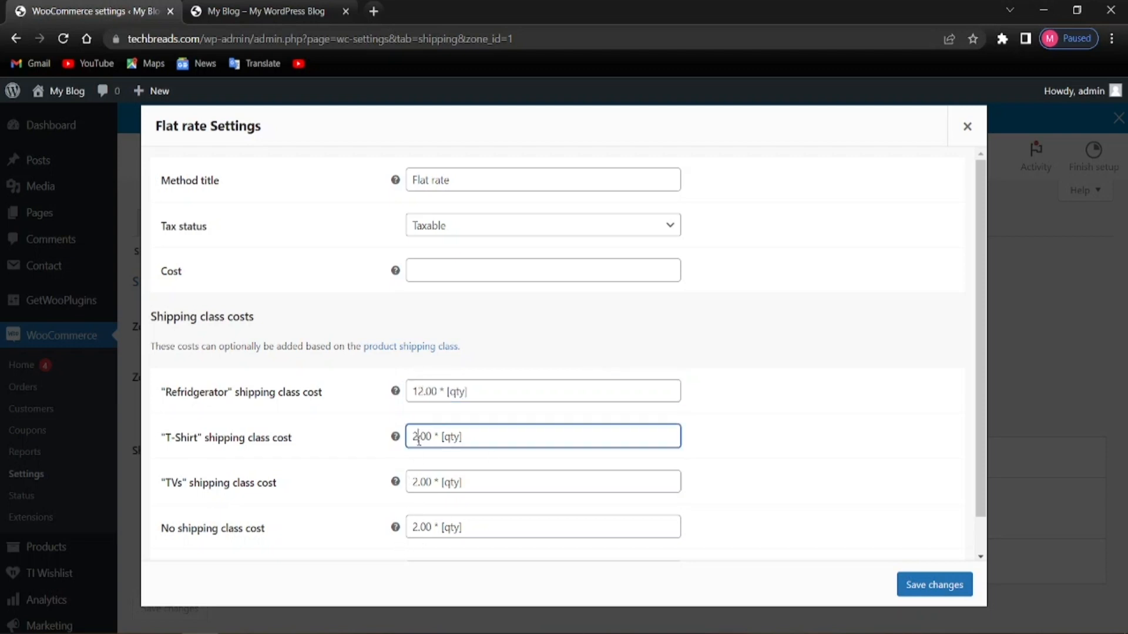
{"action": "left_click", "coordinate": [418, 485]}
{"action": "key", "text": "BackSpace"}
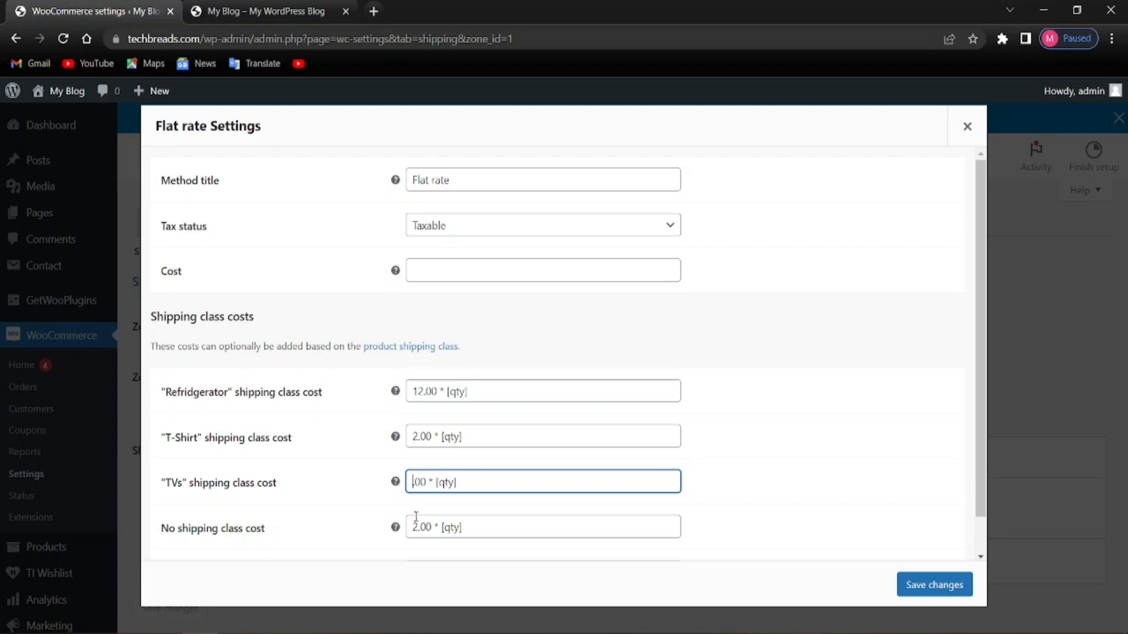
{"action": "type", "text": "7"}
{"action": "left_click", "coordinate": [760, 502]}
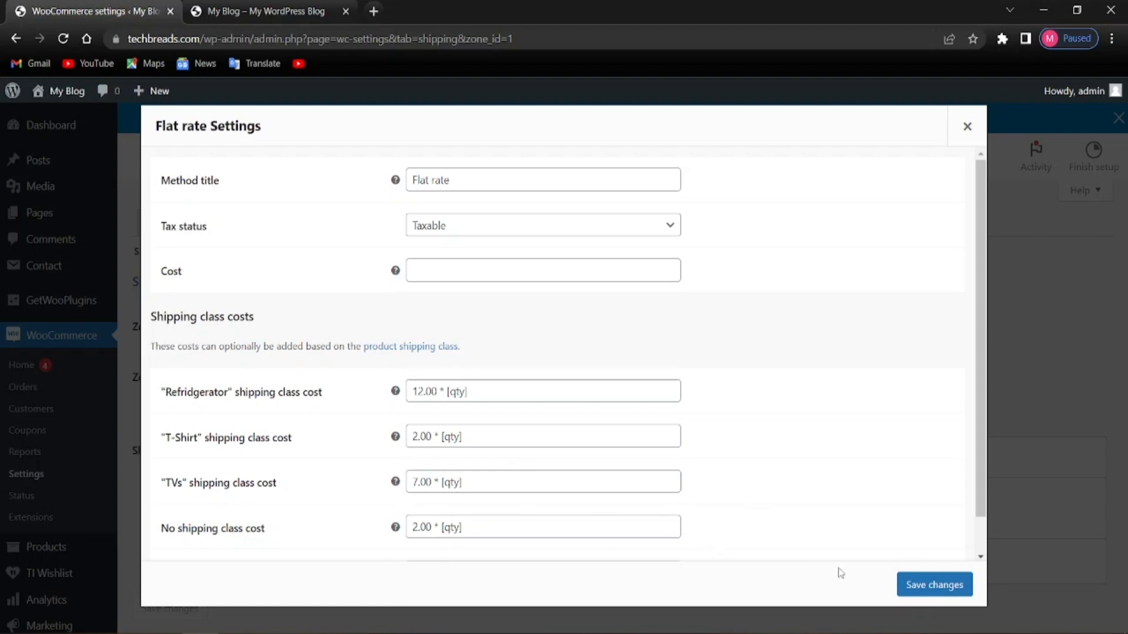
{"action": "left_click", "coordinate": [933, 585]}
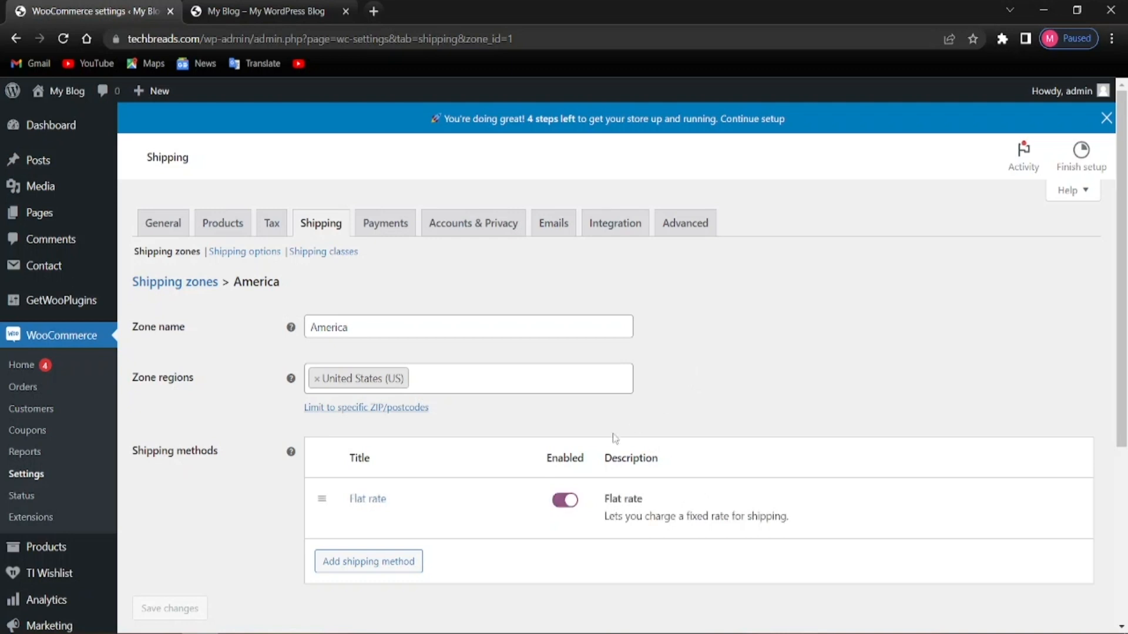
Review the America zone's saved Flat rate, then go to the Payments settings
{"action": "scroll", "coordinate": [487, 459], "scroll_direction": "down", "scroll_amount": 4}
{"action": "scroll", "coordinate": [454, 456], "scroll_direction": "up", "scroll_amount": 4}
{"action": "left_click", "coordinate": [360, 222]}
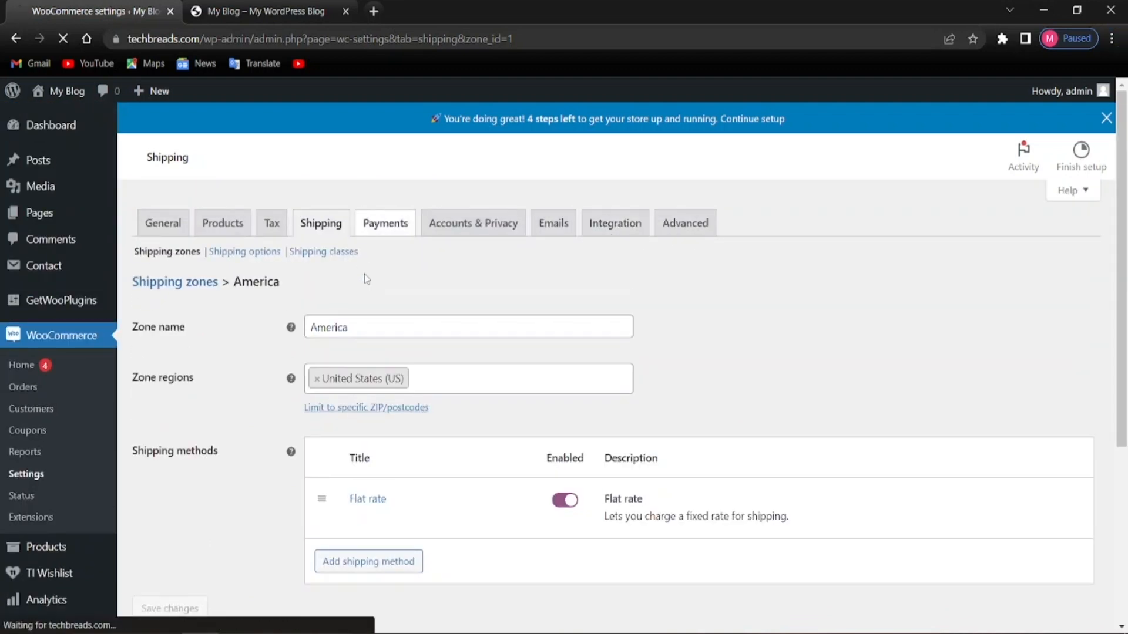
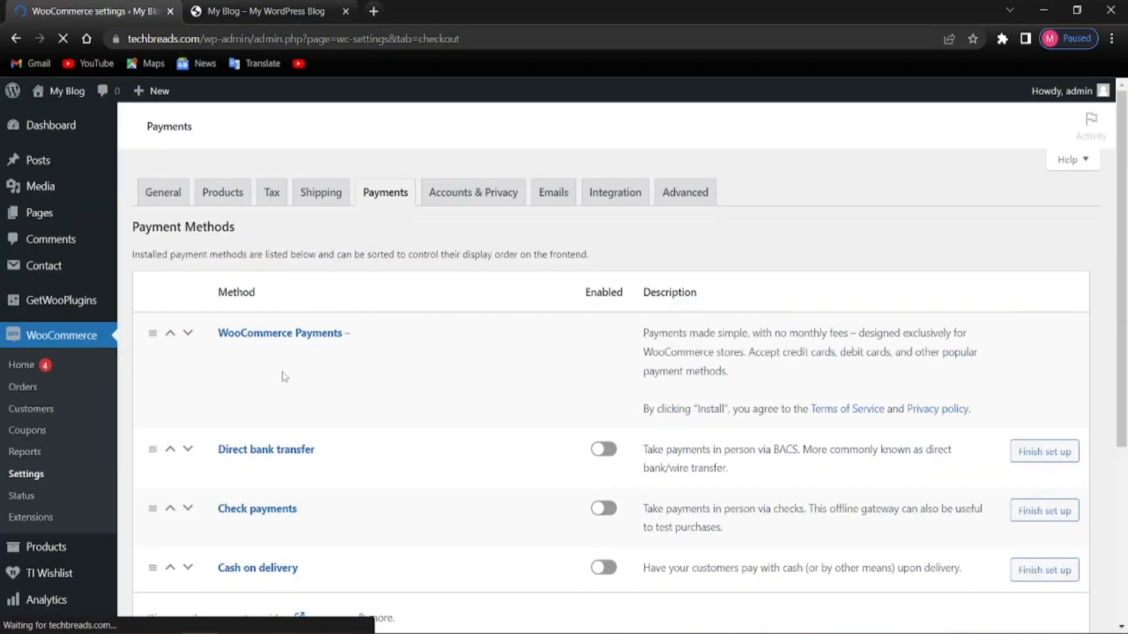
Turn on Cash on delivery in the WooCommerce Payments list
{"action": "scroll", "coordinate": [317, 423], "scroll_direction": "down", "scroll_amount": 1}
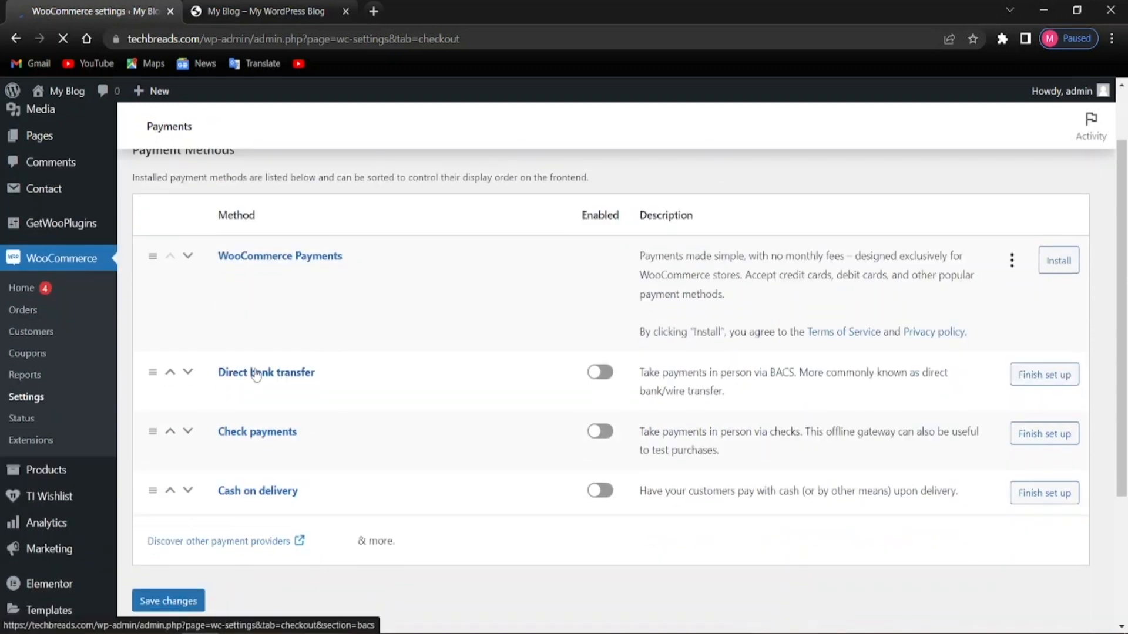
{"action": "scroll", "coordinate": [251, 438], "scroll_direction": "down", "scroll_amount": 1}
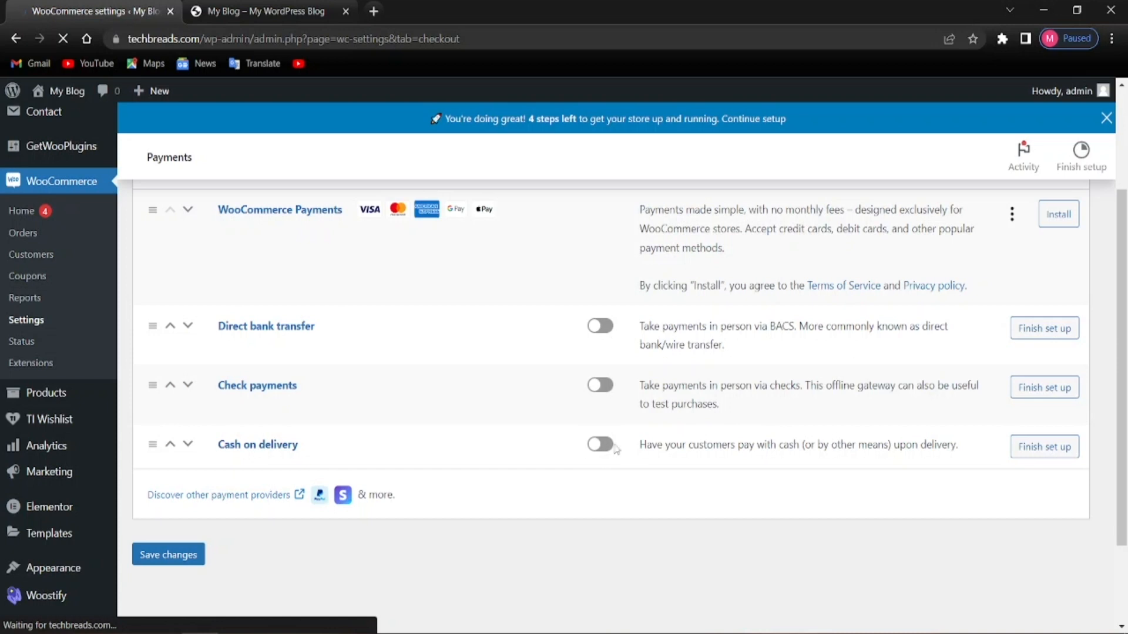
{"action": "left_click", "coordinate": [597, 450]}
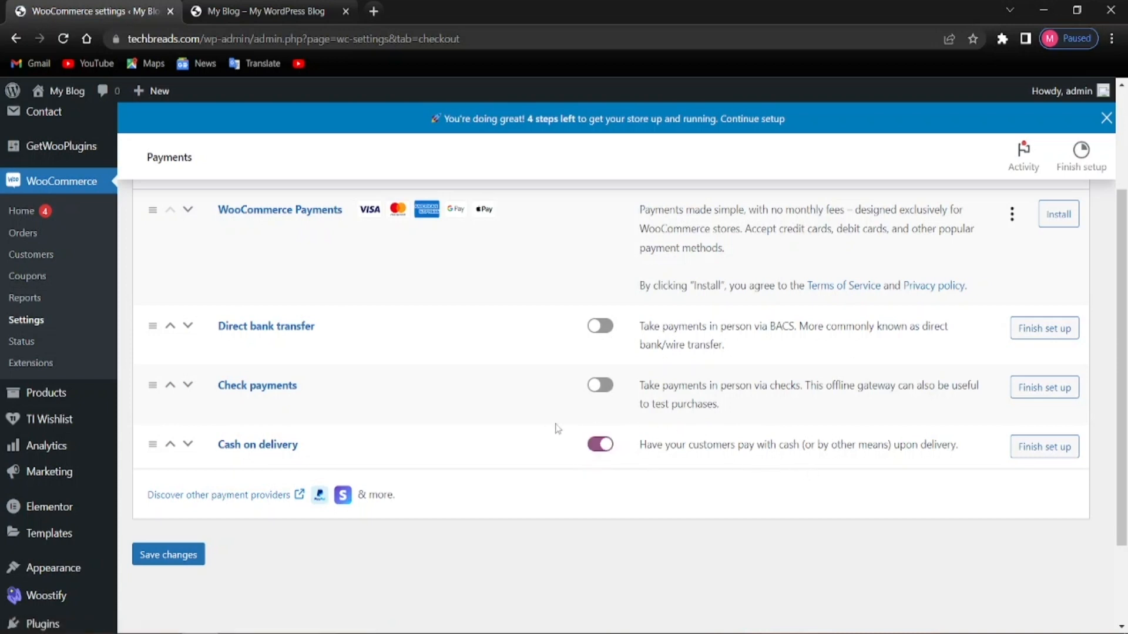
{"action": "scroll", "coordinate": [634, 454], "scroll_direction": "up", "scroll_amount": 1}
{"action": "scroll", "coordinate": [635, 453], "scroll_direction": "up", "scroll_amount": 2}
{"action": "scroll", "coordinate": [856, 470], "scroll_direction": "down", "scroll_amount": 2}
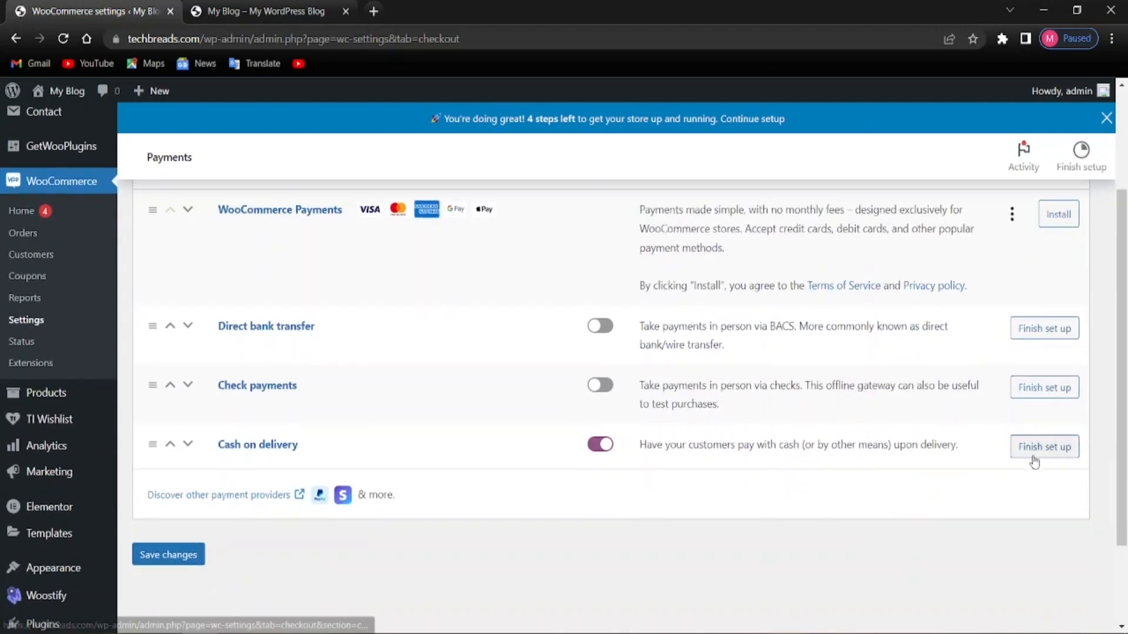
Save the Cash on delivery settings with the description 'Pay with cash upon delivery.'
{"action": "left_click", "coordinate": [1034, 461]}
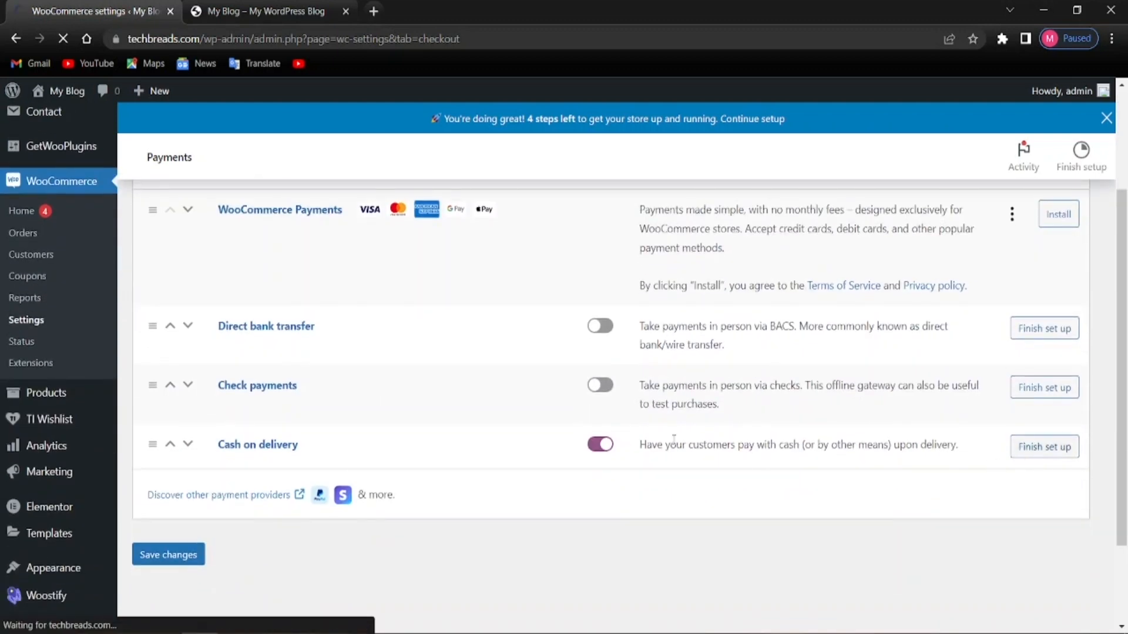
{"action": "scroll", "coordinate": [617, 470], "scroll_direction": "up", "scroll_amount": 2}
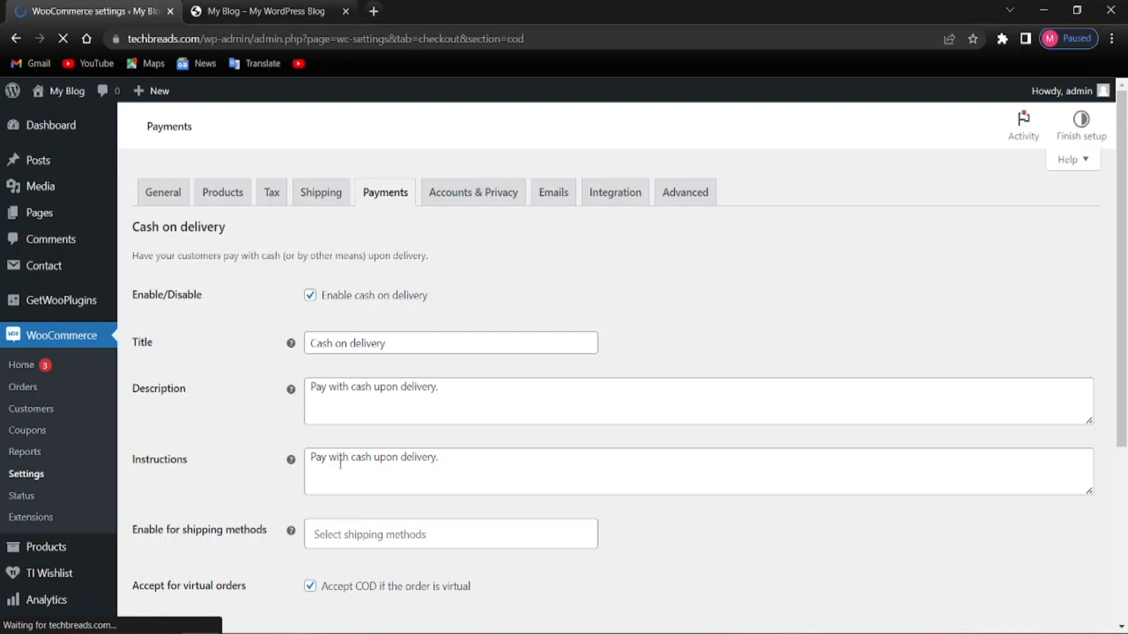
{"action": "scroll", "coordinate": [420, 456], "scroll_direction": "down", "scroll_amount": 2}
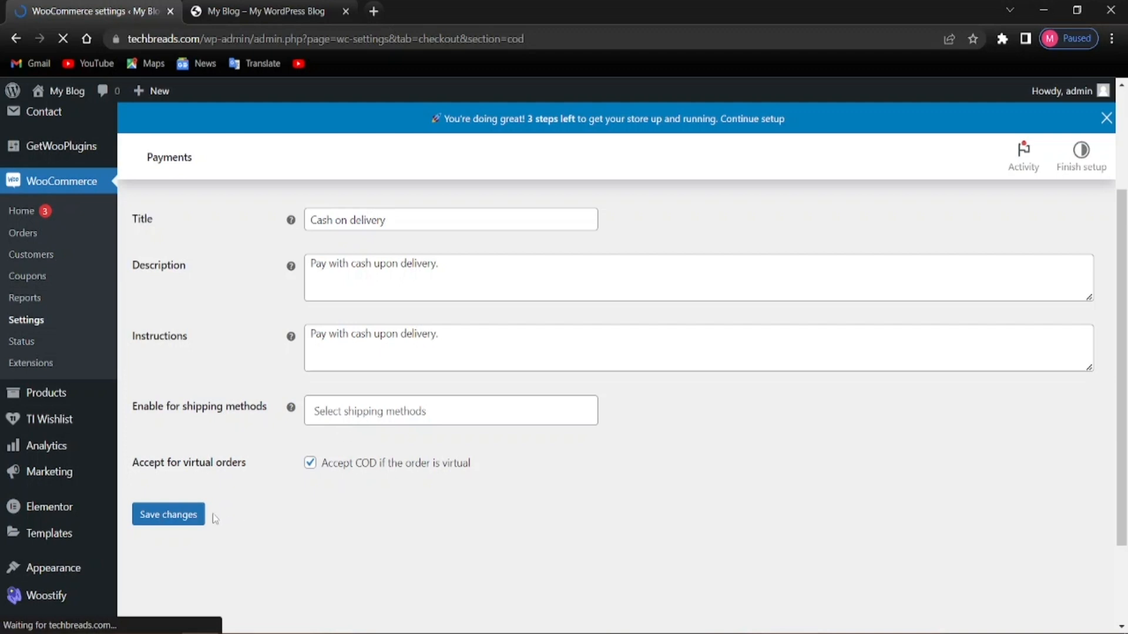
{"action": "left_click", "coordinate": [174, 510]}
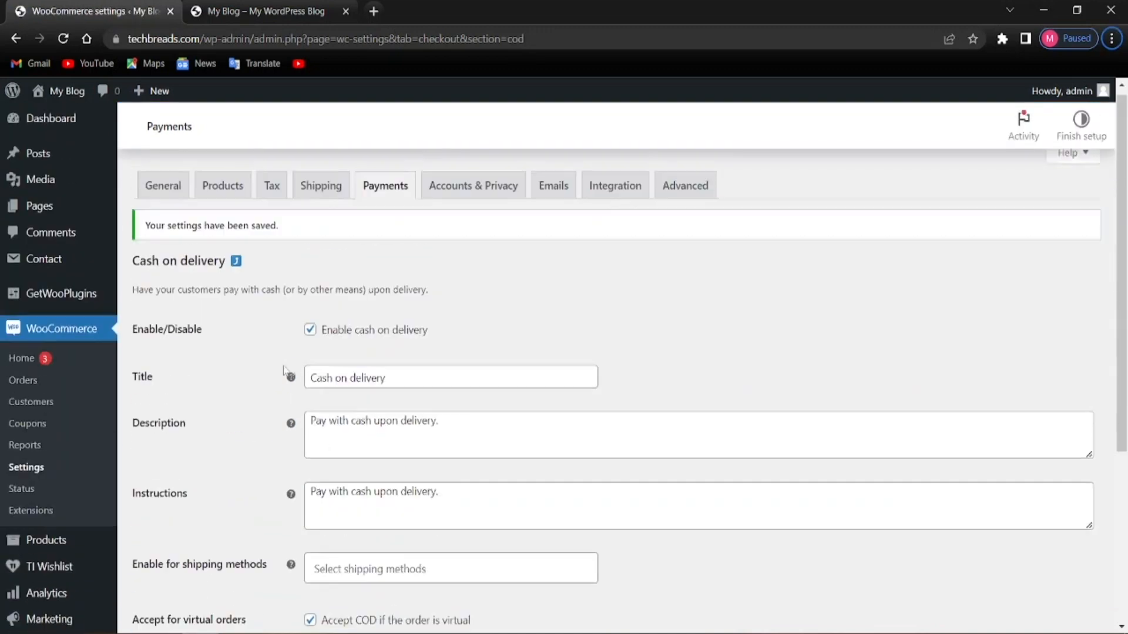
{"action": "scroll", "coordinate": [229, 326], "scroll_direction": "down", "scroll_amount": 4}
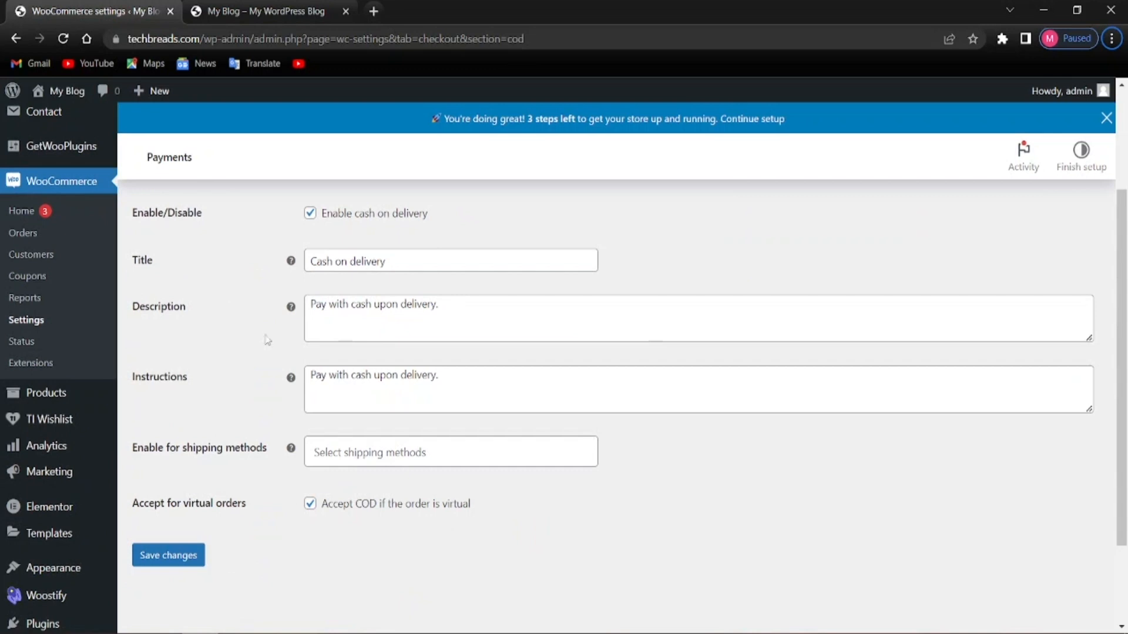
{"action": "scroll", "coordinate": [222, 396], "scroll_direction": "up", "scroll_amount": 5}
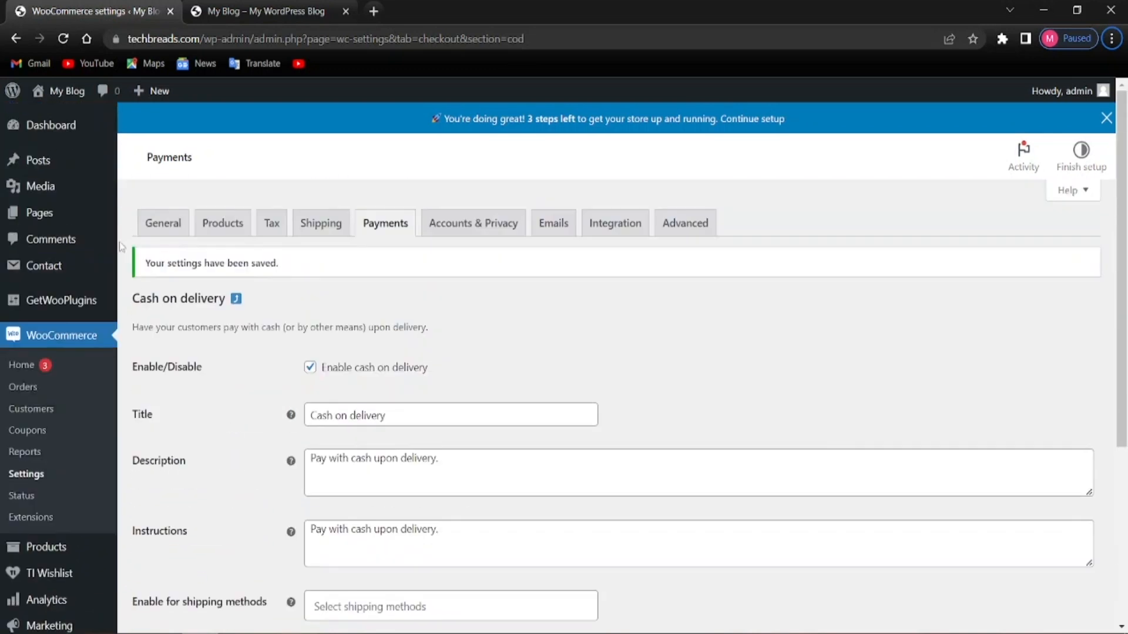
{"action": "left_click", "coordinate": [15, 38]}
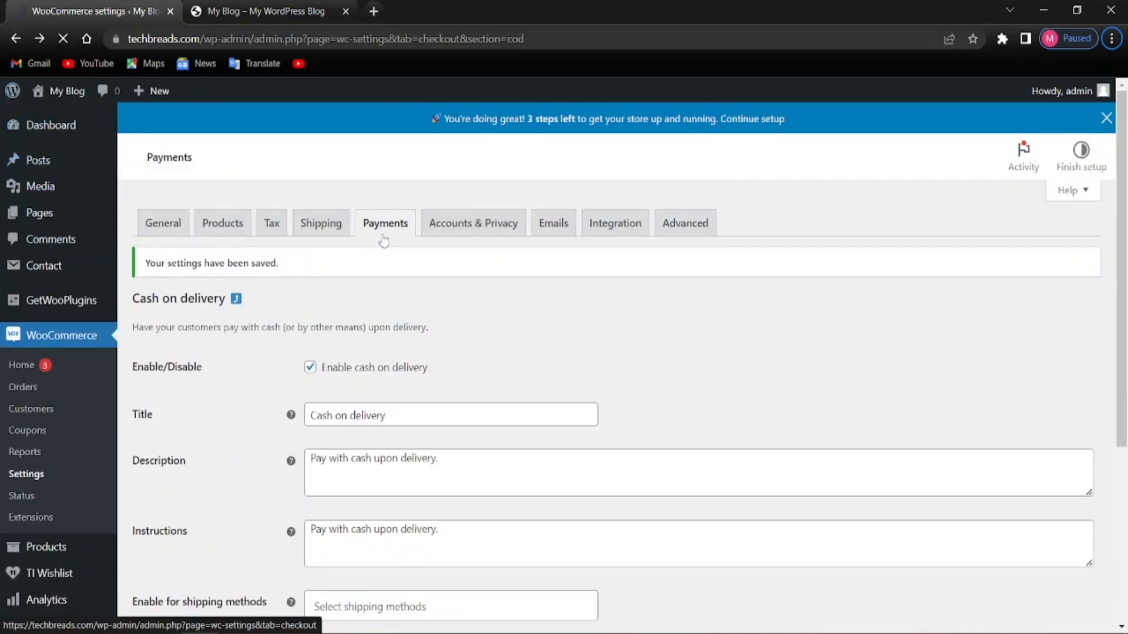
{"action": "scroll", "coordinate": [344, 252], "scroll_direction": "down", "scroll_amount": 4}
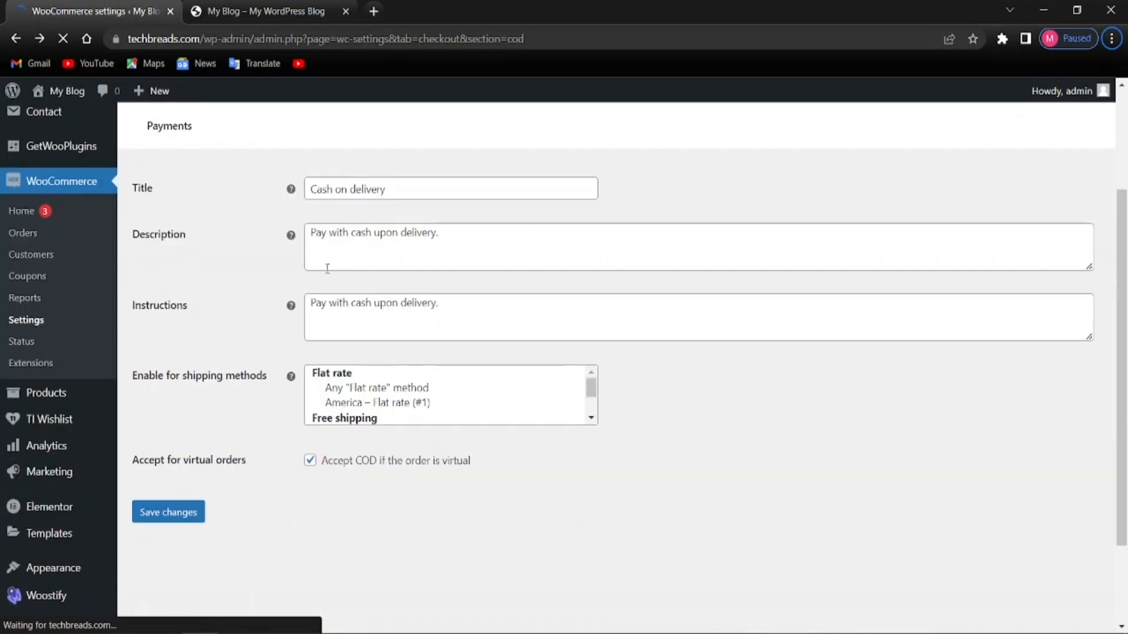
{"action": "scroll", "coordinate": [256, 392], "scroll_direction": "up", "scroll_amount": 3}
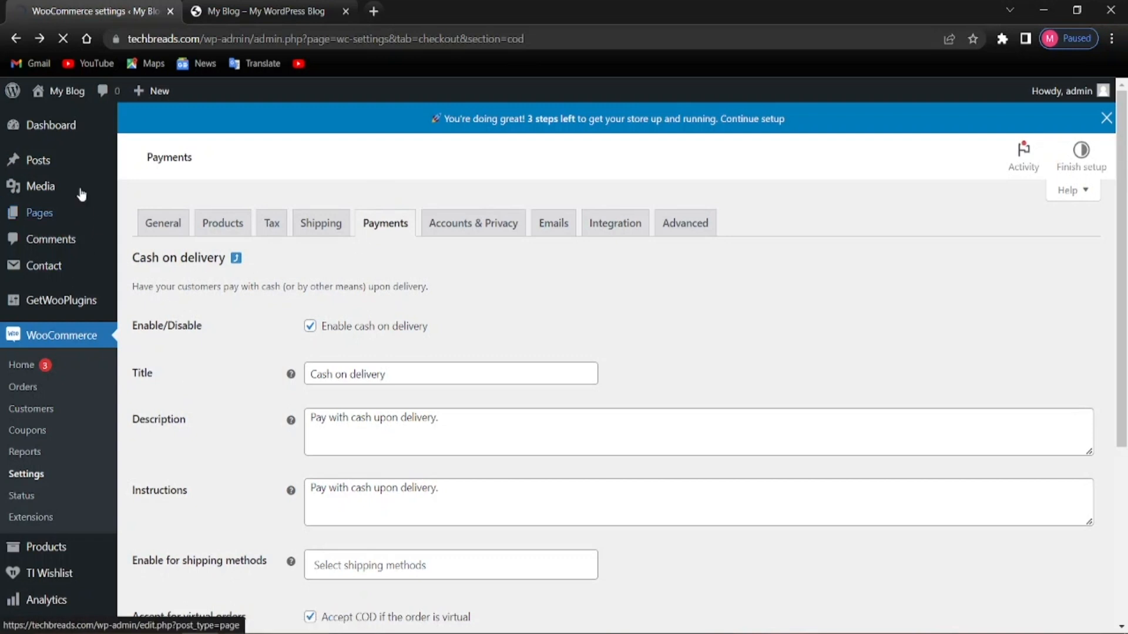
Return to the payment methods list and look over the enabled methods
{"action": "left_click", "coordinate": [16, 39]}
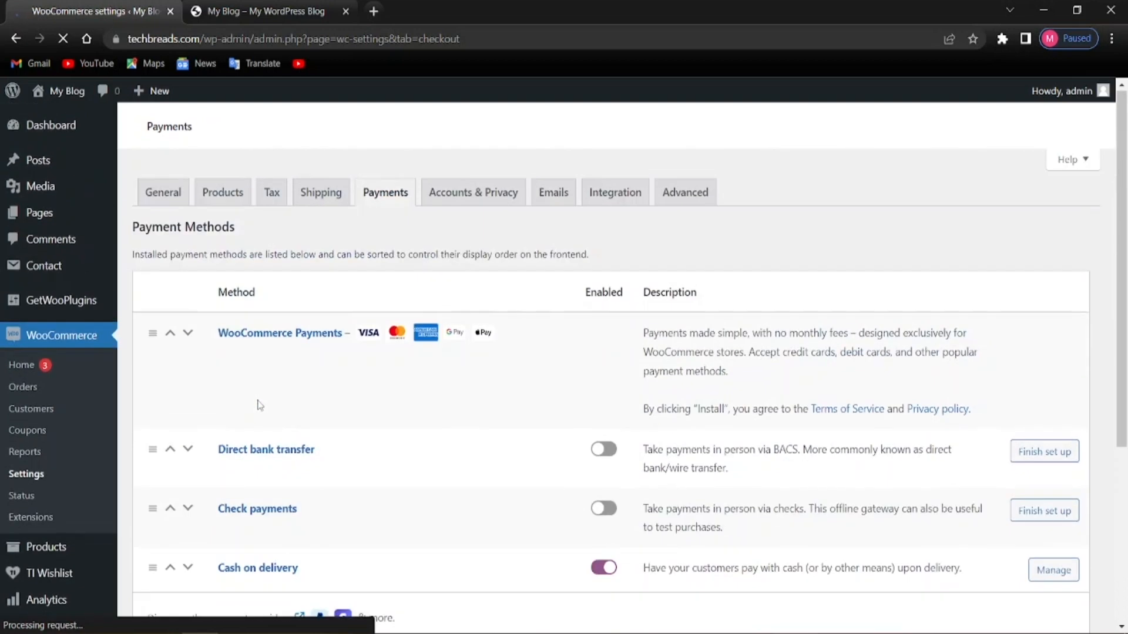
{"action": "scroll", "coordinate": [388, 394], "scroll_direction": "down", "scroll_amount": 5}
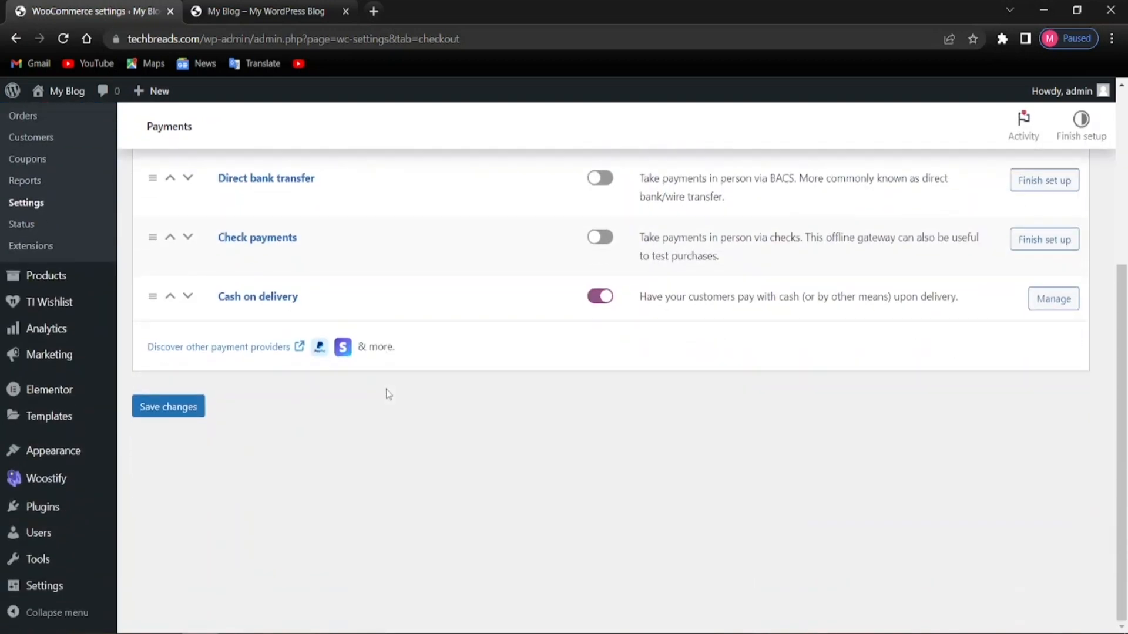
{"action": "scroll", "coordinate": [387, 395], "scroll_direction": "up", "scroll_amount": 3}
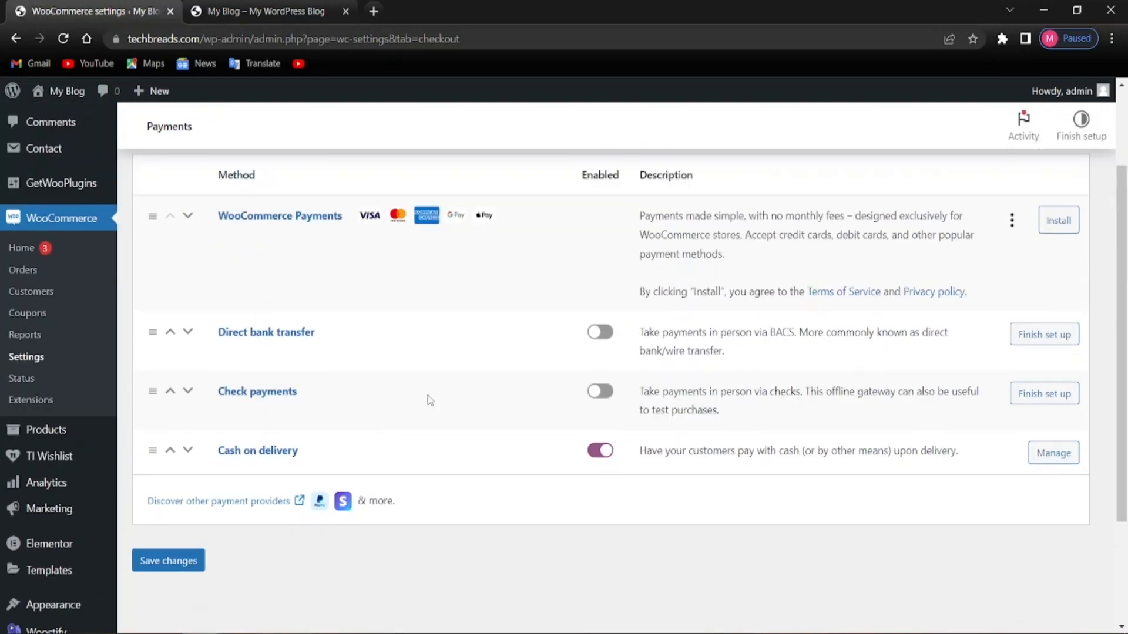
{"action": "scroll", "coordinate": [417, 423], "scroll_direction": "down", "scroll_amount": 4}
{"action": "scroll", "coordinate": [418, 428], "scroll_direction": "up", "scroll_amount": 5}
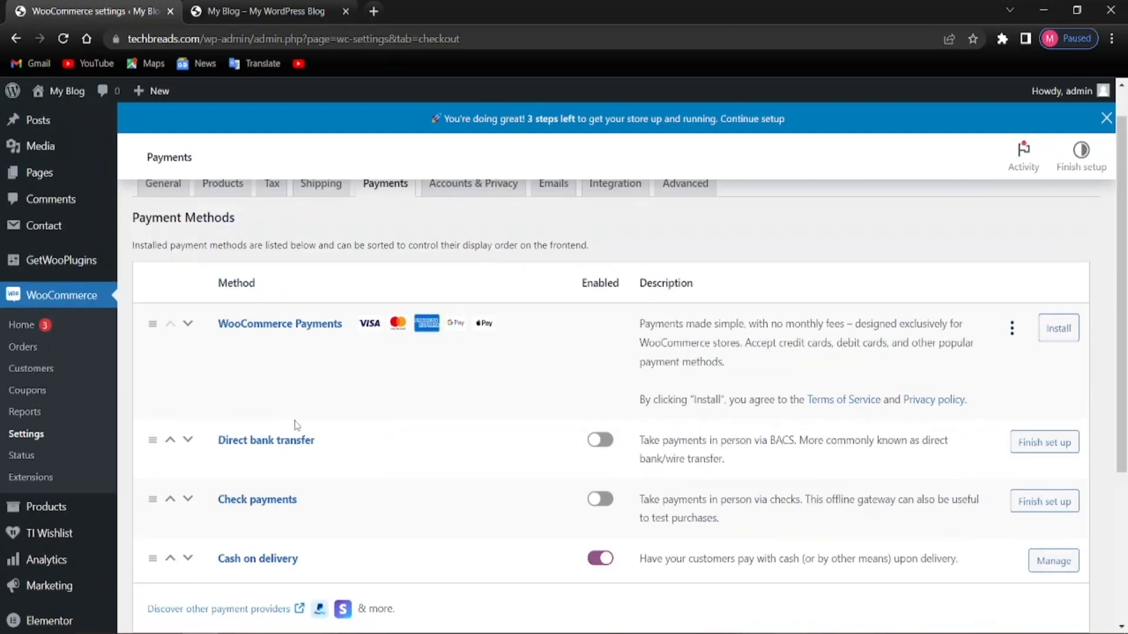
{"action": "scroll", "coordinate": [183, 448], "scroll_direction": "down", "scroll_amount": 3}
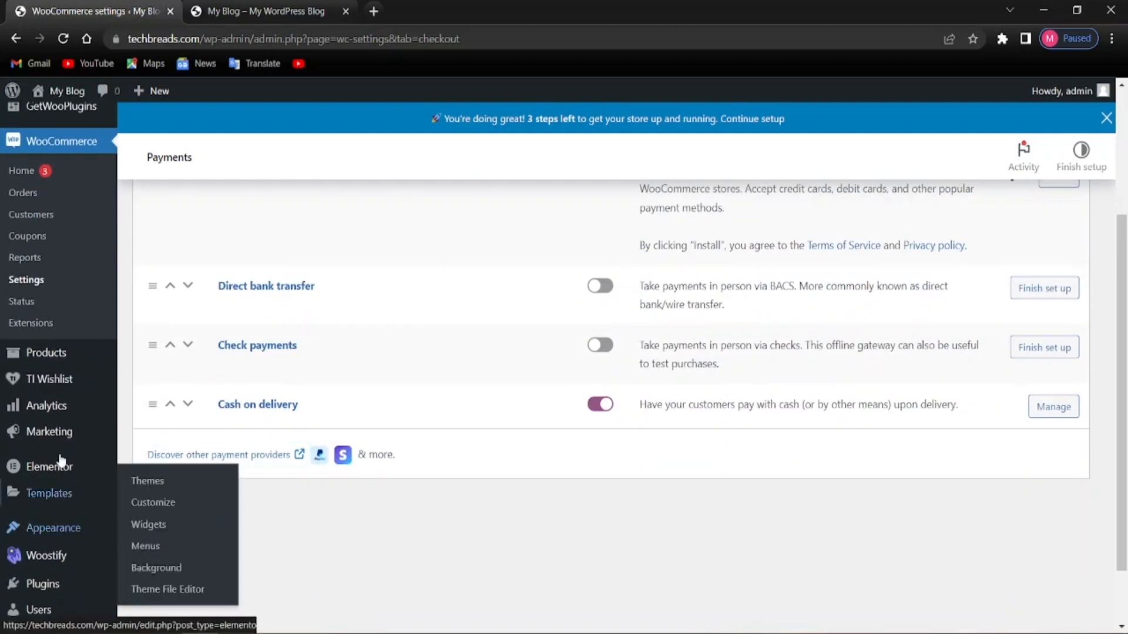
{"action": "scroll", "coordinate": [63, 394], "scroll_direction": "up", "scroll_amount": 3}
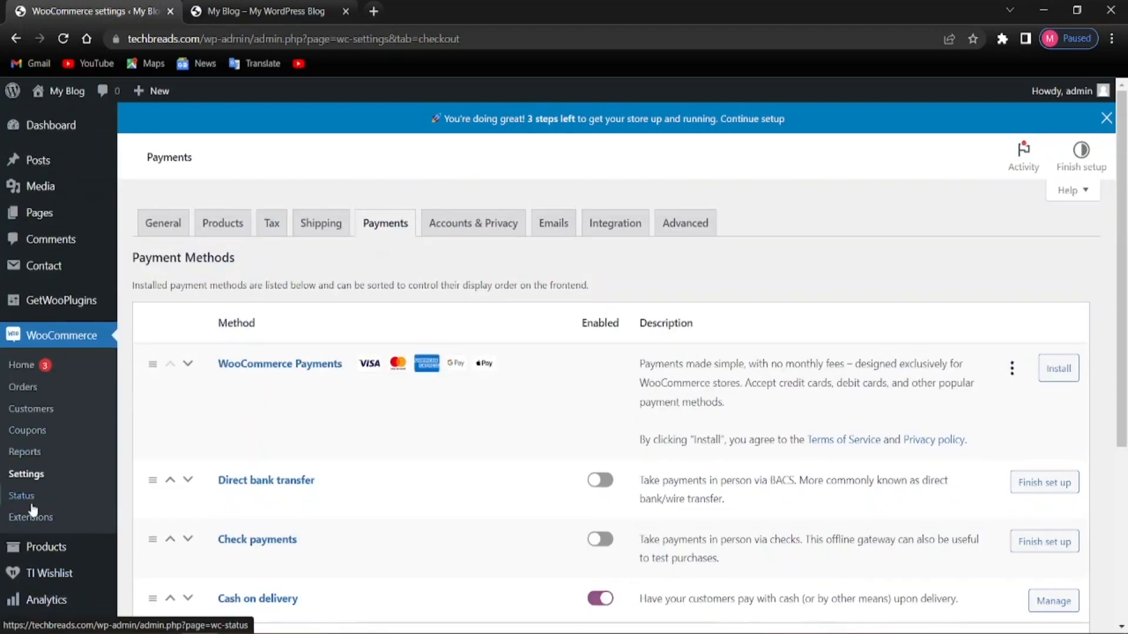
{"action": "scroll", "coordinate": [59, 514], "scroll_direction": "down", "scroll_amount": 4}
{"action": "scroll", "coordinate": [31, 521], "scroll_direction": "down", "scroll_amount": 1}
Go to Installed Plugins and open the Add Plugins page
{"action": "left_click", "coordinate": [42, 506]}
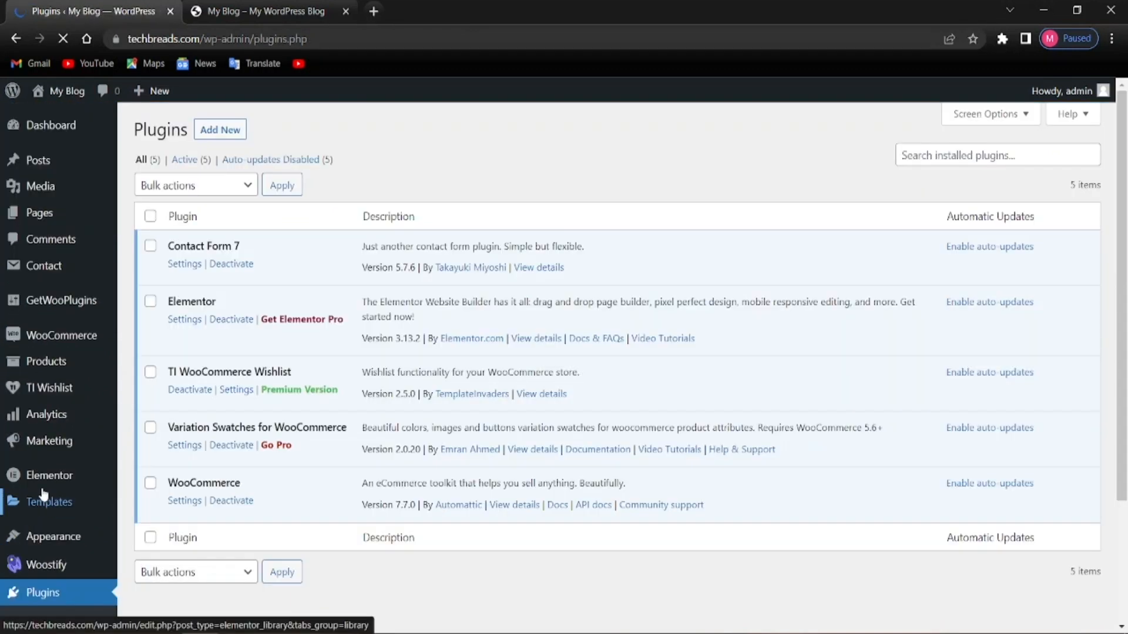
{"action": "mouse_move", "coordinate": [38, 505]}
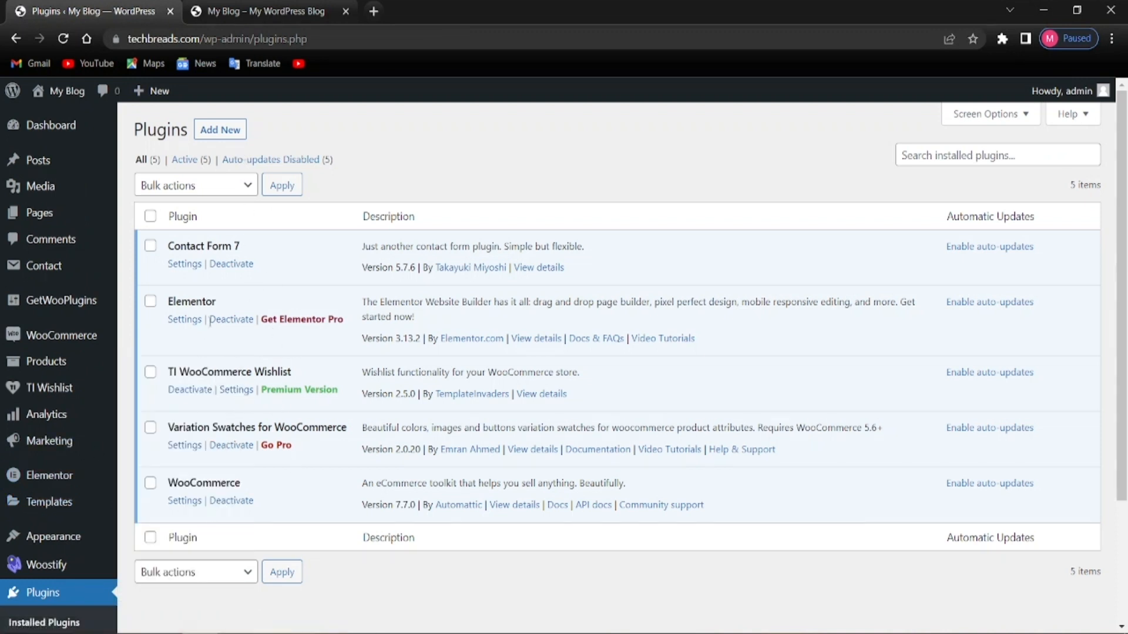
{"action": "left_click", "coordinate": [238, 129]}
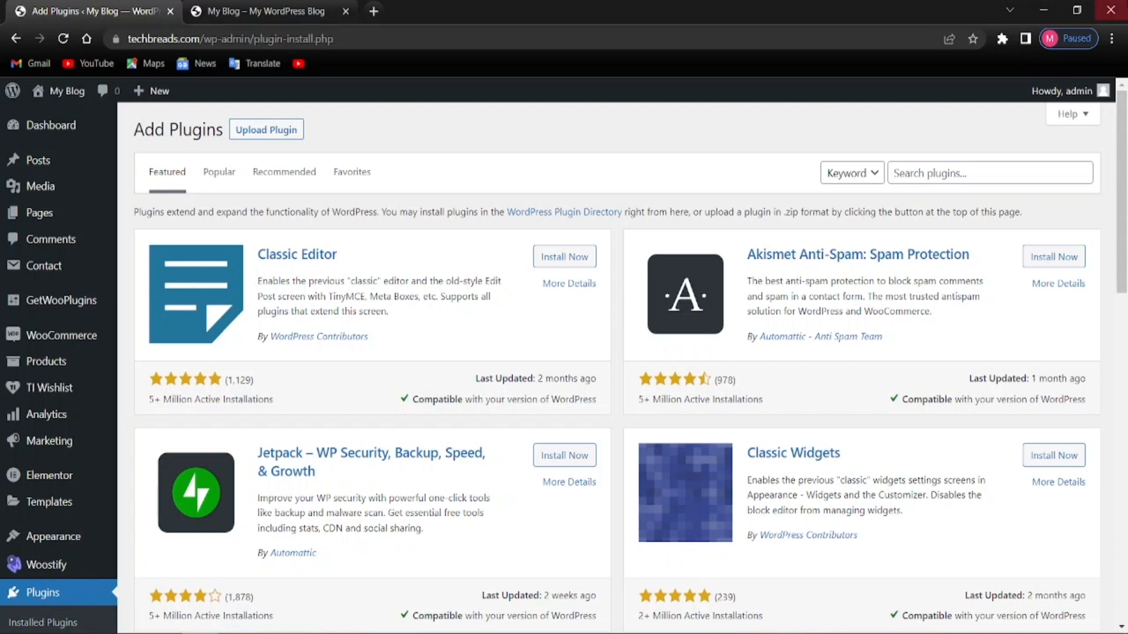
Search the plugin directory for 'paypal'
{"action": "left_click", "coordinate": [958, 173]}
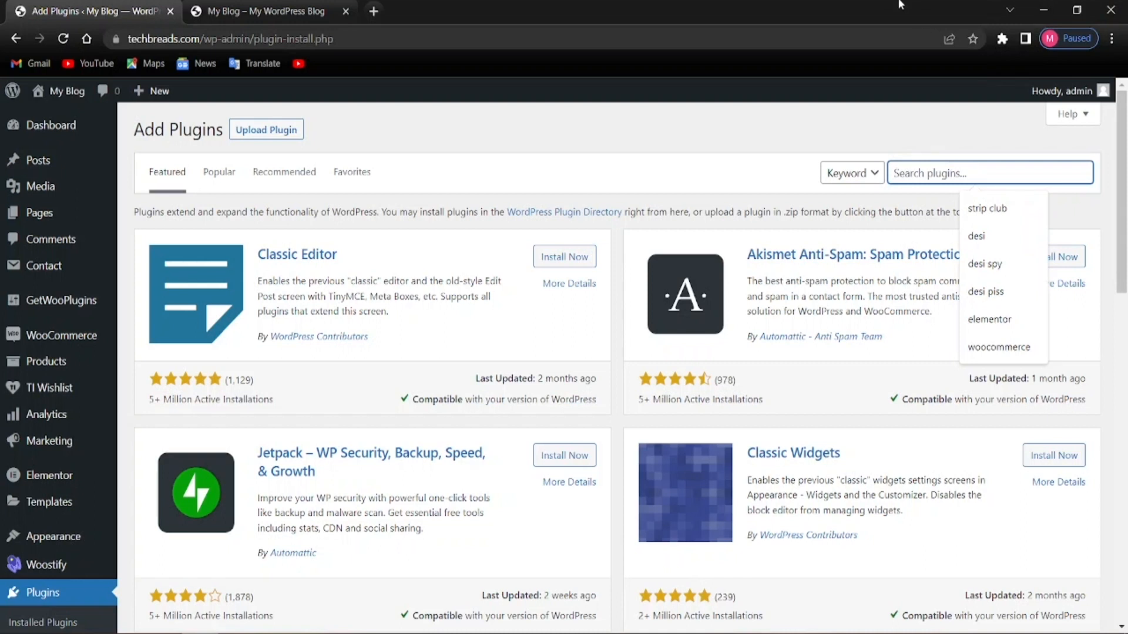
{"action": "type", "text": "wo"}
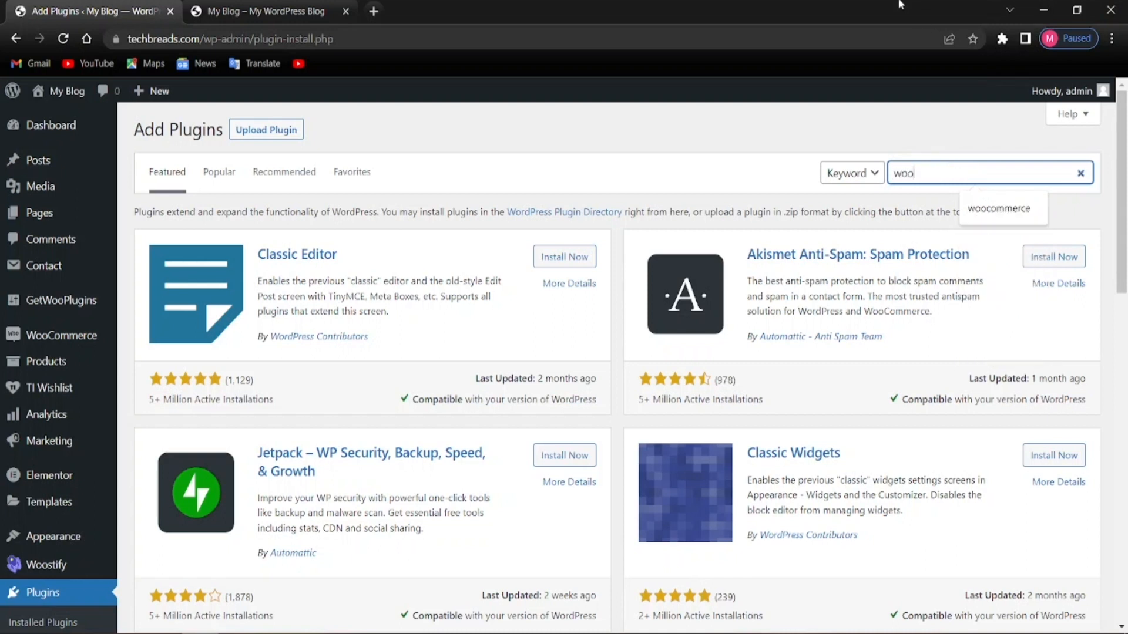
{"action": "type", "text": "o"}
{"action": "key", "text": "BackSpace"}
{"action": "key", "text": "BackSpace"}
{"action": "key", "text": "BackSpace"}
{"action": "type", "text": "paypal"}
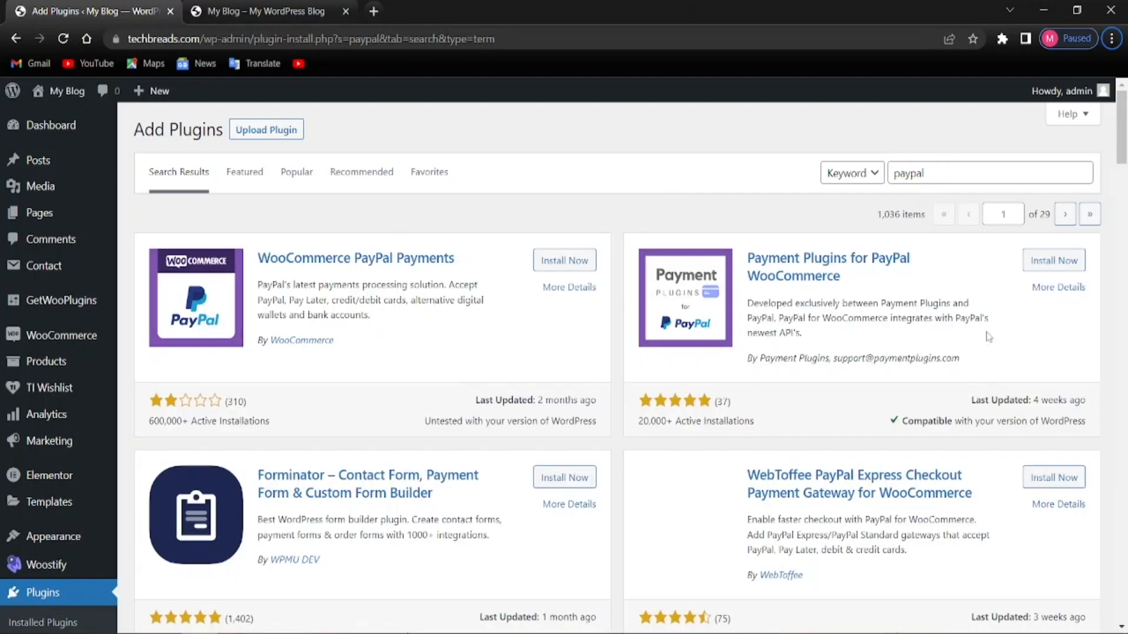
Install the WooCommerce PayPal Payments plugin from the results
{"action": "scroll", "coordinate": [470, 411], "scroll_direction": "down", "scroll_amount": 3}
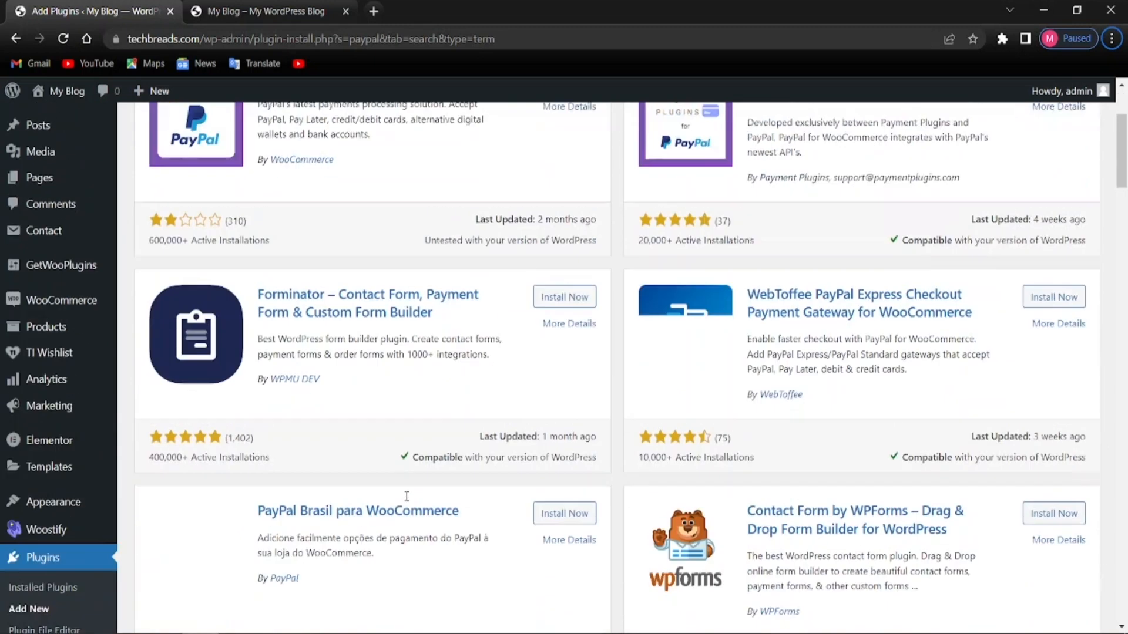
{"action": "scroll", "coordinate": [468, 453], "scroll_direction": "up", "scroll_amount": 3}
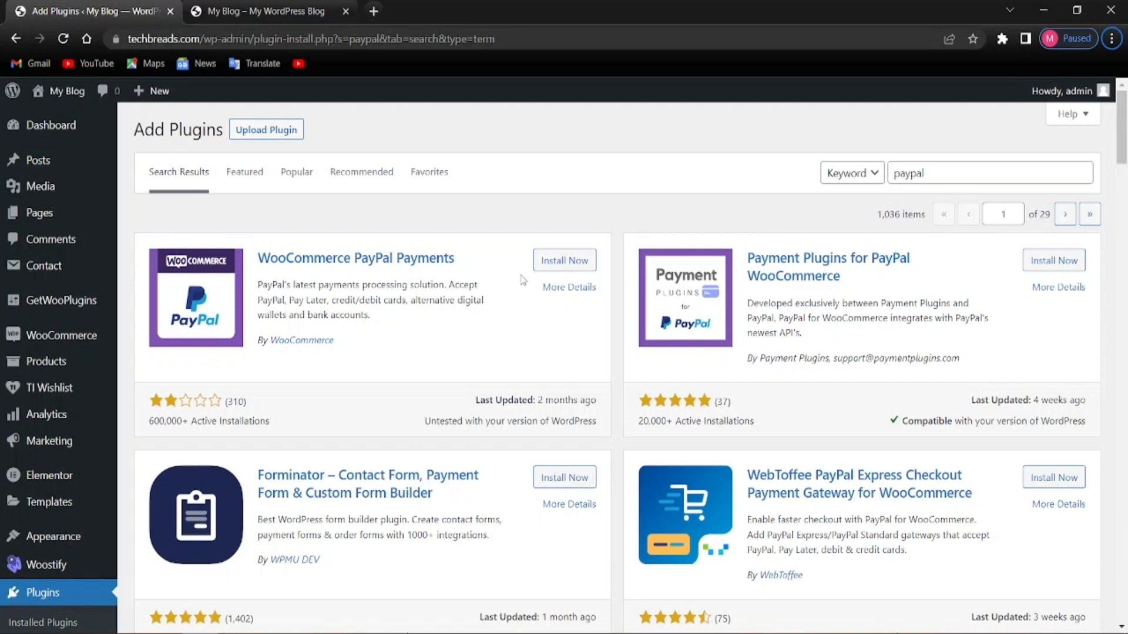
{"action": "left_click", "coordinate": [551, 265]}
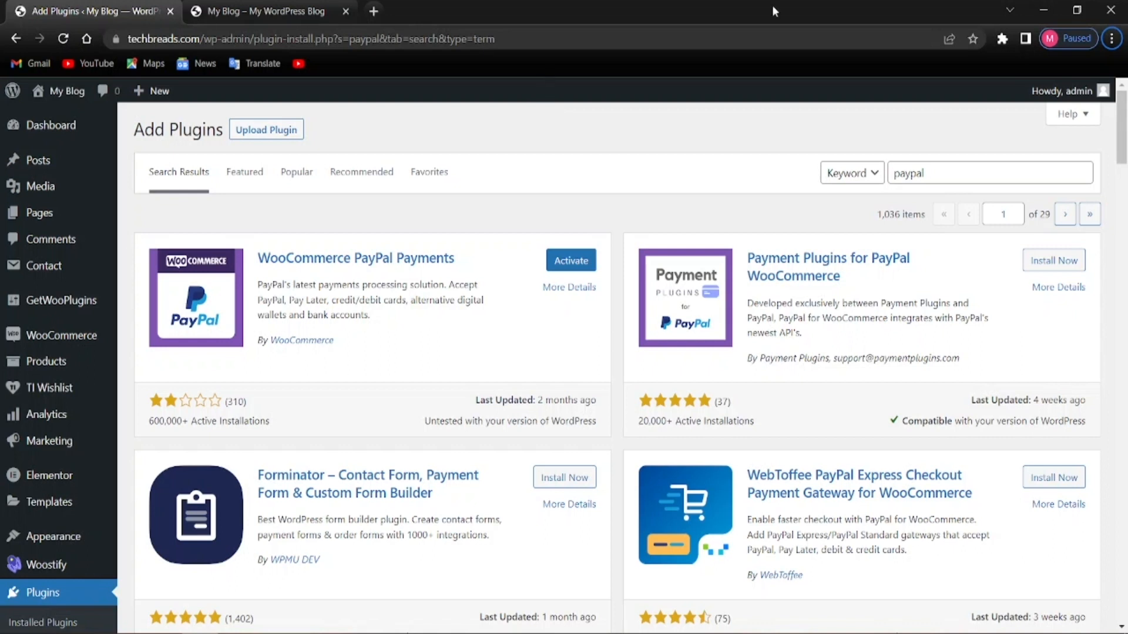
{"action": "left_click", "coordinate": [934, 174]}
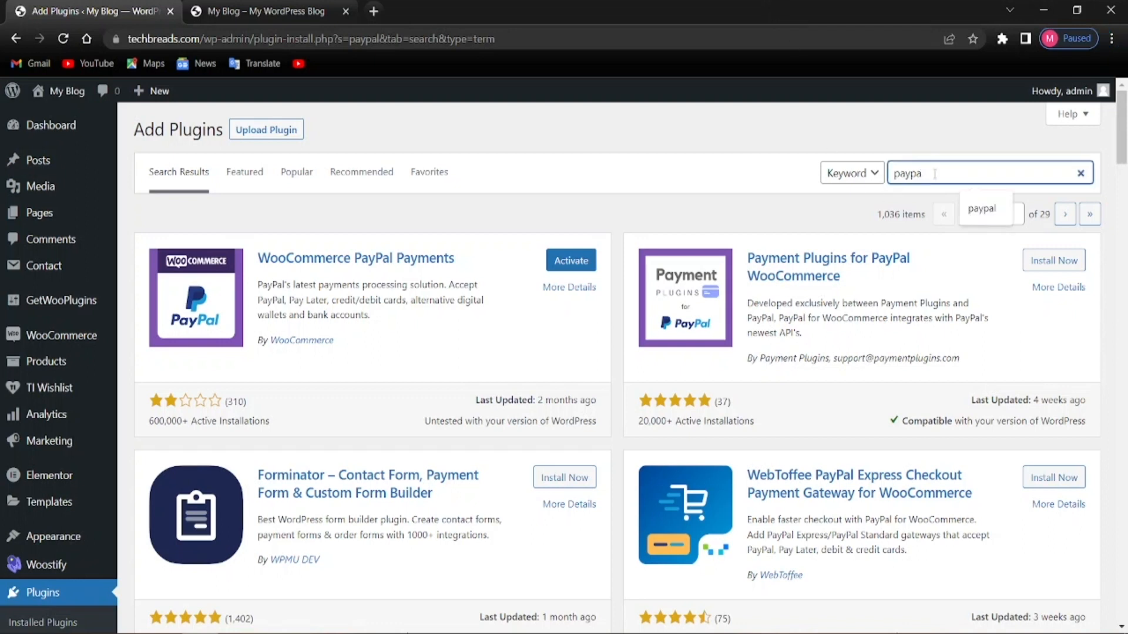
Search for 'stripe', install WooCommerce Stripe Payment Gateway, and clear the search box
{"action": "key", "text": "ctrl+a"}
{"action": "key", "text": "BackSpace"}
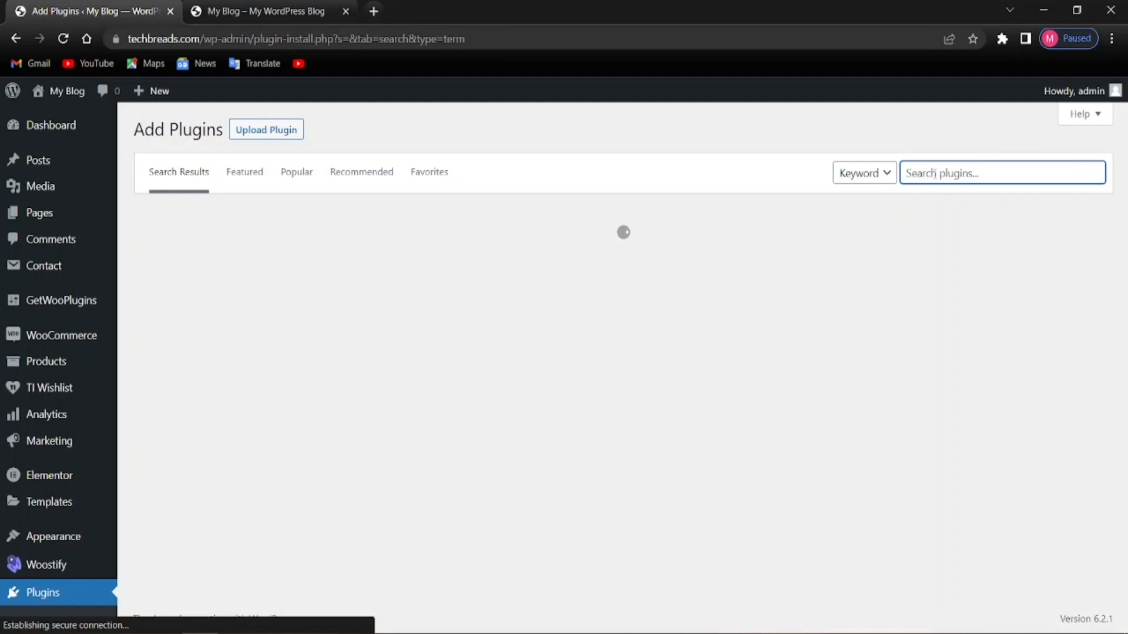
{"action": "type", "text": "stri"}
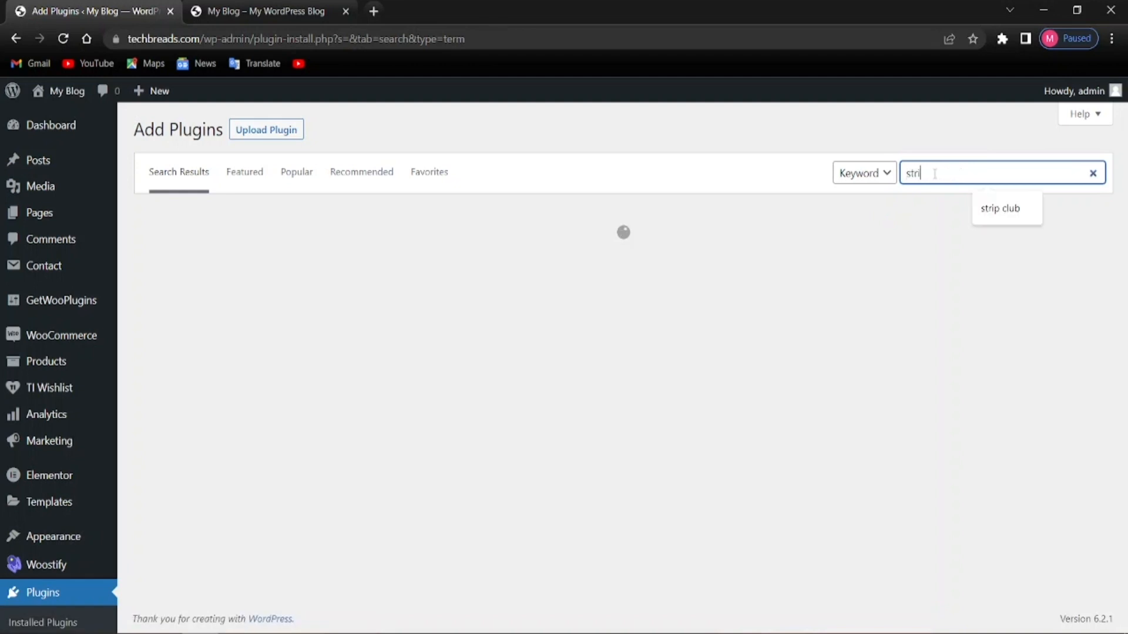
{"action": "type", "text": "pe"}
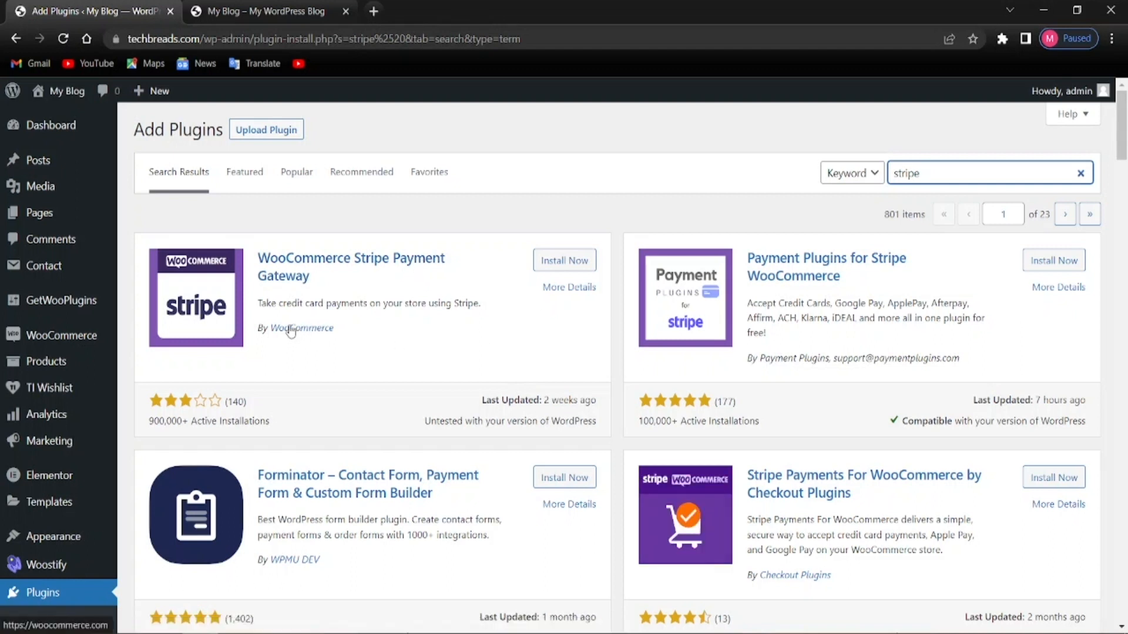
{"action": "left_click", "coordinate": [575, 259]}
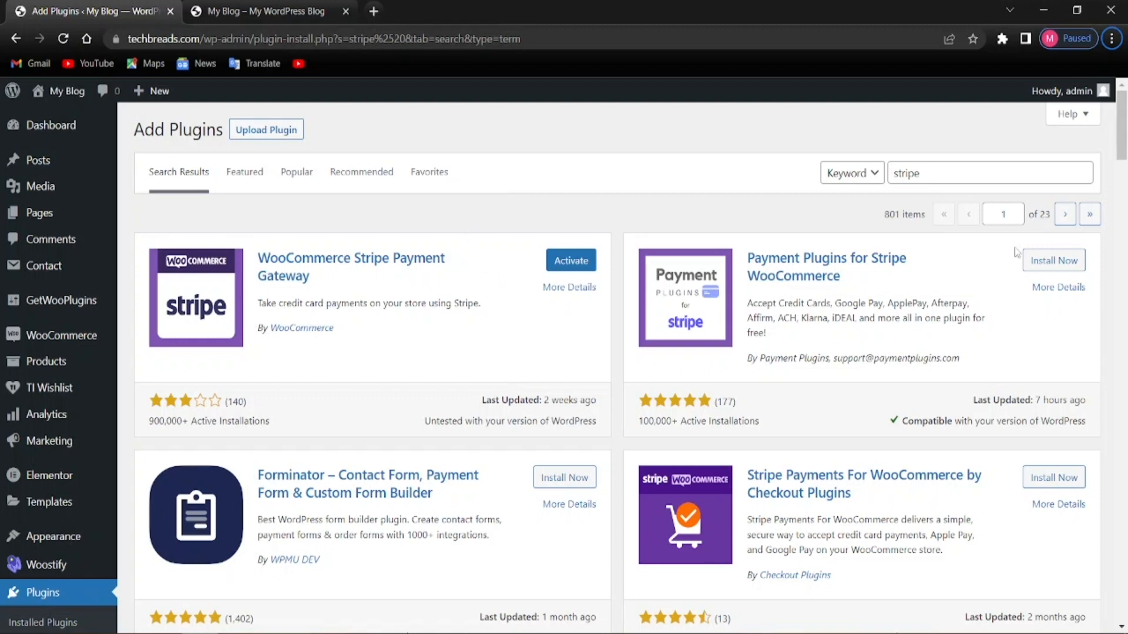
{"action": "left_click", "coordinate": [937, 176]}
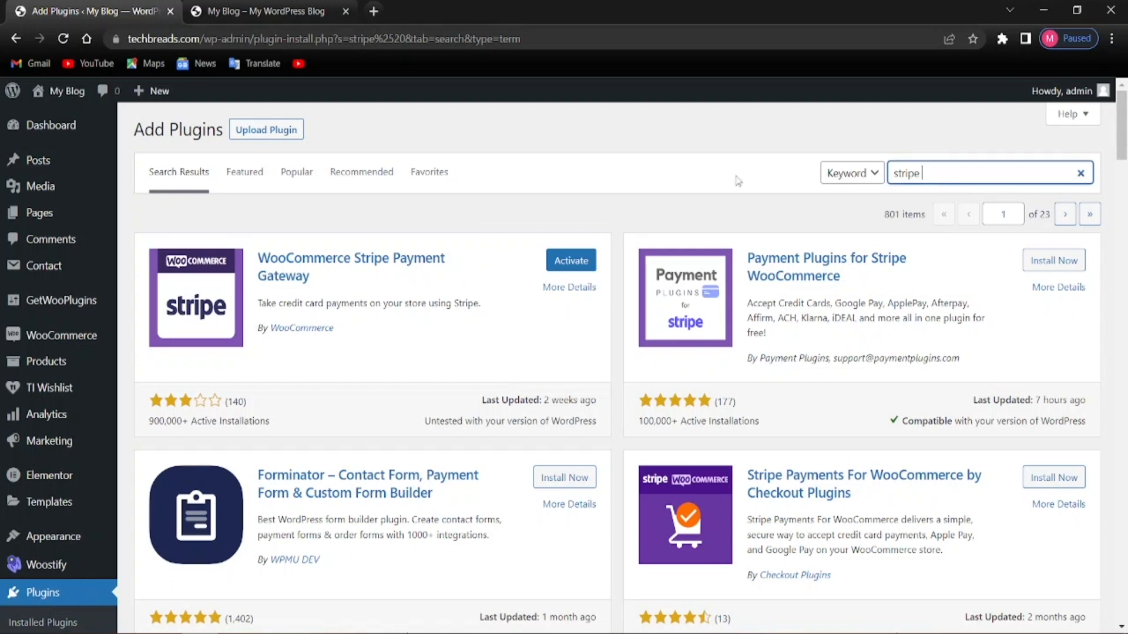
{"action": "key", "text": "BackSpace"}
{"action": "key", "text": "BackSpace"}
{"action": "key", "text": "BackSpace"}
{"action": "key", "text": "BackSpace"}
{"action": "key", "text": "BackSpace"}
{"action": "key", "text": "BackSpace"}
{"action": "key", "text": "BackSpace"}
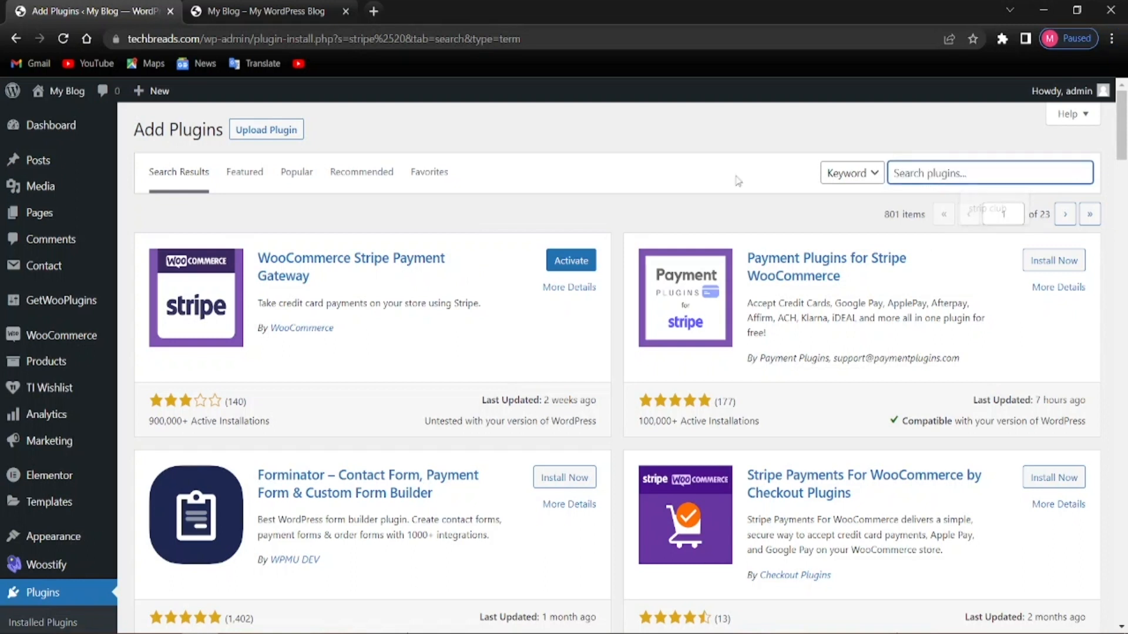
Search 'razor pay', install Razorpay for WooCommerce, and view the installed plugins list
{"action": "type", "text": "razor"}
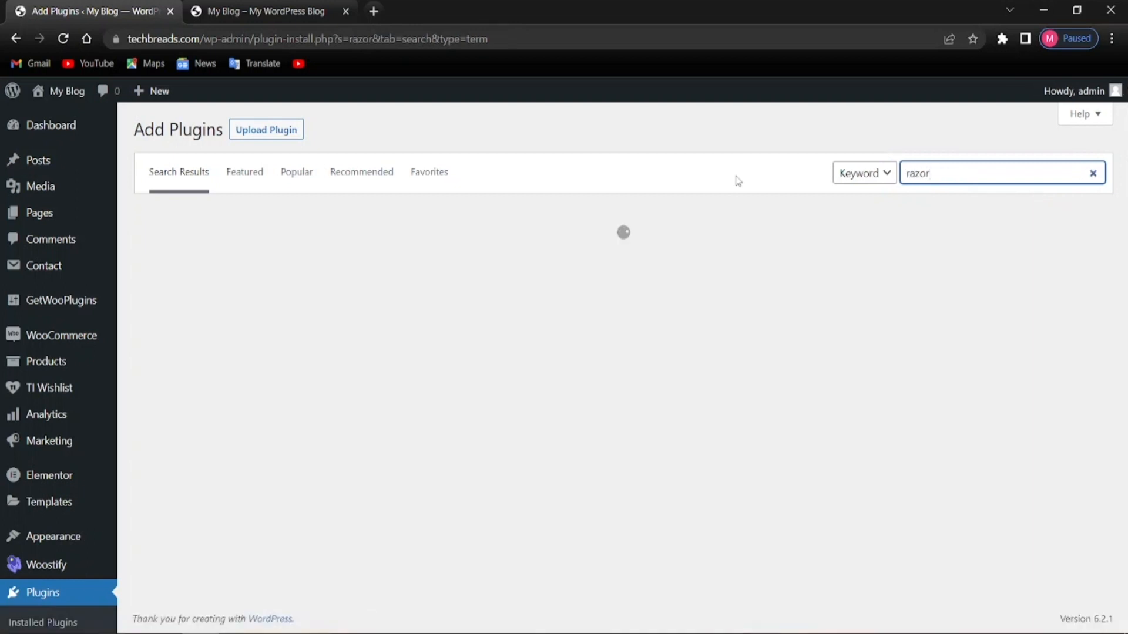
{"action": "type", "text": " pay"}
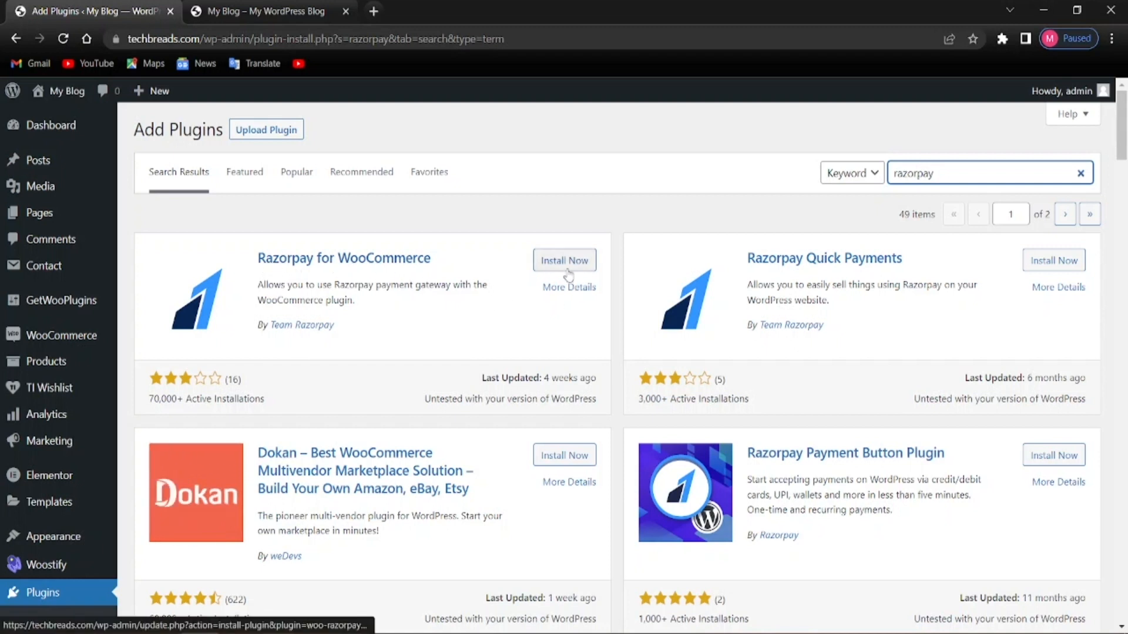
{"action": "left_click", "coordinate": [536, 269]}
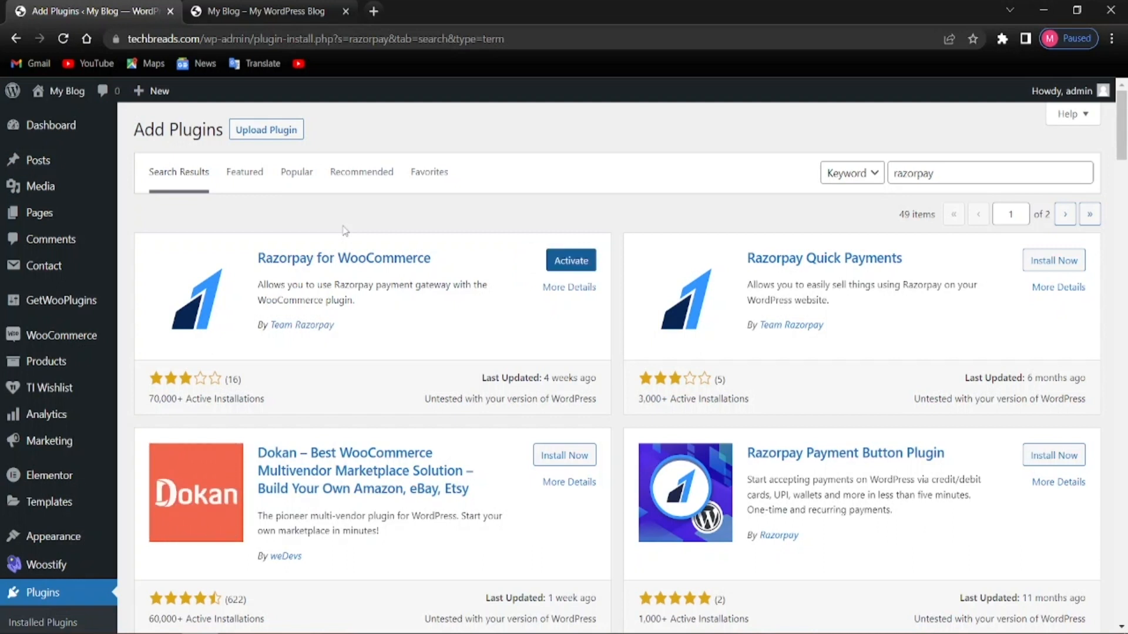
{"action": "scroll", "coordinate": [359, 359], "scroll_direction": "down", "scroll_amount": 3}
{"action": "scroll", "coordinate": [362, 350], "scroll_direction": "up", "scroll_amount": 3}
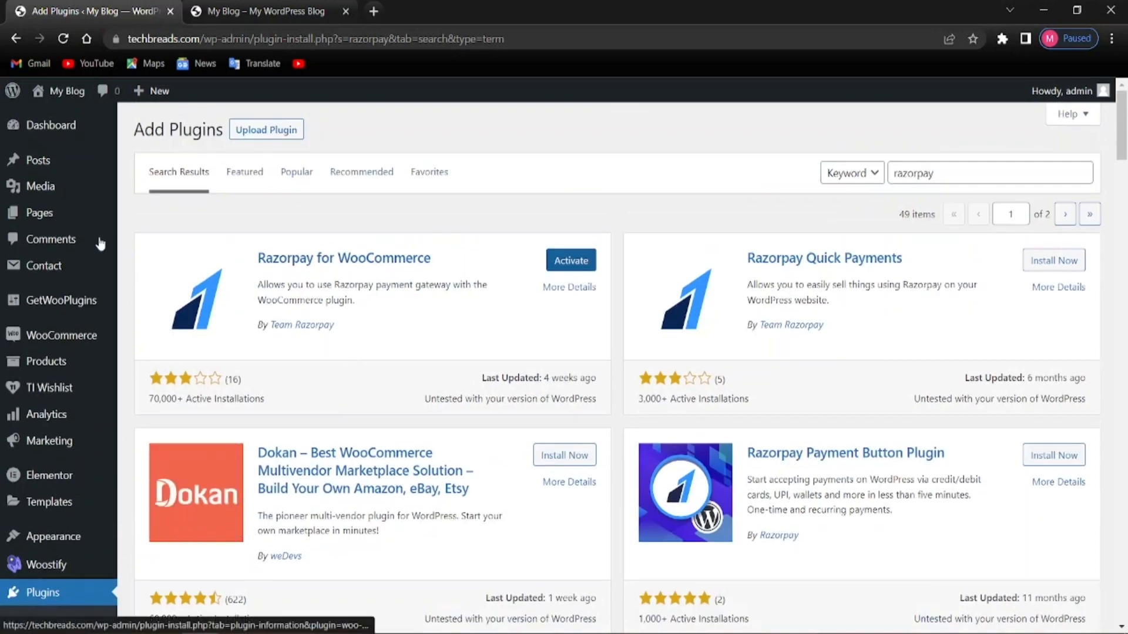
{"action": "scroll", "coordinate": [54, 476], "scroll_direction": "down", "scroll_amount": 3}
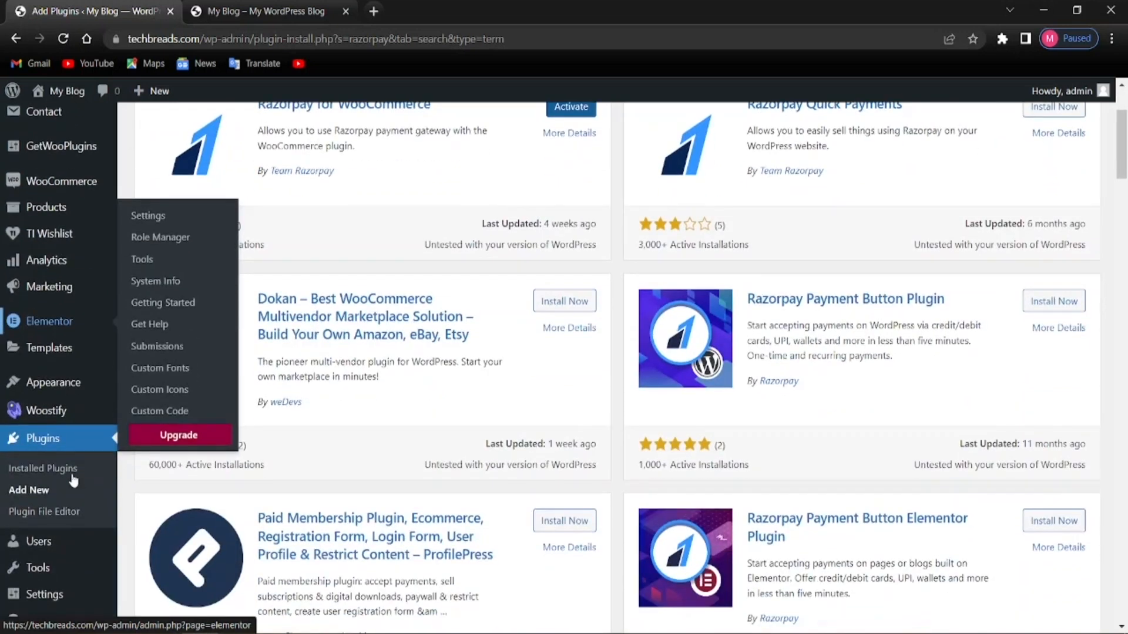
{"action": "left_click", "coordinate": [35, 467]}
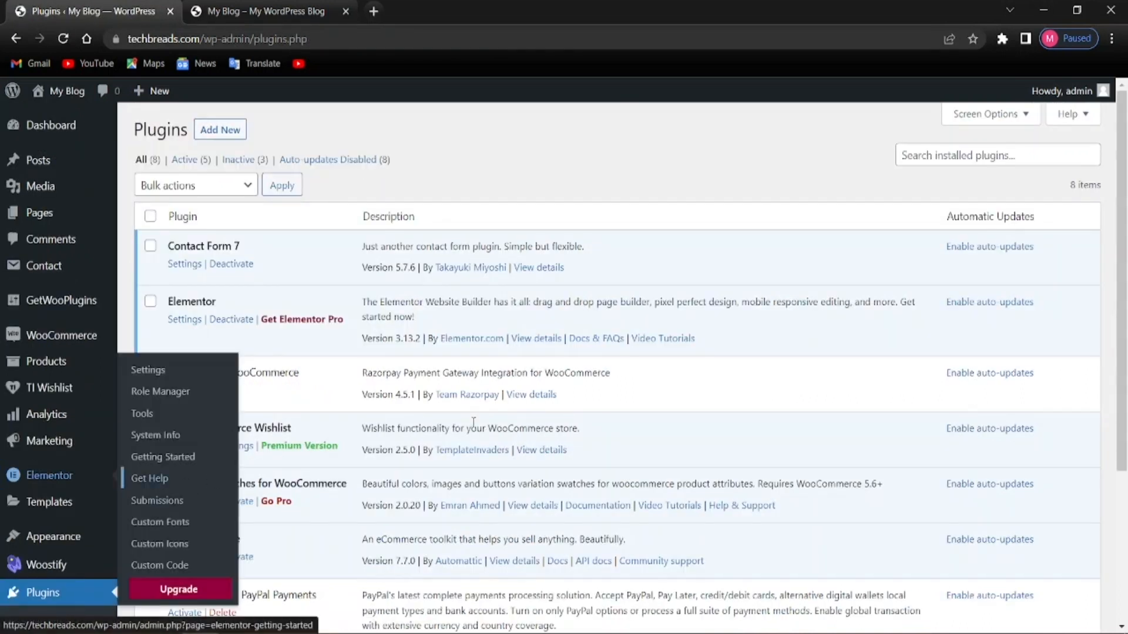
{"action": "scroll", "coordinate": [165, 402], "scroll_direction": "down", "scroll_amount": 3}
Select Razorpay for WooCommerce, WooCommerce PayPal Payments and WooCommerce Stripe Gateway
{"action": "scroll", "coordinate": [167, 434], "scroll_direction": "down", "scroll_amount": 2}
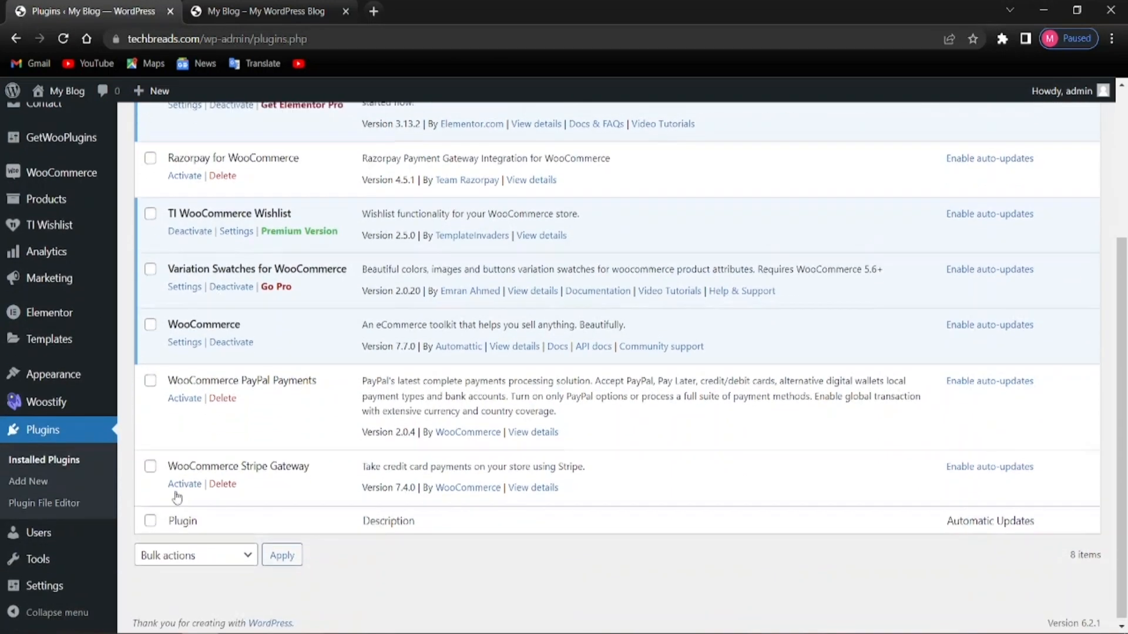
{"action": "scroll", "coordinate": [173, 482], "scroll_direction": "up", "scroll_amount": 3}
{"action": "left_click", "coordinate": [151, 307]}
{"action": "scroll", "coordinate": [151, 315], "scroll_direction": "down", "scroll_amount": 1}
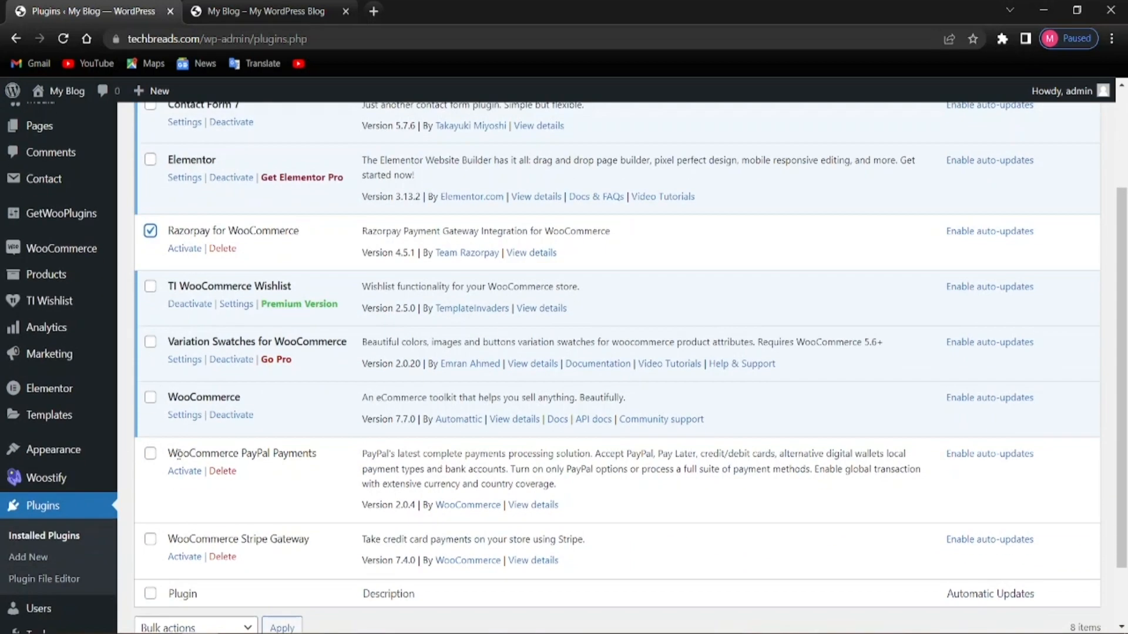
{"action": "left_click", "coordinate": [150, 453]}
{"action": "left_click", "coordinate": [151, 540]}
{"action": "scroll", "coordinate": [153, 529], "scroll_direction": "up", "scroll_amount": 3}
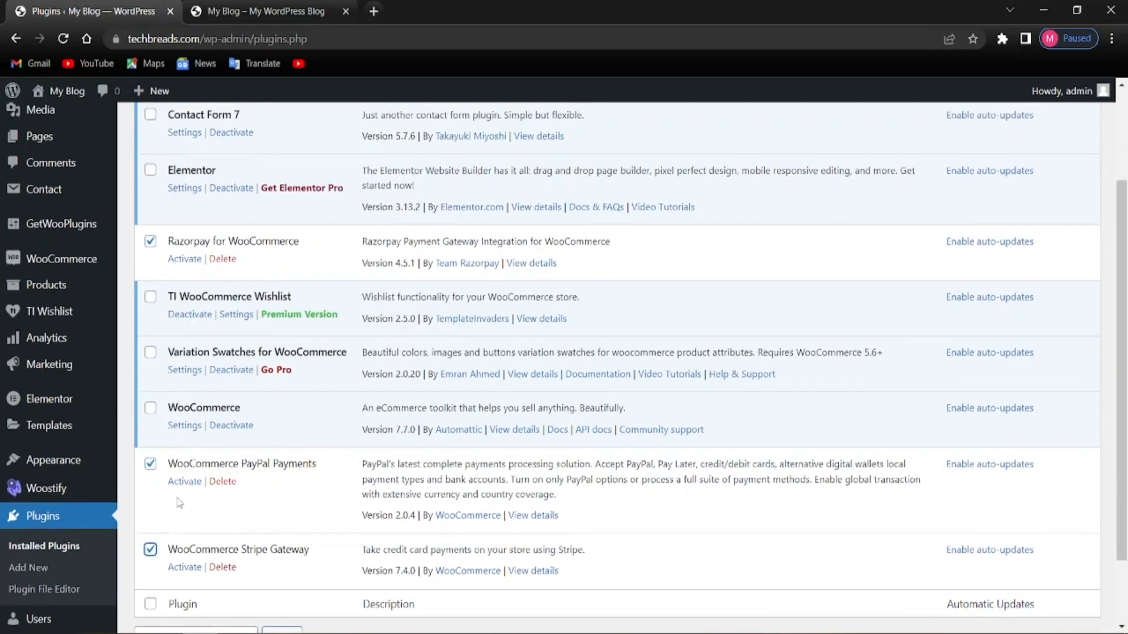
Bulk-activate the three selected plugins, confirming Leave, and review the plugin list
{"action": "left_click", "coordinate": [240, 184]}
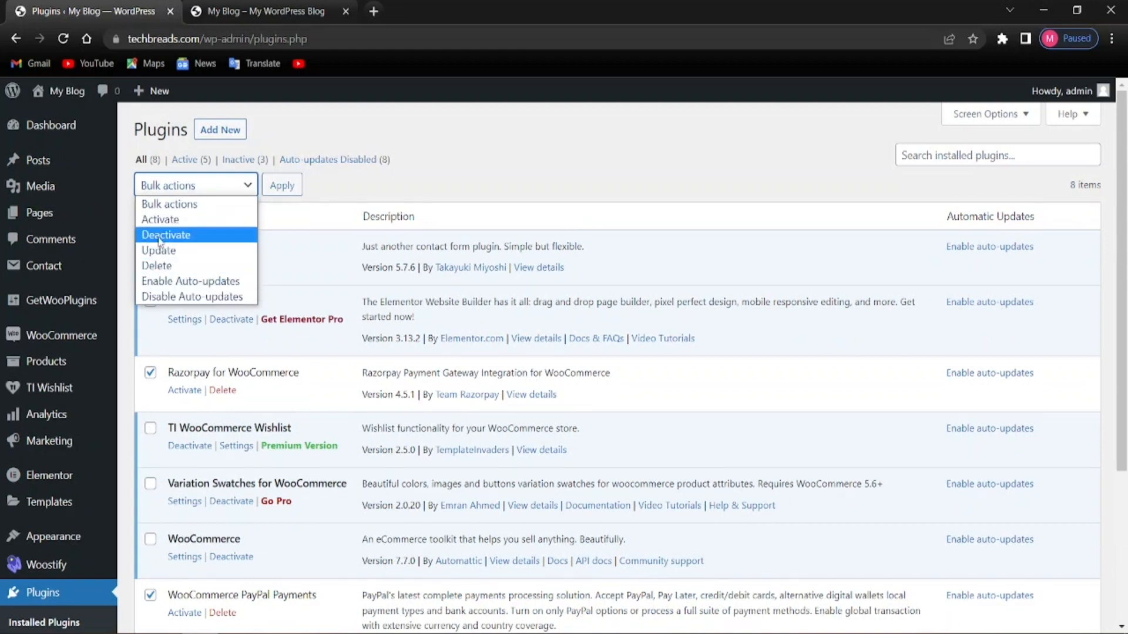
{"action": "left_click", "coordinate": [160, 219]}
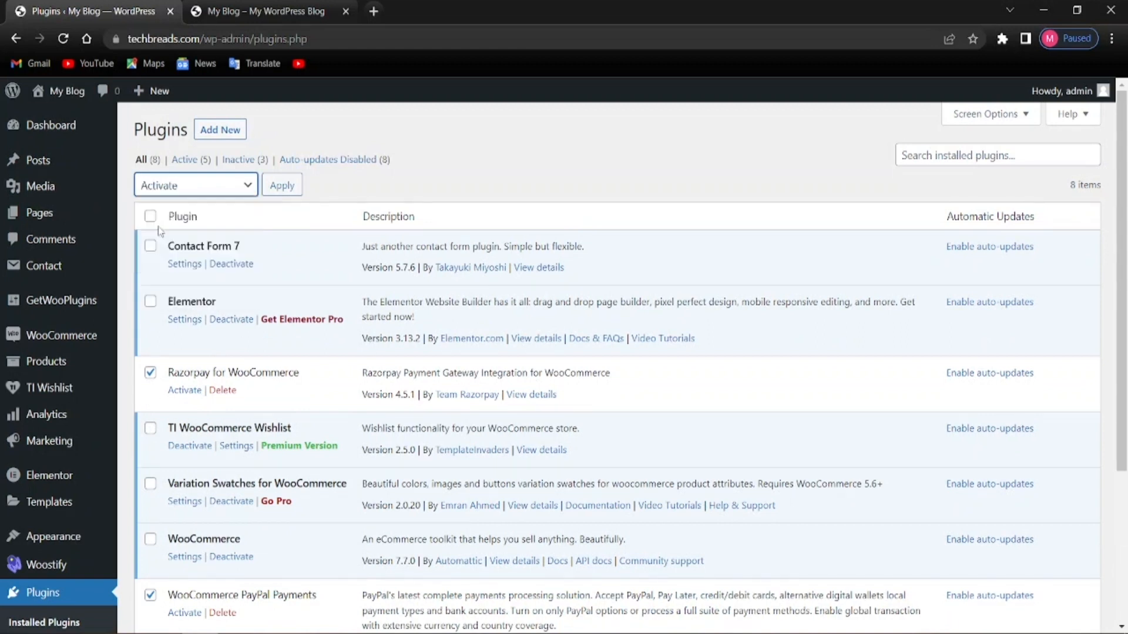
{"action": "left_click", "coordinate": [284, 186]}
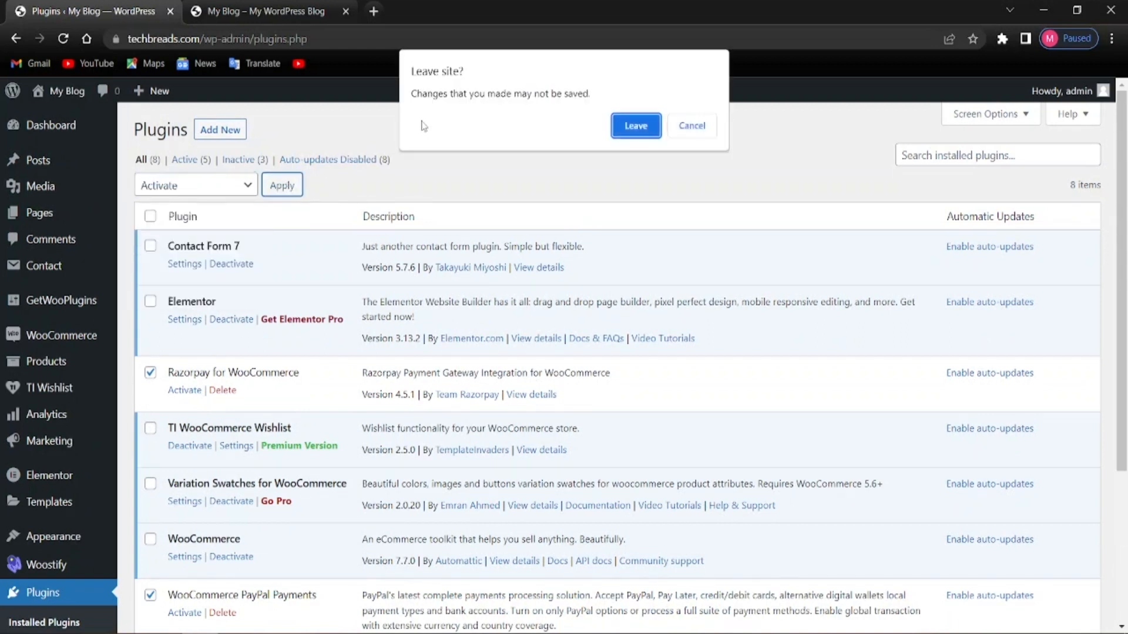
{"action": "left_click", "coordinate": [623, 125]}
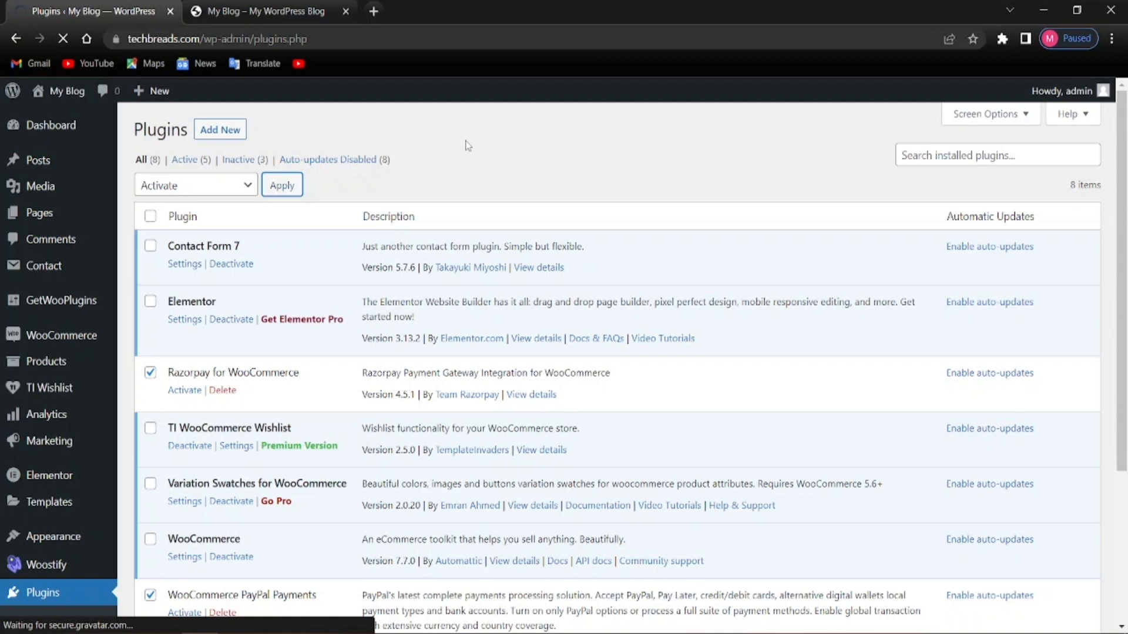
{"action": "scroll", "coordinate": [437, 329], "scroll_direction": "down", "scroll_amount": 4}
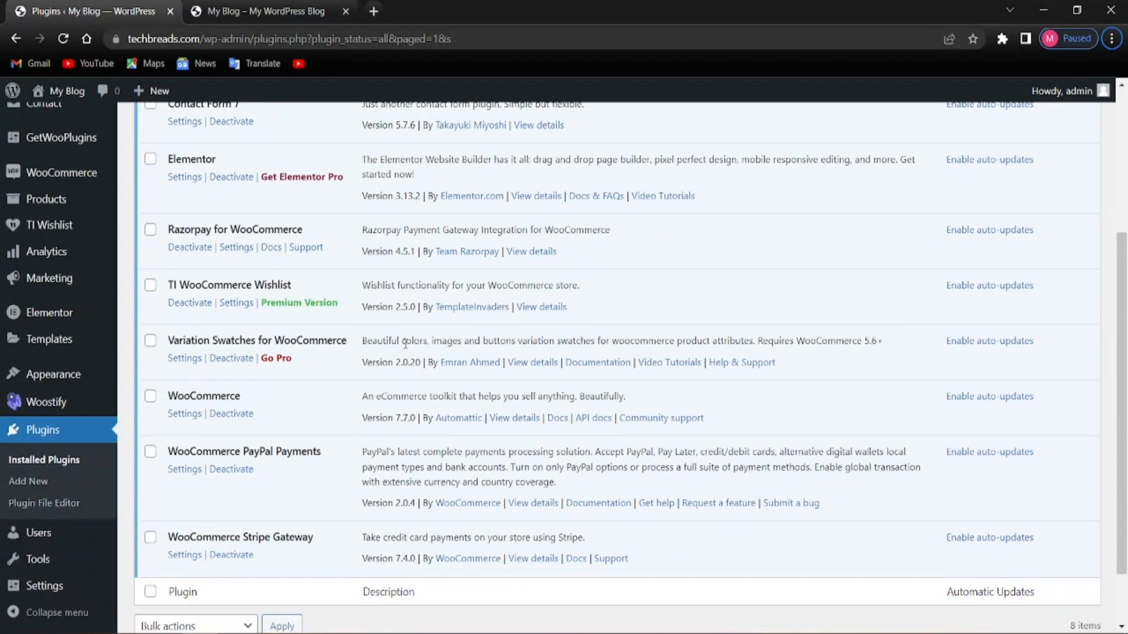
{"action": "scroll", "coordinate": [255, 509], "scroll_direction": "up", "scroll_amount": 7}
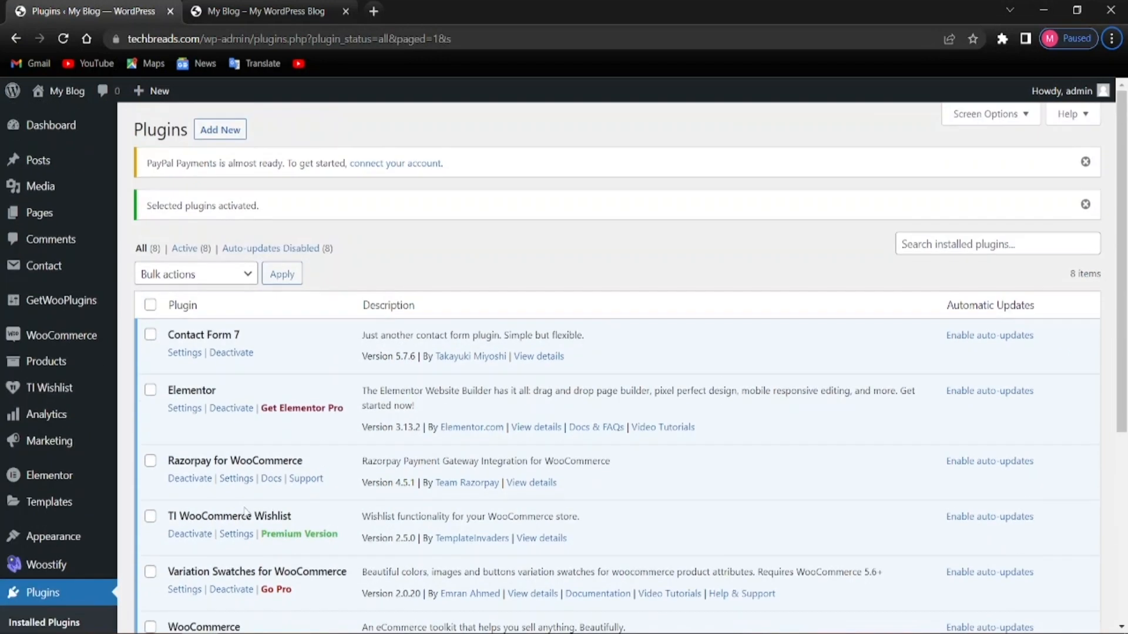
{"action": "scroll", "coordinate": [242, 510], "scroll_direction": "down", "scroll_amount": 5}
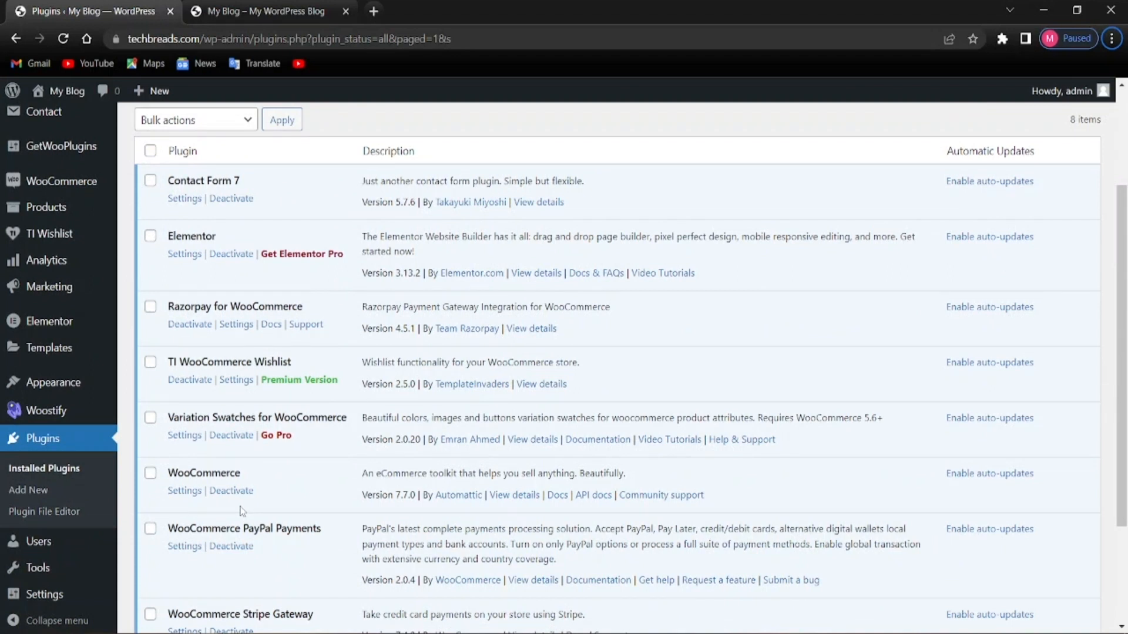
{"action": "scroll", "coordinate": [240, 510], "scroll_direction": "down", "scroll_amount": 3}
{"action": "scroll", "coordinate": [238, 507], "scroll_direction": "up", "scroll_amount": 1}
{"action": "scroll", "coordinate": [239, 507], "scroll_direction": "up", "scroll_amount": 3}
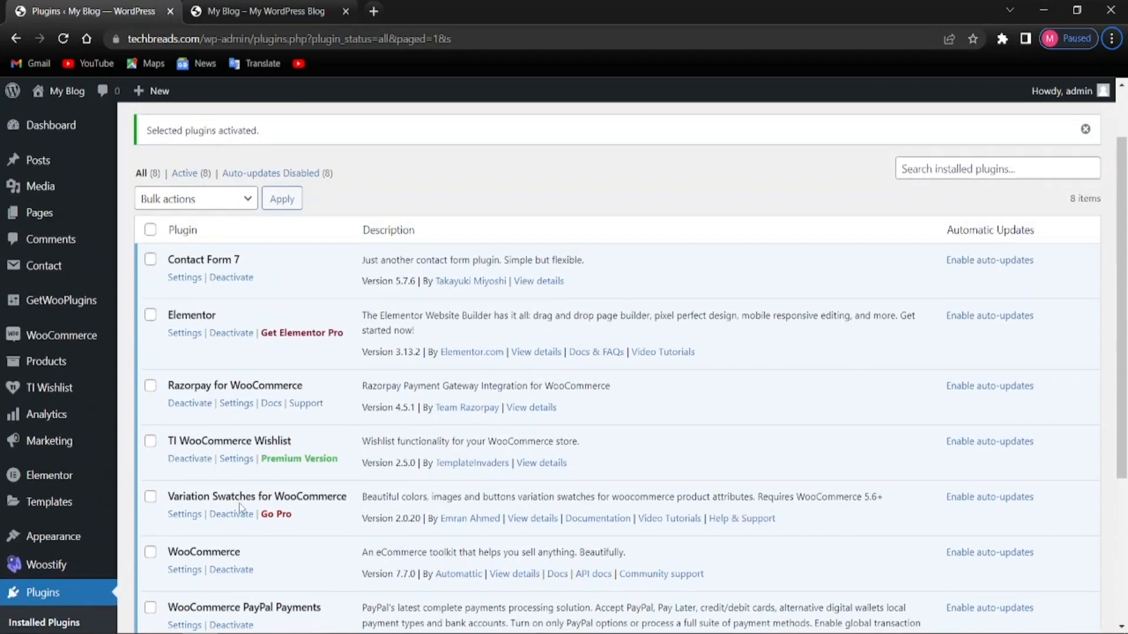
{"action": "scroll", "coordinate": [239, 503], "scroll_direction": "down", "scroll_amount": 1}
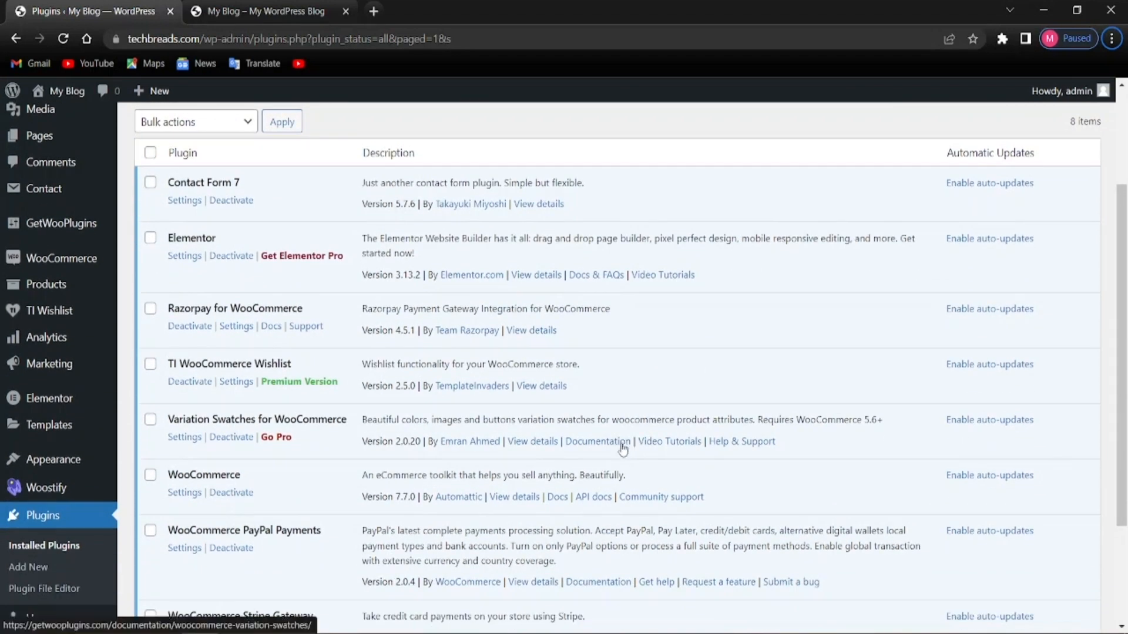
{"action": "scroll", "coordinate": [115, 514], "scroll_direction": "up", "scroll_amount": 2}
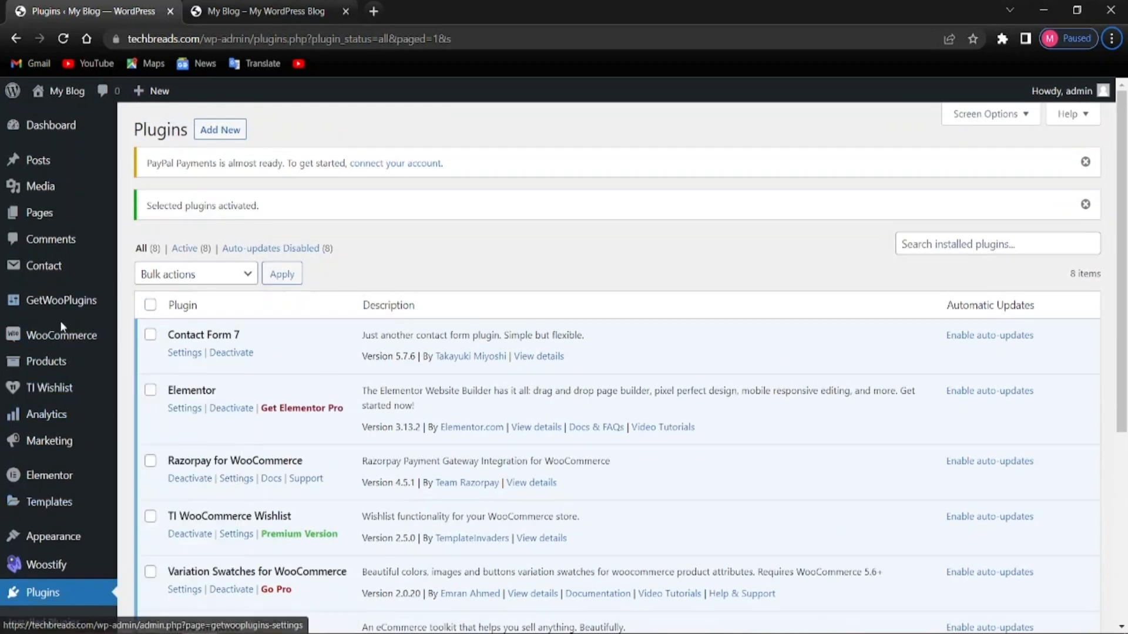
{"action": "mouse_move", "coordinate": [61, 334]}
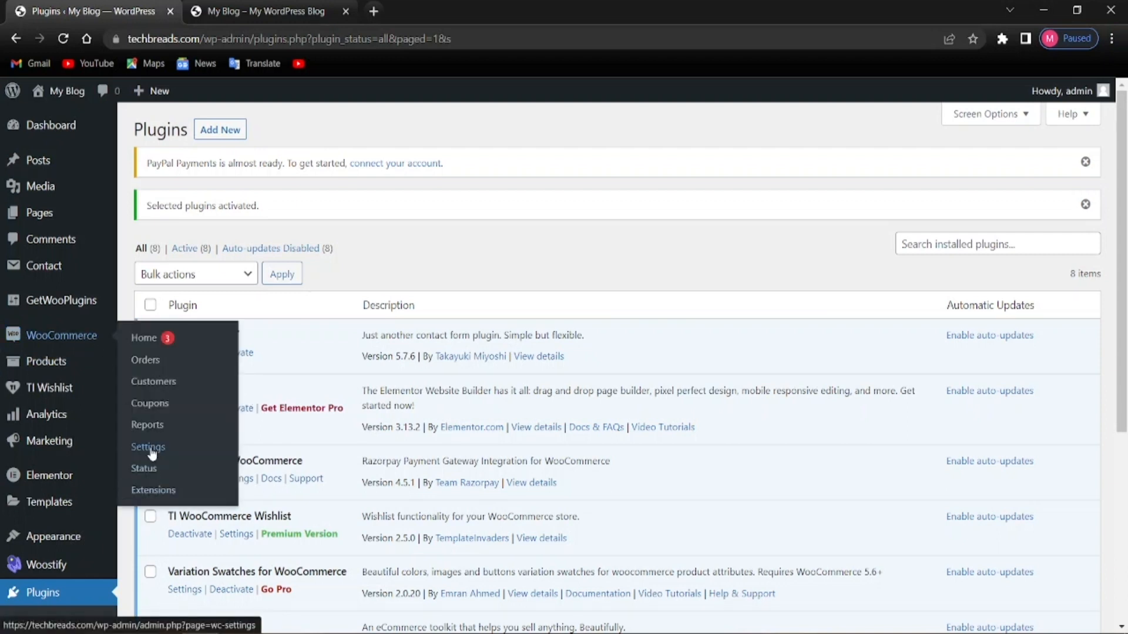
{"action": "left_click", "coordinate": [148, 448]}
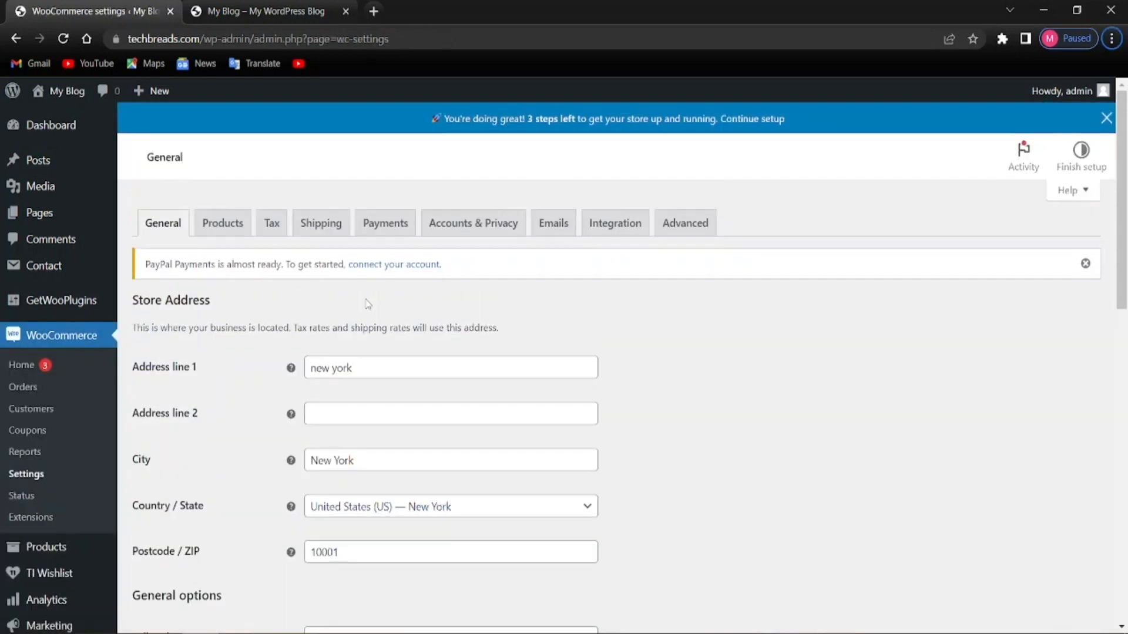
{"action": "left_click", "coordinate": [404, 223]}
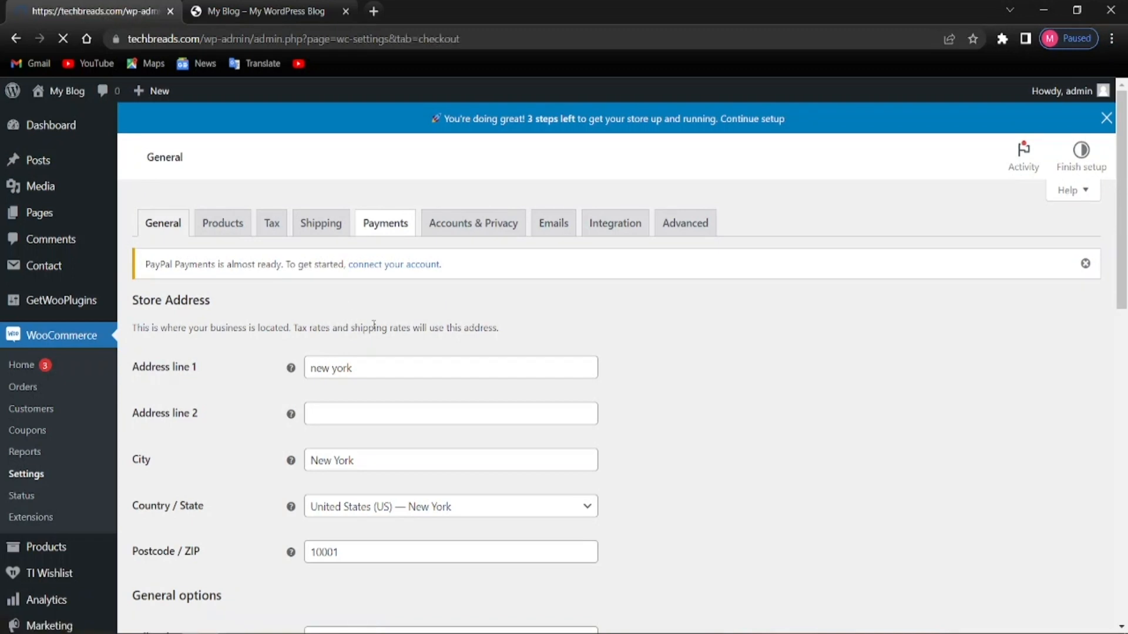
{"action": "scroll", "coordinate": [374, 325], "scroll_direction": "down", "scroll_amount": 13}
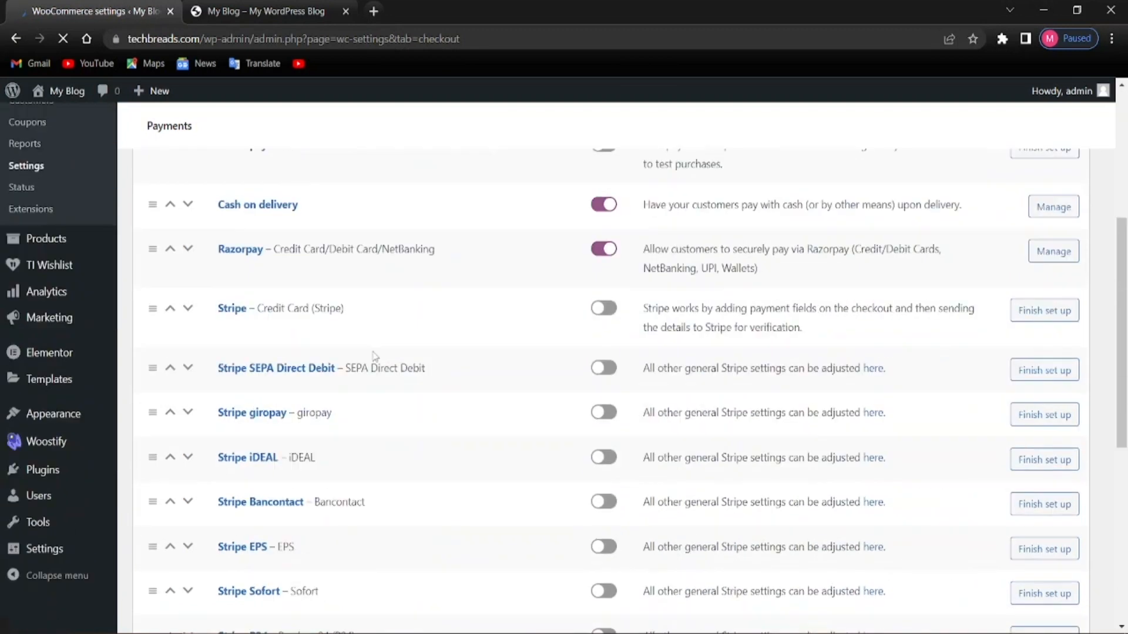
{"action": "scroll", "coordinate": [315, 438], "scroll_direction": "up", "scroll_amount": 3}
{"action": "scroll", "coordinate": [315, 438], "scroll_direction": "up", "scroll_amount": 10}
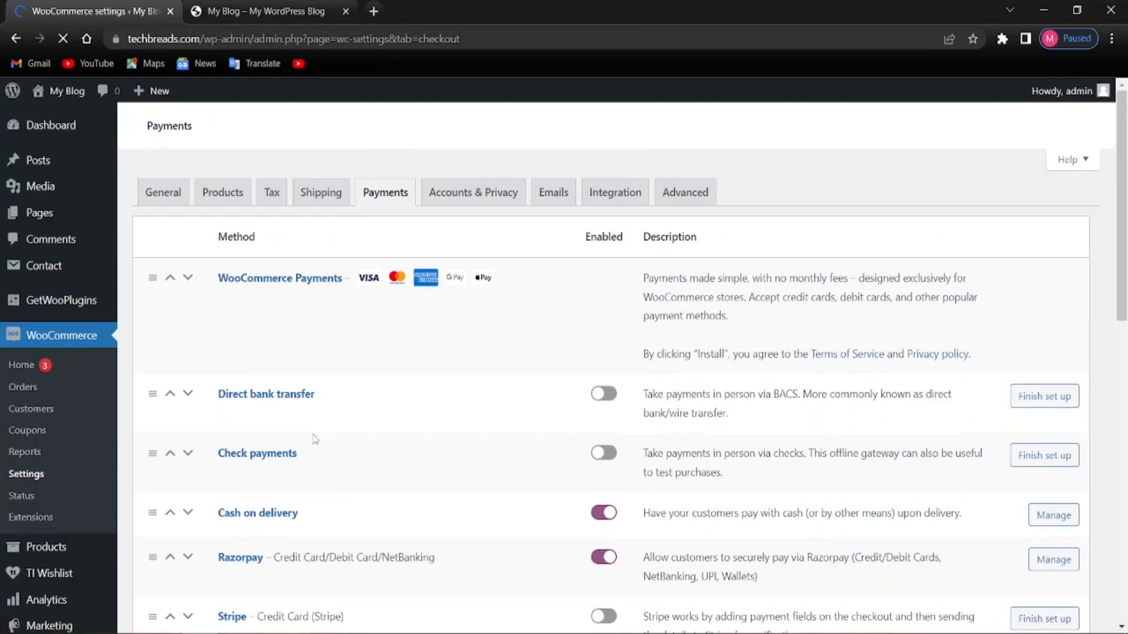
{"action": "scroll", "coordinate": [299, 382], "scroll_direction": "down", "scroll_amount": 13}
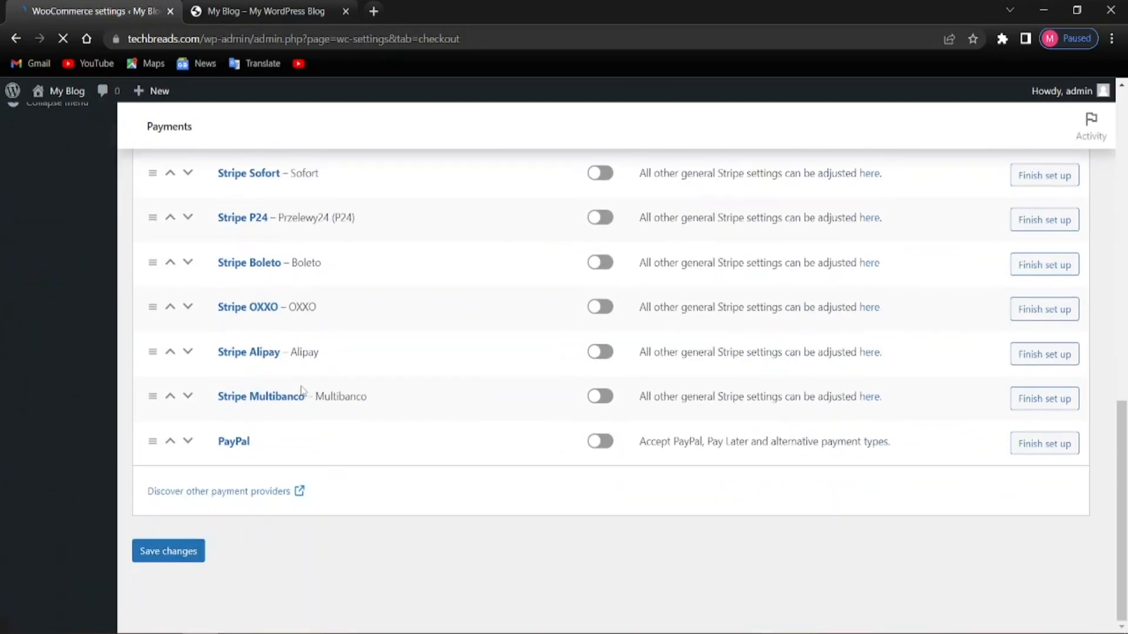
{"action": "scroll", "coordinate": [299, 365], "scroll_direction": "up", "scroll_amount": 12}
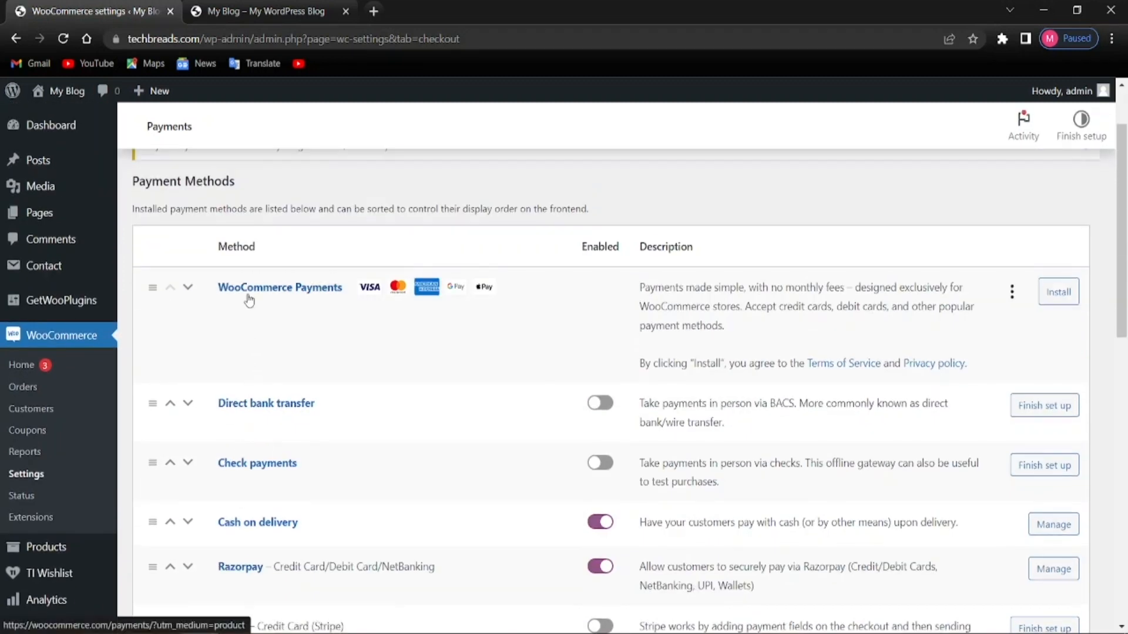
{"action": "scroll", "coordinate": [293, 347], "scroll_direction": "down", "scroll_amount": 1}
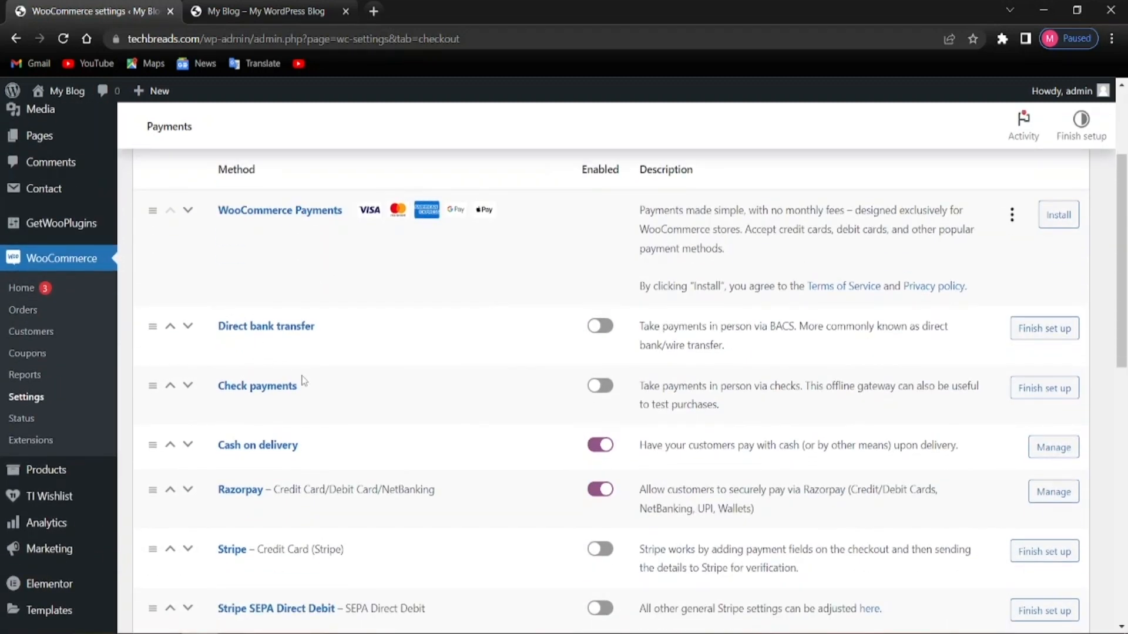
{"action": "scroll", "coordinate": [305, 373], "scroll_direction": "up", "scroll_amount": 1}
{"action": "scroll", "coordinate": [246, 427], "scroll_direction": "down", "scroll_amount": 2}
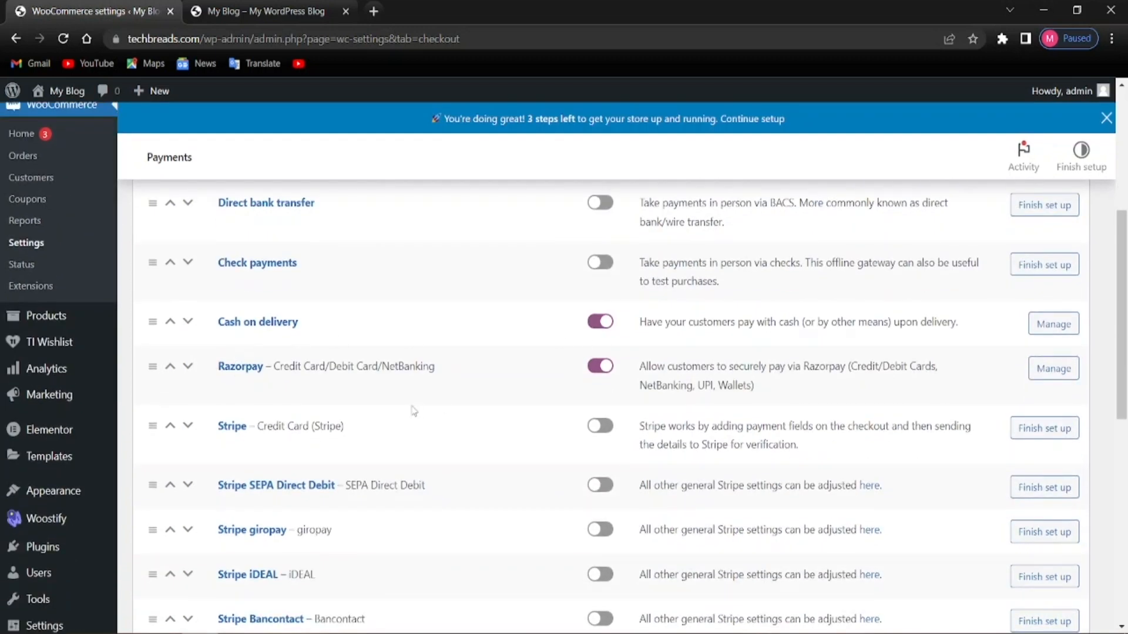
{"action": "scroll", "coordinate": [259, 376], "scroll_direction": "down", "scroll_amount": 1}
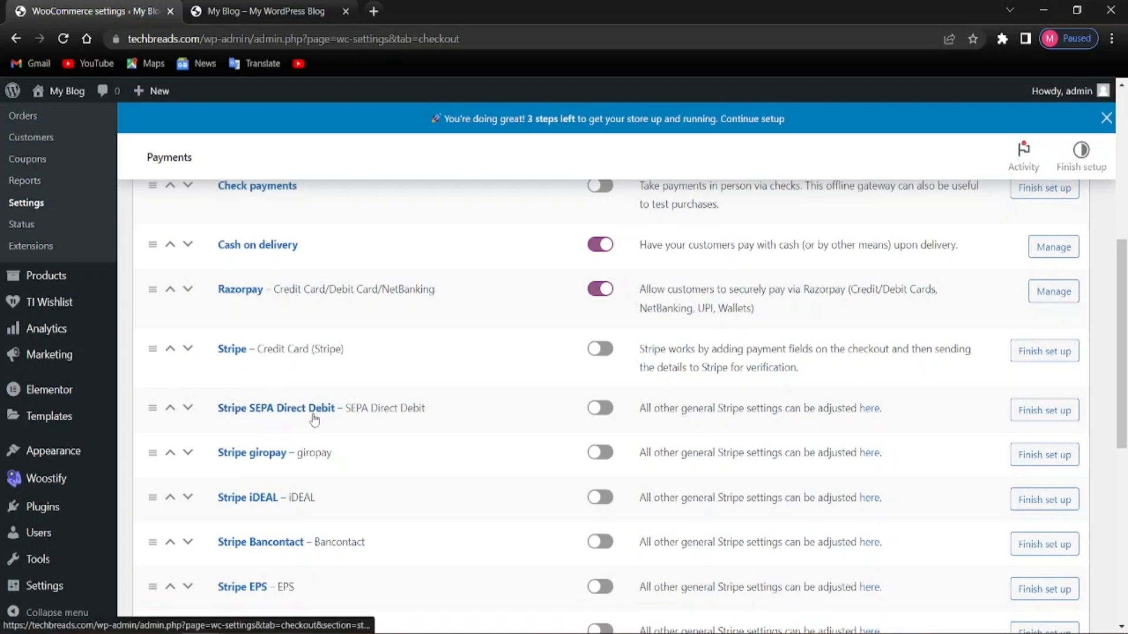
{"action": "scroll", "coordinate": [281, 453], "scroll_direction": "down", "scroll_amount": 1}
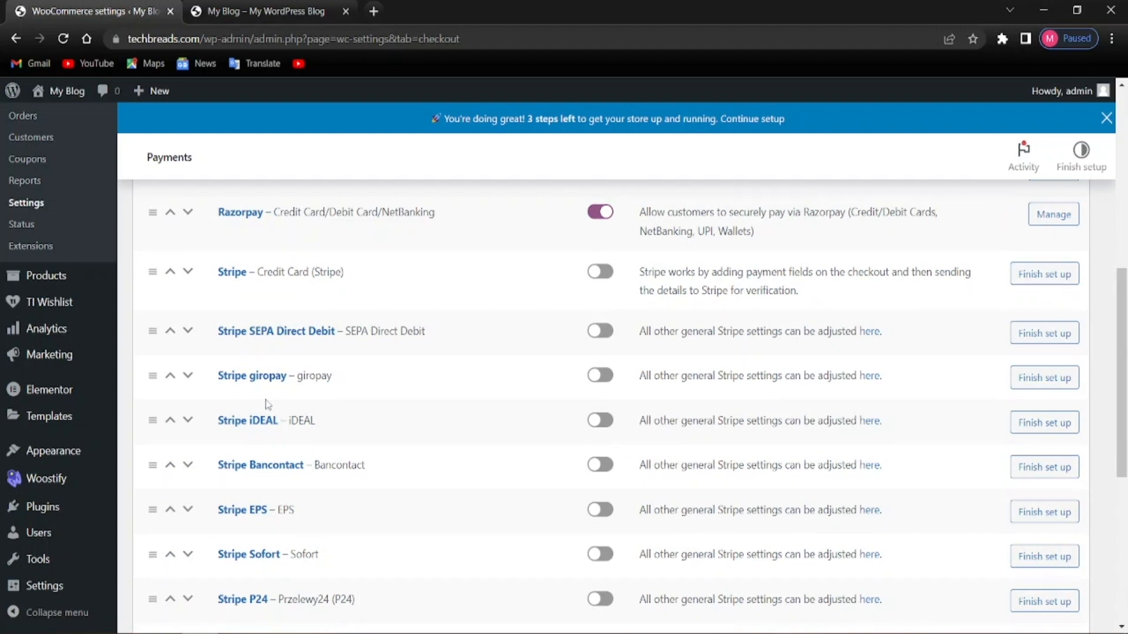
{"action": "scroll", "coordinate": [305, 438], "scroll_direction": "down", "scroll_amount": 1}
{"action": "scroll", "coordinate": [282, 429], "scroll_direction": "down", "scroll_amount": 4}
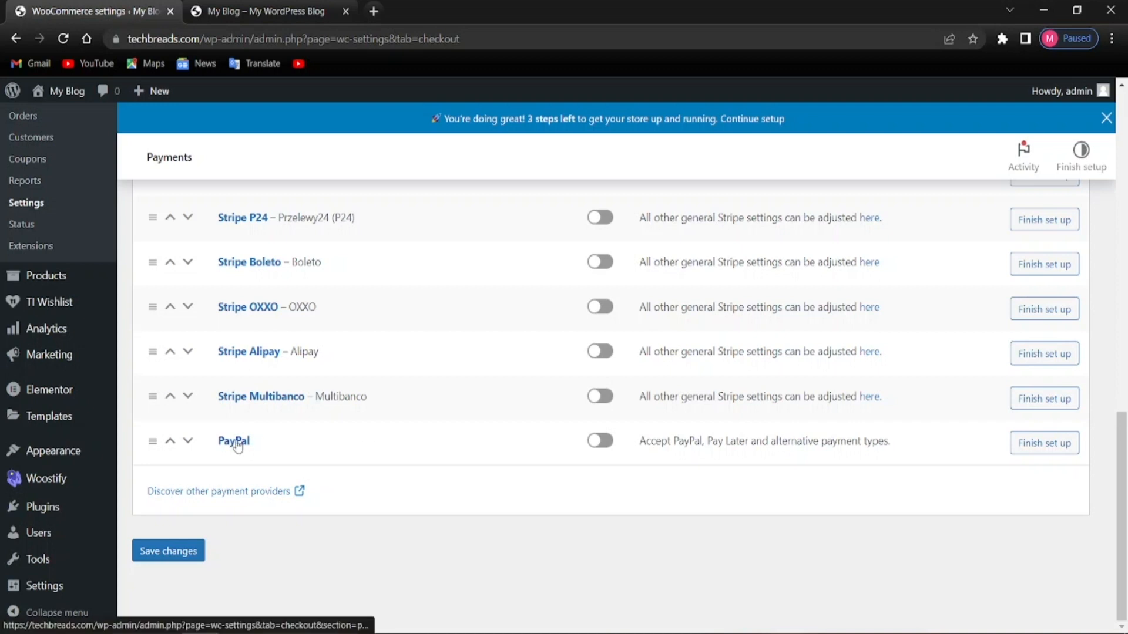
{"action": "scroll", "coordinate": [238, 445], "scroll_direction": "up", "scroll_amount": 2}
{"action": "scroll", "coordinate": [264, 535], "scroll_direction": "down", "scroll_amount": 1}
{"action": "scroll", "coordinate": [232, 509], "scroll_direction": "up", "scroll_amount": 3}
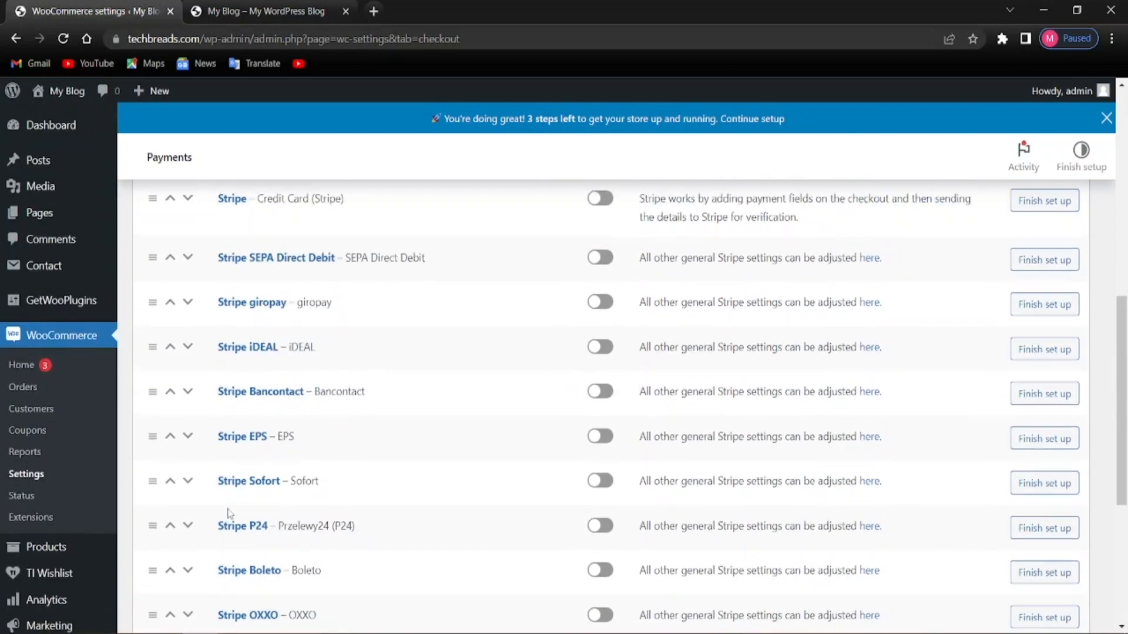
{"action": "scroll", "coordinate": [230, 513], "scroll_direction": "up", "scroll_amount": 8}
{"action": "scroll", "coordinate": [247, 515], "scroll_direction": "down", "scroll_amount": 4}
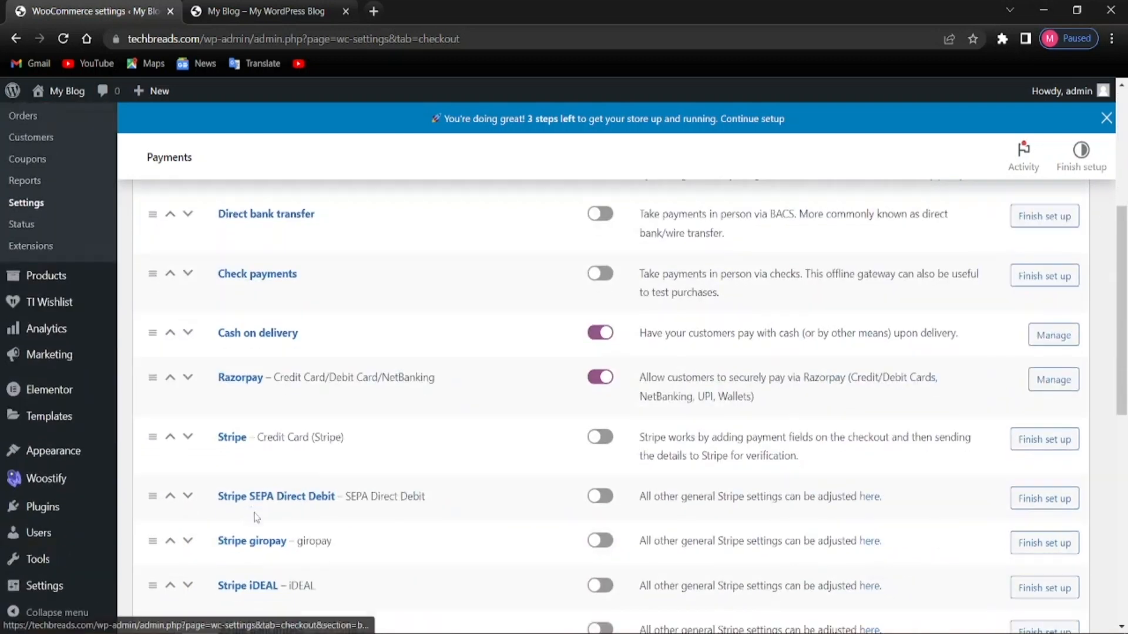
{"action": "scroll", "coordinate": [276, 521], "scroll_direction": "down", "scroll_amount": 5}
{"action": "scroll", "coordinate": [324, 527], "scroll_direction": "up", "scroll_amount": 6}
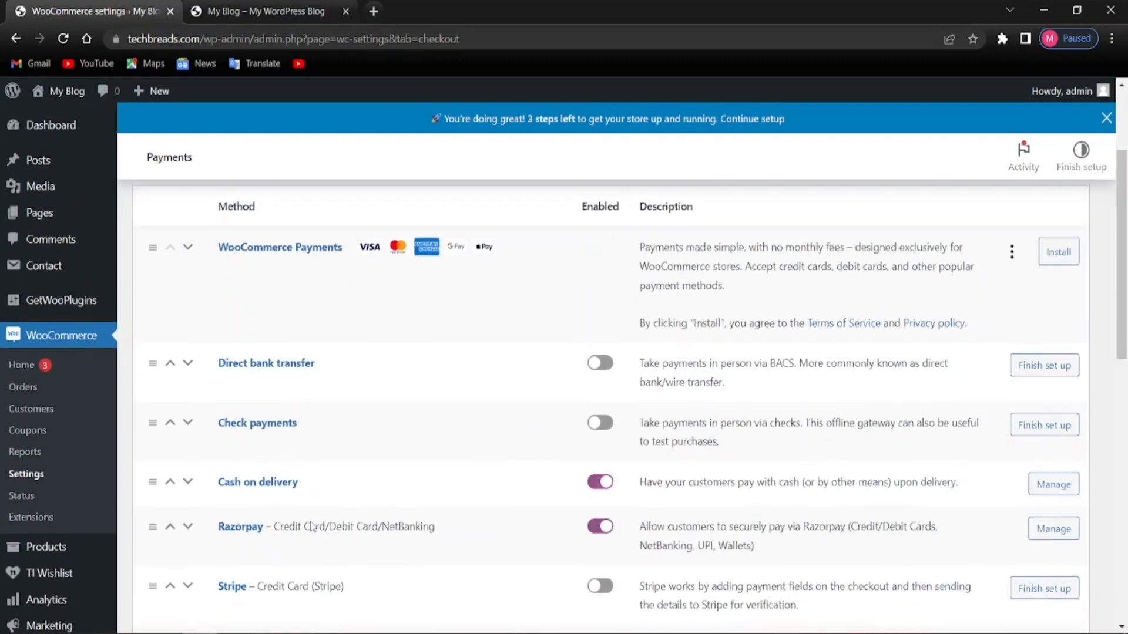
{"action": "scroll", "coordinate": [311, 526], "scroll_direction": "down", "scroll_amount": 5}
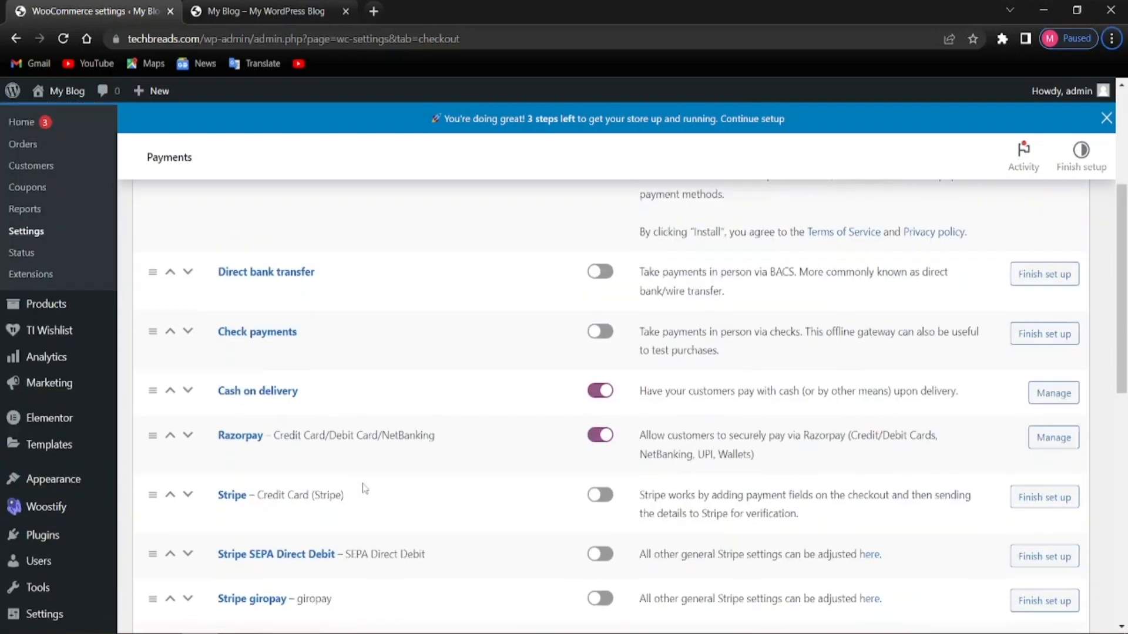
{"action": "scroll", "coordinate": [281, 469], "scroll_direction": "up", "scroll_amount": 3}
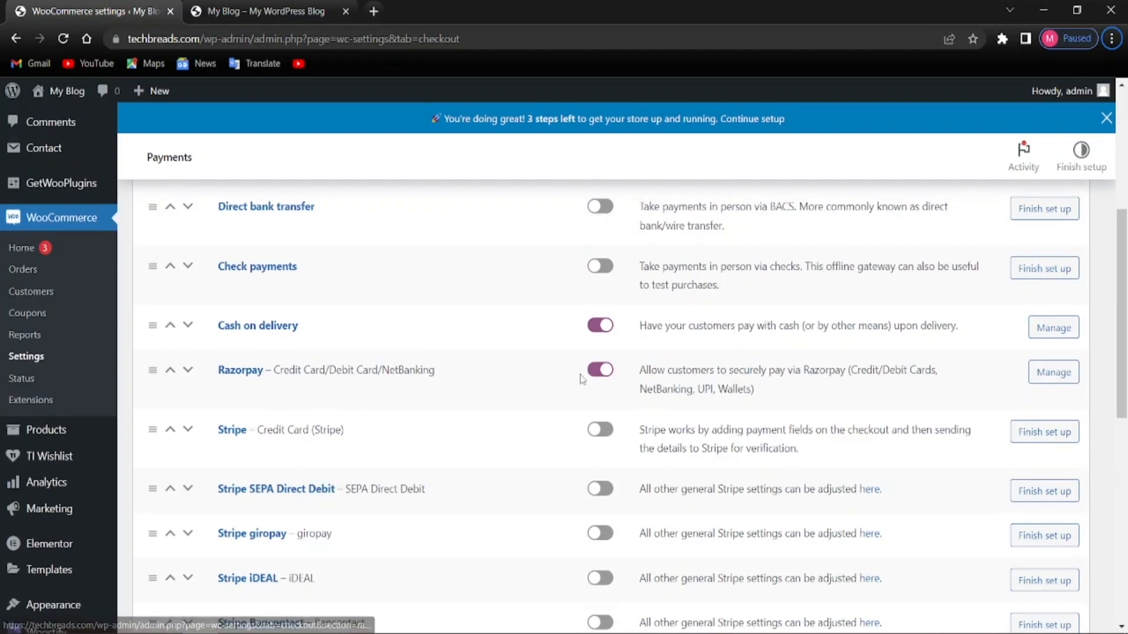
{"action": "left_click", "coordinate": [595, 430]}
{"action": "scroll", "coordinate": [594, 455], "scroll_direction": "down", "scroll_amount": 9}
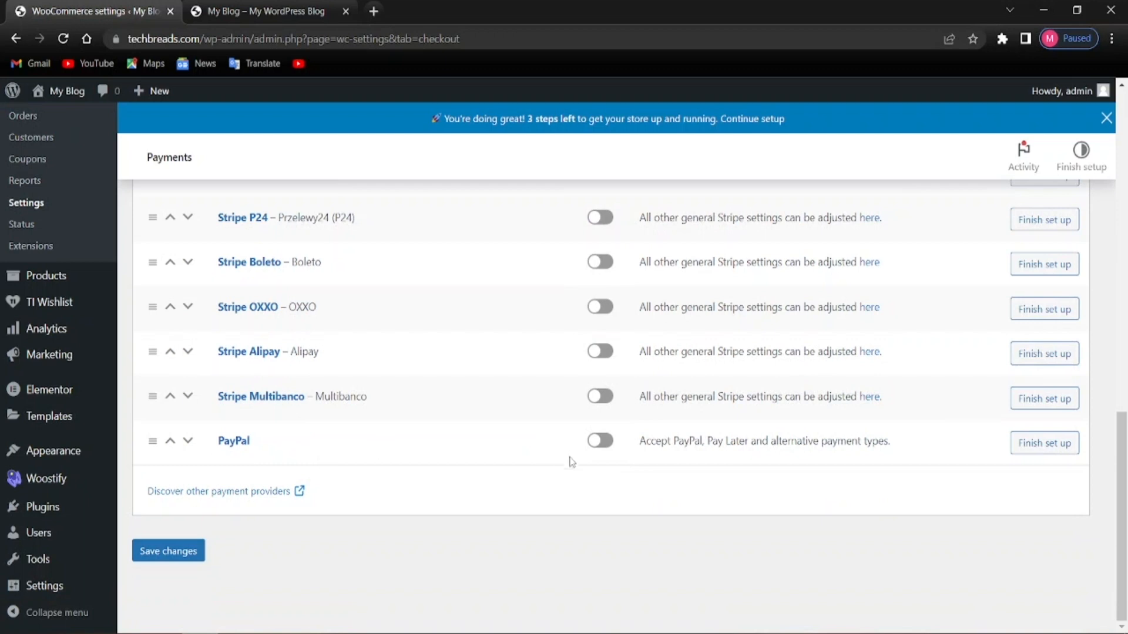
{"action": "scroll", "coordinate": [410, 496], "scroll_direction": "up", "scroll_amount": 10}
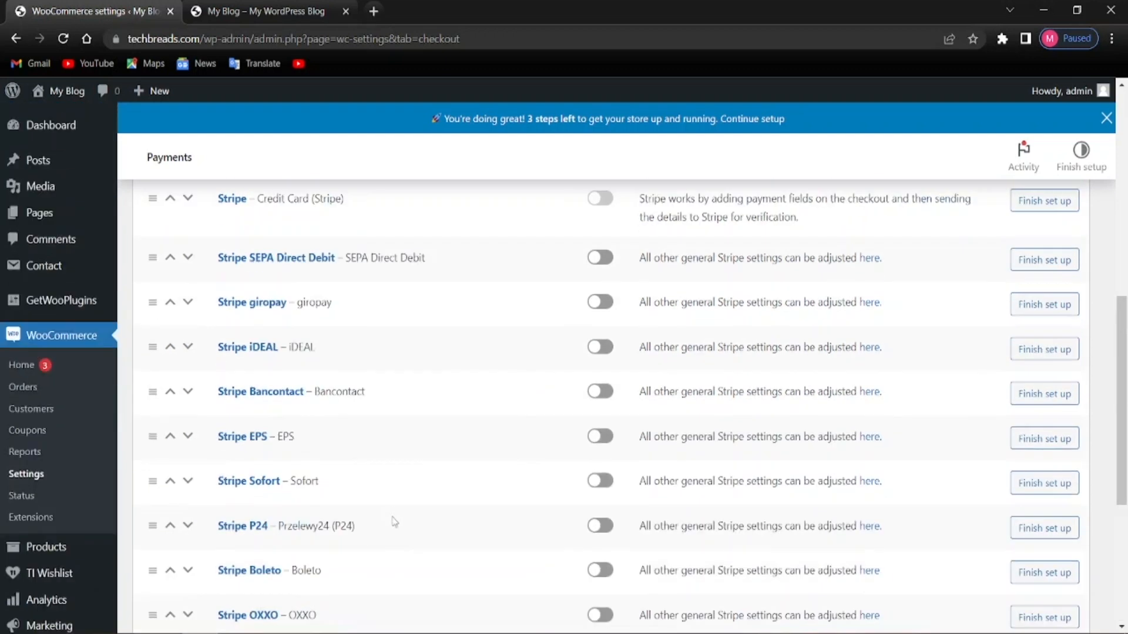
{"action": "scroll", "coordinate": [392, 526], "scroll_direction": "up", "scroll_amount": 3}
{"action": "scroll", "coordinate": [392, 526], "scroll_direction": "down", "scroll_amount": 4}
{"action": "key", "text": "F5"}
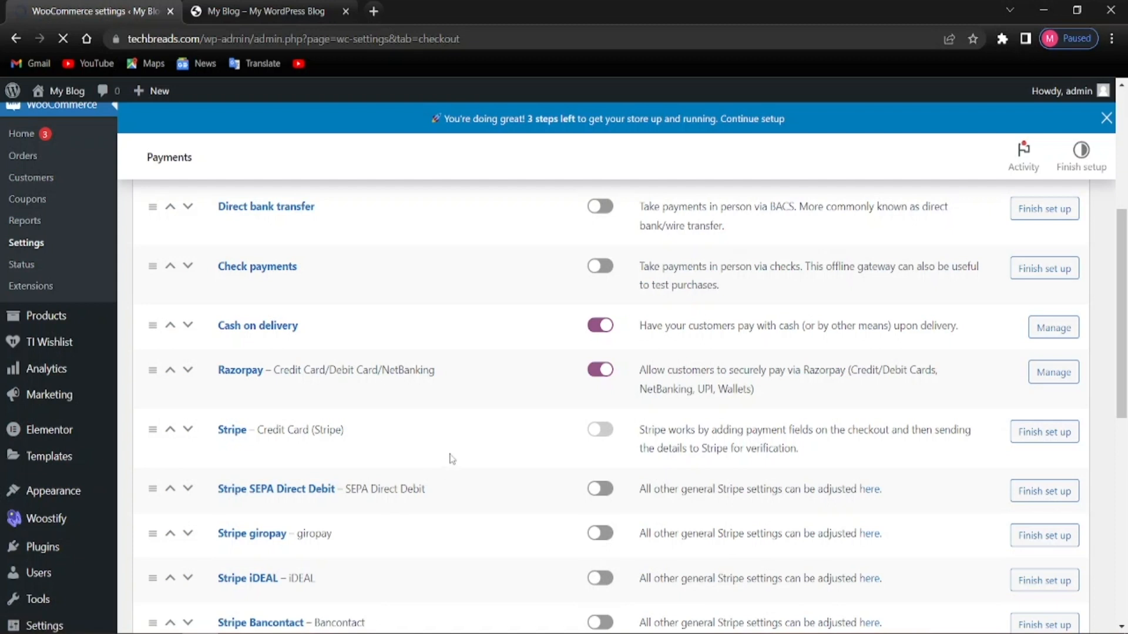
{"action": "scroll", "coordinate": [450, 458], "scroll_direction": "down", "scroll_amount": 9}
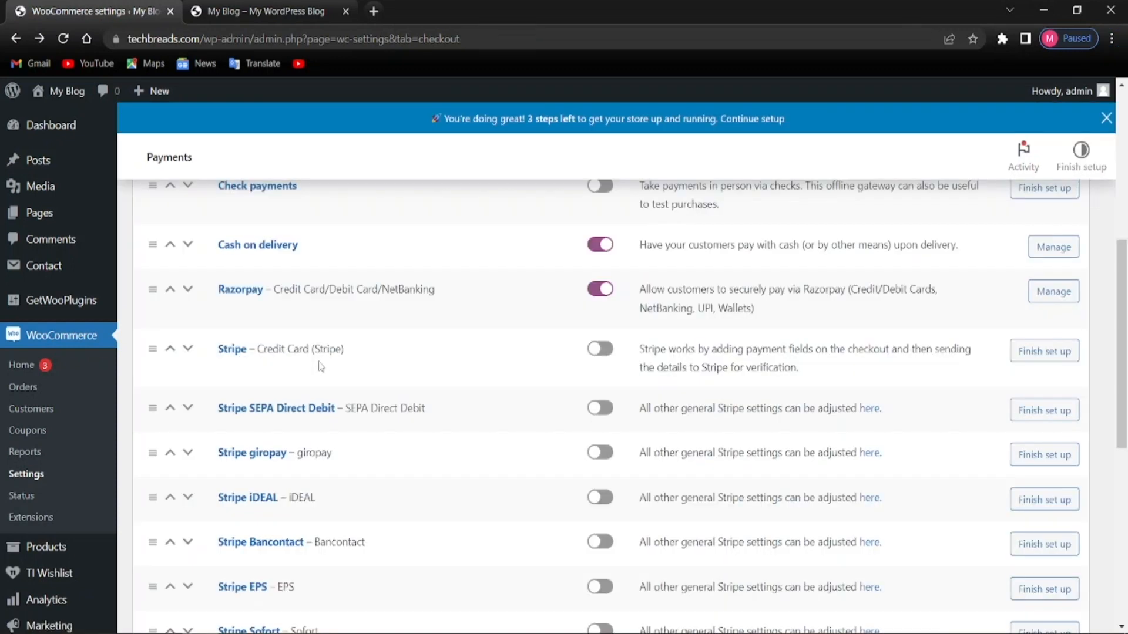
{"action": "scroll", "coordinate": [320, 367], "scroll_direction": "down", "scroll_amount": 8}
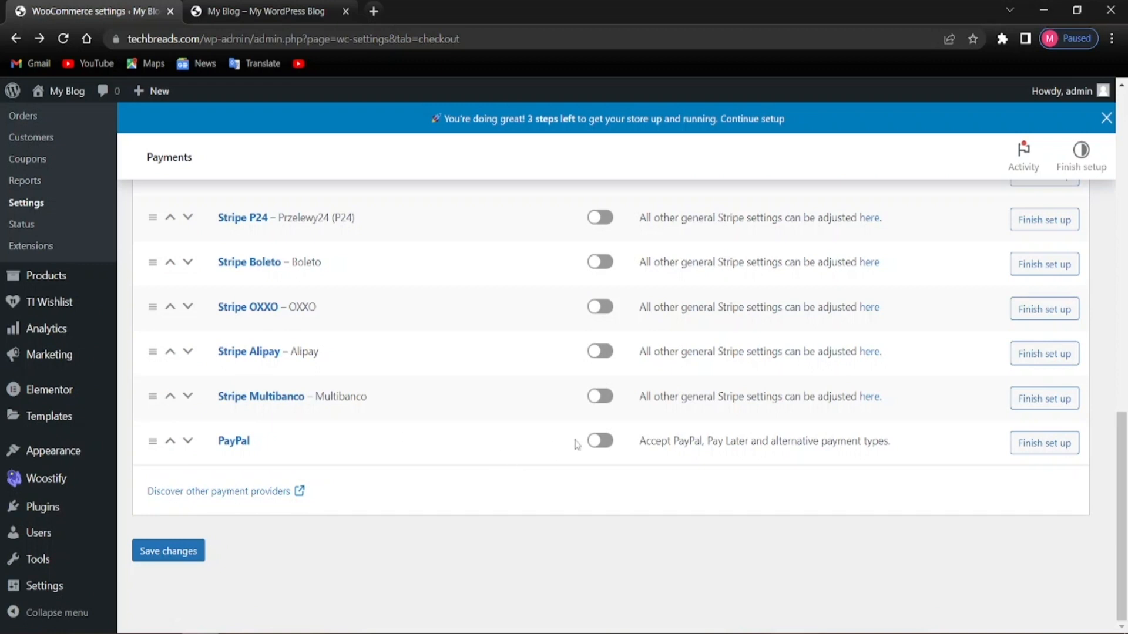
{"action": "left_click", "coordinate": [198, 441]}
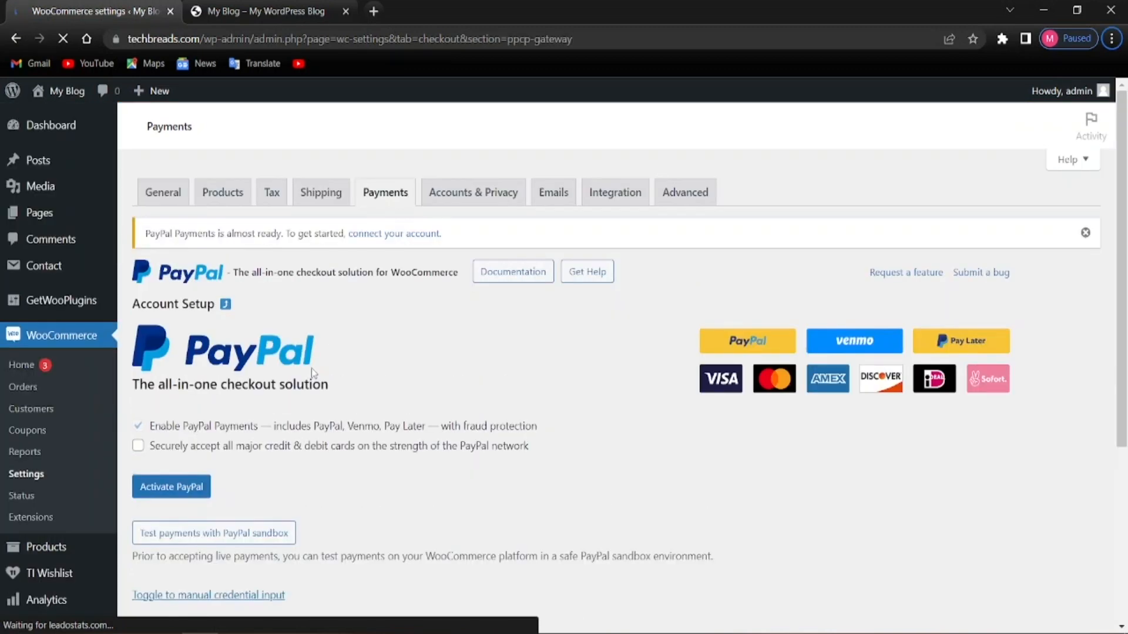
{"action": "scroll", "coordinate": [312, 368], "scroll_direction": "down", "scroll_amount": 3}
{"action": "scroll", "coordinate": [284, 339], "scroll_direction": "up", "scroll_amount": 3}
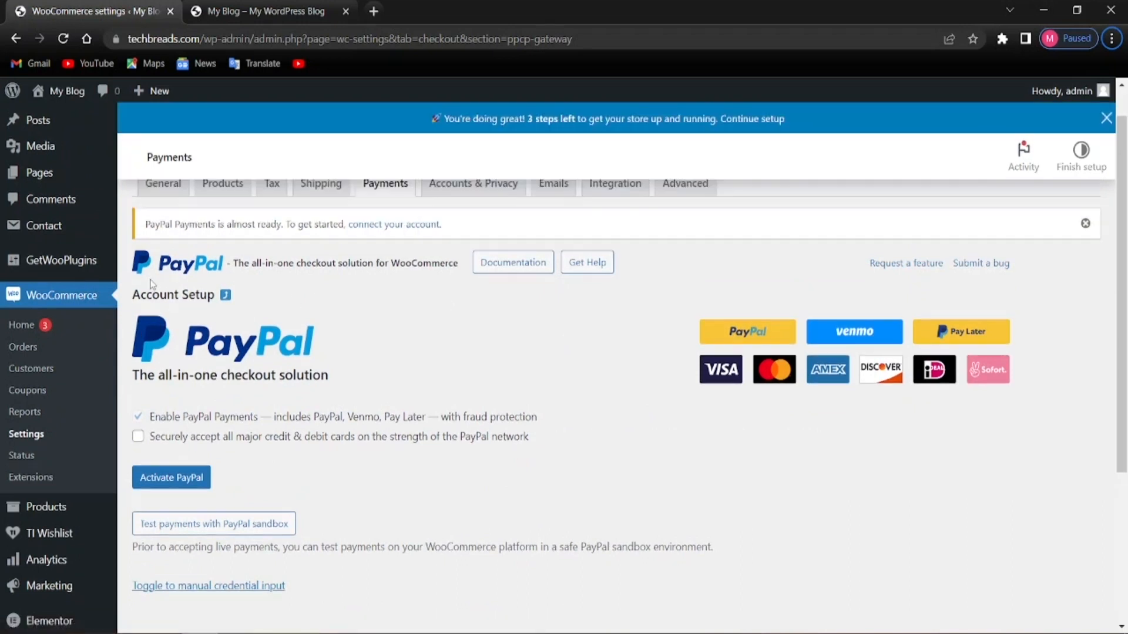
{"action": "scroll", "coordinate": [194, 458], "scroll_direction": "up", "scroll_amount": 1}
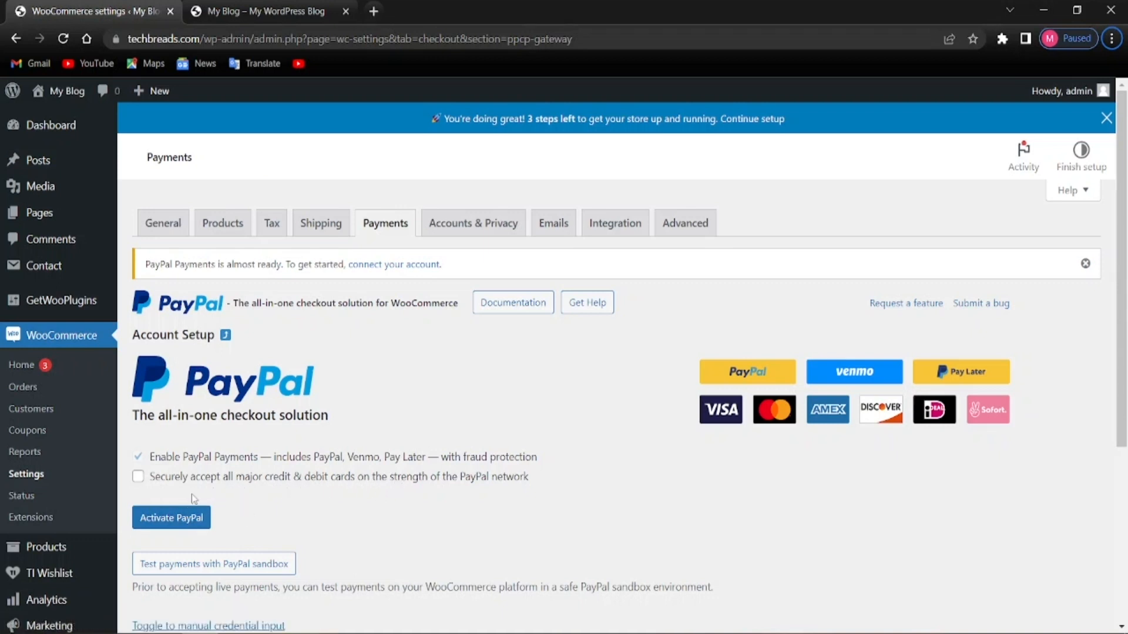
{"action": "left_click", "coordinate": [138, 476]}
{"action": "scroll", "coordinate": [353, 544], "scroll_direction": "down", "scroll_amount": 2}
{"action": "scroll", "coordinate": [351, 545], "scroll_direction": "down", "scroll_amount": 5}
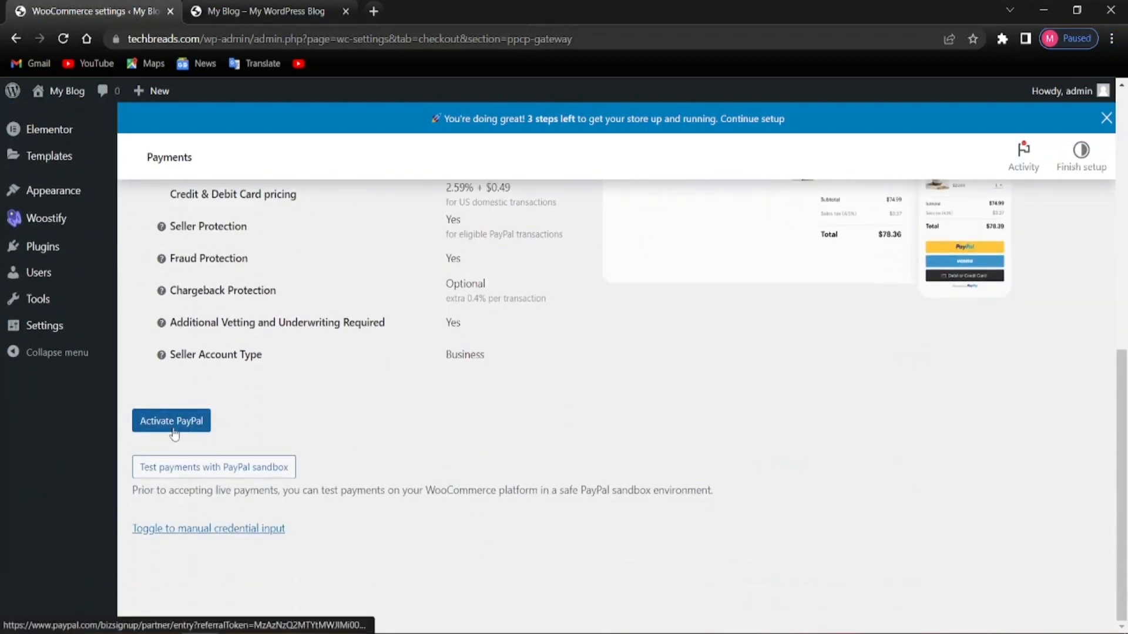
{"action": "left_click", "coordinate": [172, 422]}
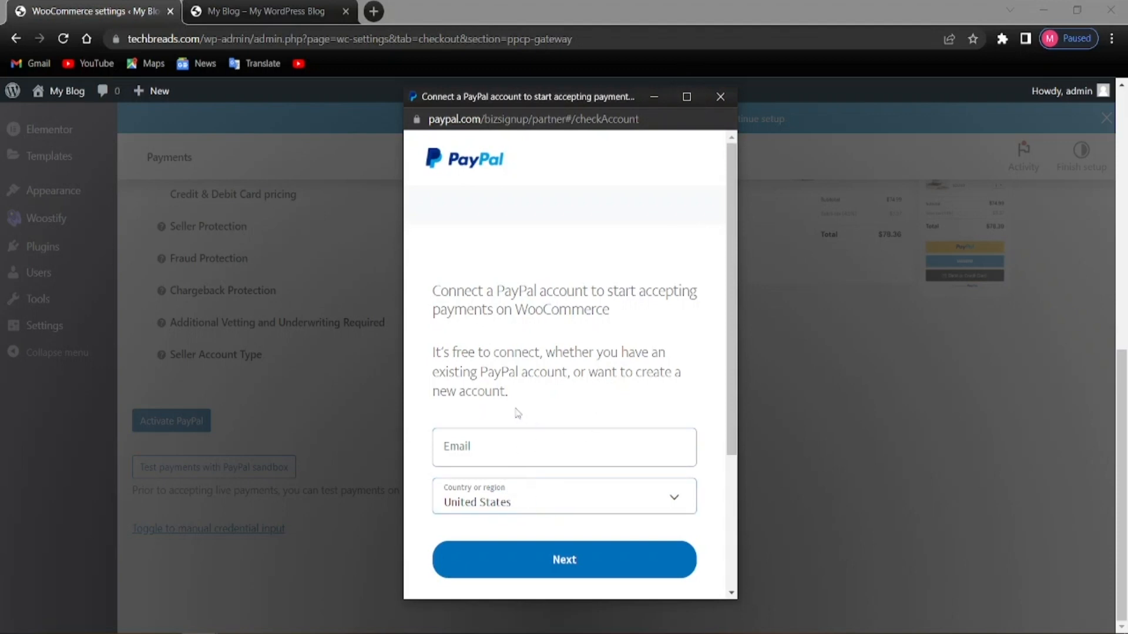
{"action": "left_click", "coordinate": [720, 96]}
{"action": "scroll", "coordinate": [393, 393], "scroll_direction": "up", "scroll_amount": 9}
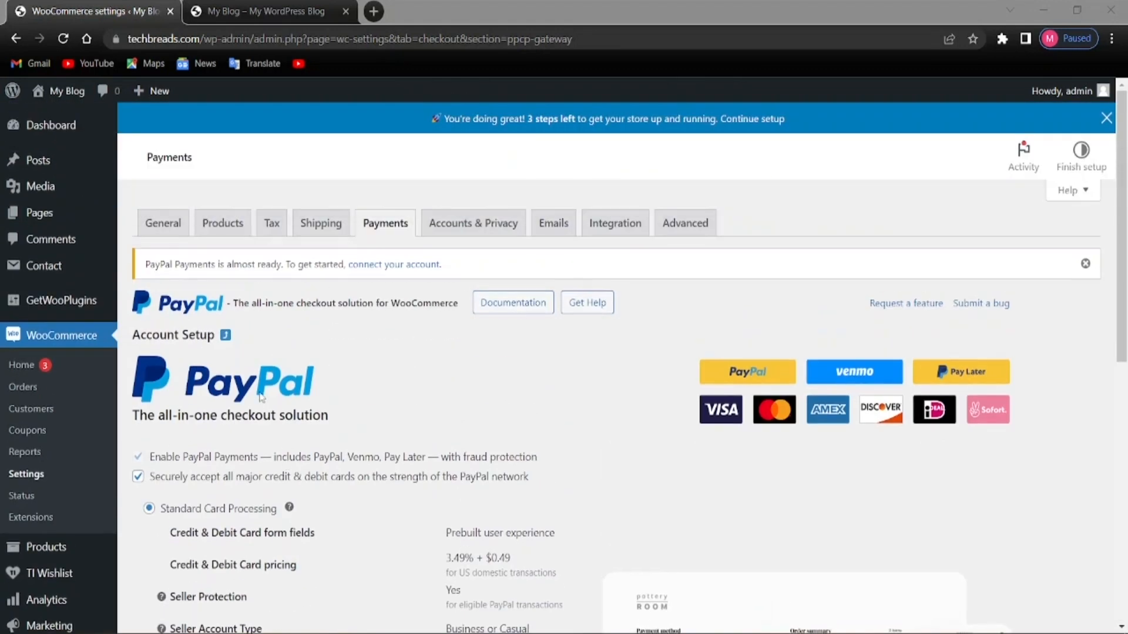
{"action": "left_click", "coordinate": [15, 39]}
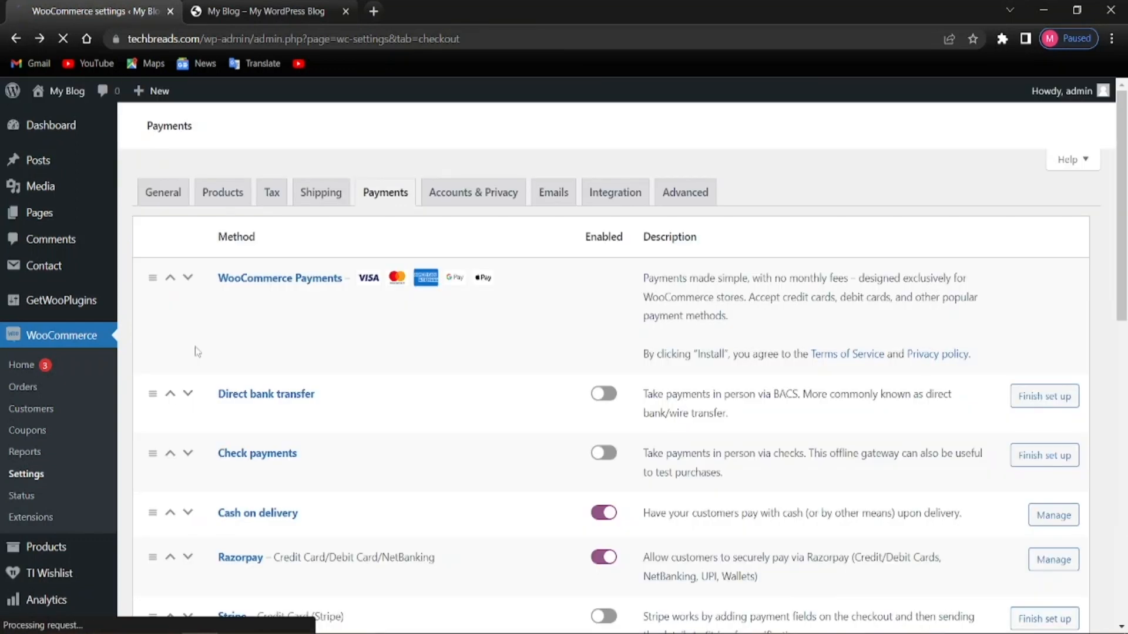
{"action": "scroll", "coordinate": [327, 378], "scroll_direction": "up", "scroll_amount": 10}
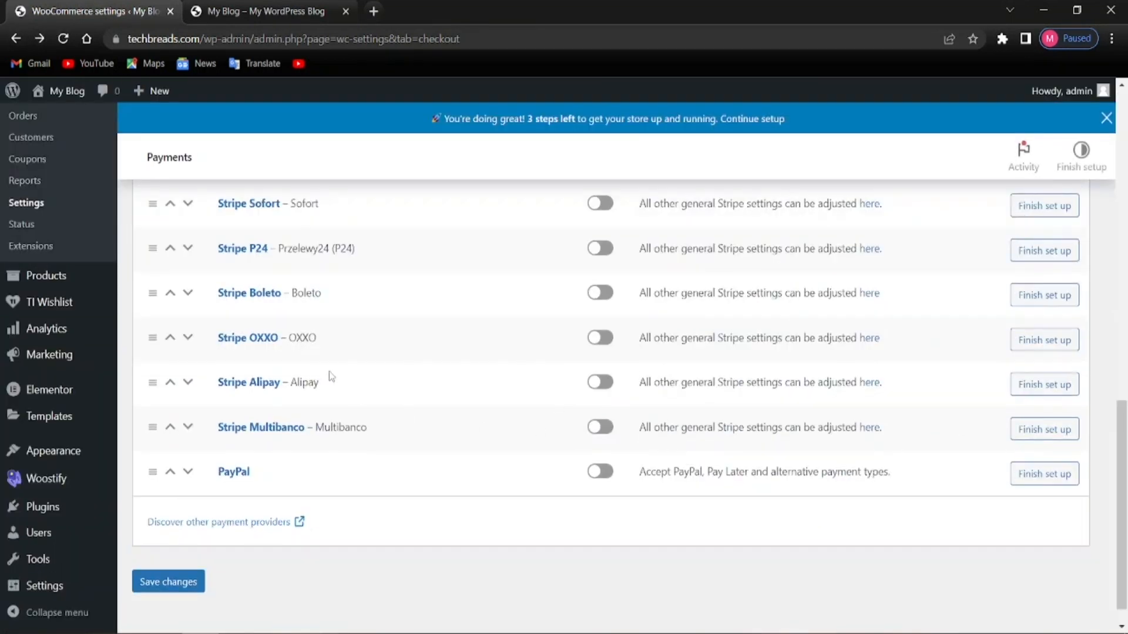
{"action": "scroll", "coordinate": [397, 361], "scroll_direction": "up", "scroll_amount": 7}
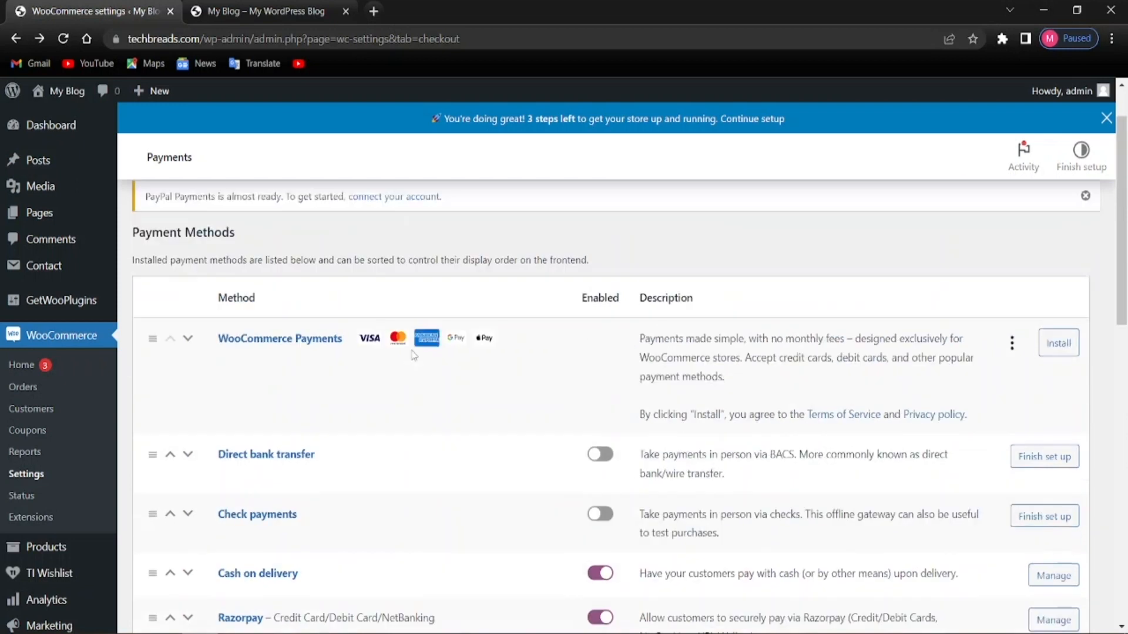
{"action": "key", "text": "alt"}
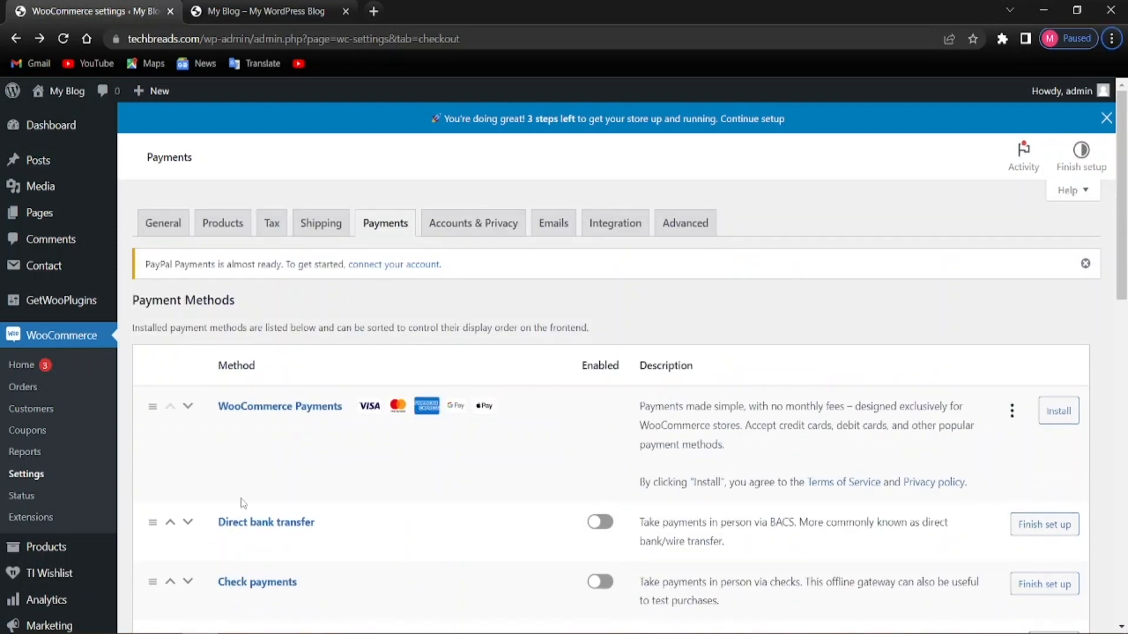
In Accounts & Privacy, allow checkout login and account creation at checkout and on My account
{"action": "left_click", "coordinate": [471, 223]}
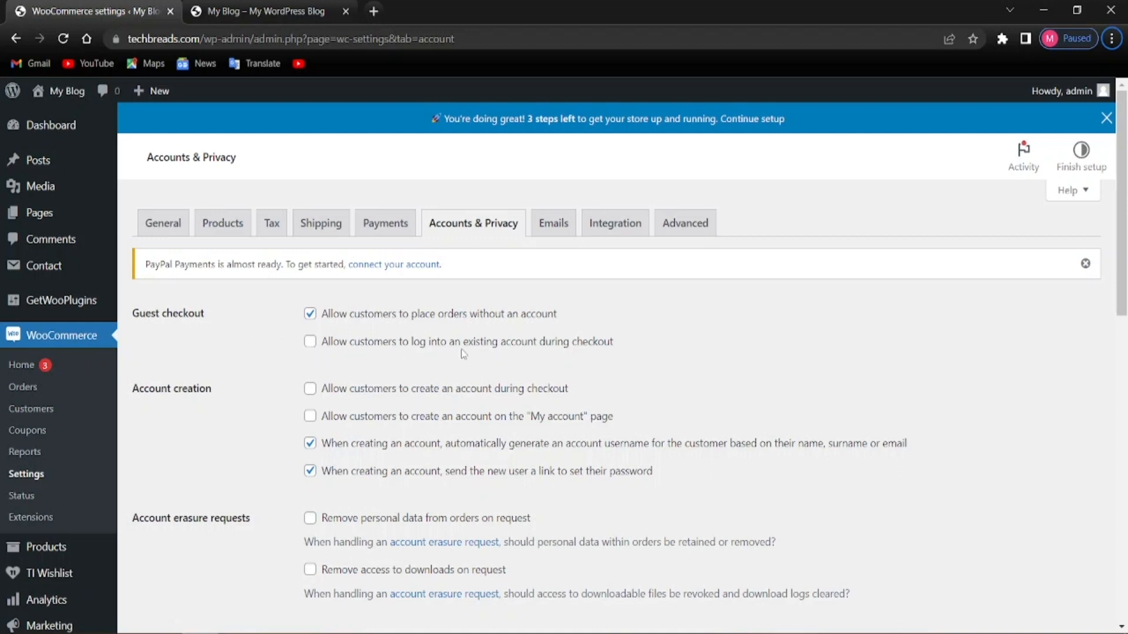
{"action": "left_click", "coordinate": [310, 342]}
{"action": "scroll", "coordinate": [260, 457], "scroll_direction": "down", "scroll_amount": 3}
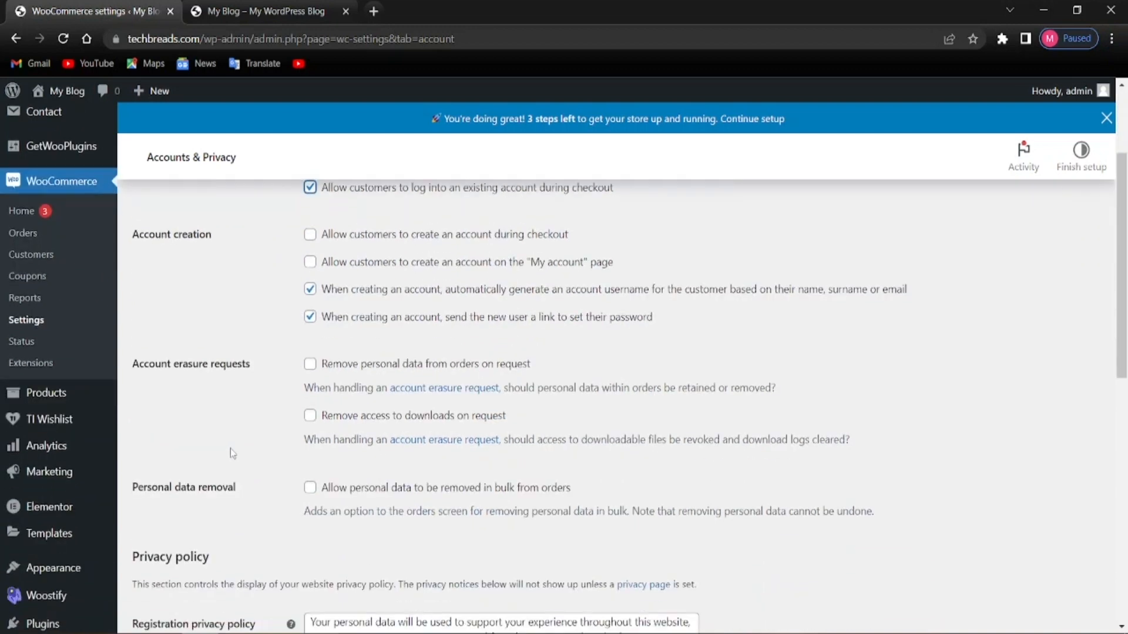
{"action": "scroll", "coordinate": [231, 449], "scroll_direction": "up", "scroll_amount": 1}
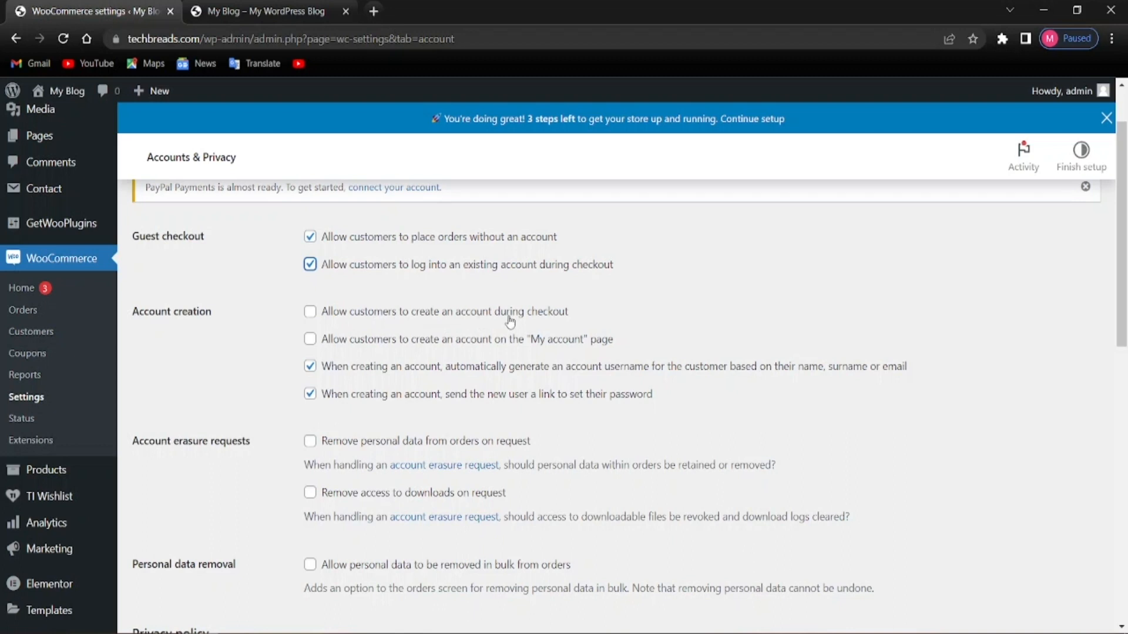
{"action": "left_click", "coordinate": [309, 312]}
{"action": "left_click", "coordinate": [313, 341]}
{"action": "left_click", "coordinate": [230, 354]}
Turn off auto-generated usernames and the new-user password link
{"action": "left_click", "coordinate": [309, 369]}
{"action": "left_click", "coordinate": [310, 395]}
{"action": "left_click", "coordinate": [308, 371]}
{"action": "left_click", "coordinate": [310, 396]}
{"action": "left_click", "coordinate": [308, 370]}
{"action": "left_click", "coordinate": [310, 395]}
Save the Accounts & Privacy settings
{"action": "scroll", "coordinate": [241, 437], "scroll_direction": "down", "scroll_amount": 3}
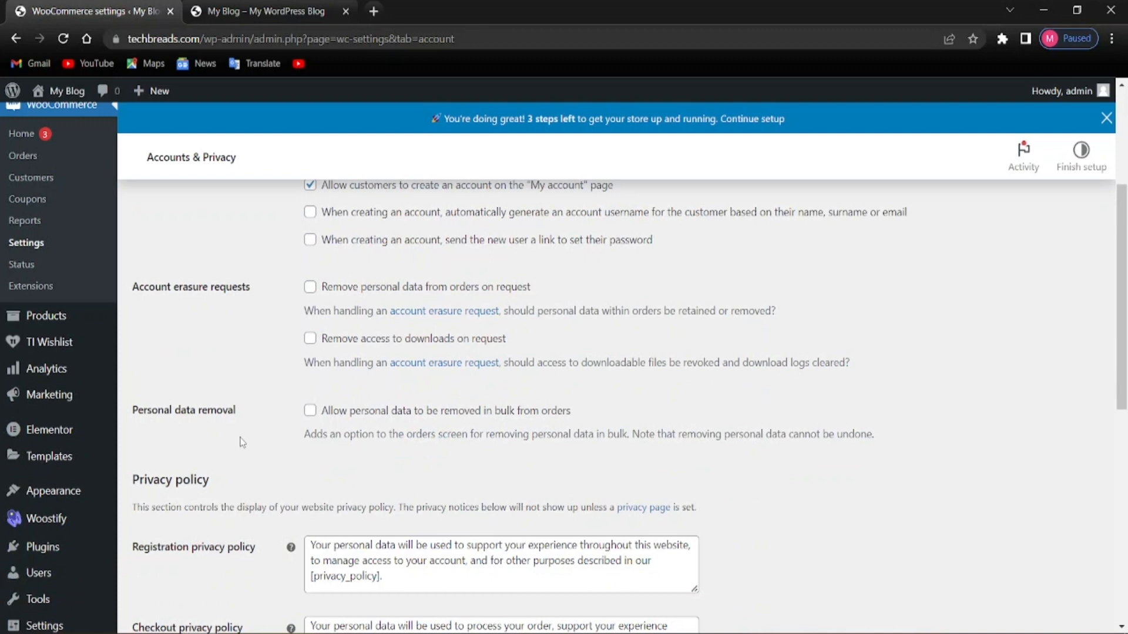
{"action": "scroll", "coordinate": [244, 438], "scroll_direction": "down", "scroll_amount": 1}
{"action": "scroll", "coordinate": [247, 434], "scroll_direction": "up", "scroll_amount": 6}
{"action": "scroll", "coordinate": [337, 441], "scroll_direction": "down", "scroll_amount": 5}
{"action": "scroll", "coordinate": [345, 483], "scroll_direction": "down", "scroll_amount": 10}
{"action": "scroll", "coordinate": [503, 415], "scroll_direction": "up", "scroll_amount": 8}
{"action": "scroll", "coordinate": [533, 496], "scroll_direction": "down", "scroll_amount": 6}
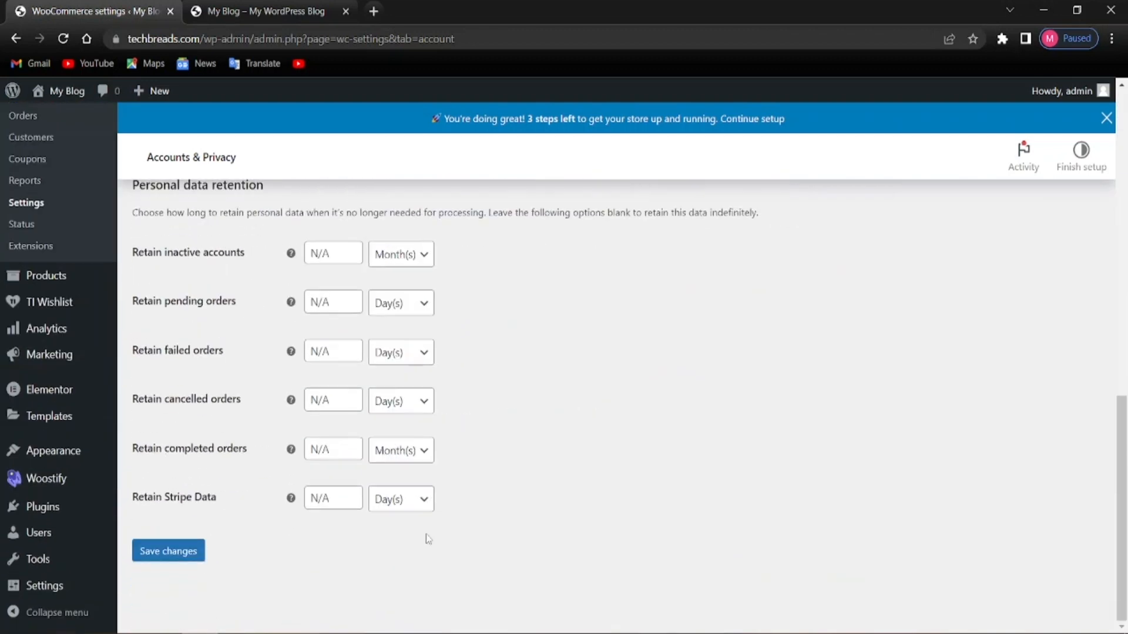
{"action": "left_click", "coordinate": [179, 550]}
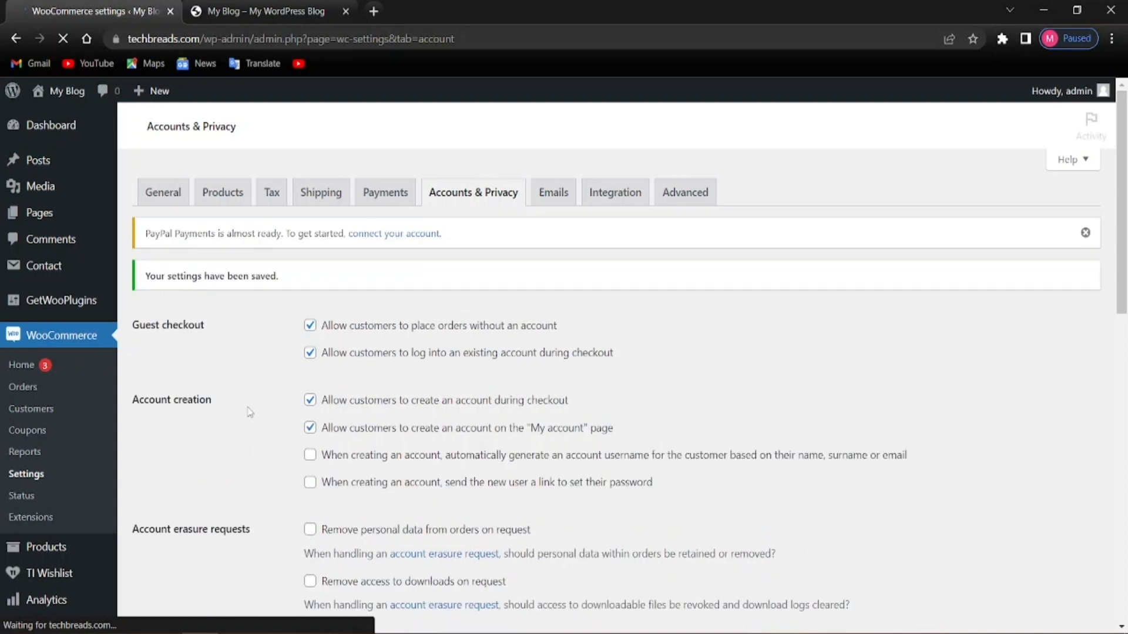
{"action": "scroll", "coordinate": [262, 438], "scroll_direction": "down", "scroll_amount": 6}
{"action": "scroll", "coordinate": [262, 440], "scroll_direction": "up", "scroll_amount": 5}
{"action": "scroll", "coordinate": [262, 441], "scroll_direction": "up", "scroll_amount": 2}
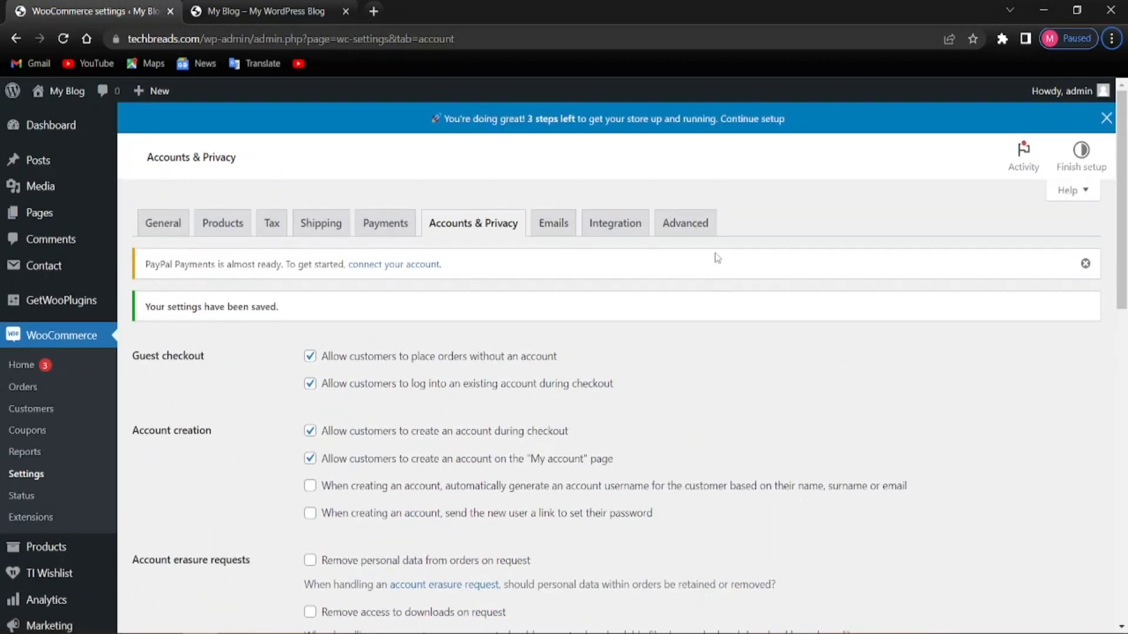
{"action": "scroll", "coordinate": [651, 349], "scroll_direction": "down", "scroll_amount": 4}
{"action": "scroll", "coordinate": [428, 460], "scroll_direction": "down", "scroll_amount": 10}
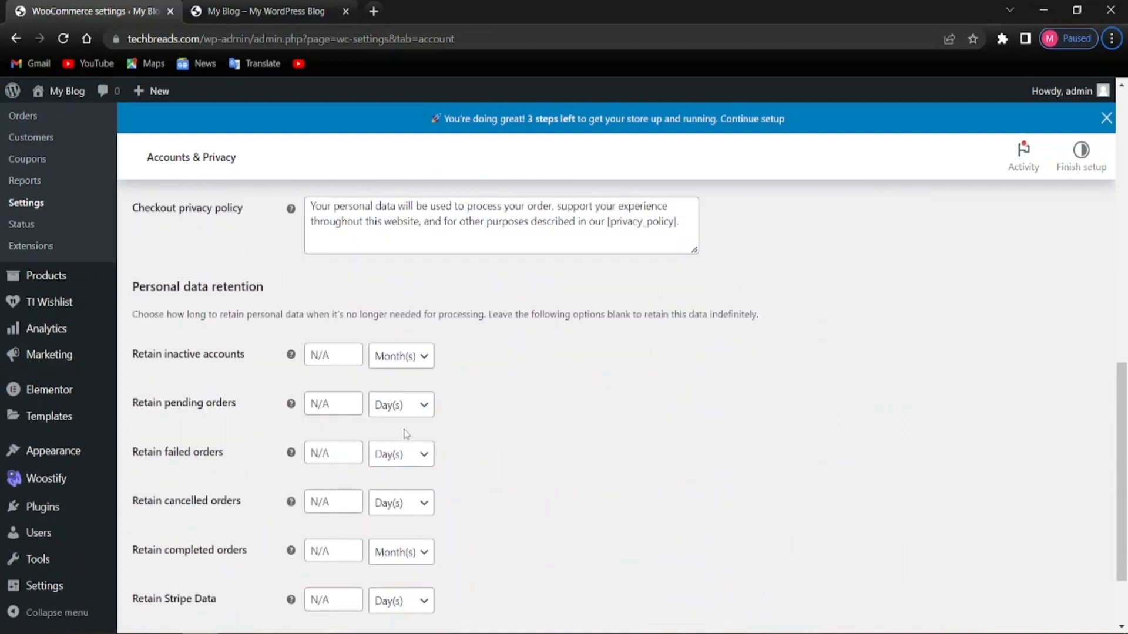
{"action": "scroll", "coordinate": [438, 435], "scroll_direction": "up", "scroll_amount": 7}
{"action": "scroll", "coordinate": [438, 434], "scroll_direction": "up", "scroll_amount": 7}
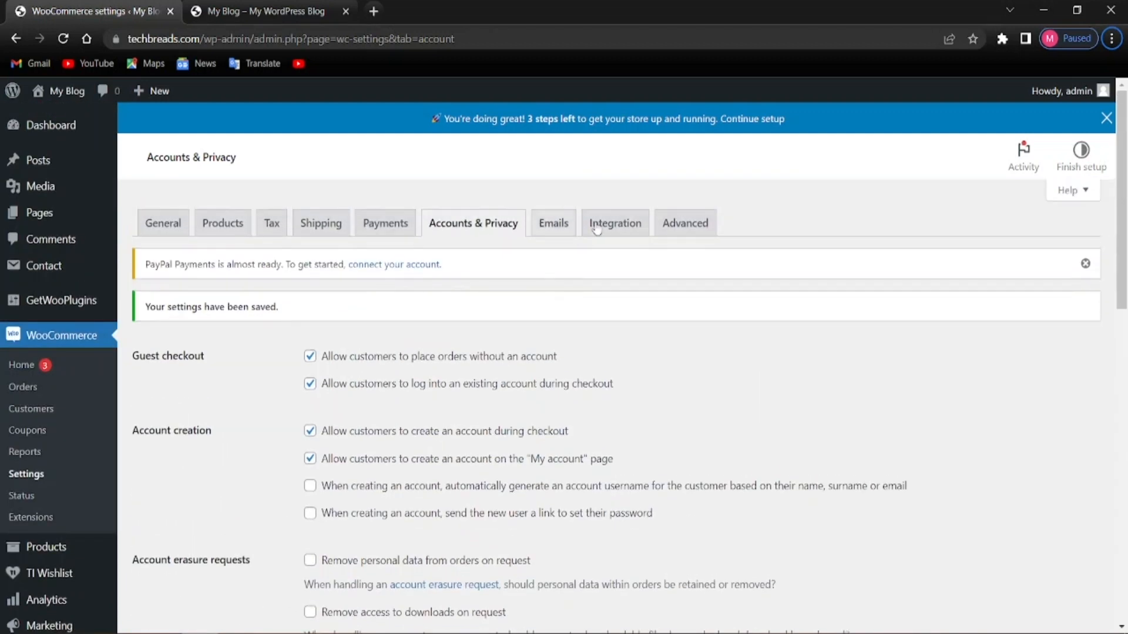
On the Advanced tab, keep Checkout (ID: 11) as checkout page and save page setup
{"action": "left_click", "coordinate": [673, 229]}
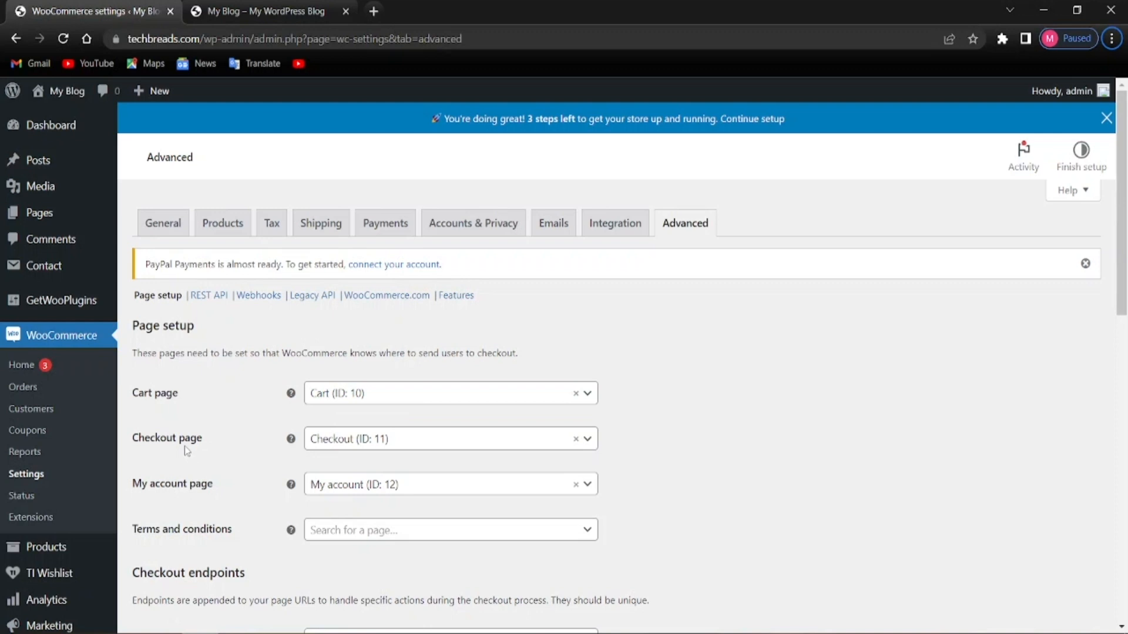
{"action": "left_click", "coordinate": [402, 445]}
{"action": "left_click", "coordinate": [403, 444]}
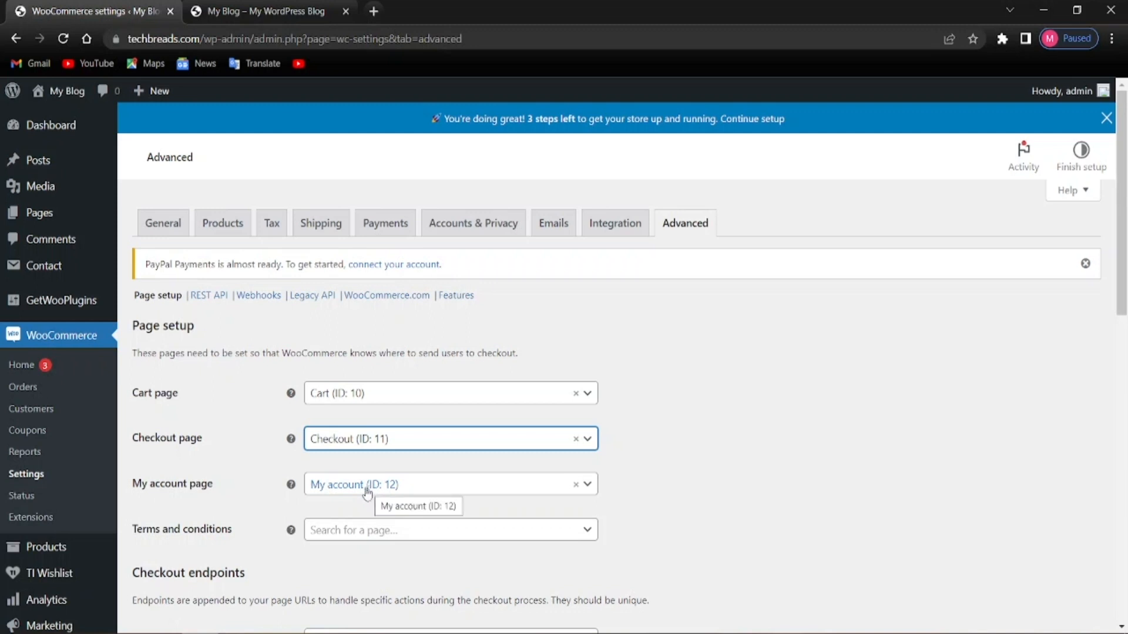
{"action": "left_click", "coordinate": [711, 483]}
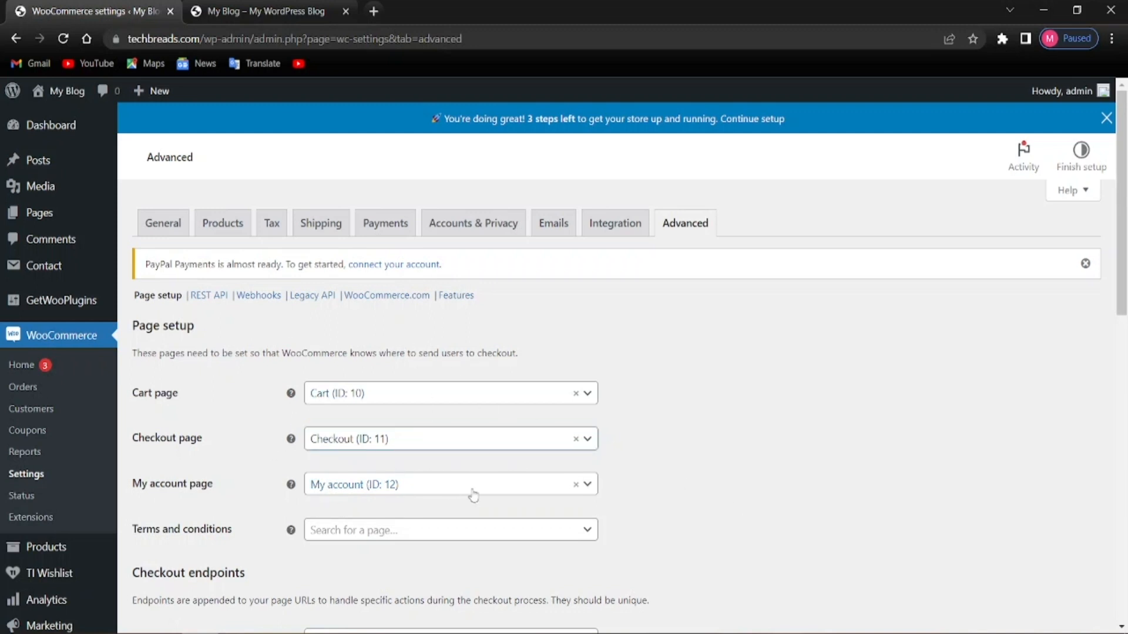
{"action": "scroll", "coordinate": [709, 507], "scroll_direction": "down", "scroll_amount": 6}
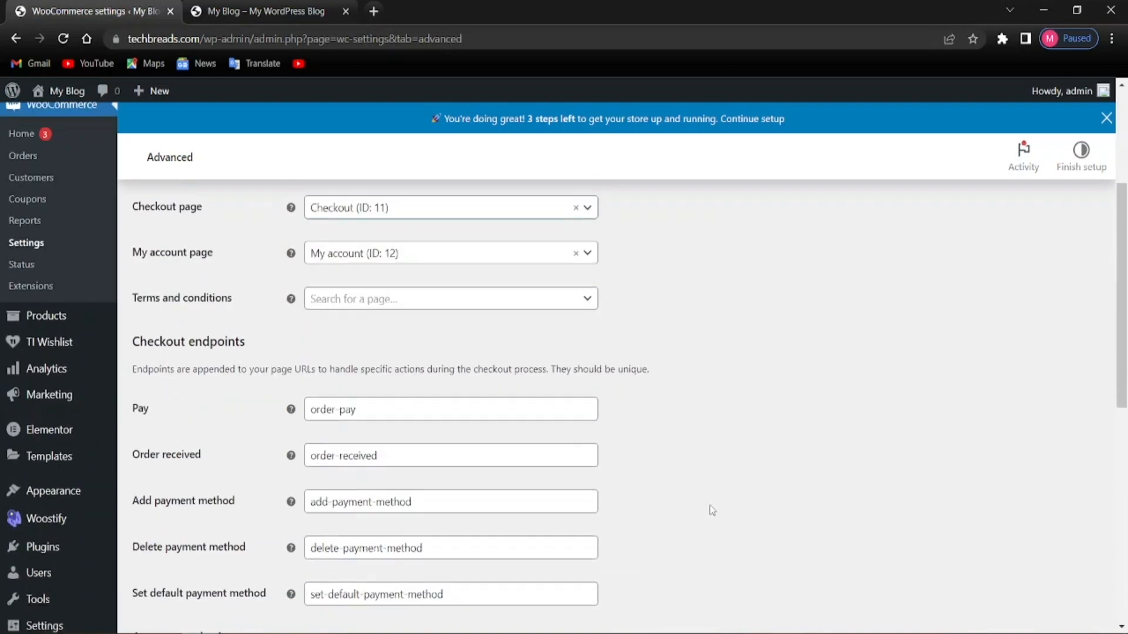
{"action": "scroll", "coordinate": [710, 507], "scroll_direction": "down", "scroll_amount": 6}
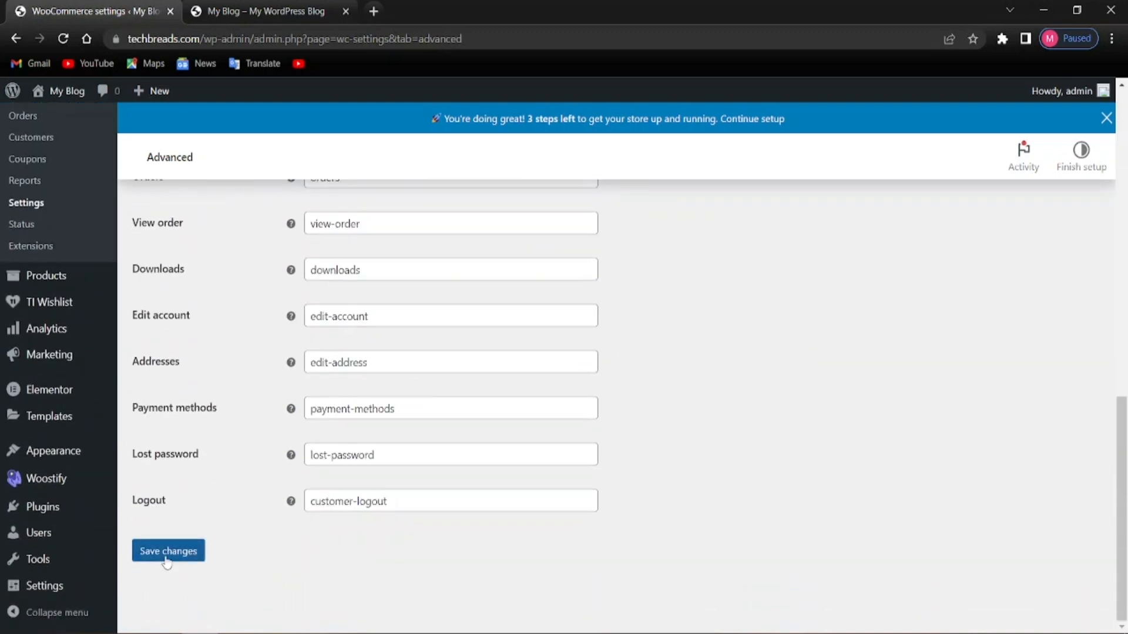
{"action": "left_click", "coordinate": [167, 555]}
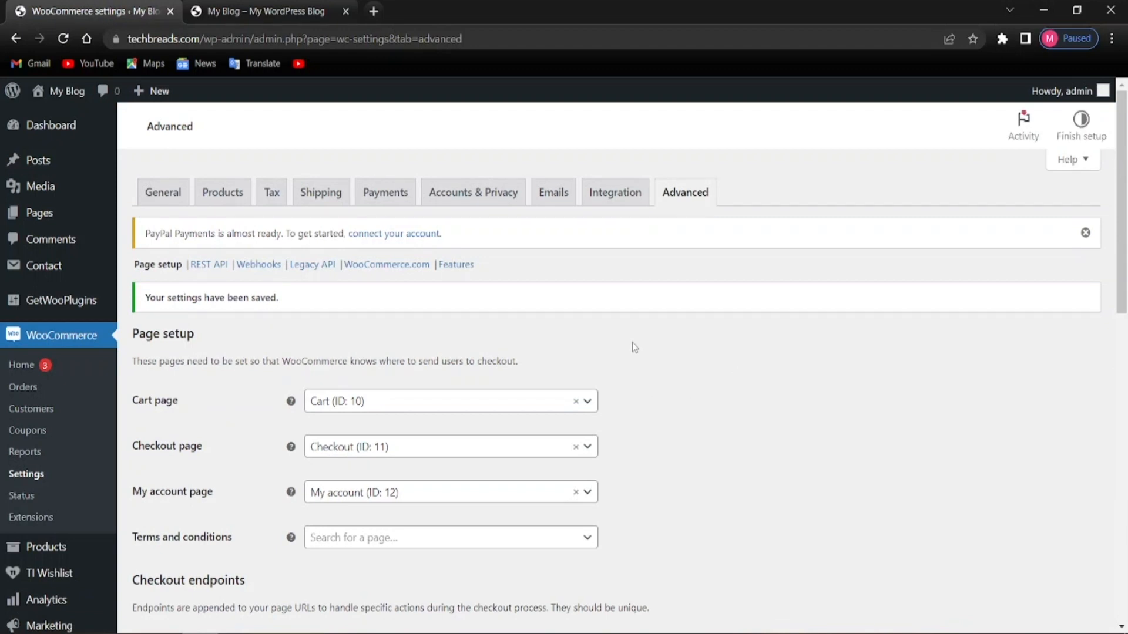
{"action": "scroll", "coordinate": [580, 379], "scroll_direction": "down", "scroll_amount": 2}
{"action": "scroll", "coordinate": [580, 379], "scroll_direction": "down", "scroll_amount": 7}
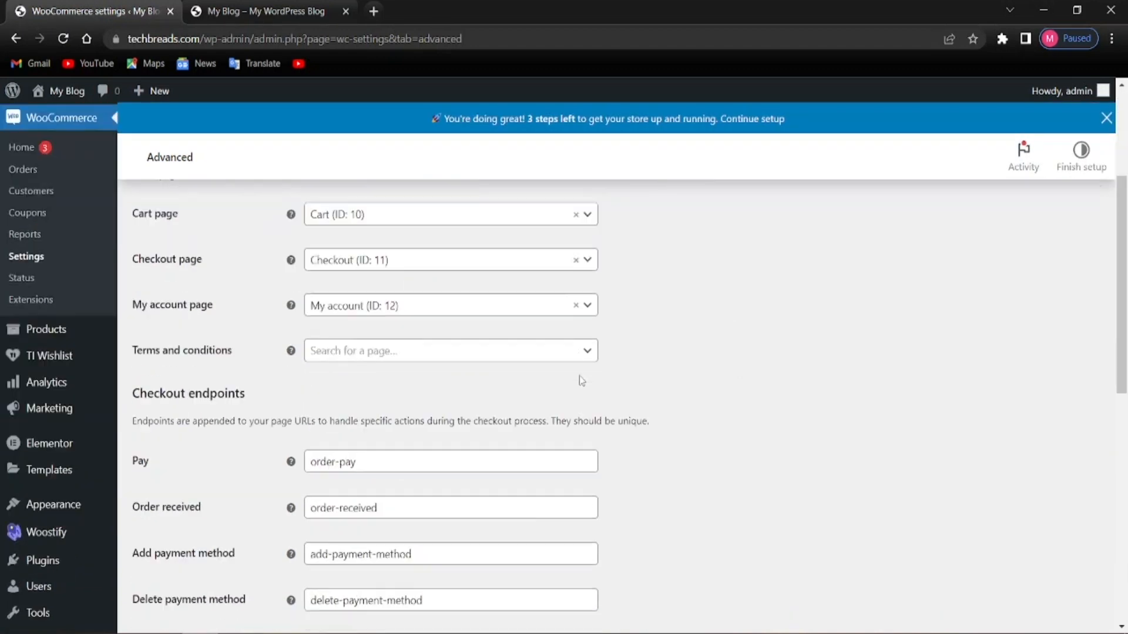
{"action": "scroll", "coordinate": [564, 382], "scroll_direction": "up", "scroll_amount": 9}
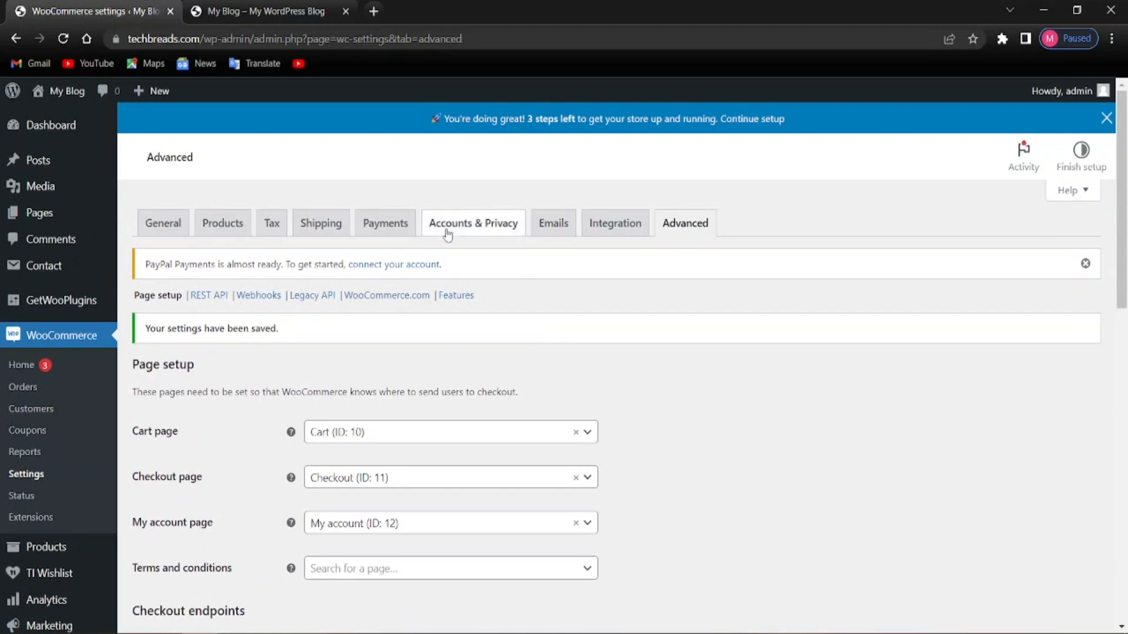
Reopen Accounts & Privacy and review its guest checkout and account creation options
{"action": "left_click", "coordinate": [446, 231]}
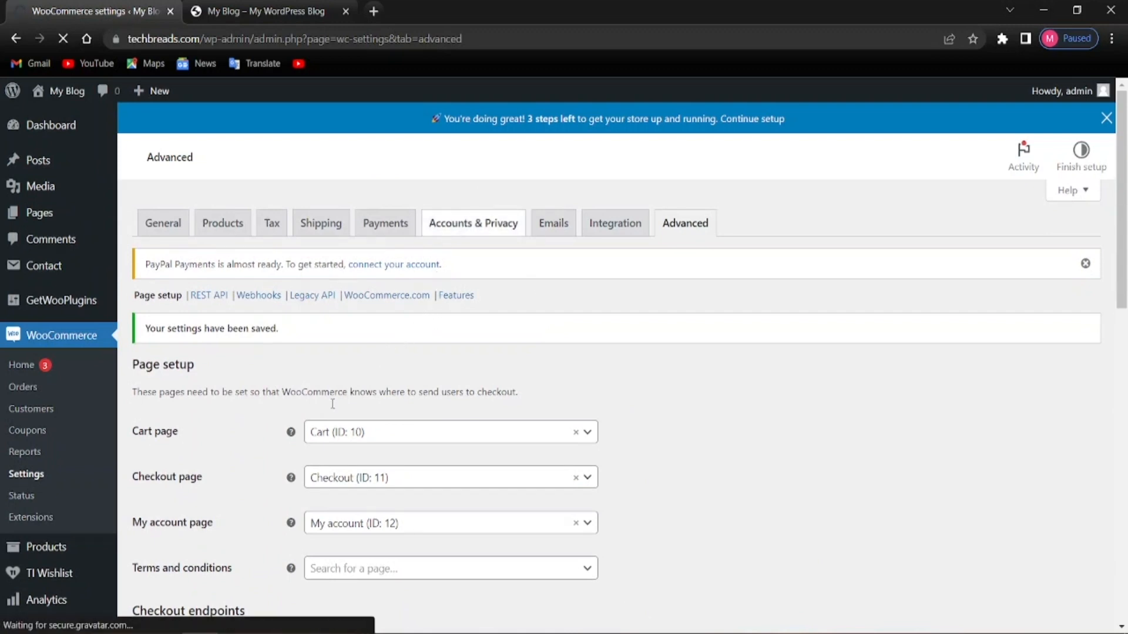
{"action": "scroll", "coordinate": [314, 433], "scroll_direction": "down", "scroll_amount": 3}
{"action": "scroll", "coordinate": [308, 426], "scroll_direction": "up", "scroll_amount": 3}
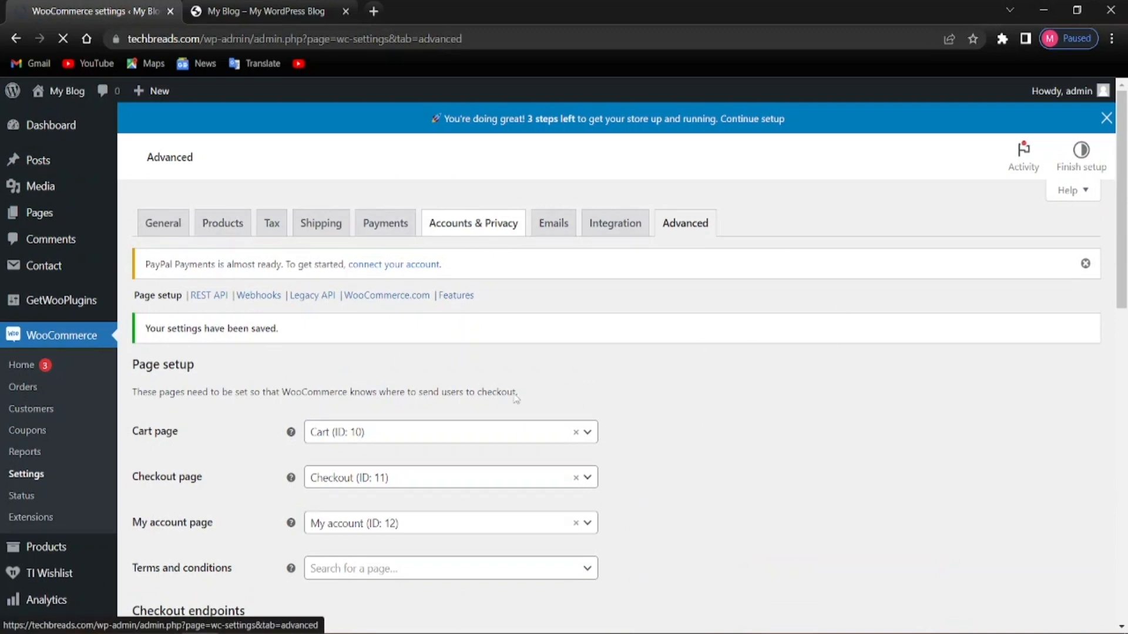
{"action": "scroll", "coordinate": [367, 409], "scroll_direction": "down", "scroll_amount": 3}
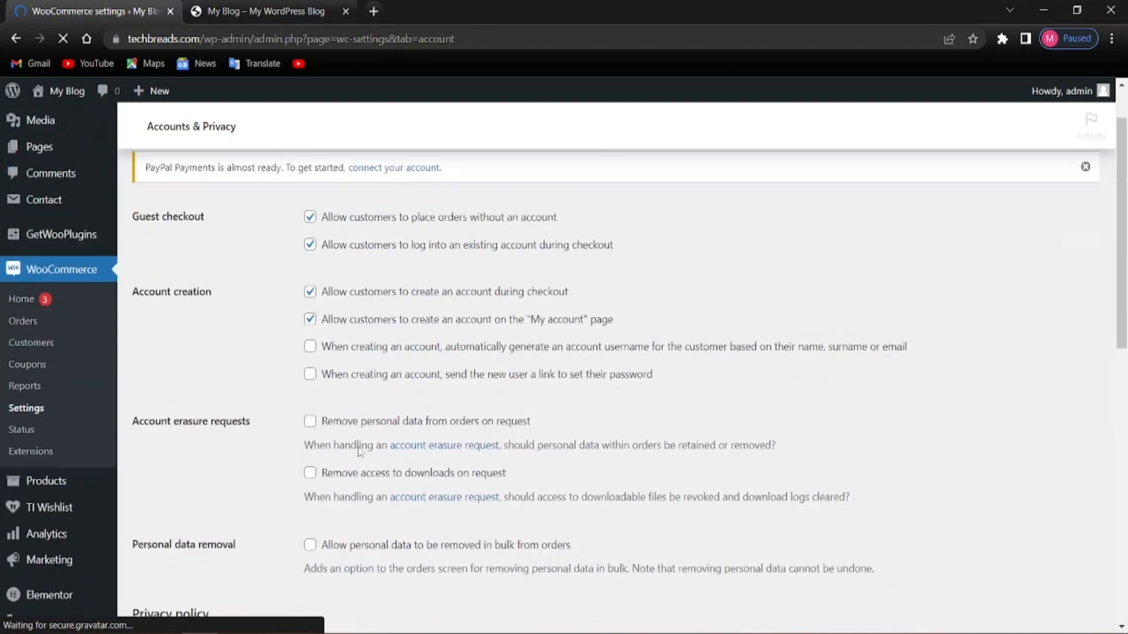
{"action": "scroll", "coordinate": [358, 451], "scroll_direction": "up", "scroll_amount": 3}
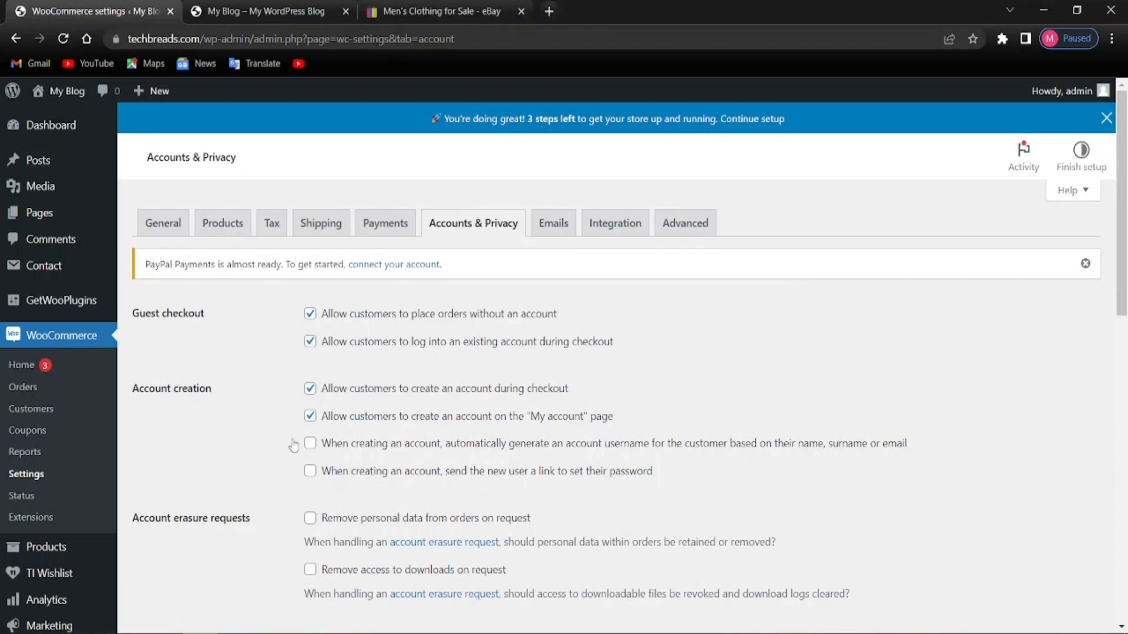
{"action": "mouse_move", "coordinate": [100, 568]}
Open the adidas Originals Adicolor Essentials Trefoil Pants listing on eBay, then return to WordPress
{"action": "left_click", "coordinate": [428, 8]}
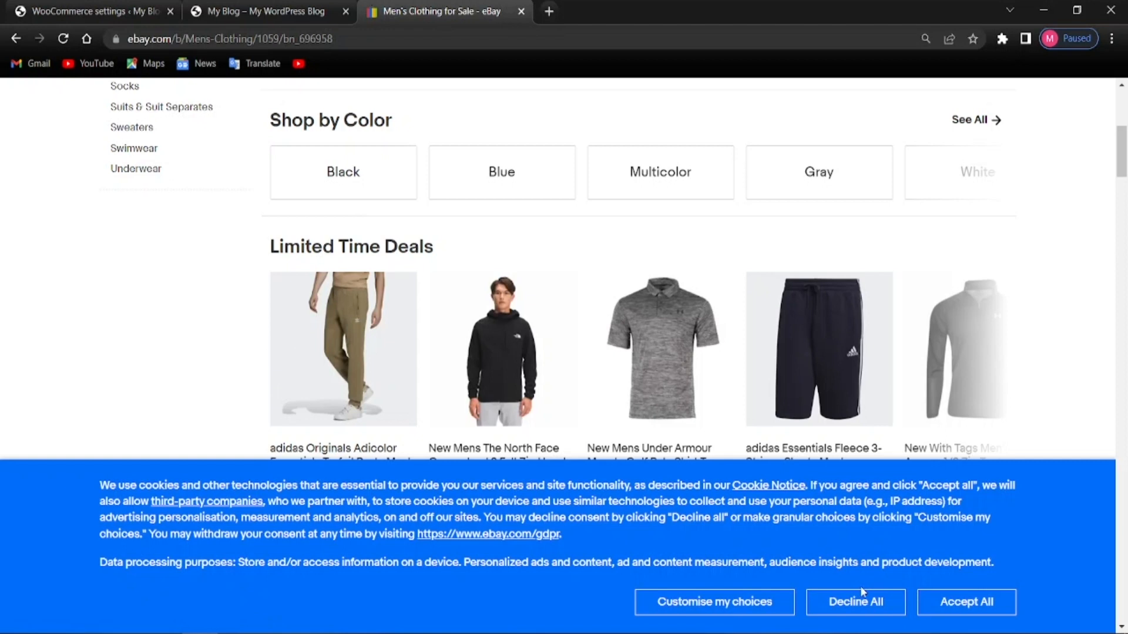
{"action": "scroll", "coordinate": [419, 353], "scroll_direction": "down", "scroll_amount": 2}
{"action": "scroll", "coordinate": [423, 349], "scroll_direction": "up", "scroll_amount": 2}
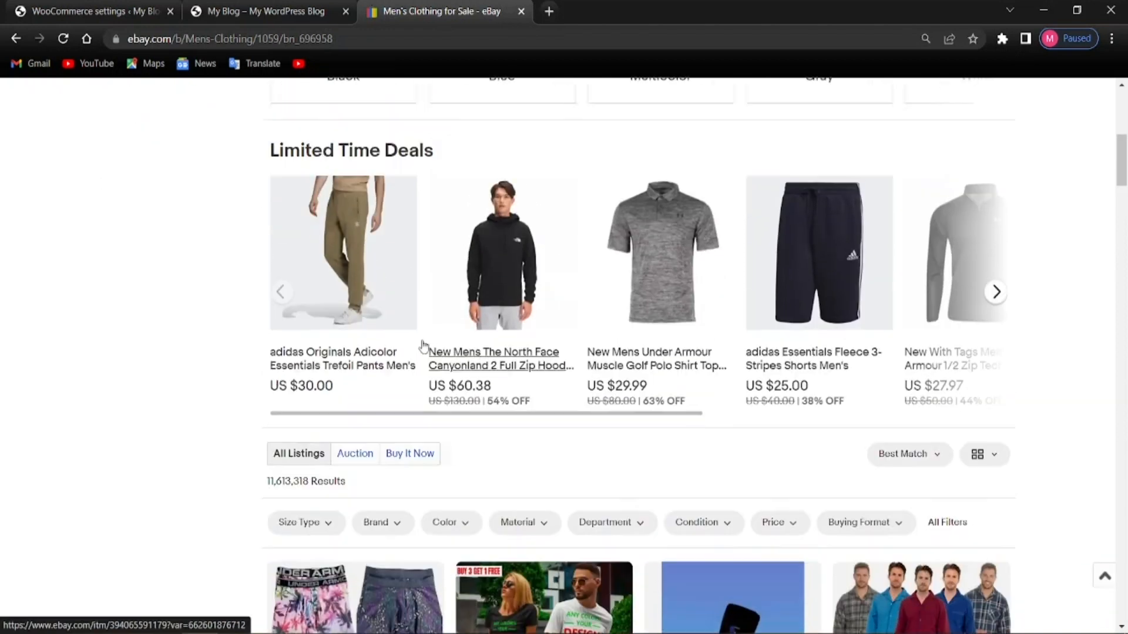
{"action": "left_click", "coordinate": [364, 366]}
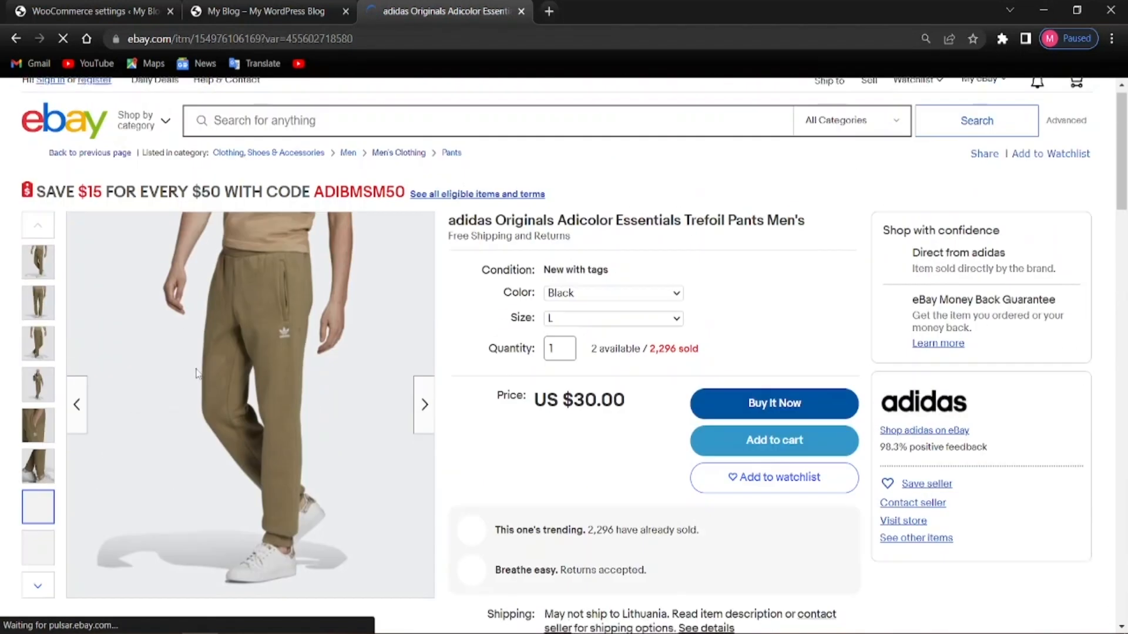
{"action": "scroll", "coordinate": [460, 364], "scroll_direction": "down", "scroll_amount": 8}
{"action": "scroll", "coordinate": [460, 365], "scroll_direction": "up", "scroll_amount": 8}
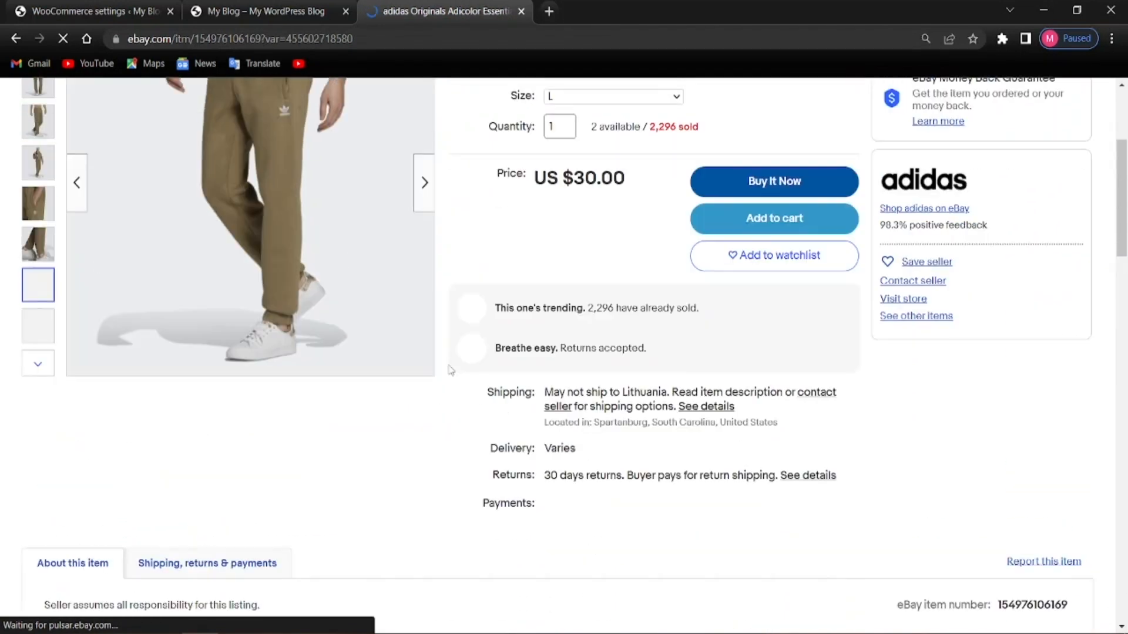
{"action": "key", "text": "ctrl+1"}
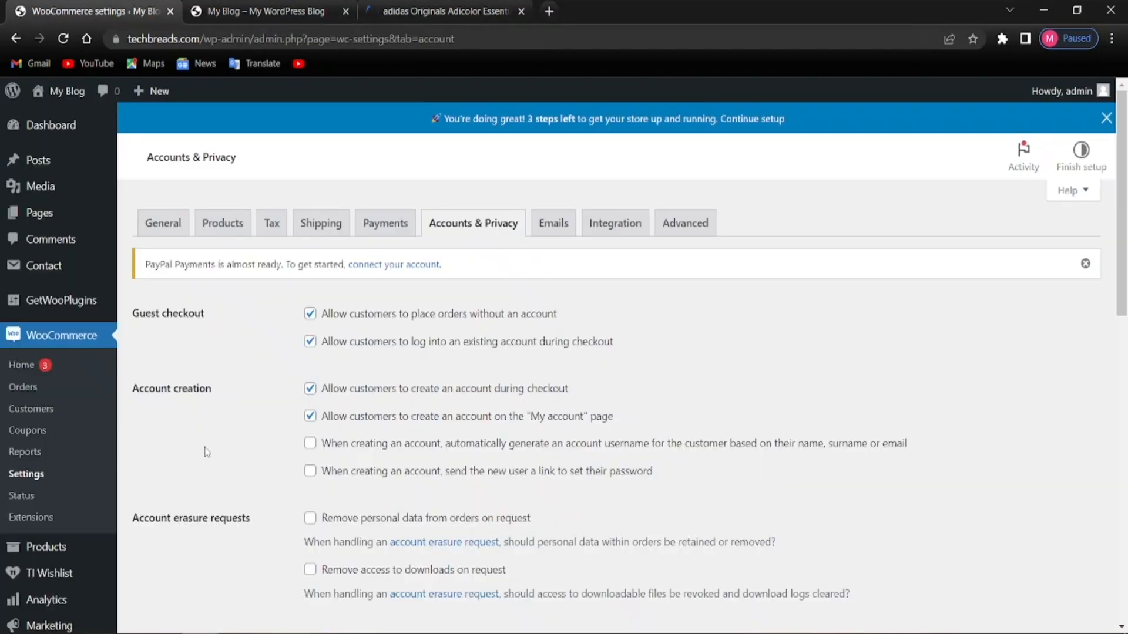
Start a new product from the Products list, dismiss the product name tip, and return to the eBay pants listing
{"action": "mouse_move", "coordinate": [53, 558]}
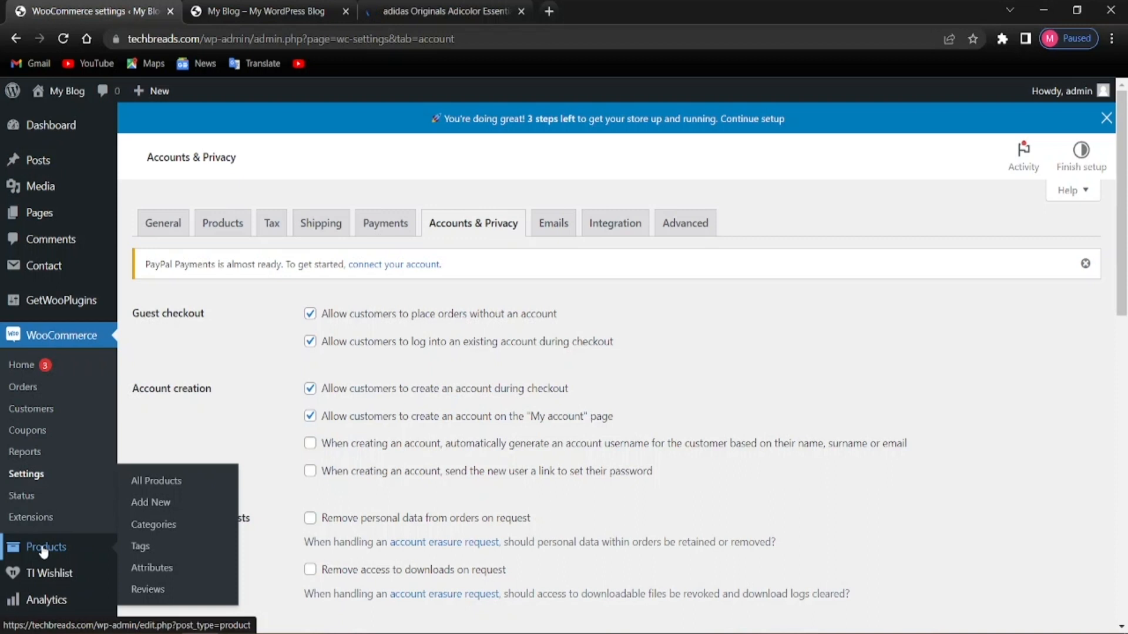
{"action": "left_click", "coordinate": [43, 549]}
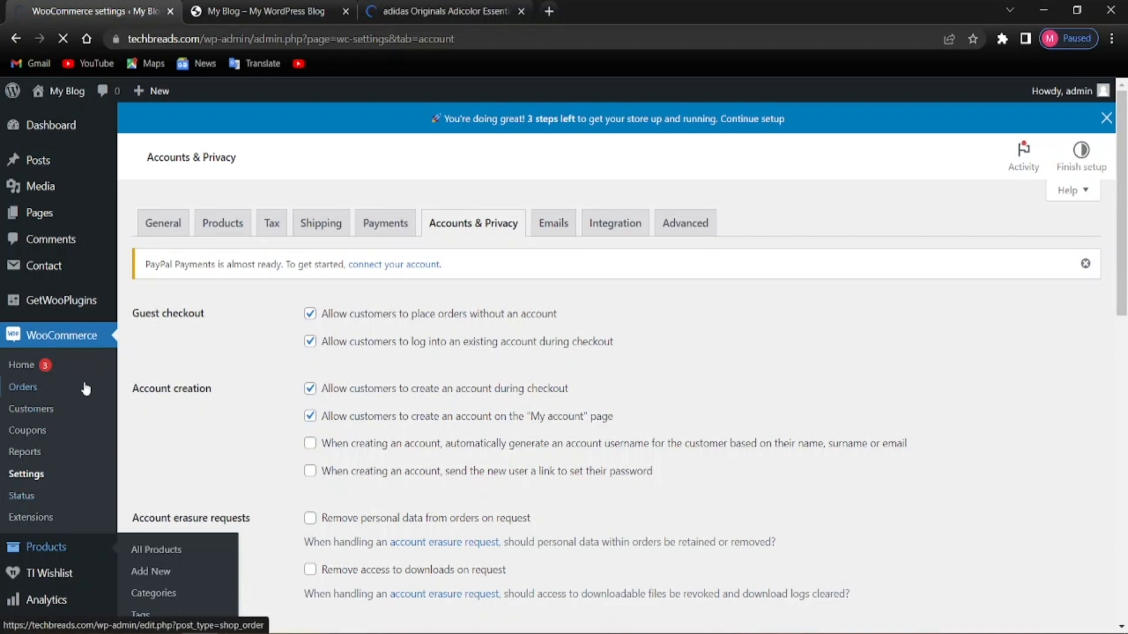
{"action": "left_click", "coordinate": [50, 551]}
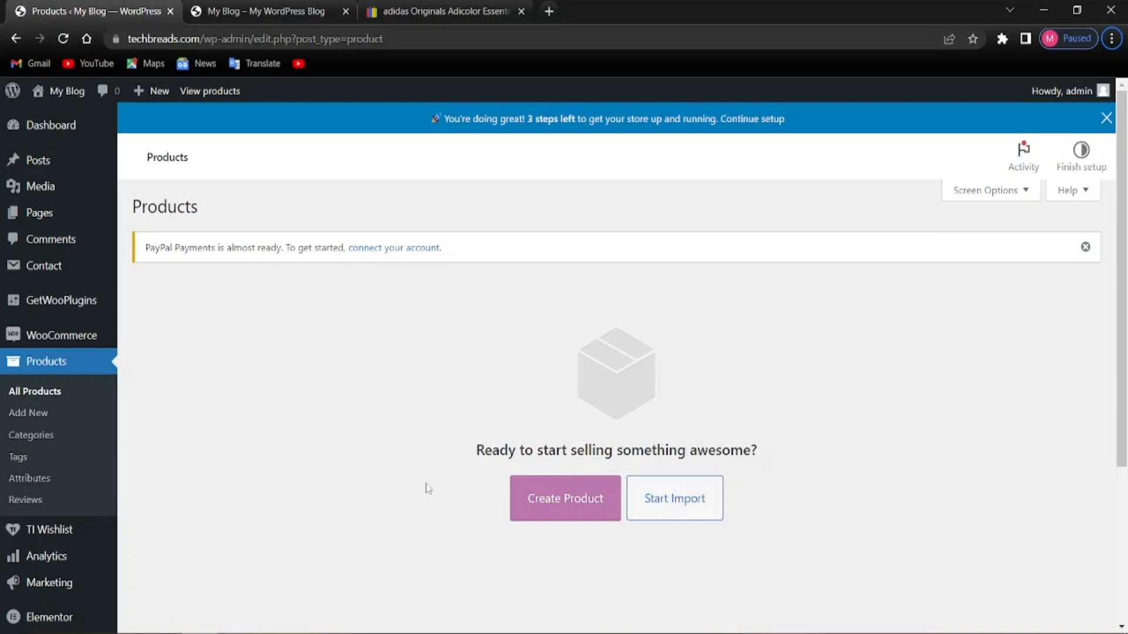
{"action": "left_click", "coordinate": [548, 510]}
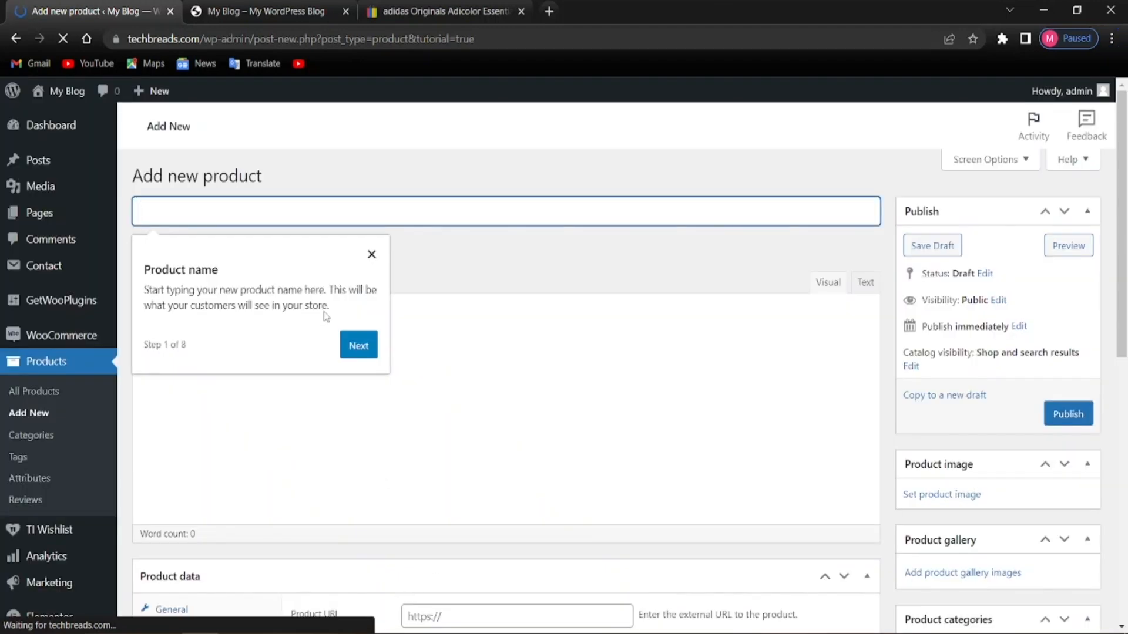
{"action": "left_click", "coordinate": [371, 254]}
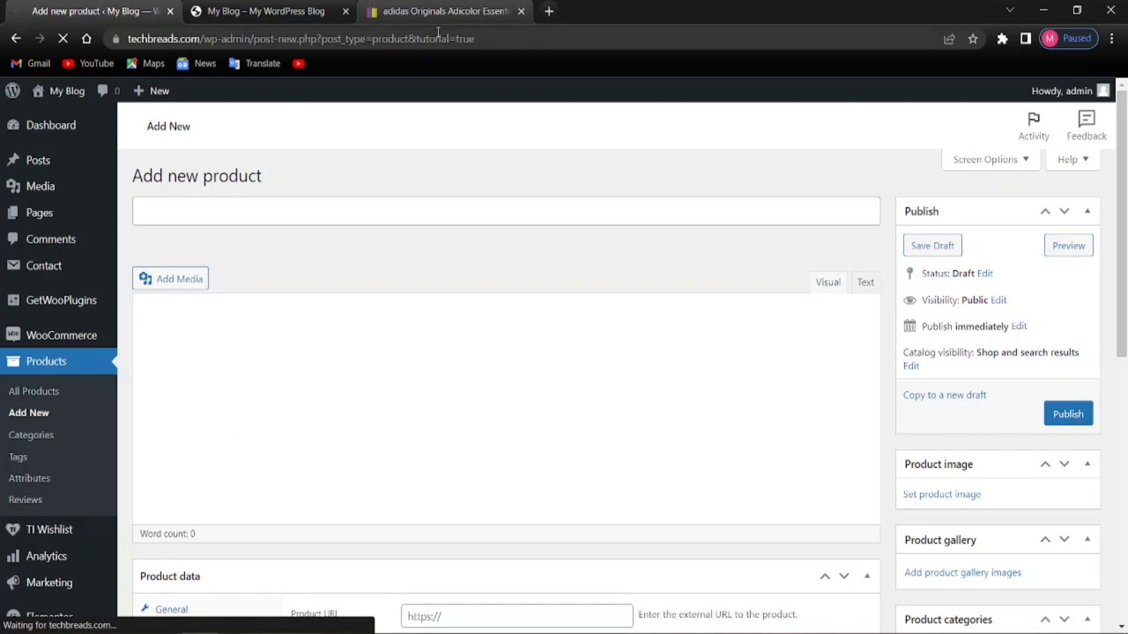
{"action": "left_click", "coordinate": [451, 13]}
Show the Medium Grey Heather variant on the eBay pants listing
{"action": "scroll", "coordinate": [306, 461], "scroll_direction": "down", "scroll_amount": 3}
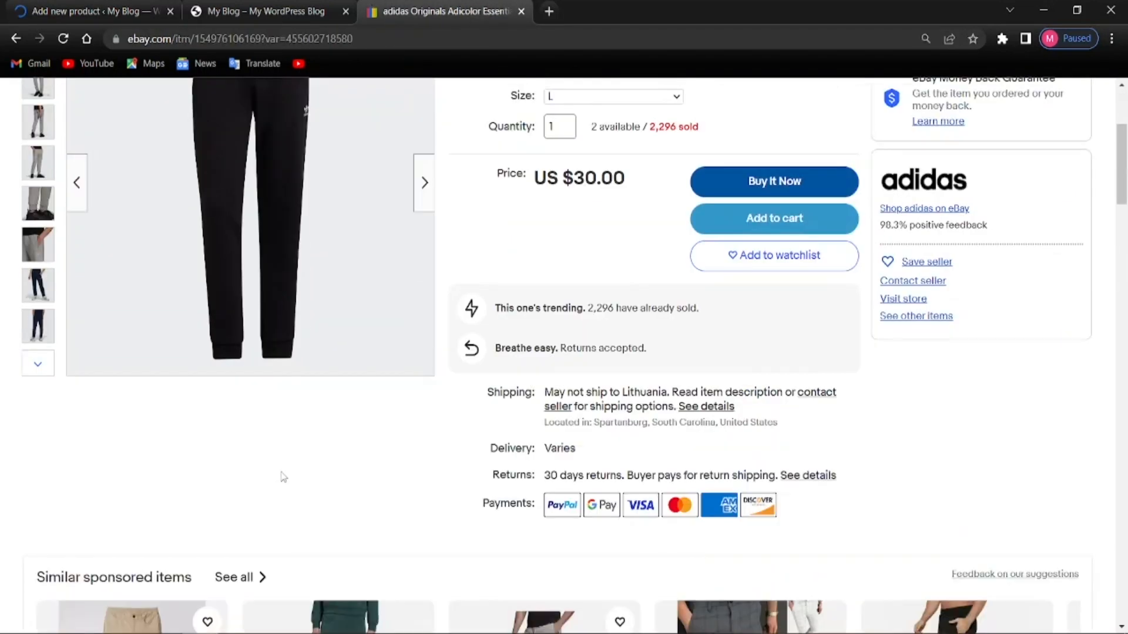
{"action": "scroll", "coordinate": [283, 477], "scroll_direction": "up", "scroll_amount": 3}
{"action": "left_click", "coordinate": [37, 353]}
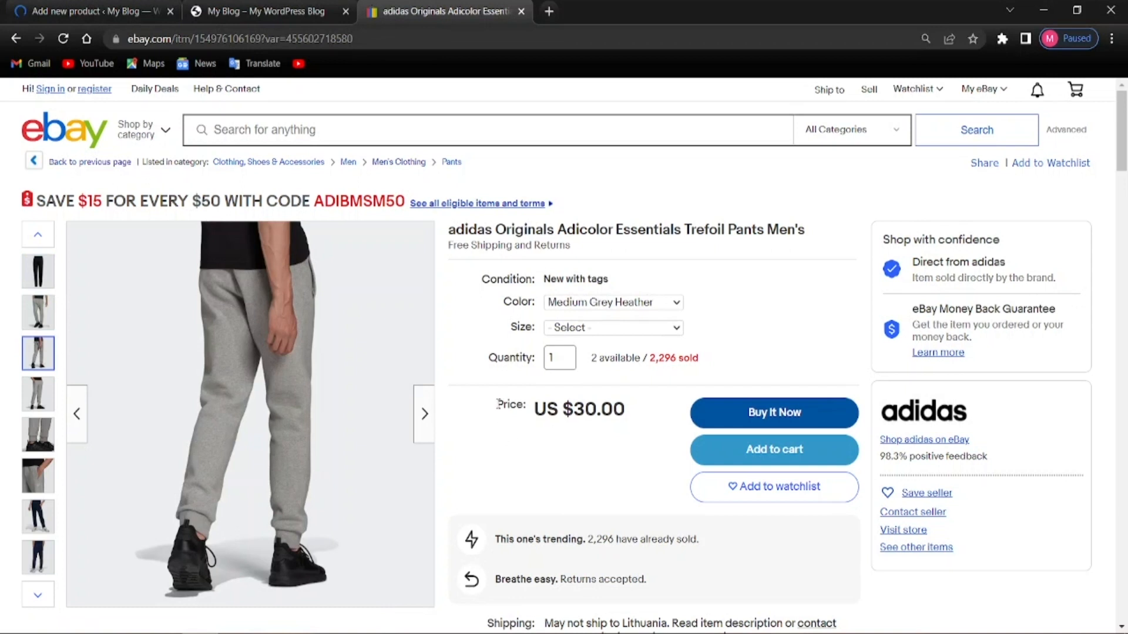
{"action": "scroll", "coordinate": [496, 411], "scroll_direction": "down", "scroll_amount": 4}
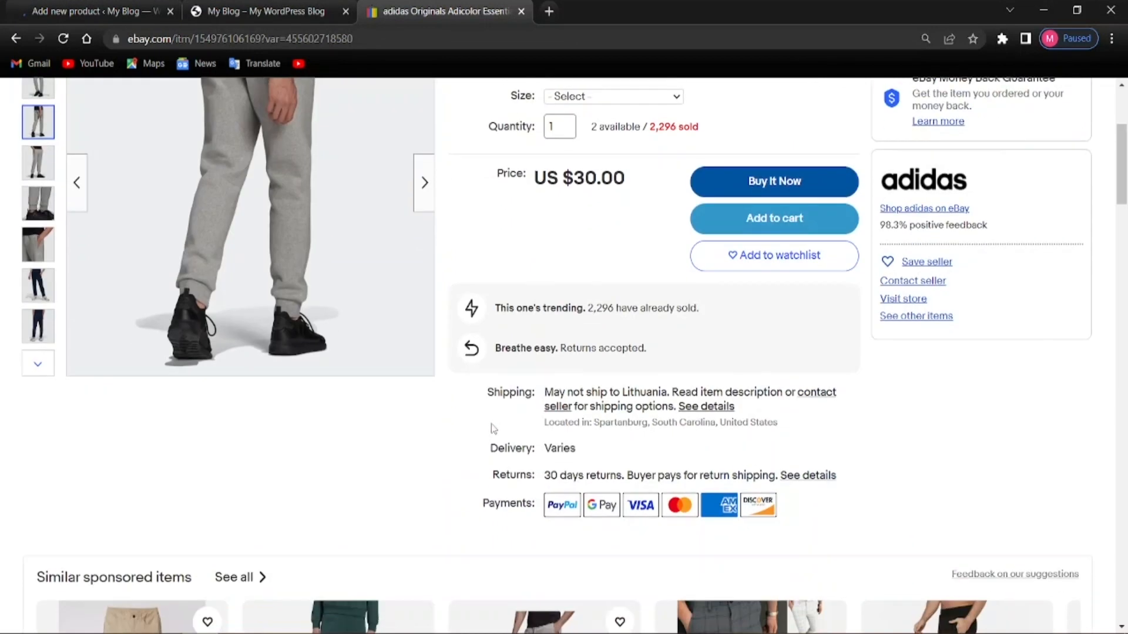
{"action": "scroll", "coordinate": [492, 435], "scroll_direction": "down", "scroll_amount": 3}
{"action": "scroll", "coordinate": [495, 469], "scroll_direction": "up", "scroll_amount": 3}
{"action": "scroll", "coordinate": [494, 468], "scroll_direction": "up", "scroll_amount": 3}
{"action": "left_click", "coordinate": [96, 11]}
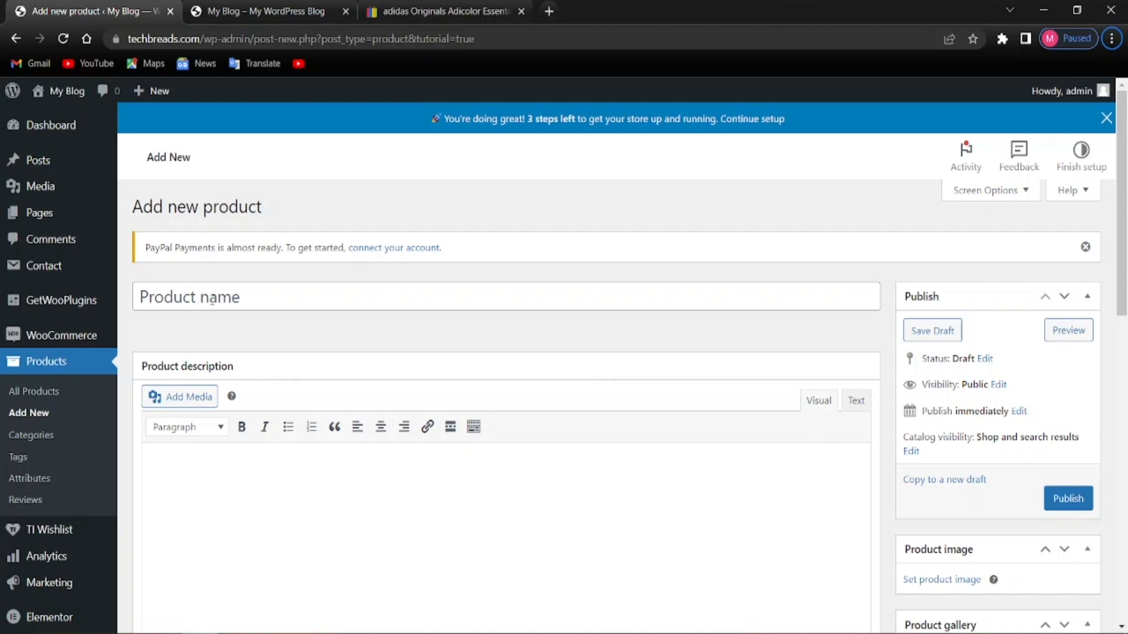
{"action": "left_click", "coordinate": [441, 12]}
{"action": "scroll", "coordinate": [442, 313], "scroll_direction": "up", "scroll_amount": 1}
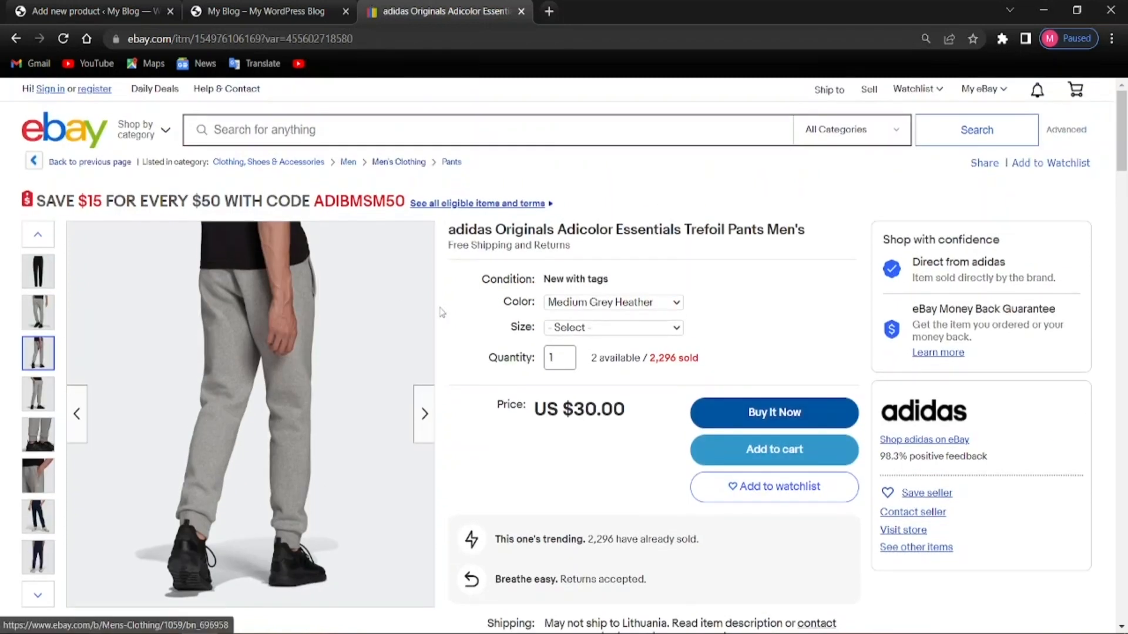
Copy the eBay title into the product name: 'adidas Originals Adicolor Essentials Trefoil Pants Men's'
{"action": "left_click_drag", "start_coordinate": [450, 229], "coordinate": [805, 227]}
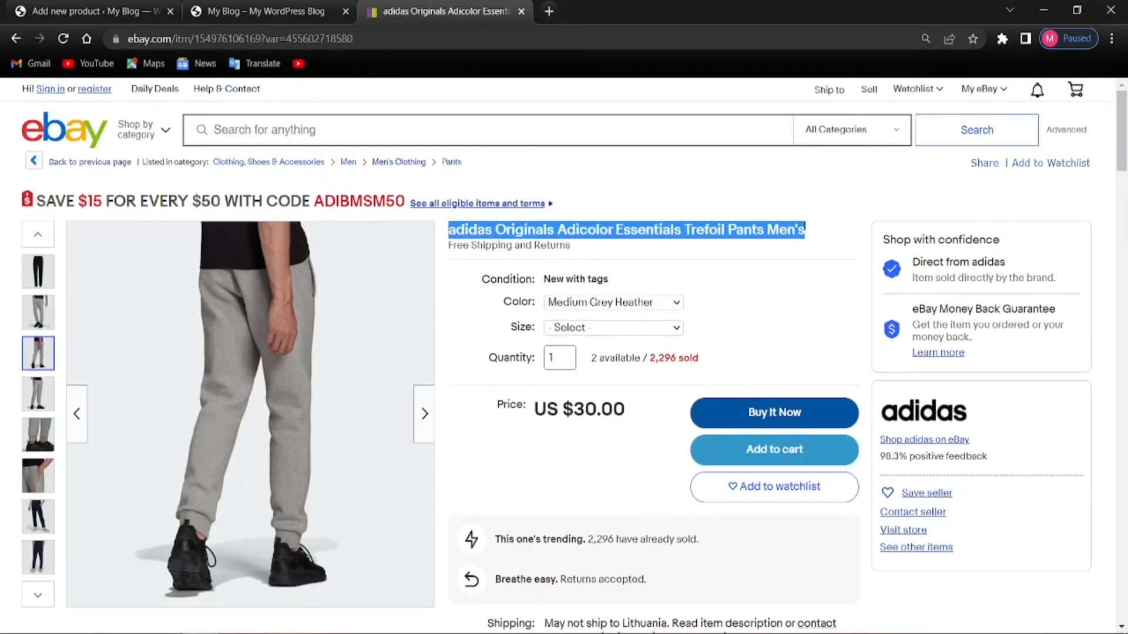
{"action": "right_click", "coordinate": [771, 234]}
{"action": "left_click", "coordinate": [796, 245]}
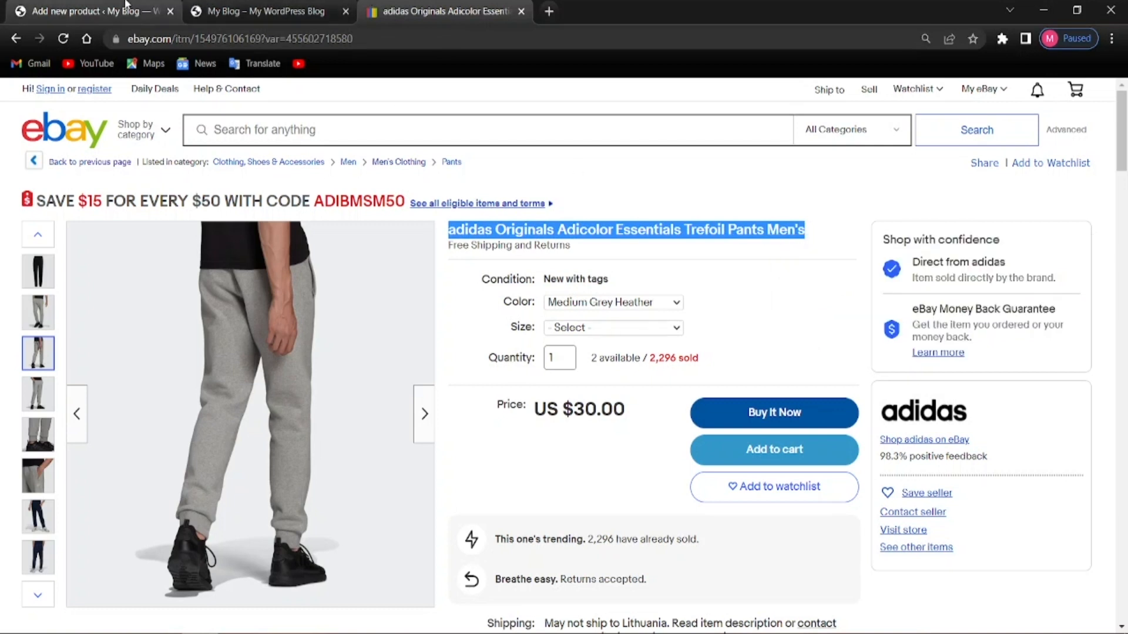
{"action": "left_click", "coordinate": [88, 11]}
{"action": "left_click", "coordinate": [240, 293]}
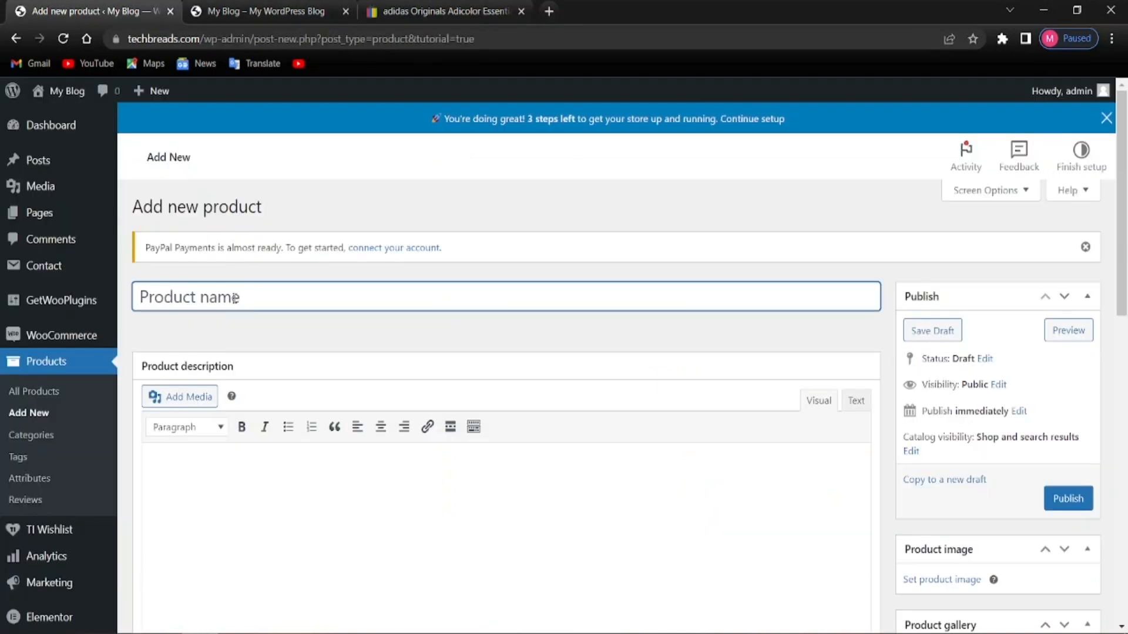
{"action": "right_click", "coordinate": [235, 298]}
{"action": "left_click", "coordinate": [276, 419]}
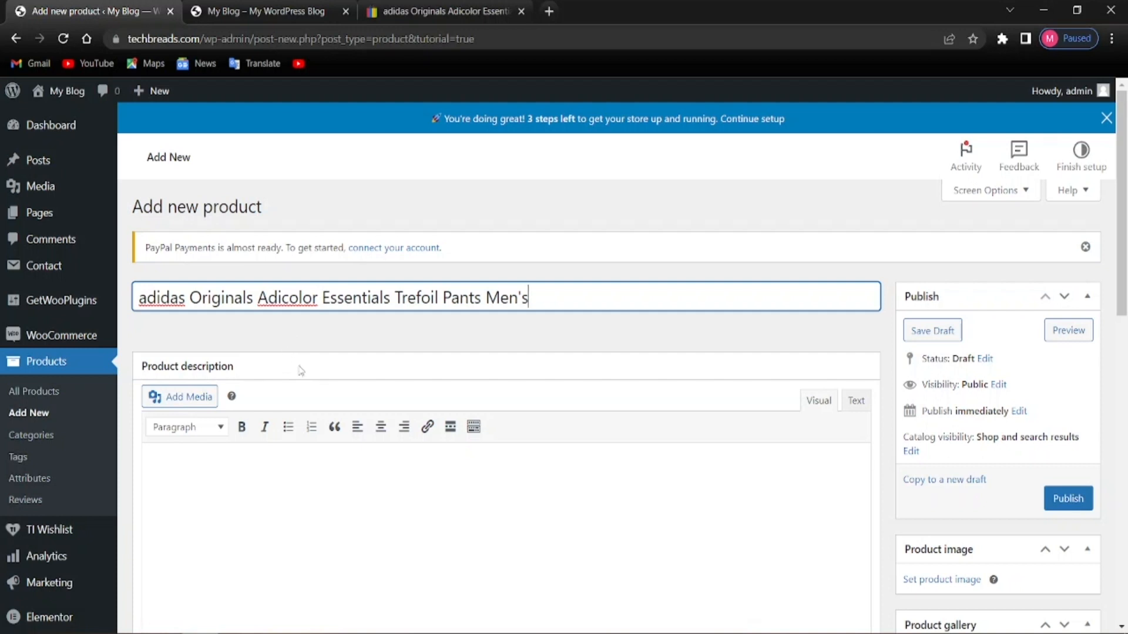
{"action": "scroll", "coordinate": [297, 385], "scroll_direction": "down", "scroll_amount": 6}
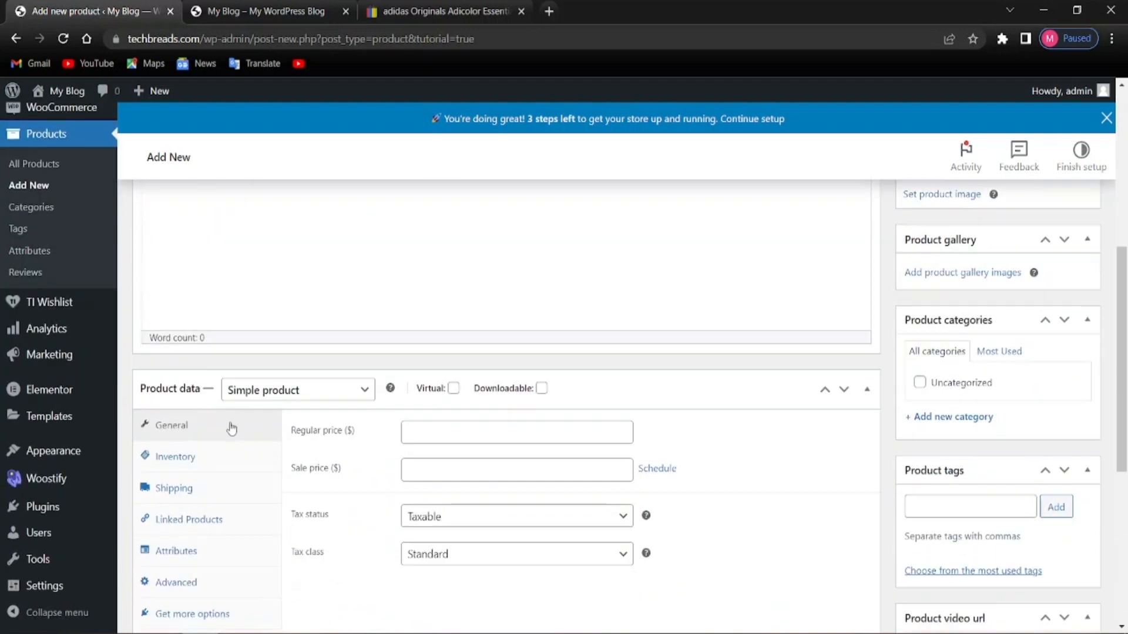
{"action": "scroll", "coordinate": [212, 393], "scroll_direction": "up", "scroll_amount": 3}
{"action": "scroll", "coordinate": [312, 385], "scroll_direction": "up", "scroll_amount": 2}
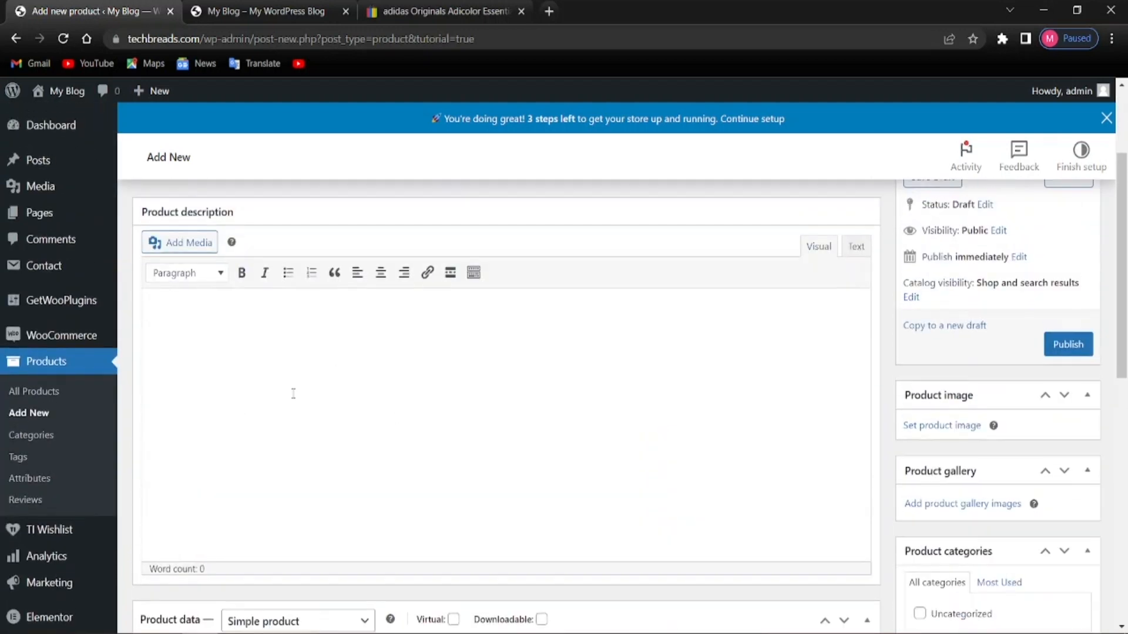
{"action": "scroll", "coordinate": [215, 333], "scroll_direction": "up", "scroll_amount": 2}
{"action": "scroll", "coordinate": [189, 398], "scroll_direction": "down", "scroll_amount": 3}
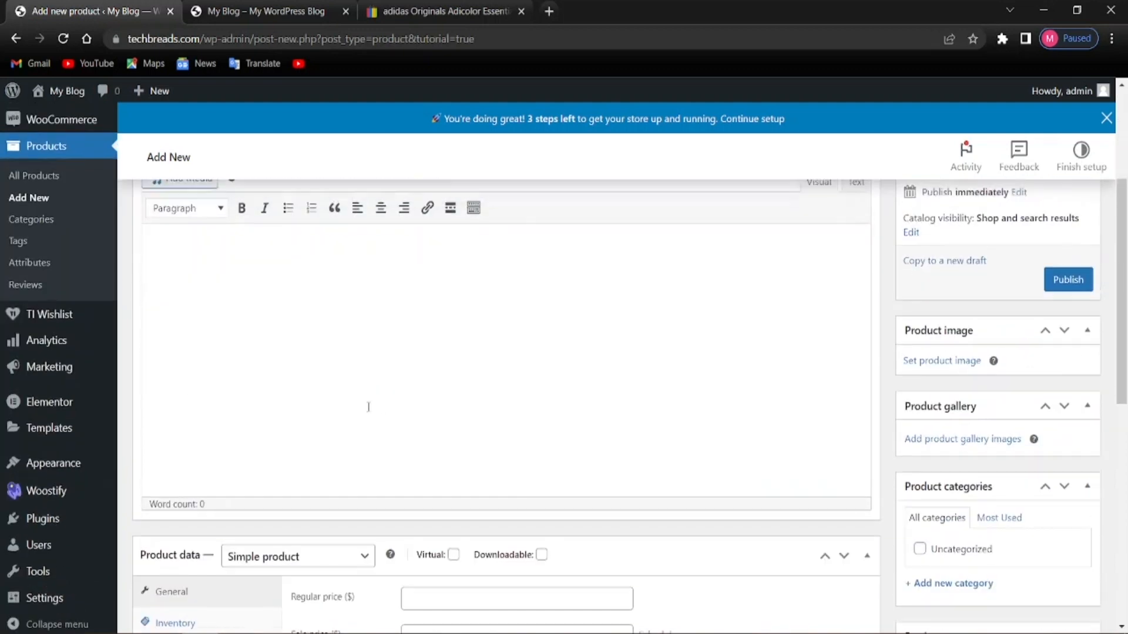
{"action": "scroll", "coordinate": [359, 409], "scroll_direction": "up", "scroll_amount": 4}
{"action": "scroll", "coordinate": [359, 409], "scroll_direction": "down", "scroll_amount": 3}
Copy the eBay seller paragraph beginning 'The perfect pants meet three essential criteria'
{"action": "left_click", "coordinate": [446, 11]}
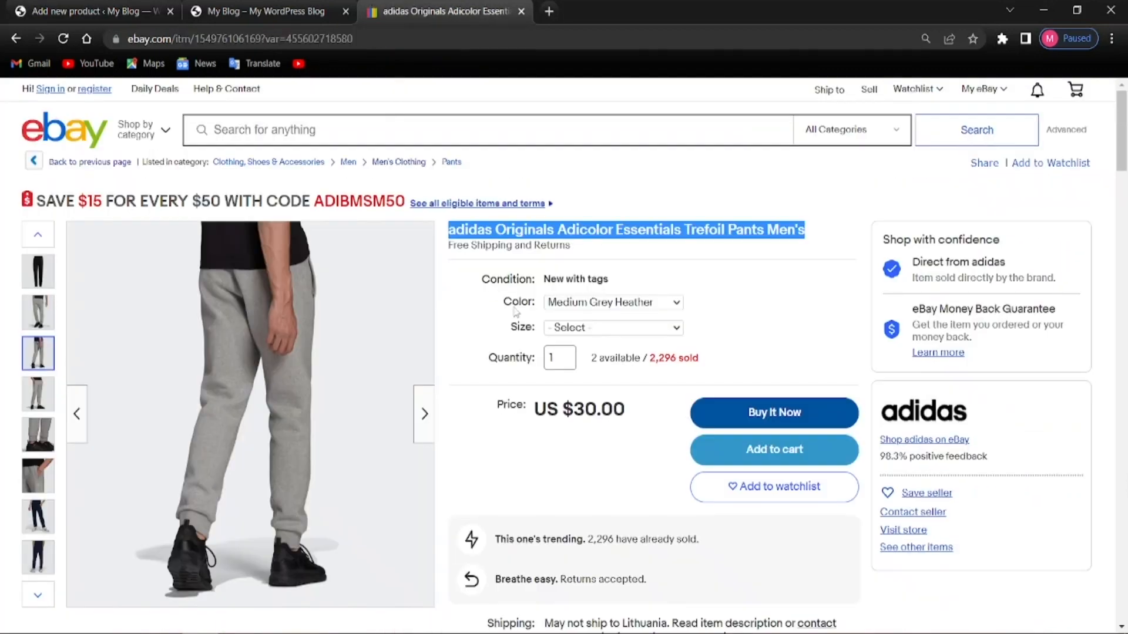
{"action": "scroll", "coordinate": [604, 430], "scroll_direction": "down", "scroll_amount": 8}
{"action": "scroll", "coordinate": [545, 301], "scroll_direction": "down", "scroll_amount": 1}
{"action": "scroll", "coordinate": [545, 300], "scroll_direction": "up", "scroll_amount": 1}
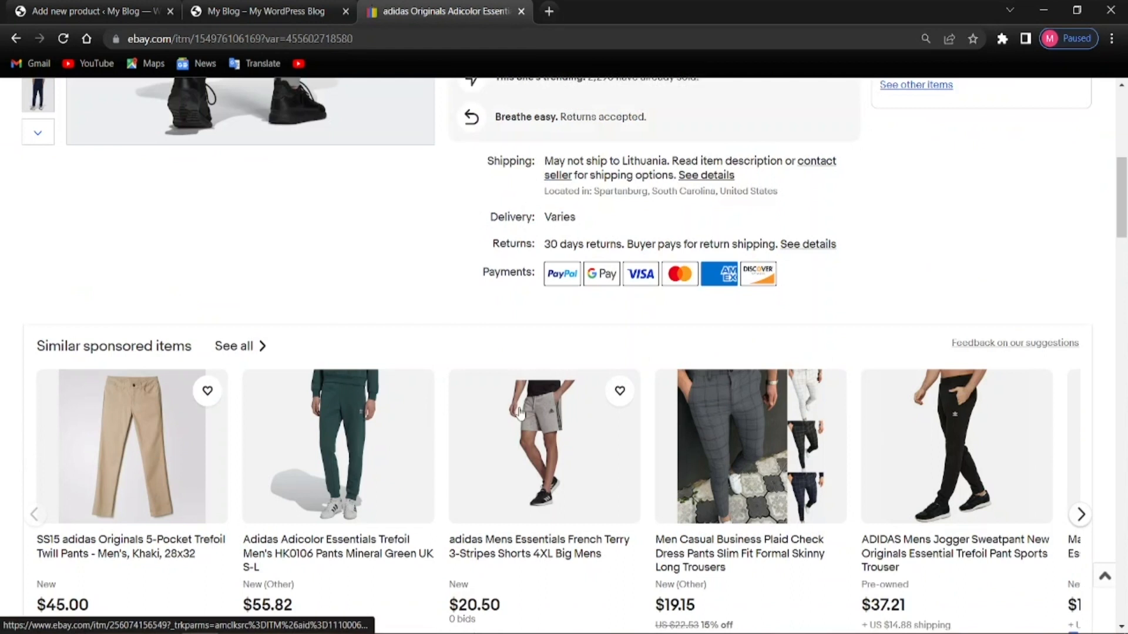
{"action": "scroll", "coordinate": [545, 300], "scroll_direction": "up", "scroll_amount": 4}
{"action": "scroll", "coordinate": [573, 418], "scroll_direction": "down", "scroll_amount": 1}
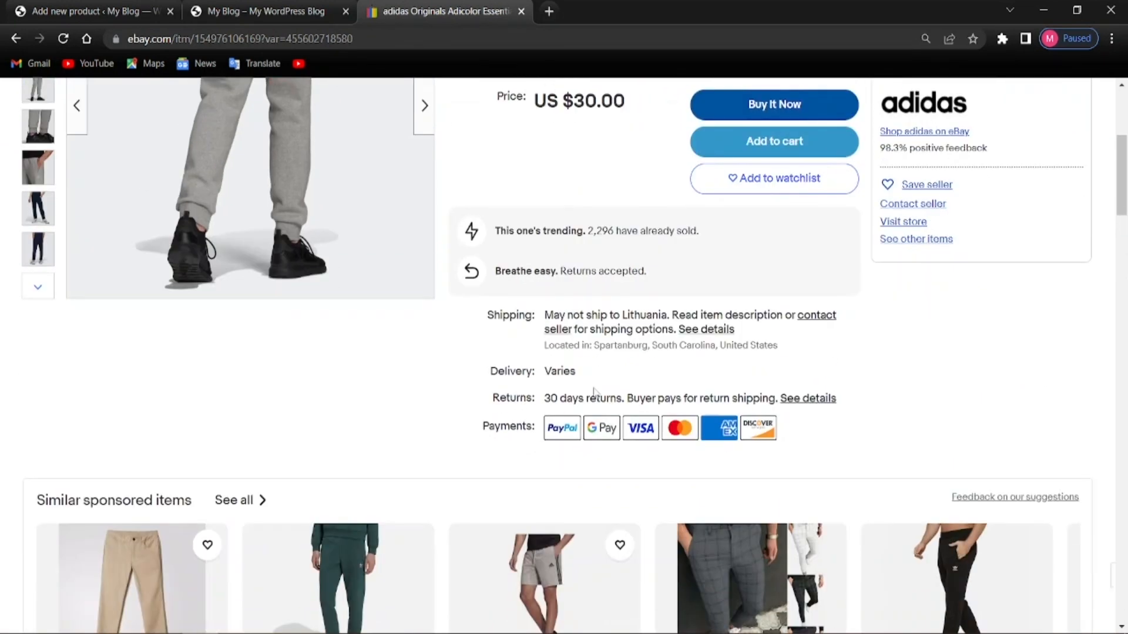
{"action": "scroll", "coordinate": [573, 418], "scroll_direction": "up", "scroll_amount": 4}
{"action": "scroll", "coordinate": [470, 414], "scroll_direction": "down", "scroll_amount": 2}
{"action": "scroll", "coordinate": [143, 467], "scroll_direction": "down", "scroll_amount": 9}
{"action": "scroll", "coordinate": [219, 467], "scroll_direction": "down", "scroll_amount": 10}
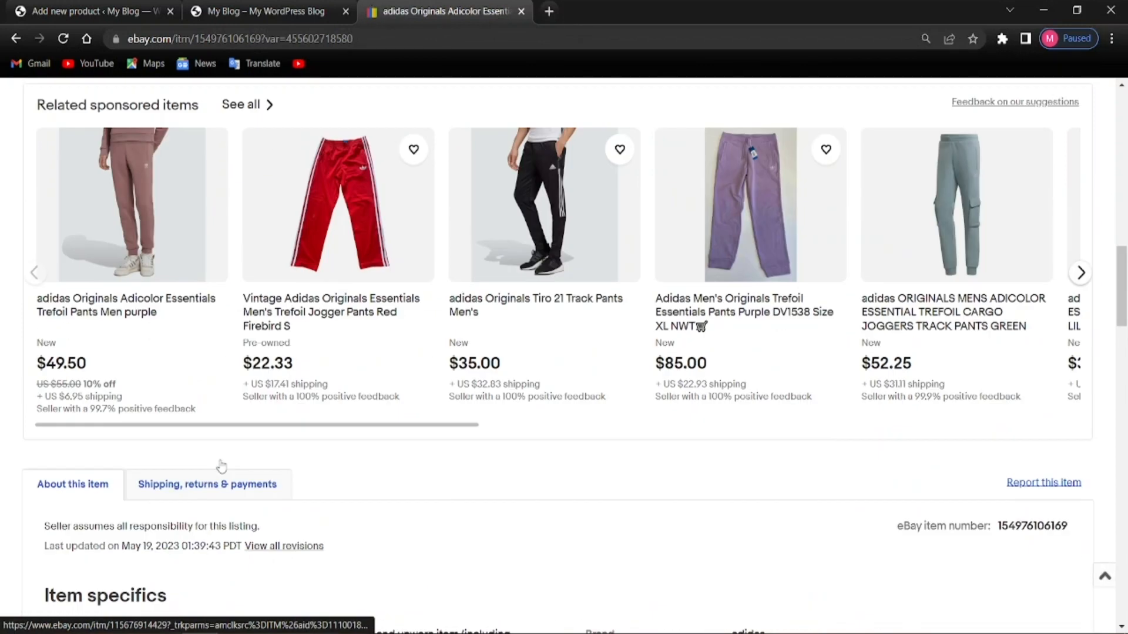
{"action": "scroll", "coordinate": [222, 467], "scroll_direction": "down", "scroll_amount": 1}
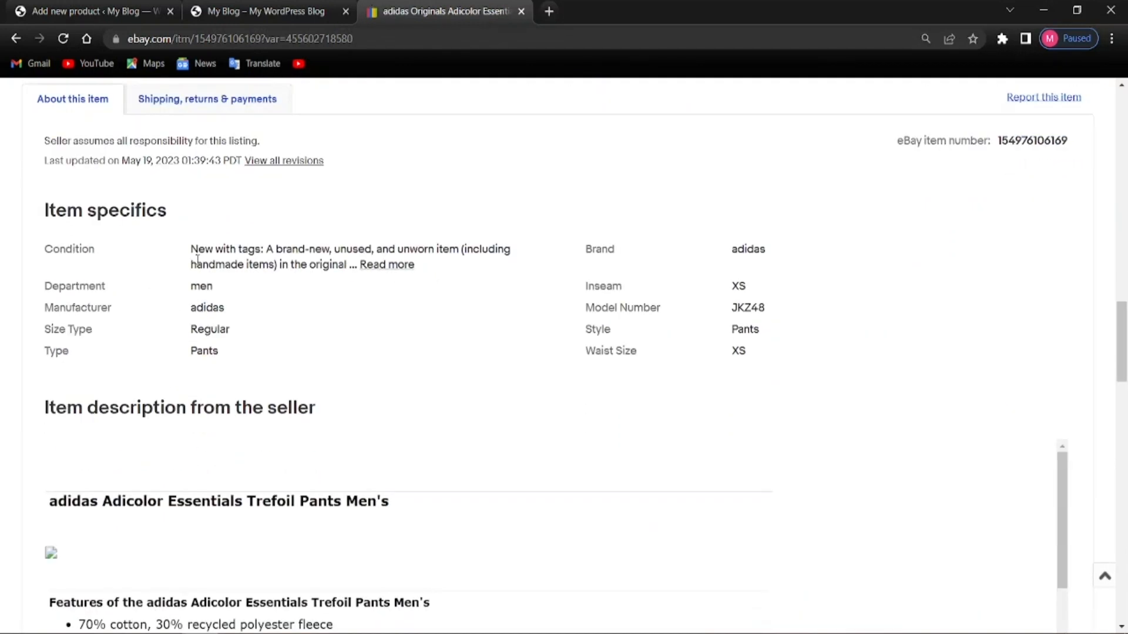
{"action": "scroll", "coordinate": [209, 362], "scroll_direction": "down", "scroll_amount": 5}
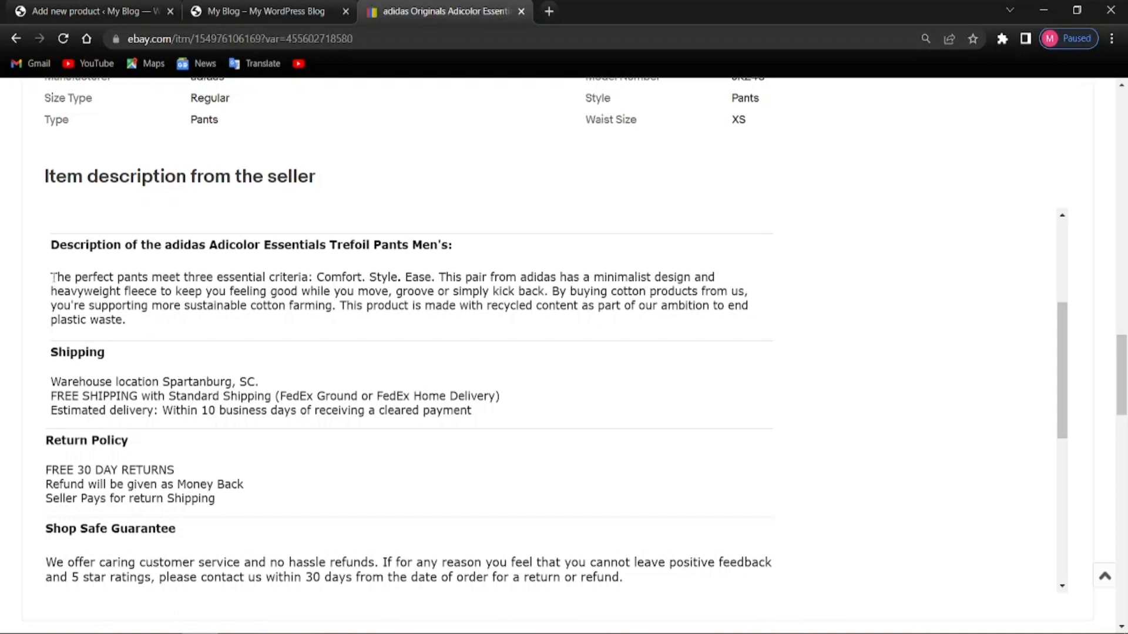
{"action": "left_click_drag", "start_coordinate": [50, 277], "coordinate": [161, 335]}
{"action": "right_click", "coordinate": [134, 305]}
{"action": "left_click", "coordinate": [160, 322]}
Paste that paragraph into the empty WordPress product description
{"action": "left_click", "coordinate": [76, 11]}
{"action": "right_click", "coordinate": [246, 327]}
{"action": "left_click", "coordinate": [278, 455]}
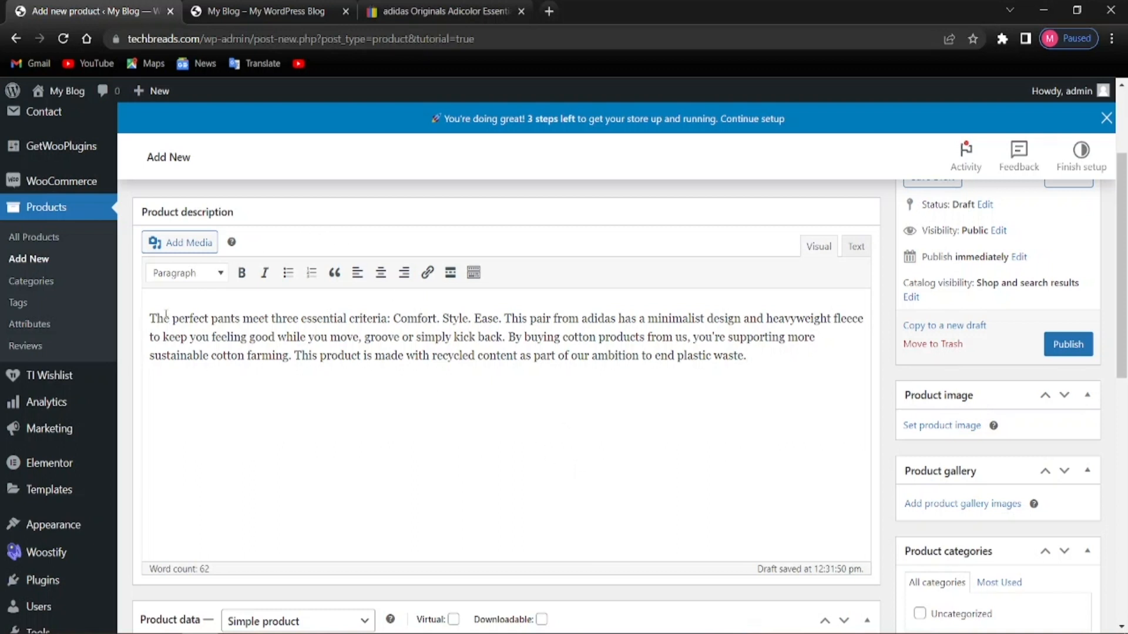
Start a new media upload for the description and browse the computer for the image
{"action": "left_click", "coordinate": [187, 243]}
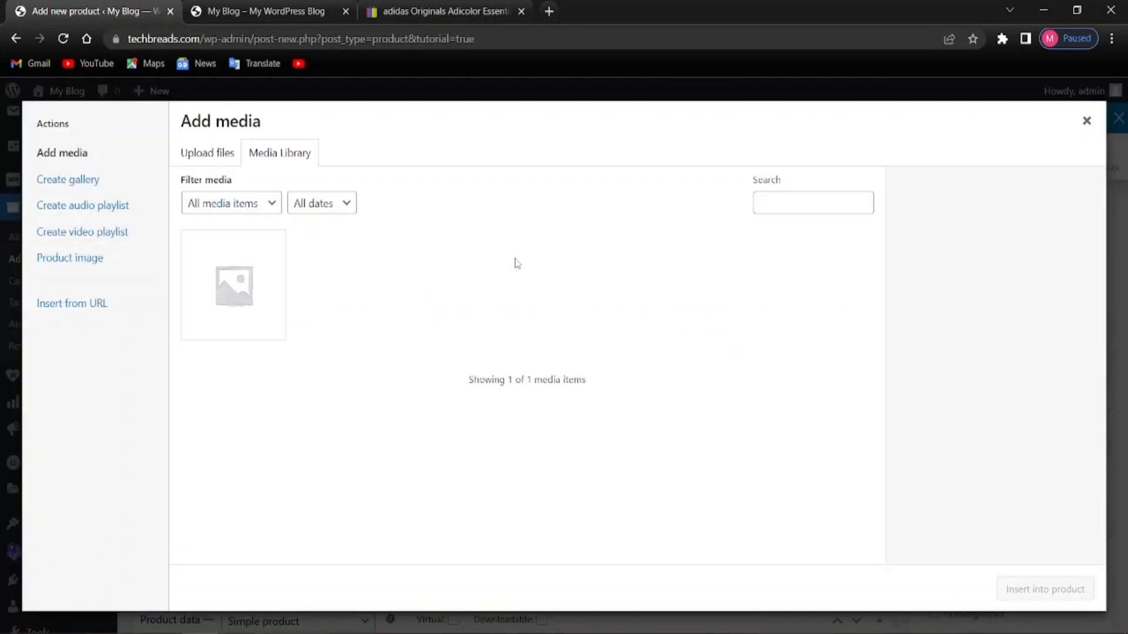
{"action": "left_click", "coordinate": [210, 156]}
{"action": "left_click", "coordinate": [636, 379]}
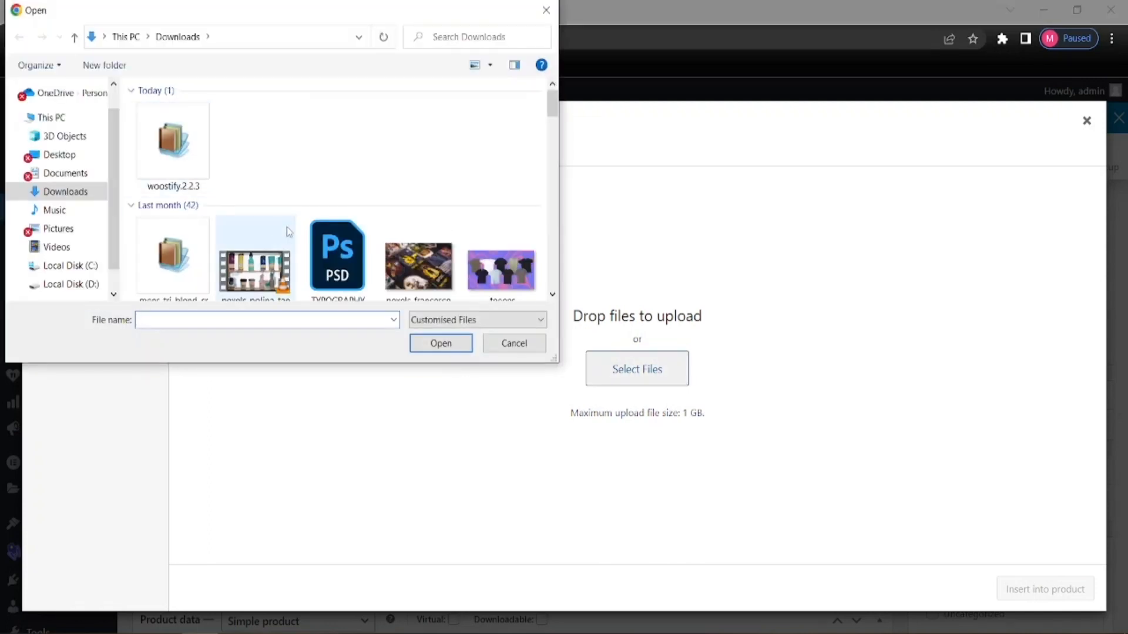
{"action": "scroll", "coordinate": [266, 232], "scroll_direction": "down", "scroll_amount": 3}
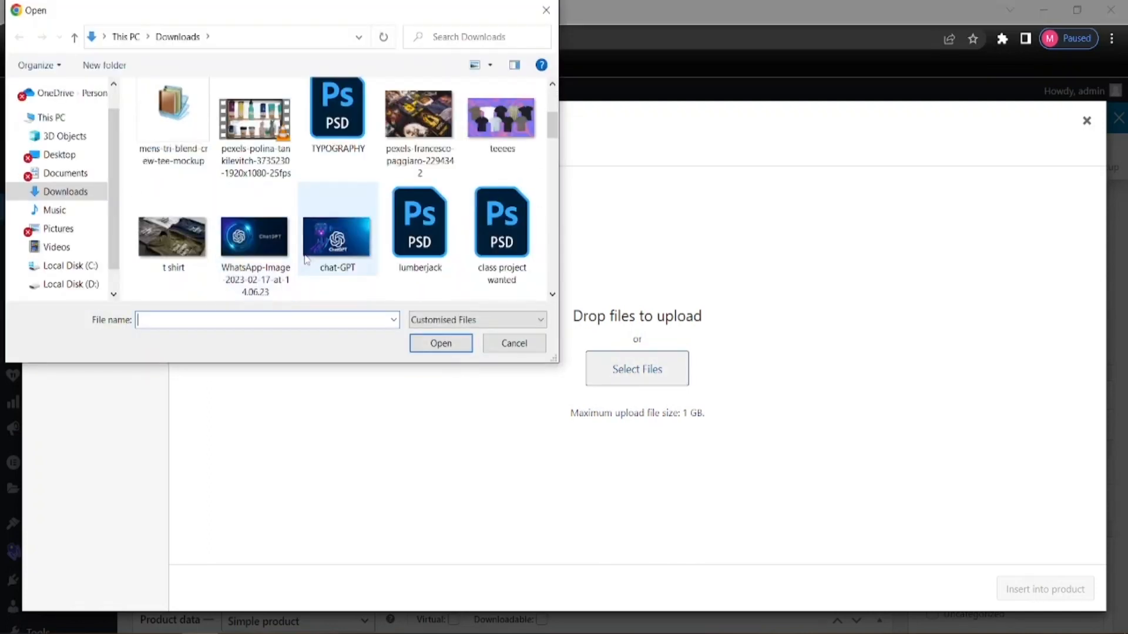
{"action": "scroll", "coordinate": [258, 238], "scroll_direction": "down", "scroll_amount": 5}
{"action": "scroll", "coordinate": [268, 223], "scroll_direction": "down", "scroll_amount": 5}
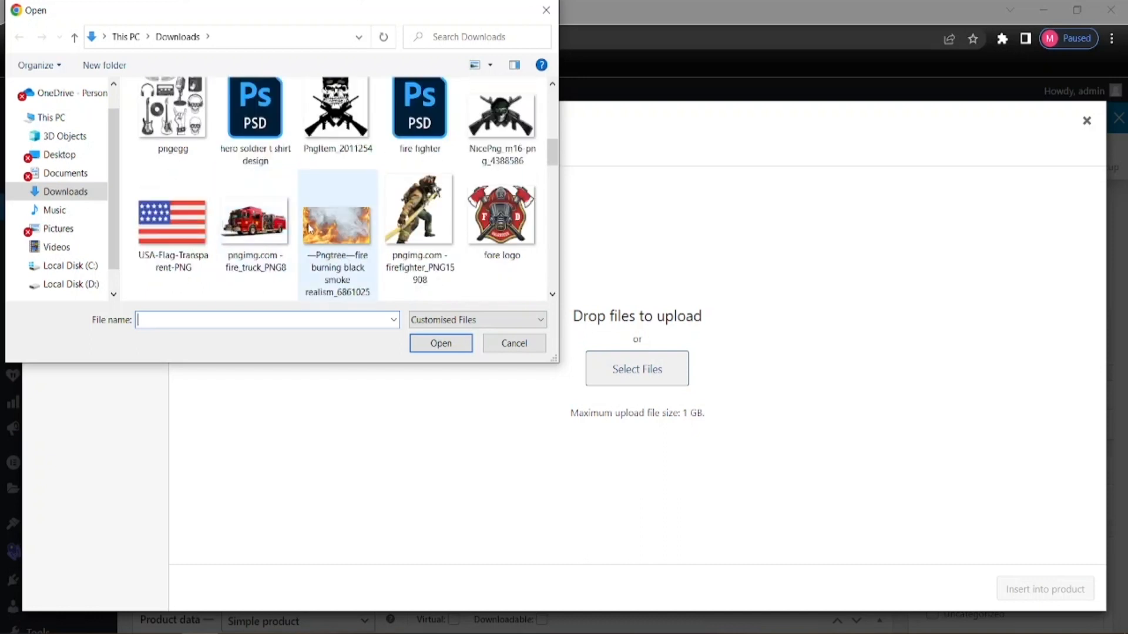
{"action": "scroll", "coordinate": [305, 228], "scroll_direction": "down", "scroll_amount": 5}
{"action": "scroll", "coordinate": [310, 229], "scroll_direction": "down", "scroll_amount": 2}
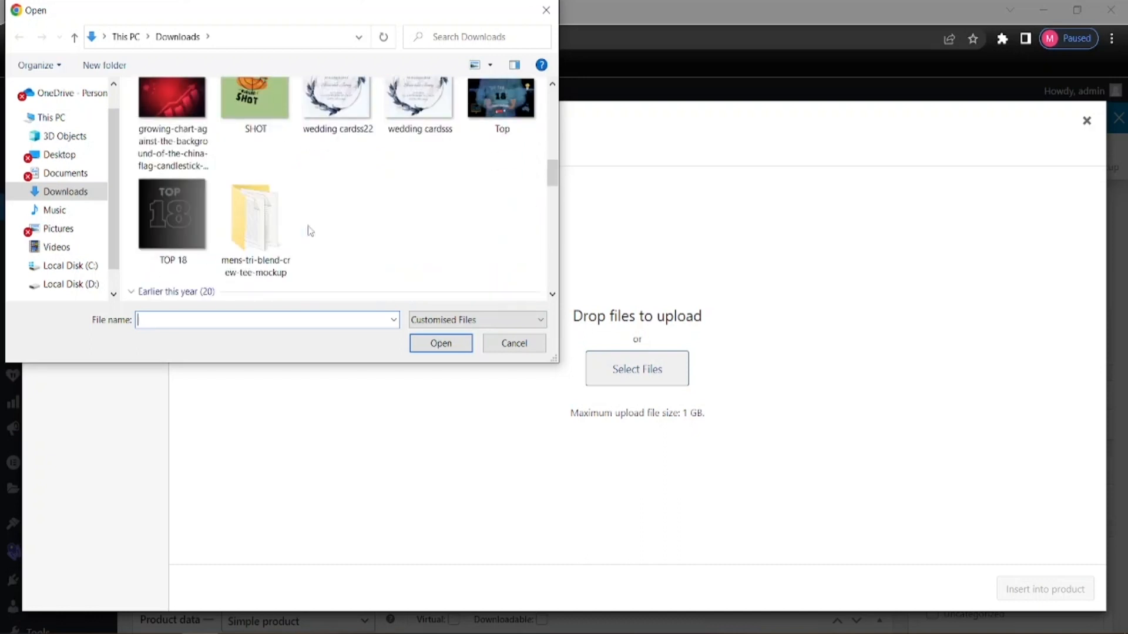
{"action": "scroll", "coordinate": [310, 231], "scroll_direction": "up", "scroll_amount": 5}
{"action": "scroll", "coordinate": [309, 233], "scroll_direction": "up", "scroll_amount": 4}
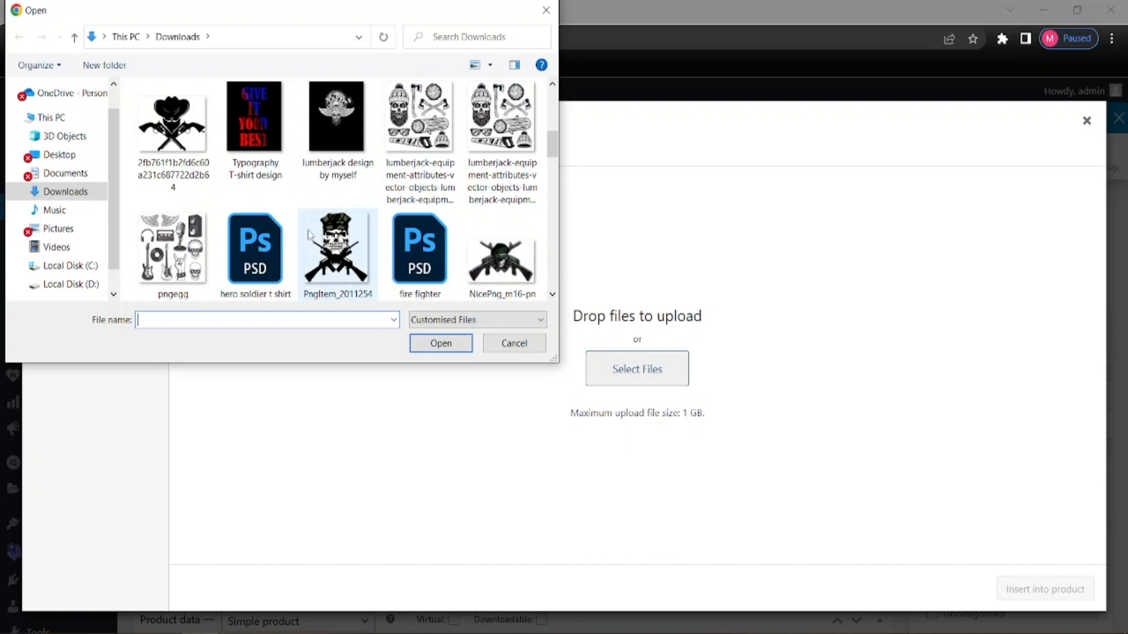
{"action": "scroll", "coordinate": [310, 233], "scroll_direction": "up", "scroll_amount": 4}
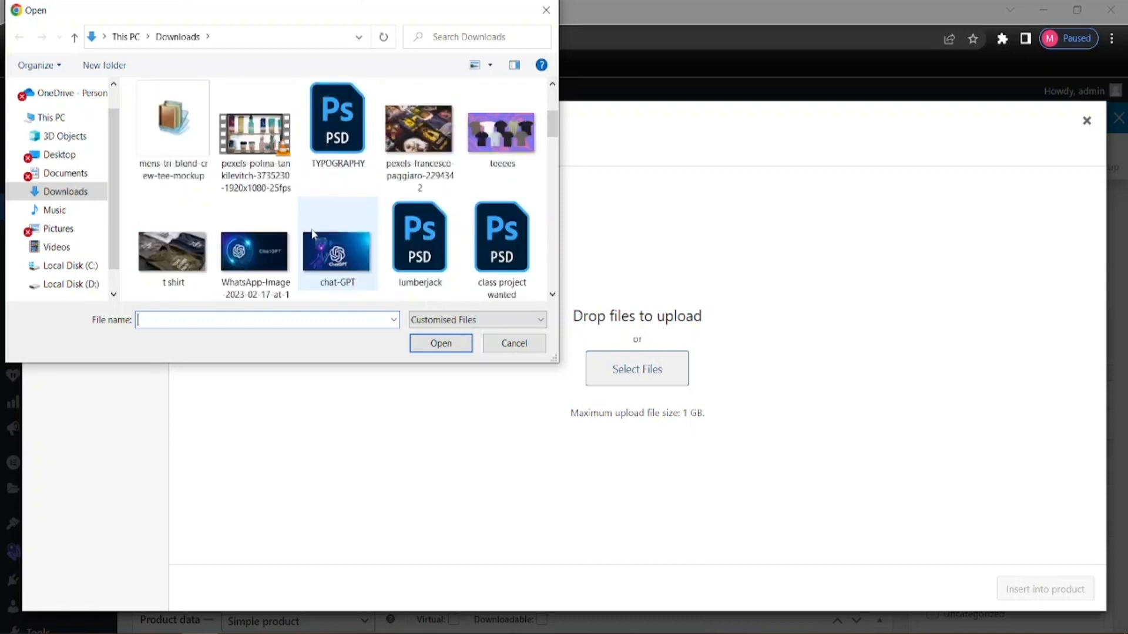
{"action": "scroll", "coordinate": [311, 232], "scroll_direction": "down", "scroll_amount": 10}
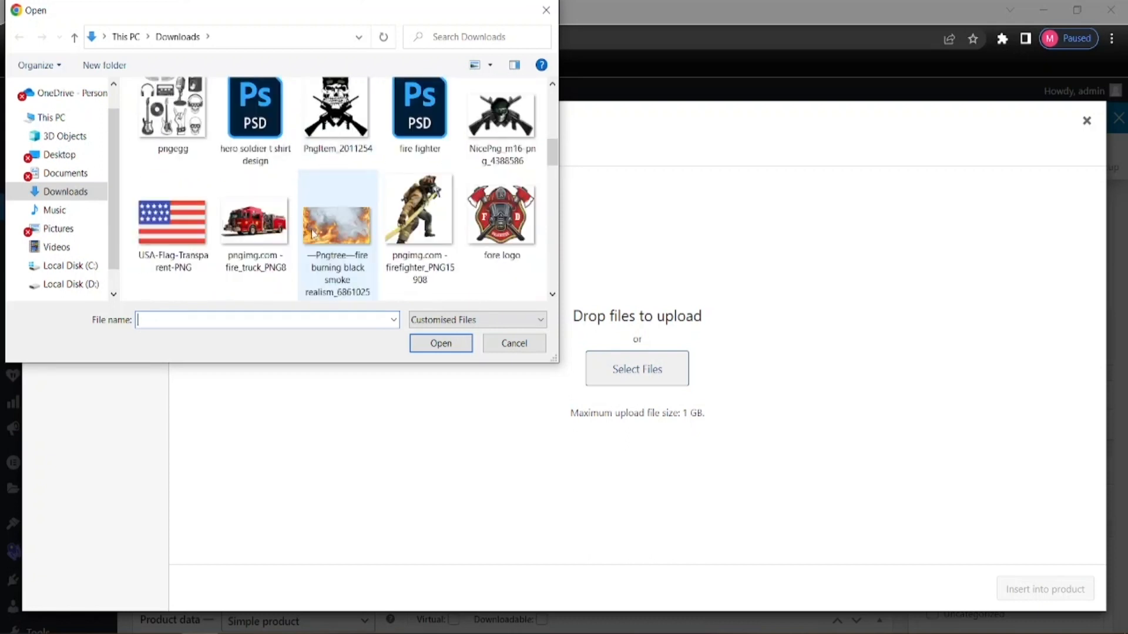
{"action": "scroll", "coordinate": [312, 228], "scroll_direction": "down", "scroll_amount": 4}
{"action": "scroll", "coordinate": [311, 229], "scroll_direction": "up", "scroll_amount": 2}
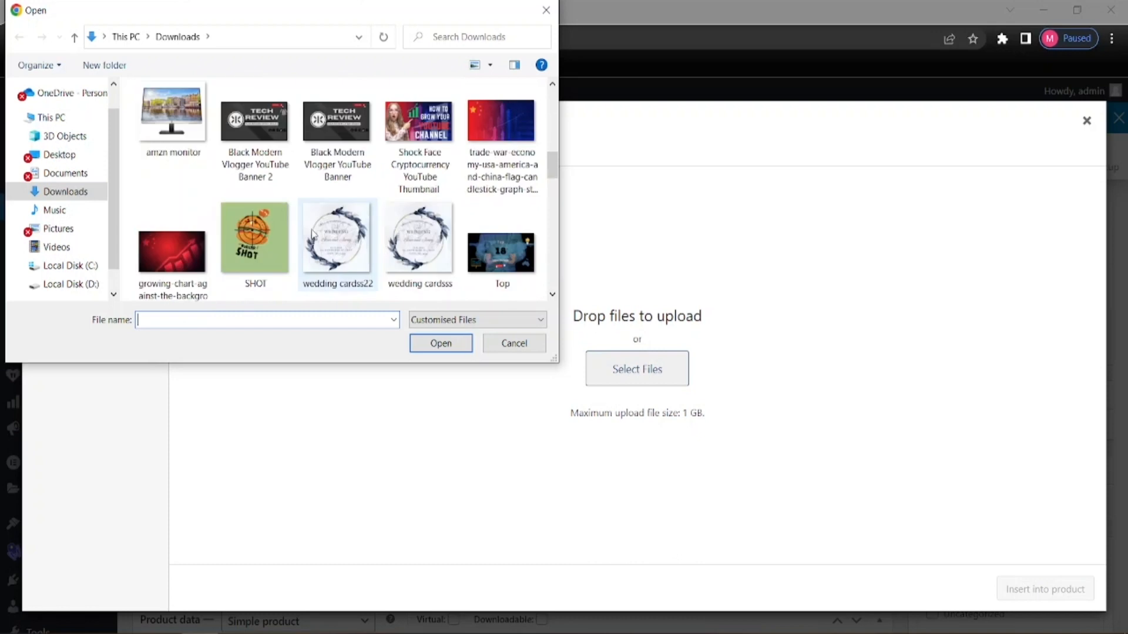
{"action": "scroll", "coordinate": [311, 234], "scroll_direction": "up", "scroll_amount": 4}
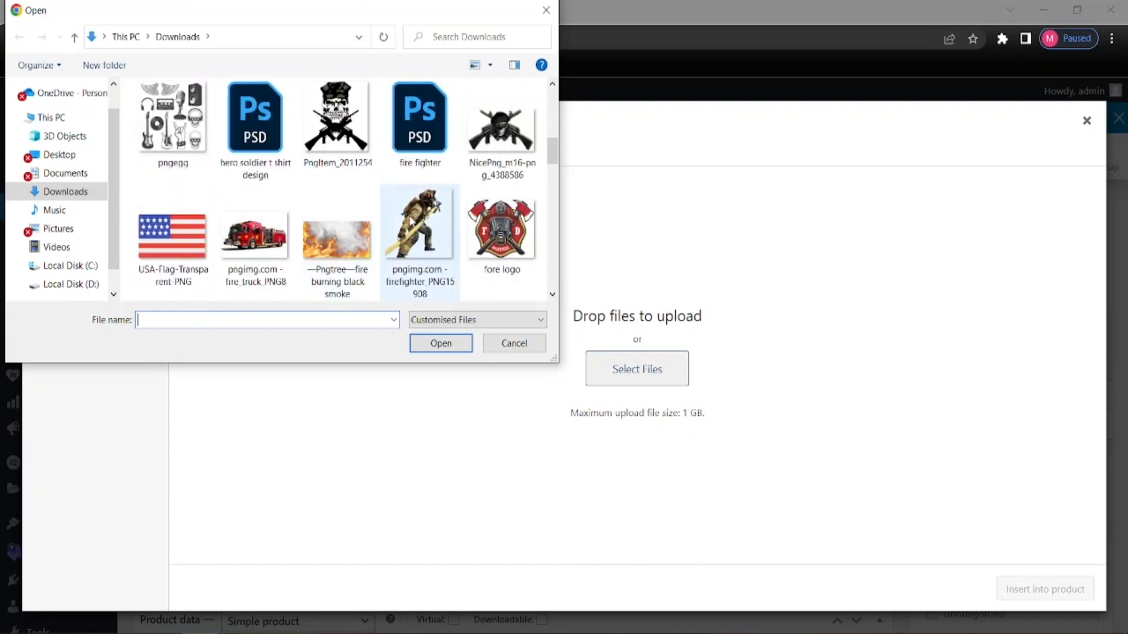
Upload pngimg.com-firefighter_PNG15908.png and insert it into the product description
{"action": "left_click", "coordinate": [412, 222]}
{"action": "left_click", "coordinate": [432, 343]}
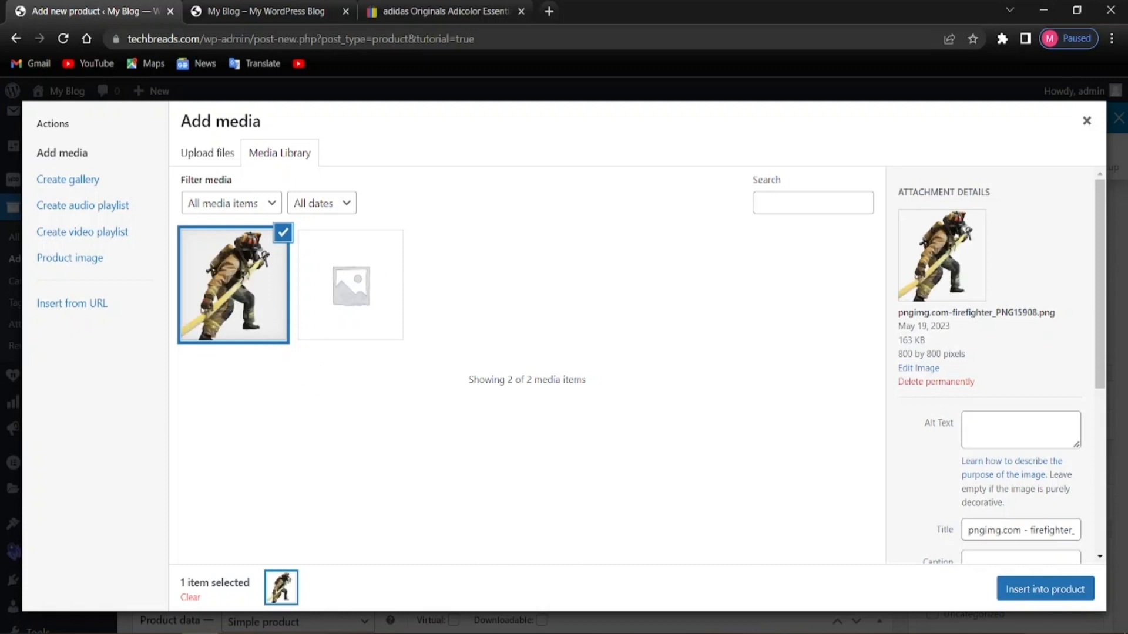
{"action": "left_click", "coordinate": [1068, 594]}
{"action": "left_click", "coordinate": [597, 500]}
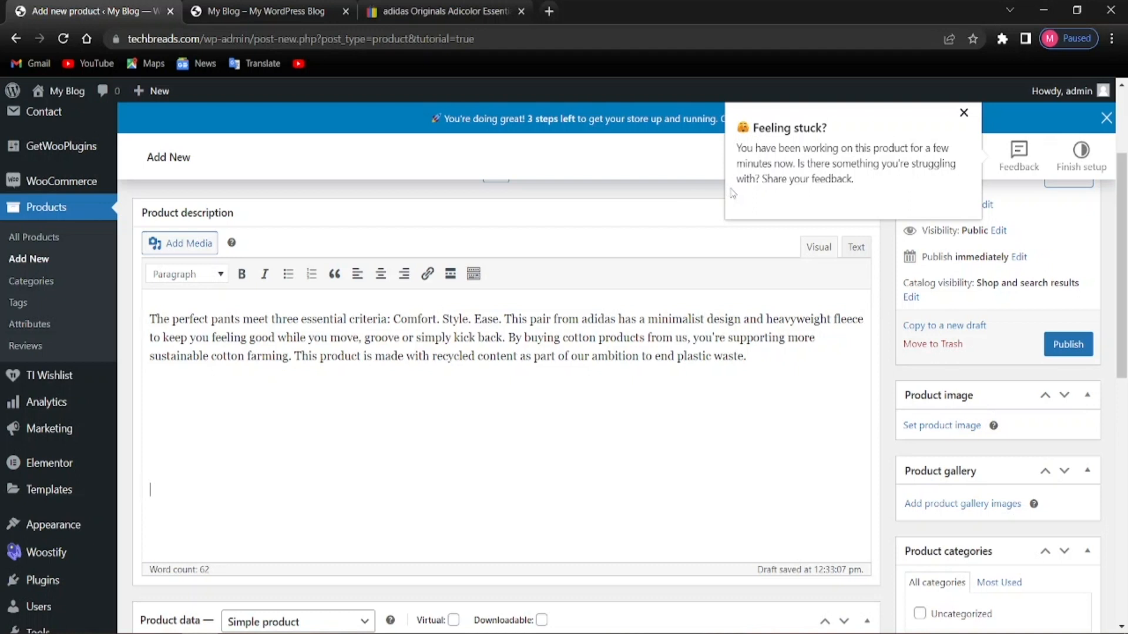
Dismiss the Feeling stuck popup and copy the eBay paragraph beginning 'adidas Sport is mainly targeting competitive sports'
{"action": "left_click", "coordinate": [964, 113]}
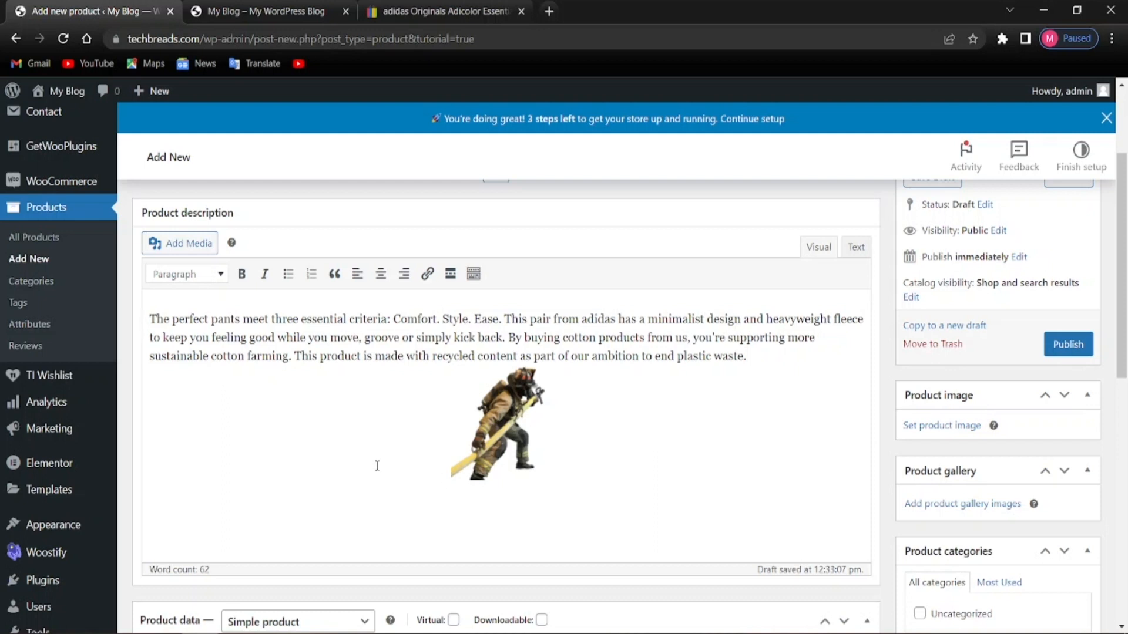
{"action": "left_click", "coordinate": [446, 10]}
{"action": "scroll", "coordinate": [306, 383], "scroll_direction": "down", "scroll_amount": 3}
{"action": "scroll", "coordinate": [306, 383], "scroll_direction": "down", "scroll_amount": 4}
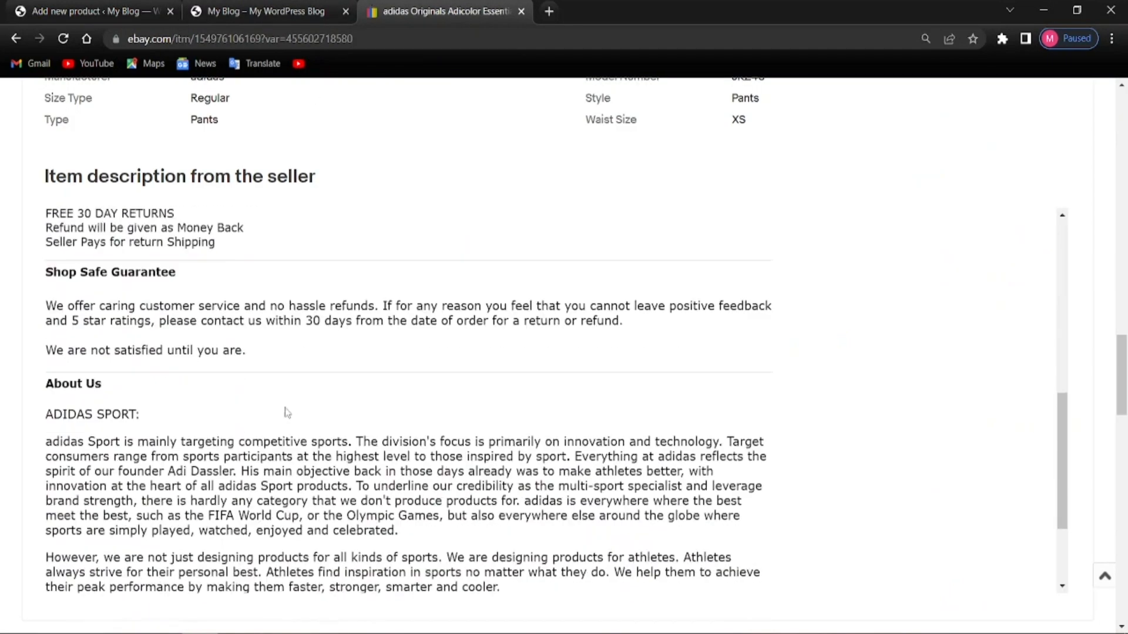
{"action": "left_click_drag", "start_coordinate": [47, 310], "coordinate": [411, 404]}
{"action": "right_click", "coordinate": [360, 390]}
{"action": "left_click", "coordinate": [386, 400]}
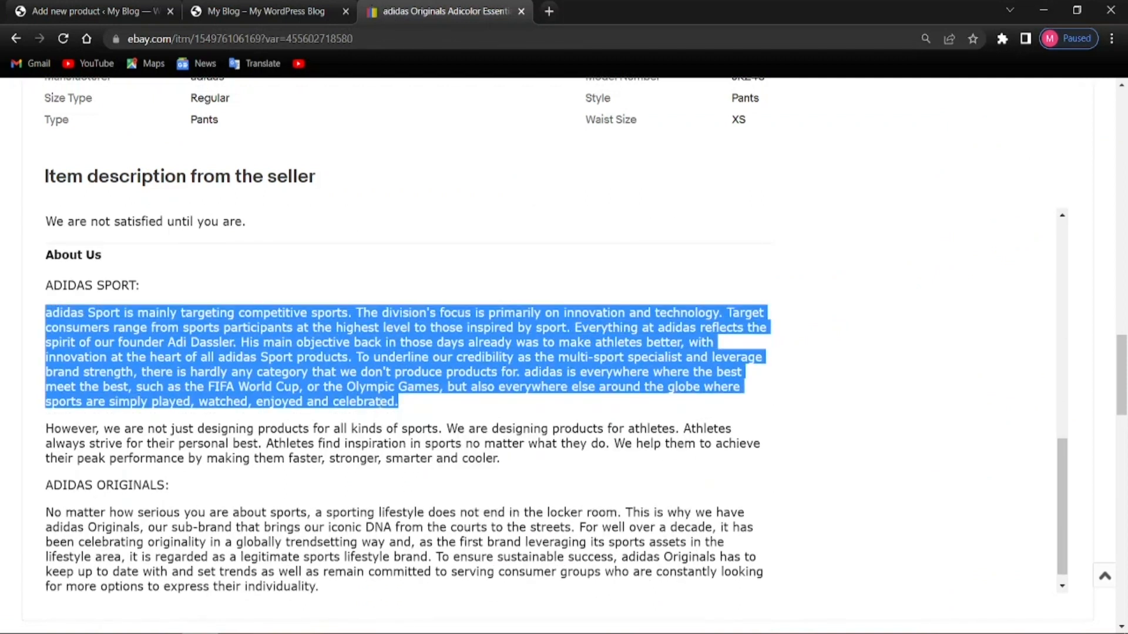
Paste that paragraph as plain text on the line below the firefighter image
{"action": "left_click", "coordinate": [267, 10]}
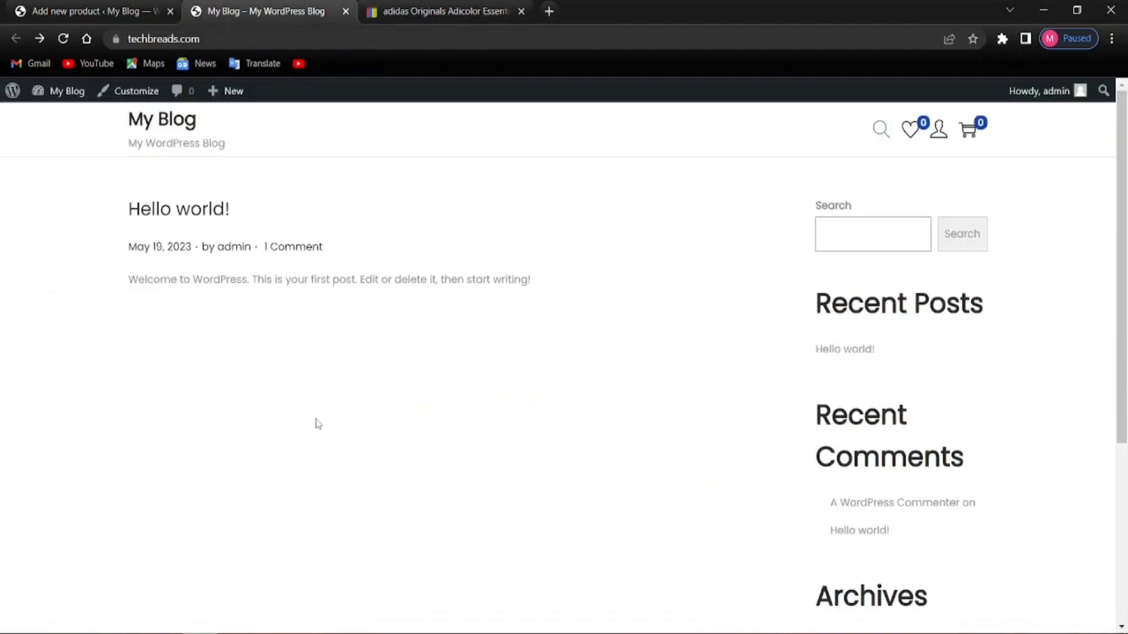
{"action": "left_click", "coordinate": [141, 11]}
{"action": "left_click", "coordinate": [363, 507]}
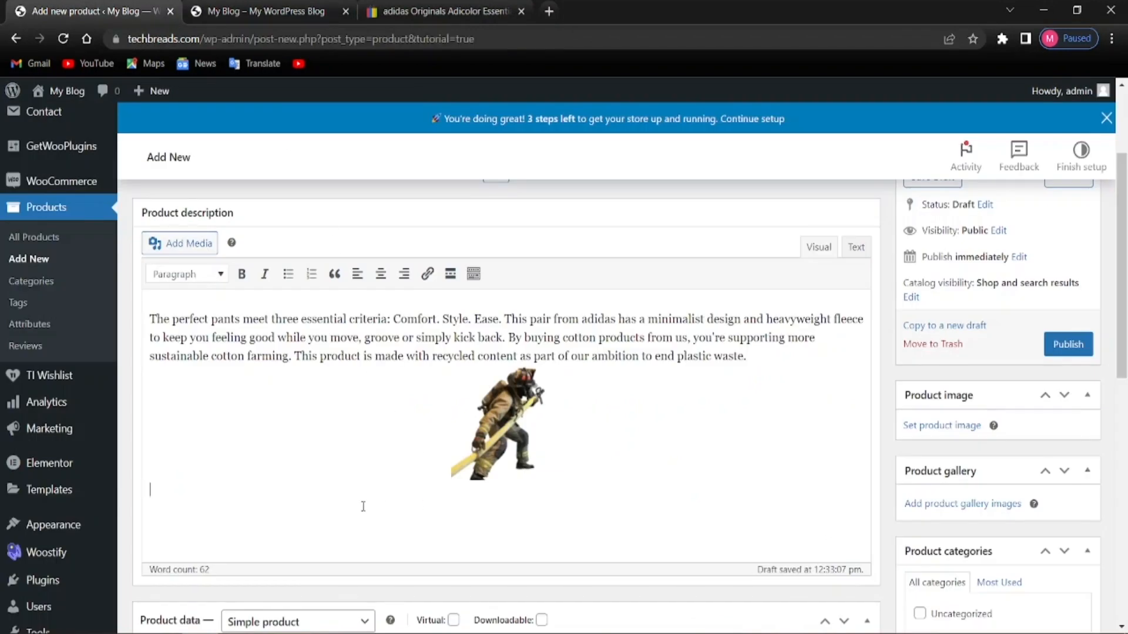
{"action": "right_click", "coordinate": [214, 483]}
{"action": "left_click", "coordinate": [258, 376]}
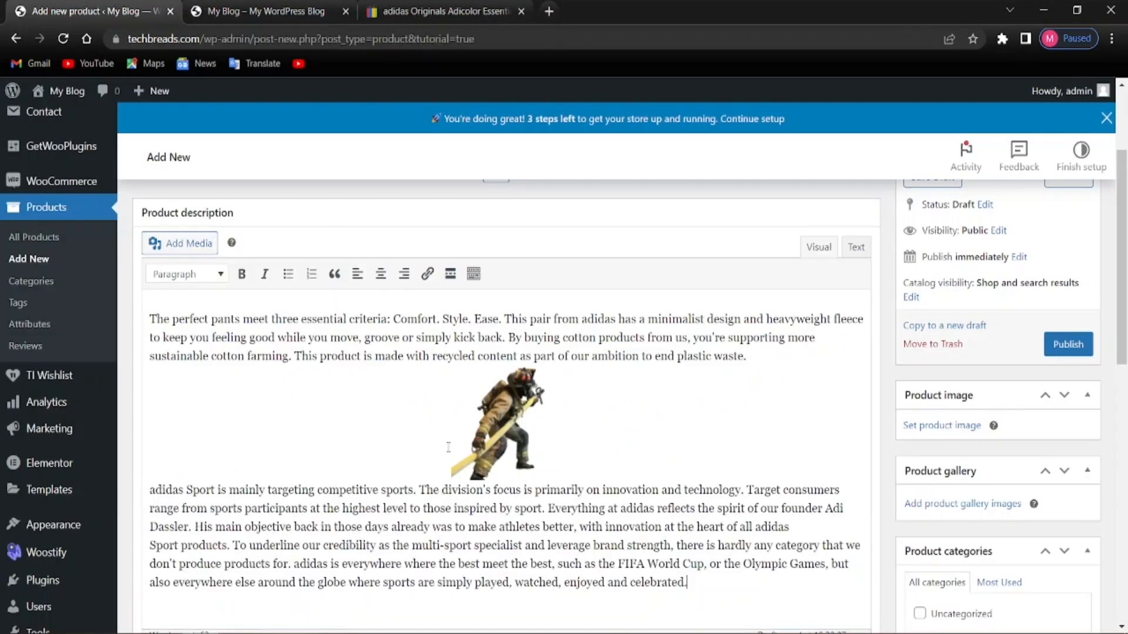
{"action": "scroll", "coordinate": [449, 448], "scroll_direction": "down", "scroll_amount": 3}
{"action": "scroll", "coordinate": [435, 464], "scroll_direction": "up", "scroll_amount": 5}
{"action": "scroll", "coordinate": [399, 442], "scroll_direction": "down", "scroll_amount": 2}
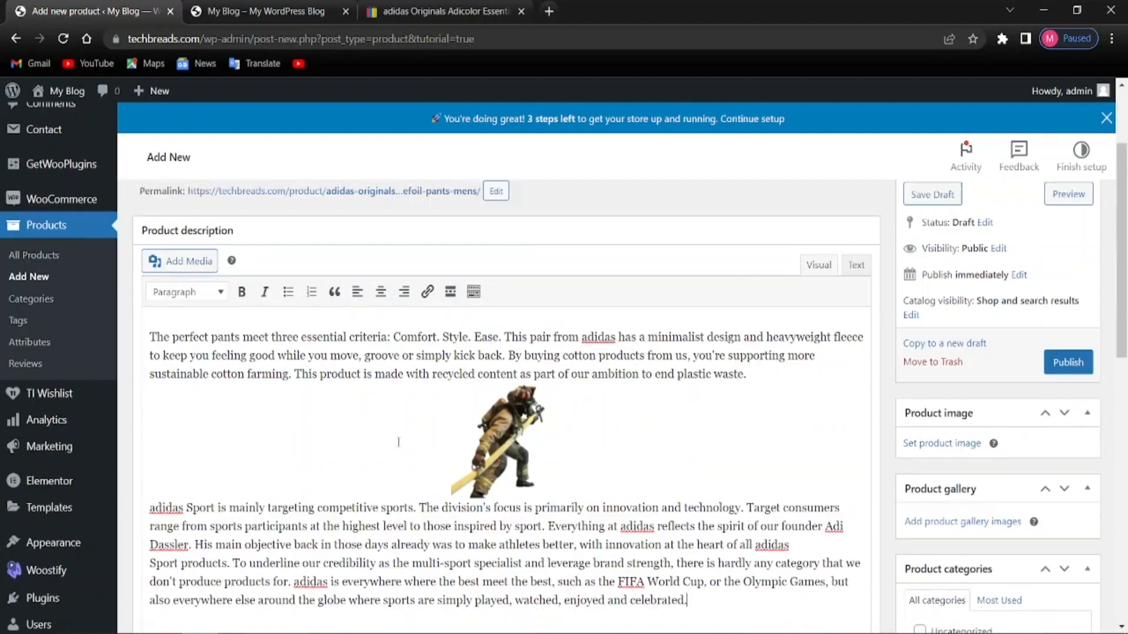
Glance at the eBay listing, return to the product editor, and close the extra My Blog tab
{"action": "scroll", "coordinate": [398, 442], "scroll_direction": "down", "scroll_amount": 6}
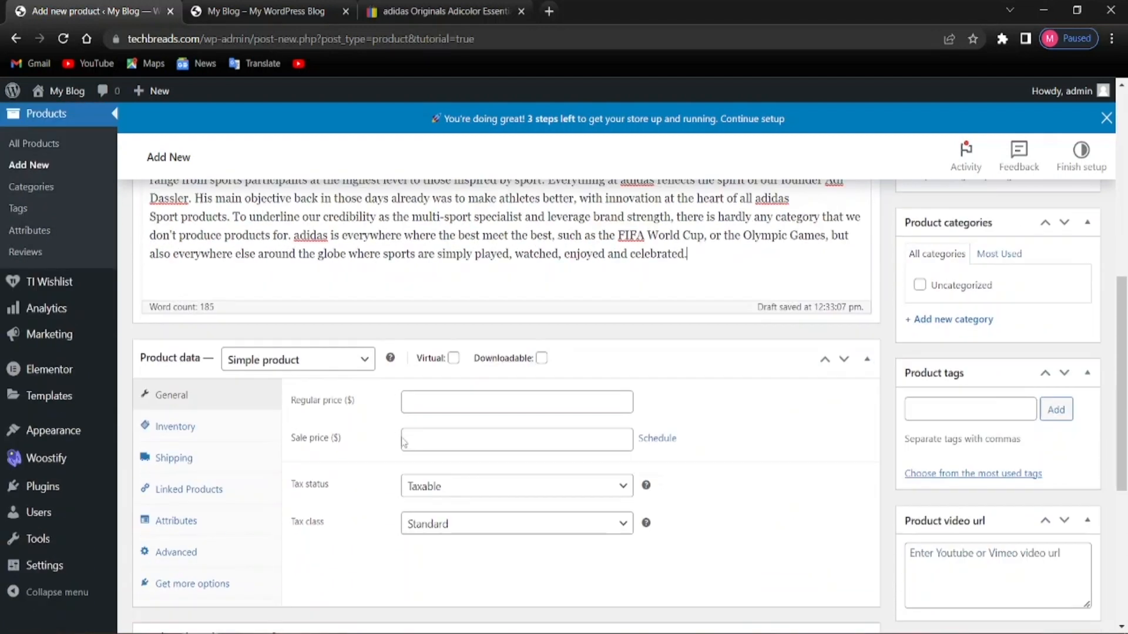
{"action": "scroll", "coordinate": [403, 442], "scroll_direction": "down", "scroll_amount": 1}
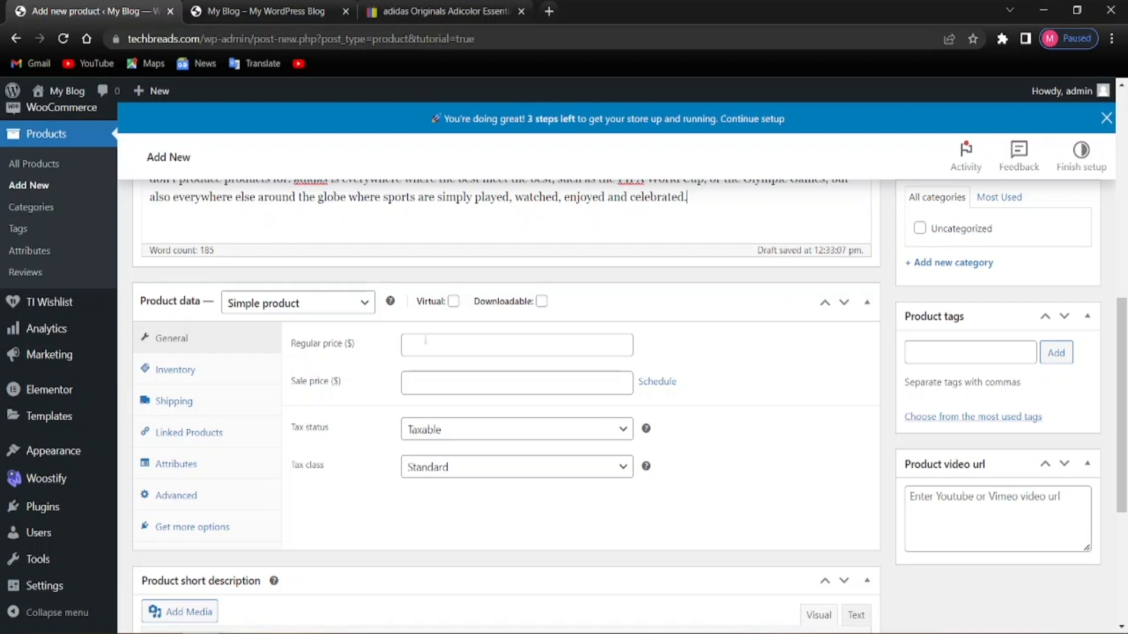
{"action": "left_click", "coordinate": [442, 11]}
{"action": "scroll", "coordinate": [264, 435], "scroll_direction": "up", "scroll_amount": 10}
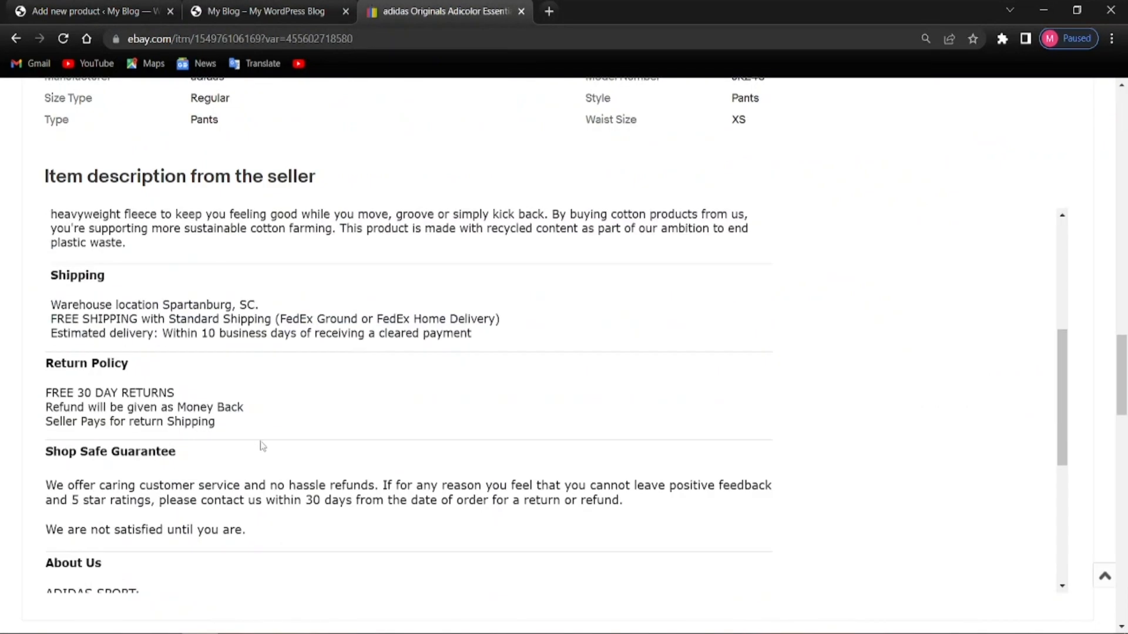
{"action": "scroll", "coordinate": [257, 472], "scroll_direction": "up", "scroll_amount": 20}
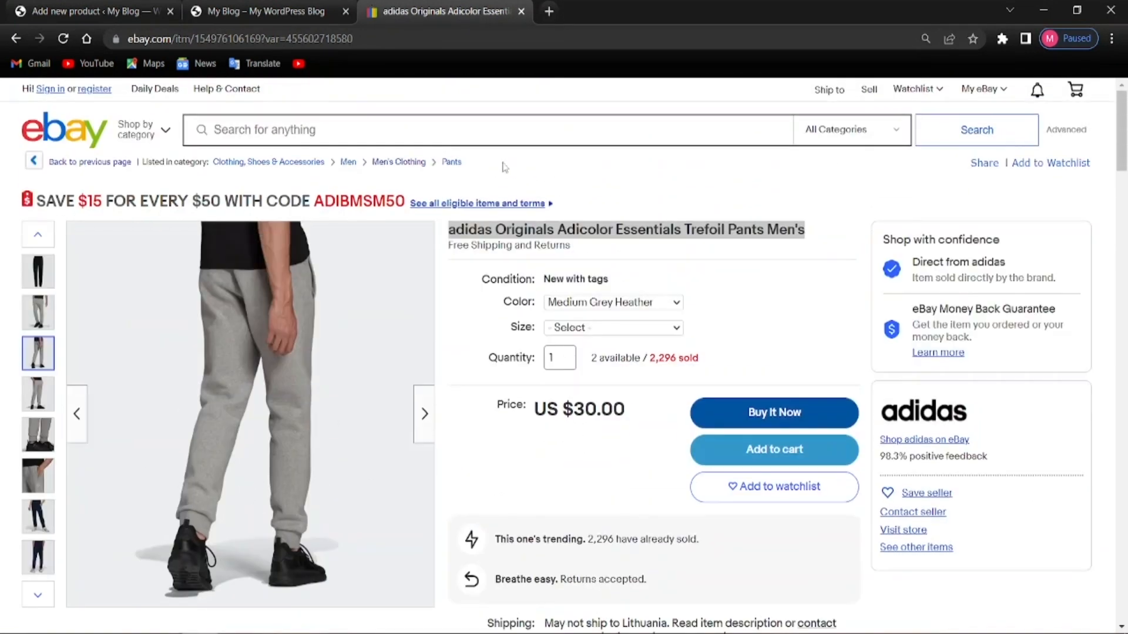
{"action": "left_click", "coordinate": [265, 11]}
{"action": "left_click", "coordinate": [88, 12]}
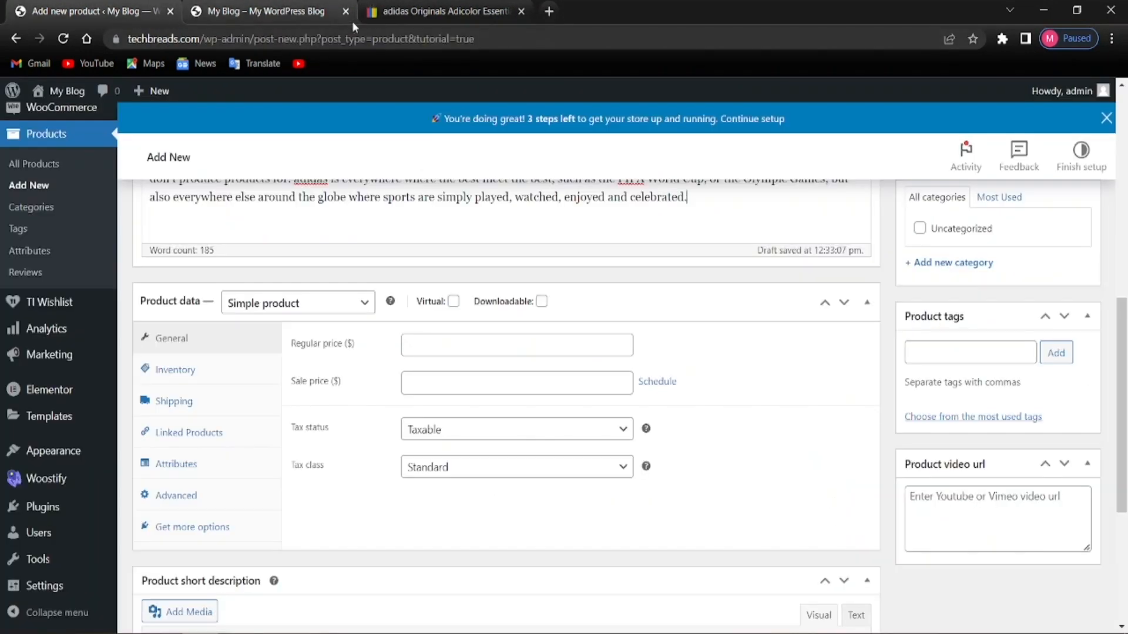
{"action": "left_click", "coordinate": [346, 12]}
Set the regular price to 30 and the sale price to 25
{"action": "left_click", "coordinate": [426, 344]}
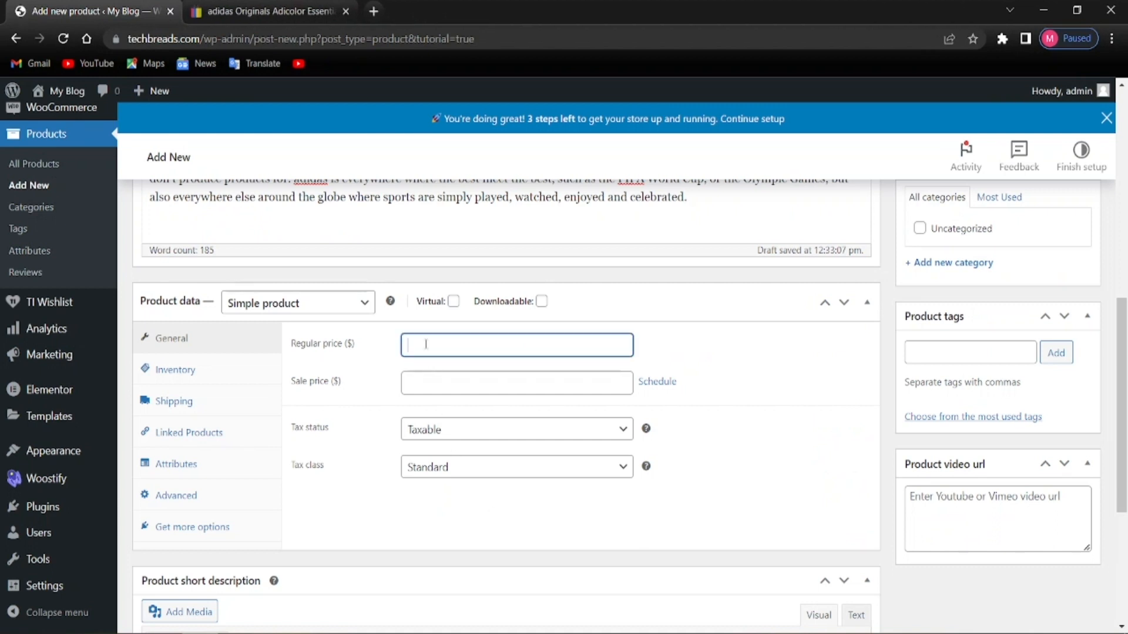
{"action": "type", "text": "30"}
{"action": "left_click", "coordinate": [388, 404]}
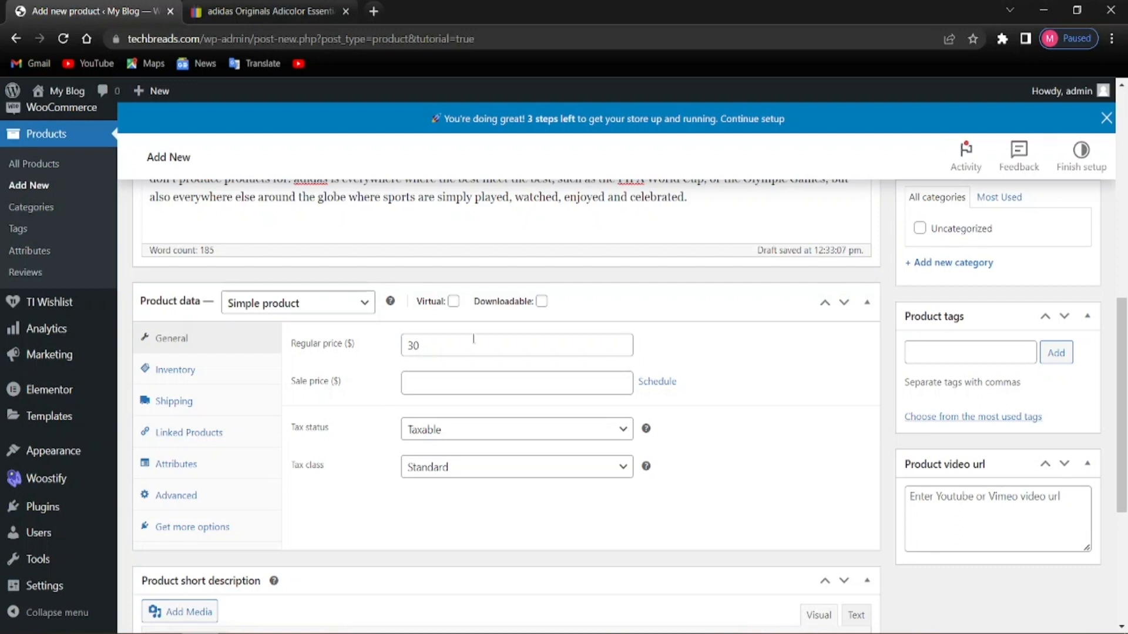
{"action": "left_click", "coordinate": [420, 386]}
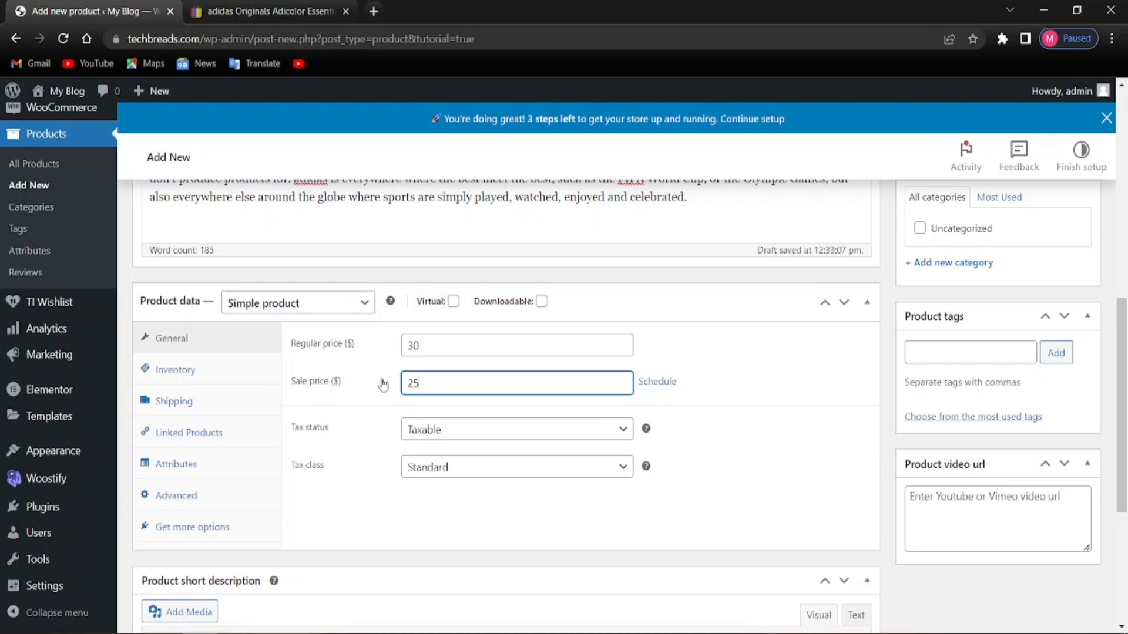
{"action": "left_click", "coordinate": [385, 413]}
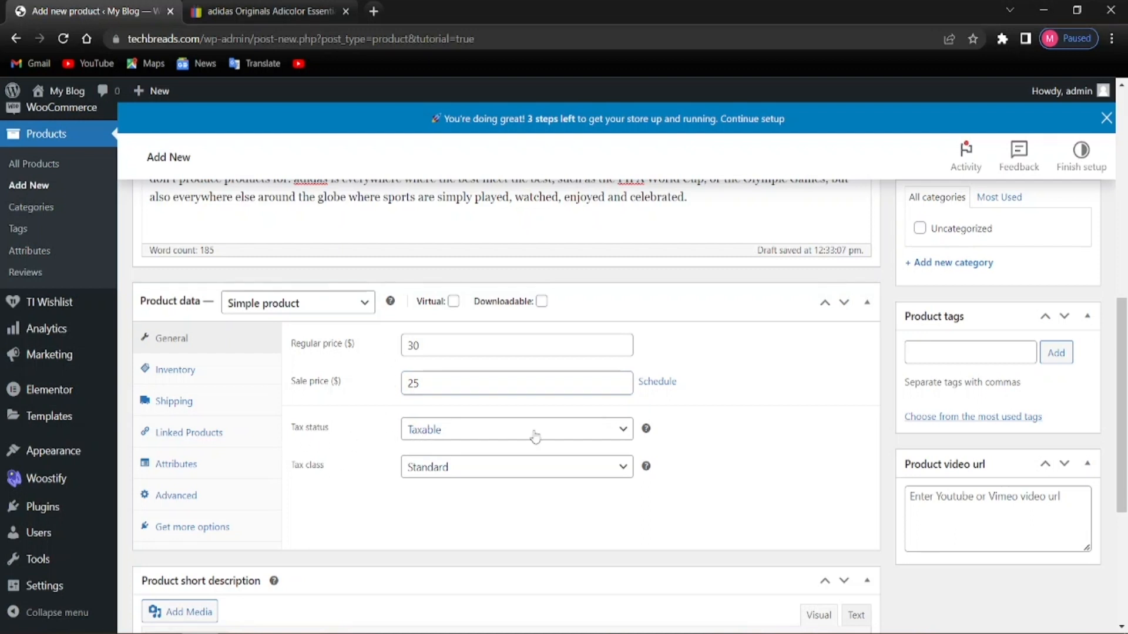
Keep the tax status Taxable and set the tax class to GST 10%
{"action": "left_click", "coordinate": [425, 437]}
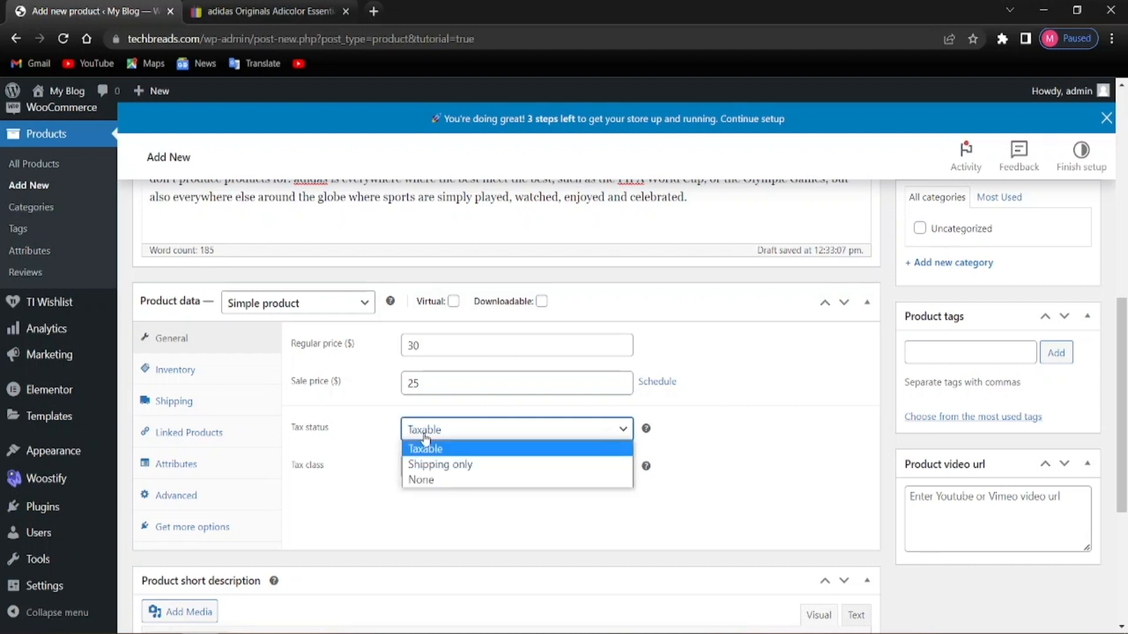
{"action": "left_click", "coordinate": [390, 440]}
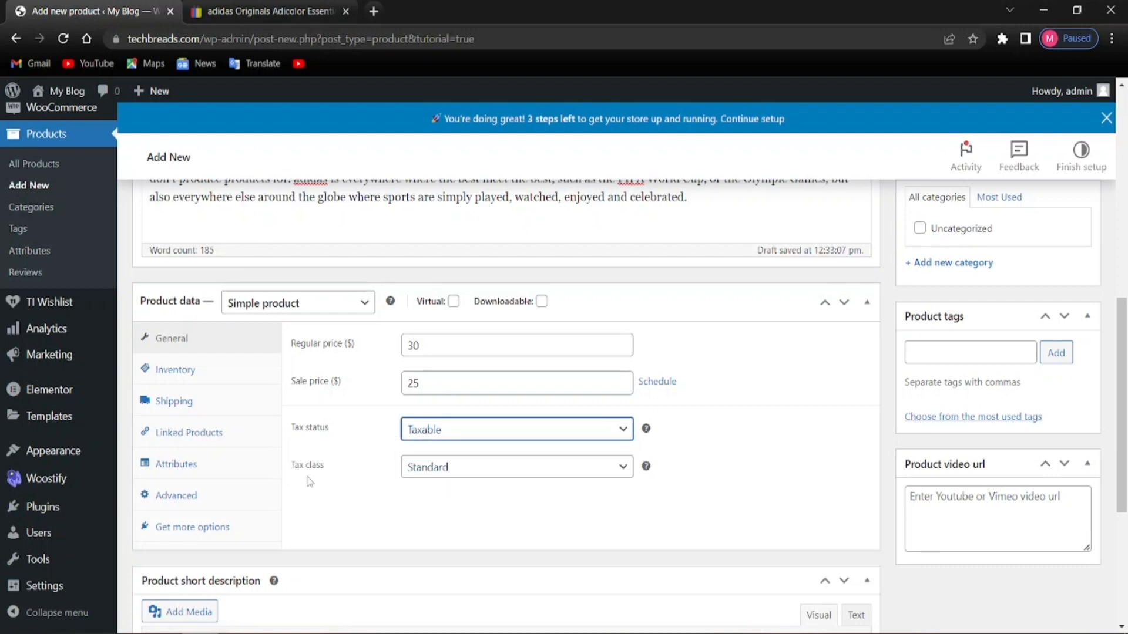
{"action": "left_click", "coordinate": [455, 472]}
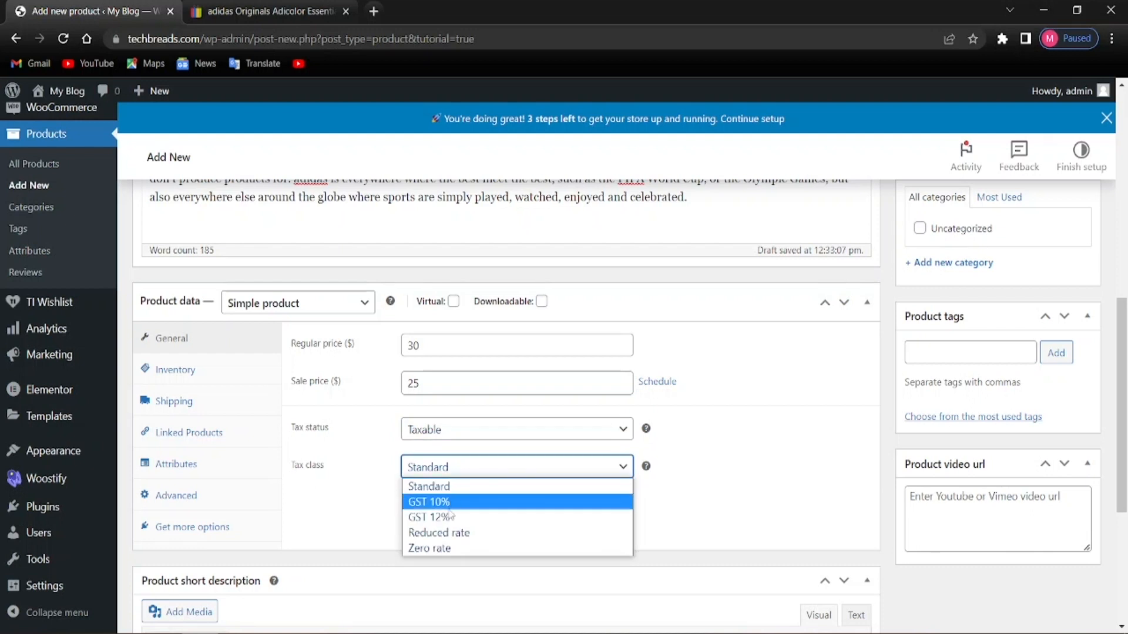
{"action": "left_click", "coordinate": [424, 502]}
{"action": "left_click", "coordinate": [425, 510]}
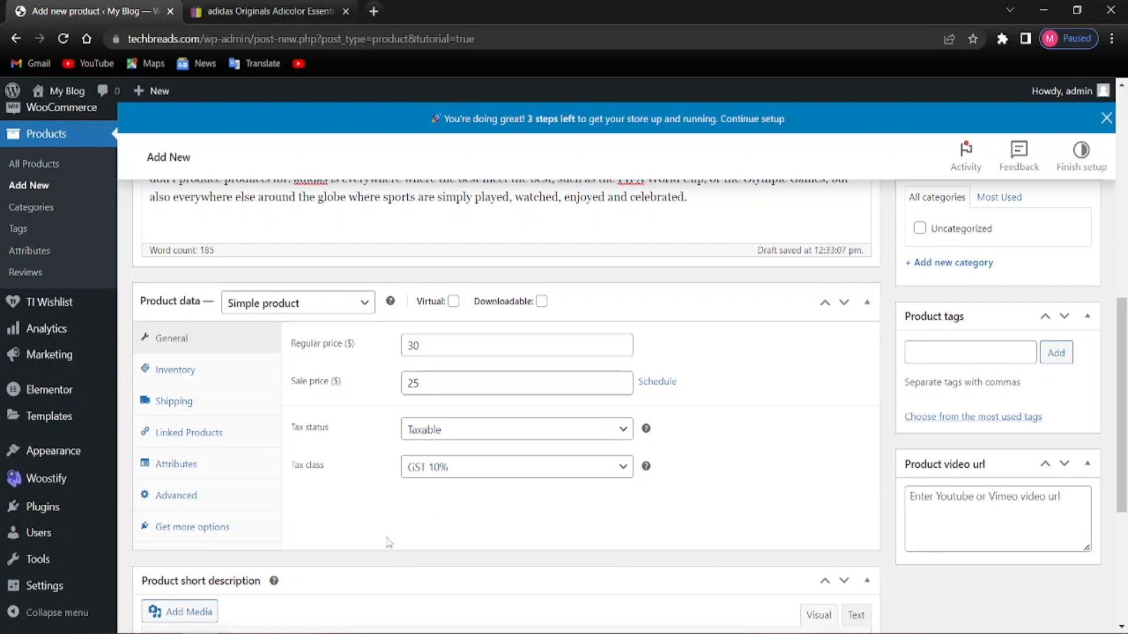
{"action": "scroll", "coordinate": [378, 525], "scroll_direction": "down", "scroll_amount": 4}
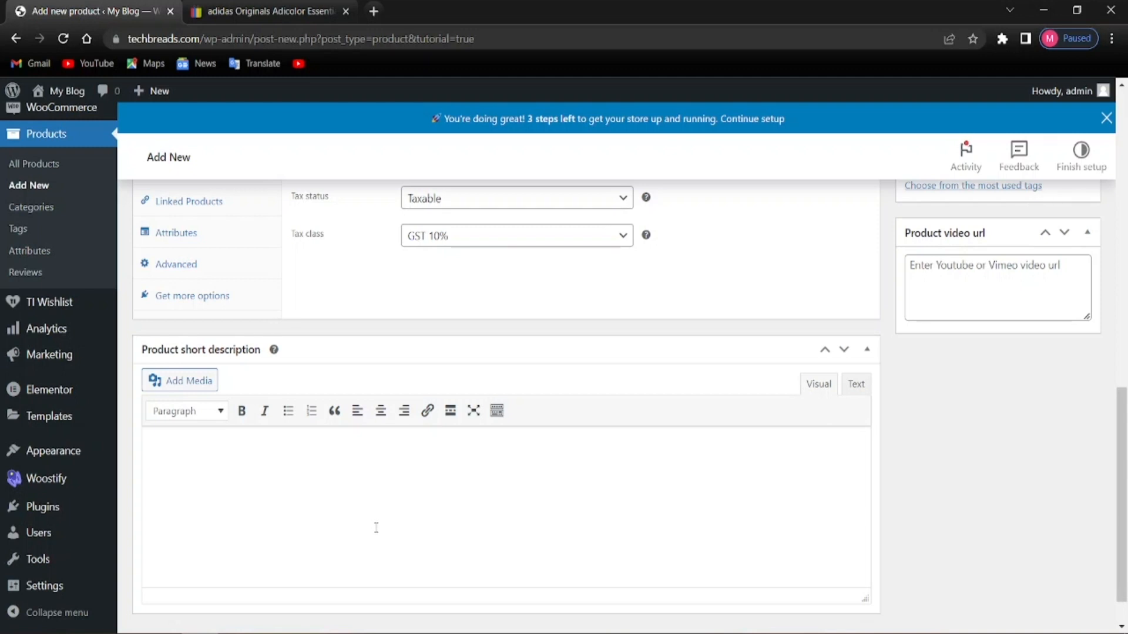
{"action": "scroll", "coordinate": [376, 527], "scroll_direction": "up", "scroll_amount": 4}
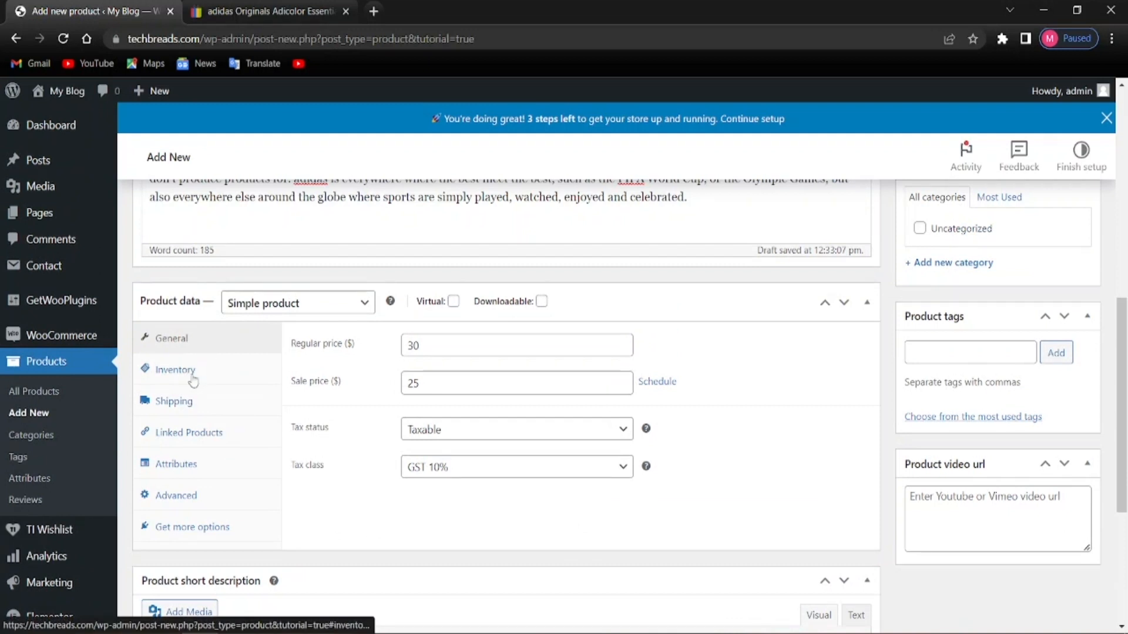
{"action": "left_click", "coordinate": [191, 378]}
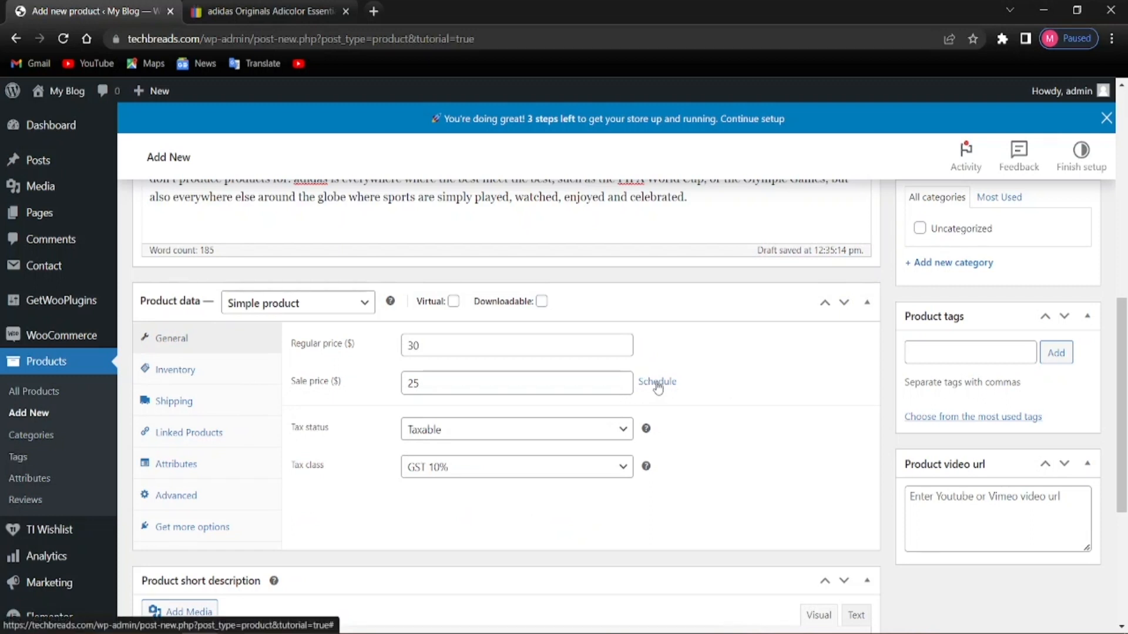
Schedule the sale price from 2023-05-19 to 2023-05-31 using the datepickers
{"action": "left_click", "coordinate": [658, 386]}
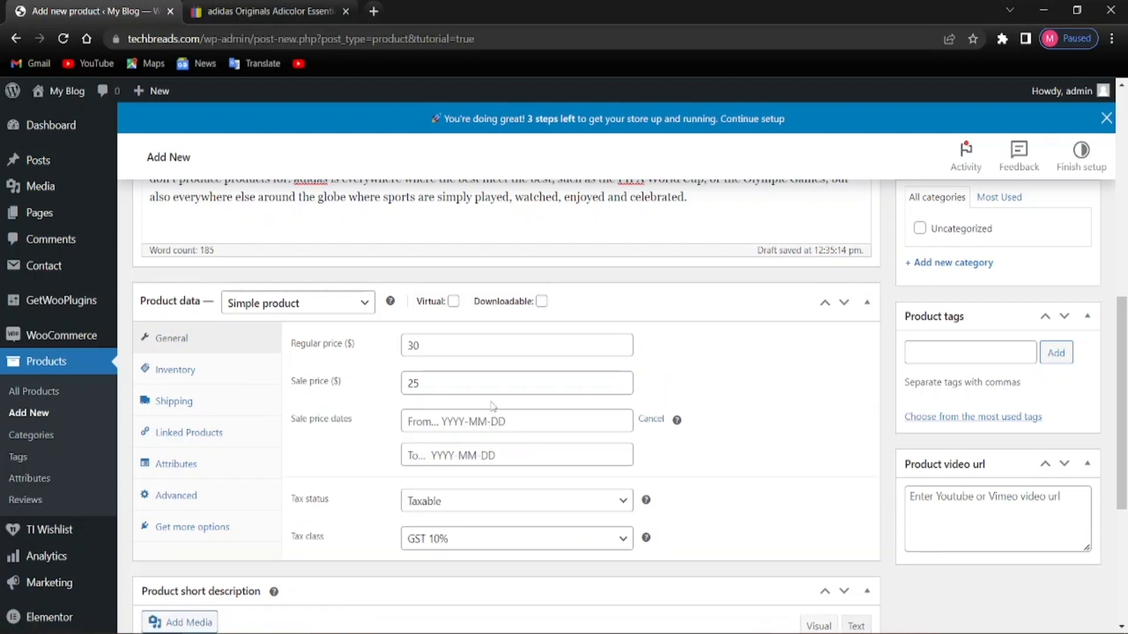
{"action": "left_click", "coordinate": [522, 424]}
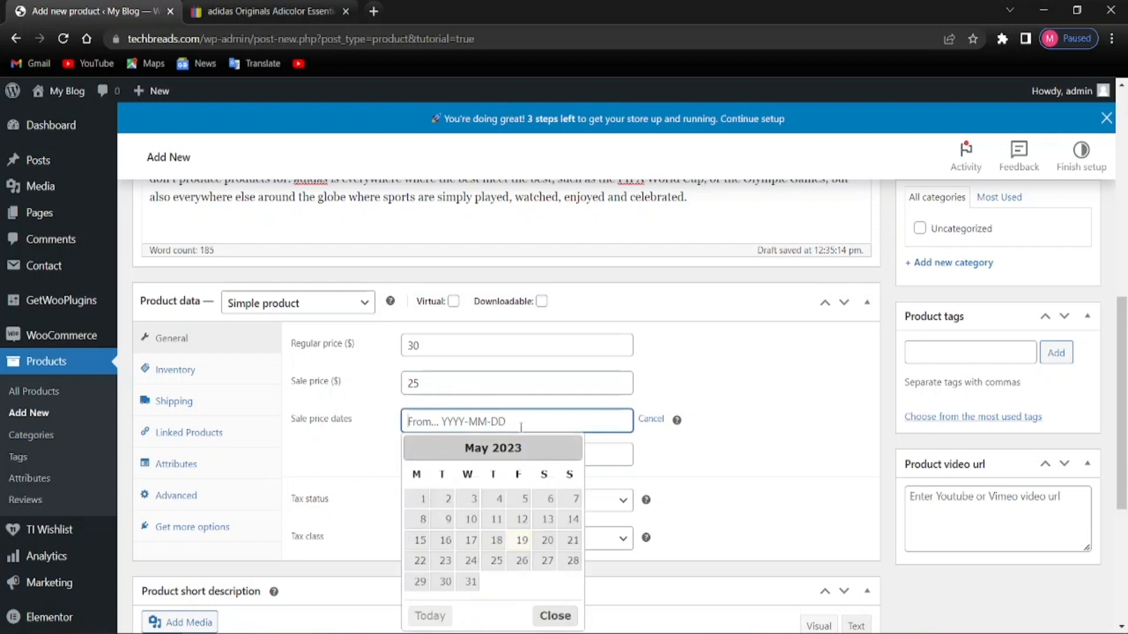
{"action": "left_click", "coordinate": [755, 378]}
{"action": "left_click", "coordinate": [436, 422]}
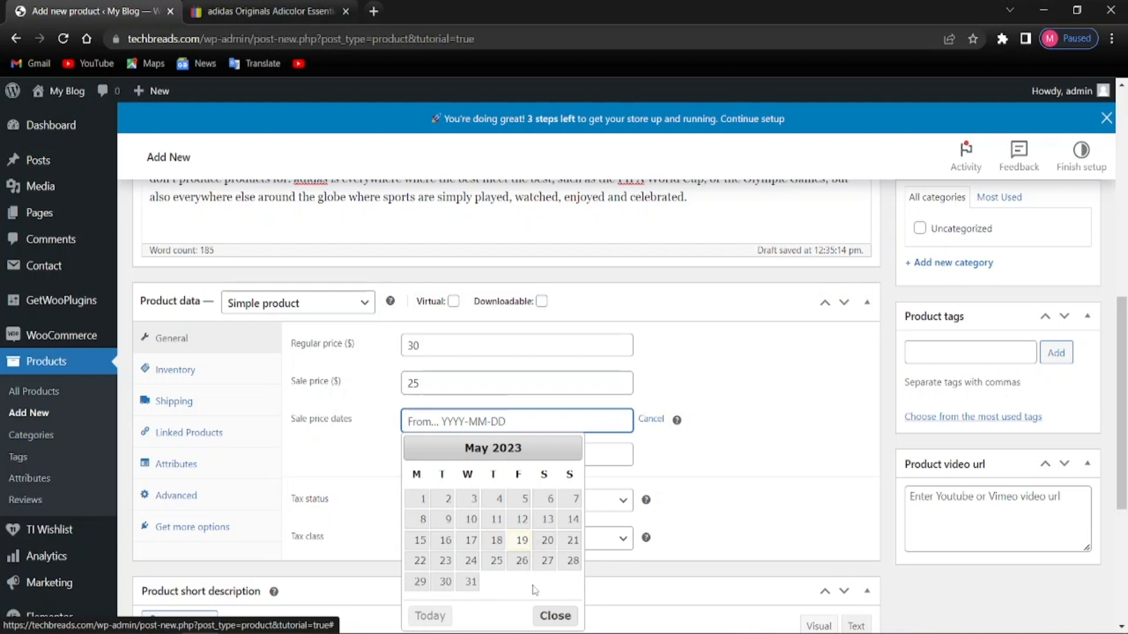
{"action": "left_click", "coordinate": [525, 541]}
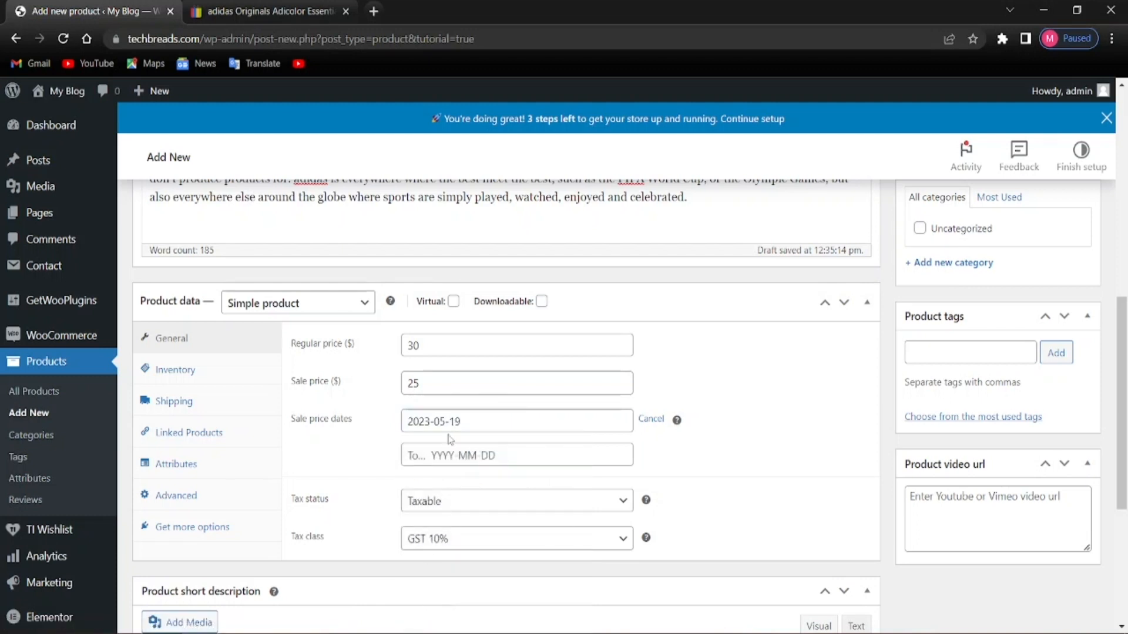
{"action": "left_click", "coordinate": [468, 454]}
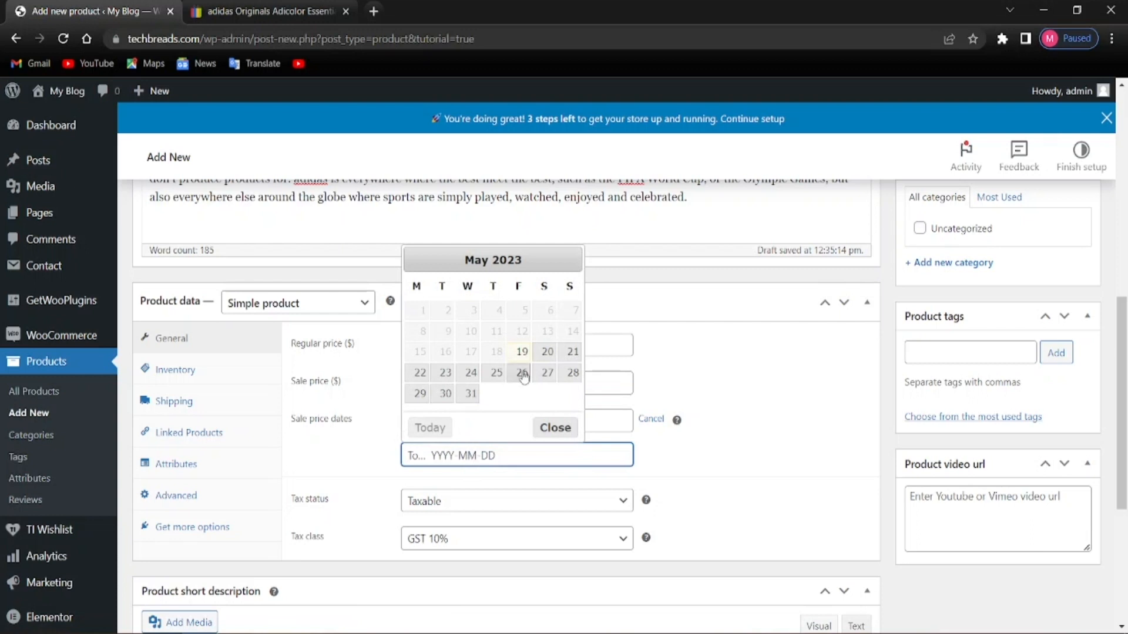
{"action": "left_click", "coordinate": [471, 394]}
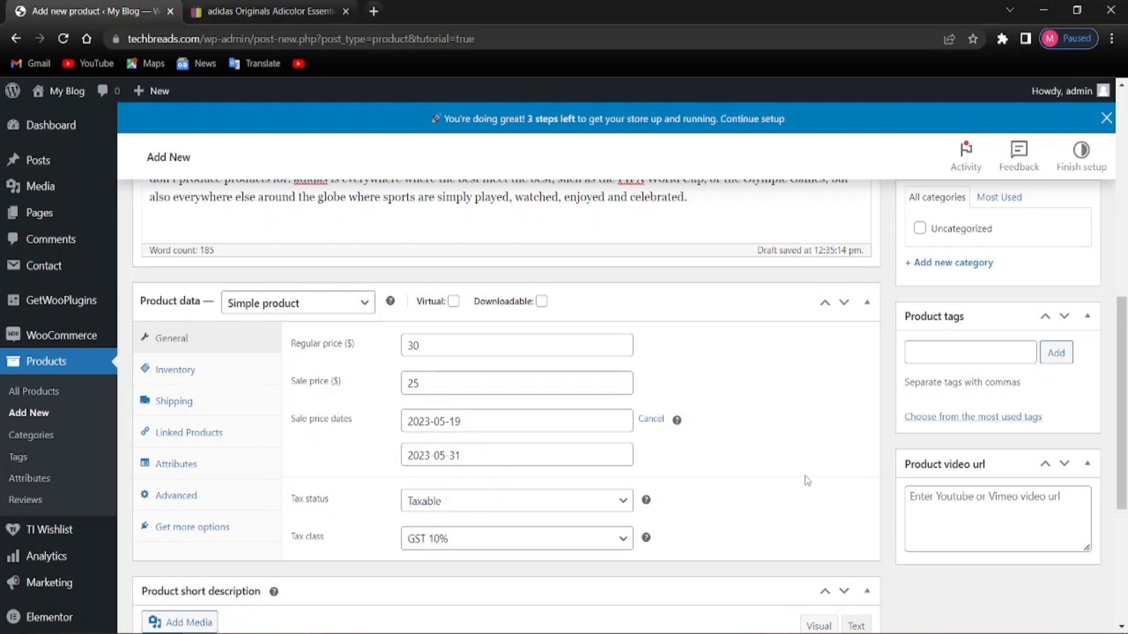
{"action": "scroll", "coordinate": [806, 481], "scroll_direction": "down", "scroll_amount": 4}
{"action": "scroll", "coordinate": [705, 478], "scroll_direction": "up", "scroll_amount": 3}
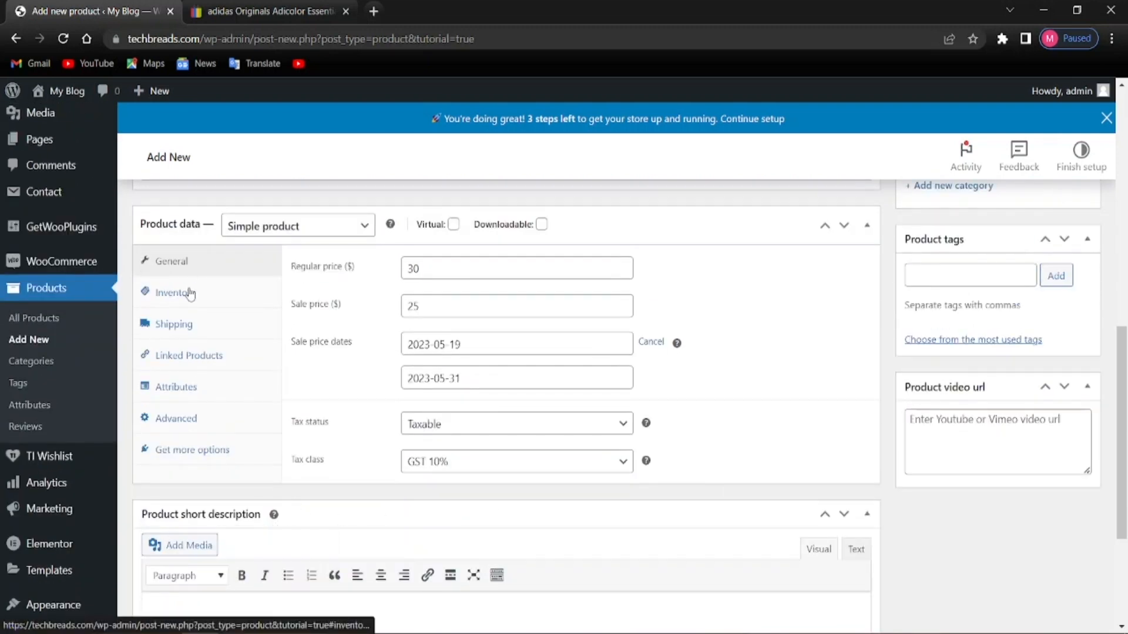
Give the product the SKU TS00001 in the Inventory settings
{"action": "left_click", "coordinate": [190, 294]}
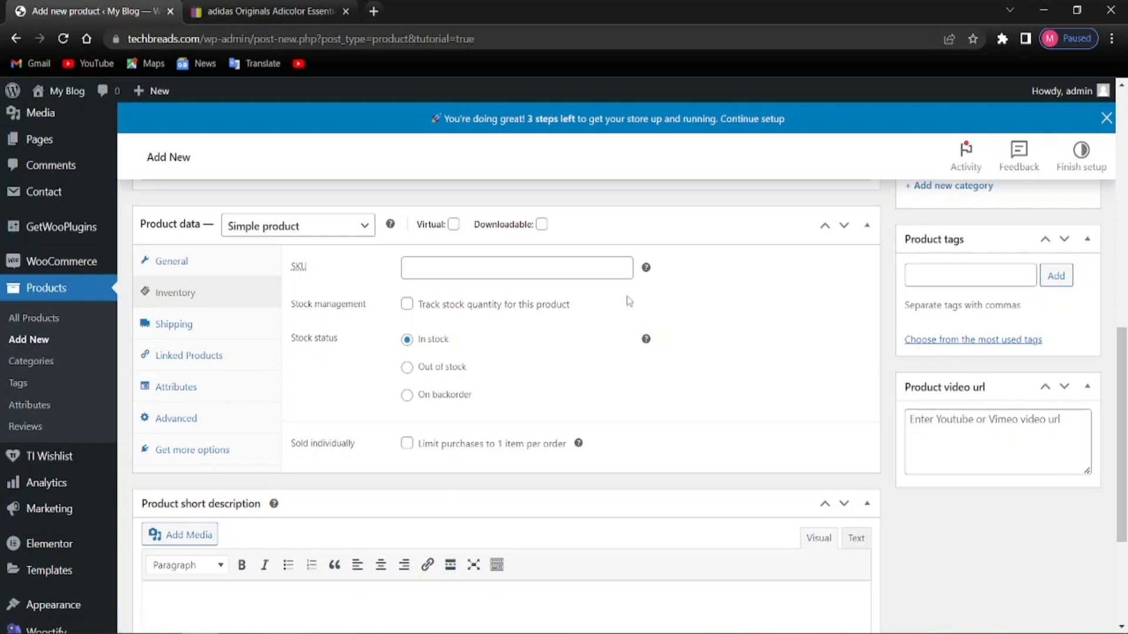
{"action": "left_click", "coordinate": [465, 275]}
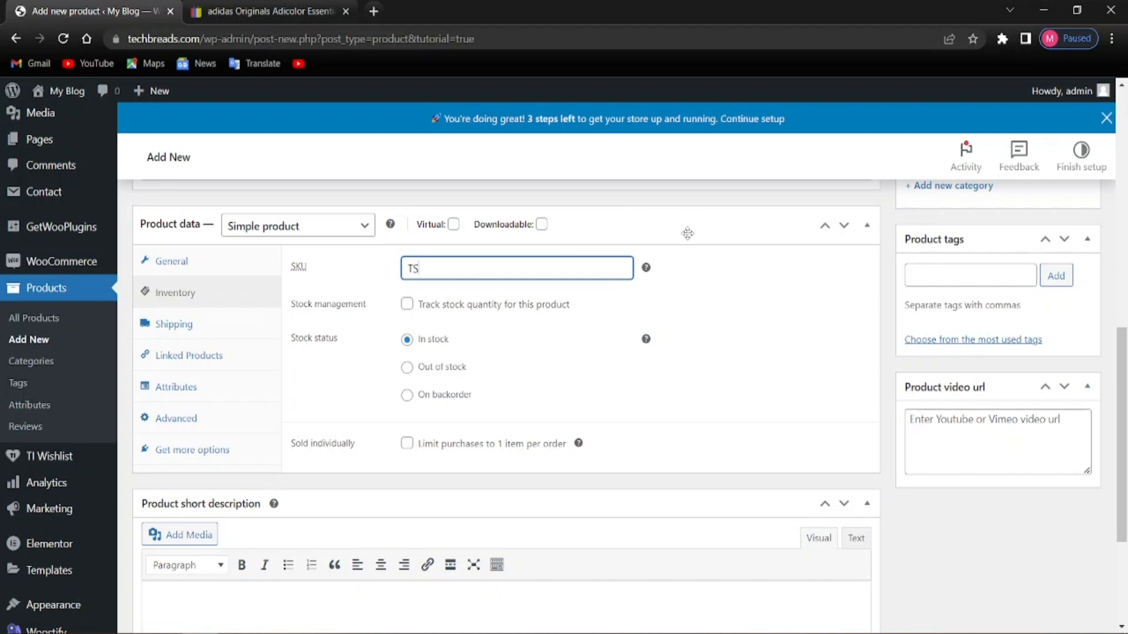
{"action": "type", "text": "TS00001"}
{"action": "left_click", "coordinate": [842, 343]}
{"action": "key", "text": "alt"}
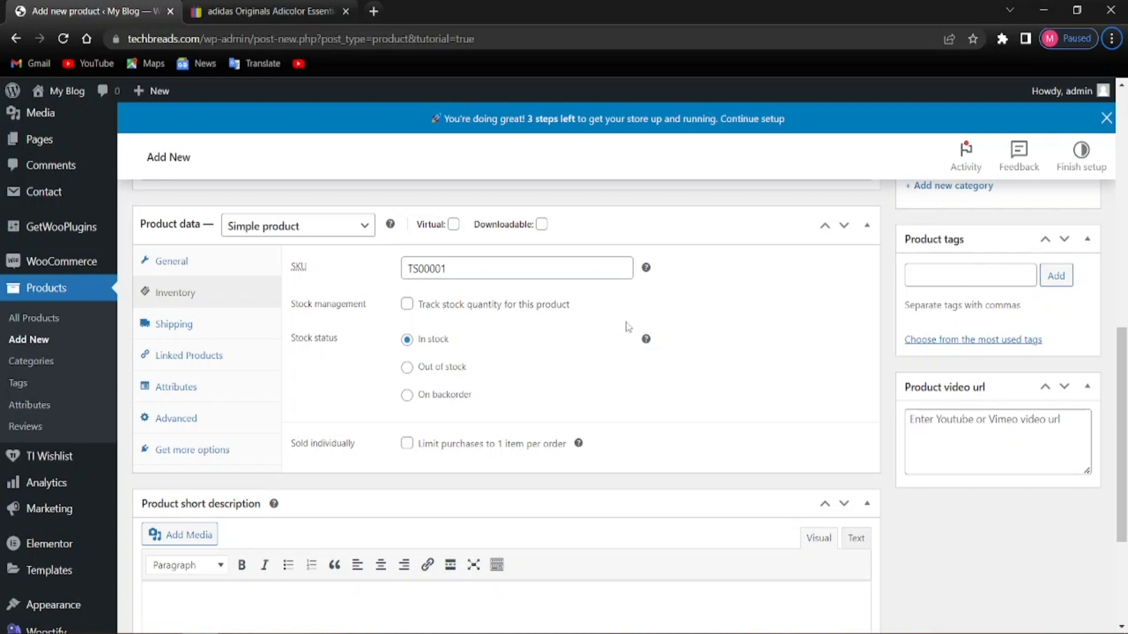
Move to the Shipping settings' weight field, then bring up the eBay pants listing
{"action": "left_click", "coordinate": [242, 334]}
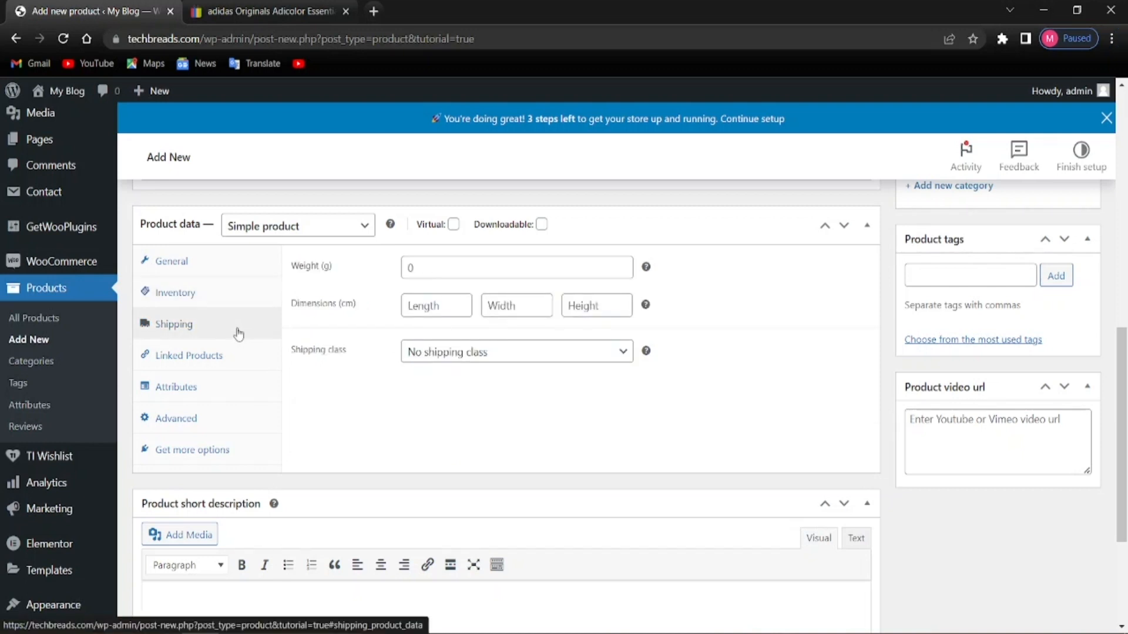
{"action": "left_click", "coordinate": [237, 310]}
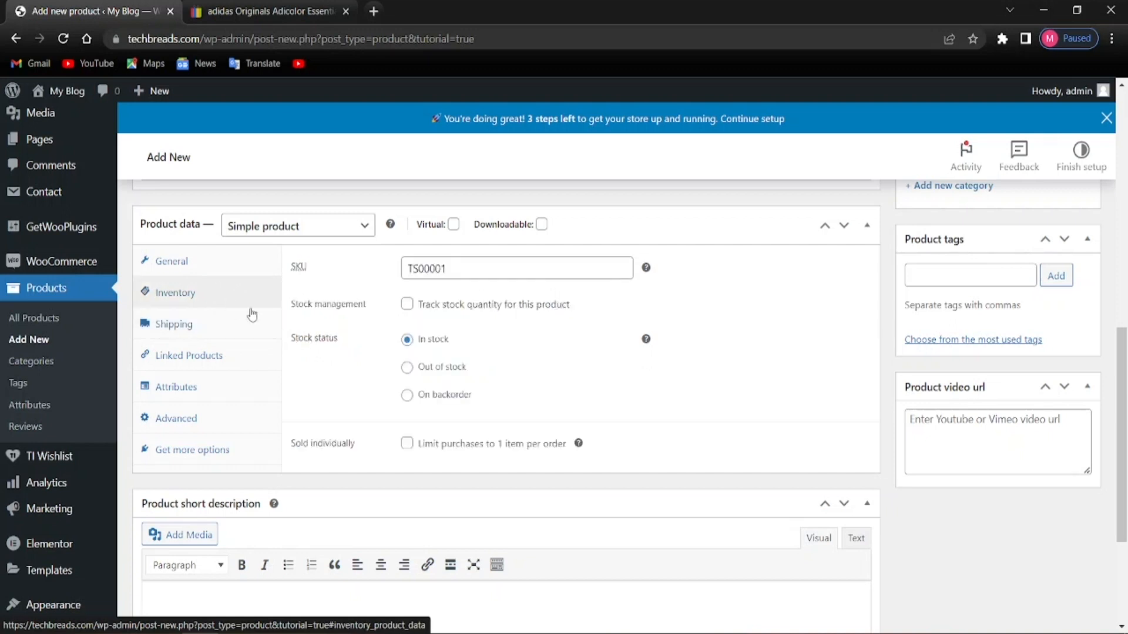
{"action": "left_click", "coordinate": [239, 323]}
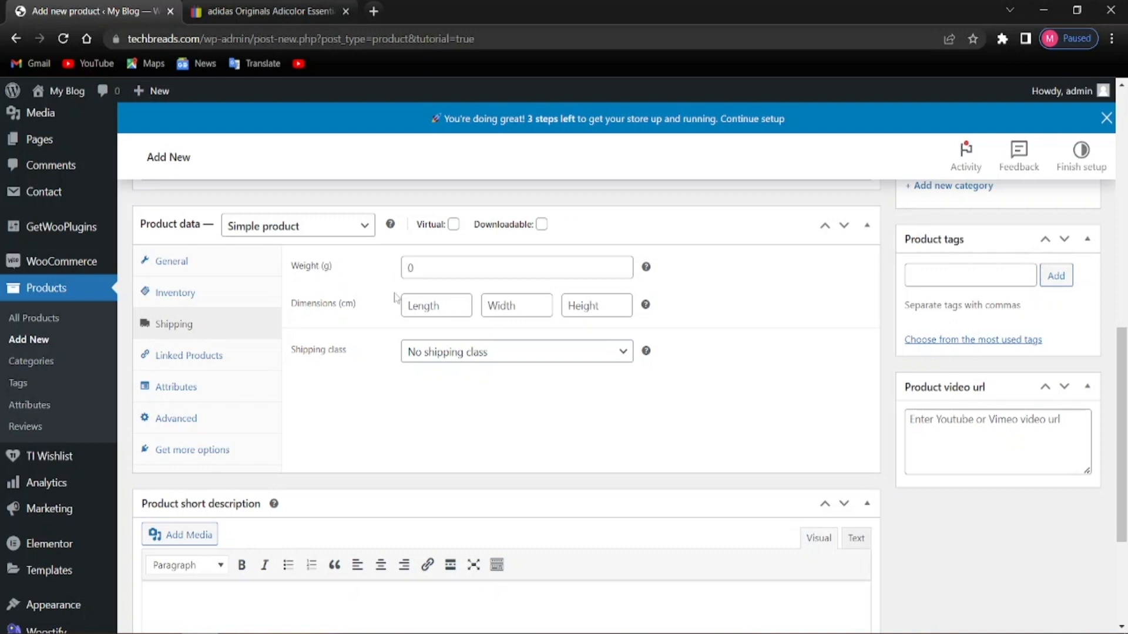
{"action": "left_click", "coordinate": [453, 265]}
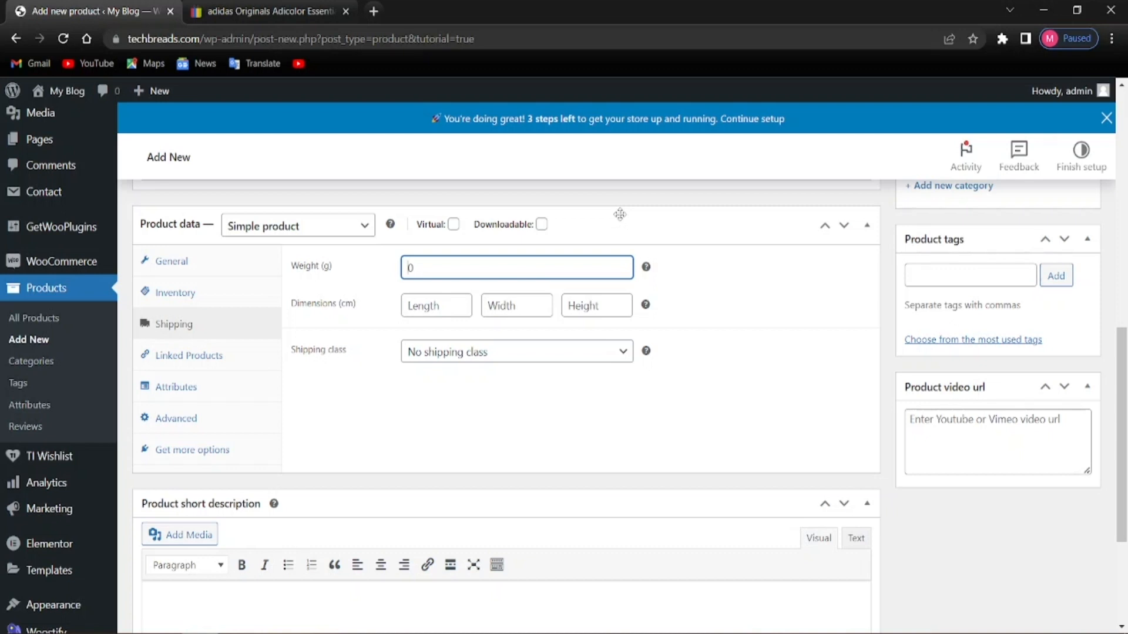
{"action": "left_click", "coordinate": [353, 9]}
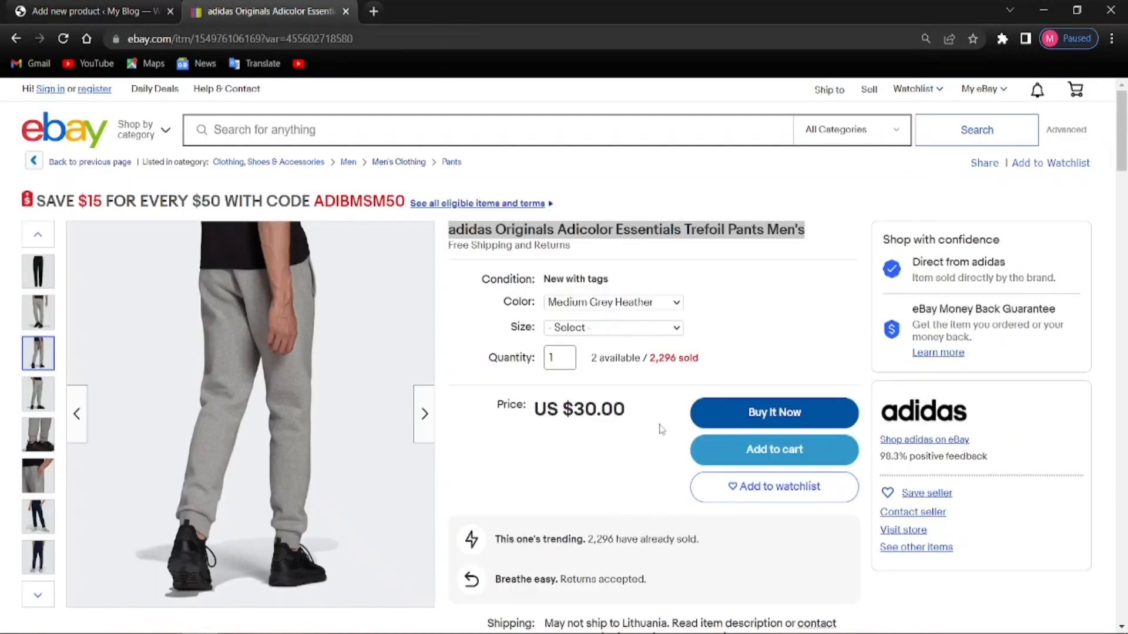
Review the eBay listing's specifics and adidas Sport paragraph, then return to the product's shipping settings
{"action": "scroll", "coordinate": [658, 428], "scroll_direction": "down", "scroll_amount": 6}
{"action": "scroll", "coordinate": [563, 419], "scroll_direction": "down", "scroll_amount": 15}
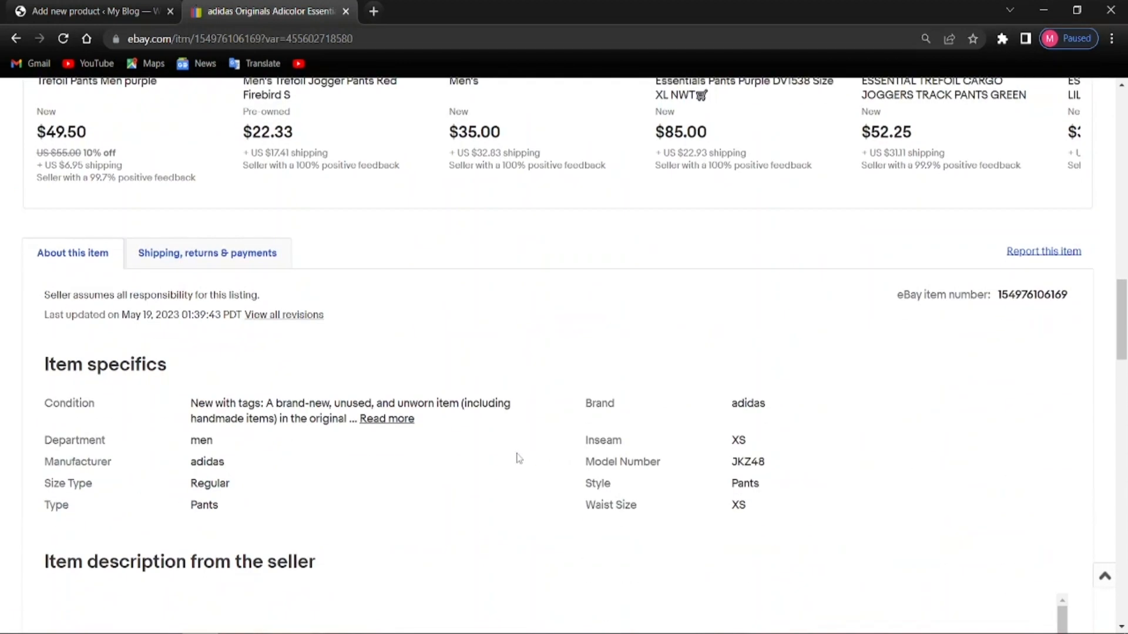
{"action": "scroll", "coordinate": [216, 478], "scroll_direction": "down", "scroll_amount": 8}
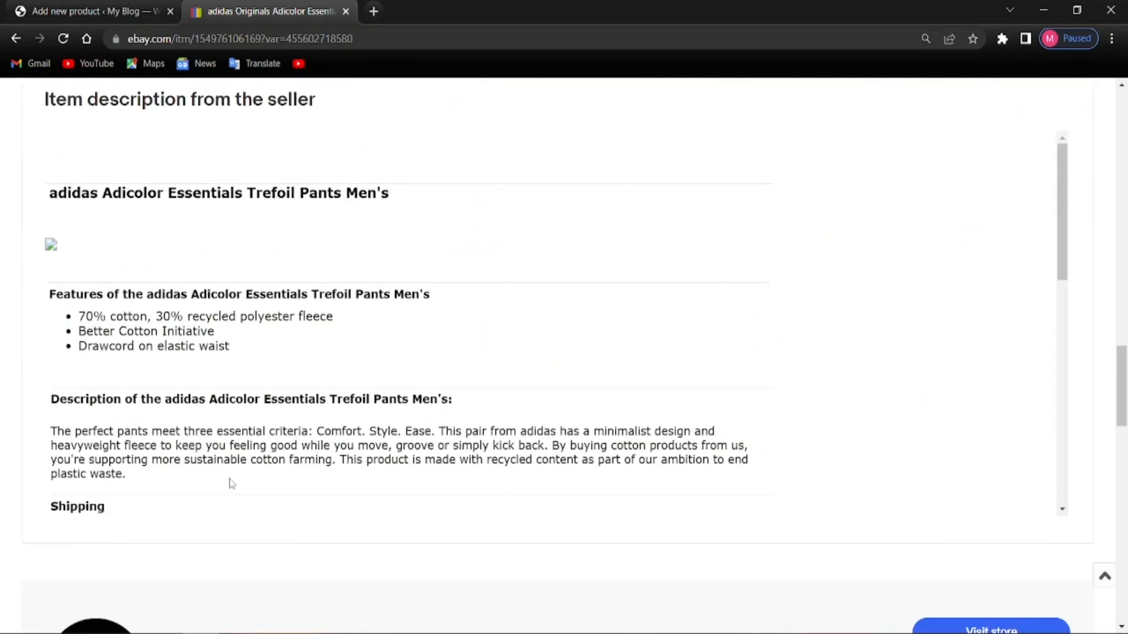
{"action": "scroll", "coordinate": [217, 479], "scroll_direction": "down", "scroll_amount": 9}
{"action": "triple_click", "coordinate": [216, 478]}
{"action": "scroll", "coordinate": [217, 478], "scroll_direction": "down", "scroll_amount": 3}
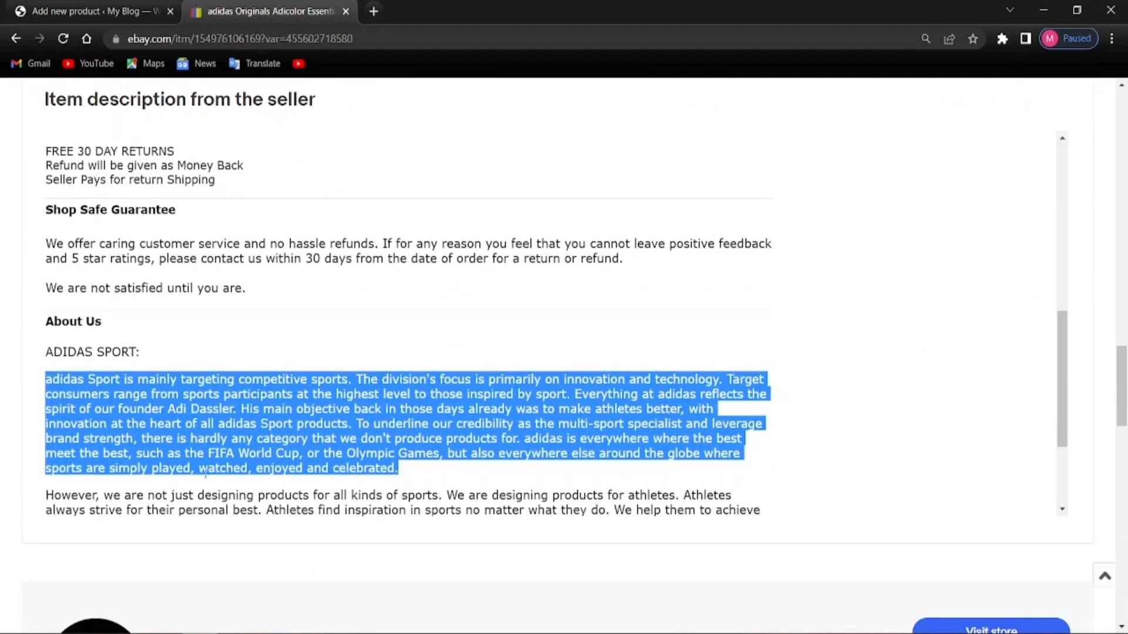
{"action": "left_click", "coordinate": [211, 418]}
{"action": "scroll", "coordinate": [210, 418], "scroll_direction": "down", "scroll_amount": 8}
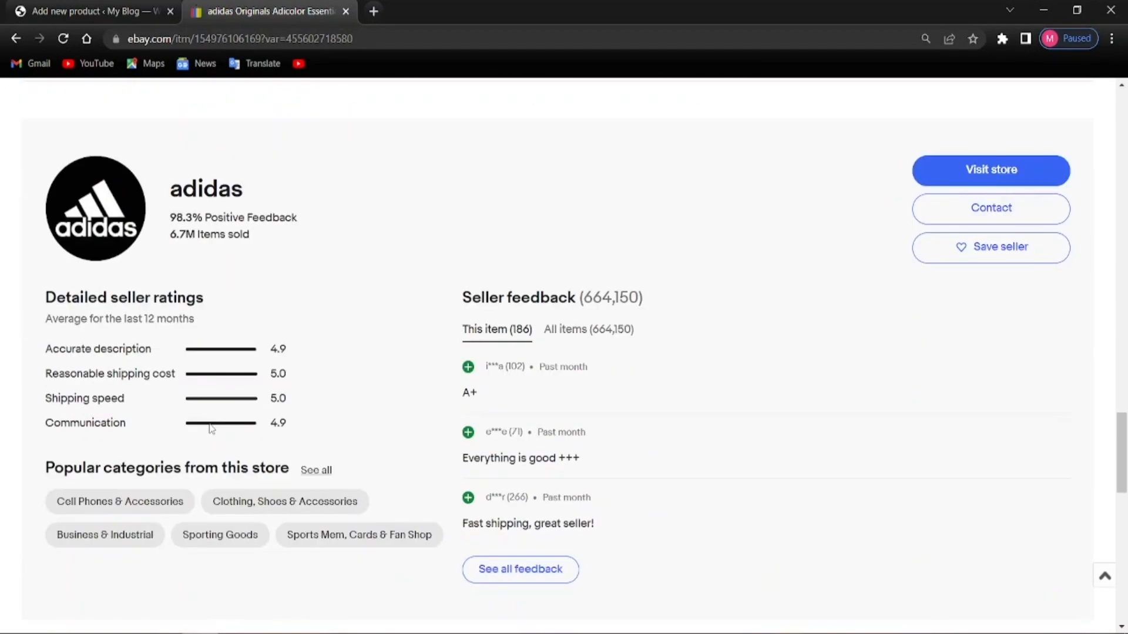
{"action": "scroll", "coordinate": [212, 429], "scroll_direction": "down", "scroll_amount": 4}
{"action": "scroll", "coordinate": [209, 425], "scroll_direction": "up", "scroll_amount": 20}
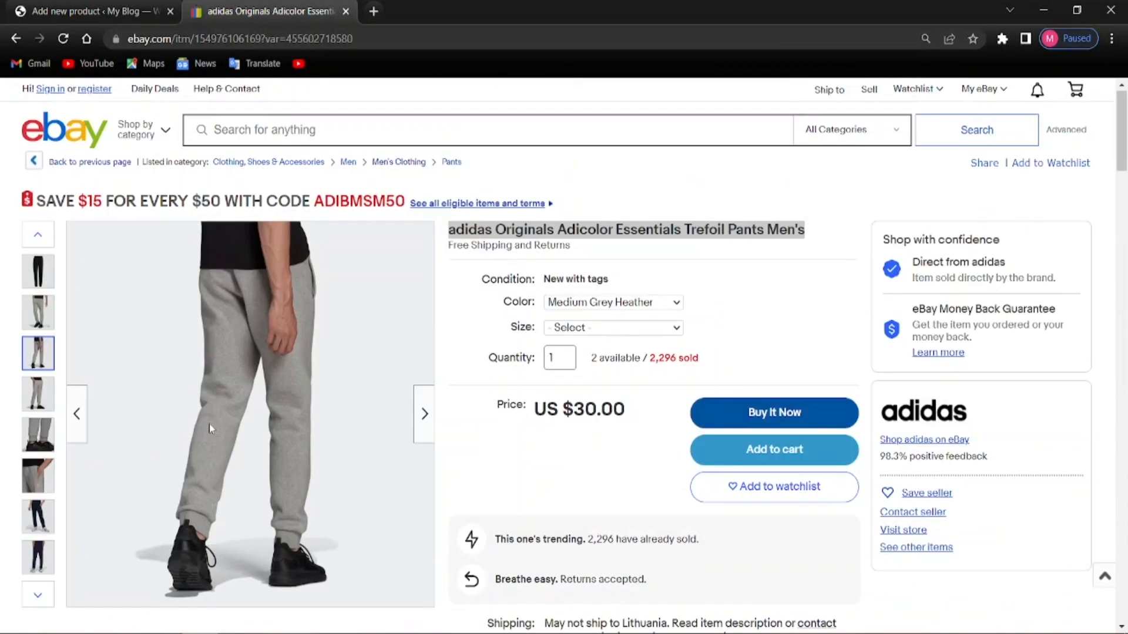
{"action": "key", "text": "ctrl+Tab"}
Enter 13 as the product weight
{"action": "left_click", "coordinate": [478, 269]}
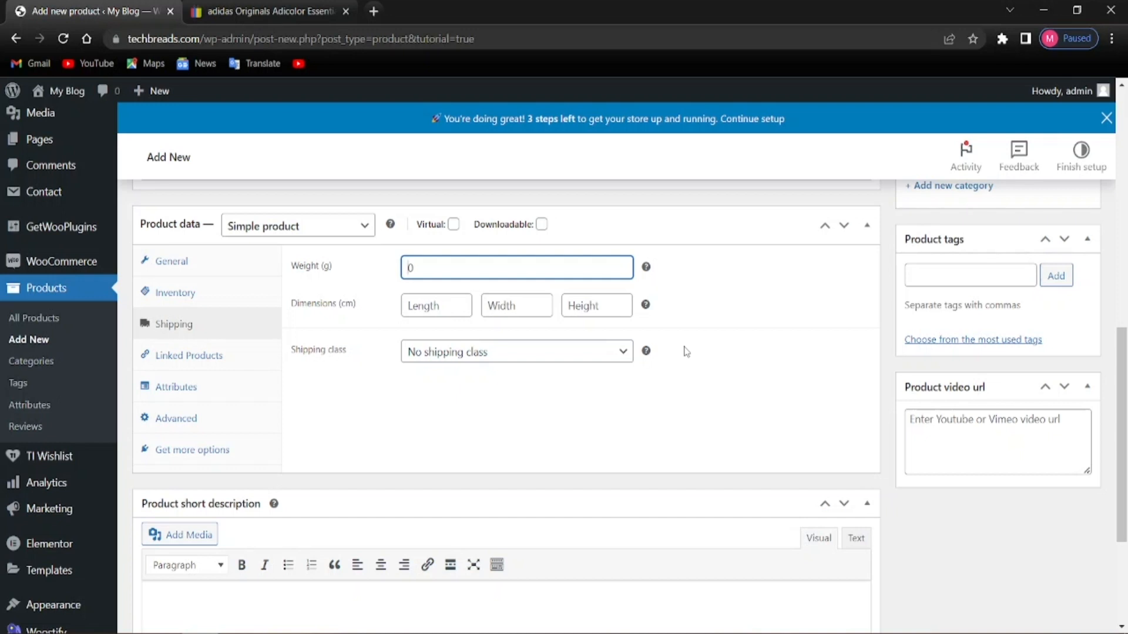
{"action": "type", "text": "13g"}
{"action": "key", "text": "BackSpace"}
{"action": "left_click", "coordinate": [388, 401]}
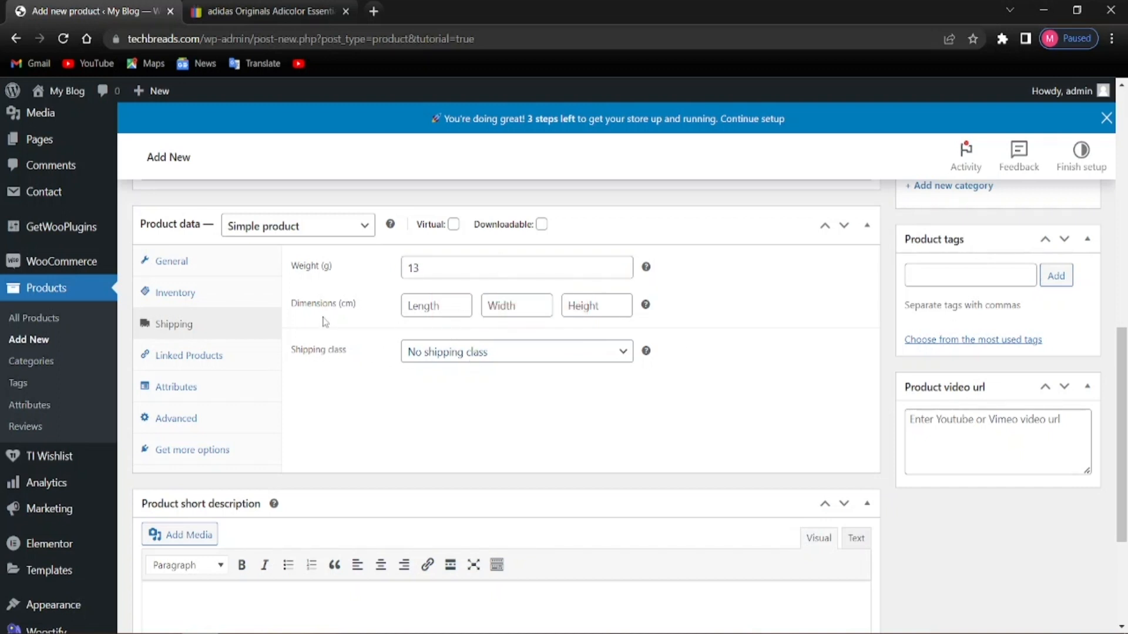
Set the product dimensions to length 1, width 4, height 6
{"action": "left_click", "coordinate": [431, 312]}
{"action": "type", "text": "1"}
{"action": "left_click", "coordinate": [528, 313]}
{"action": "type", "text": "4"}
{"action": "left_click", "coordinate": [597, 309]}
{"action": "type", "text": "6"}
{"action": "left_click", "coordinate": [523, 430]}
Choose T-Shirt as the shipping class
{"action": "left_click", "coordinate": [481, 355]}
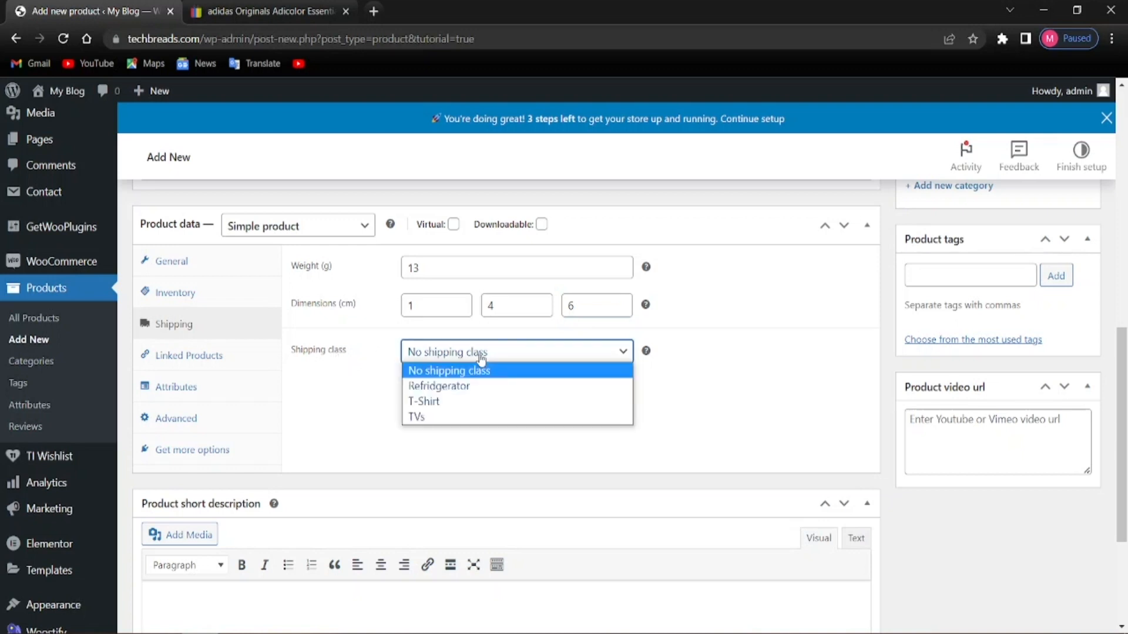
{"action": "left_click", "coordinate": [440, 404]}
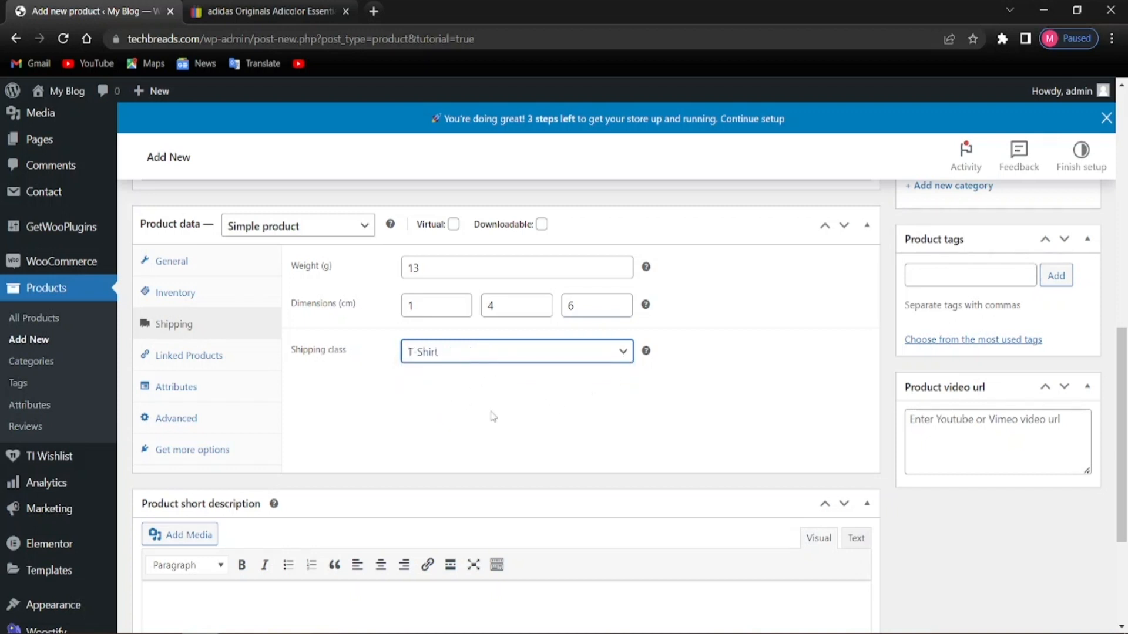
{"action": "scroll", "coordinate": [360, 423], "scroll_direction": "down", "scroll_amount": 1}
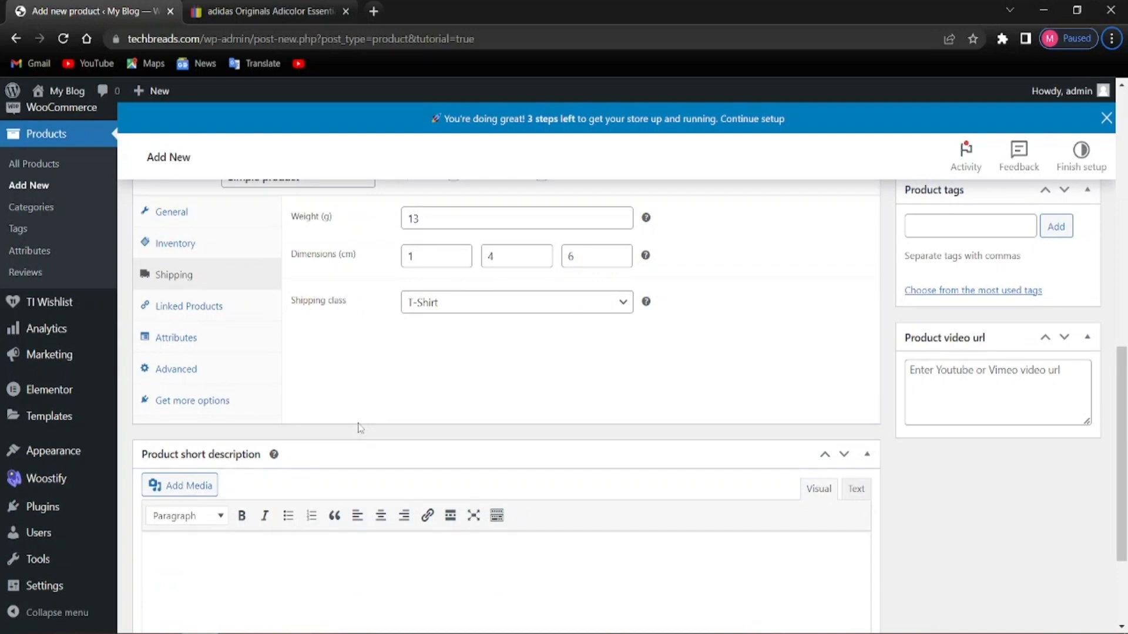
{"action": "scroll", "coordinate": [361, 427], "scroll_direction": "up", "scroll_amount": 3}
{"action": "scroll", "coordinate": [360, 446], "scroll_direction": "down", "scroll_amount": 5}
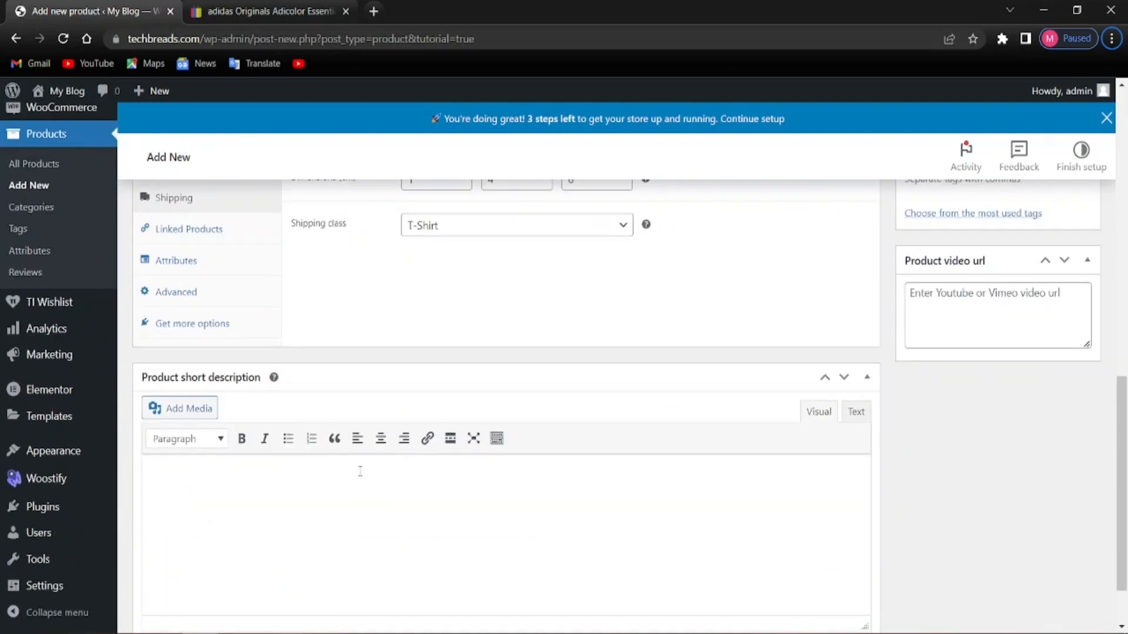
{"action": "scroll", "coordinate": [309, 472], "scroll_direction": "down", "scroll_amount": 1}
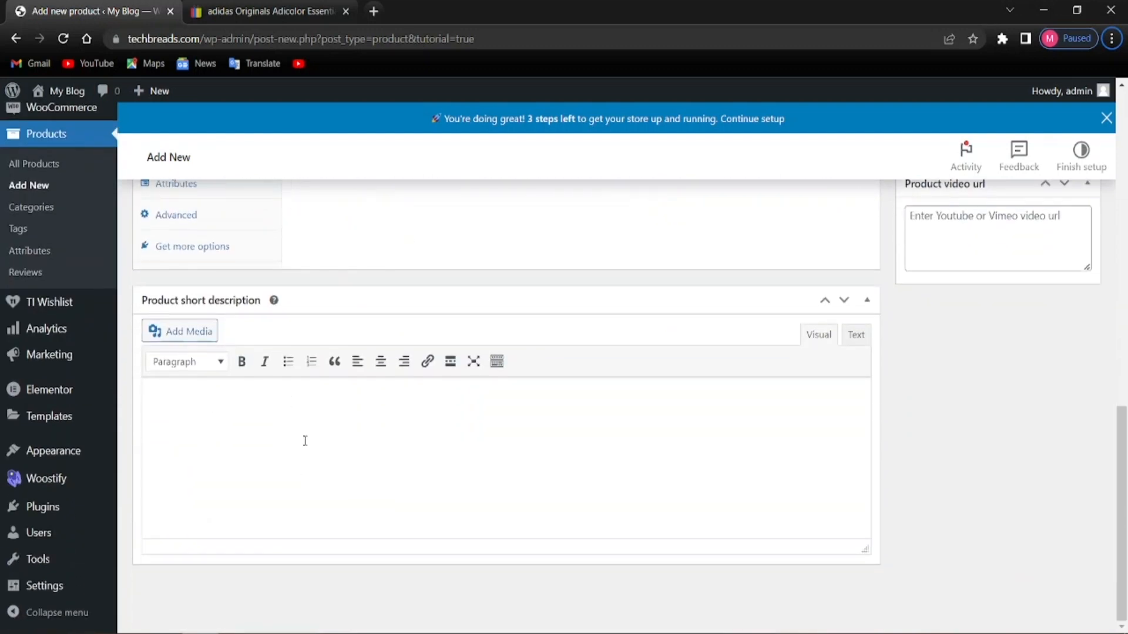
Copy the eBay listing's note about not shipping to Lithuania and the item location line
{"action": "left_click", "coordinate": [203, 9]}
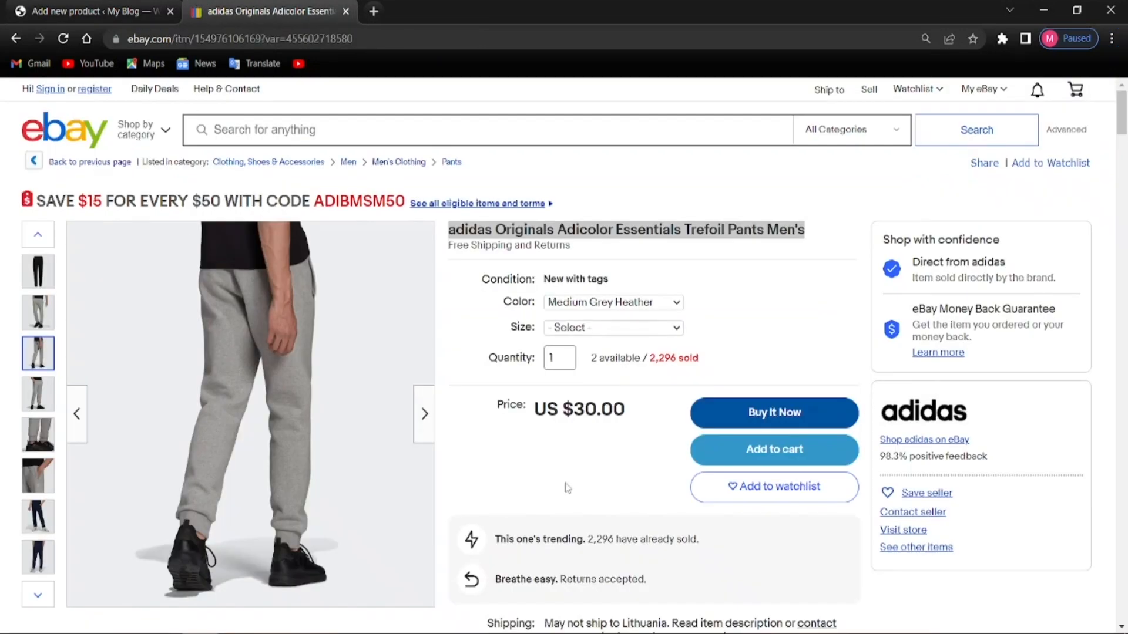
{"action": "scroll", "coordinate": [573, 482], "scroll_direction": "down", "scroll_amount": 1}
{"action": "scroll", "coordinate": [575, 482], "scroll_direction": "down", "scroll_amount": 9}
{"action": "scroll", "coordinate": [607, 349], "scroll_direction": "up", "scroll_amount": 8}
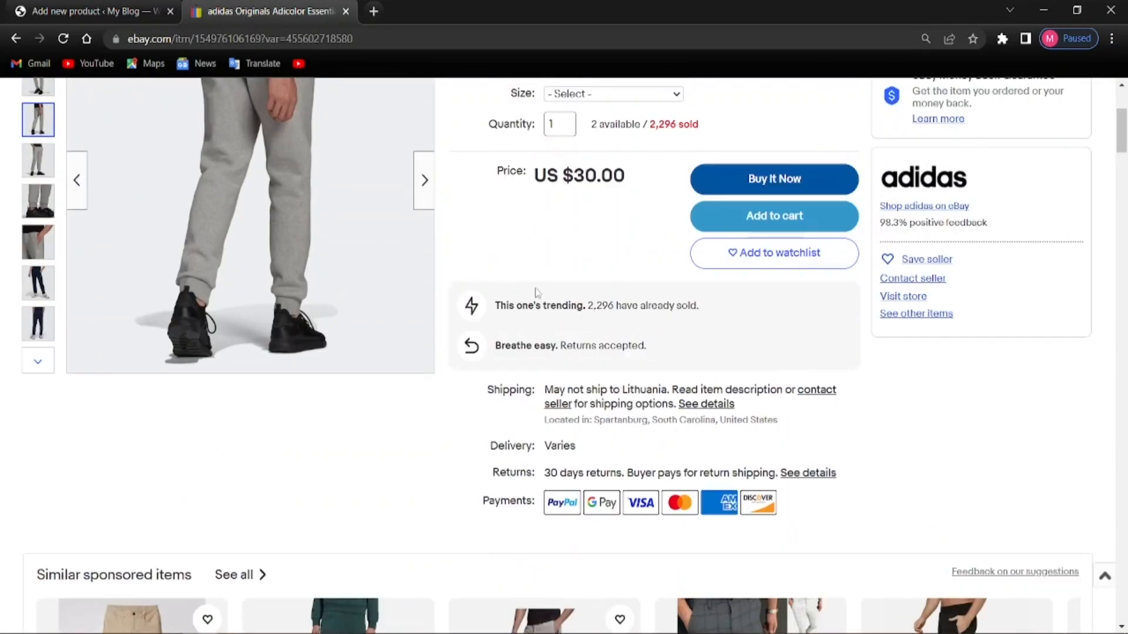
{"action": "scroll", "coordinate": [646, 429], "scroll_direction": "up", "scroll_amount": 2}
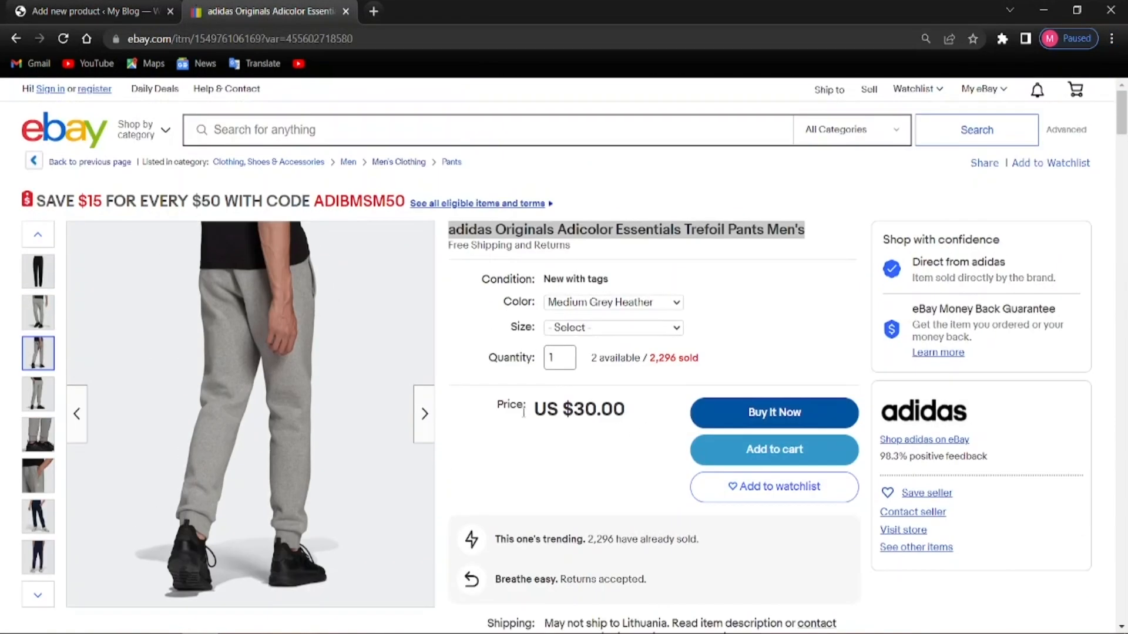
{"action": "scroll", "coordinate": [523, 411], "scroll_direction": "down", "scroll_amount": 3}
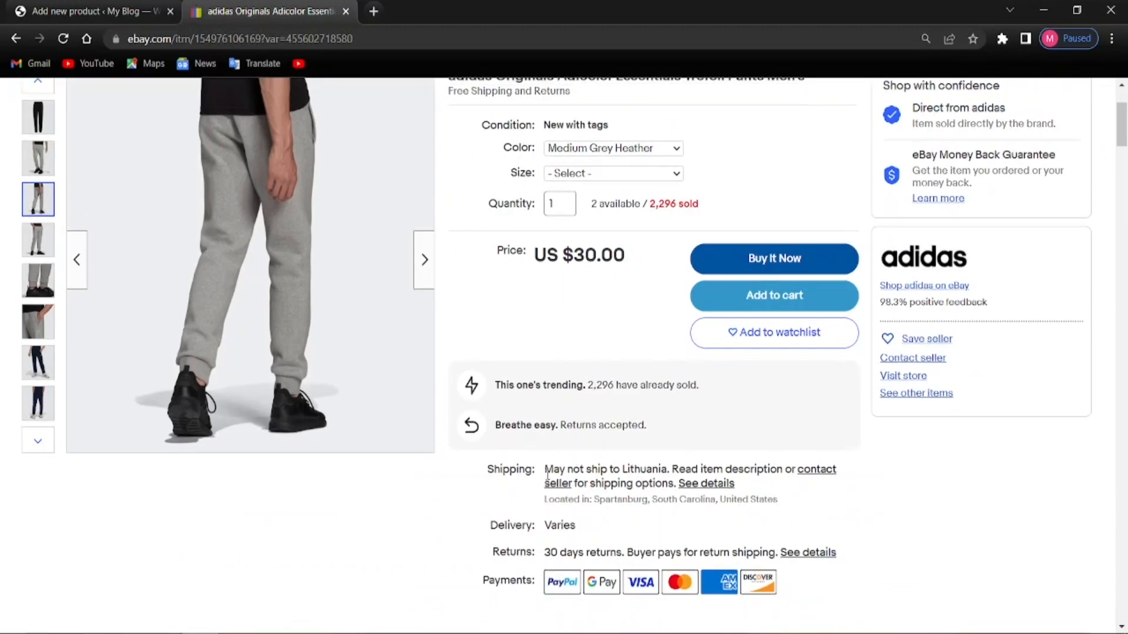
{"action": "left_click_drag", "start_coordinate": [550, 470], "coordinate": [699, 523]}
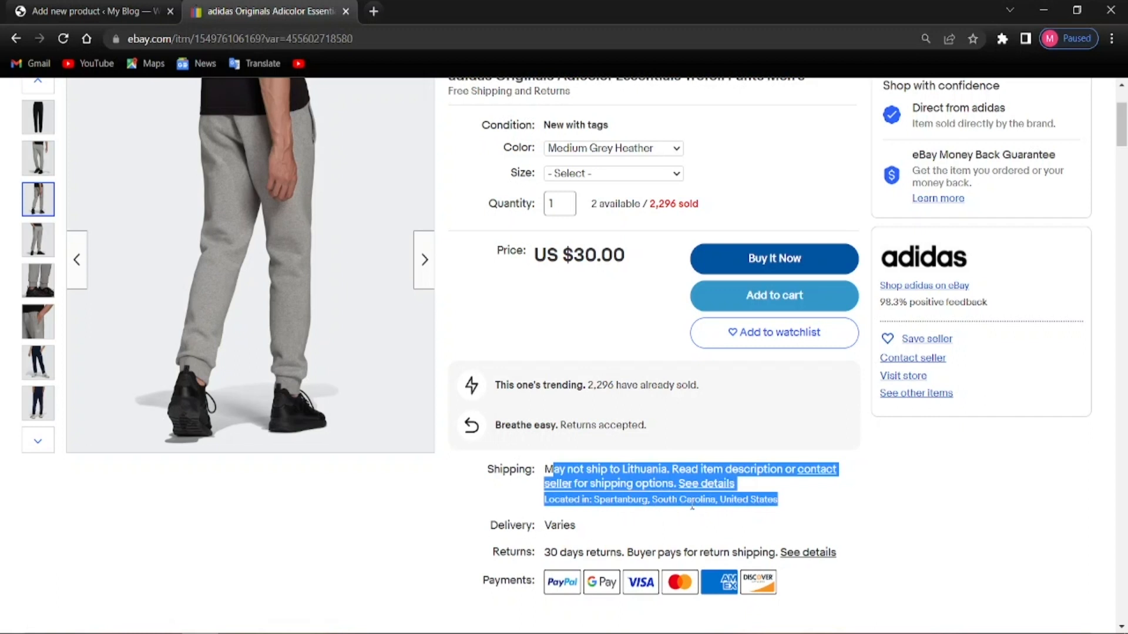
{"action": "right_click", "coordinate": [685, 492]}
{"action": "left_click", "coordinate": [718, 376]}
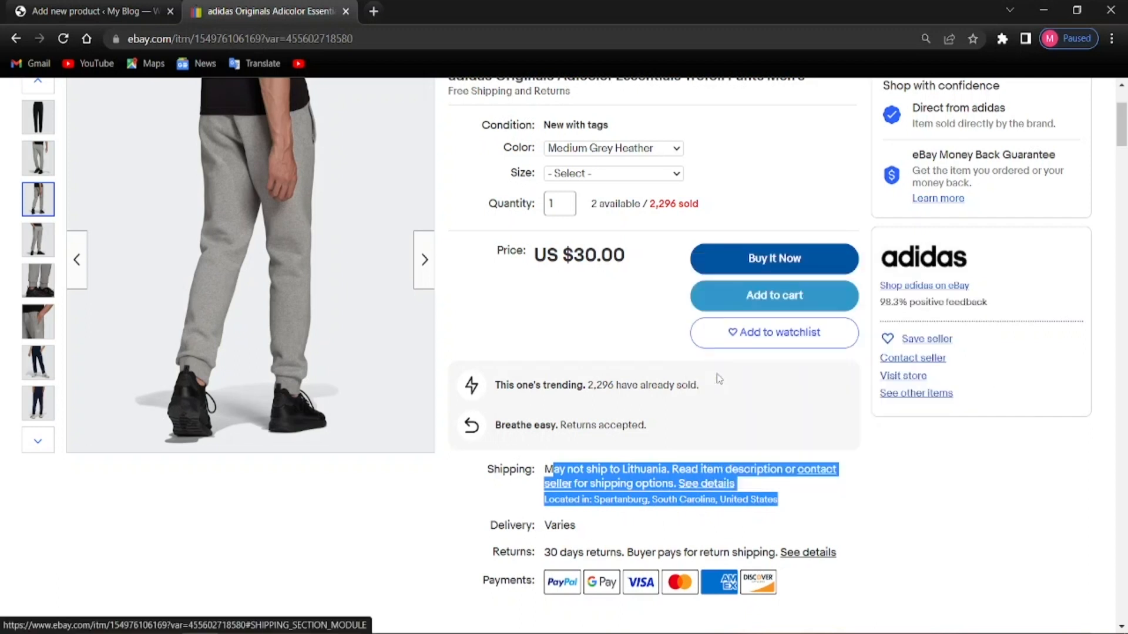
{"action": "left_click", "coordinate": [150, 5]}
{"action": "right_click", "coordinate": [422, 429]}
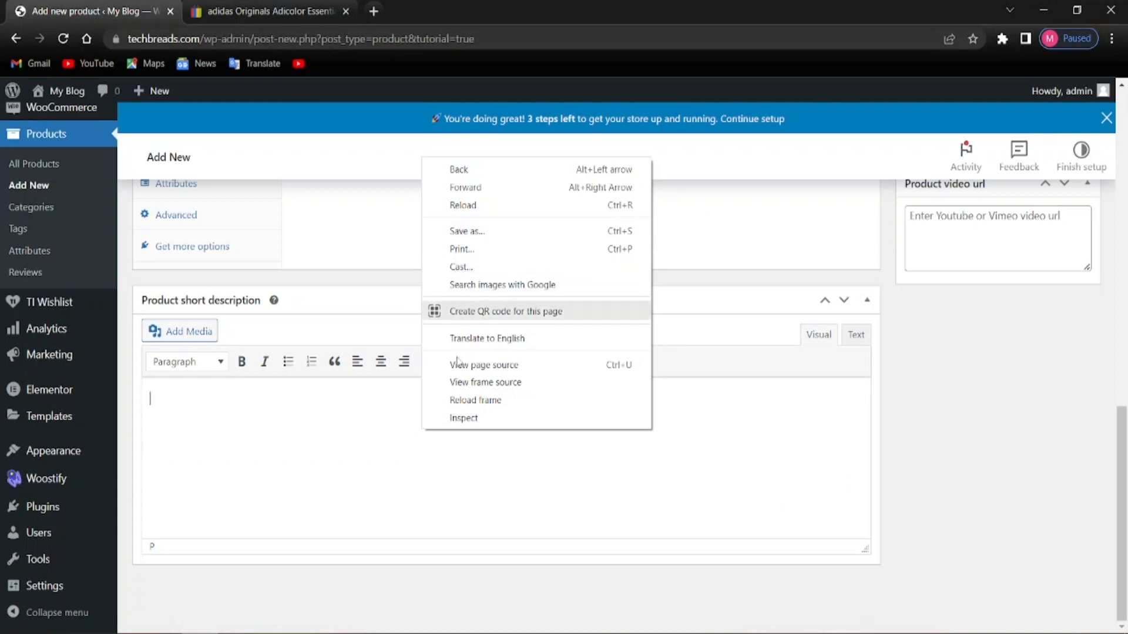
Paste the copied eBay shipping note and location into the Product short description
{"action": "right_click", "coordinate": [369, 467]}
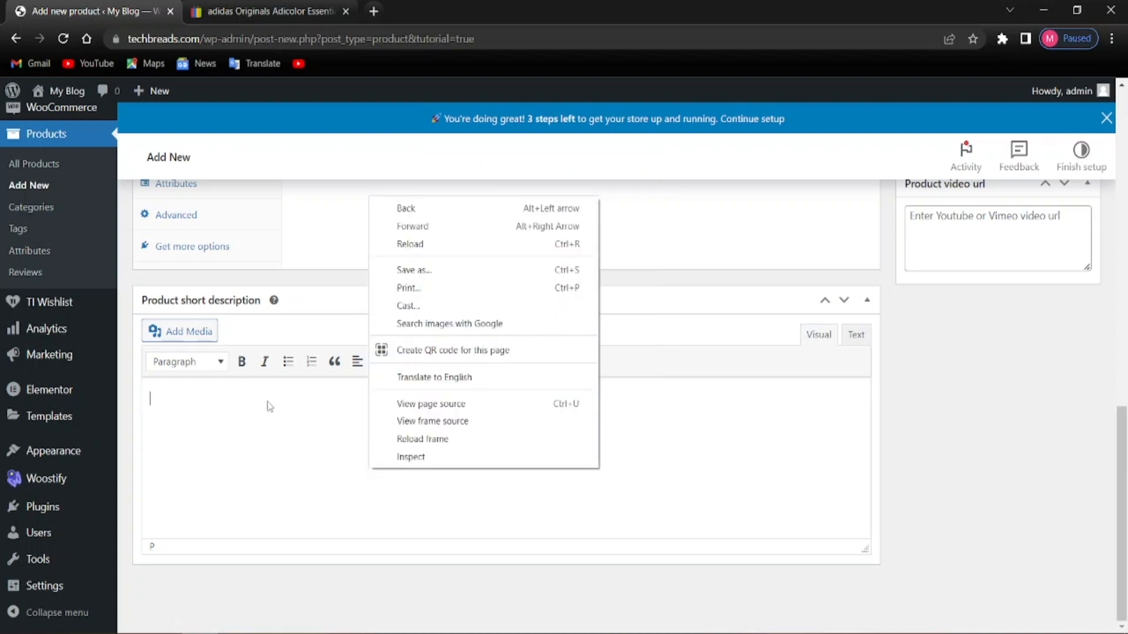
{"action": "right_click", "coordinate": [183, 395]}
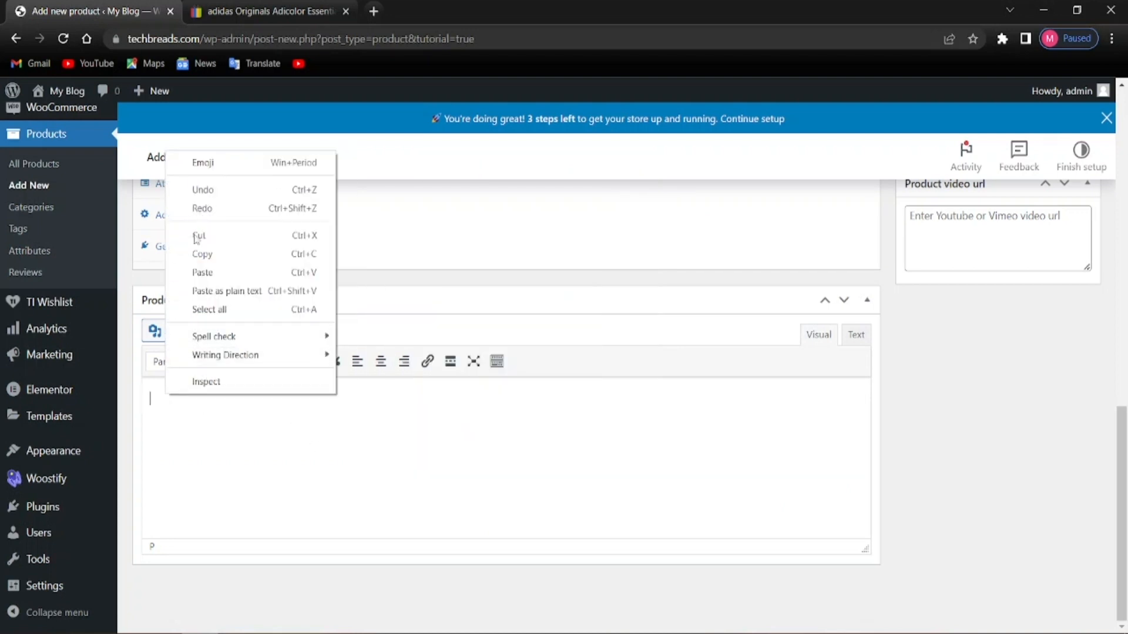
{"action": "left_click", "coordinate": [200, 273]}
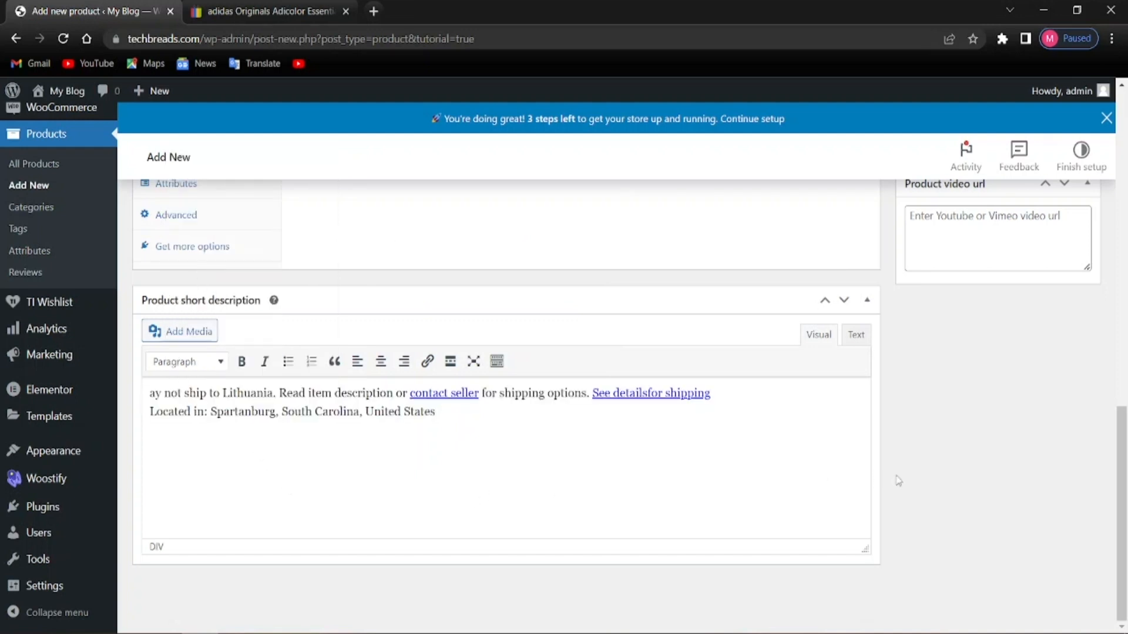
{"action": "scroll", "coordinate": [946, 466], "scroll_direction": "up", "scroll_amount": 8}
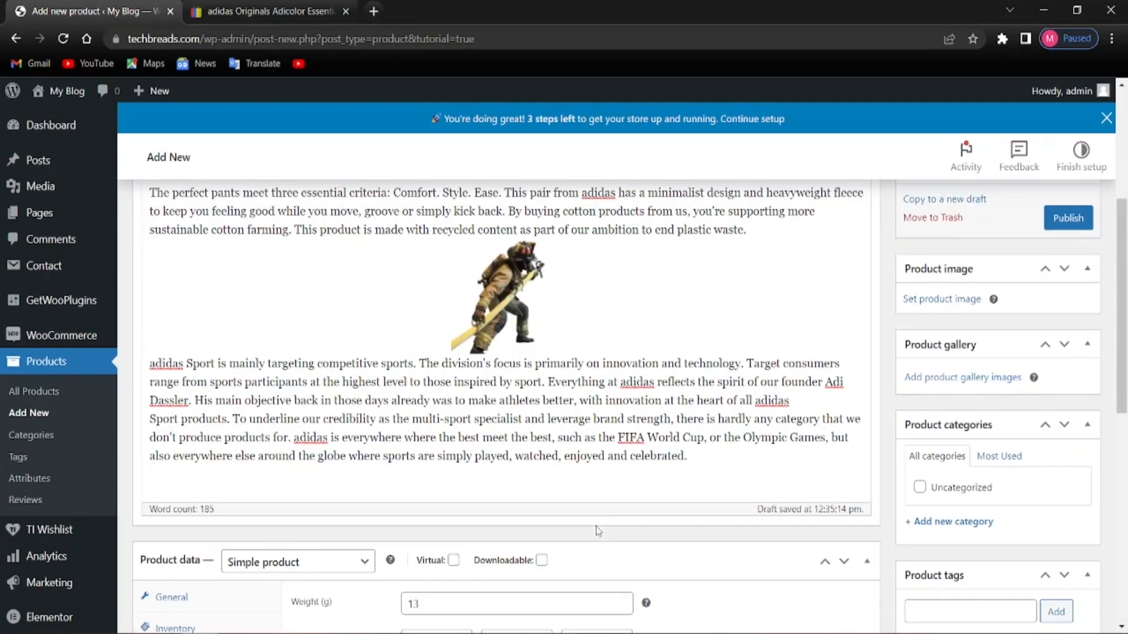
{"action": "scroll", "coordinate": [597, 530], "scroll_direction": "up", "scroll_amount": 5}
{"action": "scroll", "coordinate": [608, 511], "scroll_direction": "down", "scroll_amount": 4}
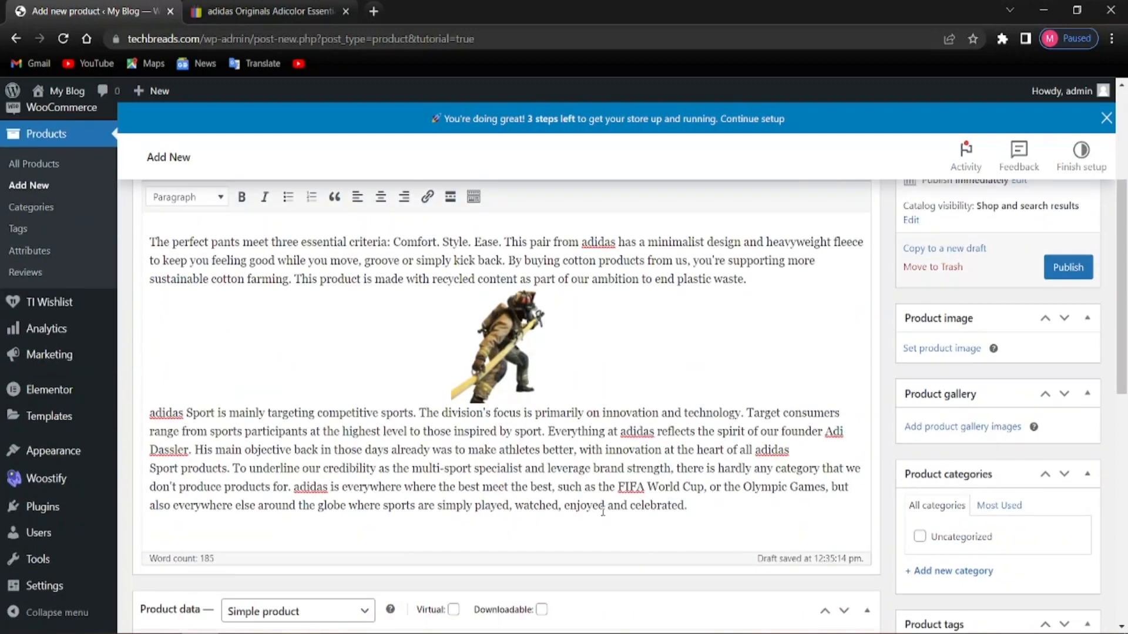
Create a new product category named T-Shirt with no parent, ticked for this product
{"action": "scroll", "coordinate": [1044, 522], "scroll_direction": "up", "scroll_amount": 1}
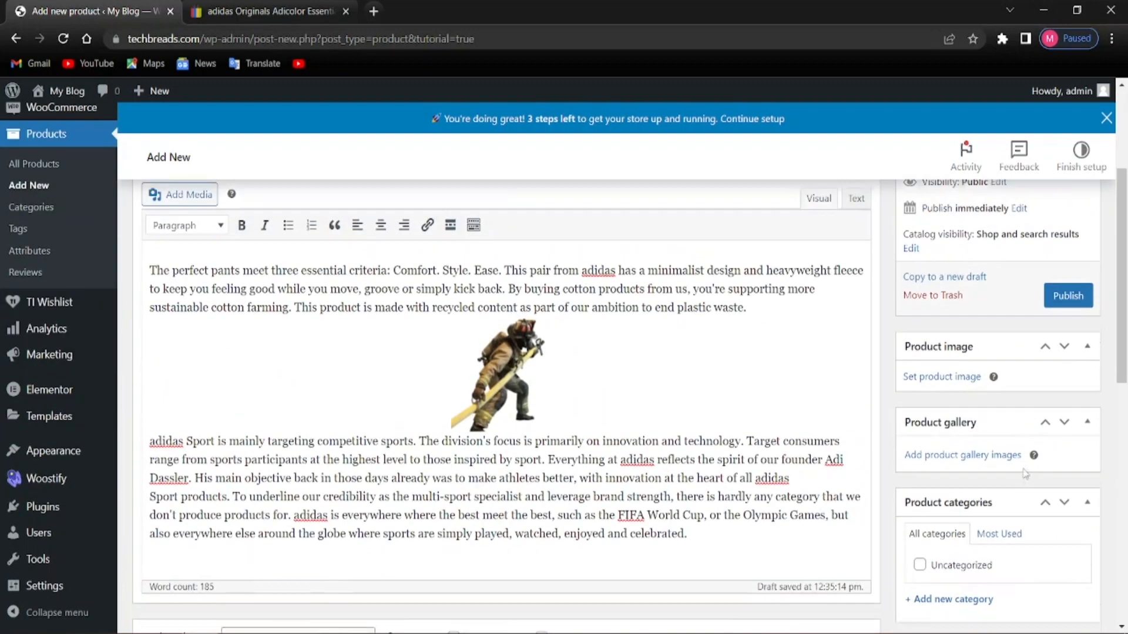
{"action": "scroll", "coordinate": [1023, 468], "scroll_direction": "down", "scroll_amount": 4}
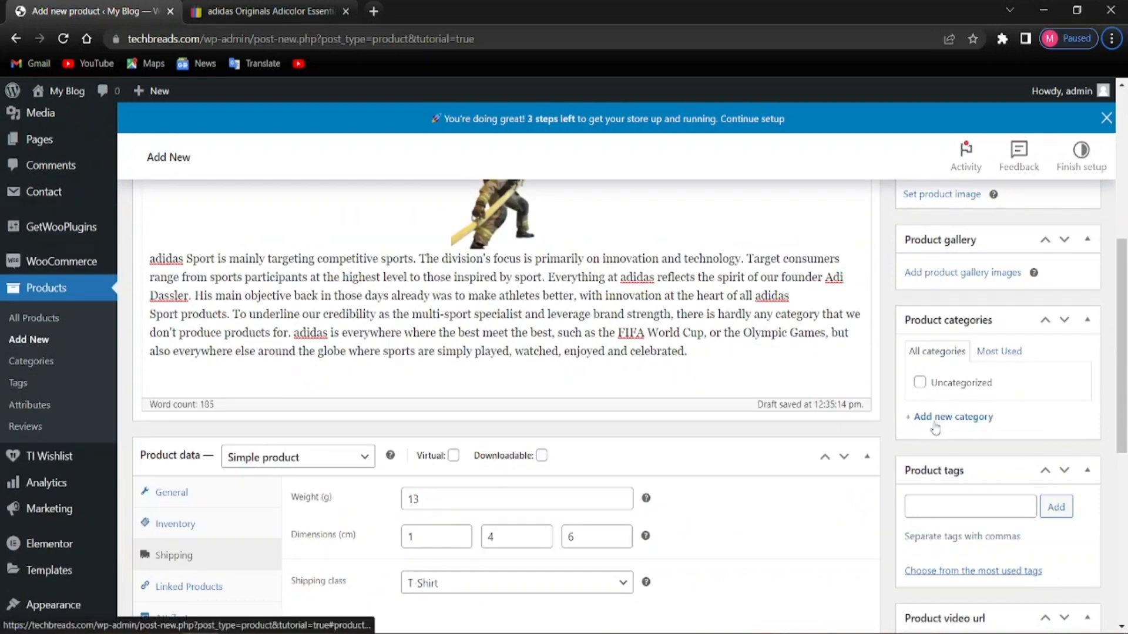
{"action": "left_click", "coordinate": [952, 418]}
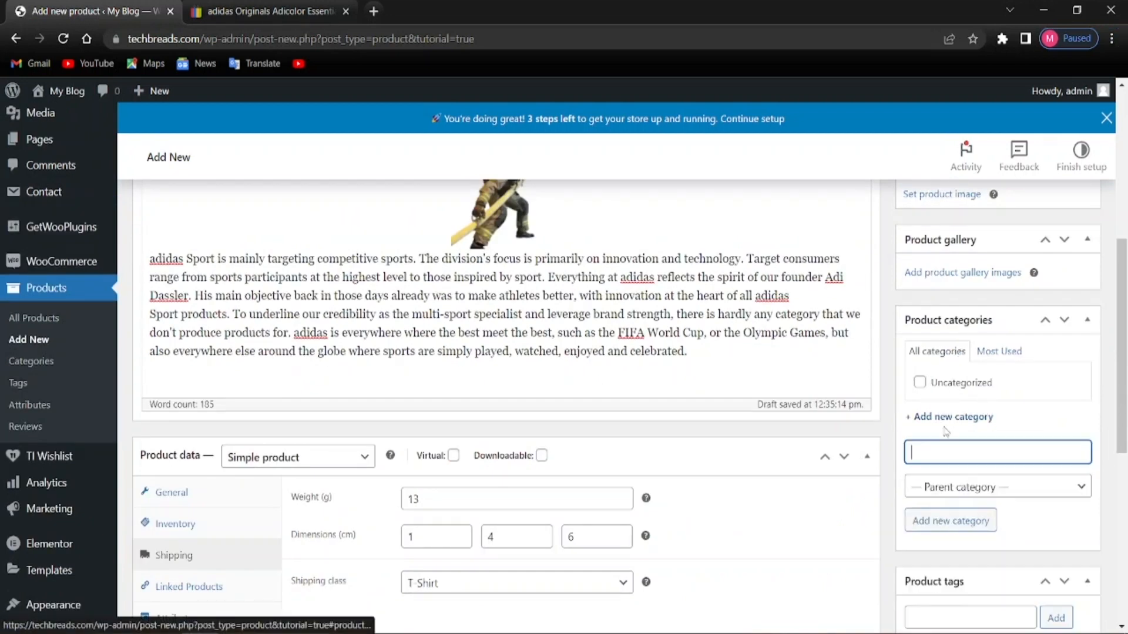
{"action": "left_click", "coordinate": [957, 487]}
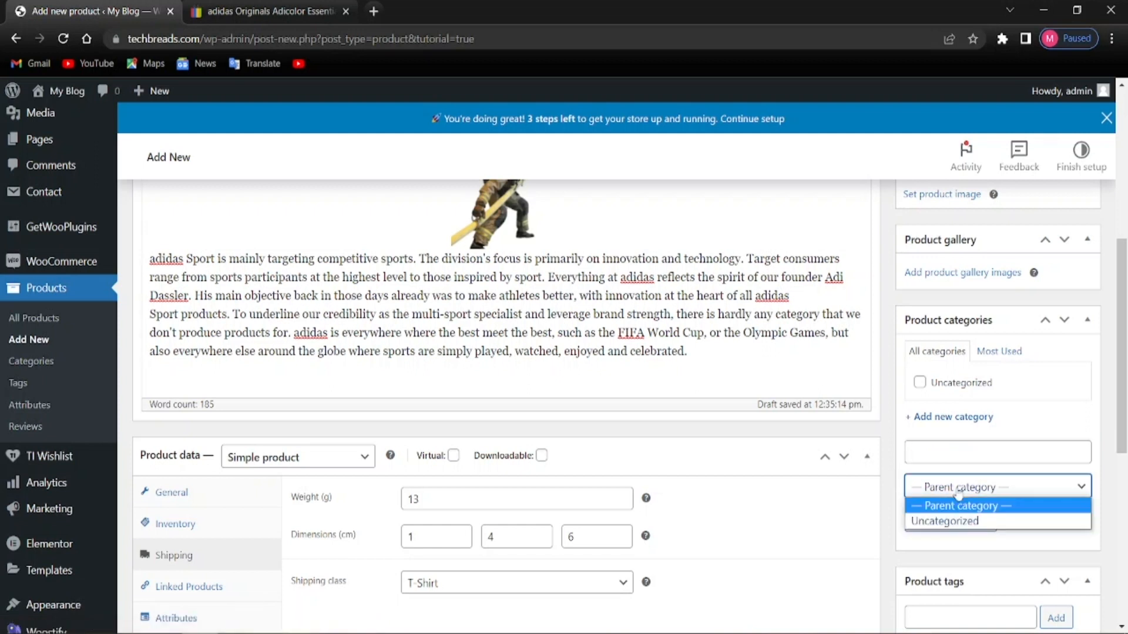
{"action": "left_click", "coordinate": [897, 472]}
{"action": "left_click", "coordinate": [938, 457]}
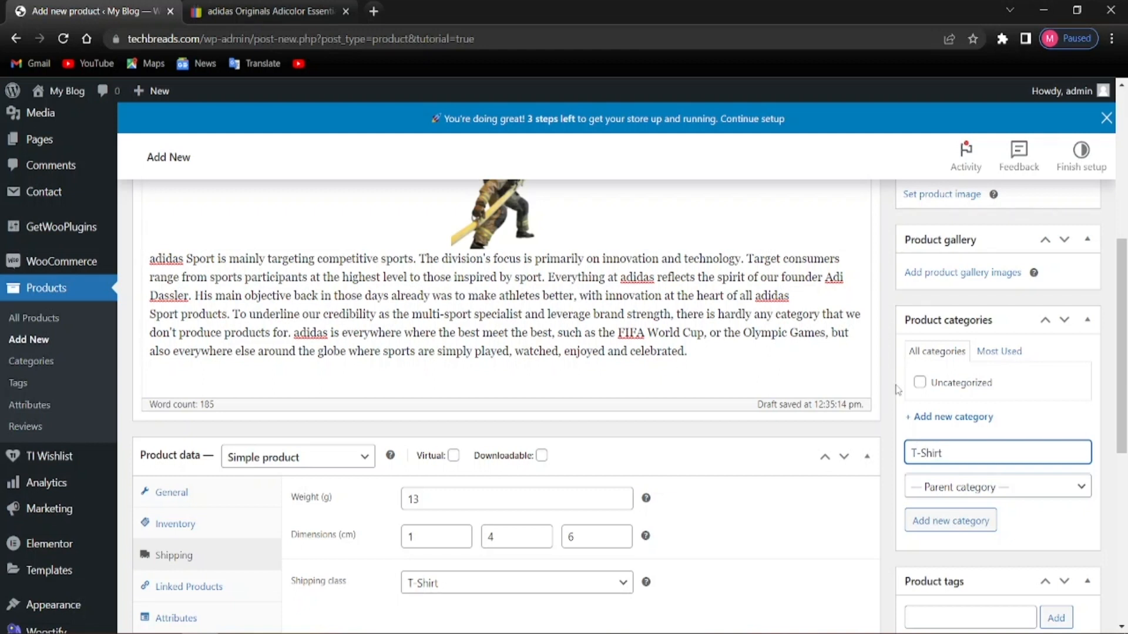
{"action": "left_click", "coordinate": [1052, 526]}
{"action": "left_click", "coordinate": [965, 514]}
{"action": "key", "text": "Return"}
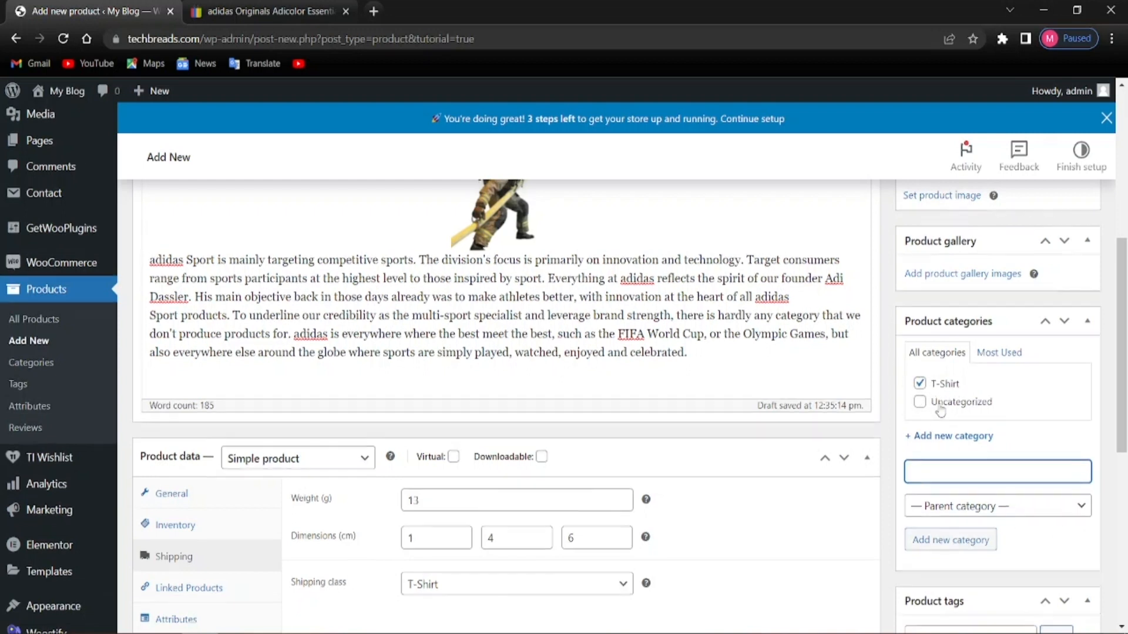
{"action": "scroll", "coordinate": [953, 388], "scroll_direction": "up", "scroll_amount": 1}
{"action": "scroll", "coordinate": [938, 440], "scroll_direction": "down", "scroll_amount": 1}
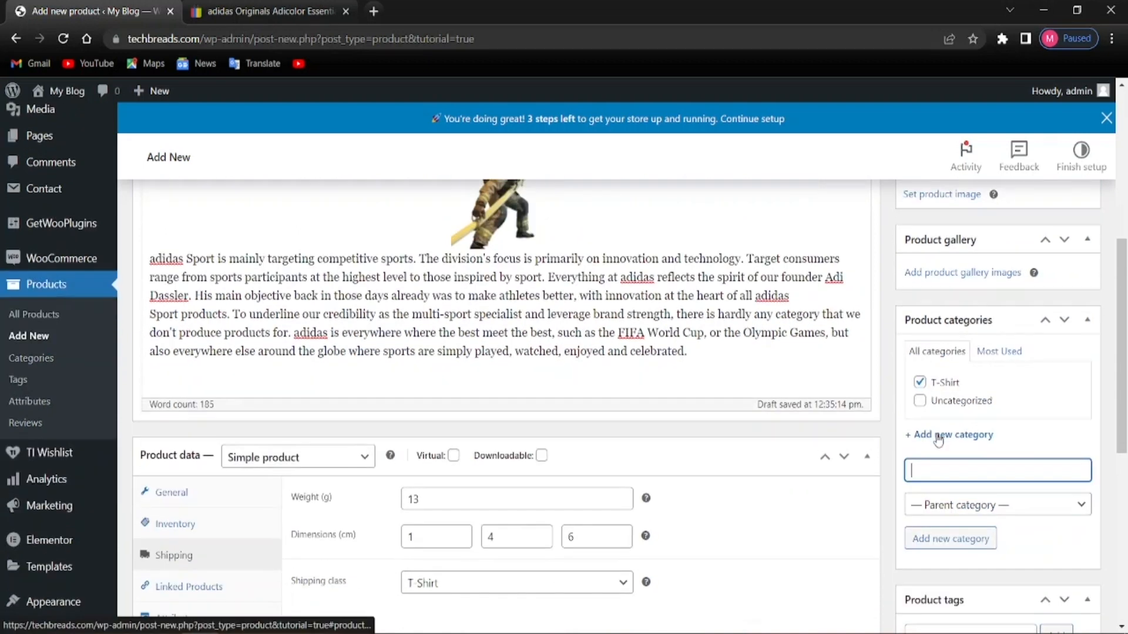
{"action": "scroll", "coordinate": [940, 464], "scroll_direction": "down", "scroll_amount": 2}
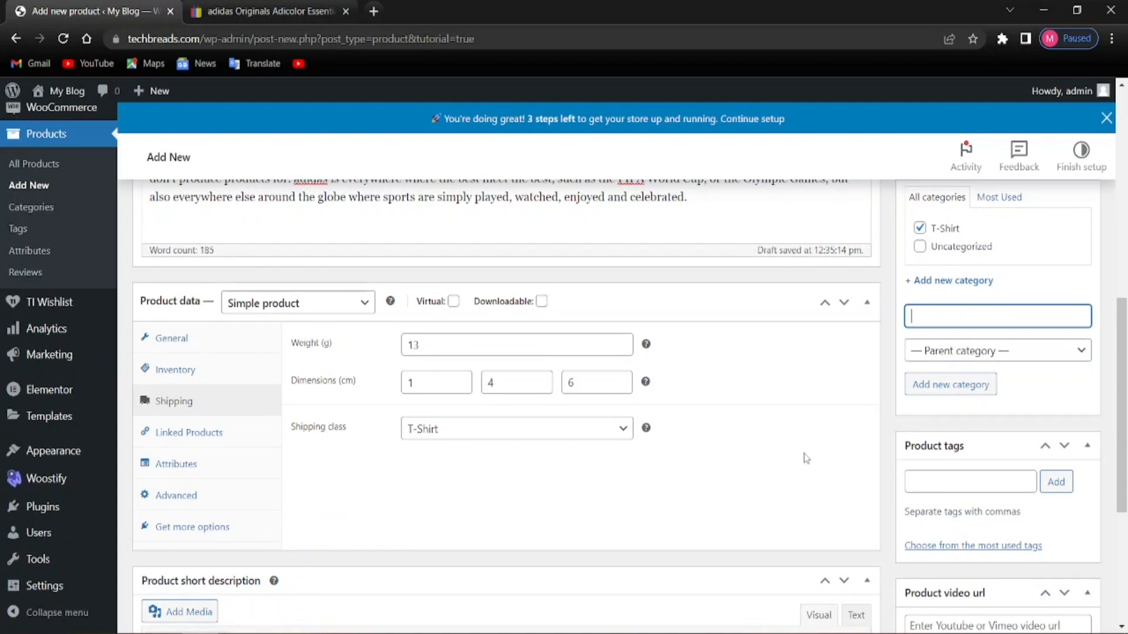
Check the eBay listing, then return to the product editor's tags area
{"action": "left_click", "coordinate": [940, 486]}
{"action": "scroll", "coordinate": [450, 252], "scroll_direction": "up", "scroll_amount": 10}
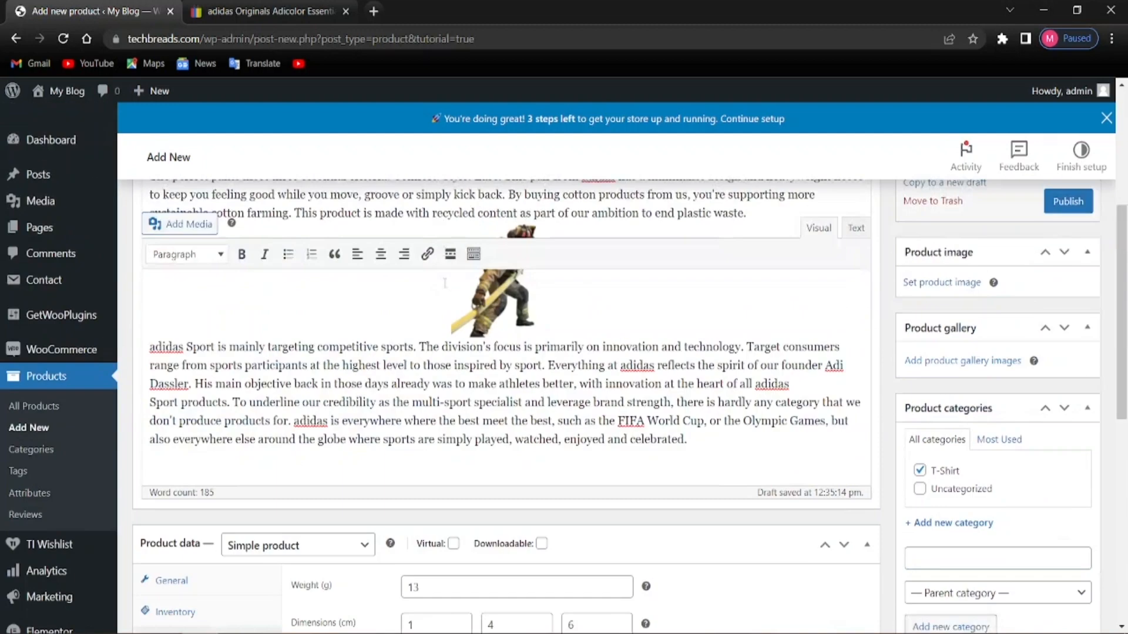
{"action": "left_click", "coordinate": [259, 7]}
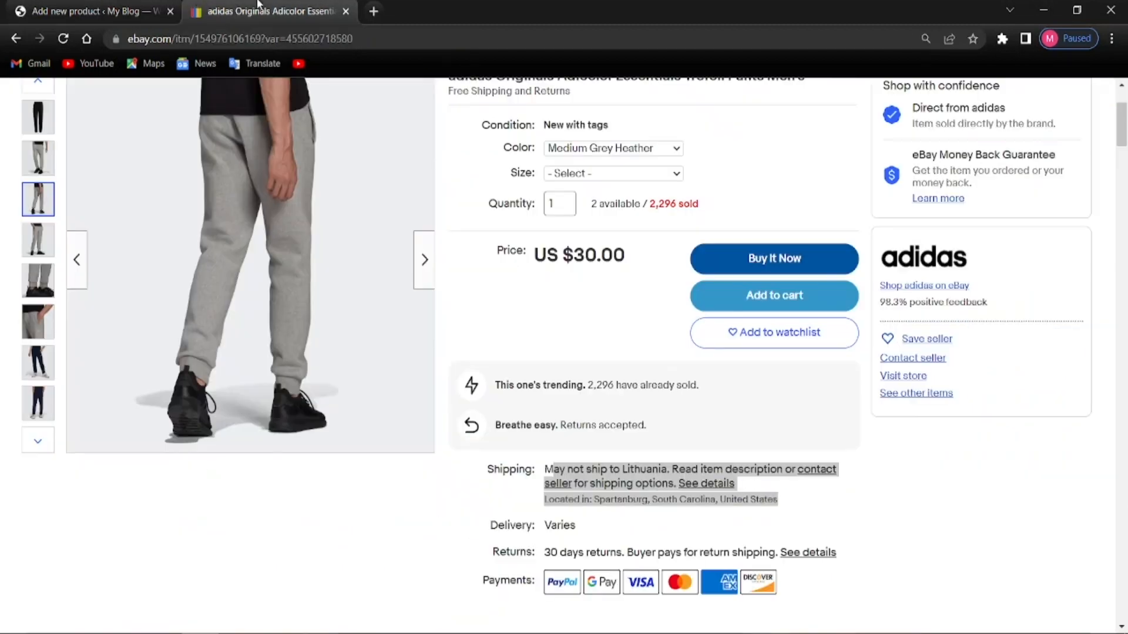
{"action": "scroll", "coordinate": [296, 322], "scroll_direction": "up", "scroll_amount": 3}
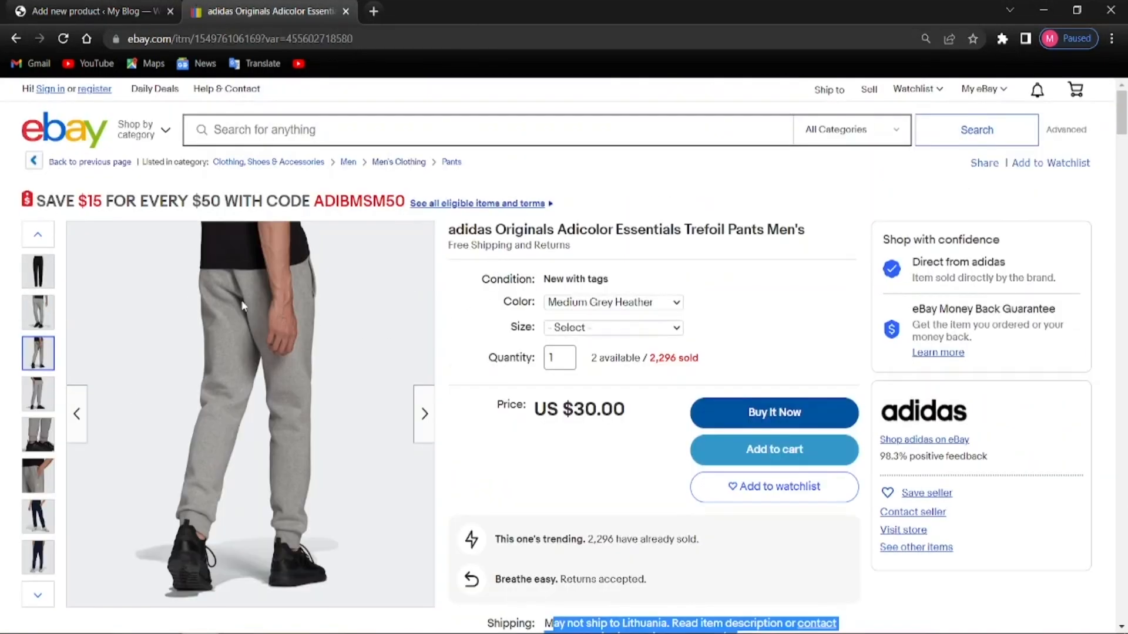
{"action": "left_click", "coordinate": [88, 11]}
{"action": "scroll", "coordinate": [881, 444], "scroll_direction": "down", "scroll_amount": 1}
{"action": "scroll", "coordinate": [882, 444], "scroll_direction": "down", "scroll_amount": 7}
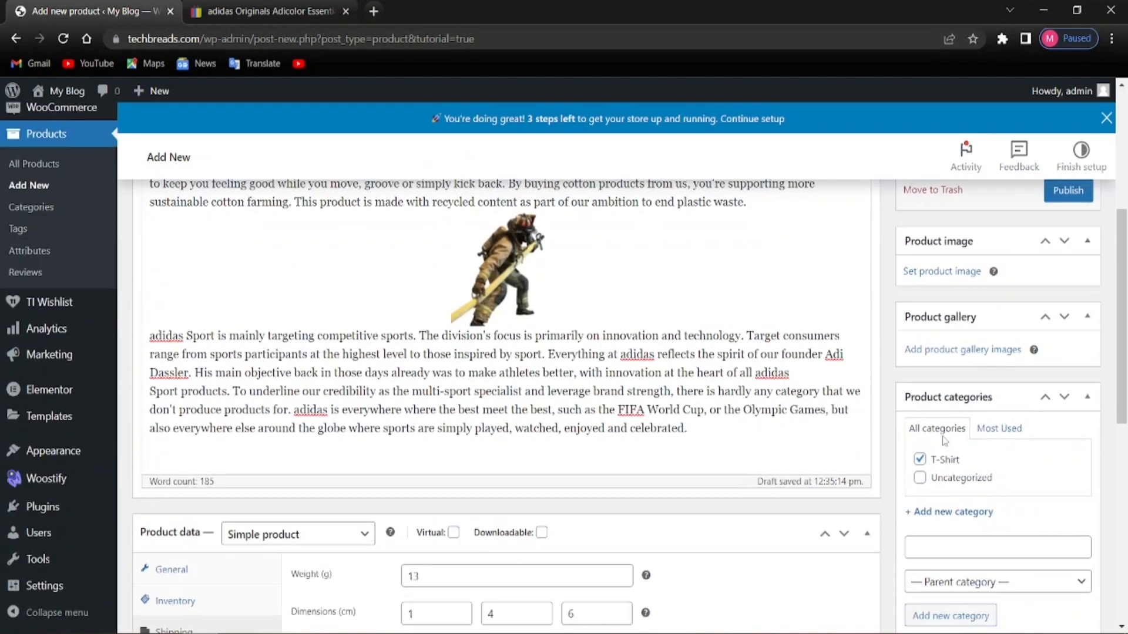
Clear the stray pants and clothes text from the new category name field
{"action": "left_click", "coordinate": [946, 403]}
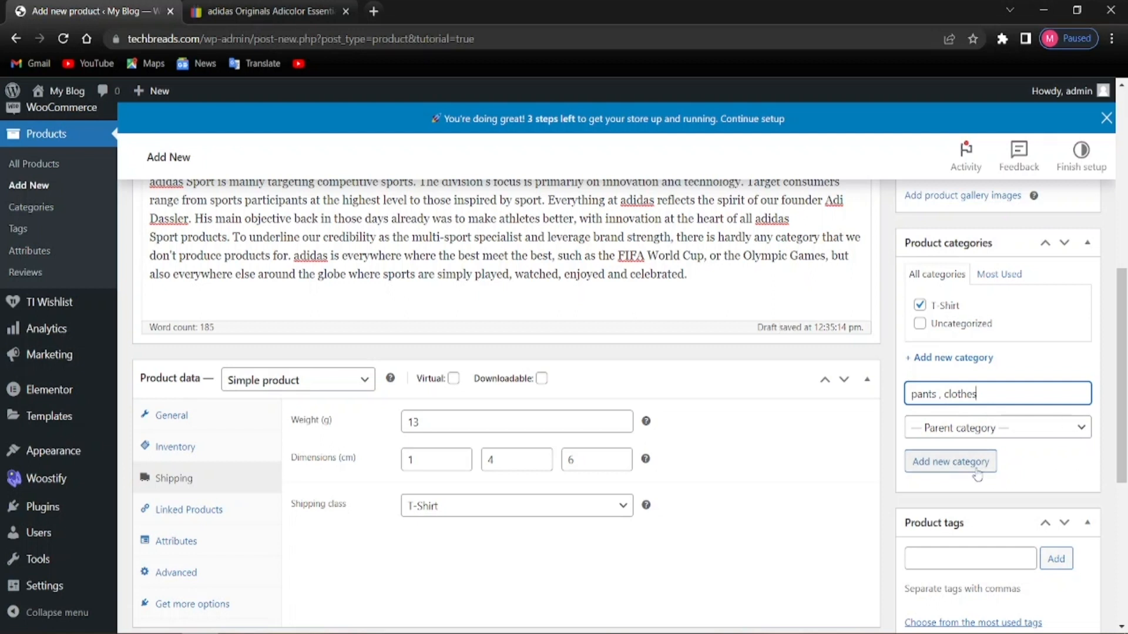
{"action": "key", "text": "BackSpace"}
{"action": "key", "text": "BackSpace"}
{"action": "key", "text": "BackSpace"}
{"action": "key", "text": "BackSpace"}
{"action": "key", "text": "BackSpace"}
{"action": "key", "text": "BackSpace"}
{"action": "key", "text": "BackSpace"}
{"action": "key", "text": "BackSpace"}
{"action": "key", "text": "BackSpace"}
{"action": "key", "text": "BackSpace"}
{"action": "key", "text": "BackSpace"}
{"action": "key", "text": "BackSpace"}
{"action": "key", "text": "BackSpace"}
{"action": "key", "text": "BackSpace"}
{"action": "key", "text": "BackSpace"}
{"action": "left_click", "coordinate": [1011, 485]}
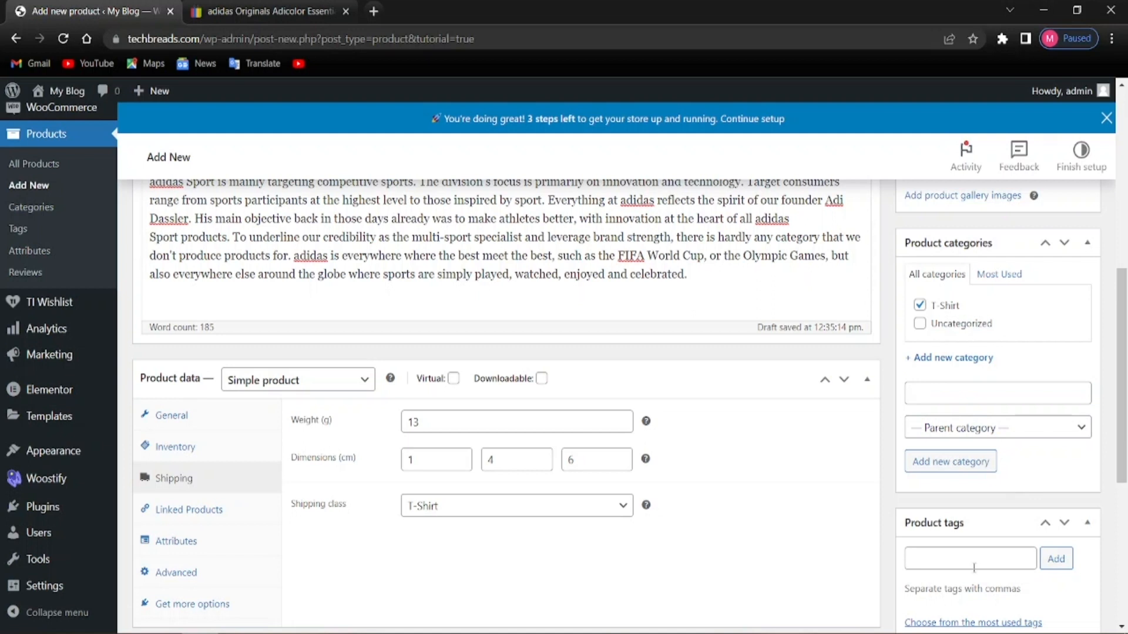
{"action": "scroll", "coordinate": [974, 569], "scroll_direction": "down", "scroll_amount": 3}
Add pants and clothes as product tags
{"action": "left_click", "coordinate": [954, 403]}
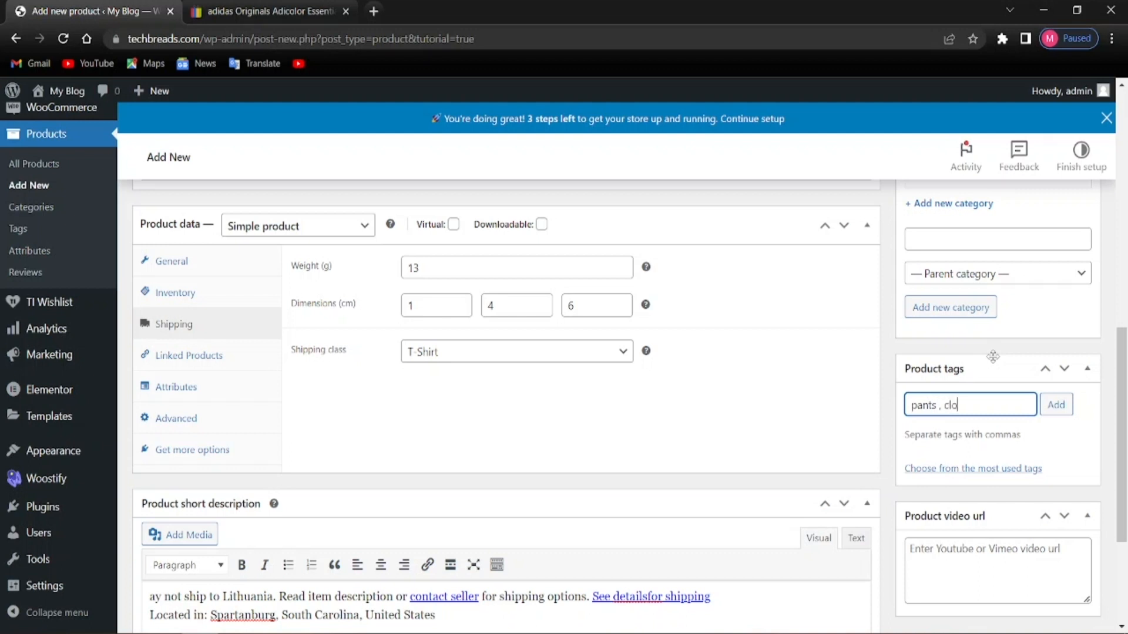
{"action": "type", "text": "hes"}
{"action": "left_click", "coordinate": [1058, 411]}
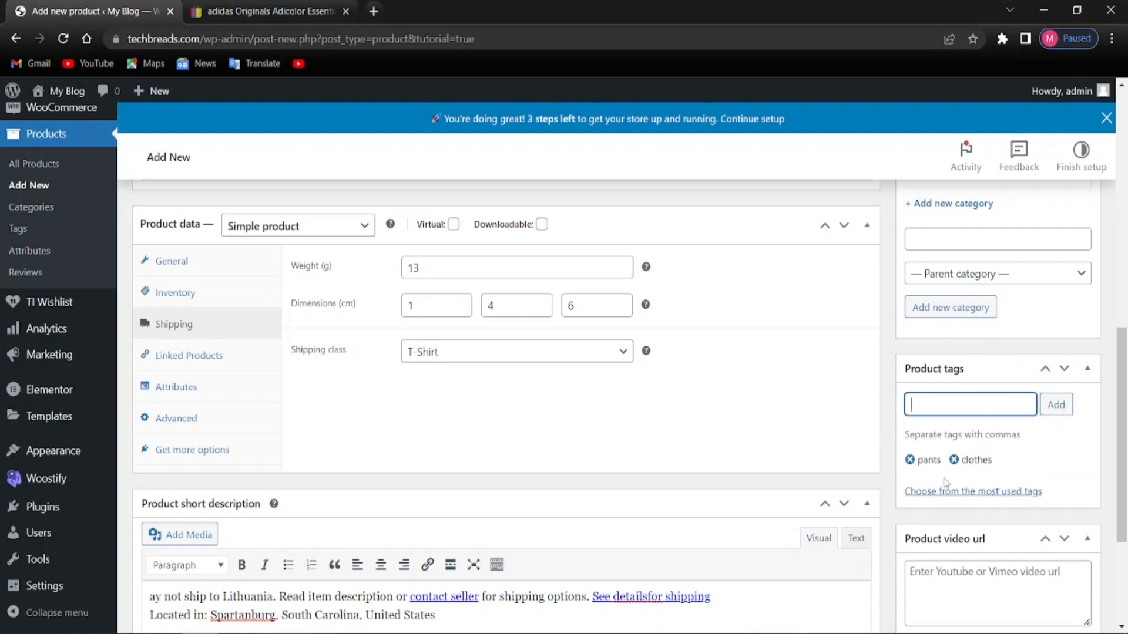
{"action": "scroll", "coordinate": [893, 522], "scroll_direction": "down", "scroll_amount": 3}
{"action": "scroll", "coordinate": [904, 511], "scroll_direction": "up", "scroll_amount": 3}
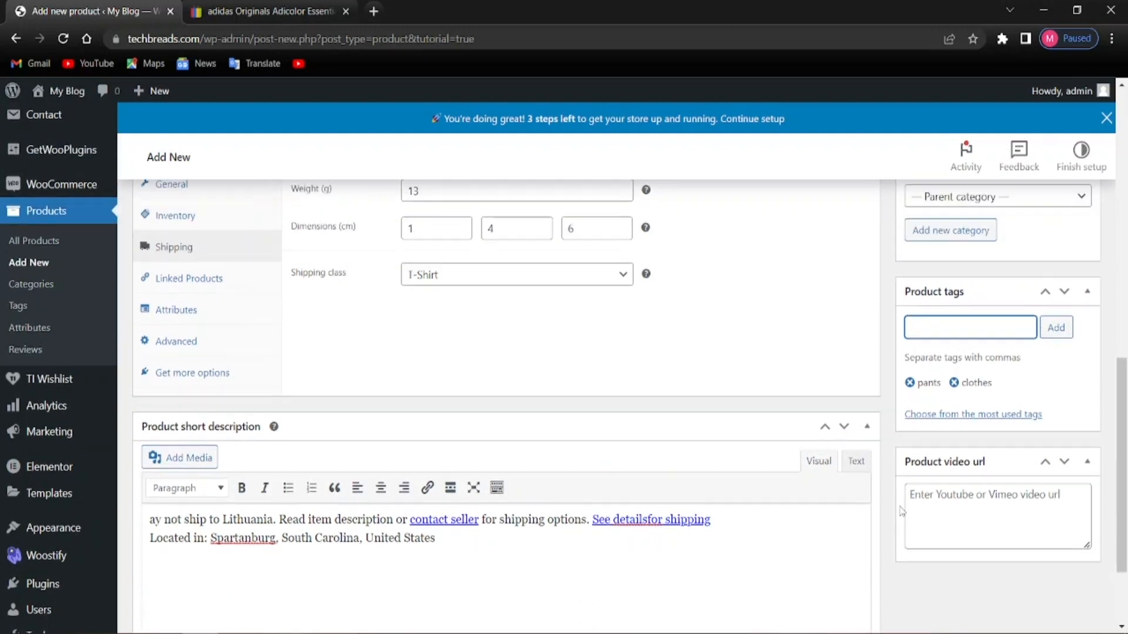
{"action": "scroll", "coordinate": [948, 465], "scroll_direction": "down", "scroll_amount": 4}
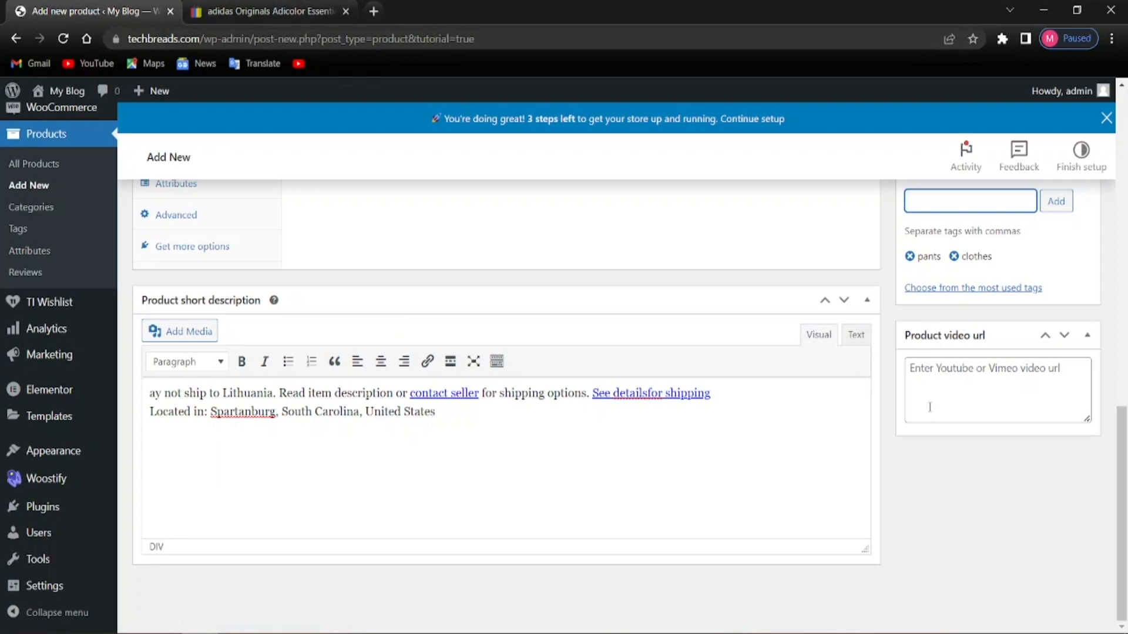
Scroll through the editor to confirm the pants and clothes tags and T-Shirt category
{"action": "right_click", "coordinate": [929, 376]}
{"action": "left_click", "coordinate": [902, 450]}
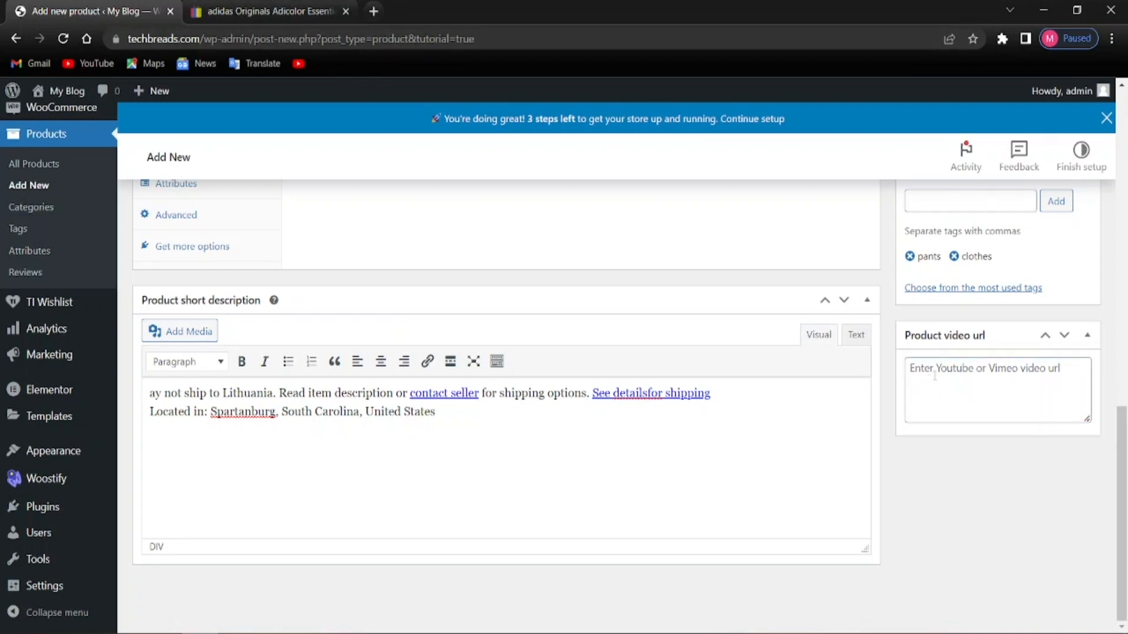
{"action": "scroll", "coordinate": [543, 406], "scroll_direction": "up", "scroll_amount": 4}
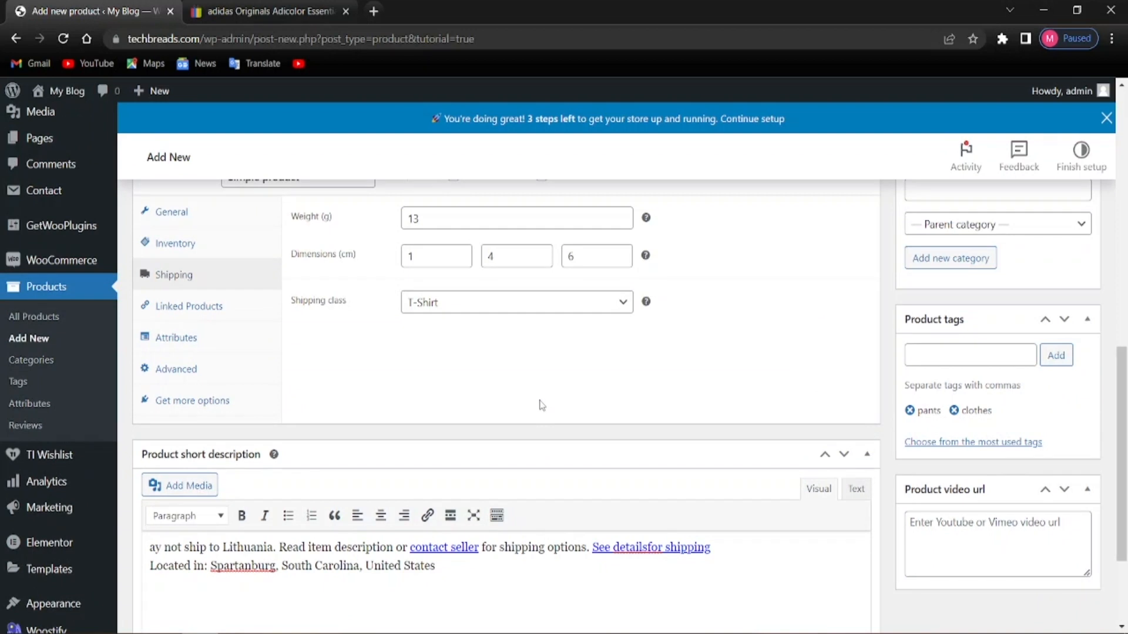
{"action": "scroll", "coordinate": [547, 405], "scroll_direction": "up", "scroll_amount": 1}
{"action": "scroll", "coordinate": [547, 405], "scroll_direction": "up", "scroll_amount": 1}
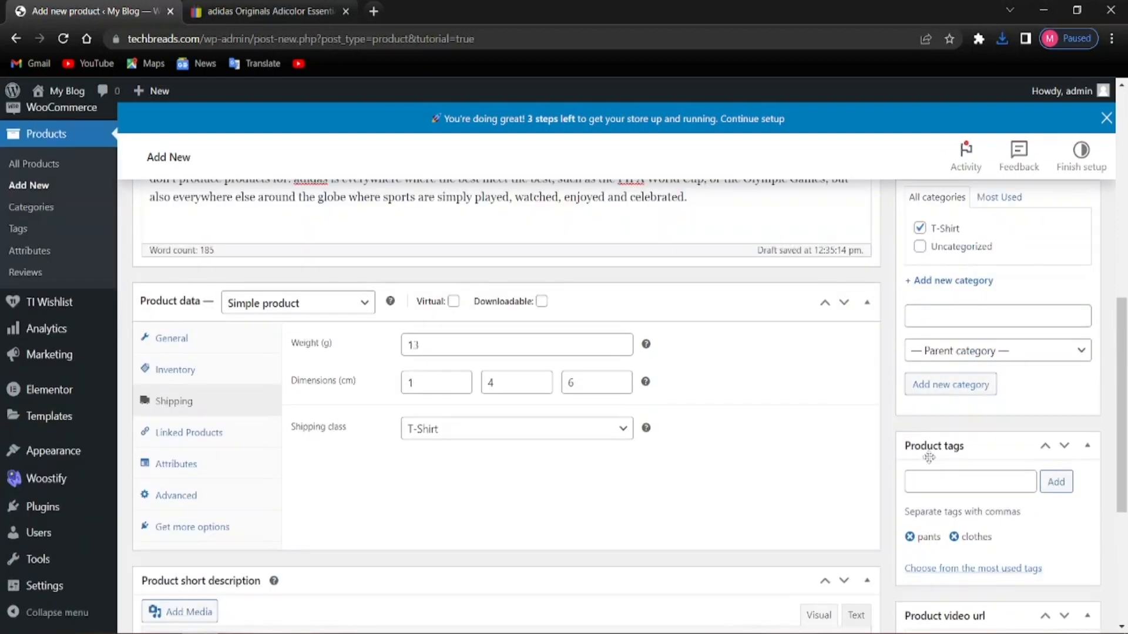
{"action": "scroll", "coordinate": [928, 458], "scroll_direction": "down", "scroll_amount": 2}
{"action": "scroll", "coordinate": [937, 459], "scroll_direction": "up", "scroll_amount": 2}
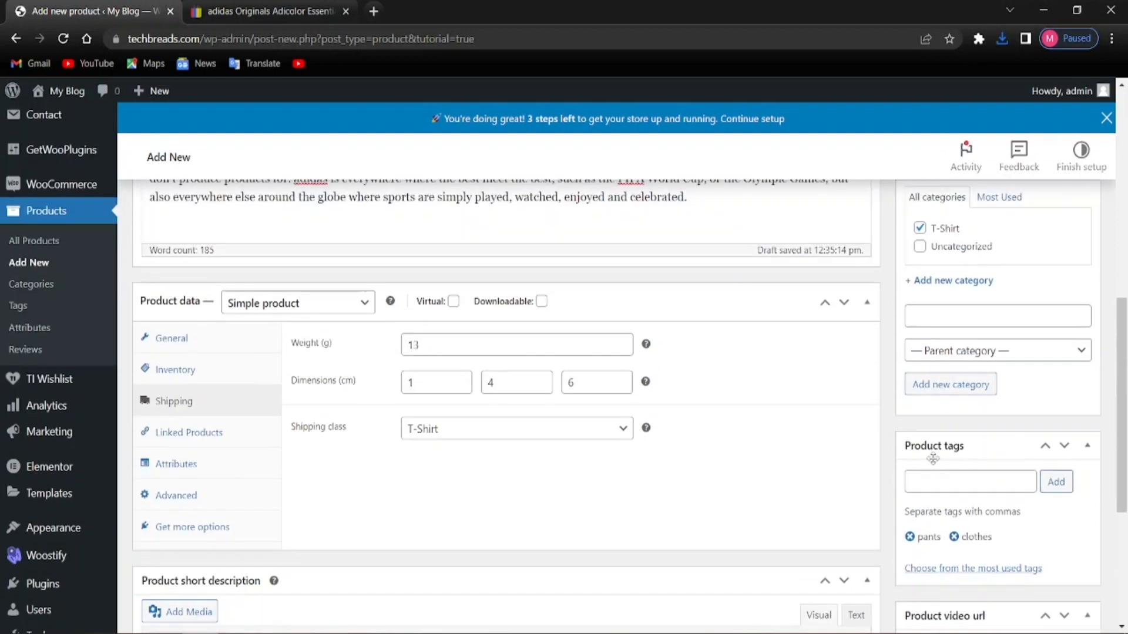
{"action": "scroll", "coordinate": [965, 418], "scroll_direction": "down", "scroll_amount": 3}
{"action": "scroll", "coordinate": [960, 438], "scroll_direction": "down", "scroll_amount": 2}
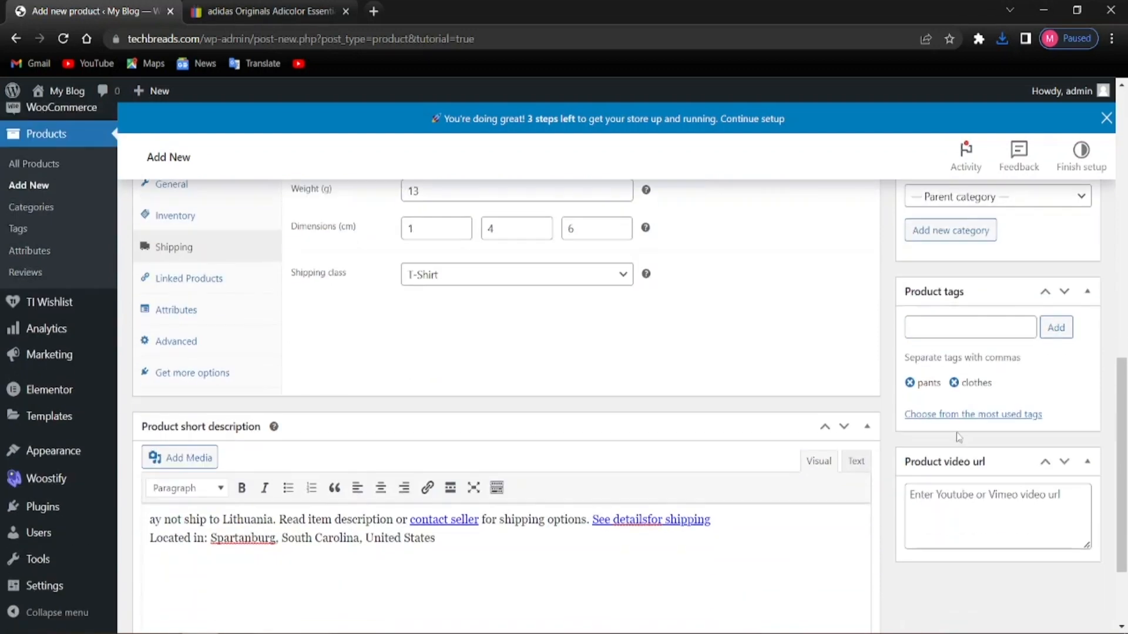
{"action": "scroll", "coordinate": [952, 452], "scroll_direction": "up", "scroll_amount": 9}
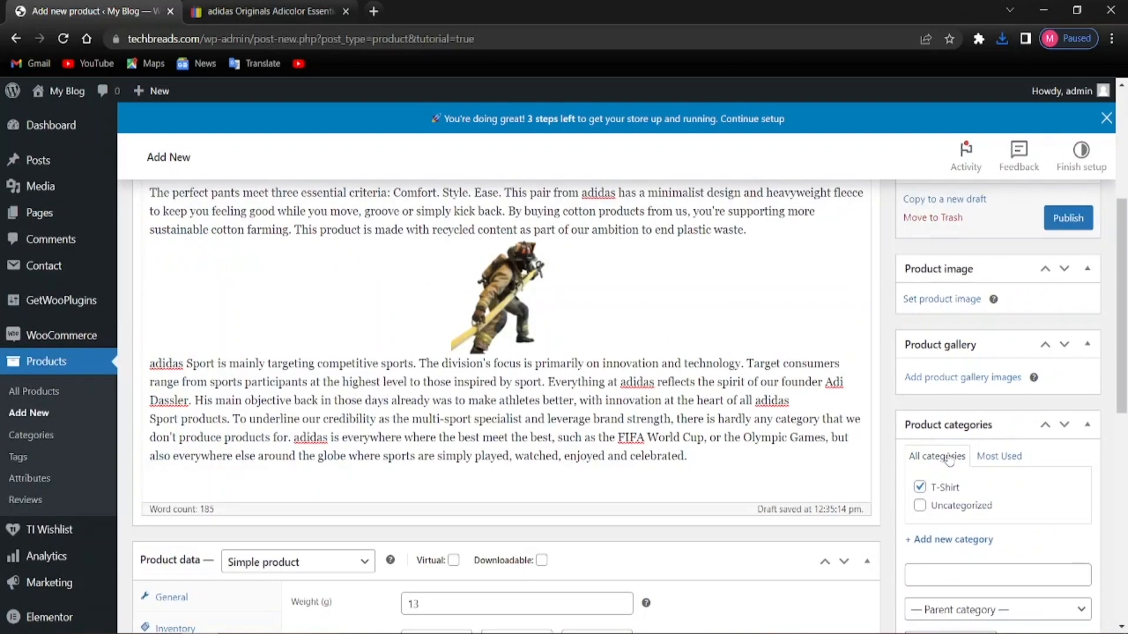
Upload the gray pants photo H34659_21_model.jpg and make it the product image
{"action": "scroll", "coordinate": [950, 458], "scroll_direction": "up", "scroll_amount": 3}
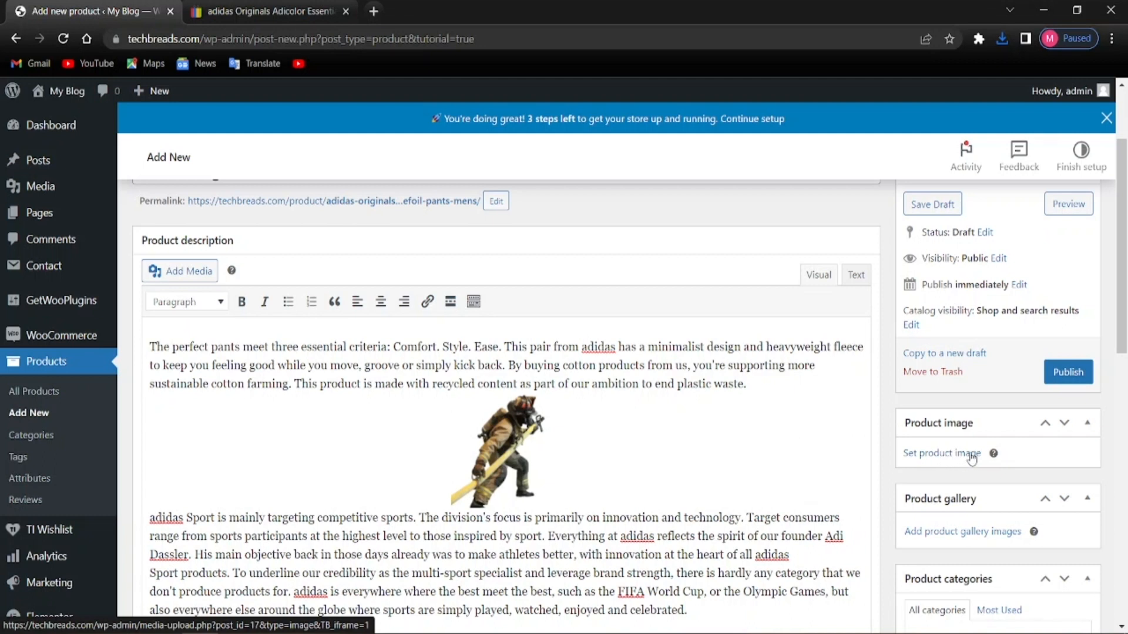
{"action": "left_click", "coordinate": [264, 11]}
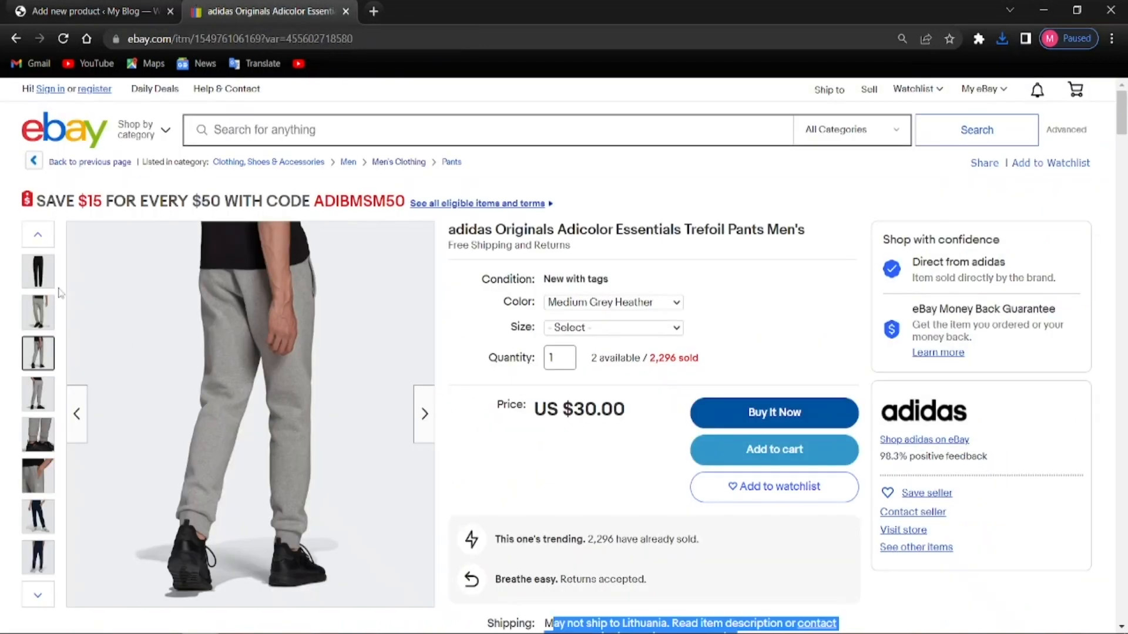
{"action": "left_click", "coordinate": [88, 12]}
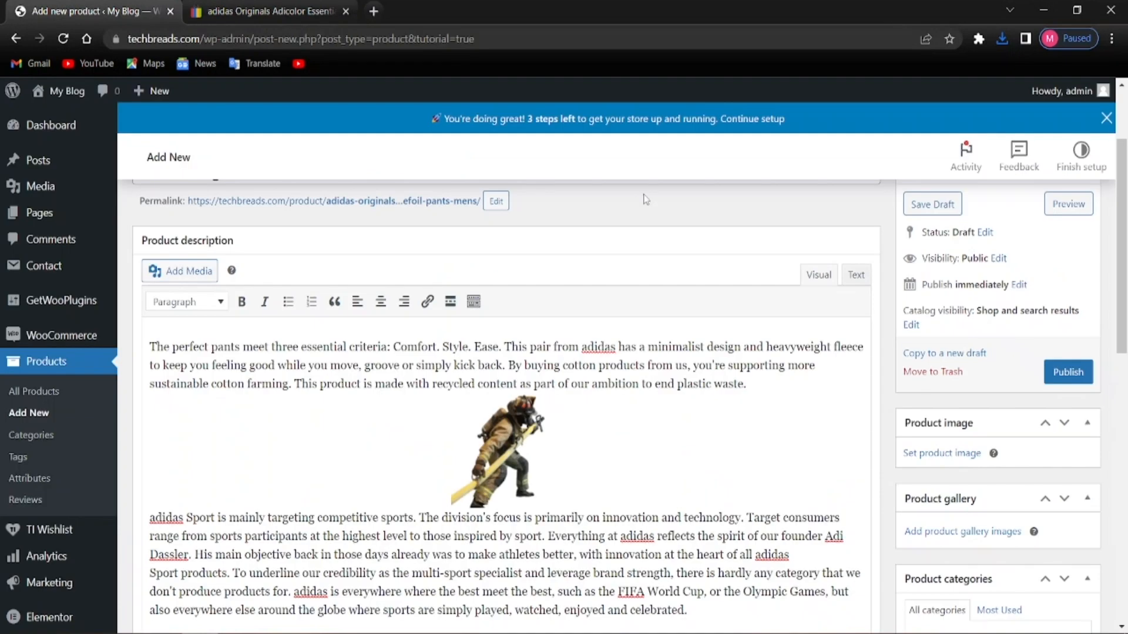
{"action": "left_click", "coordinate": [943, 454]}
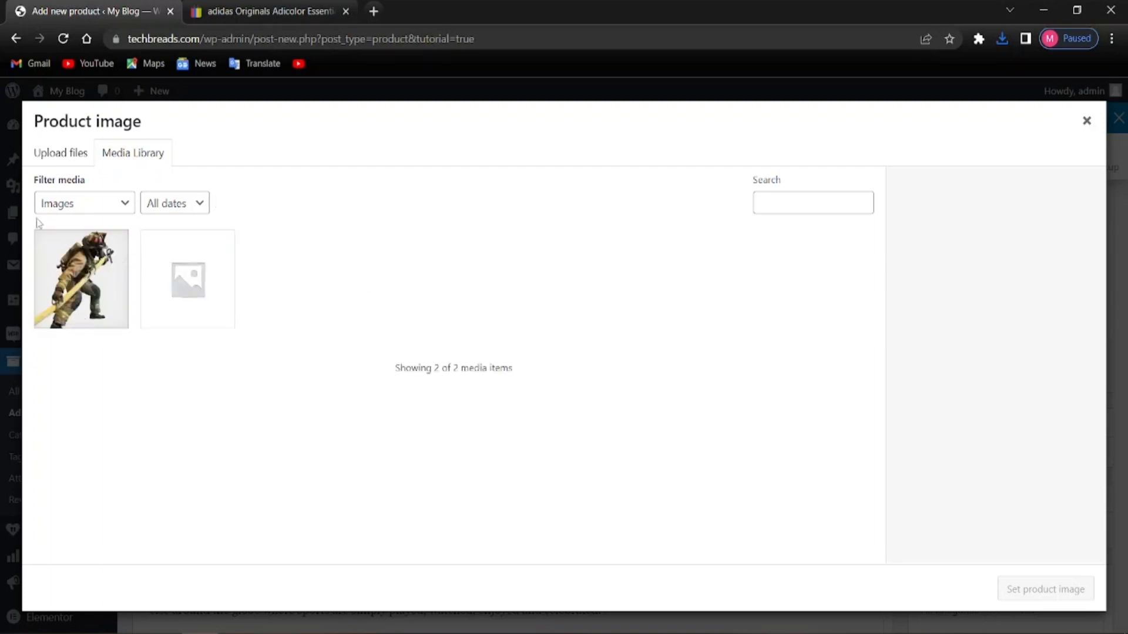
{"action": "left_click", "coordinate": [49, 157]}
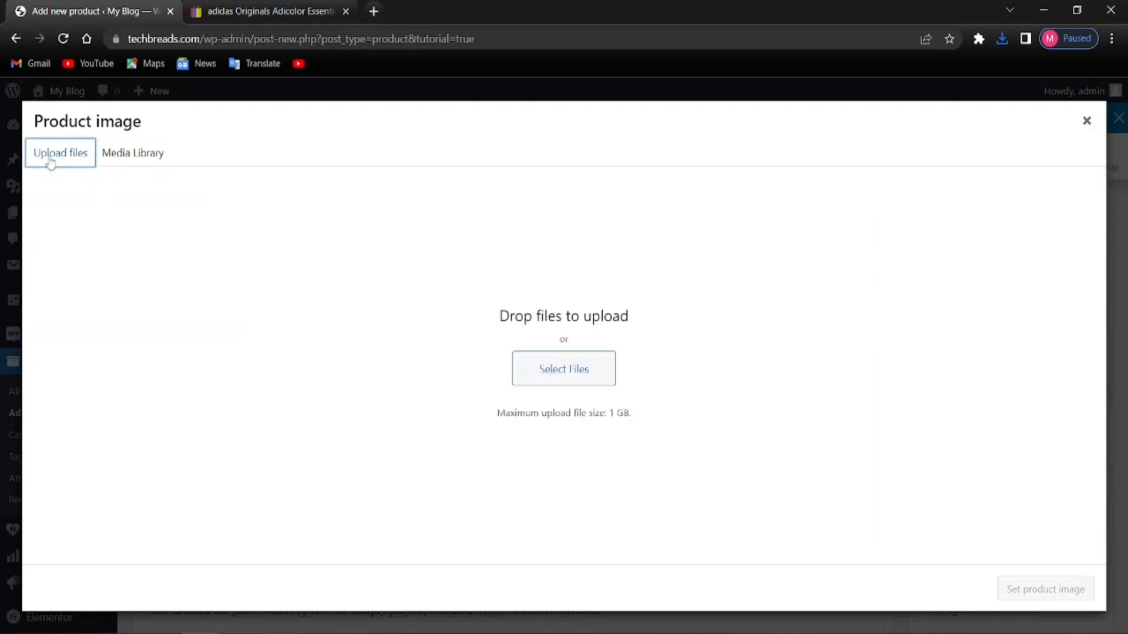
{"action": "left_click", "coordinate": [535, 369]}
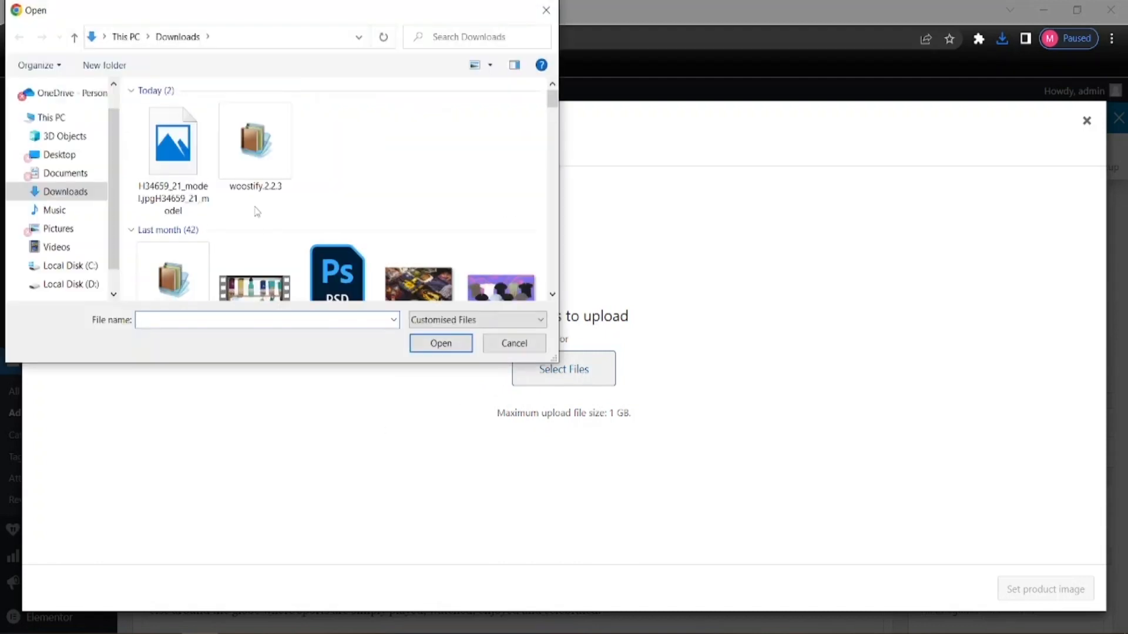
{"action": "left_click", "coordinate": [173, 152]}
{"action": "scroll", "coordinate": [330, 249], "scroll_direction": "down", "scroll_amount": 10}
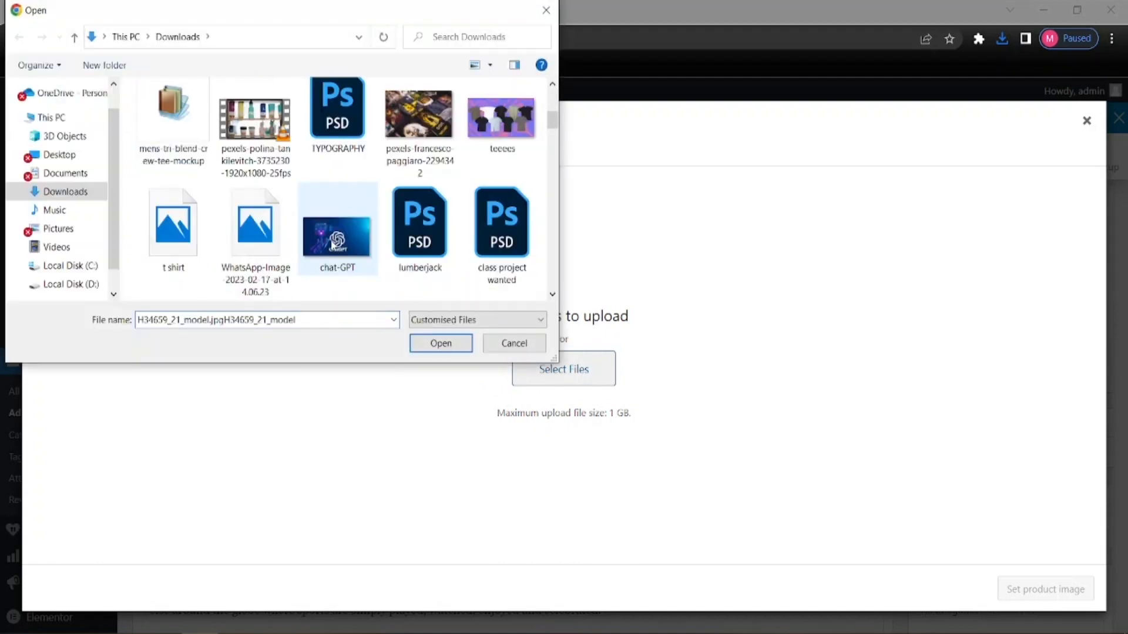
{"action": "scroll", "coordinate": [332, 247], "scroll_direction": "down", "scroll_amount": 8}
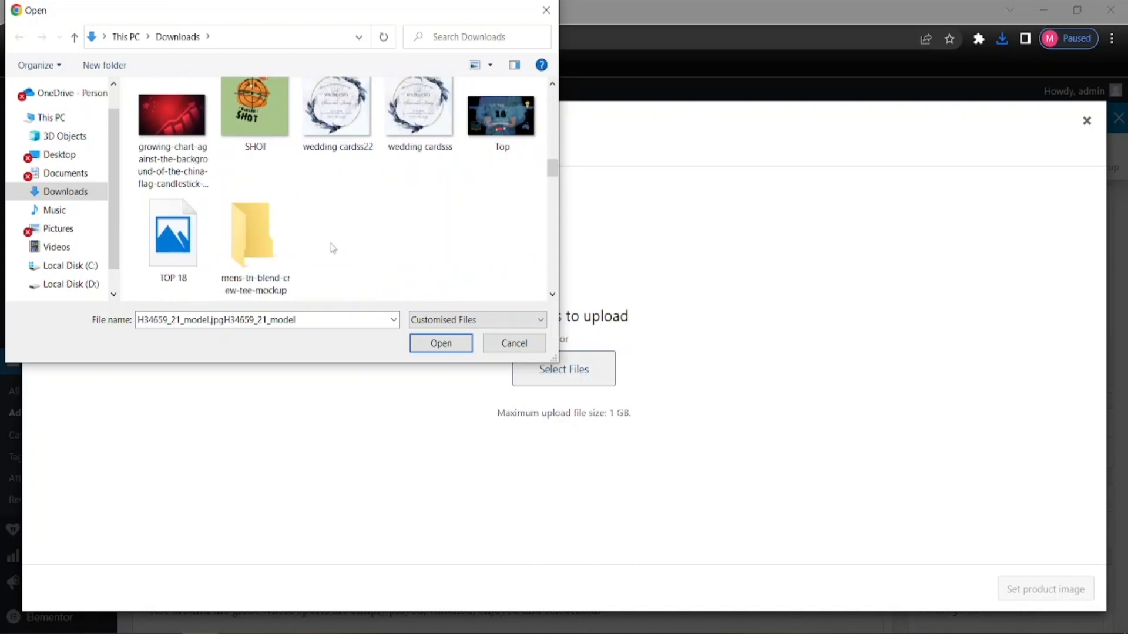
{"action": "scroll", "coordinate": [410, 271], "scroll_direction": "down", "scroll_amount": 10}
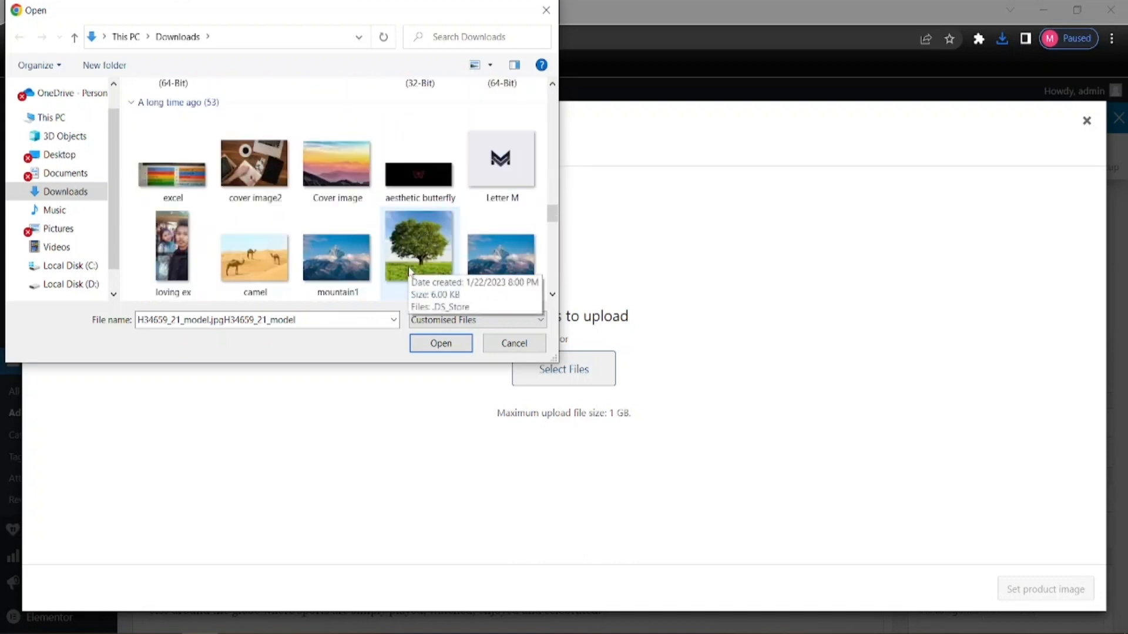
{"action": "left_click", "coordinate": [437, 344]}
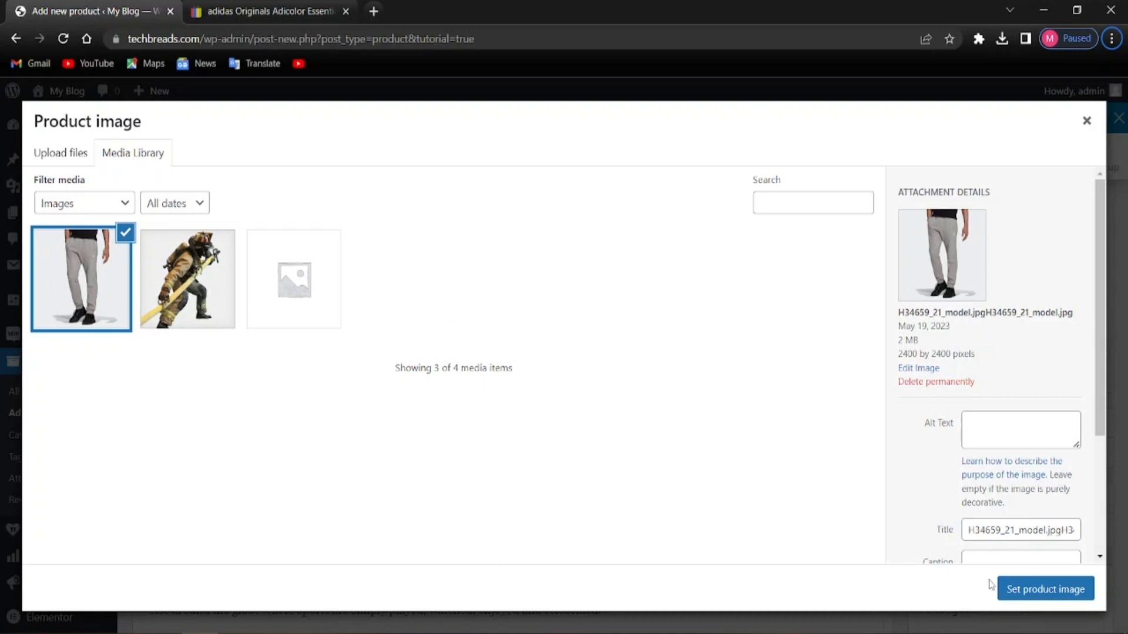
{"action": "left_click", "coordinate": [1022, 590]}
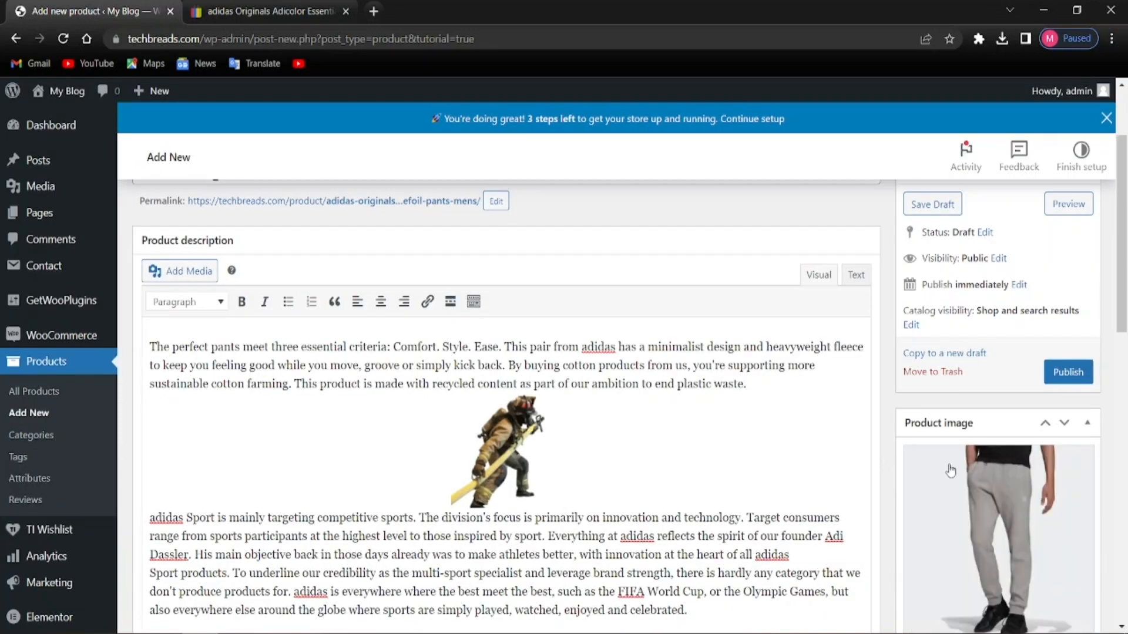
Publish the adidas Originals Adicolor Essentials Trefoil Pants Men's product
{"action": "scroll", "coordinate": [951, 470], "scroll_direction": "down", "scroll_amount": 3}
{"action": "scroll", "coordinate": [952, 471], "scroll_direction": "up", "scroll_amount": 1}
{"action": "scroll", "coordinate": [952, 471], "scroll_direction": "up", "scroll_amount": 3}
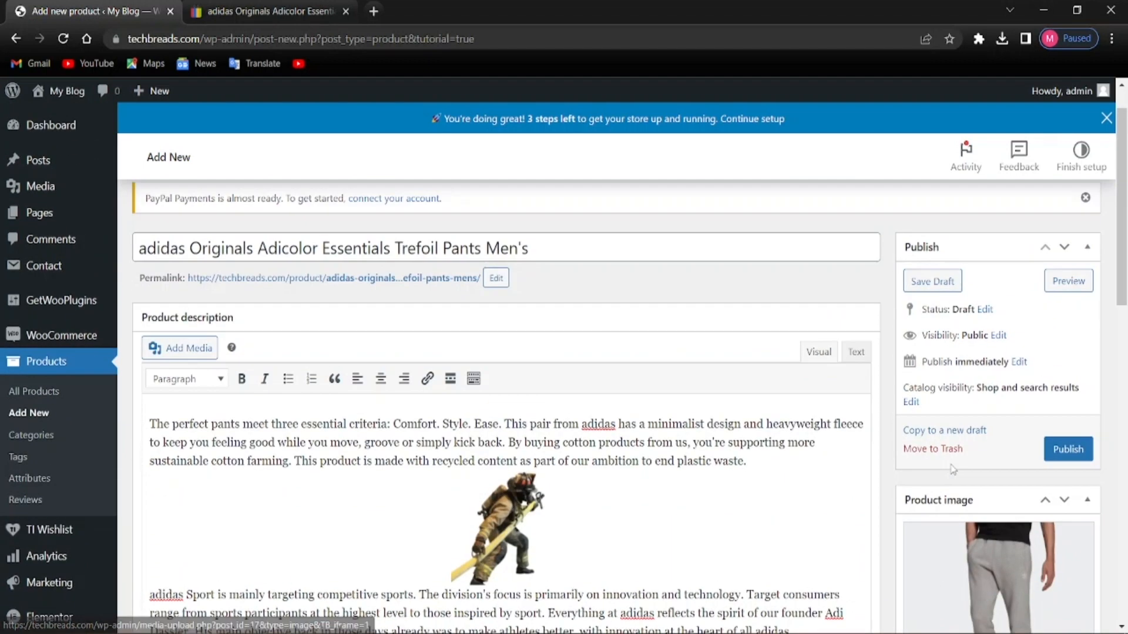
{"action": "scroll", "coordinate": [953, 470], "scroll_direction": "down", "scroll_amount": 1}
{"action": "scroll", "coordinate": [953, 470], "scroll_direction": "down", "scroll_amount": 8}
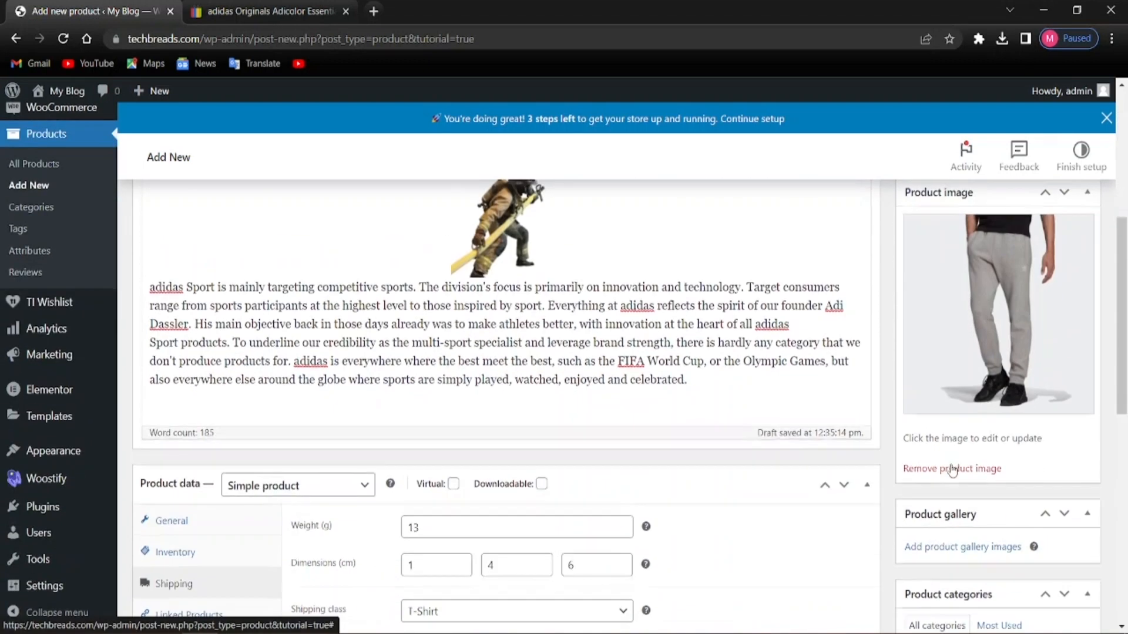
{"action": "scroll", "coordinate": [949, 470], "scroll_direction": "up", "scroll_amount": 4}
{"action": "scroll", "coordinate": [948, 470], "scroll_direction": "up", "scroll_amount": 6}
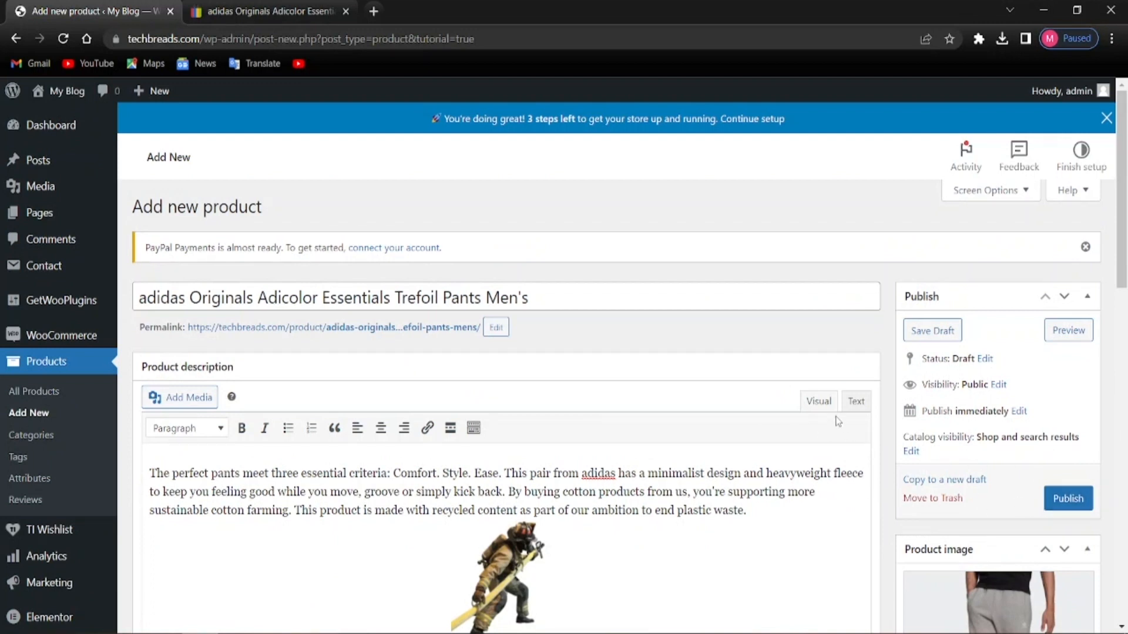
{"action": "key", "text": "alt"}
{"action": "scroll", "coordinate": [449, 492], "scroll_direction": "down", "scroll_amount": 4}
{"action": "scroll", "coordinate": [449, 492], "scroll_direction": "up", "scroll_amount": 3}
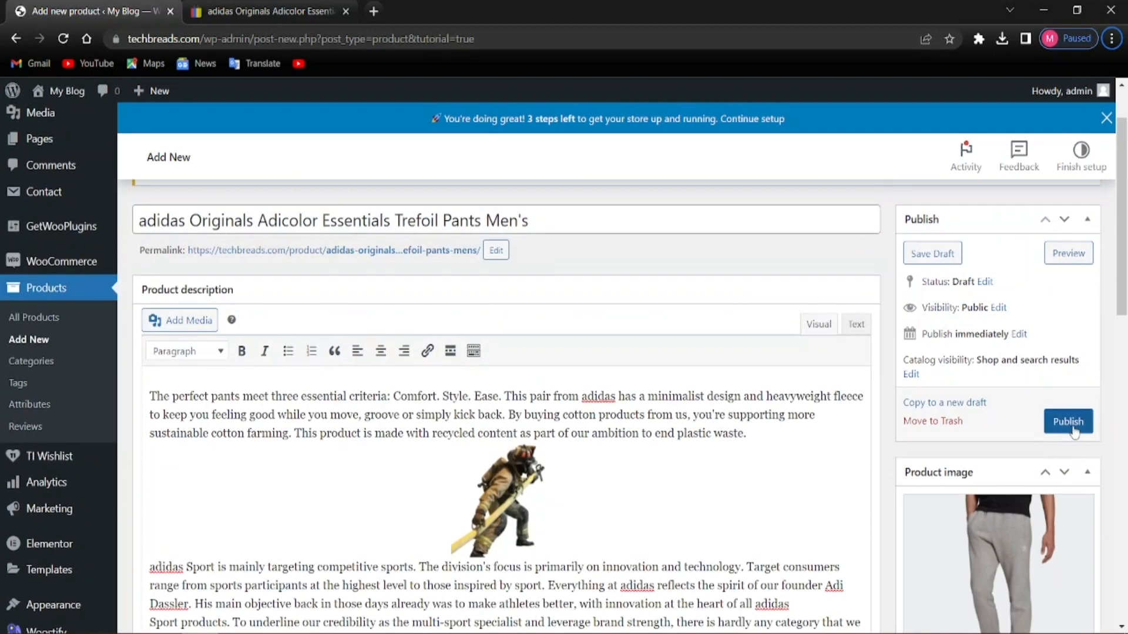
{"action": "left_click", "coordinate": [1074, 430]}
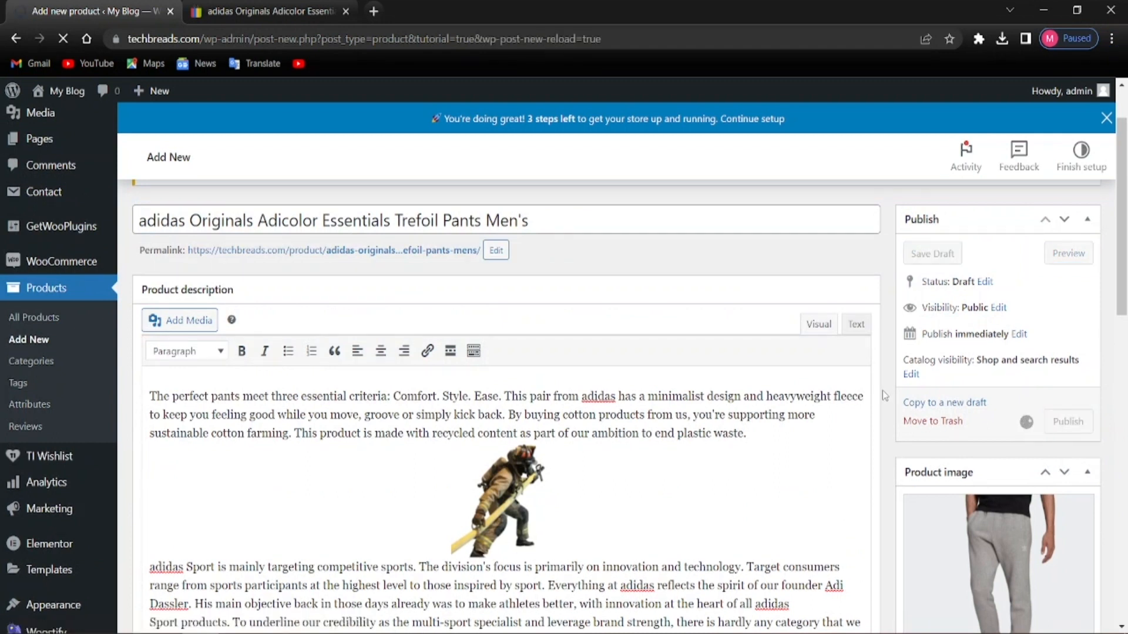
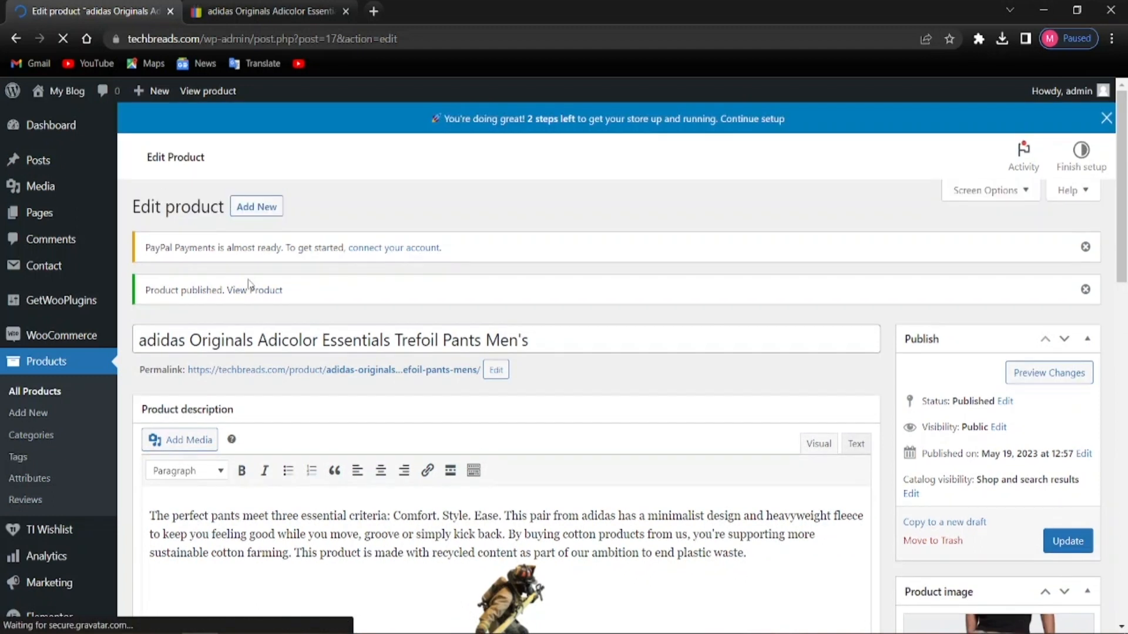
Open the published Trefoil Pants storefront page in a new browser tab
{"action": "right_click", "coordinate": [254, 290]}
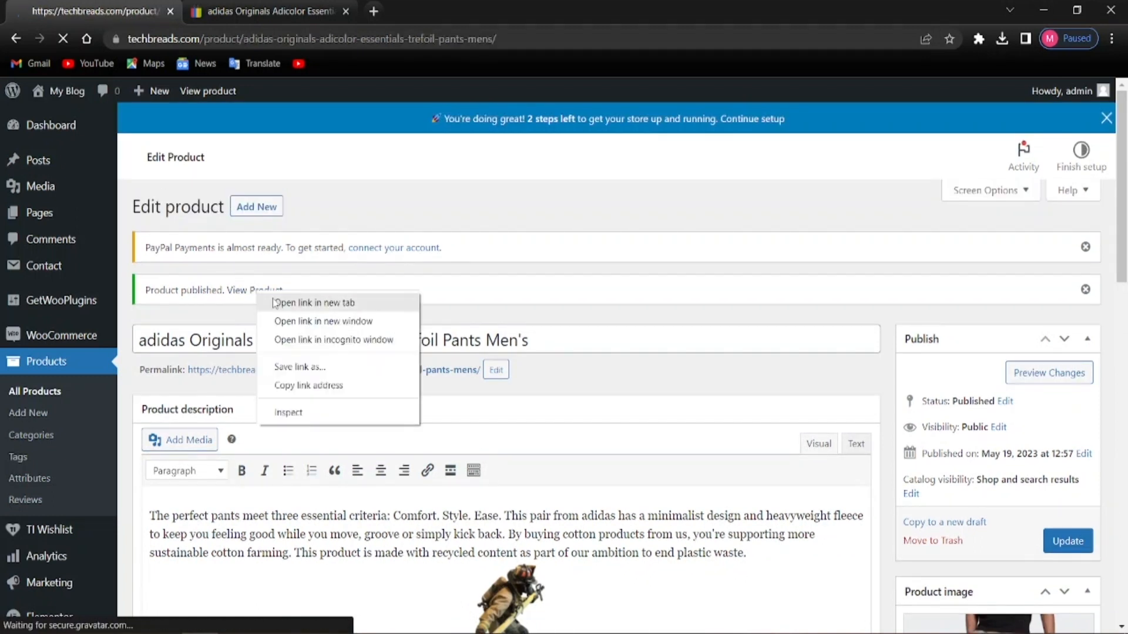
{"action": "left_click", "coordinate": [282, 300]}
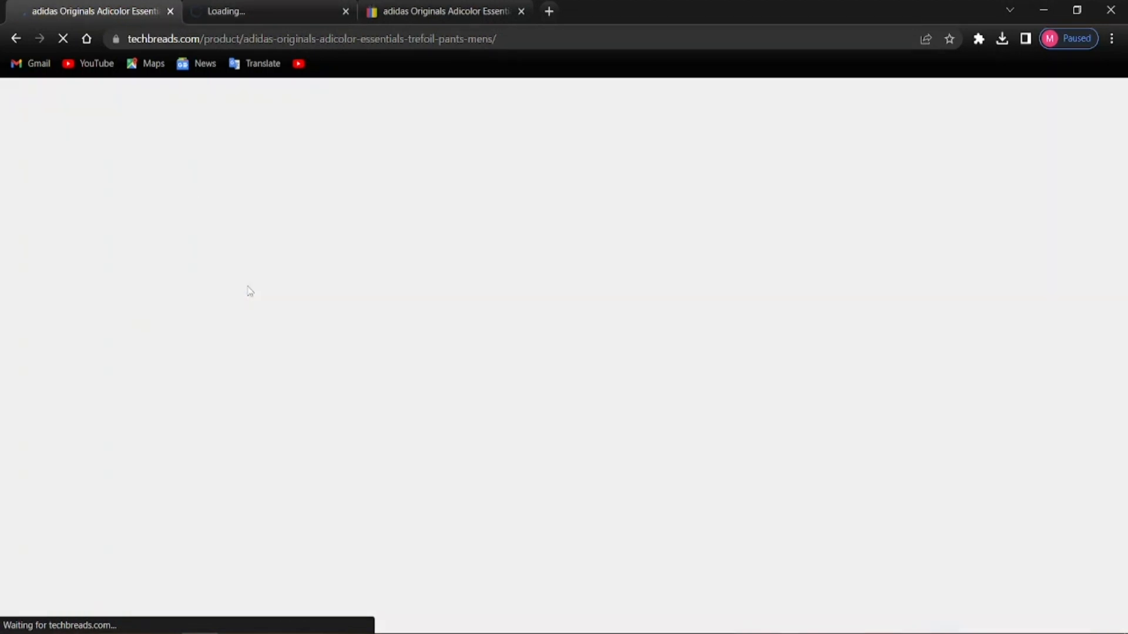
{"action": "right_click", "coordinate": [250, 290]}
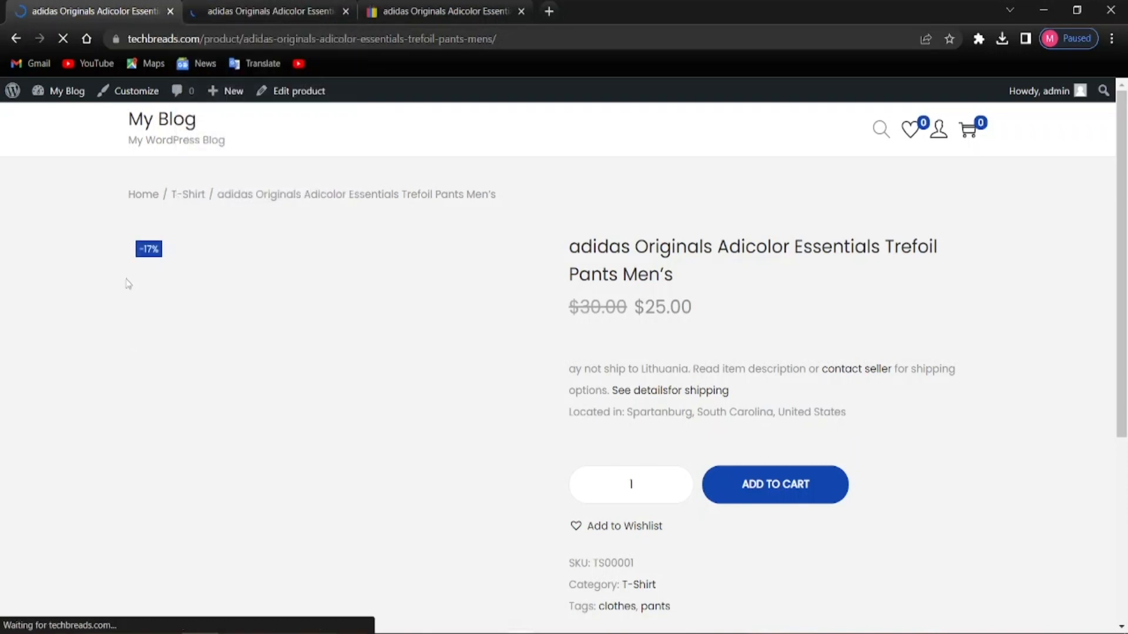
Review the live product page showing $30.00 discounted to $25.00 (-17%)
{"action": "scroll", "coordinate": [406, 390], "scroll_direction": "down", "scroll_amount": 5}
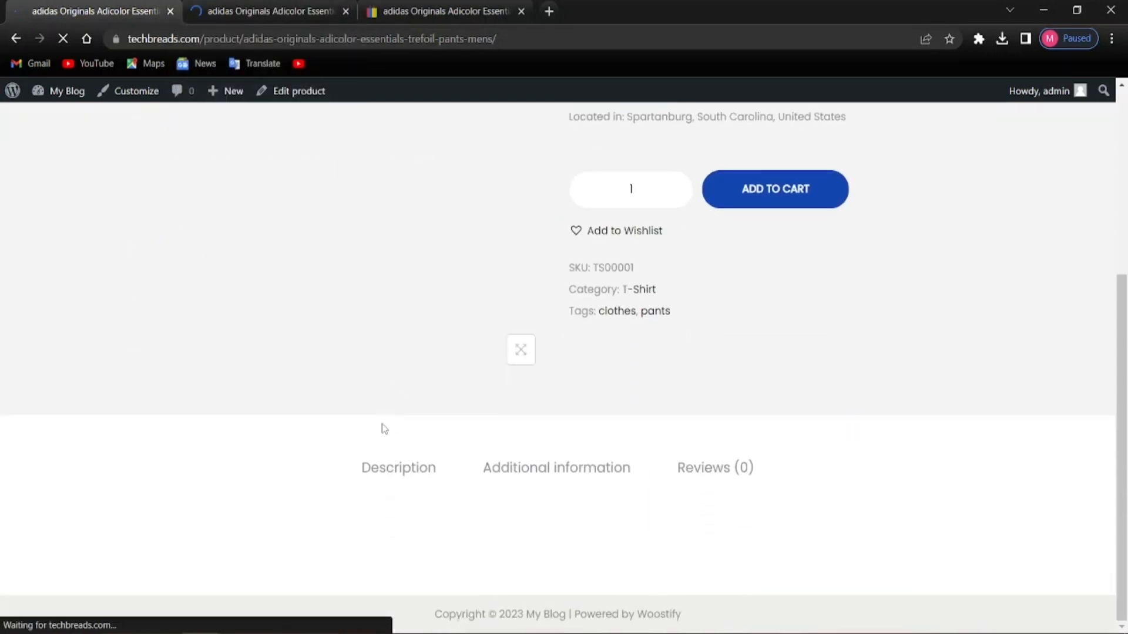
{"action": "scroll", "coordinate": [380, 429], "scroll_direction": "up", "scroll_amount": 5}
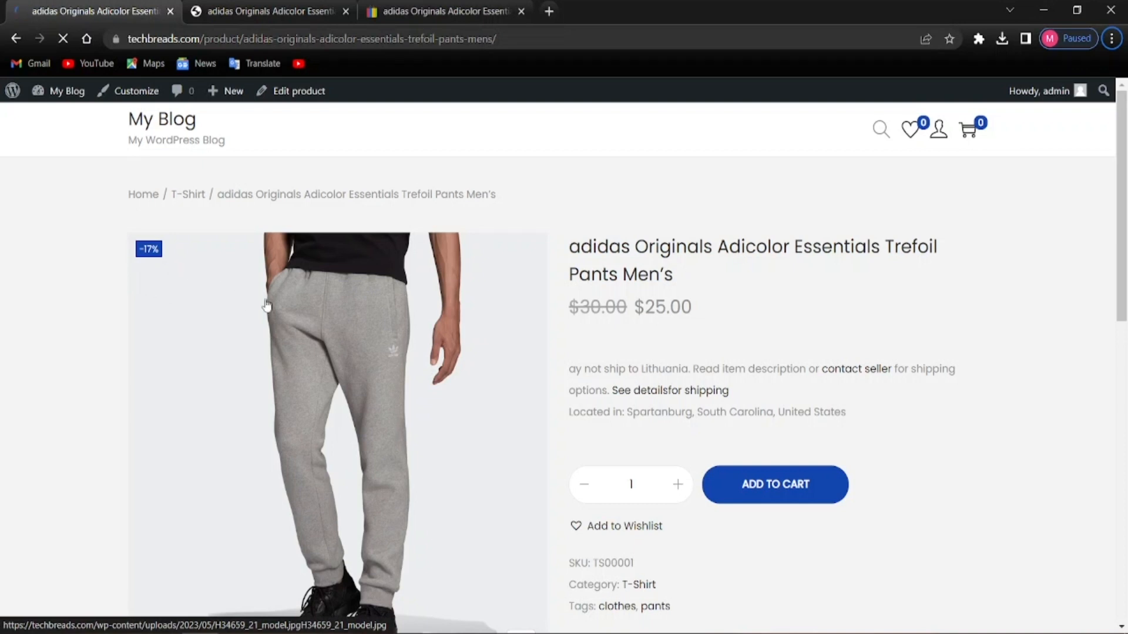
{"action": "scroll", "coordinate": [236, 304], "scroll_direction": "down", "scroll_amount": 3}
{"action": "scroll", "coordinate": [229, 336], "scroll_direction": "up", "scroll_amount": 3}
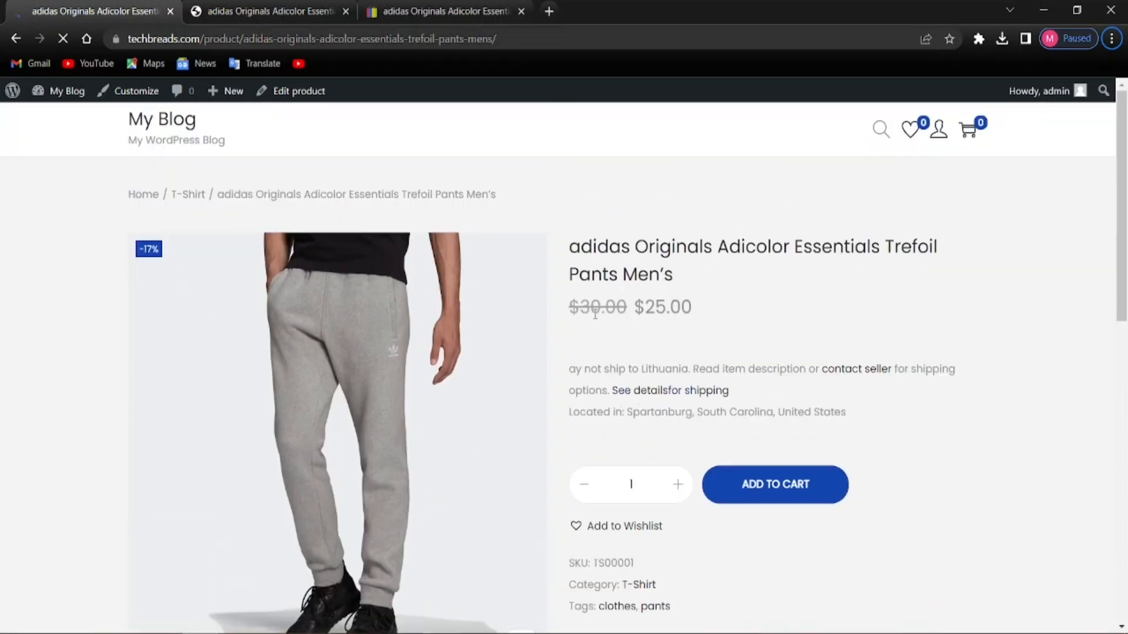
{"action": "scroll", "coordinate": [588, 399], "scroll_direction": "down", "scroll_amount": 4}
{"action": "scroll", "coordinate": [482, 428], "scroll_direction": "up", "scroll_amount": 1}
{"action": "scroll", "coordinate": [470, 388], "scroll_direction": "up", "scroll_amount": 3}
{"action": "scroll", "coordinate": [468, 405], "scroll_direction": "down", "scroll_amount": 3}
{"action": "scroll", "coordinate": [481, 408], "scroll_direction": "down", "scroll_amount": 1}
{"action": "scroll", "coordinate": [516, 415], "scroll_direction": "up", "scroll_amount": 4}
{"action": "scroll", "coordinate": [623, 442], "scroll_direction": "down", "scroll_amount": 4}
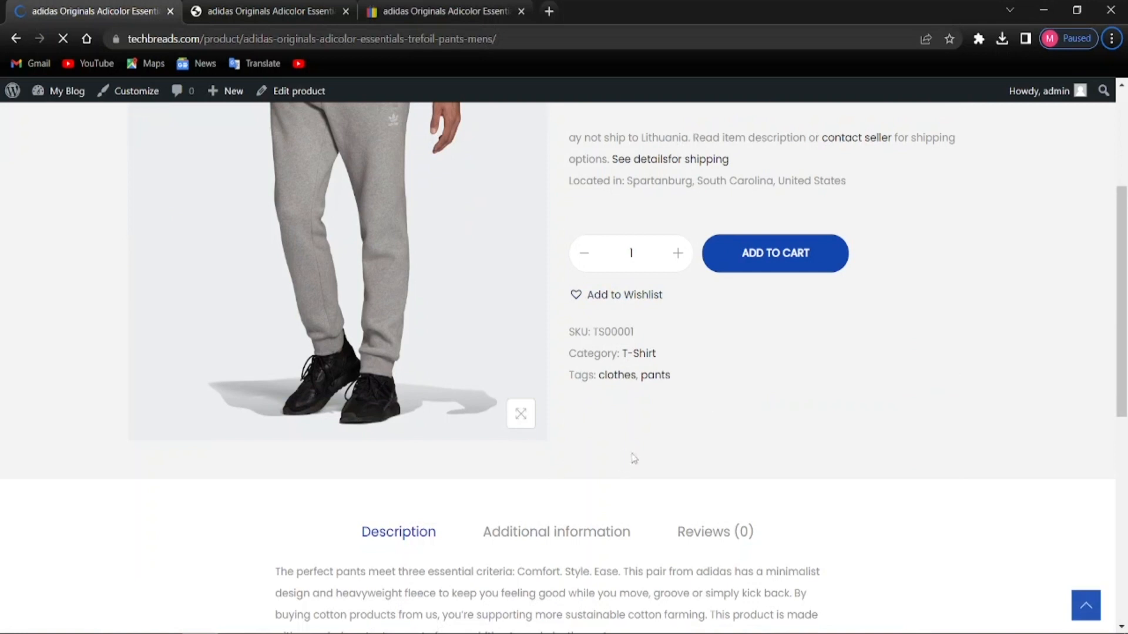
{"action": "scroll", "coordinate": [608, 440], "scroll_direction": "up", "scroll_amount": 4}
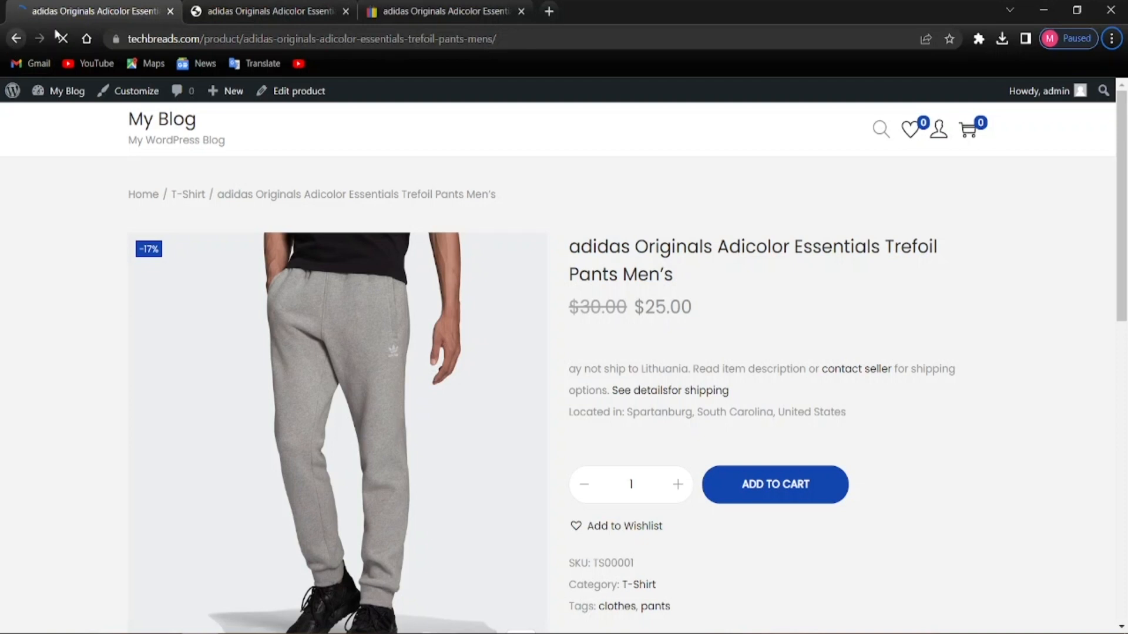
{"action": "left_click", "coordinate": [16, 46]}
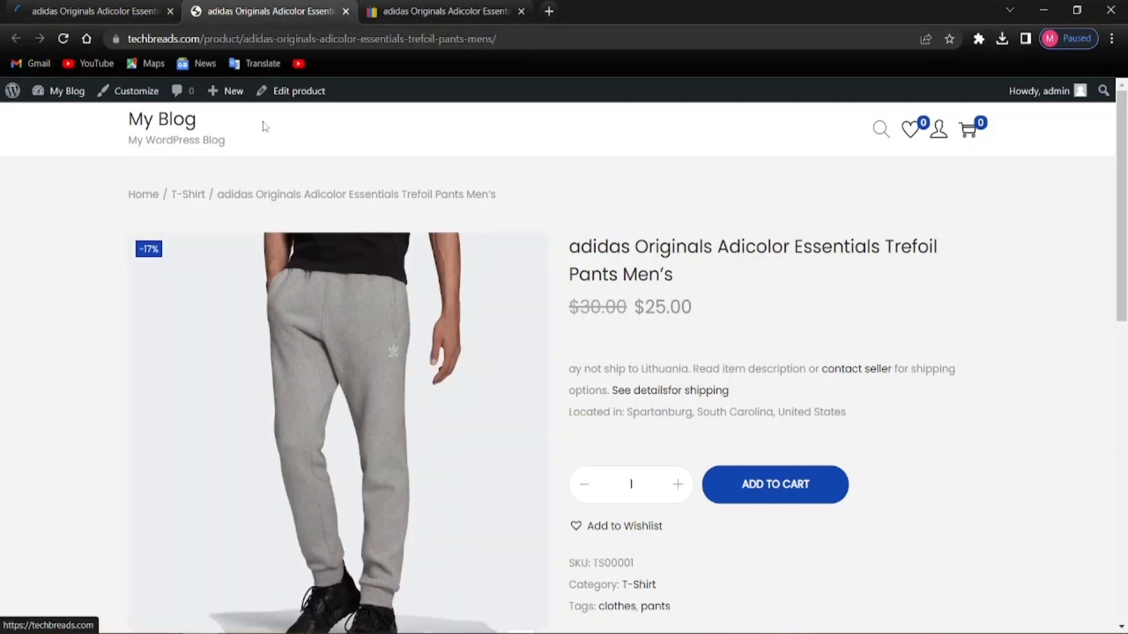
Check the product editor, then return to the live storefront product page
{"action": "left_click", "coordinate": [91, 9]}
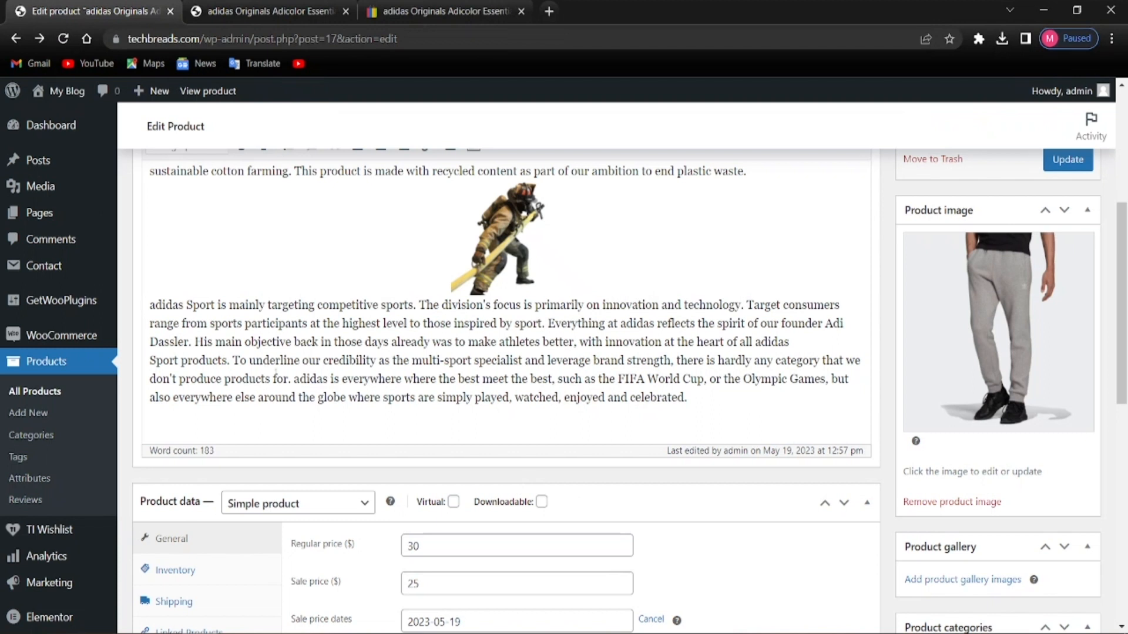
{"action": "scroll", "coordinate": [411, 405], "scroll_direction": "up", "scroll_amount": 4}
{"action": "left_click", "coordinate": [263, 14]}
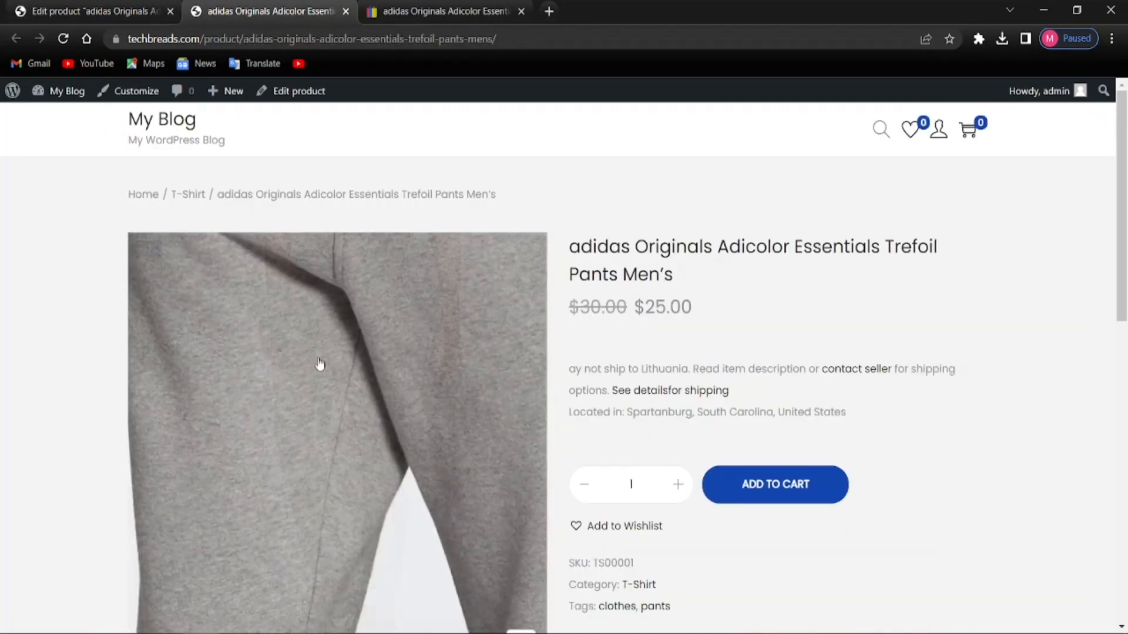
Look over the storefront page and compare it with the eBay pants listing at US $30.00
{"action": "scroll", "coordinate": [377, 498], "scroll_direction": "down", "scroll_amount": 3}
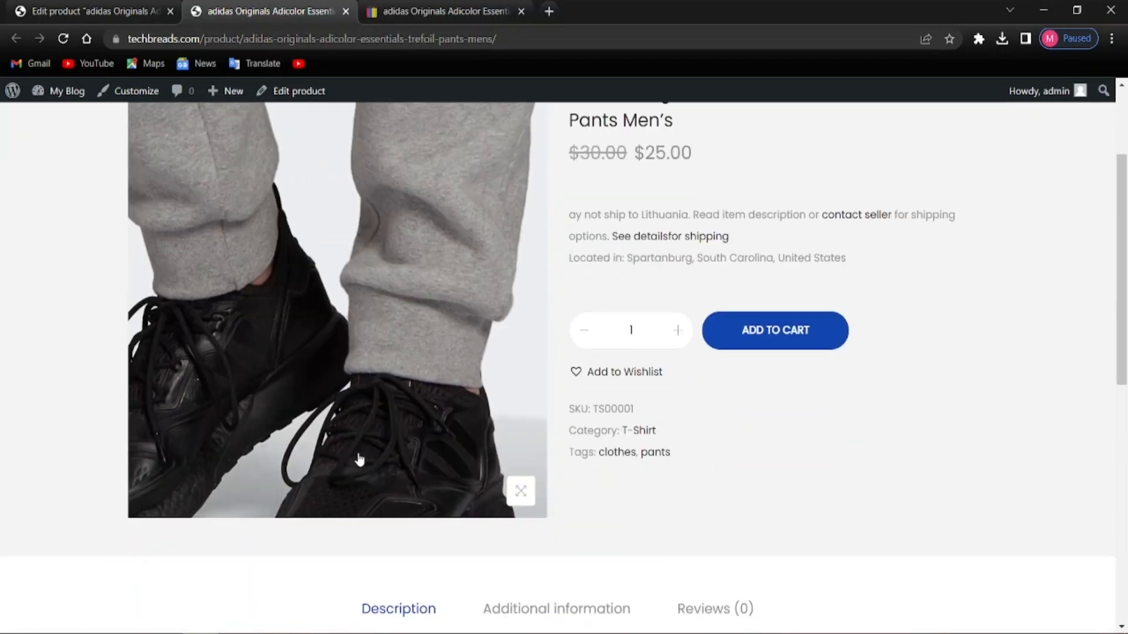
{"action": "scroll", "coordinate": [403, 420], "scroll_direction": "up", "scroll_amount": 3}
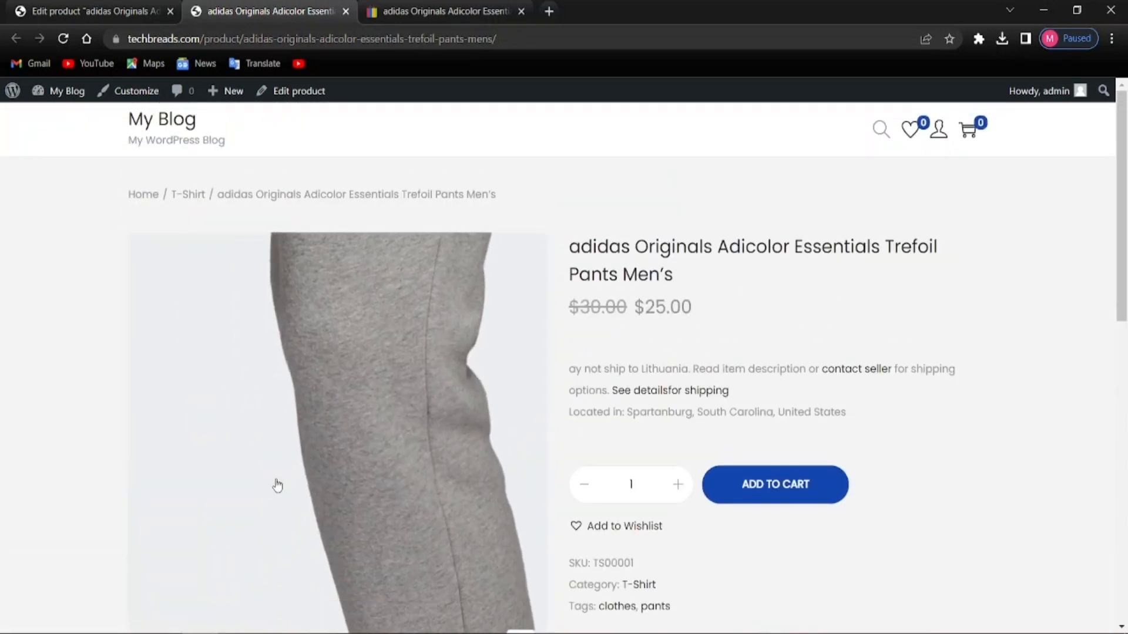
{"action": "scroll", "coordinate": [164, 446], "scroll_direction": "down", "scroll_amount": 4}
{"action": "scroll", "coordinate": [73, 450], "scroll_direction": "down", "scroll_amount": 4}
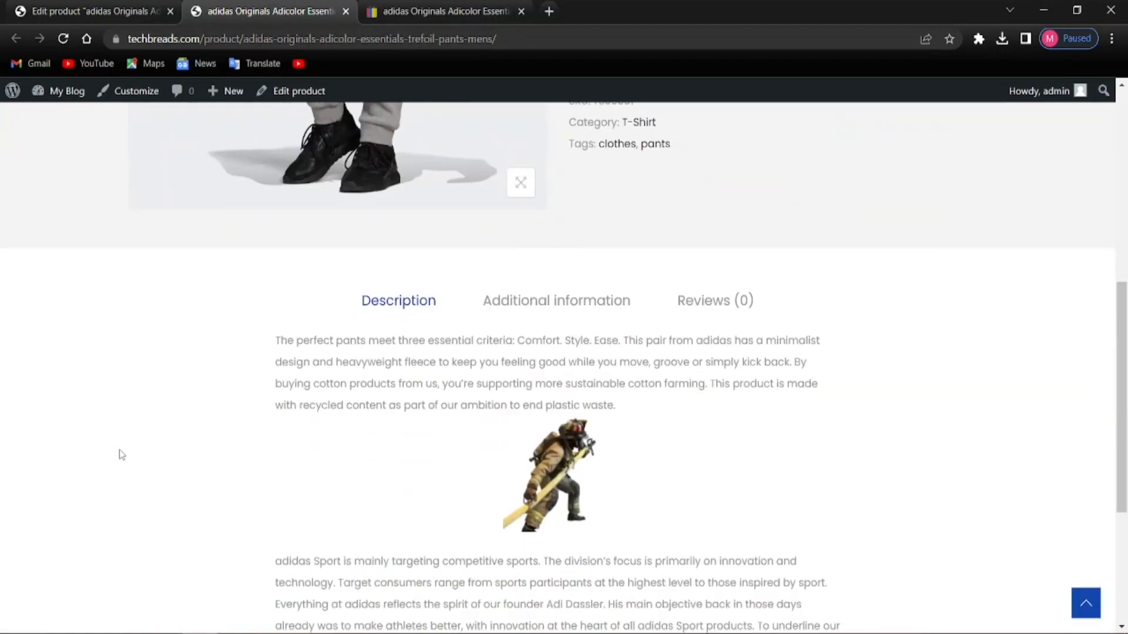
{"action": "scroll", "coordinate": [465, 288], "scroll_direction": "down", "scroll_amount": 1}
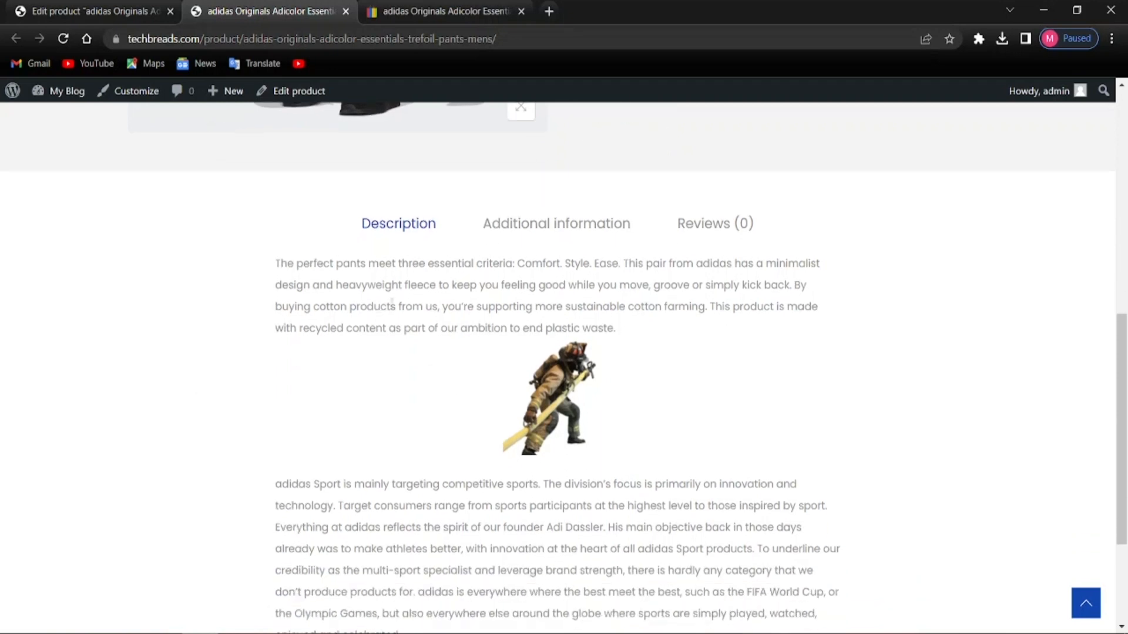
{"action": "scroll", "coordinate": [392, 302], "scroll_direction": "down", "scroll_amount": 2}
{"action": "scroll", "coordinate": [446, 388], "scroll_direction": "up", "scroll_amount": 1}
{"action": "scroll", "coordinate": [392, 411], "scroll_direction": "down", "scroll_amount": 2}
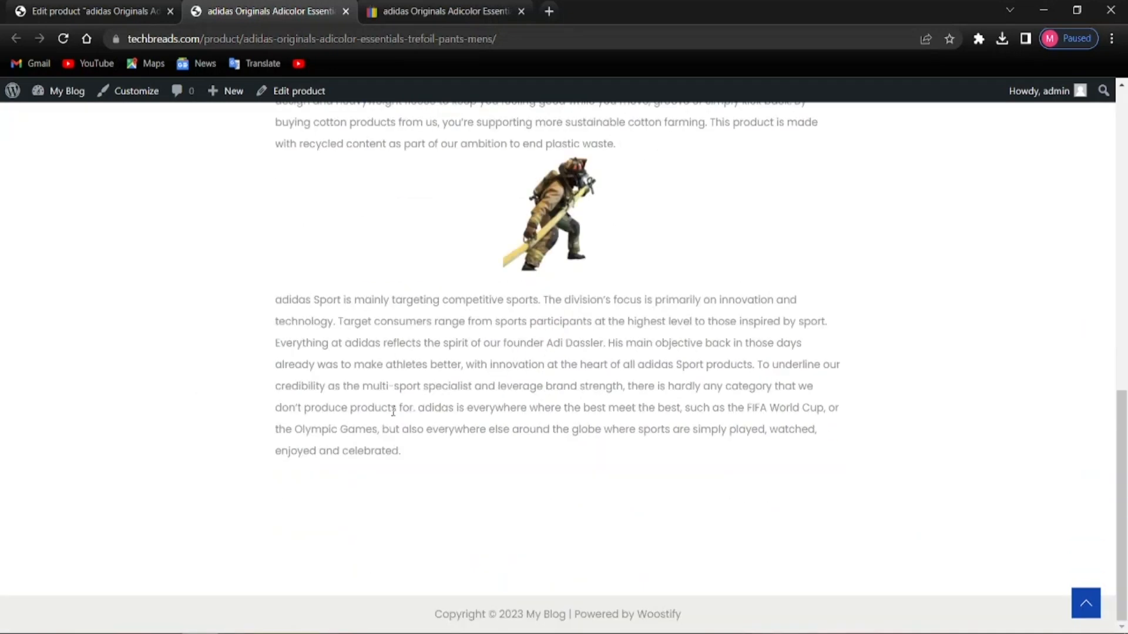
{"action": "scroll", "coordinate": [393, 411], "scroll_direction": "up", "scroll_amount": 4}
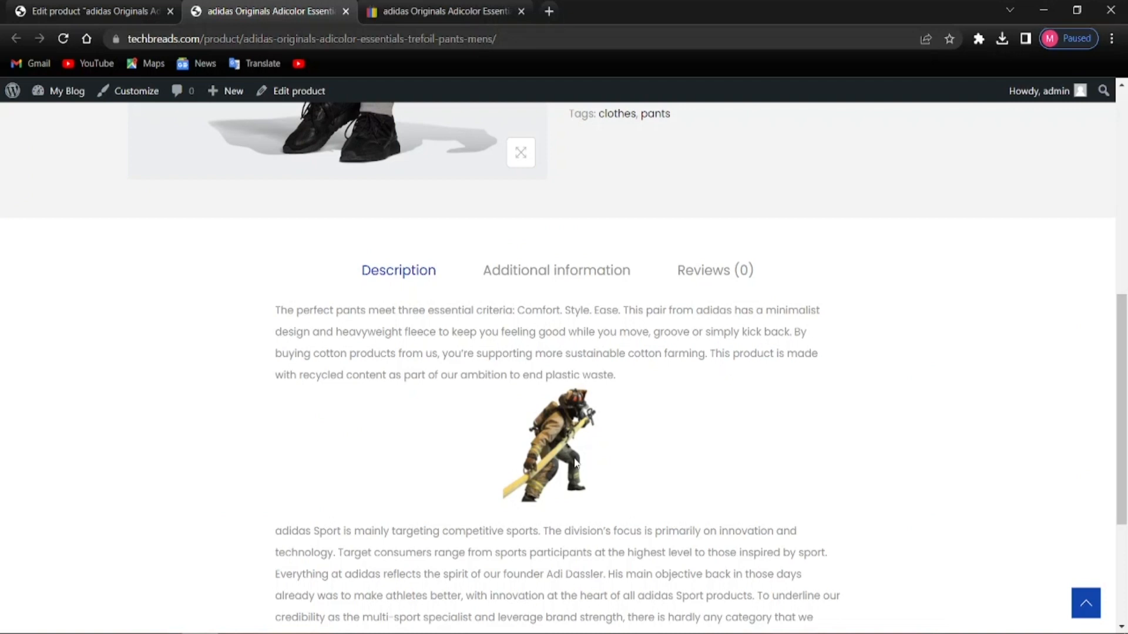
{"action": "scroll", "coordinate": [549, 450], "scroll_direction": "up", "scroll_amount": 8}
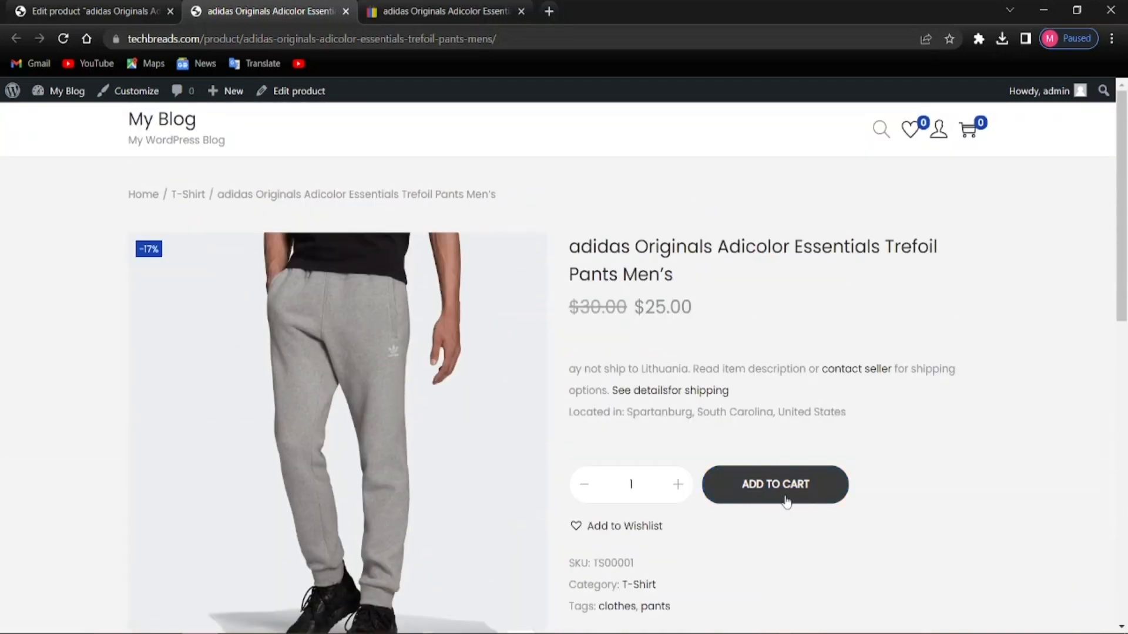
{"action": "scroll", "coordinate": [838, 509], "scroll_direction": "down", "scroll_amount": 4}
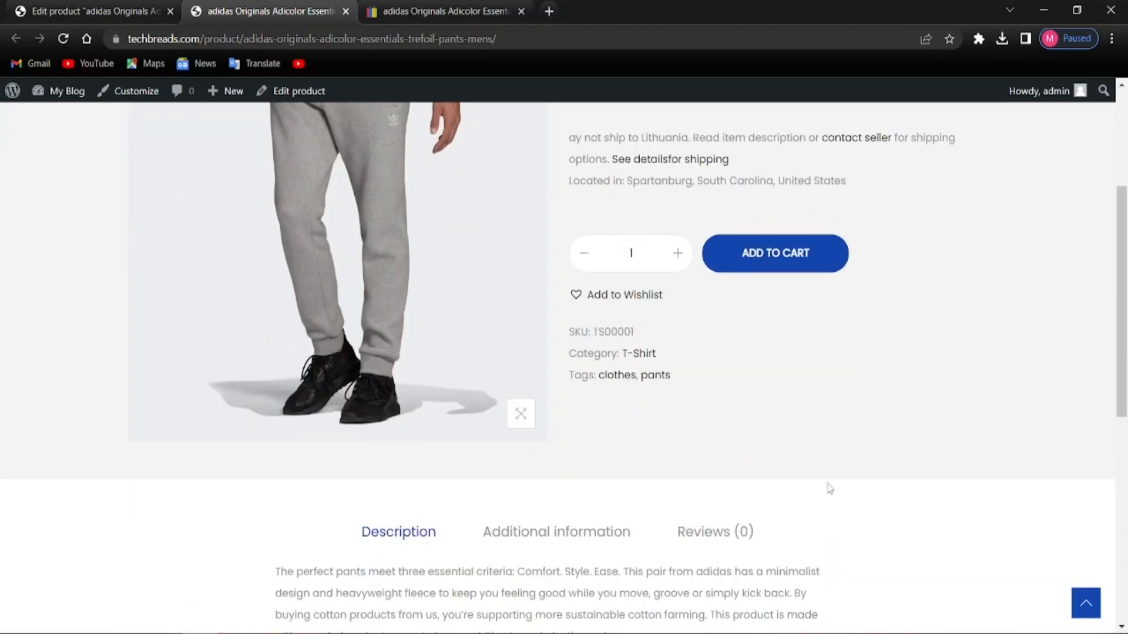
{"action": "scroll", "coordinate": [824, 485], "scroll_direction": "up", "scroll_amount": 4}
{"action": "scroll", "coordinate": [756, 431], "scroll_direction": "down", "scroll_amount": 4}
{"action": "scroll", "coordinate": [676, 329], "scroll_direction": "up", "scroll_amount": 3}
{"action": "scroll", "coordinate": [655, 399], "scroll_direction": "down", "scroll_amount": 2}
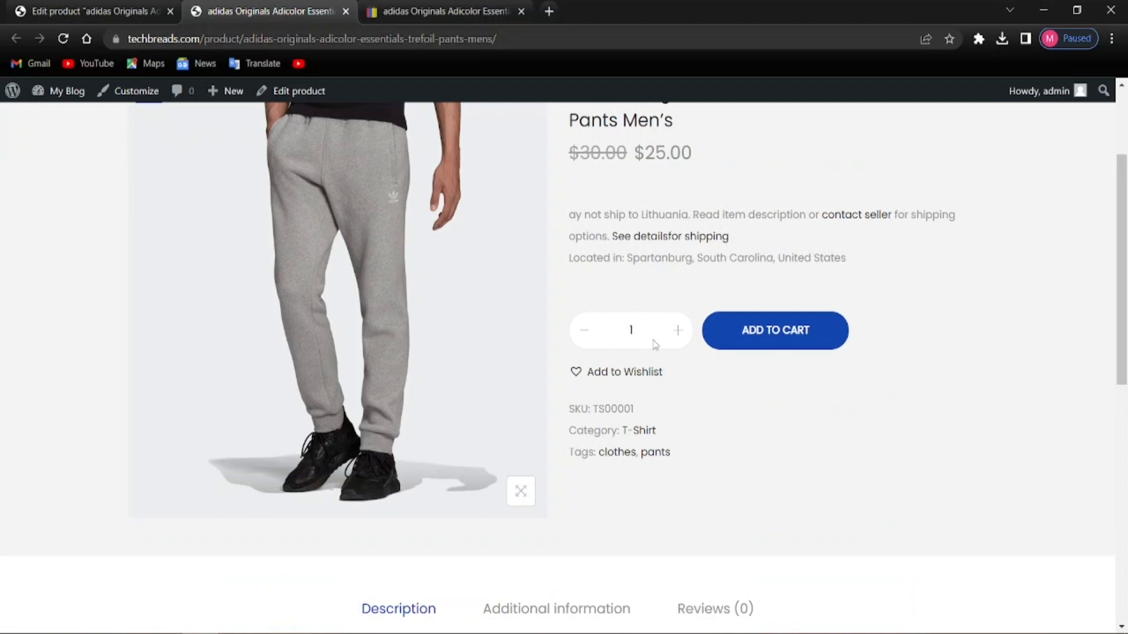
{"action": "scroll", "coordinate": [645, 357], "scroll_direction": "up", "scroll_amount": 3}
{"action": "key", "text": "ctrl+Tab"}
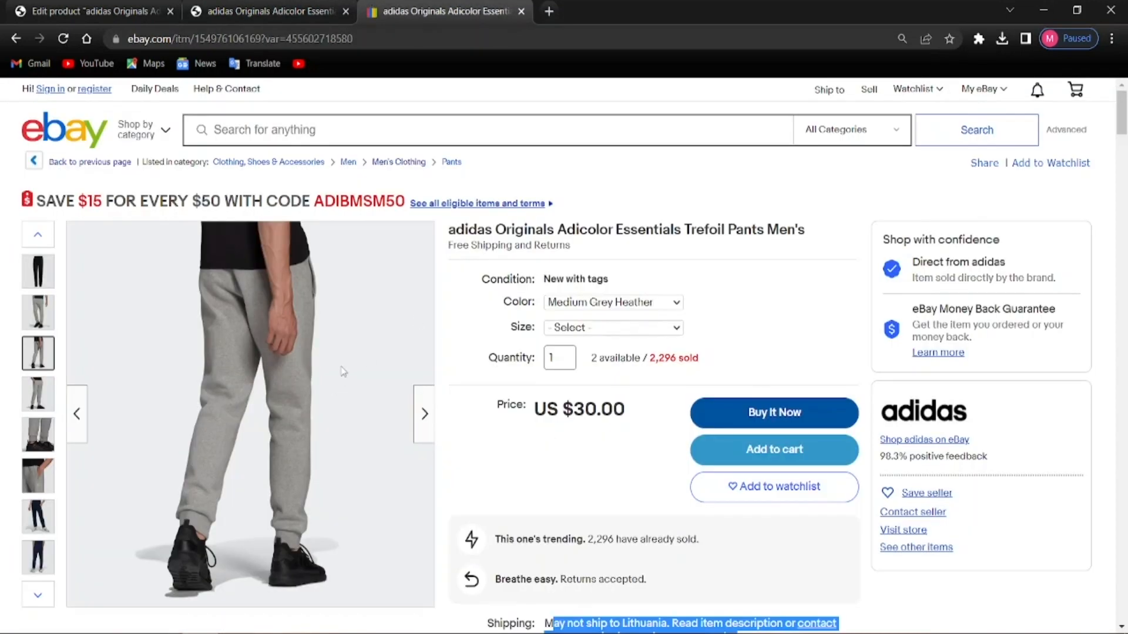
Open the similar adidas French Terry shorts eBay listing and bring up the WordPress products list
{"action": "scroll", "coordinate": [290, 390], "scroll_direction": "down", "scroll_amount": 4}
{"action": "scroll", "coordinate": [273, 400], "scroll_direction": "up", "scroll_amount": 4}
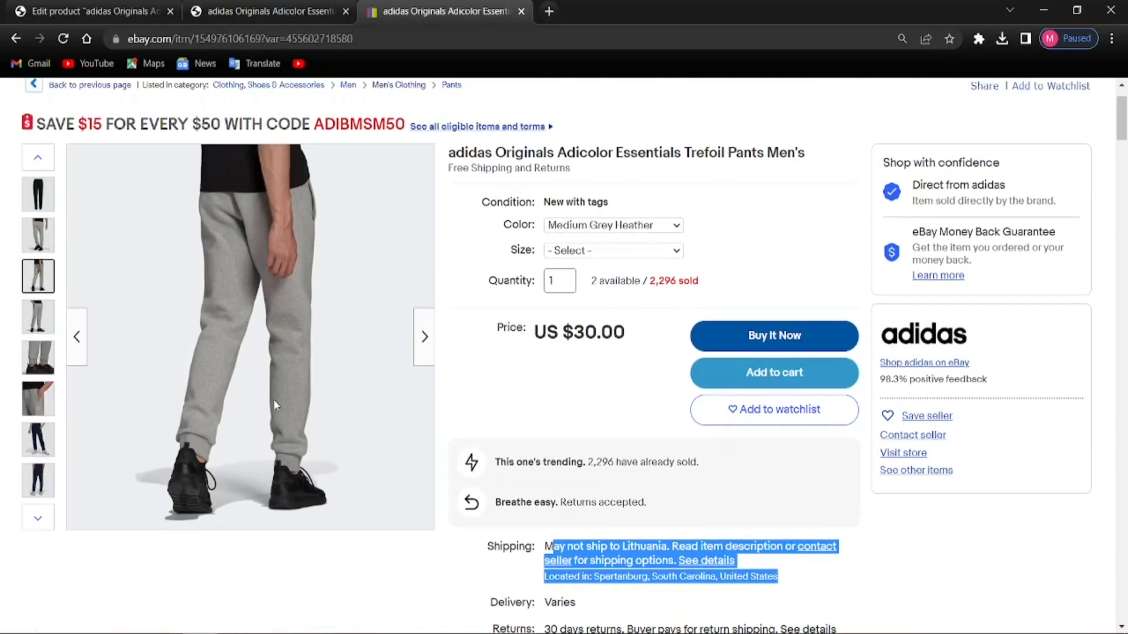
{"action": "scroll", "coordinate": [291, 393], "scroll_direction": "down", "scroll_amount": 8}
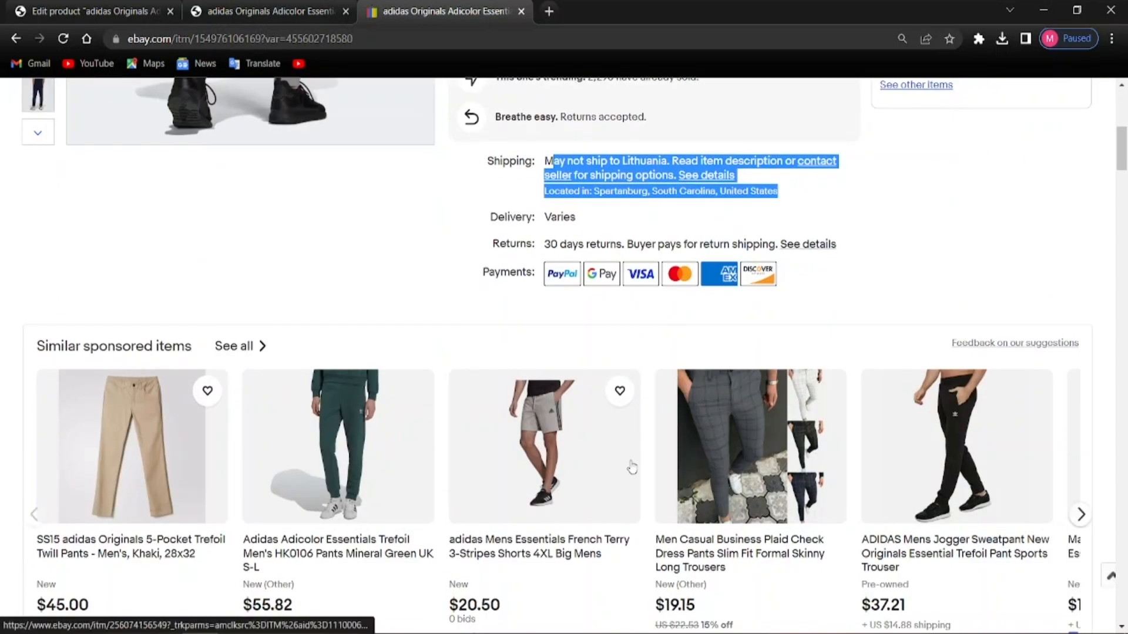
{"action": "scroll", "coordinate": [561, 470], "scroll_direction": "down", "scroll_amount": 3}
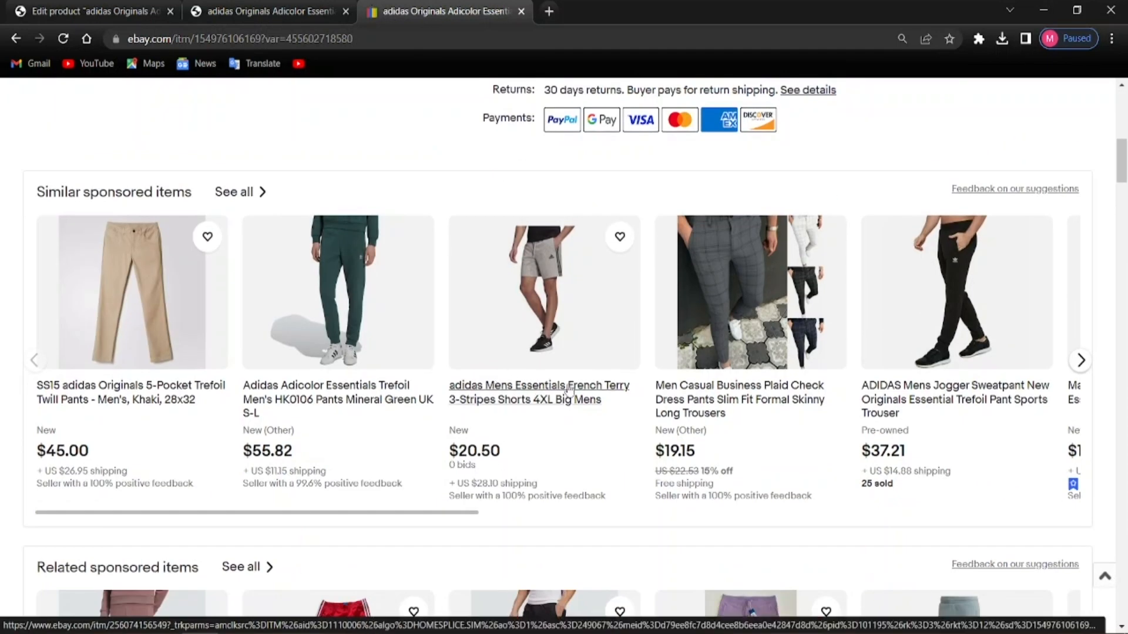
{"action": "scroll", "coordinate": [532, 406], "scroll_direction": "up", "scroll_amount": 3}
{"action": "scroll", "coordinate": [514, 498], "scroll_direction": "down", "scroll_amount": 3}
{"action": "scroll", "coordinate": [514, 499], "scroll_direction": "up", "scroll_amount": 12}
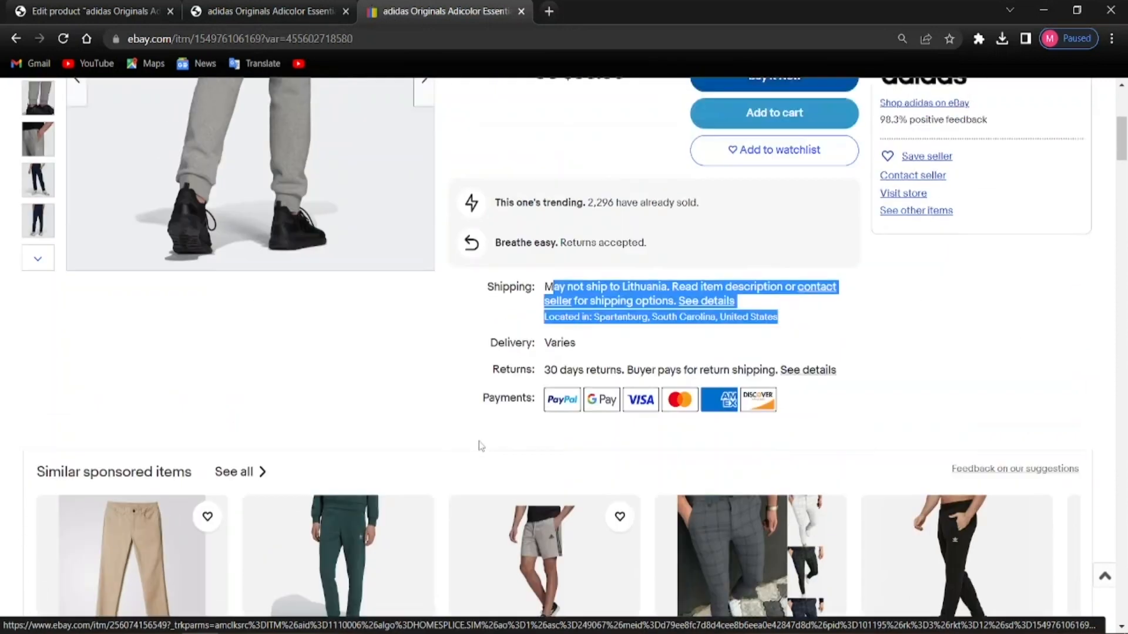
{"action": "scroll", "coordinate": [357, 427], "scroll_direction": "down", "scroll_amount": 9}
{"action": "scroll", "coordinate": [408, 472], "scroll_direction": "down", "scroll_amount": 3}
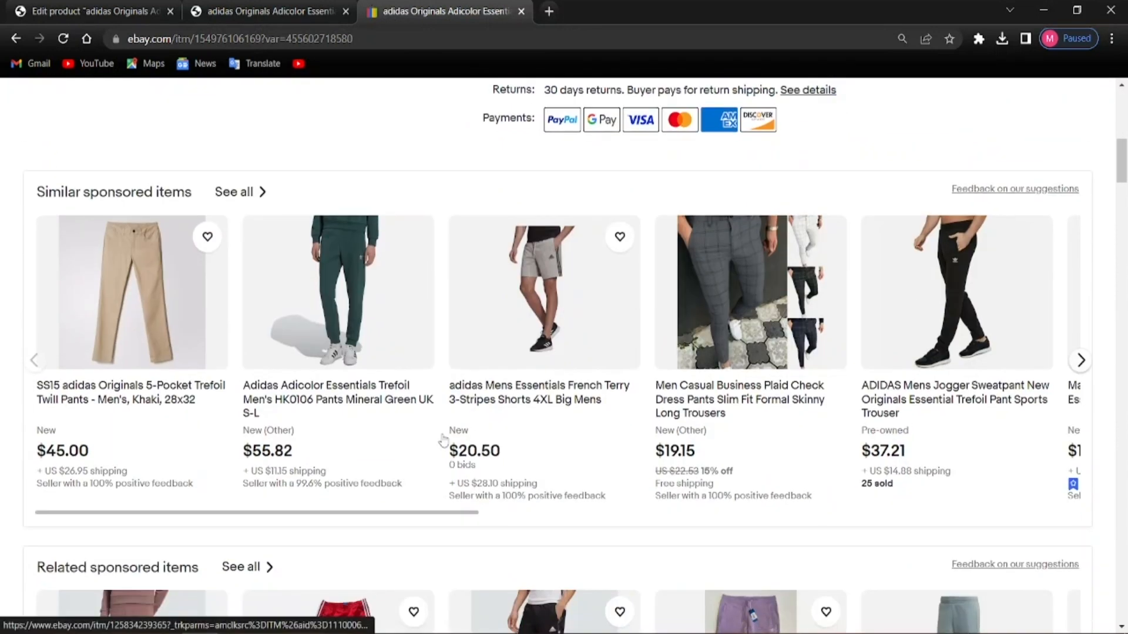
{"action": "left_click", "coordinate": [541, 366]}
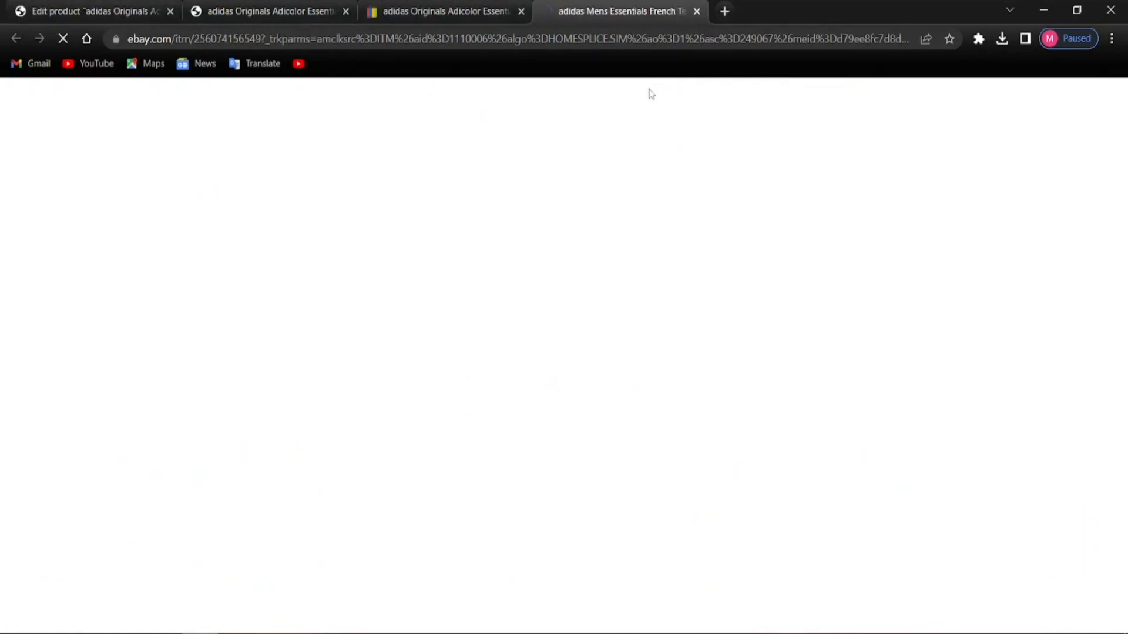
{"action": "left_click", "coordinate": [94, 10]}
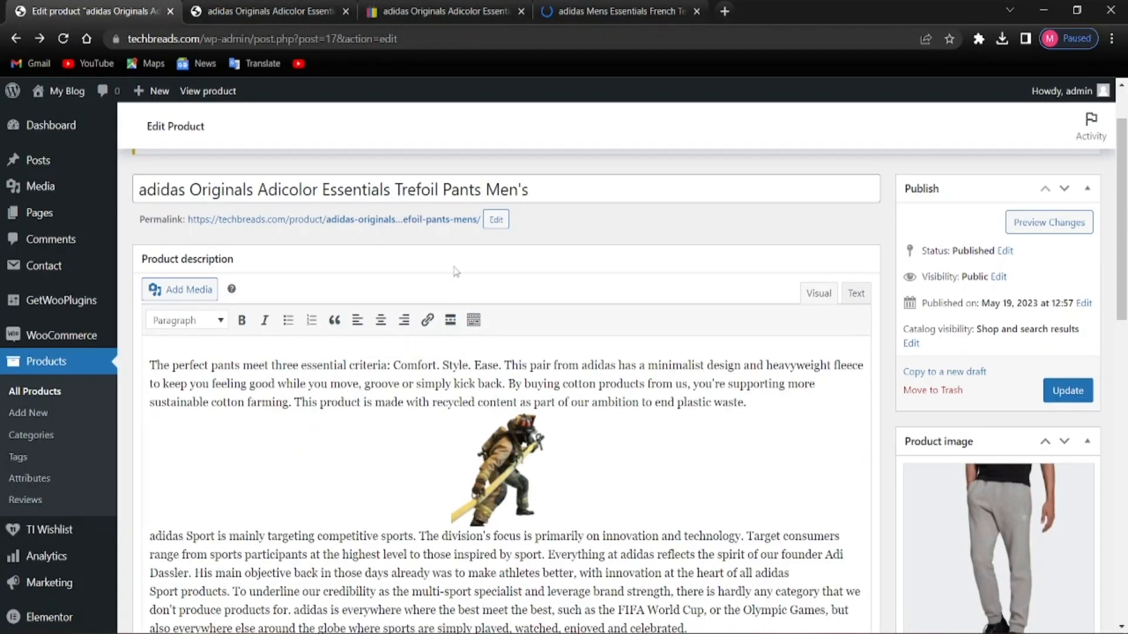
{"action": "left_click", "coordinate": [34, 391]}
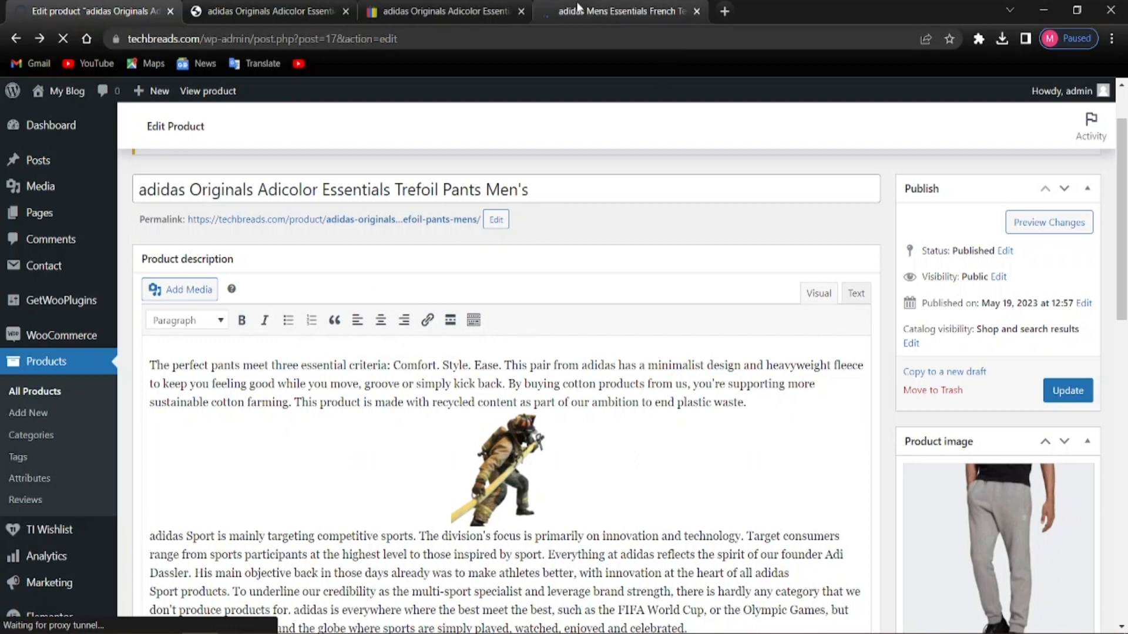
Copy the eBay title 'adidas Mens Essentials French Terry 3-Stripes Shorts 4XL Big Mens'
{"action": "left_click", "coordinate": [632, 5]}
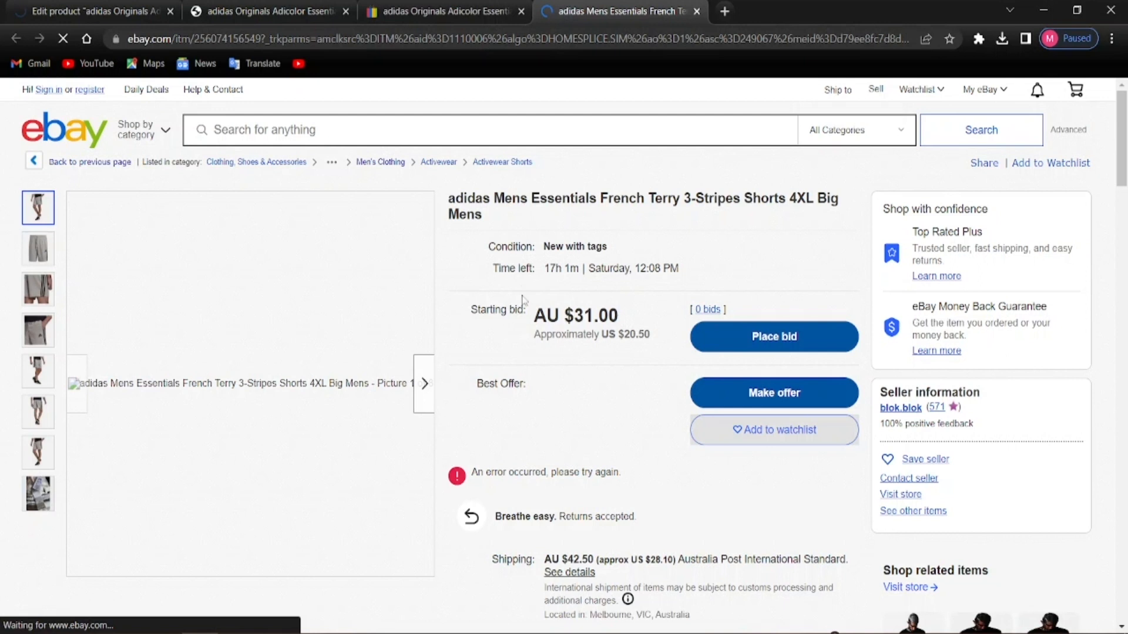
{"action": "double_click", "coordinate": [468, 199]}
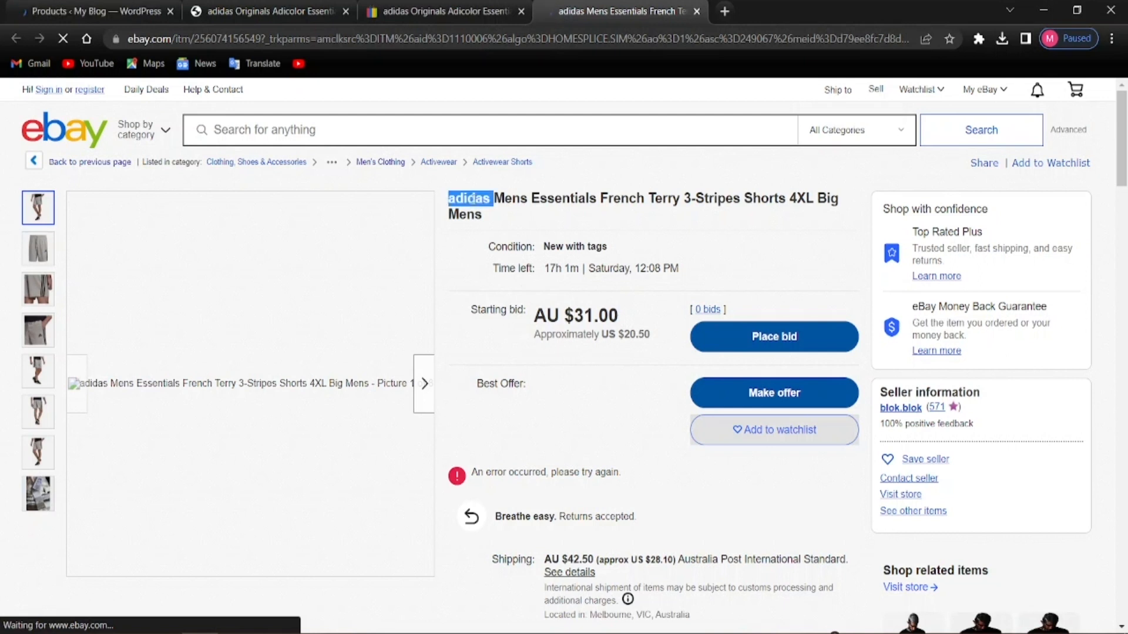
{"action": "left_click", "coordinate": [491, 224]}
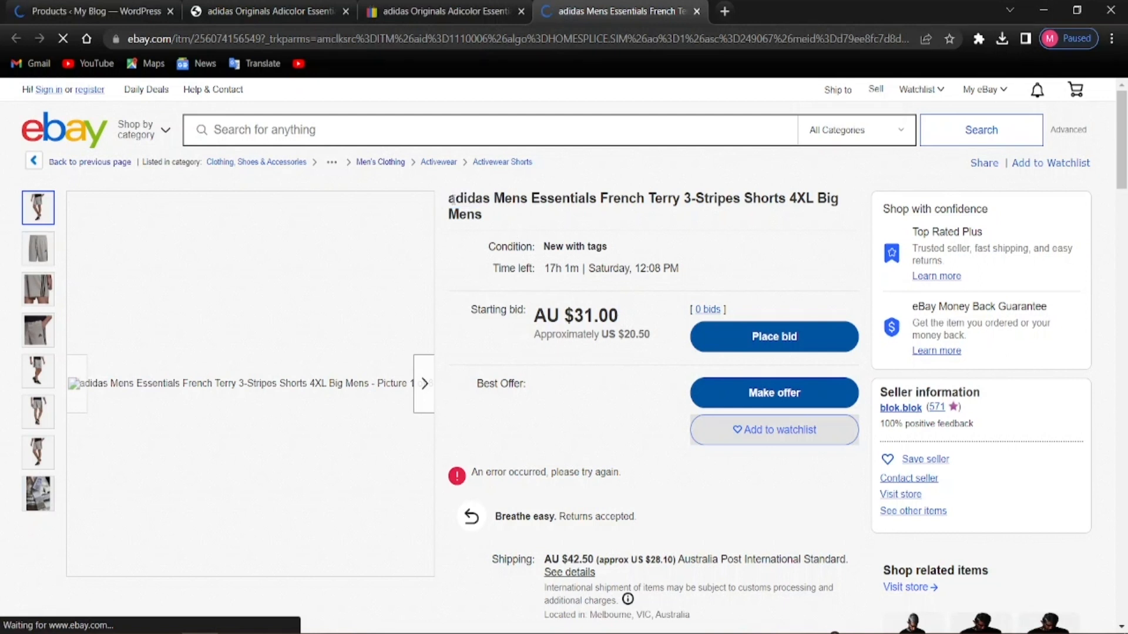
{"action": "left_click_drag", "start_coordinate": [451, 199], "coordinate": [509, 215]}
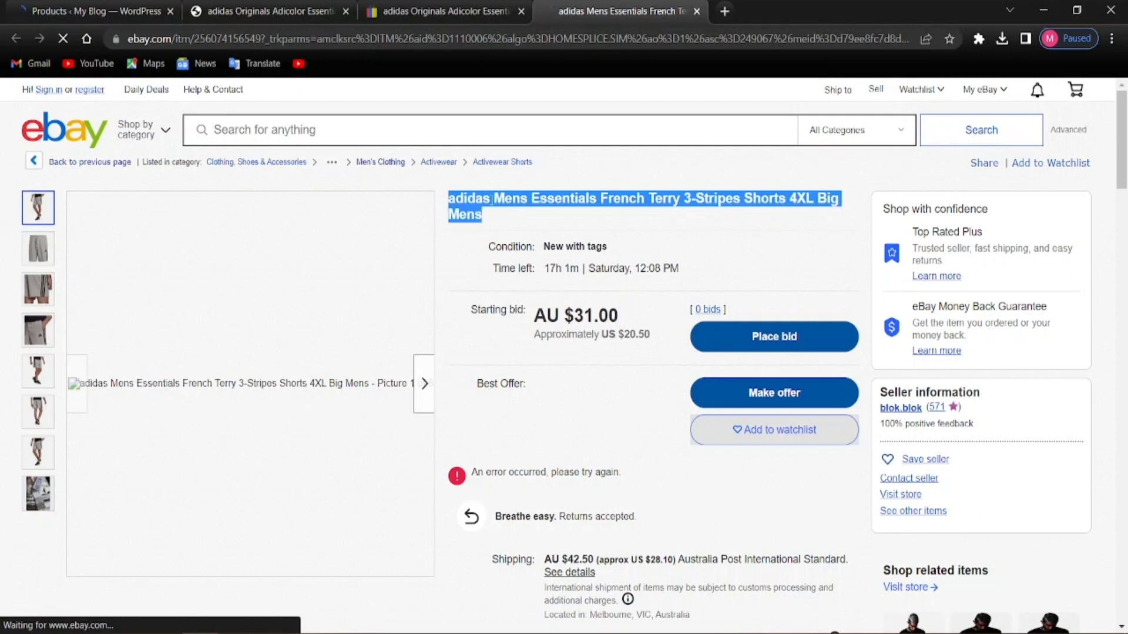
{"action": "right_click", "coordinate": [502, 210]}
{"action": "left_click", "coordinate": [505, 213]}
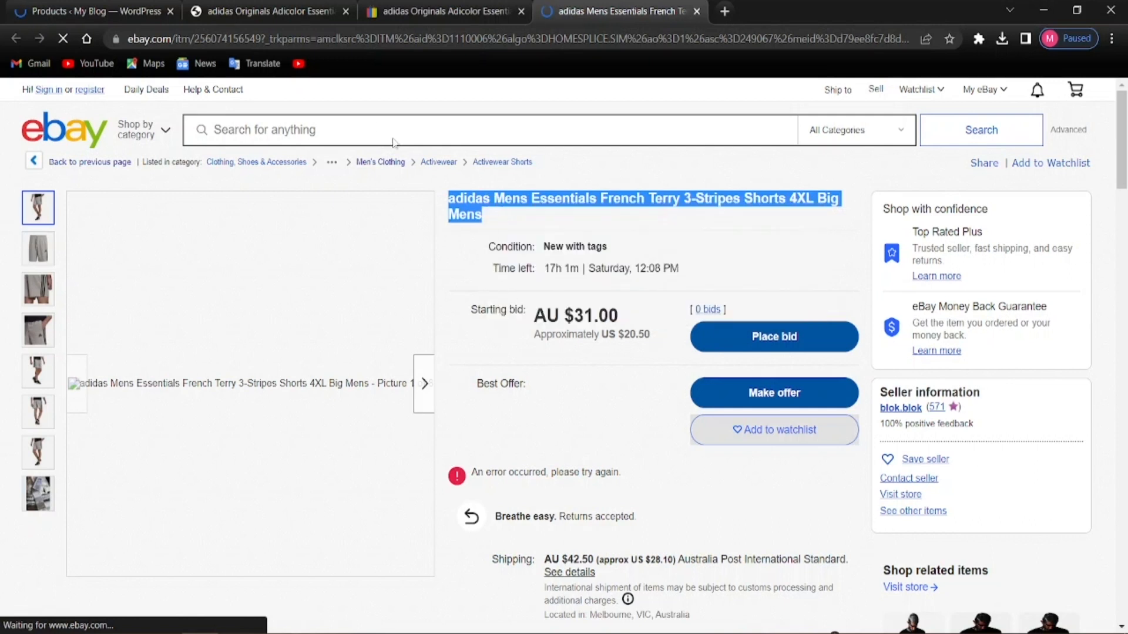
Duplicate the adidas Originals Adicolor Essentials Trefoil Pants Men's product from the Products list
{"action": "left_click", "coordinate": [97, 11]}
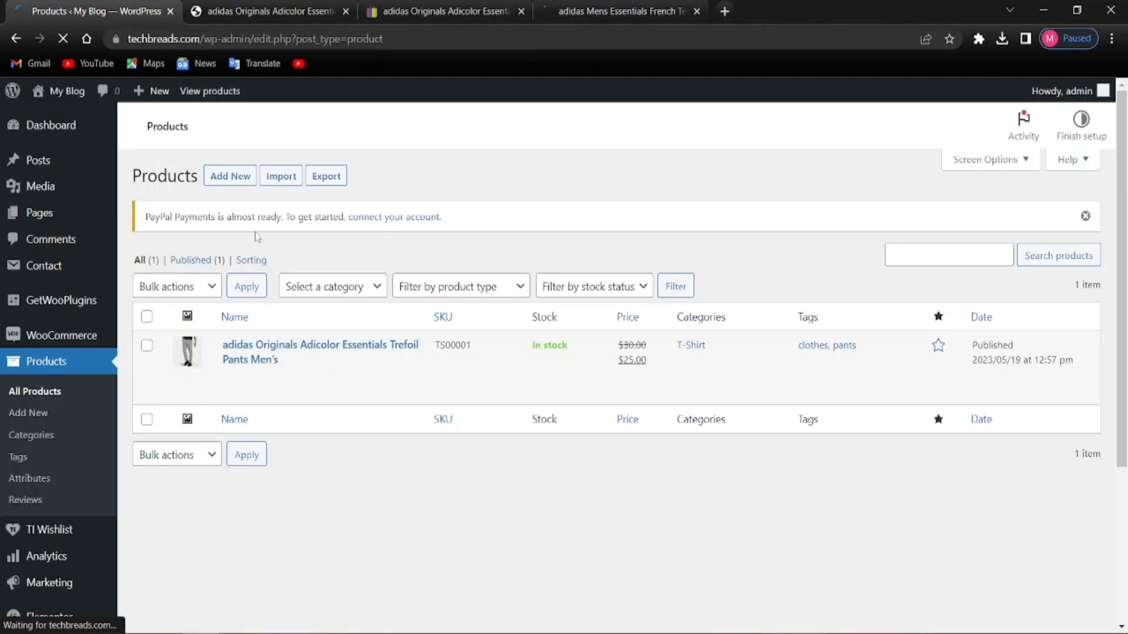
{"action": "mouse_move", "coordinate": [385, 400]}
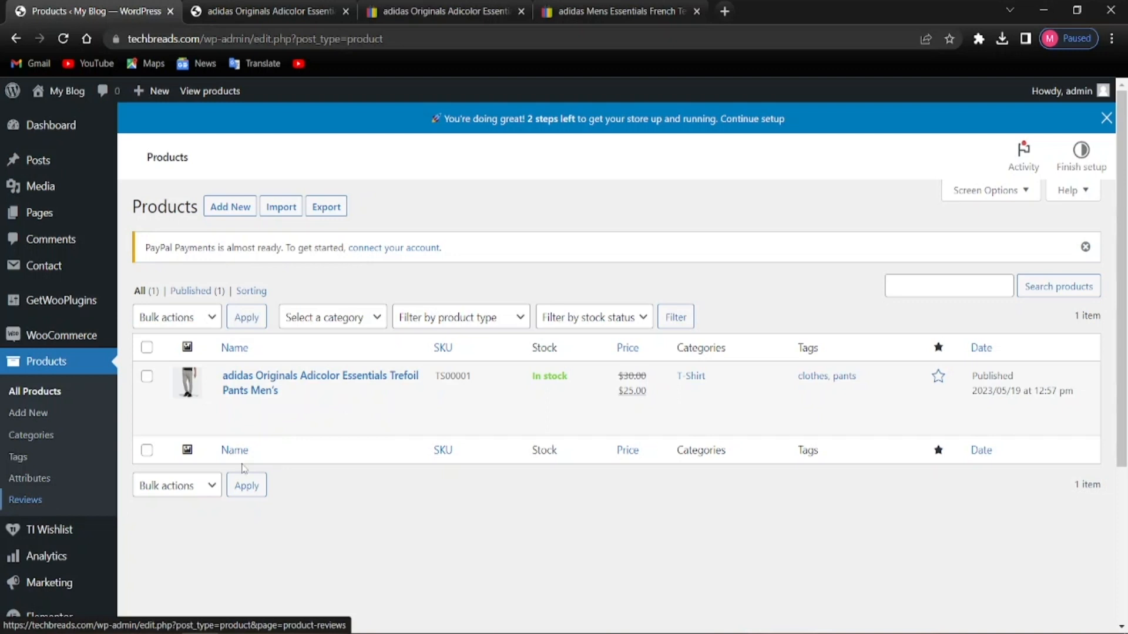
{"action": "left_click", "coordinate": [243, 423]}
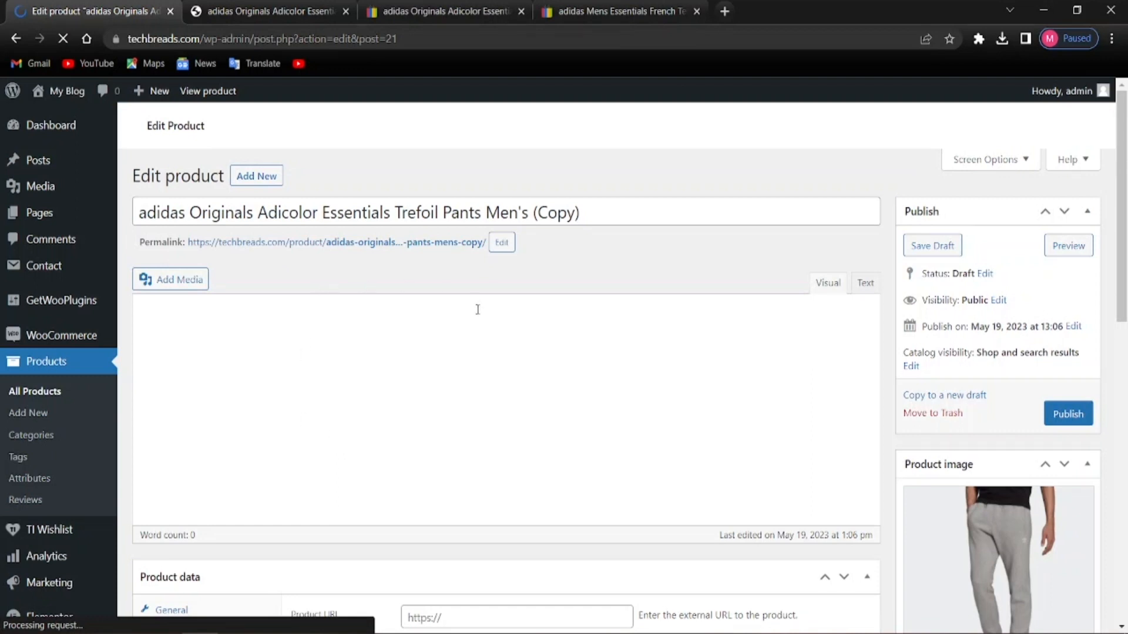
Paste 'adidas Mens Essentials French Terry 3-Stripes Shorts 4XL Big Mens' as the copy's title
{"action": "scroll", "coordinate": [478, 310], "scroll_direction": "down", "scroll_amount": 9}
{"action": "scroll", "coordinate": [395, 517], "scroll_direction": "up", "scroll_amount": 8}
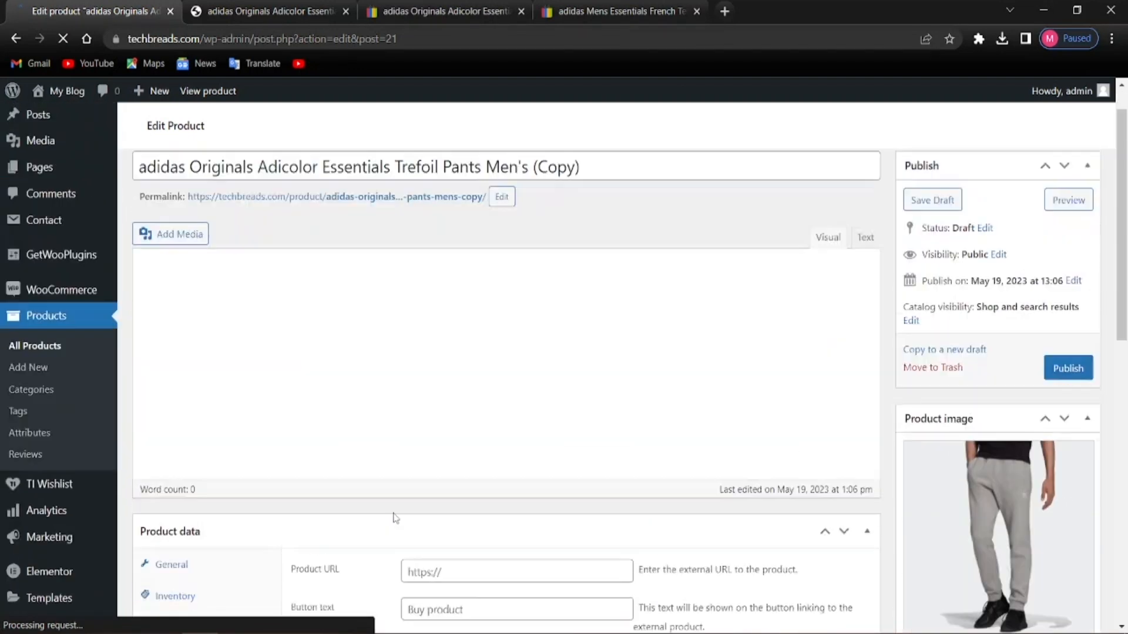
{"action": "scroll", "coordinate": [395, 517], "scroll_direction": "up", "scroll_amount": 1}
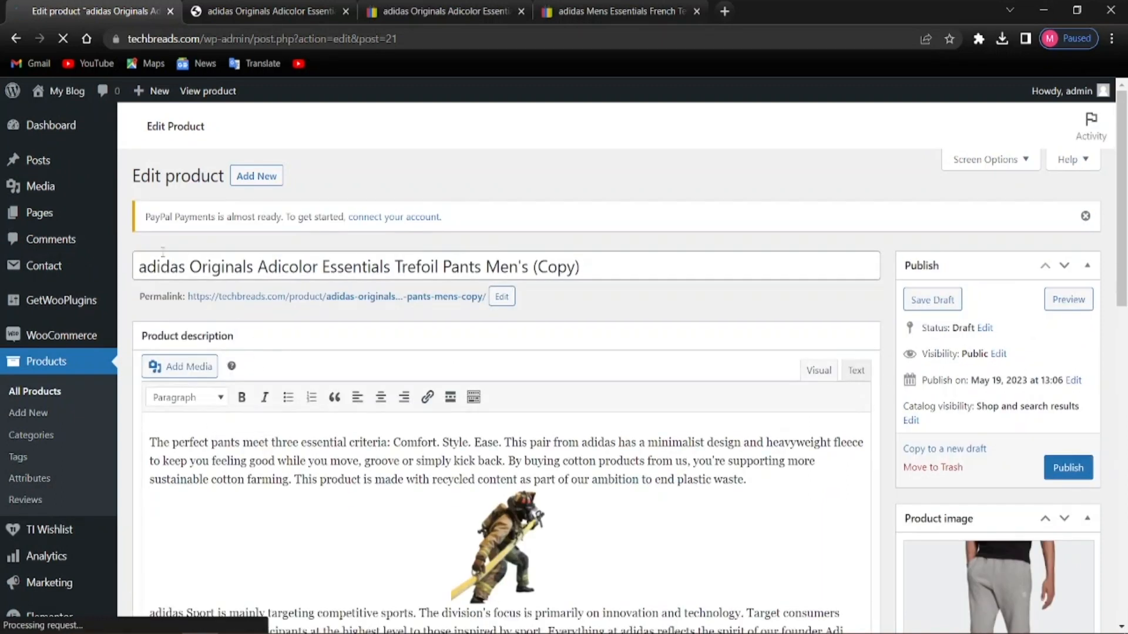
{"action": "left_click_drag", "start_coordinate": [141, 267], "coordinate": [582, 271]}
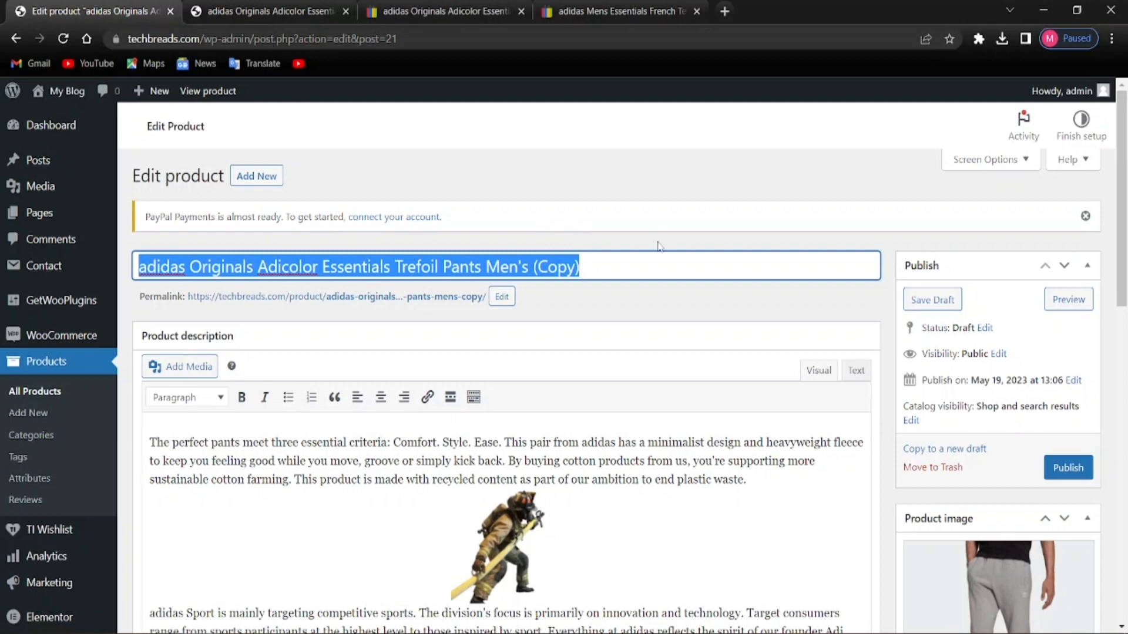
{"action": "key", "text": "ctrl+v"}
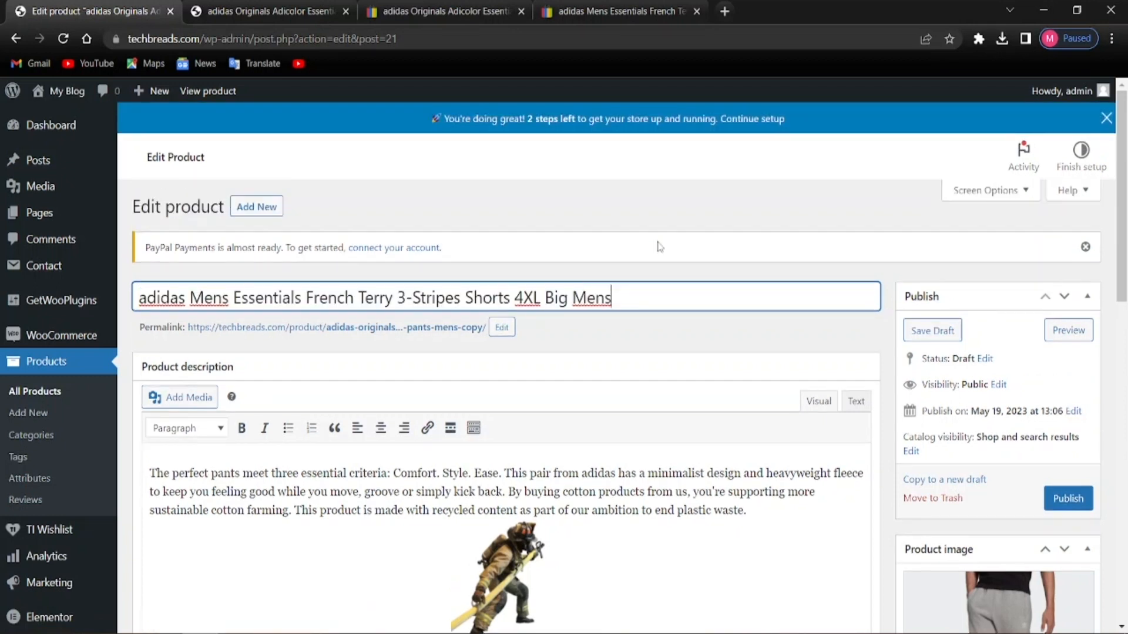
{"action": "left_click", "coordinate": [682, 334]}
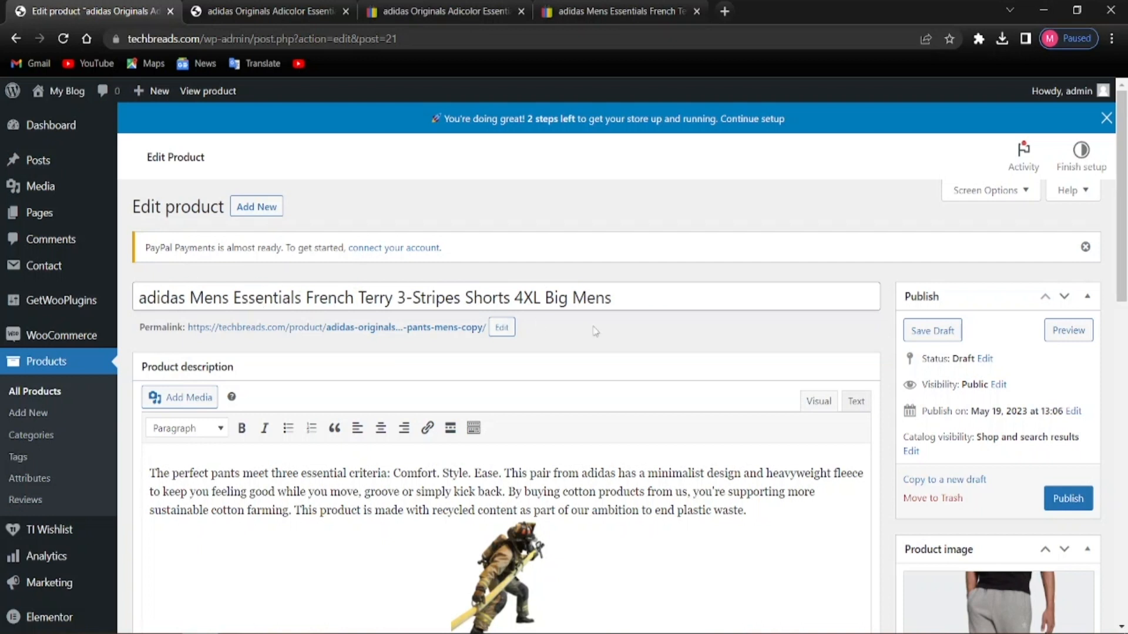
{"action": "scroll", "coordinate": [445, 360], "scroll_direction": "down", "scroll_amount": 4}
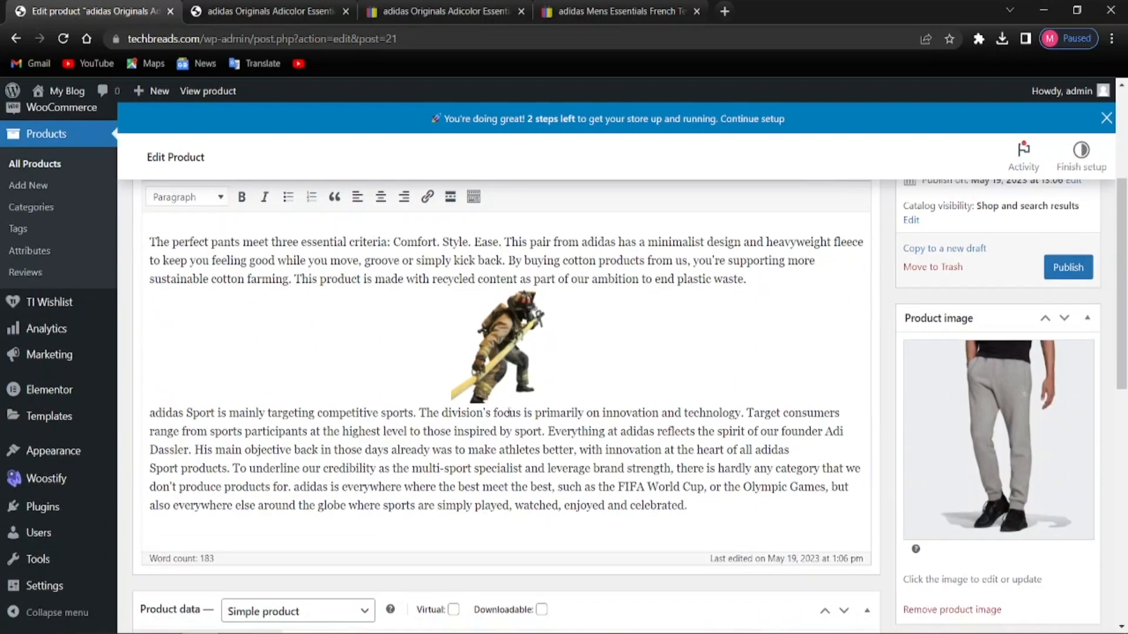
{"action": "scroll", "coordinate": [502, 410], "scroll_direction": "up", "scroll_amount": 3}
{"action": "scroll", "coordinate": [352, 294], "scroll_direction": "down", "scroll_amount": 1}
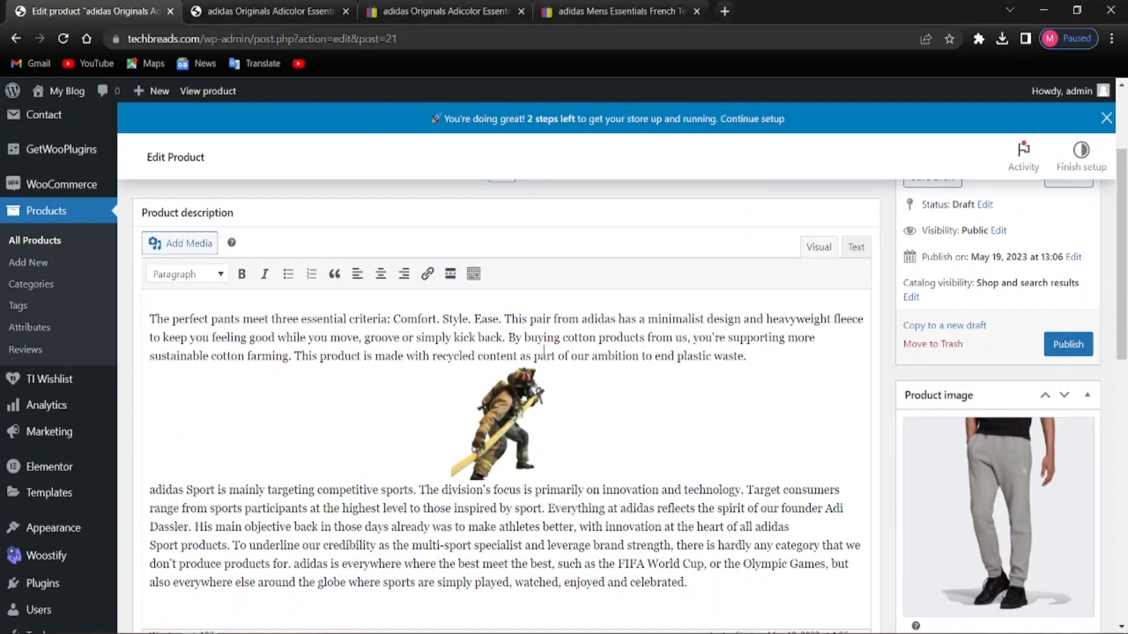
{"action": "scroll", "coordinate": [266, 532], "scroll_direction": "down", "scroll_amount": 5}
{"action": "scroll", "coordinate": [266, 532], "scroll_direction": "up", "scroll_amount": 2}
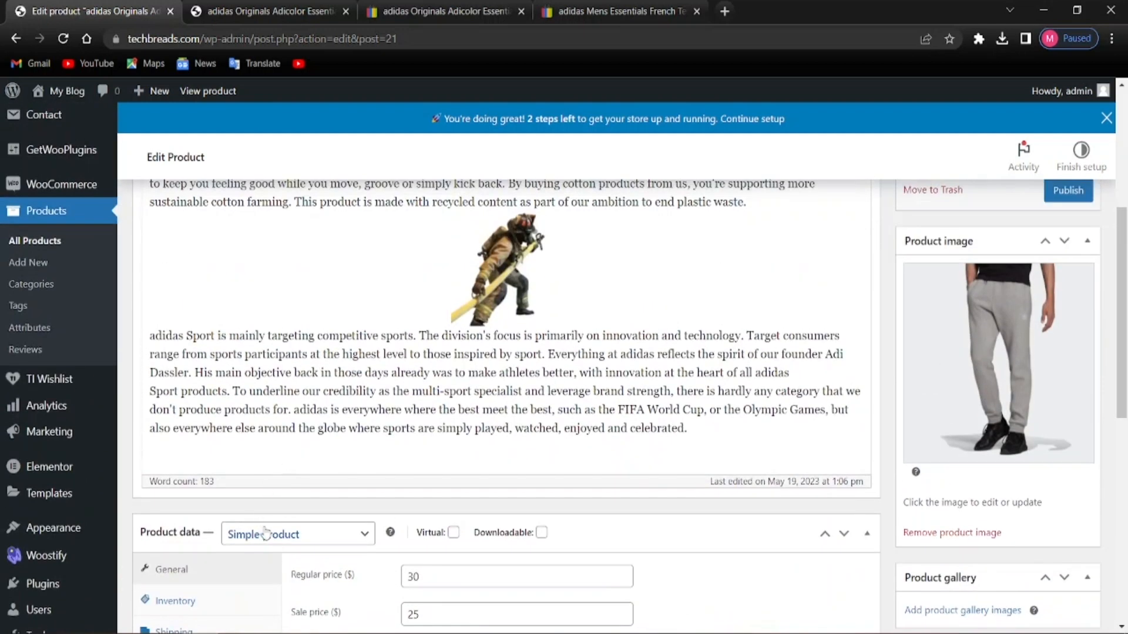
{"action": "scroll", "coordinate": [266, 533], "scroll_direction": "up", "scroll_amount": 5}
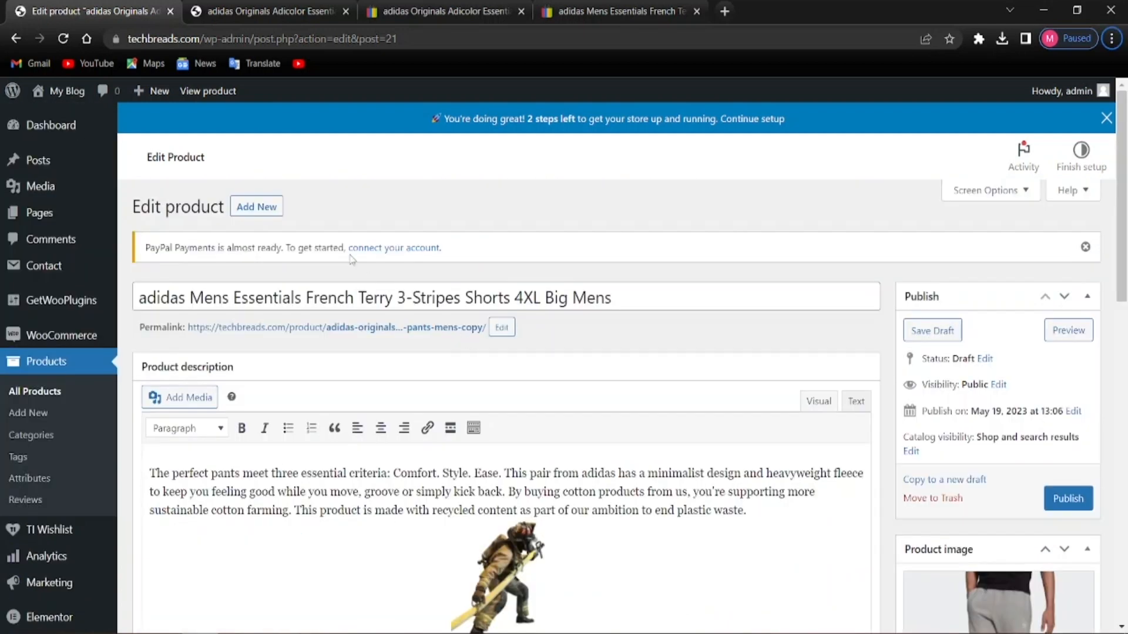
Replace 'trefoil' with 'short' in the permalink slug
{"action": "left_click", "coordinate": [430, 327]}
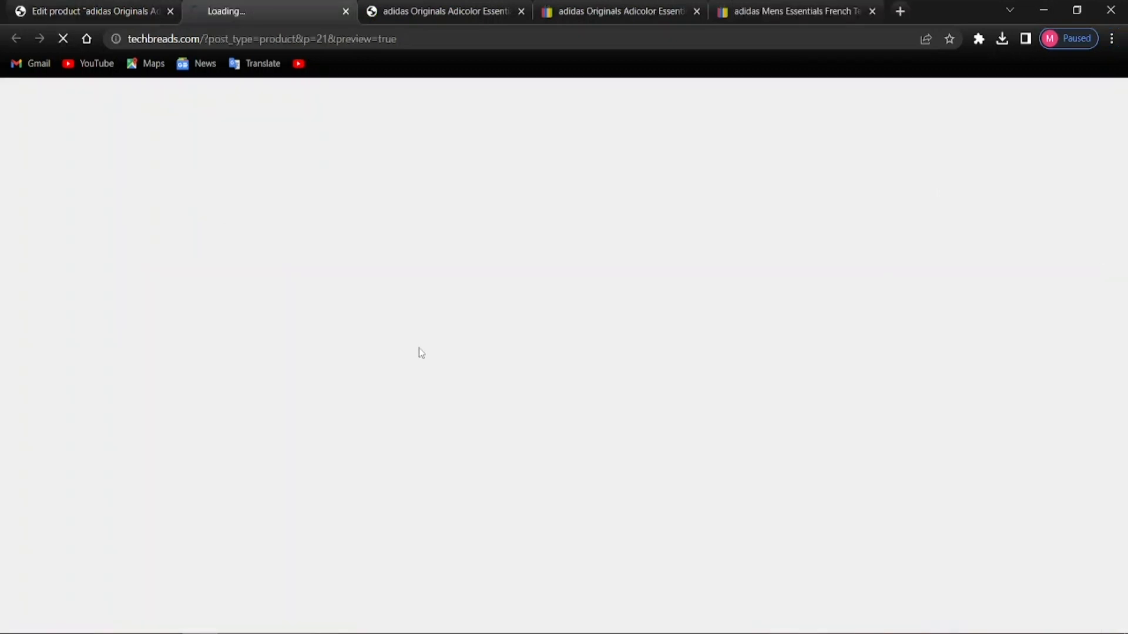
{"action": "left_click", "coordinate": [154, 10]}
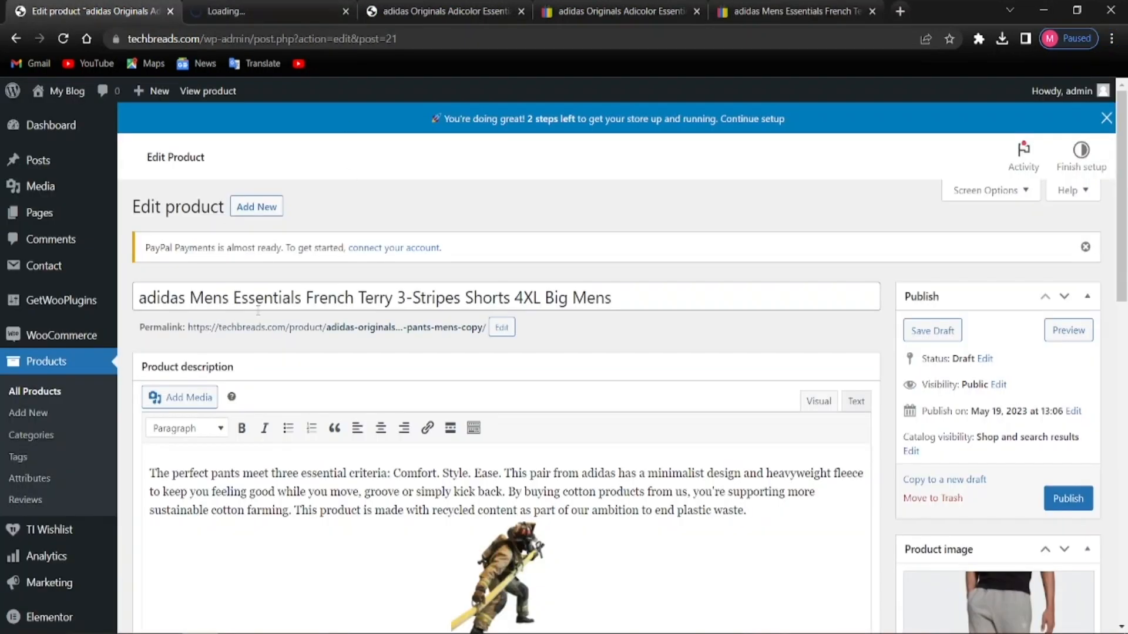
{"action": "left_click", "coordinate": [501, 328]}
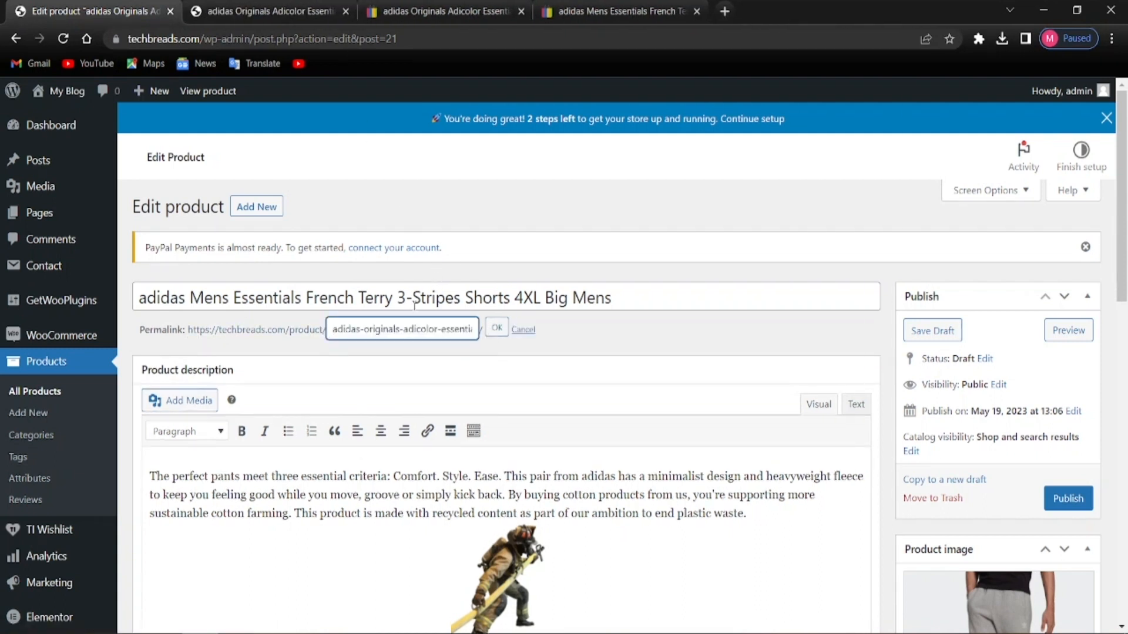
{"action": "left_click_drag", "start_coordinate": [332, 329], "coordinate": [482, 349]}
{"action": "mouse_move", "coordinate": [480, 344]}
{"action": "left_mouse_down"}
{"action": "mouse_move", "coordinate": [440, 330]}
{"action": "mouse_move", "coordinate": [346, 330]}
{"action": "mouse_move", "coordinate": [483, 331]}
{"action": "left_mouse_up"}
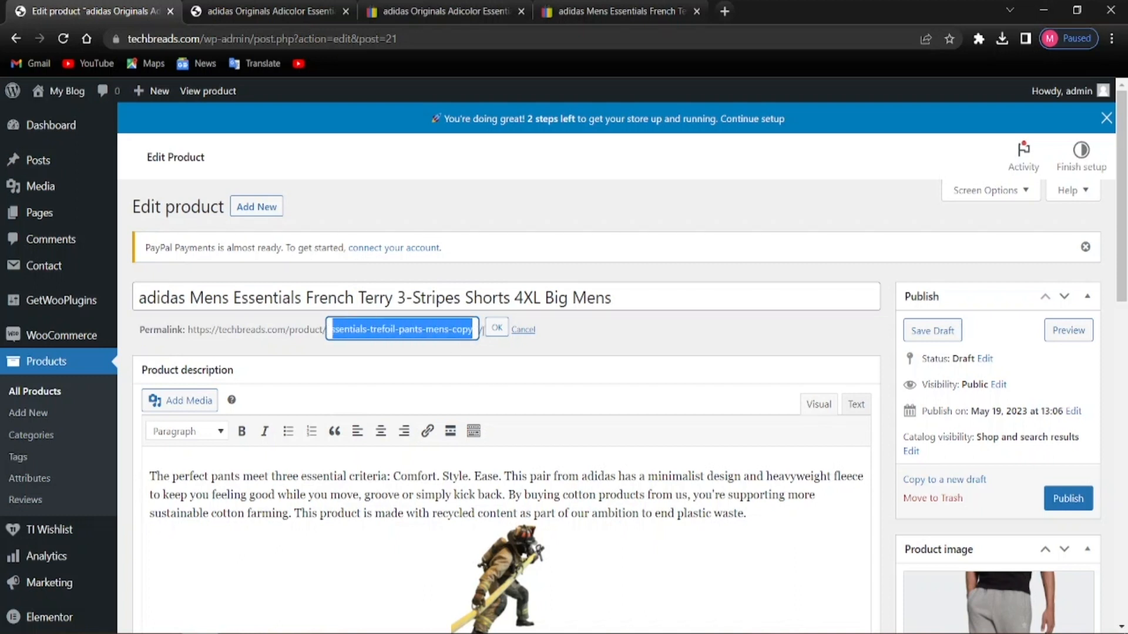
{"action": "left_click", "coordinate": [369, 329]}
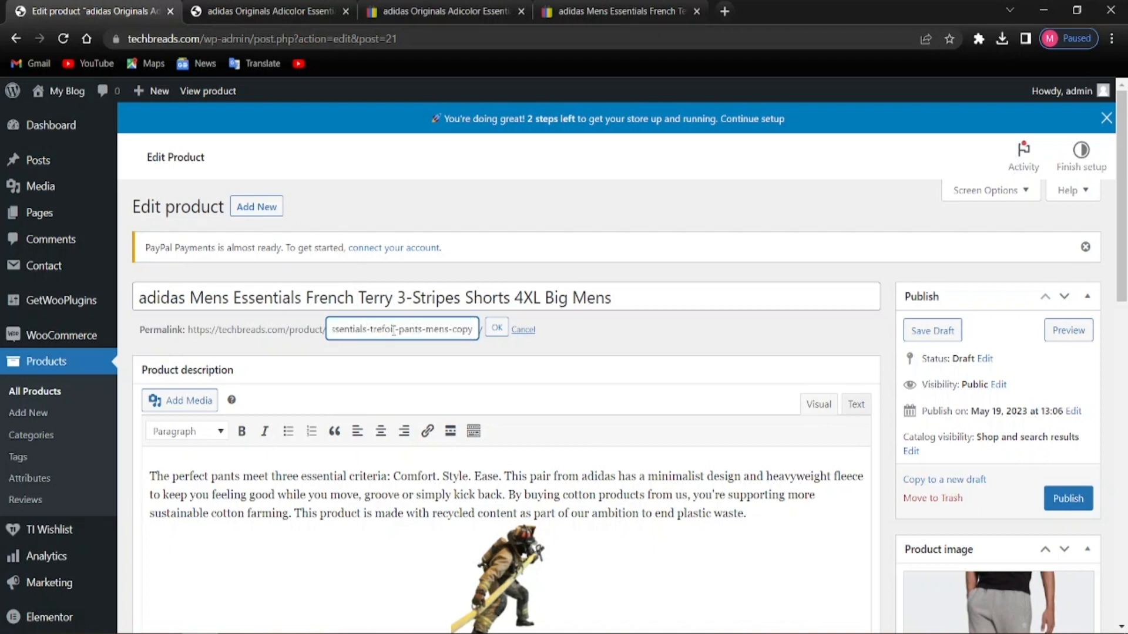
{"action": "key", "text": "Delete"}
{"action": "key", "text": "Delete"}
{"action": "key", "text": "Delete"}
{"action": "key", "text": "Delete"}
{"action": "key", "text": "Delete"}
{"action": "key", "text": "Delete"}
{"action": "key", "text": "Delete"}
{"action": "type", "text": "sho"}
{"action": "type", "text": "r"}
{"action": "type", "text": "t"}
{"action": "left_click", "coordinate": [497, 328]}
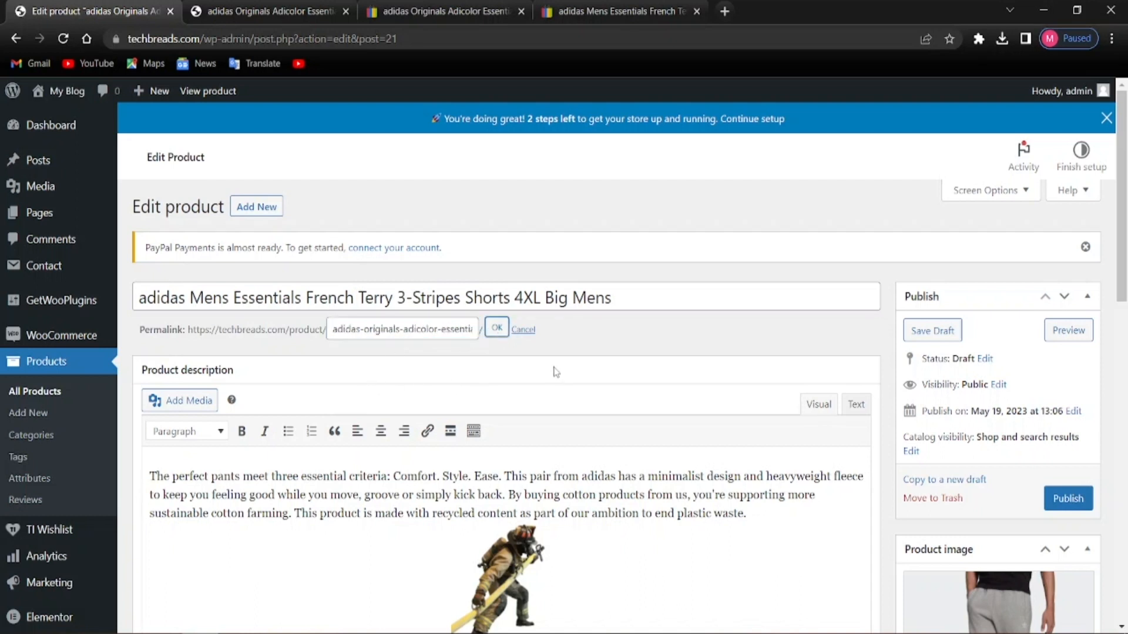
{"action": "left_click", "coordinate": [499, 327]}
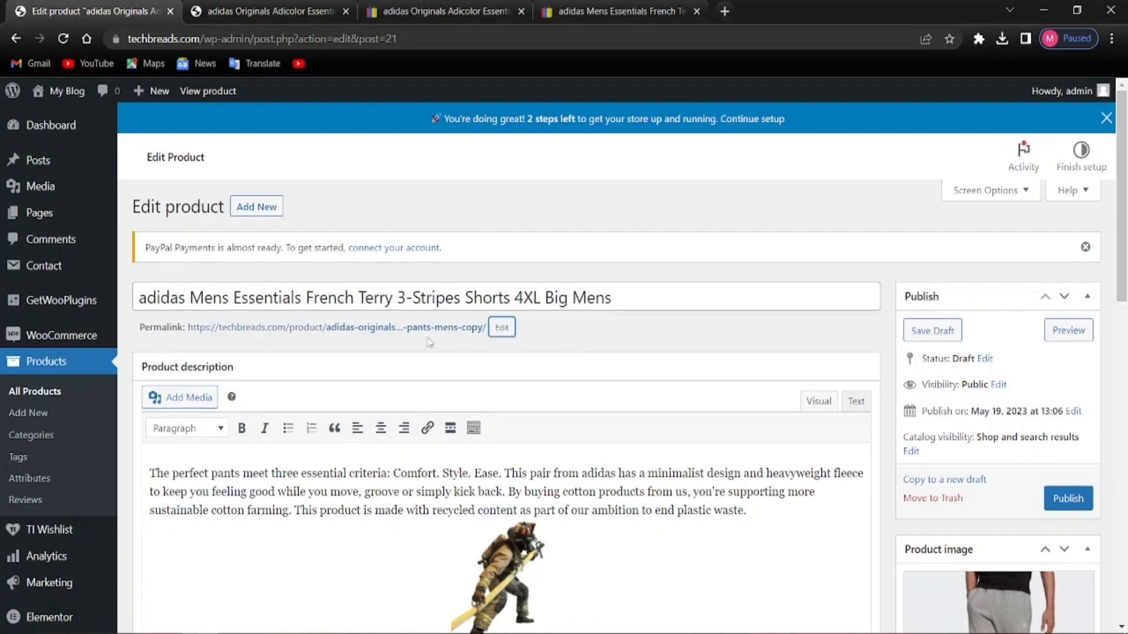
Confirm the slug now ends in essentials-short-pants-mens-copy
{"action": "left_click", "coordinate": [504, 332]}
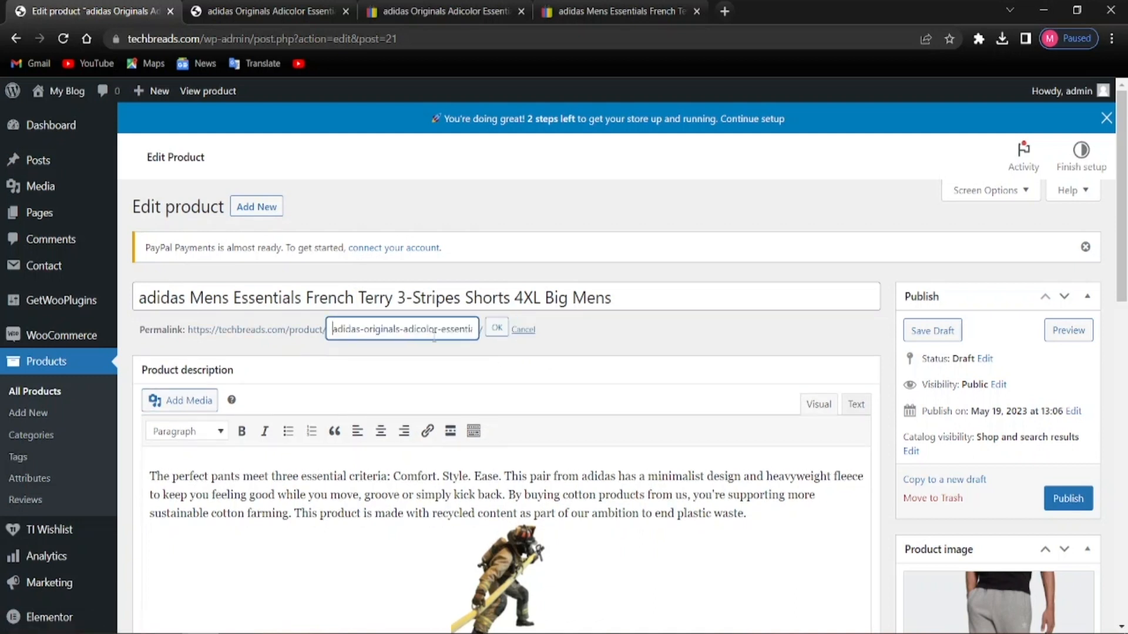
{"action": "left_click_drag", "start_coordinate": [332, 329], "coordinate": [494, 340]}
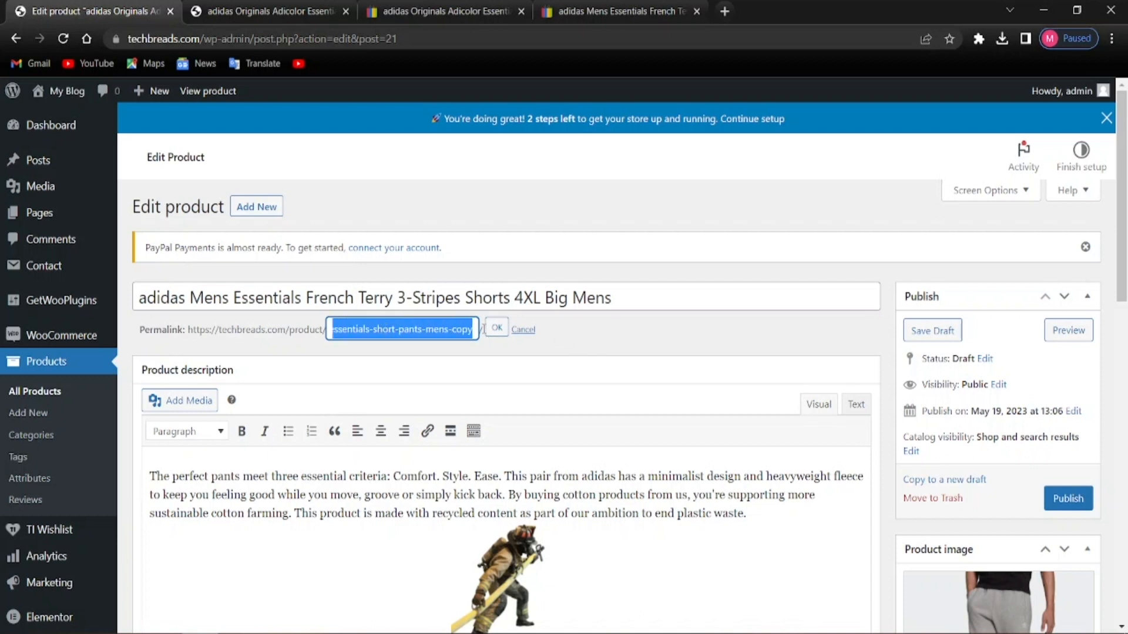
{"action": "left_click", "coordinate": [496, 328]}
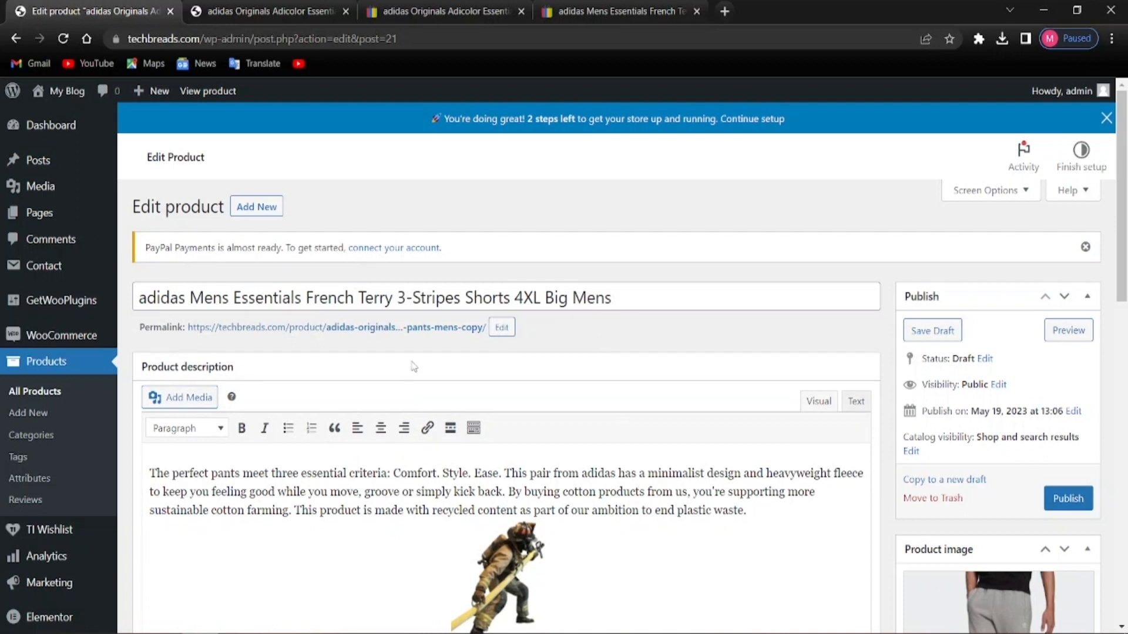
Change the product type to Variable product and dismiss the attributes tip
{"action": "scroll", "coordinate": [468, 416], "scroll_direction": "down", "scroll_amount": 3}
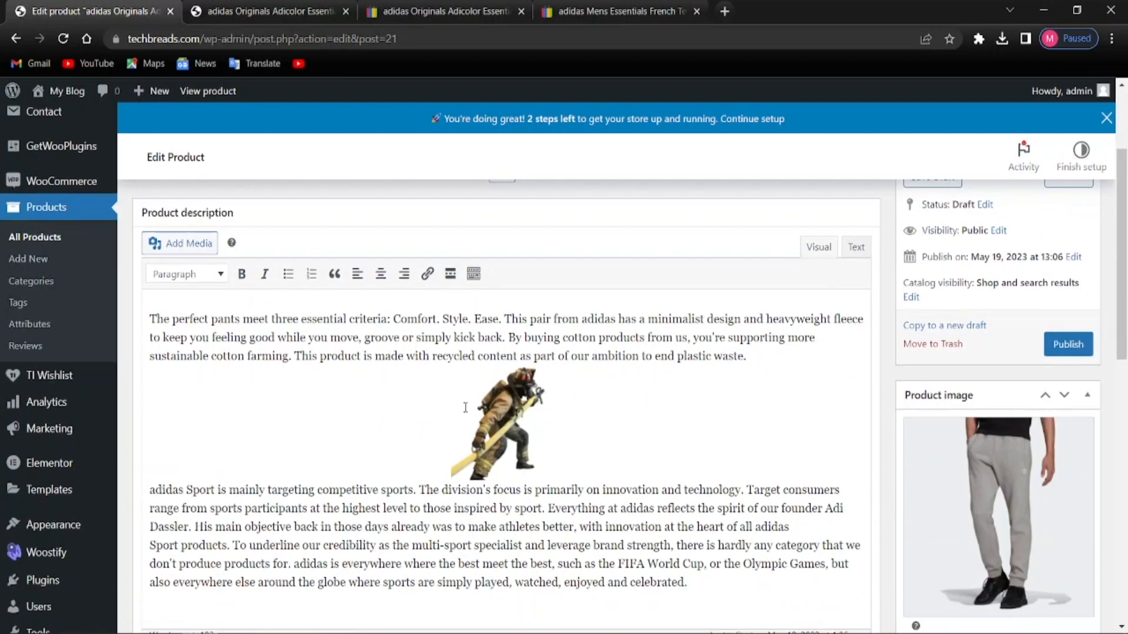
{"action": "scroll", "coordinate": [465, 407], "scroll_direction": "up", "scroll_amount": 3}
{"action": "scroll", "coordinate": [366, 539], "scroll_direction": "down", "scroll_amount": 4}
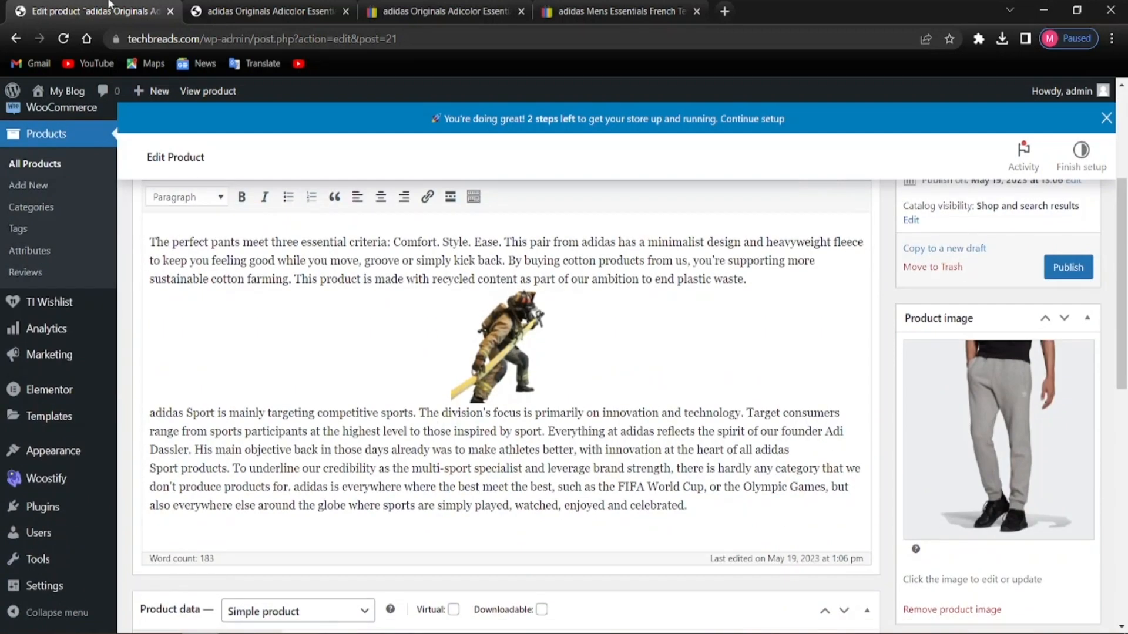
{"action": "scroll", "coordinate": [226, 363], "scroll_direction": "down", "scroll_amount": 4}
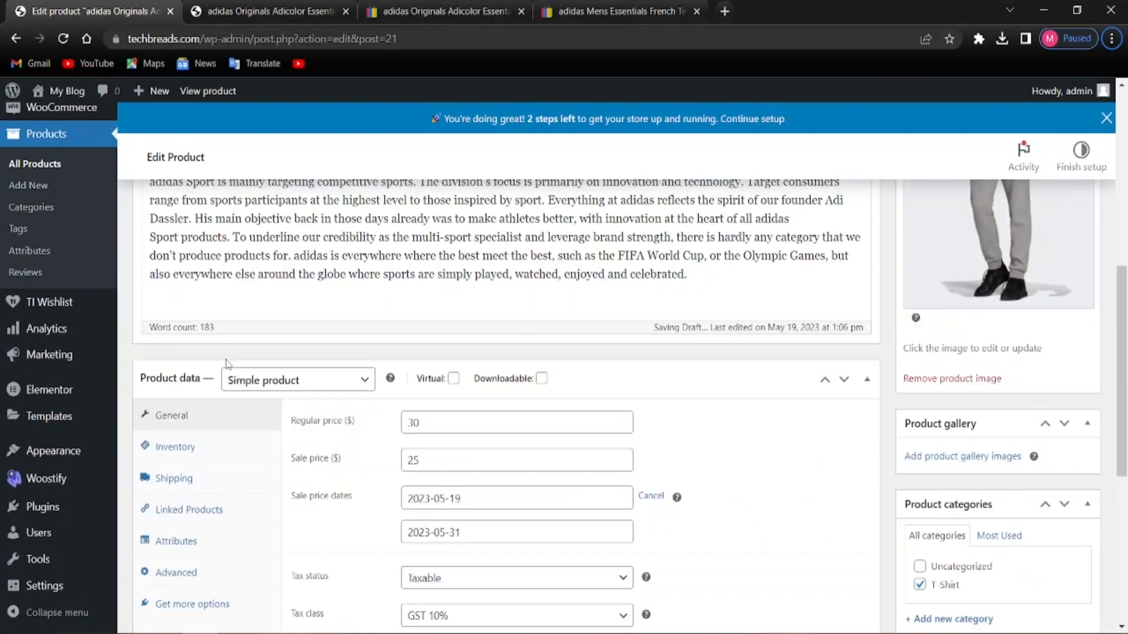
{"action": "left_click", "coordinate": [288, 385]}
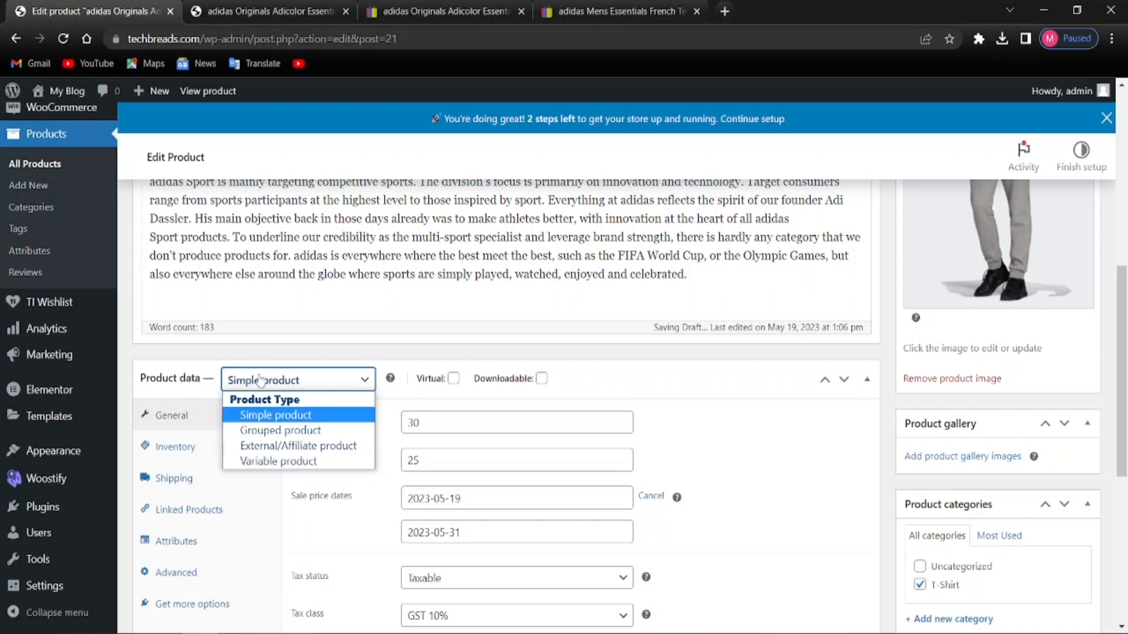
{"action": "left_click", "coordinate": [268, 415]}
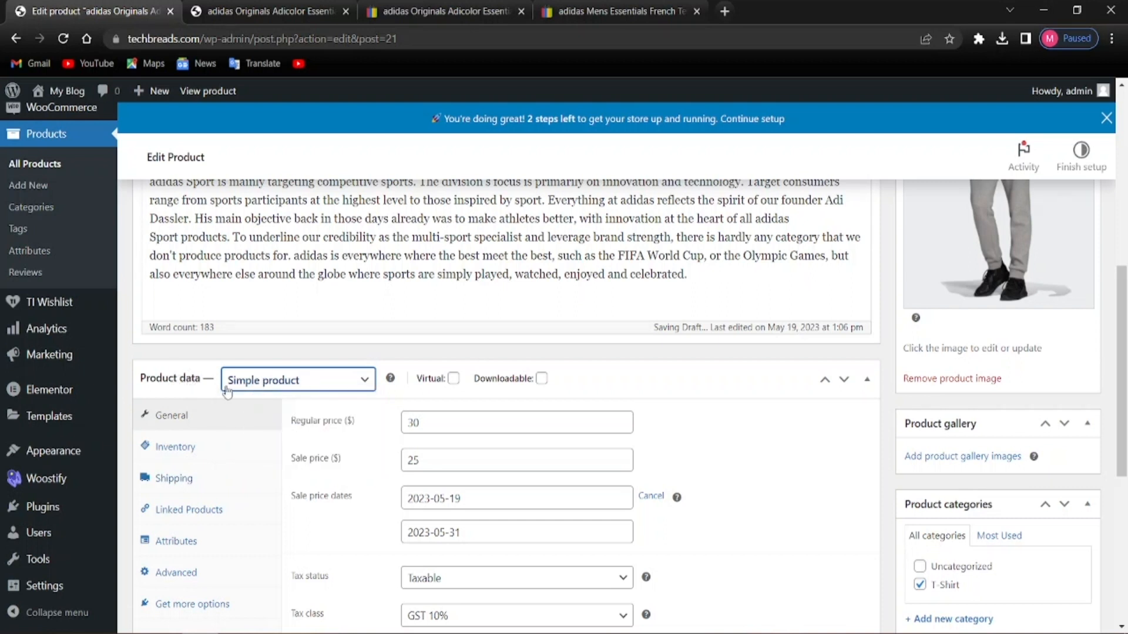
{"action": "left_click", "coordinate": [245, 388]}
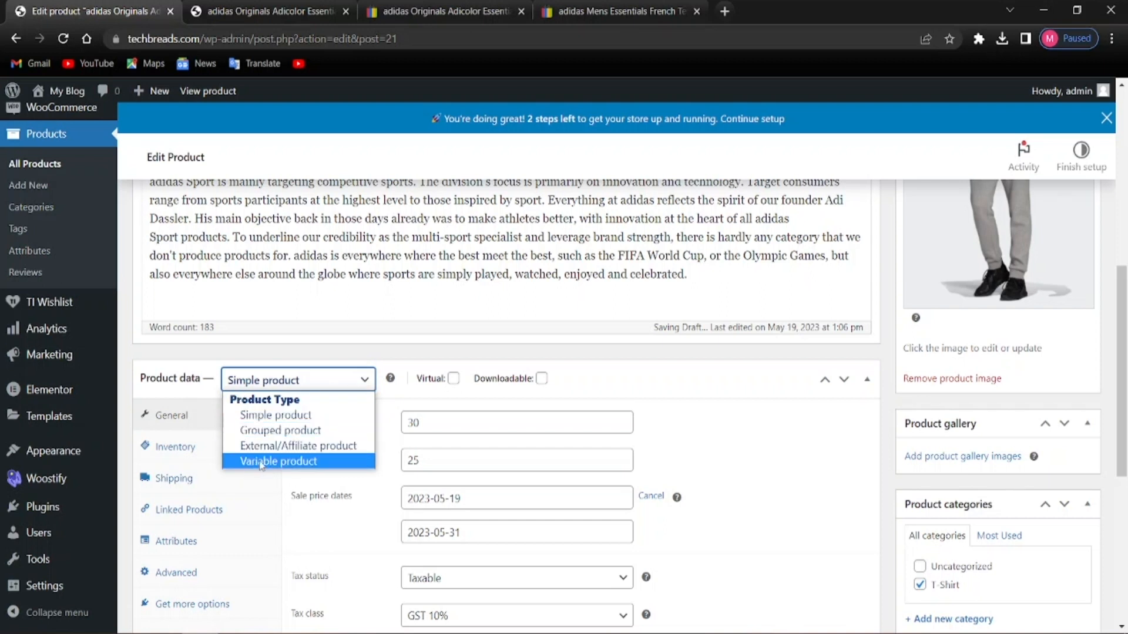
{"action": "left_click", "coordinate": [278, 462]}
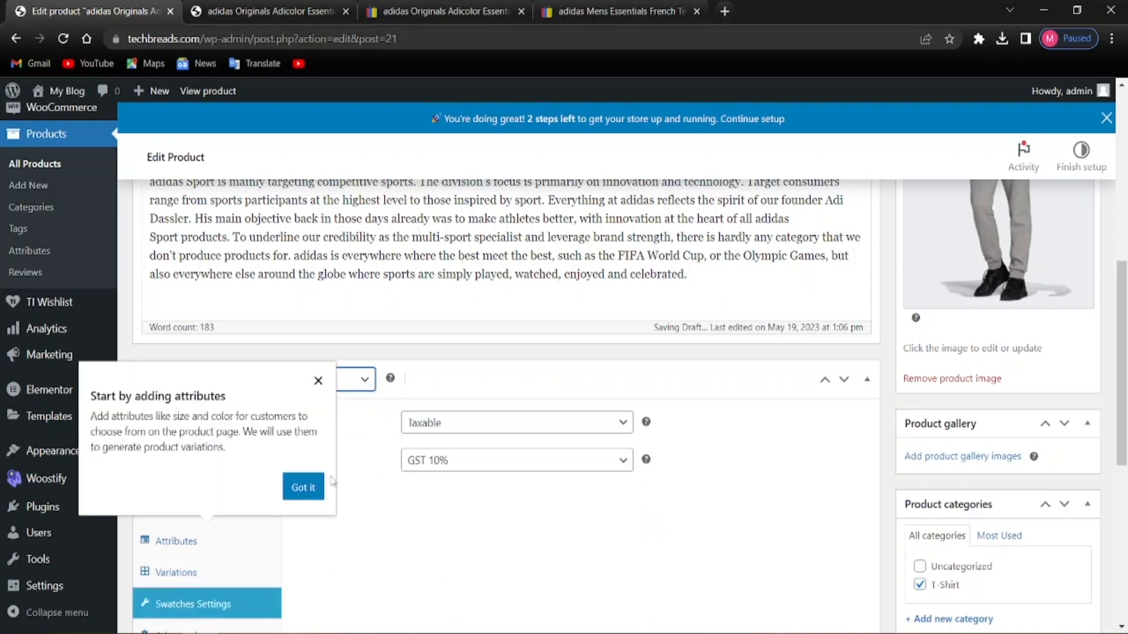
{"action": "left_click", "coordinate": [304, 487]}
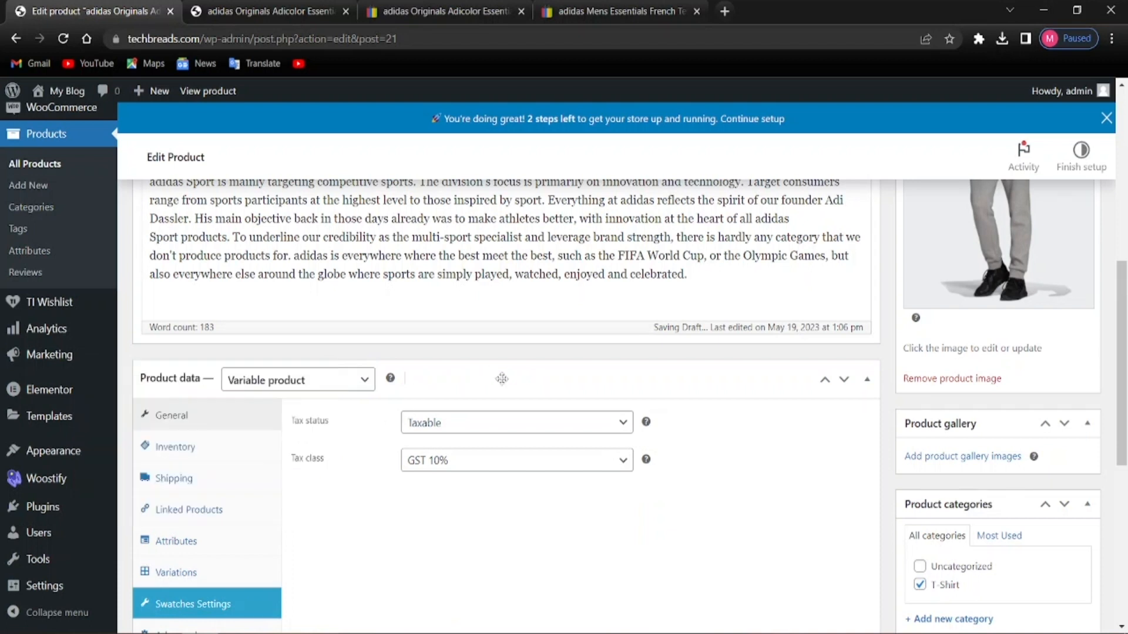
{"action": "scroll", "coordinate": [325, 445], "scroll_direction": "down", "scroll_amount": 3}
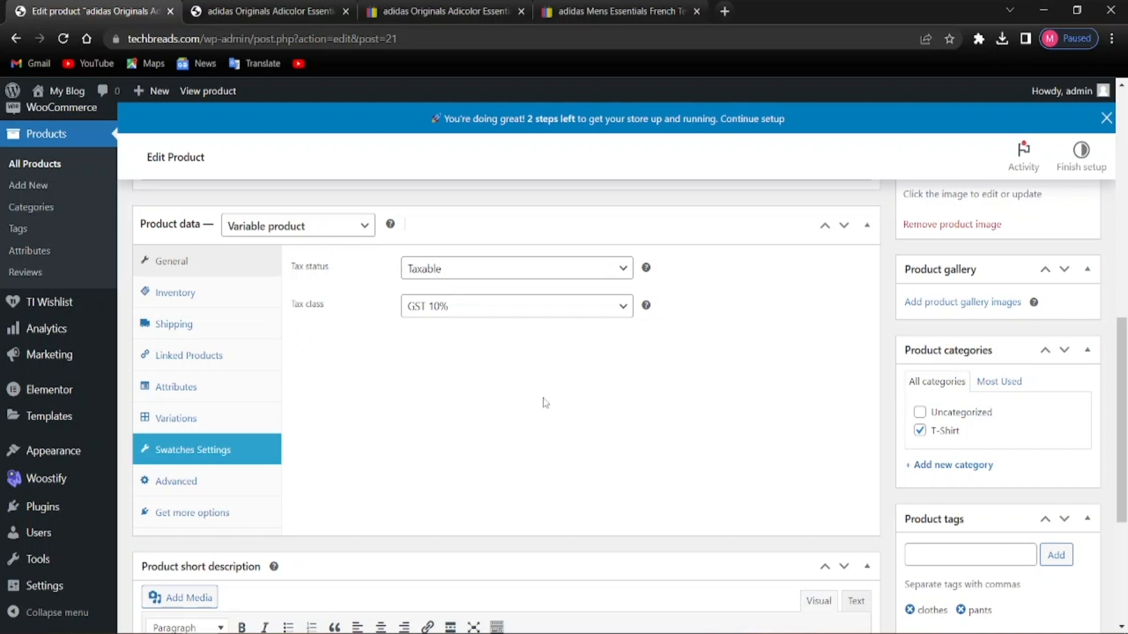
{"action": "scroll", "coordinate": [388, 435], "scroll_direction": "up", "scroll_amount": 2}
{"action": "scroll", "coordinate": [387, 438], "scroll_direction": "down", "scroll_amount": 5}
{"action": "scroll", "coordinate": [467, 412], "scroll_direction": "up", "scroll_amount": 4}
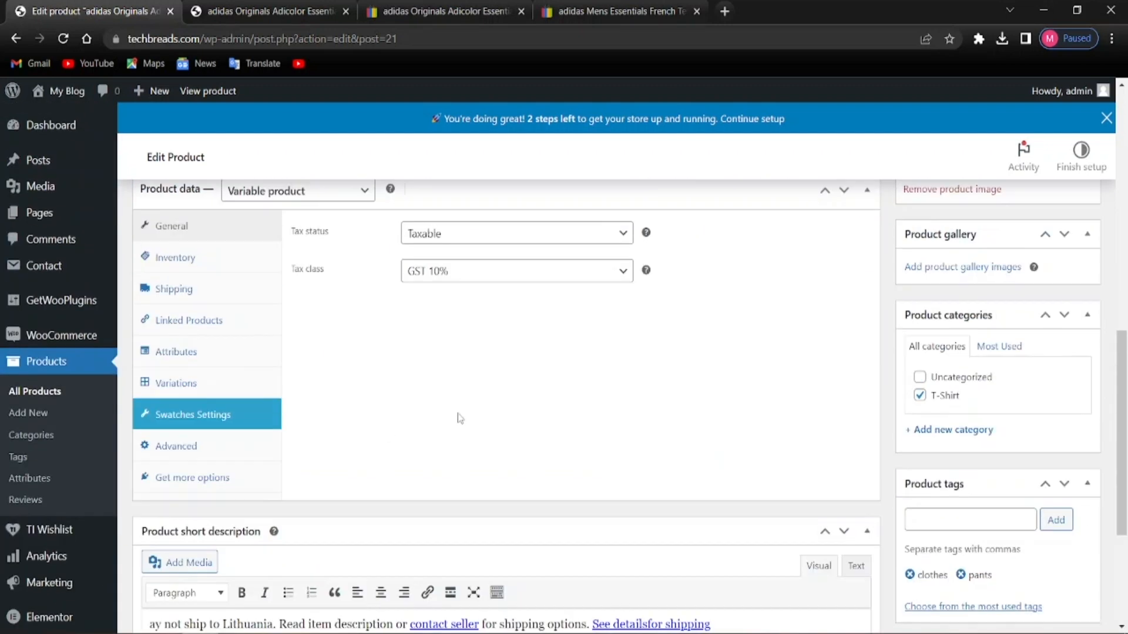
{"action": "scroll", "coordinate": [470, 412], "scroll_direction": "up", "scroll_amount": 2}
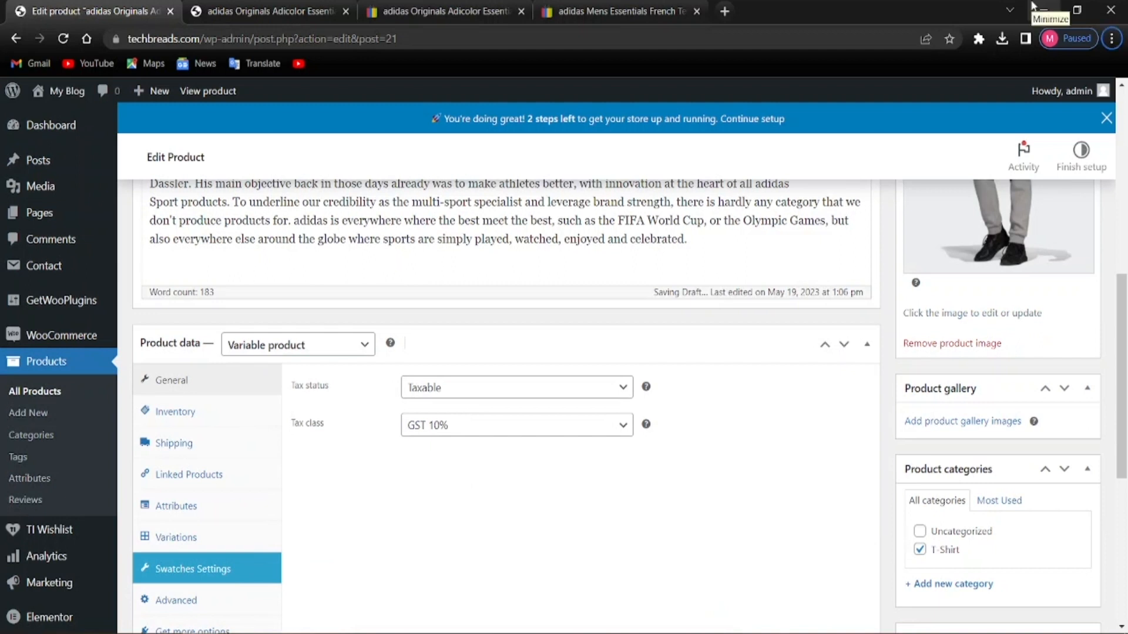
Change the inventory SKU from TS00001-1 to TS00002
{"action": "left_click", "coordinate": [228, 412]}
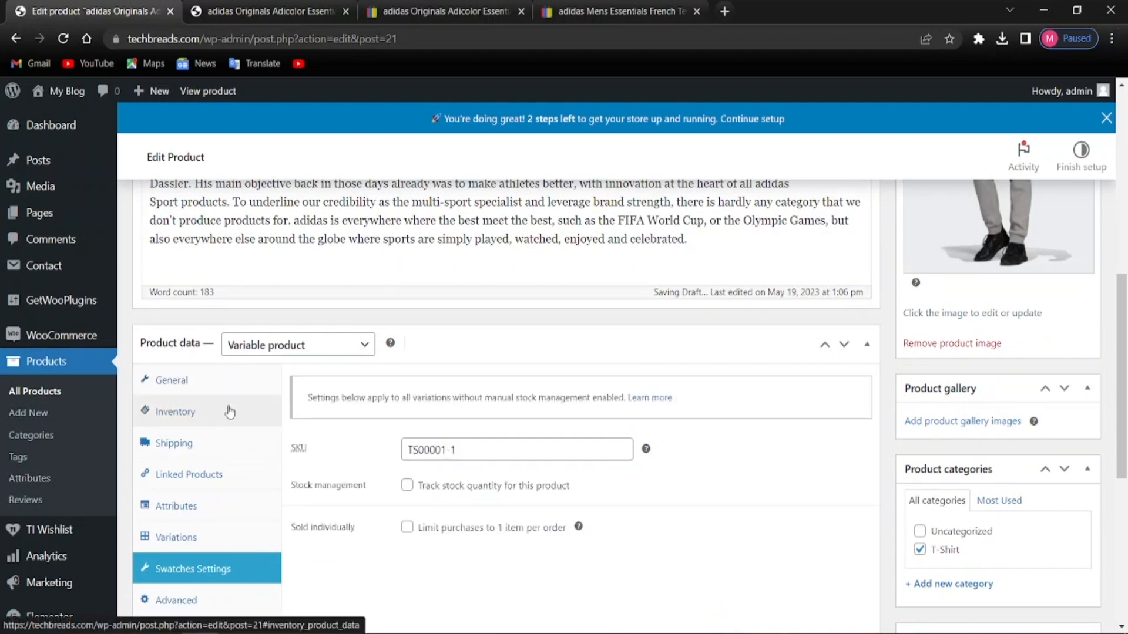
{"action": "left_click", "coordinate": [455, 452]}
{"action": "key", "text": "BackSpace"}
{"action": "key", "text": "BackSpace"}
{"action": "key", "text": "BackSpace"}
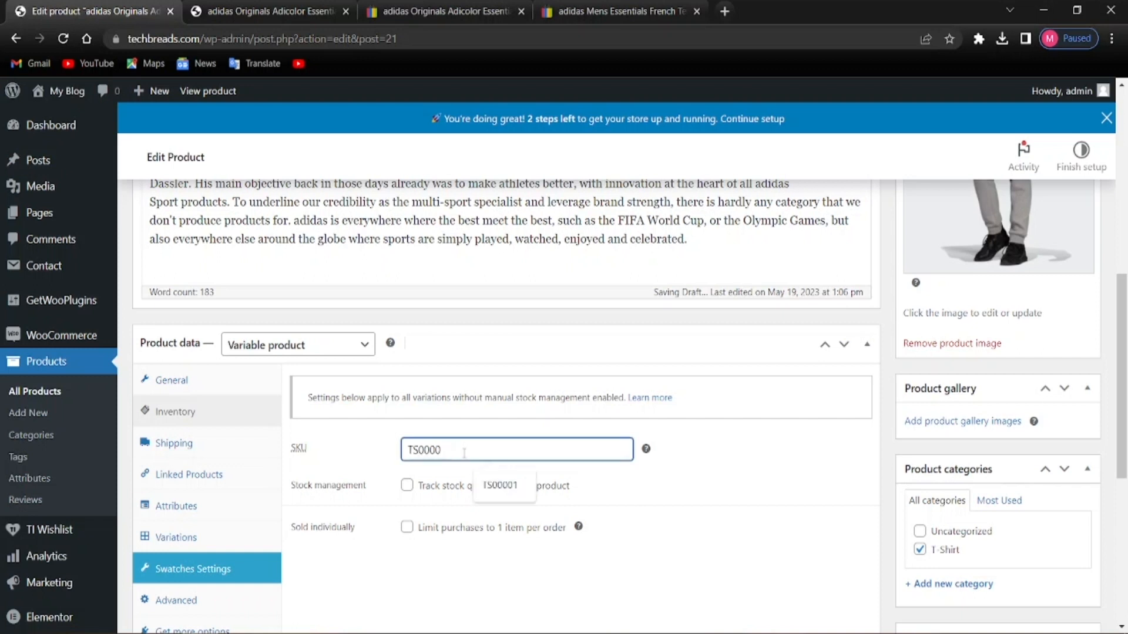
{"action": "type", "text": "2"}
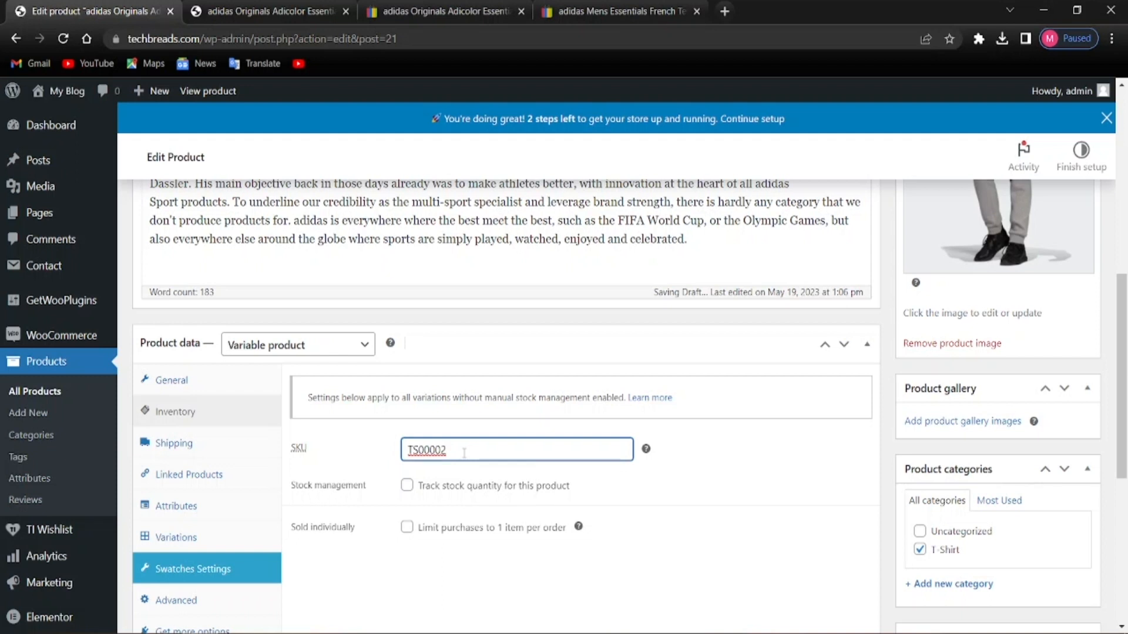
{"action": "left_click", "coordinate": [584, 541]}
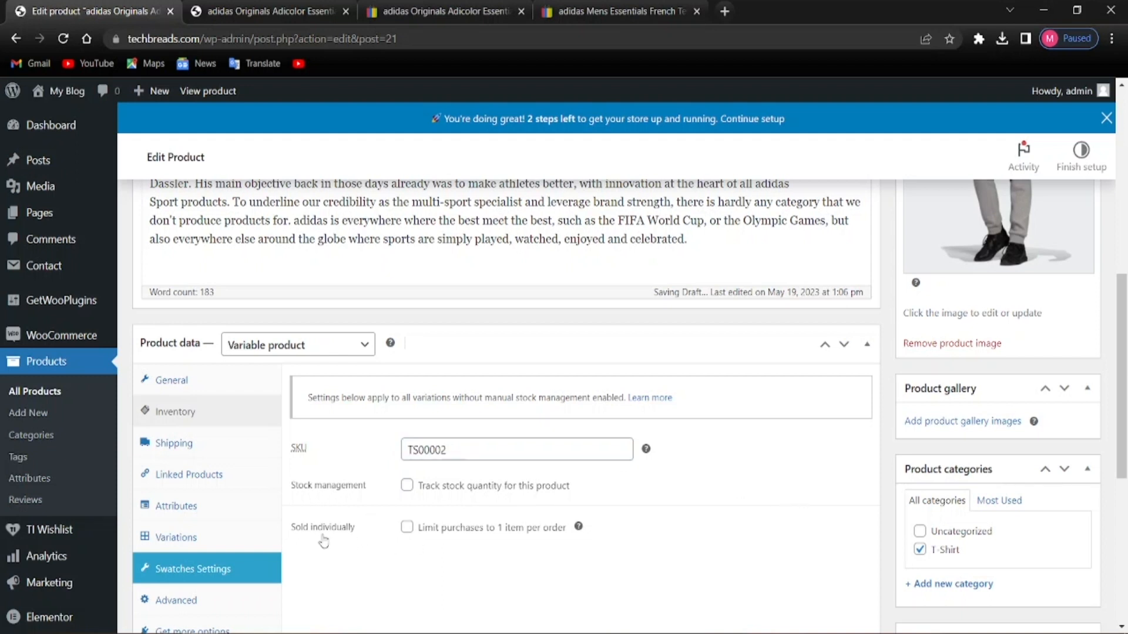
{"action": "scroll", "coordinate": [324, 533], "scroll_direction": "down", "scroll_amount": 5}
{"action": "scroll", "coordinate": [446, 445], "scroll_direction": "up", "scroll_amount": 3}
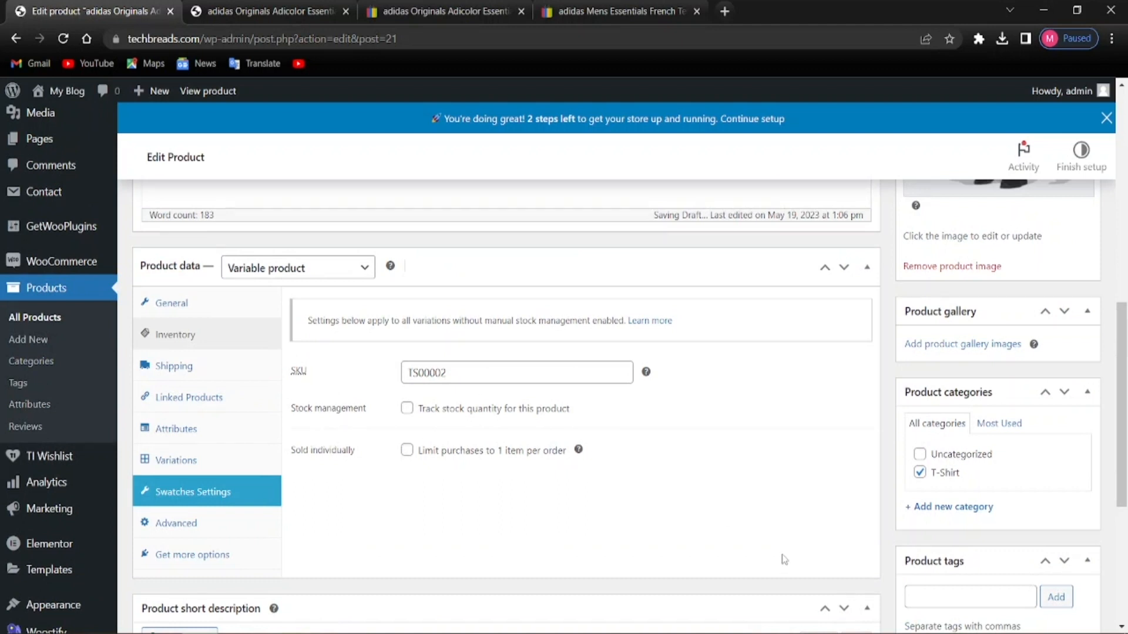
{"action": "scroll", "coordinate": [485, 481], "scroll_direction": "down", "scroll_amount": 4}
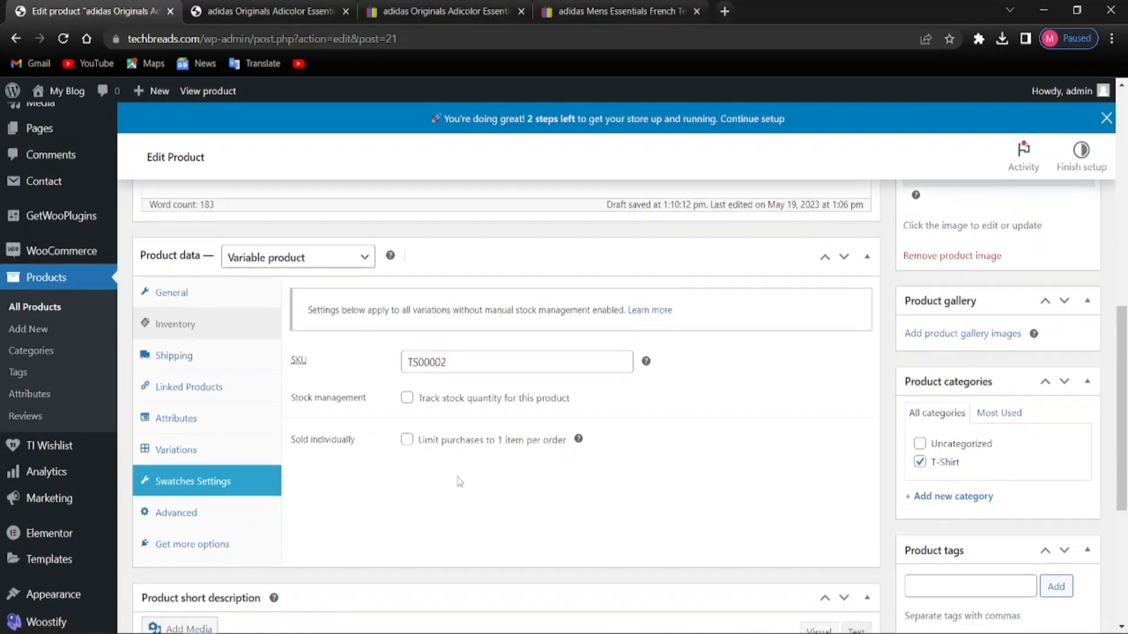
{"action": "scroll", "coordinate": [617, 499], "scroll_direction": "up", "scroll_amount": 4}
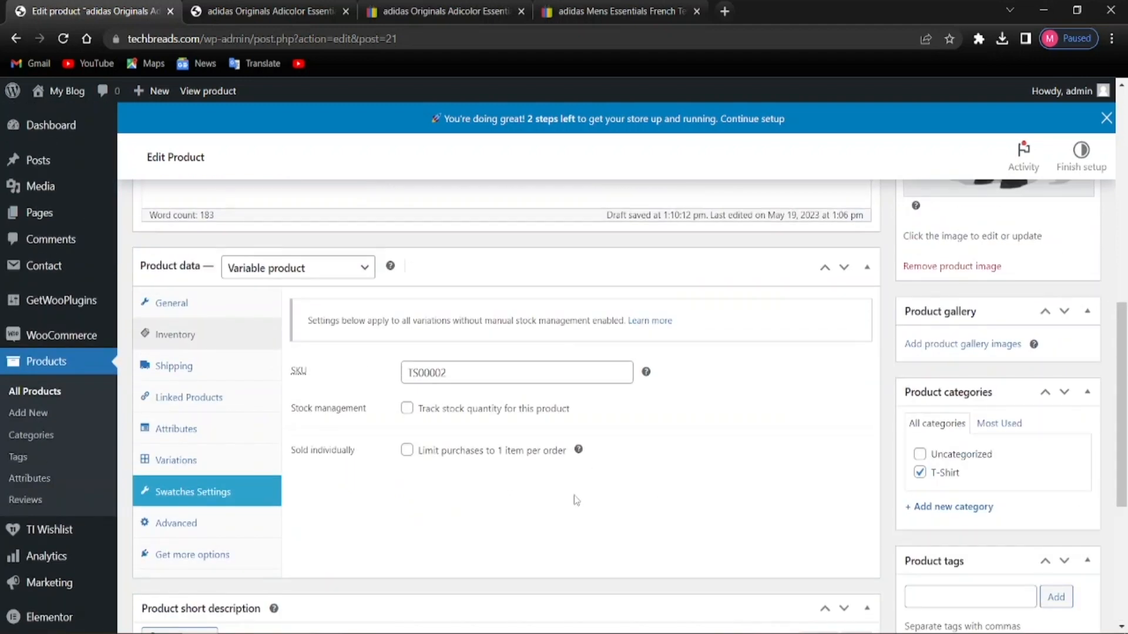
{"action": "key", "text": "alt"}
{"action": "scroll", "coordinate": [981, 479], "scroll_direction": "up", "scroll_amount": 10}
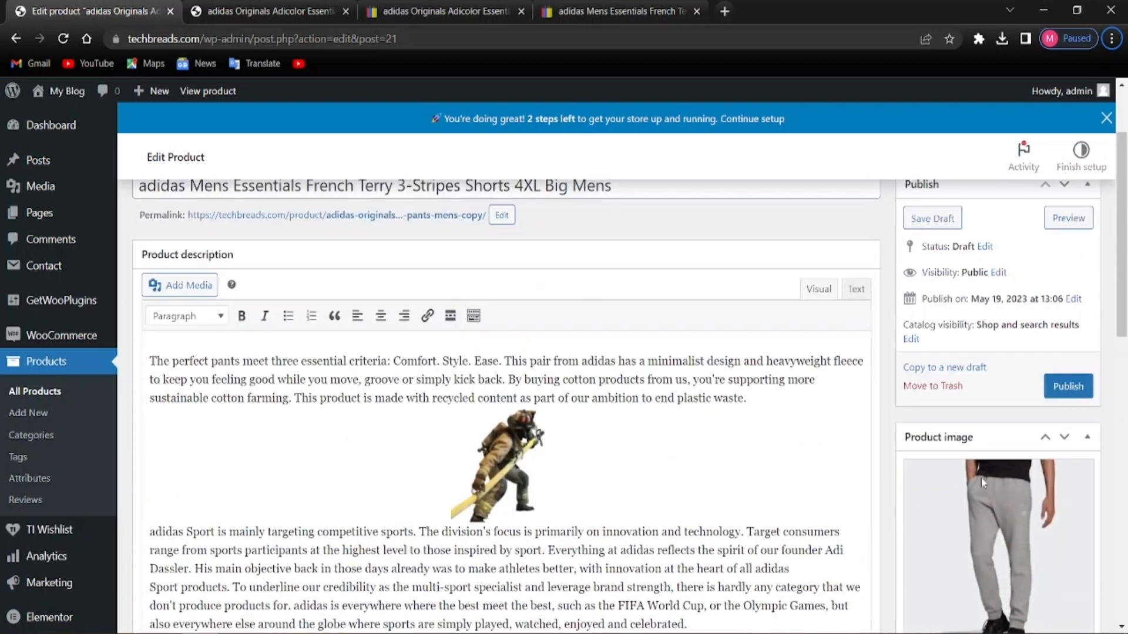
{"action": "scroll", "coordinate": [952, 477], "scroll_direction": "down", "scroll_amount": 10}
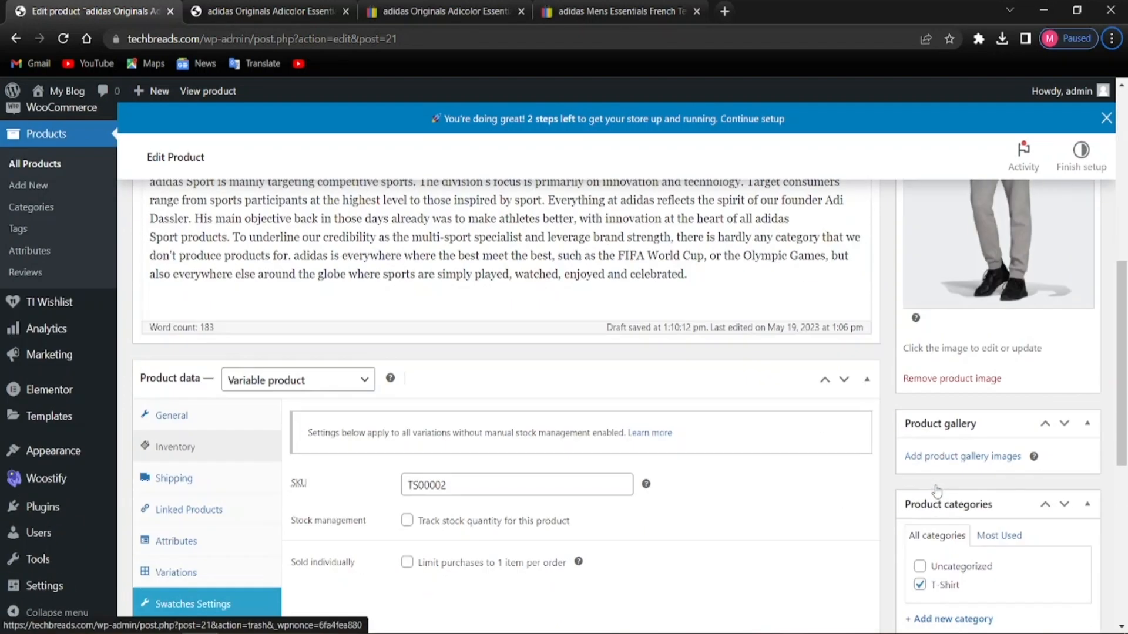
{"action": "scroll", "coordinate": [939, 382], "scroll_direction": "down", "scroll_amount": 4}
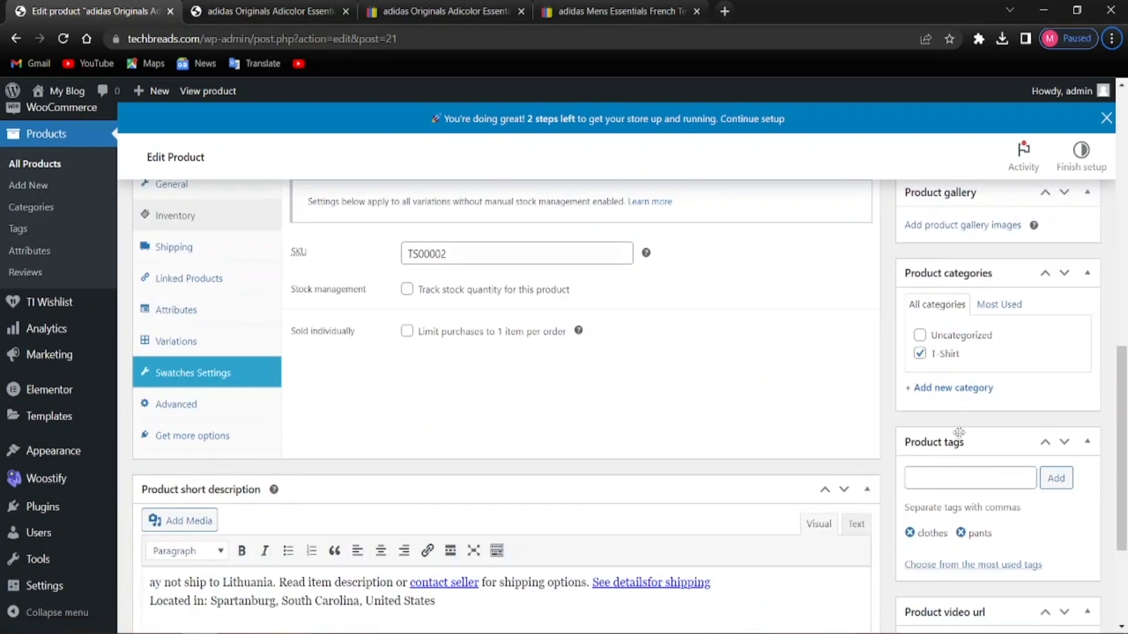
{"action": "scroll", "coordinate": [955, 456], "scroll_direction": "down", "scroll_amount": 1}
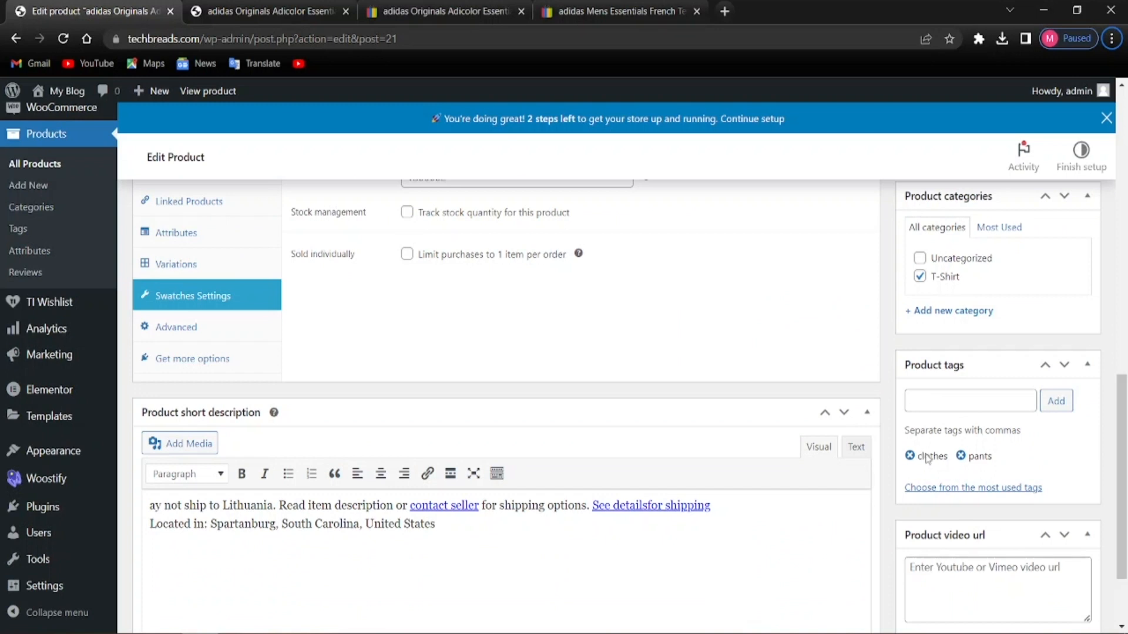
Add 'fashion' and 'summer wear' as product tags next to clothes and pants
{"action": "left_click", "coordinate": [970, 405]}
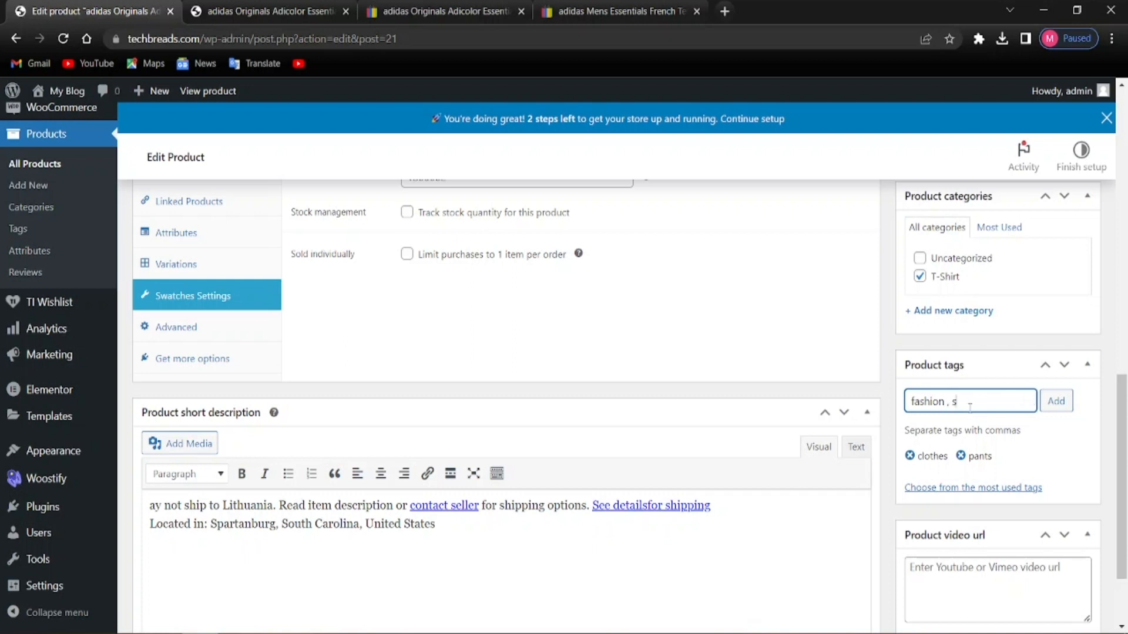
{"action": "type", "text": "er wear"}
{"action": "left_click", "coordinate": [1056, 401]}
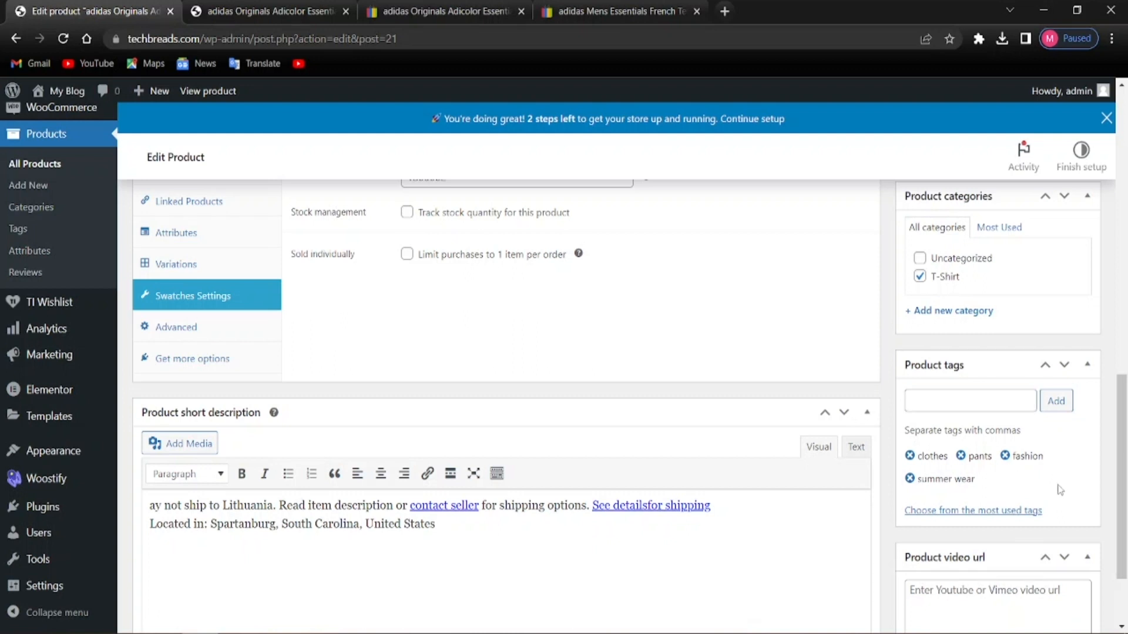
{"action": "scroll", "coordinate": [945, 559], "scroll_direction": "down", "scroll_amount": 2}
{"action": "scroll", "coordinate": [944, 558], "scroll_direction": "up", "scroll_amount": 10}
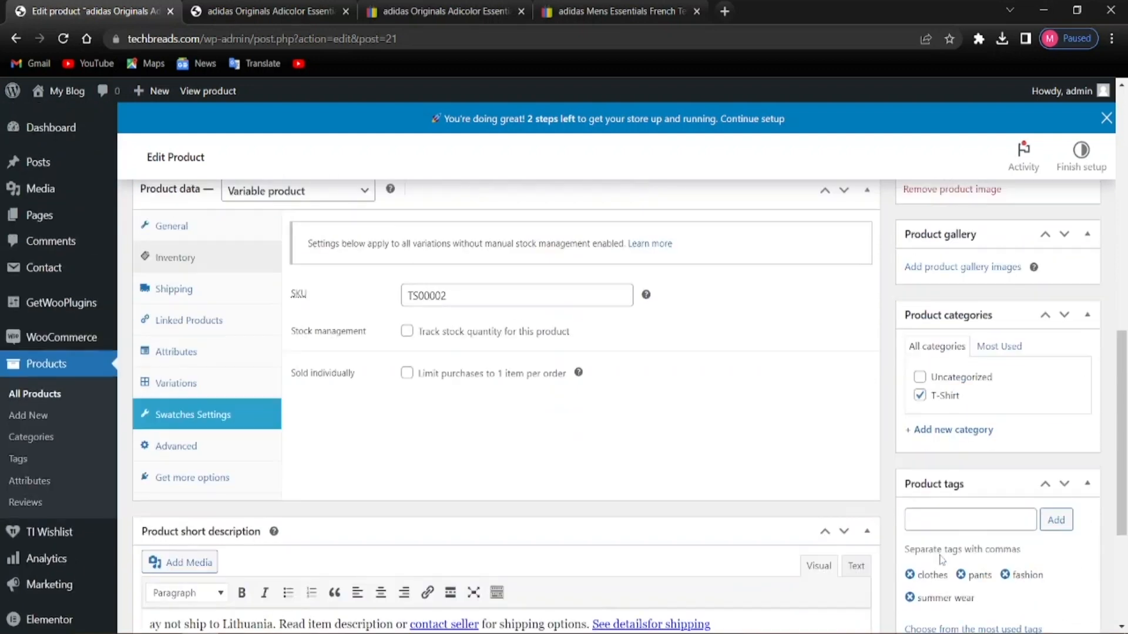
{"action": "scroll", "coordinate": [939, 543], "scroll_direction": "down", "scroll_amount": 4}
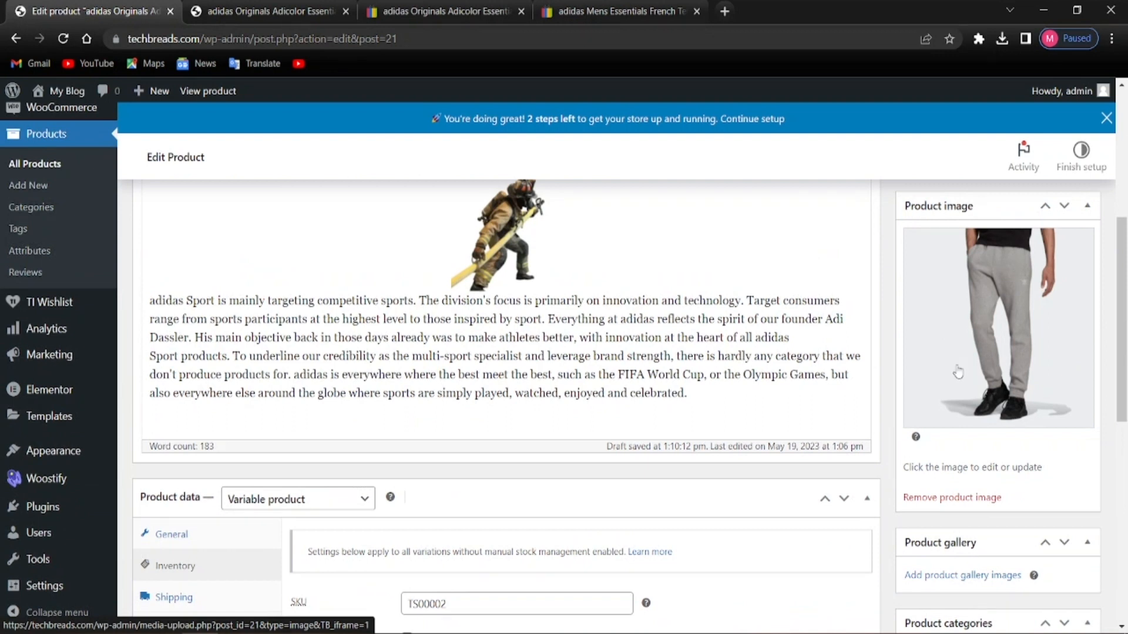
{"action": "scroll", "coordinate": [908, 398], "scroll_direction": "up", "scroll_amount": 6}
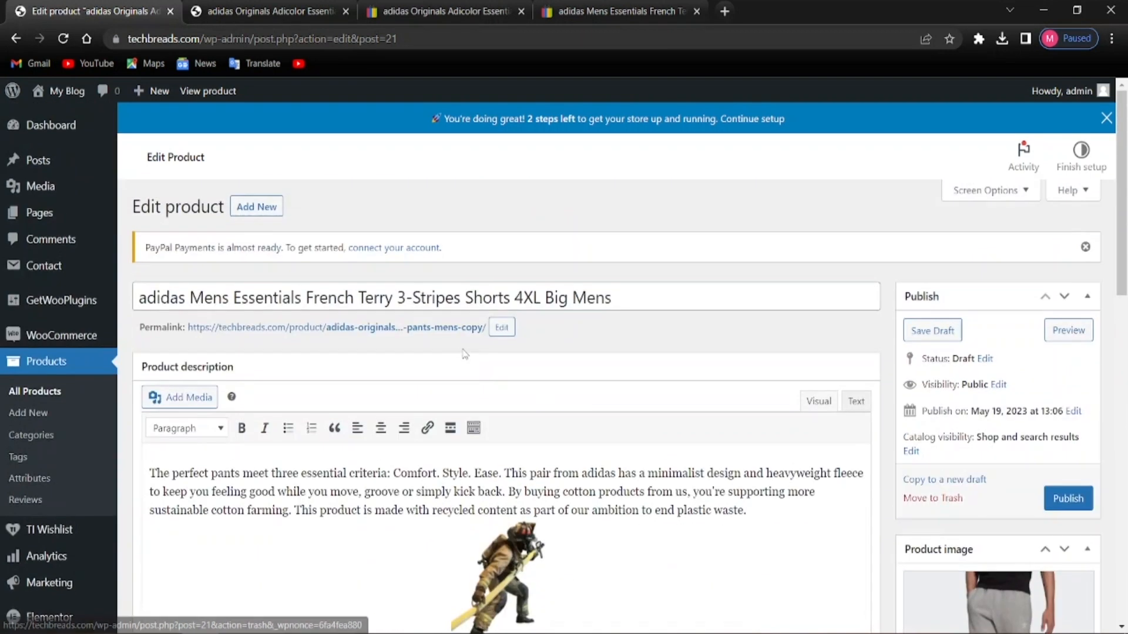
{"action": "scroll", "coordinate": [467, 354], "scroll_direction": "down", "scroll_amount": 5}
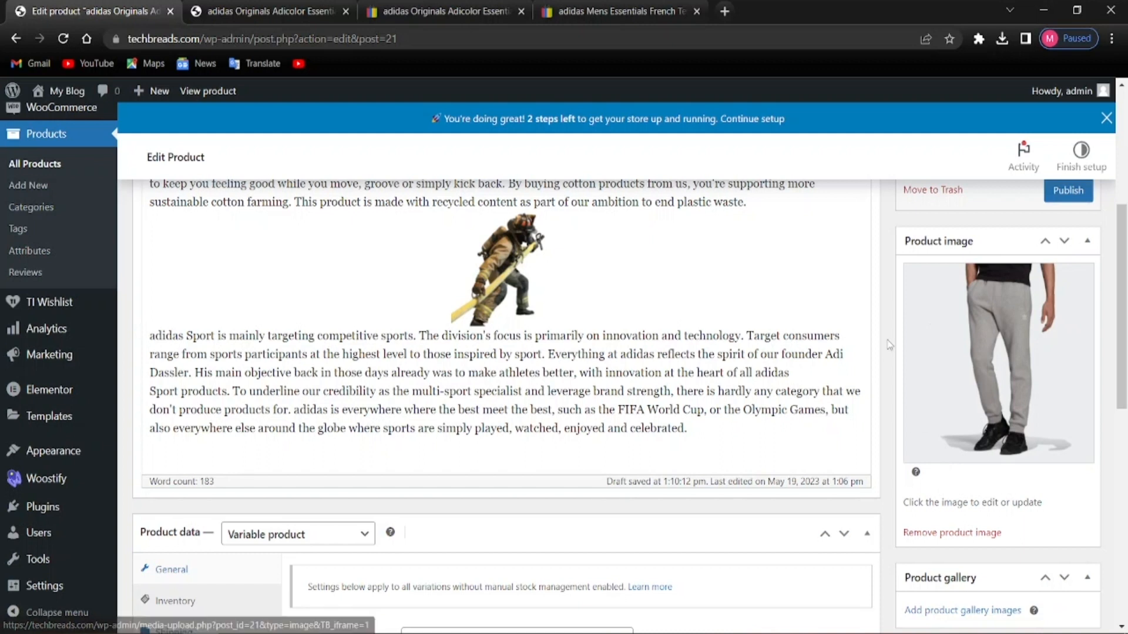
Save the main shorts photo from the eBay listing as s-l500.jpg
{"action": "left_click", "coordinate": [616, 10]}
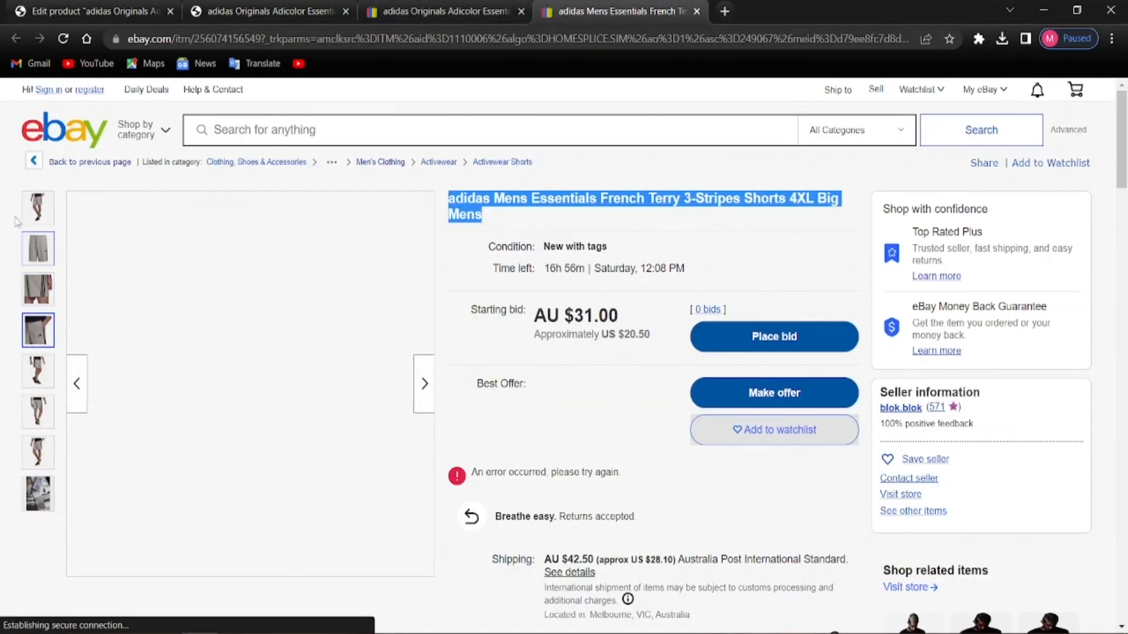
{"action": "right_click", "coordinate": [198, 335]}
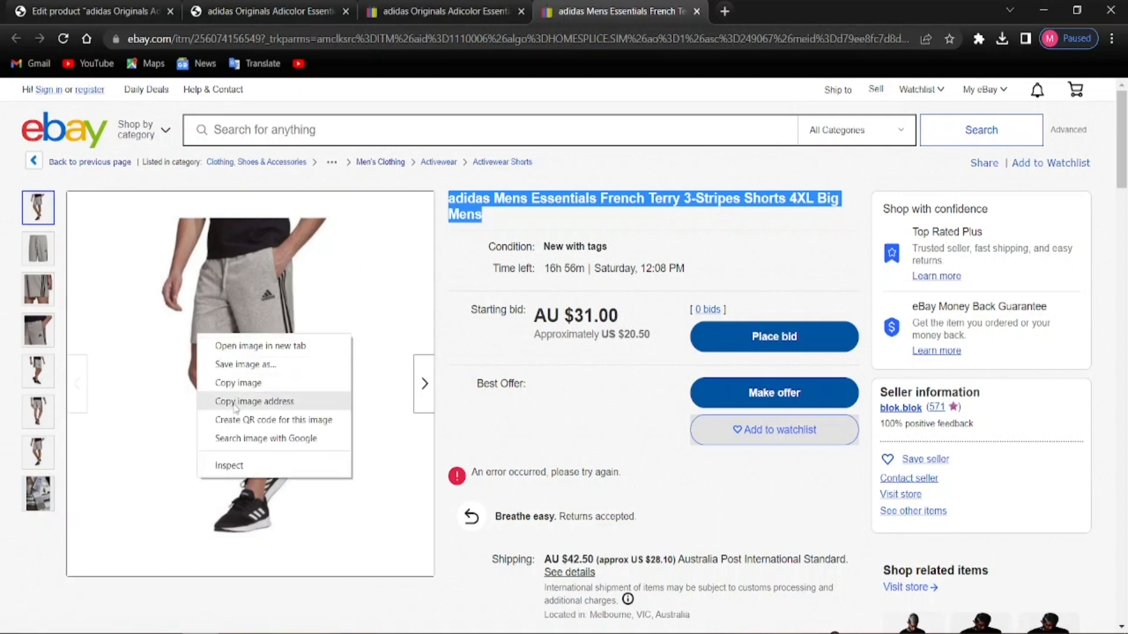
{"action": "left_click", "coordinate": [254, 381]}
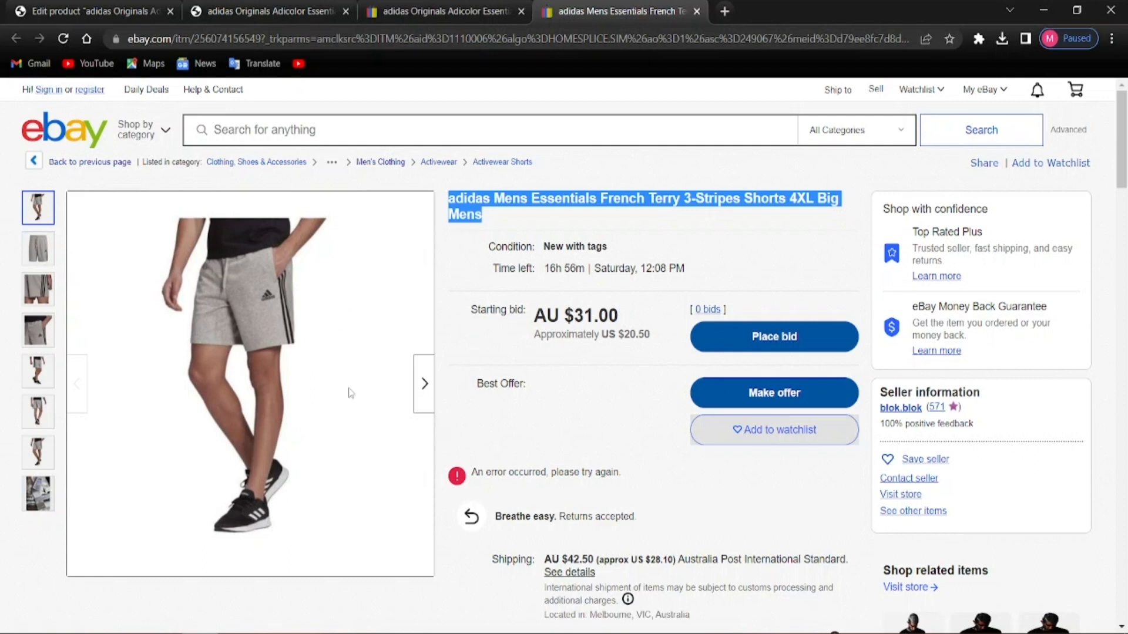
{"action": "left_click", "coordinate": [440, 343]}
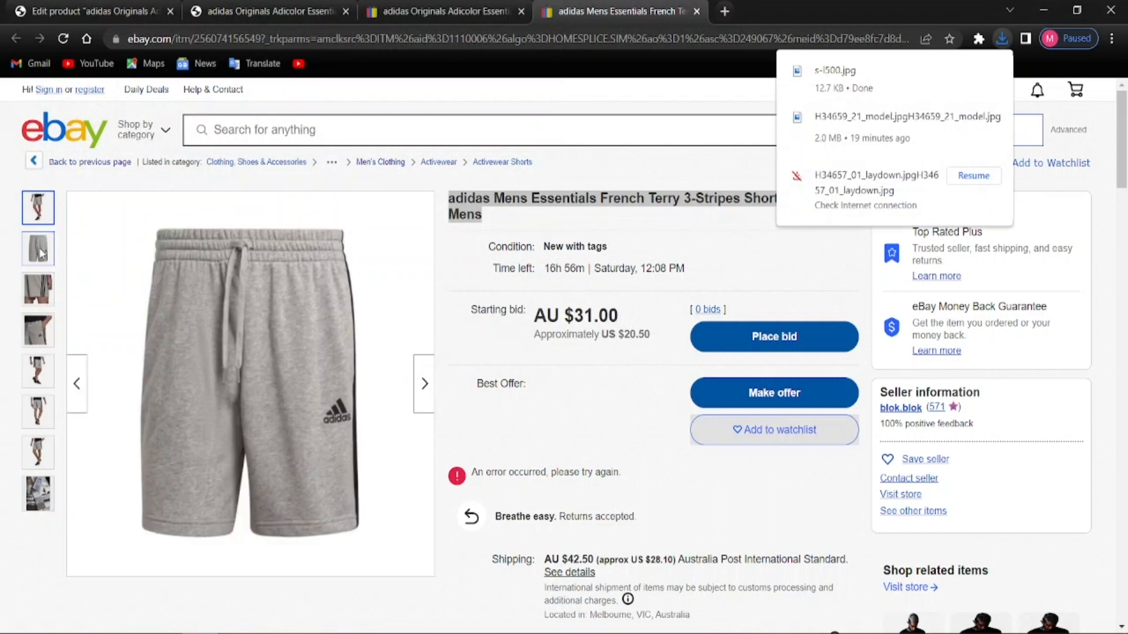
Save the second, flat grey shorts photo from the listing as well
{"action": "left_click", "coordinate": [187, 348]}
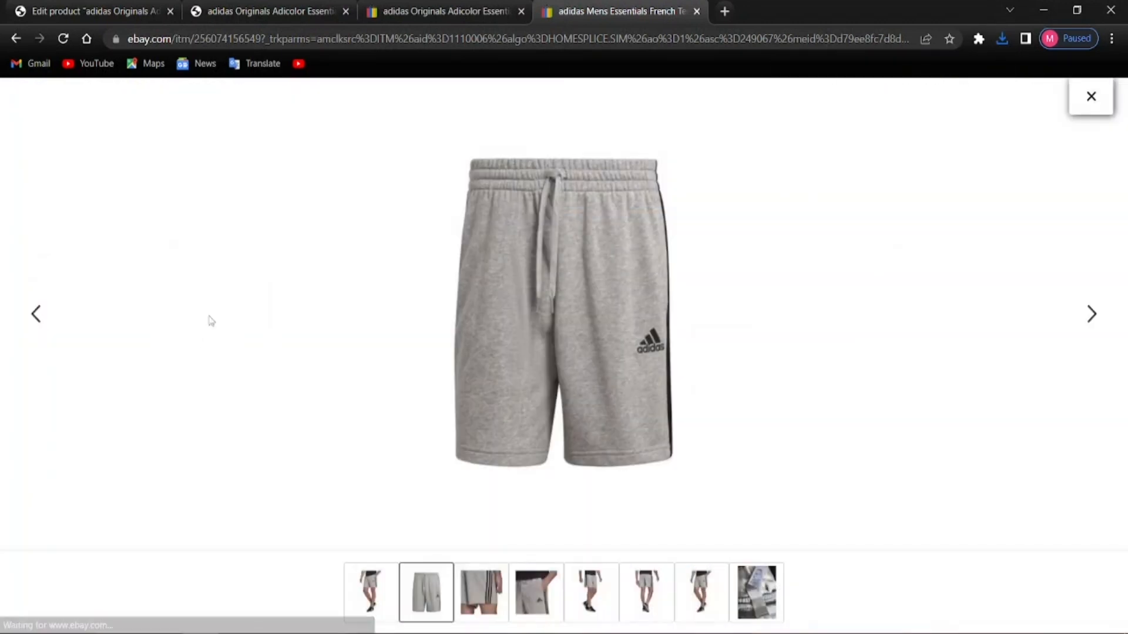
{"action": "right_click", "coordinate": [531, 298]}
{"action": "left_click", "coordinate": [569, 333]}
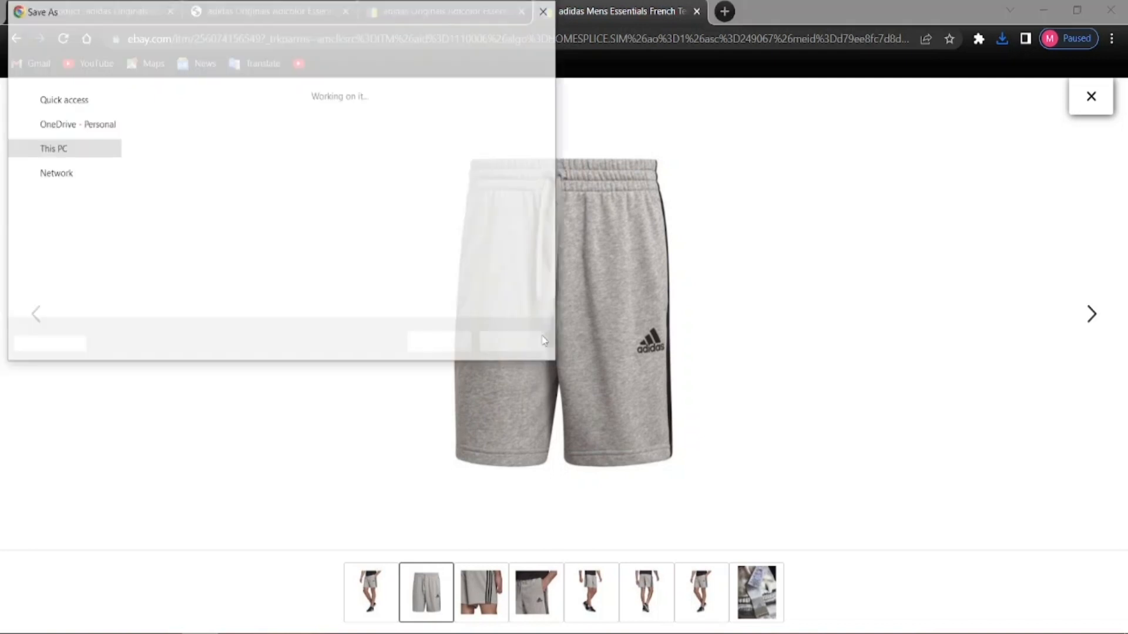
{"action": "left_click", "coordinate": [441, 343]}
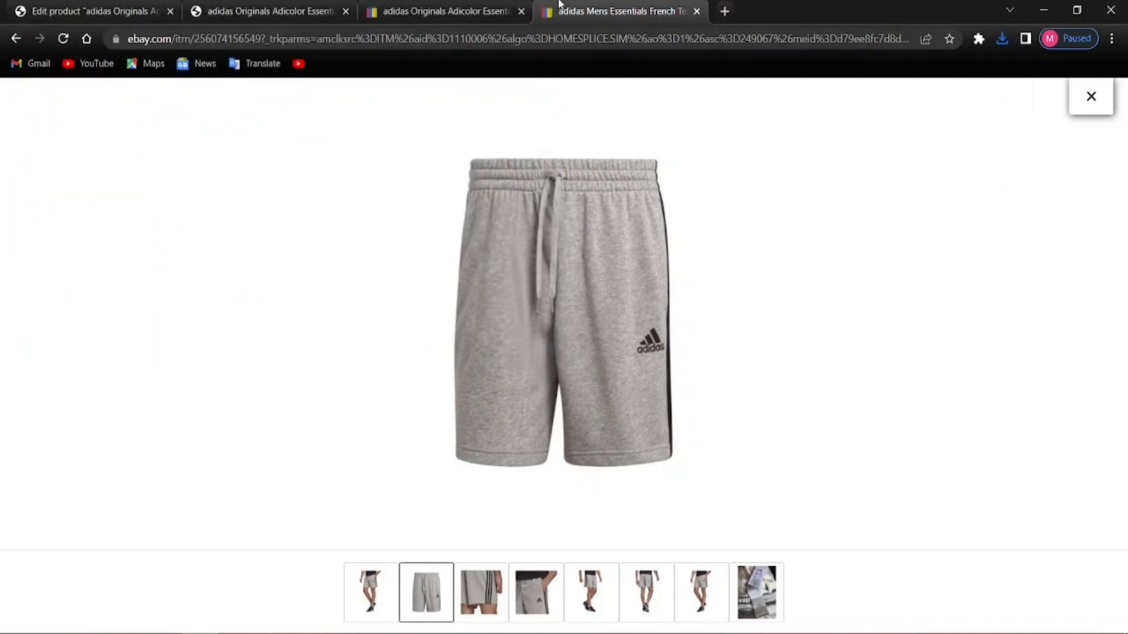
{"action": "left_click", "coordinate": [89, 9]}
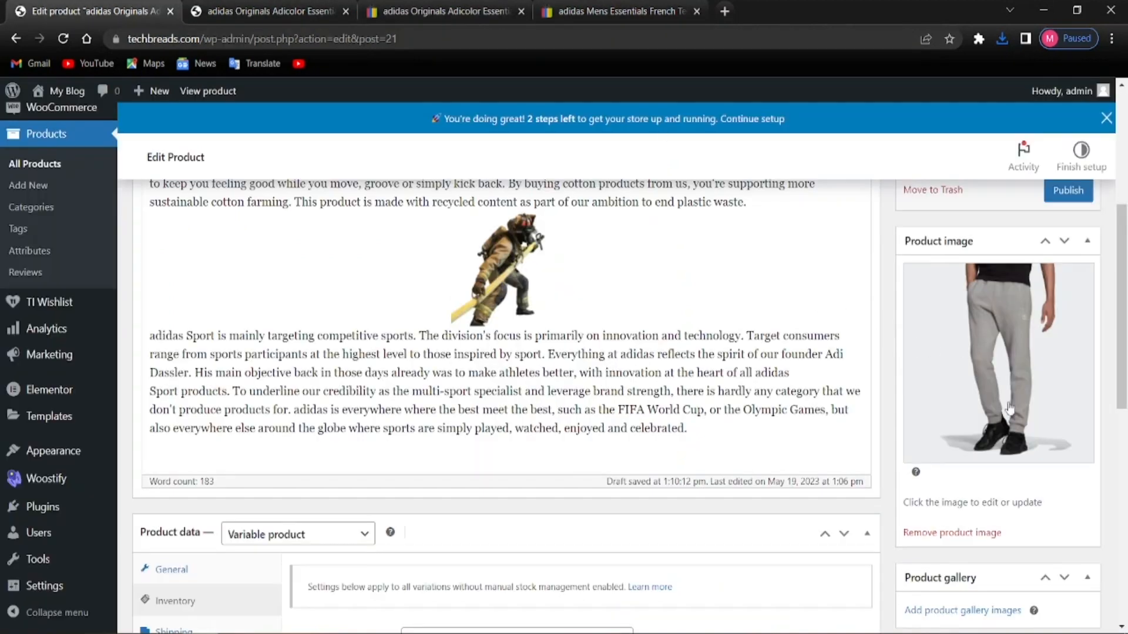
Remove the grey pants product image and upload the s-l500 photo of the model in shorts
{"action": "scroll", "coordinate": [998, 441], "scroll_direction": "down", "scroll_amount": 2}
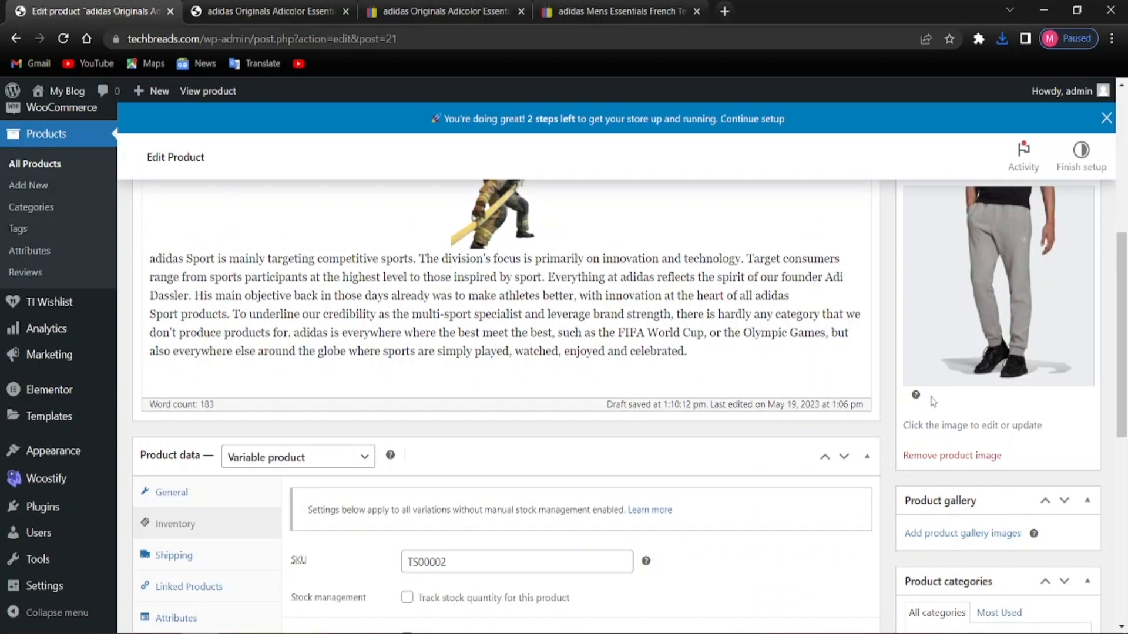
{"action": "left_click", "coordinate": [931, 455]}
{"action": "scroll", "coordinate": [931, 481], "scroll_direction": "up", "scroll_amount": 3}
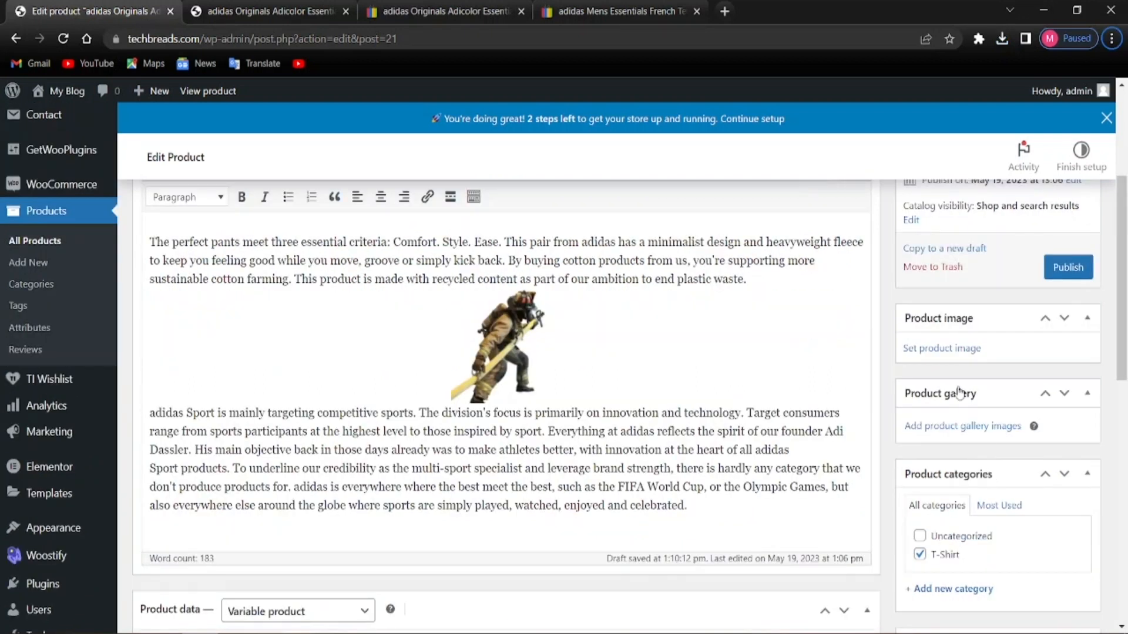
{"action": "left_click", "coordinate": [950, 350]}
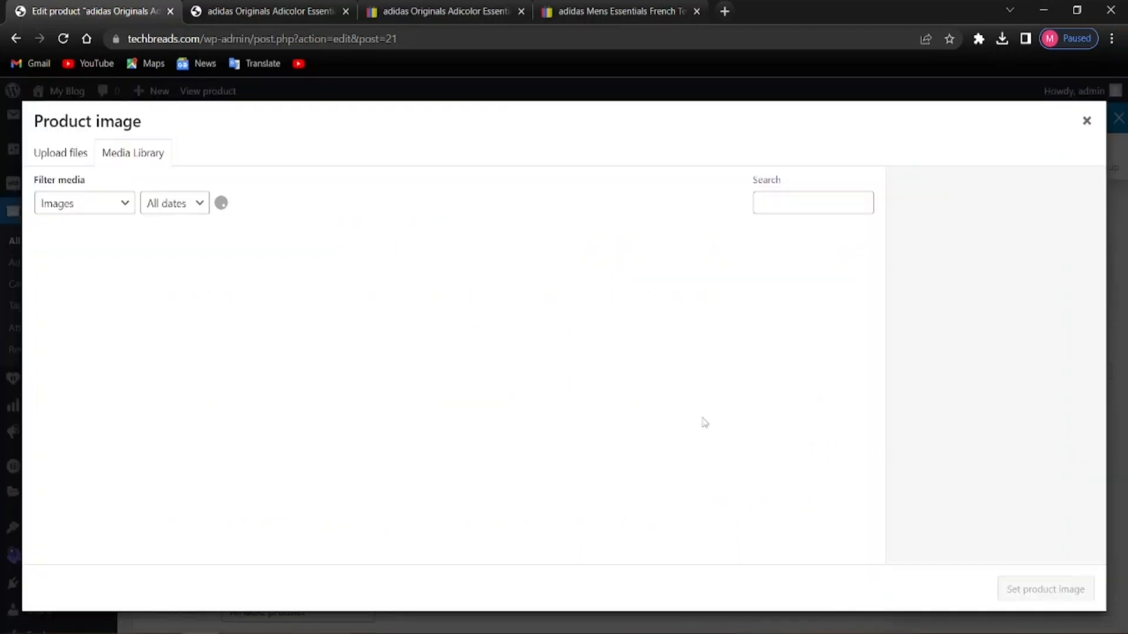
{"action": "left_click", "coordinate": [57, 148]}
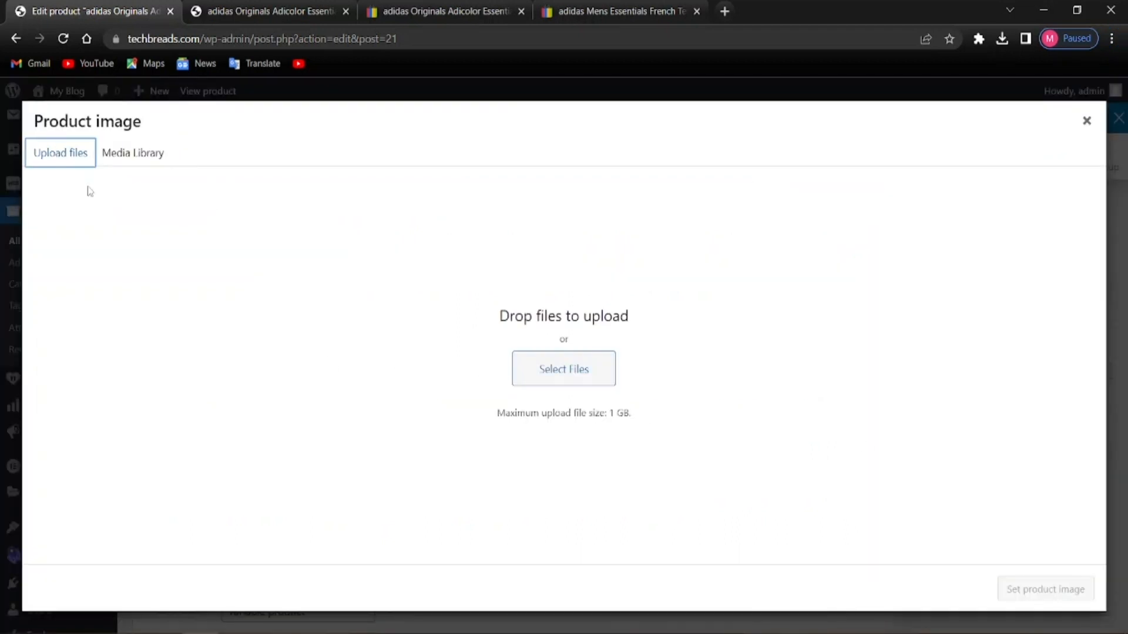
{"action": "left_click", "coordinate": [531, 379]}
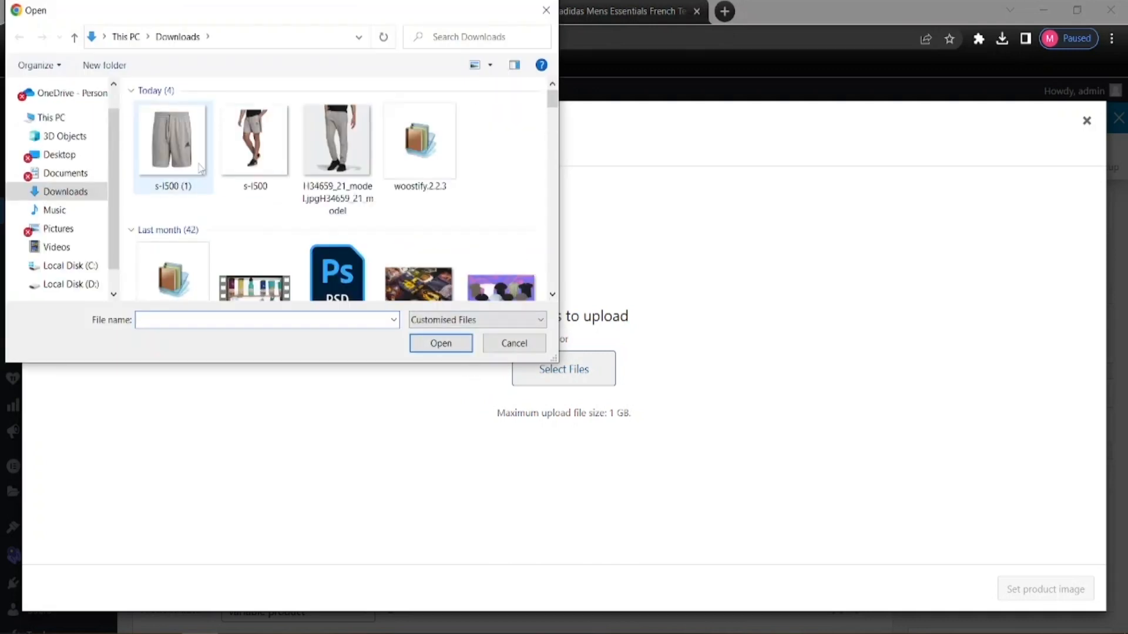
{"action": "left_click", "coordinate": [235, 166]}
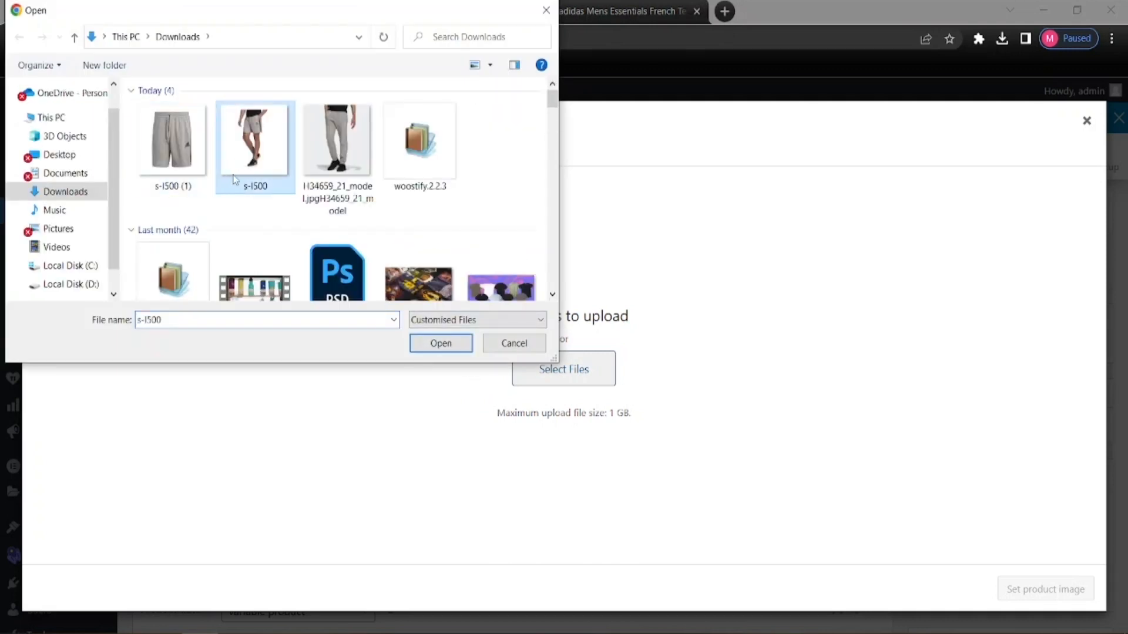
{"action": "left_click", "coordinate": [441, 346]}
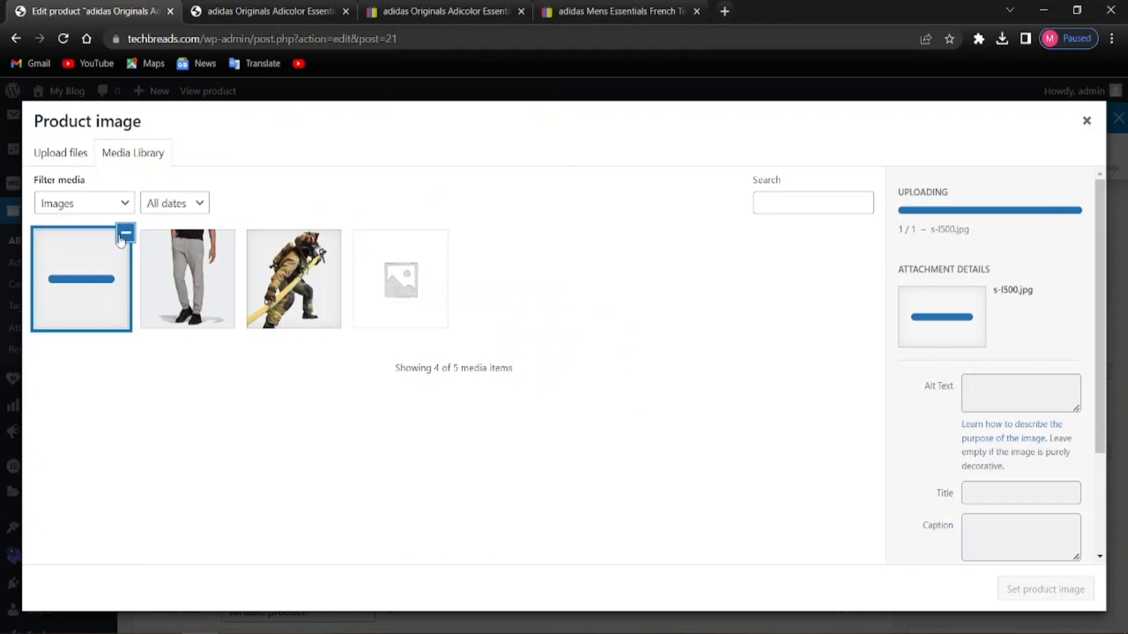
Upload the s-l500 (1) grey shorts photo and set the model-in-shorts photo as product image
{"action": "left_click", "coordinate": [75, 164]}
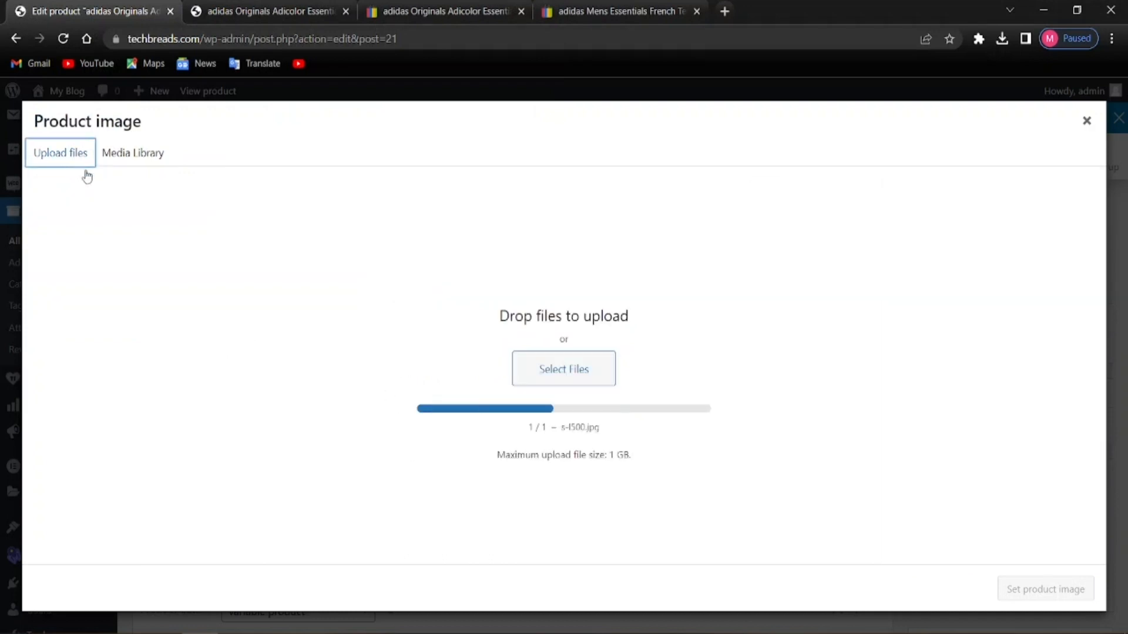
{"action": "left_click", "coordinate": [570, 369]}
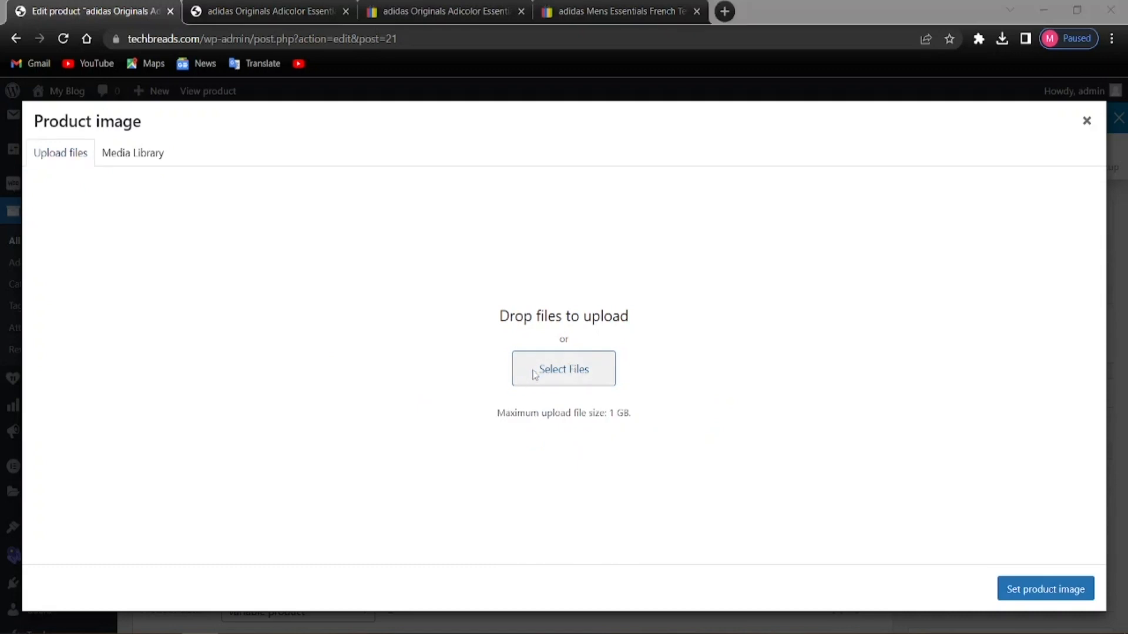
{"action": "left_click", "coordinate": [158, 164]}
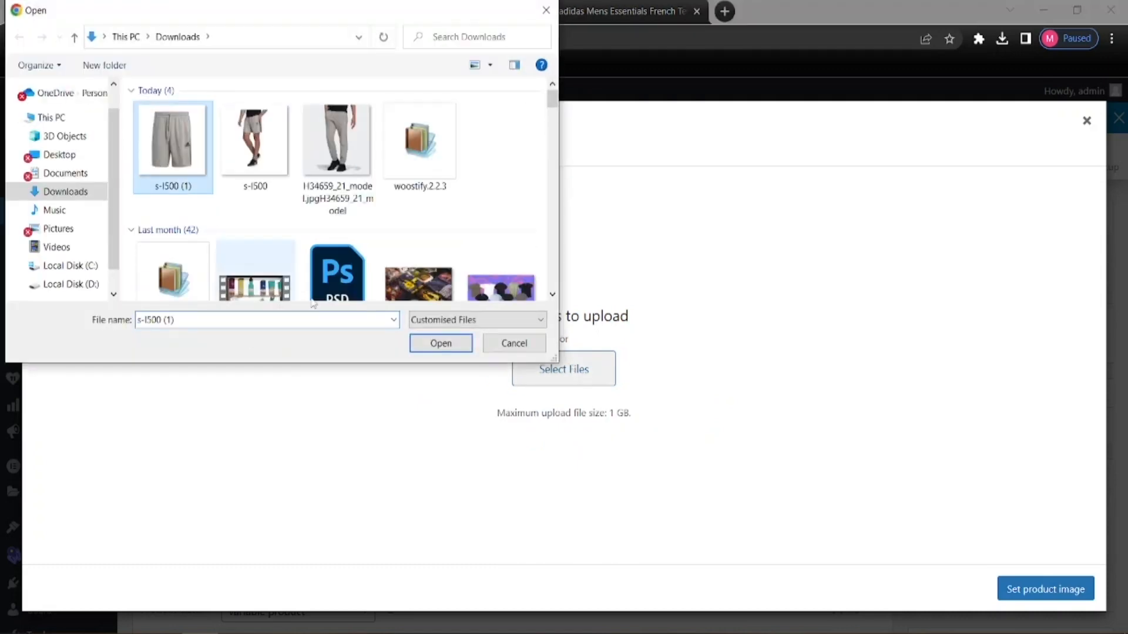
{"action": "left_click", "coordinate": [421, 351]}
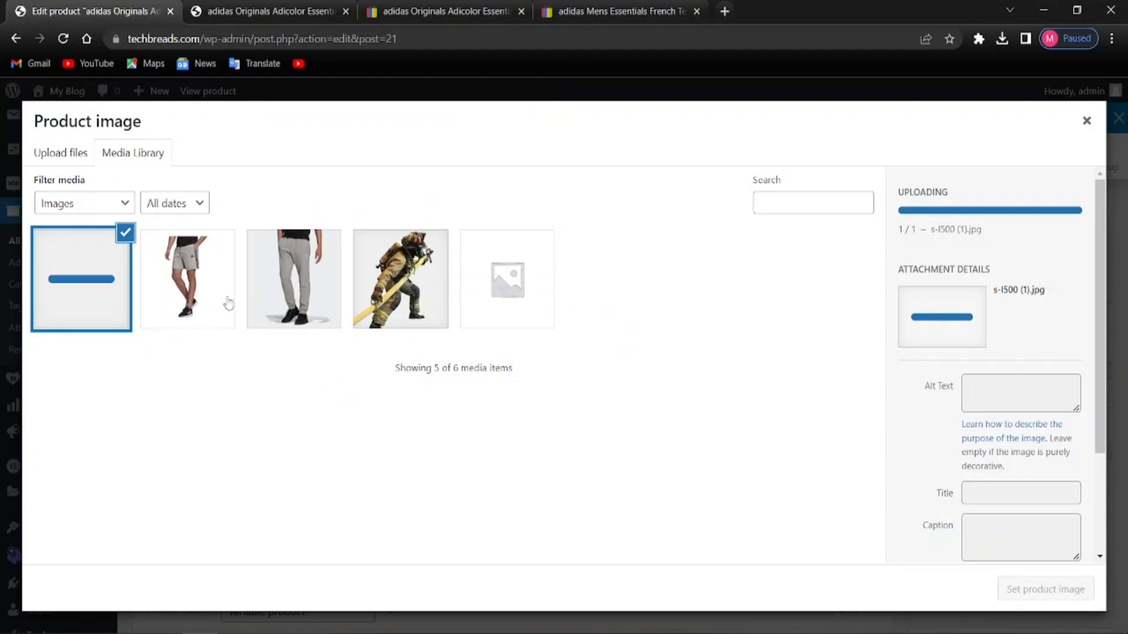
{"action": "left_click", "coordinate": [204, 301]}
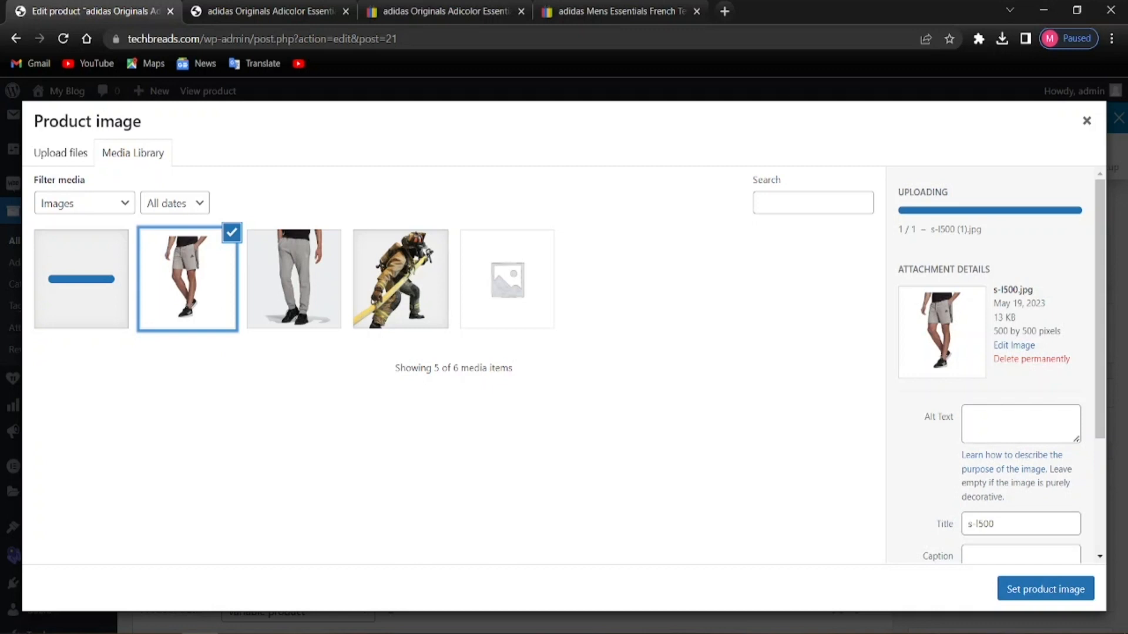
{"action": "left_click", "coordinate": [1009, 594]}
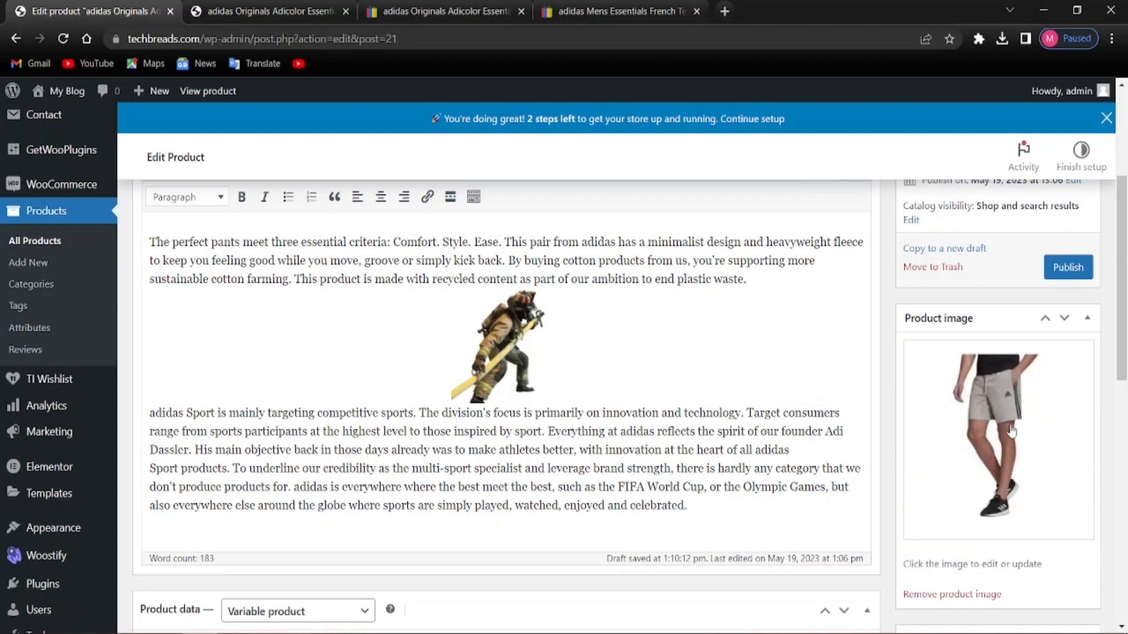
Add the plain grey shorts photo to the product gallery
{"action": "scroll", "coordinate": [943, 506], "scroll_direction": "down", "scroll_amount": 5}
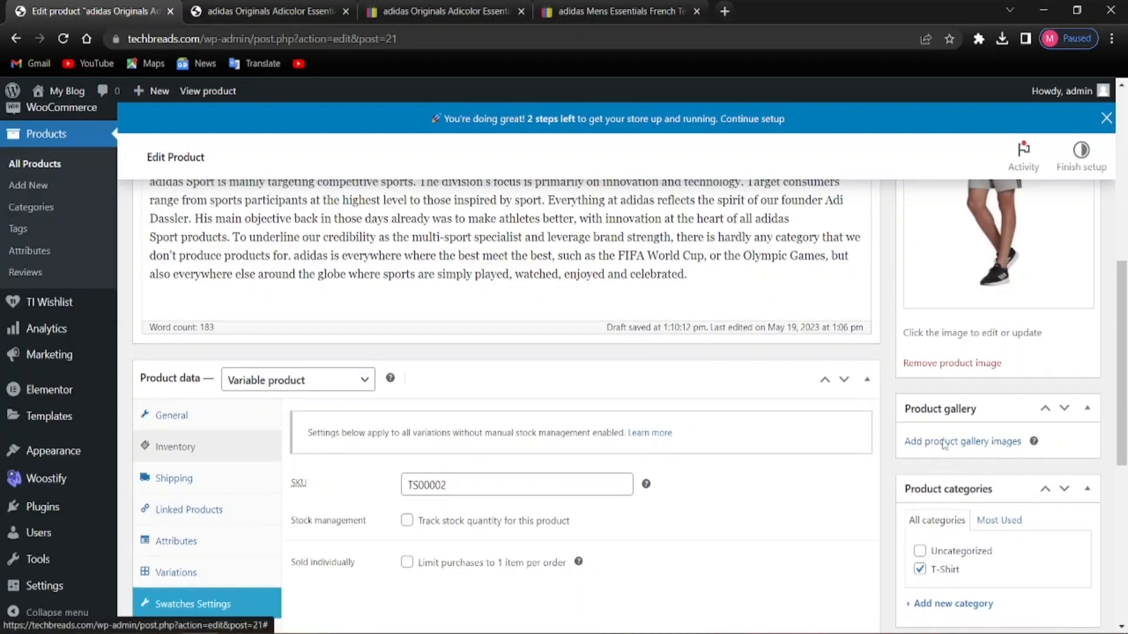
{"action": "left_click", "coordinate": [943, 514]}
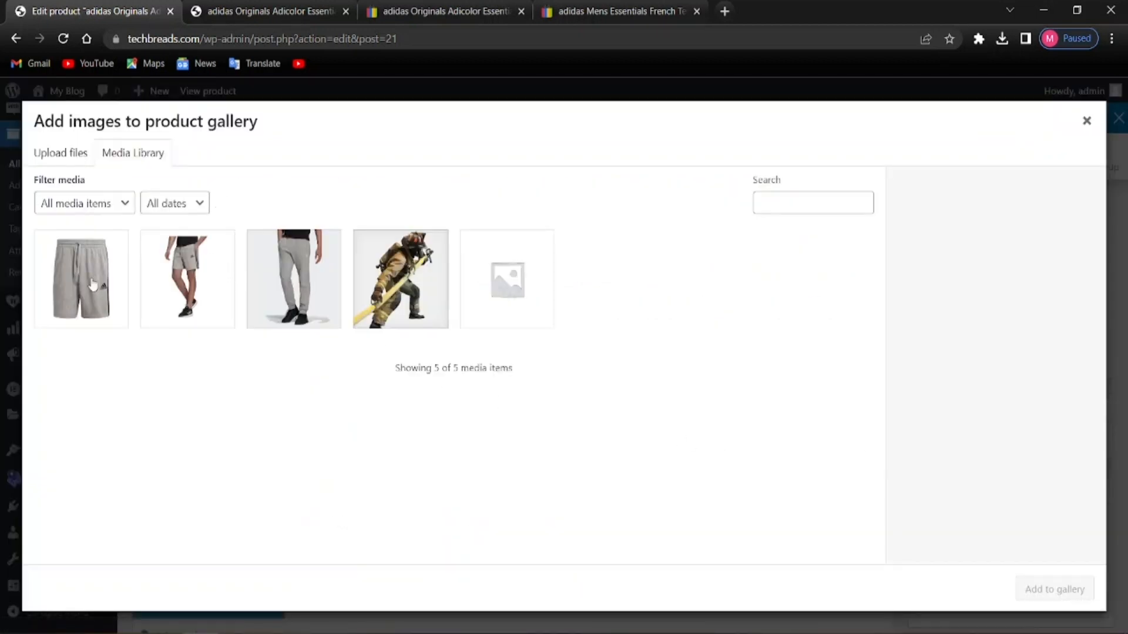
{"action": "left_click", "coordinate": [91, 282]}
{"action": "left_click", "coordinate": [188, 307]}
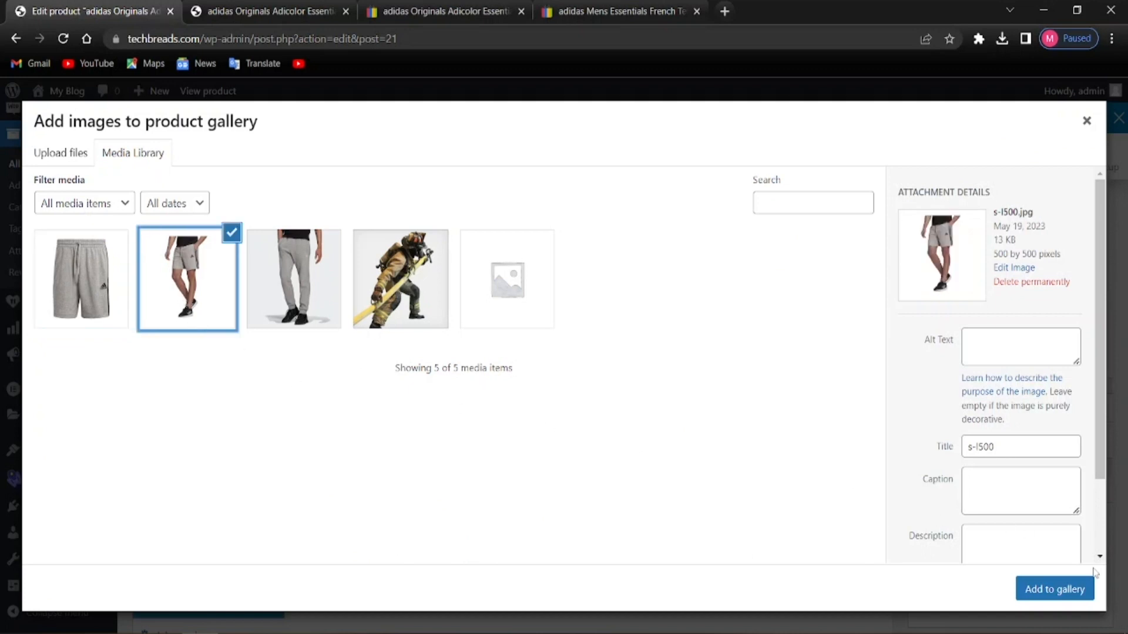
{"action": "left_click", "coordinate": [184, 308]}
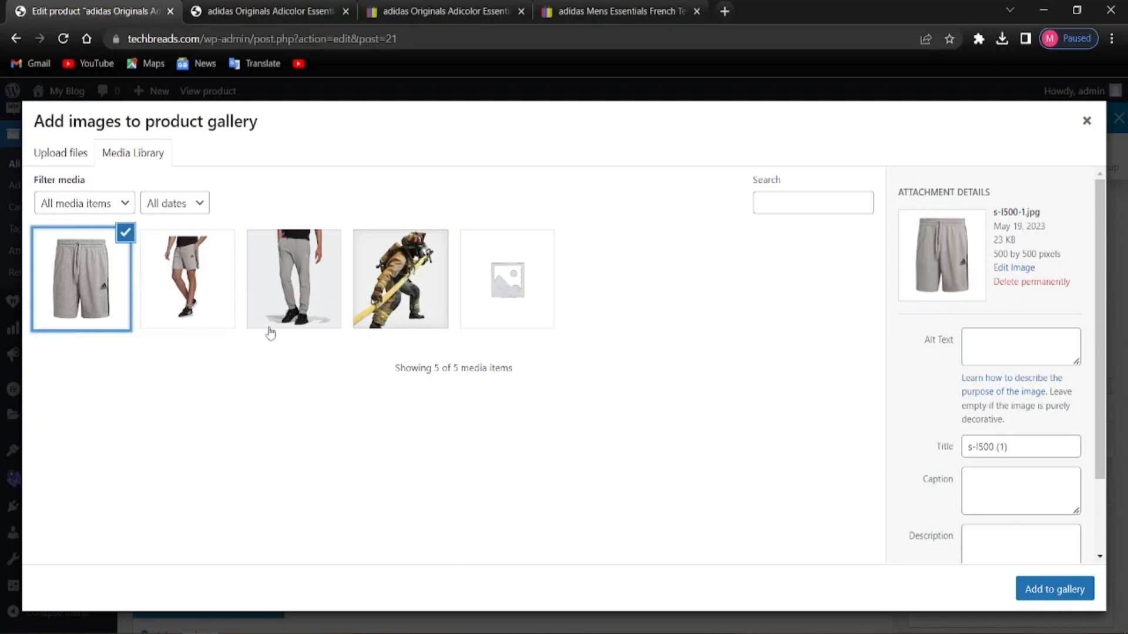
{"action": "left_click", "coordinate": [1032, 598]}
Publish the adidas French Terry 3-Stripes Shorts product
{"action": "scroll", "coordinate": [934, 587], "scroll_direction": "down", "scroll_amount": 3}
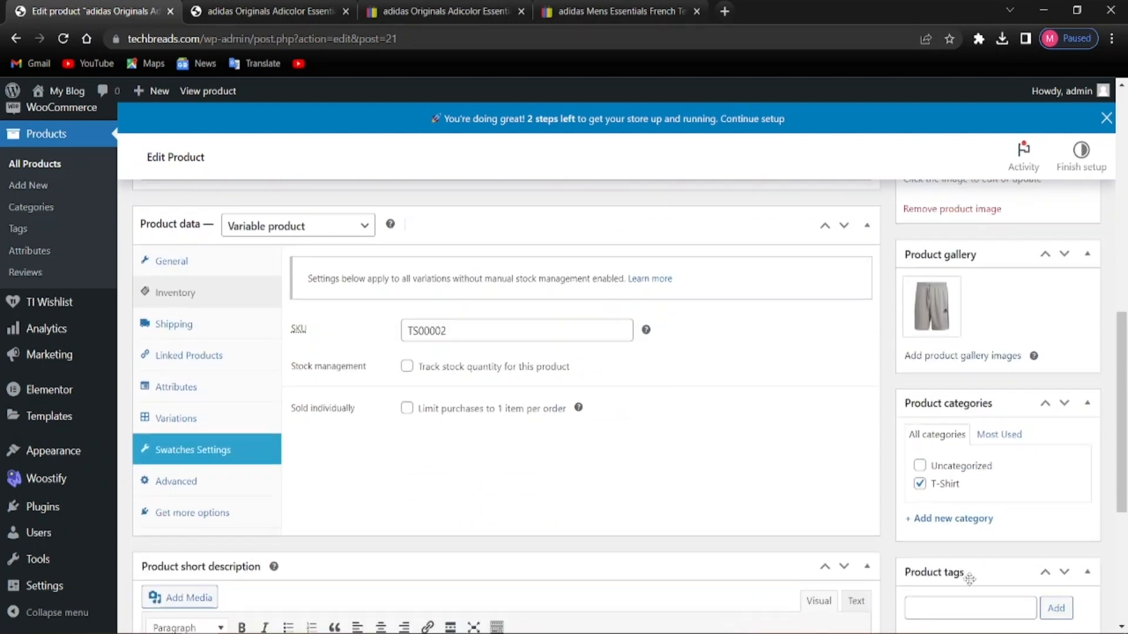
{"action": "scroll", "coordinate": [958, 588], "scroll_direction": "up", "scroll_amount": 3}
{"action": "scroll", "coordinate": [959, 587], "scroll_direction": "up", "scroll_amount": 2}
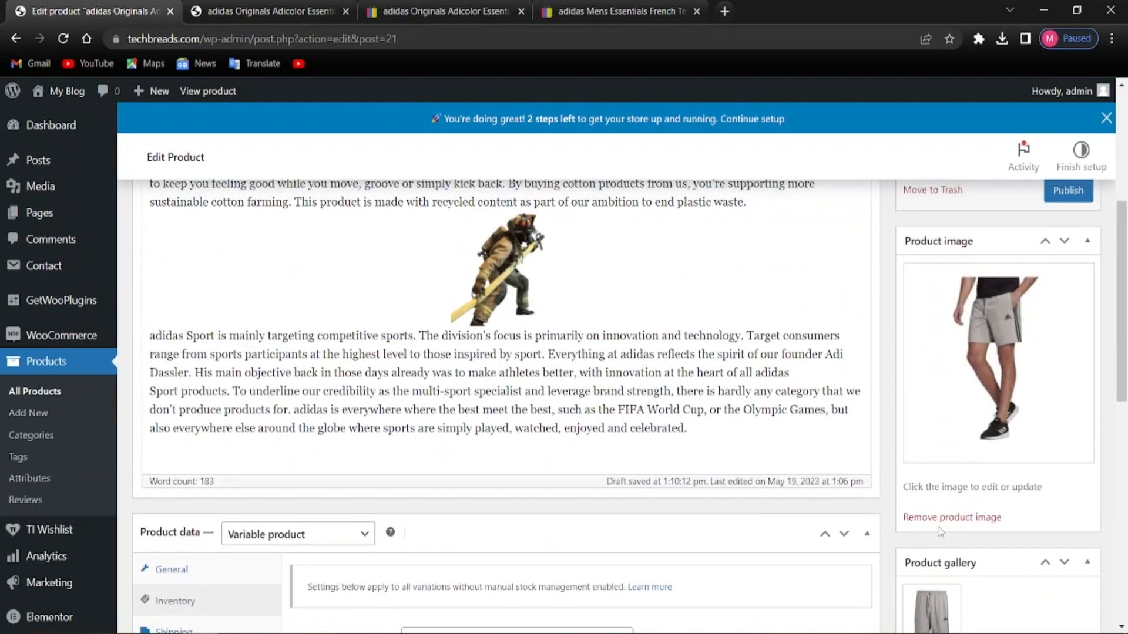
{"action": "scroll", "coordinate": [940, 532], "scroll_direction": "down", "scroll_amount": 6}
{"action": "scroll", "coordinate": [944, 521], "scroll_direction": "up", "scroll_amount": 7}
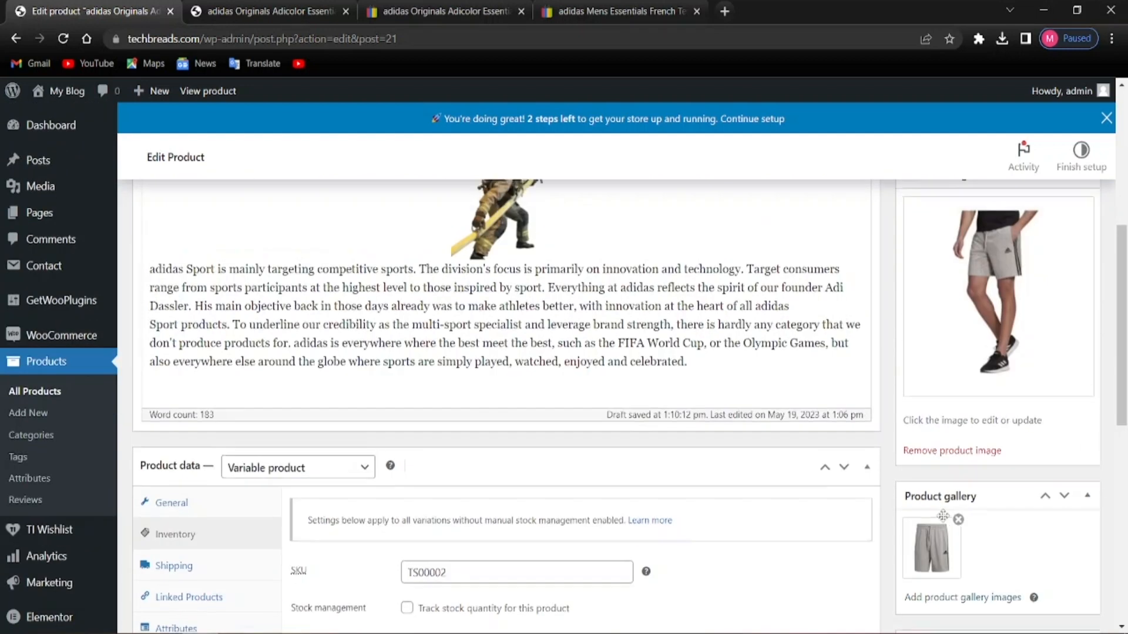
{"action": "scroll", "coordinate": [919, 531], "scroll_direction": "down", "scroll_amount": 6}
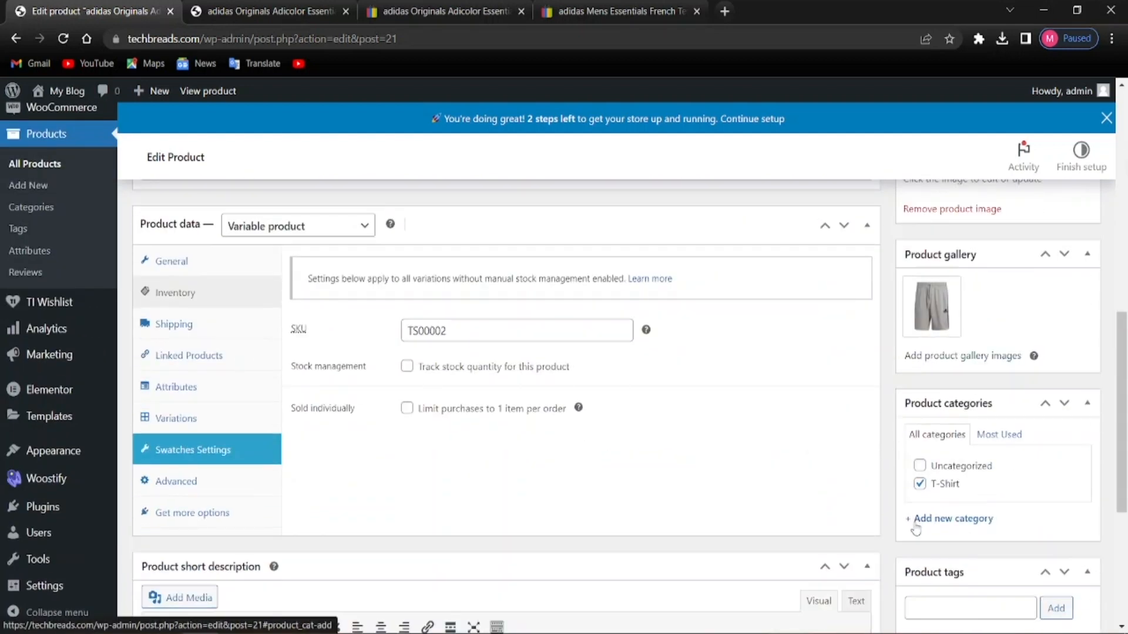
{"action": "scroll", "coordinate": [917, 529], "scroll_direction": "down", "scroll_amount": 3}
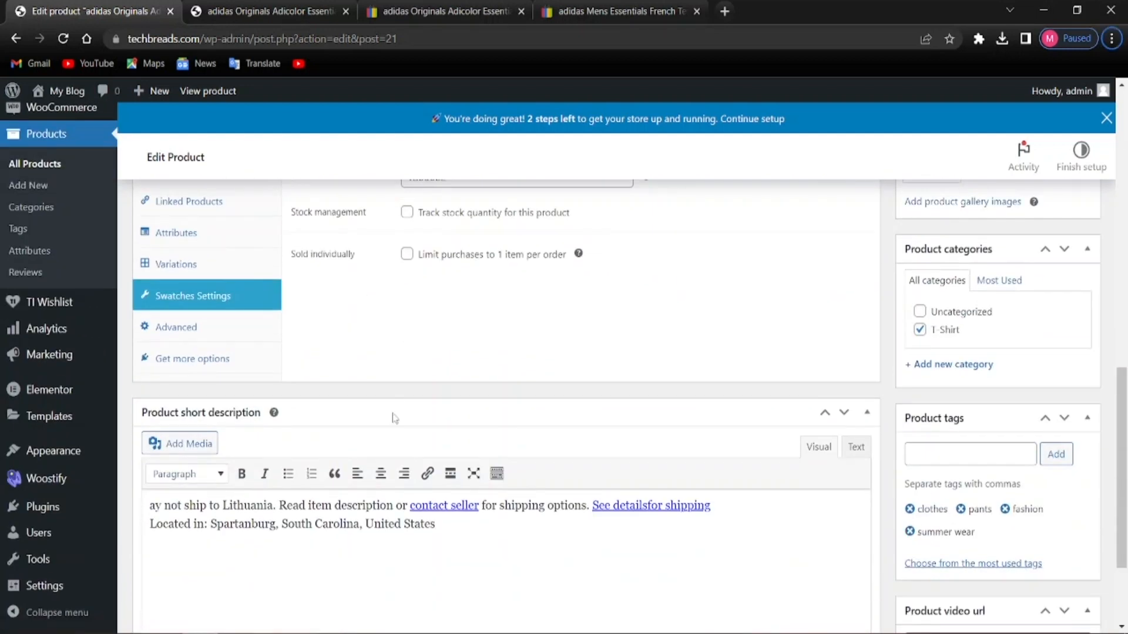
{"action": "scroll", "coordinate": [394, 395], "scroll_direction": "up", "scroll_amount": 12}
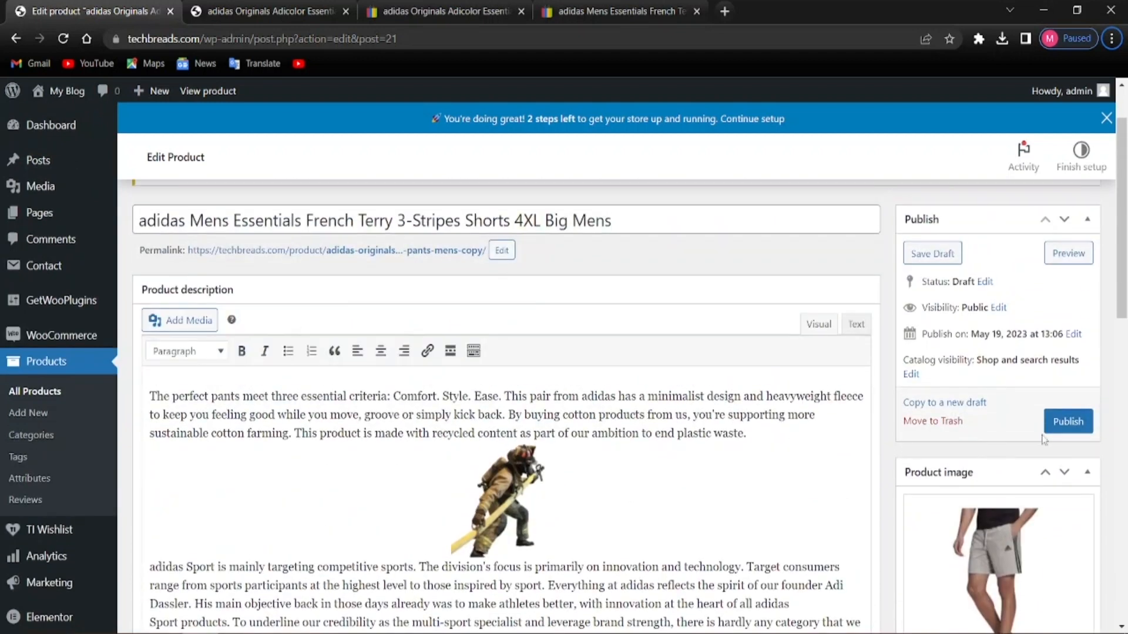
{"action": "left_click", "coordinate": [1068, 421]}
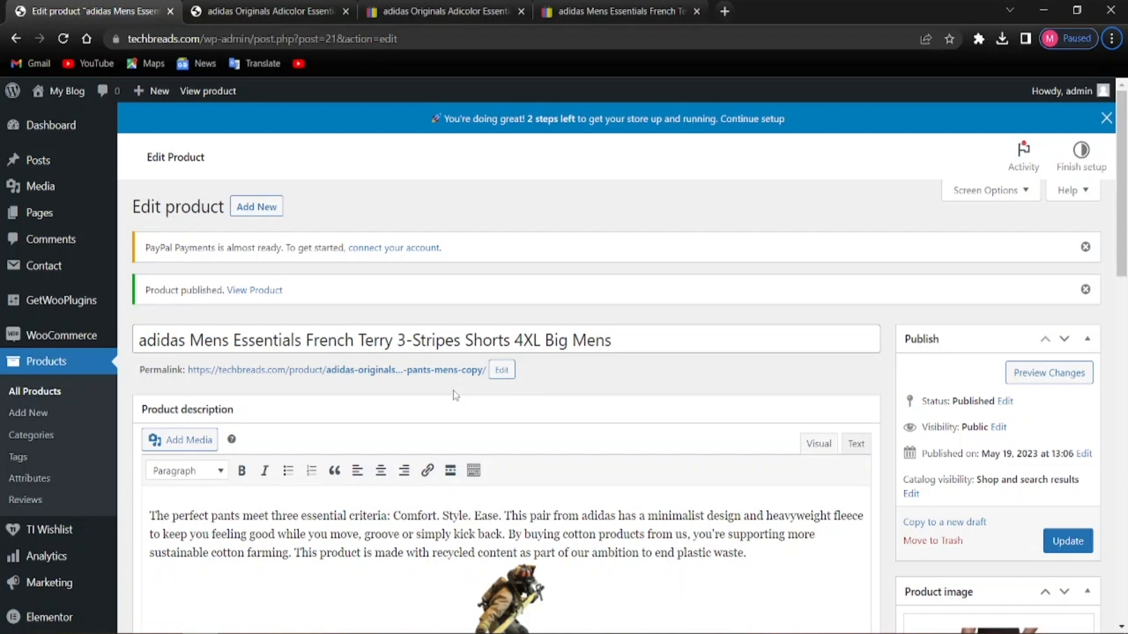
{"action": "scroll", "coordinate": [373, 438], "scroll_direction": "down", "scroll_amount": 3}
{"action": "scroll", "coordinate": [317, 466], "scroll_direction": "up", "scroll_amount": 3}
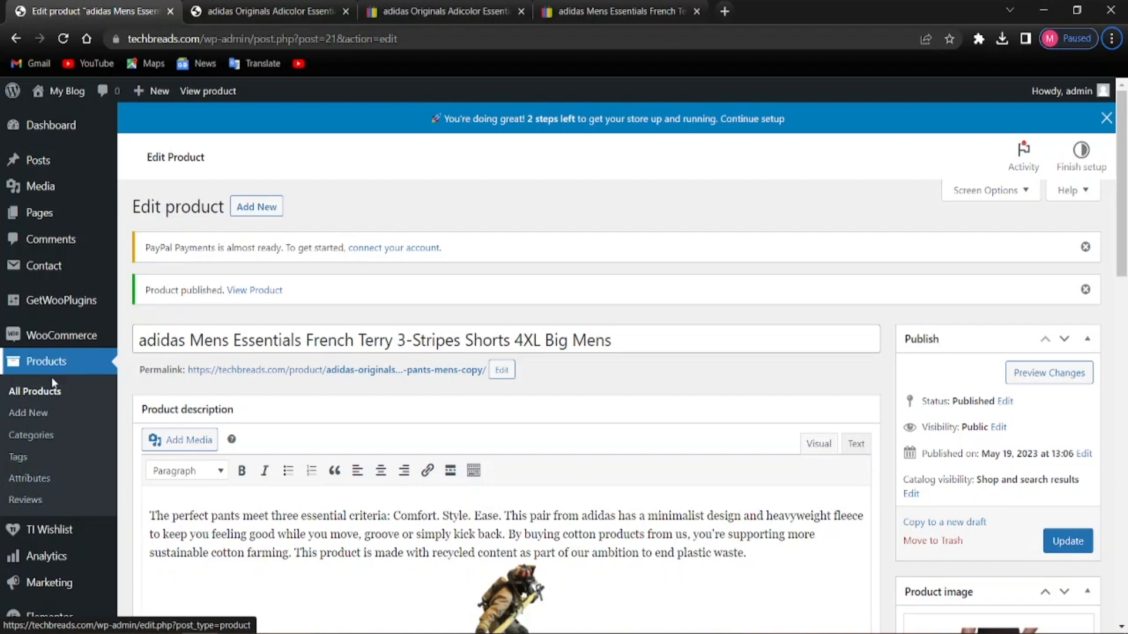
Open Products > Attributes in a new tab and add a Size attribute with archives enabled
{"action": "right_click", "coordinate": [30, 489]}
{"action": "left_click", "coordinate": [41, 492]}
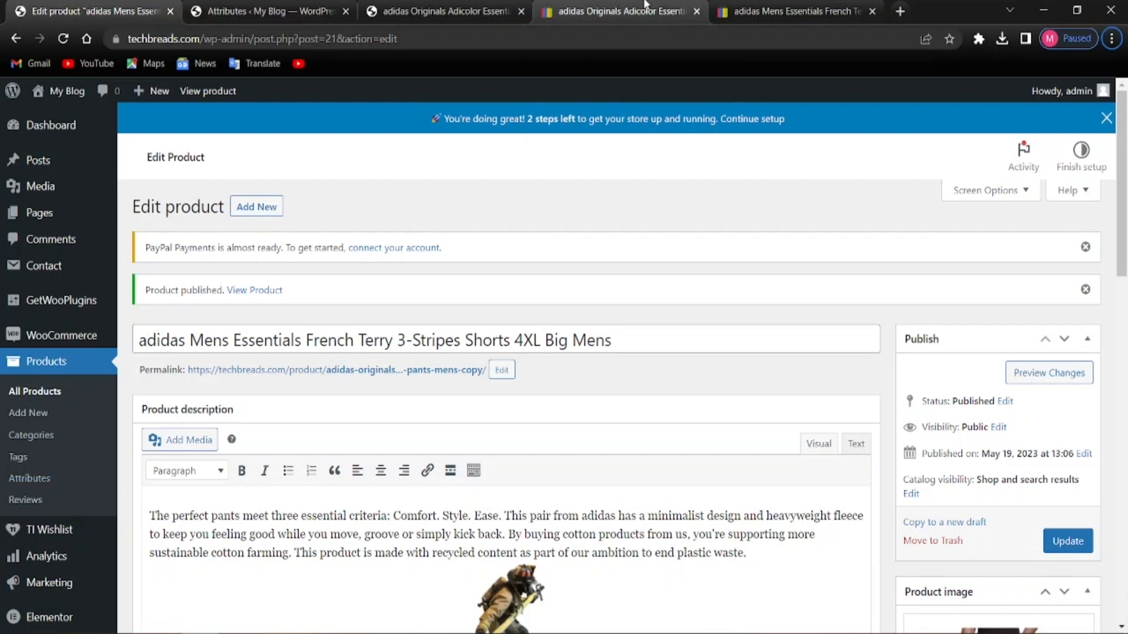
{"action": "left_click", "coordinate": [264, 11]}
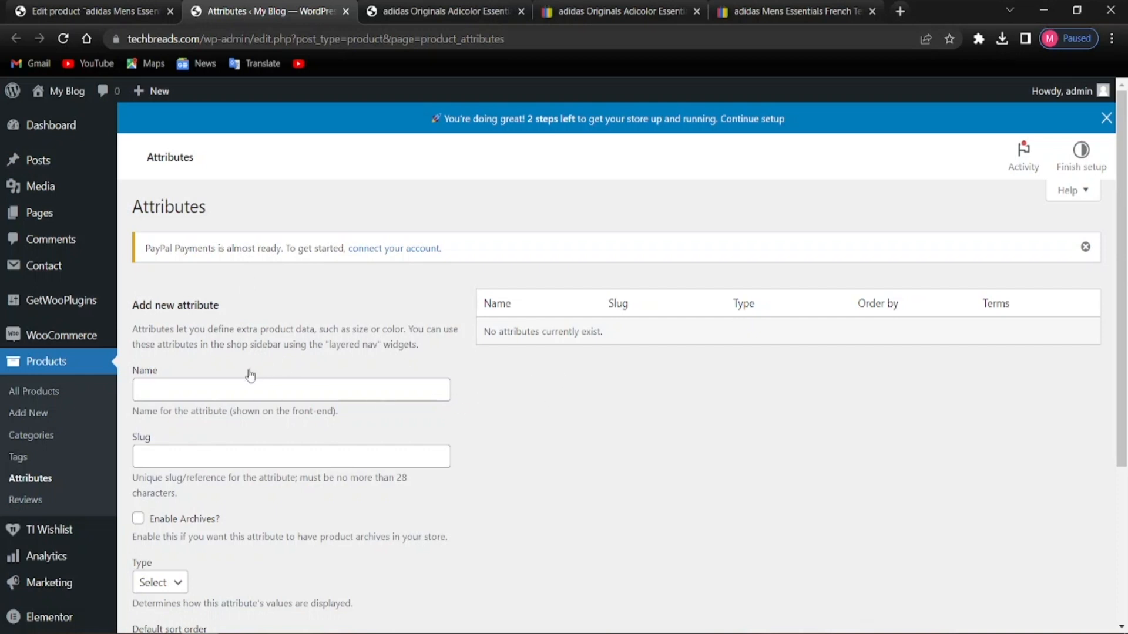
{"action": "scroll", "coordinate": [323, 386], "scroll_direction": "down", "scroll_amount": 4}
{"action": "scroll", "coordinate": [239, 516], "scroll_direction": "up", "scroll_amount": 3}
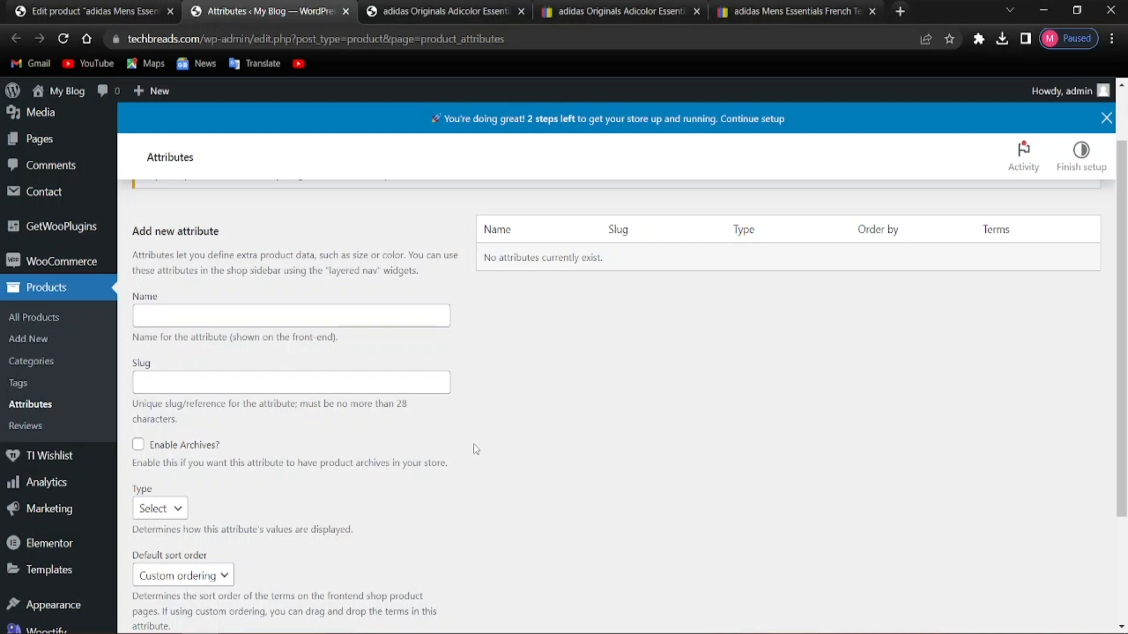
{"action": "left_click", "coordinate": [309, 323]}
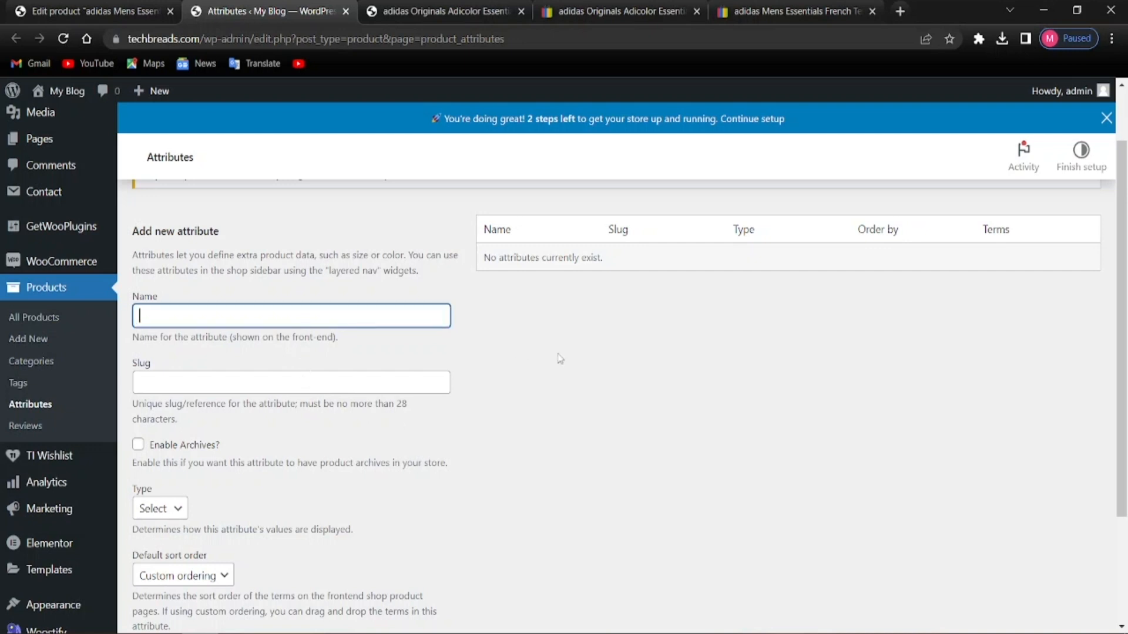
{"action": "key", "text": "alt"}
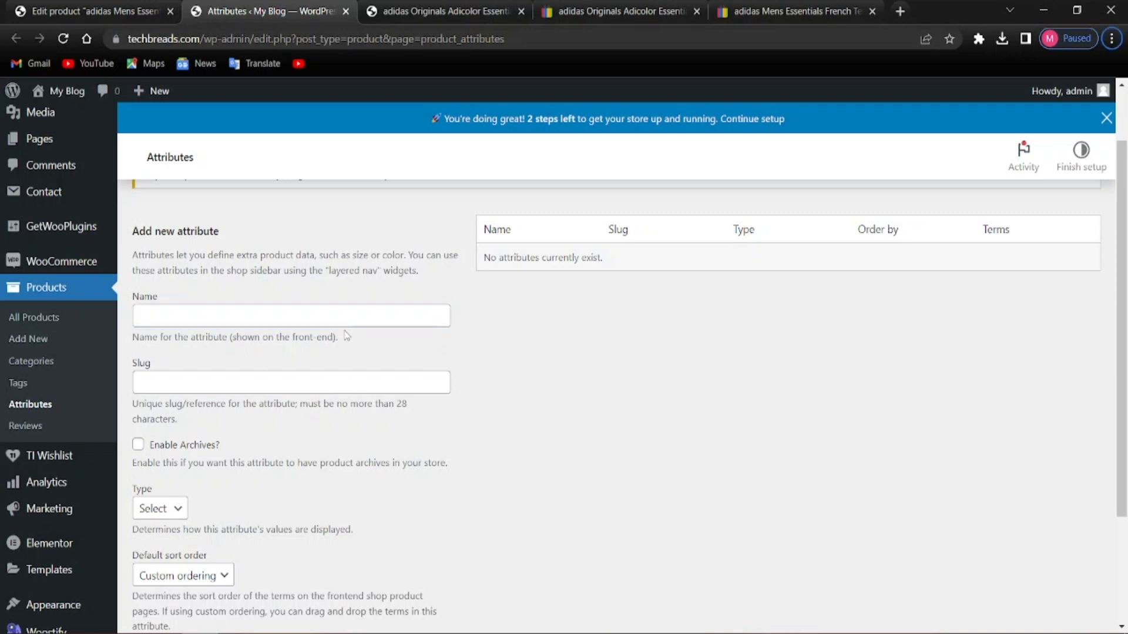
{"action": "left_click", "coordinate": [353, 315]}
{"action": "type", "text": "Size"}
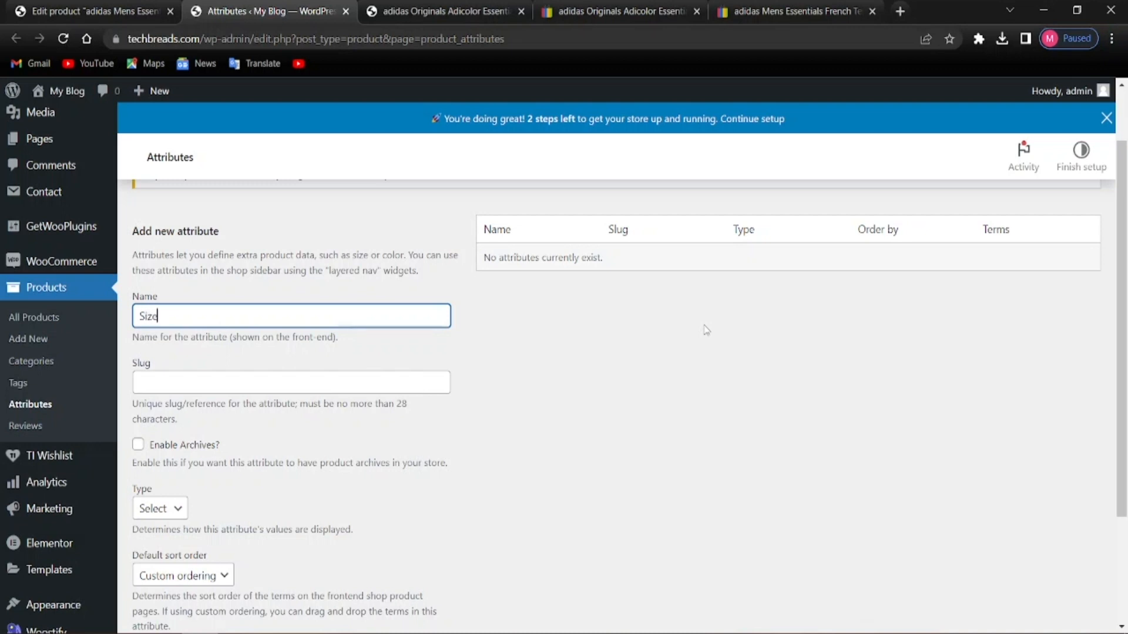
{"action": "scroll", "coordinate": [329, 510], "scroll_direction": "down", "scroll_amount": 2}
{"action": "left_click", "coordinate": [138, 368]}
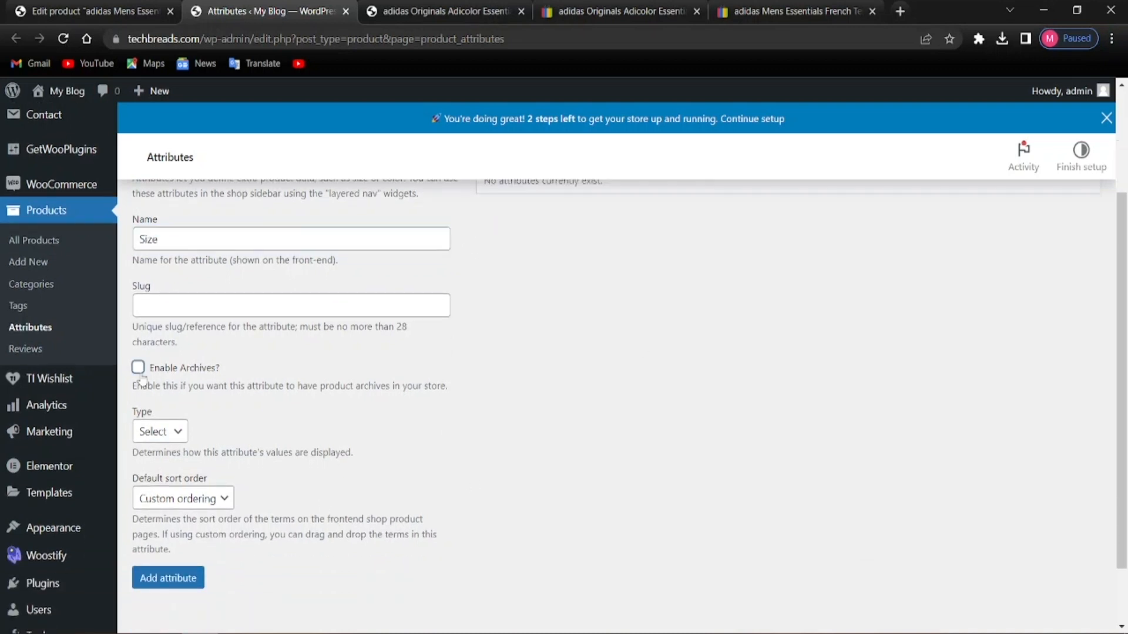
{"action": "left_click", "coordinate": [171, 579]}
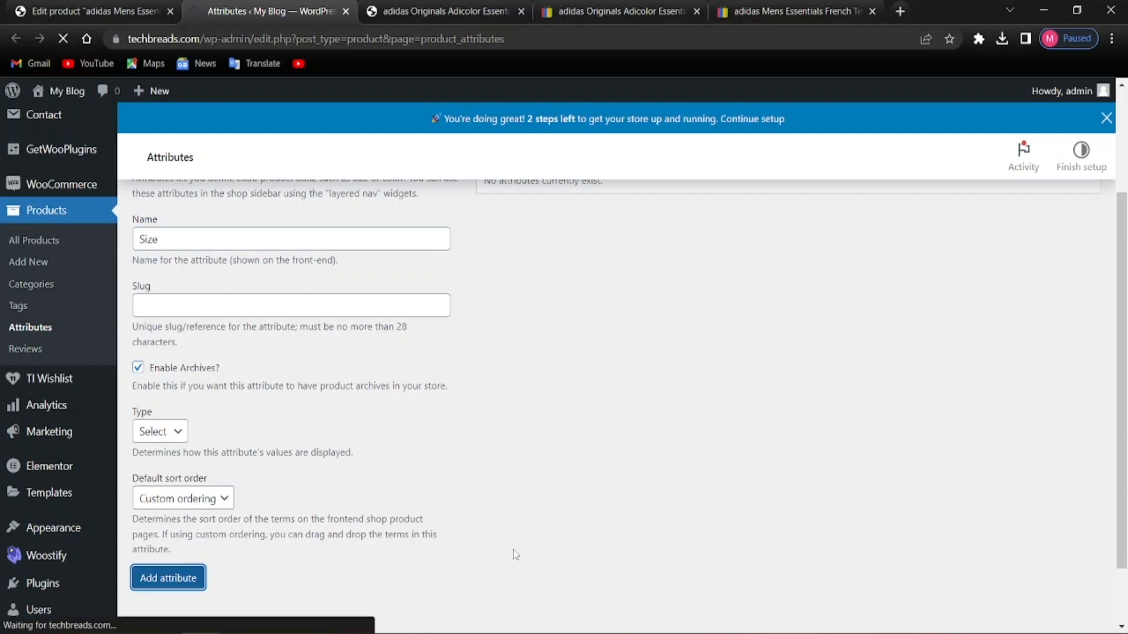
Add a Color attribute with archives enabled and Select display type
{"action": "scroll", "coordinate": [491, 548], "scroll_direction": "up", "scroll_amount": 2}
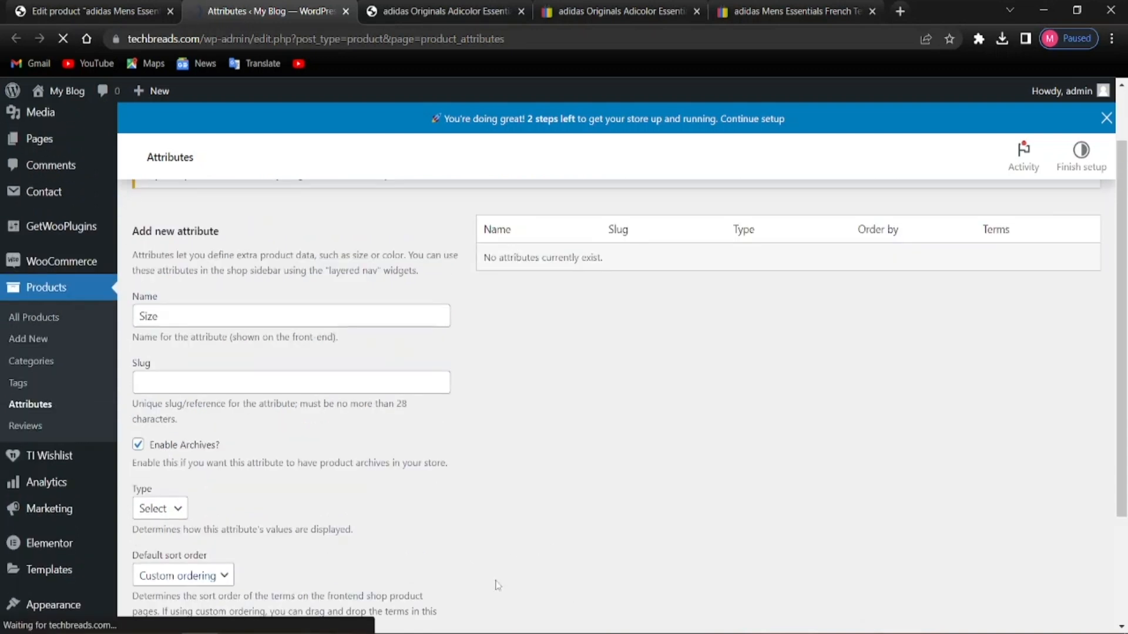
{"action": "scroll", "coordinate": [472, 555], "scroll_direction": "down", "scroll_amount": 4}
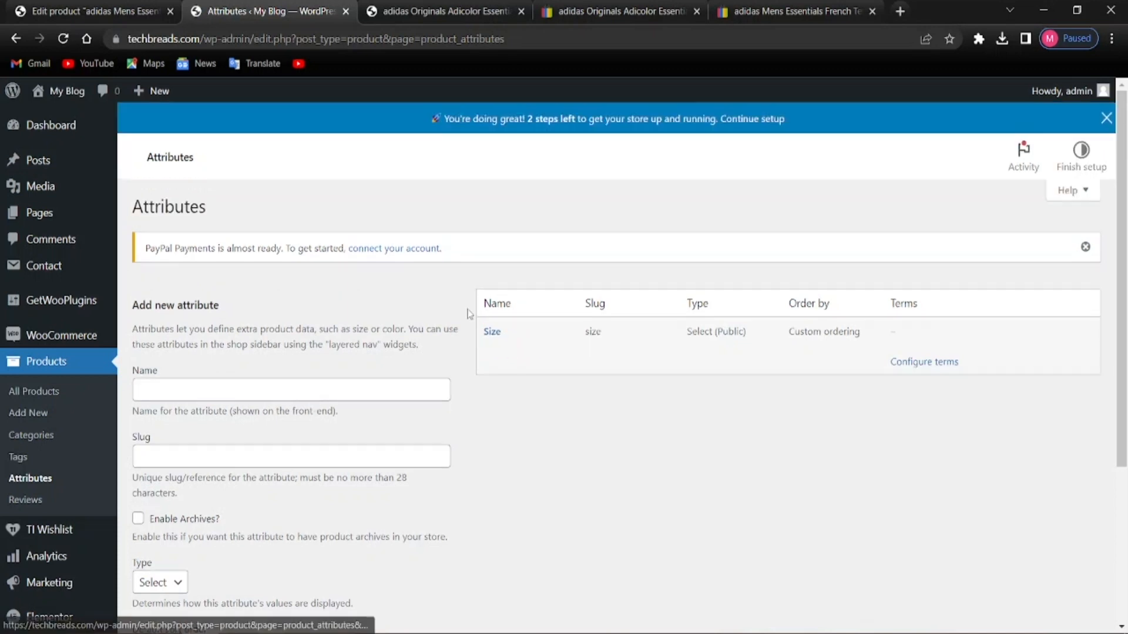
{"action": "left_click", "coordinate": [301, 388]}
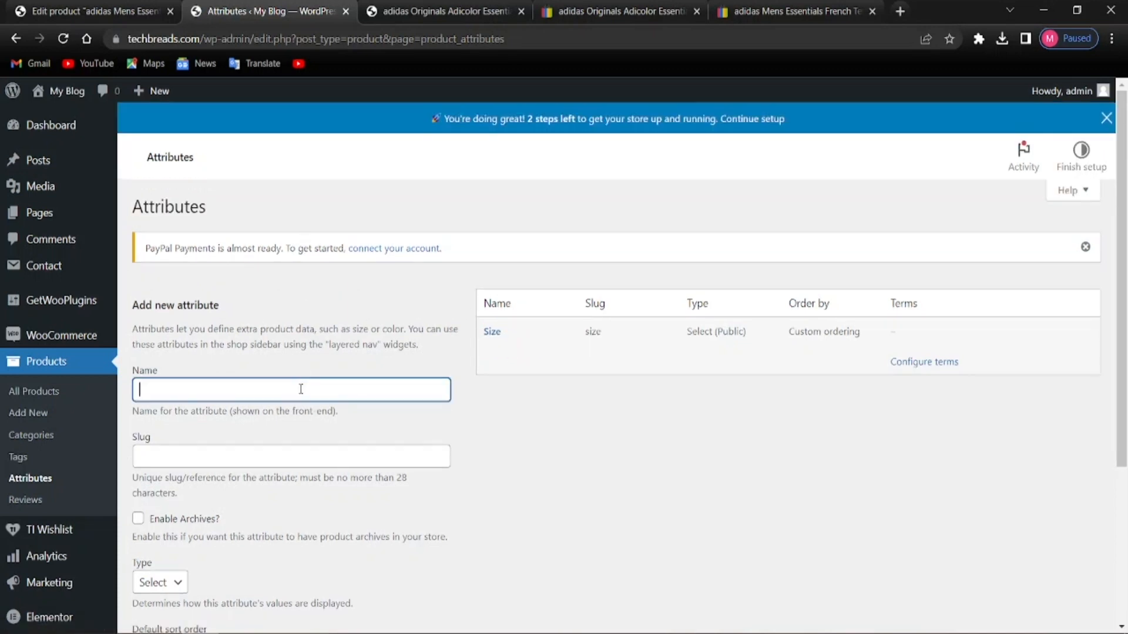
{"action": "type", "text": "Colo"}
{"action": "left_click", "coordinate": [745, 470]}
{"action": "scroll", "coordinate": [745, 470], "scroll_direction": "down", "scroll_amount": 1}
{"action": "left_click", "coordinate": [138, 441]}
{"action": "scroll", "coordinate": [138, 441], "scroll_direction": "down", "scroll_amount": 2}
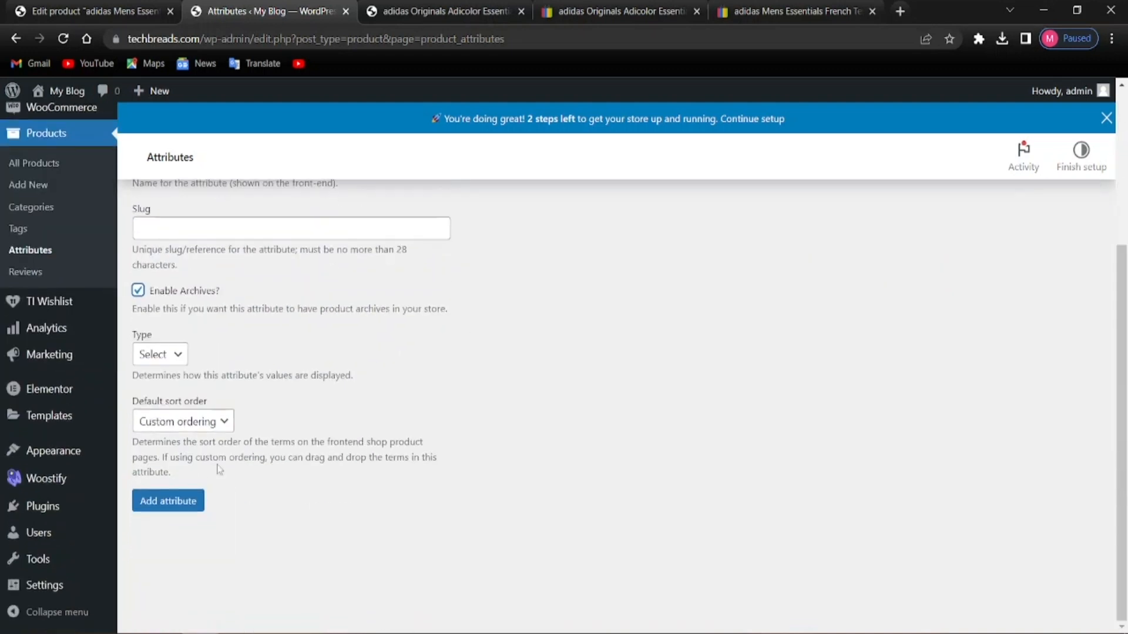
{"action": "left_click", "coordinate": [157, 354]}
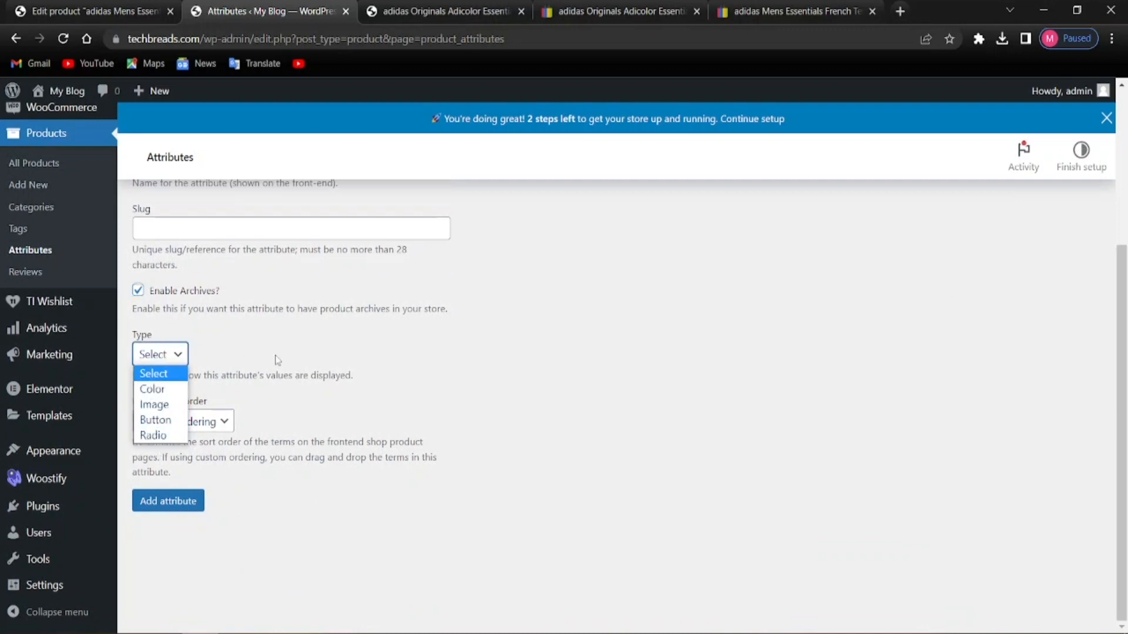
{"action": "left_click", "coordinate": [418, 397]}
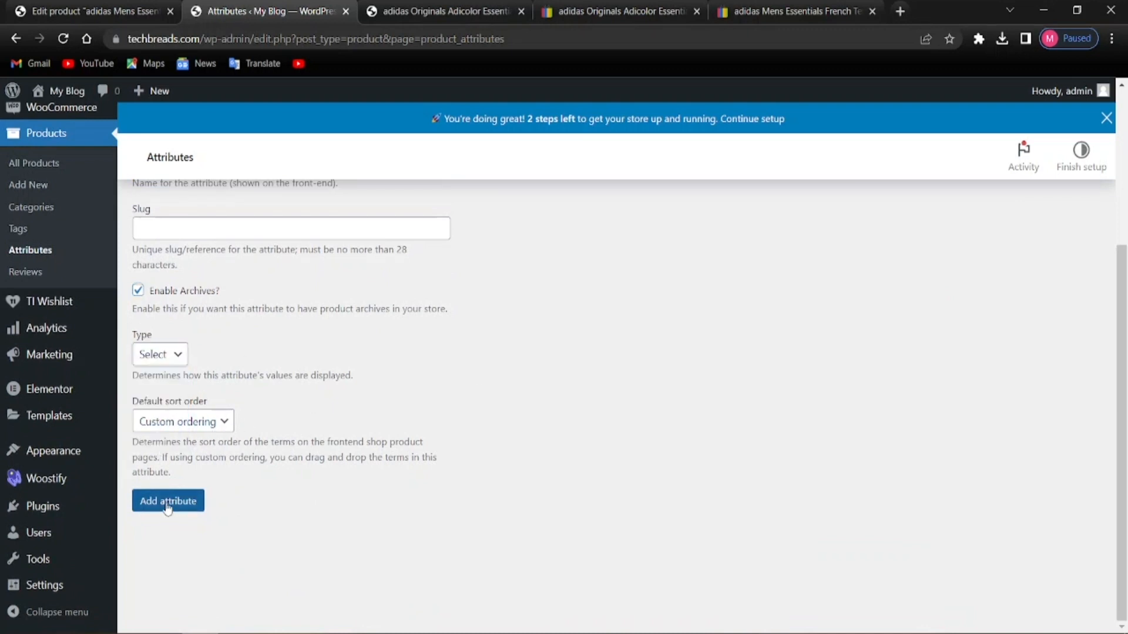
{"action": "left_click", "coordinate": [167, 502]}
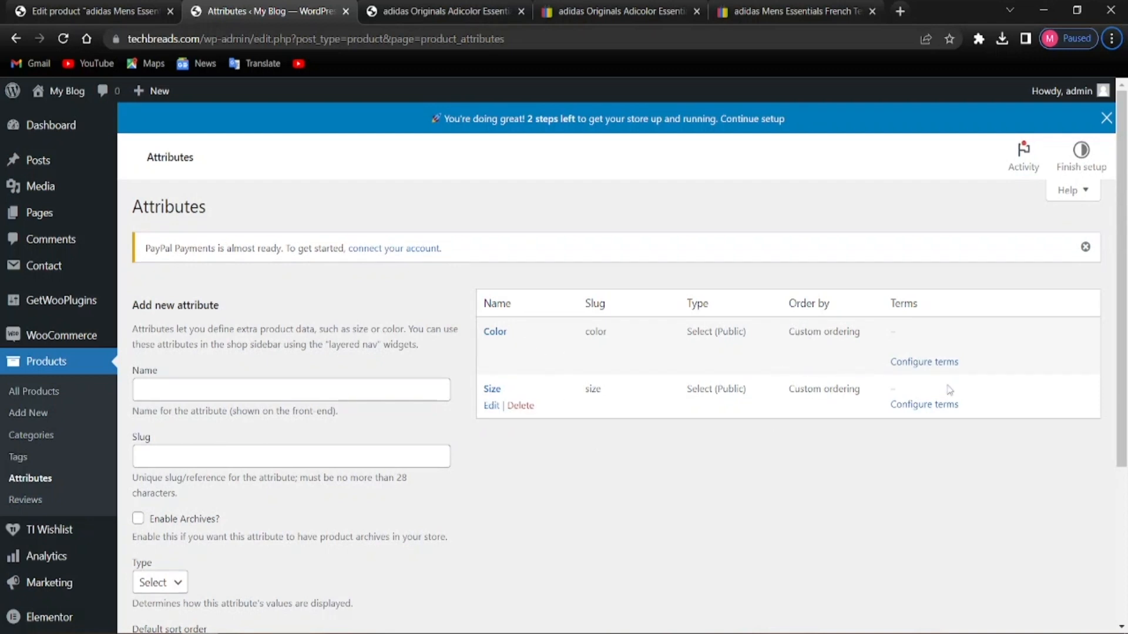
Add the terms Red and Black to the Color attribute
{"action": "left_click", "coordinate": [923, 362]}
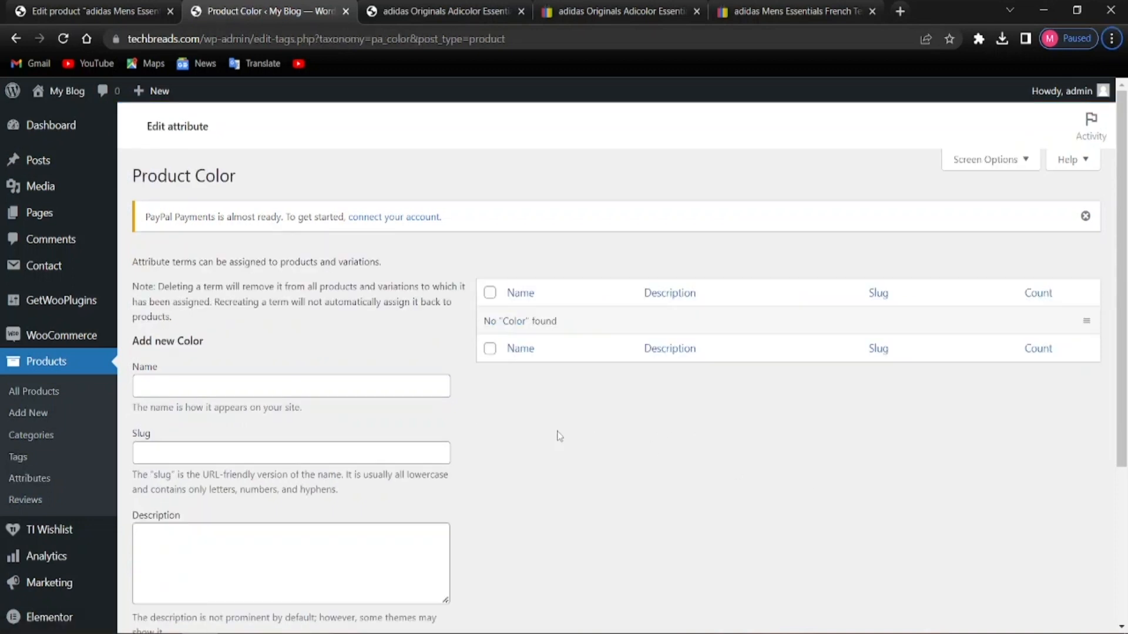
{"action": "left_click", "coordinate": [180, 389]}
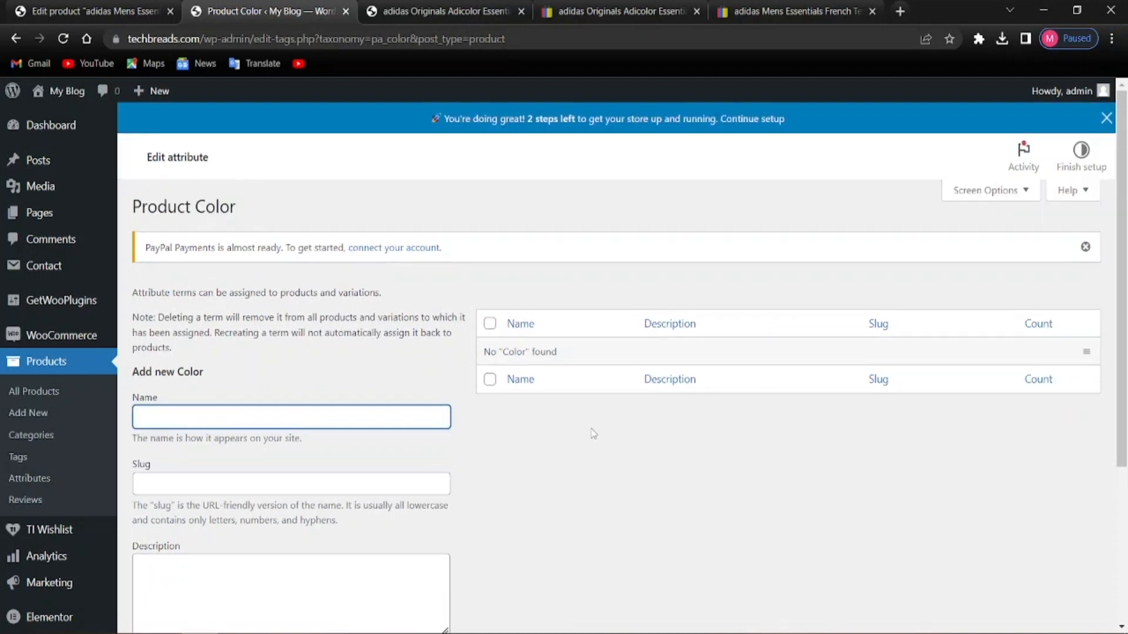
{"action": "type", "text": "Red"}
{"action": "scroll", "coordinate": [403, 492], "scroll_direction": "down", "scroll_amount": 4}
{"action": "left_click", "coordinate": [176, 464]}
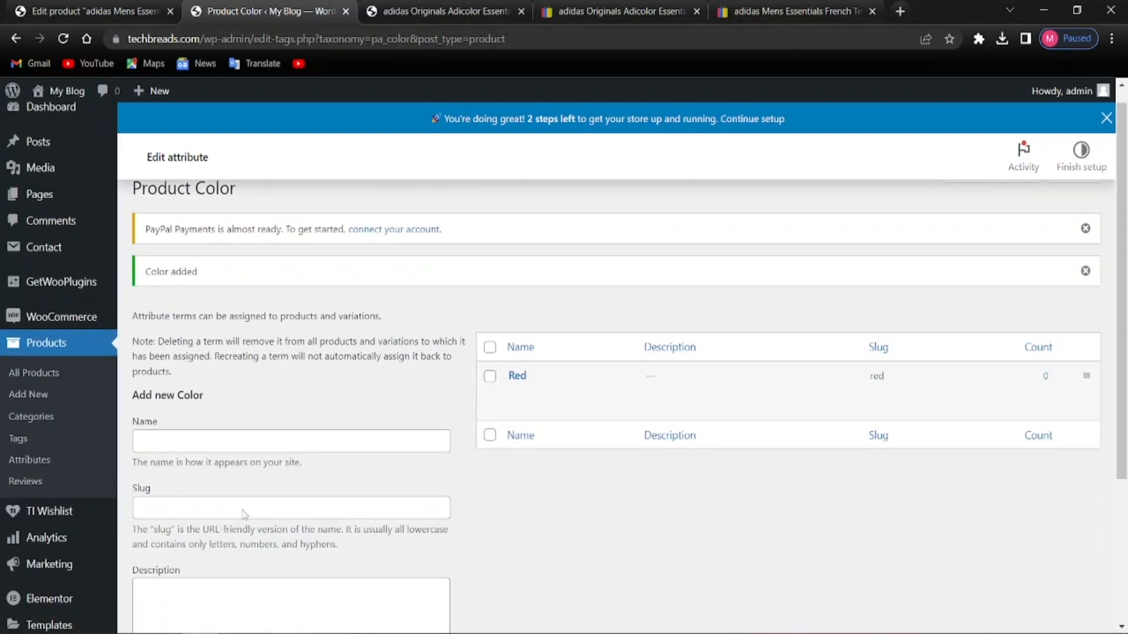
{"action": "left_click", "coordinate": [247, 378]}
{"action": "type", "text": "Black"}
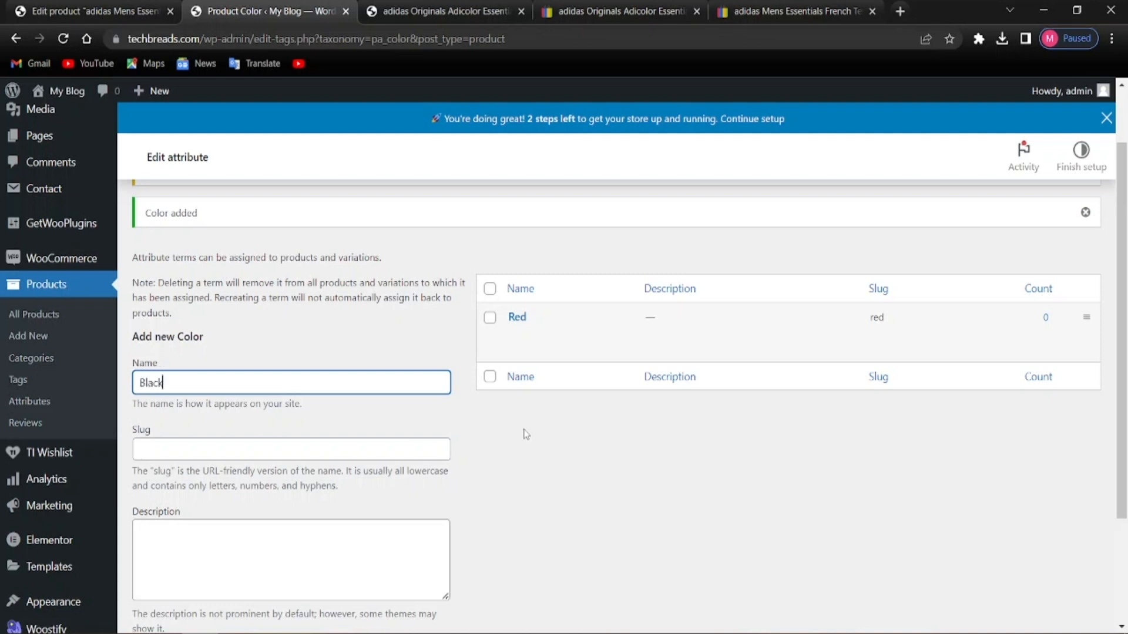
{"action": "scroll", "coordinate": [525, 435], "scroll_direction": "down", "scroll_amount": 3}
{"action": "key", "text": "Return"}
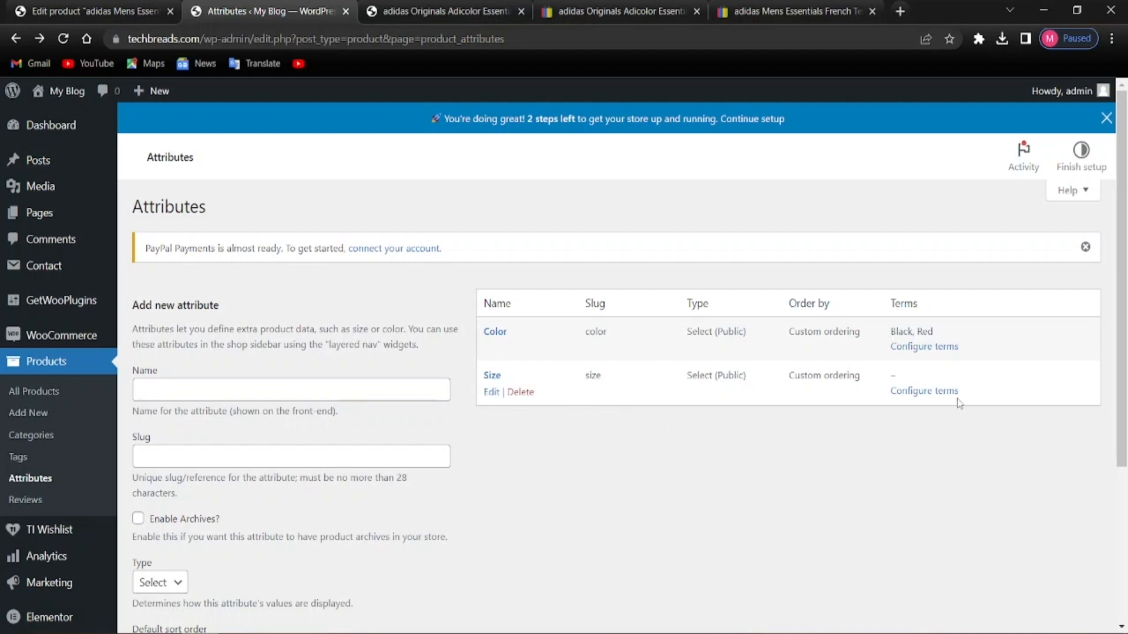
Open the Size attribute's terms and add the term Small
{"action": "left_click", "coordinate": [934, 406]}
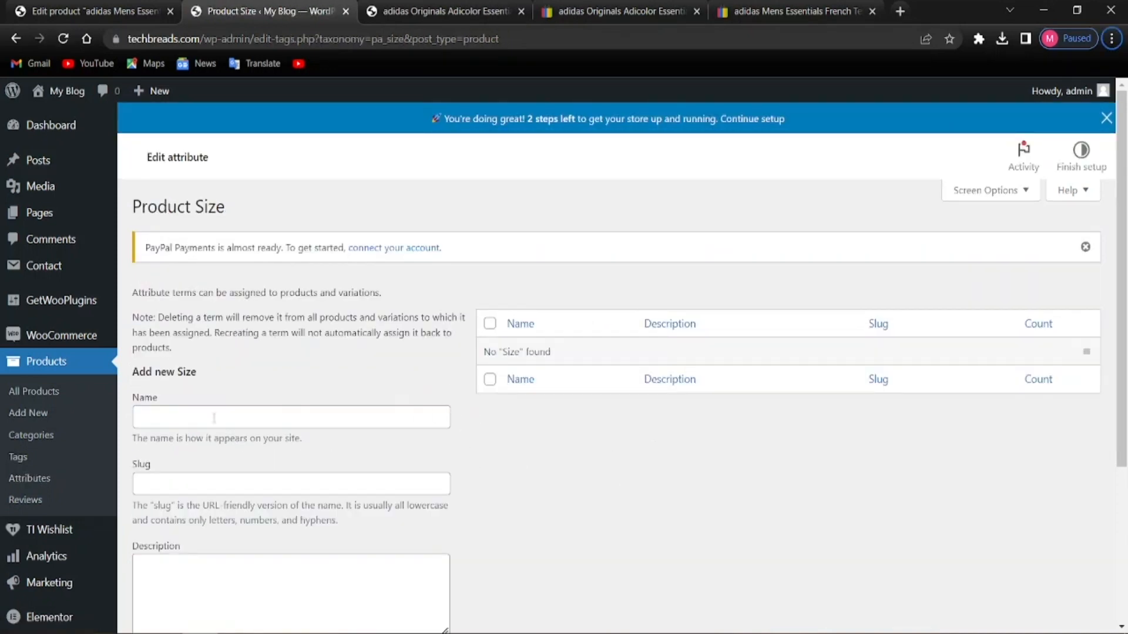
{"action": "left_click", "coordinate": [197, 416]}
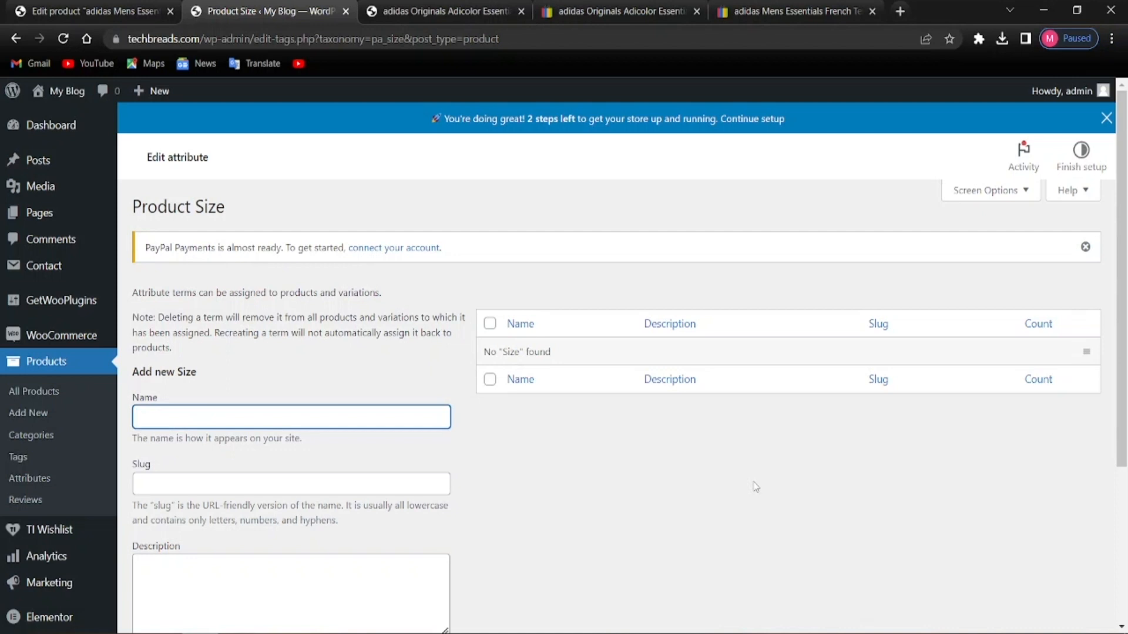
{"action": "type", "text": "Smakkk"}
{"action": "key", "text": "BackSpace"}
{"action": "type", "text": "ll"}
{"action": "scroll", "coordinate": [755, 487], "scroll_direction": "down", "scroll_amount": 4}
{"action": "key", "text": "Return"}
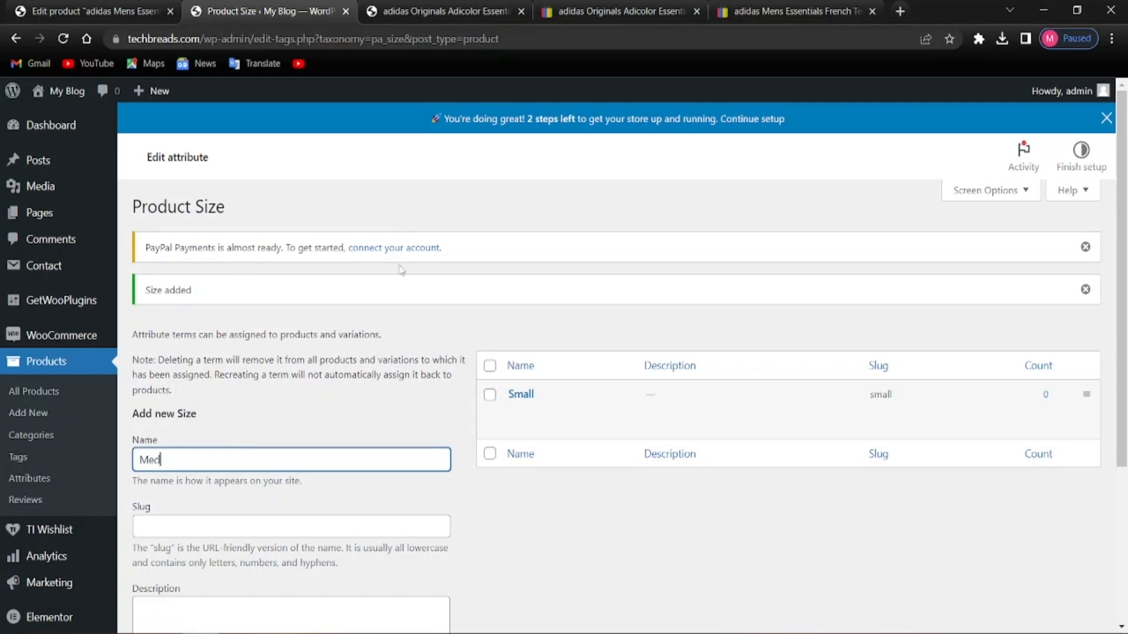
Add the size terms Medium and Large
{"action": "scroll", "coordinate": [401, 270], "scroll_direction": "down", "scroll_amount": 4}
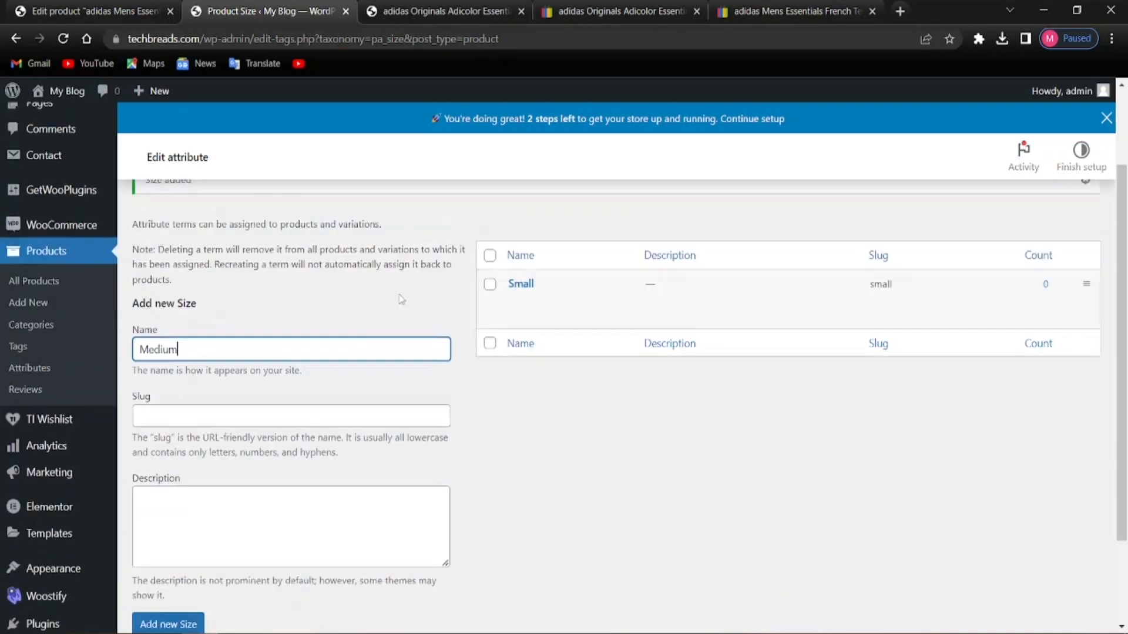
{"action": "left_click", "coordinate": [200, 509]}
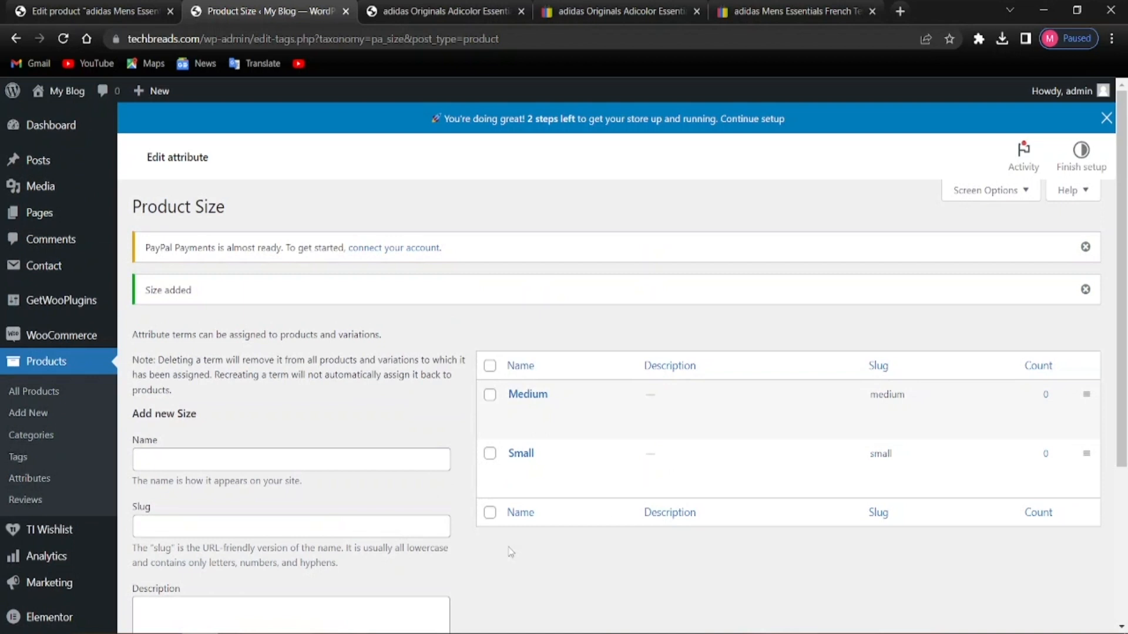
{"action": "scroll", "coordinate": [646, 470], "scroll_direction": "down", "scroll_amount": 3}
{"action": "scroll", "coordinate": [208, 477], "scroll_direction": "up", "scroll_amount": 3}
{"action": "left_click", "coordinate": [198, 459]}
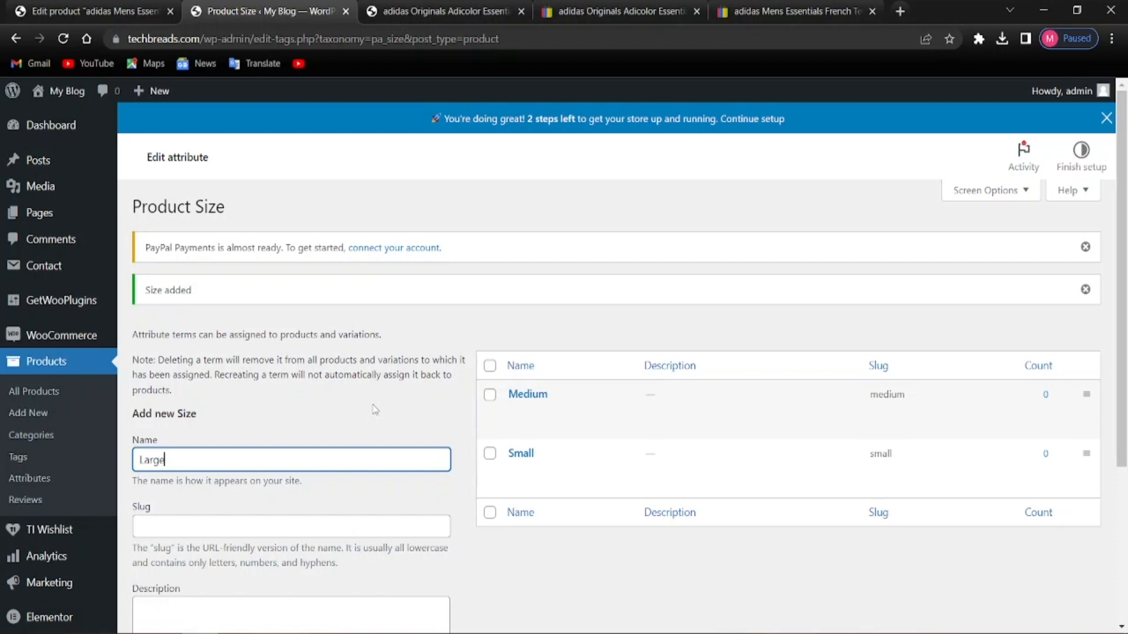
{"action": "type", "text": "Large"}
{"action": "scroll", "coordinate": [375, 410], "scroll_direction": "down", "scroll_amount": 3}
{"action": "left_click", "coordinate": [159, 510]}
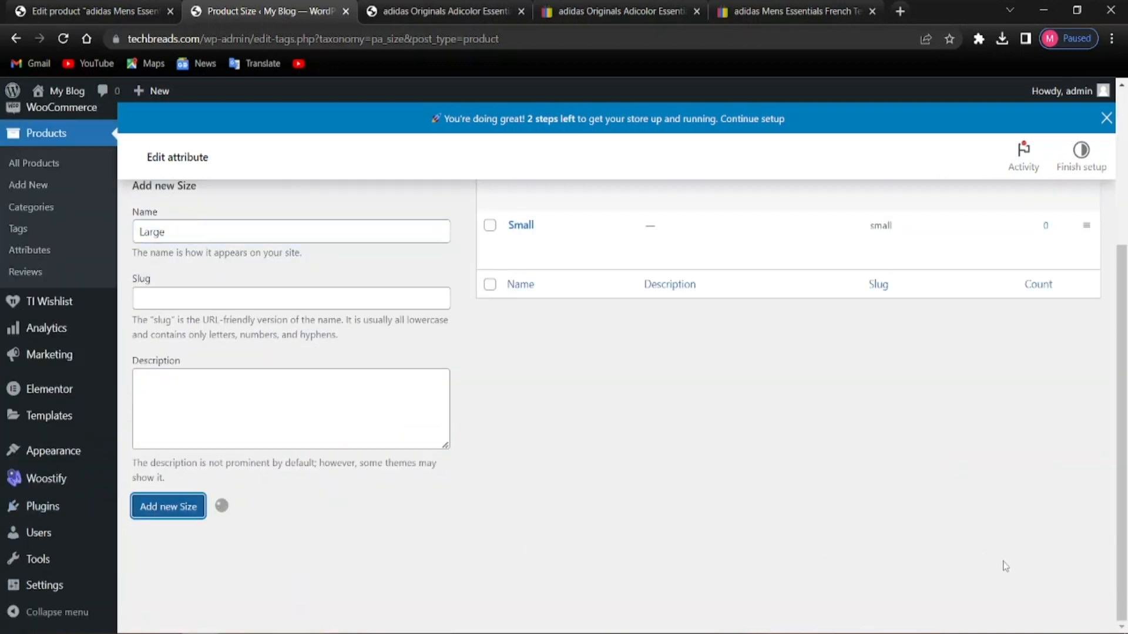
{"action": "scroll", "coordinate": [823, 573], "scroll_direction": "up", "scroll_amount": 5}
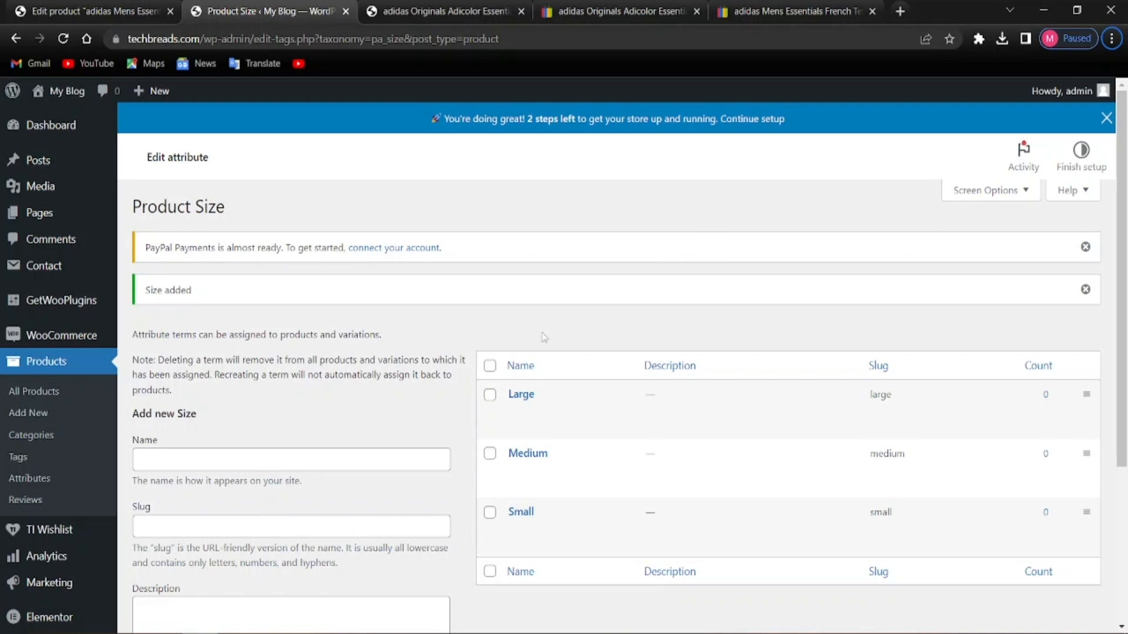
Reload the shorts product editor and add the existing Size attribute to the product
{"action": "left_click", "coordinate": [88, 11]}
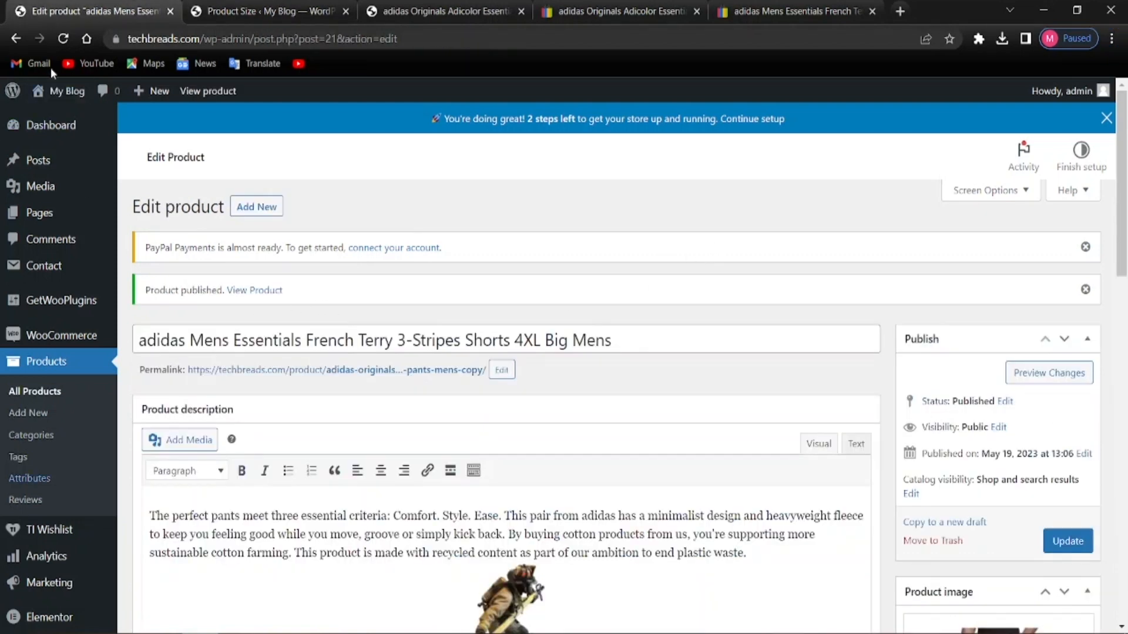
{"action": "left_click", "coordinate": [63, 38]}
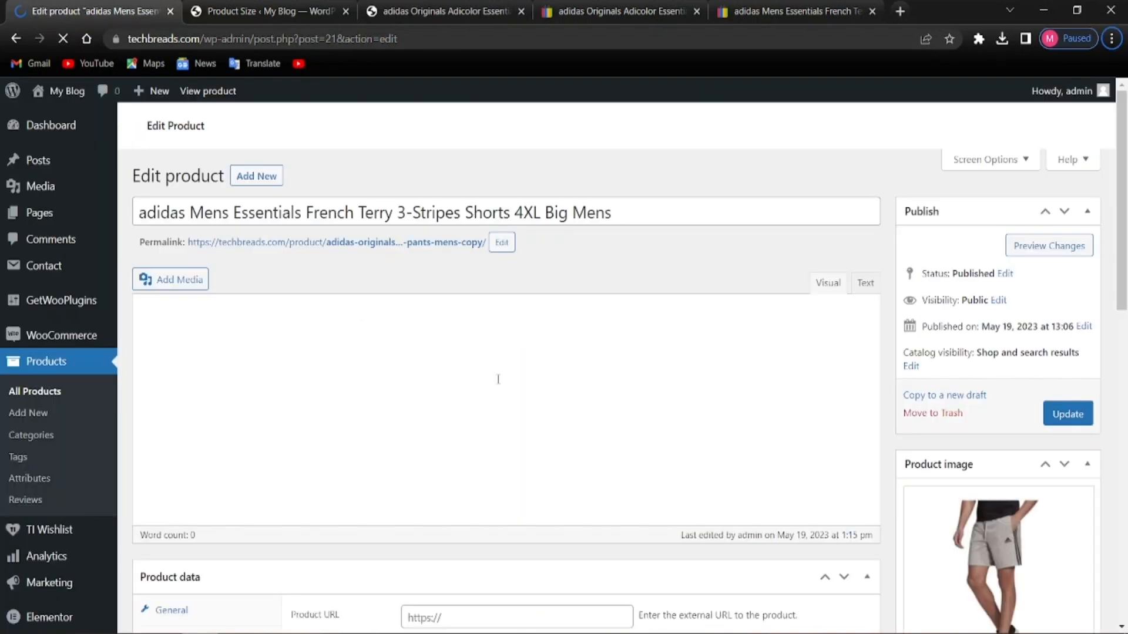
{"action": "scroll", "coordinate": [346, 360], "scroll_direction": "down", "scroll_amount": 8}
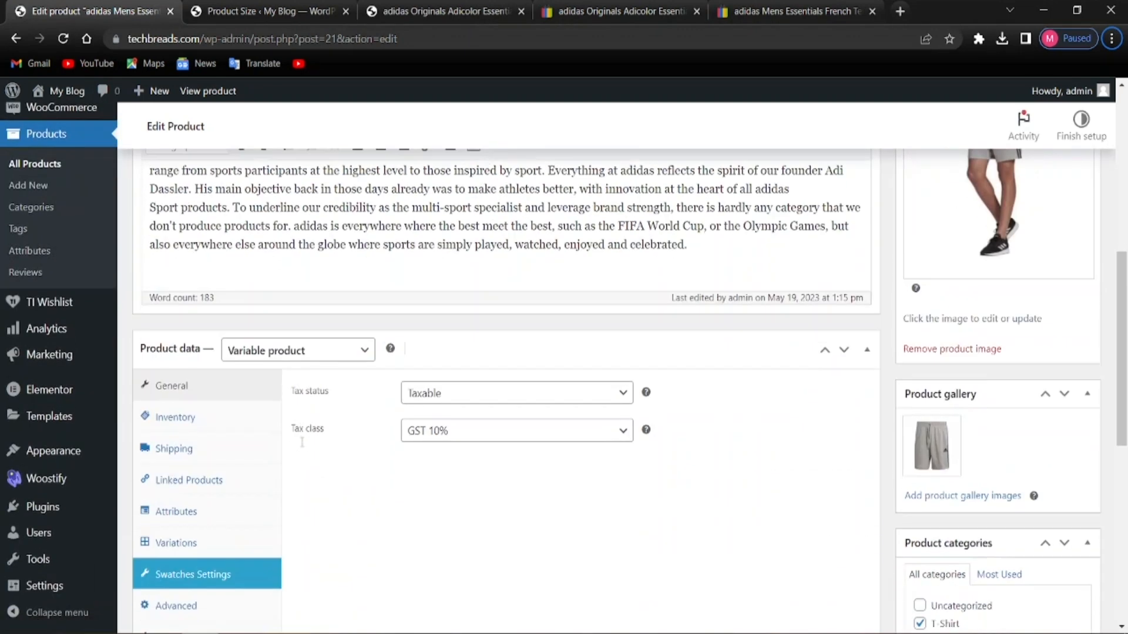
{"action": "scroll", "coordinate": [304, 447], "scroll_direction": "down", "scroll_amount": 3}
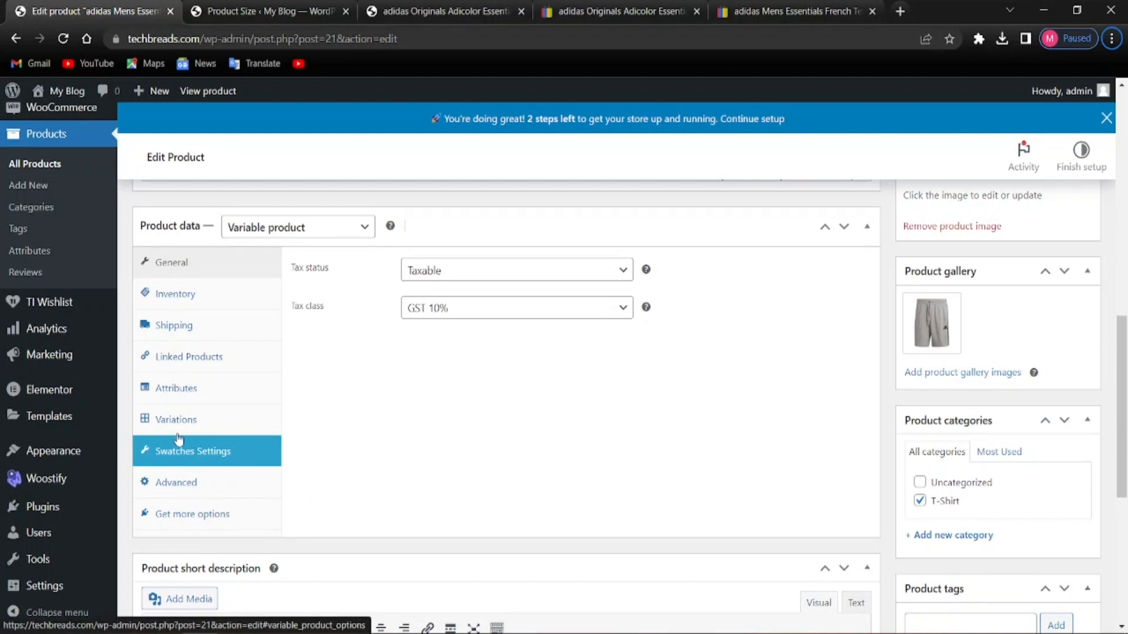
{"action": "left_click", "coordinate": [162, 389]}
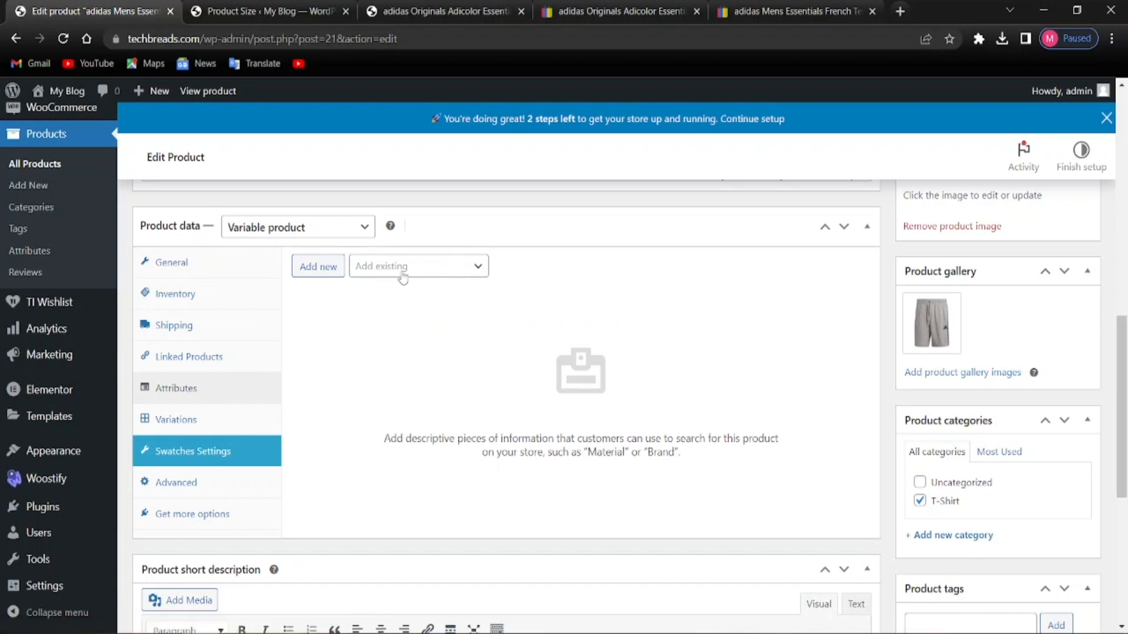
{"action": "left_click", "coordinate": [381, 274]}
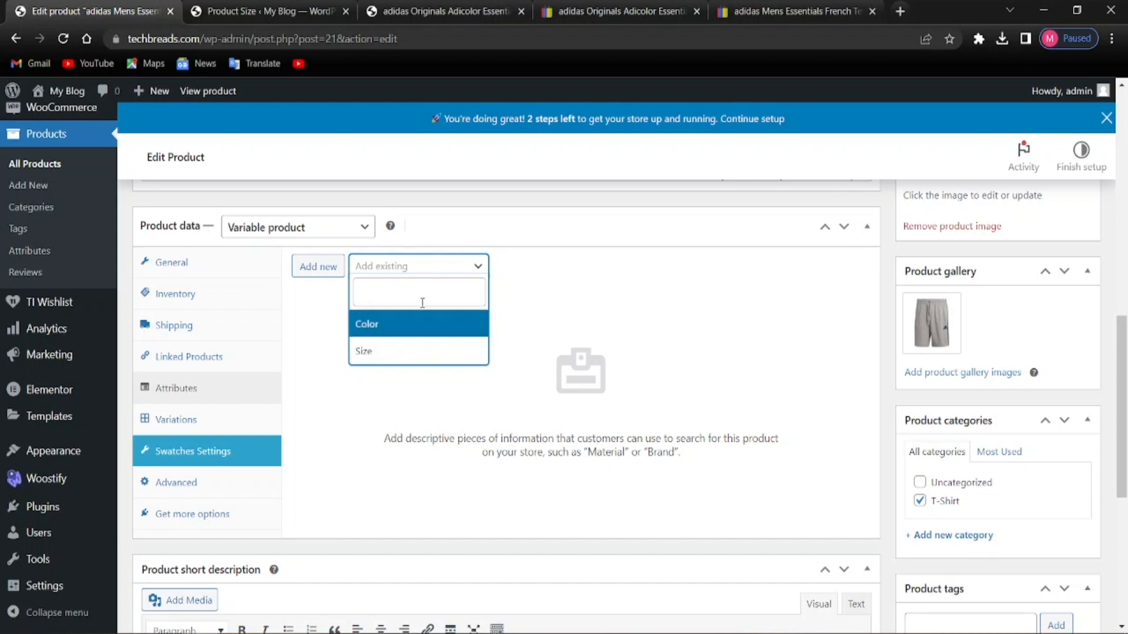
{"action": "left_click", "coordinate": [398, 352]}
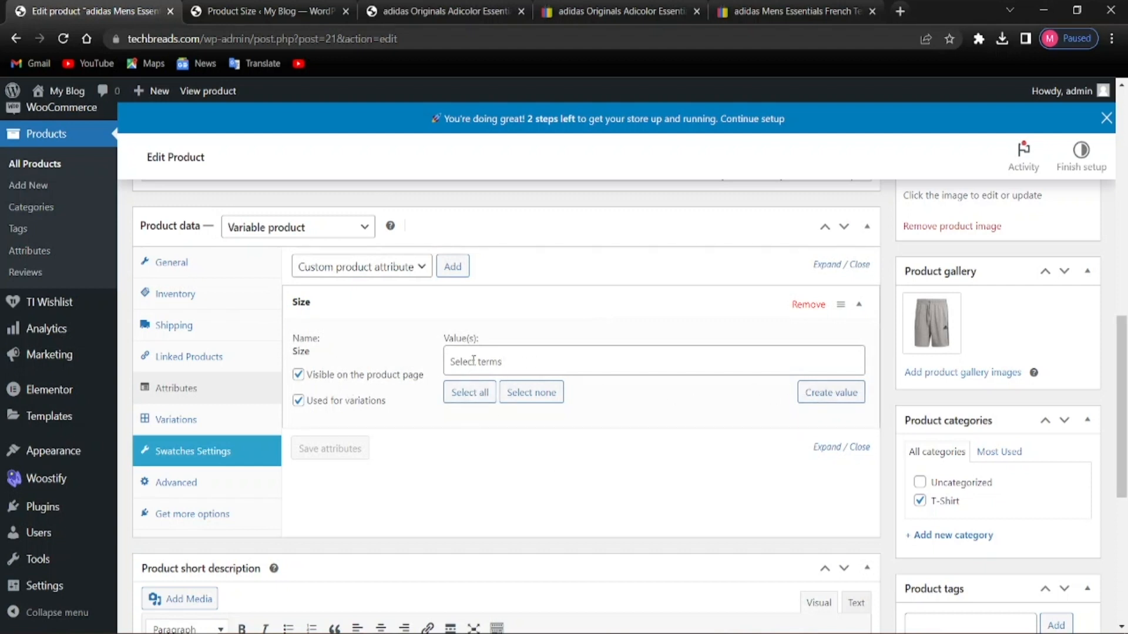
Choose Large, Medium and Small as Size values and save the attributes
{"action": "left_click", "coordinate": [500, 361]}
{"action": "left_click", "coordinate": [479, 432]}
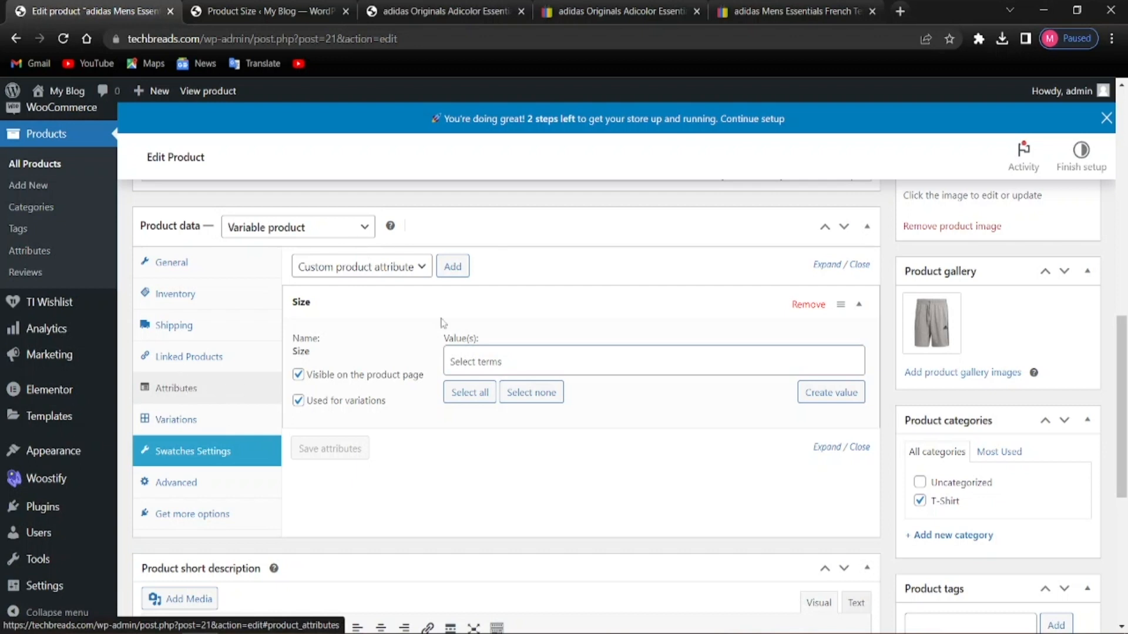
{"action": "left_click", "coordinate": [478, 362]}
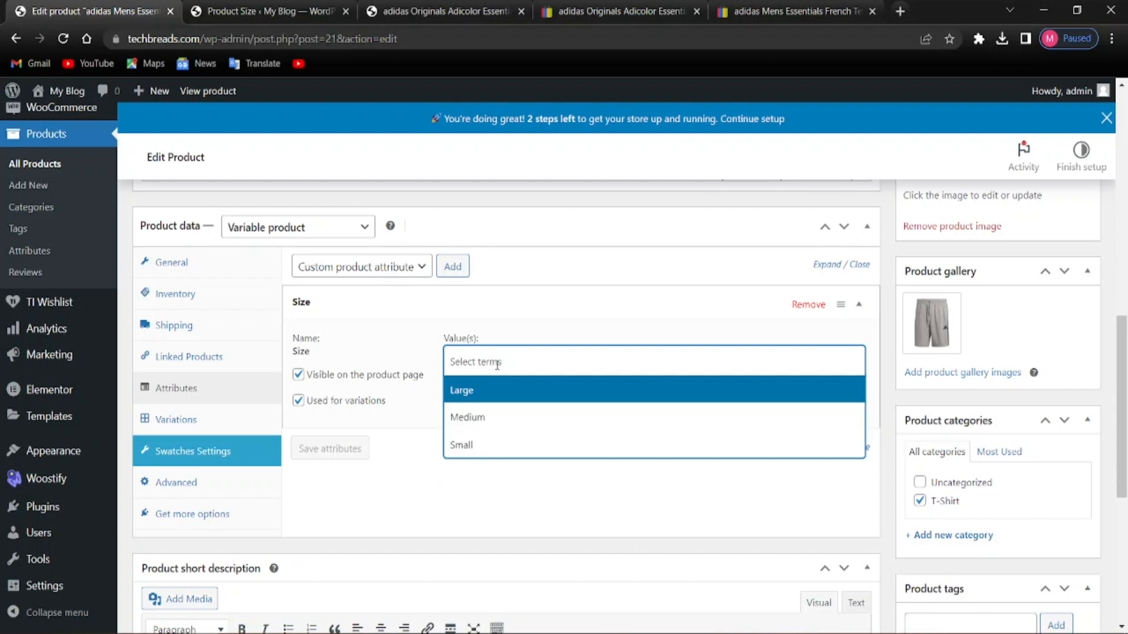
{"action": "left_click", "coordinate": [471, 393]}
{"action": "left_click", "coordinate": [520, 359]}
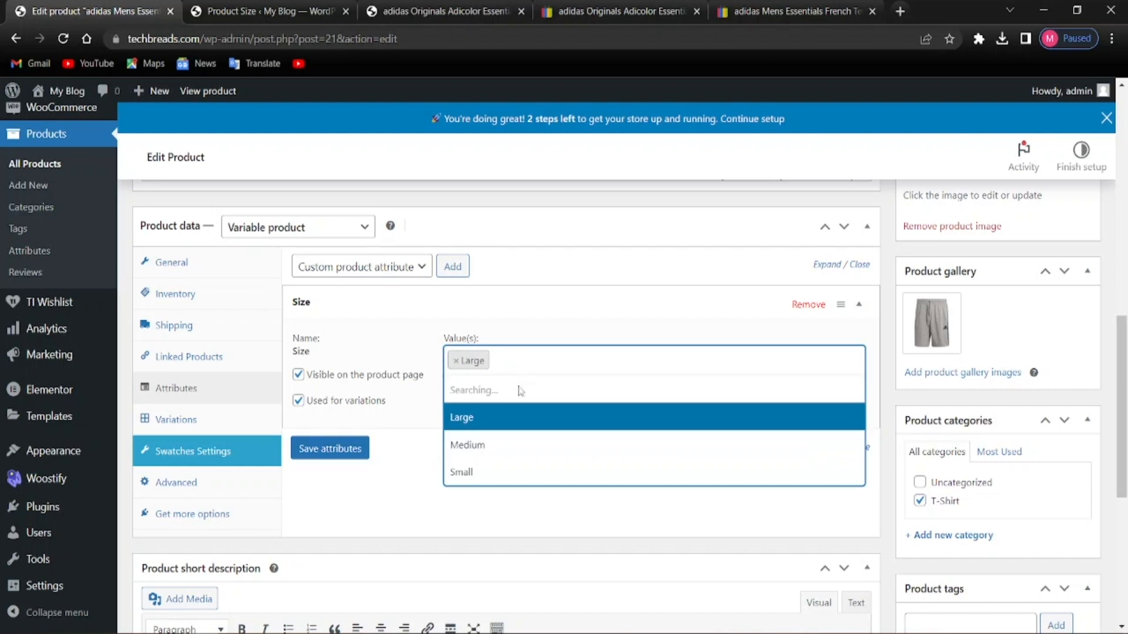
{"action": "left_click", "coordinate": [504, 443]}
{"action": "left_click", "coordinate": [590, 365]}
{"action": "left_click", "coordinate": [606, 367]}
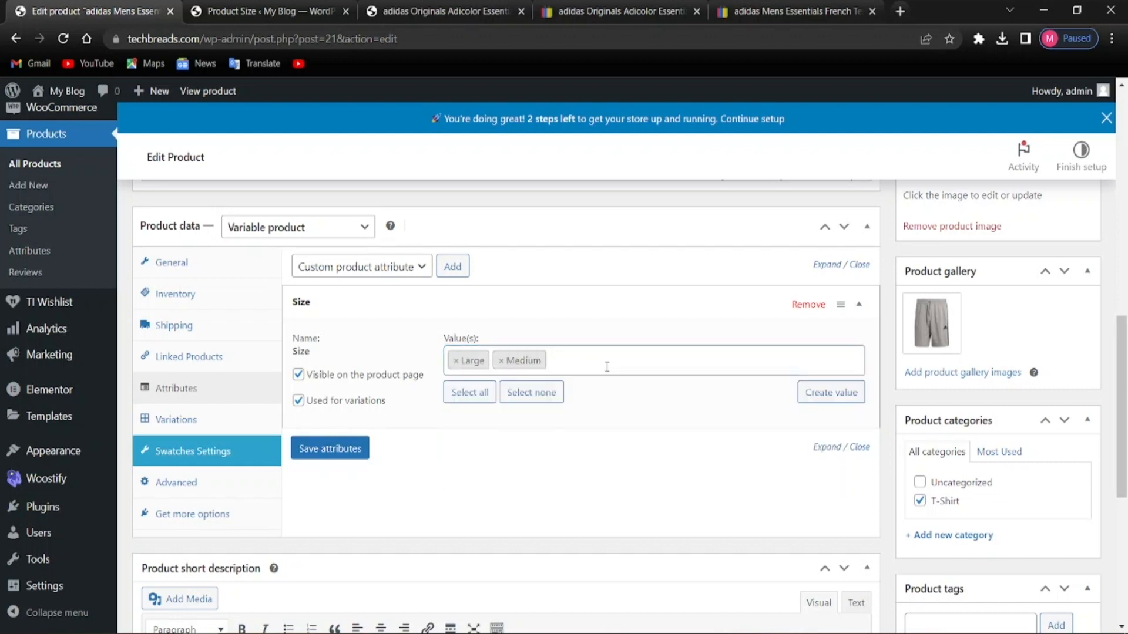
{"action": "left_click", "coordinate": [607, 367]}
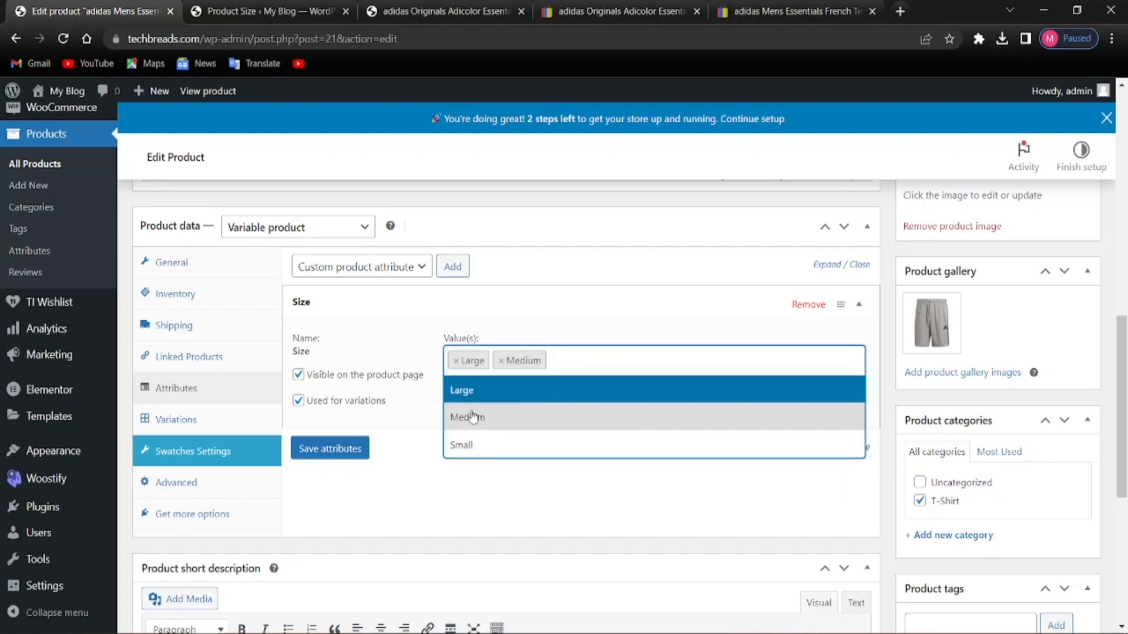
{"action": "left_click", "coordinate": [463, 445]}
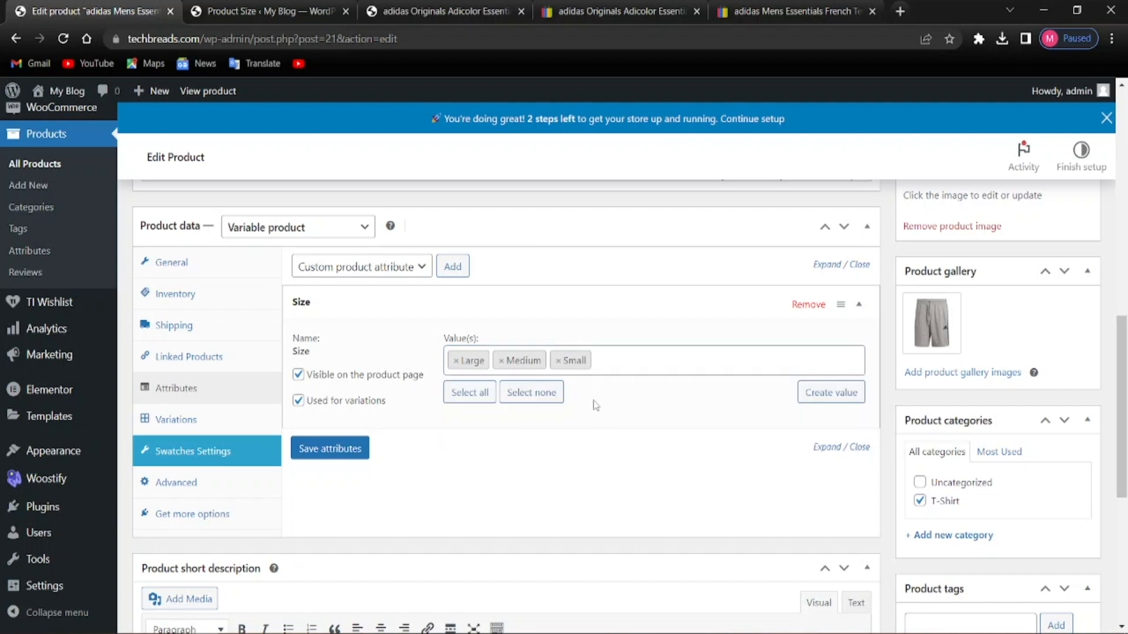
{"action": "scroll", "coordinate": [472, 436], "scroll_direction": "down", "scroll_amount": 1}
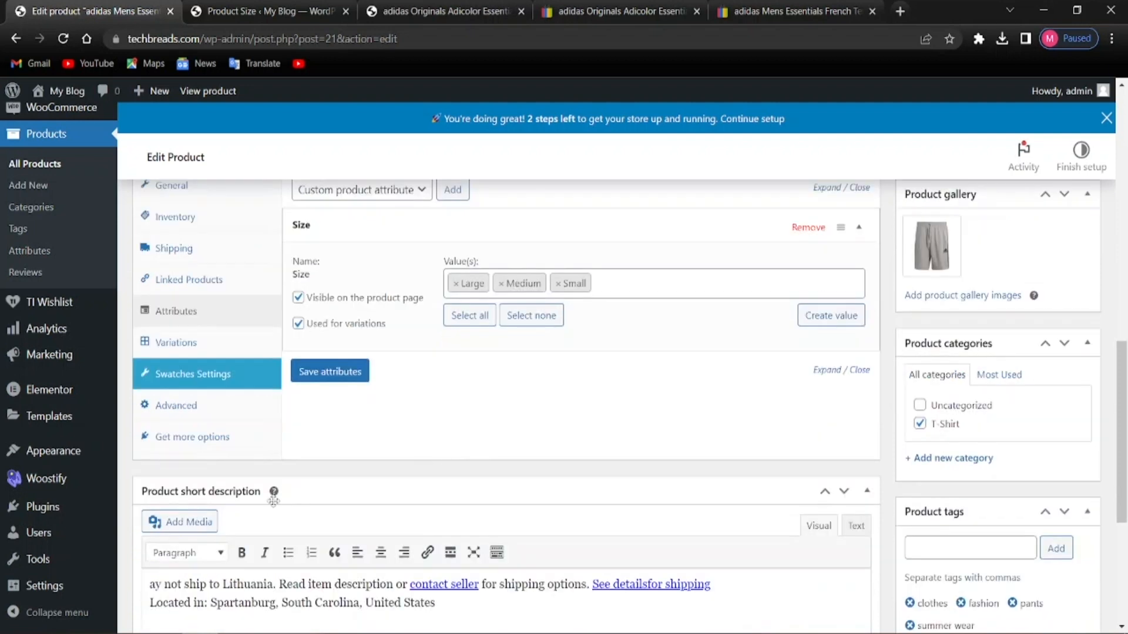
{"action": "scroll", "coordinate": [282, 508], "scroll_direction": "up", "scroll_amount": 1}
{"action": "left_click", "coordinate": [340, 457]}
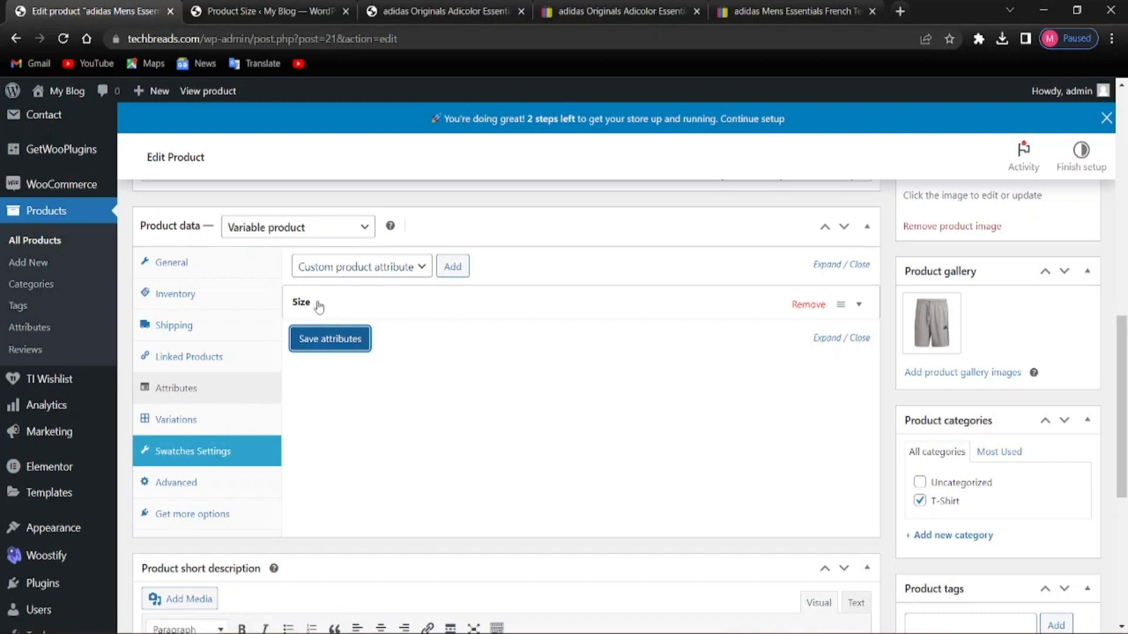
Add a blank custom product attribute row and collapse its details
{"action": "left_click", "coordinate": [453, 267]}
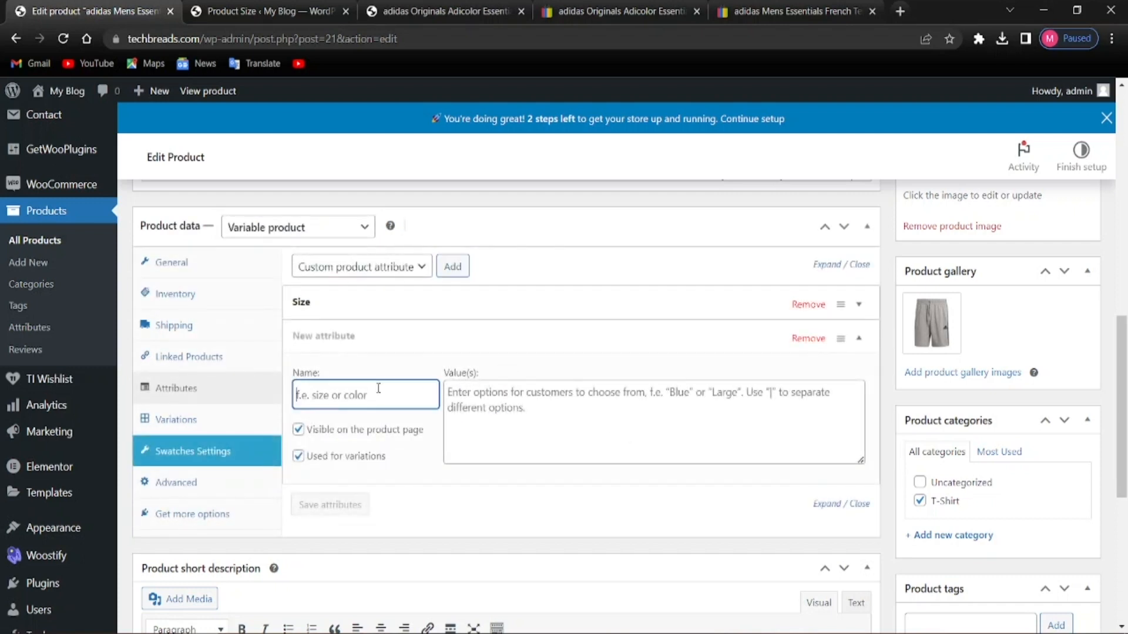
{"action": "left_click", "coordinate": [343, 335]}
{"action": "left_click", "coordinate": [338, 337]}
{"action": "left_click", "coordinate": [336, 337]}
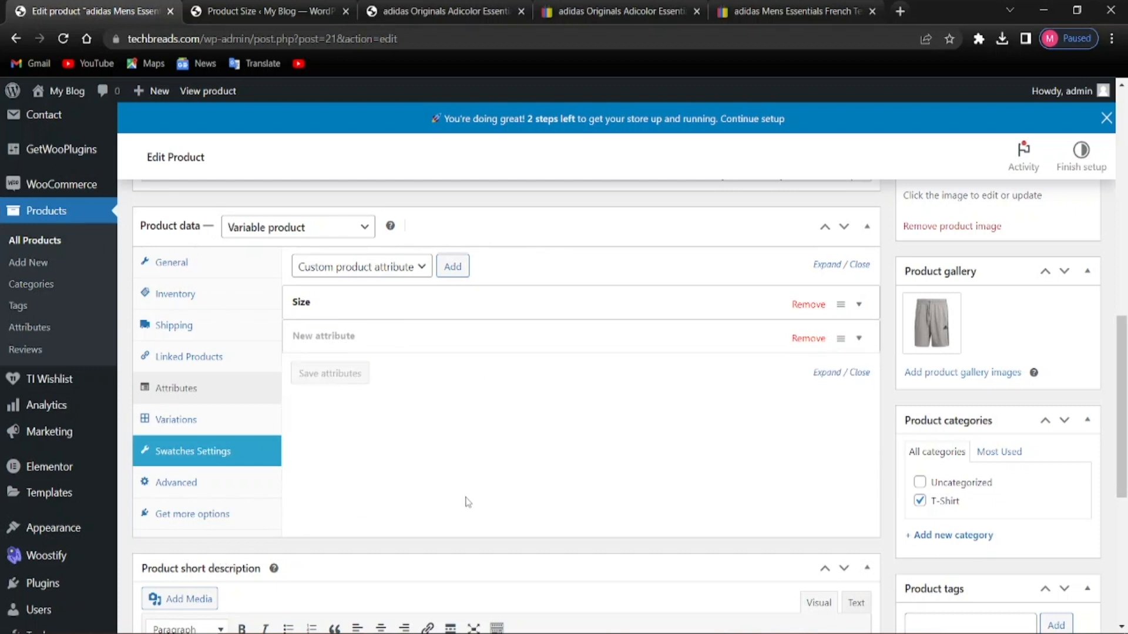
{"action": "scroll", "coordinate": [775, 378], "scroll_direction": "up", "scroll_amount": 5}
{"action": "scroll", "coordinate": [741, 349], "scroll_direction": "down", "scroll_amount": 3}
{"action": "scroll", "coordinate": [742, 348], "scroll_direction": "up", "scroll_amount": 2}
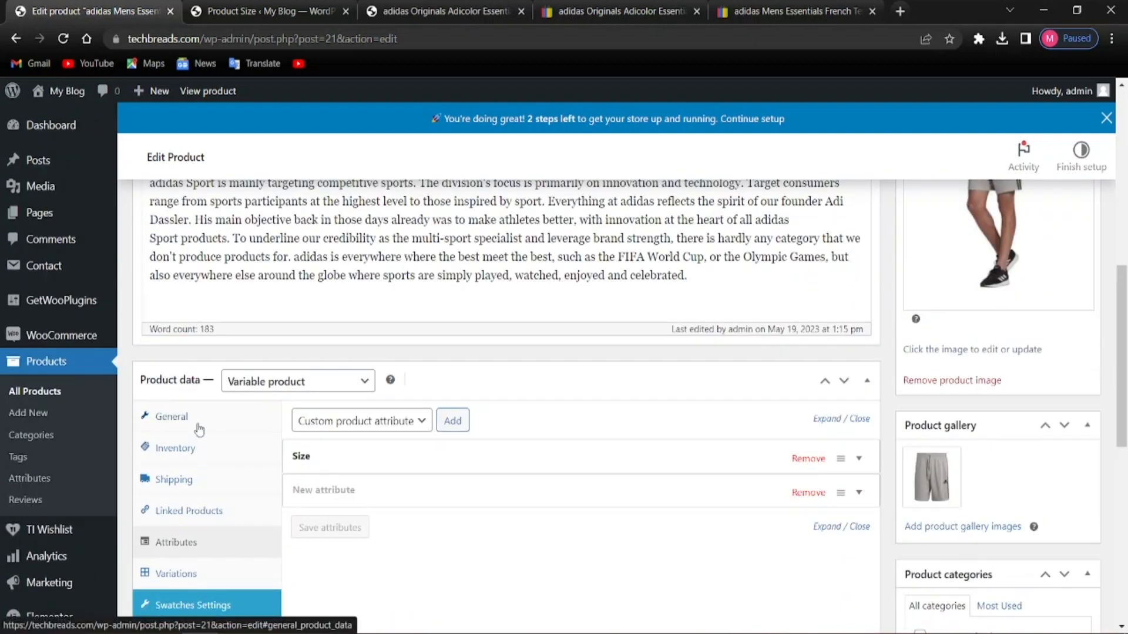
From the General settings, update the shorts product to save all changes
{"action": "left_click", "coordinate": [198, 426]}
{"action": "scroll", "coordinate": [199, 432], "scroll_direction": "up", "scroll_amount": 10}
{"action": "left_click", "coordinate": [1068, 573]}
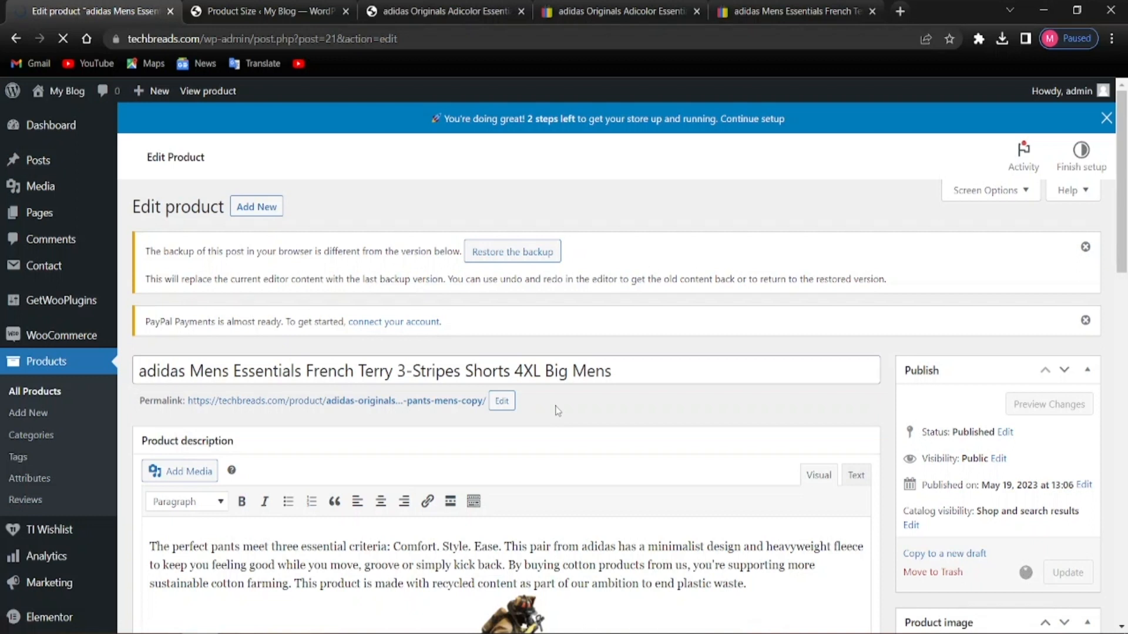
{"action": "scroll", "coordinate": [556, 372], "scroll_direction": "down", "scroll_amount": 9}
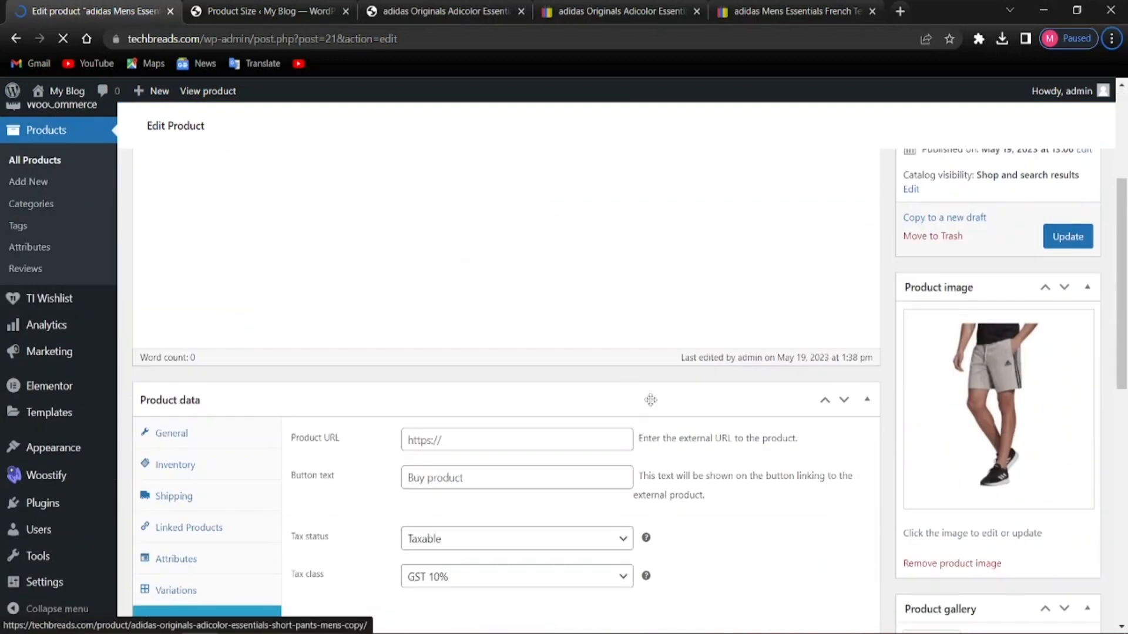
{"action": "scroll", "coordinate": [962, 480], "scroll_direction": "up", "scroll_amount": 10}
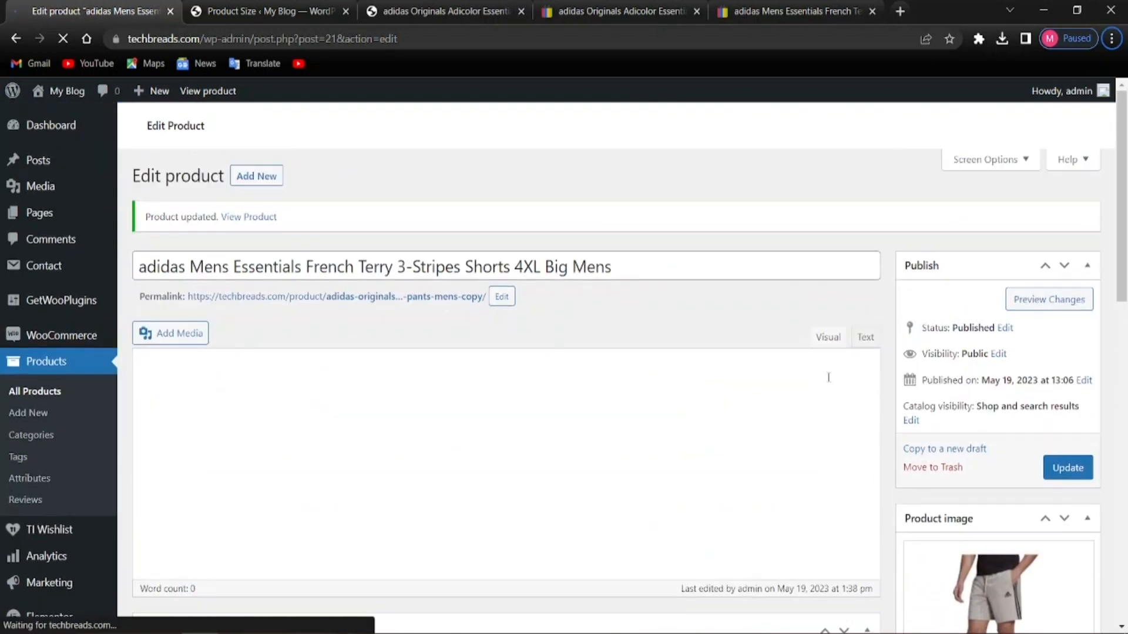
{"action": "scroll", "coordinate": [577, 433], "scroll_direction": "down", "scroll_amount": 2}
{"action": "scroll", "coordinate": [456, 433], "scroll_direction": "down", "scroll_amount": 9}
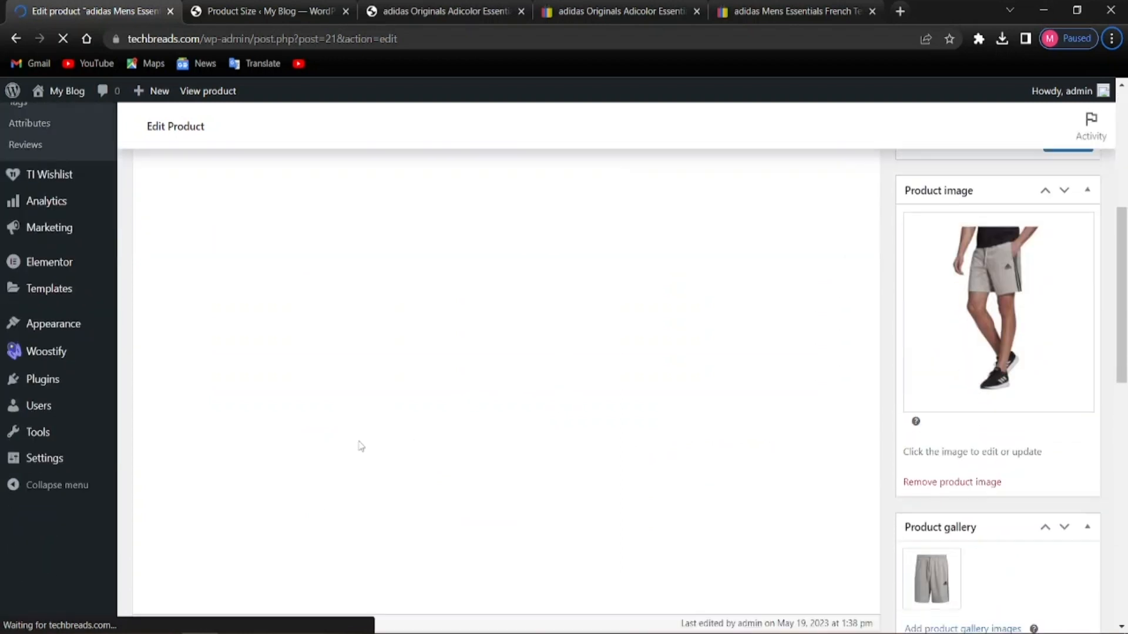
{"action": "scroll", "coordinate": [383, 458], "scroll_direction": "down", "scroll_amount": 5}
{"action": "scroll", "coordinate": [345, 451], "scroll_direction": "up", "scroll_amount": 6}
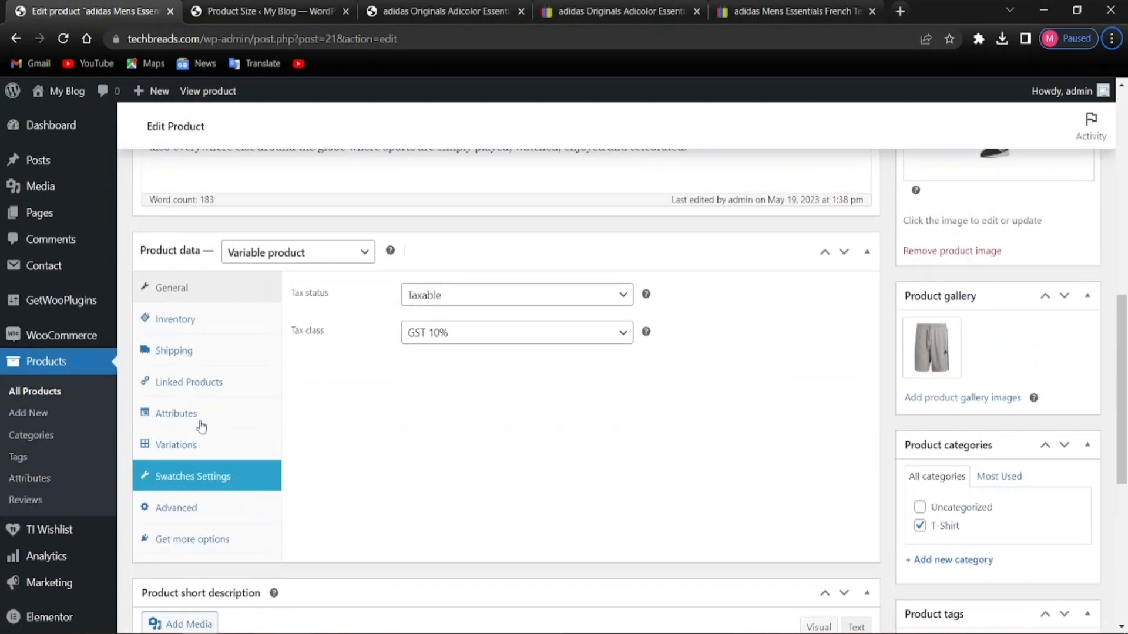
Add the Color attribute to the shorts product
{"action": "scroll", "coordinate": [814, 402], "scroll_direction": "up", "scroll_amount": 1}
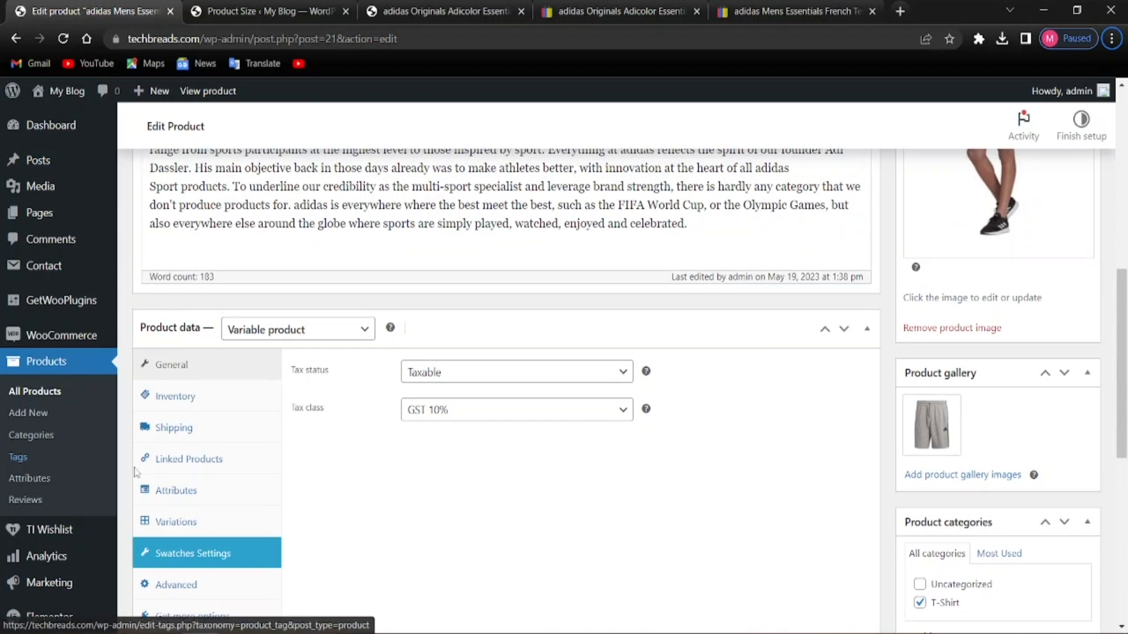
{"action": "left_click", "coordinate": [204, 497]}
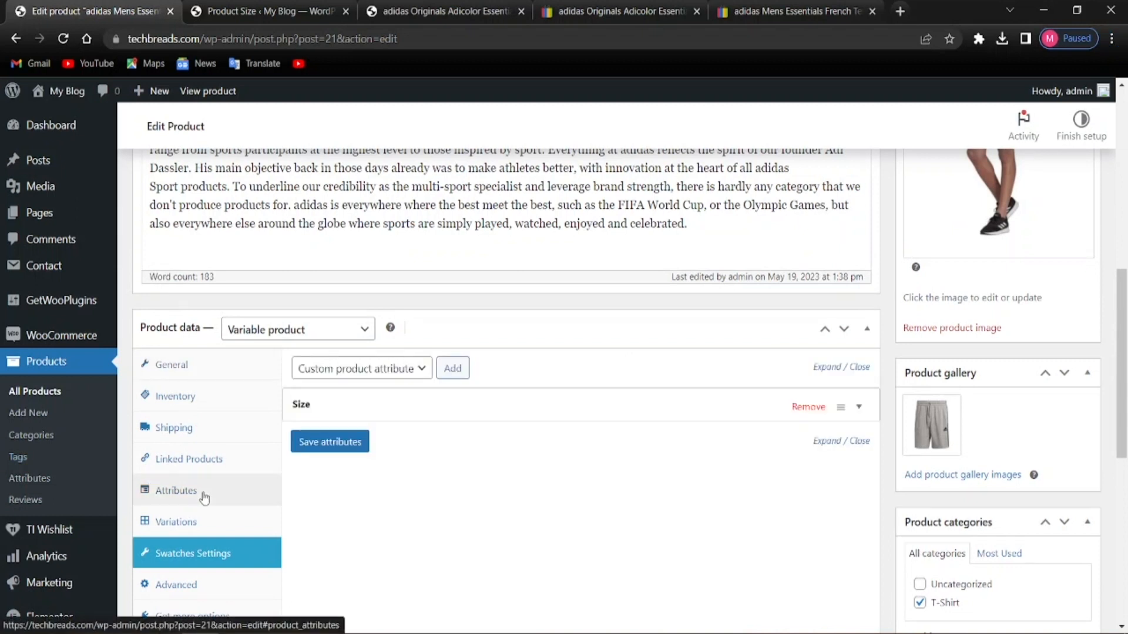
{"action": "left_click", "coordinate": [453, 399]}
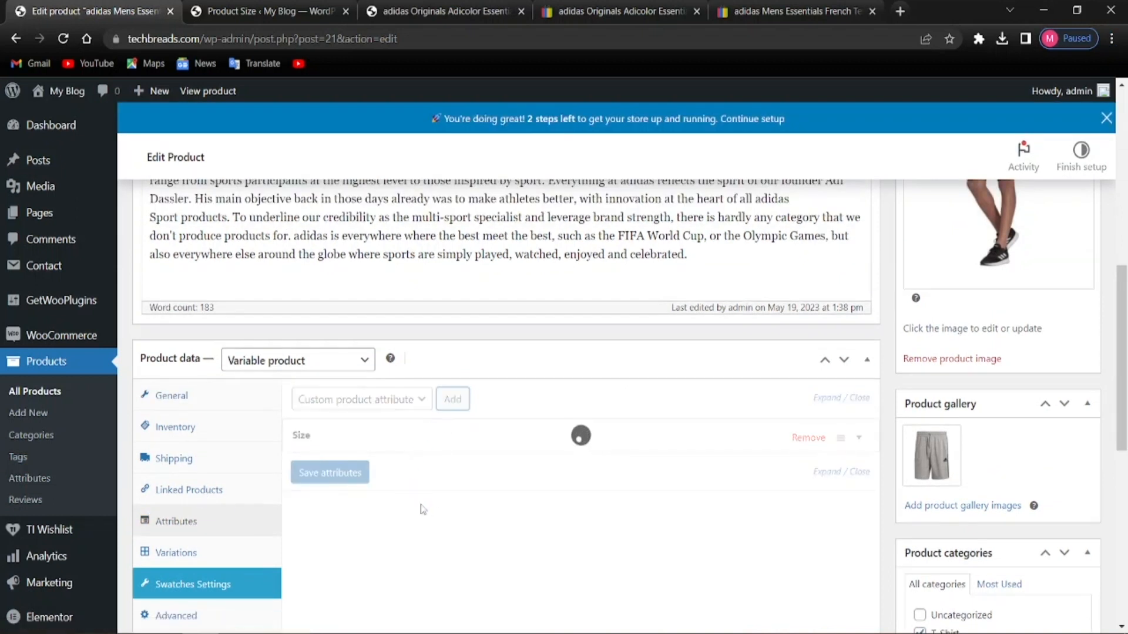
{"action": "left_click", "coordinate": [382, 534]}
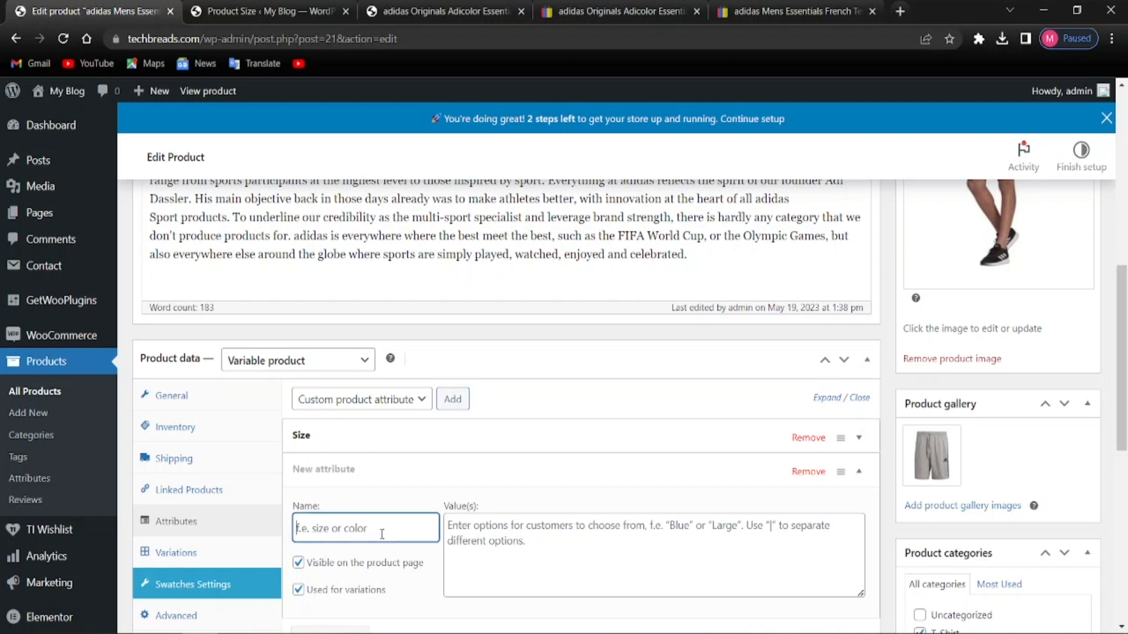
{"action": "scroll", "coordinate": [397, 524], "scroll_direction": "down", "scroll_amount": 3}
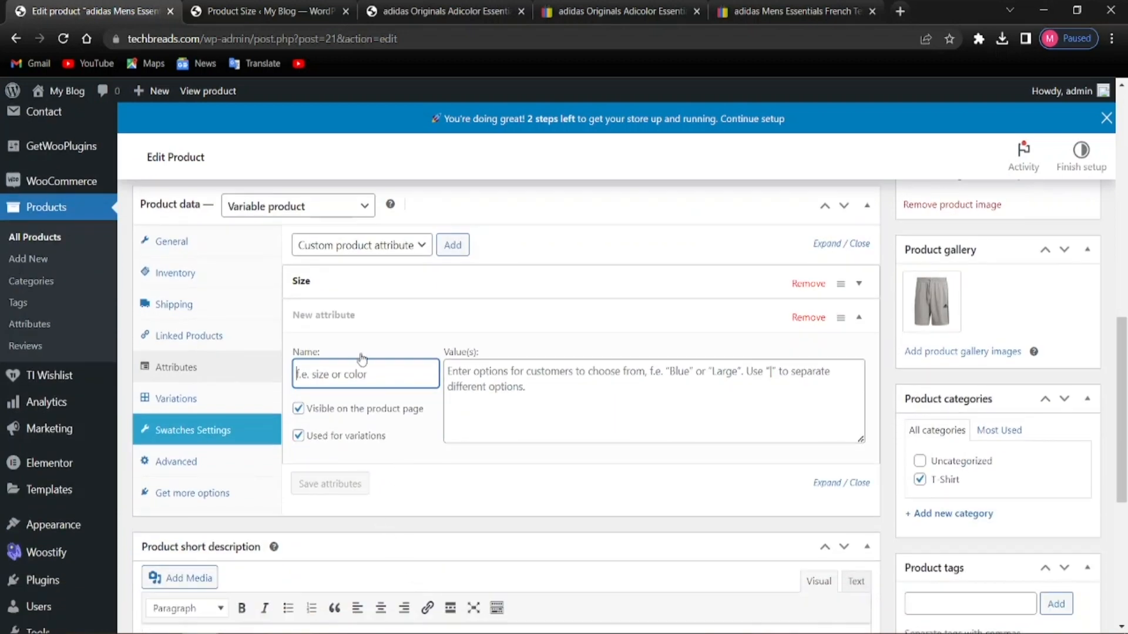
{"action": "left_click", "coordinate": [470, 471]}
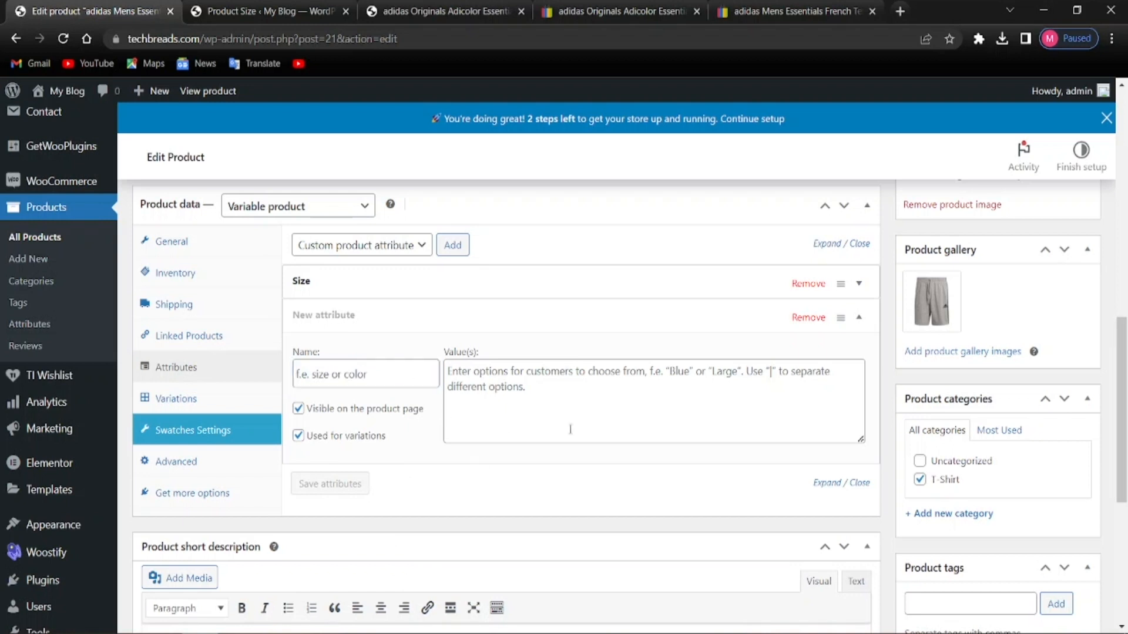
{"action": "scroll", "coordinate": [670, 385], "scroll_direction": "up", "scroll_amount": 3}
{"action": "left_click", "coordinate": [375, 406]}
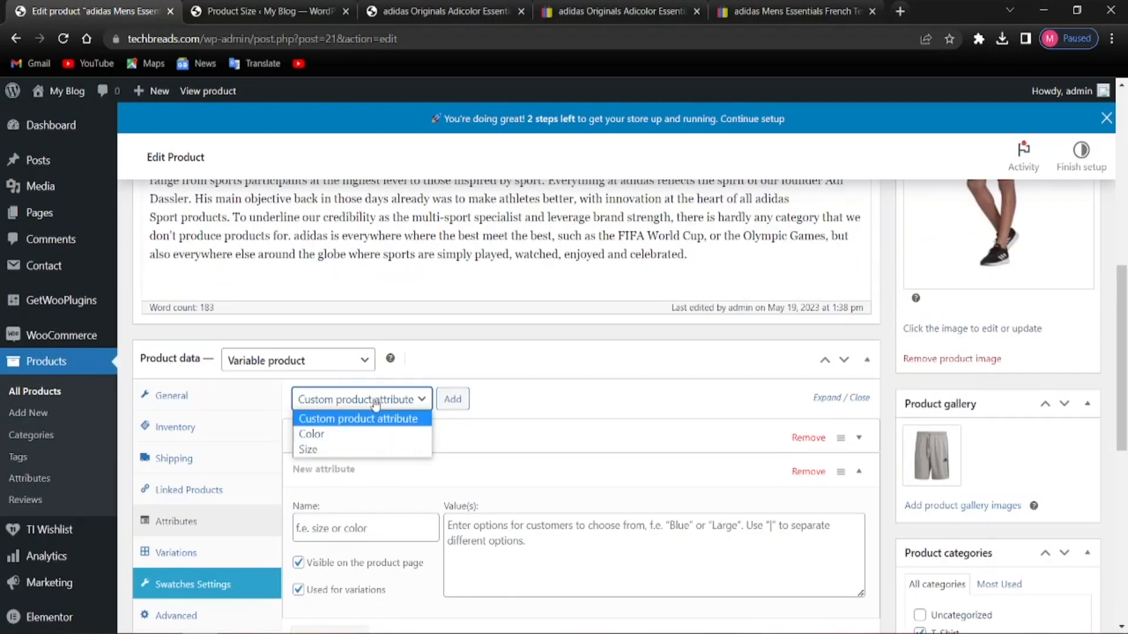
{"action": "left_click", "coordinate": [339, 435]}
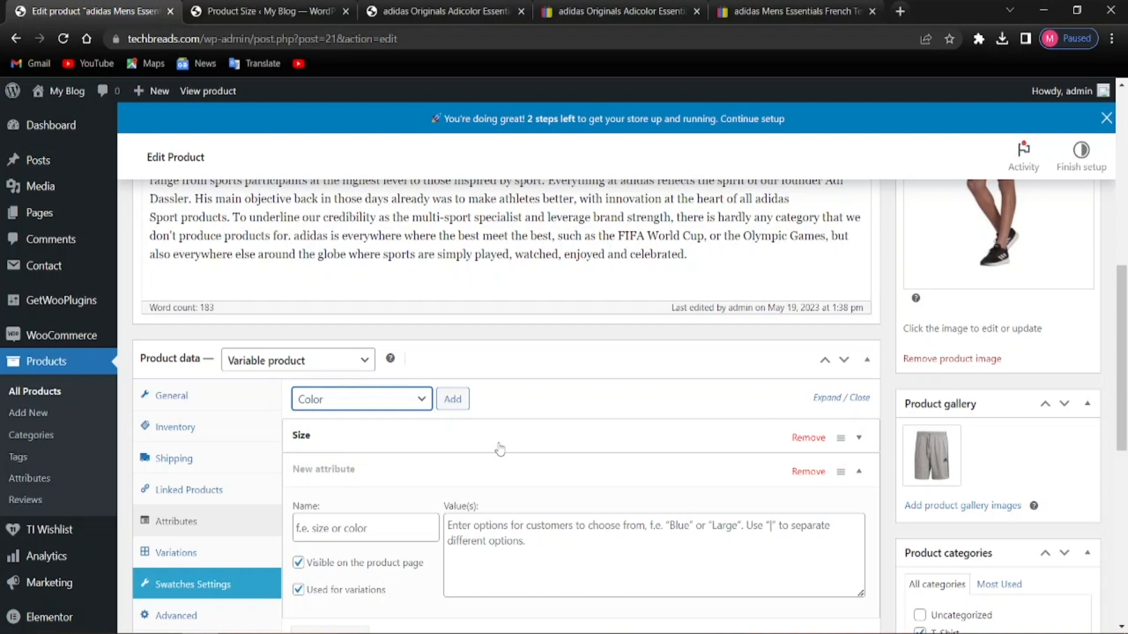
{"action": "left_click", "coordinate": [452, 399]}
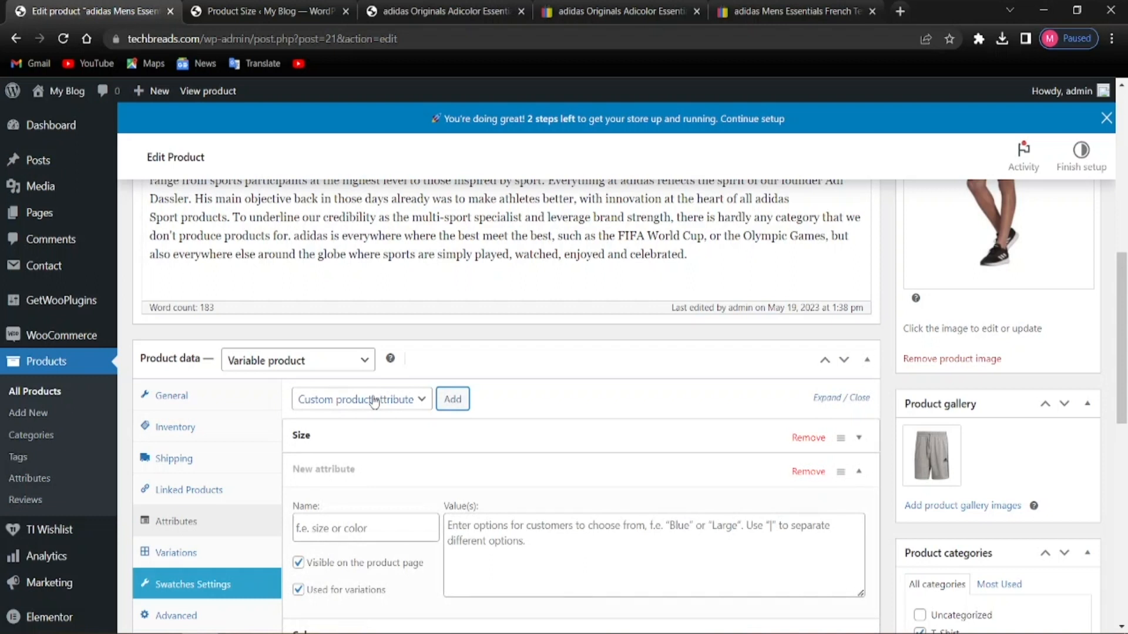
Check the available Color values, then go to the Product Size terms page
{"action": "left_click", "coordinate": [363, 529]}
{"action": "scroll", "coordinate": [469, 537], "scroll_direction": "down", "scroll_amount": 3}
{"action": "scroll", "coordinate": [469, 537], "scroll_direction": "up", "scroll_amount": 3}
{"action": "scroll", "coordinate": [469, 537], "scroll_direction": "down", "scroll_amount": 4}
{"action": "left_click", "coordinate": [421, 460]}
{"action": "left_click", "coordinate": [486, 462]}
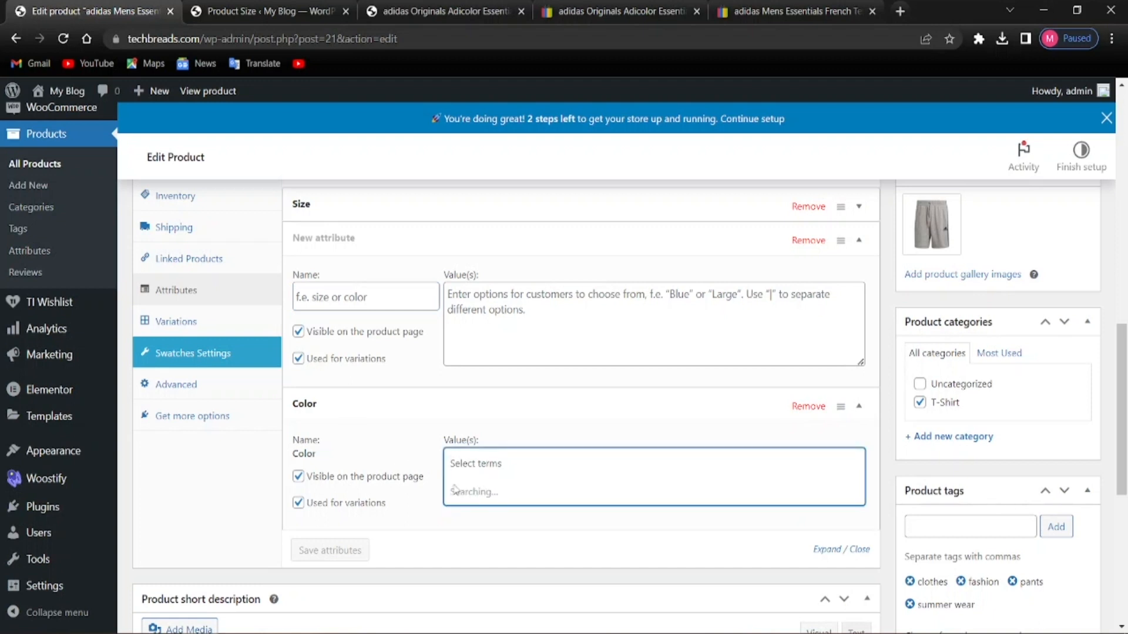
{"action": "left_click", "coordinate": [500, 464]}
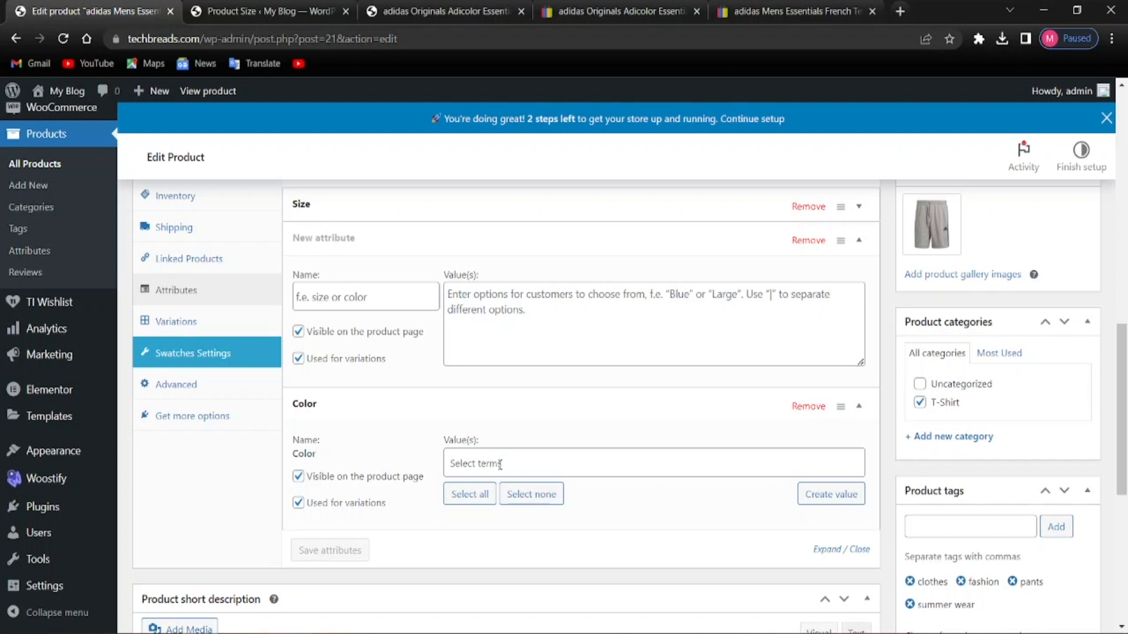
{"action": "left_click", "coordinate": [529, 459]}
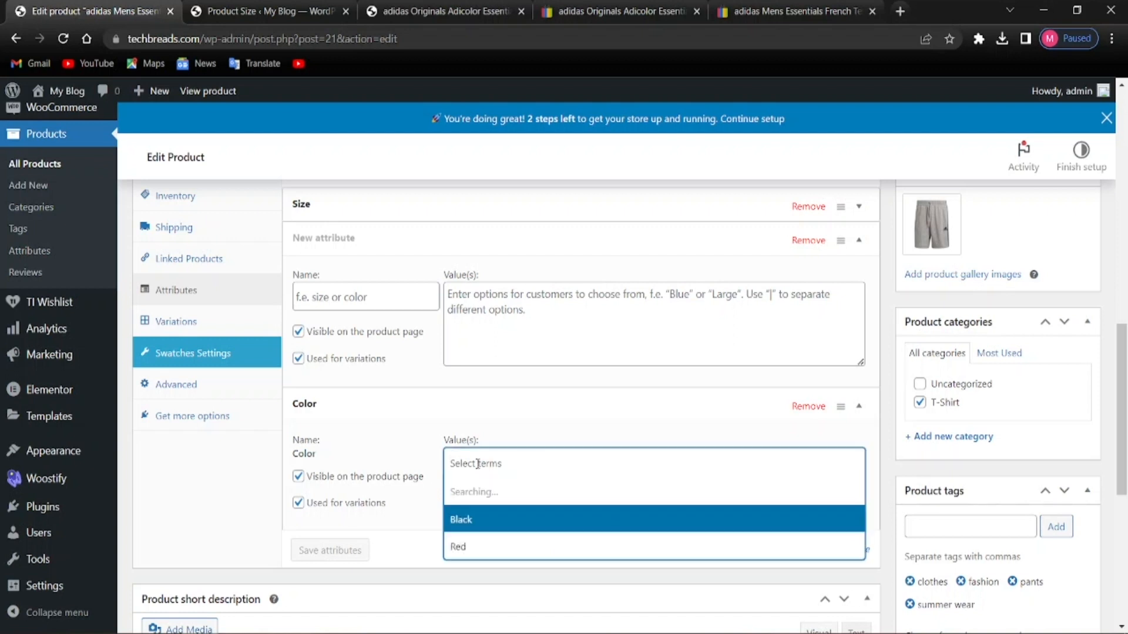
{"action": "left_click", "coordinate": [415, 531]}
{"action": "left_click", "coordinate": [264, 10]}
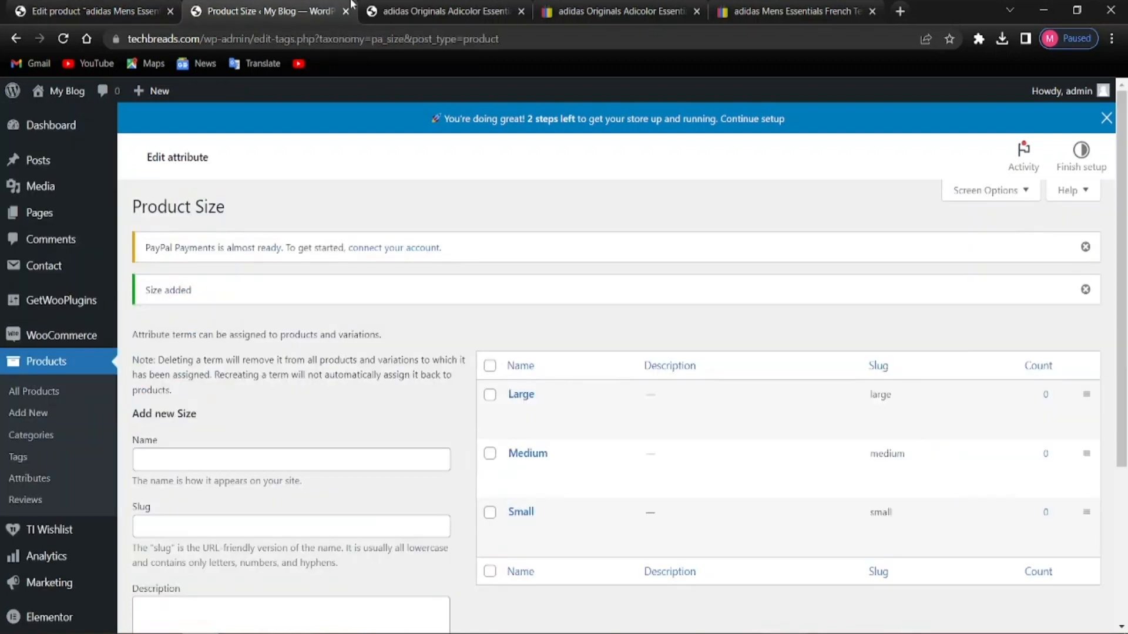
Open the Products > Attributes overview to manage the Color terms
{"action": "scroll", "coordinate": [431, 470], "scroll_direction": "down", "scroll_amount": 3}
{"action": "scroll", "coordinate": [520, 508], "scroll_direction": "up", "scroll_amount": 3}
{"action": "left_click", "coordinate": [41, 477]}
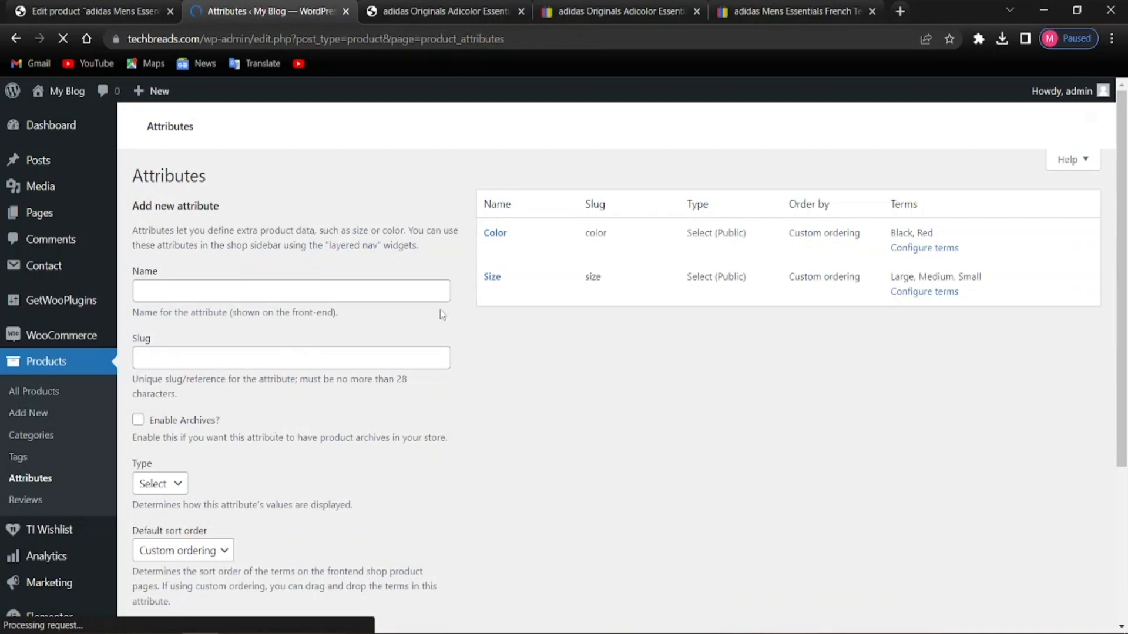
{"action": "mouse_move", "coordinate": [499, 327]}
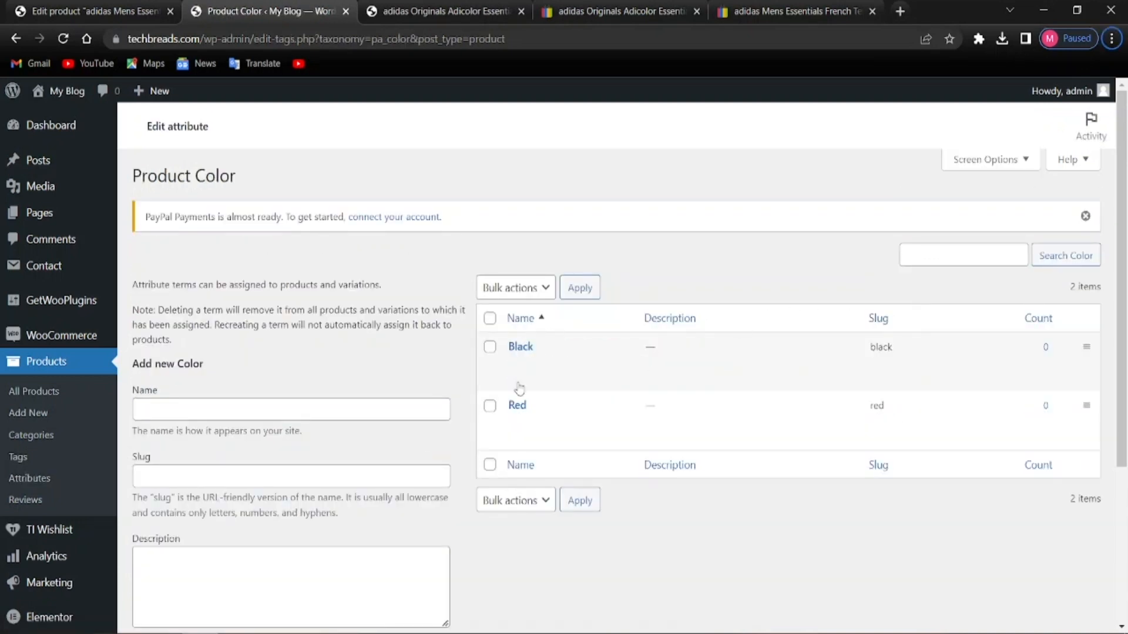
Add White as a new Color term, then return to the Edit product tab
{"action": "left_click", "coordinate": [216, 408]}
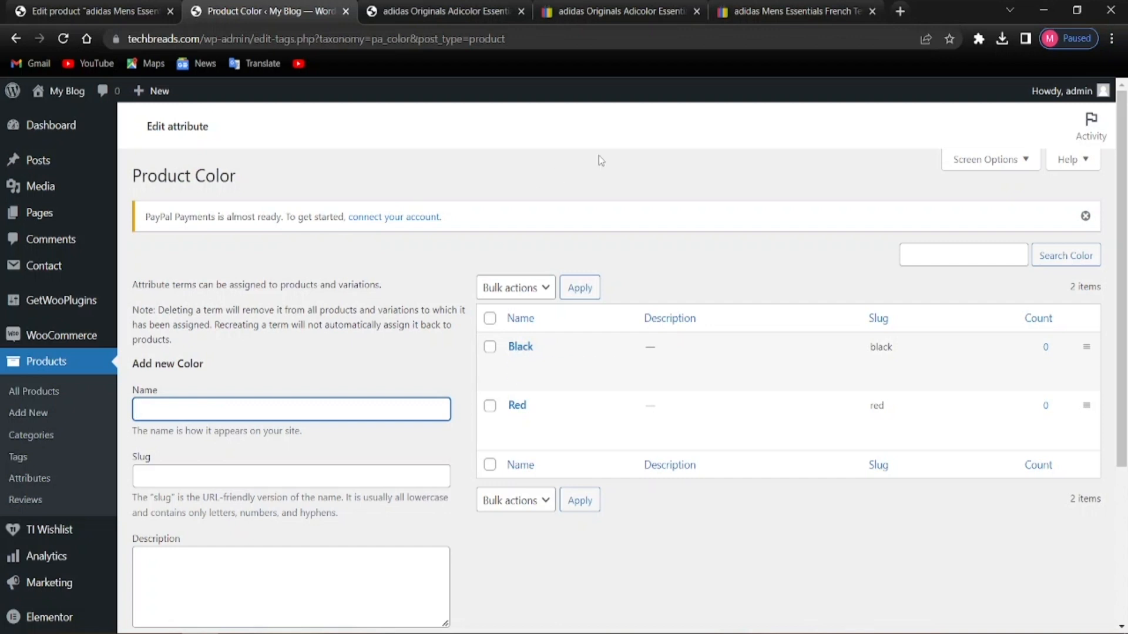
{"action": "type", "text": "Whit"}
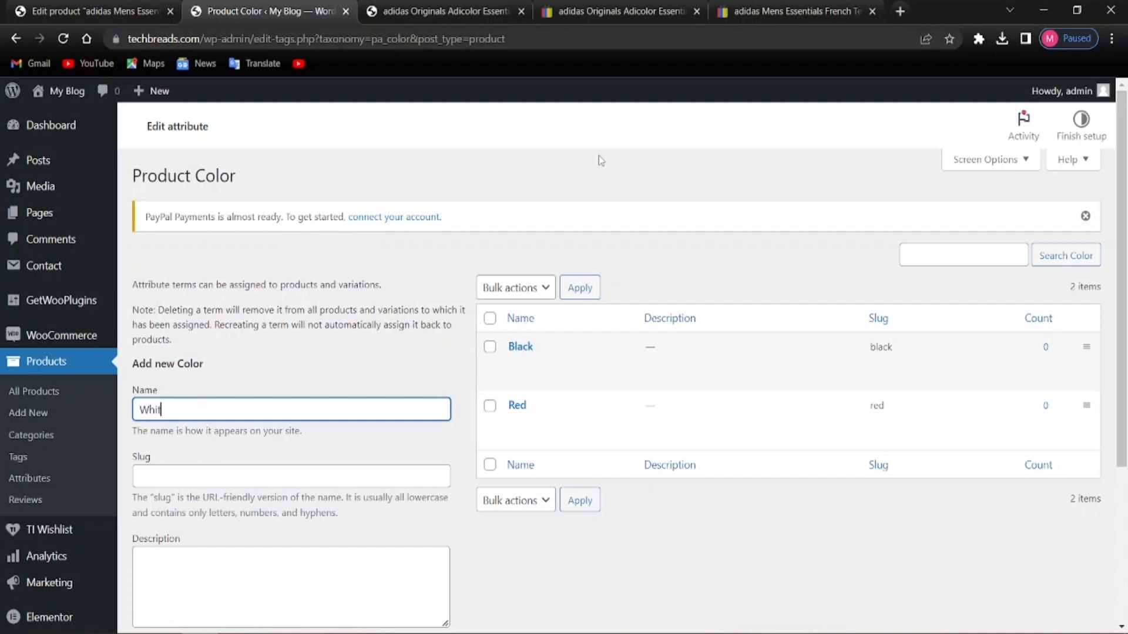
{"action": "type", "text": "e"}
{"action": "scroll", "coordinate": [598, 155], "scroll_direction": "down", "scroll_amount": 4}
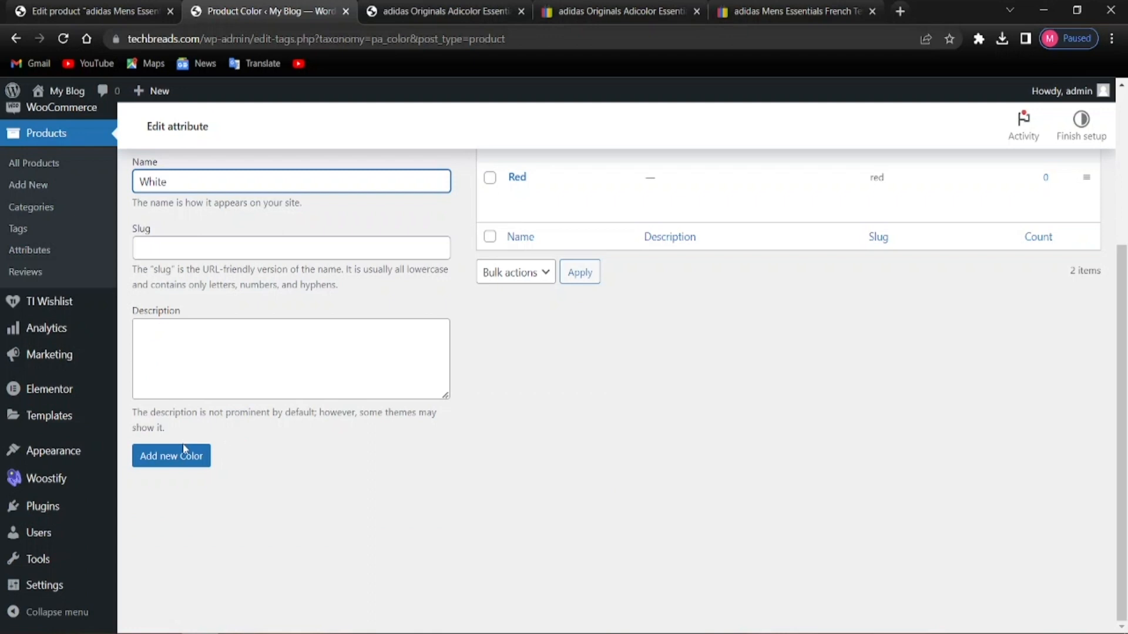
{"action": "left_click", "coordinate": [172, 456]}
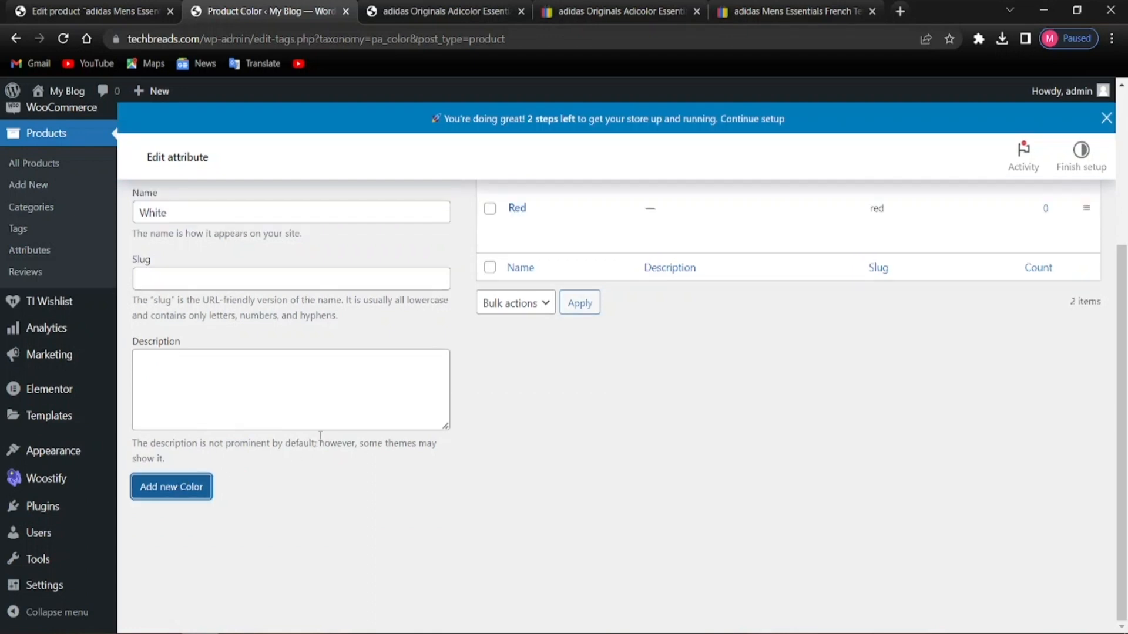
{"action": "scroll", "coordinate": [334, 524], "scroll_direction": "up", "scroll_amount": 1}
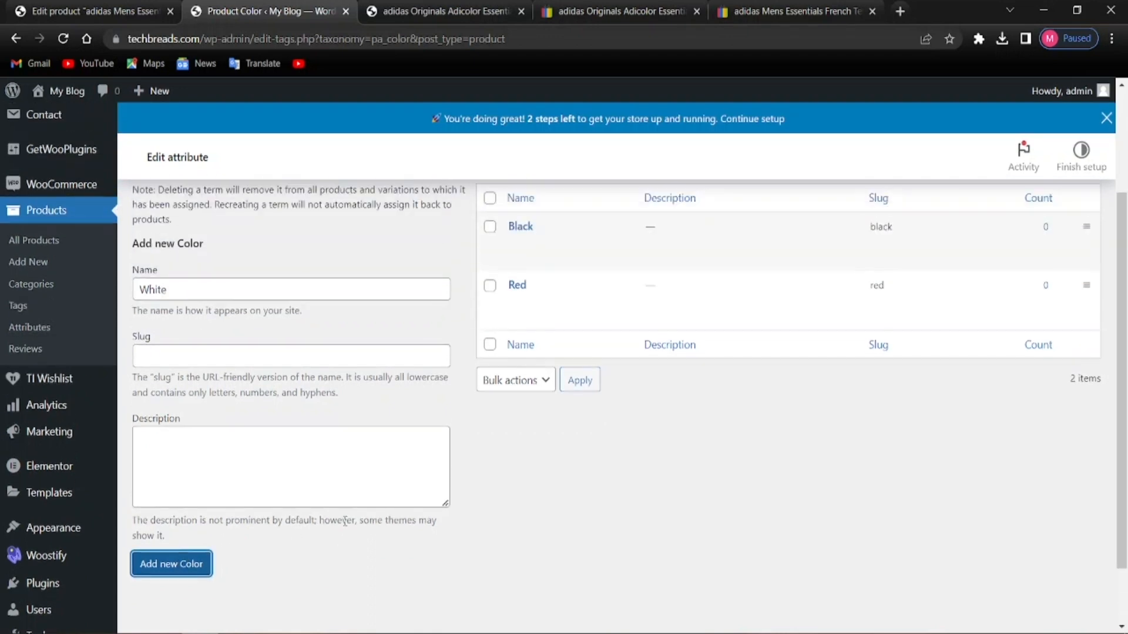
{"action": "scroll", "coordinate": [611, 488], "scroll_direction": "up", "scroll_amount": 1}
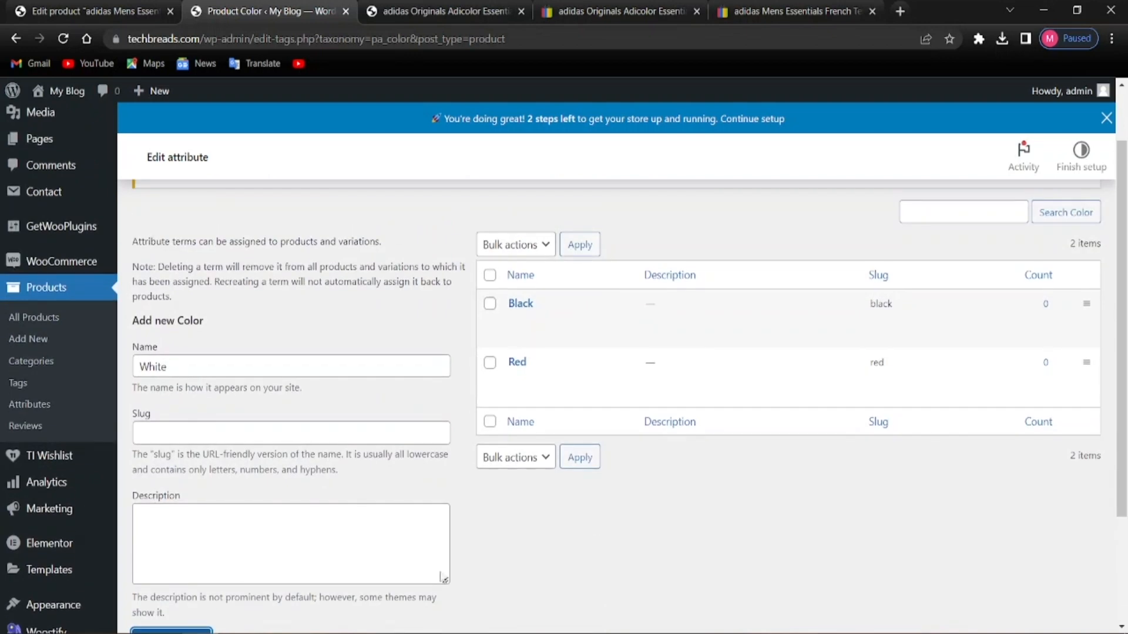
{"action": "scroll", "coordinate": [194, 611], "scroll_direction": "down", "scroll_amount": 1}
{"action": "left_click", "coordinate": [162, 565]}
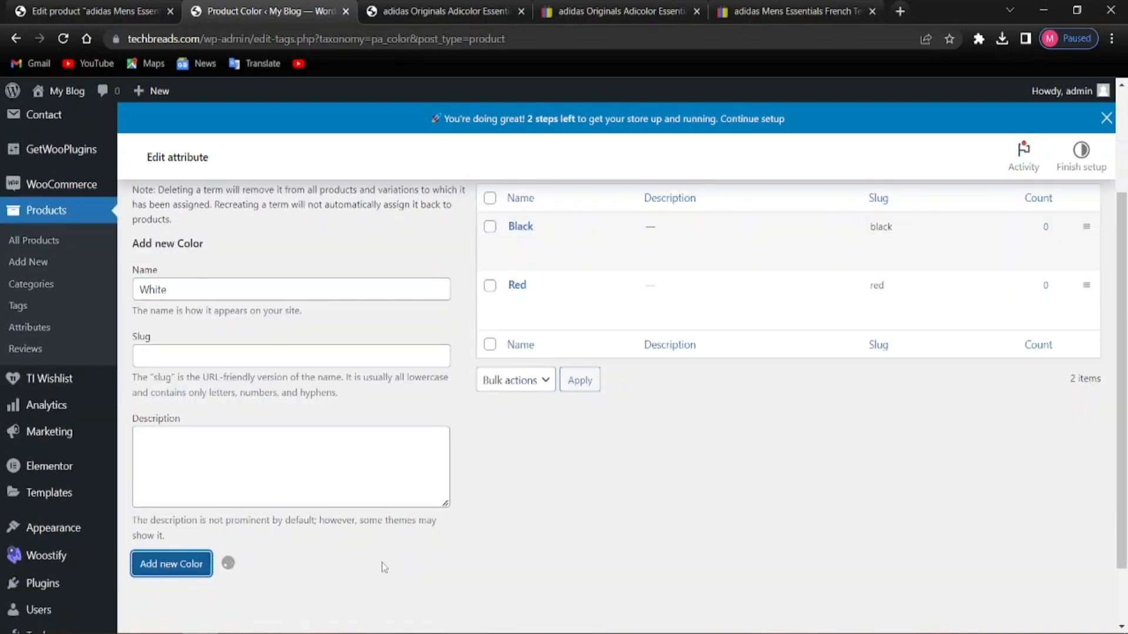
{"action": "scroll", "coordinate": [517, 559], "scroll_direction": "up", "scroll_amount": 1}
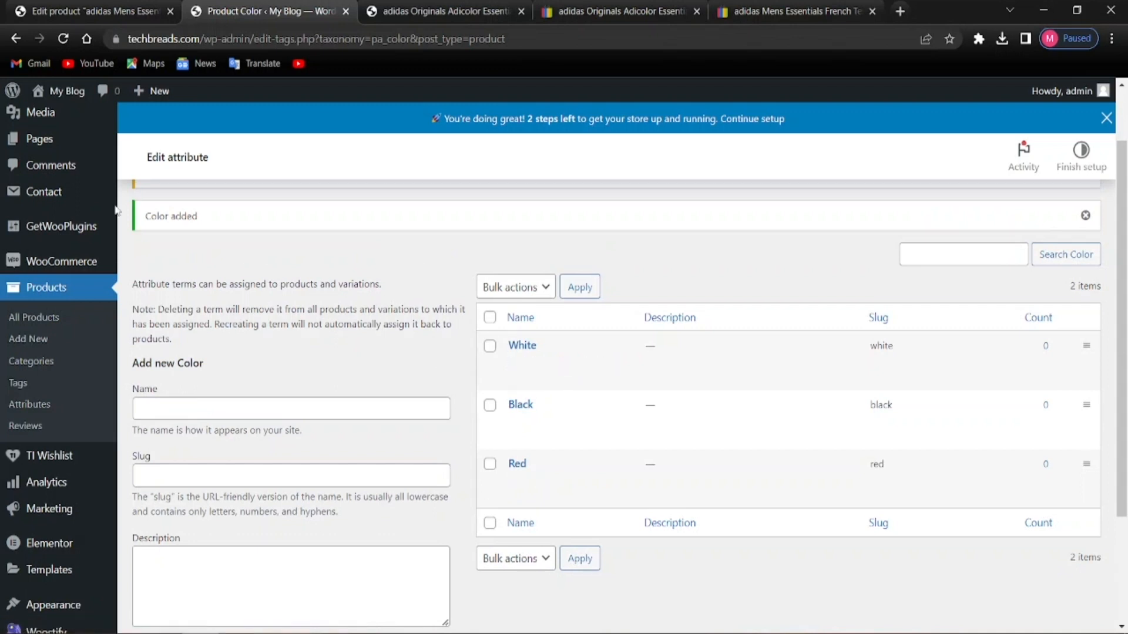
{"action": "left_click", "coordinate": [66, 11]}
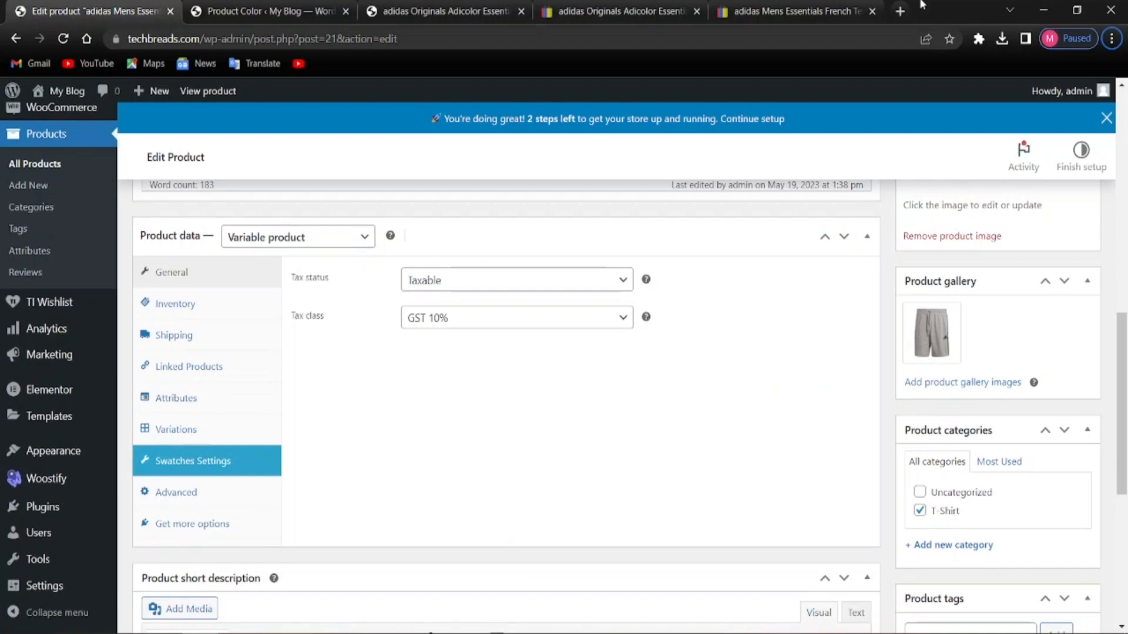
Add the Color attribute with value White to the shorts and save the attributes
{"action": "scroll", "coordinate": [649, 507], "scroll_direction": "up", "scroll_amount": 7}
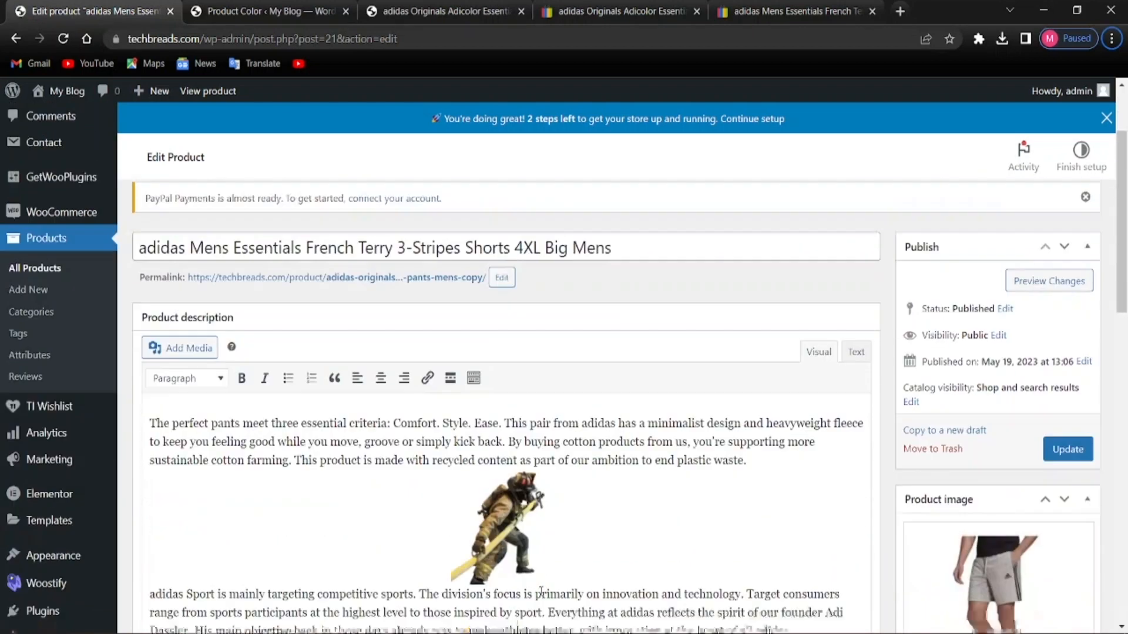
{"action": "scroll", "coordinate": [541, 590], "scroll_direction": "down", "scroll_amount": 8}
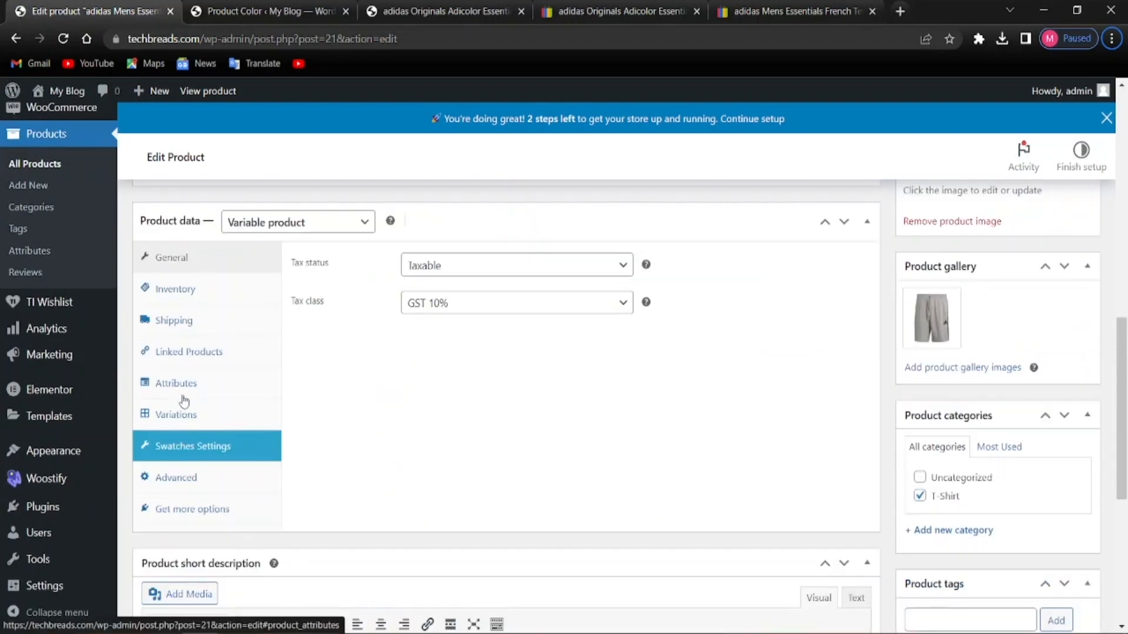
{"action": "left_click", "coordinate": [191, 388]}
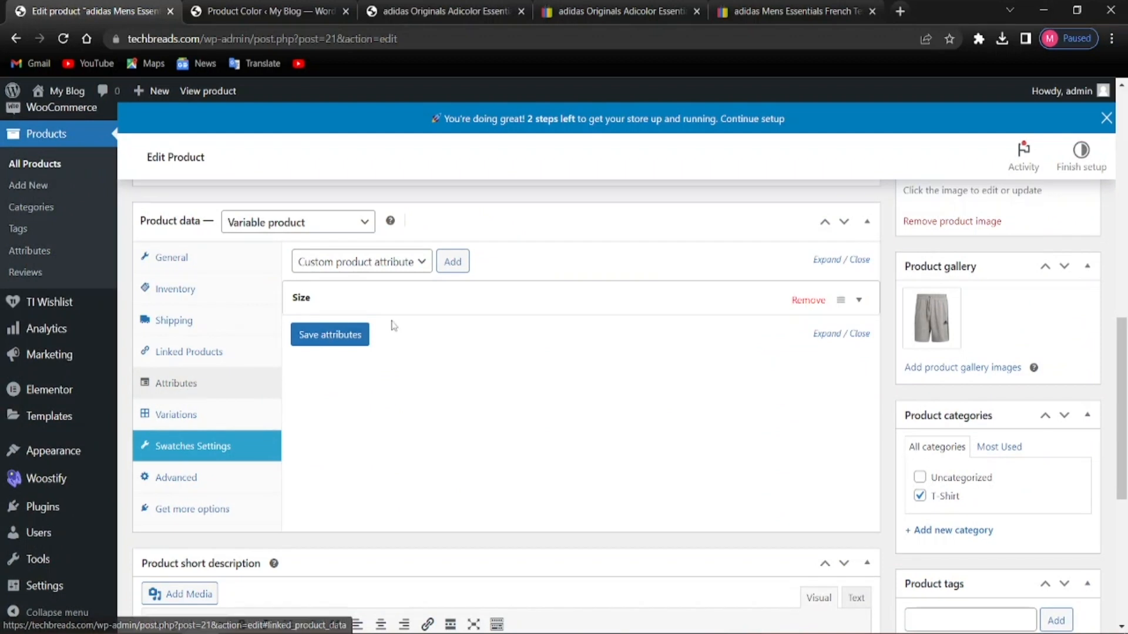
{"action": "left_click", "coordinate": [405, 265]}
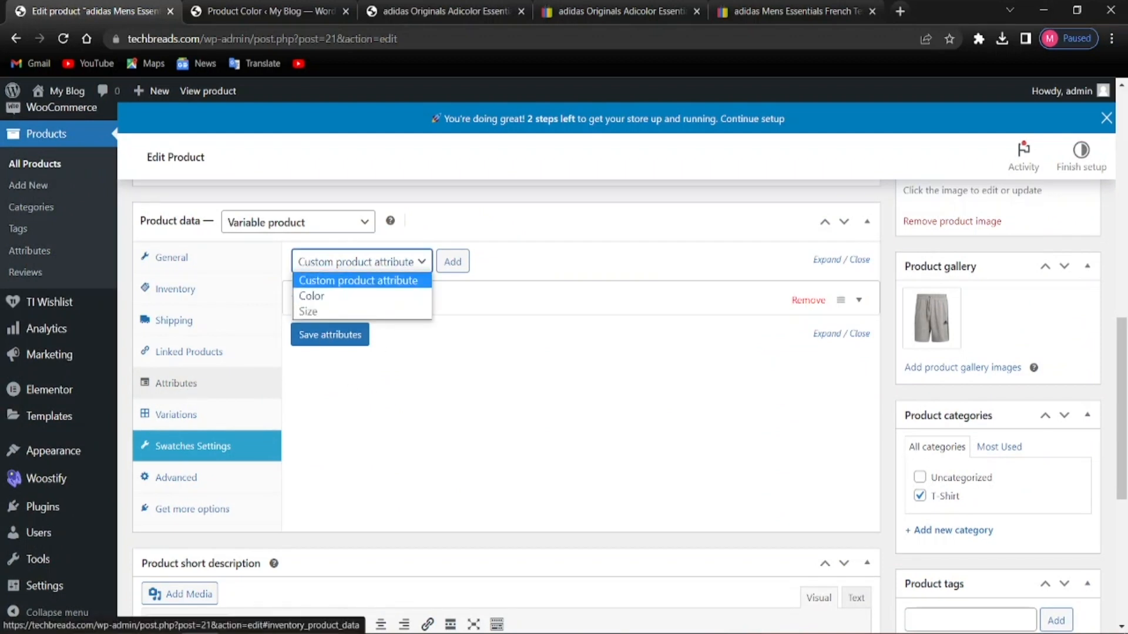
{"action": "left_click", "coordinate": [311, 295]}
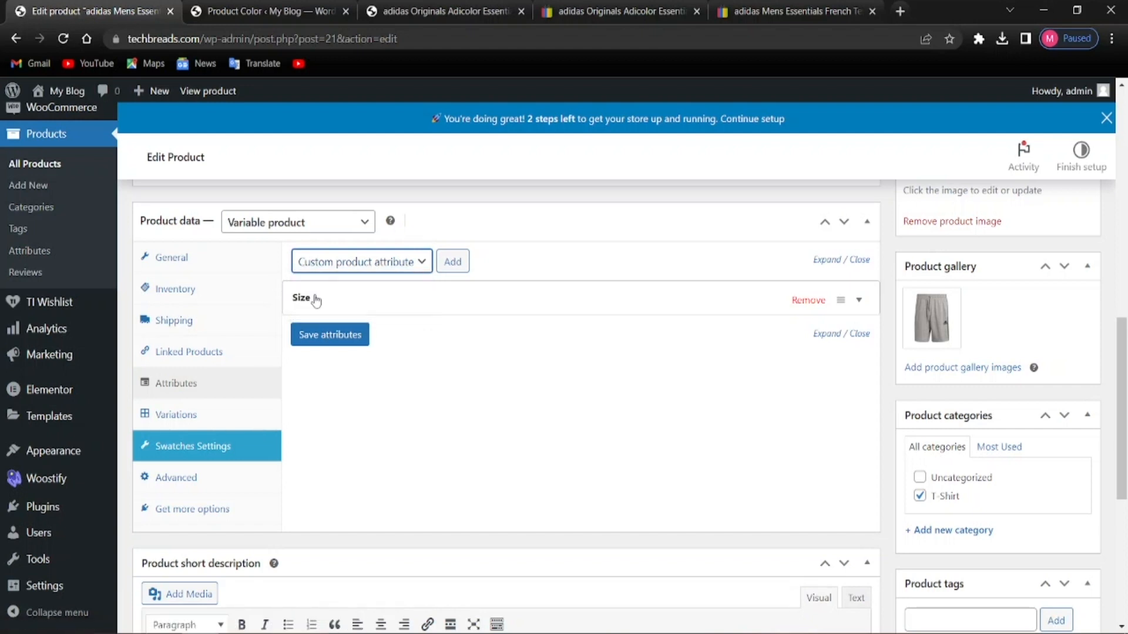
{"action": "left_click", "coordinate": [445, 262]}
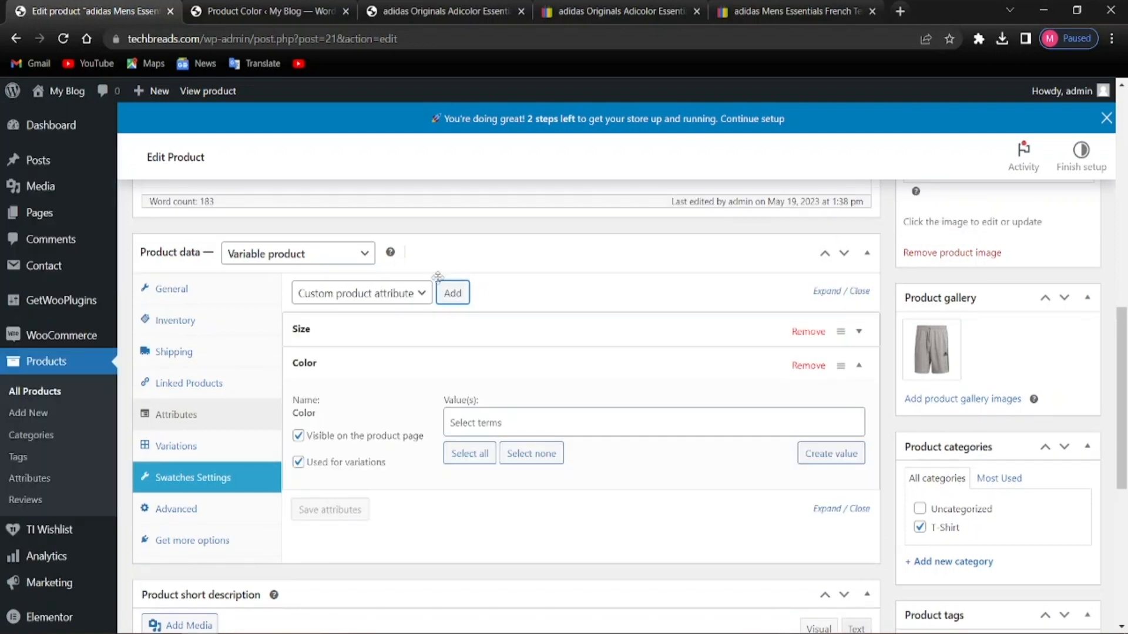
{"action": "left_click", "coordinate": [549, 423]}
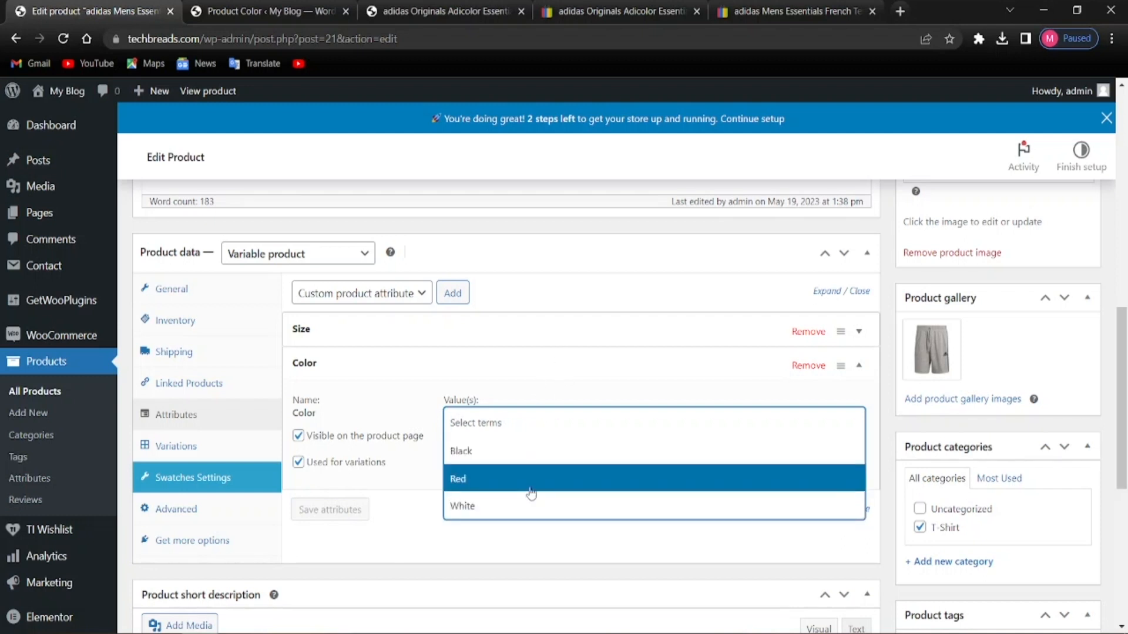
{"action": "left_click", "coordinate": [475, 507]}
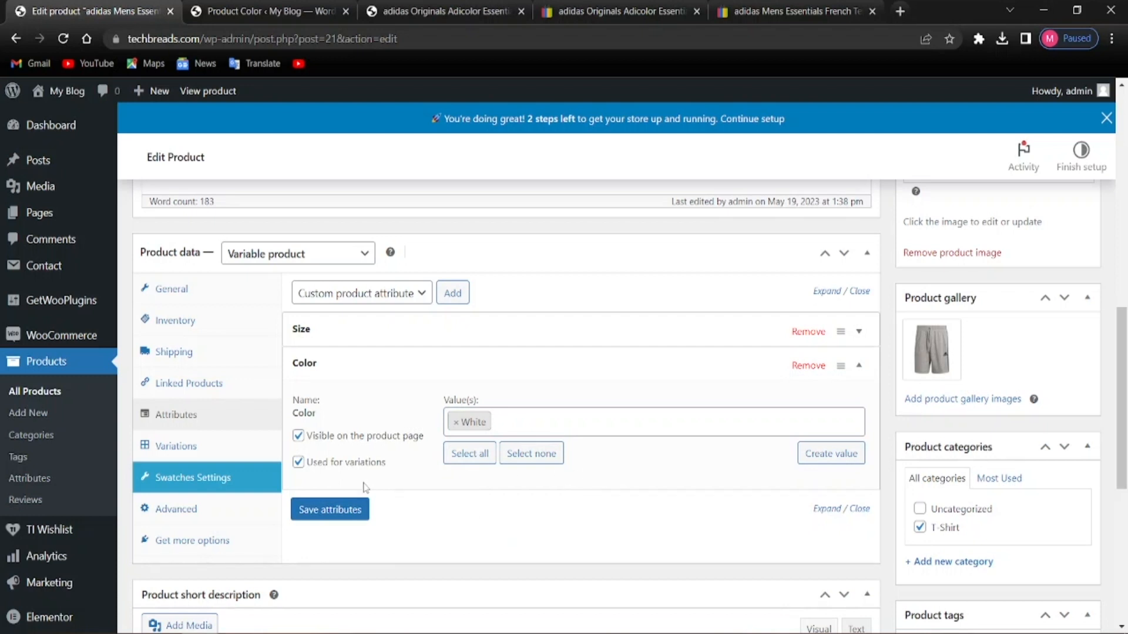
{"action": "left_click", "coordinate": [333, 511]}
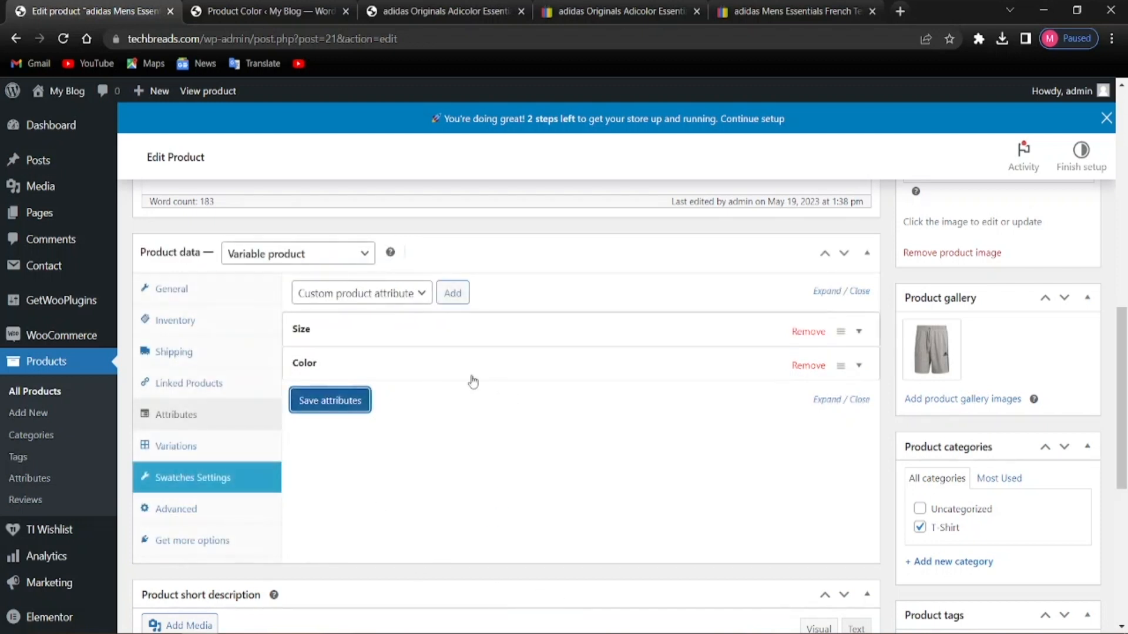
Update the shorts product and open its View Product link in a new tab
{"action": "scroll", "coordinate": [338, 506], "scroll_direction": "up", "scroll_amount": 10}
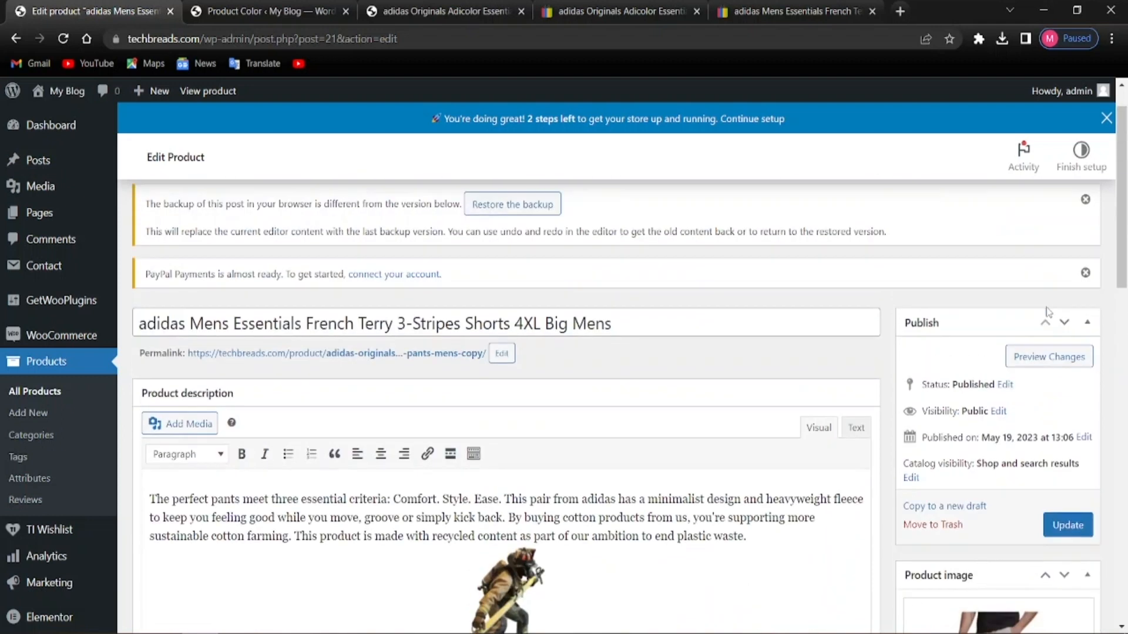
{"action": "left_click", "coordinate": [1068, 527]}
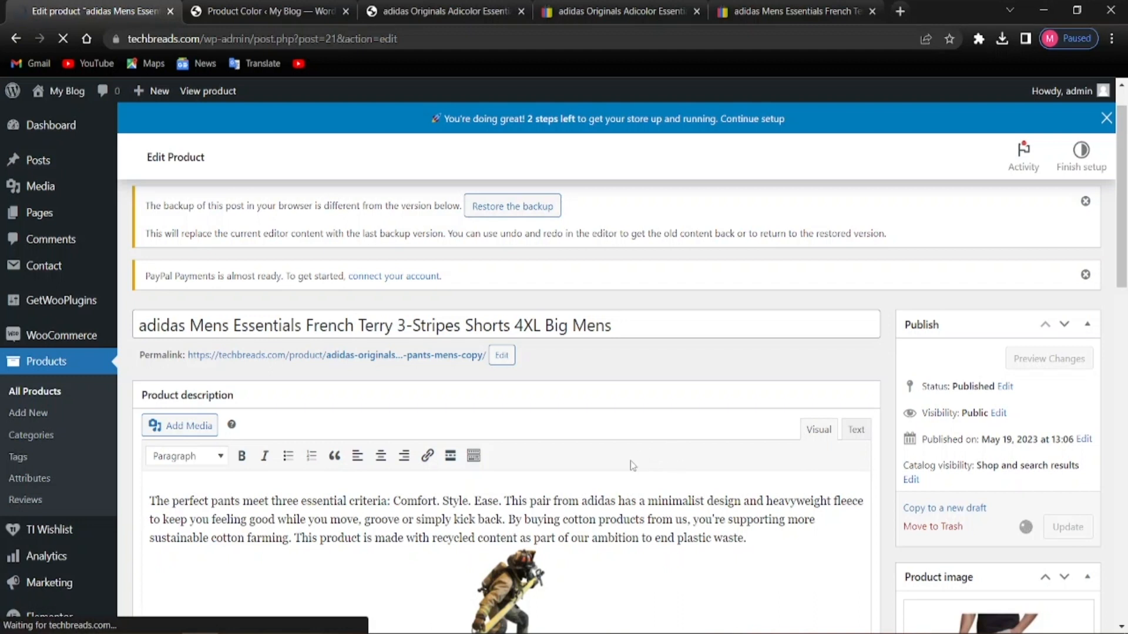
{"action": "scroll", "coordinate": [630, 461], "scroll_direction": "down", "scroll_amount": 3}
{"action": "scroll", "coordinate": [627, 466], "scroll_direction": "up", "scroll_amount": 3}
{"action": "scroll", "coordinate": [592, 470], "scroll_direction": "down", "scroll_amount": 2}
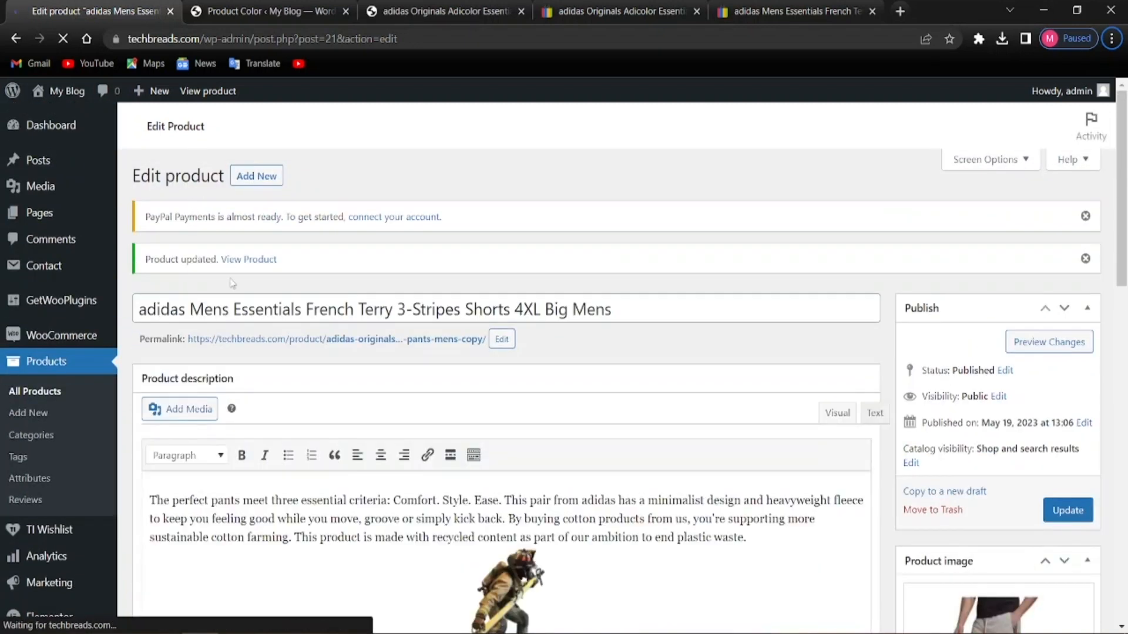
{"action": "right_click", "coordinate": [241, 268]}
{"action": "left_click", "coordinate": [277, 274]}
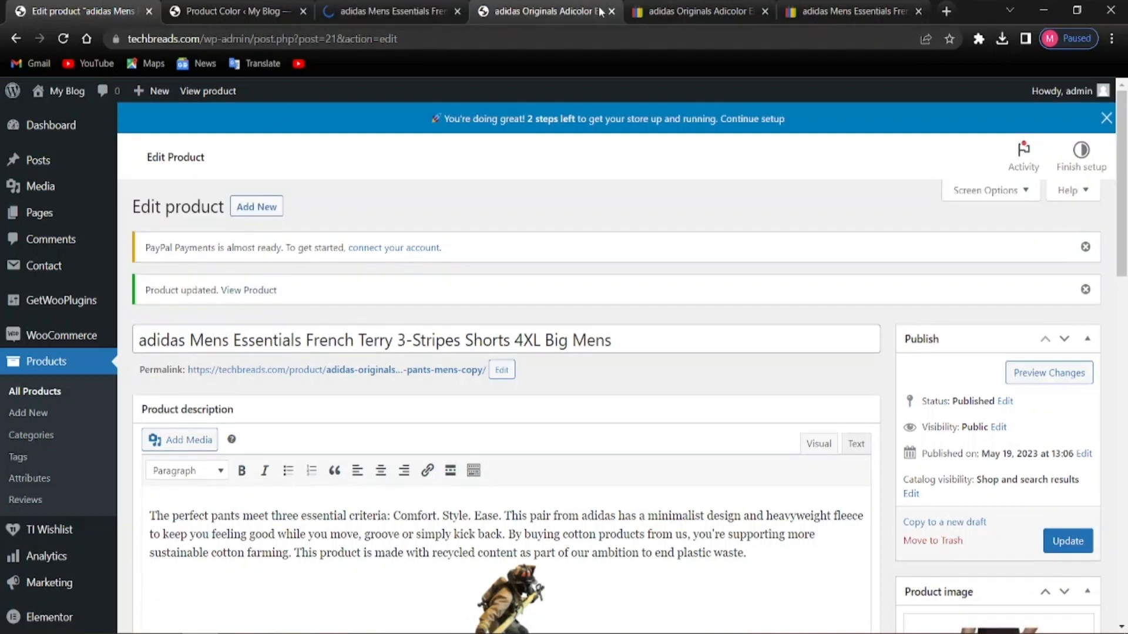
On the storefront page, browse the gallery photos, including the model wearing the shorts
{"action": "left_click", "coordinate": [353, 5]}
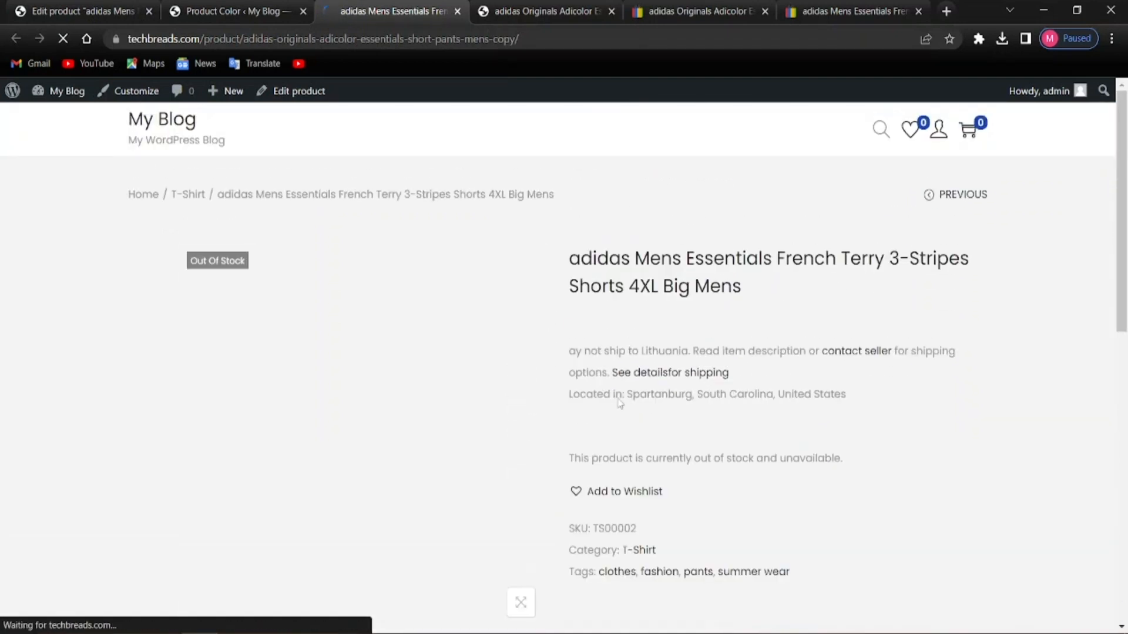
{"action": "scroll", "coordinate": [467, 396], "scroll_direction": "down", "scroll_amount": 1}
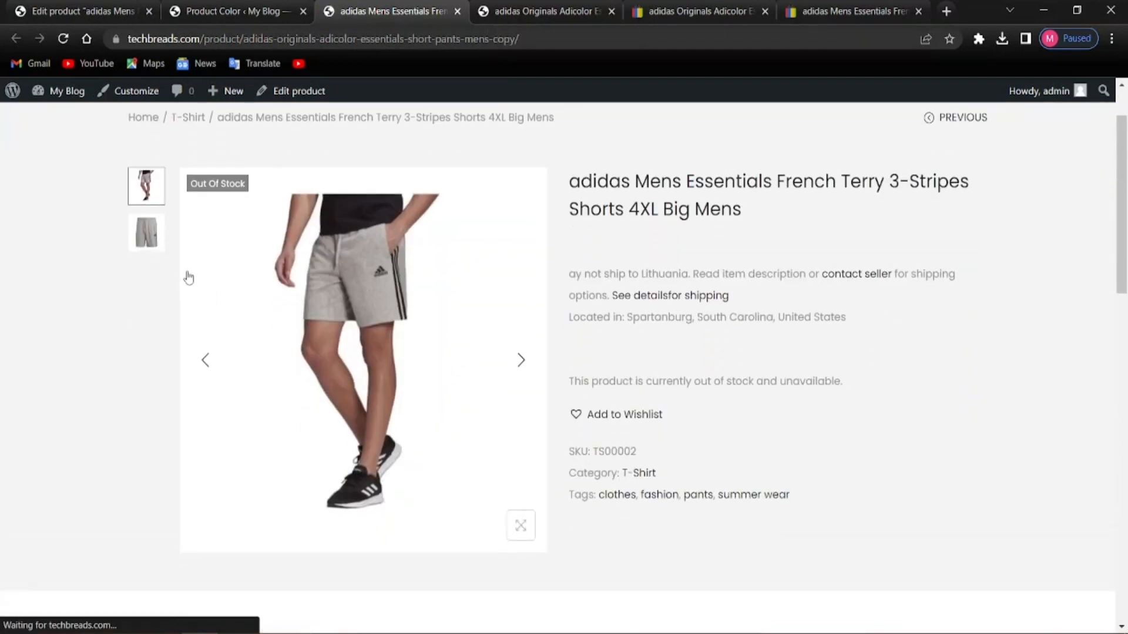
{"action": "left_click", "coordinate": [145, 240]}
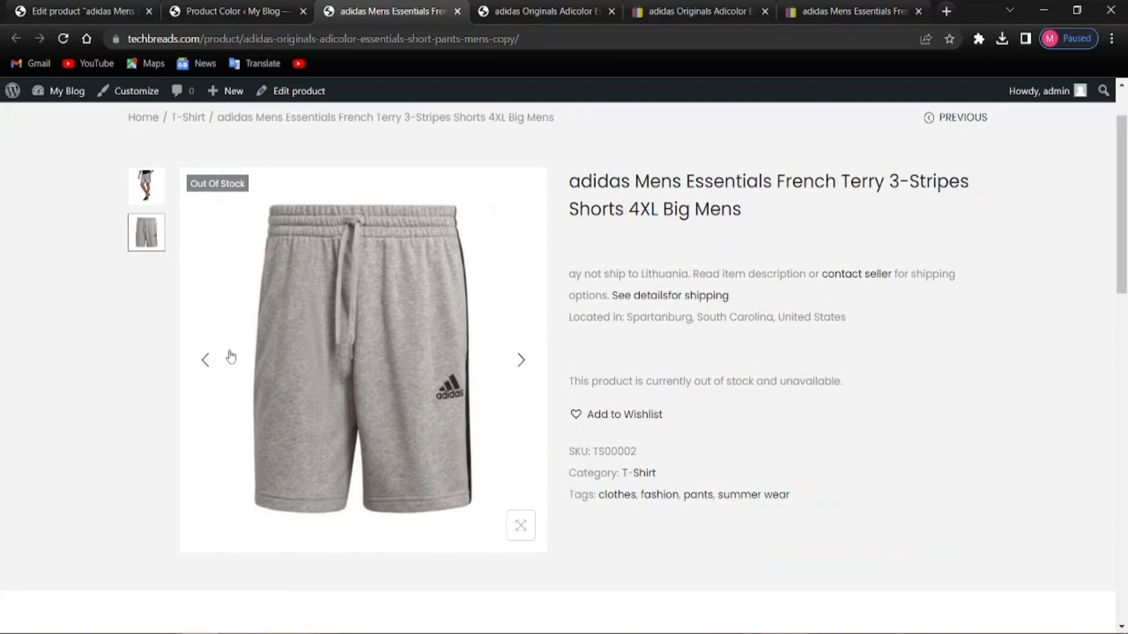
{"action": "left_click", "coordinate": [143, 194]}
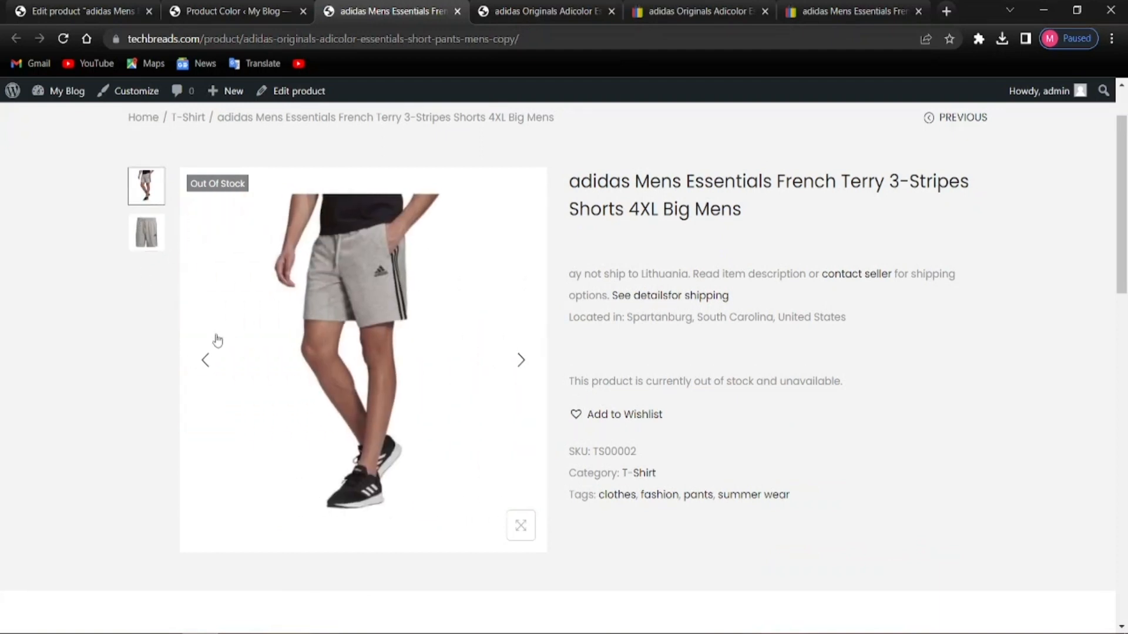
Show the Additional information tab listing Size Large, Medium, Small and Color White
{"action": "scroll", "coordinate": [602, 552], "scroll_direction": "down", "scroll_amount": 5}
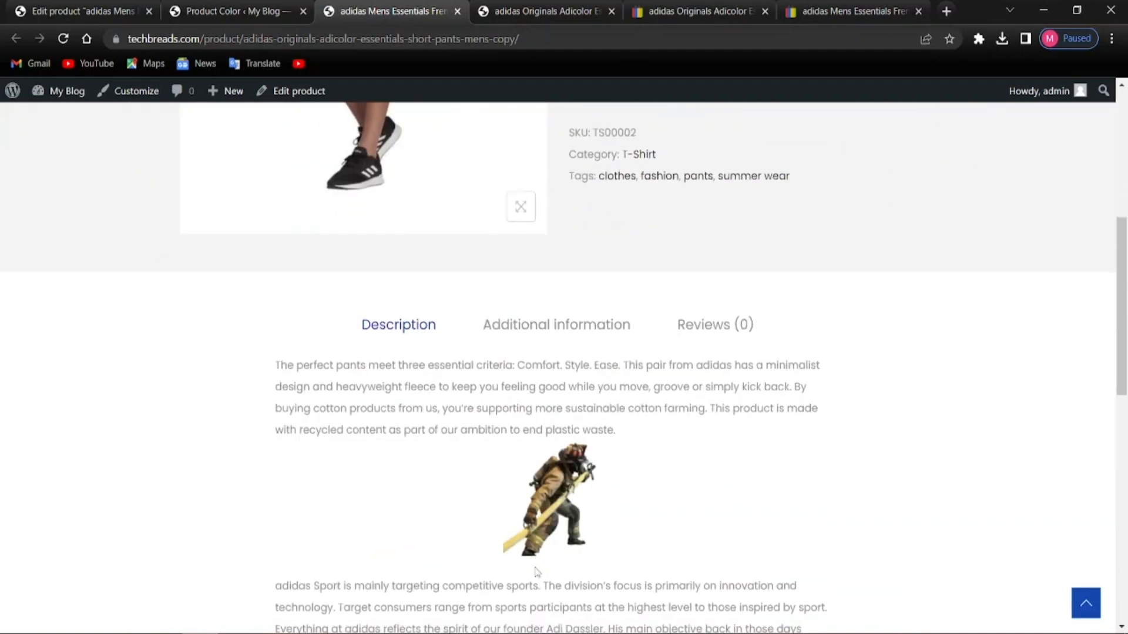
{"action": "scroll", "coordinate": [535, 572], "scroll_direction": "down", "scroll_amount": 9}
{"action": "scroll", "coordinate": [433, 489], "scroll_direction": "up", "scroll_amount": 4}
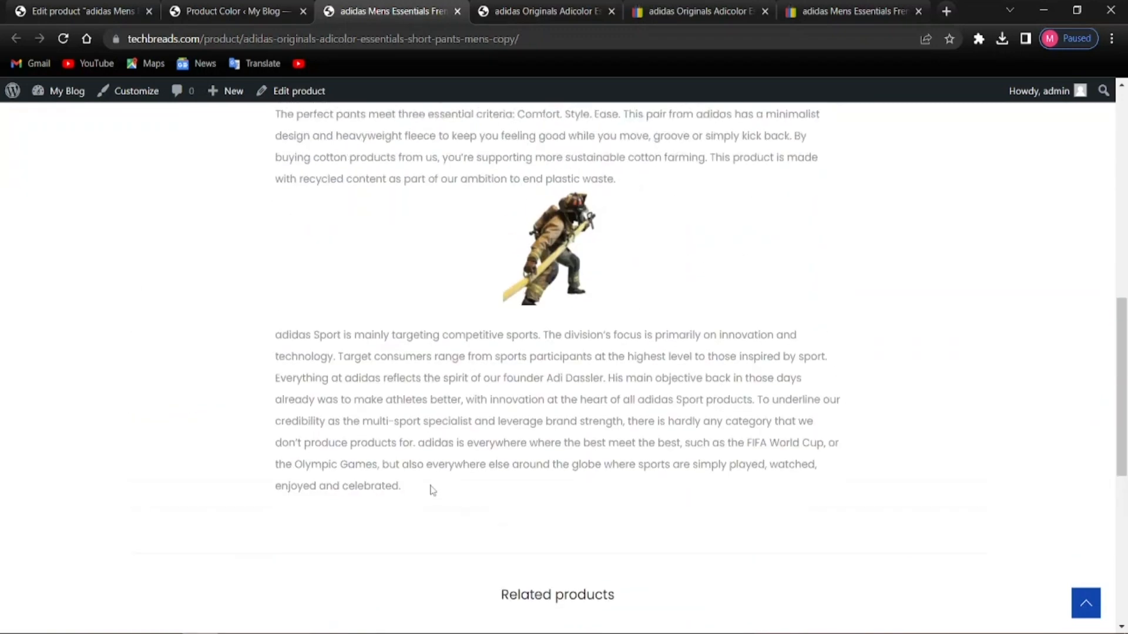
{"action": "scroll", "coordinate": [433, 489], "scroll_direction": "up", "scroll_amount": 4}
{"action": "scroll", "coordinate": [463, 435], "scroll_direction": "down", "scroll_amount": 11}
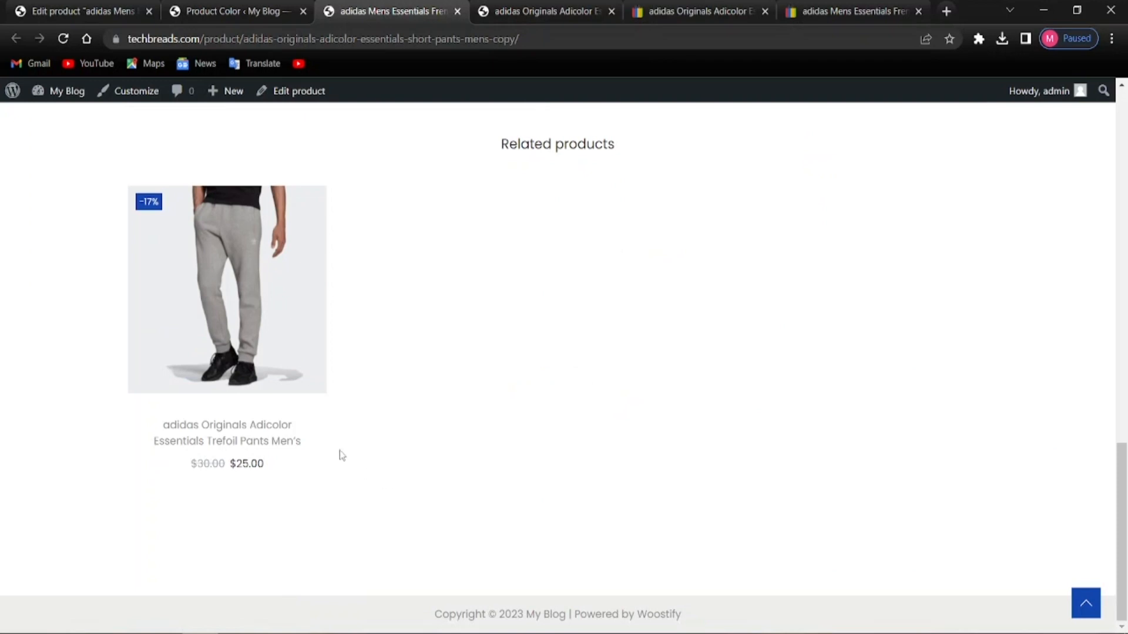
{"action": "scroll", "coordinate": [325, 380], "scroll_direction": "up", "scroll_amount": 1}
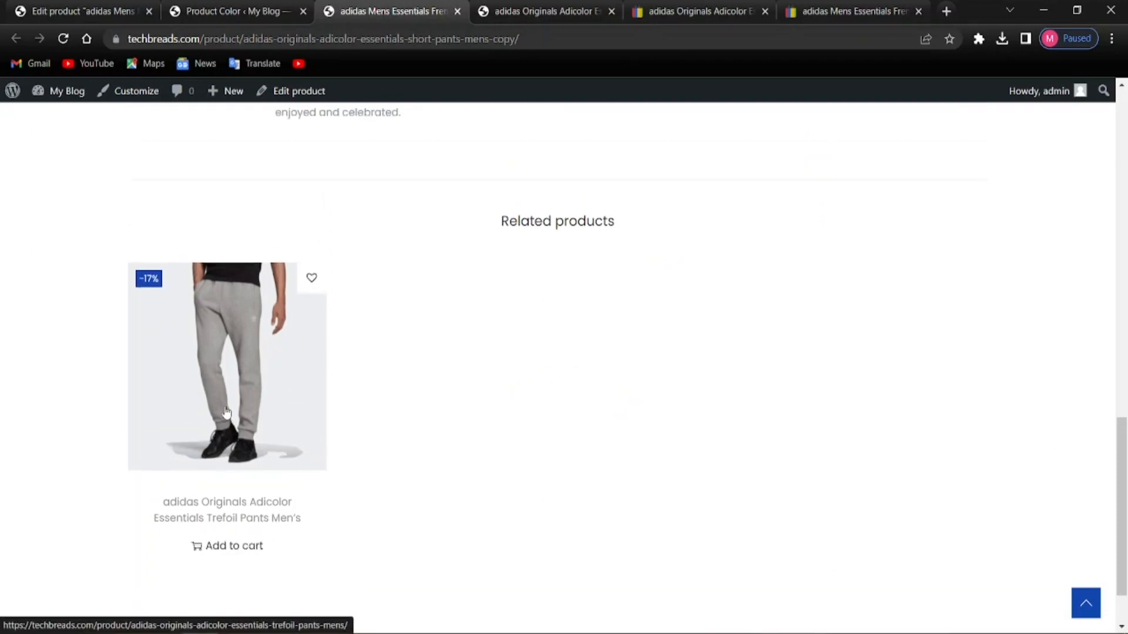
{"action": "scroll", "coordinate": [197, 464], "scroll_direction": "up", "scroll_amount": 5}
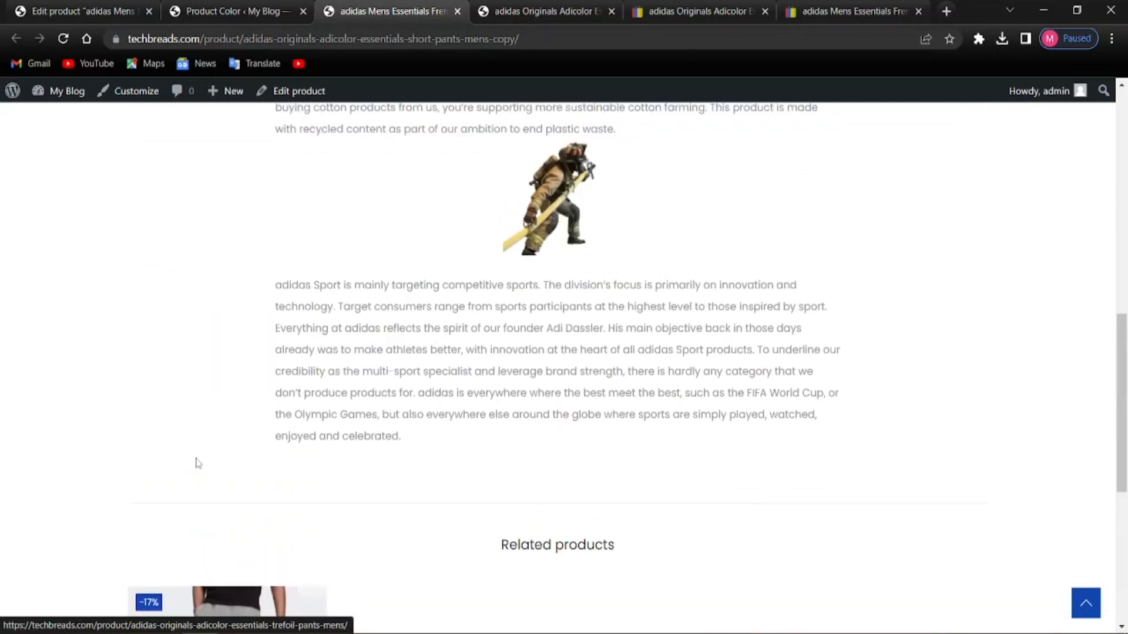
{"action": "scroll", "coordinate": [197, 464], "scroll_direction": "up", "scroll_amount": 13}
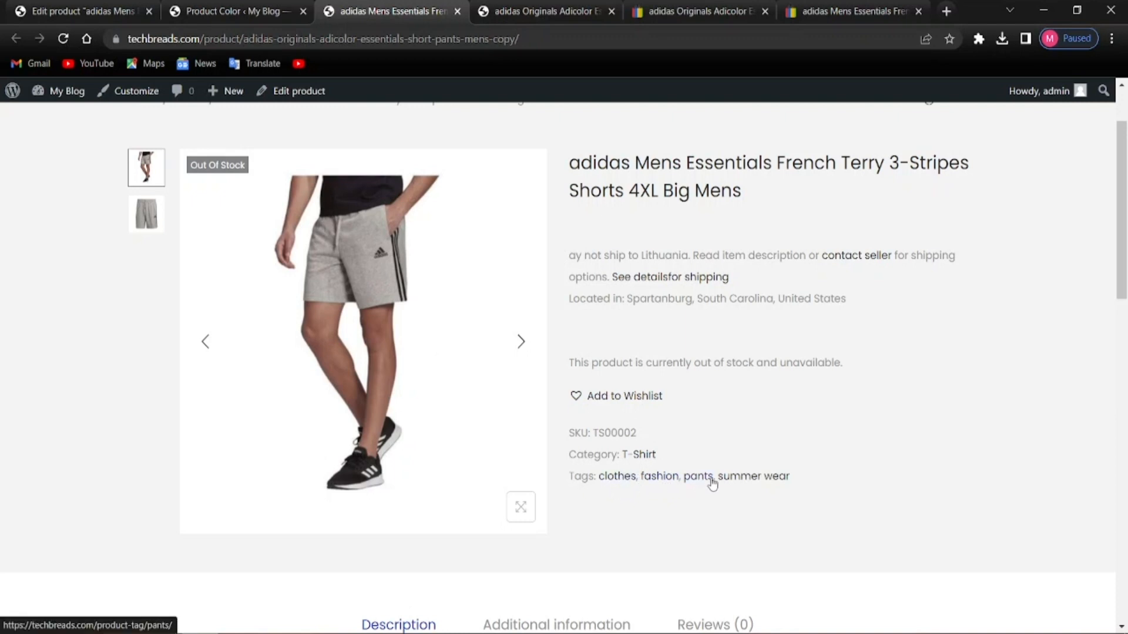
{"action": "scroll", "coordinate": [678, 500], "scroll_direction": "up", "scroll_amount": 1}
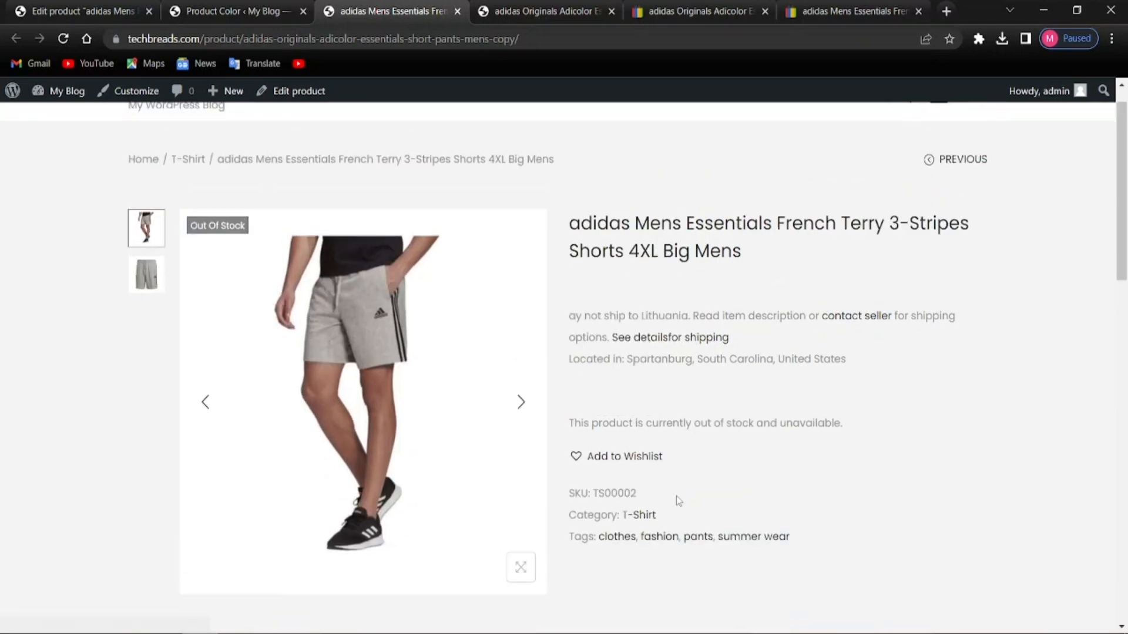
{"action": "scroll", "coordinate": [504, 446], "scroll_direction": "up", "scroll_amount": 1}
{"action": "scroll", "coordinate": [517, 458], "scroll_direction": "down", "scroll_amount": 4}
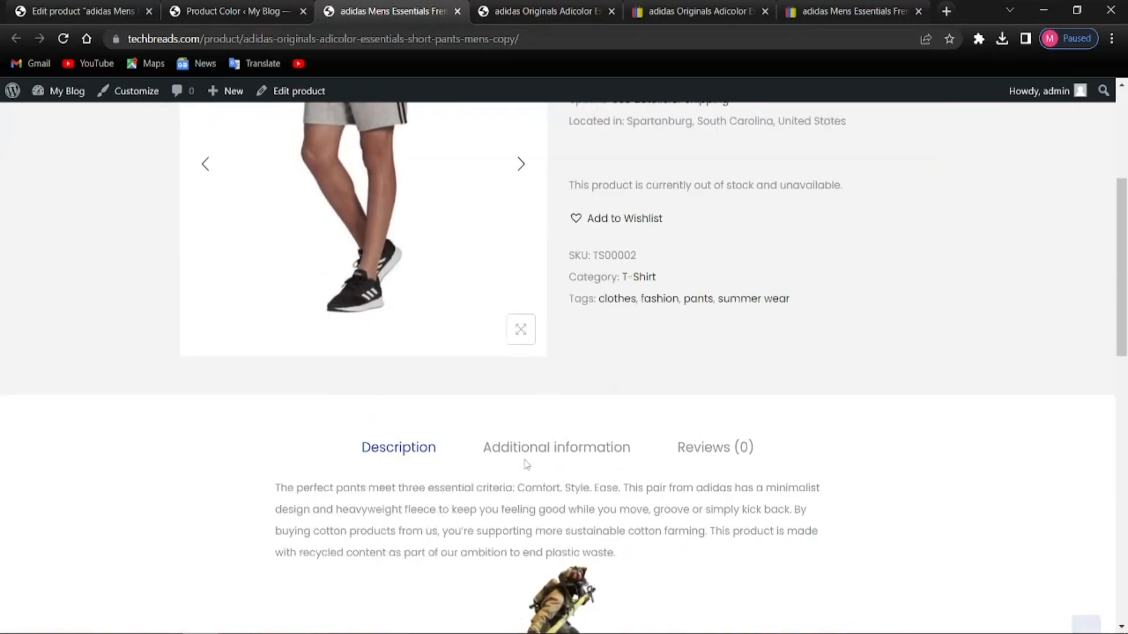
{"action": "scroll", "coordinate": [526, 464], "scroll_direction": "down", "scroll_amount": 5}
{"action": "scroll", "coordinate": [523, 464], "scroll_direction": "down", "scroll_amount": 2}
{"action": "scroll", "coordinate": [524, 464], "scroll_direction": "up", "scroll_amount": 3}
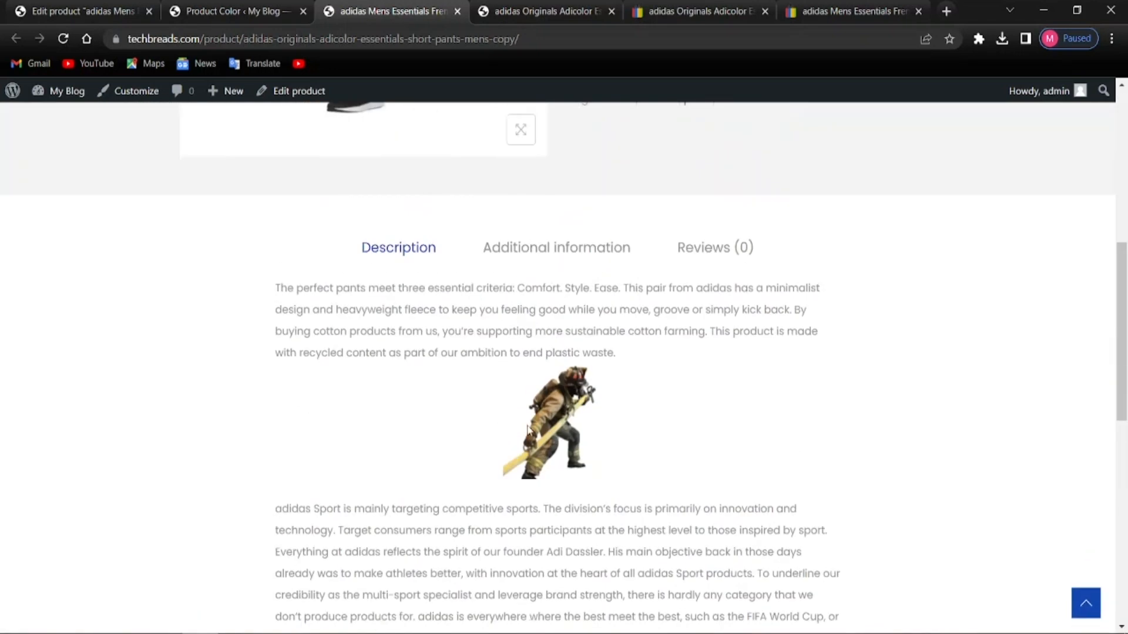
{"action": "left_click", "coordinate": [570, 259]}
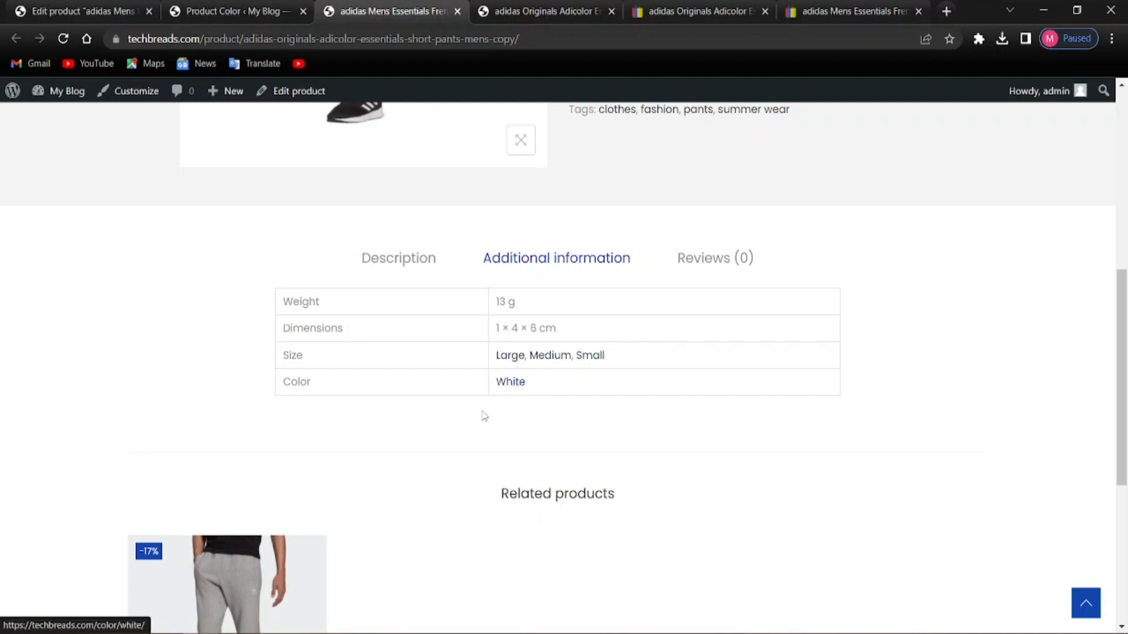
{"action": "scroll", "coordinate": [483, 416], "scroll_direction": "up", "scroll_amount": 1}
{"action": "scroll", "coordinate": [461, 431], "scroll_direction": "down", "scroll_amount": 3}
{"action": "scroll", "coordinate": [496, 434], "scroll_direction": "up", "scroll_amount": 2}
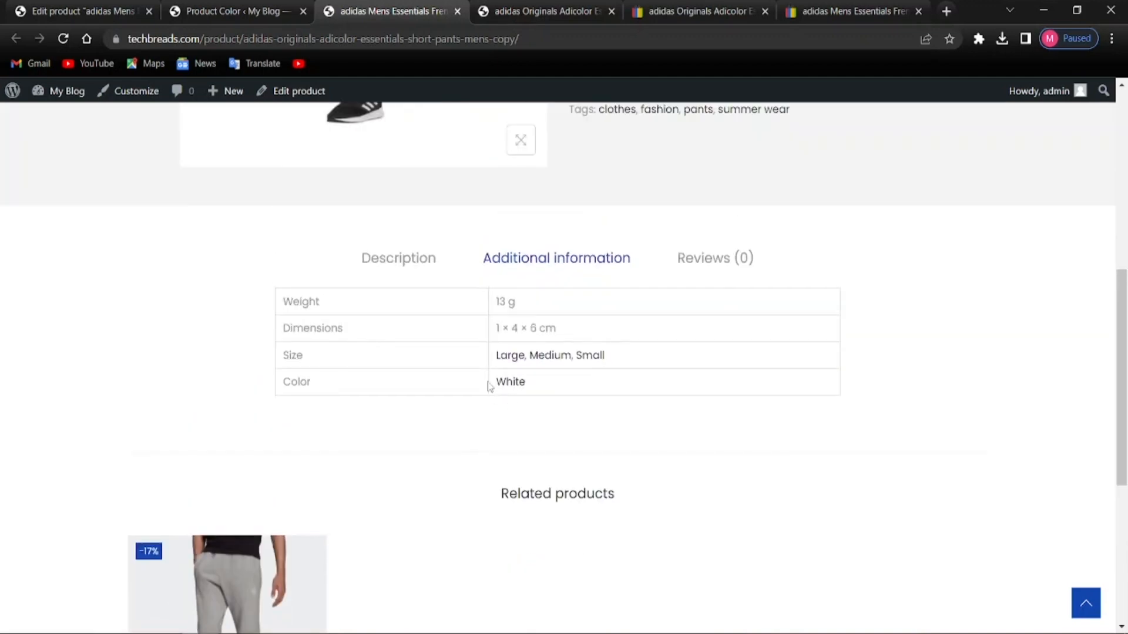
{"action": "scroll", "coordinate": [359, 357], "scroll_direction": "up", "scroll_amount": 3}
{"action": "scroll", "coordinate": [450, 464], "scroll_direction": "down", "scroll_amount": 2}
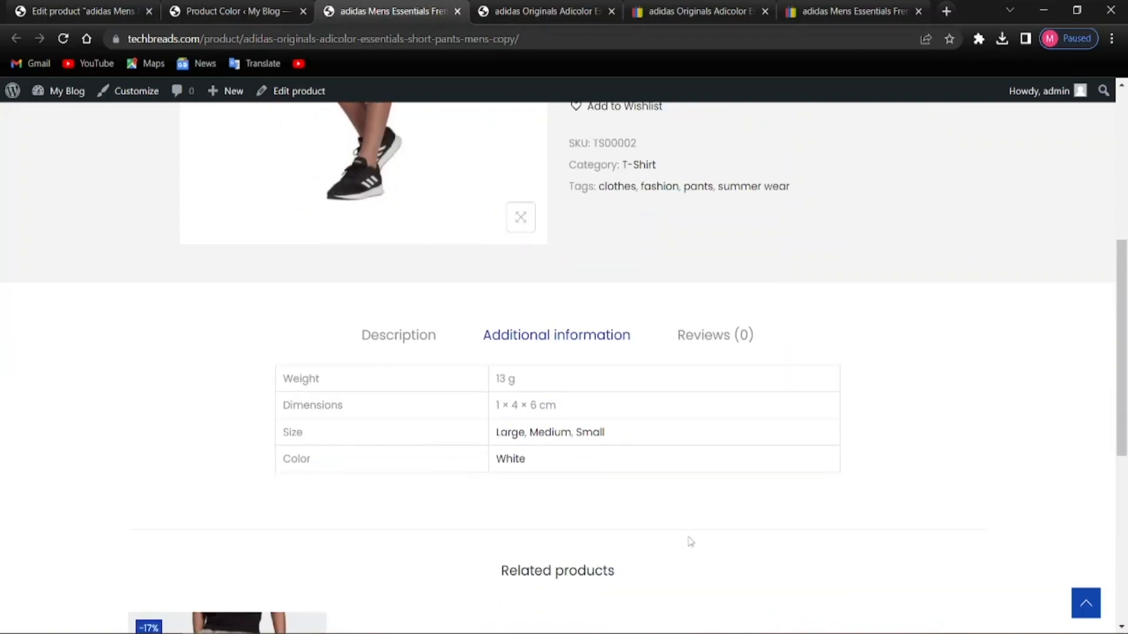
{"action": "scroll", "coordinate": [619, 518], "scroll_direction": "up", "scroll_amount": 2}
{"action": "scroll", "coordinate": [634, 498], "scroll_direction": "down", "scroll_amount": 2}
{"action": "scroll", "coordinate": [461, 382], "scroll_direction": "up", "scroll_amount": 3}
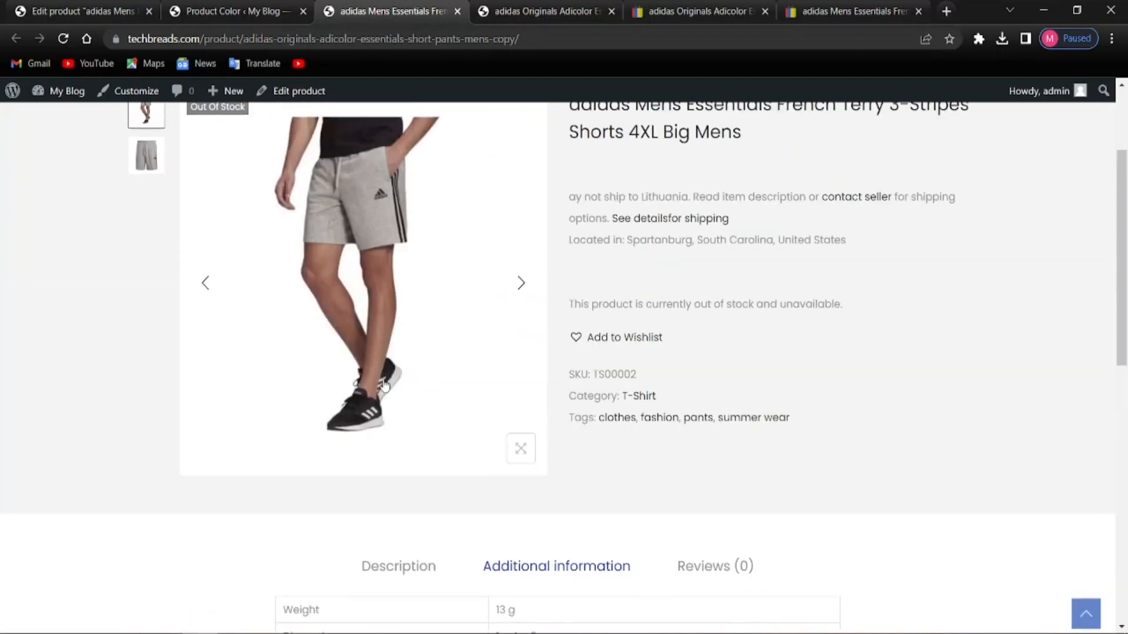
{"action": "scroll", "coordinate": [380, 397], "scroll_direction": "down", "scroll_amount": 7}
{"action": "scroll", "coordinate": [317, 385], "scroll_direction": "up", "scroll_amount": 3}
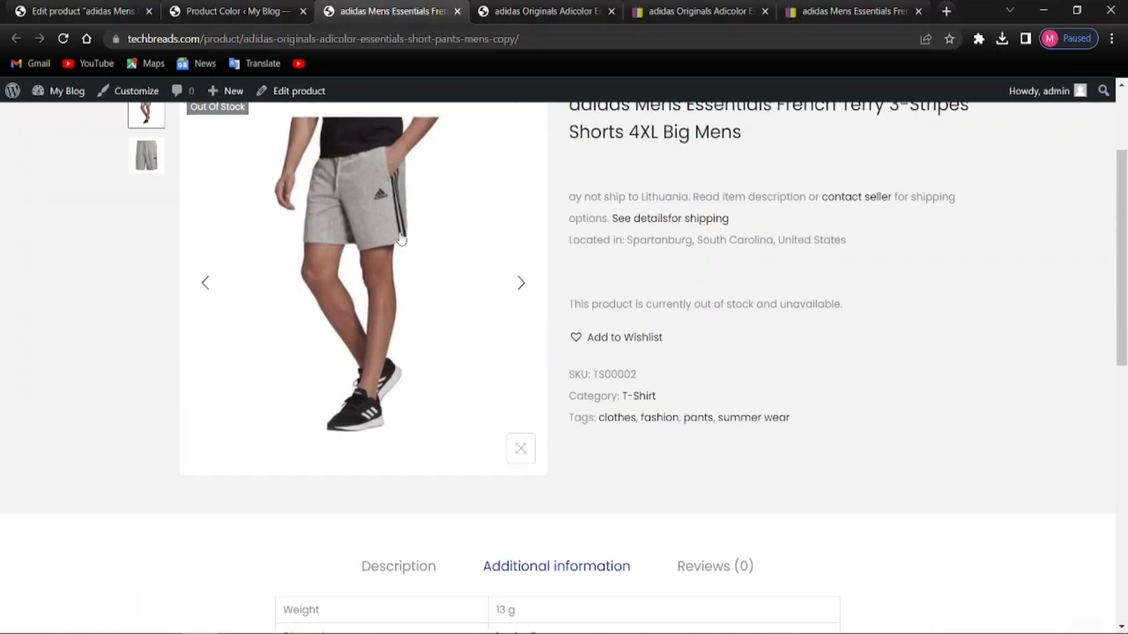
{"action": "scroll", "coordinate": [517, 470], "scroll_direction": "down", "scroll_amount": 4}
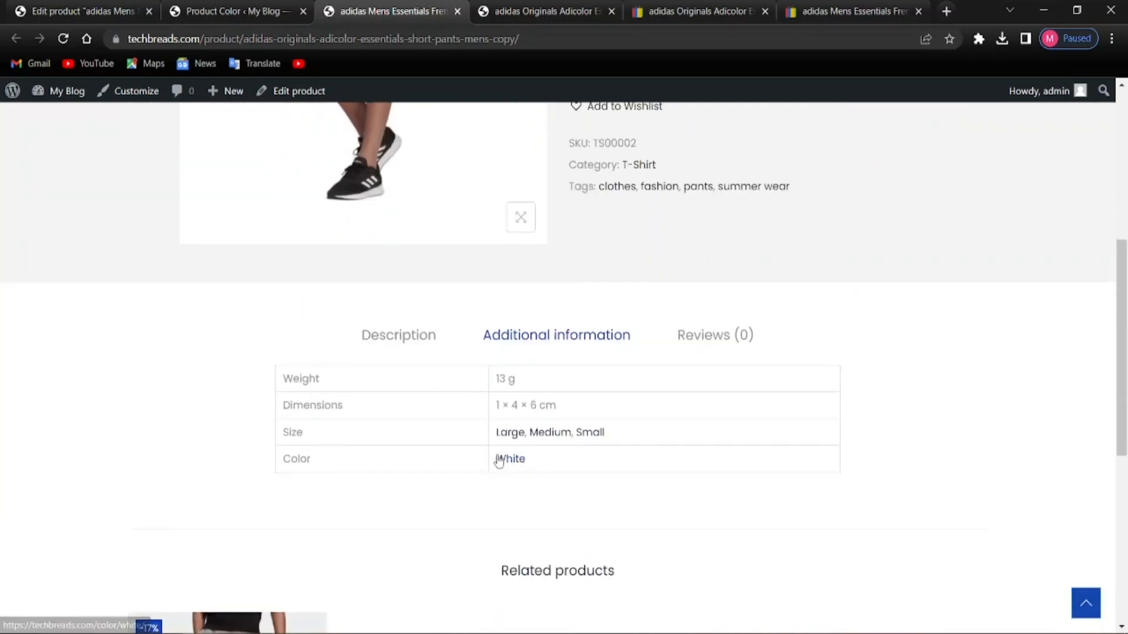
{"action": "scroll", "coordinate": [470, 488], "scroll_direction": "up", "scroll_amount": 6}
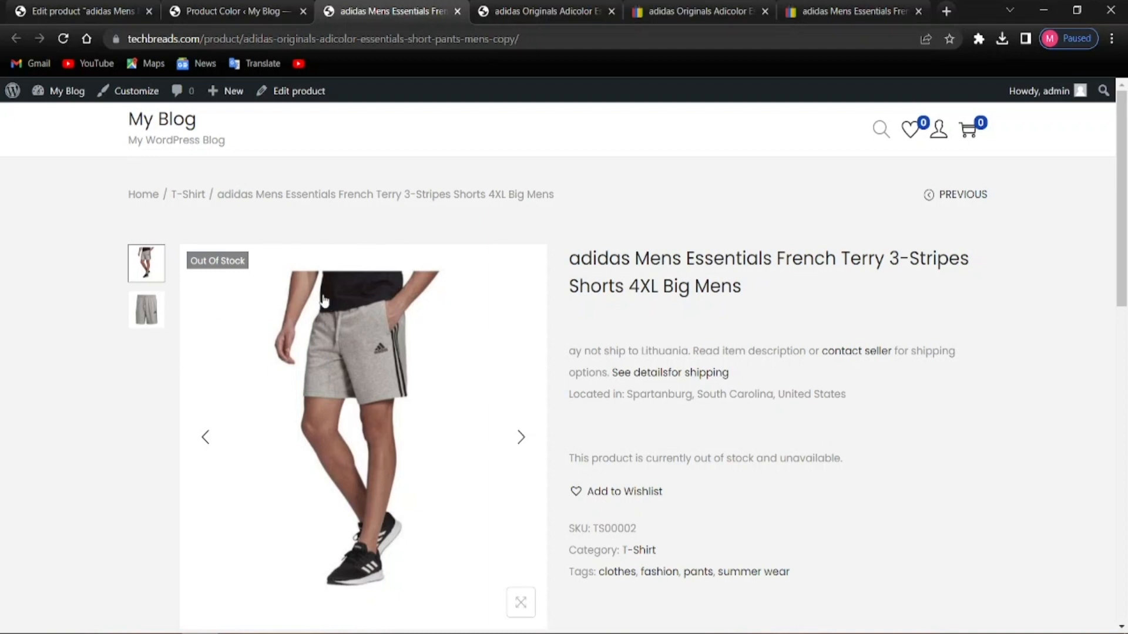
{"action": "left_click", "coordinate": [201, 11]}
Go back to the shorts Edit product tab and open another Products admin page
{"action": "left_click", "coordinate": [94, 12]}
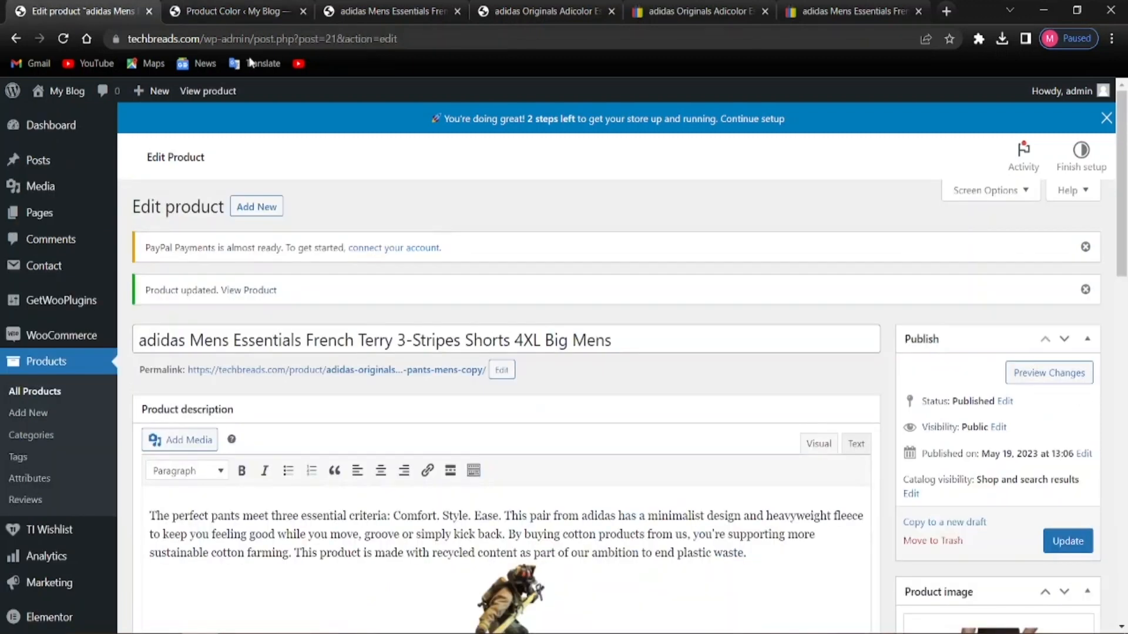
{"action": "left_click", "coordinate": [244, 12]}
{"action": "left_click", "coordinate": [374, 13]}
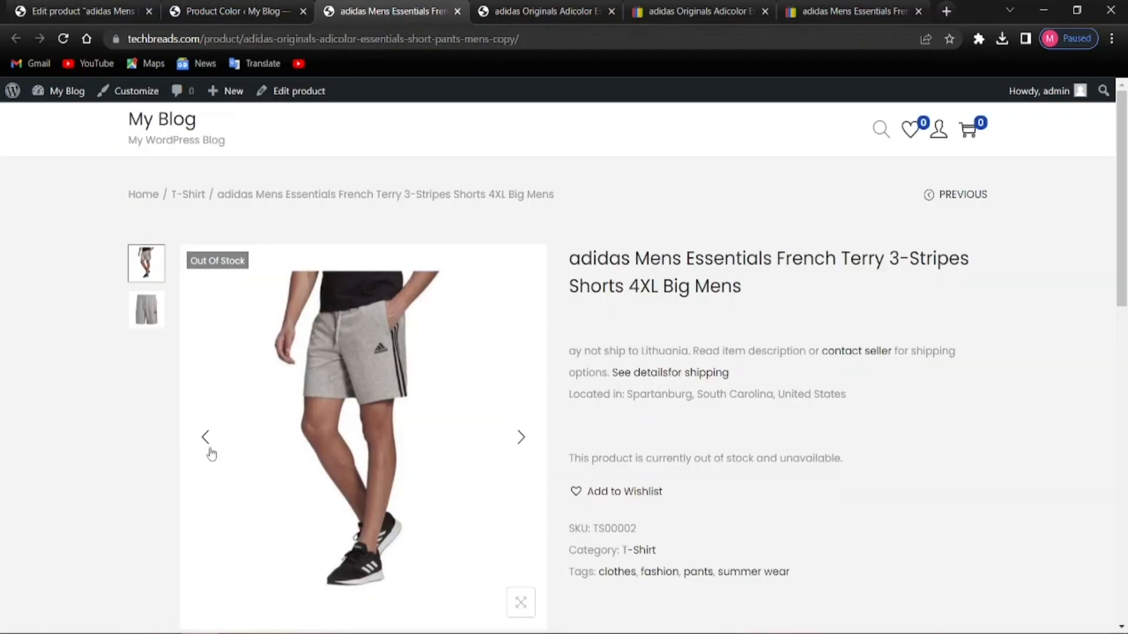
{"action": "left_click", "coordinate": [88, 6]}
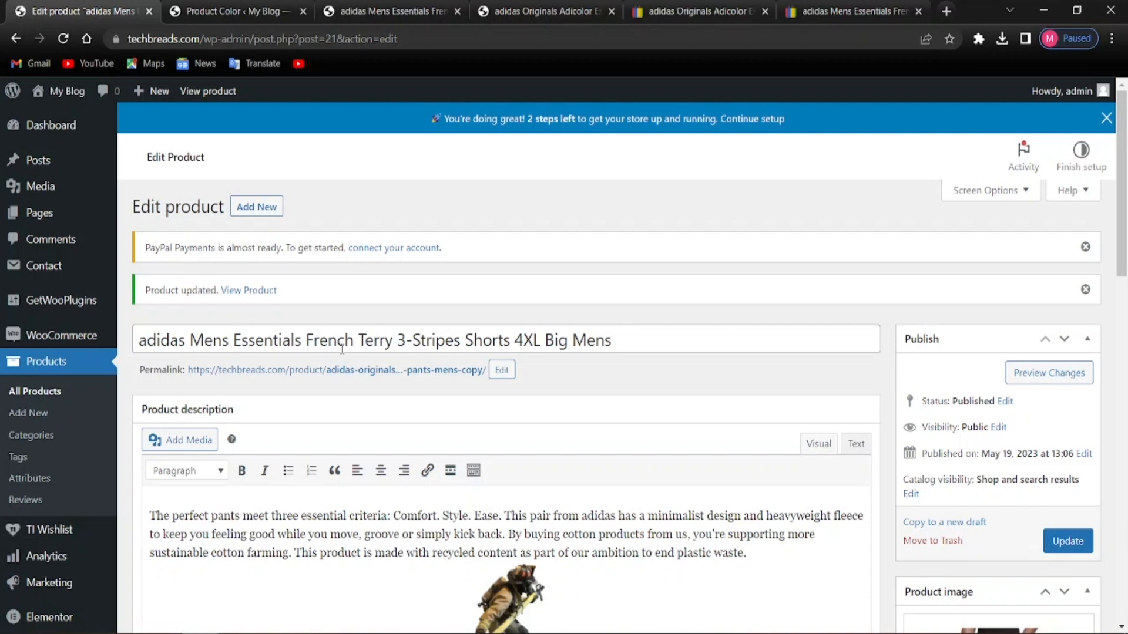
{"action": "scroll", "coordinate": [339, 350], "scroll_direction": "down", "scroll_amount": 4}
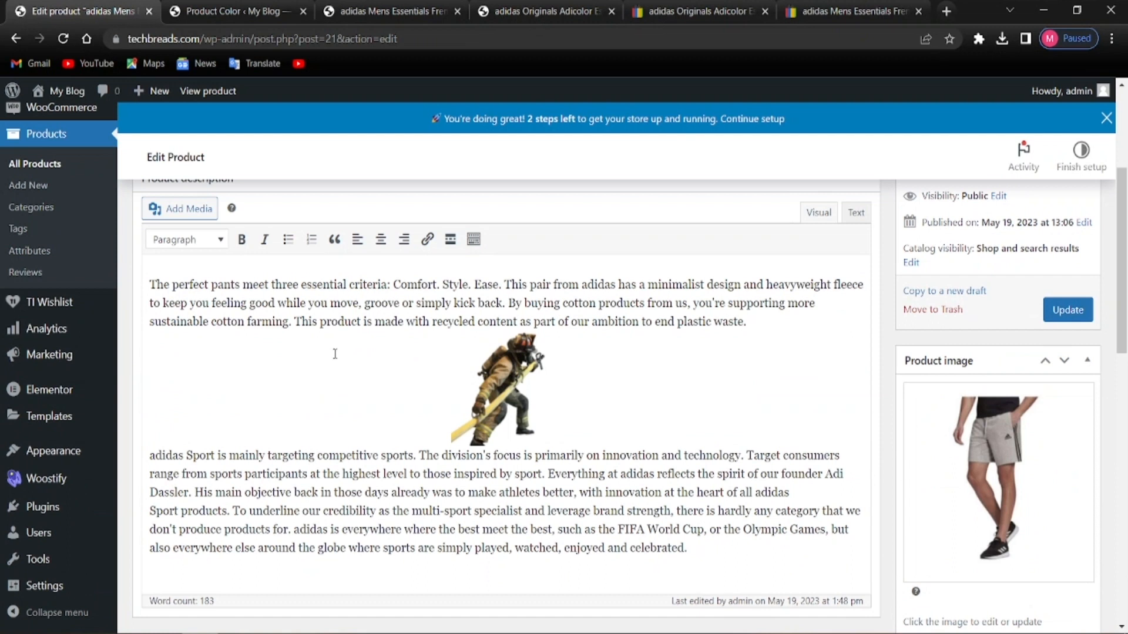
{"action": "scroll", "coordinate": [335, 354], "scroll_direction": "up", "scroll_amount": 4}
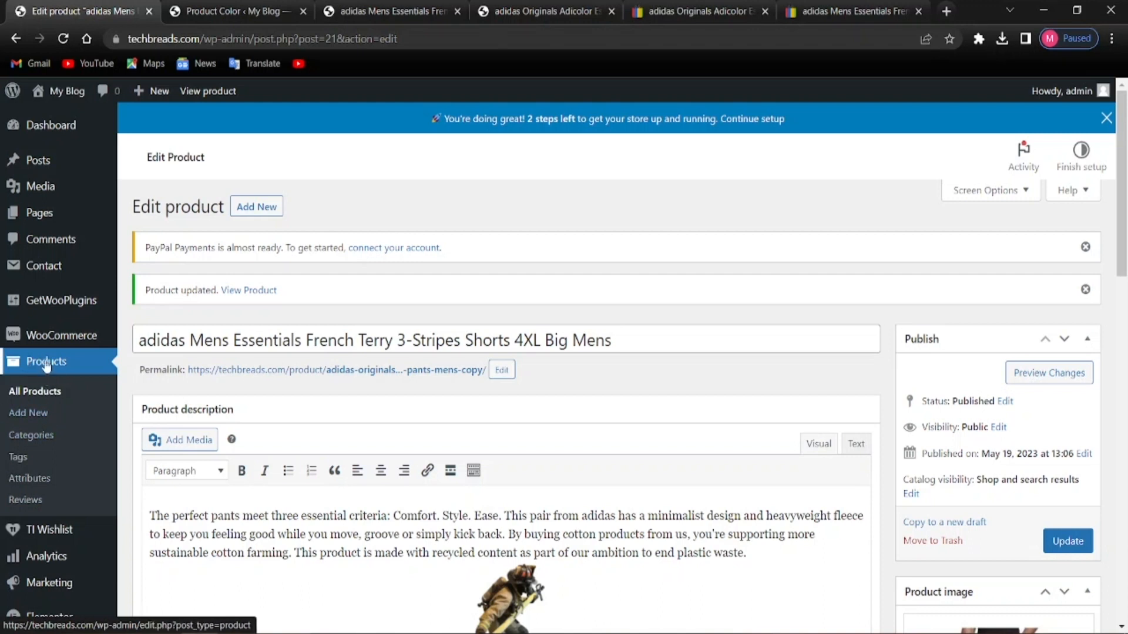
{"action": "left_click", "coordinate": [50, 440]}
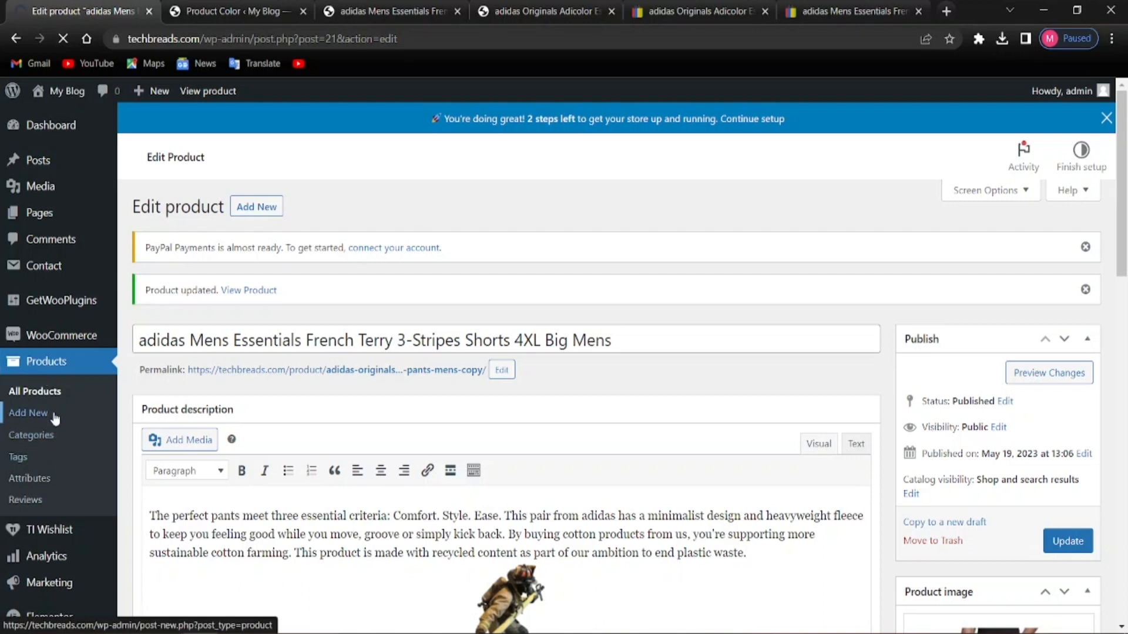
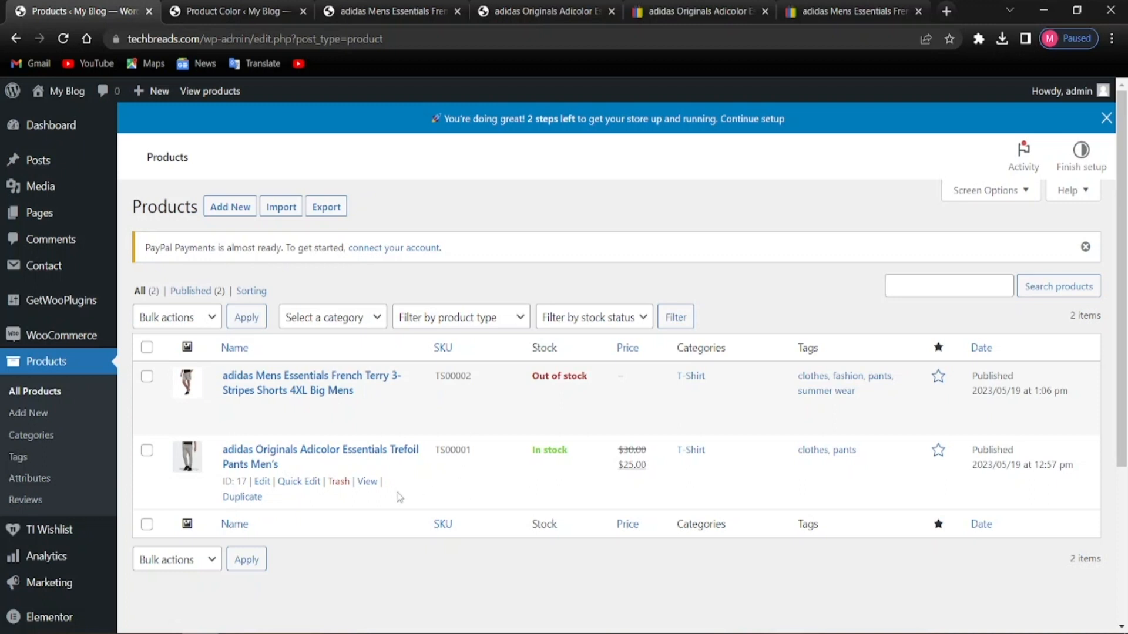
Duplicate the adidas Originals Adicolor Essentials Trefoil Pants product, then go to the eBay listings
{"action": "scroll", "coordinate": [397, 500], "scroll_direction": "down", "scroll_amount": 1}
{"action": "scroll", "coordinate": [325, 464], "scroll_direction": "up", "scroll_amount": 1}
{"action": "left_click", "coordinate": [240, 498]}
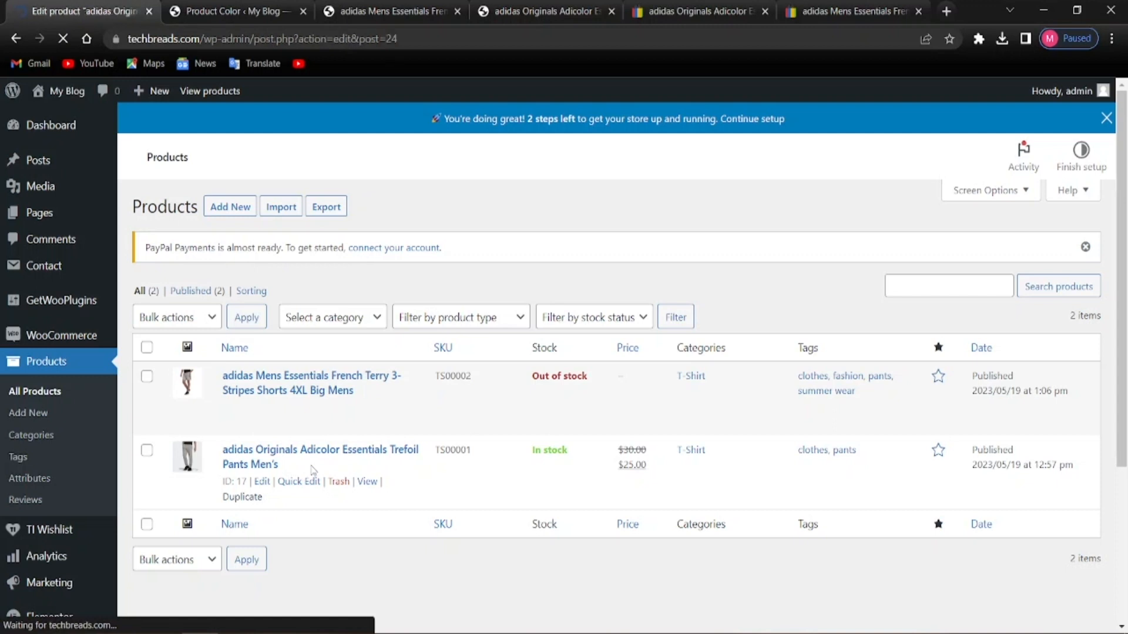
{"action": "scroll", "coordinate": [452, 423], "scroll_direction": "down", "scroll_amount": 3}
{"action": "scroll", "coordinate": [415, 442], "scroll_direction": "up", "scroll_amount": 3}
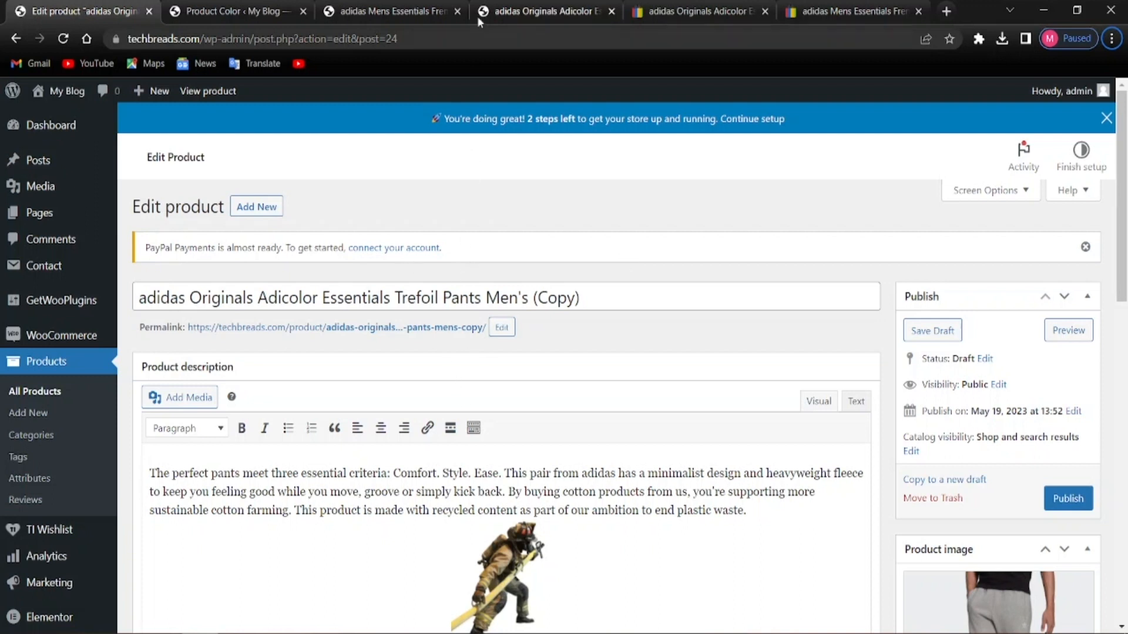
{"action": "left_click", "coordinate": [694, 11]}
Open the red Vintage Adidas Firebird jogger pants listing in its own tab
{"action": "scroll", "coordinate": [499, 405], "scroll_direction": "down", "scroll_amount": 9}
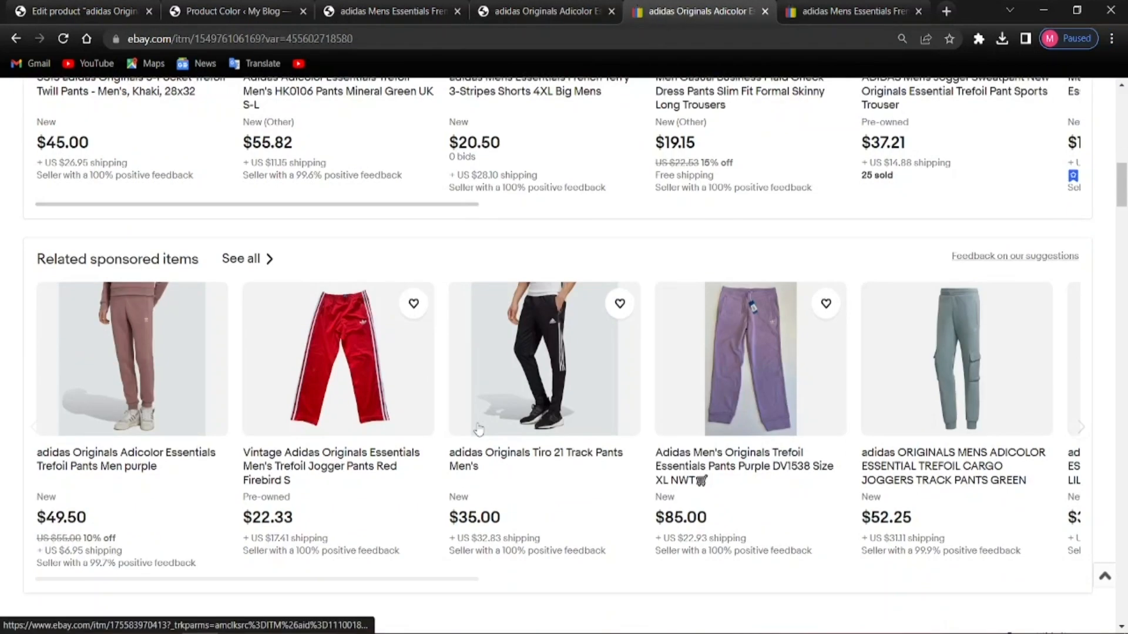
{"action": "scroll", "coordinate": [411, 423], "scroll_direction": "up", "scroll_amount": 2}
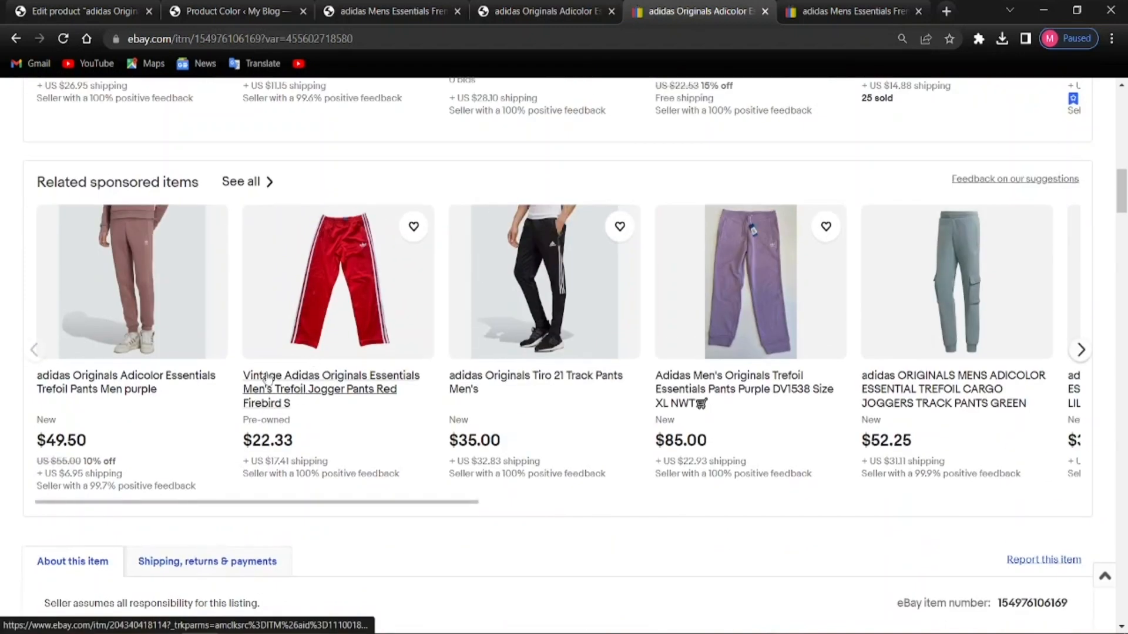
{"action": "left_click", "coordinate": [298, 352]}
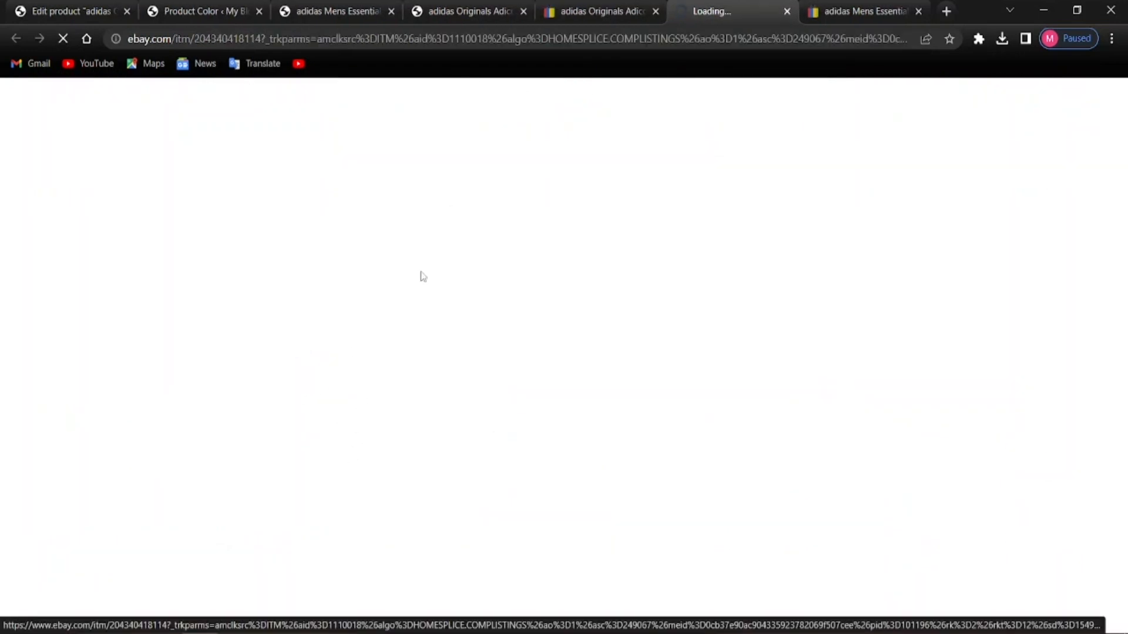
{"action": "left_click", "coordinate": [593, 11]}
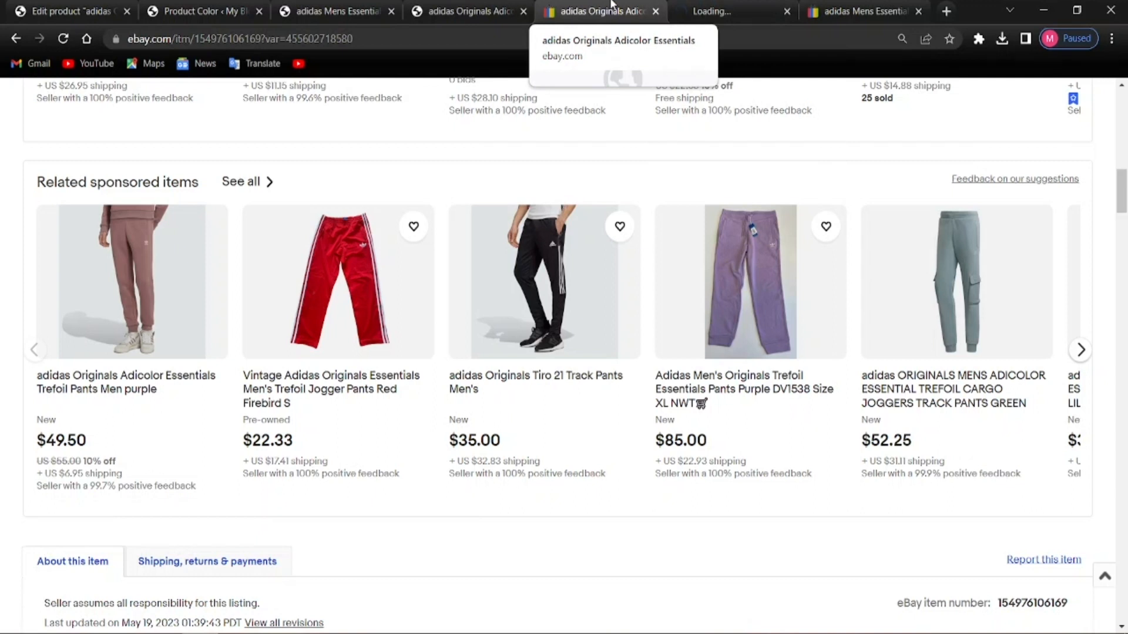
{"action": "left_click", "coordinate": [764, 5]}
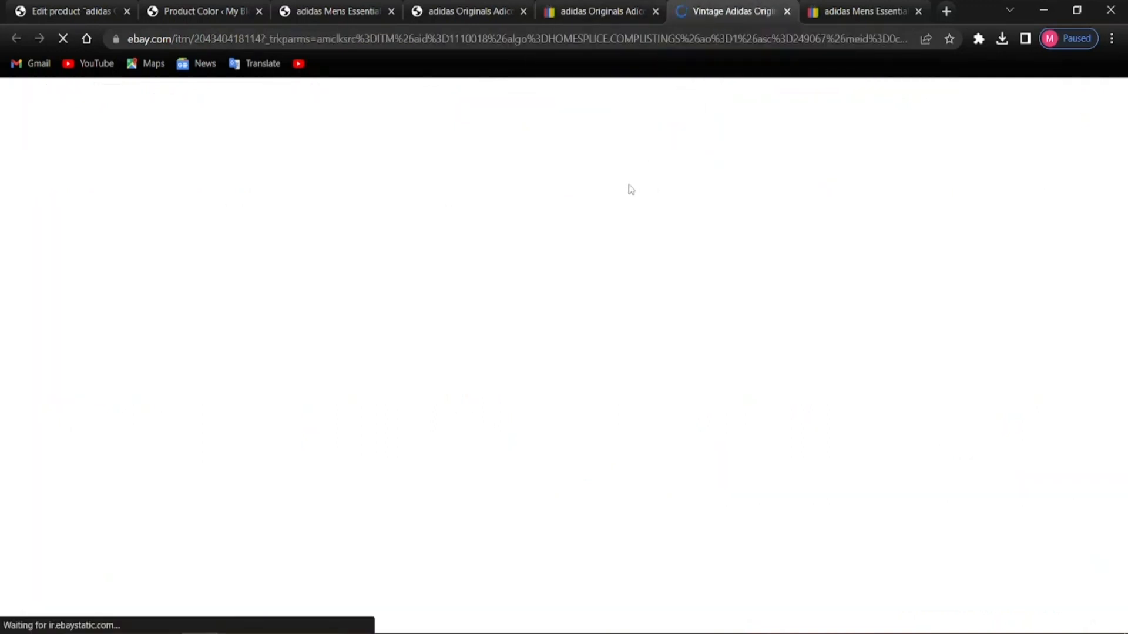
{"action": "scroll", "coordinate": [427, 342], "scroll_direction": "down", "scroll_amount": 3}
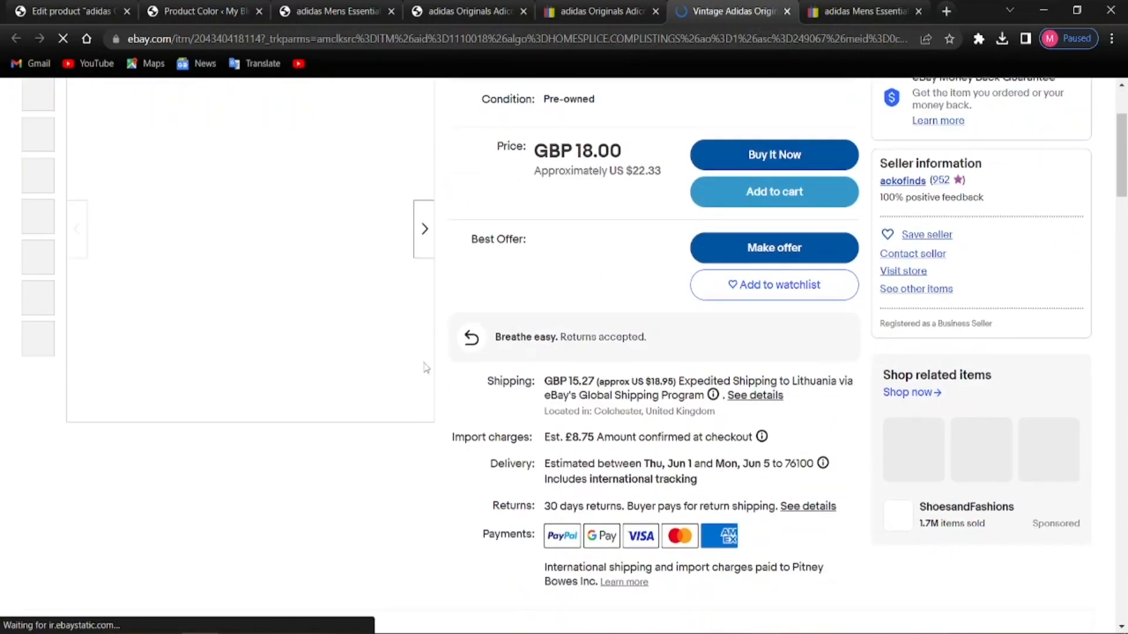
{"action": "scroll", "coordinate": [424, 360], "scroll_direction": "up", "scroll_amount": 1}
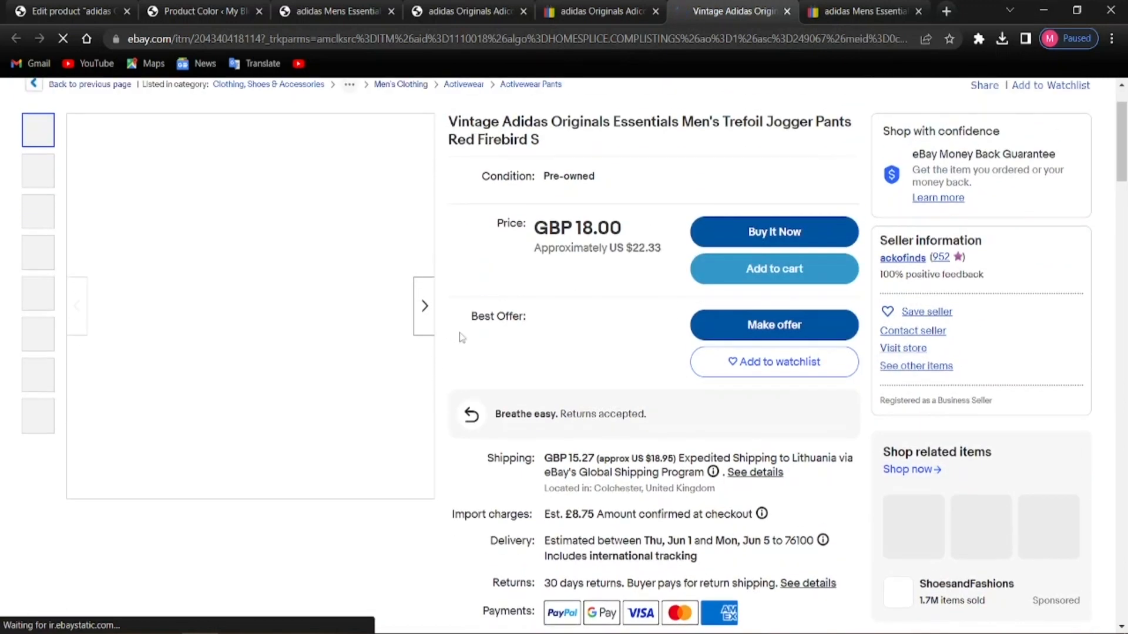
{"action": "scroll", "coordinate": [586, 303], "scroll_direction": "up", "scroll_amount": 1}
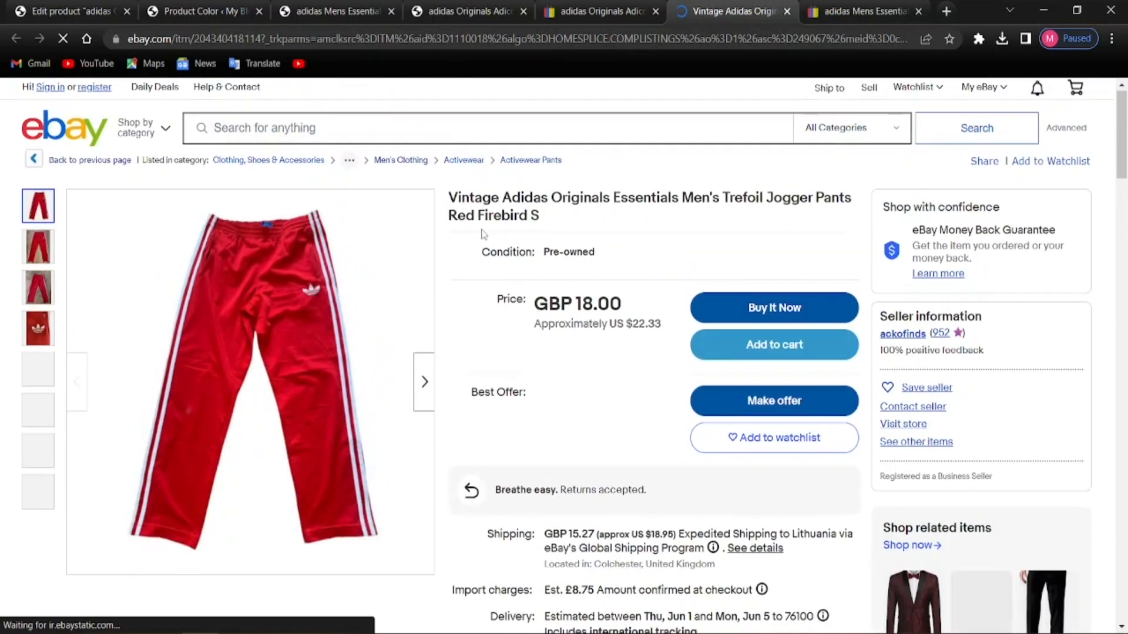
Copy the listing's full title and return to the duplicated product's edit page
{"action": "left_click_drag", "start_coordinate": [451, 197], "coordinate": [556, 237]}
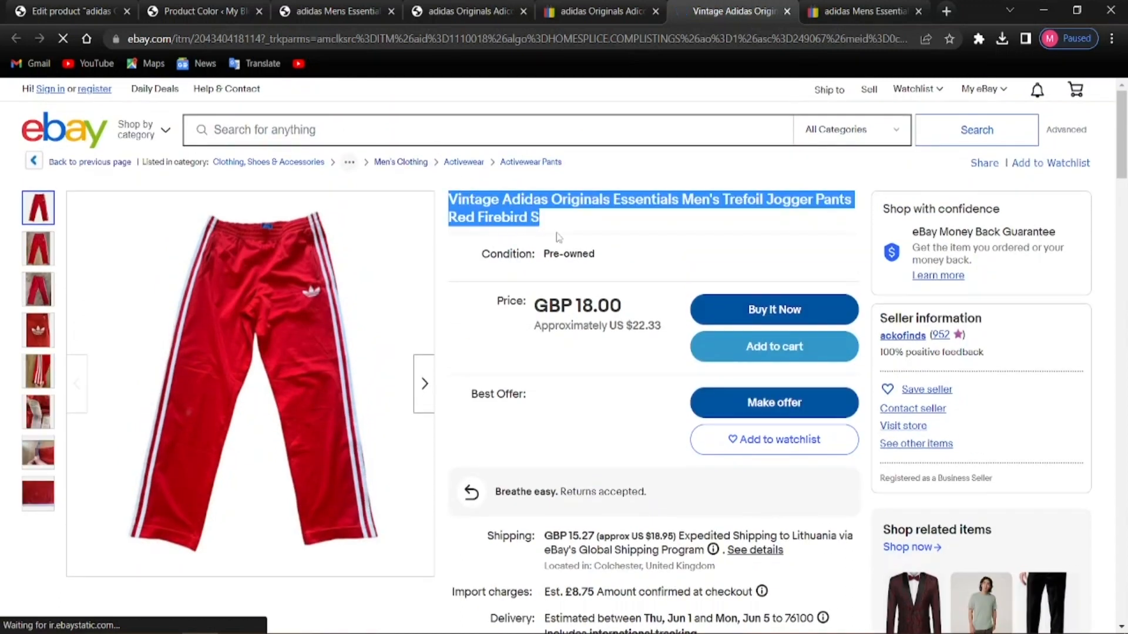
{"action": "right_click", "coordinate": [680, 218]}
{"action": "left_click", "coordinate": [697, 225]}
{"action": "left_click_drag", "start_coordinate": [451, 198], "coordinate": [526, 215]}
{"action": "right_click", "coordinate": [526, 215]}
{"action": "left_click", "coordinate": [546, 227]}
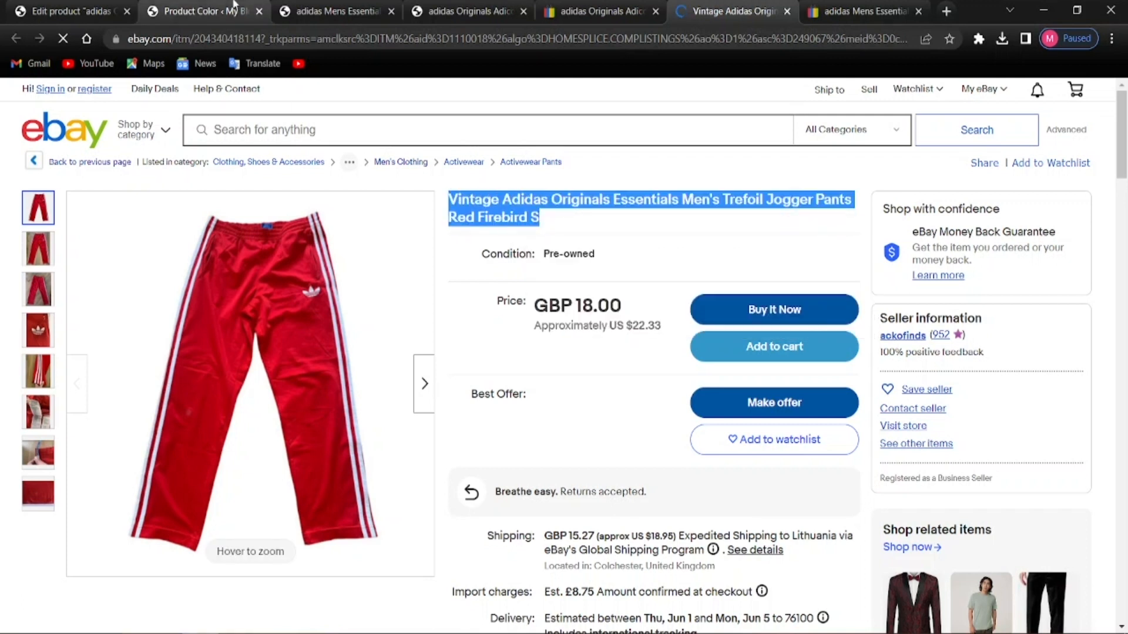
{"action": "left_click", "coordinate": [206, 11]}
{"action": "left_click", "coordinate": [71, 10]}
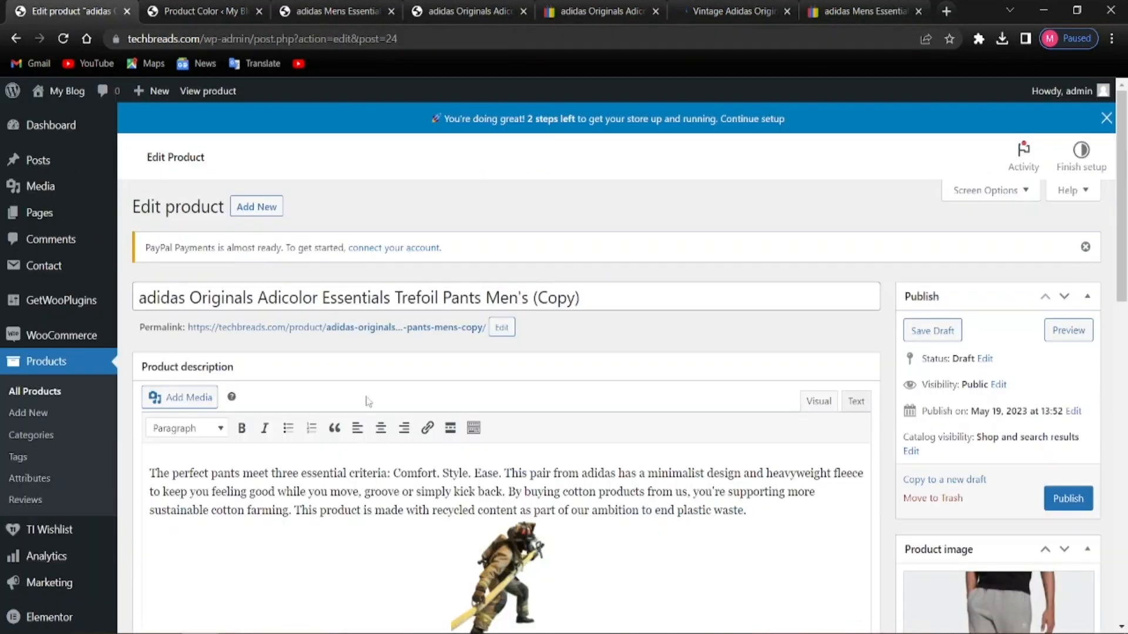
Replace the '(Copy)' product title with the pasted eBay title ending 'Red Firebird S'
{"action": "scroll", "coordinate": [388, 419], "scroll_direction": "down", "scroll_amount": 10}
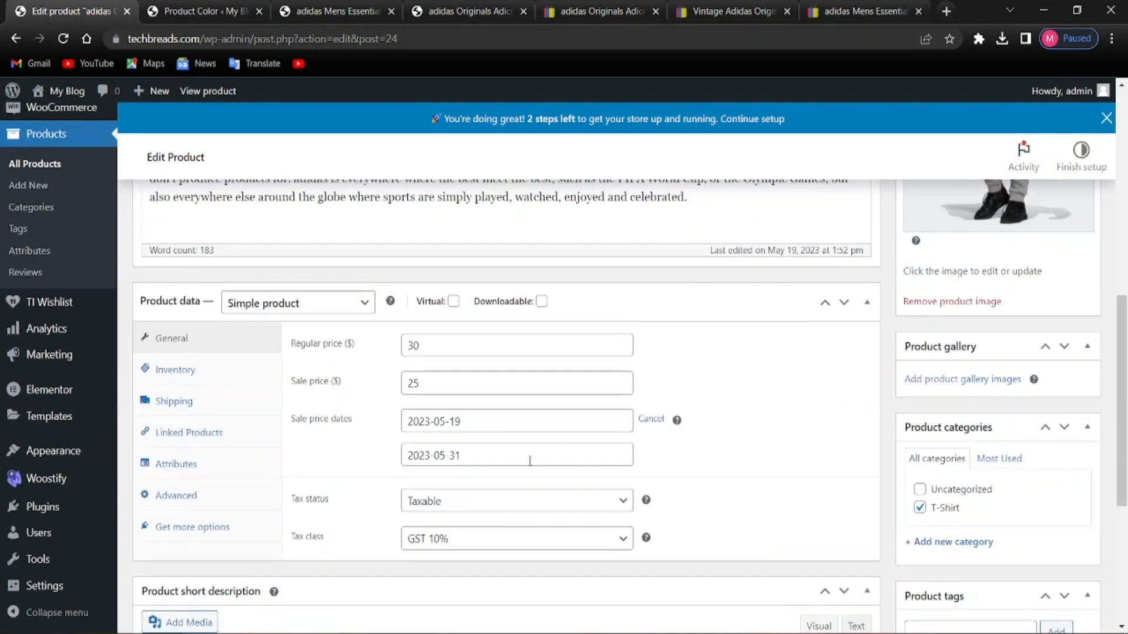
{"action": "scroll", "coordinate": [530, 460], "scroll_direction": "up", "scroll_amount": 10}
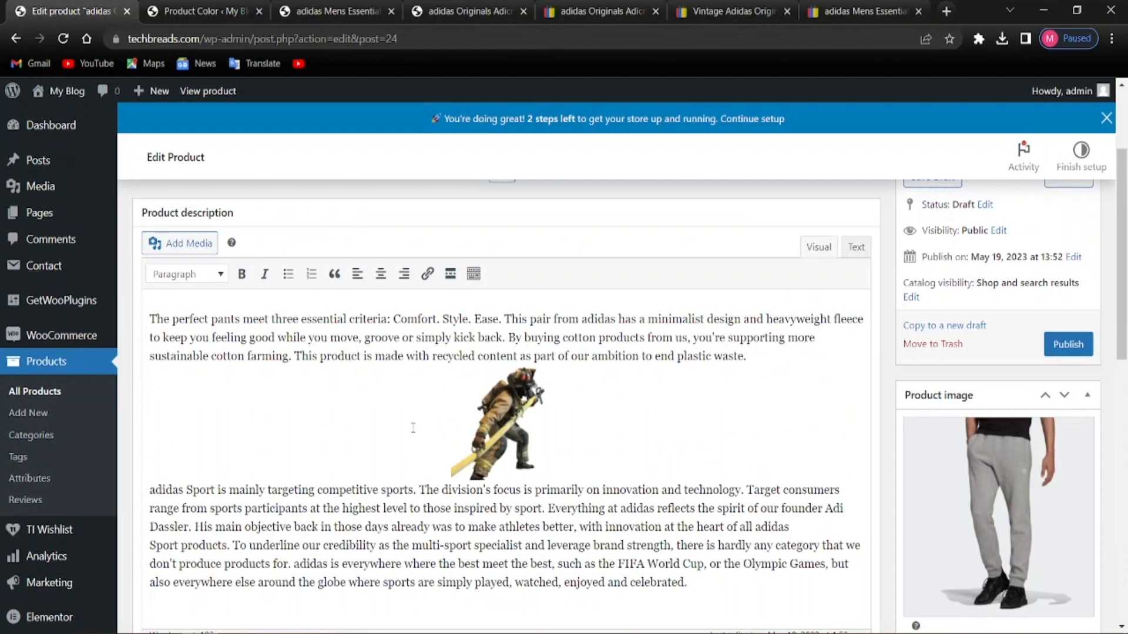
{"action": "scroll", "coordinate": [256, 236], "scroll_direction": "up", "scroll_amount": 3}
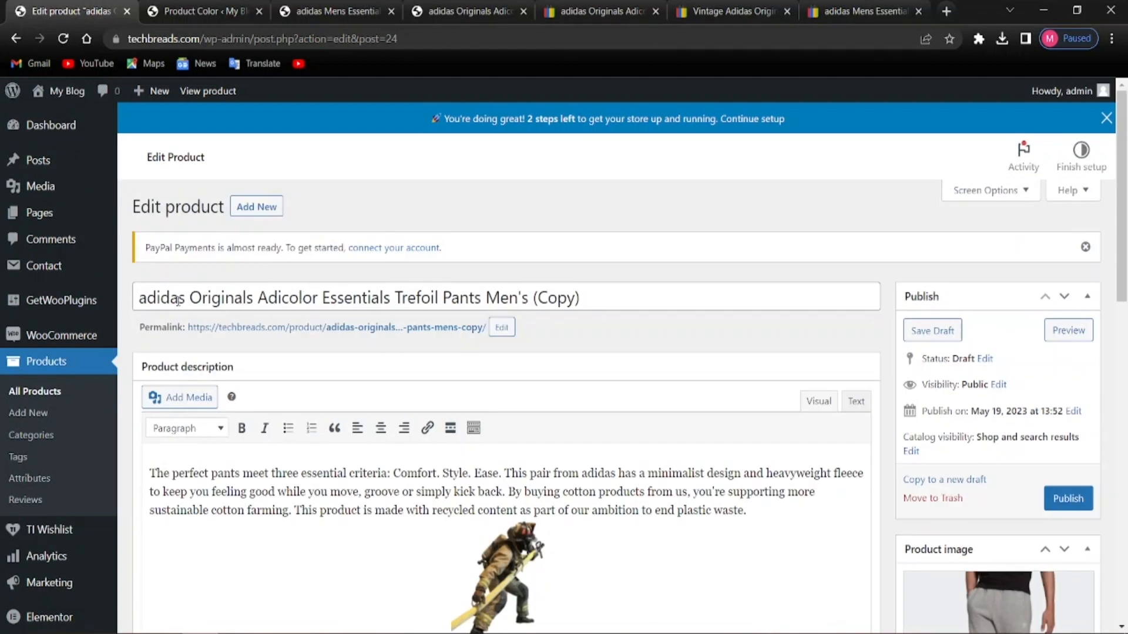
{"action": "left_click_drag", "start_coordinate": [139, 298], "coordinate": [586, 305]}
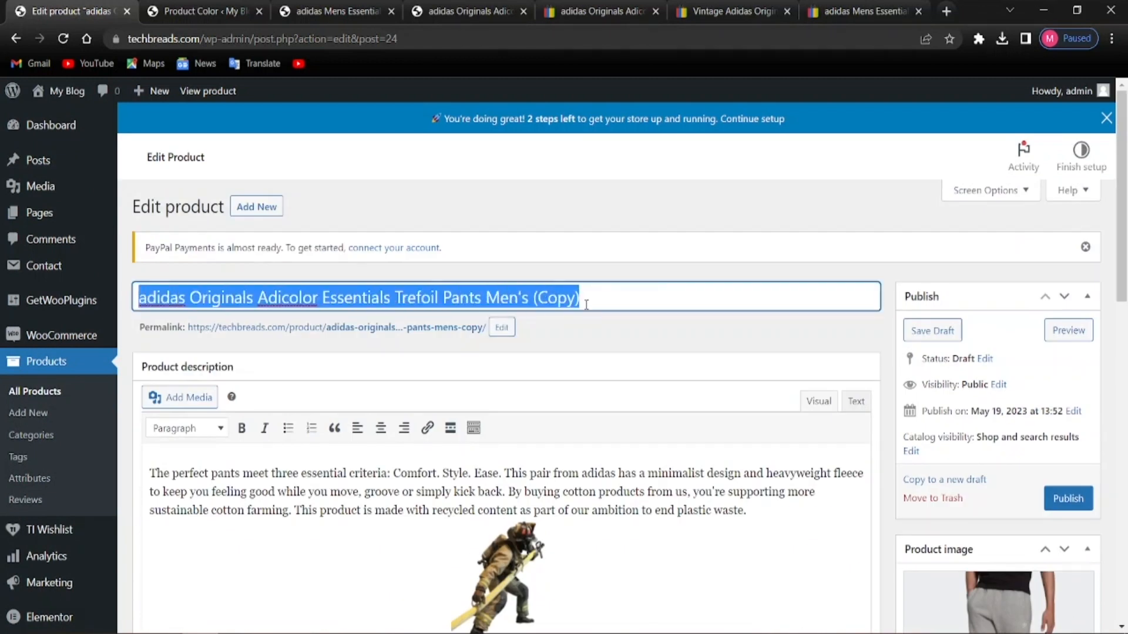
{"action": "key", "text": "ctrl+v"}
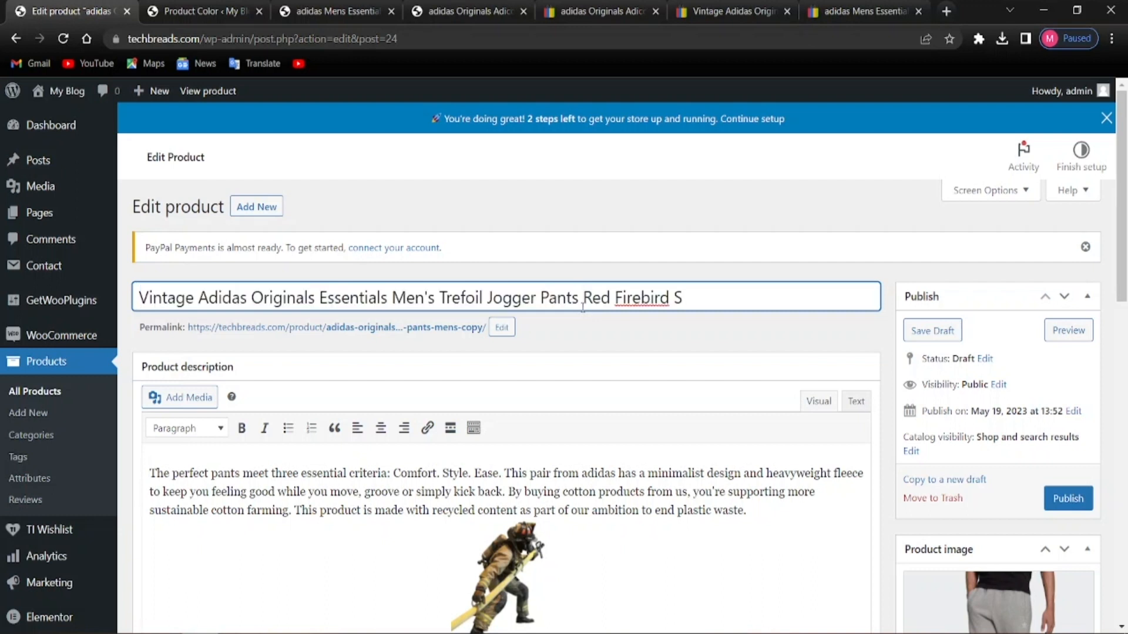
{"action": "left_click", "coordinate": [610, 324]}
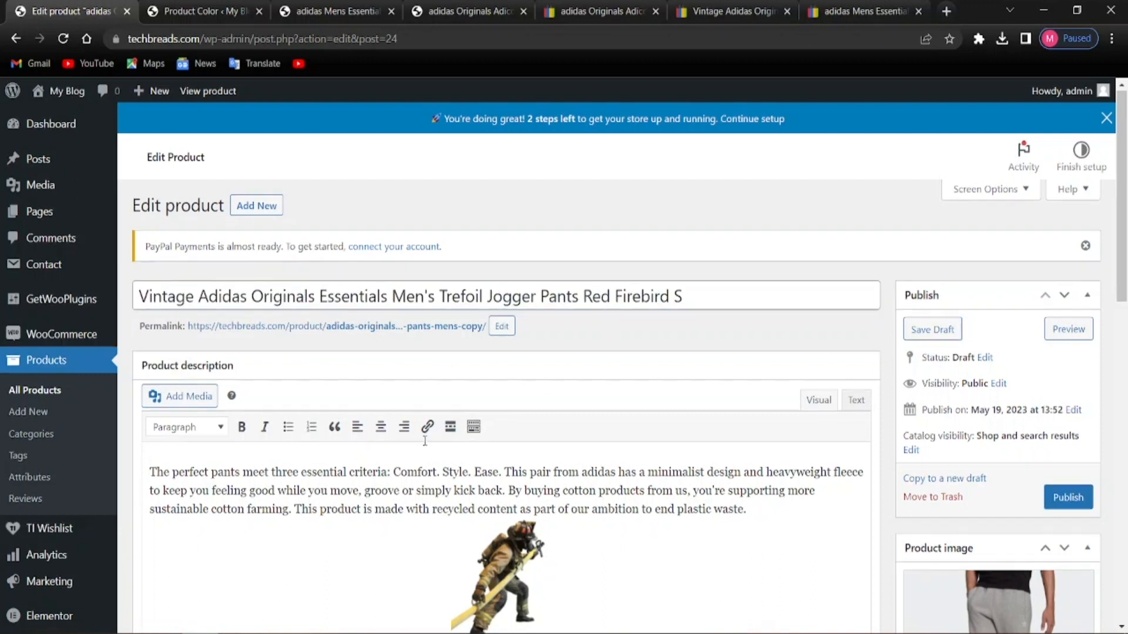
{"action": "scroll", "coordinate": [557, 389], "scroll_direction": "down", "scroll_amount": 5}
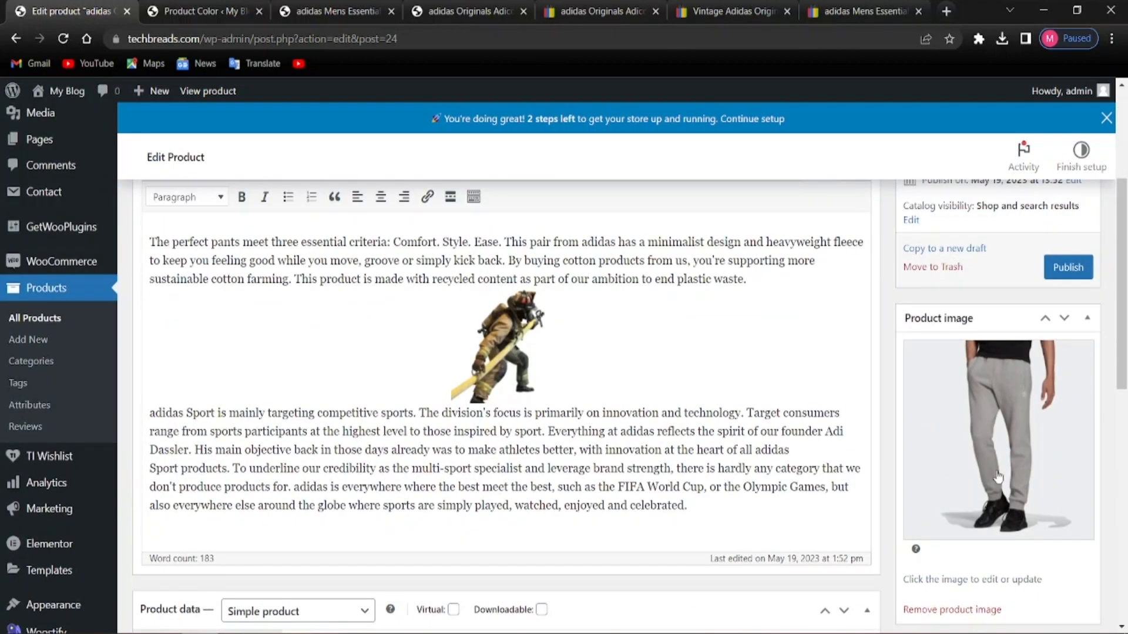
Save the red Firebird pants photo from the eBay listing to Downloads as s-l1600
{"action": "left_click", "coordinate": [609, 6]}
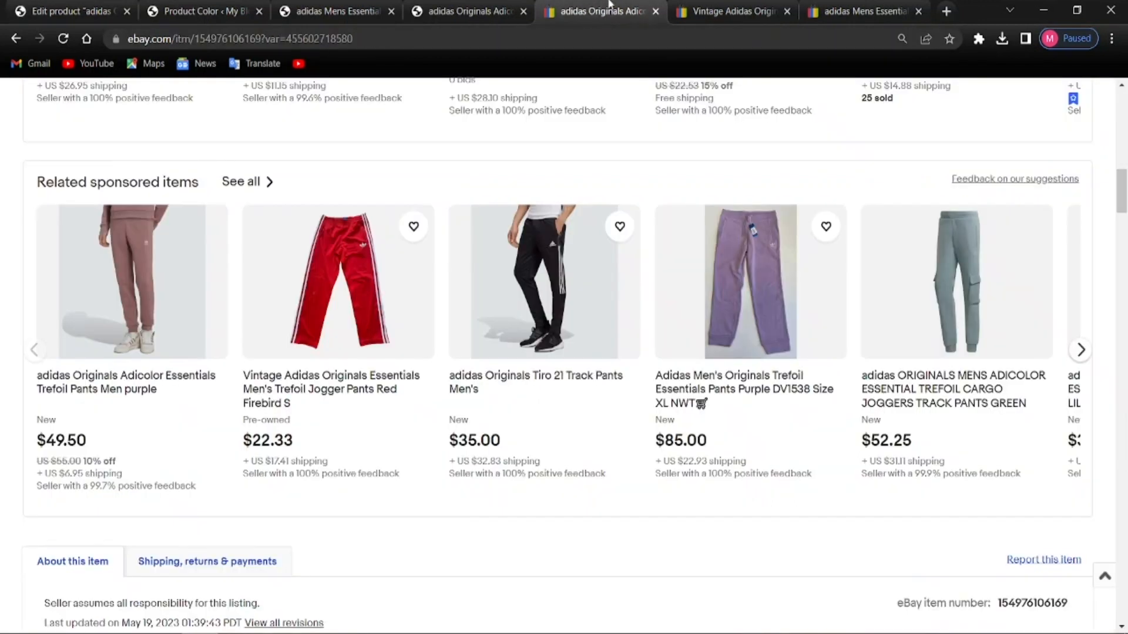
{"action": "left_click", "coordinate": [732, 11]}
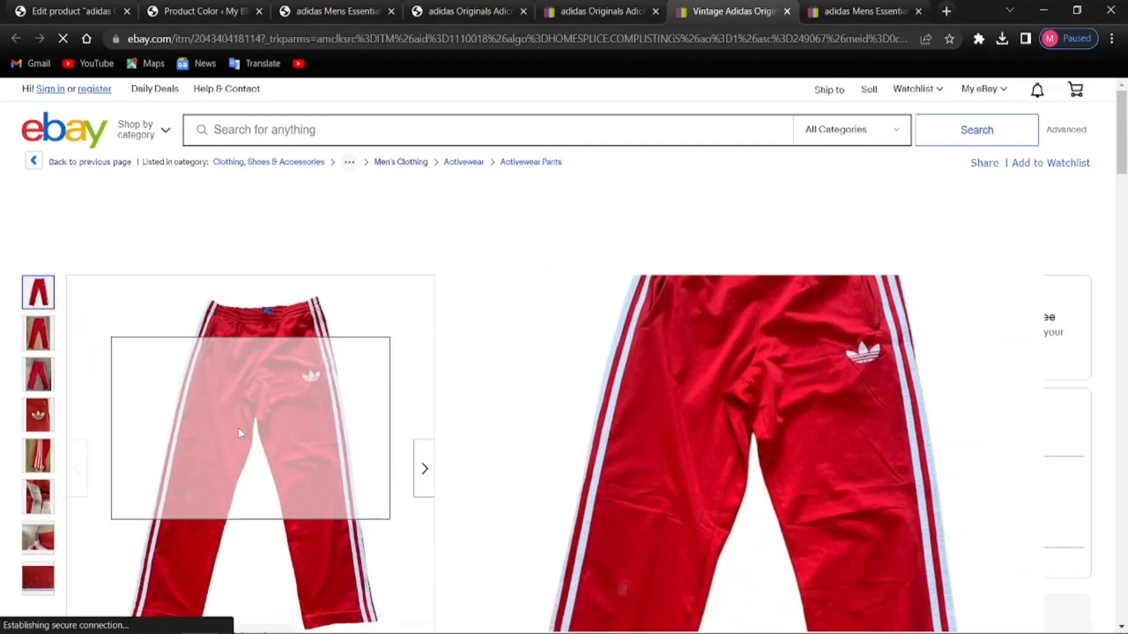
{"action": "right_click", "coordinate": [240, 435]}
{"action": "left_click", "coordinate": [277, 464]}
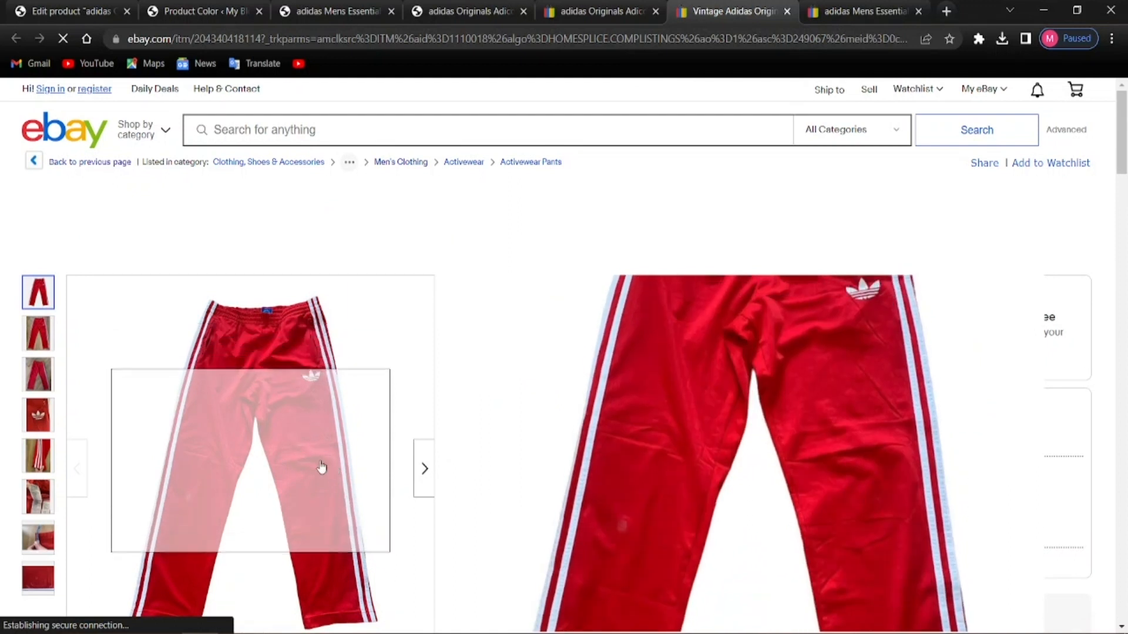
{"action": "scroll", "coordinate": [479, 499], "scroll_direction": "down", "scroll_amount": 2}
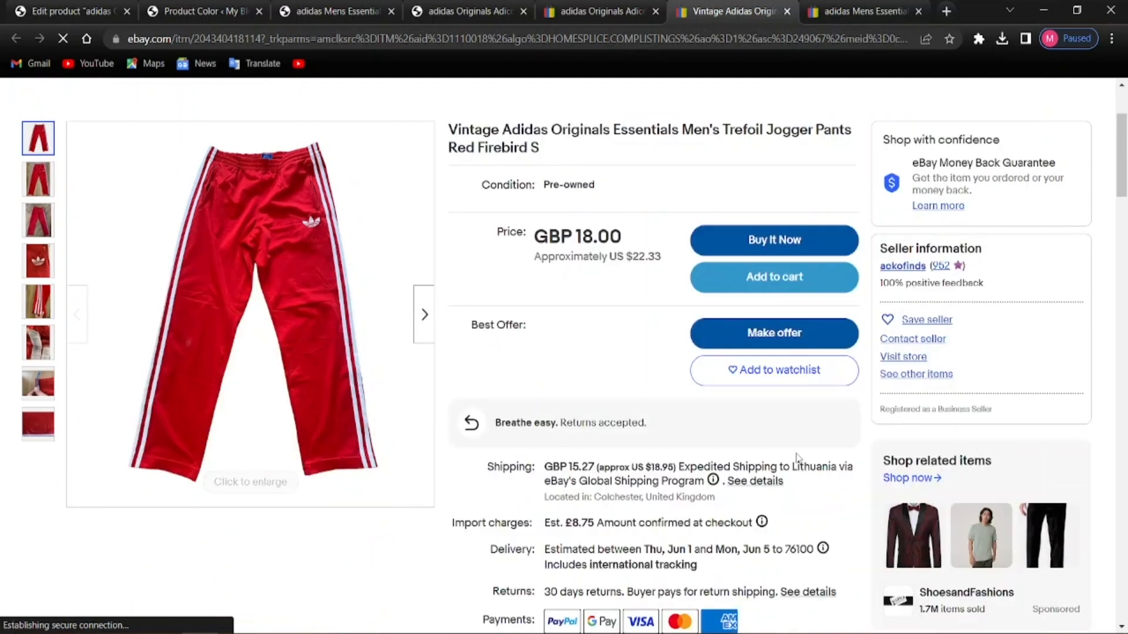
{"action": "scroll", "coordinate": [265, 470], "scroll_direction": "up", "scroll_amount": 2}
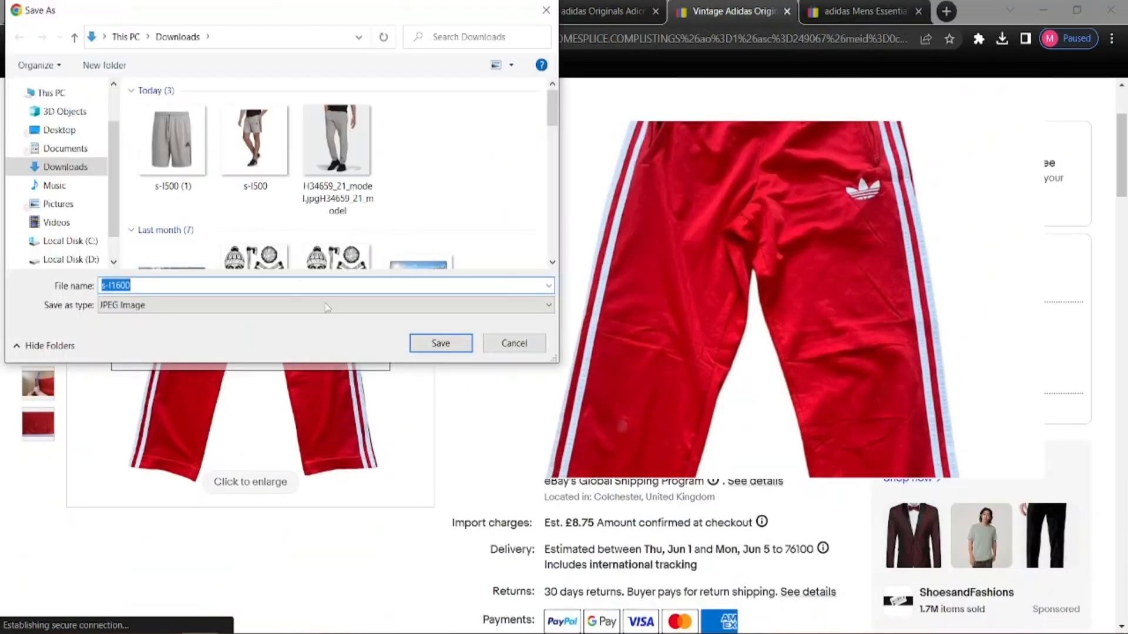
{"action": "left_click", "coordinate": [444, 344]}
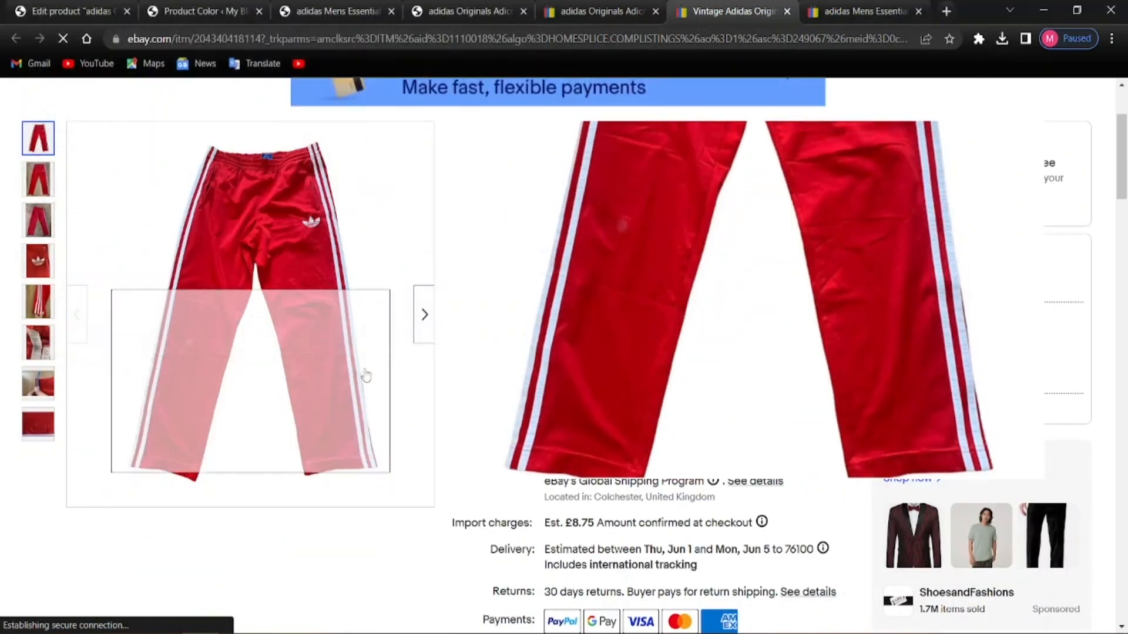
{"action": "left_click", "coordinate": [8, 7]}
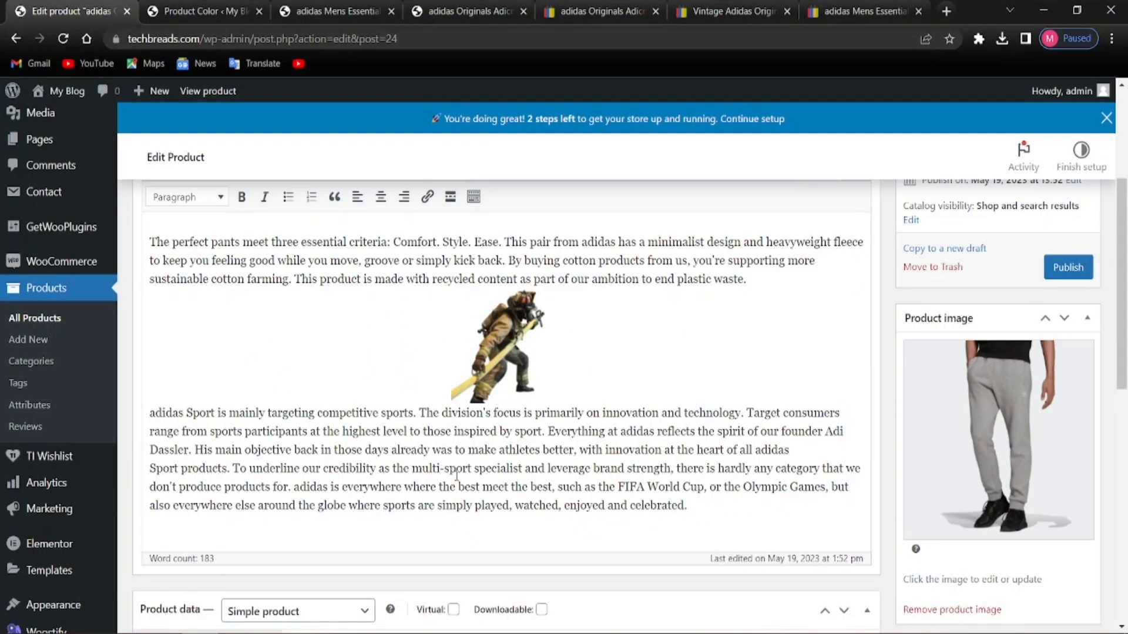
Remove the grey pants image and upload s-l1600.jpg to the media library
{"action": "scroll", "coordinate": [1044, 441], "scroll_direction": "down", "scroll_amount": 1}
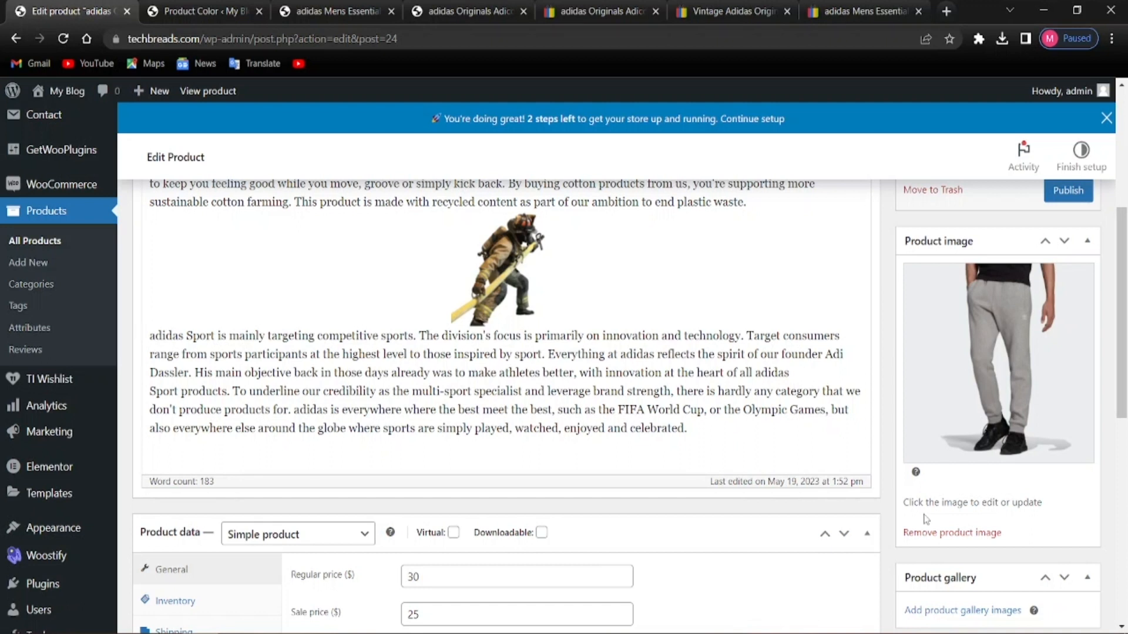
{"action": "left_click", "coordinate": [926, 531]}
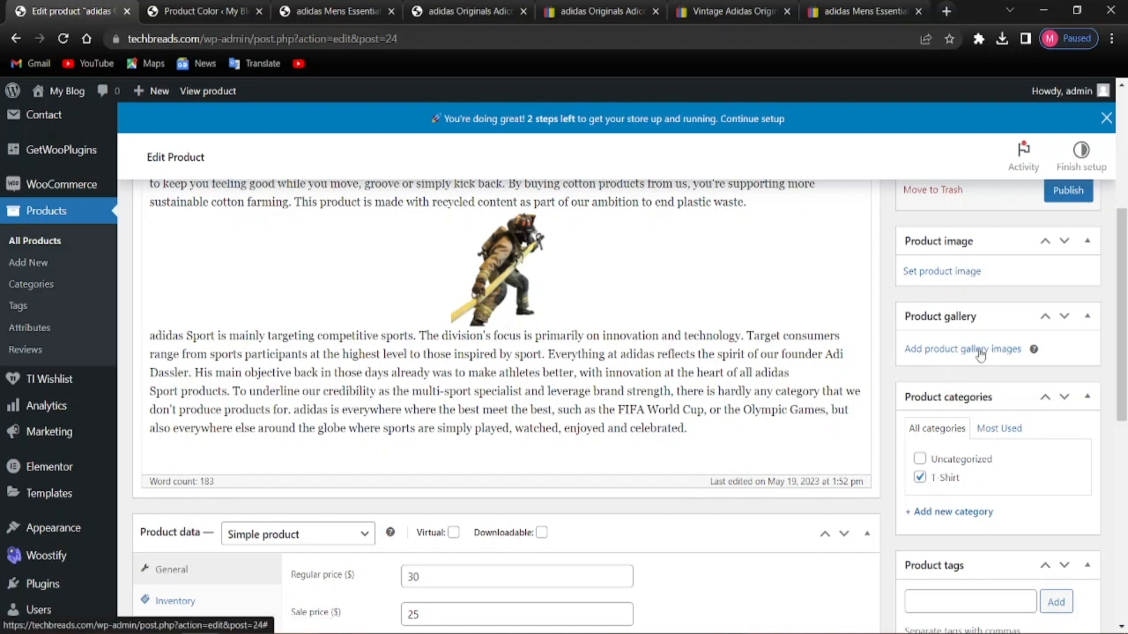
{"action": "left_click", "coordinate": [969, 272]}
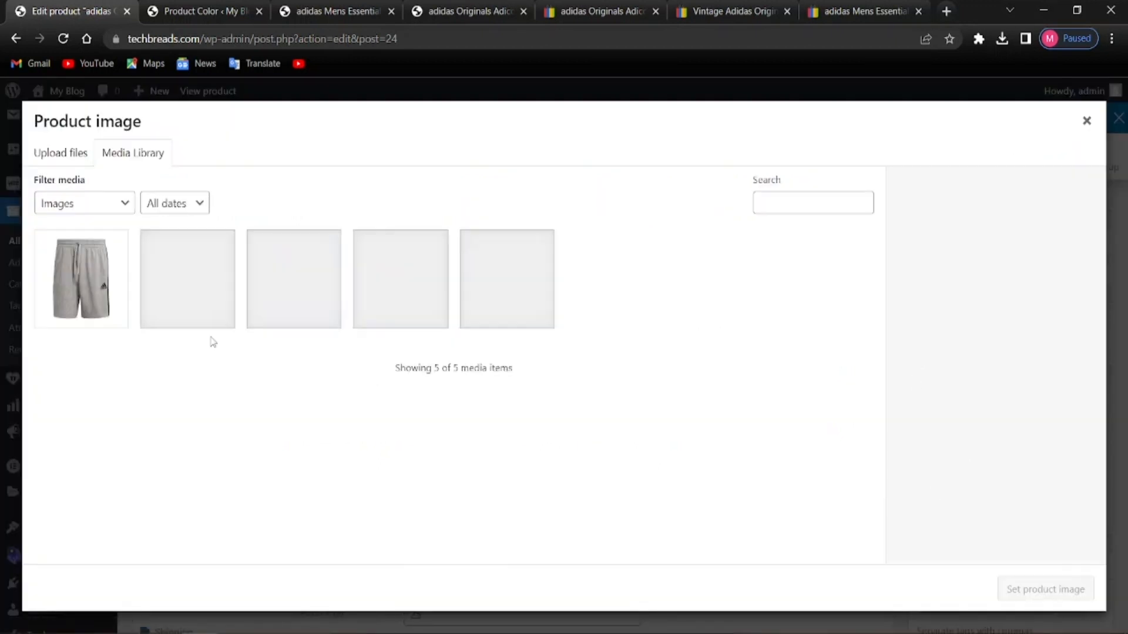
{"action": "left_click", "coordinate": [61, 163]}
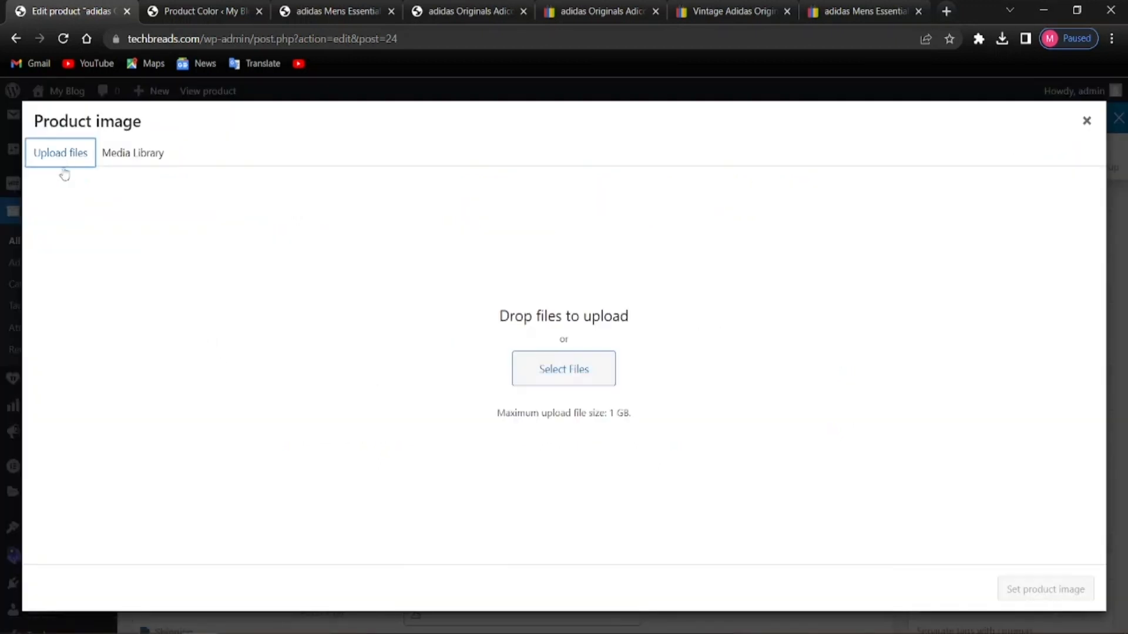
{"action": "left_click", "coordinate": [537, 370]}
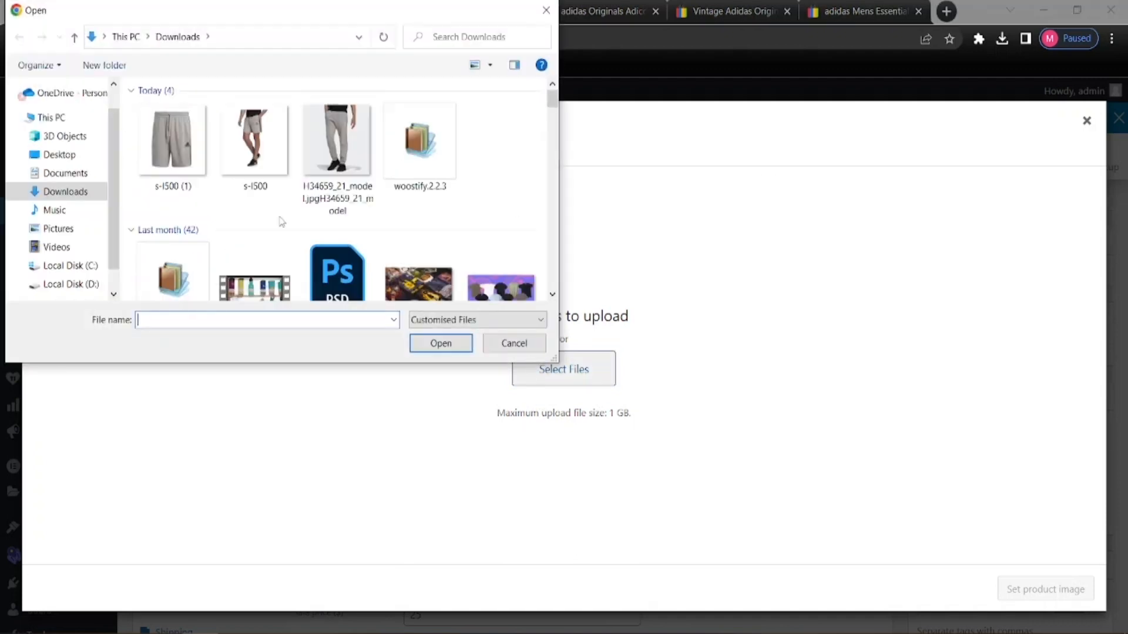
{"action": "scroll", "coordinate": [267, 235], "scroll_direction": "down", "scroll_amount": 5}
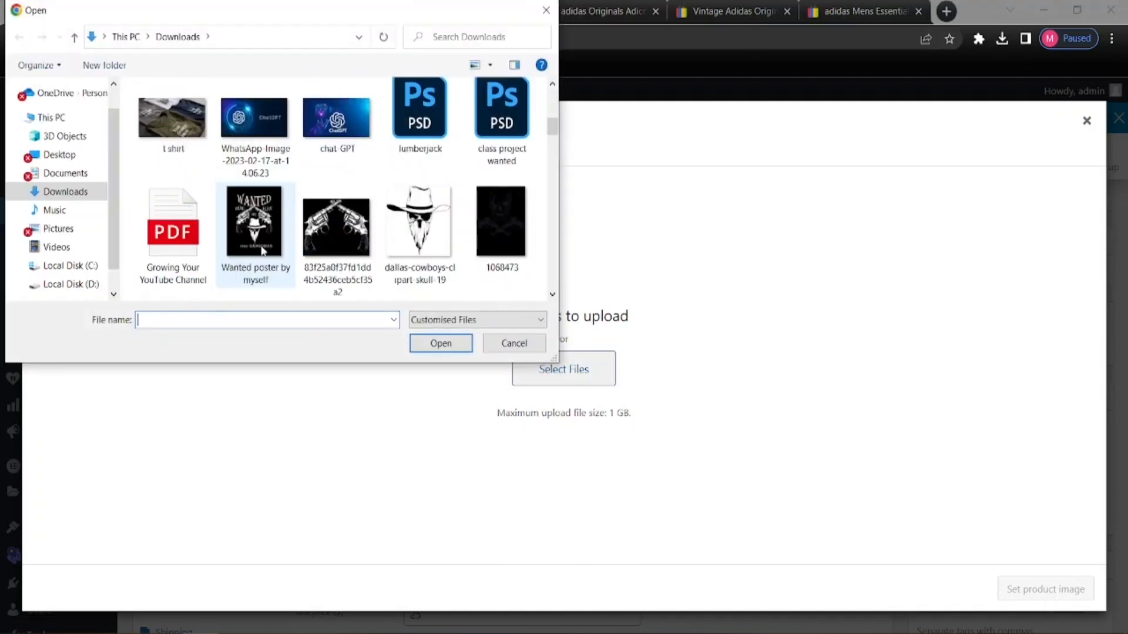
{"action": "scroll", "coordinate": [261, 251], "scroll_direction": "down", "scroll_amount": 3}
{"action": "scroll", "coordinate": [260, 248], "scroll_direction": "down", "scroll_amount": 15}
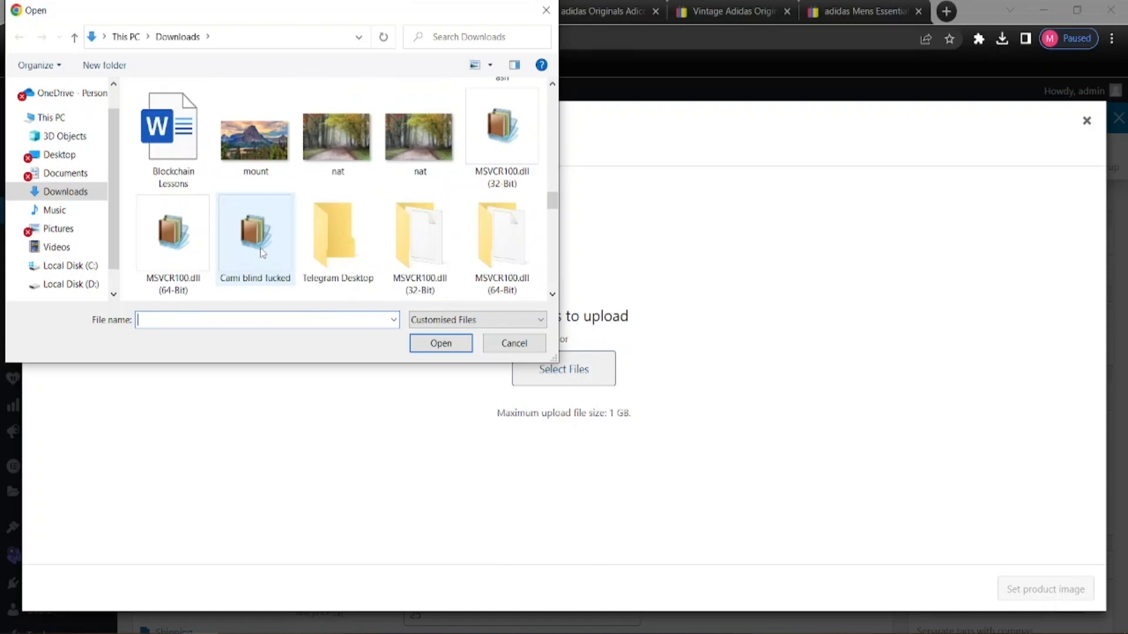
{"action": "scroll", "coordinate": [260, 252], "scroll_direction": "down", "scroll_amount": 15}
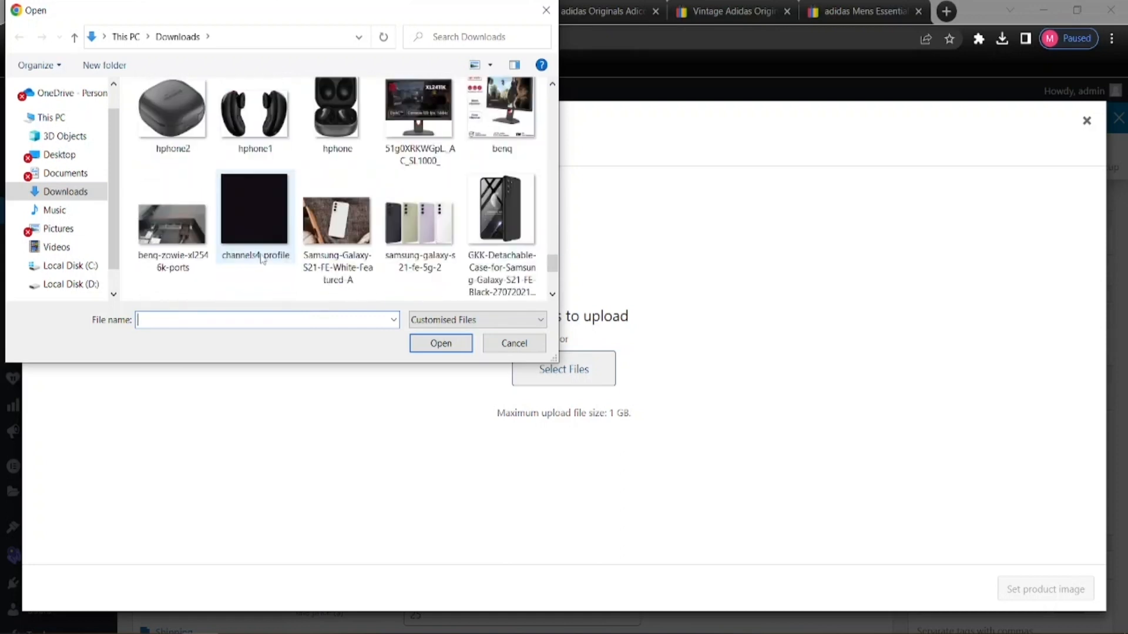
{"action": "scroll", "coordinate": [261, 258], "scroll_direction": "up", "scroll_amount": 20}
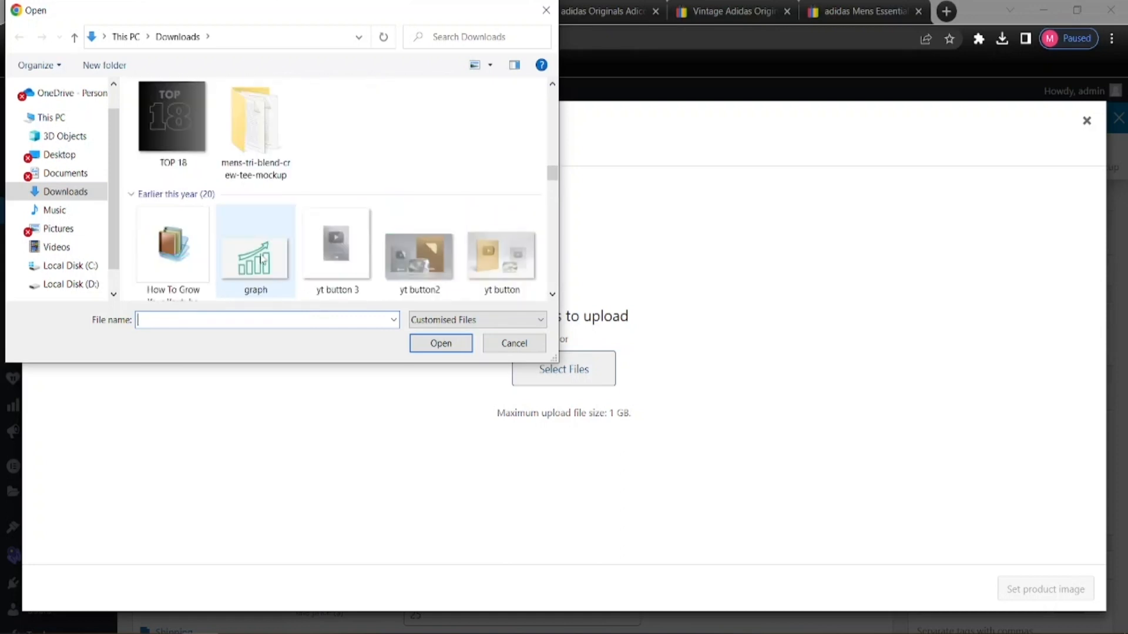
{"action": "scroll", "coordinate": [262, 258], "scroll_direction": "up", "scroll_amount": 3}
{"action": "scroll", "coordinate": [262, 259], "scroll_direction": "down", "scroll_amount": 10}
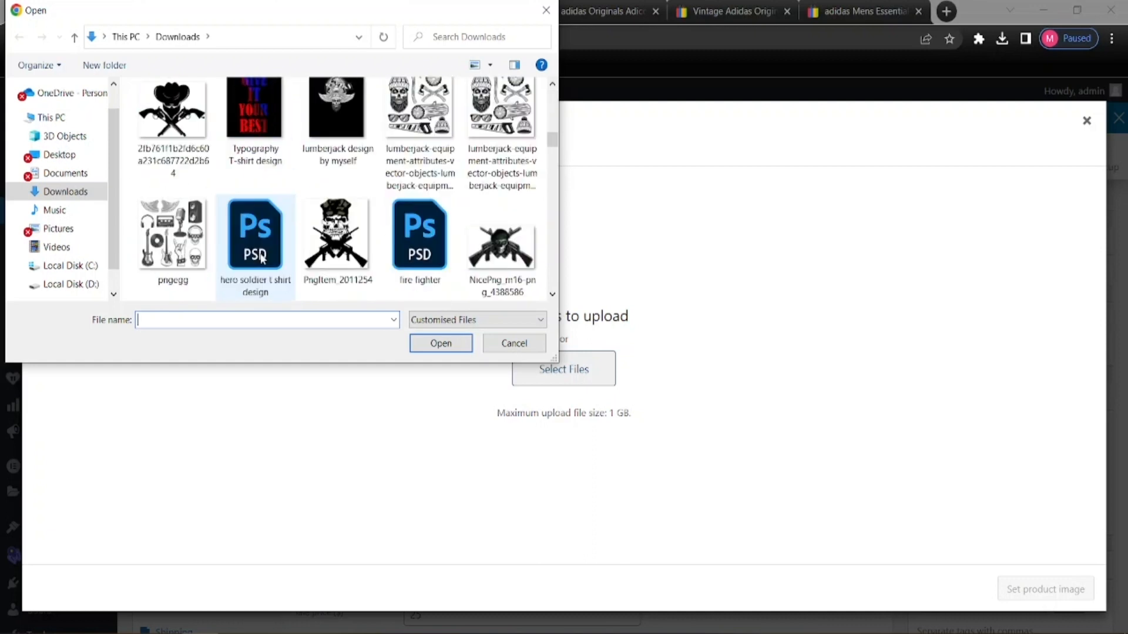
{"action": "scroll", "coordinate": [262, 259], "scroll_direction": "down", "scroll_amount": 2}
{"action": "scroll", "coordinate": [262, 258], "scroll_direction": "up", "scroll_amount": 15}
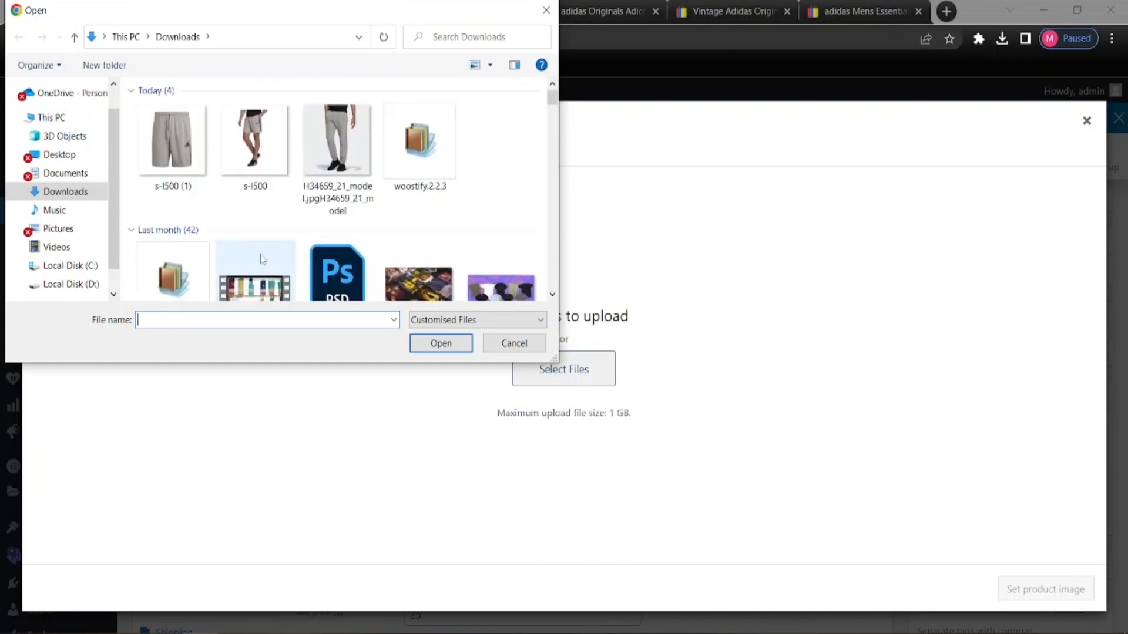
{"action": "scroll", "coordinate": [237, 235], "scroll_direction": "down", "scroll_amount": 3}
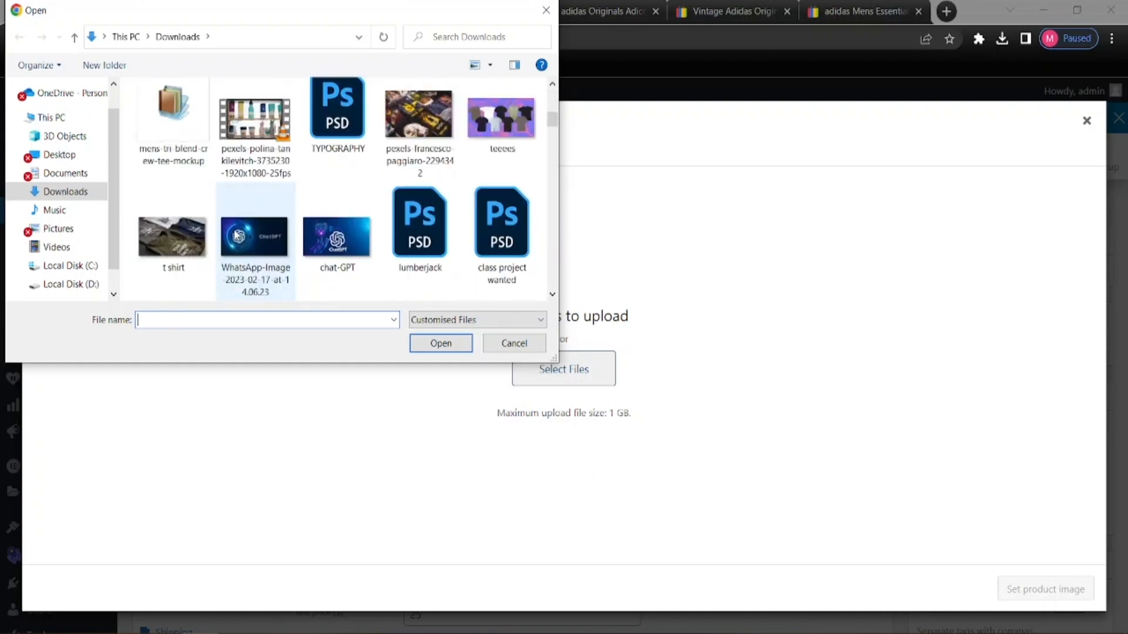
{"action": "scroll", "coordinate": [237, 235], "scroll_direction": "down", "scroll_amount": 2}
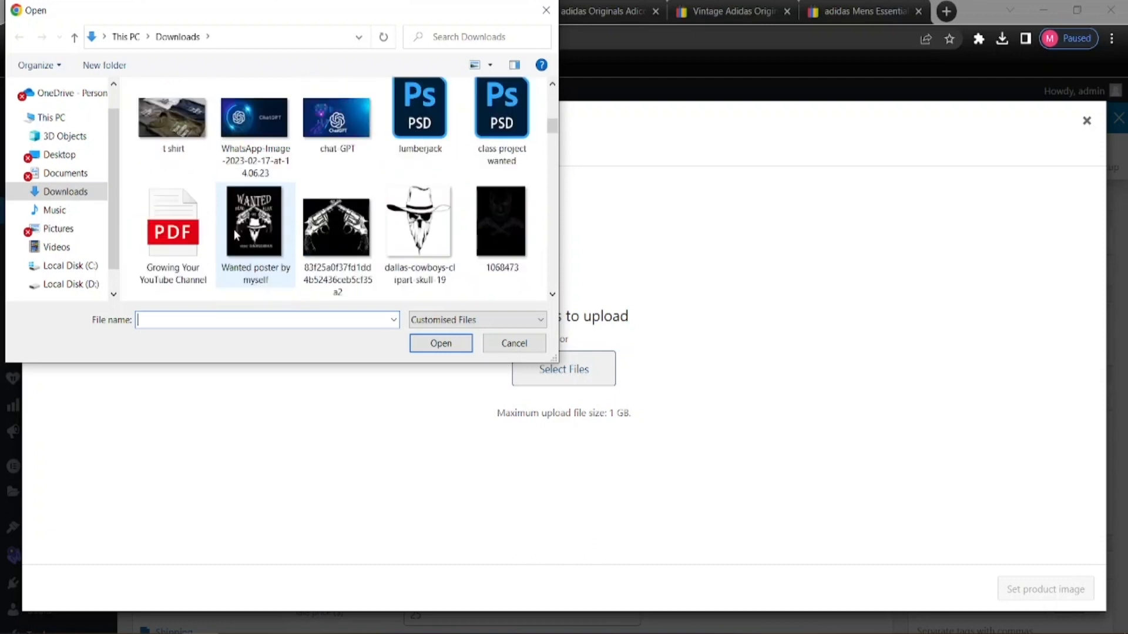
{"action": "double_click", "coordinate": [235, 235]}
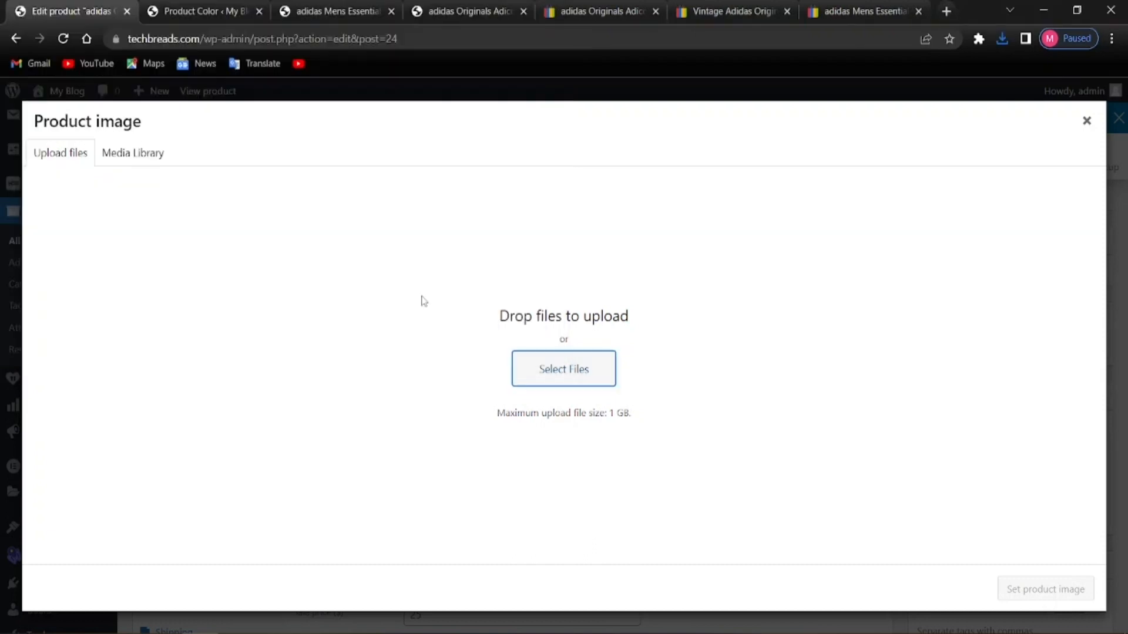
{"action": "left_click", "coordinate": [549, 370]}
{"action": "double_click", "coordinate": [198, 158]}
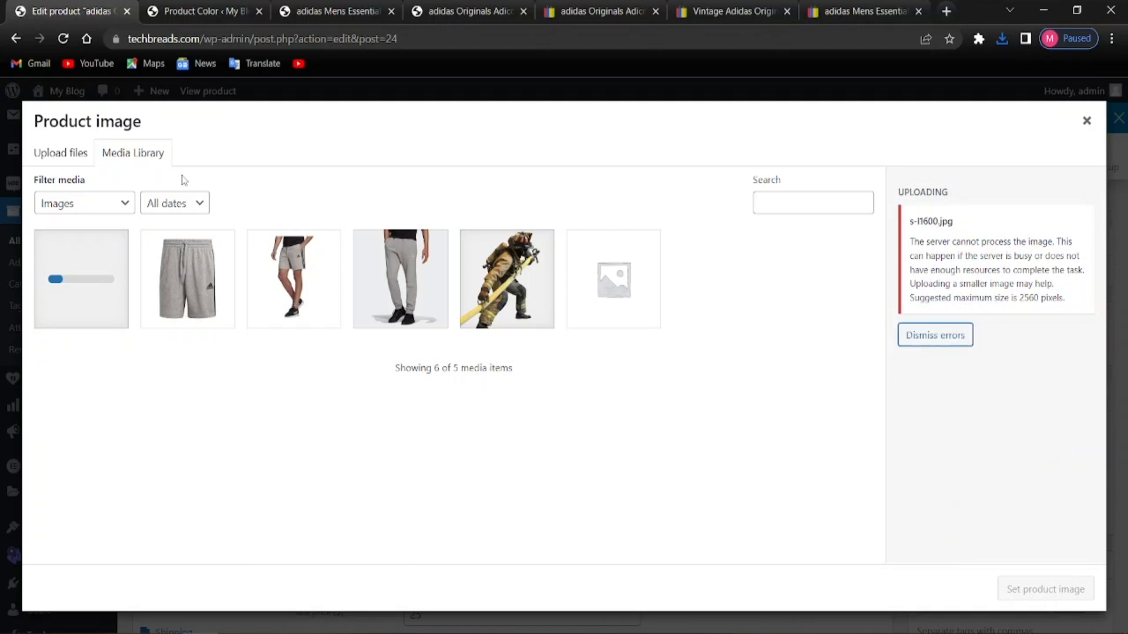
Make the uploaded red pants photo s-l1600.jpg the product image
{"action": "left_click", "coordinate": [959, 340]}
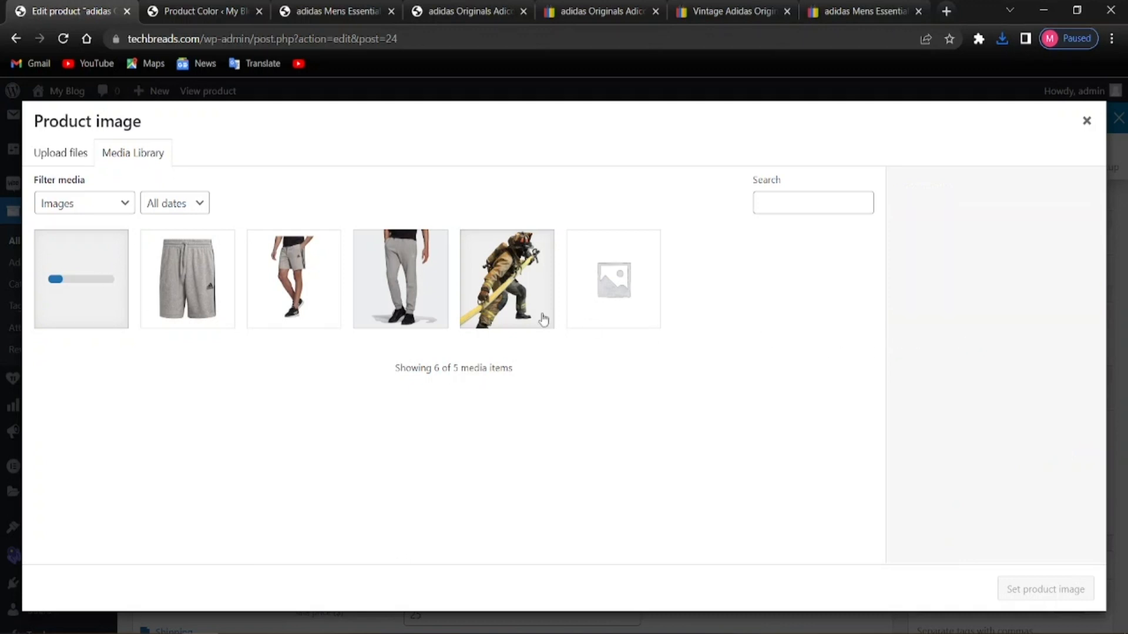
{"action": "left_click", "coordinate": [89, 271]}
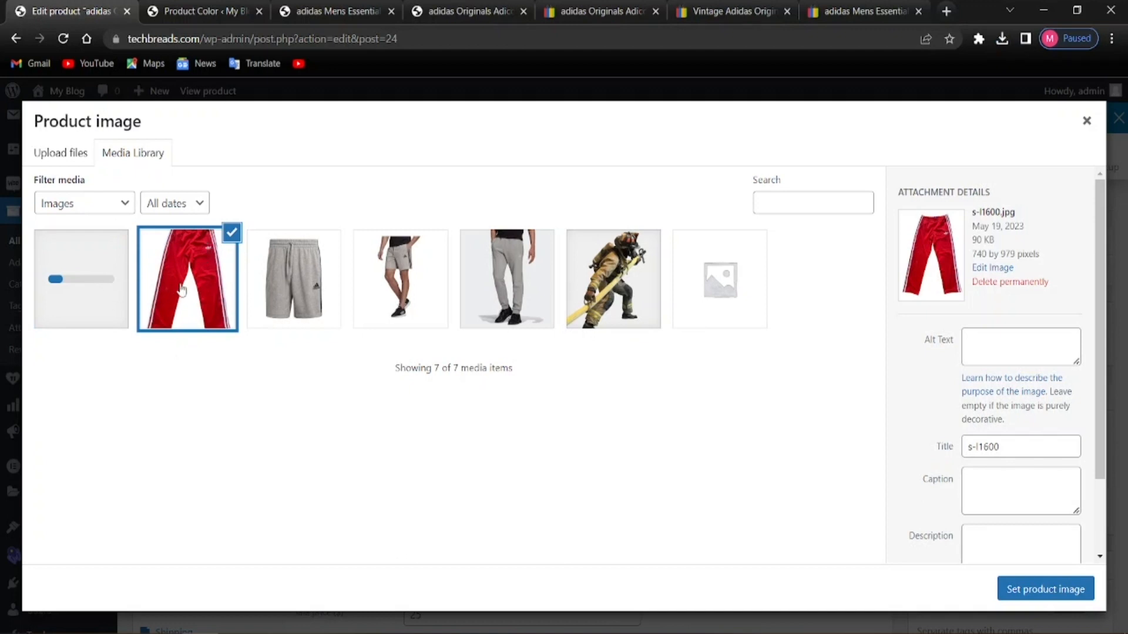
{"action": "left_click", "coordinate": [228, 276]}
{"action": "left_click", "coordinate": [194, 301]}
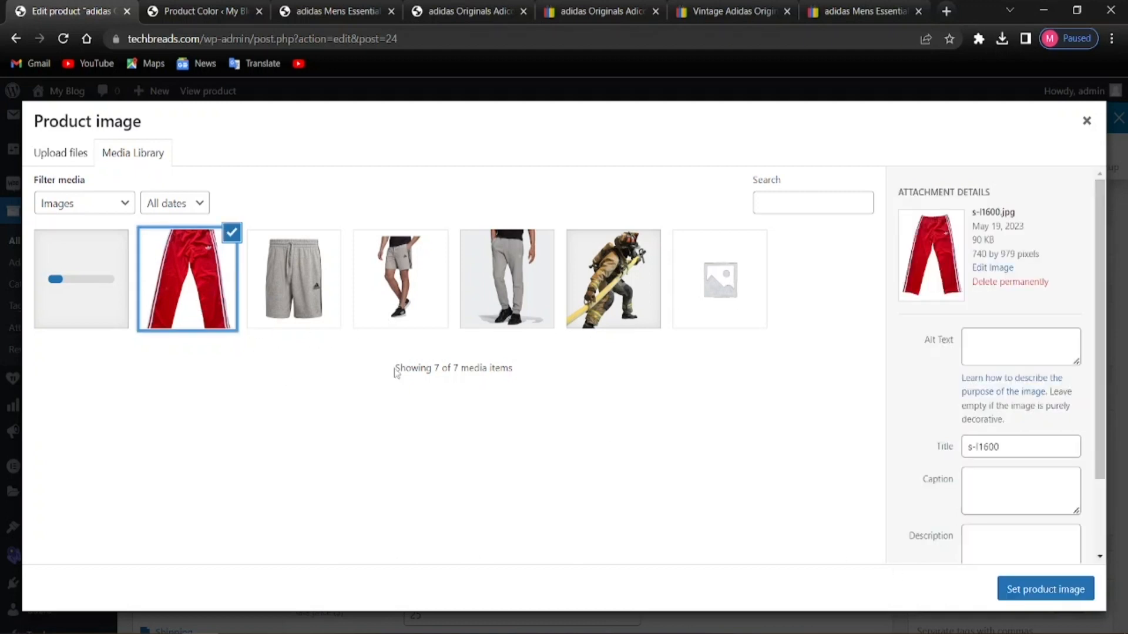
{"action": "left_click", "coordinate": [1007, 588]}
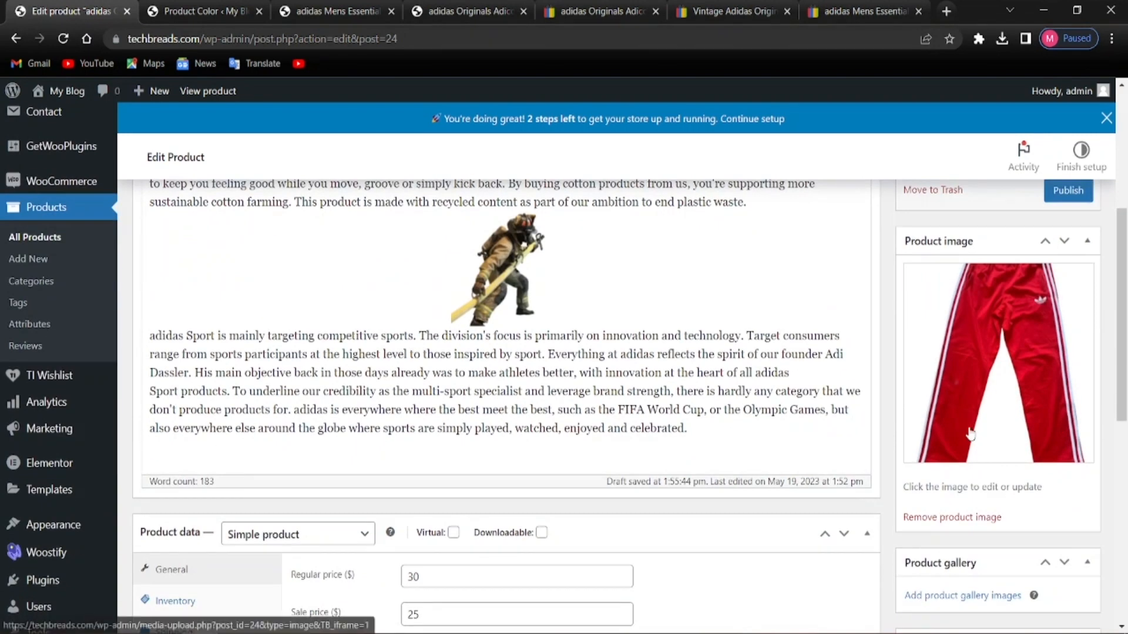
{"action": "scroll", "coordinate": [969, 435], "scroll_direction": "down", "scroll_amount": 4}
{"action": "scroll", "coordinate": [579, 458], "scroll_direction": "up", "scroll_amount": 9}
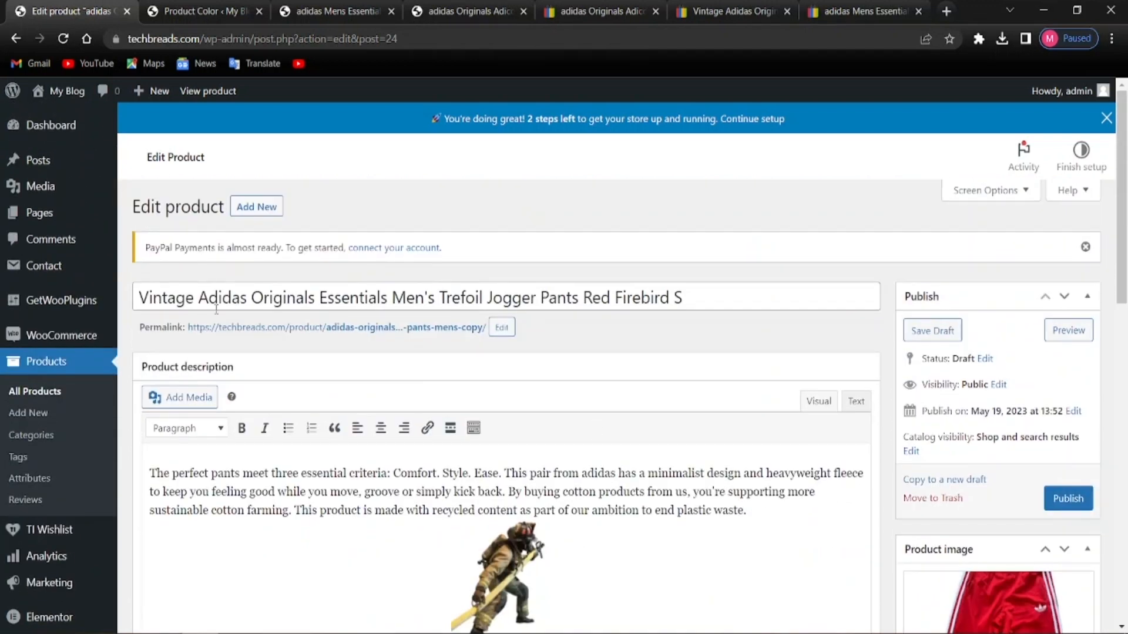
Change the permalink slug to trefoil-jogger-mens, replacing 'pants' with 'jogger'
{"action": "left_click", "coordinate": [502, 327]}
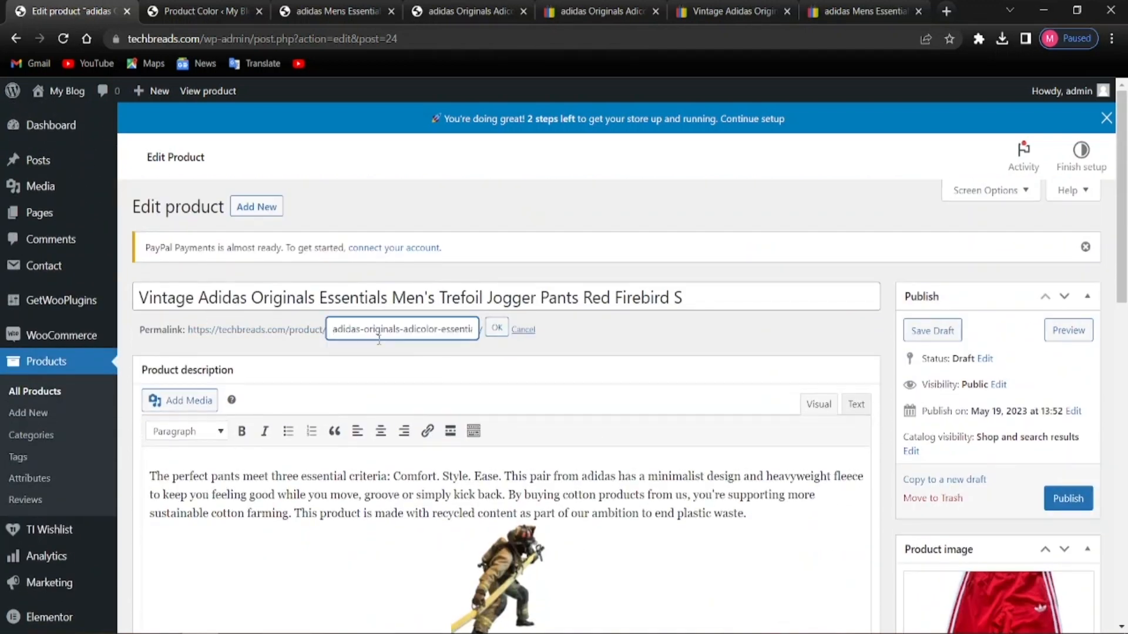
{"action": "left_click_drag", "start_coordinate": [329, 329], "coordinate": [493, 334]}
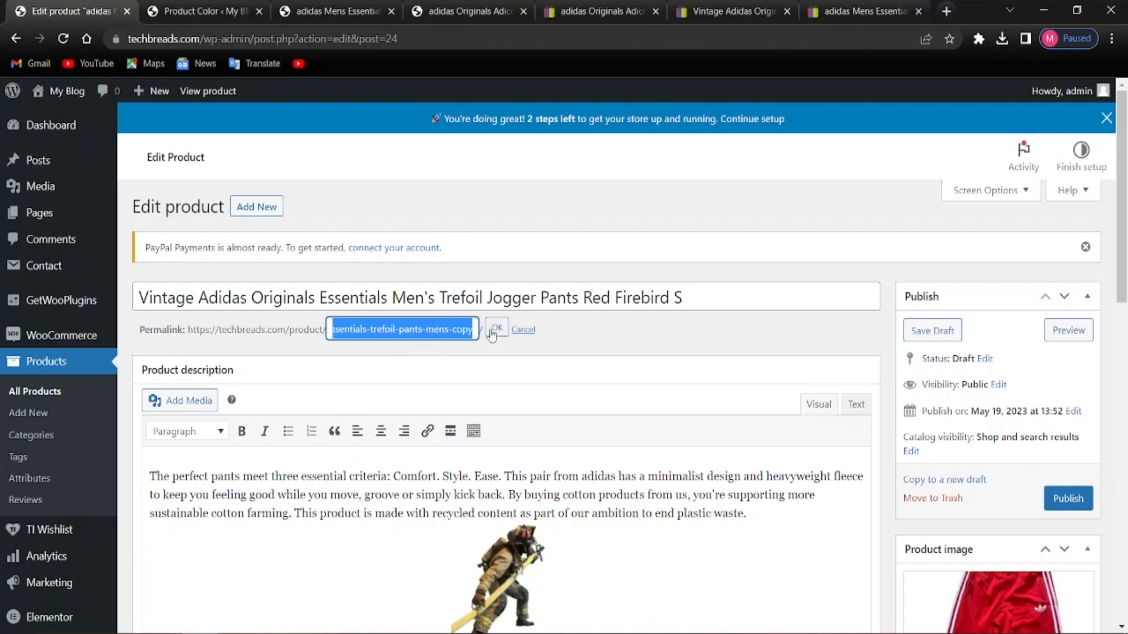
{"action": "left_click", "coordinate": [449, 330]}
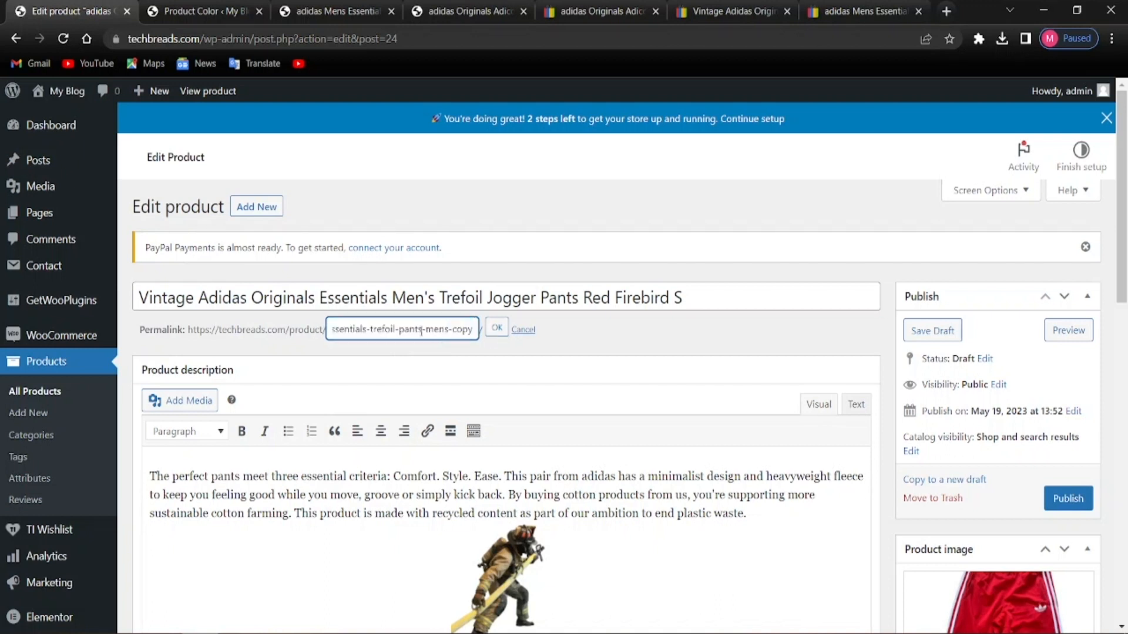
{"action": "key", "text": "BackSpace"}
{"action": "key", "text": "BackSpace"}
{"action": "key", "text": "BackSpace"}
{"action": "key", "text": "BackSpace"}
{"action": "key", "text": "BackSpace"}
{"action": "type", "text": "jogger"}
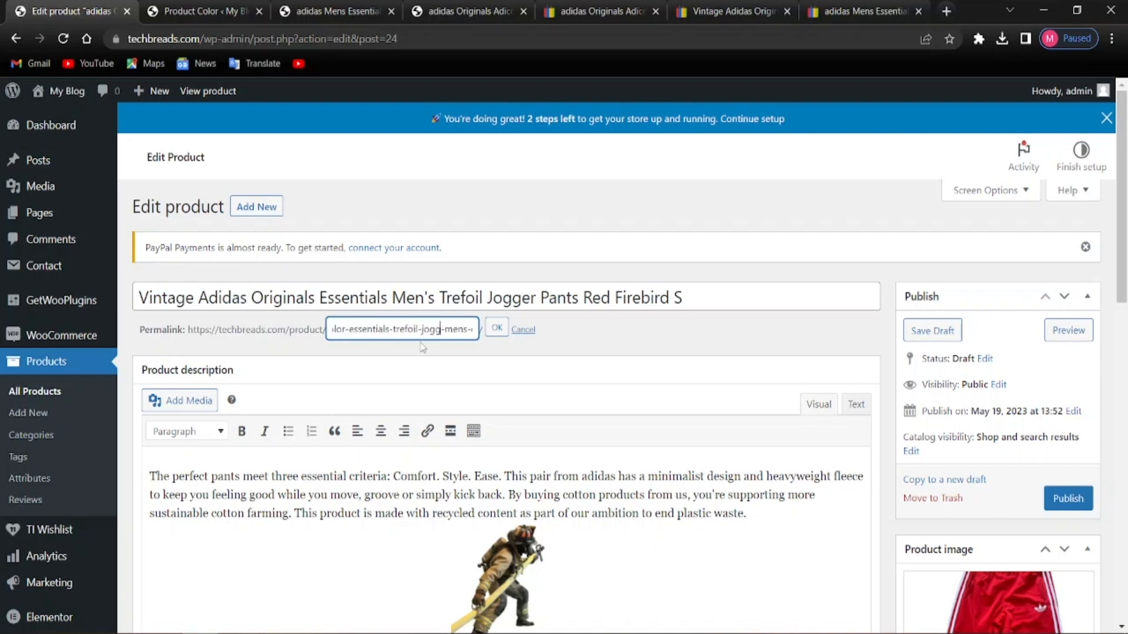
{"action": "key", "text": "Tab"}
{"action": "left_click", "coordinate": [592, 342]}
{"action": "scroll", "coordinate": [376, 382], "scroll_direction": "down", "scroll_amount": 4}
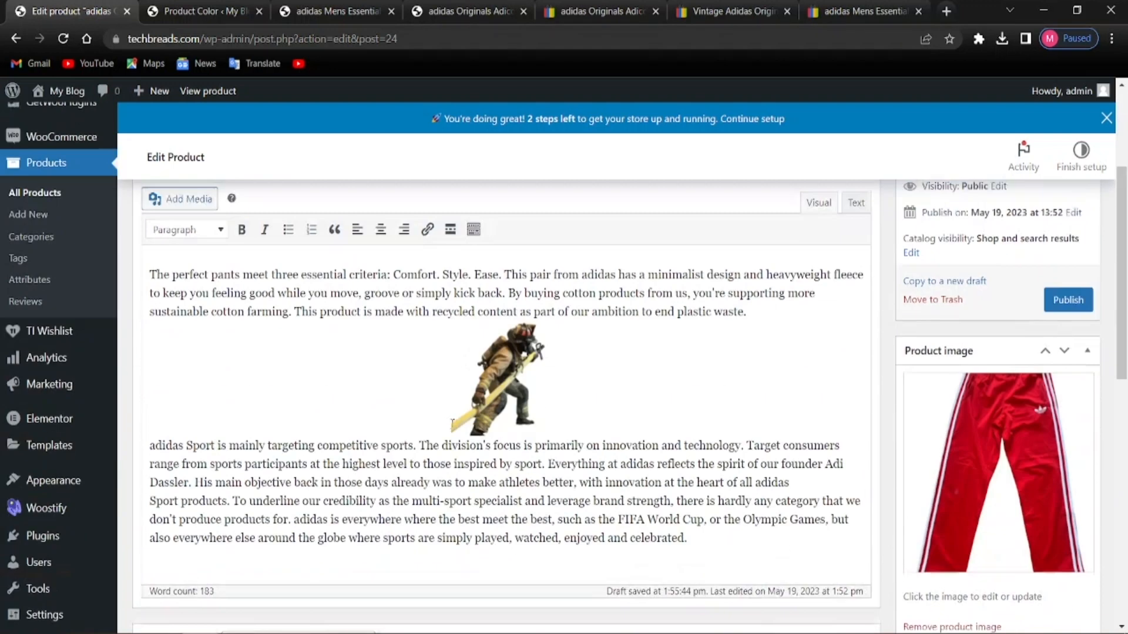
{"action": "scroll", "coordinate": [395, 392], "scroll_direction": "down", "scroll_amount": 4}
{"action": "scroll", "coordinate": [536, 343], "scroll_direction": "up", "scroll_amount": 4}
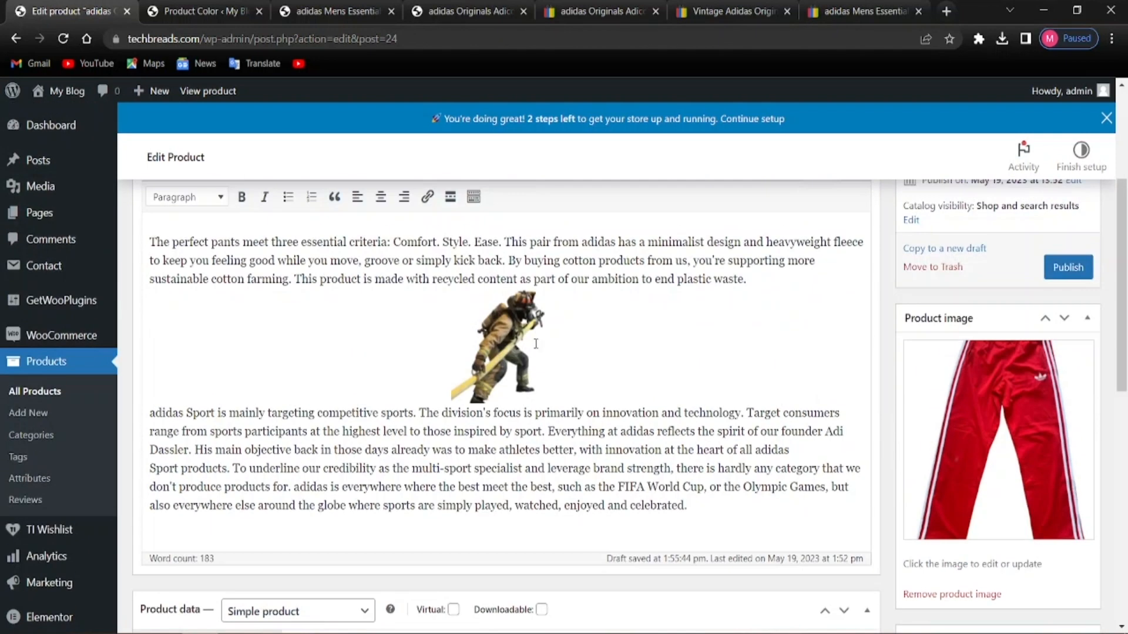
{"action": "scroll", "coordinate": [434, 520], "scroll_direction": "down", "scroll_amount": 4}
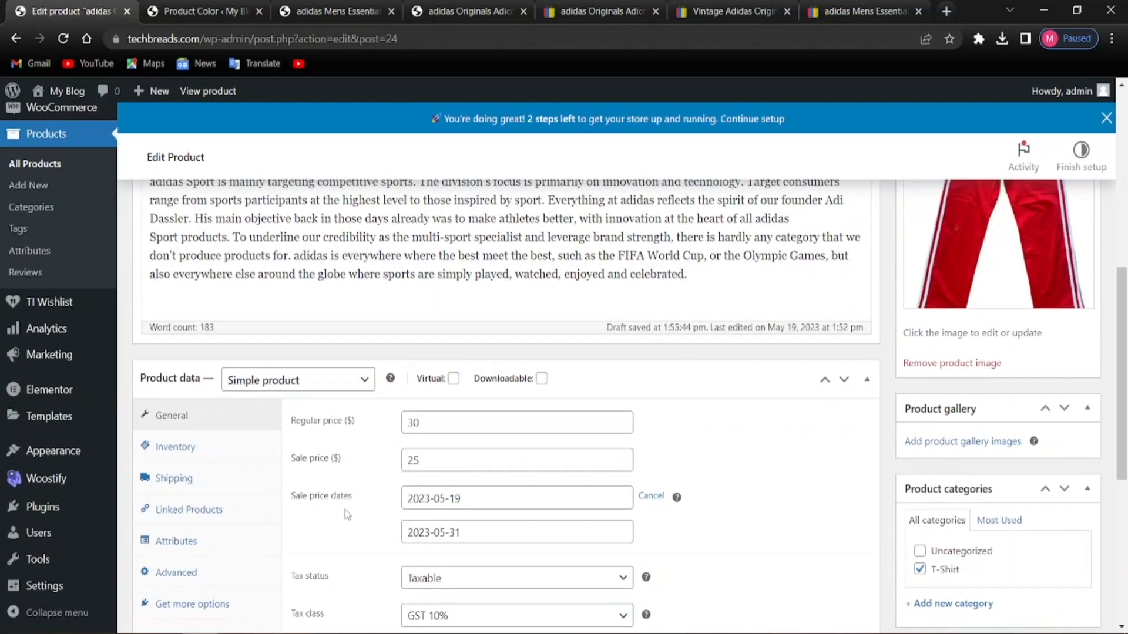
{"action": "left_click", "coordinate": [430, 428]}
{"action": "key", "text": "BackSpace"}
{"action": "key", "text": "BackSpace"}
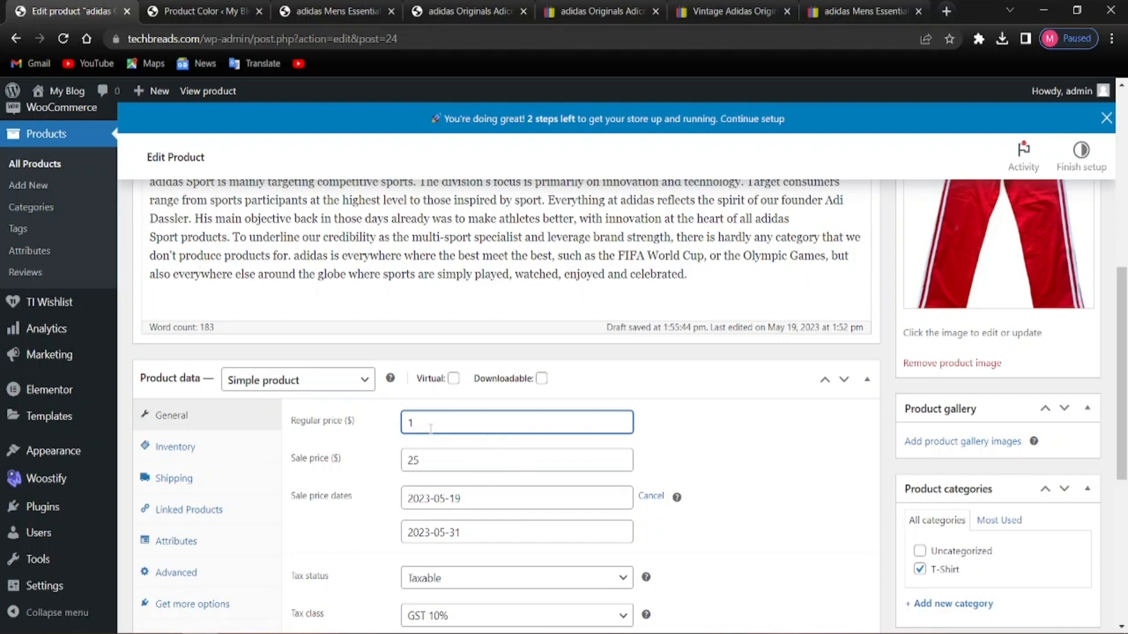
{"action": "type", "text": "15"}
{"action": "left_click", "coordinate": [422, 459]}
{"action": "key", "text": "BackSpace"}
{"action": "key", "text": "BackSpace"}
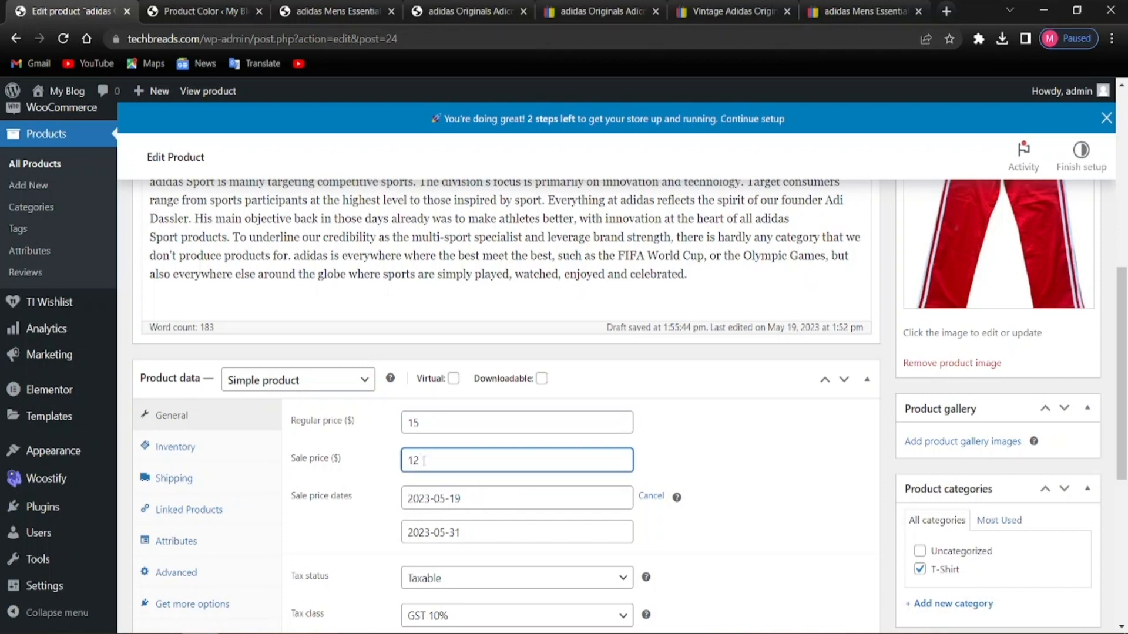
{"action": "left_click", "coordinate": [708, 462]}
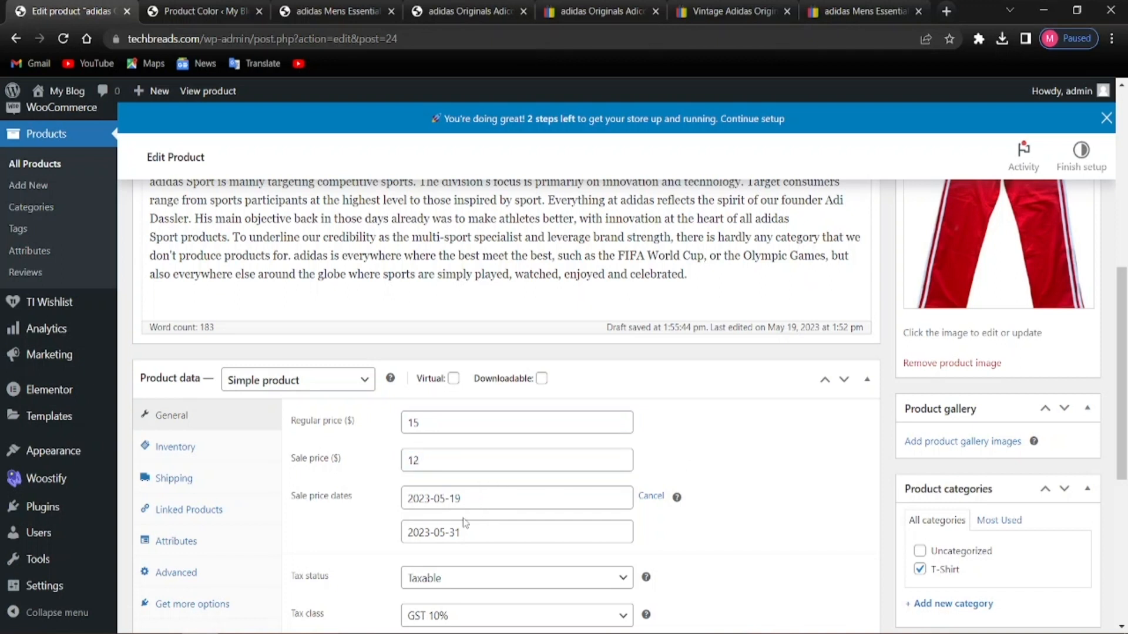
{"action": "scroll", "coordinate": [464, 523], "scroll_direction": "down", "scroll_amount": 3}
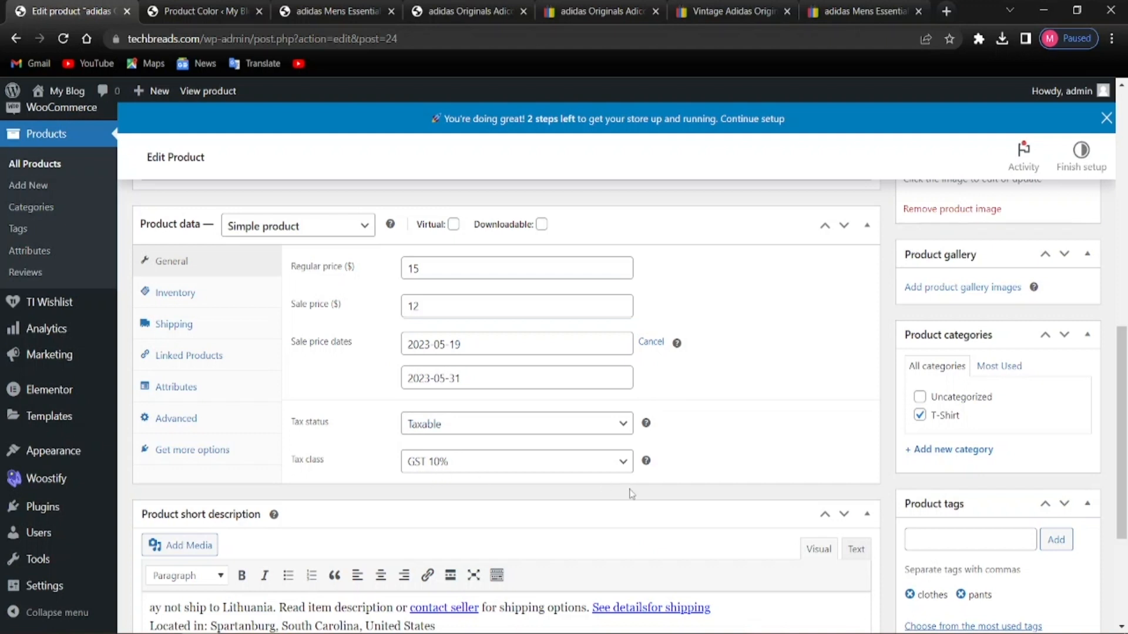
{"action": "scroll", "coordinate": [265, 522], "scroll_direction": "down", "scroll_amount": 3}
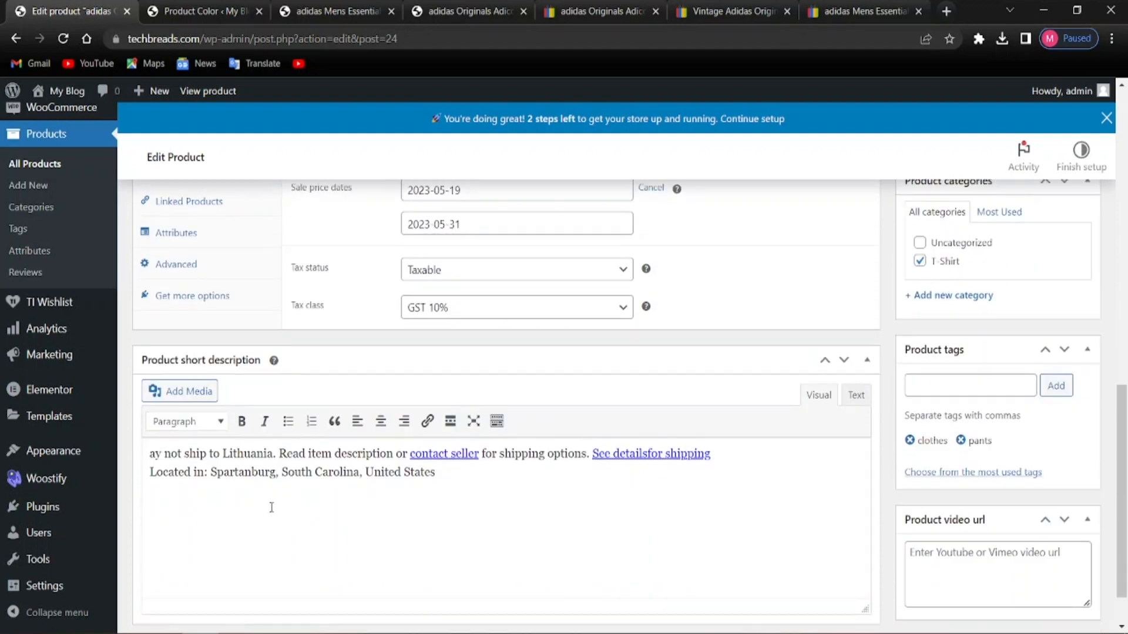
{"action": "scroll", "coordinate": [272, 508], "scroll_direction": "up", "scroll_amount": 4}
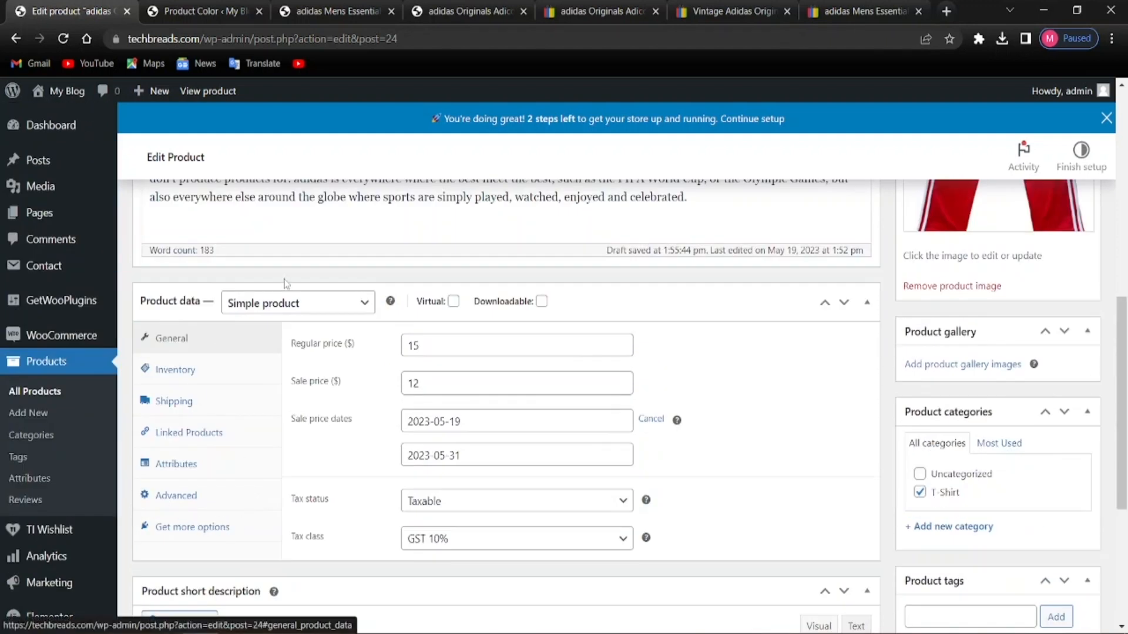
Make it an External/Affiliate product with the current techbreads.com address as Product URL
{"action": "left_click", "coordinate": [308, 304]}
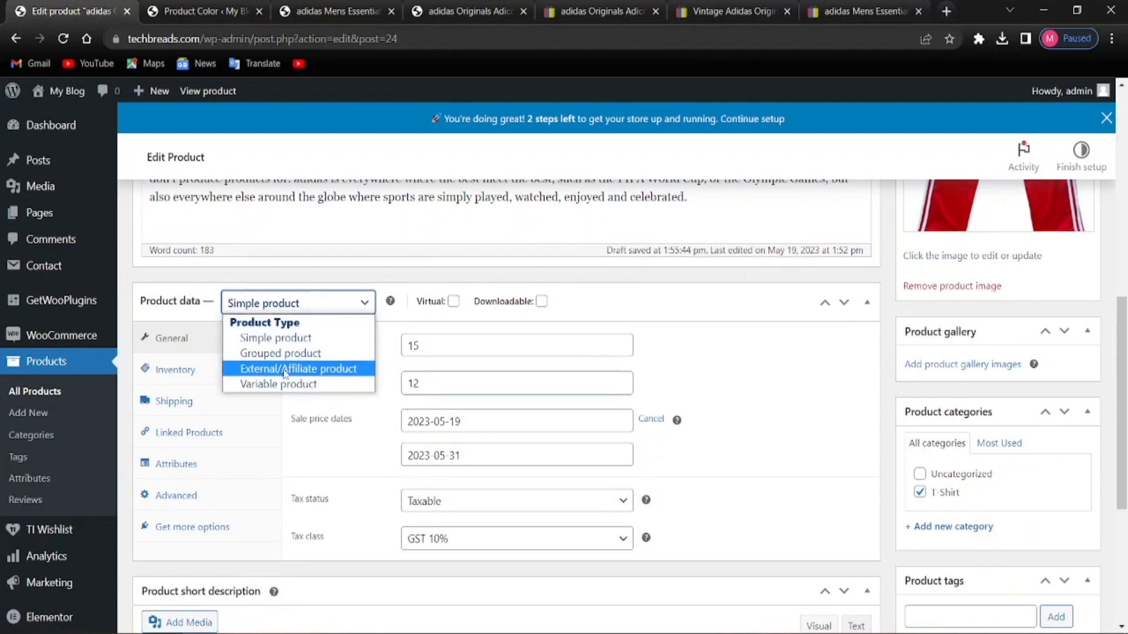
{"action": "left_click", "coordinate": [285, 370]}
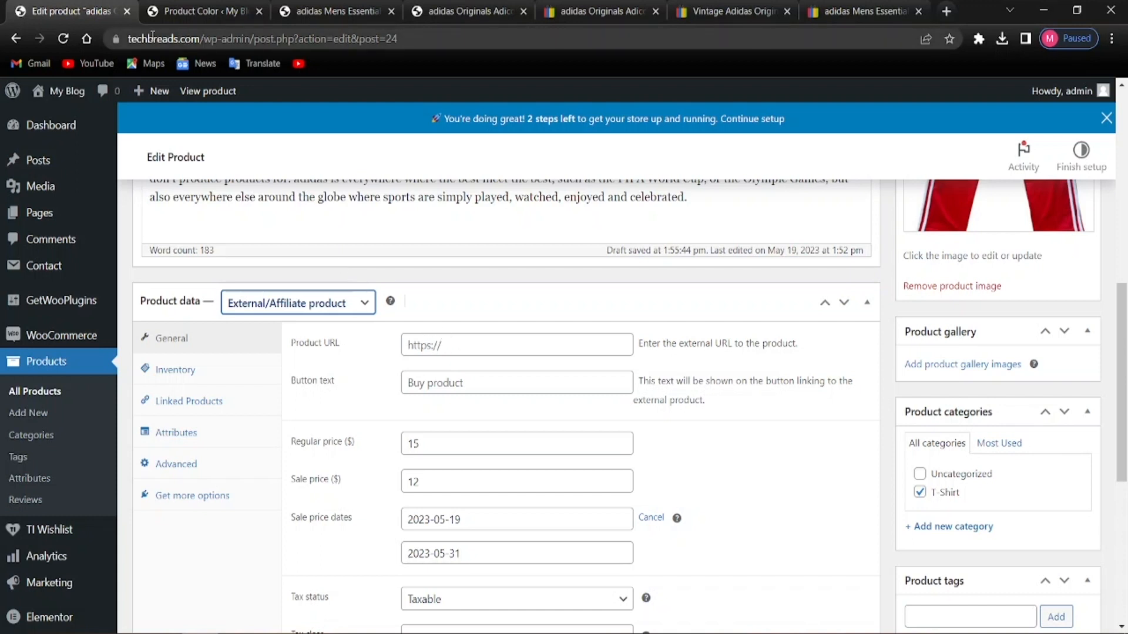
{"action": "left_click", "coordinate": [154, 46]}
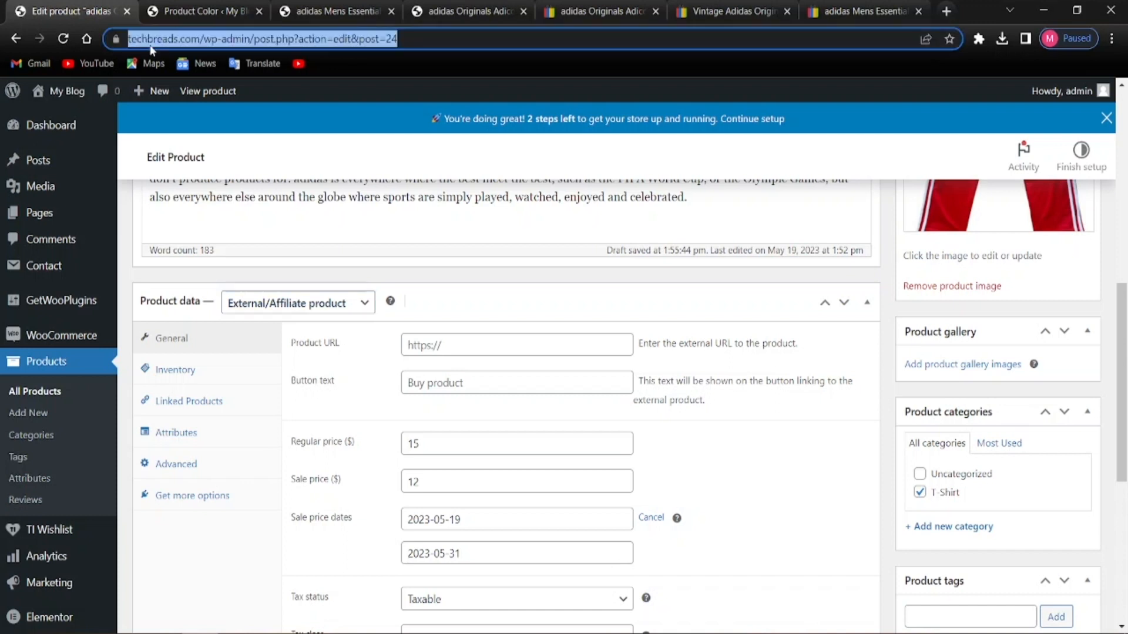
{"action": "right_click", "coordinate": [265, 36]}
{"action": "left_click", "coordinate": [296, 115]}
{"action": "left_click", "coordinate": [459, 347]}
{"action": "right_click", "coordinate": [462, 350]}
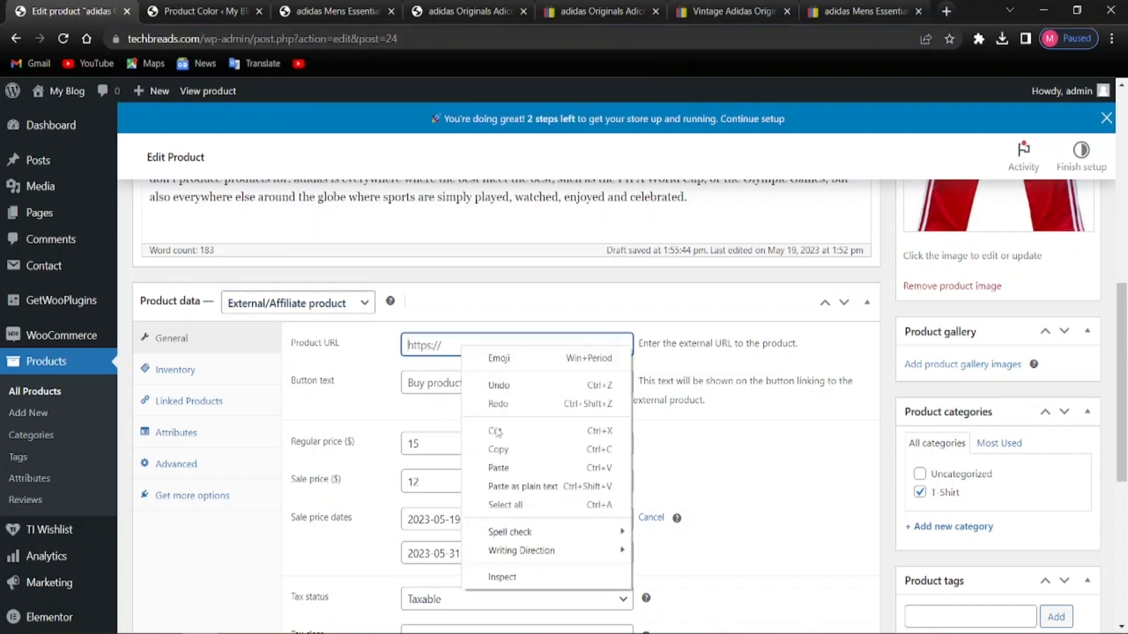
{"action": "left_click", "coordinate": [500, 468]}
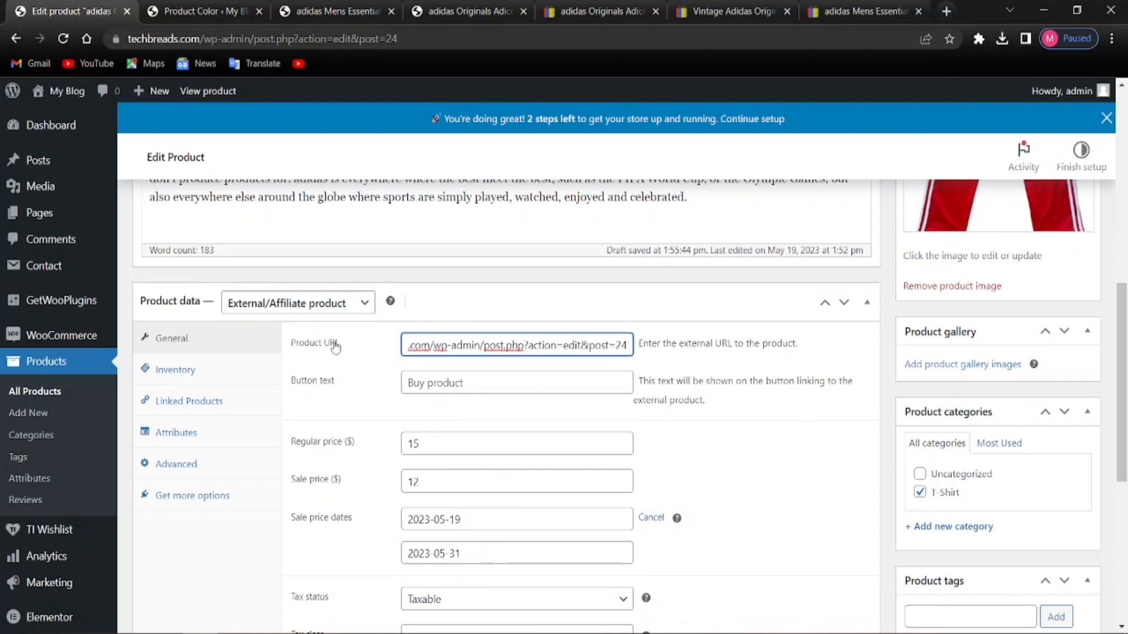
{"action": "left_click", "coordinate": [273, 554]}
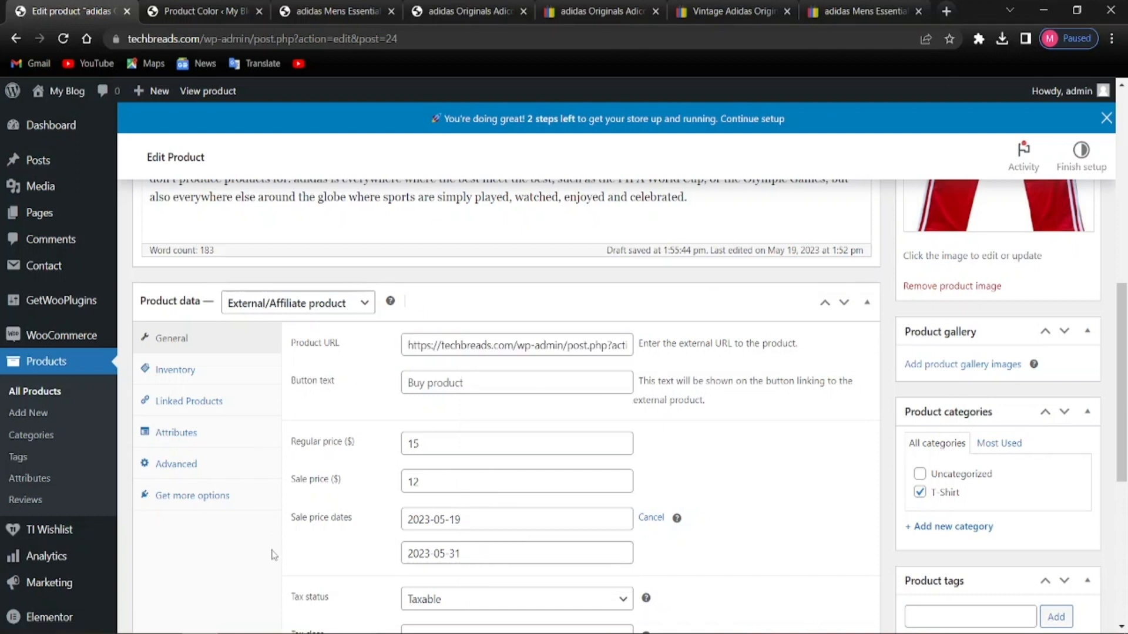
{"action": "scroll", "coordinate": [274, 554], "scroll_direction": "down", "scroll_amount": 3}
{"action": "scroll", "coordinate": [412, 366], "scroll_direction": "up", "scroll_amount": 2}
{"action": "scroll", "coordinate": [406, 376], "scroll_direction": "up", "scroll_amount": 3}
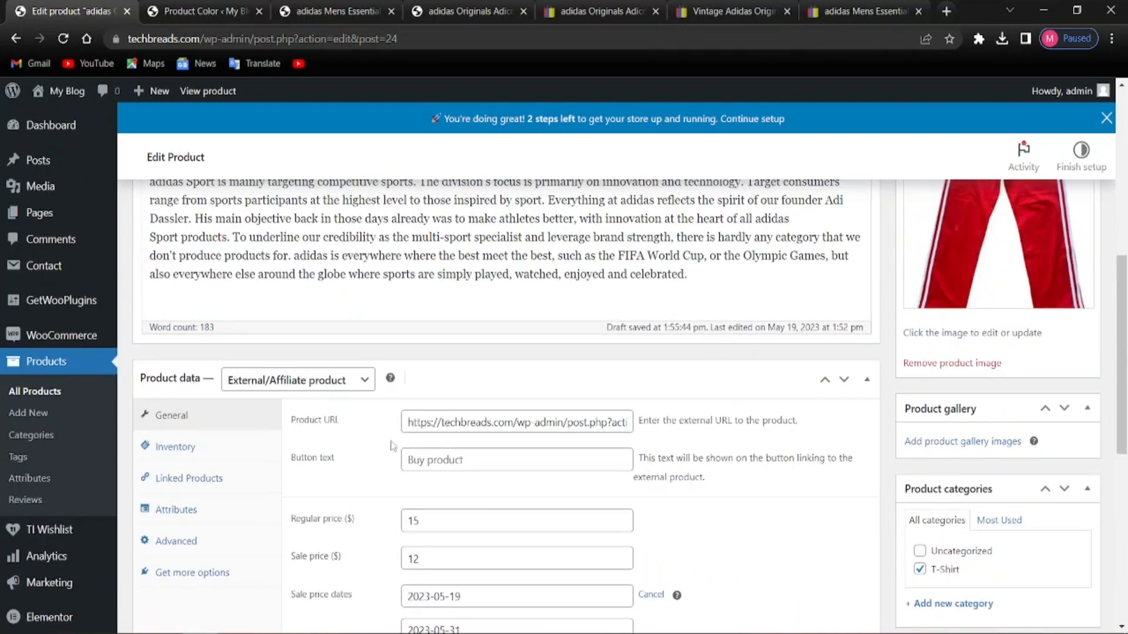
{"action": "scroll", "coordinate": [415, 468], "scroll_direction": "down", "scroll_amount": 4}
{"action": "scroll", "coordinate": [415, 469], "scroll_direction": "down", "scroll_amount": 4}
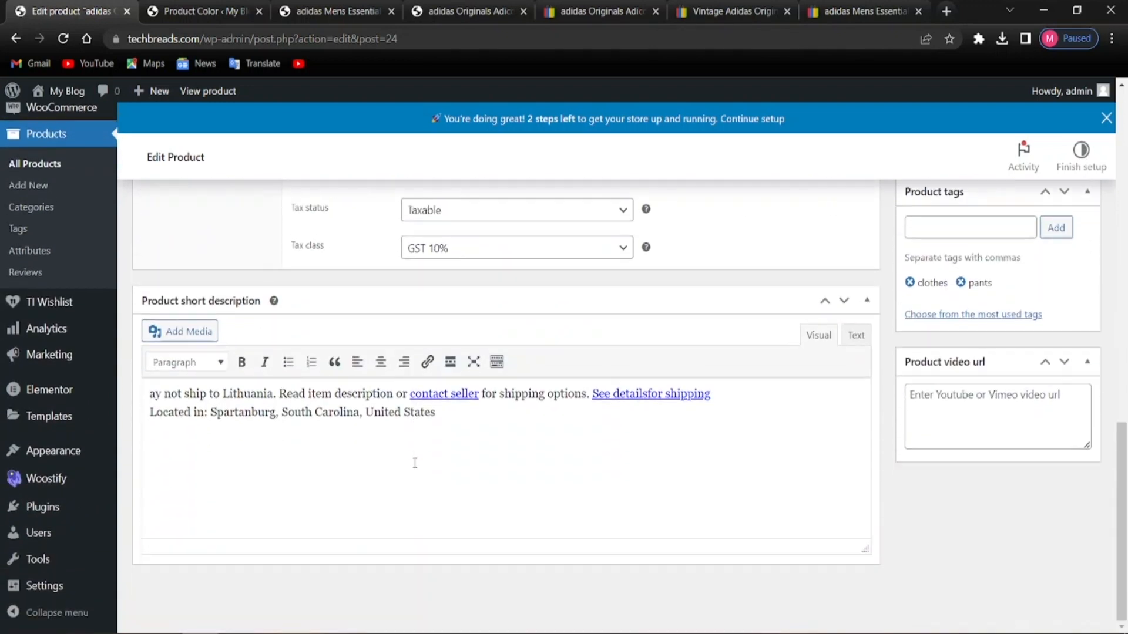
{"action": "scroll", "coordinate": [260, 331], "scroll_direction": "up", "scroll_amount": 7}
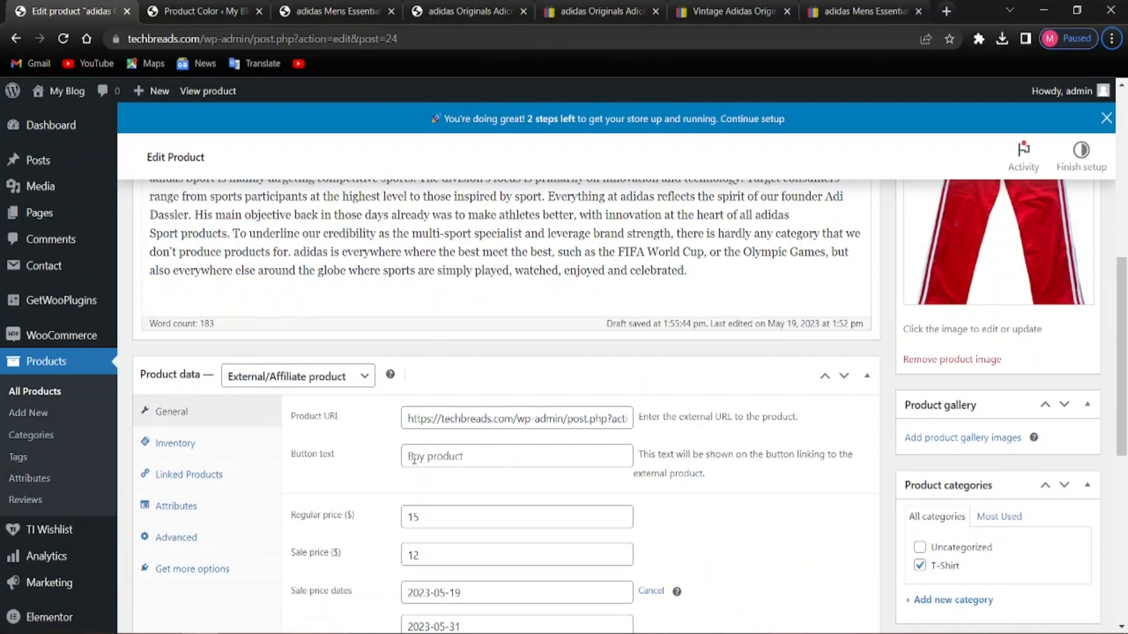
Set the button text to 'Buy From Amazon' and look over the product settings
{"action": "left_click", "coordinate": [467, 460]}
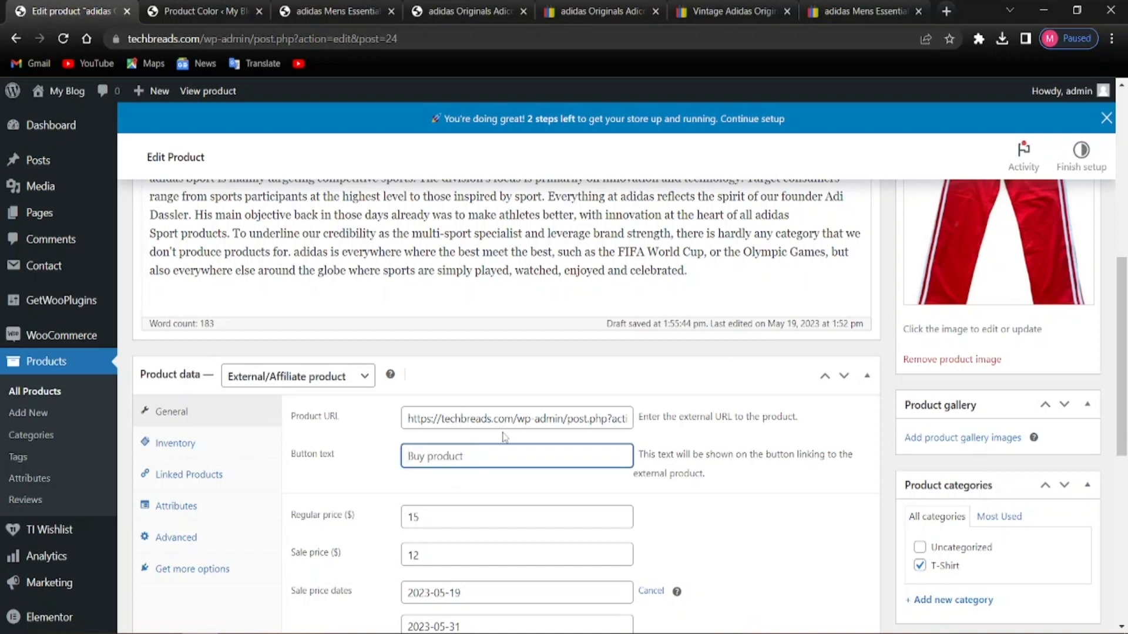
{"action": "key", "text": "ctrl+a"}
{"action": "type", "text": "Buy From Ama"}
{"action": "left_click", "coordinate": [677, 541]}
{"action": "scroll", "coordinate": [390, 501], "scroll_direction": "down", "scroll_amount": 1}
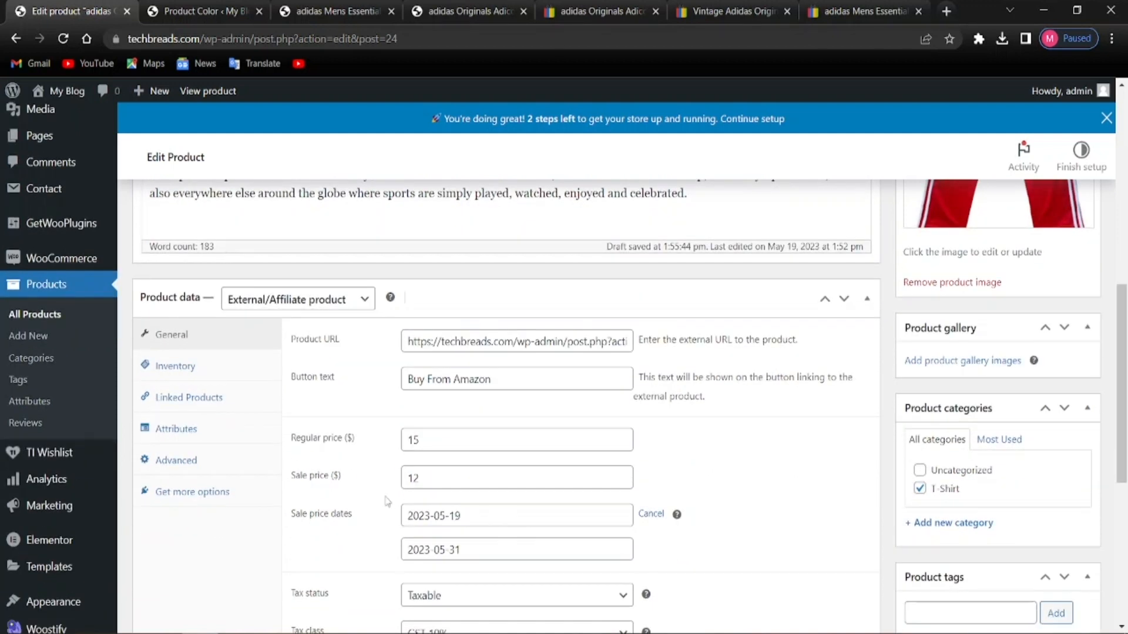
{"action": "scroll", "coordinate": [384, 558], "scroll_direction": "down", "scroll_amount": 2}
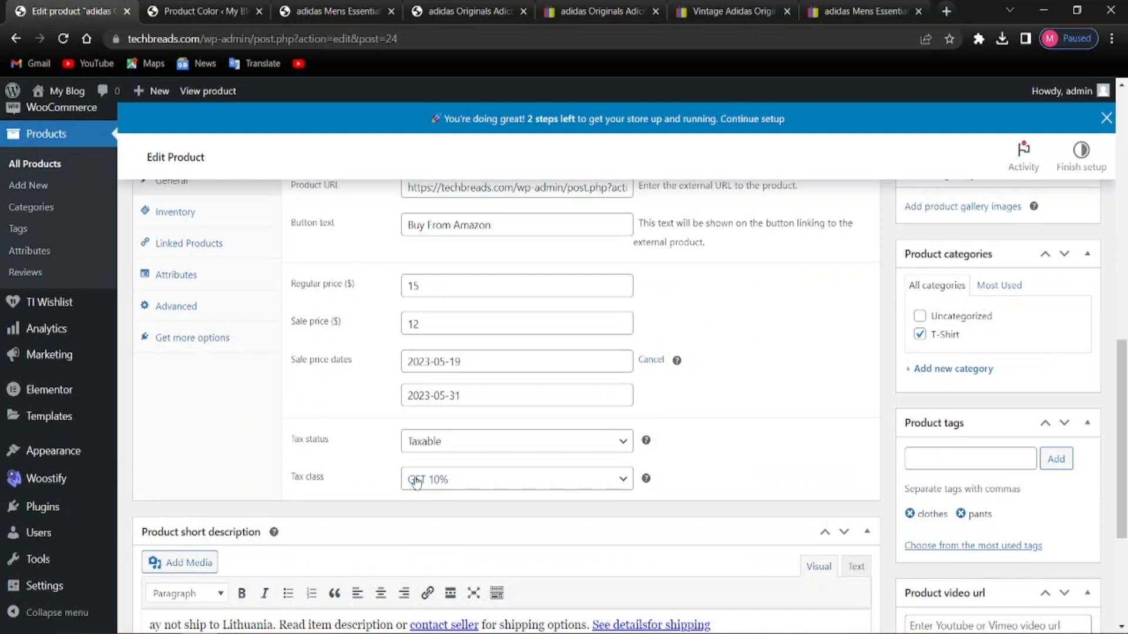
{"action": "scroll", "coordinate": [216, 351], "scroll_direction": "up", "scroll_amount": 1}
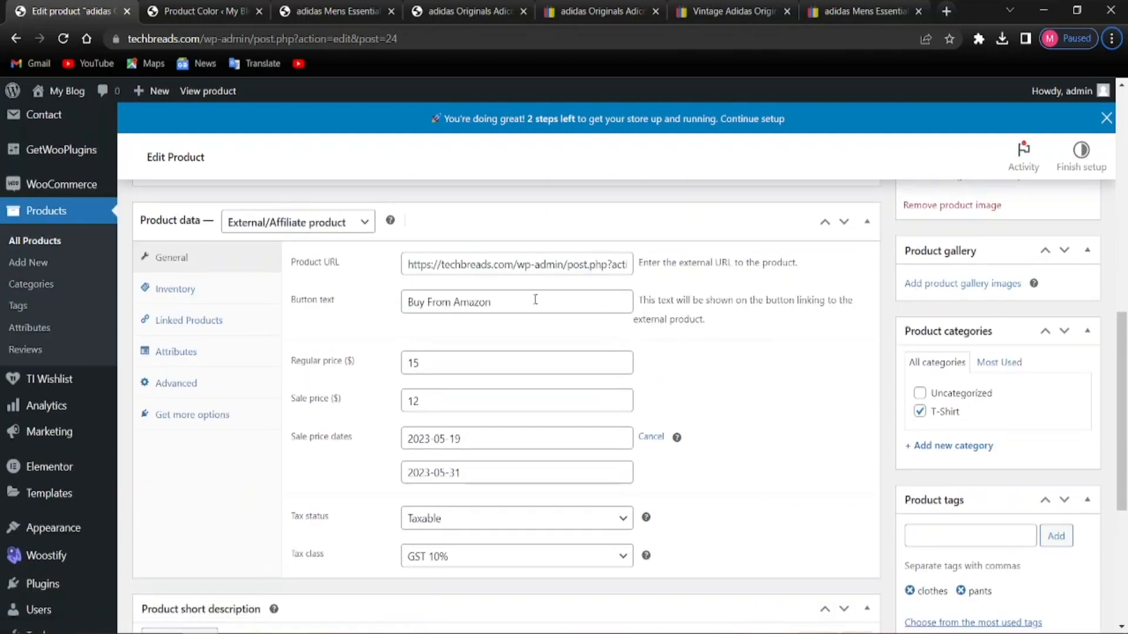
{"action": "scroll", "coordinate": [458, 335], "scroll_direction": "down", "scroll_amount": 2}
{"action": "scroll", "coordinate": [459, 334], "scroll_direction": "up", "scroll_amount": 1}
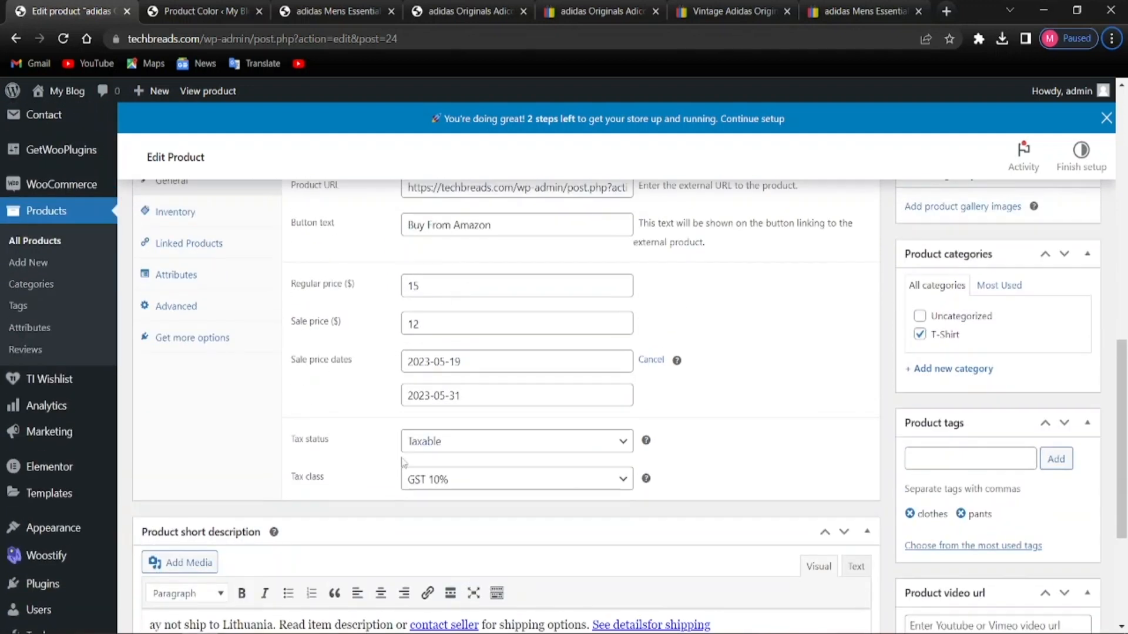
{"action": "scroll", "coordinate": [411, 470], "scroll_direction": "up", "scroll_amount": 2}
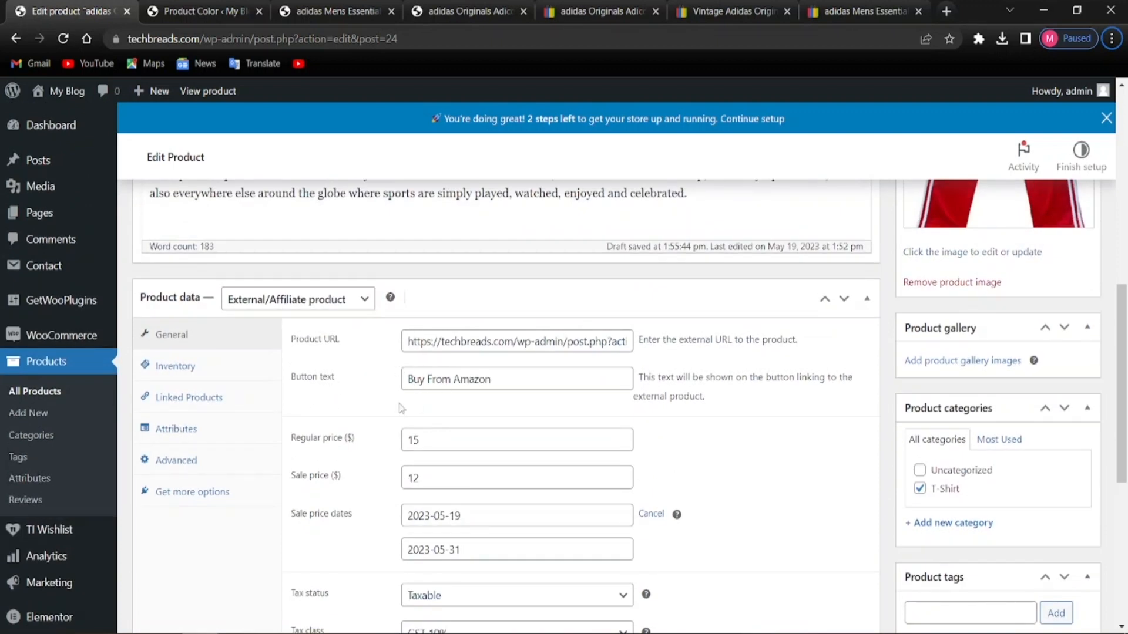
{"action": "scroll", "coordinate": [402, 409], "scroll_direction": "up", "scroll_amount": 3}
{"action": "scroll", "coordinate": [417, 411], "scroll_direction": "up", "scroll_amount": 2}
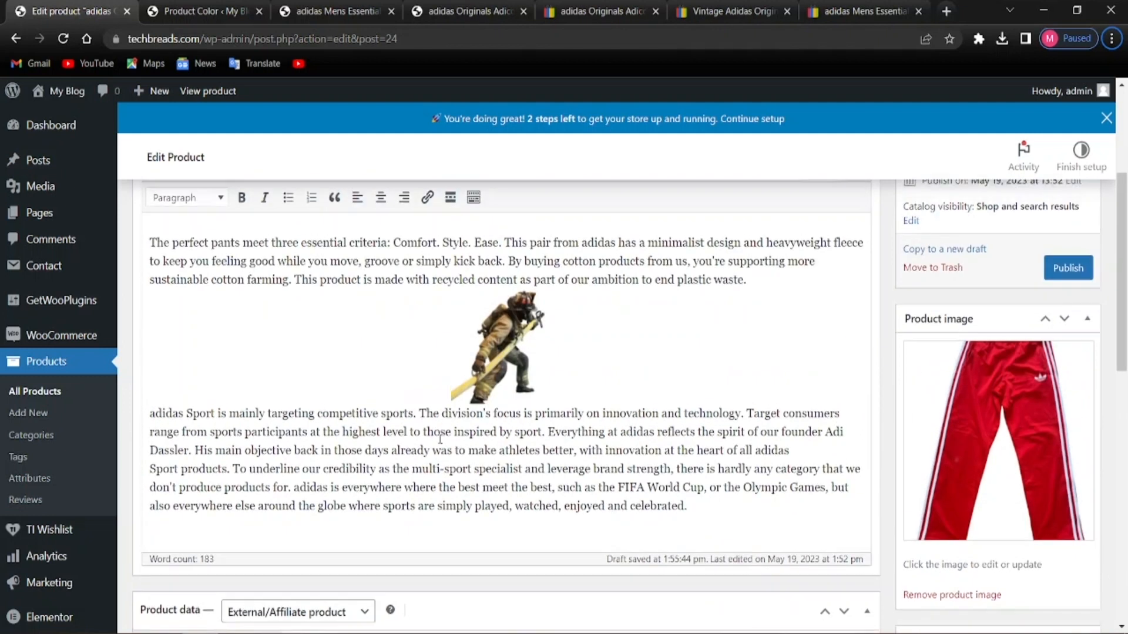
{"action": "scroll", "coordinate": [440, 439], "scroll_direction": "up", "scroll_amount": 2}
{"action": "scroll", "coordinate": [384, 429], "scroll_direction": "up", "scroll_amount": 1}
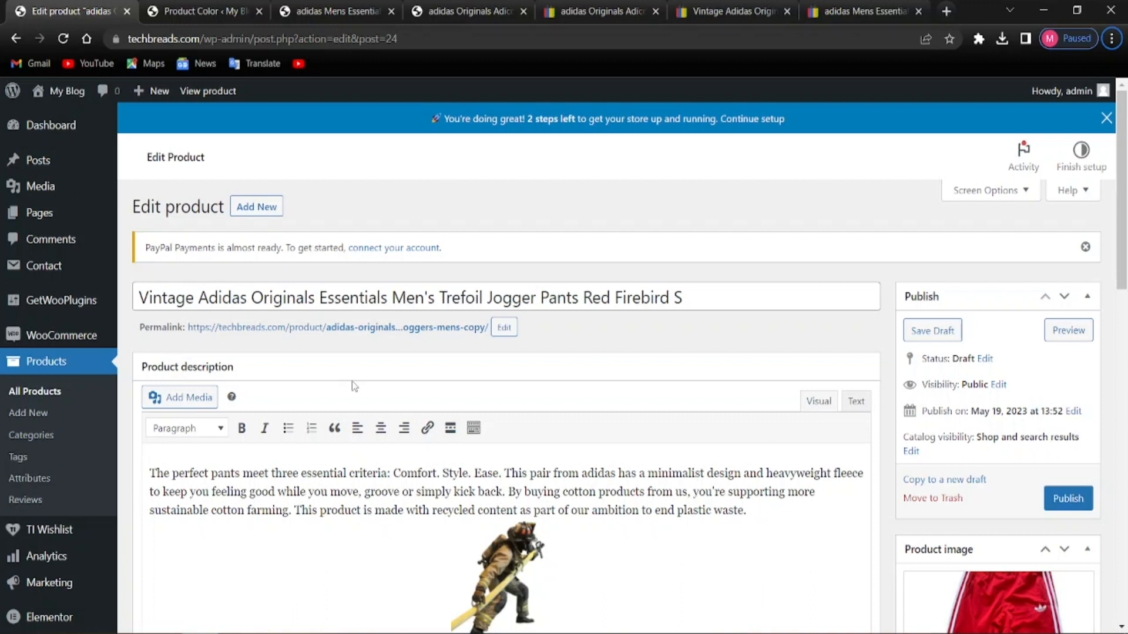
{"action": "scroll", "coordinate": [378, 436], "scroll_direction": "down", "scroll_amount": 3}
{"action": "scroll", "coordinate": [322, 415], "scroll_direction": "up", "scroll_amount": 3}
{"action": "scroll", "coordinate": [240, 475], "scroll_direction": "down", "scroll_amount": 4}
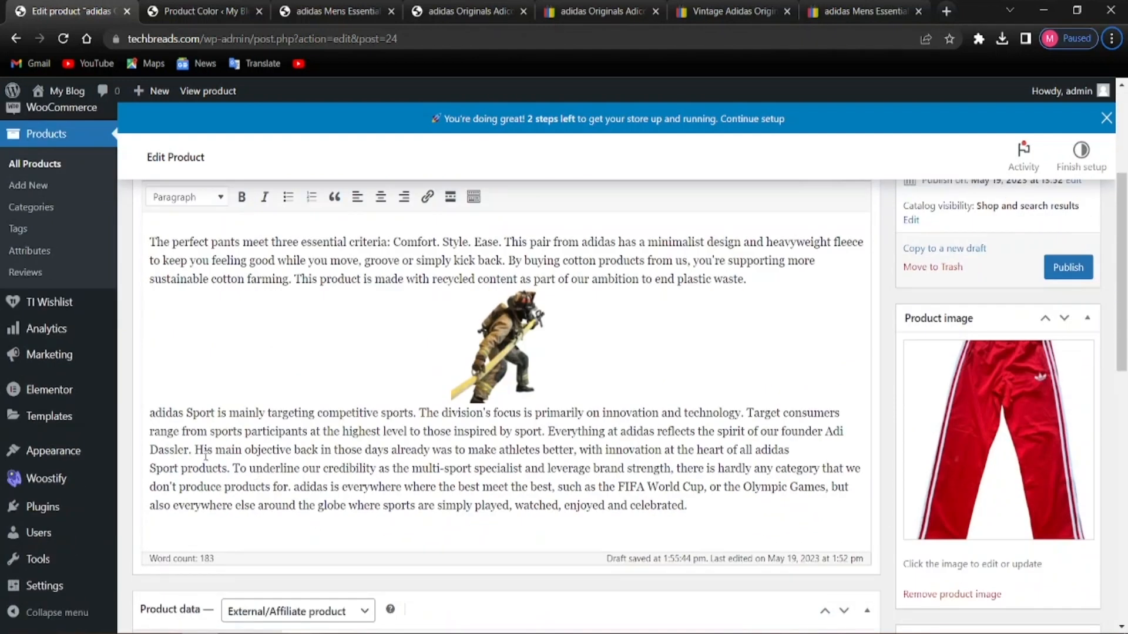
{"action": "scroll", "coordinate": [377, 454], "scroll_direction": "up", "scroll_amount": 1}
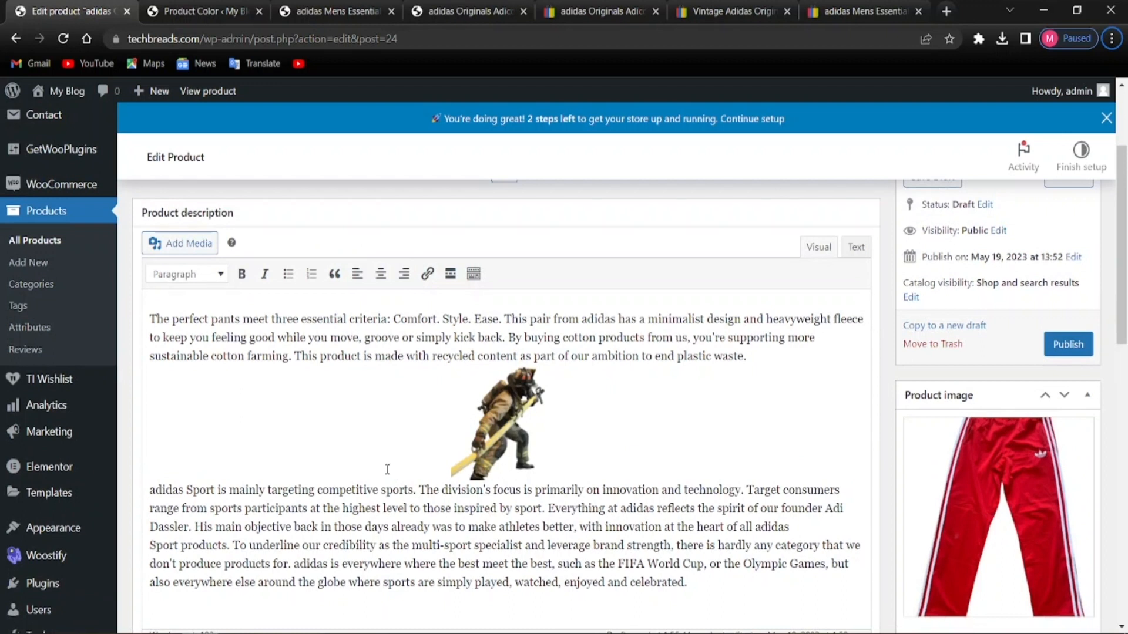
{"action": "scroll", "coordinate": [376, 482], "scroll_direction": "down", "scroll_amount": 9}
{"action": "scroll", "coordinate": [362, 495], "scroll_direction": "up", "scroll_amount": 4}
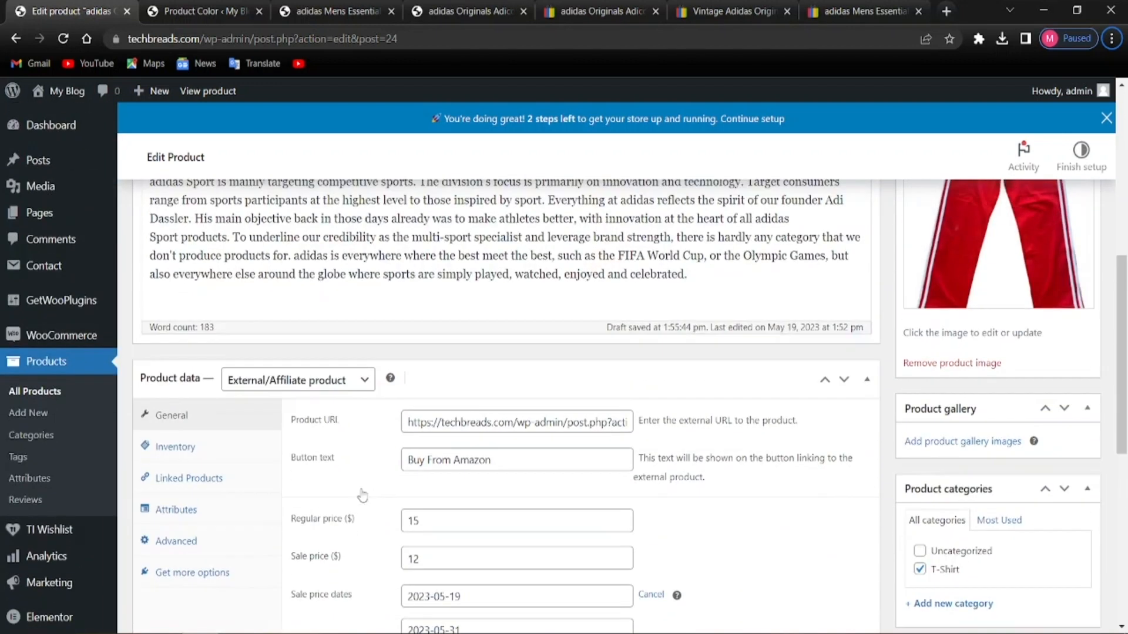
{"action": "scroll", "coordinate": [362, 496], "scroll_direction": "up", "scroll_amount": 5}
Publish the Vintage Adidas product and view its live page showing the $12.00 sale price
{"action": "left_click", "coordinate": [1067, 344]}
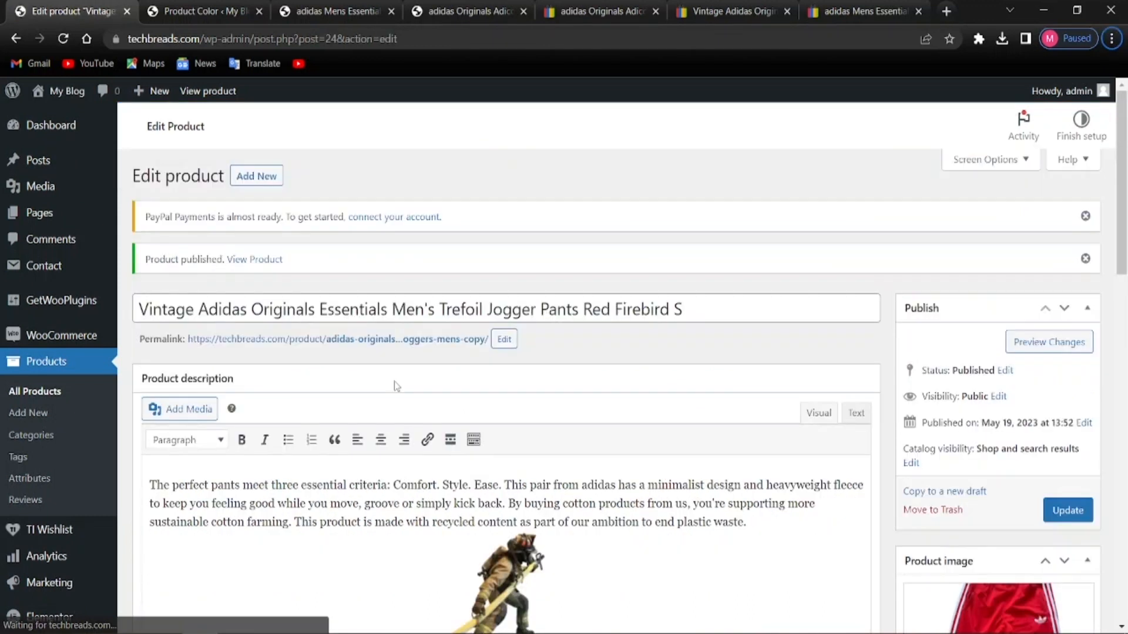
{"action": "scroll", "coordinate": [523, 438], "scroll_direction": "down", "scroll_amount": 2}
{"action": "scroll", "coordinate": [257, 271], "scroll_direction": "up", "scroll_amount": 2}
{"action": "left_click", "coordinate": [259, 290]}
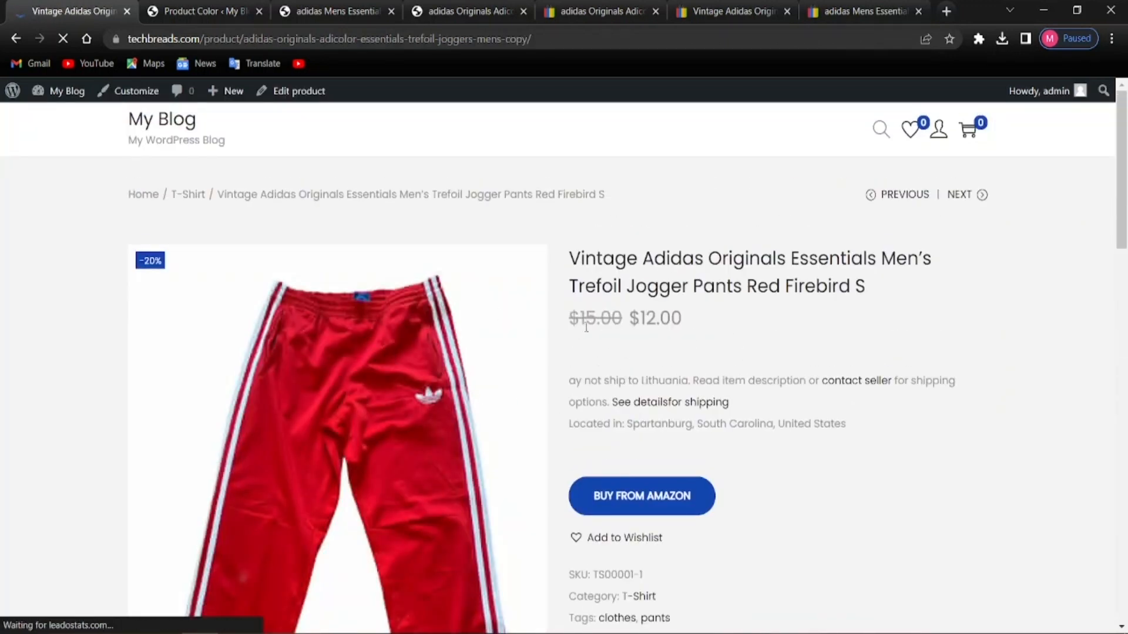
Test the Buy From Amazon button, which ends on a 'site can't be reached' error
{"action": "scroll", "coordinate": [671, 333], "scroll_direction": "down", "scroll_amount": 4}
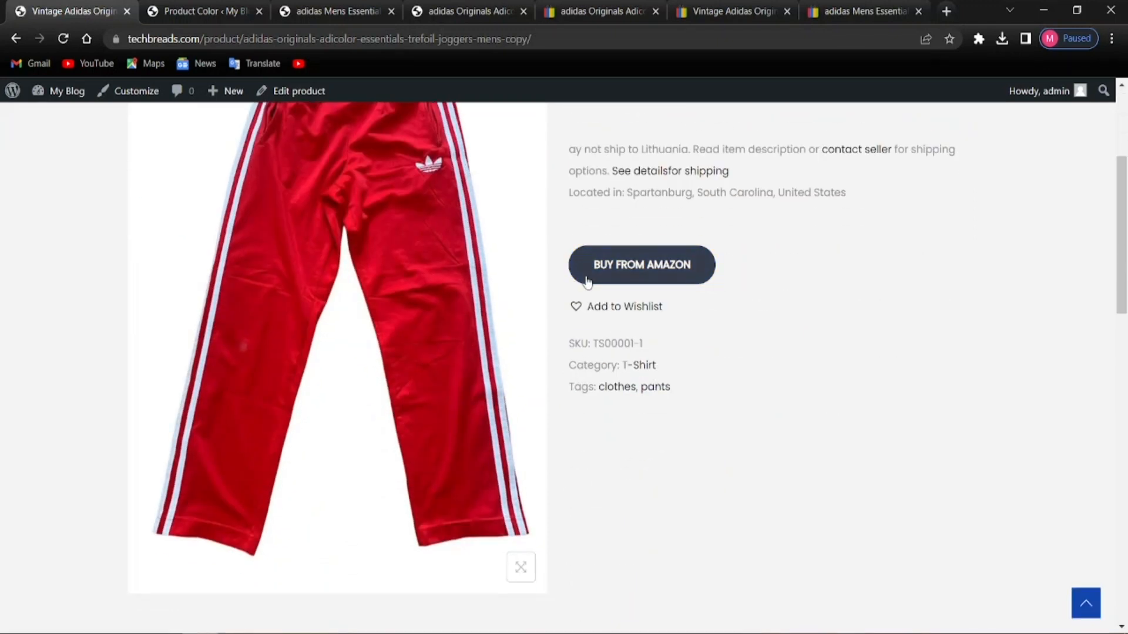
{"action": "key", "text": "alt"}
{"action": "scroll", "coordinate": [648, 290], "scroll_direction": "up", "scroll_amount": 1}
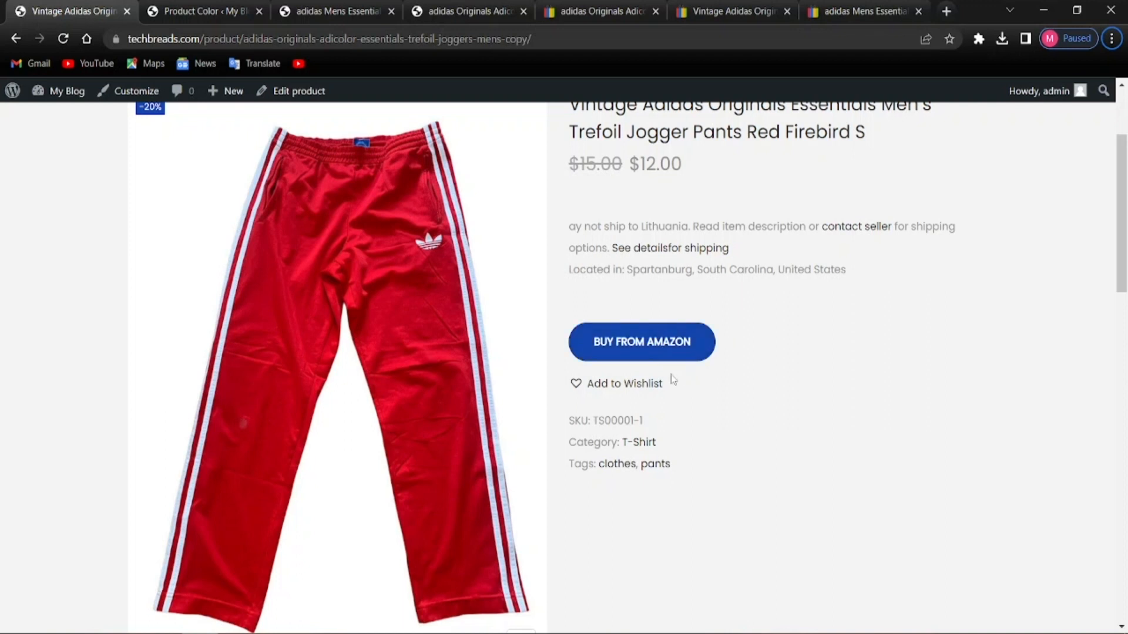
{"action": "left_click", "coordinate": [646, 356]}
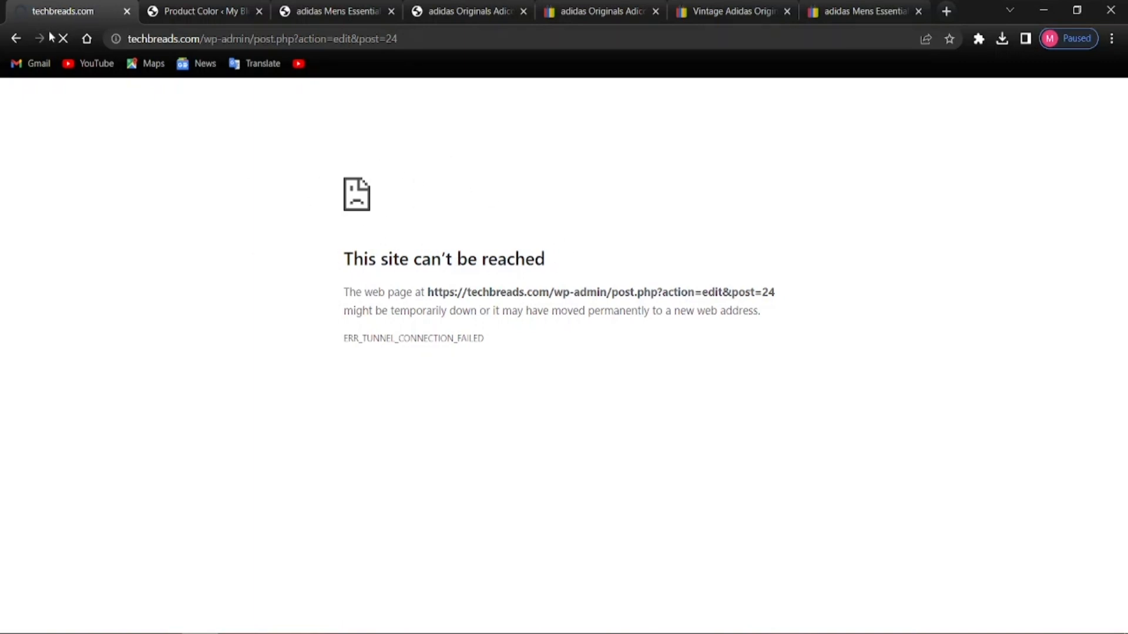
{"action": "left_click", "coordinate": [63, 39]}
{"action": "left_click", "coordinate": [63, 39]}
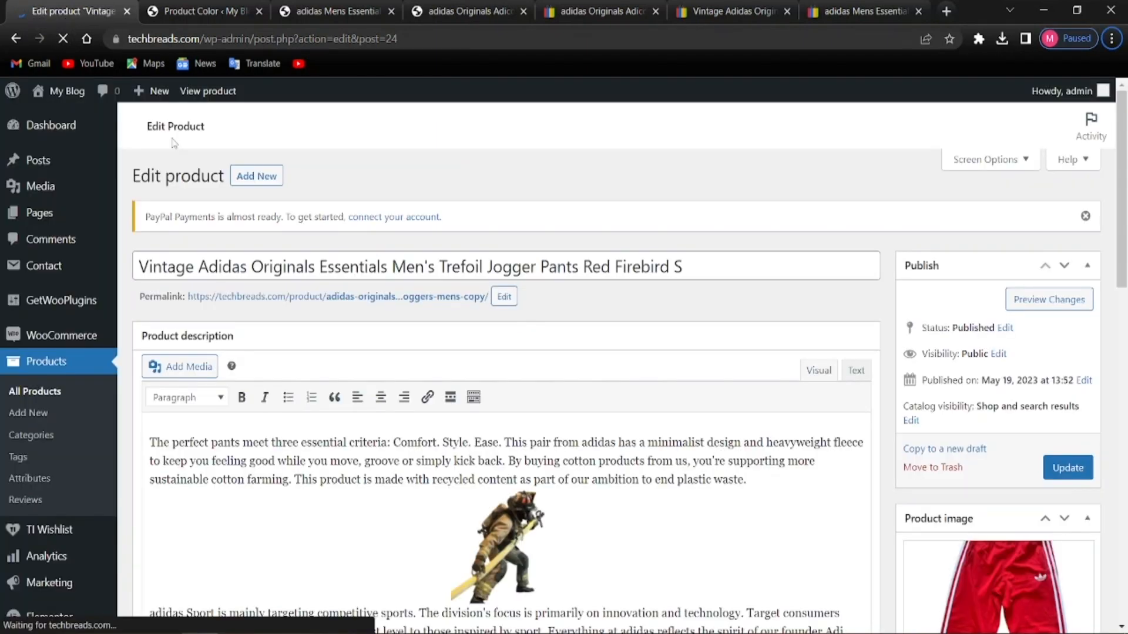
{"action": "scroll", "coordinate": [235, 223], "scroll_direction": "down", "scroll_amount": 5}
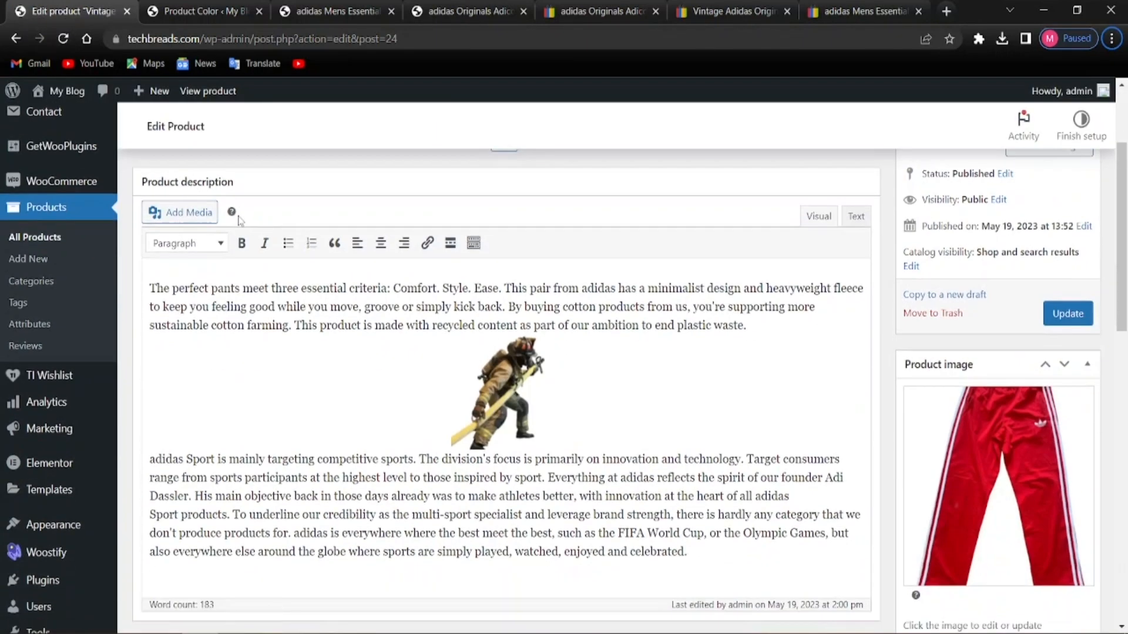
{"action": "scroll", "coordinate": [235, 223], "scroll_direction": "up", "scroll_amount": 4}
{"action": "scroll", "coordinate": [377, 257], "scroll_direction": "down", "scroll_amount": 8}
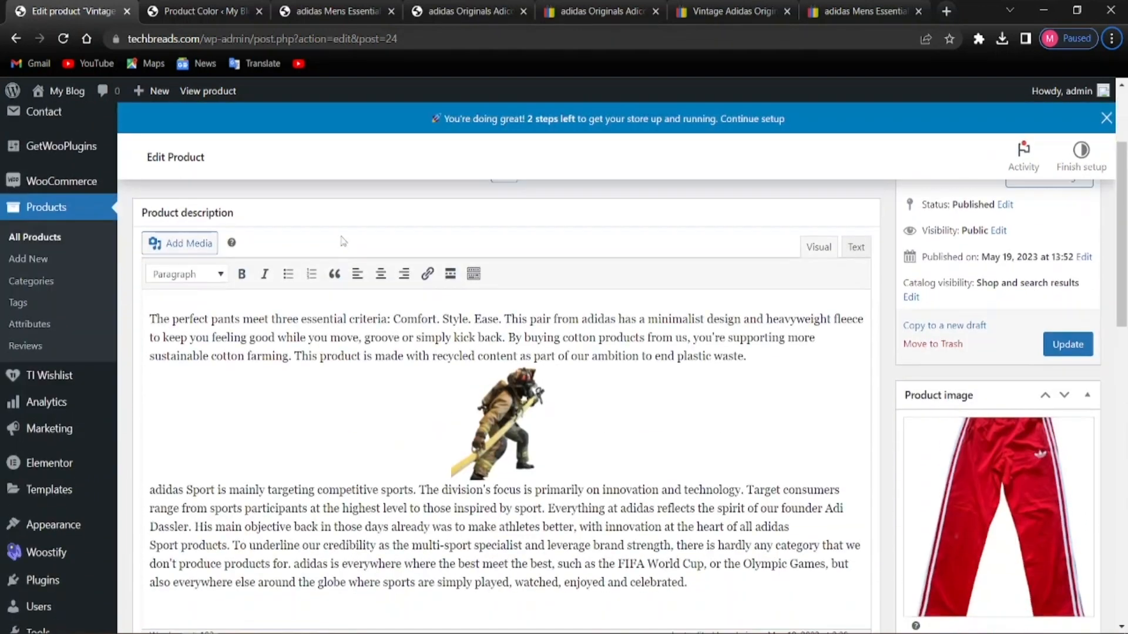
{"action": "scroll", "coordinate": [329, 276], "scroll_direction": "up", "scroll_amount": 9}
{"action": "scroll", "coordinate": [309, 292], "scroll_direction": "down", "scroll_amount": 4}
{"action": "scroll", "coordinate": [309, 297], "scroll_direction": "up", "scroll_amount": 4}
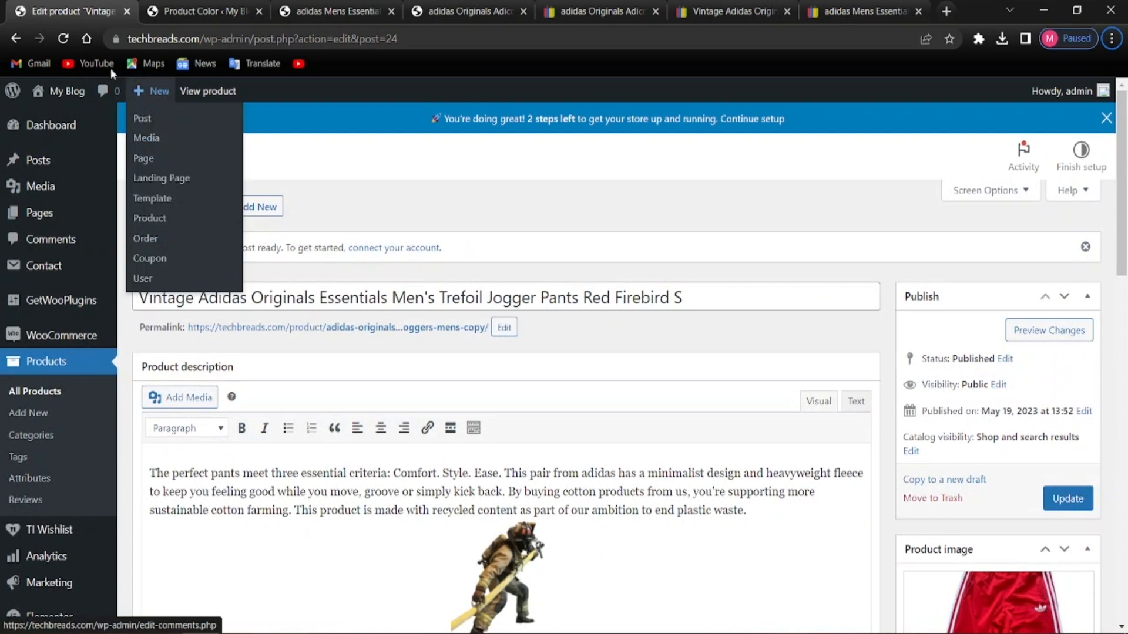
{"action": "left_click", "coordinate": [14, 40]}
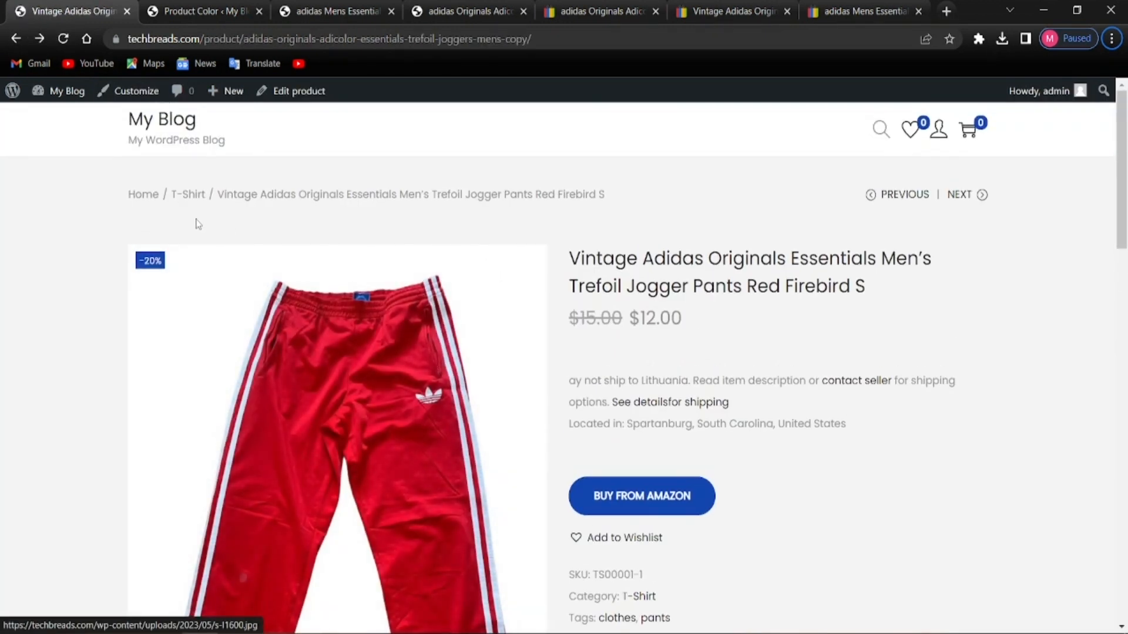
{"action": "left_click", "coordinate": [16, 39]}
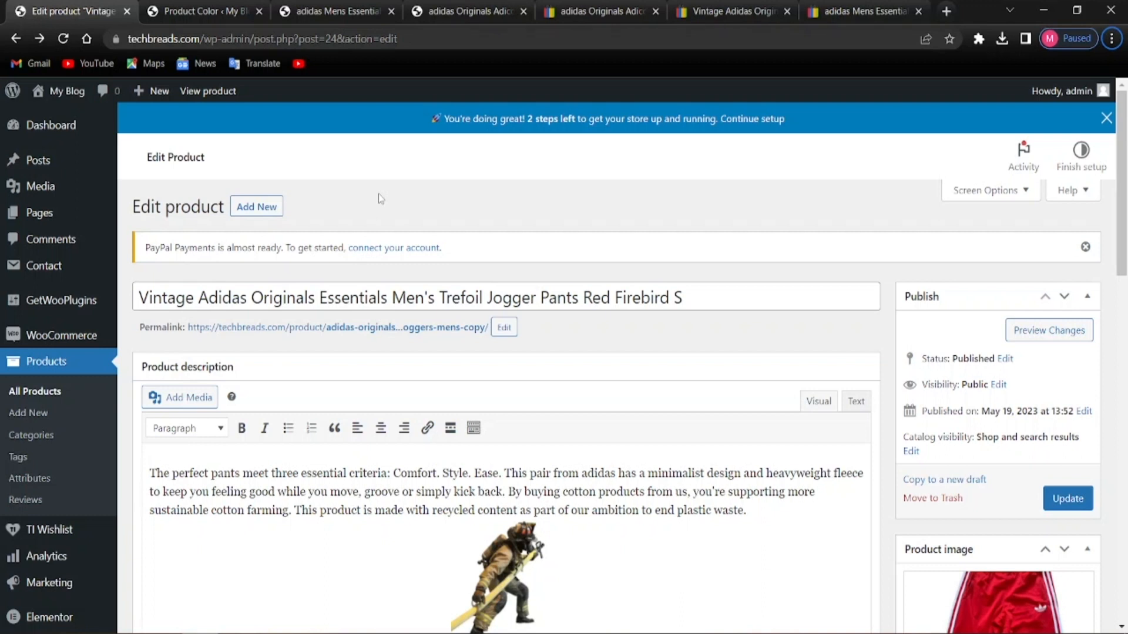
Go to the admin Dashboard, glance at the Product Color tab, and return to the Dashboard tab
{"action": "scroll", "coordinate": [453, 361], "scroll_direction": "down", "scroll_amount": 2}
{"action": "scroll", "coordinate": [453, 361], "scroll_direction": "up", "scroll_amount": 3}
{"action": "left_click", "coordinate": [58, 135]}
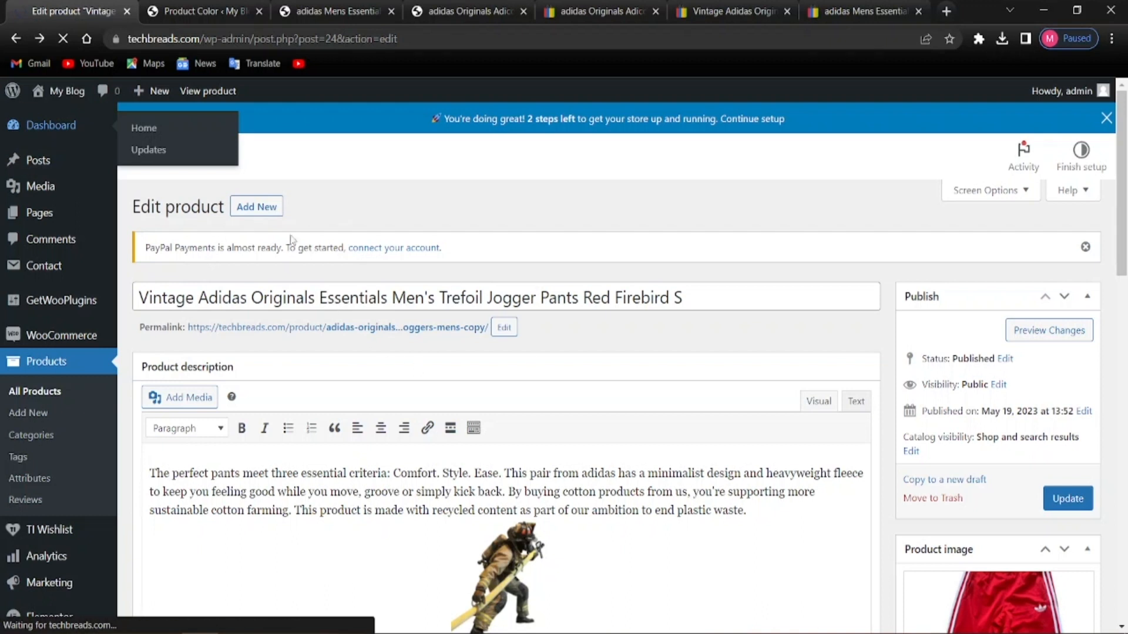
{"action": "left_click", "coordinate": [205, 12]}
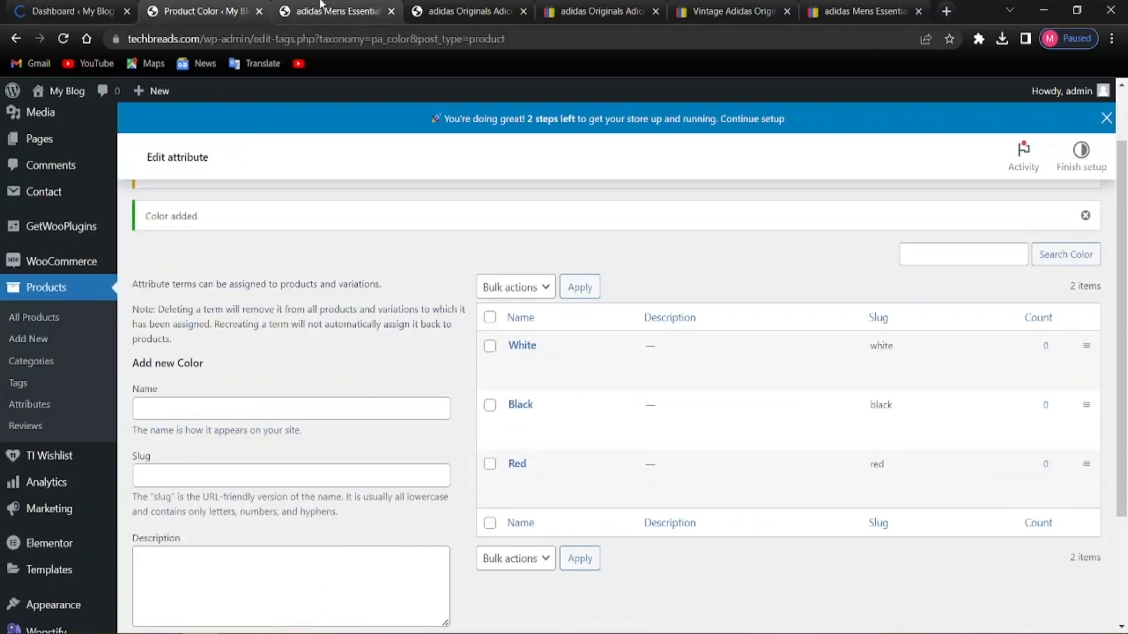
{"action": "left_click", "coordinate": [83, 10]}
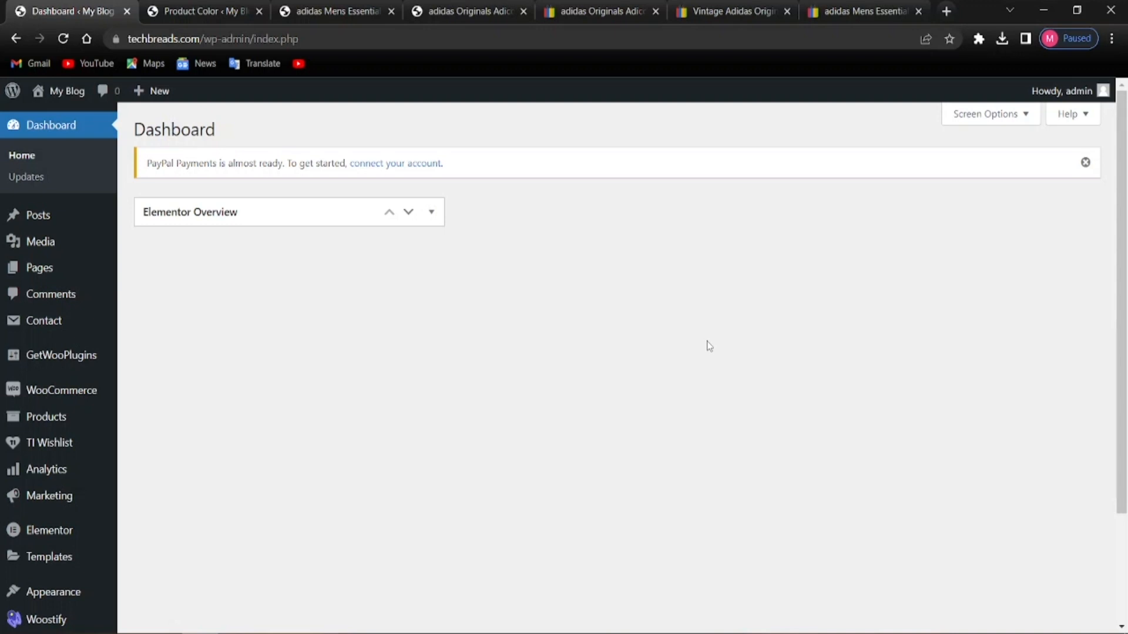
Look over the adidas shorts product tab, then return to the Dashboard tab
{"action": "scroll", "coordinate": [87, 376], "scroll_direction": "down", "scroll_amount": 2}
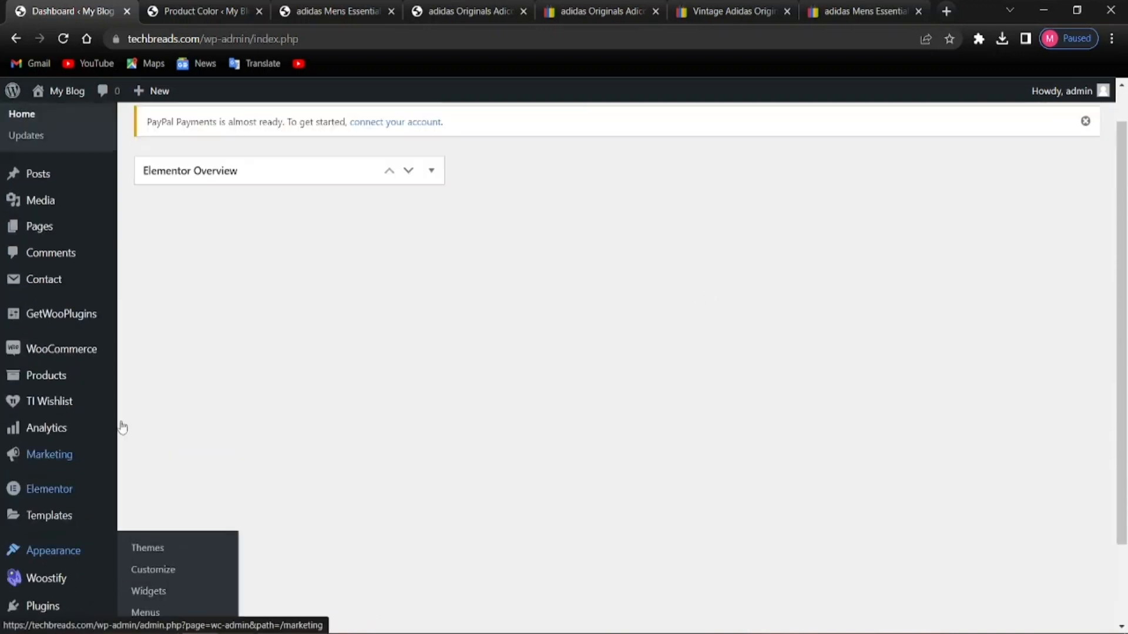
{"action": "scroll", "coordinate": [89, 440], "scroll_direction": "up", "scroll_amount": 2}
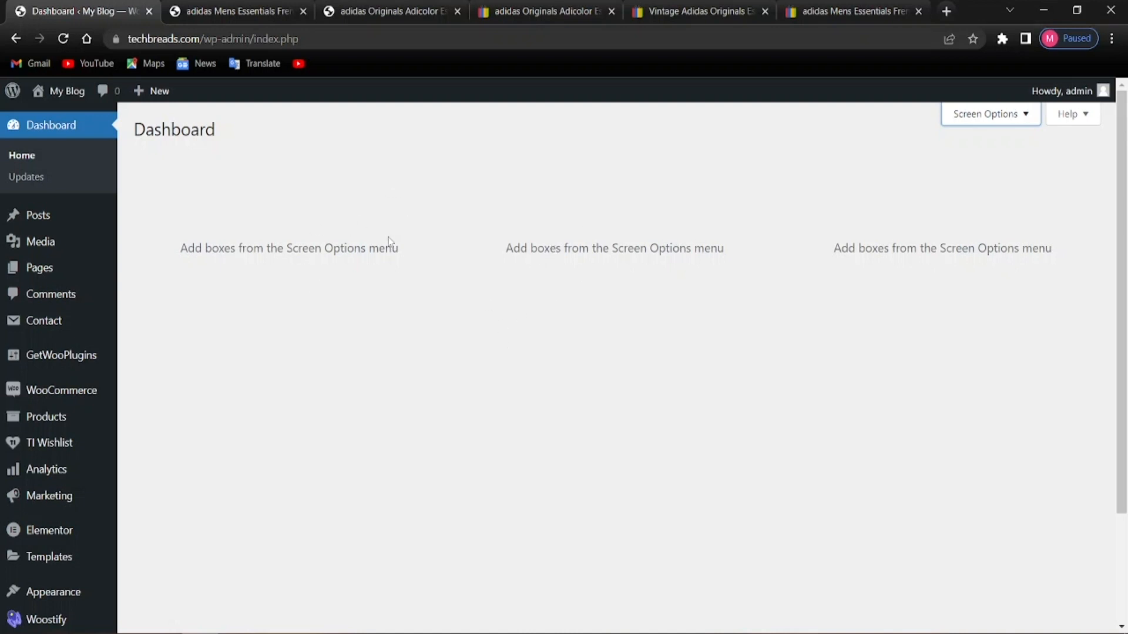
{"action": "left_click", "coordinate": [229, 11]}
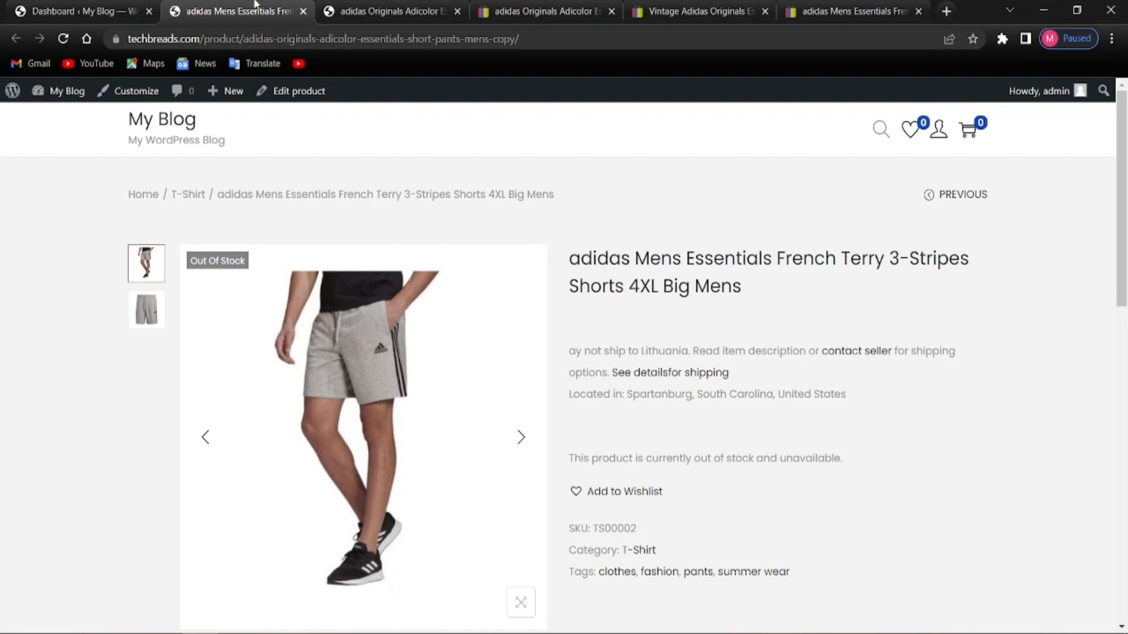
{"action": "scroll", "coordinate": [194, 440], "scroll_direction": "down", "scroll_amount": 5}
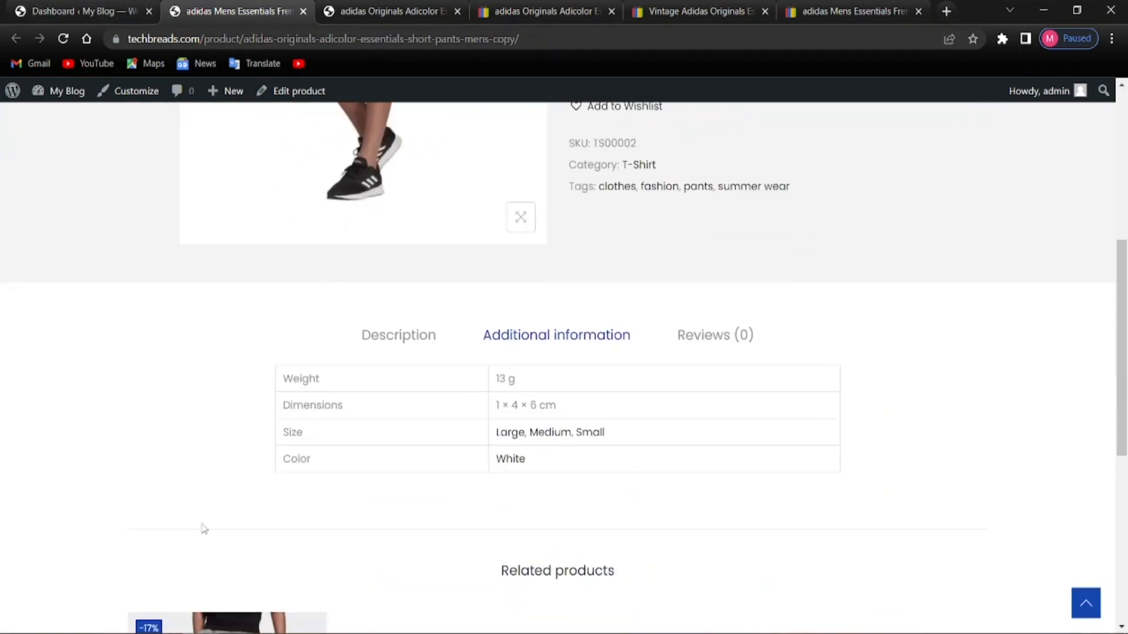
{"action": "scroll", "coordinate": [201, 529], "scroll_direction": "up", "scroll_amount": 5}
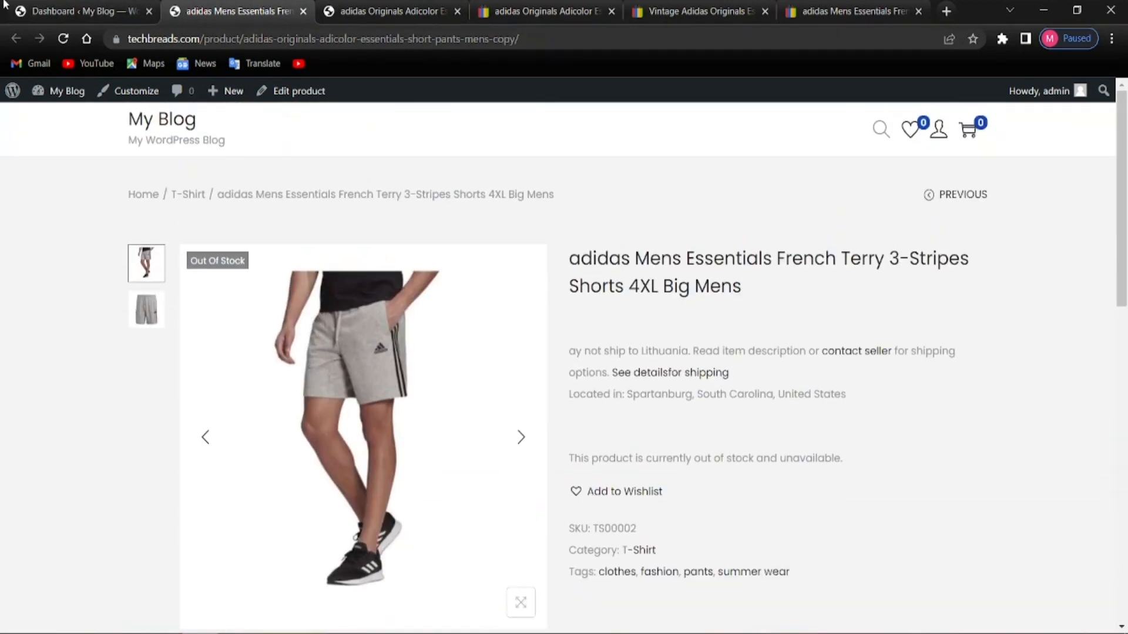
{"action": "left_click", "coordinate": [64, 8]}
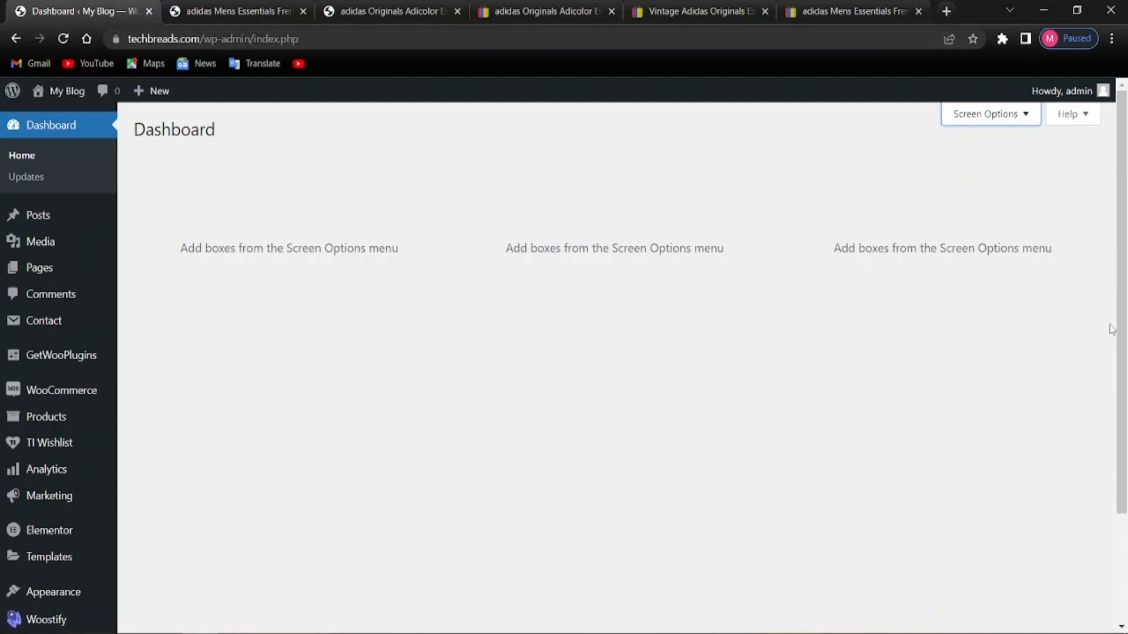
Hide the Elementor Overview box and go to the Pages section
{"action": "mouse_move", "coordinate": [1115, 319]}
{"action": "left_mouse_down"}
{"action": "mouse_move", "coordinate": [1118, 408]}
{"action": "mouse_move", "coordinate": [1110, 309]}
{"action": "left_mouse_up"}
{"action": "mouse_move", "coordinate": [115, 254]}
{"action": "left_click", "coordinate": [75, 268]}
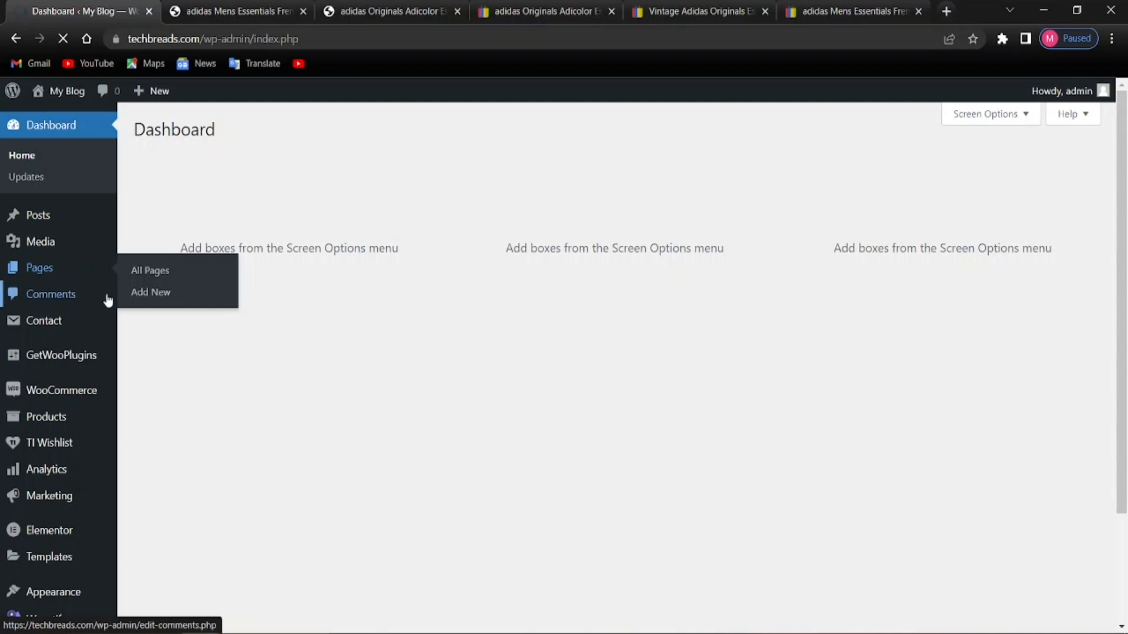
Review the All Pages list, then start a new blank page with Add New
{"action": "left_click", "coordinate": [151, 272]}
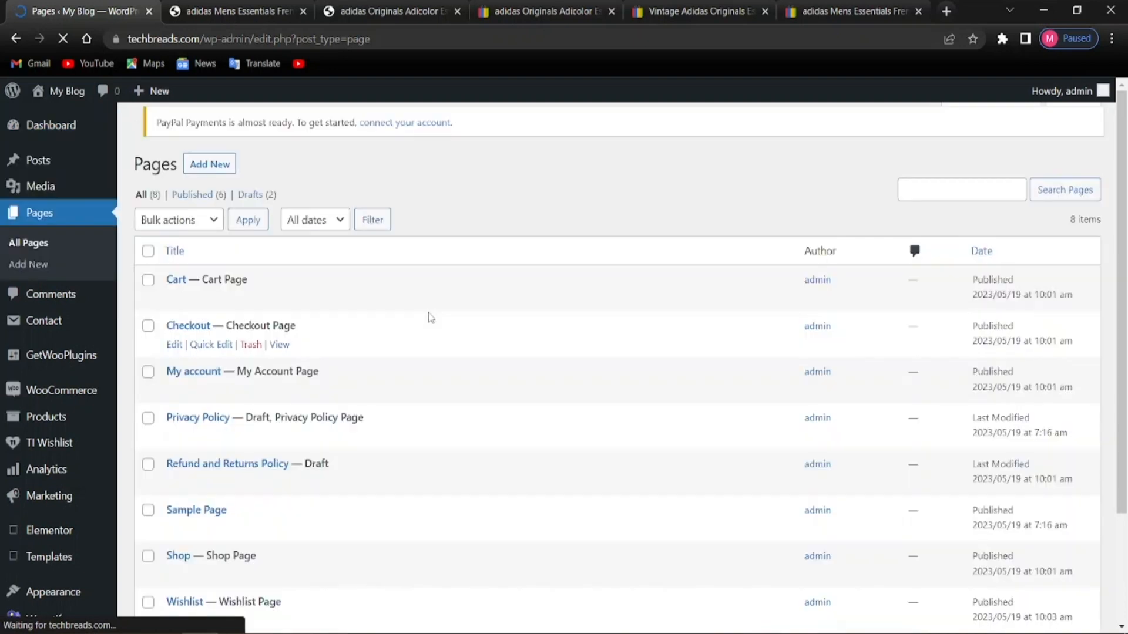
{"action": "scroll", "coordinate": [235, 370], "scroll_direction": "down", "scroll_amount": 2}
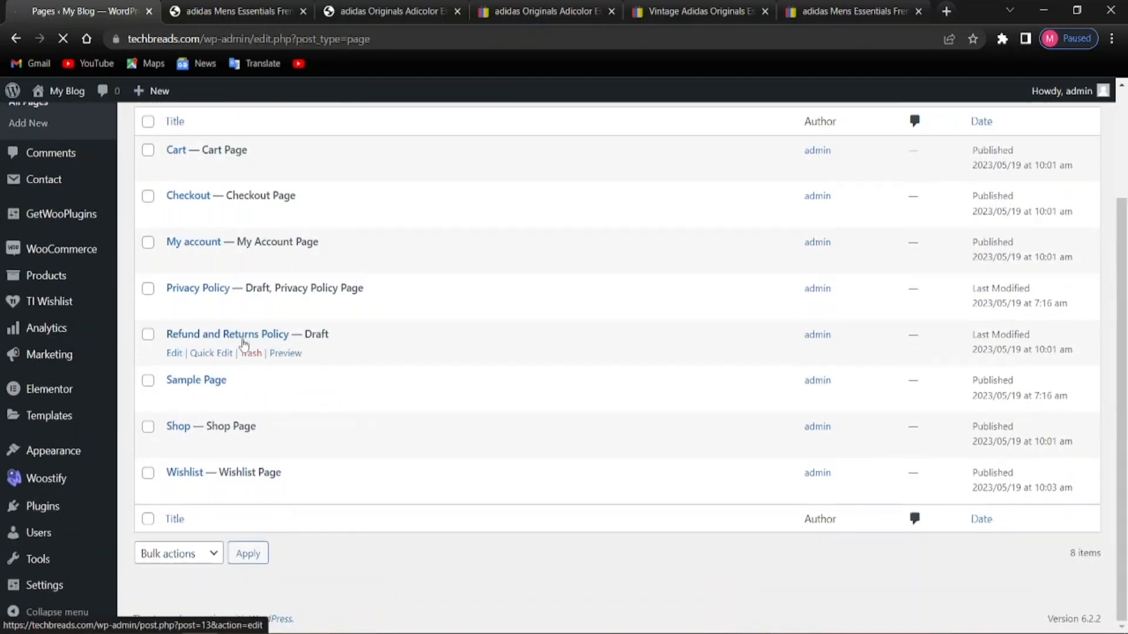
{"action": "scroll", "coordinate": [179, 411], "scroll_direction": "up", "scroll_amount": 3}
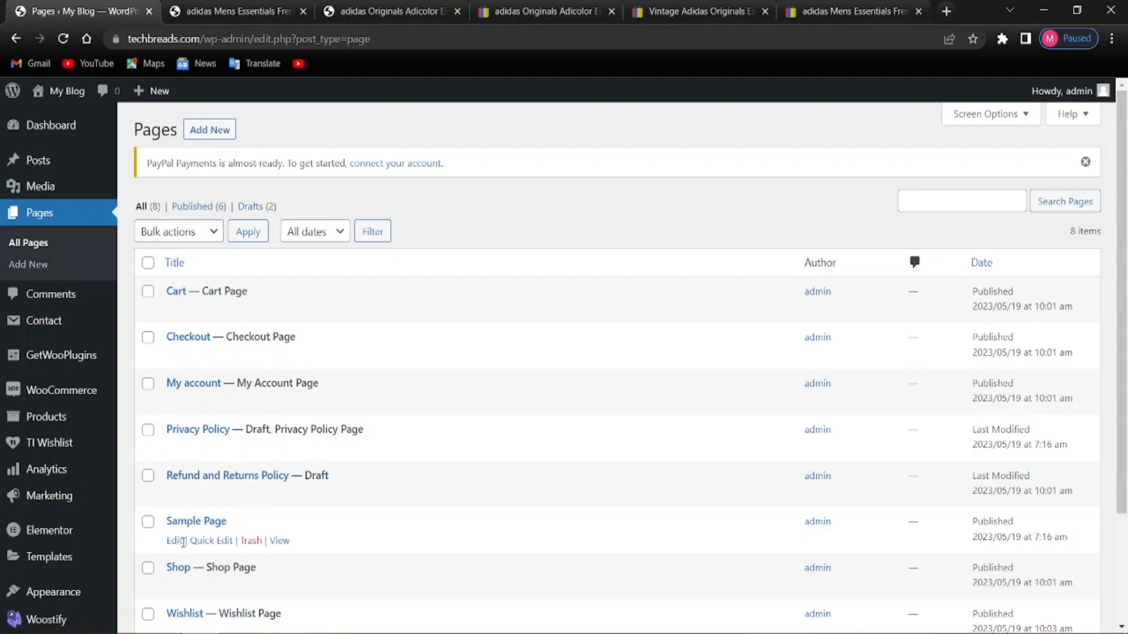
{"action": "scroll", "coordinate": [200, 523], "scroll_direction": "down", "scroll_amount": 1}
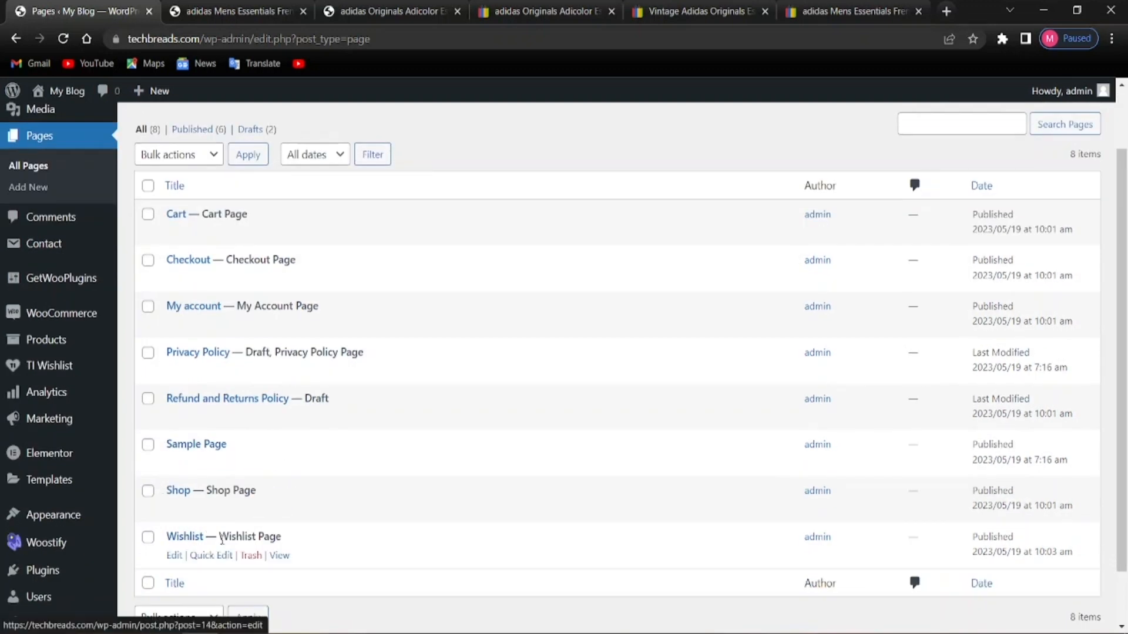
{"action": "scroll", "coordinate": [216, 539], "scroll_direction": "down", "scroll_amount": 1}
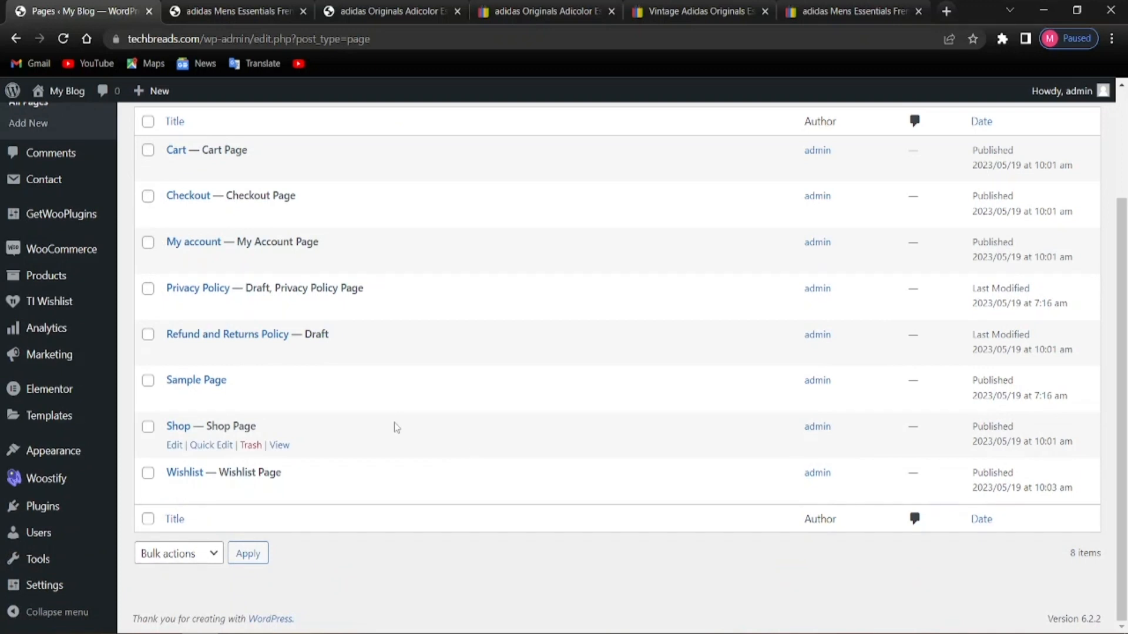
{"action": "scroll", "coordinate": [394, 422], "scroll_direction": "up", "scroll_amount": 2}
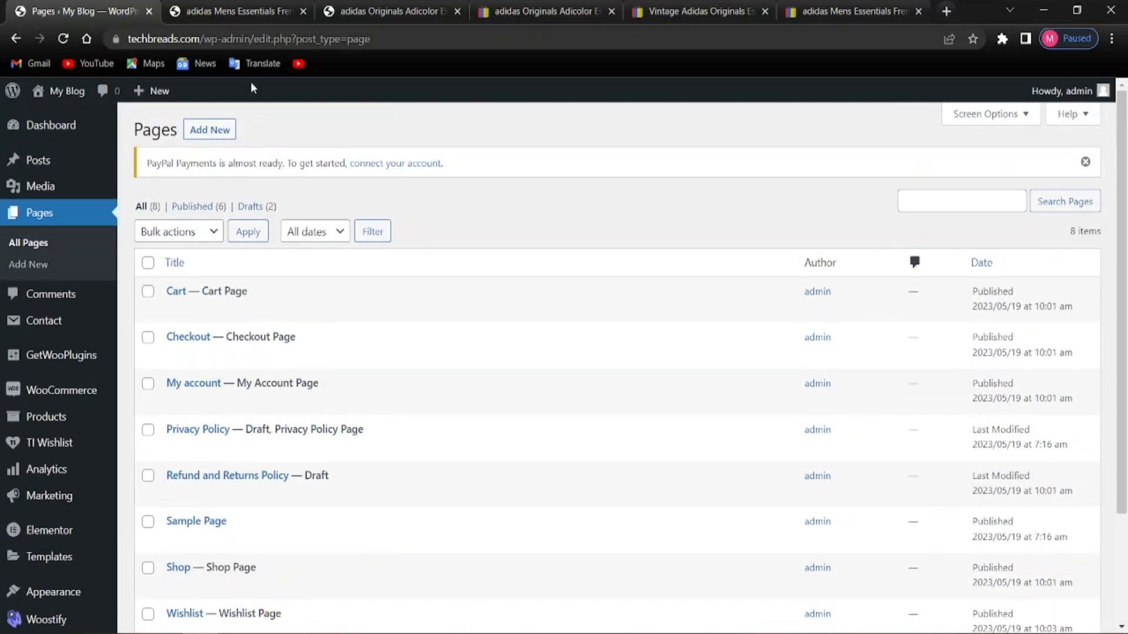
{"action": "left_click", "coordinate": [212, 134]}
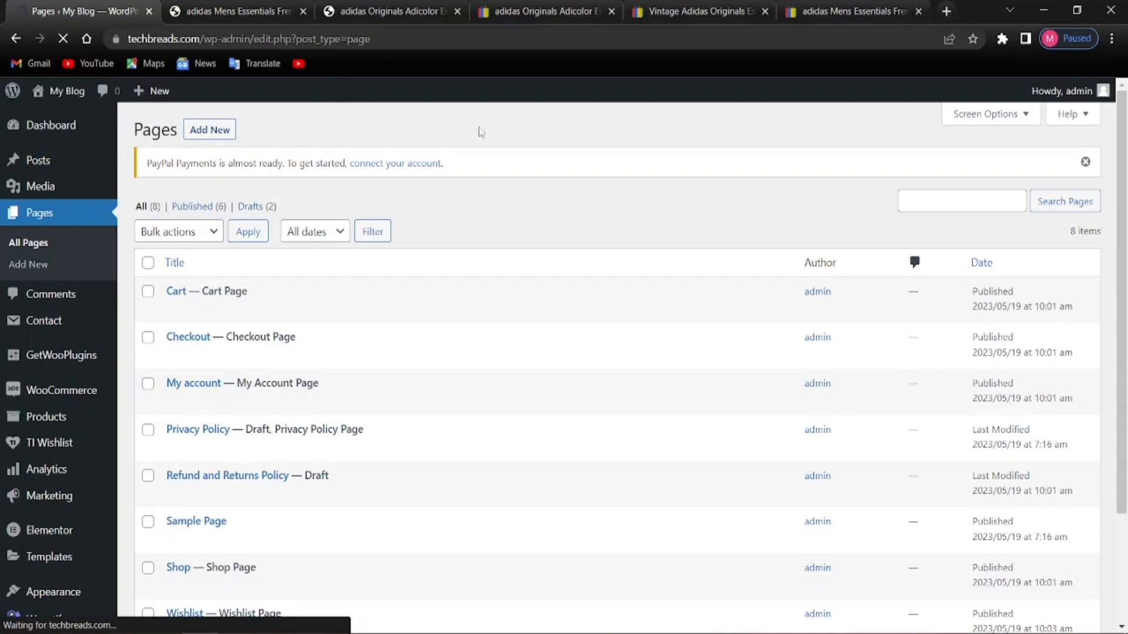
{"action": "mouse_move", "coordinate": [118, 189]}
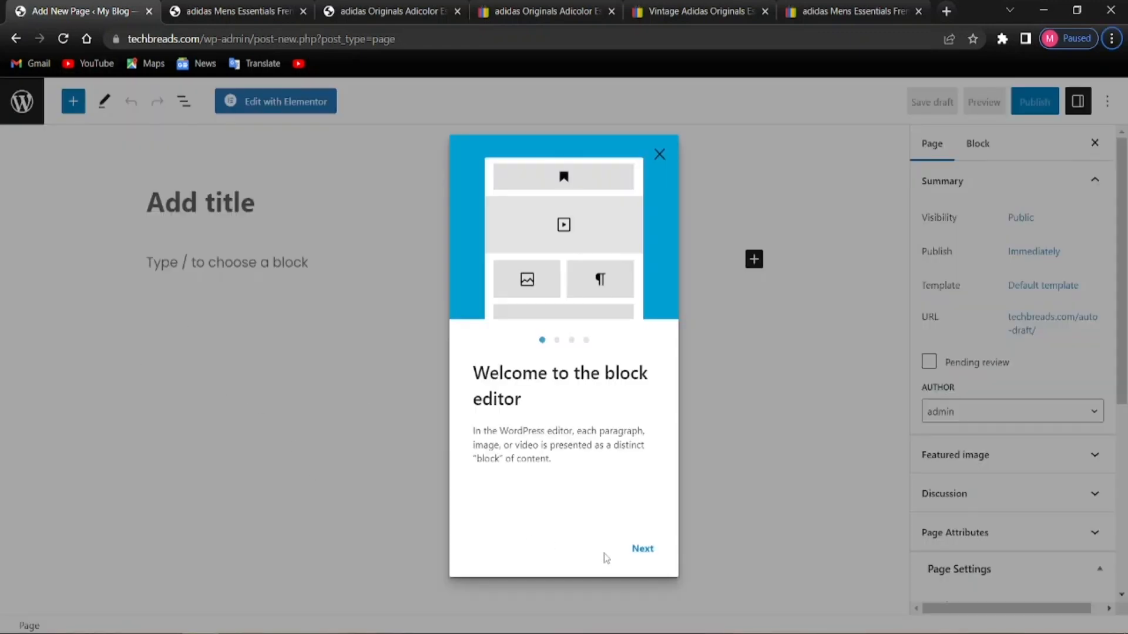
Dismiss the block editor welcome guide and look over the block and page settings
{"action": "left_click", "coordinate": [643, 548]}
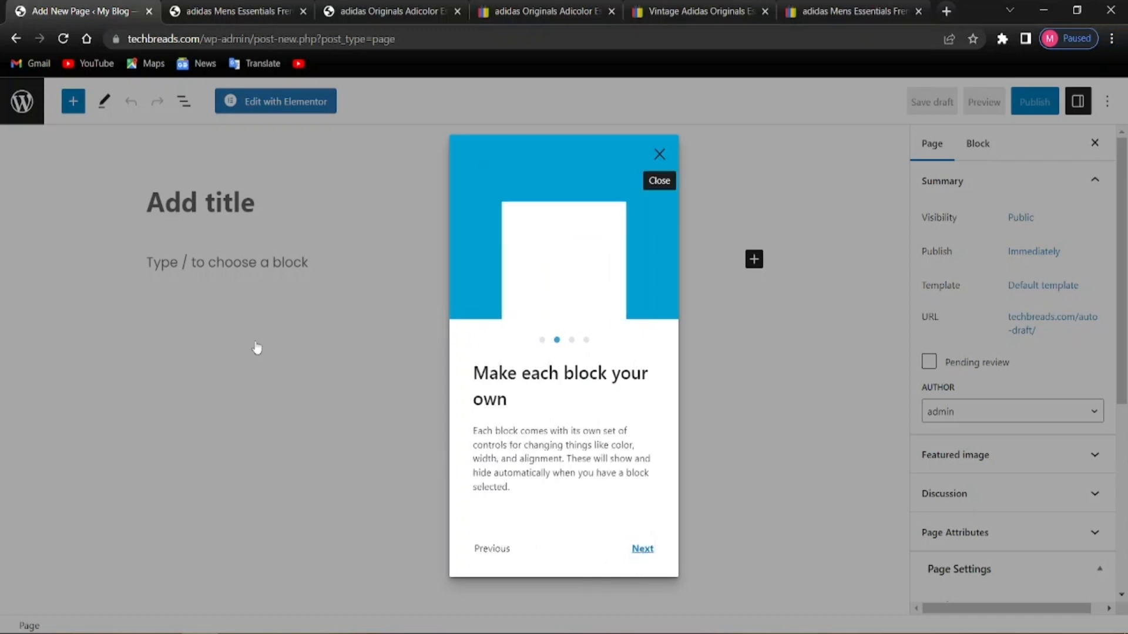
{"action": "left_click", "coordinate": [657, 155]}
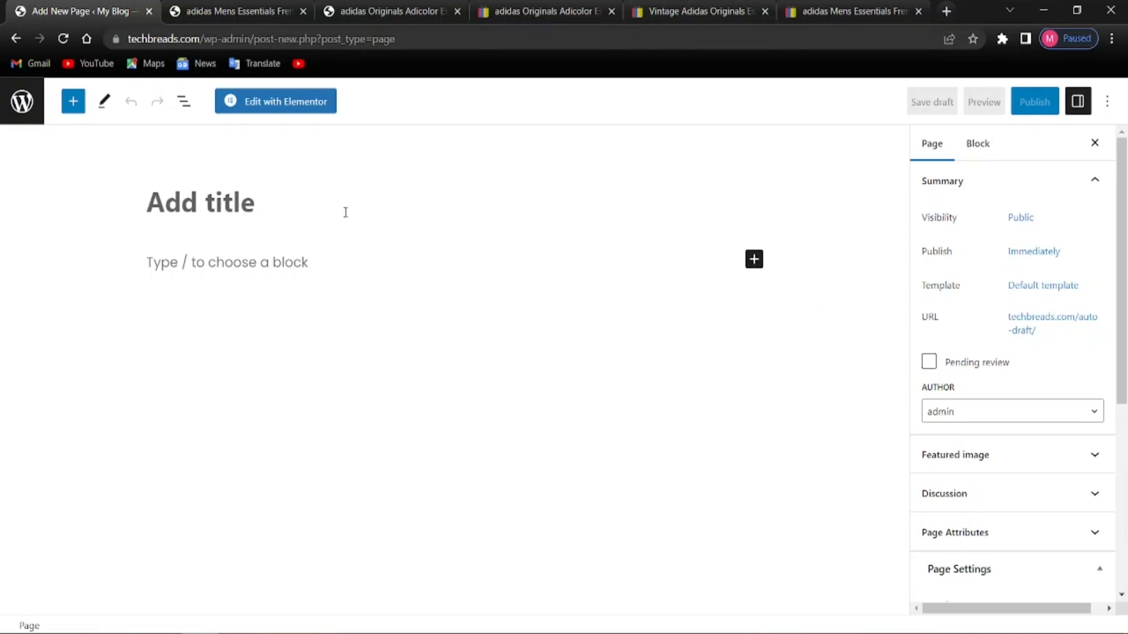
{"action": "scroll", "coordinate": [922, 486], "scroll_direction": "down", "scroll_amount": 5}
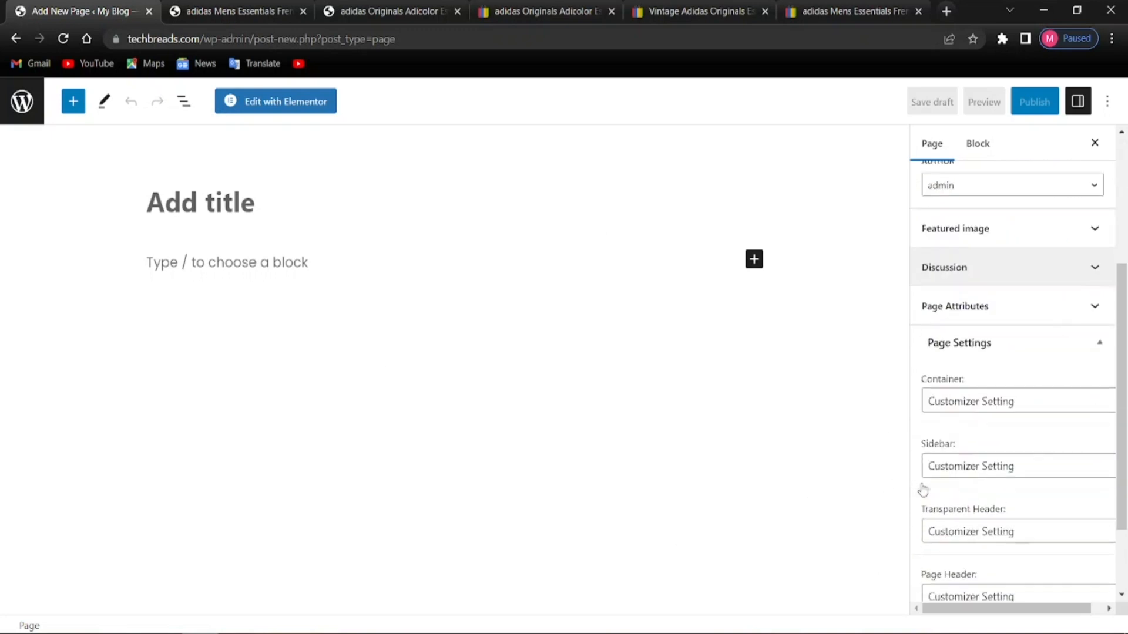
{"action": "scroll", "coordinate": [964, 496], "scroll_direction": "up", "scroll_amount": 5}
{"action": "scroll", "coordinate": [968, 497], "scroll_direction": "up", "scroll_amount": 1}
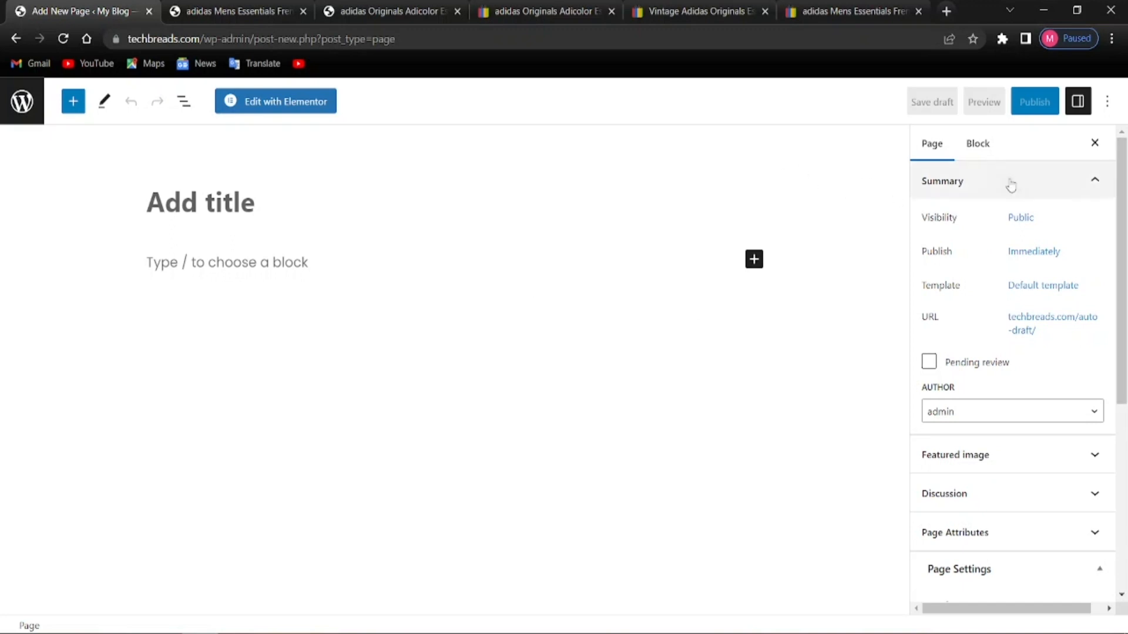
{"action": "scroll", "coordinate": [976, 294], "scroll_direction": "down", "scroll_amount": 5}
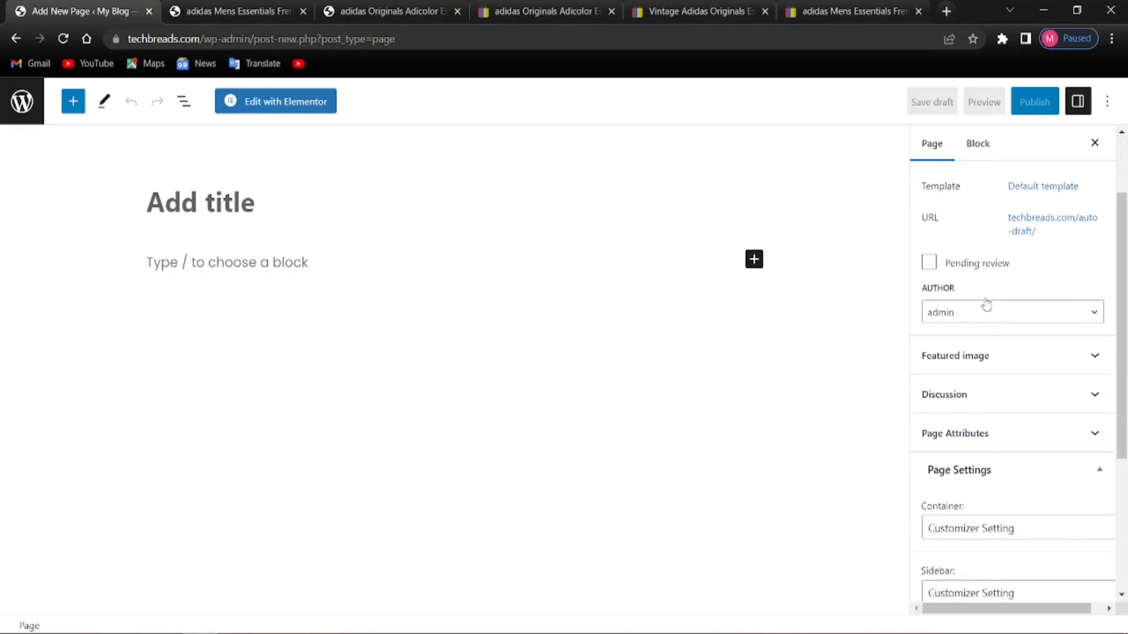
{"action": "scroll", "coordinate": [964, 294], "scroll_direction": "up", "scroll_amount": 3}
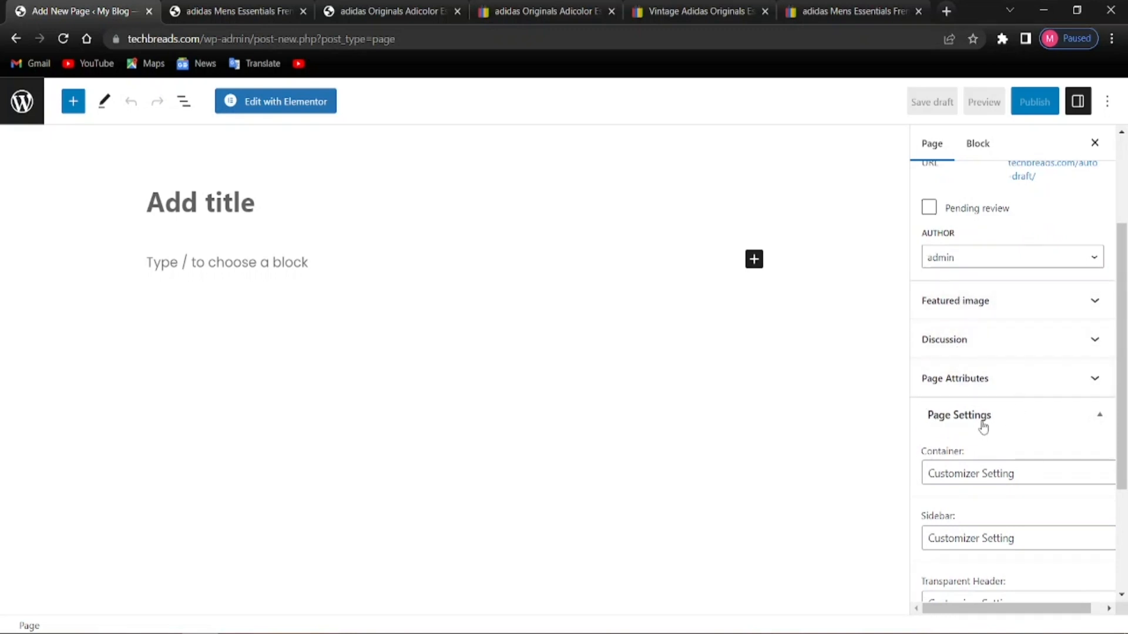
{"action": "scroll", "coordinate": [999, 429], "scroll_direction": "up", "scroll_amount": 3}
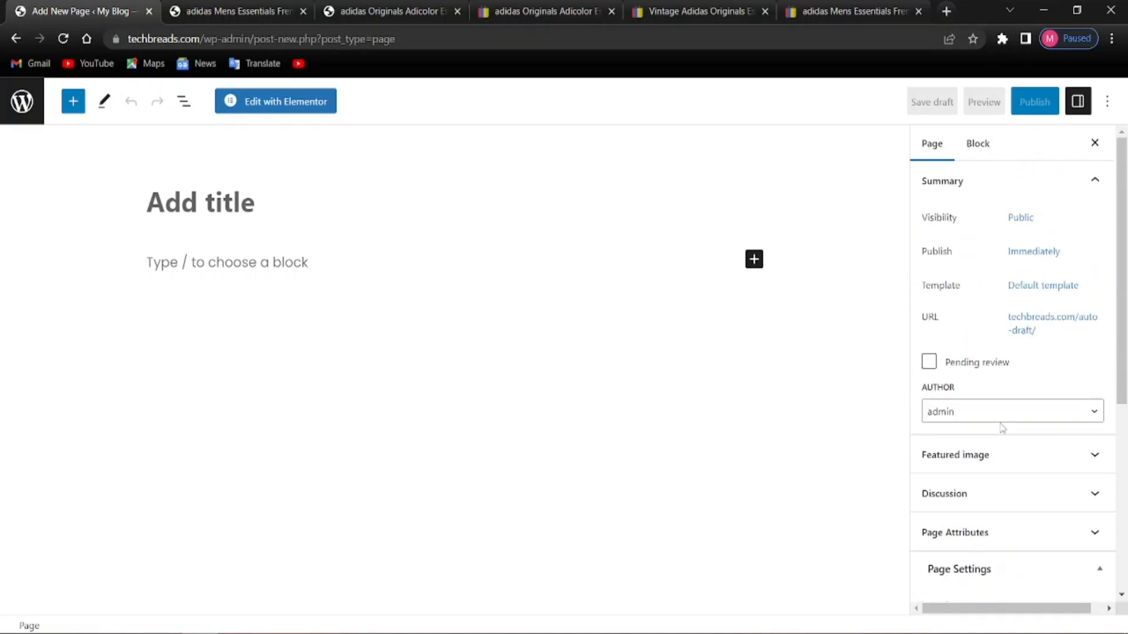
{"action": "left_click", "coordinate": [975, 144]}
{"action": "left_click", "coordinate": [945, 146]}
Title the page 'Home', publish it, and return to the Pages list
{"action": "left_click", "coordinate": [238, 212]}
{"action": "type", "text": "Home"}
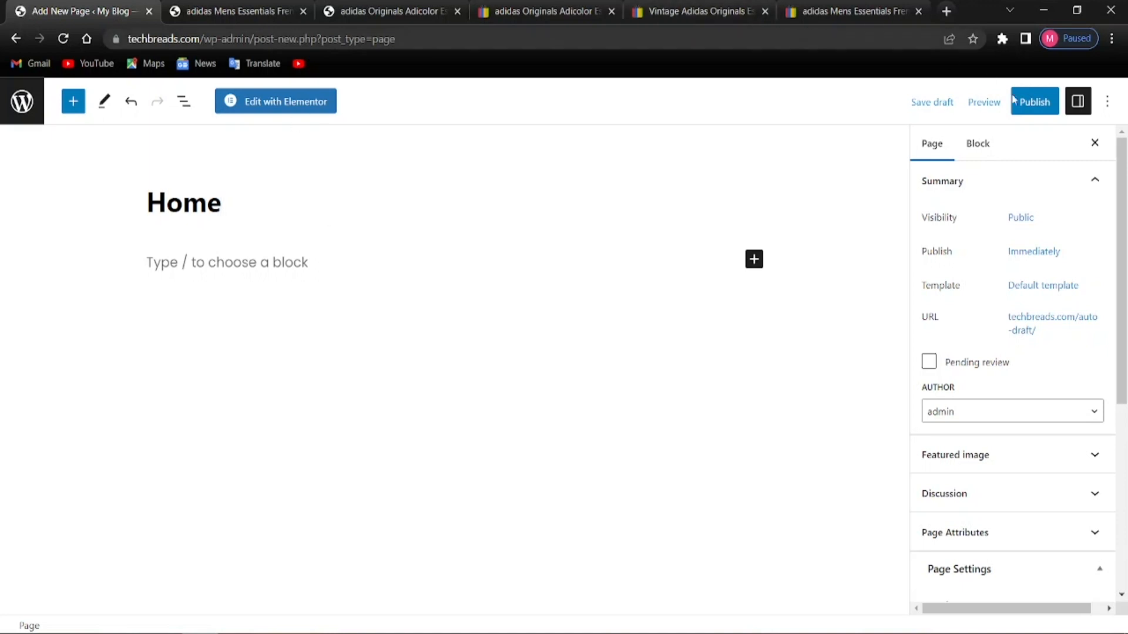
{"action": "left_click", "coordinate": [1043, 101]}
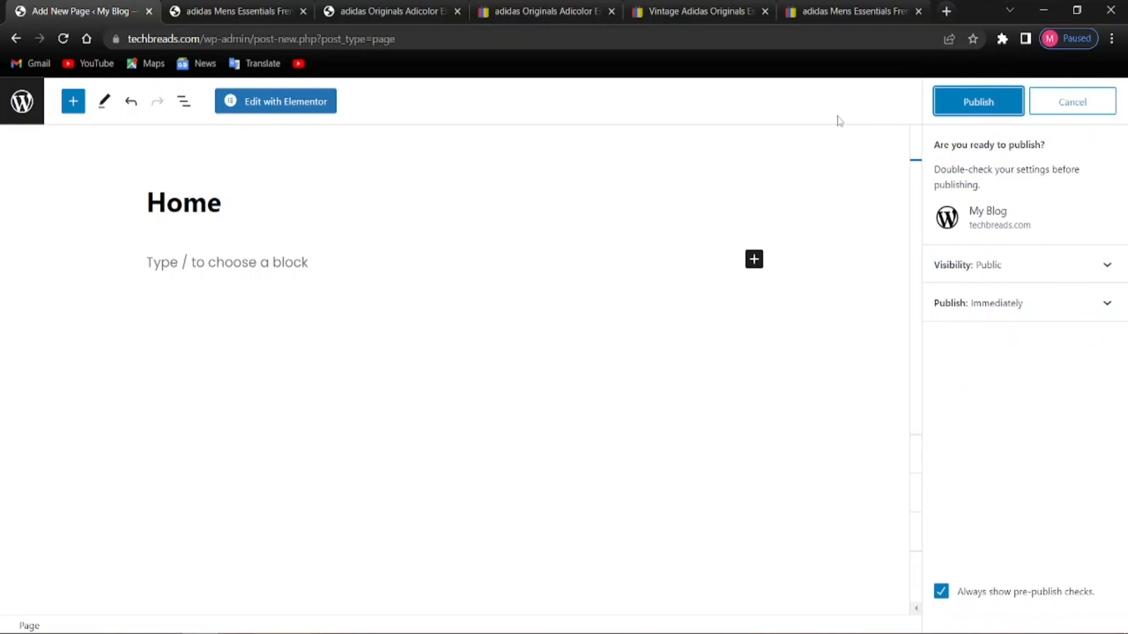
{"action": "left_click", "coordinate": [999, 106]}
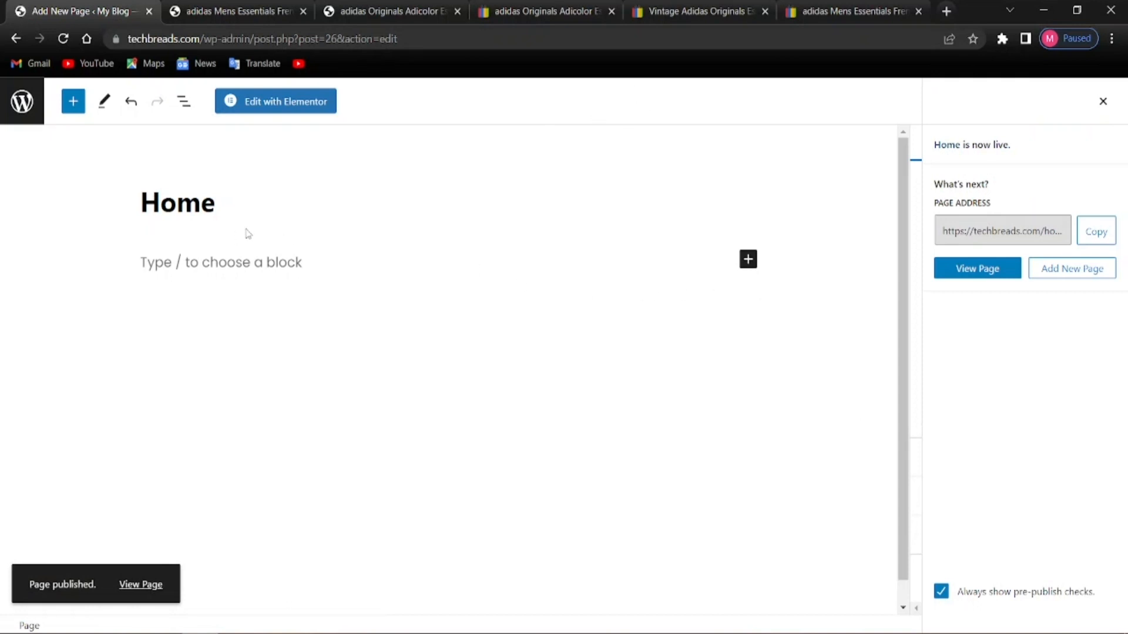
{"action": "left_click", "coordinate": [3, 88]}
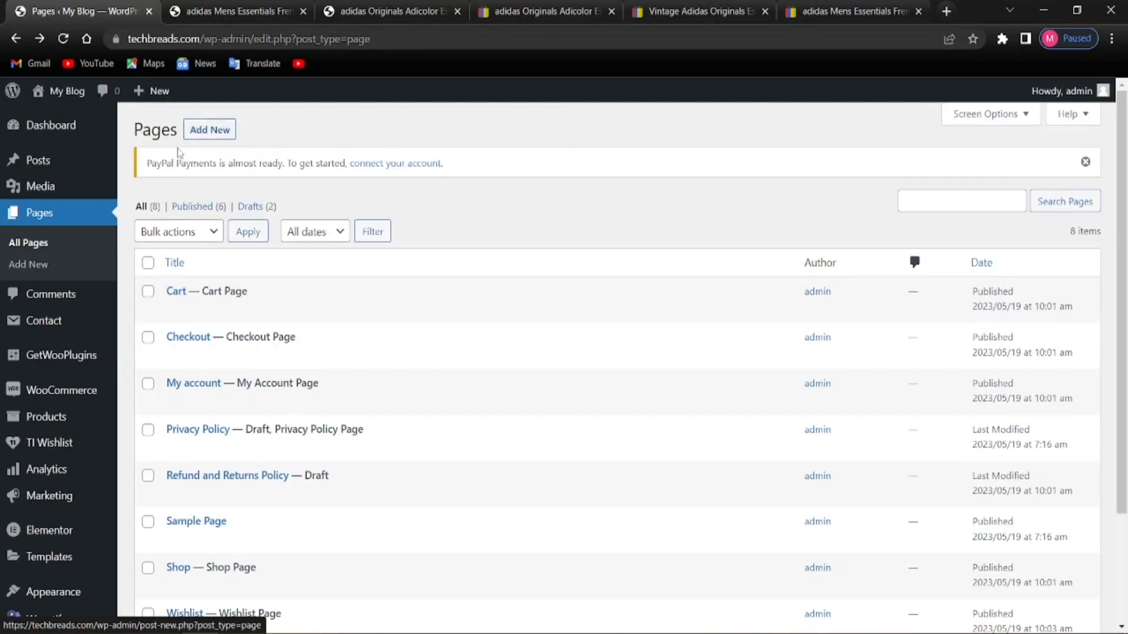
Reload the Pages list so the published Home page appears
{"action": "scroll", "coordinate": [247, 364], "scroll_direction": "down", "scroll_amount": 3}
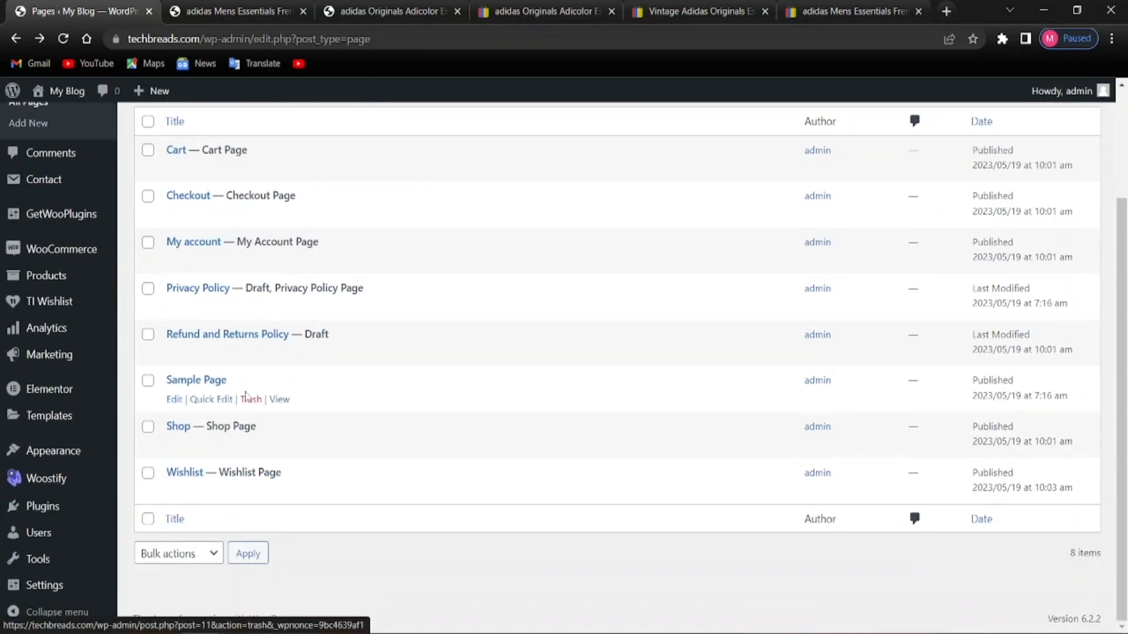
{"action": "scroll", "coordinate": [191, 441], "scroll_direction": "up", "scroll_amount": 3}
{"action": "scroll", "coordinate": [259, 418], "scroll_direction": "down", "scroll_amount": 2}
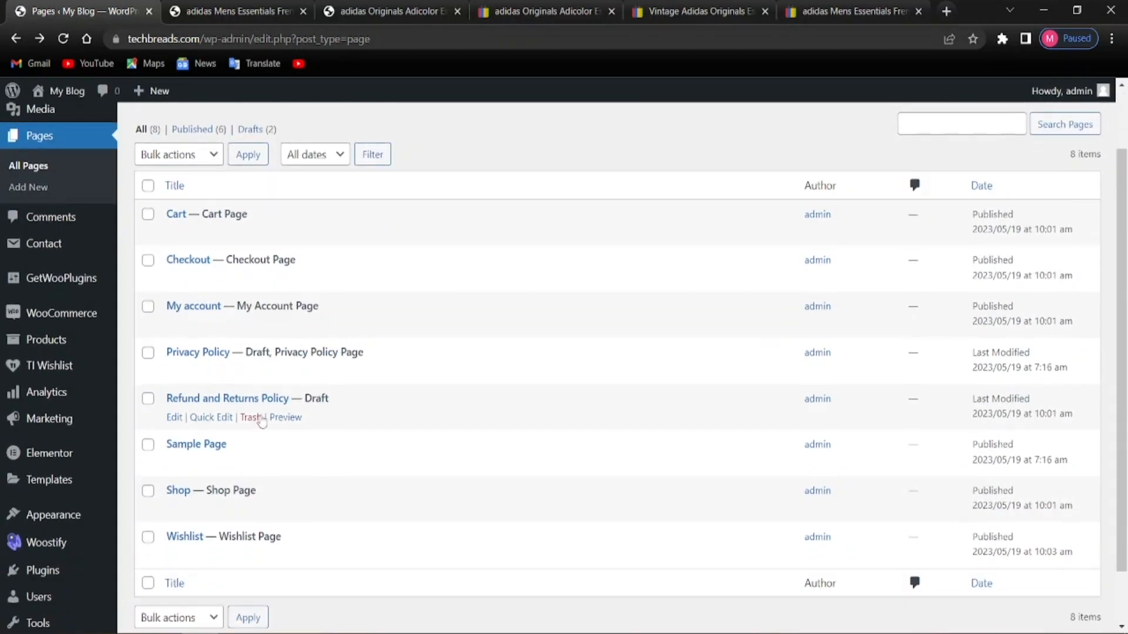
{"action": "scroll", "coordinate": [246, 423], "scroll_direction": "up", "scroll_amount": 2}
{"action": "scroll", "coordinate": [179, 311], "scroll_direction": "down", "scroll_amount": 3}
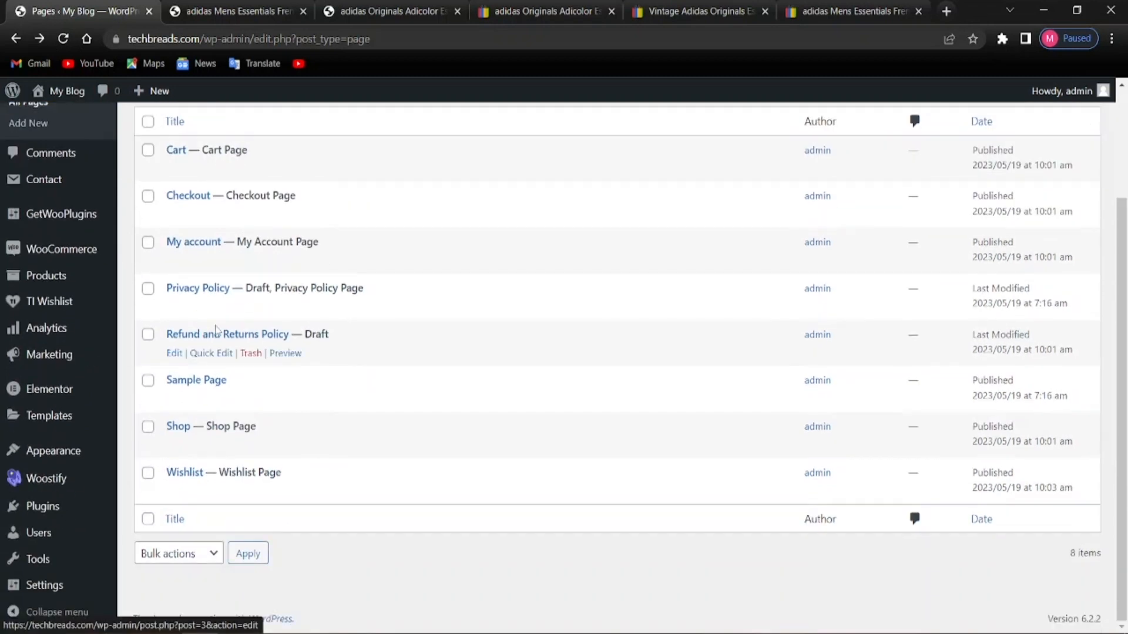
{"action": "scroll", "coordinate": [176, 388], "scroll_direction": "up", "scroll_amount": 3}
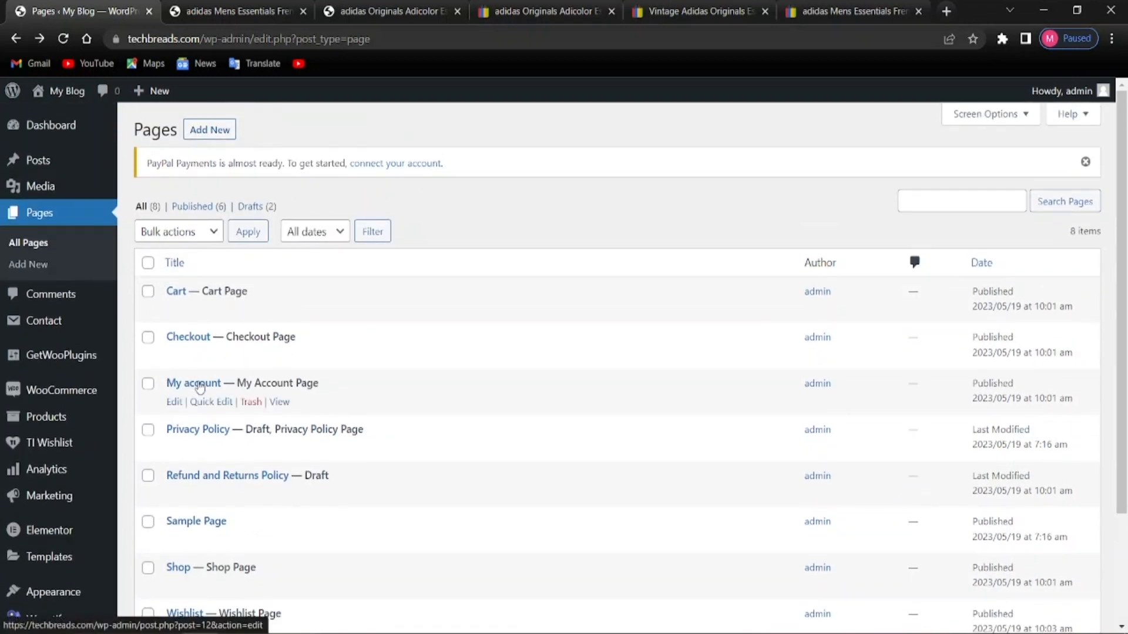
{"action": "scroll", "coordinate": [196, 329], "scroll_direction": "down", "scroll_amount": 3}
{"action": "scroll", "coordinate": [198, 389], "scroll_direction": "up", "scroll_amount": 3}
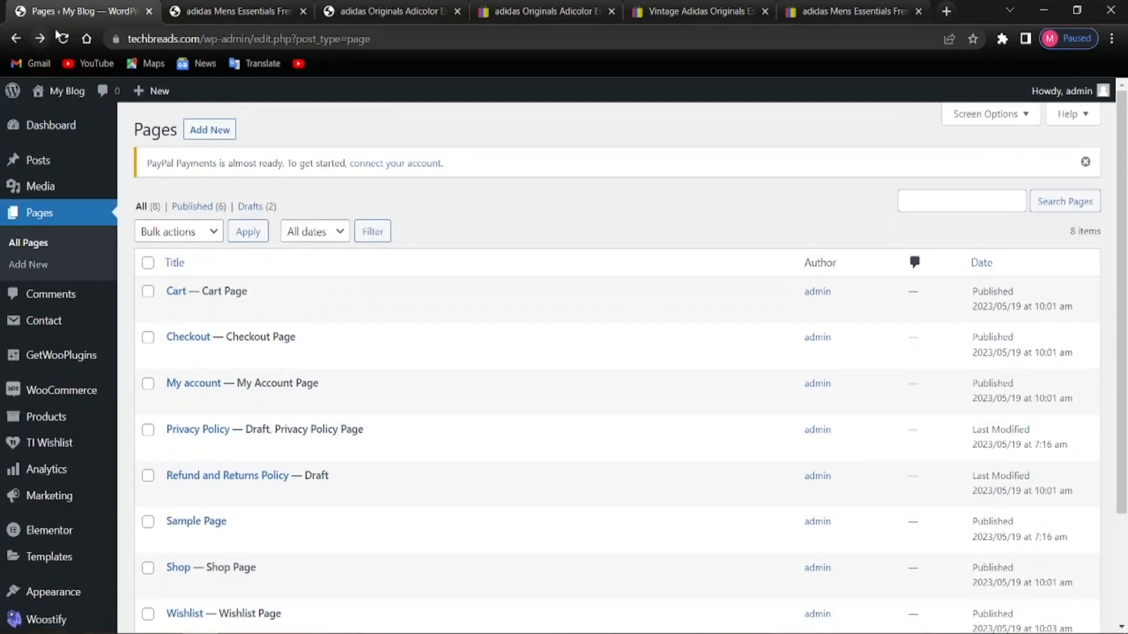
{"action": "left_click", "coordinate": [63, 39]}
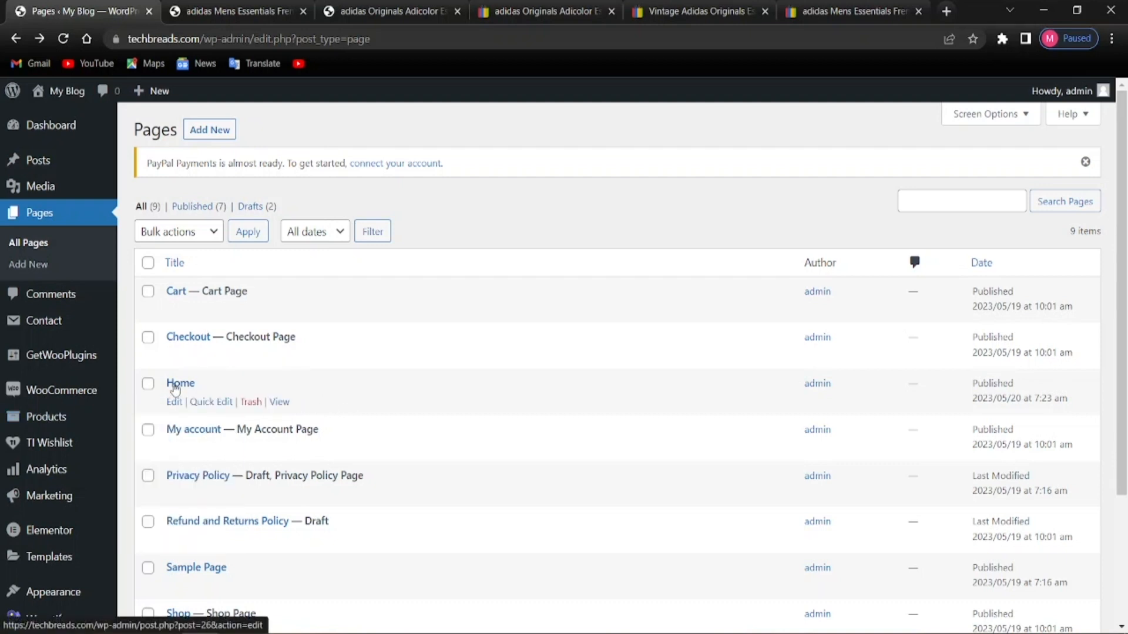
Open the site's General Settings from the admin sidebar
{"action": "scroll", "coordinate": [59, 462], "scroll_direction": "down", "scroll_amount": 2}
{"action": "scroll", "coordinate": [58, 462], "scroll_direction": "down", "scroll_amount": 1}
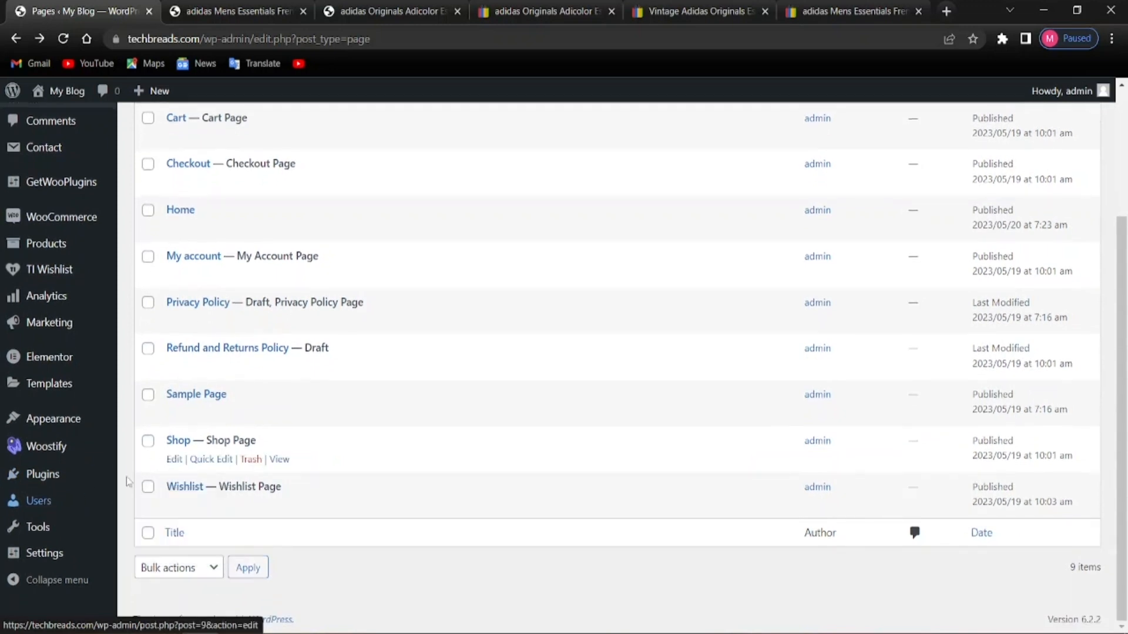
{"action": "left_click", "coordinate": [37, 556]}
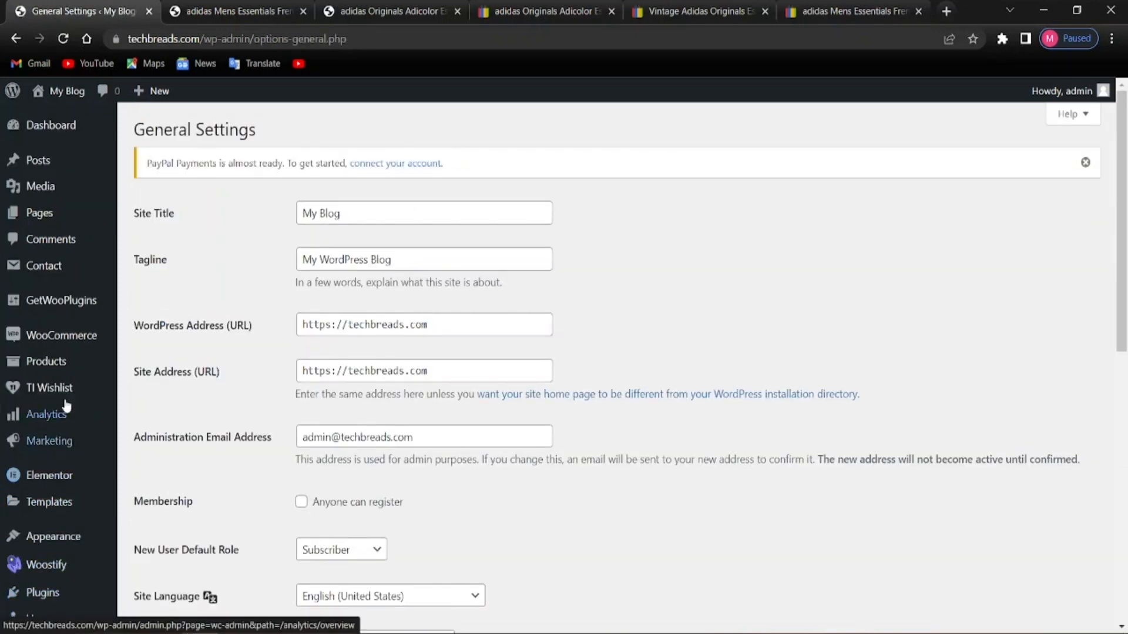
In Reading Settings, make the homepage display the static page Home
{"action": "scroll", "coordinate": [59, 529], "scroll_direction": "down", "scroll_amount": 5}
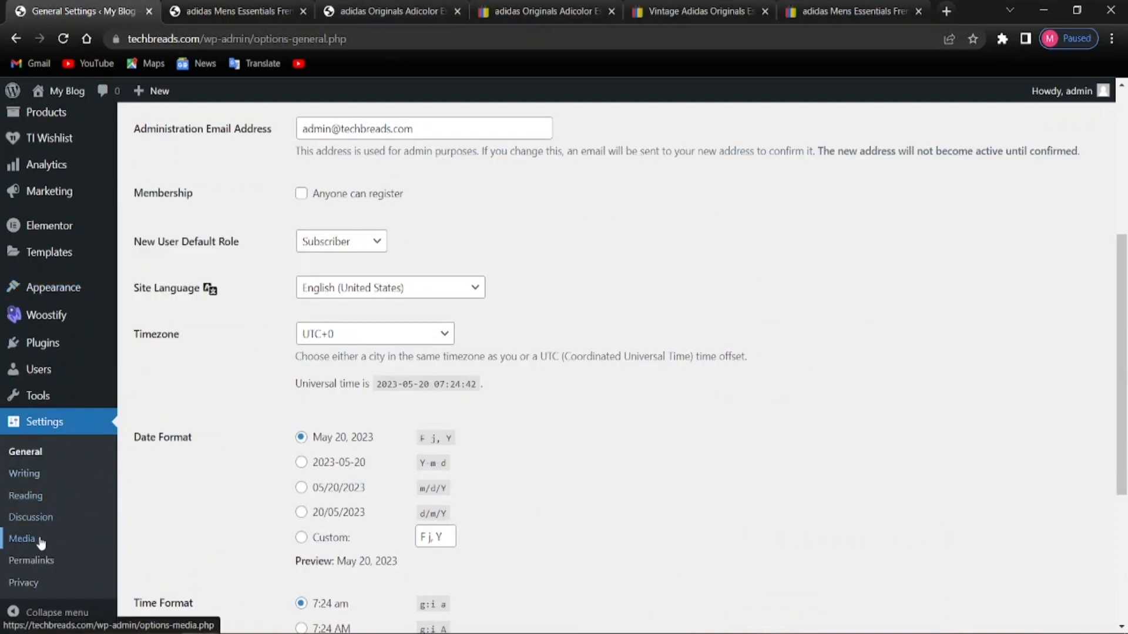
{"action": "left_click", "coordinate": [23, 500]}
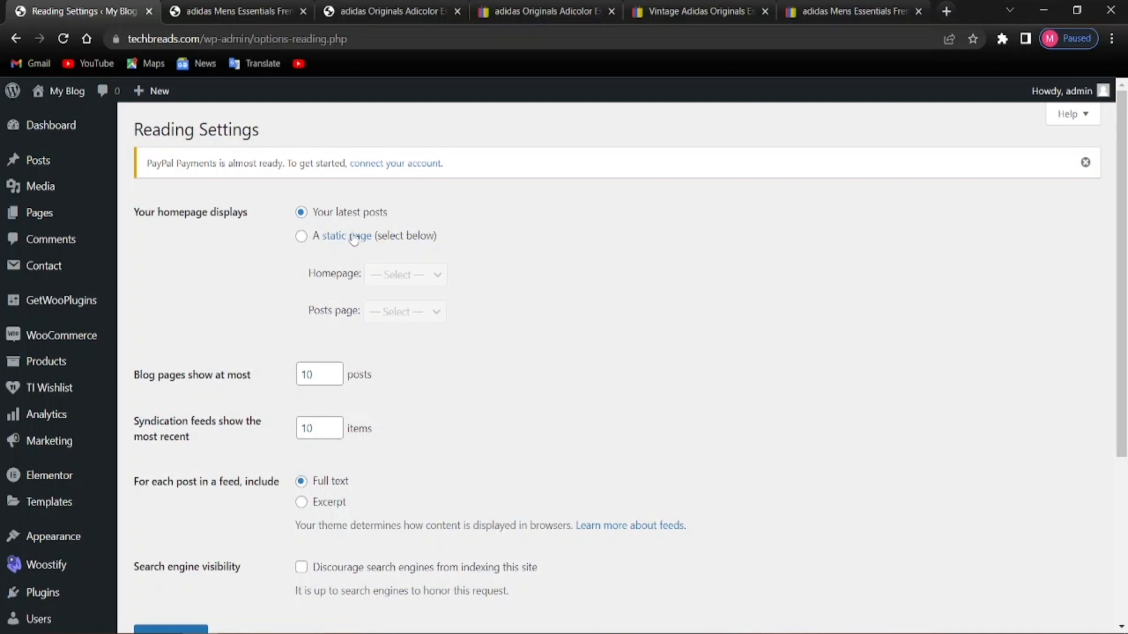
{"action": "left_click", "coordinate": [300, 235]}
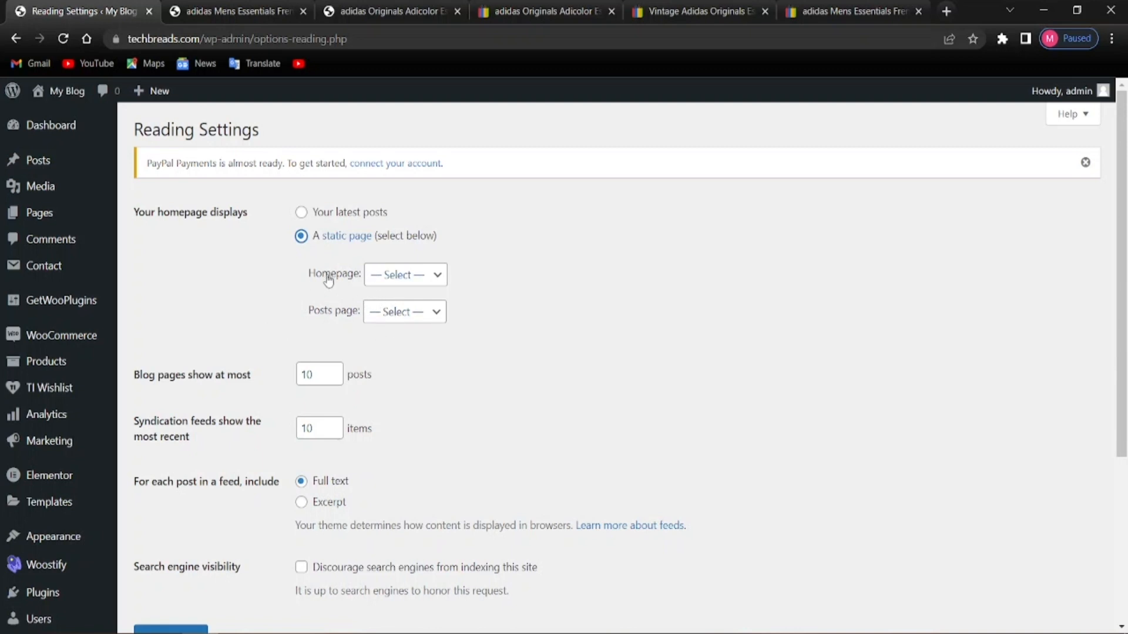
{"action": "left_click", "coordinate": [376, 278]}
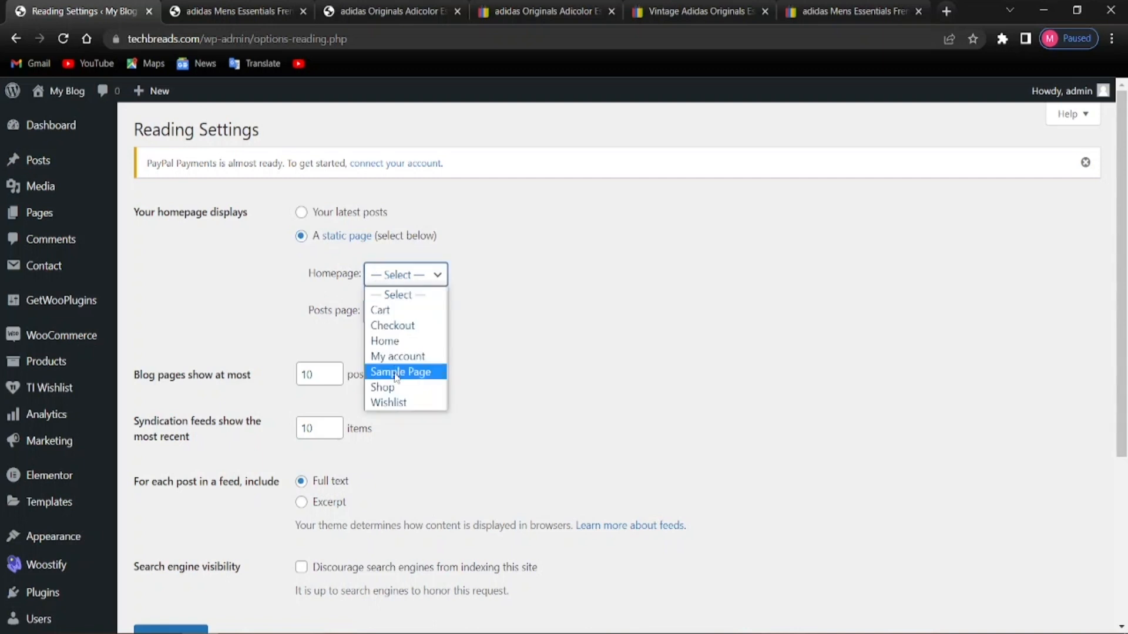
{"action": "left_click", "coordinate": [392, 338]}
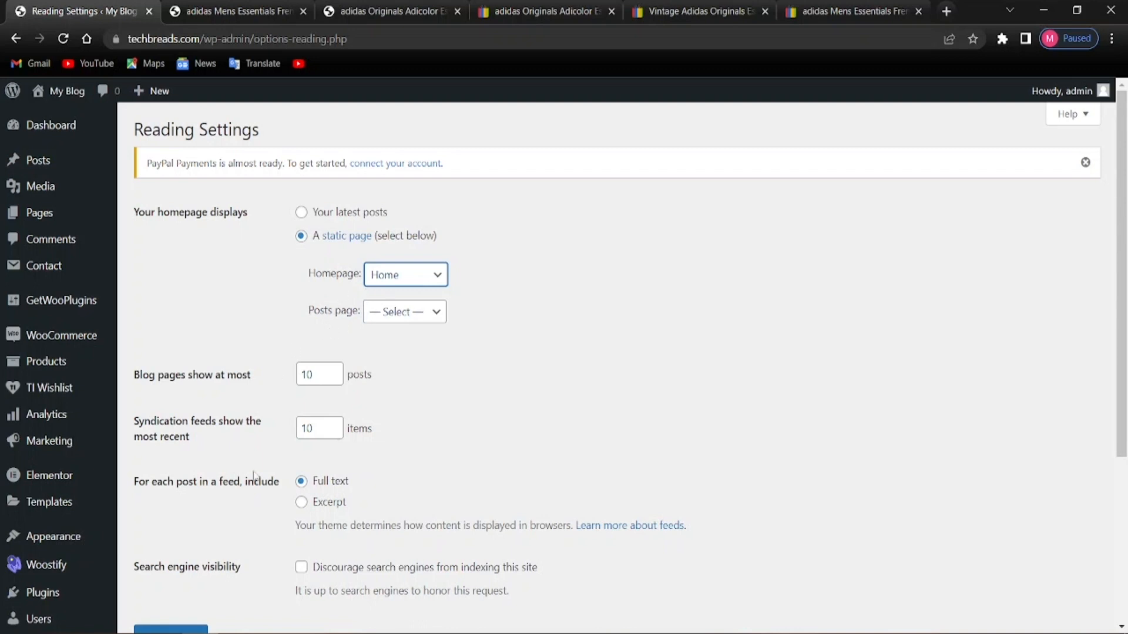
{"action": "scroll", "coordinate": [297, 493], "scroll_direction": "down", "scroll_amount": 4}
{"action": "scroll", "coordinate": [195, 423], "scroll_direction": "up", "scroll_amount": 3}
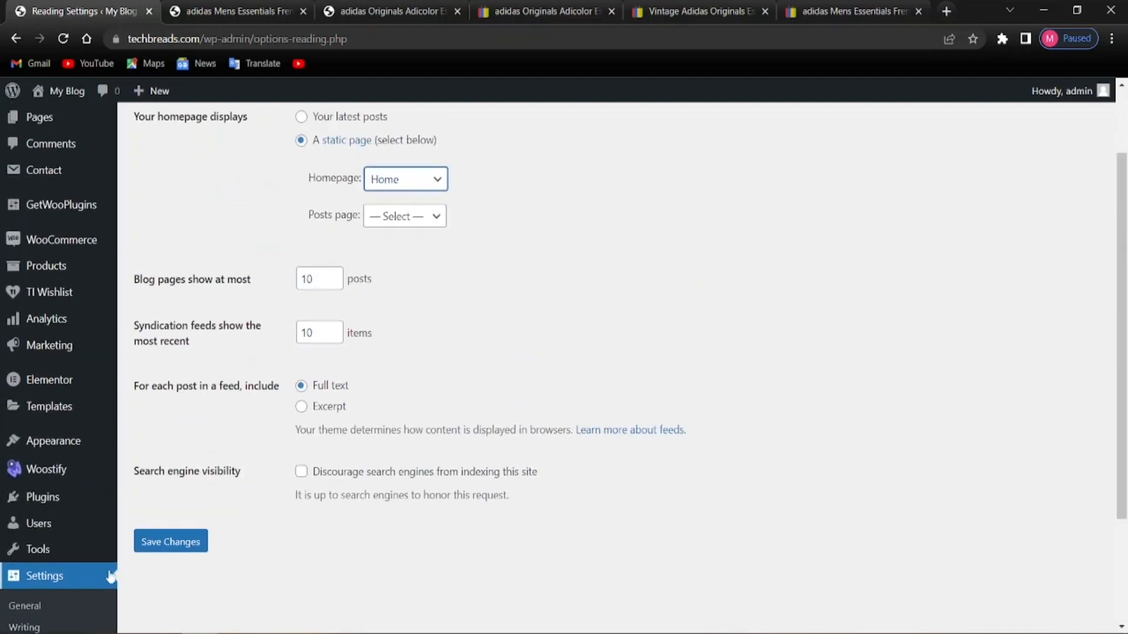
{"action": "scroll", "coordinate": [204, 511], "scroll_direction": "up", "scroll_amount": 2}
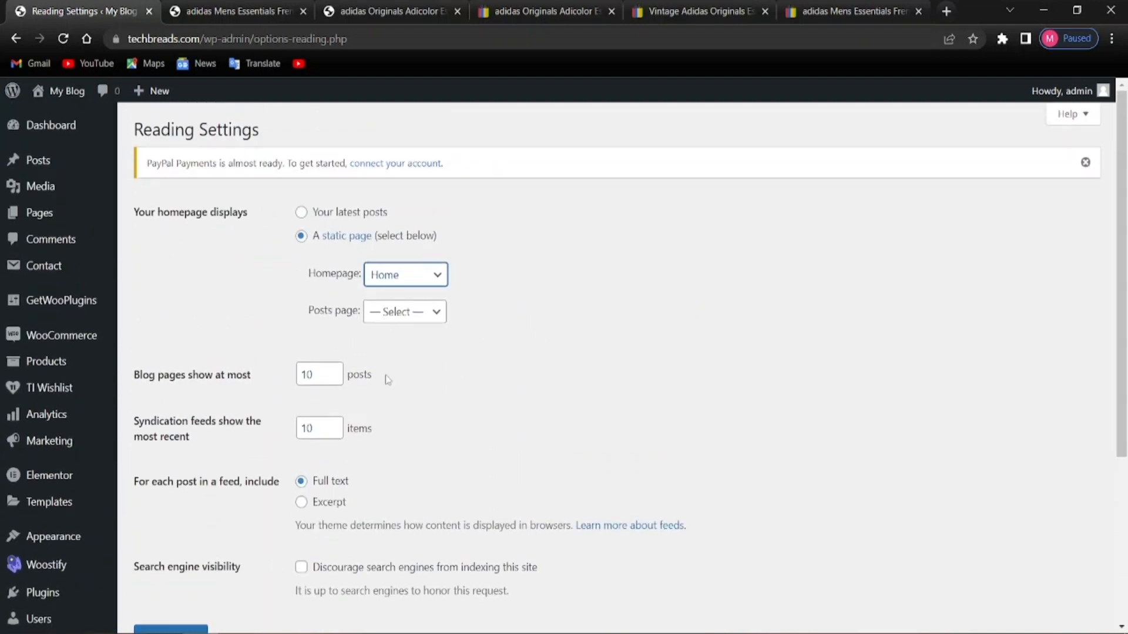
{"action": "scroll", "coordinate": [202, 503], "scroll_direction": "down", "scroll_amount": 1}
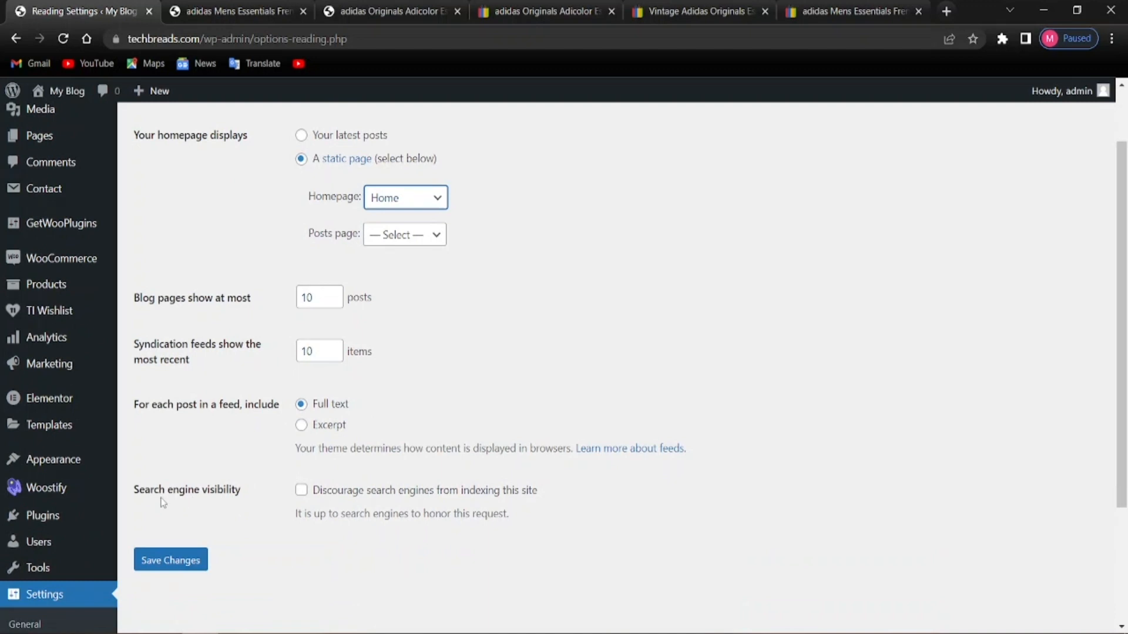
Save the reading settings and check the Settings saved notice
{"action": "left_click", "coordinate": [178, 564]}
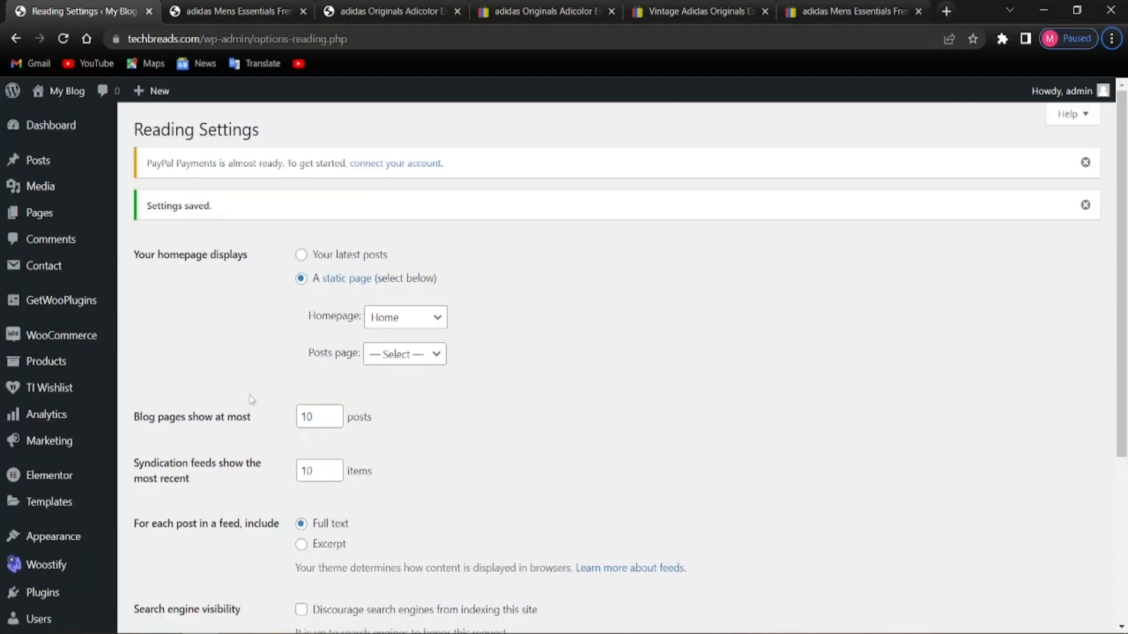
{"action": "scroll", "coordinate": [347, 399], "scroll_direction": "down", "scroll_amount": 5}
{"action": "scroll", "coordinate": [234, 221], "scroll_direction": "up", "scroll_amount": 5}
{"action": "left_click_drag", "start_coordinate": [218, 215], "coordinate": [166, 242]}
{"action": "left_click", "coordinate": [166, 242]}
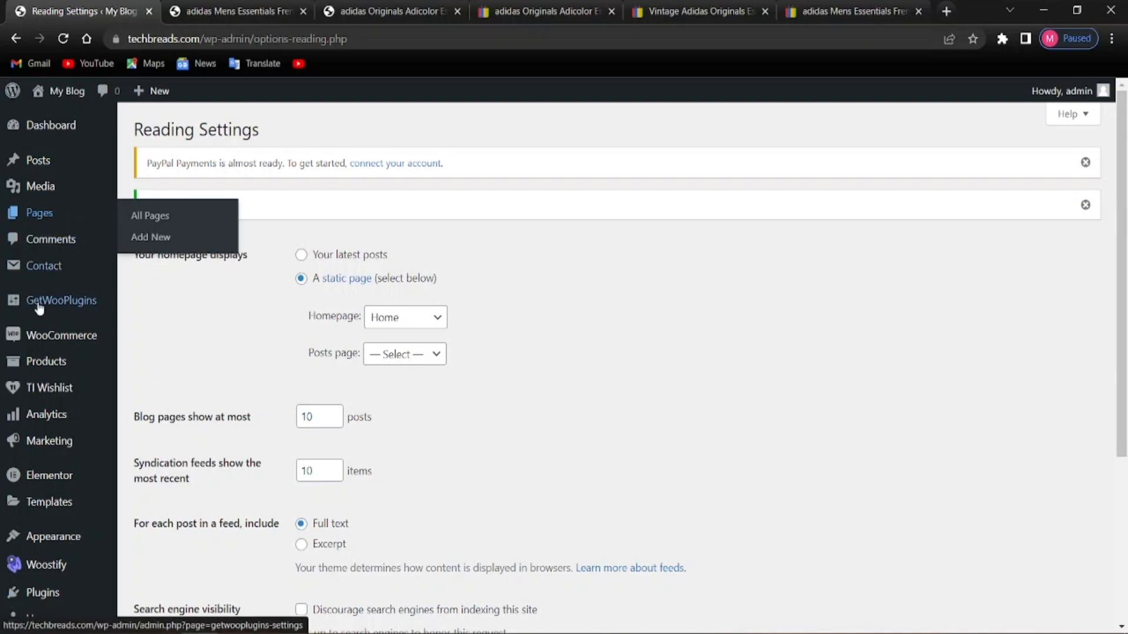
Open the Home page from the Pages list in the Elementor editor
{"action": "left_click", "coordinate": [47, 214]}
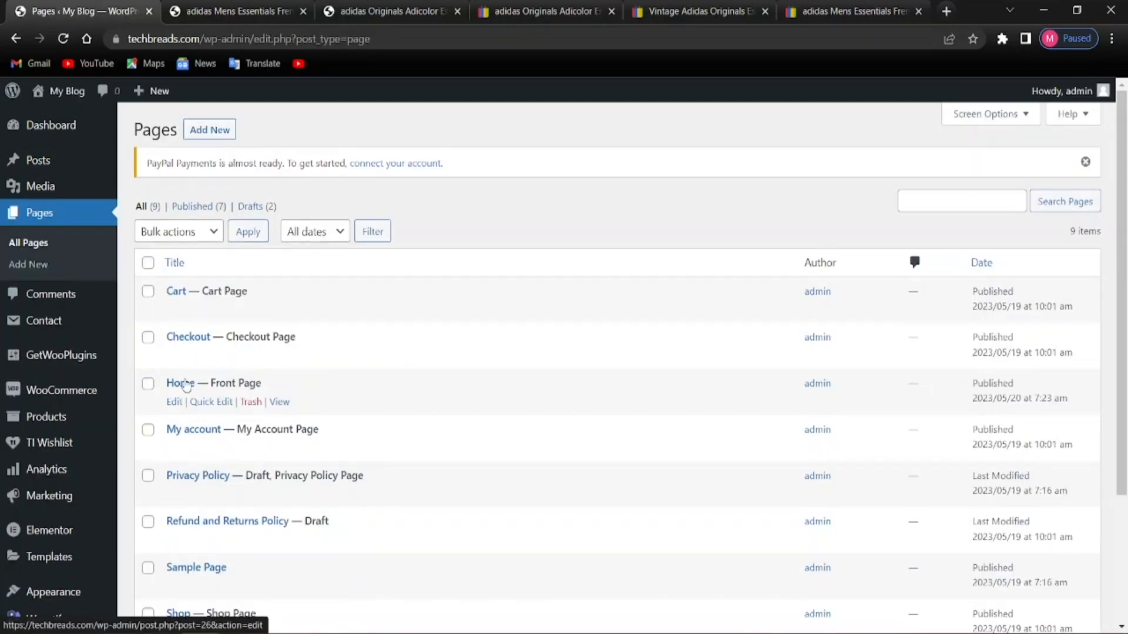
{"action": "left_click", "coordinate": [186, 385]}
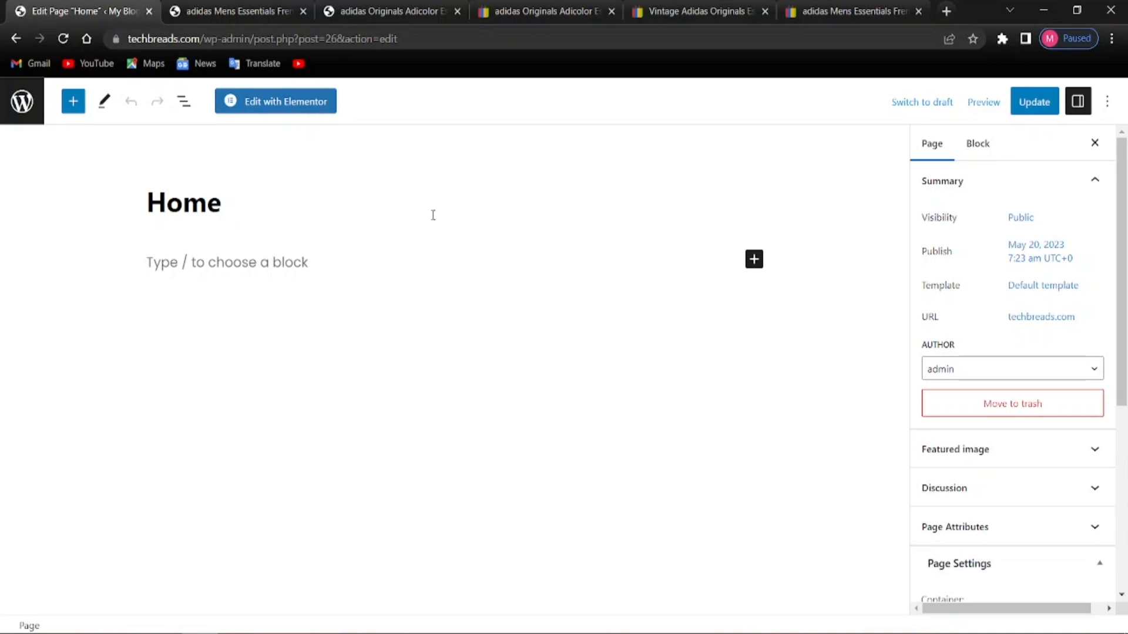
{"action": "left_click", "coordinate": [256, 110]}
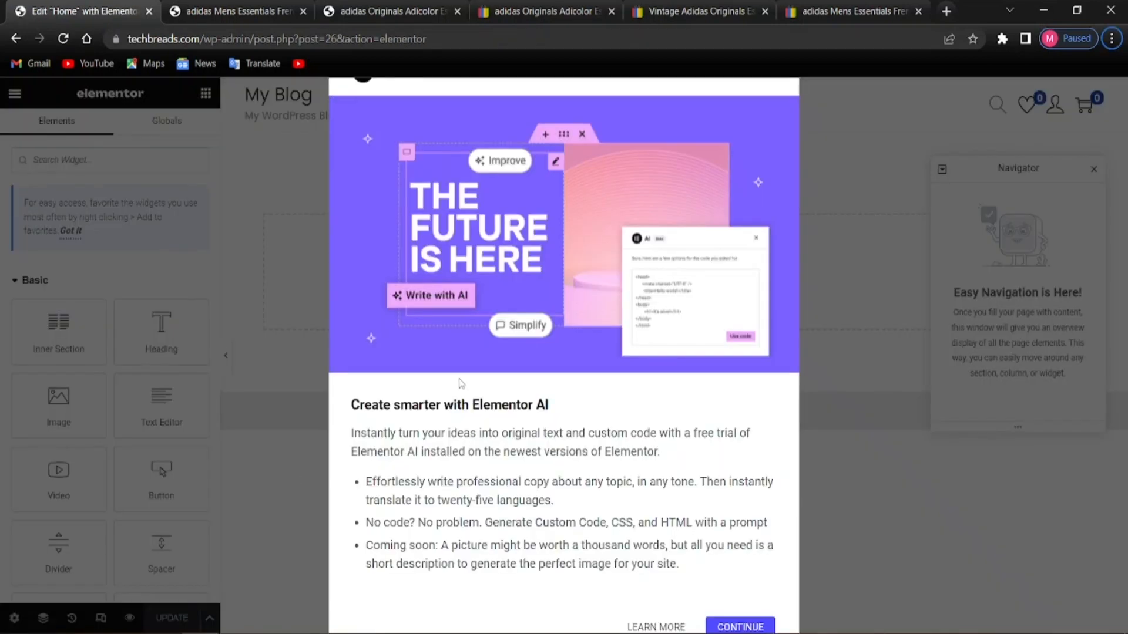
{"action": "left_click", "coordinate": [739, 627]}
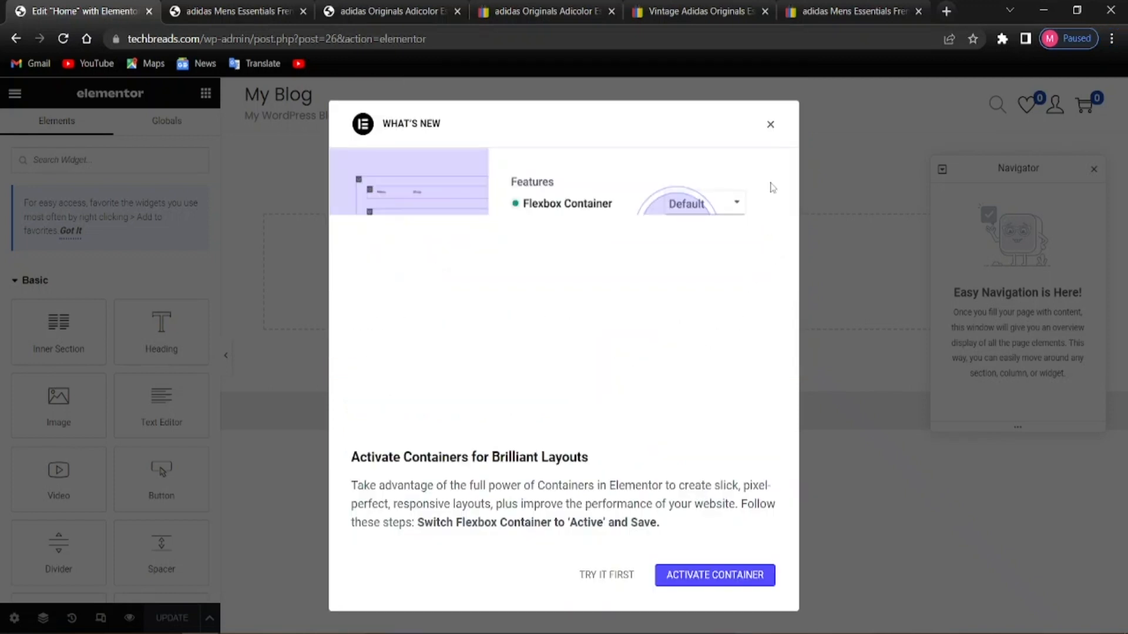
{"action": "left_click", "coordinate": [770, 124]}
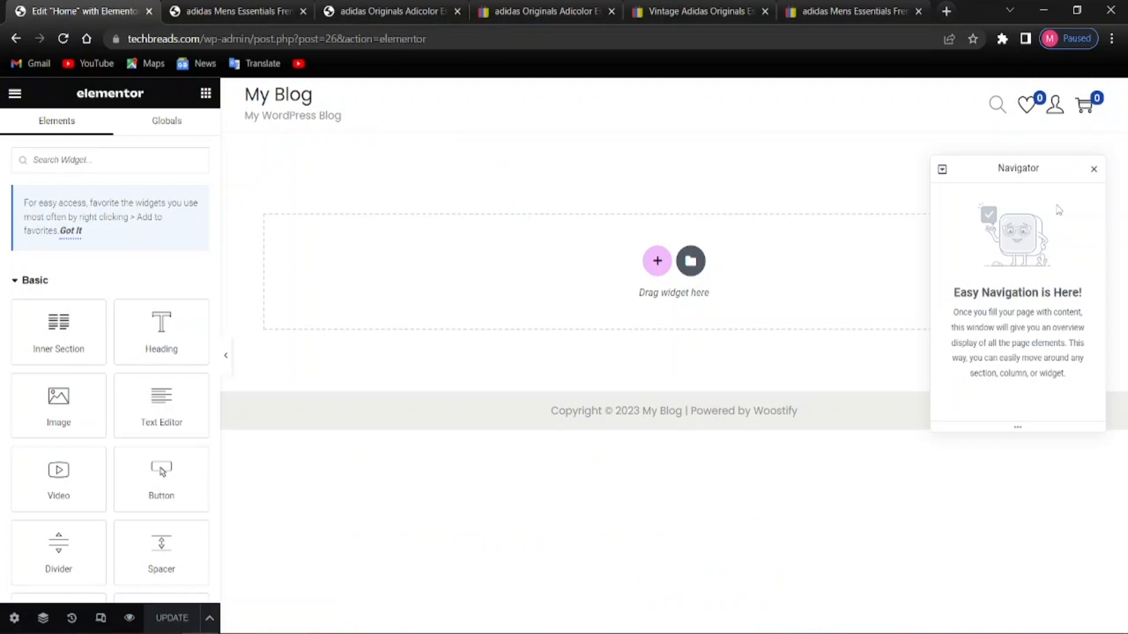
{"action": "left_click", "coordinate": [1094, 170]}
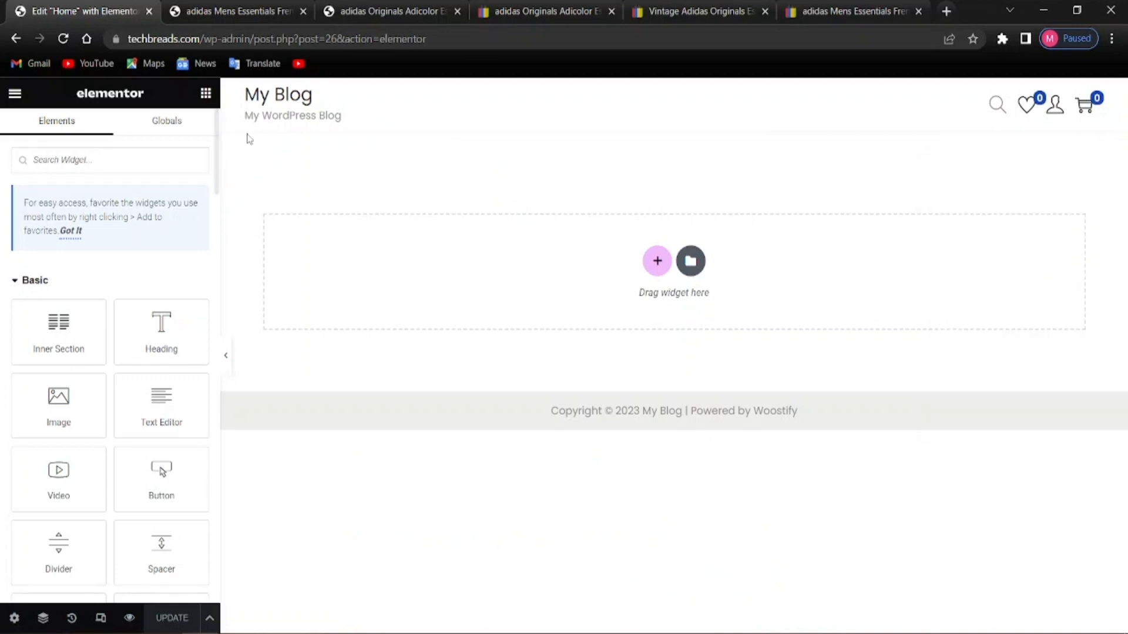
{"action": "scroll", "coordinate": [125, 300], "scroll_direction": "down", "scroll_amount": 6}
{"action": "scroll", "coordinate": [125, 299], "scroll_direction": "down", "scroll_amount": 5}
{"action": "scroll", "coordinate": [121, 317], "scroll_direction": "up", "scroll_amount": 10}
{"action": "scroll", "coordinate": [106, 352], "scroll_direction": "down", "scroll_amount": 12}
{"action": "scroll", "coordinate": [67, 403], "scroll_direction": "up", "scroll_amount": 3}
{"action": "scroll", "coordinate": [67, 400], "scroll_direction": "up", "scroll_amount": 6}
{"action": "scroll", "coordinate": [67, 398], "scroll_direction": "down", "scroll_amount": 6}
{"action": "scroll", "coordinate": [88, 398], "scroll_direction": "down", "scroll_amount": 6}
{"action": "scroll", "coordinate": [83, 394], "scroll_direction": "up", "scroll_amount": 6}
{"action": "scroll", "coordinate": [82, 392], "scroll_direction": "up", "scroll_amount": 5}
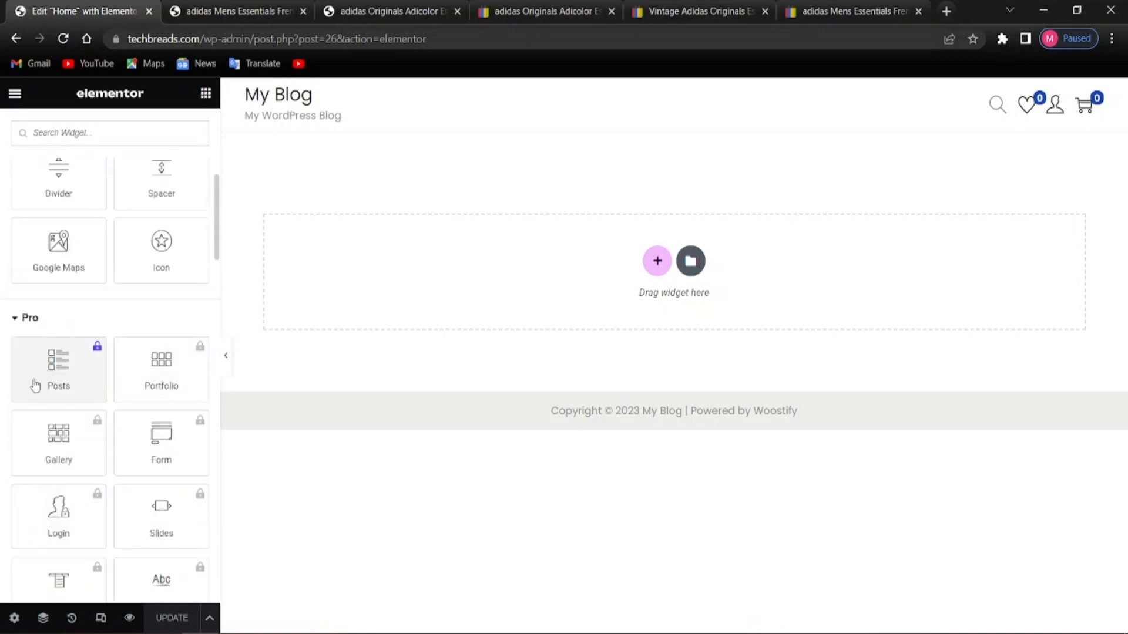
{"action": "scroll", "coordinate": [74, 476], "scroll_direction": "down", "scroll_amount": 5}
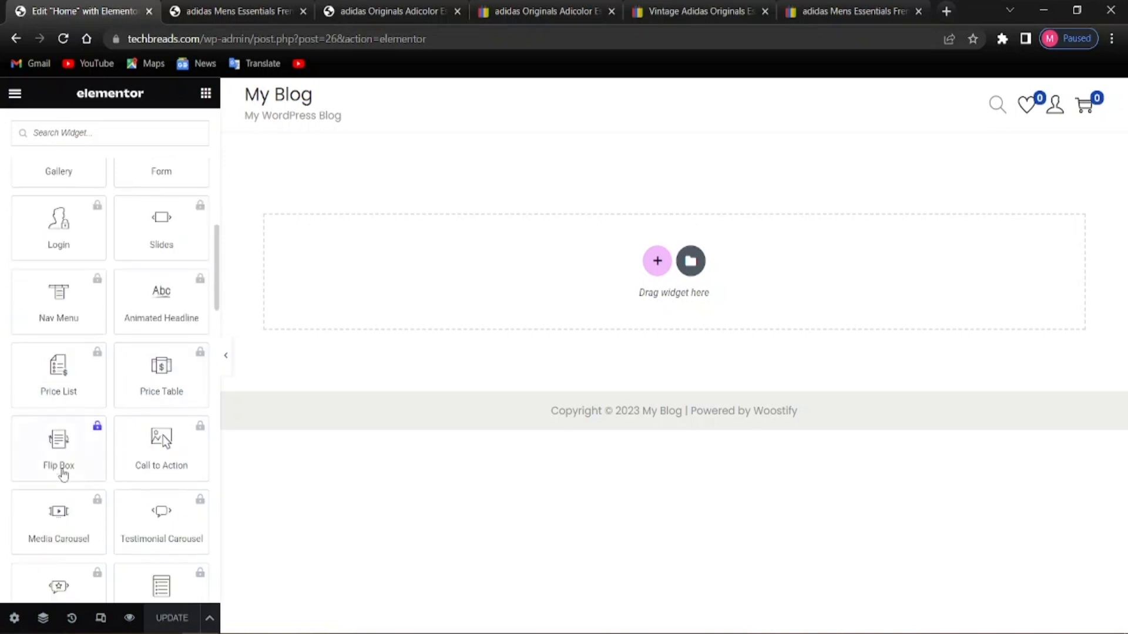
{"action": "scroll", "coordinate": [64, 476], "scroll_direction": "up", "scroll_amount": 5}
{"action": "scroll", "coordinate": [88, 428], "scroll_direction": "up", "scroll_amount": 5}
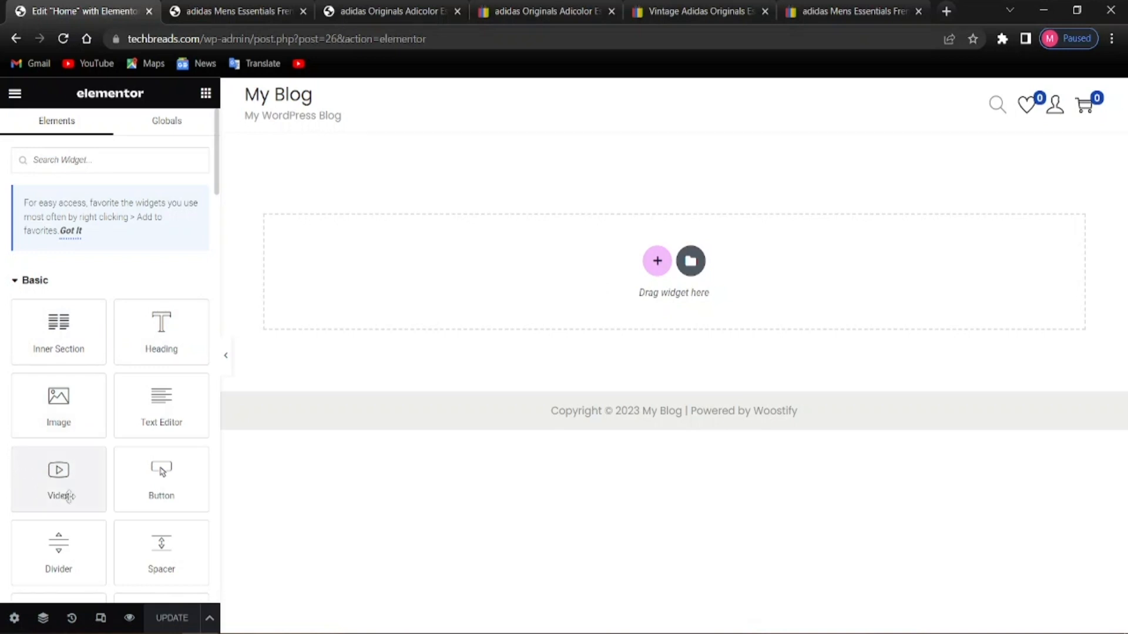
Add a two-equal-column section at the top of the Home page and return to the widgets list
{"action": "left_click", "coordinate": [657, 261]}
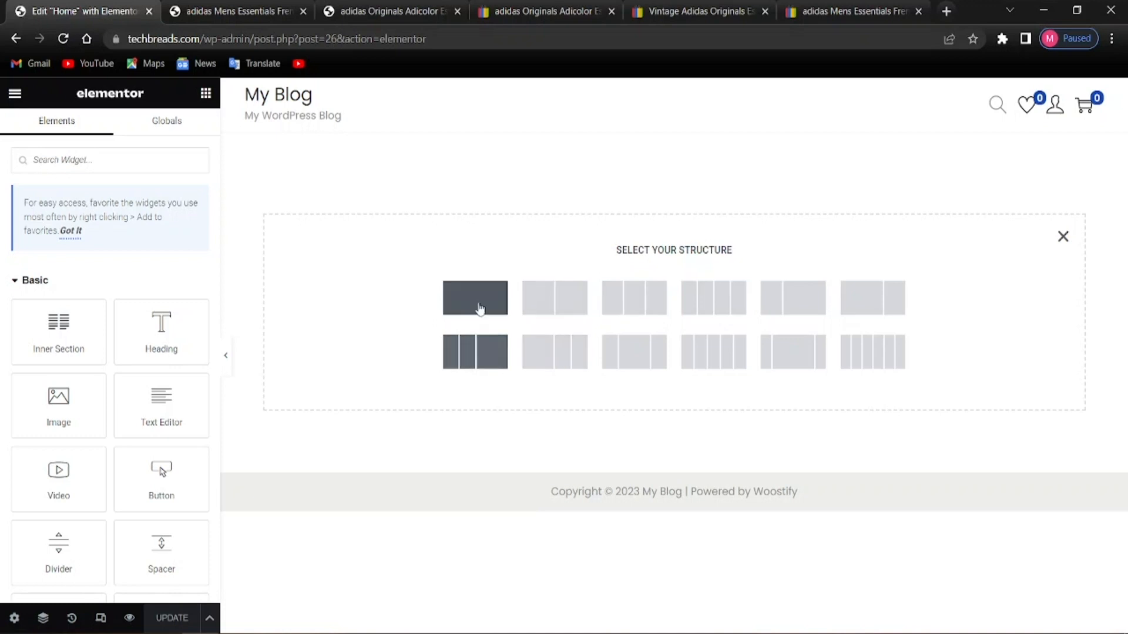
{"action": "left_click", "coordinate": [530, 306]}
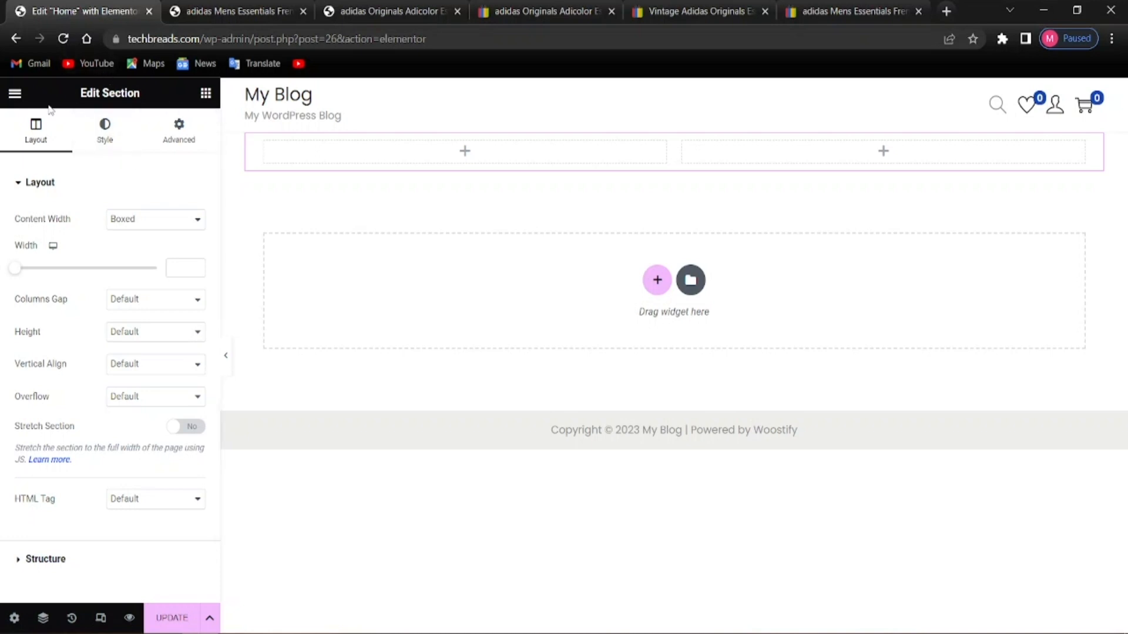
{"action": "left_click", "coordinate": [198, 95]}
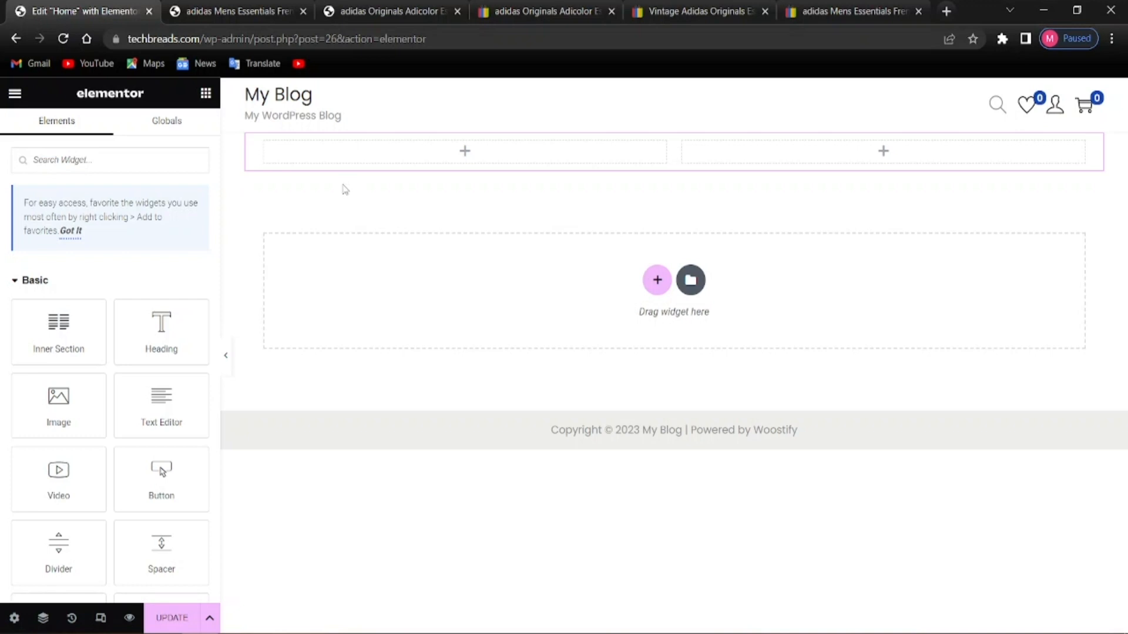
{"action": "scroll", "coordinate": [94, 491], "scroll_direction": "down", "scroll_amount": 3}
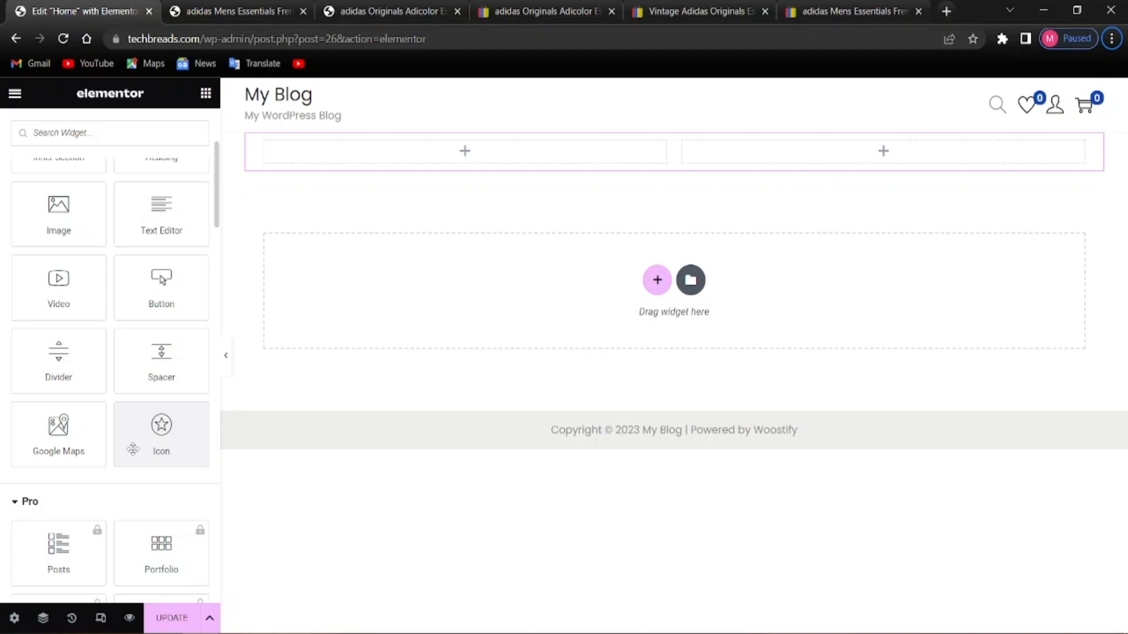
Place an Icon widget in the left column and set its icon to Stopwatch from the Icon Library
{"action": "left_click_drag", "start_coordinate": [137, 448], "coordinate": [443, 159]}
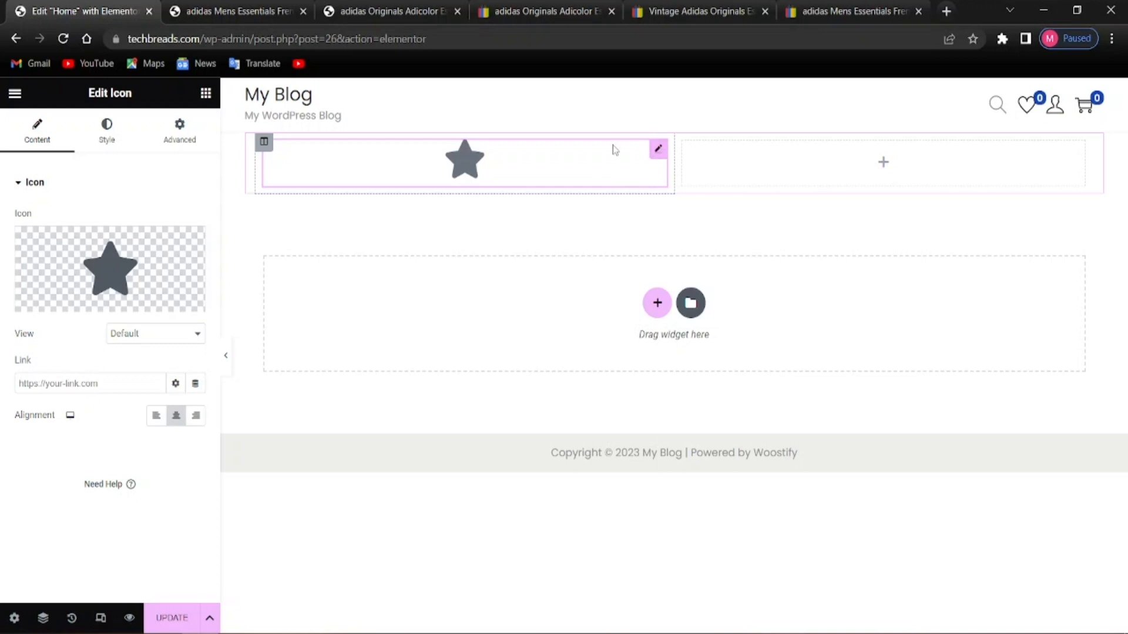
{"action": "mouse_move", "coordinate": [108, 275]}
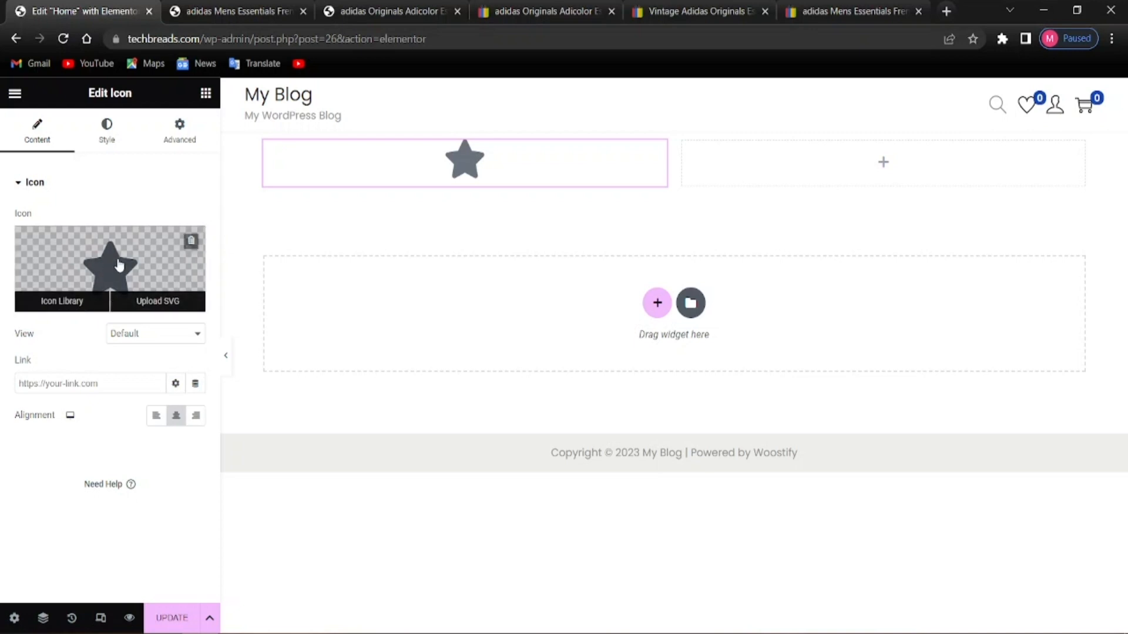
{"action": "left_click", "coordinate": [121, 271]}
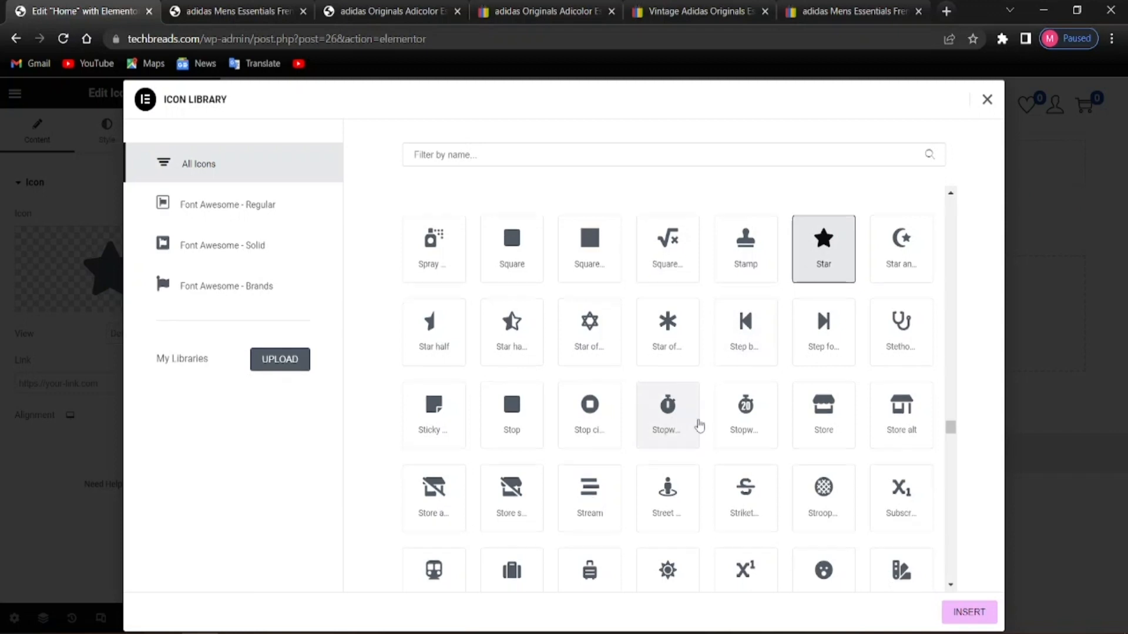
{"action": "scroll", "coordinate": [780, 386], "scroll_direction": "down", "scroll_amount": 2}
{"action": "scroll", "coordinate": [787, 364], "scroll_direction": "up", "scroll_amount": 2}
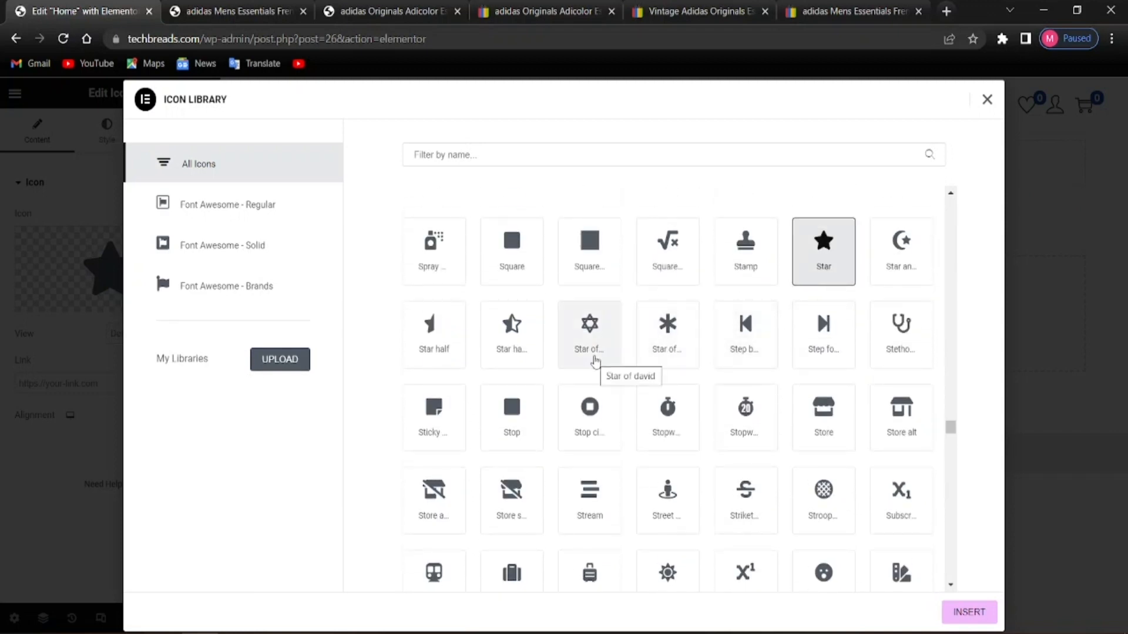
{"action": "scroll", "coordinate": [593, 414], "scroll_direction": "down", "scroll_amount": 1}
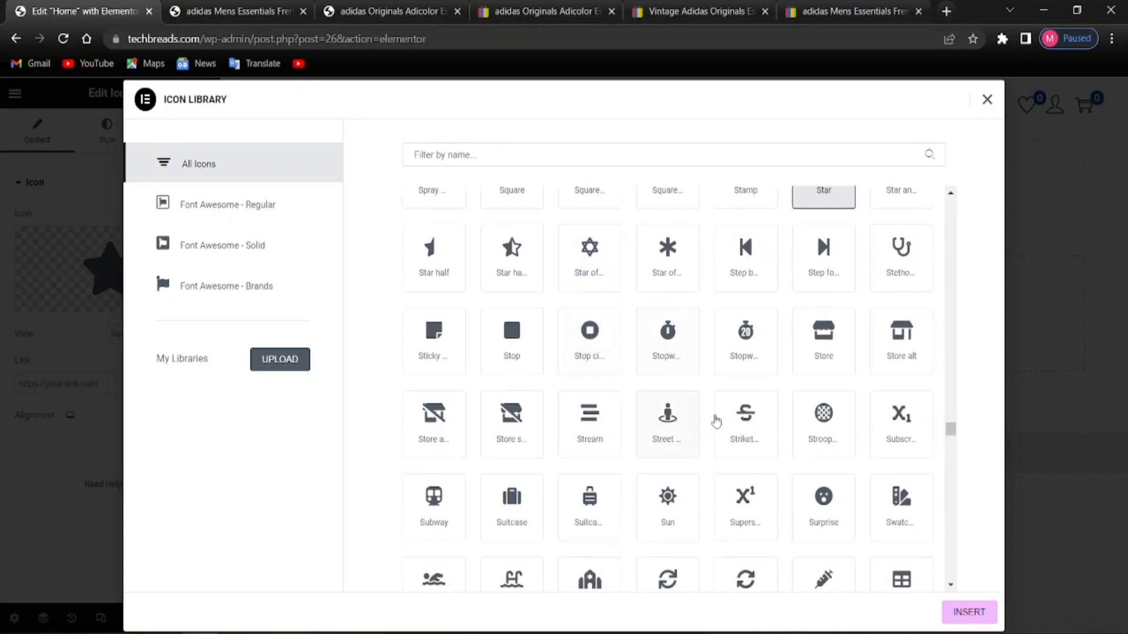
{"action": "scroll", "coordinate": [588, 411], "scroll_direction": "down", "scroll_amount": 2}
{"action": "scroll", "coordinate": [658, 346], "scroll_direction": "up", "scroll_amount": 1}
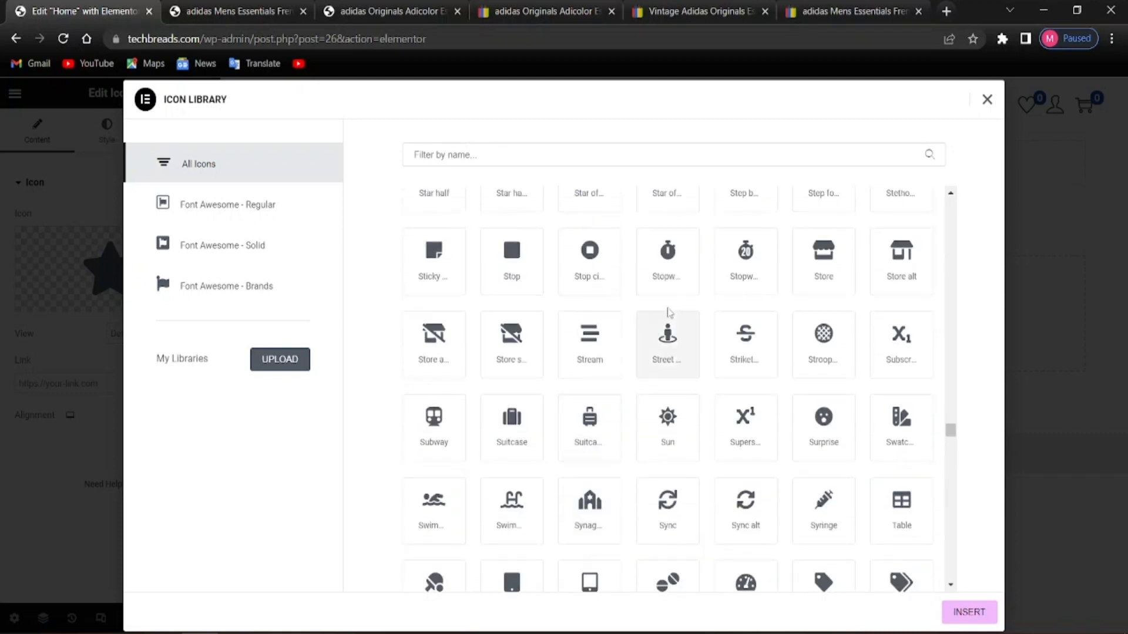
{"action": "left_click", "coordinate": [677, 278]}
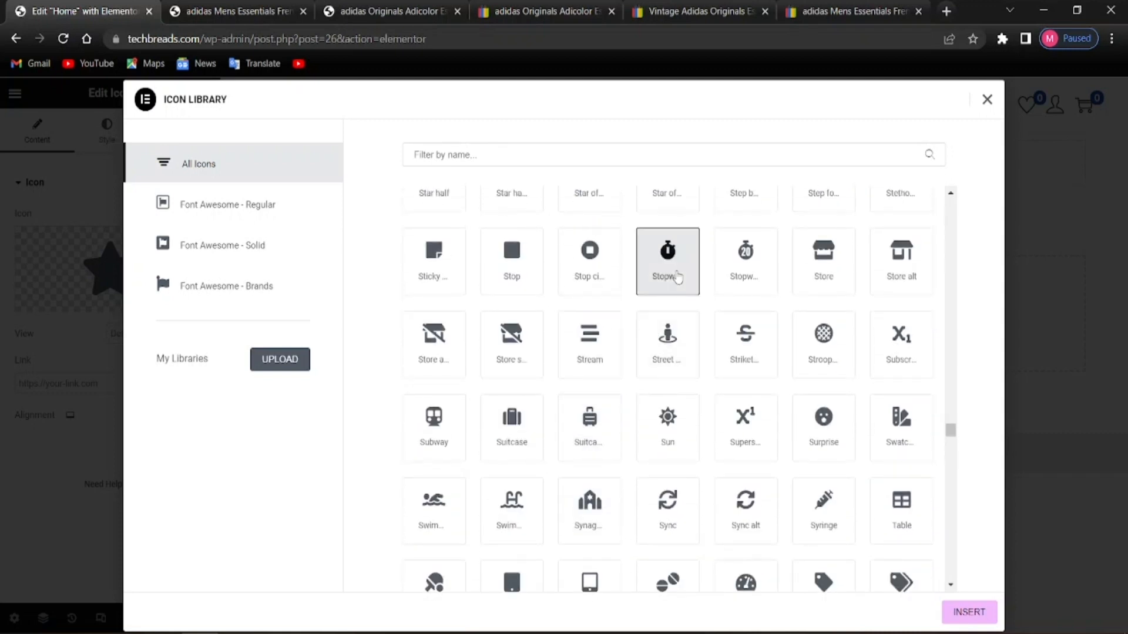
{"action": "left_click", "coordinate": [306, 364]}
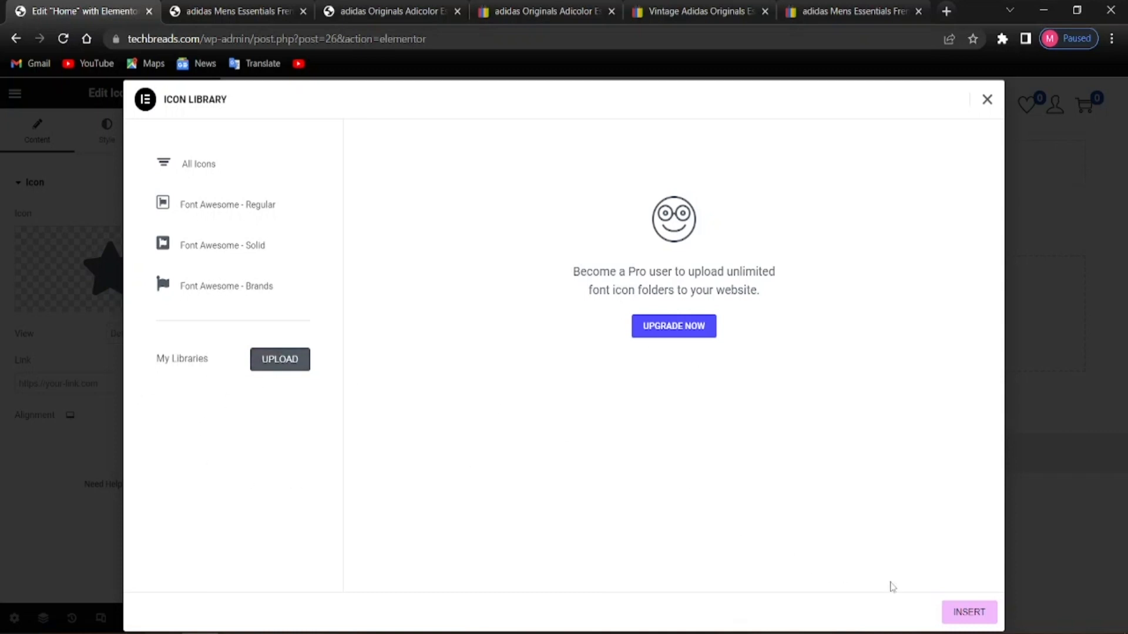
{"action": "left_click", "coordinate": [958, 611]}
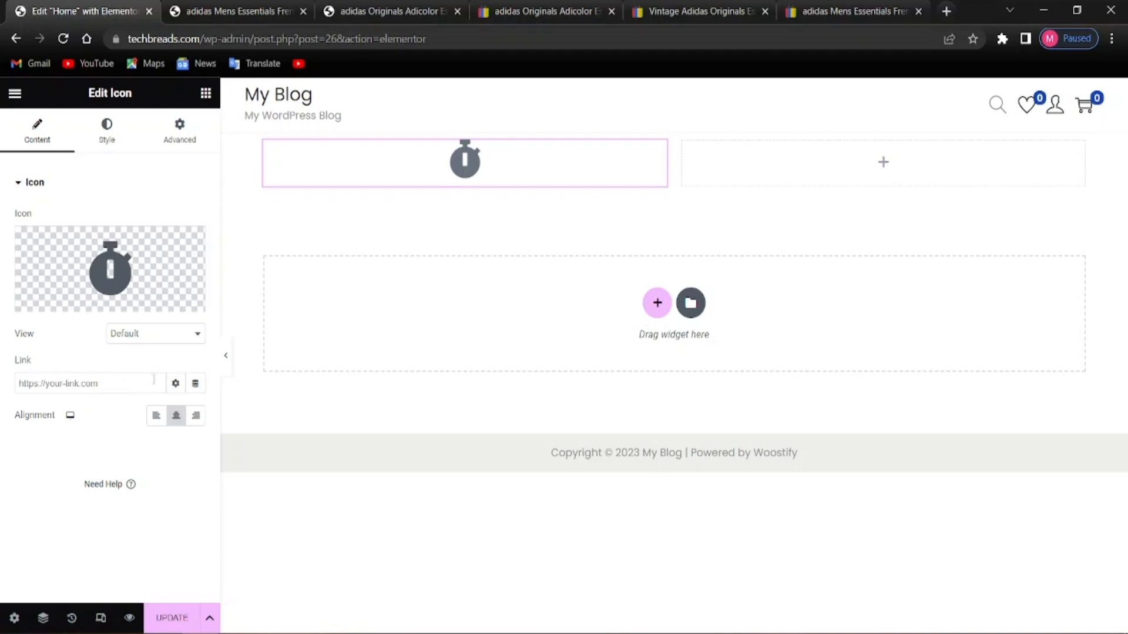
Try left and right icon alignment, then settle on centre
{"action": "left_click", "coordinate": [157, 415]}
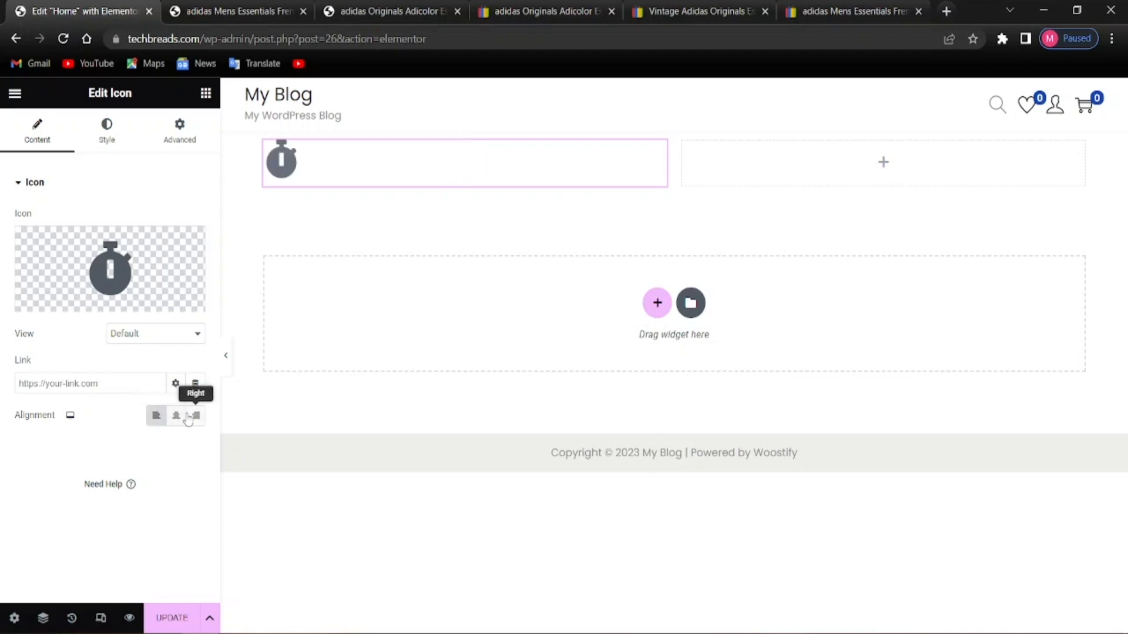
{"action": "left_click", "coordinate": [188, 416]}
{"action": "left_click", "coordinate": [176, 415]}
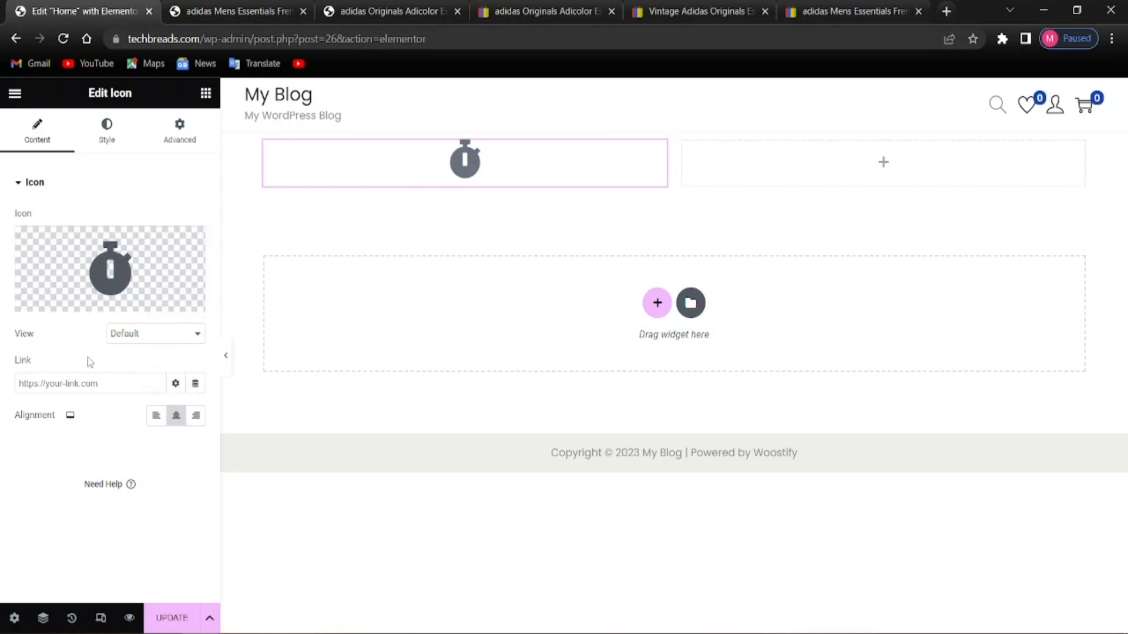
Try the Stacked, Framed and Default icon views, ending on the Framed circular ring
{"action": "left_click", "coordinate": [126, 331]}
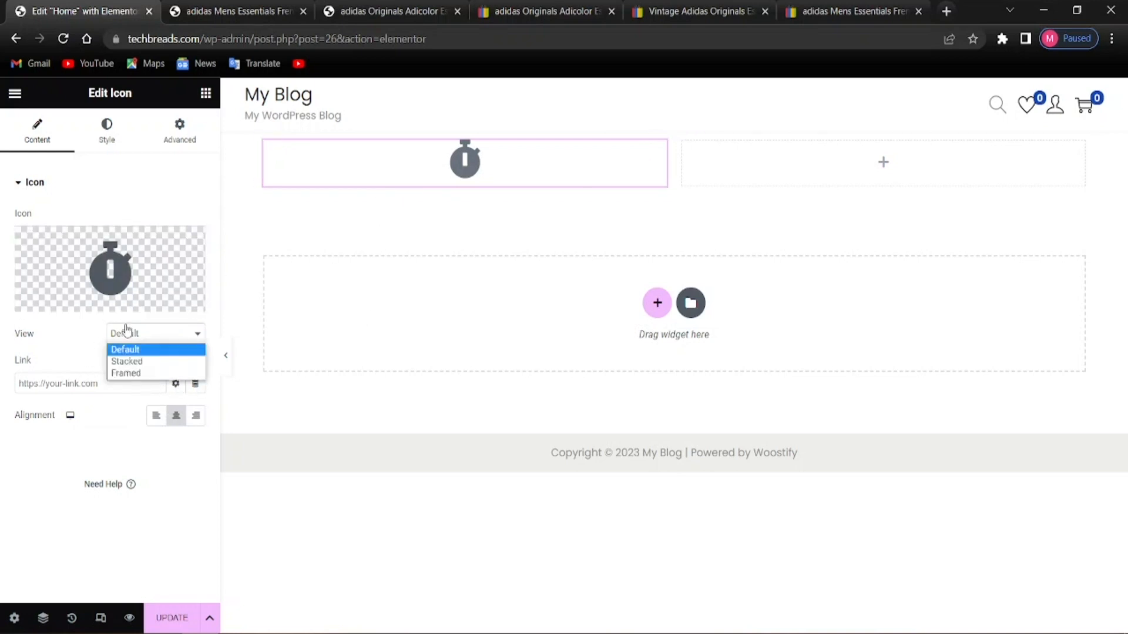
{"action": "left_click", "coordinate": [127, 361]}
{"action": "left_click", "coordinate": [129, 341]}
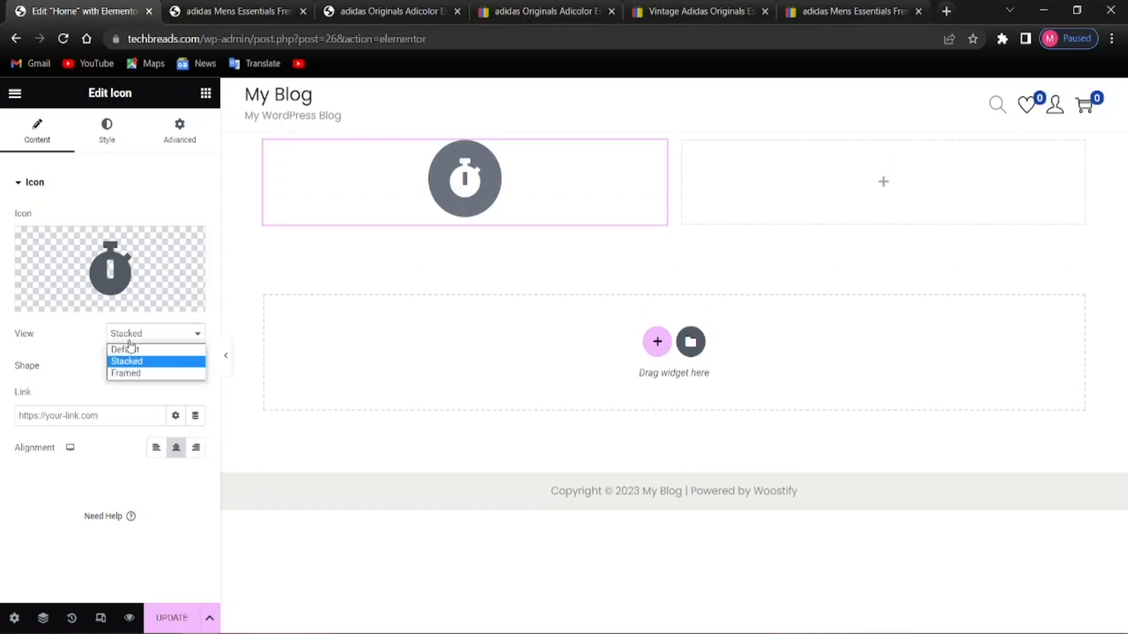
{"action": "left_click", "coordinate": [126, 374]}
{"action": "left_click", "coordinate": [131, 341]}
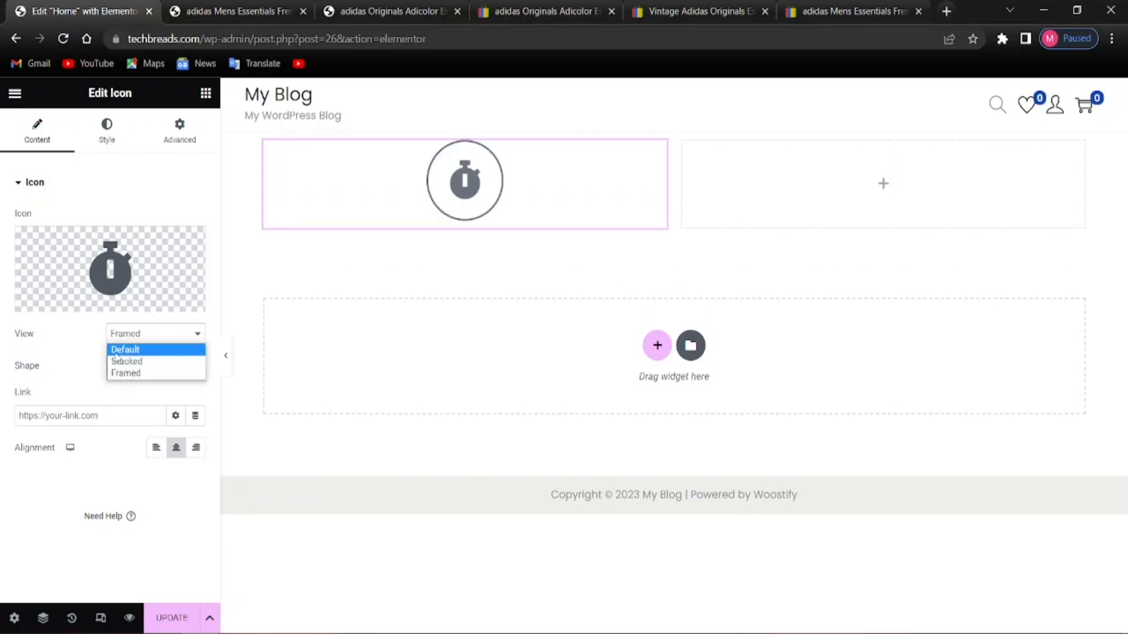
{"action": "left_click", "coordinate": [120, 347]}
{"action": "left_click", "coordinate": [145, 336]}
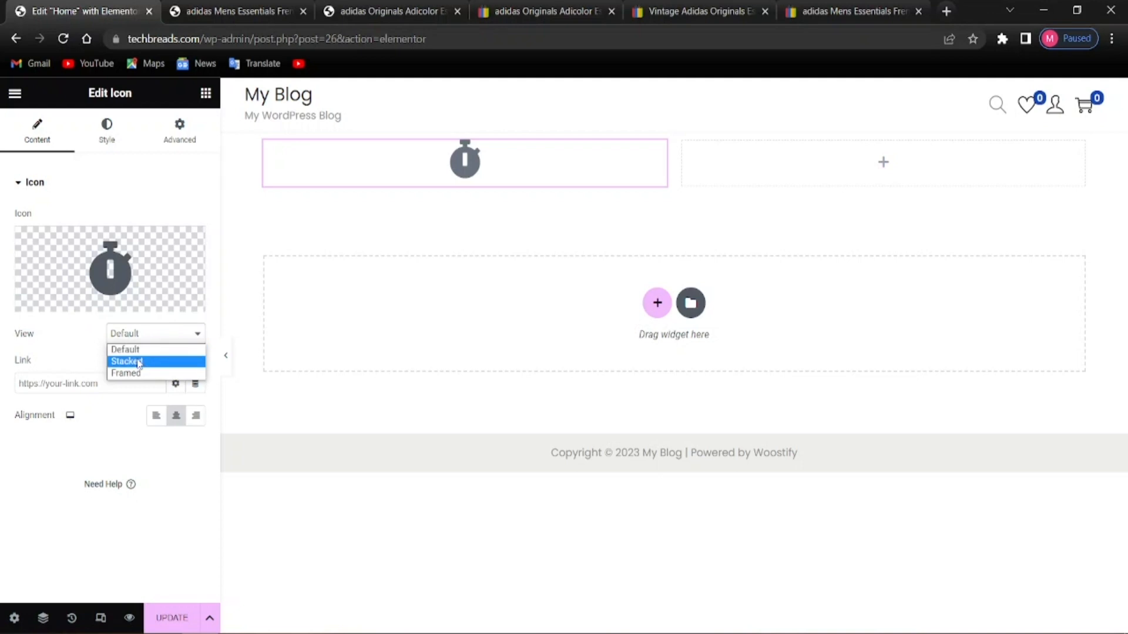
{"action": "left_click", "coordinate": [136, 373]}
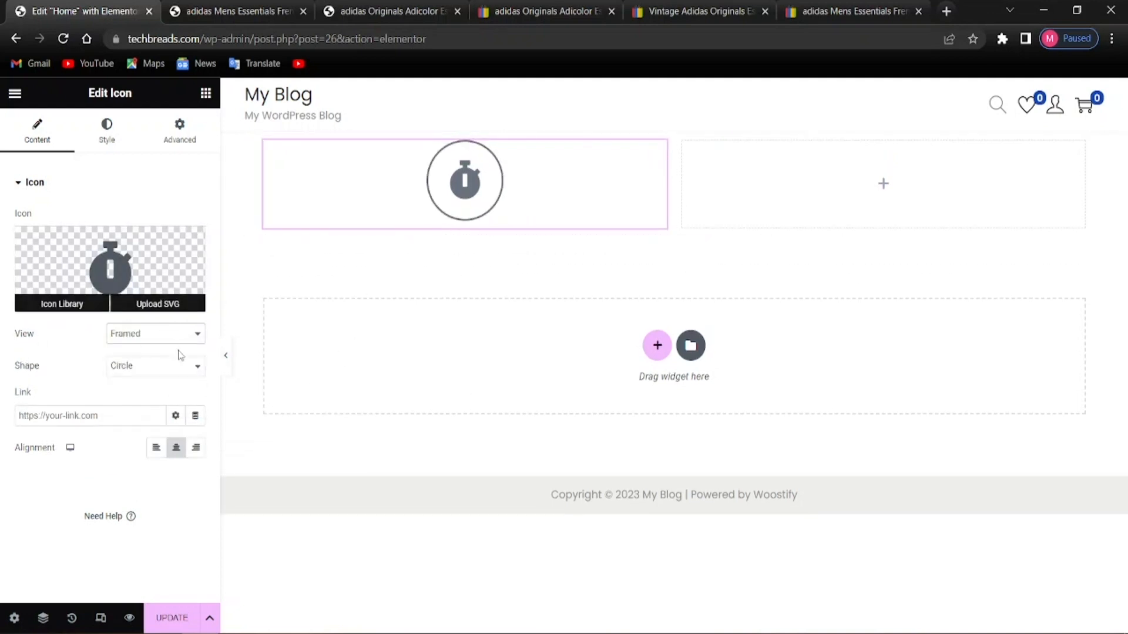
Remove the stopwatch from the icon and open the Icon Library for a replacement
{"action": "mouse_move", "coordinate": [165, 276]}
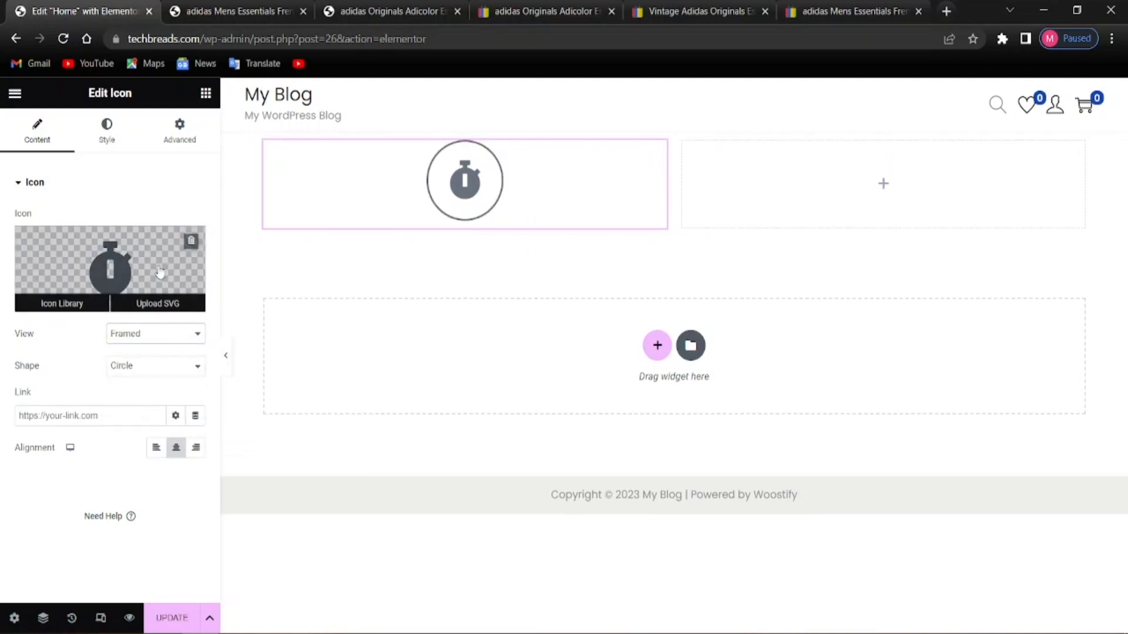
{"action": "left_click", "coordinate": [191, 241]}
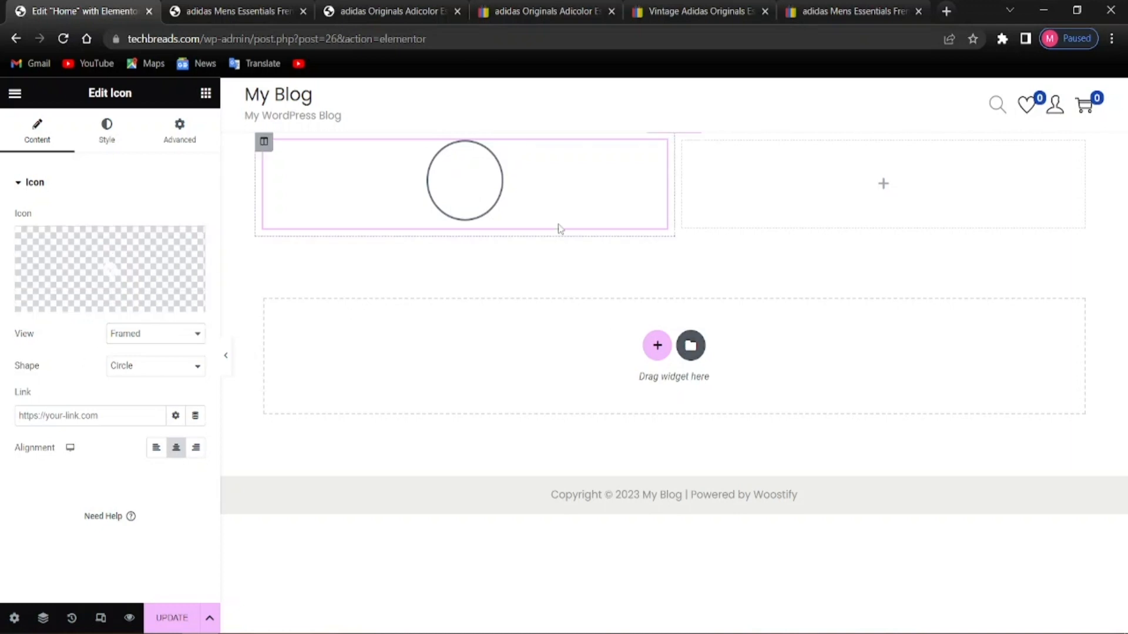
{"action": "mouse_move", "coordinate": [157, 261]}
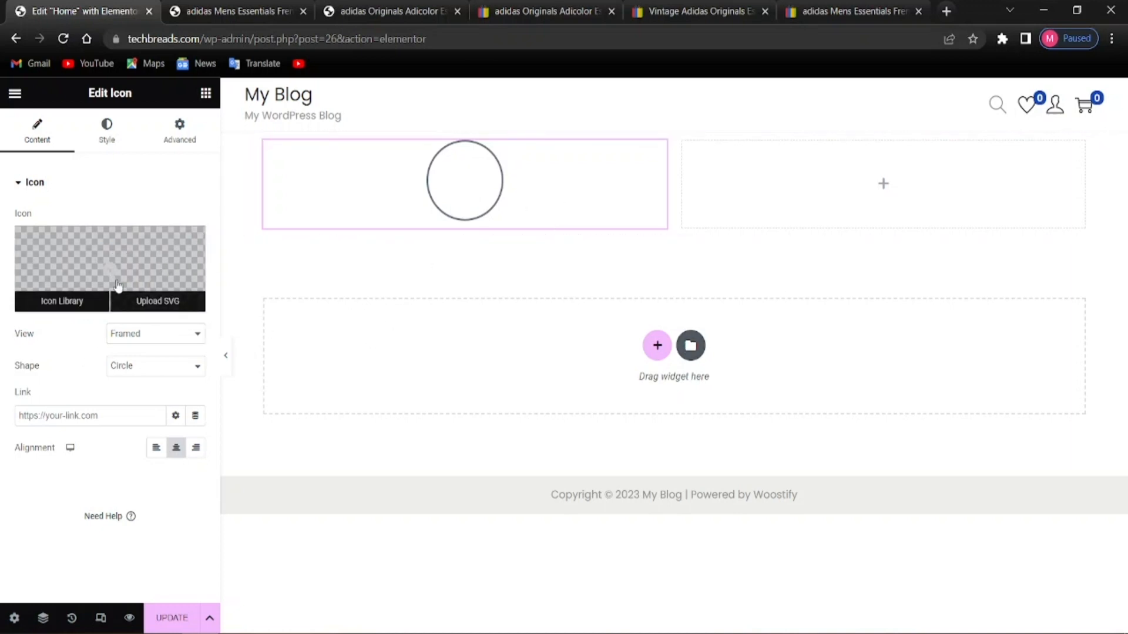
{"action": "left_click", "coordinate": [105, 298]}
Insert the Chart icon into the left-column Icon widget, then remove it to leave an empty circle
{"action": "scroll", "coordinate": [482, 482], "scroll_direction": "down", "scroll_amount": 3}
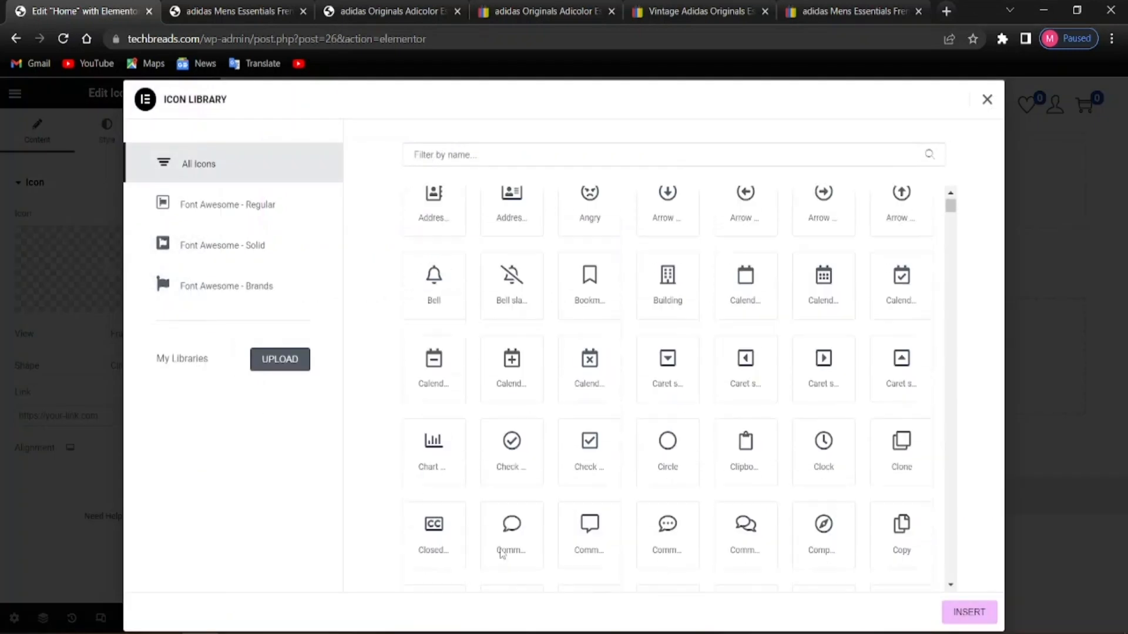
{"action": "left_click", "coordinate": [419, 362]}
{"action": "left_click", "coordinate": [963, 613]}
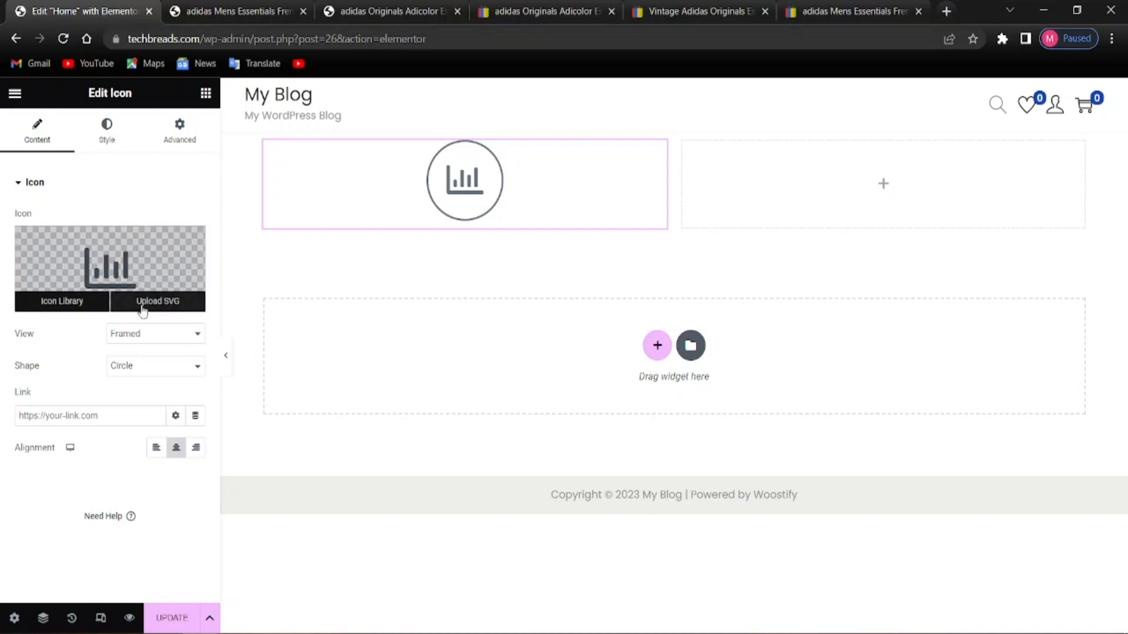
{"action": "left_click", "coordinate": [189, 242]}
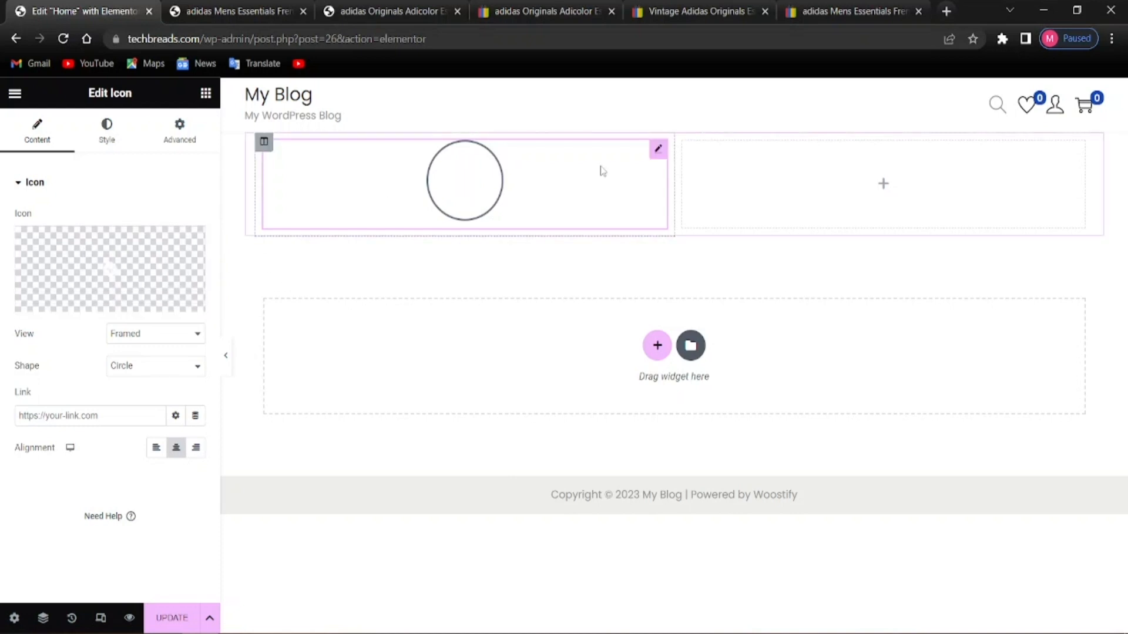
Bring up the context menu for the left column and its circle icon
{"action": "right_click", "coordinate": [713, 229]}
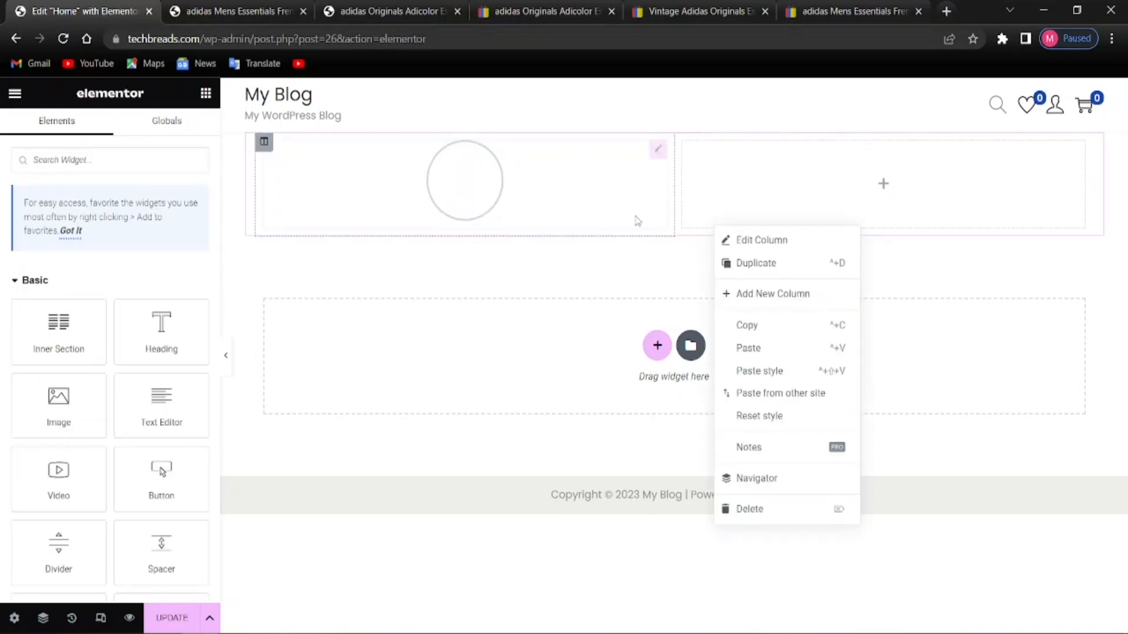
{"action": "right_click", "coordinate": [690, 190]}
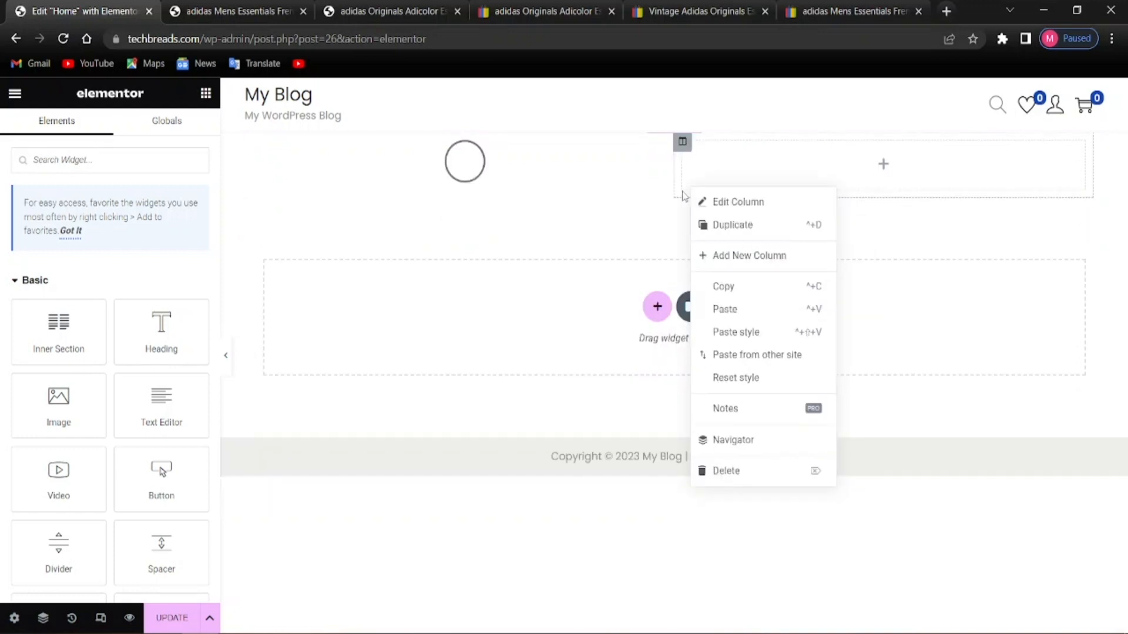
{"action": "right_click", "coordinate": [651, 185]}
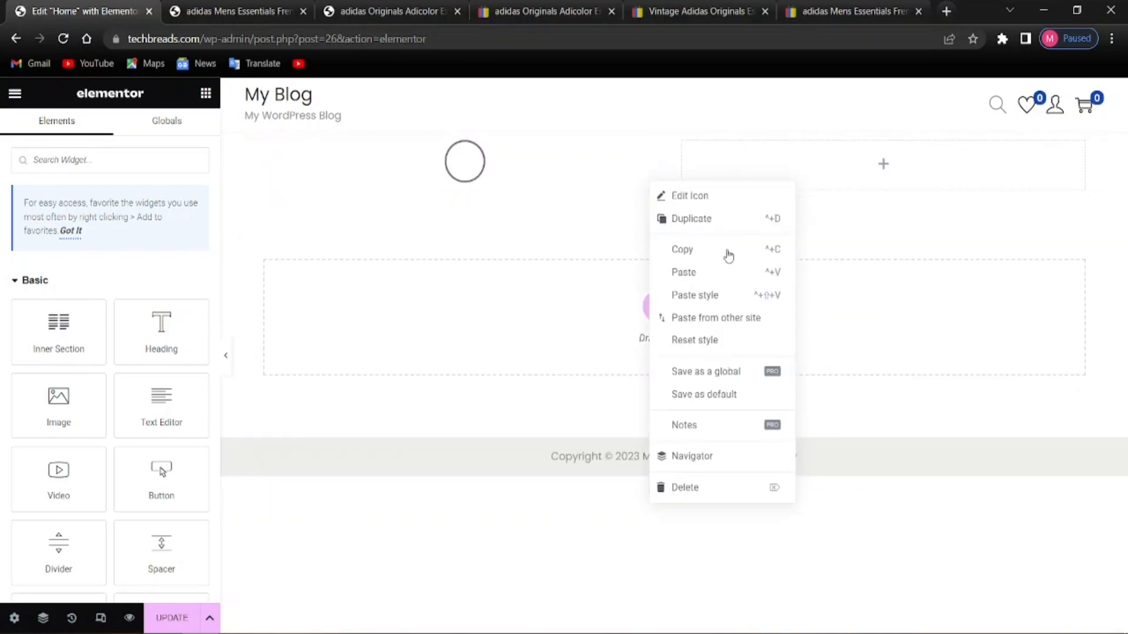
Delete the circle icon widget and the left column from their right-click menus
{"action": "left_click", "coordinate": [1010, 236]}
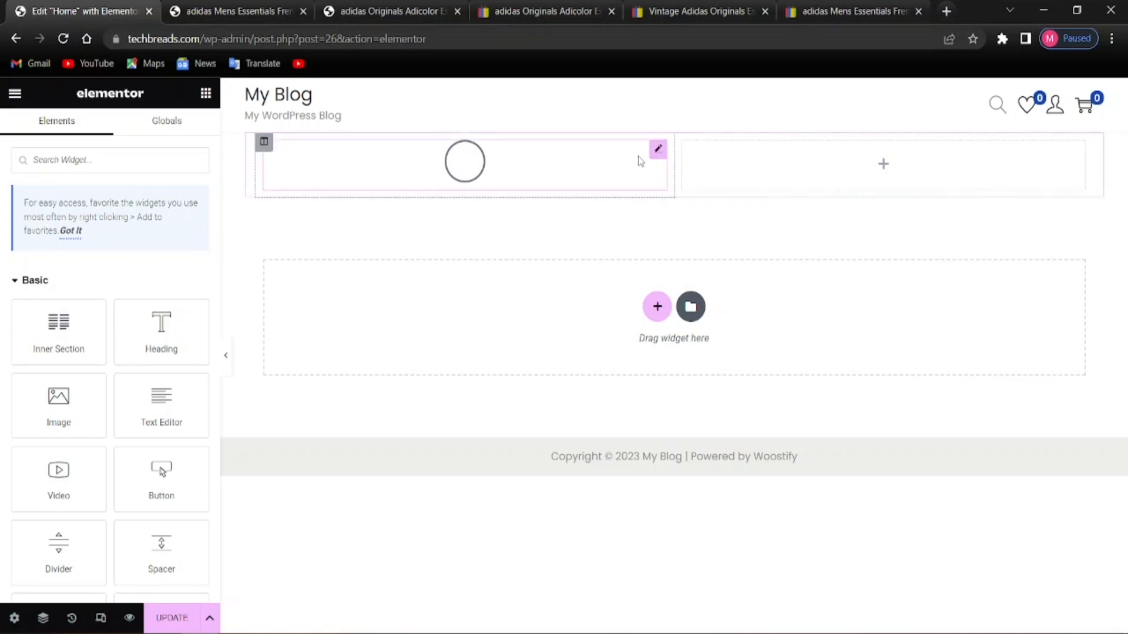
{"action": "right_click", "coordinate": [641, 161]}
{"action": "left_click", "coordinate": [668, 462]}
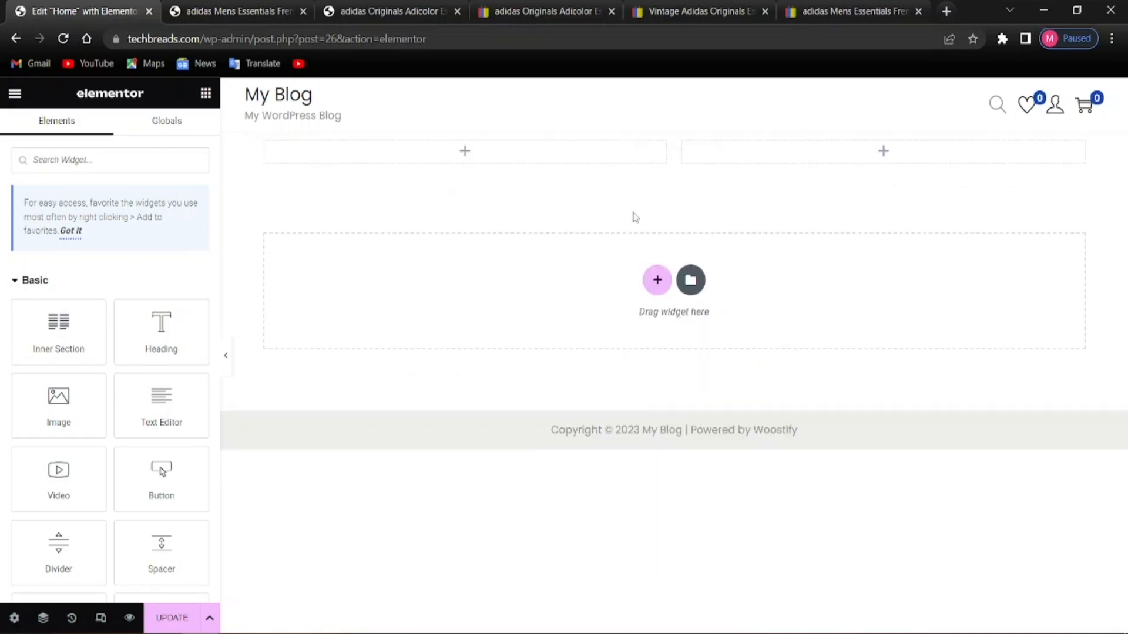
{"action": "right_click", "coordinate": [651, 160]}
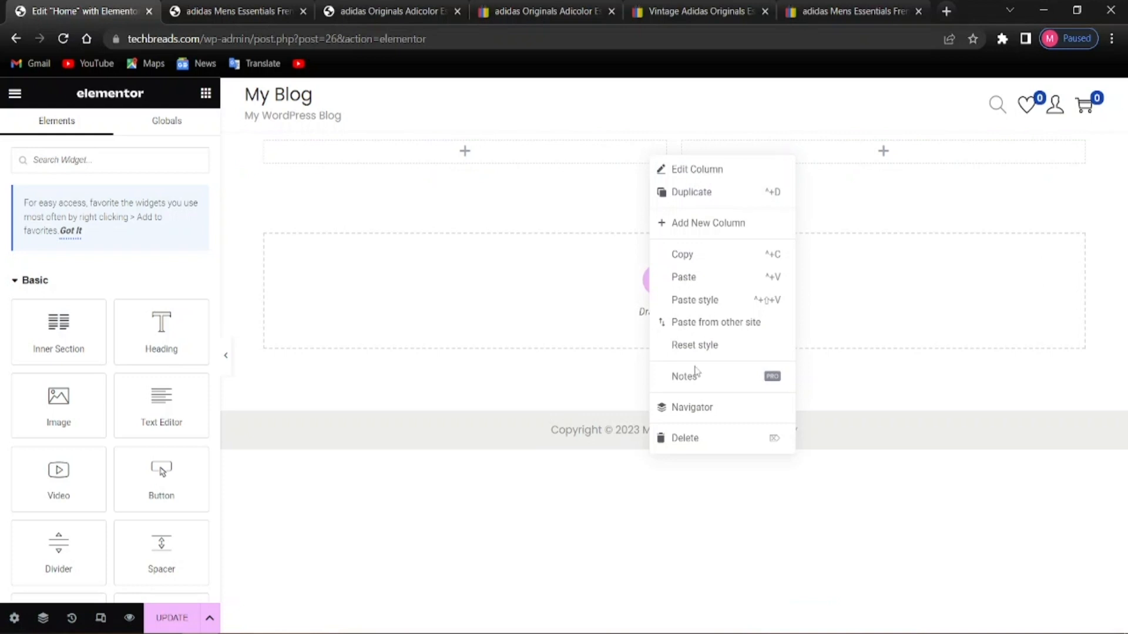
{"action": "left_click", "coordinate": [689, 437]}
Delete the remaining extra column, leaving one empty full-width column
{"action": "right_click", "coordinate": [670, 151]}
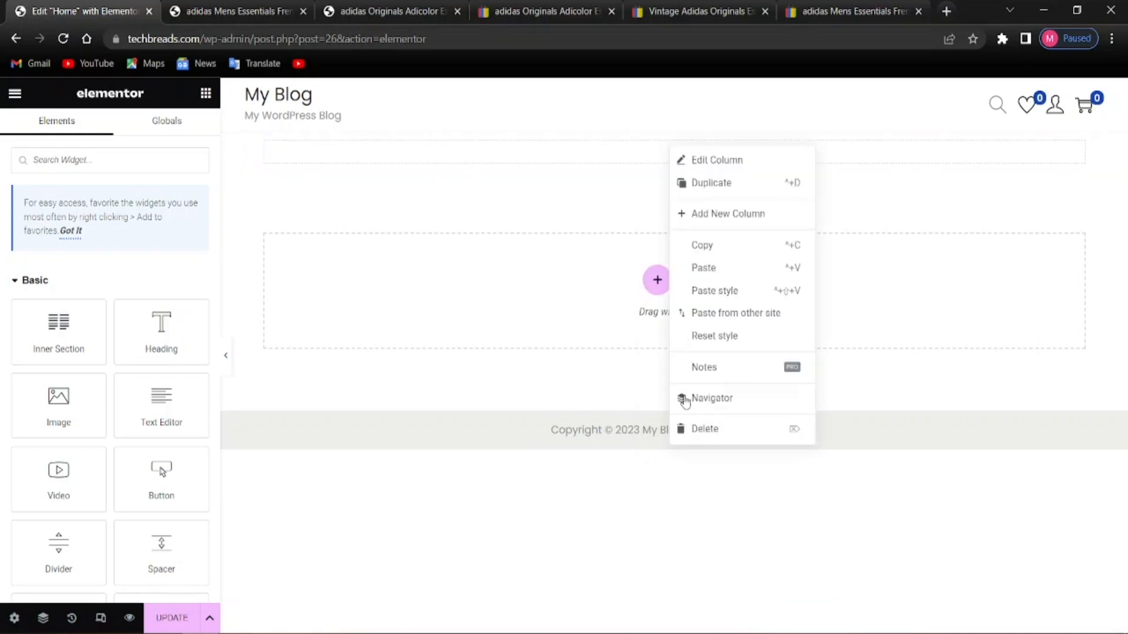
{"action": "left_click", "coordinate": [667, 268]}
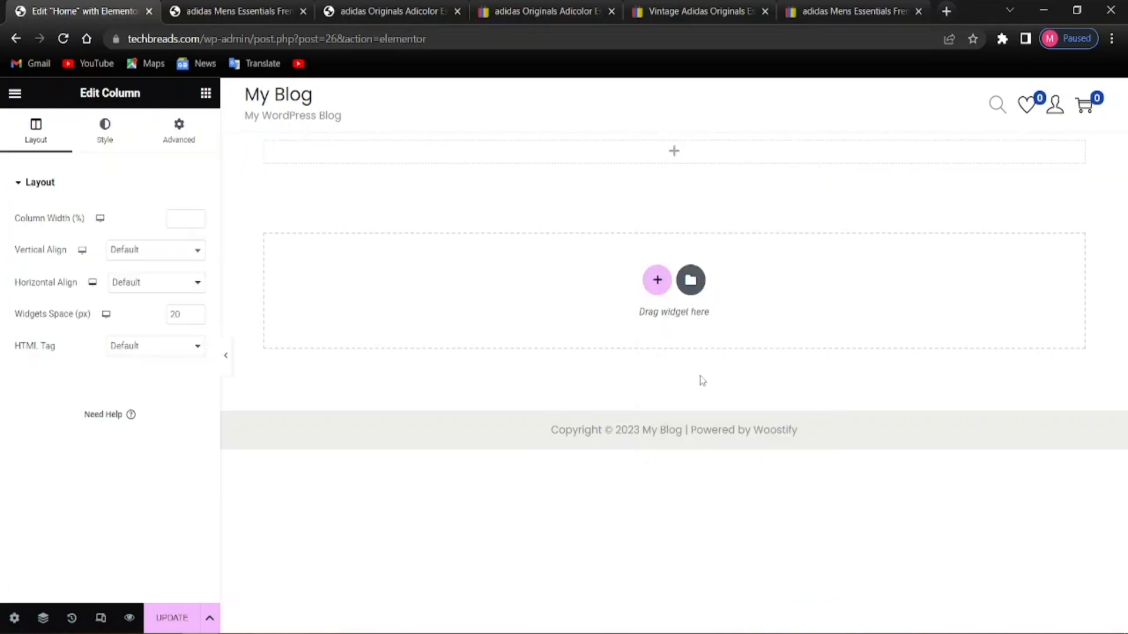
{"action": "right_click", "coordinate": [625, 151]}
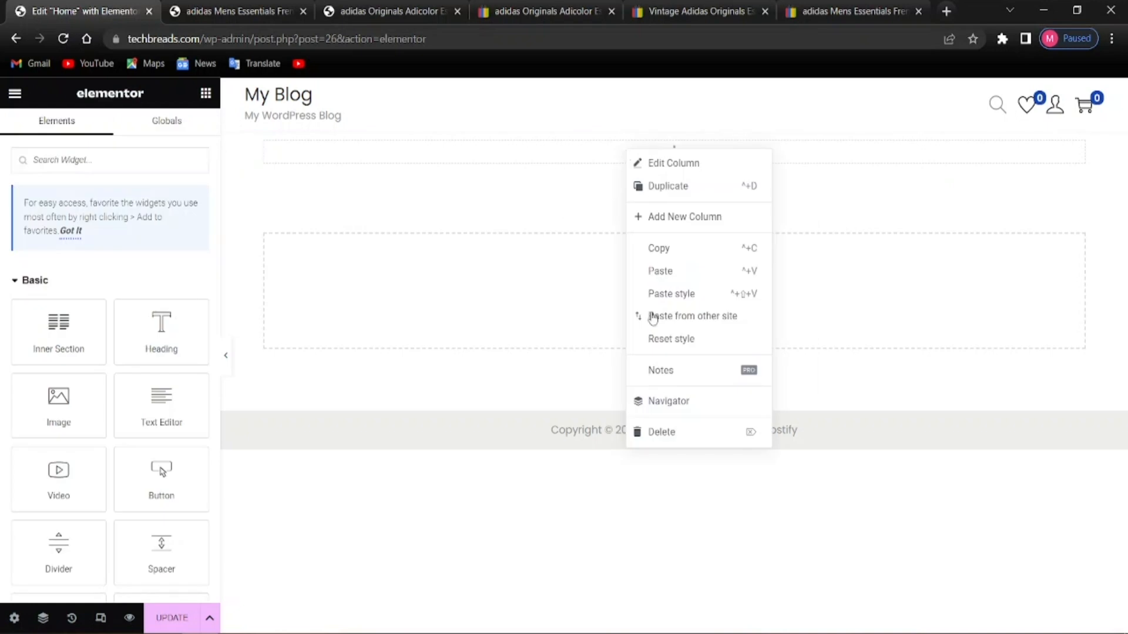
{"action": "left_click", "coordinate": [666, 431]}
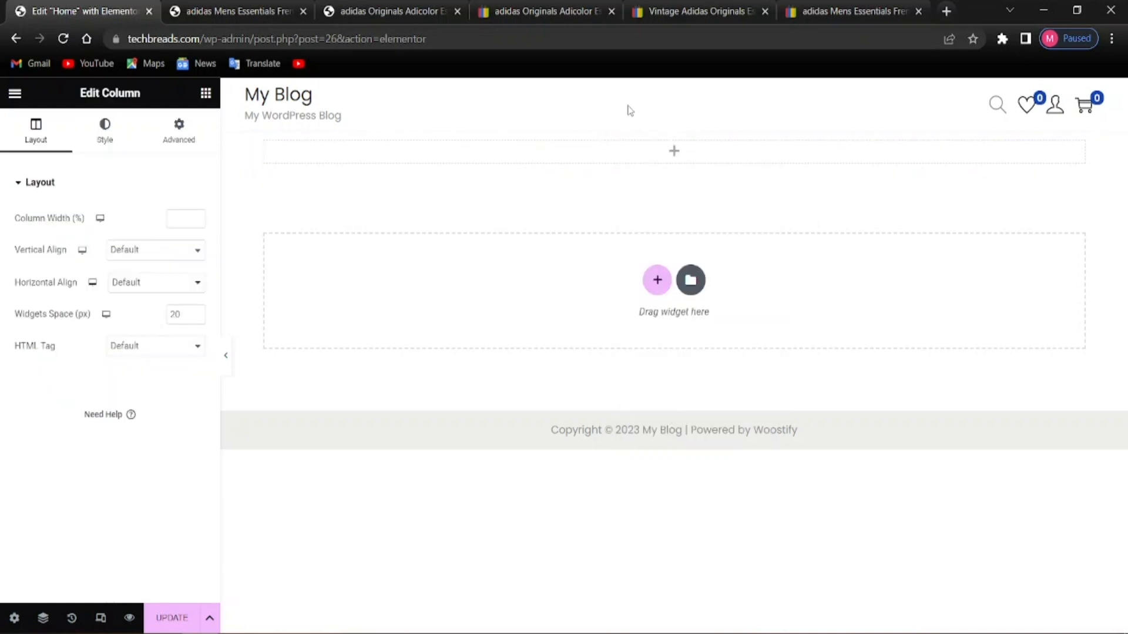
{"action": "right_click", "coordinate": [684, 158]}
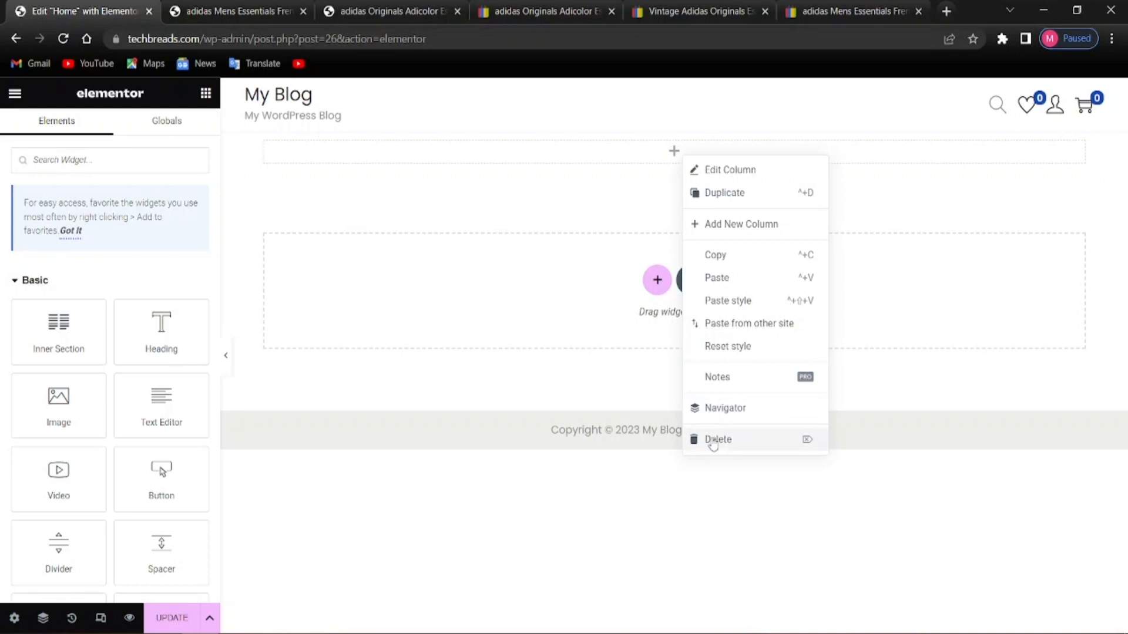
{"action": "left_click", "coordinate": [718, 439]}
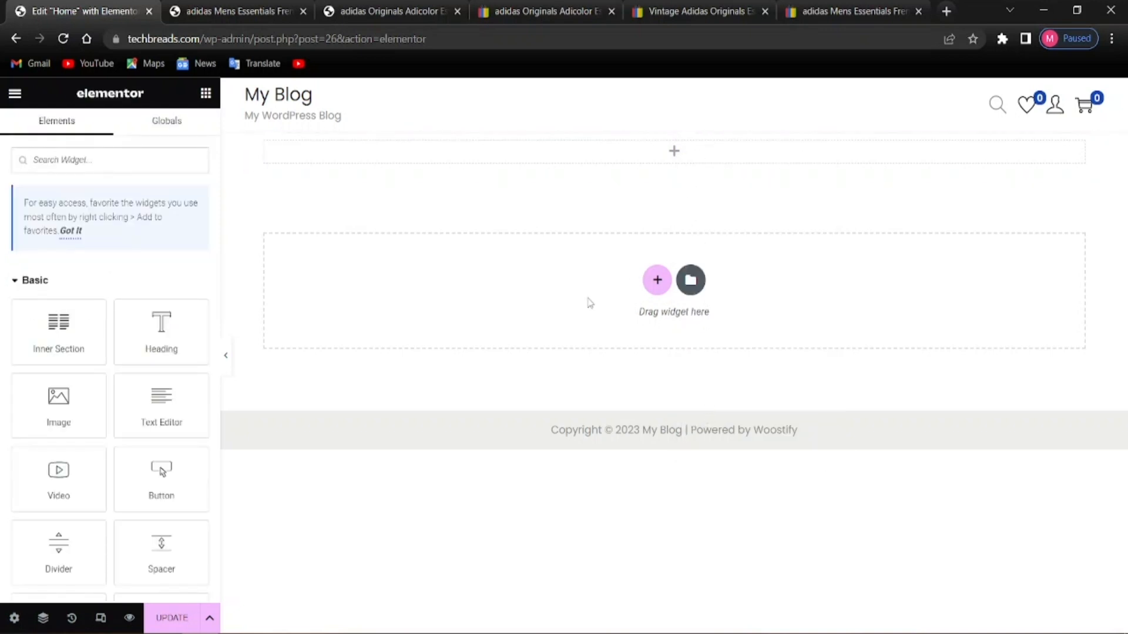
Undo the column deletion with Ctrl+Z and drop a Heading widget into the left column
{"action": "key", "text": "ctrl+z"}
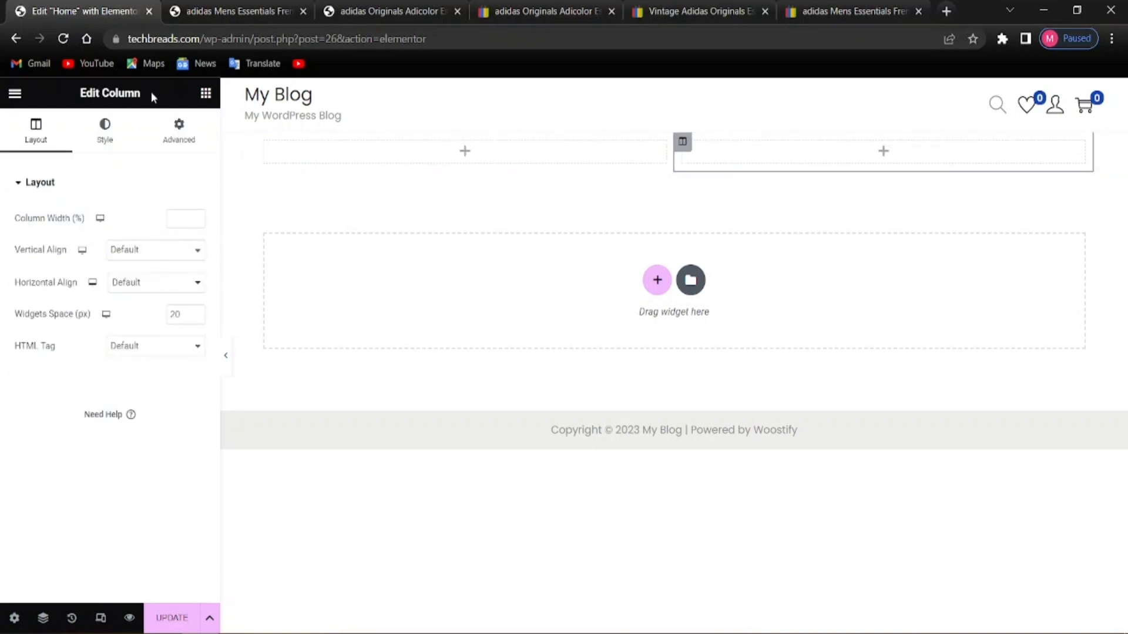
{"action": "left_click", "coordinate": [206, 94]}
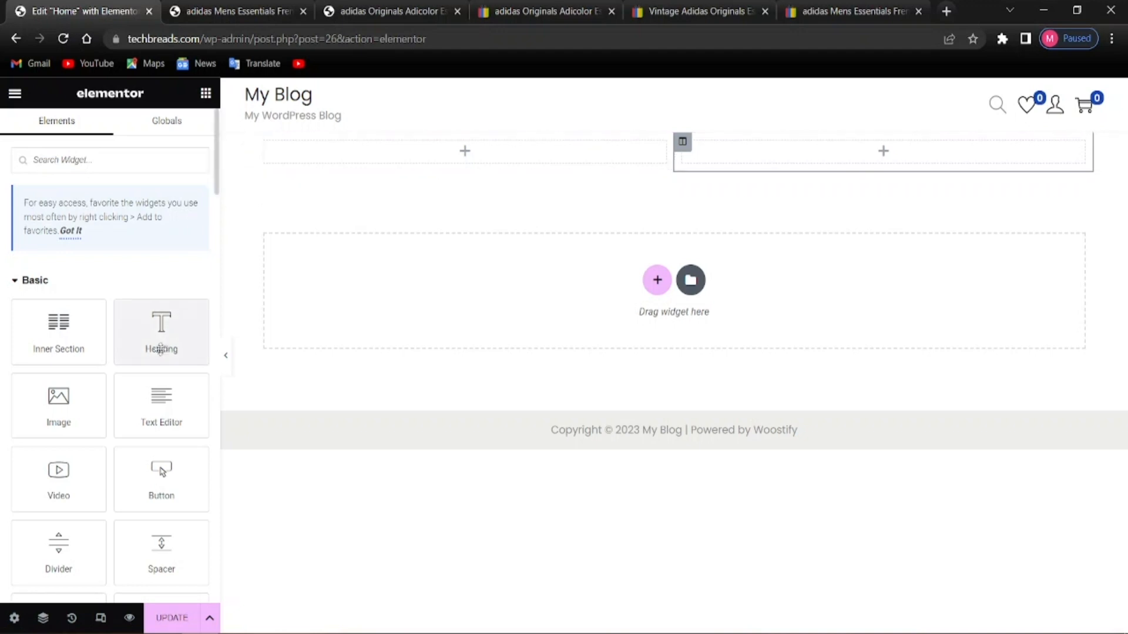
{"action": "left_click_drag", "start_coordinate": [155, 340], "coordinate": [434, 158]}
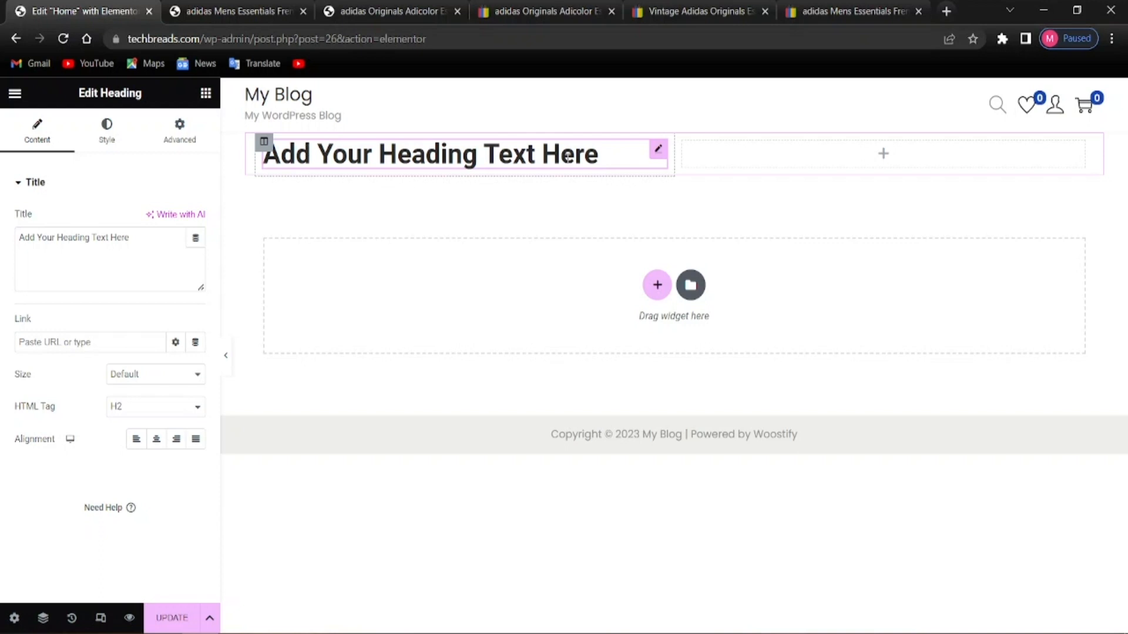
Replace the placeholder heading text with 'Top Sale on this week'
{"action": "key", "text": "BackSpace"}
{"action": "key", "text": "BackSpace"}
{"action": "key", "text": "BackSpace"}
{"action": "key", "text": "BackSpace"}
{"action": "key", "text": "BackSpace"}
{"action": "key", "text": "BackSpace"}
{"action": "key", "text": "BackSpace"}
{"action": "key", "text": "BackSpace"}
{"action": "key", "text": "BackSpace"}
{"action": "key", "text": "BackSpace"}
{"action": "key", "text": "BackSpace"}
{"action": "key", "text": "BackSpace"}
{"action": "key", "text": "BackSpace"}
{"action": "key", "text": "BackSpace"}
{"action": "key", "text": "BackSpace"}
{"action": "key", "text": "BackSpace"}
{"action": "key", "text": "BackSpace"}
{"action": "key", "text": "BackSpace"}
{"action": "key", "text": "BackSpace"}
{"action": "key", "text": "BackSpace"}
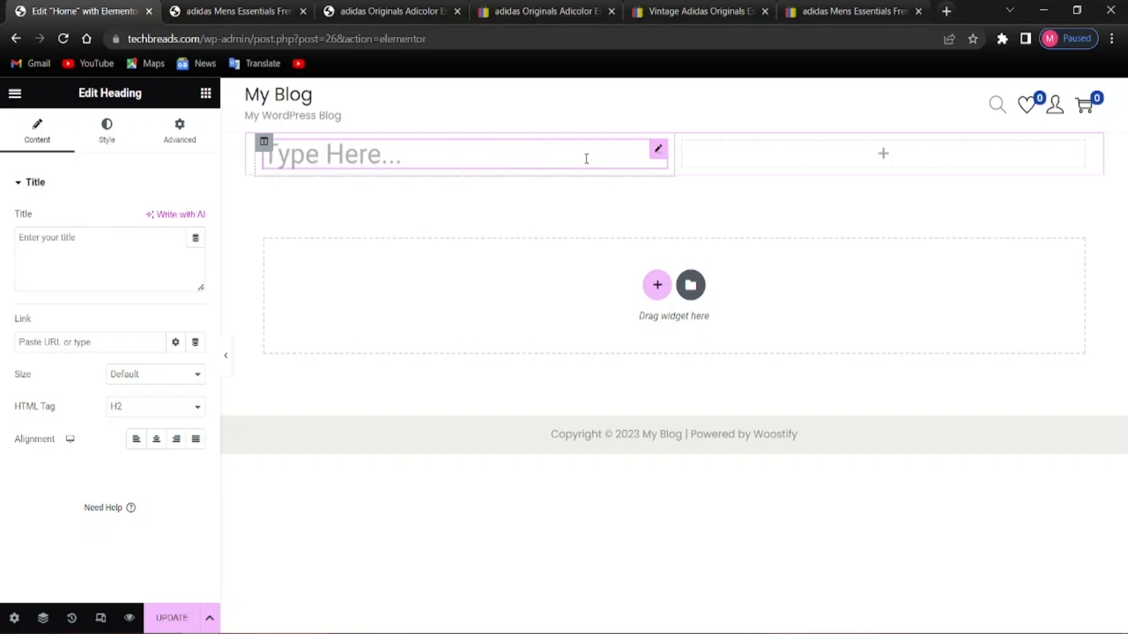
{"action": "type", "text": "Top"}
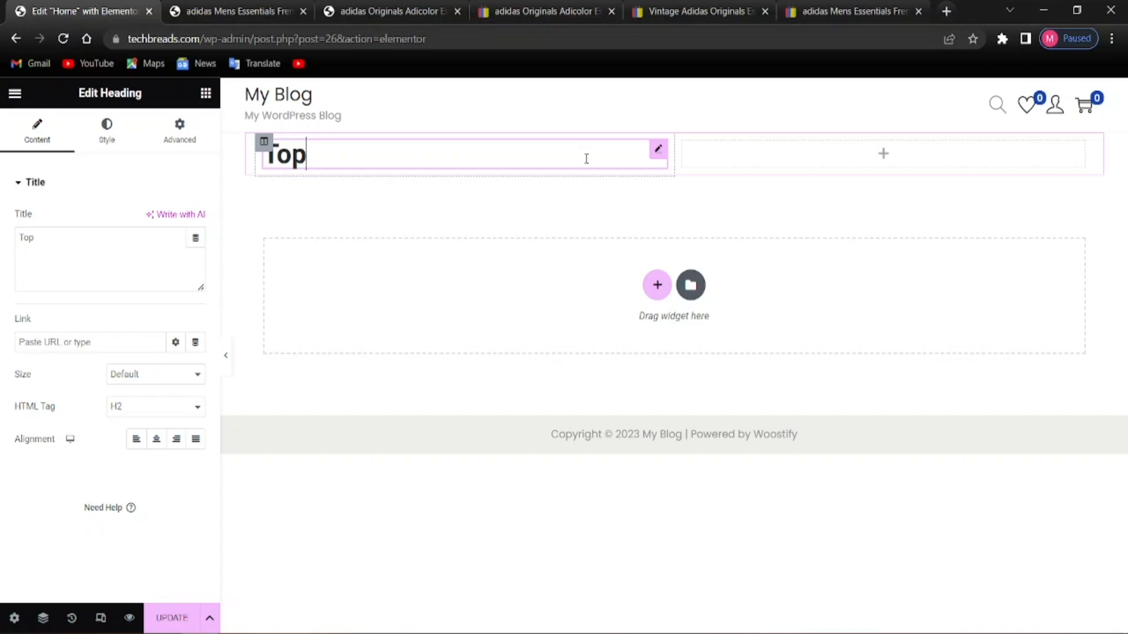
{"action": "type", "text": " Sale "}
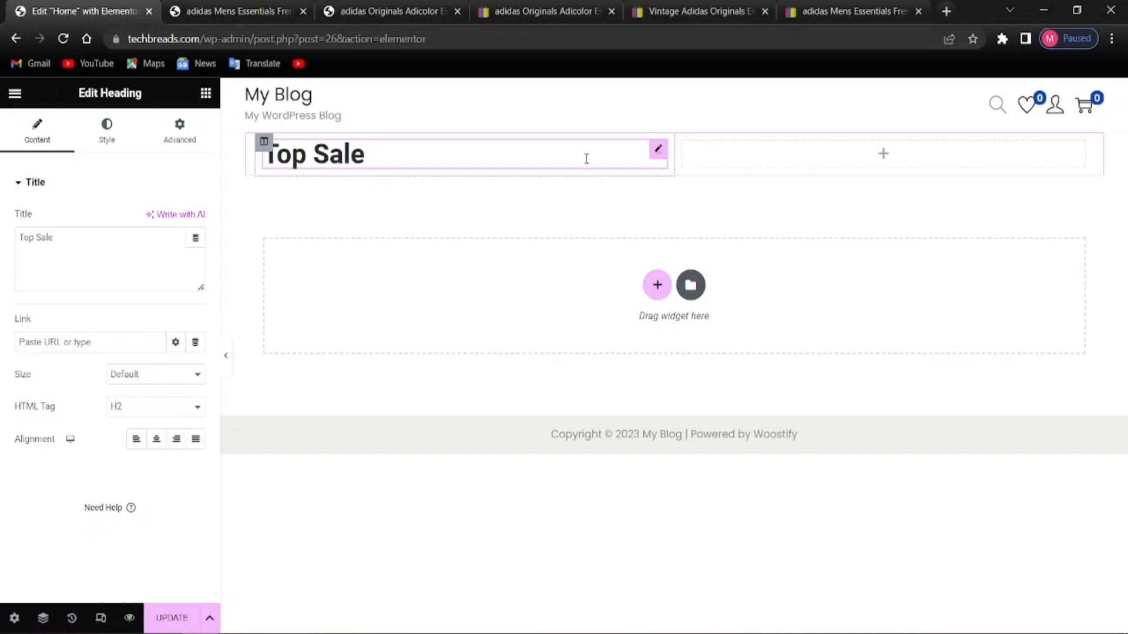
{"action": "type", "text": "on thi"}
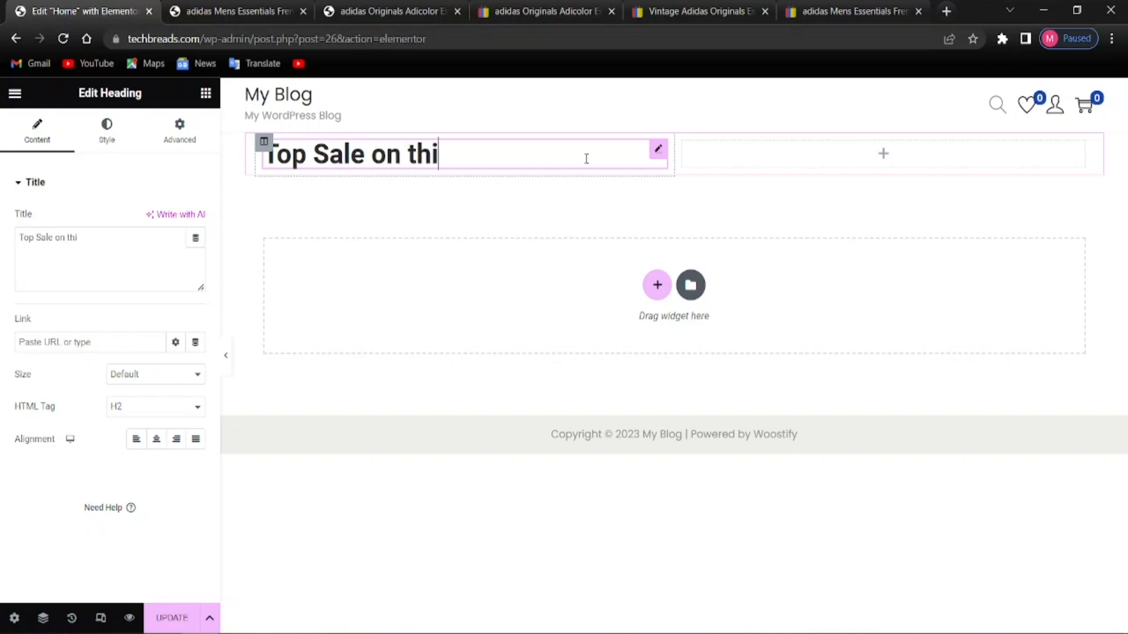
{"action": "type", "text": "s wee"}
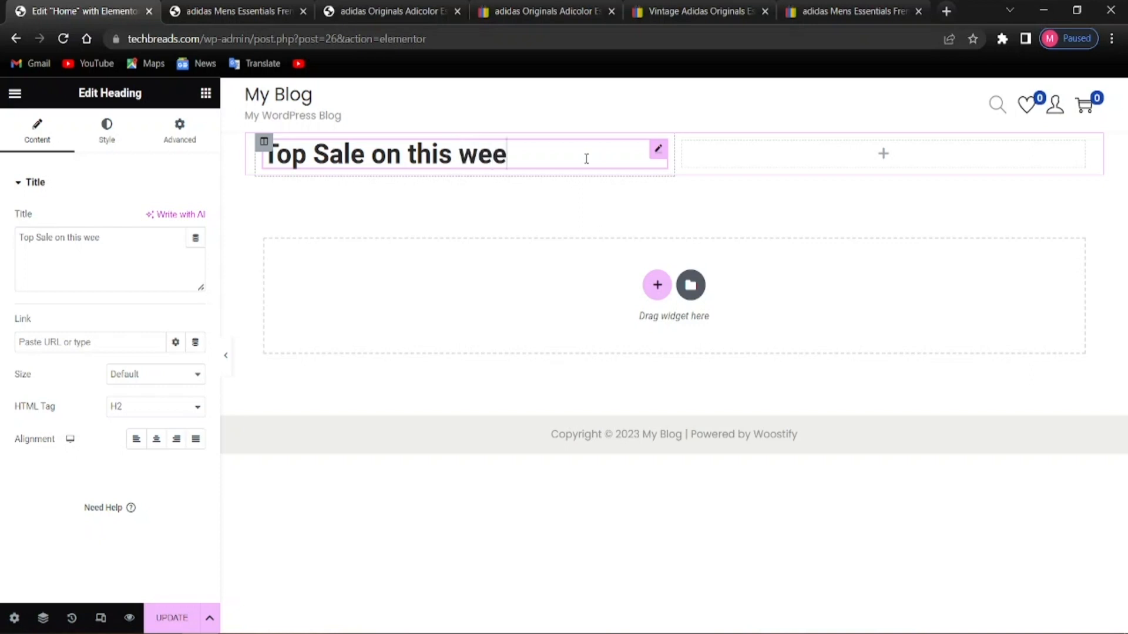
{"action": "type", "text": "k"}
{"action": "left_click", "coordinate": [330, 155]}
{"action": "key", "text": "BackSpace"}
{"action": "type", "text": "s"}
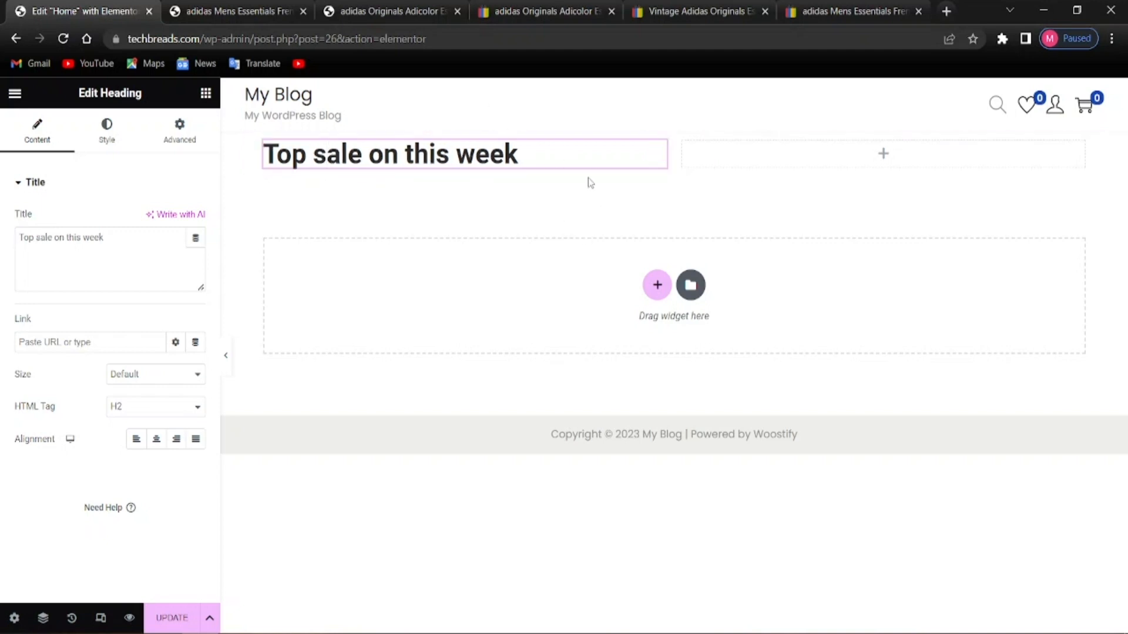
Fix the capitalisation so the heading reads 'Top Sale On This Week'
{"action": "left_click", "coordinate": [476, 152]}
{"action": "key", "text": "BackSpace"}
{"action": "type", "text": "w"}
{"action": "key", "text": "BackSpace"}
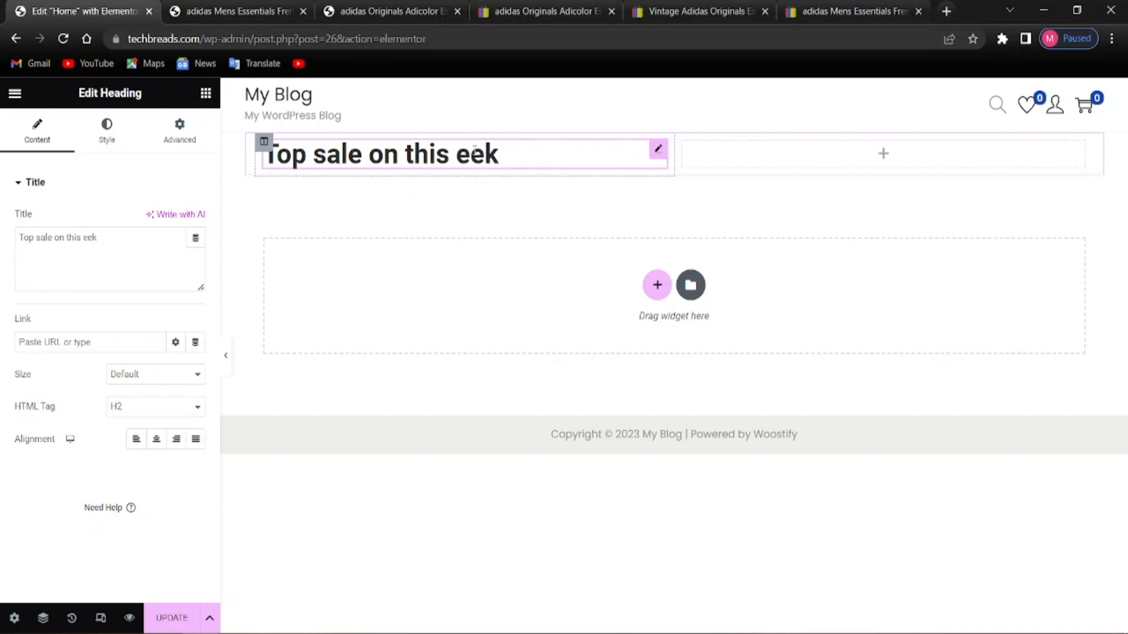
{"action": "type", "text": "W"}
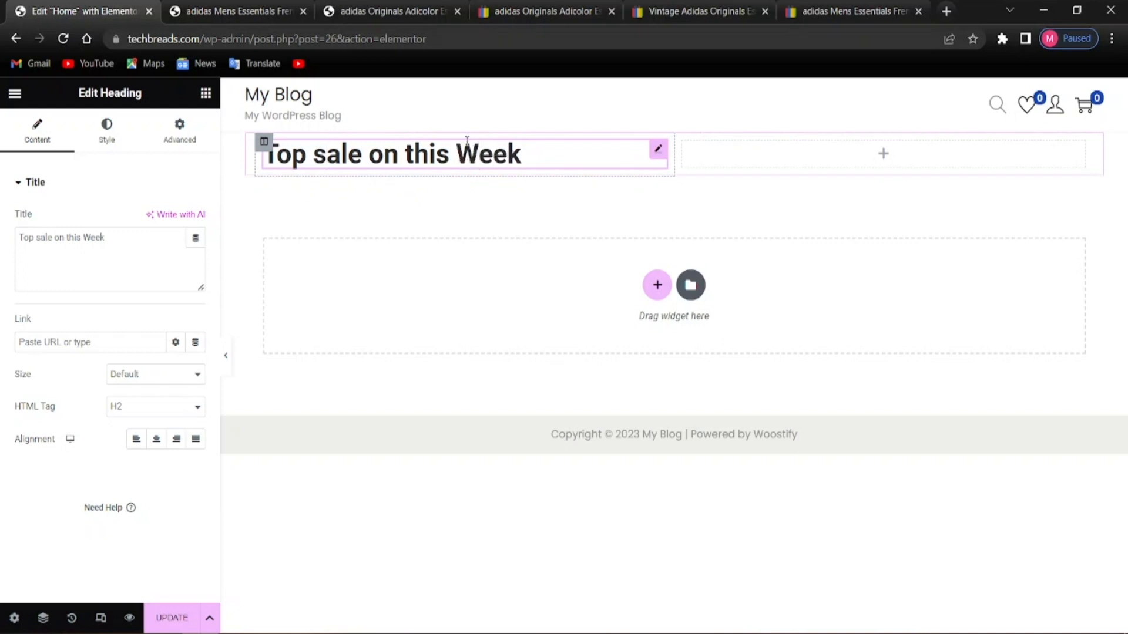
{"action": "left_click", "coordinate": [414, 154]}
{"action": "key", "text": "BackSpace"}
{"action": "type", "text": "T"}
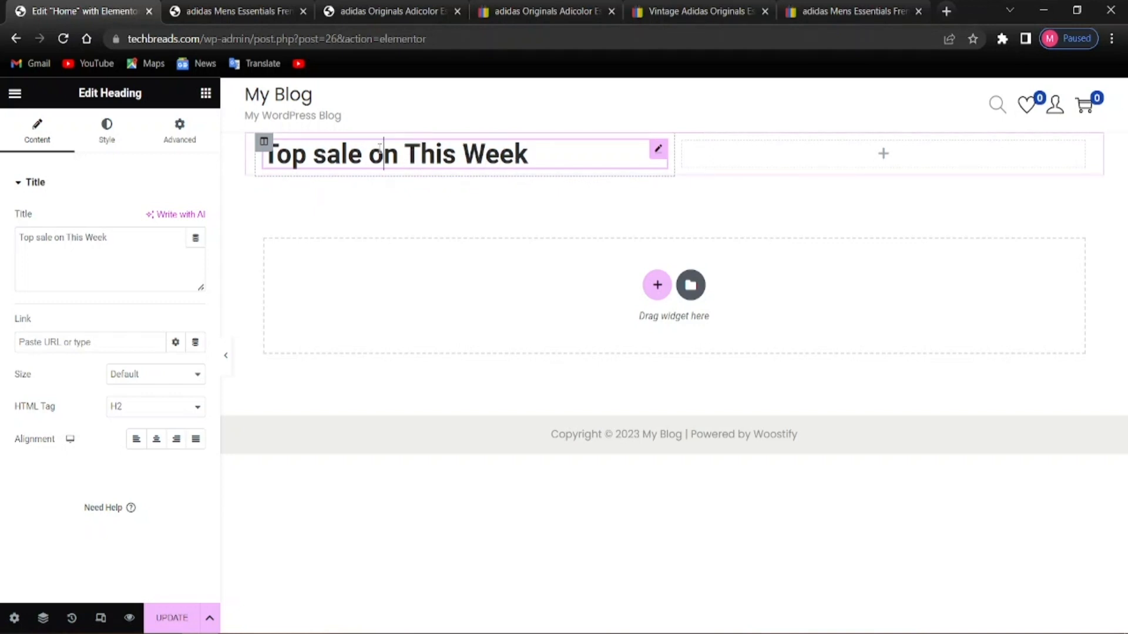
{"action": "key", "text": "BackSpace"}
{"action": "type", "text": "O"}
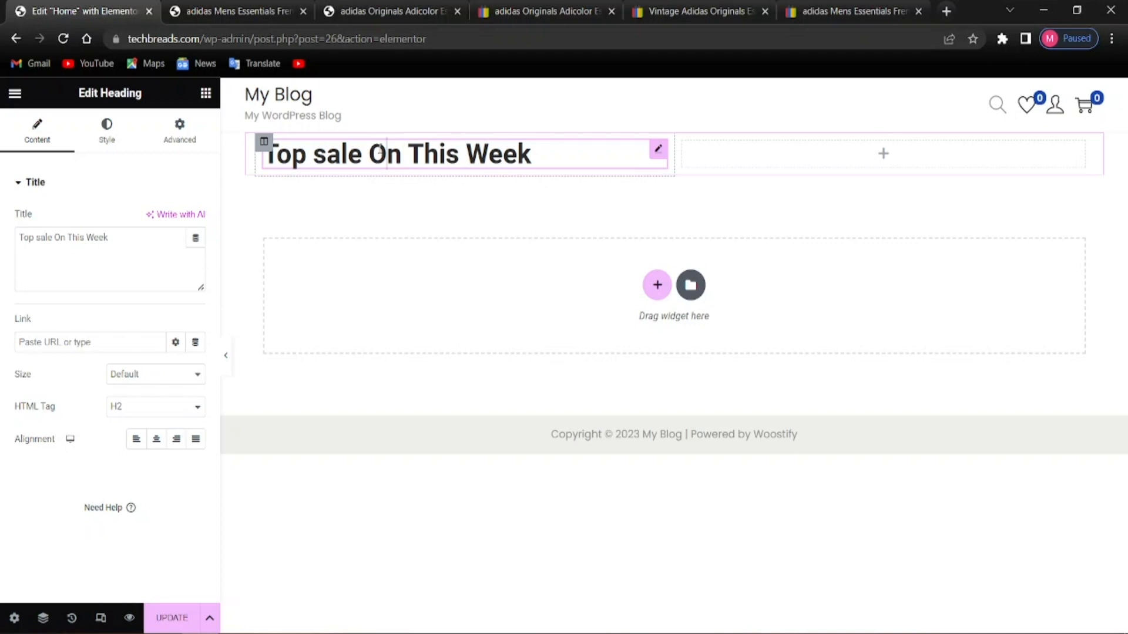
{"action": "left_click", "coordinate": [330, 157]}
{"action": "key", "text": "BackSpace"}
{"action": "type", "text": "S"}
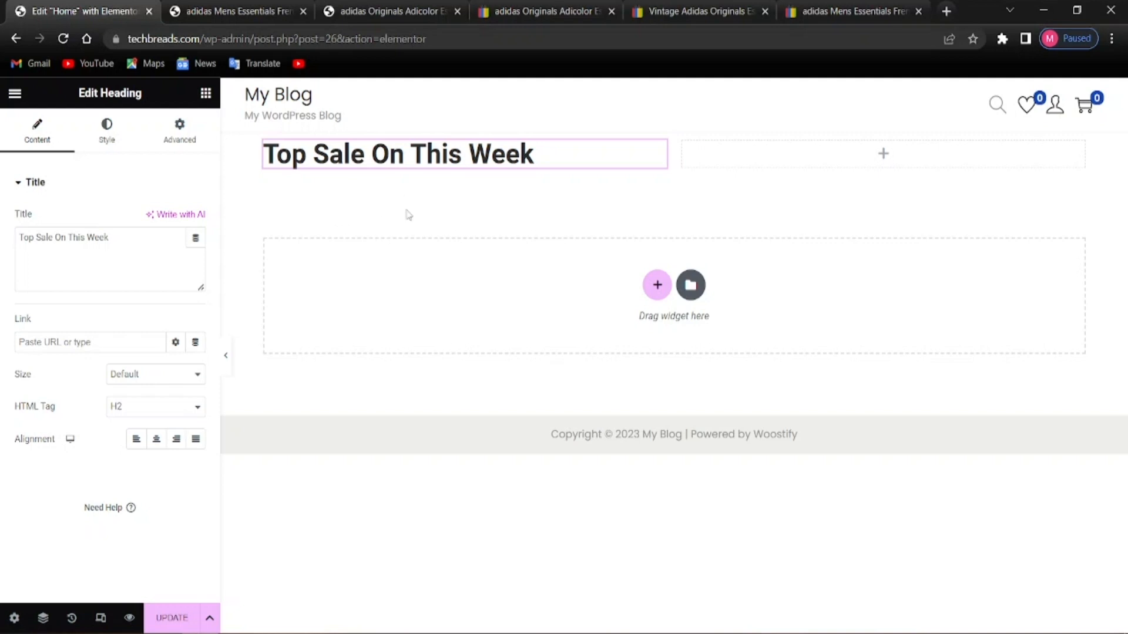
{"action": "key", "text": "alt"}
Set the 'Top Sale On This Week' heading's text colour to purple #6001d3
{"action": "left_click", "coordinate": [537, 157]}
{"action": "left_click", "coordinate": [111, 135]}
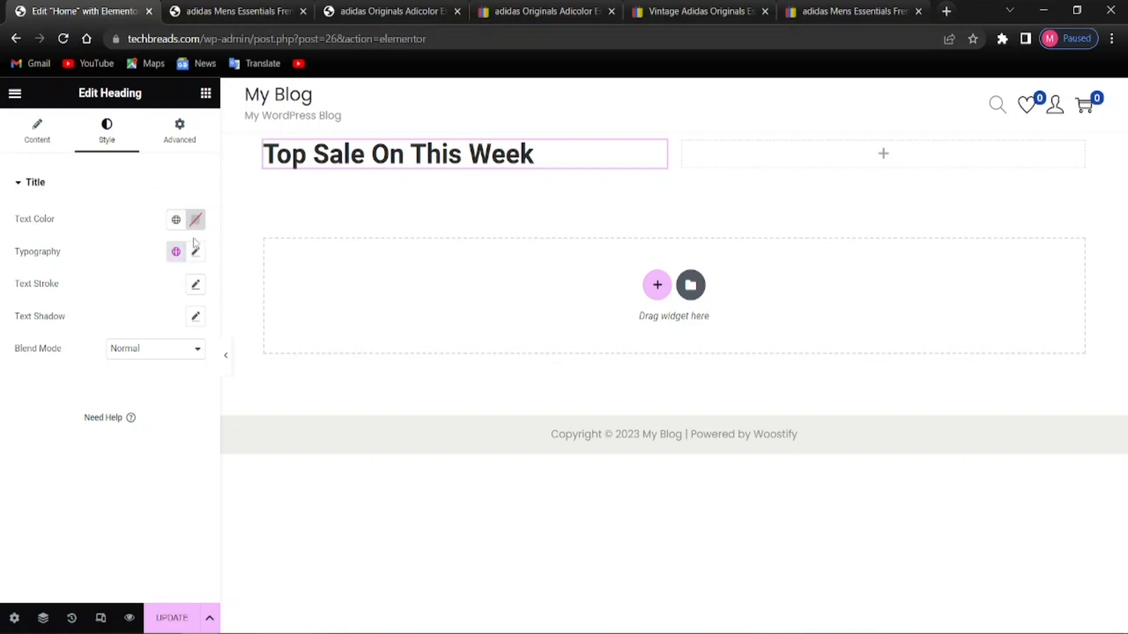
{"action": "left_click", "coordinate": [196, 220]}
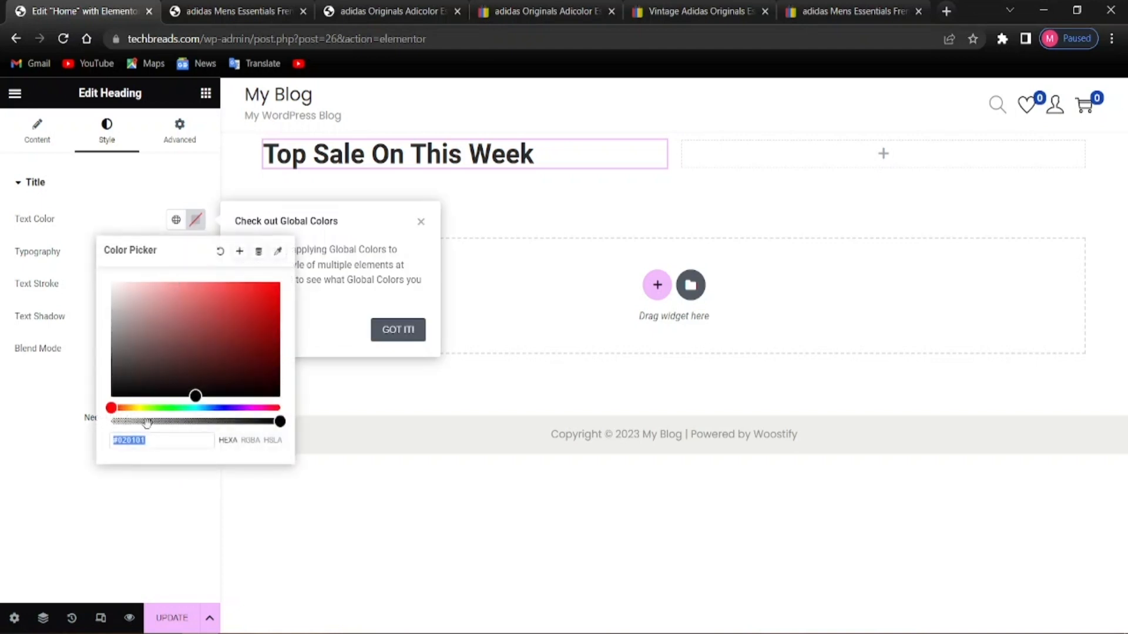
{"action": "left_click", "coordinate": [150, 444]}
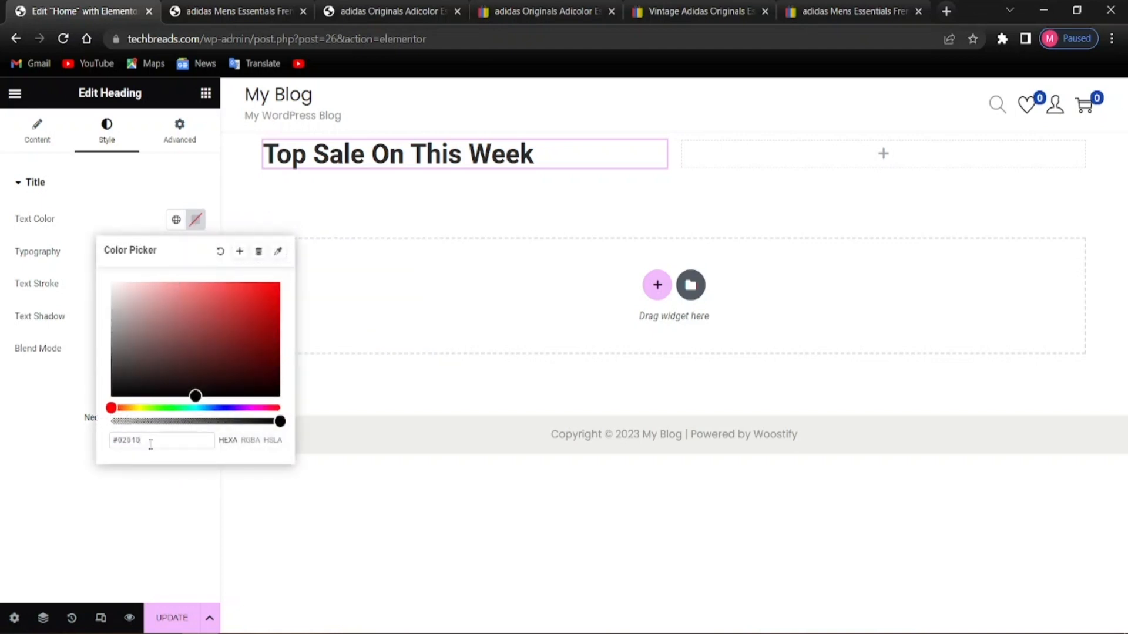
{"action": "key", "text": "BackSpace"}
{"action": "key", "text": "BackSpace"}
{"action": "key", "text": "BackSpace"}
{"action": "key", "text": "BackSpace"}
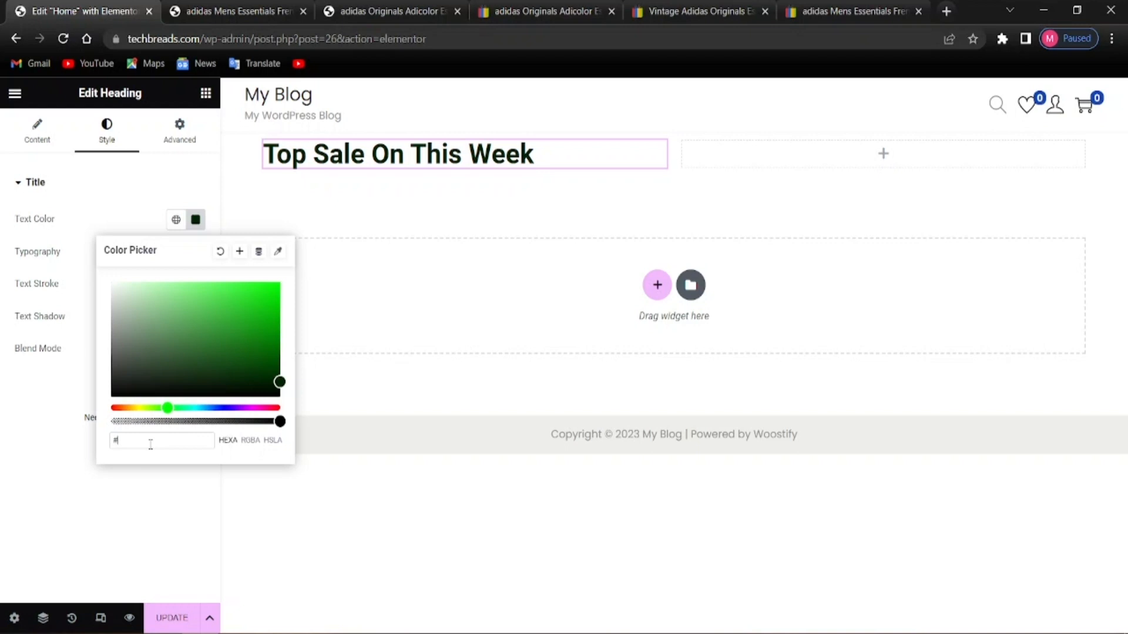
{"action": "type", "text": "00"}
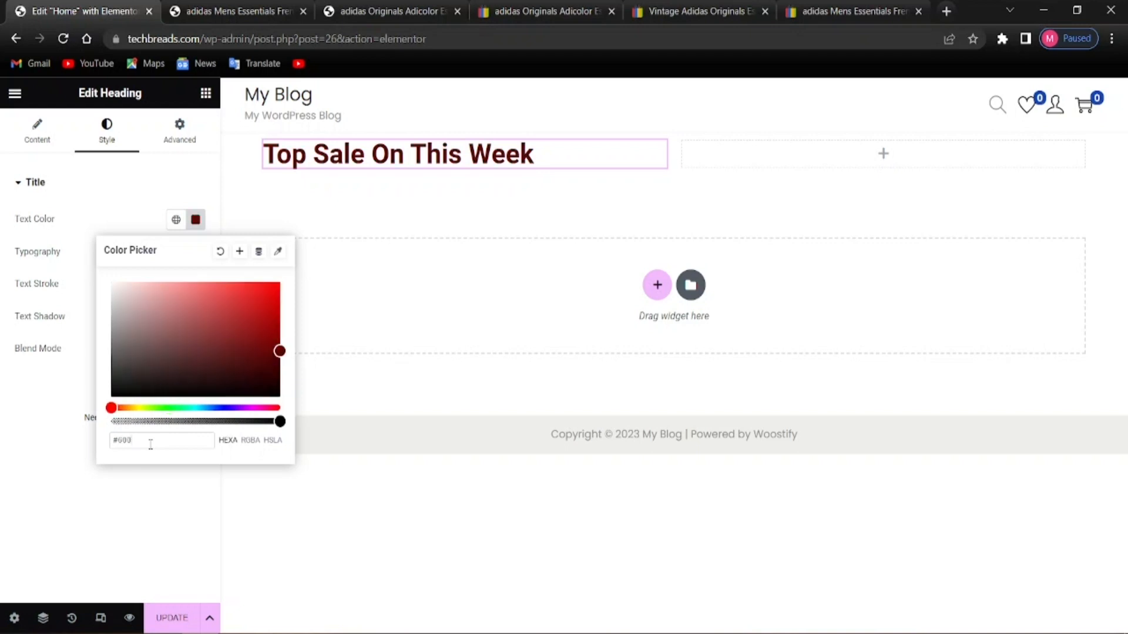
{"action": "type", "text": "1"}
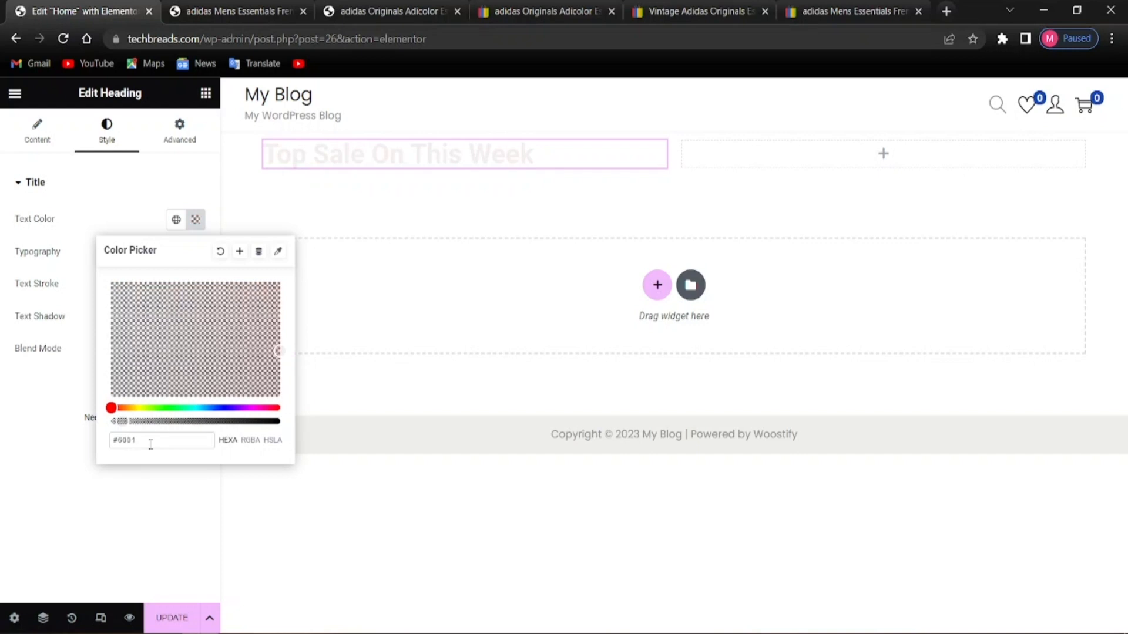
{"action": "type", "text": "d3"}
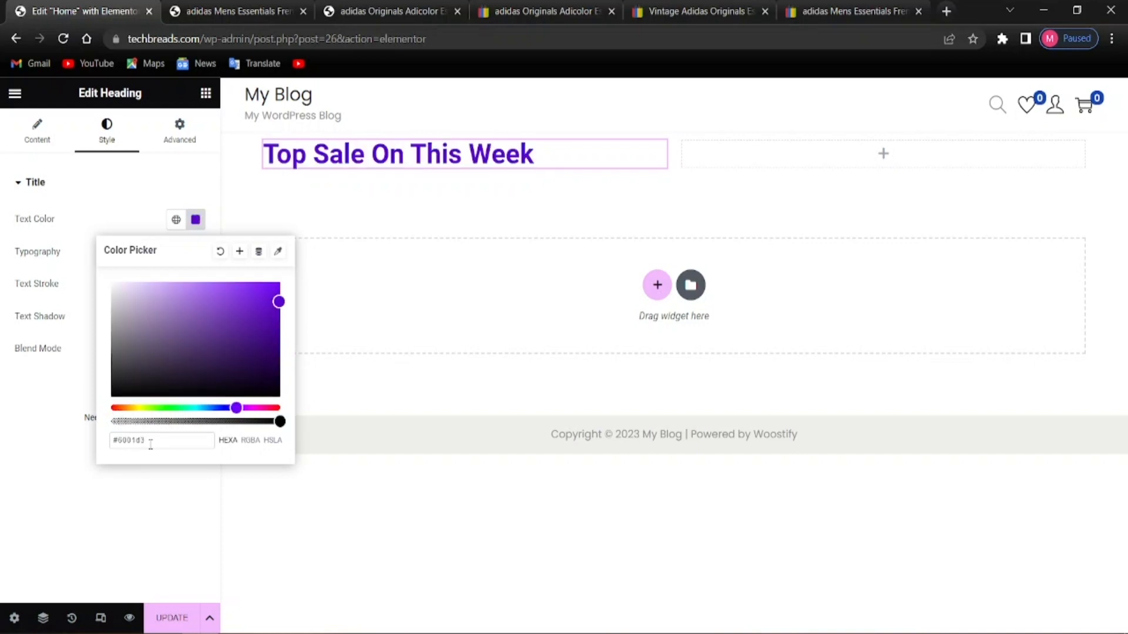
{"action": "left_click", "coordinate": [233, 477]}
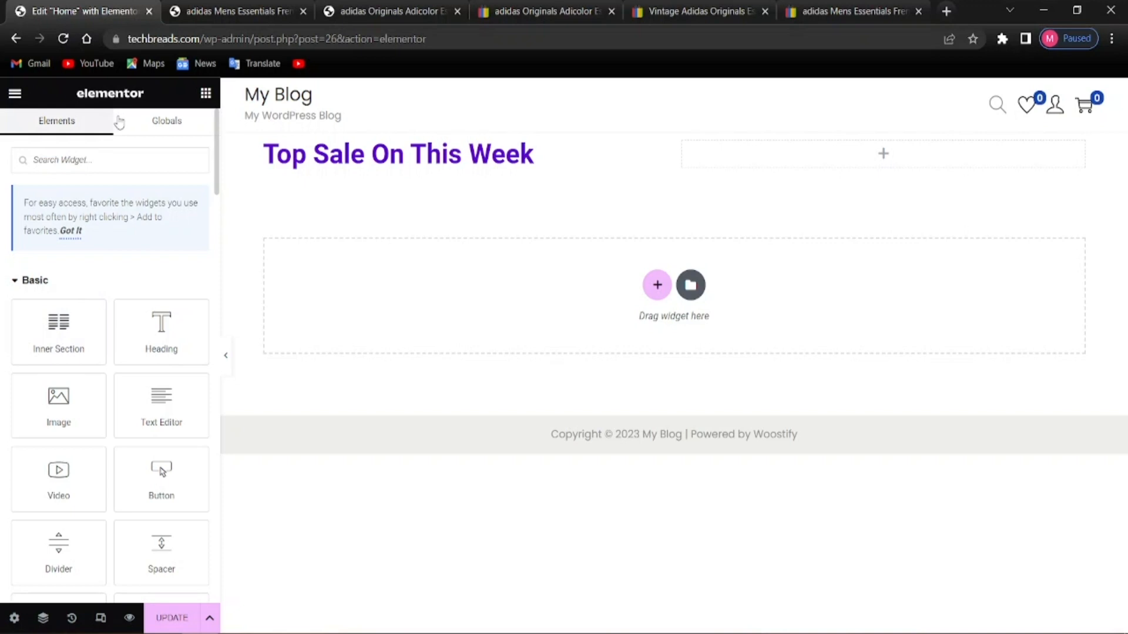
Set the Top Sale heading's font family to Poppins
{"action": "left_click", "coordinate": [567, 167]}
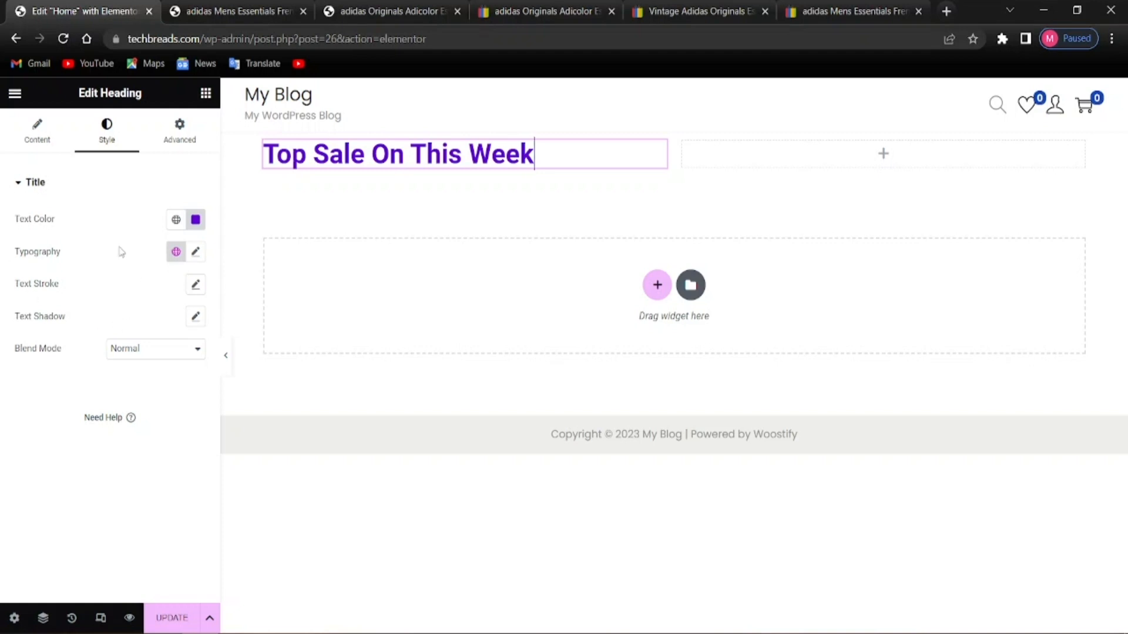
{"action": "left_click", "coordinate": [195, 253]}
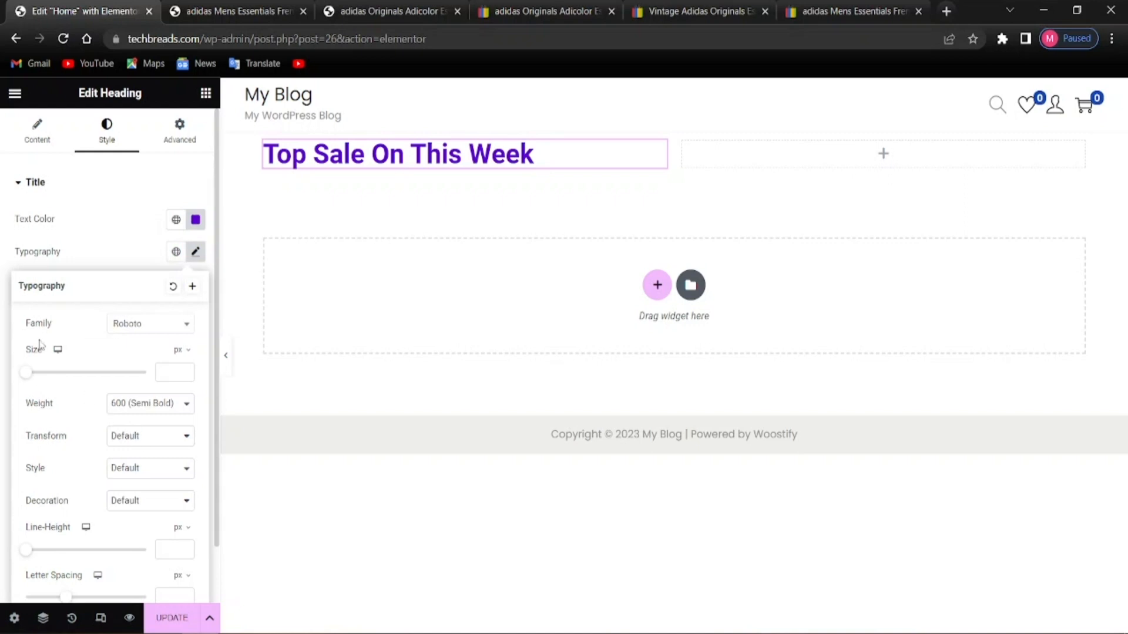
{"action": "left_click", "coordinate": [155, 327]}
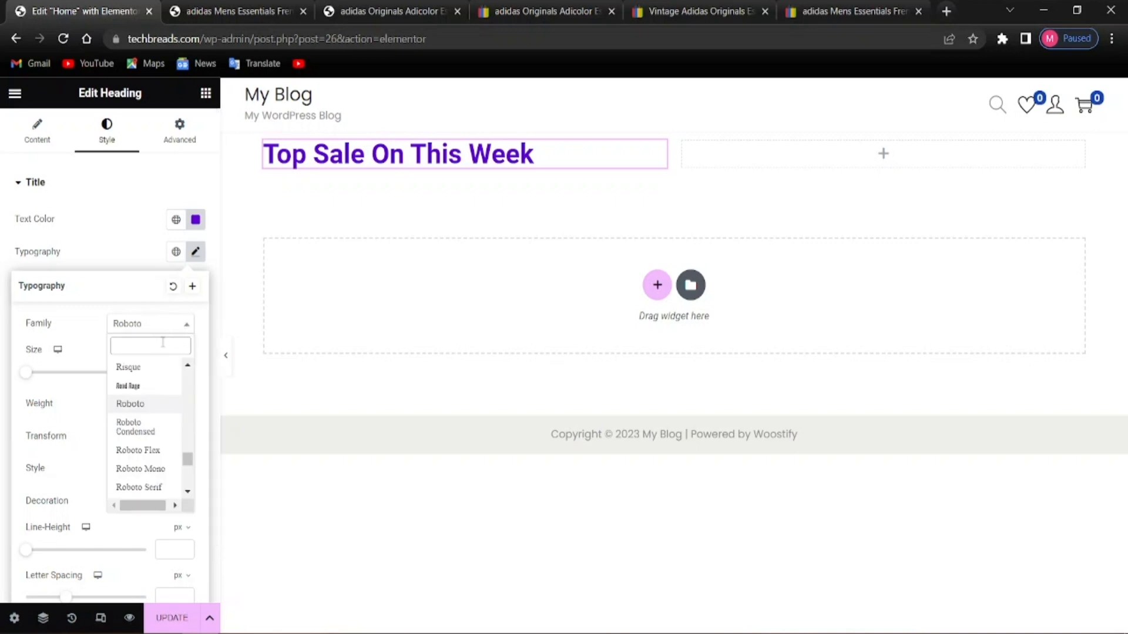
{"action": "type", "text": "popp"}
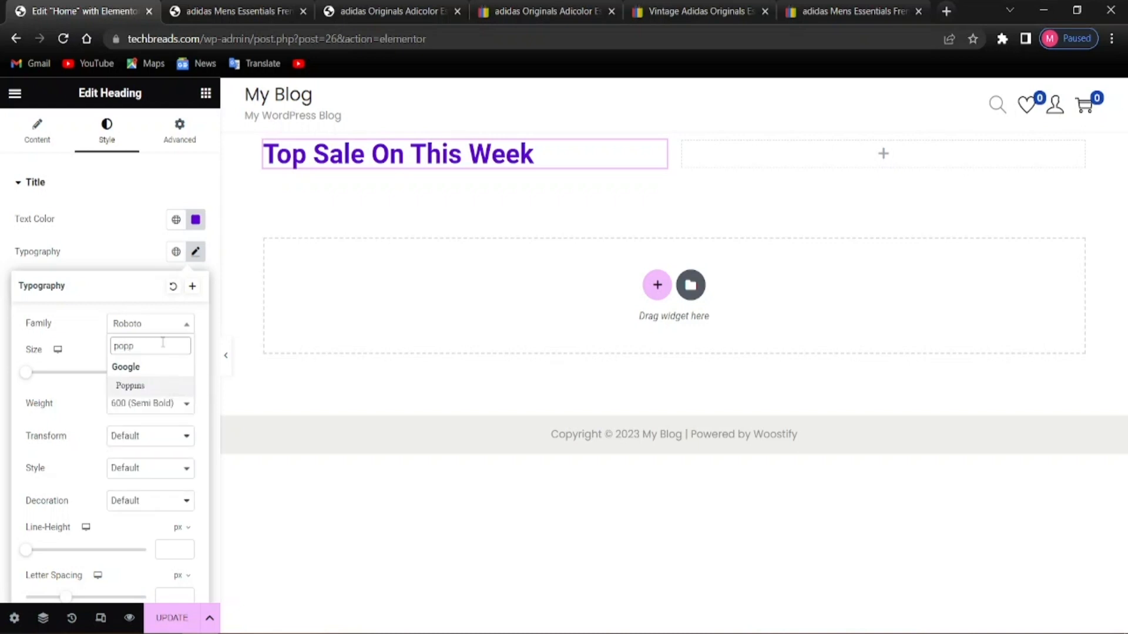
{"action": "left_click", "coordinate": [132, 386]}
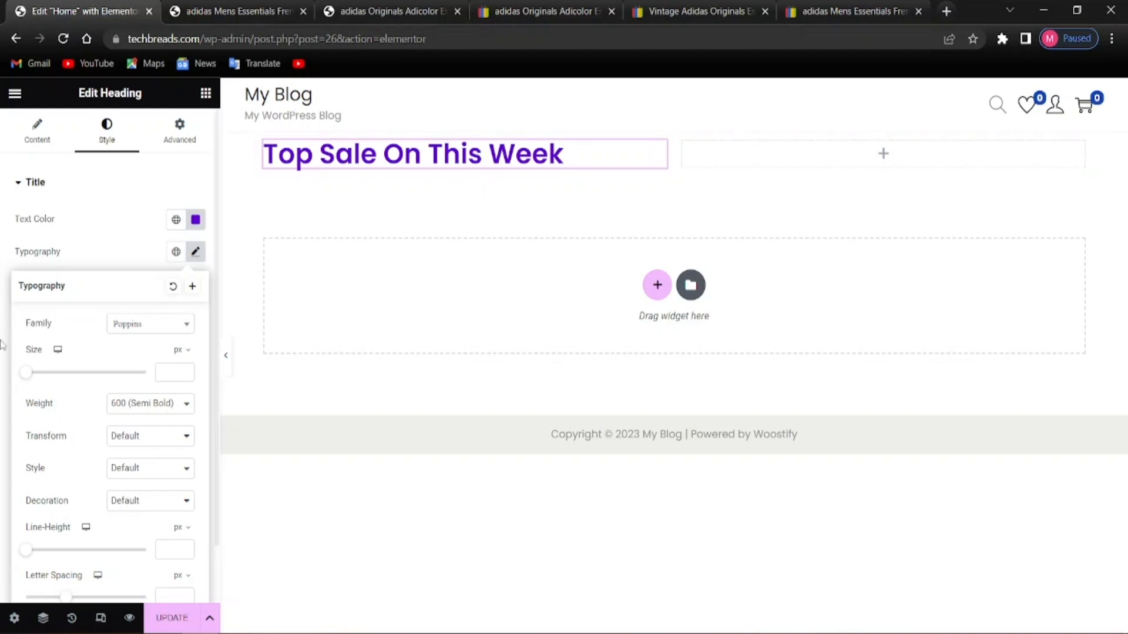
Give the heading 1 px letter spacing and a 14 px font size
{"action": "scroll", "coordinate": [191, 421], "scroll_direction": "down", "scroll_amount": 1}
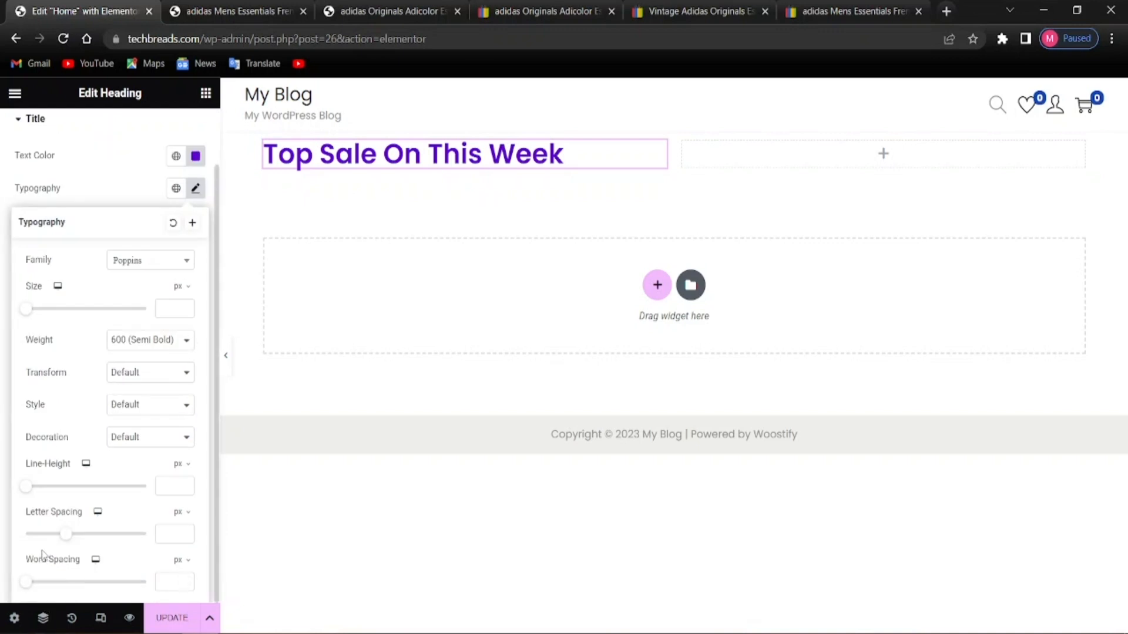
{"action": "left_click", "coordinate": [180, 534]}
{"action": "type", "text": "1"}
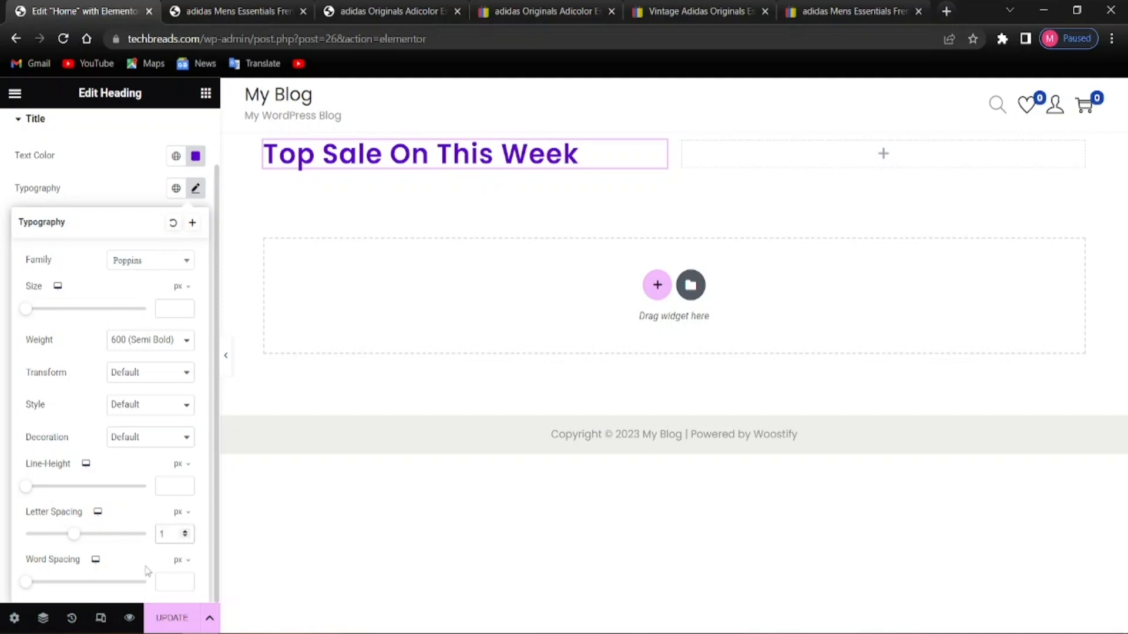
{"action": "left_click", "coordinate": [166, 564]}
{"action": "left_click", "coordinate": [165, 308]}
{"action": "type", "text": "14"}
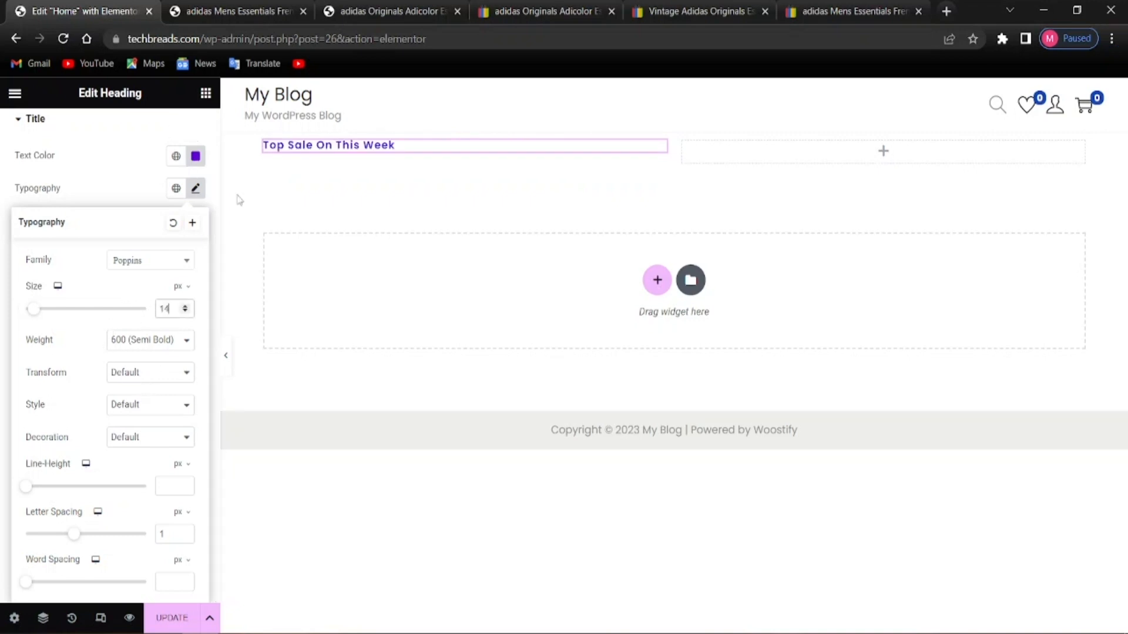
{"action": "left_click", "coordinate": [230, 262]}
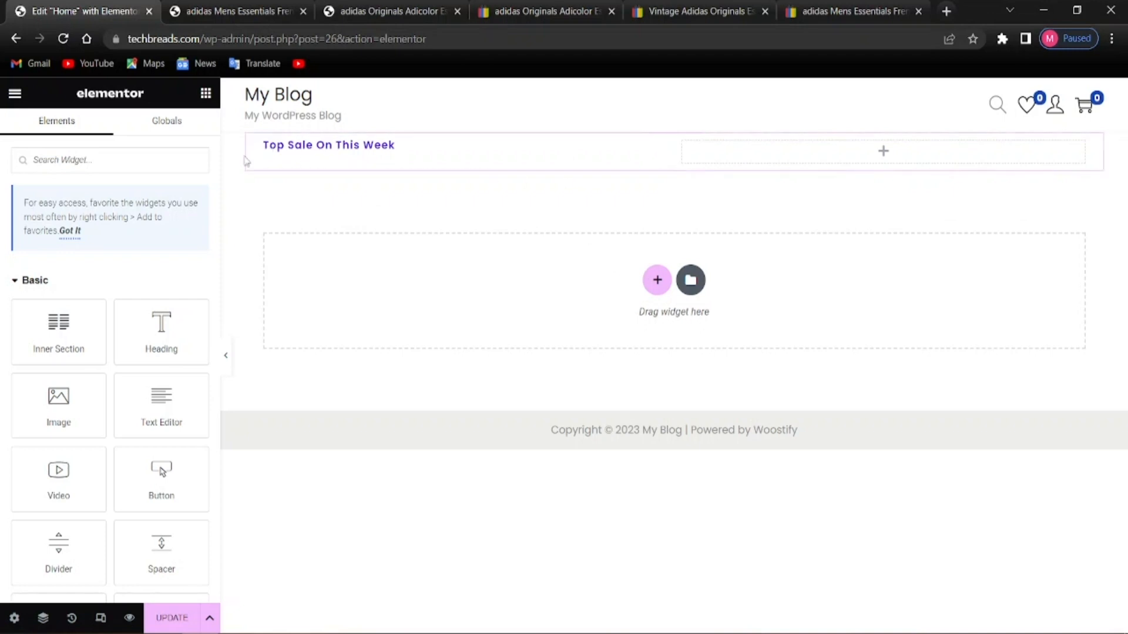
Browse the left column's style and margin/padding options, then reselect the Top Sale heading
{"action": "left_click", "coordinate": [263, 143]}
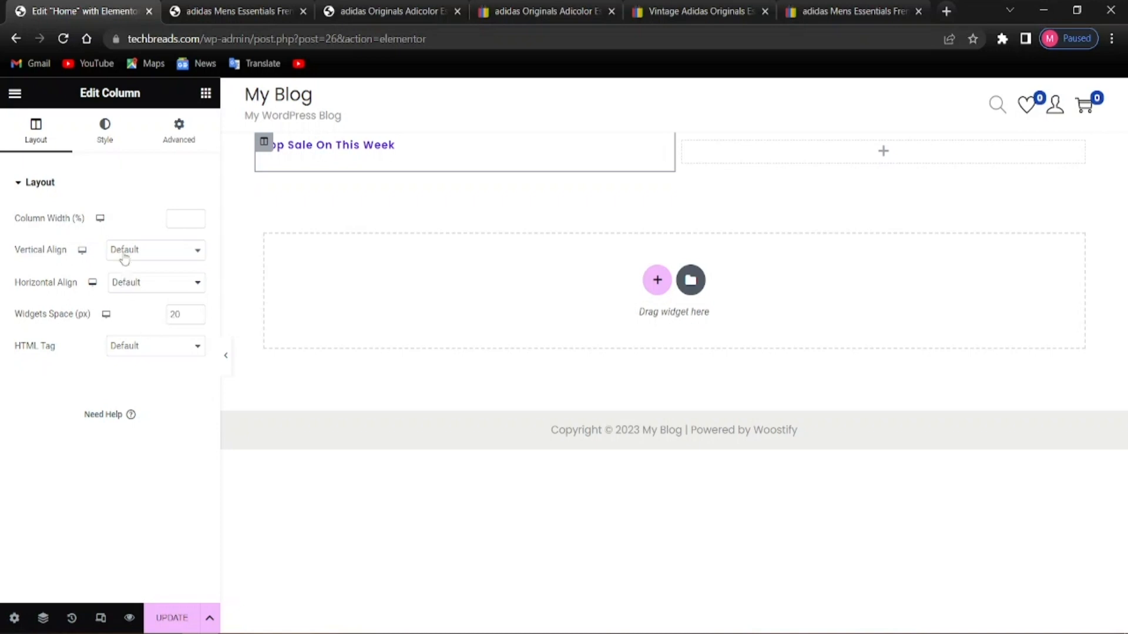
{"action": "left_click", "coordinate": [103, 147]}
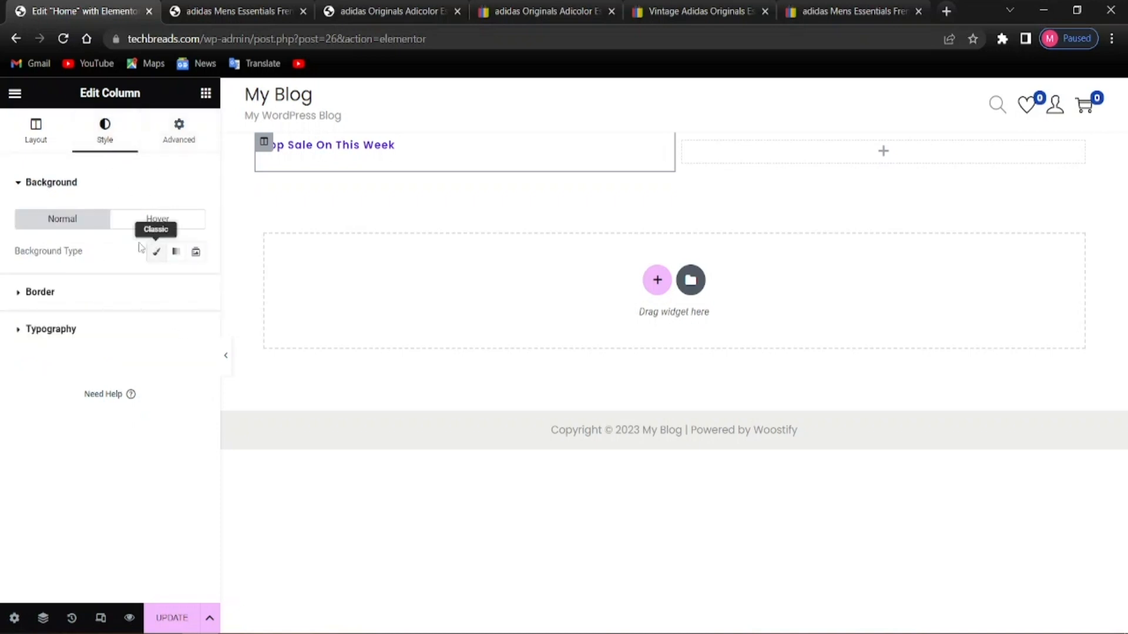
{"action": "left_click", "coordinate": [78, 328]}
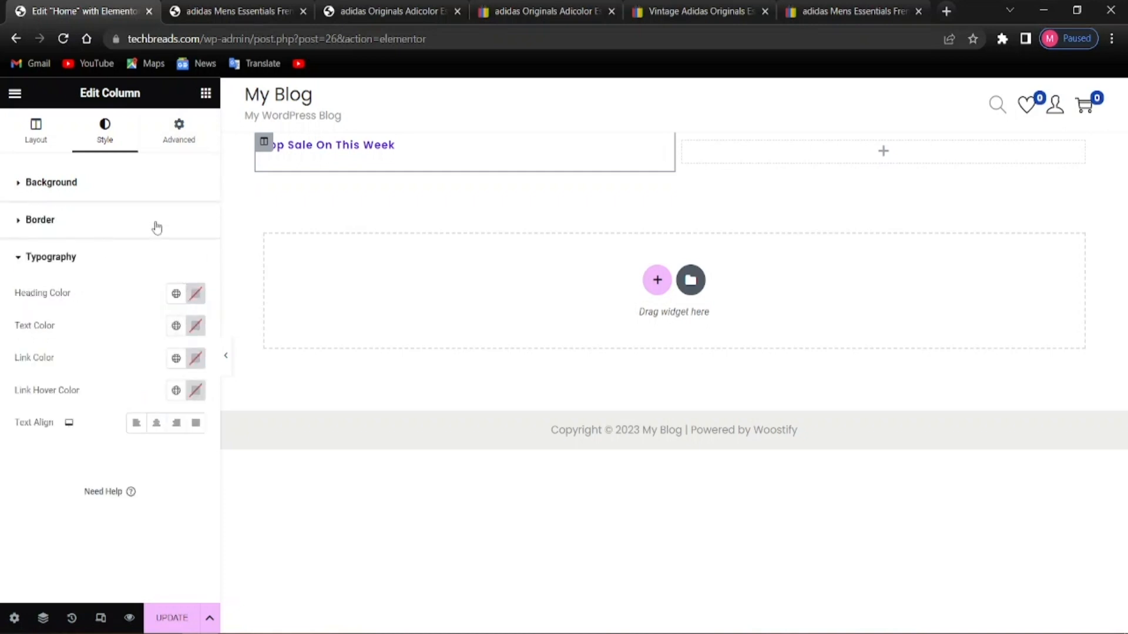
{"action": "left_click", "coordinate": [98, 219]}
{"action": "left_click", "coordinate": [93, 189]}
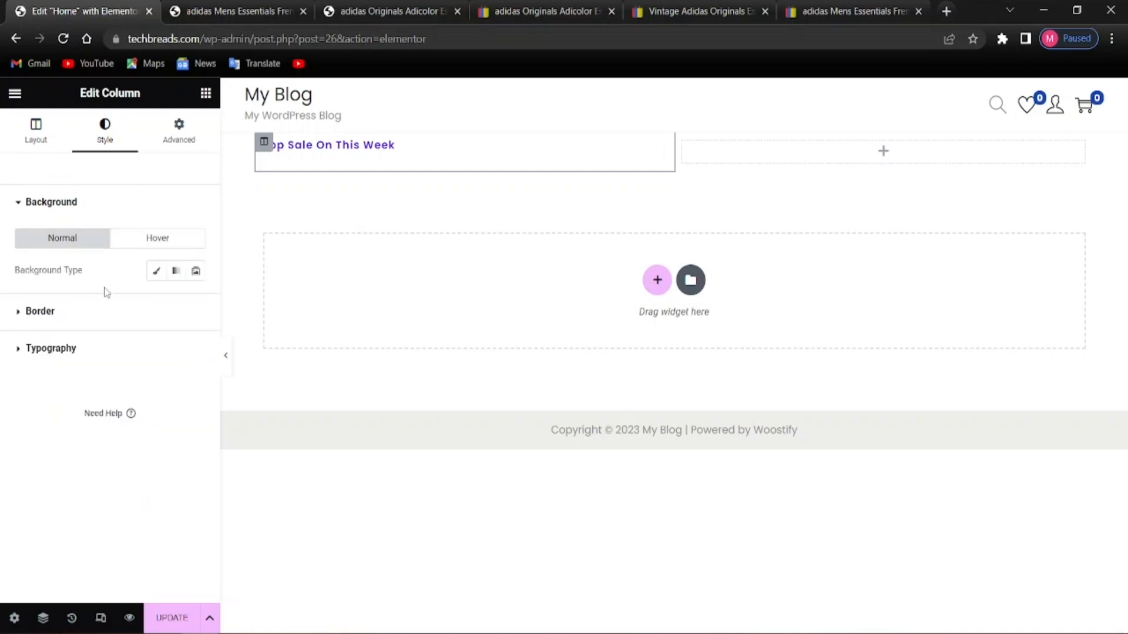
{"action": "left_click", "coordinate": [105, 347]}
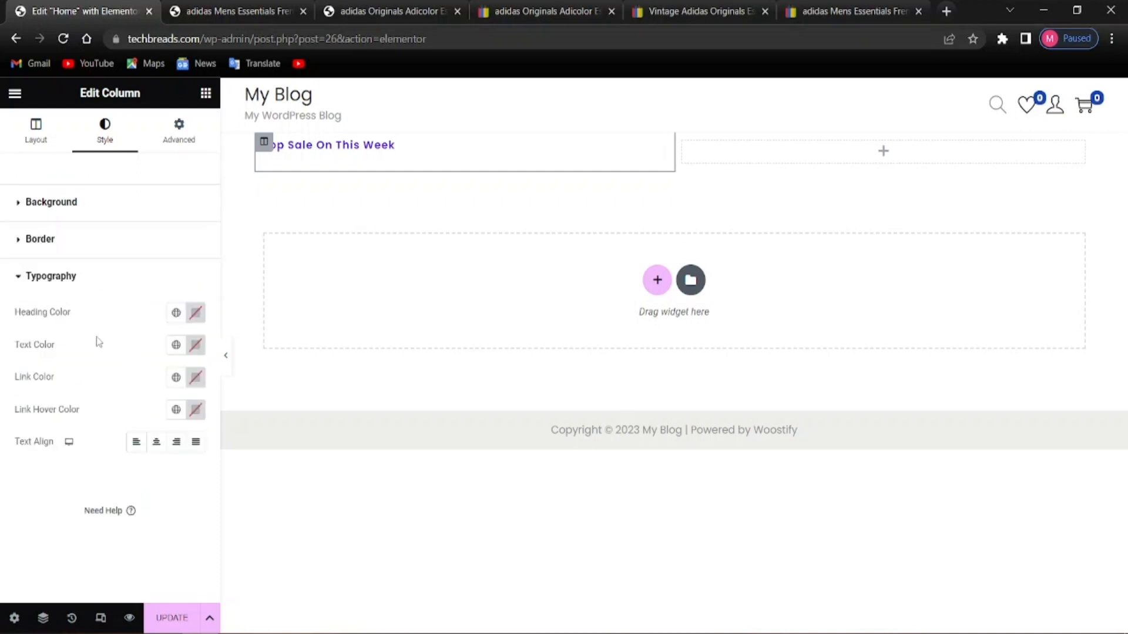
{"action": "left_click", "coordinate": [178, 129]}
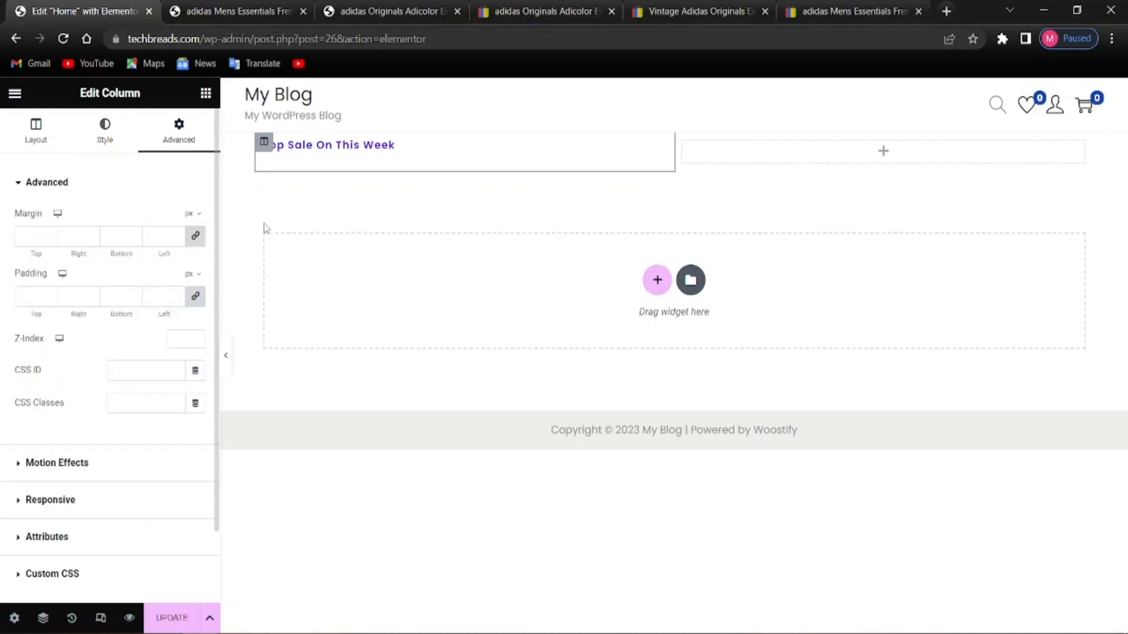
{"action": "left_click", "coordinate": [332, 154]}
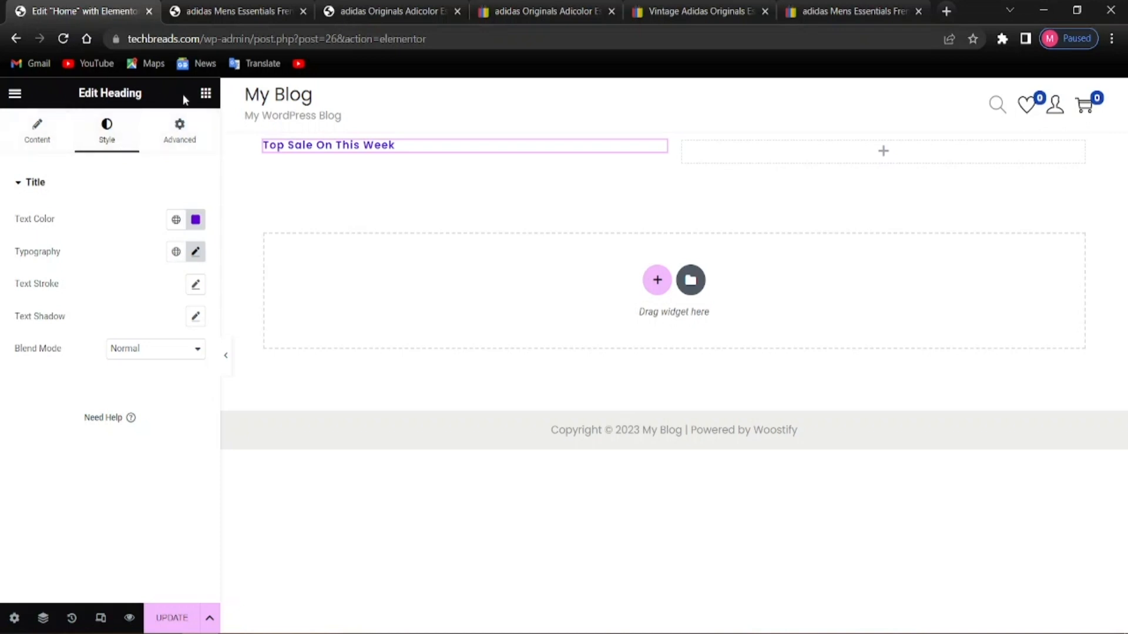
Add a second Heading below the label reading 'Explore Amazing Fashionable Suits'
{"action": "left_click", "coordinate": [203, 96]}
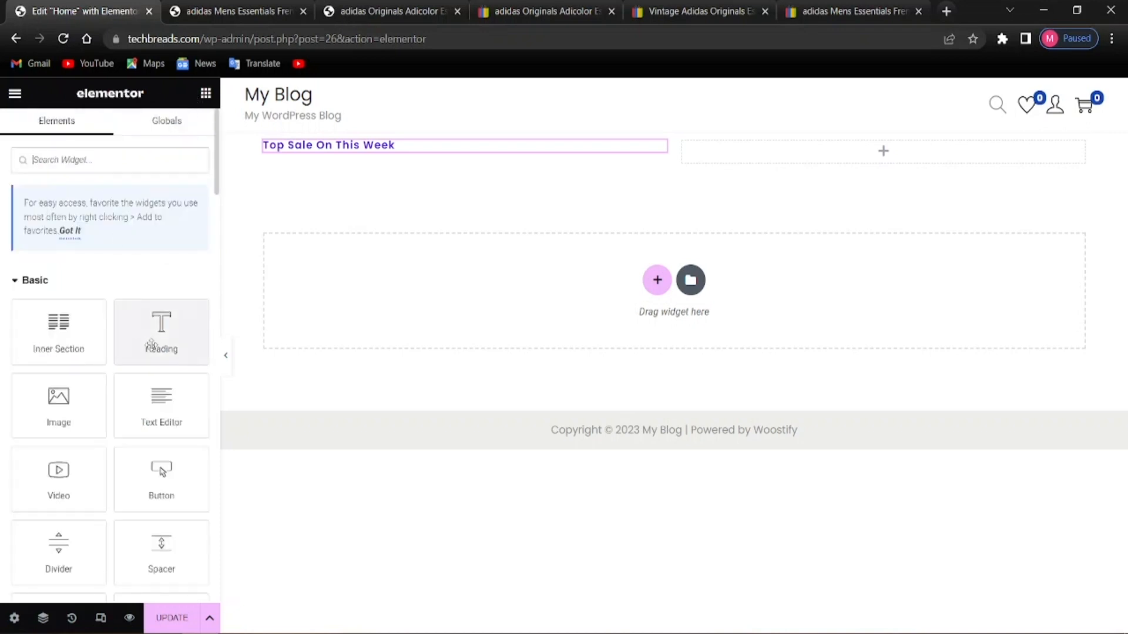
{"action": "left_click_drag", "start_coordinate": [151, 344], "coordinate": [370, 152]}
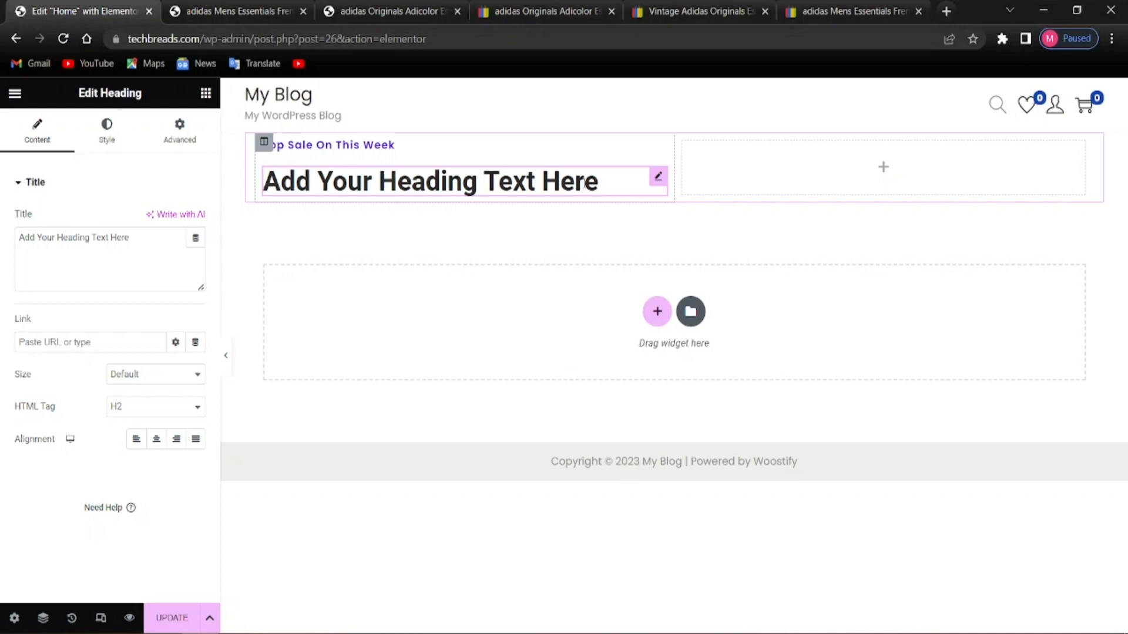
{"action": "left_click", "coordinate": [609, 181]}
{"action": "key", "text": "BackSpace"}
{"action": "key", "text": "BackSpace"}
{"action": "key", "text": "BackSpace"}
{"action": "key", "text": "BackSpace"}
{"action": "key", "text": "BackSpace"}
{"action": "key", "text": "BackSpace"}
{"action": "key", "text": "BackSpace"}
{"action": "key", "text": "BackSpace"}
{"action": "key", "text": "BackSpace"}
{"action": "key", "text": "BackSpace"}
{"action": "key", "text": "BackSpace"}
{"action": "key", "text": "BackSpace"}
{"action": "key", "text": "BackSpace"}
{"action": "key", "text": "BackSpace"}
{"action": "key", "text": "BackSpace"}
{"action": "key", "text": "BackSpace"}
{"action": "key", "text": "BackSpace"}
{"action": "key", "text": "BackSpace"}
{"action": "key", "text": "BackSpace"}
{"action": "key", "text": "BackSpace"}
{"action": "key", "text": "BackSpace"}
{"action": "key", "text": "BackSpace"}
{"action": "key", "text": "BackSpace"}
{"action": "key", "text": "BackSpace"}
{"action": "key", "text": "BackSpace"}
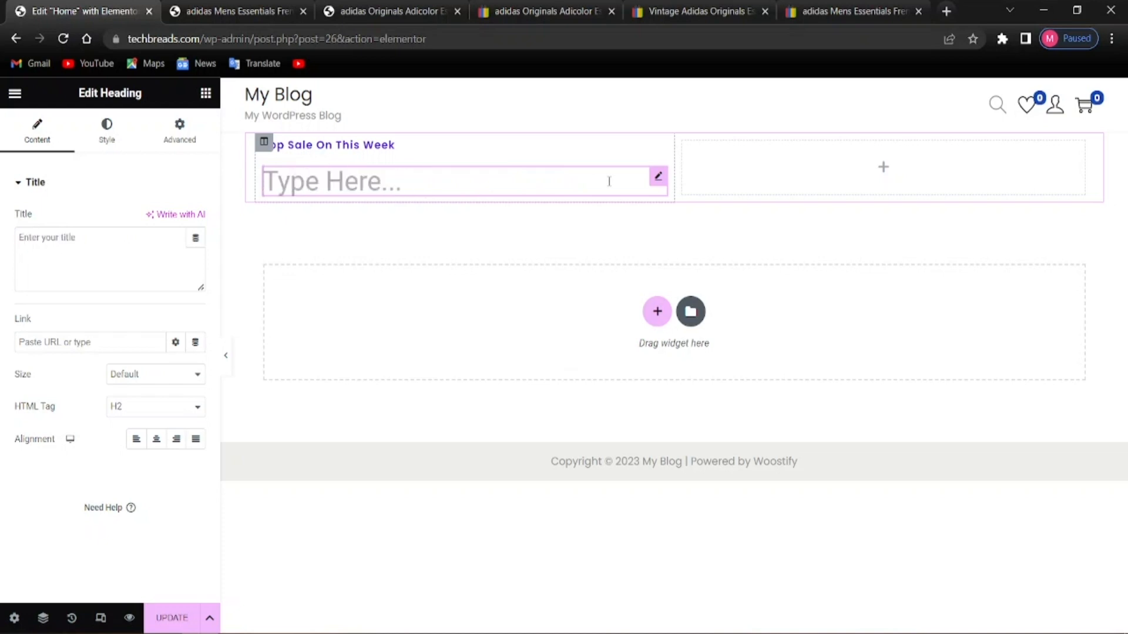
{"action": "type", "text": "Exp"}
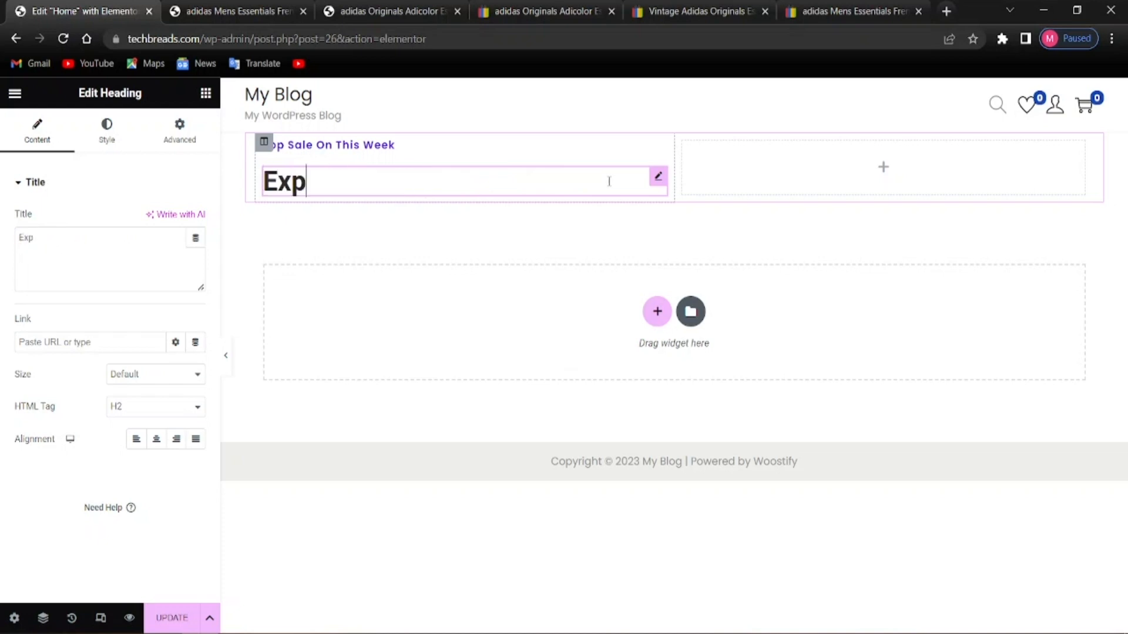
{"action": "type", "text": "lore"}
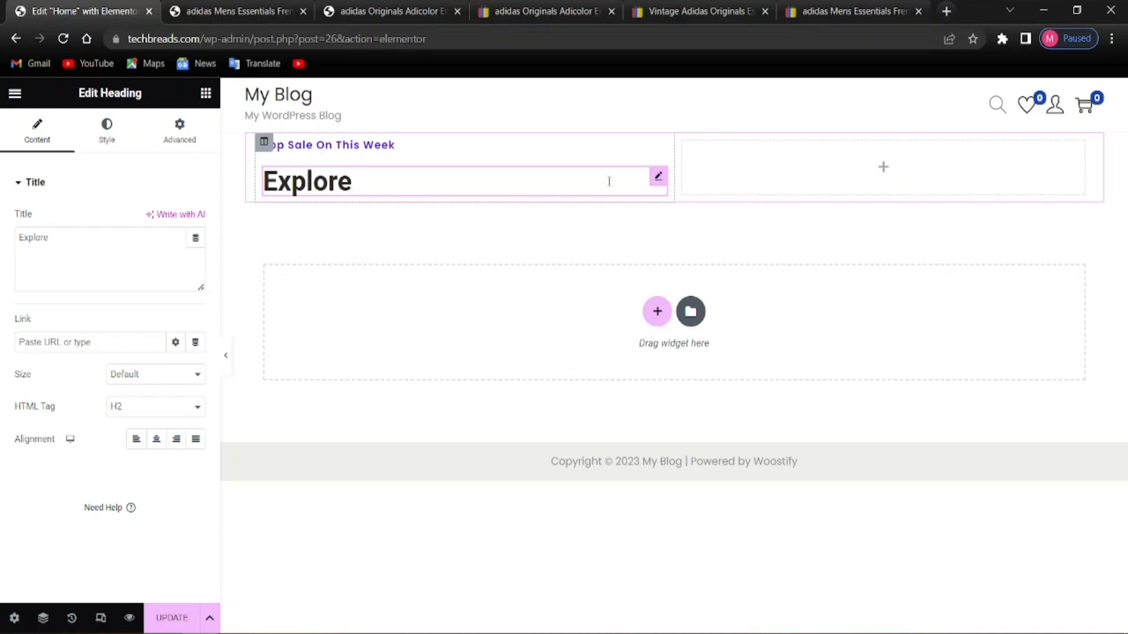
{"action": "type", "text": " Amazing"}
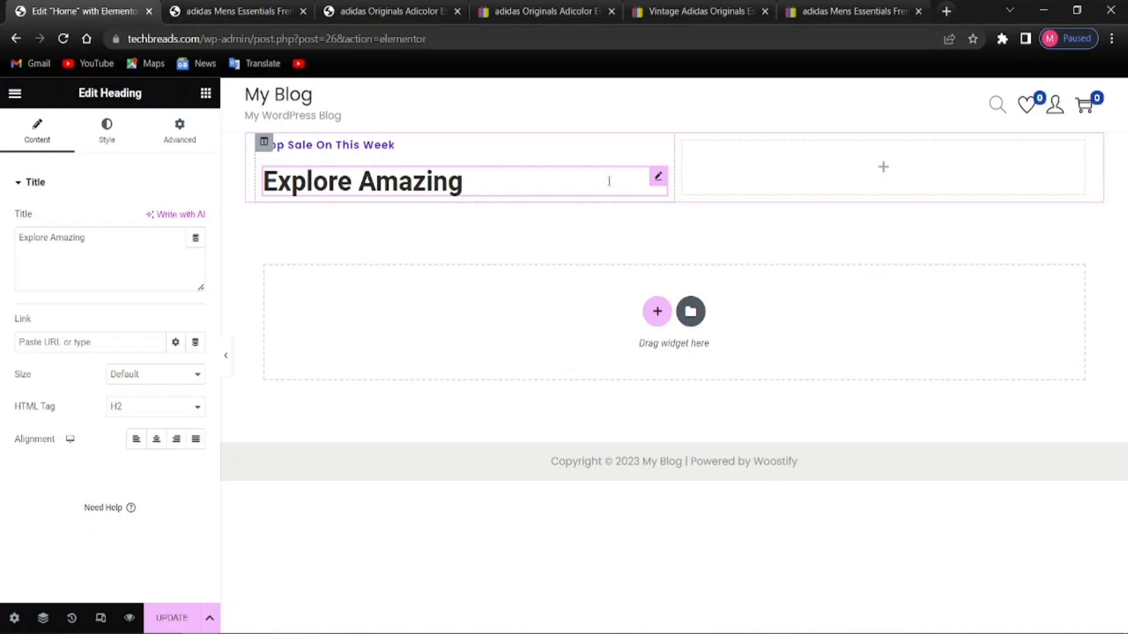
{"action": "type", "text": " Fash"}
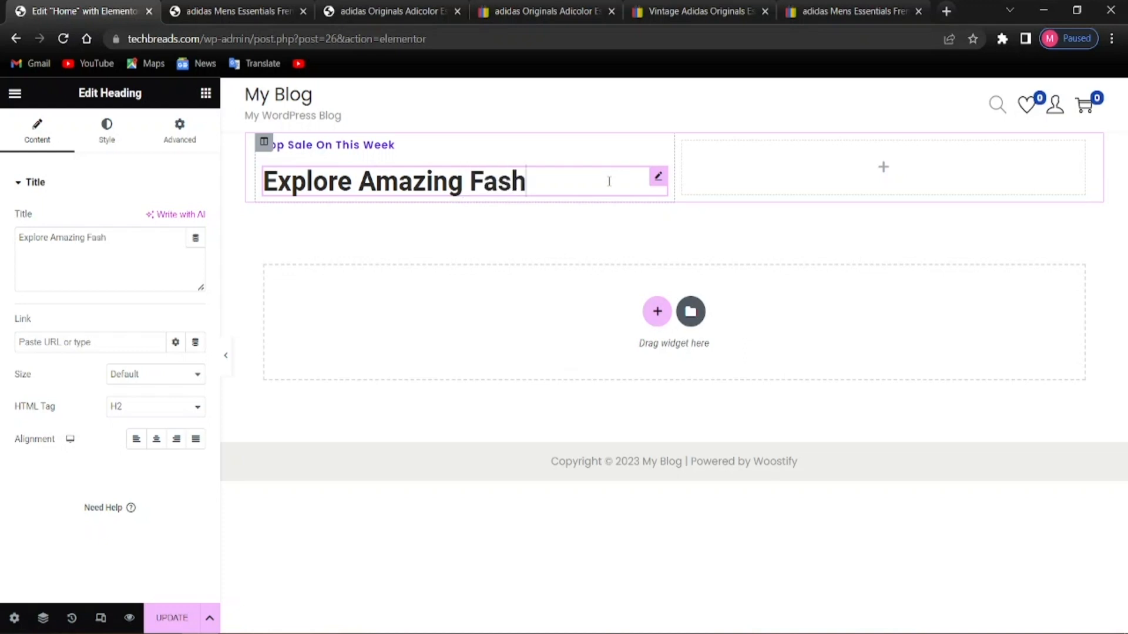
{"action": "type", "text": "ionable"}
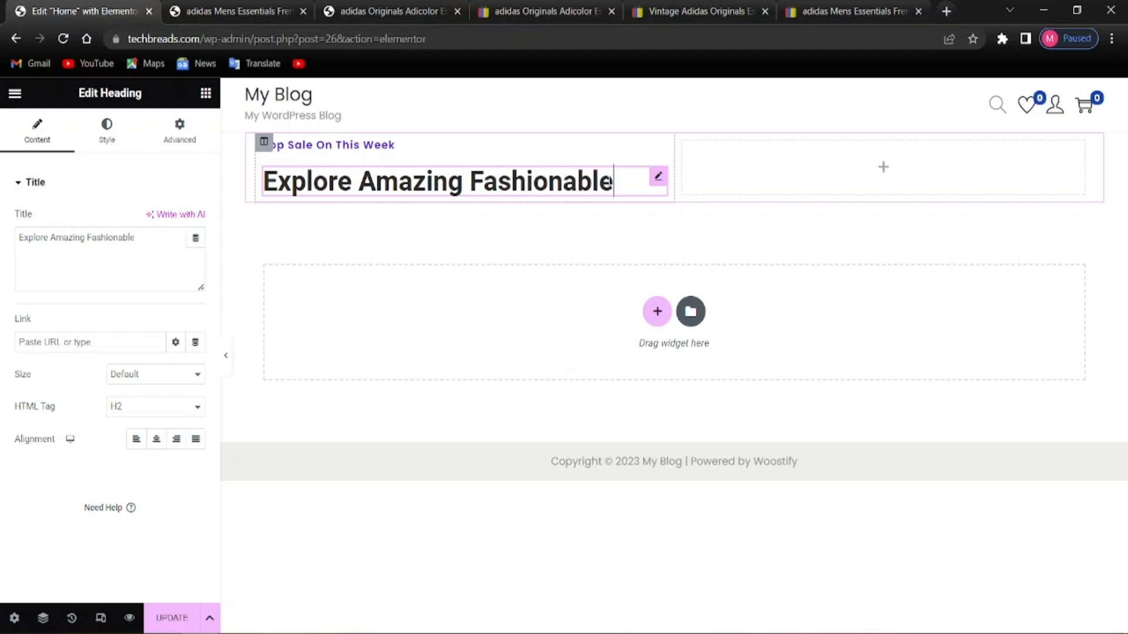
{"action": "type", "text": " Suits"}
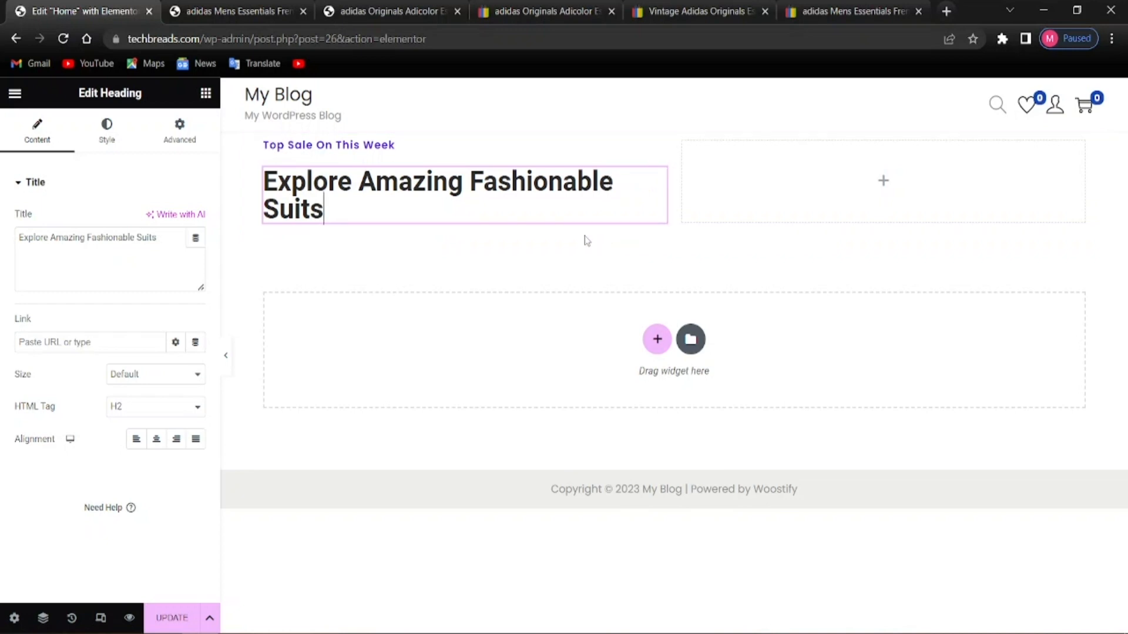
Set the 'Explore Amazing Fashionable Suits' heading's text colour to #081420
{"action": "left_click", "coordinate": [108, 138]}
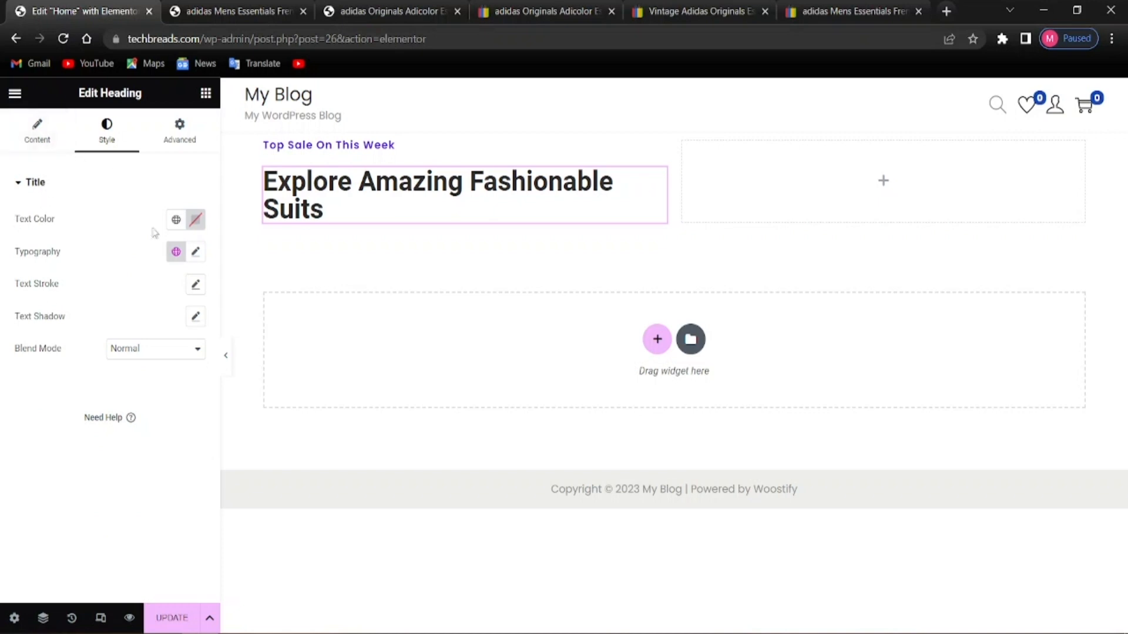
{"action": "left_click", "coordinate": [196, 221]}
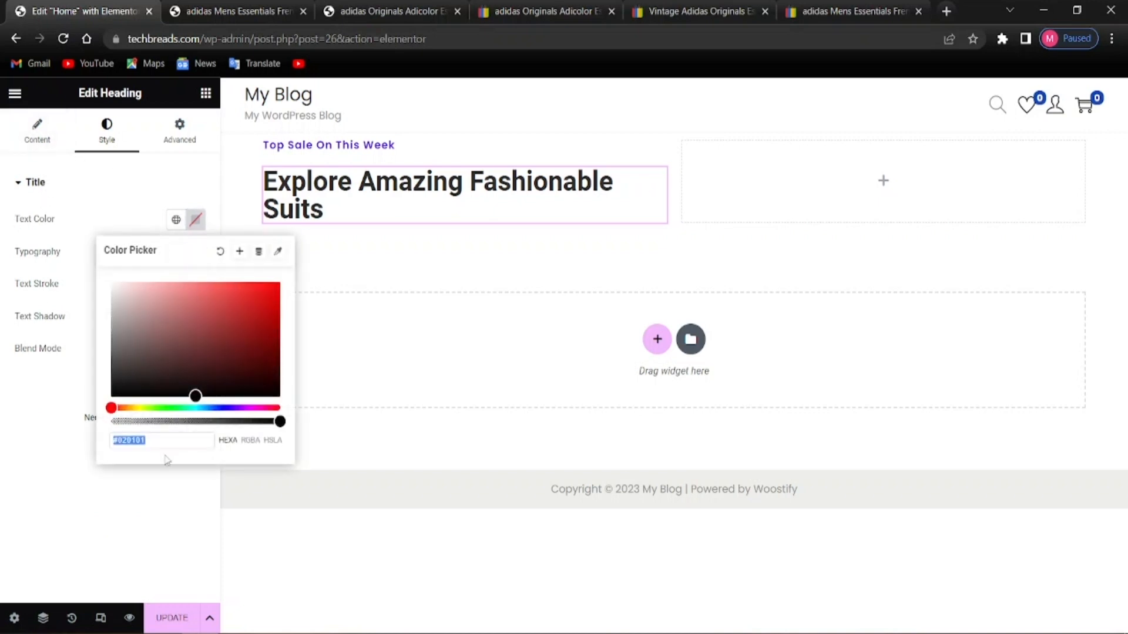
{"action": "left_click", "coordinate": [162, 436]}
{"action": "key", "text": "BackSpace"}
{"action": "key", "text": "BackSpace"}
{"action": "key", "text": "BackSpace"}
{"action": "key", "text": "BackSpace"}
{"action": "key", "text": "BackSpace"}
{"action": "key", "text": "BackSpace"}
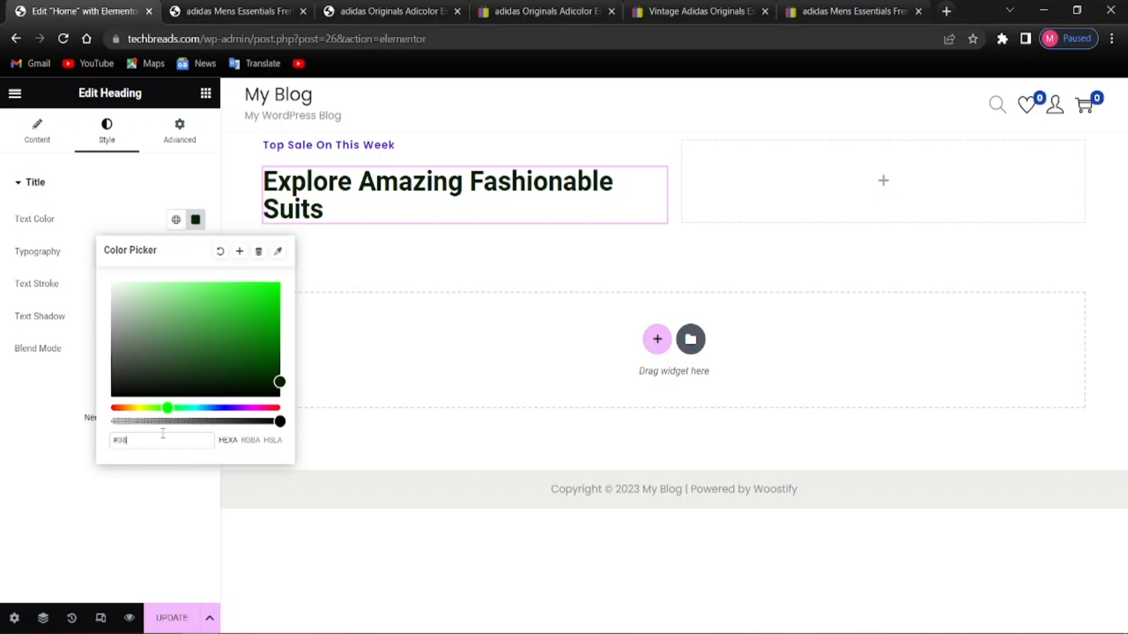
{"action": "type", "text": "14"}
{"action": "type", "text": "29"}
{"action": "type", "text": "0"}
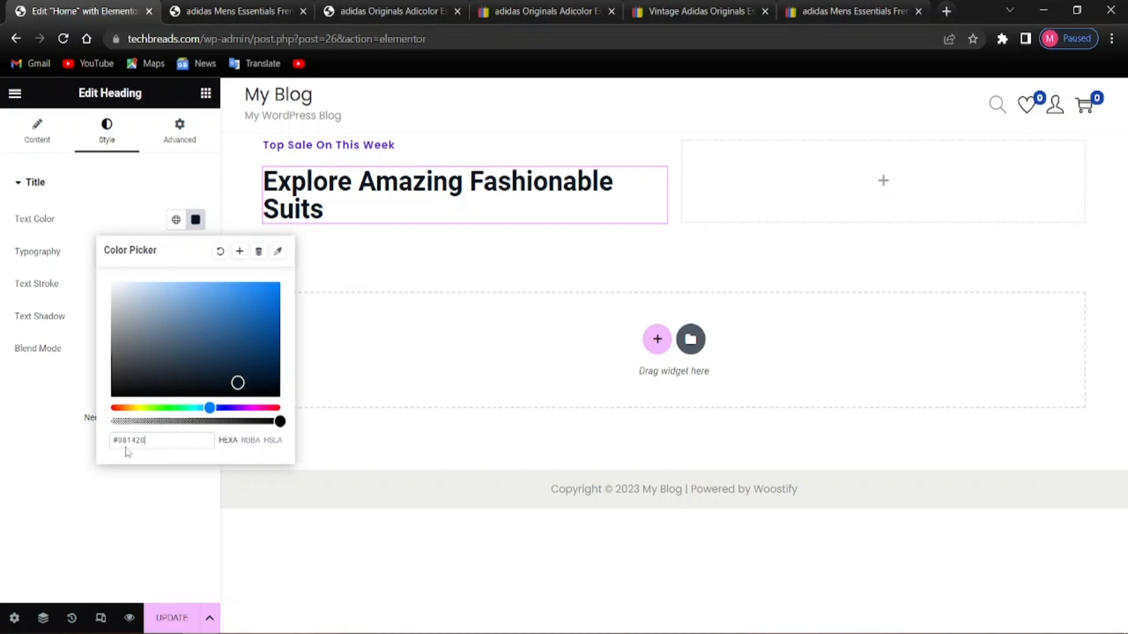
{"action": "left_click", "coordinate": [205, 501]}
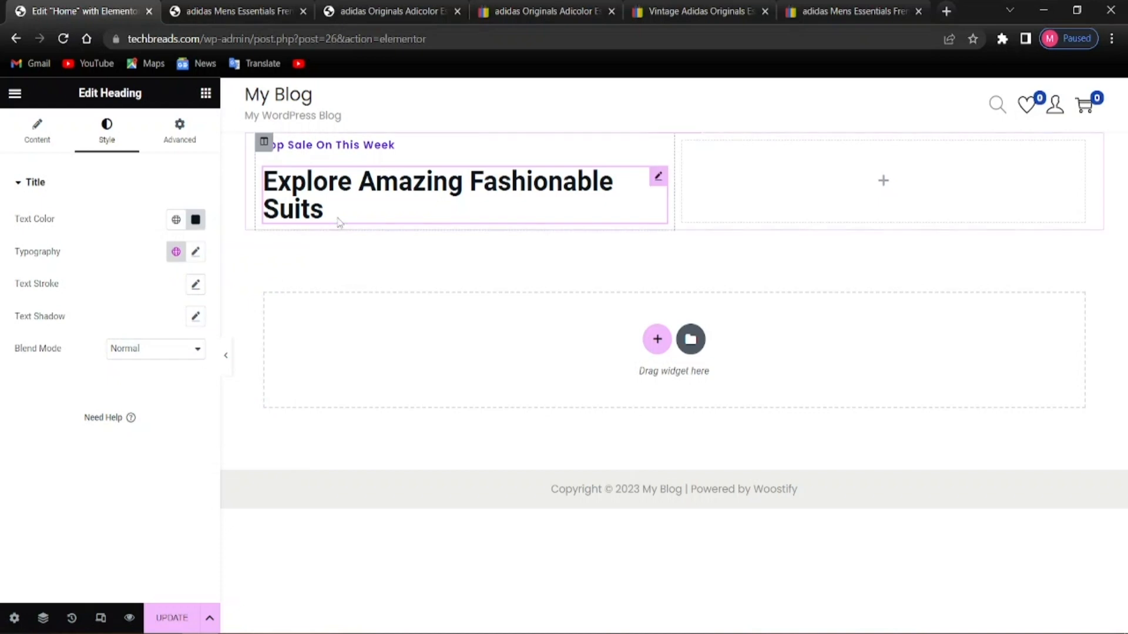
Recheck the heading's text colour, then set its font family to Domine
{"action": "left_click", "coordinate": [196, 252]}
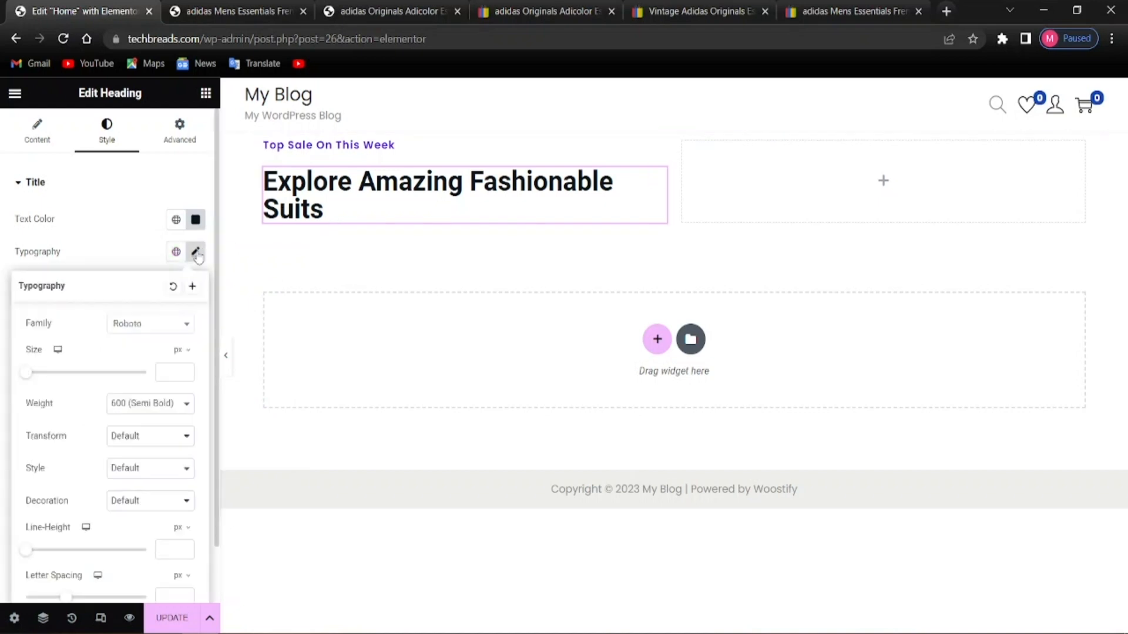
{"action": "left_click", "coordinate": [196, 253]}
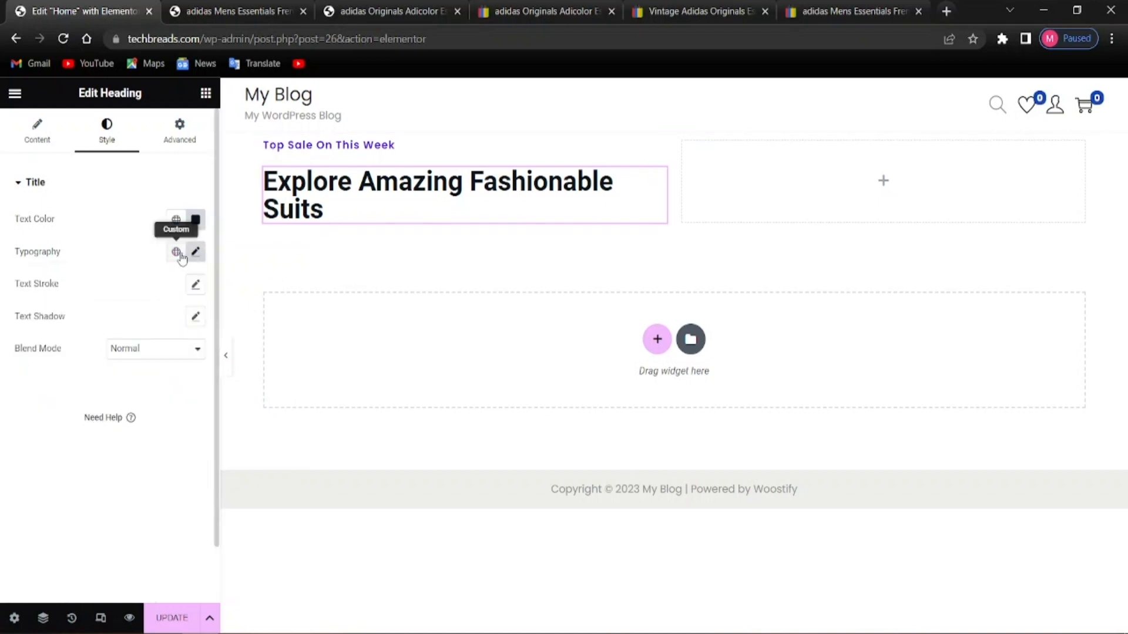
{"action": "left_click", "coordinate": [196, 221]}
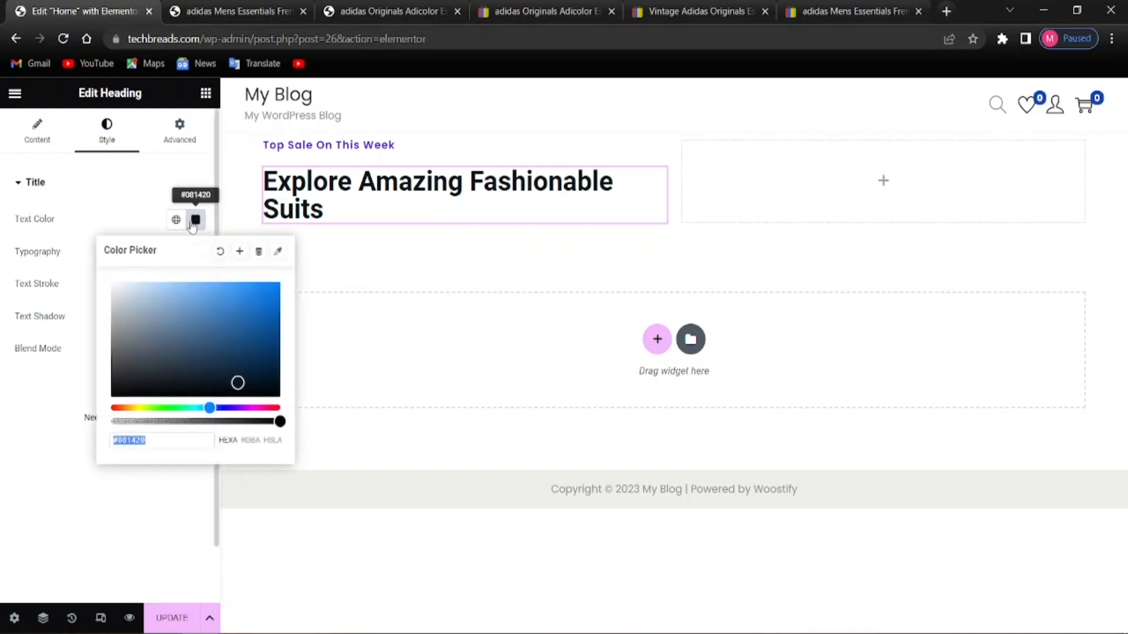
{"action": "left_click", "coordinate": [174, 478]}
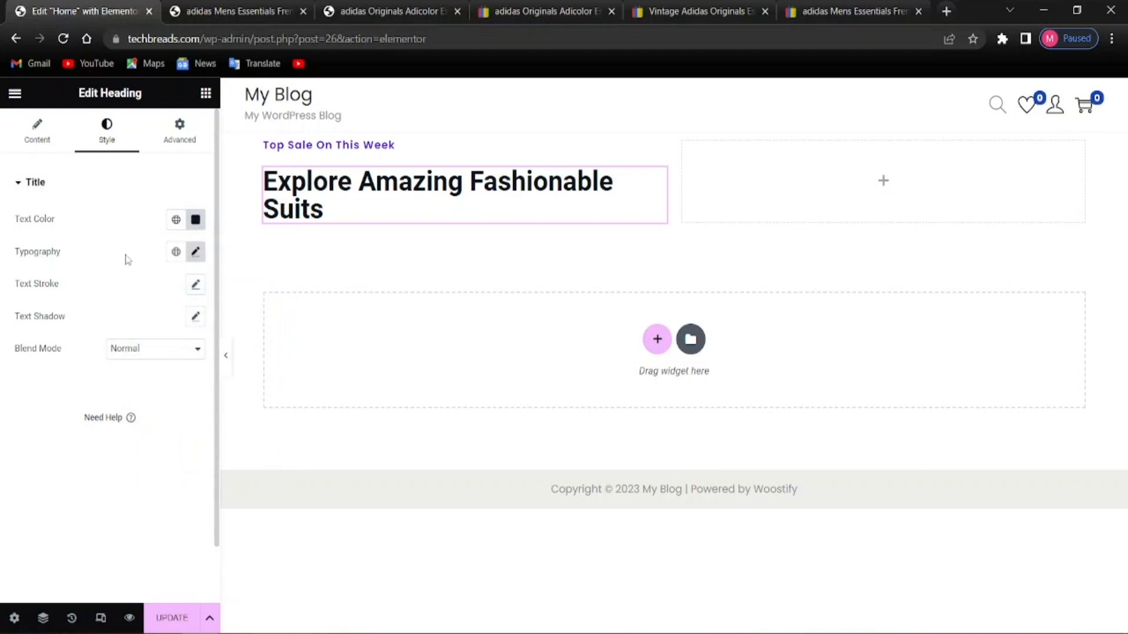
{"action": "left_click", "coordinate": [196, 252]}
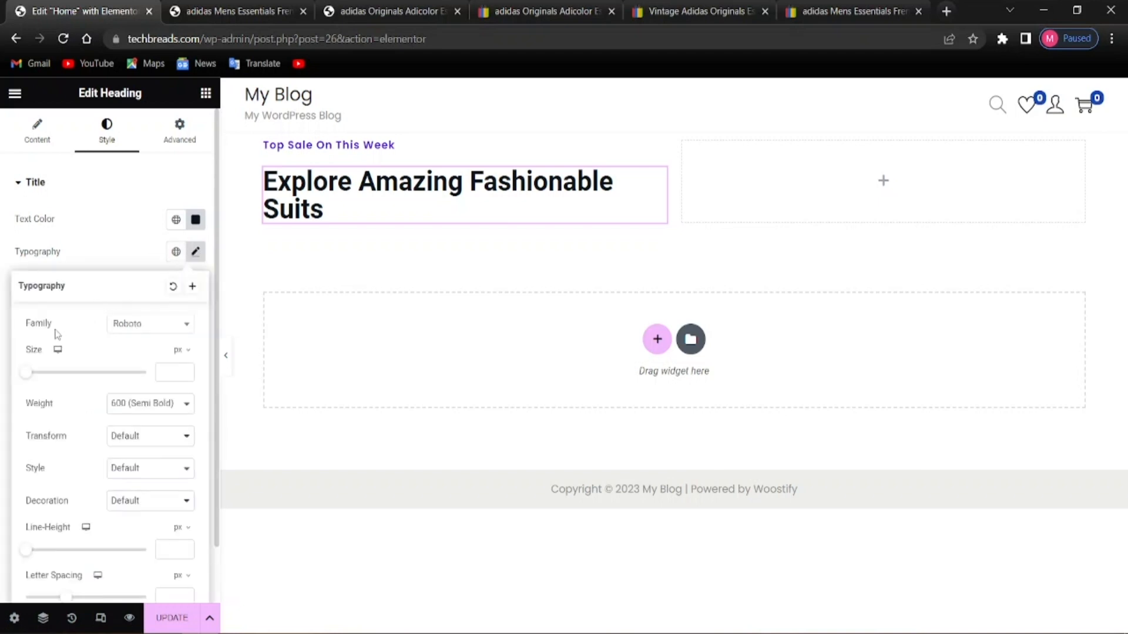
{"action": "left_click", "coordinate": [141, 334]}
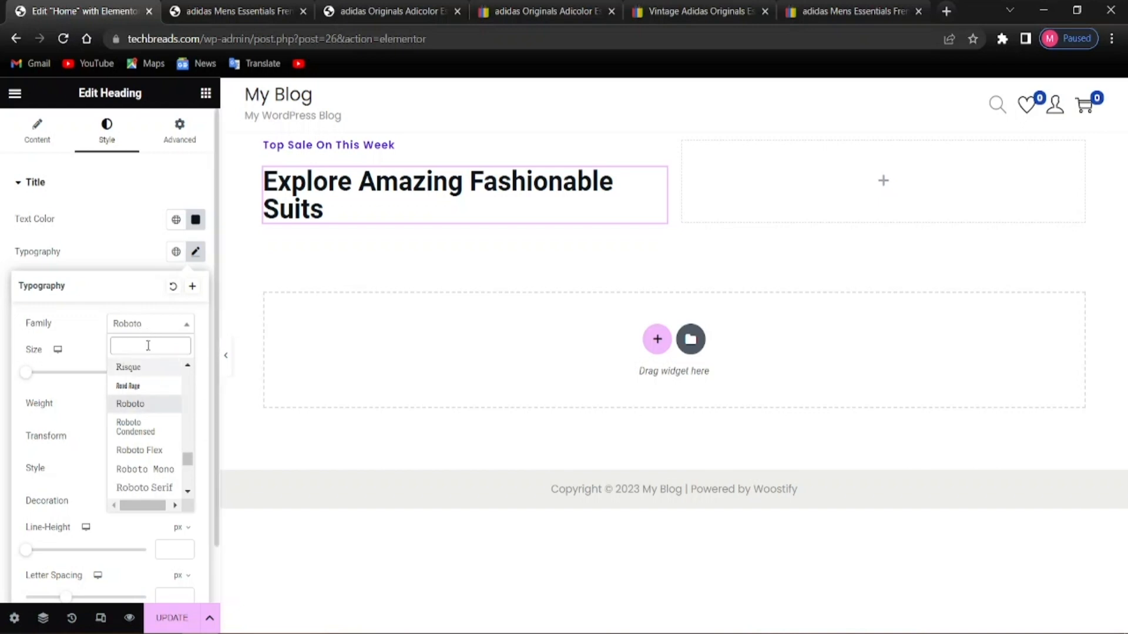
{"action": "type", "text": "di"}
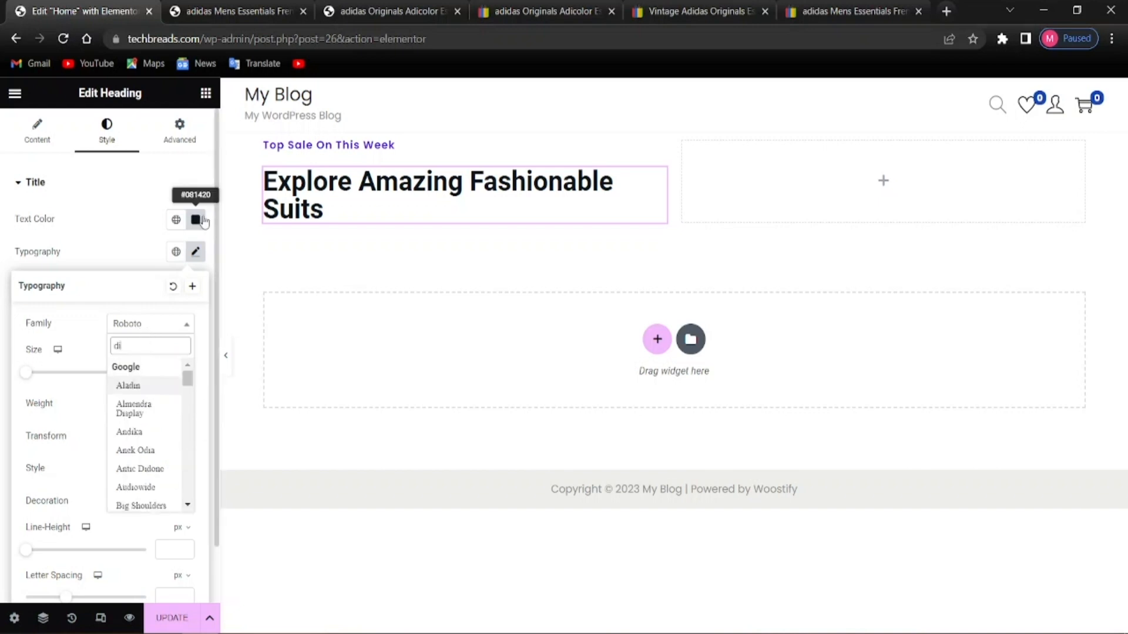
{"action": "key", "text": "BackSpace"}
{"action": "type", "text": "omin"}
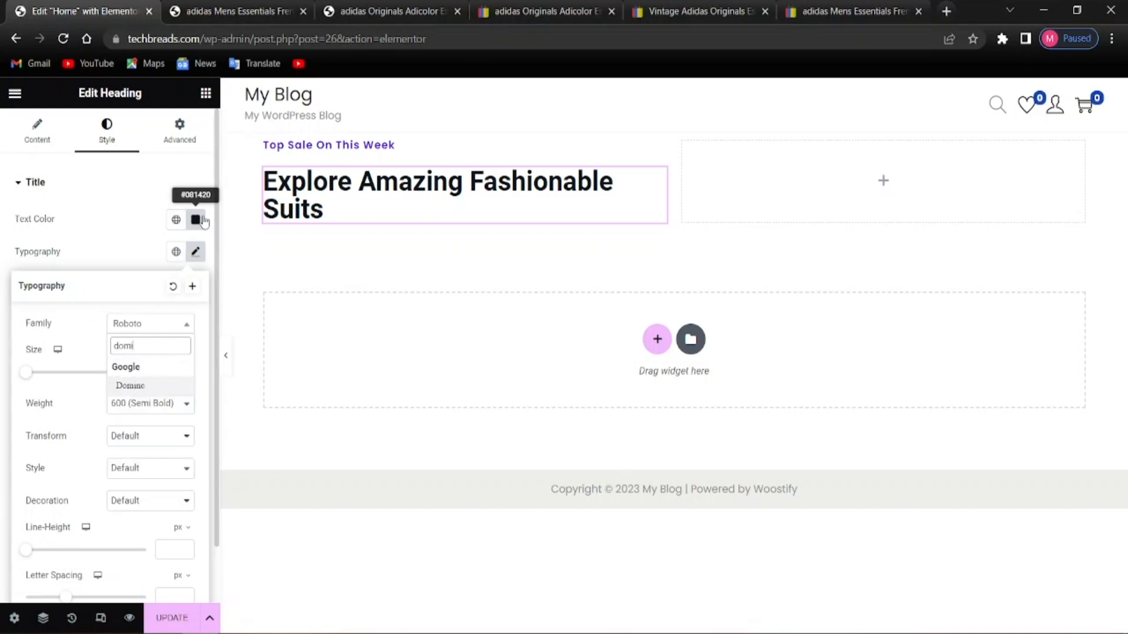
{"action": "left_click", "coordinate": [139, 386]}
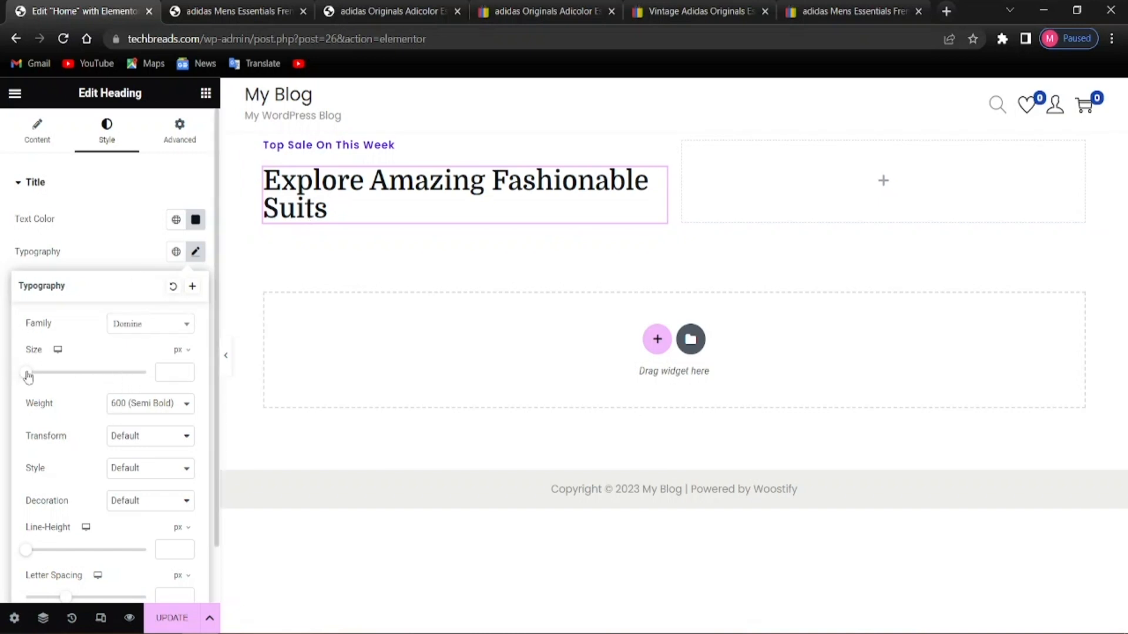
Enlarge the heading's font size to 50 px
{"action": "left_click_drag", "start_coordinate": [28, 376], "coordinate": [59, 376]}
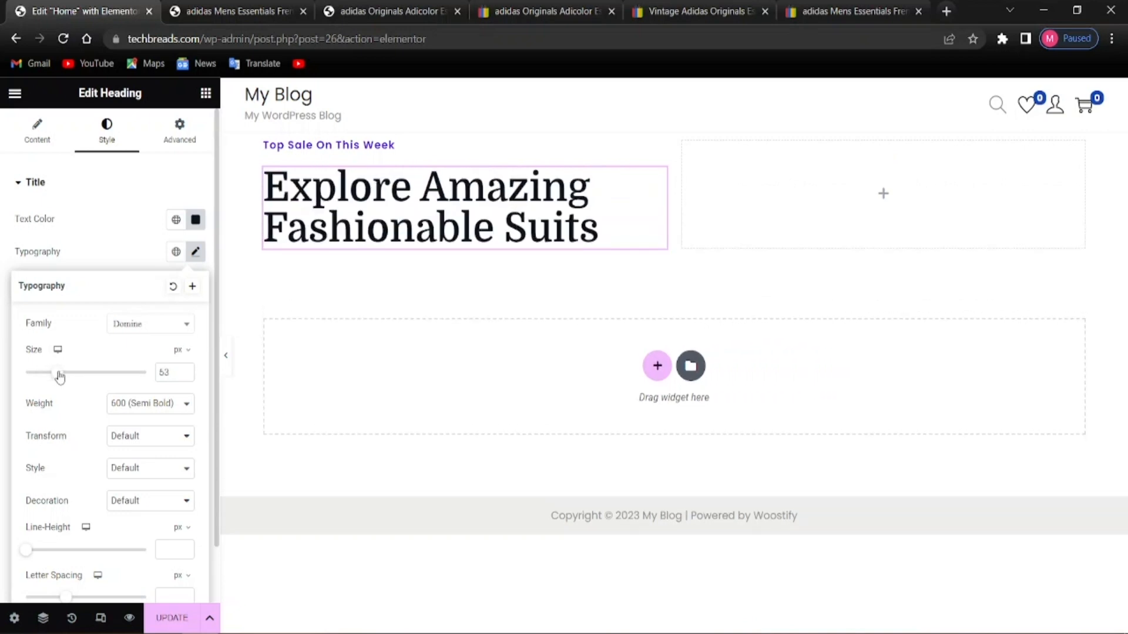
{"action": "left_click_drag", "start_coordinate": [60, 377], "coordinate": [58, 377]}
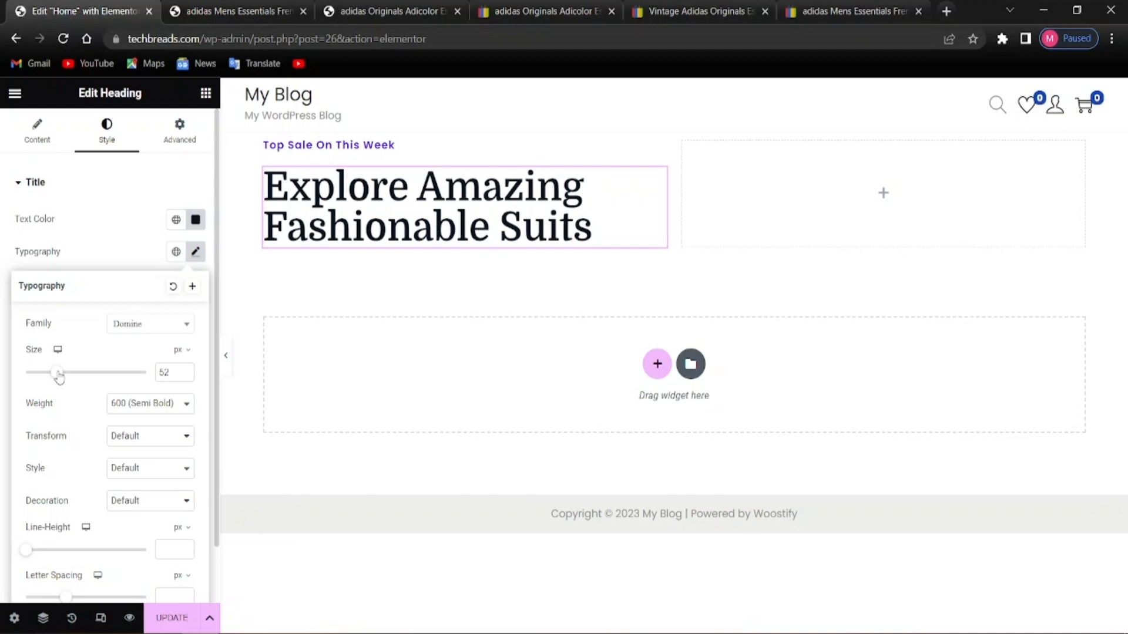
{"action": "left_click", "coordinate": [165, 371]}
{"action": "key", "text": "BackSpace"}
{"action": "type", "text": "0"}
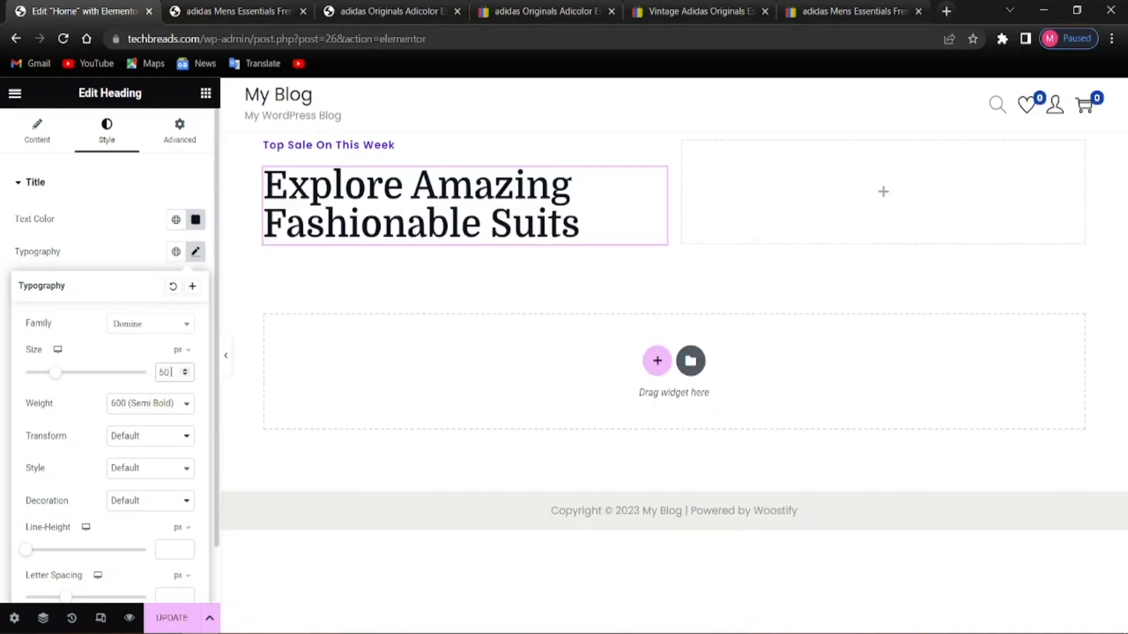
{"action": "left_click", "coordinate": [290, 483]}
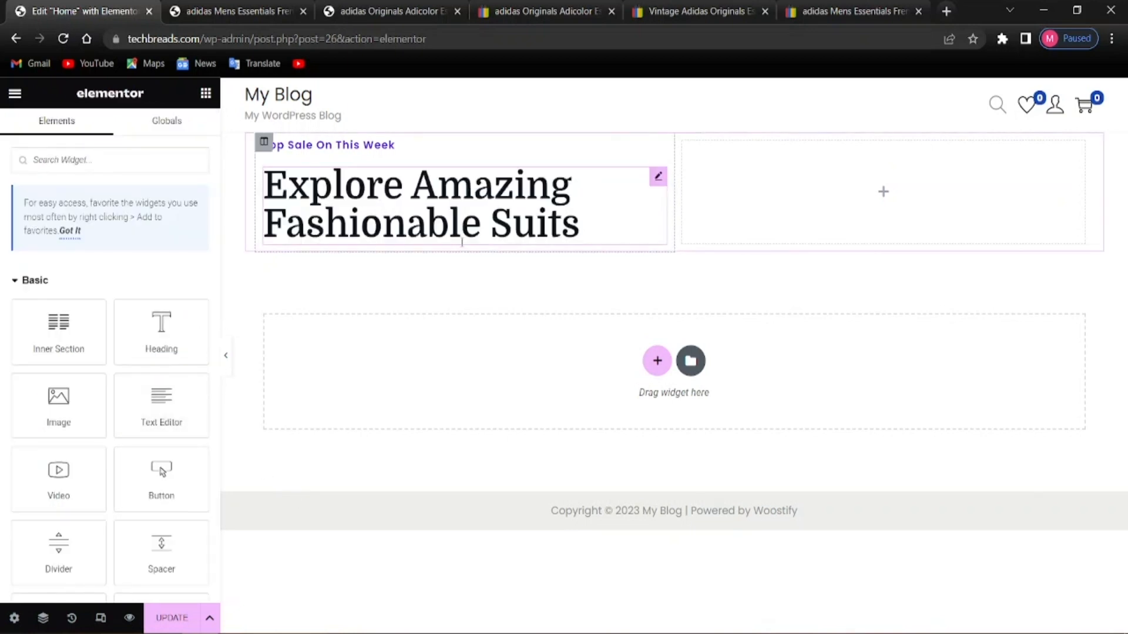
{"action": "left_click", "coordinate": [614, 217]}
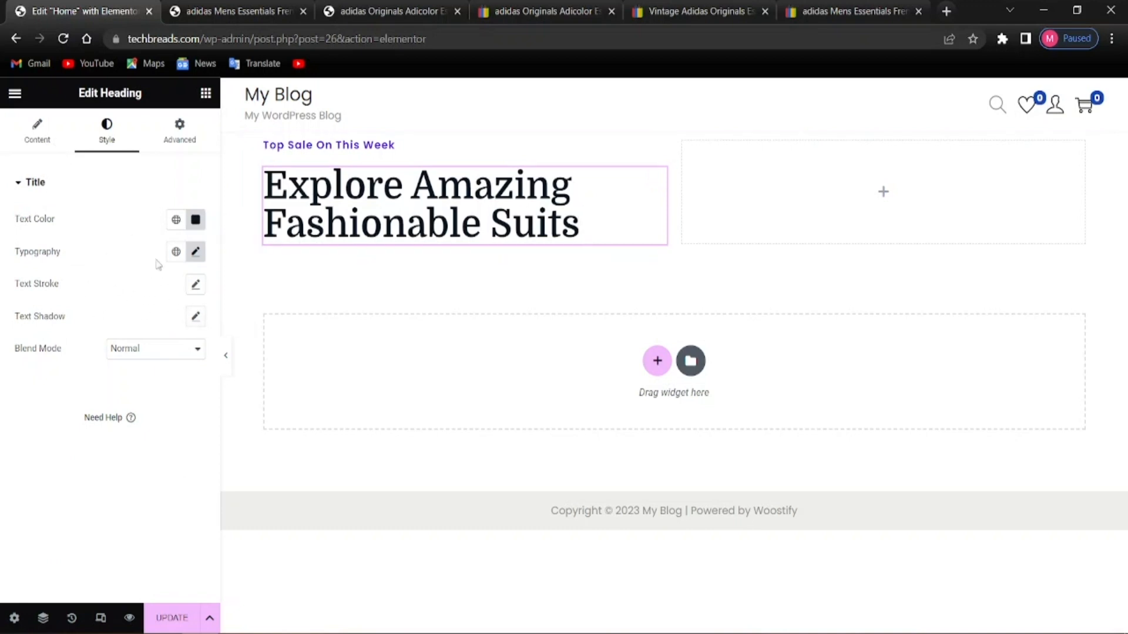
Try heading line heights of 1 and 1.5 in Typography, then clear the field to default
{"action": "left_click", "coordinate": [196, 259]}
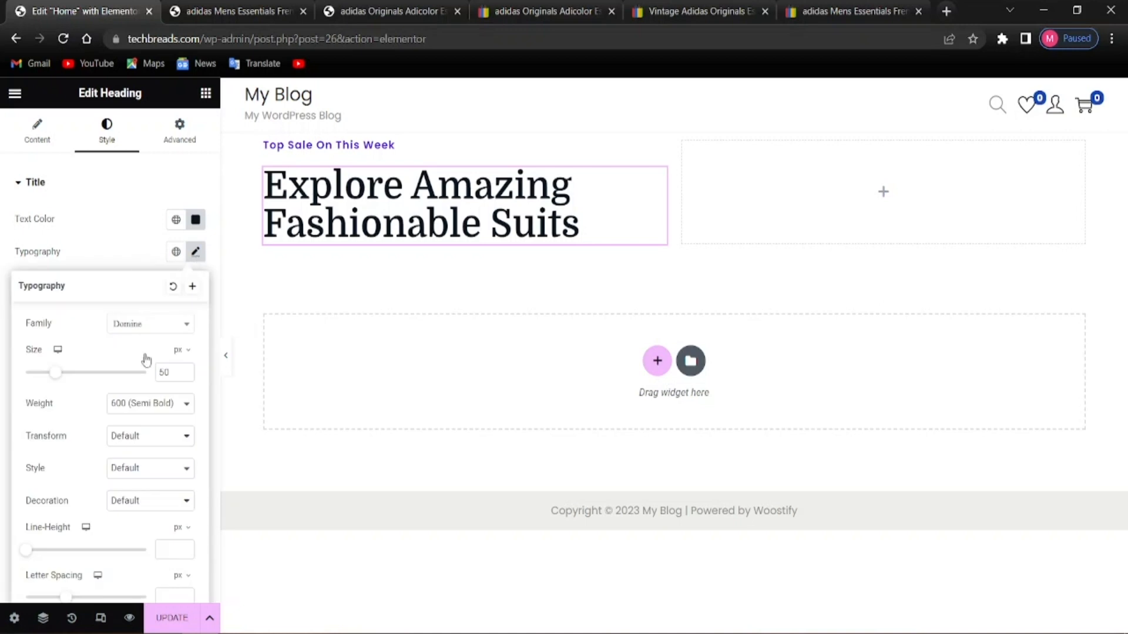
{"action": "scroll", "coordinate": [106, 550], "scroll_direction": "down", "scroll_amount": 1}
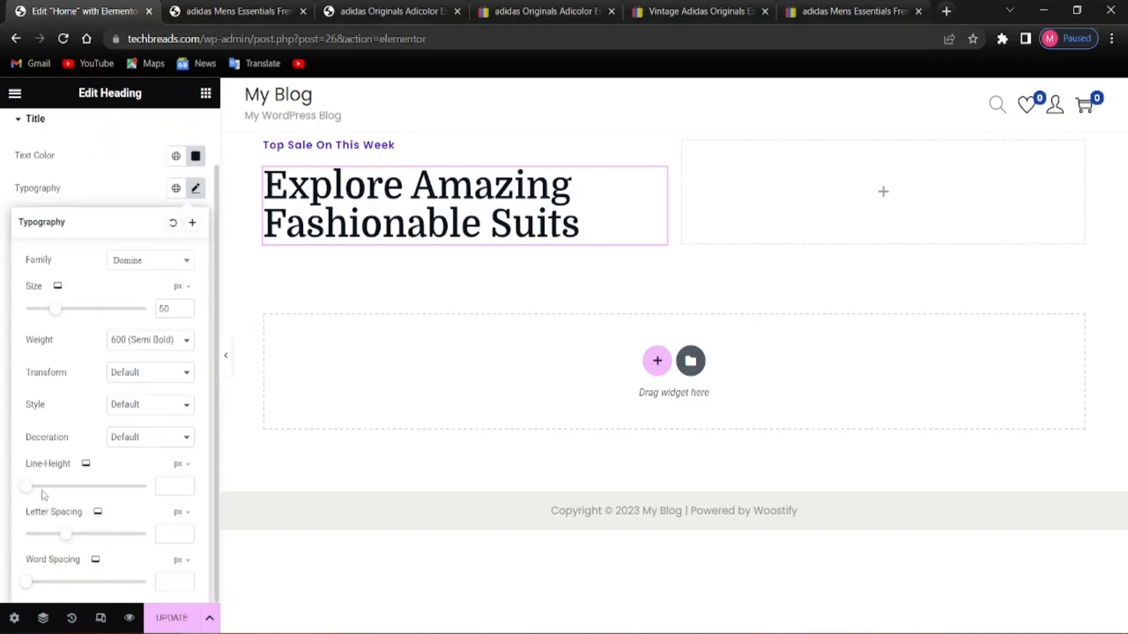
{"action": "left_click", "coordinate": [174, 485]}
{"action": "type", "text": "1"}
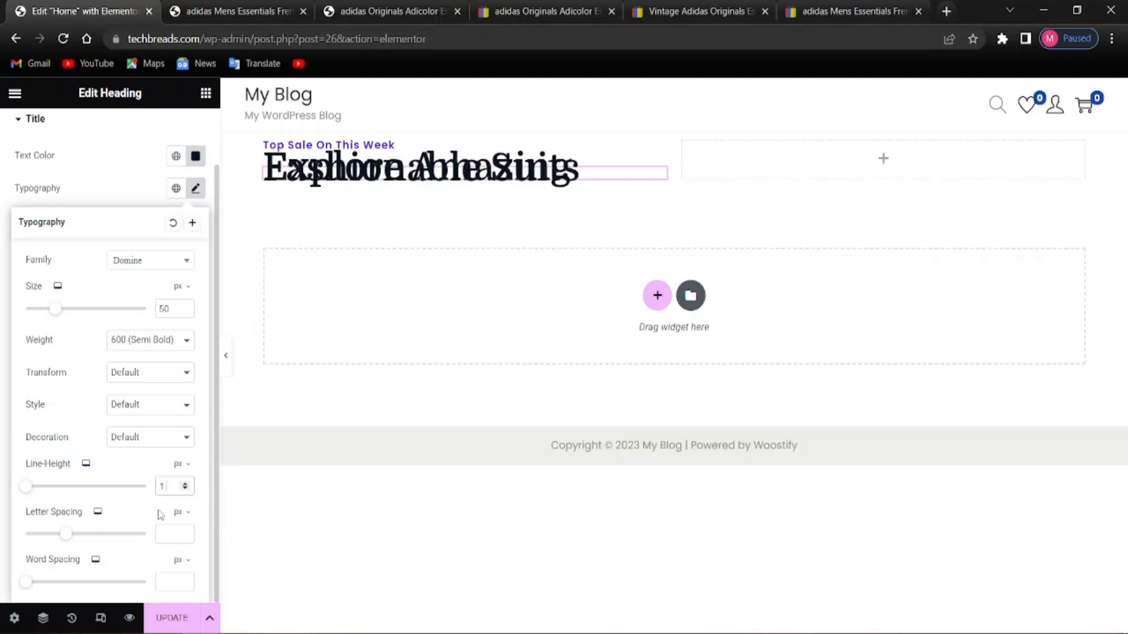
{"action": "type", "text": ".5"}
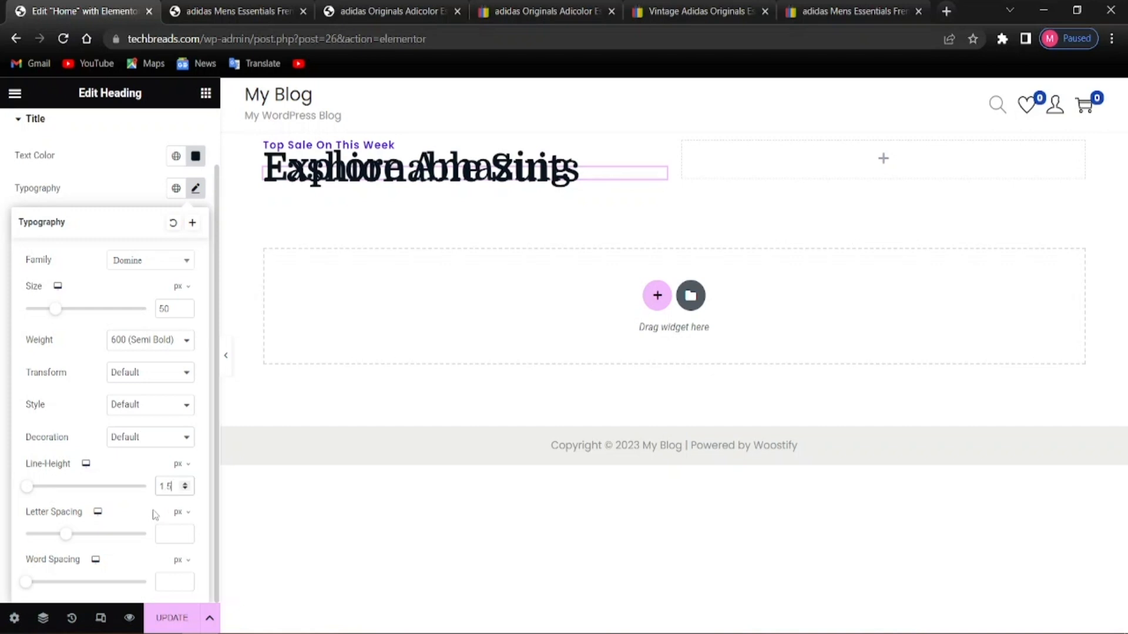
{"action": "key", "text": "BackSpace"}
{"action": "key", "text": "BackSpace"}
{"action": "key", "text": "BackSpace"}
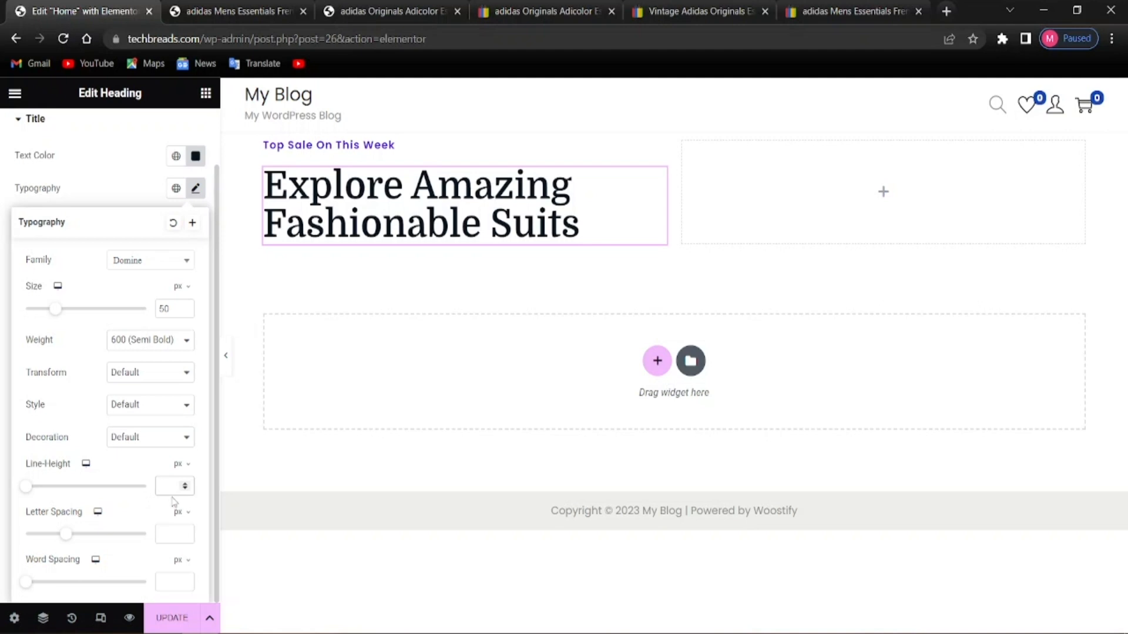
{"action": "type", "text": "1"}
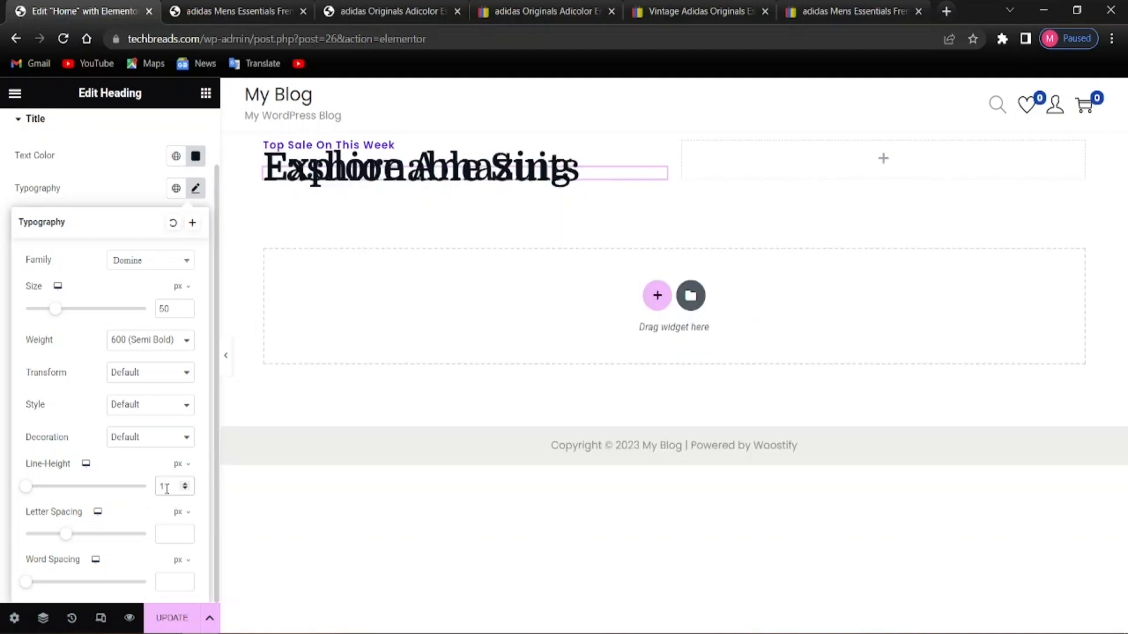
{"action": "key", "text": "BackSpace"}
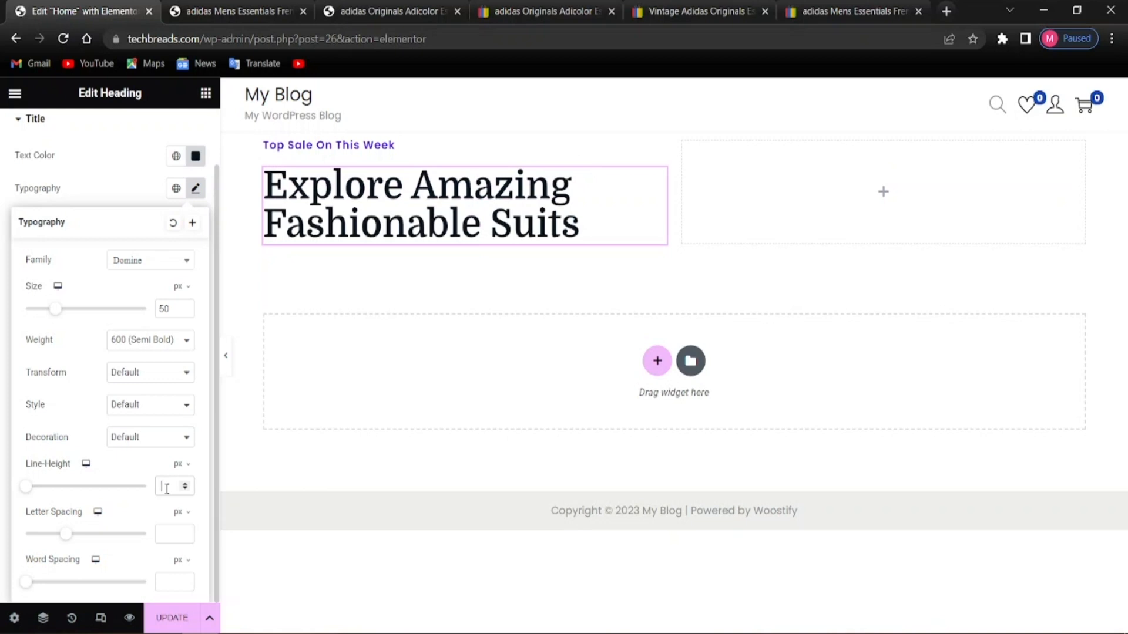
{"action": "type", "text": "5"}
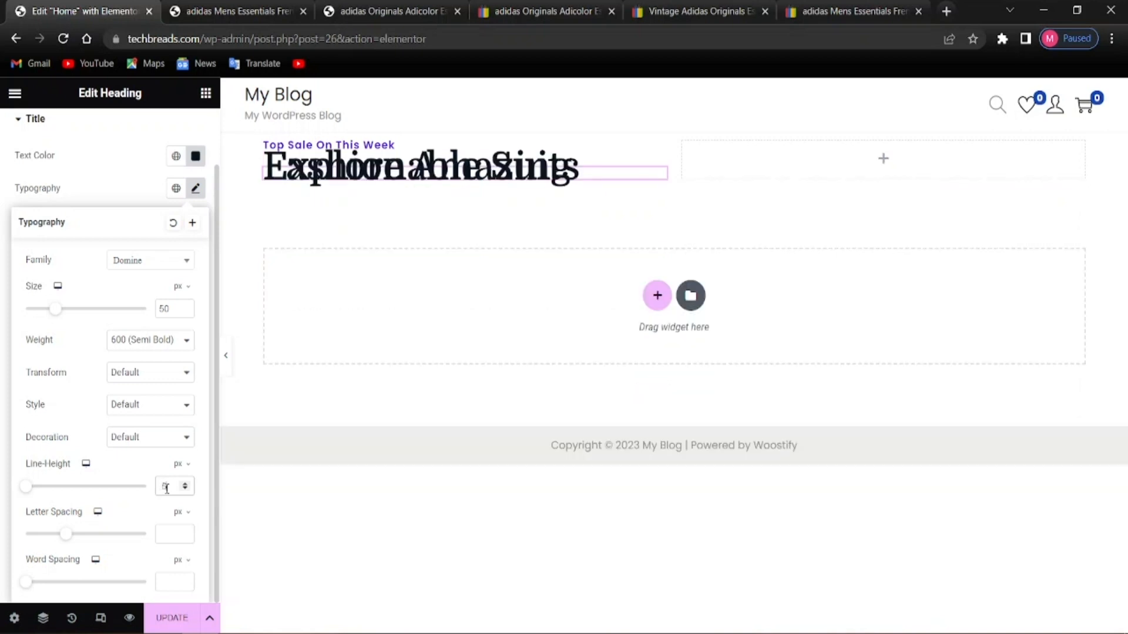
{"action": "key", "text": "BackSpace"}
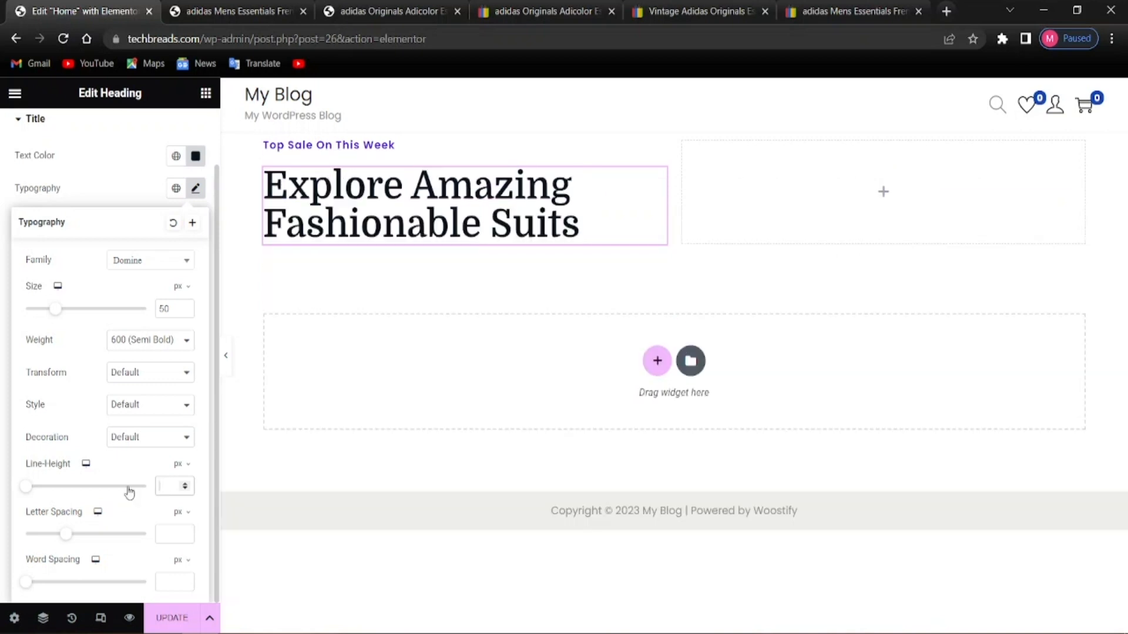
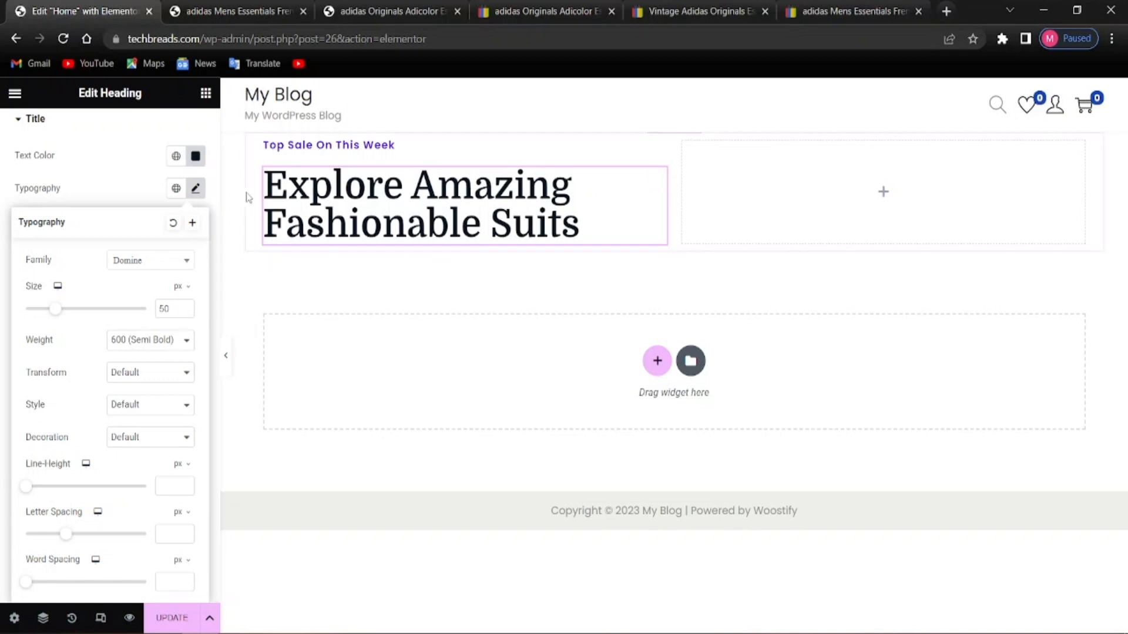
Drag a Button widget into the left column below the heading
{"action": "left_click", "coordinate": [206, 94]}
{"action": "scroll", "coordinate": [70, 449], "scroll_direction": "down", "scroll_amount": 3}
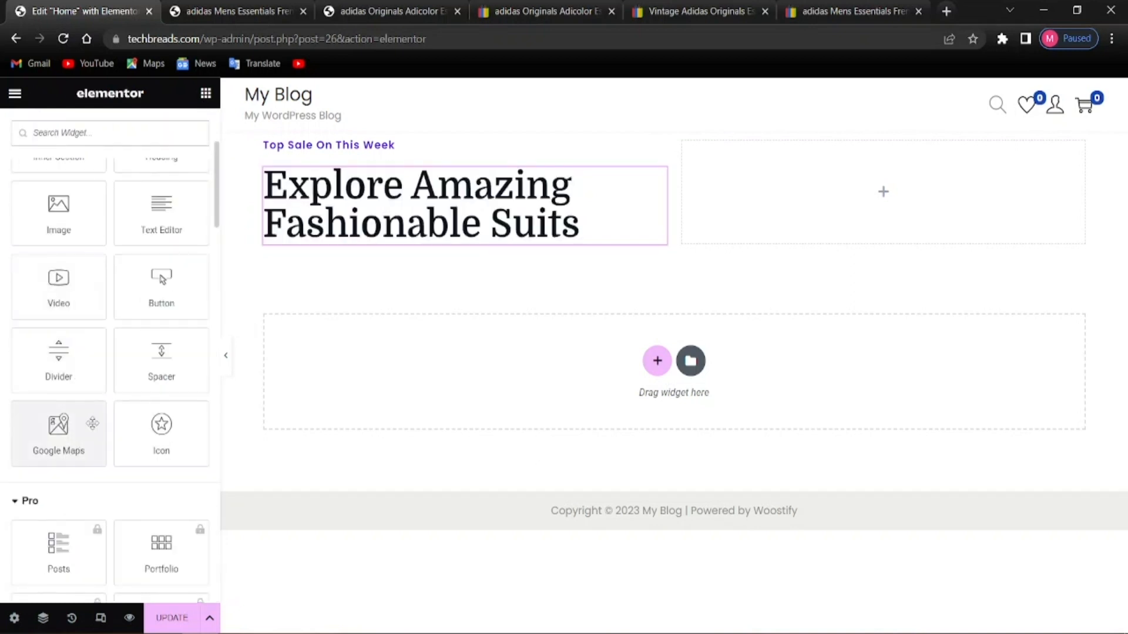
{"action": "scroll", "coordinate": [40, 423], "scroll_direction": "up", "scroll_amount": 2}
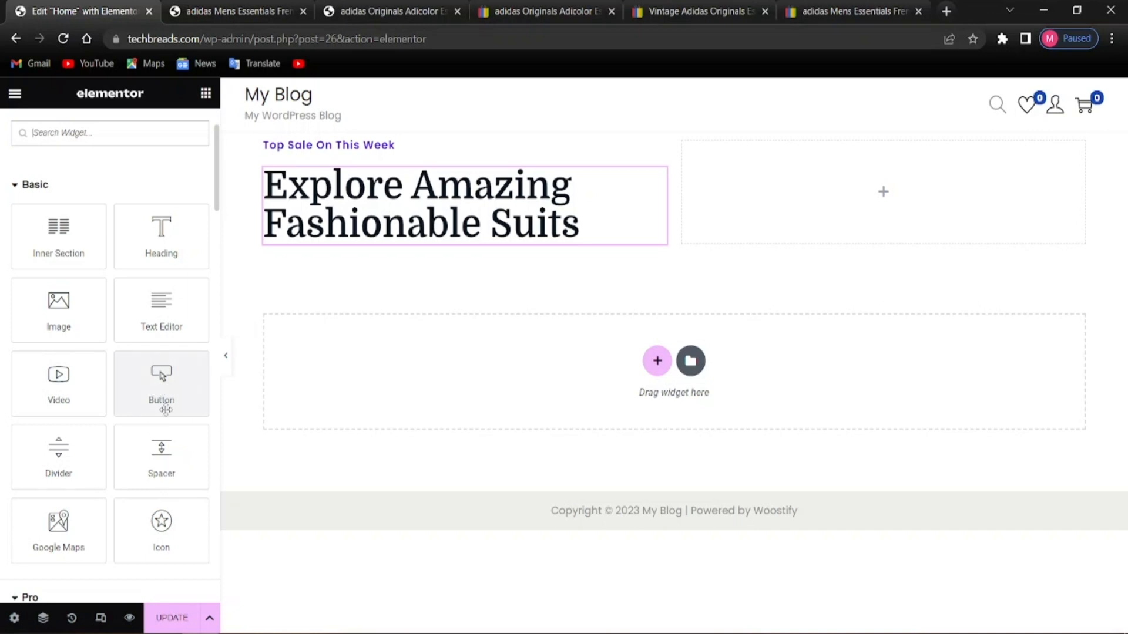
{"action": "left_click_drag", "start_coordinate": [165, 410], "coordinate": [330, 249]}
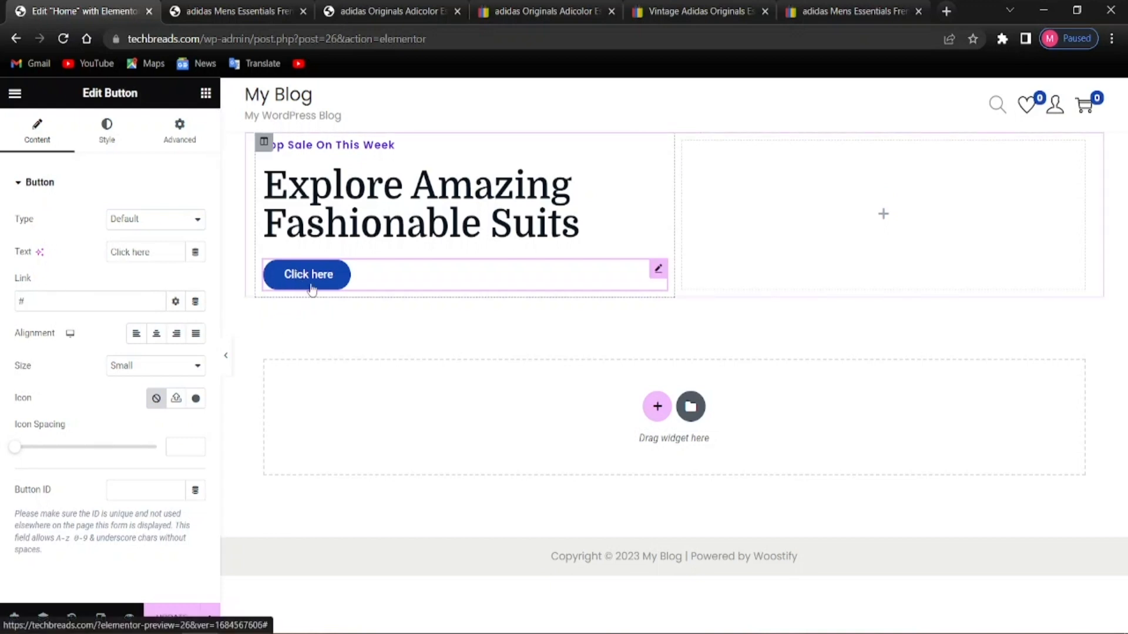
{"action": "scroll", "coordinate": [66, 464], "scroll_direction": "down", "scroll_amount": 2}
{"action": "scroll", "coordinate": [65, 470], "scroll_direction": "up", "scroll_amount": 2}
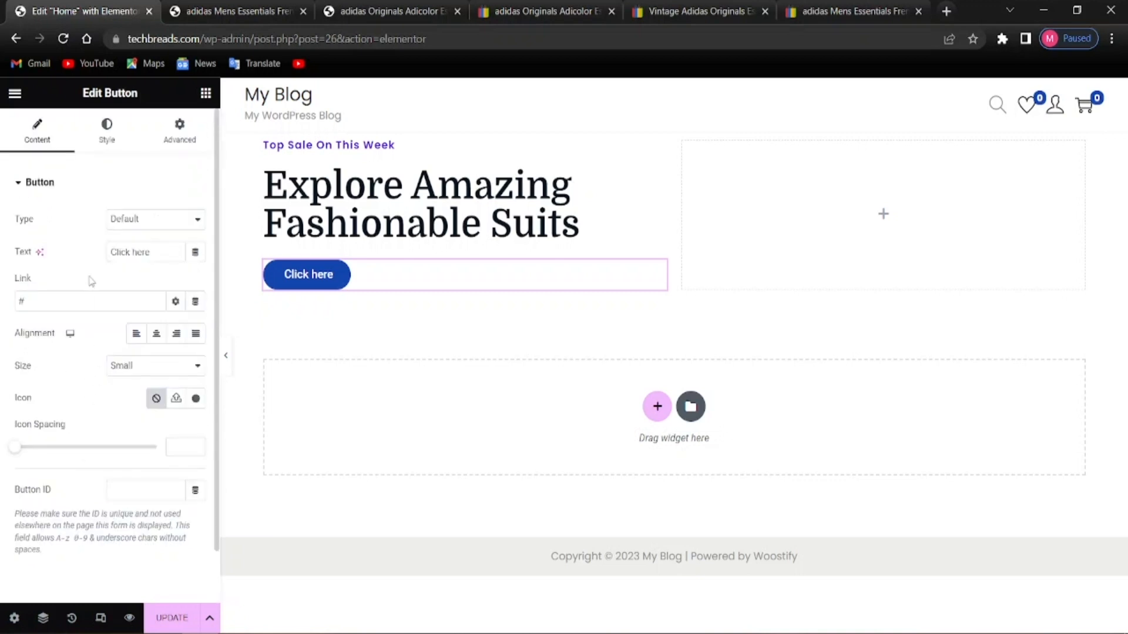
Change the button's label from 'Click here' to 'Shop Now'
{"action": "left_click", "coordinate": [153, 251]}
{"action": "key", "text": "BackSpace"}
{"action": "key", "text": "BackSpace"}
{"action": "key", "text": "BackSpace"}
{"action": "key", "text": "BackSpace"}
{"action": "key", "text": "BackSpace"}
{"action": "key", "text": "BackSpace"}
{"action": "key", "text": "BackSpace"}
{"action": "key", "text": "BackSpace"}
{"action": "key", "text": "BackSpace"}
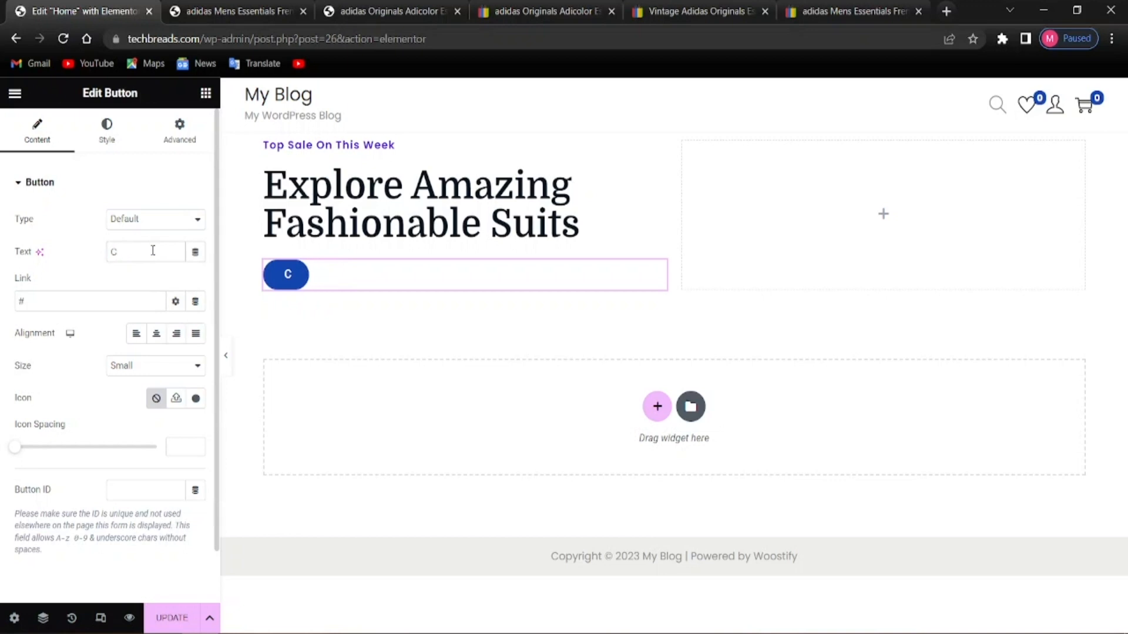
{"action": "type", "text": "Shop"}
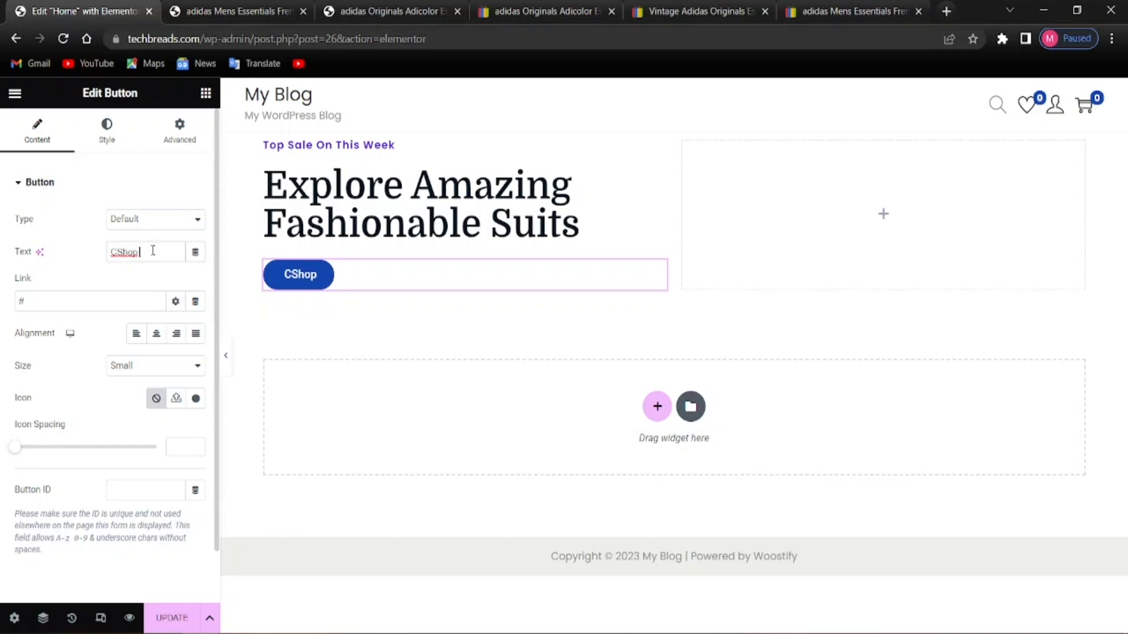
{"action": "key", "text": "BackSpace"}
{"action": "key", "text": "BackSpace"}
{"action": "key", "text": "BackSpace"}
{"action": "key", "text": "BackSpace"}
{"action": "key", "text": "BackSpace"}
{"action": "type", "text": "Sho"}
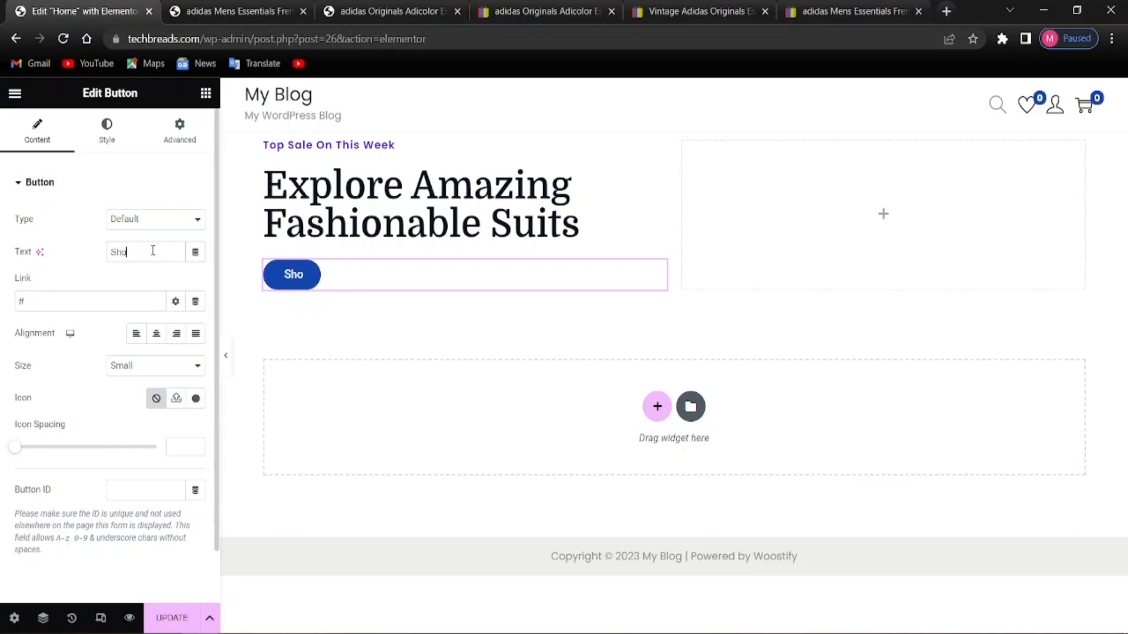
{"action": "type", "text": "p Now"}
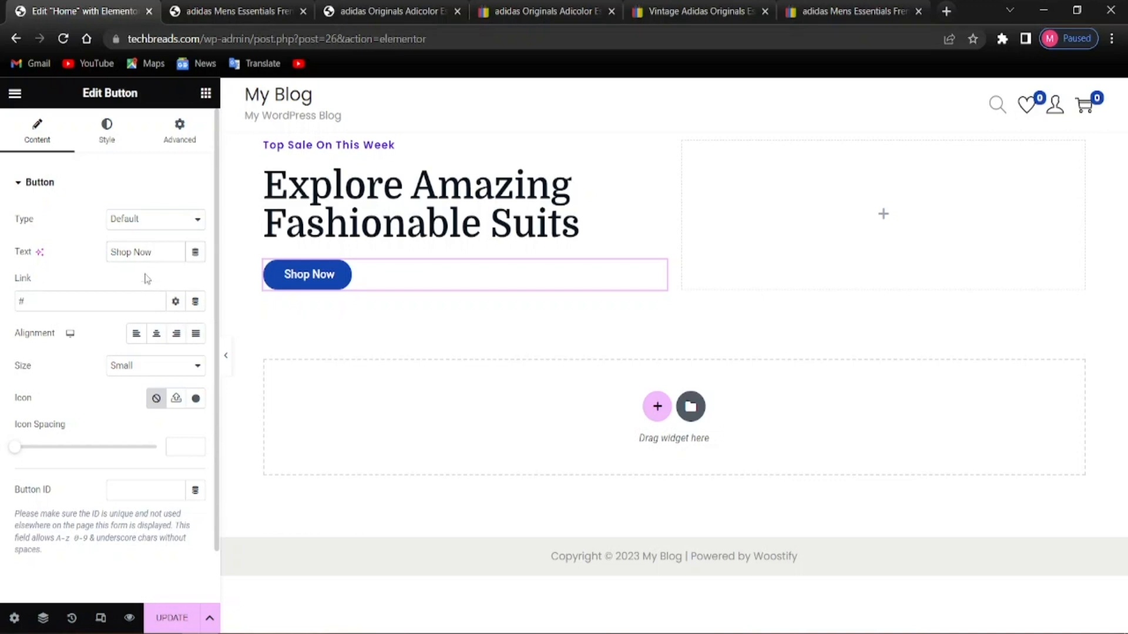
{"action": "left_click", "coordinate": [70, 308]}
{"action": "left_click", "coordinate": [173, 305]}
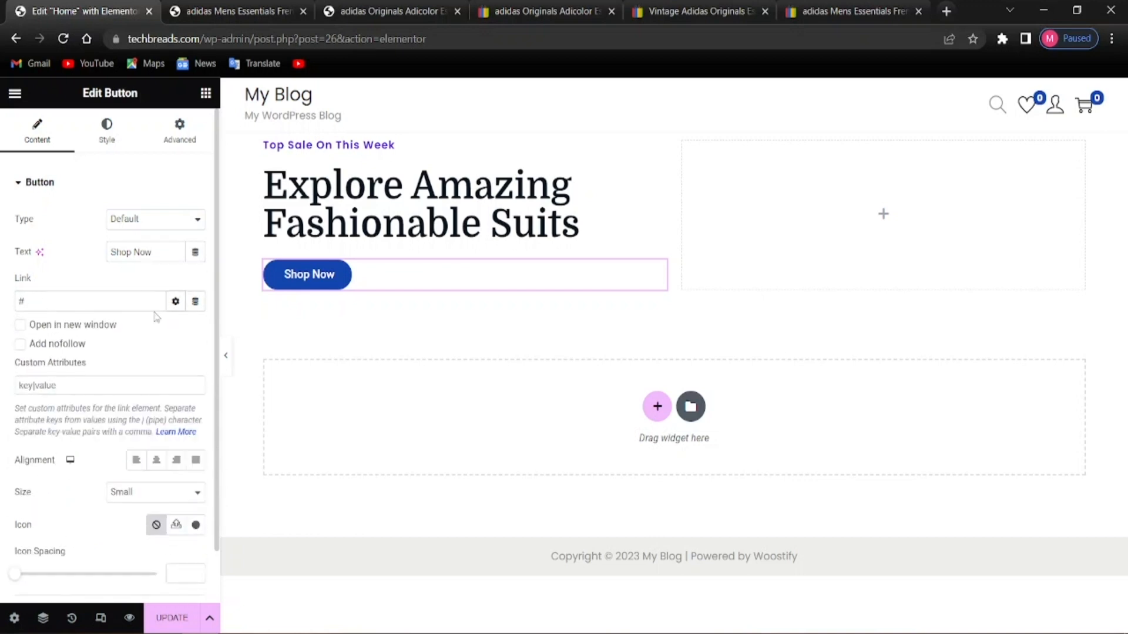
{"action": "left_click", "coordinate": [175, 305]}
{"action": "left_click", "coordinate": [108, 301]}
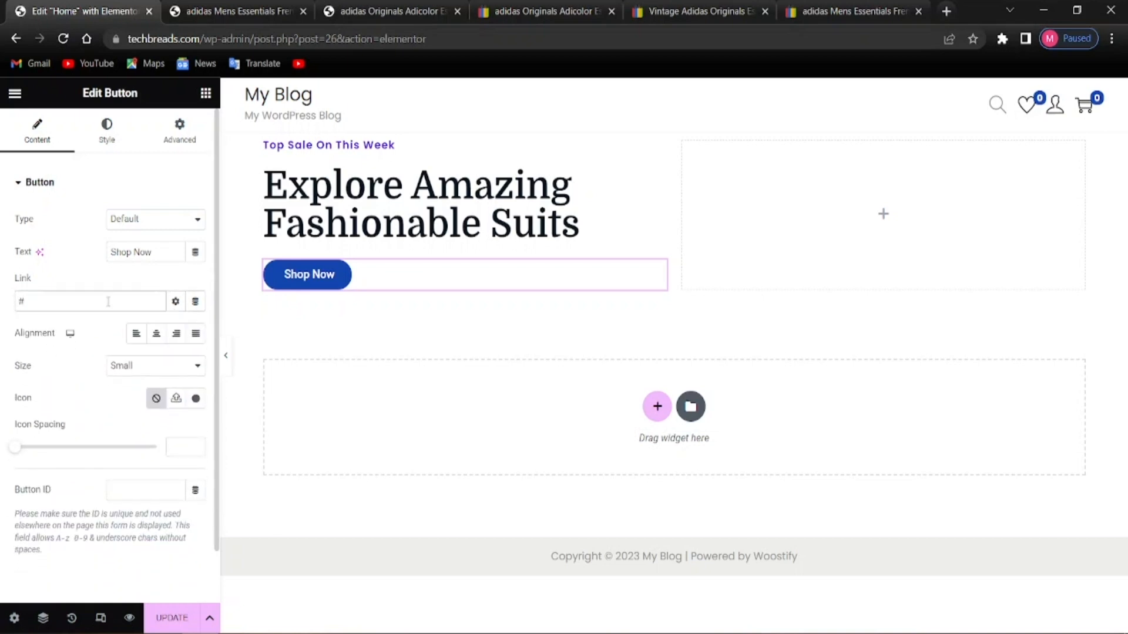
{"action": "type", "text": "shop"}
{"action": "key", "text": "BackSpace"}
{"action": "key", "text": "BackSpace"}
{"action": "key", "text": "BackSpace"}
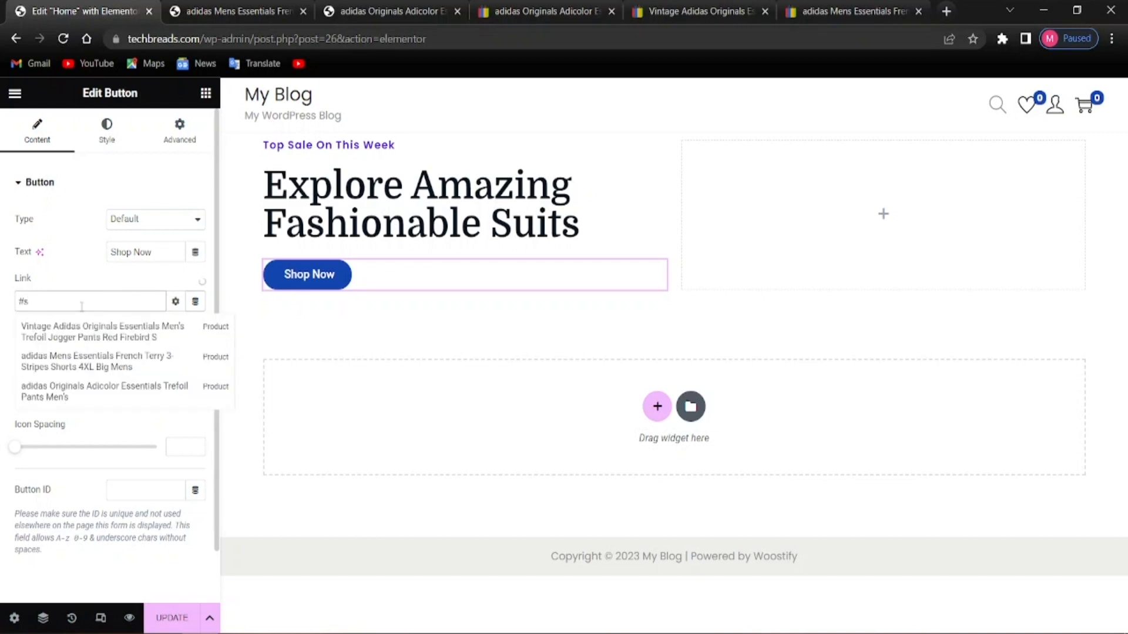
{"action": "key", "text": "BackSpace"}
{"action": "type", "text": "S"}
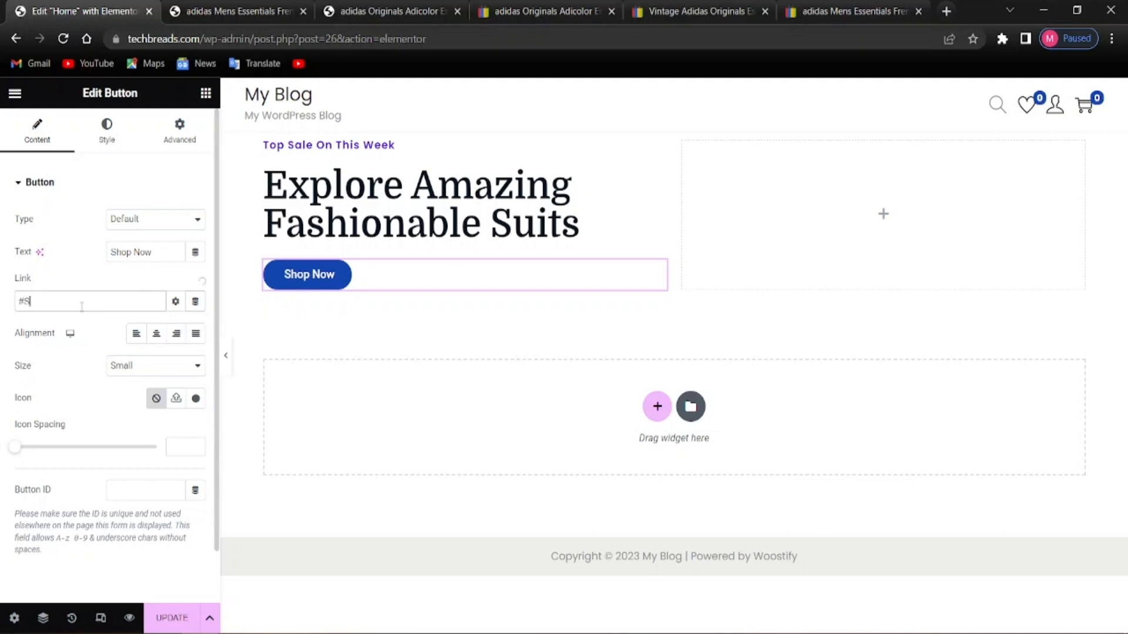
{"action": "type", "text": "hhop"}
{"action": "key", "text": "BackSpace"}
{"action": "key", "text": "BackSpace"}
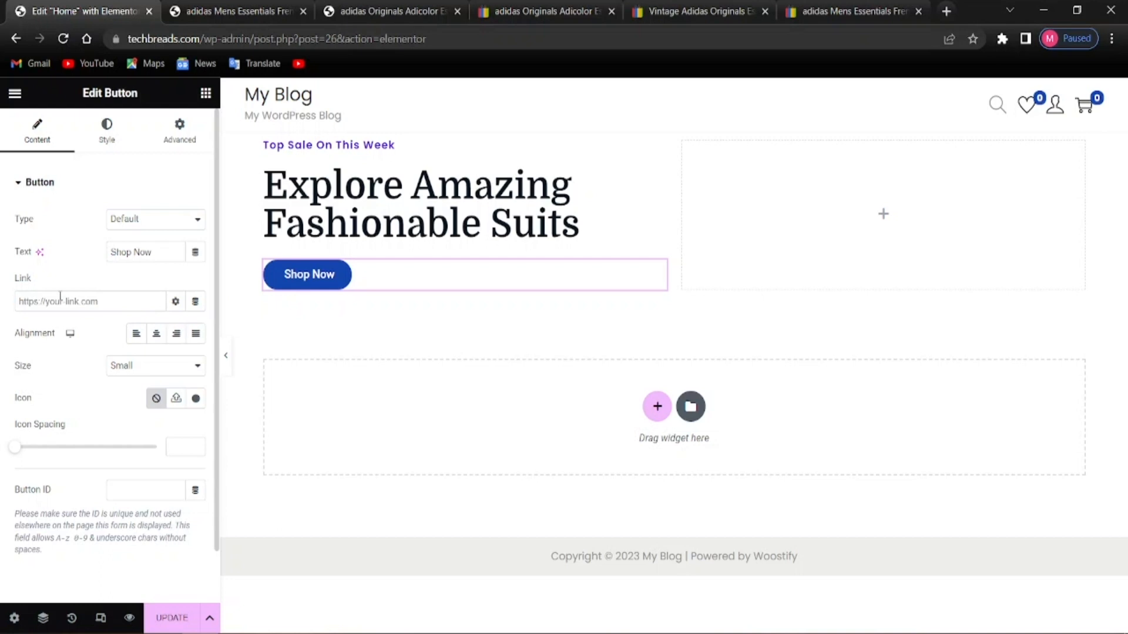
{"action": "type", "text": "shop"}
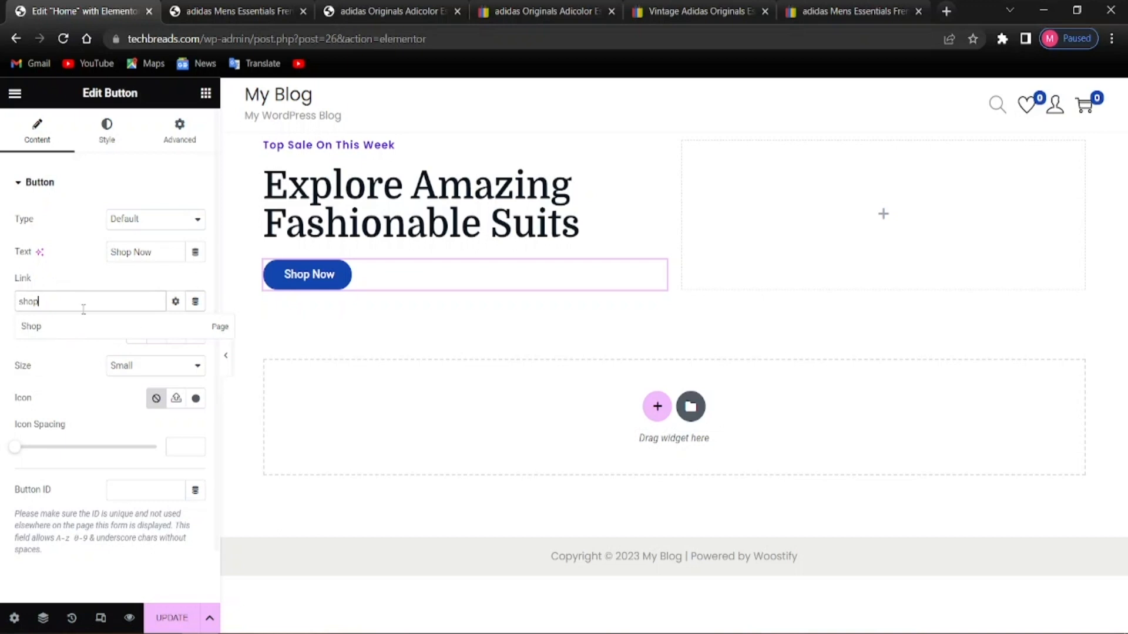
{"action": "left_click", "coordinate": [31, 326]}
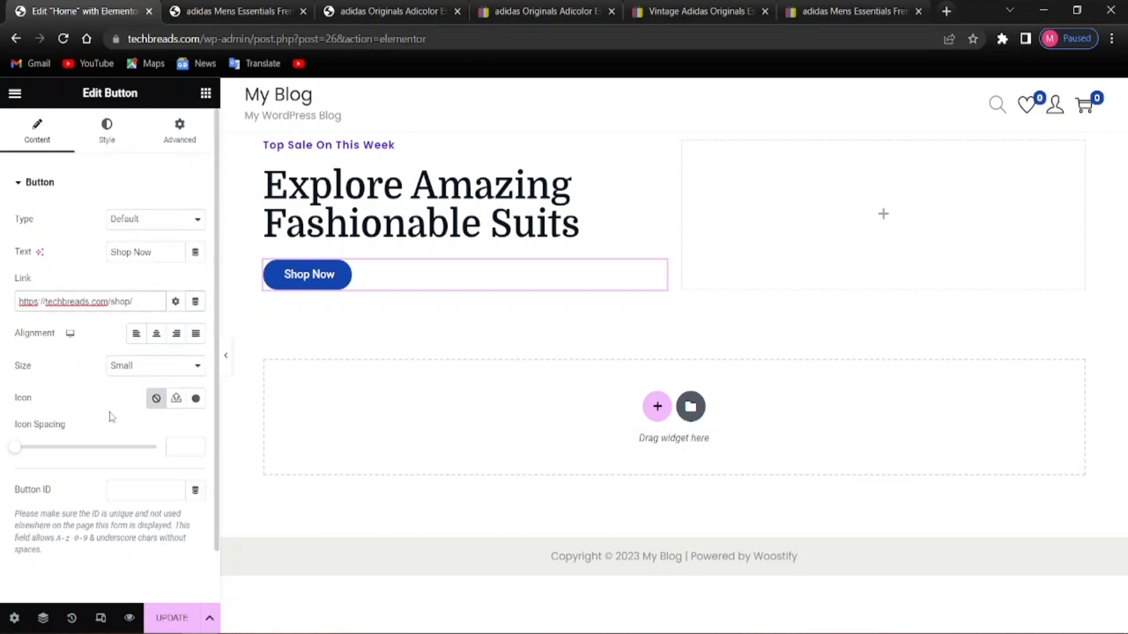
{"action": "left_click", "coordinate": [106, 130]}
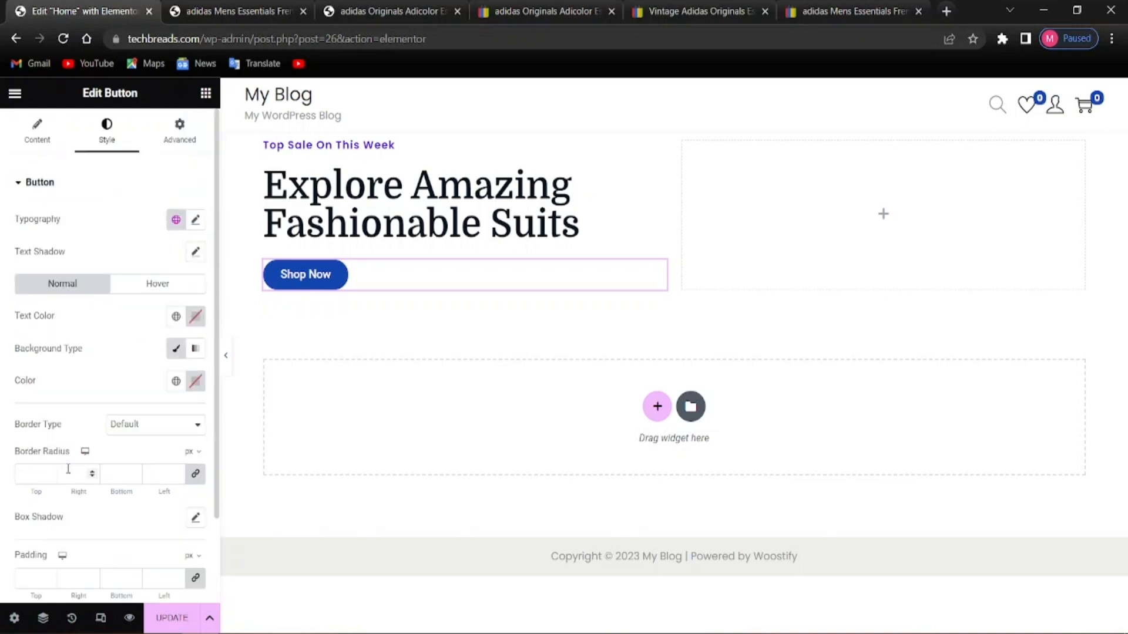
Set the button typography to the Poppins family at 18 px size
{"action": "left_click", "coordinate": [194, 222]}
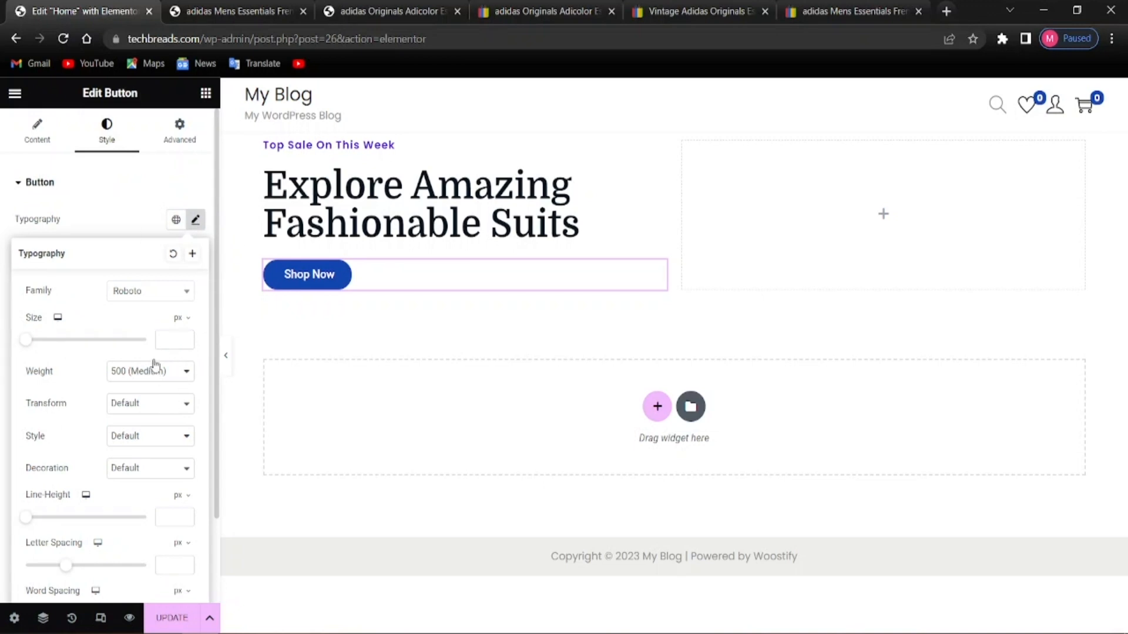
{"action": "left_click", "coordinate": [129, 303]}
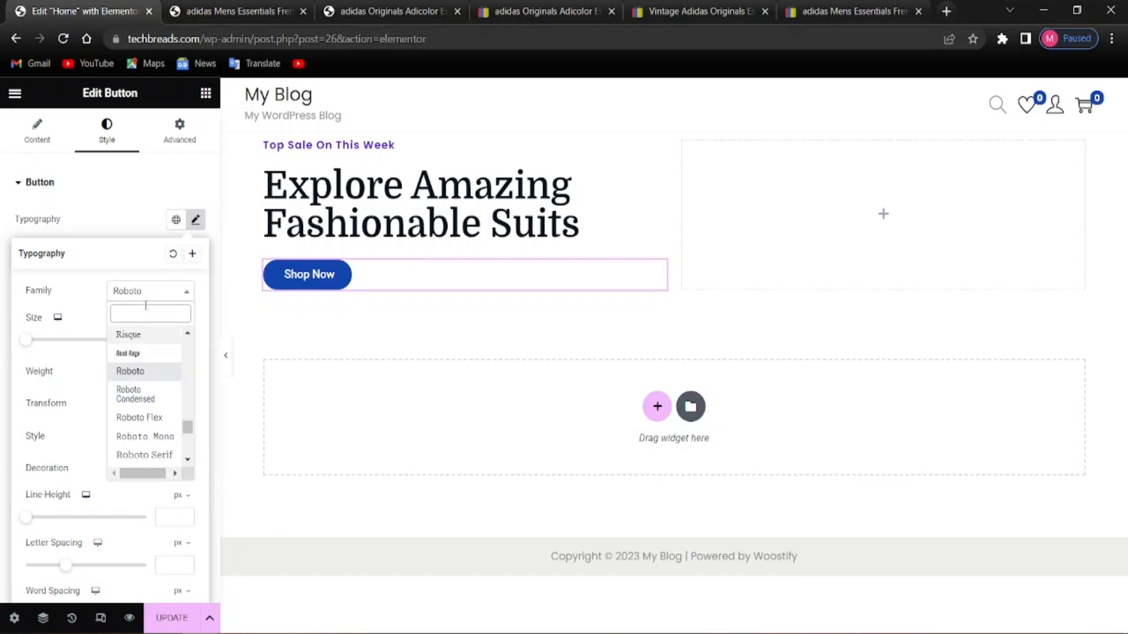
{"action": "type", "text": "poppin"}
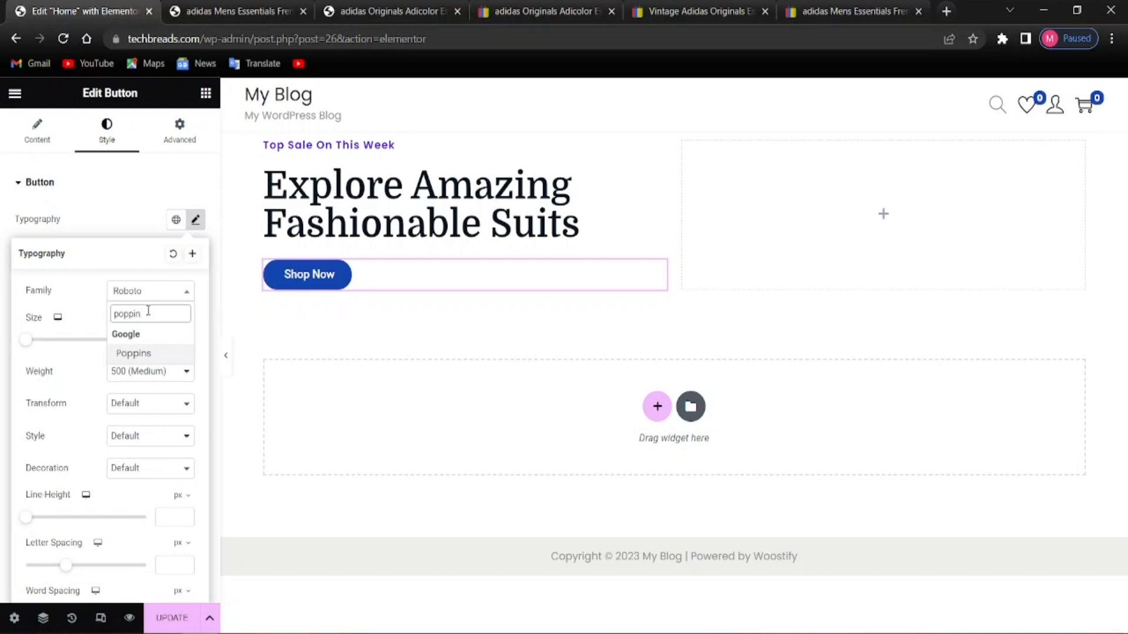
{"action": "left_click", "coordinate": [146, 354]}
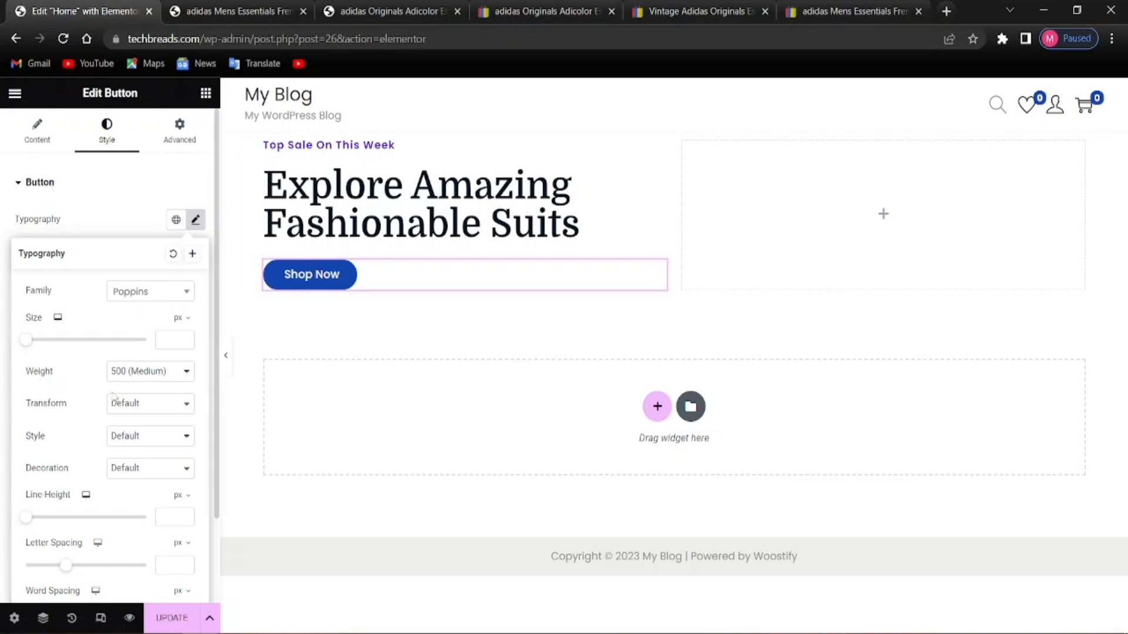
{"action": "left_click", "coordinate": [161, 337]}
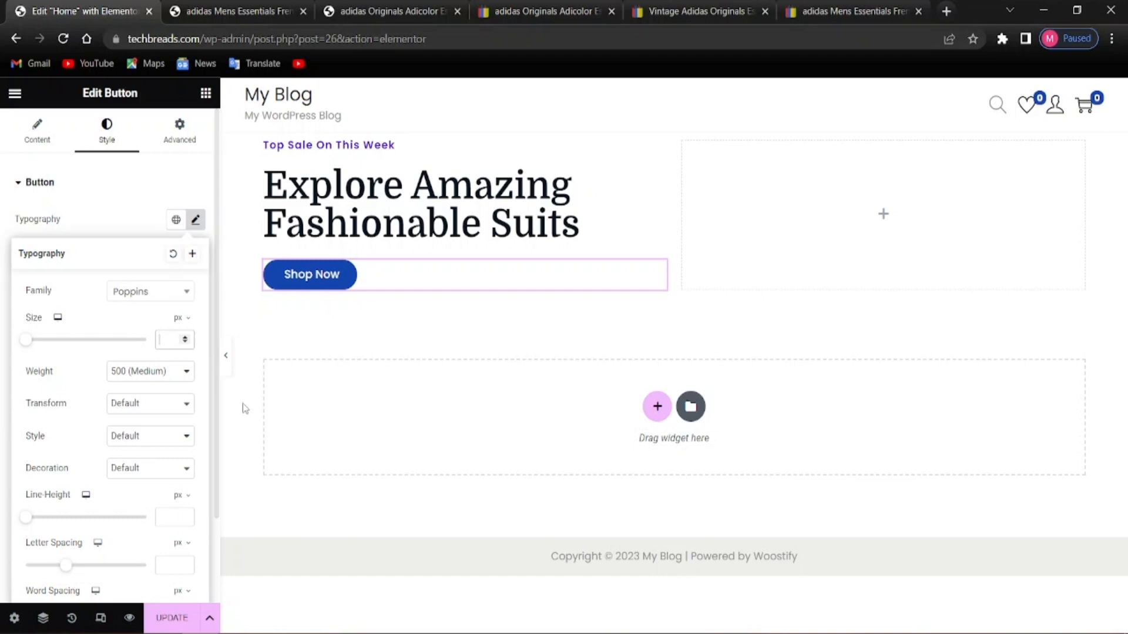
{"action": "type", "text": "1"}
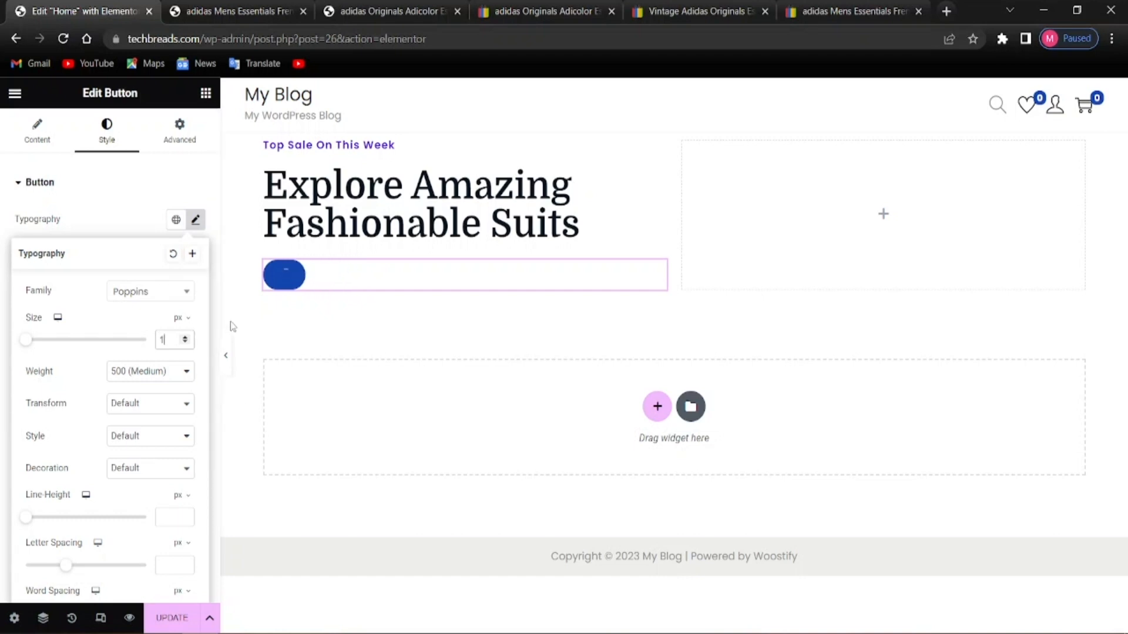
{"action": "type", "text": "8"}
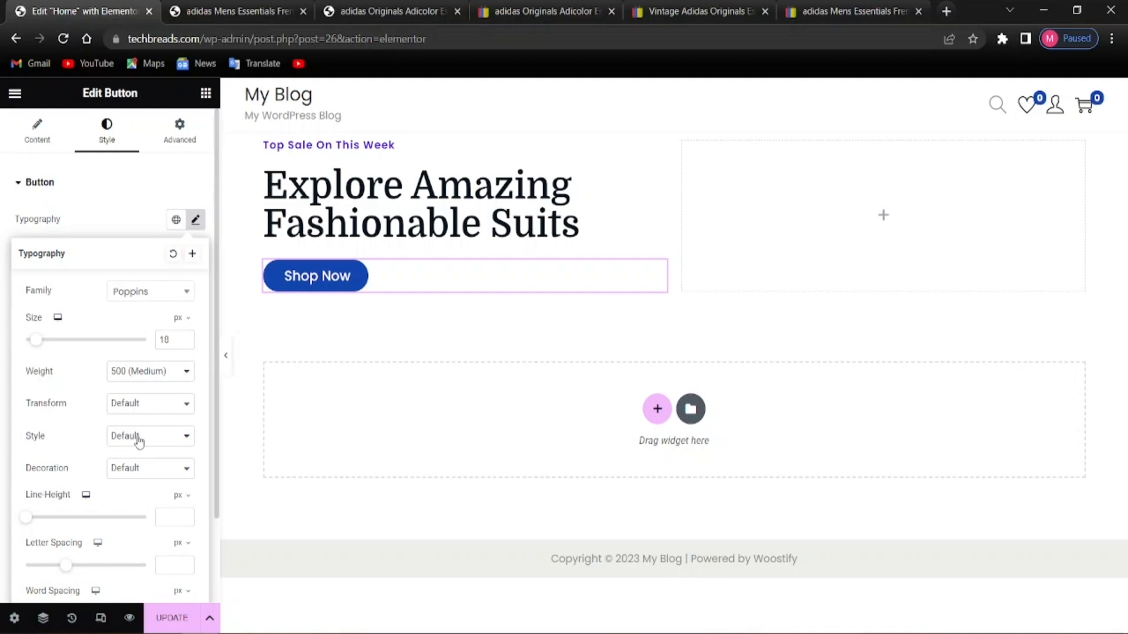
{"action": "scroll", "coordinate": [141, 444], "scroll_direction": "down", "scroll_amount": 2}
{"action": "scroll", "coordinate": [132, 477], "scroll_direction": "up", "scroll_amount": 2}
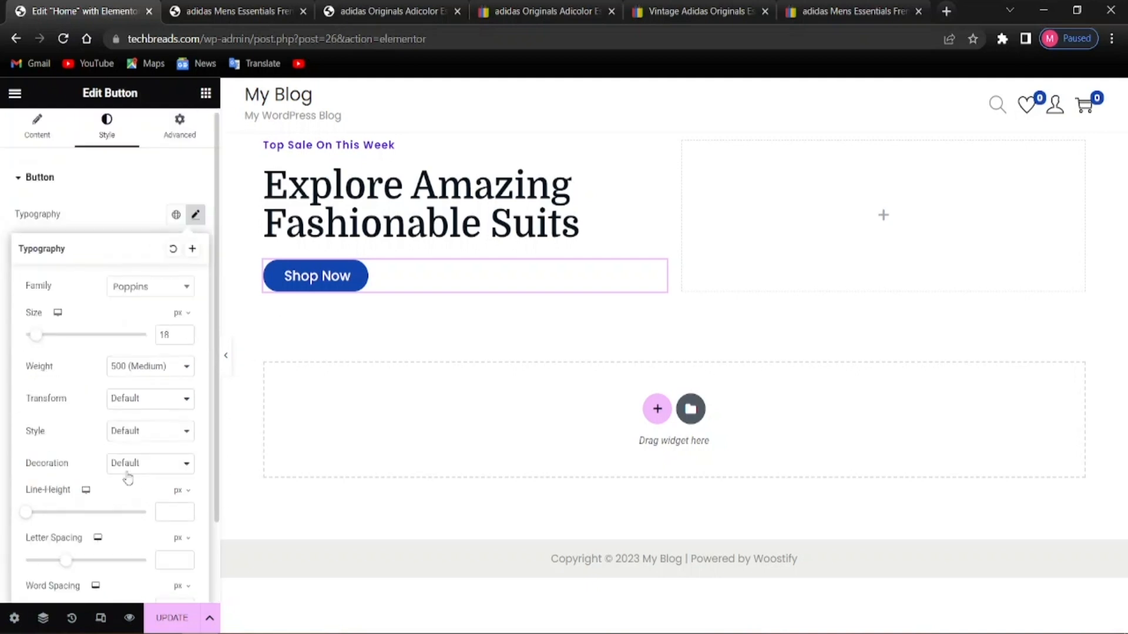
{"action": "scroll", "coordinate": [120, 473], "scroll_direction": "up", "scroll_amount": 1}
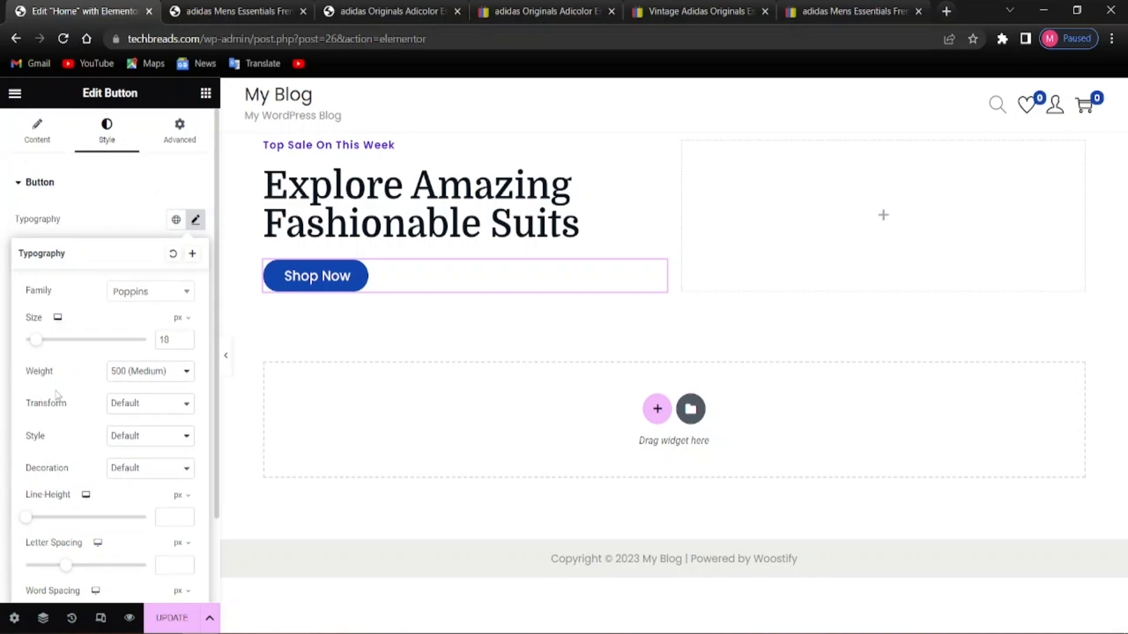
{"action": "left_click", "coordinate": [151, 215]}
{"action": "scroll", "coordinate": [94, 411], "scroll_direction": "down", "scroll_amount": 2}
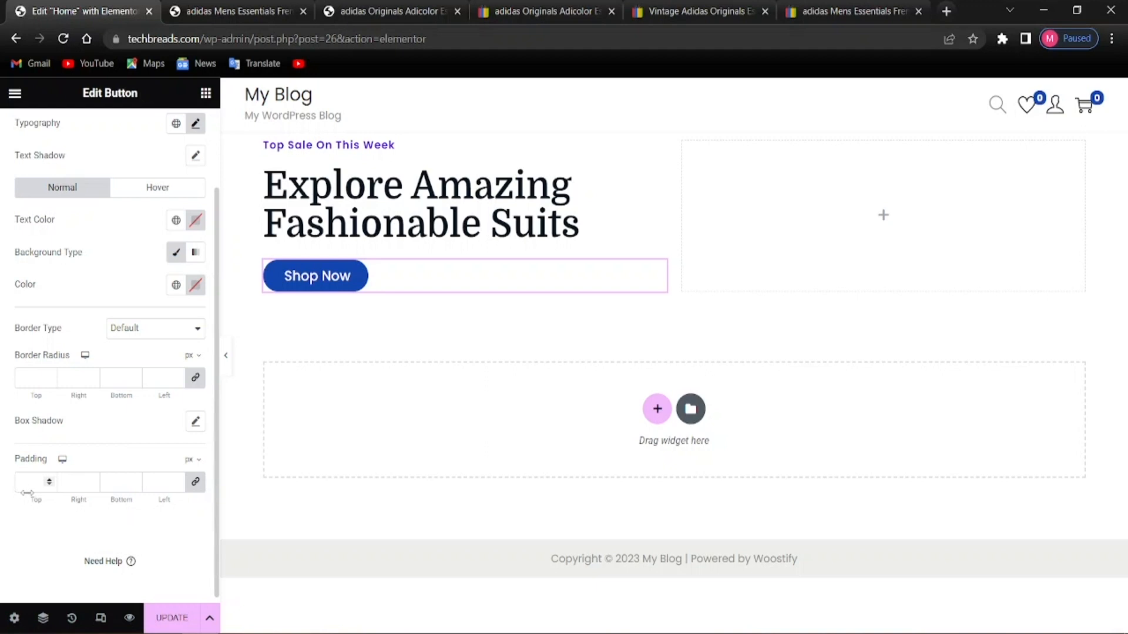
Unlink the button padding and set top and bottom padding to 18 px
{"action": "left_click", "coordinate": [195, 488]}
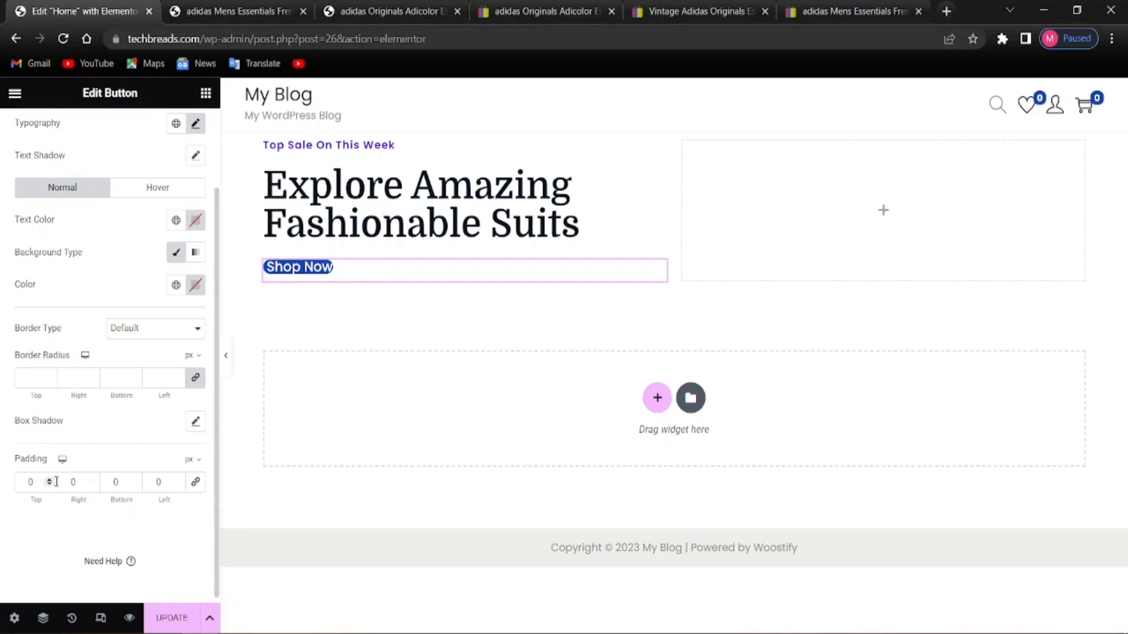
{"action": "left_click", "coordinate": [38, 484]}
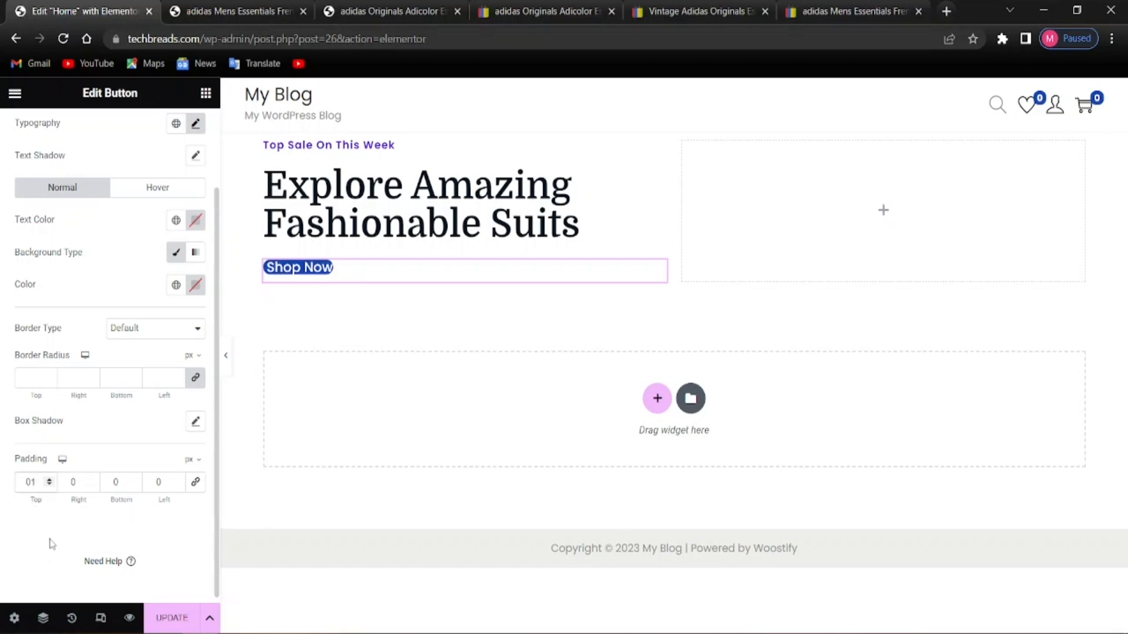
{"action": "key", "text": "BackSpace"}
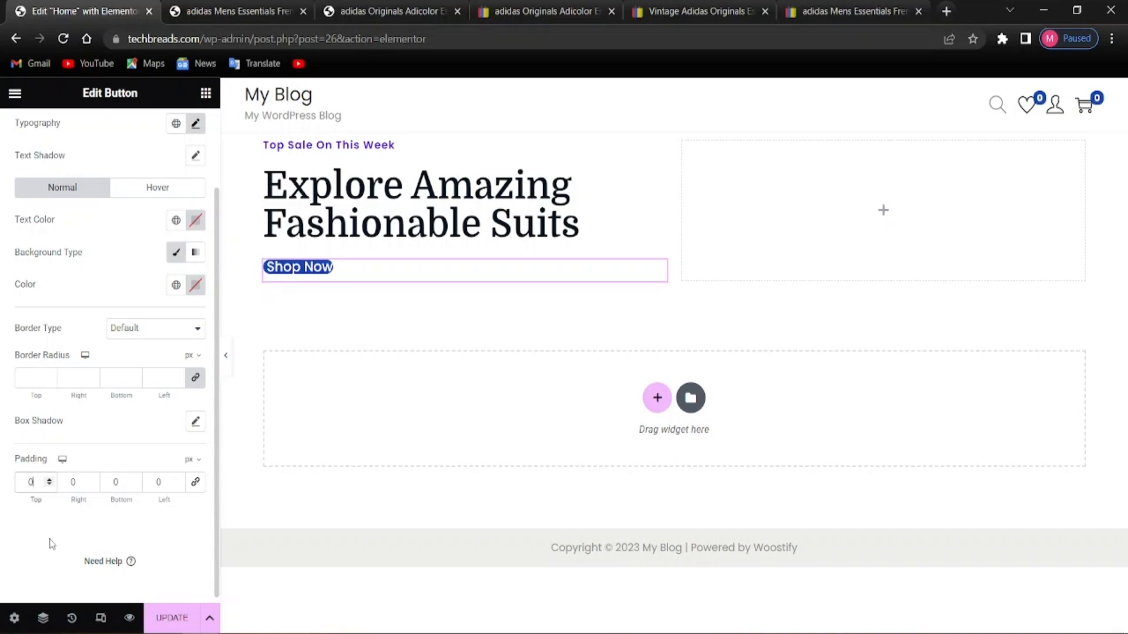
{"action": "type", "text": "18"}
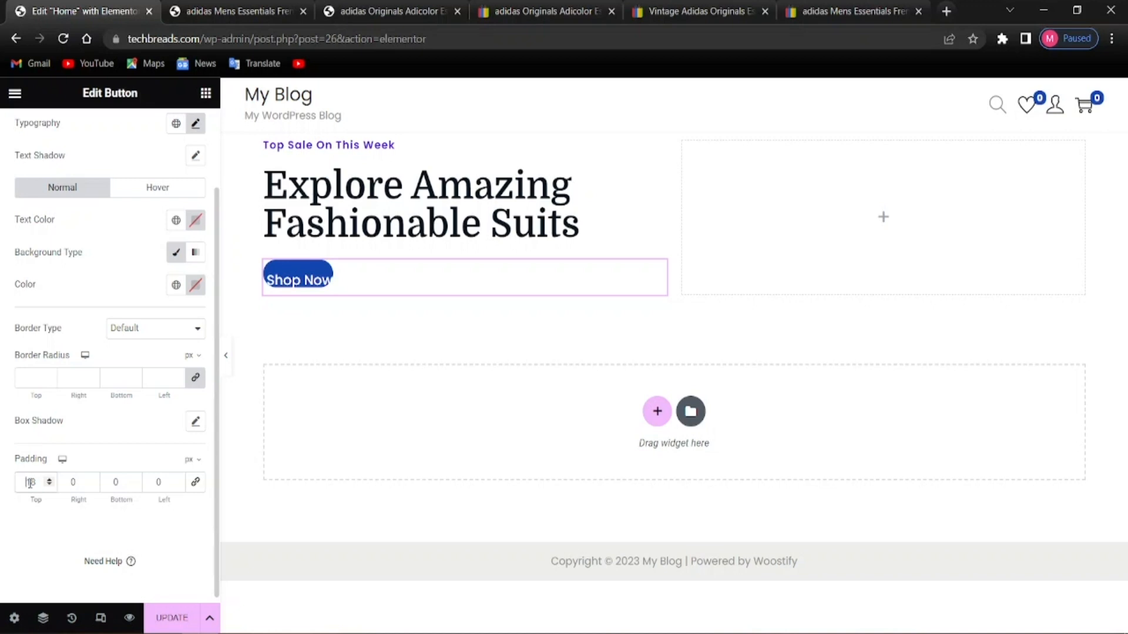
{"action": "left_click", "coordinate": [107, 484]}
{"action": "key", "text": "BackSpace"}
{"action": "type", "text": "18"}
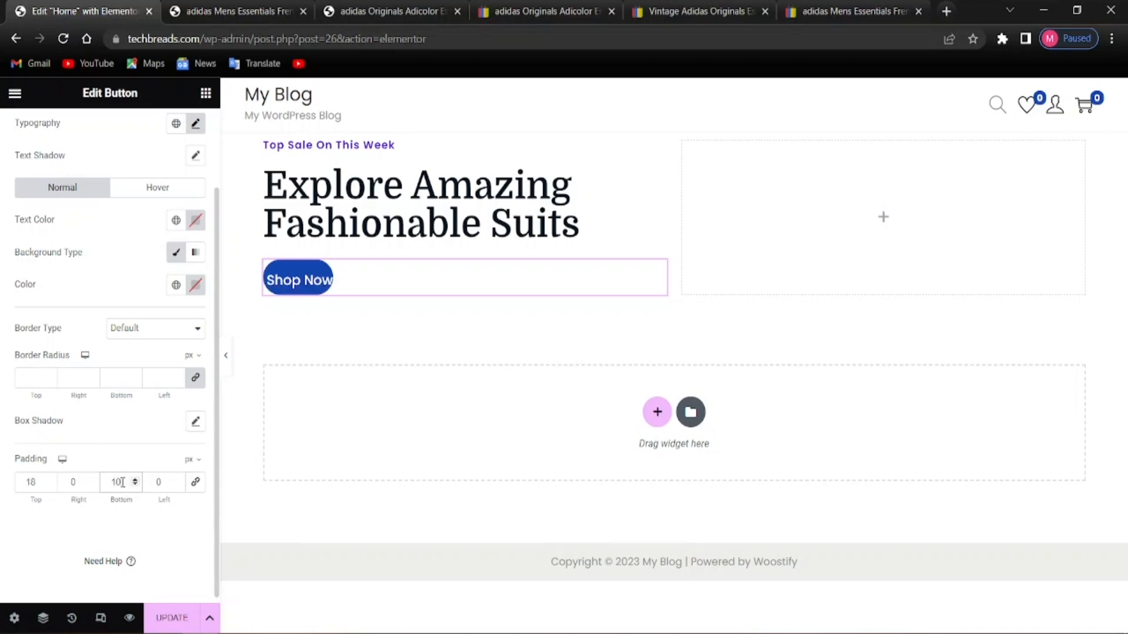
{"action": "key", "text": "BackSpace"}
{"action": "type", "text": "8"}
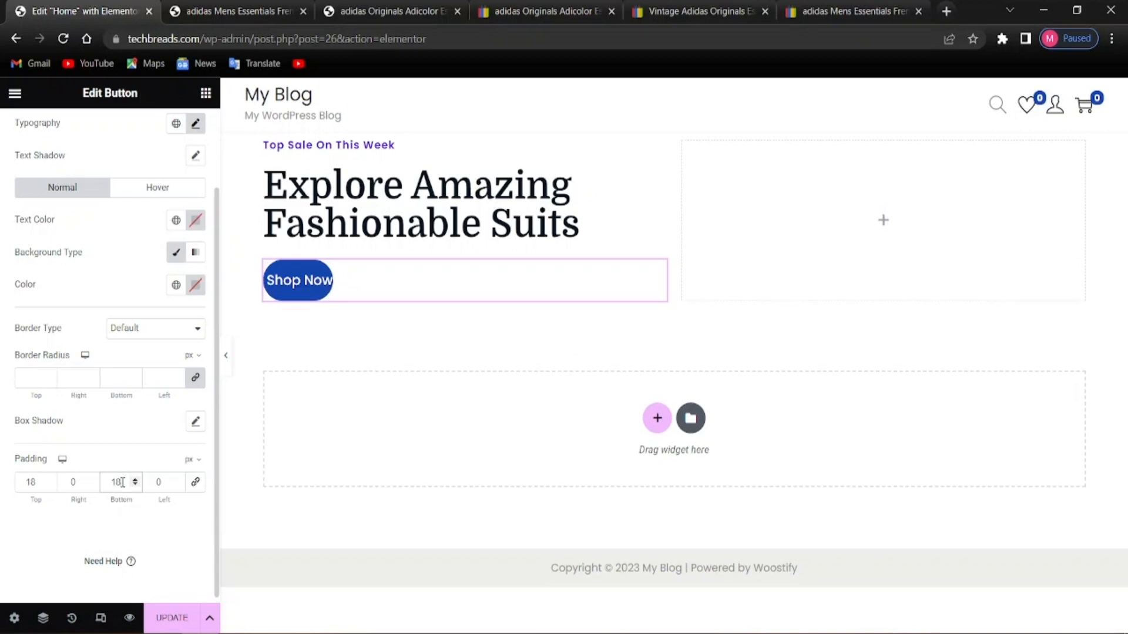
Set the button's right and left padding to 40 px
{"action": "left_click", "coordinate": [75, 478]}
{"action": "key", "text": "BackSpace"}
{"action": "type", "text": "40"}
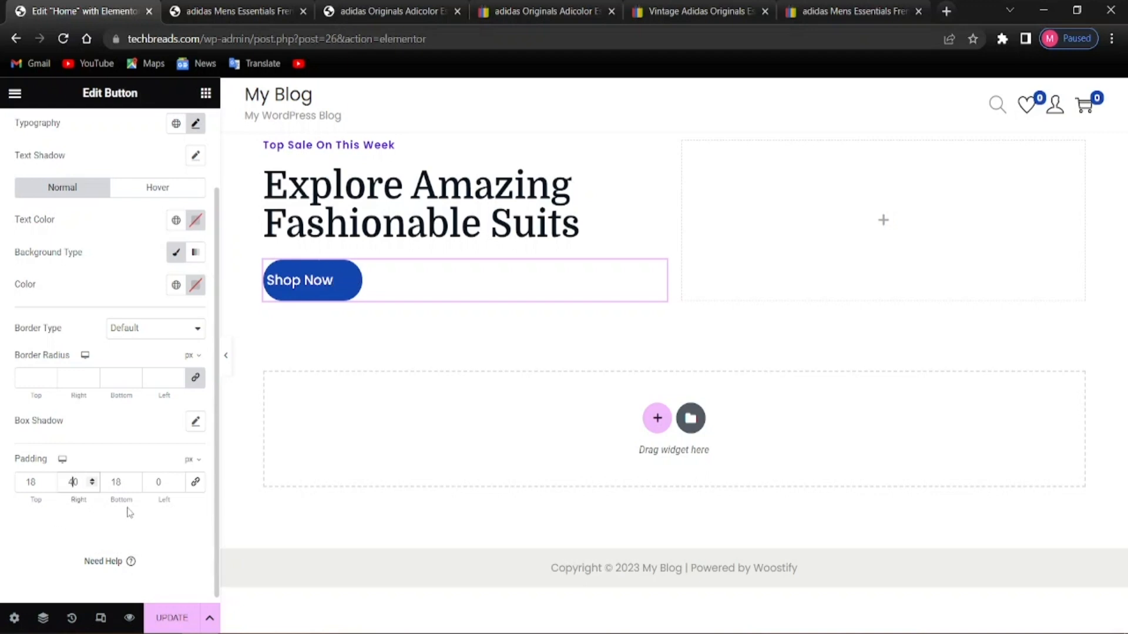
{"action": "left_click", "coordinate": [158, 483]}
{"action": "key", "text": "BackSpace"}
{"action": "type", "text": "40"}
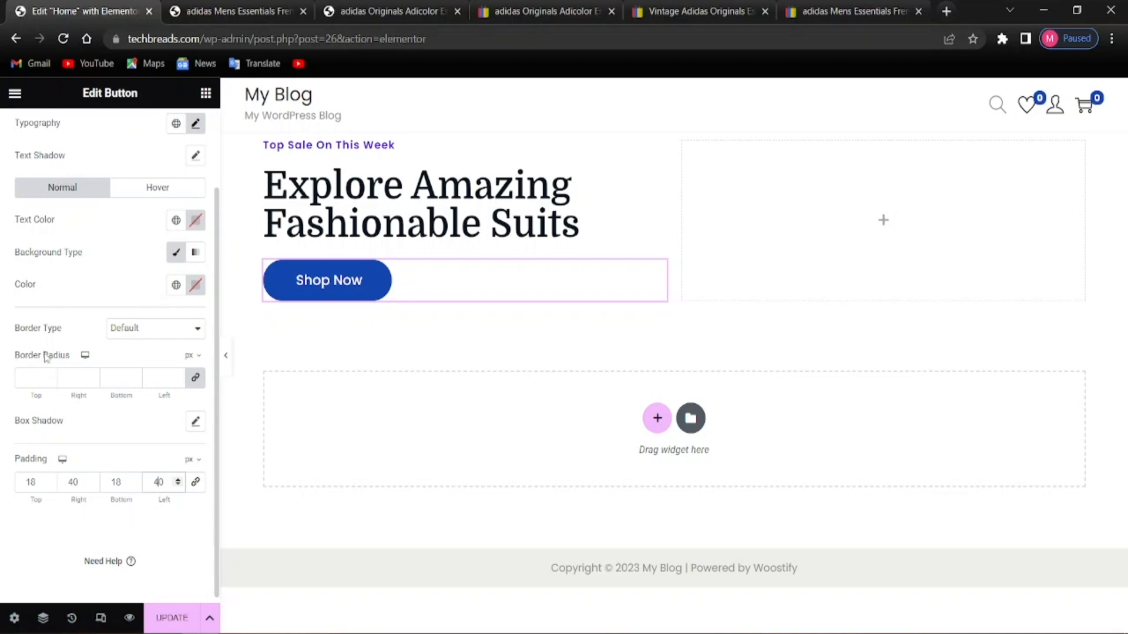
{"action": "left_click", "coordinate": [195, 286]}
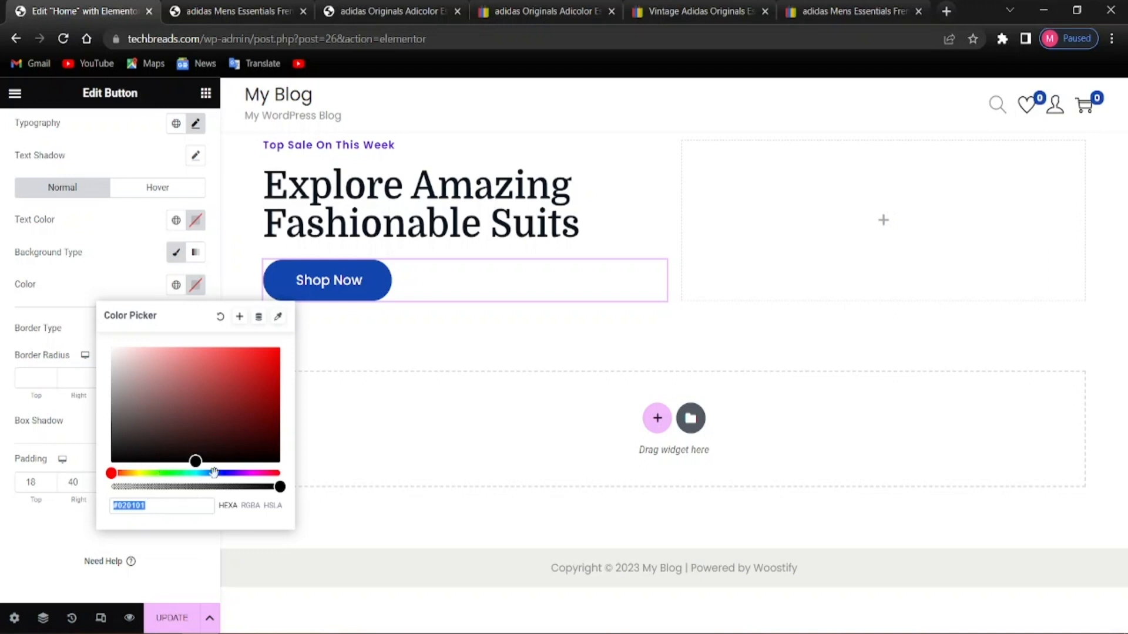
Shift the Shop Now background colour into the blue range
{"action": "left_click", "coordinate": [242, 474]}
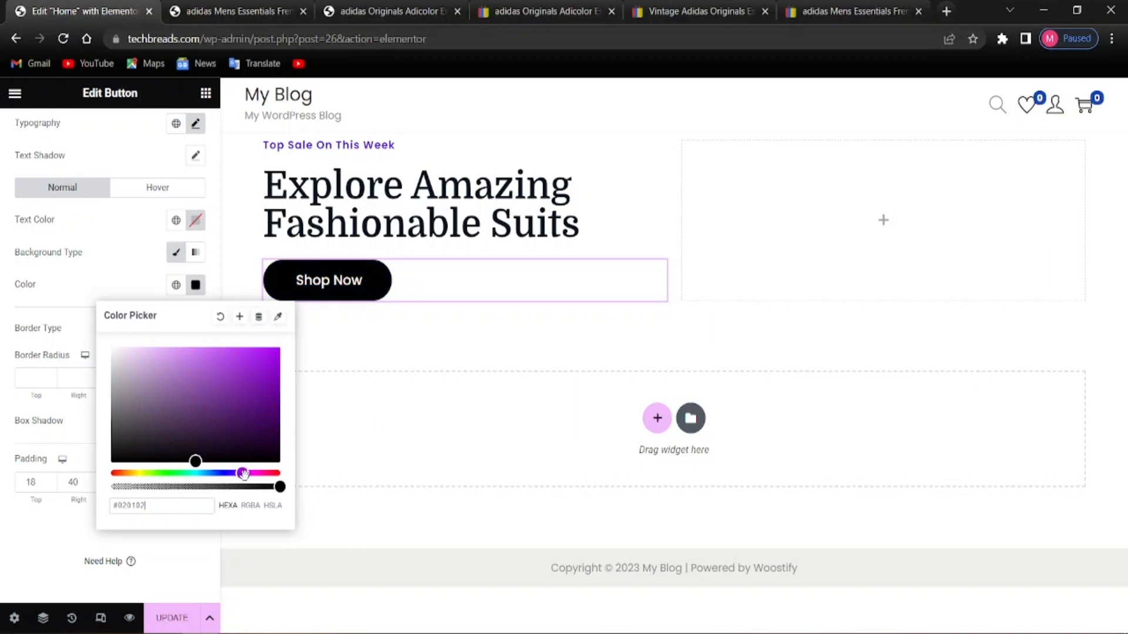
{"action": "left_click_drag", "start_coordinate": [245, 474], "coordinate": [203, 430]}
{"action": "left_click", "coordinate": [203, 396]}
{"action": "left_click", "coordinate": [209, 389]}
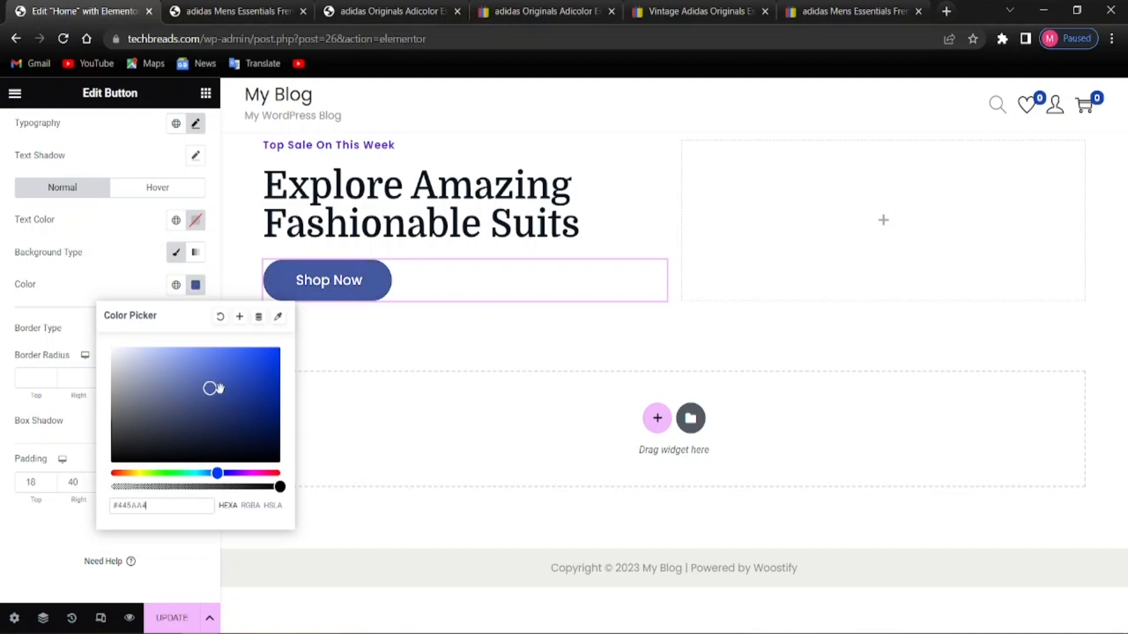
{"action": "left_click", "coordinate": [231, 398]}
{"action": "left_click", "coordinate": [248, 395]}
{"action": "left_click", "coordinate": [257, 423]}
Fine-tune the button background to medium blue #4764C4
{"action": "left_click", "coordinate": [247, 393]}
{"action": "left_click", "coordinate": [235, 391]}
{"action": "left_click", "coordinate": [218, 417]}
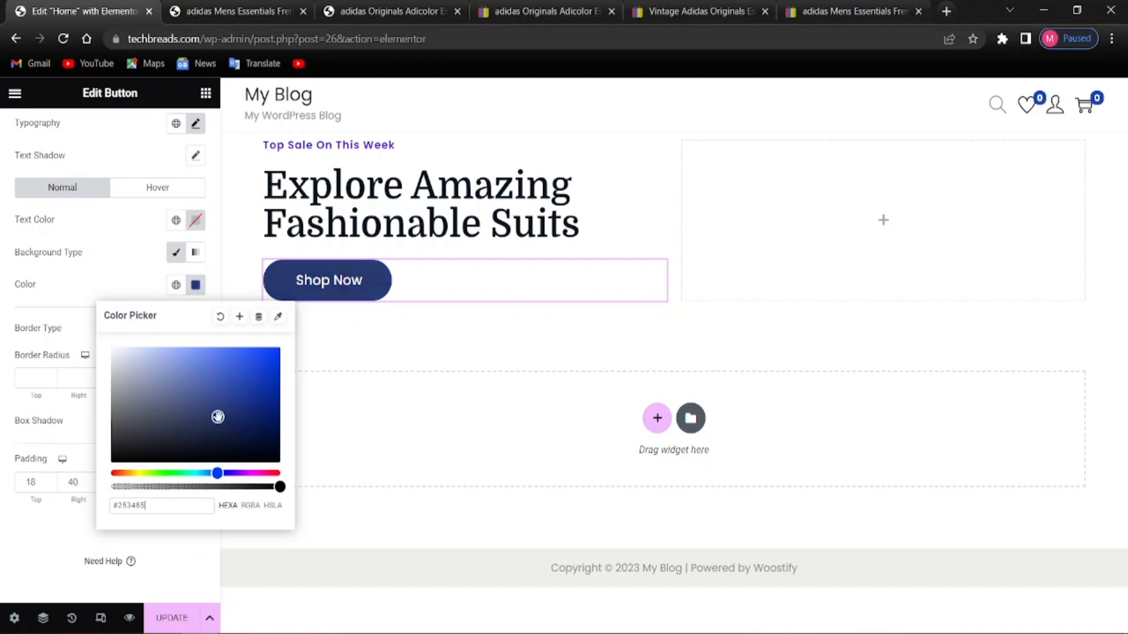
{"action": "left_click", "coordinate": [215, 374]}
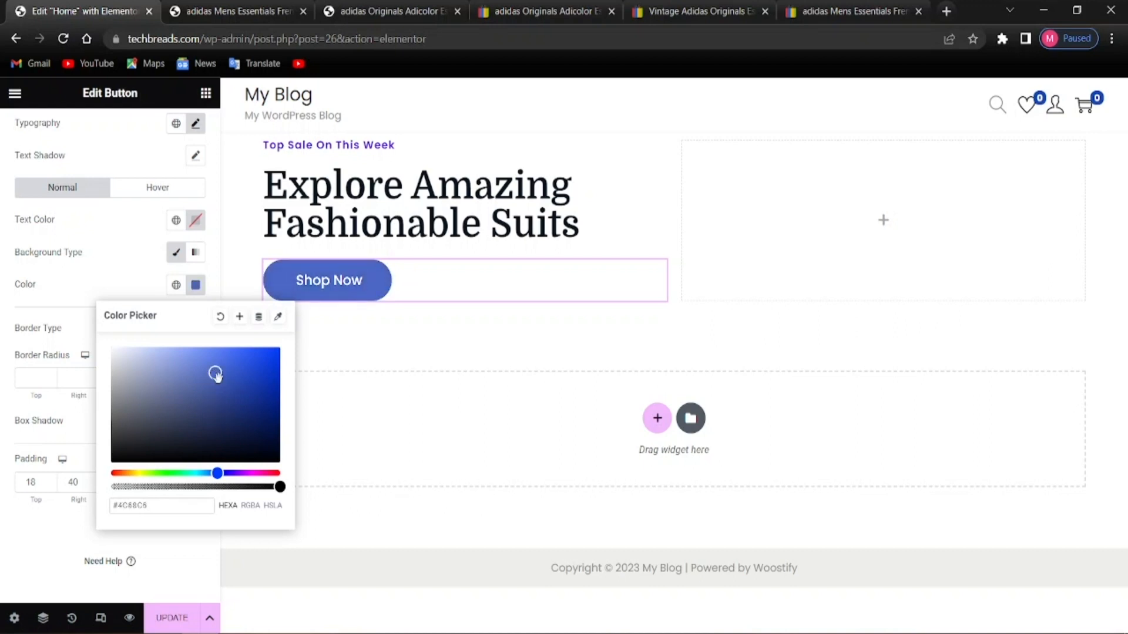
{"action": "left_click_drag", "start_coordinate": [216, 373], "coordinate": [220, 374]}
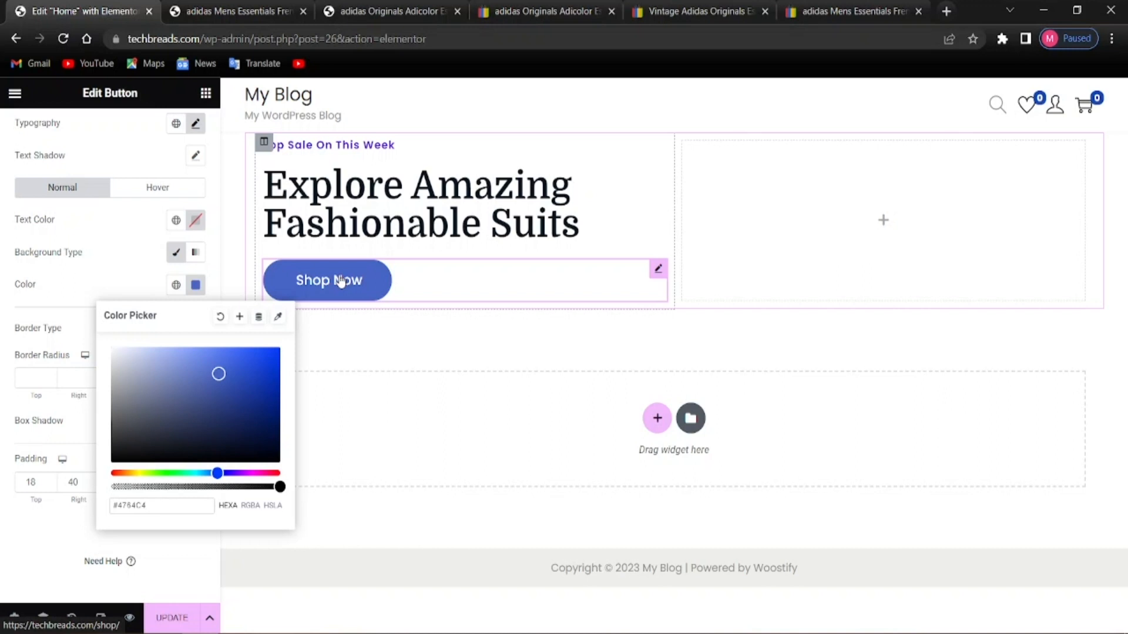
{"action": "left_click", "coordinate": [3, 382]}
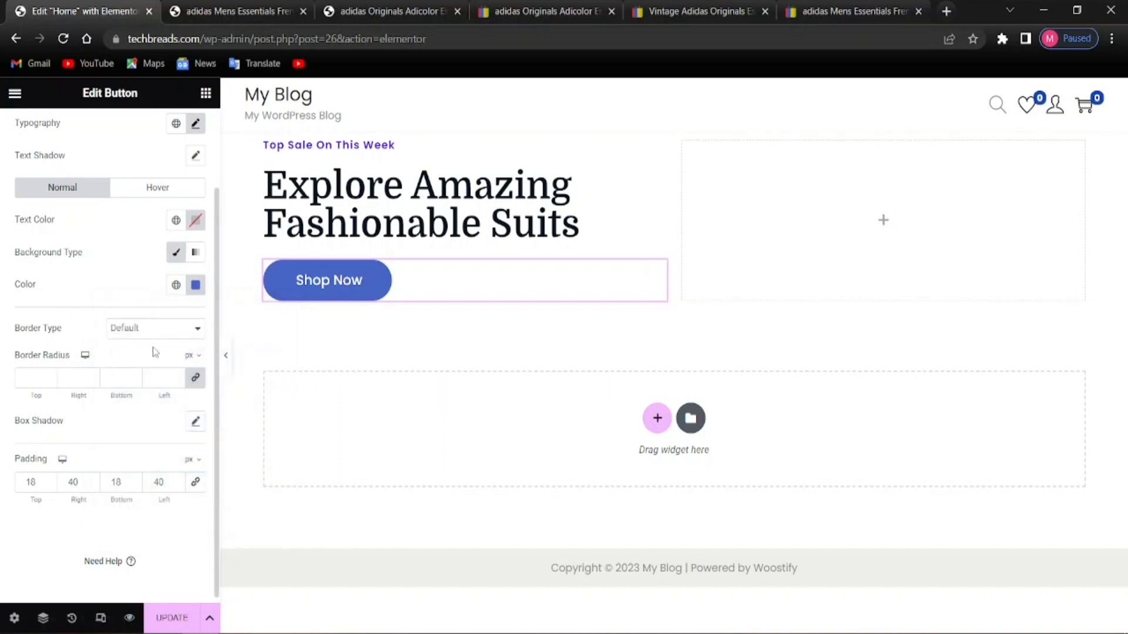
{"action": "left_click", "coordinate": [144, 190]}
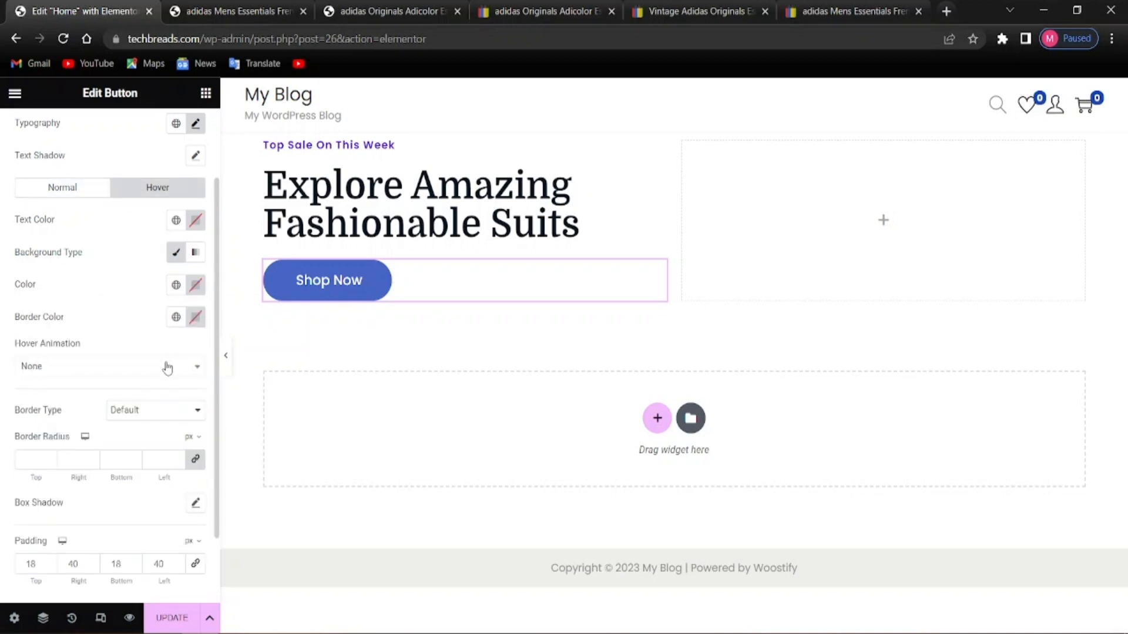
{"action": "left_click", "coordinate": [190, 288]}
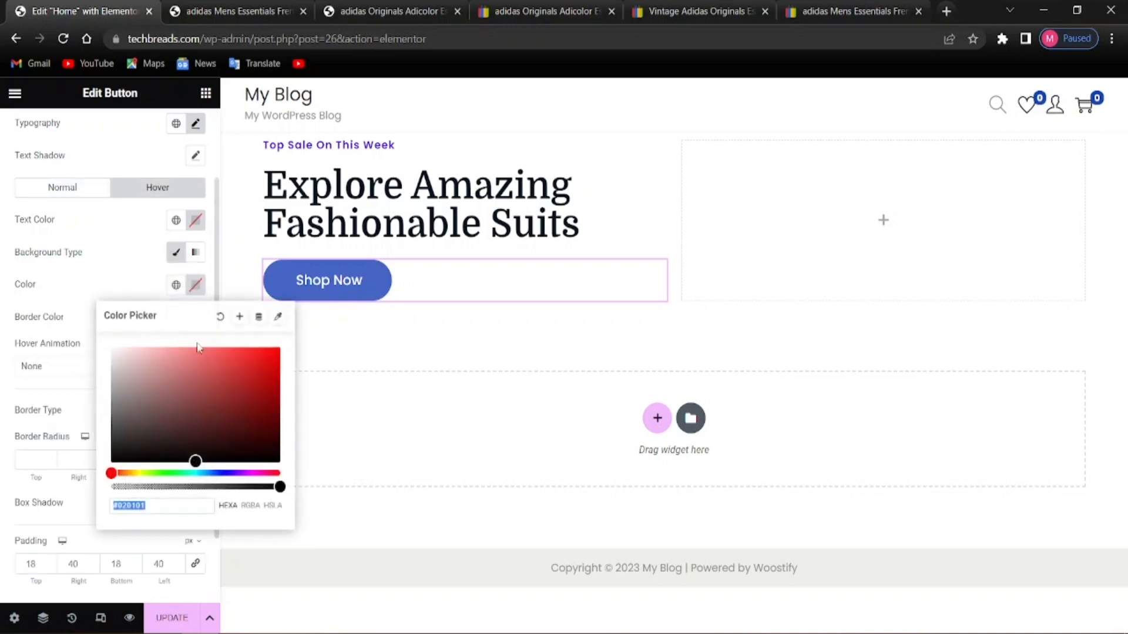
Make the Shop Now hover background dark navy #0A2076
{"action": "left_click", "coordinate": [226, 473]}
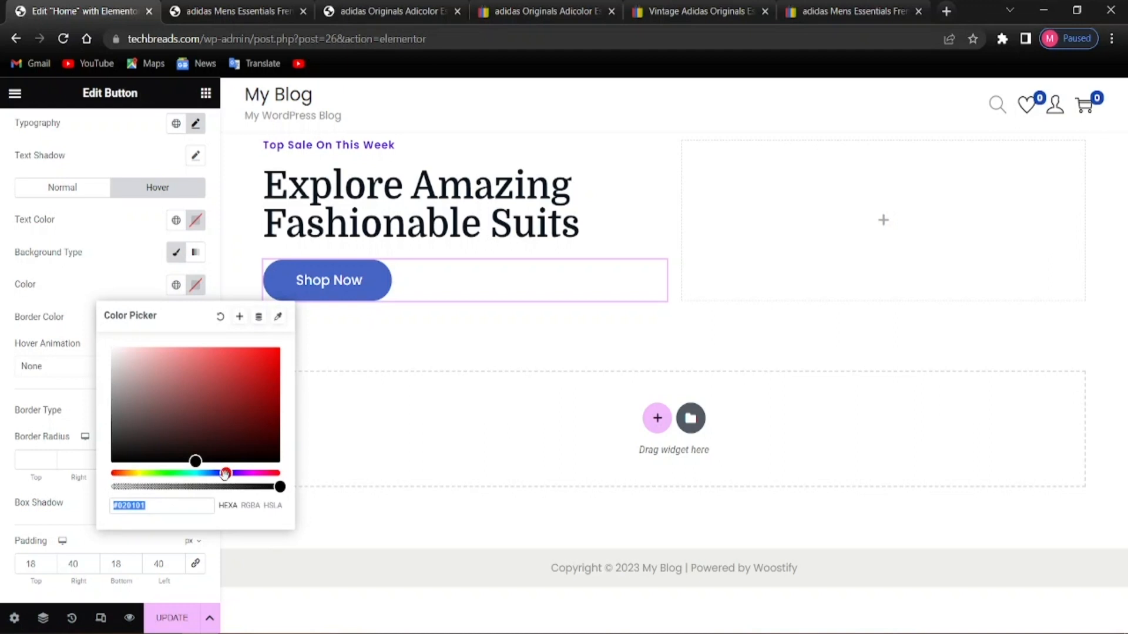
{"action": "left_click_drag", "start_coordinate": [197, 454], "coordinate": [174, 436]}
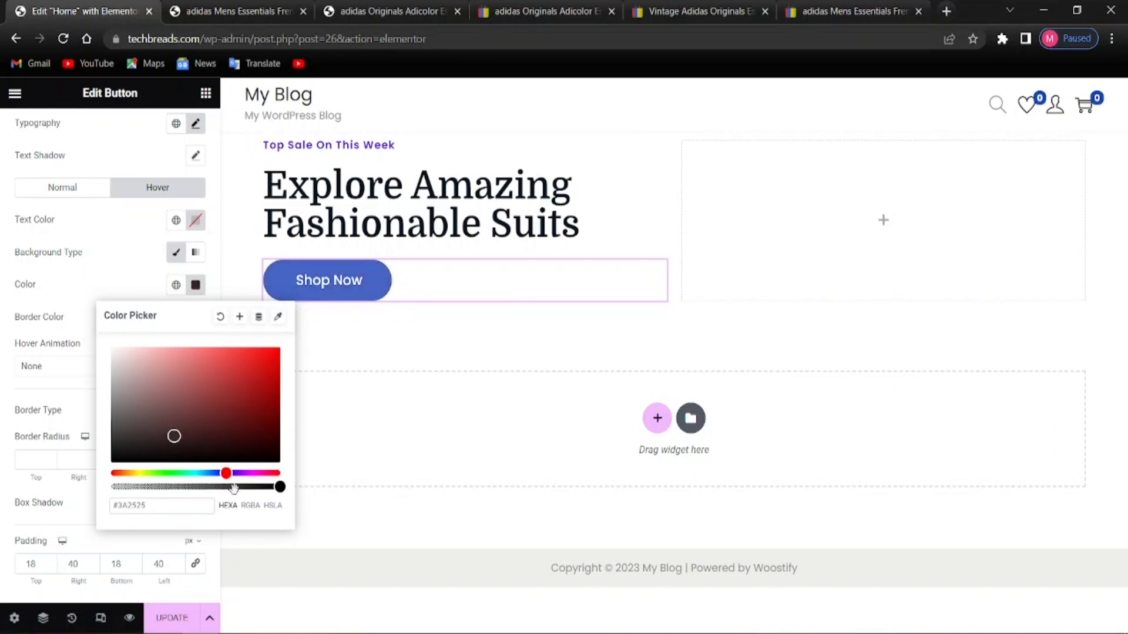
{"action": "left_click_drag", "start_coordinate": [221, 474], "coordinate": [218, 474]}
{"action": "left_click", "coordinate": [210, 409]}
{"action": "left_click", "coordinate": [248, 384]}
{"action": "left_click_drag", "start_coordinate": [253, 439], "coordinate": [265, 436]}
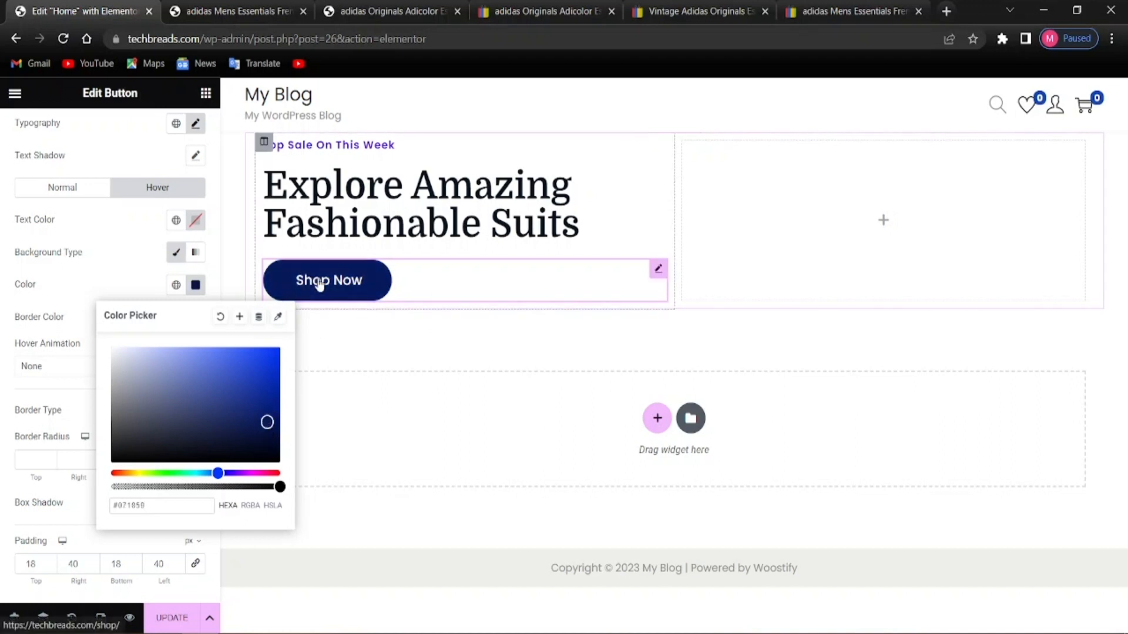
{"action": "left_click", "coordinate": [265, 410]}
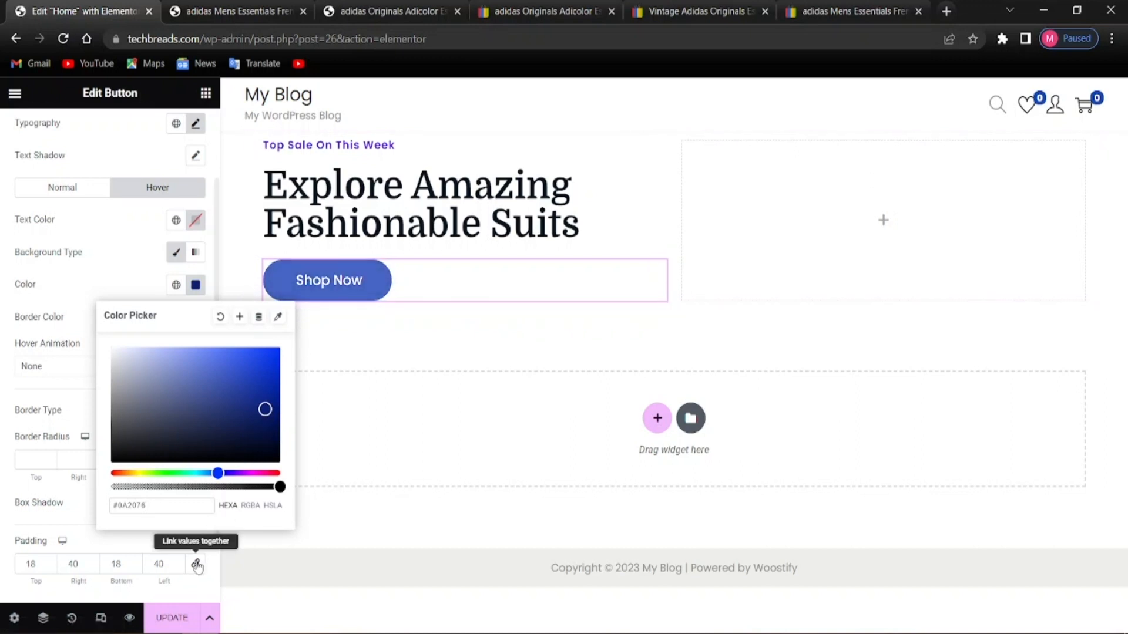
{"action": "left_click", "coordinate": [72, 393]}
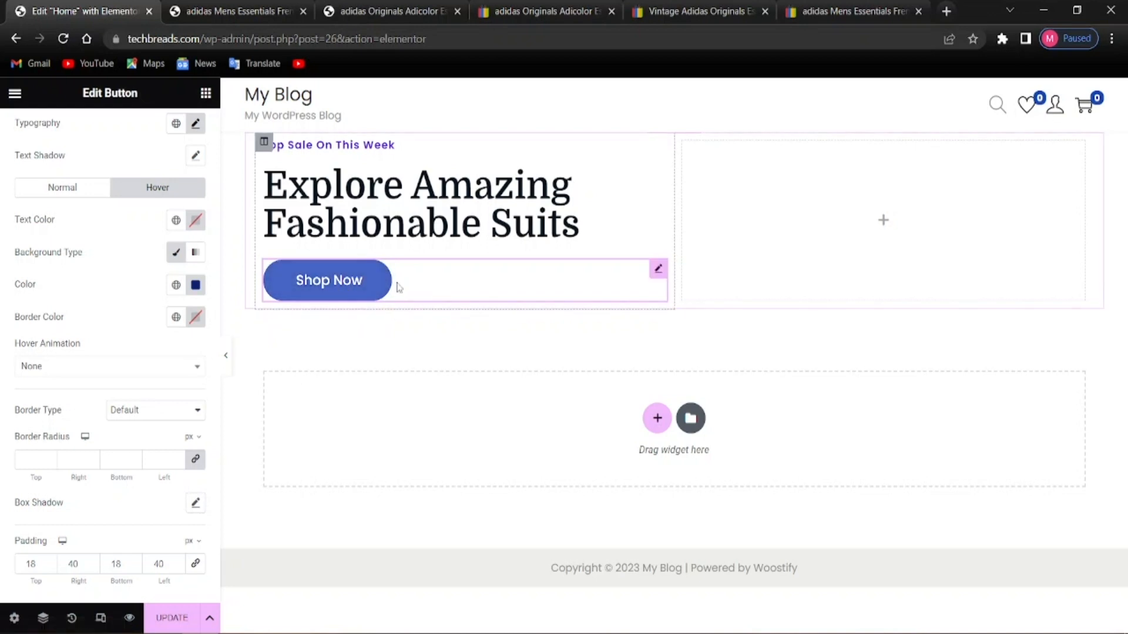
Duplicate the Shop Now button and relabel the copy 'Learn More'
{"action": "right_click", "coordinate": [361, 285]}
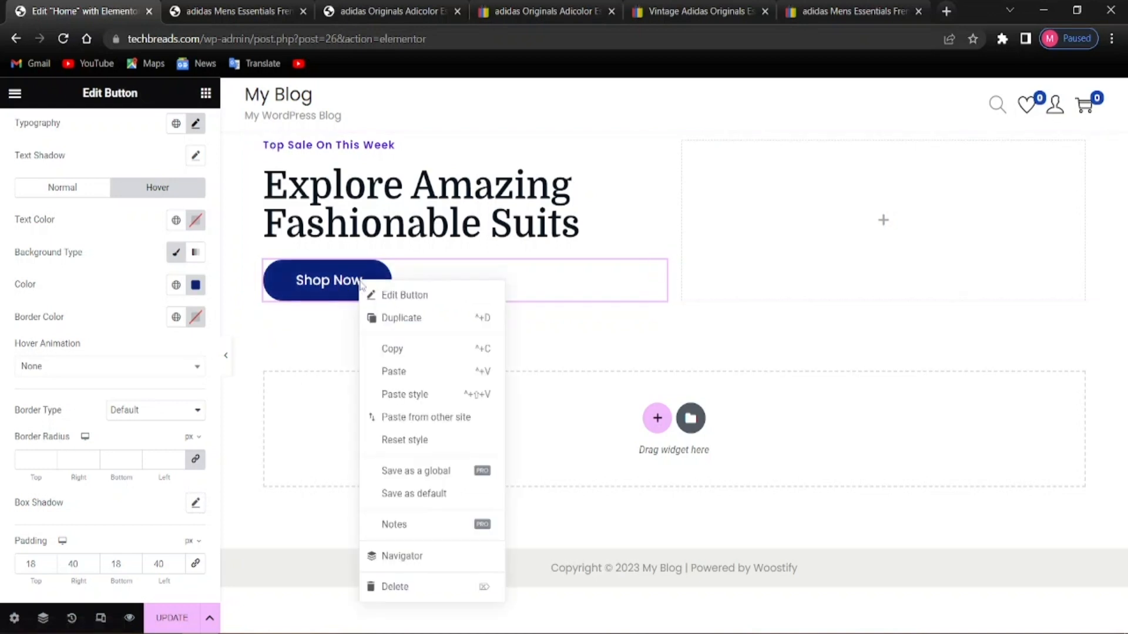
{"action": "left_click", "coordinate": [393, 321]}
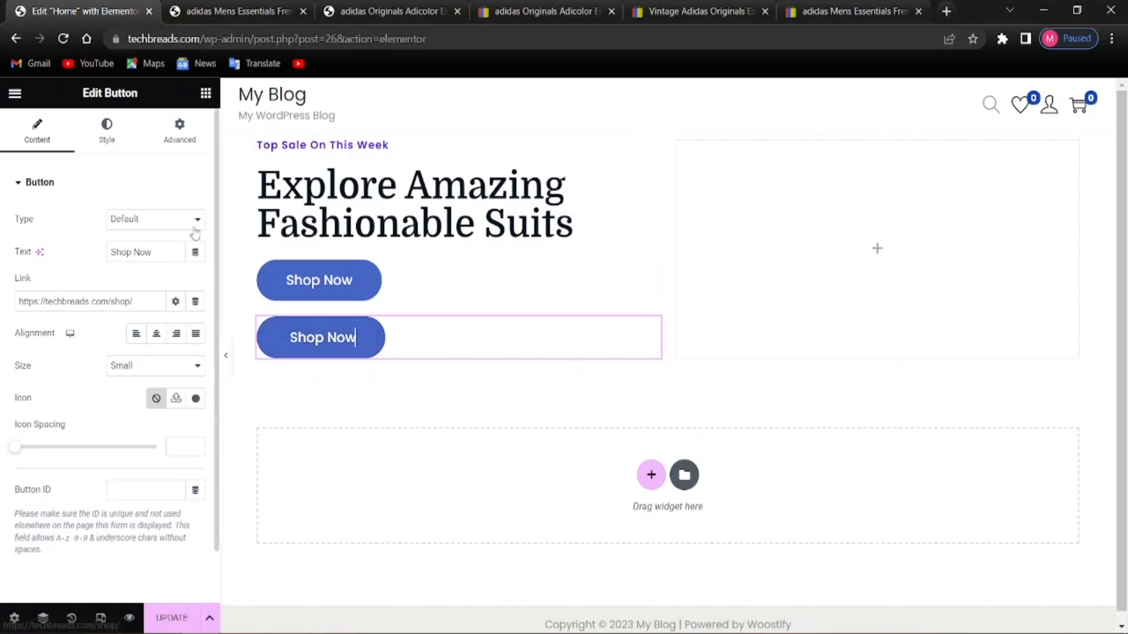
{"action": "left_click", "coordinate": [159, 255]}
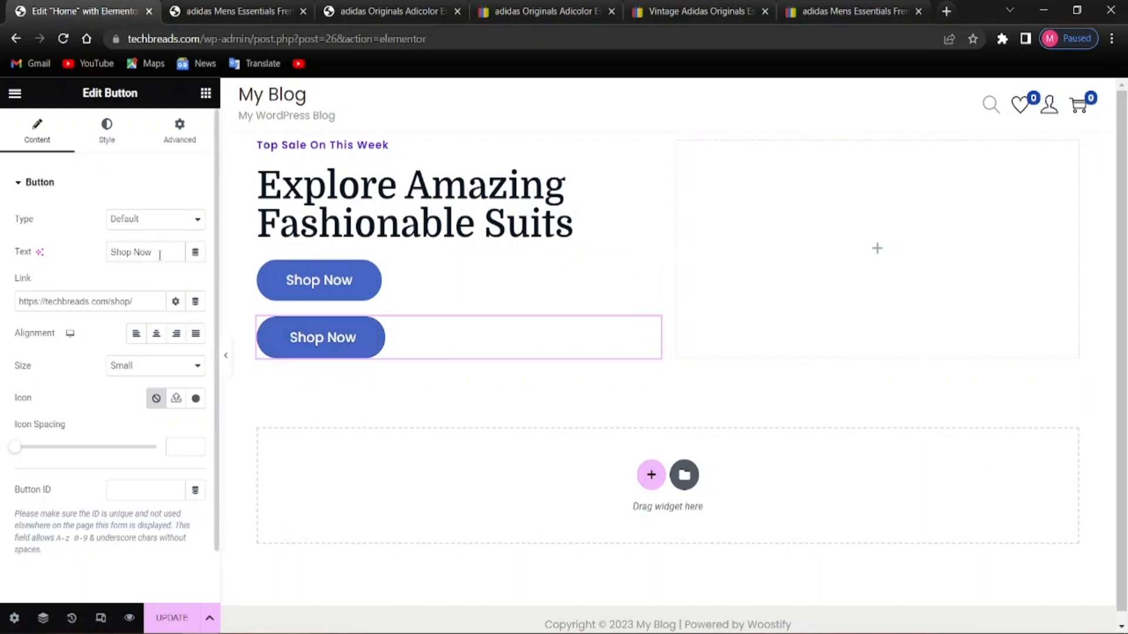
{"action": "key", "text": "BackSpace"}
{"action": "key", "text": "BackSpace"}
{"action": "key", "text": "BackSpace"}
{"action": "key", "text": "BackSpace"}
{"action": "key", "text": "BackSpace"}
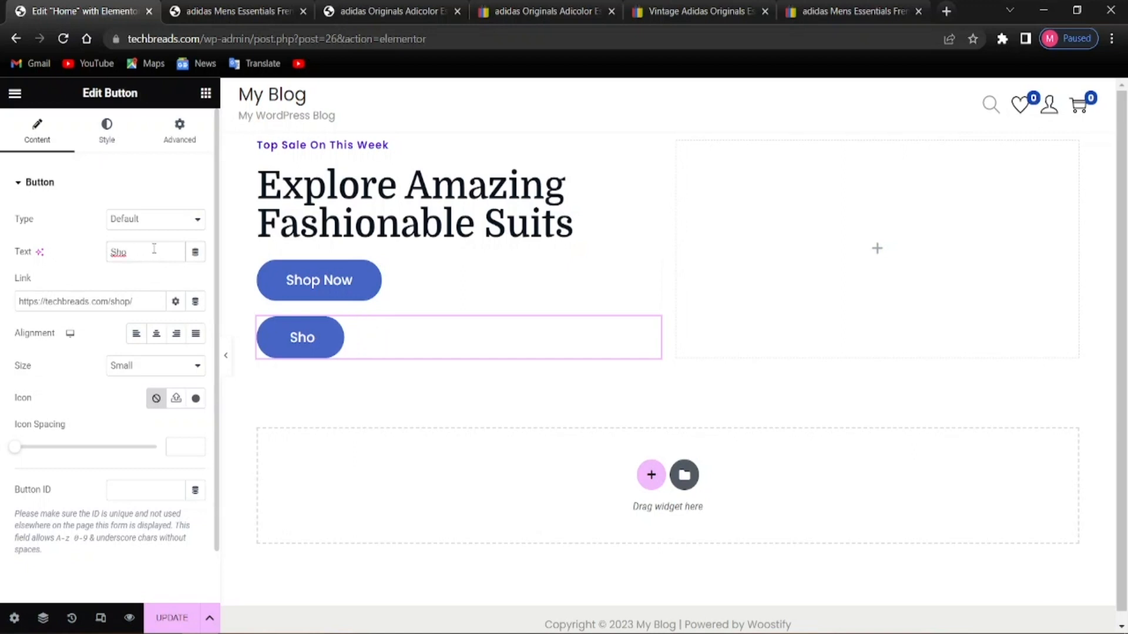
{"action": "key", "text": "BackSpace"}
{"action": "key", "text": "BackSpace"}
{"action": "key", "text": "BackSpace"}
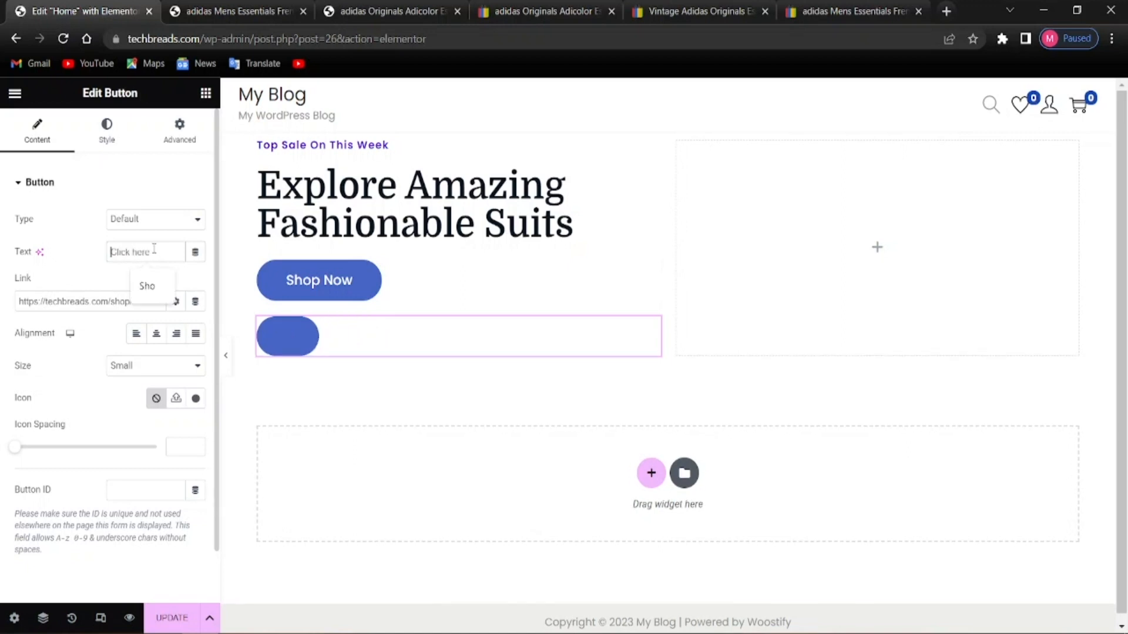
{"action": "type", "text": "Learn"}
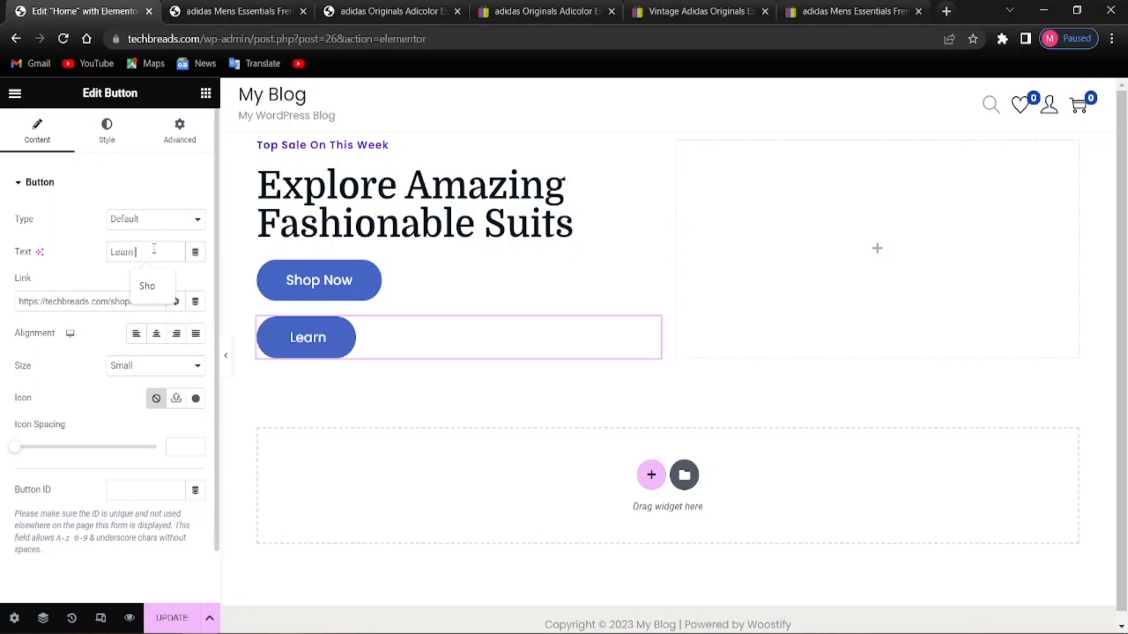
{"action": "type", "text": " More"}
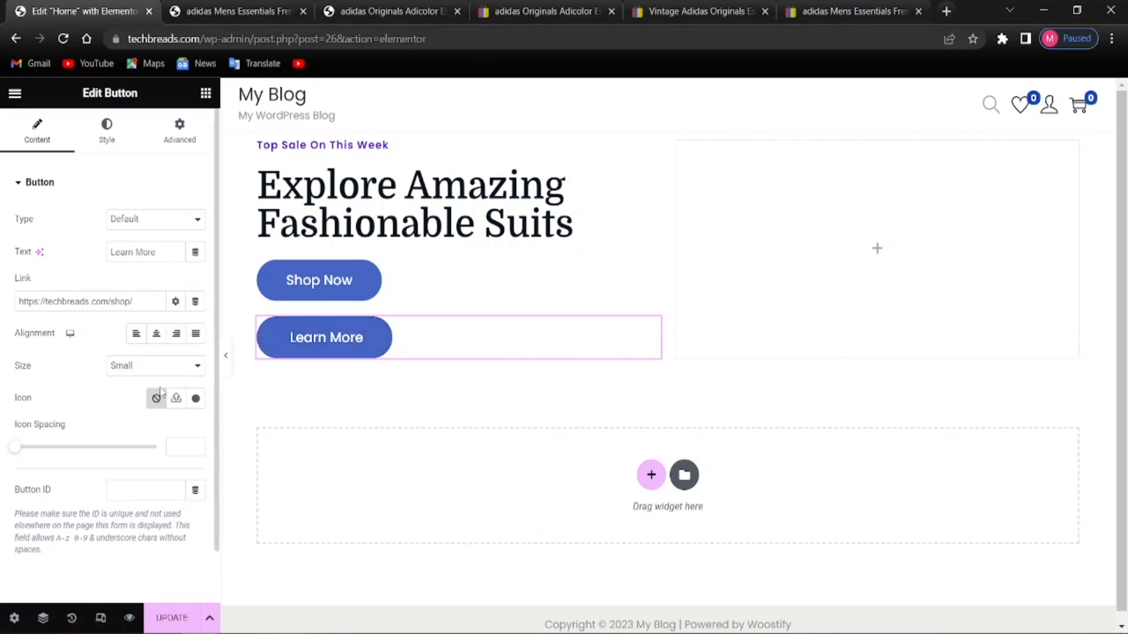
Change the Learn More button's background to a magenta-purple colour
{"action": "left_click", "coordinate": [110, 140]}
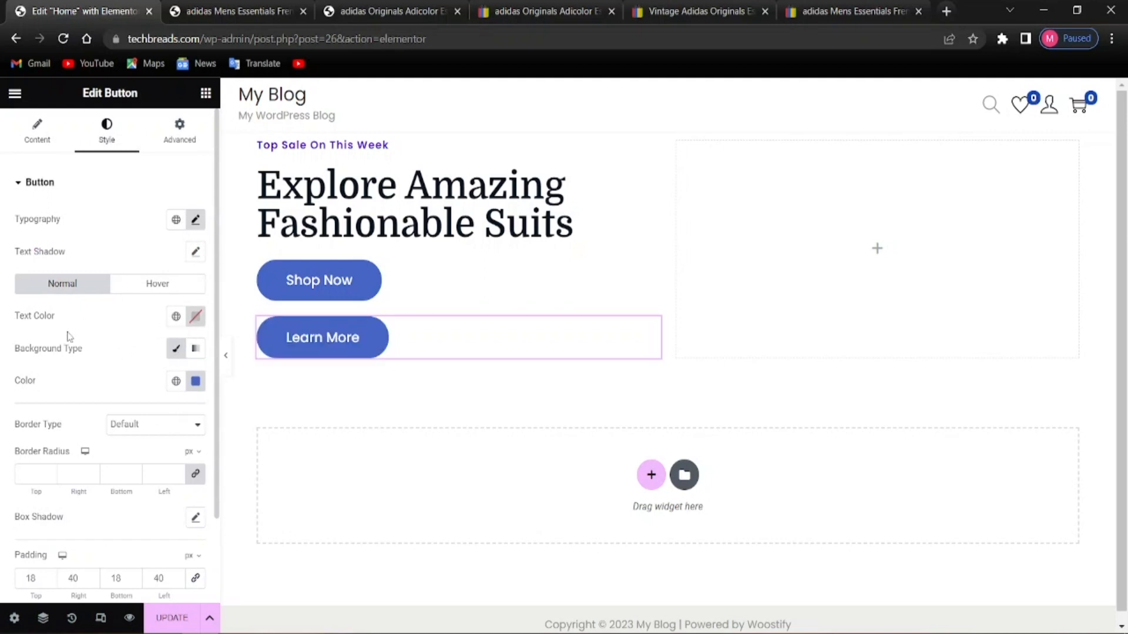
{"action": "left_click", "coordinate": [195, 381]}
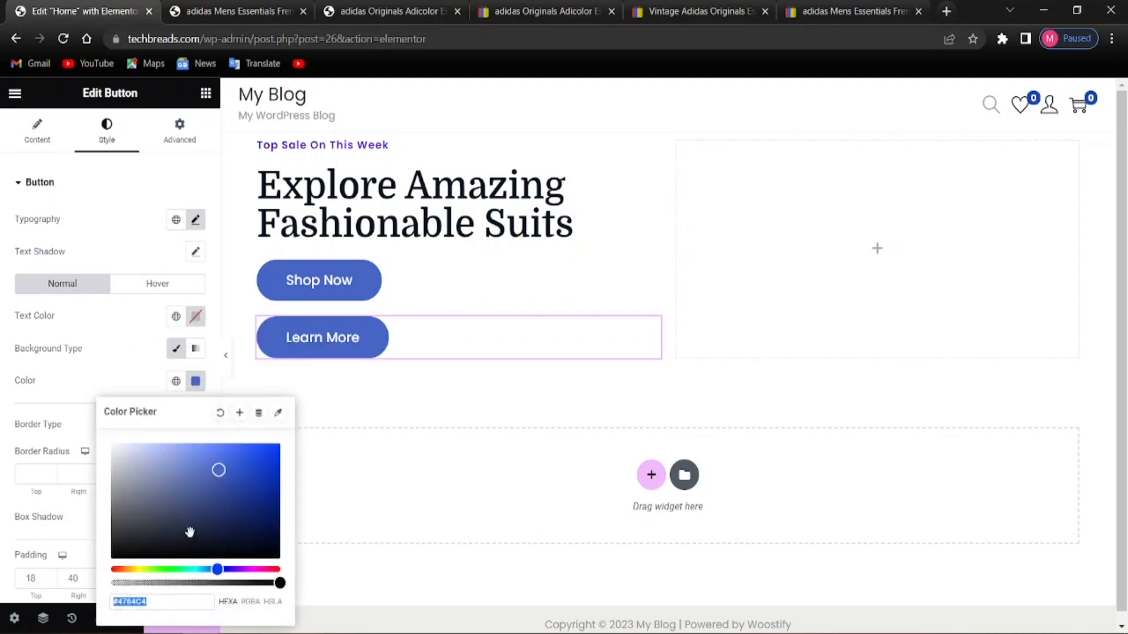
{"action": "left_click_drag", "start_coordinate": [266, 569], "coordinate": [255, 569]}
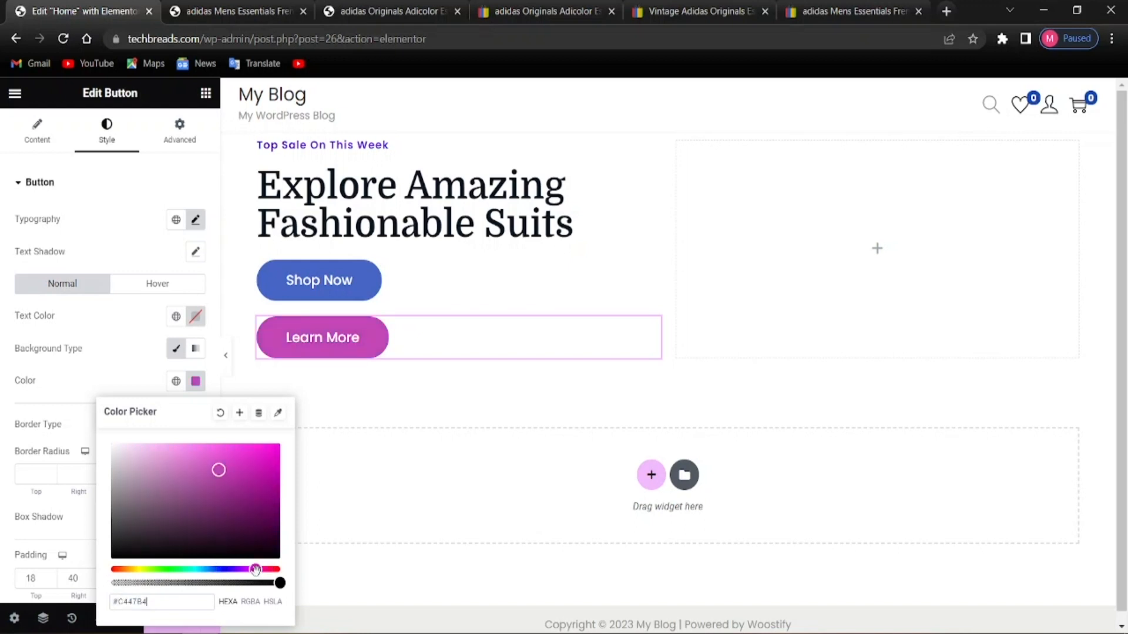
{"action": "left_click_drag", "start_coordinate": [255, 569], "coordinate": [249, 570]}
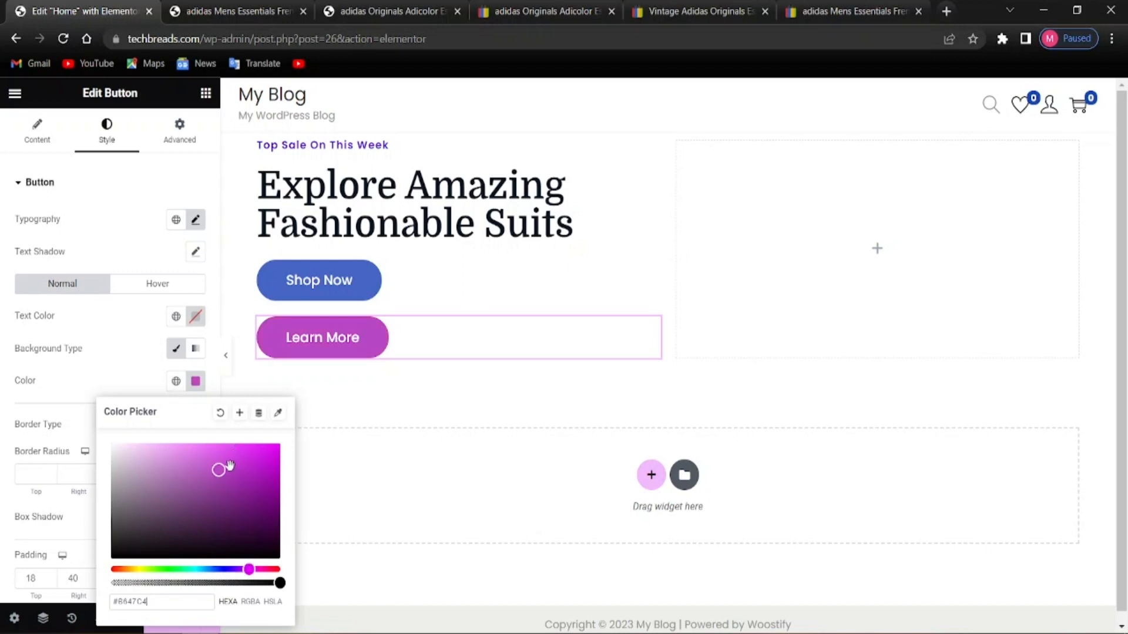
{"action": "left_click", "coordinate": [146, 379]}
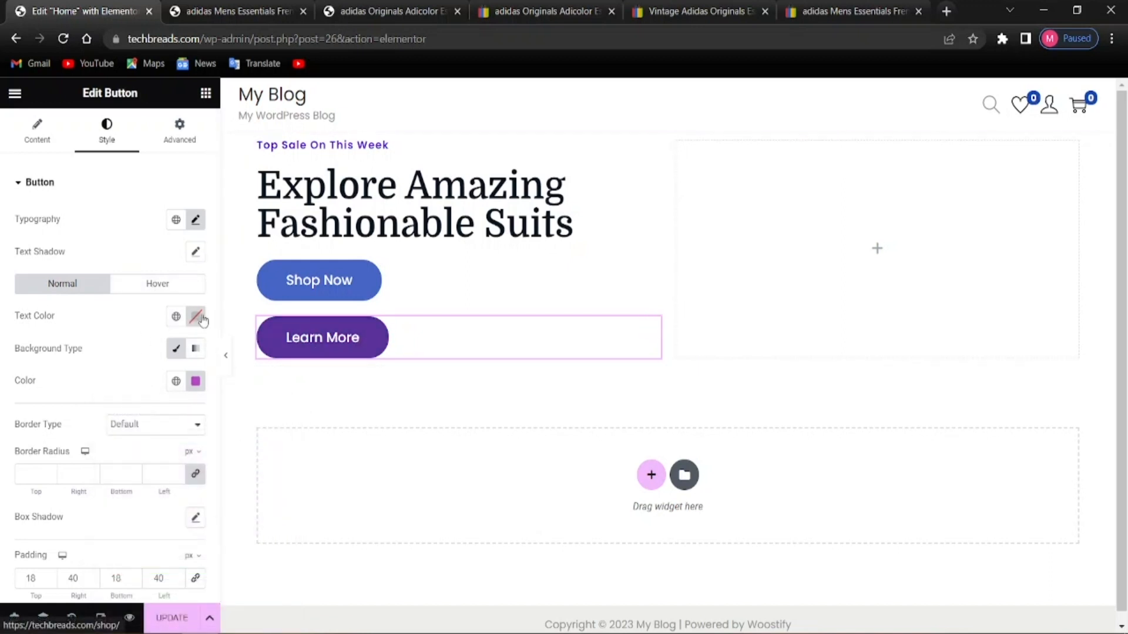
Set the Learn More hover background to brighter purple #890D94
{"action": "left_click", "coordinate": [174, 282]}
{"action": "left_click", "coordinate": [195, 382]}
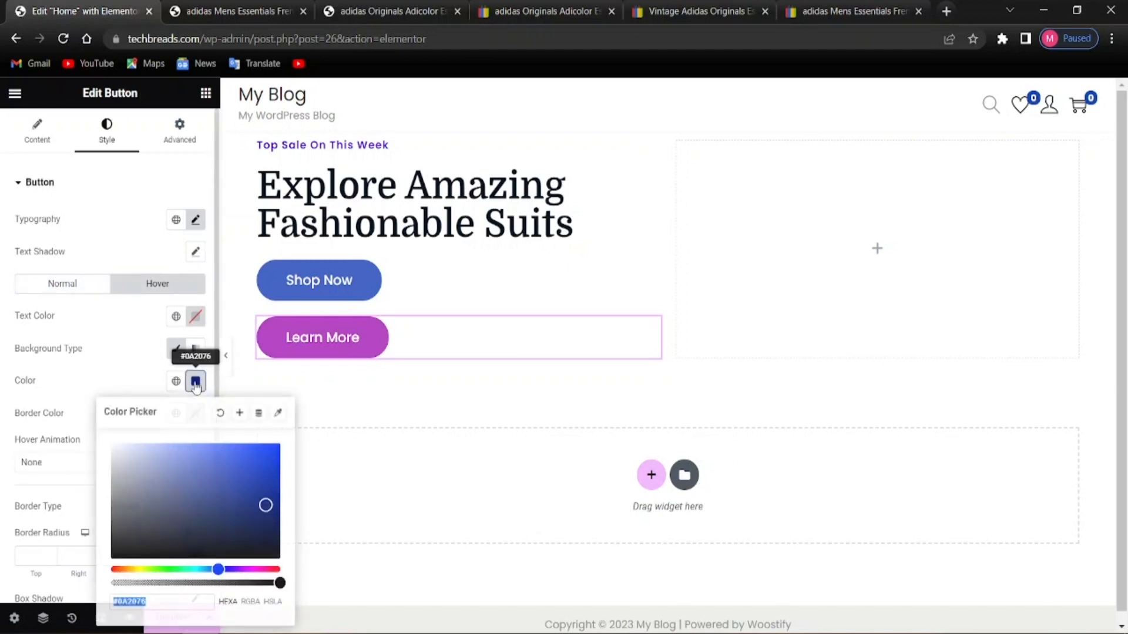
{"action": "left_click", "coordinate": [248, 569]}
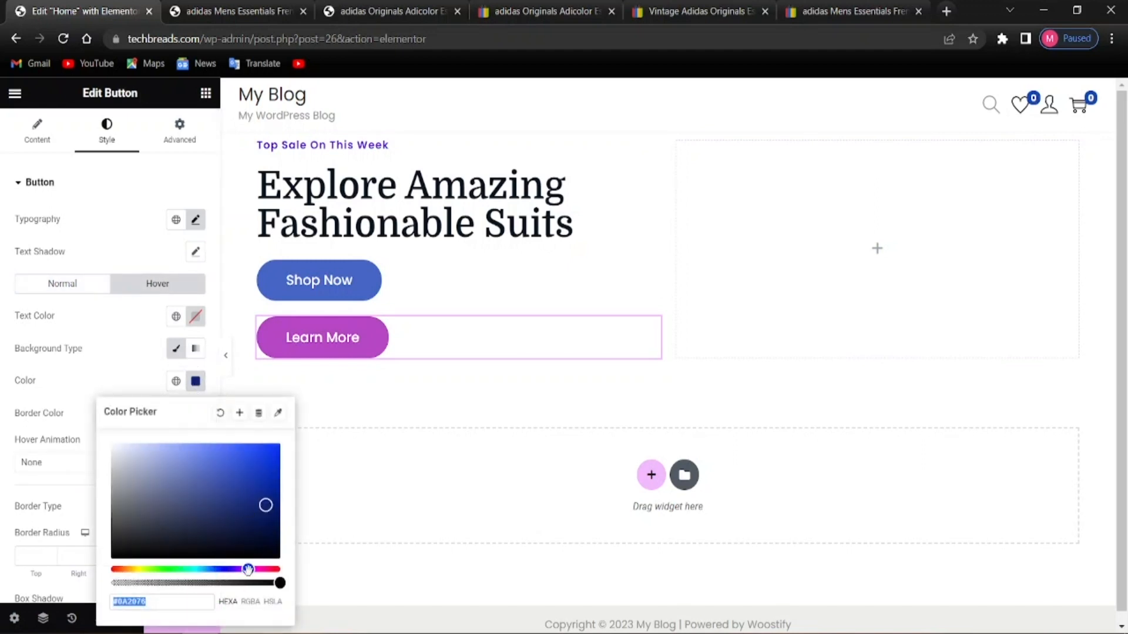
{"action": "left_click", "coordinate": [256, 486]}
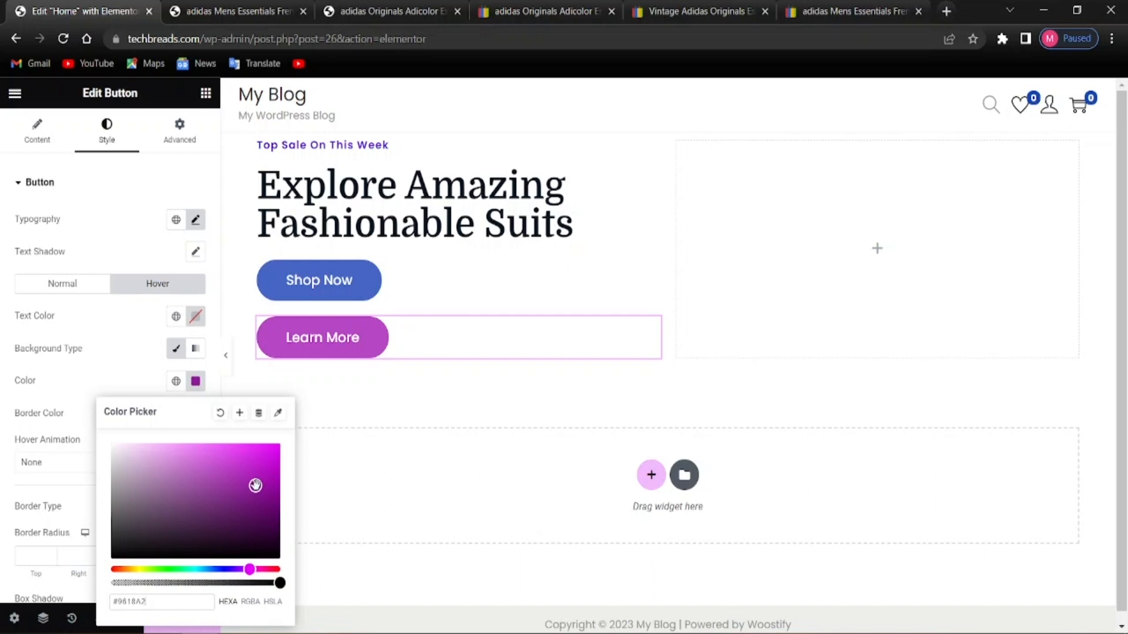
{"action": "left_click", "coordinate": [255, 523]}
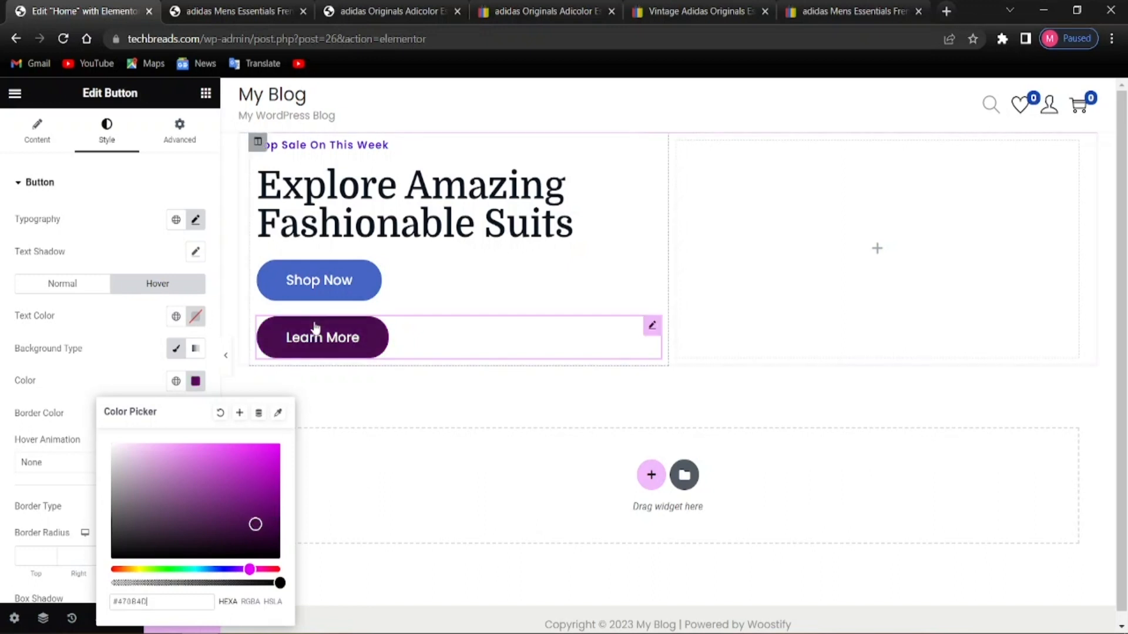
{"action": "left_click_drag", "start_coordinate": [256, 524], "coordinate": [265, 500]}
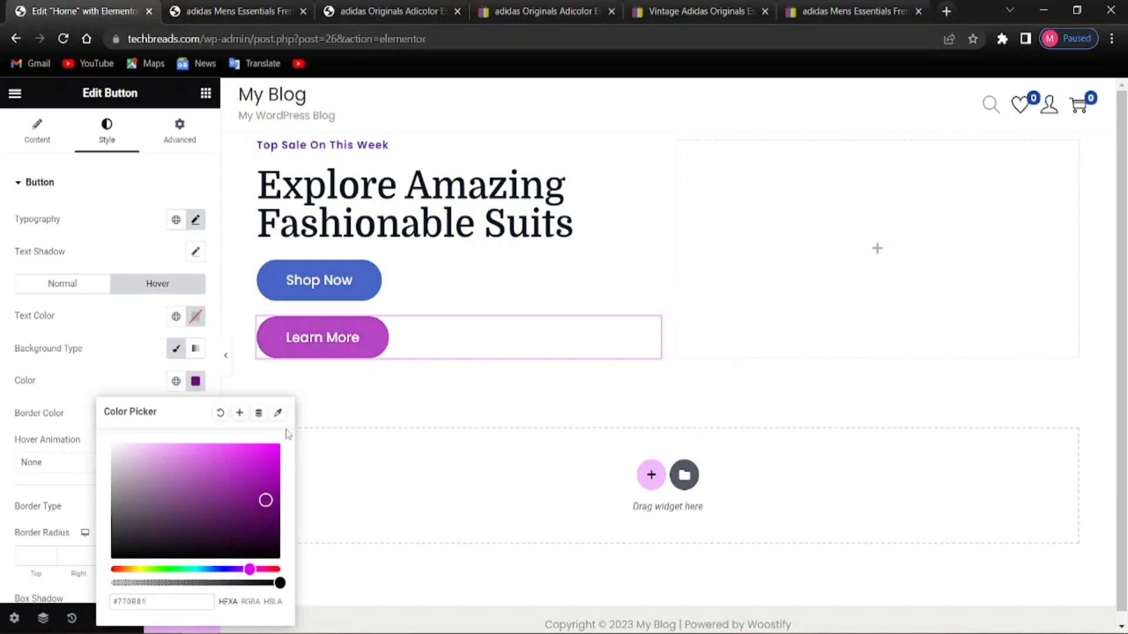
{"action": "left_click_drag", "start_coordinate": [266, 498], "coordinate": [265, 492]}
{"action": "left_click", "coordinate": [142, 379]}
{"action": "scroll", "coordinate": [170, 454], "scroll_direction": "down", "scroll_amount": 2}
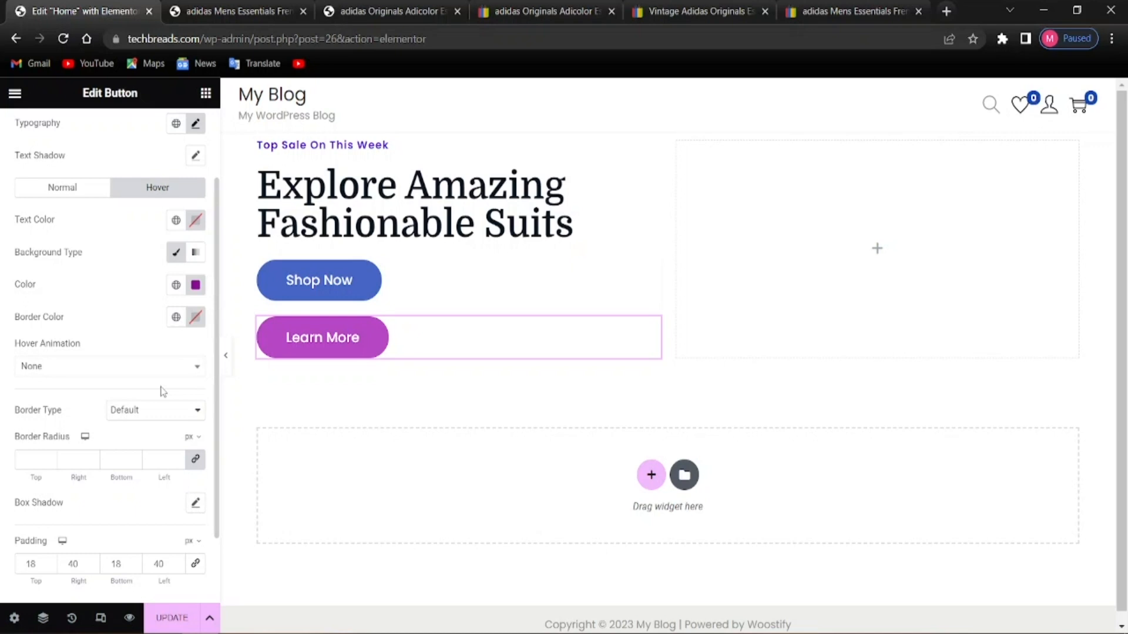
Set the Learn More button's width to Inline (auto)
{"action": "scroll", "coordinate": [24, 370], "scroll_direction": "up", "scroll_amount": 2}
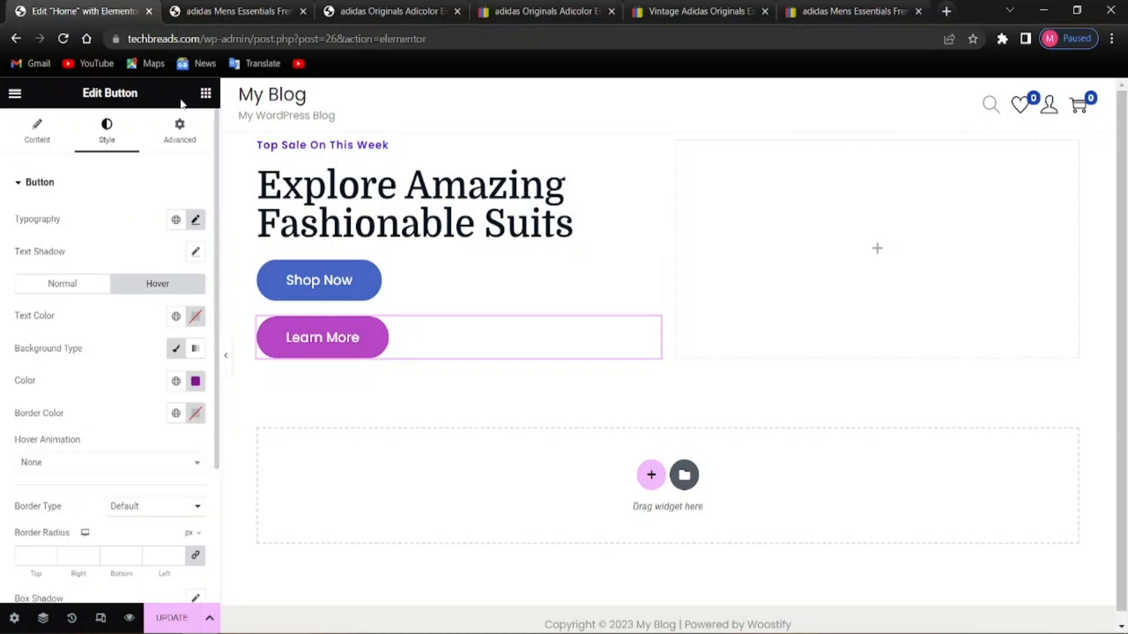
{"action": "left_click", "coordinate": [177, 134]}
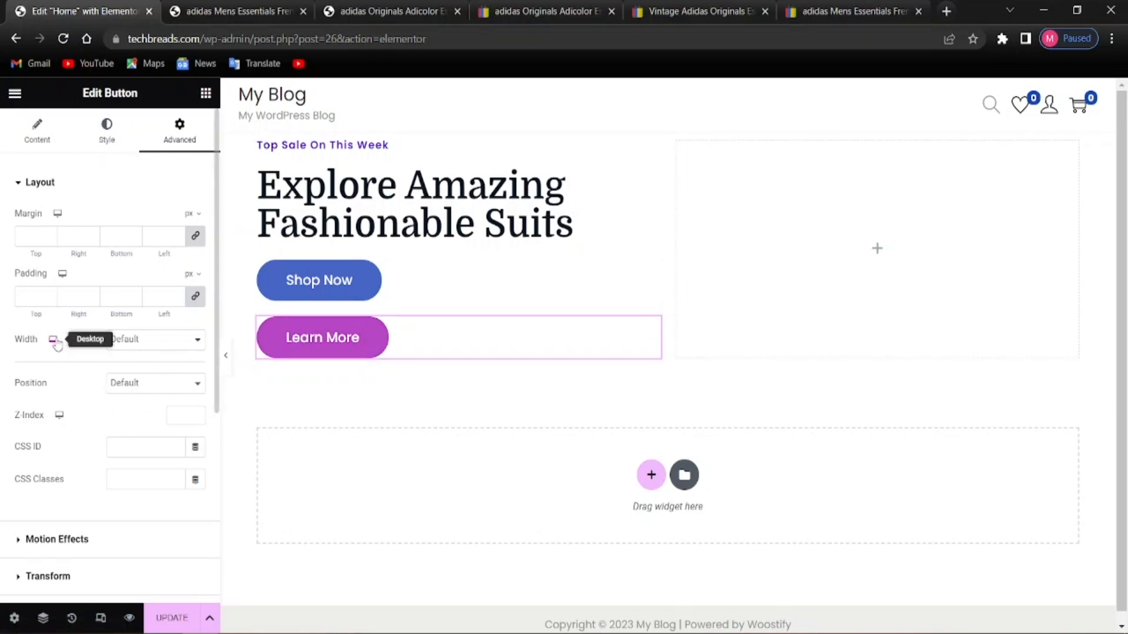
{"action": "left_click", "coordinate": [138, 386]}
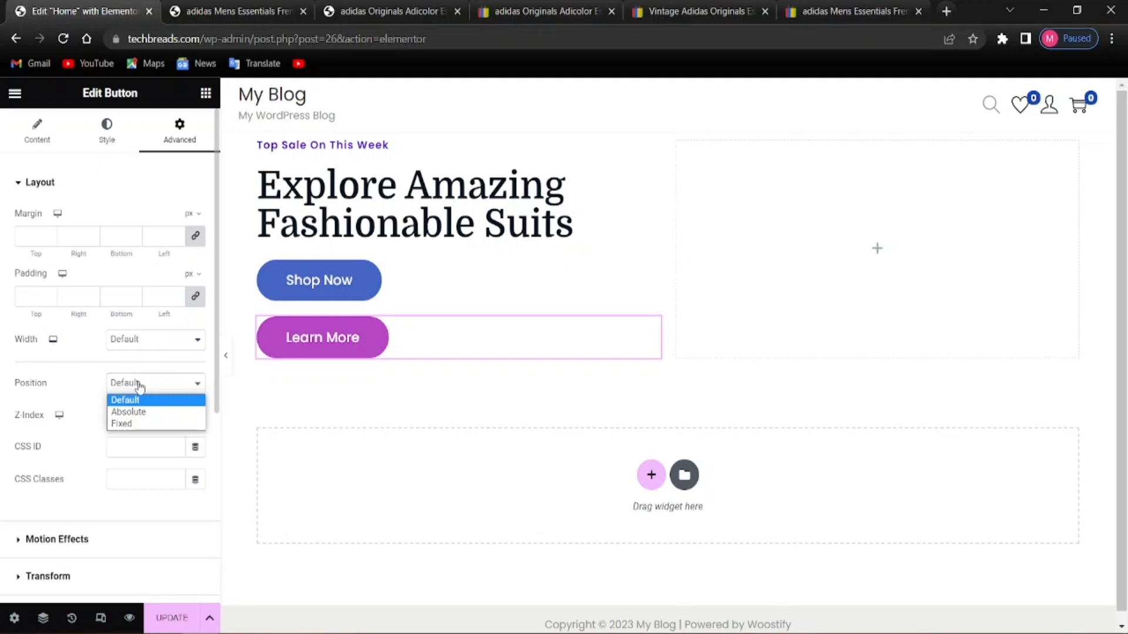
{"action": "left_click", "coordinate": [139, 385]}
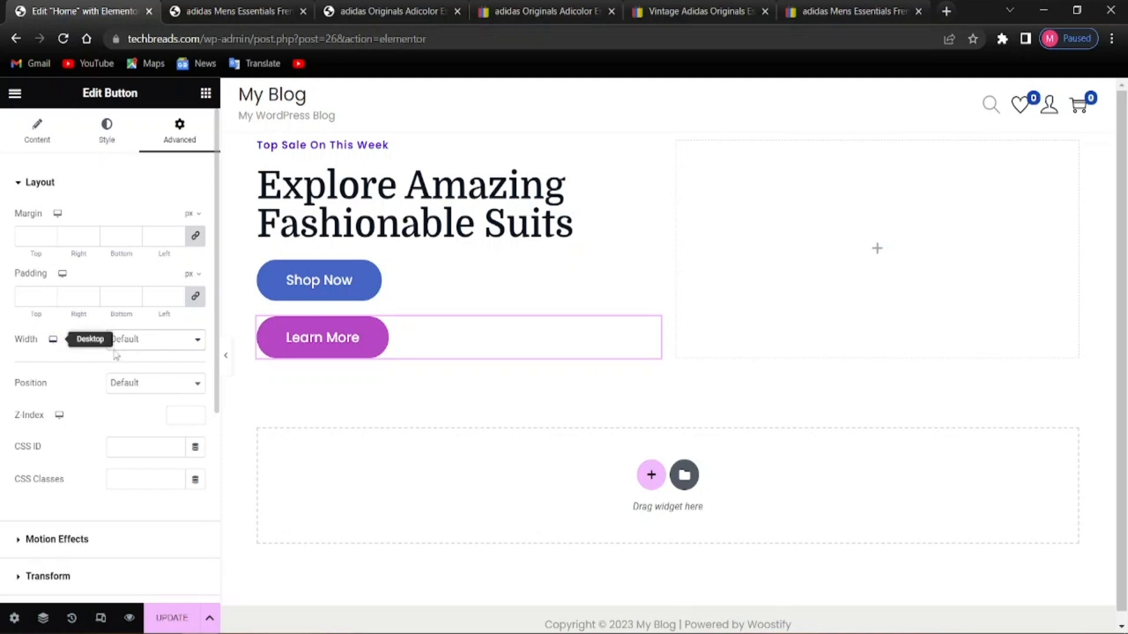
{"action": "left_click", "coordinate": [133, 343]}
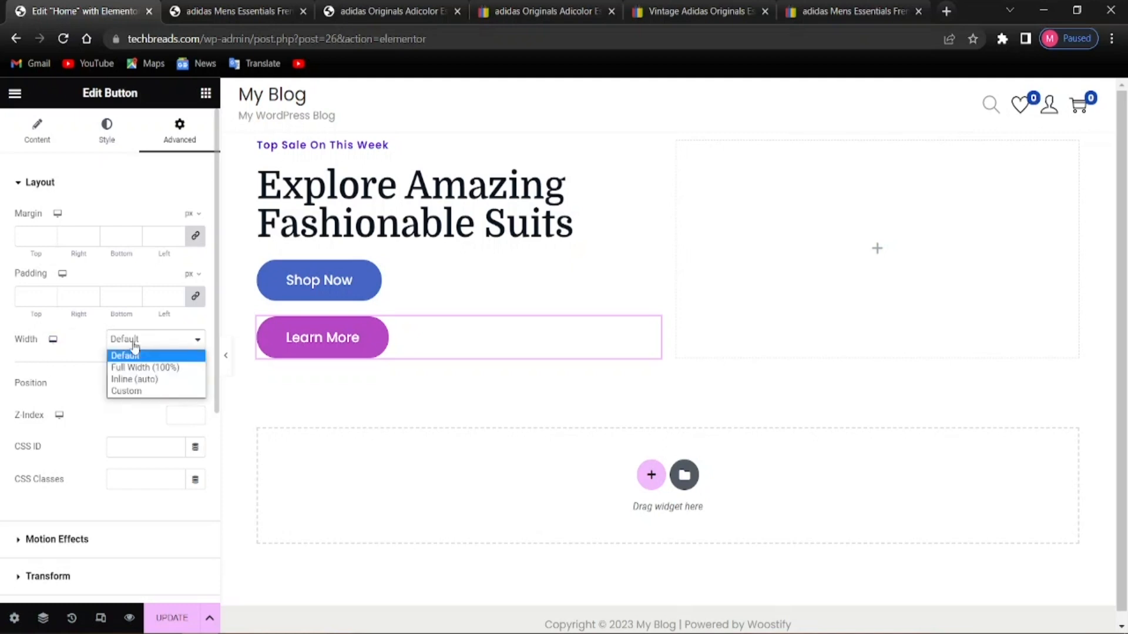
{"action": "left_click", "coordinate": [140, 382]}
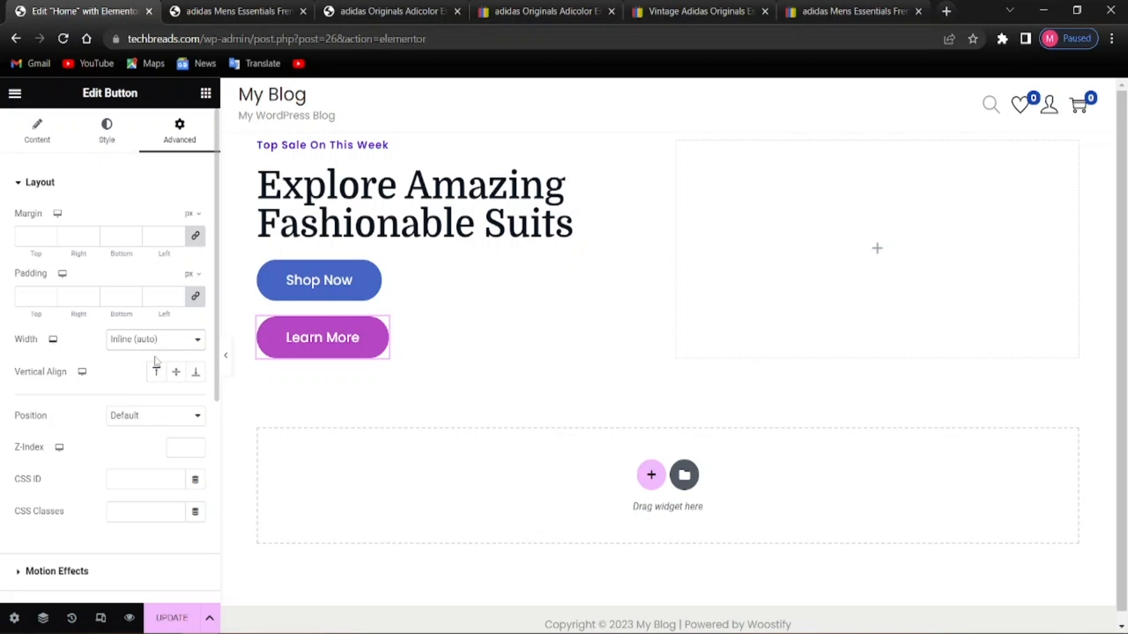
Set the Shop Now button's width to Inline (auto) so both share a row
{"action": "left_click", "coordinate": [306, 290]}
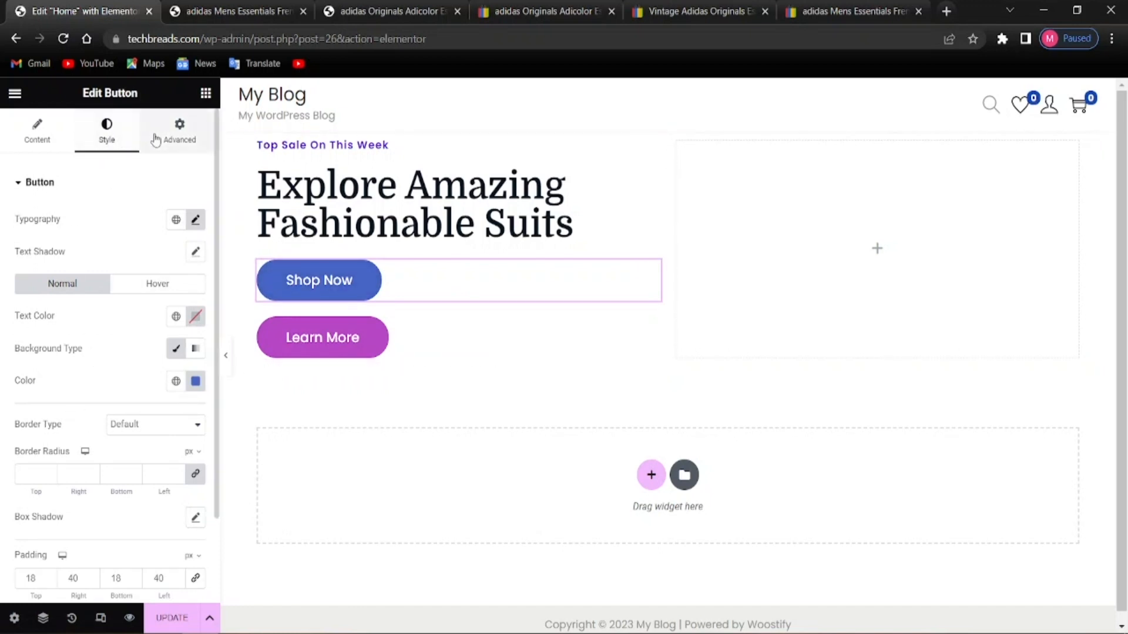
{"action": "left_click", "coordinate": [177, 132]}
{"action": "left_click", "coordinate": [173, 339]}
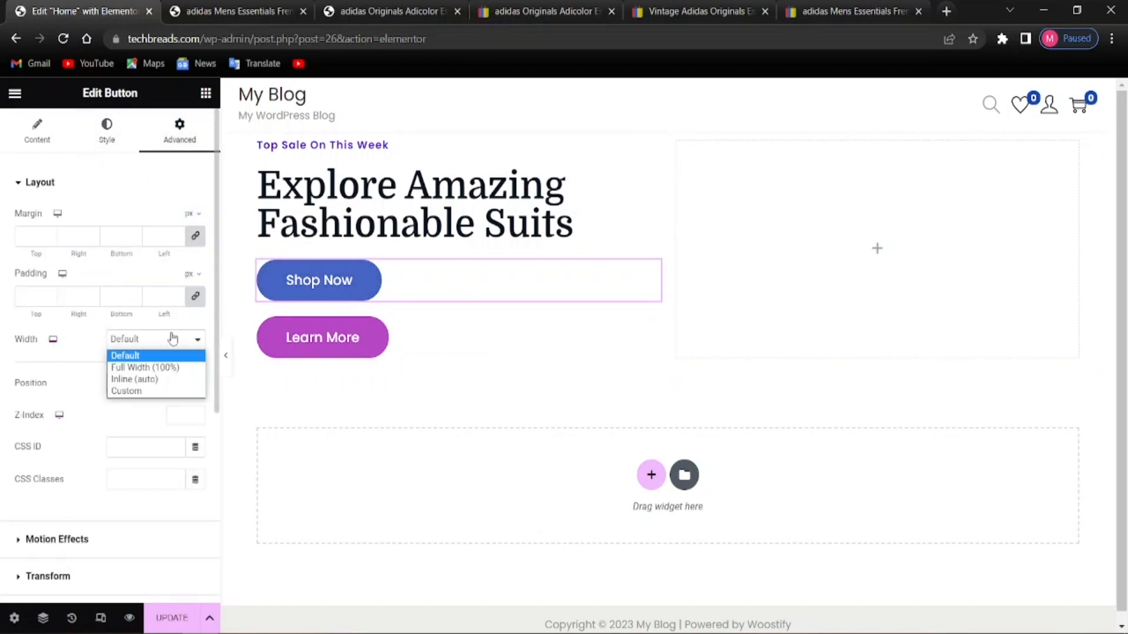
{"action": "left_click", "coordinate": [132, 380]}
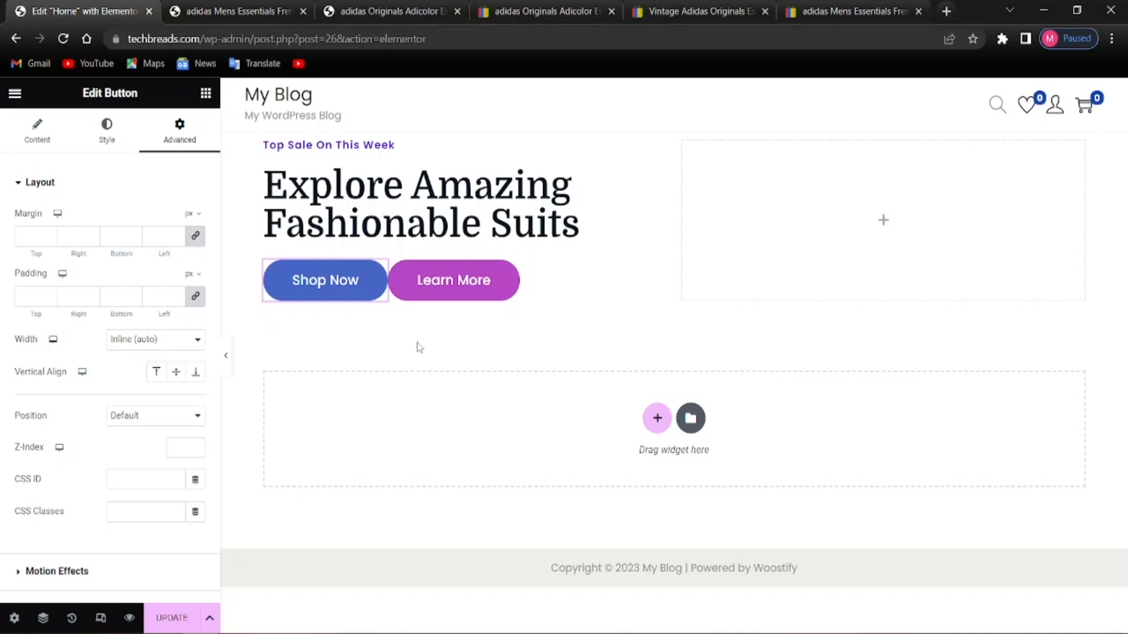
{"action": "scroll", "coordinate": [109, 531], "scroll_direction": "down", "scroll_amount": 6}
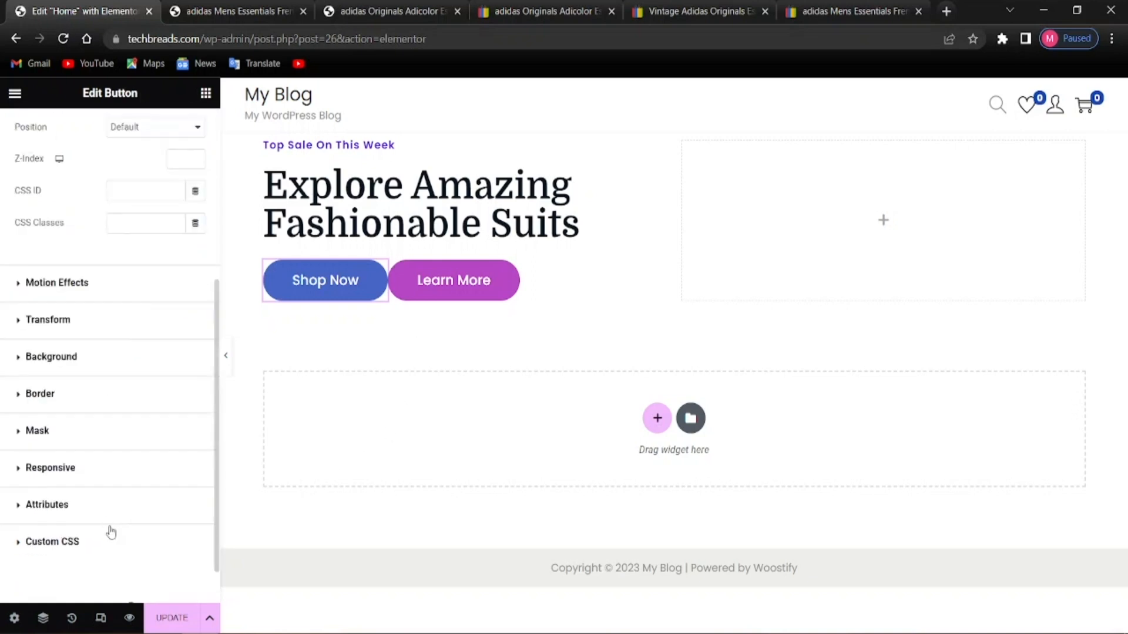
{"action": "scroll", "coordinate": [108, 531], "scroll_direction": "up", "scroll_amount": 6}
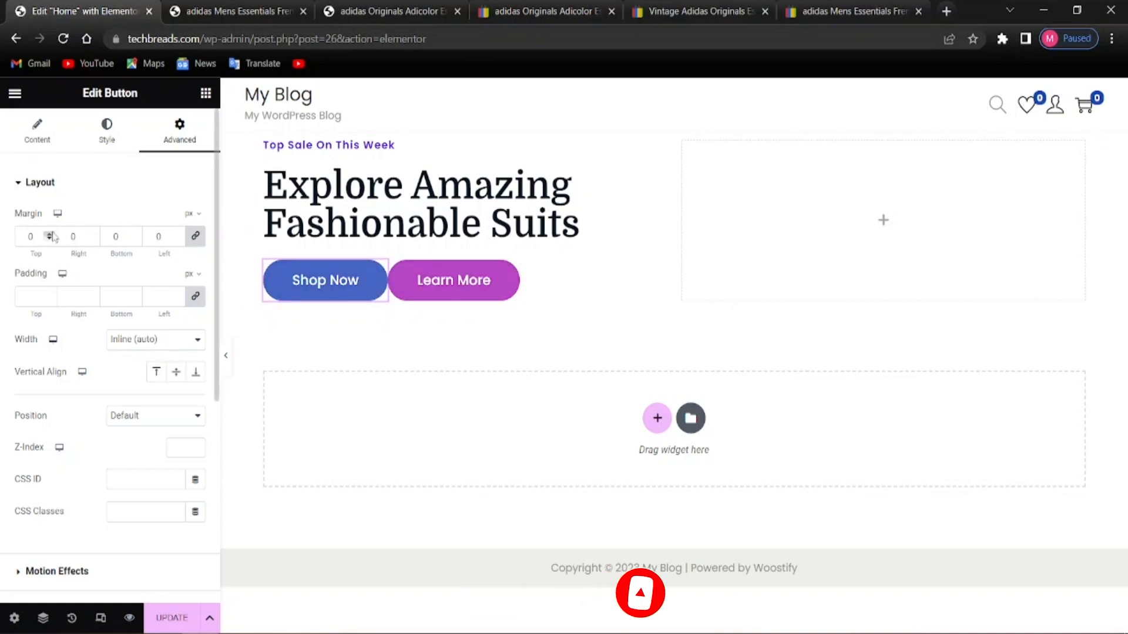
Give Shop Now a 10 px right margin and save the page with Update
{"action": "left_click", "coordinate": [195, 237]}
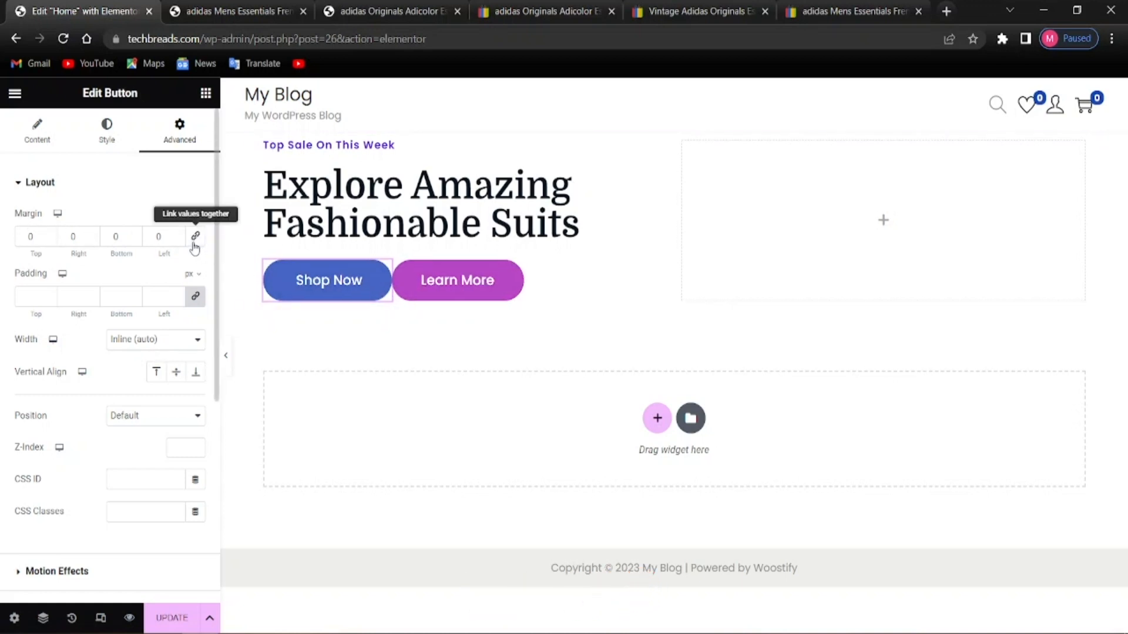
{"action": "left_click", "coordinate": [66, 235]}
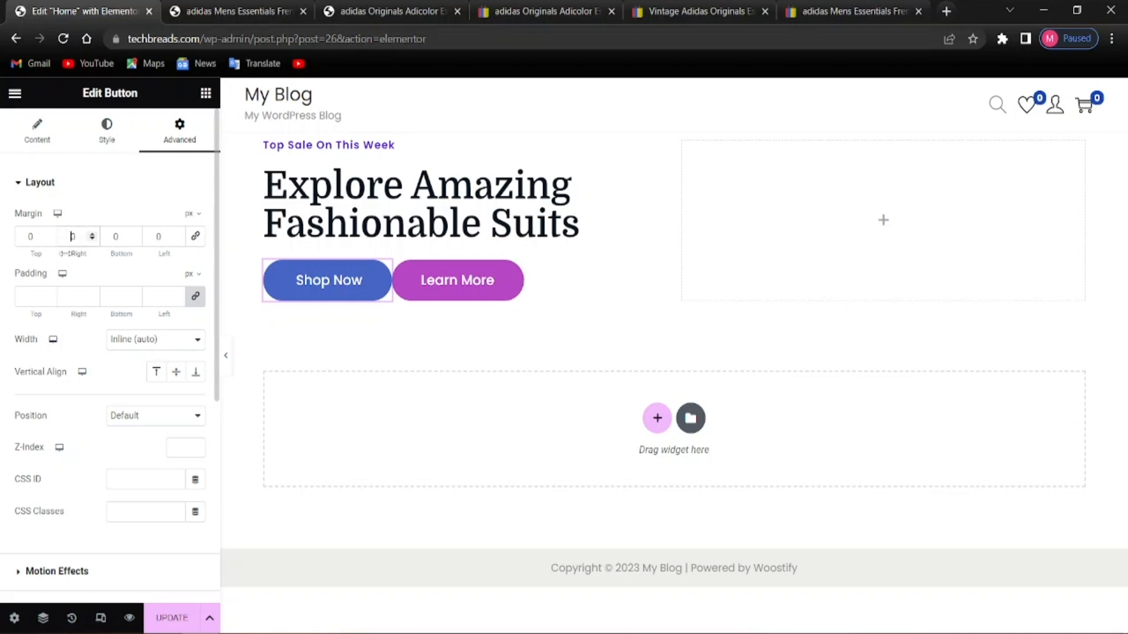
{"action": "type", "text": "1"}
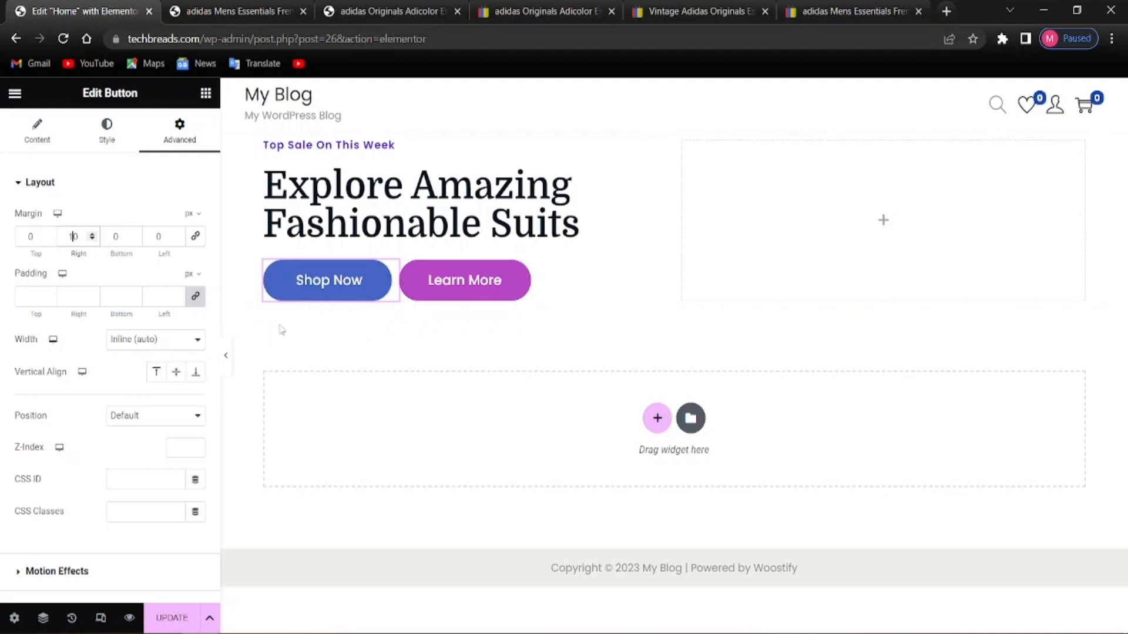
{"action": "left_click", "coordinate": [3, 245]}
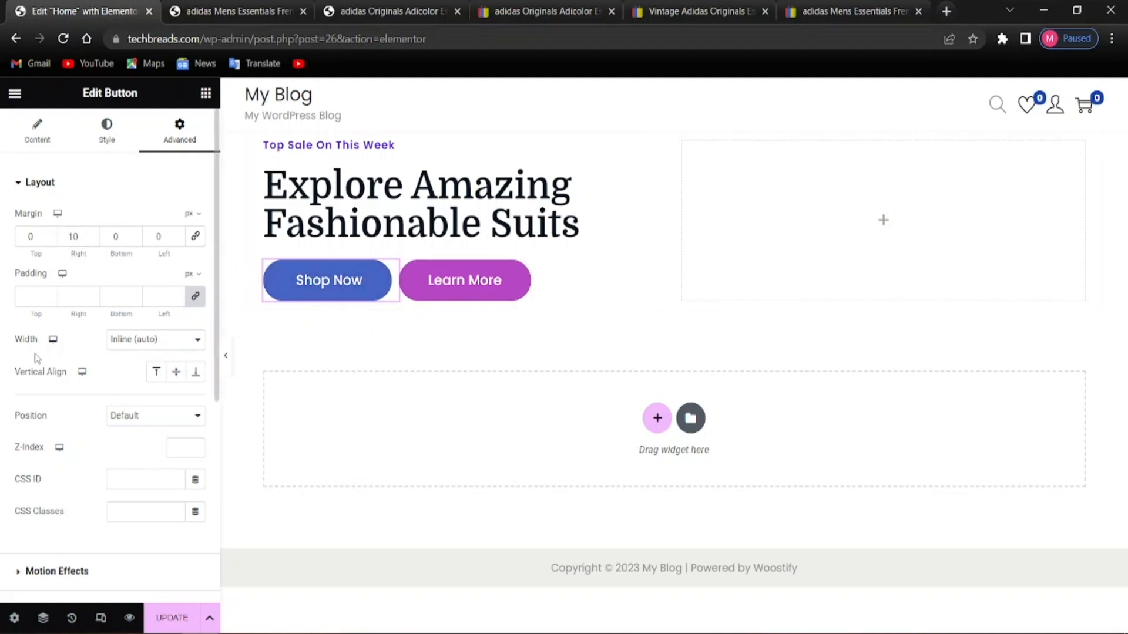
{"action": "scroll", "coordinate": [82, 397], "scroll_direction": "down", "scroll_amount": 5}
{"action": "scroll", "coordinate": [81, 395], "scroll_direction": "up", "scroll_amount": 3}
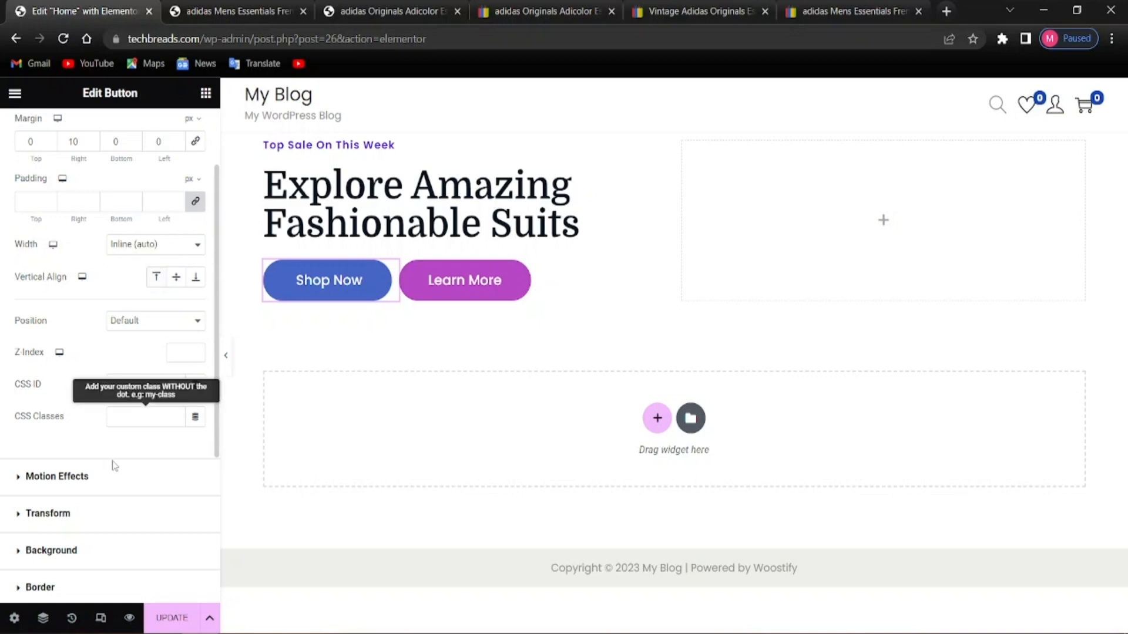
{"action": "left_click", "coordinate": [182, 628]}
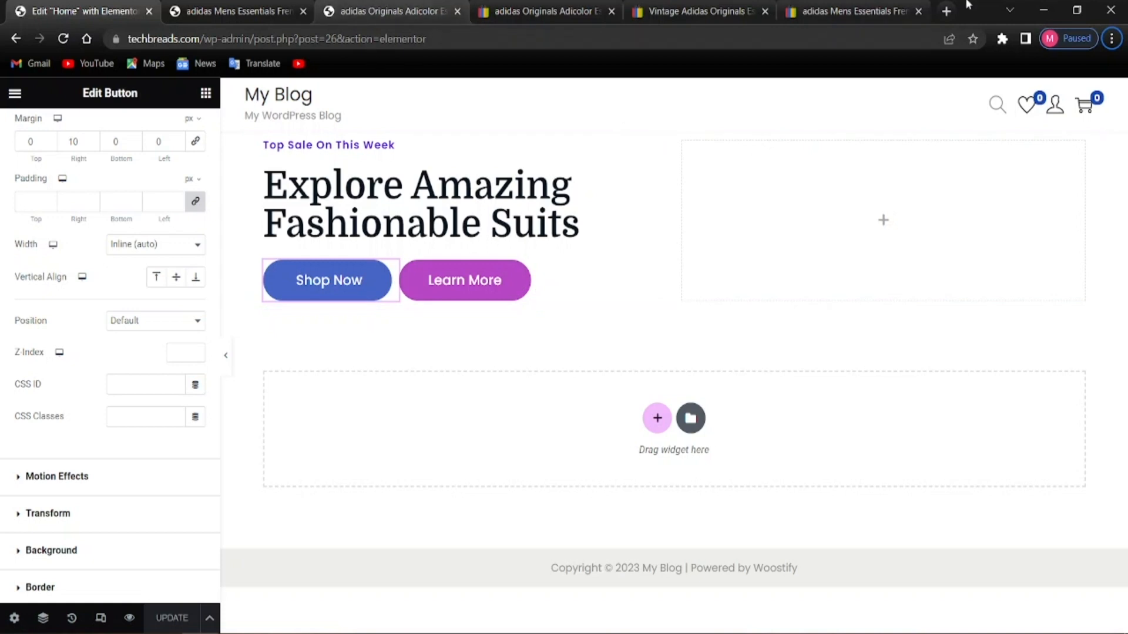
In a new tab, search Google for 'canva' and open the canva.com site
{"action": "left_click", "coordinate": [946, 11]}
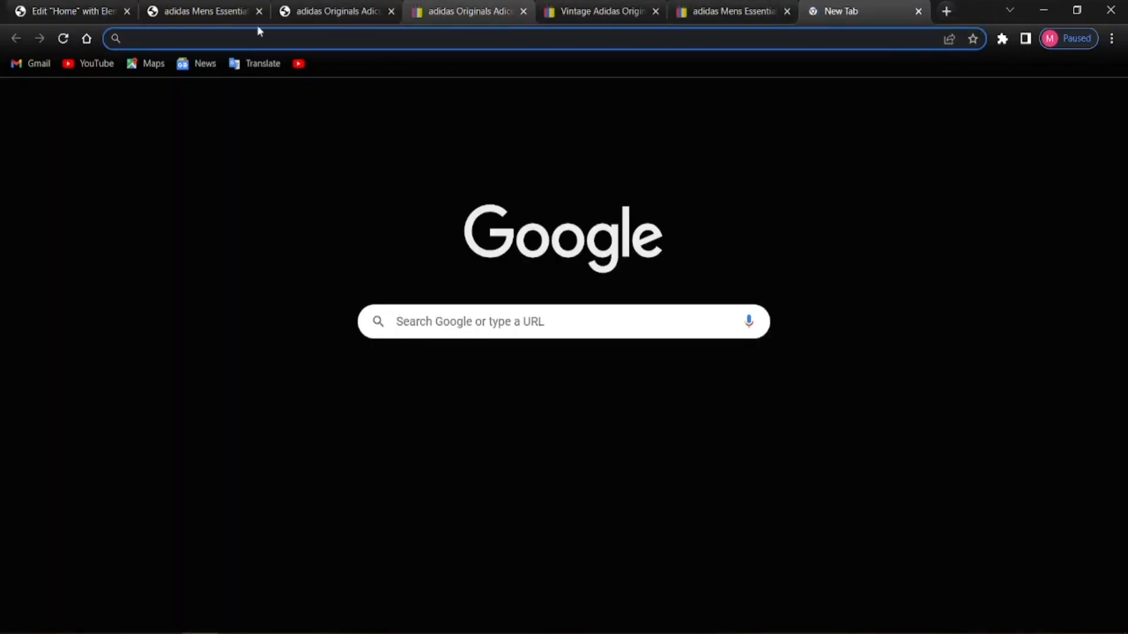
{"action": "type", "text": "can"}
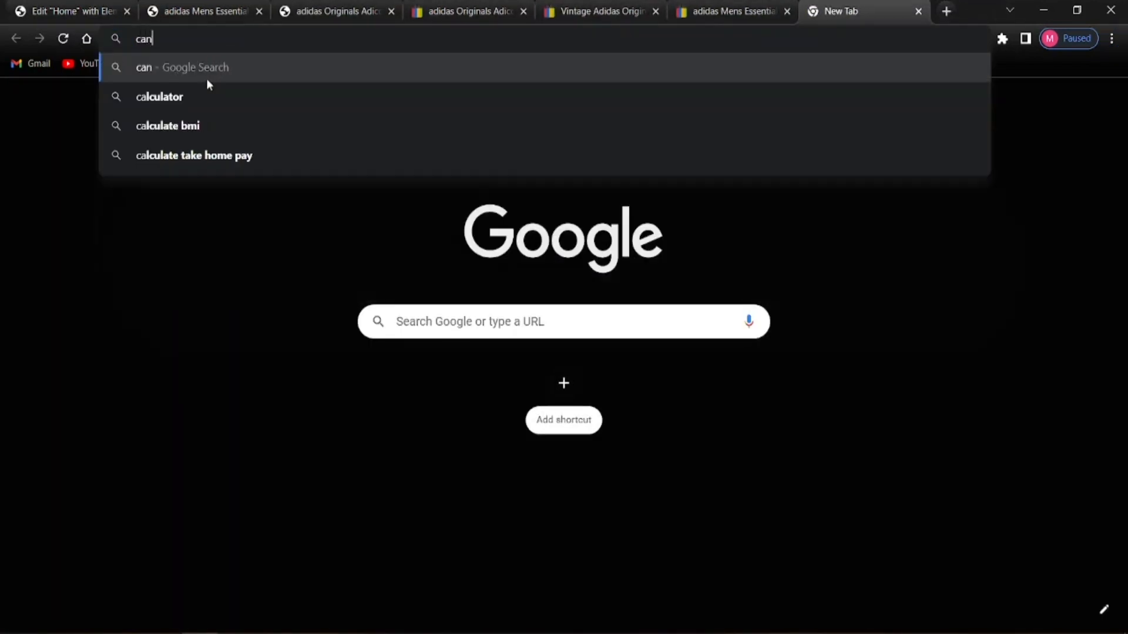
{"action": "type", "text": "va"}
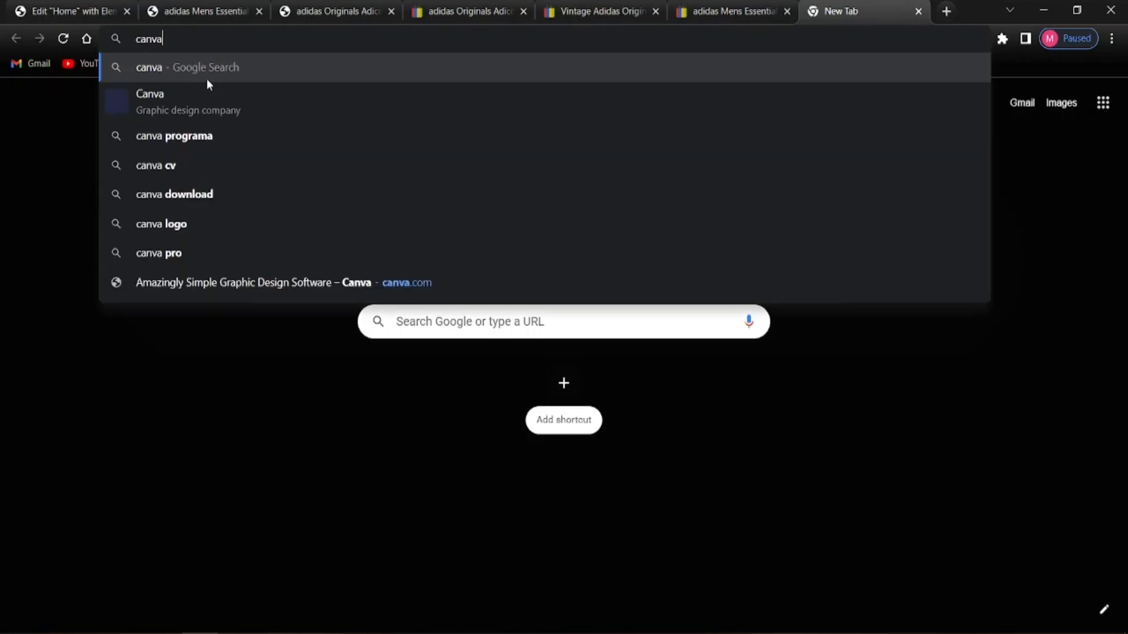
{"action": "key", "text": "Return"}
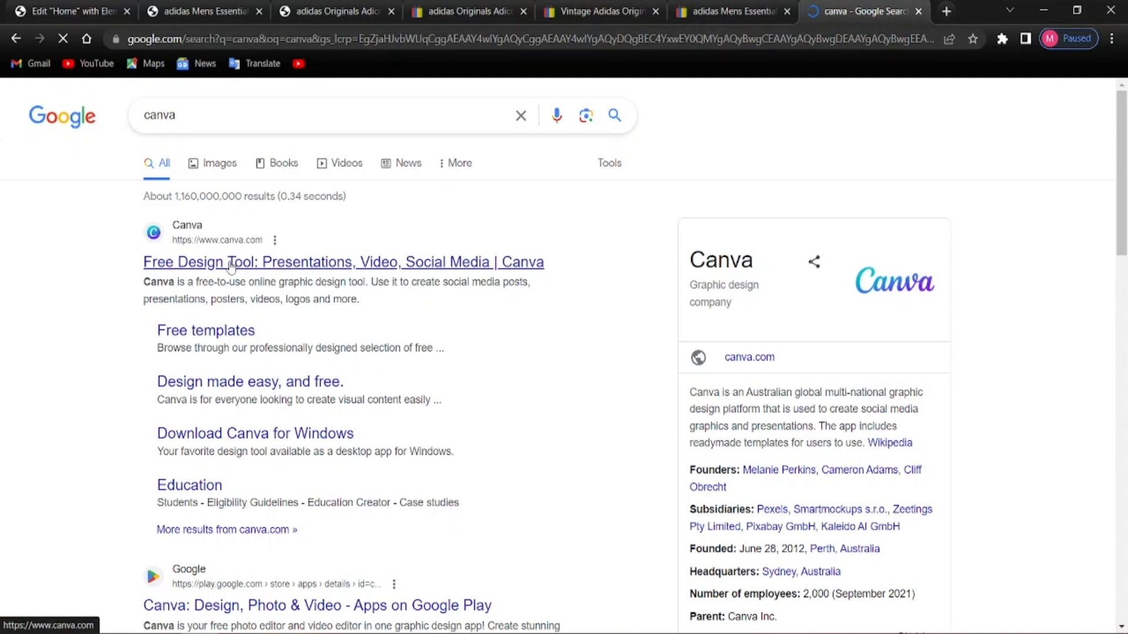
{"action": "left_click", "coordinate": [230, 263]}
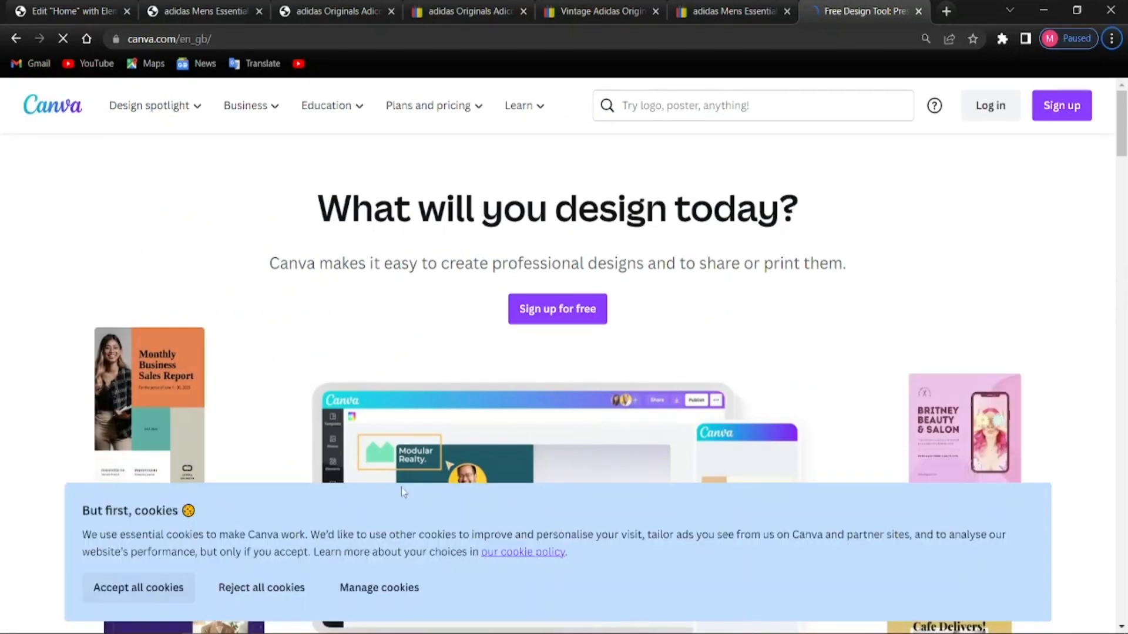
Scroll through the Canva homepage to look over its content
{"action": "scroll", "coordinate": [588, 406], "scroll_direction": "down", "scroll_amount": 8}
{"action": "scroll", "coordinate": [588, 406], "scroll_direction": "up", "scroll_amount": 6}
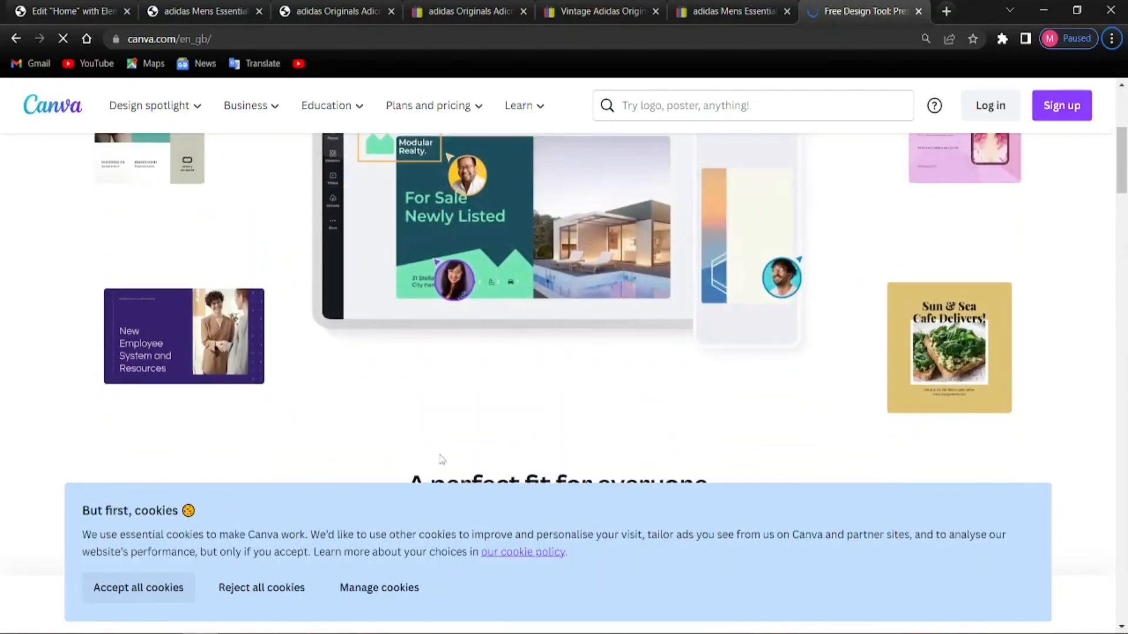
{"action": "scroll", "coordinate": [587, 405], "scroll_direction": "up", "scroll_amount": 1}
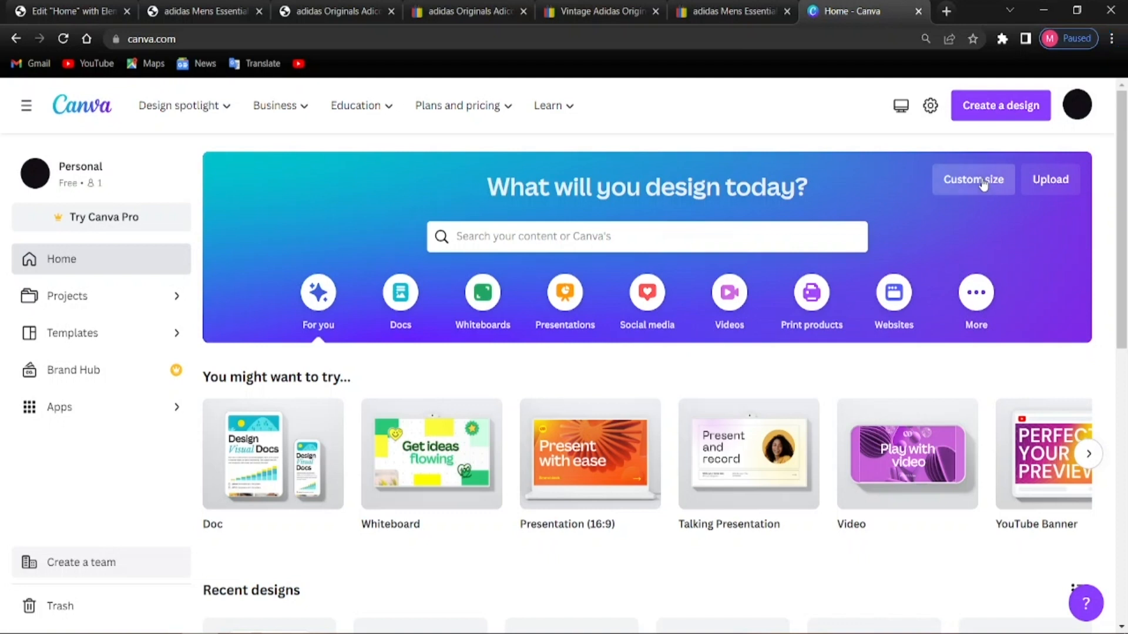
Create a blank custom-size Canva design of 1920 × 800 px
{"action": "left_click", "coordinate": [954, 194]}
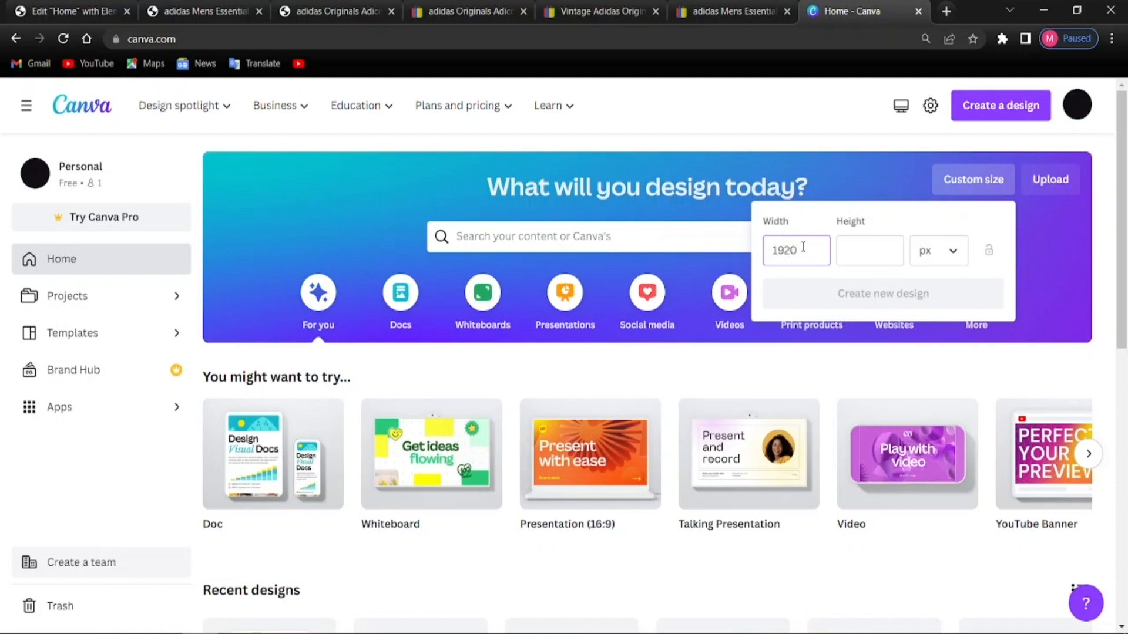
{"action": "left_click", "coordinate": [868, 247]}
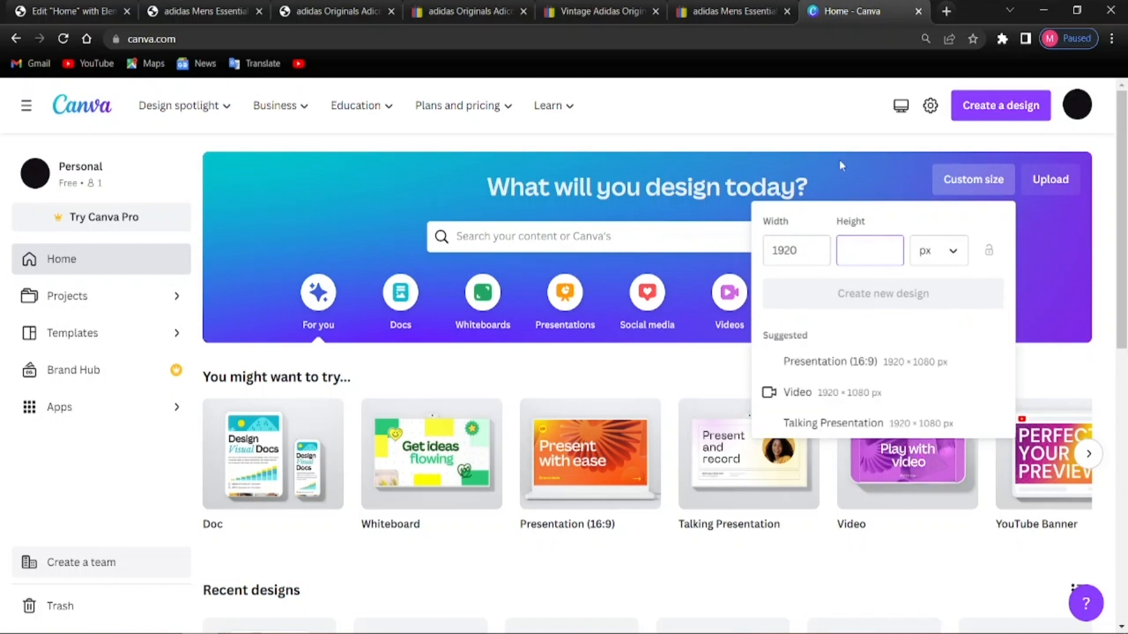
{"action": "type", "text": "5"}
{"action": "key", "text": "BackSpace"}
{"action": "type", "text": "800"}
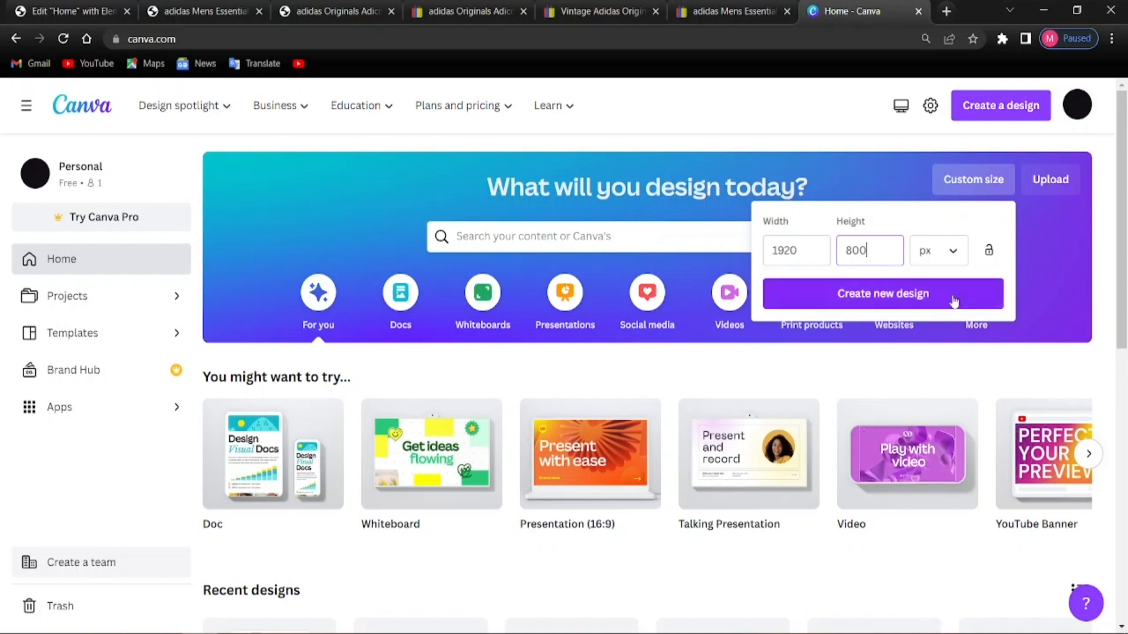
{"action": "left_click", "coordinate": [944, 290]}
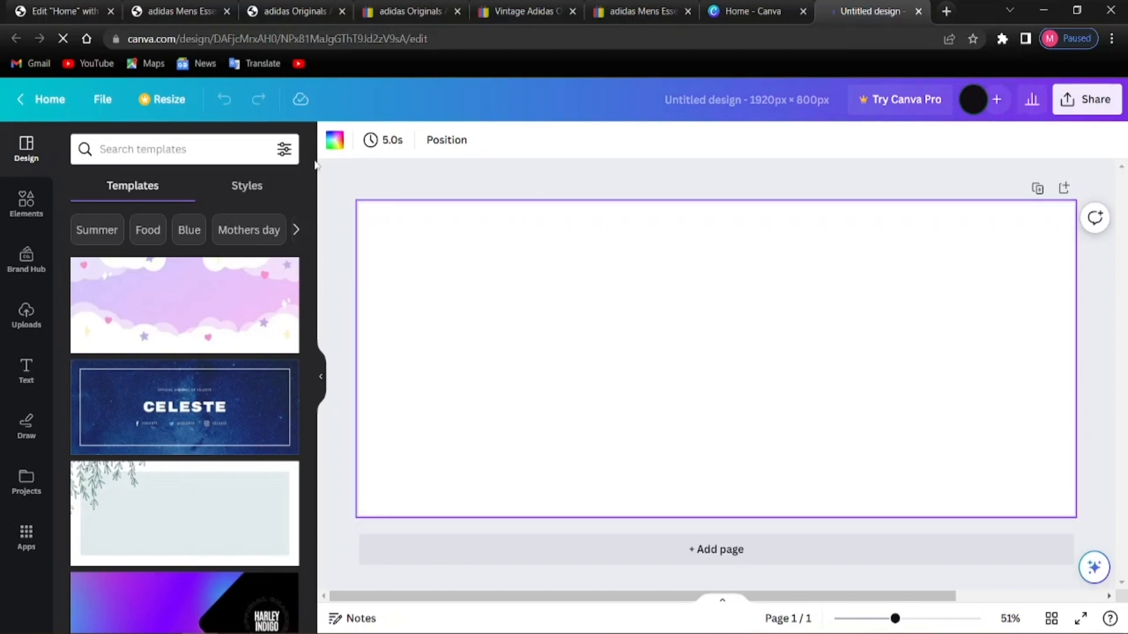
Give the blank banner a light grey background and bring up the Design templates panel
{"action": "left_click", "coordinate": [335, 141]}
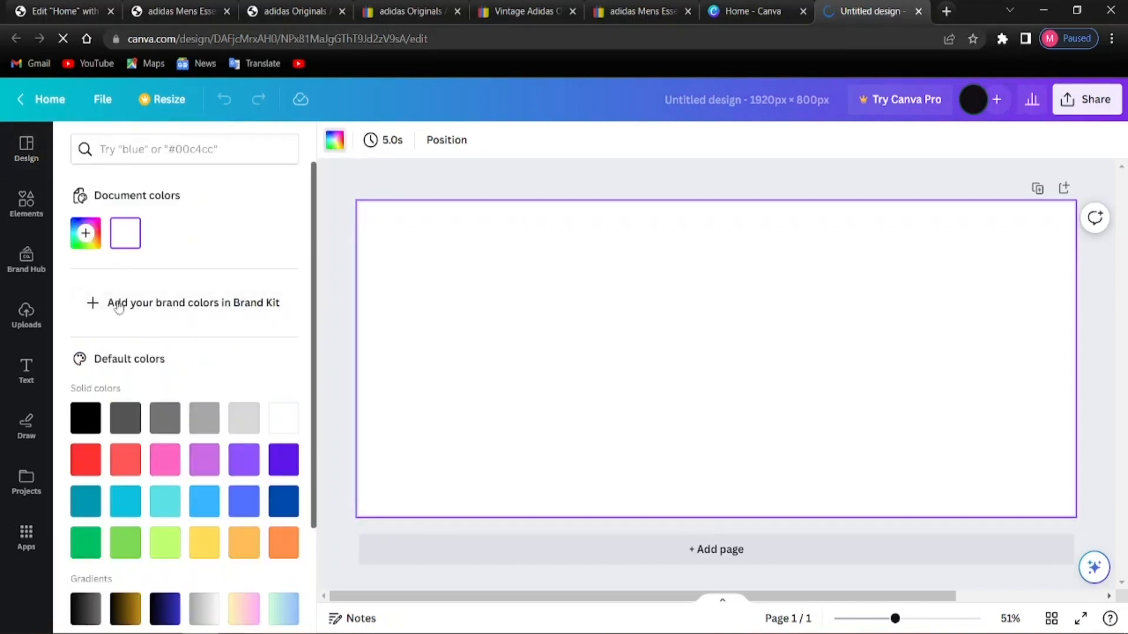
{"action": "left_click", "coordinate": [244, 419]}
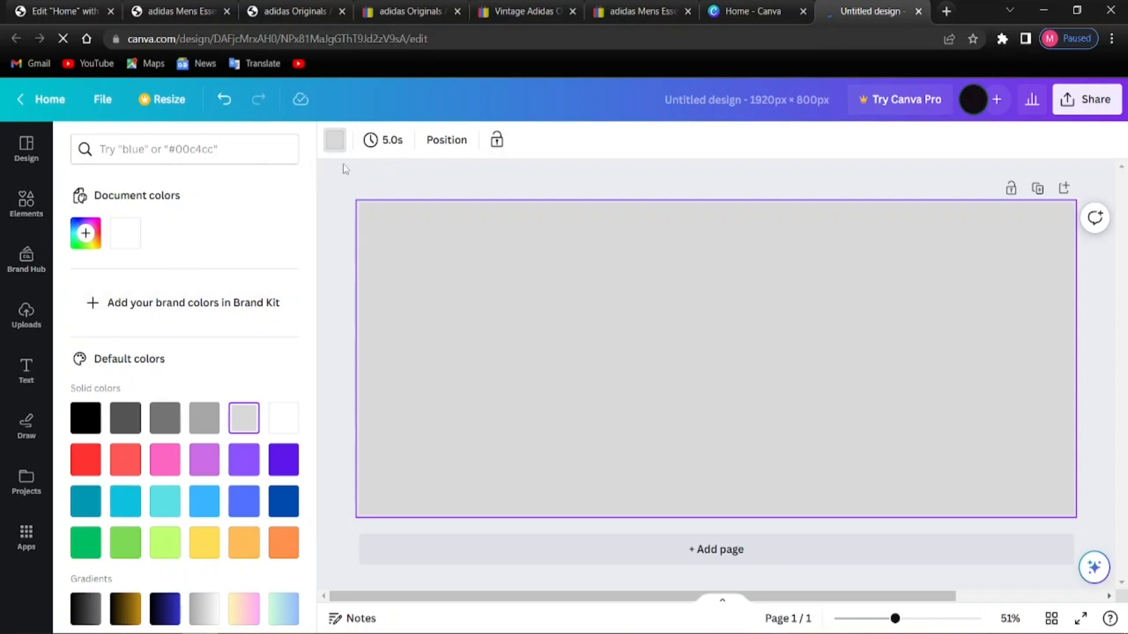
{"action": "left_click", "coordinate": [23, 154]}
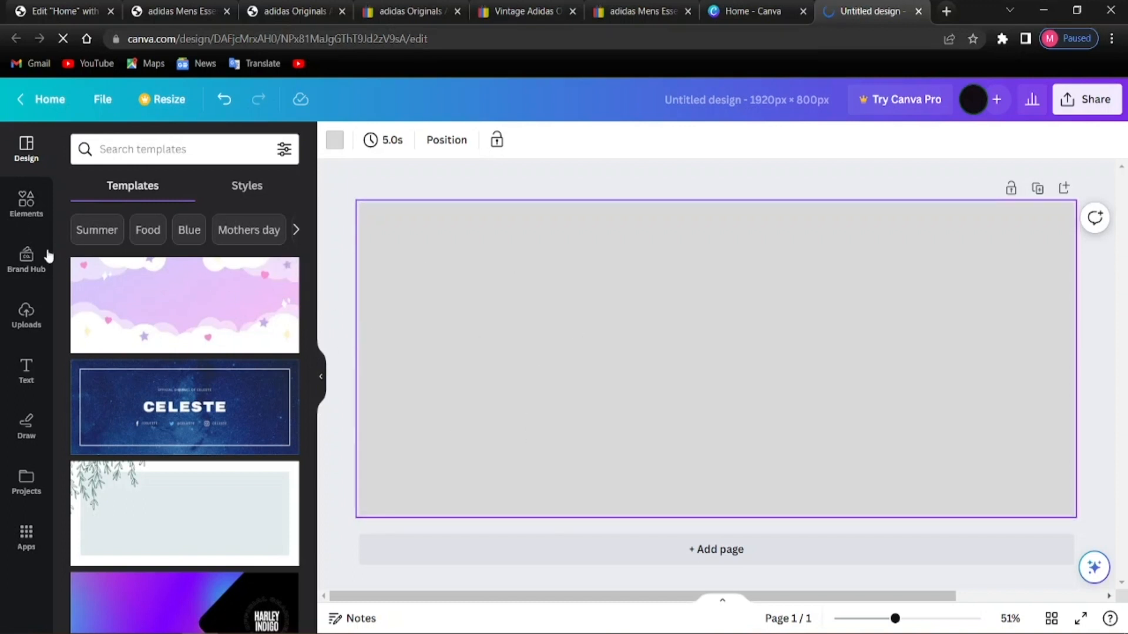
Open the Elements library and scroll through its categories
{"action": "left_click", "coordinate": [27, 203]}
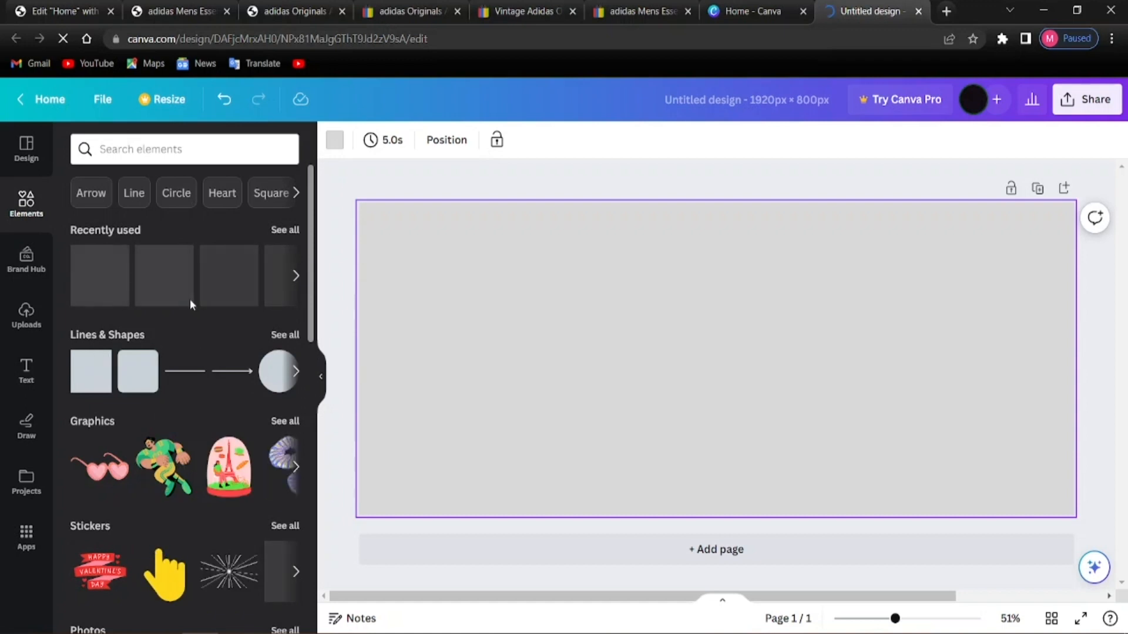
{"action": "scroll", "coordinate": [205, 353], "scroll_direction": "down", "scroll_amount": 4}
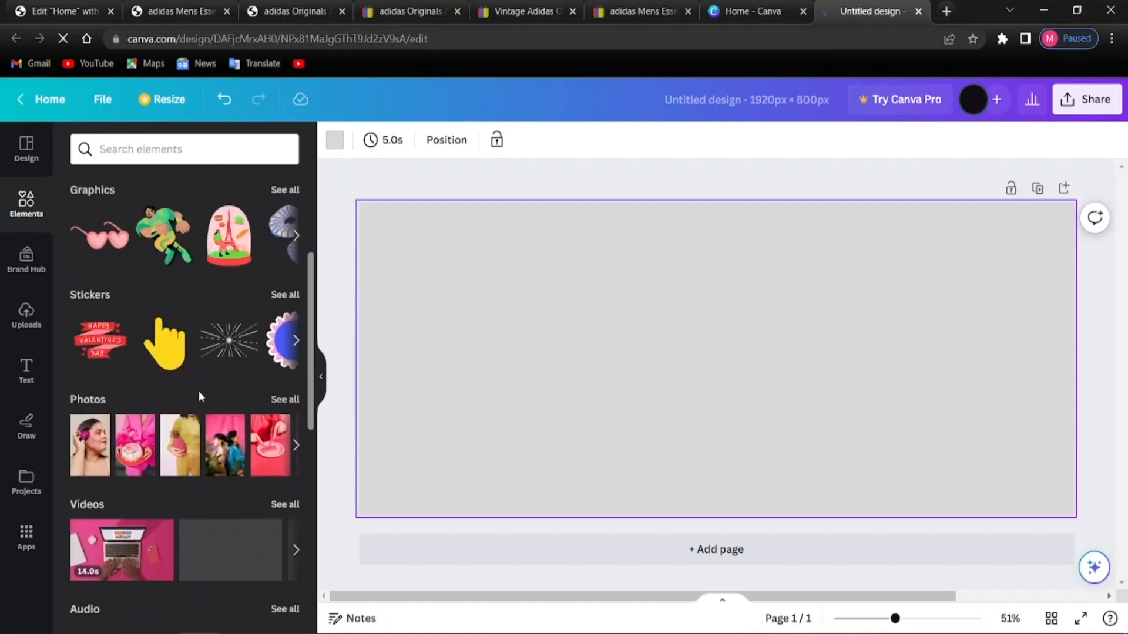
{"action": "scroll", "coordinate": [176, 400], "scroll_direction": "down", "scroll_amount": 4}
{"action": "scroll", "coordinate": [141, 415], "scroll_direction": "down", "scroll_amount": 3}
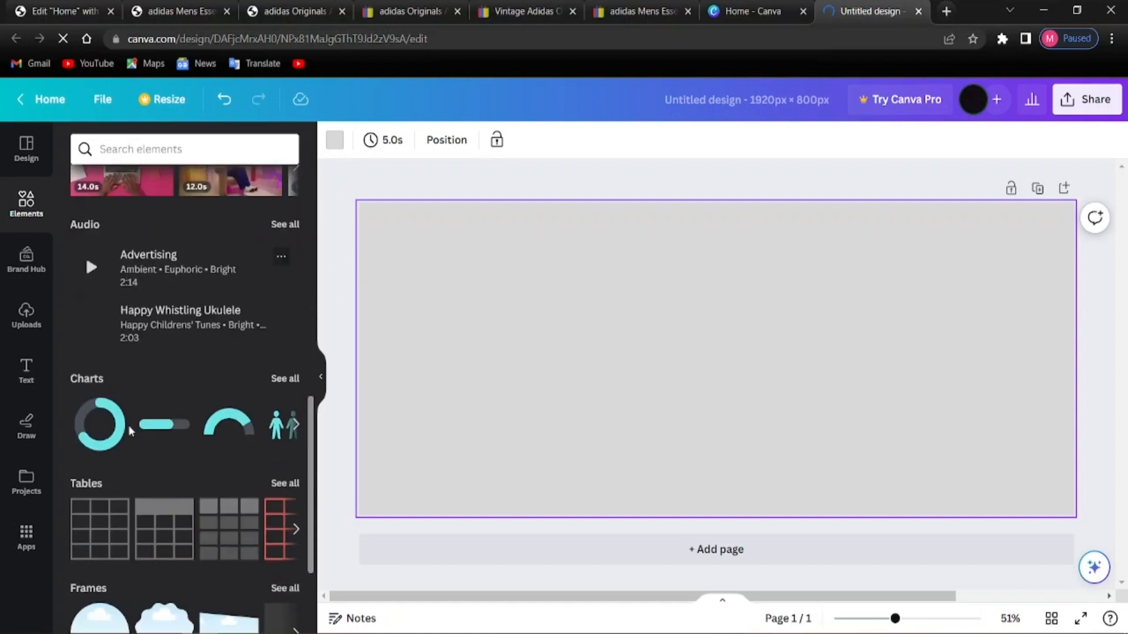
{"action": "scroll", "coordinate": [124, 447], "scroll_direction": "down", "scroll_amount": 3}
{"action": "scroll", "coordinate": [119, 462], "scroll_direction": "down", "scroll_amount": 6}
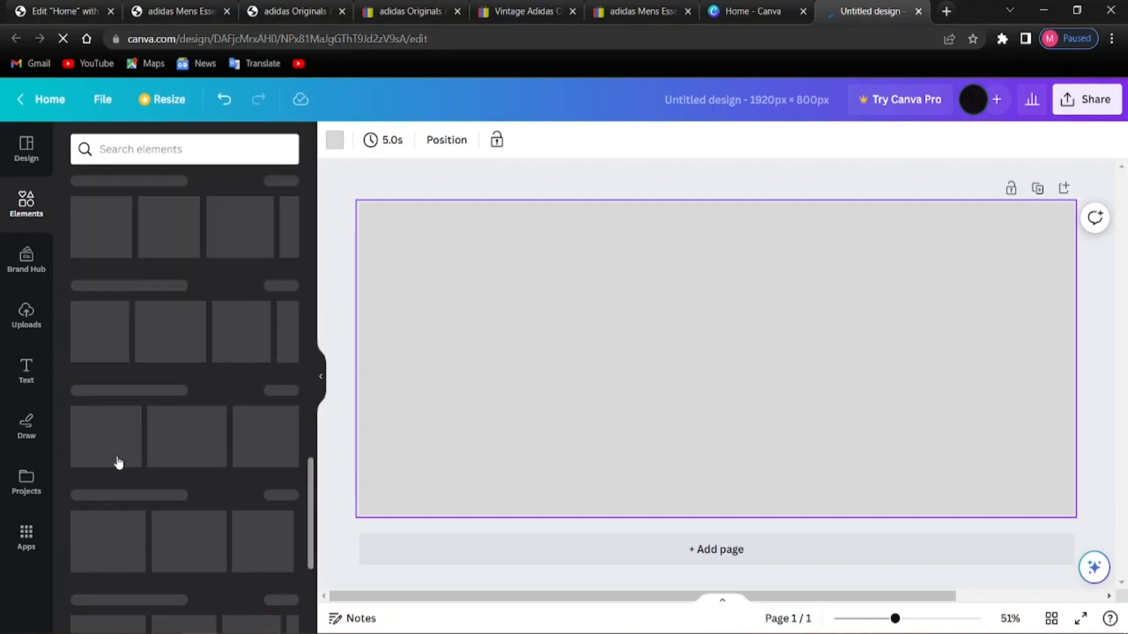
{"action": "scroll", "coordinate": [118, 479], "scroll_direction": "up", "scroll_amount": 5}
{"action": "scroll", "coordinate": [125, 488], "scroll_direction": "down", "scroll_amount": 5}
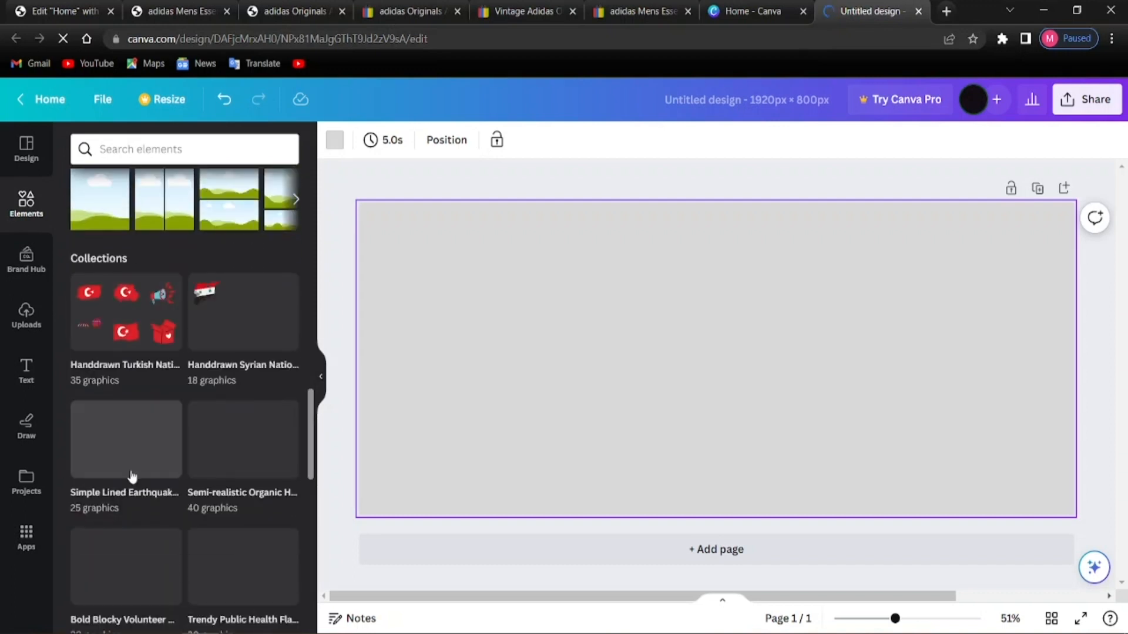
{"action": "scroll", "coordinate": [152, 448], "scroll_direction": "up", "scroll_amount": 10}
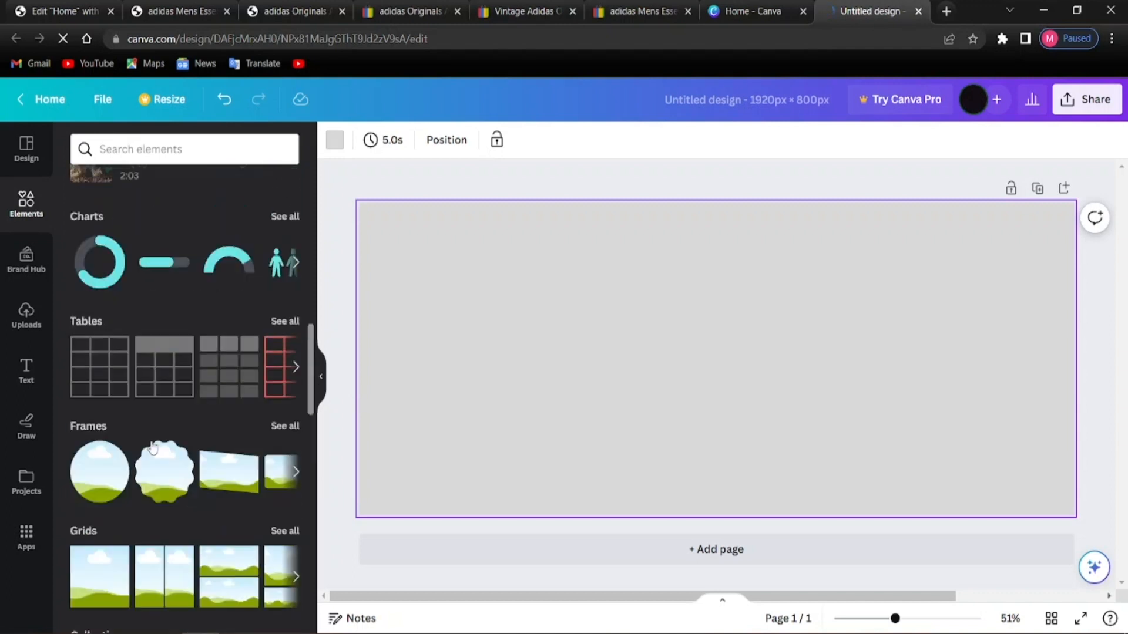
{"action": "scroll", "coordinate": [151, 447], "scroll_direction": "up", "scroll_amount": 5}
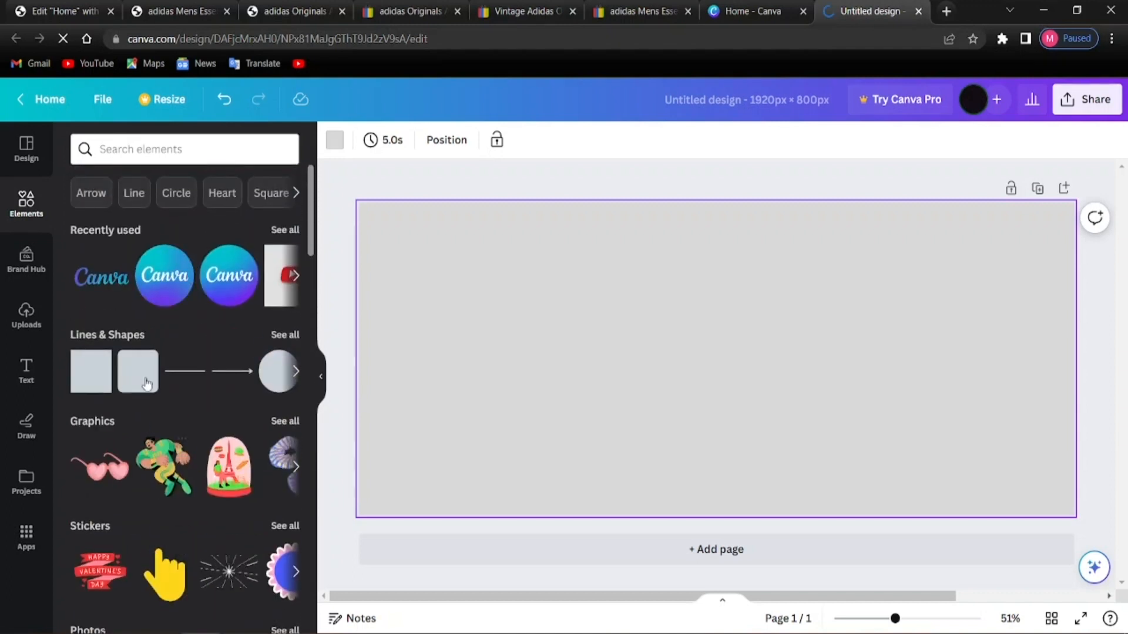
View all Lines & Shapes and scroll through them
{"action": "left_click", "coordinate": [285, 335]}
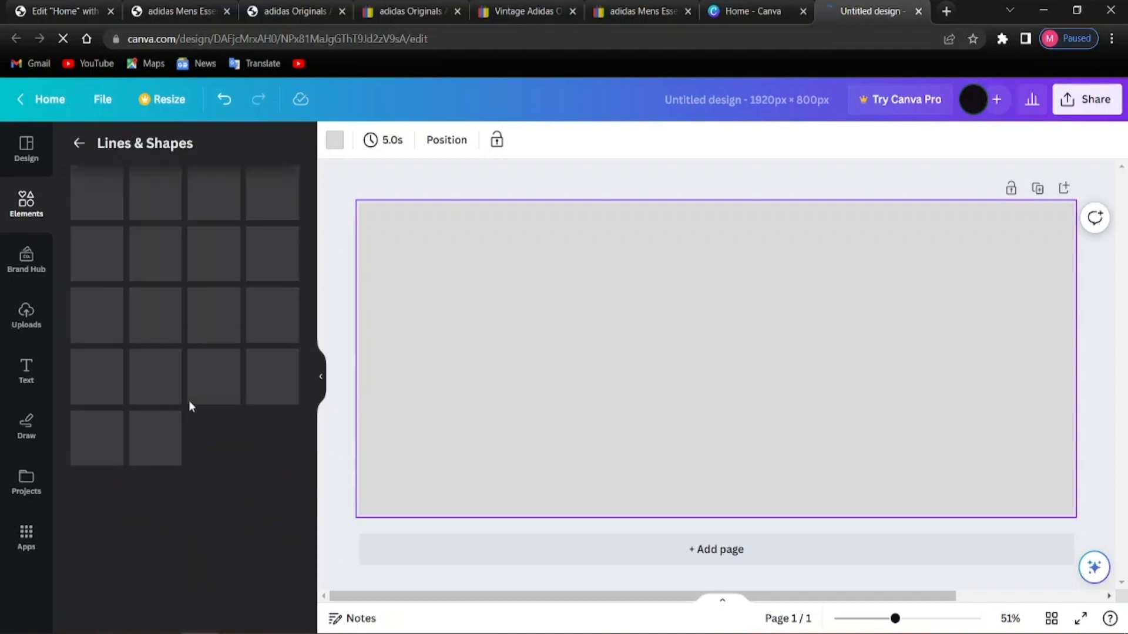
{"action": "scroll", "coordinate": [167, 470], "scroll_direction": "down", "scroll_amount": 10}
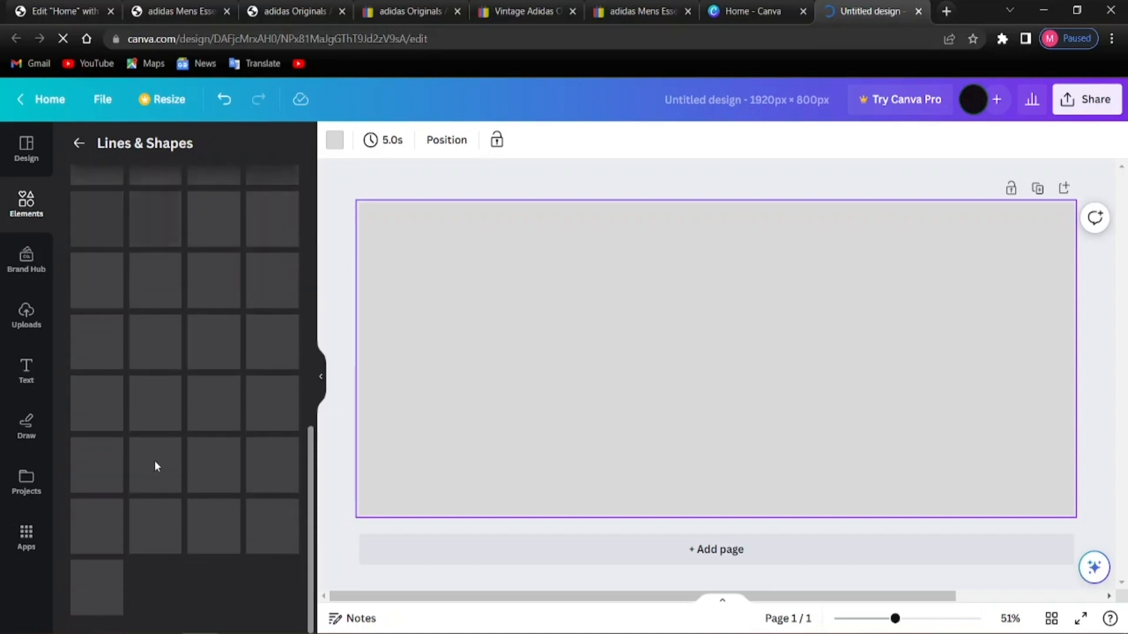
{"action": "scroll", "coordinate": [187, 490], "scroll_direction": "up", "scroll_amount": 5}
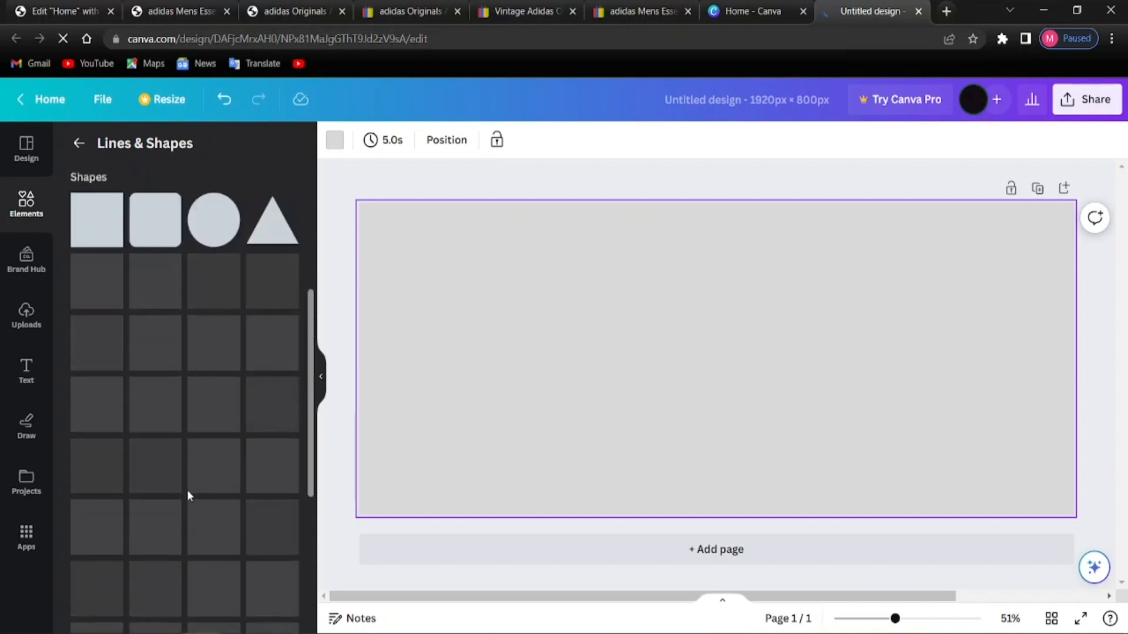
{"action": "scroll", "coordinate": [187, 490], "scroll_direction": "up", "scroll_amount": 5}
{"action": "scroll", "coordinate": [171, 496], "scroll_direction": "down", "scroll_amount": 4}
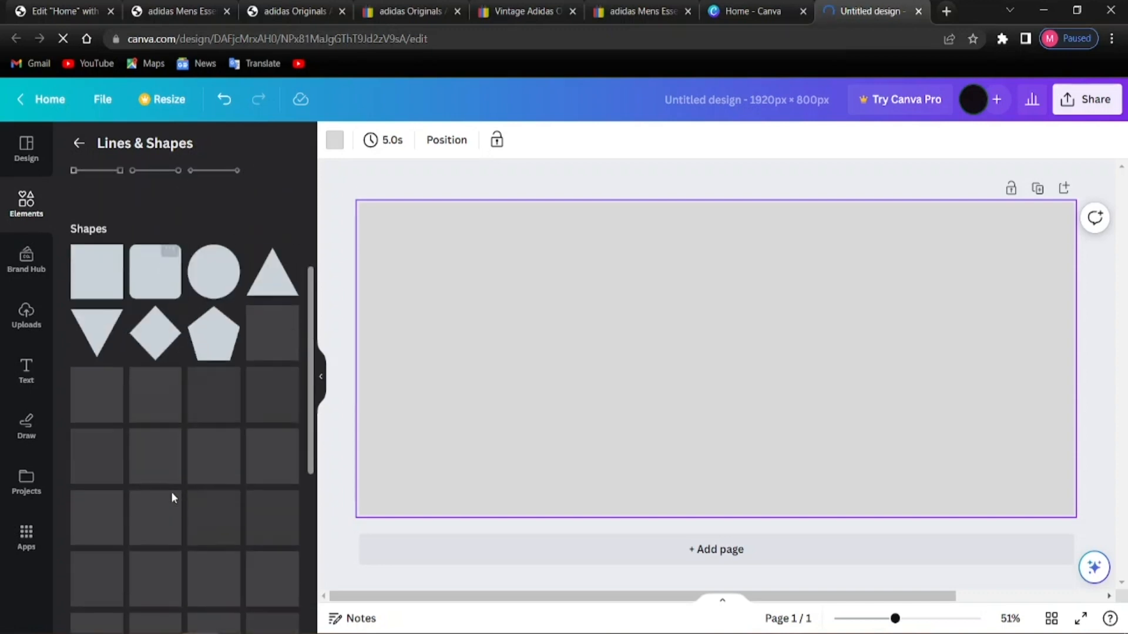
{"action": "scroll", "coordinate": [141, 499], "scroll_direction": "down", "scroll_amount": 5}
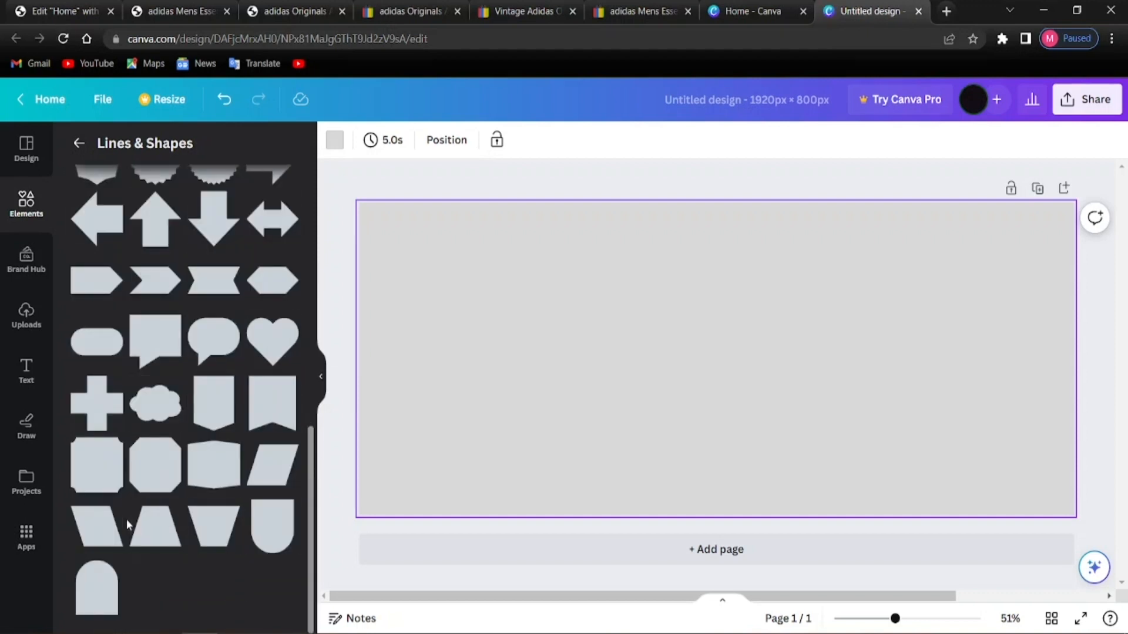
{"action": "scroll", "coordinate": [126, 519], "scroll_direction": "up", "scroll_amount": 10}
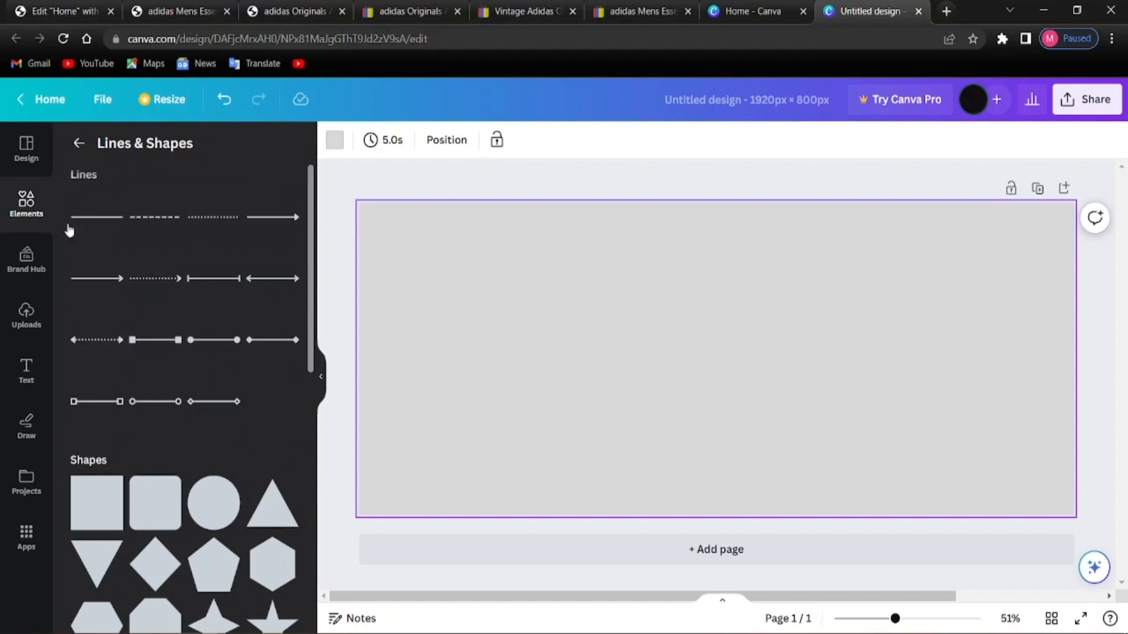
Return to the full Elements library and browse its shapes, graphics and stickers
{"action": "left_click", "coordinate": [80, 144]}
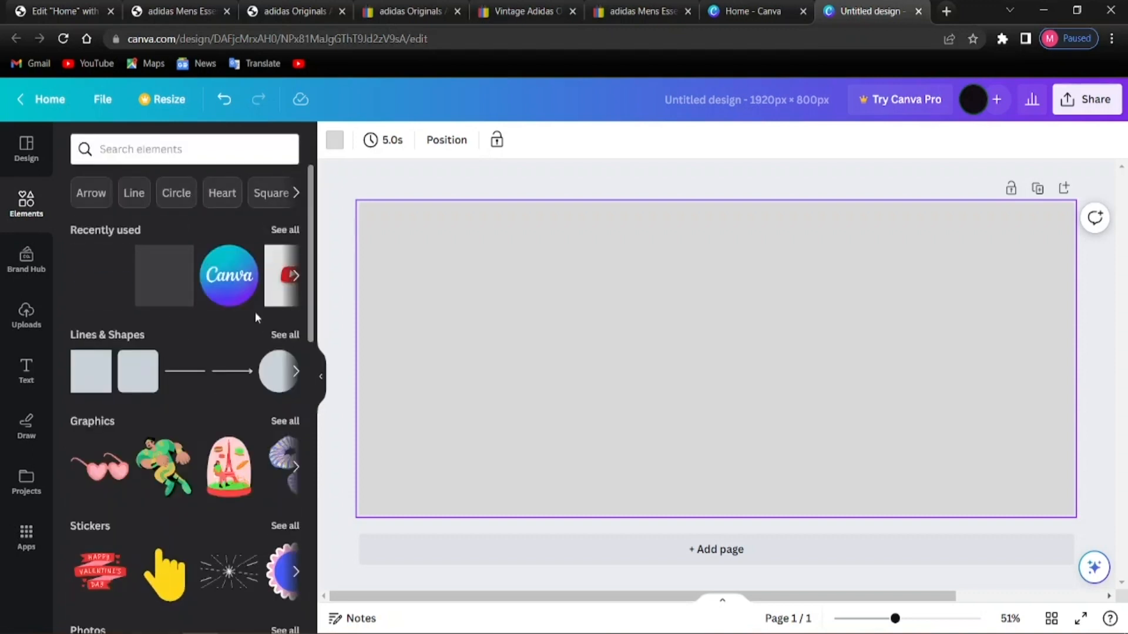
{"action": "scroll", "coordinate": [150, 456], "scroll_direction": "down", "scroll_amount": 2}
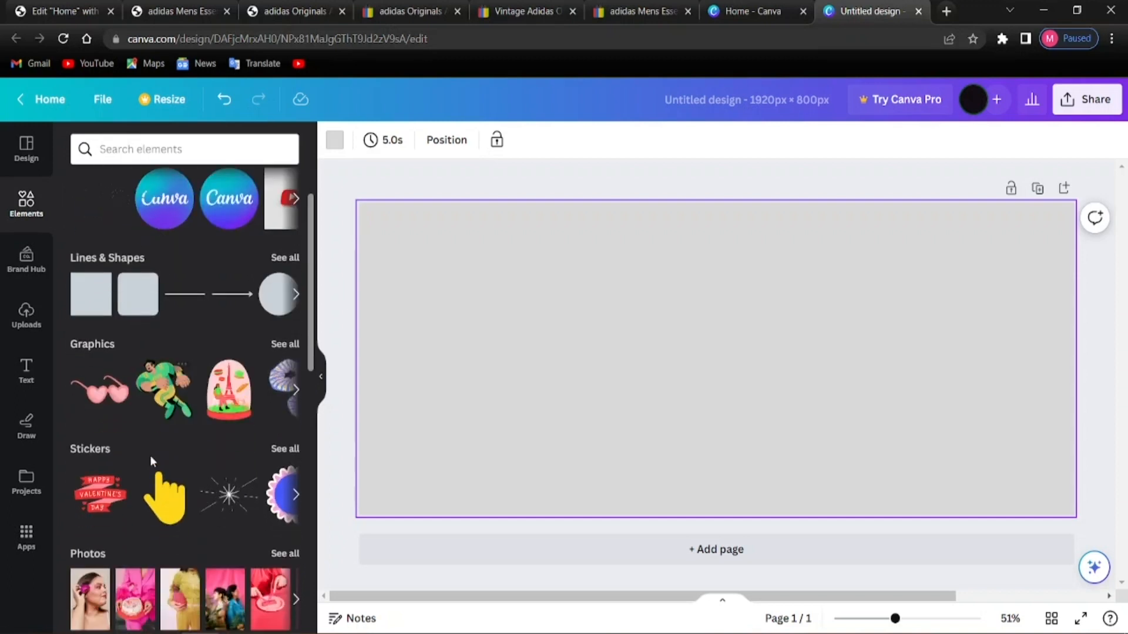
{"action": "scroll", "coordinate": [150, 456], "scroll_direction": "down", "scroll_amount": 2}
{"action": "scroll", "coordinate": [144, 452], "scroll_direction": "down", "scroll_amount": 8}
{"action": "scroll", "coordinate": [137, 451], "scroll_direction": "down", "scroll_amount": 10}
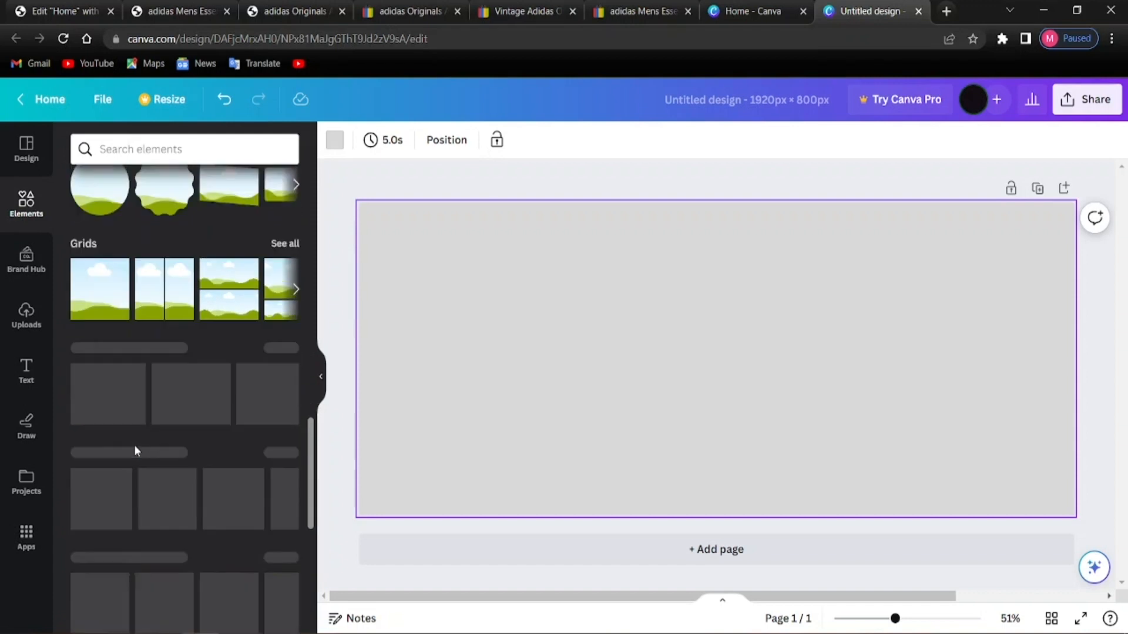
{"action": "scroll", "coordinate": [135, 448], "scroll_direction": "down", "scroll_amount": 7}
{"action": "scroll", "coordinate": [135, 448], "scroll_direction": "up", "scroll_amount": 9}
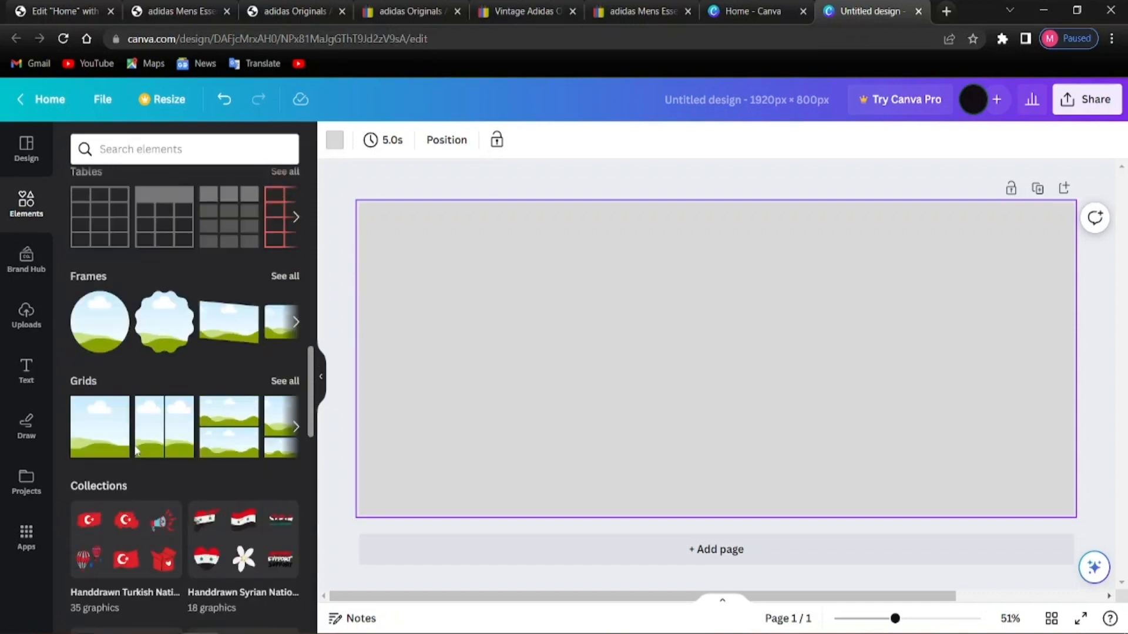
{"action": "scroll", "coordinate": [135, 450], "scroll_direction": "up", "scroll_amount": 5}
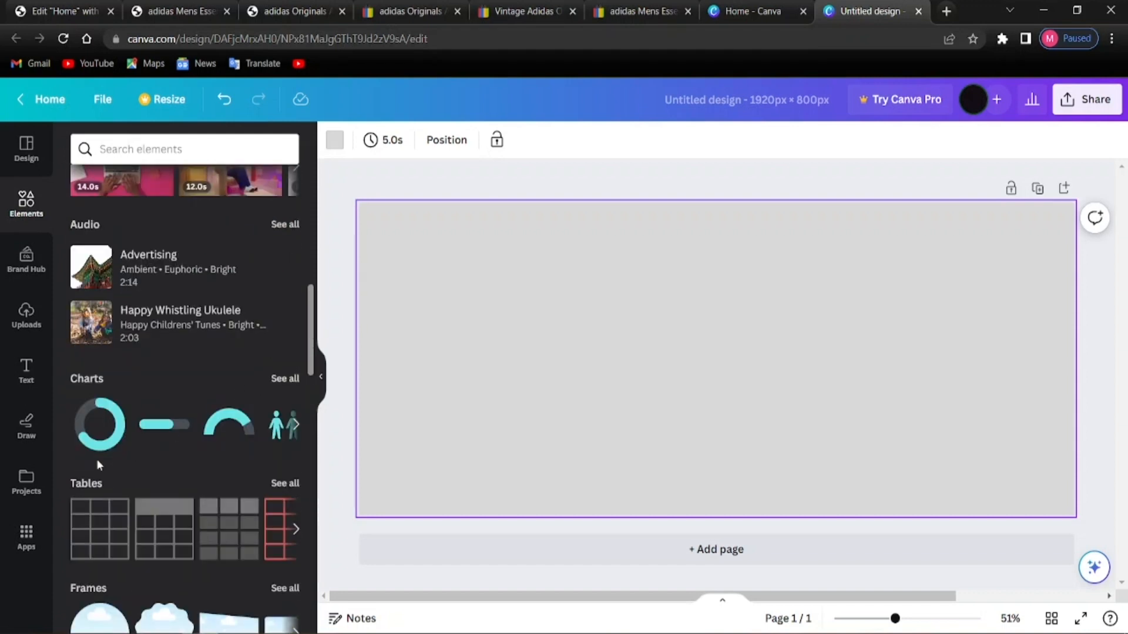
{"action": "scroll", "coordinate": [111, 445], "scroll_direction": "down", "scroll_amount": 4}
{"action": "scroll", "coordinate": [91, 470], "scroll_direction": "up", "scroll_amount": 1}
{"action": "scroll", "coordinate": [93, 476], "scroll_direction": "down", "scroll_amount": 3}
{"action": "scroll", "coordinate": [93, 476], "scroll_direction": "down", "scroll_amount": 1}
{"action": "scroll", "coordinate": [126, 461], "scroll_direction": "up", "scroll_amount": 10}
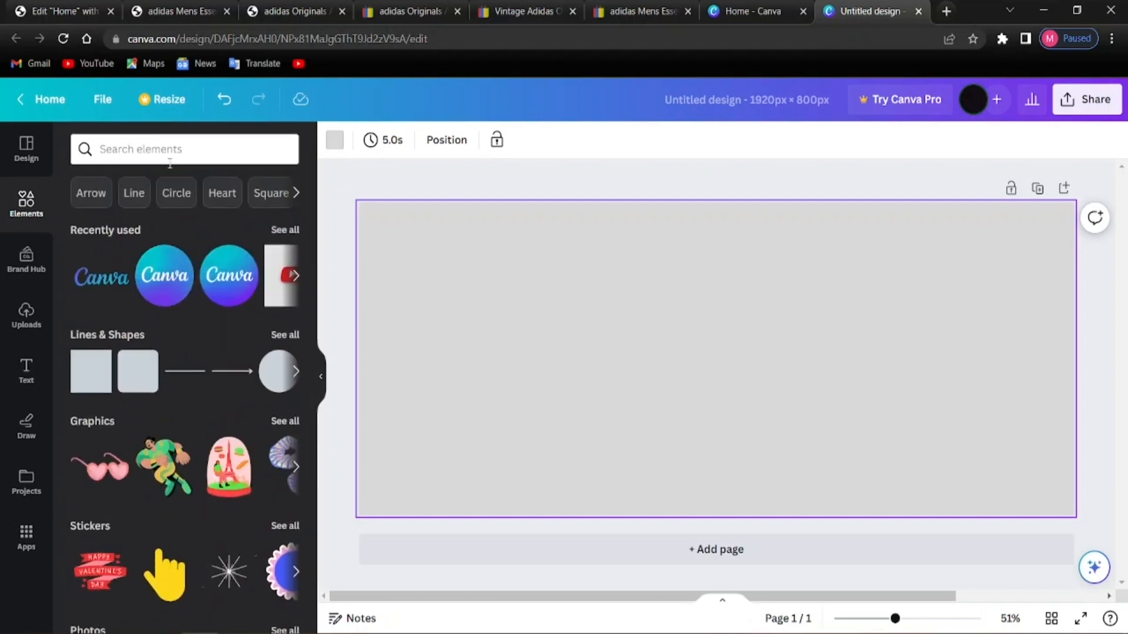
Search the elements library for 'gradie' to find gradient graphics
{"action": "left_click", "coordinate": [278, 141]}
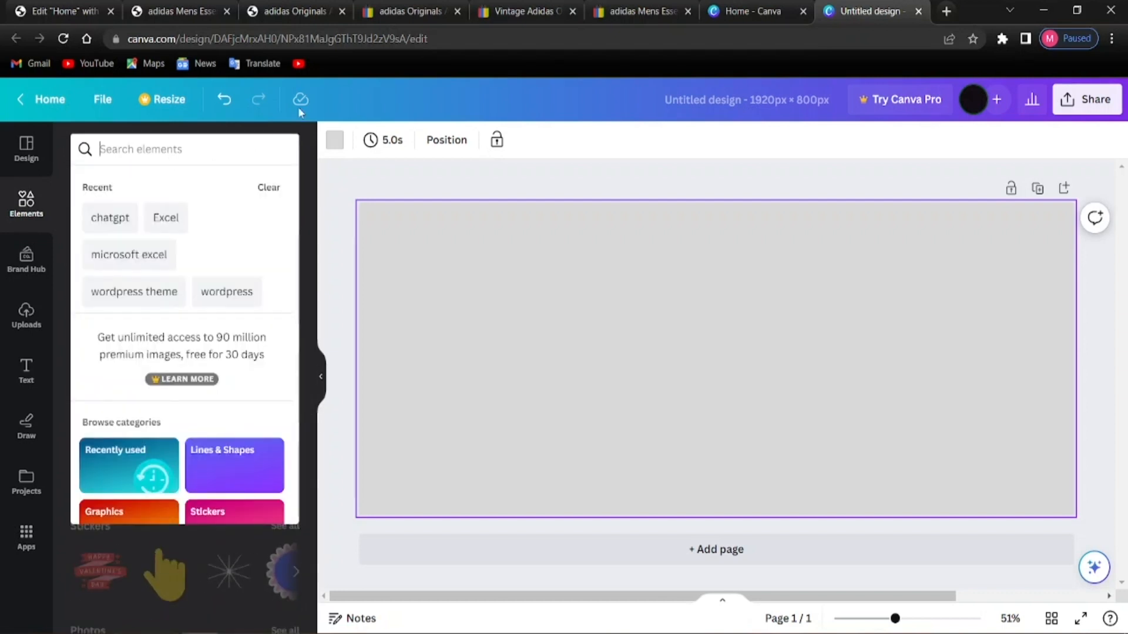
{"action": "type", "text": "gr"}
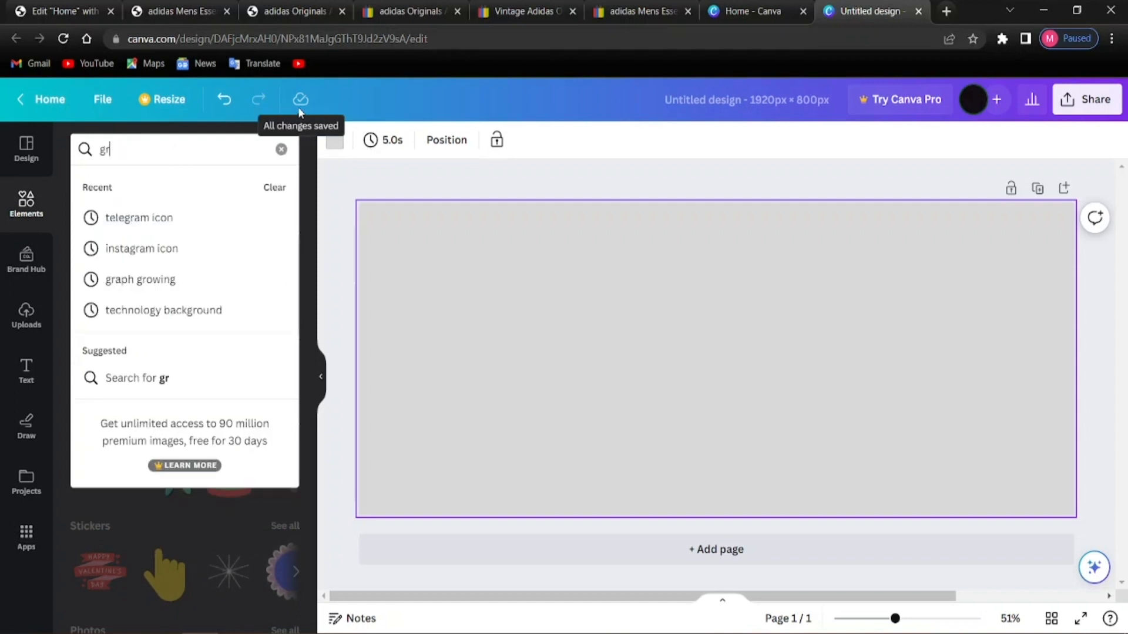
{"action": "type", "text": "adient"}
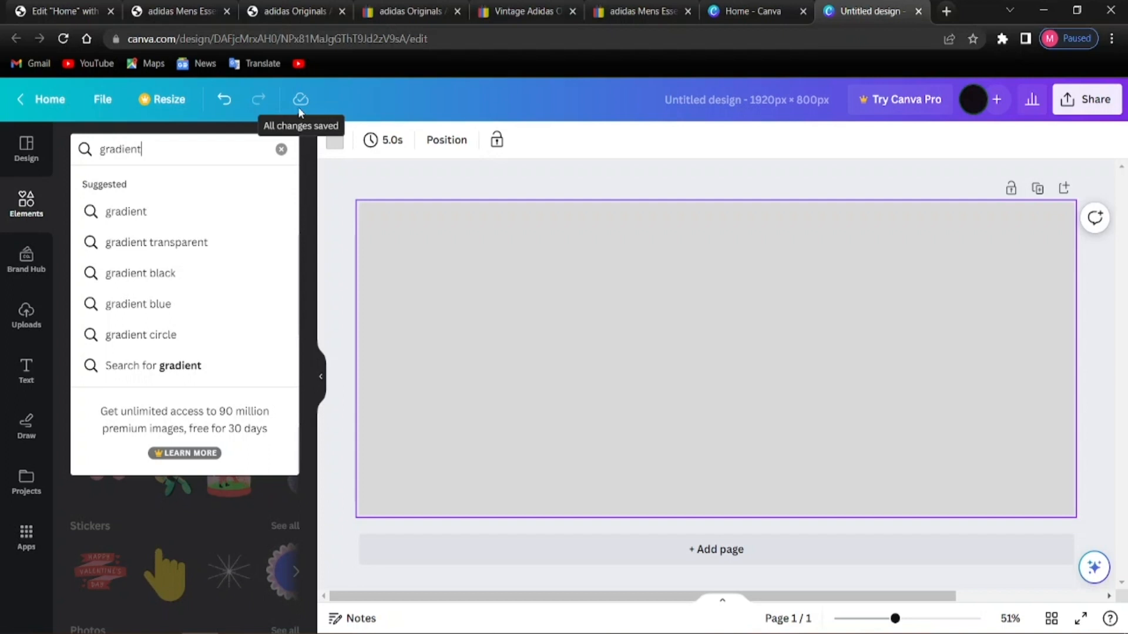
{"action": "key", "text": "Return"}
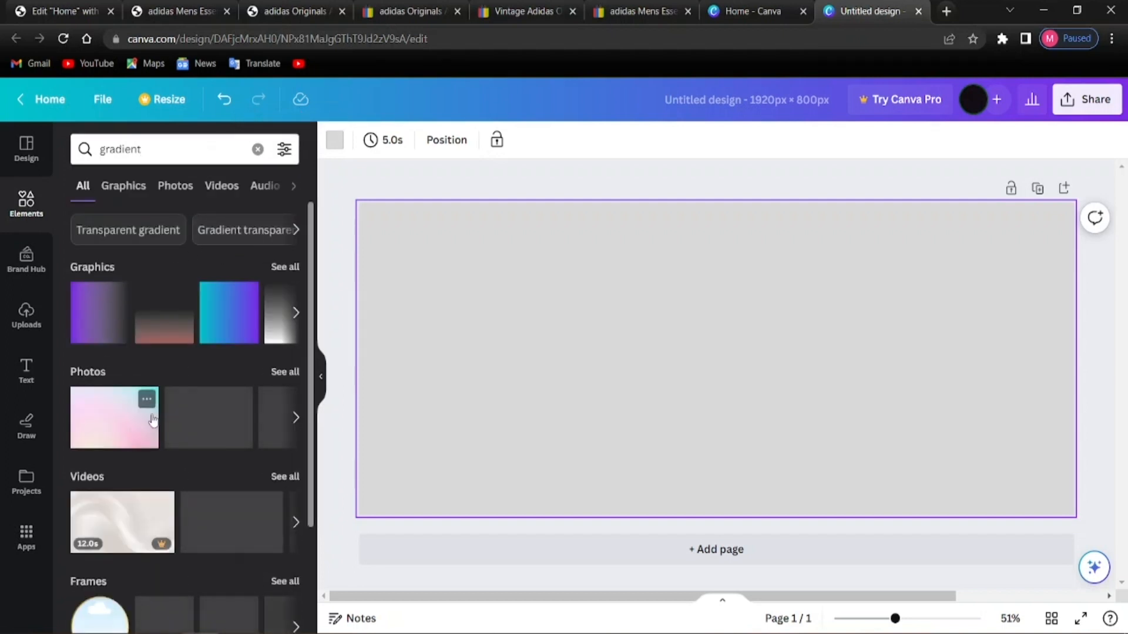
{"action": "scroll", "coordinate": [217, 364], "scroll_direction": "down", "scroll_amount": 3}
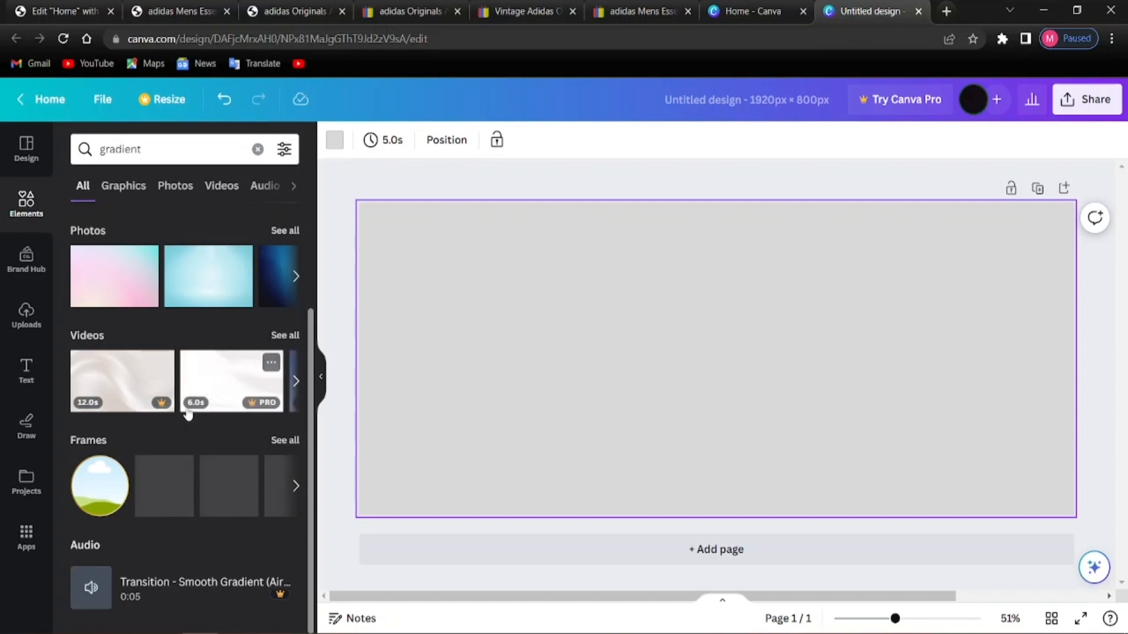
{"action": "scroll", "coordinate": [194, 411], "scroll_direction": "up", "scroll_amount": 3}
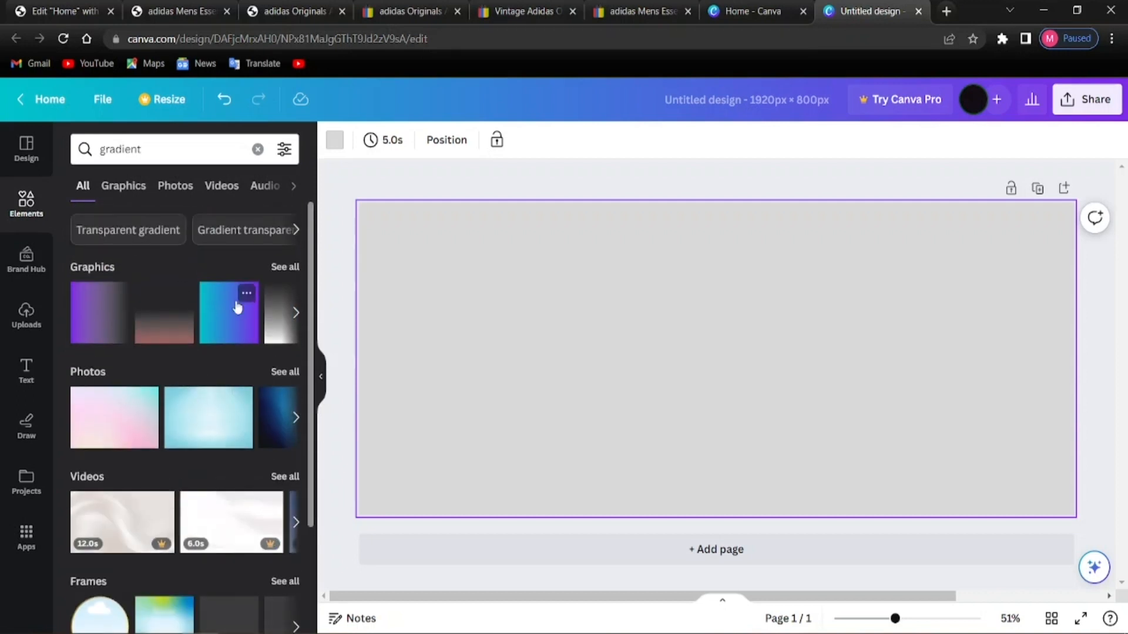
Show all gradient graphics, filter to Gradient shape, and scroll through the results
{"action": "left_click", "coordinate": [293, 268]}
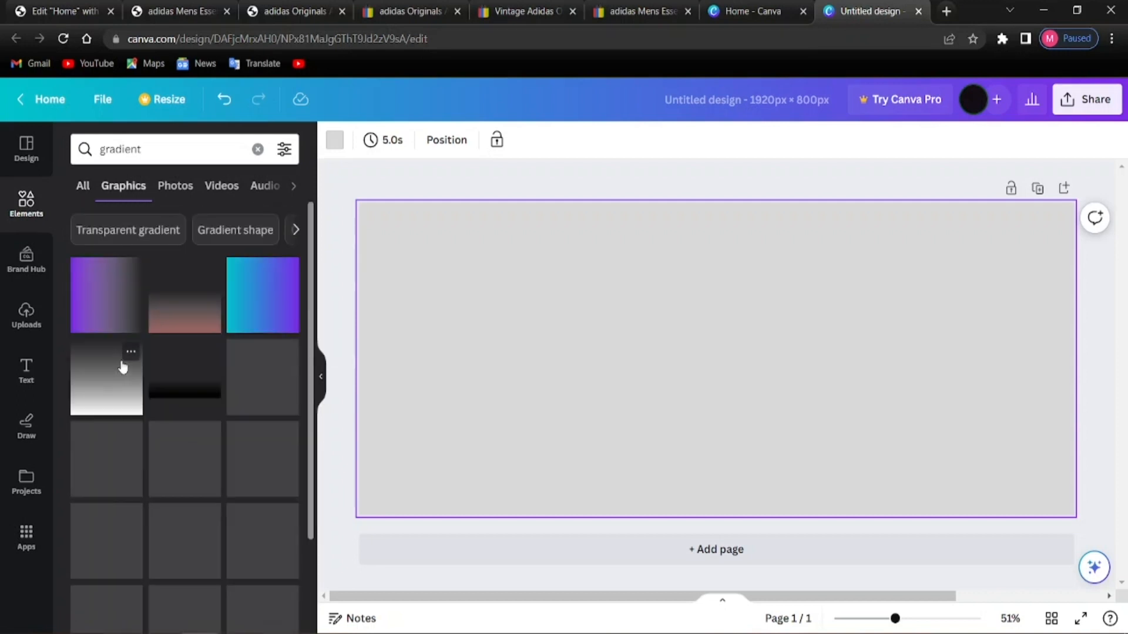
{"action": "left_click", "coordinate": [212, 239]}
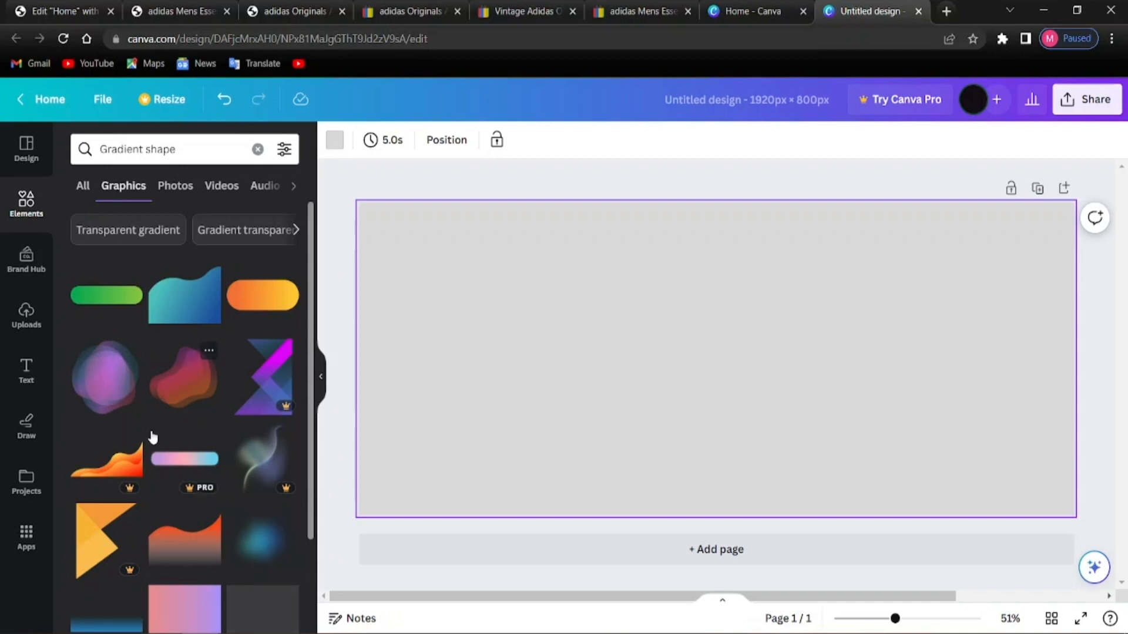
{"action": "scroll", "coordinate": [152, 440], "scroll_direction": "down", "scroll_amount": 6}
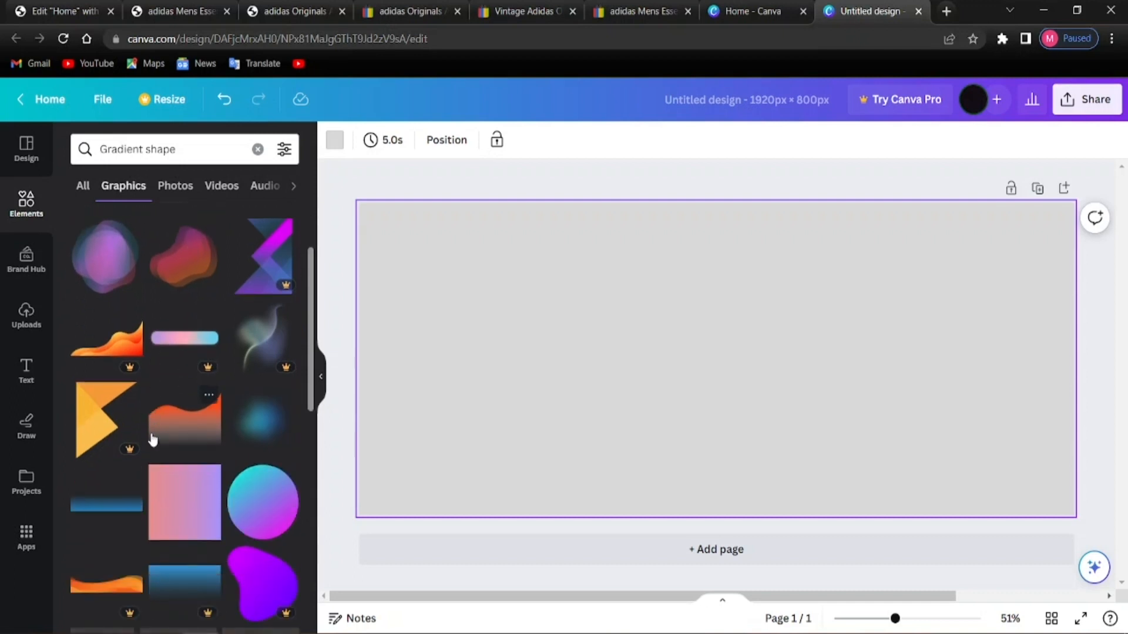
{"action": "scroll", "coordinate": [152, 438], "scroll_direction": "down", "scroll_amount": 3}
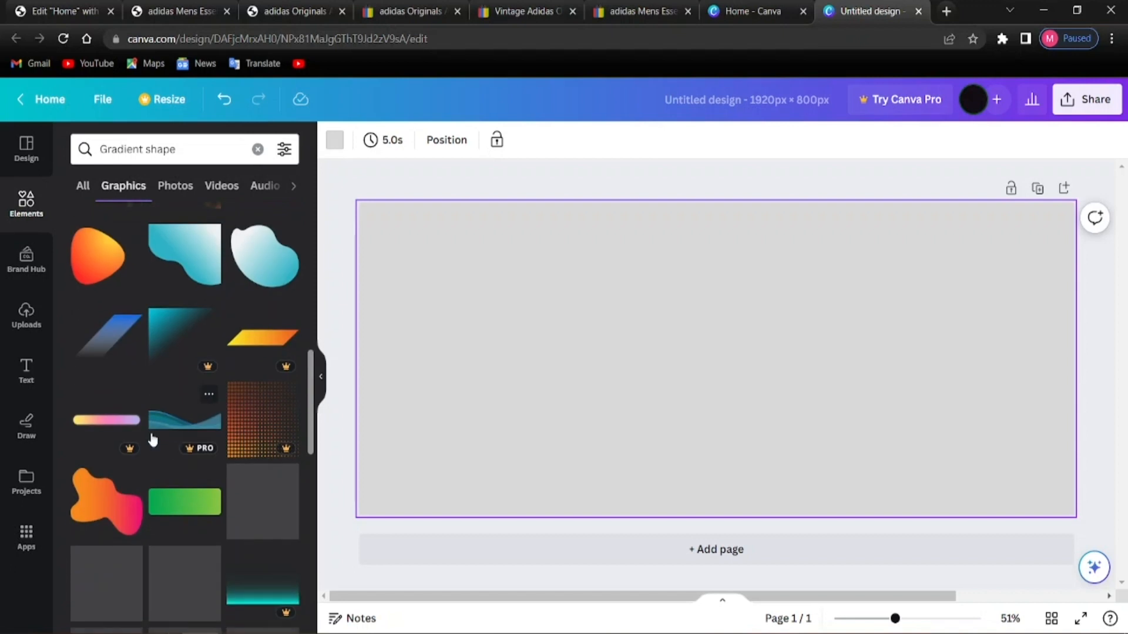
{"action": "scroll", "coordinate": [151, 440], "scroll_direction": "down", "scroll_amount": 15}
{"action": "scroll", "coordinate": [151, 438], "scroll_direction": "down", "scroll_amount": 10}
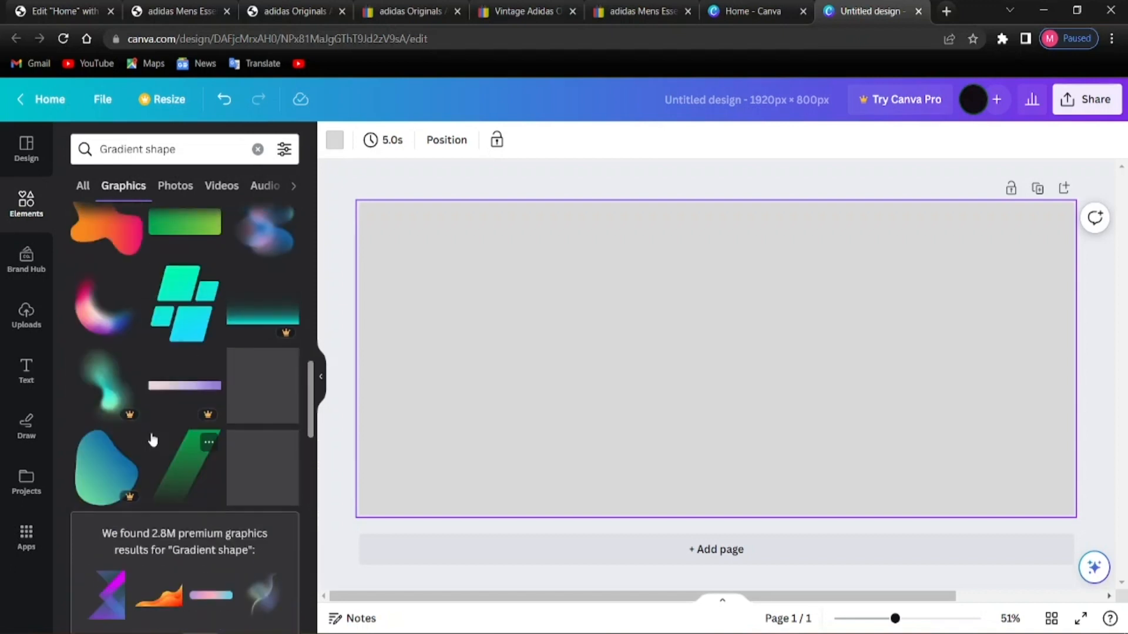
{"action": "scroll", "coordinate": [153, 440], "scroll_direction": "up", "scroll_amount": 4}
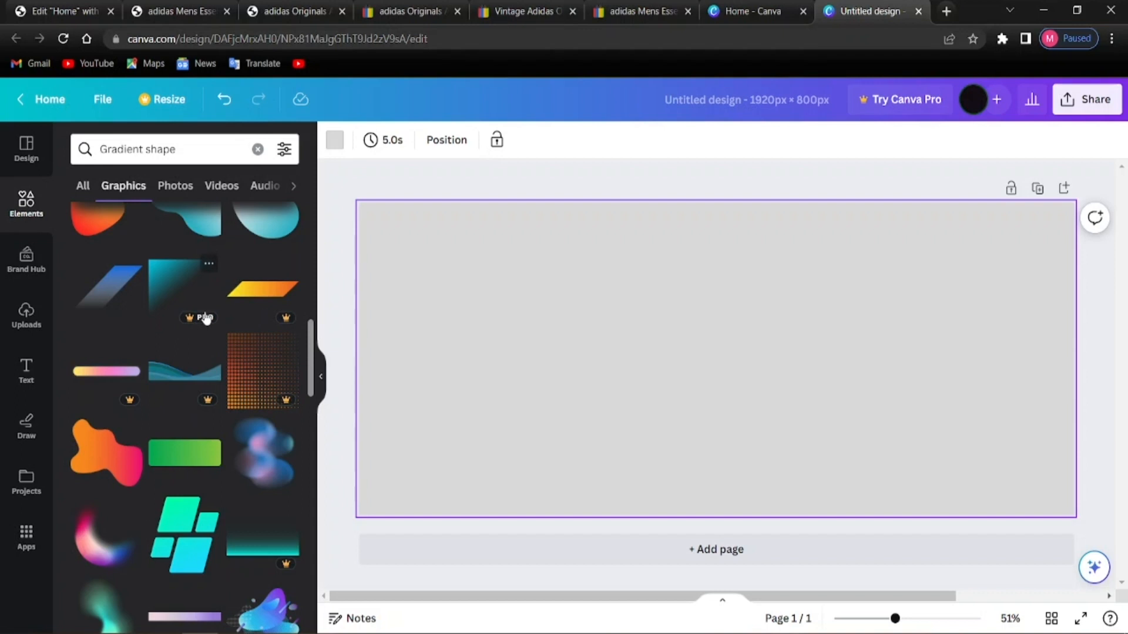
{"action": "scroll", "coordinate": [214, 347], "scroll_direction": "up", "scroll_amount": 5}
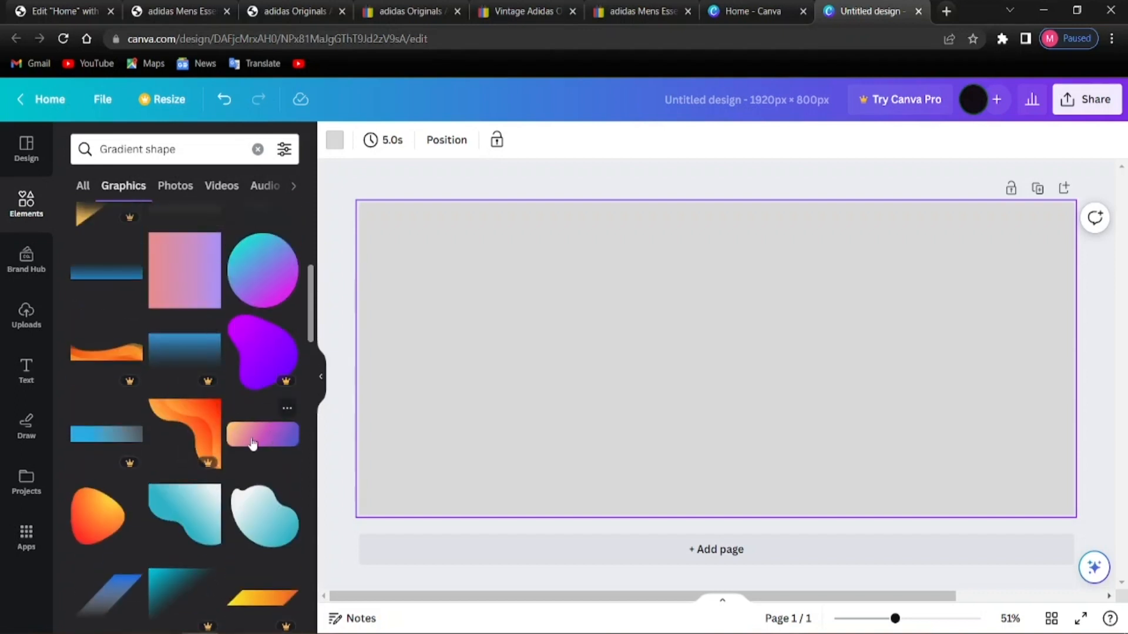
{"action": "scroll", "coordinate": [194, 434], "scroll_direction": "up", "scroll_amount": 6}
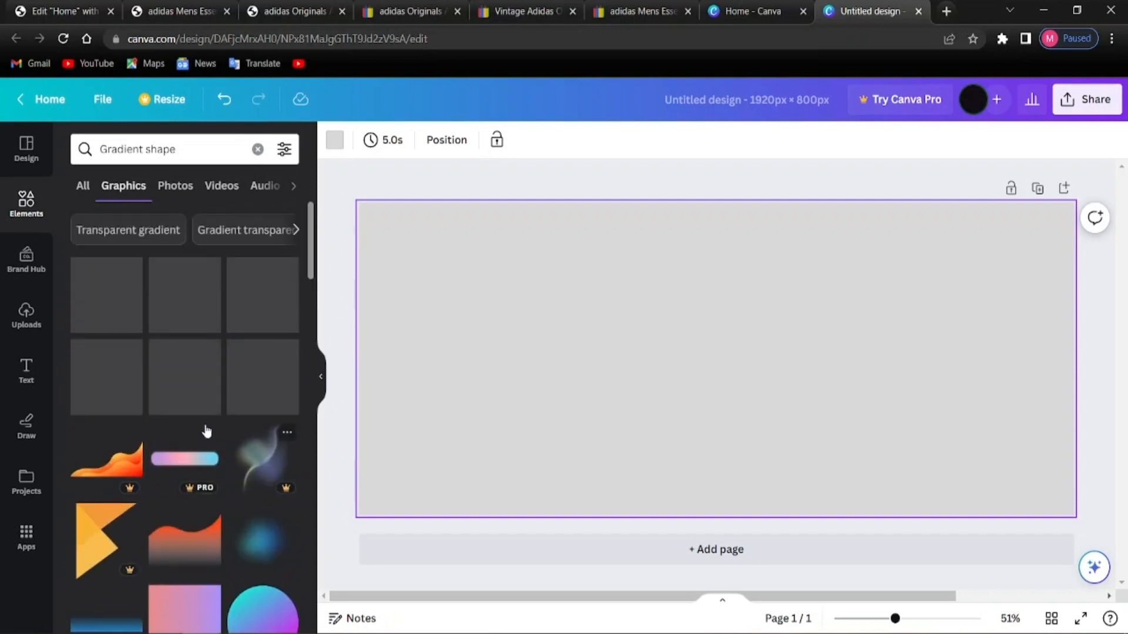
{"action": "scroll", "coordinate": [206, 431], "scroll_direction": "down", "scroll_amount": 4}
{"action": "scroll", "coordinate": [203, 411], "scroll_direction": "up", "scroll_amount": 4}
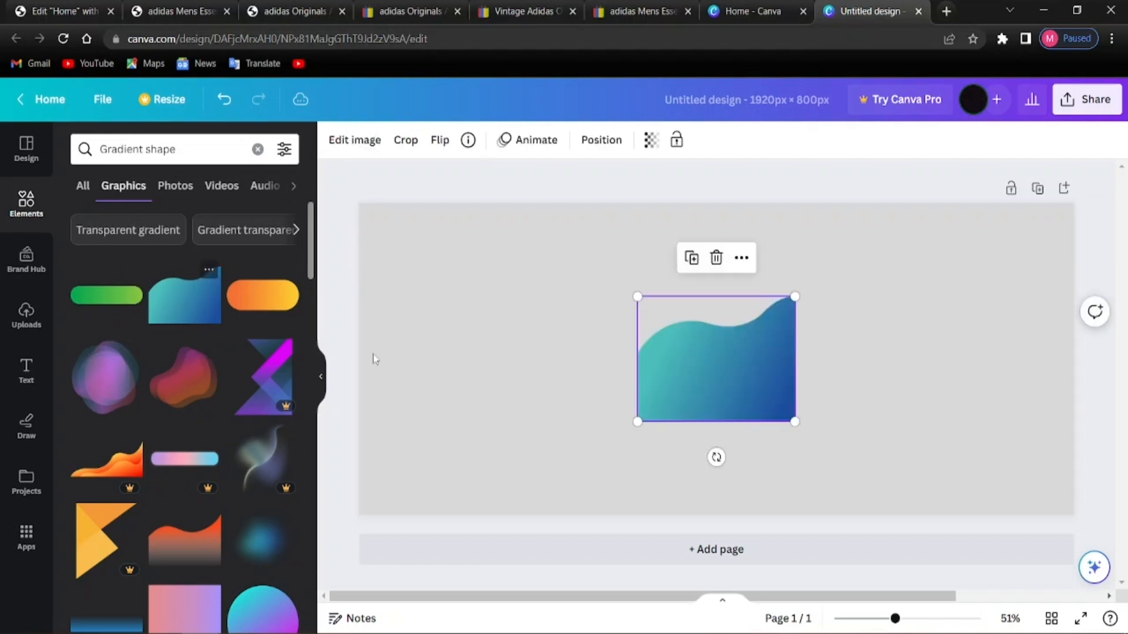
Add the teal-blue wave gradient, enlarge and tilt it, and push it against the banner's right edge
{"action": "left_click", "coordinate": [183, 288]}
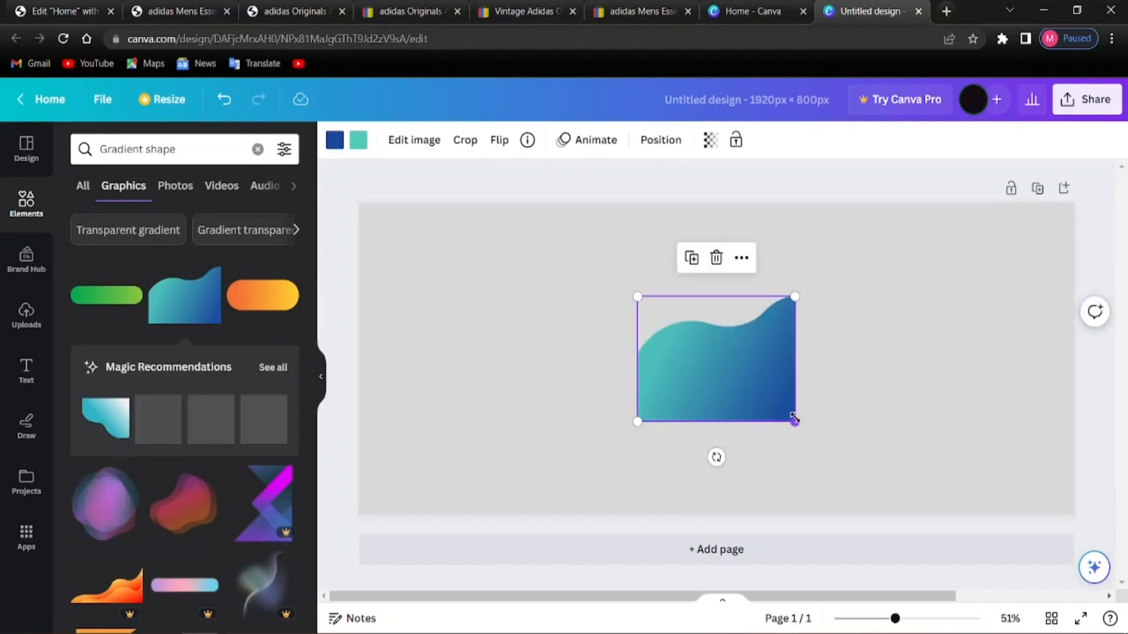
{"action": "mouse_move", "coordinate": [797, 420]}
{"action": "left_mouse_down"}
{"action": "mouse_move", "coordinate": [816, 388]}
{"action": "mouse_move", "coordinate": [802, 418]}
{"action": "left_mouse_up"}
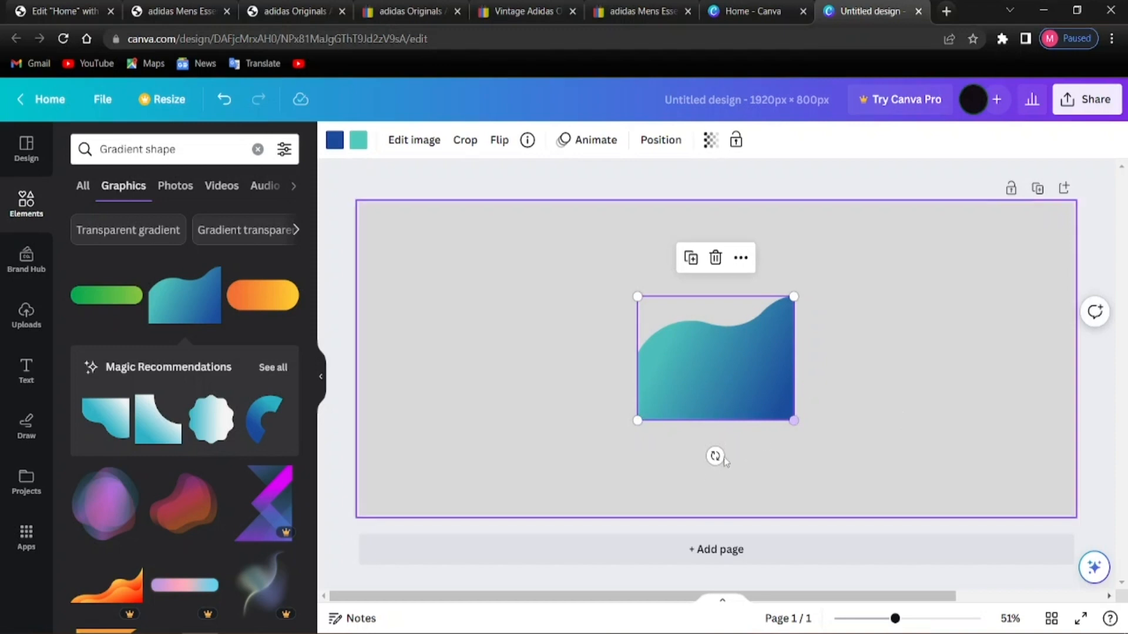
{"action": "left_click_drag", "start_coordinate": [715, 457], "coordinate": [847, 326]}
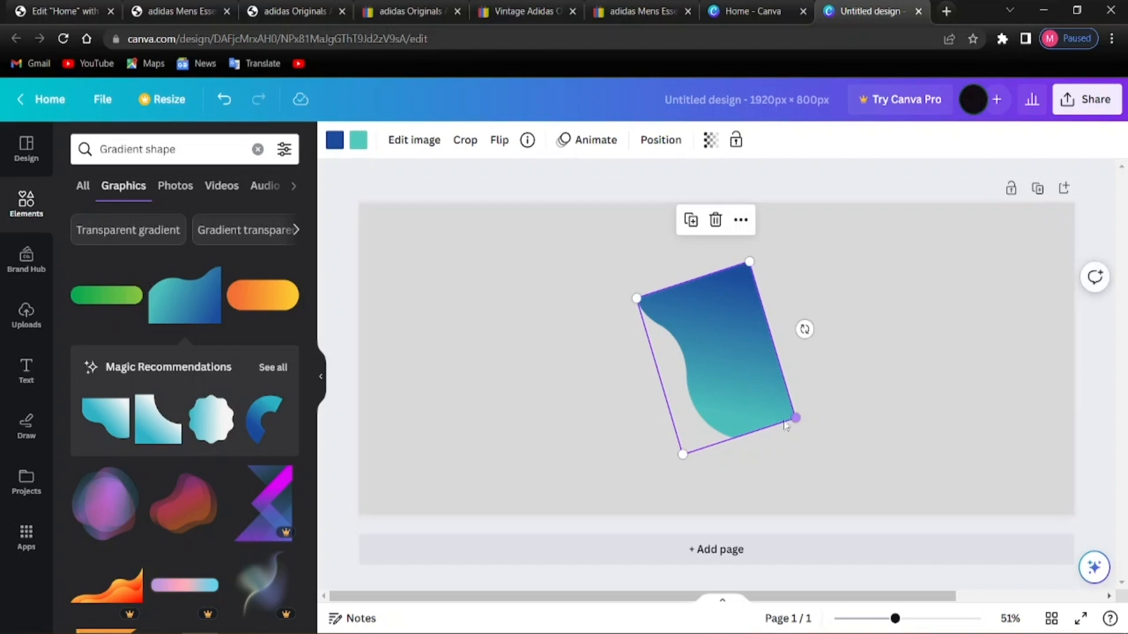
{"action": "left_click_drag", "start_coordinate": [793, 416], "coordinate": [980, 453]}
{"action": "left_click_drag", "start_coordinate": [859, 439], "coordinate": [1041, 336]}
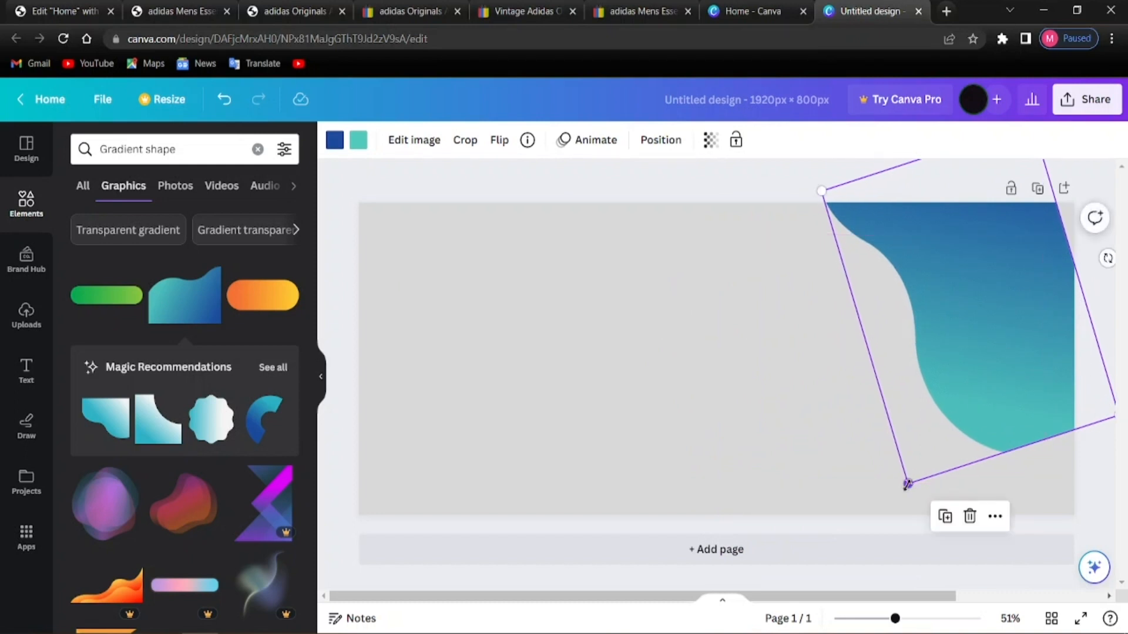
{"action": "left_click_drag", "start_coordinate": [908, 485], "coordinate": [906, 582]}
{"action": "left_click_drag", "start_coordinate": [990, 441], "coordinate": [1032, 449]}
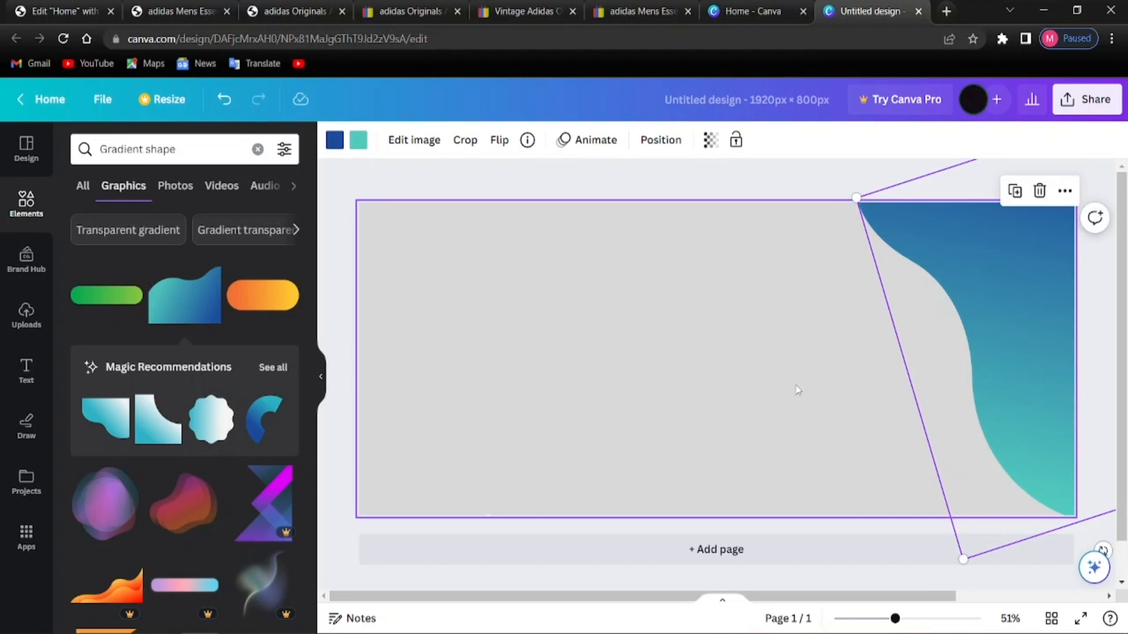
{"action": "left_click", "coordinate": [337, 539]}
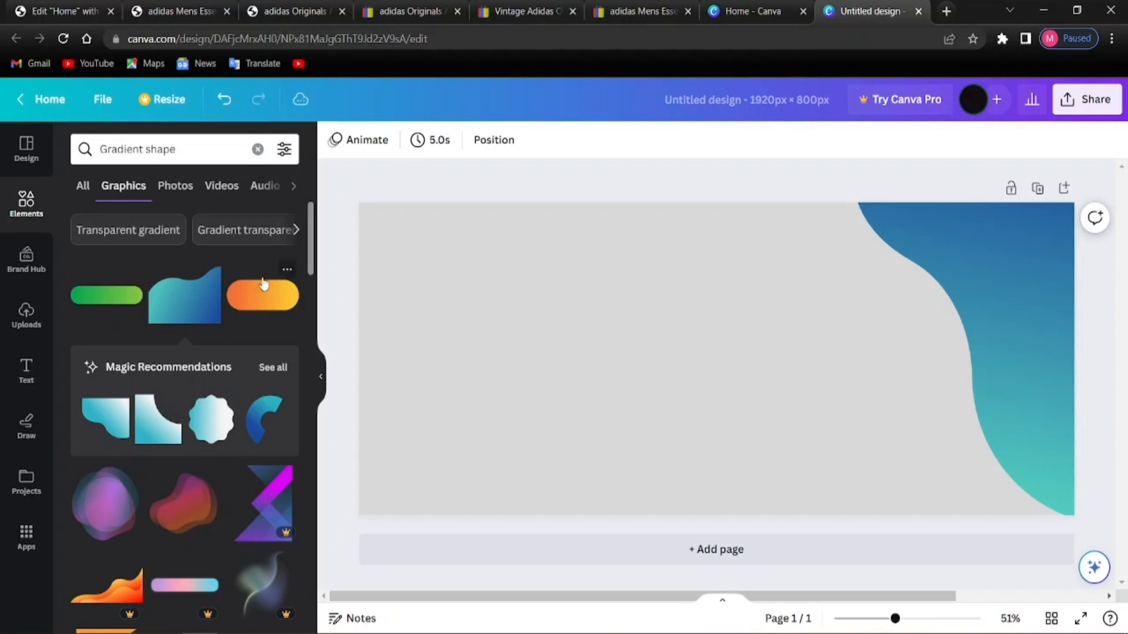
{"action": "scroll", "coordinate": [158, 389], "scroll_direction": "down", "scroll_amount": 3}
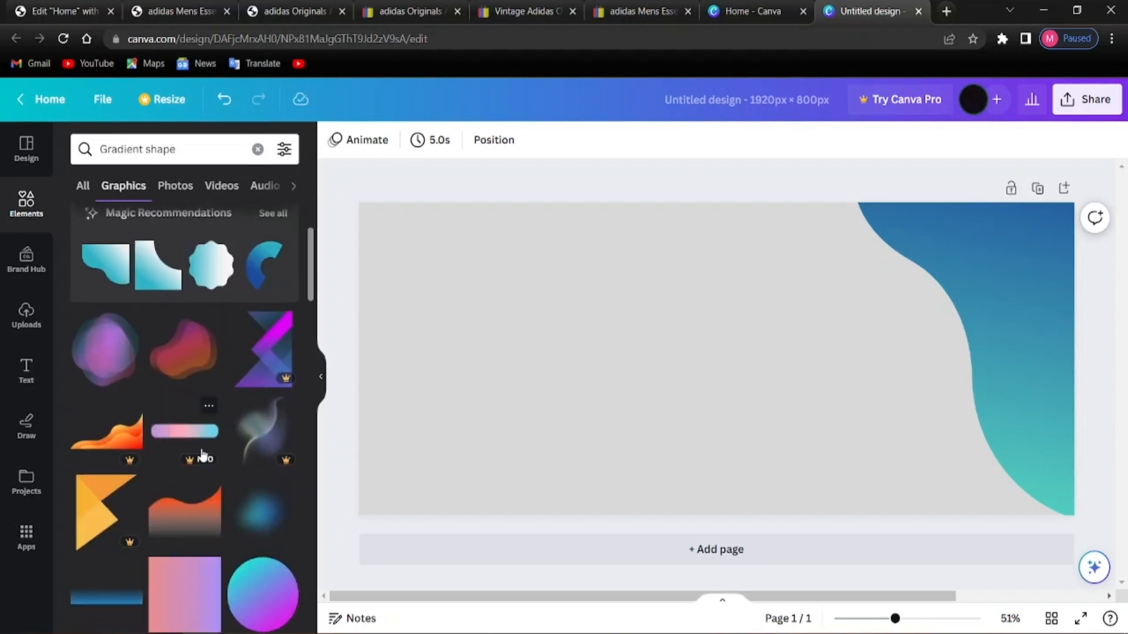
{"action": "scroll", "coordinate": [199, 467], "scroll_direction": "up", "scroll_amount": 3}
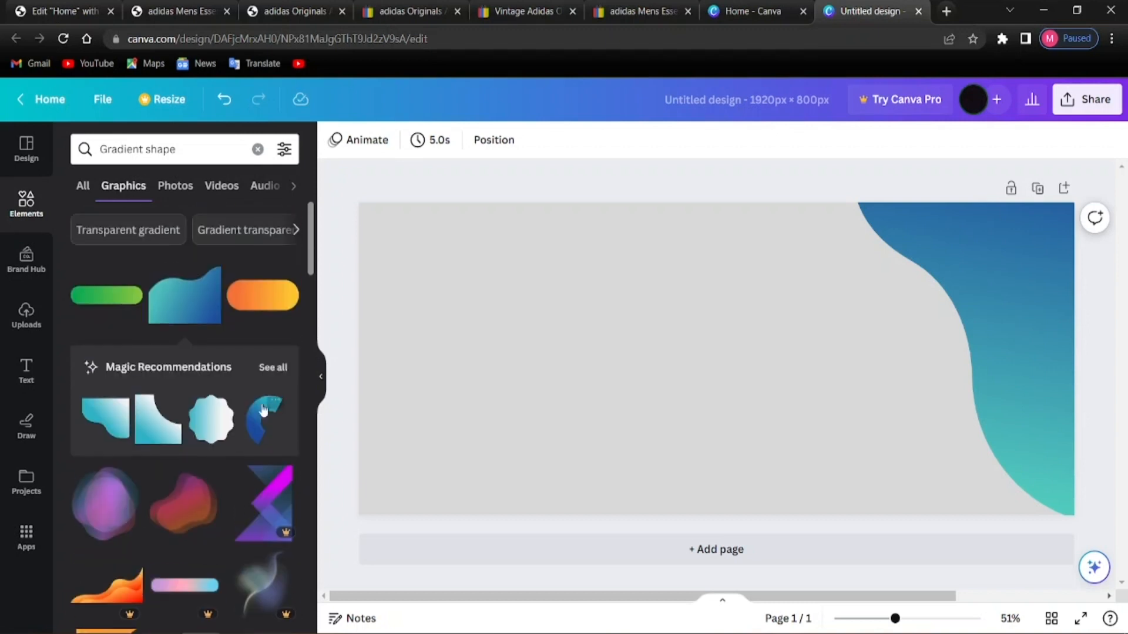
Add a second wave gradient, rotate it to 94° and move it to the left edge
{"action": "left_click", "coordinate": [184, 295]}
{"action": "left_click_drag", "start_coordinate": [793, 420], "coordinate": [846, 462]}
{"action": "left_click_drag", "start_coordinate": [741, 498], "coordinate": [504, 259]}
{"action": "left_click_drag", "start_coordinate": [743, 404], "coordinate": [531, 386]}
{"action": "left_click_drag", "start_coordinate": [418, 432], "coordinate": [294, 496]}
{"action": "left_click_drag", "start_coordinate": [410, 389], "coordinate": [375, 325]}
Refine the left wave's size and rotation to 146° so it fills the top-left corner
{"action": "left_click_drag", "start_coordinate": [345, 497], "coordinate": [308, 489]}
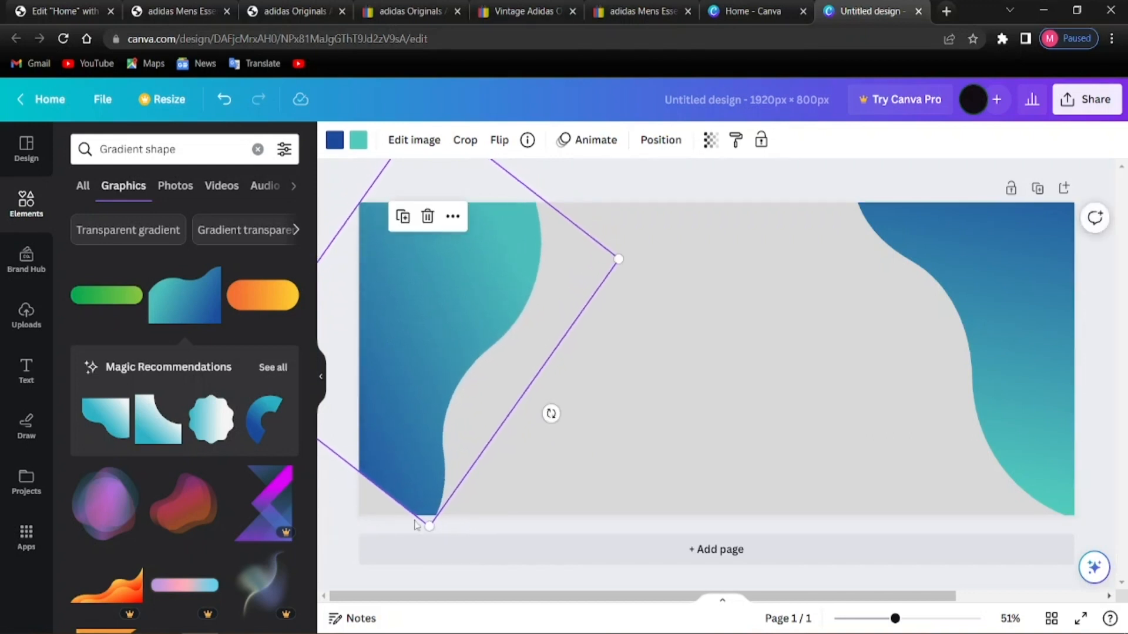
{"action": "left_click_drag", "start_coordinate": [429, 524], "coordinate": [448, 569]}
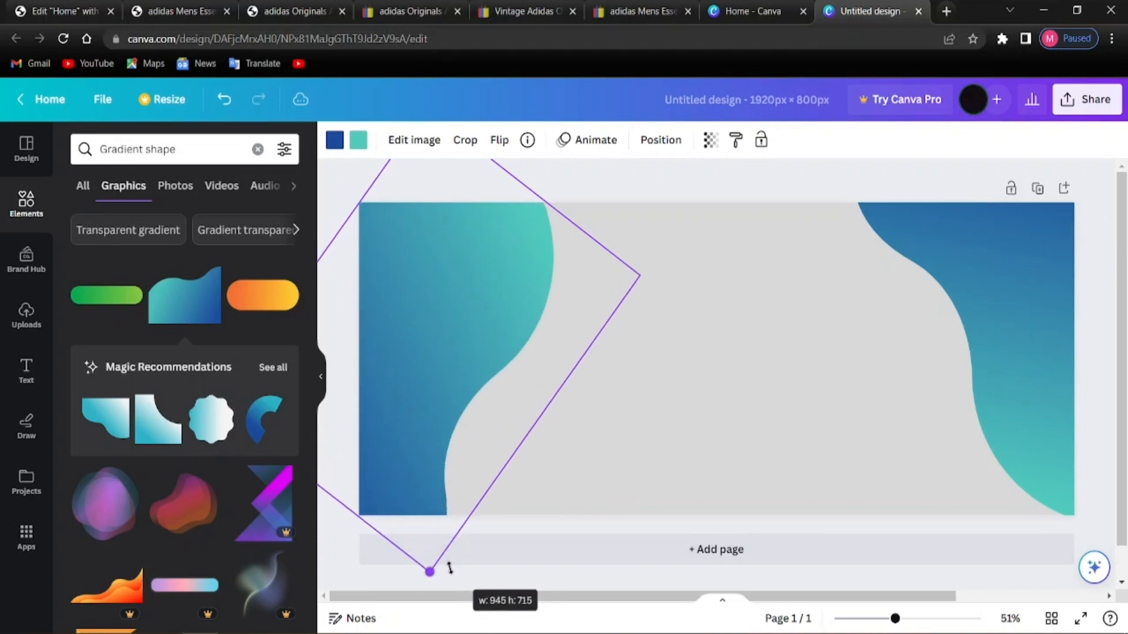
{"action": "left_click_drag", "start_coordinate": [438, 449], "coordinate": [411, 435]}
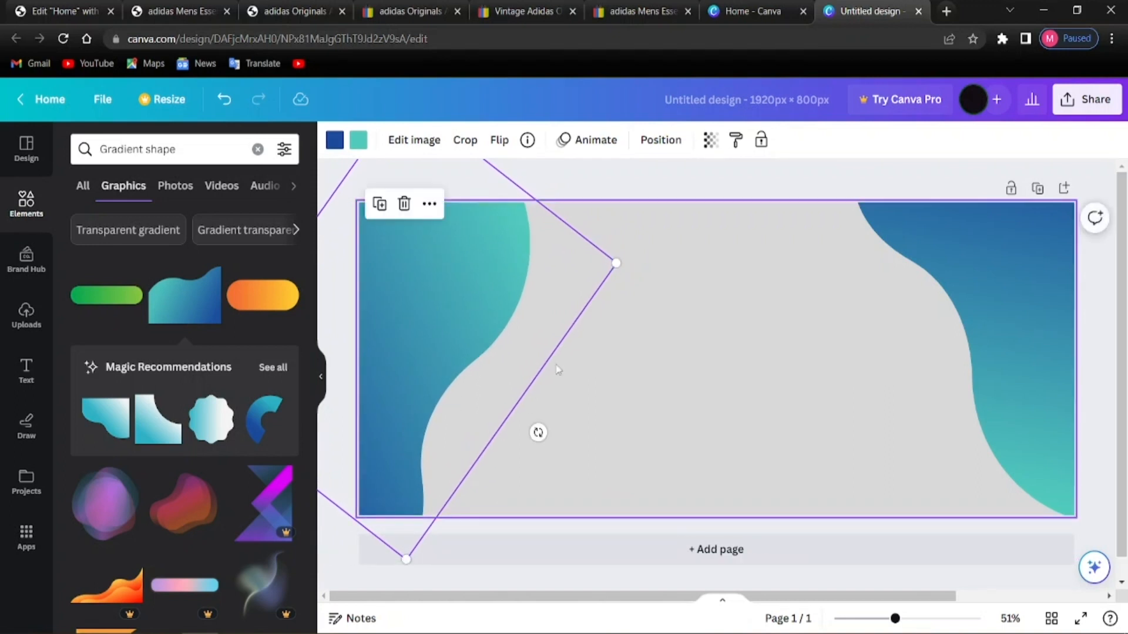
{"action": "left_click_drag", "start_coordinate": [456, 355], "coordinate": [518, 378]}
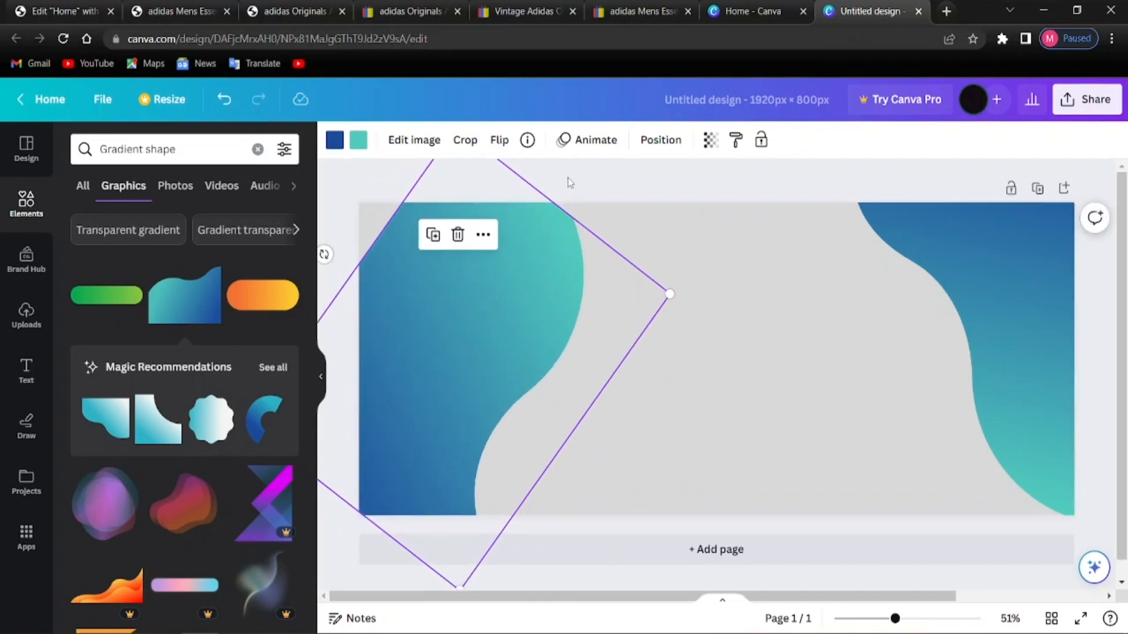
{"action": "left_click_drag", "start_coordinate": [538, 333], "coordinate": [584, 319]}
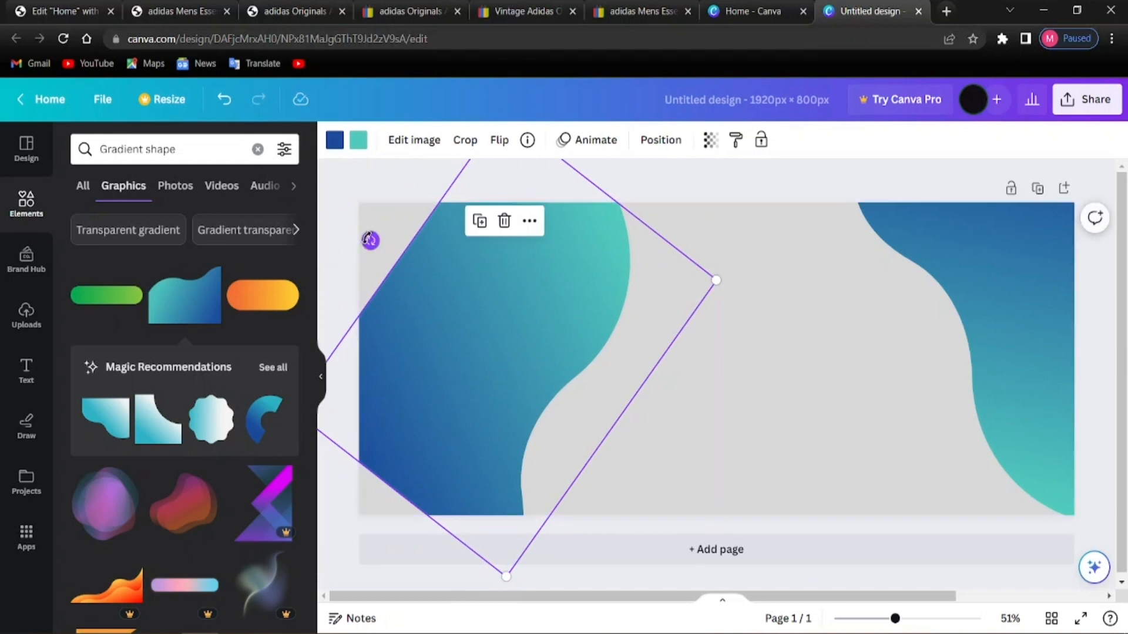
{"action": "left_click_drag", "start_coordinate": [369, 239], "coordinate": [382, 212]}
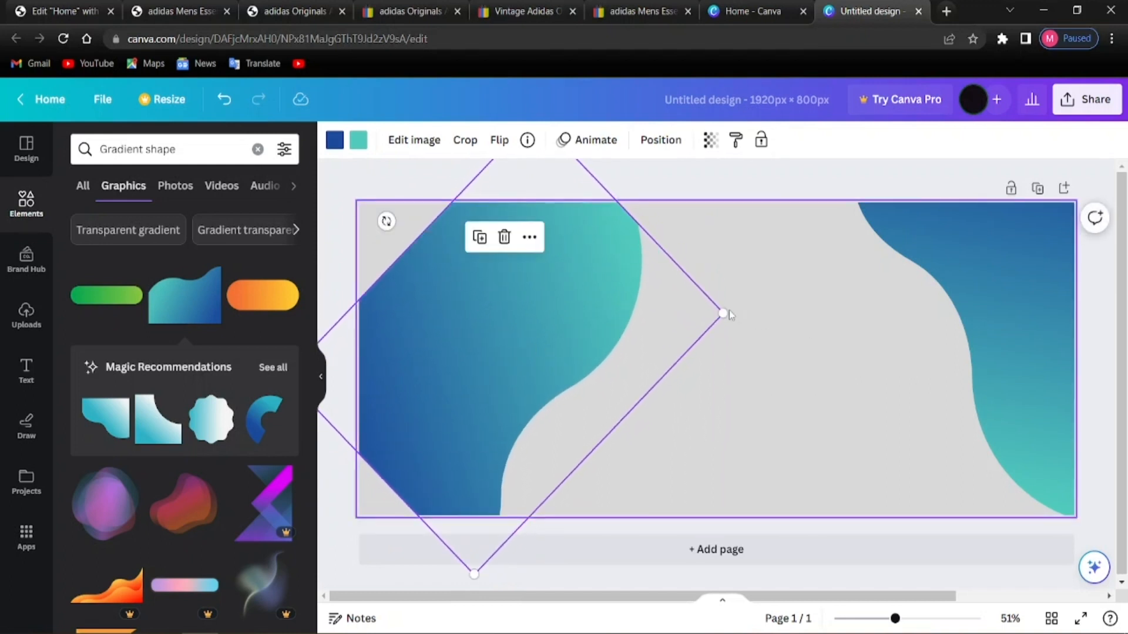
{"action": "left_click_drag", "start_coordinate": [723, 315], "coordinate": [799, 302]}
{"action": "left_click_drag", "start_coordinate": [677, 329], "coordinate": [780, 347]}
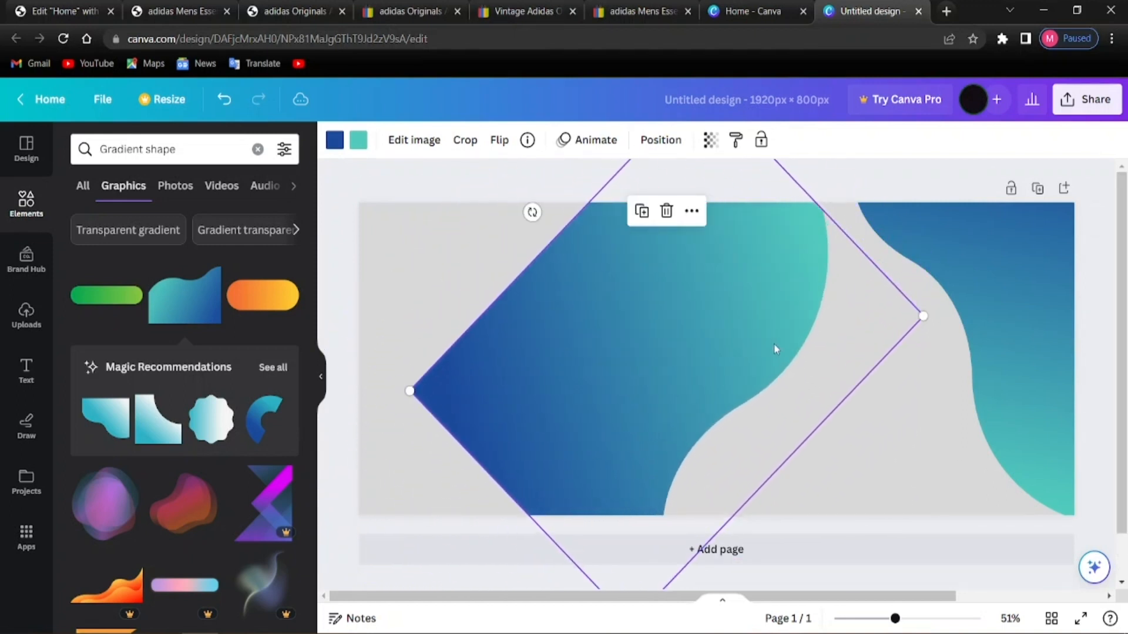
{"action": "left_click_drag", "start_coordinate": [532, 212], "coordinate": [573, 204]}
{"action": "left_click_drag", "start_coordinate": [548, 305], "coordinate": [323, 268]}
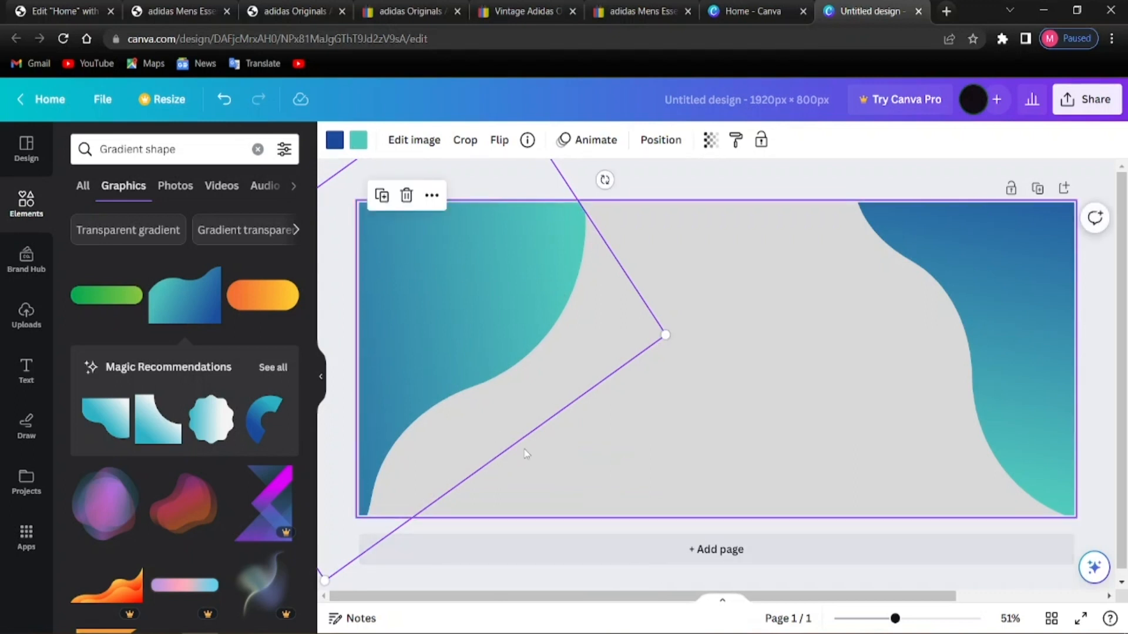
{"action": "left_click", "coordinate": [660, 175]}
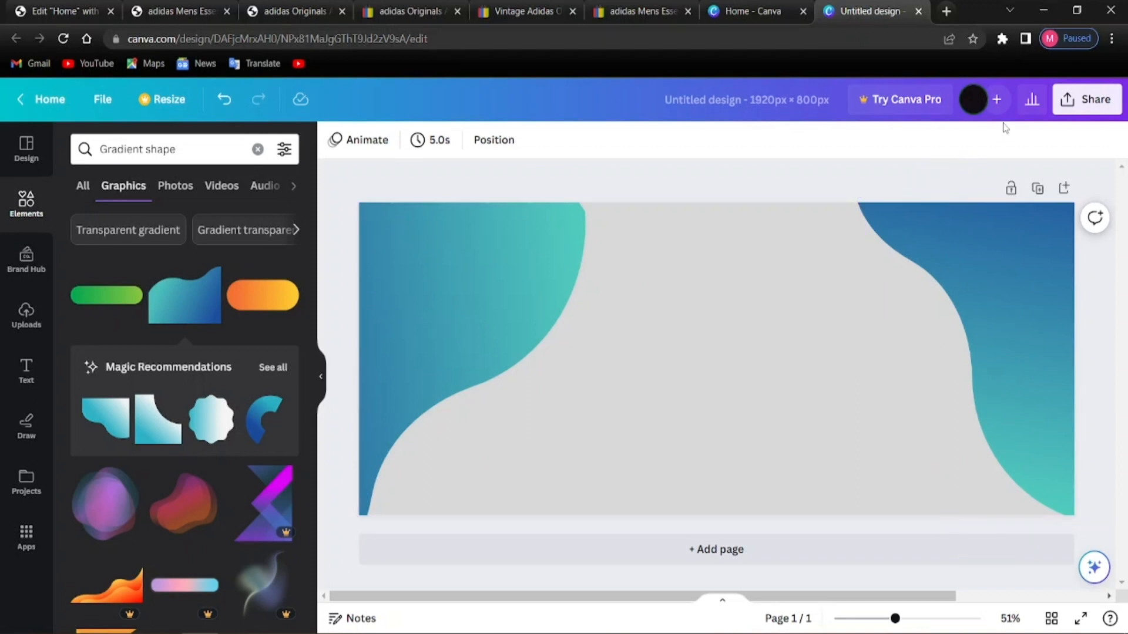
Download the banner as a PNG (Untitled design.png) and return to the Elementor editor
{"action": "left_click", "coordinate": [1086, 97]}
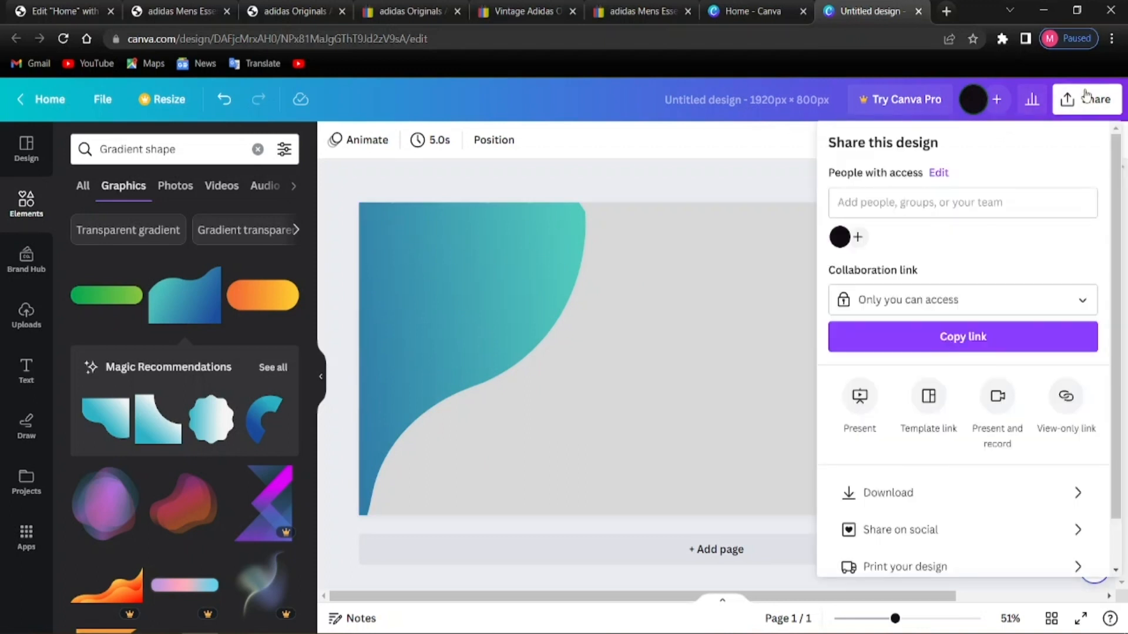
{"action": "left_click", "coordinate": [897, 489]}
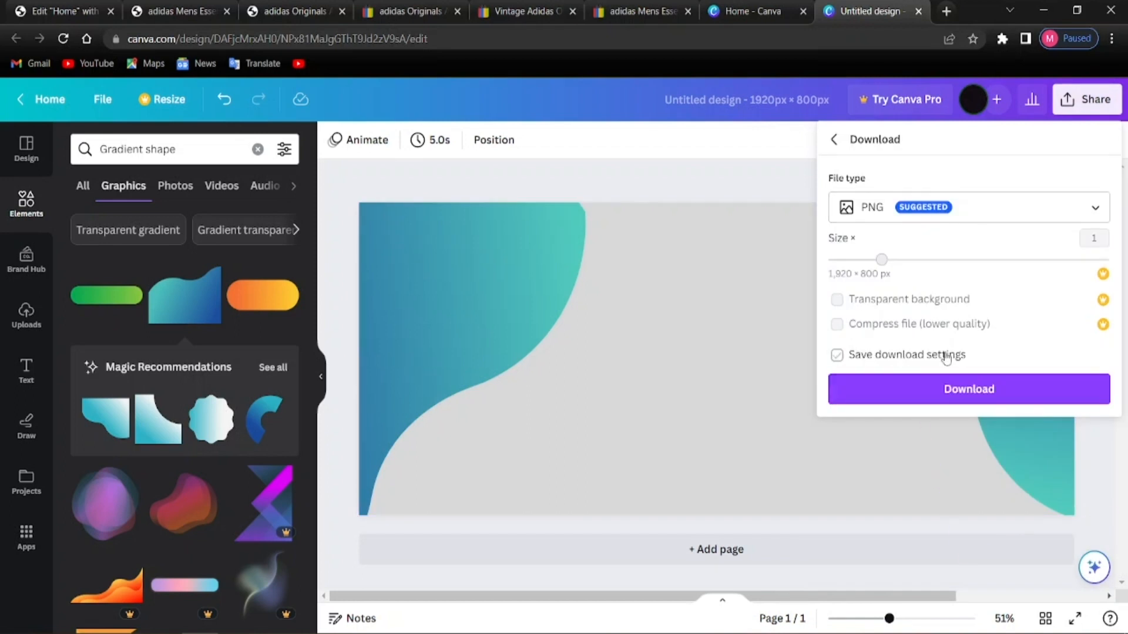
{"action": "left_click", "coordinate": [900, 399]}
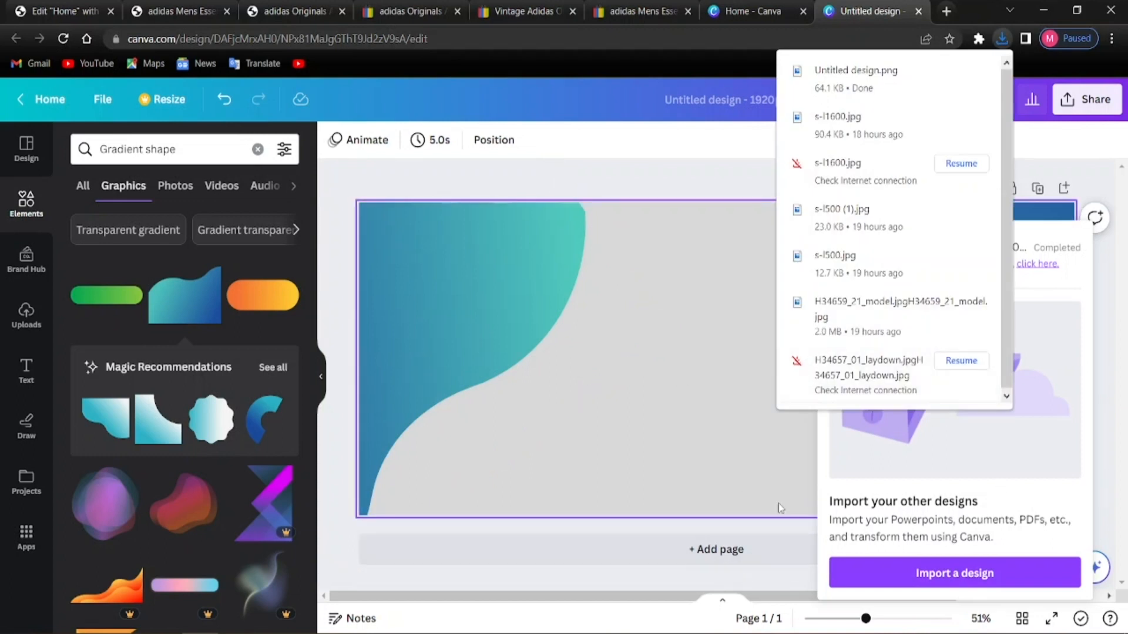
{"action": "left_click", "coordinate": [603, 98]}
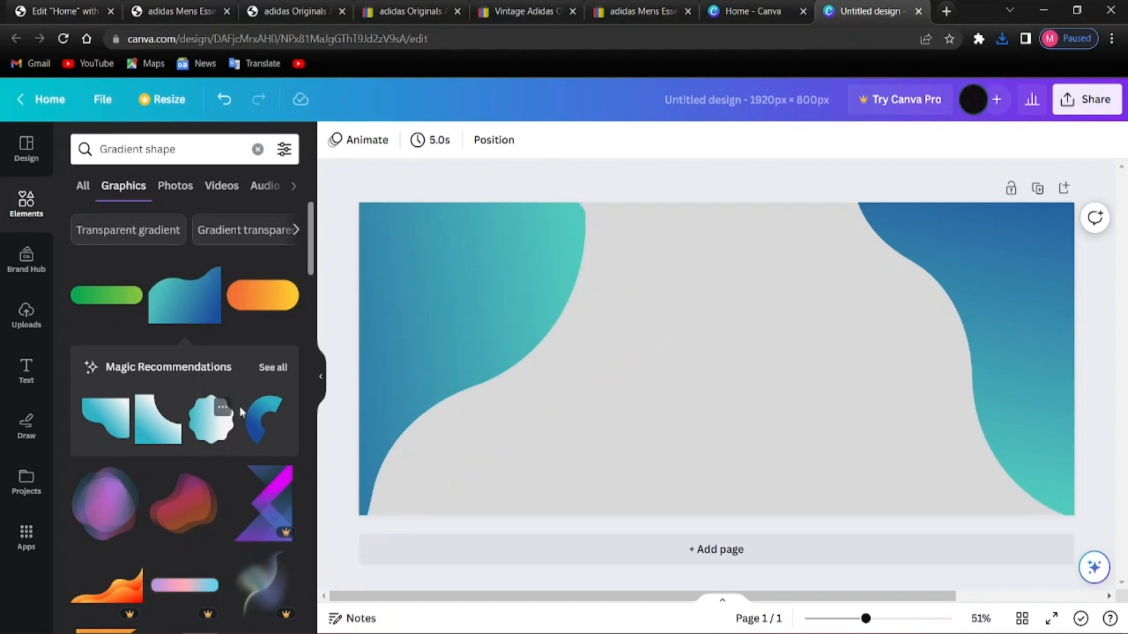
{"action": "left_click", "coordinate": [94, 9]}
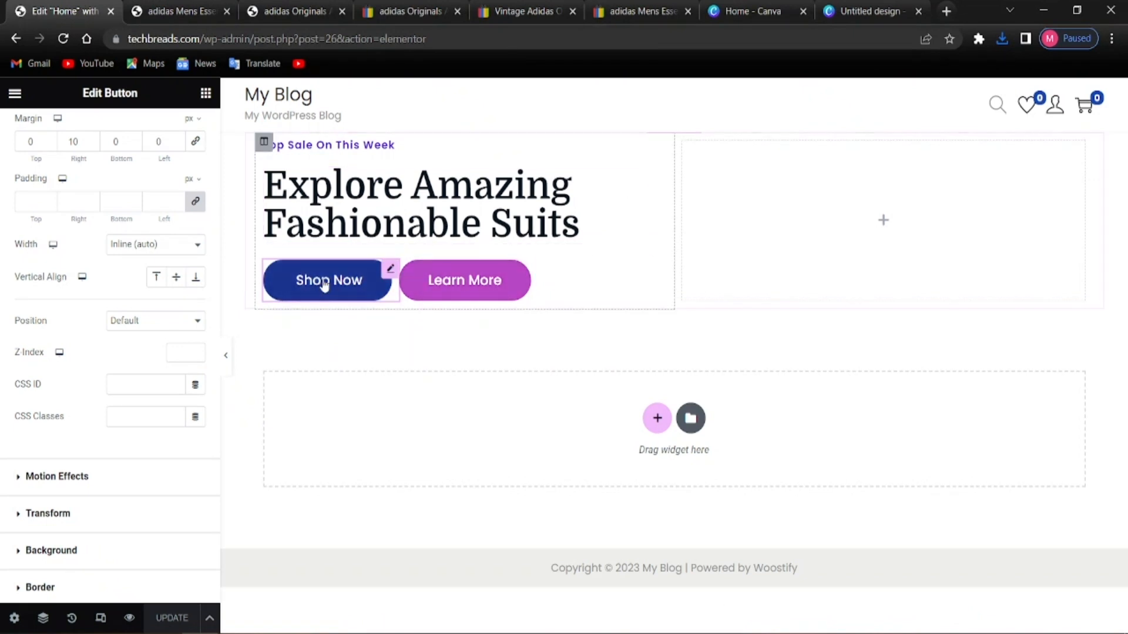
Set the hero section's style to a classic background and open its image picker
{"action": "left_click", "coordinate": [858, 7]}
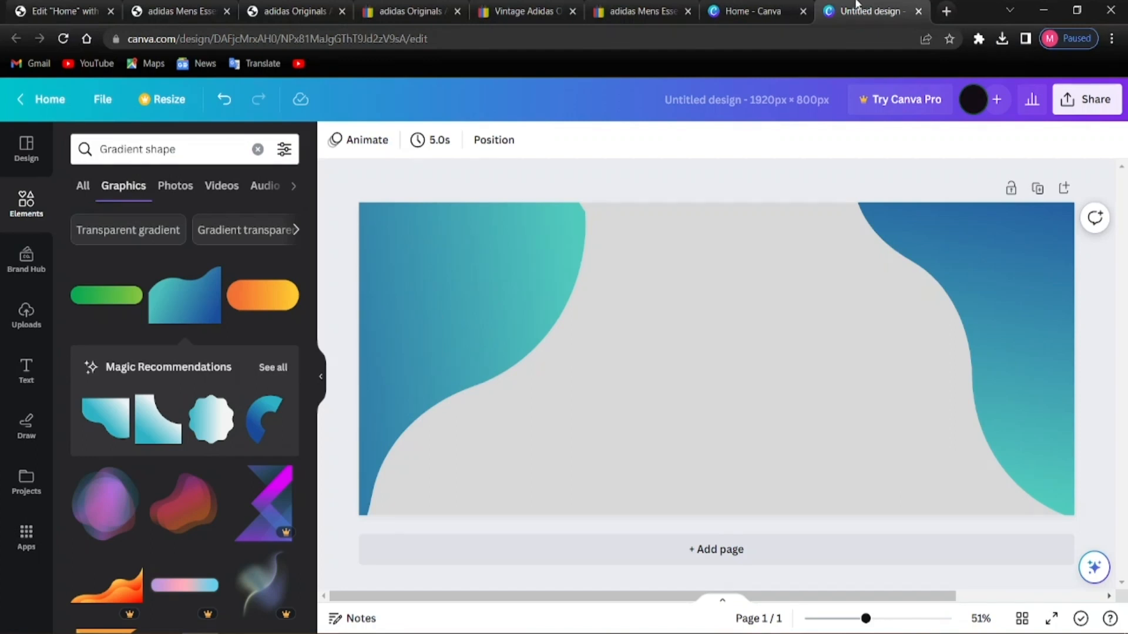
{"action": "left_click", "coordinate": [62, 11]}
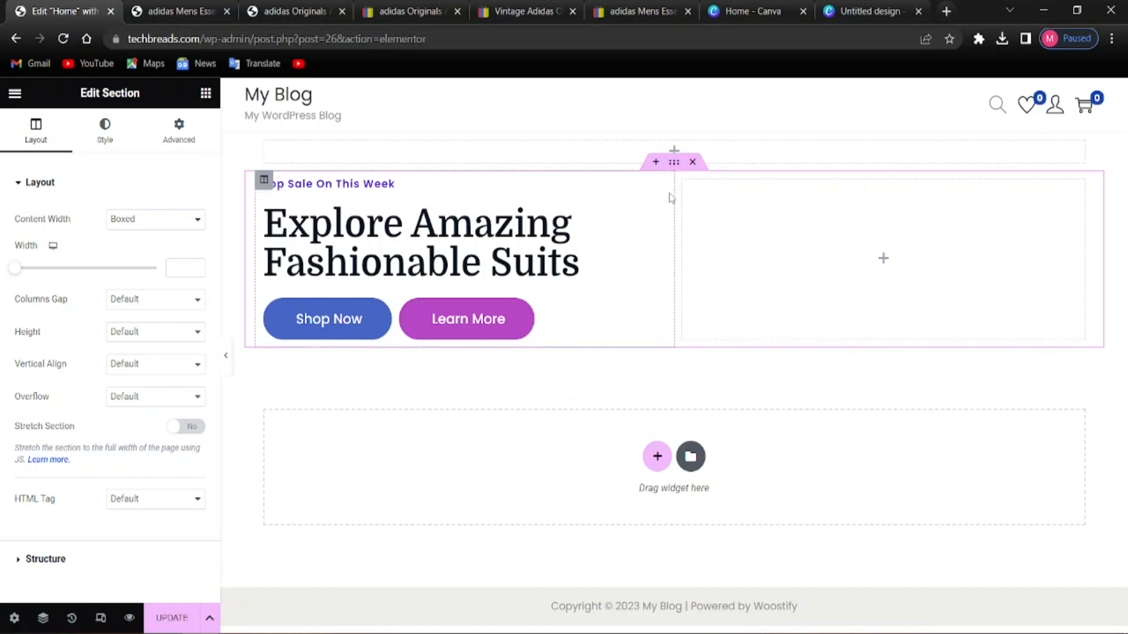
{"action": "left_click", "coordinate": [105, 137]}
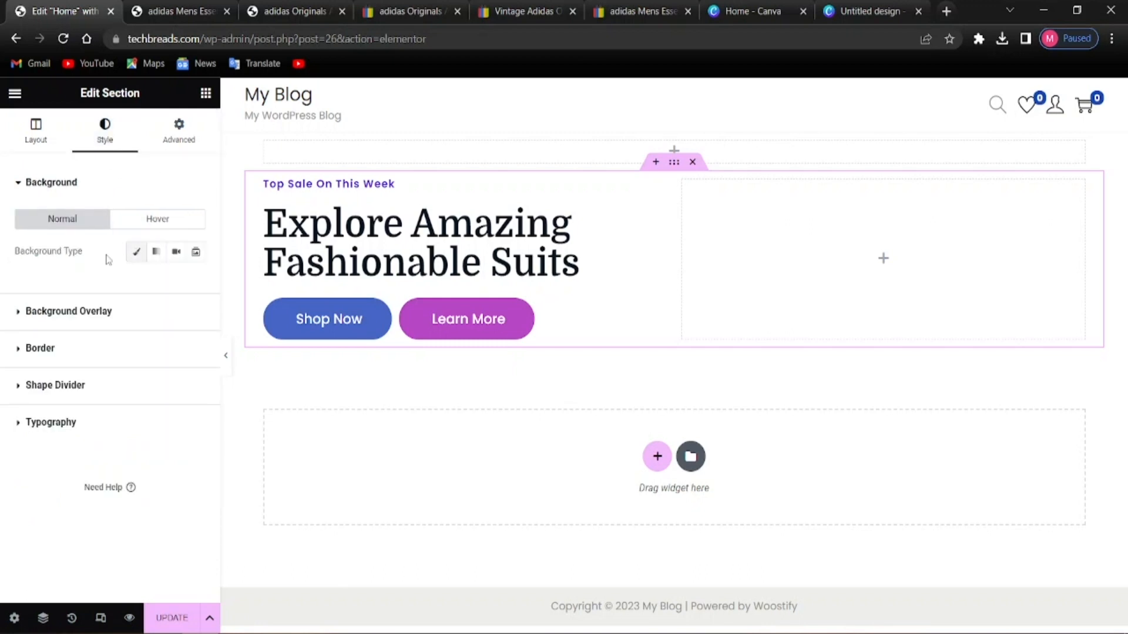
{"action": "left_click", "coordinate": [133, 256]}
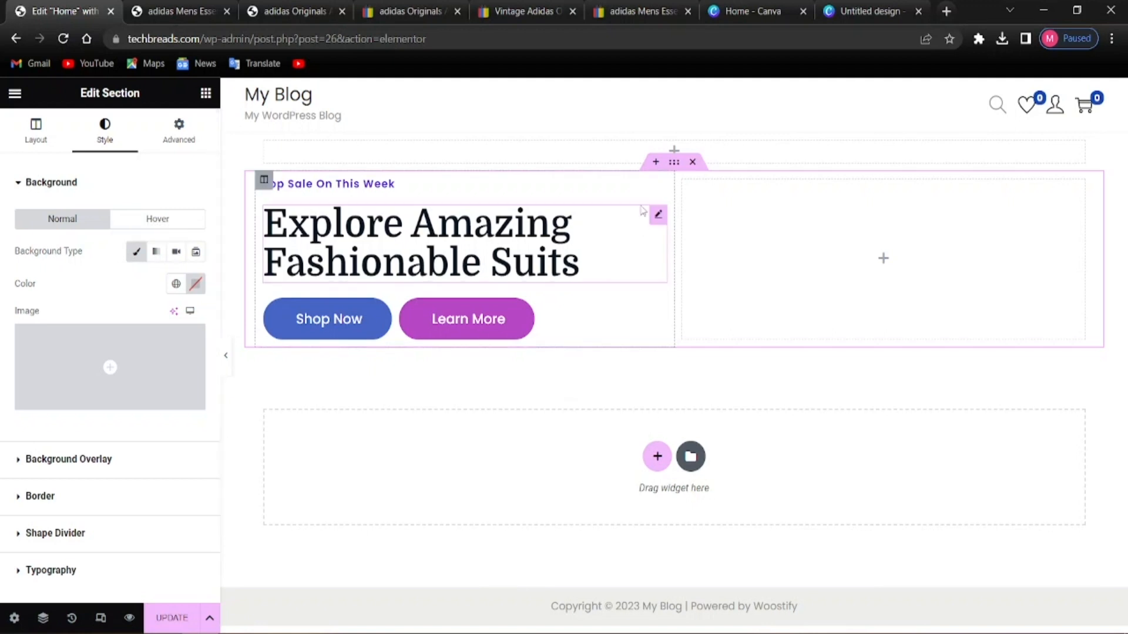
{"action": "mouse_move", "coordinate": [109, 382]}
{"action": "left_click", "coordinate": [110, 382]}
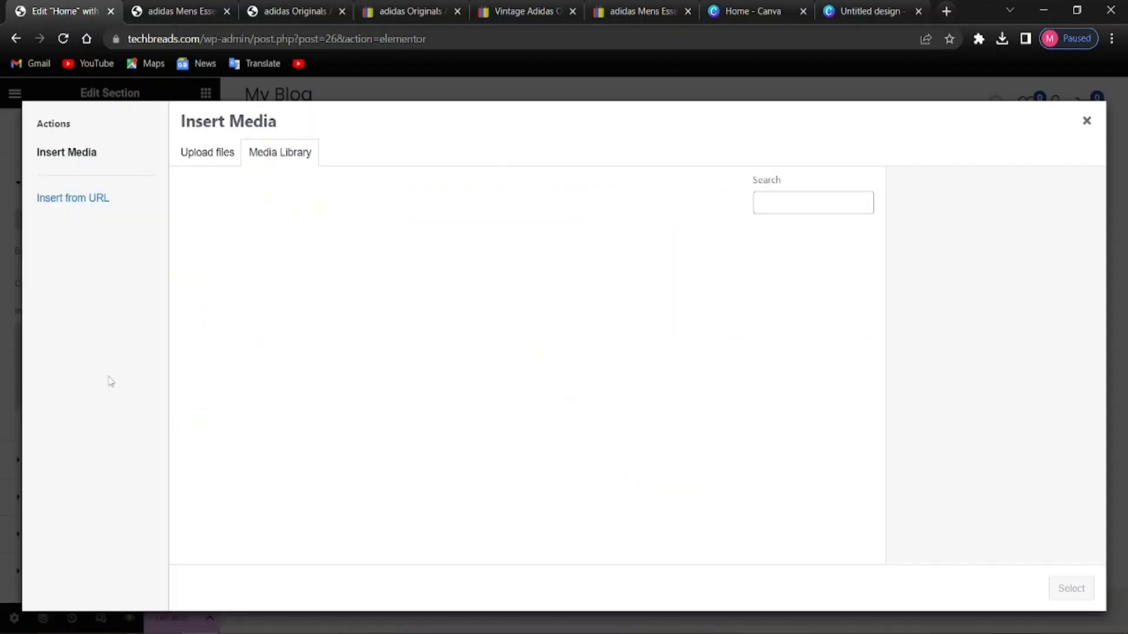
Choose Untitled-design.png from the Media Library as the hero background image
{"action": "left_click", "coordinate": [204, 157]}
{"action": "left_click", "coordinate": [629, 361]}
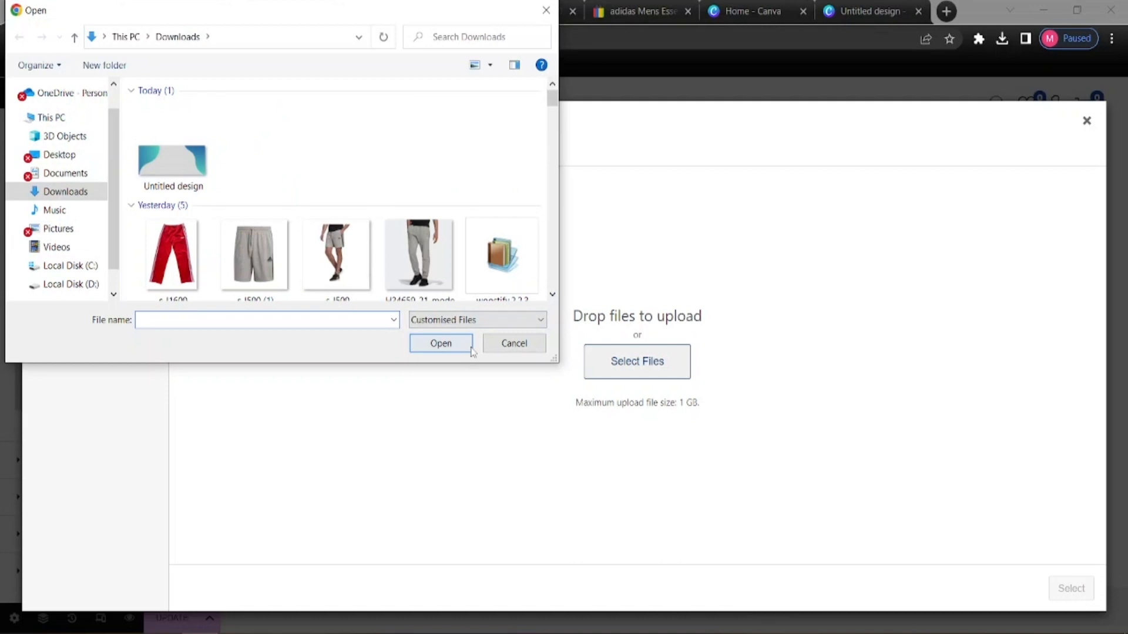
{"action": "left_click", "coordinate": [515, 343]}
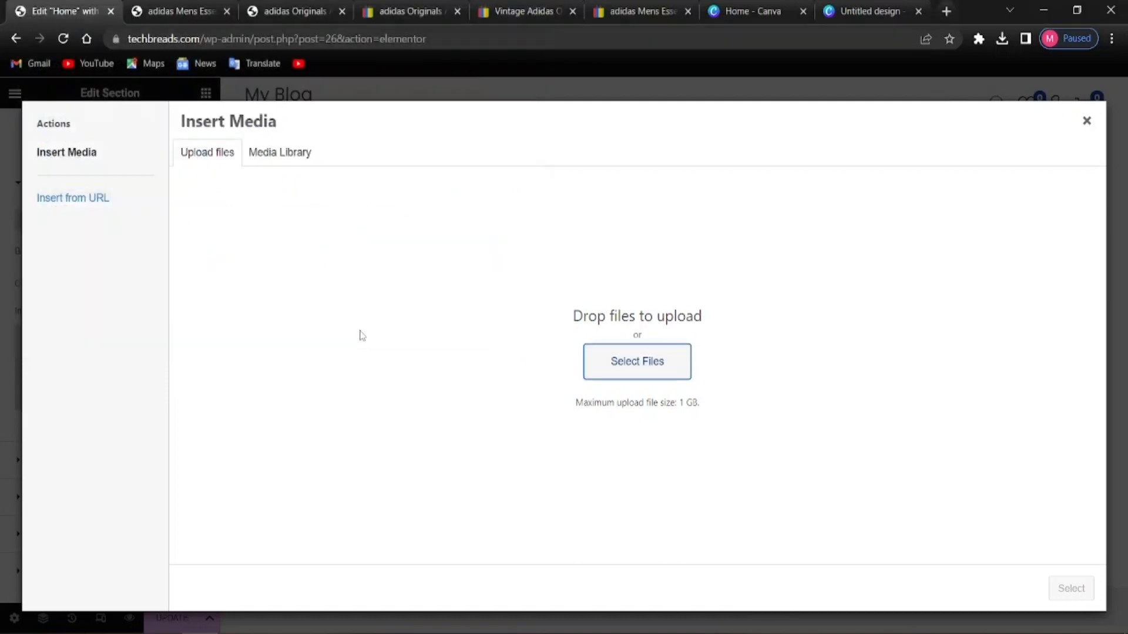
{"action": "left_click", "coordinate": [259, 156]}
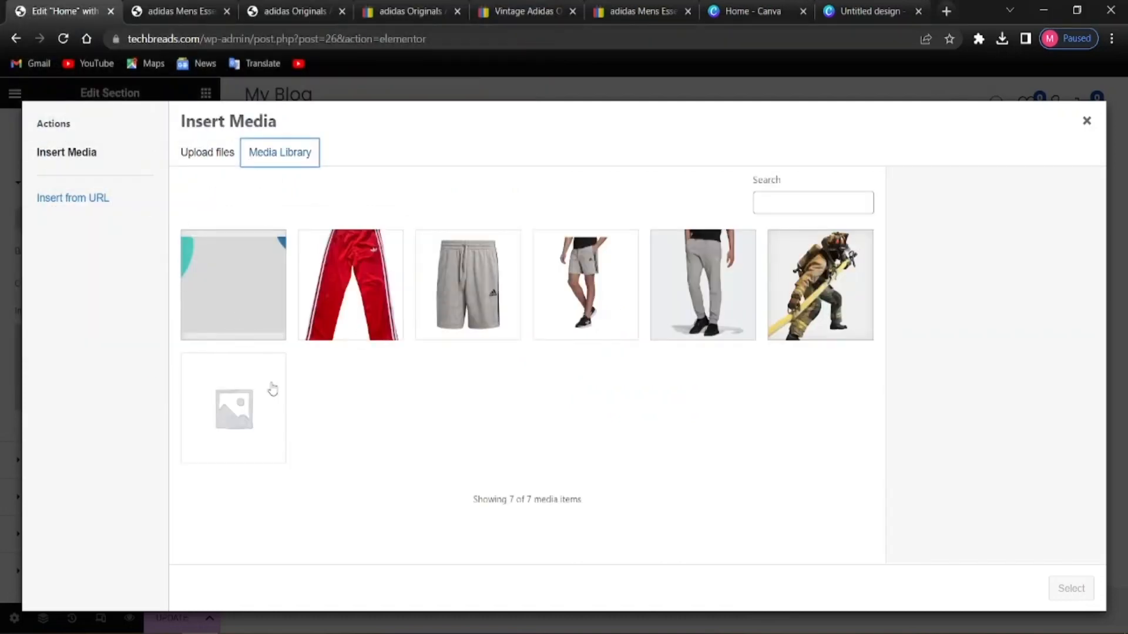
{"action": "left_click", "coordinate": [263, 318]}
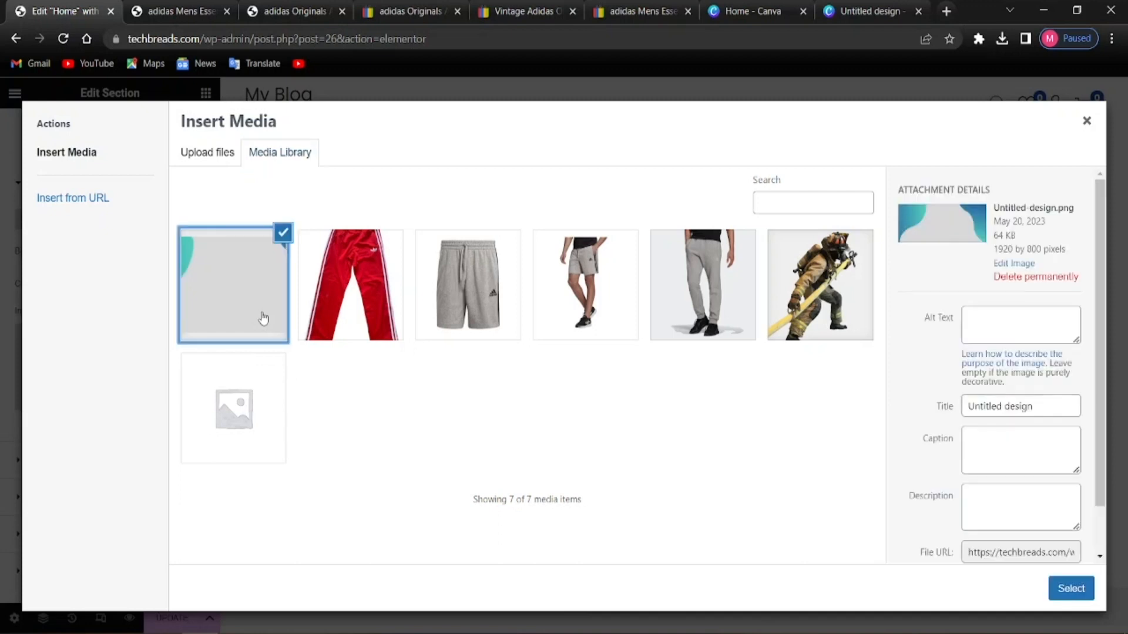
{"action": "left_click", "coordinate": [1067, 590]}
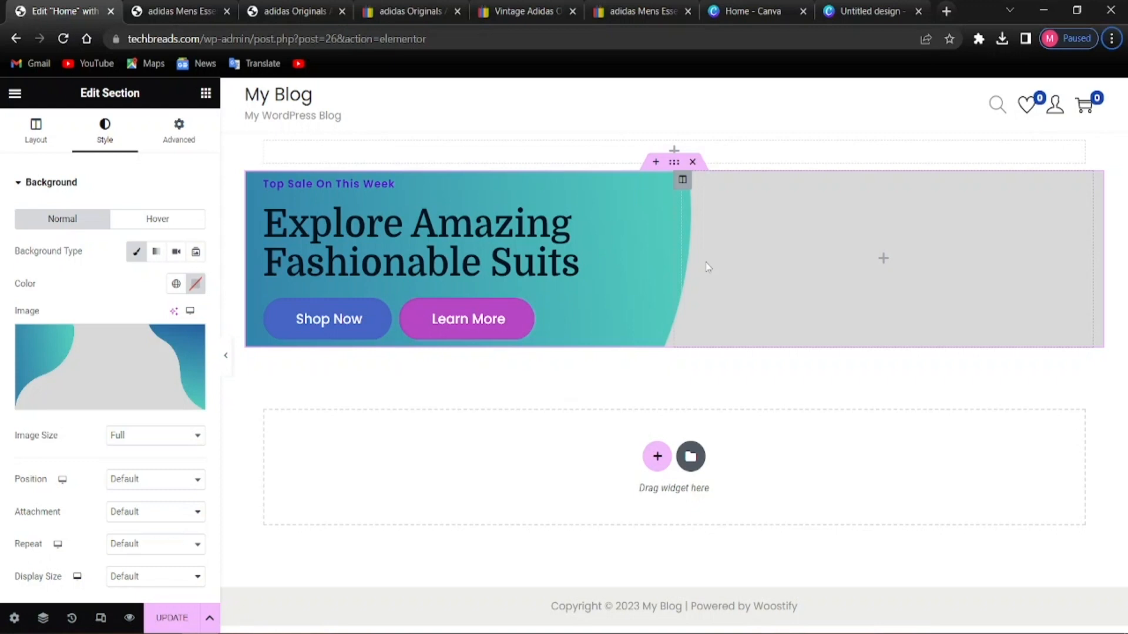
Stretch the hero section to full page width and set its background size to Cover
{"action": "left_click", "coordinate": [45, 127]}
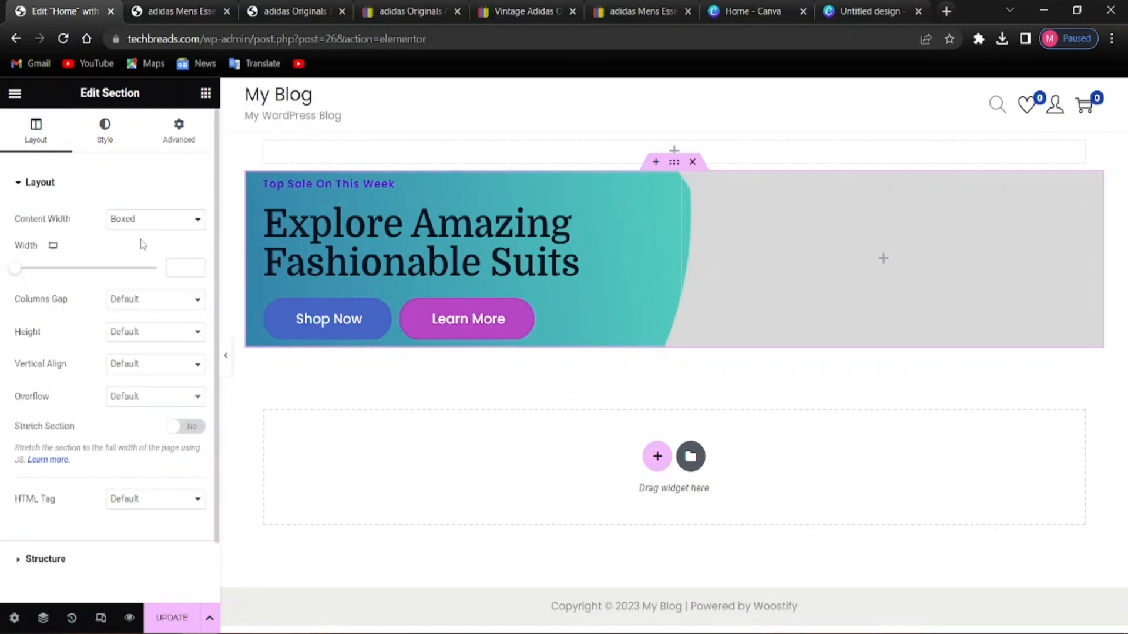
{"action": "scroll", "coordinate": [80, 448], "scroll_direction": "down", "scroll_amount": 2}
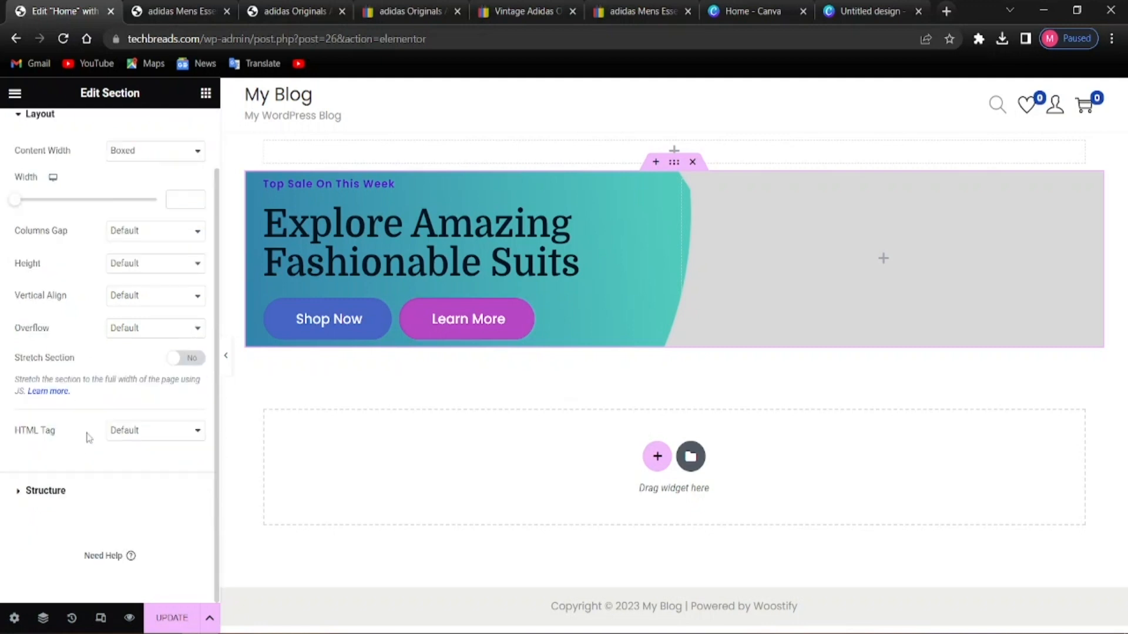
{"action": "scroll", "coordinate": [88, 438], "scroll_direction": "up", "scroll_amount": 2}
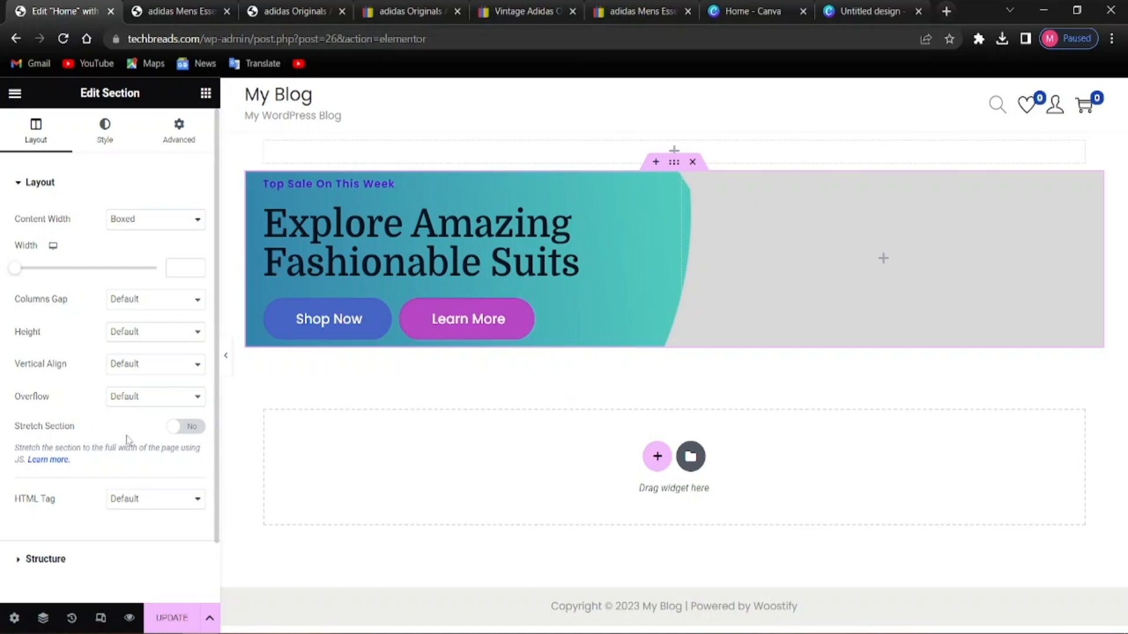
{"action": "left_click", "coordinate": [205, 427]}
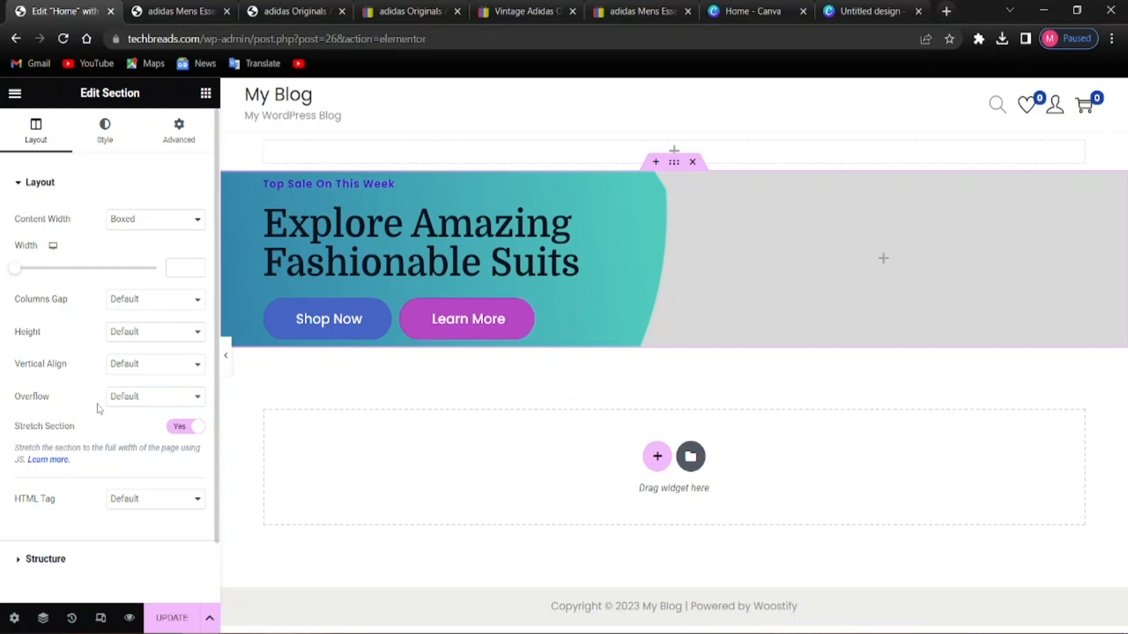
{"action": "left_click", "coordinate": [156, 125]}
{"action": "left_click", "coordinate": [118, 128]}
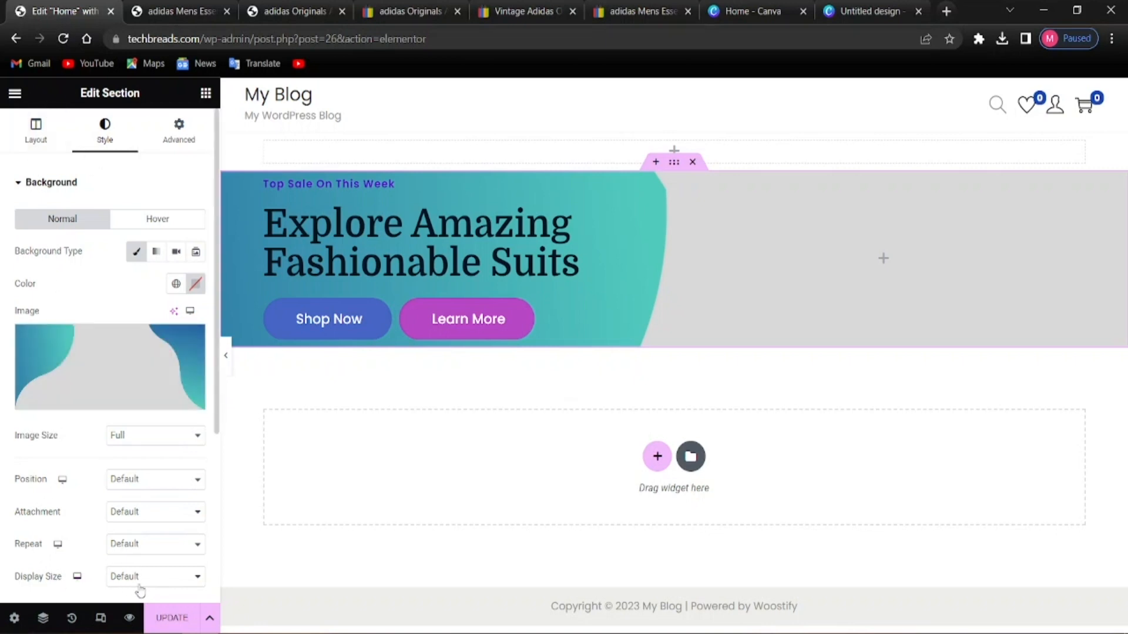
{"action": "left_click", "coordinate": [184, 579]}
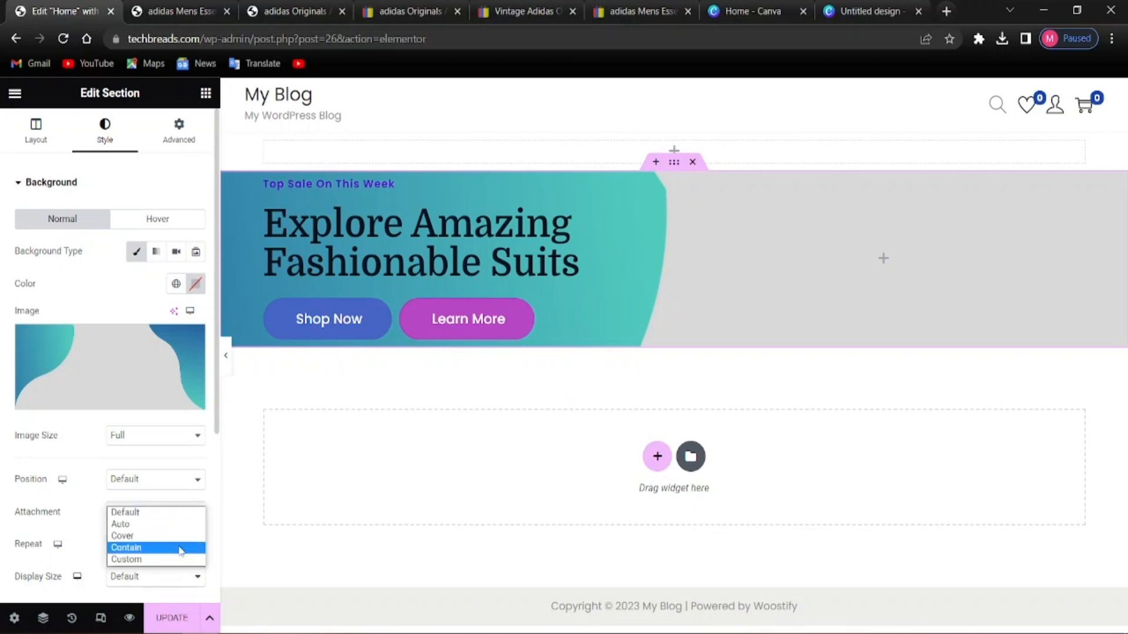
{"action": "left_click", "coordinate": [144, 536]}
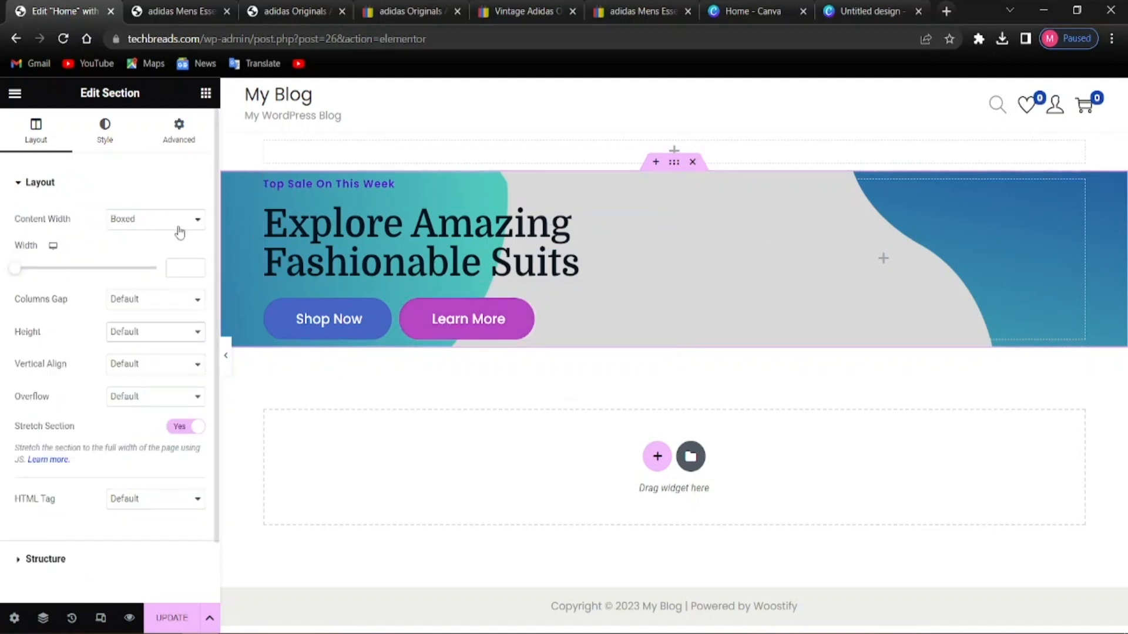
Give the hero section a 300 px minimum height and update the page
{"action": "left_click", "coordinate": [134, 333]}
{"action": "key", "text": "Escape"}
{"action": "left_click", "coordinate": [115, 376]}
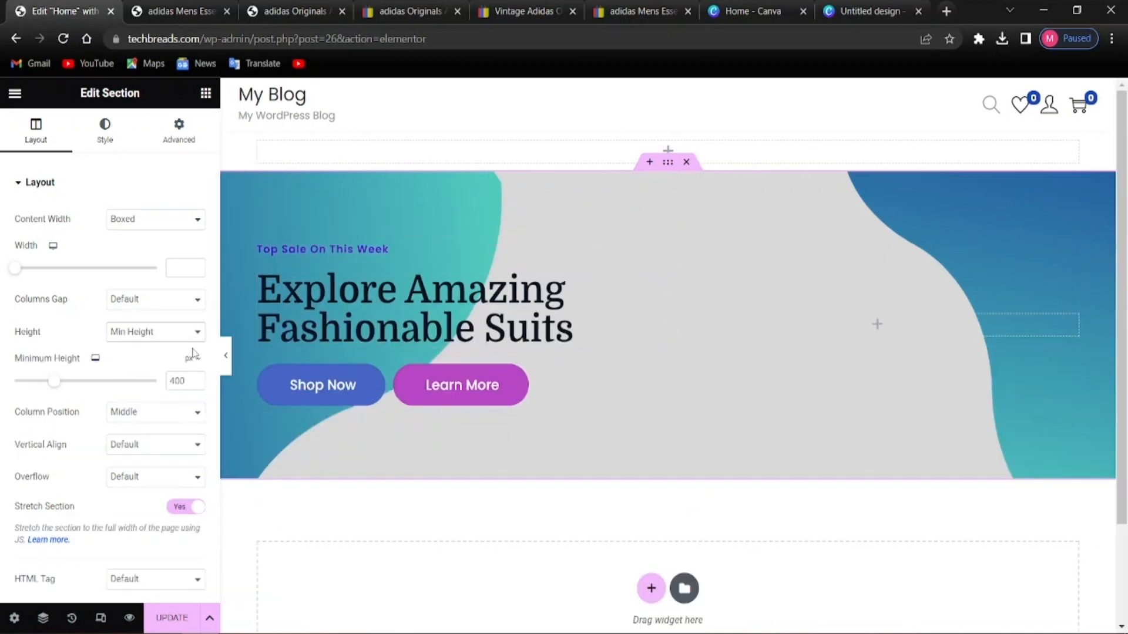
{"action": "left_click", "coordinate": [179, 381]}
{"action": "key", "text": "BackSpace"}
{"action": "type", "text": "50"}
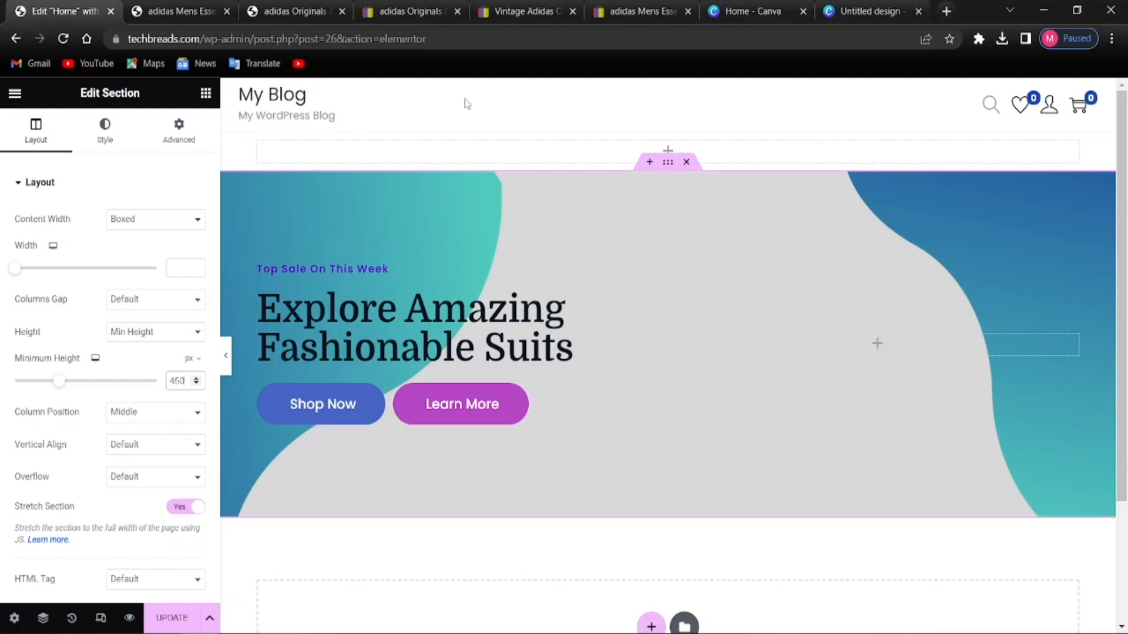
{"action": "key", "text": "BackSpace"}
{"action": "key", "text": "BackSpace"}
{"action": "type", "text": "350"}
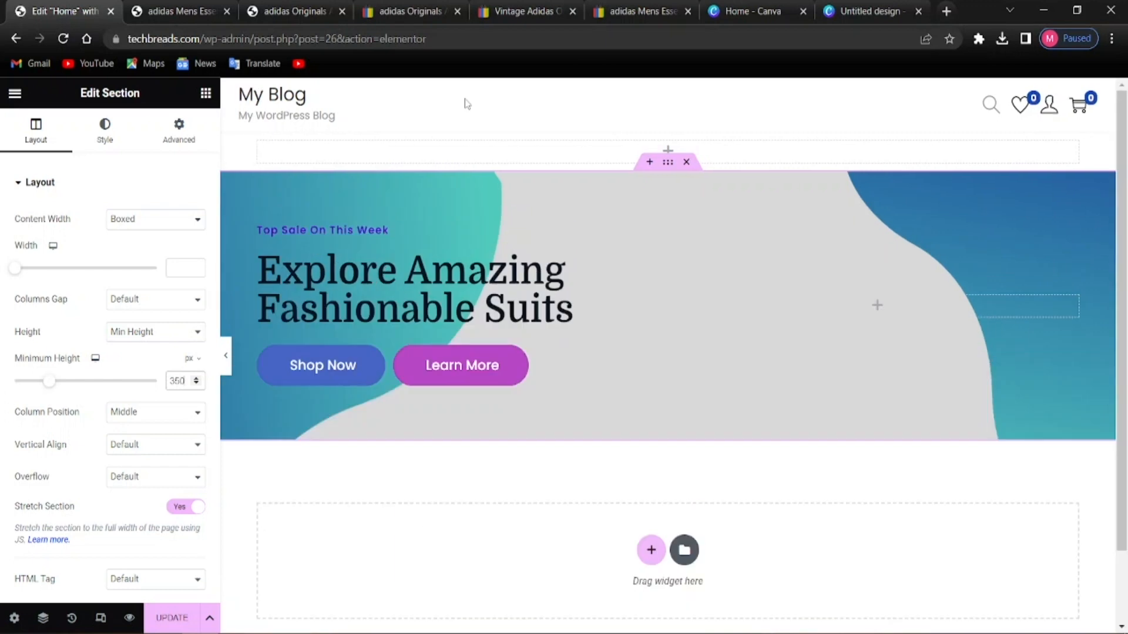
{"action": "key", "text": "BackSpace"}
{"action": "key", "text": "BackSpace"}
{"action": "key", "text": "BackSpace"}
{"action": "type", "text": "25"}
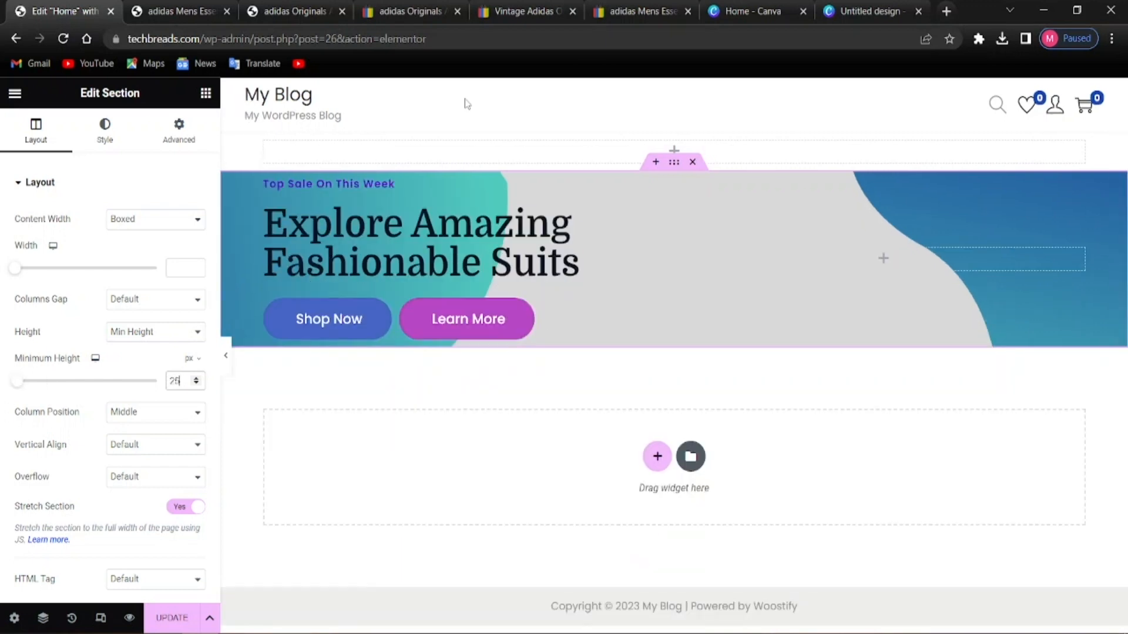
{"action": "type", "text": "0"}
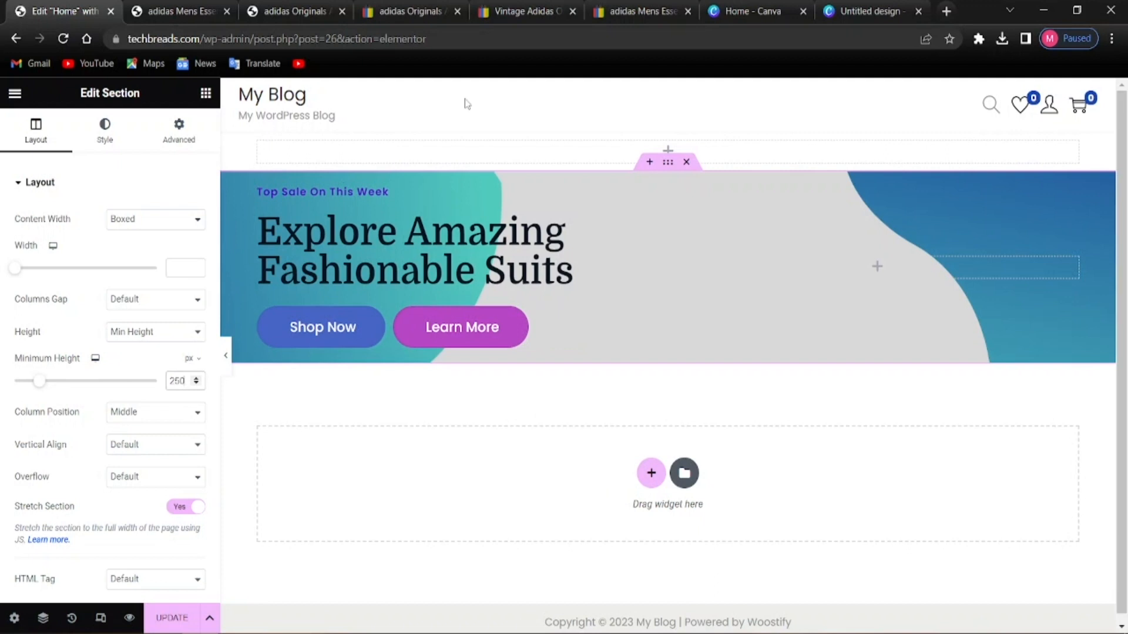
{"action": "key", "text": "BackSpace"}
{"action": "key", "text": "BackSpace"}
{"action": "key", "text": "BackSpace"}
{"action": "type", "text": "300"}
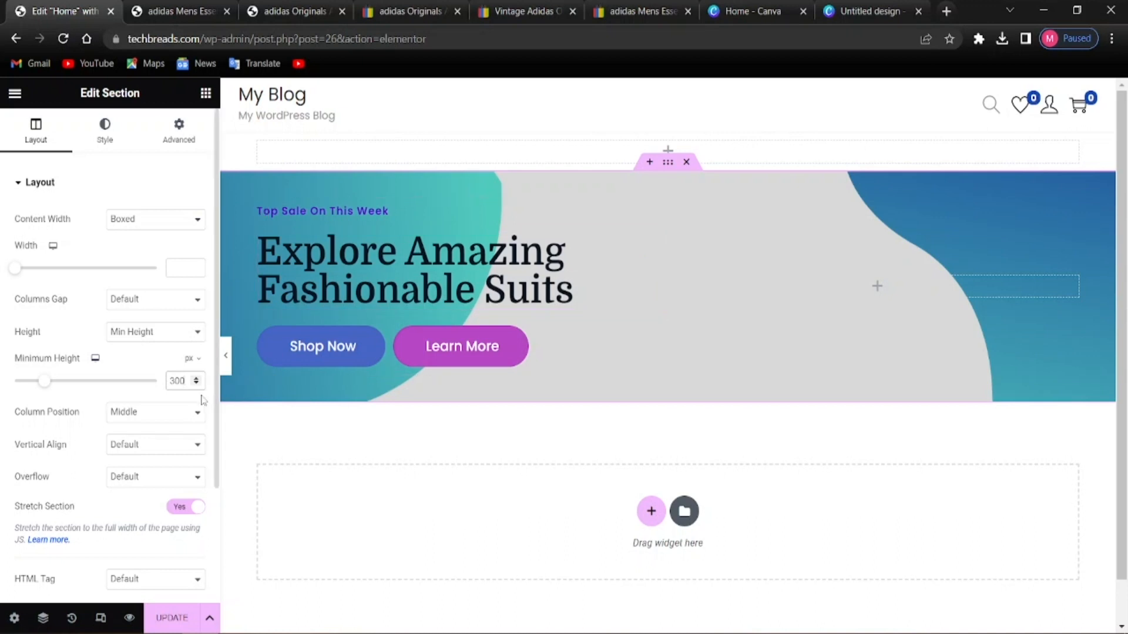
{"action": "left_click", "coordinate": [248, 421]}
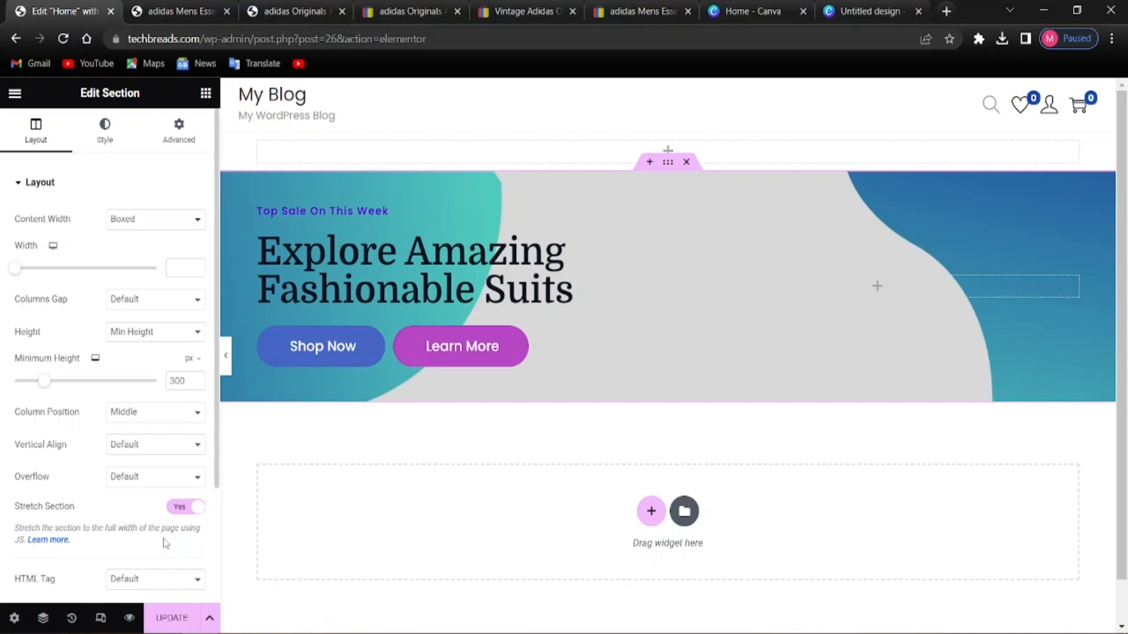
{"action": "left_click", "coordinate": [158, 620]}
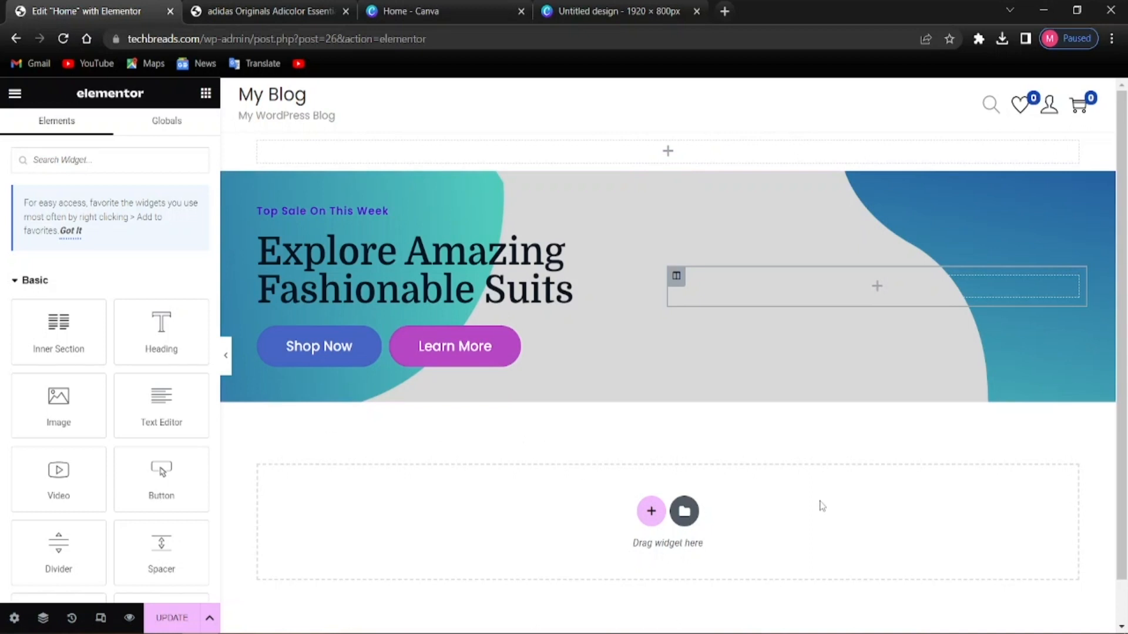
Add an empty three-column section directly beneath the hero section
{"action": "left_click", "coordinate": [649, 512]}
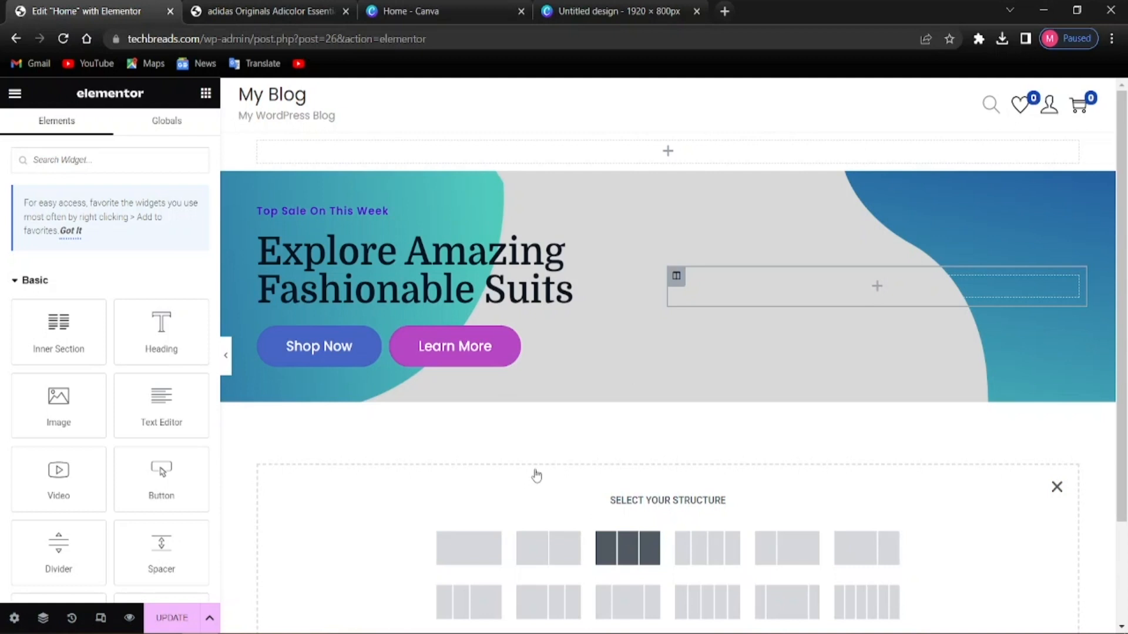
{"action": "left_click", "coordinate": [628, 547]}
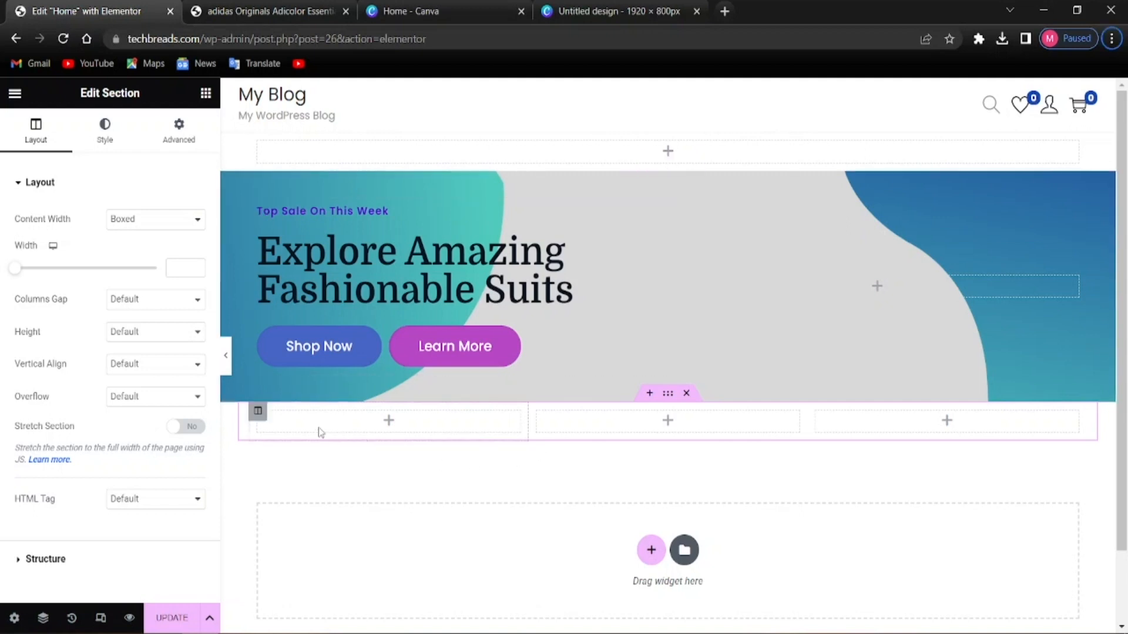
{"action": "left_click", "coordinate": [206, 93]}
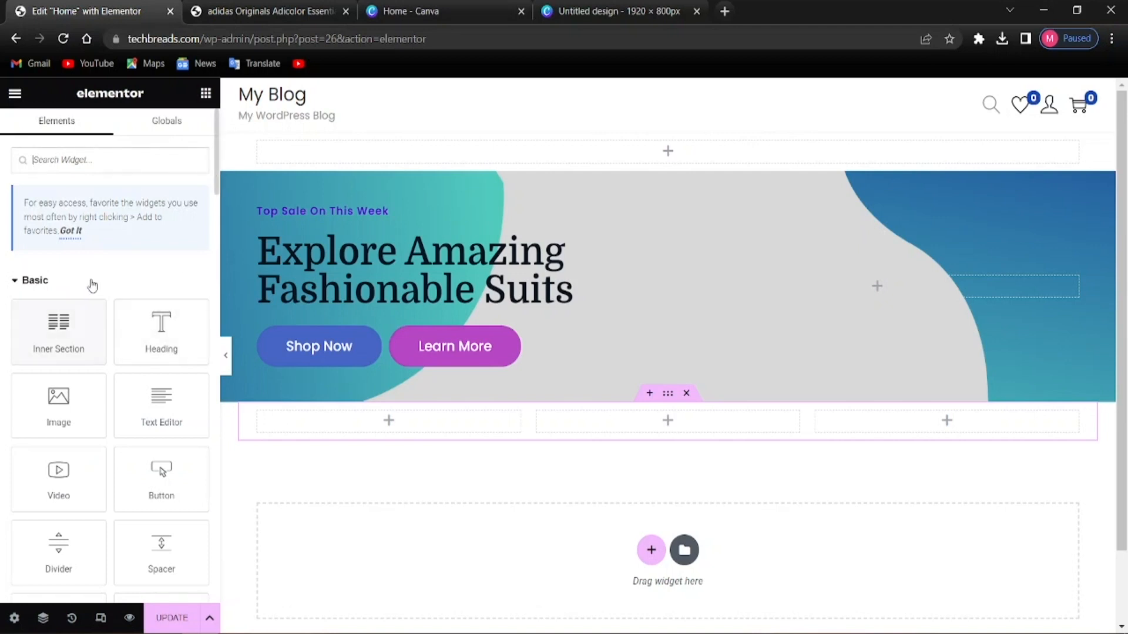
Search 'image bo' and drop an Image Box widget into the first column
{"action": "type", "text": "image"}
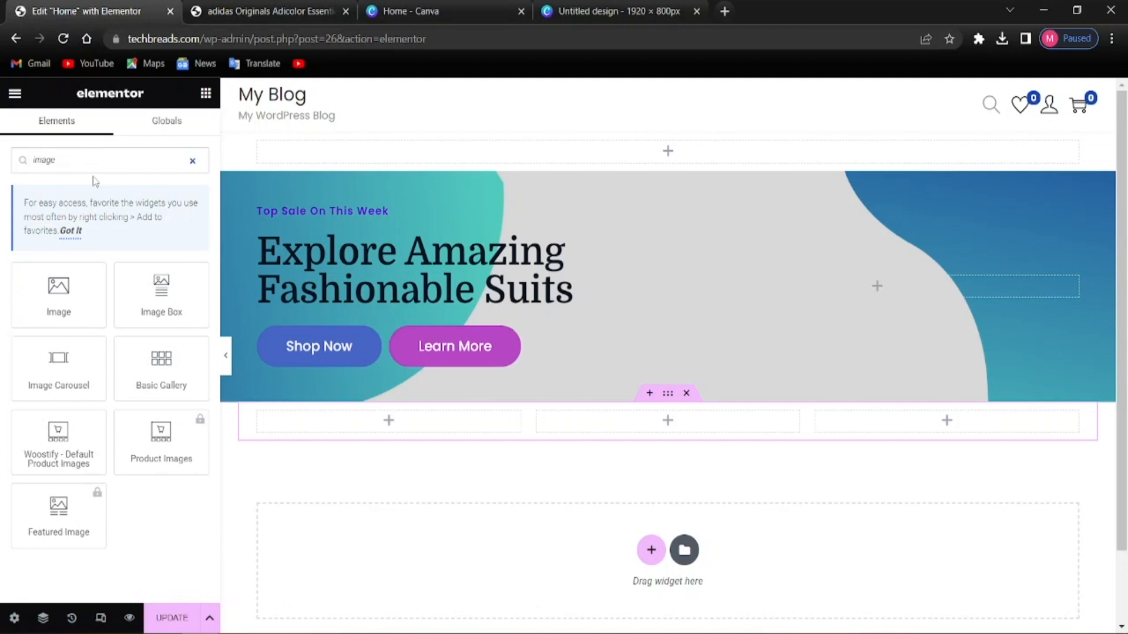
{"action": "type", "text": " box"}
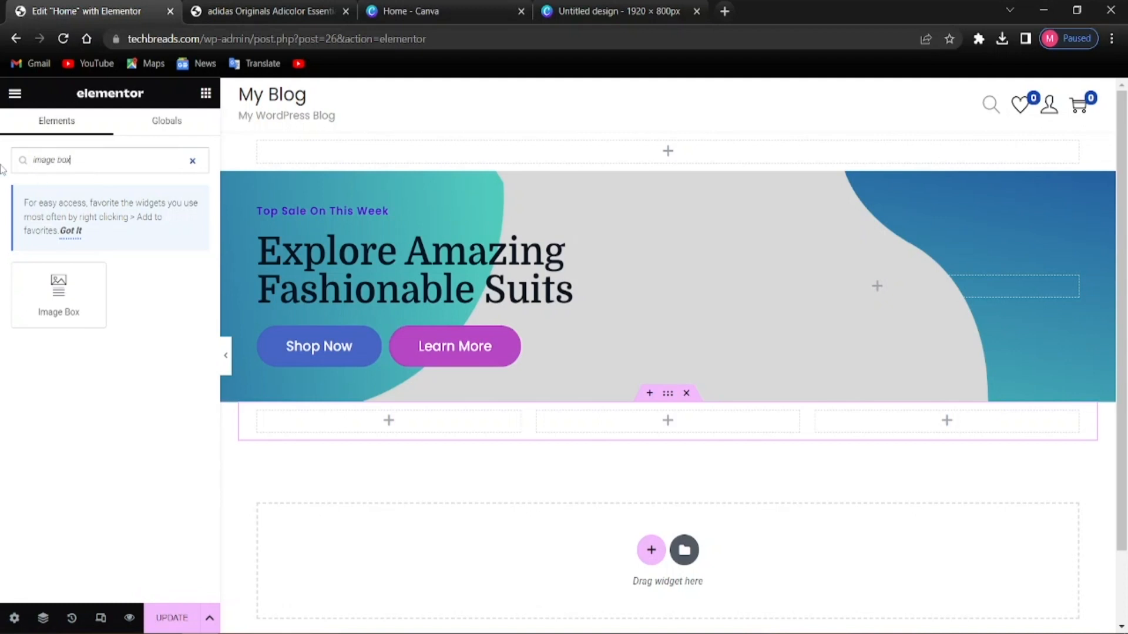
{"action": "left_click_drag", "start_coordinate": [54, 300], "coordinate": [351, 426]}
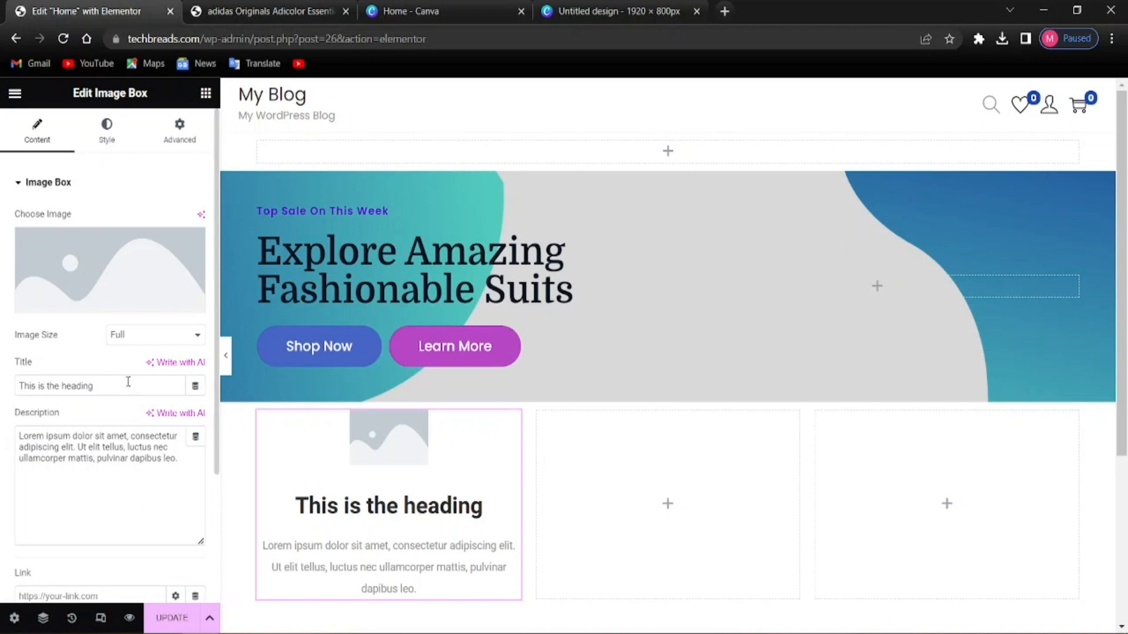
{"action": "key", "text": "alt"}
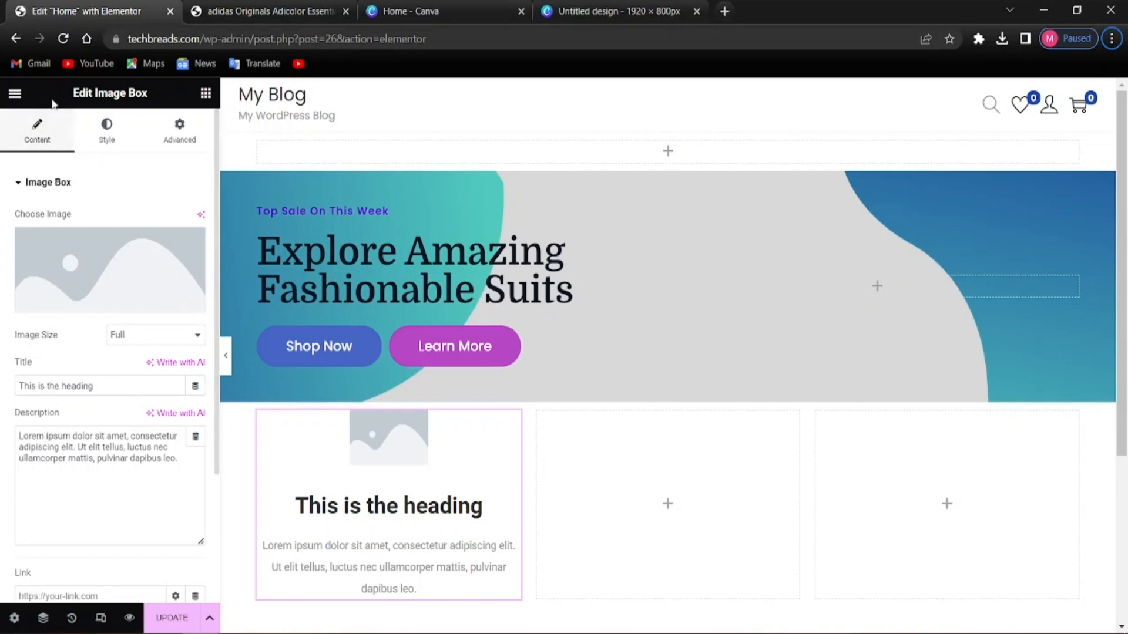
{"action": "left_click", "coordinate": [15, 96]}
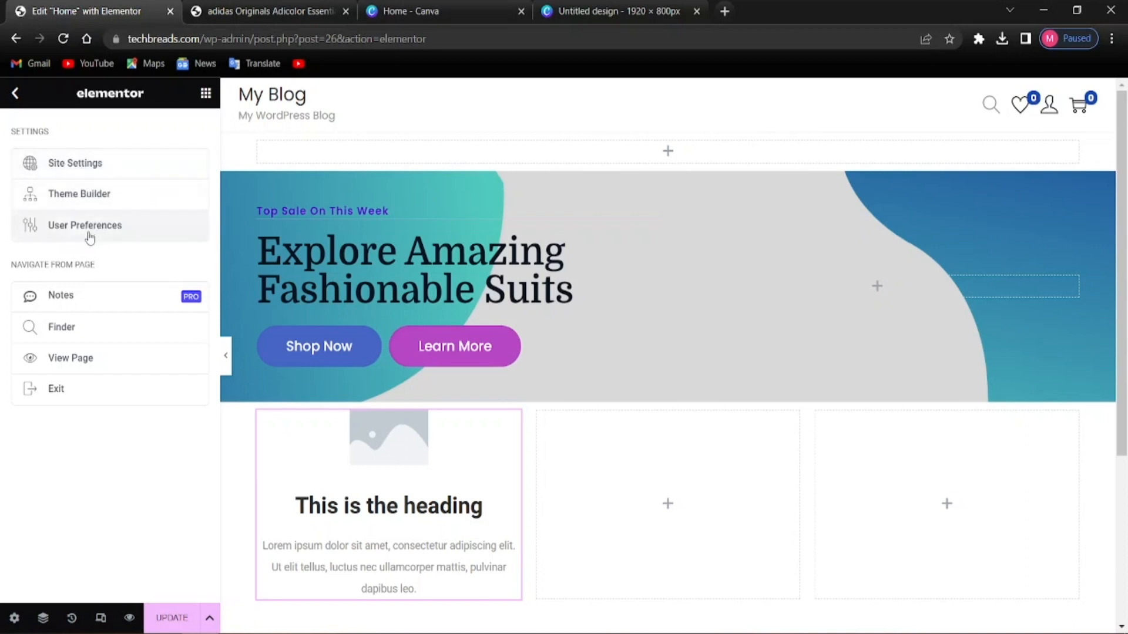
Open Site Settings > Theme Style > Typography and begin editing Body Typography
{"action": "left_click", "coordinate": [52, 172]}
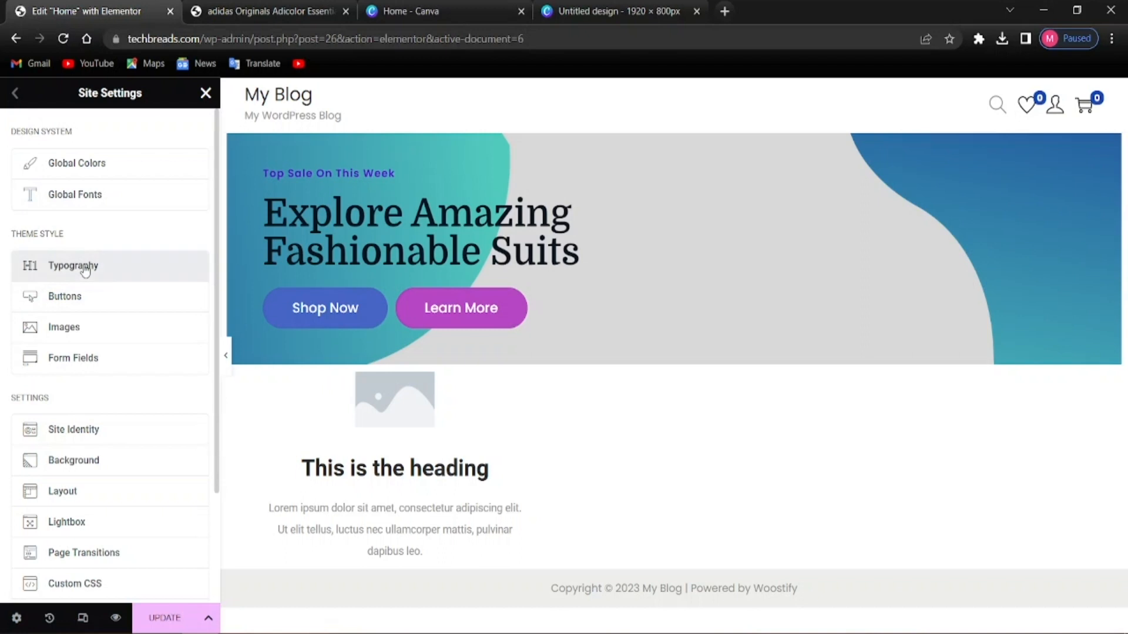
{"action": "left_click", "coordinate": [126, 275]}
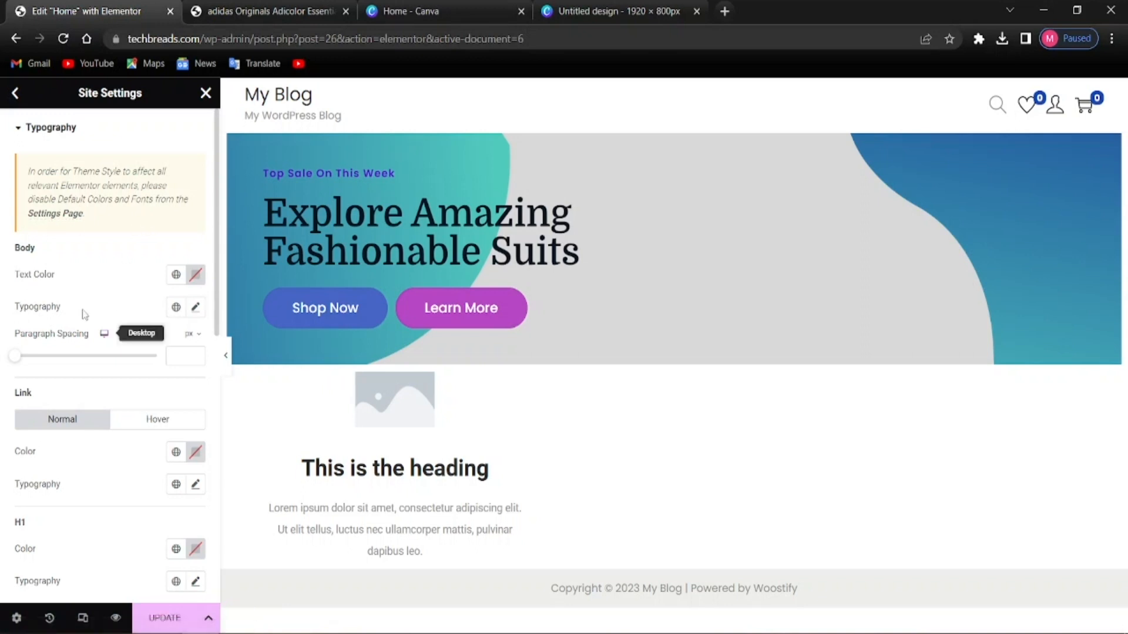
{"action": "scroll", "coordinate": [97, 449], "scroll_direction": "down", "scroll_amount": 3}
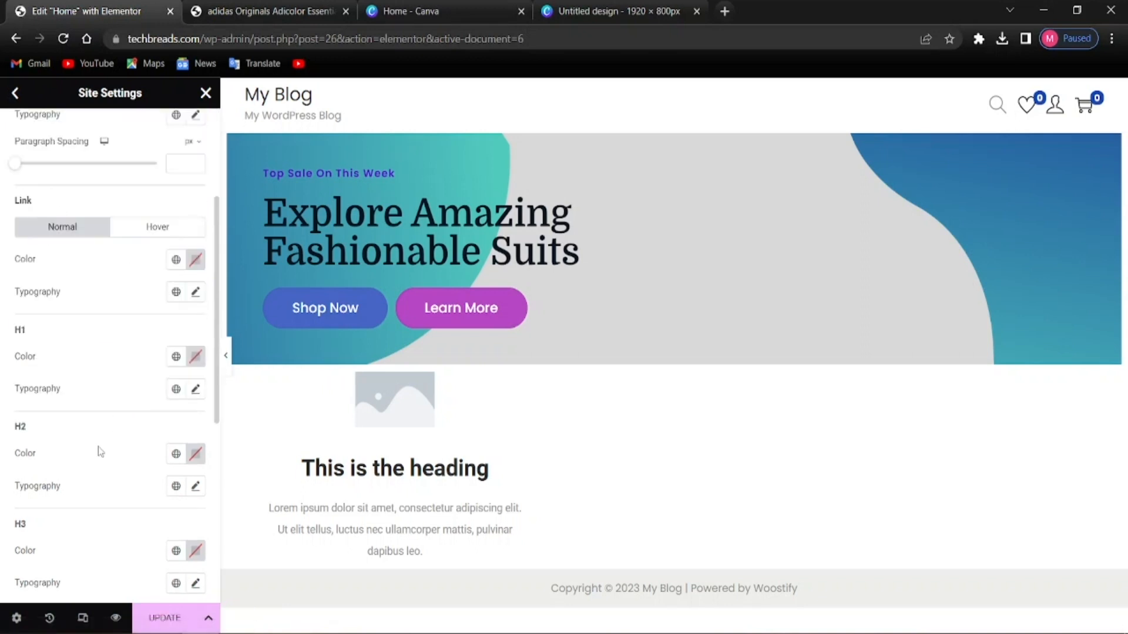
{"action": "scroll", "coordinate": [97, 449], "scroll_direction": "up", "scroll_amount": 3}
{"action": "scroll", "coordinate": [88, 389], "scroll_direction": "down", "scroll_amount": 3}
{"action": "scroll", "coordinate": [81, 406], "scroll_direction": "up", "scroll_amount": 3}
{"action": "scroll", "coordinate": [81, 376], "scroll_direction": "down", "scroll_amount": 3}
{"action": "scroll", "coordinate": [9, 415], "scroll_direction": "up", "scroll_amount": 3}
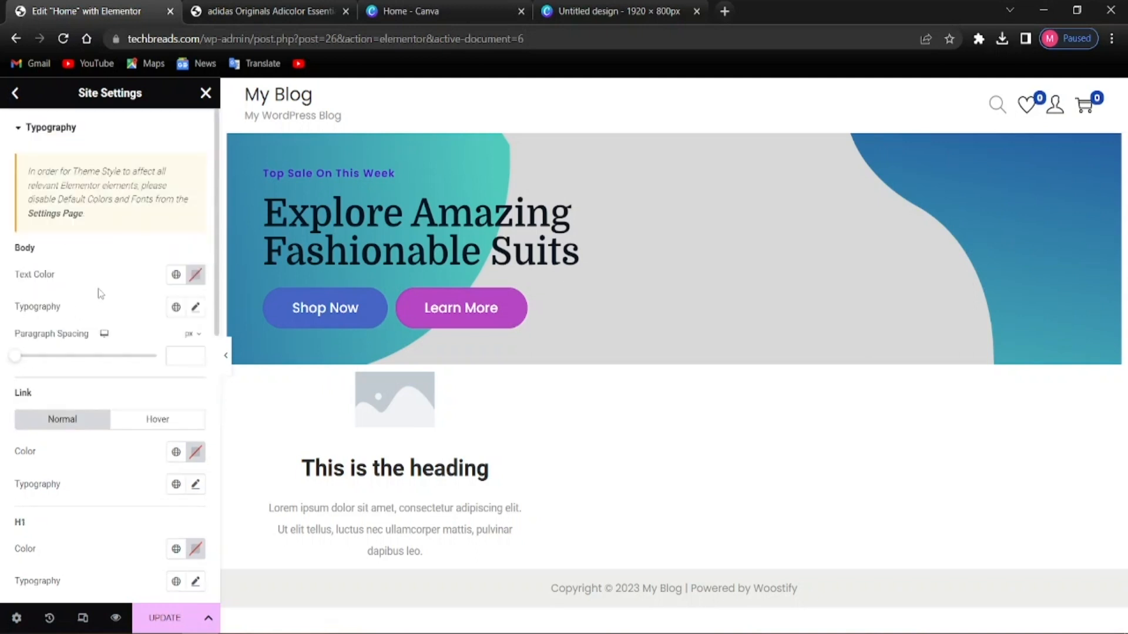
{"action": "left_click", "coordinate": [195, 307]}
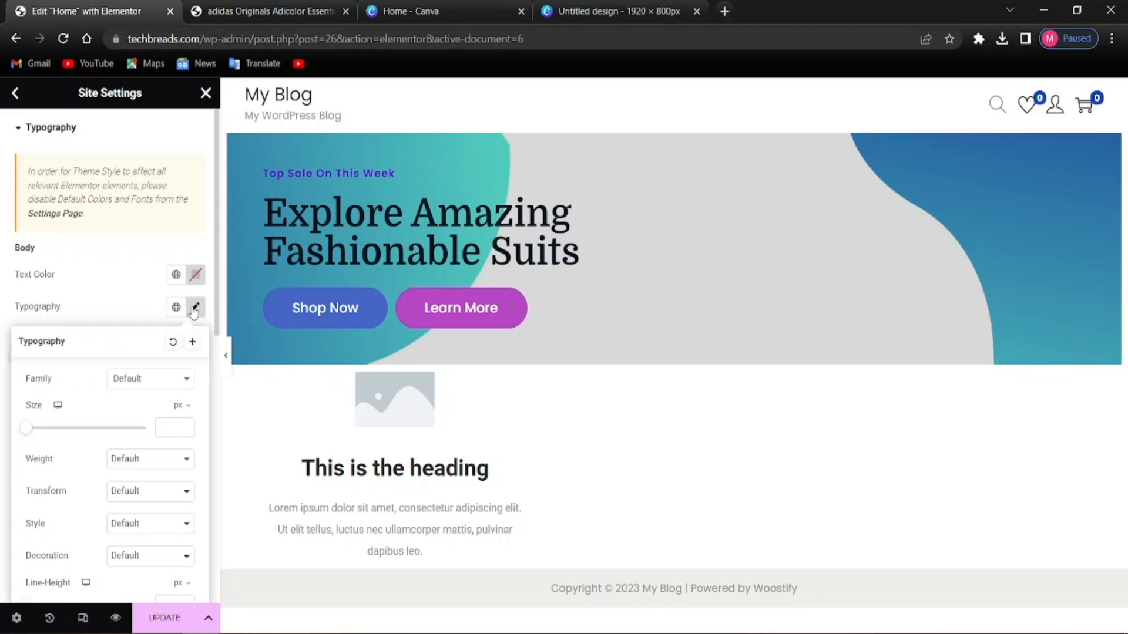
Set the global Body typography font family to Poppins
{"action": "left_click", "coordinate": [164, 380]}
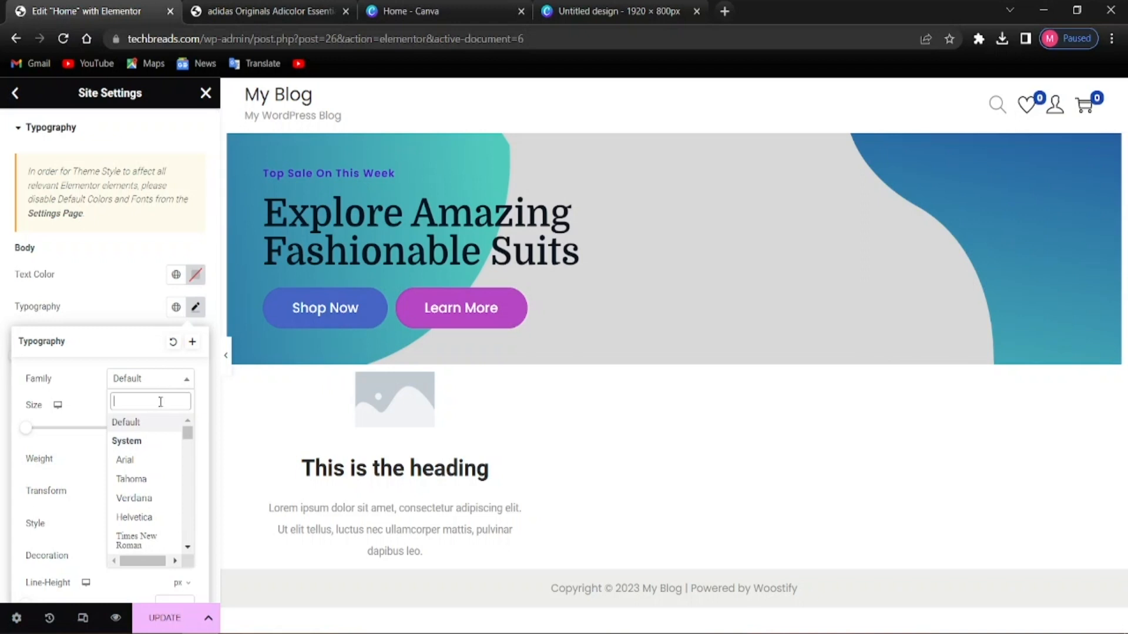
{"action": "type", "text": "poppins"}
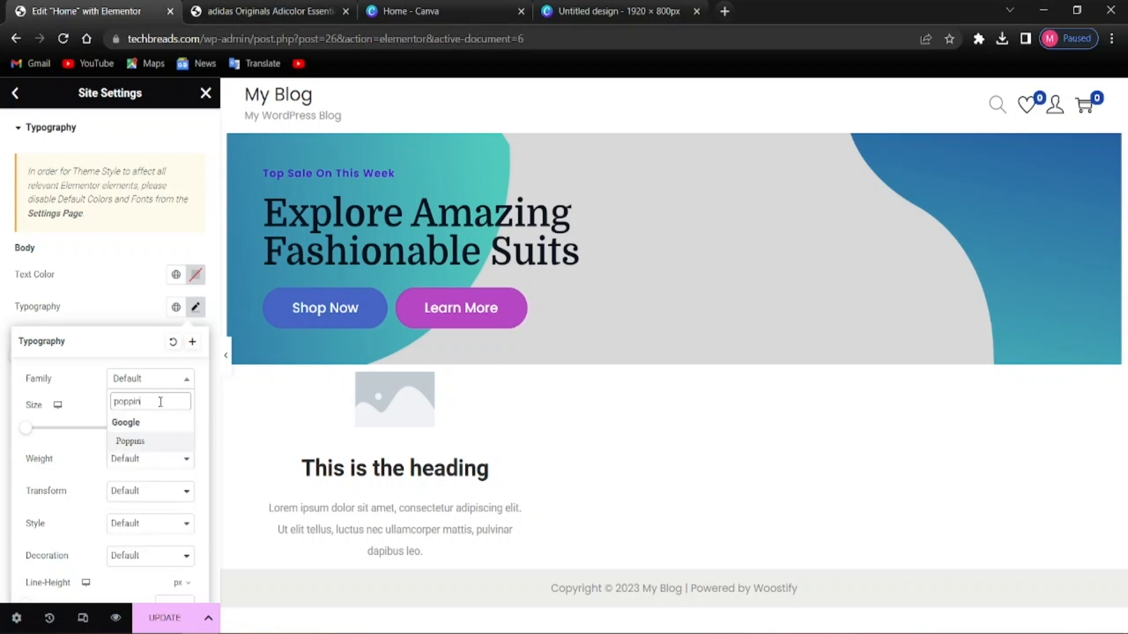
{"action": "left_click", "coordinate": [139, 442]}
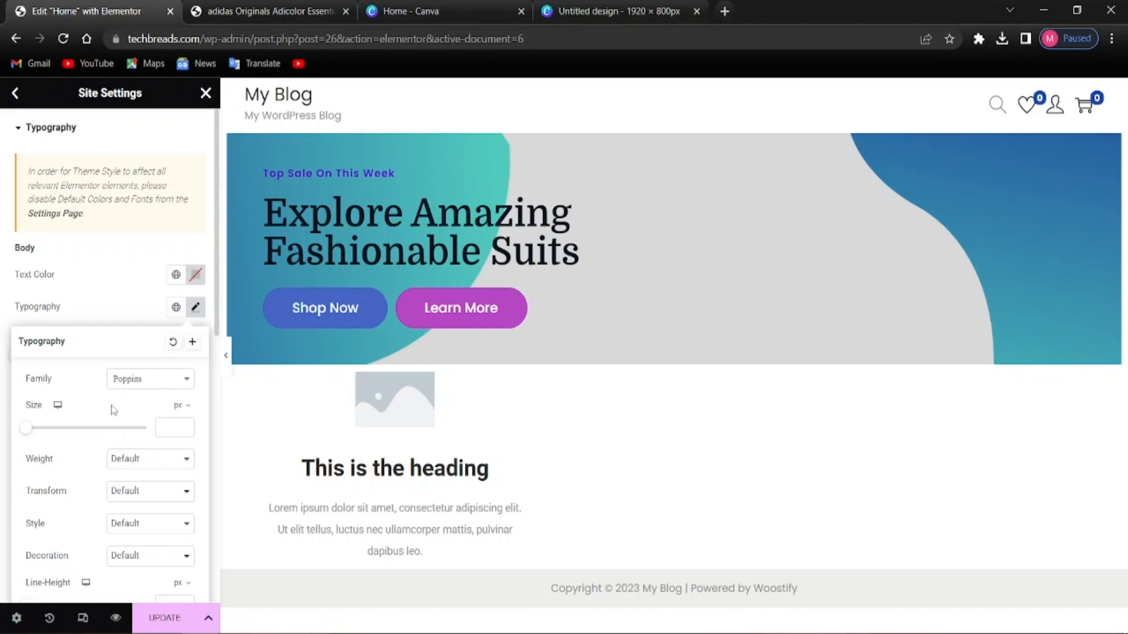
{"action": "left_click", "coordinate": [2, 391]}
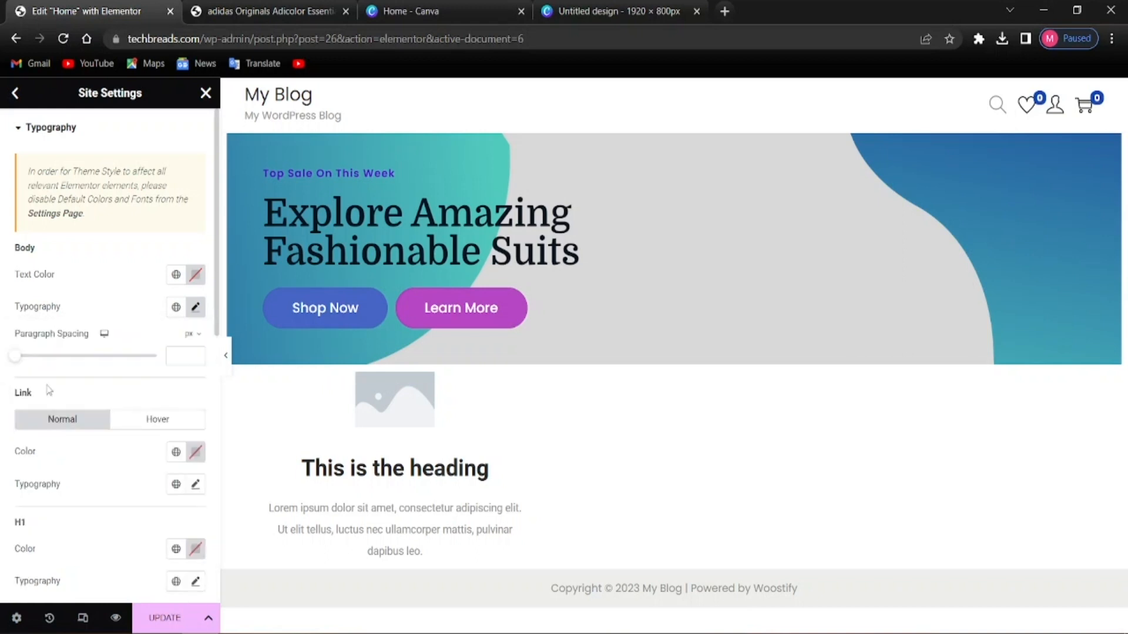
{"action": "scroll", "coordinate": [27, 440], "scroll_direction": "down", "scroll_amount": 2}
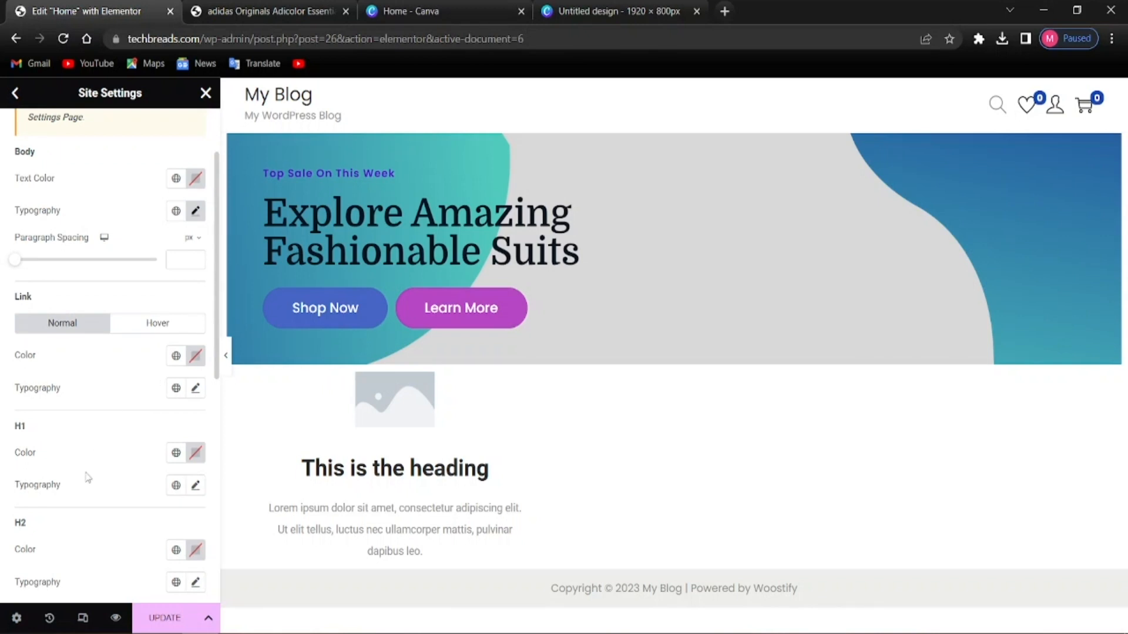
{"action": "scroll", "coordinate": [87, 477], "scroll_direction": "down", "scroll_amount": 2}
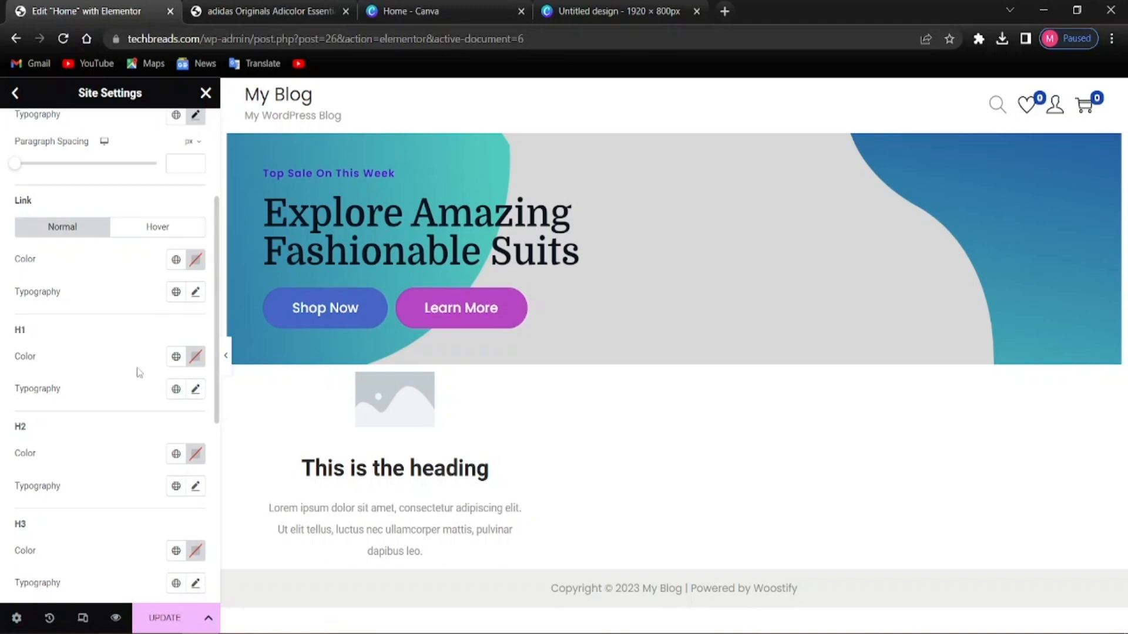
{"action": "scroll", "coordinate": [108, 353], "scroll_direction": "up", "scroll_amount": 4}
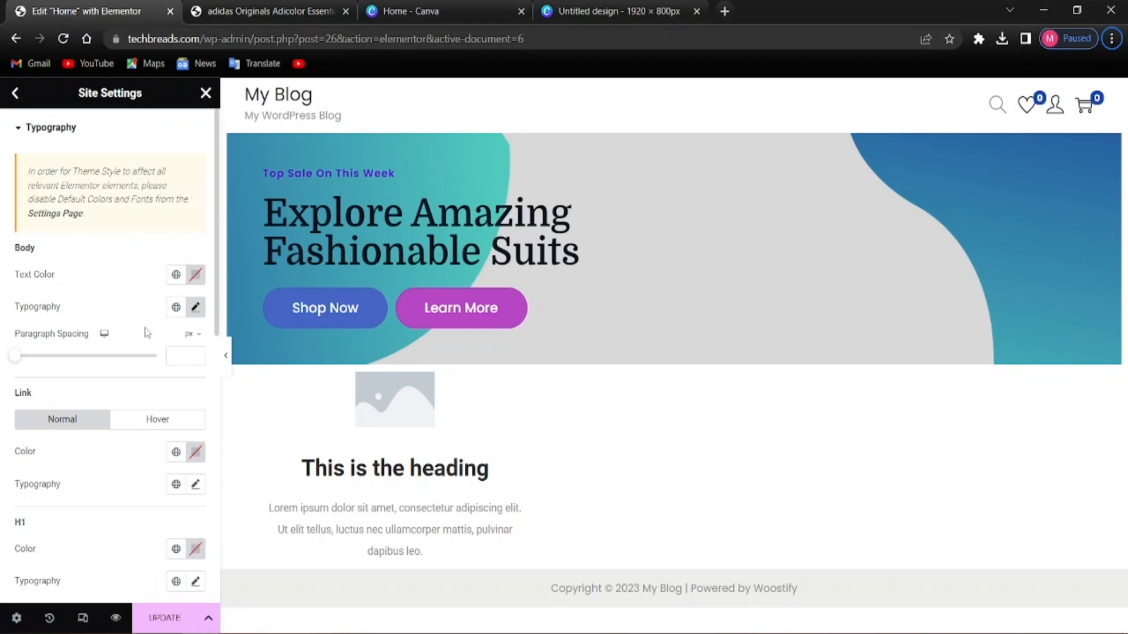
Set the global Link typography font family to Domine
{"action": "left_click", "coordinate": [194, 308]}
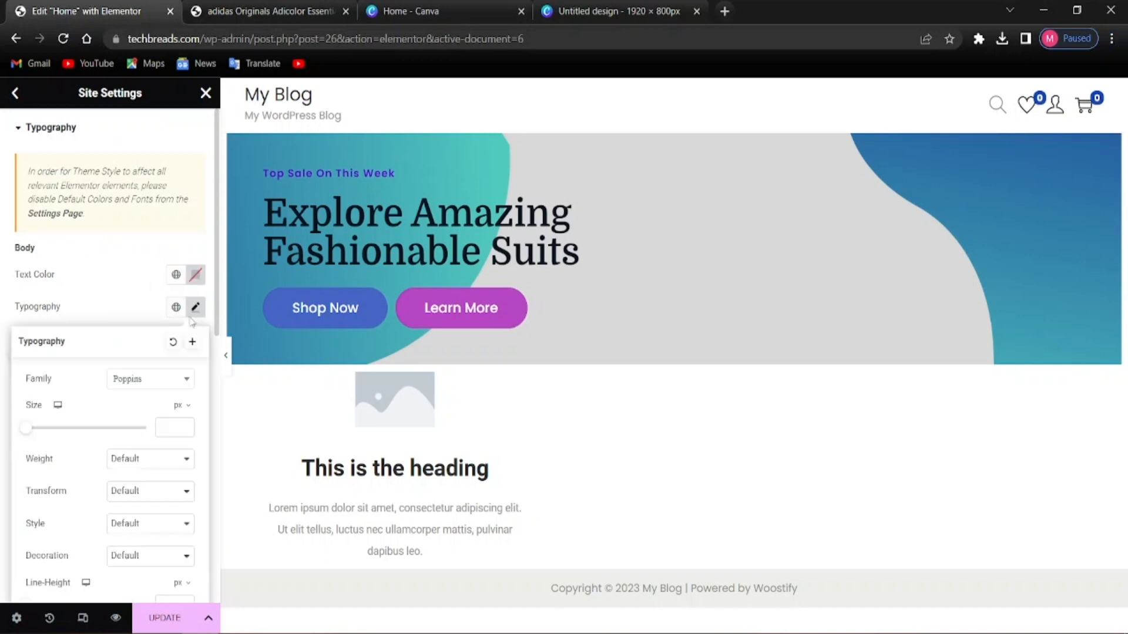
{"action": "left_click", "coordinate": [133, 315]}
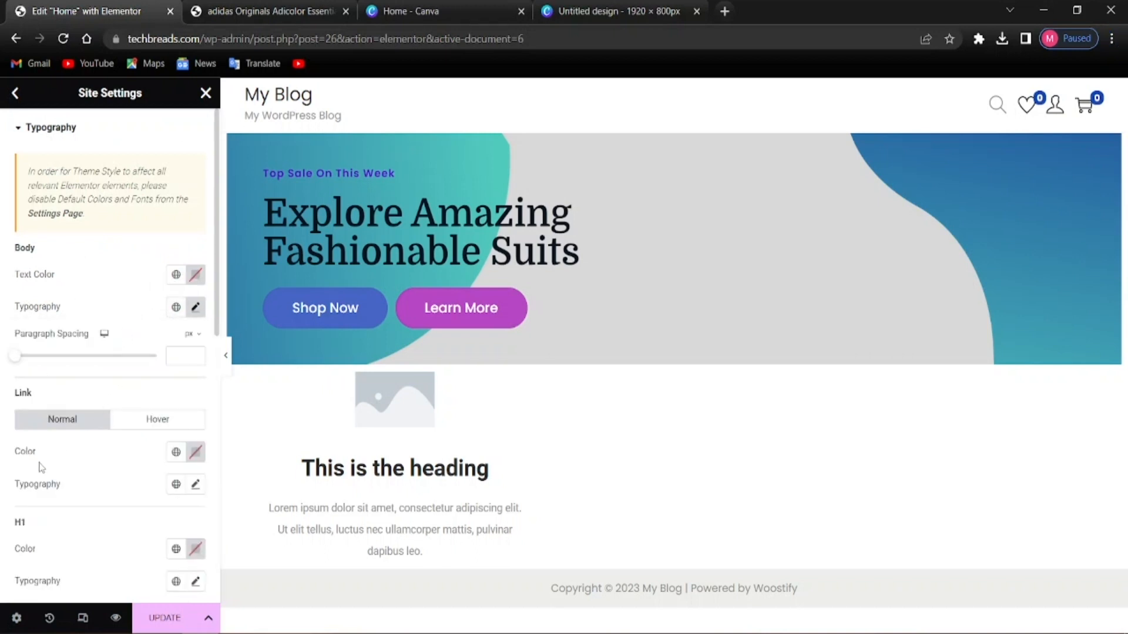
{"action": "scroll", "coordinate": [38, 436], "scroll_direction": "down", "scroll_amount": 2}
{"action": "scroll", "coordinate": [58, 468], "scroll_direction": "down", "scroll_amount": 2}
{"action": "scroll", "coordinate": [63, 358], "scroll_direction": "up", "scroll_amount": 2}
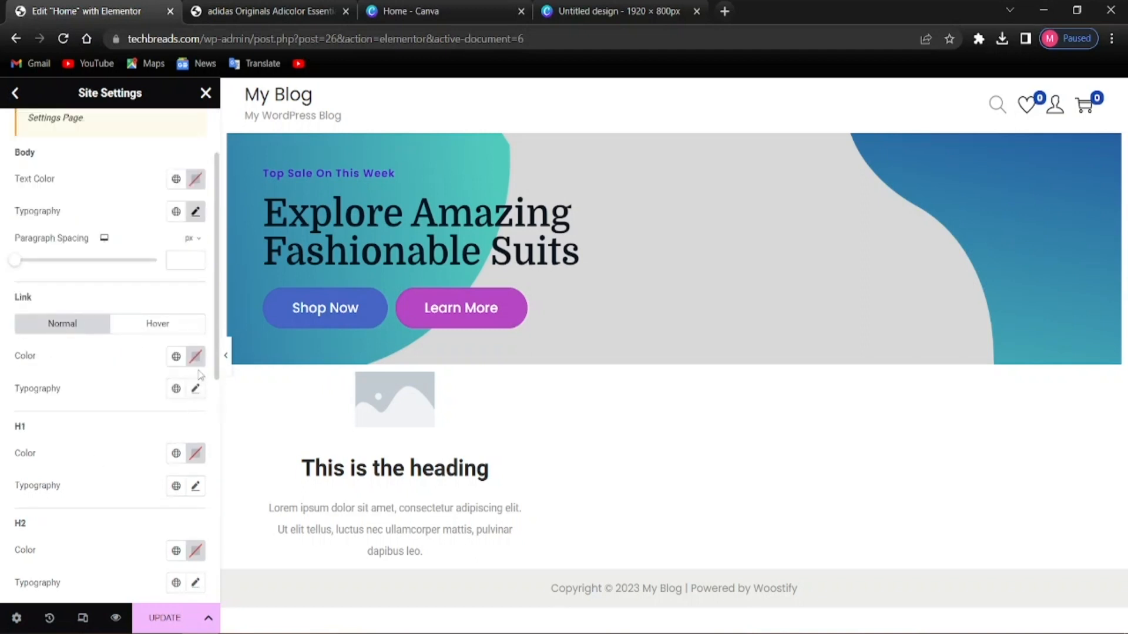
{"action": "left_click", "coordinate": [195, 388]}
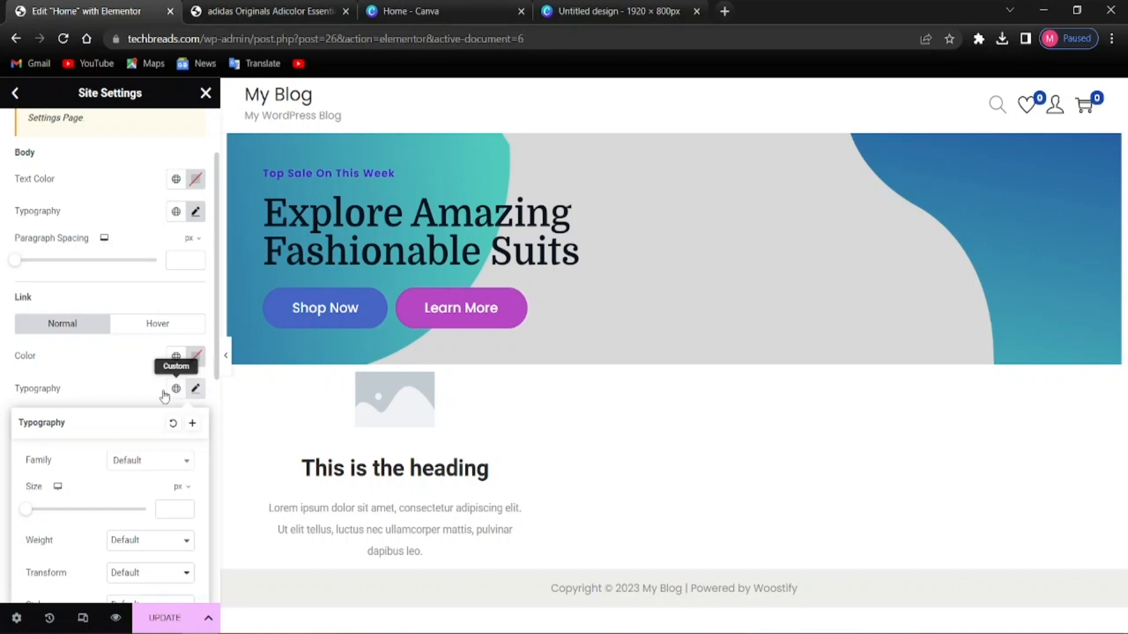
{"action": "left_click", "coordinate": [134, 463]}
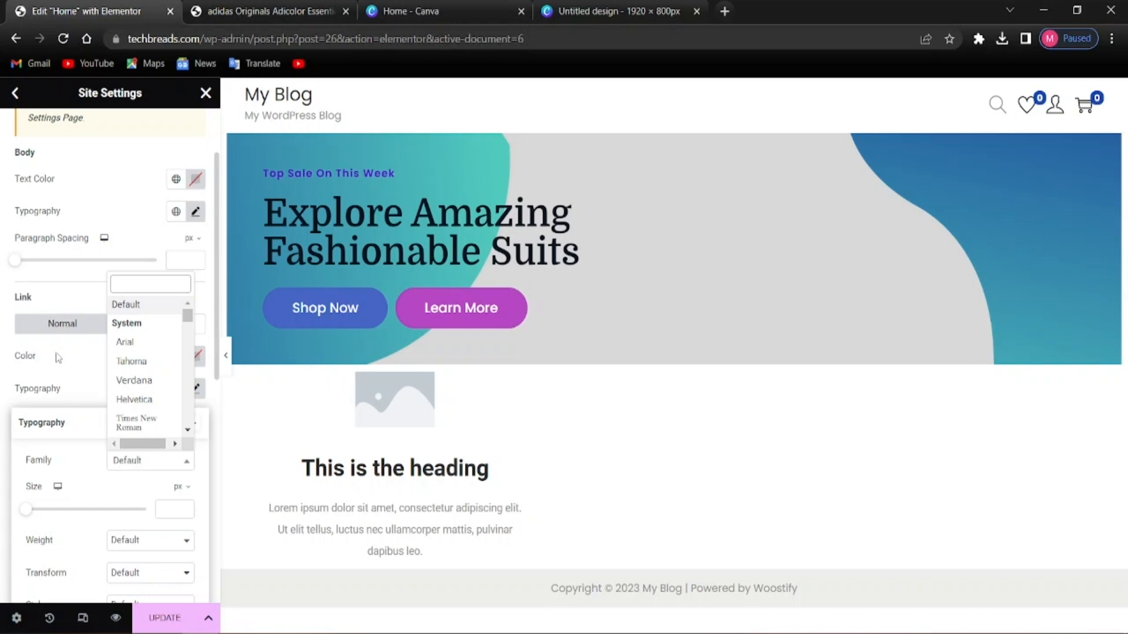
{"action": "type", "text": "domine"}
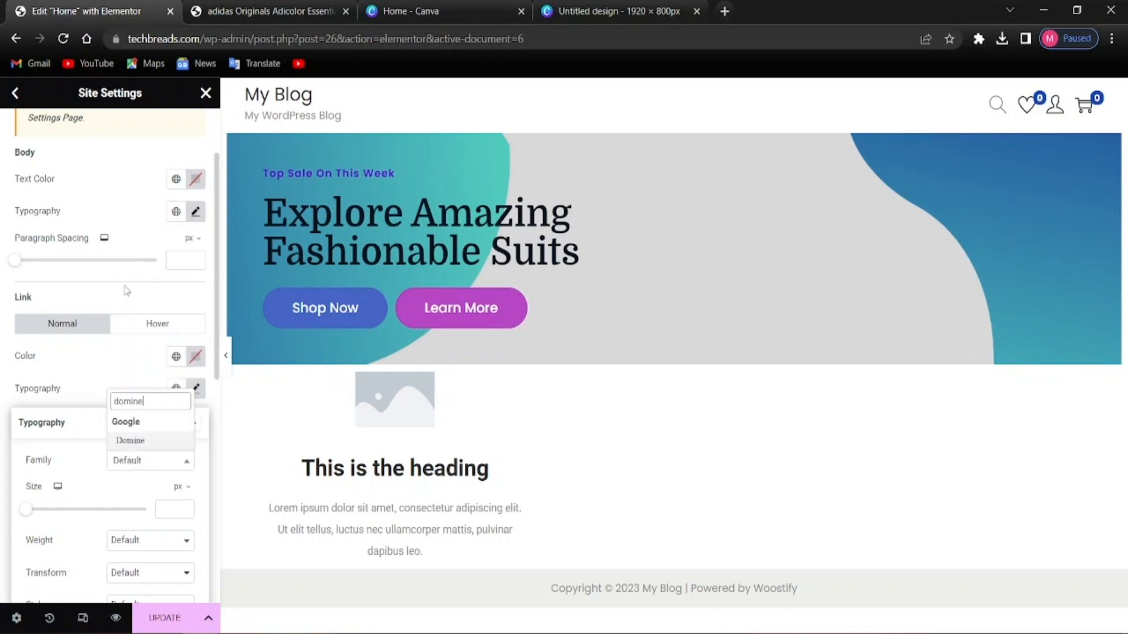
{"action": "left_click", "coordinate": [130, 441]}
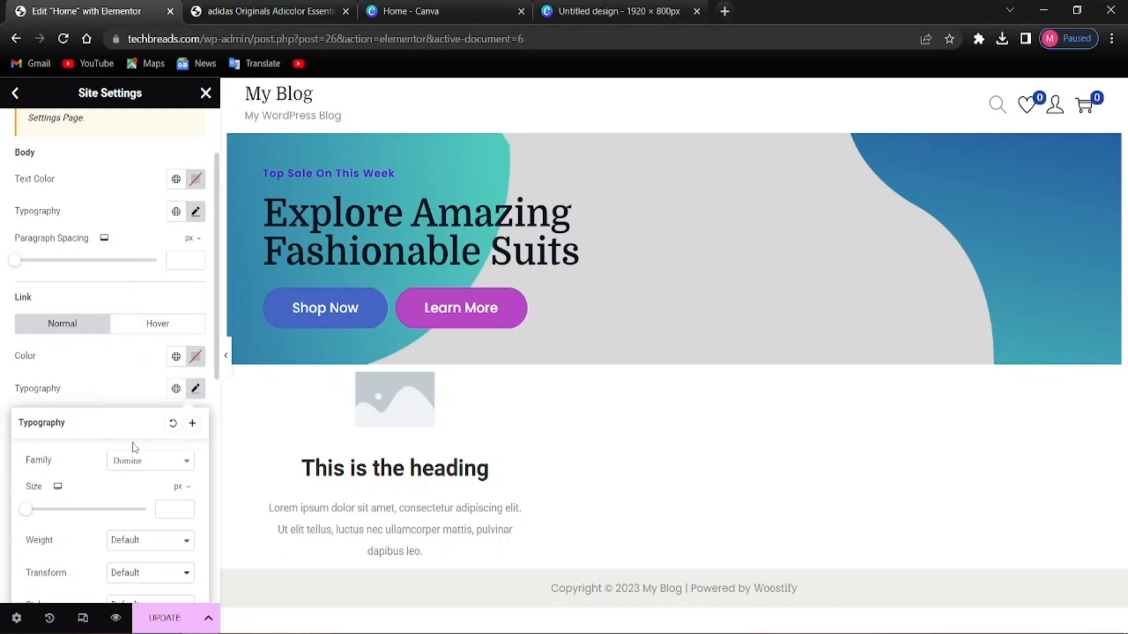
{"action": "left_click", "coordinate": [94, 397]}
{"action": "scroll", "coordinate": [100, 414], "scroll_direction": "down", "scroll_amount": 2}
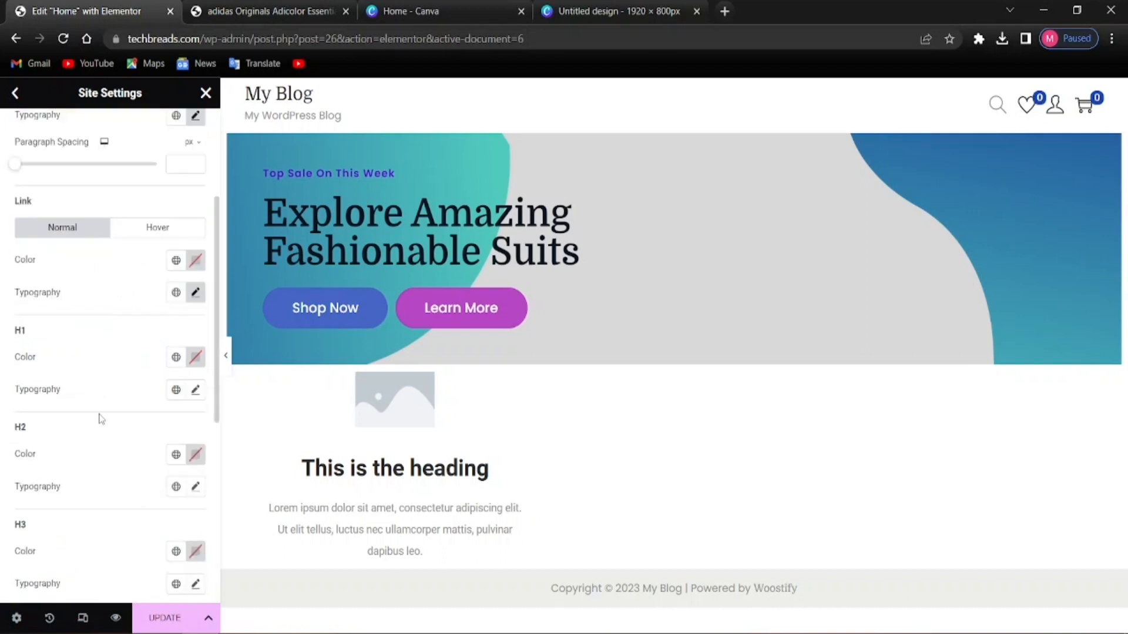
Set the H1 heading font family to Domine
{"action": "left_click", "coordinate": [195, 390]}
{"action": "left_click", "coordinate": [142, 469]}
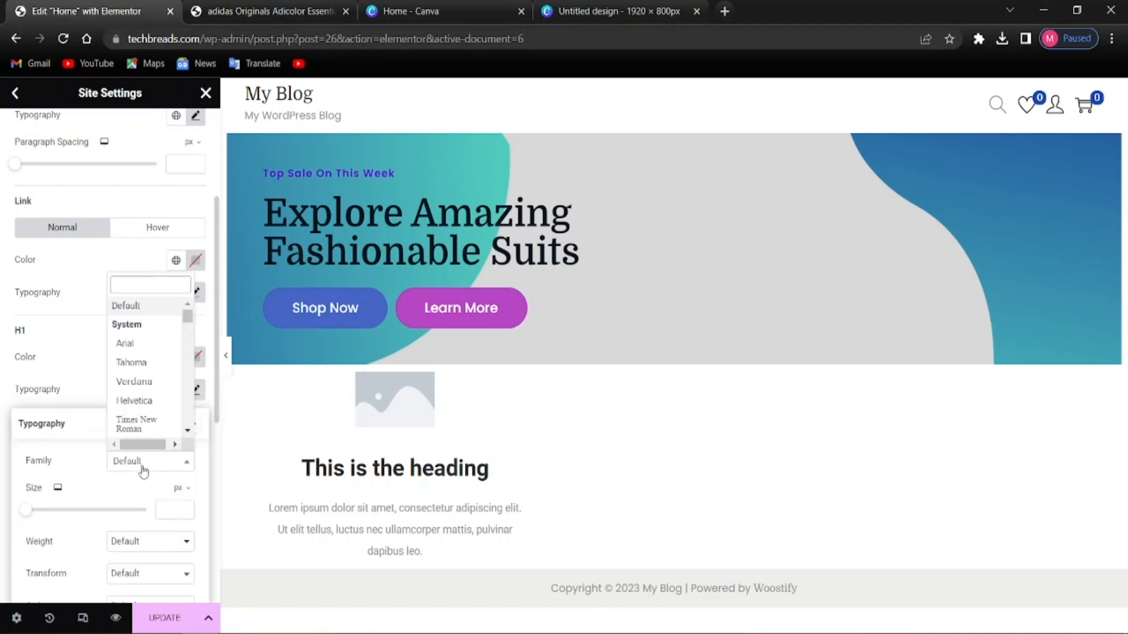
{"action": "left_click", "coordinate": [144, 463]}
{"action": "left_click", "coordinate": [150, 464]}
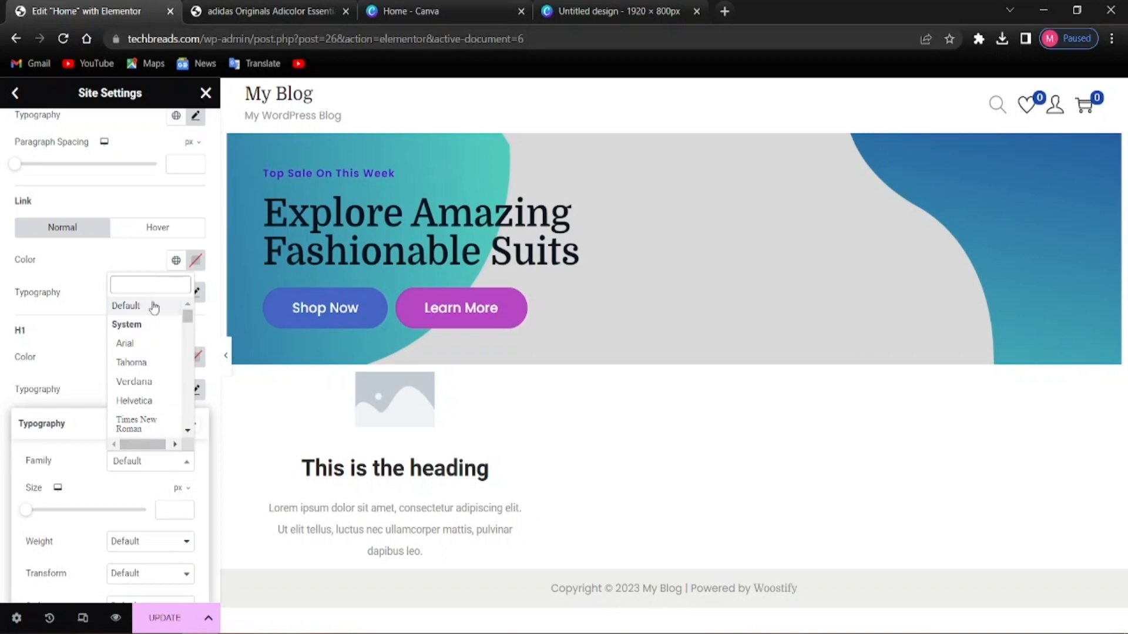
{"action": "type", "text": "domine"}
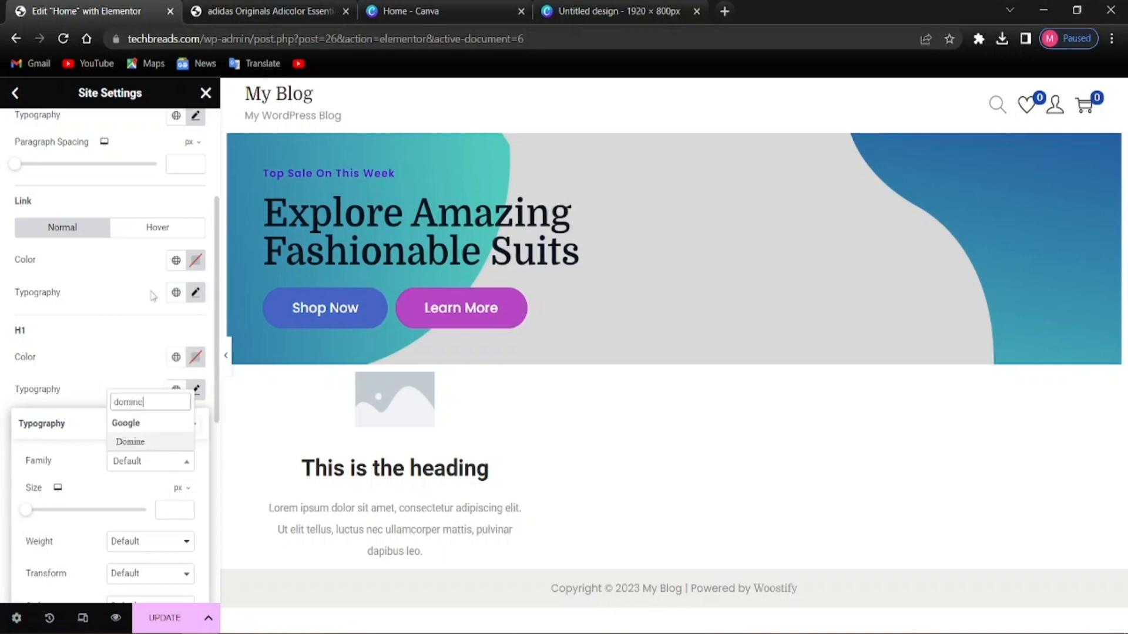
{"action": "left_click", "coordinate": [137, 444]}
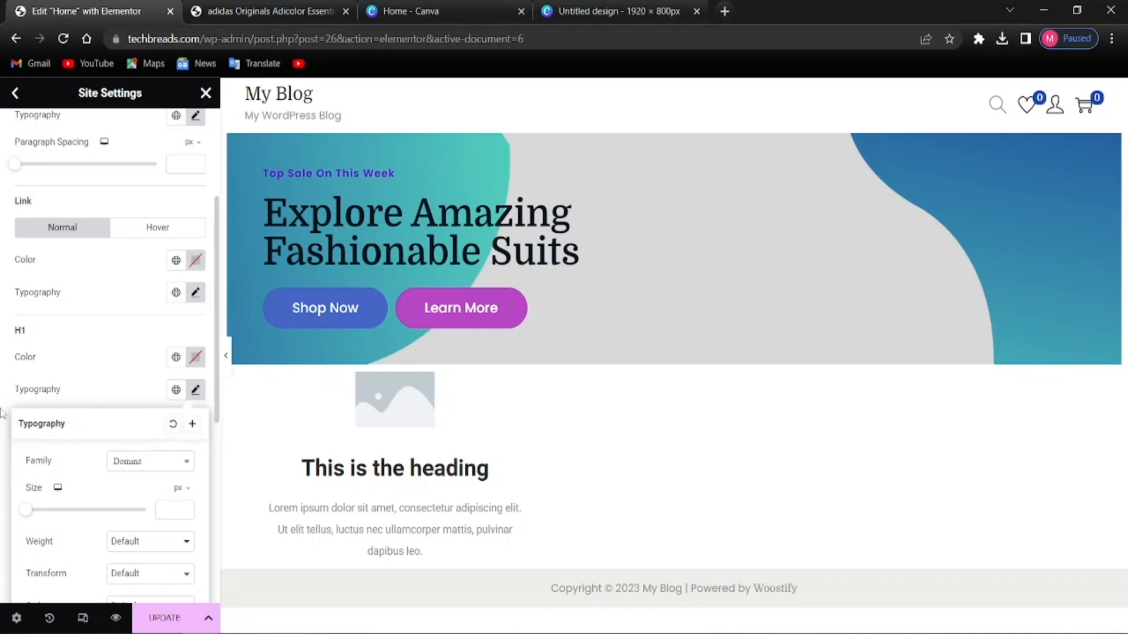
{"action": "left_click", "coordinate": [4, 427]}
{"action": "scroll", "coordinate": [85, 509], "scroll_direction": "down", "scroll_amount": 2}
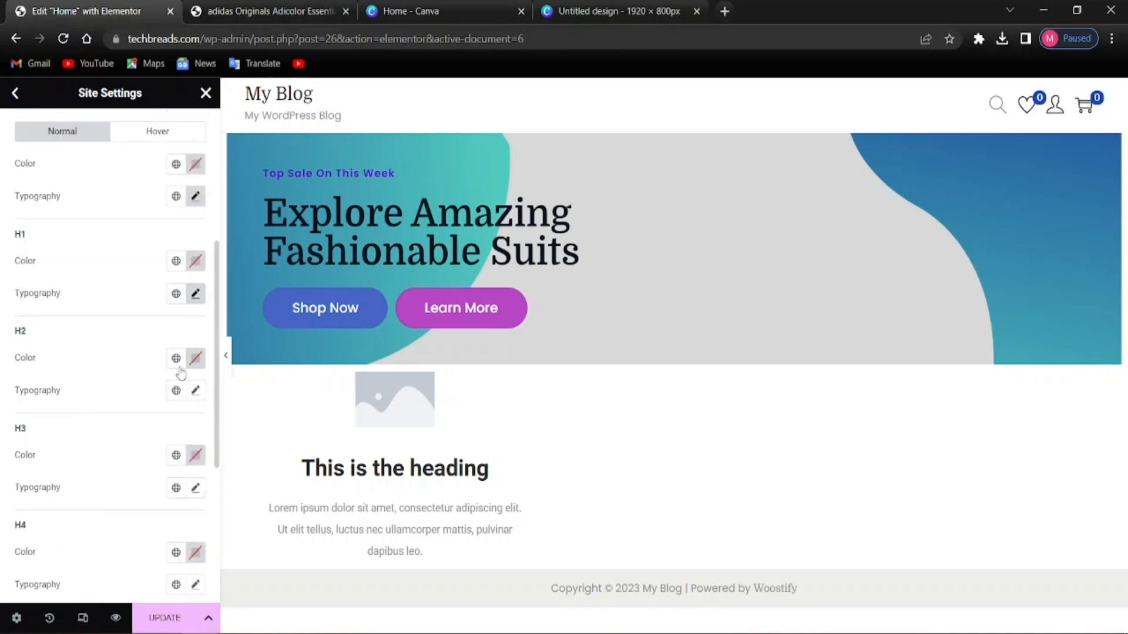
Set the H2 and H3 heading font families to Domine
{"action": "left_click", "coordinate": [199, 389]}
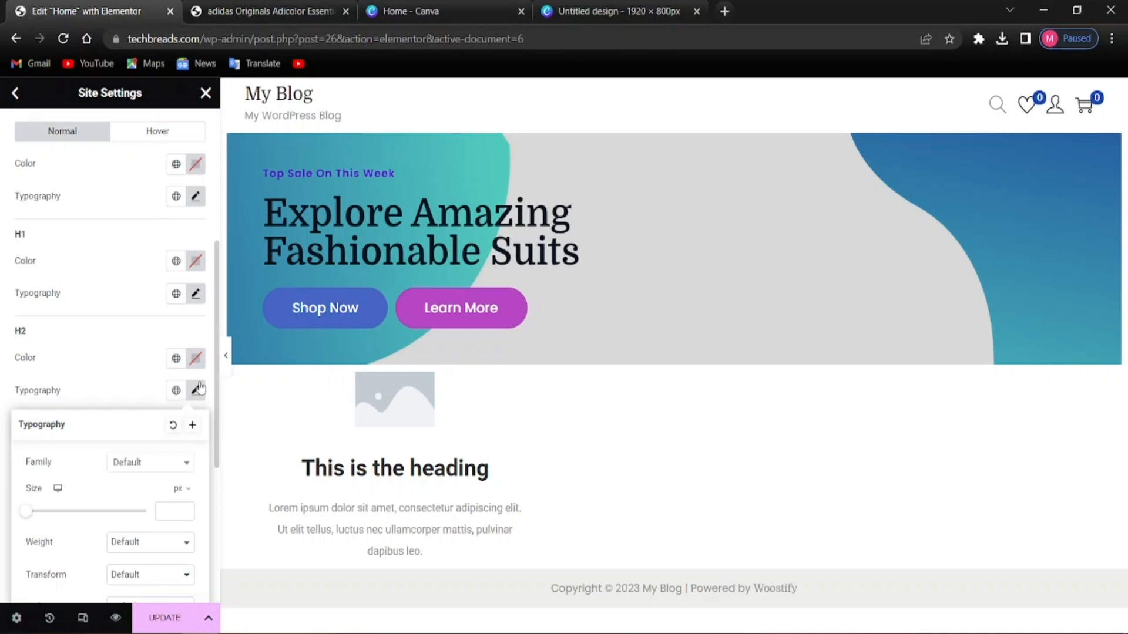
{"action": "left_click", "coordinate": [155, 463]}
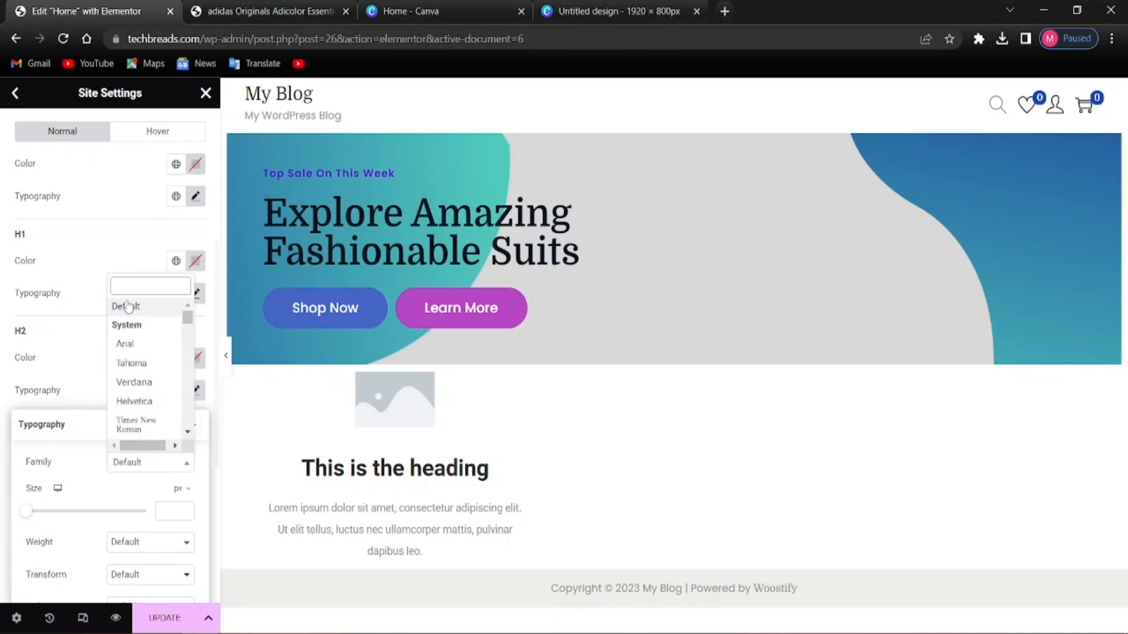
{"action": "type", "text": "domine"}
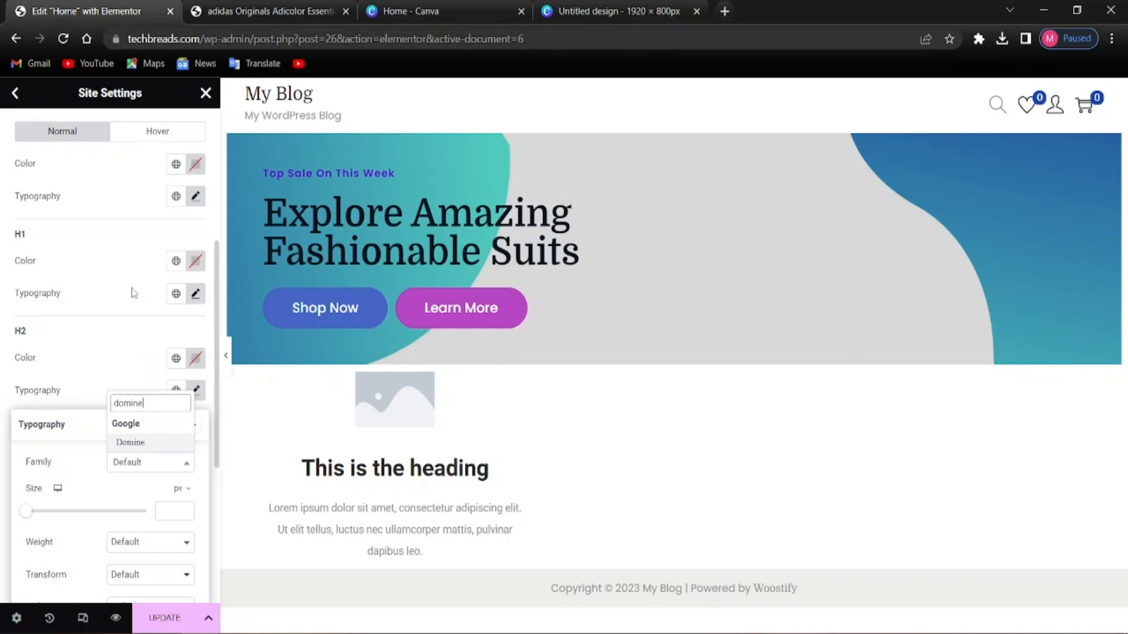
{"action": "left_click", "coordinate": [134, 444]}
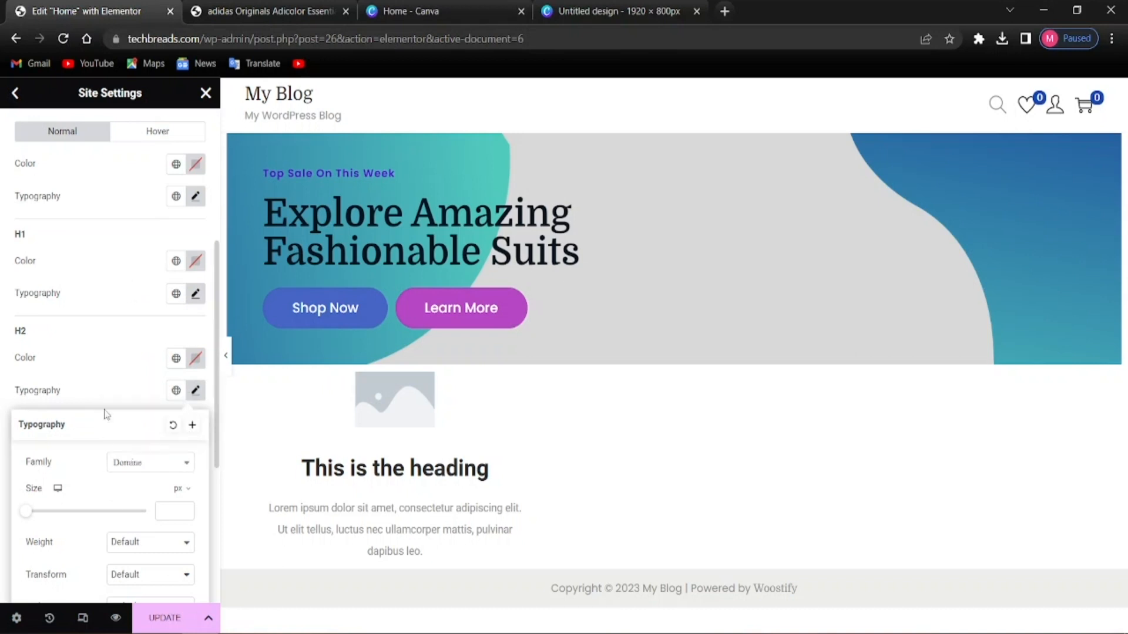
{"action": "left_click", "coordinate": [46, 393]}
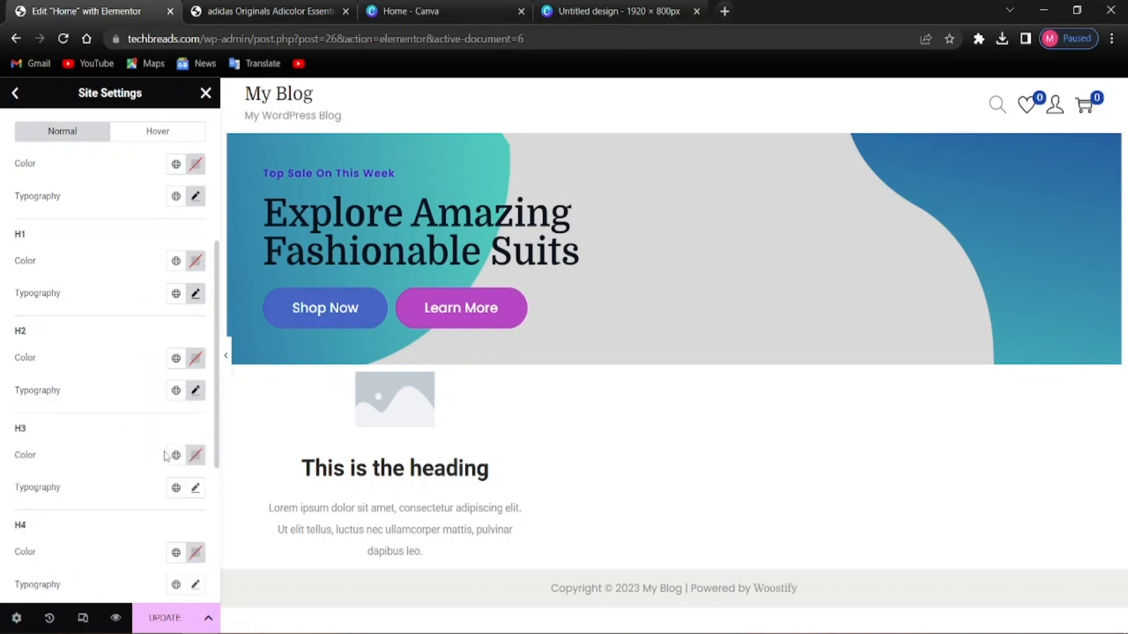
{"action": "scroll", "coordinate": [148, 467], "scroll_direction": "down", "scroll_amount": 2}
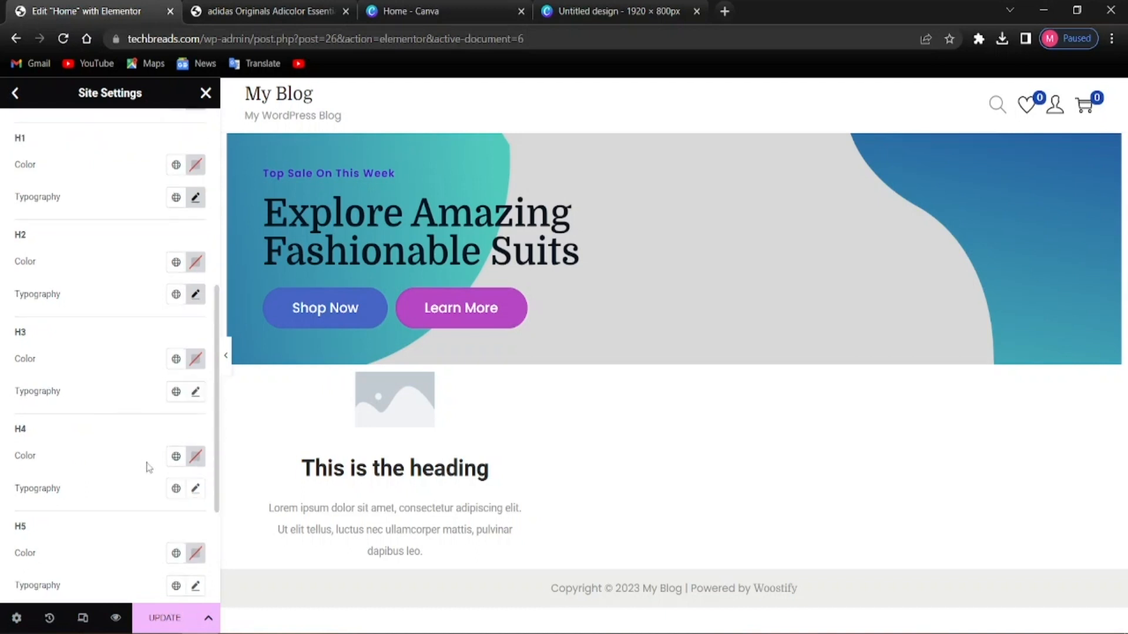
{"action": "left_click", "coordinate": [195, 392]}
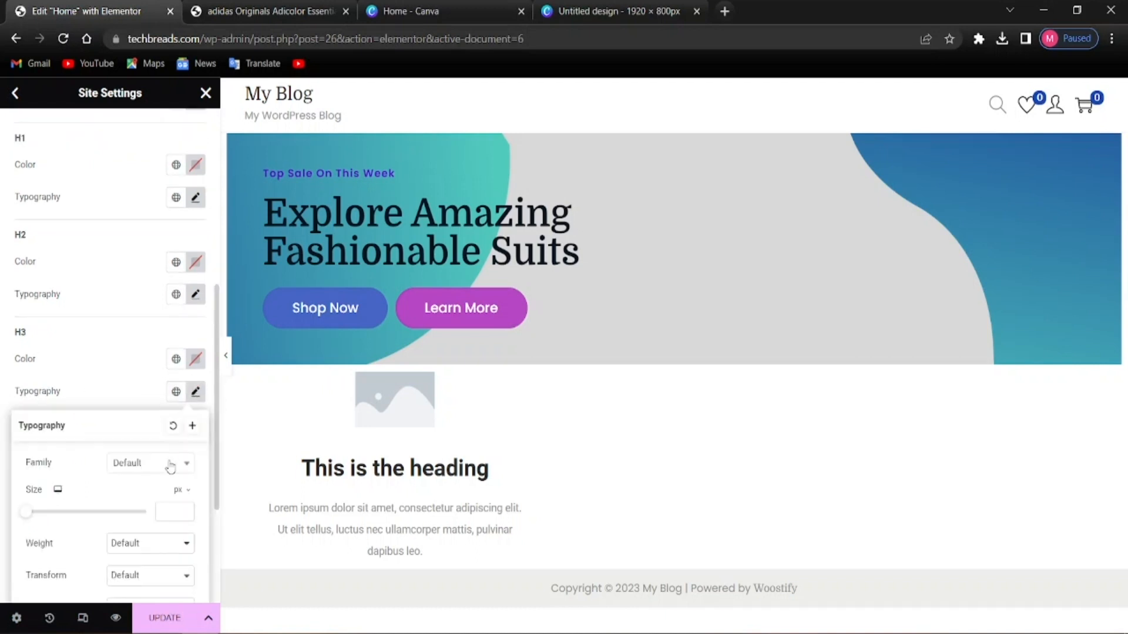
{"action": "left_click", "coordinate": [171, 464]}
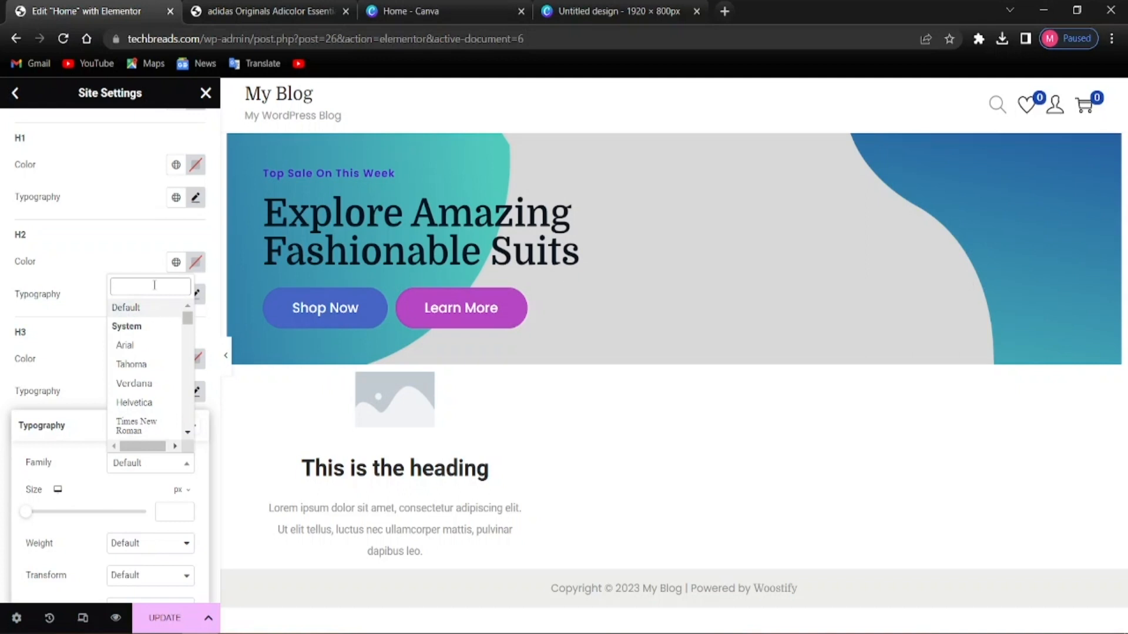
{"action": "type", "text": "domine"}
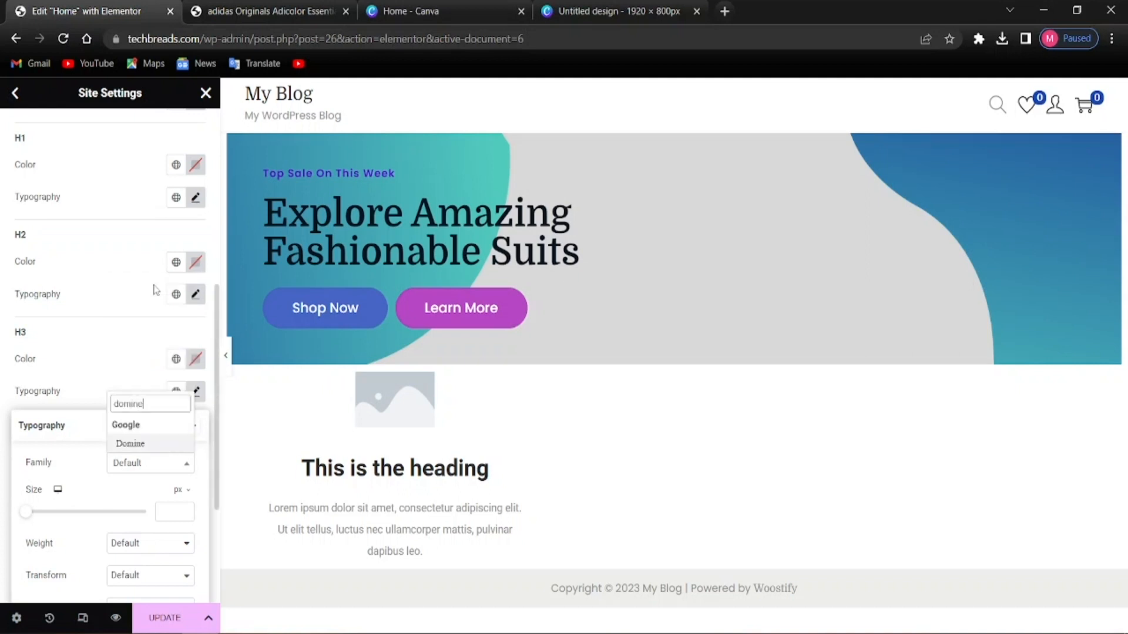
{"action": "left_click", "coordinate": [146, 443]}
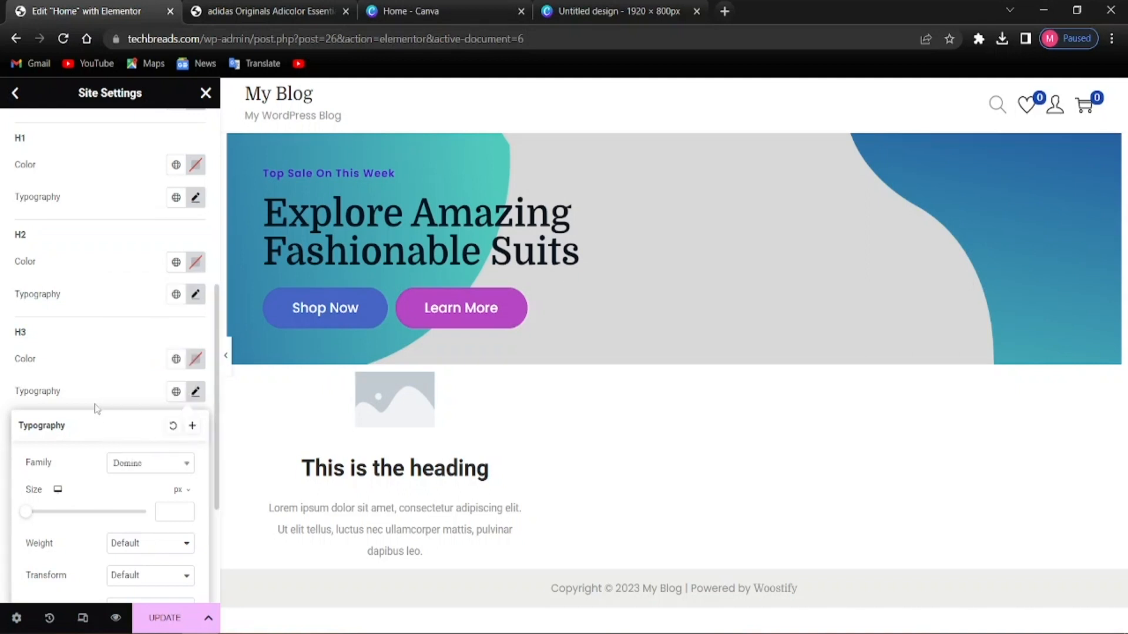
{"action": "left_click", "coordinate": [121, 400]}
{"action": "scroll", "coordinate": [118, 470], "scroll_direction": "down", "scroll_amount": 2}
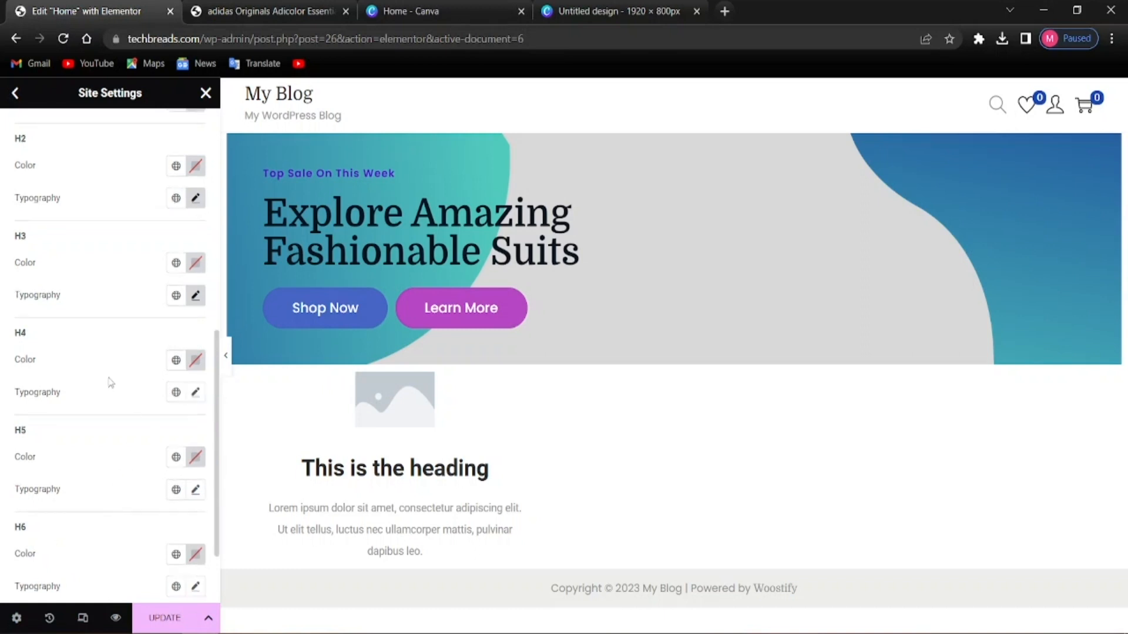
{"action": "scroll", "coordinate": [156, 449], "scroll_direction": "down", "scroll_amount": 2}
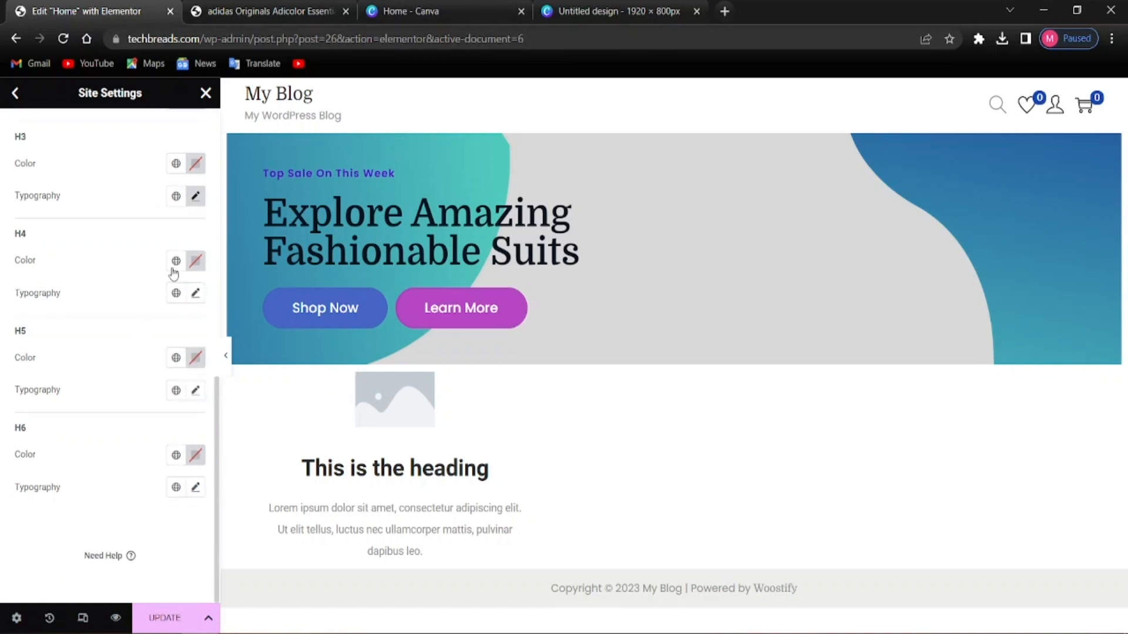
Set the H4 heading font family to Domine
{"action": "left_click", "coordinate": [195, 292]}
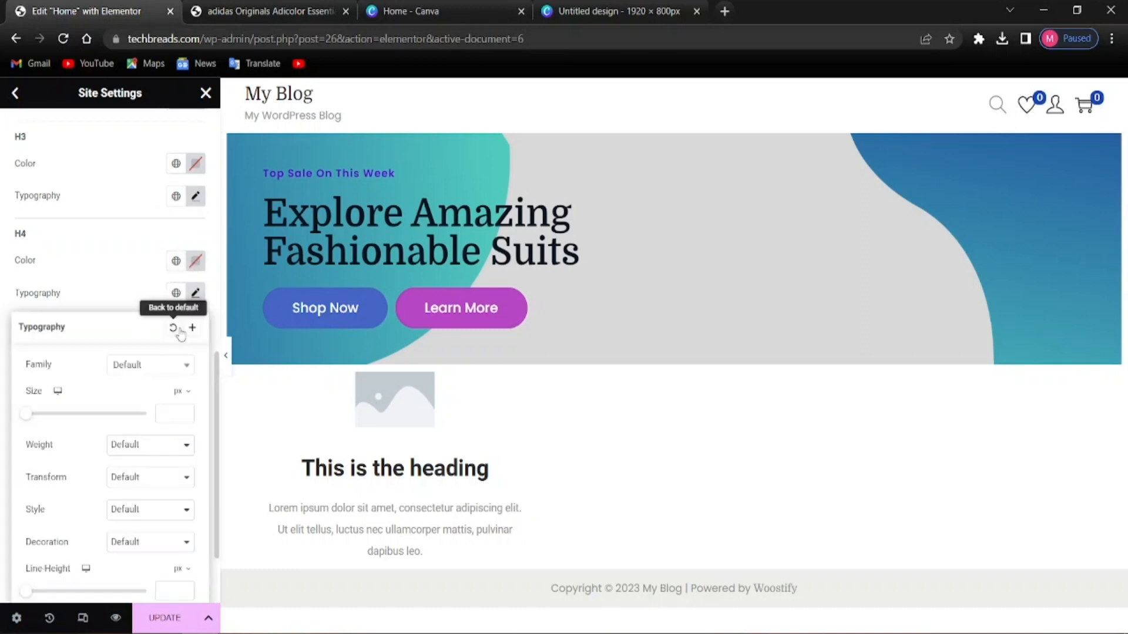
{"action": "left_click", "coordinate": [146, 368]}
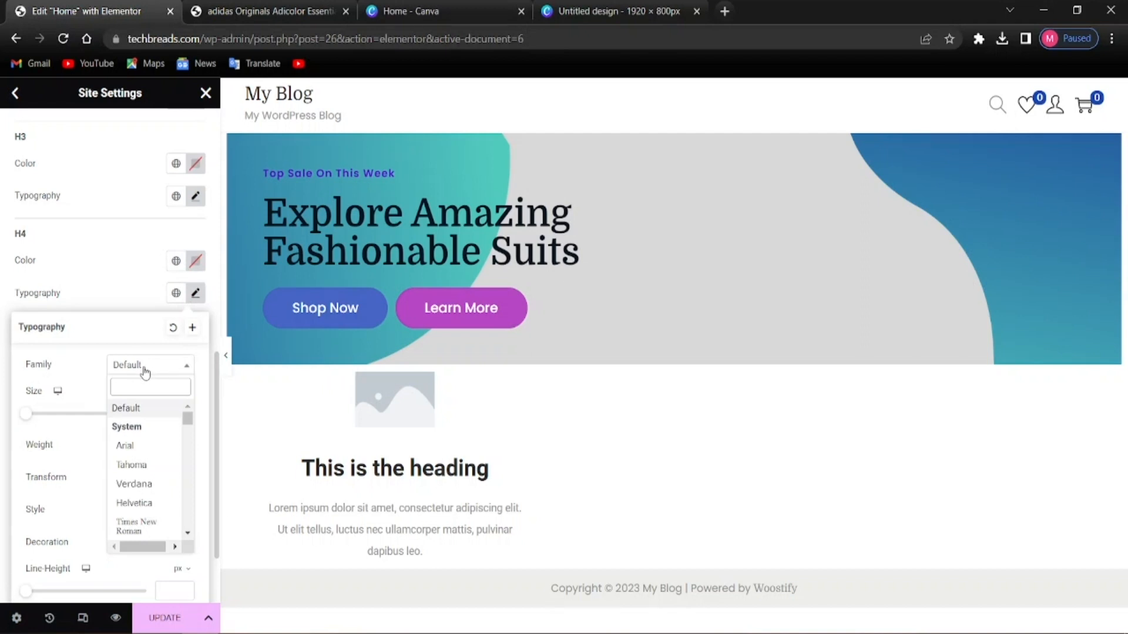
{"action": "left_click", "coordinate": [145, 369]}
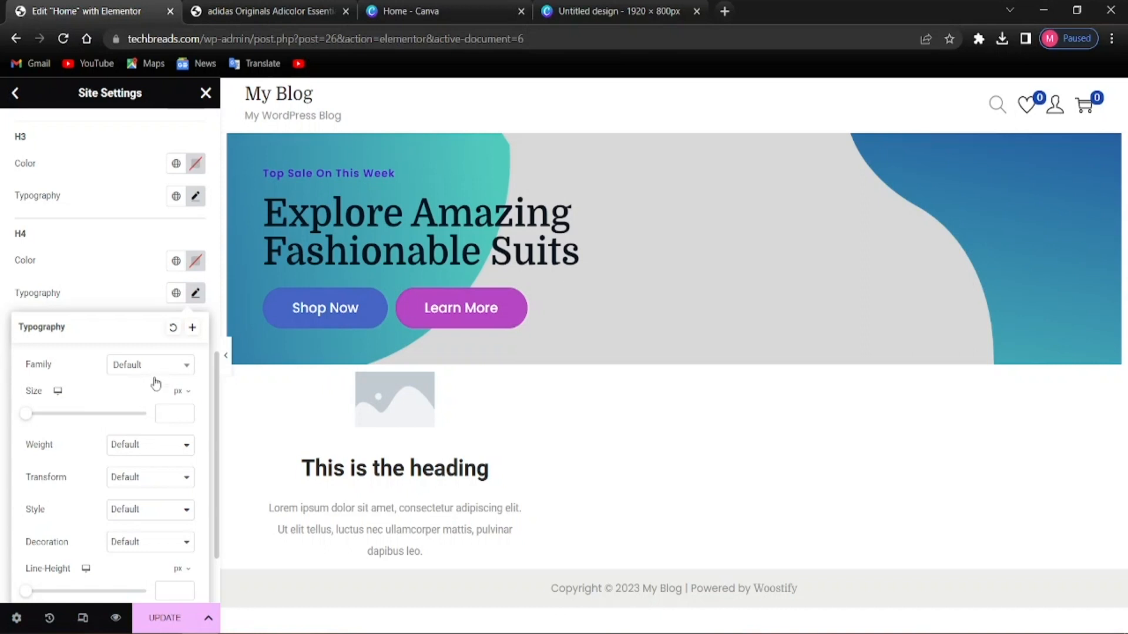
{"action": "left_click", "coordinate": [153, 369]}
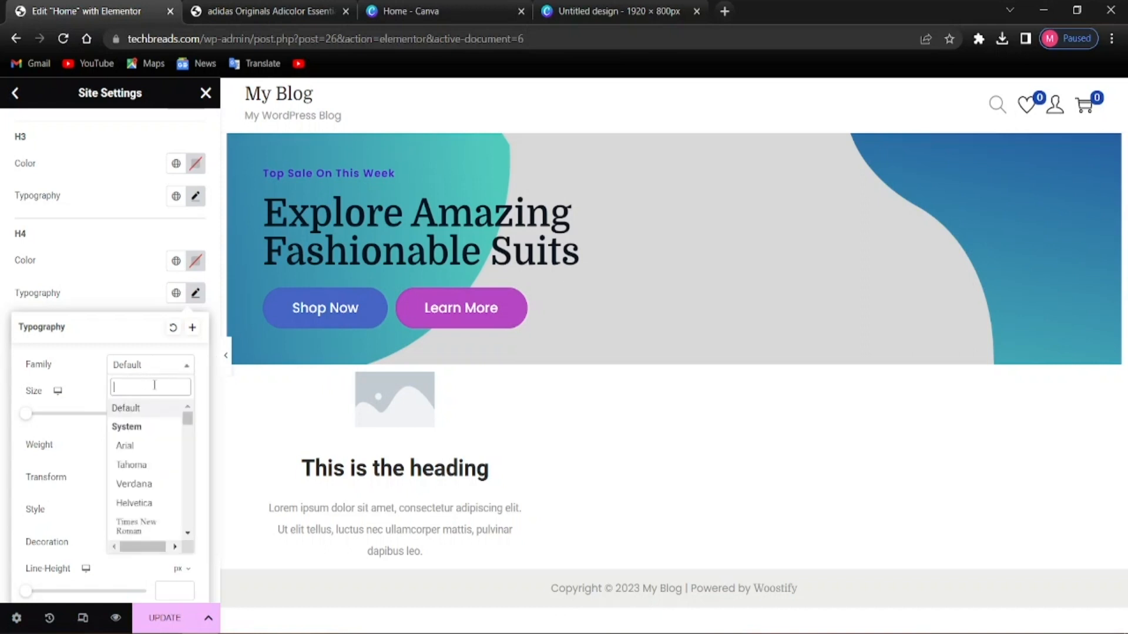
{"action": "type", "text": "domine"}
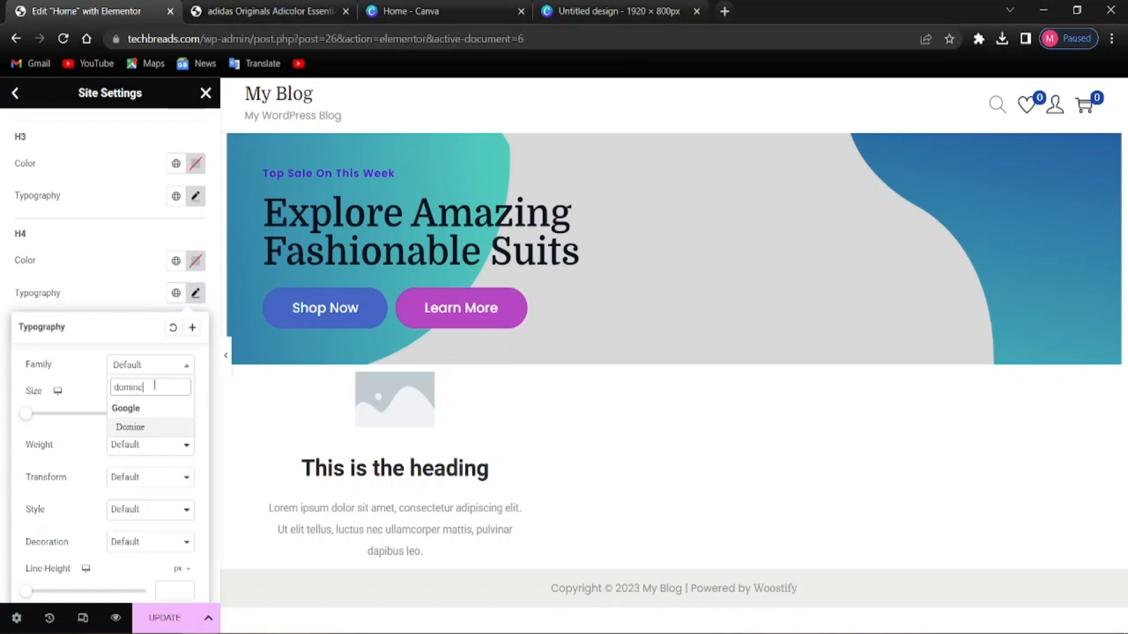
{"action": "left_click", "coordinate": [151, 424]}
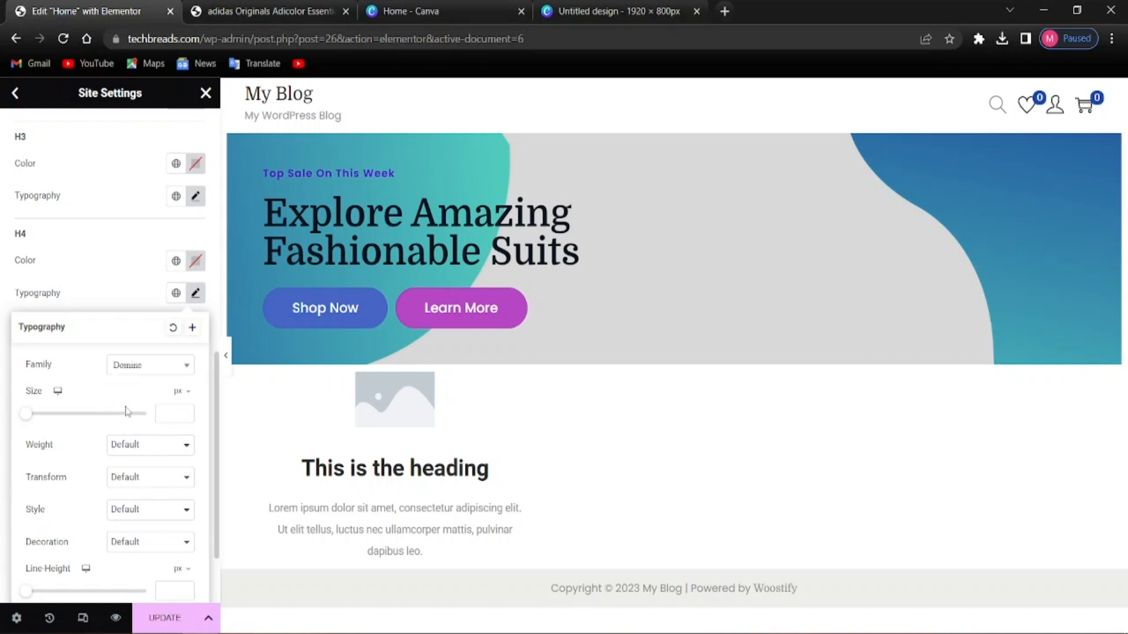
{"action": "scroll", "coordinate": [128, 411], "scroll_direction": "down", "scroll_amount": 2}
{"action": "scroll", "coordinate": [128, 405], "scroll_direction": "up", "scroll_amount": 4}
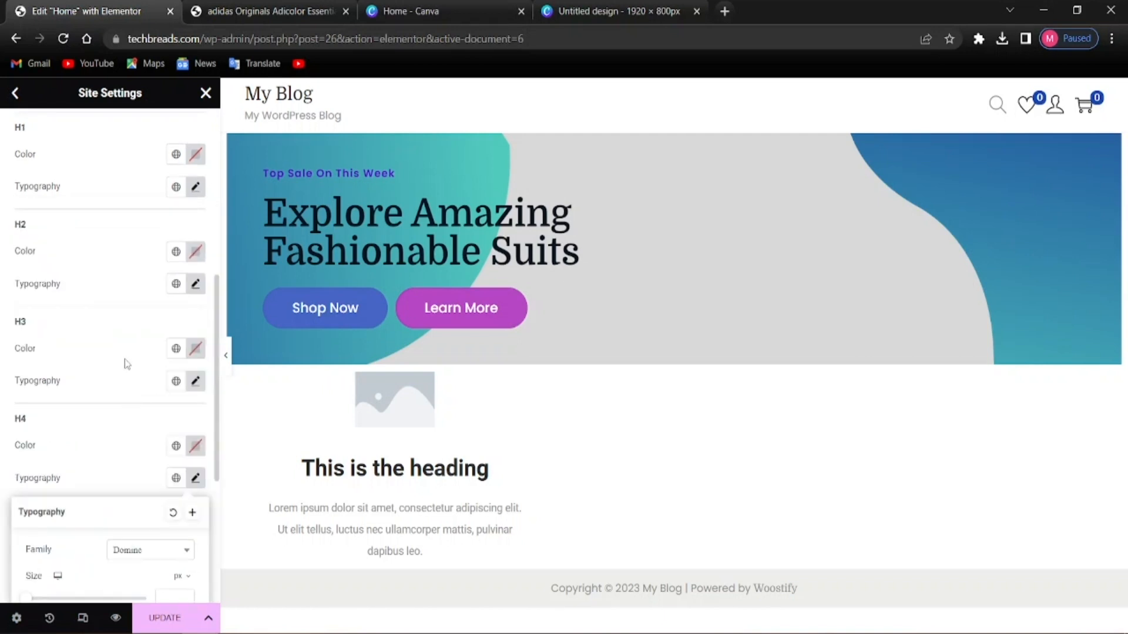
{"action": "left_click", "coordinate": [111, 383]}
{"action": "scroll", "coordinate": [106, 423], "scroll_direction": "down", "scroll_amount": 2}
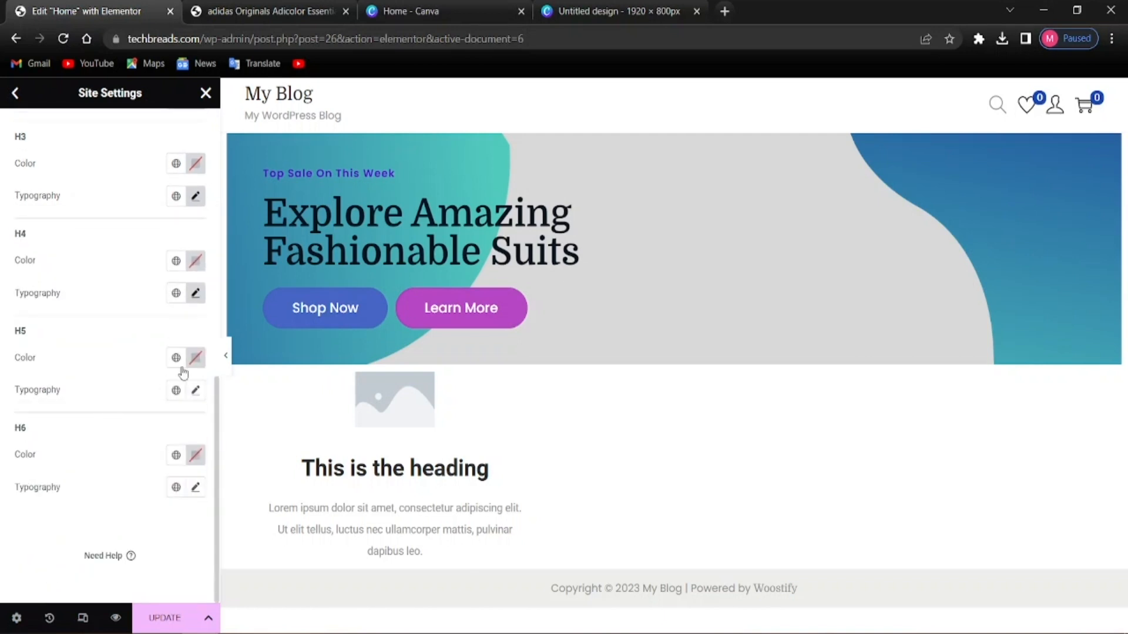
Set the H5 and H6 heading fonts to Domine and save the site settings
{"action": "left_click", "coordinate": [195, 390]}
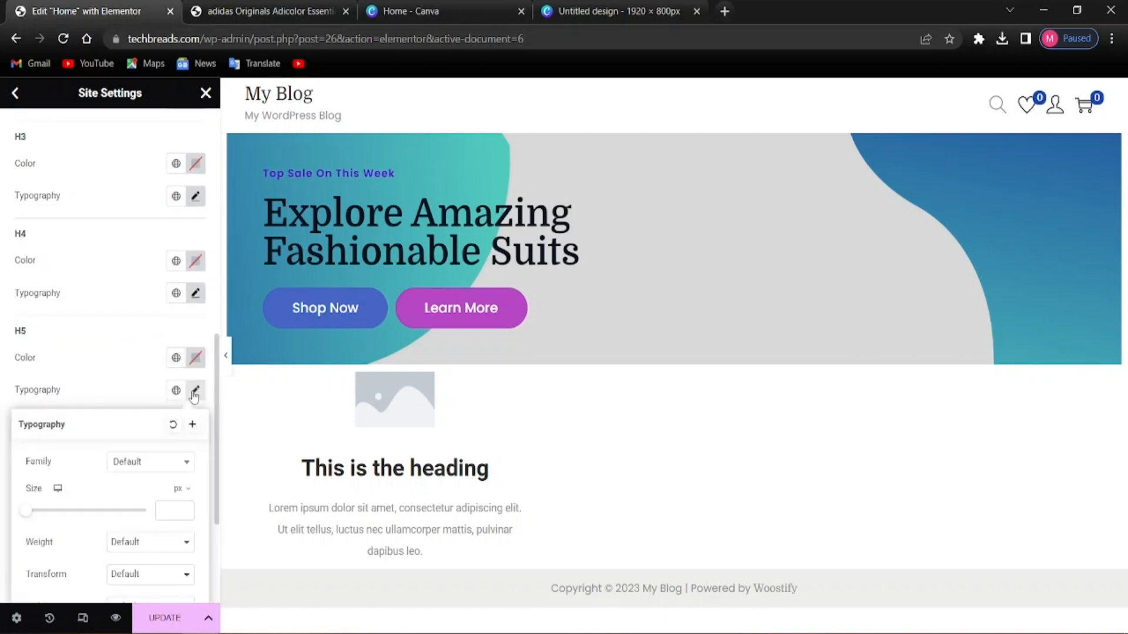
{"action": "left_click", "coordinate": [168, 468]}
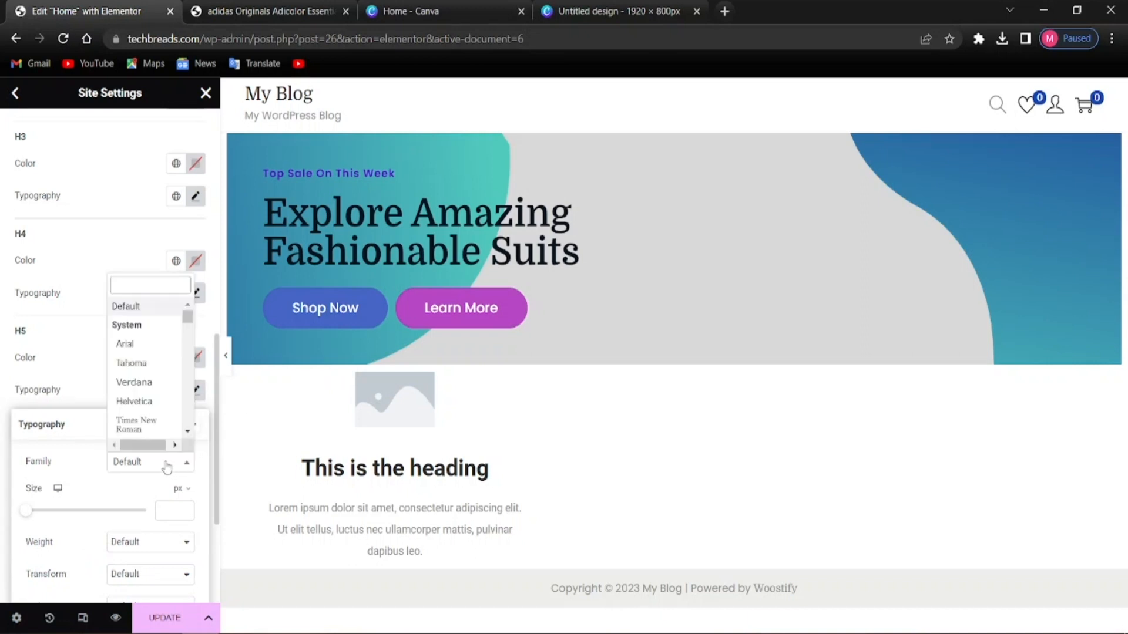
{"action": "type", "text": "domine"}
{"action": "left_click", "coordinate": [144, 443]}
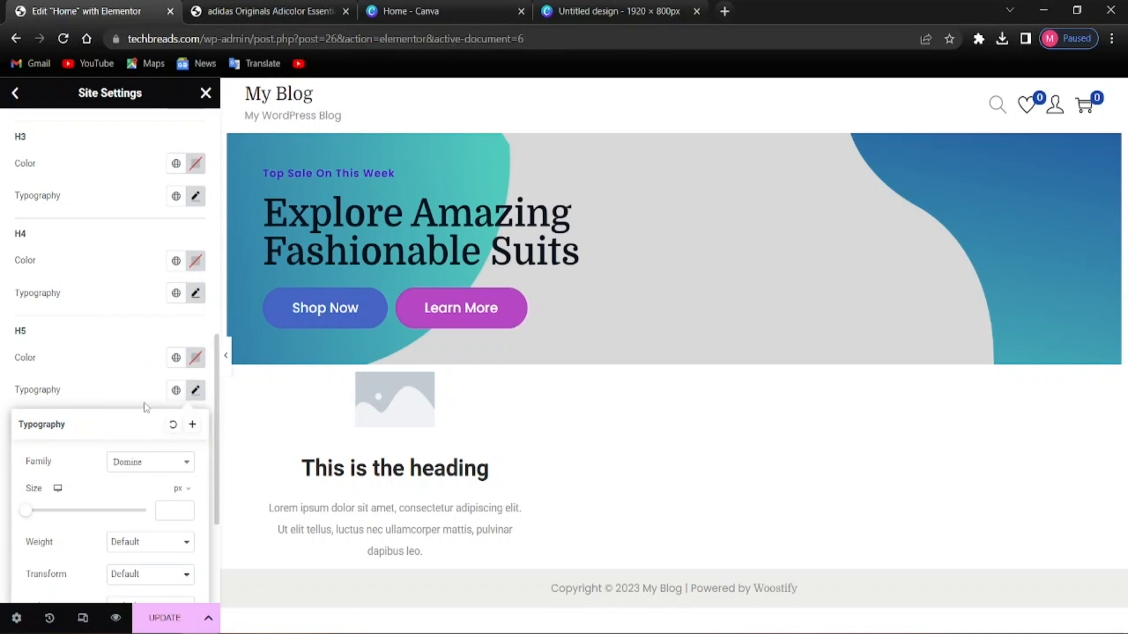
{"action": "left_click", "coordinate": [132, 407]}
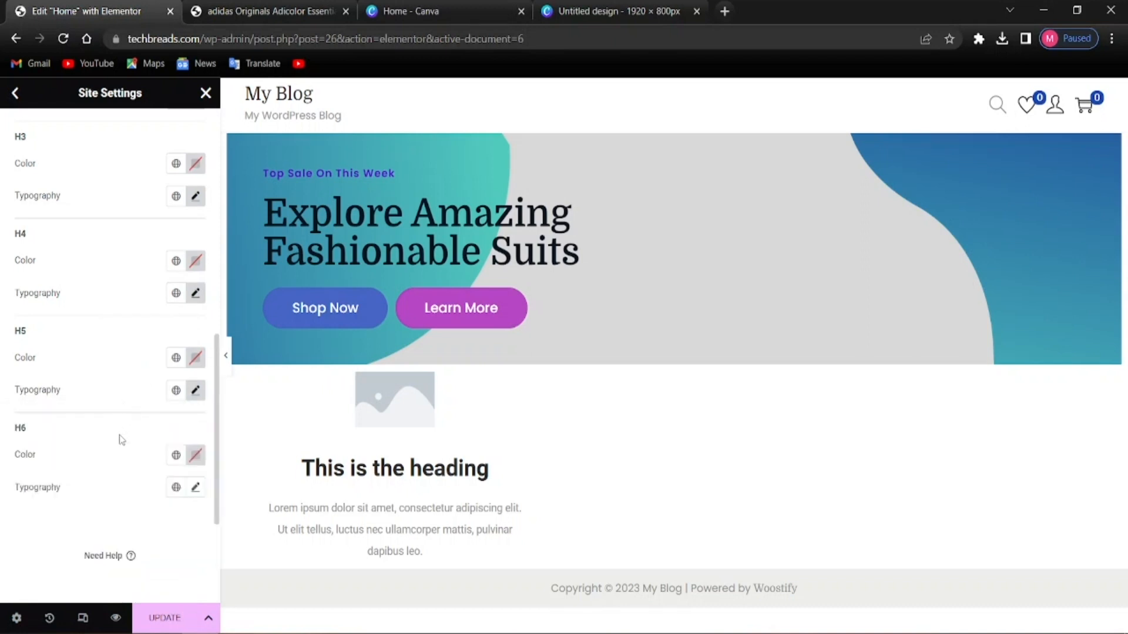
{"action": "left_click", "coordinate": [195, 488]}
{"action": "scroll", "coordinate": [156, 490], "scroll_direction": "down", "scroll_amount": 2}
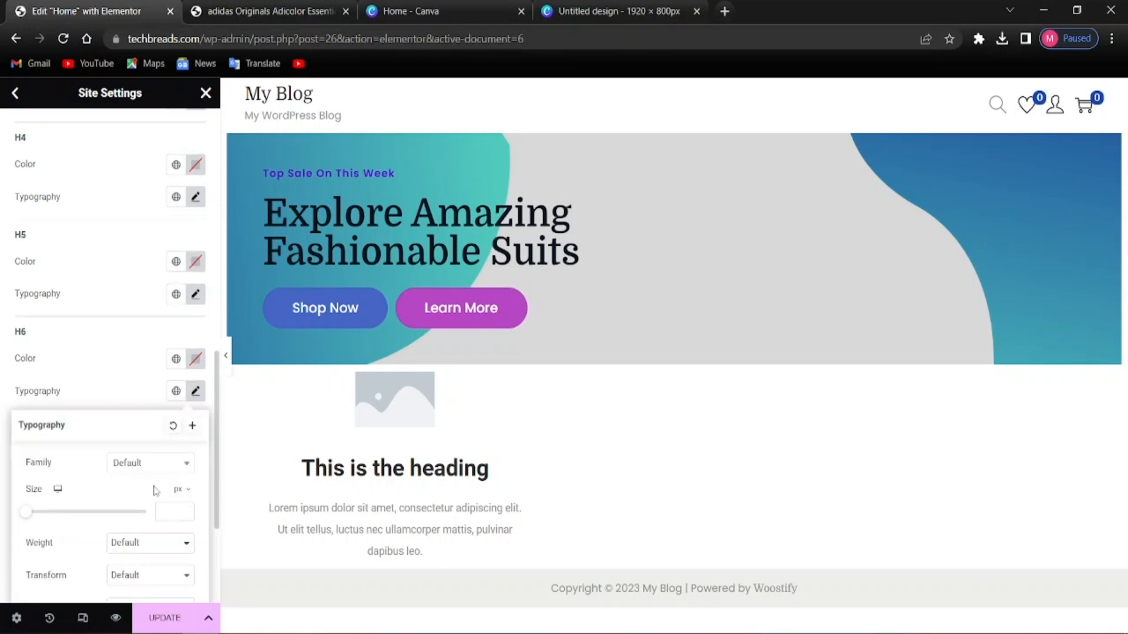
{"action": "left_click", "coordinate": [154, 463]}
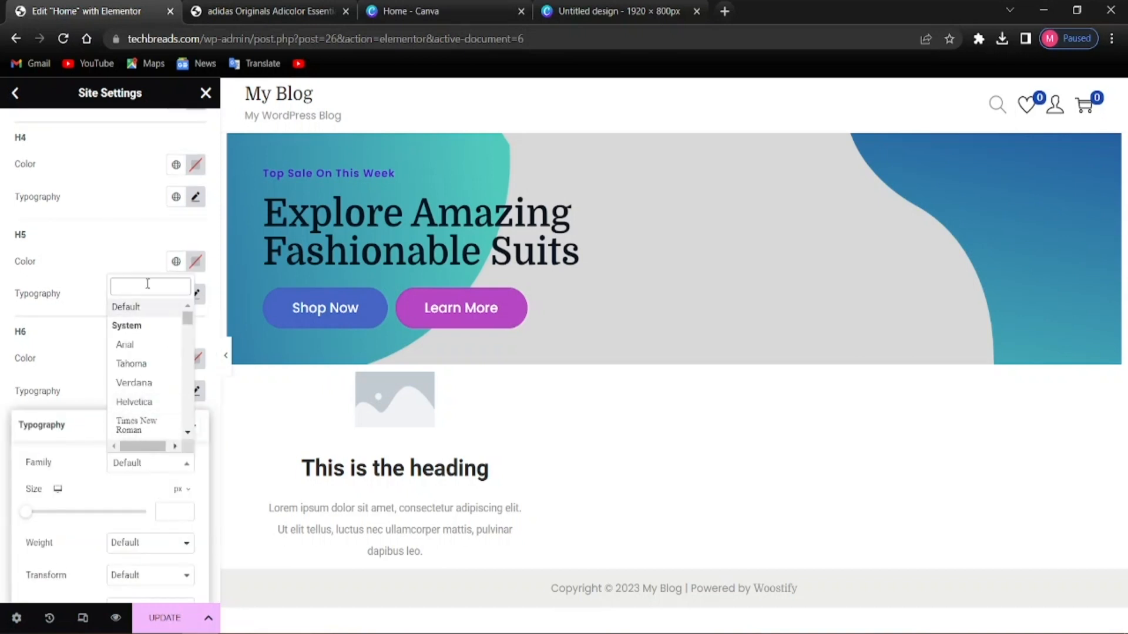
{"action": "type", "text": "domine"}
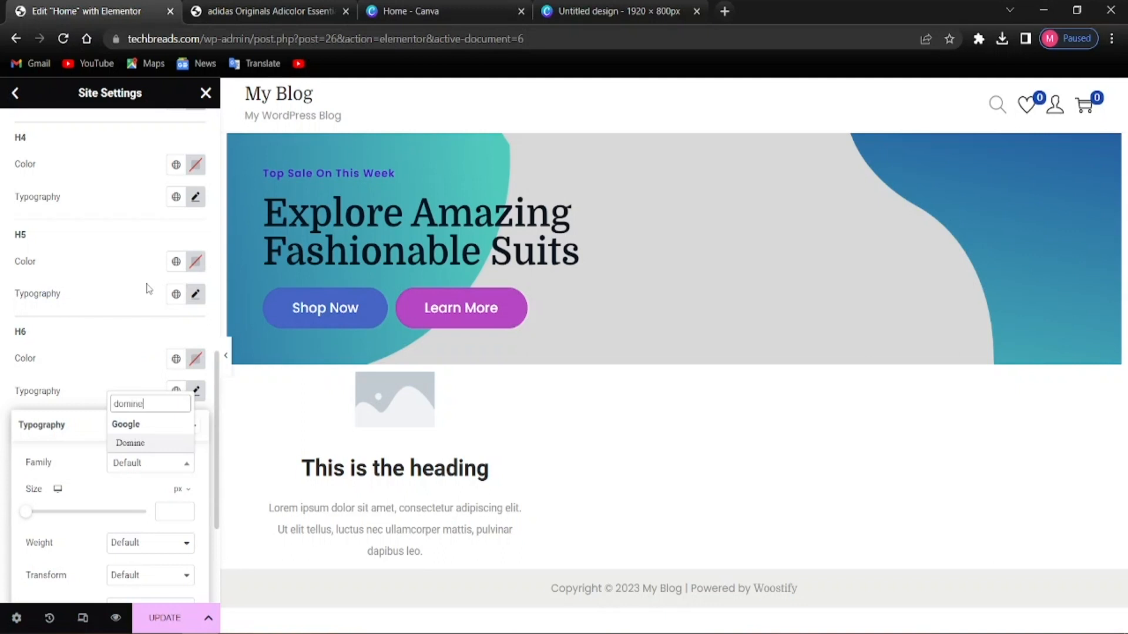
{"action": "left_click", "coordinate": [132, 443]}
{"action": "left_click", "coordinate": [3, 437]}
{"action": "scroll", "coordinate": [88, 470], "scroll_direction": "up", "scroll_amount": 8}
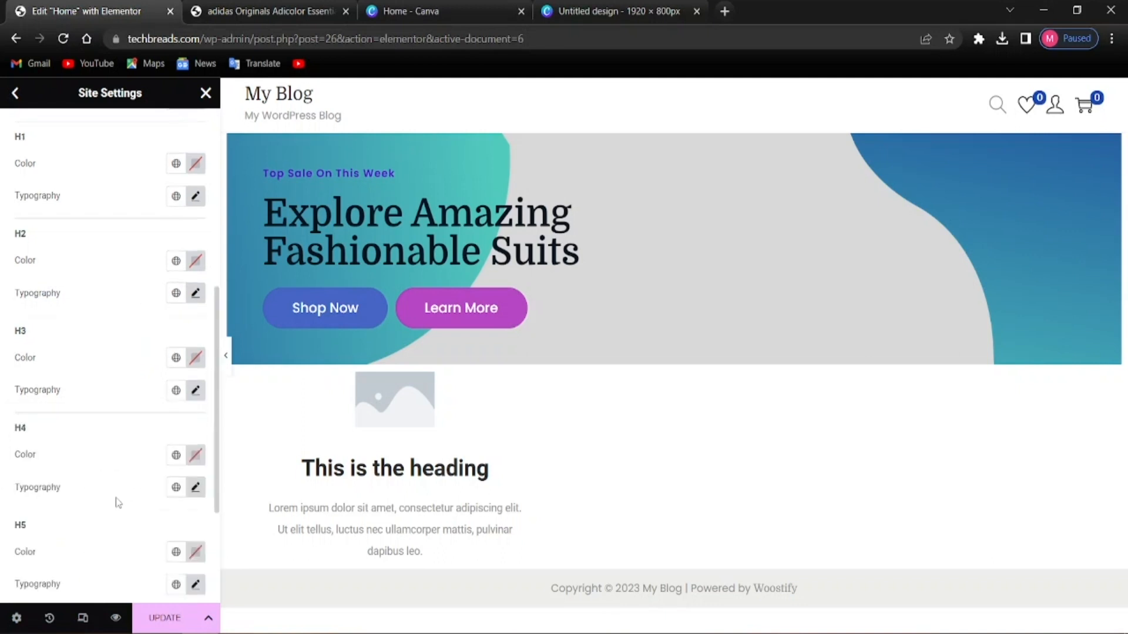
{"action": "scroll", "coordinate": [115, 470], "scroll_direction": "up", "scroll_amount": 3}
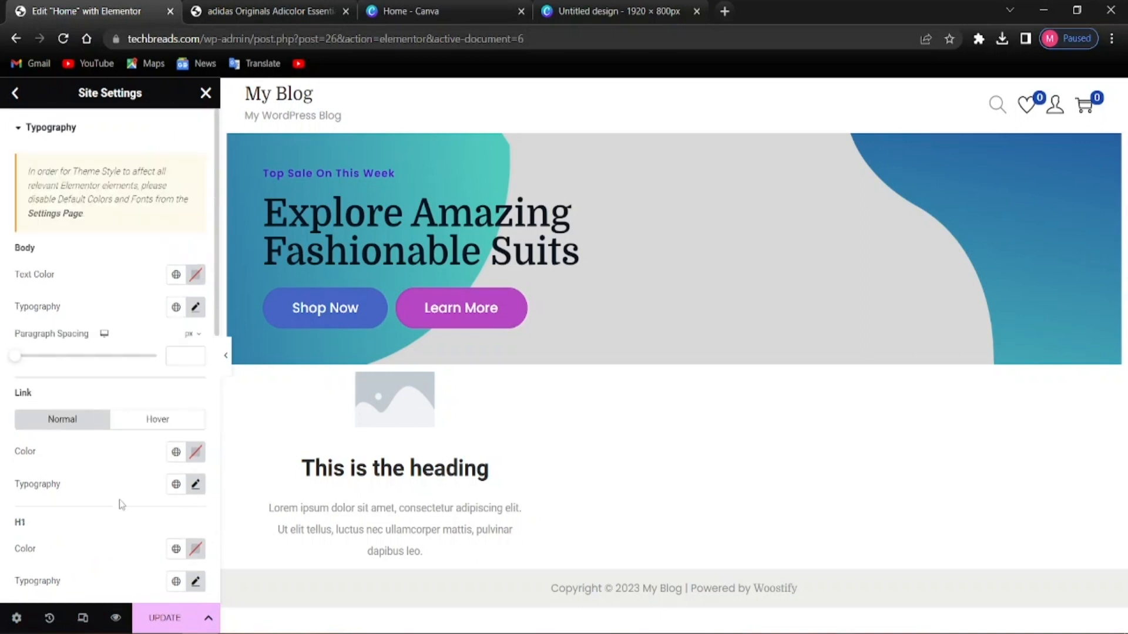
{"action": "left_click", "coordinate": [156, 618]}
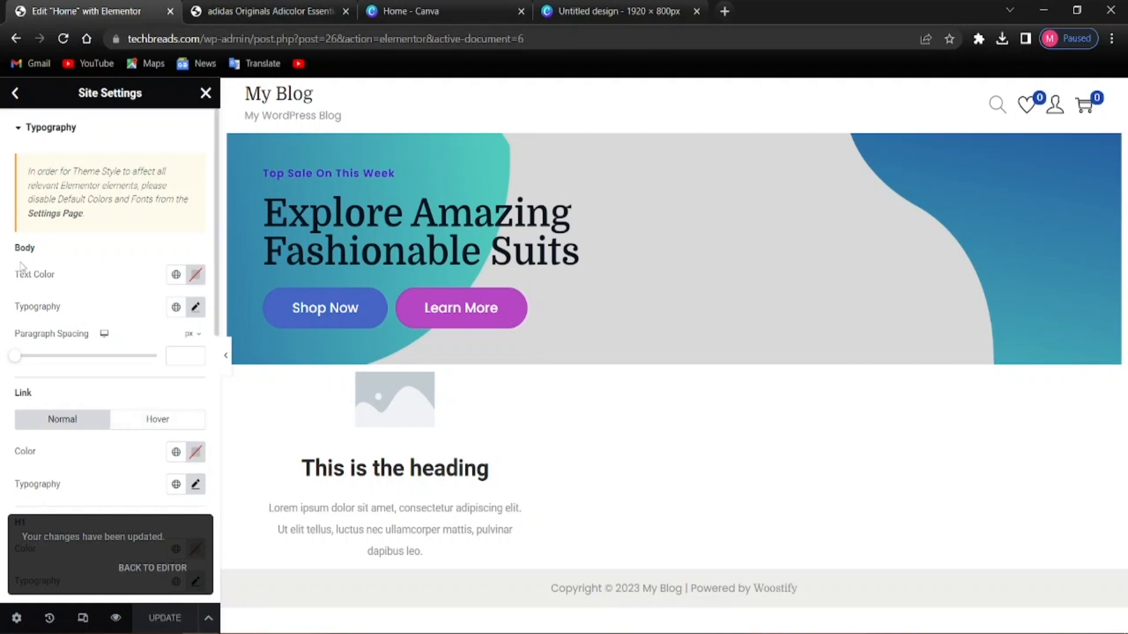
Go back to the Site Settings menu and close it to return to page editing
{"action": "left_click", "coordinate": [16, 95]}
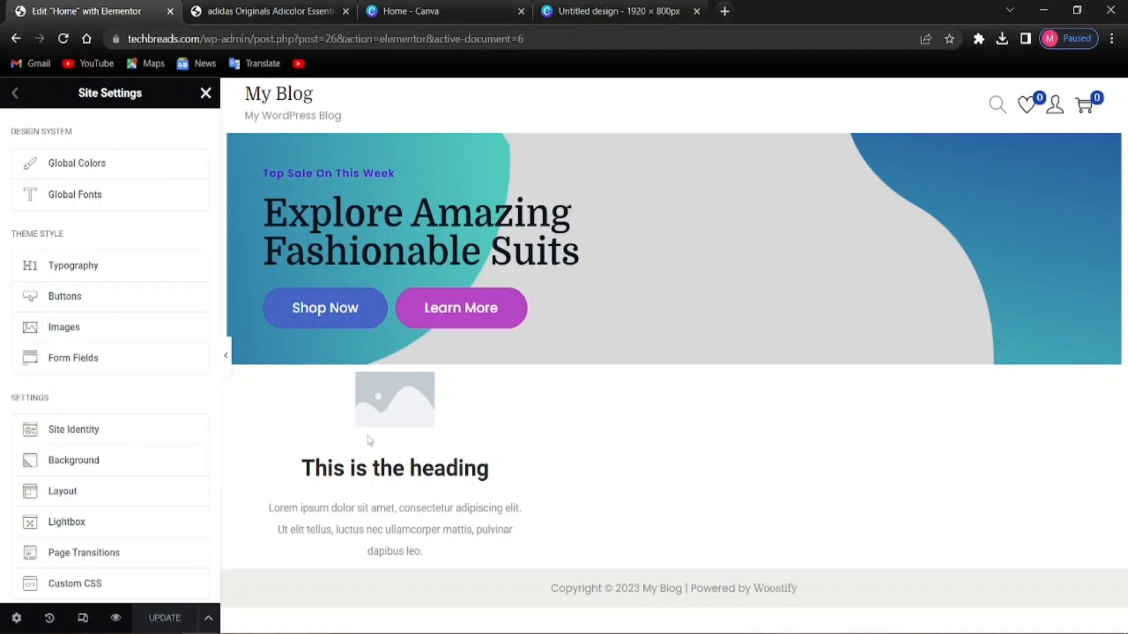
{"action": "left_click", "coordinate": [200, 97]}
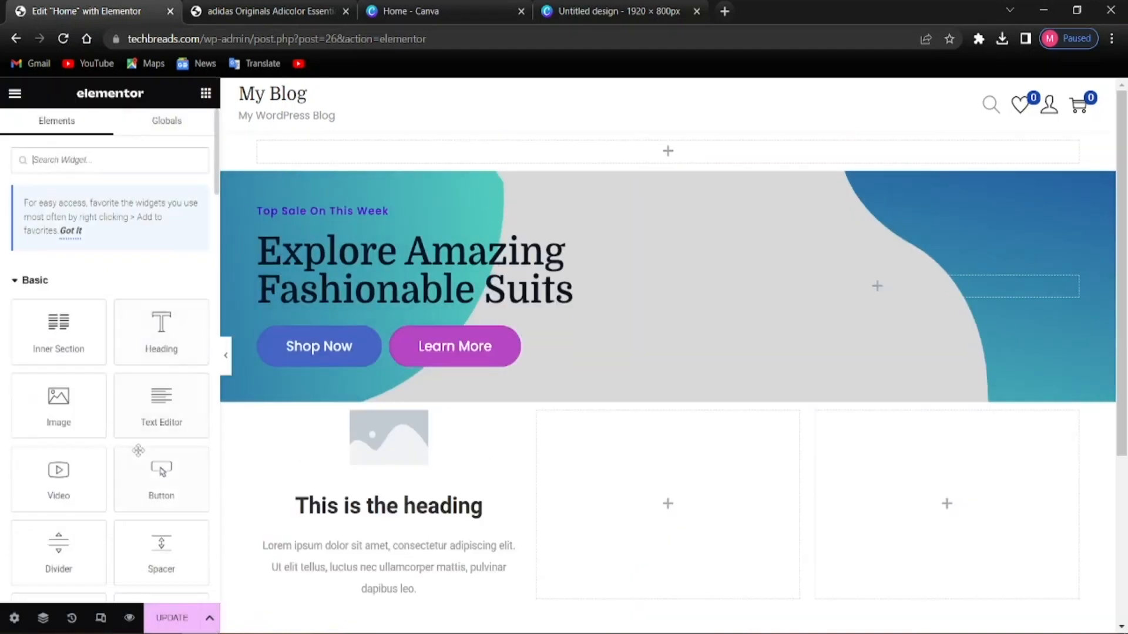
Retitle the first image box 'Free Shipping' with description 'All Orders Over 100$'
{"action": "left_click", "coordinate": [382, 505]}
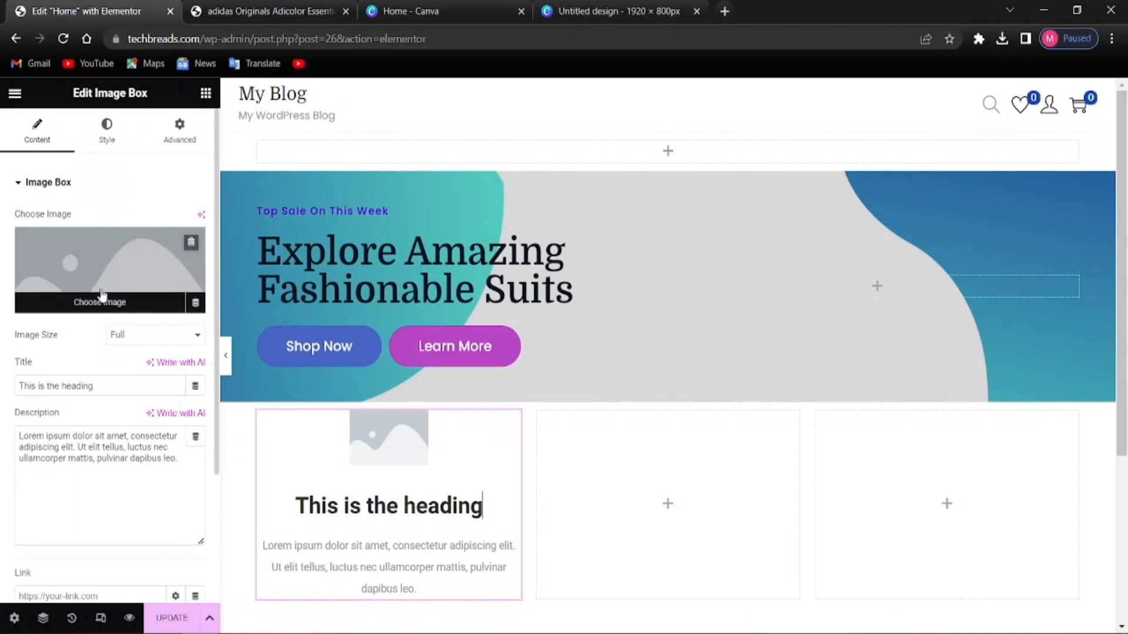
{"action": "left_click", "coordinate": [101, 390]}
{"action": "key", "text": "BackSpace"}
{"action": "key", "text": "BackSpace"}
{"action": "key", "text": "BackSpace"}
{"action": "key", "text": "BackSpace"}
{"action": "key", "text": "BackSpace"}
{"action": "key", "text": "BackSpace"}
{"action": "key", "text": "BackSpace"}
{"action": "key", "text": "BackSpace"}
{"action": "key", "text": "BackSpace"}
{"action": "key", "text": "BackSpace"}
{"action": "key", "text": "BackSpace"}
{"action": "key", "text": "BackSpace"}
{"action": "key", "text": "BackSpace"}
{"action": "key", "text": "BackSpace"}
{"action": "key", "text": "BackSpace"}
{"action": "key", "text": "BackSpace"}
{"action": "key", "text": "BackSpace"}
{"action": "key", "text": "BackSpace"}
{"action": "key", "text": "BackSpace"}
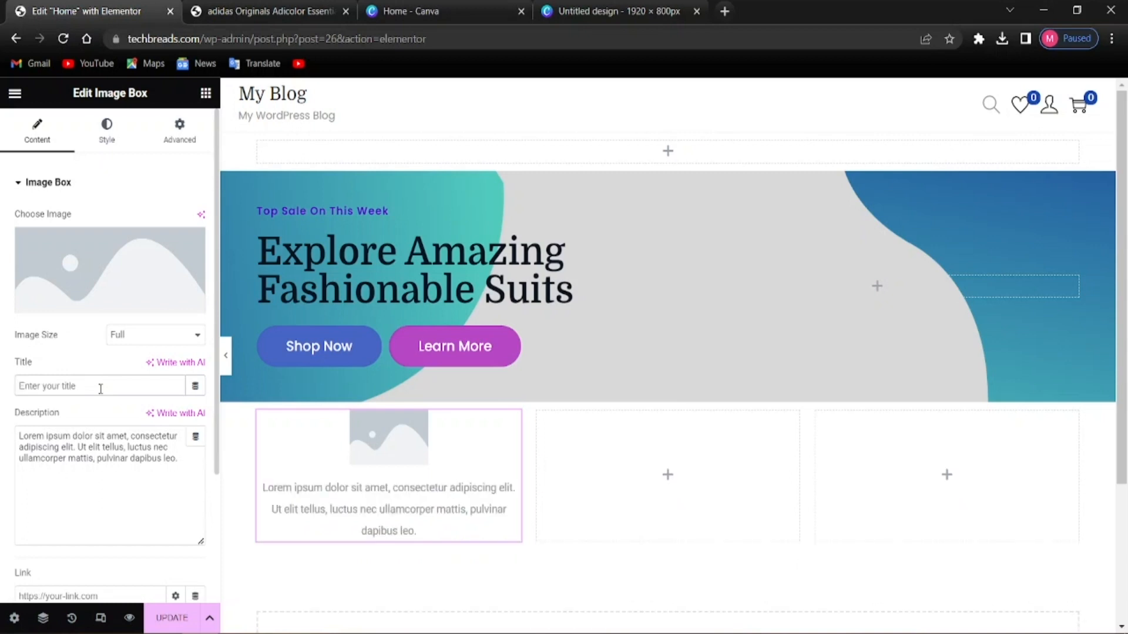
{"action": "type", "text": "Free Shipping"}
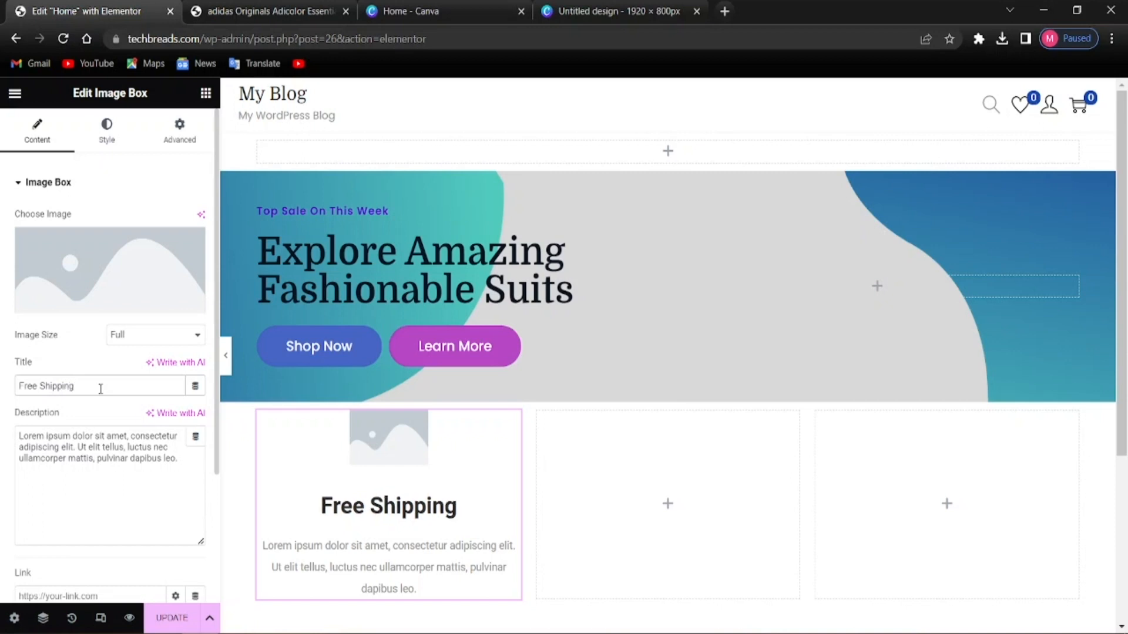
{"action": "left_click_drag", "start_coordinate": [20, 435], "coordinate": [175, 494]}
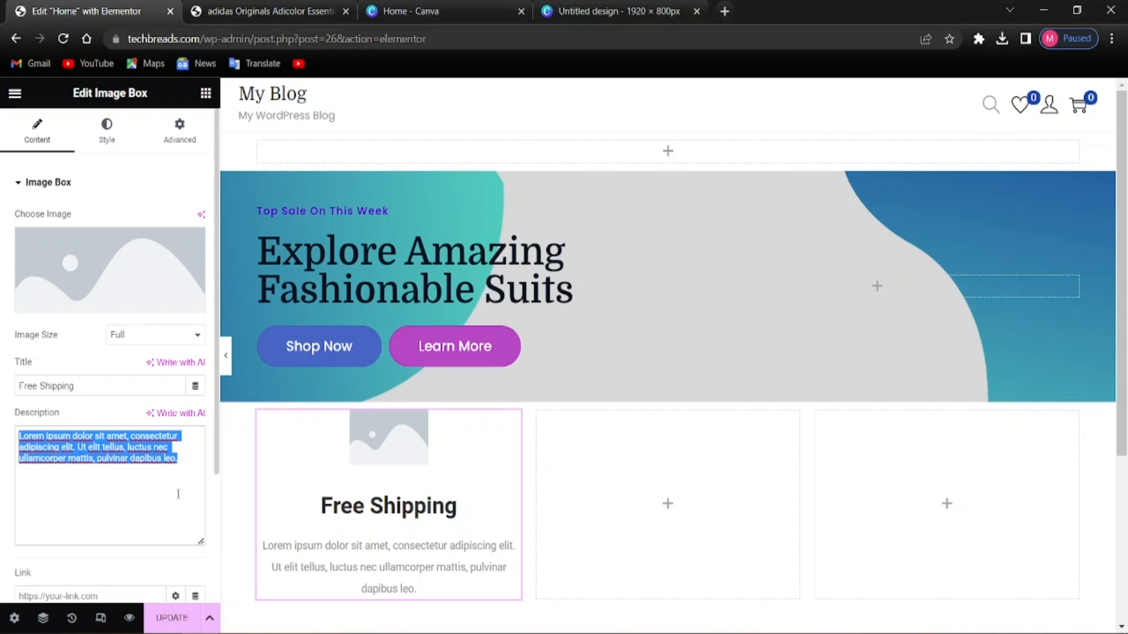
{"action": "key", "text": "BackSpace"}
{"action": "type", "text": "All"}
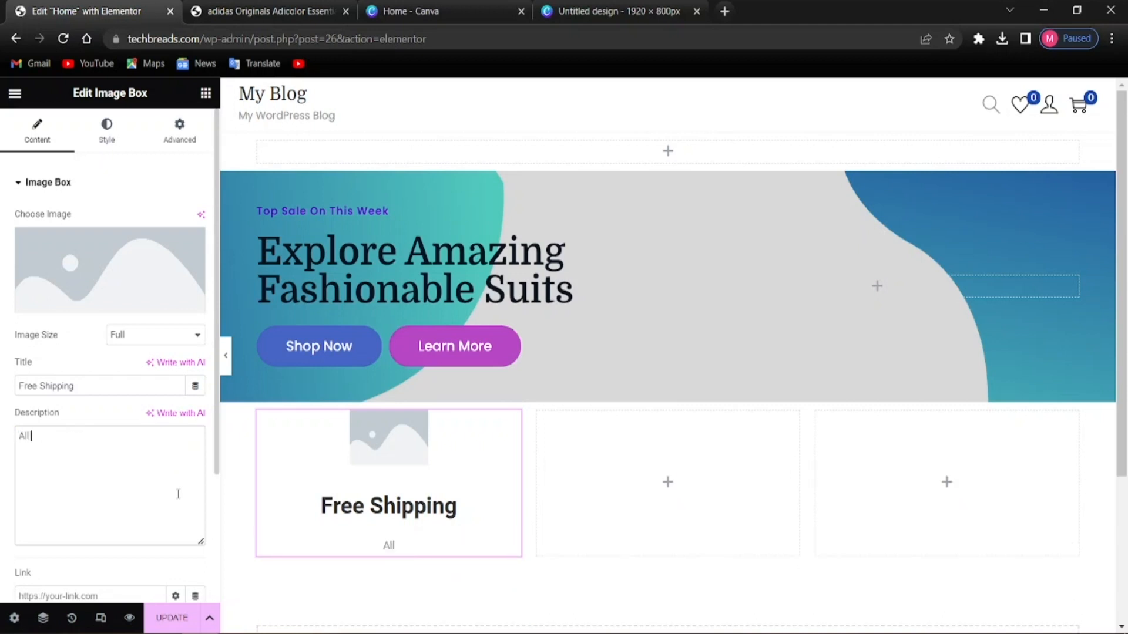
{"action": "type", "text": " Orders Over"}
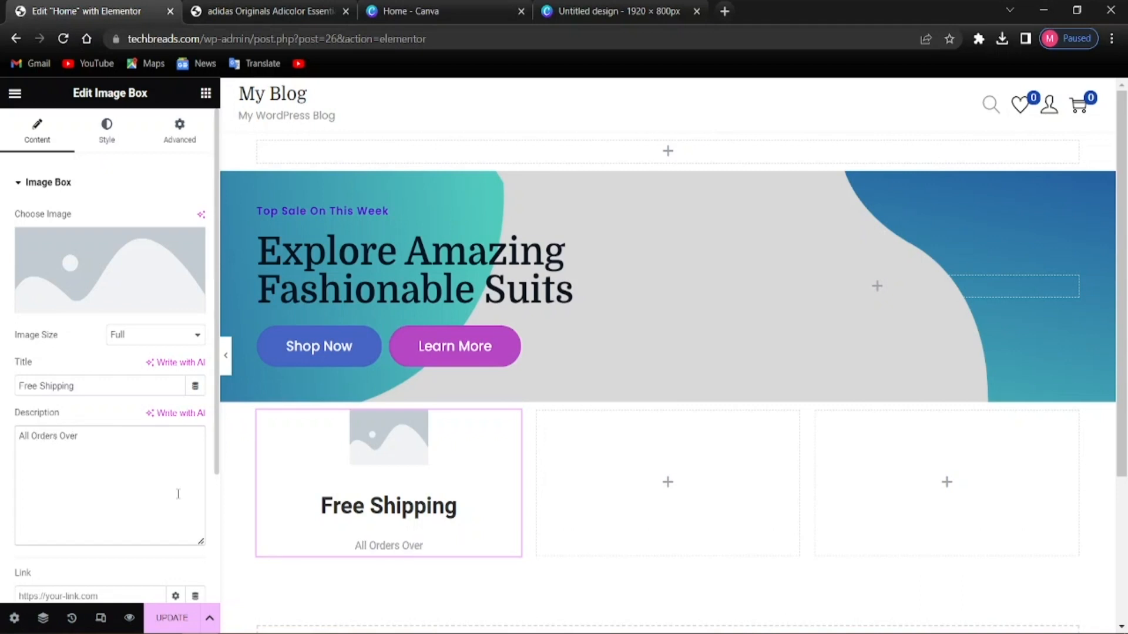
{"action": "type", "text": " 100$"}
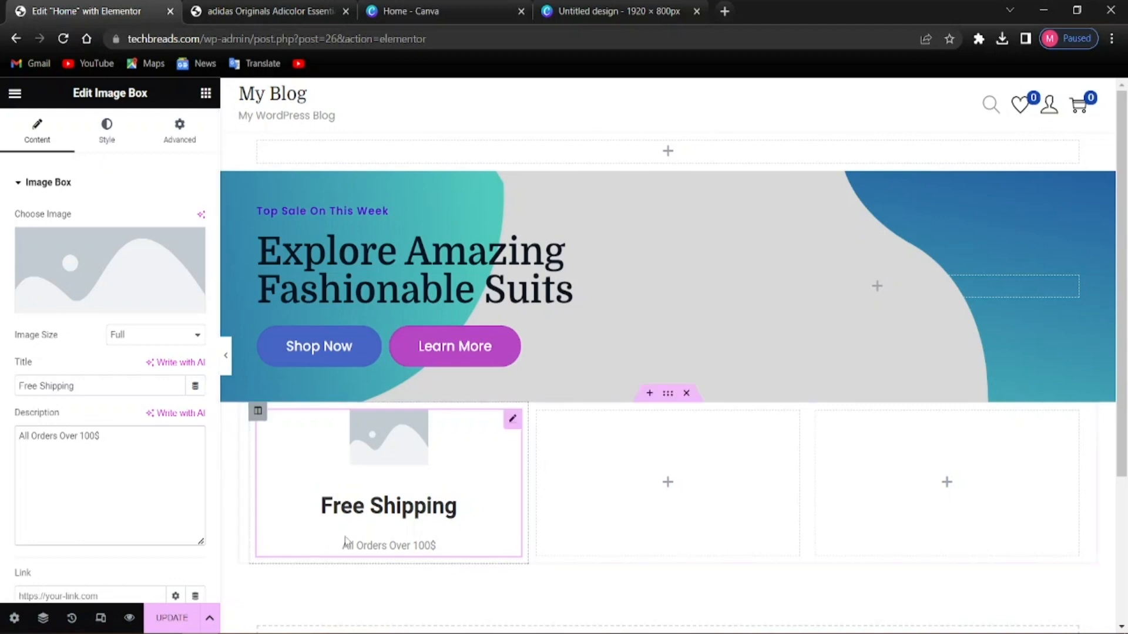
{"action": "left_click", "coordinate": [234, 485]}
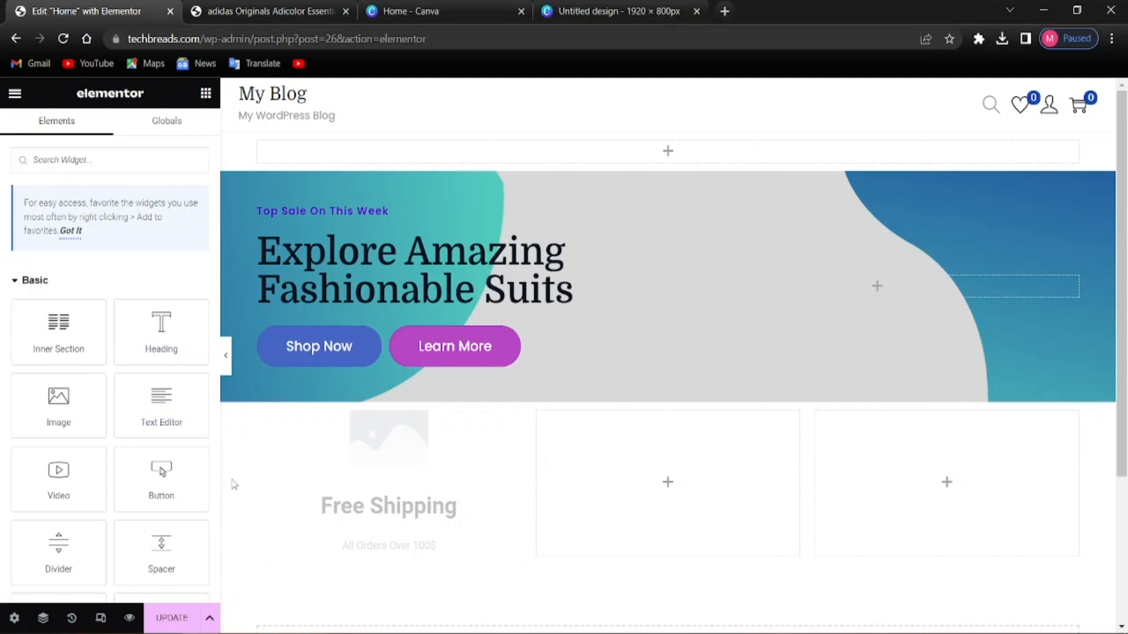
{"action": "left_click", "coordinate": [378, 489]}
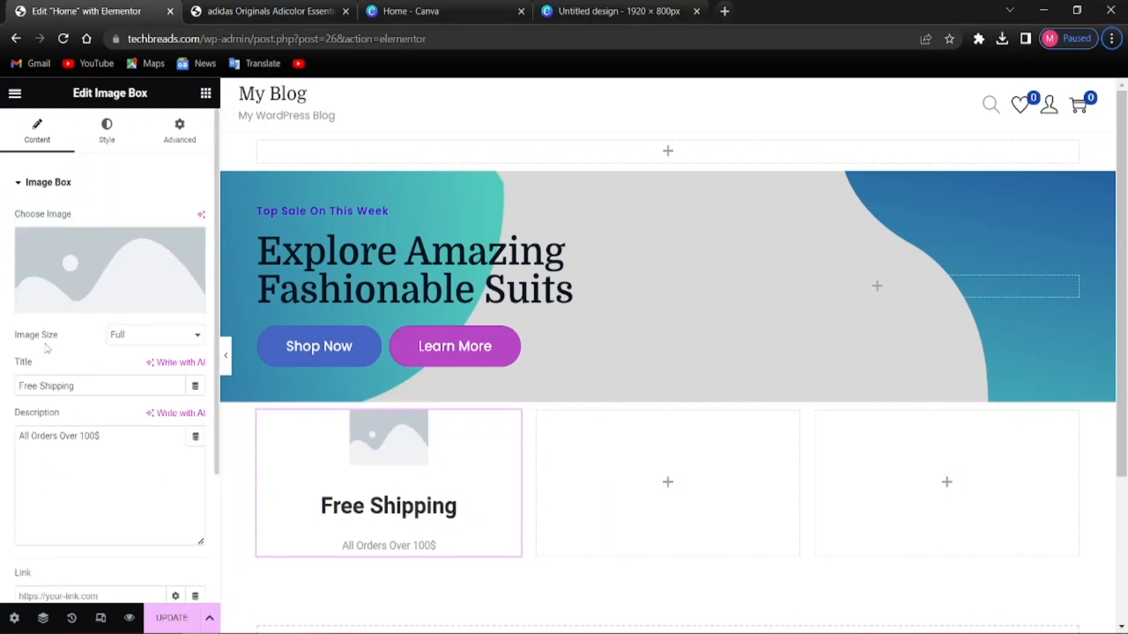
{"action": "mouse_move", "coordinate": [88, 276]}
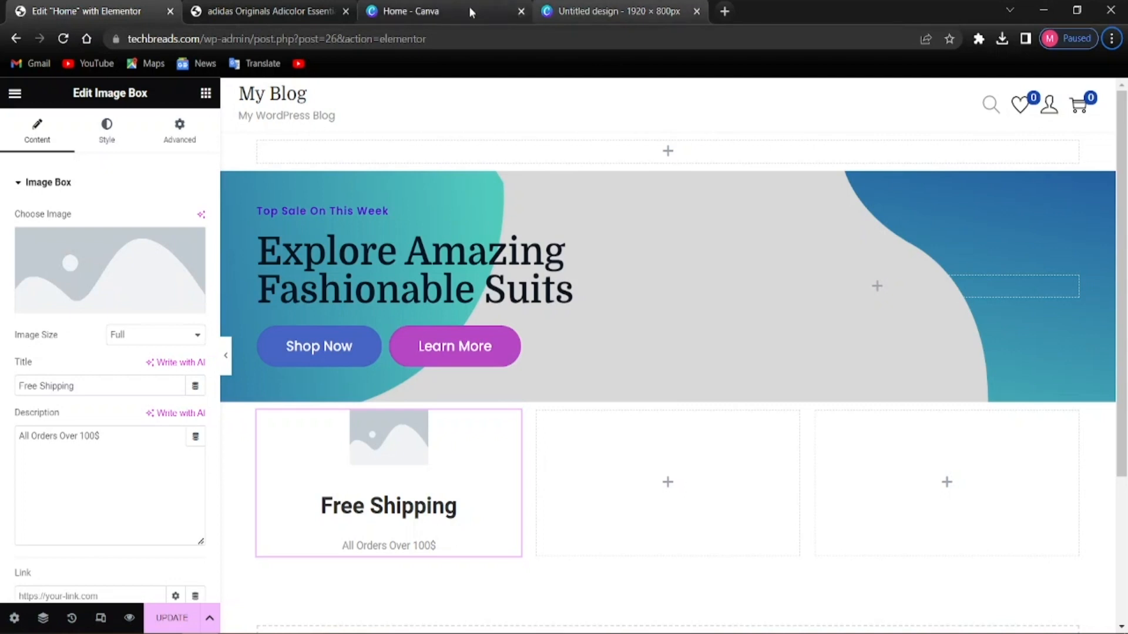
Close the Untitled design tab and search Google for 'flaticon' from the Canva home tab
{"action": "left_click", "coordinate": [696, 12]}
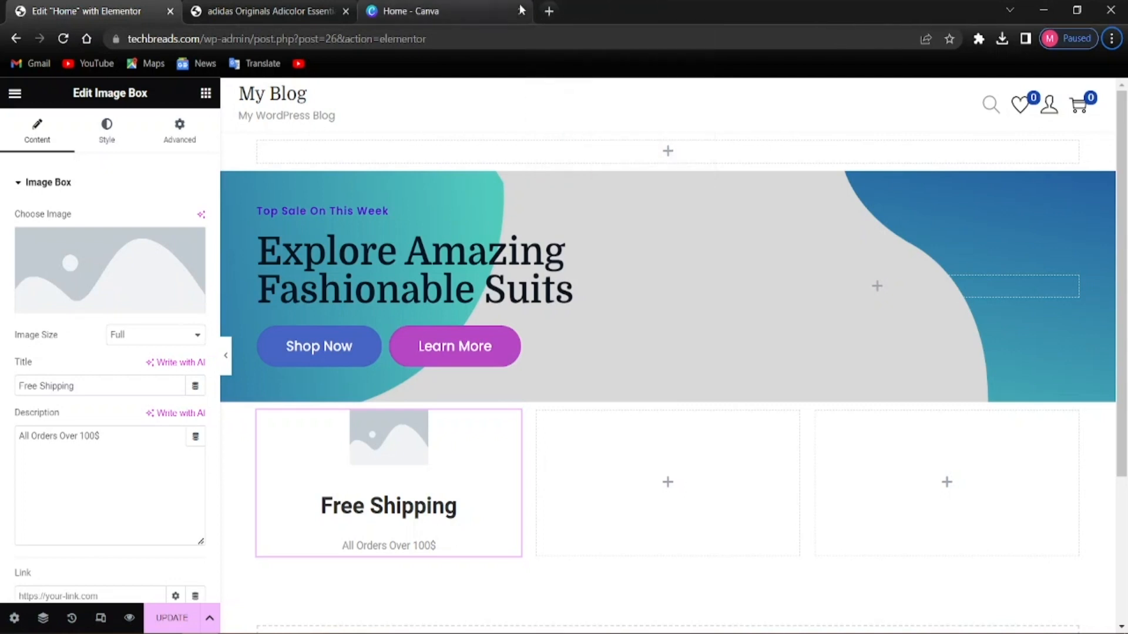
{"action": "left_click", "coordinate": [493, 8]}
{"action": "left_click", "coordinate": [144, 39]}
{"action": "key", "text": "BackSpace"}
{"action": "type", "text": "flaticon"}
{"action": "key", "text": "Return"}
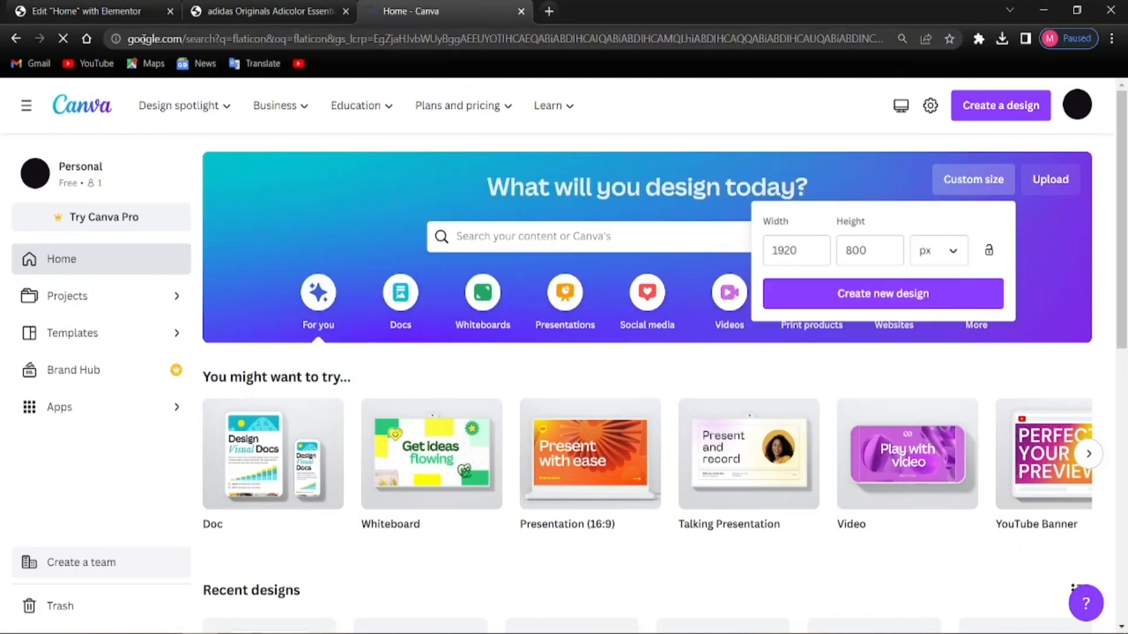
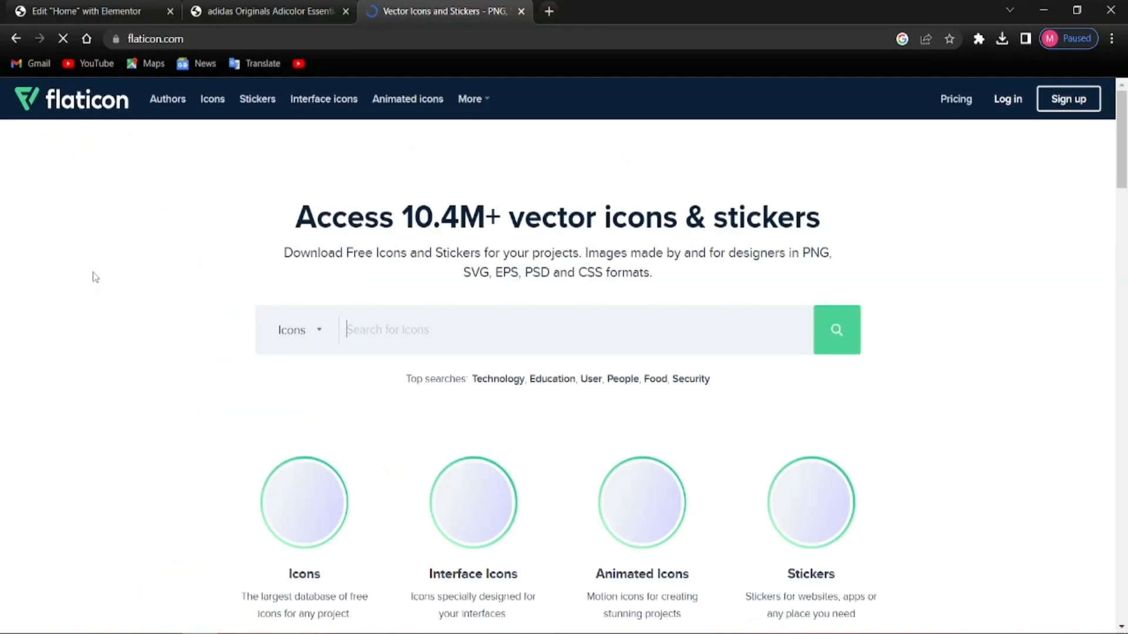
Search Flaticon for 'van' to list the 12,182 van icons
{"action": "scroll", "coordinate": [244, 390], "scroll_direction": "down", "scroll_amount": 4}
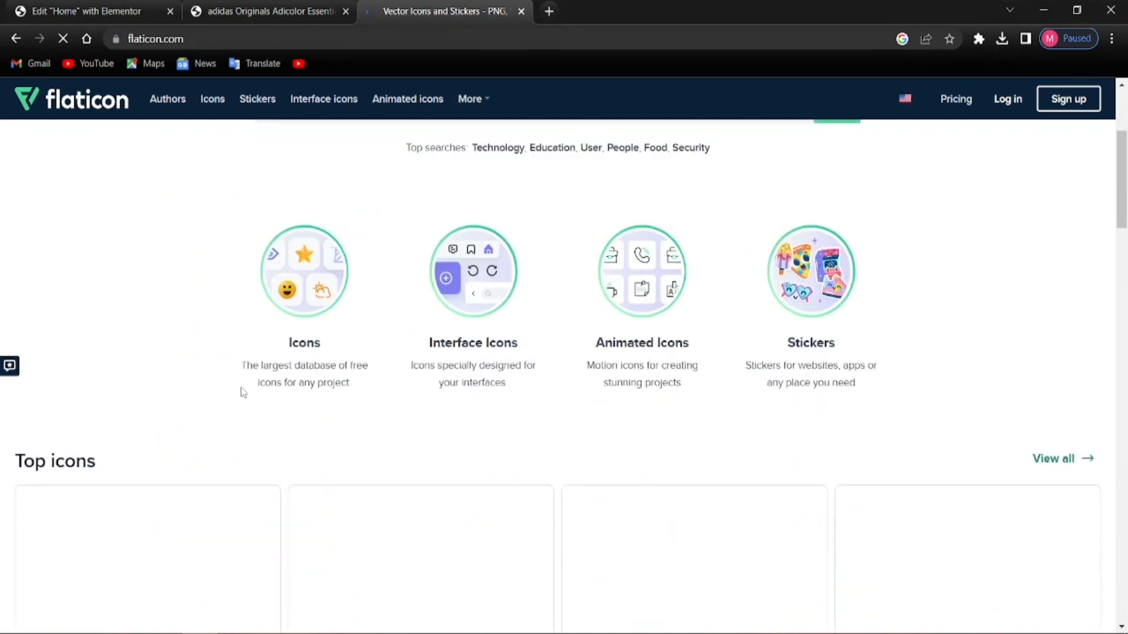
{"action": "scroll", "coordinate": [314, 396], "scroll_direction": "up", "scroll_amount": 1}
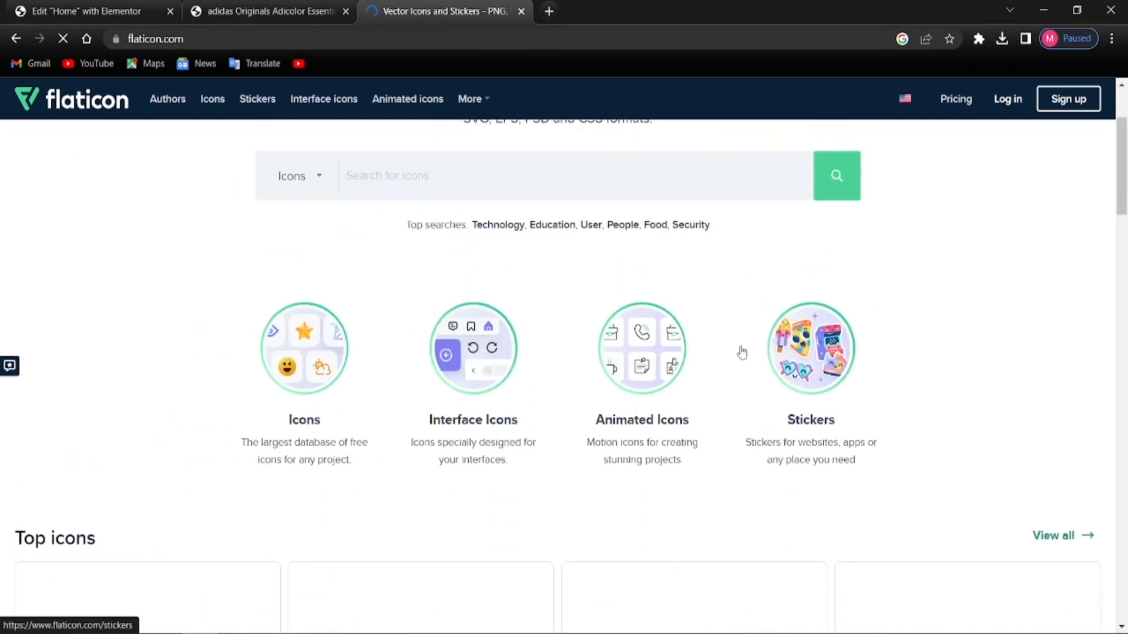
{"action": "scroll", "coordinate": [618, 472], "scroll_direction": "down", "scroll_amount": 4}
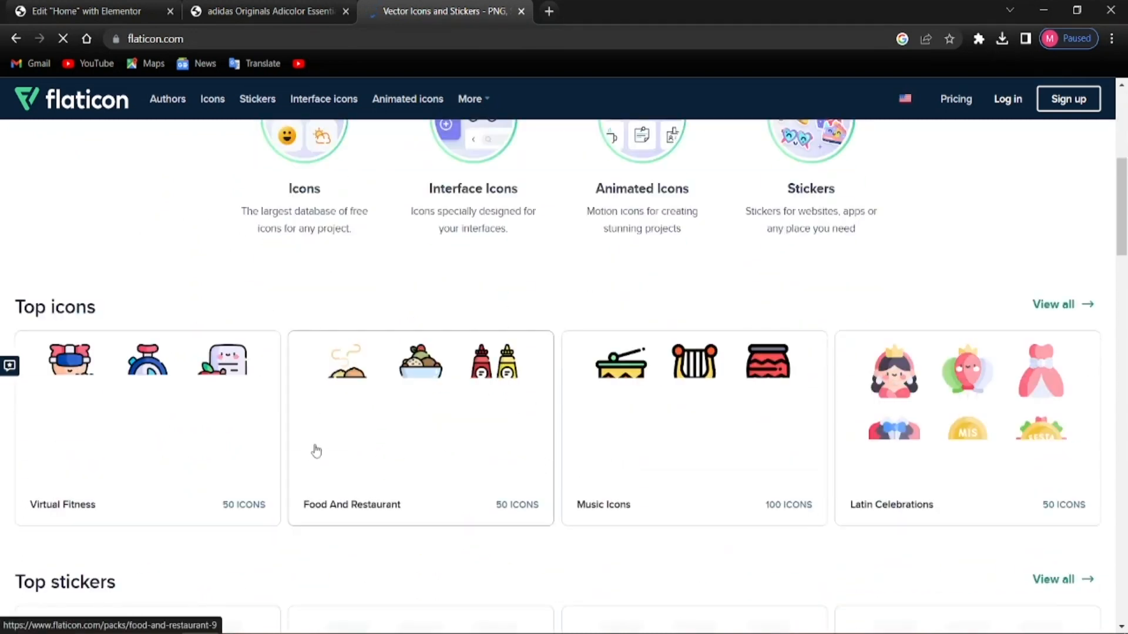
{"action": "scroll", "coordinate": [487, 442], "scroll_direction": "down", "scroll_amount": 6}
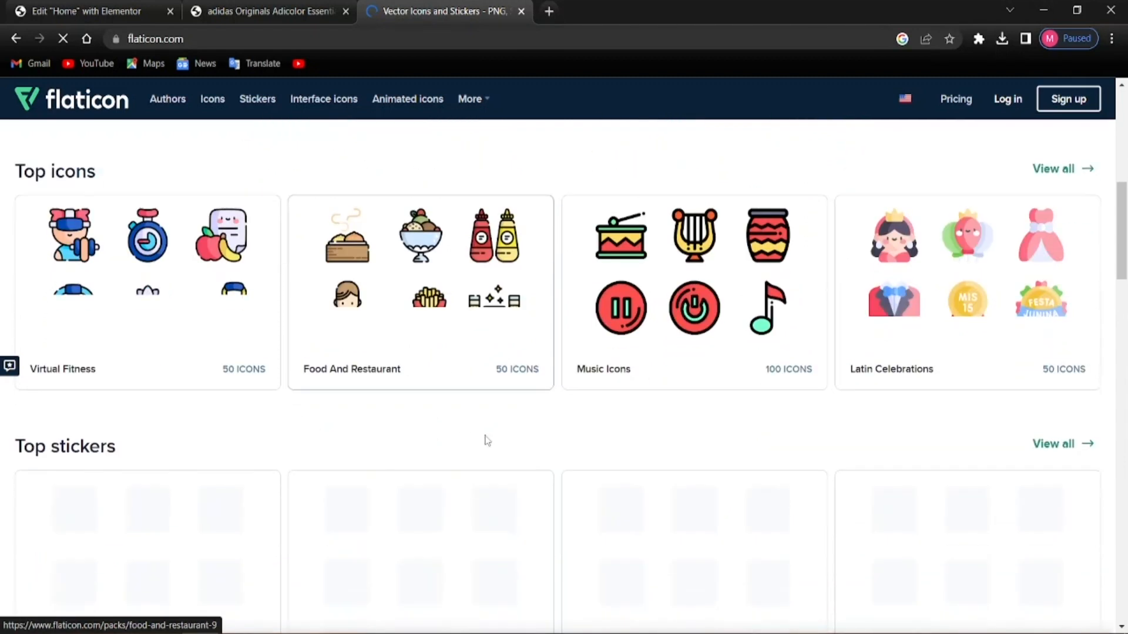
{"action": "scroll", "coordinate": [487, 441], "scroll_direction": "up", "scroll_amount": 11}
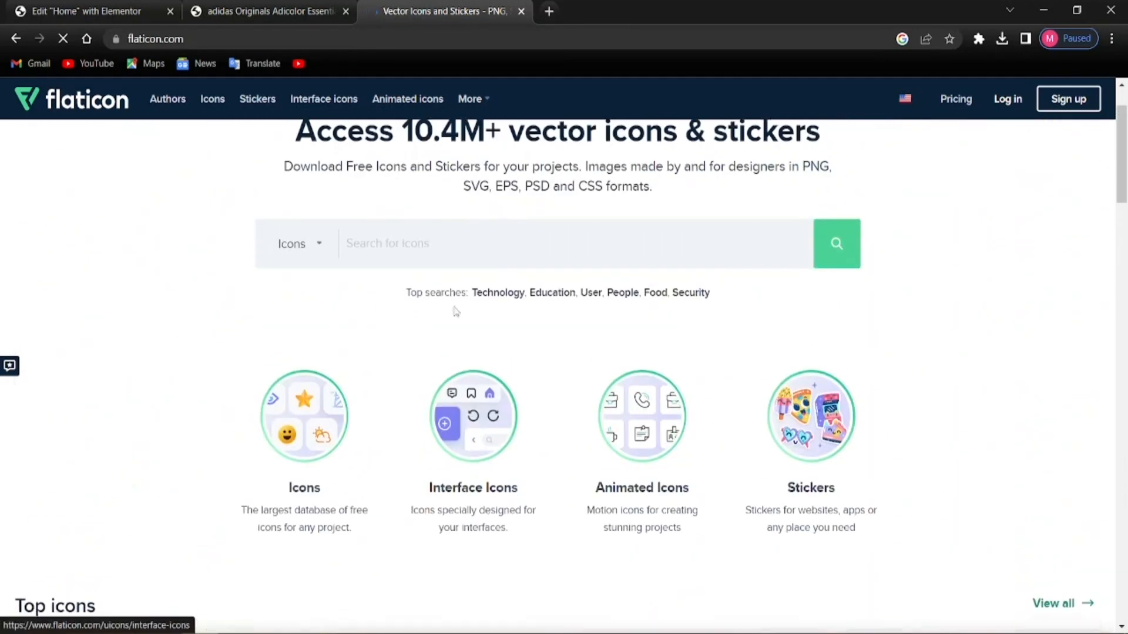
{"action": "type", "text": "van"}
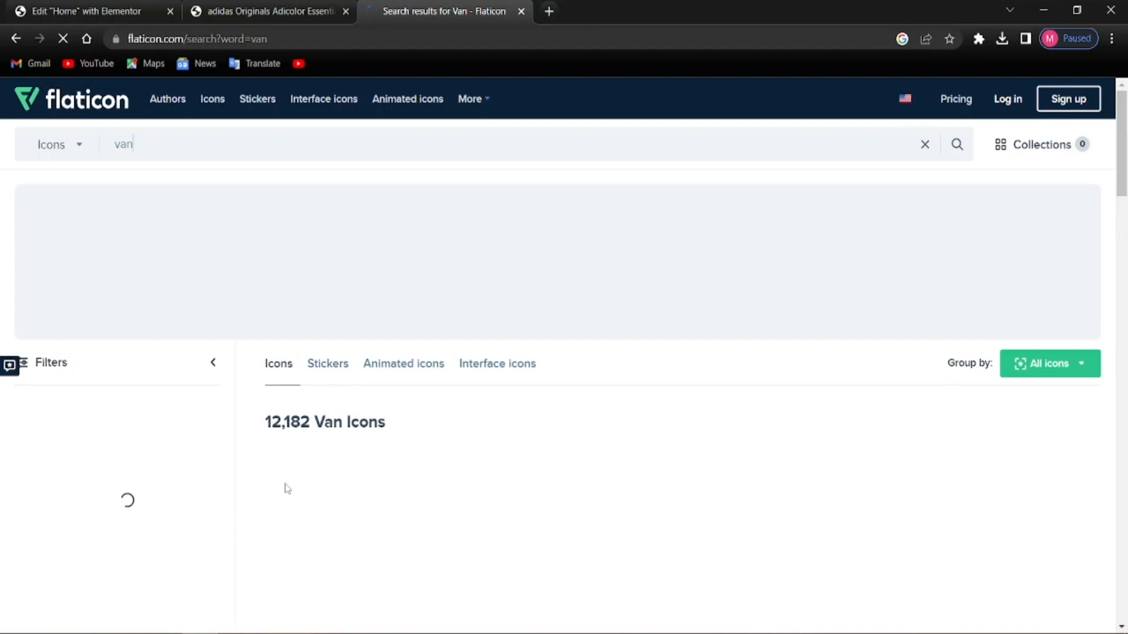
{"action": "scroll", "coordinate": [262, 472], "scroll_direction": "down", "scroll_amount": 3}
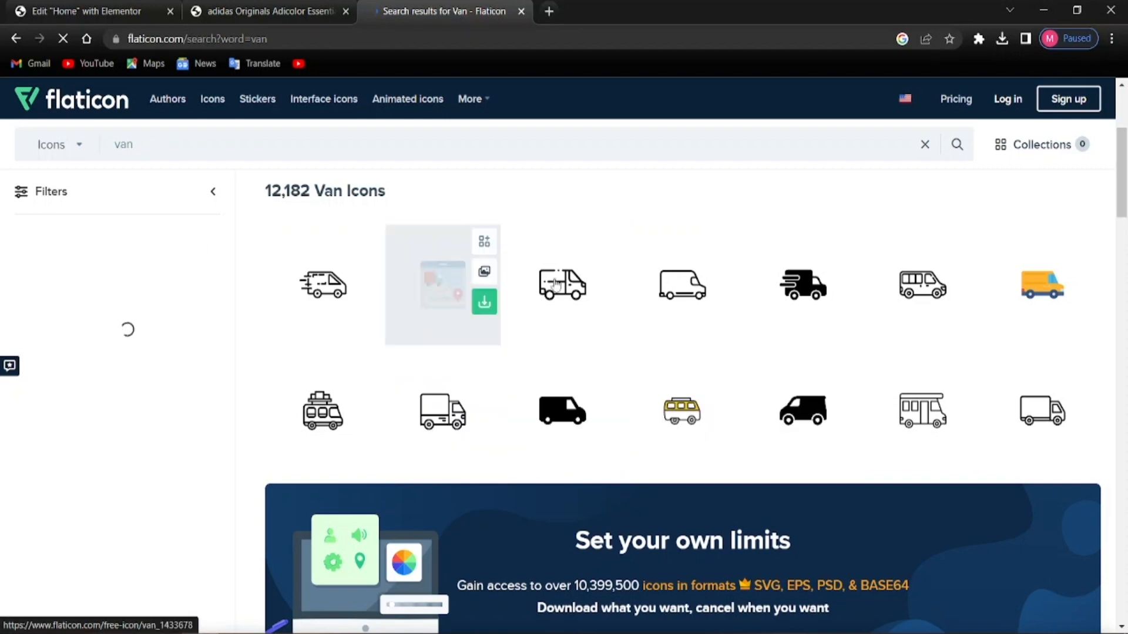
Download the free Delivery Van icon from Flaticon as delivery-van.png (6.9 KB)
{"action": "left_click", "coordinate": [772, 295]}
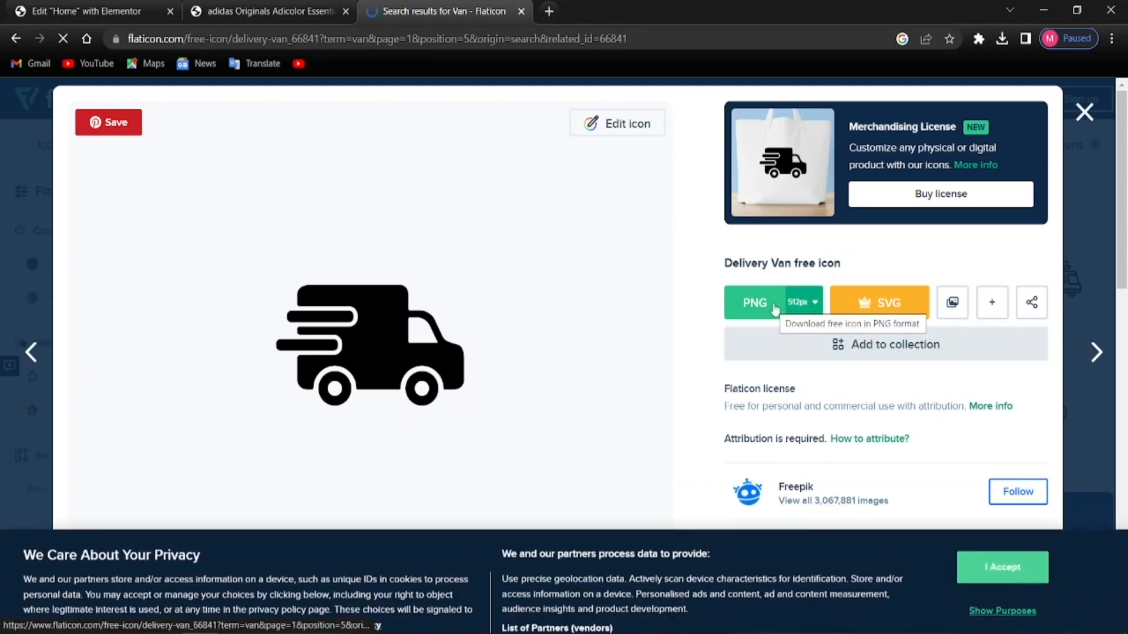
{"action": "left_click", "coordinate": [774, 305]}
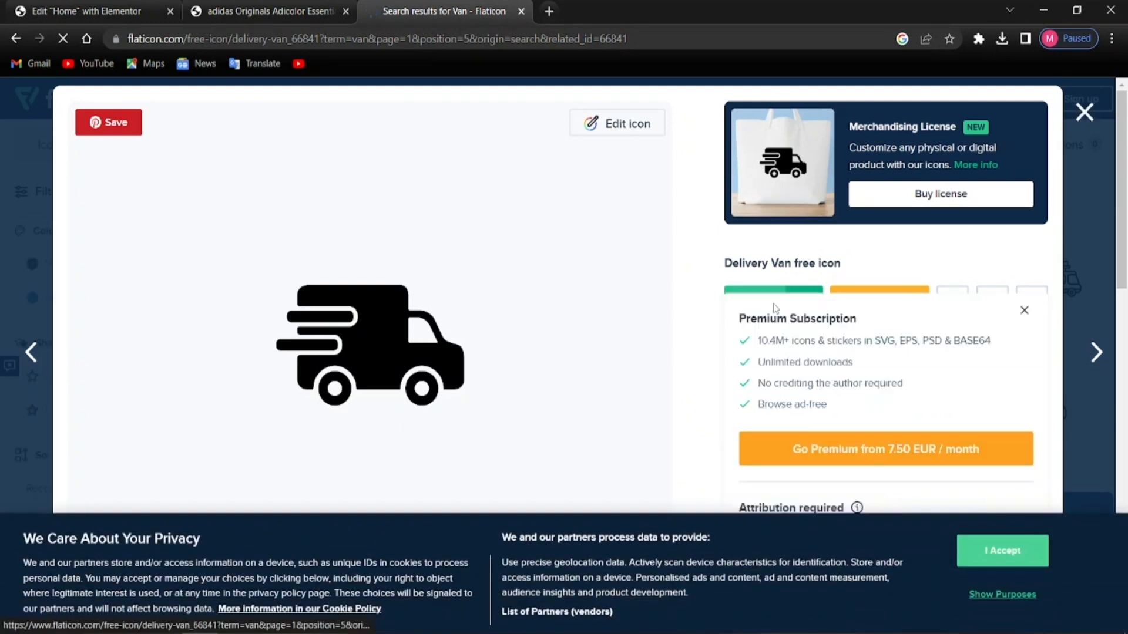
{"action": "left_click", "coordinate": [1024, 310]}
{"action": "scroll", "coordinate": [856, 372], "scroll_direction": "down", "scroll_amount": 5}
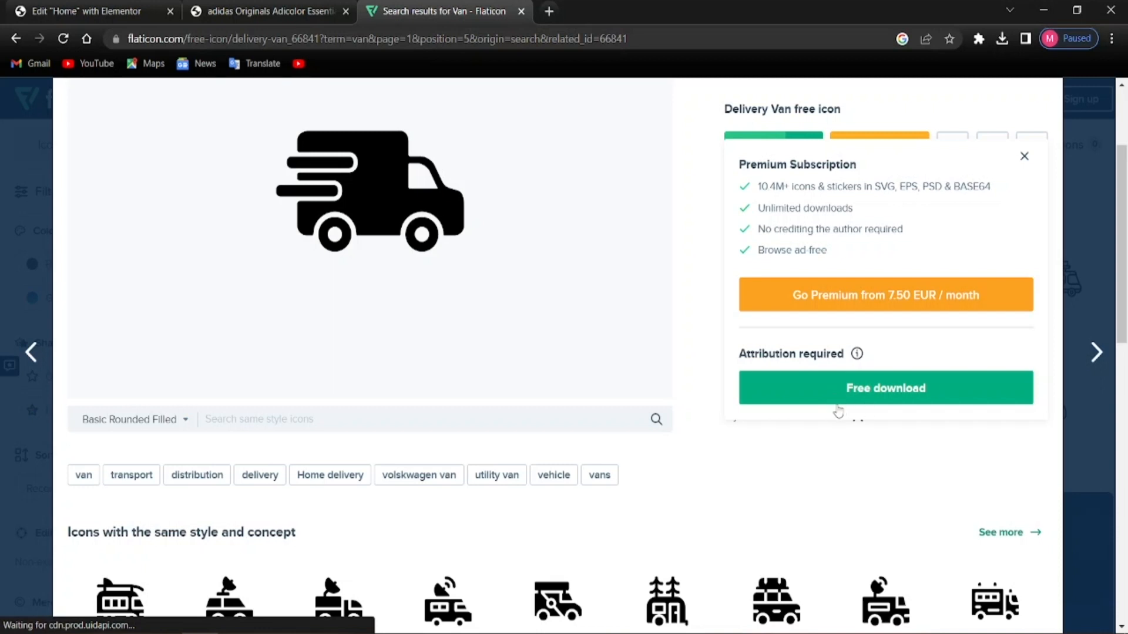
{"action": "left_click", "coordinate": [786, 402]}
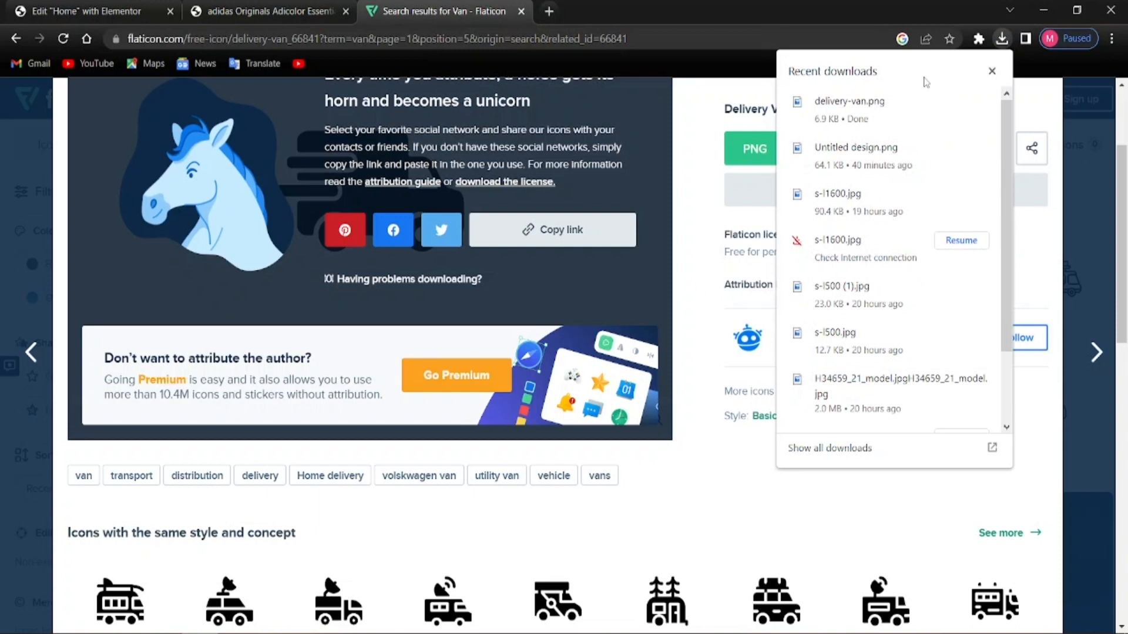
{"action": "left_click", "coordinate": [693, 106]}
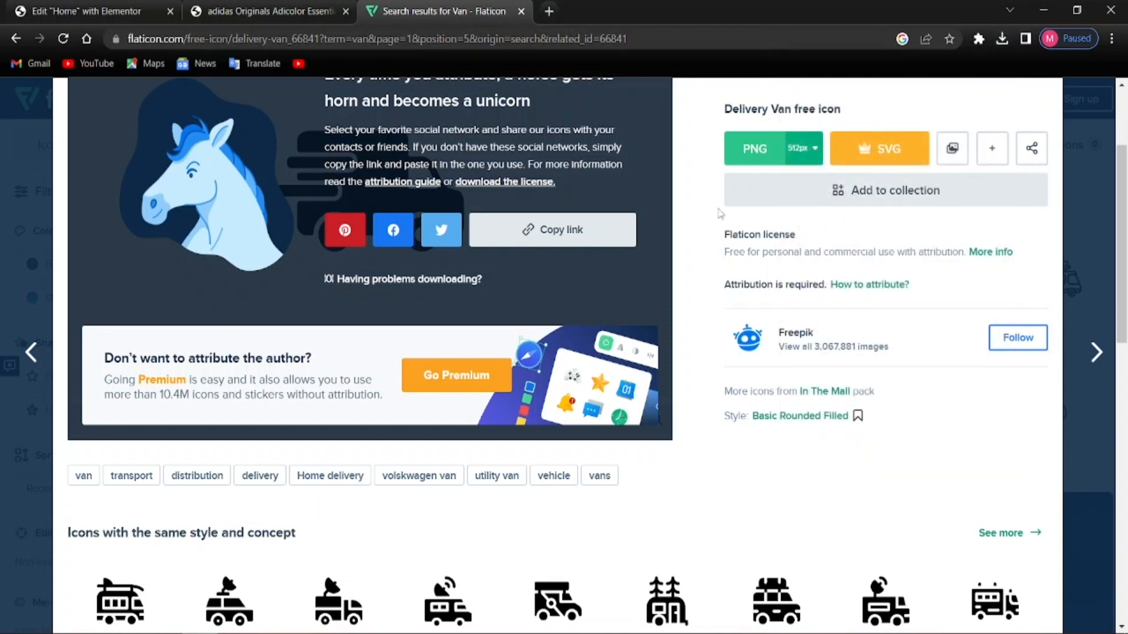
{"action": "scroll", "coordinate": [582, 158], "scroll_direction": "up", "scroll_amount": 3}
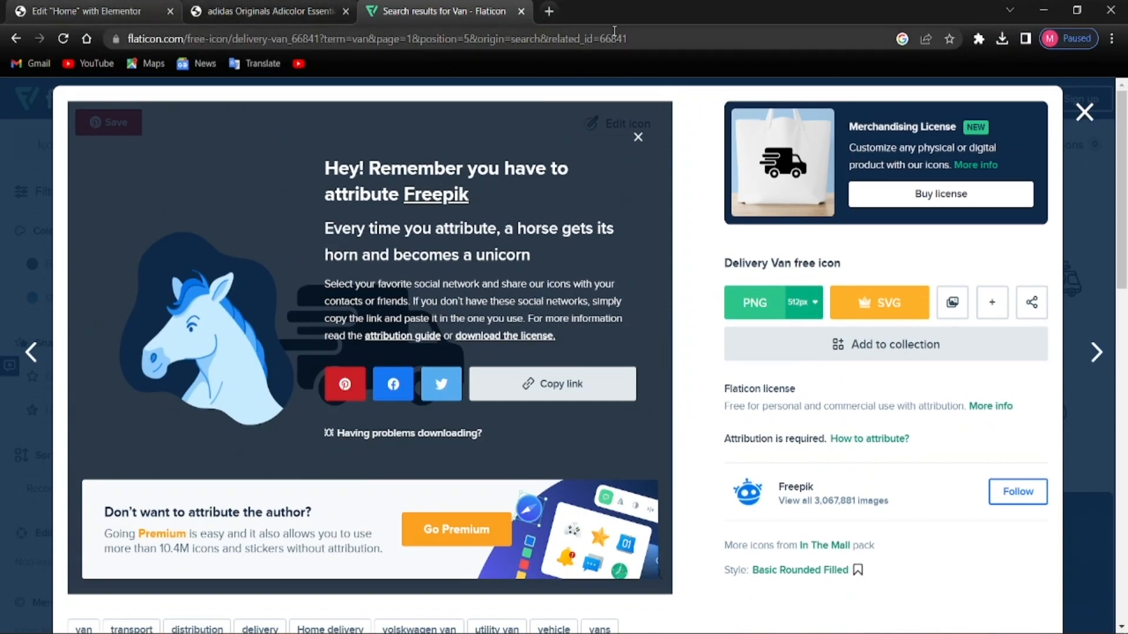
Back in the Home page editor, start choosing a new uploaded image for the Free Shipping box
{"action": "left_click", "coordinate": [313, 11]}
{"action": "left_click", "coordinate": [116, 10]}
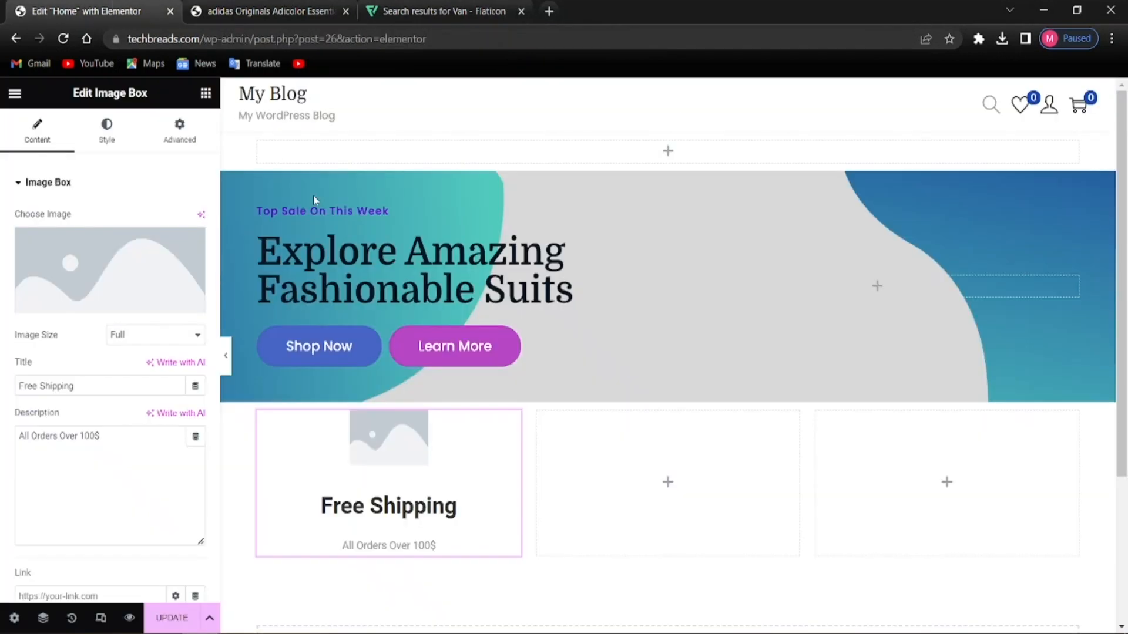
{"action": "left_click", "coordinate": [111, 289]}
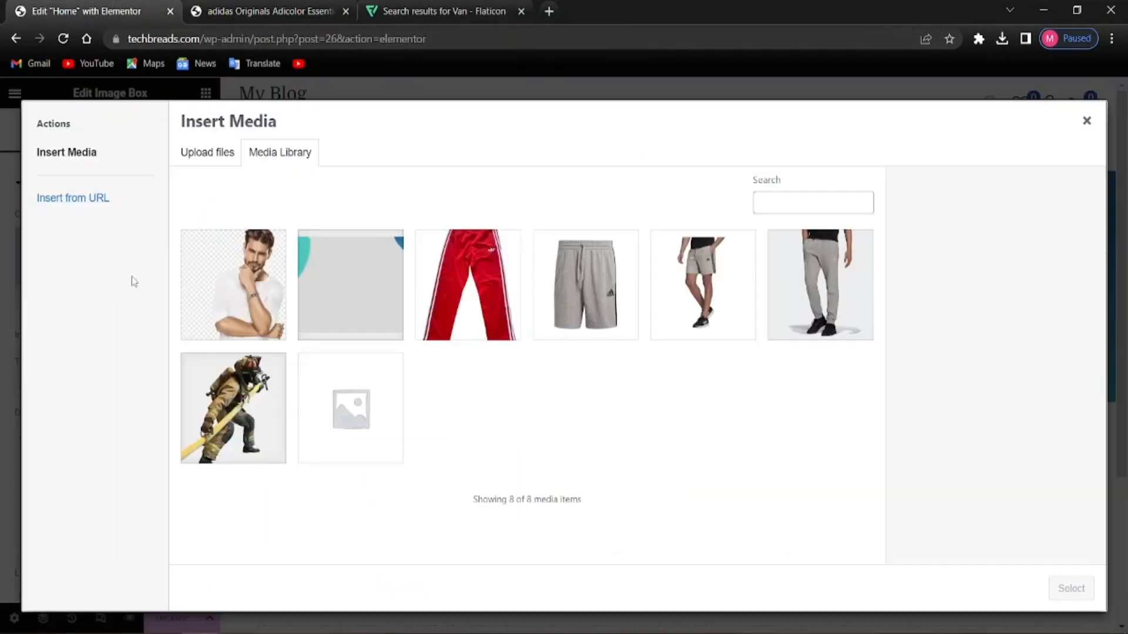
{"action": "left_click", "coordinate": [208, 154]}
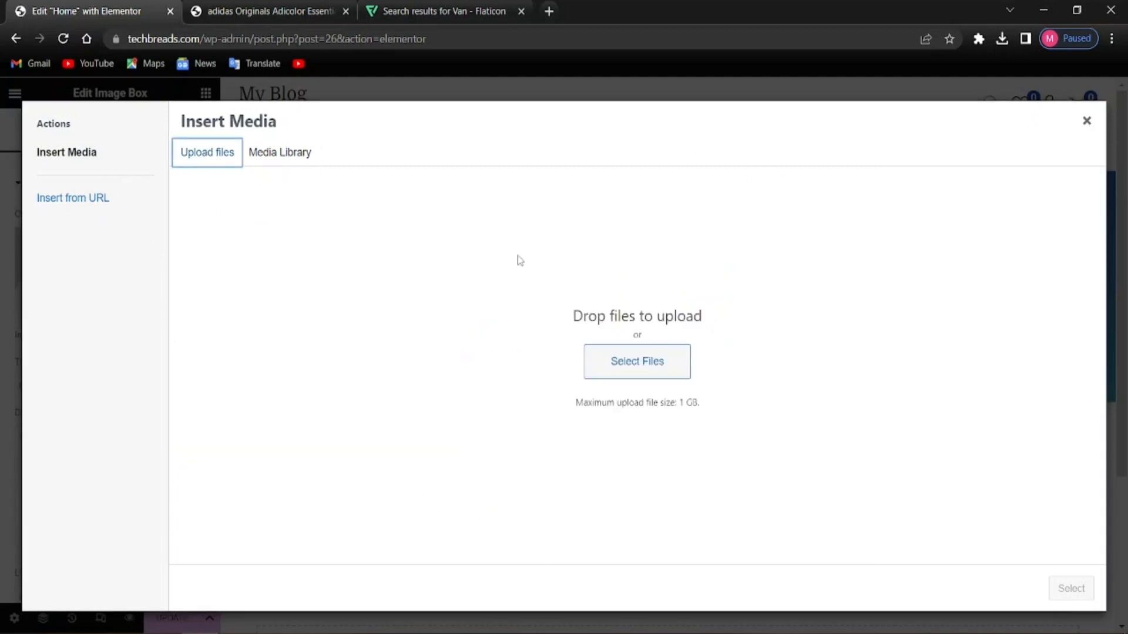
{"action": "left_click", "coordinate": [624, 368]}
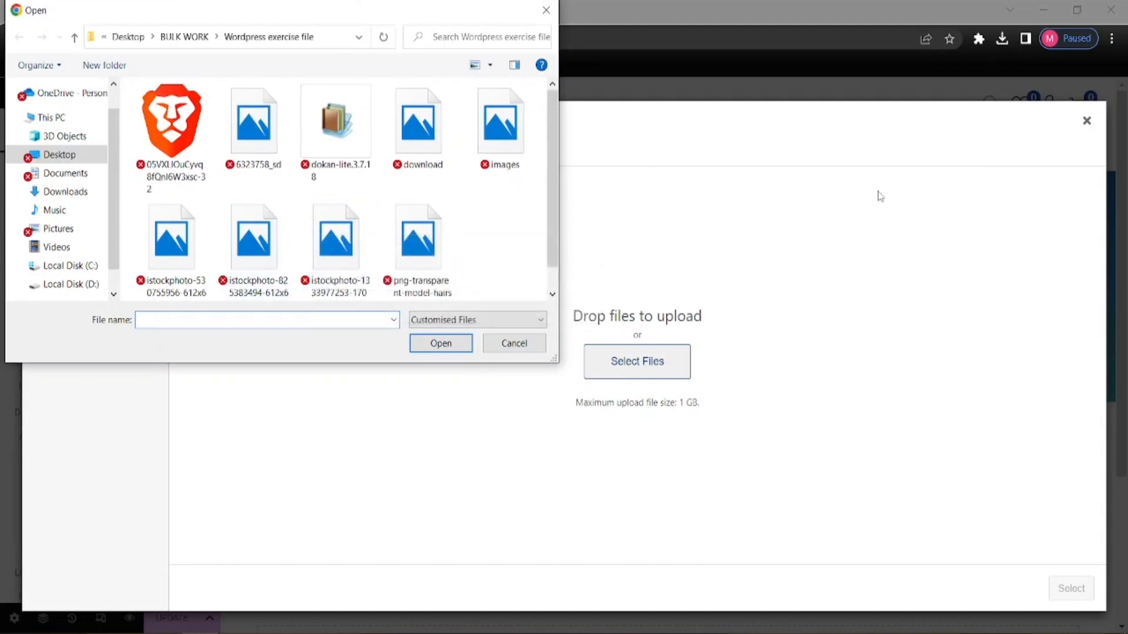
{"action": "left_click", "coordinate": [512, 343]}
{"action": "left_click", "coordinate": [1002, 38]}
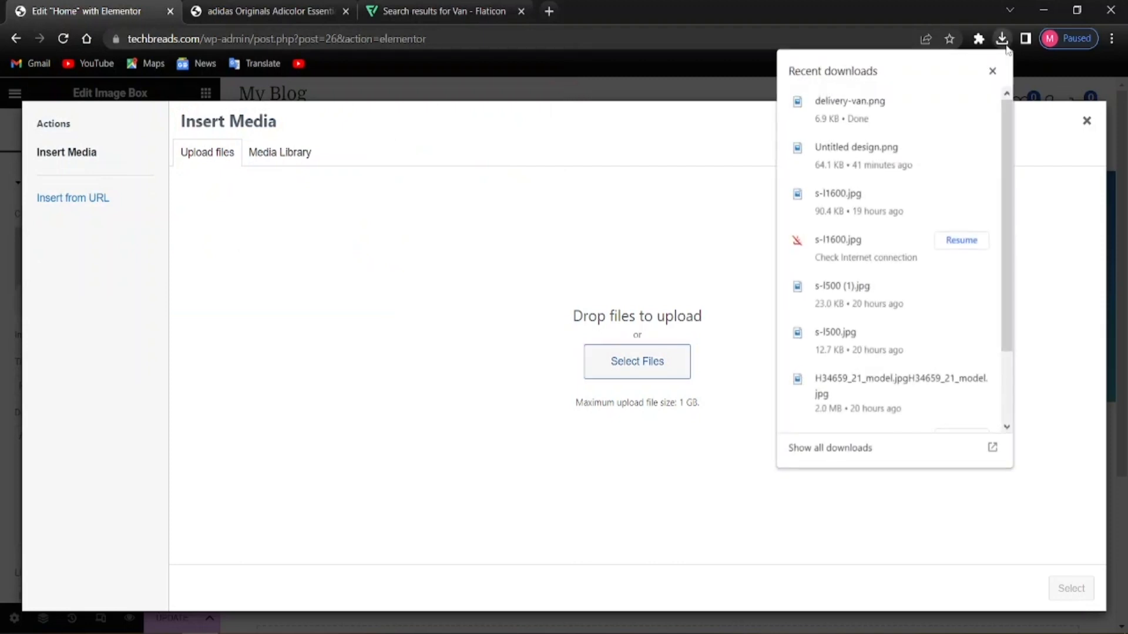
{"action": "key", "text": "Escape"}
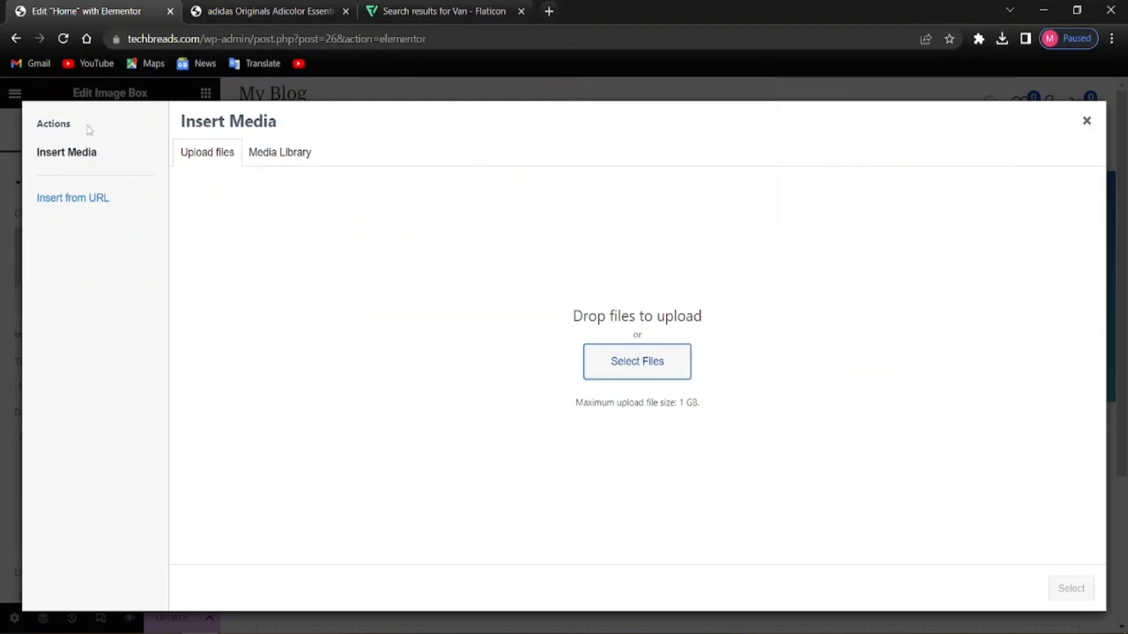
Upload delivery-van.png from Downloads and set it as the Free Shipping box image
{"action": "left_click", "coordinate": [632, 363]}
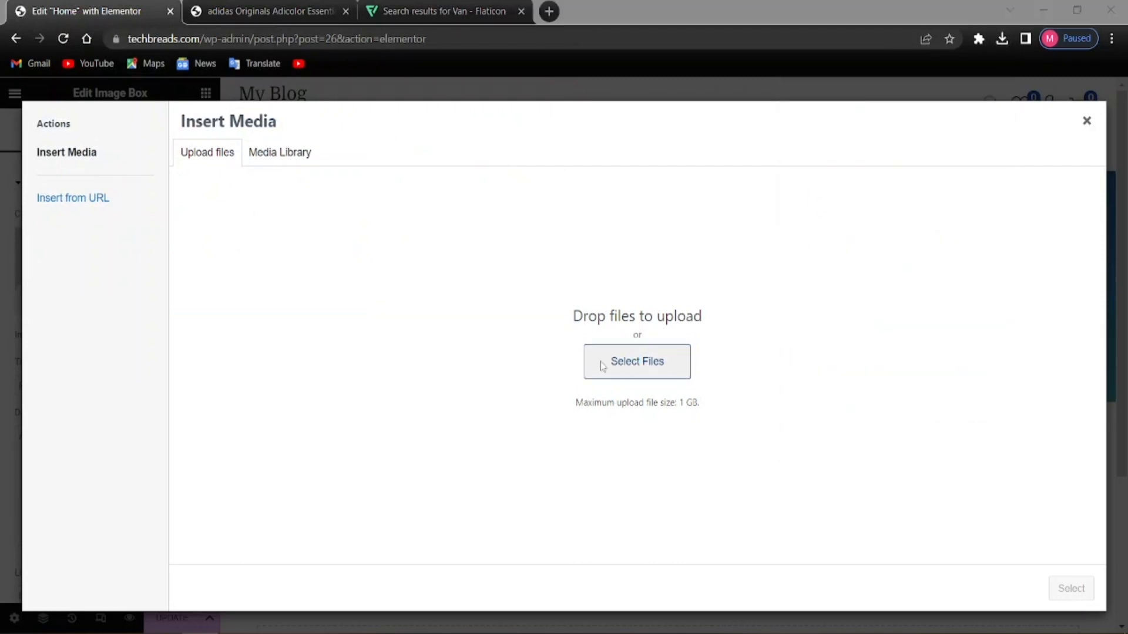
{"action": "scroll", "coordinate": [383, 224], "scroll_direction": "down", "scroll_amount": 1}
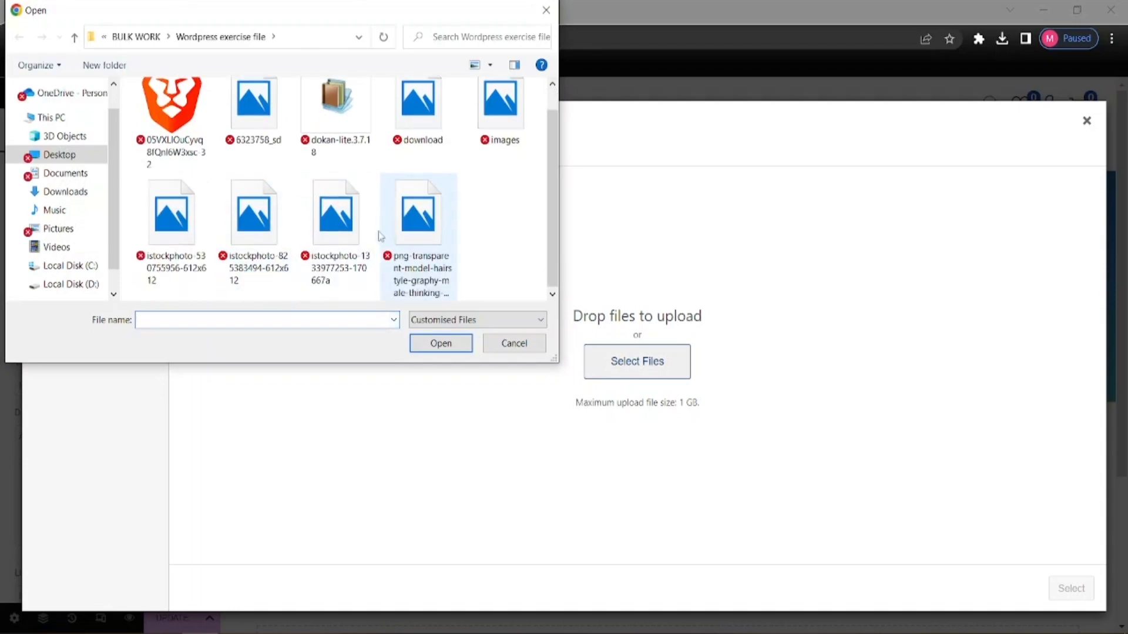
{"action": "scroll", "coordinate": [414, 265], "scroll_direction": "up", "scroll_amount": 1}
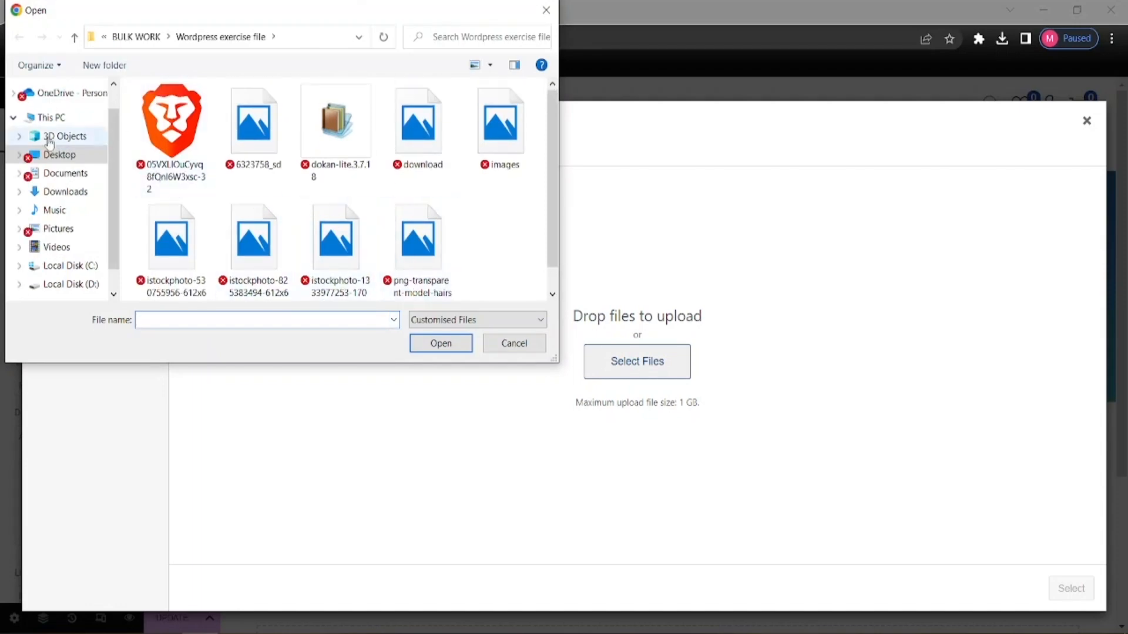
{"action": "left_click", "coordinate": [66, 191]}
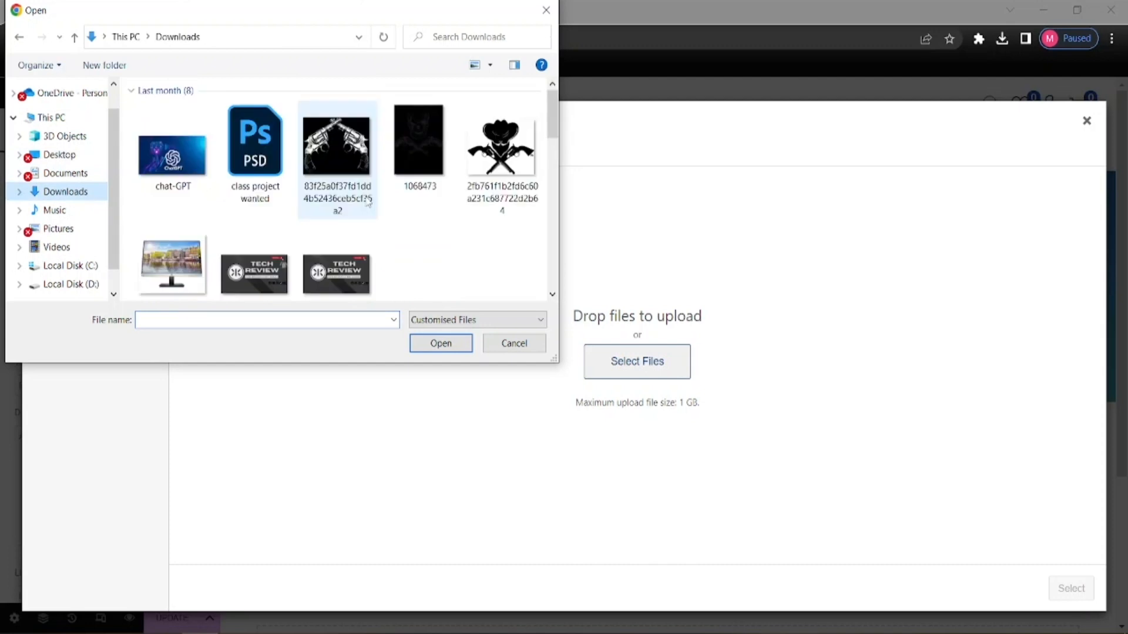
{"action": "left_click", "coordinate": [172, 170]}
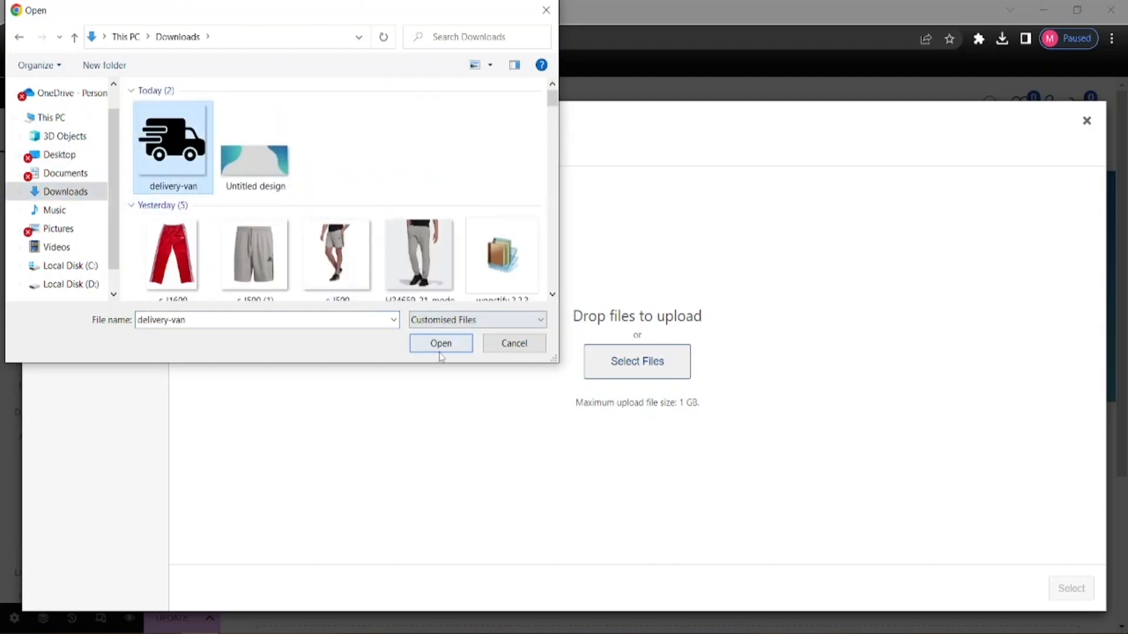
{"action": "left_click", "coordinate": [441, 343]}
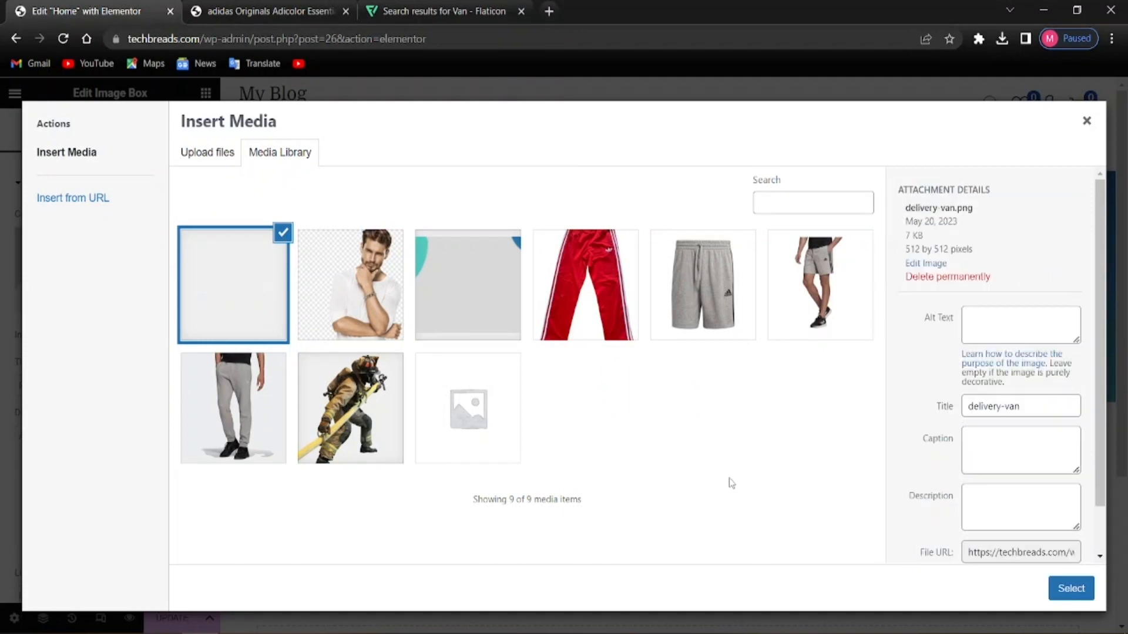
{"action": "left_click", "coordinate": [1064, 590]}
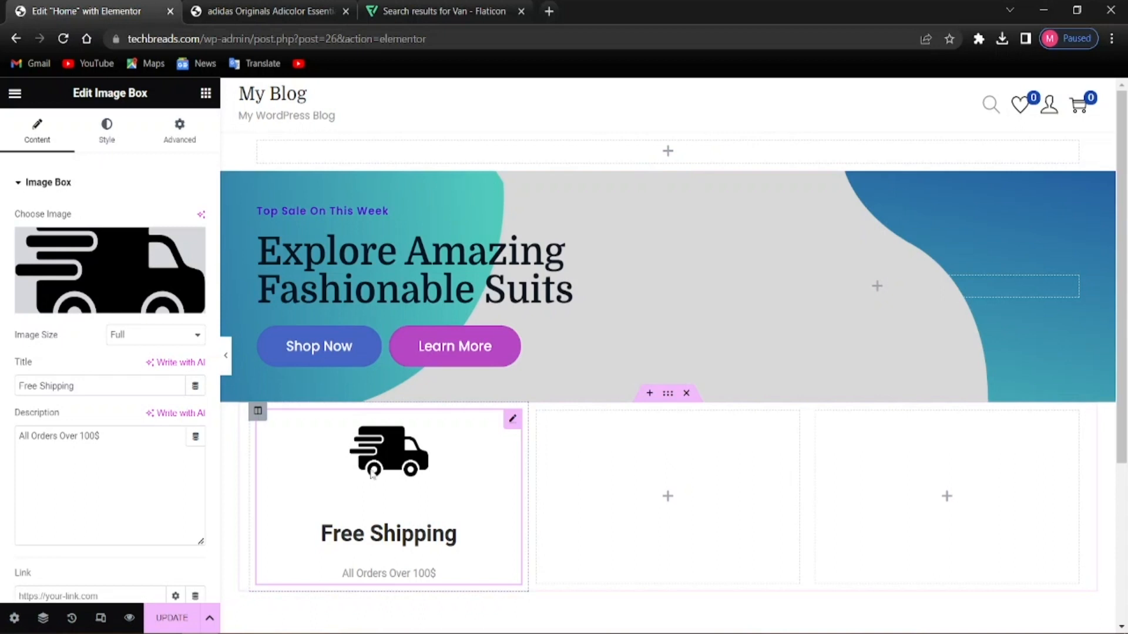
Keep the Full image size and set Image Position to Left beside the Free Shipping text
{"action": "scroll", "coordinate": [210, 415], "scroll_direction": "down", "scroll_amount": 2}
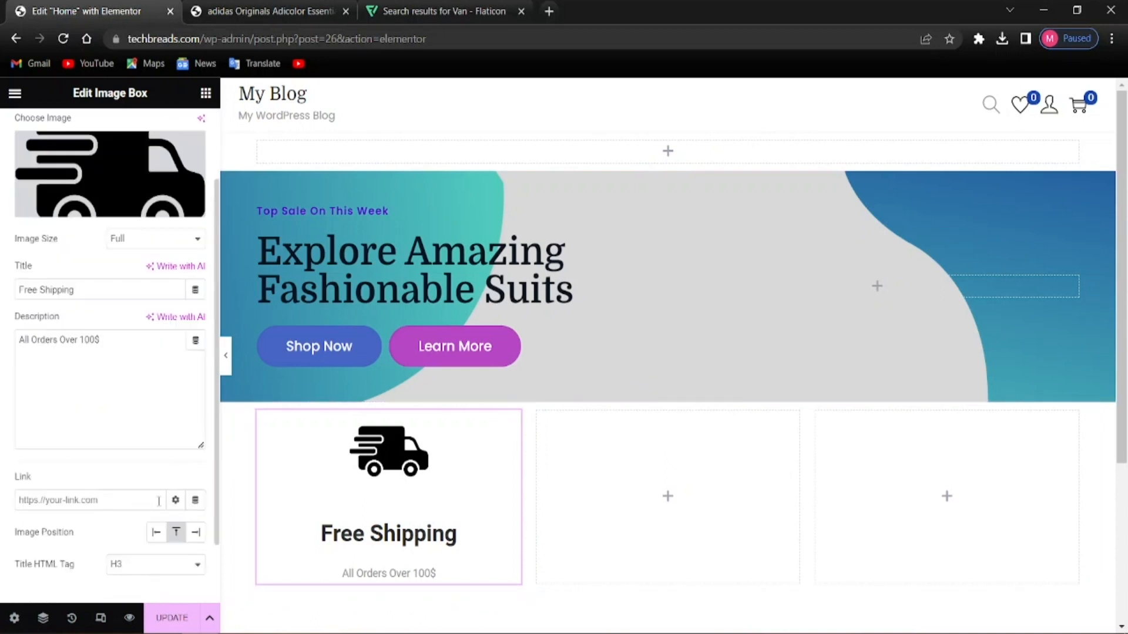
{"action": "scroll", "coordinate": [156, 528], "scroll_direction": "down", "scroll_amount": 2}
{"action": "scroll", "coordinate": [89, 425], "scroll_direction": "up", "scroll_amount": 4}
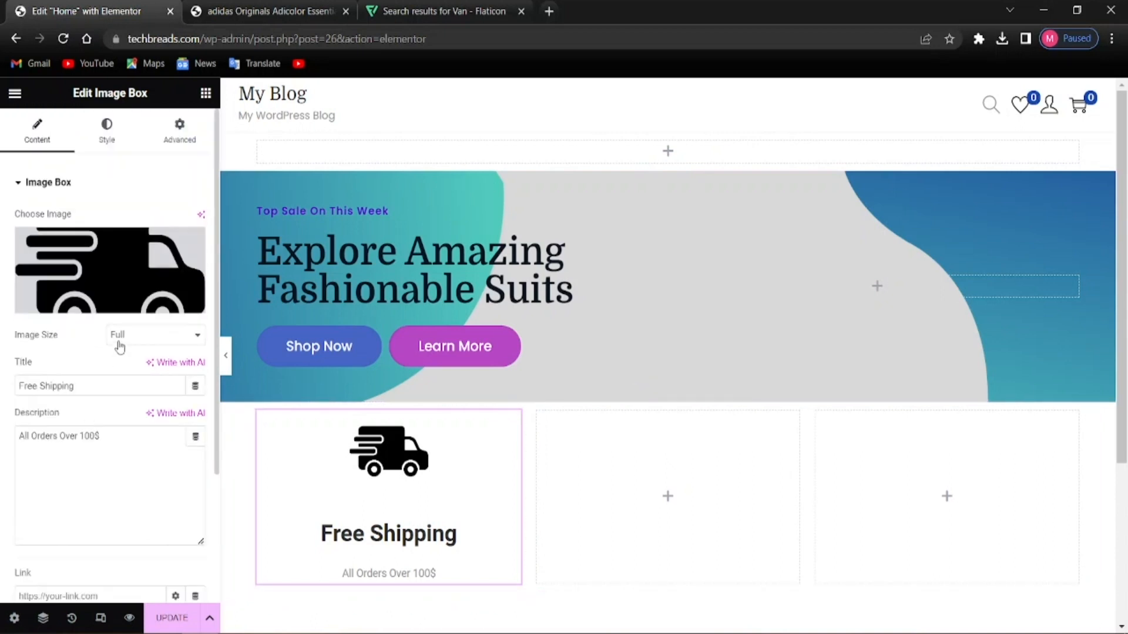
{"action": "left_click", "coordinate": [136, 341]}
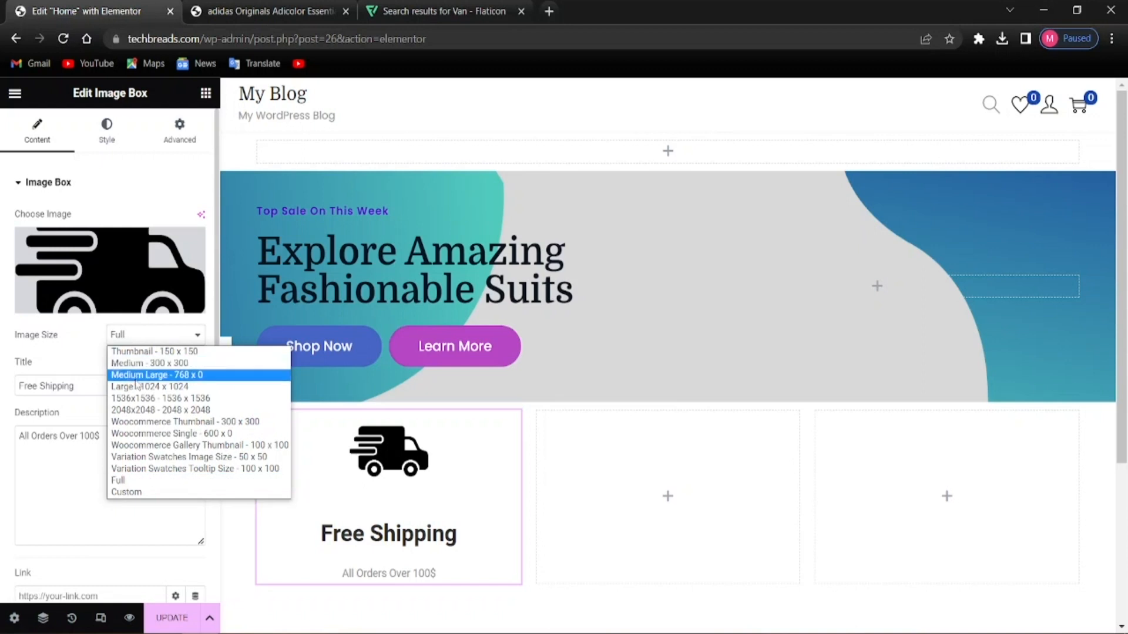
{"action": "left_click", "coordinate": [58, 352]}
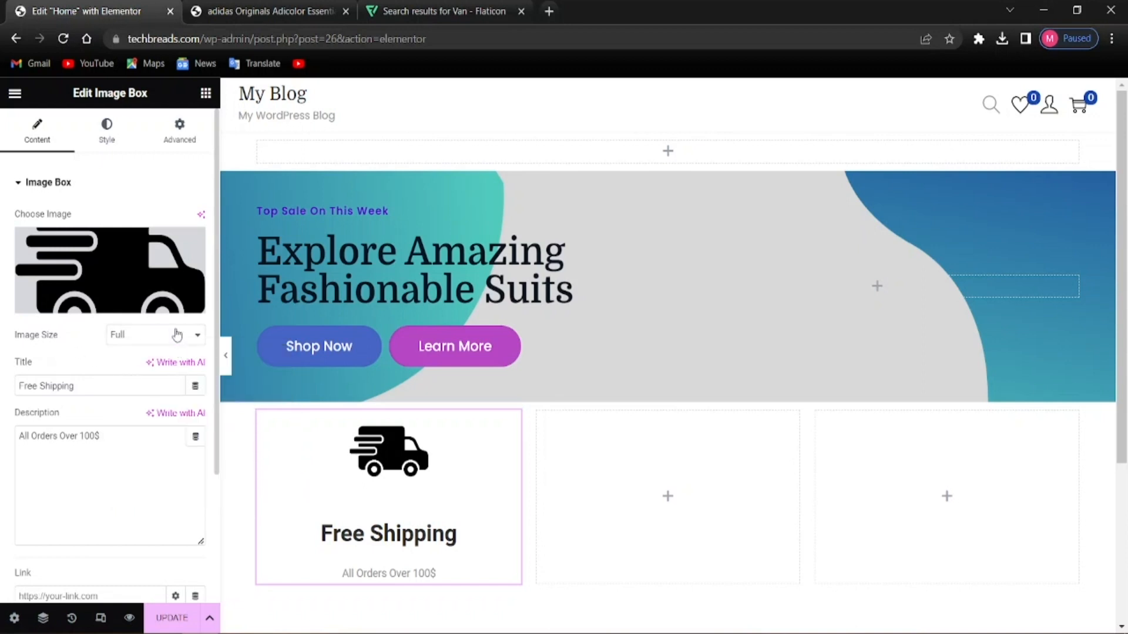
{"action": "key", "text": "alt"}
{"action": "scroll", "coordinate": [66, 458], "scroll_direction": "down", "scroll_amount": 2}
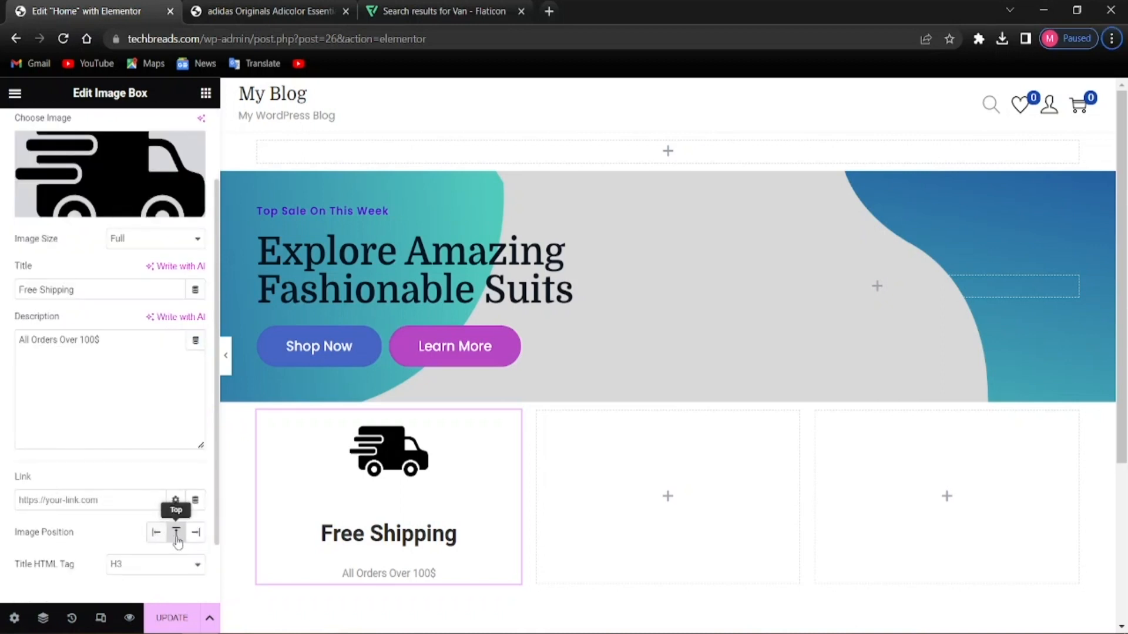
{"action": "left_click", "coordinate": [159, 535]}
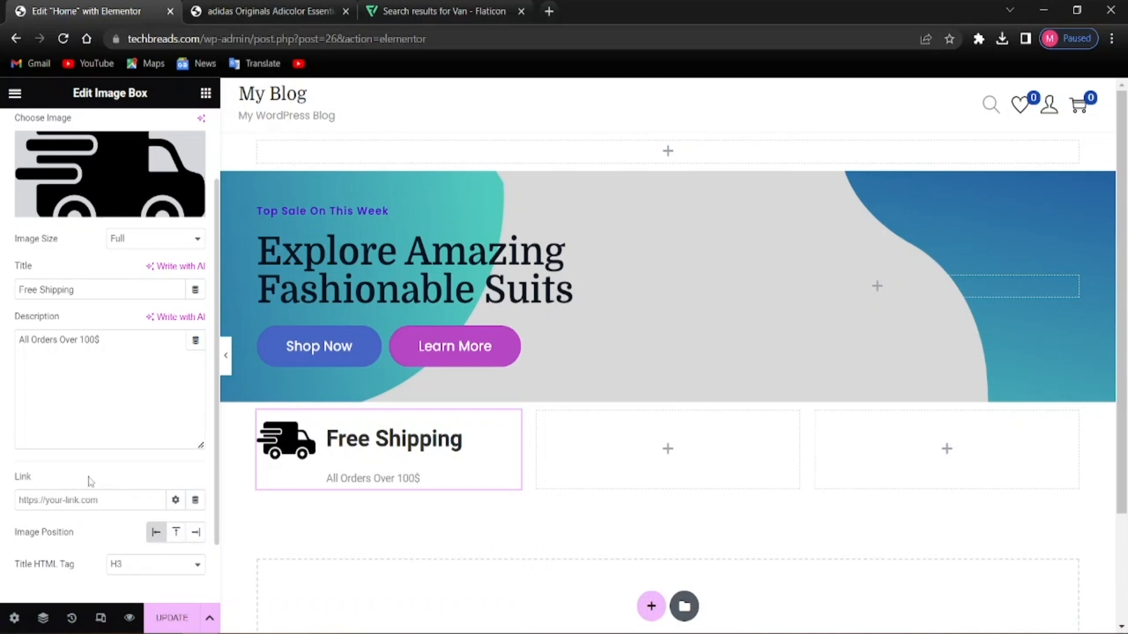
{"action": "scroll", "coordinate": [94, 475], "scroll_direction": "up", "scroll_amount": 2}
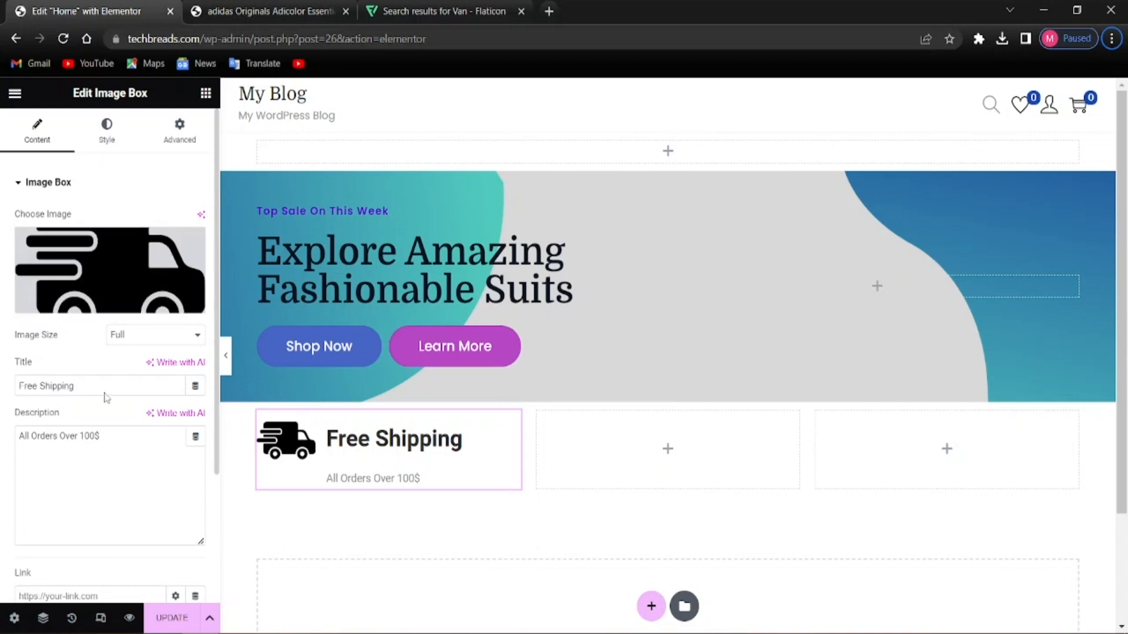
{"action": "left_click", "coordinate": [15, 93]}
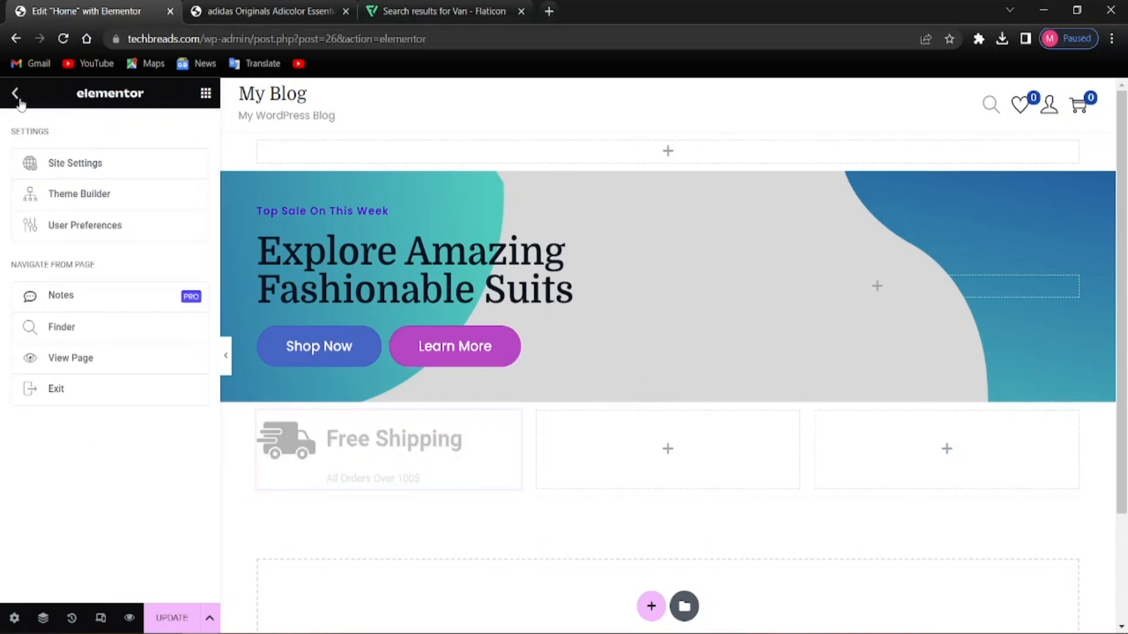
In Site Settings' Global Fonts, set the Primary and Secondary font families to Domine
{"action": "left_click", "coordinate": [68, 164]}
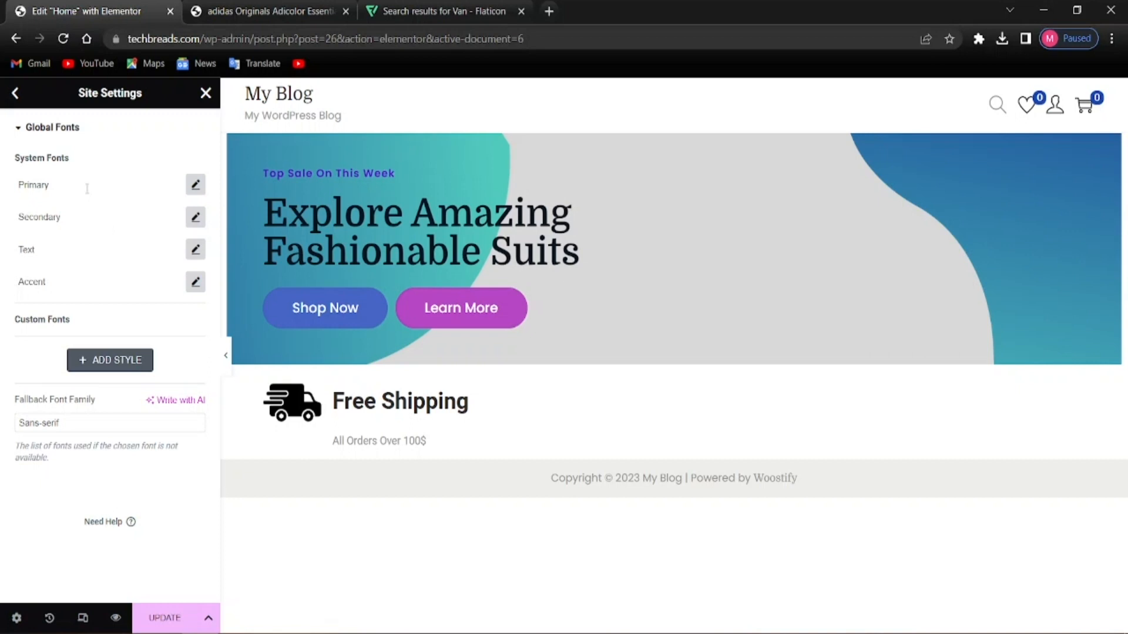
{"action": "left_click", "coordinate": [196, 184]}
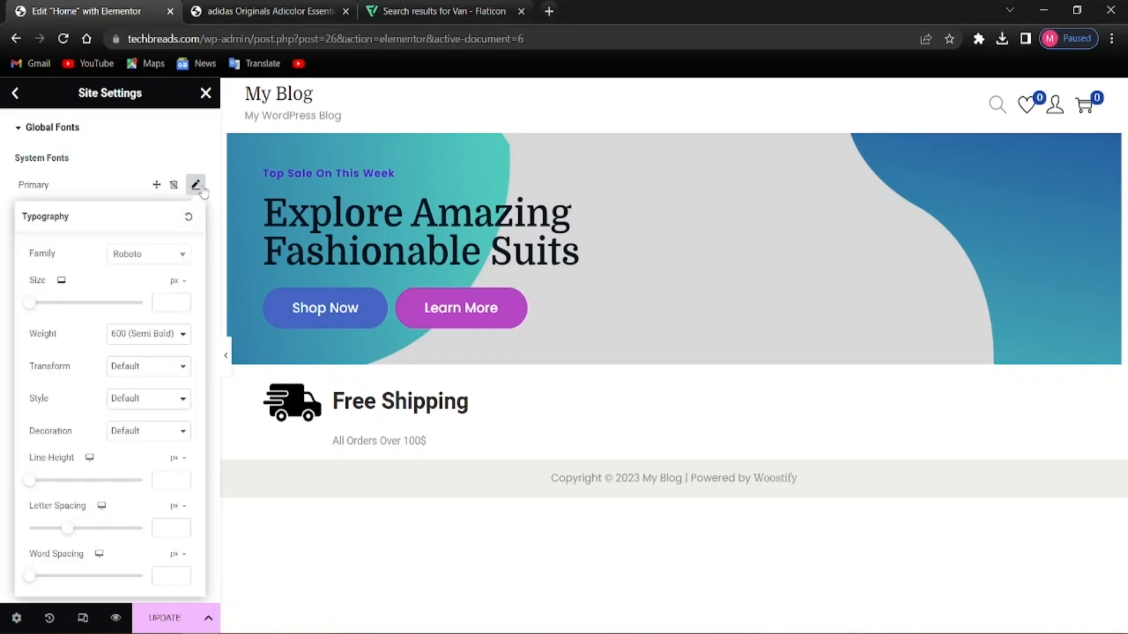
{"action": "left_click", "coordinate": [130, 257]}
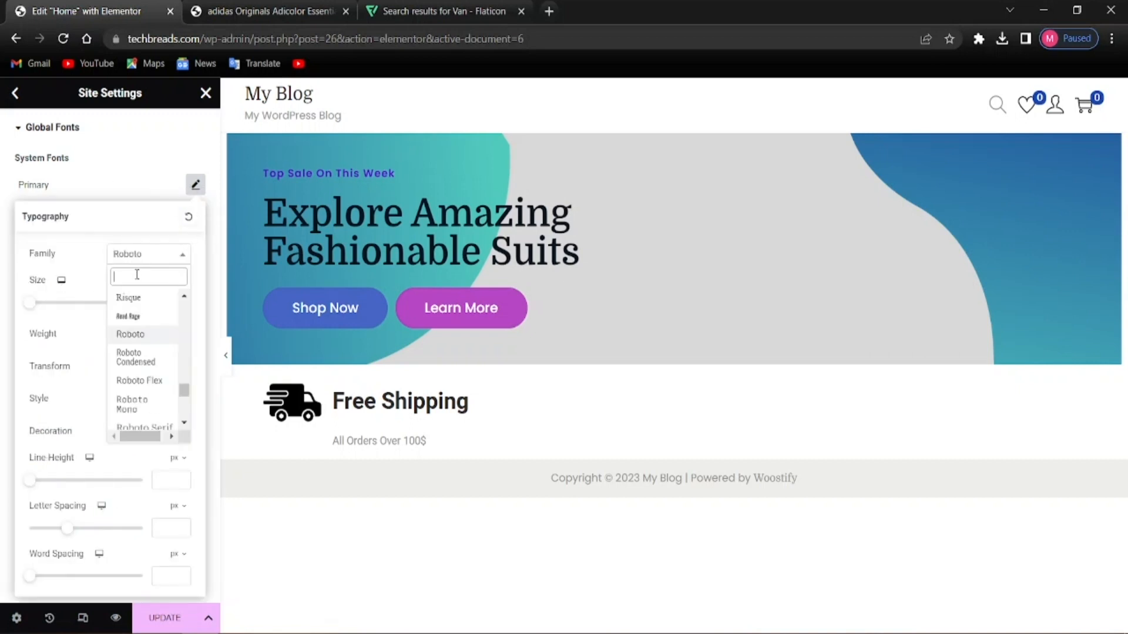
{"action": "type", "text": "domine"}
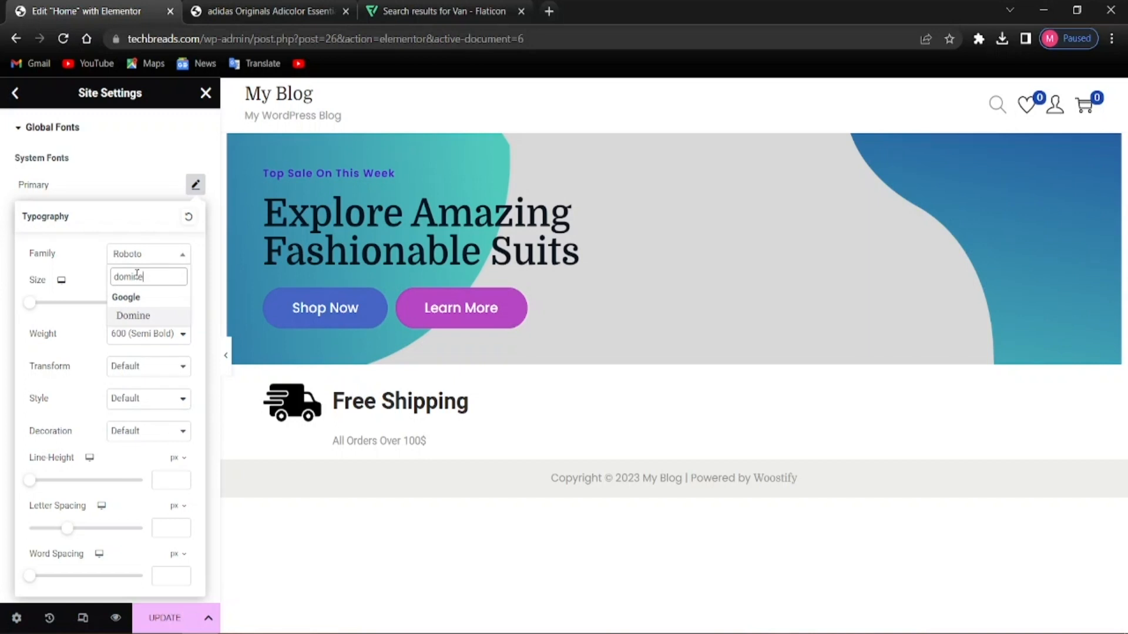
{"action": "left_click", "coordinate": [141, 317]}
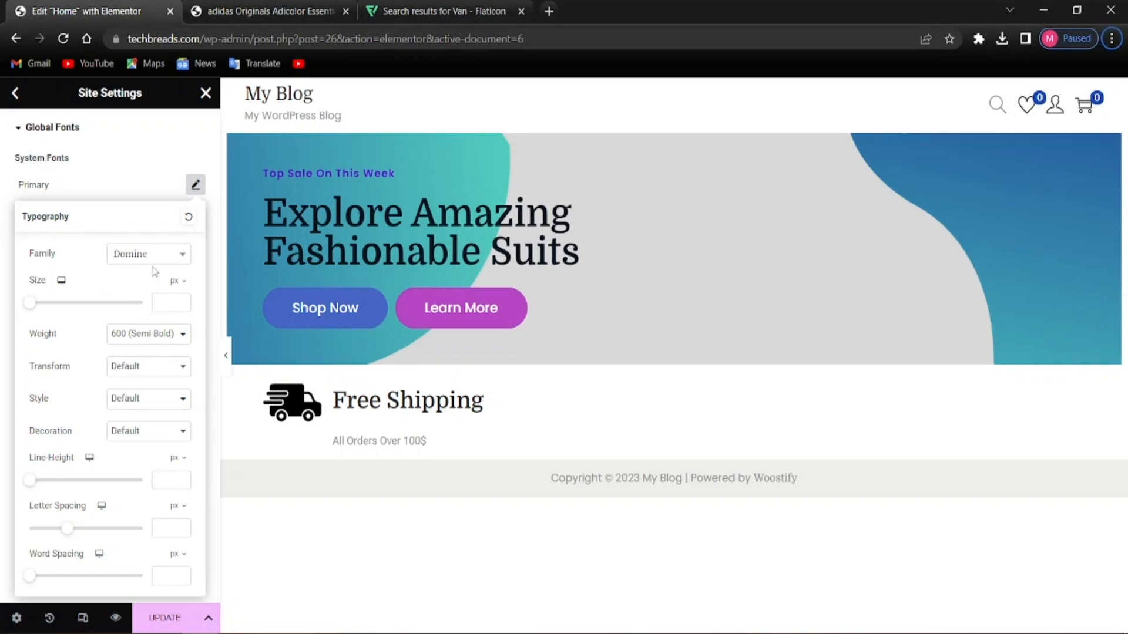
{"action": "left_click", "coordinate": [14, 216]}
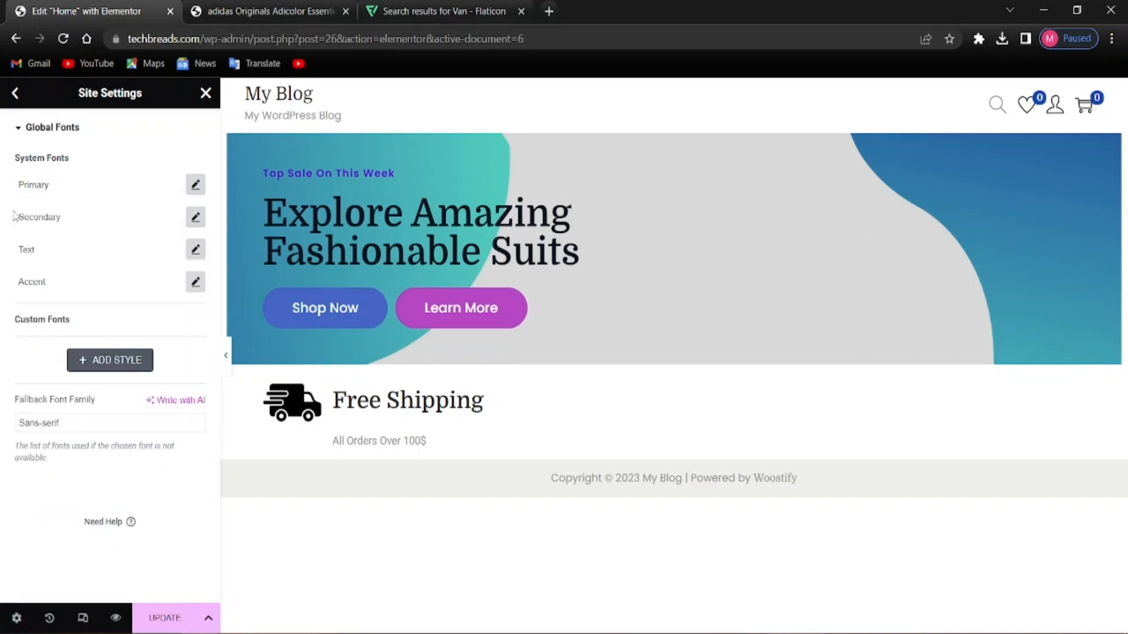
{"action": "left_click", "coordinate": [196, 217]}
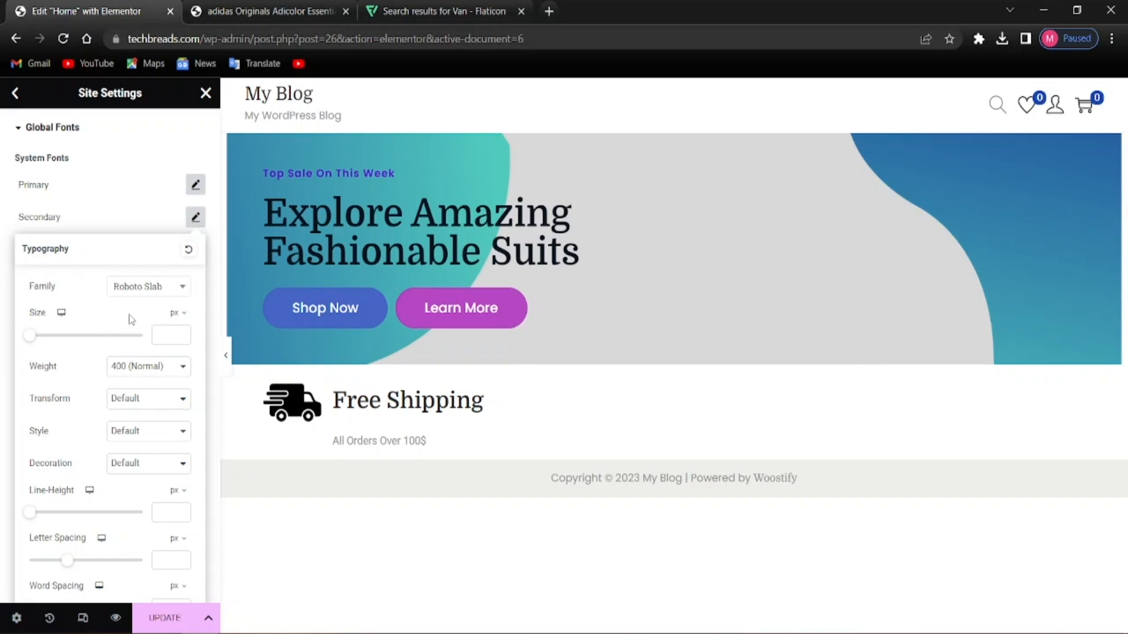
{"action": "left_click", "coordinate": [142, 288]}
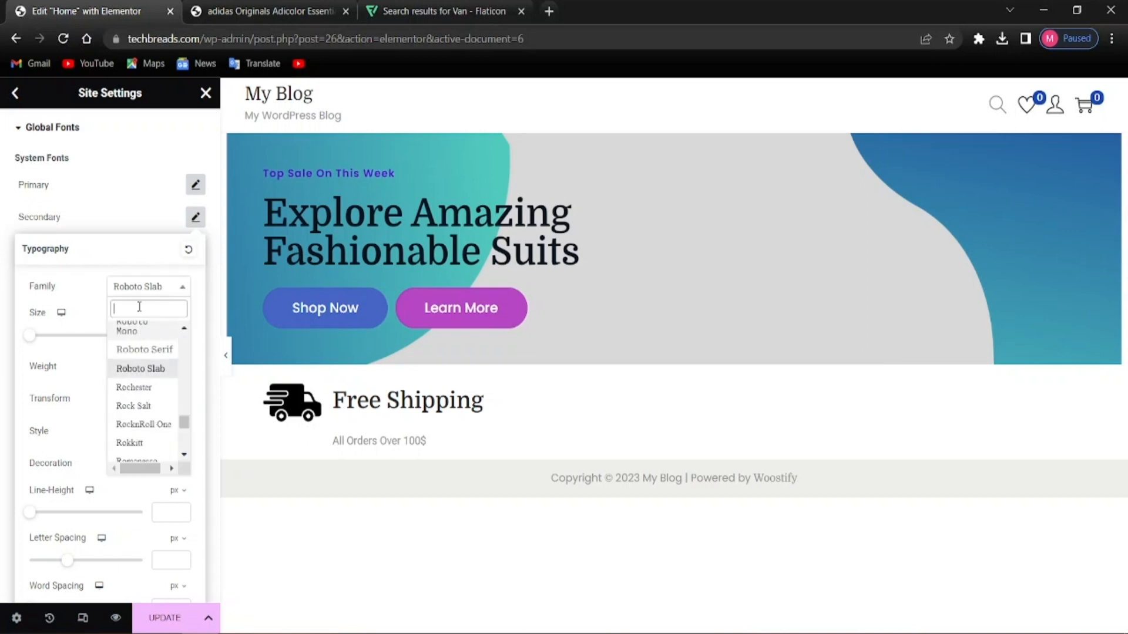
{"action": "type", "text": "domine"}
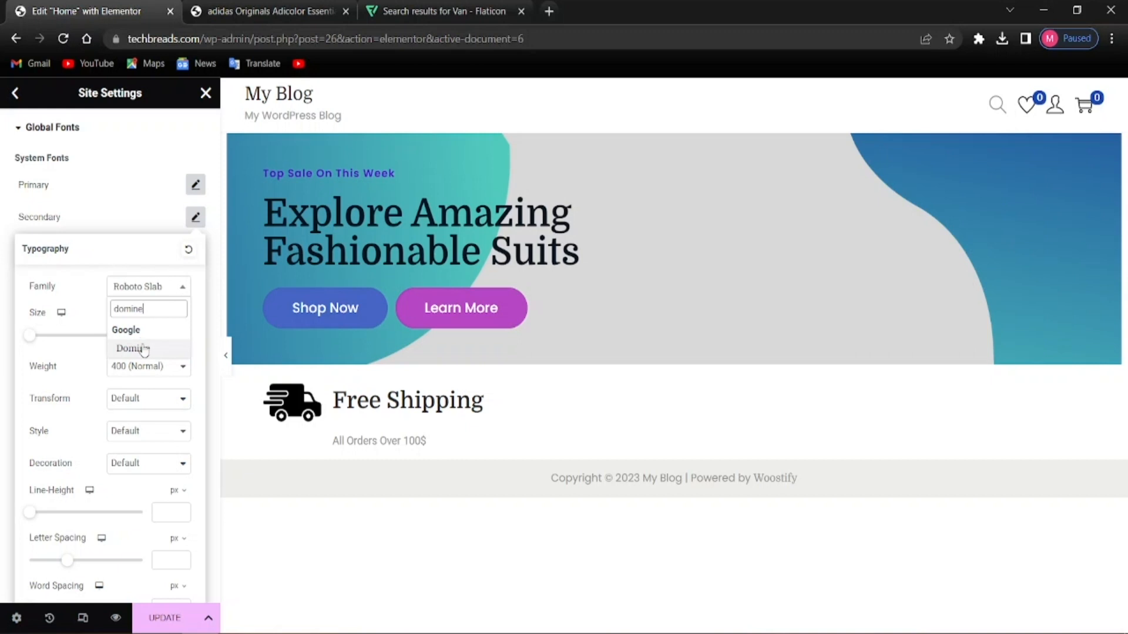
{"action": "left_click", "coordinate": [144, 351]}
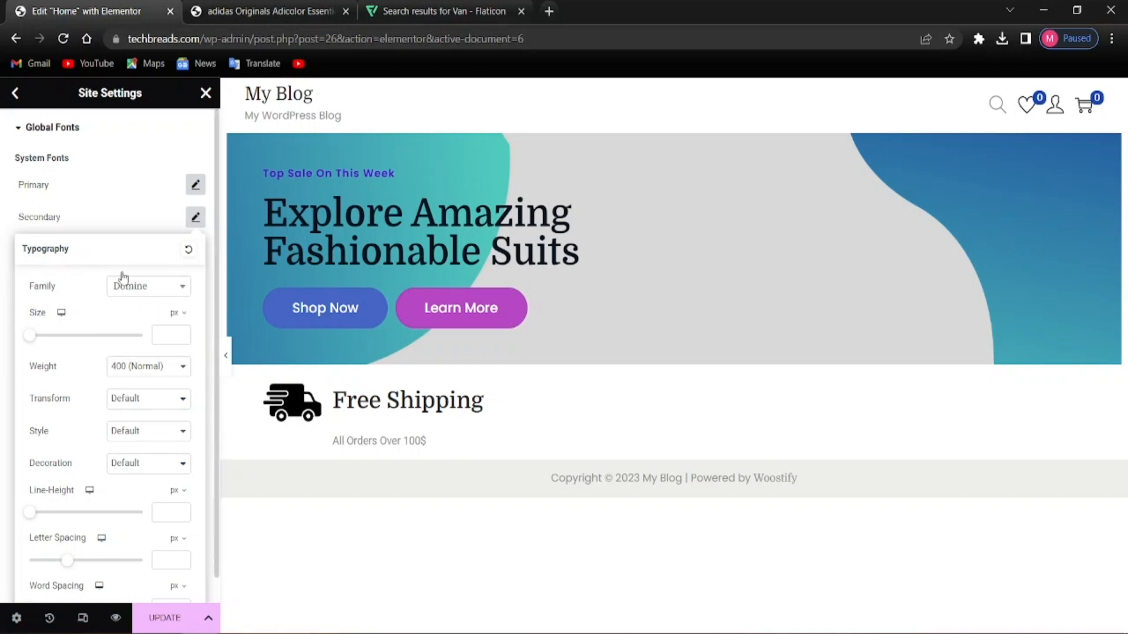
{"action": "left_click", "coordinate": [2, 254]}
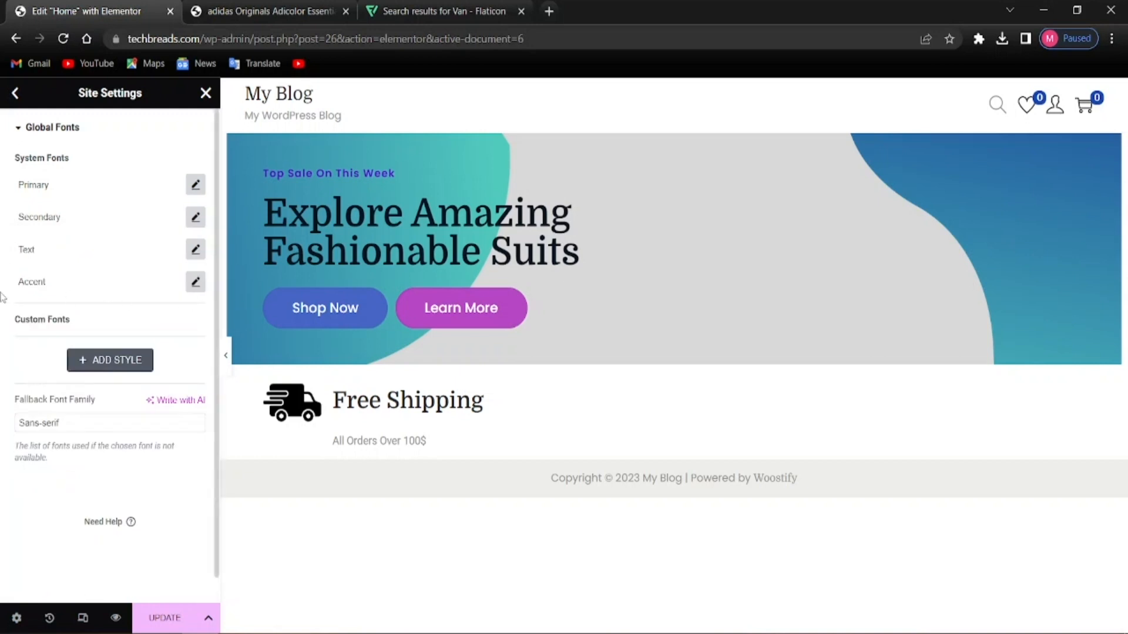
Set the Text and Accent global font families to Poppins
{"action": "key", "text": "alt"}
{"action": "left_click", "coordinate": [196, 249]}
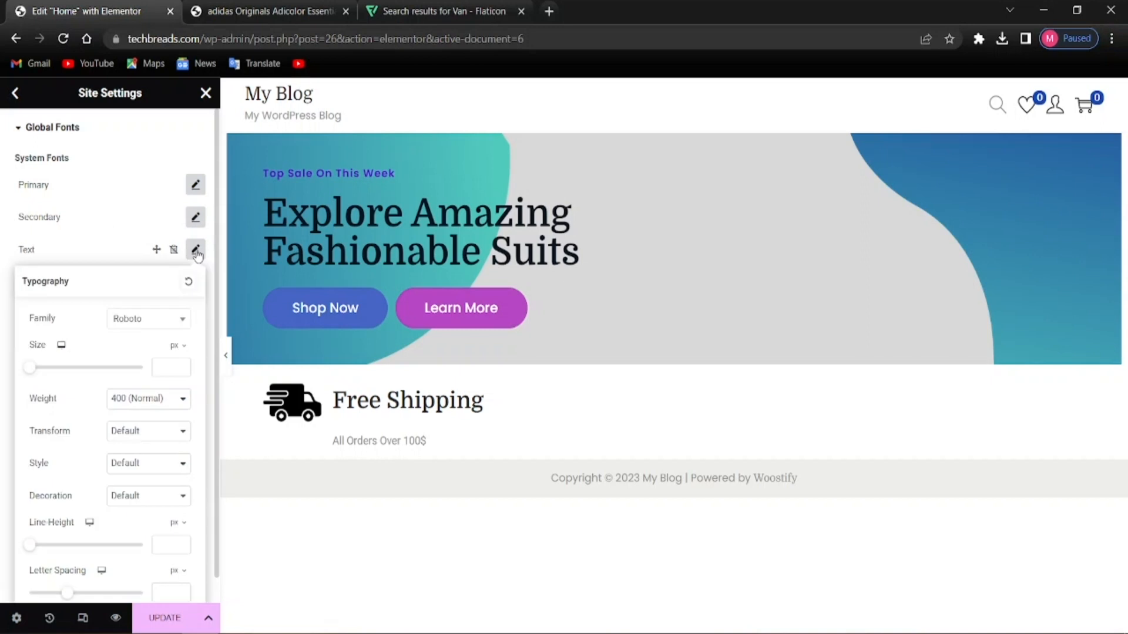
{"action": "left_click", "coordinate": [148, 329]}
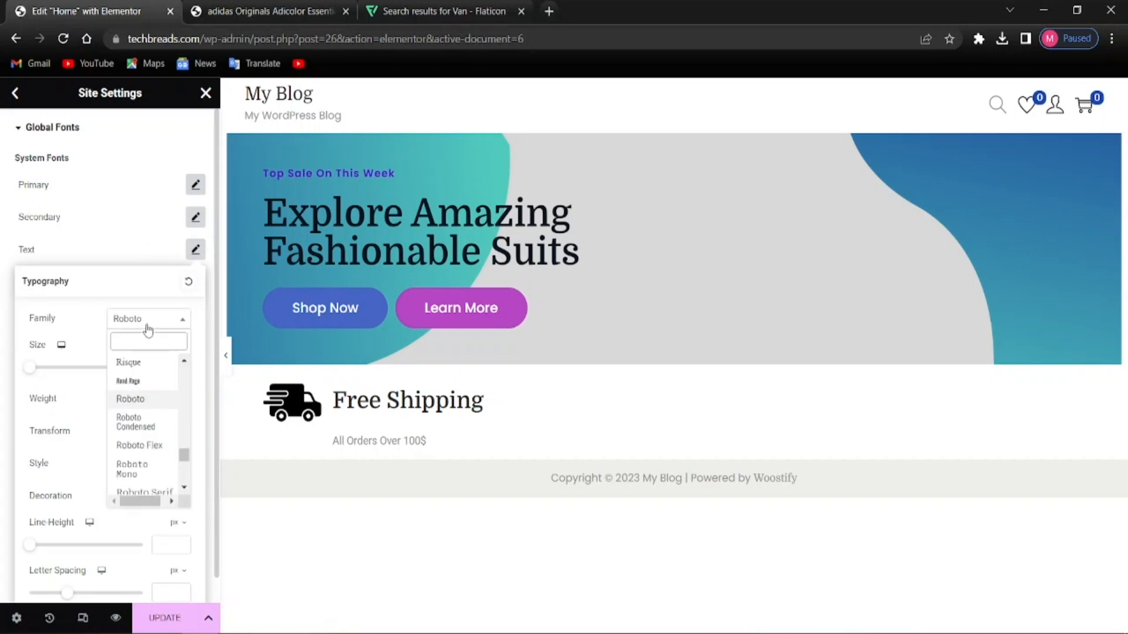
{"action": "type", "text": "poppi"}
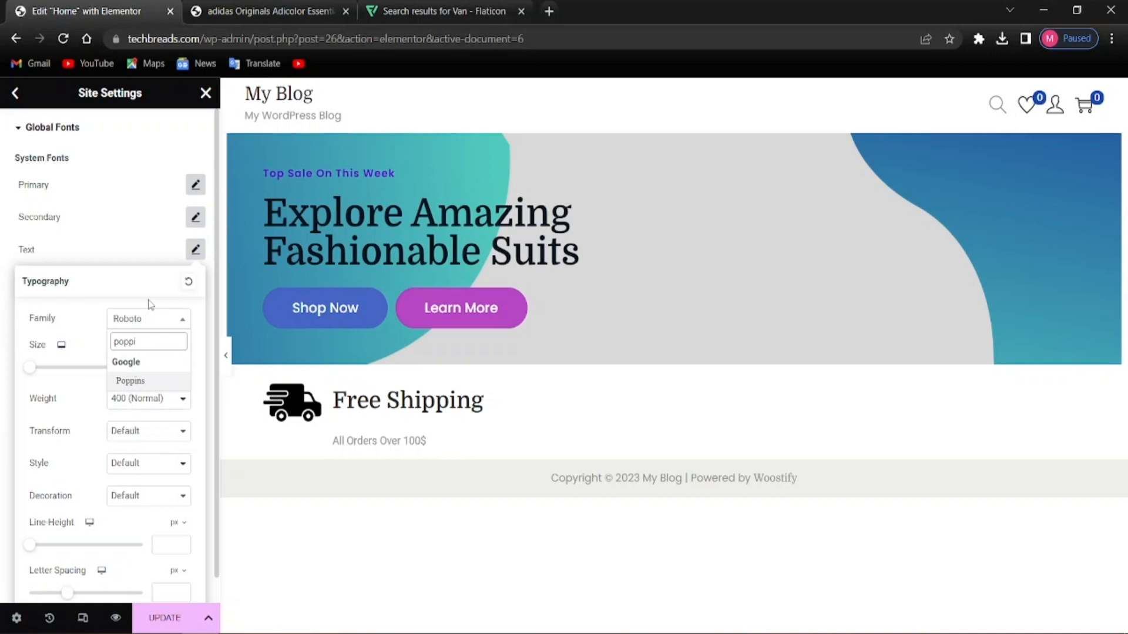
{"action": "left_click", "coordinate": [151, 383]}
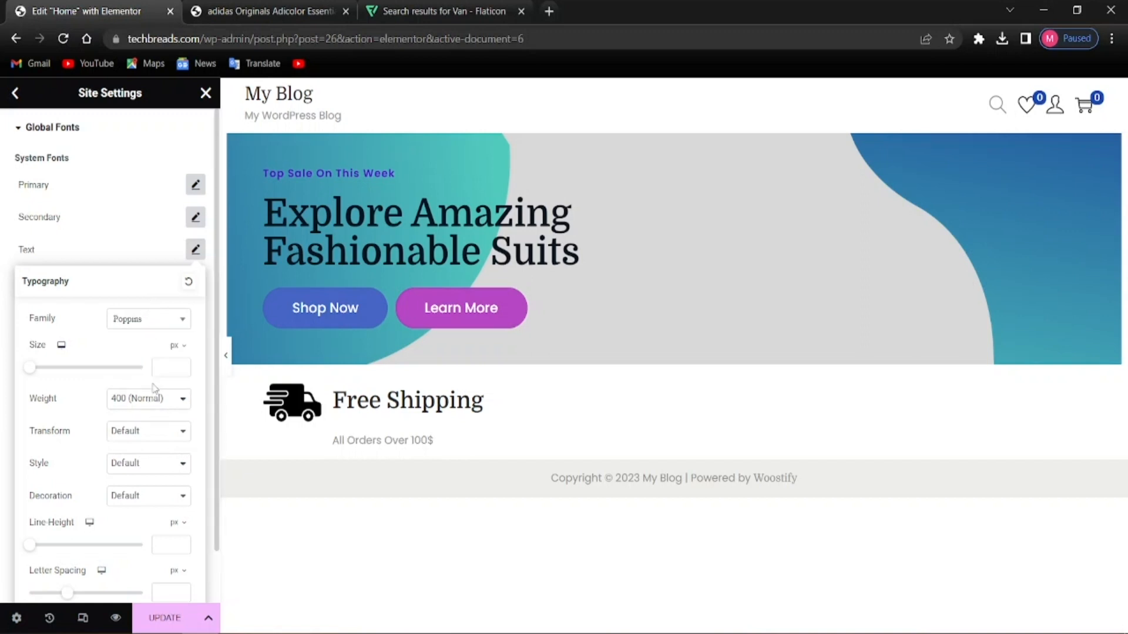
{"action": "left_click", "coordinate": [3, 386]}
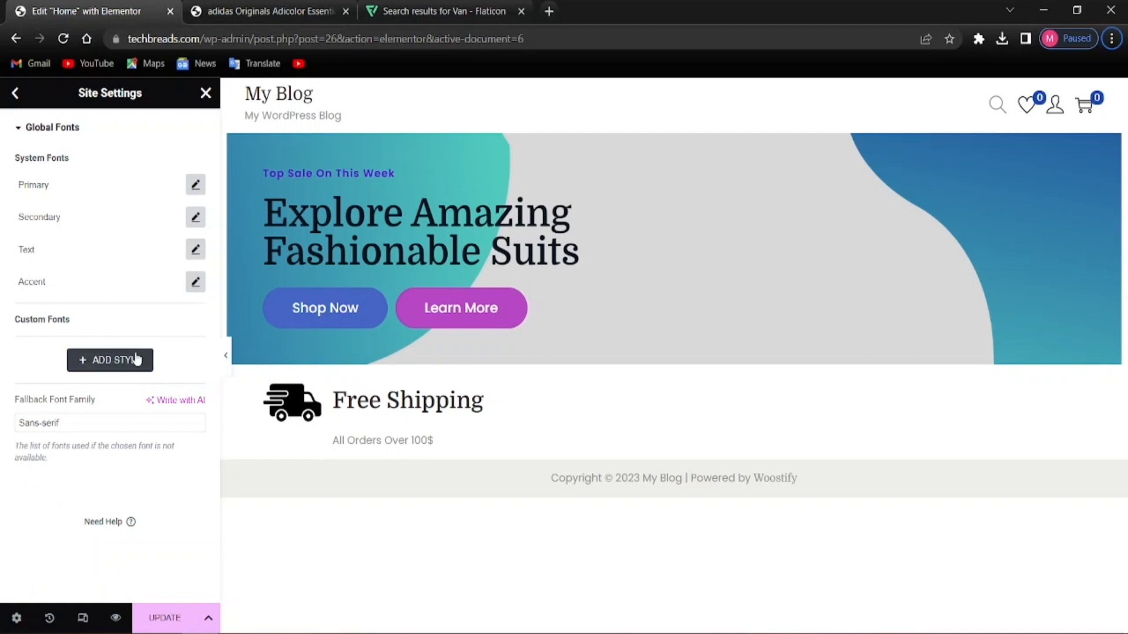
{"action": "left_click", "coordinate": [196, 282]}
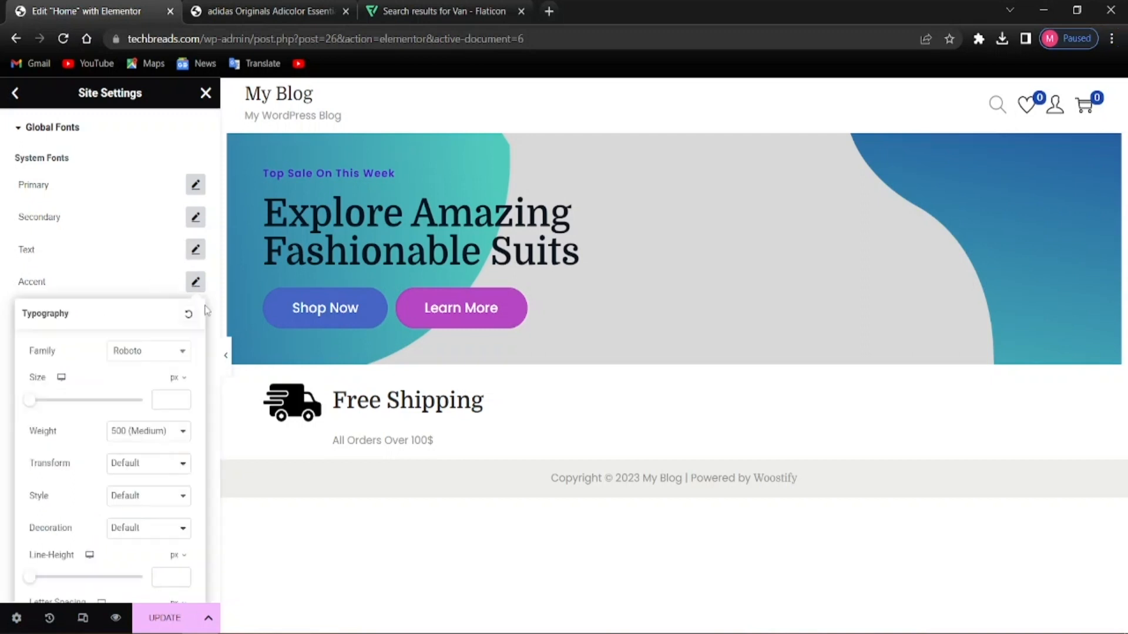
{"action": "left_click", "coordinate": [146, 352]}
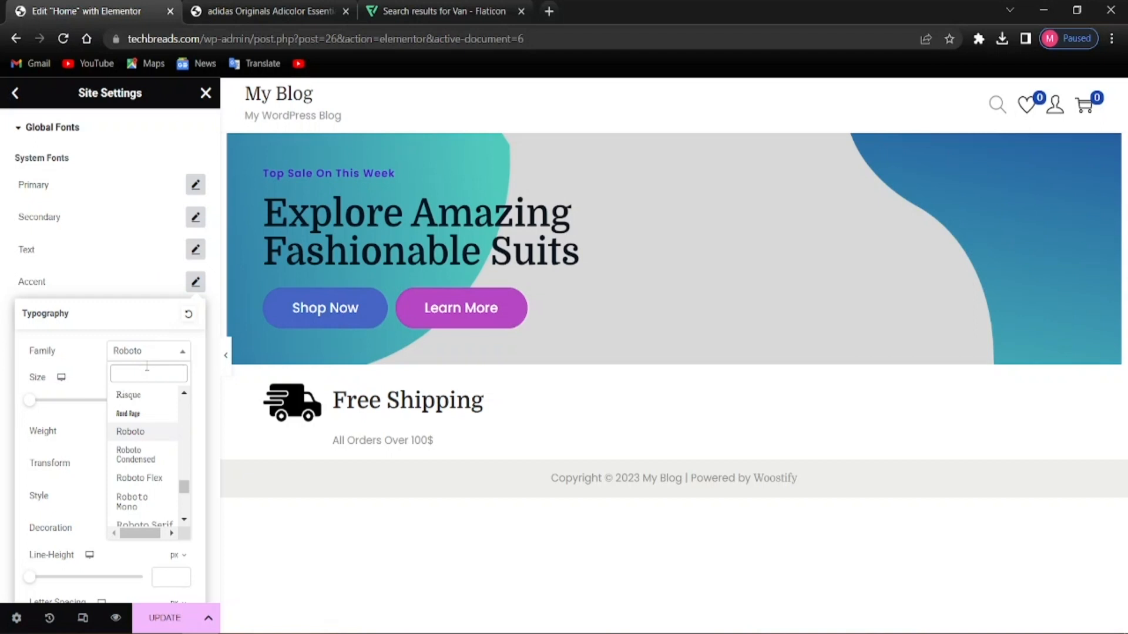
{"action": "type", "text": "poppins"}
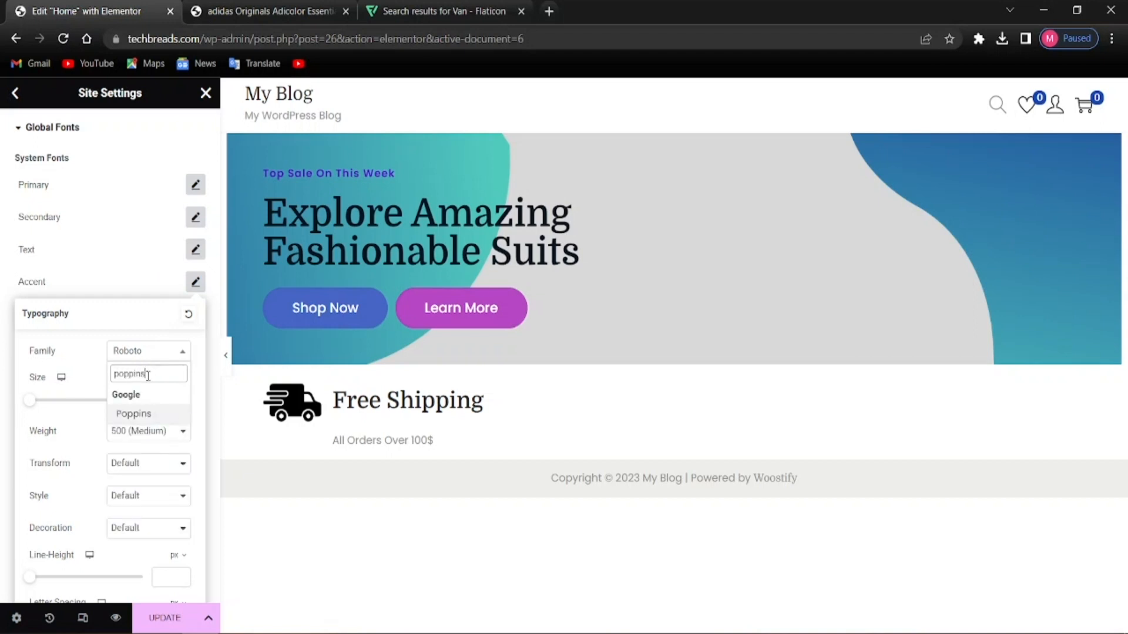
{"action": "left_click", "coordinate": [156, 422]}
{"action": "left_click", "coordinate": [2, 426]}
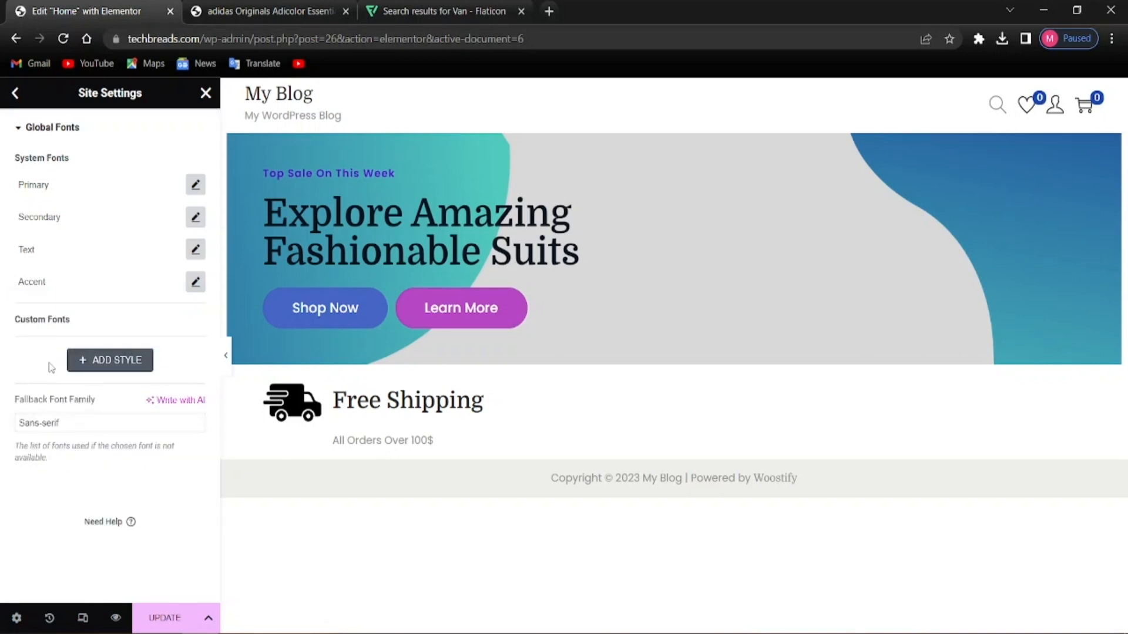
Save the global font changes with Update and exit Site Settings
{"action": "key", "text": "alt"}
{"action": "left_click", "coordinate": [154, 618]}
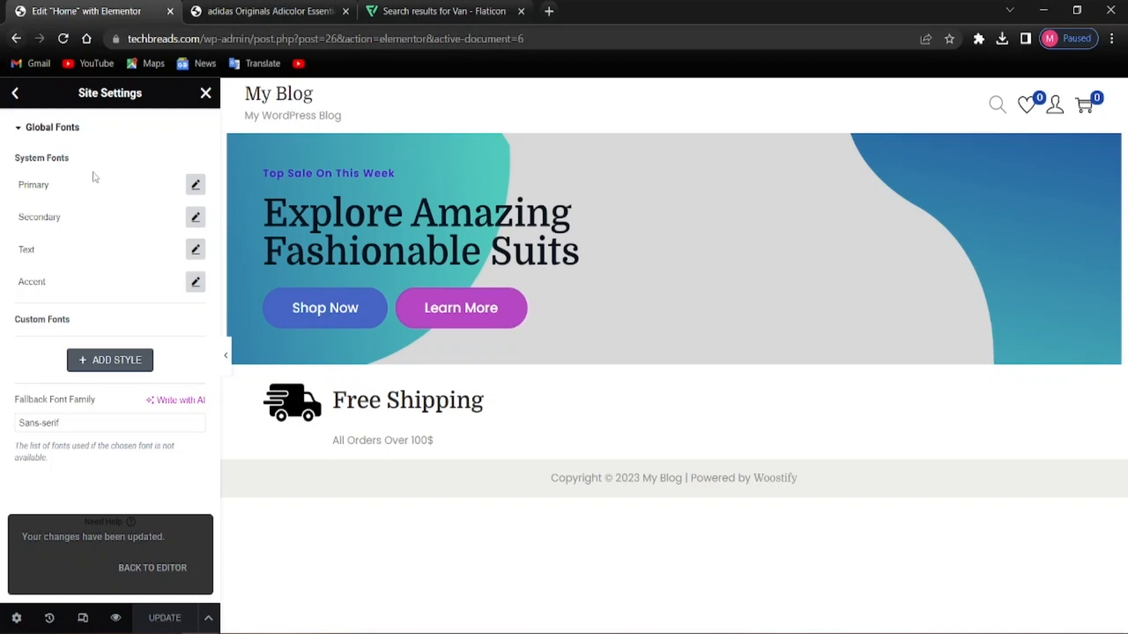
{"action": "left_click", "coordinate": [18, 95]}
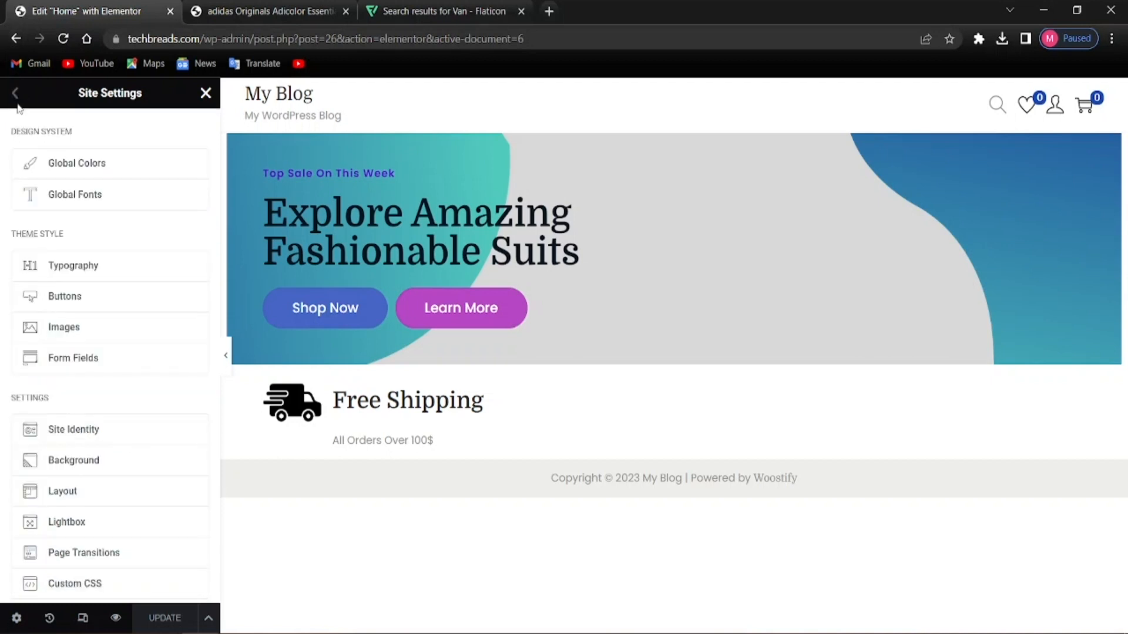
{"action": "left_click", "coordinate": [206, 94]}
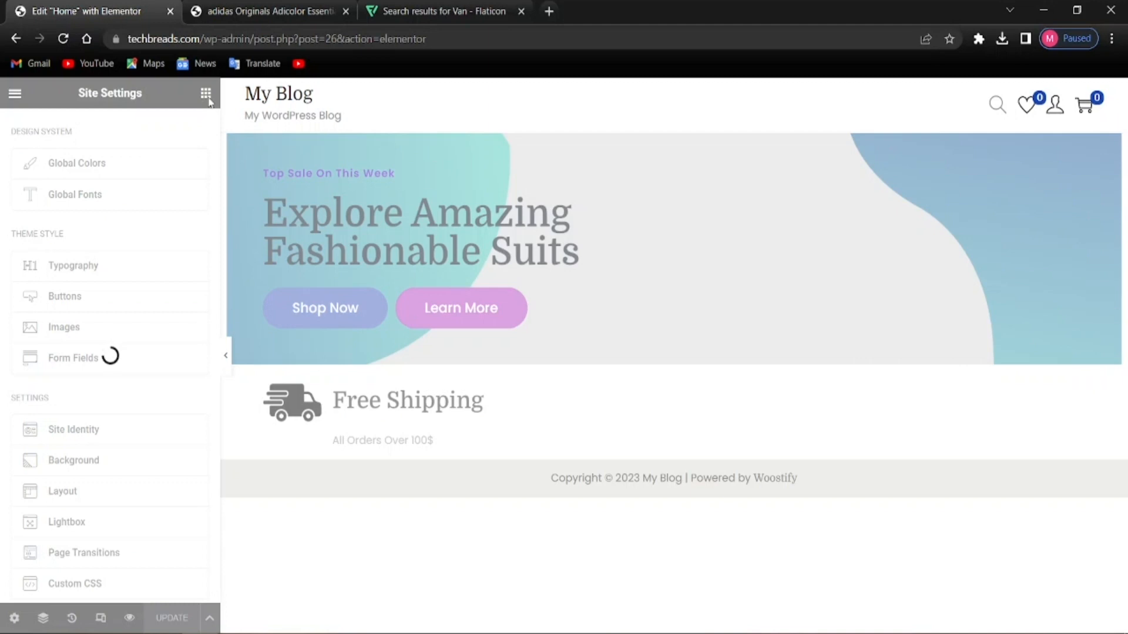
Give the Free Shipping box image 30 spacing and 25% width
{"action": "left_click", "coordinate": [316, 463]}
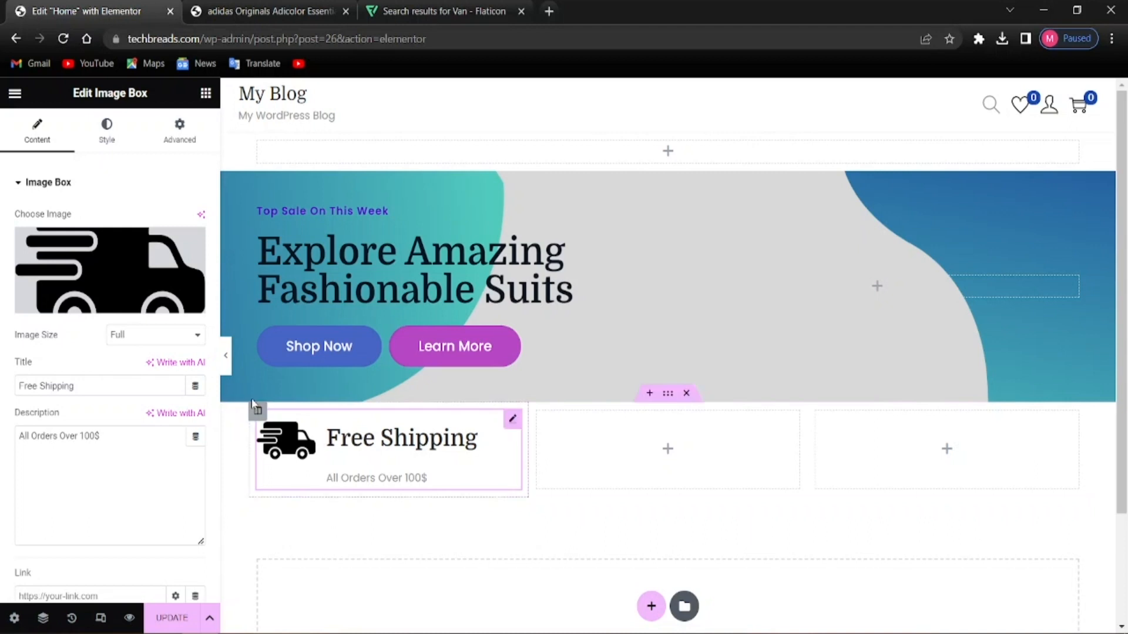
{"action": "left_click", "coordinate": [98, 140]}
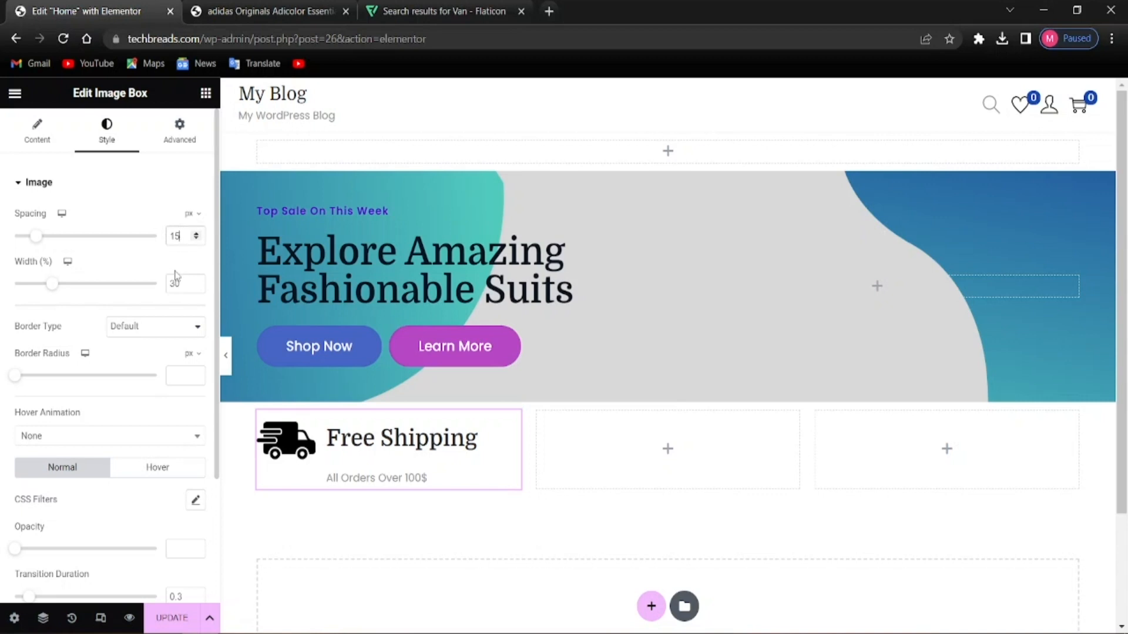
{"action": "key", "text": "BackSpace"}
{"action": "key", "text": "BackSpace"}
{"action": "type", "text": "30"}
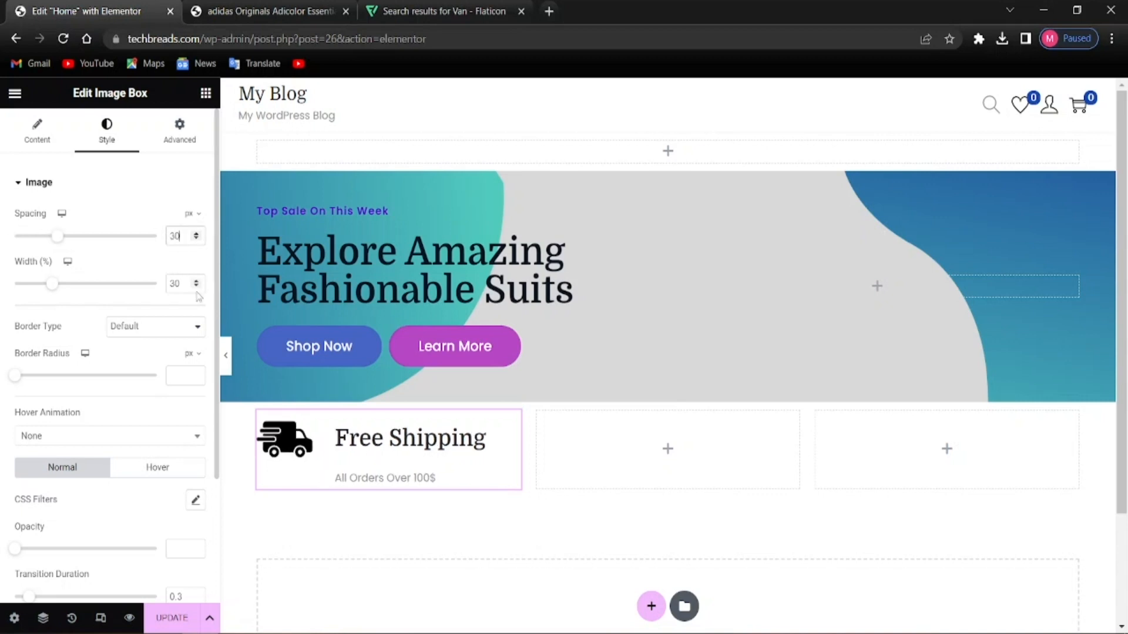
{"action": "key", "text": "alt"}
{"action": "left_click", "coordinate": [181, 284]}
{"action": "key", "text": "BackSpace"}
{"action": "key", "text": "BackSpace"}
{"action": "type", "text": "25"}
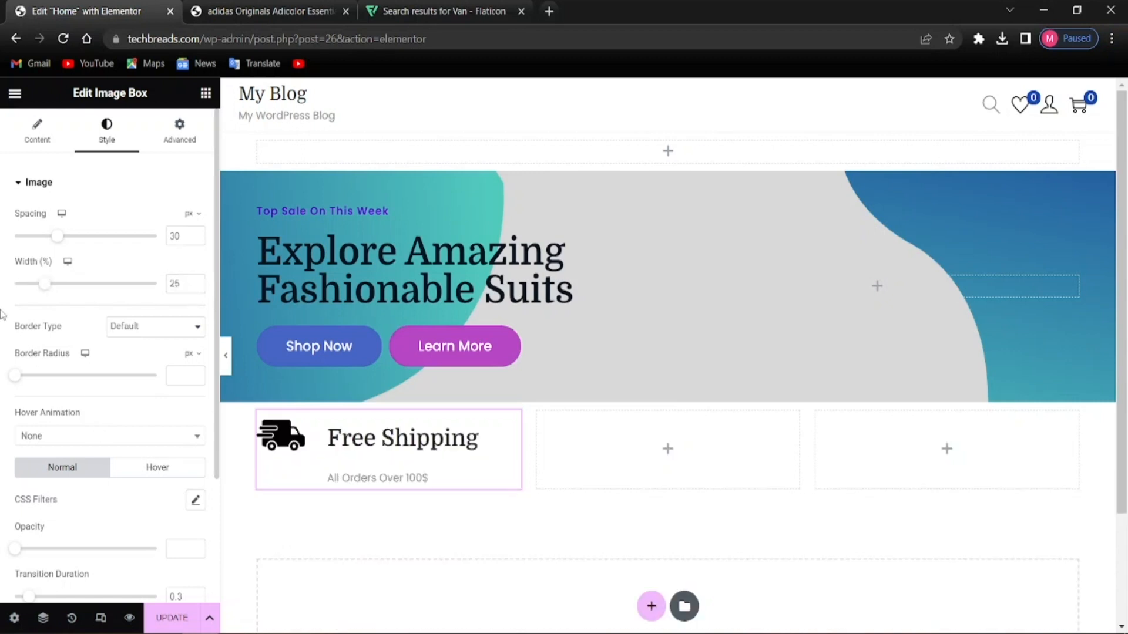
Set the box content's Vertical Alignment to Middle
{"action": "scroll", "coordinate": [1, 315], "scroll_direction": "down", "scroll_amount": 1}
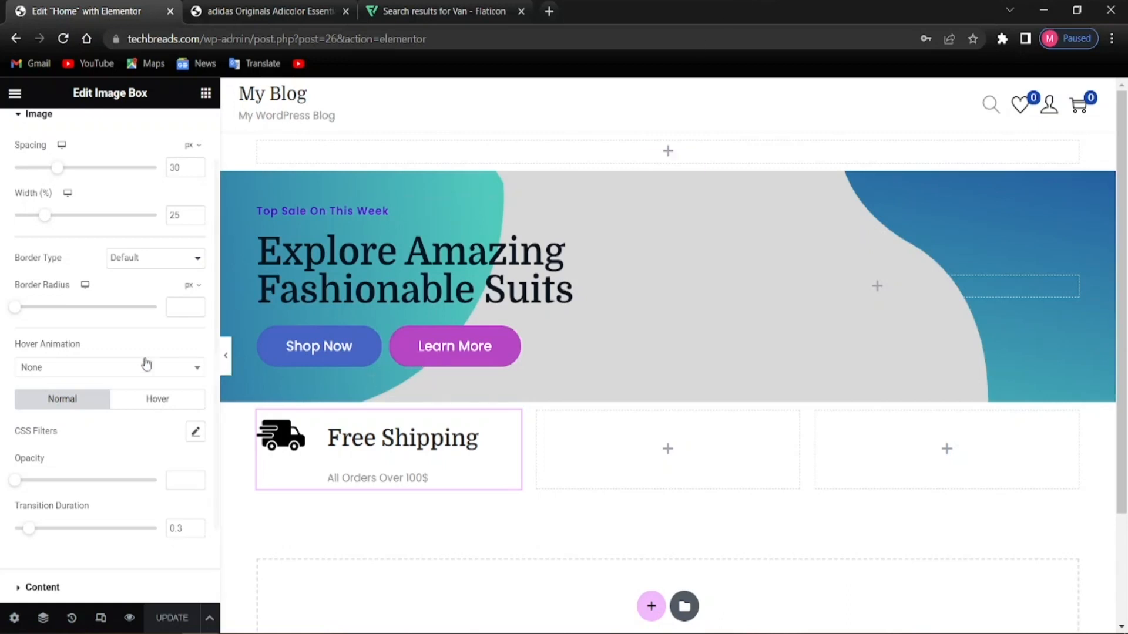
{"action": "scroll", "coordinate": [88, 276], "scroll_direction": "up", "scroll_amount": 1}
{"action": "scroll", "coordinate": [130, 375], "scroll_direction": "down", "scroll_amount": 3}
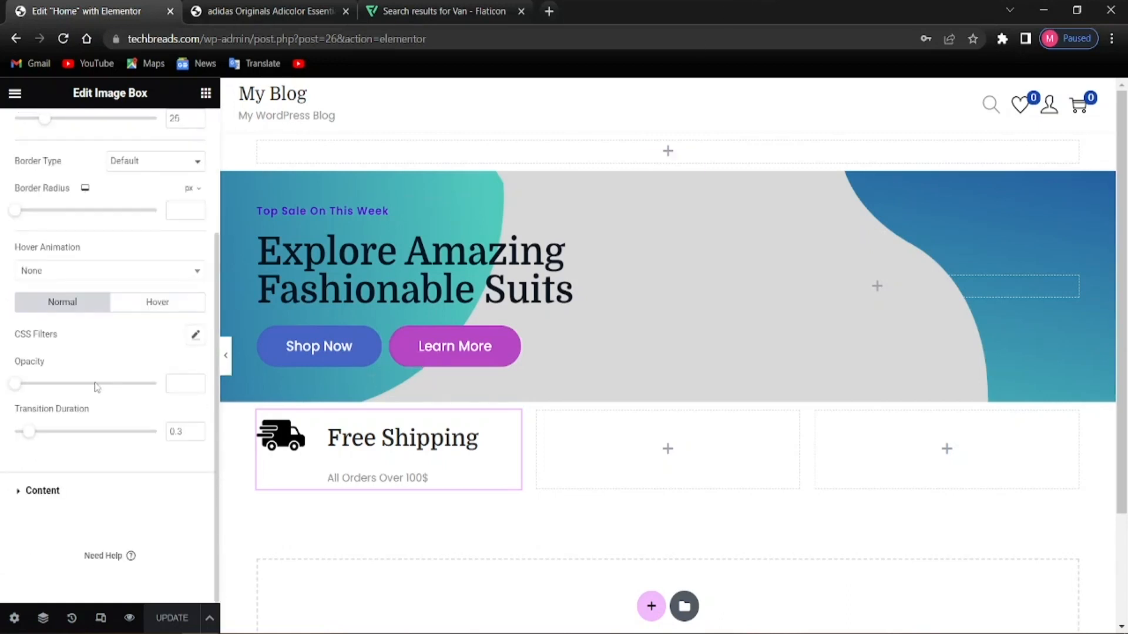
{"action": "left_click", "coordinate": [39, 493]}
{"action": "key", "text": "alt"}
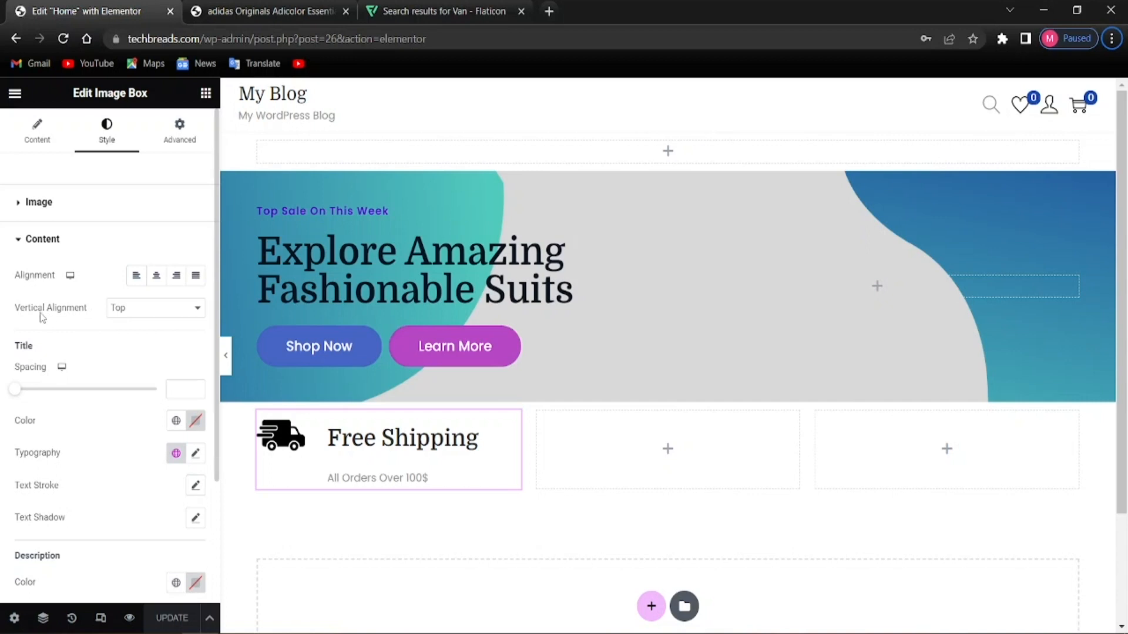
{"action": "left_click", "coordinate": [131, 315]}
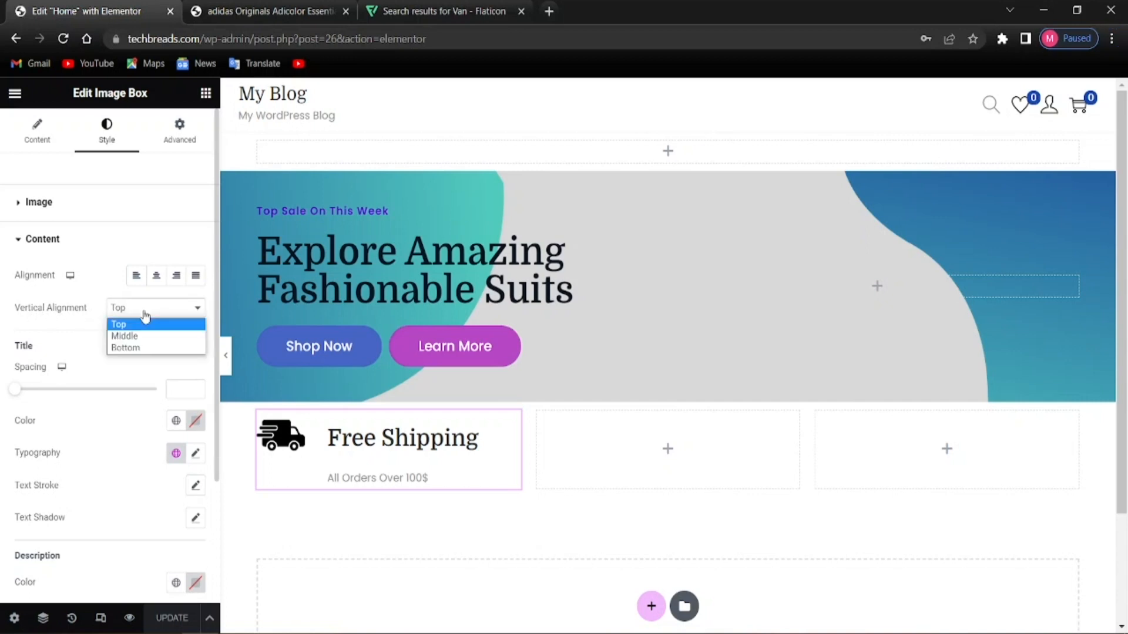
{"action": "left_click", "coordinate": [125, 341]}
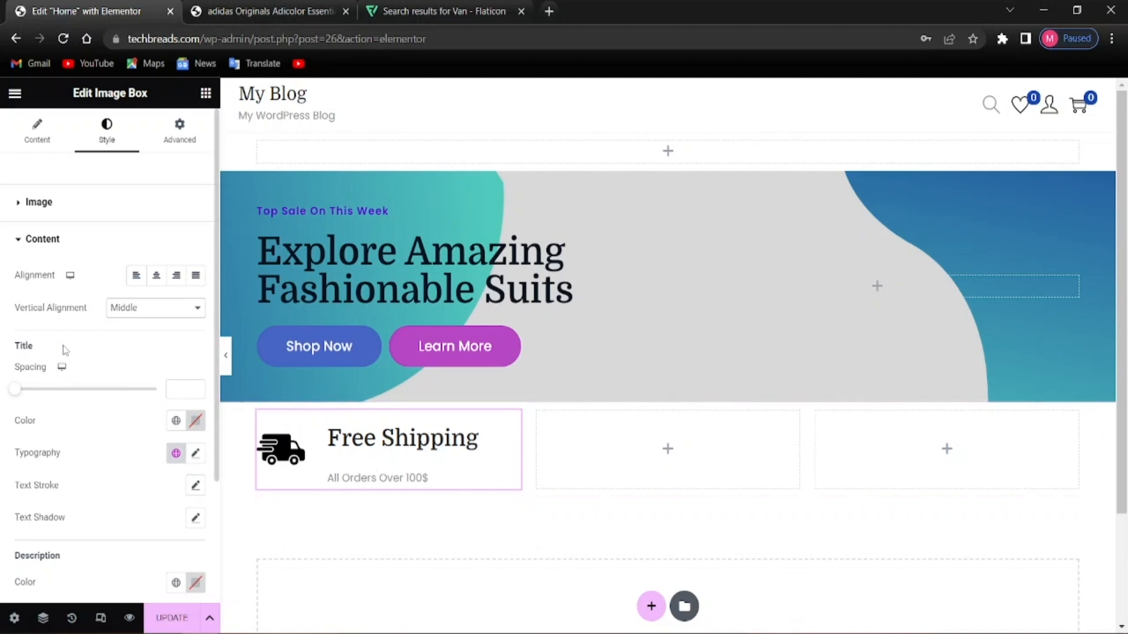
{"action": "scroll", "coordinate": [142, 357], "scroll_direction": "down", "scroll_amount": 2}
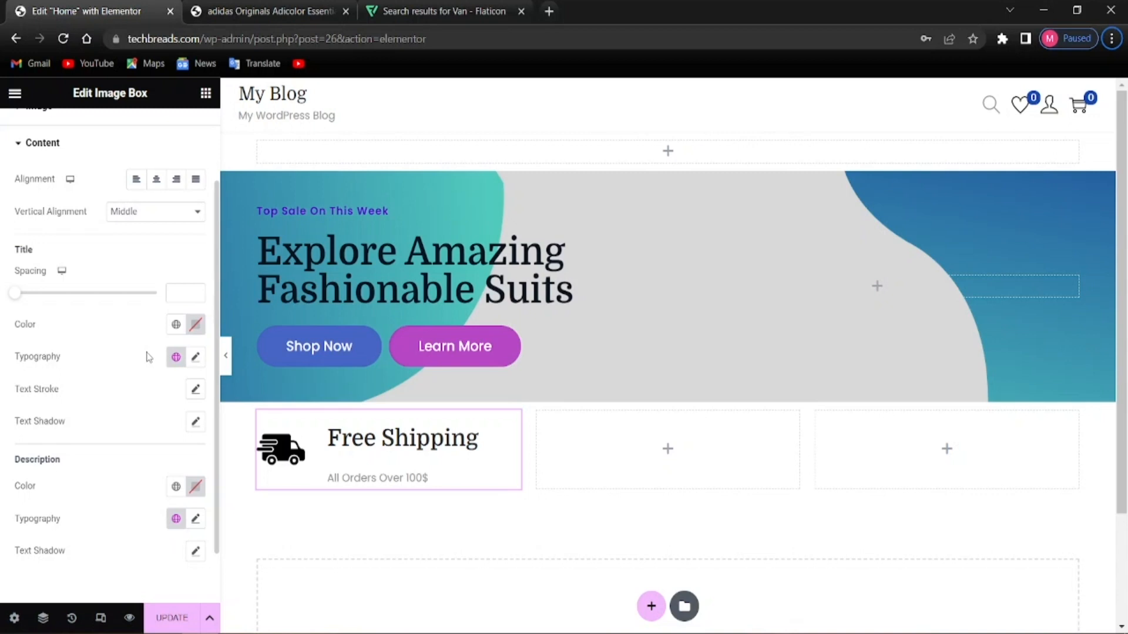
{"action": "scroll", "coordinate": [146, 382], "scroll_direction": "up", "scroll_amount": 2}
{"action": "scroll", "coordinate": [96, 317], "scroll_direction": "down", "scroll_amount": 2}
Set the Free Shipping title typography to size 20 px, weight 700 Bold, line height 1 em
{"action": "left_click", "coordinate": [196, 357]}
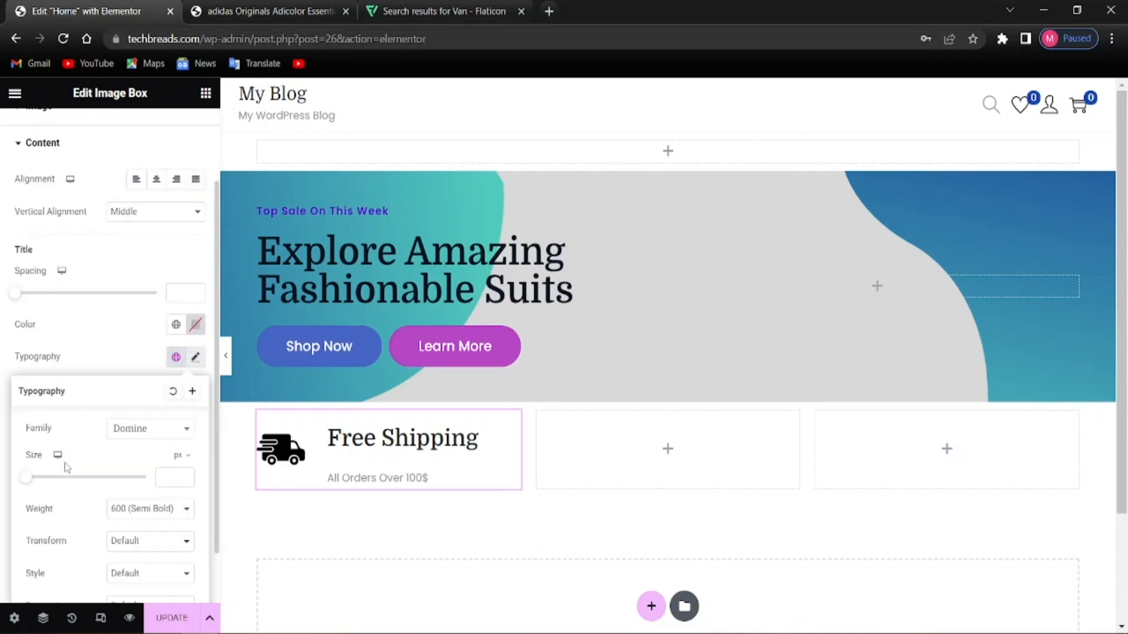
{"action": "scroll", "coordinate": [88, 520], "scroll_direction": "down", "scroll_amount": 2}
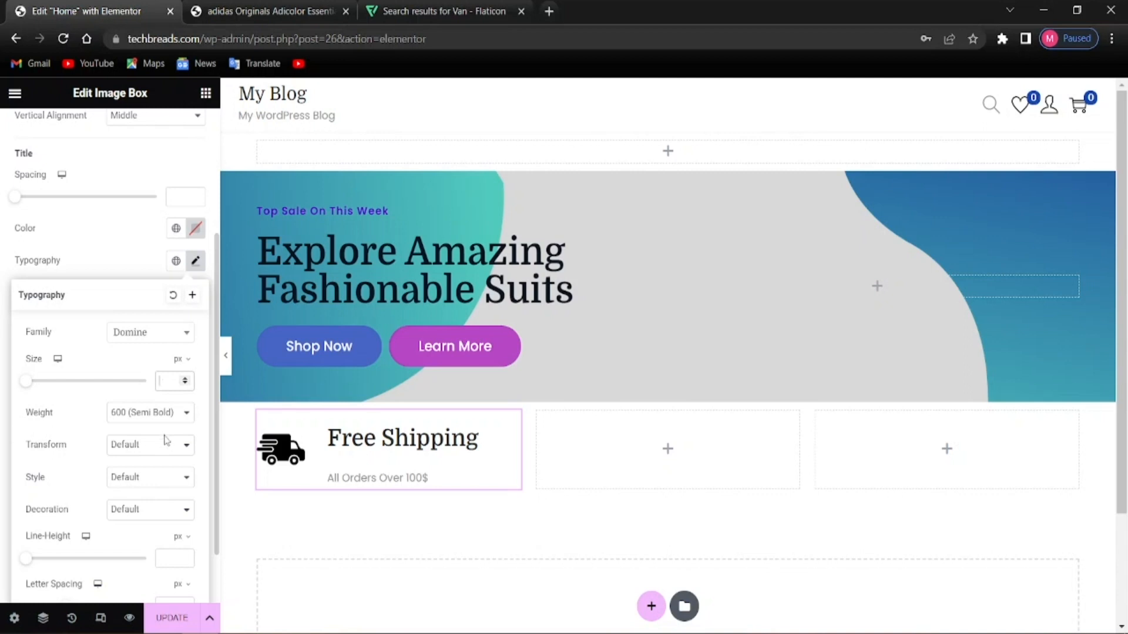
{"action": "type", "text": "20"}
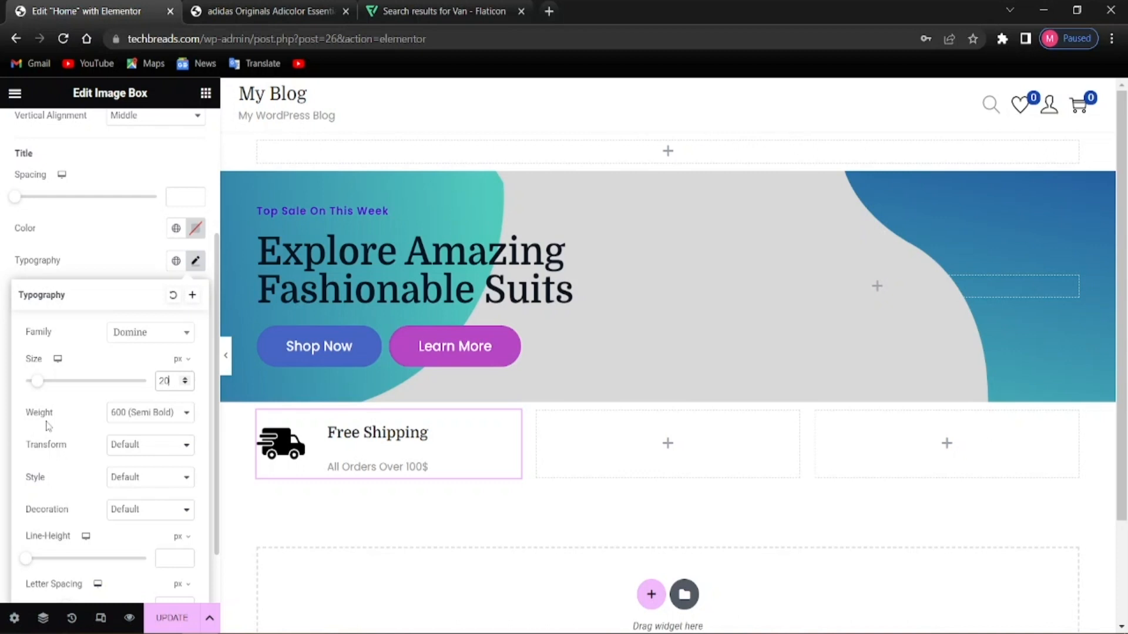
{"action": "left_click", "coordinate": [119, 417]}
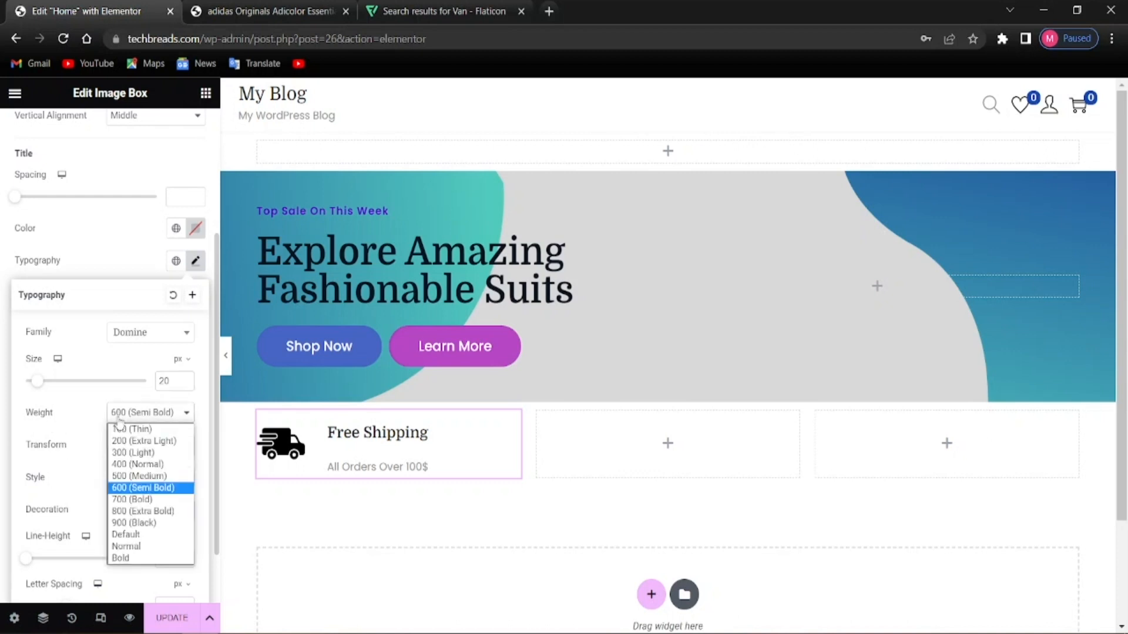
{"action": "left_click", "coordinate": [112, 500]}
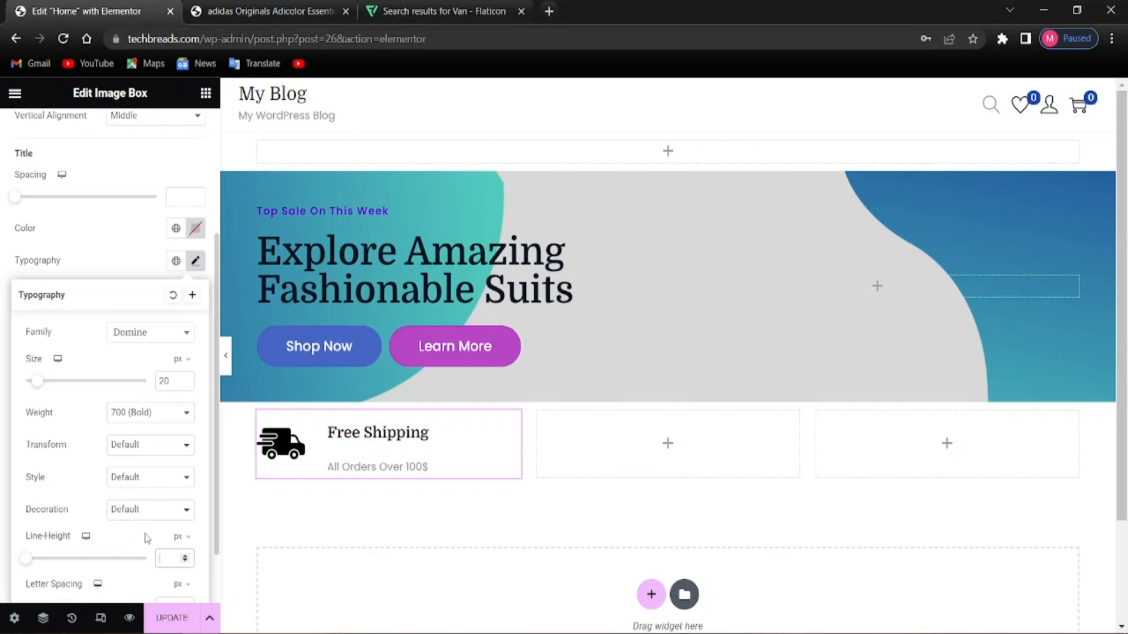
{"action": "type", "text": "1"}
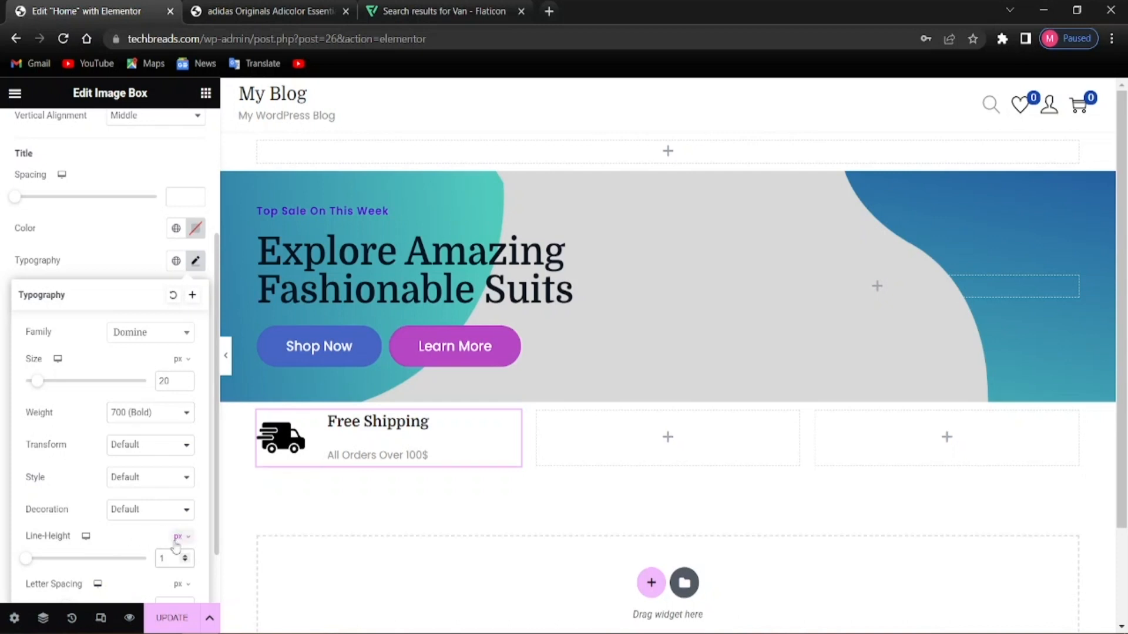
{"action": "left_click", "coordinate": [181, 538]}
{"action": "left_click", "coordinate": [184, 564]}
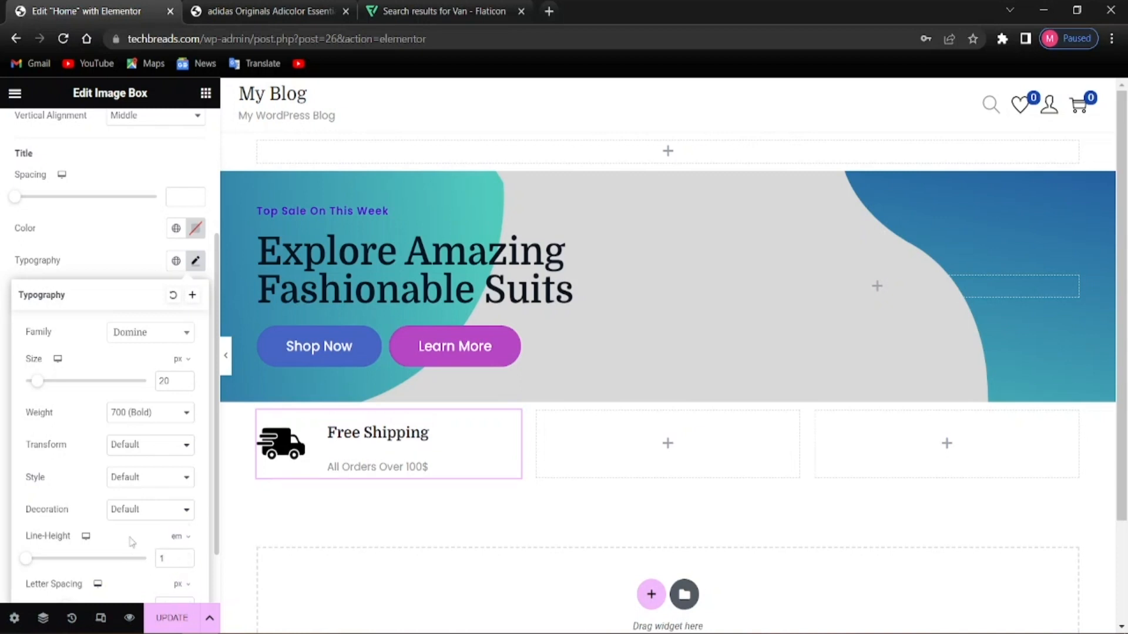
{"action": "scroll", "coordinate": [137, 579], "scroll_direction": "down", "scroll_amount": 2}
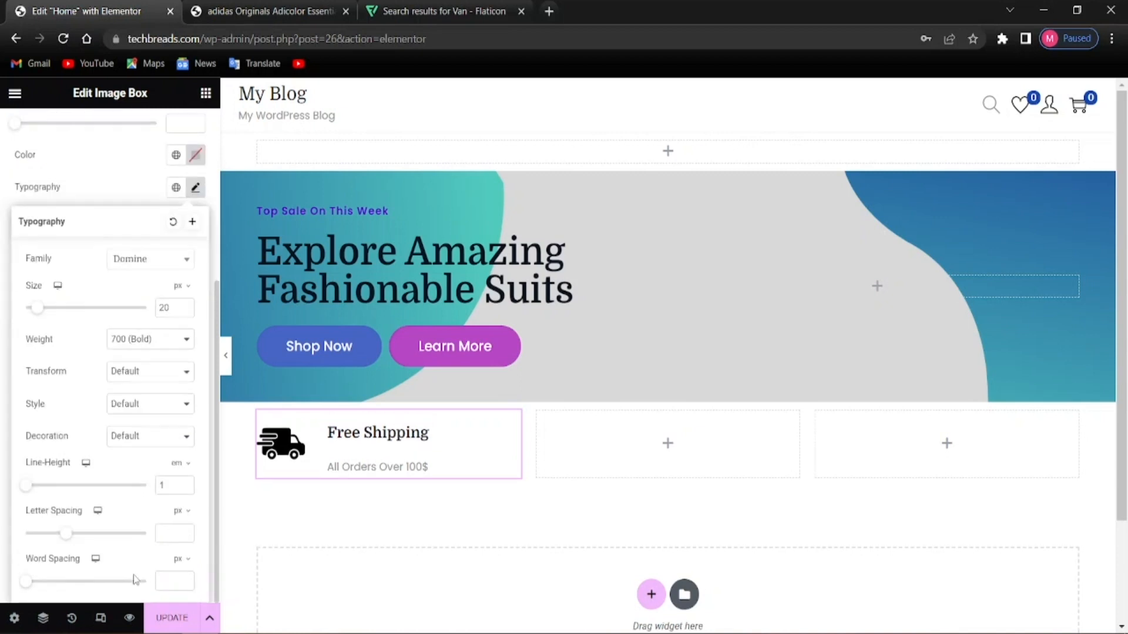
{"action": "scroll", "coordinate": [131, 533], "scroll_direction": "up", "scroll_amount": 7}
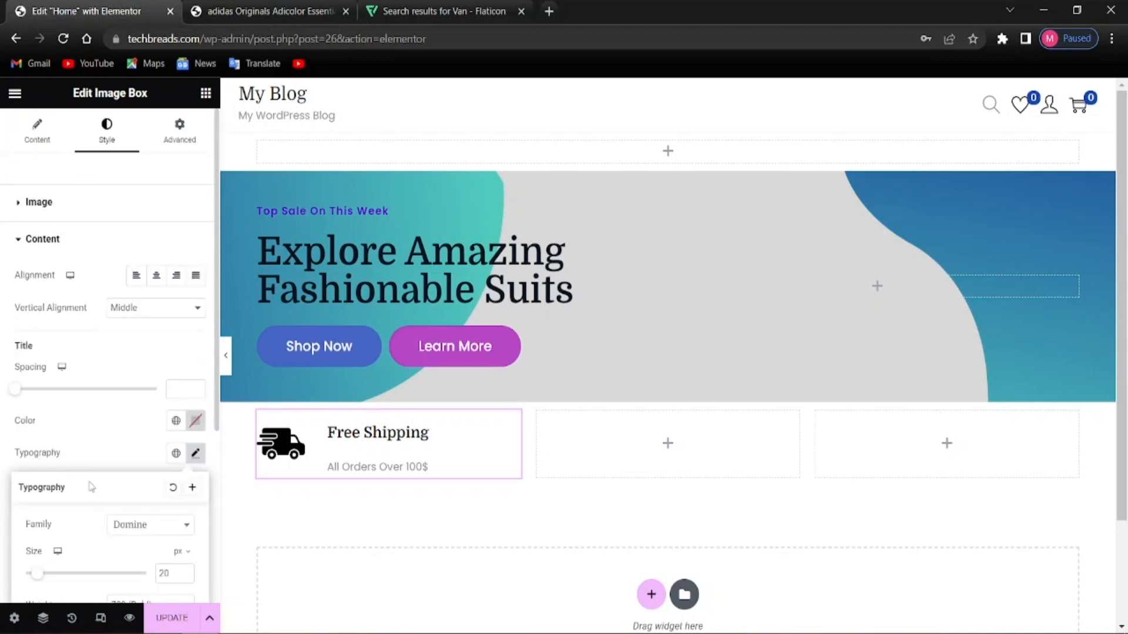
{"action": "scroll", "coordinate": [47, 447], "scroll_direction": "down", "scroll_amount": 3}
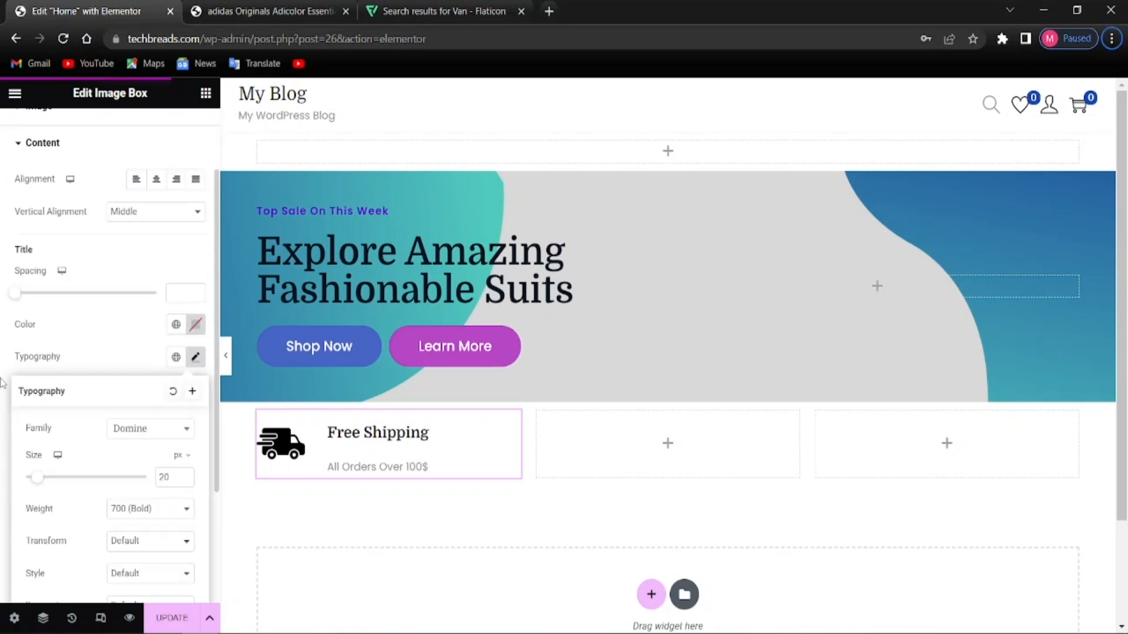
{"action": "left_click", "coordinate": [3, 400]}
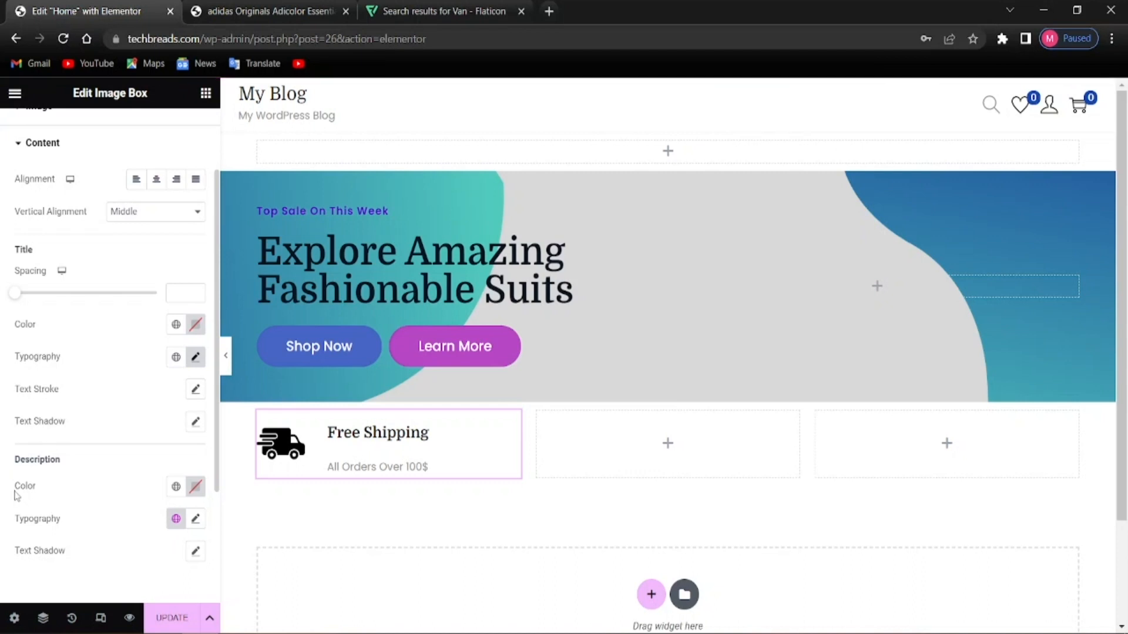
{"action": "scroll", "coordinate": [16, 495], "scroll_direction": "down", "scroll_amount": 2}
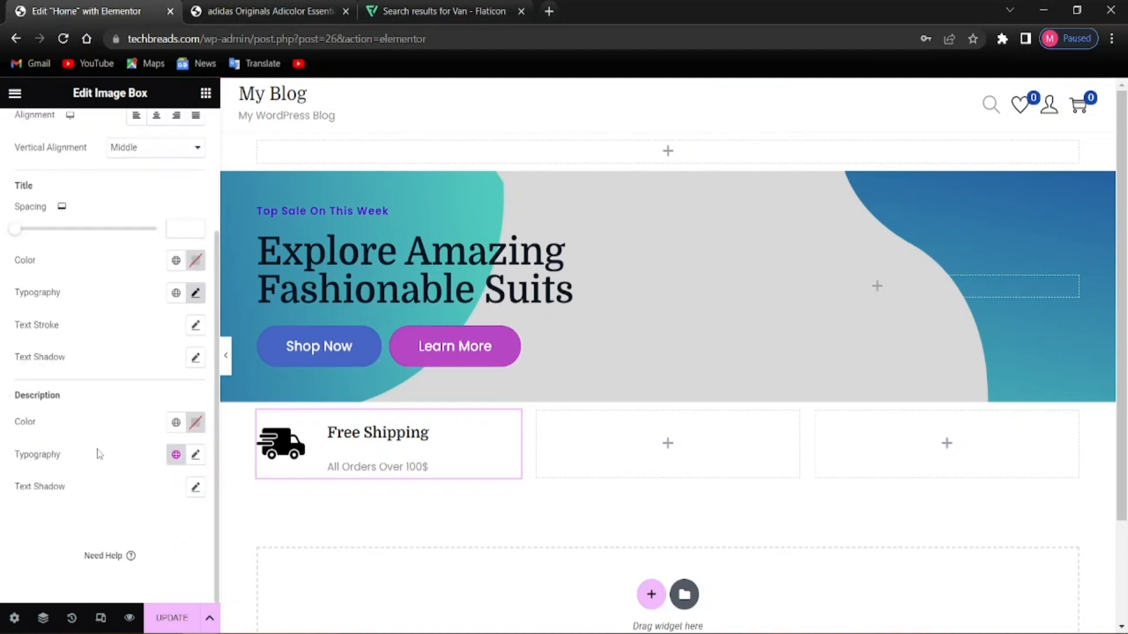
Set the 'All Orders Over 100$' description typography line height to 1 em
{"action": "left_click", "coordinate": [195, 455]}
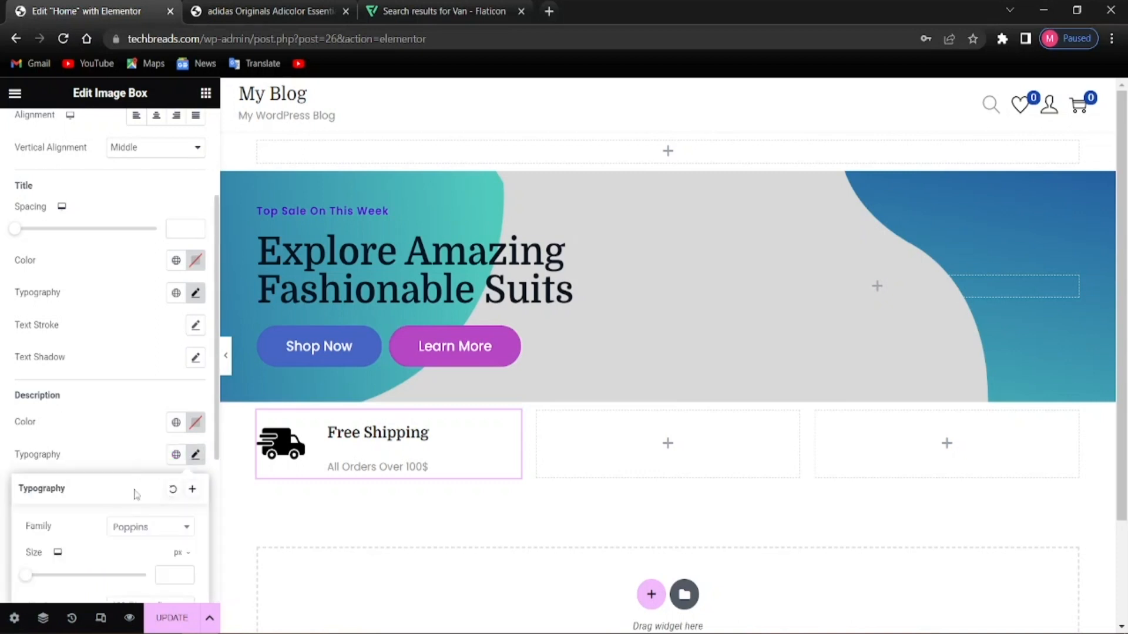
{"action": "scroll", "coordinate": [126, 500], "scroll_direction": "down", "scroll_amount": 3}
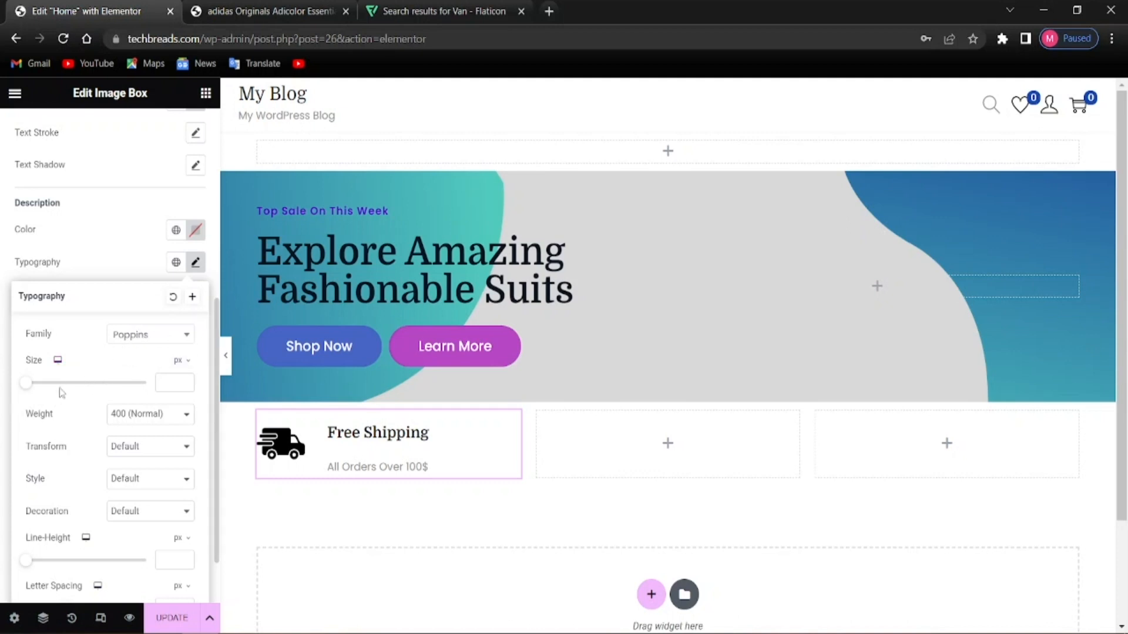
{"action": "key", "text": "alt"}
{"action": "scroll", "coordinate": [123, 500], "scroll_direction": "down", "scroll_amount": 1}
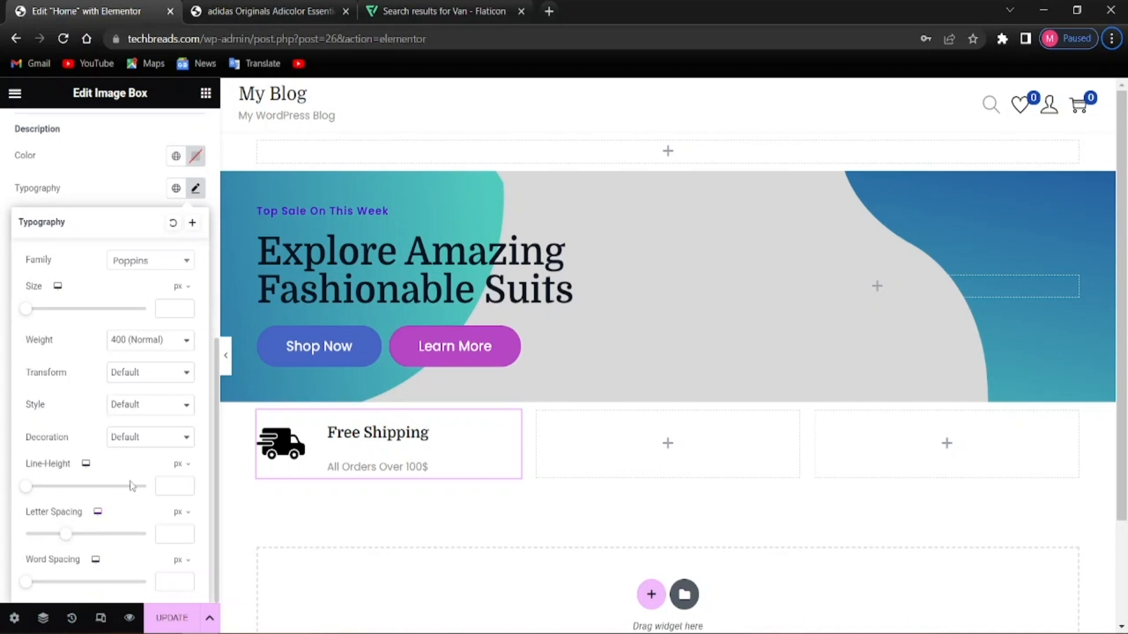
{"action": "left_click", "coordinate": [169, 487]}
{"action": "type", "text": "1"}
{"action": "left_click", "coordinate": [179, 464]}
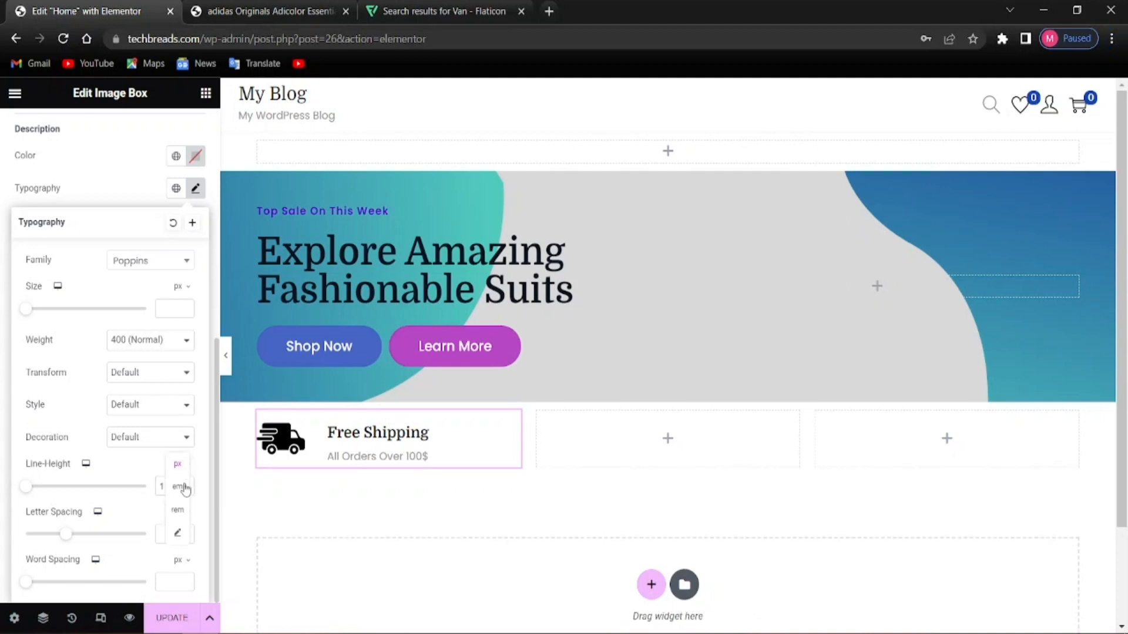
{"action": "left_click", "coordinate": [177, 487]}
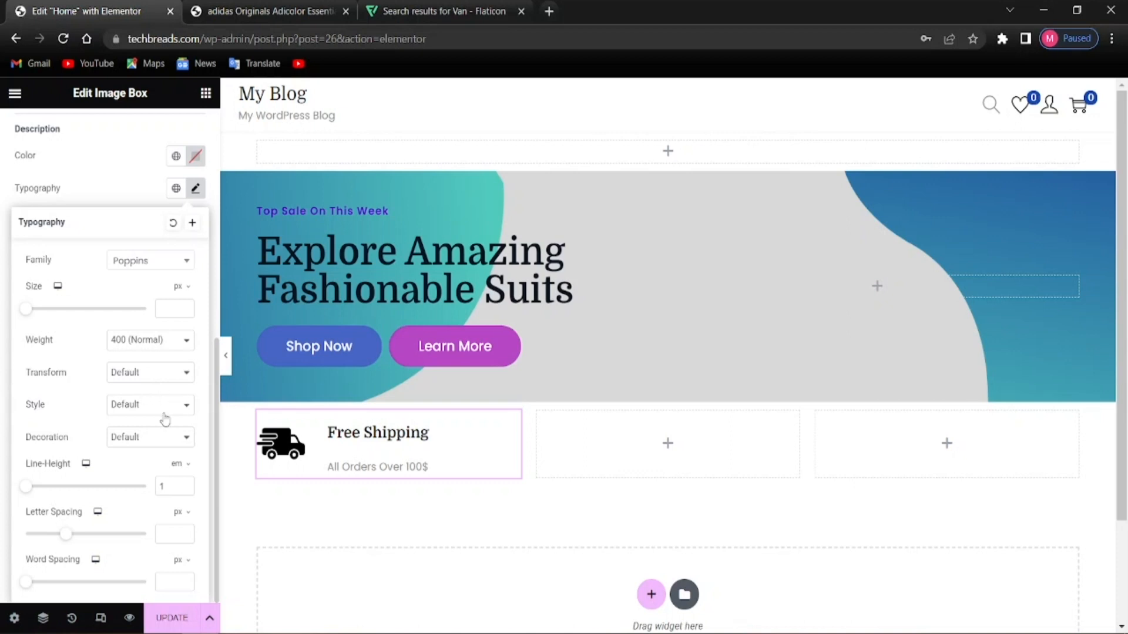
{"action": "key", "text": "alt"}
{"action": "left_click", "coordinate": [2, 294]}
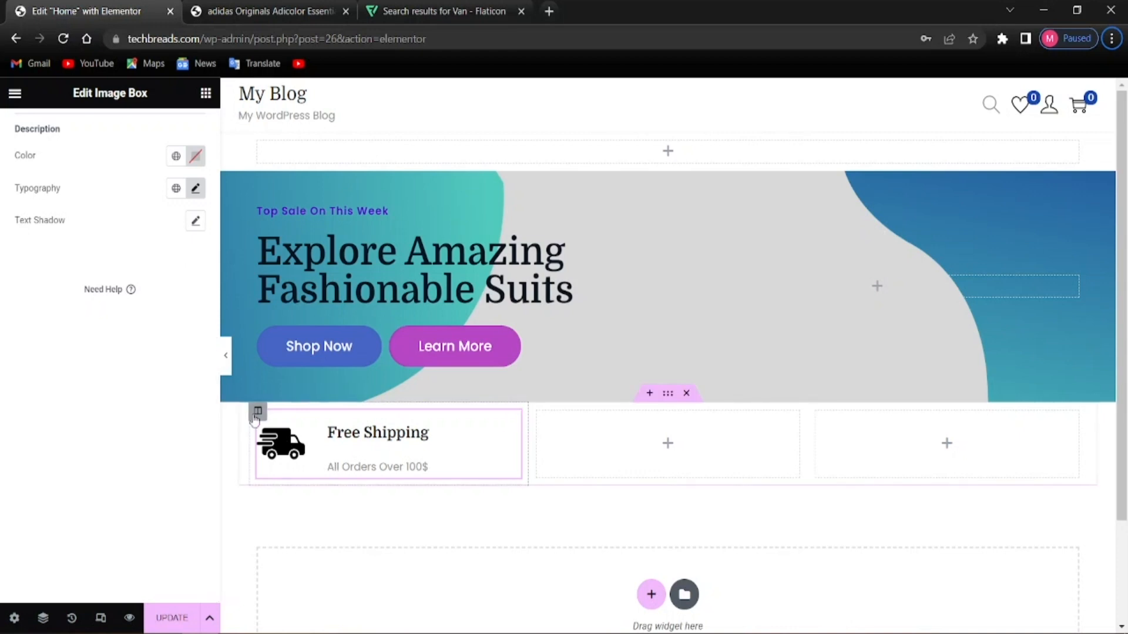
Select the Free Shipping column and set its Style border type to Solid
{"action": "left_click", "coordinate": [257, 412]}
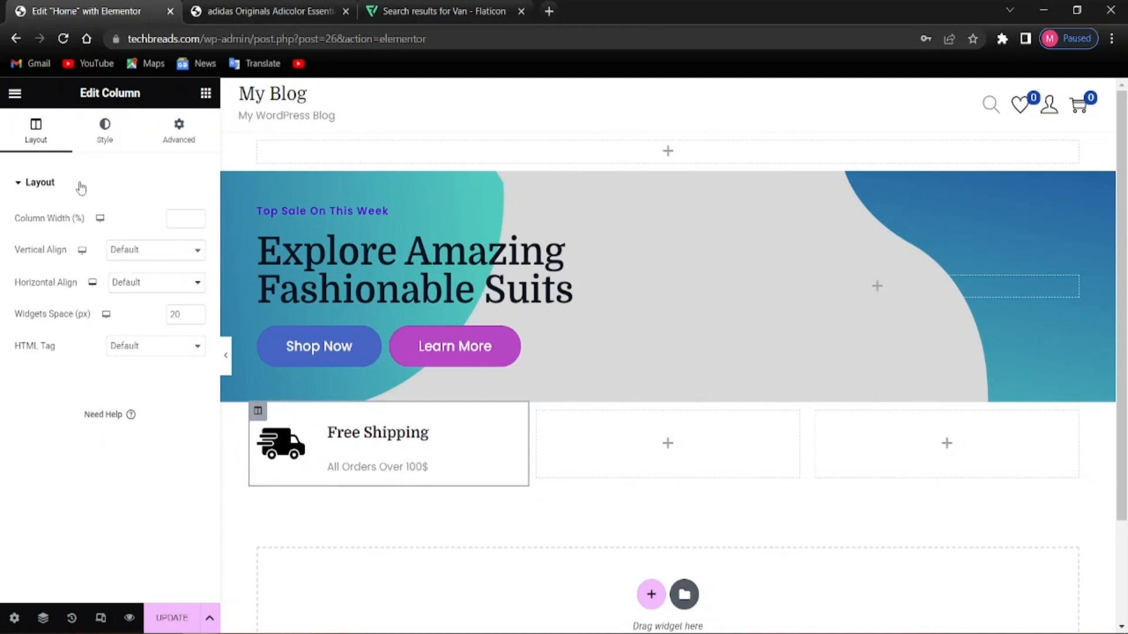
{"action": "left_click", "coordinate": [170, 142]}
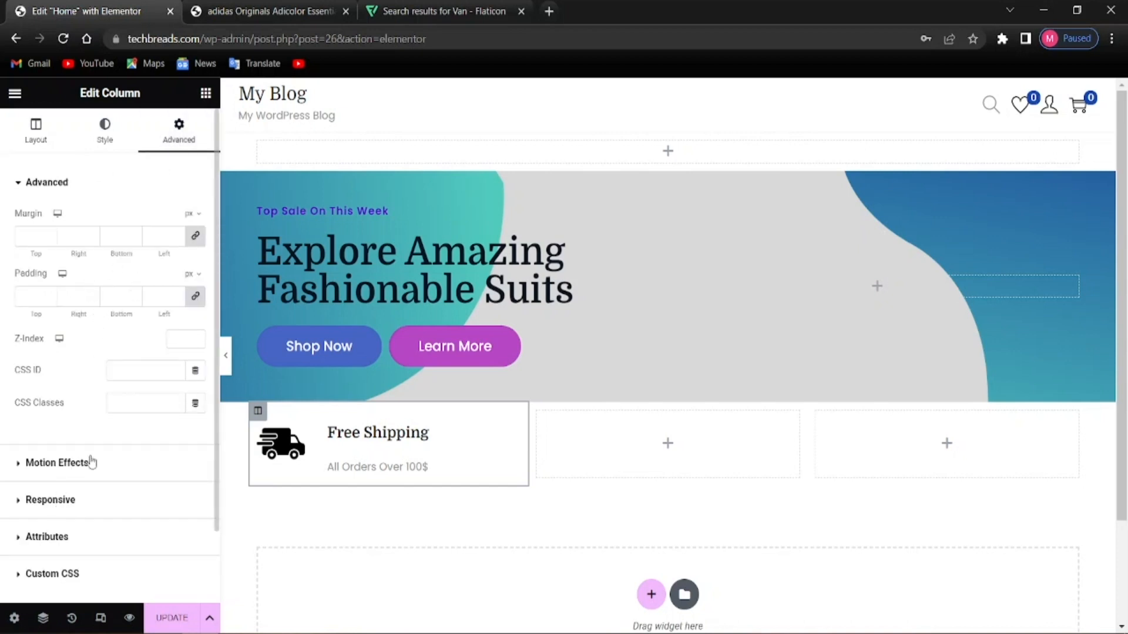
{"action": "scroll", "coordinate": [94, 462], "scroll_direction": "down", "scroll_amount": 2}
{"action": "left_click", "coordinate": [105, 125]}
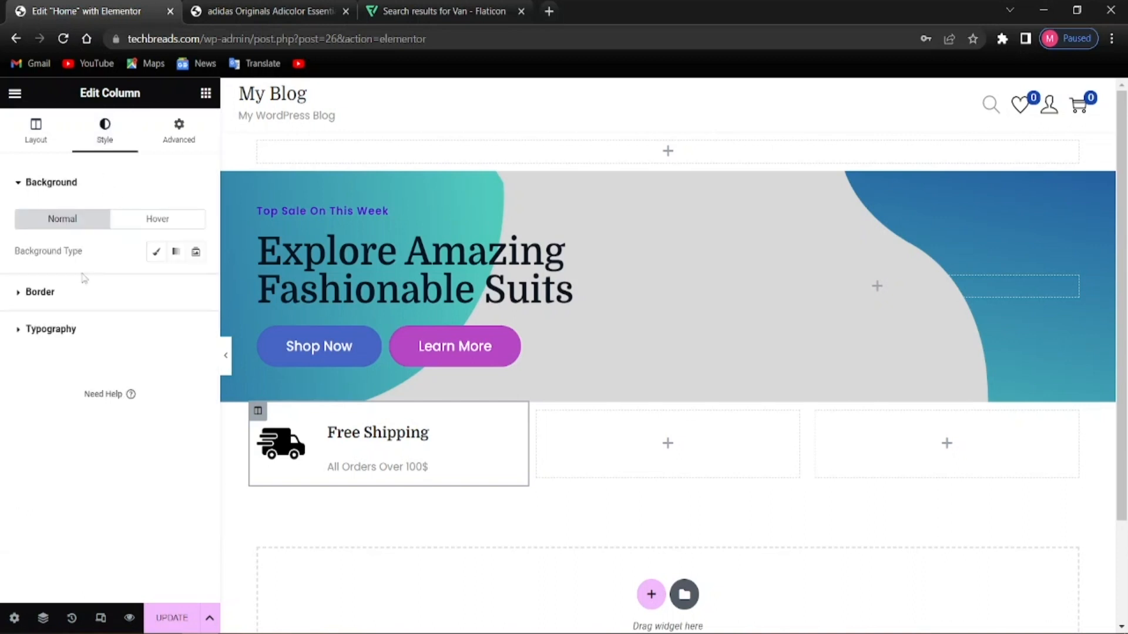
{"action": "left_click", "coordinate": [29, 298]}
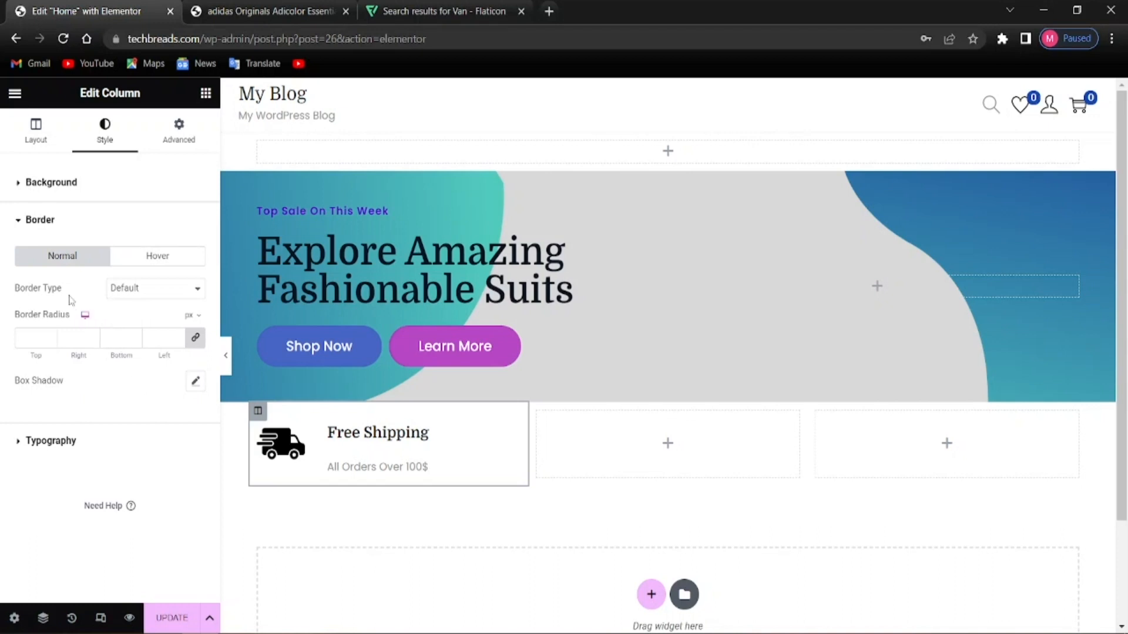
{"action": "left_click", "coordinate": [150, 290]}
{"action": "left_click", "coordinate": [148, 327]}
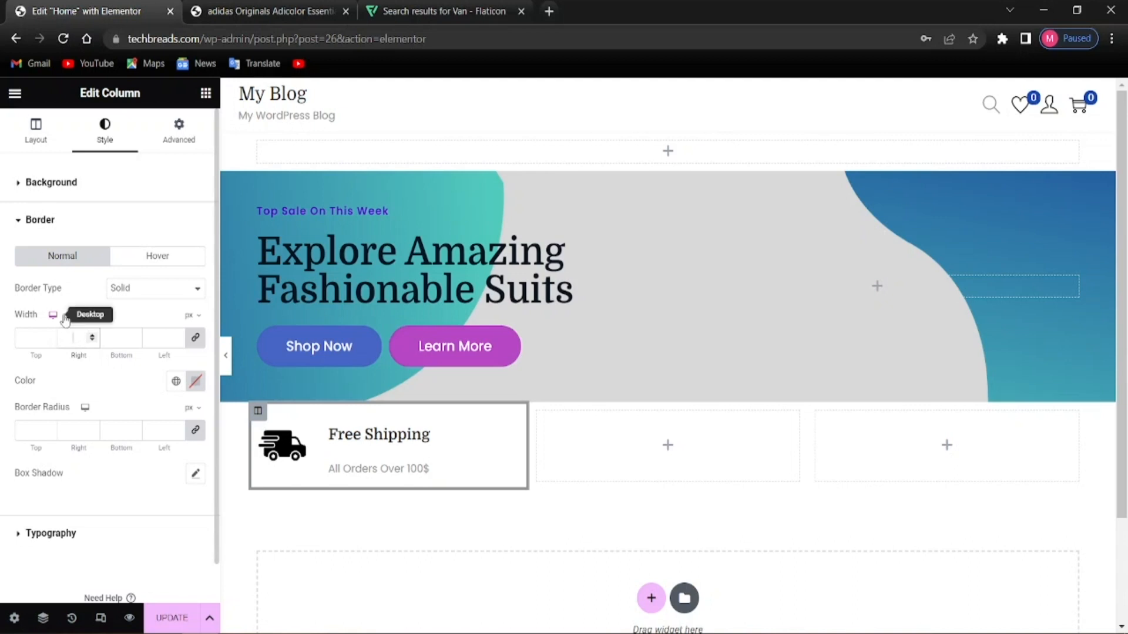
Unlink the border widths and set top, bottom and left to 0, right to 1
{"action": "type", "text": "1"}
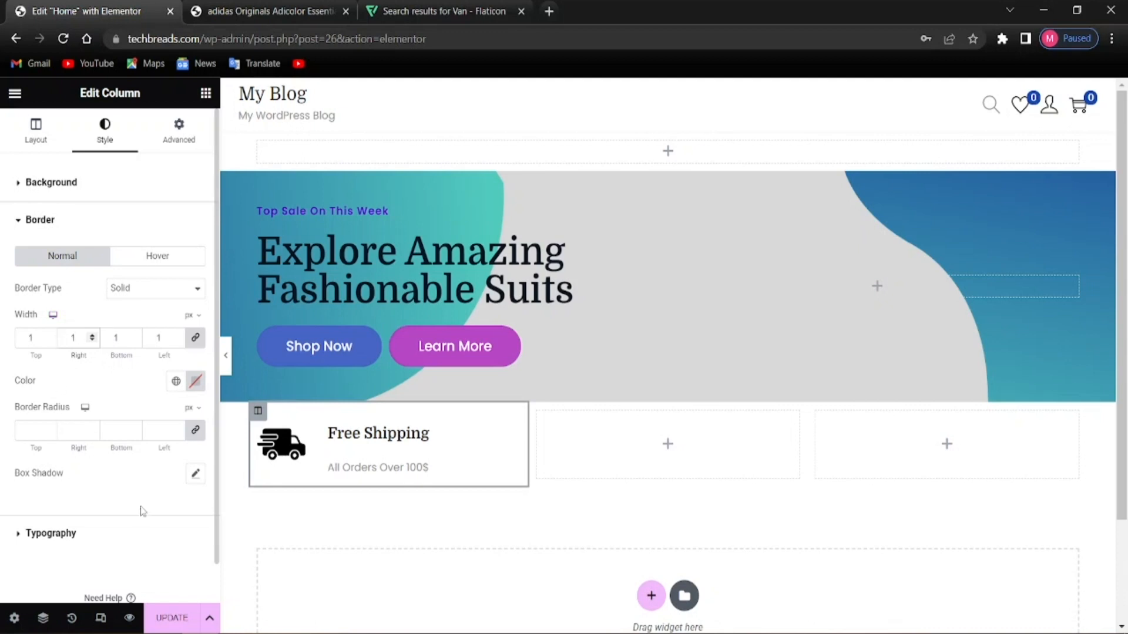
{"action": "left_click", "coordinate": [195, 338]}
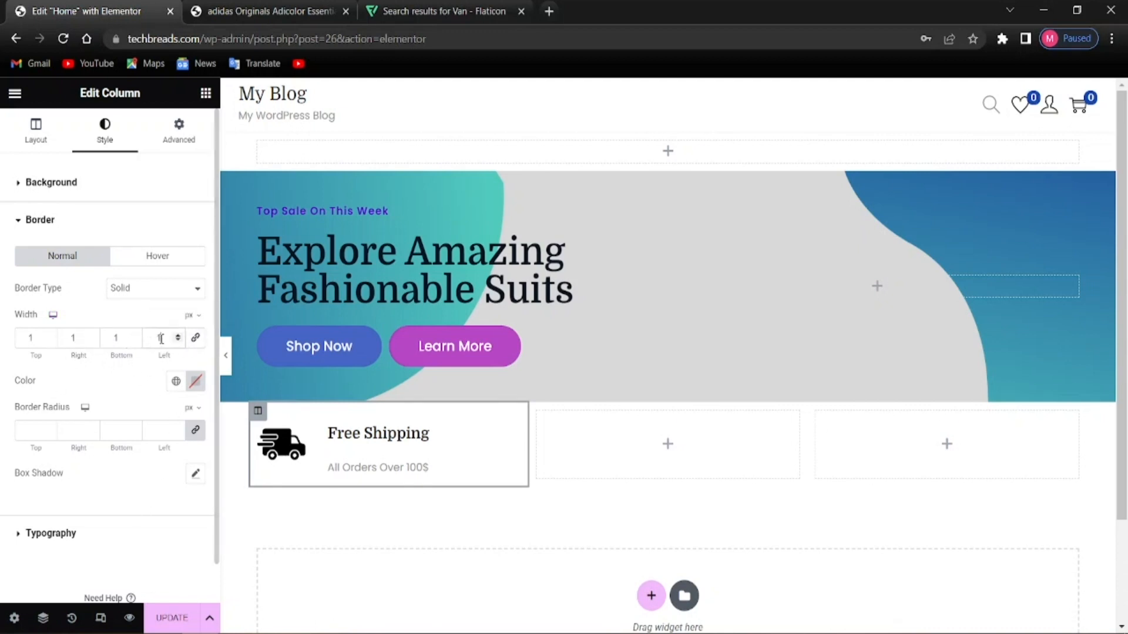
{"action": "left_click", "coordinate": [195, 339]}
{"action": "key", "text": "BackSpace"}
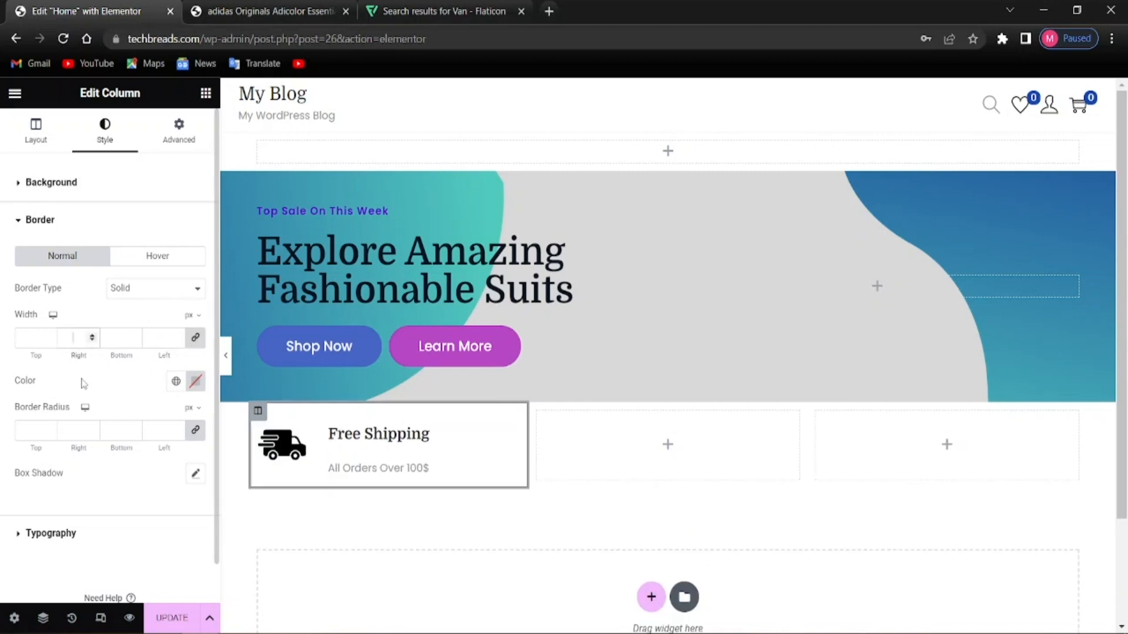
{"action": "type", "text": "0"}
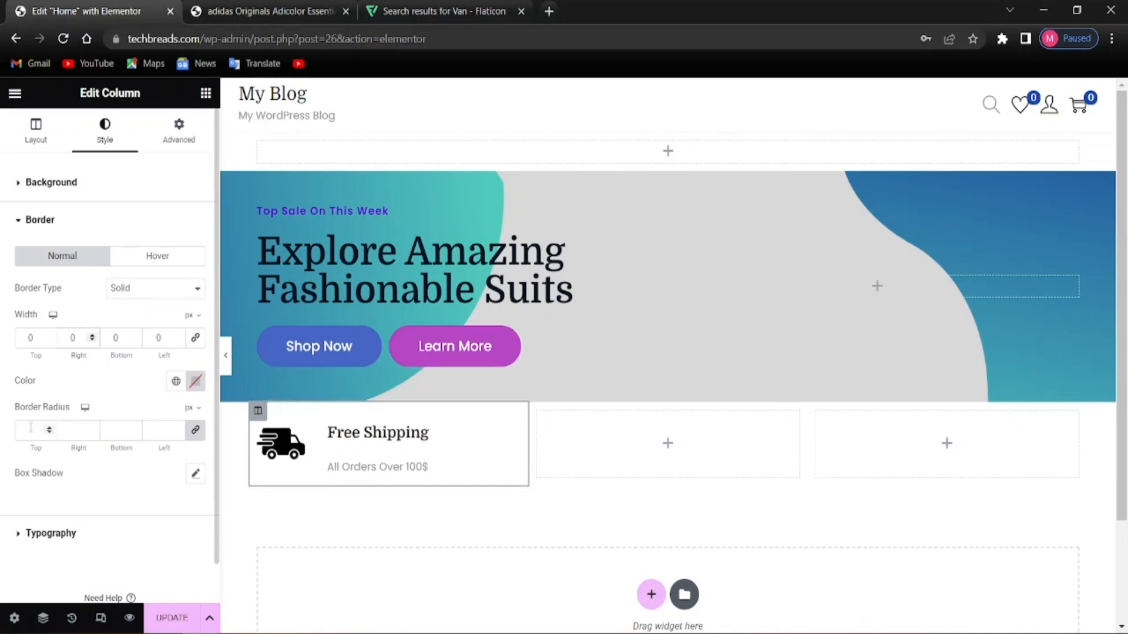
{"action": "type", "text": "1"}
{"action": "key", "text": "BackSpace"}
{"action": "type", "text": "1"}
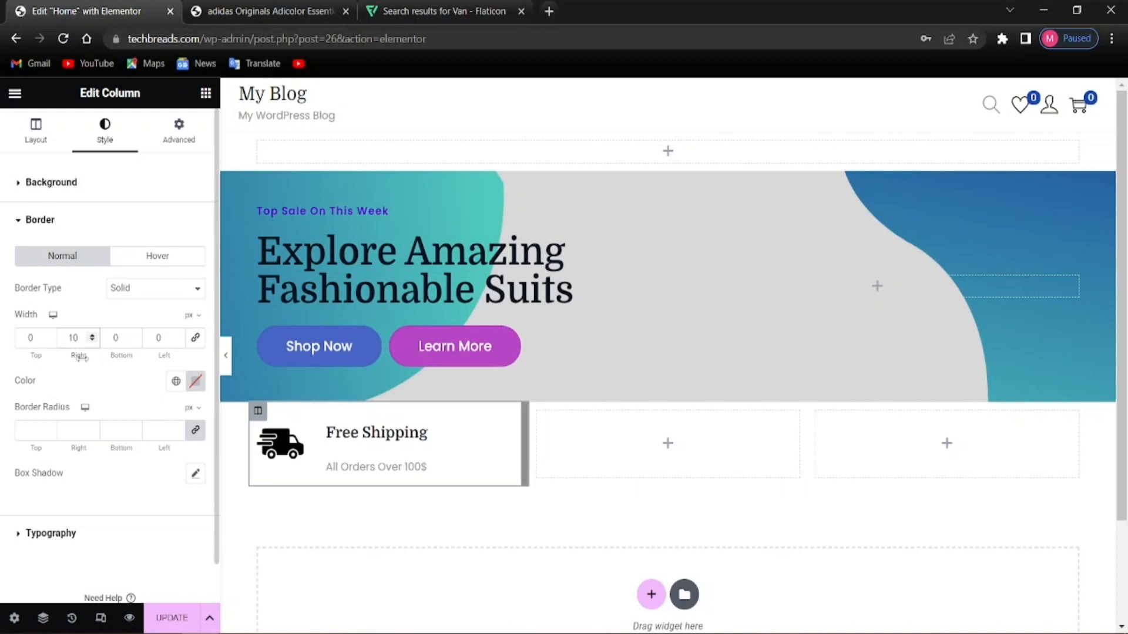
{"action": "key", "text": "Delete"}
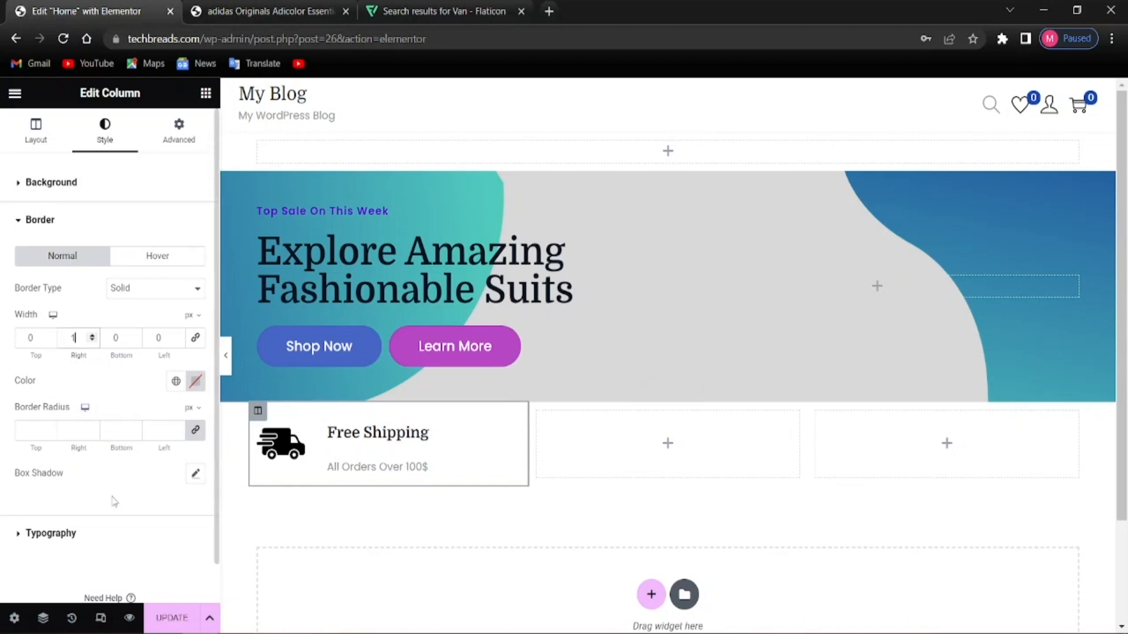
{"action": "left_click", "coordinate": [57, 491]}
{"action": "left_click", "coordinate": [164, 153]}
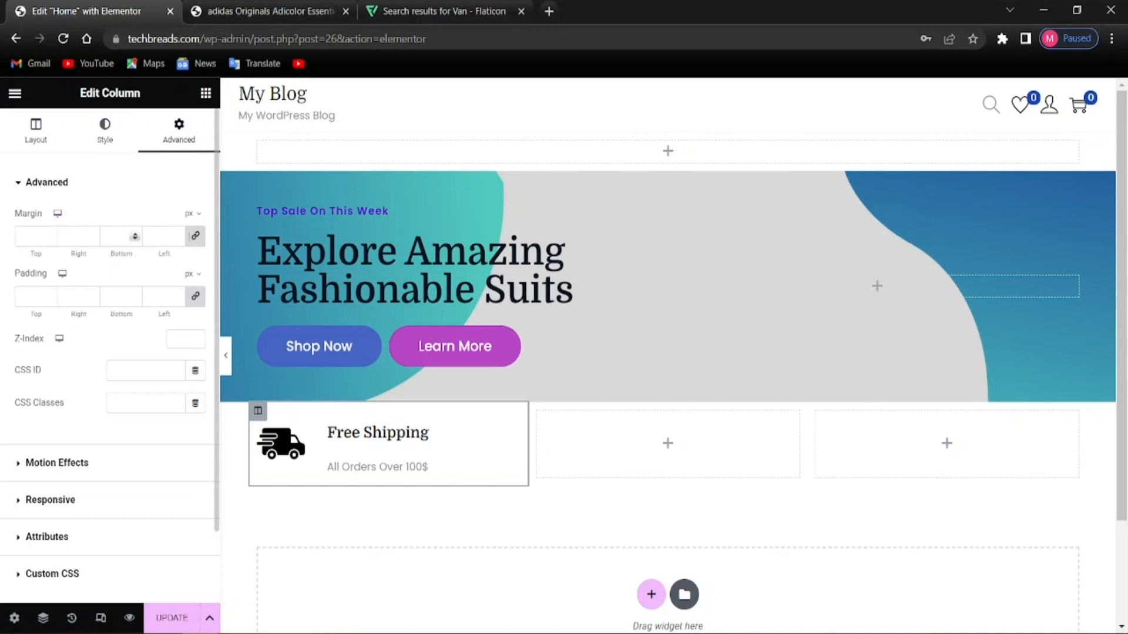
Unlink the Free Shipping column's margins and give it a 20 px right margin
{"action": "left_click", "coordinate": [195, 237]}
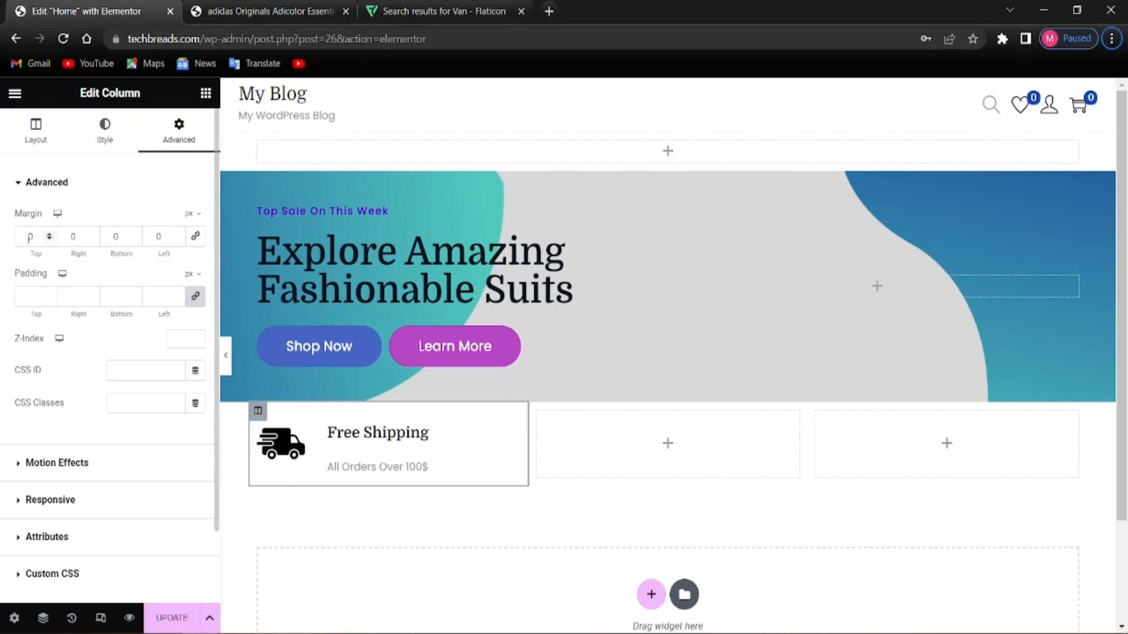
{"action": "left_click", "coordinate": [89, 236]}
{"action": "type", "text": "20"}
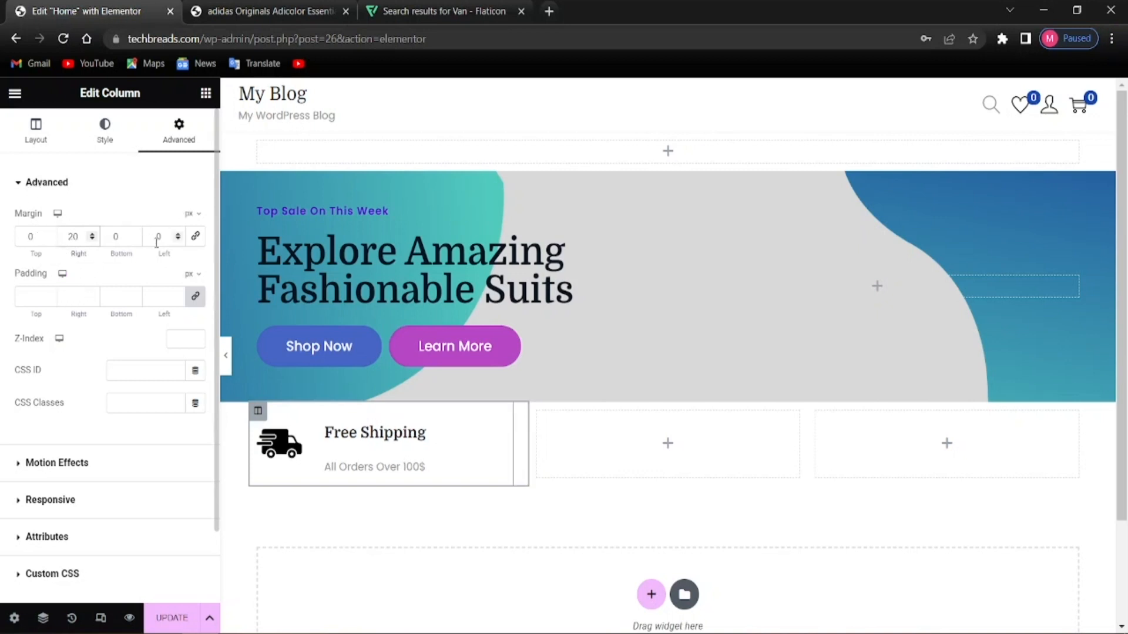
{"action": "type", "text": "2"}
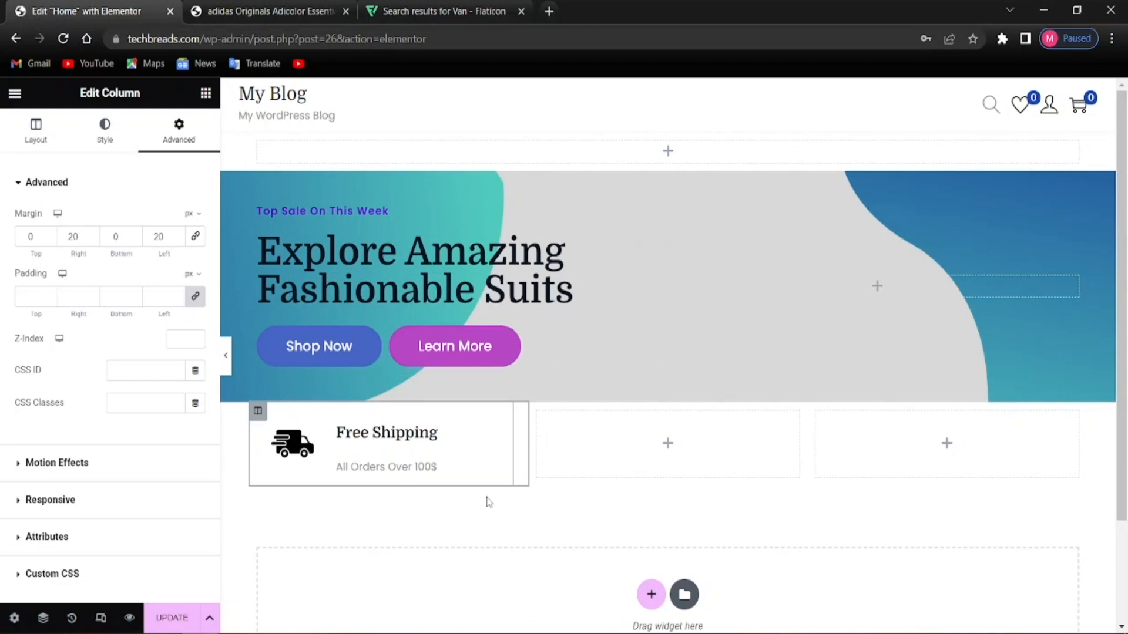
Copy the Free Shipping image box and paste it into the empty middle column
{"action": "right_click", "coordinate": [369, 457]}
{"action": "right_click", "coordinate": [340, 456]}
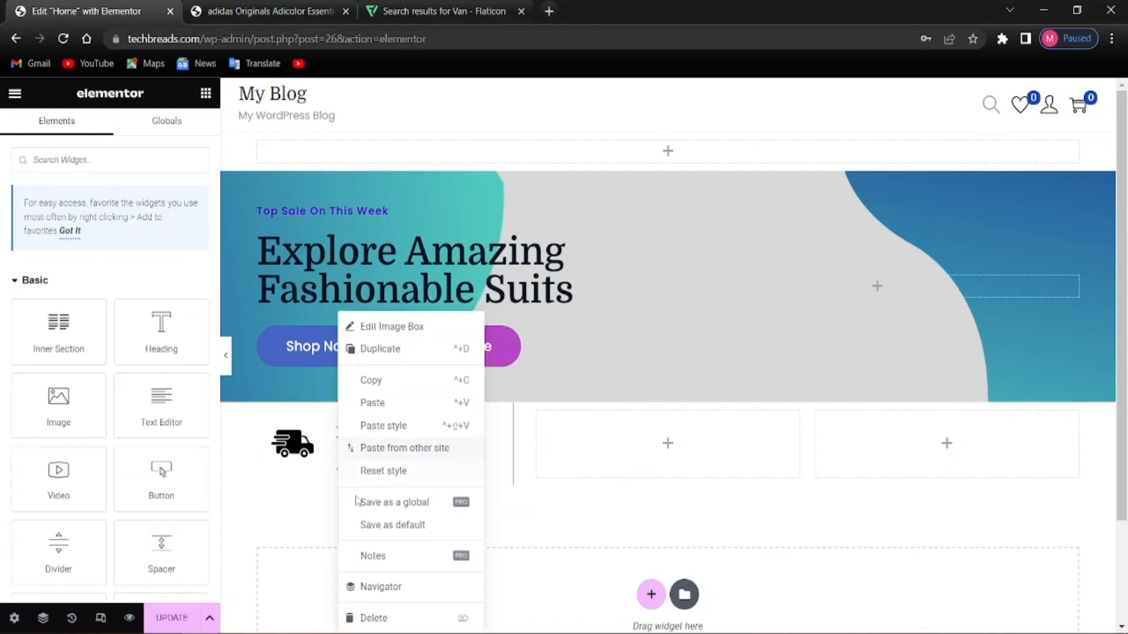
{"action": "left_click", "coordinate": [373, 380]}
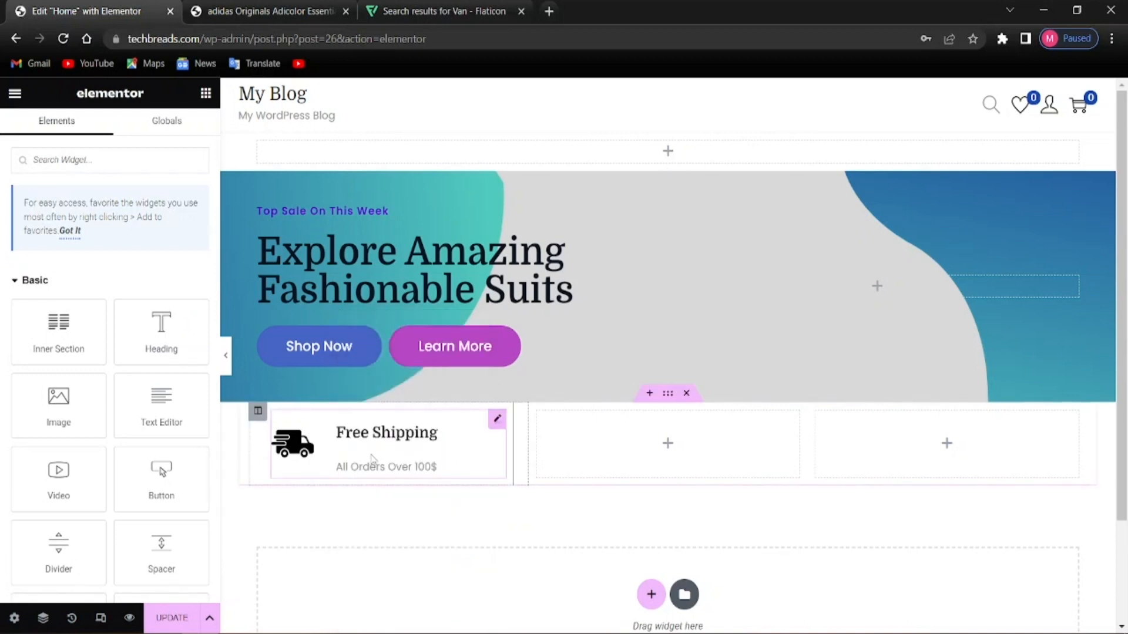
{"action": "right_click", "coordinate": [617, 457]}
{"action": "left_click", "coordinate": [652, 457]}
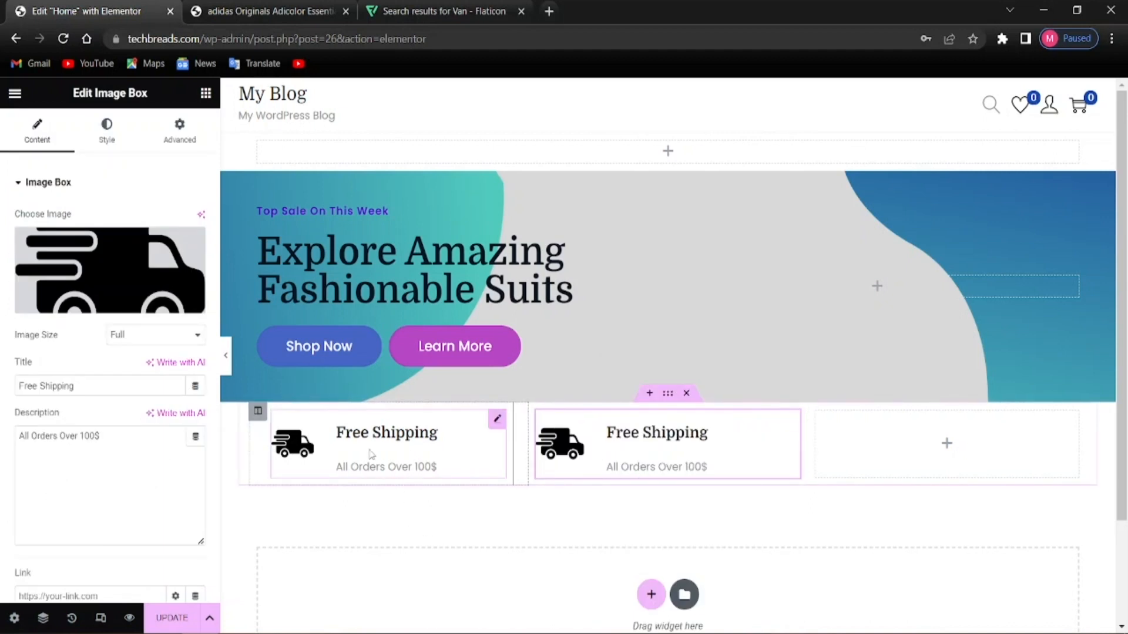
Paste the first Free Shipping column's styling onto the second column
{"action": "left_click", "coordinate": [314, 447]}
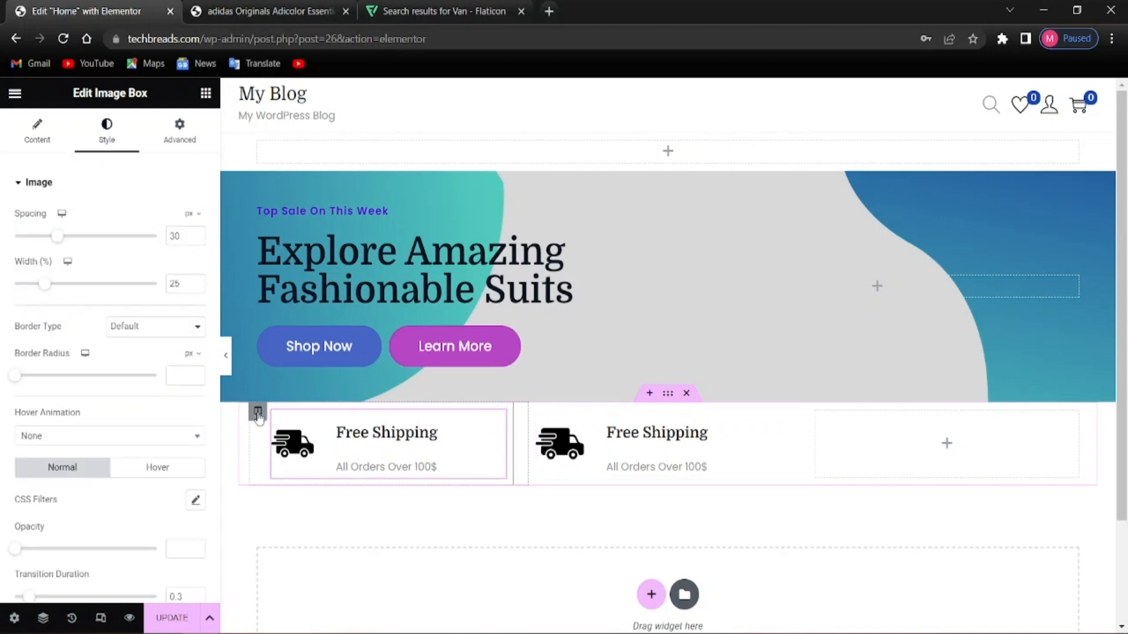
{"action": "left_click", "coordinate": [258, 413]}
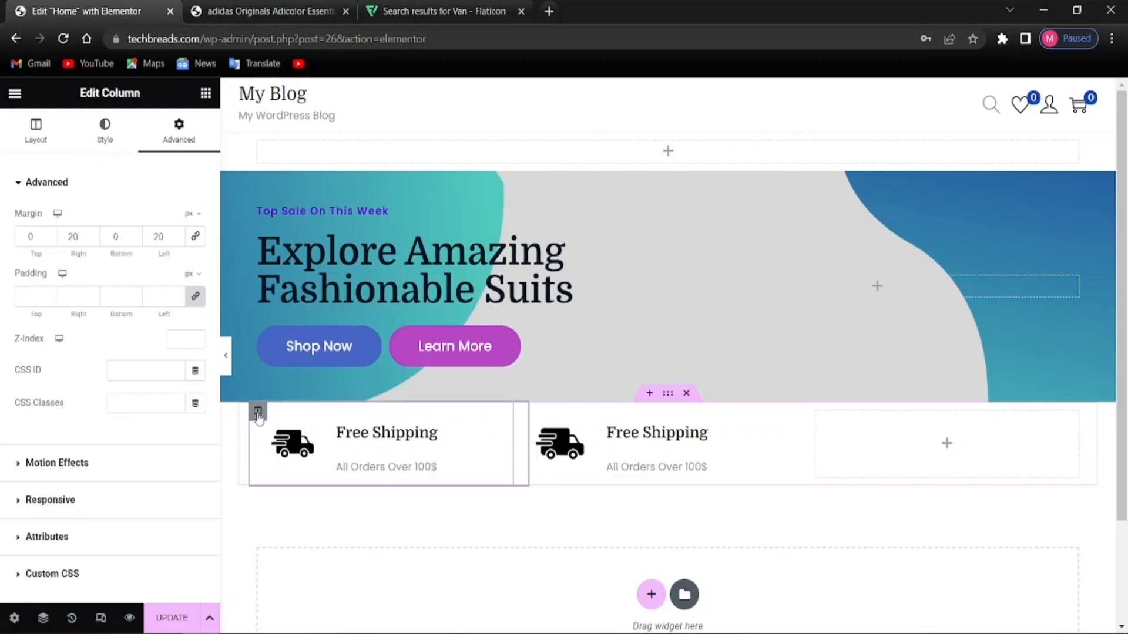
{"action": "right_click", "coordinate": [354, 449]}
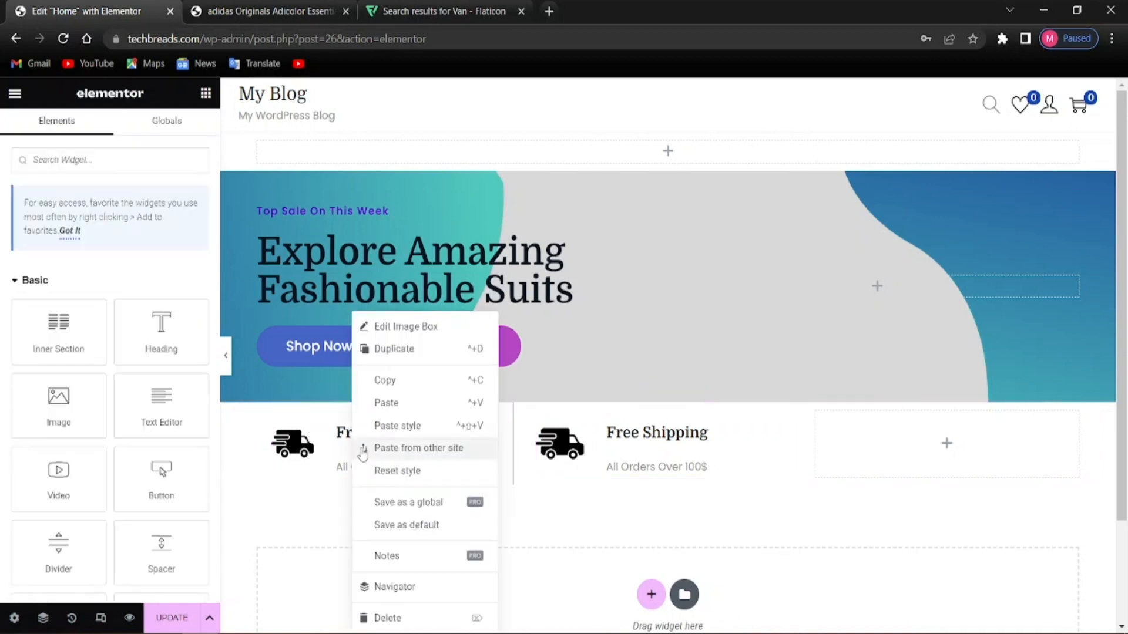
{"action": "left_click", "coordinate": [394, 385]}
{"action": "right_click", "coordinate": [605, 453]}
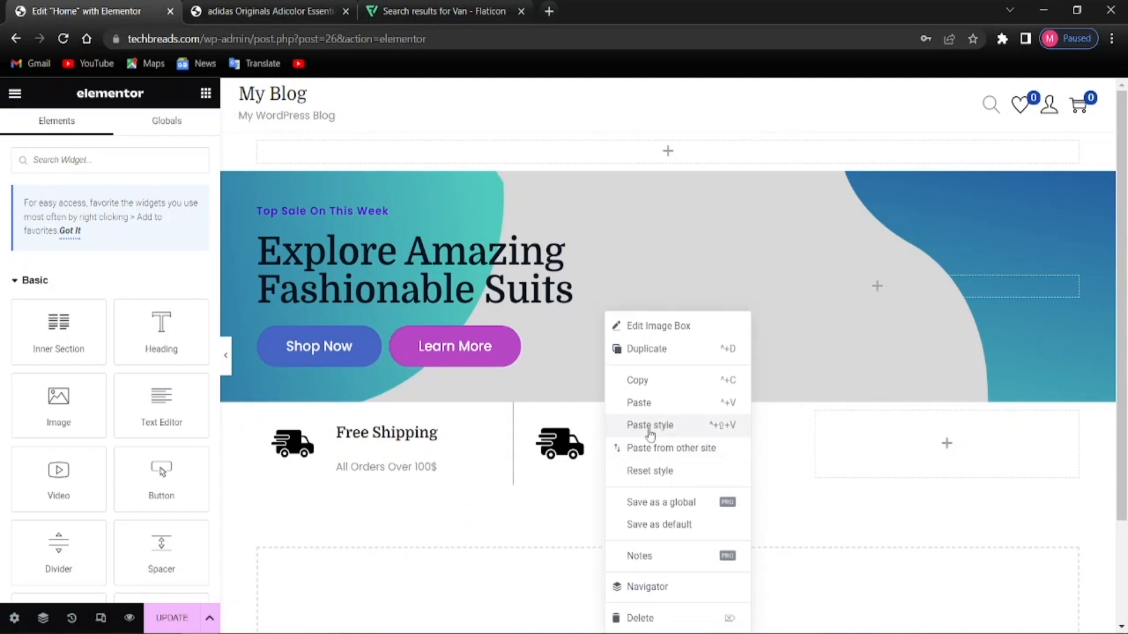
{"action": "left_click", "coordinate": [651, 425]}
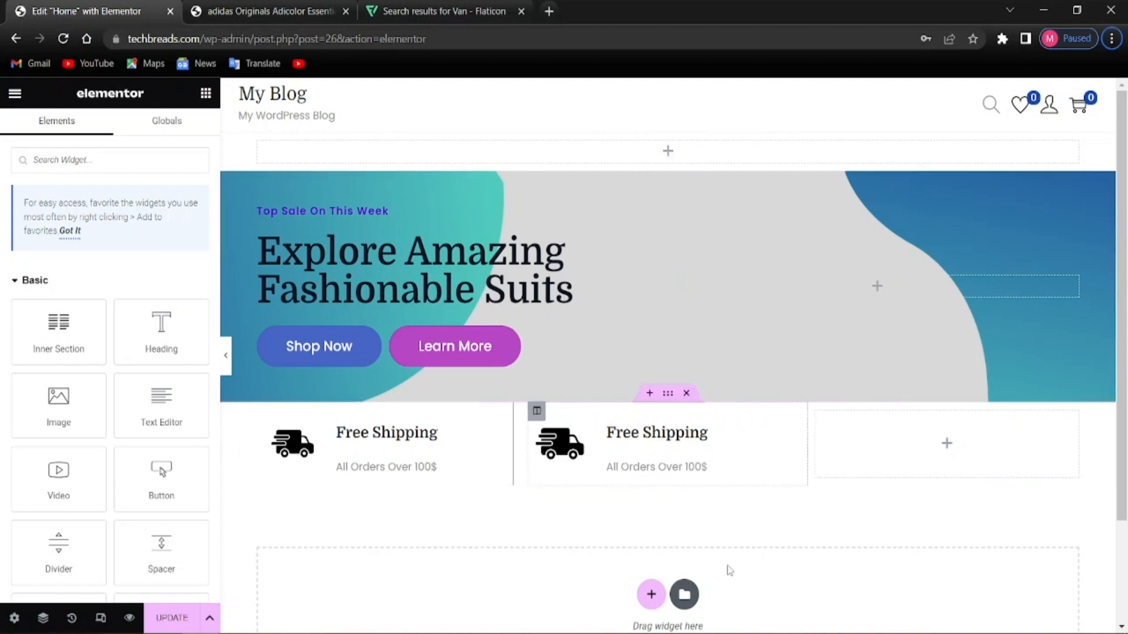
Paste a Free Shipping box into the third column and apply the first box's styling
{"action": "right_click", "coordinate": [424, 450]}
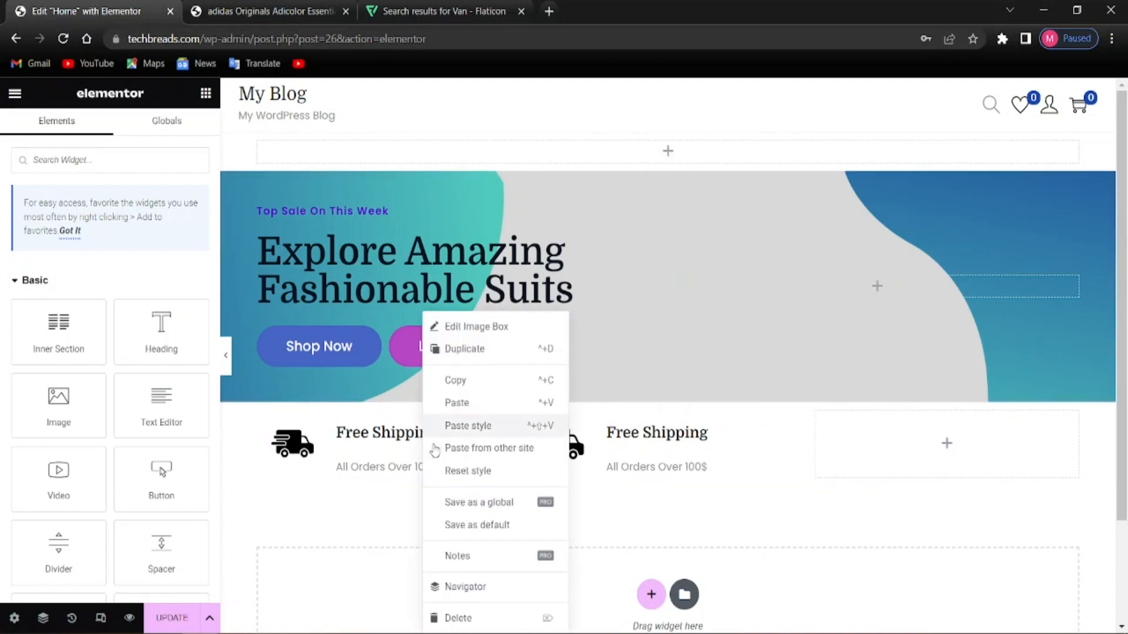
{"action": "left_click", "coordinate": [453, 380]}
{"action": "right_click", "coordinate": [916, 438]}
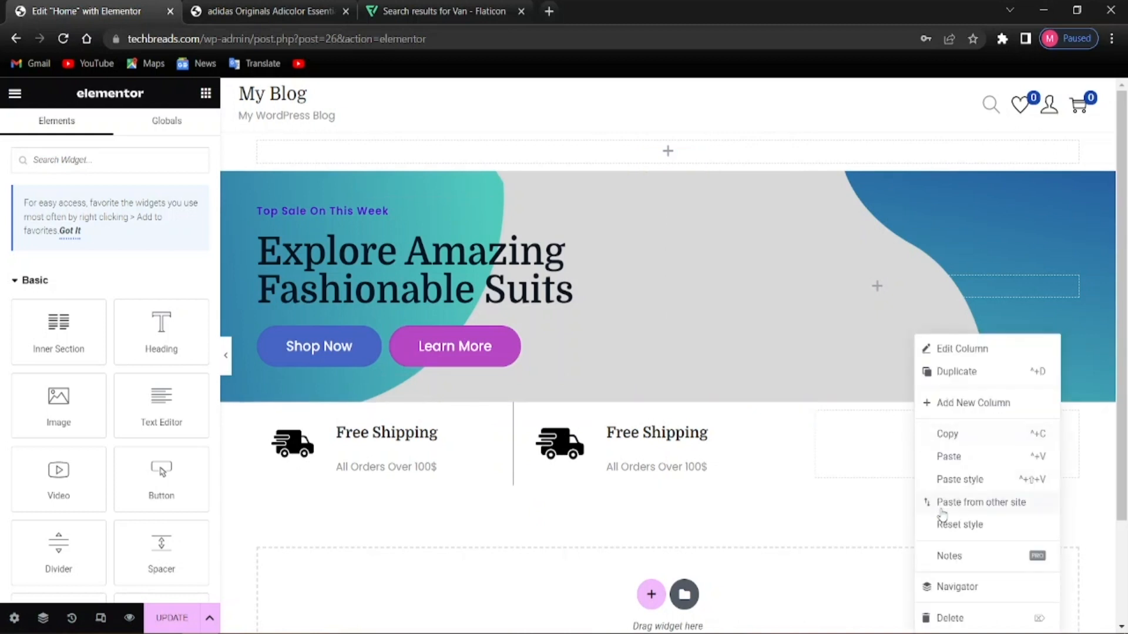
{"action": "left_click", "coordinate": [943, 457]}
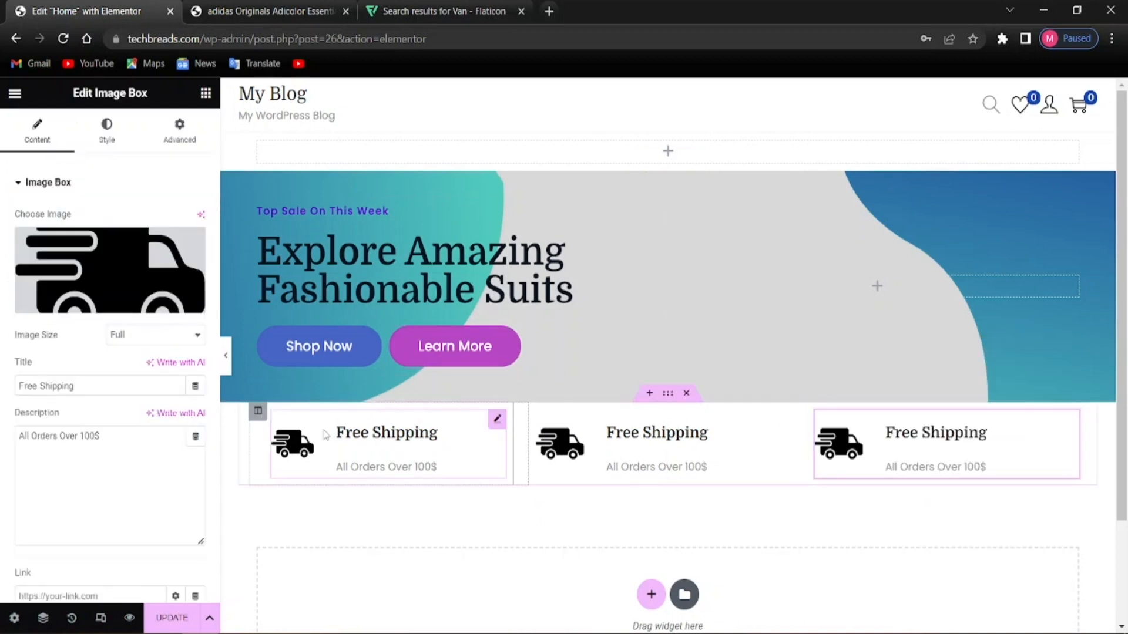
{"action": "right_click", "coordinate": [304, 427]}
{"action": "left_click", "coordinate": [343, 383]}
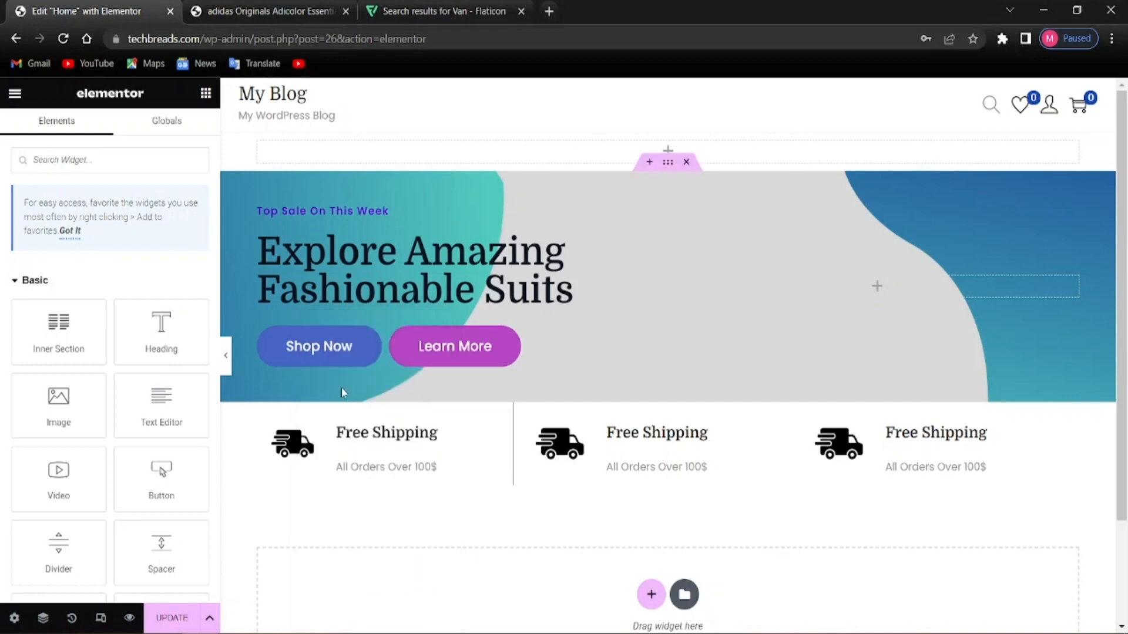
{"action": "right_click", "coordinate": [1018, 443]}
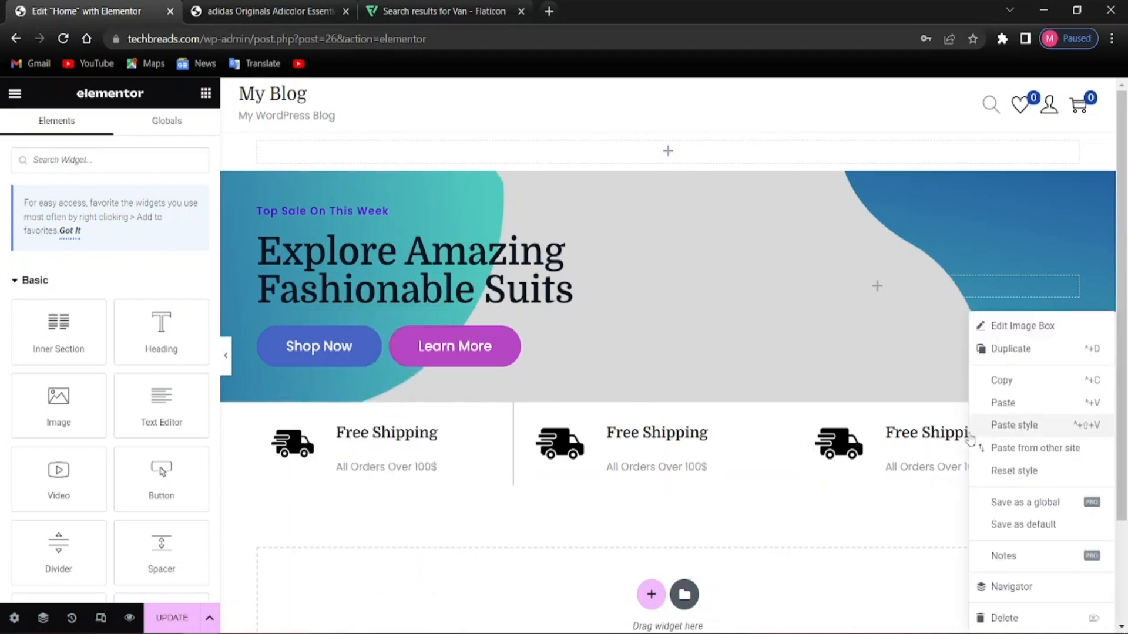
{"action": "left_click", "coordinate": [999, 423]}
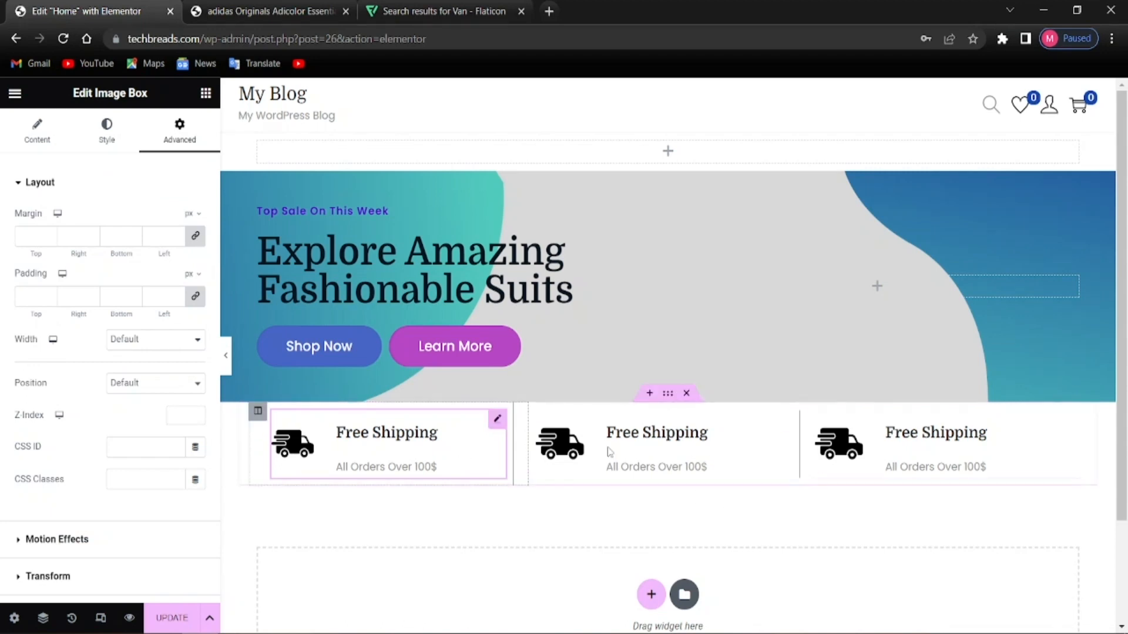
Unlink the Free Shipping row's margins and set top 30 px and bottom 60 px
{"action": "left_click", "coordinate": [668, 395]}
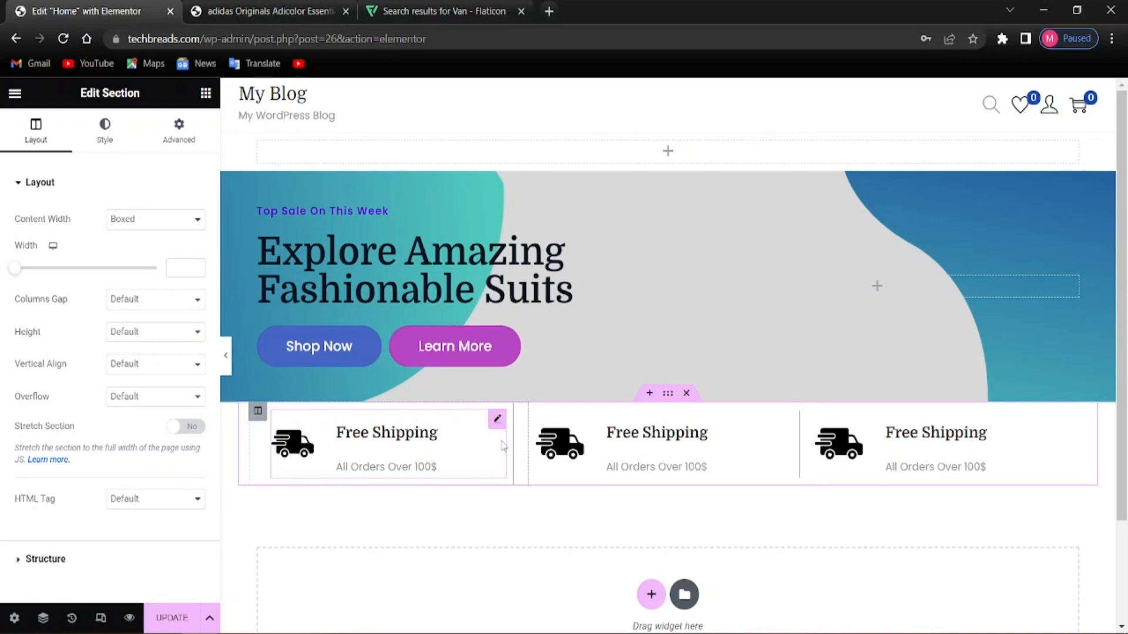
{"action": "left_click", "coordinate": [178, 131]}
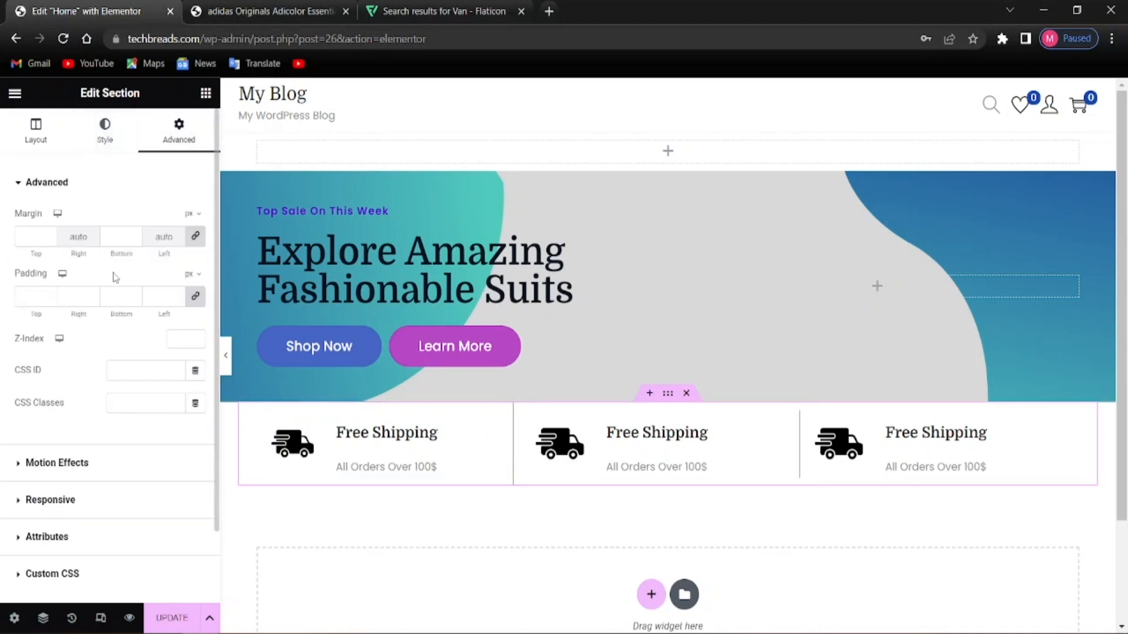
{"action": "left_click", "coordinate": [199, 239]}
{"action": "key", "text": "alt"}
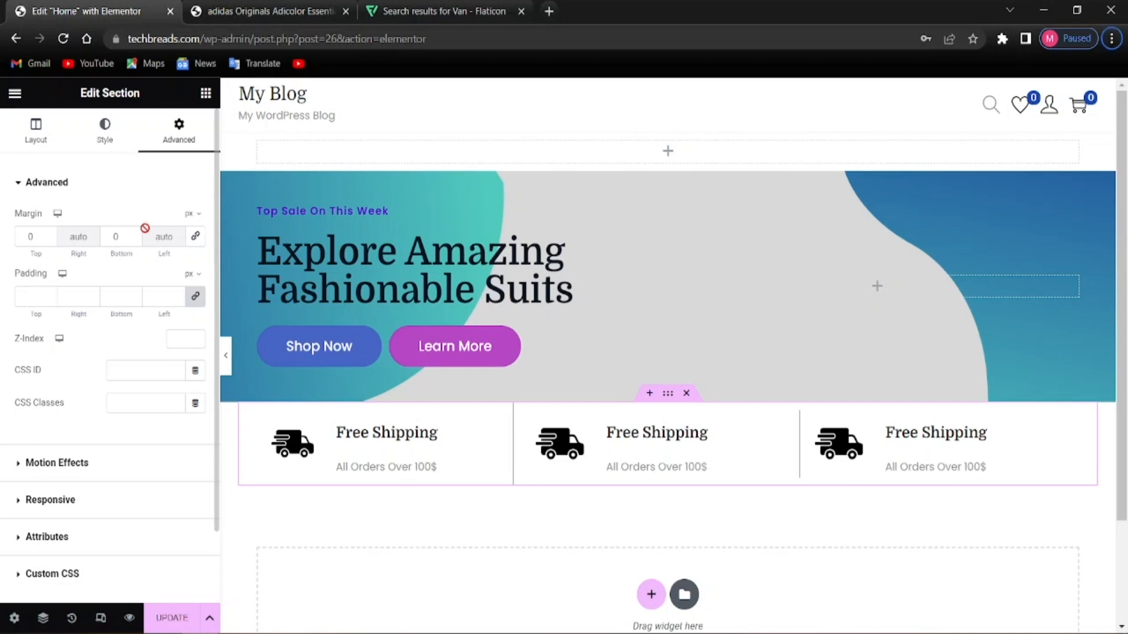
{"action": "left_click", "coordinate": [40, 236]}
{"action": "type", "text": "30"}
{"action": "left_click", "coordinate": [115, 236]}
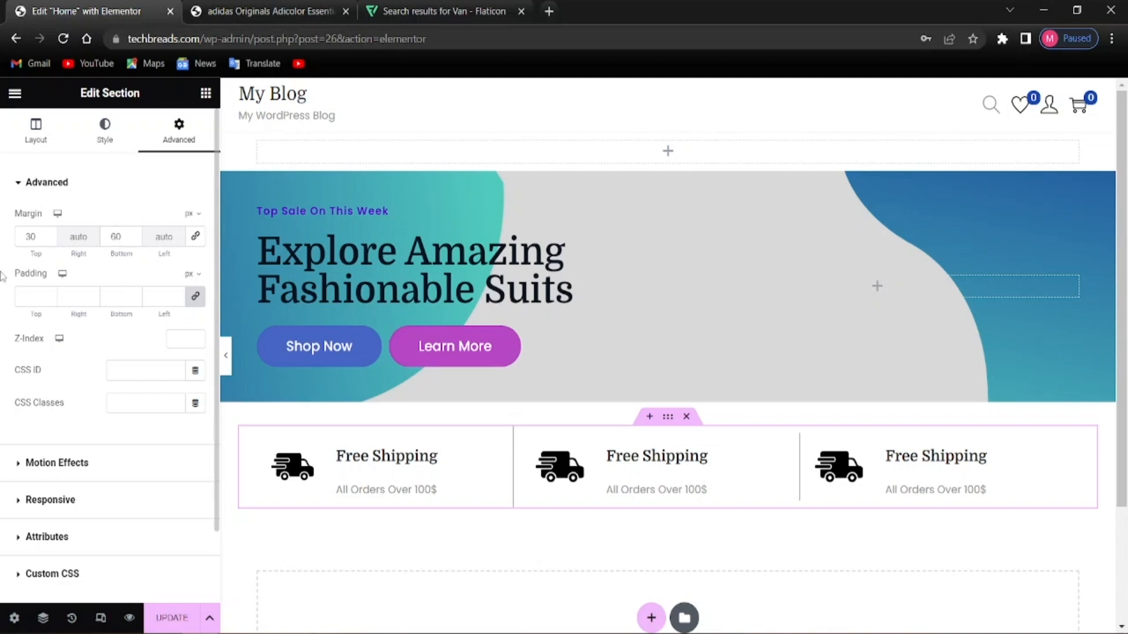
{"action": "key", "text": "alt"}
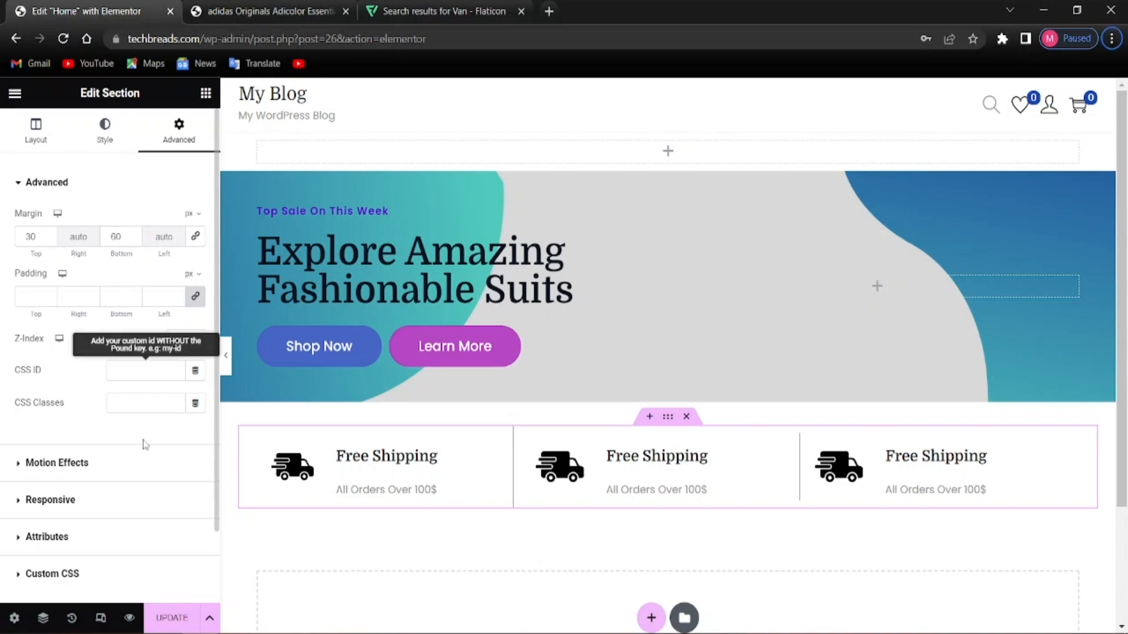
Save the page with UPDATE
{"action": "scroll", "coordinate": [150, 499], "scroll_direction": "down", "scroll_amount": 2}
{"action": "left_click", "coordinate": [165, 618]}
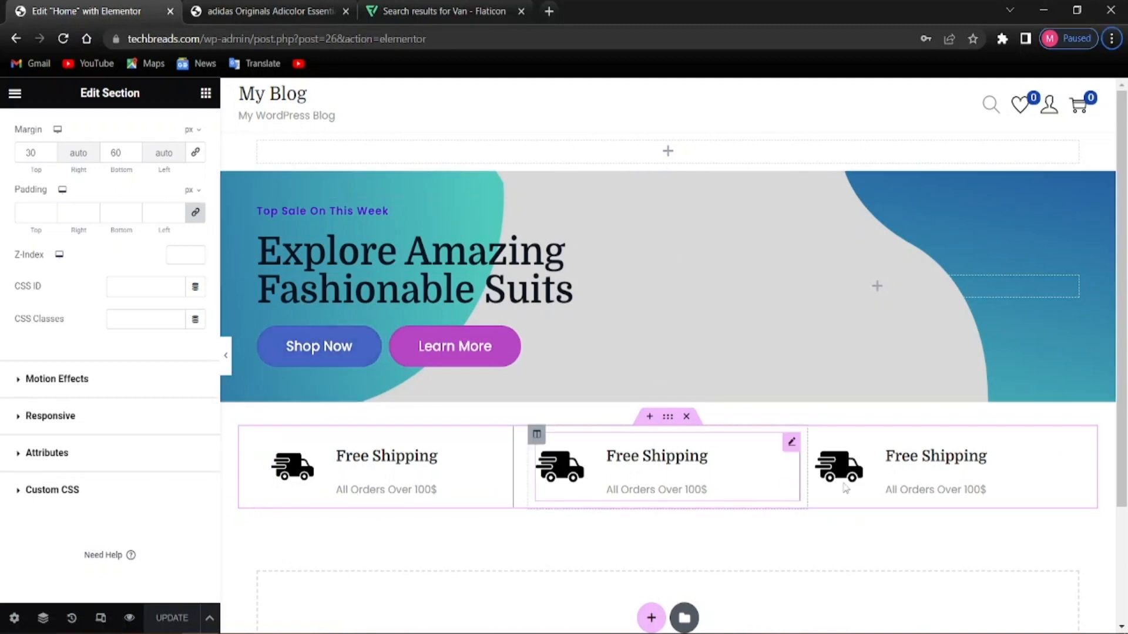
{"action": "scroll", "coordinate": [708, 493], "scroll_direction": "down", "scroll_amount": 2}
{"action": "scroll", "coordinate": [708, 492], "scroll_direction": "down", "scroll_amount": 1}
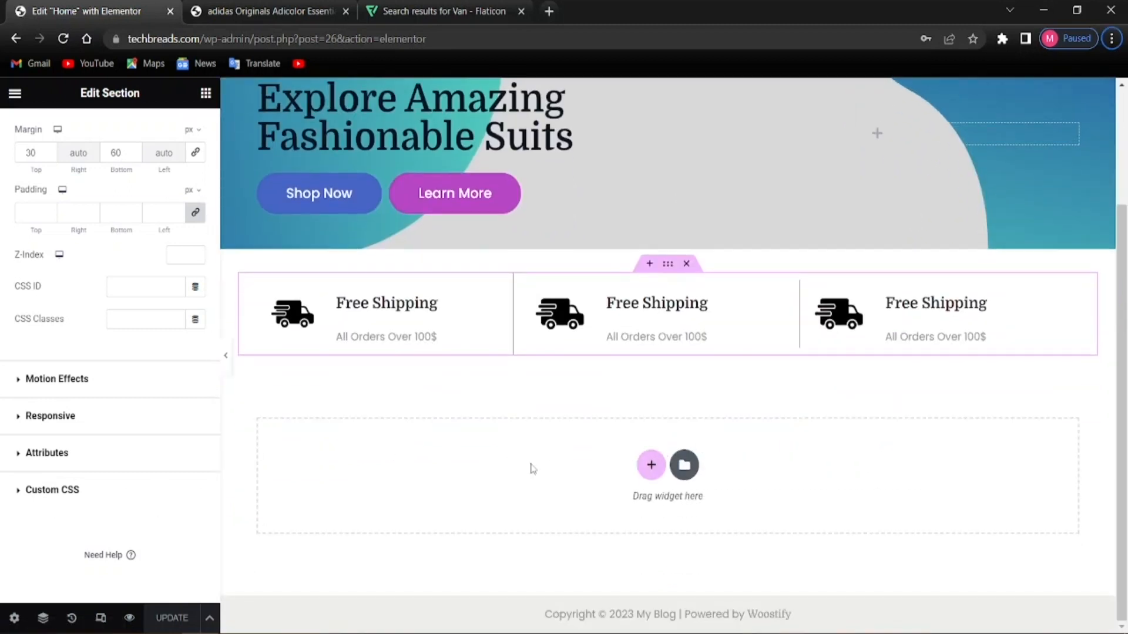
Add a one-column section below Free Shipping containing an Inner Section
{"action": "left_click", "coordinate": [651, 464]}
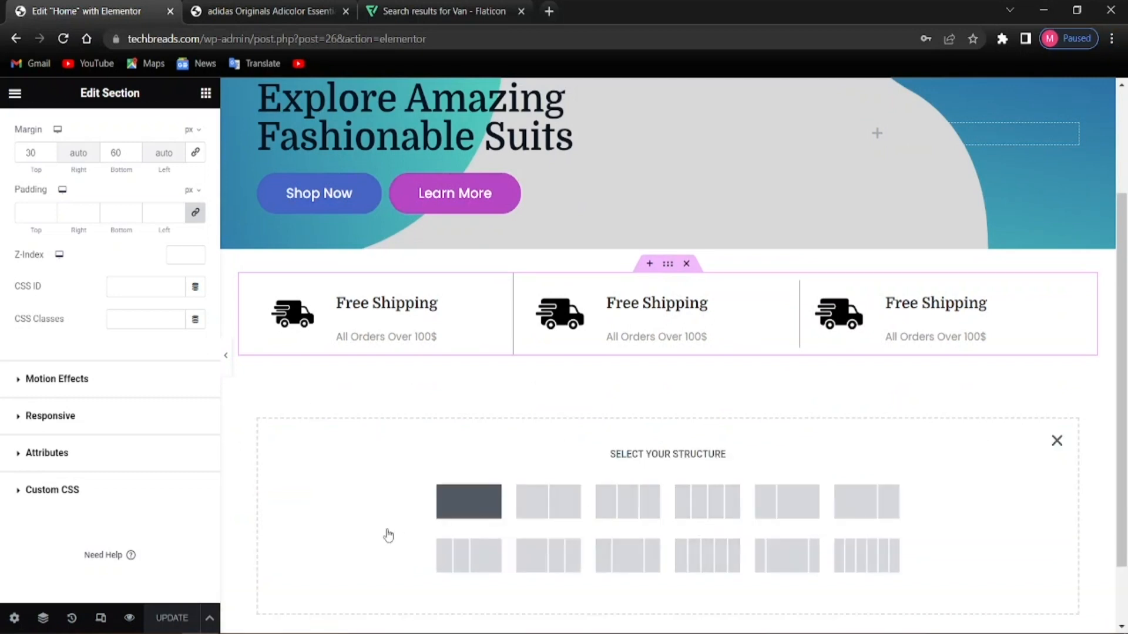
{"action": "left_click", "coordinate": [436, 515]}
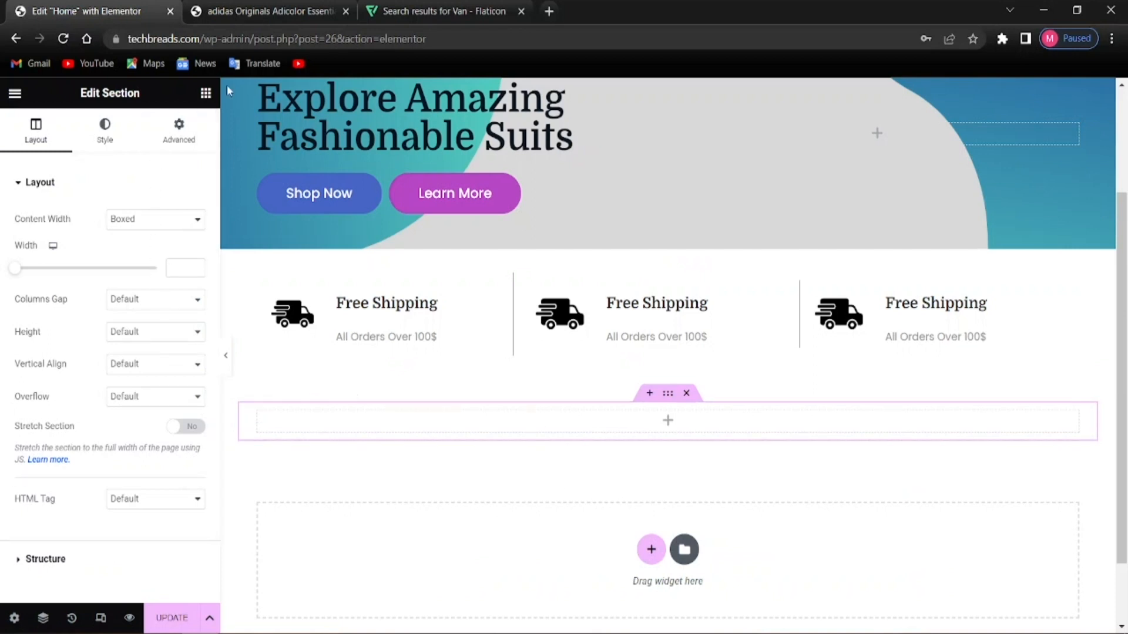
{"action": "left_click", "coordinate": [205, 94]}
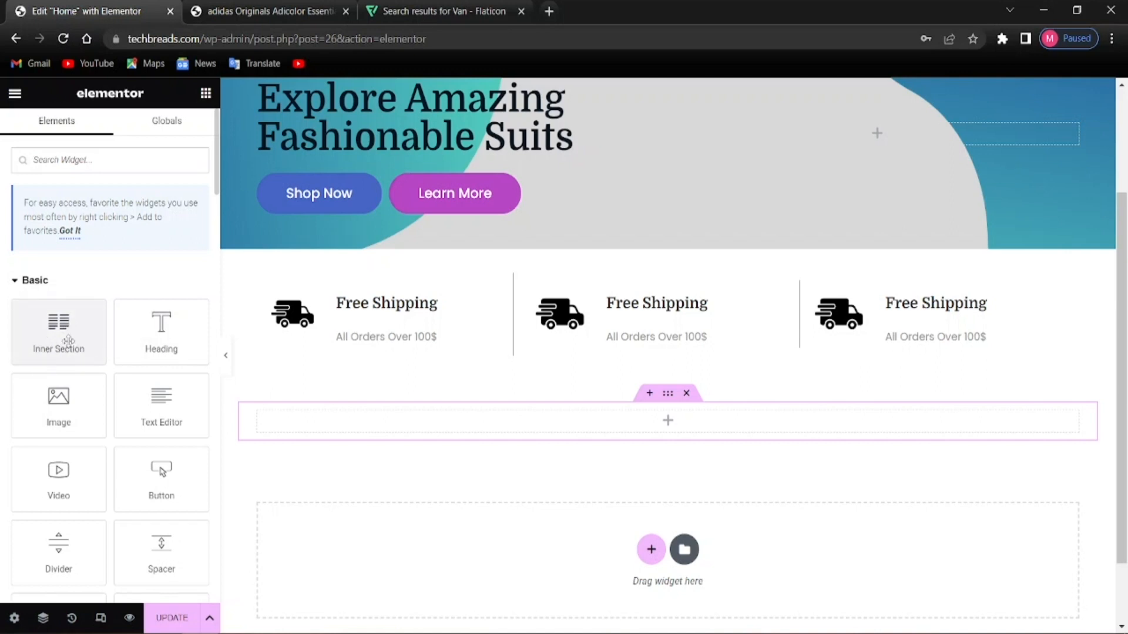
{"action": "left_click_drag", "start_coordinate": [69, 341], "coordinate": [619, 420]}
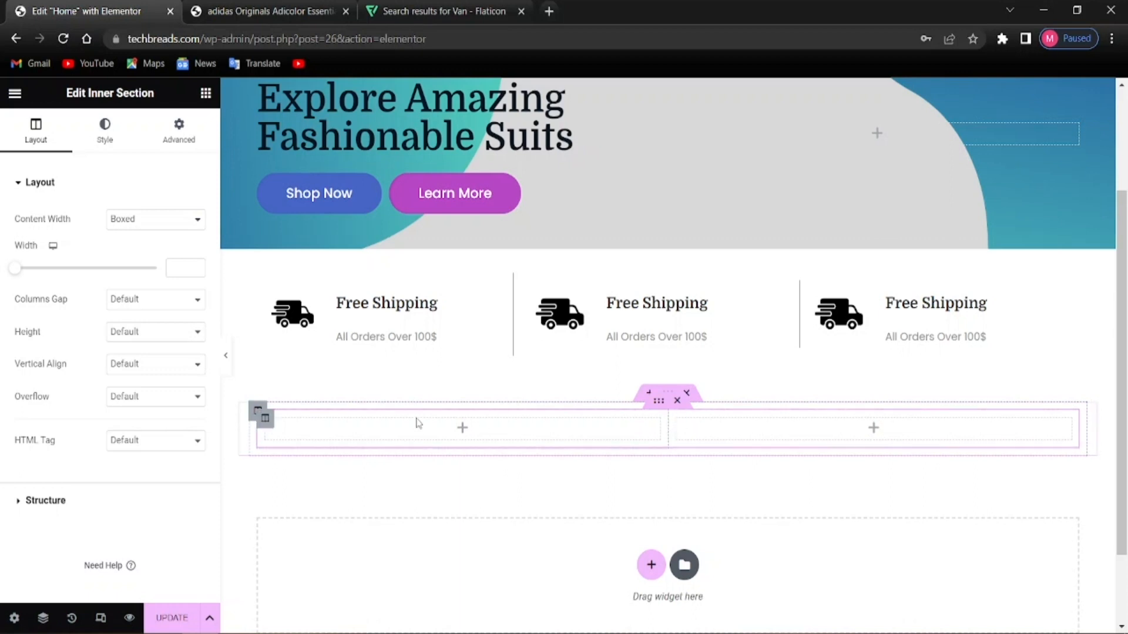
{"action": "key", "text": "alt"}
Add a third column to the inner section and drop an Image widget into the first column
{"action": "left_click", "coordinate": [264, 419]}
{"action": "right_click", "coordinate": [264, 425]}
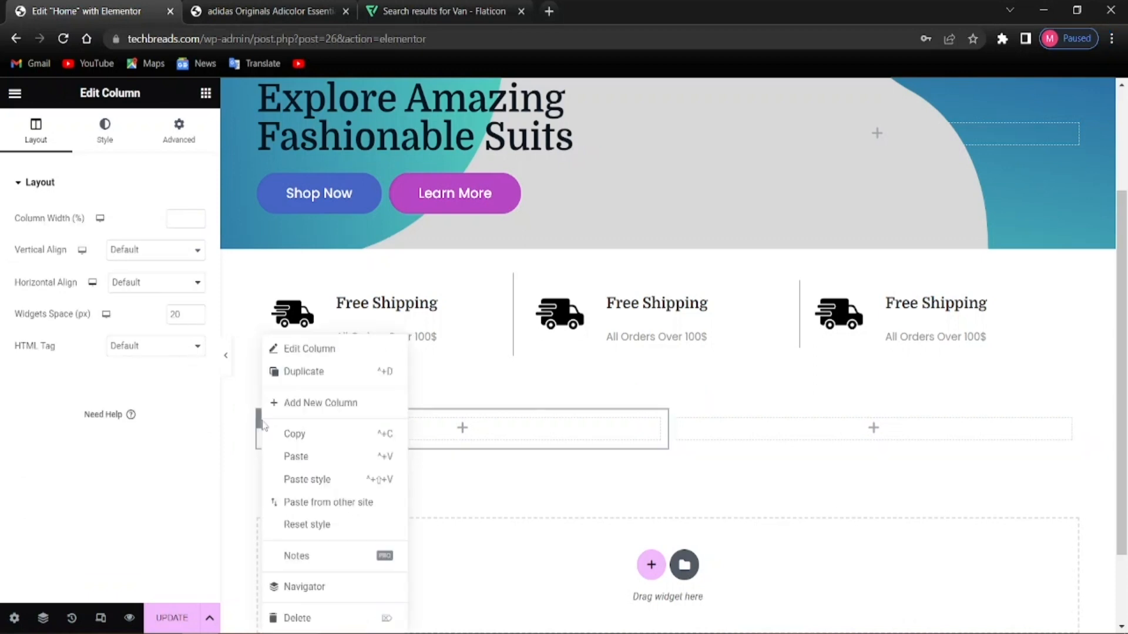
{"action": "left_click", "coordinate": [311, 404]}
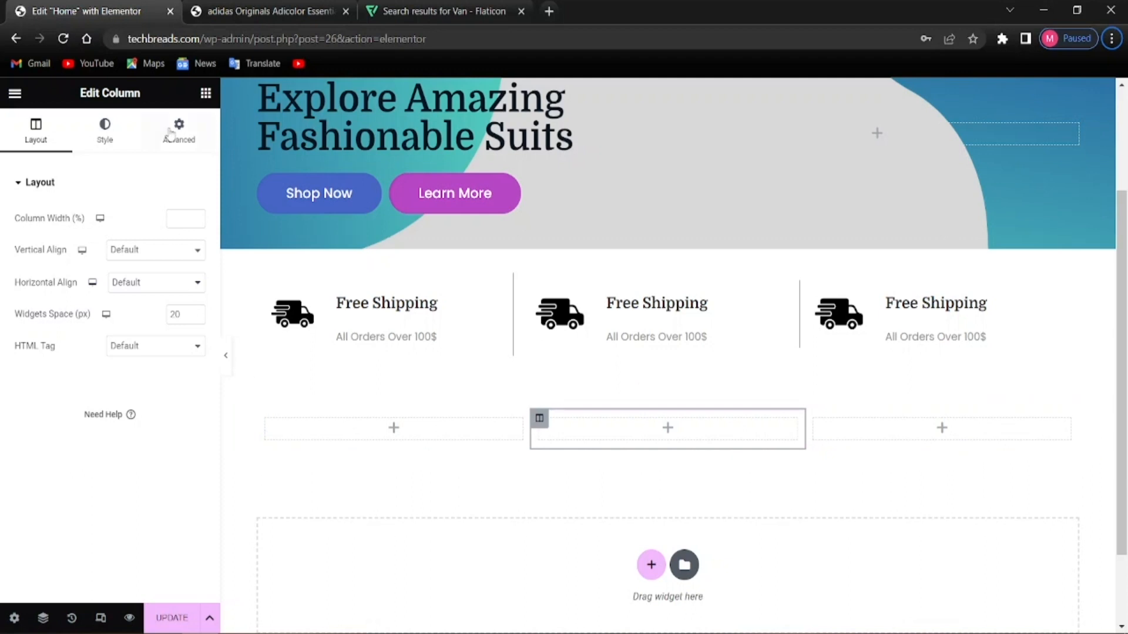
{"action": "left_click", "coordinate": [206, 93]}
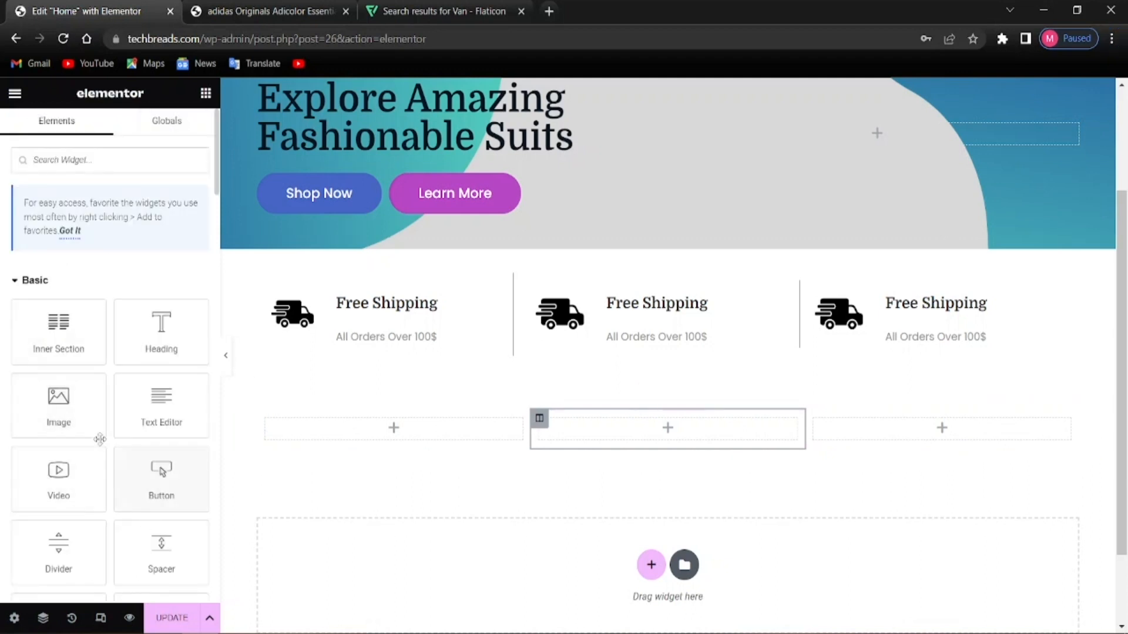
{"action": "left_click_drag", "start_coordinate": [62, 411], "coordinate": [400, 450]}
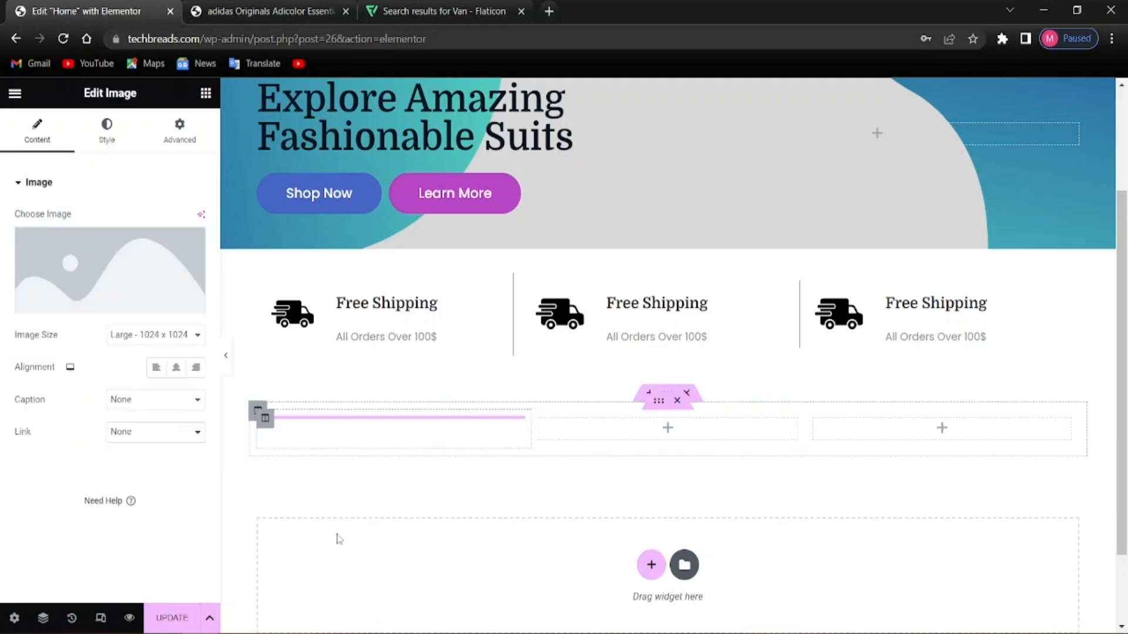
{"action": "scroll", "coordinate": [413, 525], "scroll_direction": "down", "scroll_amount": 3}
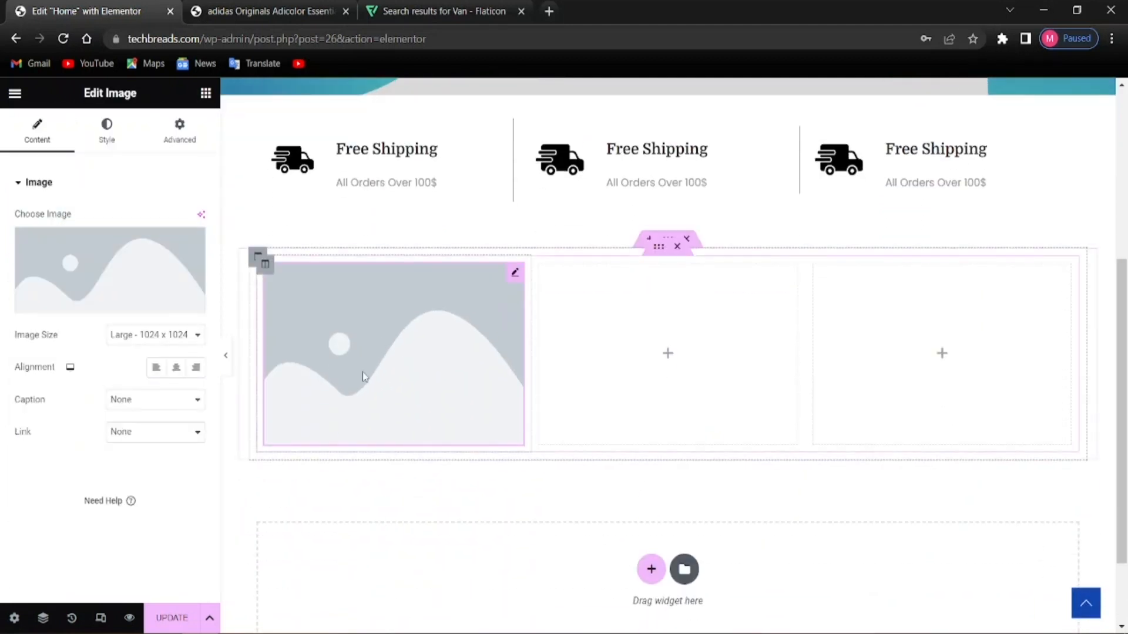
{"action": "key", "text": "ctrl+Tab"}
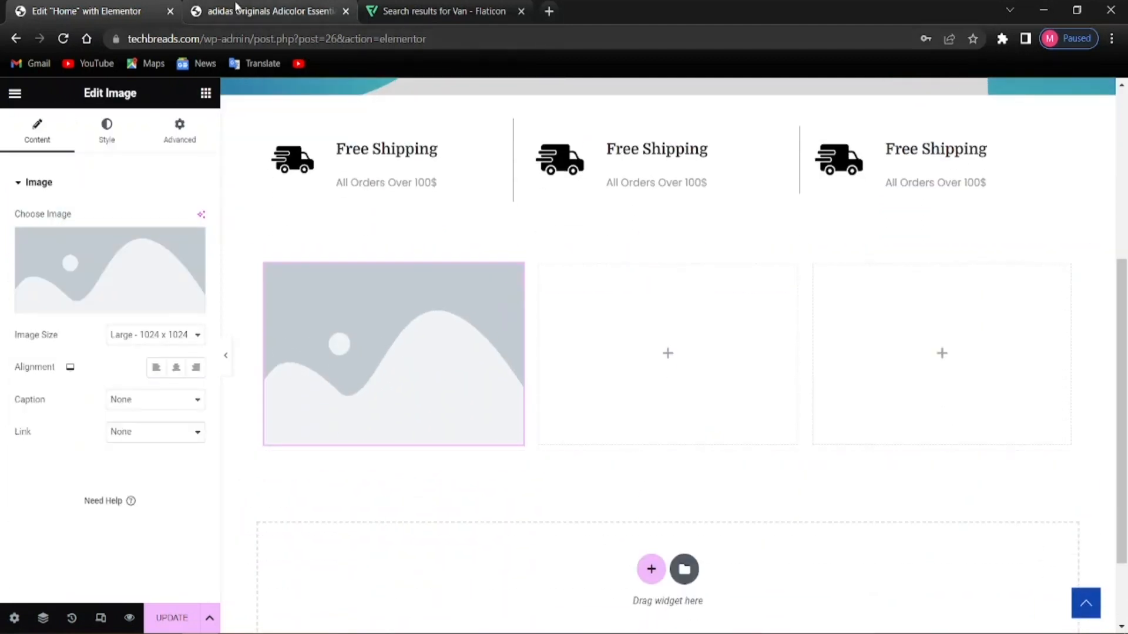
{"action": "scroll", "coordinate": [131, 449], "scroll_direction": "down", "scroll_amount": 12}
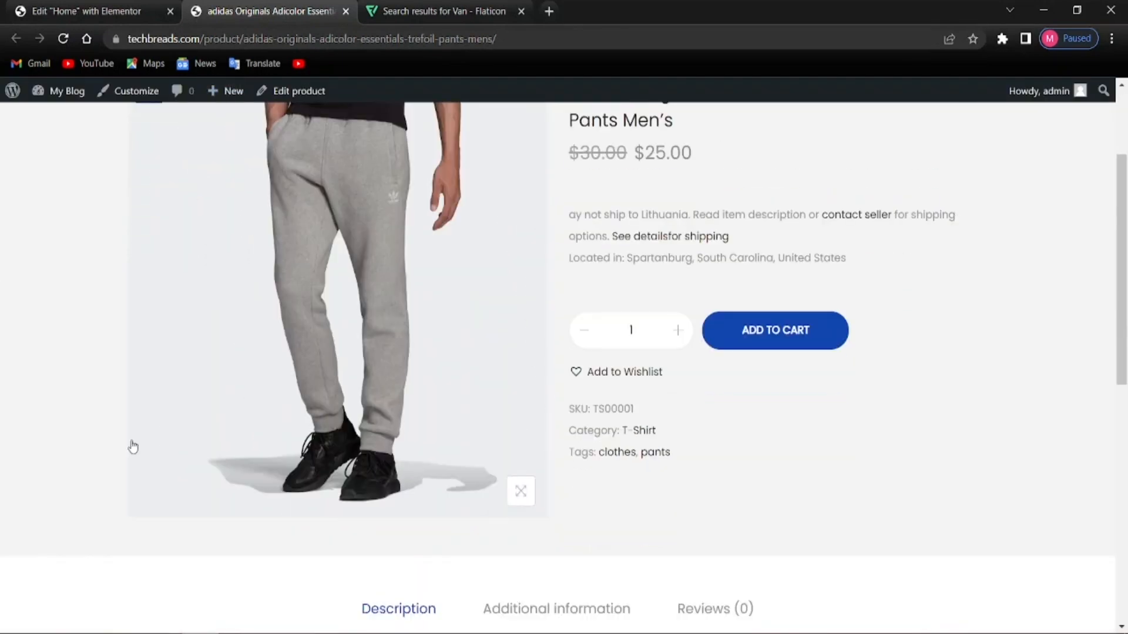
{"action": "scroll", "coordinate": [141, 454], "scroll_direction": "up", "scroll_amount": 1}
{"action": "scroll", "coordinate": [141, 453], "scroll_direction": "up", "scroll_amount": 11}
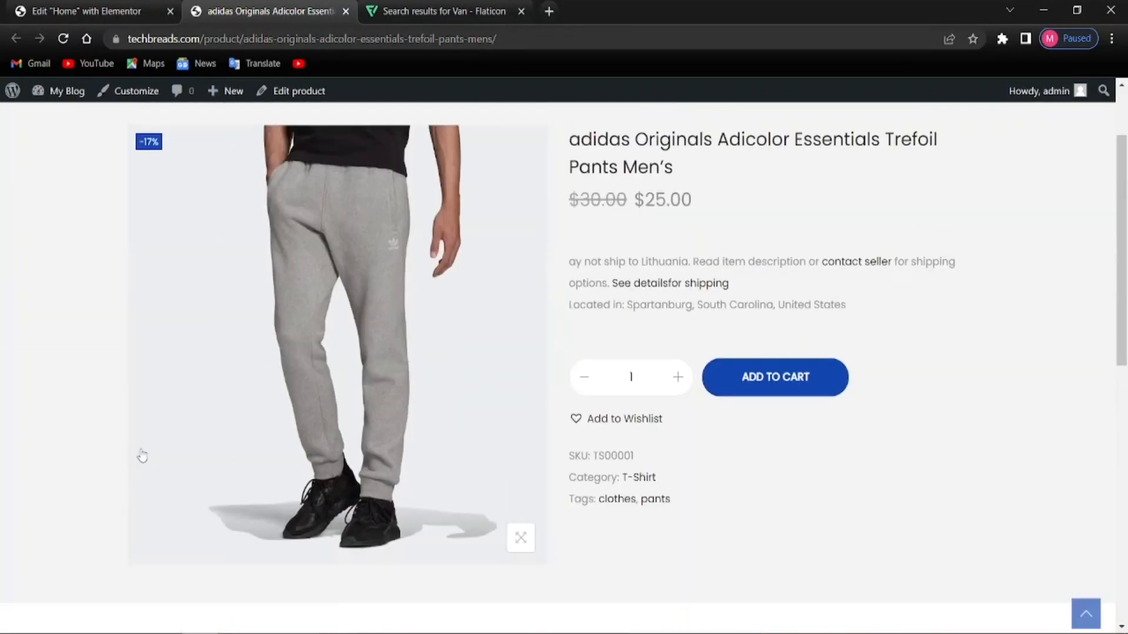
{"action": "left_click", "coordinate": [376, 9]}
{"action": "left_click", "coordinate": [272, 8]}
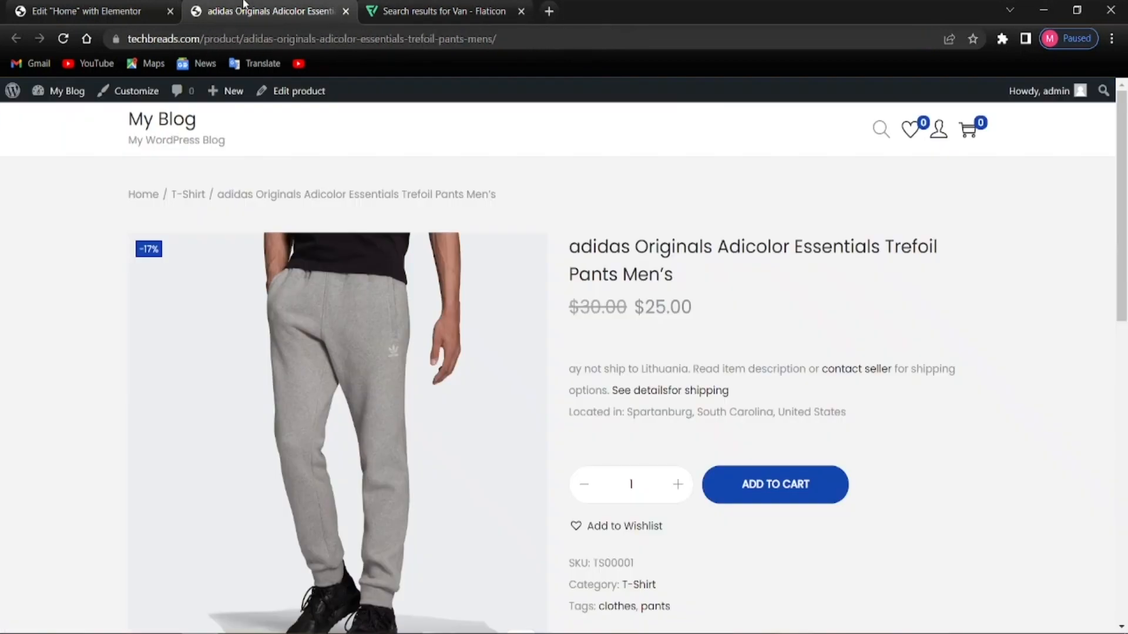
{"action": "left_click", "coordinate": [29, 10]}
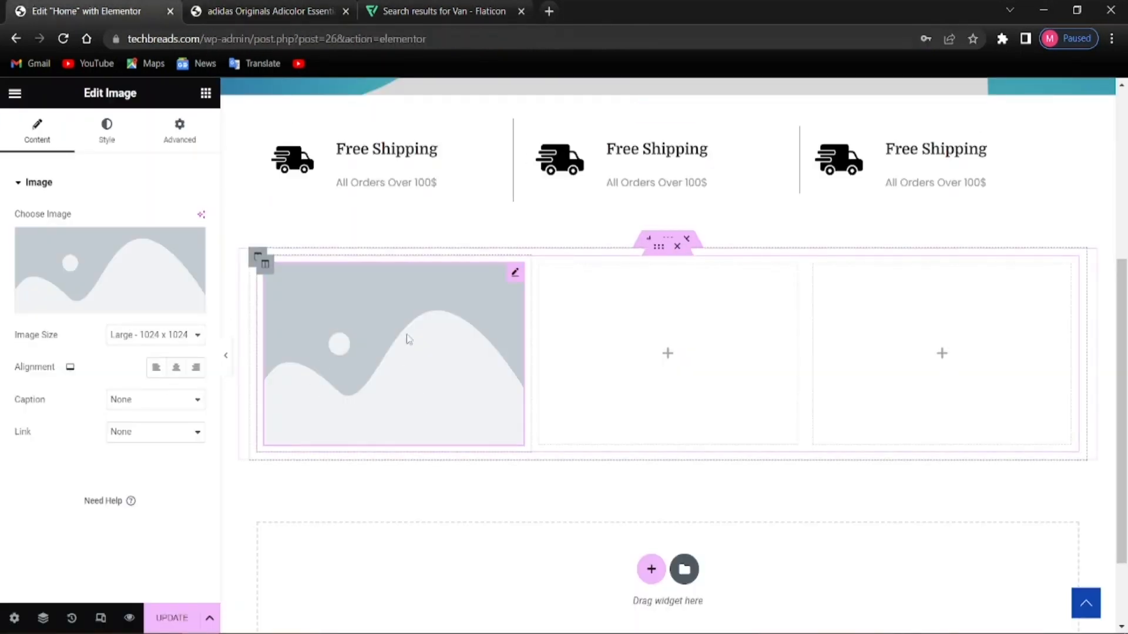
{"action": "left_click", "coordinate": [270, 11]}
{"action": "scroll", "coordinate": [383, 476], "scroll_direction": "down", "scroll_amount": 2}
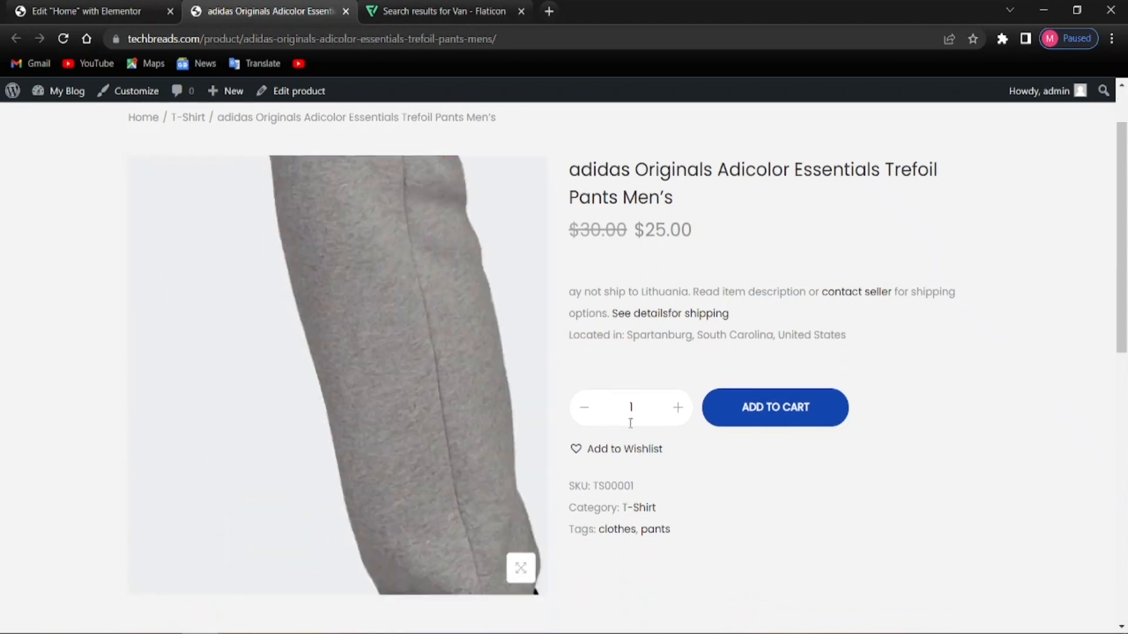
{"action": "scroll", "coordinate": [870, 498], "scroll_direction": "down", "scroll_amount": 4}
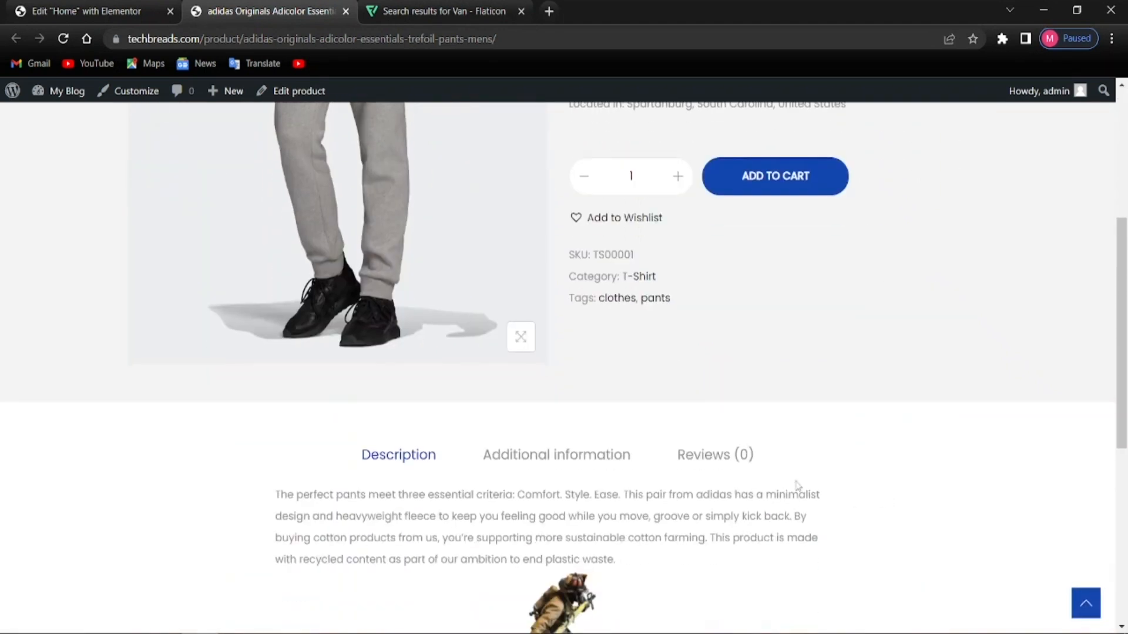
{"action": "scroll", "coordinate": [476, 380], "scroll_direction": "up", "scroll_amount": 3}
{"action": "left_click", "coordinate": [157, 10]}
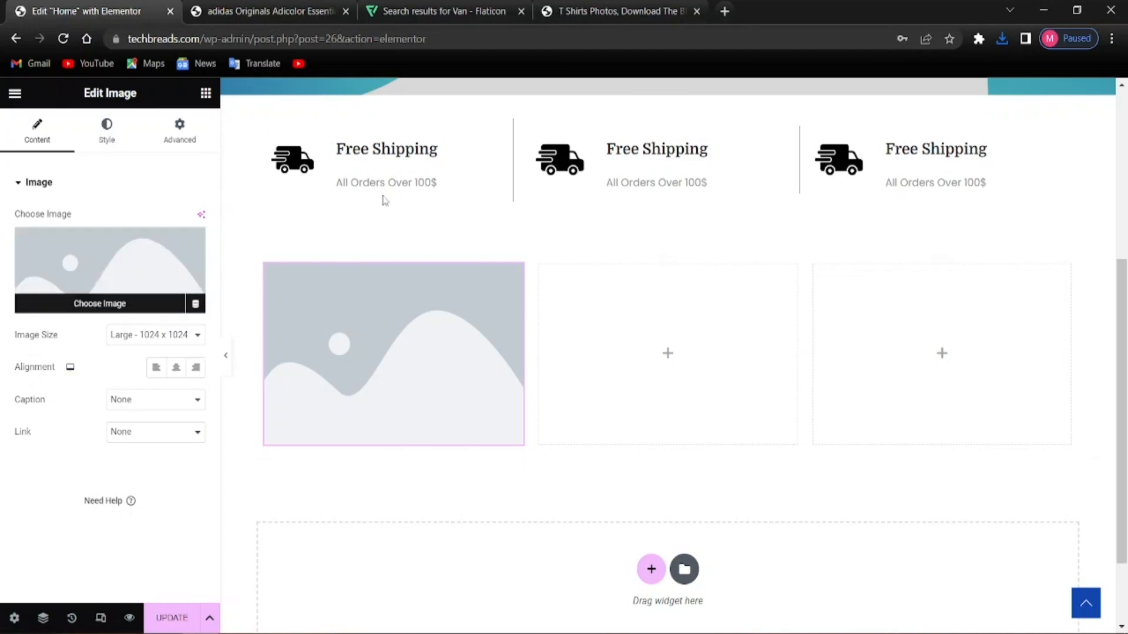
Upload the three downloaded product photos to the Media Library
{"action": "left_click", "coordinate": [625, 12]}
{"action": "scroll", "coordinate": [363, 368], "scroll_direction": "down", "scroll_amount": 1}
{"action": "scroll", "coordinate": [363, 369], "scroll_direction": "down", "scroll_amount": 5}
{"action": "scroll", "coordinate": [312, 395], "scroll_direction": "up", "scroll_amount": 6}
{"action": "left_click", "coordinate": [88, 11]}
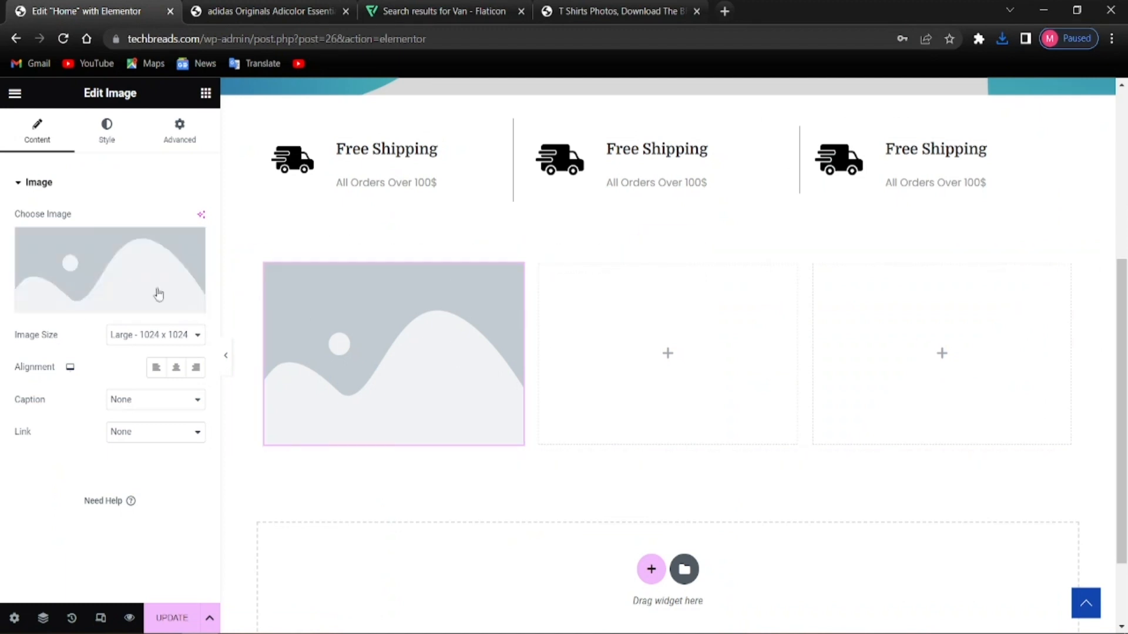
{"action": "left_click", "coordinate": [93, 302]}
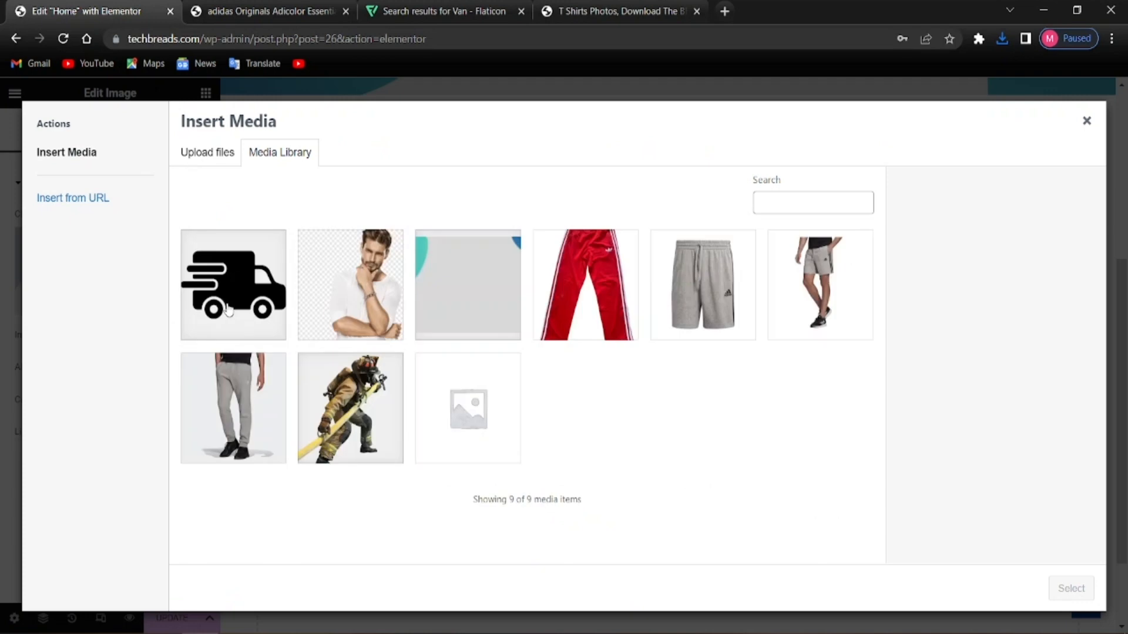
{"action": "left_click", "coordinate": [209, 154]}
{"action": "left_click", "coordinate": [653, 378]}
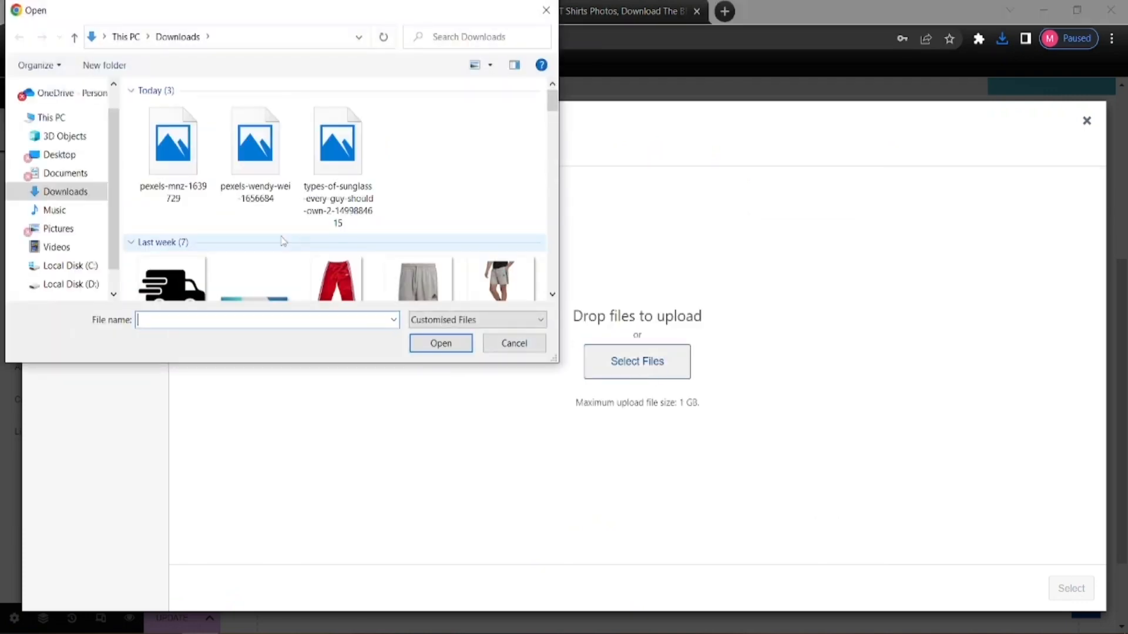
{"action": "left_click", "coordinate": [170, 182]}
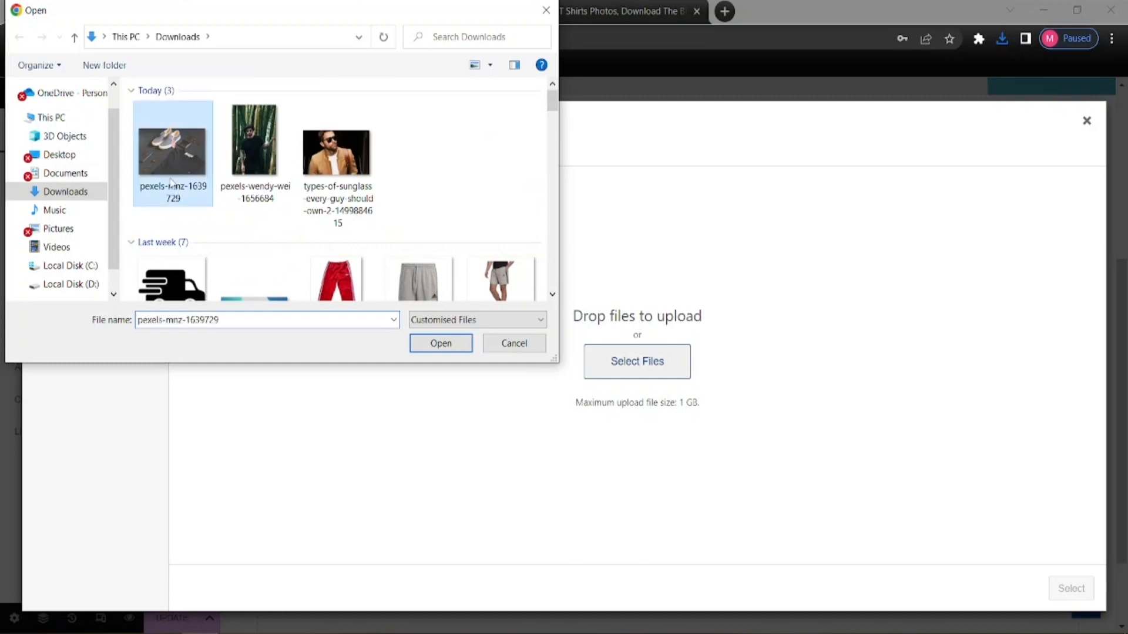
{"action": "left_click", "coordinate": [250, 182]}
{"action": "left_click_drag", "start_coordinate": [463, 181], "coordinate": [188, 156]}
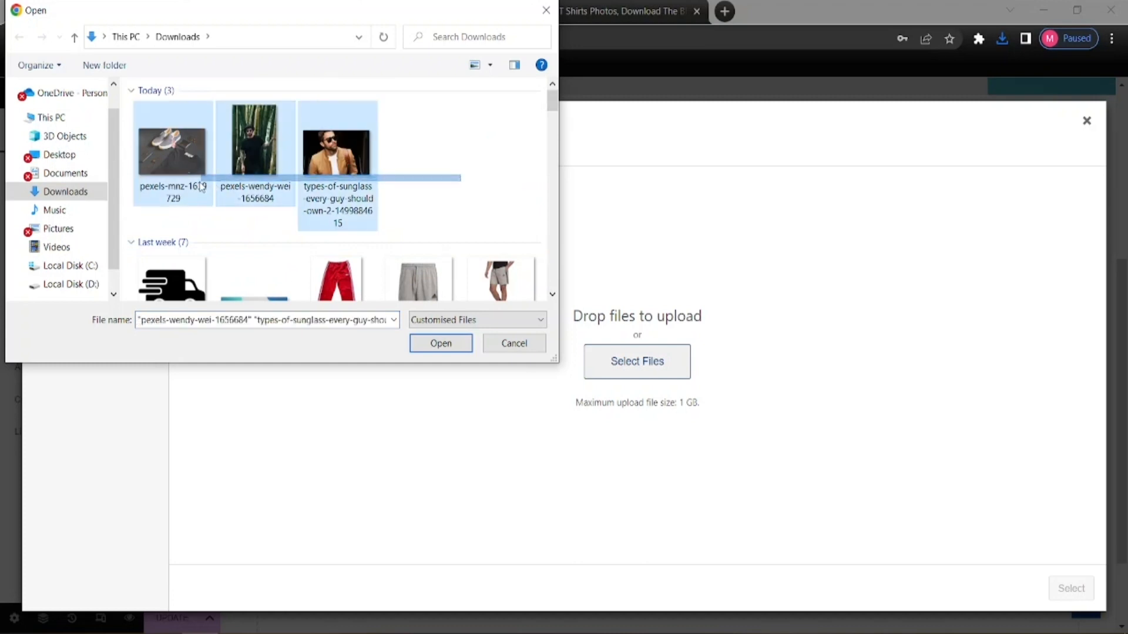
{"action": "left_click", "coordinate": [445, 346]}
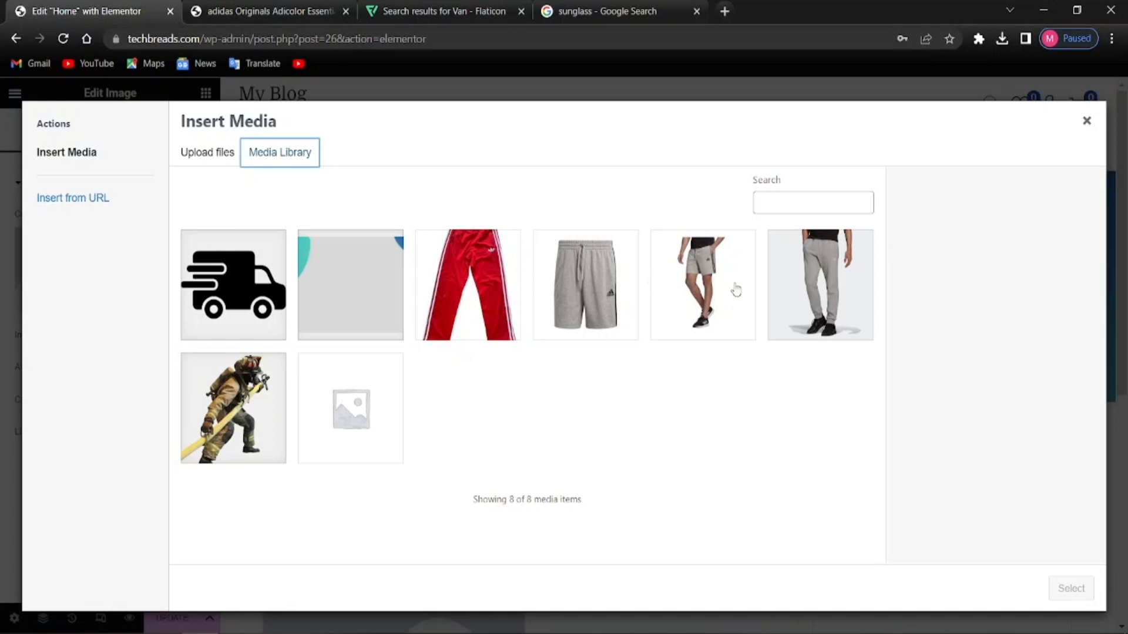
Insert the red track pants photo into the first column's image
{"action": "left_click", "coordinate": [495, 297]}
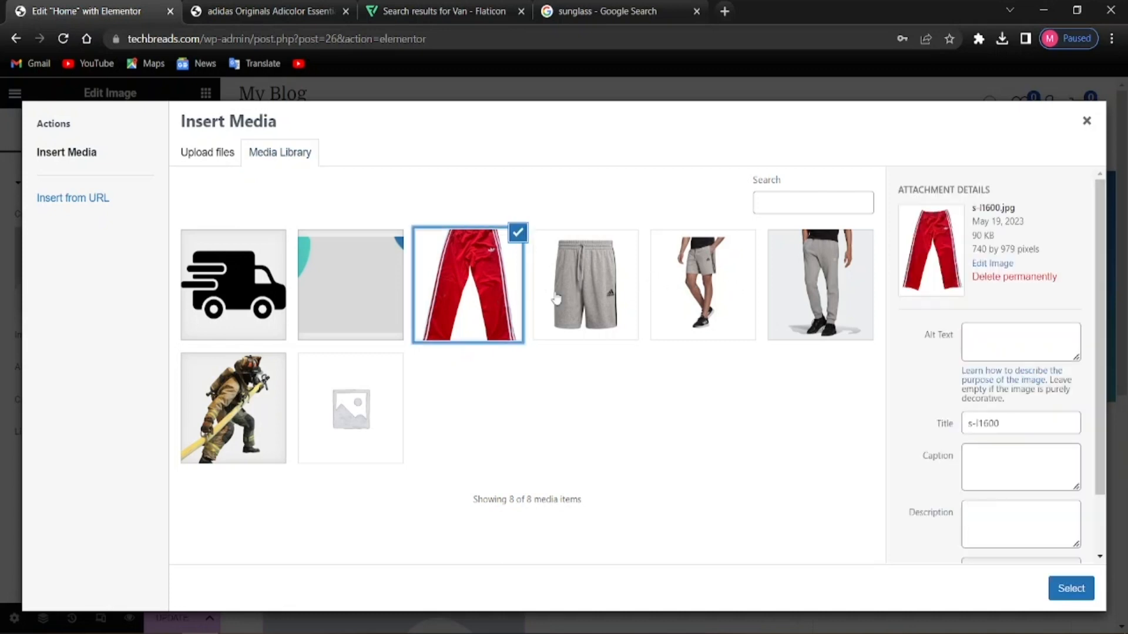
{"action": "left_click", "coordinate": [660, 292]}
{"action": "left_click", "coordinate": [852, 292]}
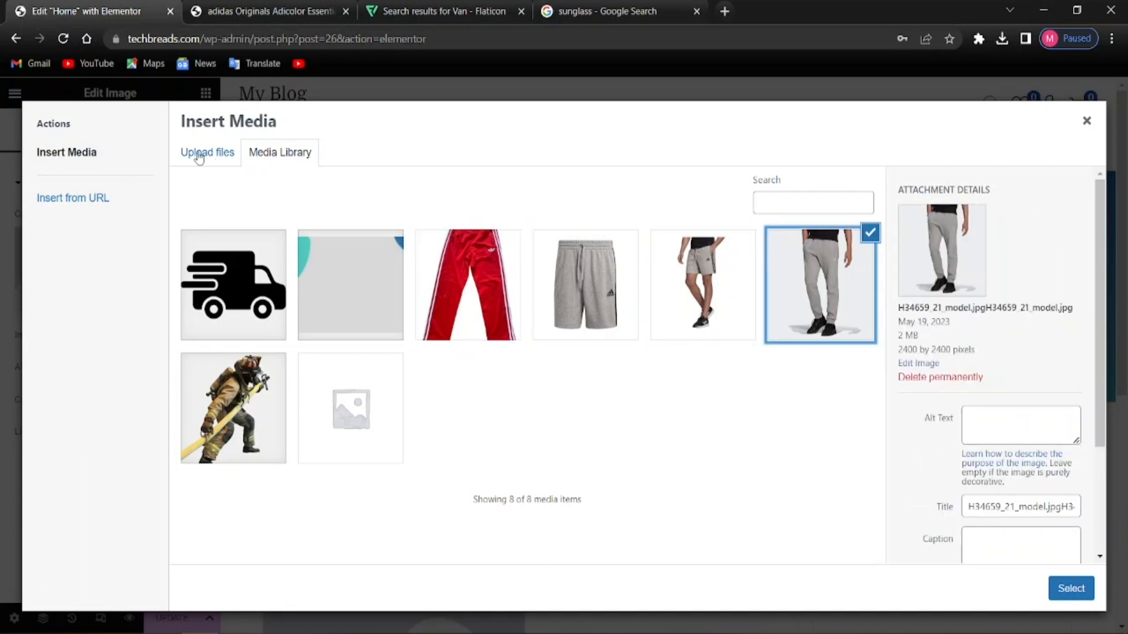
{"action": "left_click", "coordinate": [496, 290]}
{"action": "left_click", "coordinate": [1060, 594]}
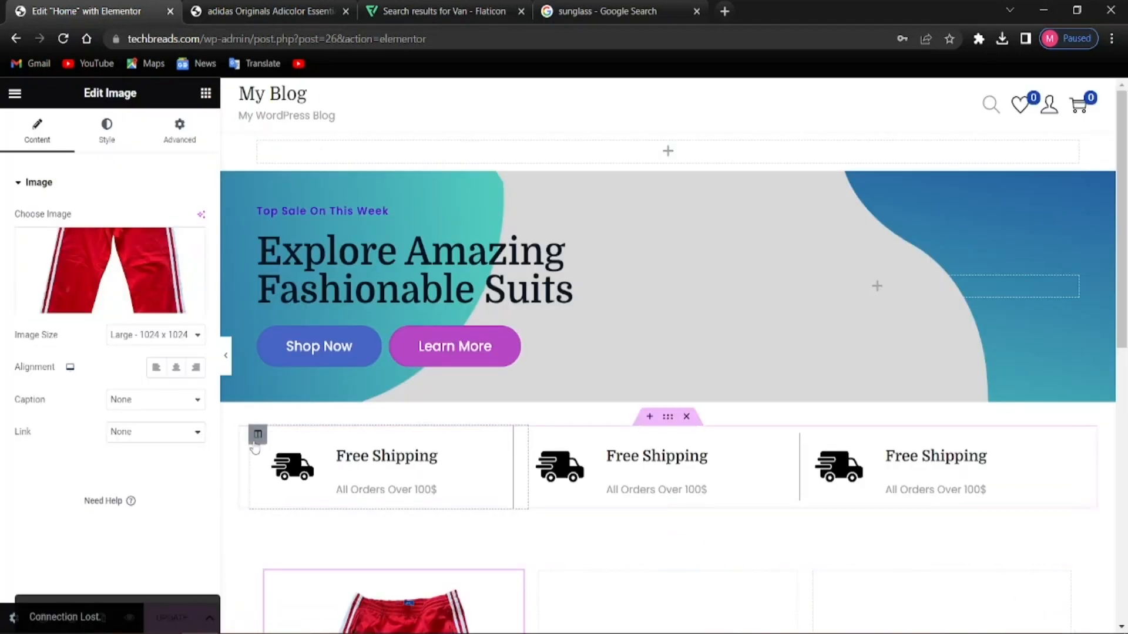
Add an Image widget to the middle column showing the model in grey shorts
{"action": "scroll", "coordinate": [302, 441], "scroll_direction": "down", "scroll_amount": 5}
{"action": "scroll", "coordinate": [460, 467], "scroll_direction": "down", "scroll_amount": 1}
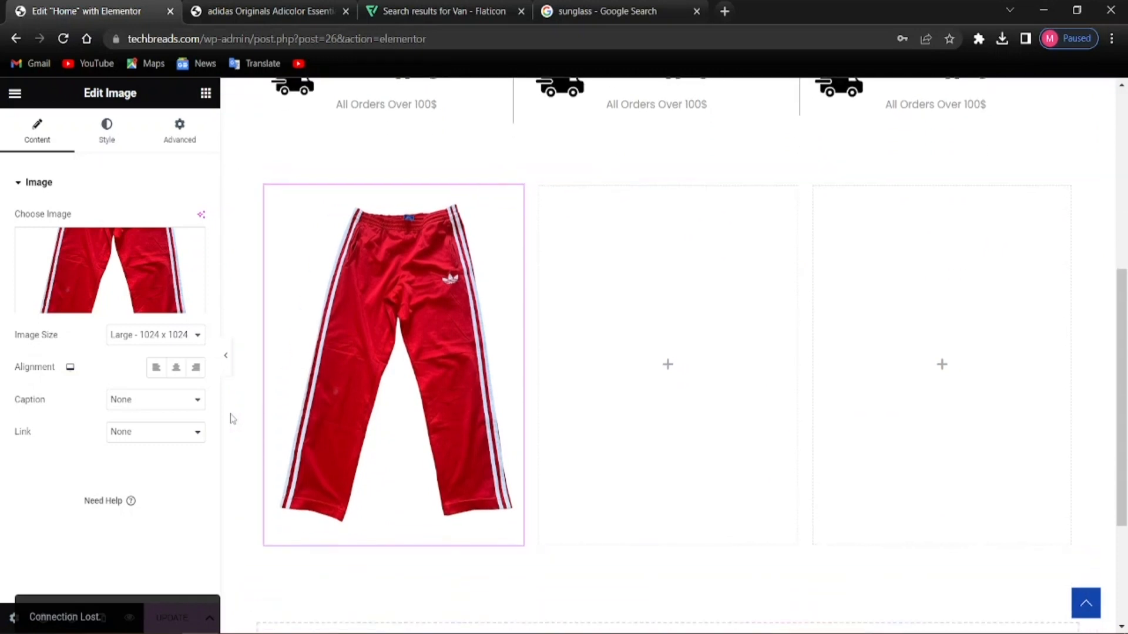
{"action": "left_click", "coordinate": [590, 359]}
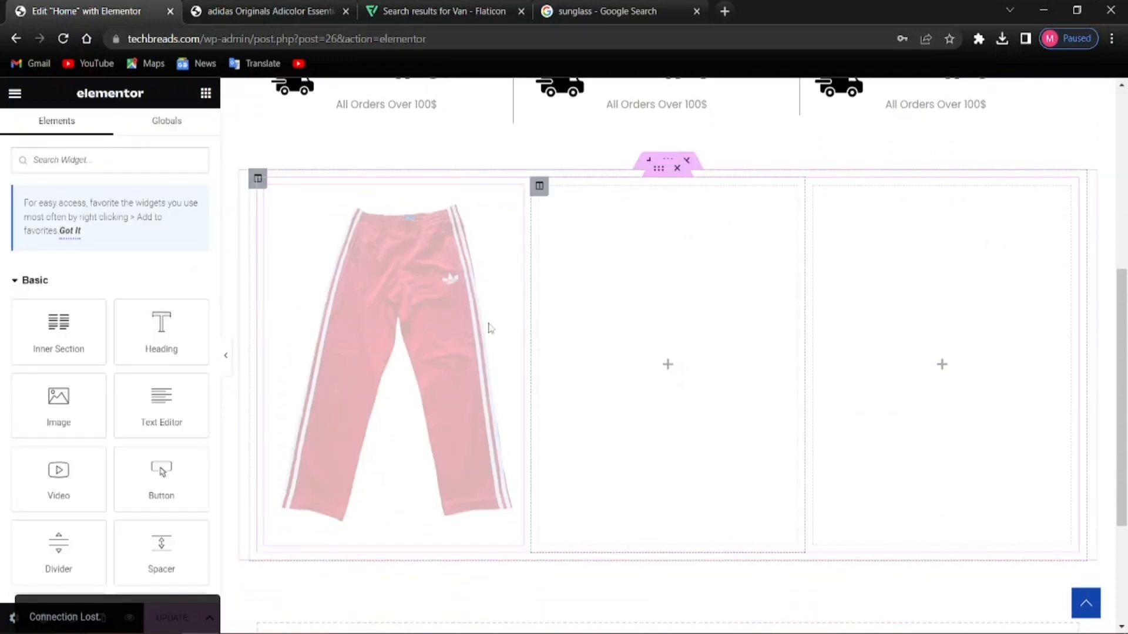
{"action": "scroll", "coordinate": [74, 378], "scroll_direction": "down", "scroll_amount": 2}
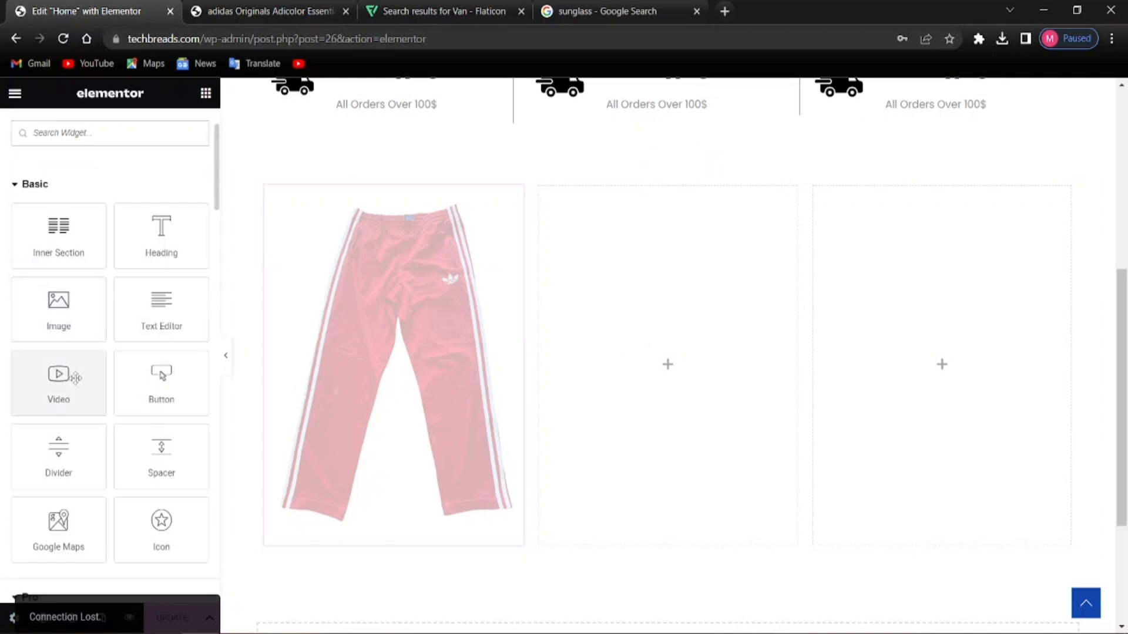
{"action": "left_click_drag", "start_coordinate": [58, 312], "coordinate": [658, 360]}
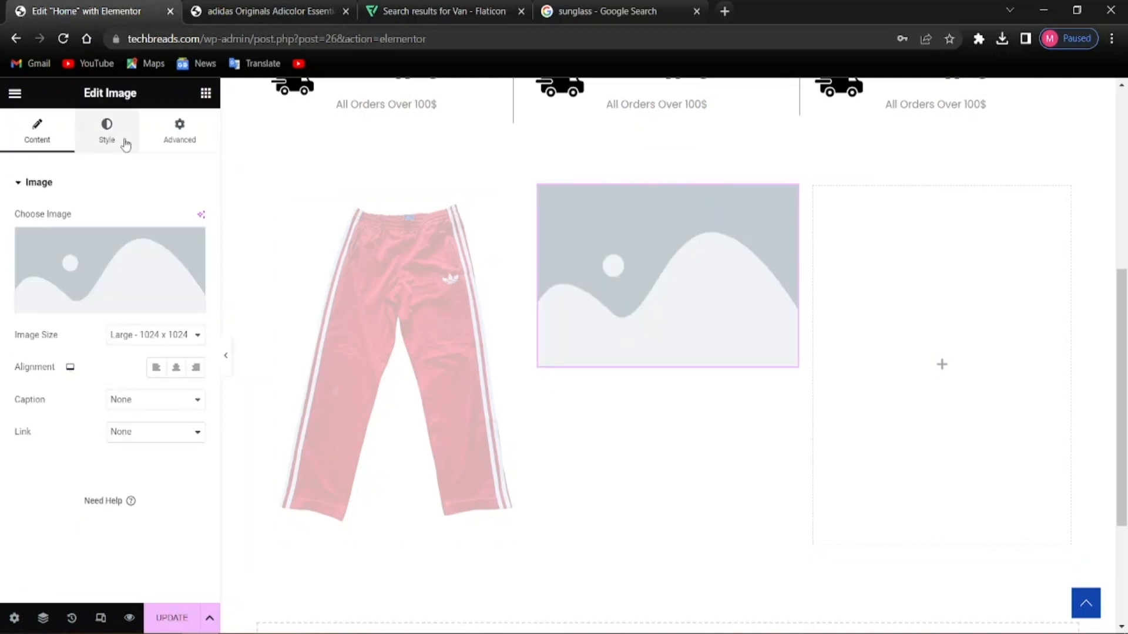
{"action": "scroll", "coordinate": [383, 400], "scroll_direction": "up", "scroll_amount": 3}
{"action": "scroll", "coordinate": [410, 388], "scroll_direction": "down", "scroll_amount": 1}
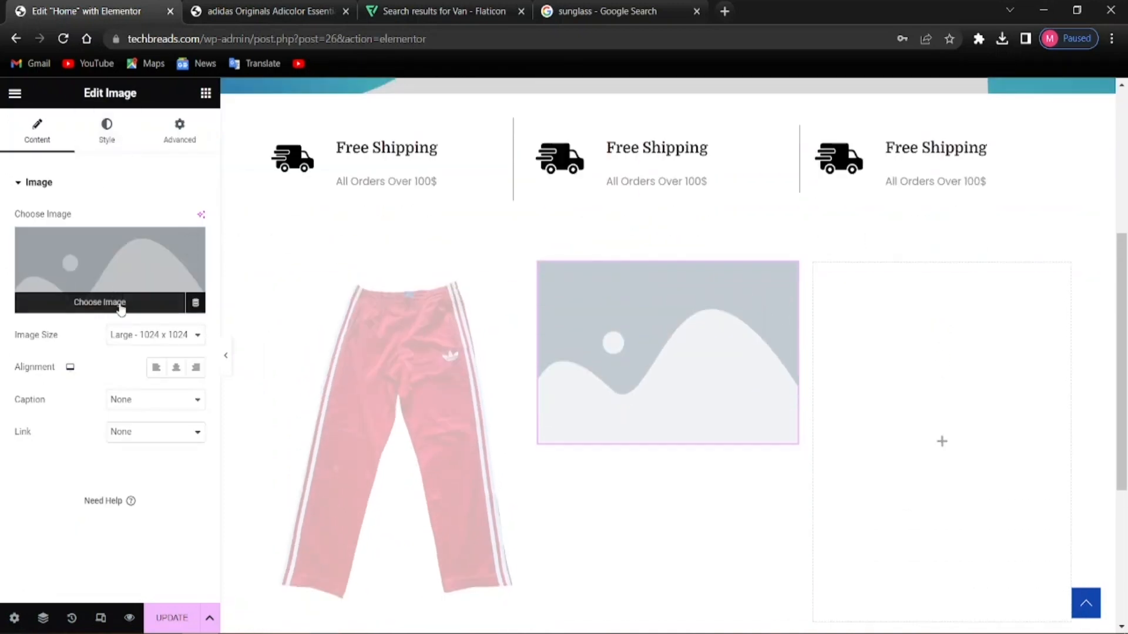
{"action": "left_click", "coordinate": [18, 303]}
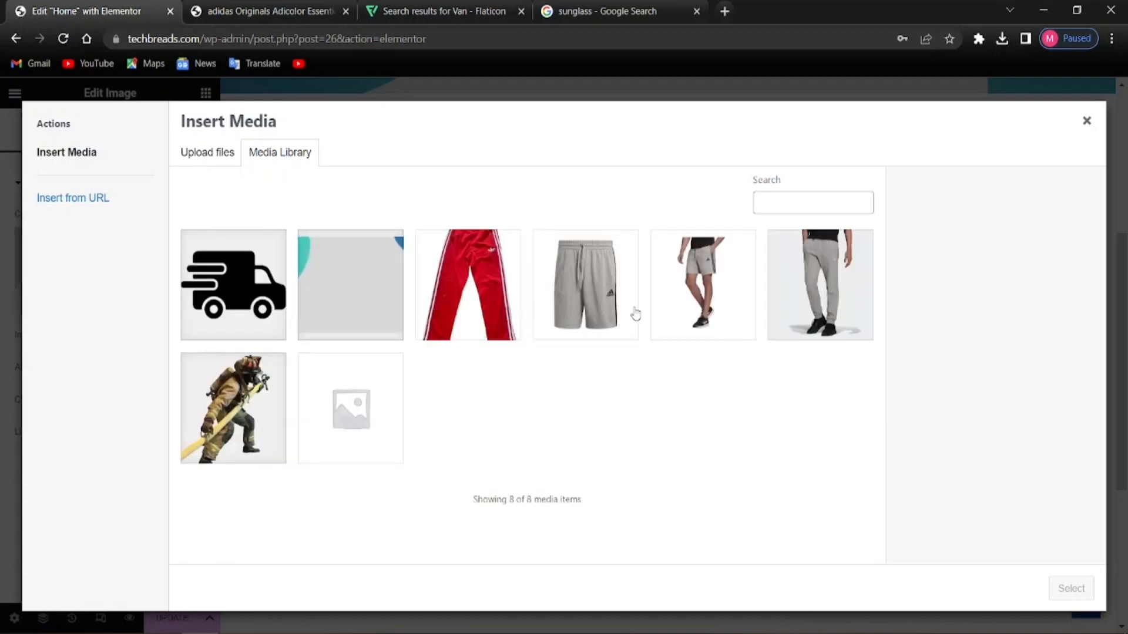
{"action": "left_click", "coordinate": [678, 295]}
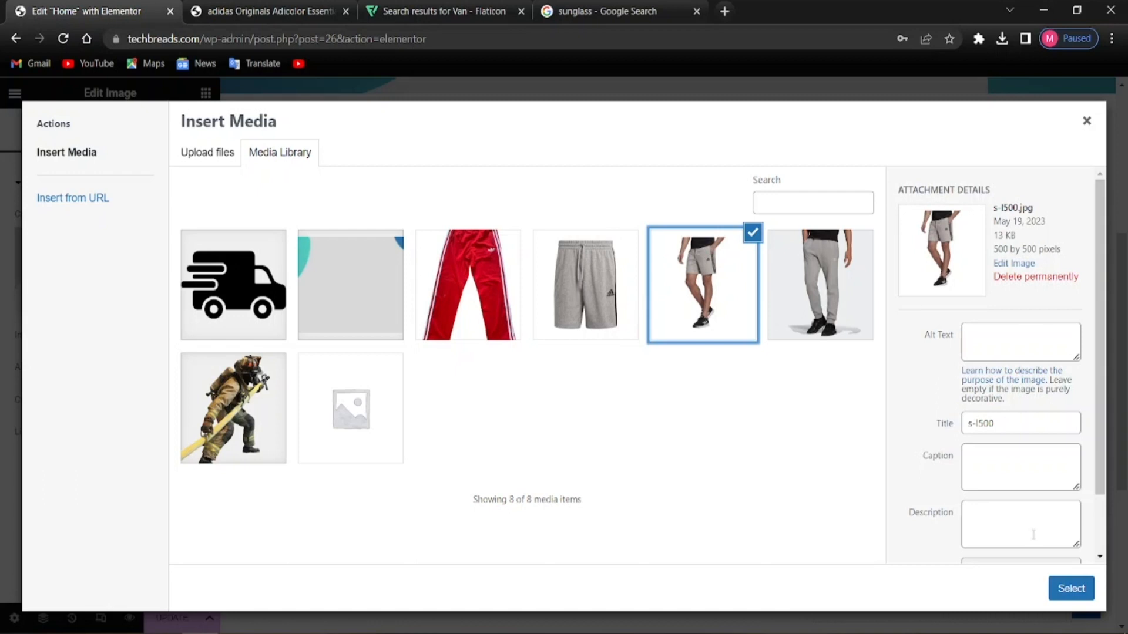
{"action": "left_click", "coordinate": [1055, 583]}
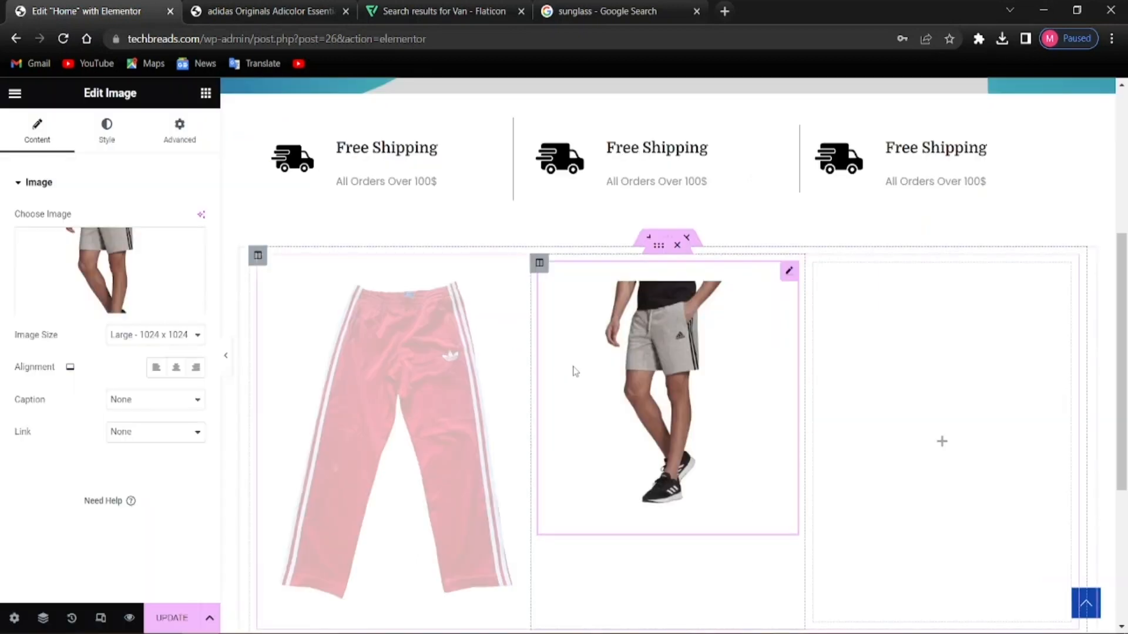
Add an Image widget to the third column showing the grey jogger pants
{"action": "scroll", "coordinate": [672, 438], "scroll_direction": "down", "scroll_amount": 2}
{"action": "scroll", "coordinate": [672, 441], "scroll_direction": "up", "scroll_amount": 1}
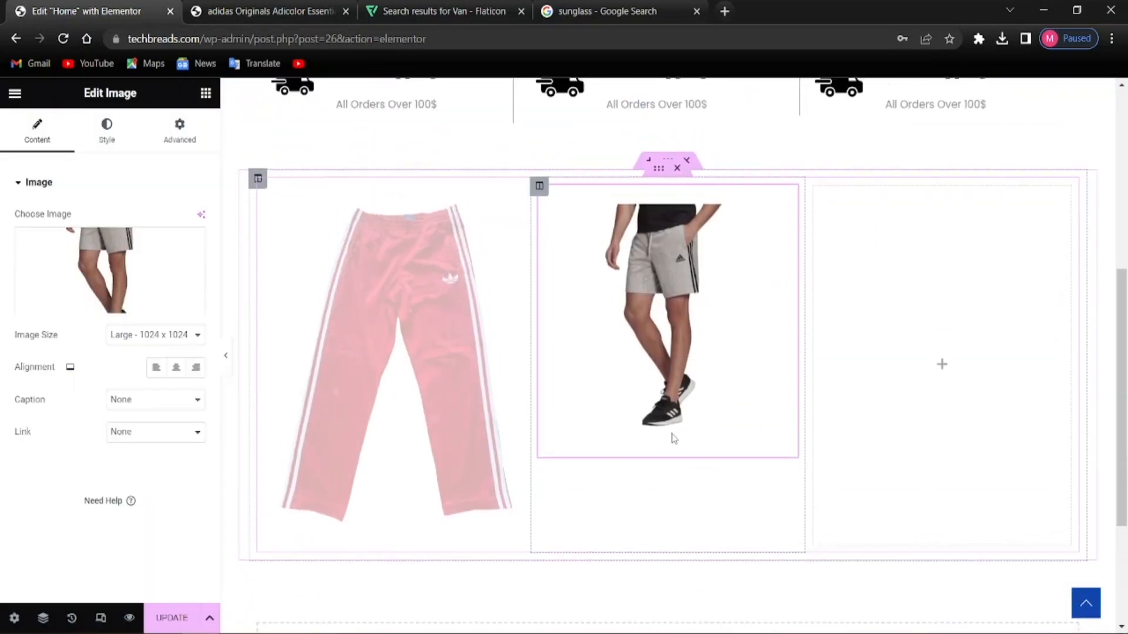
{"action": "scroll", "coordinate": [588, 411], "scroll_direction": "up", "scroll_amount": 3}
{"action": "scroll", "coordinate": [568, 414], "scroll_direction": "down", "scroll_amount": 4}
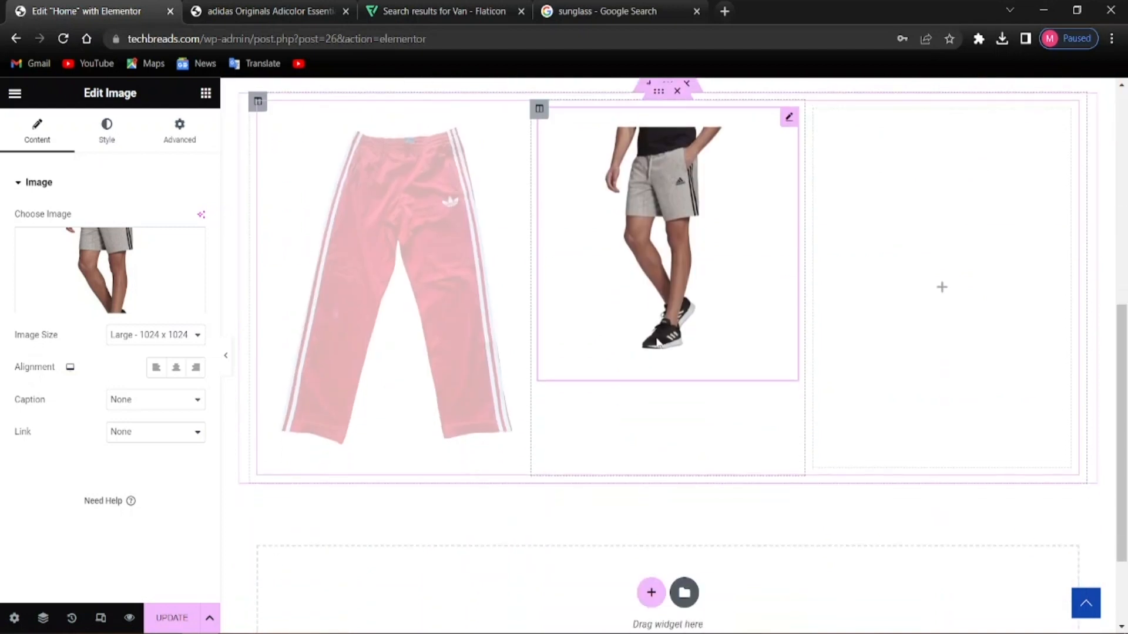
{"action": "scroll", "coordinate": [694, 344], "scroll_direction": "up", "scroll_amount": 1}
{"action": "scroll", "coordinate": [700, 403], "scroll_direction": "down", "scroll_amount": 2}
{"action": "scroll", "coordinate": [735, 325], "scroll_direction": "up", "scroll_amount": 2}
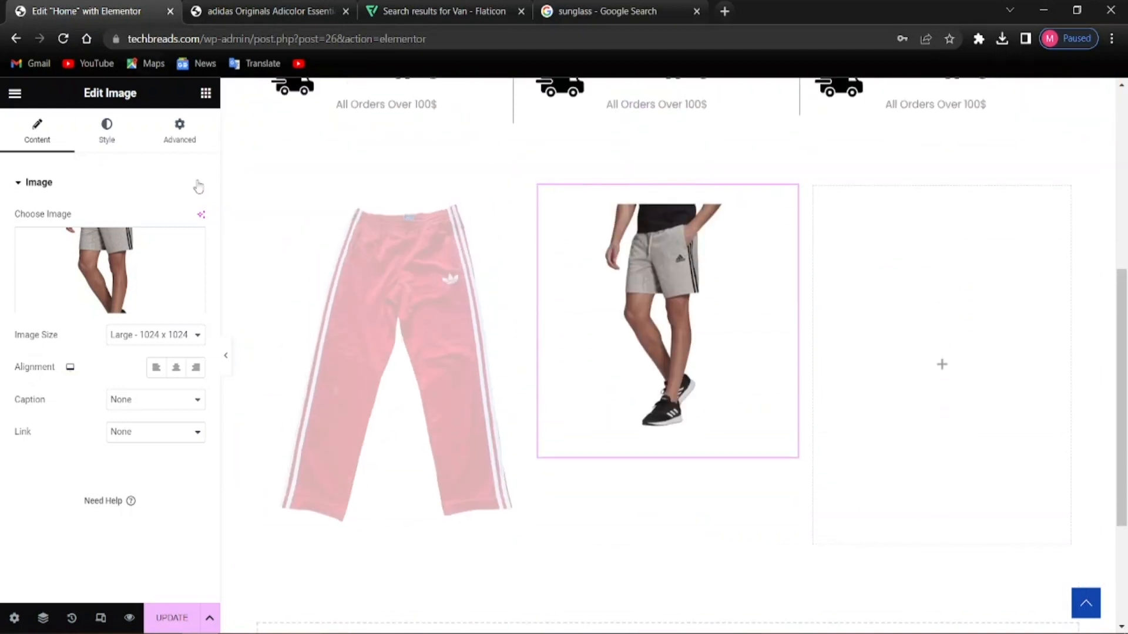
{"action": "left_click", "coordinate": [205, 94]}
{"action": "left_click_drag", "start_coordinate": [72, 416], "coordinate": [924, 382]}
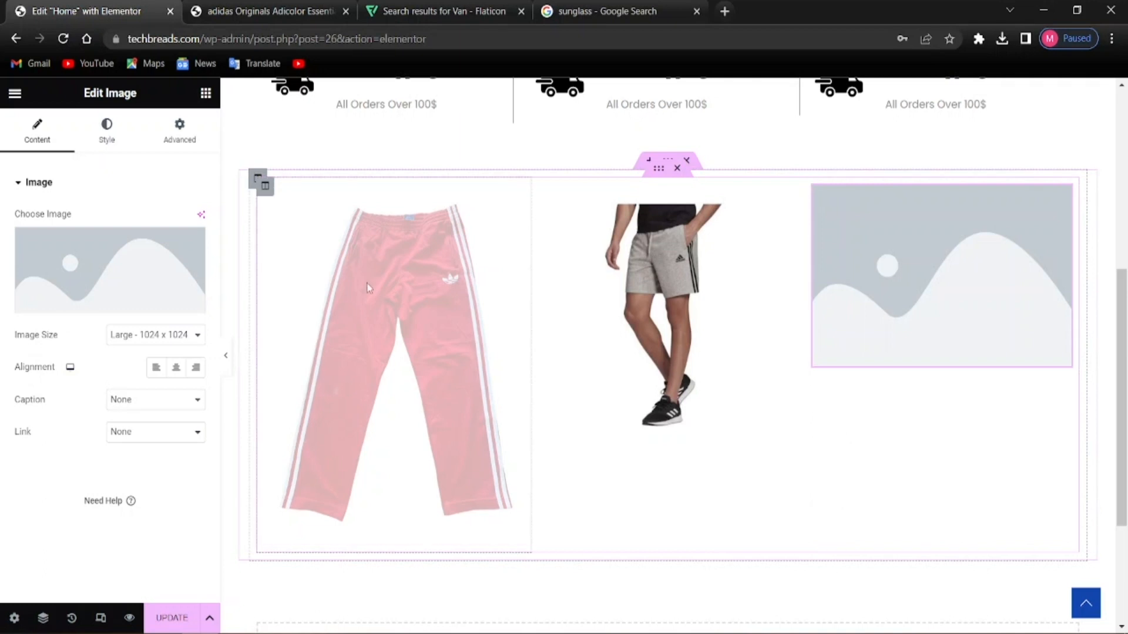
{"action": "left_click", "coordinate": [141, 312]}
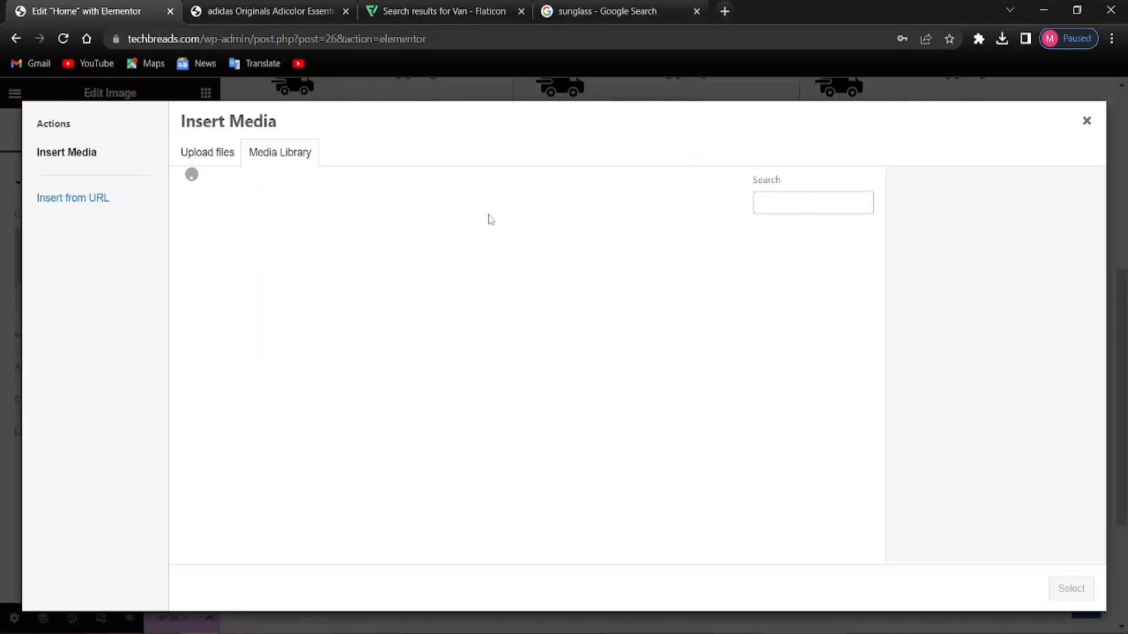
{"action": "left_click", "coordinate": [812, 265]}
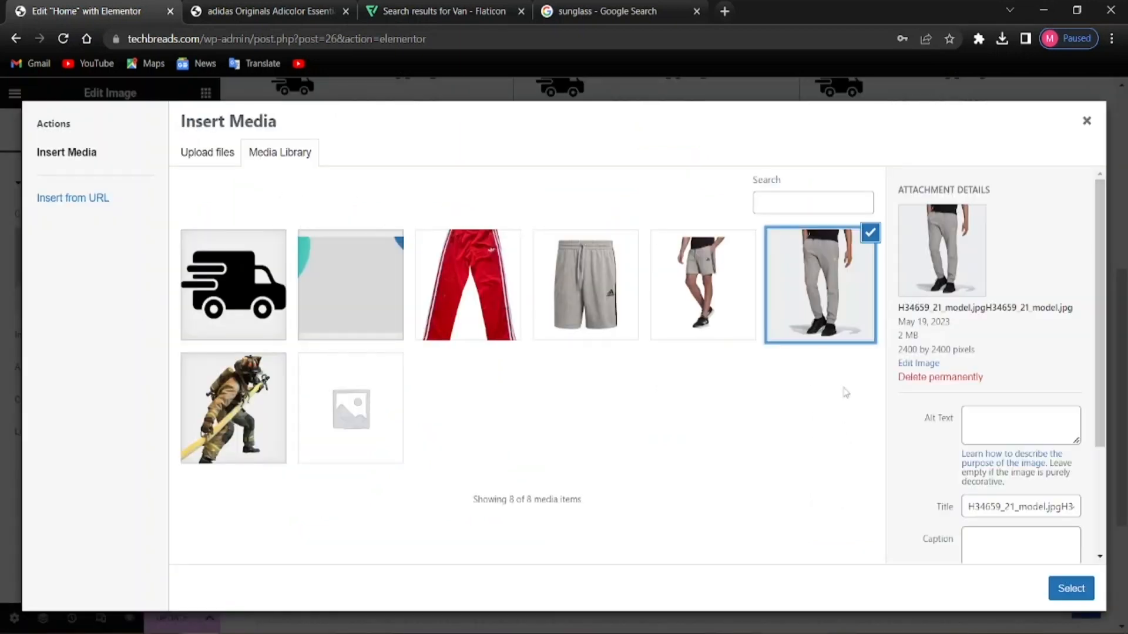
{"action": "left_click", "coordinate": [1081, 589]}
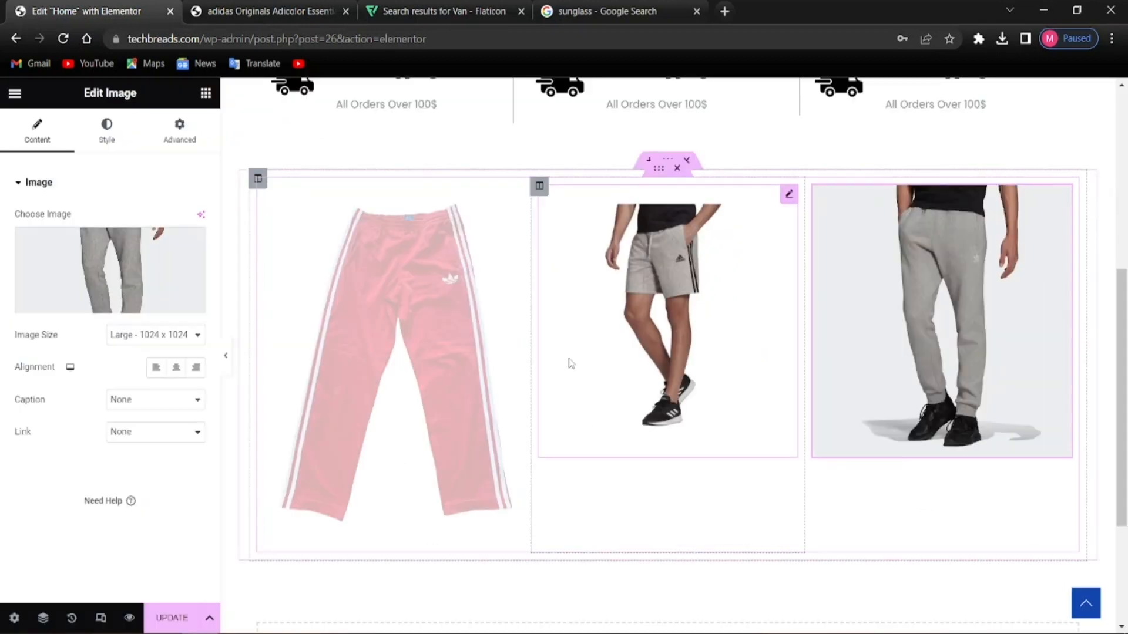
{"action": "left_click", "coordinate": [466, 351]}
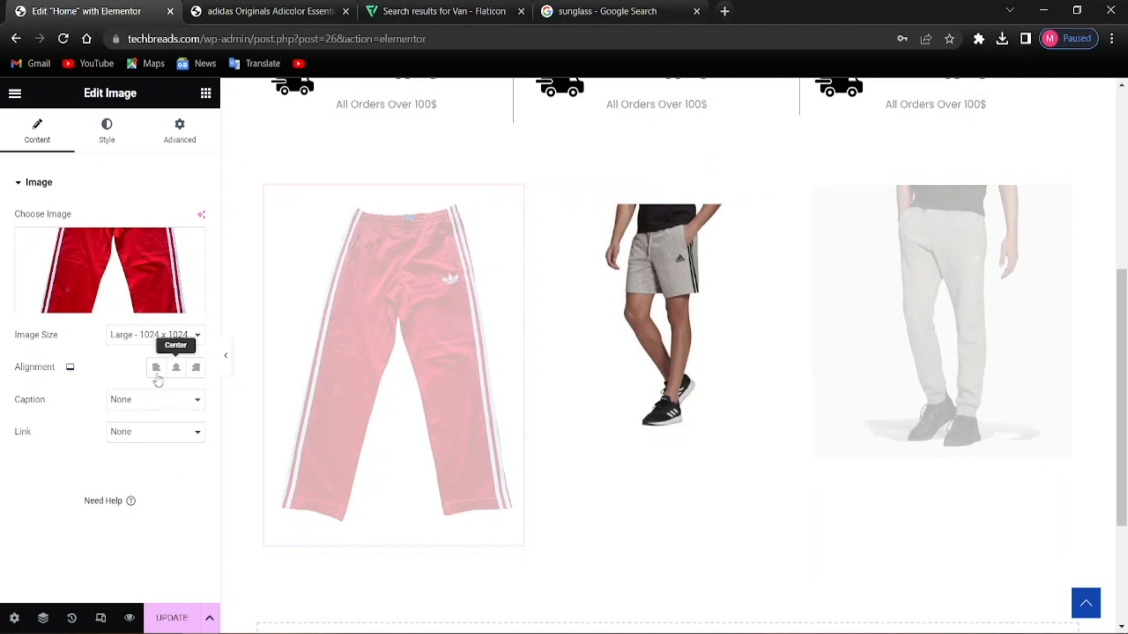
{"action": "left_click", "coordinate": [158, 337]}
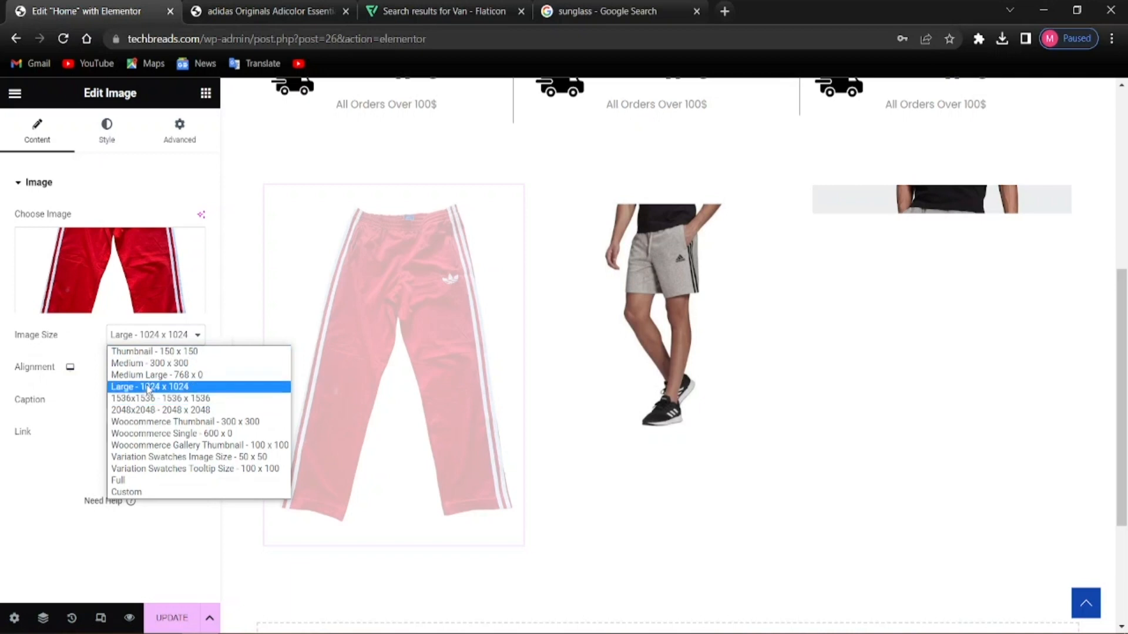
{"action": "left_click", "coordinate": [148, 376]}
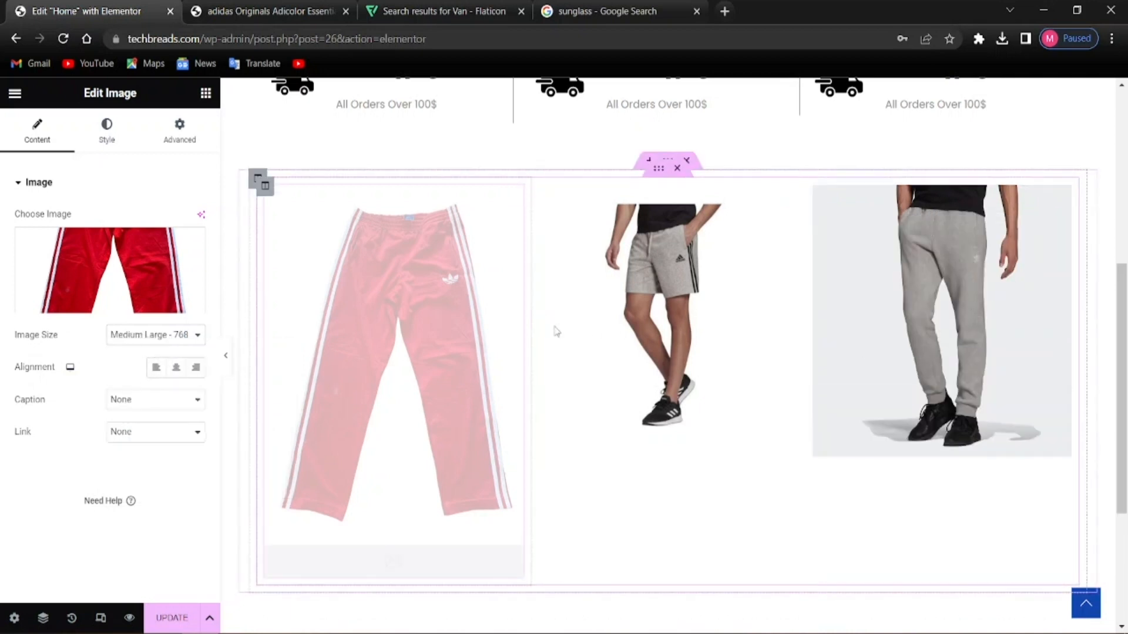
{"action": "left_click", "coordinate": [963, 304]}
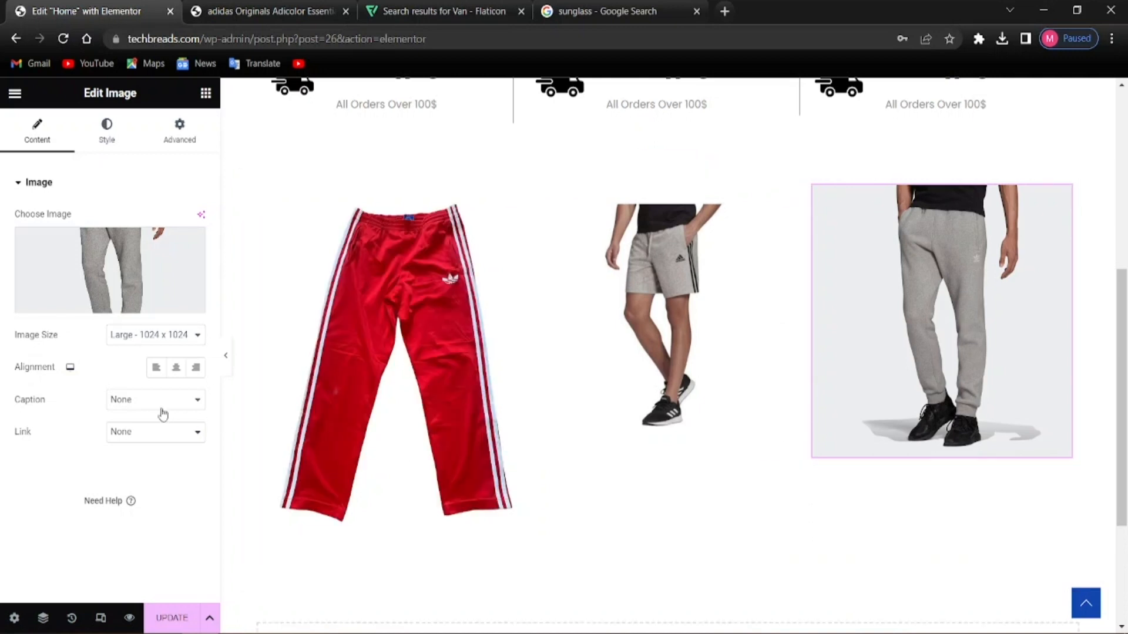
{"action": "left_click", "coordinate": [368, 333]}
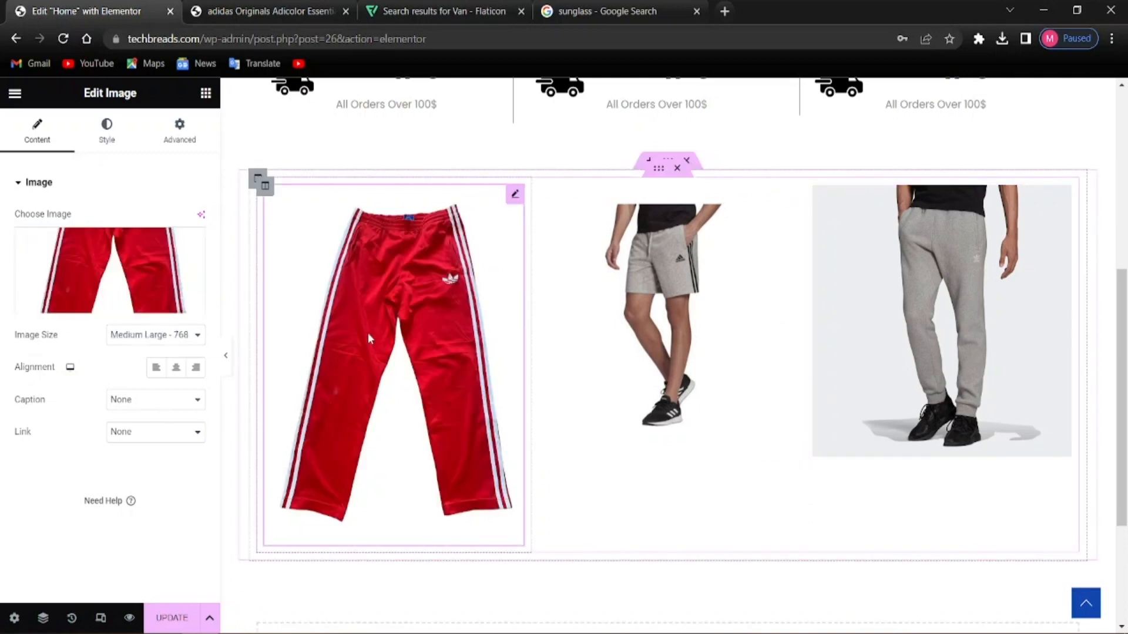
{"action": "left_click", "coordinate": [170, 338]}
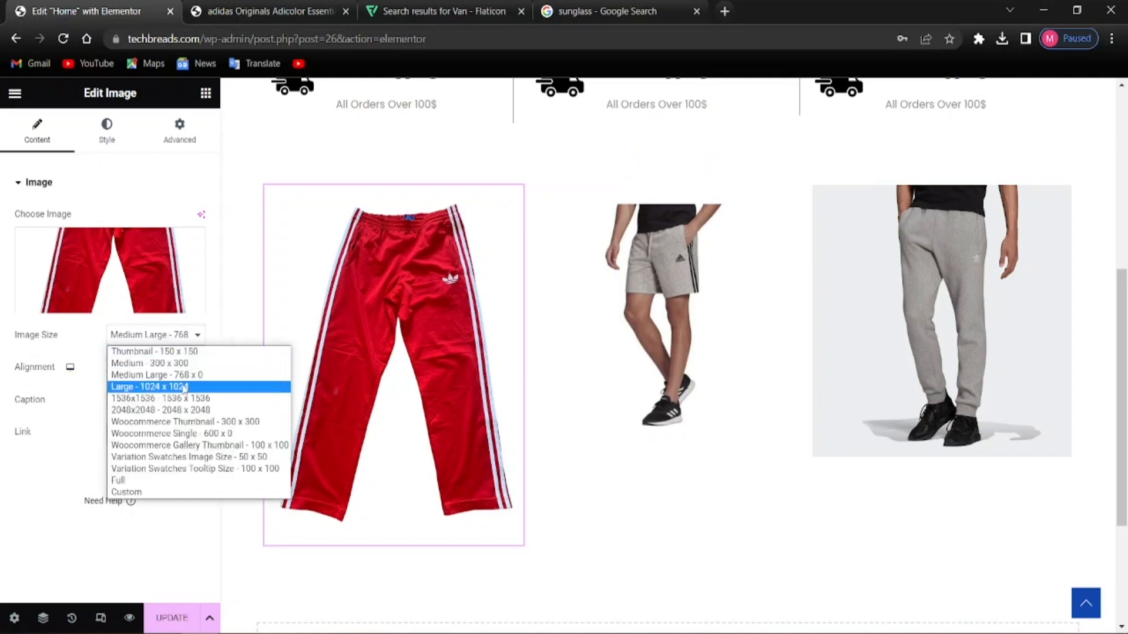
{"action": "left_click", "coordinate": [169, 351]}
{"action": "left_click", "coordinate": [172, 352]}
{"action": "left_click", "coordinate": [170, 362]}
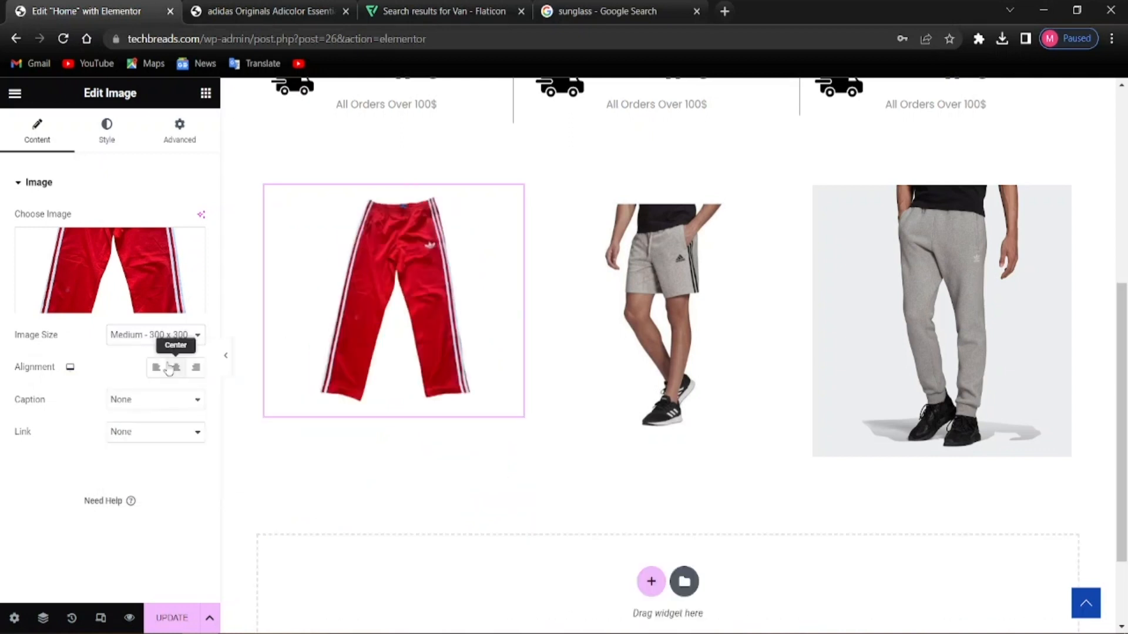
{"action": "left_click", "coordinate": [933, 327]}
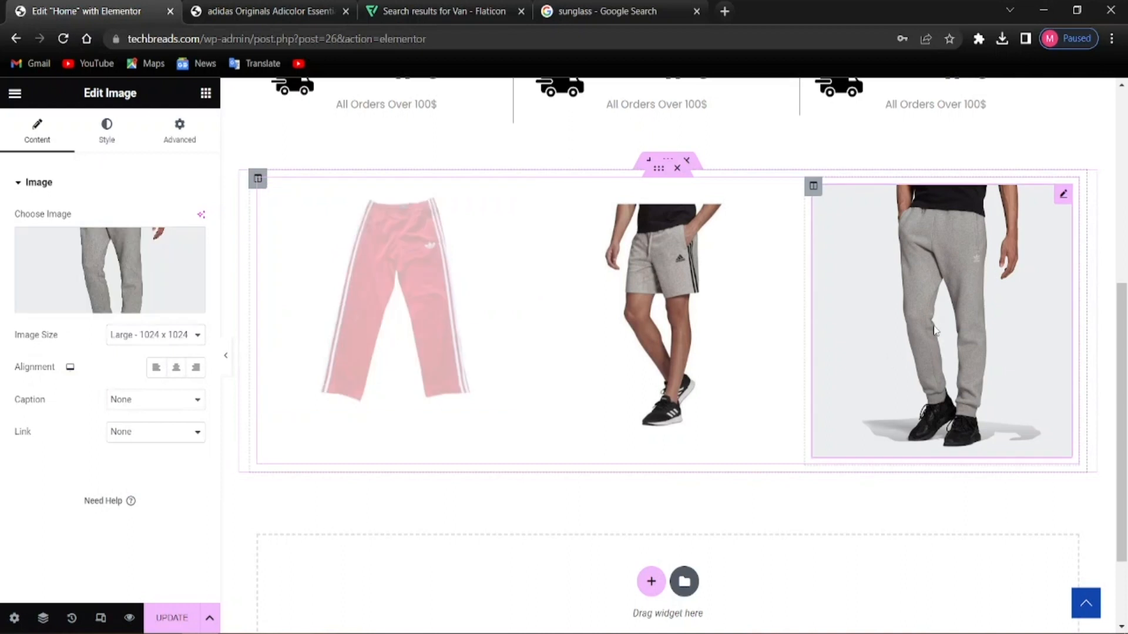
{"action": "left_click", "coordinate": [162, 336]}
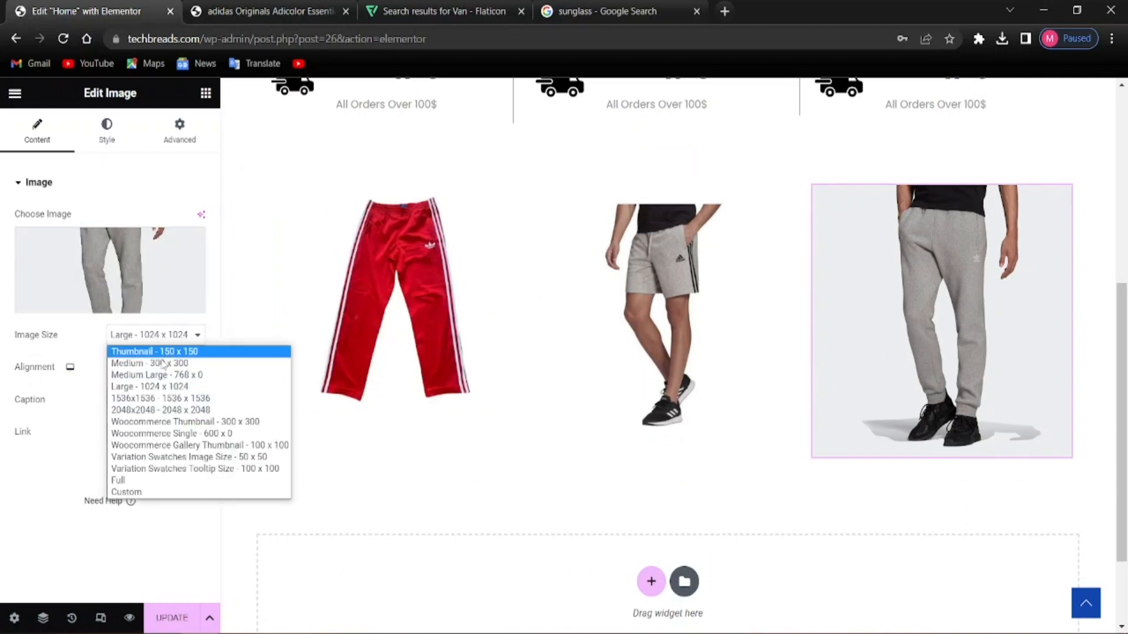
{"action": "left_click", "coordinate": [159, 375]}
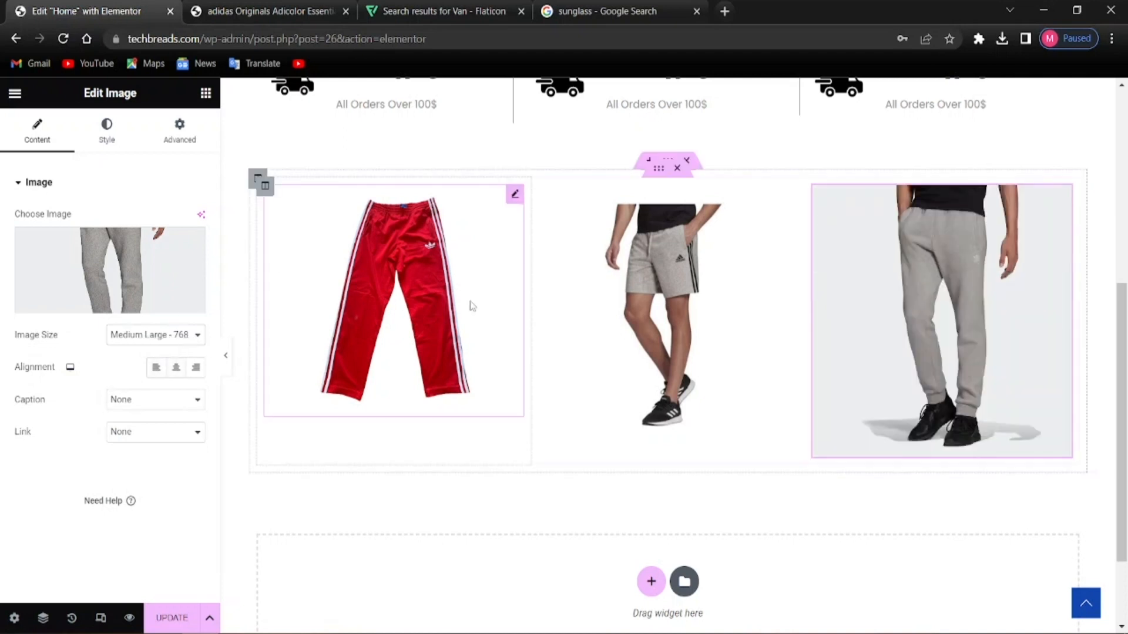
{"action": "left_click", "coordinate": [644, 295]}
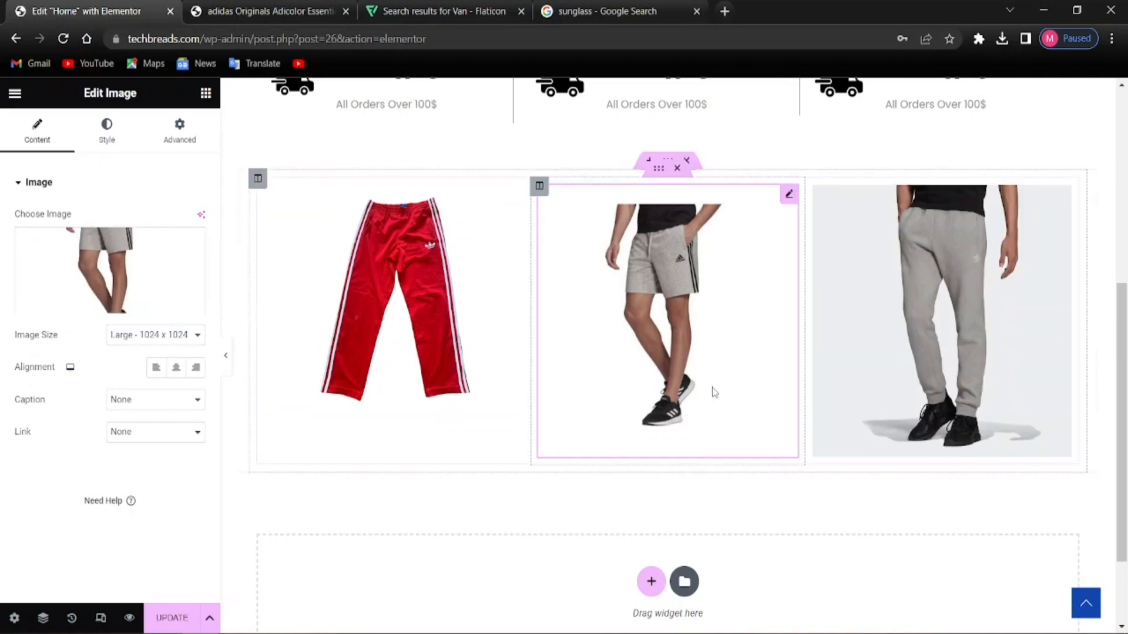
{"action": "scroll", "coordinate": [712, 390], "scroll_direction": "up", "scroll_amount": 5}
{"action": "scroll", "coordinate": [593, 358], "scroll_direction": "down", "scroll_amount": 5}
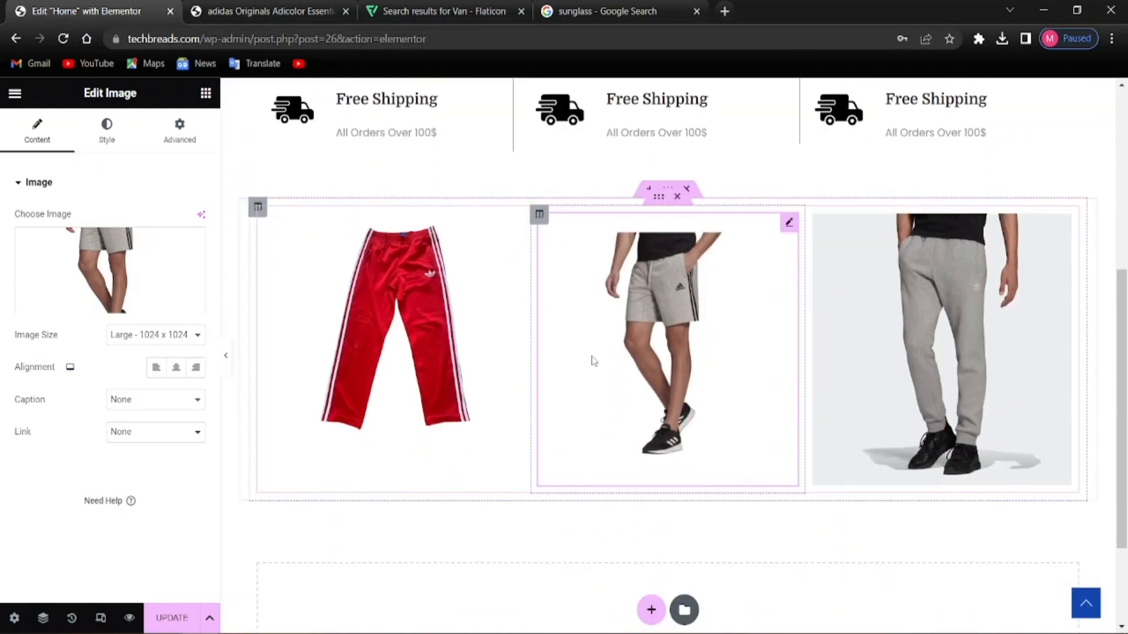
{"action": "scroll", "coordinate": [592, 360], "scroll_direction": "up", "scroll_amount": 6}
{"action": "scroll", "coordinate": [592, 359], "scroll_direction": "down", "scroll_amount": 1}
{"action": "scroll", "coordinate": [592, 360], "scroll_direction": "down", "scroll_amount": 1}
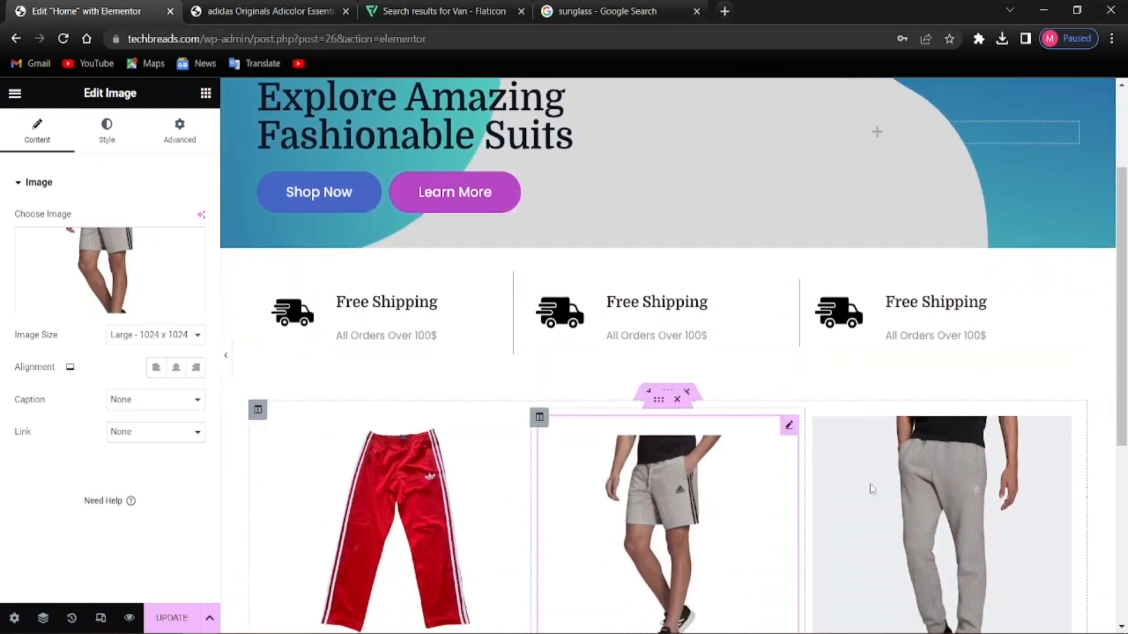
{"action": "scroll", "coordinate": [773, 376], "scroll_direction": "down", "scroll_amount": 3}
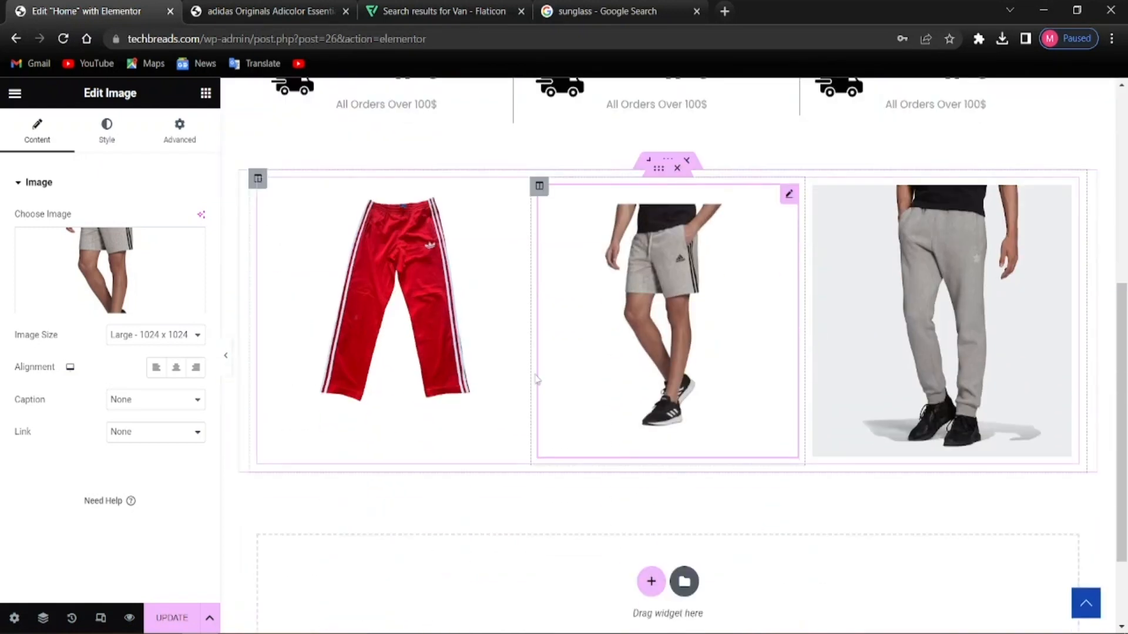
{"action": "scroll", "coordinate": [537, 379], "scroll_direction": "up", "scroll_amount": 1}
{"action": "scroll", "coordinate": [486, 390], "scroll_direction": "down", "scroll_amount": 1}
{"action": "scroll", "coordinate": [486, 390], "scroll_direction": "up", "scroll_amount": 1}
{"action": "scroll", "coordinate": [759, 419], "scroll_direction": "up", "scroll_amount": 2}
{"action": "scroll", "coordinate": [759, 418], "scroll_direction": "down", "scroll_amount": 2}
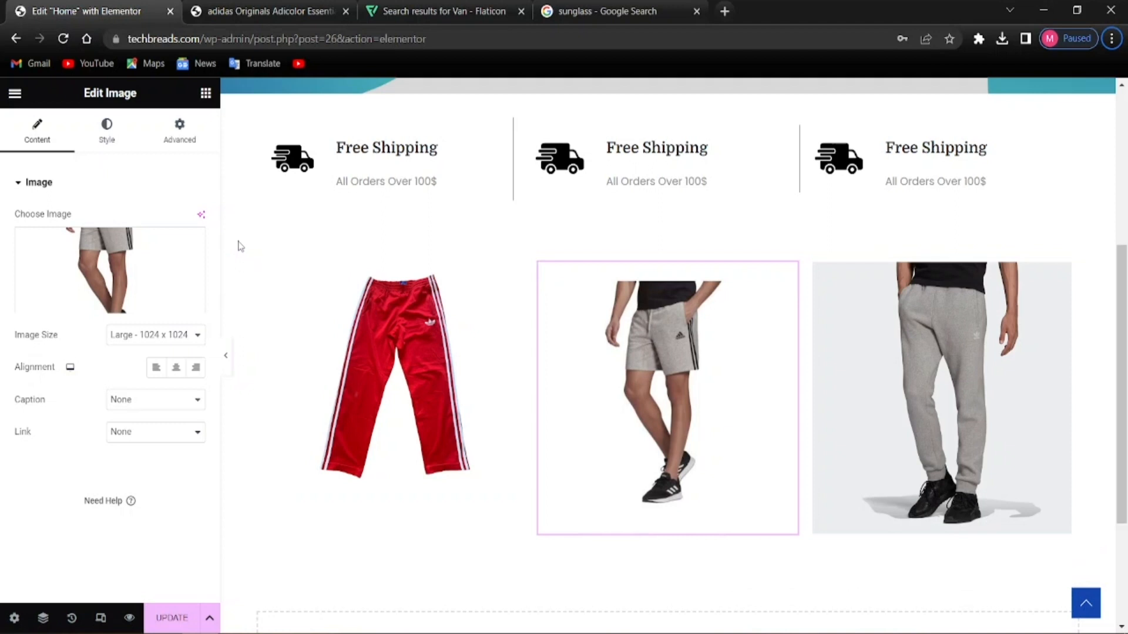
Give the red trousers and shorts images a 10 px border radius
{"action": "left_click", "coordinate": [411, 362]}
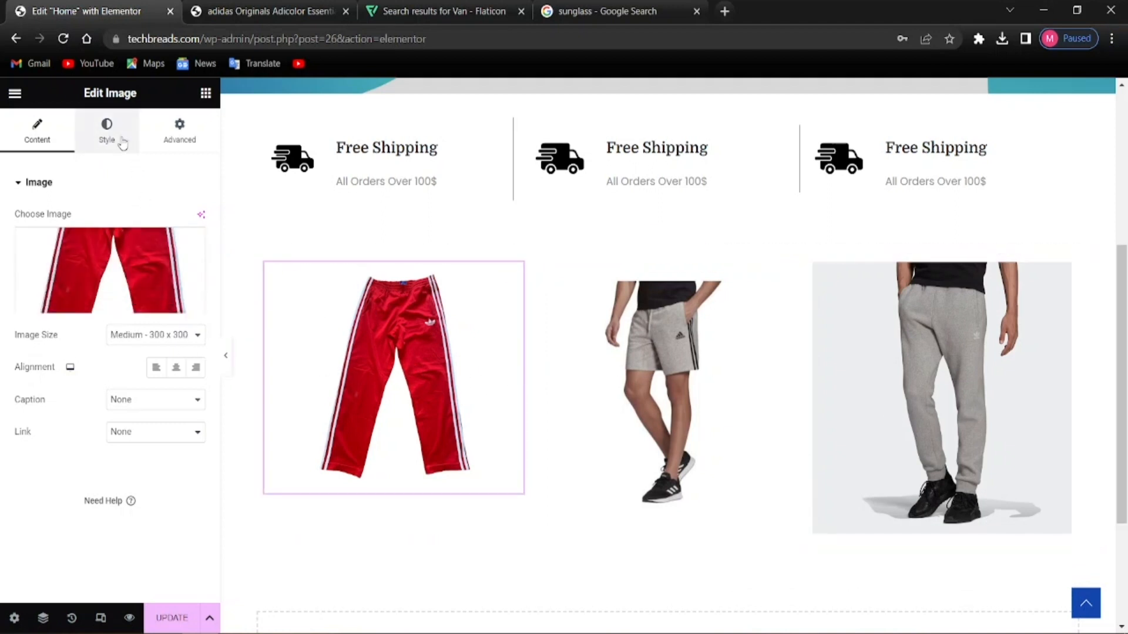
{"action": "left_click", "coordinate": [107, 130]}
{"action": "scroll", "coordinate": [111, 516], "scroll_direction": "down", "scroll_amount": 2}
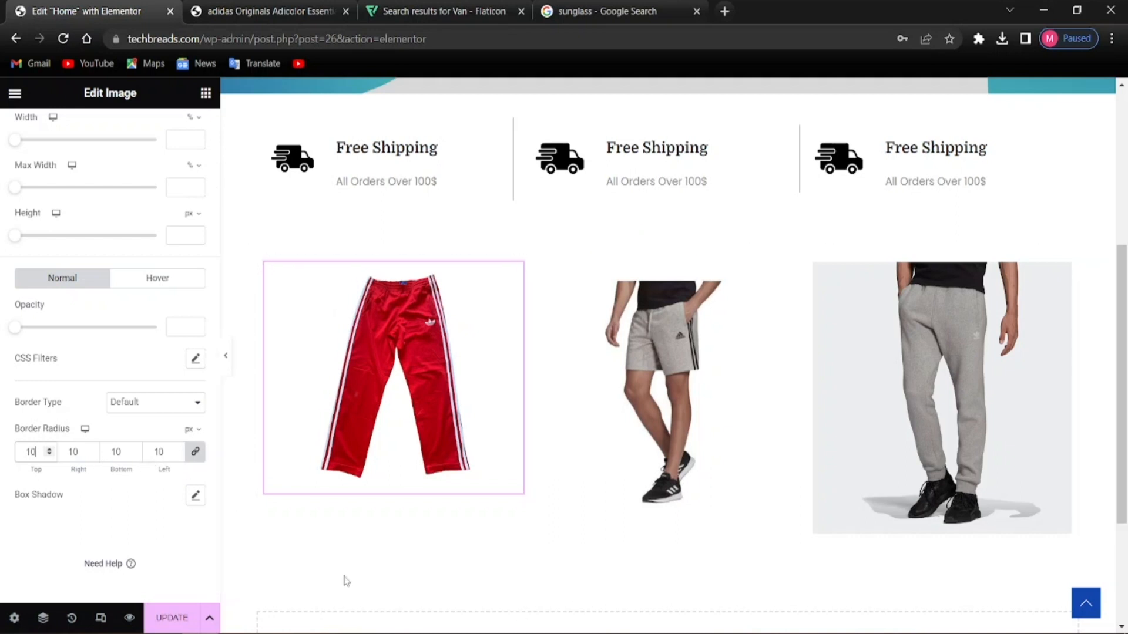
{"action": "left_click", "coordinate": [591, 438]}
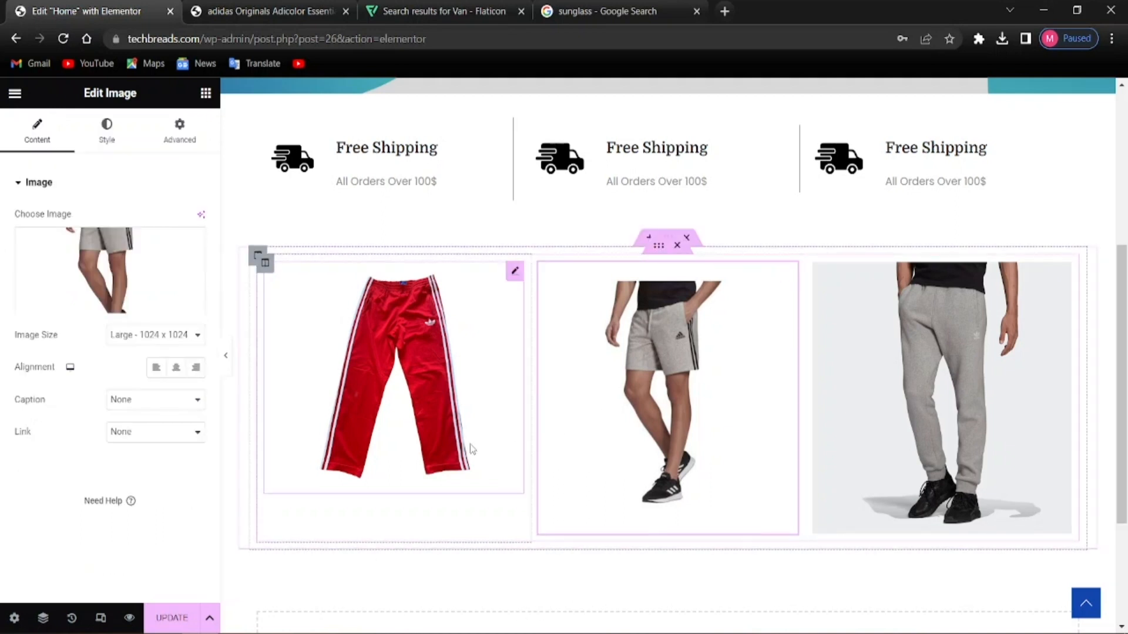
{"action": "left_click", "coordinate": [106, 130]}
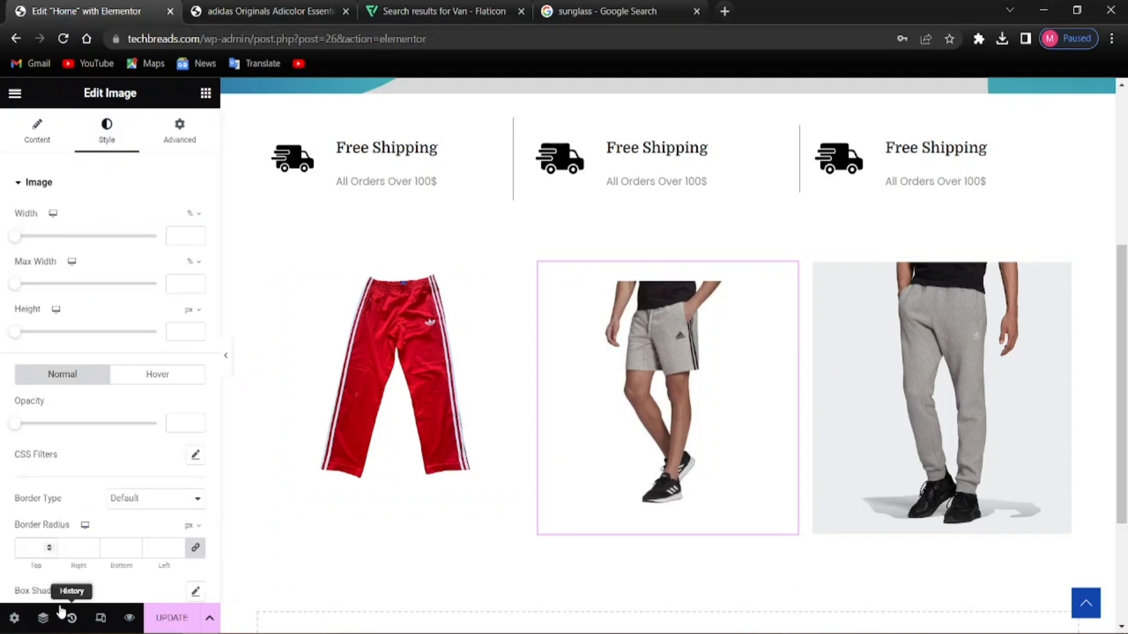
{"action": "type", "text": "0"}
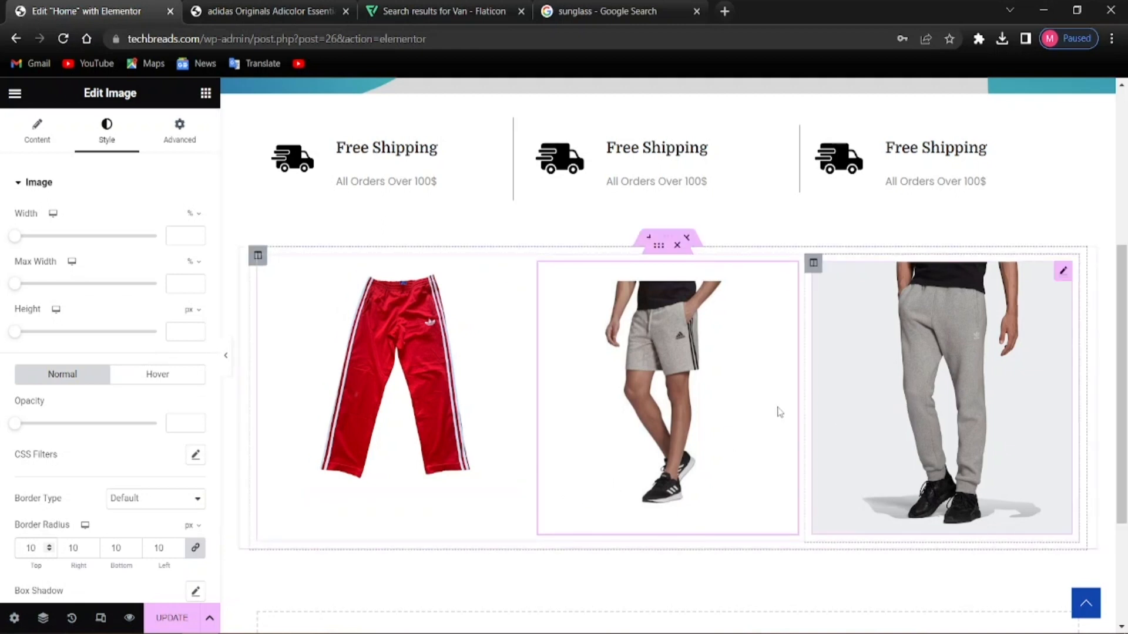
Give the grey joggers image a 10 px border radius on all corners
{"action": "left_click", "coordinate": [880, 414]}
{"action": "left_click", "coordinate": [107, 130]}
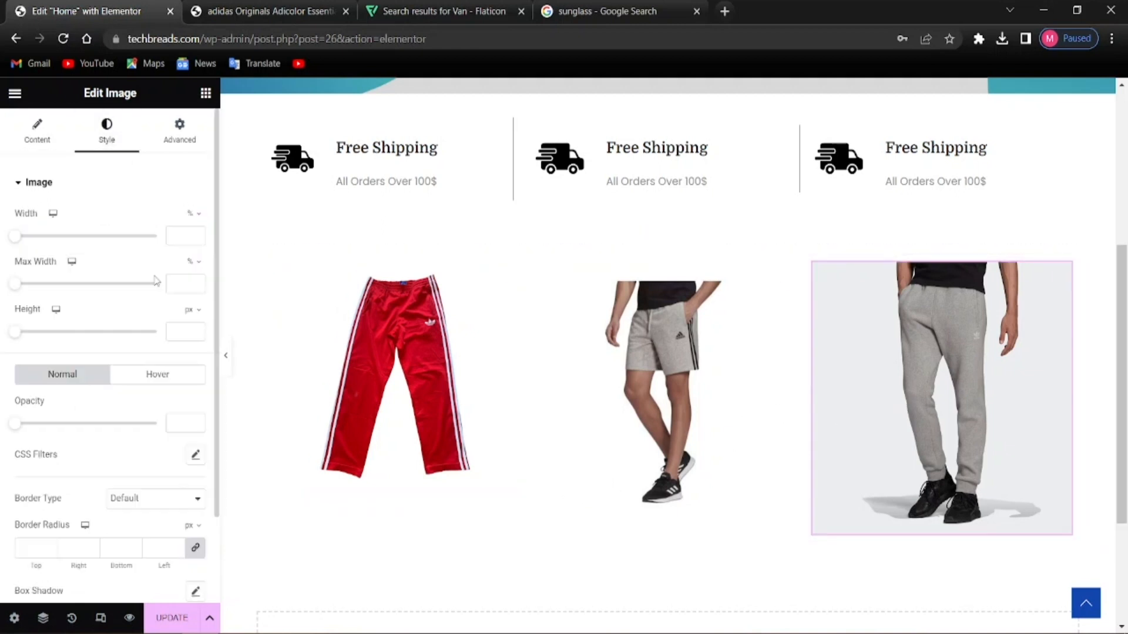
{"action": "scroll", "coordinate": [93, 550], "scroll_direction": "down", "scroll_amount": 2}
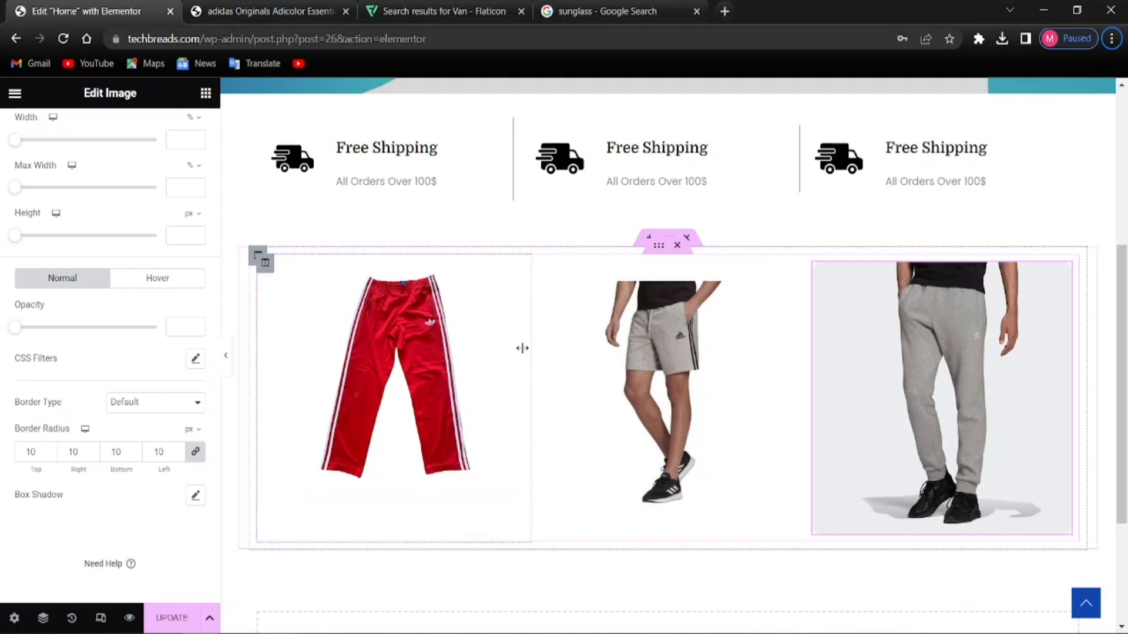
{"action": "scroll", "coordinate": [18, 443], "scroll_direction": "up", "scroll_amount": 2}
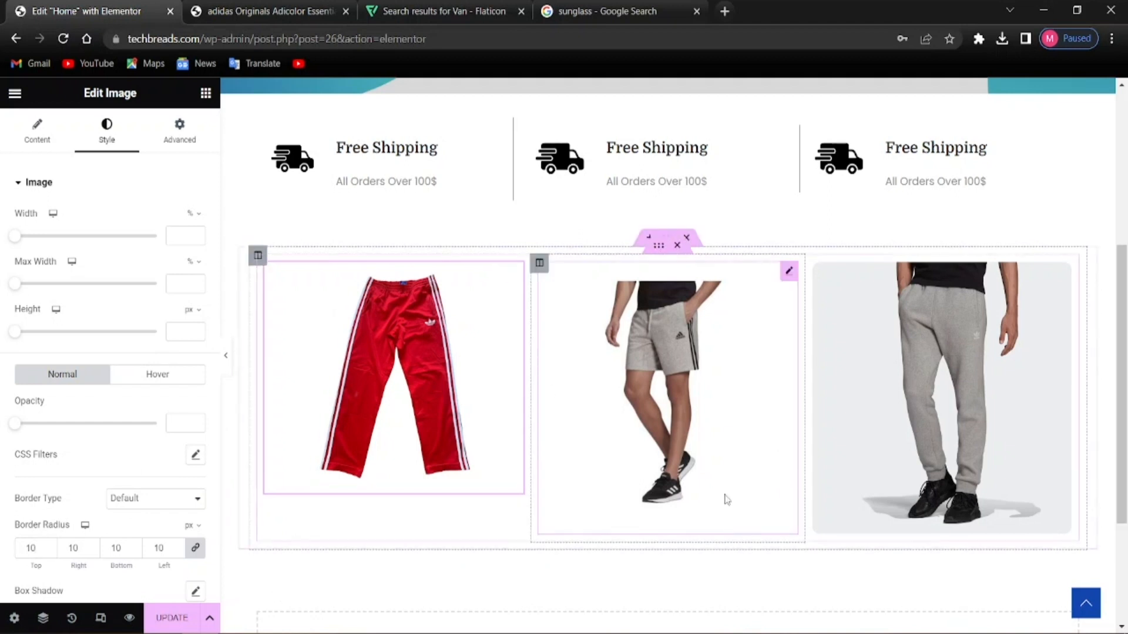
{"action": "scroll", "coordinate": [556, 484], "scroll_direction": "down", "scroll_amount": 3}
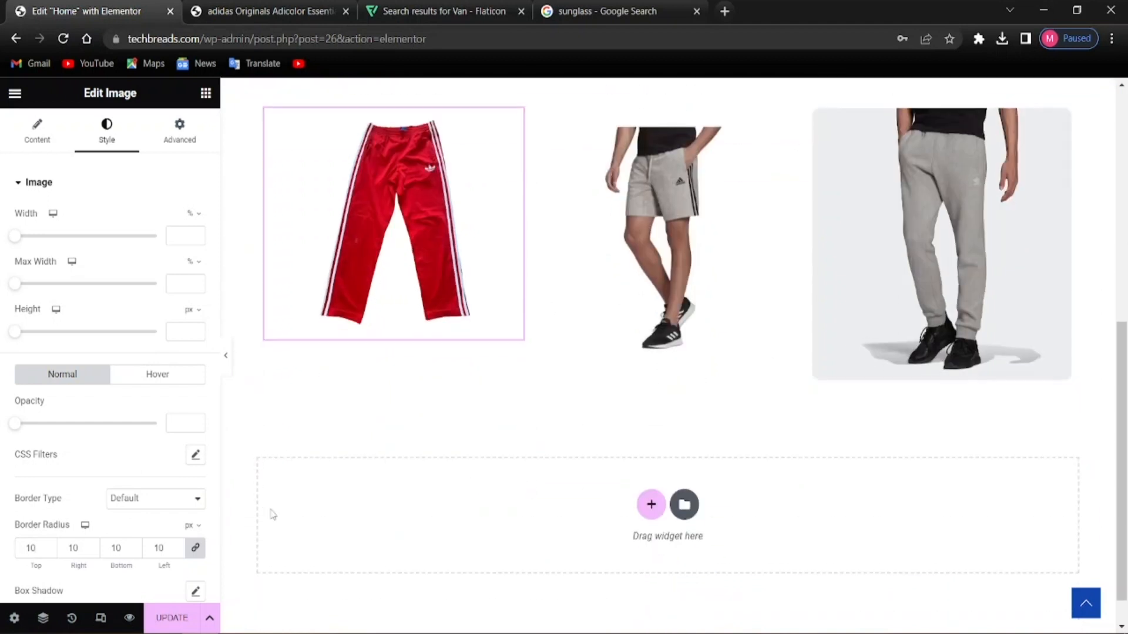
{"action": "scroll", "coordinate": [399, 590], "scroll_direction": "up", "scroll_amount": 2}
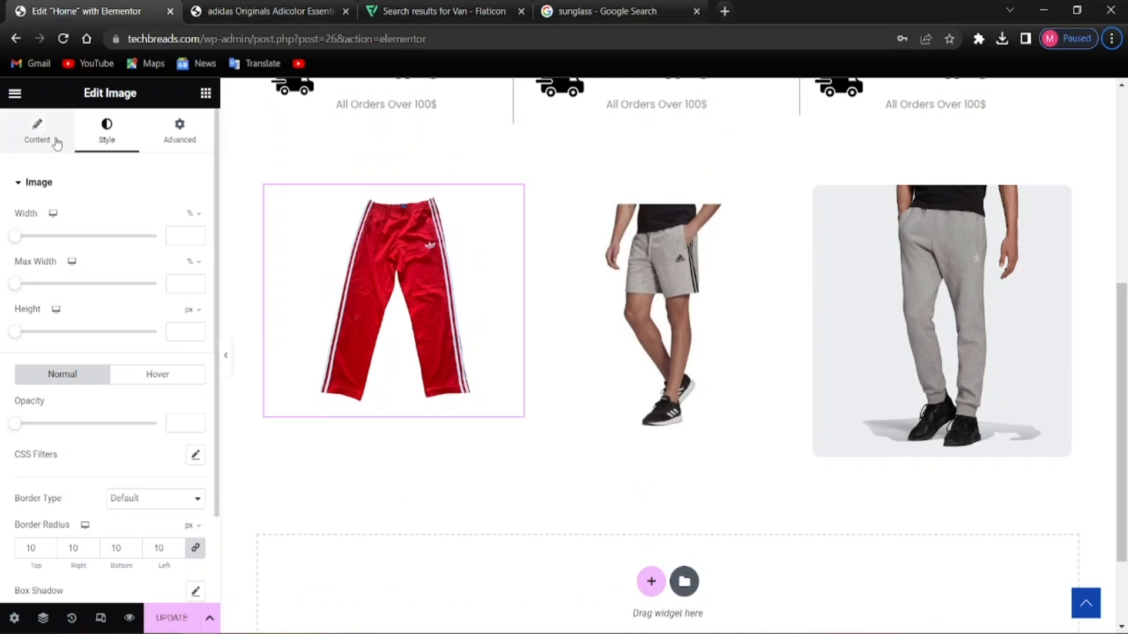
{"action": "left_click", "coordinate": [180, 133]}
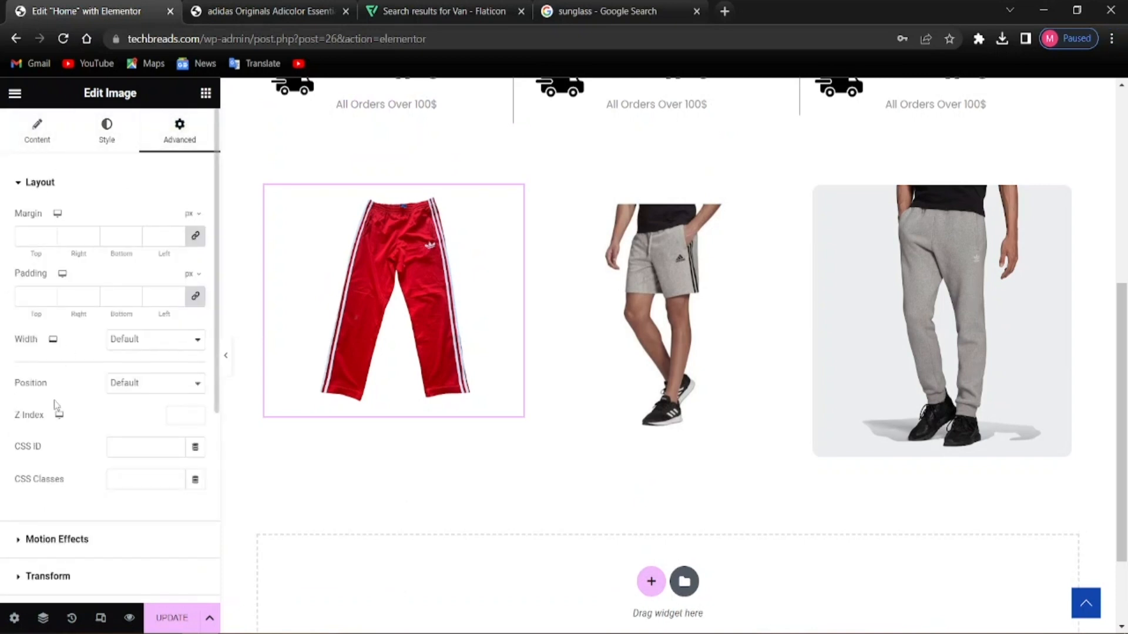
{"action": "scroll", "coordinate": [55, 408], "scroll_direction": "down", "scroll_amount": 5}
{"action": "scroll", "coordinate": [57, 411], "scroll_direction": "up", "scroll_amount": 5}
{"action": "left_click", "coordinate": [99, 146]}
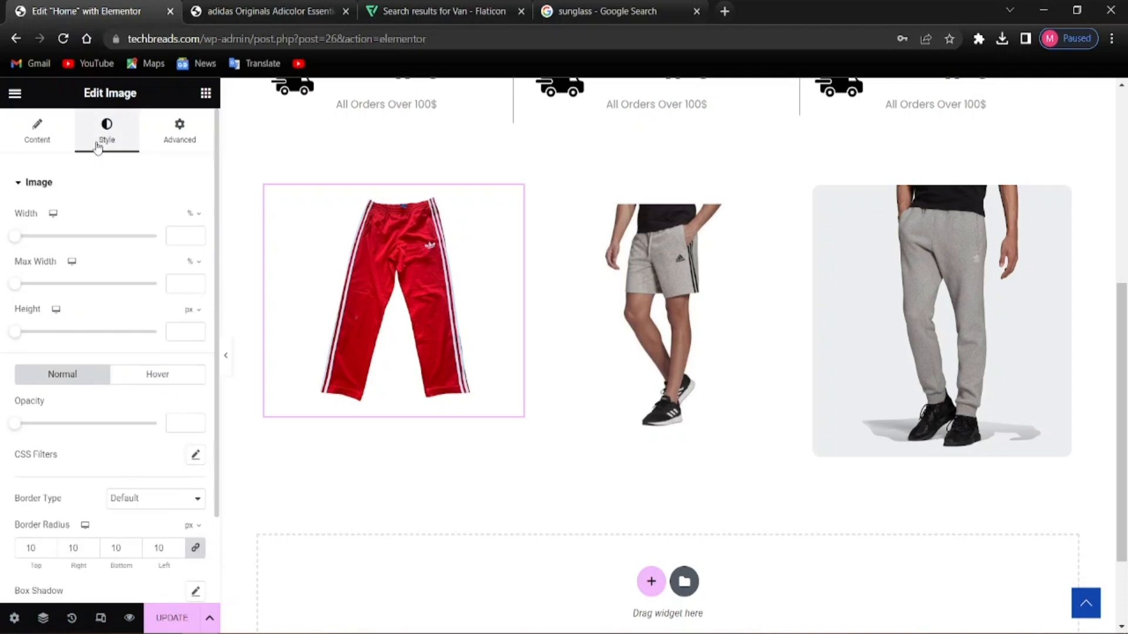
{"action": "scroll", "coordinate": [97, 282], "scroll_direction": "down", "scroll_amount": 2}
{"action": "scroll", "coordinate": [100, 291], "scroll_direction": "up", "scroll_amount": 2}
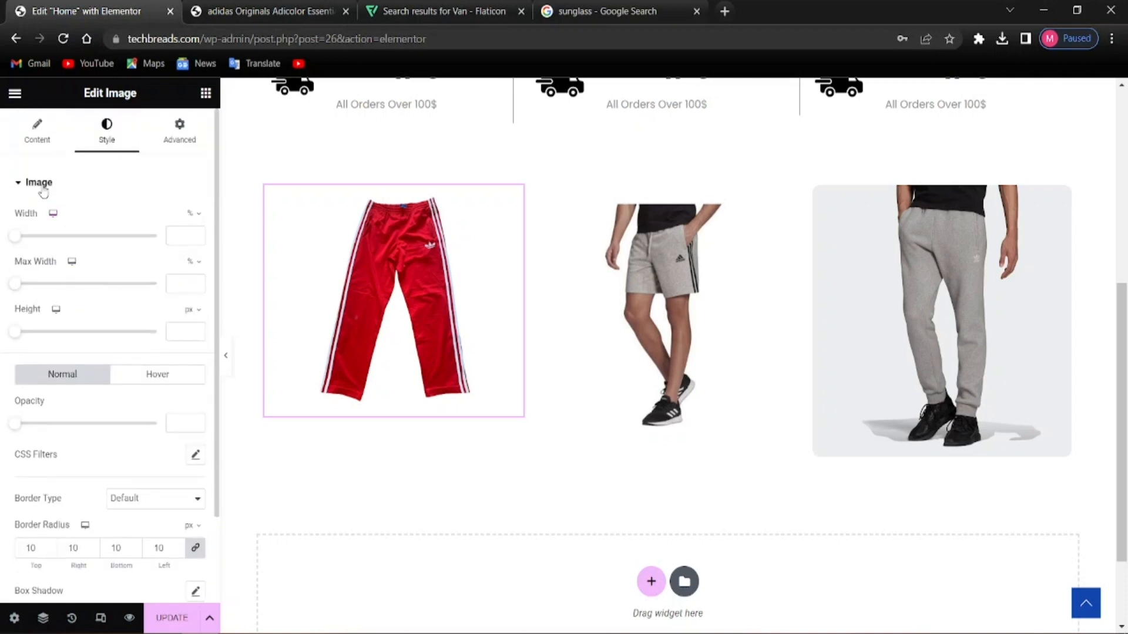
{"action": "left_click", "coordinate": [39, 183]}
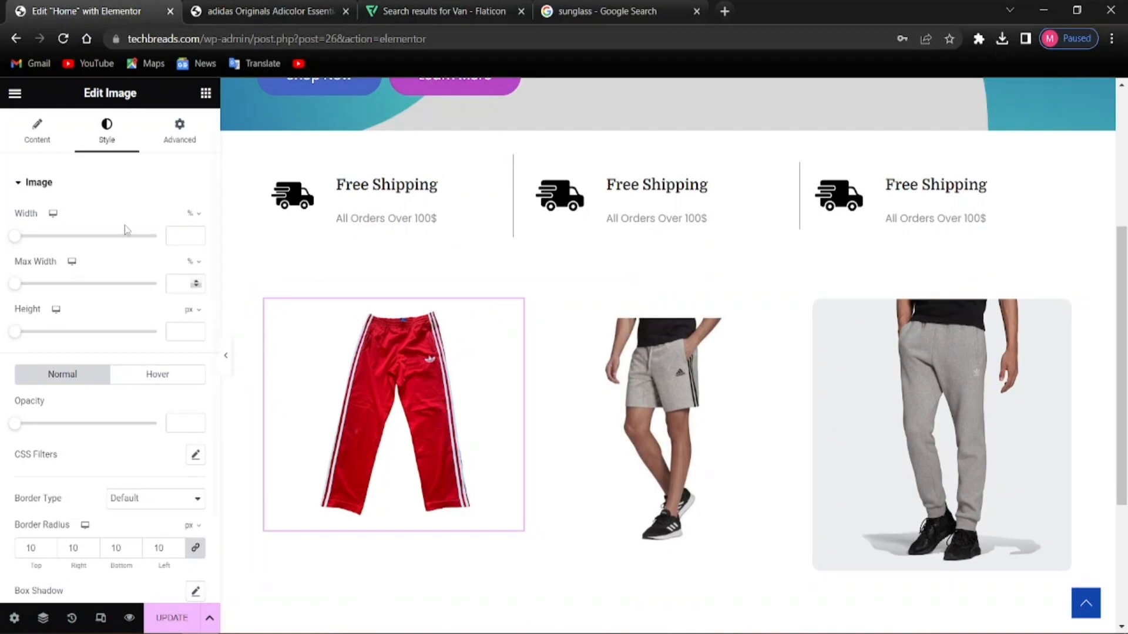
Set the red trousers image's hover animation to Grow
{"action": "left_click", "coordinate": [154, 378]}
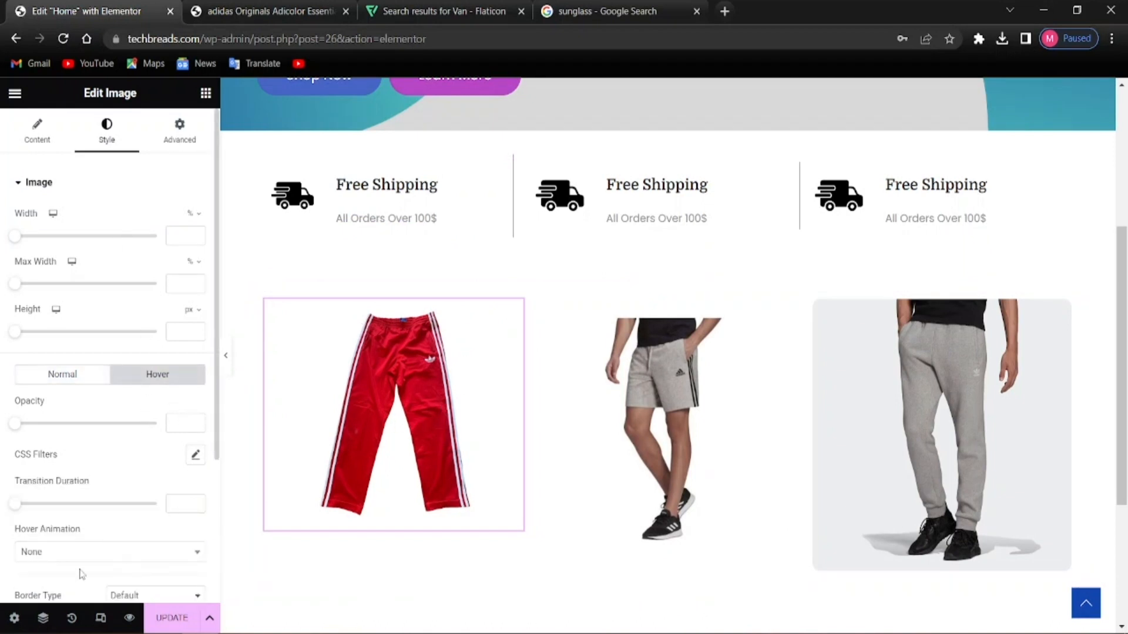
{"action": "scroll", "coordinate": [90, 491], "scroll_direction": "down", "scroll_amount": 2}
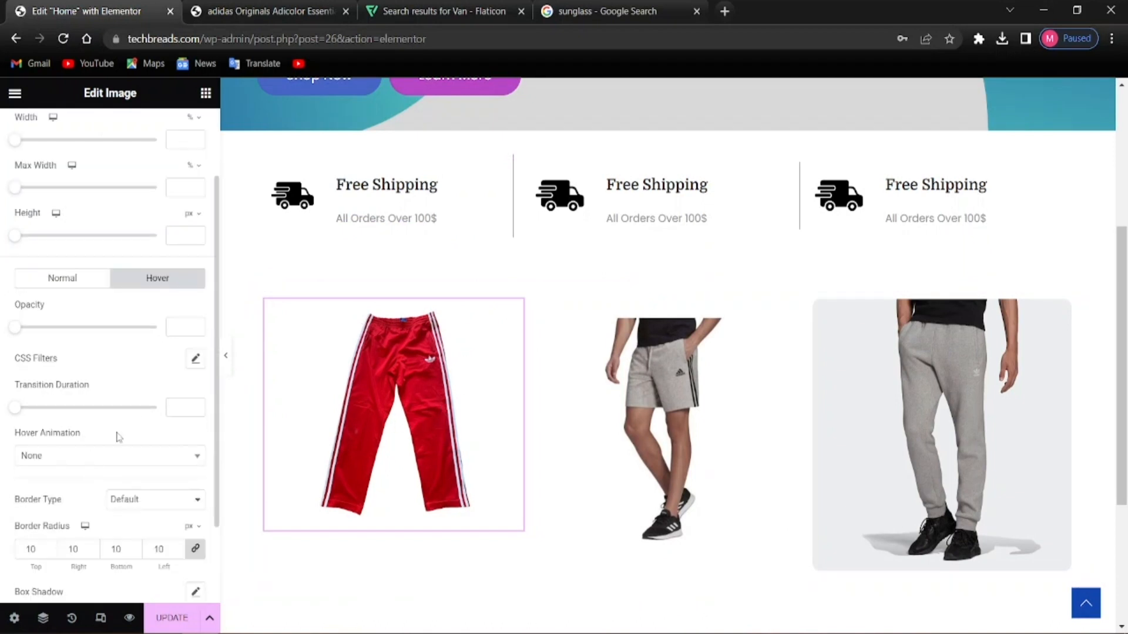
{"action": "left_click", "coordinate": [72, 456]}
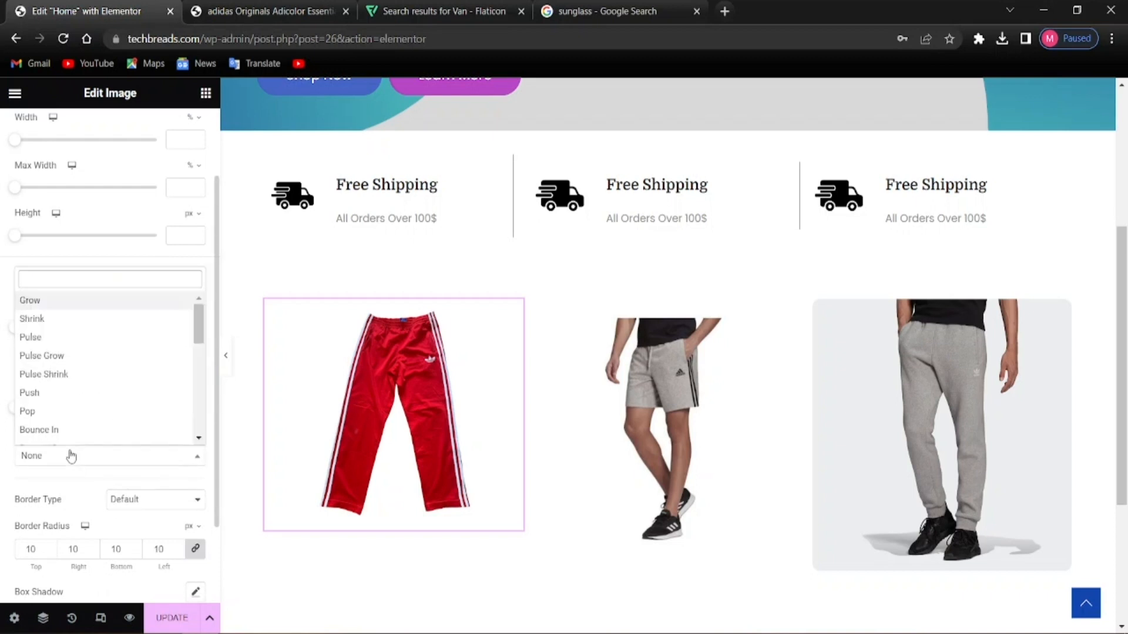
{"action": "scroll", "coordinate": [75, 381], "scroll_direction": "down", "scroll_amount": 3}
{"action": "scroll", "coordinate": [76, 385], "scroll_direction": "up", "scroll_amount": 3}
{"action": "left_click", "coordinate": [53, 301]}
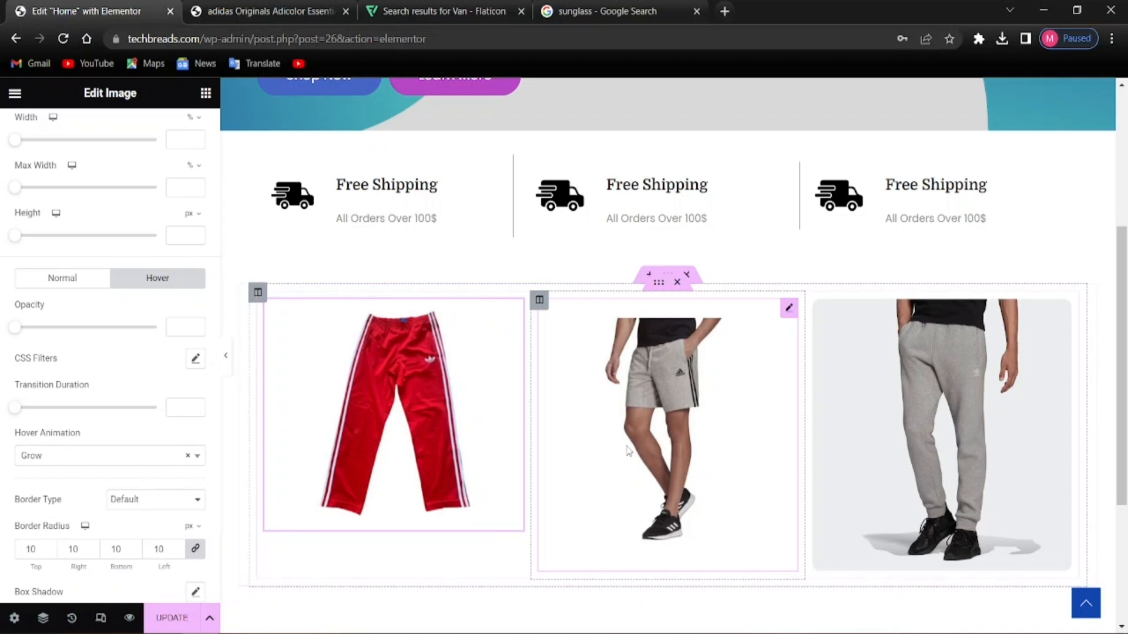
Set the Grow hover animation on the shorts and grey joggers images
{"action": "left_click", "coordinate": [576, 465]}
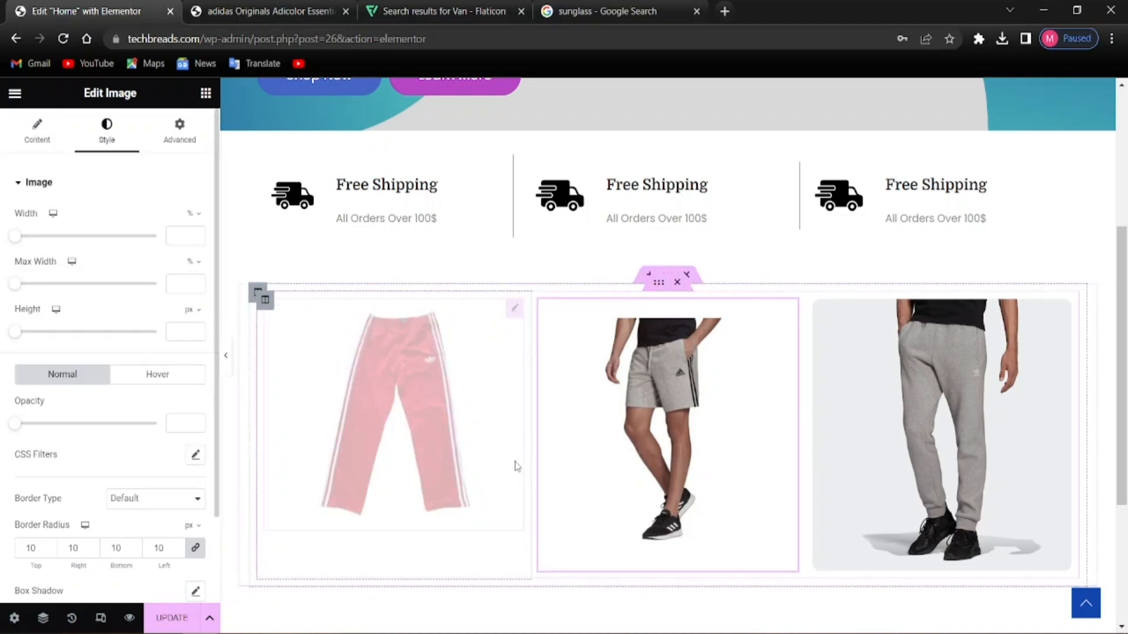
{"action": "left_click", "coordinate": [156, 374]}
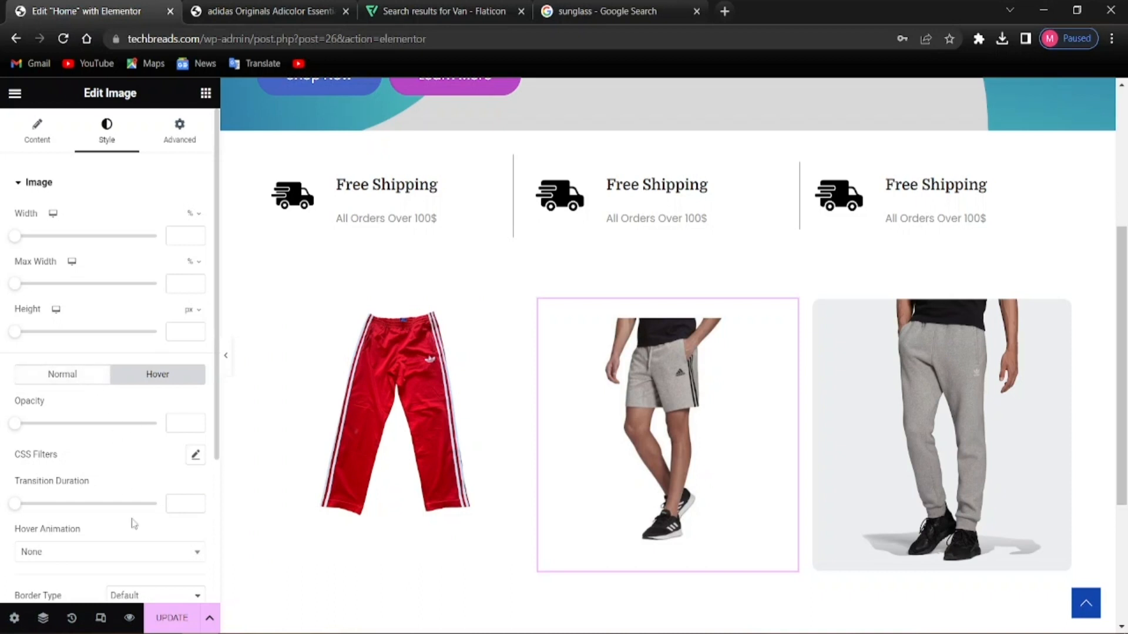
{"action": "scroll", "coordinate": [131, 522], "scroll_direction": "down", "scroll_amount": 2}
{"action": "left_click", "coordinate": [112, 462]}
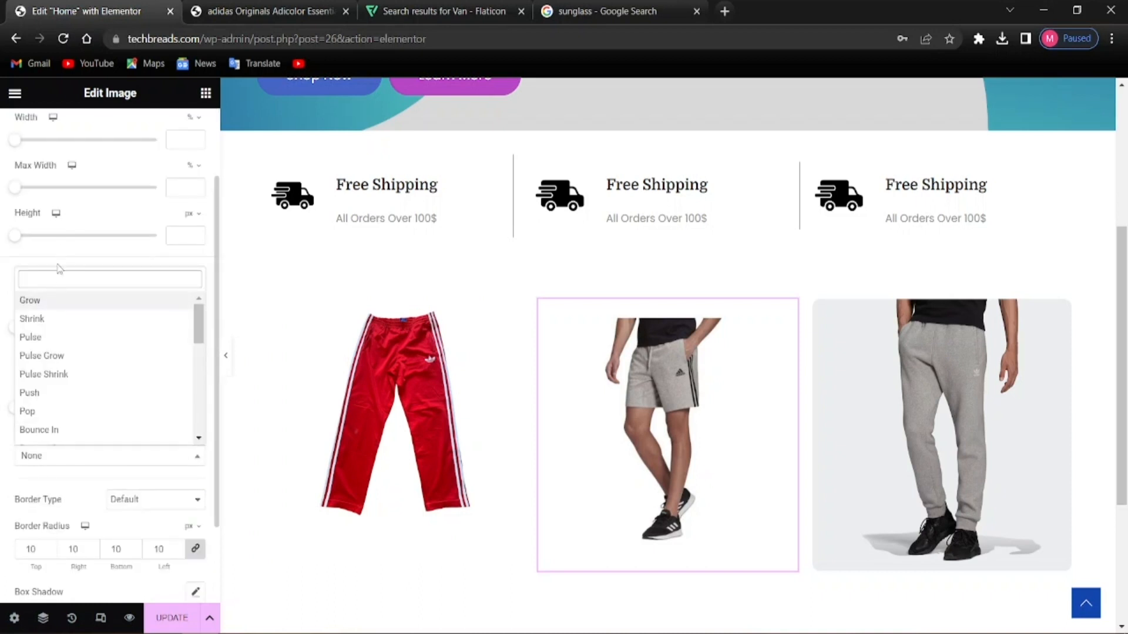
{"action": "left_click", "coordinate": [56, 301]}
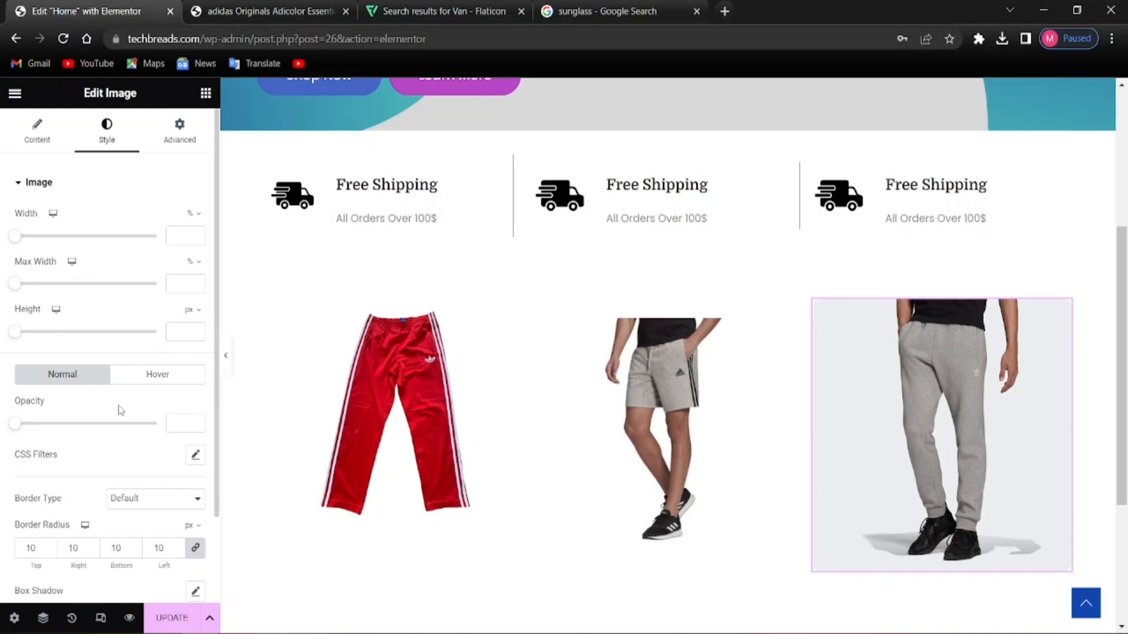
{"action": "left_click", "coordinate": [127, 381]}
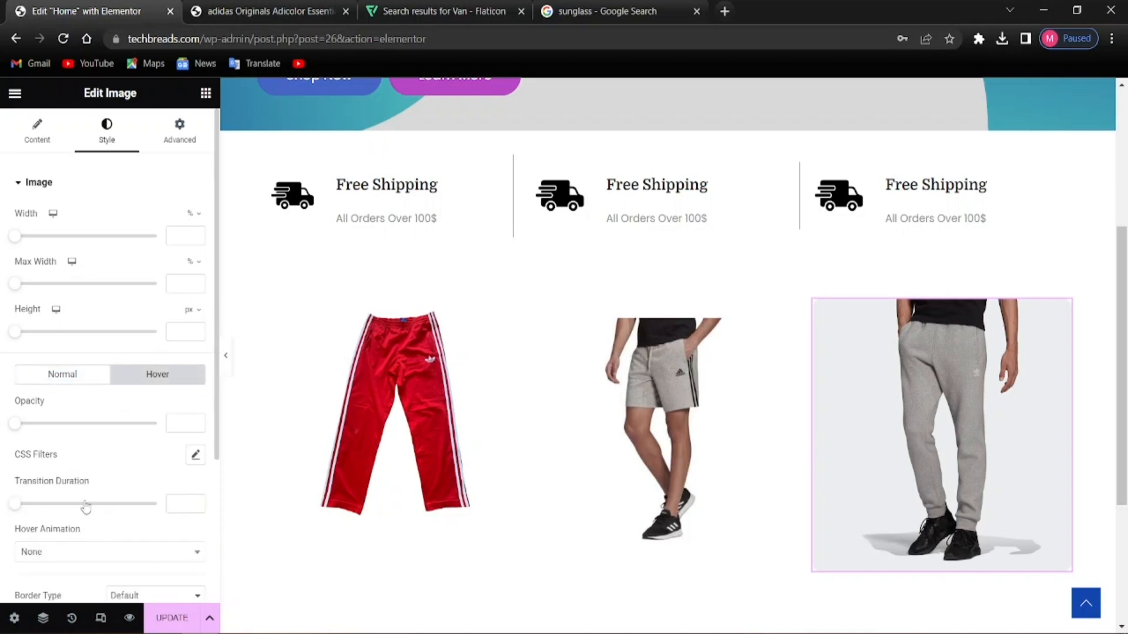
{"action": "scroll", "coordinate": [84, 511], "scroll_direction": "down", "scroll_amount": 2}
{"action": "left_click", "coordinate": [70, 466]}
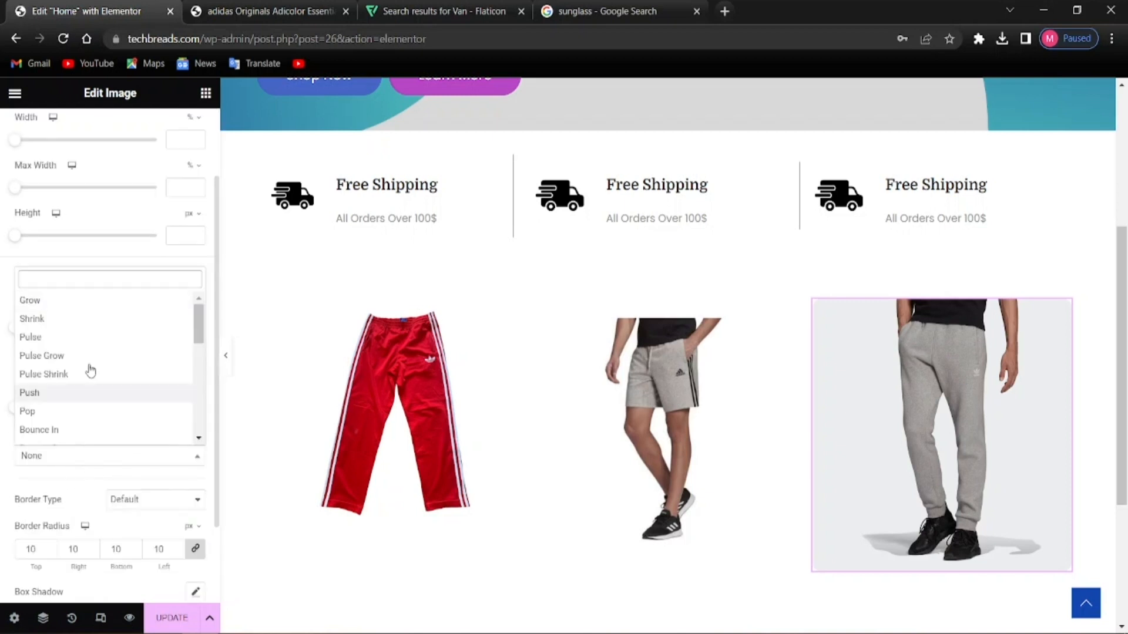
{"action": "left_click", "coordinate": [62, 316]}
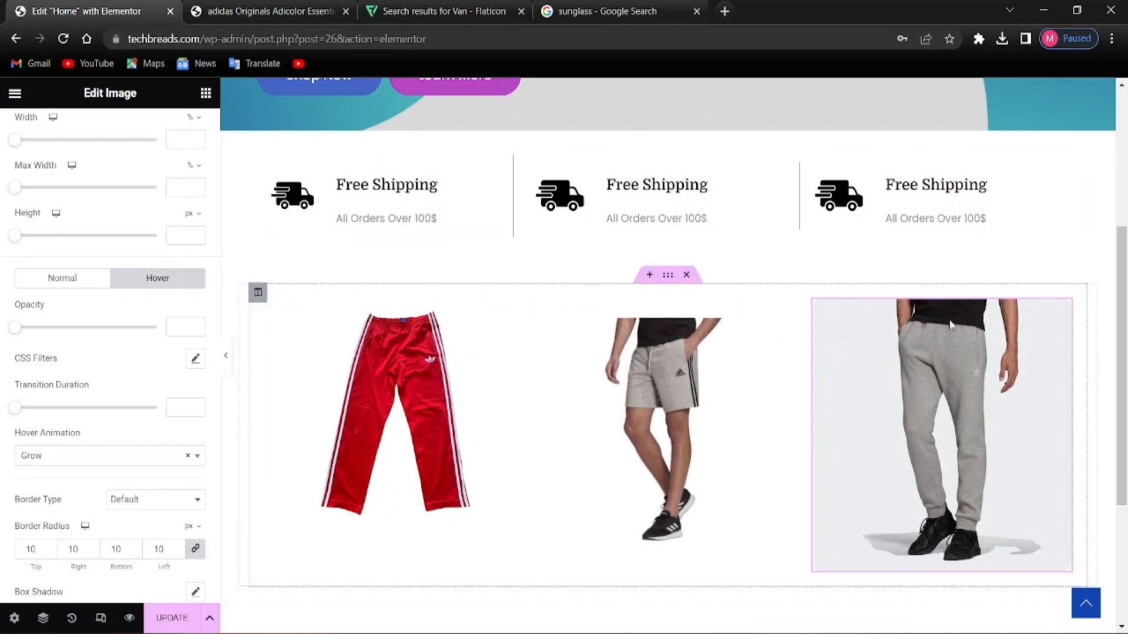
{"action": "scroll", "coordinate": [560, 367], "scroll_direction": "up", "scroll_amount": 3}
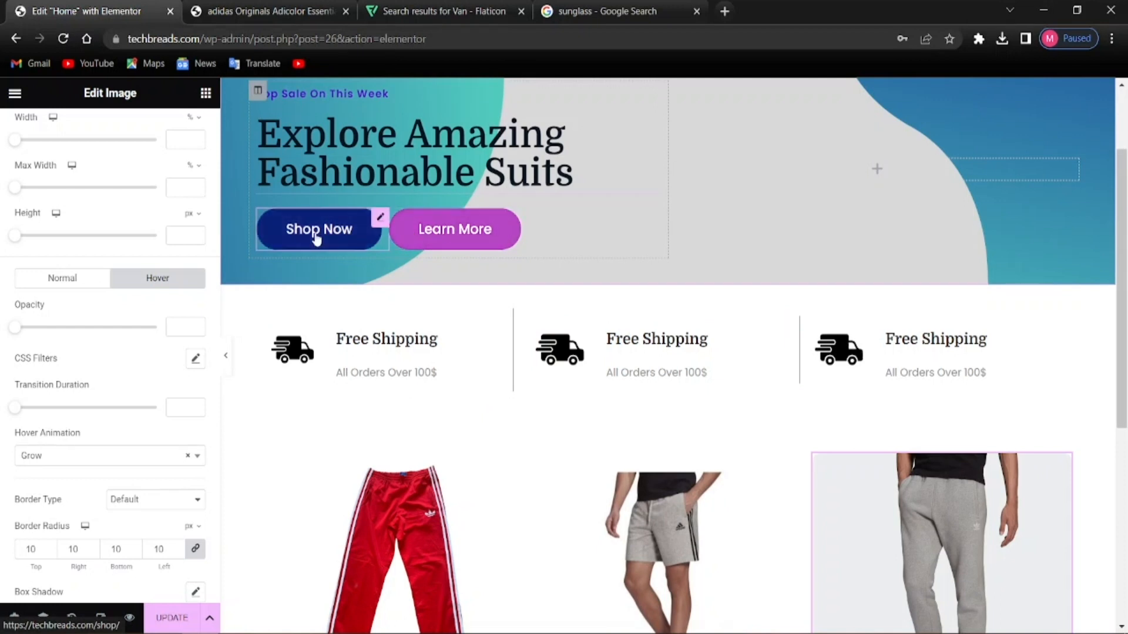
{"action": "scroll", "coordinate": [316, 246], "scroll_direction": "up", "scroll_amount": 2}
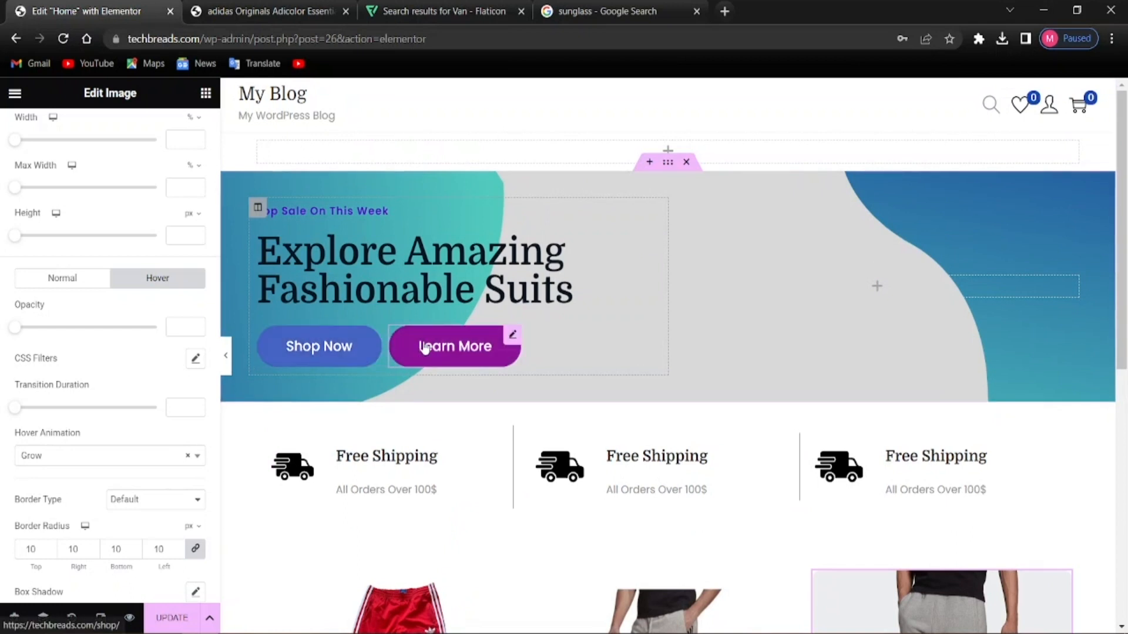
{"action": "scroll", "coordinate": [428, 523], "scroll_direction": "down", "scroll_amount": 5}
{"action": "scroll", "coordinate": [461, 491], "scroll_direction": "down", "scroll_amount": 3}
{"action": "scroll", "coordinate": [455, 491], "scroll_direction": "up", "scroll_amount": 8}
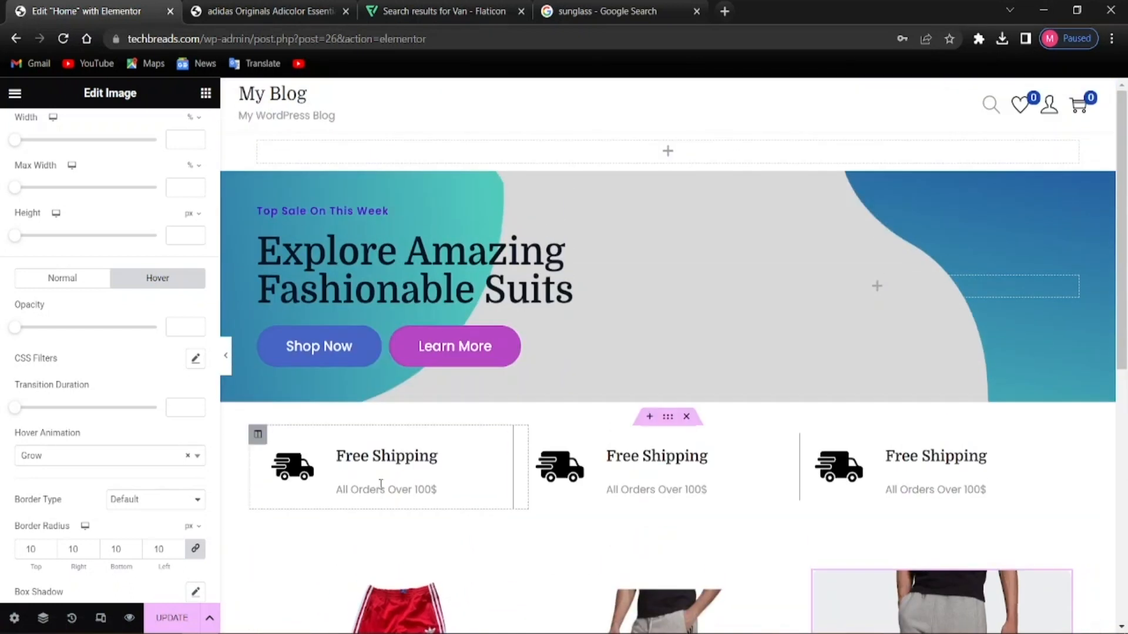
{"action": "scroll", "coordinate": [640, 488], "scroll_direction": "down", "scroll_amount": 5}
{"action": "scroll", "coordinate": [642, 497], "scroll_direction": "up", "scroll_amount": 4}
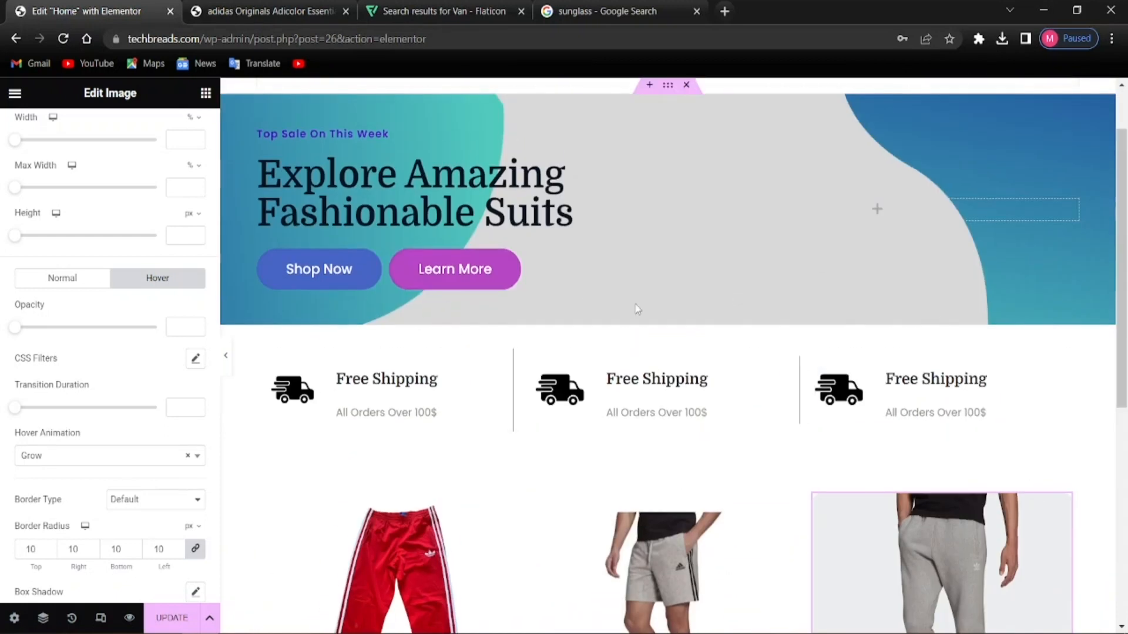
{"action": "scroll", "coordinate": [469, 360], "scroll_direction": "up", "scroll_amount": 1}
{"action": "scroll", "coordinate": [506, 383], "scroll_direction": "down", "scroll_amount": 5}
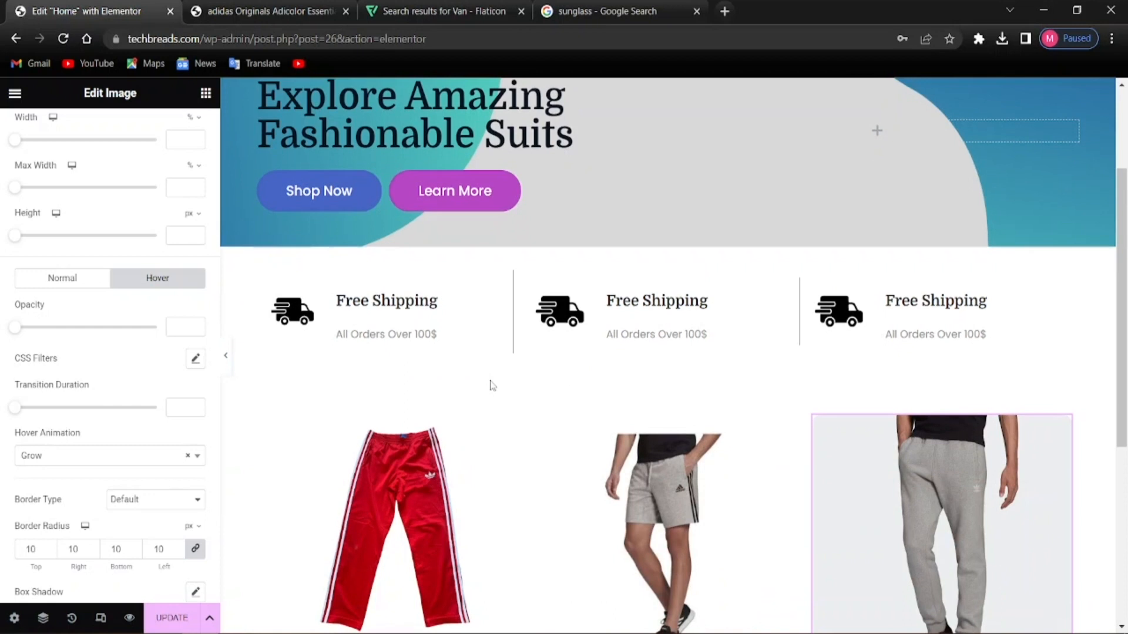
{"action": "scroll", "coordinate": [861, 378], "scroll_direction": "up", "scroll_amount": 1}
{"action": "scroll", "coordinate": [795, 386], "scroll_direction": "down", "scroll_amount": 4}
{"action": "scroll", "coordinate": [778, 389], "scroll_direction": "up", "scroll_amount": 6}
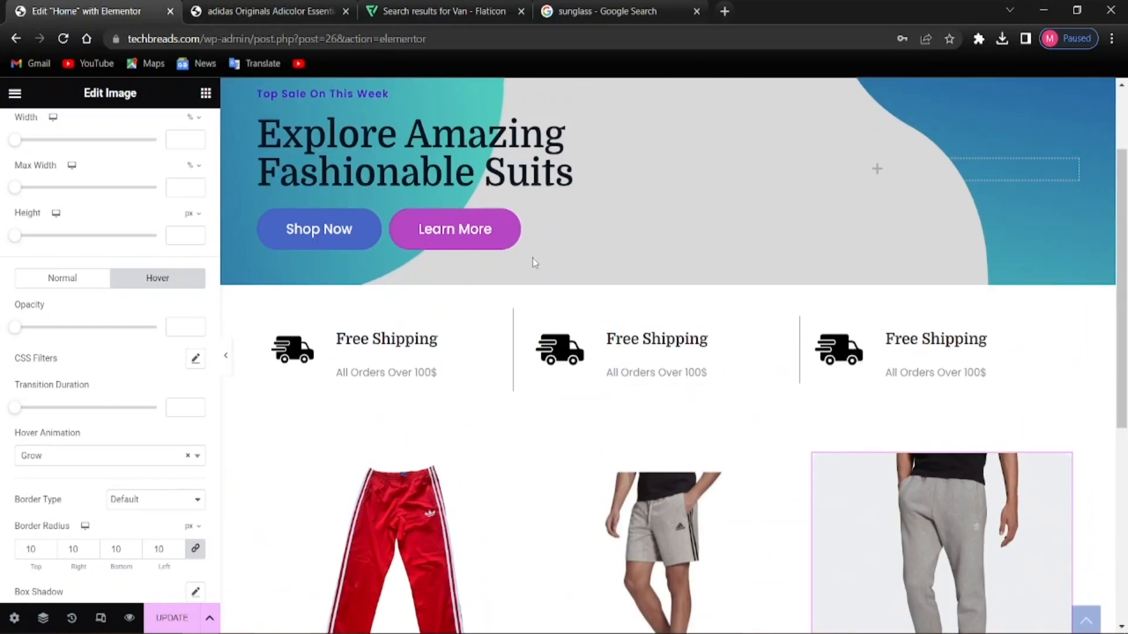
{"action": "scroll", "coordinate": [738, 282], "scroll_direction": "up", "scroll_amount": 2}
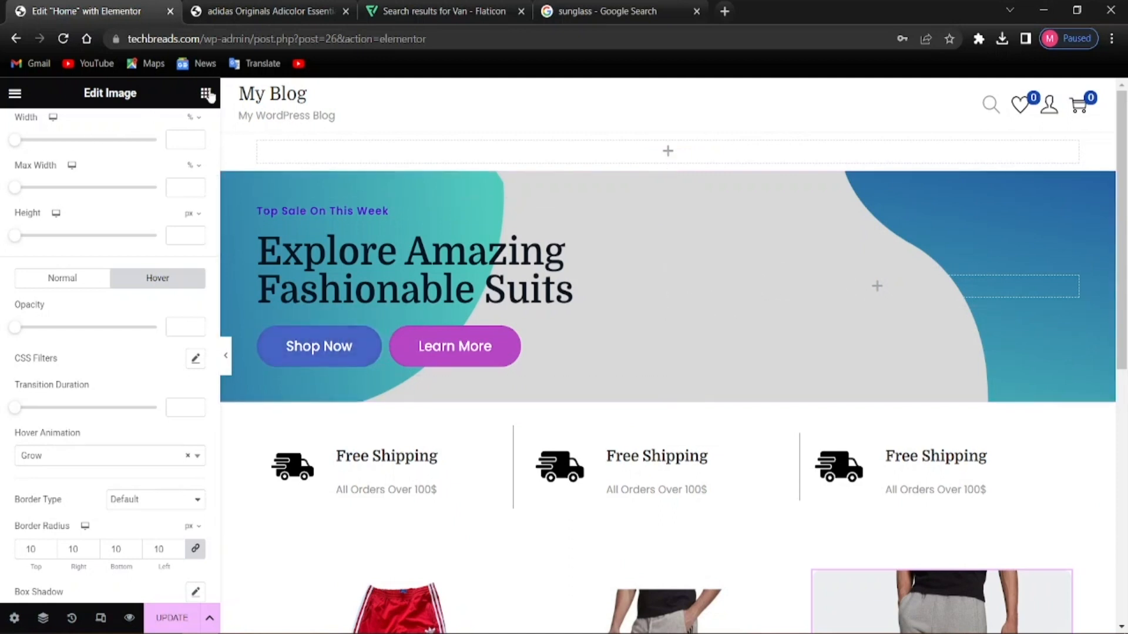
{"action": "left_click_drag", "start_coordinate": [26, 414], "coordinate": [797, 293]}
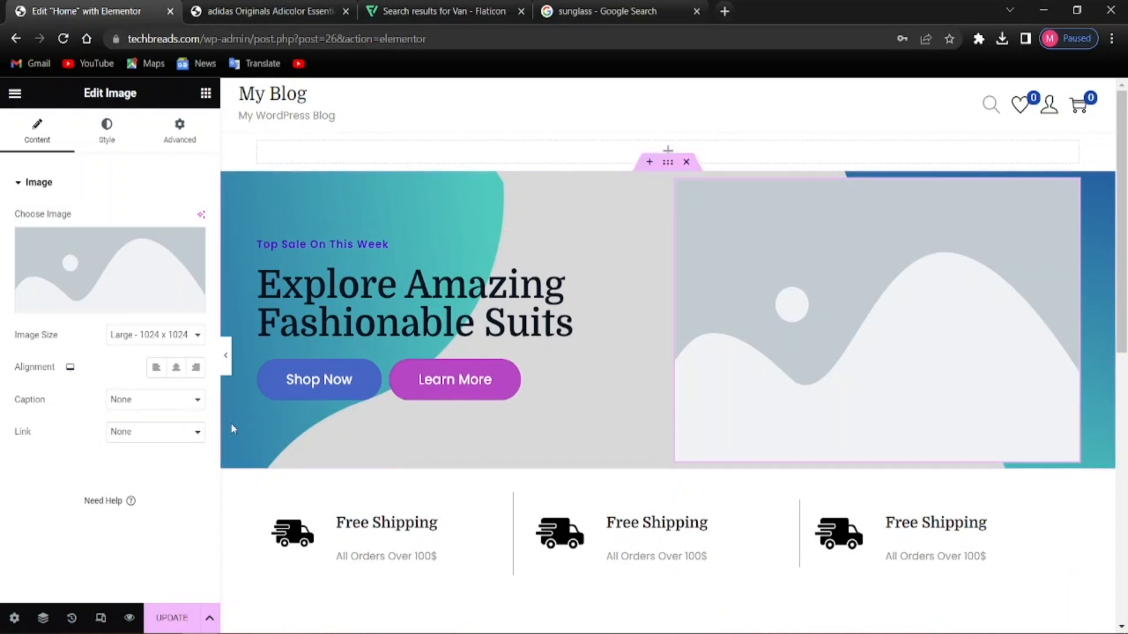
{"action": "left_click", "coordinate": [132, 301]}
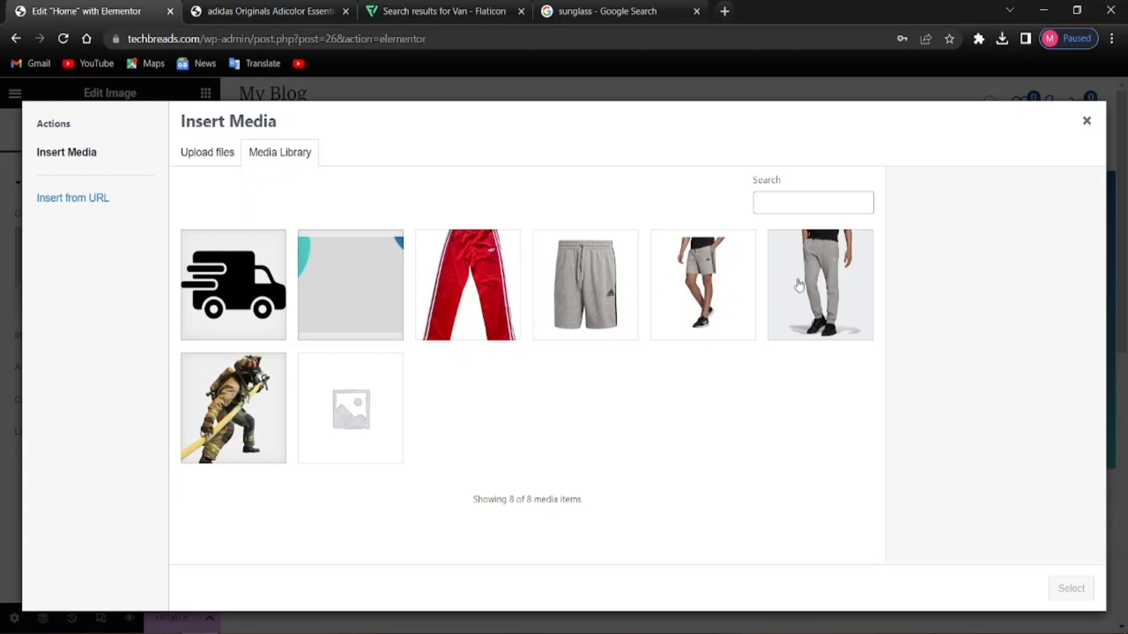
{"action": "left_click", "coordinate": [699, 298]}
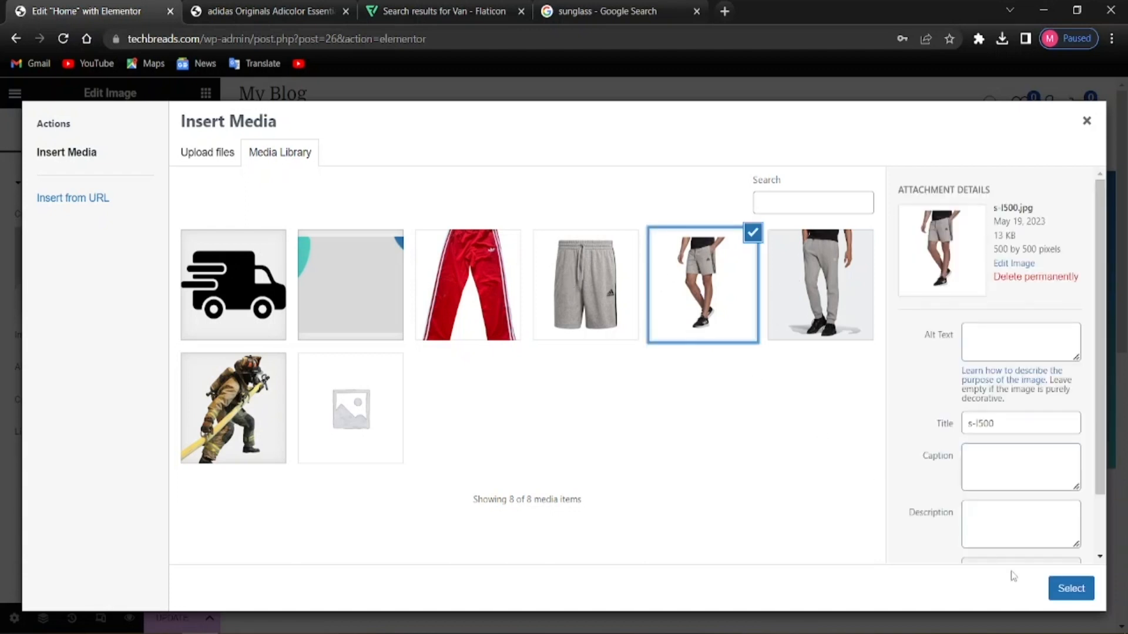
{"action": "left_click", "coordinate": [1072, 589]}
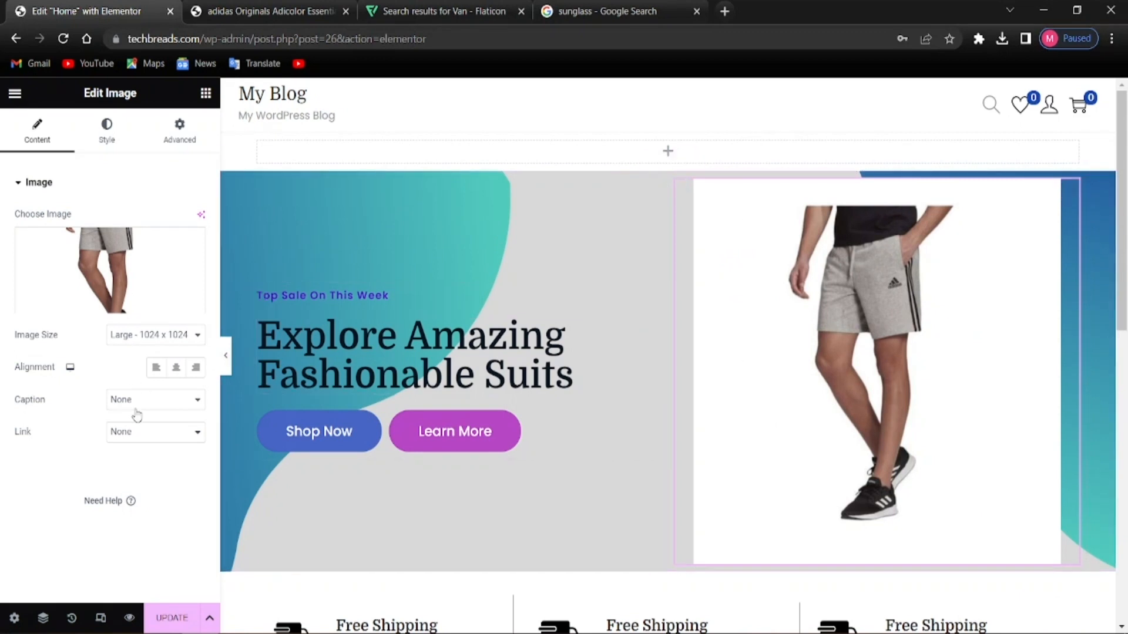
{"action": "left_click", "coordinate": [166, 336]}
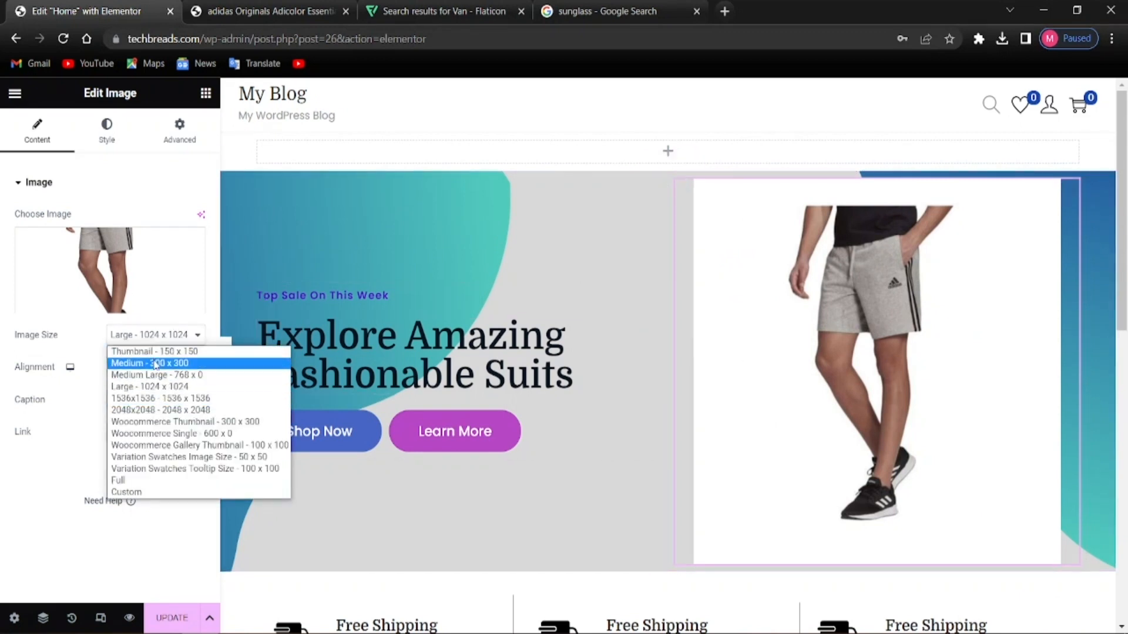
{"action": "left_click", "coordinate": [154, 352]}
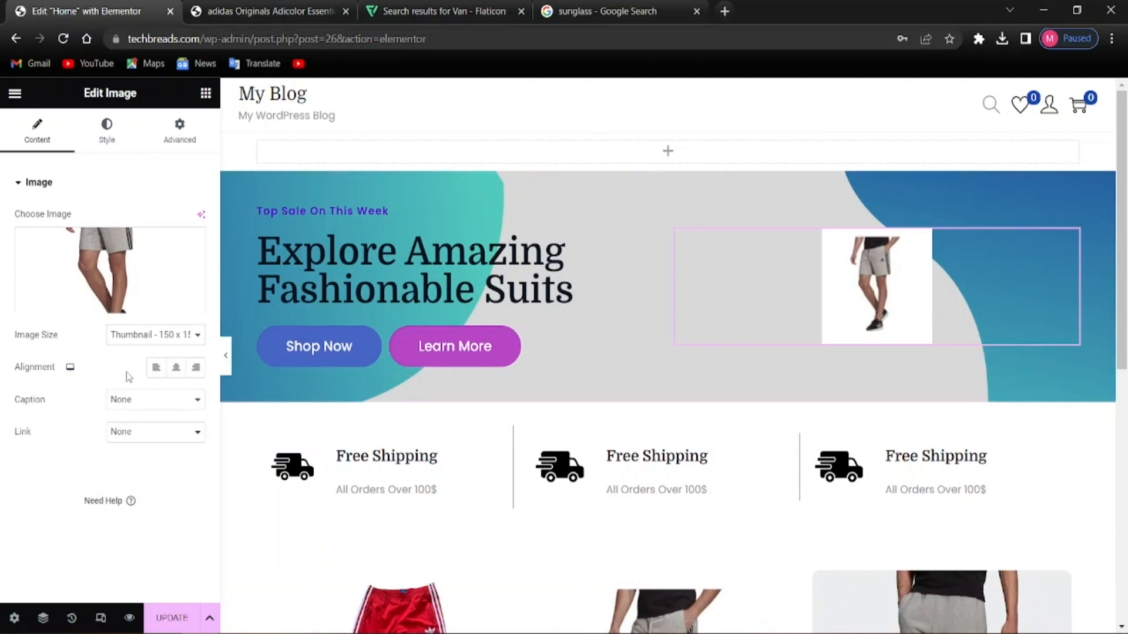
{"action": "left_click", "coordinate": [157, 367]}
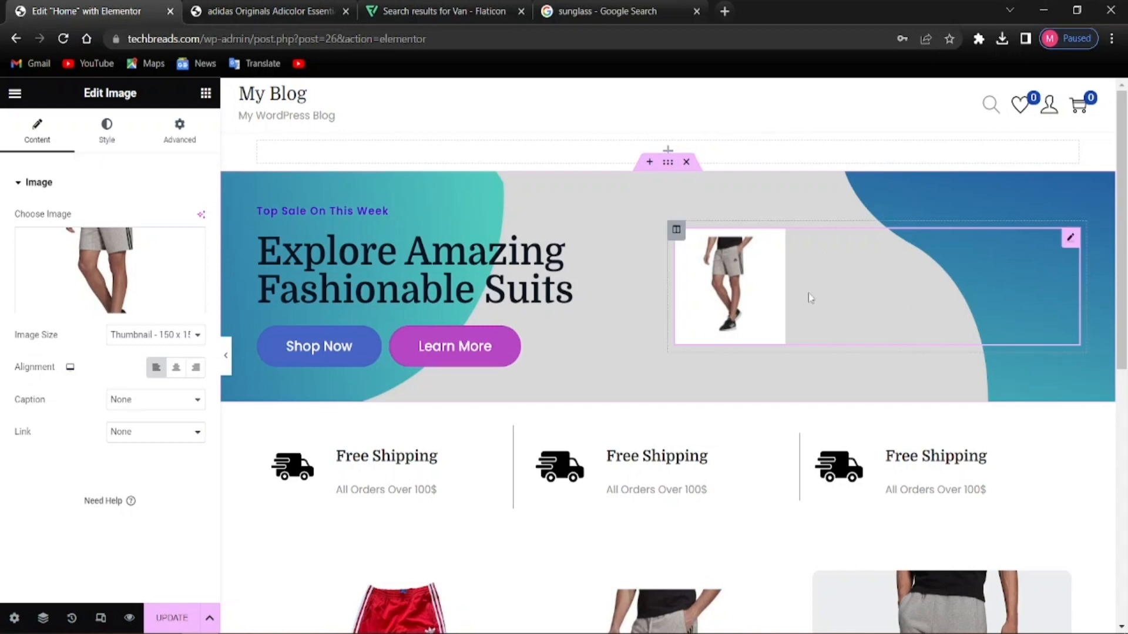
{"action": "right_click", "coordinate": [737, 286]}
{"action": "left_click", "coordinate": [771, 589]}
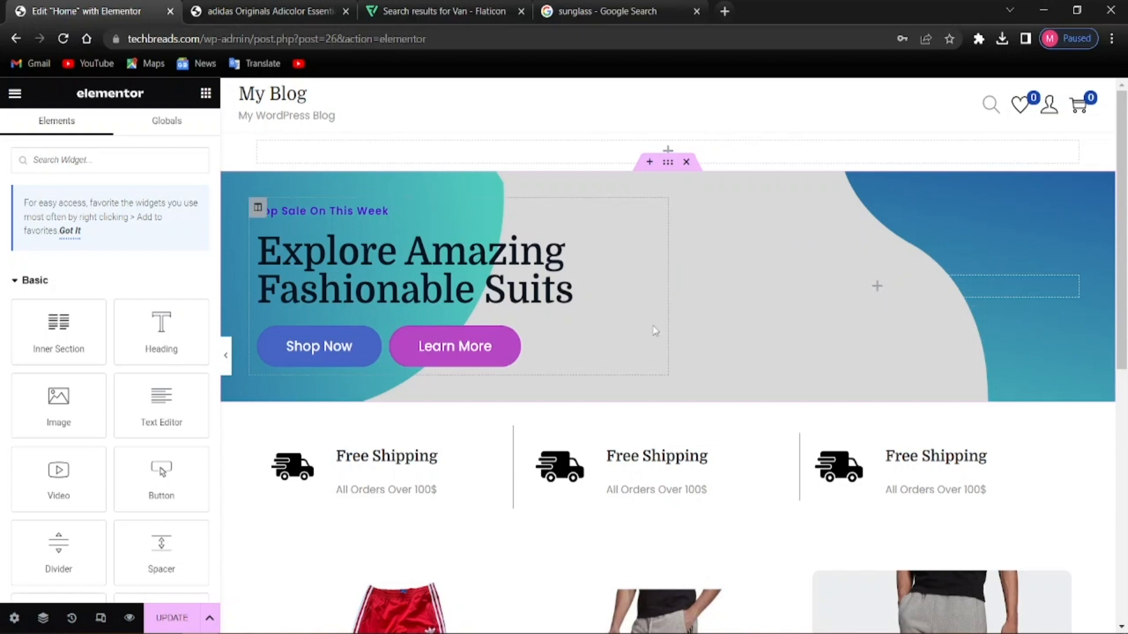
Add a single-column section below the three product images
{"action": "scroll", "coordinate": [611, 335], "scroll_direction": "down", "scroll_amount": 4}
{"action": "scroll", "coordinate": [467, 364], "scroll_direction": "up", "scroll_amount": 4}
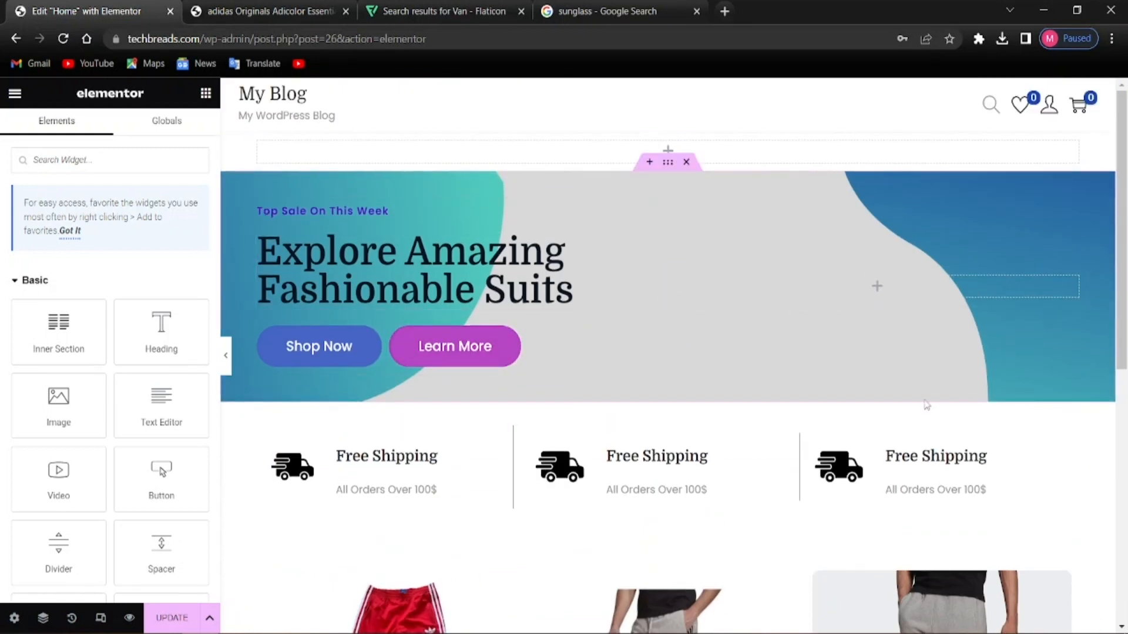
{"action": "scroll", "coordinate": [859, 411], "scroll_direction": "down", "scroll_amount": 7}
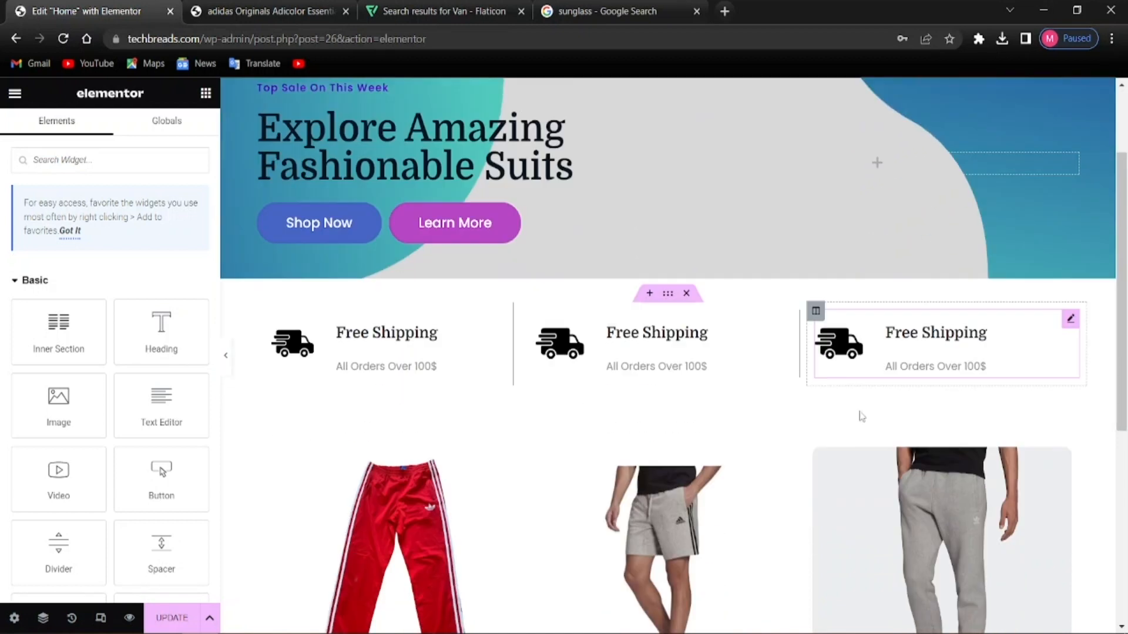
{"action": "scroll", "coordinate": [450, 346], "scroll_direction": "down", "scroll_amount": 2}
{"action": "scroll", "coordinate": [552, 242], "scroll_direction": "up", "scroll_amount": 4}
{"action": "scroll", "coordinate": [627, 390], "scroll_direction": "down", "scroll_amount": 4}
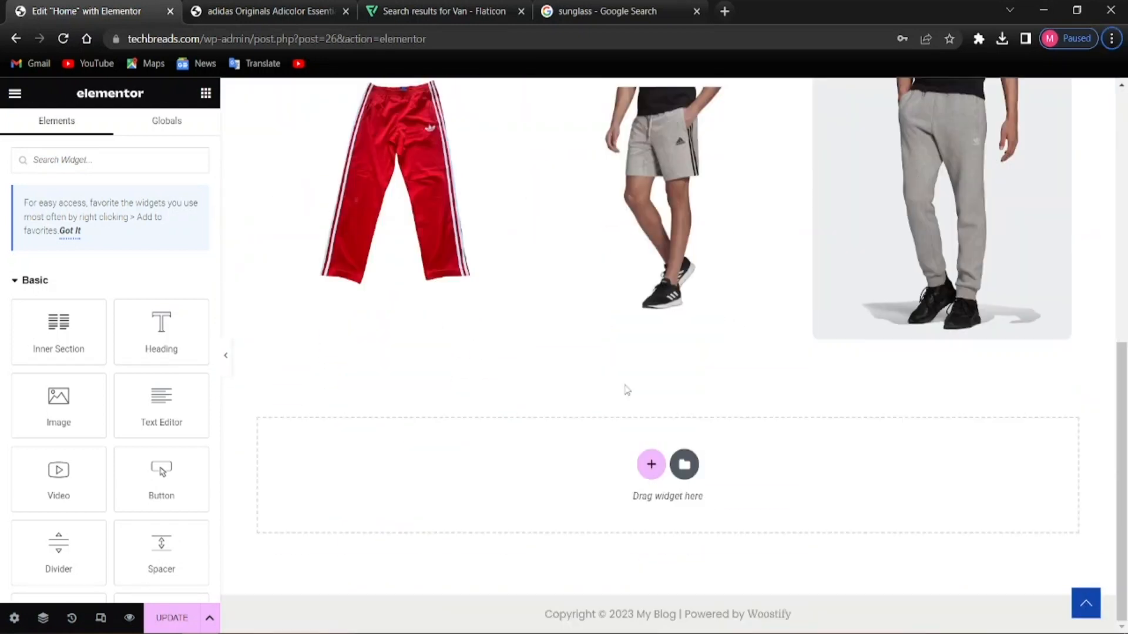
{"action": "left_click", "coordinate": [661, 475]}
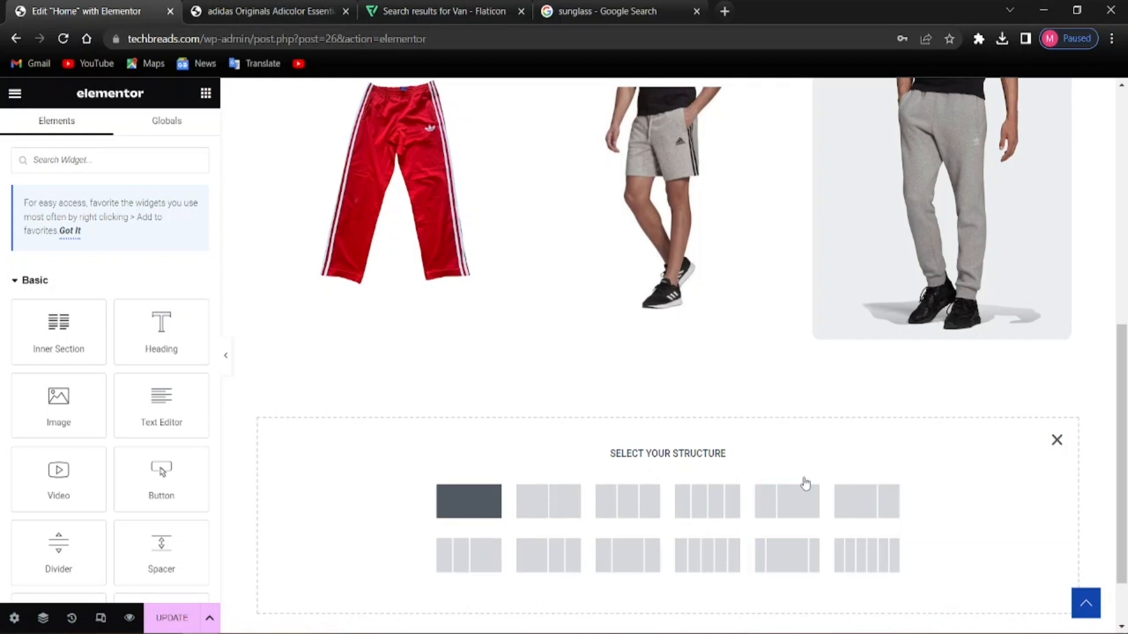
{"action": "left_click", "coordinate": [453, 499]}
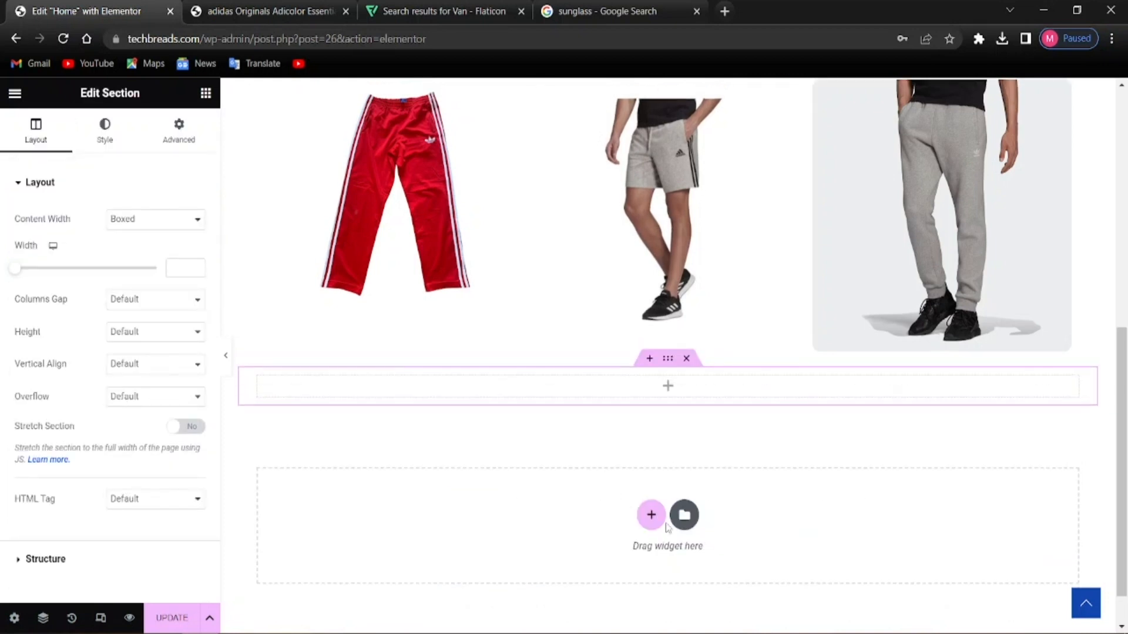
Paste a copy of the hero's Shop Now button into the new column, centre-aligned
{"action": "scroll", "coordinate": [666, 527], "scroll_direction": "up", "scroll_amount": 8}
{"action": "right_click", "coordinate": [310, 351]}
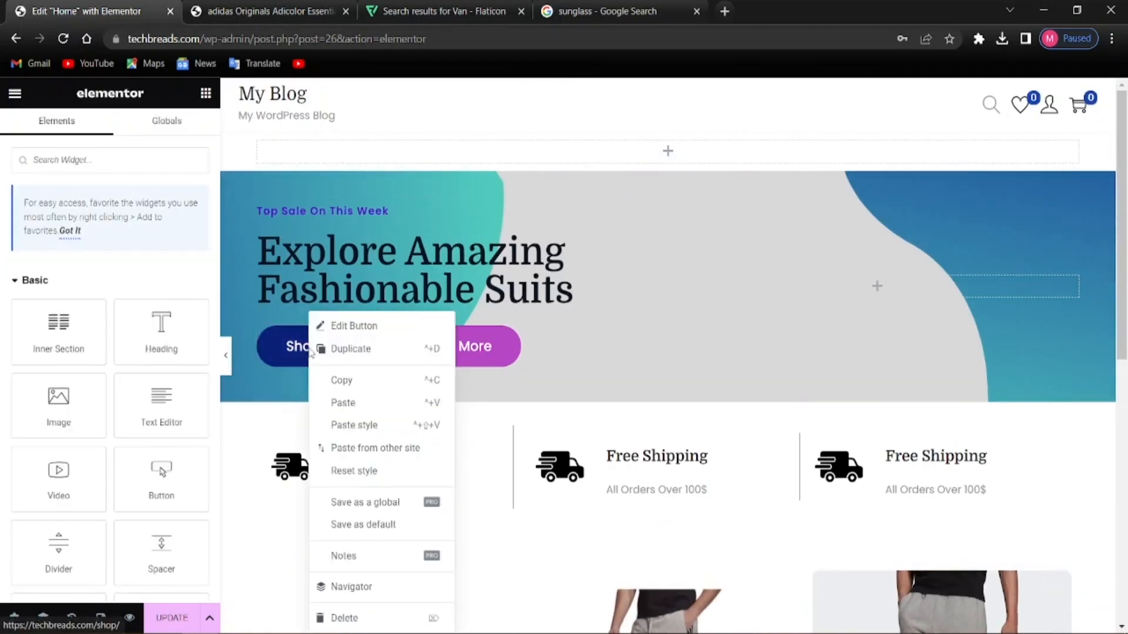
{"action": "left_click", "coordinate": [347, 380]}
{"action": "scroll", "coordinate": [651, 364], "scroll_direction": "down", "scroll_amount": 10}
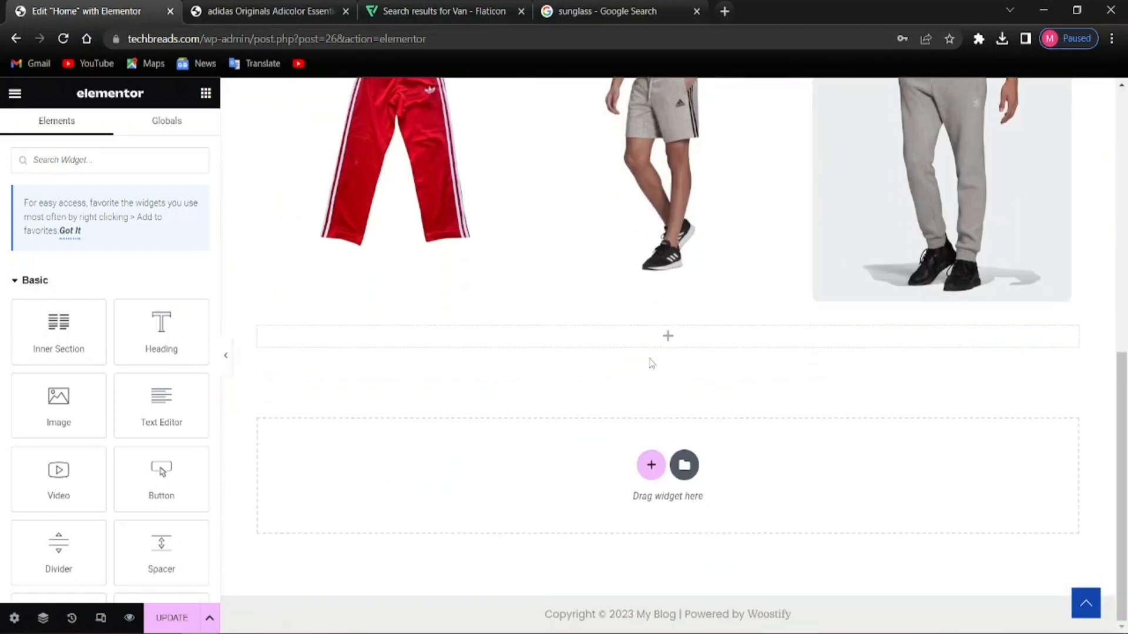
{"action": "right_click", "coordinate": [651, 344]}
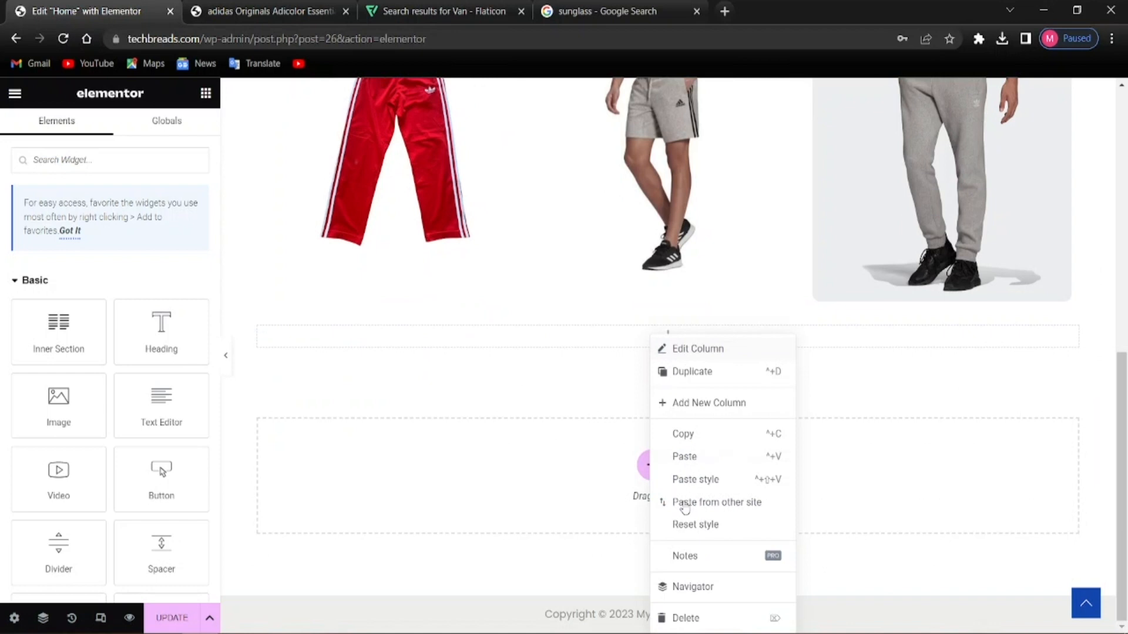
{"action": "left_click", "coordinate": [685, 459]}
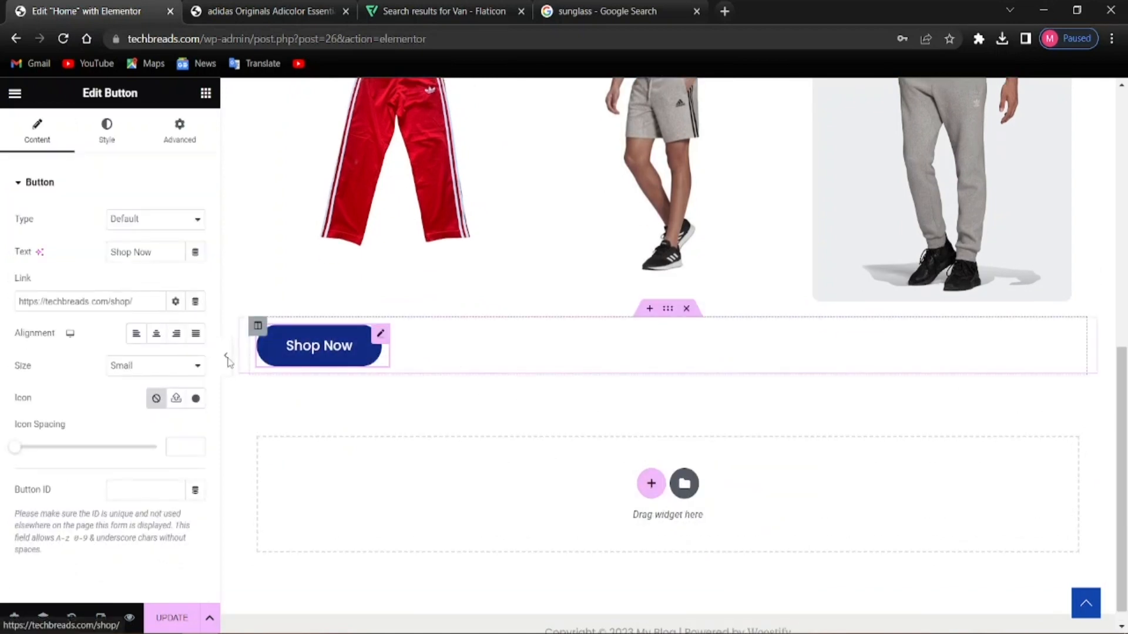
{"action": "left_click", "coordinate": [156, 333]}
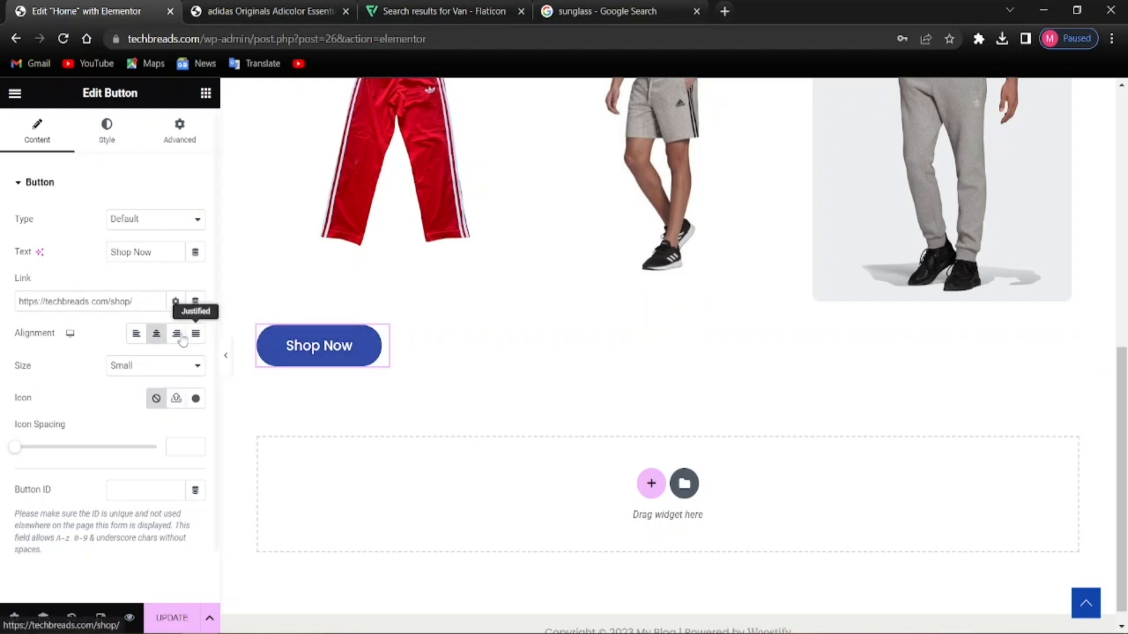
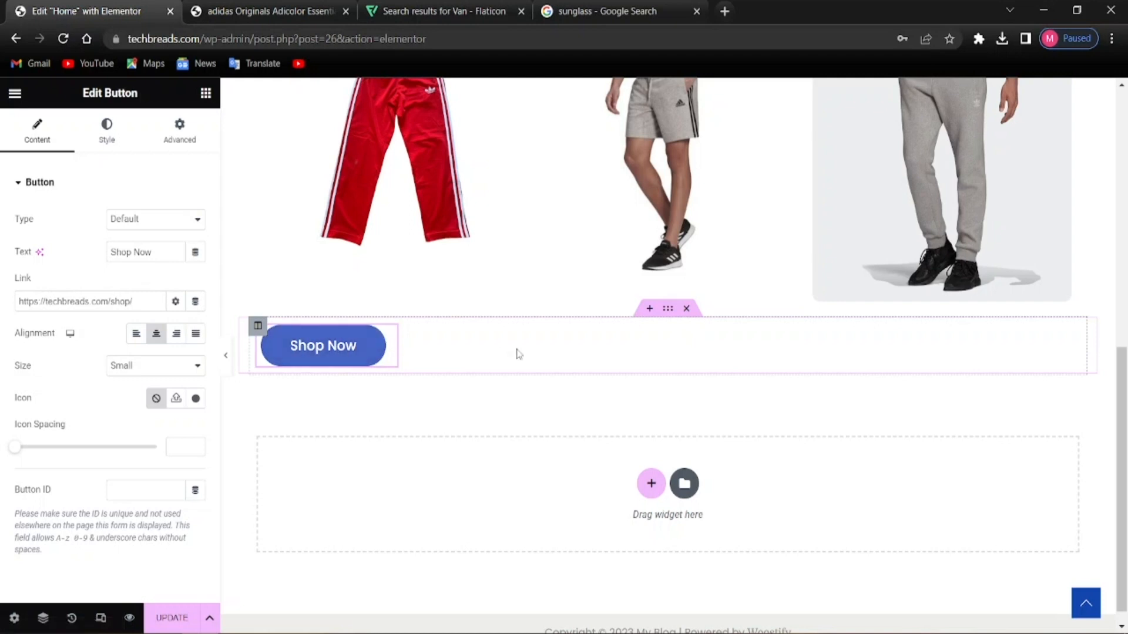
Stretch the Shop Now column's right edge so it spans the full section width
{"action": "left_click_drag", "start_coordinate": [602, 350], "coordinate": [603, 343]}
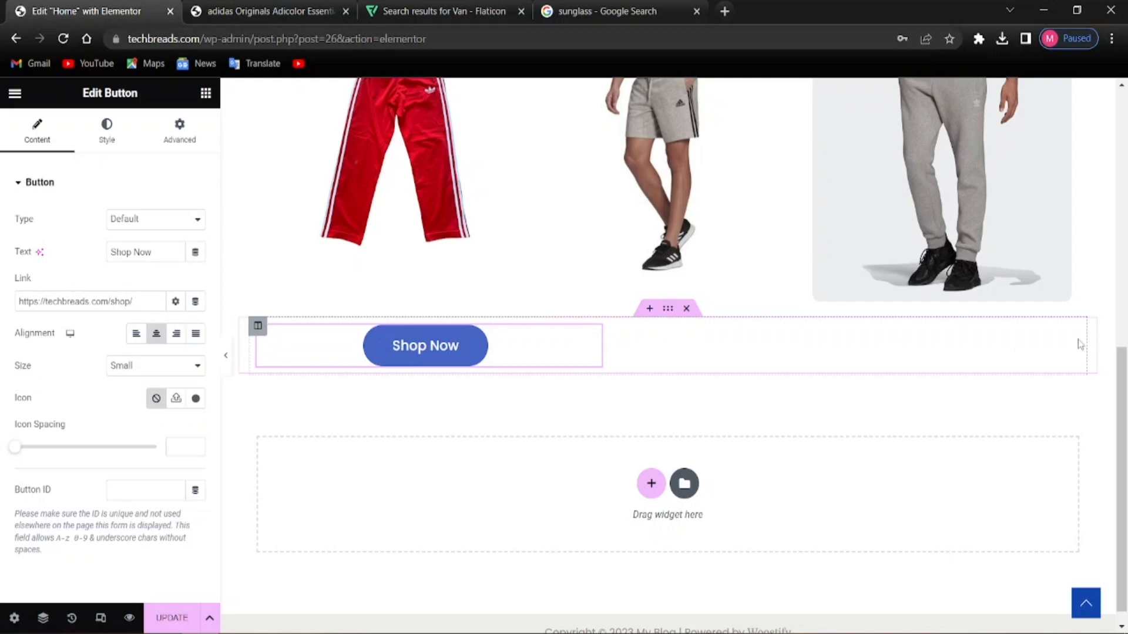
{"action": "left_click_drag", "start_coordinate": [1080, 345], "coordinate": [1077, 350]}
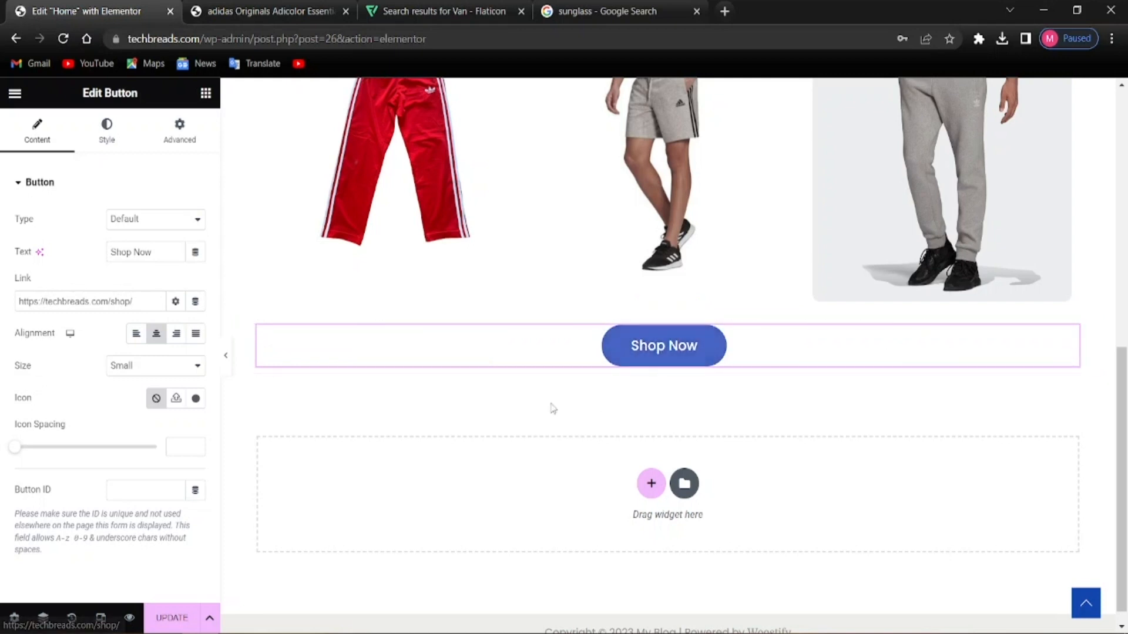
{"action": "scroll", "coordinate": [486, 407], "scroll_direction": "up", "scroll_amount": 4}
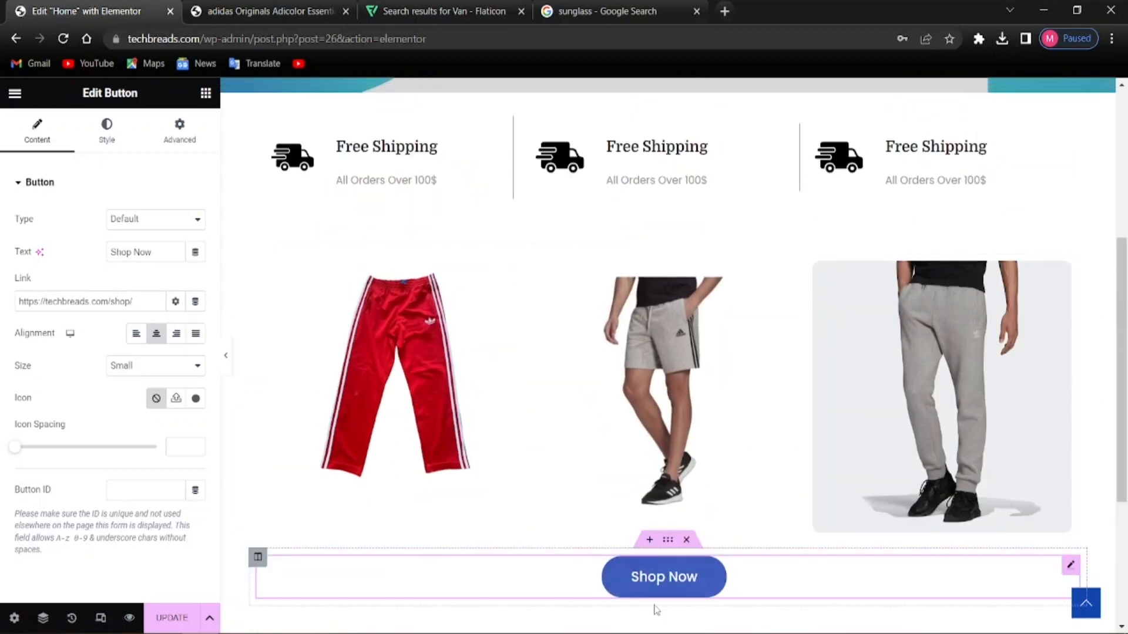
{"action": "scroll", "coordinate": [541, 580], "scroll_direction": "up", "scroll_amount": 5}
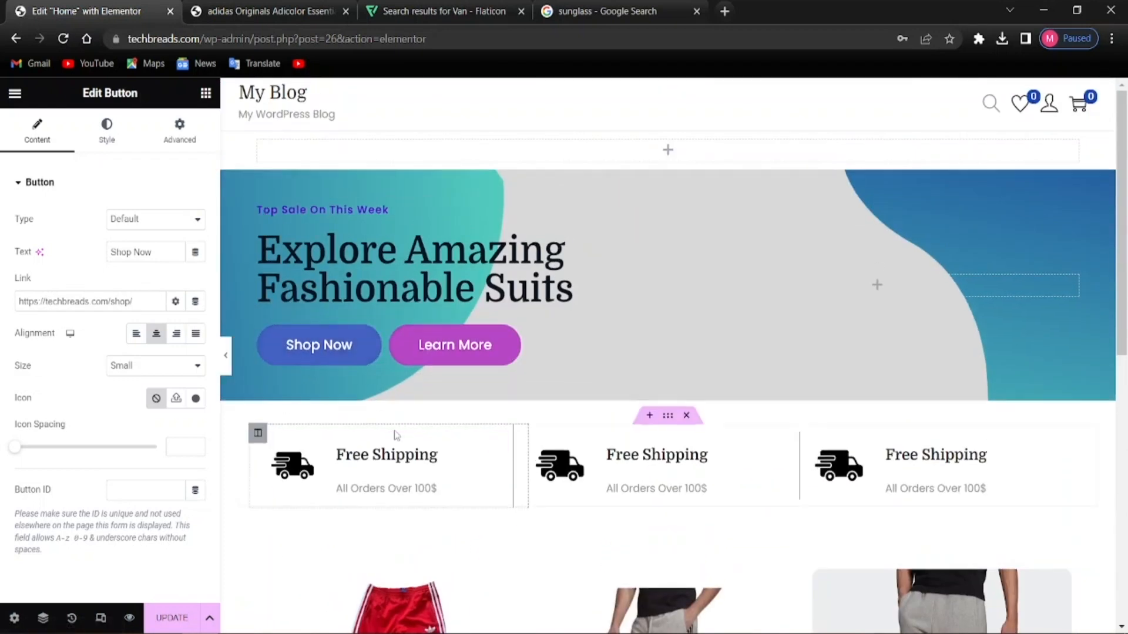
{"action": "scroll", "coordinate": [397, 435], "scroll_direction": "down", "scroll_amount": 9}
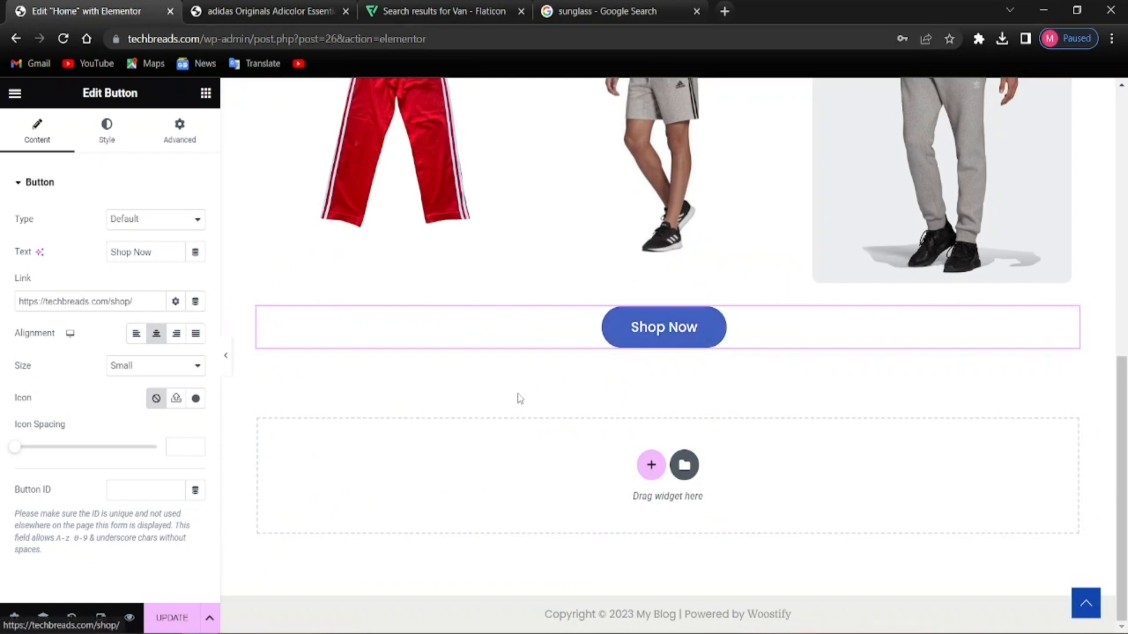
{"action": "scroll", "coordinate": [589, 378], "scroll_direction": "up", "scroll_amount": 8}
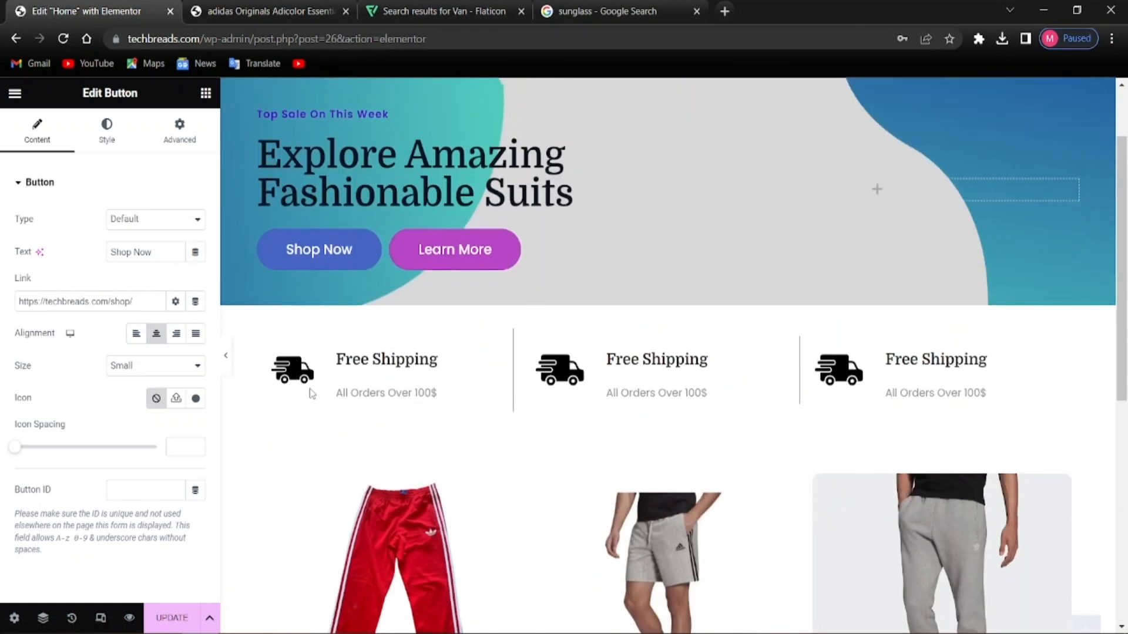
{"action": "scroll", "coordinate": [332, 407], "scroll_direction": "up", "scroll_amount": 2}
{"action": "scroll", "coordinate": [305, 405], "scroll_direction": "down", "scroll_amount": 7}
{"action": "scroll", "coordinate": [305, 404], "scroll_direction": "up", "scroll_amount": 7}
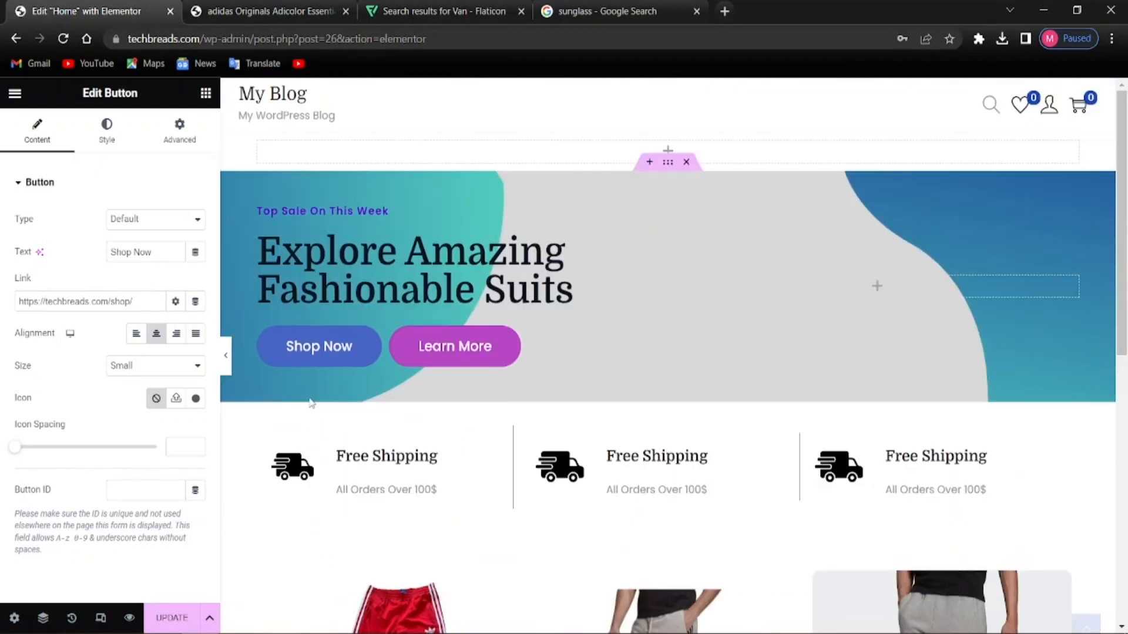
{"action": "scroll", "coordinate": [306, 403], "scroll_direction": "down", "scroll_amount": 1}
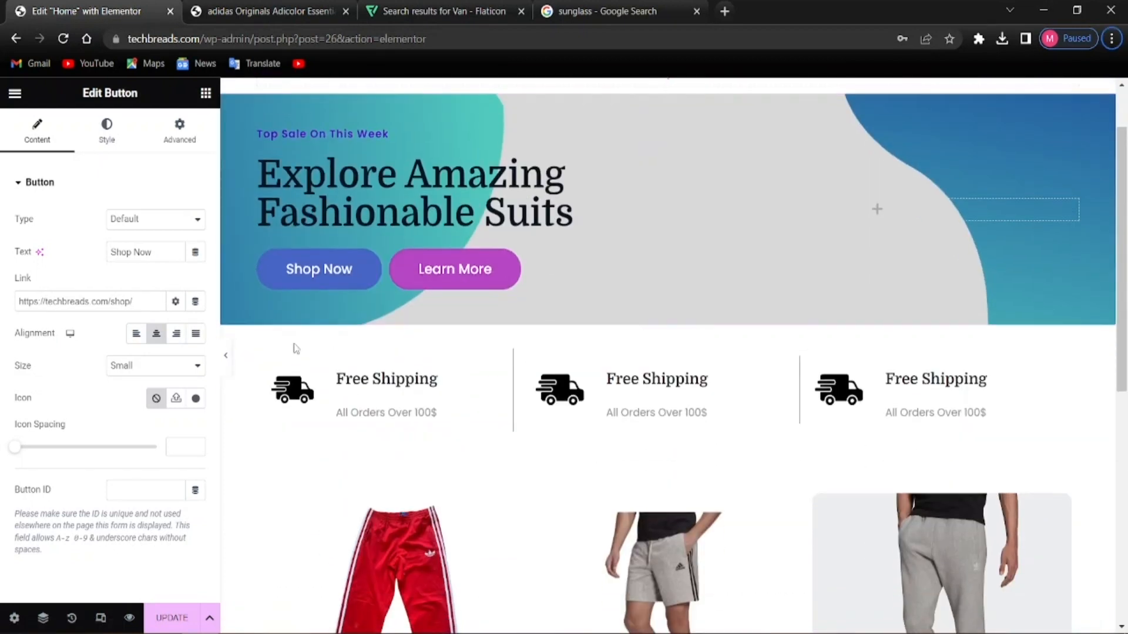
{"action": "scroll", "coordinate": [590, 329], "scroll_direction": "down", "scroll_amount": 7}
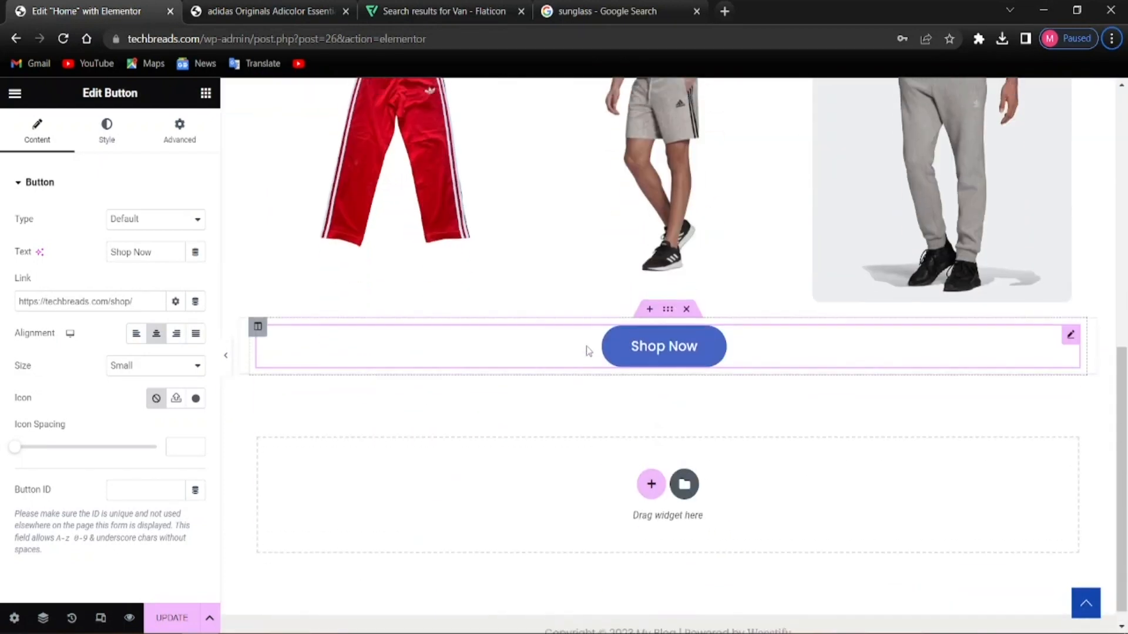
{"action": "scroll", "coordinate": [812, 334], "scroll_direction": "up", "scroll_amount": 6}
{"action": "scroll", "coordinate": [812, 336], "scroll_direction": "up", "scroll_amount": 2}
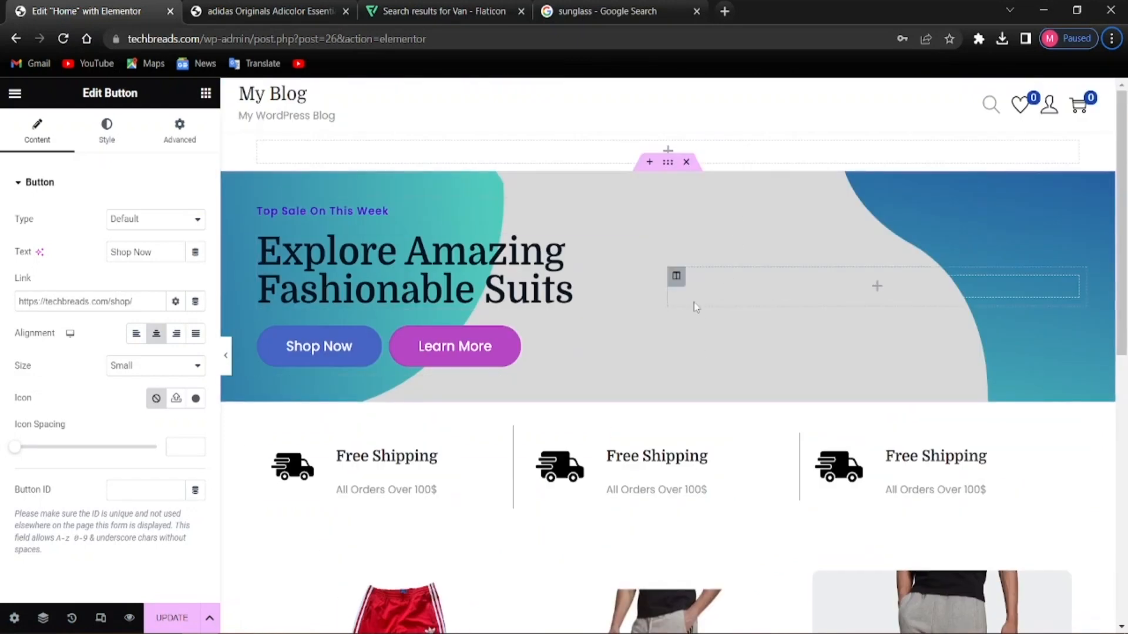
{"action": "scroll", "coordinate": [675, 306], "scroll_direction": "down", "scroll_amount": 3}
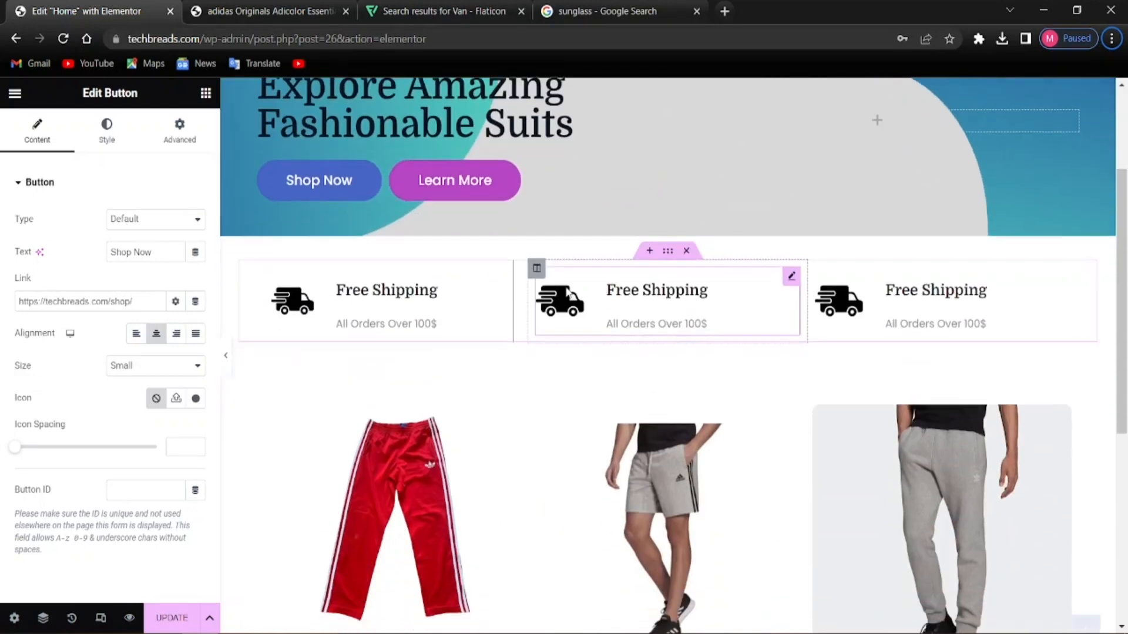
{"action": "scroll", "coordinate": [564, 294], "scroll_direction": "up", "scroll_amount": 2}
{"action": "scroll", "coordinate": [570, 246], "scroll_direction": "up", "scroll_amount": 1}
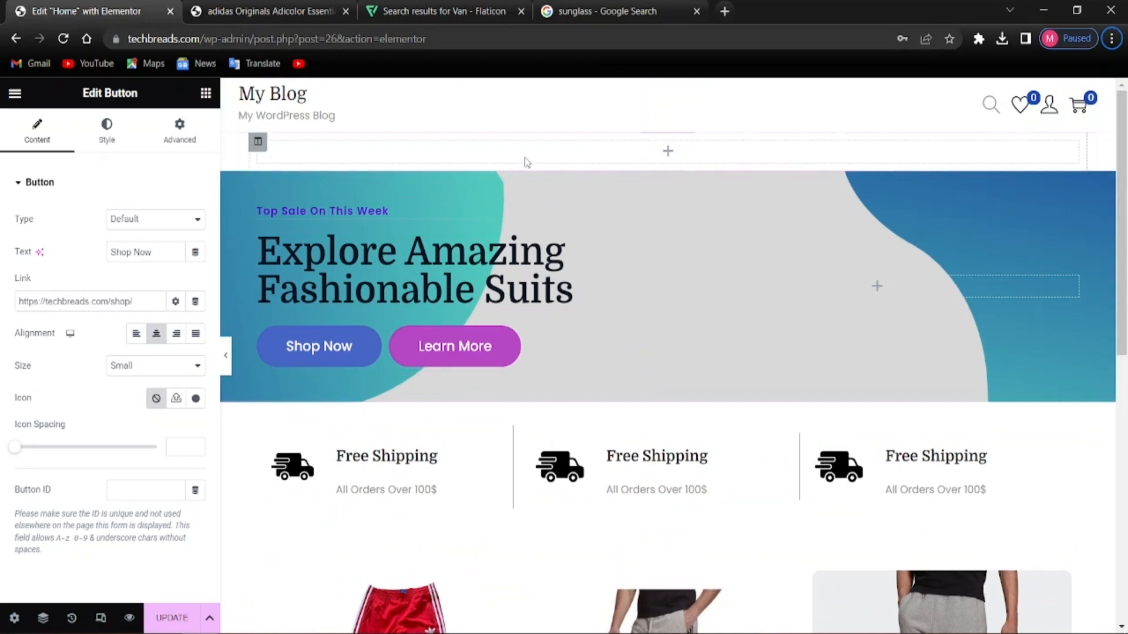
{"action": "scroll", "coordinate": [640, 223], "scroll_direction": "down", "scroll_amount": 2}
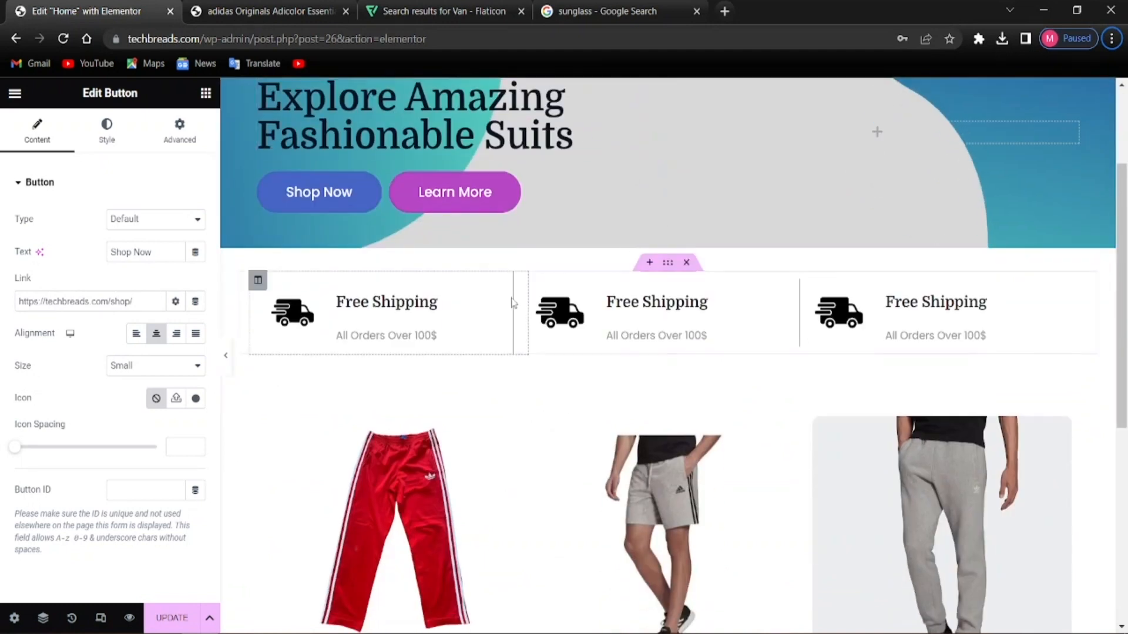
{"action": "scroll", "coordinate": [589, 293], "scroll_direction": "down", "scroll_amount": 2}
{"action": "scroll", "coordinate": [589, 450], "scroll_direction": "up", "scroll_amount": 3}
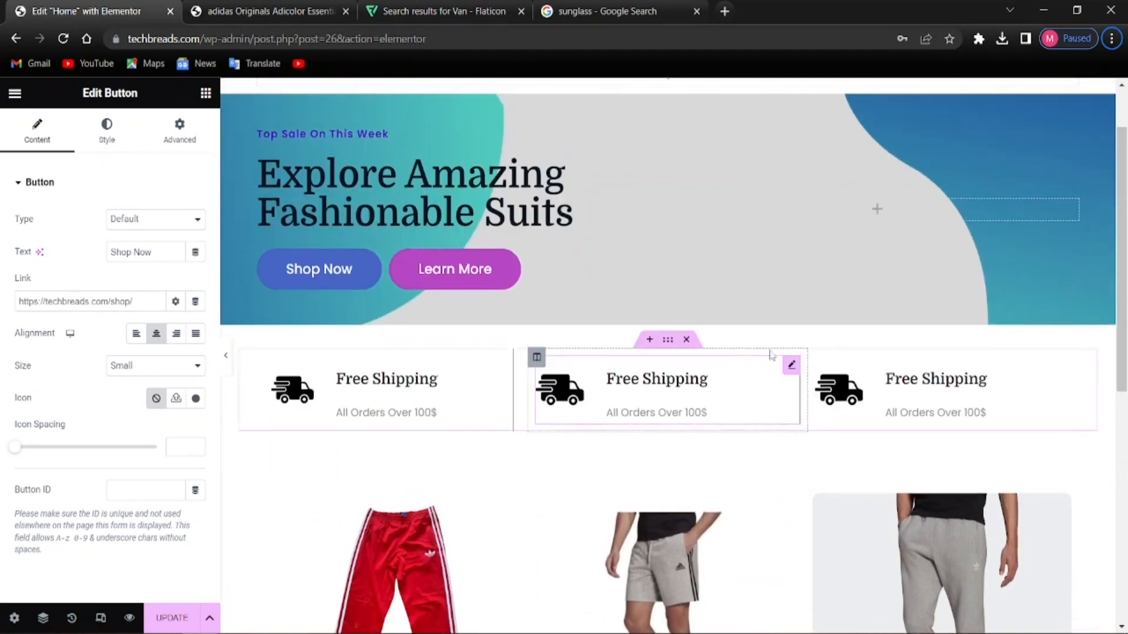
{"action": "scroll", "coordinate": [742, 365], "scroll_direction": "up", "scroll_amount": 1}
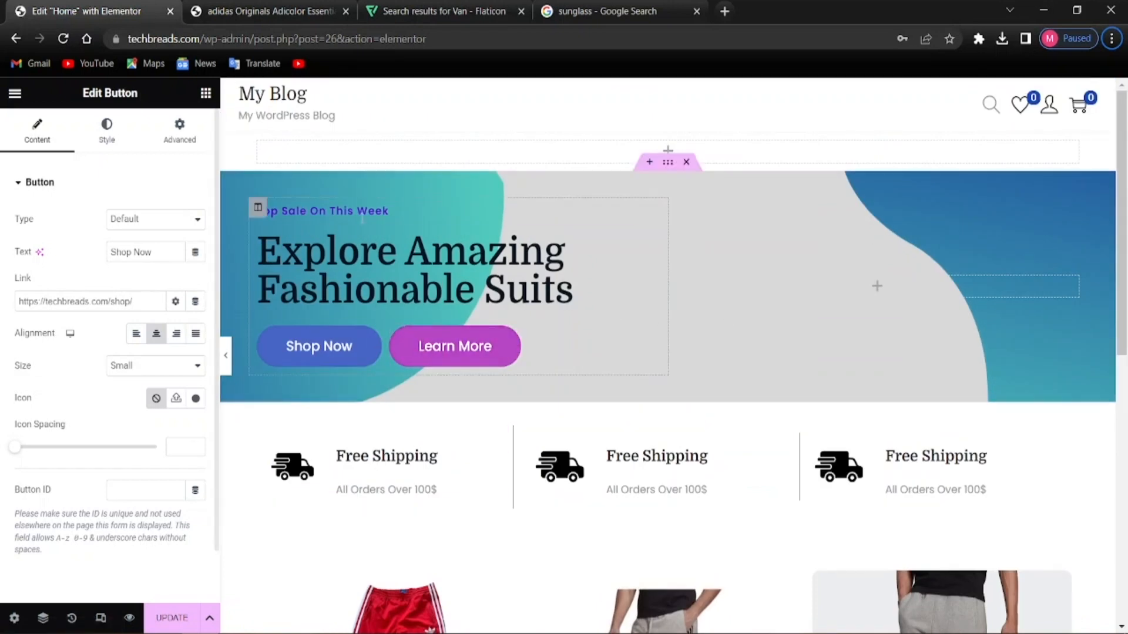
Preview the page changes, then close the preview tab and return to the editor
{"action": "left_click", "coordinate": [128, 619]}
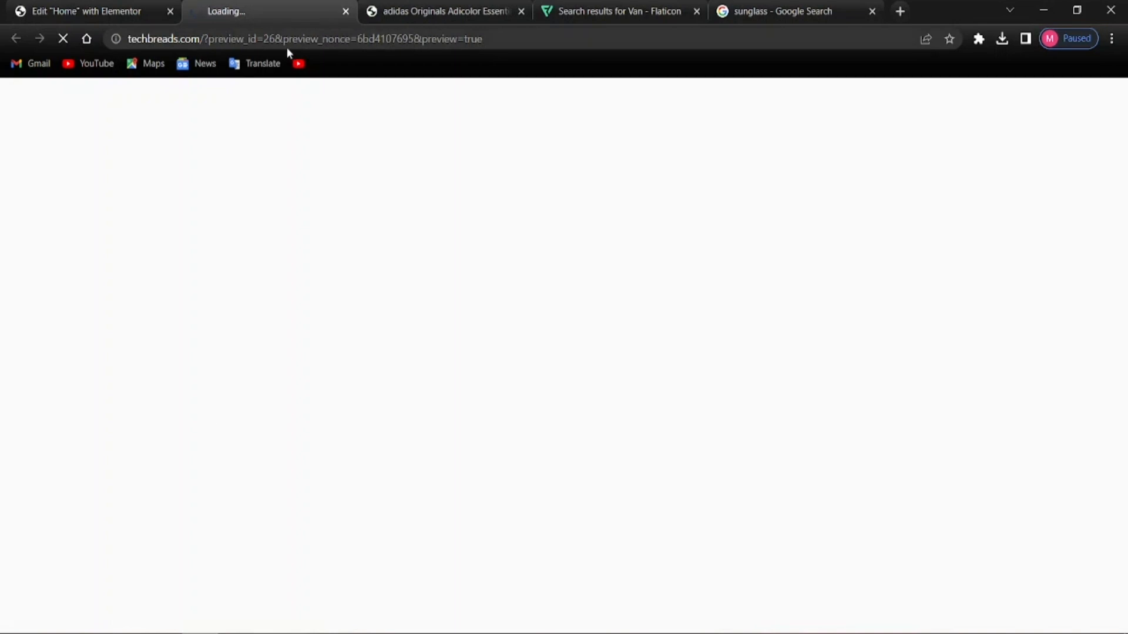
{"action": "left_click", "coordinate": [88, 11]}
{"action": "left_click", "coordinate": [345, 11]}
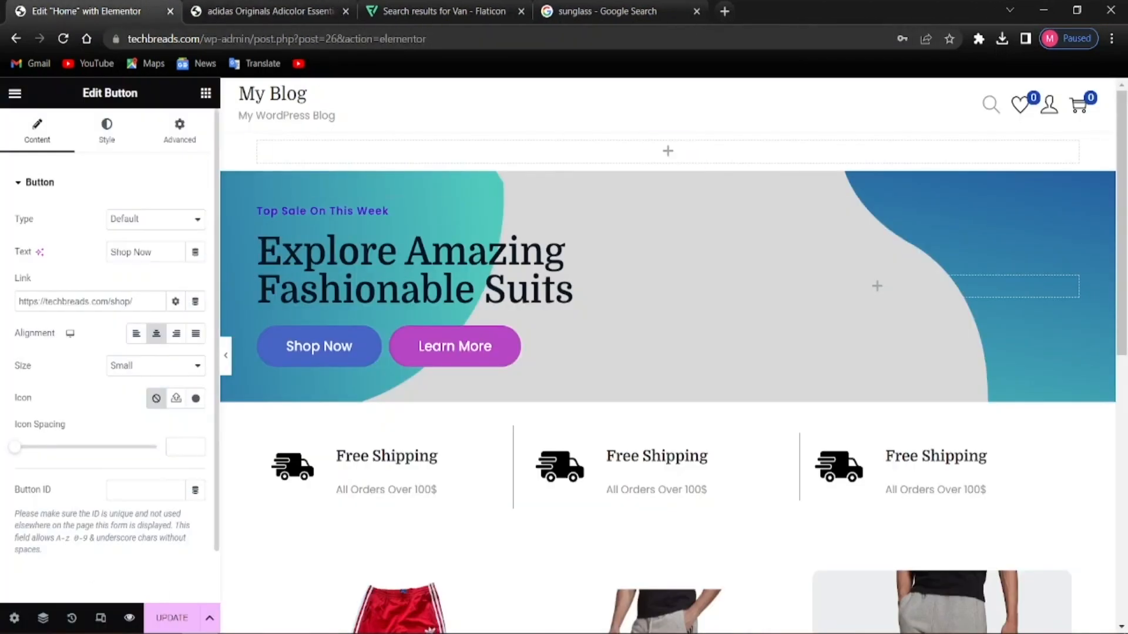
Switch the Elementor canvas to the Mobile responsive preview
{"action": "left_click", "coordinate": [100, 619]}
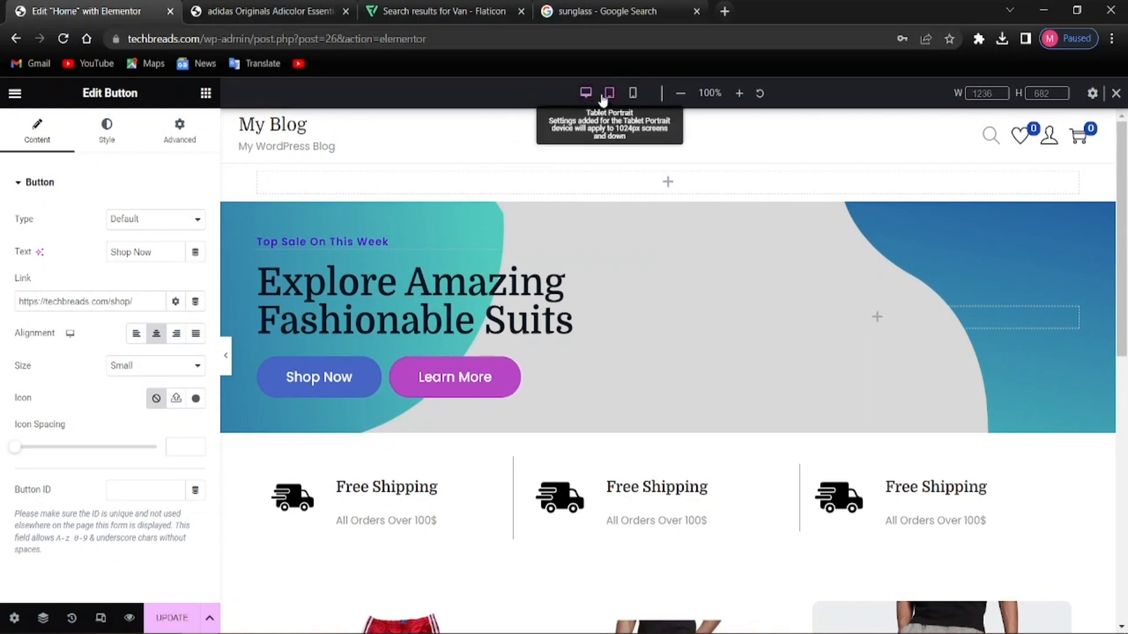
{"action": "left_click", "coordinate": [633, 94]}
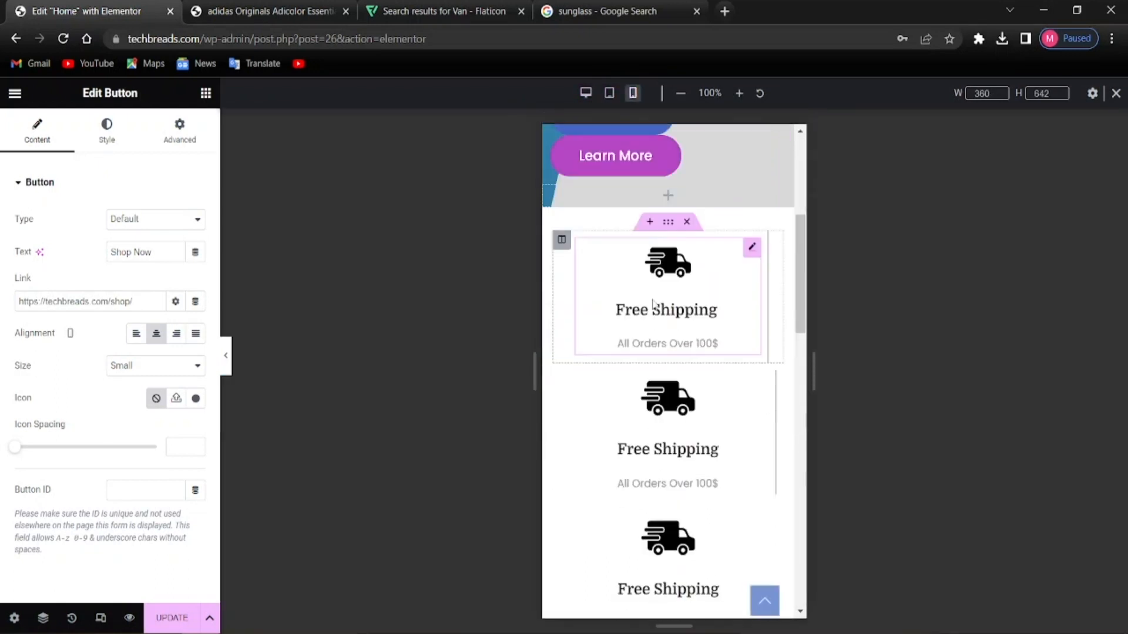
{"action": "scroll", "coordinate": [669, 339], "scroll_direction": "up", "scroll_amount": 20}
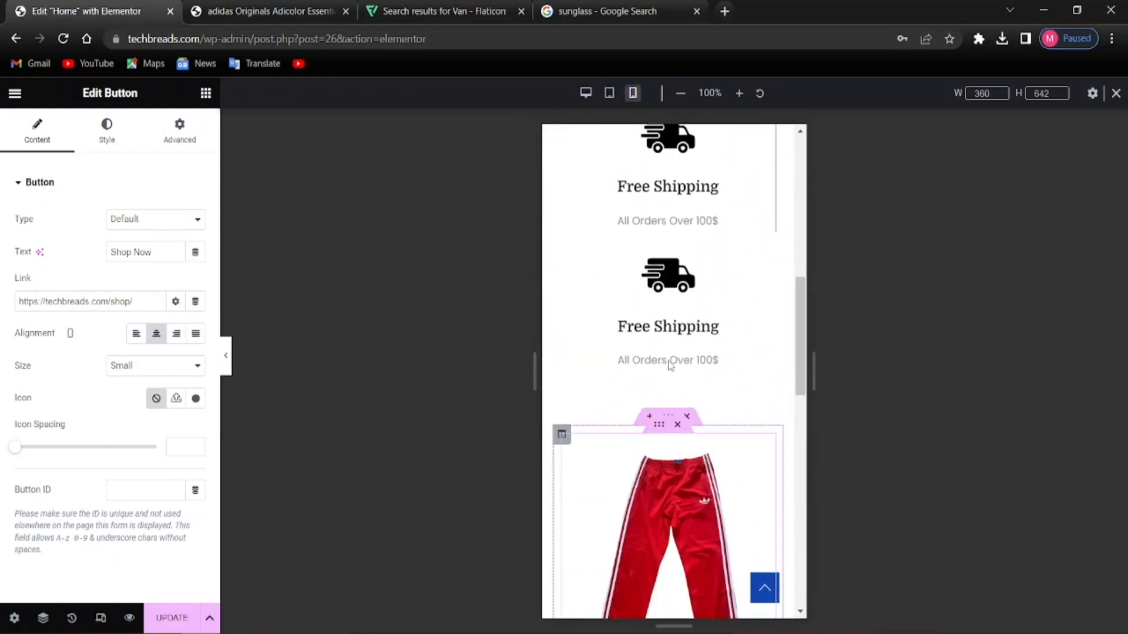
{"action": "scroll", "coordinate": [669, 360], "scroll_direction": "down", "scroll_amount": 9}
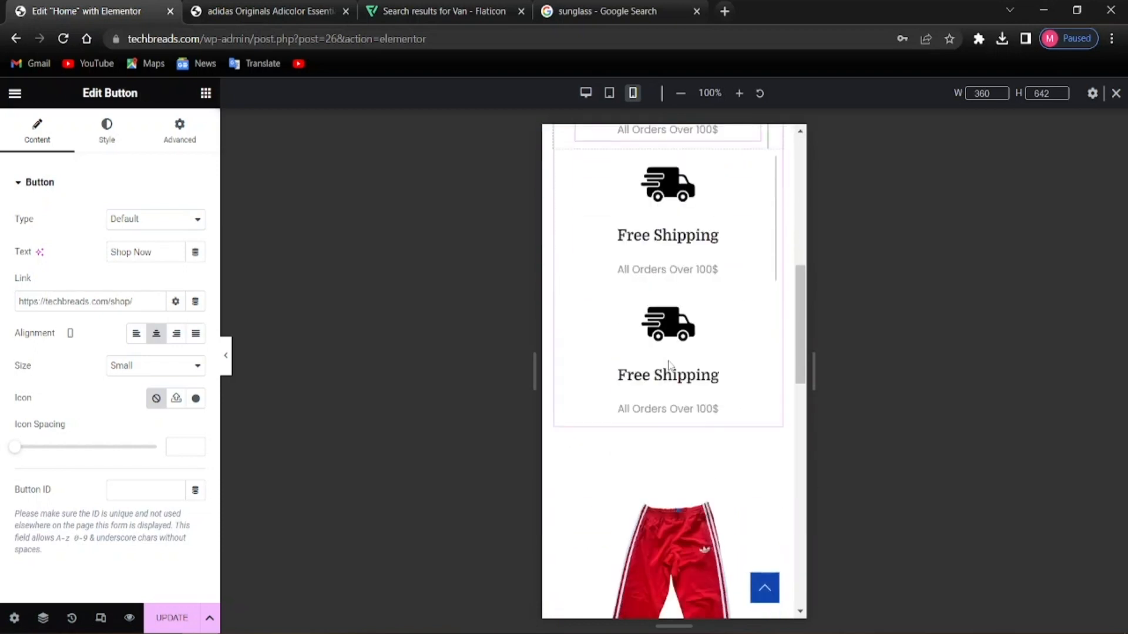
{"action": "scroll", "coordinate": [669, 361], "scroll_direction": "up", "scroll_amount": 9}
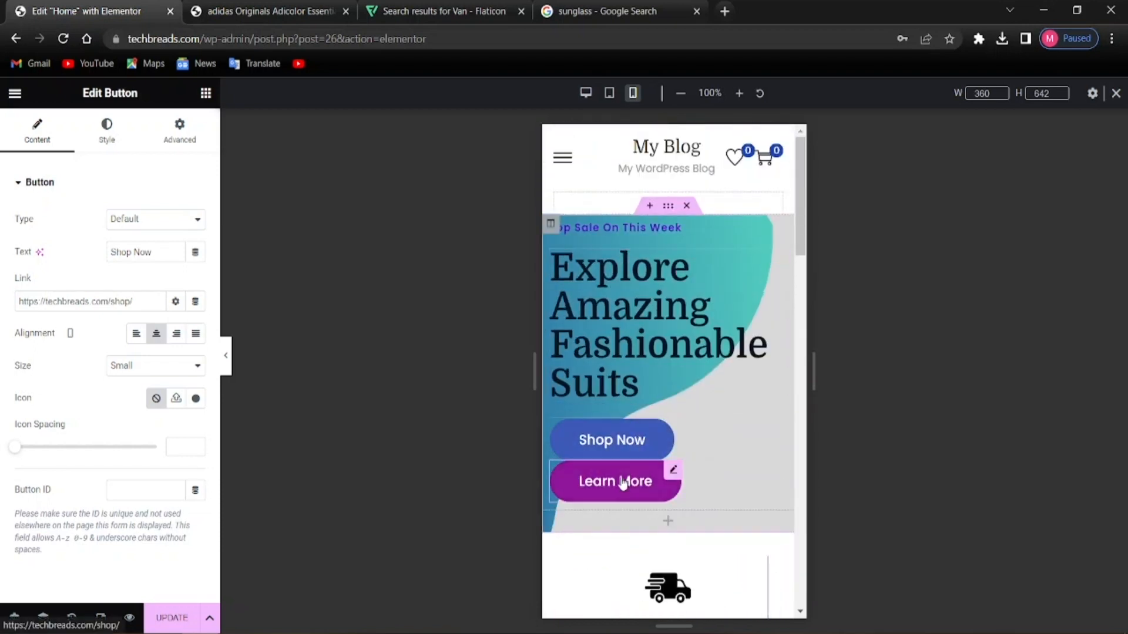
{"action": "scroll", "coordinate": [664, 383], "scroll_direction": "down", "scroll_amount": 5}
{"action": "scroll", "coordinate": [668, 381], "scroll_direction": "down", "scroll_amount": 3}
{"action": "scroll", "coordinate": [640, 264], "scroll_direction": "up", "scroll_amount": 8}
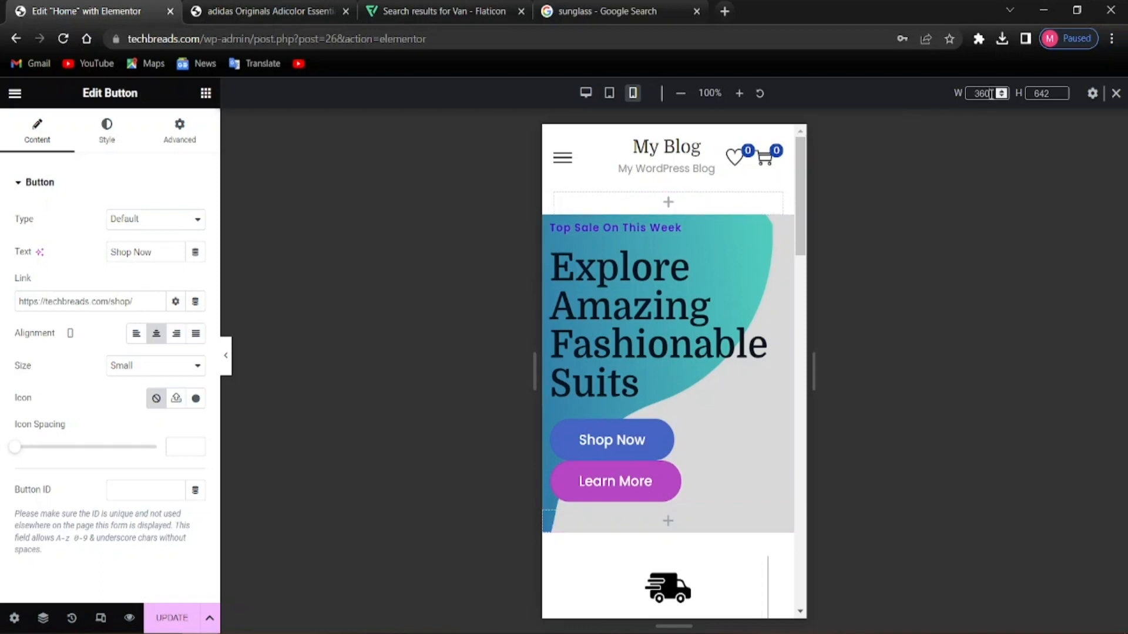
Set the mobile preview width to 440 px and select the Top Sale On This Week heading
{"action": "key", "text": "BackSpace"}
{"action": "key", "text": "BackSpace"}
{"action": "key", "text": "BackSpace"}
{"action": "type", "text": "440"}
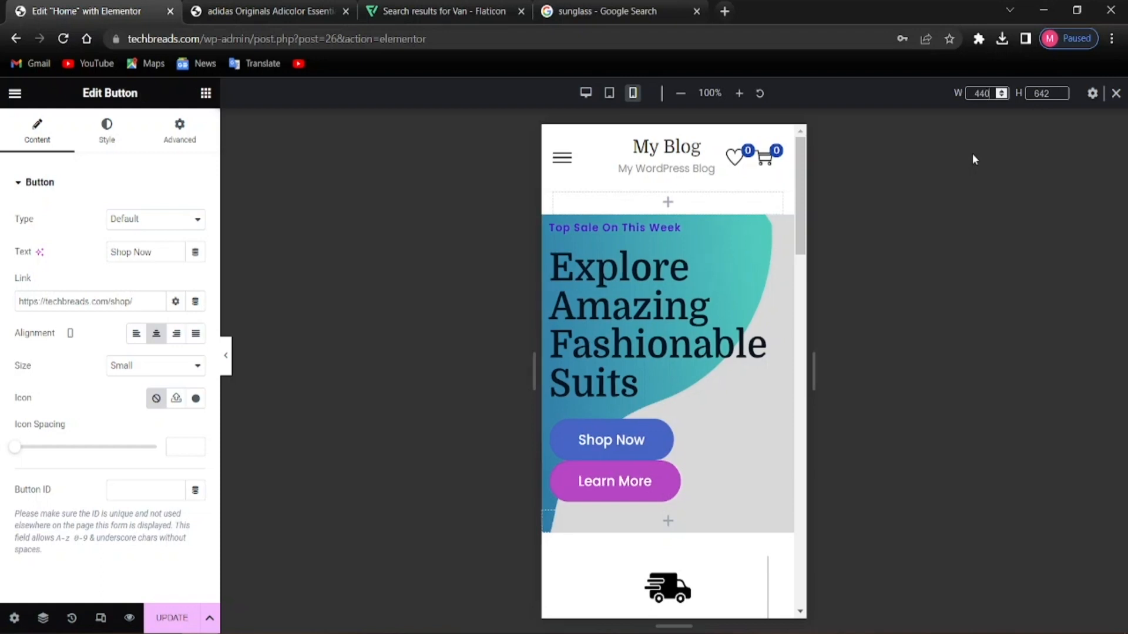
{"action": "scroll", "coordinate": [715, 335], "scroll_direction": "down", "scroll_amount": 7}
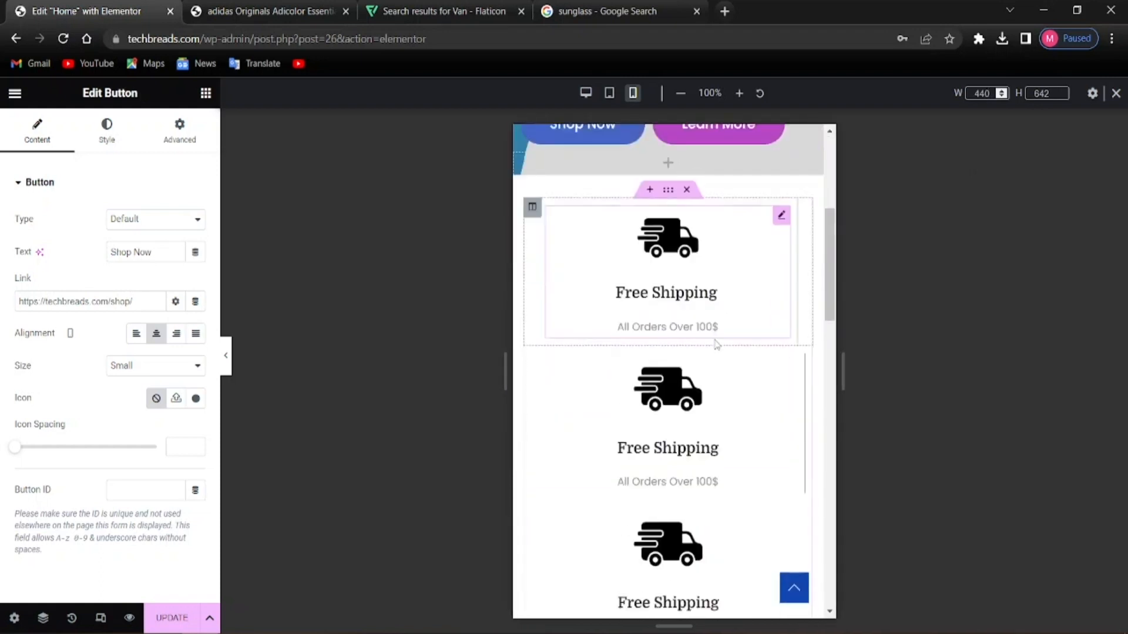
{"action": "scroll", "coordinate": [710, 364], "scroll_direction": "down", "scroll_amount": 10}
{"action": "scroll", "coordinate": [685, 477], "scroll_direction": "up", "scroll_amount": 10}
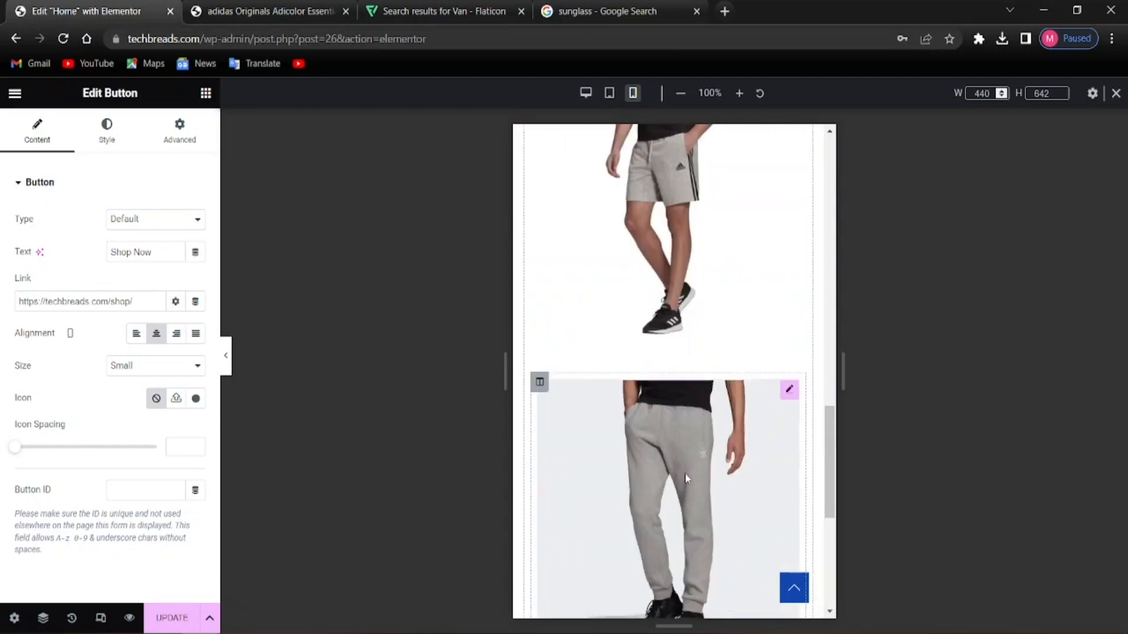
{"action": "scroll", "coordinate": [685, 477], "scroll_direction": "up", "scroll_amount": 6}
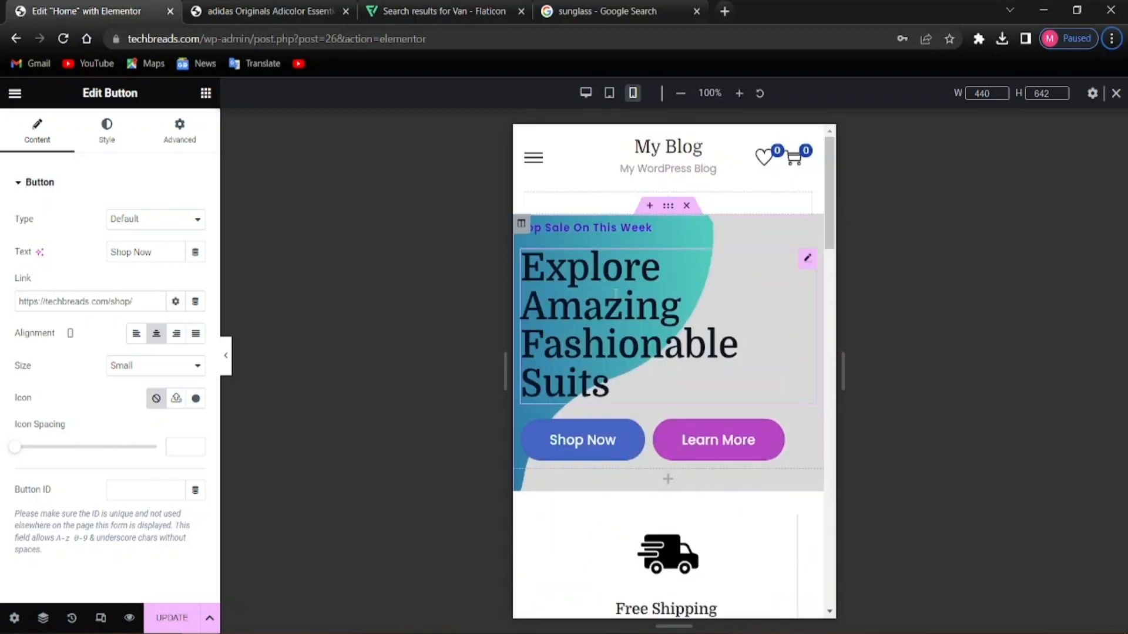
{"action": "scroll", "coordinate": [633, 357], "scroll_direction": "down", "scroll_amount": 6}
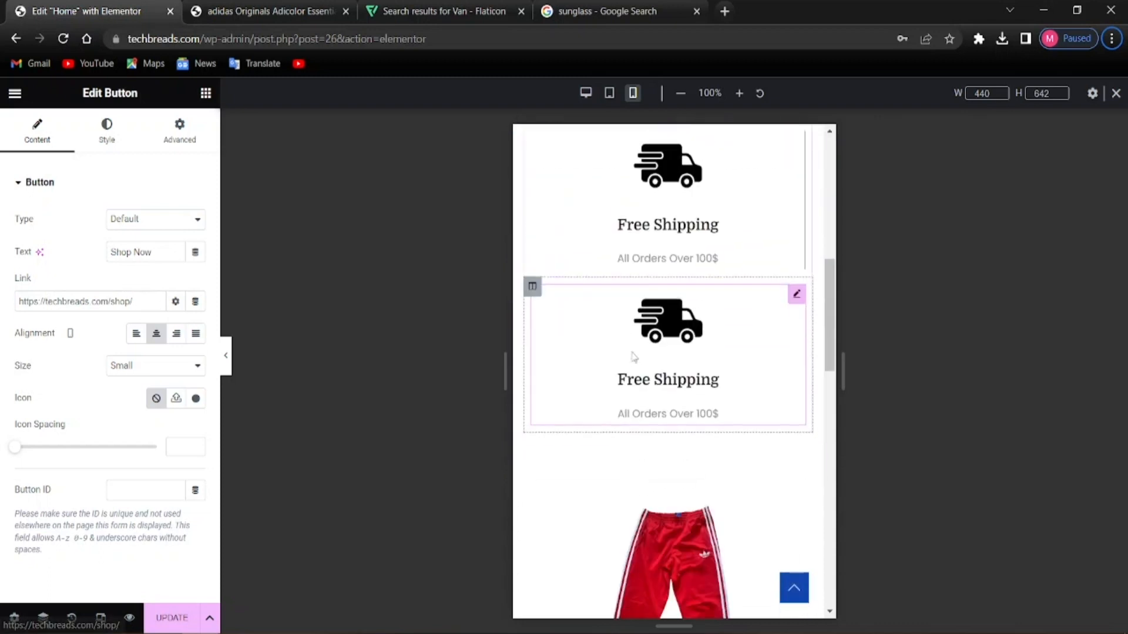
{"action": "scroll", "coordinate": [634, 357], "scroll_direction": "up", "scroll_amount": 7}
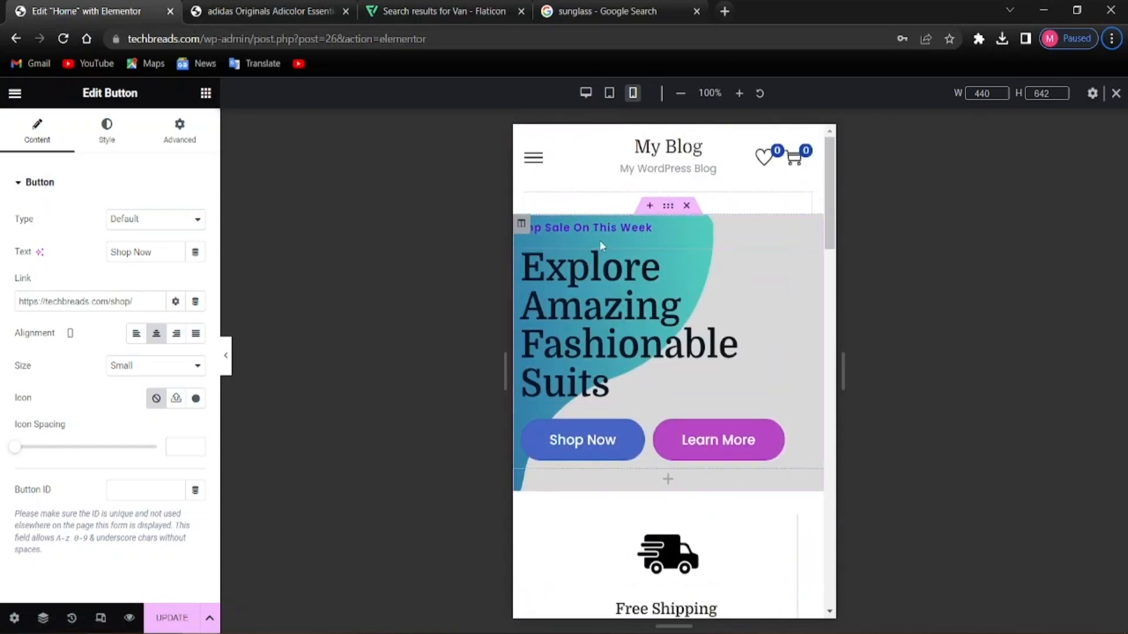
{"action": "left_click", "coordinate": [581, 338]}
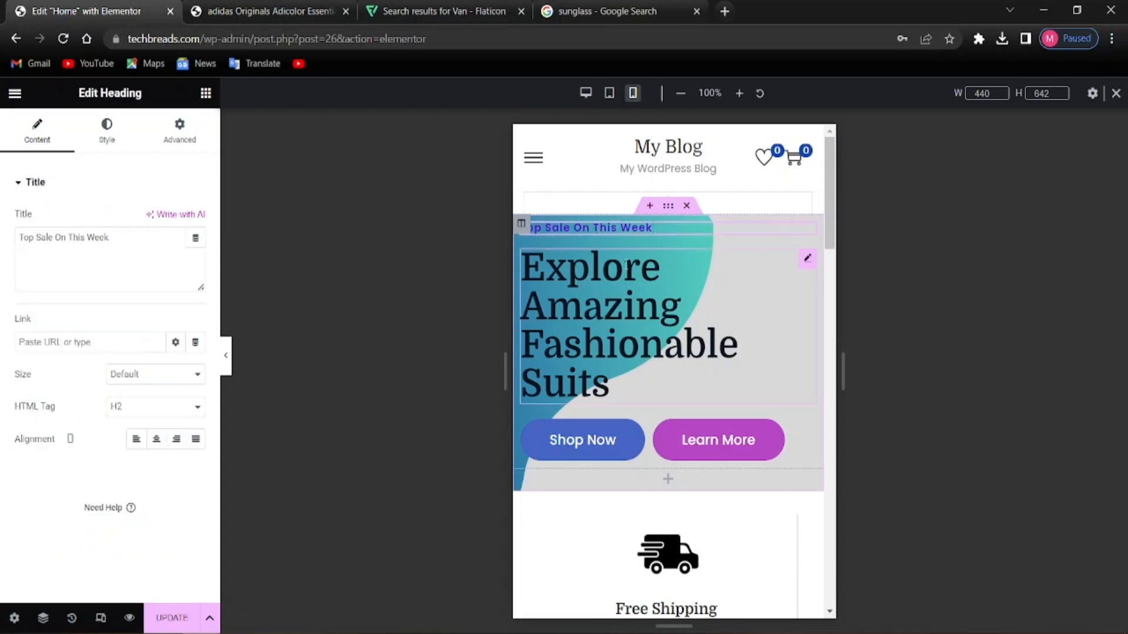
Centre-align the Top Sale On This Week and Explore Amazing Fashionable Suits headings
{"action": "left_click", "coordinate": [157, 442]}
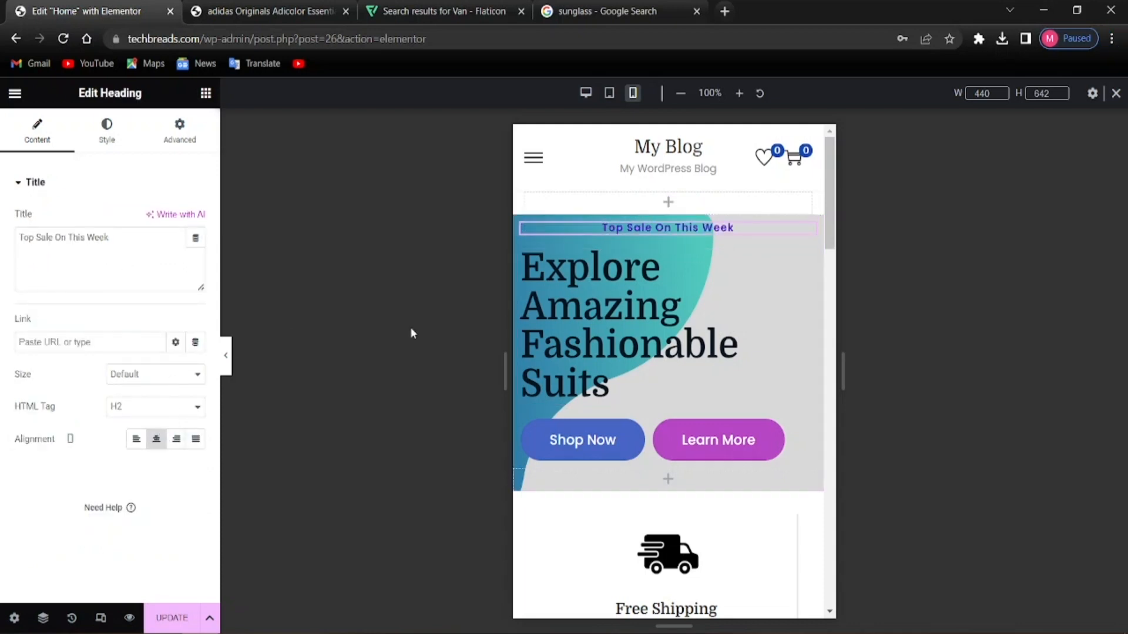
{"action": "left_click", "coordinate": [608, 333]}
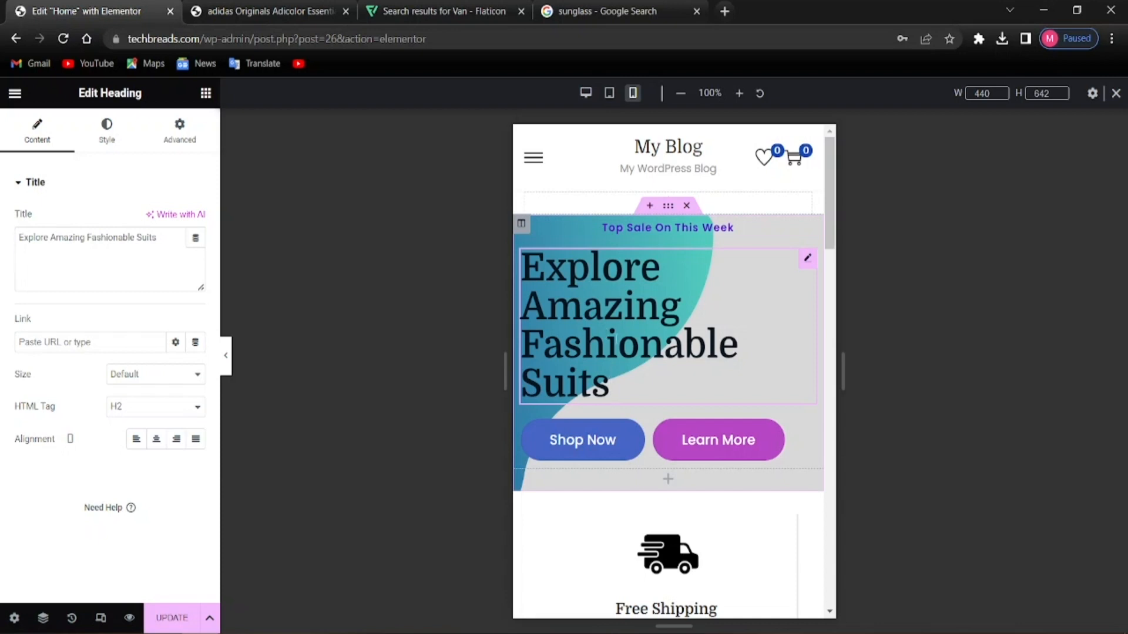
{"action": "left_click", "coordinate": [157, 442]}
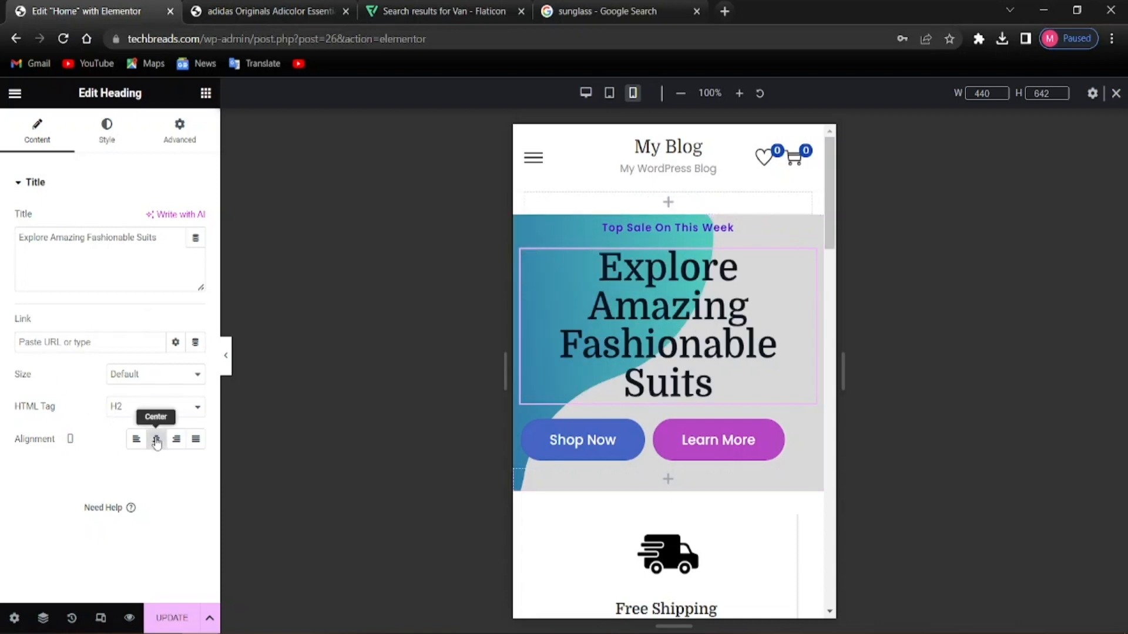
{"action": "left_click", "coordinate": [176, 441]}
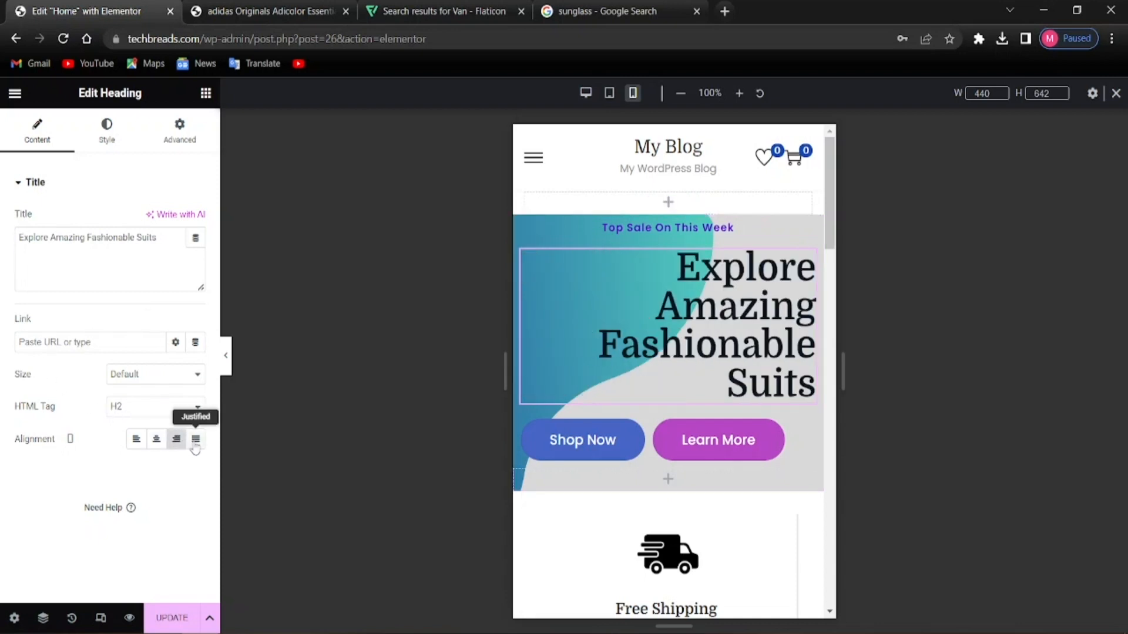
{"action": "left_click", "coordinate": [194, 444]}
{"action": "left_click", "coordinate": [156, 441]}
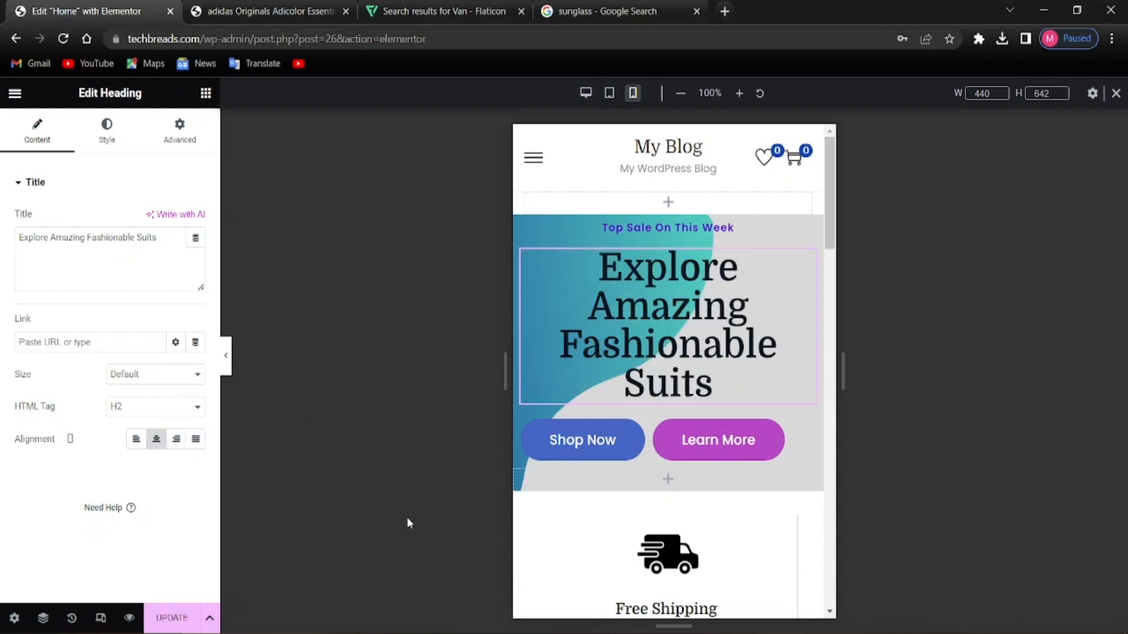
{"action": "left_click", "coordinate": [135, 444]}
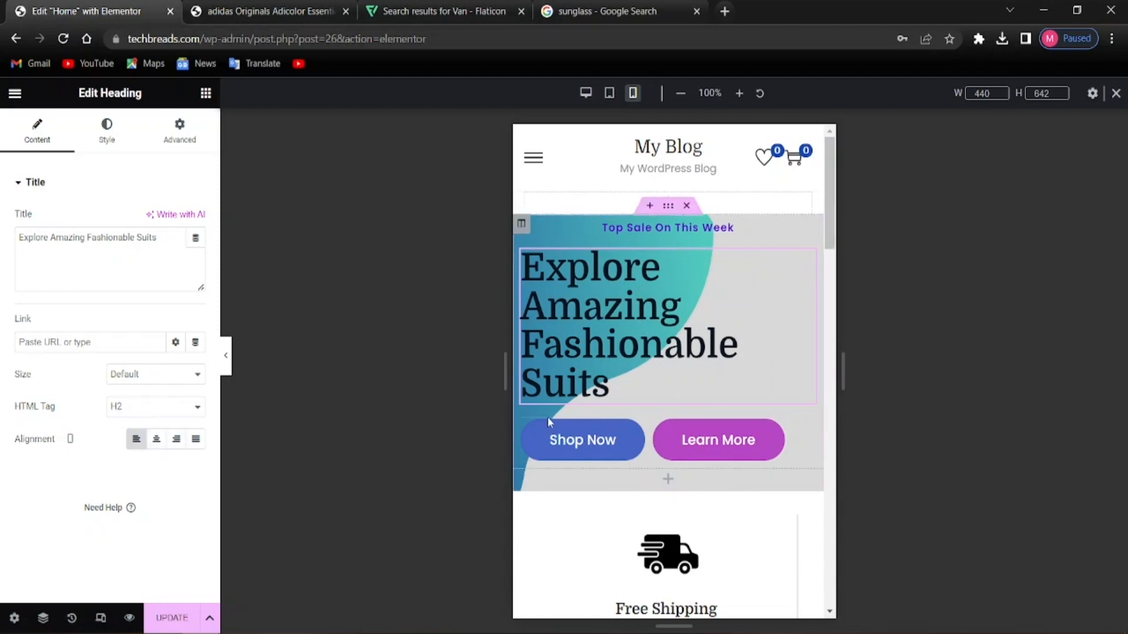
{"action": "left_click", "coordinate": [156, 439]}
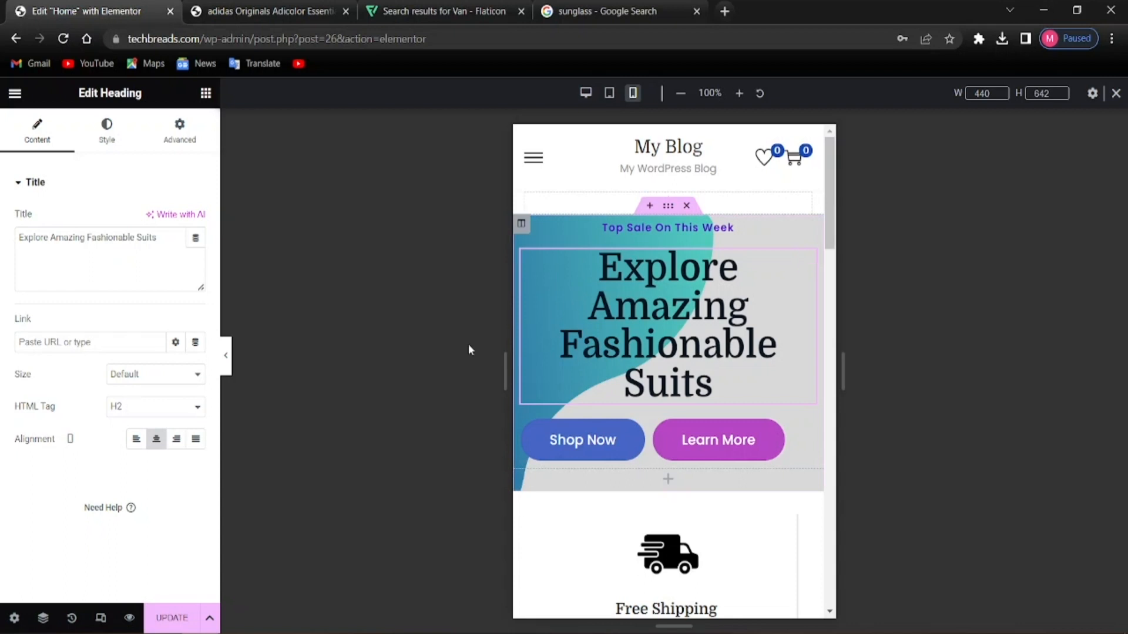
Keep the main heading's size at Default and show its Style settings
{"action": "left_click", "coordinate": [151, 384]}
{"action": "left_click", "coordinate": [151, 385]}
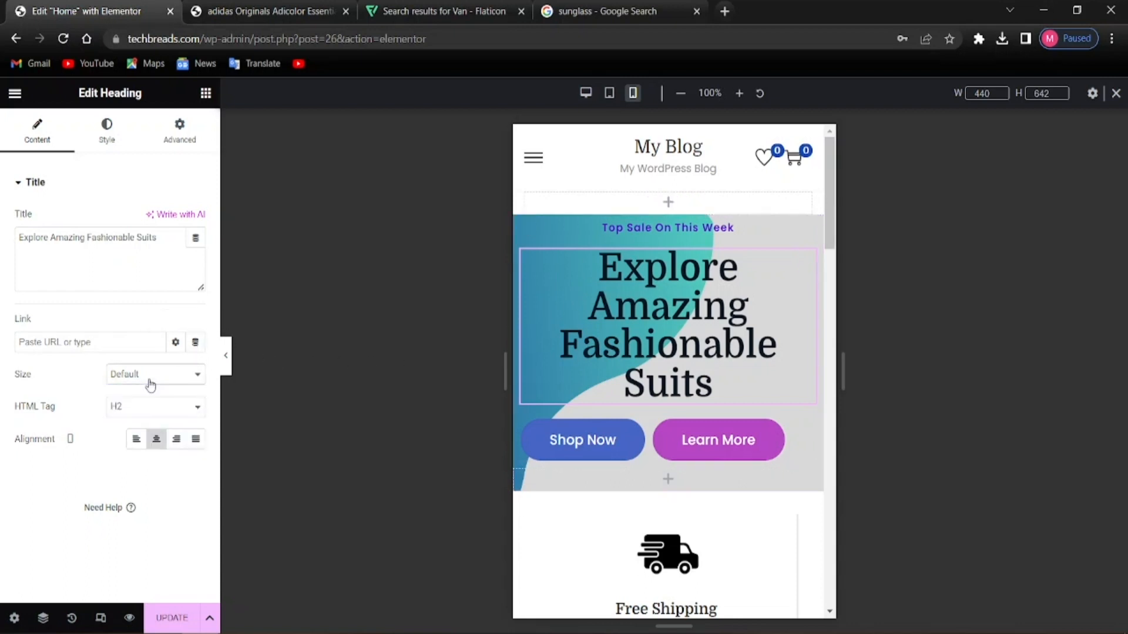
{"action": "left_click", "coordinate": [151, 385]}
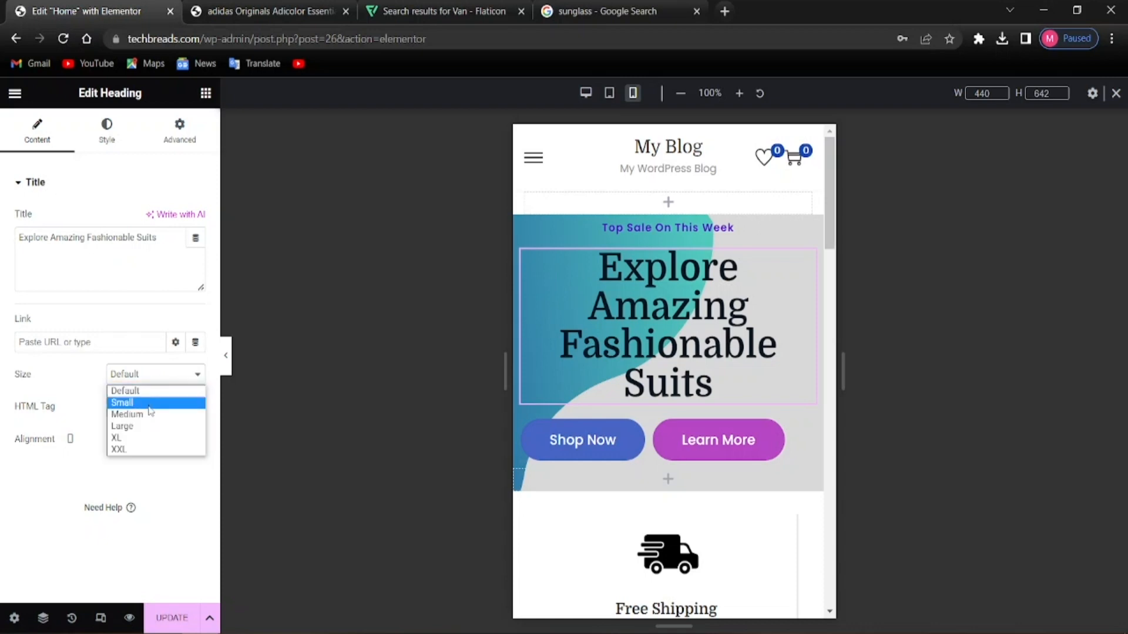
{"action": "left_click", "coordinate": [149, 407]}
{"action": "left_click", "coordinate": [146, 377]}
{"action": "left_click", "coordinate": [125, 391]}
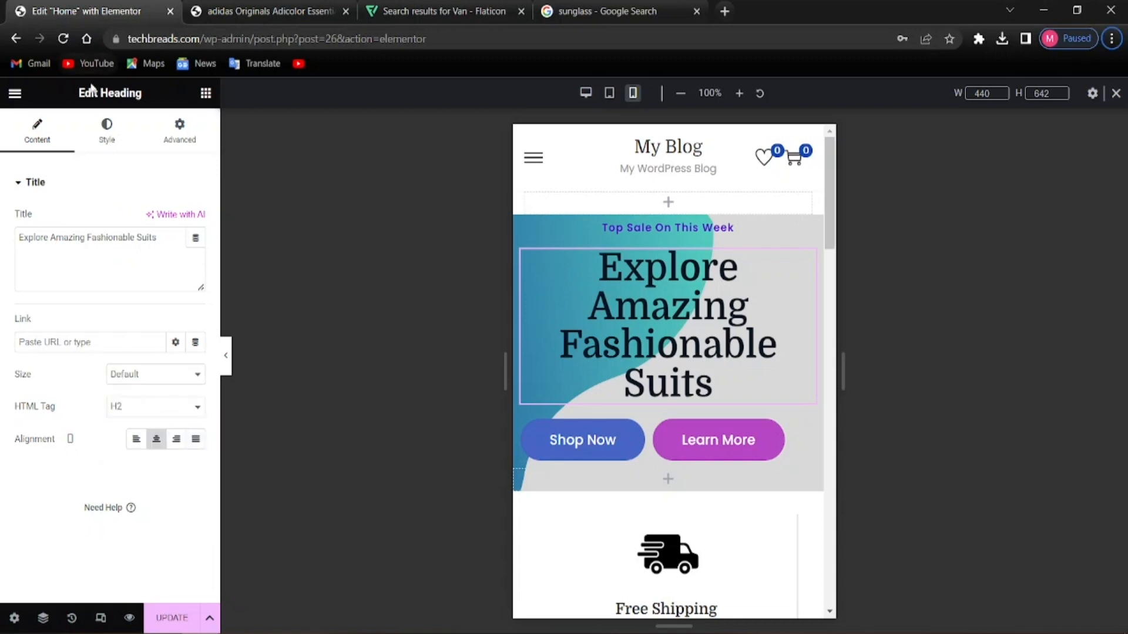
{"action": "left_click", "coordinate": [106, 129]}
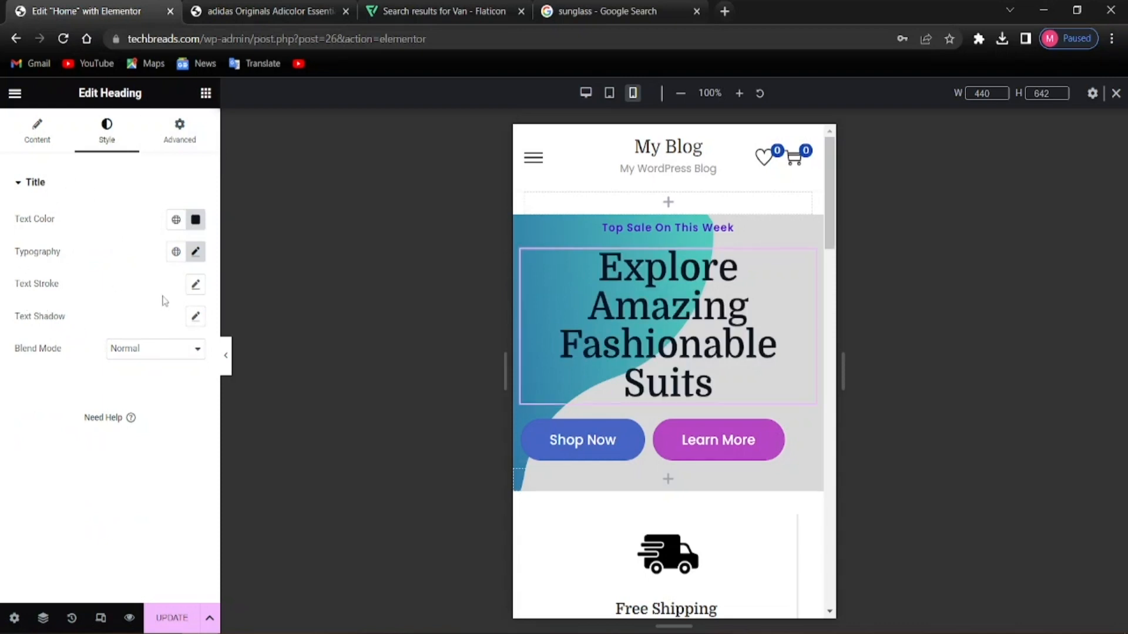
Reduce the main heading's typography size from 50 px so it wraps onto two lines on mobile
{"action": "left_click", "coordinate": [196, 252]}
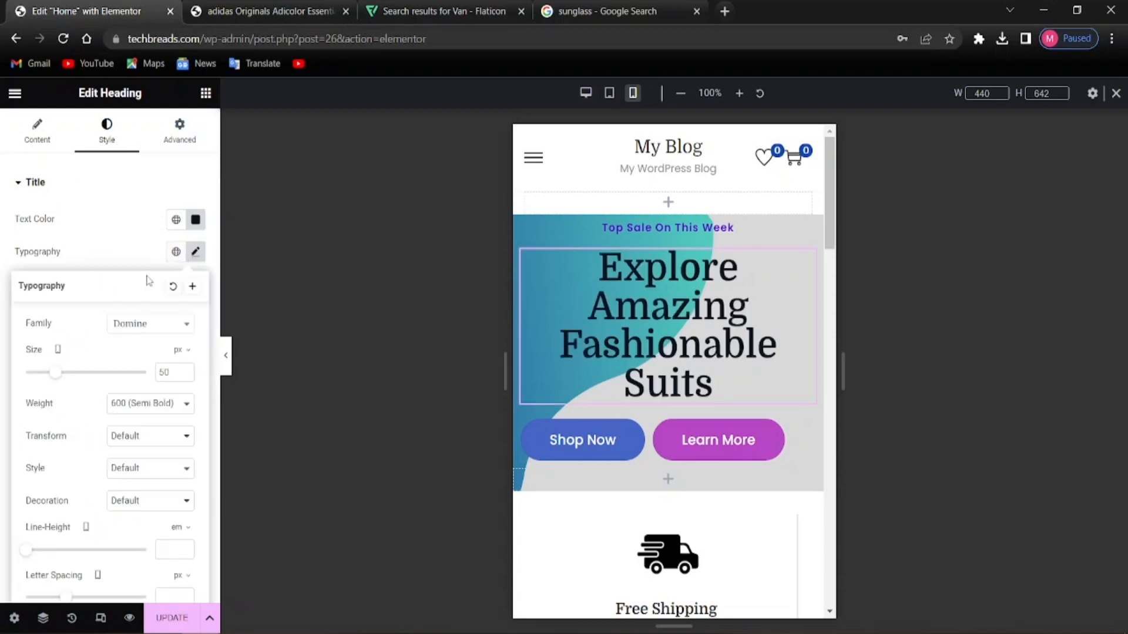
{"action": "left_click_drag", "start_coordinate": [60, 380], "coordinate": [48, 379]}
{"action": "left_click_drag", "start_coordinate": [48, 380], "coordinate": [54, 388]}
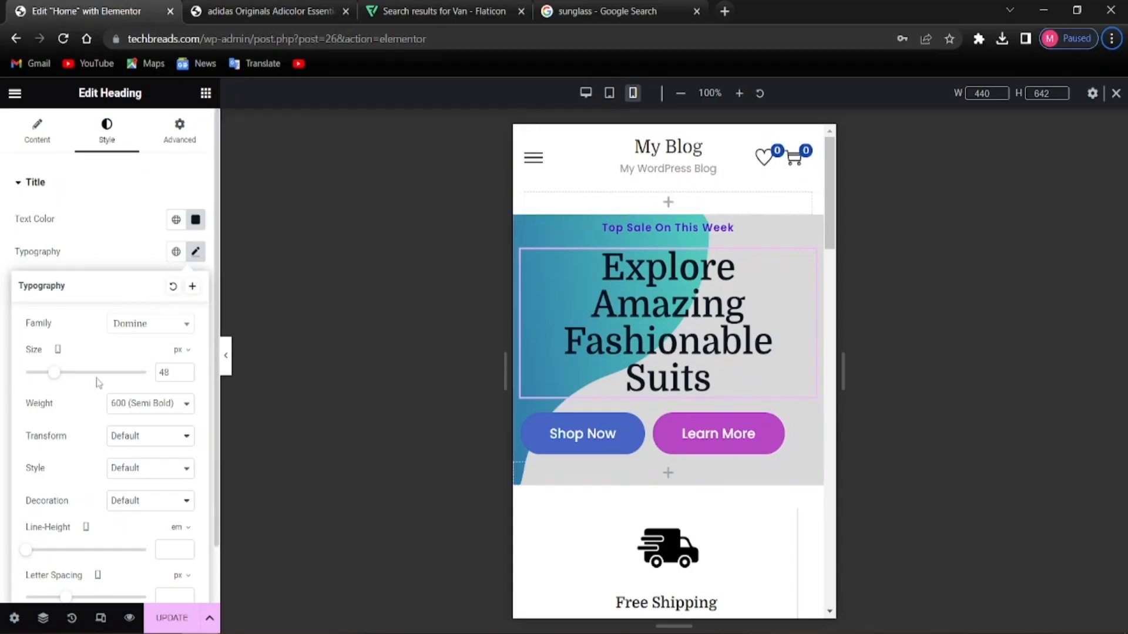
{"action": "left_click_drag", "start_coordinate": [52, 379], "coordinate": [43, 380]}
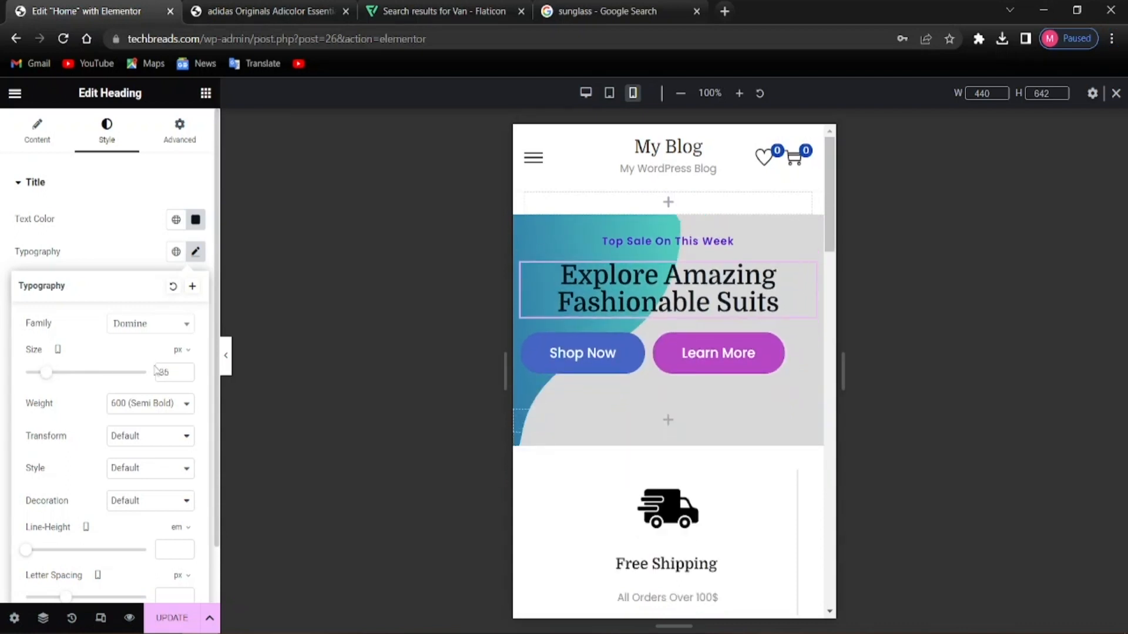
{"action": "left_click", "coordinate": [978, 320]}
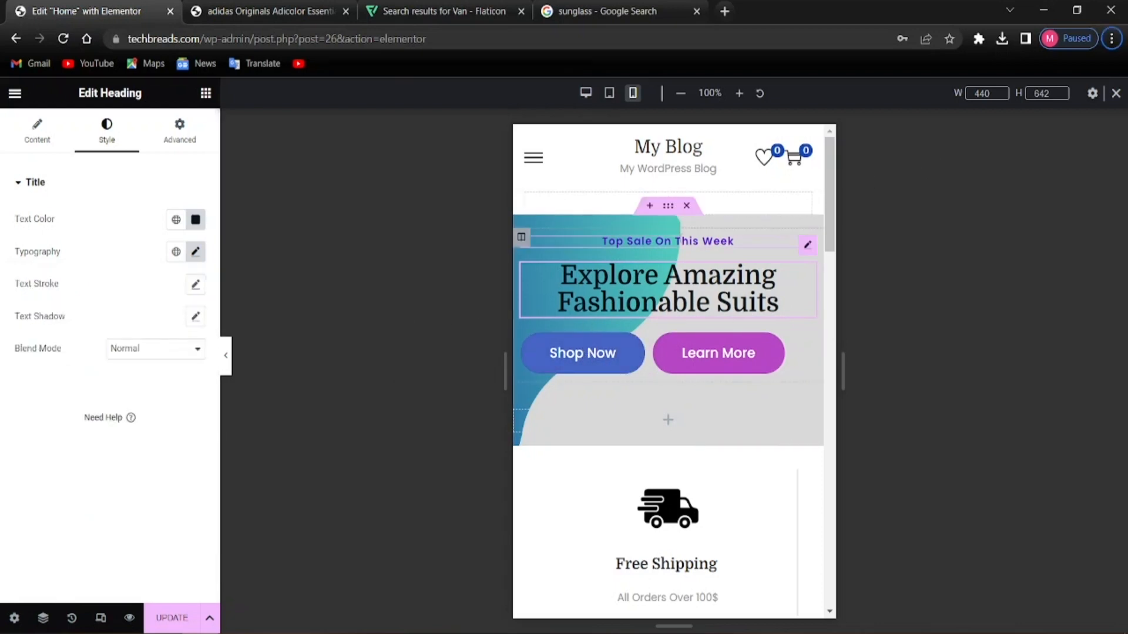
{"action": "scroll", "coordinate": [722, 403], "scroll_direction": "down", "scroll_amount": 10}
{"action": "scroll", "coordinate": [722, 403], "scroll_direction": "down", "scroll_amount": 5}
{"action": "scroll", "coordinate": [721, 403], "scroll_direction": "up", "scroll_amount": 15}
{"action": "scroll", "coordinate": [713, 400], "scroll_direction": "down", "scroll_amount": 5}
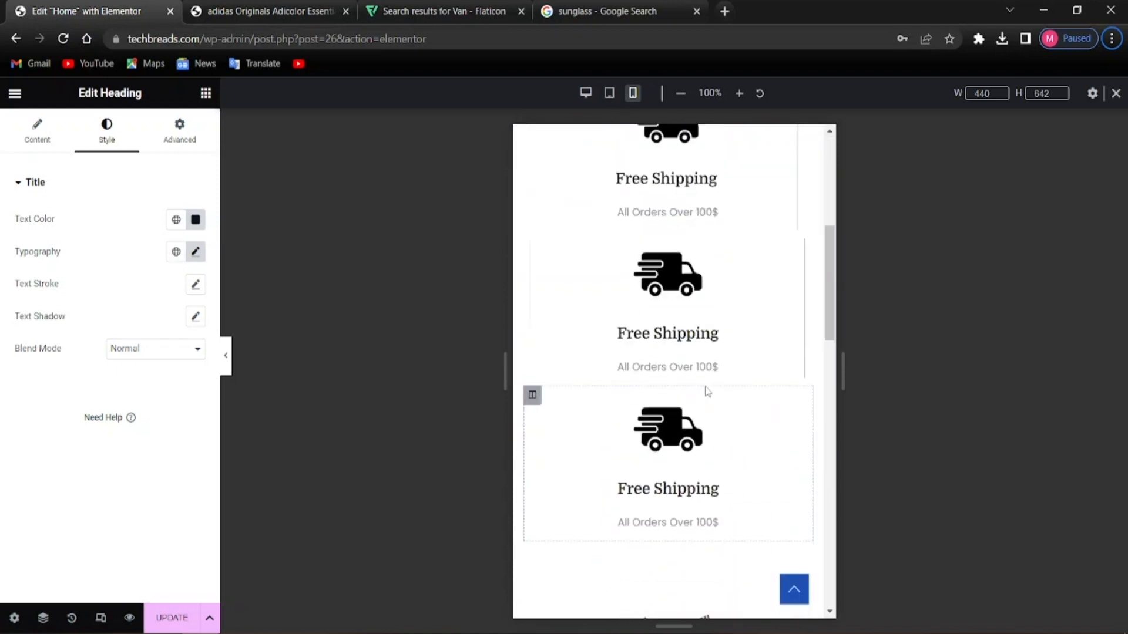
{"action": "scroll", "coordinate": [693, 412], "scroll_direction": "down", "scroll_amount": 5}
{"action": "scroll", "coordinate": [695, 332], "scroll_direction": "up", "scroll_amount": 4}
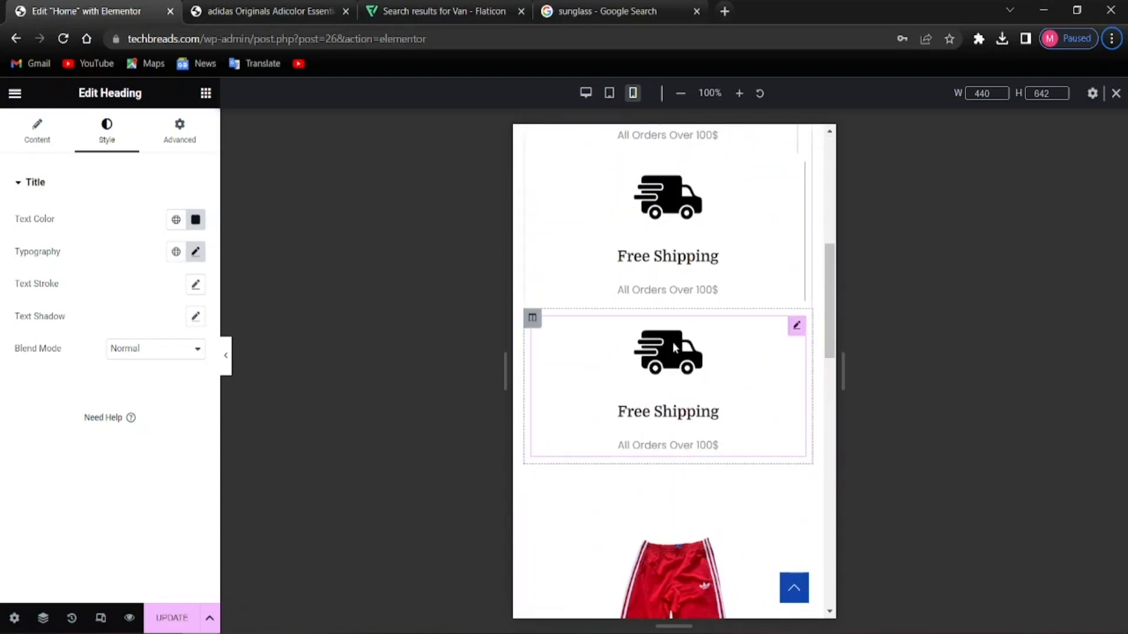
{"action": "scroll", "coordinate": [694, 332], "scroll_direction": "up", "scroll_amount": 4}
{"action": "scroll", "coordinate": [703, 440], "scroll_direction": "down", "scroll_amount": 15}
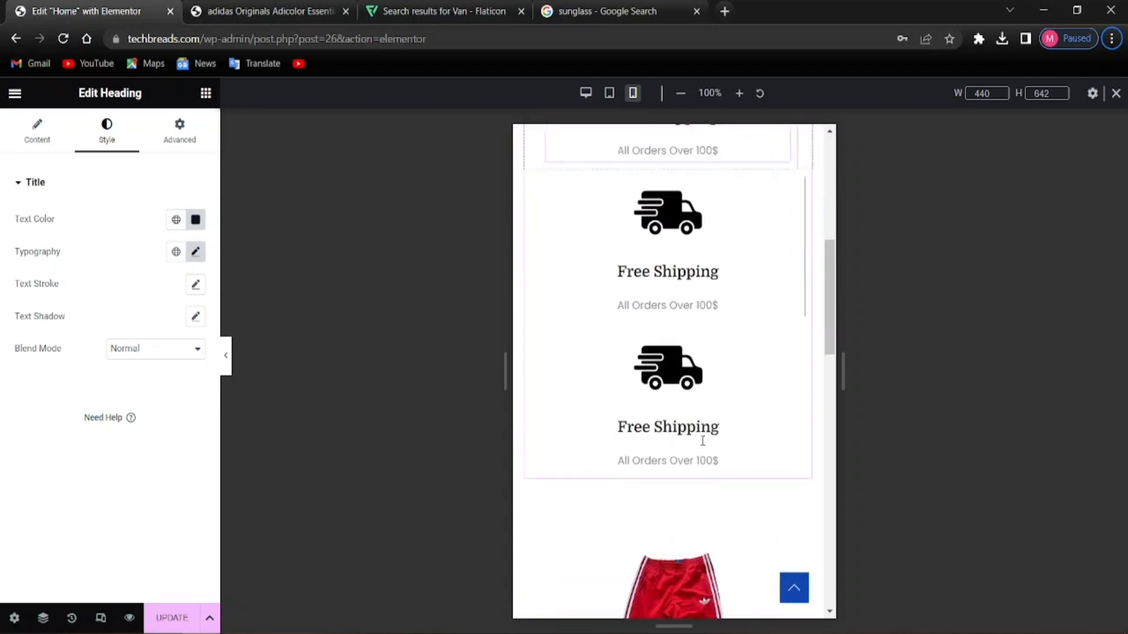
{"action": "scroll", "coordinate": [703, 441], "scroll_direction": "up", "scroll_amount": 20}
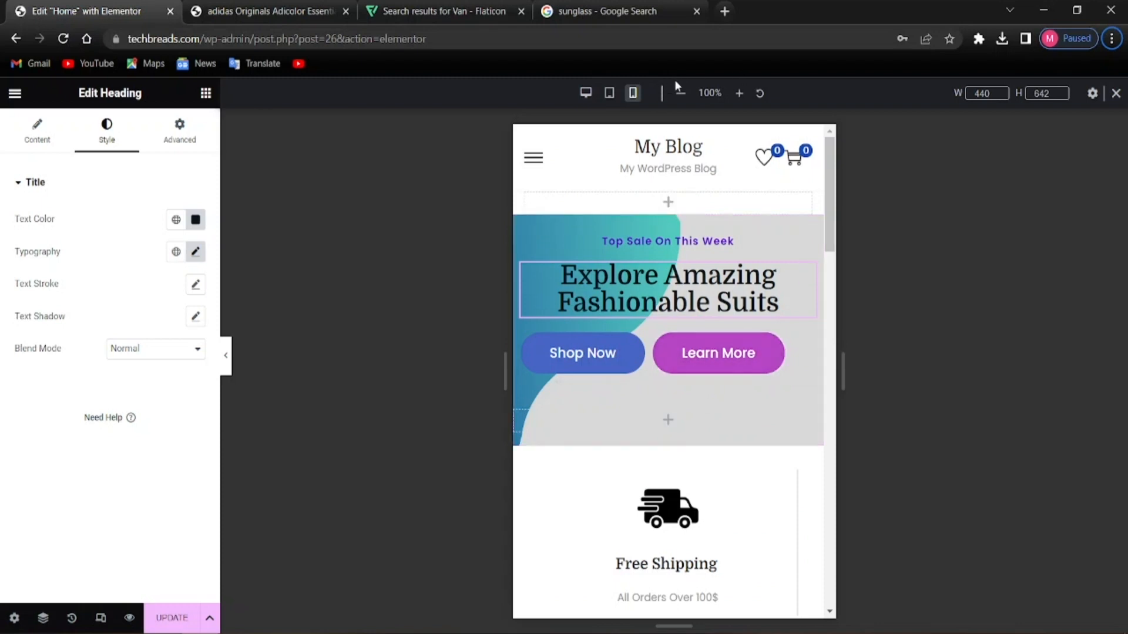
Switch to the tablet preview and inspect the Top Sale On This Week heading's typography
{"action": "left_click", "coordinate": [609, 93]}
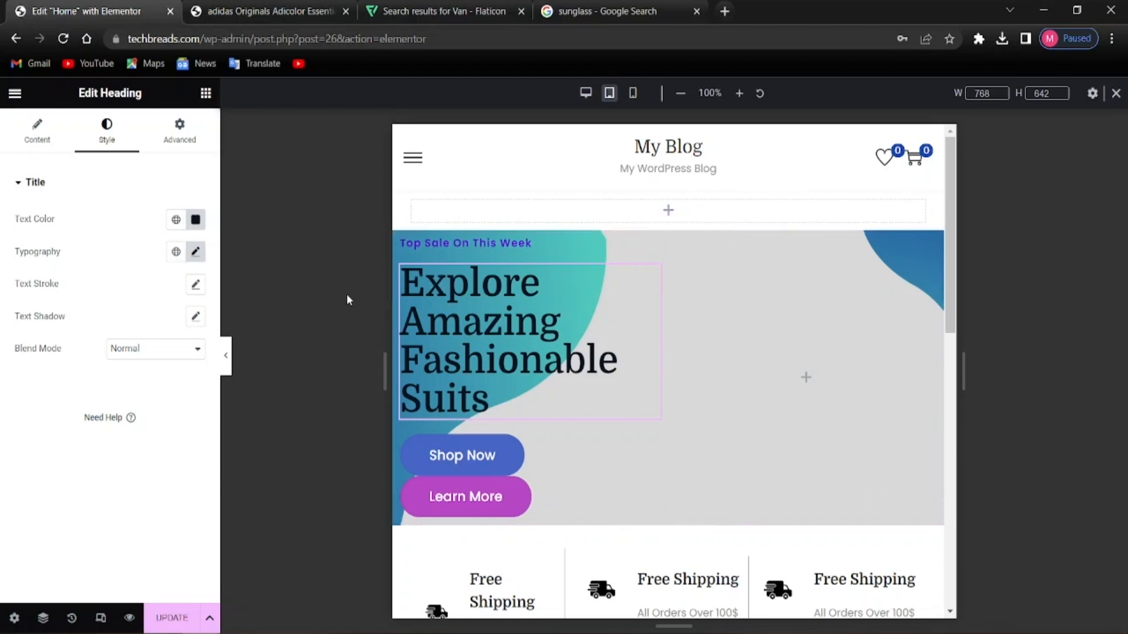
{"action": "left_click", "coordinate": [532, 246]}
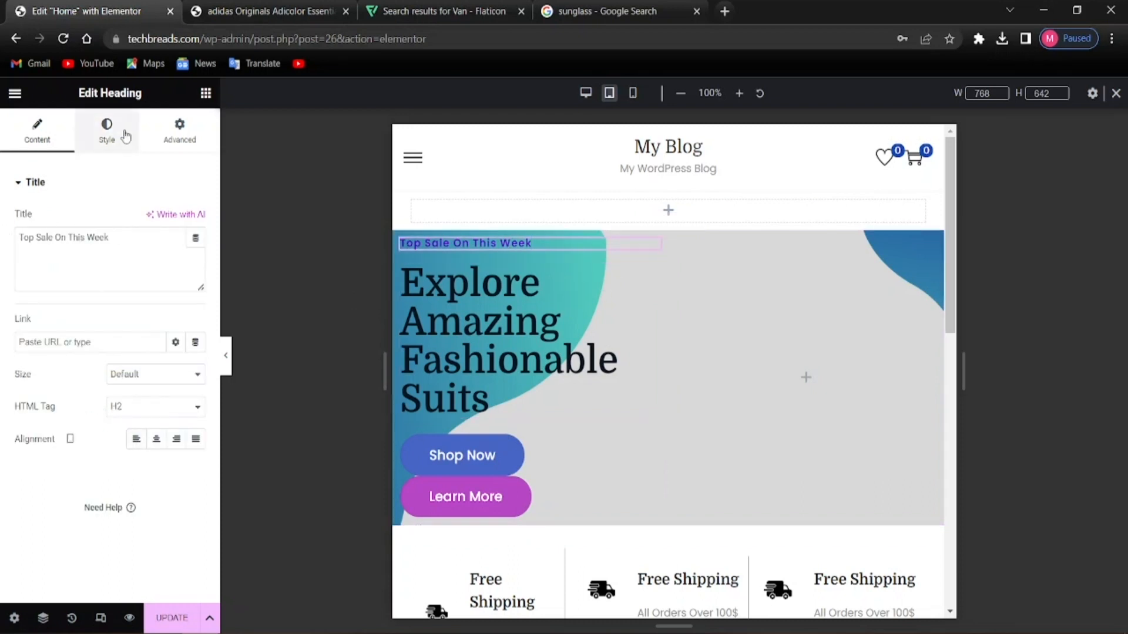
{"action": "left_click", "coordinate": [106, 128]}
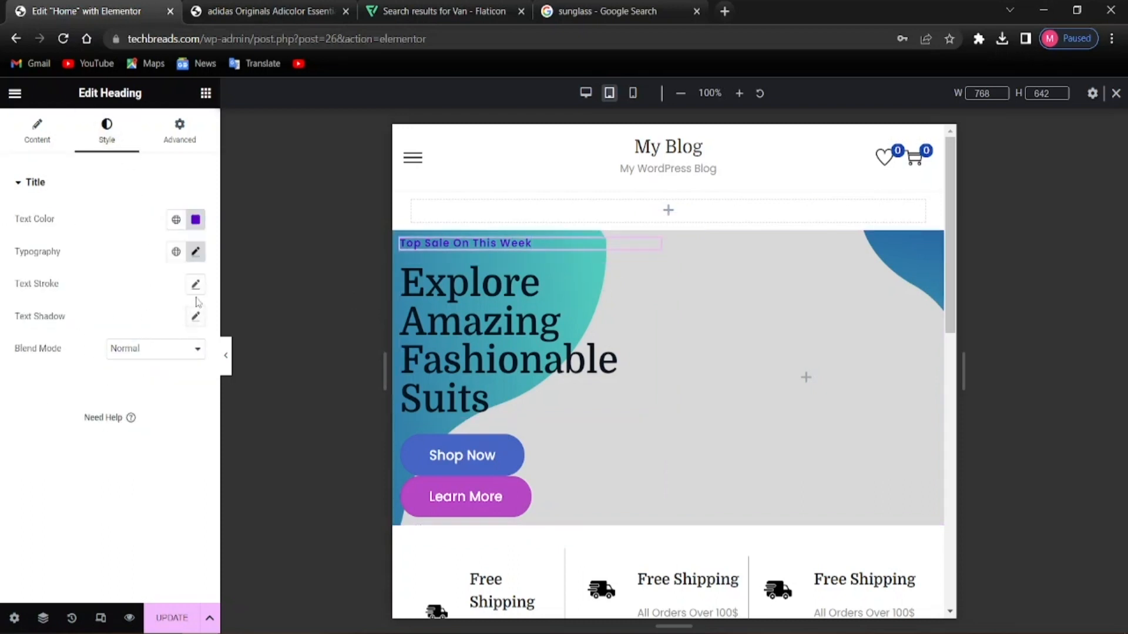
{"action": "left_click", "coordinate": [195, 252]}
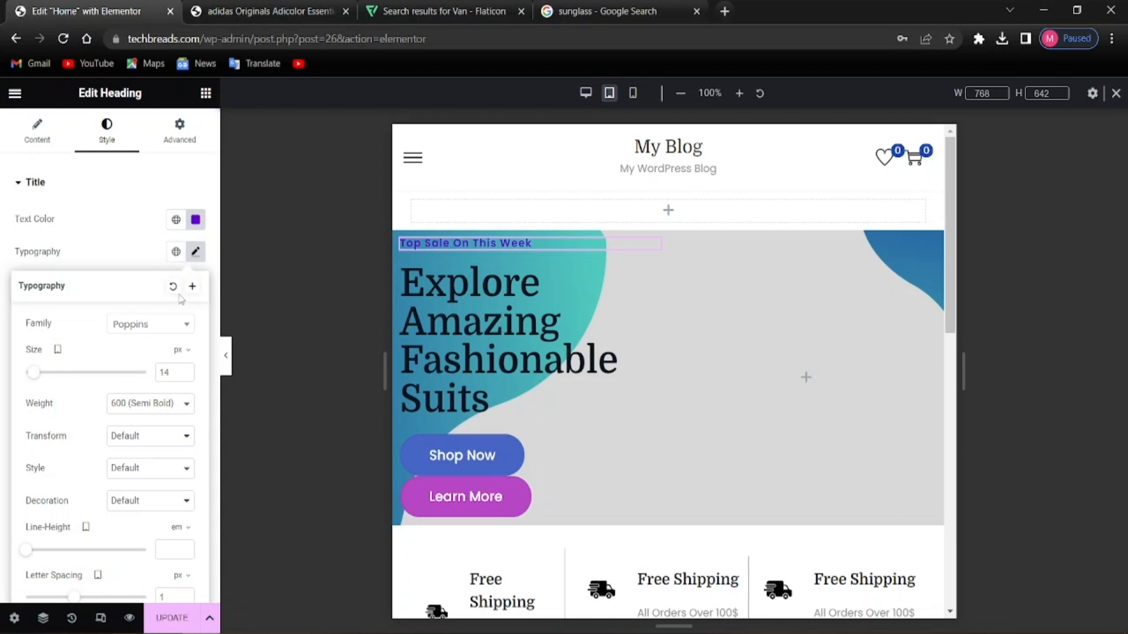
{"action": "left_click", "coordinate": [403, 257]}
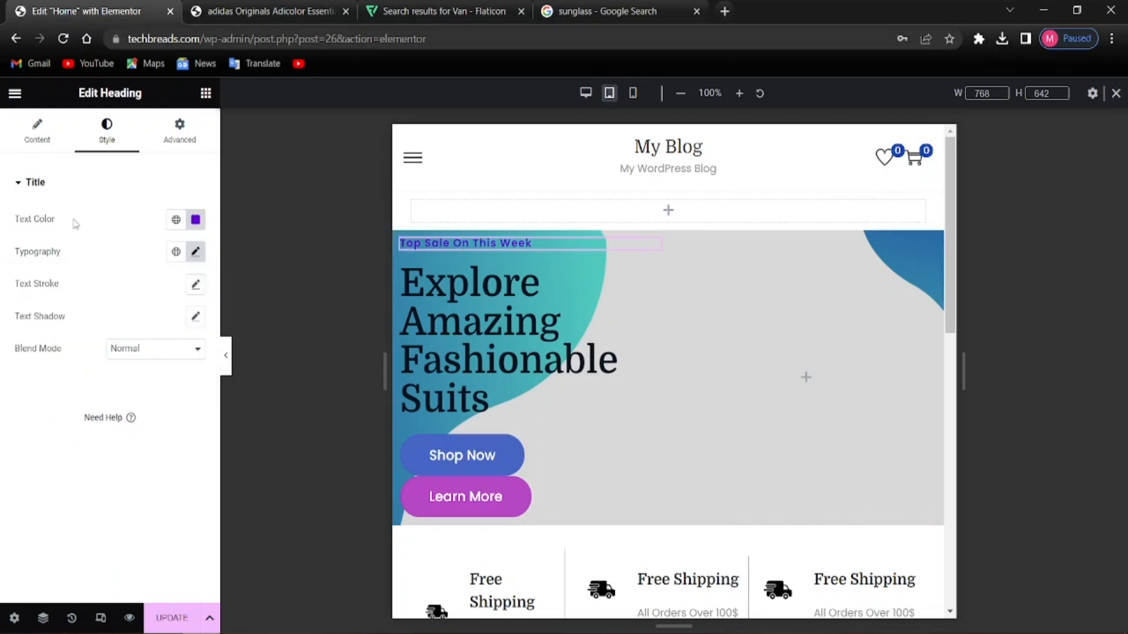
Centre-align the Top Sale On This Week heading in the tablet layout
{"action": "left_click", "coordinate": [37, 132]}
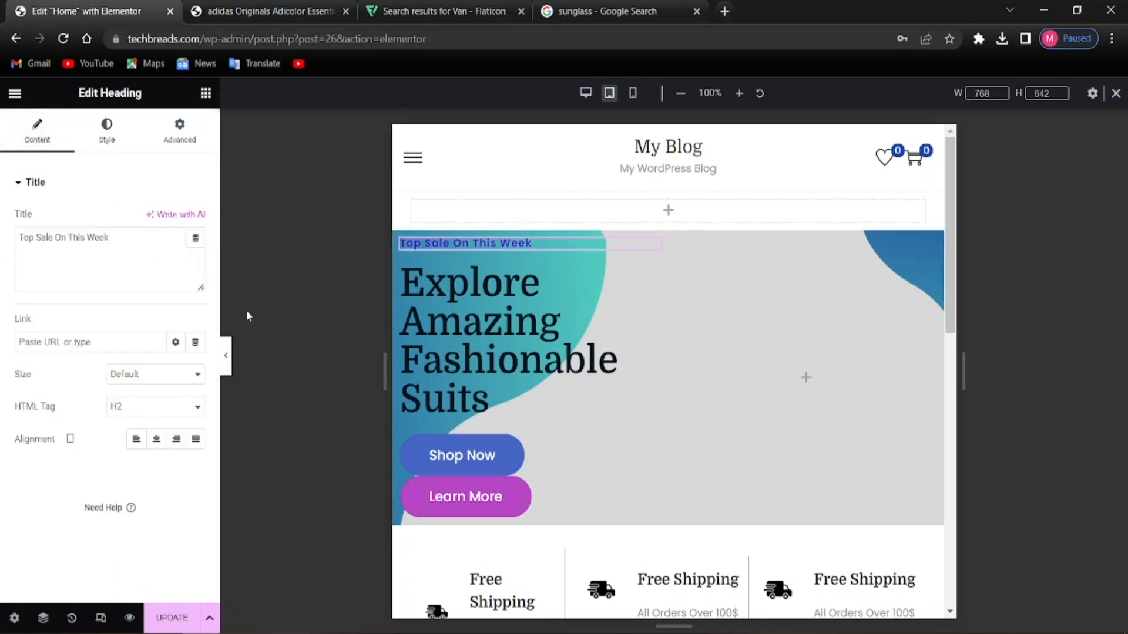
{"action": "left_click", "coordinate": [161, 446]}
{"action": "left_click", "coordinate": [161, 445]}
{"action": "left_click", "coordinate": [160, 445]}
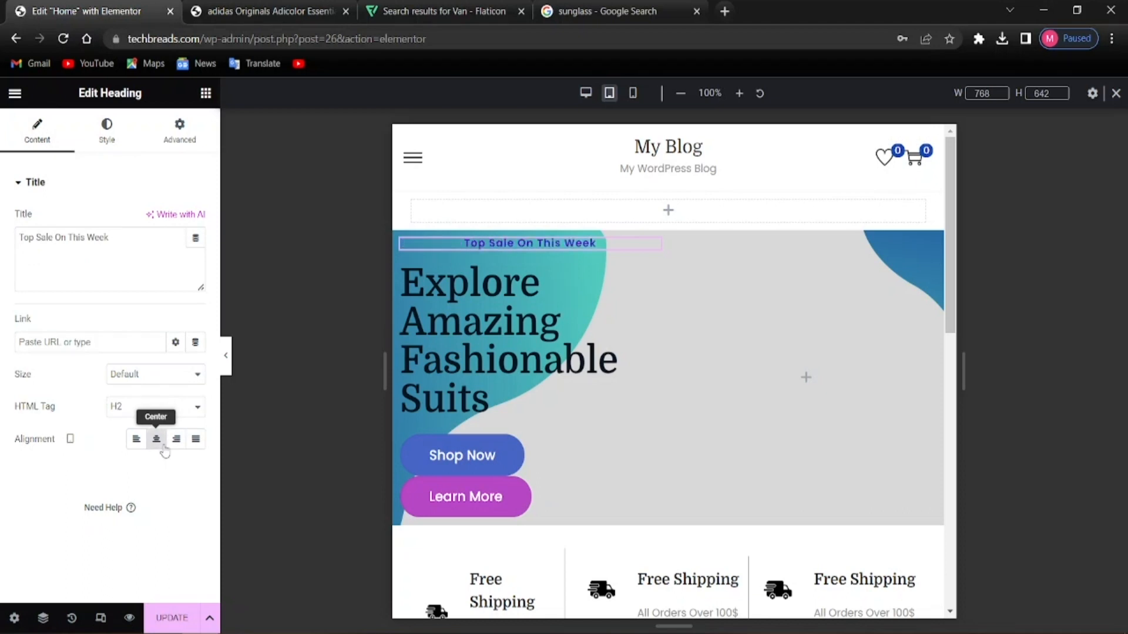
{"action": "left_click", "coordinate": [195, 440]}
{"action": "left_click", "coordinate": [173, 445]}
{"action": "left_click", "coordinate": [156, 441]}
{"action": "left_click", "coordinate": [176, 445]}
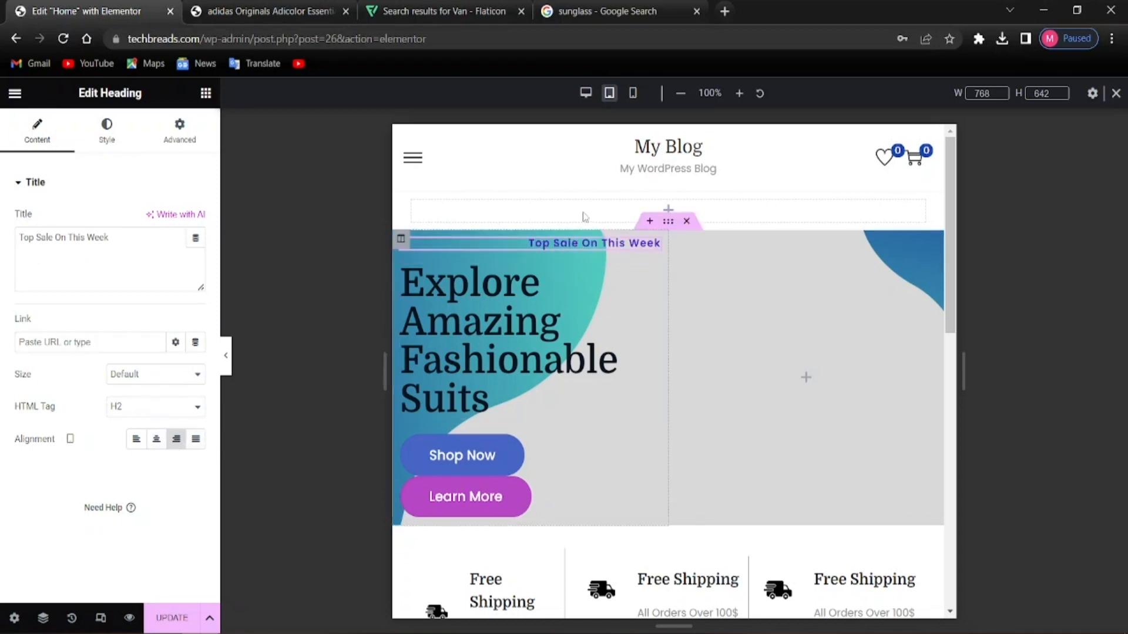
{"action": "left_click", "coordinate": [156, 441]}
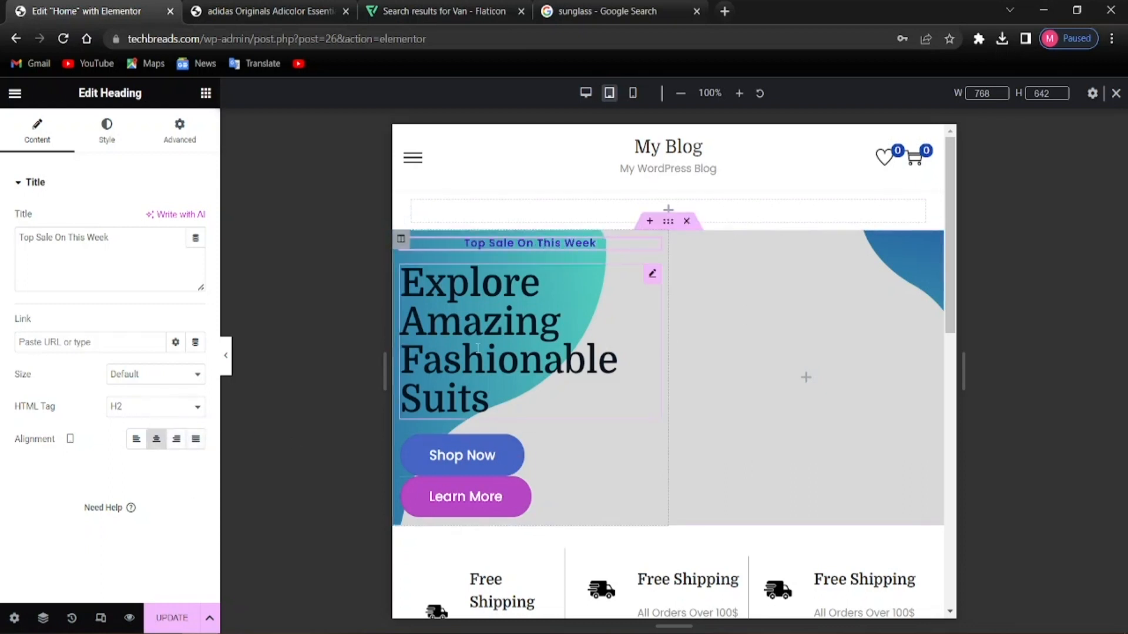
Shrink the Explore Amazing Fashionable Suits heading to a 45 px tablet font size
{"action": "left_click", "coordinate": [650, 268]}
{"action": "left_click", "coordinate": [106, 130]}
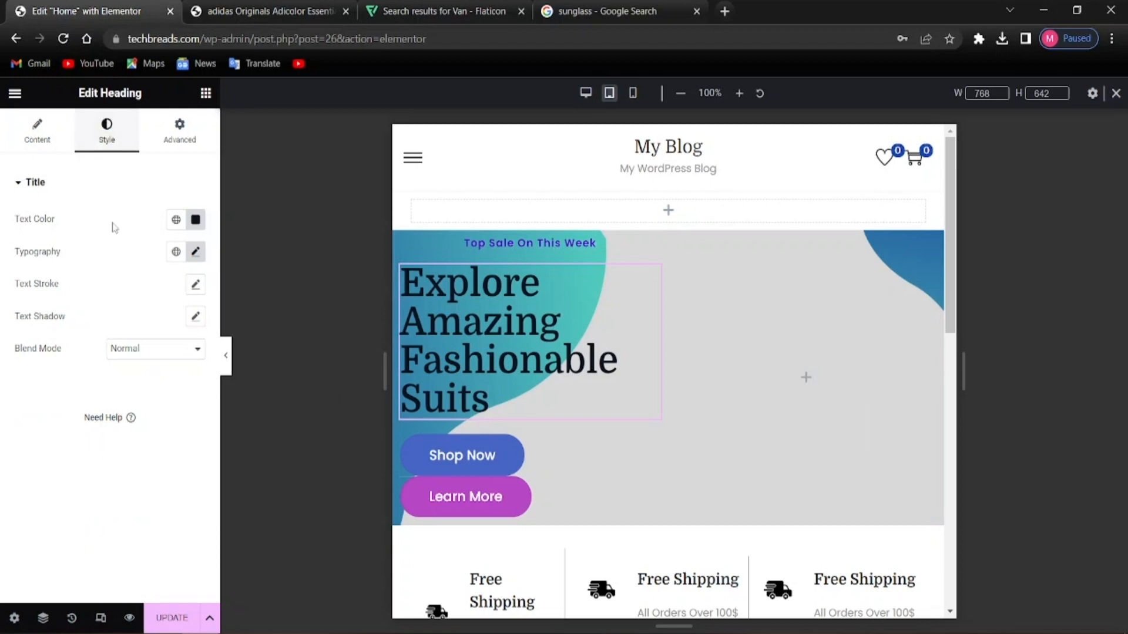
{"action": "left_click", "coordinate": [196, 253]}
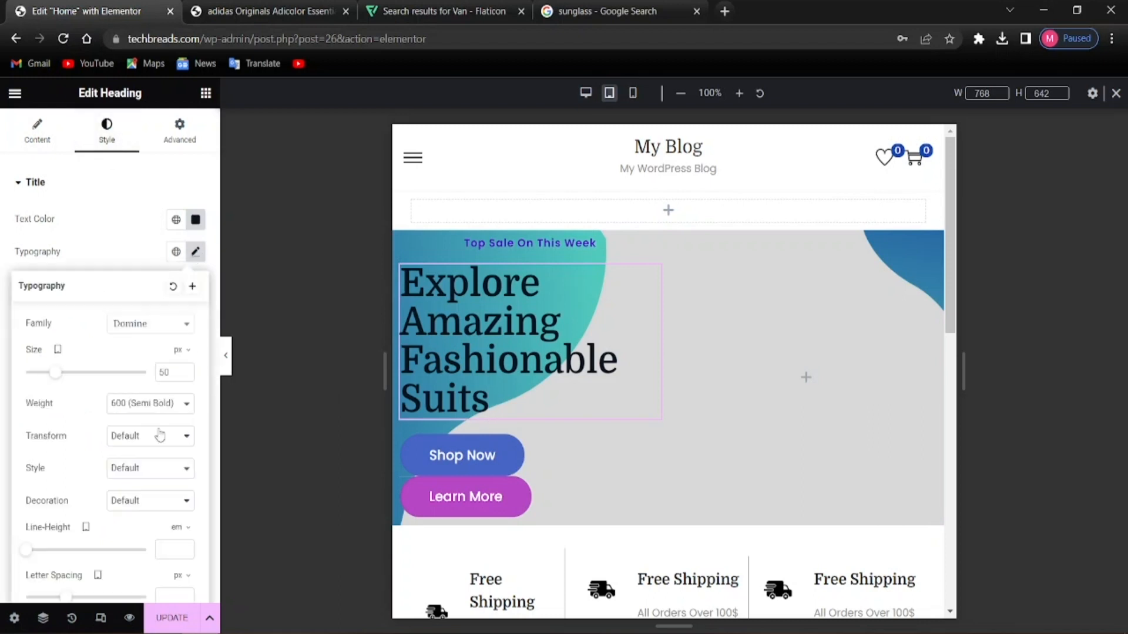
{"action": "mouse_move", "coordinate": [57, 376]}
{"action": "left_mouse_down"}
{"action": "mouse_move", "coordinate": [38, 383]}
{"action": "mouse_move", "coordinate": [69, 382]}
{"action": "mouse_move", "coordinate": [53, 383]}
{"action": "left_mouse_up"}
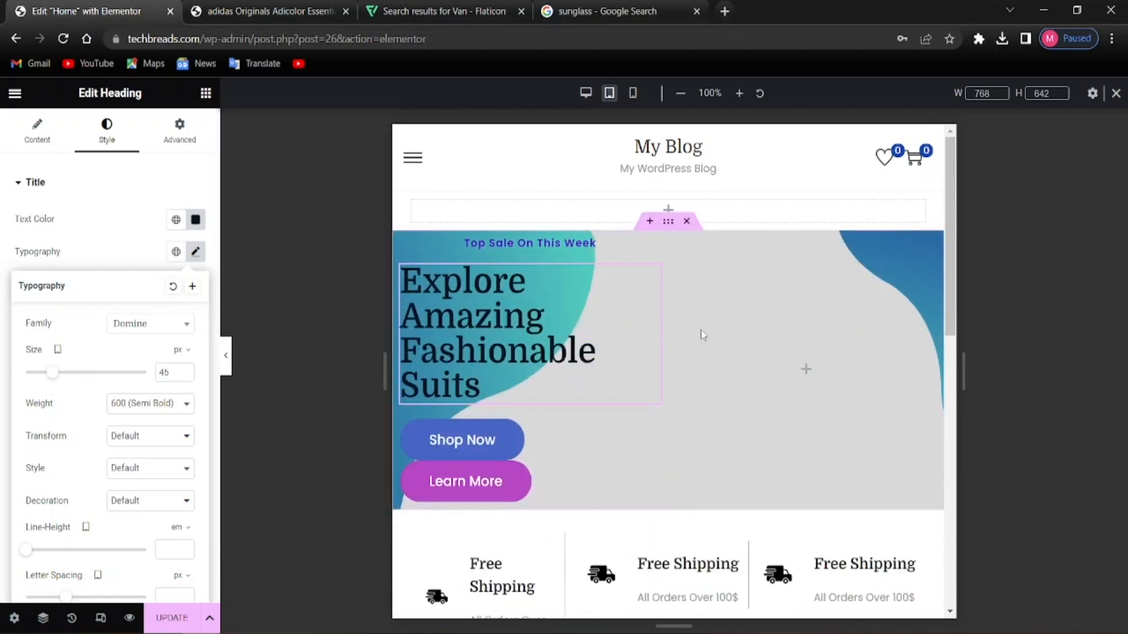
{"action": "left_click", "coordinate": [773, 330]}
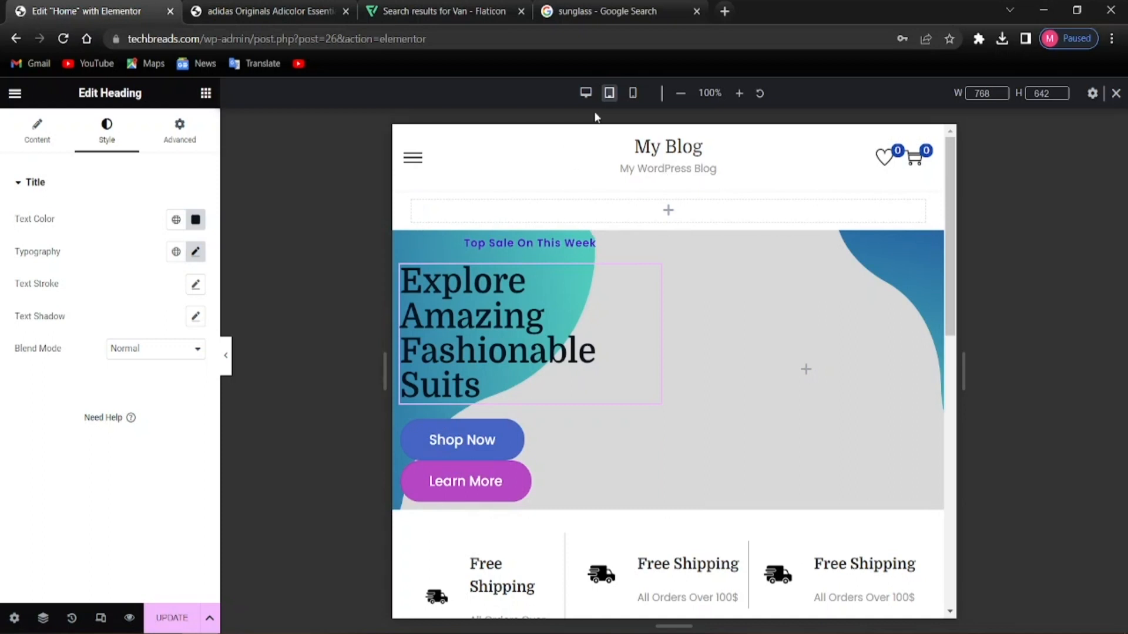
Return the canvas to the 360 px mobile preview
{"action": "left_click", "coordinate": [633, 92]}
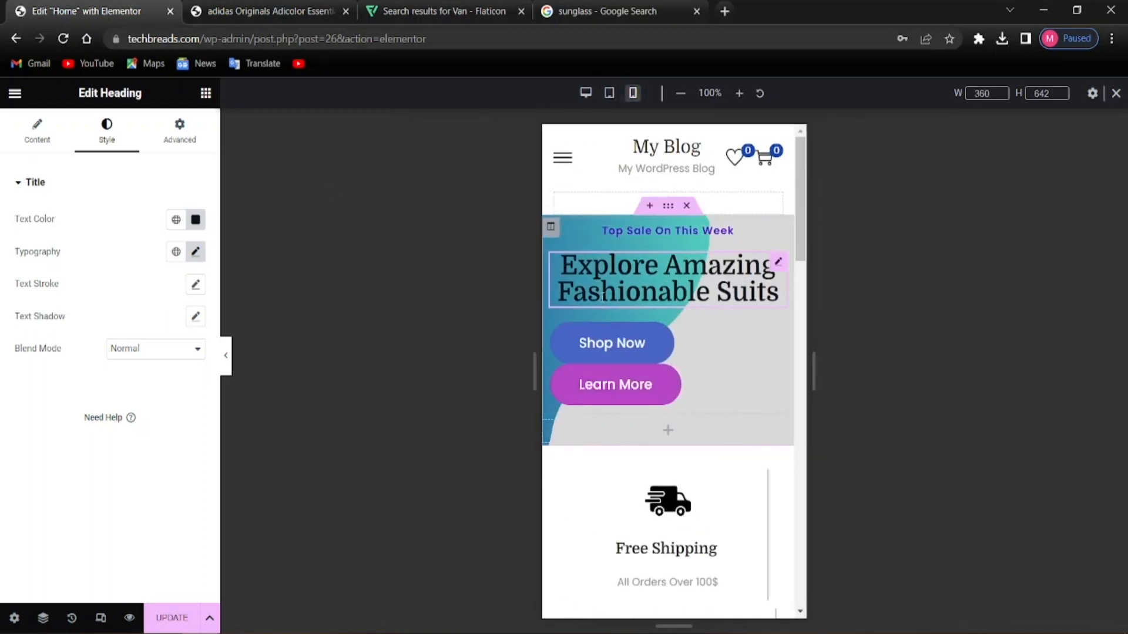
{"action": "scroll", "coordinate": [748, 362], "scroll_direction": "down", "scroll_amount": 2}
{"action": "scroll", "coordinate": [723, 364], "scroll_direction": "up", "scroll_amount": 2}
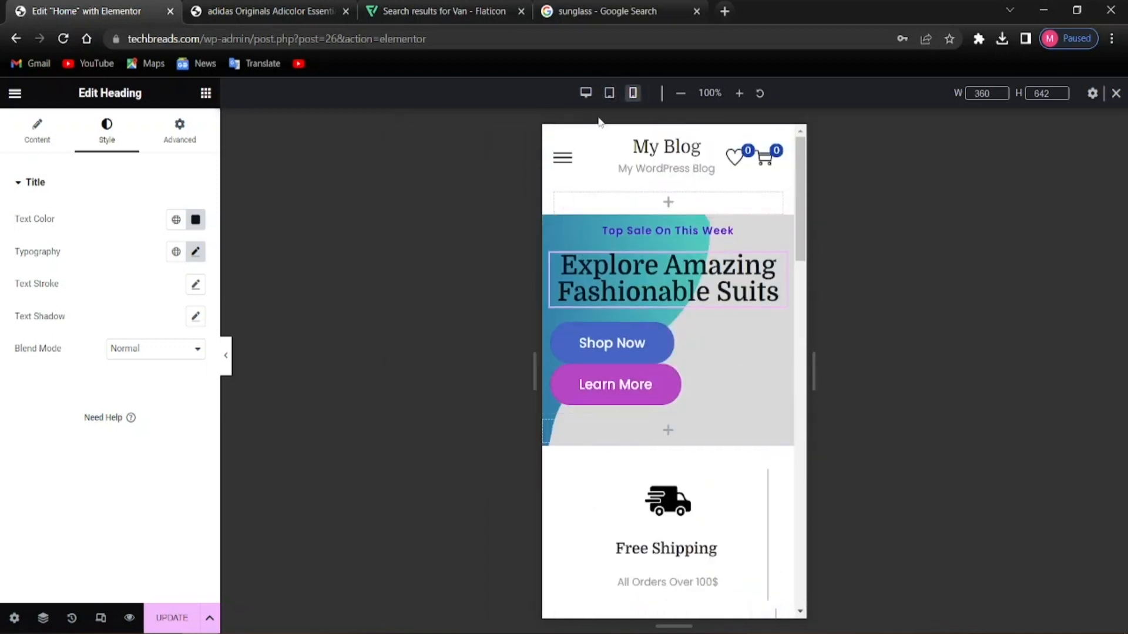
Switch the Elementor preview back to the desktop layout
{"action": "left_click", "coordinate": [586, 93]}
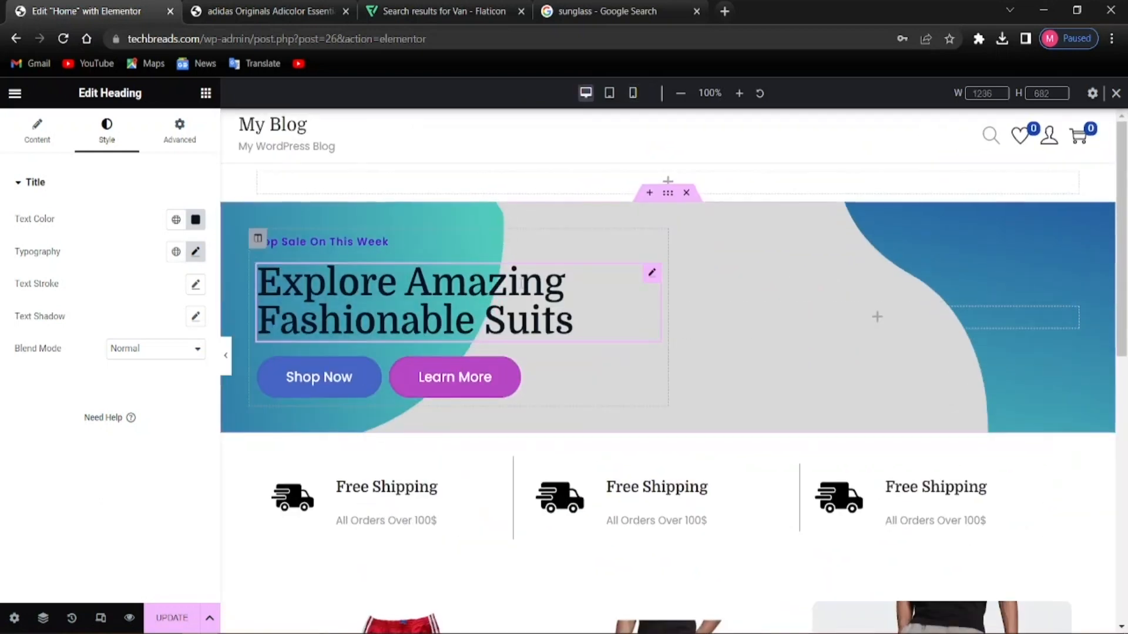
{"action": "scroll", "coordinate": [428, 478], "scroll_direction": "down", "scroll_amount": 4}
{"action": "scroll", "coordinate": [429, 478], "scroll_direction": "up", "scroll_amount": 4}
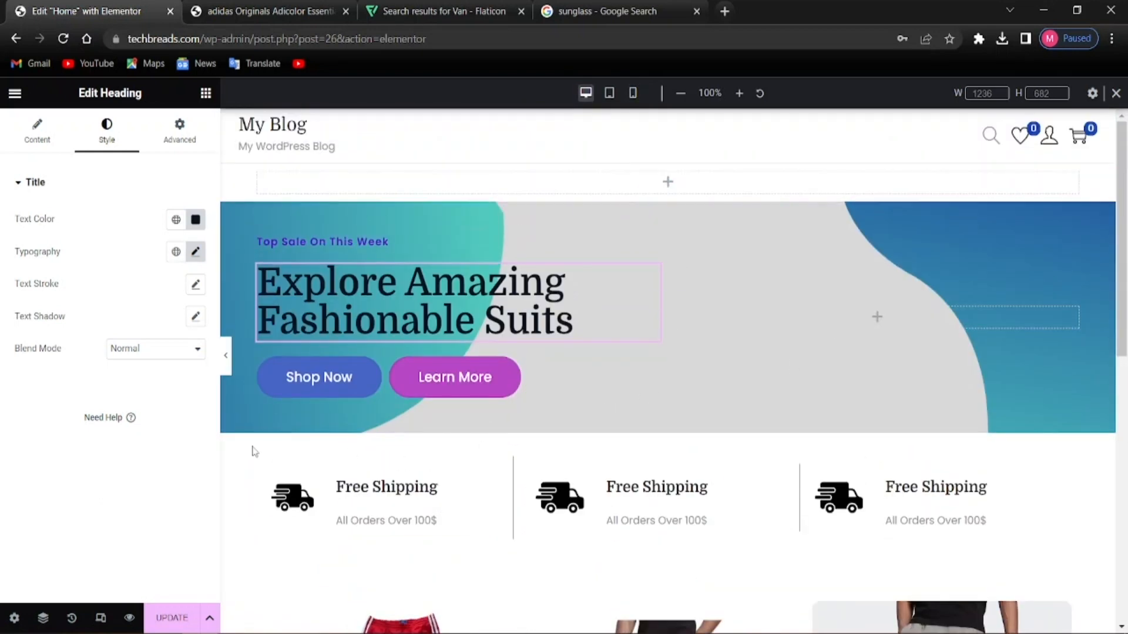
{"action": "scroll", "coordinate": [1005, 410], "scroll_direction": "down", "scroll_amount": 9}
{"action": "scroll", "coordinate": [839, 414], "scroll_direction": "up", "scroll_amount": 10}
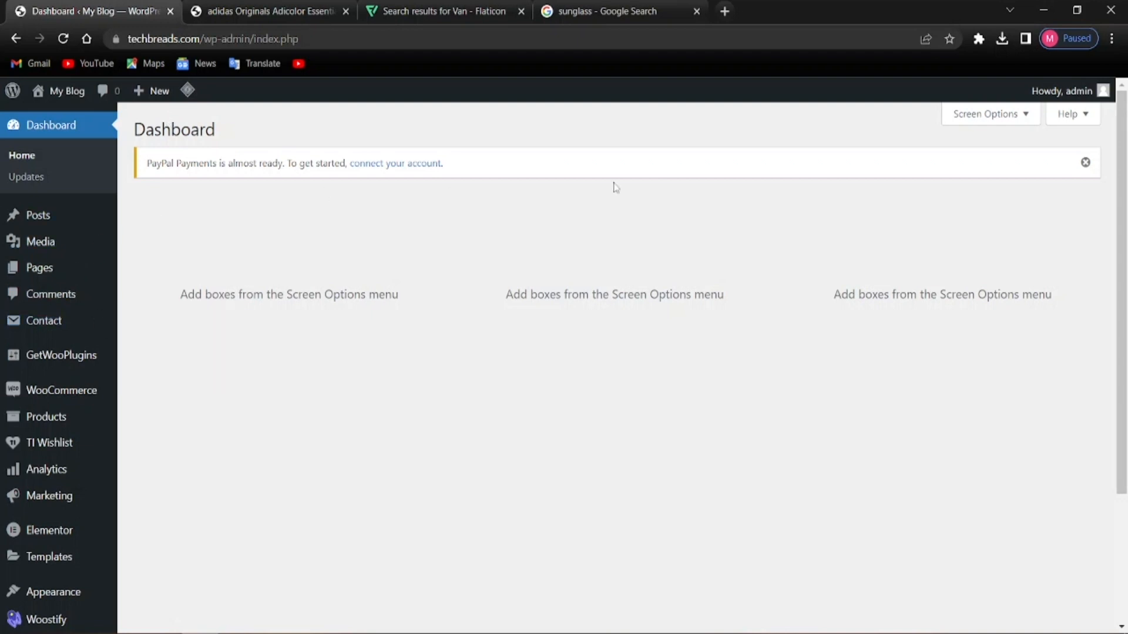
Dismiss the PayPal Payments notice and open the live site in a new tab
{"action": "left_click", "coordinate": [1087, 162]}
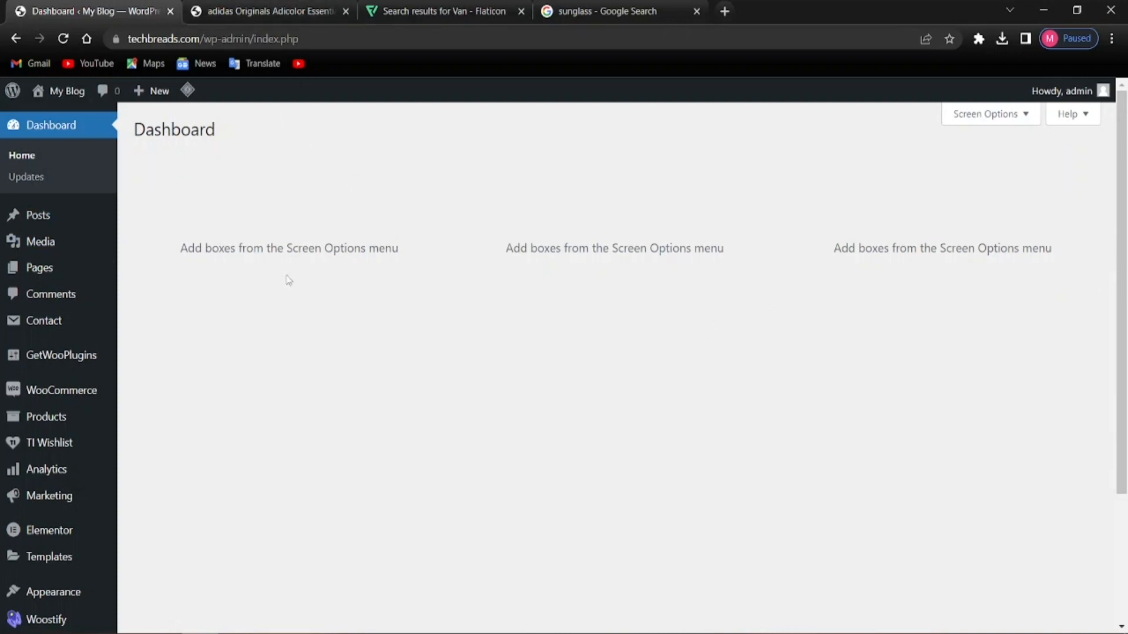
{"action": "mouse_move", "coordinate": [50, 92]}
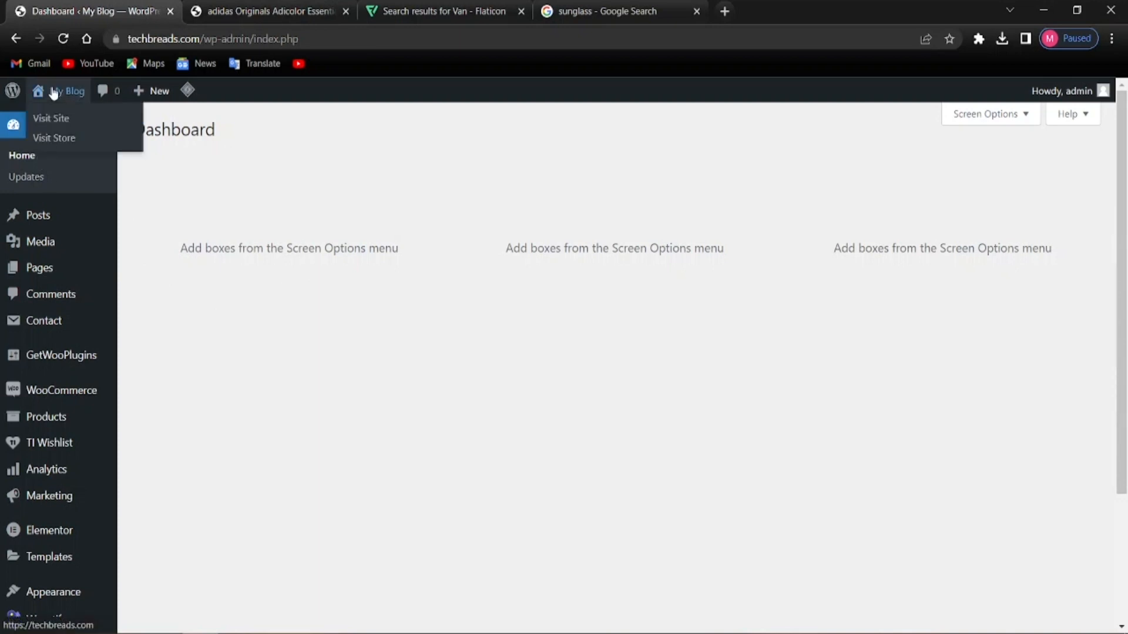
{"action": "right_click", "coordinate": [74, 121]}
{"action": "left_click", "coordinate": [118, 130]}
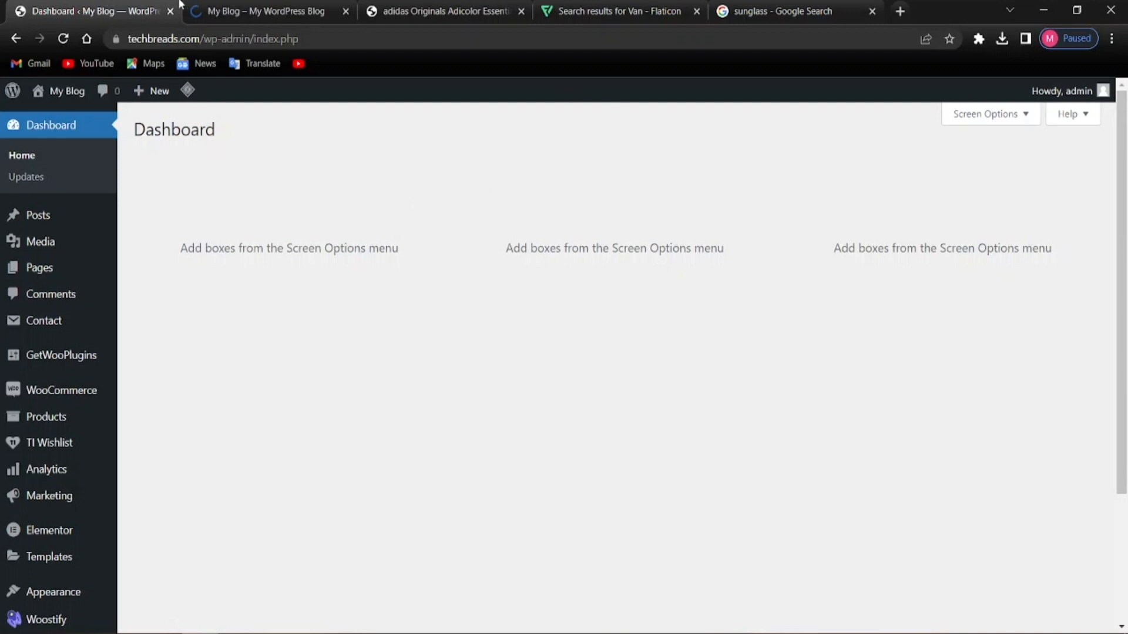
Browse the live home page in the new tab, then go to the Shop page via Shop Now
{"action": "left_click", "coordinate": [254, 9]}
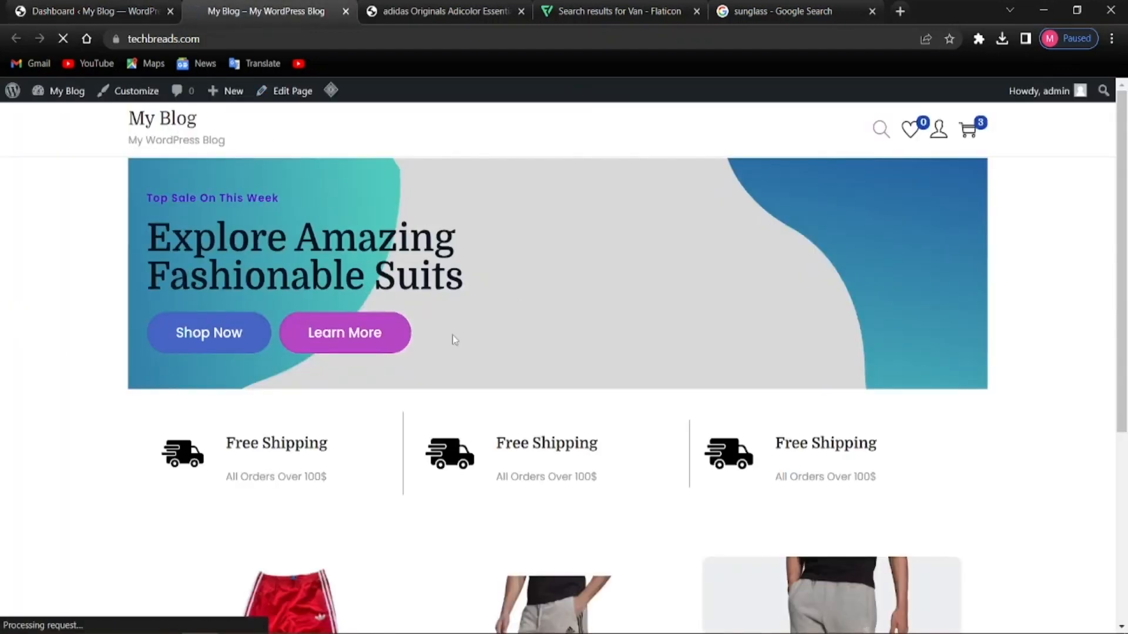
{"action": "scroll", "coordinate": [682, 365], "scroll_direction": "down", "scroll_amount": 5}
{"action": "scroll", "coordinate": [652, 370], "scroll_direction": "up", "scroll_amount": 5}
{"action": "scroll", "coordinate": [627, 347], "scroll_direction": "down", "scroll_amount": 5}
{"action": "scroll", "coordinate": [588, 294], "scroll_direction": "up", "scroll_amount": 5}
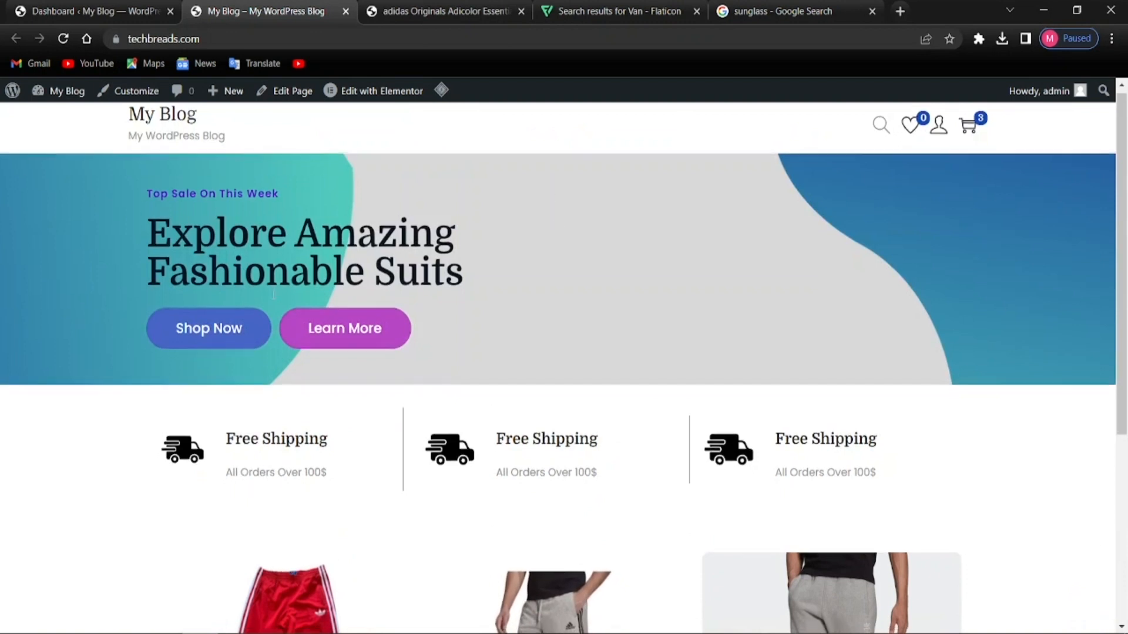
{"action": "scroll", "coordinate": [276, 309], "scroll_direction": "down", "scroll_amount": 4}
{"action": "scroll", "coordinate": [276, 312], "scroll_direction": "up", "scroll_amount": 3}
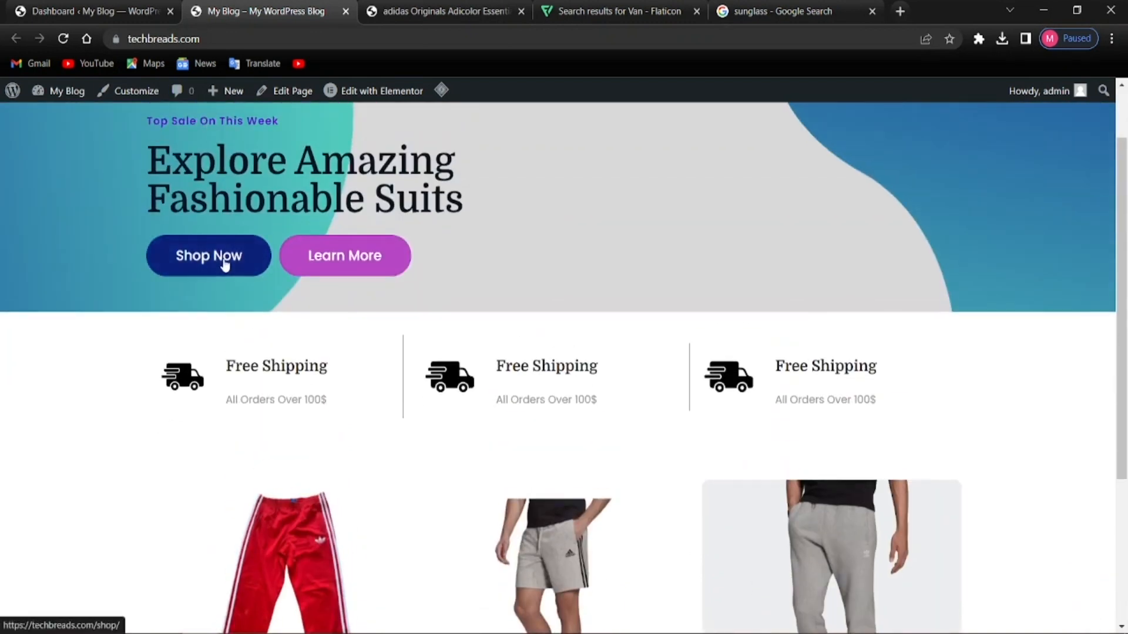
{"action": "scroll", "coordinate": [352, 282], "scroll_direction": "down", "scroll_amount": 4}
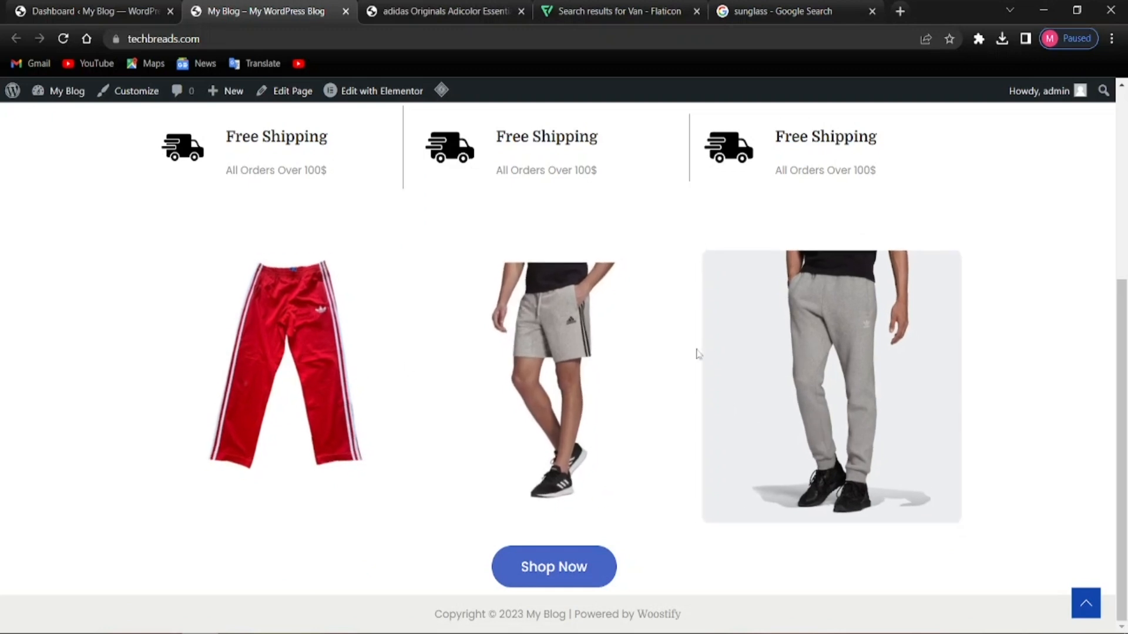
{"action": "scroll", "coordinate": [532, 579], "scroll_direction": "up", "scroll_amount": 5}
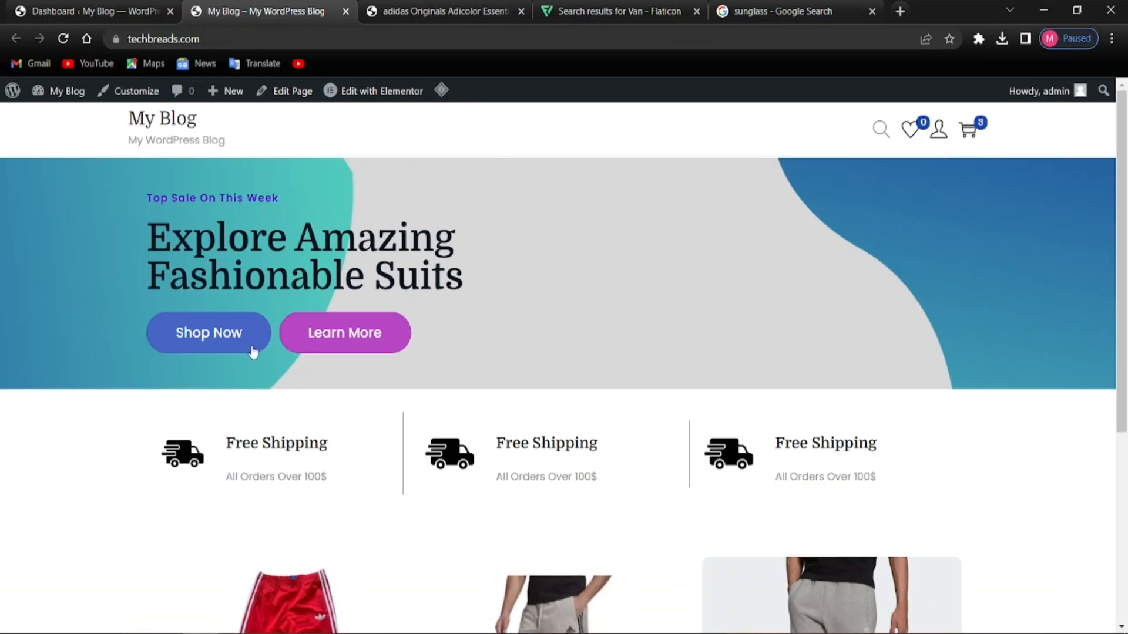
{"action": "left_click", "coordinate": [182, 350]}
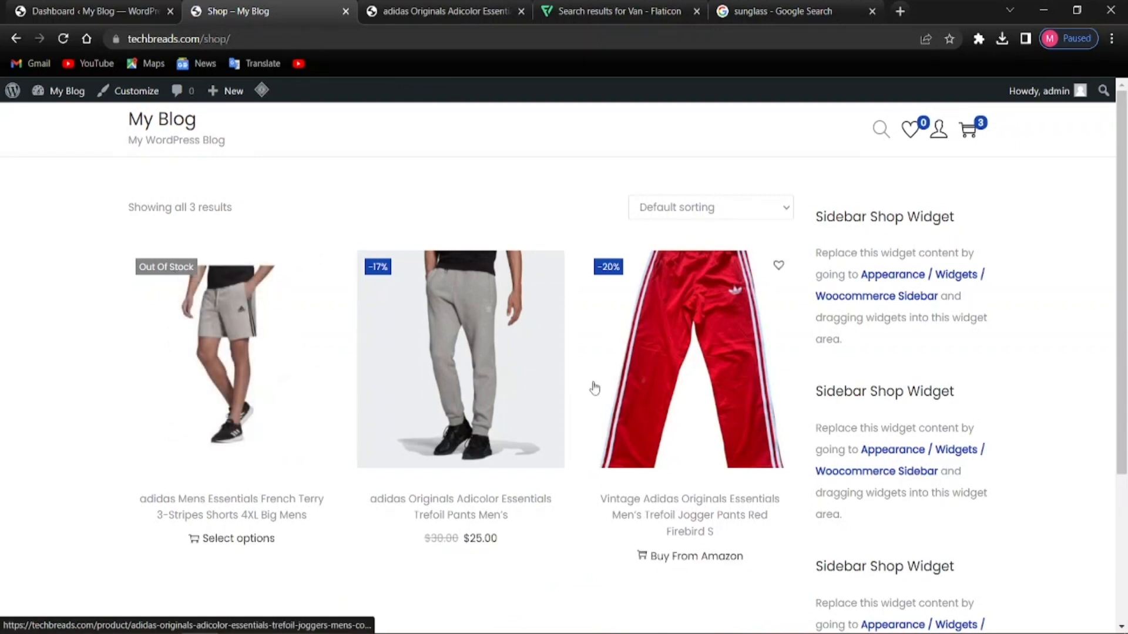
Add 6 adidas Trefoil Pants ($150.00 total) to the cart and close the cart panel
{"action": "left_click", "coordinate": [436, 383]}
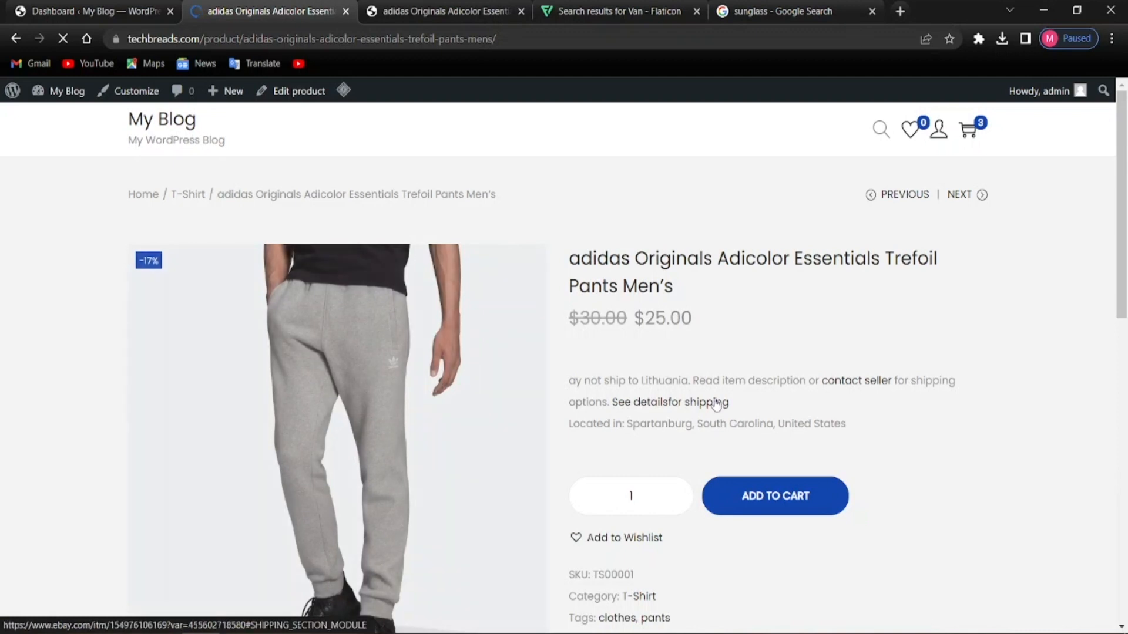
{"action": "scroll", "coordinate": [667, 464], "scroll_direction": "down", "scroll_amount": 2}
{"action": "scroll", "coordinate": [735, 435], "scroll_direction": "up", "scroll_amount": 3}
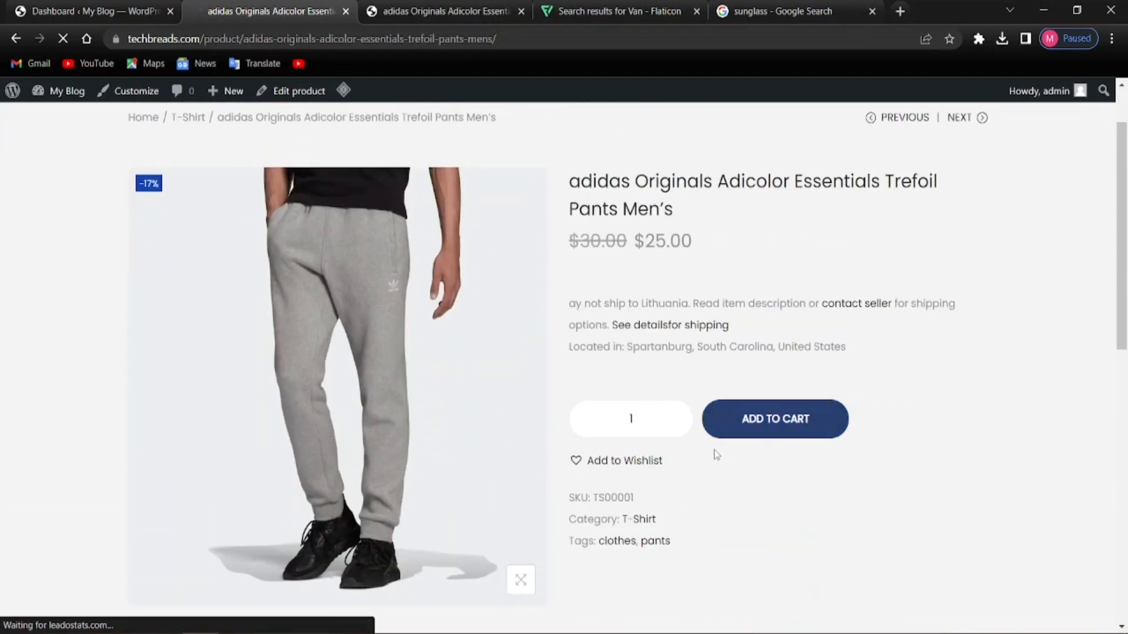
{"action": "scroll", "coordinate": [446, 427], "scroll_direction": "up", "scroll_amount": 1}
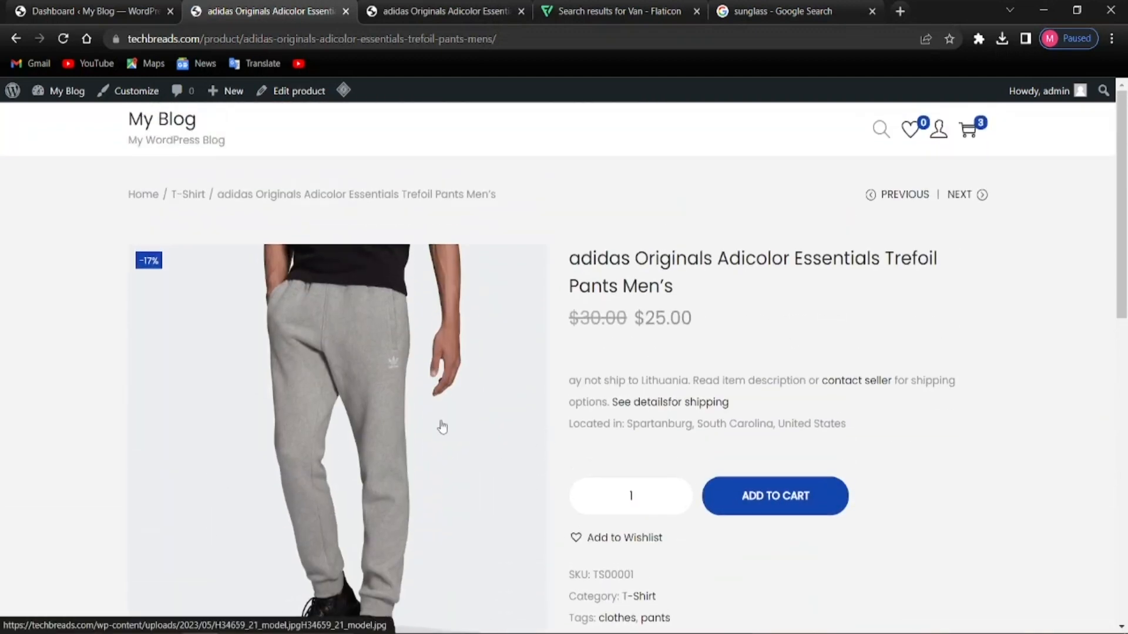
{"action": "left_click", "coordinate": [677, 498]}
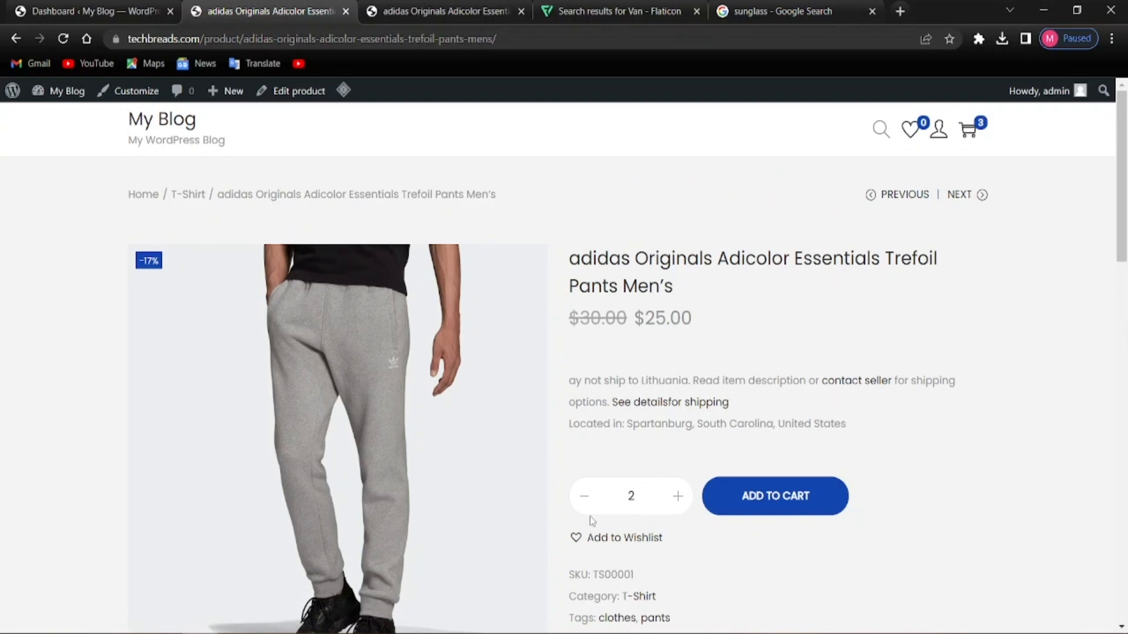
{"action": "scroll", "coordinate": [685, 524], "scroll_direction": "down", "scroll_amount": 3}
{"action": "scroll", "coordinate": [663, 461], "scroll_direction": "up", "scroll_amount": 2}
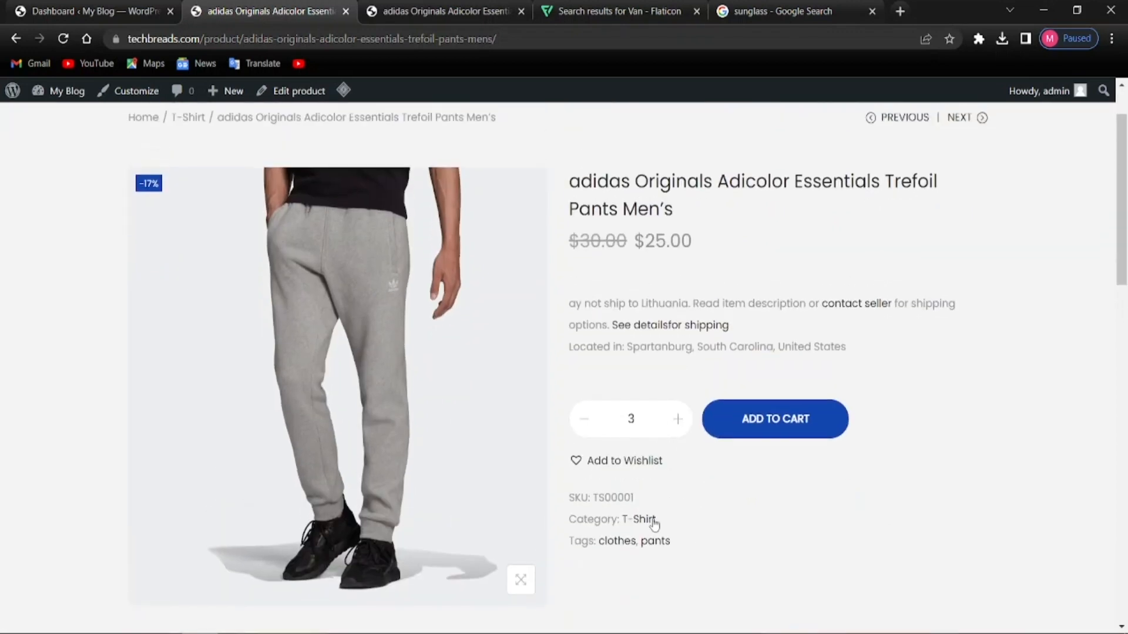
{"action": "left_click", "coordinate": [833, 428]}
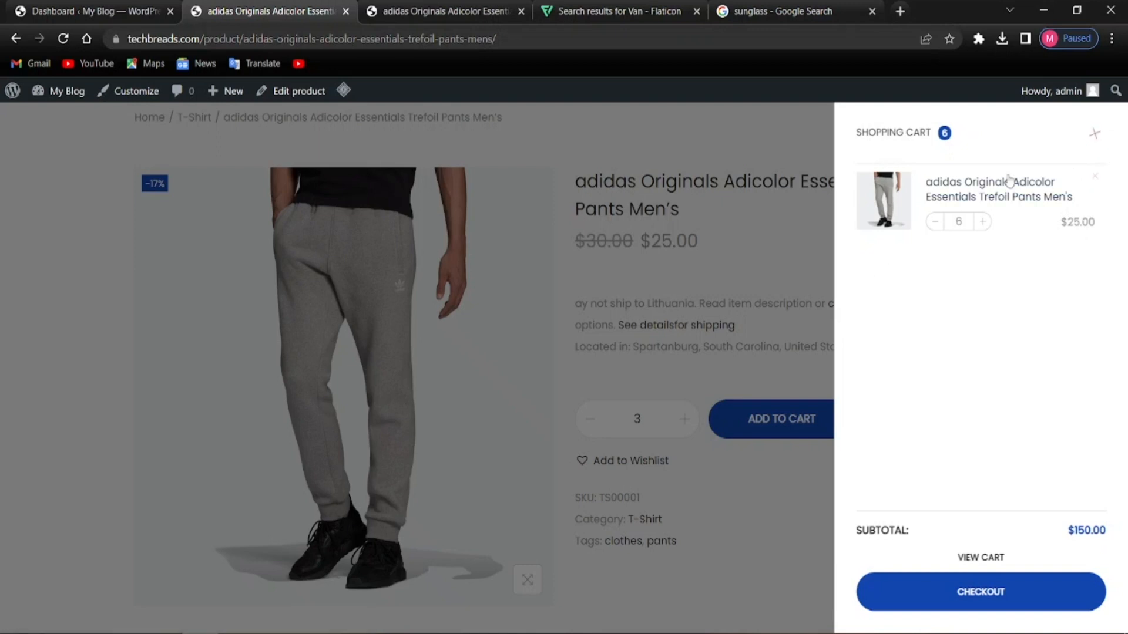
{"action": "left_click", "coordinate": [1096, 136]}
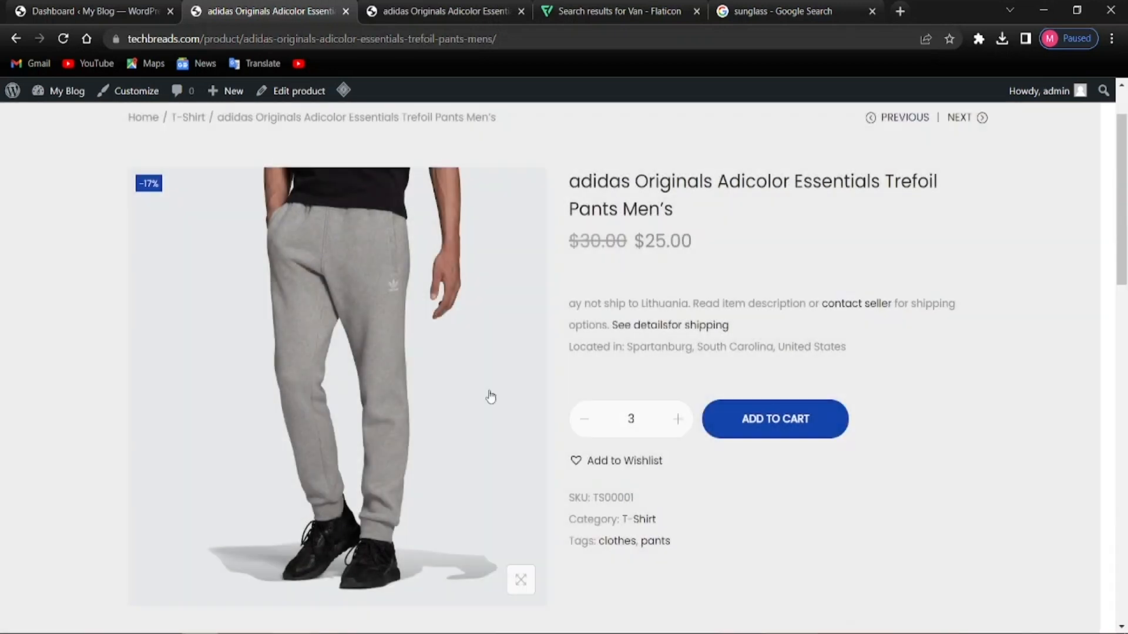
Go back through the shop page to the home page
{"action": "scroll", "coordinate": [893, 224], "scroll_direction": "up", "scroll_amount": 1}
{"action": "mouse_move", "coordinate": [895, 207]}
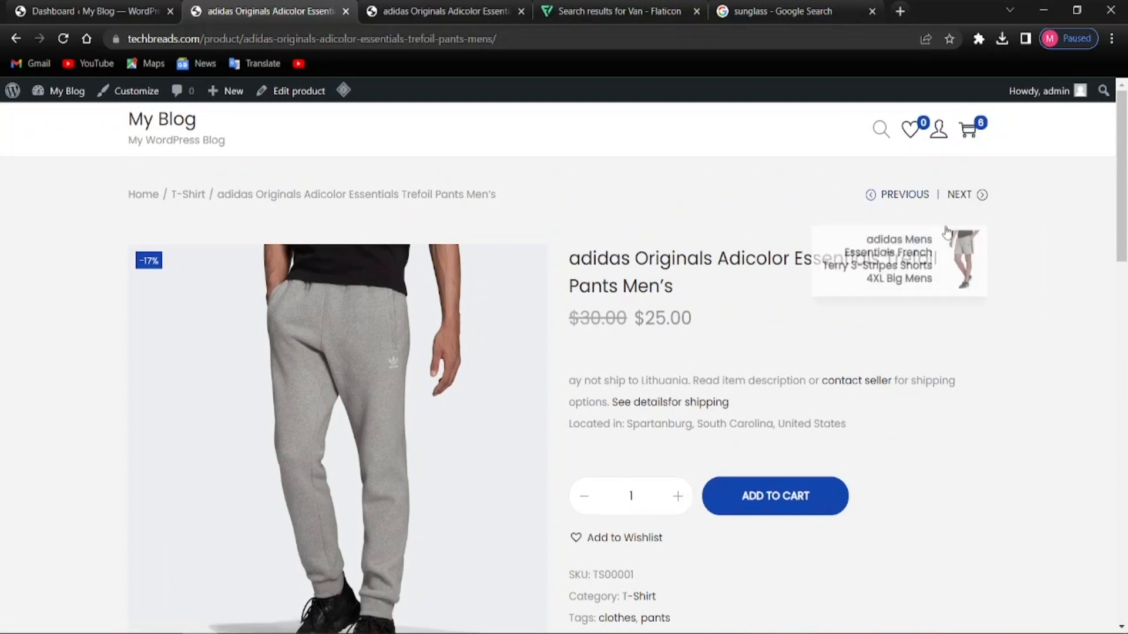
{"action": "left_click", "coordinate": [13, 39]}
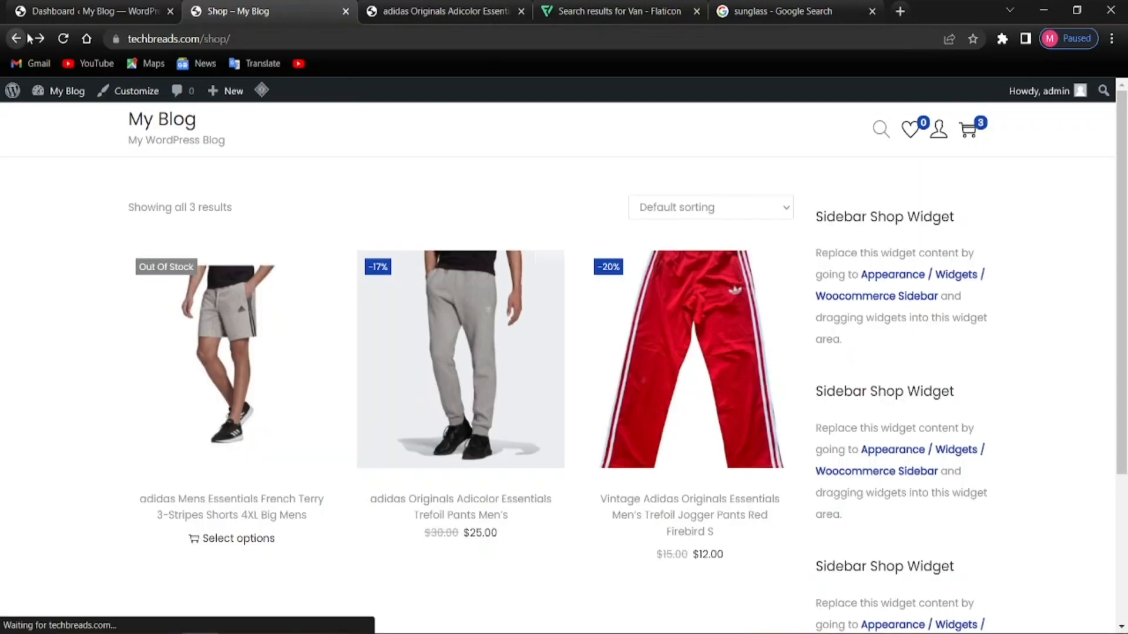
{"action": "left_click", "coordinate": [13, 39]}
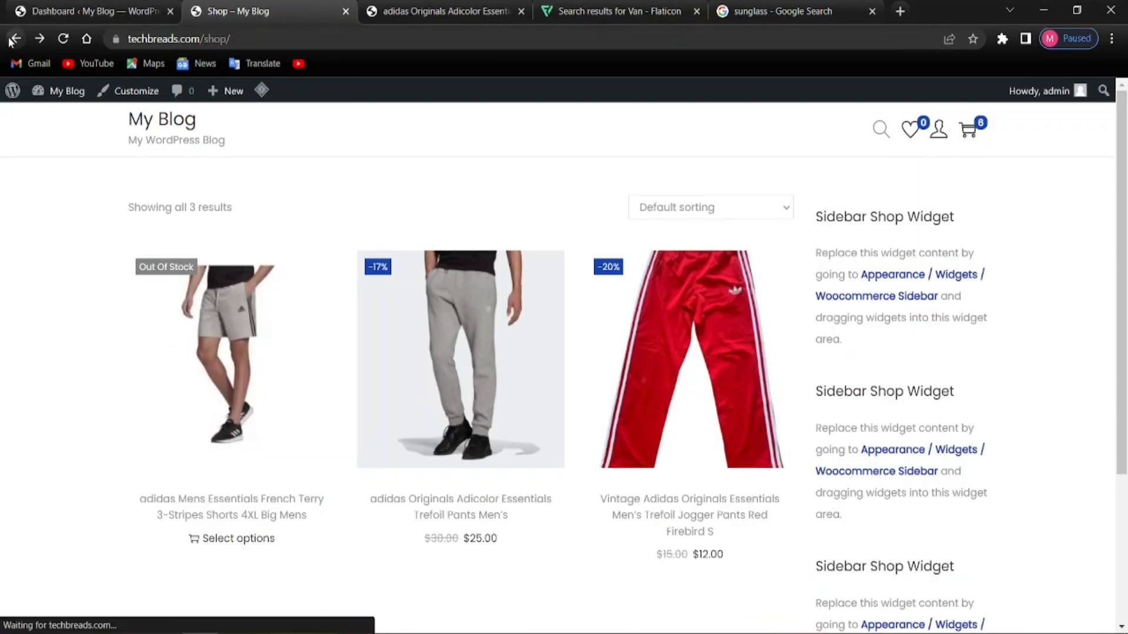
{"action": "scroll", "coordinate": [427, 373], "scroll_direction": "down", "scroll_amount": 5}
{"action": "scroll", "coordinate": [429, 372], "scroll_direction": "up", "scroll_amount": 5}
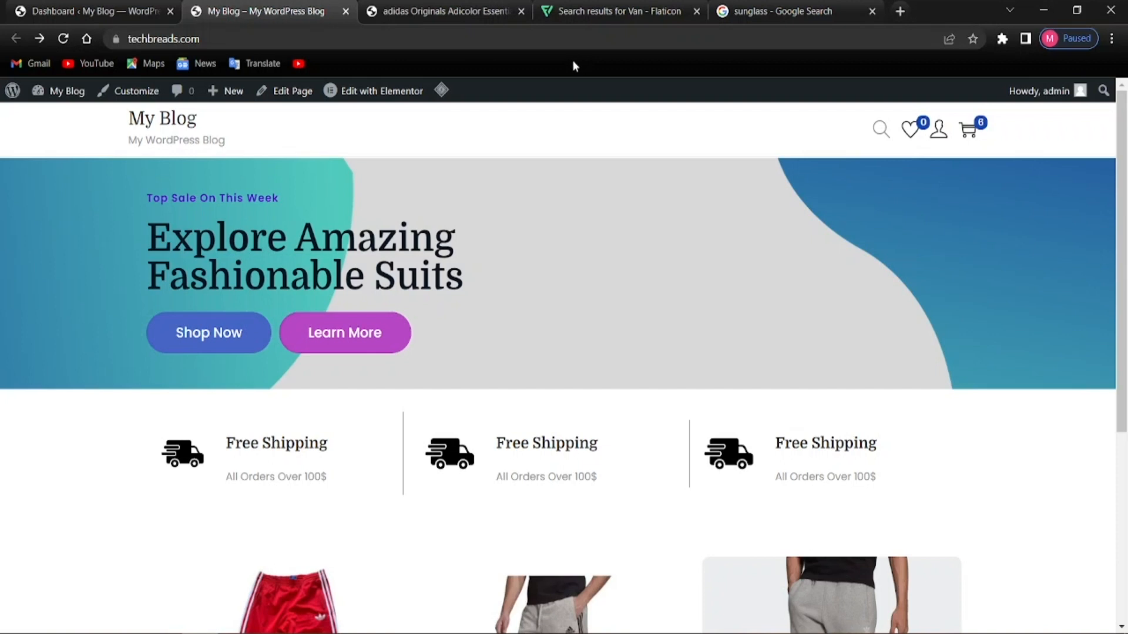
Copy the site URL and load it in a new Incognito window
{"action": "left_click", "coordinate": [172, 40]}
{"action": "right_click", "coordinate": [173, 40]}
{"action": "left_click", "coordinate": [206, 123]}
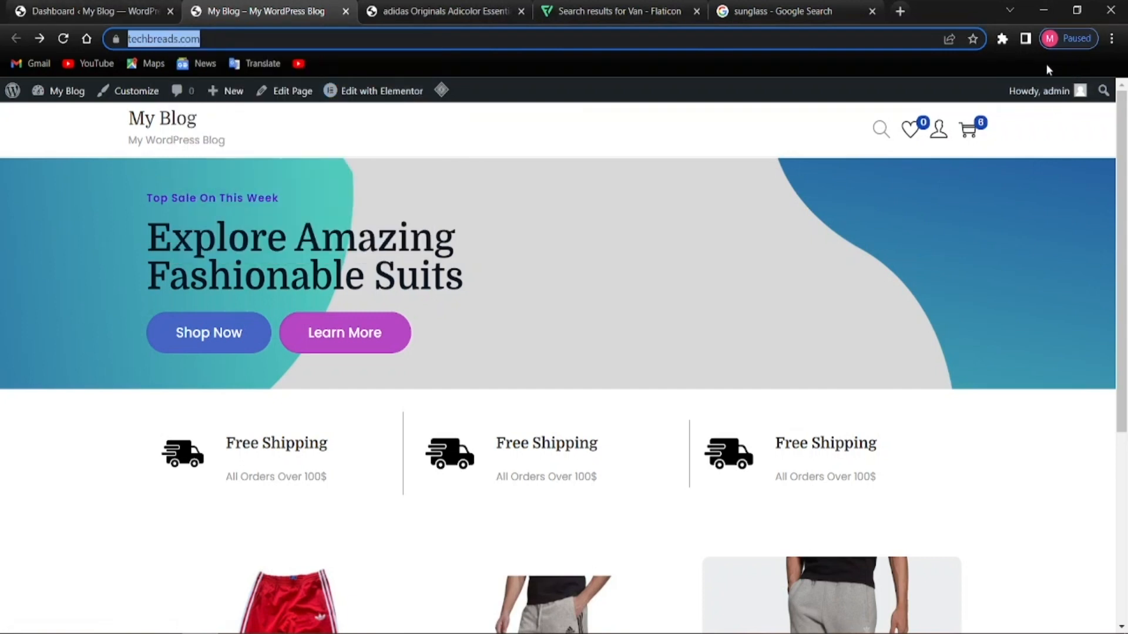
{"action": "left_click", "coordinate": [1112, 38]}
{"action": "left_click", "coordinate": [986, 98]}
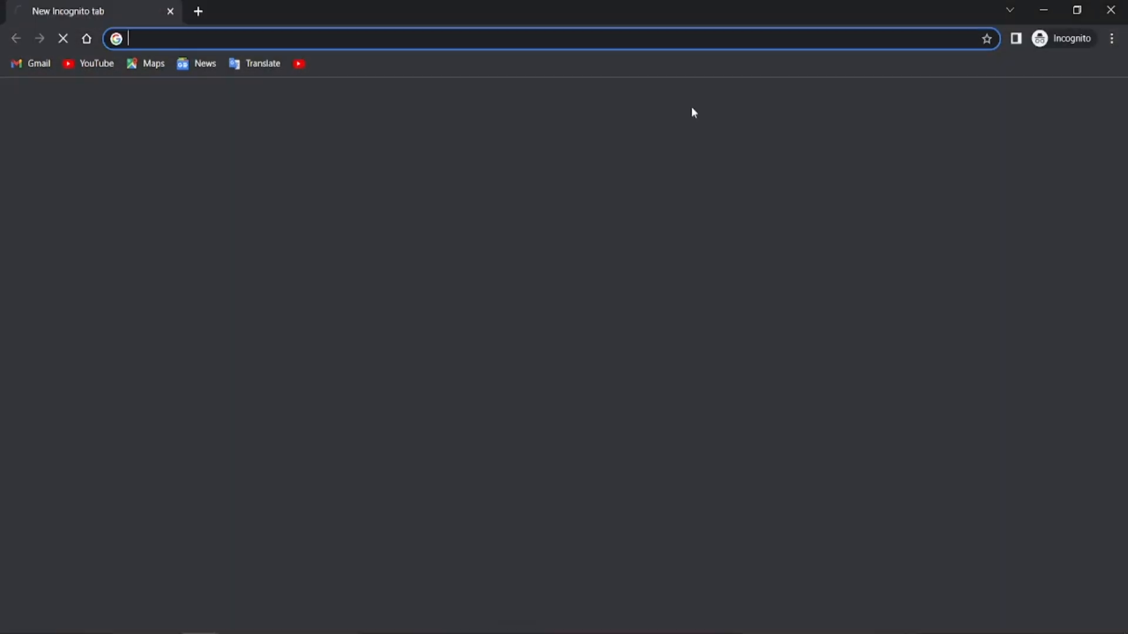
{"action": "right_click", "coordinate": [144, 40]}
{"action": "left_click", "coordinate": [223, 167]}
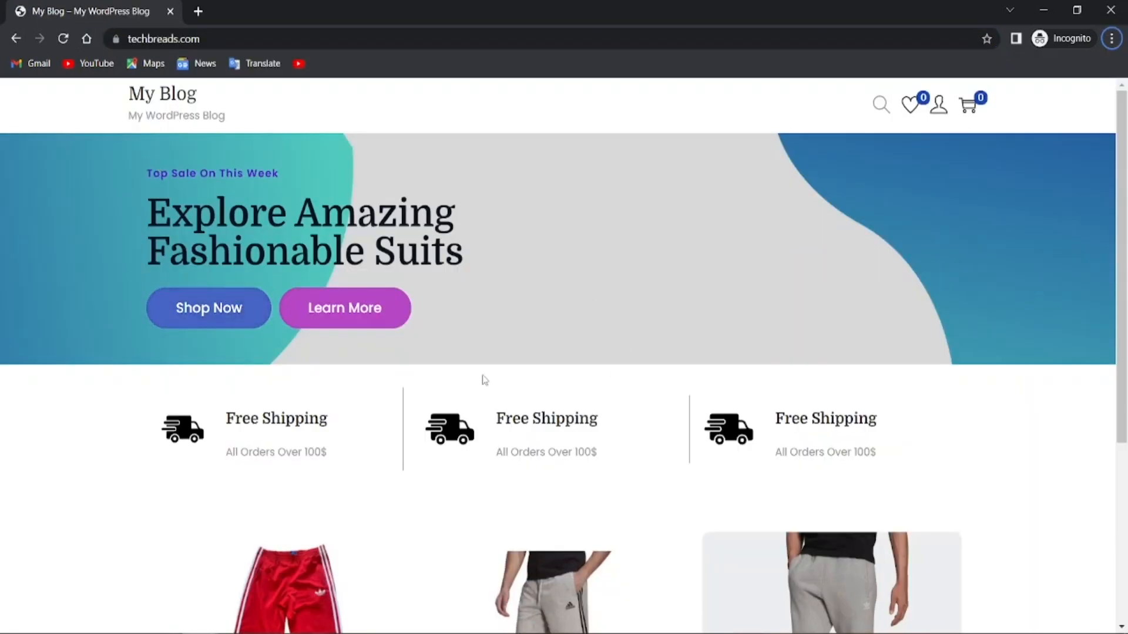
{"action": "scroll", "coordinate": [416, 413], "scroll_direction": "down", "scroll_amount": 5}
{"action": "scroll", "coordinate": [466, 415], "scroll_direction": "up", "scroll_amount": 5}
Attempt a login with Remember me ticked using an unregistered username, then return to the login form
{"action": "left_click", "coordinate": [939, 105]}
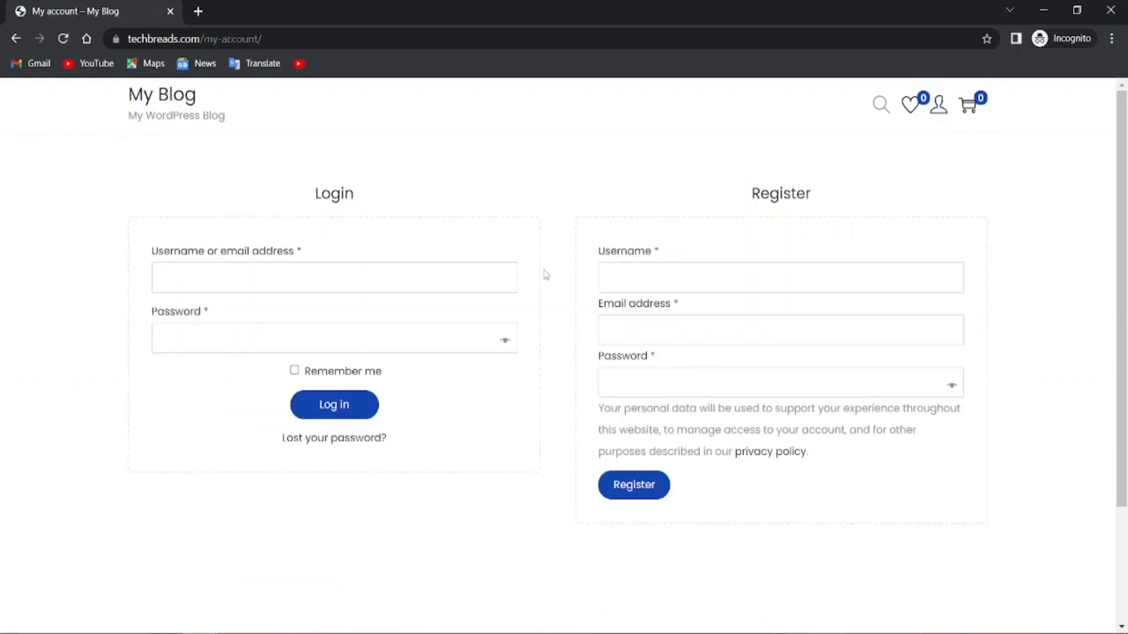
{"action": "left_click", "coordinate": [217, 370]}
{"action": "left_click", "coordinate": [258, 347]}
{"action": "key", "text": "alt"}
{"action": "left_click", "coordinate": [187, 336]}
{"action": "left_click", "coordinate": [350, 409]}
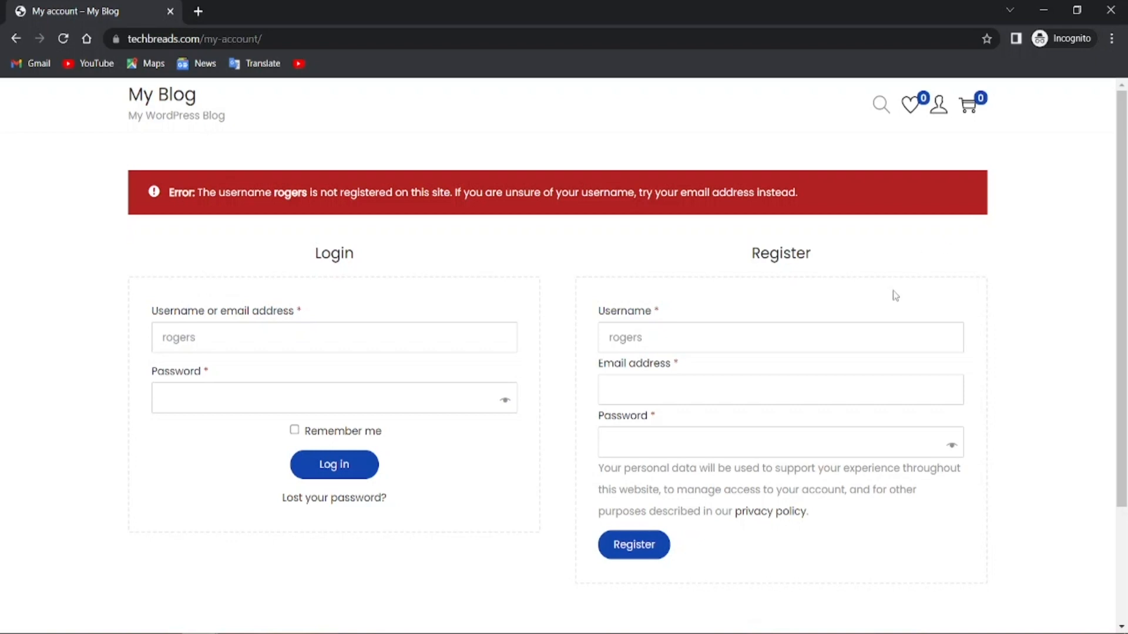
{"action": "left_click", "coordinate": [15, 38]}
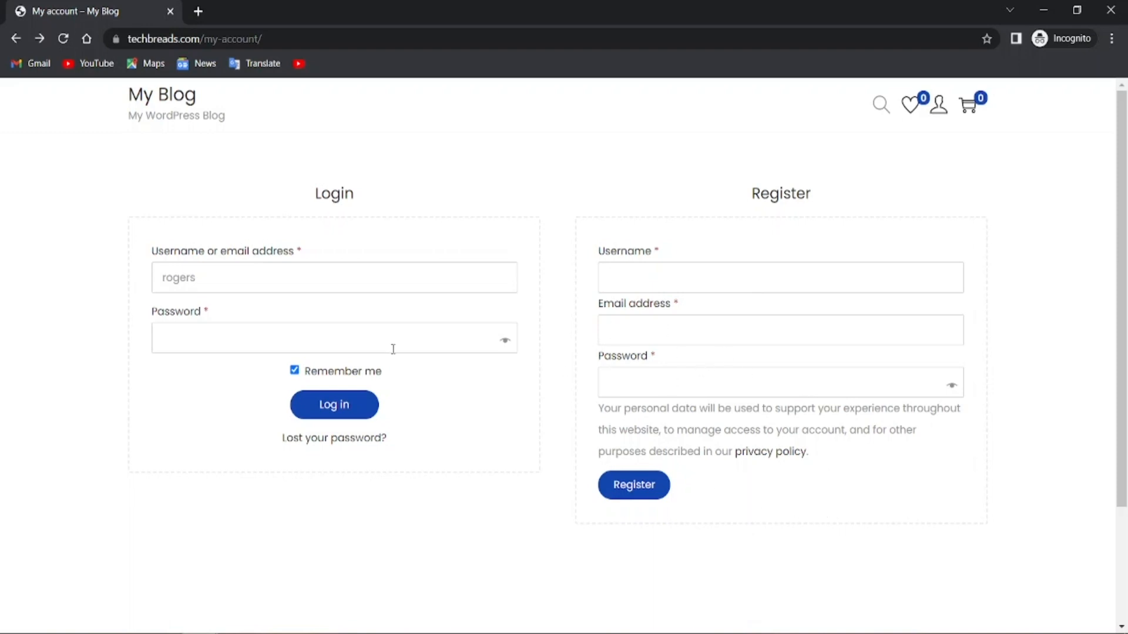
Go from the home page via Shop Now to the red Vintage Adidas pants product page
{"action": "left_click", "coordinate": [16, 38]}
{"action": "scroll", "coordinate": [310, 452], "scroll_direction": "down", "scroll_amount": 5}
{"action": "scroll", "coordinate": [310, 453], "scroll_direction": "up", "scroll_amount": 5}
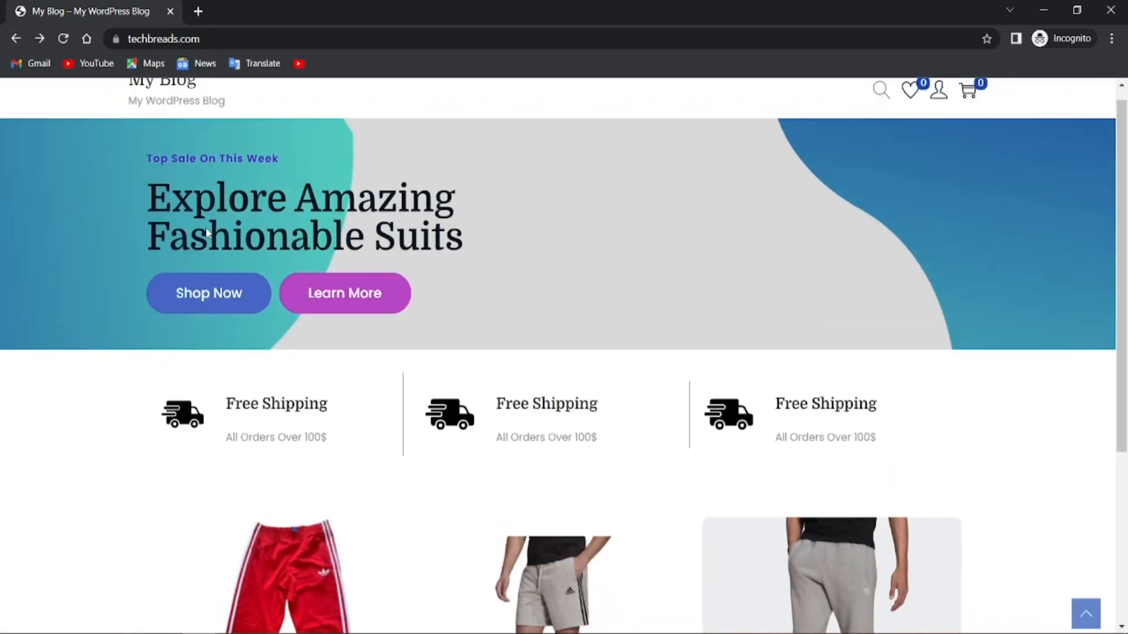
{"action": "left_click", "coordinate": [224, 312]}
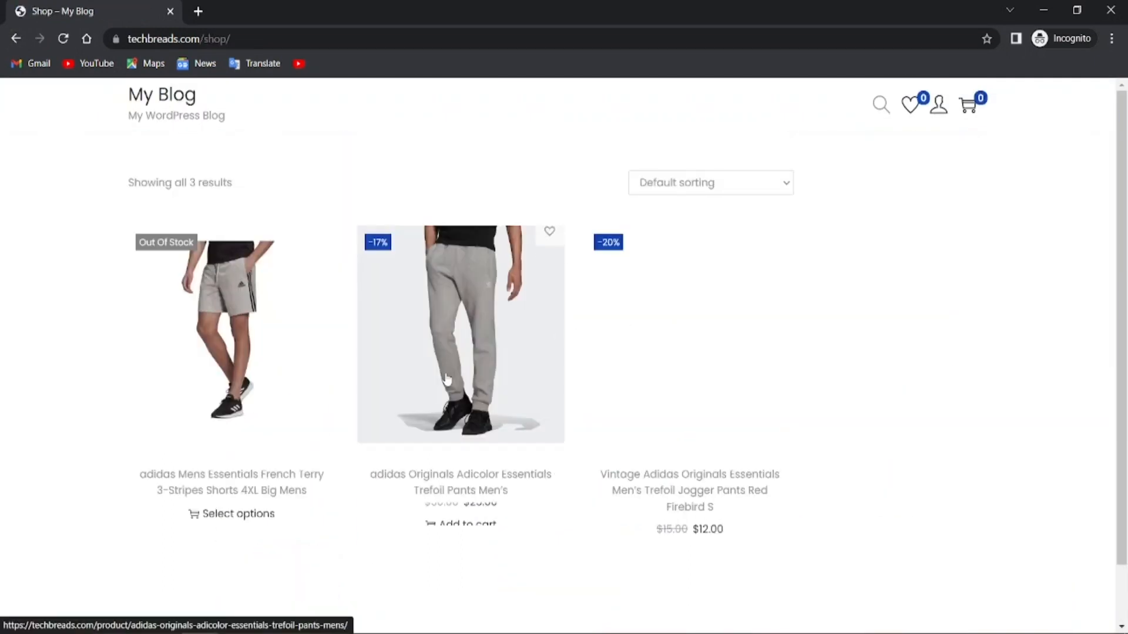
{"action": "left_click", "coordinate": [750, 330]}
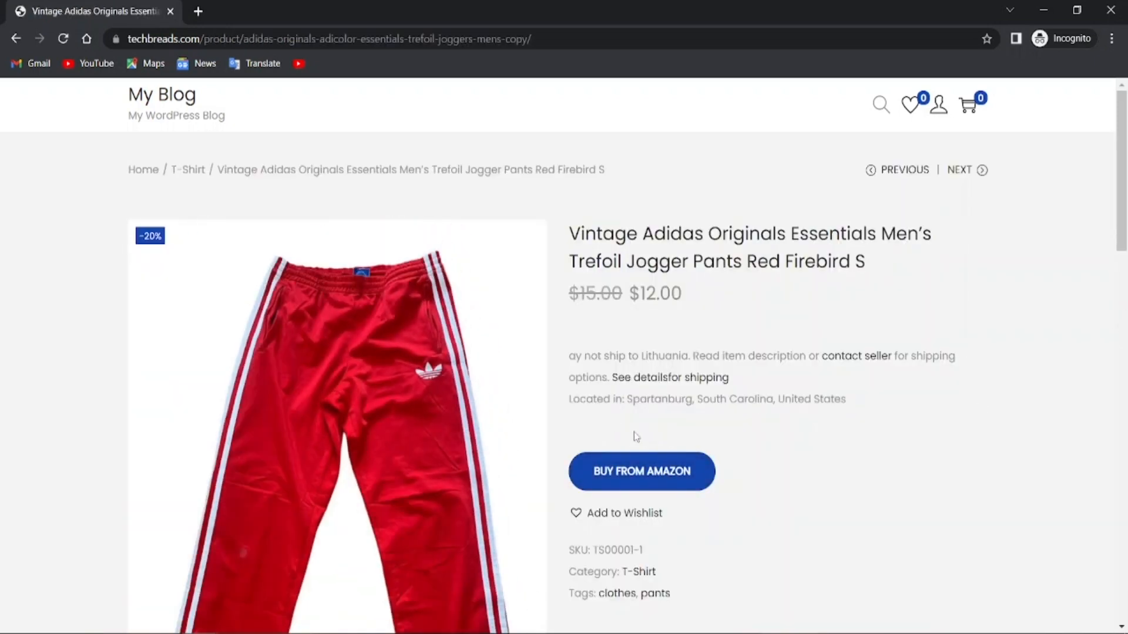
{"action": "scroll", "coordinate": [584, 470], "scroll_direction": "down", "scroll_amount": 4}
{"action": "scroll", "coordinate": [432, 342], "scroll_direction": "up", "scroll_amount": 3}
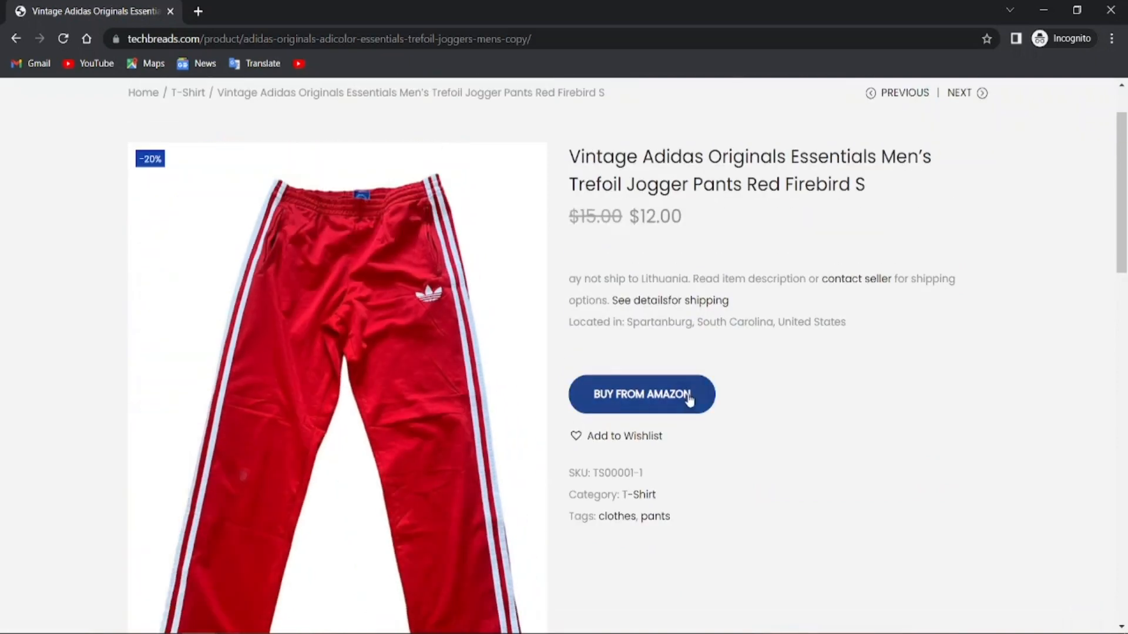
Add the red pants to the Default wishlist and view them listed there
{"action": "left_click", "coordinate": [574, 438]}
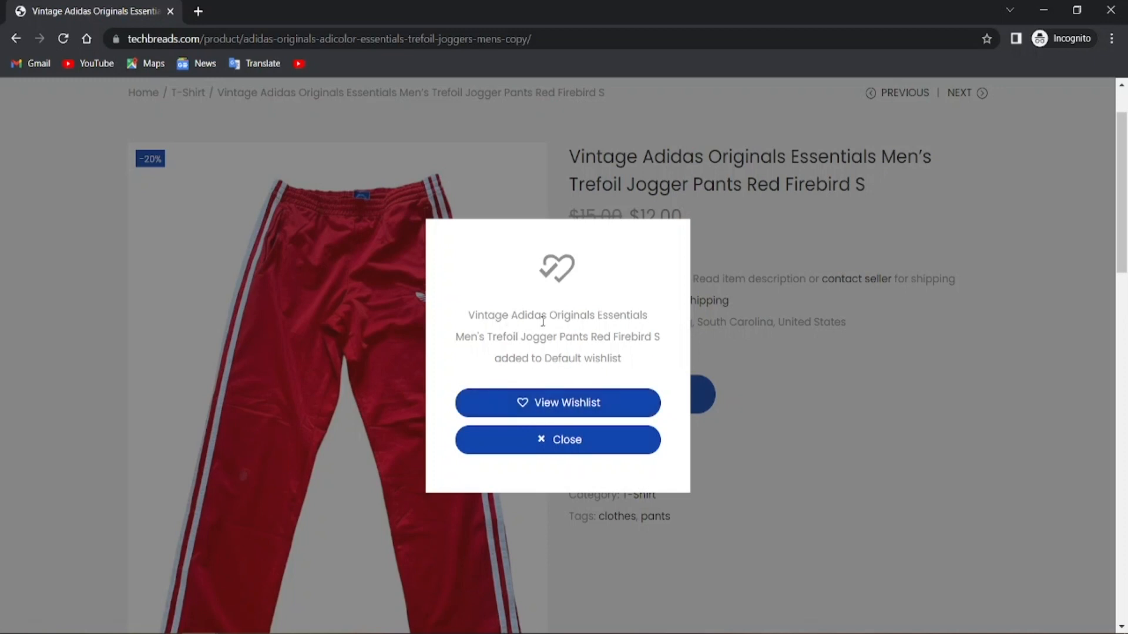
{"action": "left_click", "coordinate": [581, 403]}
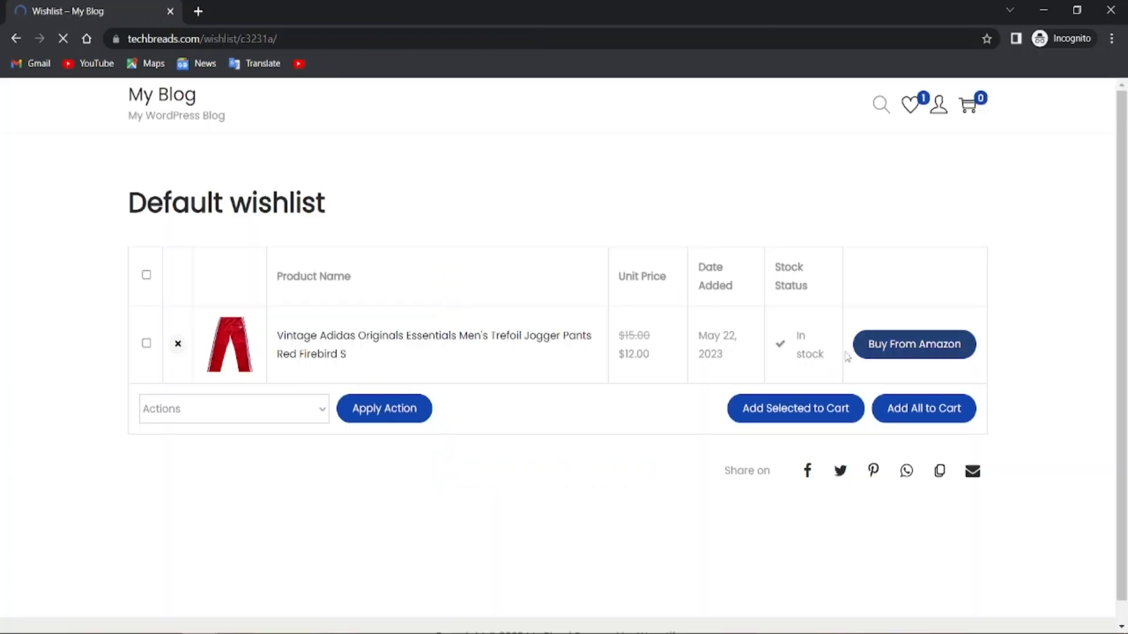
{"action": "left_click", "coordinate": [152, 343]}
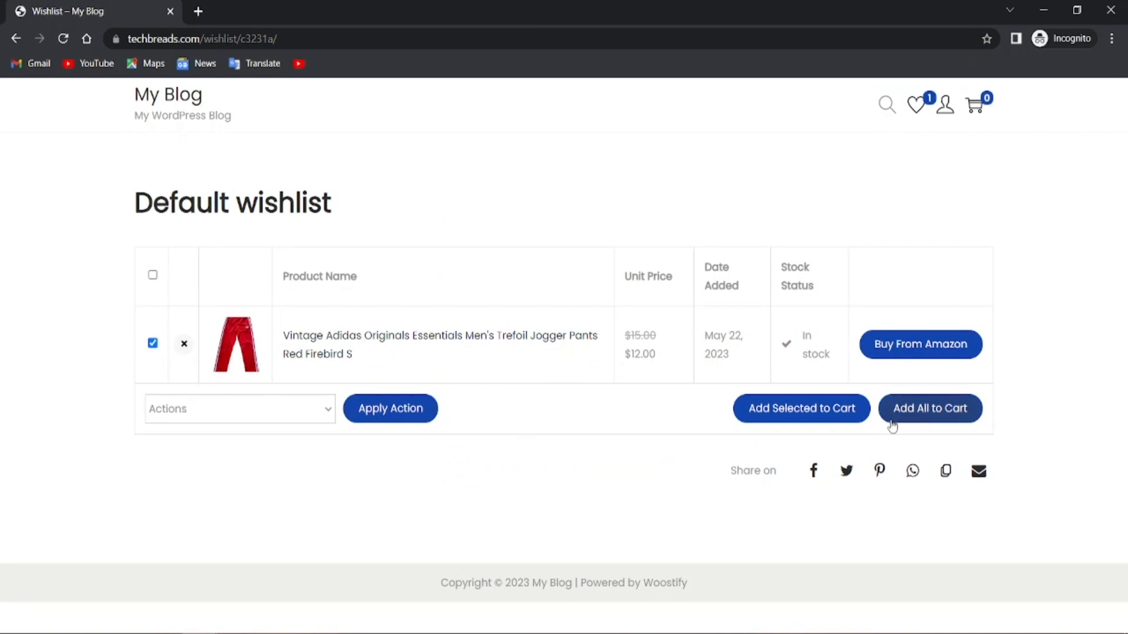
Try Buy From Amazon on the wishlisted pants, reaching the login username field
{"action": "left_click", "coordinate": [898, 348]}
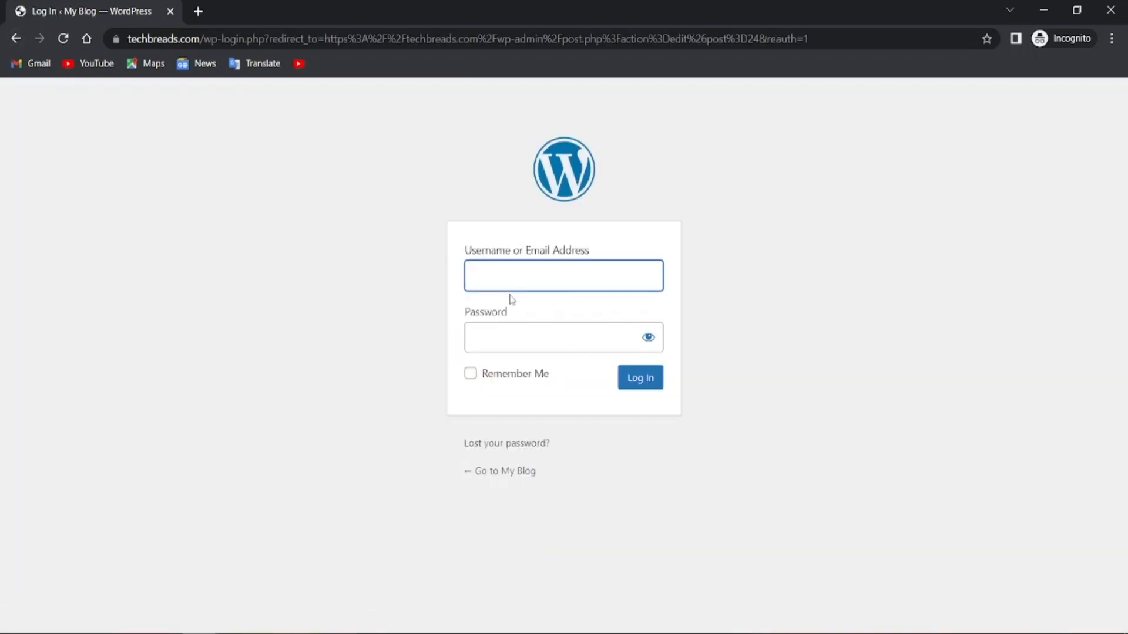
{"action": "left_click", "coordinate": [586, 264]}
{"action": "left_click", "coordinate": [738, 282]}
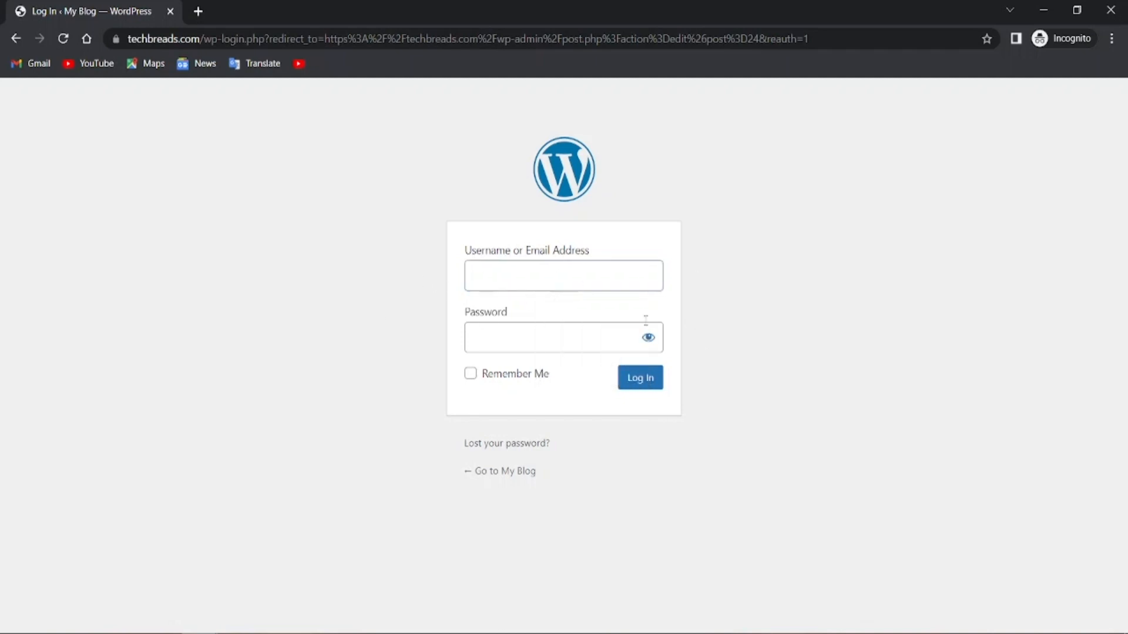
Go back through the Default wishlist to the red pants product page
{"action": "left_click", "coordinate": [26, 37]}
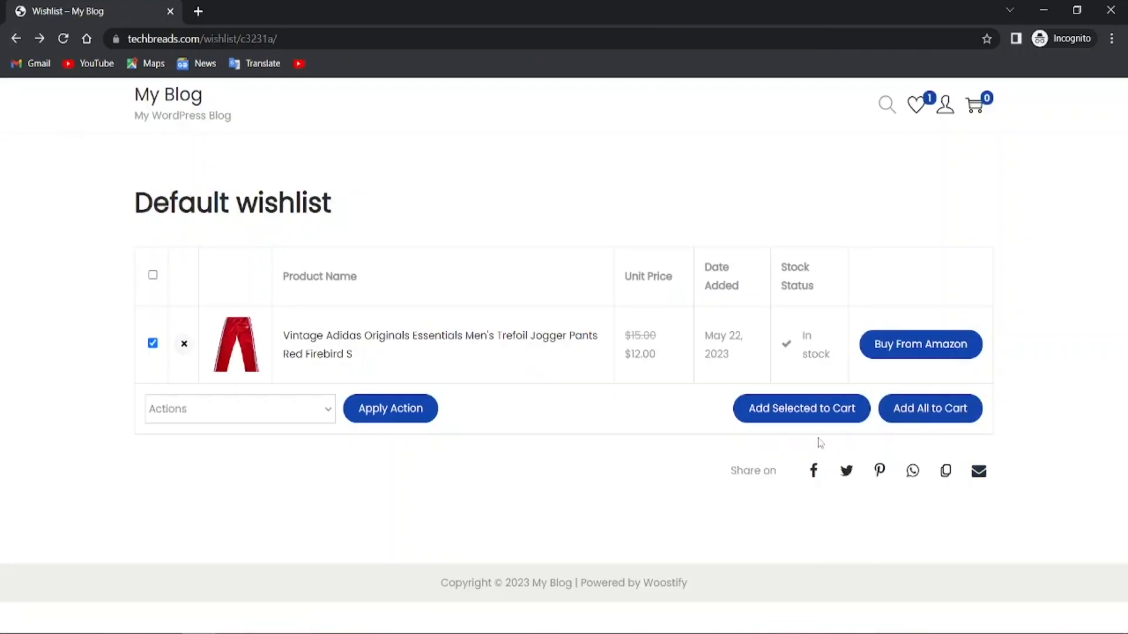
{"action": "left_click", "coordinate": [15, 39]}
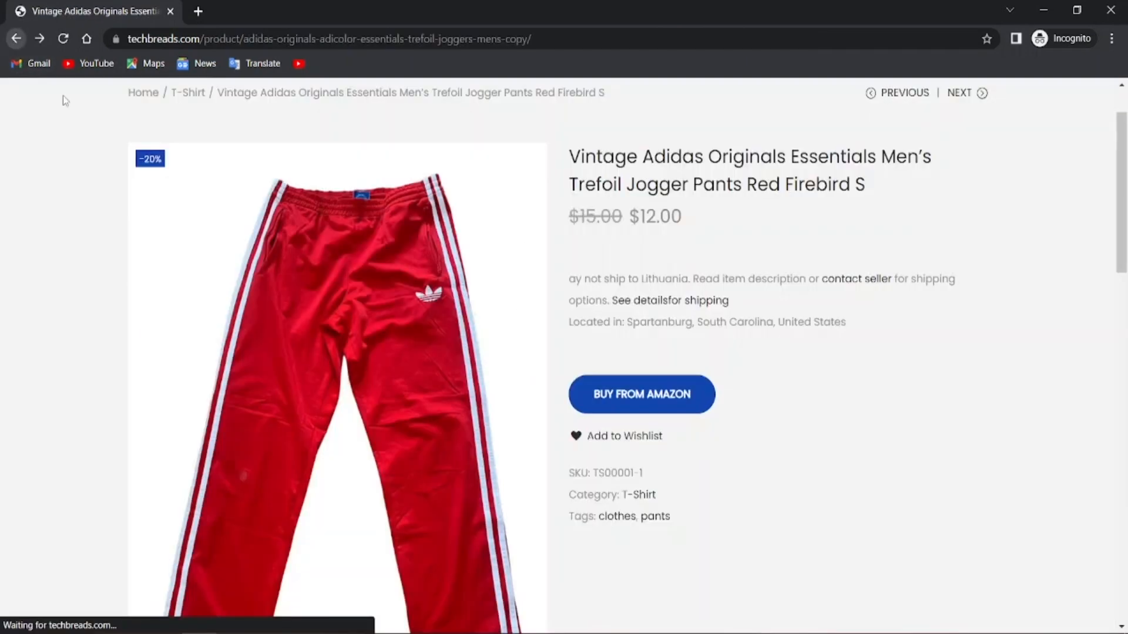
{"action": "scroll", "coordinate": [581, 391], "scroll_direction": "down", "scroll_amount": 3}
{"action": "scroll", "coordinate": [490, 396], "scroll_direction": "up", "scroll_amount": 4}
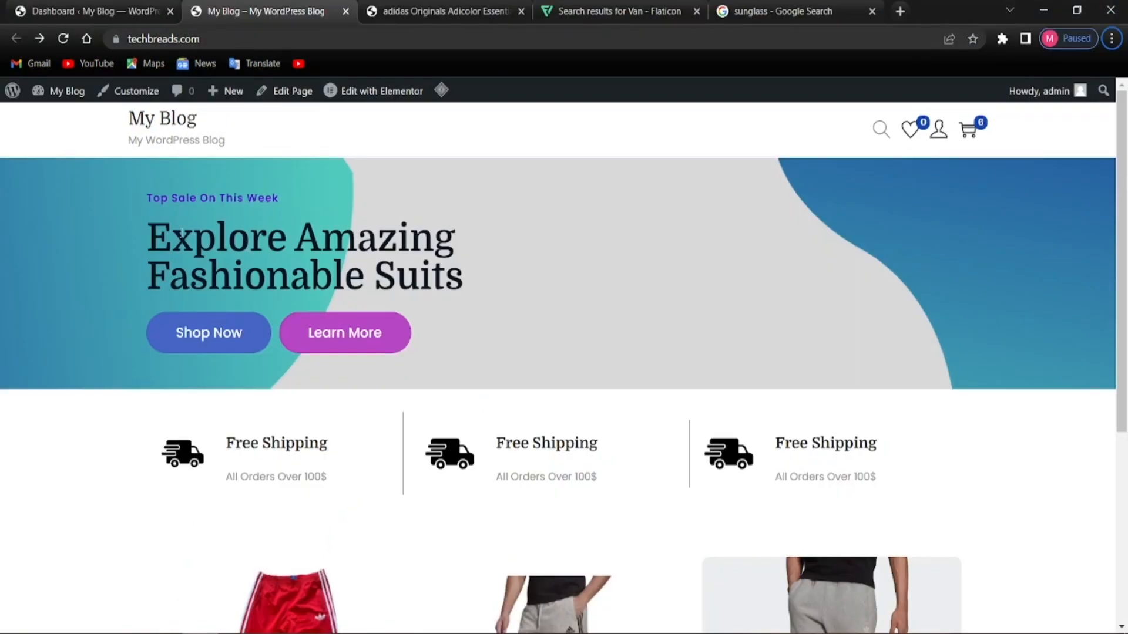
Check the WordPress admin Dashboard tab
{"action": "scroll", "coordinate": [314, 258], "scroll_direction": "down", "scroll_amount": 5}
{"action": "scroll", "coordinate": [317, 267], "scroll_direction": "up", "scroll_amount": 5}
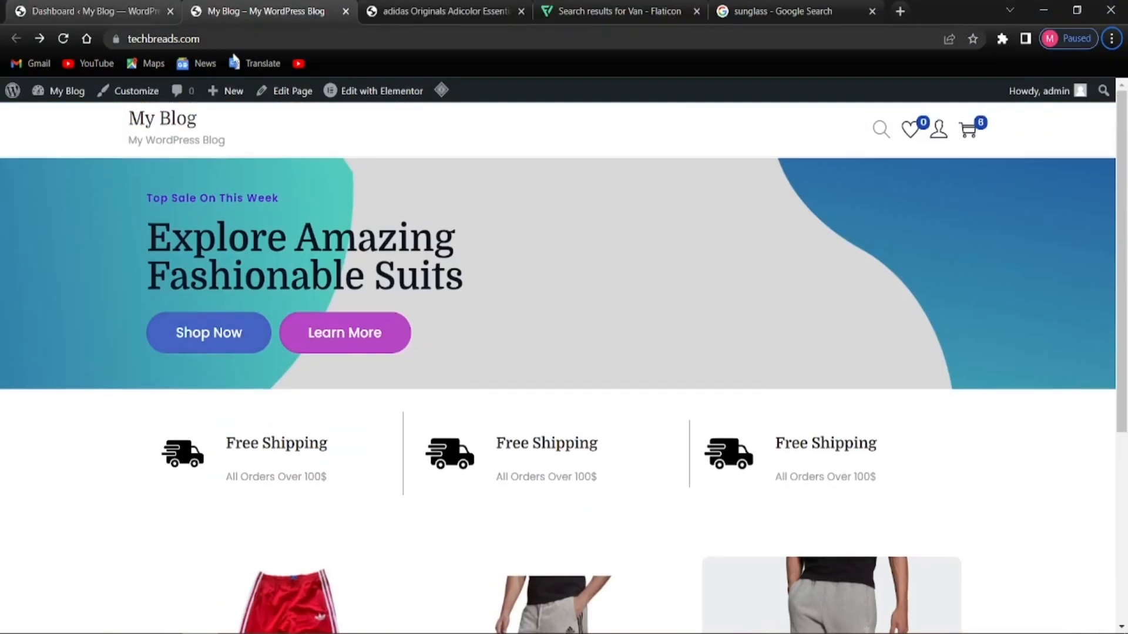
{"action": "left_click", "coordinate": [94, 11]}
{"action": "scroll", "coordinate": [239, 317], "scroll_direction": "down", "scroll_amount": 3}
{"action": "scroll", "coordinate": [240, 318], "scroll_direction": "up", "scroll_amount": 3}
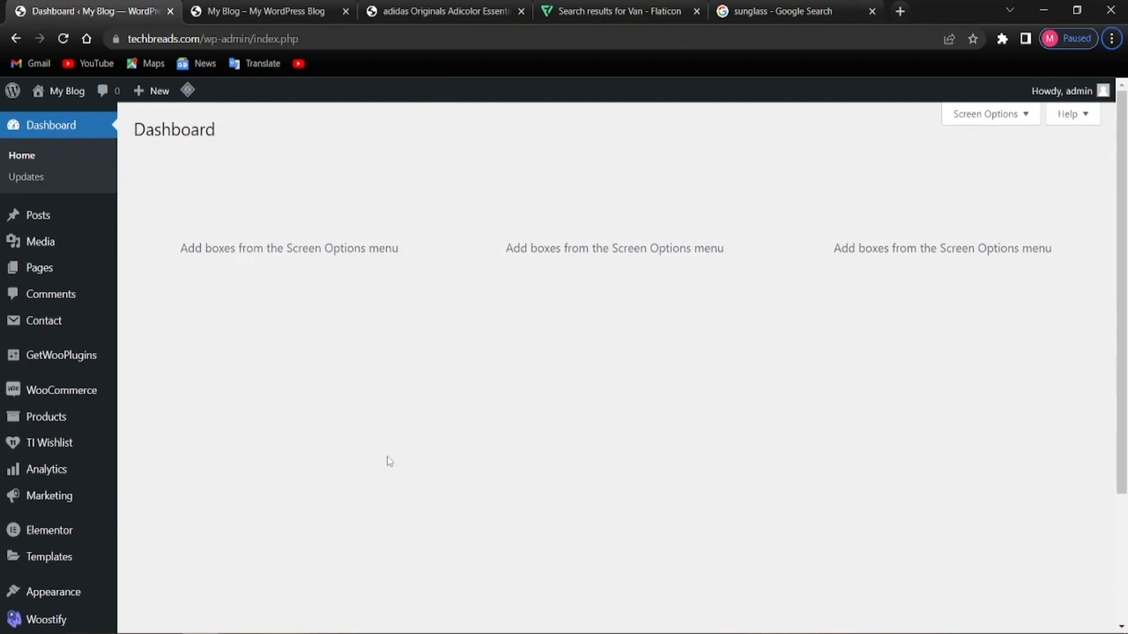
Return to the store home page and look over its banner, Free Shipping blocks and products
{"action": "left_click", "coordinate": [258, 11]}
{"action": "scroll", "coordinate": [311, 520], "scroll_direction": "down", "scroll_amount": 5}
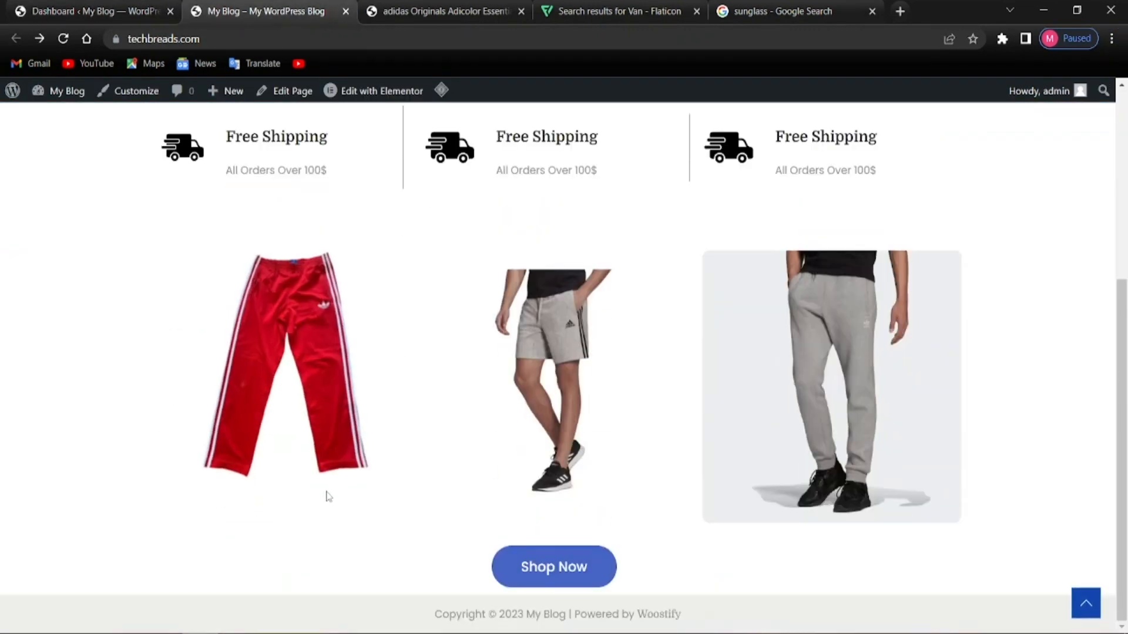
{"action": "scroll", "coordinate": [325, 493], "scroll_direction": "up", "scroll_amount": 5}
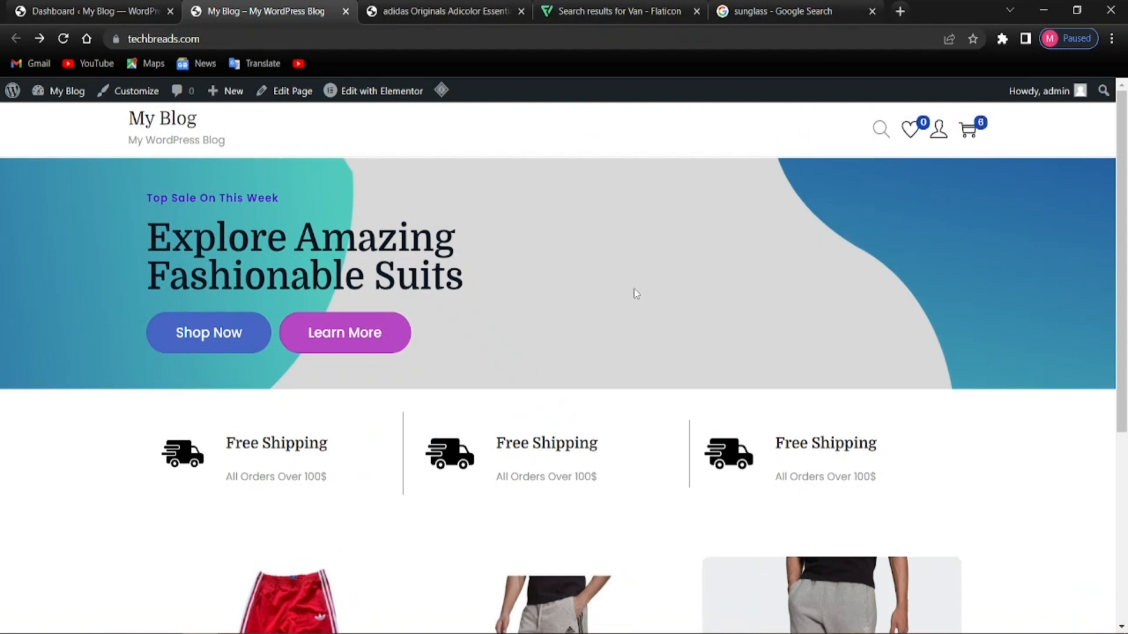
{"action": "scroll", "coordinate": [634, 289], "scroll_direction": "down", "scroll_amount": 5}
{"action": "scroll", "coordinate": [653, 271], "scroll_direction": "up", "scroll_amount": 5}
{"action": "scroll", "coordinate": [634, 329], "scroll_direction": "down", "scroll_amount": 5}
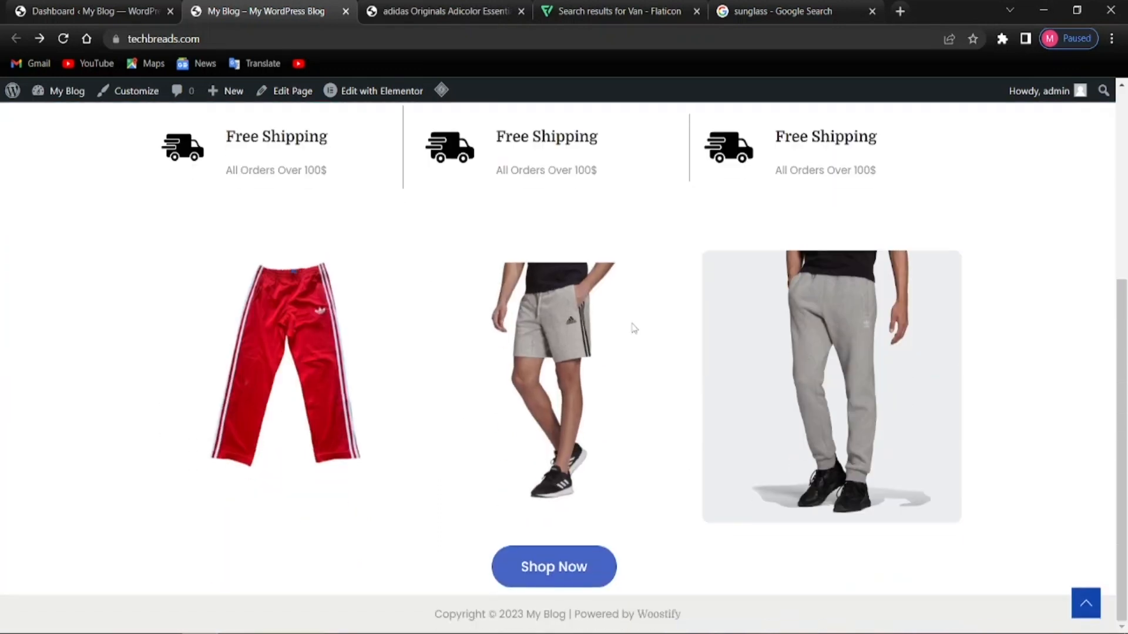
{"action": "scroll", "coordinate": [633, 327], "scroll_direction": "up", "scroll_amount": 5}
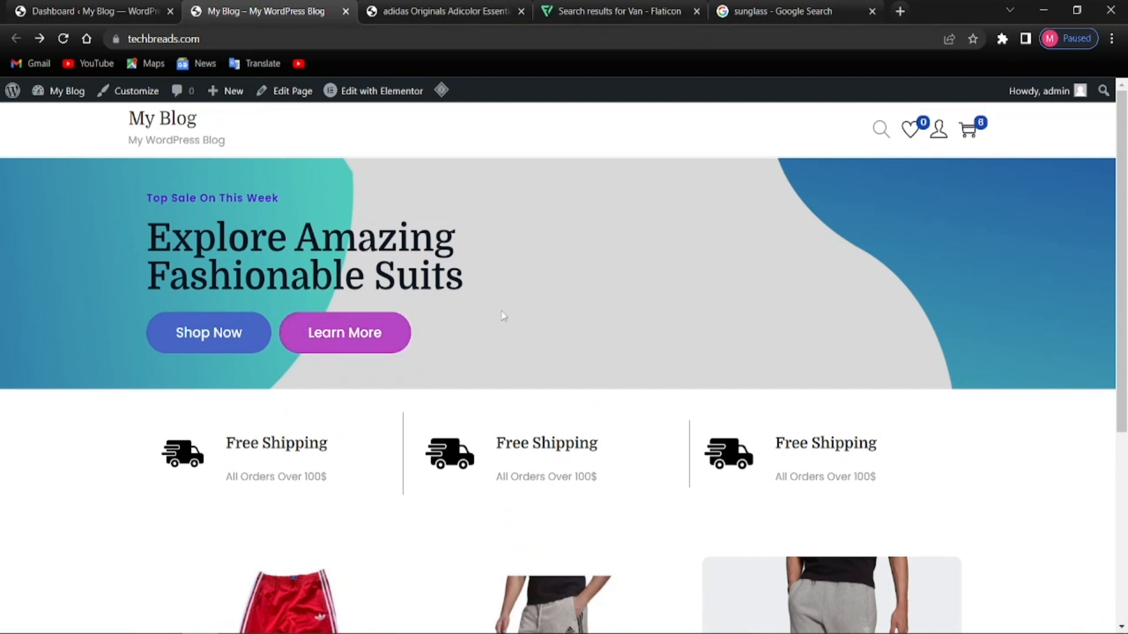
{"action": "scroll", "coordinate": [529, 317], "scroll_direction": "down", "scroll_amount": 5}
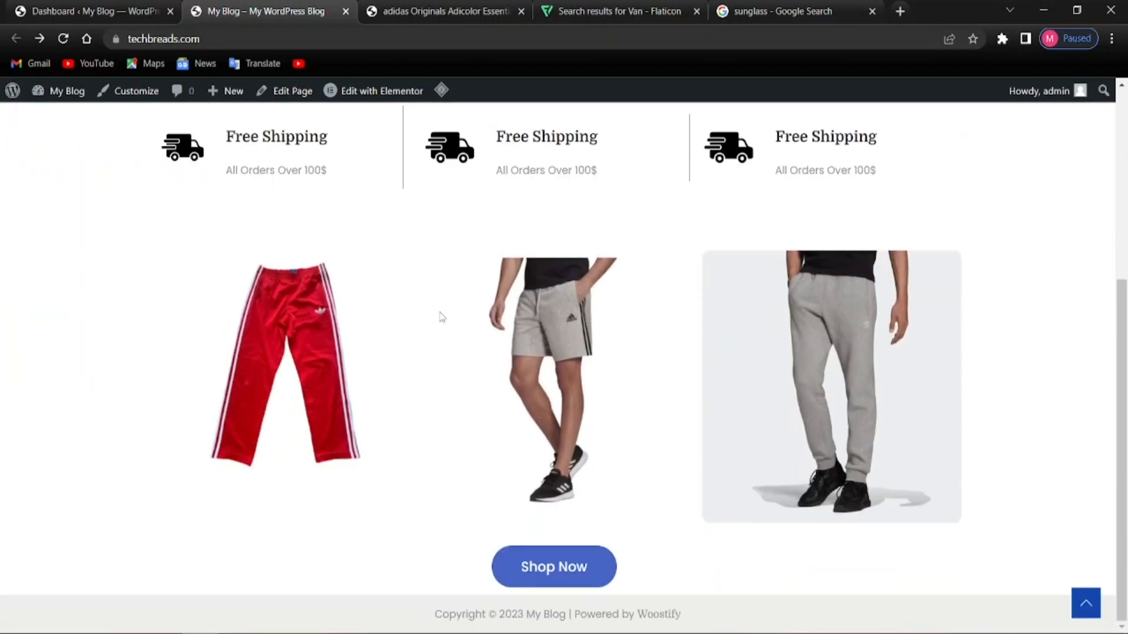
{"action": "scroll", "coordinate": [441, 315], "scroll_direction": "up", "scroll_amount": 5}
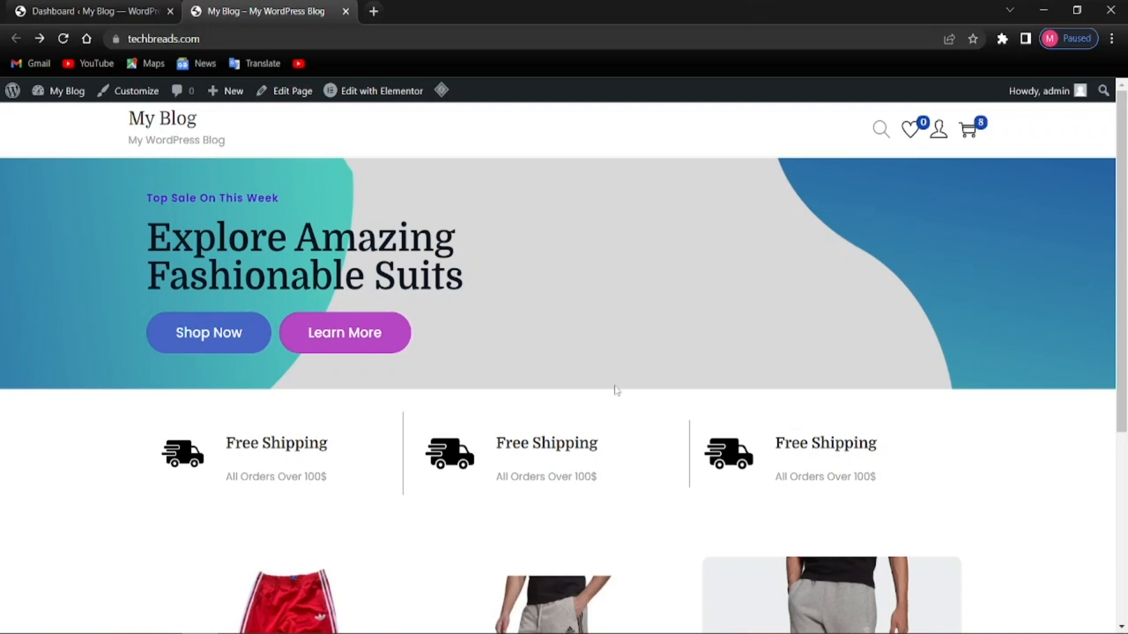
{"action": "scroll", "coordinate": [618, 379], "scroll_direction": "down", "scroll_amount": 5}
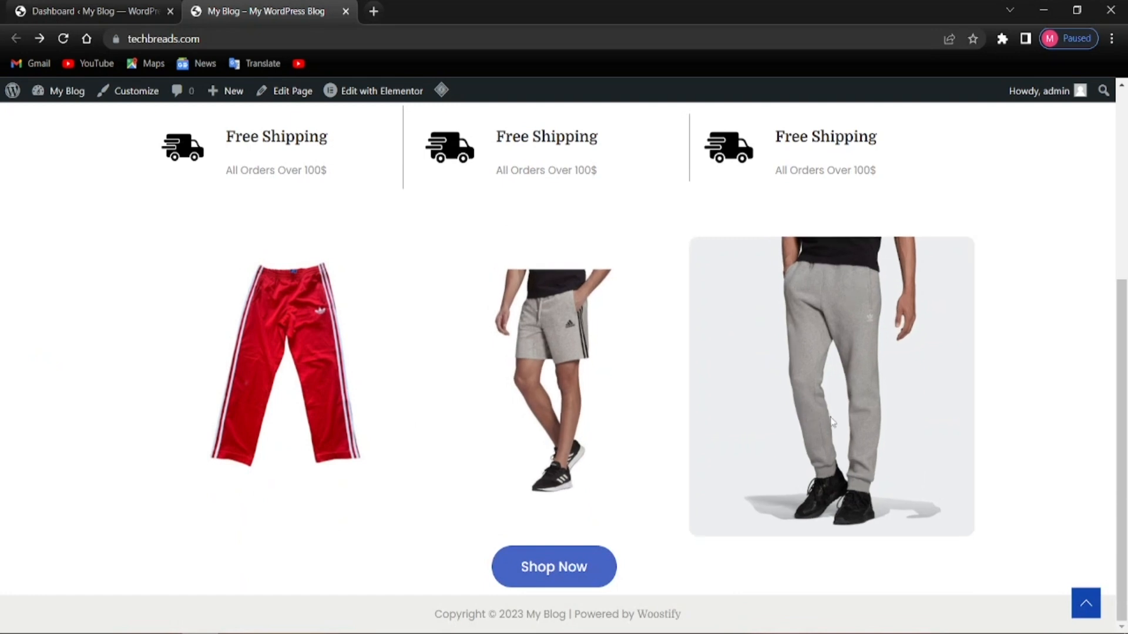
{"action": "scroll", "coordinate": [830, 421], "scroll_direction": "up", "scroll_amount": 4}
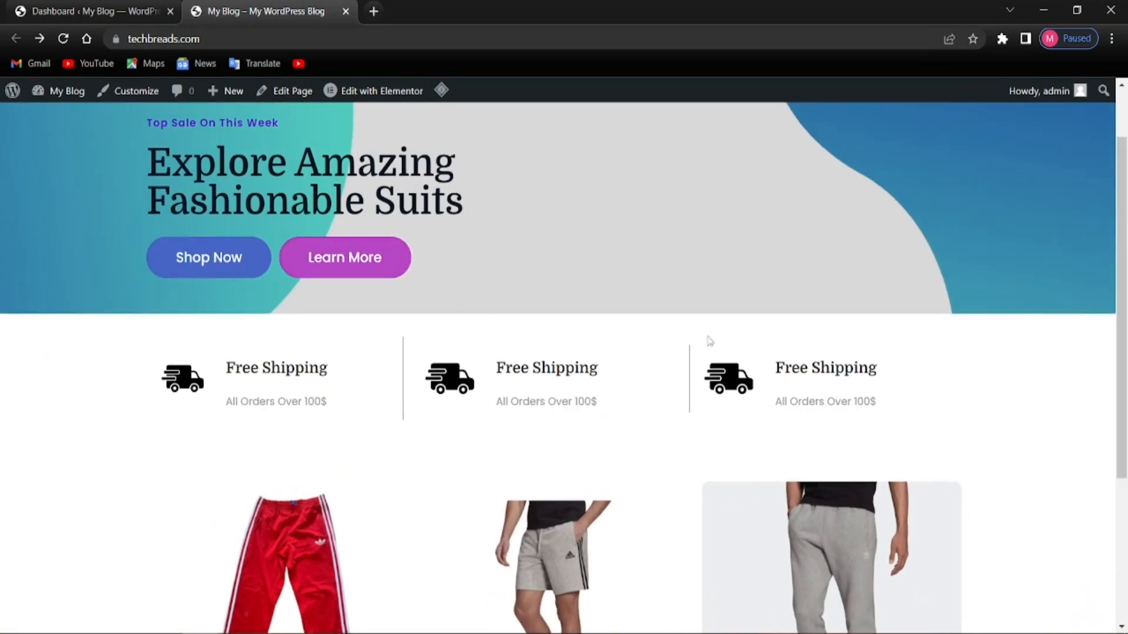
{"action": "scroll", "coordinate": [587, 339], "scroll_direction": "down", "scroll_amount": 2}
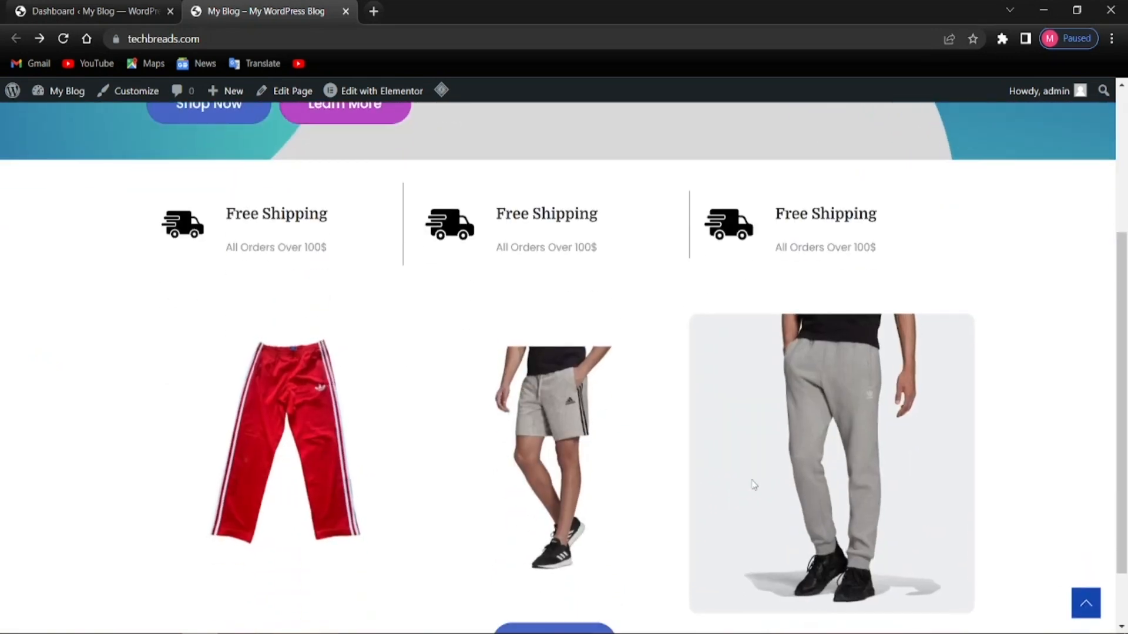
{"action": "scroll", "coordinate": [708, 506], "scroll_direction": "down", "scroll_amount": 1}
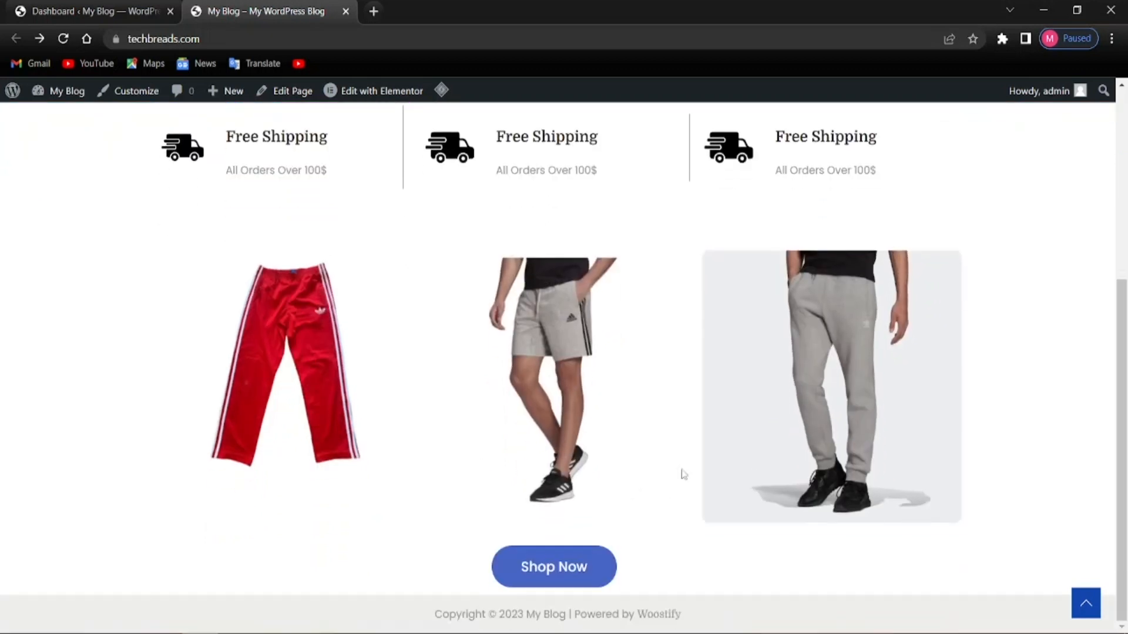
{"action": "scroll", "coordinate": [383, 320], "scroll_direction": "up", "scroll_amount": 3}
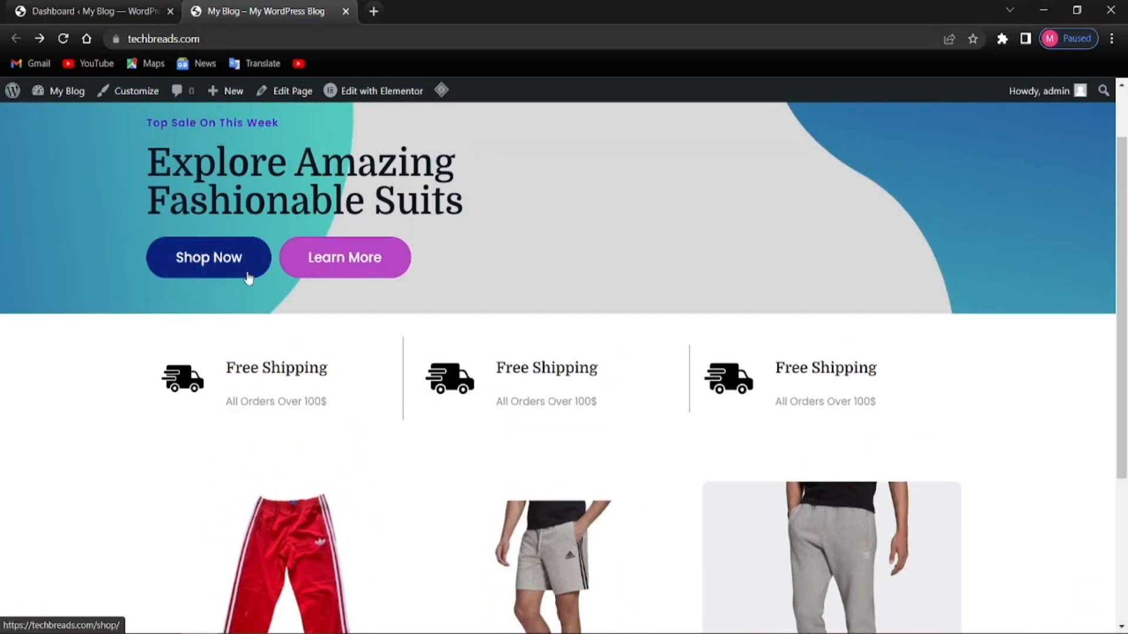
Open the grey Adicolor pants product, raise the quantity to 4 and add it to the cart
{"action": "left_click", "coordinate": [194, 268]}
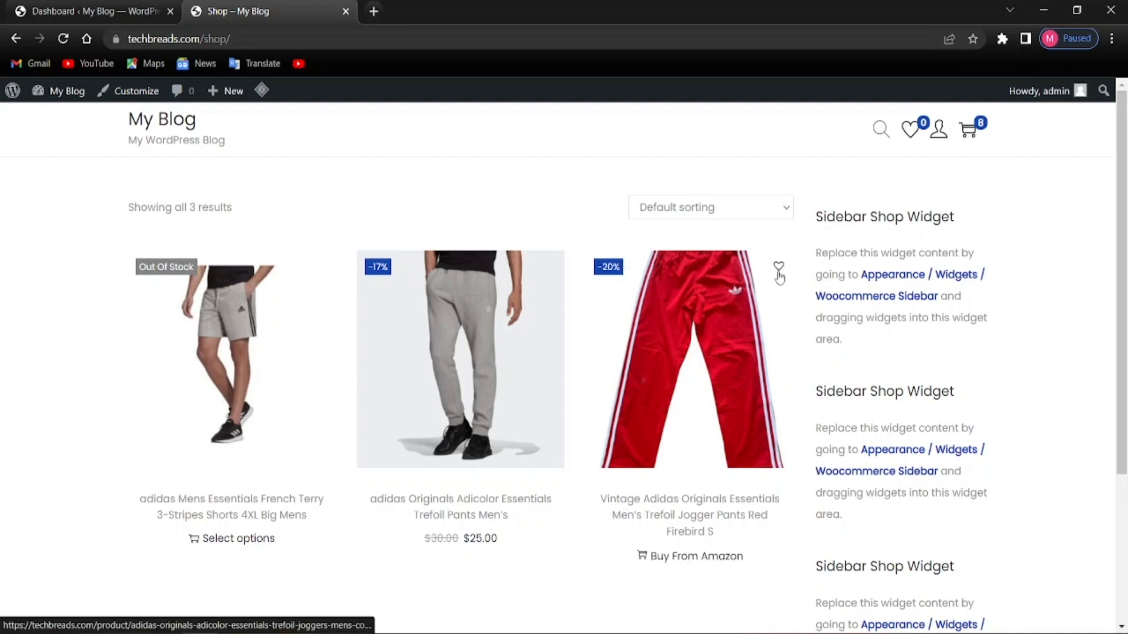
{"action": "scroll", "coordinate": [594, 402], "scroll_direction": "down", "scroll_amount": 4}
{"action": "scroll", "coordinate": [594, 401], "scroll_direction": "up", "scroll_amount": 3}
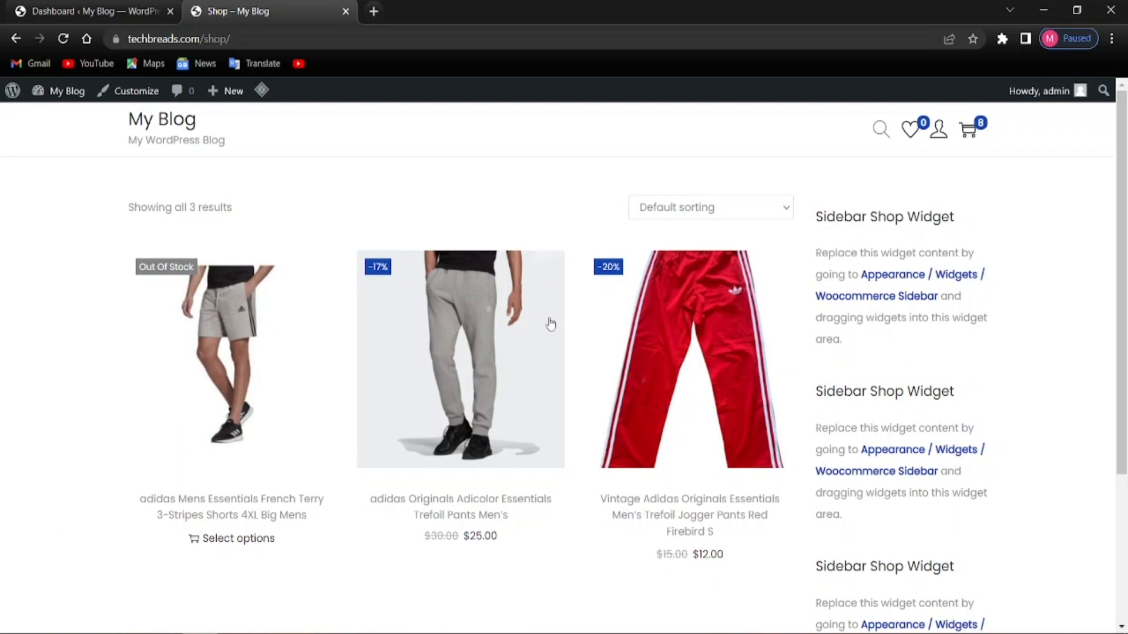
{"action": "left_click", "coordinate": [465, 327]}
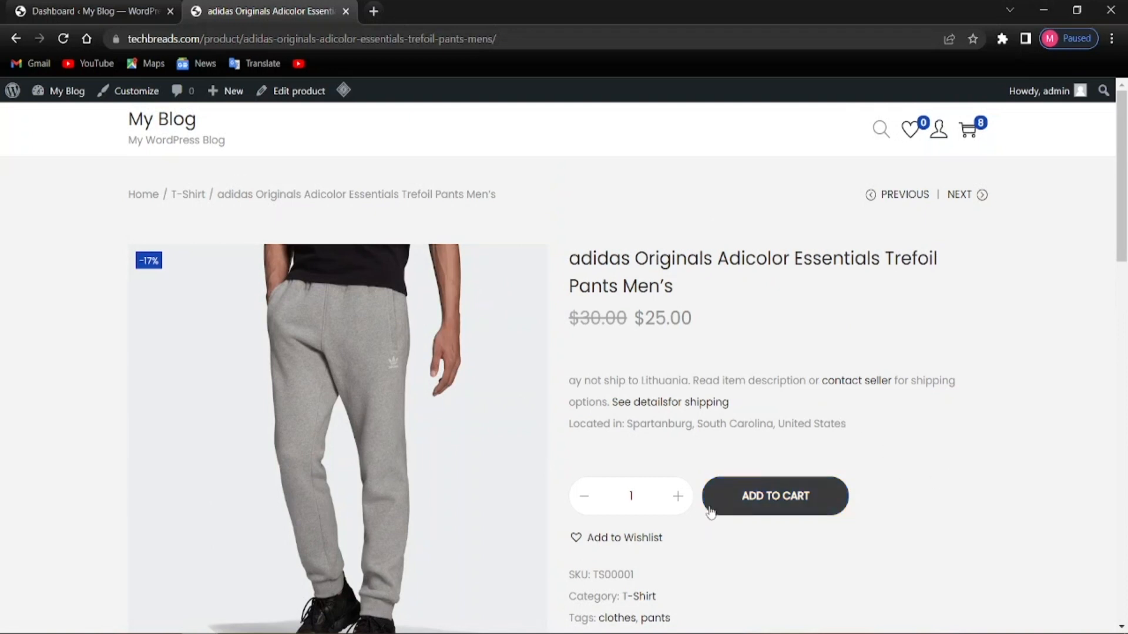
{"action": "left_click", "coordinate": [677, 500]}
{"action": "left_click", "coordinate": [721, 504]}
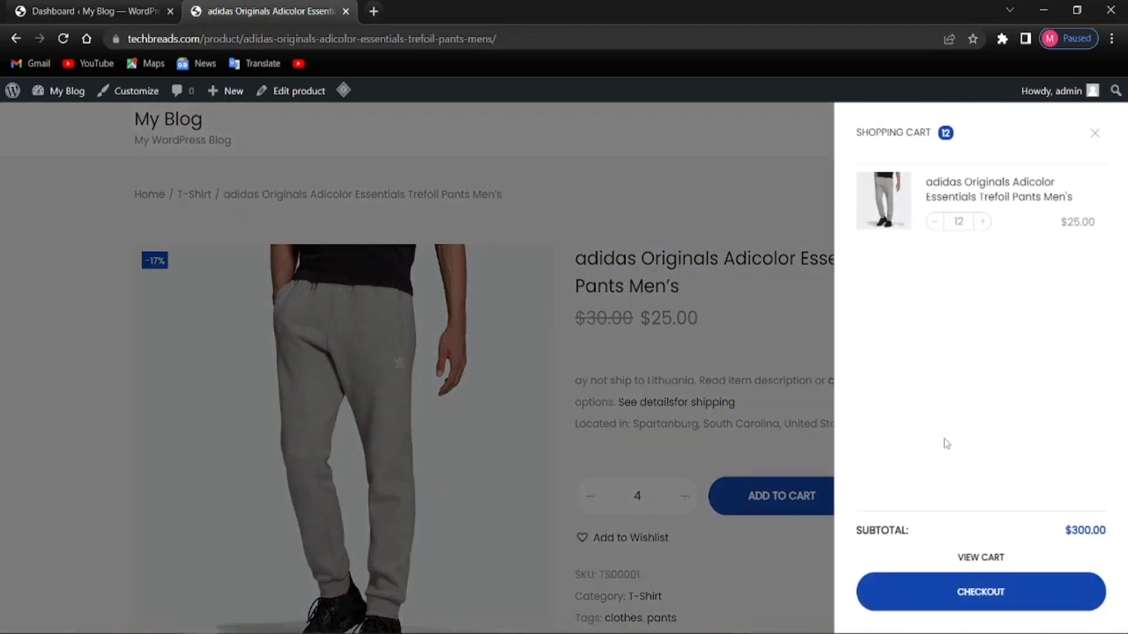
Lower the cart quantity from 12 to 8 for a $200.00 subtotal and close the cart panel
{"action": "left_click", "coordinate": [935, 222]}
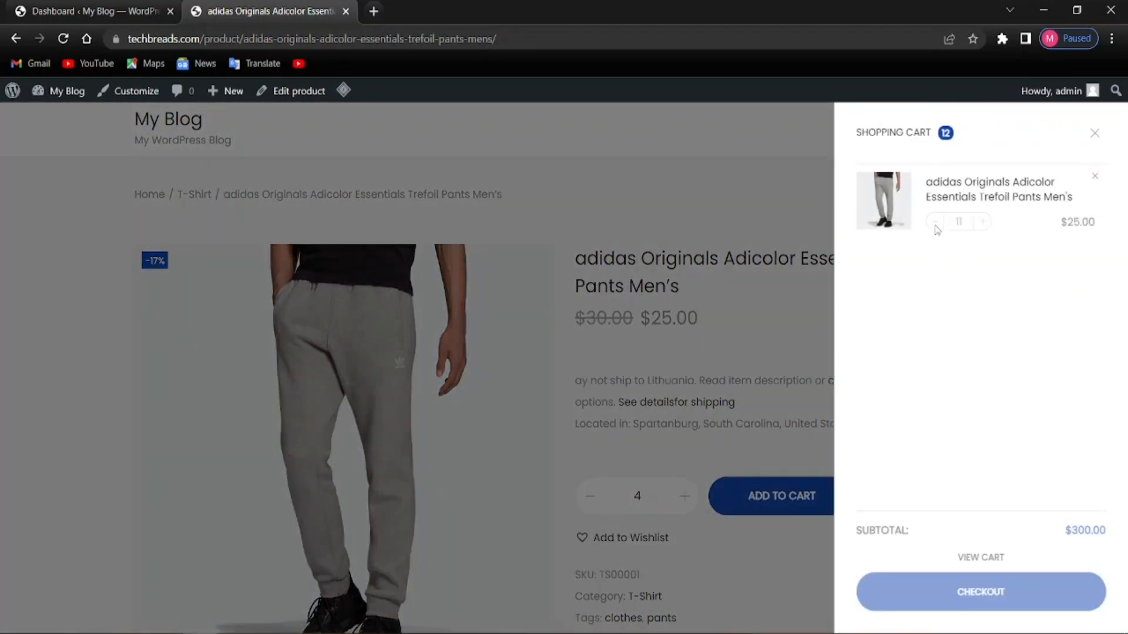
{"action": "left_click", "coordinate": [935, 222]}
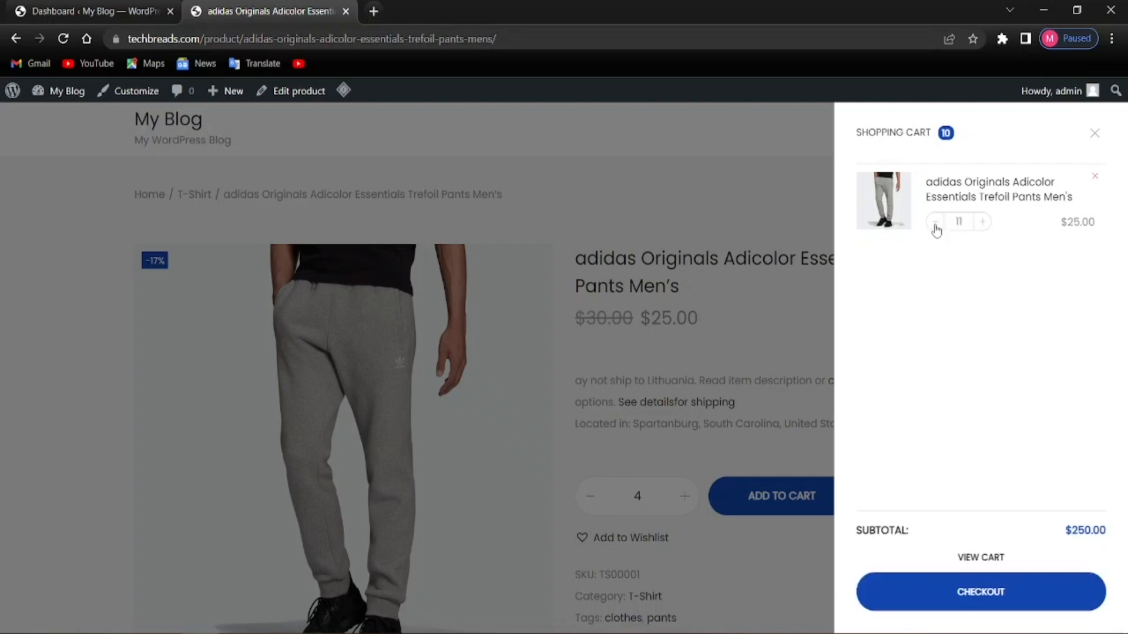
{"action": "left_click", "coordinate": [936, 225]}
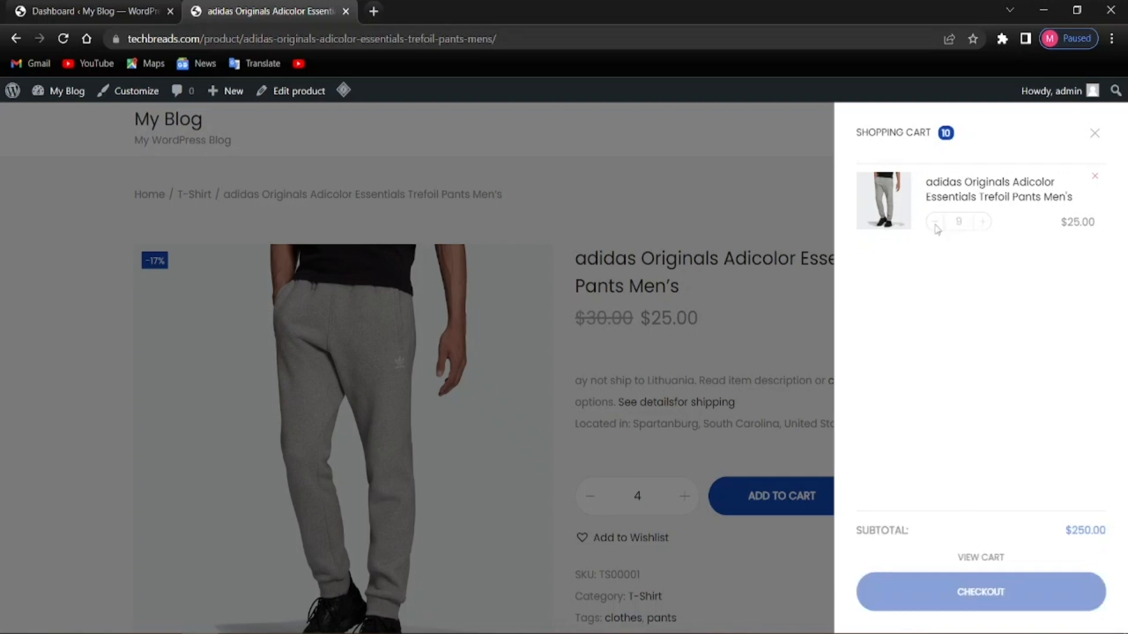
{"action": "left_click", "coordinate": [935, 225]}
{"action": "left_click", "coordinate": [935, 226]}
{"action": "key", "text": "alt"}
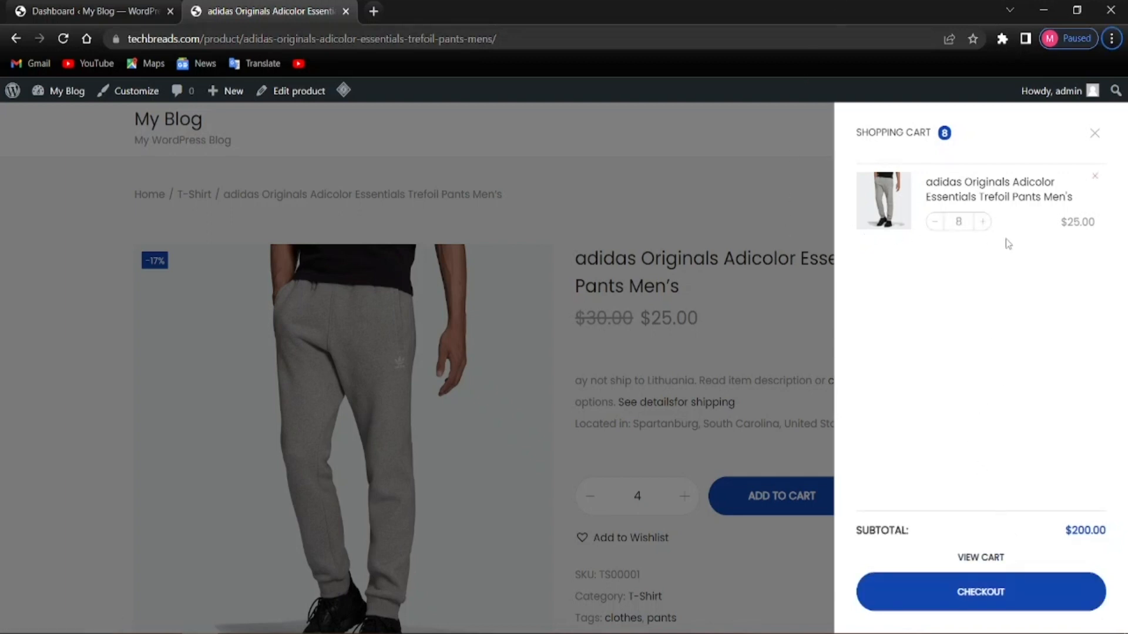
{"action": "left_click", "coordinate": [1094, 140]}
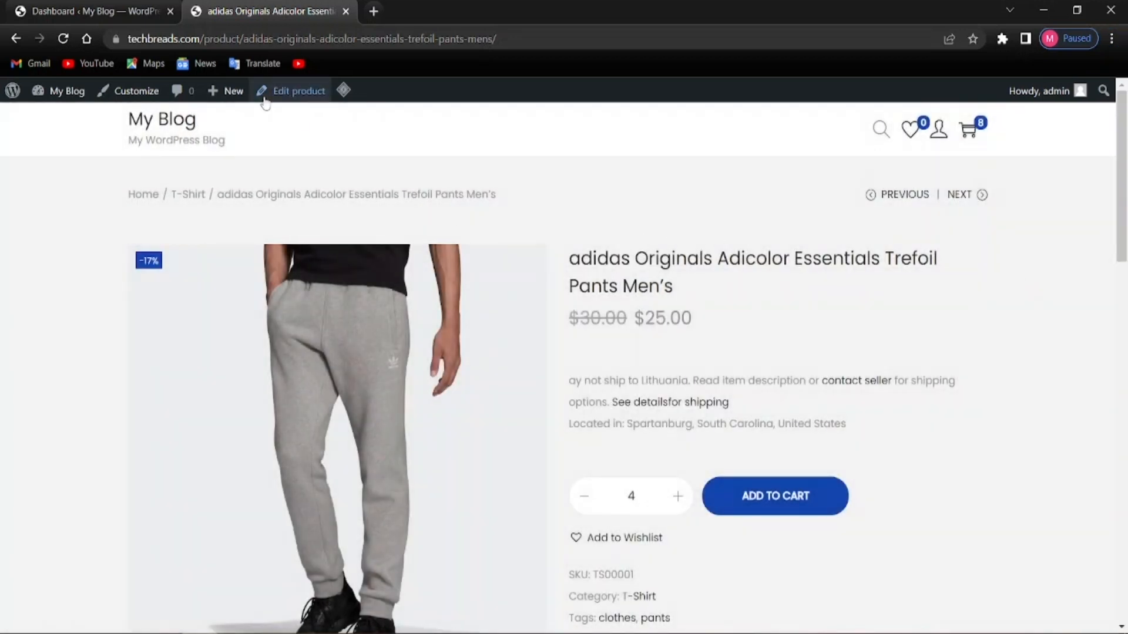
Glance at the Dashboard, then go back from the pants product page to the Shop page
{"action": "left_click", "coordinate": [100, 10]}
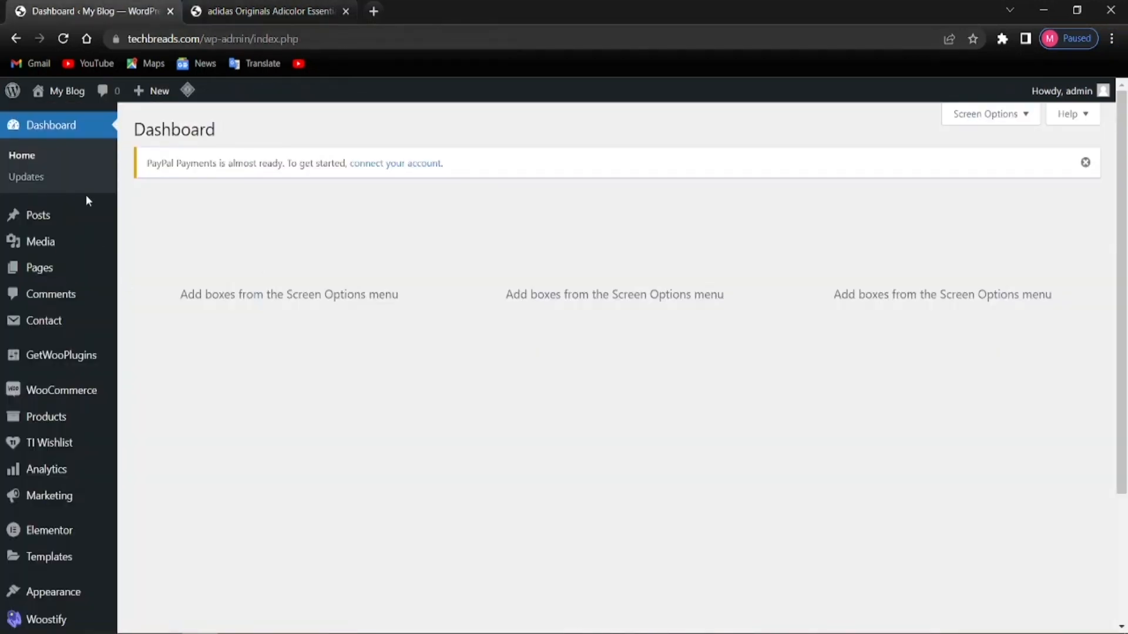
{"action": "scroll", "coordinate": [280, 334], "scroll_direction": "down", "scroll_amount": 3}
{"action": "scroll", "coordinate": [280, 333], "scroll_direction": "up", "scroll_amount": 3}
{"action": "left_click", "coordinate": [298, 11]}
{"action": "mouse_move", "coordinate": [22, 95]}
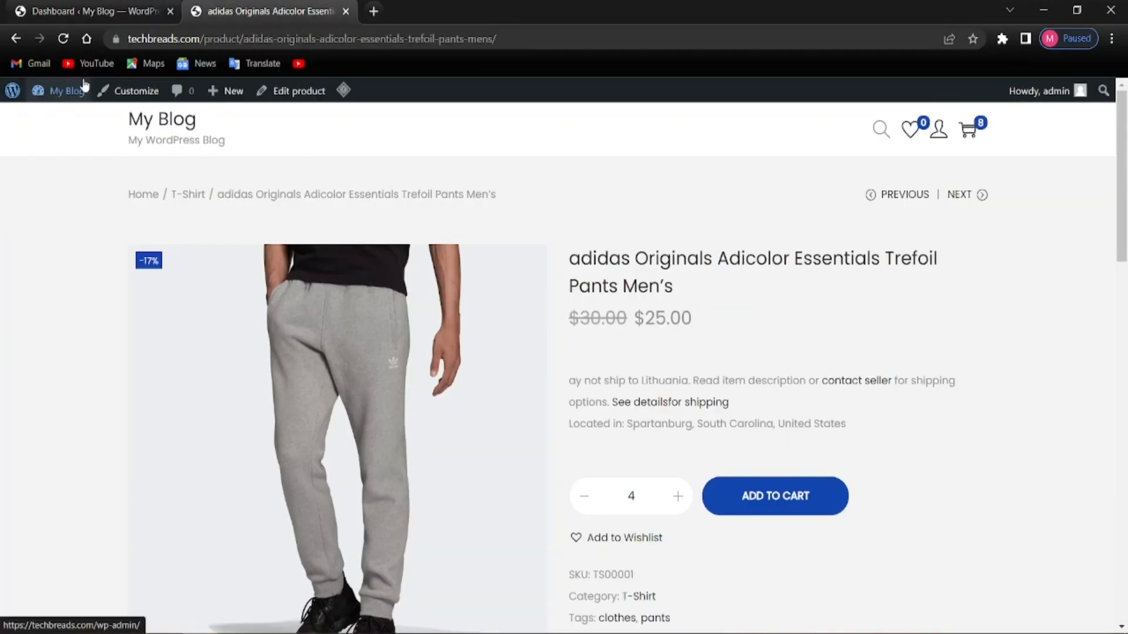
{"action": "left_click", "coordinate": [20, 45]}
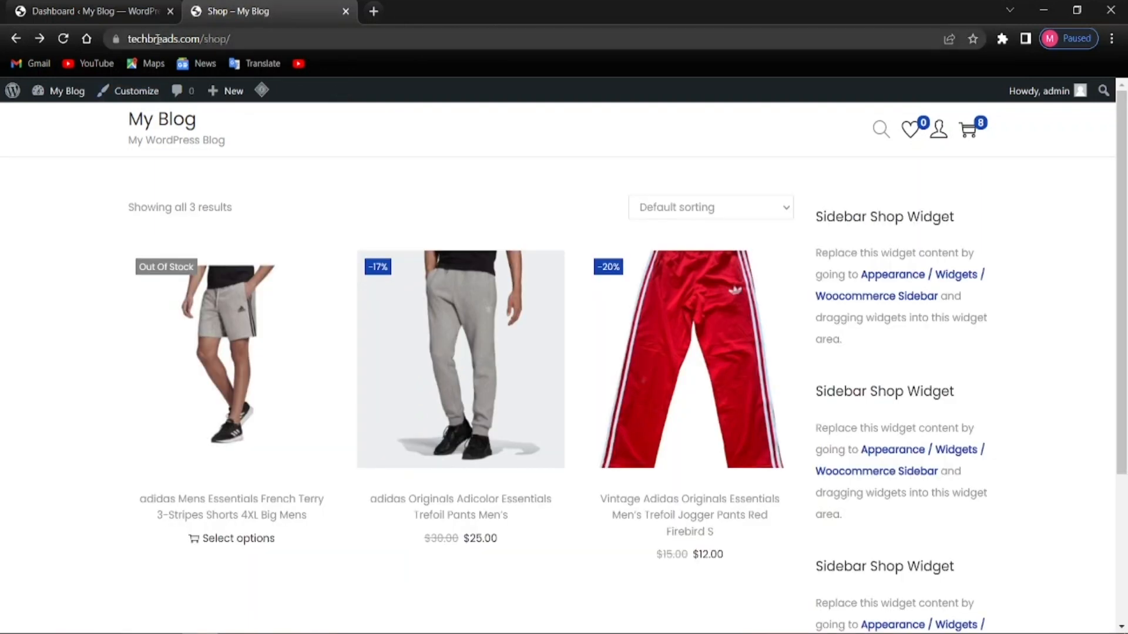
Copy the Shop page address and open a new Incognito window
{"action": "right_click", "coordinate": [157, 38]}
{"action": "left_click", "coordinate": [200, 122]}
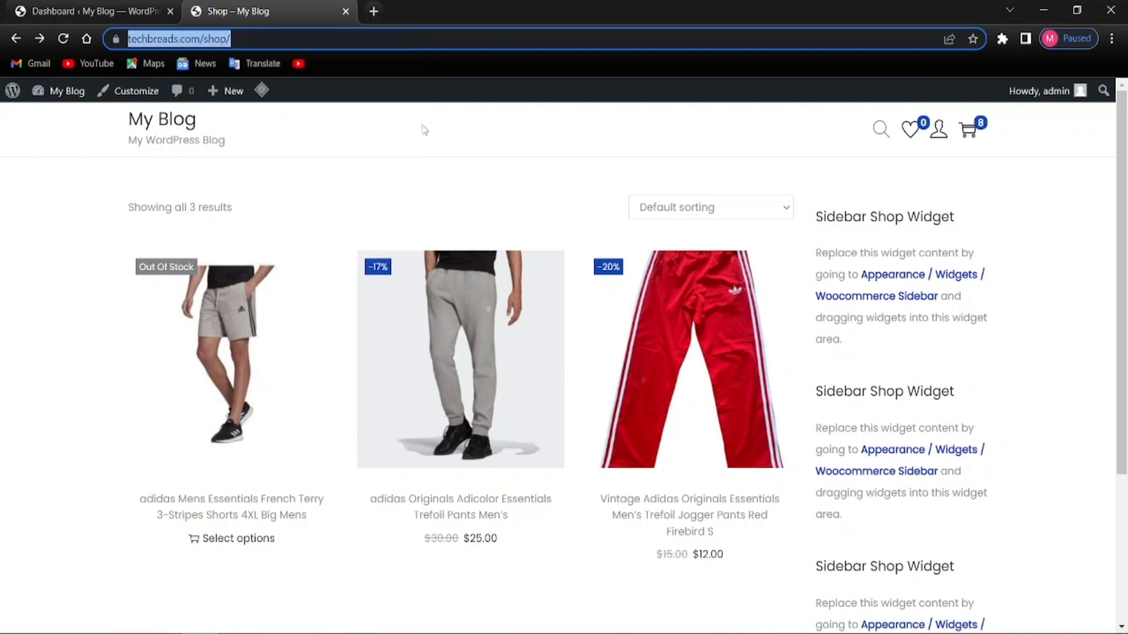
{"action": "left_click", "coordinate": [523, 145]}
{"action": "left_click", "coordinate": [1108, 44]}
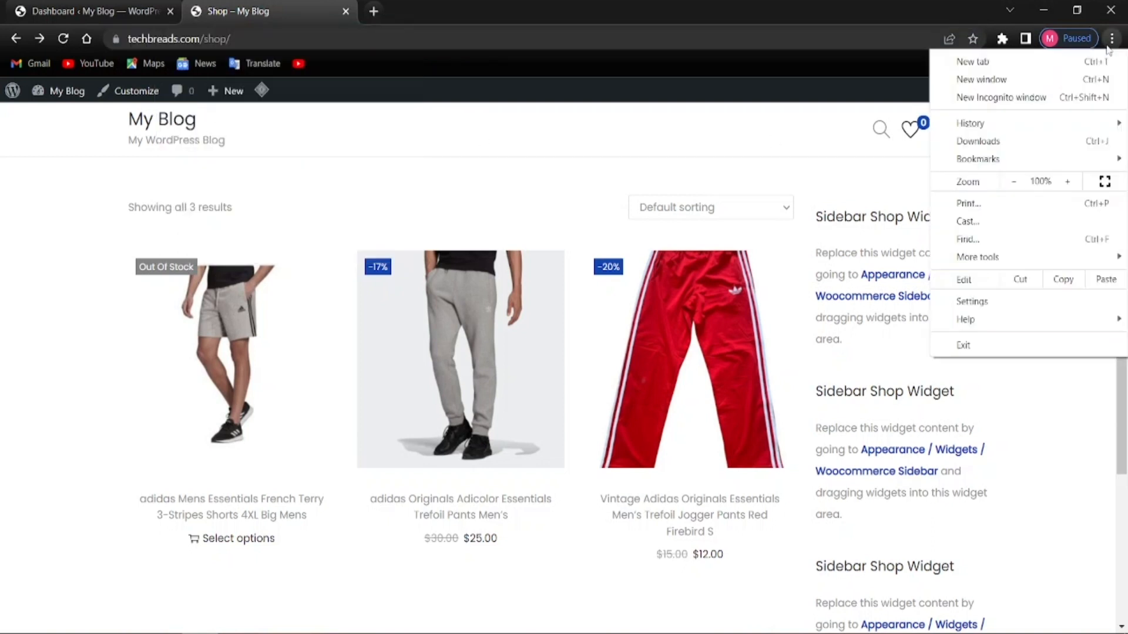
{"action": "left_click", "coordinate": [944, 98]}
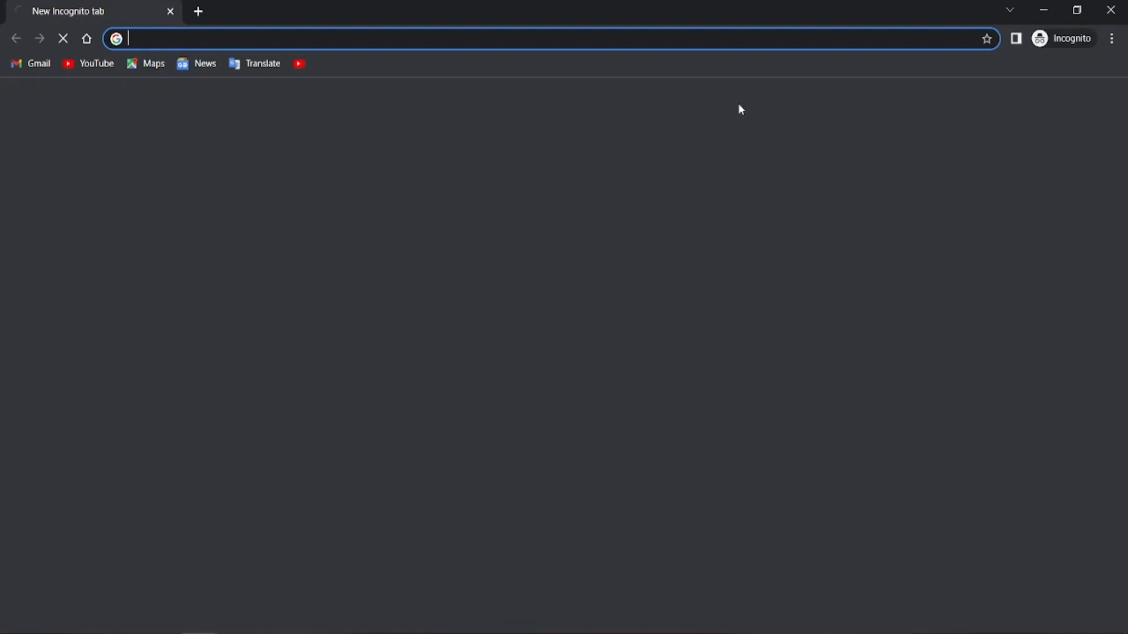
Load the copied shop URL in Incognito, then return the regular window to the home page
{"action": "right_click", "coordinate": [345, 42]}
{"action": "left_click", "coordinate": [404, 162]}
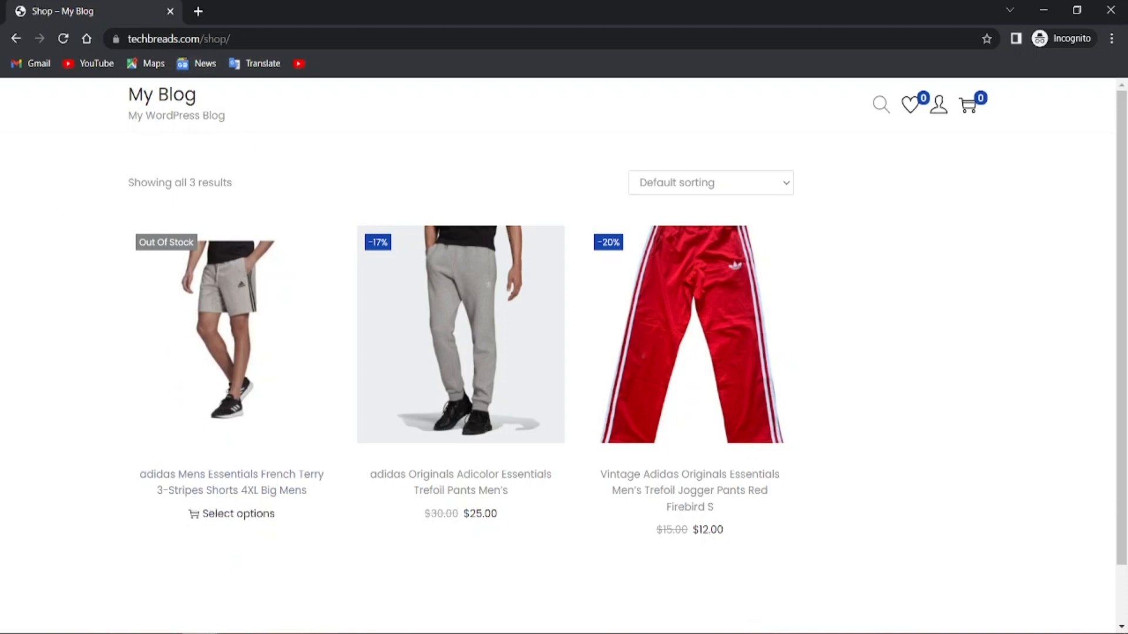
{"action": "left_click", "coordinate": [141, 589]}
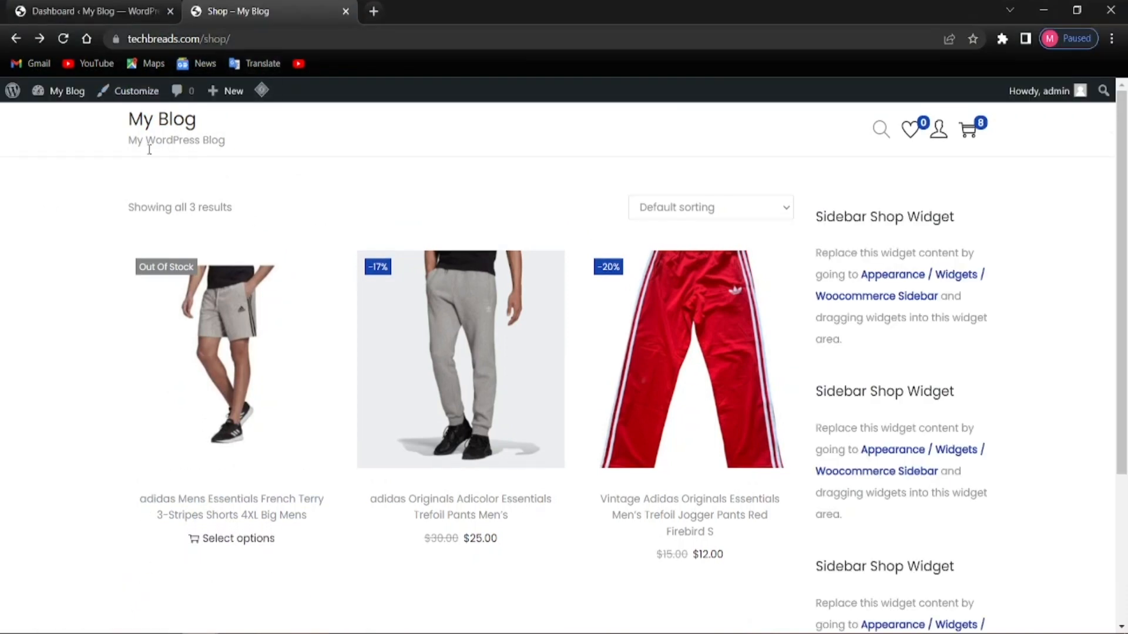
{"action": "left_click", "coordinate": [16, 39]}
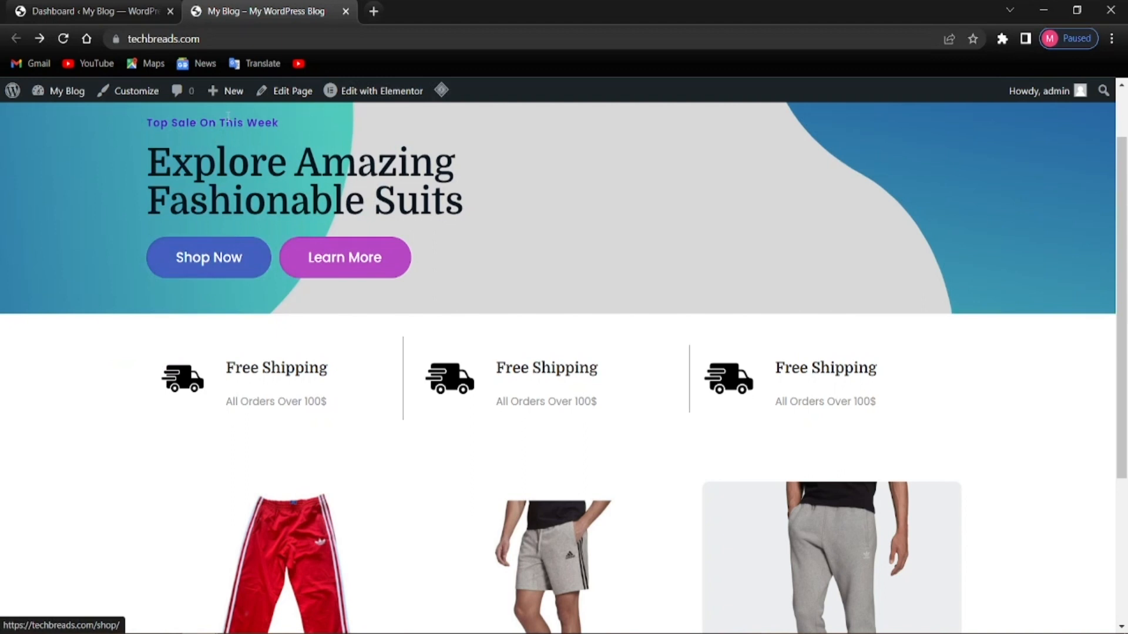
Copy the home page address and load it in the Incognito window
{"action": "left_click", "coordinate": [166, 42]}
{"action": "right_click", "coordinate": [165, 45]}
{"action": "left_click", "coordinate": [182, 127]}
{"action": "left_click", "coordinate": [6, 481]}
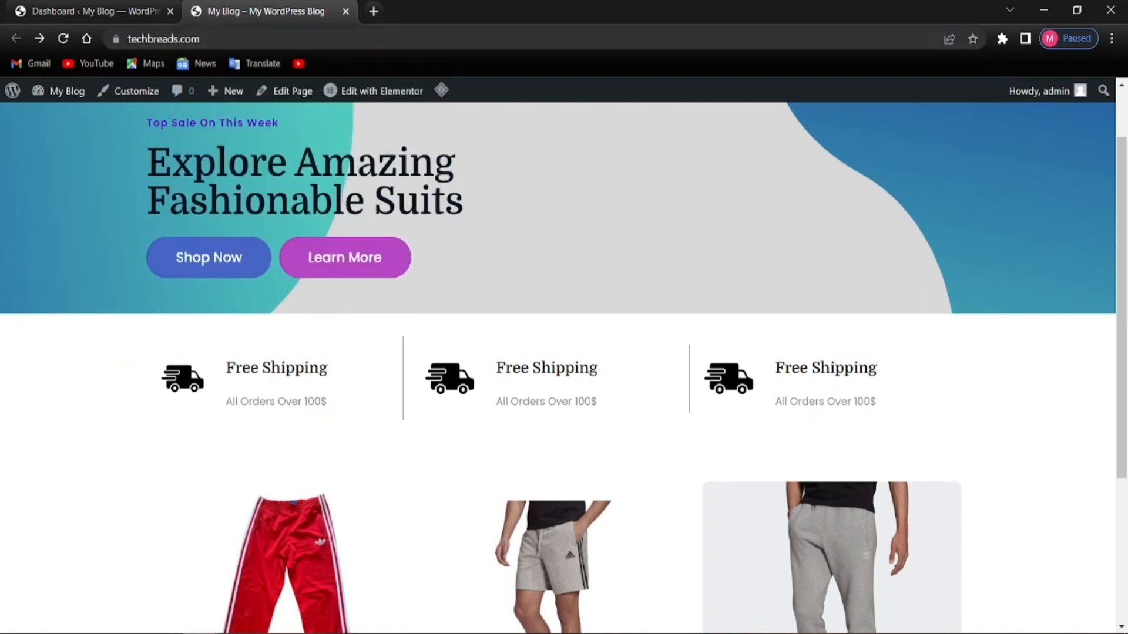
{"action": "mouse_move", "coordinate": [202, 631]}
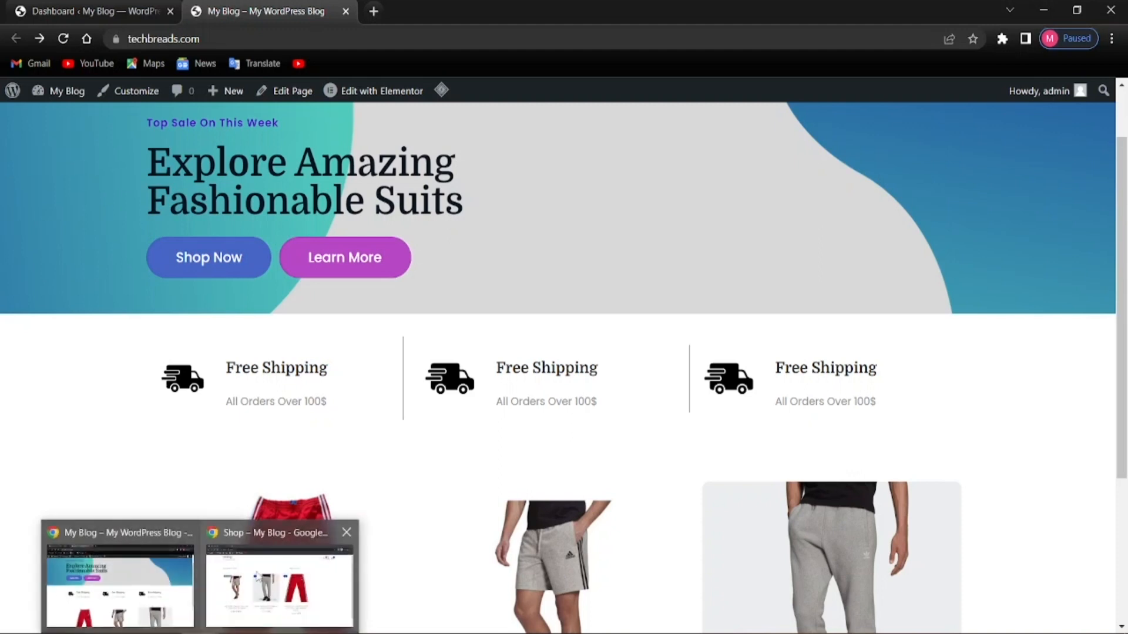
{"action": "left_click", "coordinate": [259, 578]}
{"action": "right_click", "coordinate": [190, 35]}
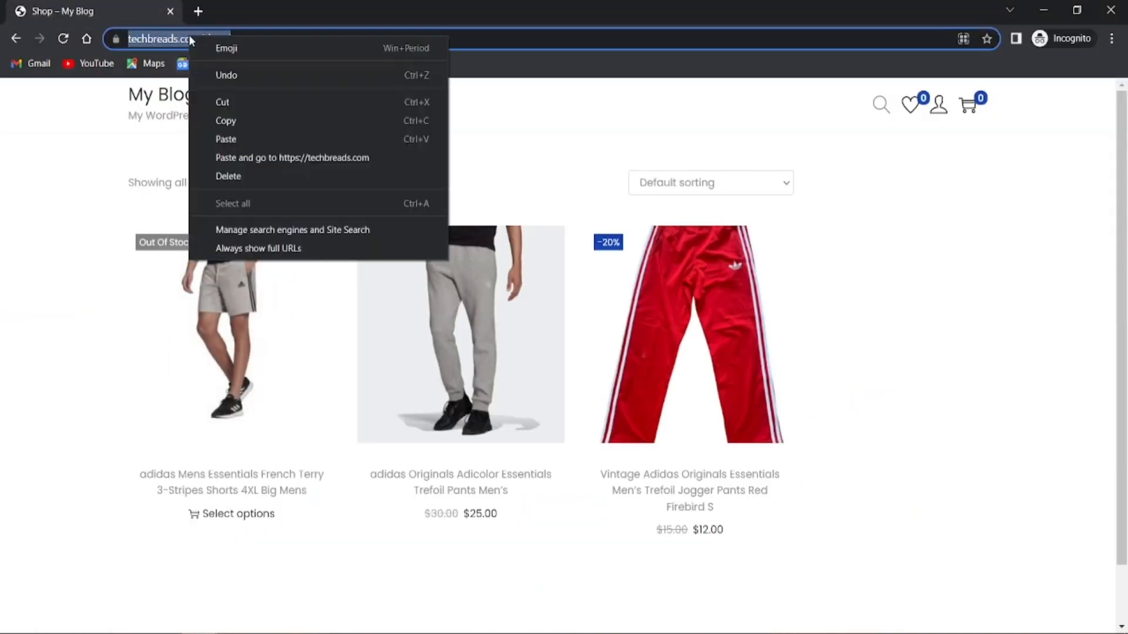
{"action": "left_click", "coordinate": [238, 154]}
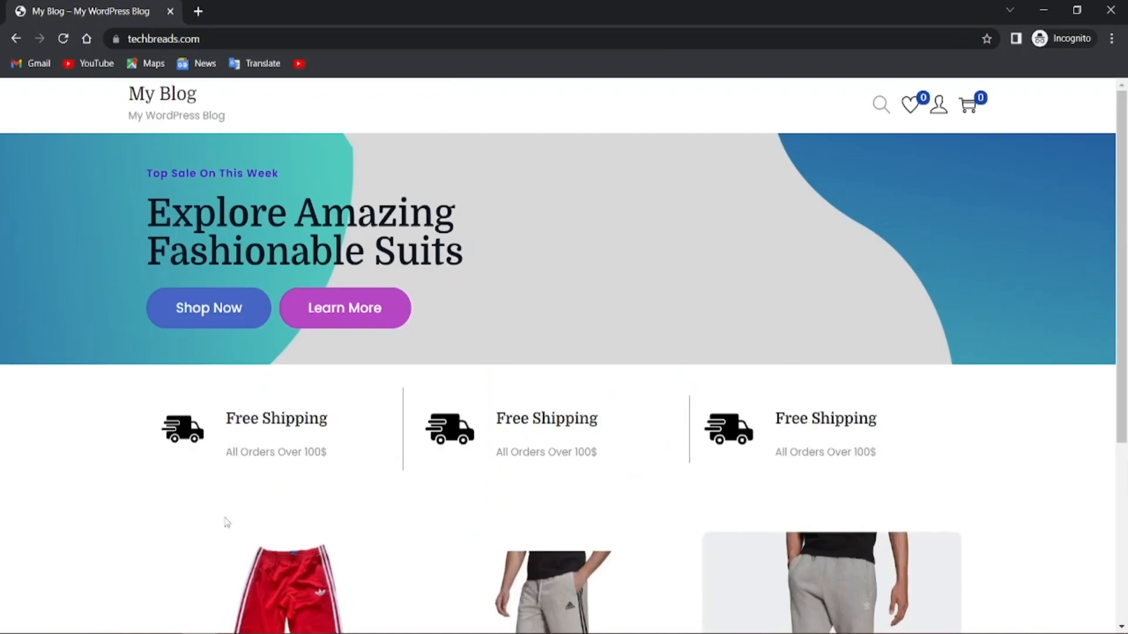
{"action": "scroll", "coordinate": [232, 528], "scroll_direction": "down", "scroll_amount": 5}
{"action": "scroll", "coordinate": [411, 475], "scroll_direction": "up", "scroll_amount": 5}
Attempt a My account login with a customer username and password, get rejected as unregistered, and go back
{"action": "left_click", "coordinate": [942, 106]}
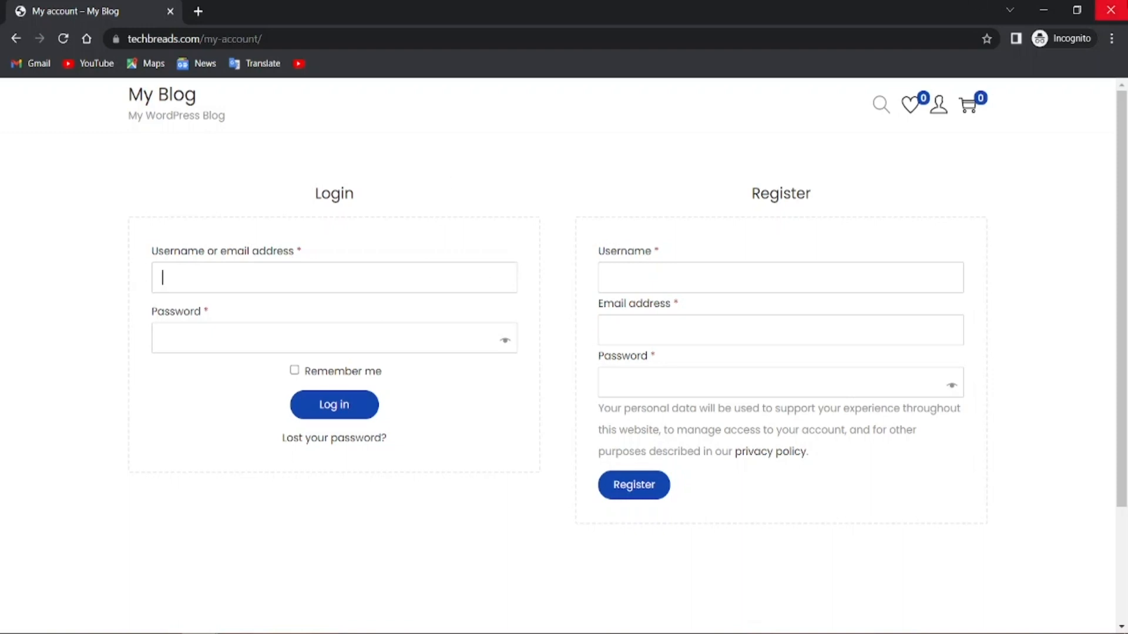
{"action": "type", "text": "peter"}
{"action": "left_click", "coordinate": [435, 329]}
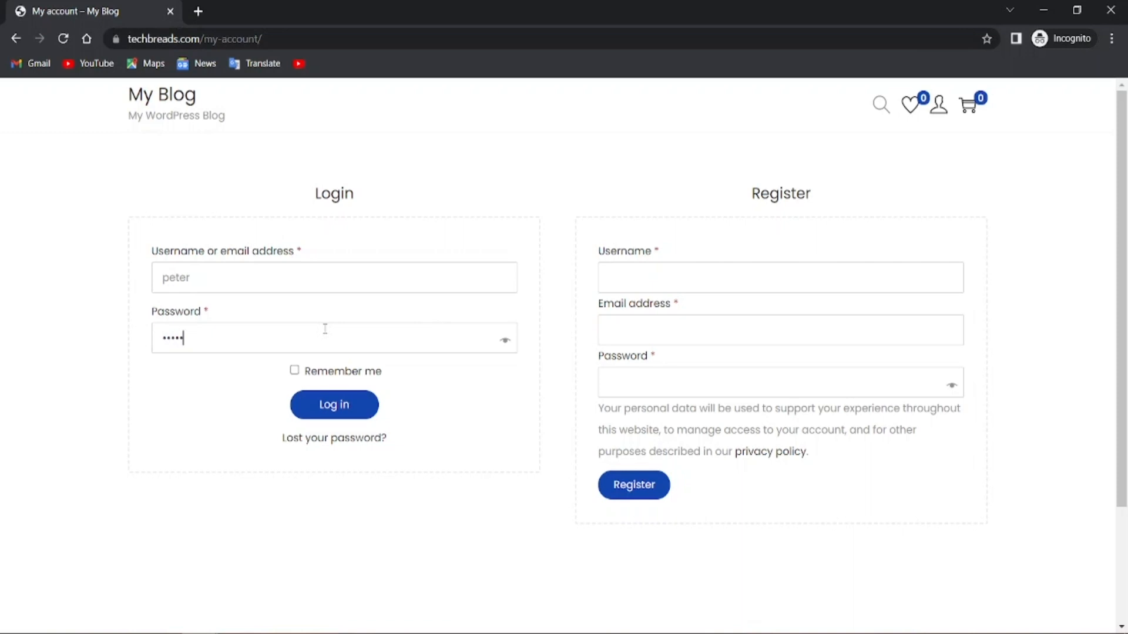
{"action": "left_click", "coordinate": [337, 407]}
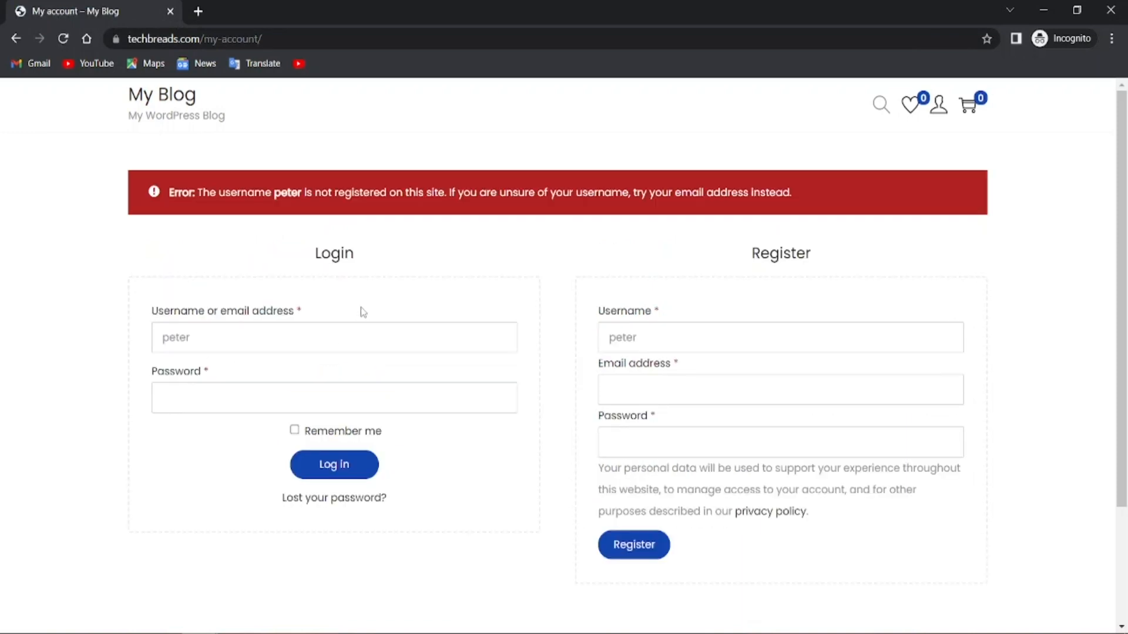
{"action": "left_click_drag", "start_coordinate": [280, 192], "coordinate": [676, 192]}
{"action": "left_click", "coordinate": [430, 278]}
{"action": "left_click", "coordinate": [14, 41]}
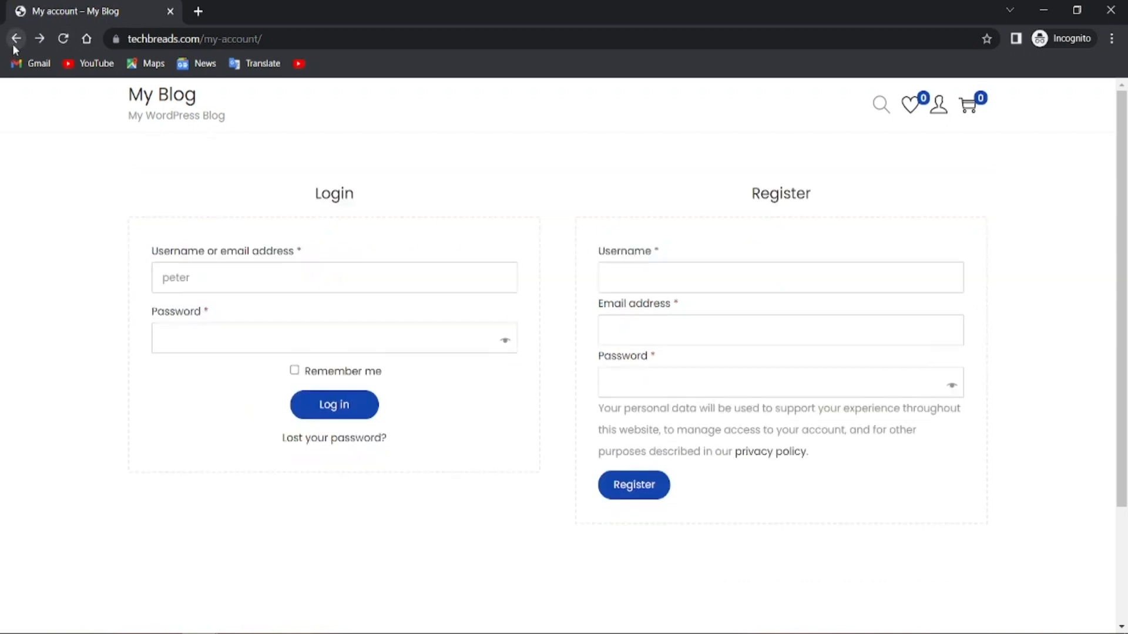
Browse from the home page to the shop and grey pants product, then back to the home page
{"action": "left_click", "coordinate": [15, 40]}
{"action": "scroll", "coordinate": [466, 322], "scroll_direction": "down", "scroll_amount": 5}
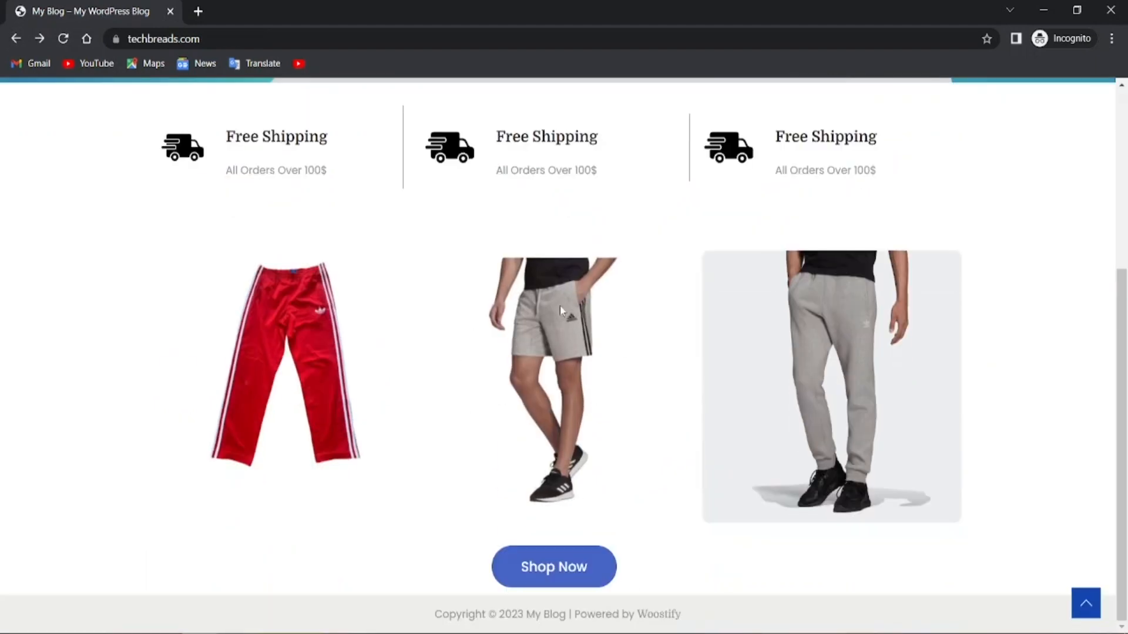
{"action": "scroll", "coordinate": [451, 363], "scroll_direction": "up", "scroll_amount": 3}
{"action": "scroll", "coordinate": [451, 362], "scroll_direction": "down", "scroll_amount": 3}
{"action": "left_click", "coordinate": [533, 579]}
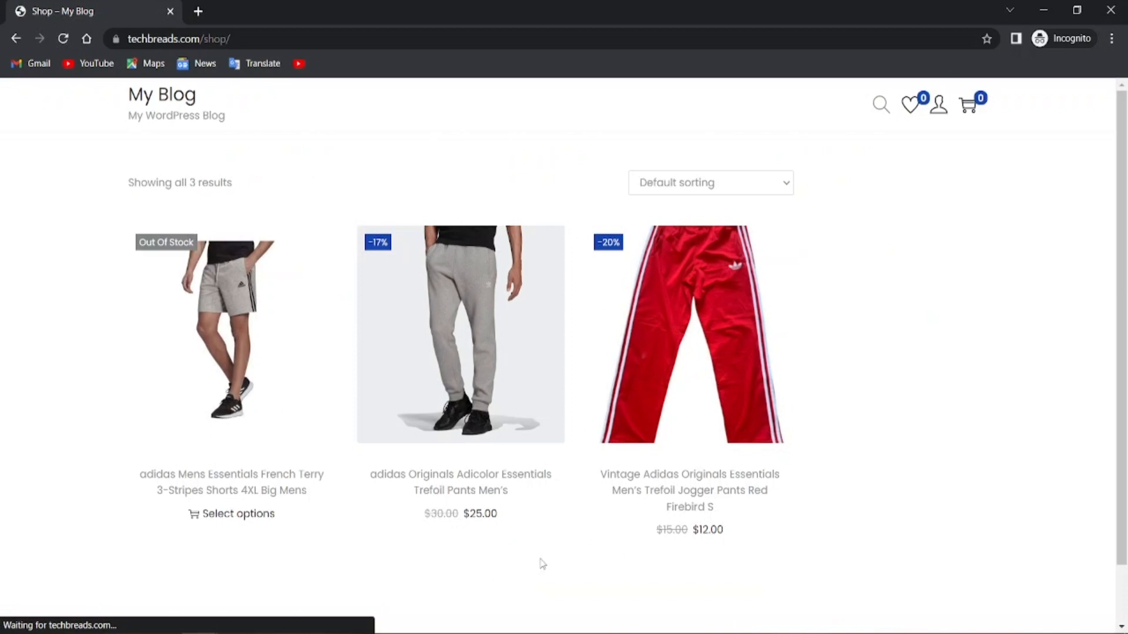
{"action": "left_click", "coordinate": [471, 350]}
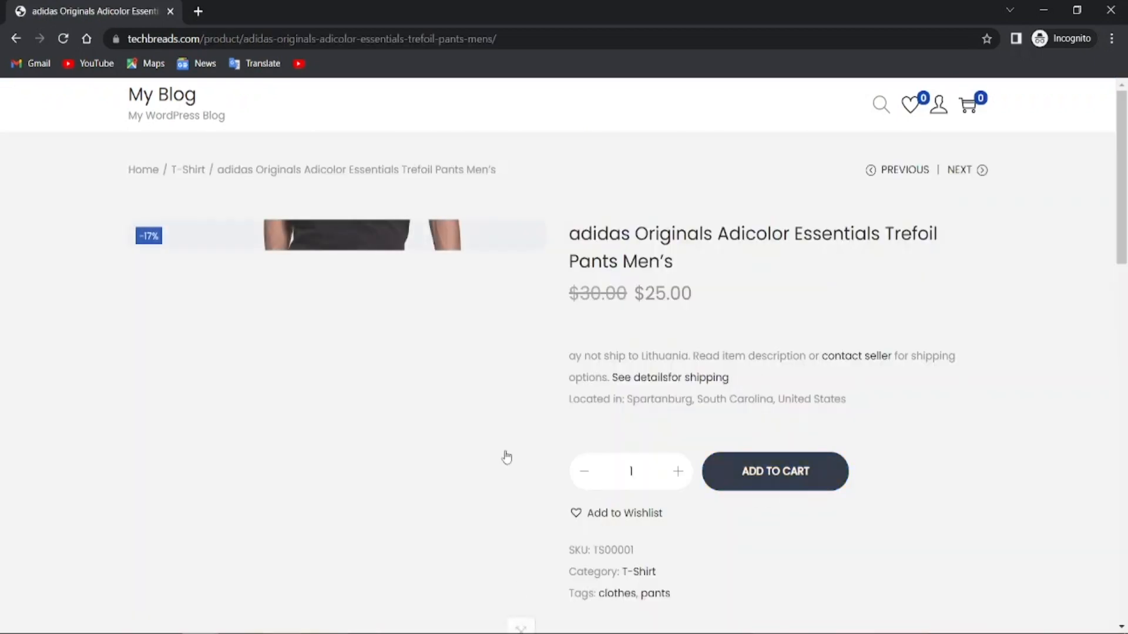
{"action": "scroll", "coordinate": [786, 481], "scroll_direction": "down", "scroll_amount": 4}
{"action": "scroll", "coordinate": [786, 480], "scroll_direction": "up", "scroll_amount": 4}
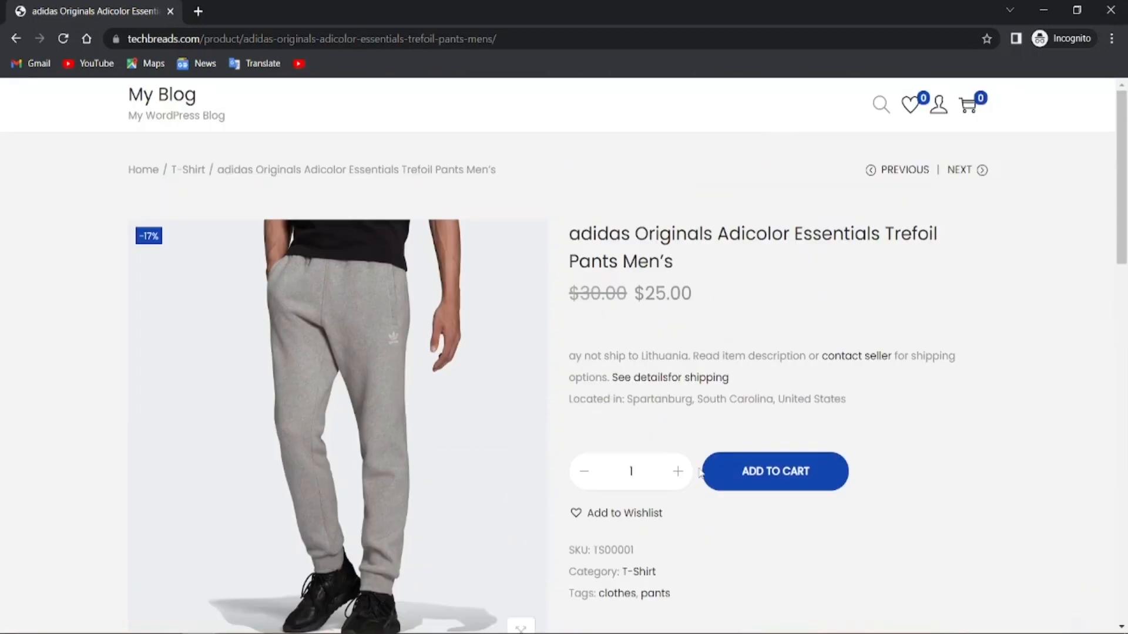
{"action": "left_click", "coordinate": [13, 43]}
{"action": "left_click", "coordinate": [14, 40]}
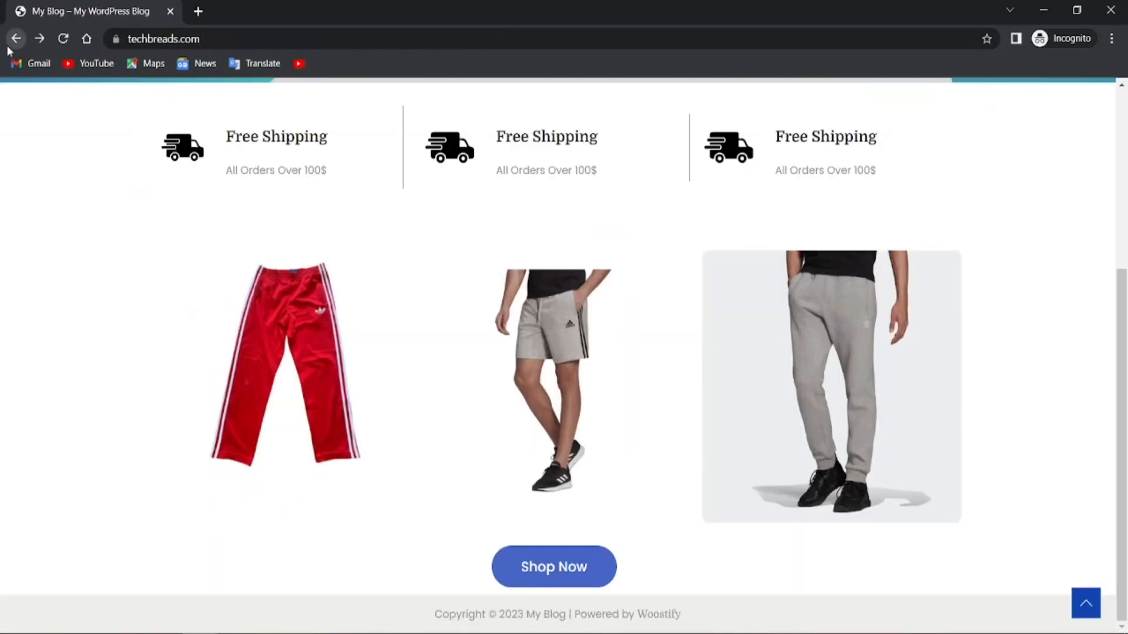
{"action": "scroll", "coordinate": [76, 328], "scroll_direction": "up", "scroll_amount": 5}
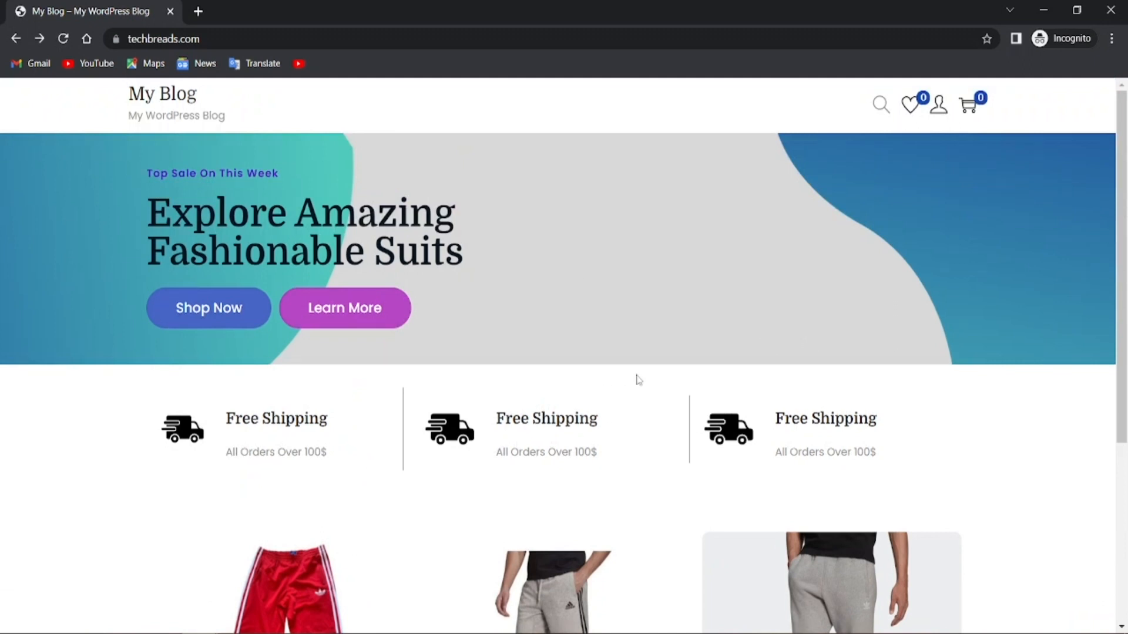
{"action": "scroll", "coordinate": [673, 293], "scroll_direction": "down", "scroll_amount": 4}
Scroll the Incognito home page, then bring the regular admin browser window to the front
{"action": "scroll", "coordinate": [527, 425], "scroll_direction": "up", "scroll_amount": 4}
{"action": "scroll", "coordinate": [529, 558], "scroll_direction": "down", "scroll_amount": 5}
{"action": "scroll", "coordinate": [429, 572], "scroll_direction": "up", "scroll_amount": 5}
{"action": "scroll", "coordinate": [351, 369], "scroll_direction": "down", "scroll_amount": 4}
{"action": "scroll", "coordinate": [351, 369], "scroll_direction": "up", "scroll_amount": 4}
{"action": "left_click", "coordinate": [150, 596]}
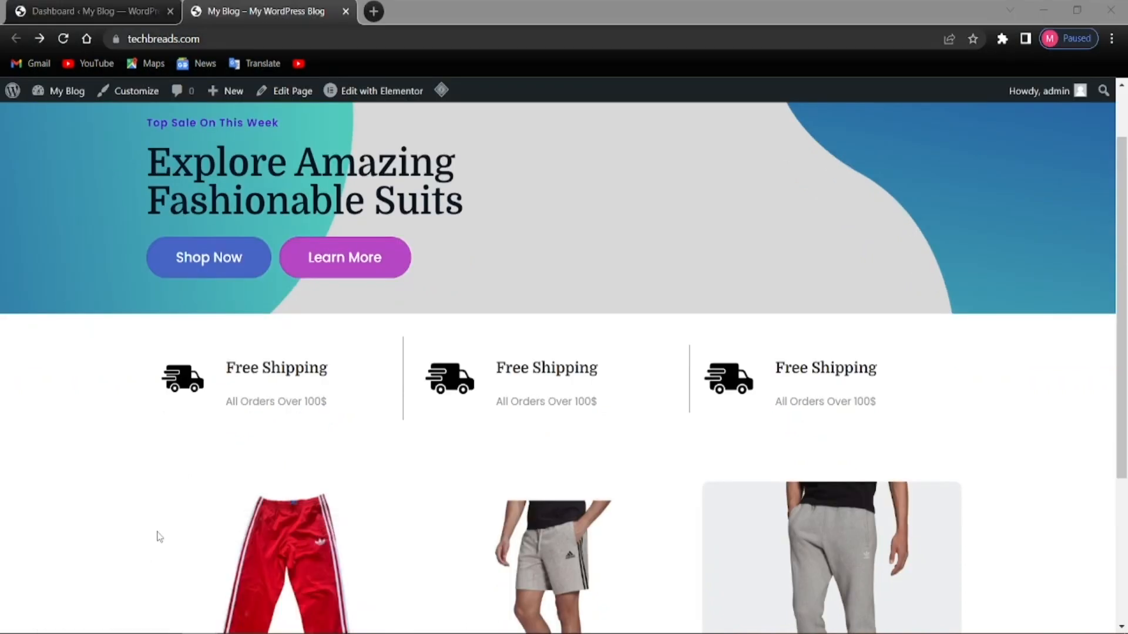
On the Dashboard, dismiss the PayPal Payments notice and open the installed Plugins list
{"action": "left_click", "coordinate": [69, 5]}
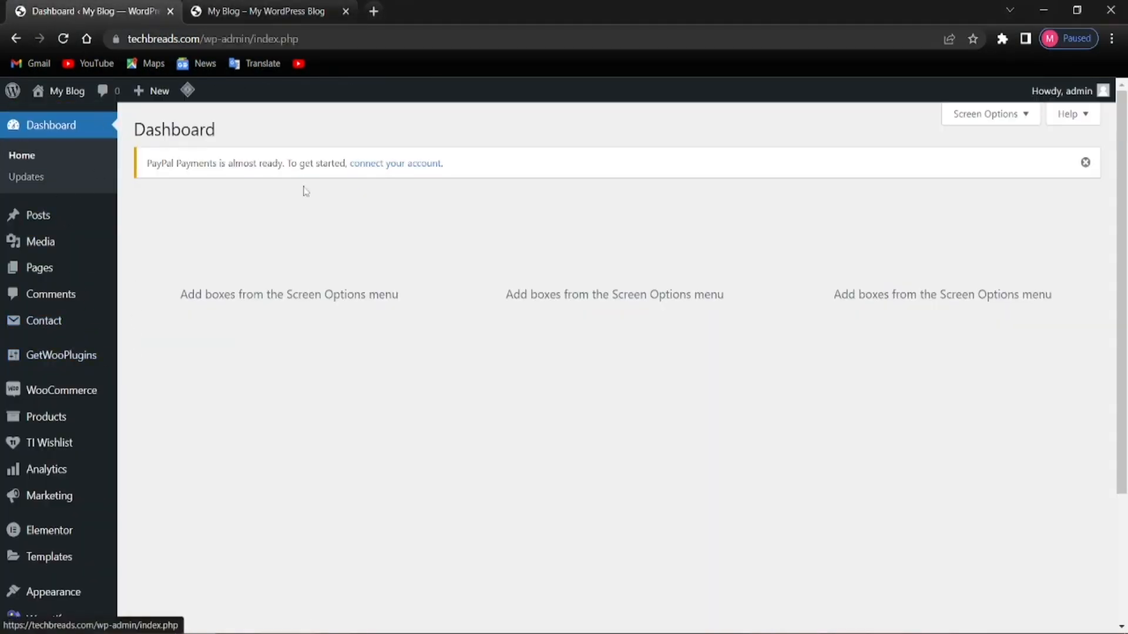
{"action": "left_click", "coordinate": [1086, 162]}
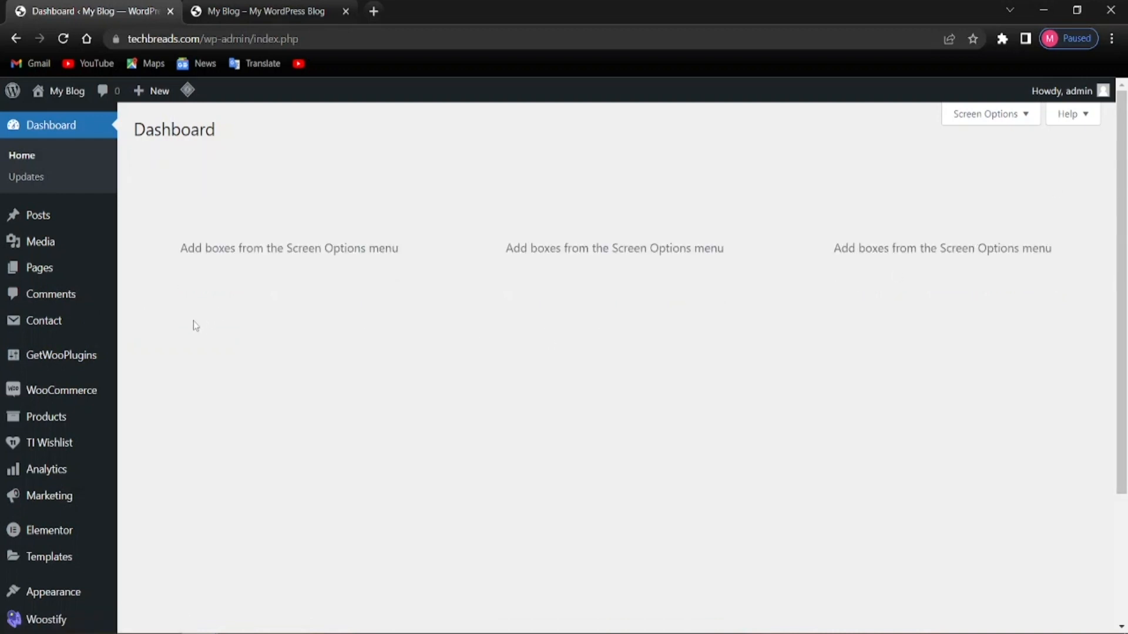
{"action": "key", "text": "alt"}
{"action": "scroll", "coordinate": [68, 395], "scroll_direction": "down", "scroll_amount": 3}
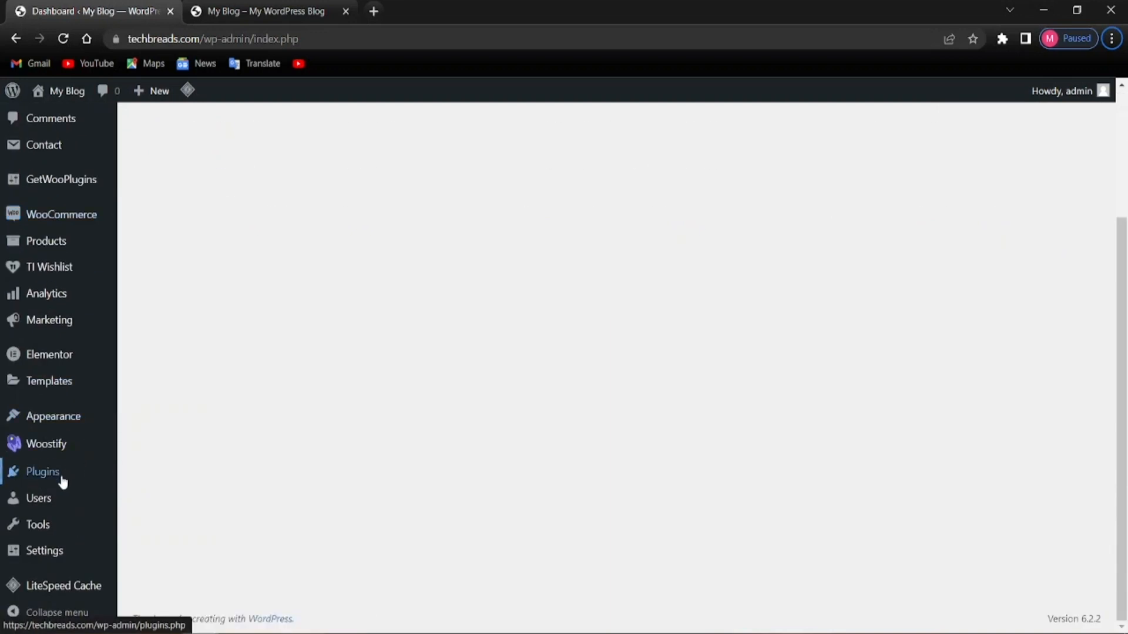
{"action": "mouse_move", "coordinate": [59, 479]}
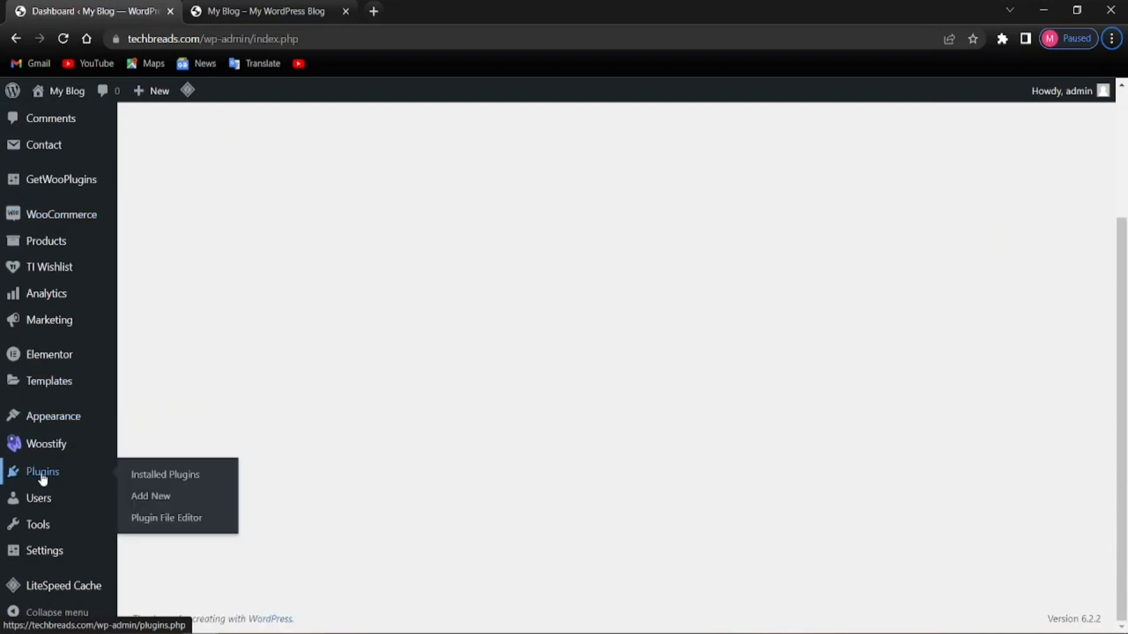
{"action": "left_click", "coordinate": [42, 479]}
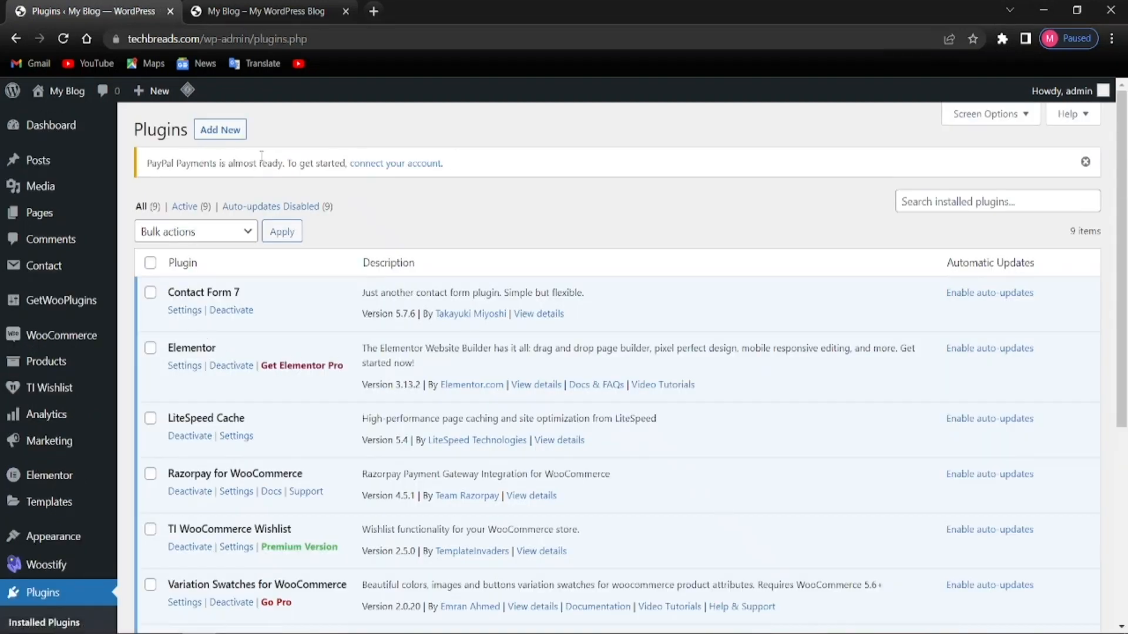
Search the Add Plugins page for 'dokan' to list the Dokan multivendor marketplace plugin
{"action": "left_click", "coordinate": [209, 136]}
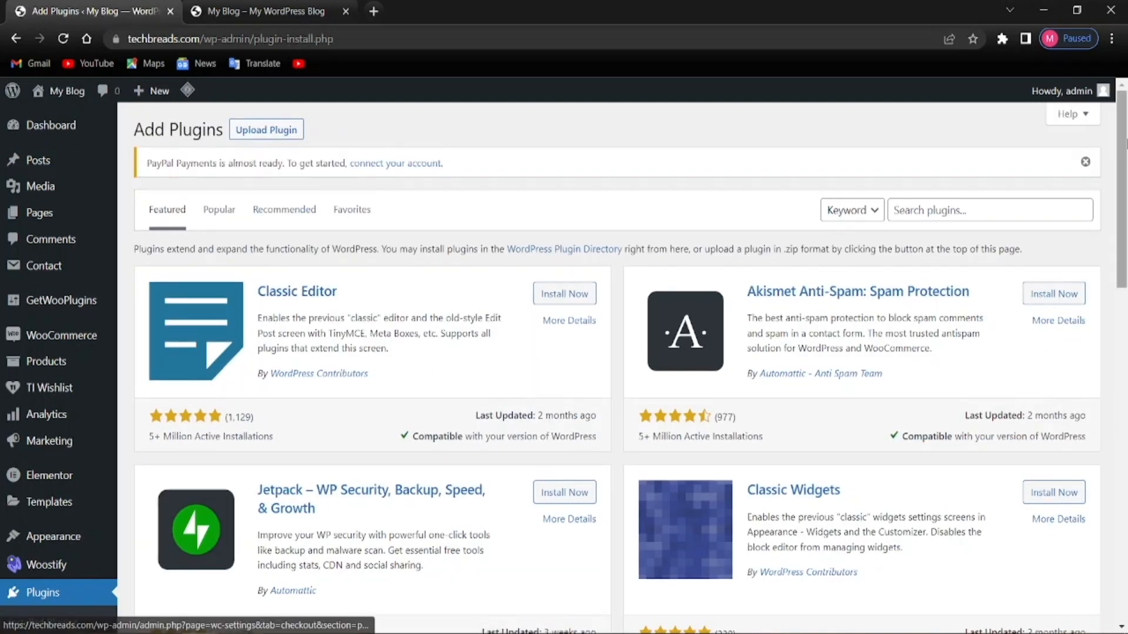
{"action": "left_click", "coordinate": [1086, 162]}
{"action": "scroll", "coordinate": [433, 349], "scroll_direction": "down", "scroll_amount": 1}
{"action": "scroll", "coordinate": [433, 349], "scroll_direction": "up", "scroll_amount": 1}
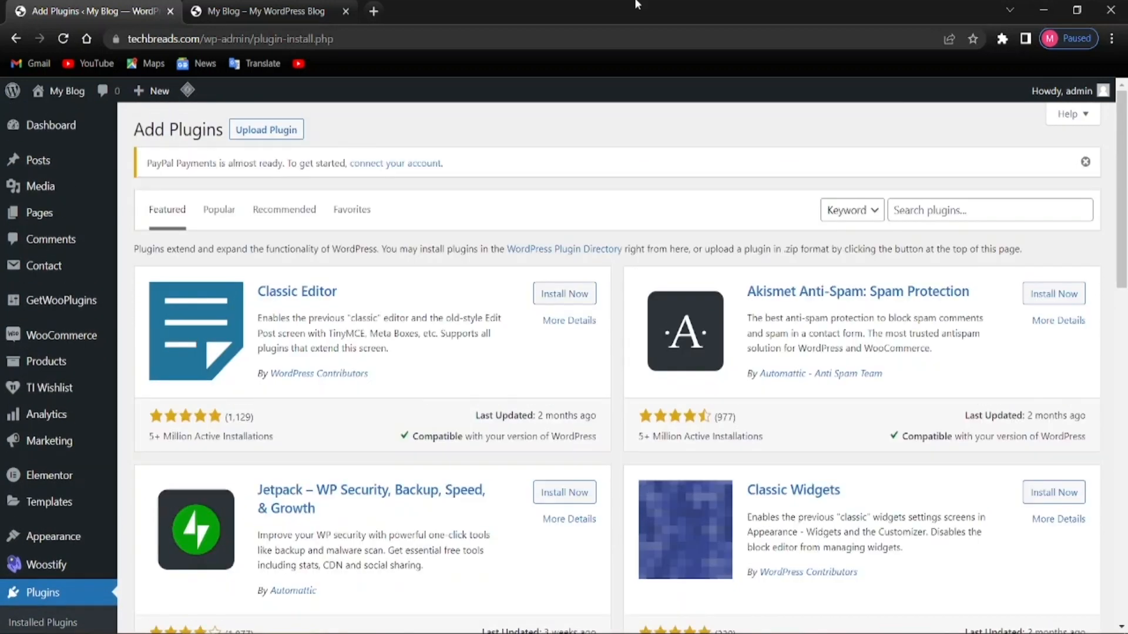
{"action": "right_click", "coordinate": [921, 209]}
{"action": "left_click", "coordinate": [947, 330]}
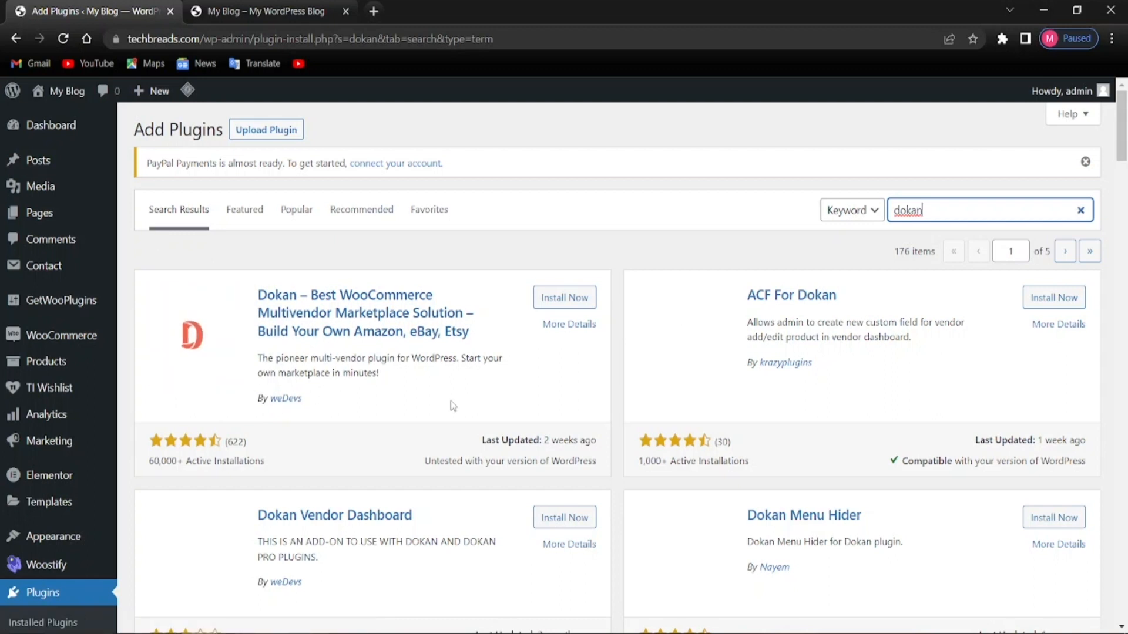
Install the Dokan plugin and return to the refreshed installed Plugins list
{"action": "left_click", "coordinate": [550, 302]}
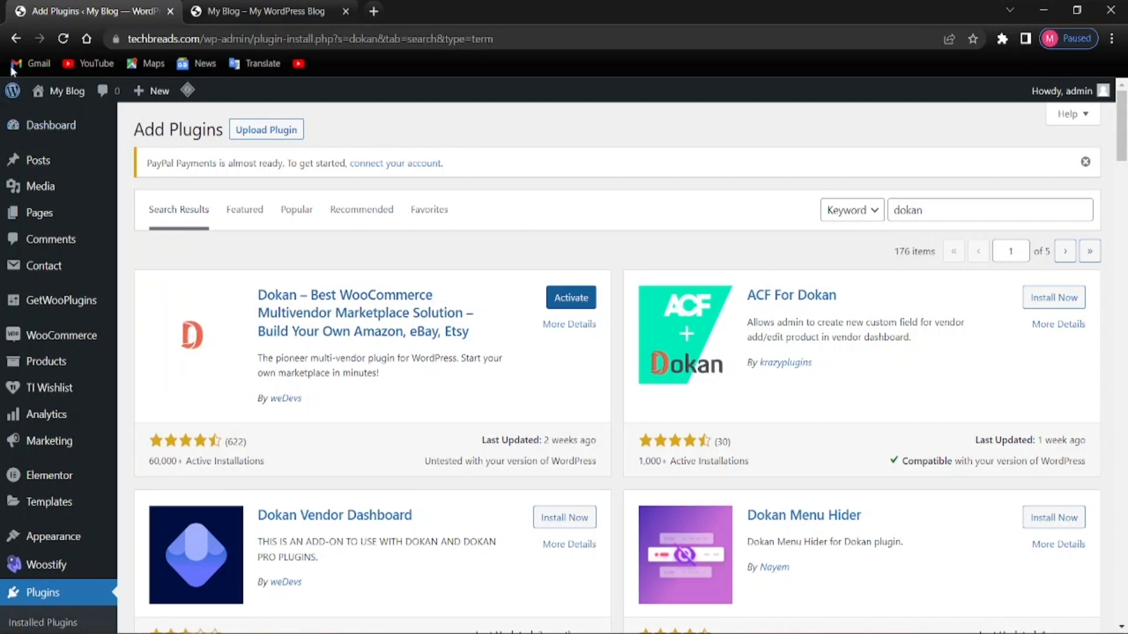
{"action": "left_click", "coordinate": [16, 39]}
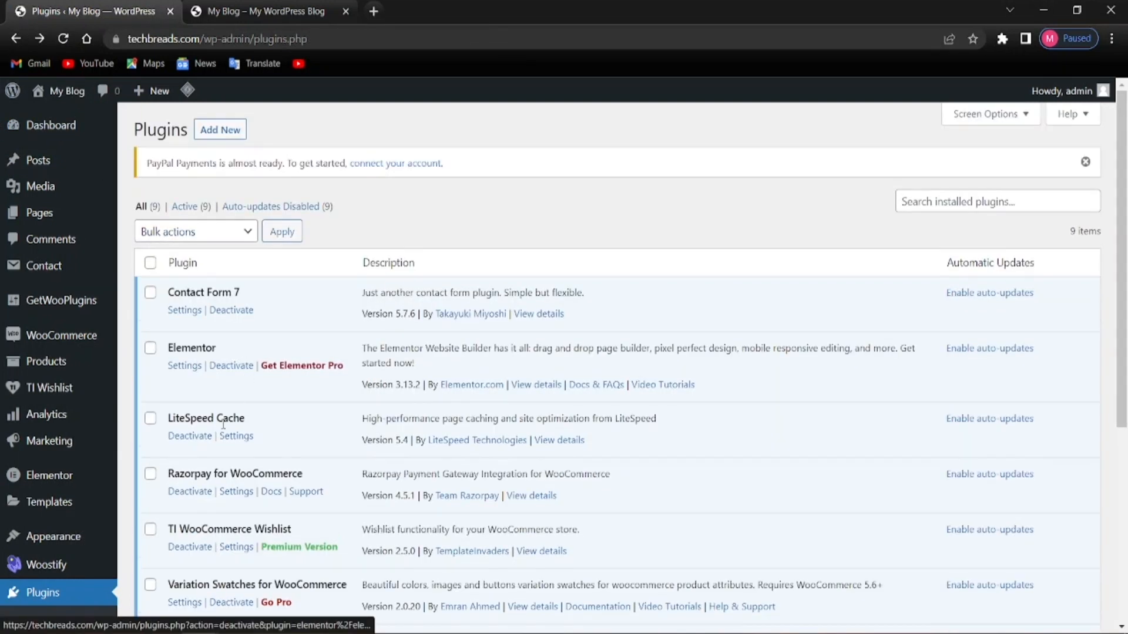
{"action": "scroll", "coordinate": [223, 424], "scroll_direction": "down", "scroll_amount": 5}
{"action": "scroll", "coordinate": [222, 428], "scroll_direction": "up", "scroll_amount": 5}
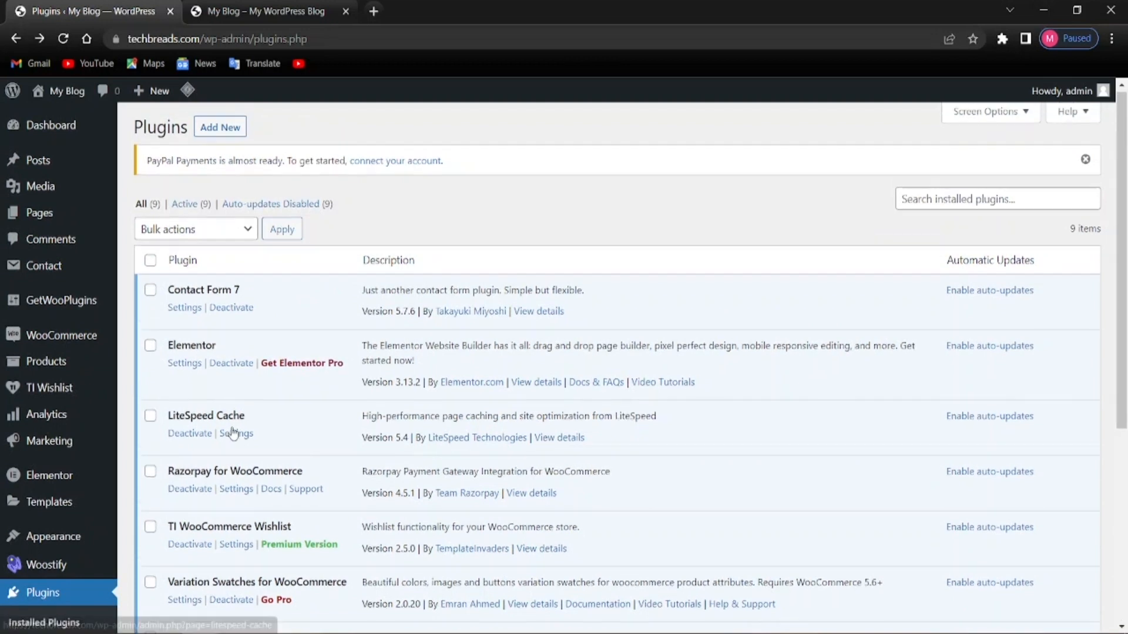
{"action": "scroll", "coordinate": [233, 434], "scroll_direction": "down", "scroll_amount": 2}
{"action": "left_click", "coordinate": [63, 39]}
Activate the newly installed Dokan plugin, launching its setup wizard
{"action": "scroll", "coordinate": [359, 267], "scroll_direction": "up", "scroll_amount": 2}
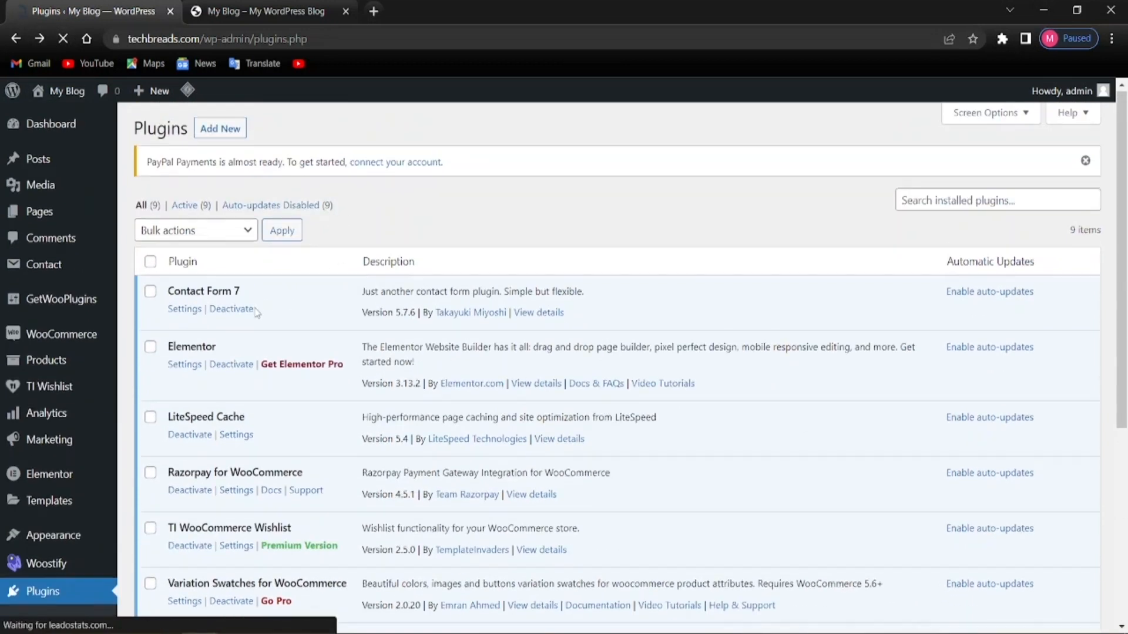
{"action": "scroll", "coordinate": [257, 312], "scroll_direction": "down", "scroll_amount": 4}
{"action": "scroll", "coordinate": [254, 305], "scroll_direction": "up", "scroll_amount": 2}
{"action": "scroll", "coordinate": [252, 299], "scroll_direction": "down", "scroll_amount": 3}
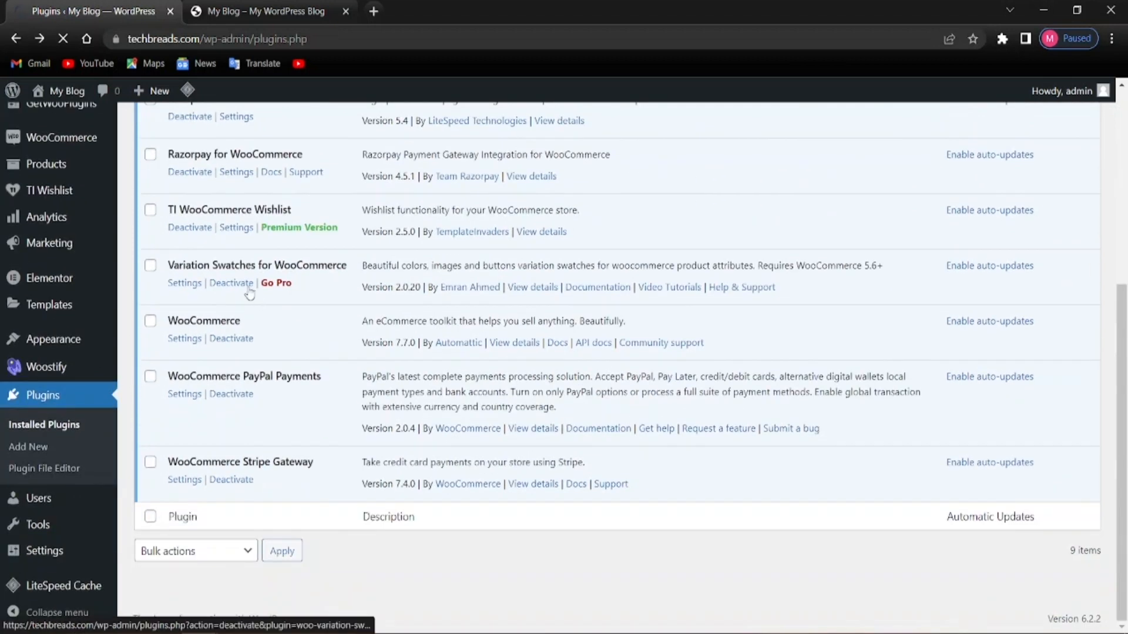
{"action": "scroll", "coordinate": [229, 285], "scroll_direction": "up", "scroll_amount": 3}
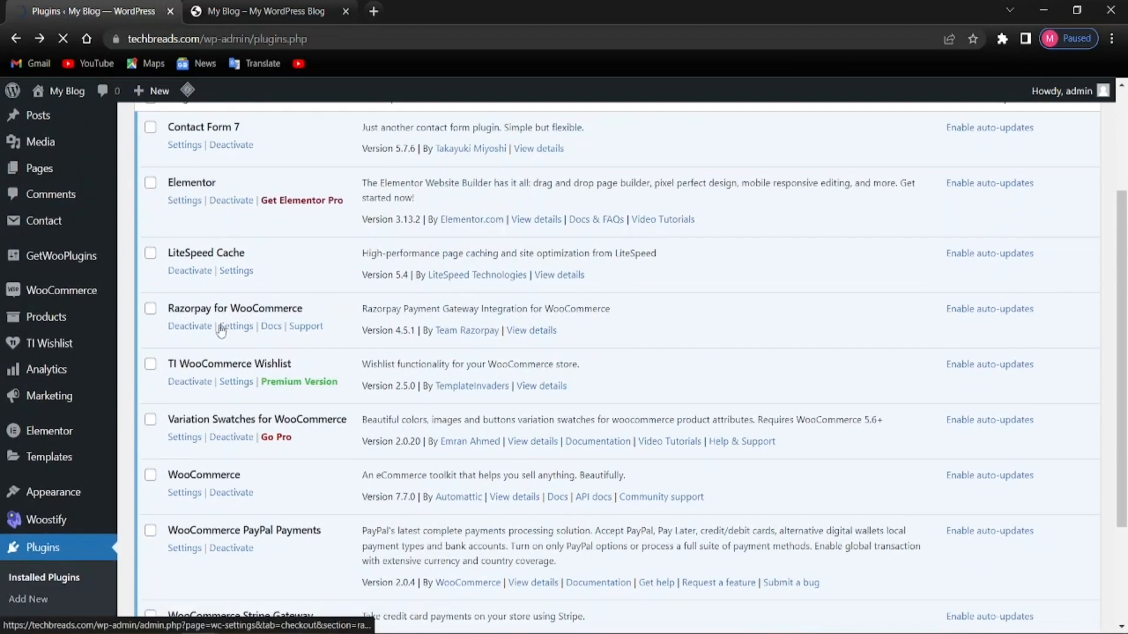
{"action": "scroll", "coordinate": [221, 331], "scroll_direction": "up", "scroll_amount": 3}
{"action": "scroll", "coordinate": [392, 296], "scroll_direction": "down", "scroll_amount": 4}
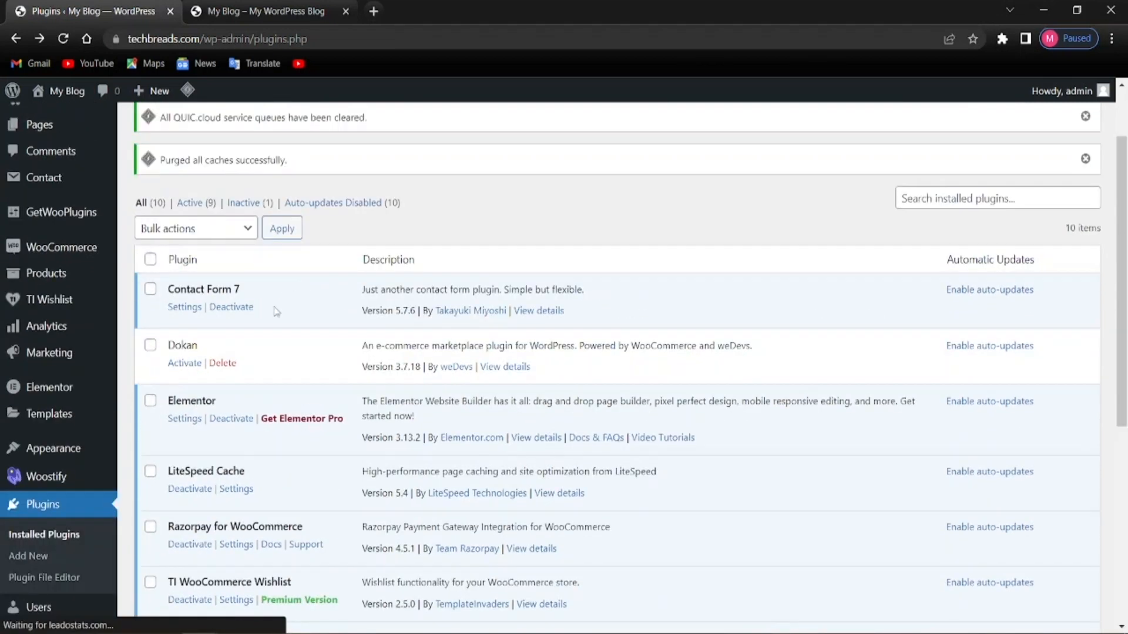
{"action": "left_click", "coordinate": [176, 364]}
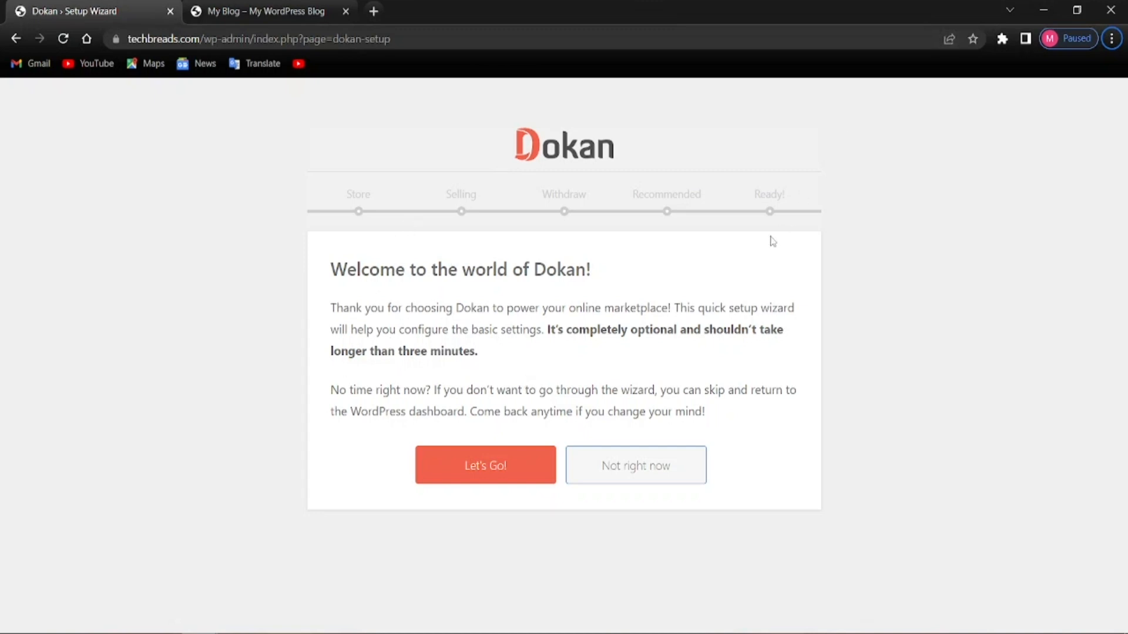
Start the Dokan setup wizard and check the vendor store URL is 'store'
{"action": "left_click", "coordinate": [425, 463]}
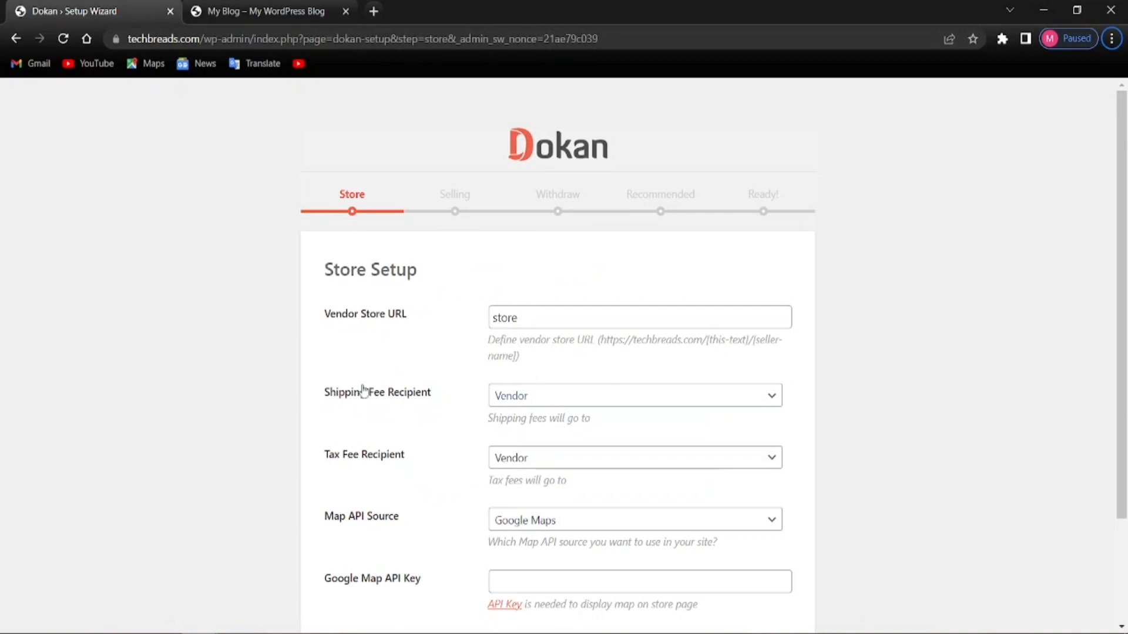
{"action": "scroll", "coordinate": [365, 394], "scroll_direction": "down", "scroll_amount": 3}
{"action": "scroll", "coordinate": [370, 432], "scroll_direction": "up", "scroll_amount": 3}
{"action": "left_click", "coordinate": [544, 317]}
{"action": "left_click", "coordinate": [458, 330]}
Keep Google Maps as the map API source and review the Google Map API Key field
{"action": "scroll", "coordinate": [556, 473], "scroll_direction": "down", "scroll_amount": 2}
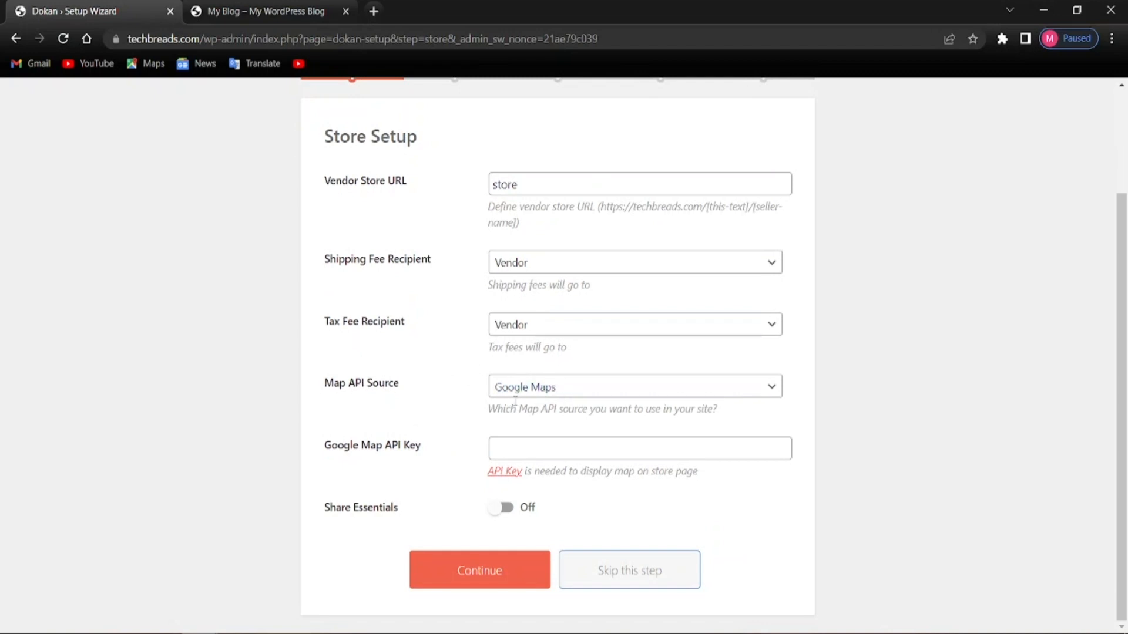
{"action": "left_click", "coordinate": [597, 394]}
{"action": "left_click", "coordinate": [596, 395]}
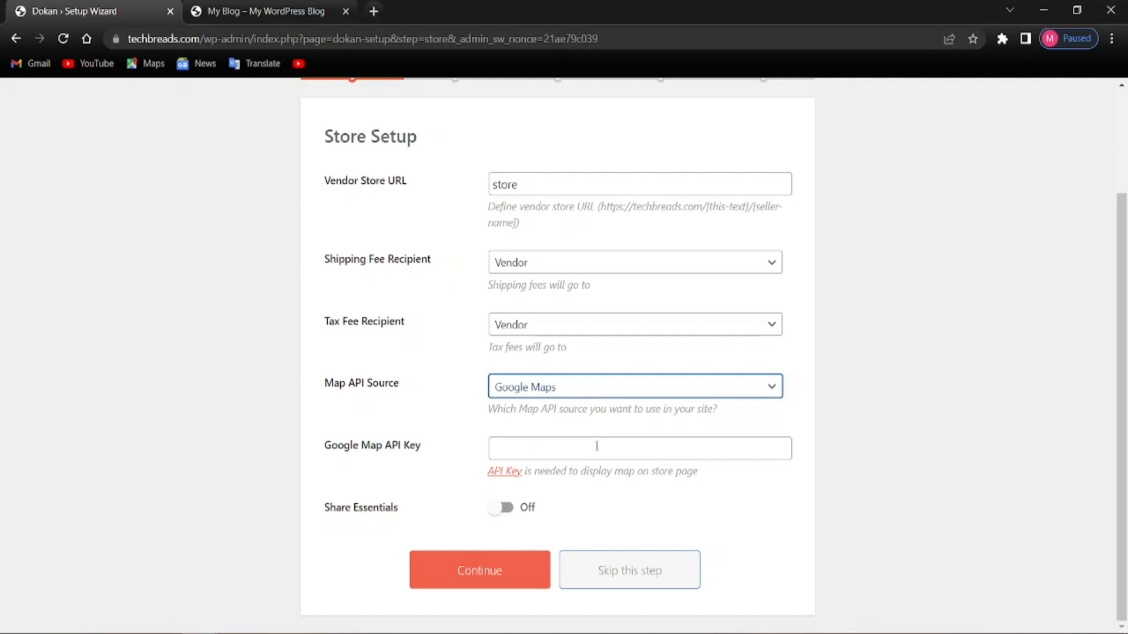
{"action": "left_click", "coordinate": [636, 451]}
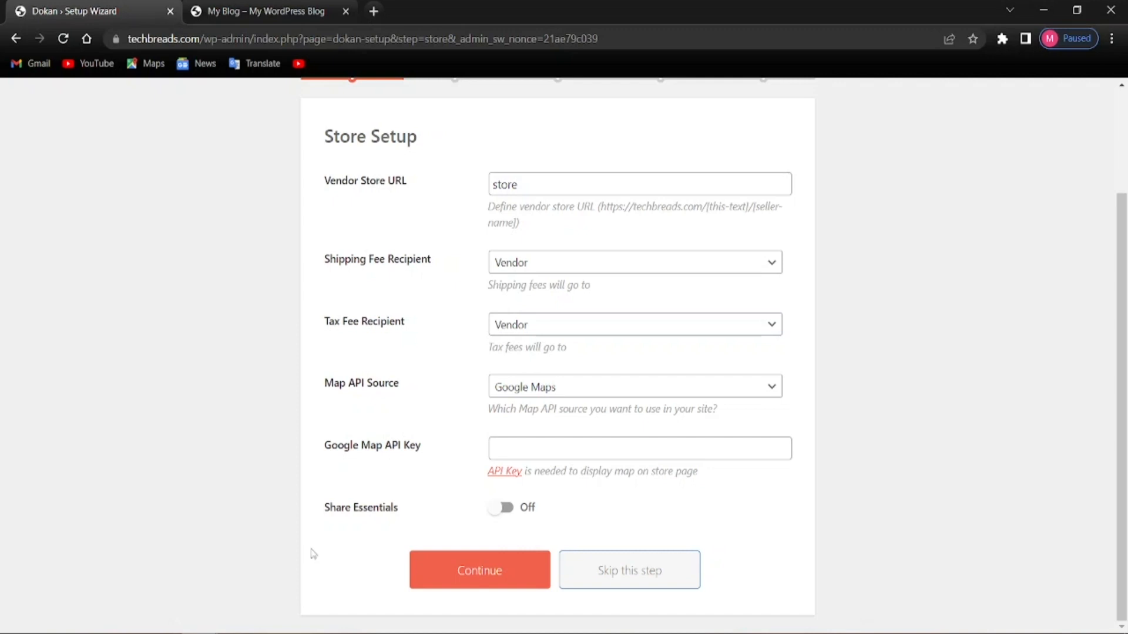
{"action": "scroll", "coordinate": [378, 541], "scroll_direction": "up", "scroll_amount": 3}
{"action": "scroll", "coordinate": [481, 433], "scroll_direction": "down", "scroll_amount": 3}
{"action": "scroll", "coordinate": [386, 486], "scroll_direction": "up", "scroll_amount": 3}
{"action": "scroll", "coordinate": [479, 461], "scroll_direction": "down", "scroll_amount": 3}
Move to Selling Setup, enable selling for new vendors and keep Percentage commission
{"action": "left_click", "coordinate": [499, 587]}
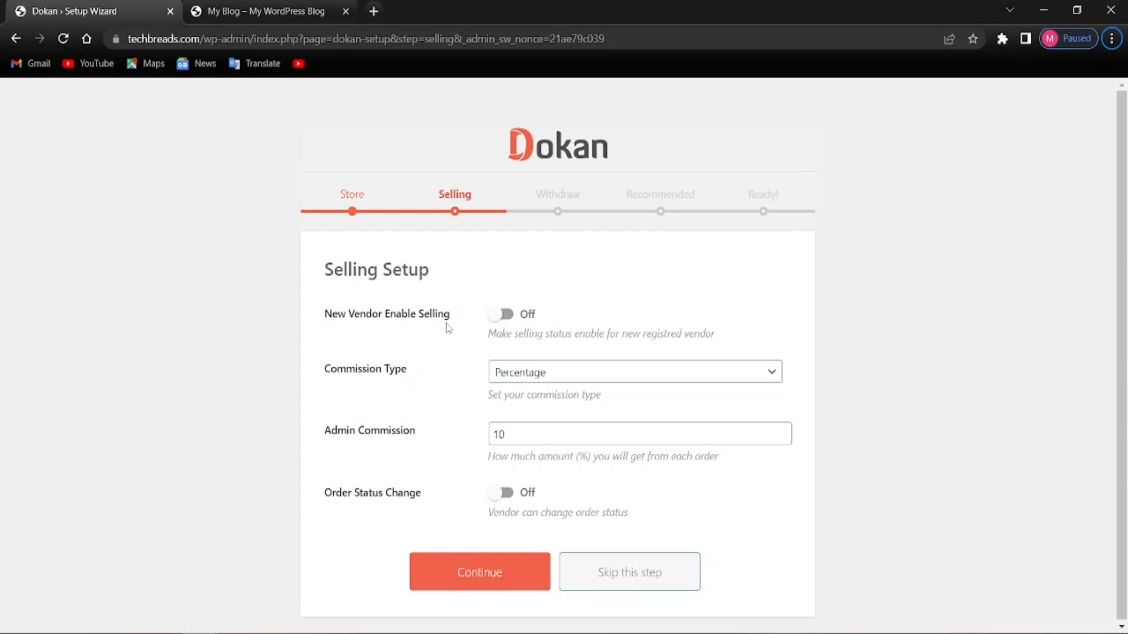
{"action": "left_click", "coordinate": [495, 320]}
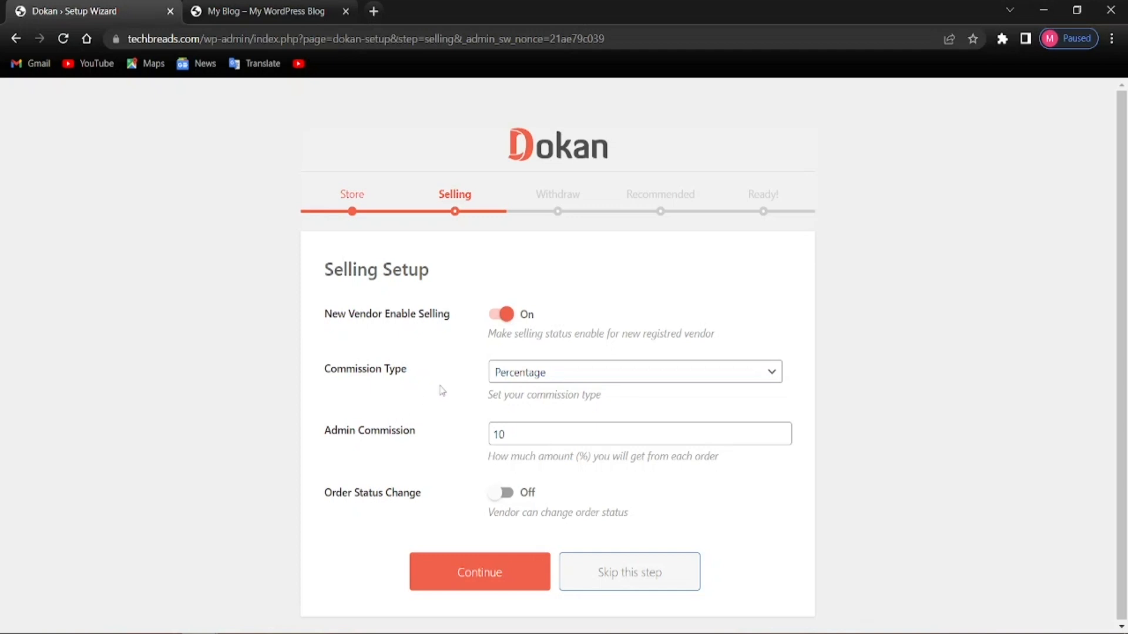
{"action": "left_click", "coordinate": [514, 377]}
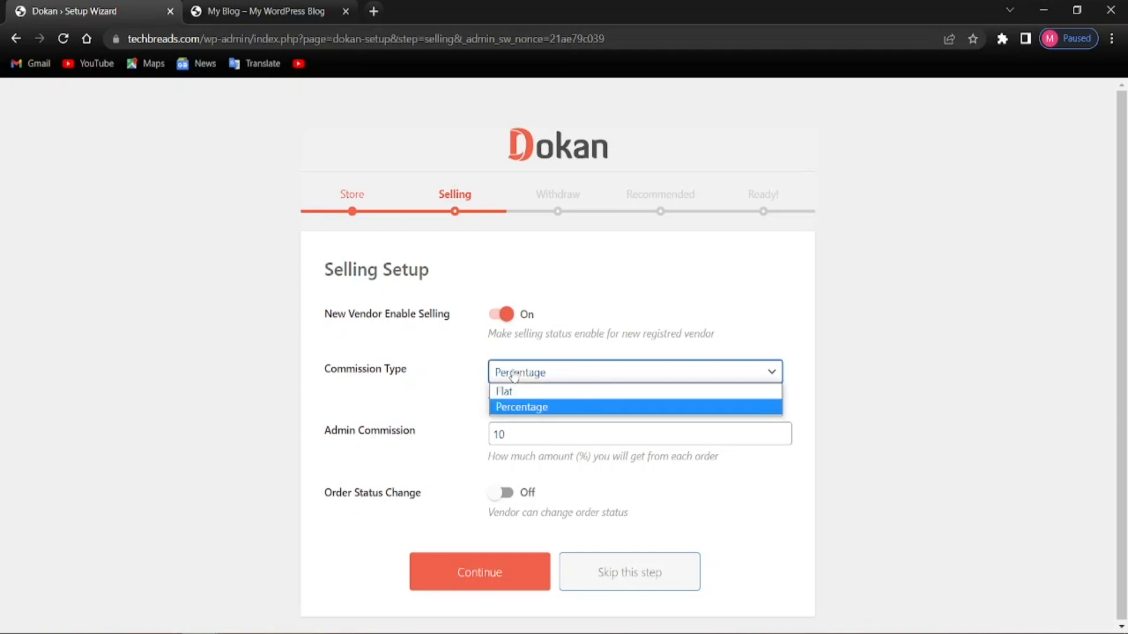
{"action": "left_click", "coordinate": [493, 409]}
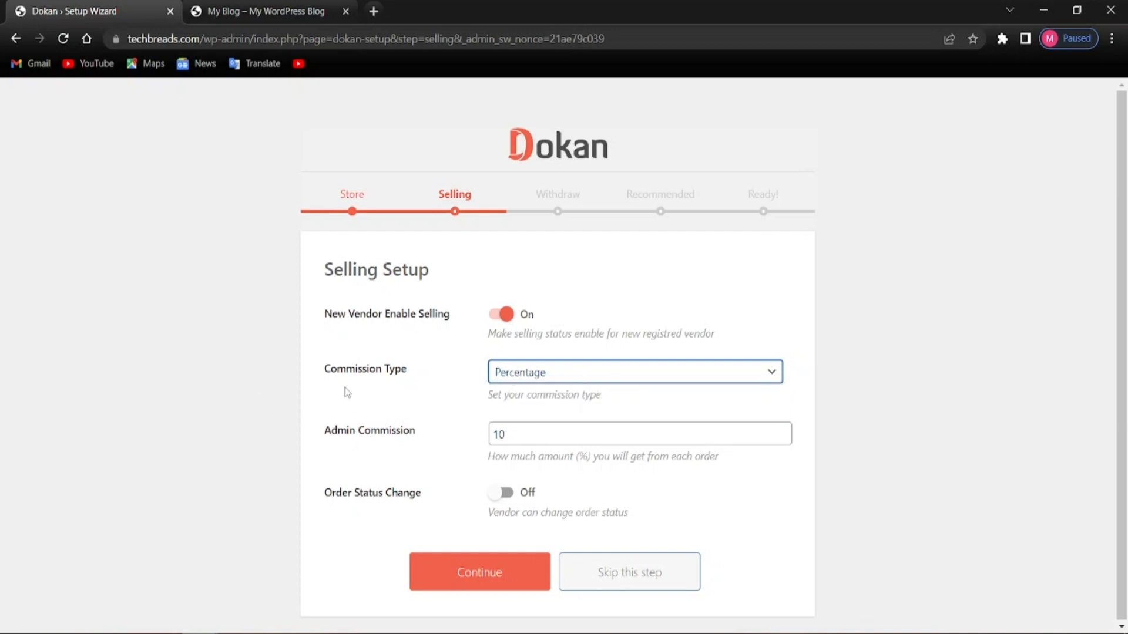
Set Admin Commission to 5, leave vendor order status change off, and continue
{"action": "left_click", "coordinate": [514, 433]}
{"action": "key", "text": "BackSpace"}
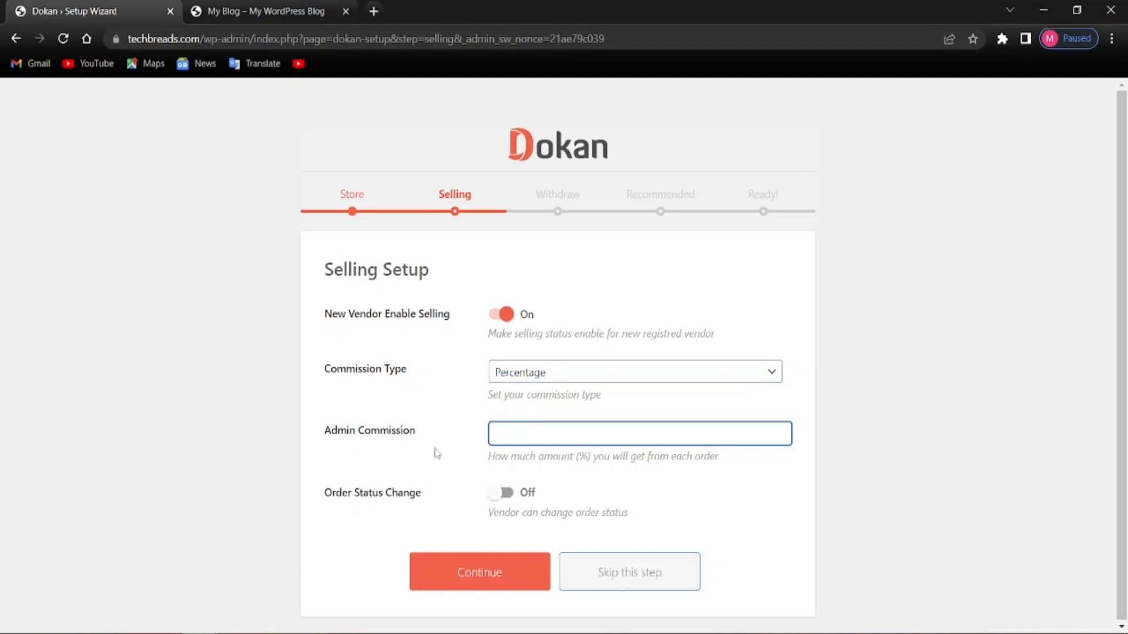
{"action": "left_click", "coordinate": [430, 451]}
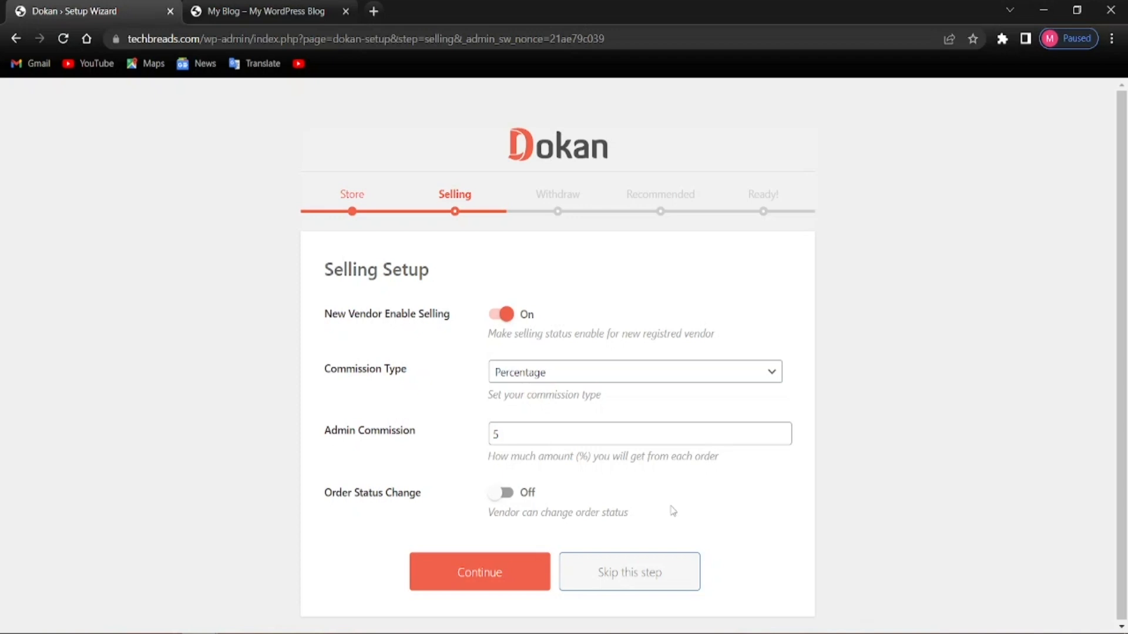
{"action": "left_click", "coordinate": [502, 496]}
{"action": "left_click", "coordinate": [501, 498]}
{"action": "left_click", "coordinate": [481, 583]}
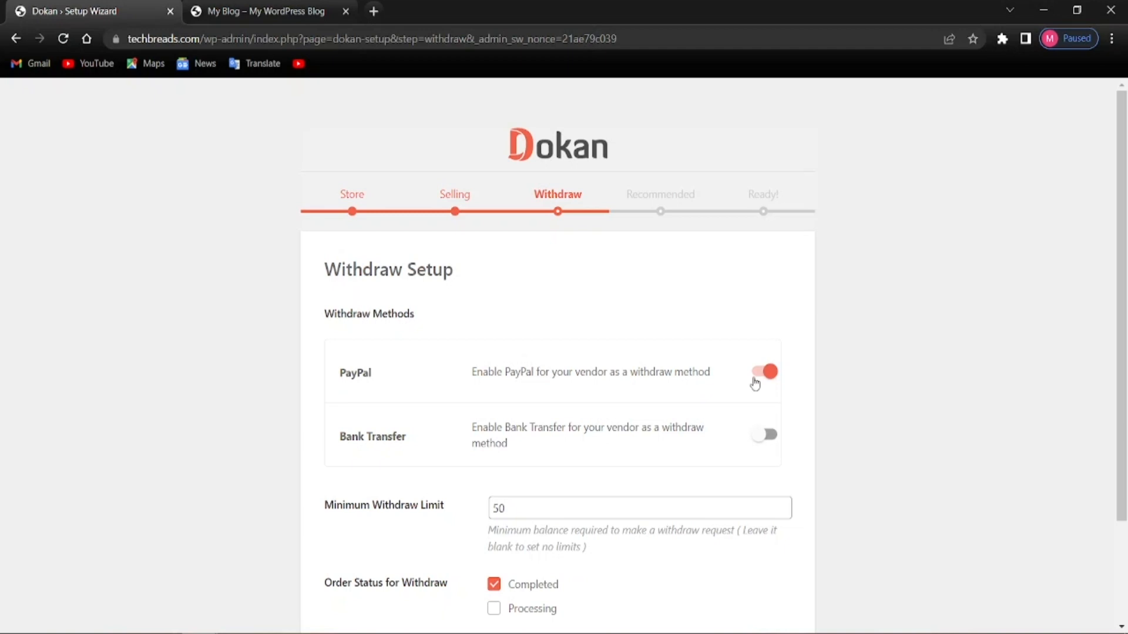
Enable Bank Transfer alongside PayPal, keep the 50 minimum withdraw limit, and continue
{"action": "scroll", "coordinate": [480, 467], "scroll_direction": "down", "scroll_amount": 3}
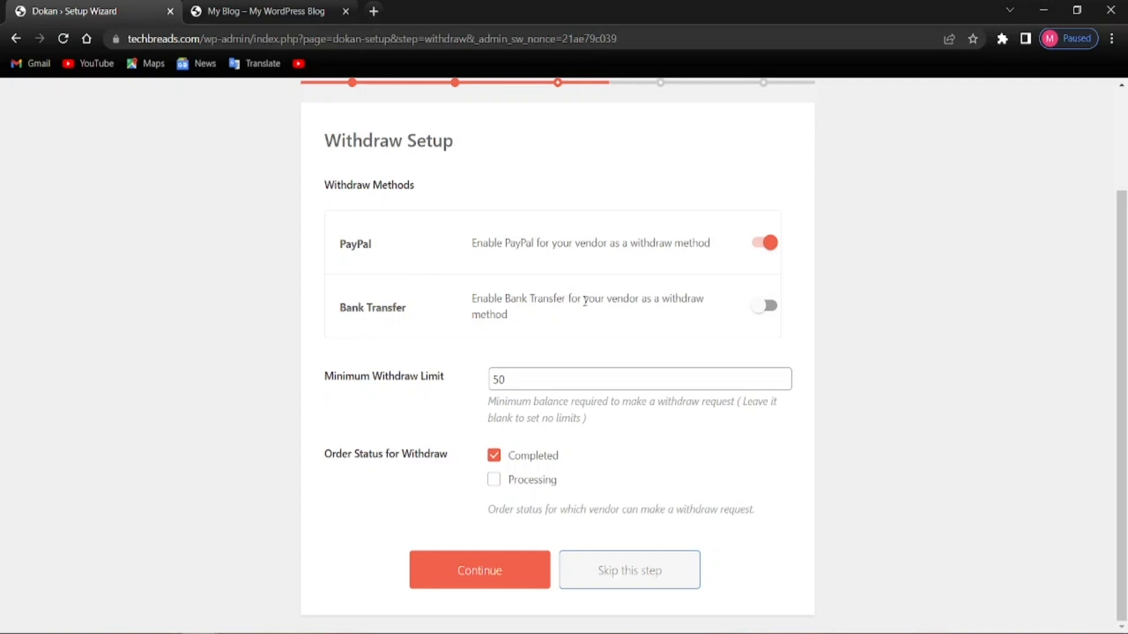
{"action": "left_click", "coordinate": [756, 306]}
{"action": "left_click", "coordinate": [536, 386]}
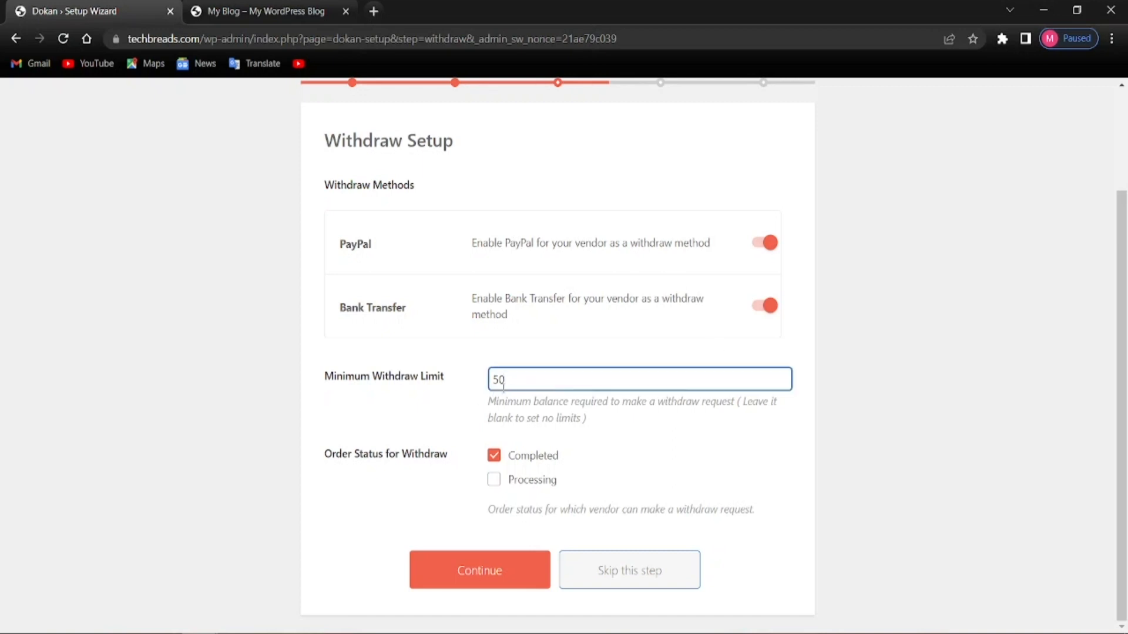
{"action": "left_click", "coordinate": [370, 412]}
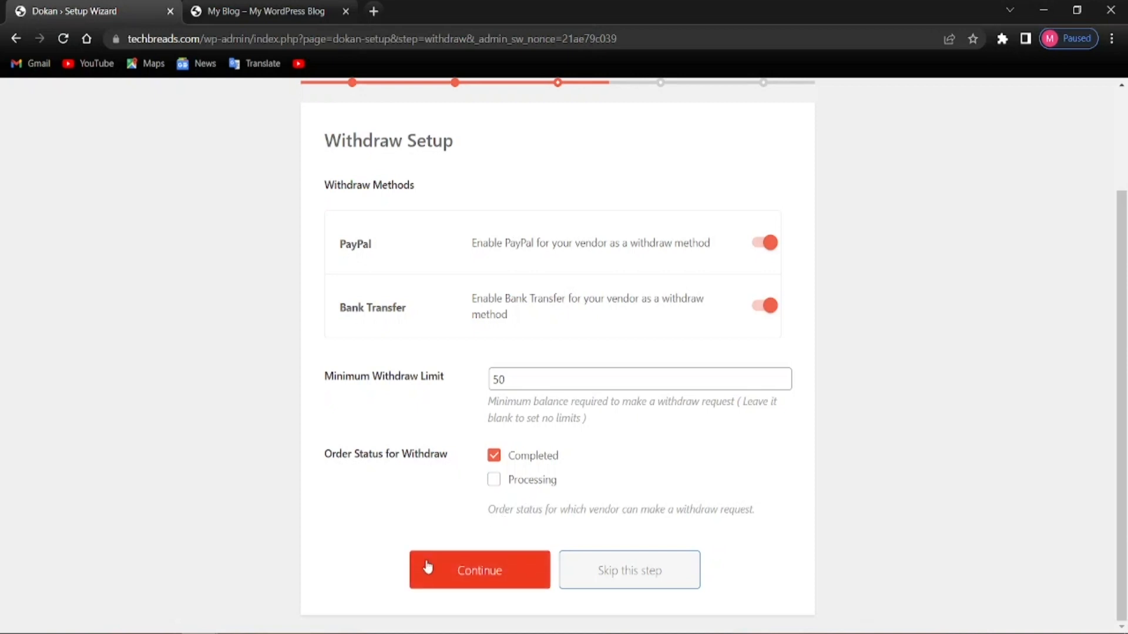
{"action": "scroll", "coordinate": [486, 540], "scroll_direction": "up", "scroll_amount": 1}
{"action": "scroll", "coordinate": [486, 544], "scroll_direction": "up", "scroll_amount": 2}
{"action": "scroll", "coordinate": [528, 588], "scroll_direction": "down", "scroll_amount": 2}
{"action": "left_click", "coordinate": [464, 571]}
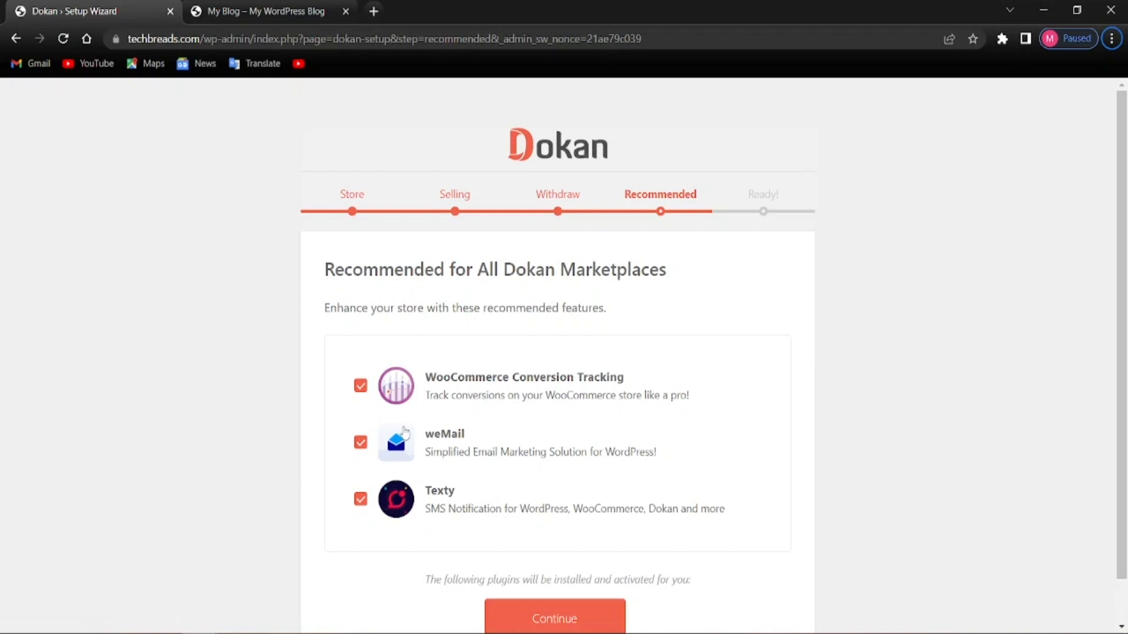
Accept WooCommerce Conversion Tracking, weMail and Texty as recommended plugins and finish the wizard
{"action": "scroll", "coordinate": [405, 420], "scroll_direction": "down", "scroll_amount": 1}
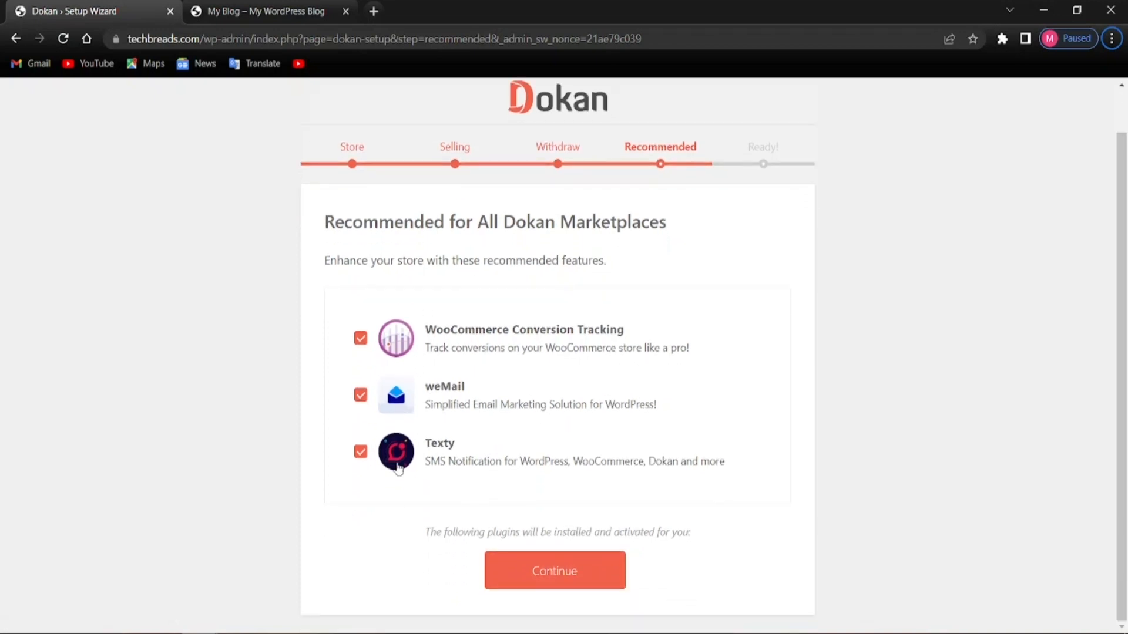
{"action": "scroll", "coordinate": [376, 441], "scroll_direction": "up", "scroll_amount": 1}
{"action": "scroll", "coordinate": [399, 396], "scroll_direction": "down", "scroll_amount": 1}
{"action": "left_click", "coordinate": [509, 582]}
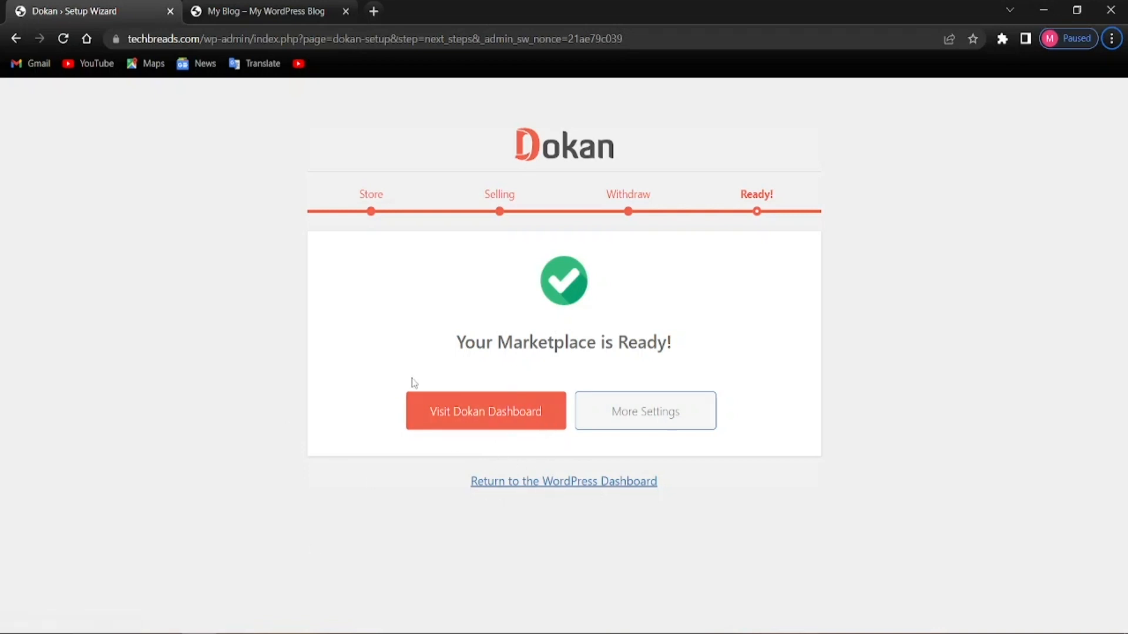
{"action": "left_click", "coordinate": [517, 417]}
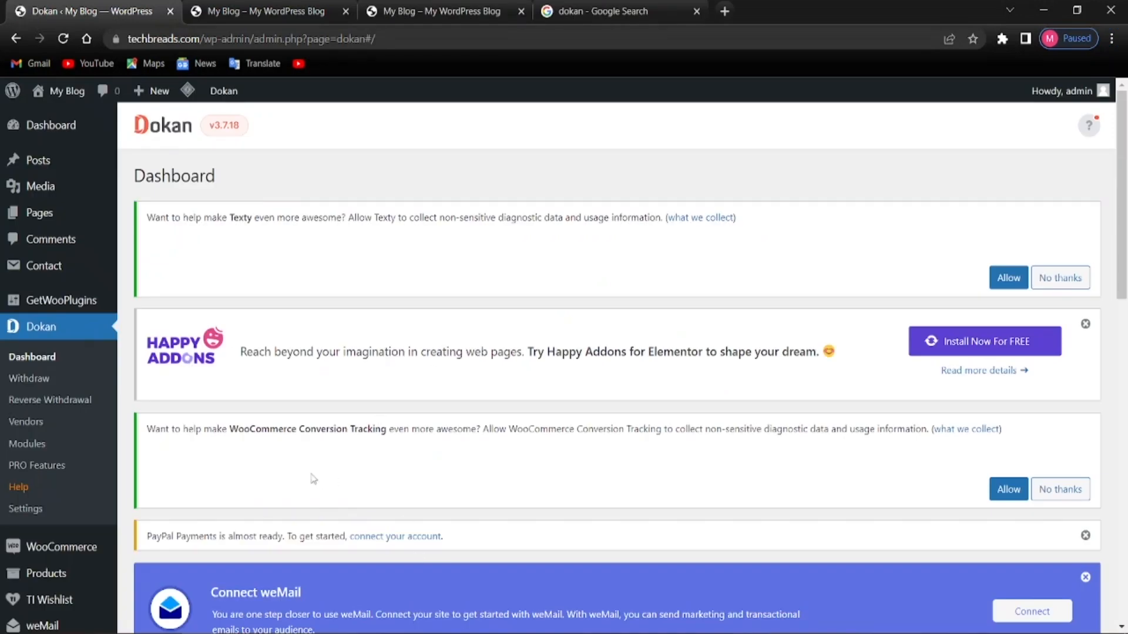
{"action": "scroll", "coordinate": [300, 367], "scroll_direction": "down", "scroll_amount": 10}
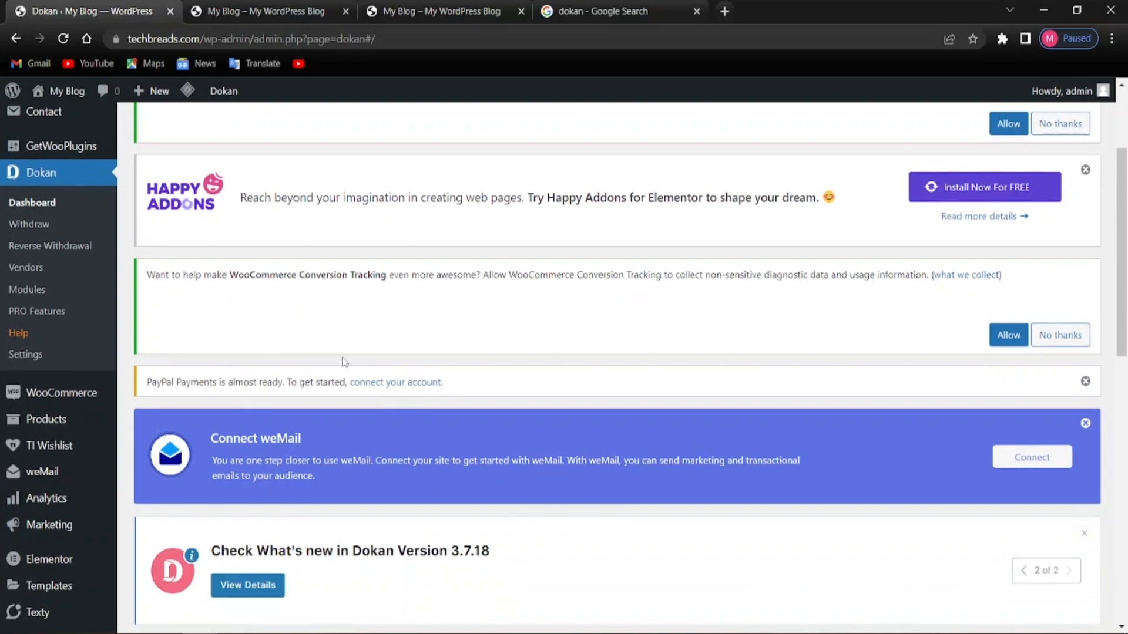
{"action": "scroll", "coordinate": [345, 359], "scroll_direction": "down", "scroll_amount": 3}
{"action": "scroll", "coordinate": [327, 517], "scroll_direction": "up", "scroll_amount": 6}
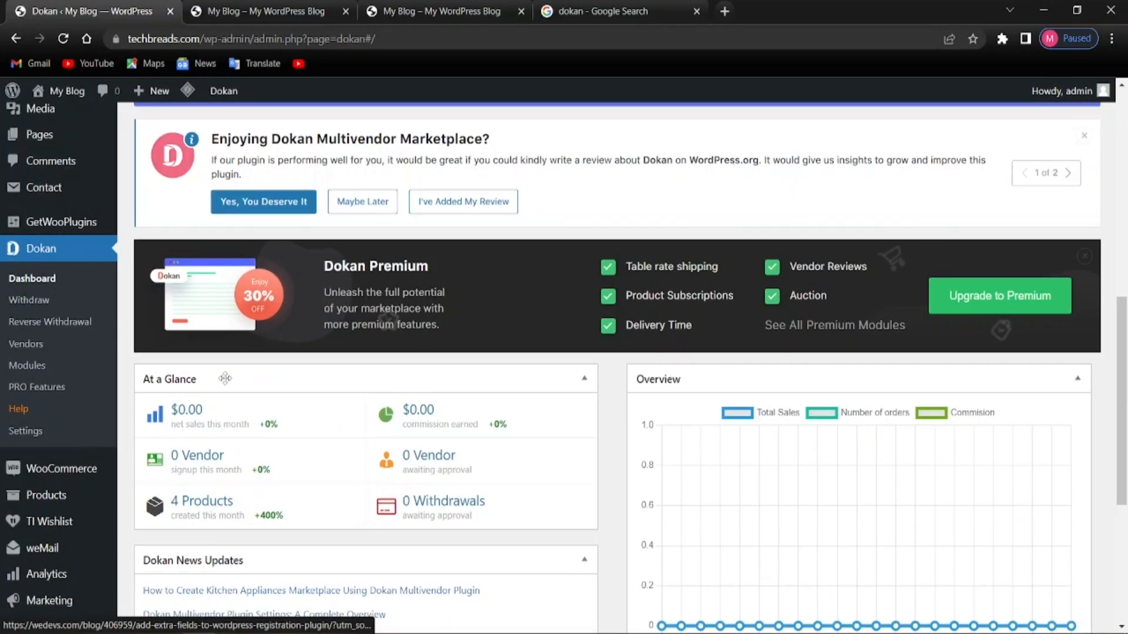
{"action": "scroll", "coordinate": [247, 487], "scroll_direction": "up", "scroll_amount": 2}
{"action": "scroll", "coordinate": [247, 483], "scroll_direction": "up", "scroll_amount": 4}
{"action": "scroll", "coordinate": [255, 487], "scroll_direction": "down", "scroll_amount": 9}
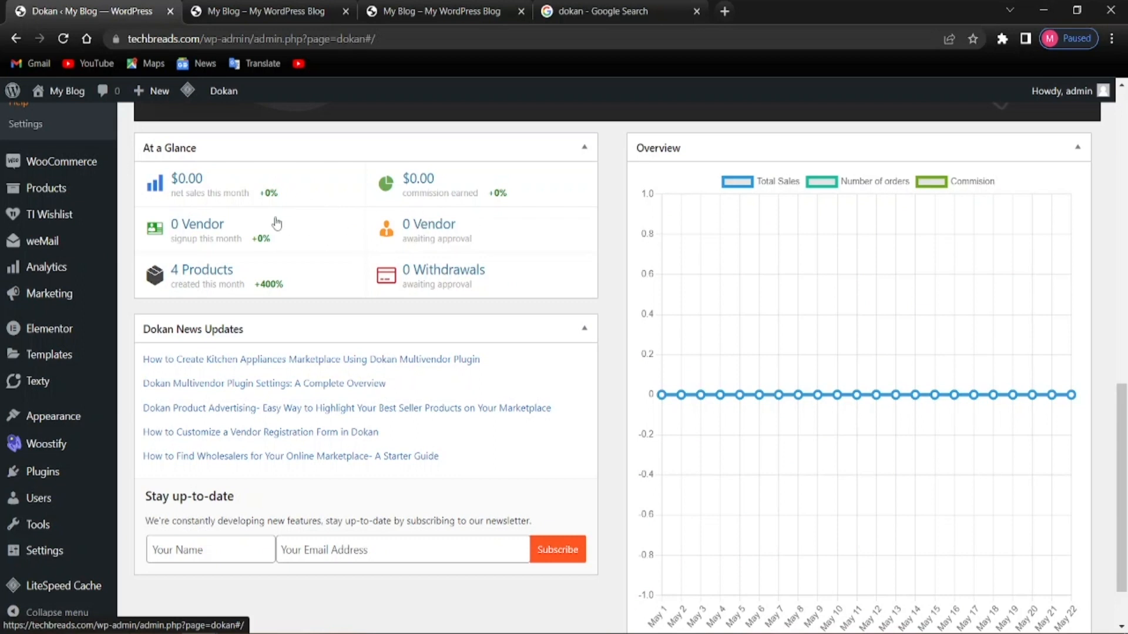
{"action": "scroll", "coordinate": [818, 419], "scroll_direction": "down", "scroll_amount": 1}
{"action": "scroll", "coordinate": [559, 440], "scroll_direction": "up", "scroll_amount": 5}
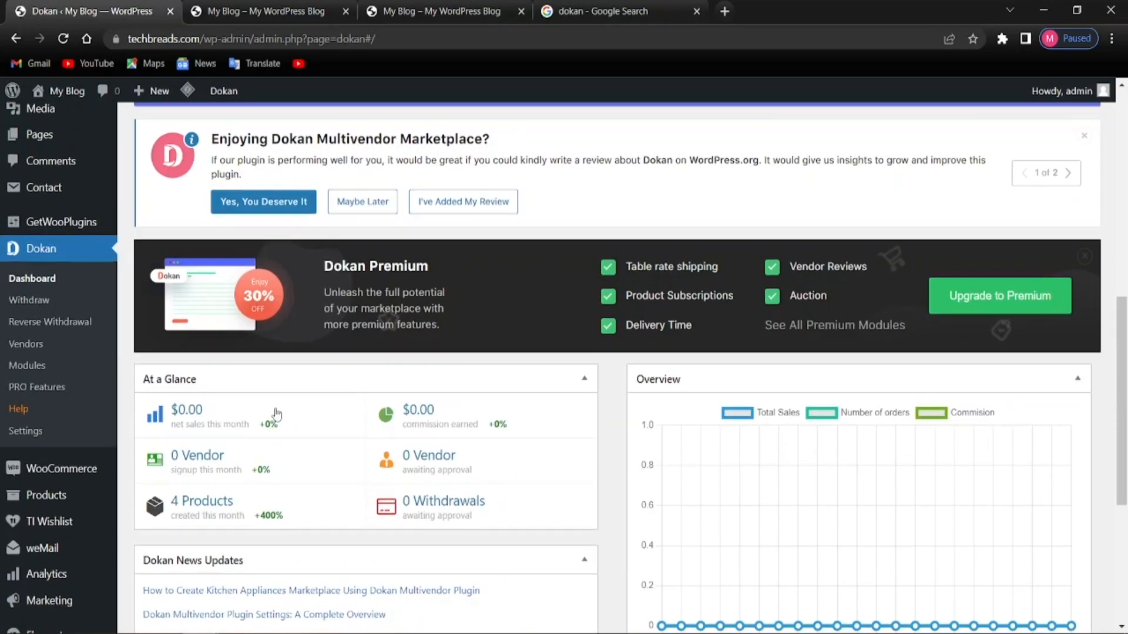
{"action": "scroll", "coordinate": [531, 448], "scroll_direction": "up", "scroll_amount": 6}
{"action": "scroll", "coordinate": [594, 448], "scroll_direction": "up", "scroll_amount": 3}
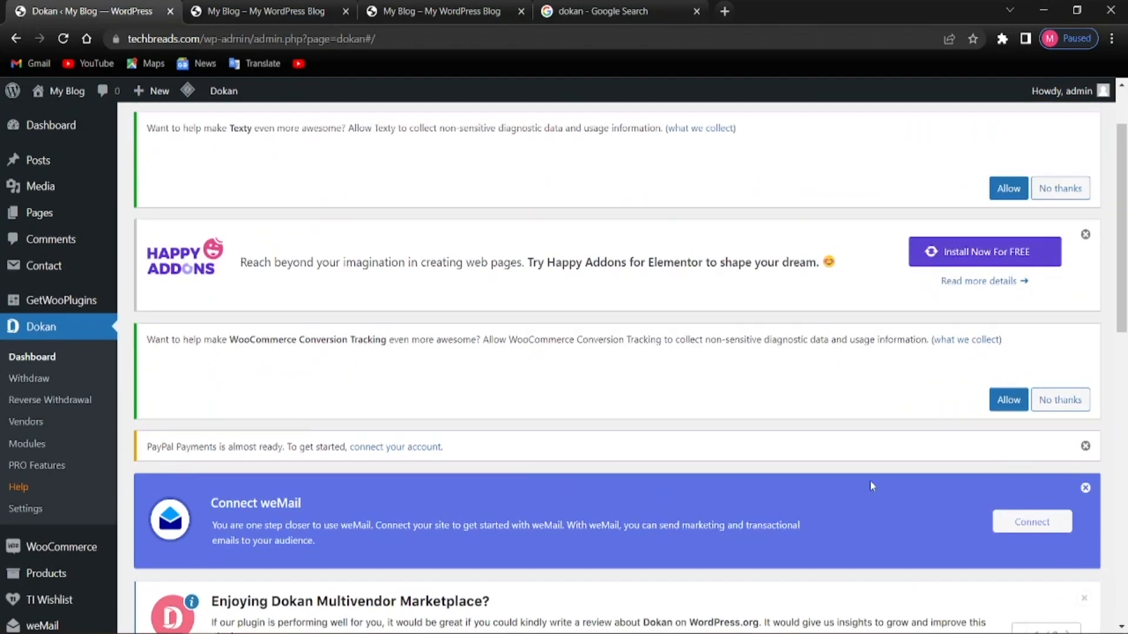
Dismiss the PayPal, weMail and Happy Addons notices and decline Texty's data-collection request
{"action": "left_click", "coordinate": [1085, 446]}
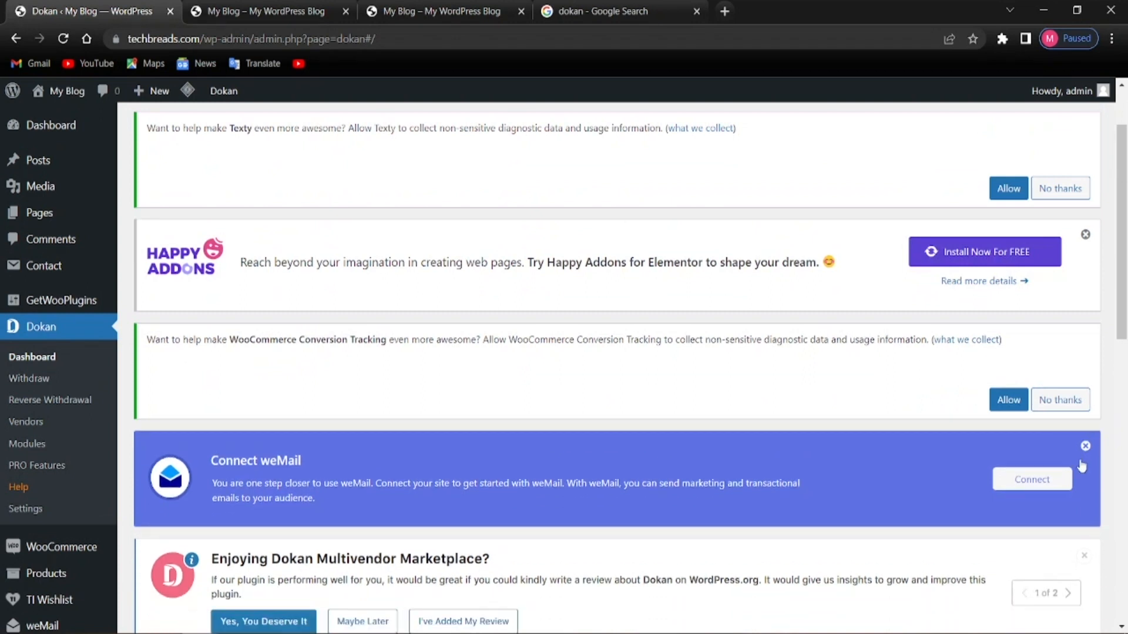
{"action": "left_click", "coordinate": [1086, 444]}
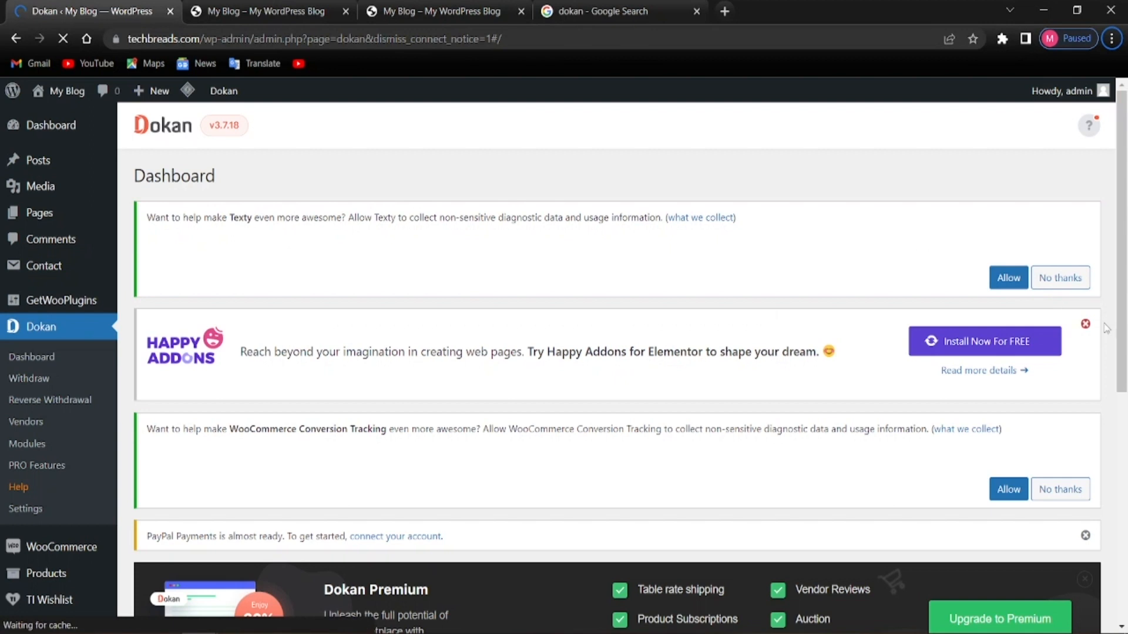
{"action": "left_click", "coordinate": [1086, 325]}
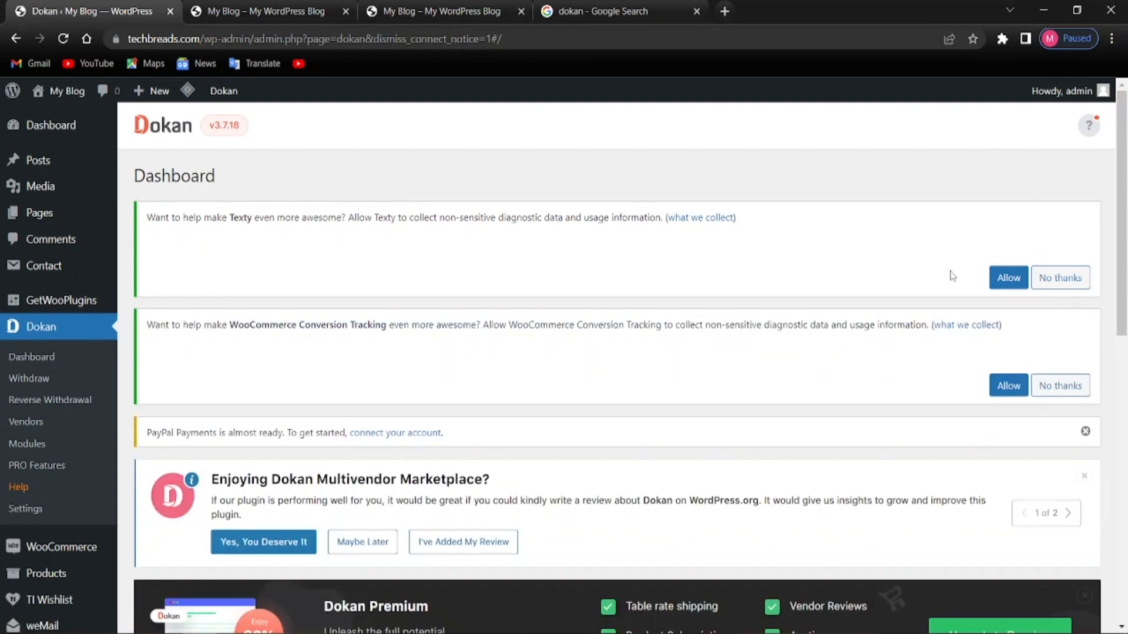
{"action": "left_click", "coordinate": [1040, 278]}
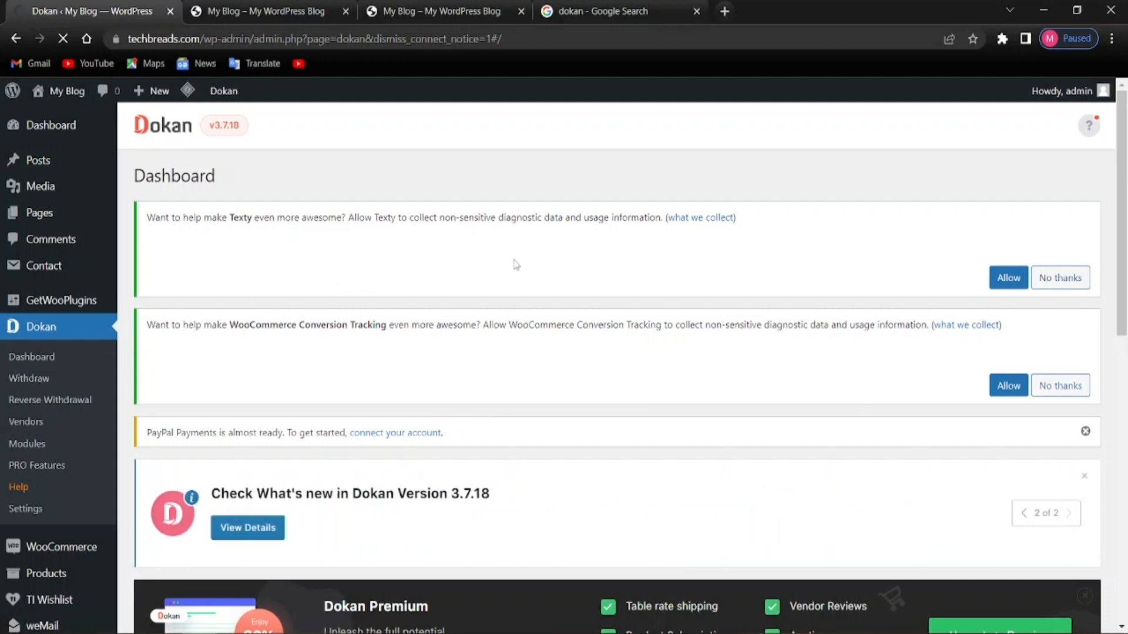
{"action": "scroll", "coordinate": [597, 357], "scroll_direction": "down", "scroll_amount": 4}
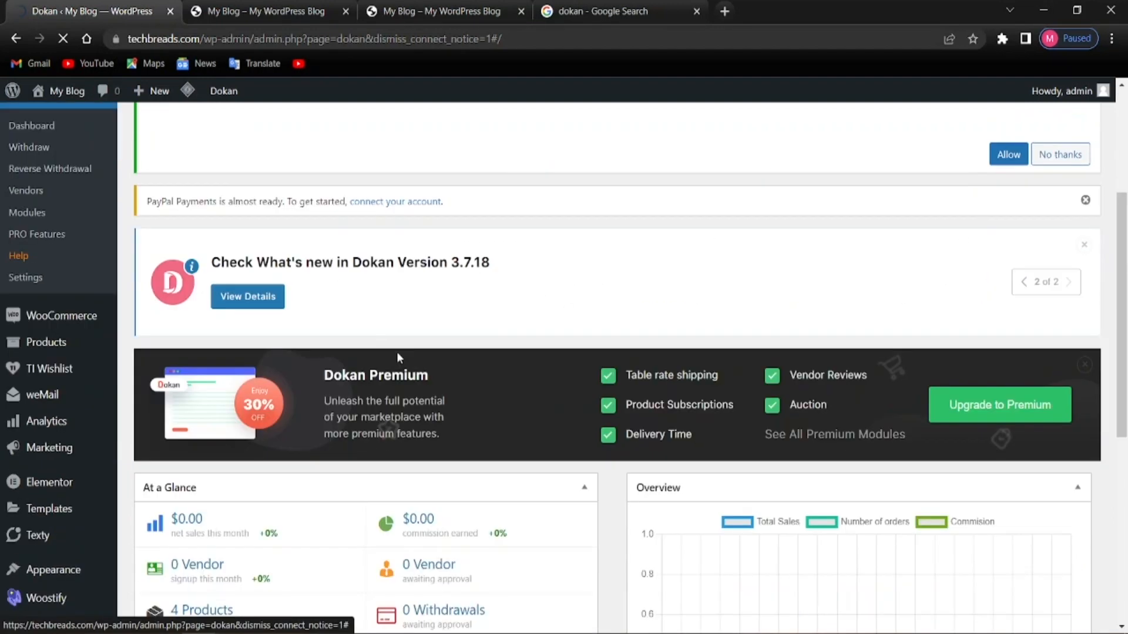
{"action": "left_click", "coordinate": [1085, 202]}
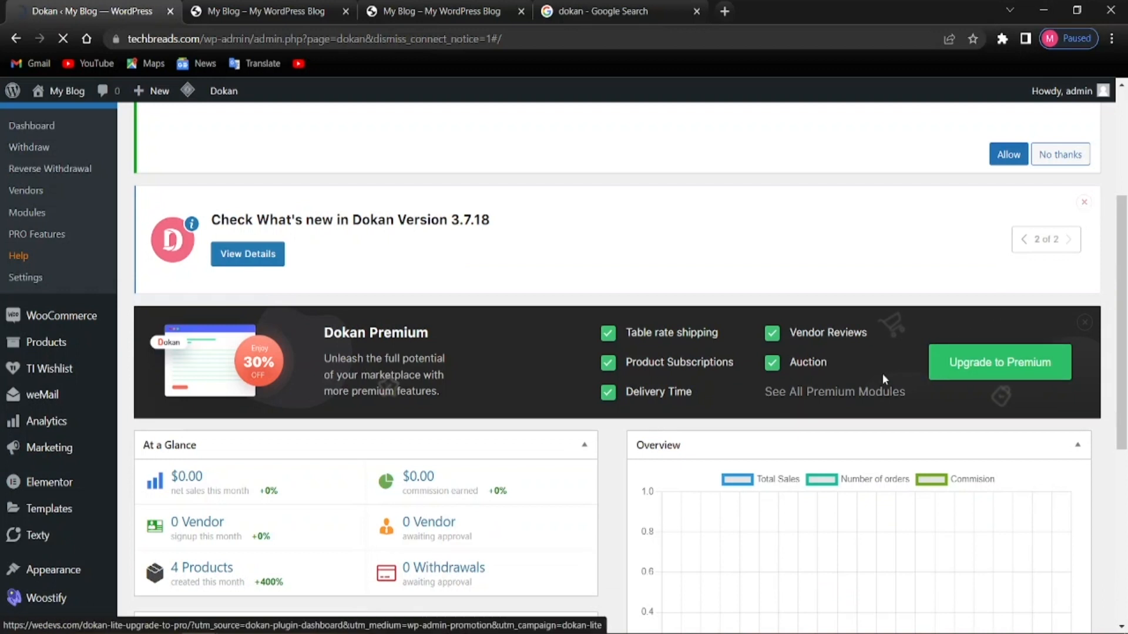
Look over the reloaded Dokan dashboard, then go to Dokan Settings
{"action": "scroll", "coordinate": [648, 371], "scroll_direction": "down", "scroll_amount": 3}
{"action": "scroll", "coordinate": [587, 392], "scroll_direction": "up", "scroll_amount": 4}
{"action": "scroll", "coordinate": [575, 395], "scroll_direction": "down", "scroll_amount": 8}
{"action": "scroll", "coordinate": [569, 398], "scroll_direction": "up", "scroll_amount": 6}
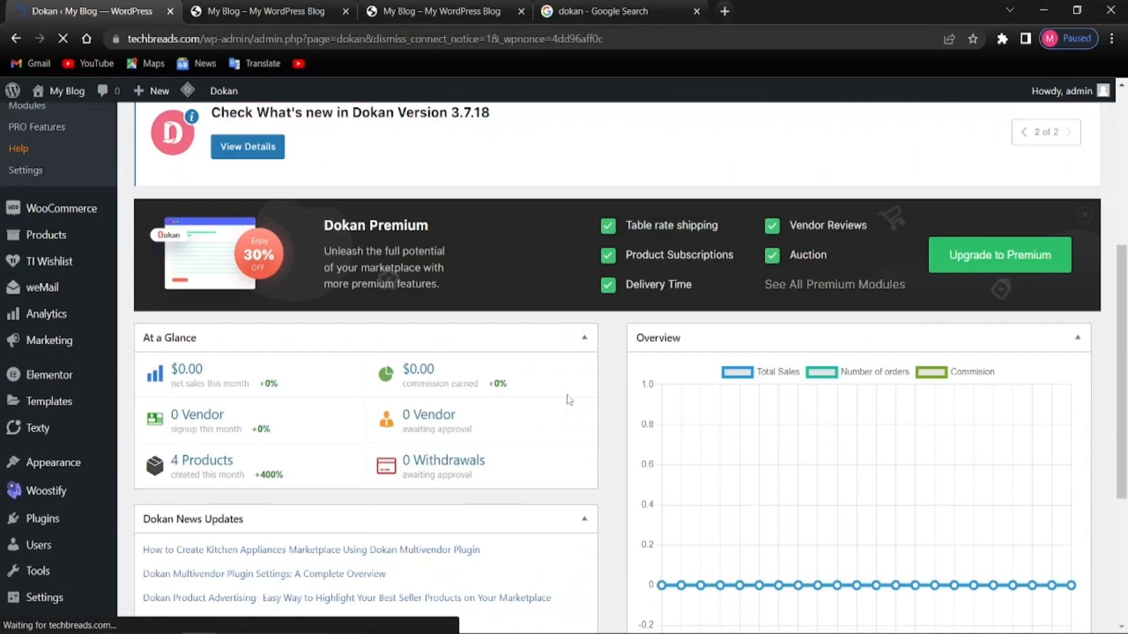
{"action": "scroll", "coordinate": [523, 413], "scroll_direction": "down", "scroll_amount": 4}
{"action": "scroll", "coordinate": [529, 400], "scroll_direction": "down", "scroll_amount": 2}
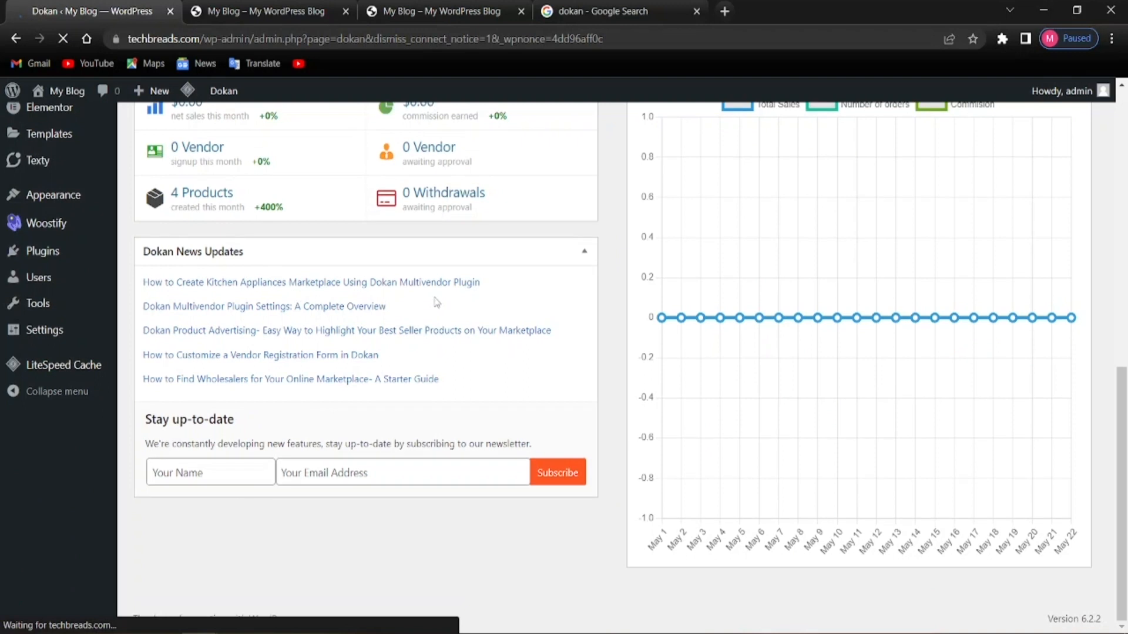
{"action": "scroll", "coordinate": [584, 318], "scroll_direction": "up", "scroll_amount": 6}
{"action": "scroll", "coordinate": [584, 319], "scroll_direction": "down", "scroll_amount": 5}
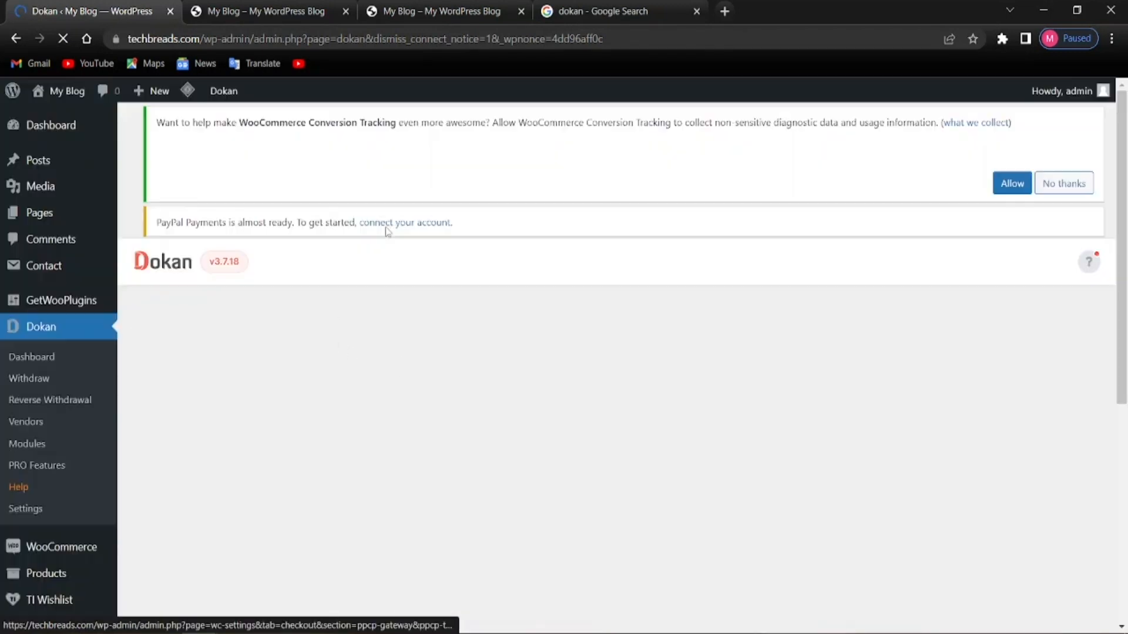
{"action": "scroll", "coordinate": [411, 388], "scroll_direction": "down", "scroll_amount": 6}
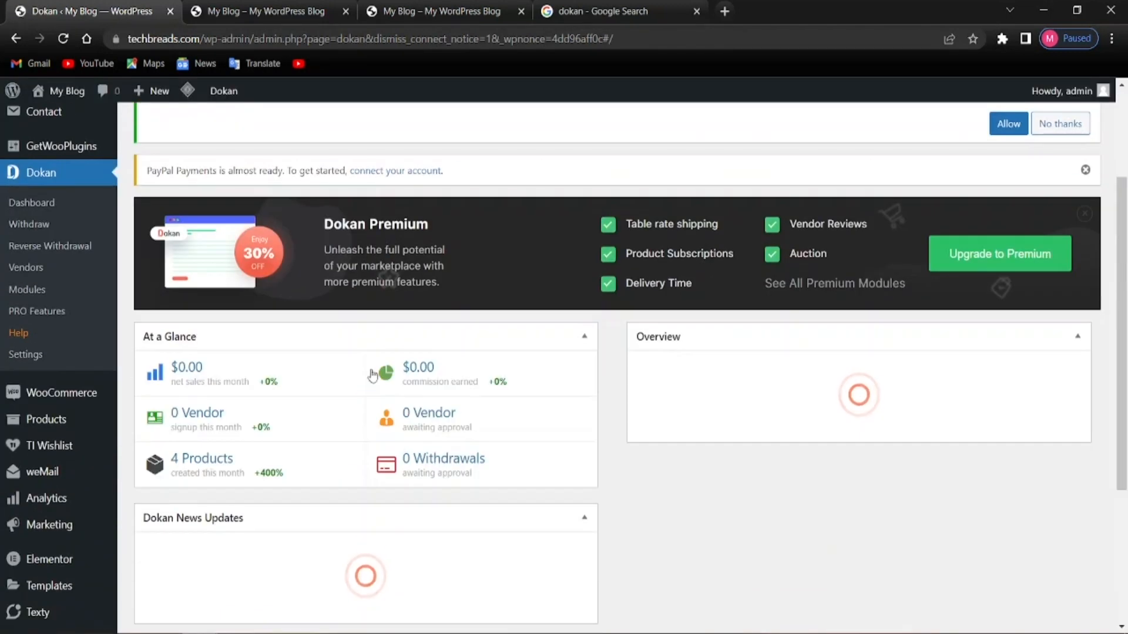
{"action": "scroll", "coordinate": [372, 376], "scroll_direction": "up", "scroll_amount": 4}
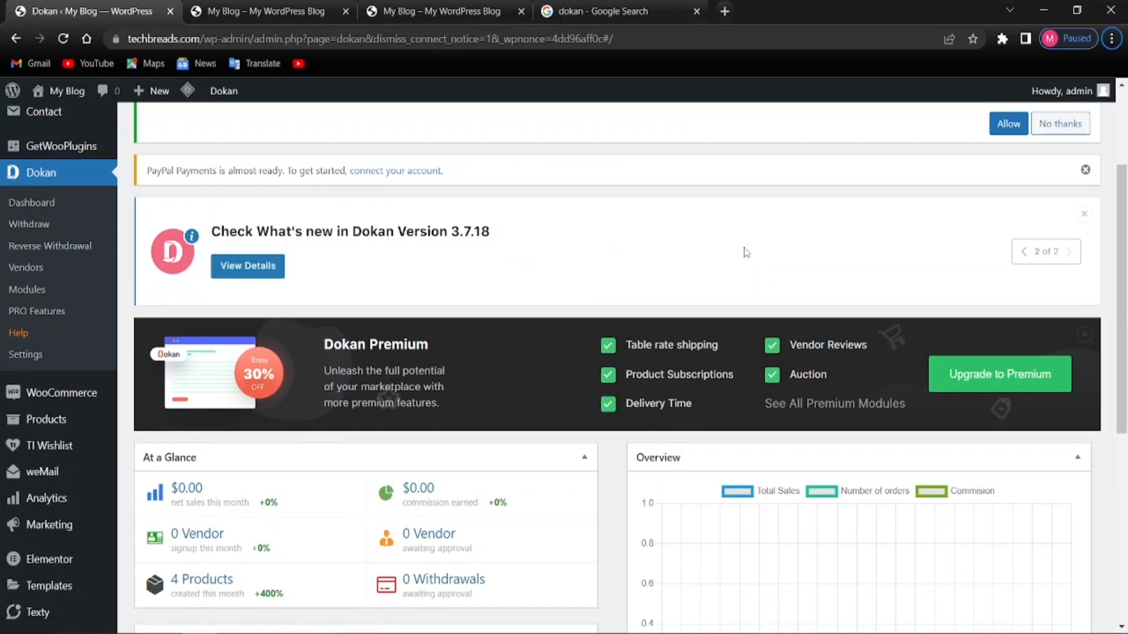
{"action": "scroll", "coordinate": [82, 314], "scroll_direction": "down", "scroll_amount": 1}
{"action": "mouse_move", "coordinate": [82, 313]}
{"action": "scroll", "coordinate": [486, 367], "scroll_direction": "up", "scroll_amount": 2}
{"action": "scroll", "coordinate": [235, 433], "scroll_direction": "down", "scroll_amount": 4}
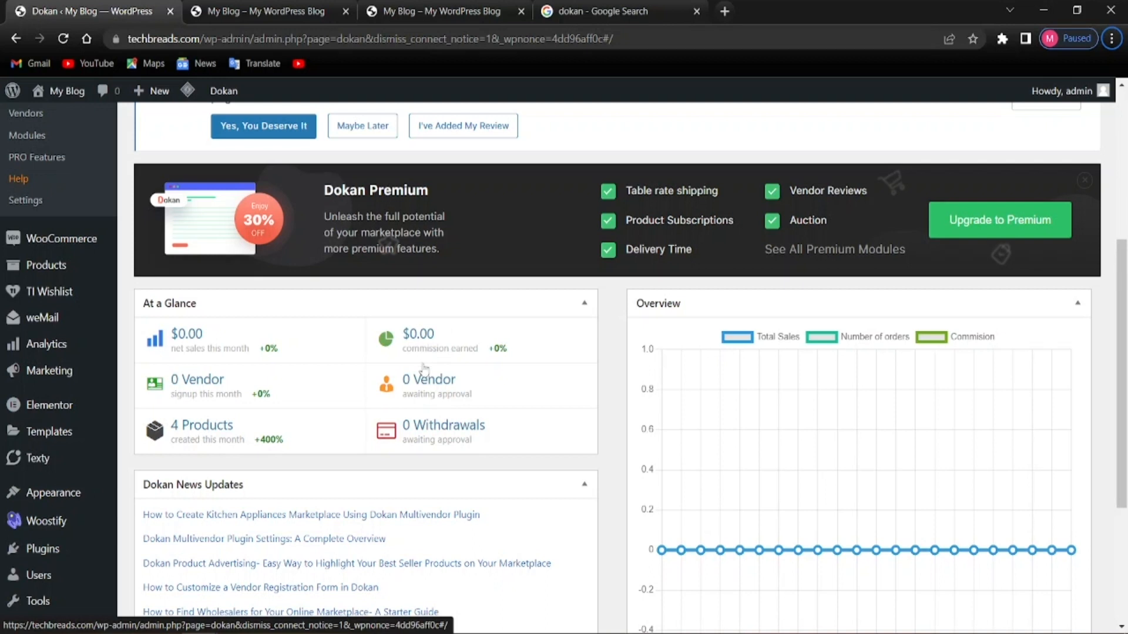
{"action": "scroll", "coordinate": [446, 344], "scroll_direction": "down", "scroll_amount": 3}
{"action": "scroll", "coordinate": [550, 439], "scroll_direction": "up", "scroll_amount": 5}
{"action": "scroll", "coordinate": [549, 440], "scroll_direction": "down", "scroll_amount": 5}
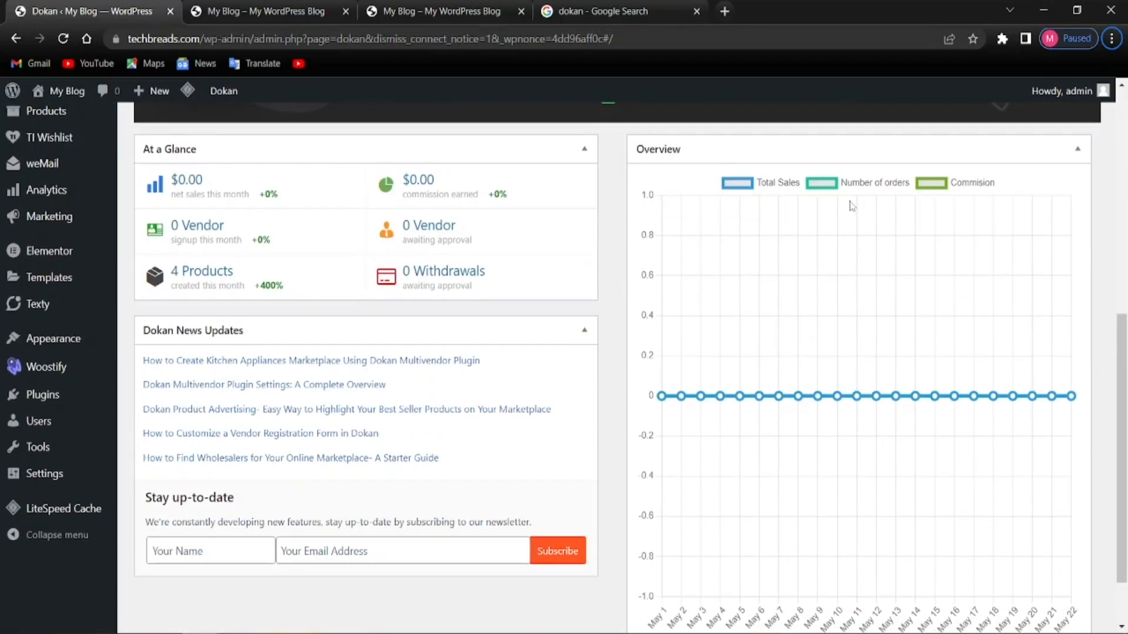
{"action": "scroll", "coordinate": [518, 385], "scroll_direction": "up", "scroll_amount": 4}
{"action": "scroll", "coordinate": [518, 385], "scroll_direction": "up", "scroll_amount": 3}
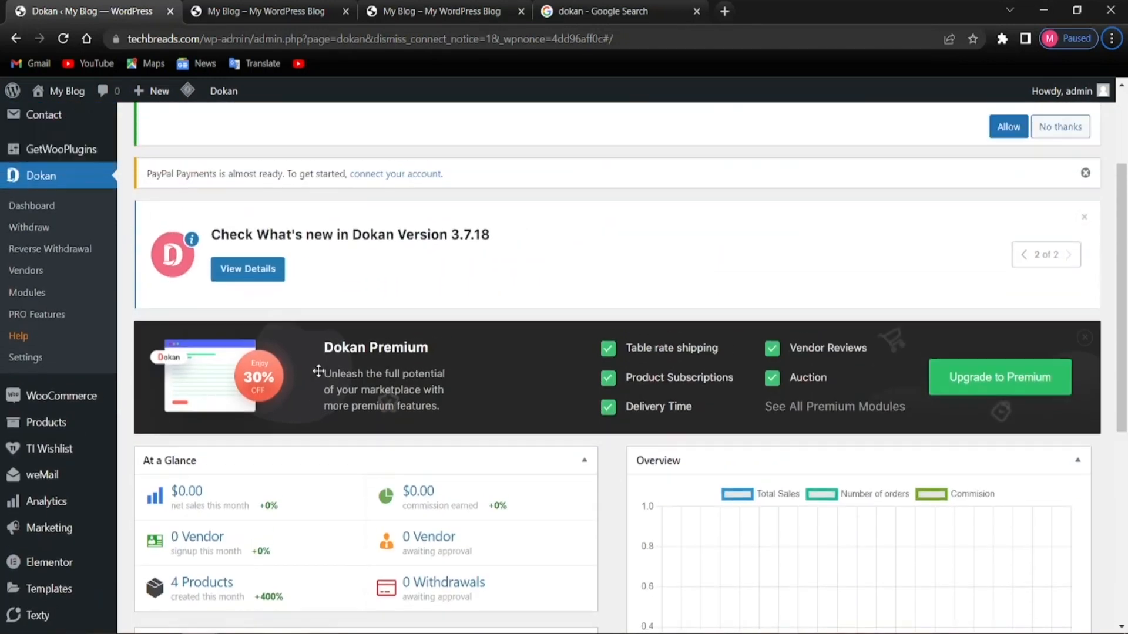
{"action": "scroll", "coordinate": [174, 353], "scroll_direction": "down", "scroll_amount": 1}
{"action": "scroll", "coordinate": [175, 353], "scroll_direction": "down", "scroll_amount": 4}
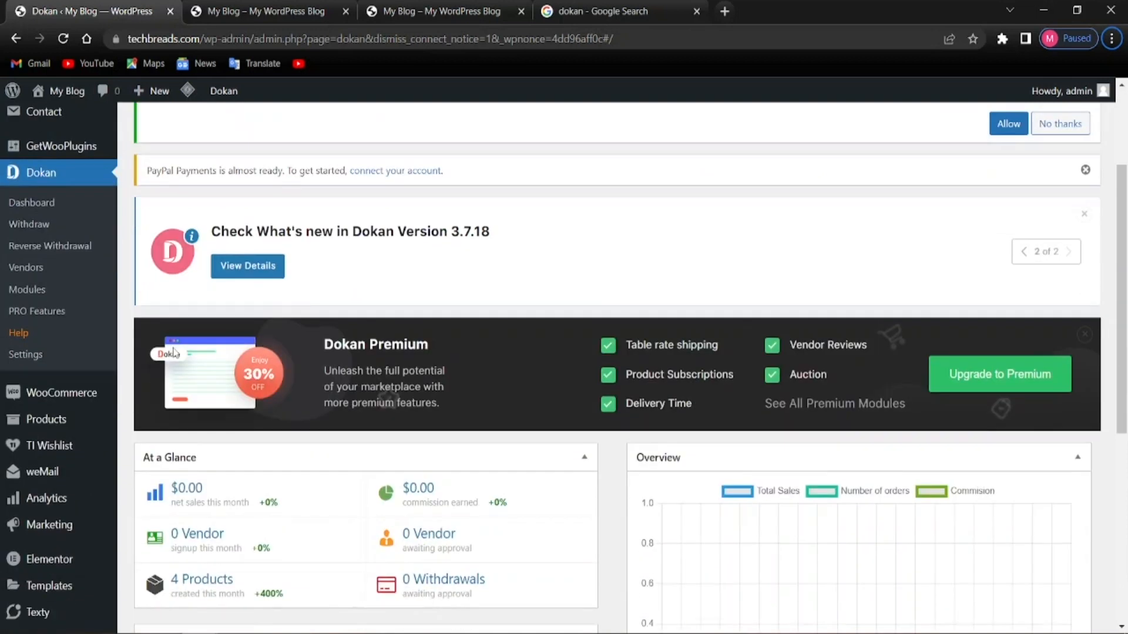
{"action": "scroll", "coordinate": [282, 423], "scroll_direction": "up", "scroll_amount": 4}
{"action": "scroll", "coordinate": [282, 423], "scroll_direction": "up", "scroll_amount": 2}
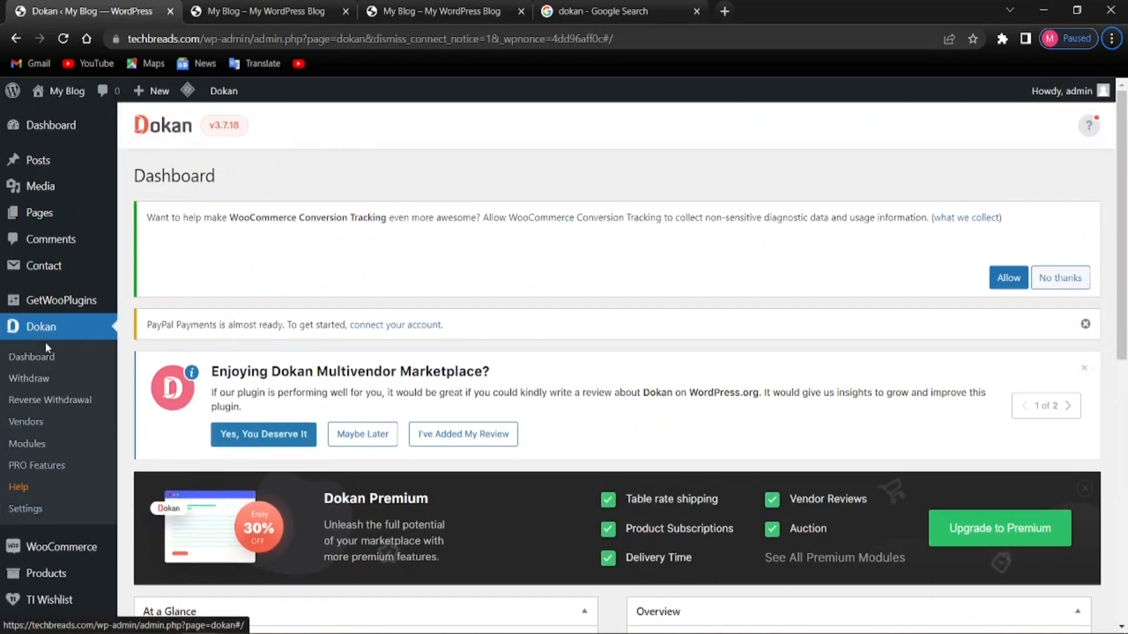
{"action": "left_click", "coordinate": [34, 514]}
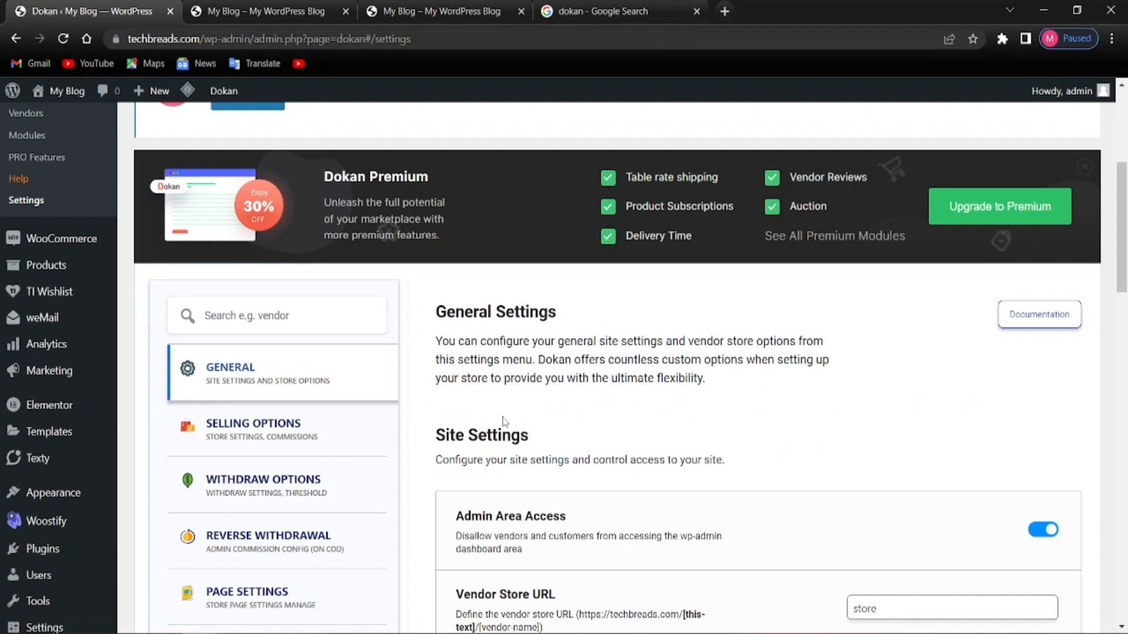
Review the General settings, leaving Admin Area Access switched on
{"action": "scroll", "coordinate": [504, 423], "scroll_direction": "down", "scroll_amount": 3}
{"action": "scroll", "coordinate": [397, 464], "scroll_direction": "up", "scroll_amount": 7}
{"action": "scroll", "coordinate": [396, 464], "scroll_direction": "down", "scroll_amount": 3}
{"action": "scroll", "coordinate": [342, 393], "scroll_direction": "up", "scroll_amount": 4}
{"action": "scroll", "coordinate": [705, 306], "scroll_direction": "down", "scroll_amount": 8}
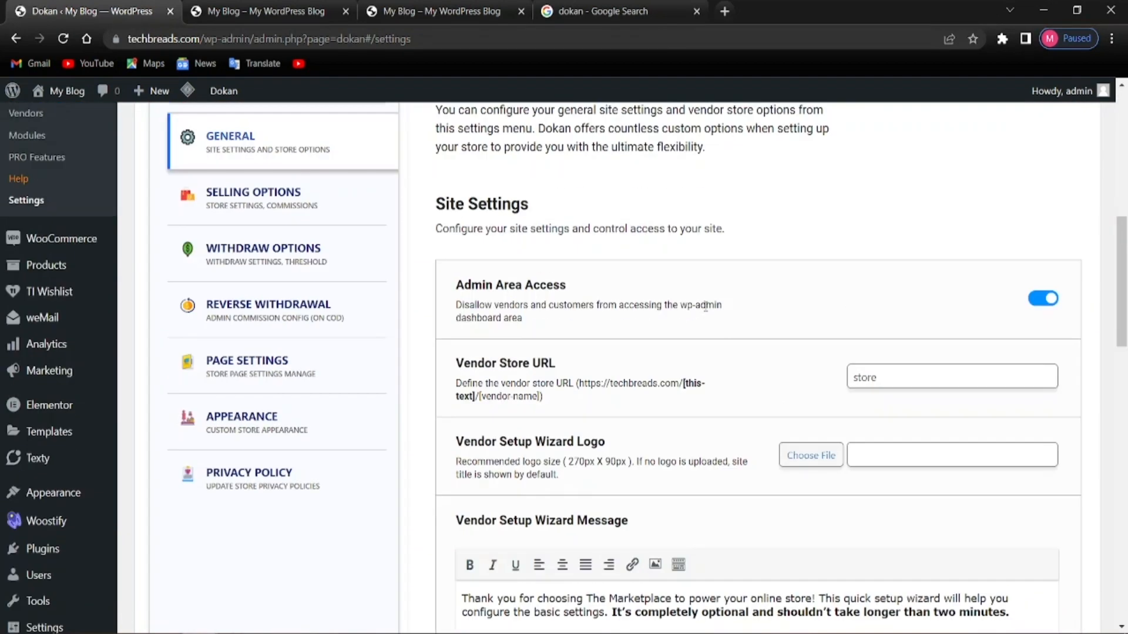
{"action": "scroll", "coordinate": [705, 306], "scroll_direction": "up", "scroll_amount": 4}
{"action": "scroll", "coordinate": [273, 304], "scroll_direction": "down", "scroll_amount": 1}
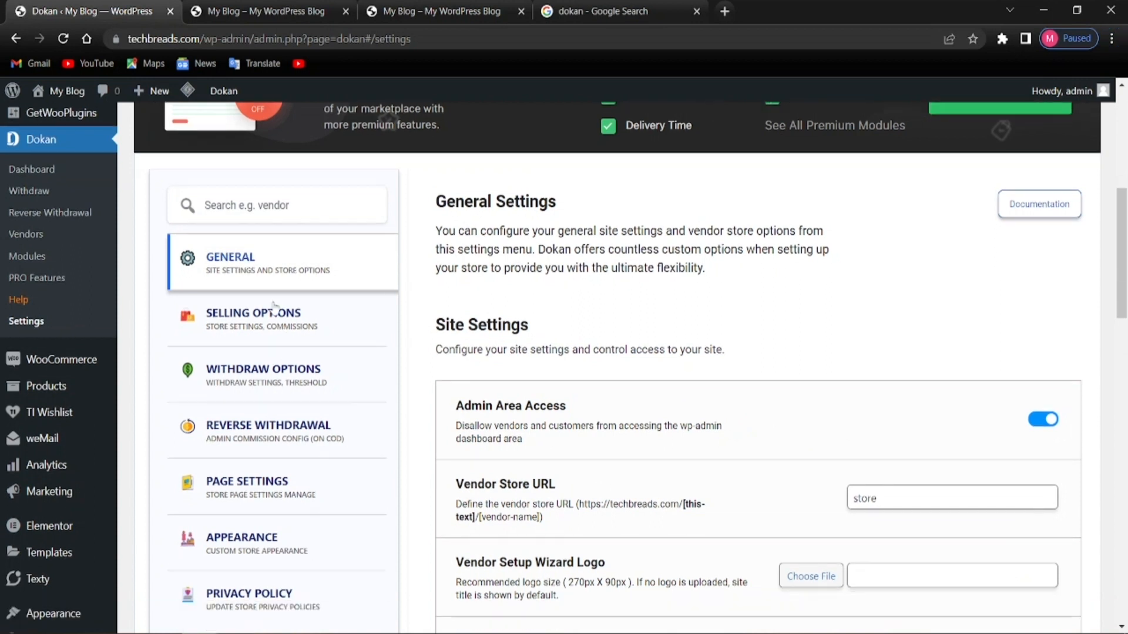
{"action": "scroll", "coordinate": [537, 369], "scroll_direction": "down", "scroll_amount": 4}
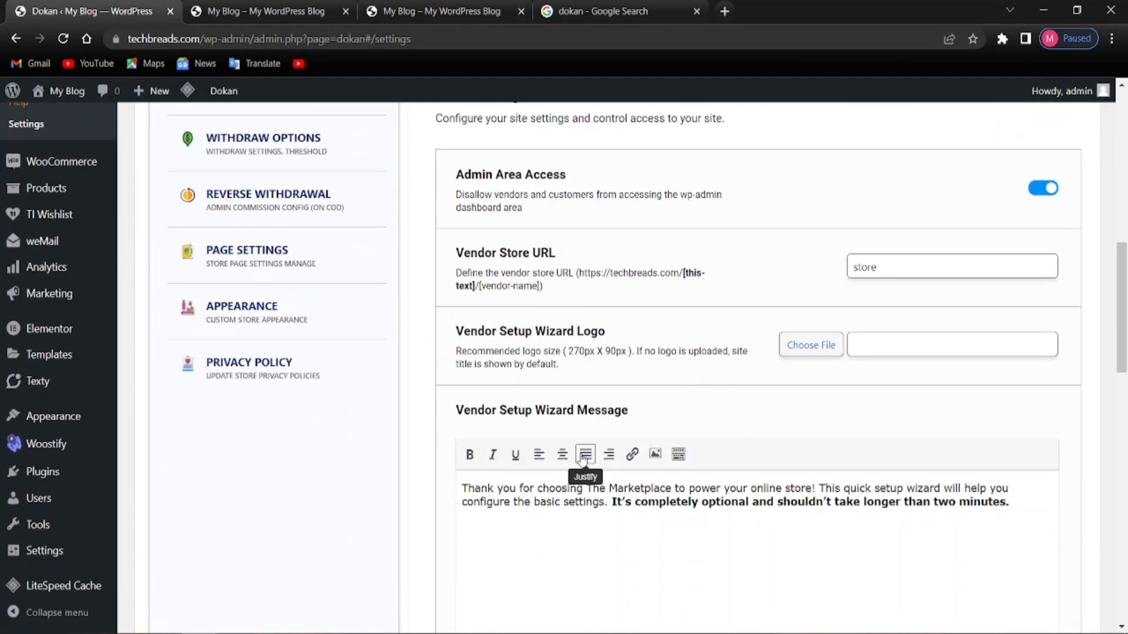
{"action": "scroll", "coordinate": [636, 368], "scroll_direction": "up", "scroll_amount": 1}
{"action": "scroll", "coordinate": [668, 390], "scroll_direction": "up", "scroll_amount": 2}
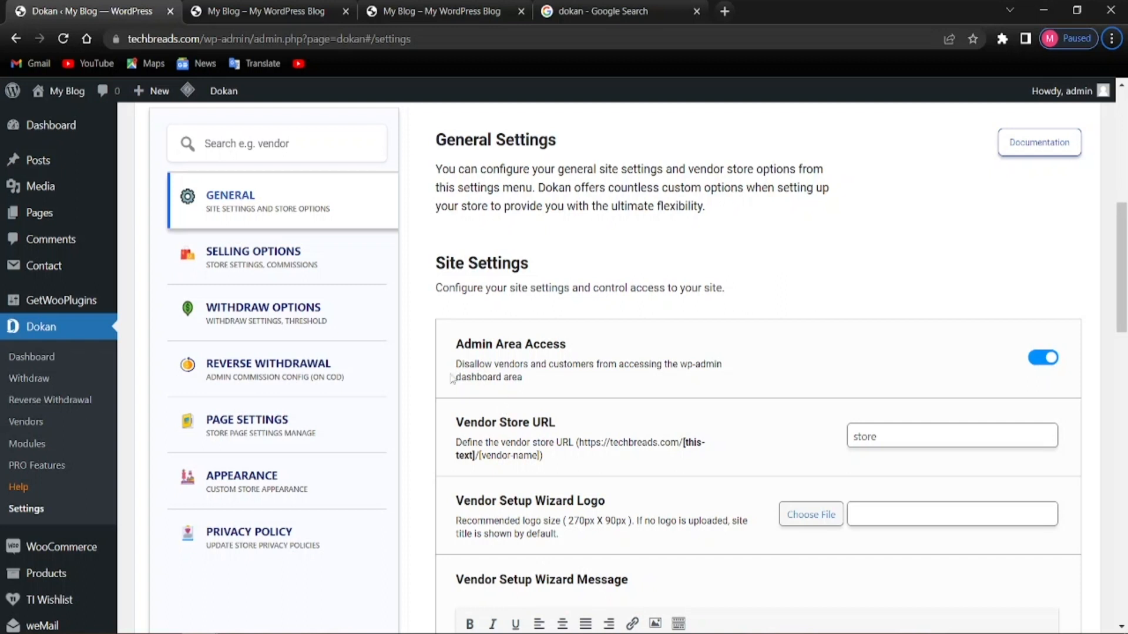
{"action": "scroll", "coordinate": [276, 406], "scroll_direction": "up", "scroll_amount": 5}
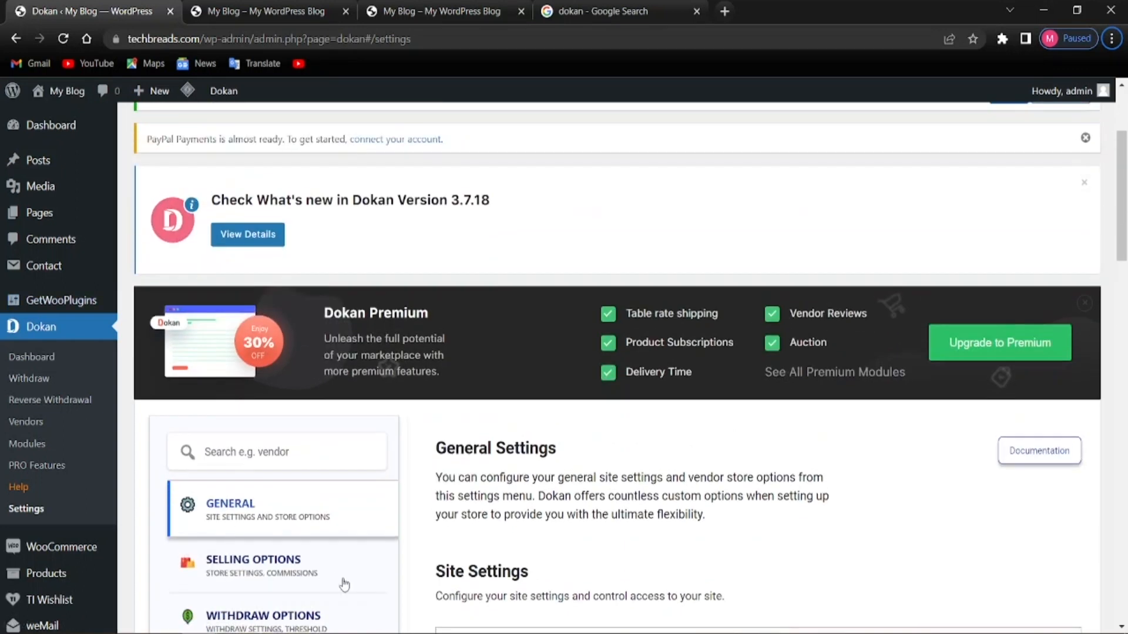
{"action": "scroll", "coordinate": [326, 577], "scroll_direction": "down", "scroll_amount": 4}
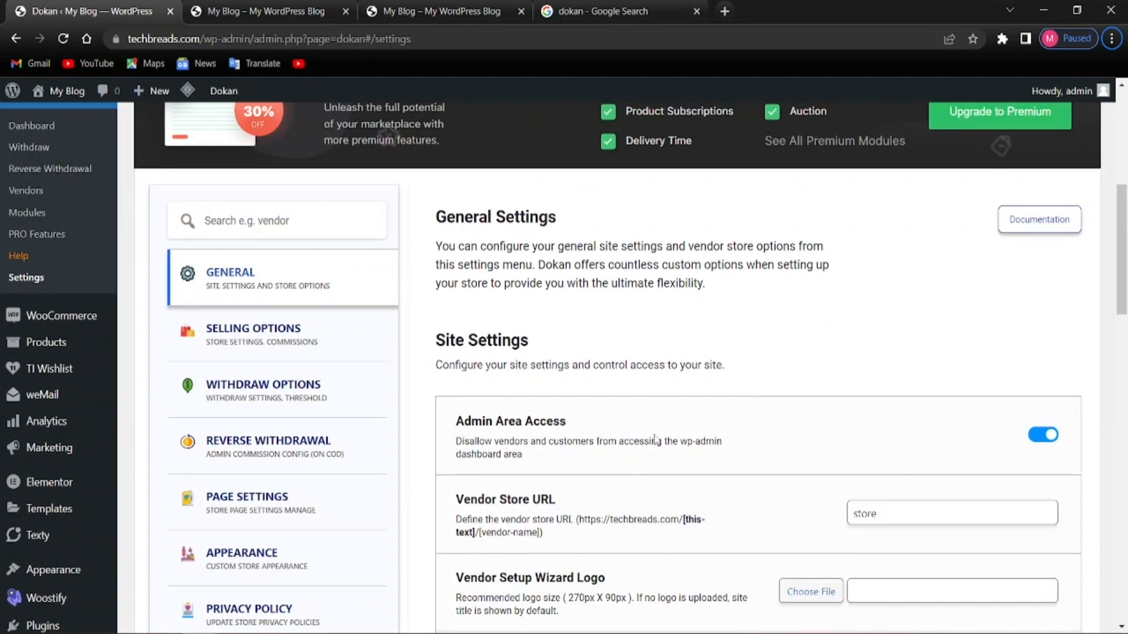
{"action": "left_click", "coordinate": [1043, 446]}
{"action": "left_click", "coordinate": [1050, 438]}
Save the General settings from the bottom of the page
{"action": "scroll", "coordinate": [547, 527], "scroll_direction": "down", "scroll_amount": 3}
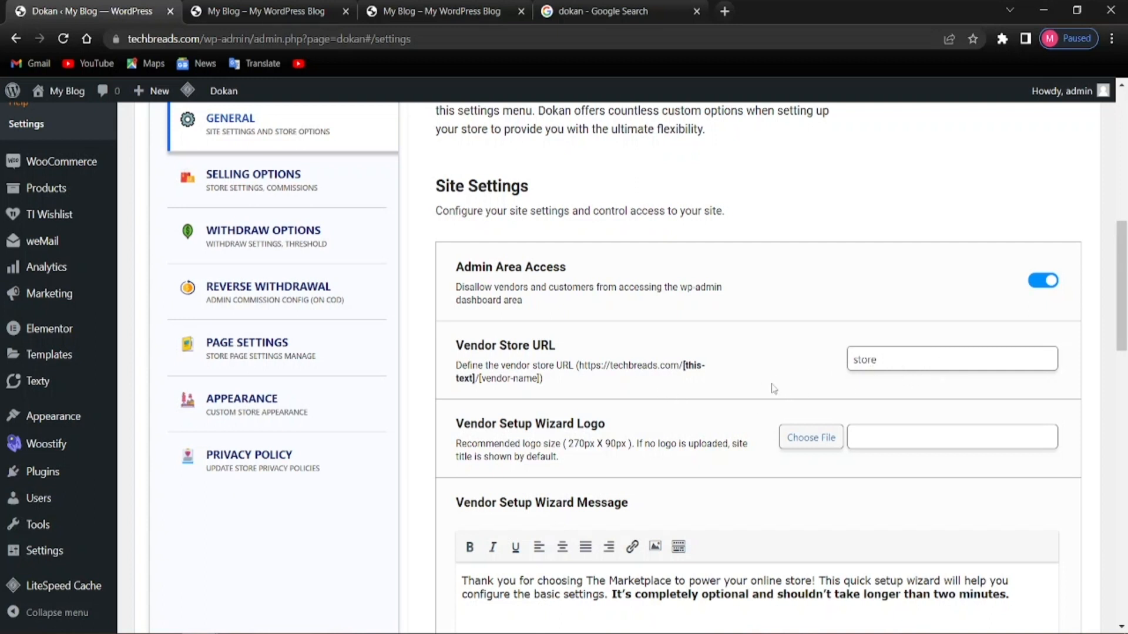
{"action": "scroll", "coordinate": [503, 455], "scroll_direction": "down", "scroll_amount": 3}
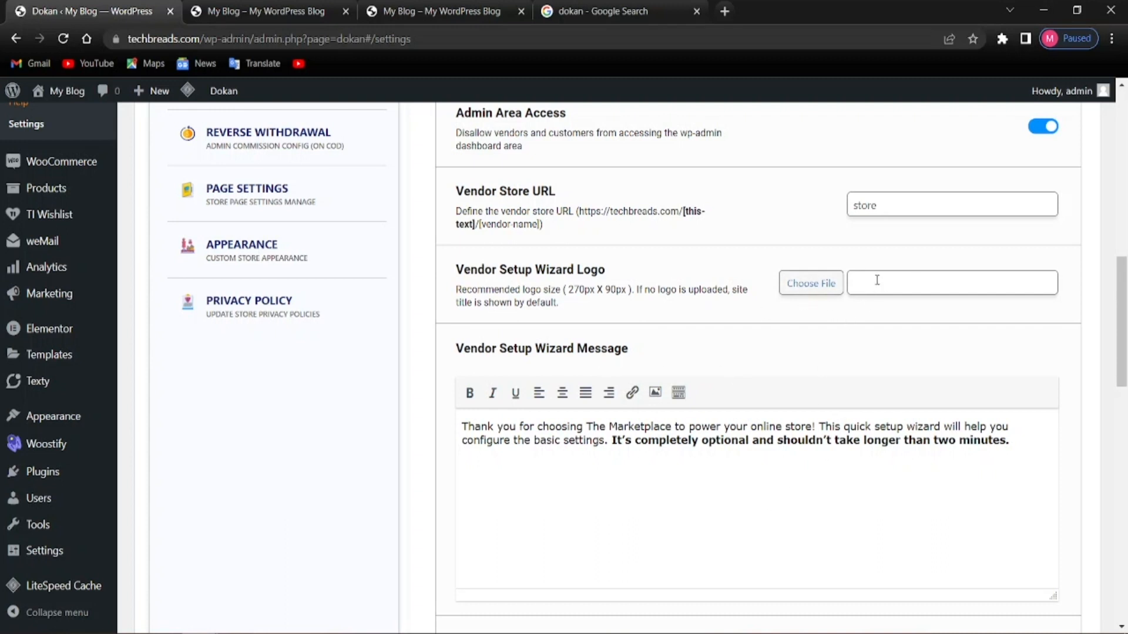
{"action": "scroll", "coordinate": [873, 293], "scroll_direction": "down", "scroll_amount": 4}
{"action": "scroll", "coordinate": [705, 323], "scroll_direction": "up", "scroll_amount": 4}
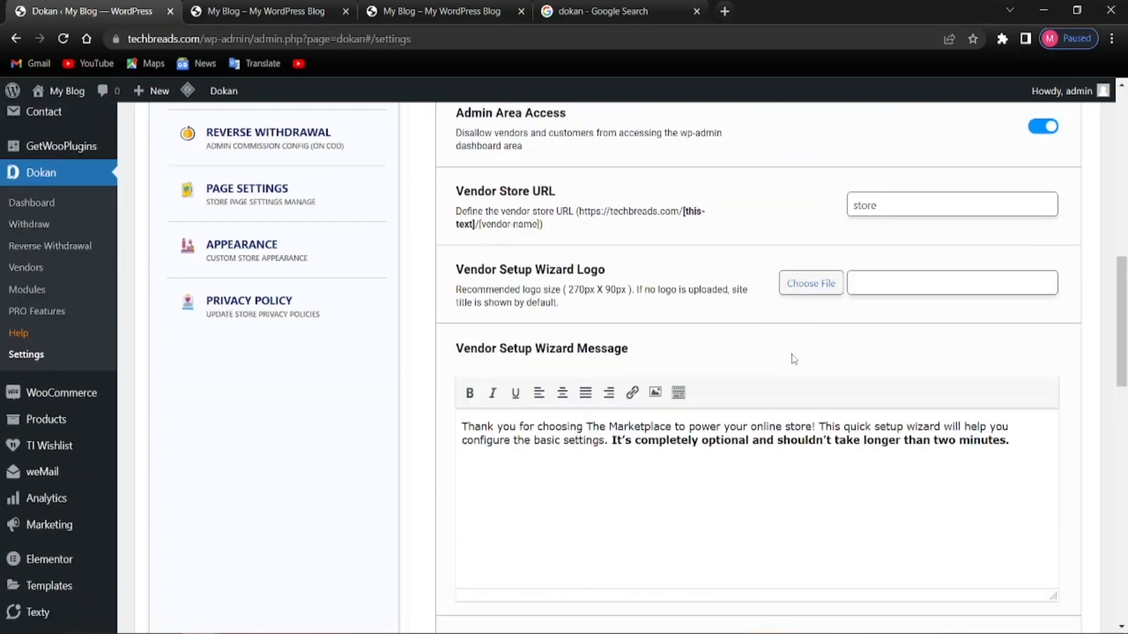
{"action": "scroll", "coordinate": [586, 344], "scroll_direction": "down", "scroll_amount": 4}
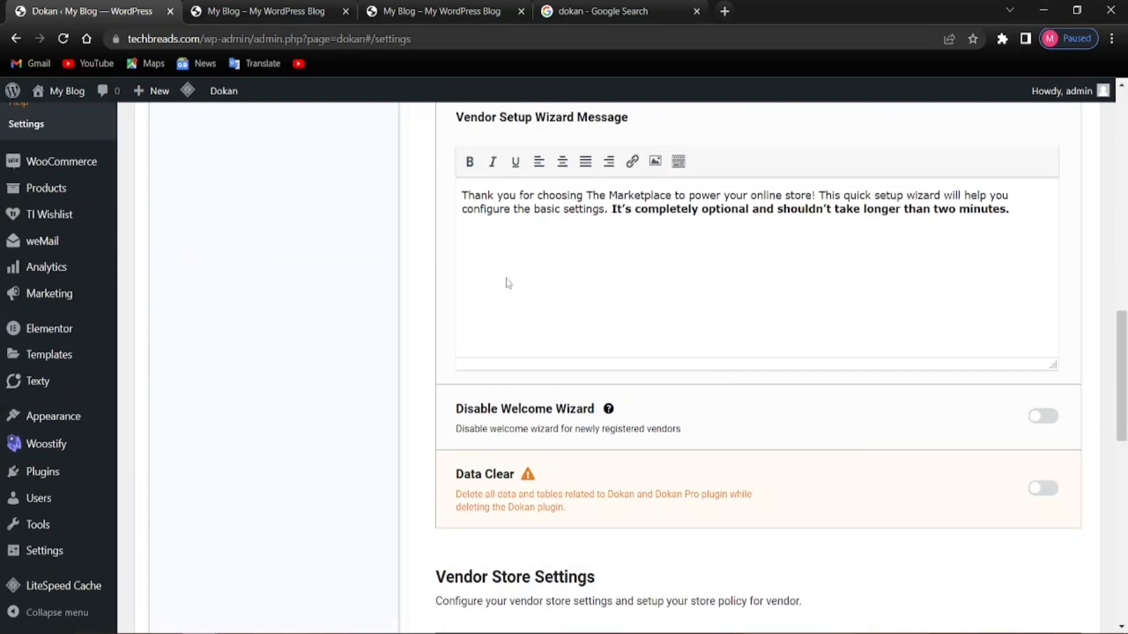
{"action": "scroll", "coordinate": [507, 262], "scroll_direction": "down", "scroll_amount": 3}
{"action": "scroll", "coordinate": [582, 395], "scroll_direction": "down", "scroll_amount": 3}
{"action": "scroll", "coordinate": [561, 397], "scroll_direction": "up", "scroll_amount": 2}
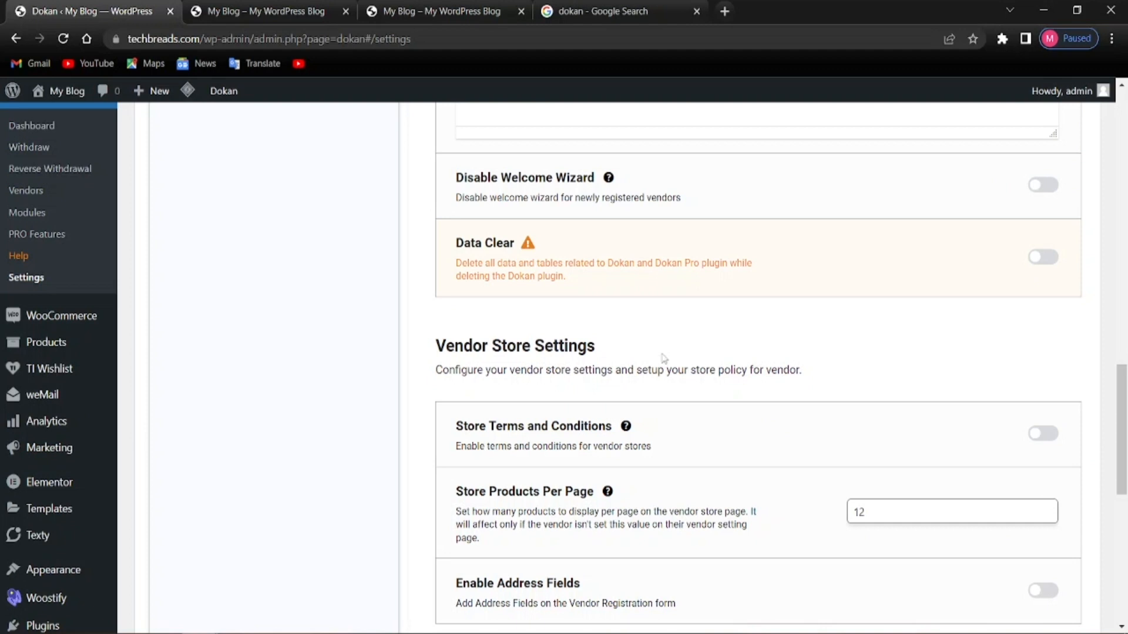
{"action": "scroll", "coordinate": [496, 354], "scroll_direction": "down", "scroll_amount": 3}
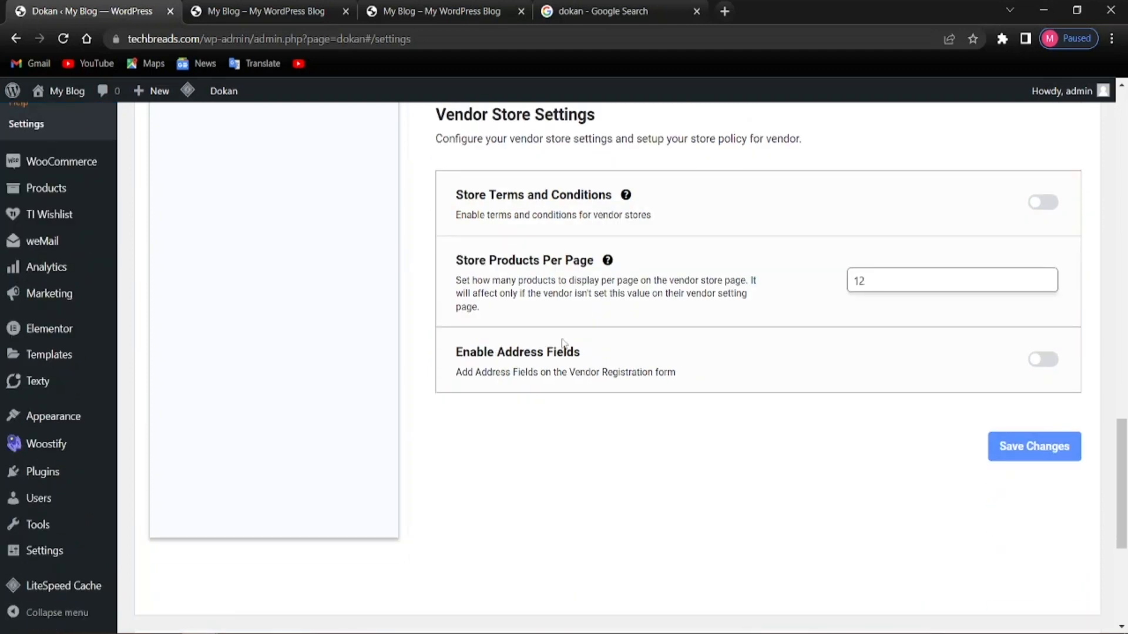
{"action": "scroll", "coordinate": [589, 311], "scroll_direction": "up", "scroll_amount": 1}
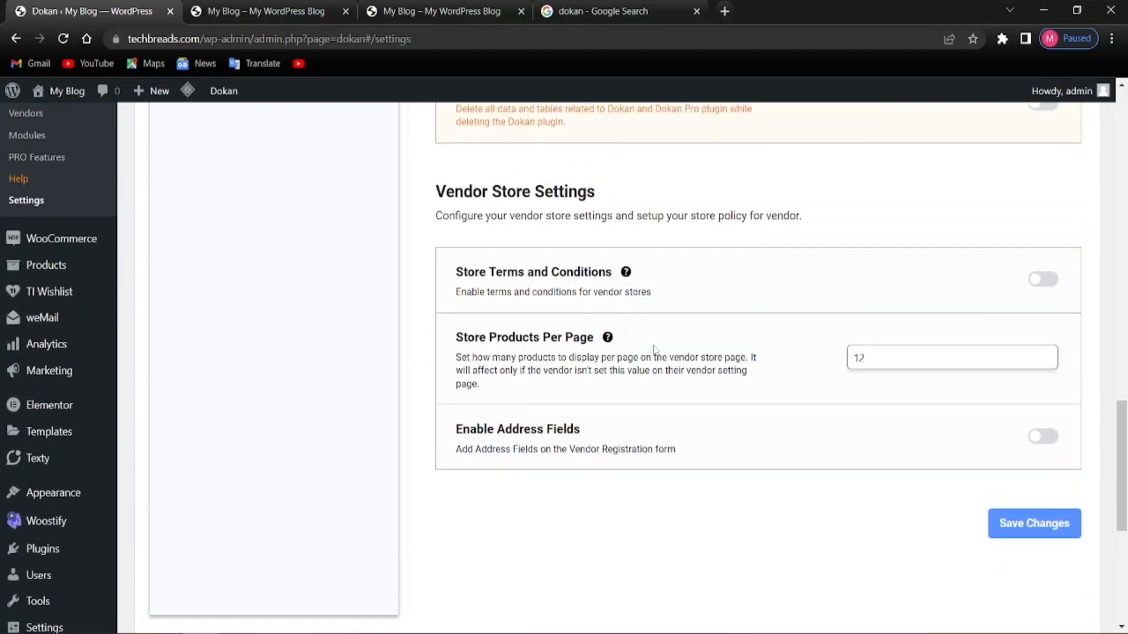
{"action": "left_click", "coordinate": [1009, 524]}
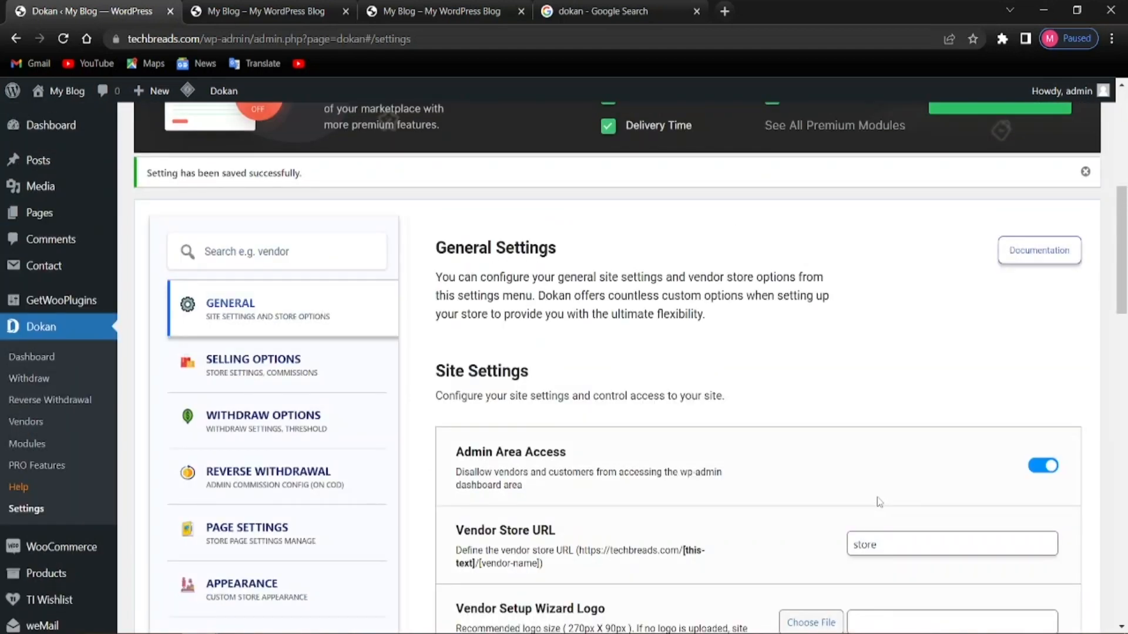
{"action": "key", "text": "alt"}
Open Selling Options and keep Percentage as the commission type
{"action": "left_click", "coordinate": [283, 372]}
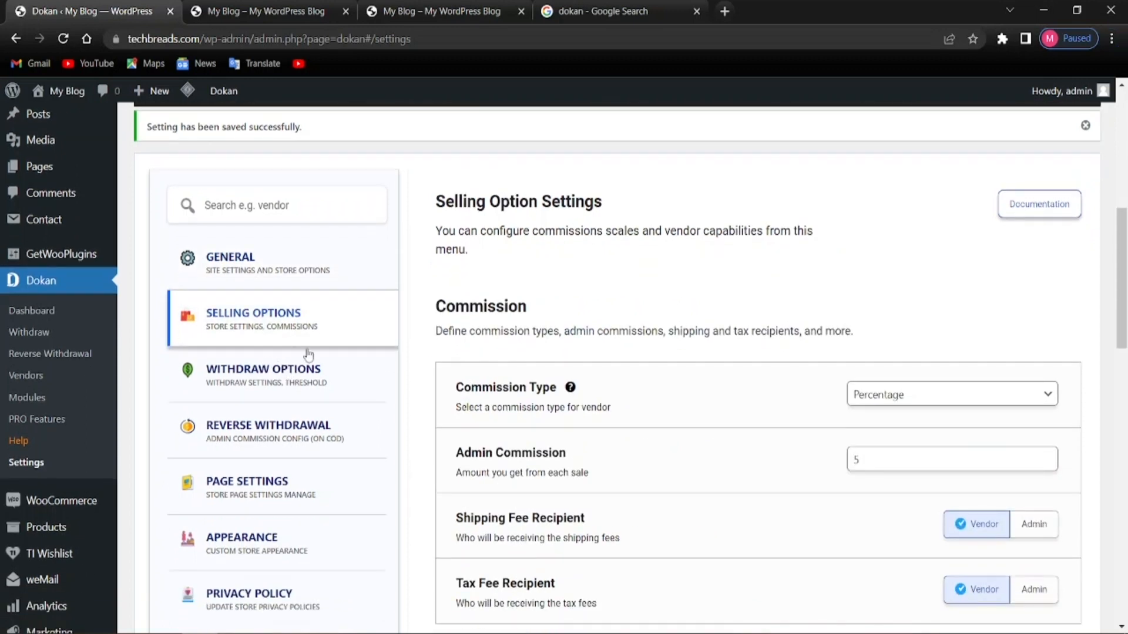
{"action": "scroll", "coordinate": [542, 382], "scroll_direction": "down", "scroll_amount": 2}
{"action": "scroll", "coordinate": [542, 382], "scroll_direction": "up", "scroll_amount": 4}
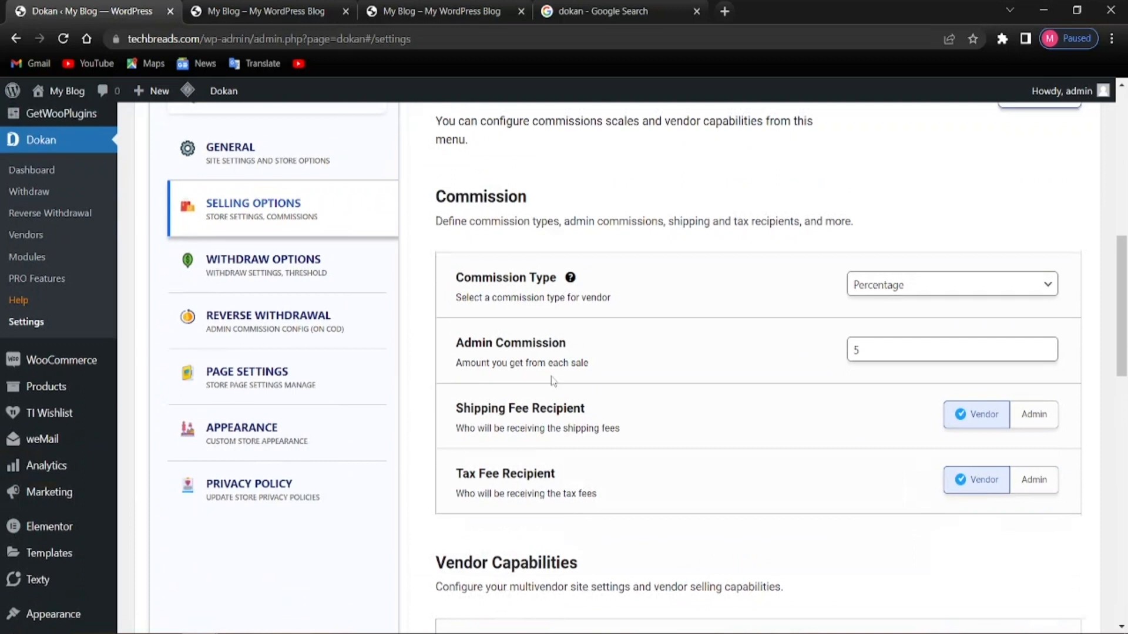
{"action": "key", "text": "alt"}
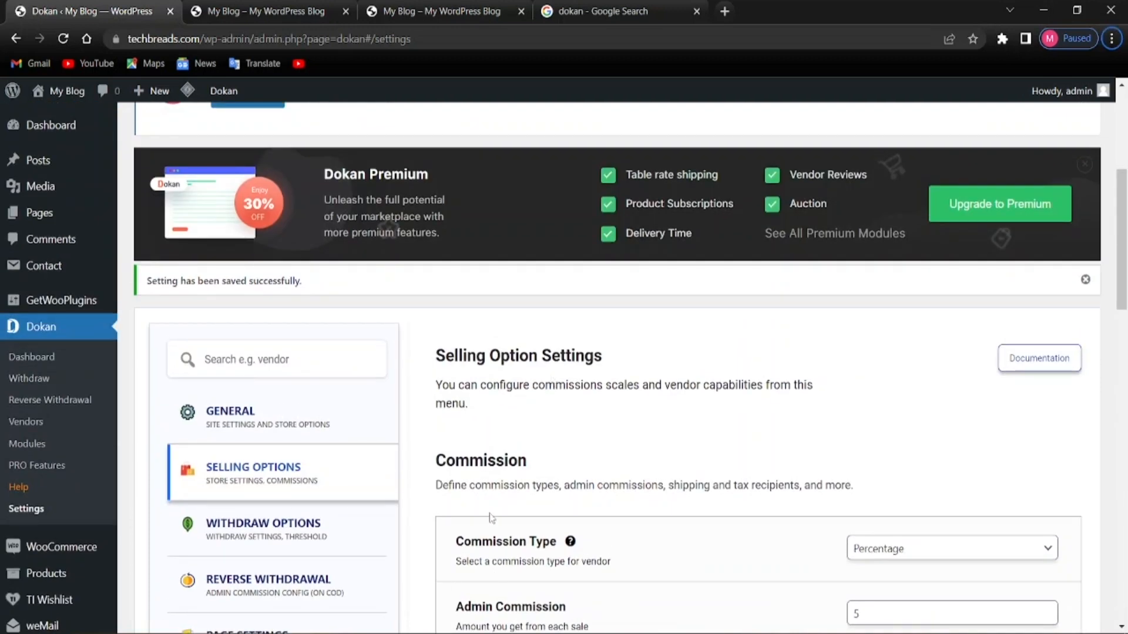
{"action": "scroll", "coordinate": [491, 517], "scroll_direction": "down", "scroll_amount": 4}
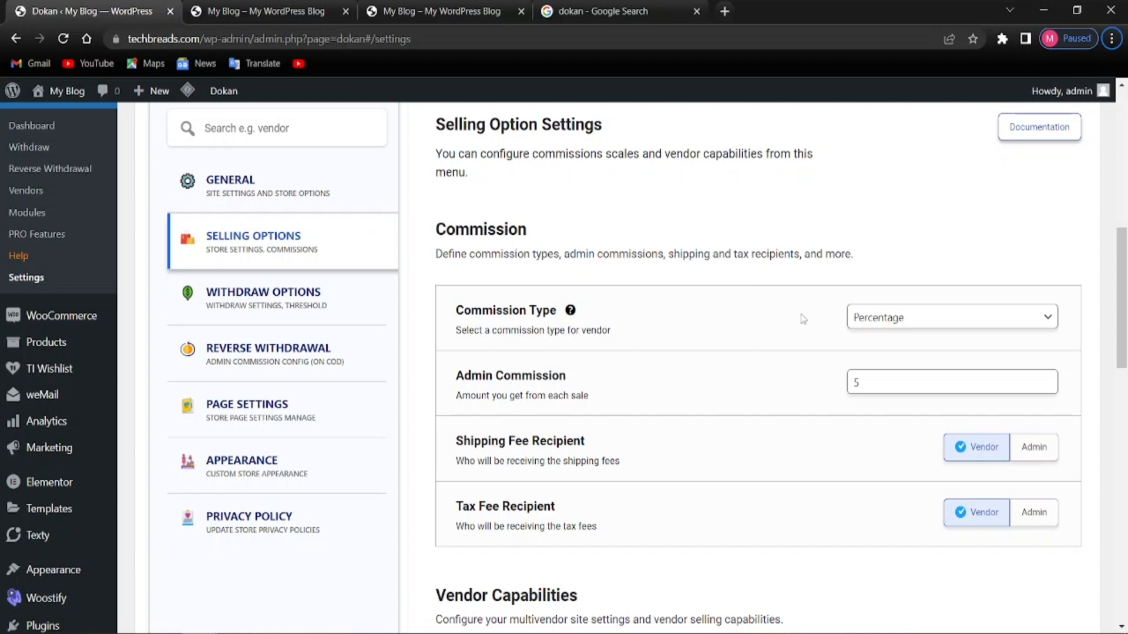
{"action": "left_click", "coordinate": [914, 317]}
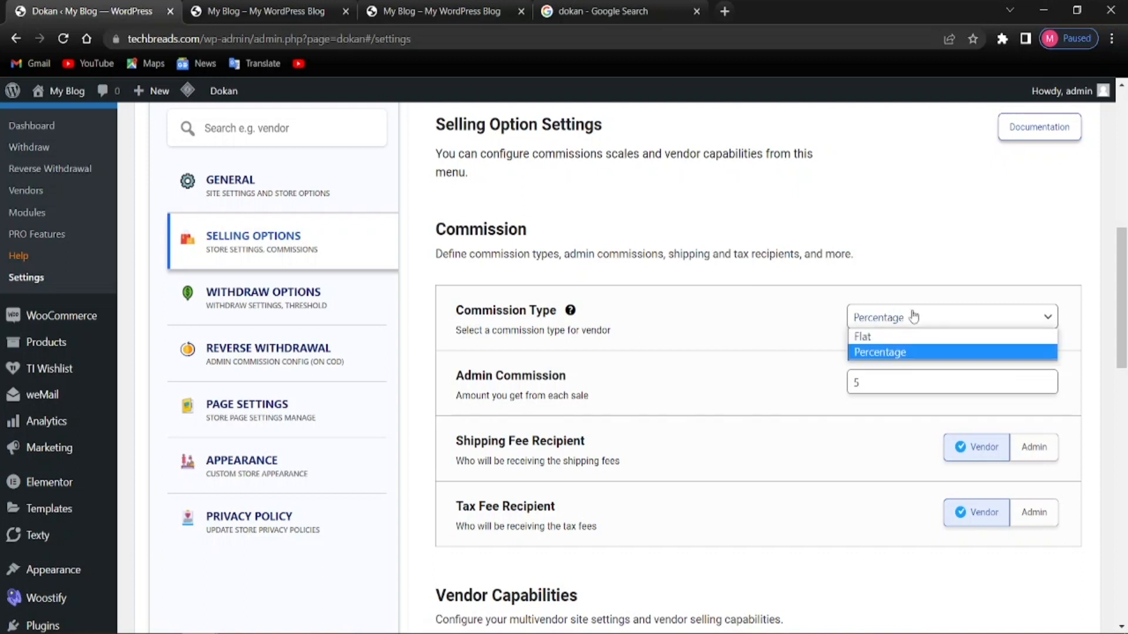
{"action": "left_click", "coordinate": [883, 351]}
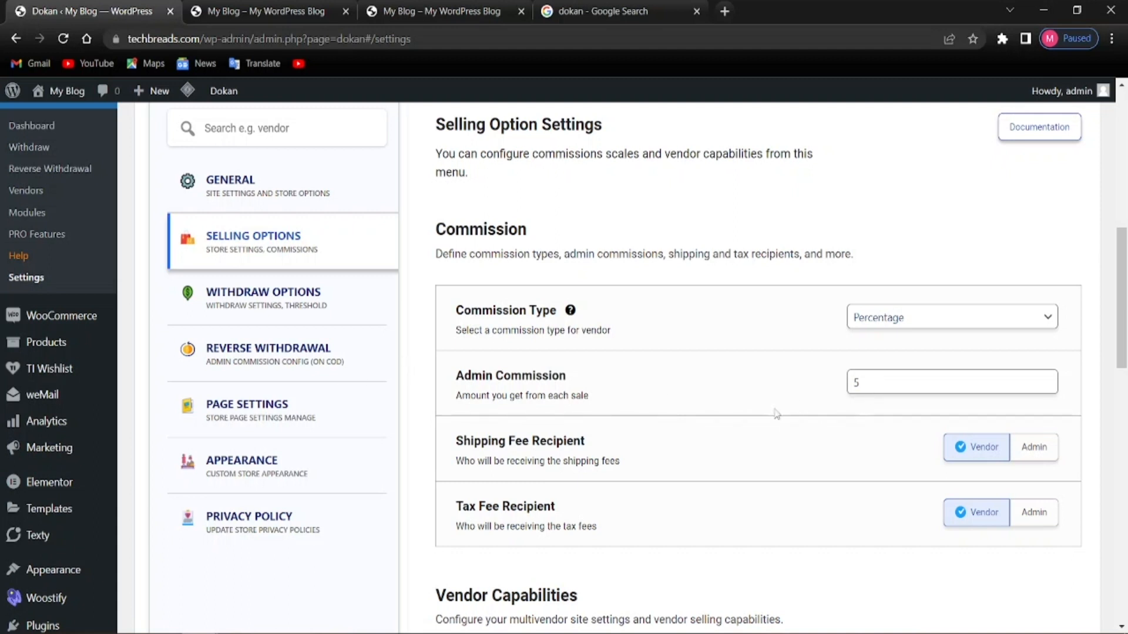
Switch on Select any category, leaving Disable Product Popup and Order Status Change off
{"action": "scroll", "coordinate": [541, 414], "scroll_direction": "down", "scroll_amount": 3}
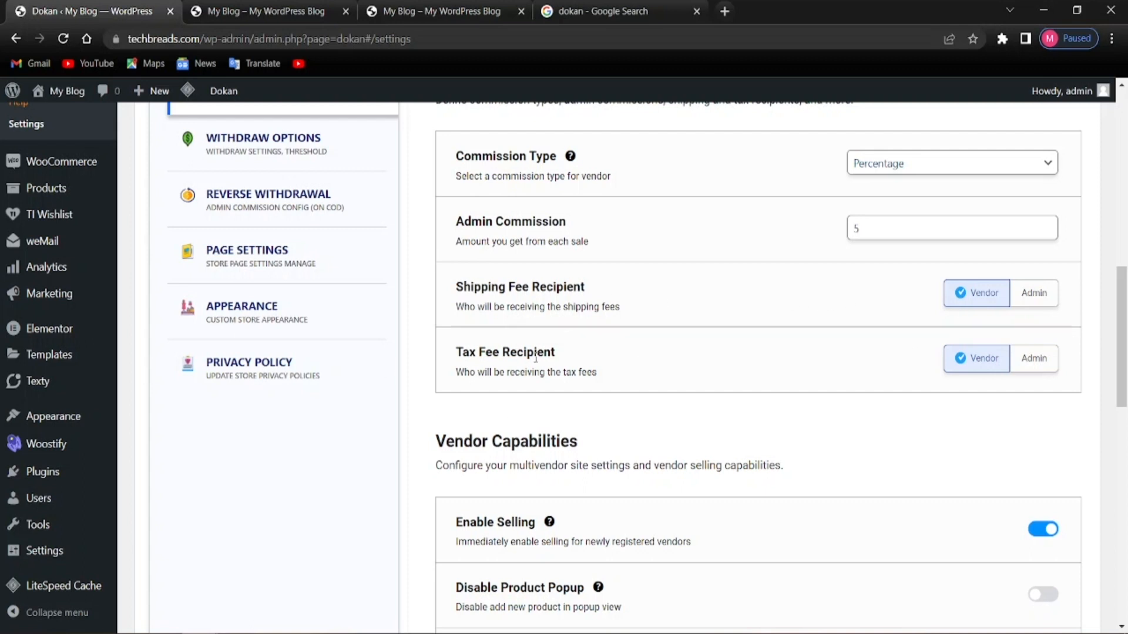
{"action": "scroll", "coordinate": [675, 397], "scroll_direction": "down", "scroll_amount": 3}
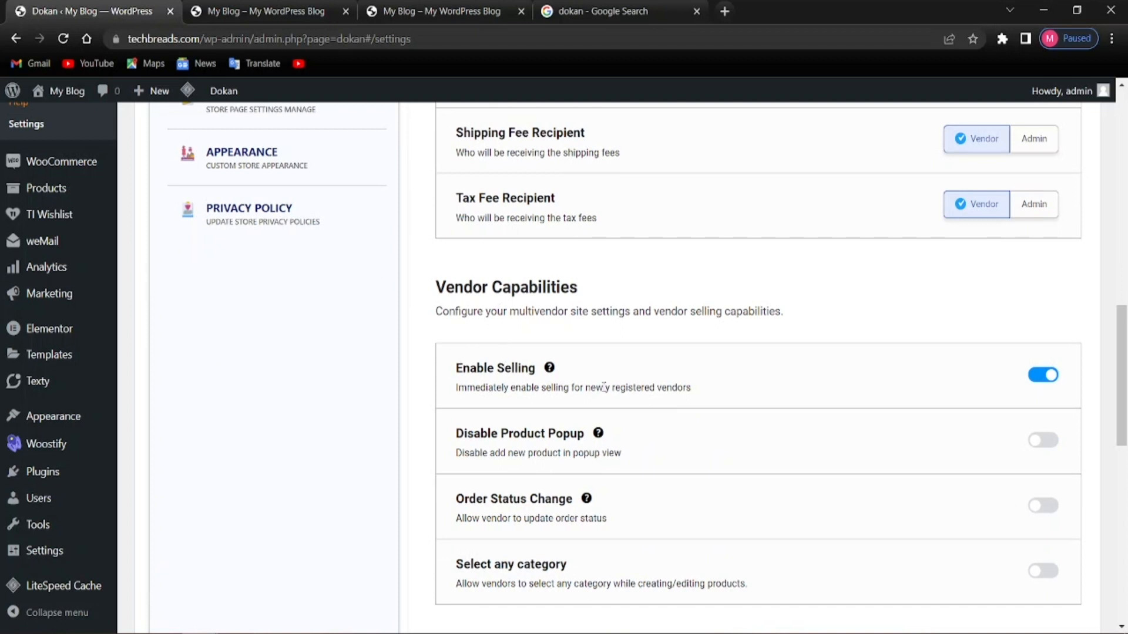
{"action": "scroll", "coordinate": [591, 387], "scroll_direction": "down", "scroll_amount": 3}
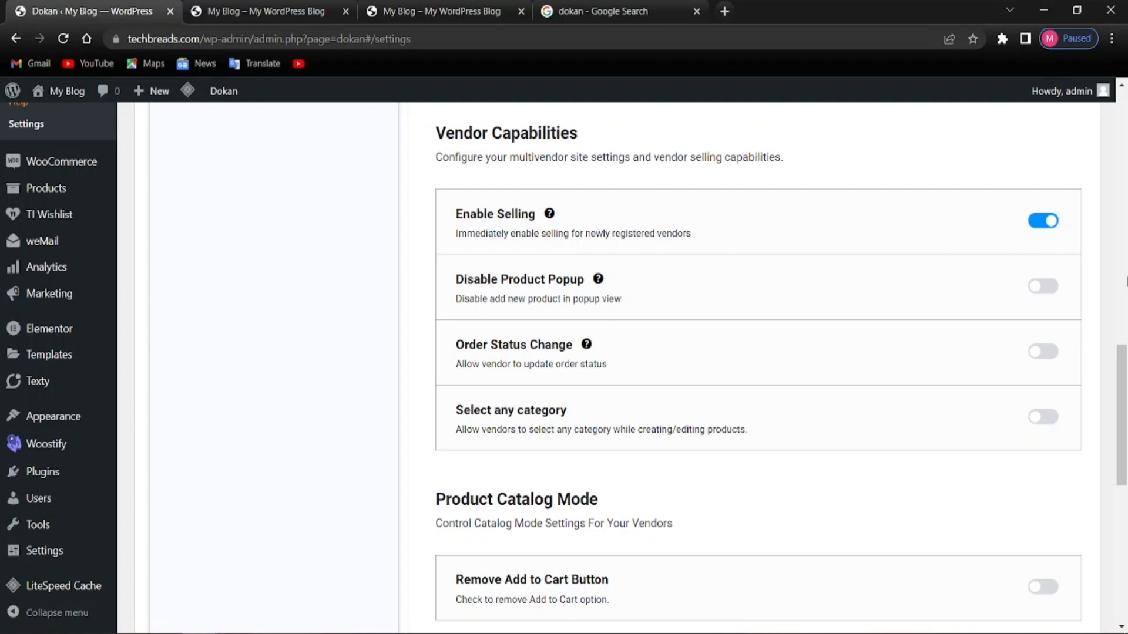
{"action": "left_click", "coordinate": [1040, 289]}
{"action": "left_click", "coordinate": [1042, 294]}
{"action": "left_click", "coordinate": [1042, 353]}
{"action": "left_click", "coordinate": [1022, 365]}
{"action": "left_click", "coordinate": [1047, 418]}
{"action": "scroll", "coordinate": [857, 474], "scroll_direction": "down", "scroll_amount": 4}
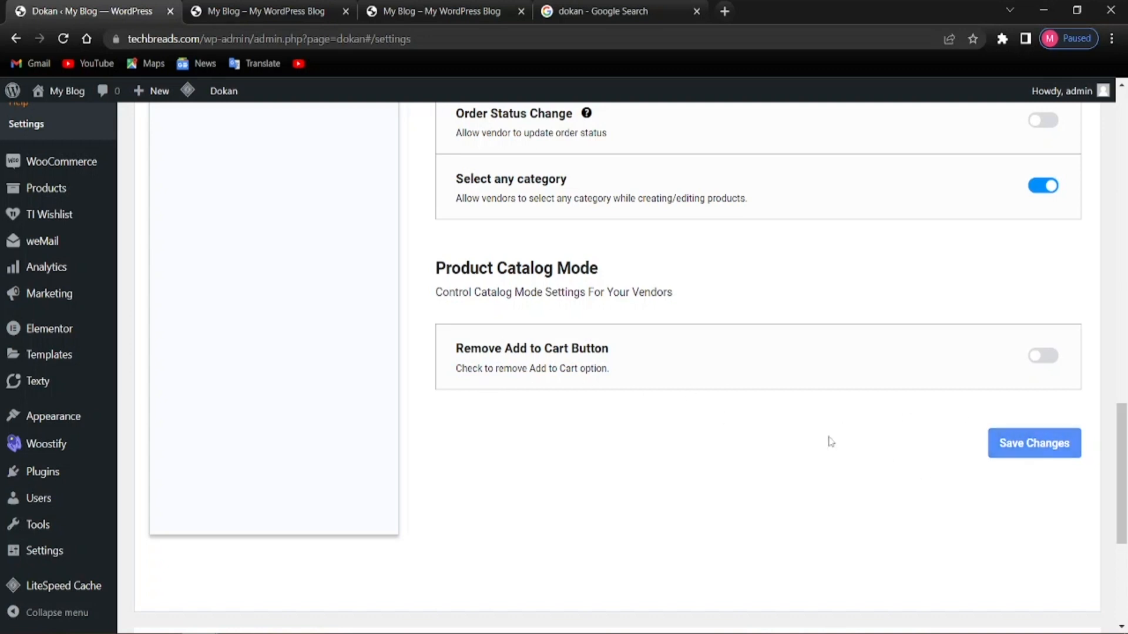
Save the Selling Options and review the saved values
{"action": "left_click", "coordinate": [1032, 445]}
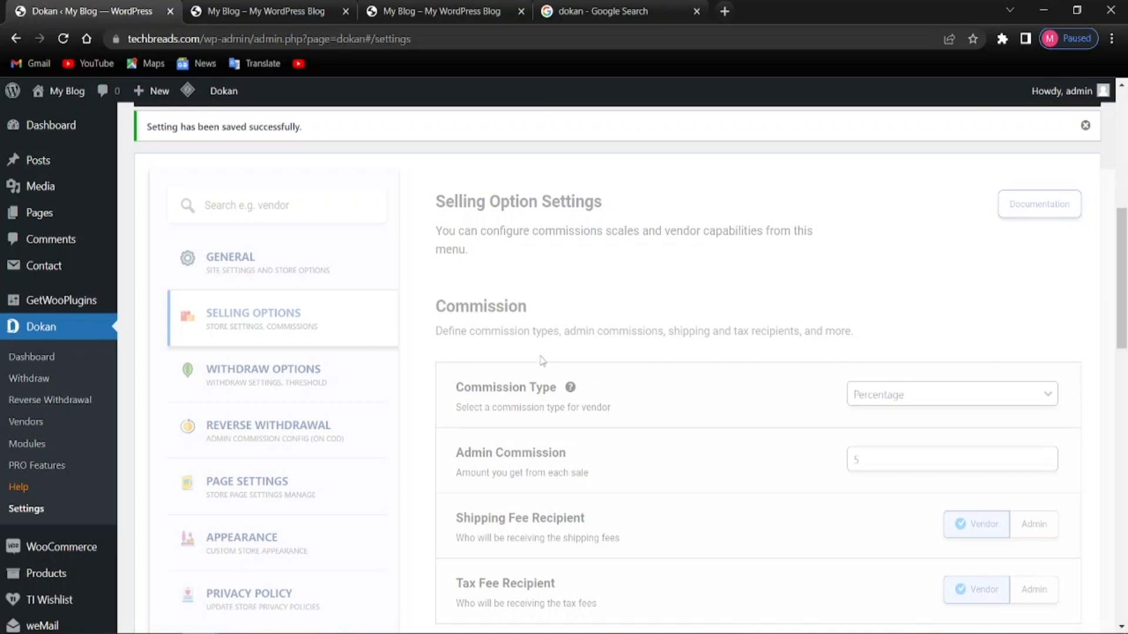
{"action": "scroll", "coordinate": [478, 391], "scroll_direction": "down", "scroll_amount": 5}
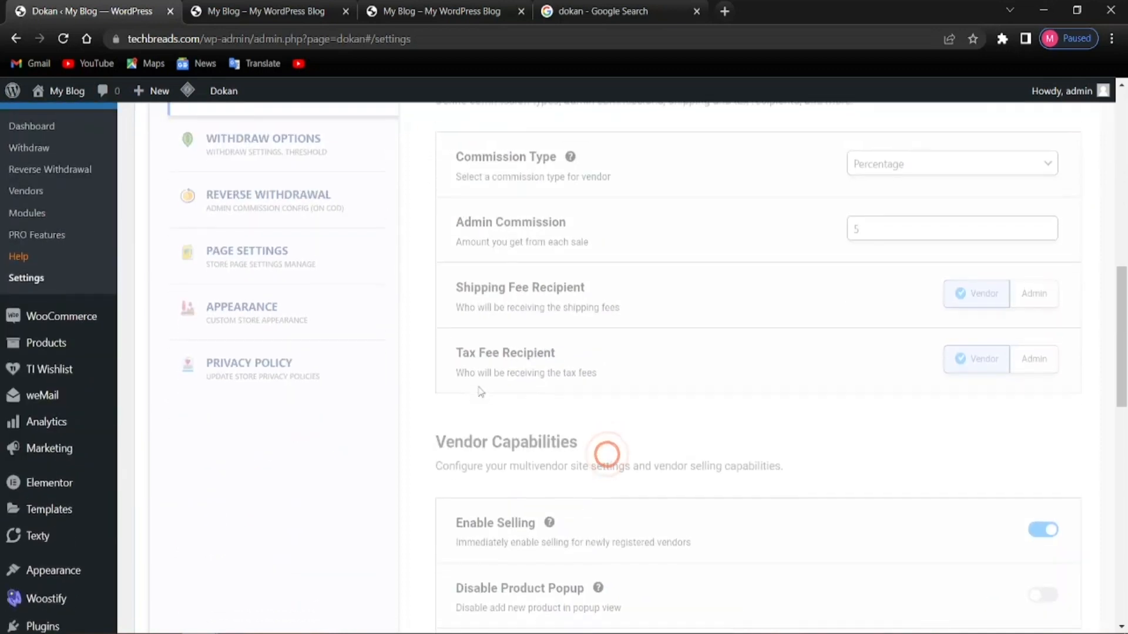
{"action": "scroll", "coordinate": [479, 391], "scroll_direction": "down", "scroll_amount": 4}
{"action": "scroll", "coordinate": [664, 352], "scroll_direction": "up", "scroll_amount": 2}
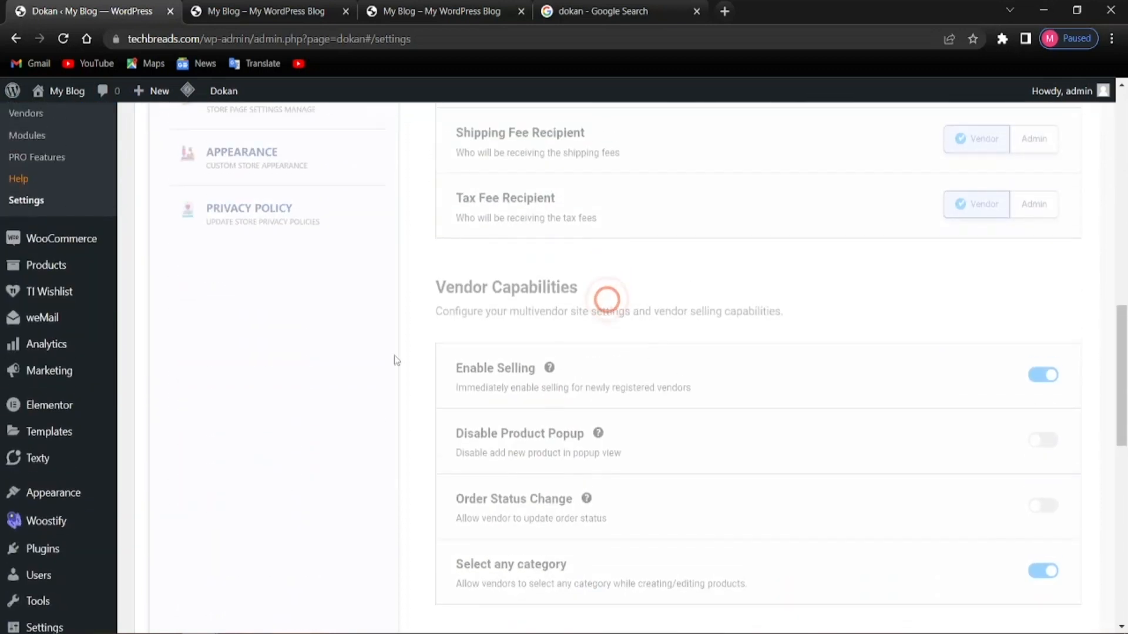
{"action": "scroll", "coordinate": [392, 381], "scroll_direction": "up", "scroll_amount": 5}
{"action": "scroll", "coordinate": [603, 355], "scroll_direction": "down", "scroll_amount": 4}
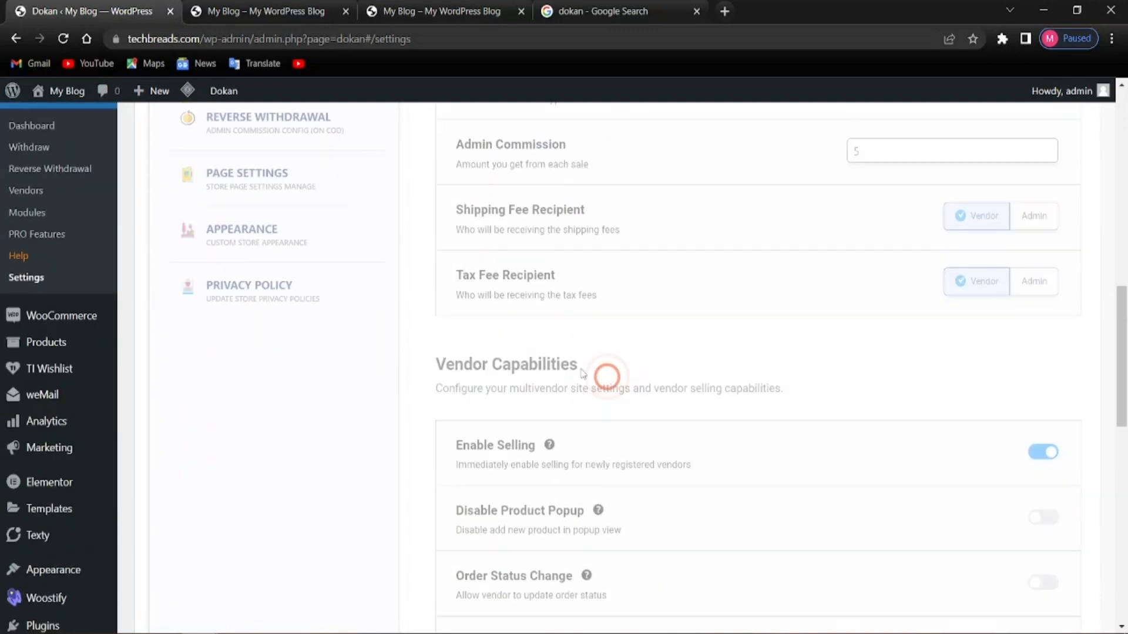
{"action": "scroll", "coordinate": [575, 371], "scroll_direction": "up", "scroll_amount": 4}
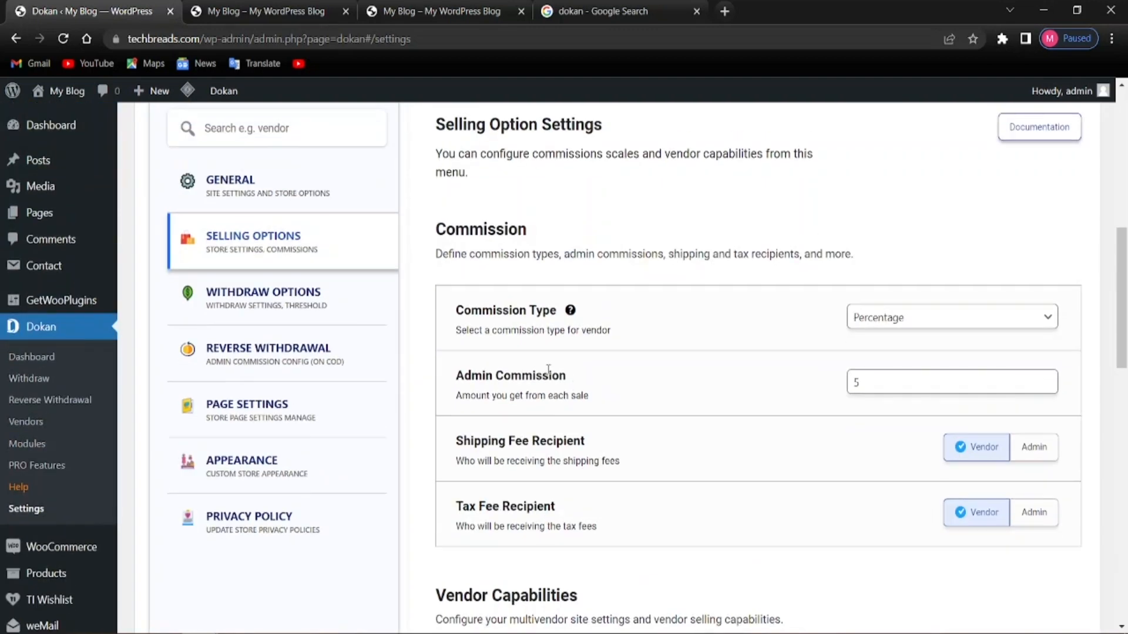
{"action": "scroll", "coordinate": [546, 371], "scroll_direction": "down", "scroll_amount": 3}
{"action": "scroll", "coordinate": [323, 353], "scroll_direction": "up", "scroll_amount": 1}
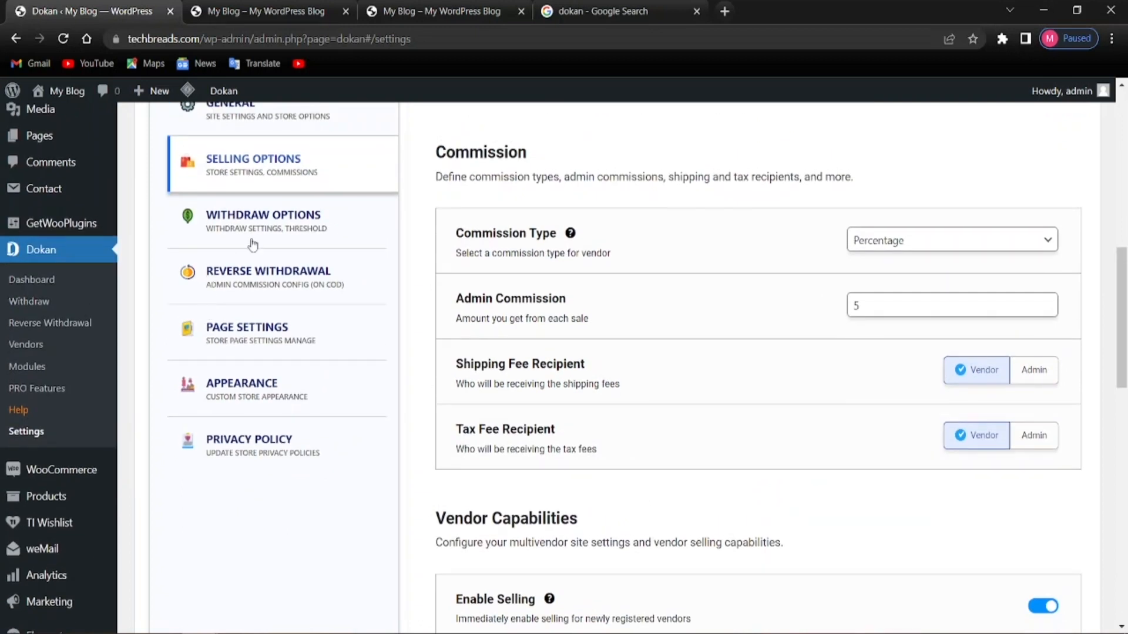
In Dokan's Withdraw Options, enable Exclude COD Payments and save the settings
{"action": "left_click", "coordinate": [271, 221]}
{"action": "scroll", "coordinate": [282, 247], "scroll_direction": "up", "scroll_amount": 2}
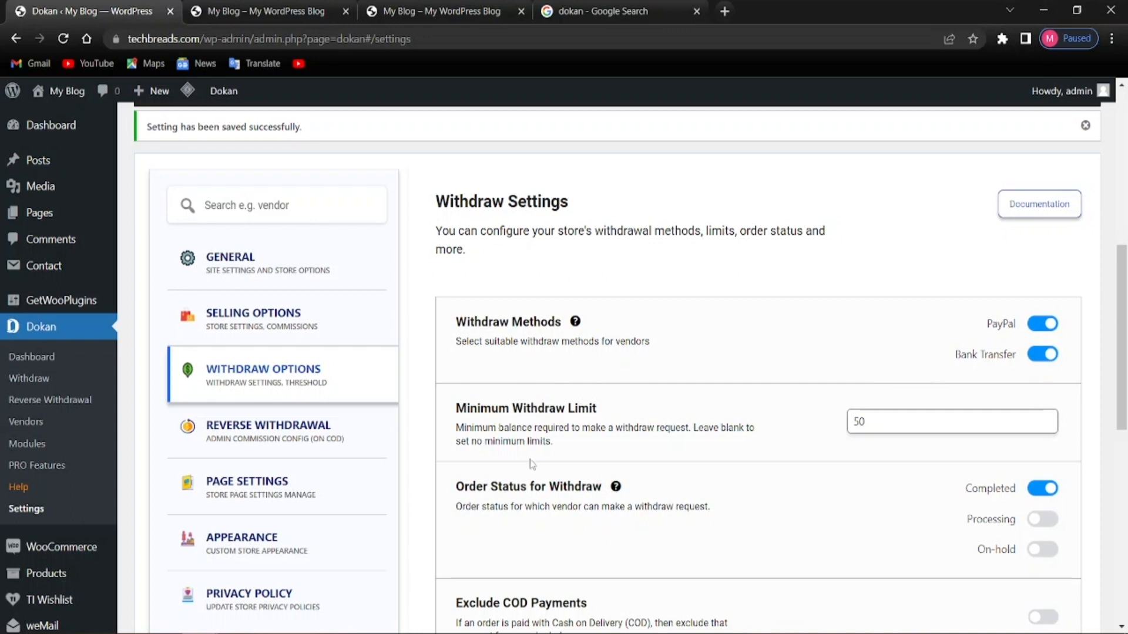
{"action": "scroll", "coordinate": [556, 458], "scroll_direction": "down", "scroll_amount": 3}
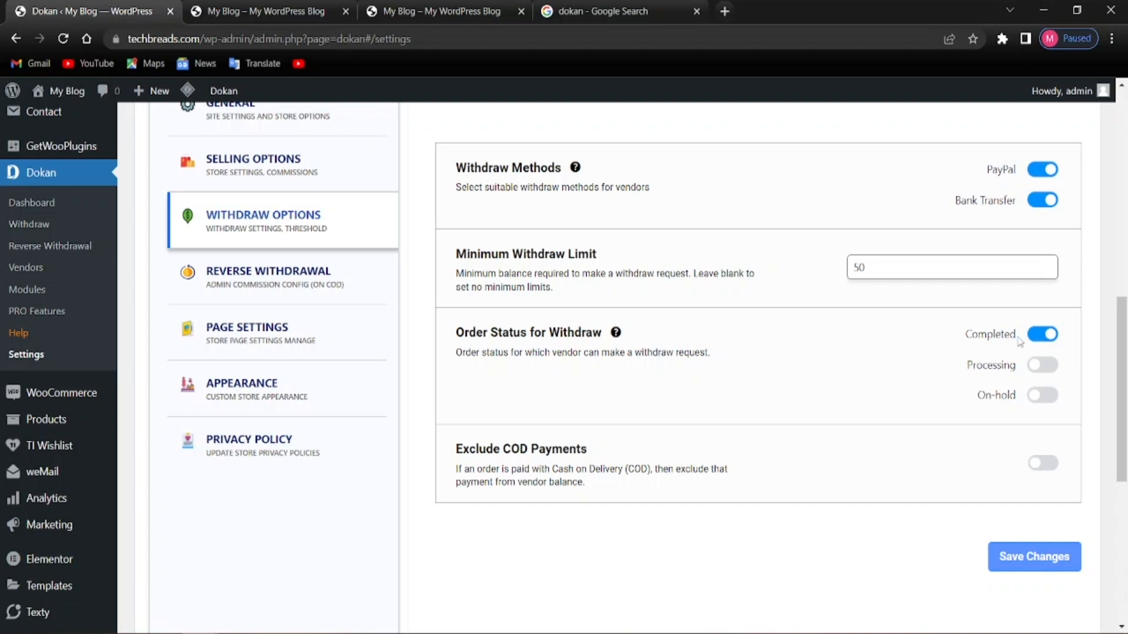
{"action": "scroll", "coordinate": [500, 447], "scroll_direction": "down", "scroll_amount": 1}
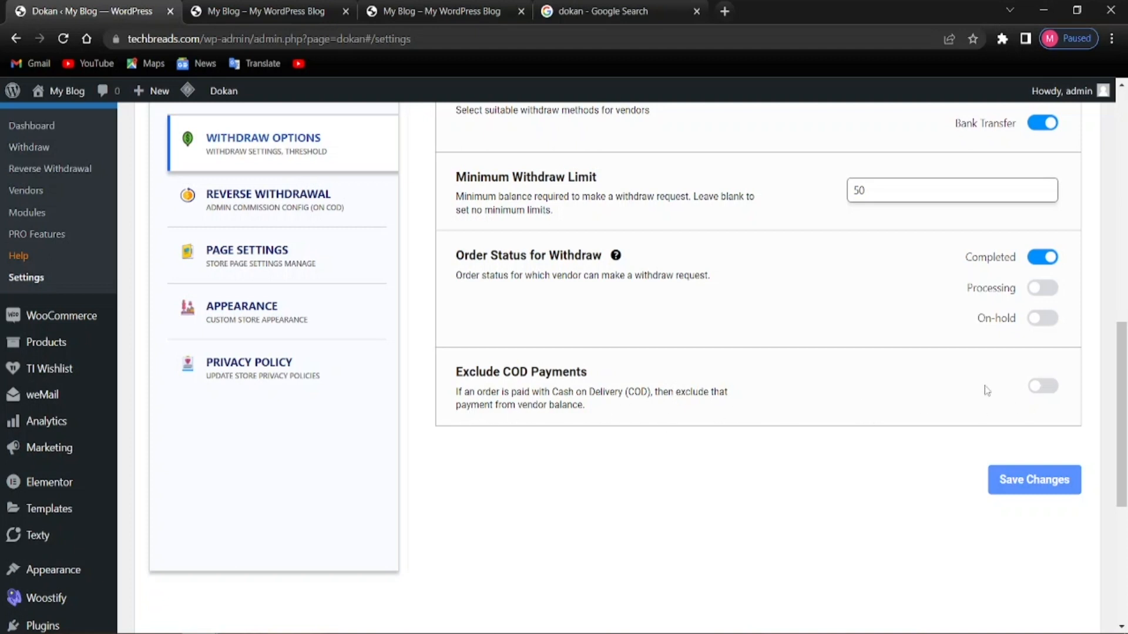
{"action": "left_click", "coordinate": [1034, 389]}
{"action": "scroll", "coordinate": [881, 500], "scroll_direction": "up", "scroll_amount": 1}
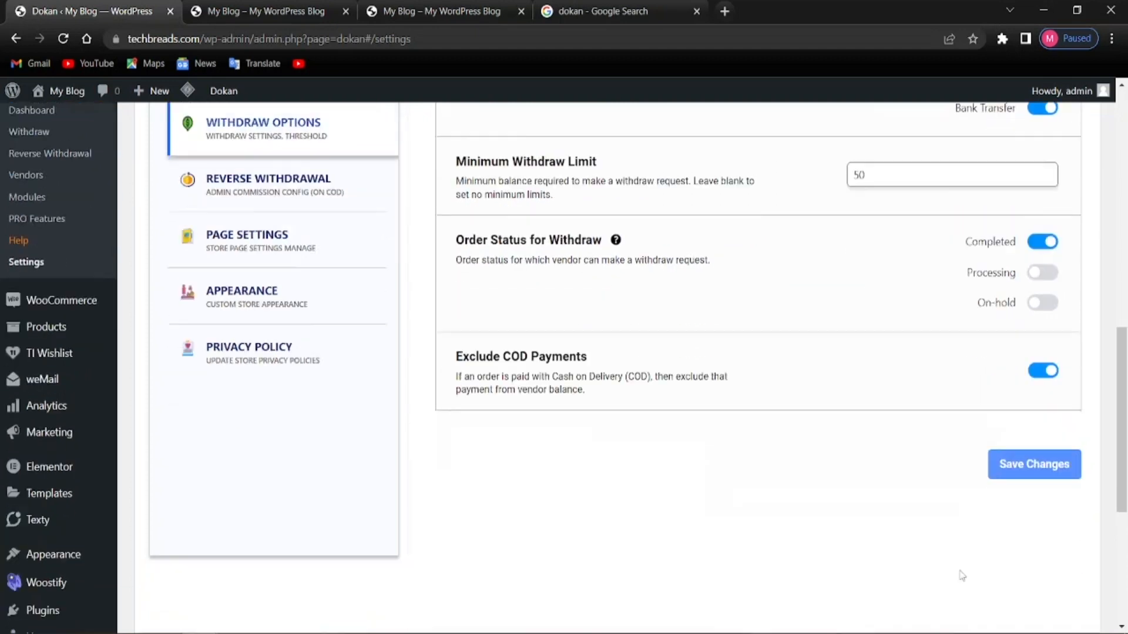
{"action": "scroll", "coordinate": [970, 529], "scroll_direction": "down", "scroll_amount": 3}
{"action": "left_click", "coordinate": [1026, 404]}
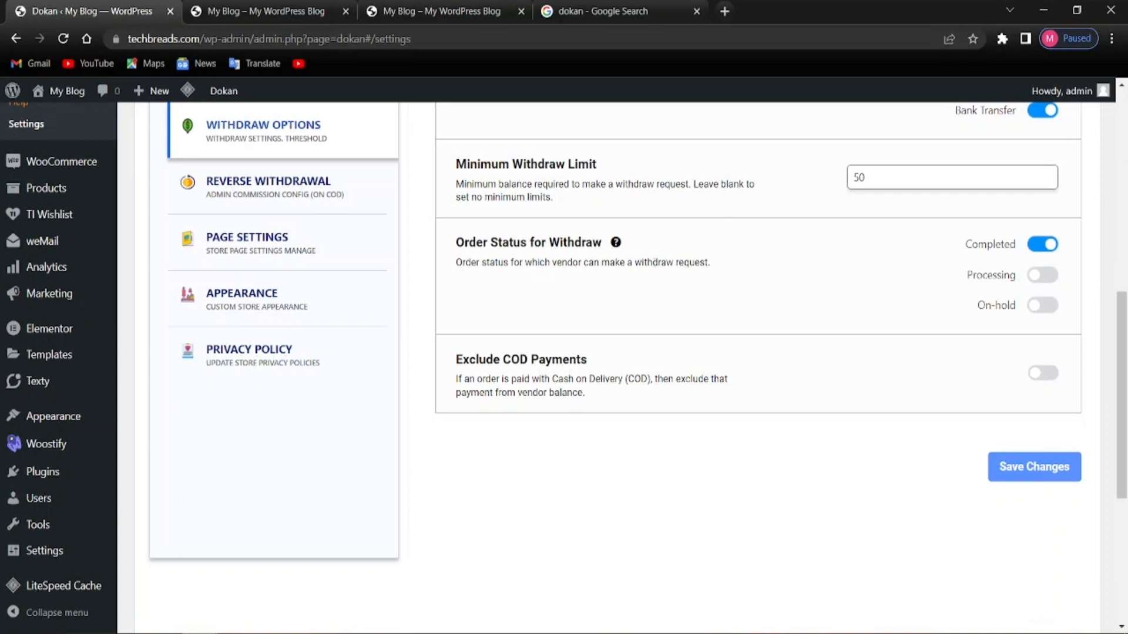
{"action": "scroll", "coordinate": [534, 271], "scroll_direction": "up", "scroll_amount": 3}
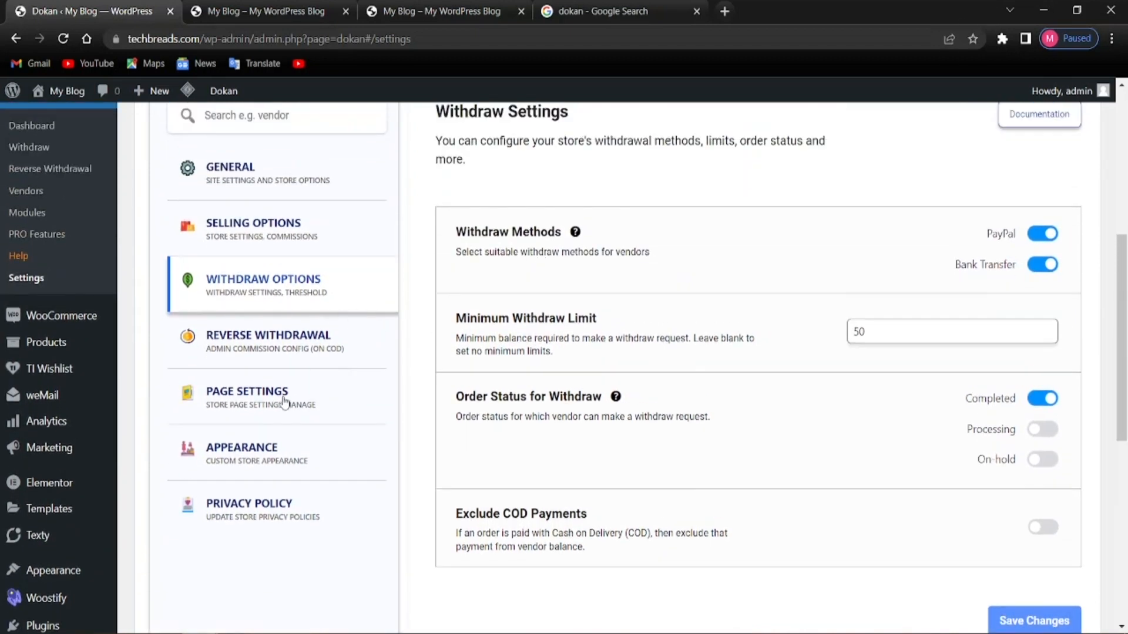
{"action": "key", "text": "alt"}
Switch to Page Settings to view the Dashboard, My Orders and Store List page assignments
{"action": "left_click", "coordinate": [284, 403]}
{"action": "scroll", "coordinate": [516, 359], "scroll_direction": "up", "scroll_amount": 2}
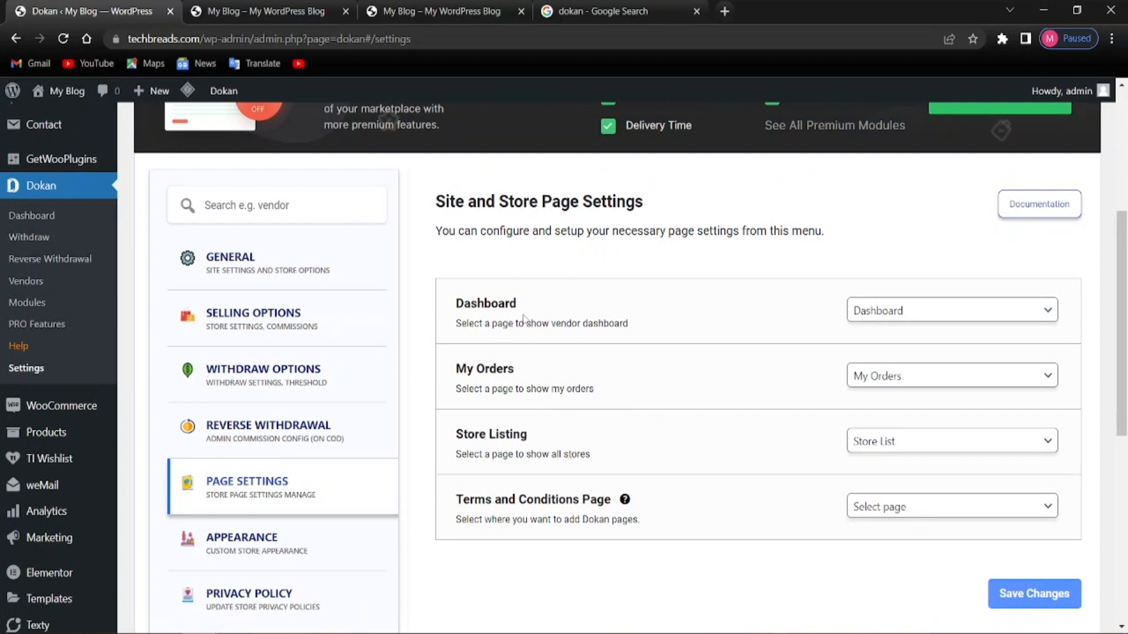
{"action": "key", "text": "alt"}
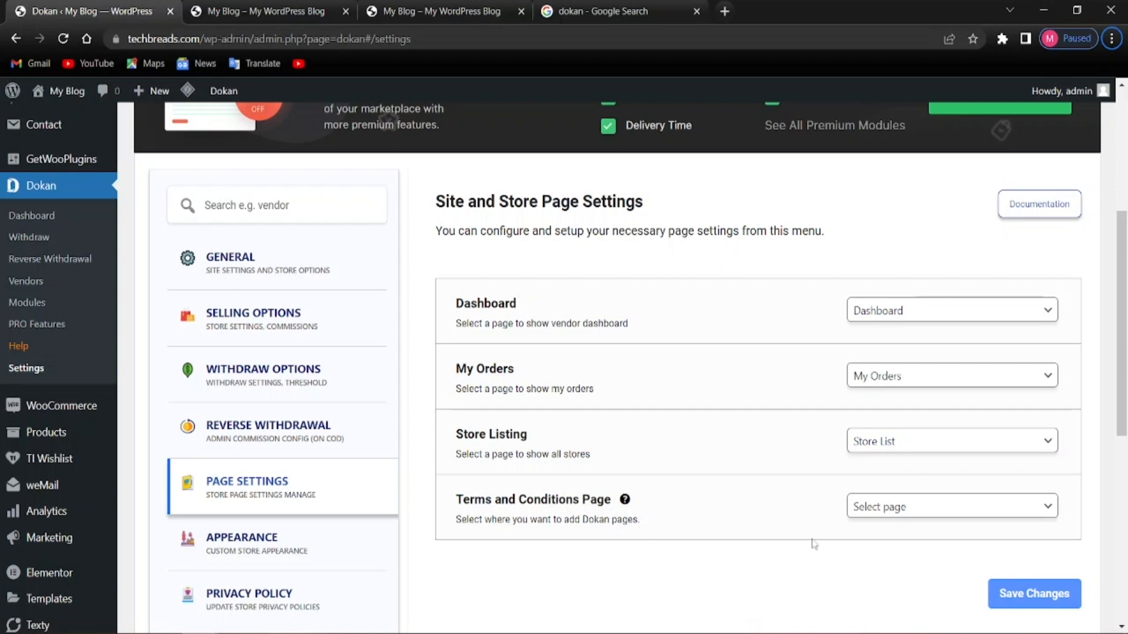
Leave the Terms and Conditions Page unset after checking its options, and close the Google search tab
{"action": "left_click", "coordinate": [931, 511]}
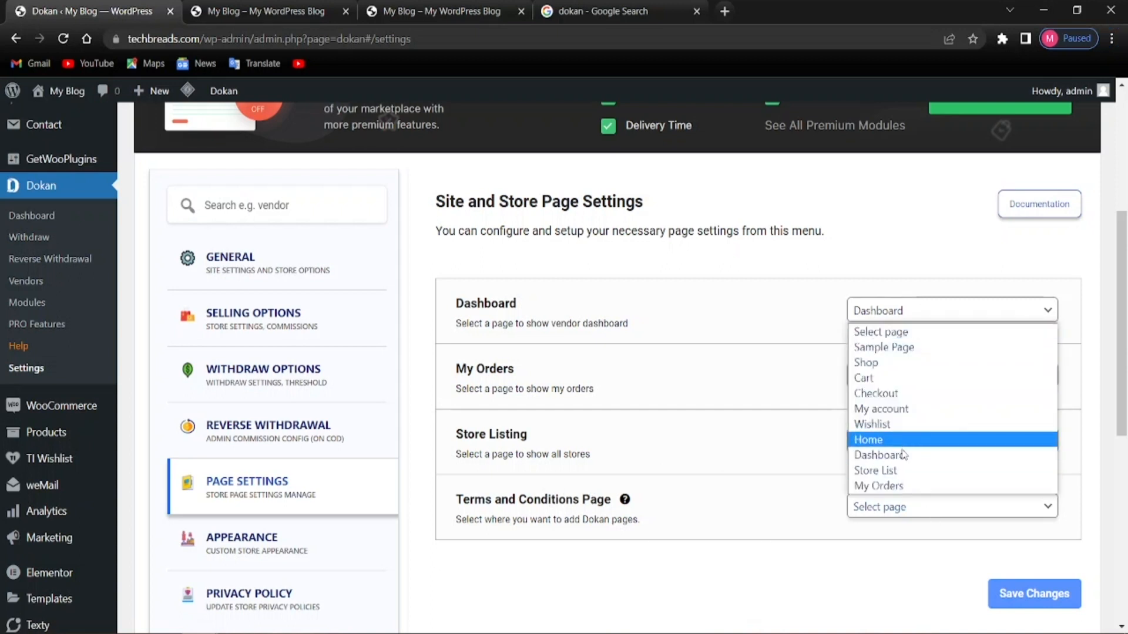
{"action": "left_click", "coordinate": [793, 571]}
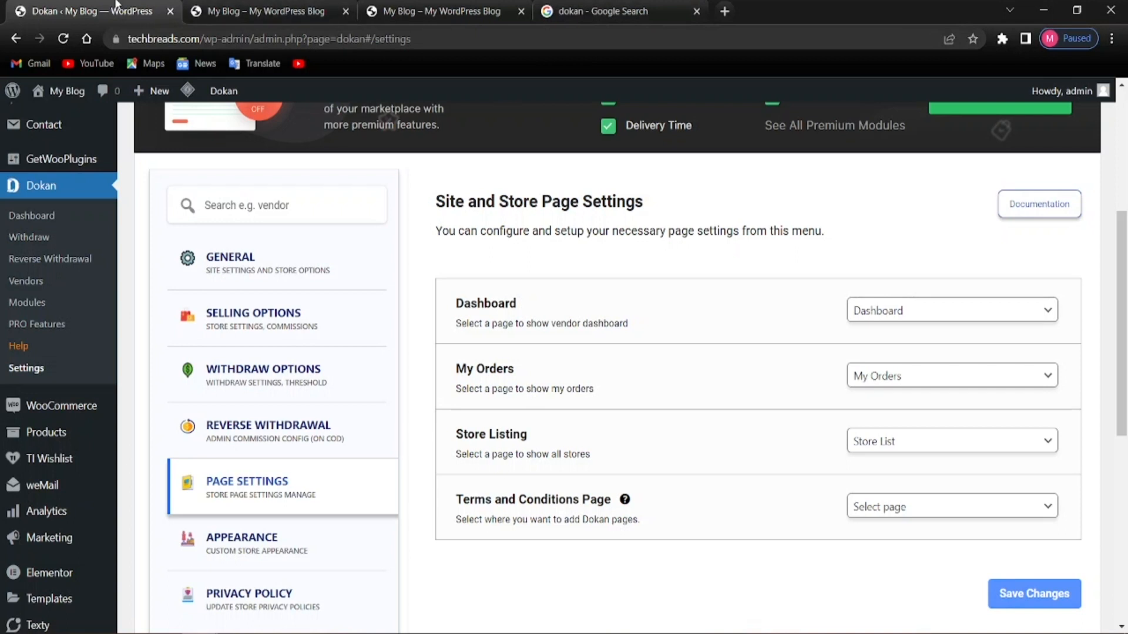
{"action": "left_click", "coordinate": [696, 11]}
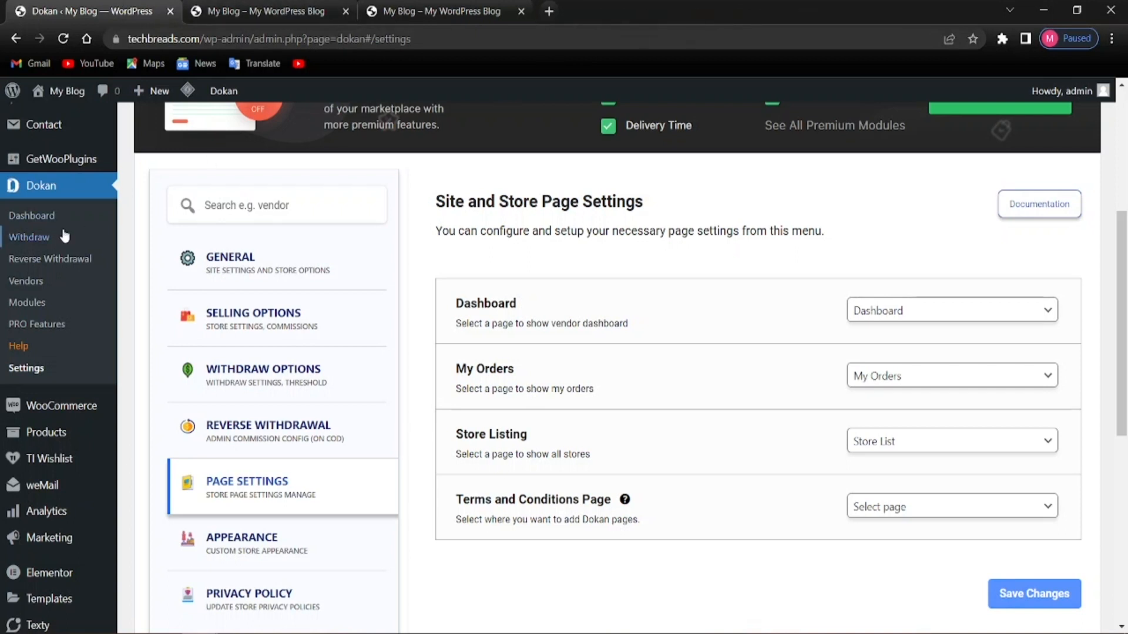
{"action": "scroll", "coordinate": [88, 535], "scroll_direction": "up", "scroll_amount": 5}
Open a blank Add New page editor in a new tab
{"action": "mouse_move", "coordinate": [48, 195]}
{"action": "right_click", "coordinate": [38, 215]}
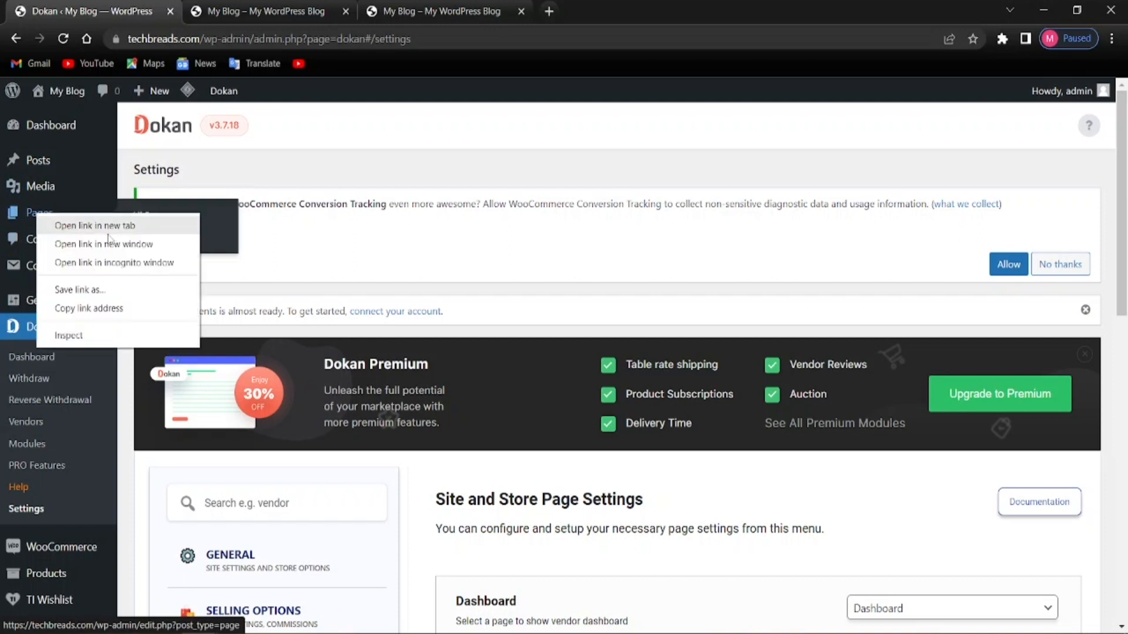
{"action": "left_click", "coordinate": [56, 225]}
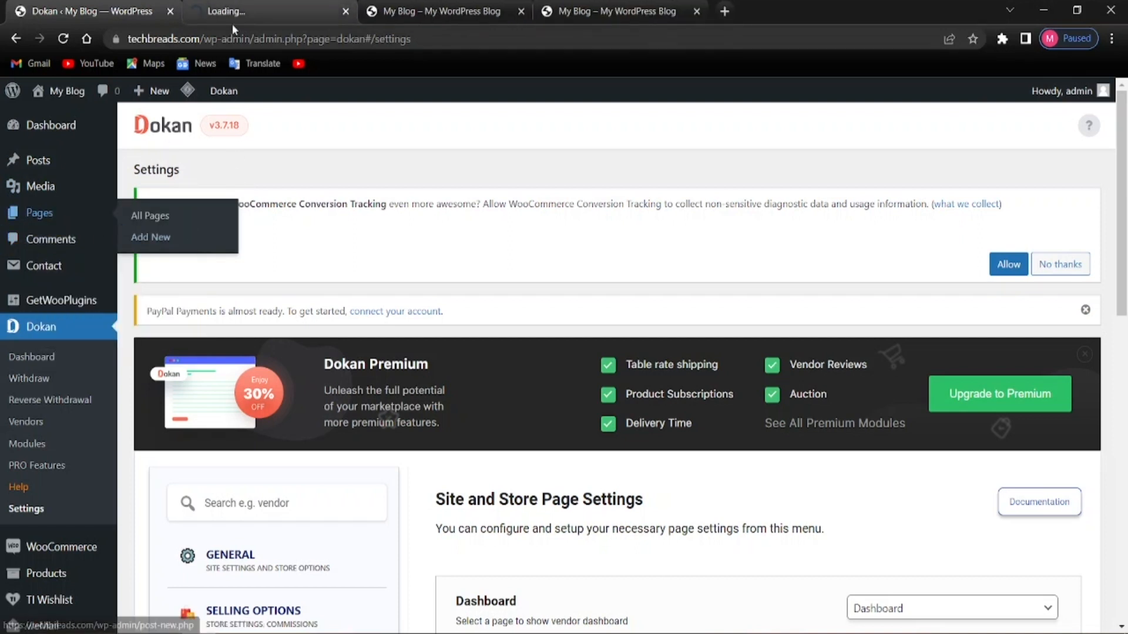
{"action": "left_click", "coordinate": [346, 12]}
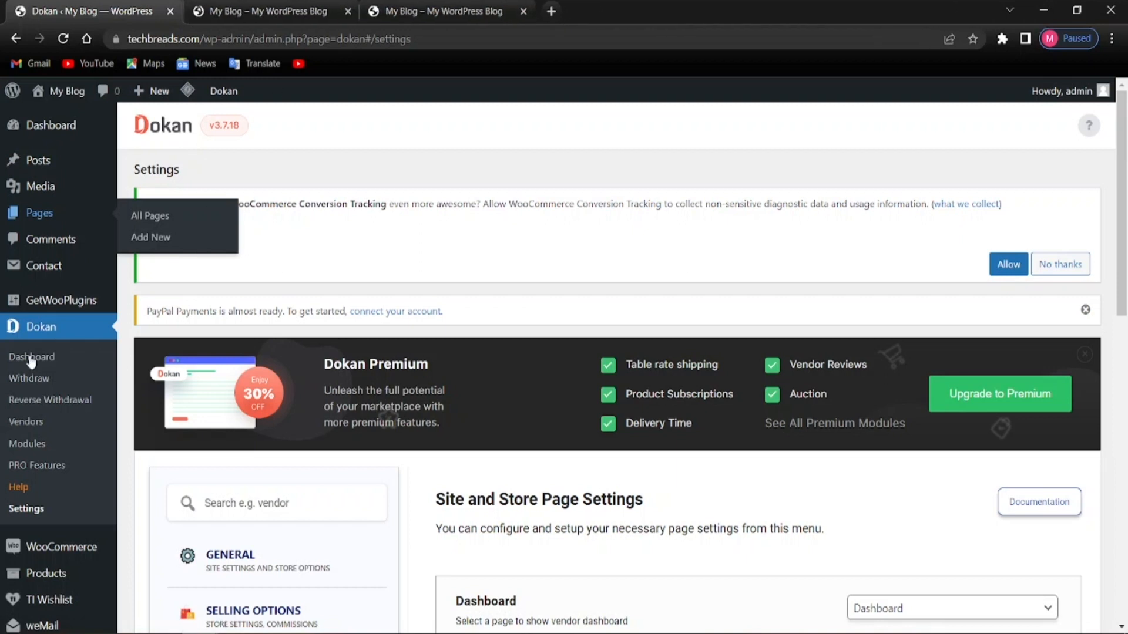
{"action": "right_click", "coordinate": [130, 247]}
{"action": "left_click", "coordinate": [161, 250]}
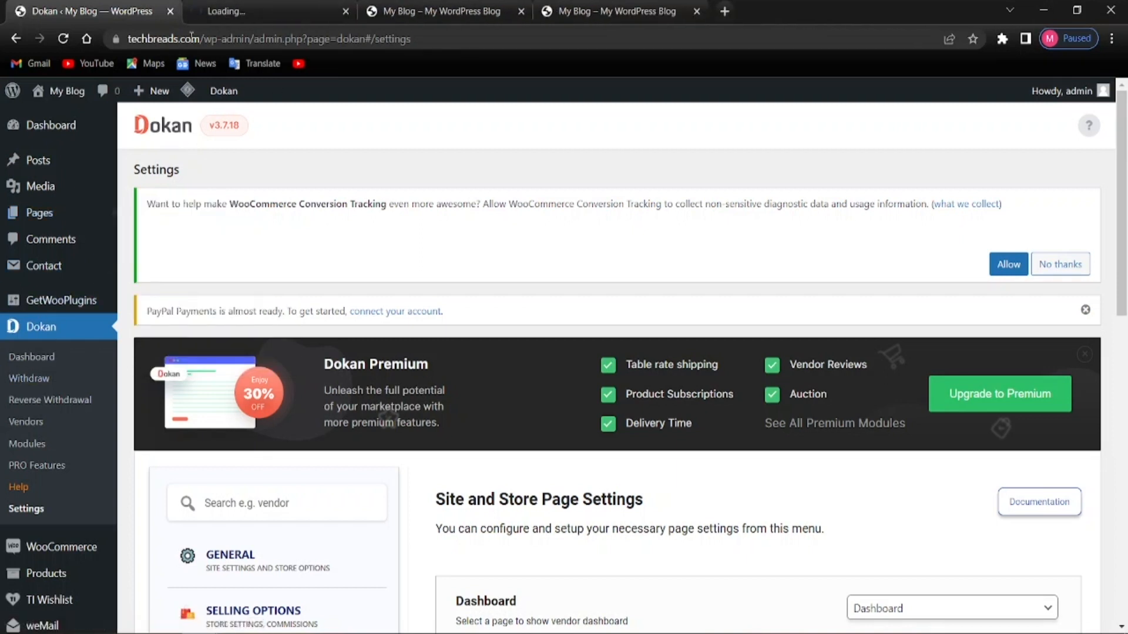
{"action": "left_click", "coordinate": [240, 12]}
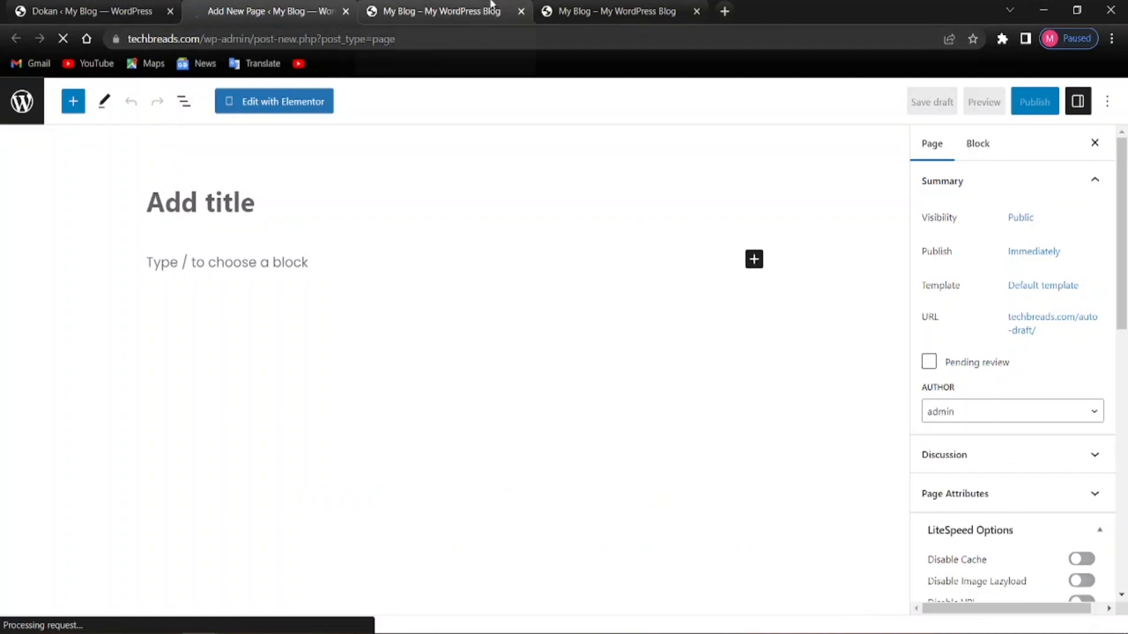
Title the page 'Terms & Condition', add placeholder body text, and publish it
{"action": "type", "text": "Terms "}
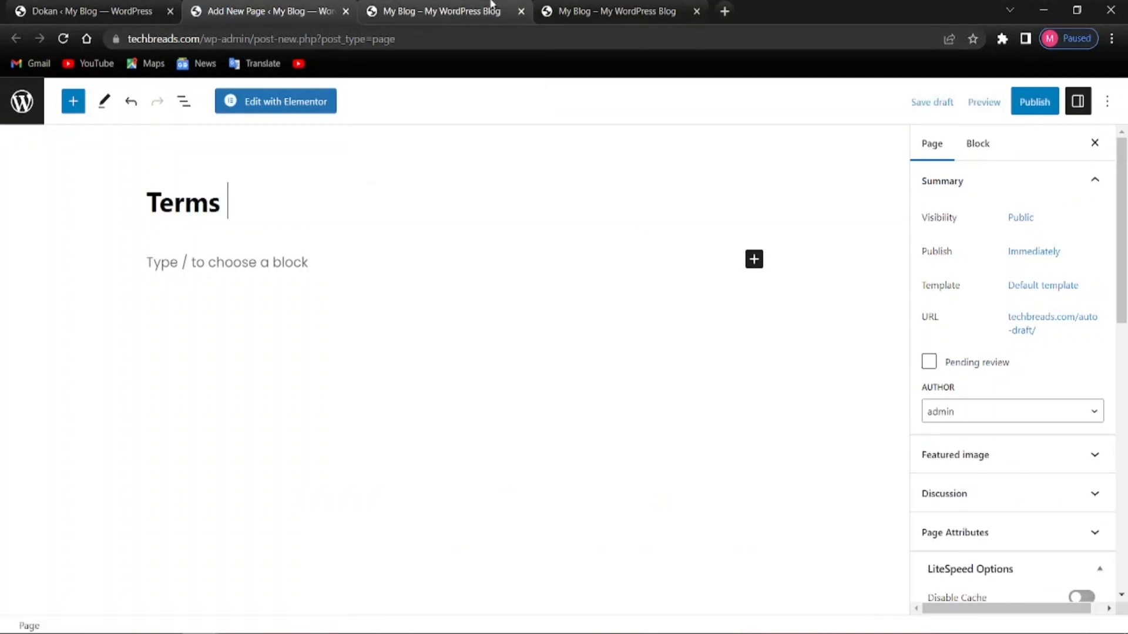
{"action": "type", "text": "%"}
{"action": "key", "text": "BackSpace"}
{"action": "type", "text": "& Con"}
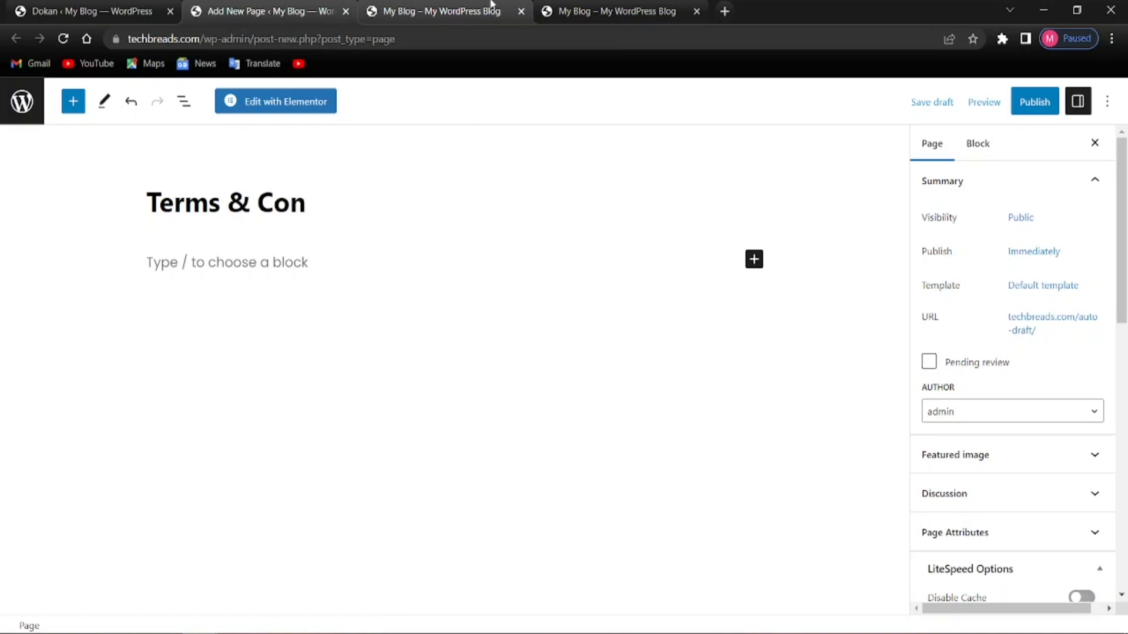
{"action": "type", "text": "dition"}
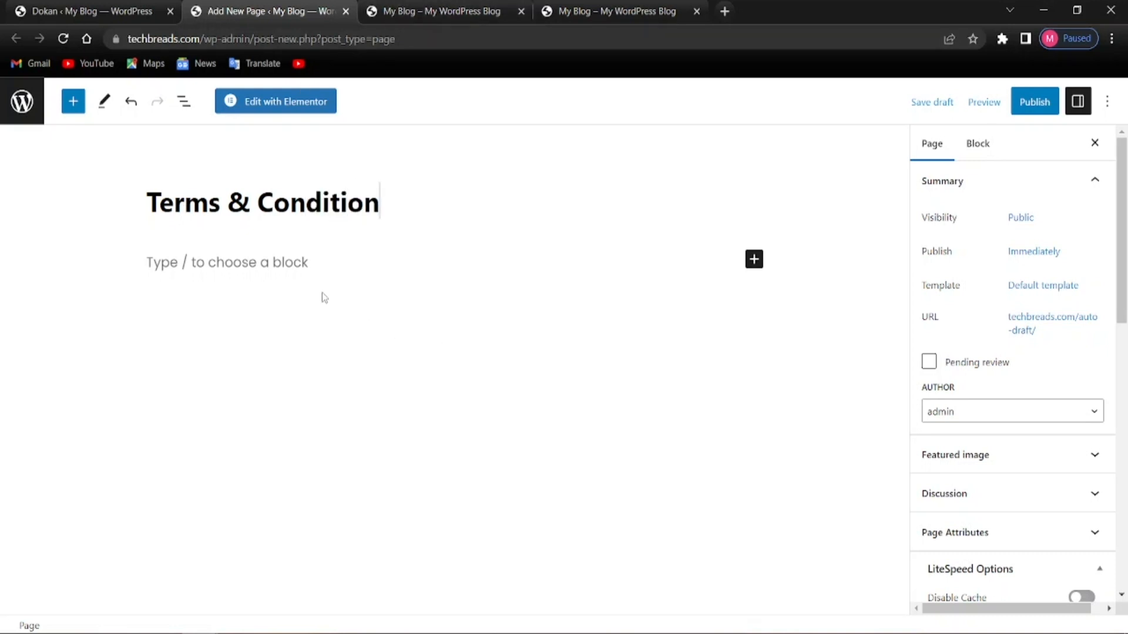
{"action": "left_click", "coordinate": [354, 291]}
{"action": "type", "text": "dsdgkfa"}
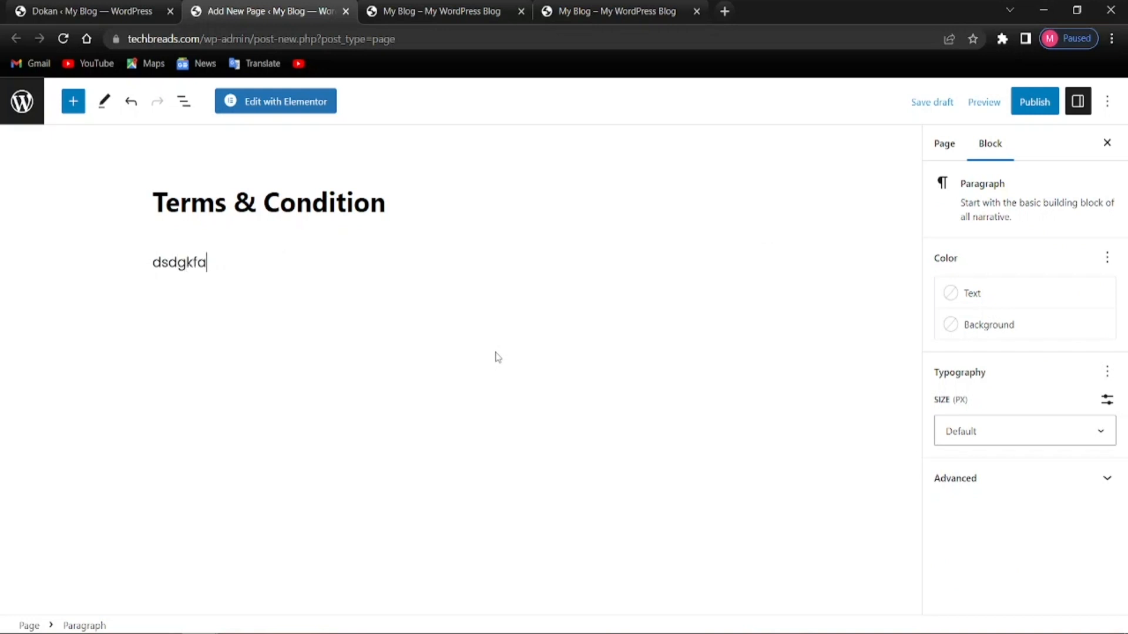
{"action": "type", "text": "hfkhfoa;jf'psdjashvaofhva;dvv"}
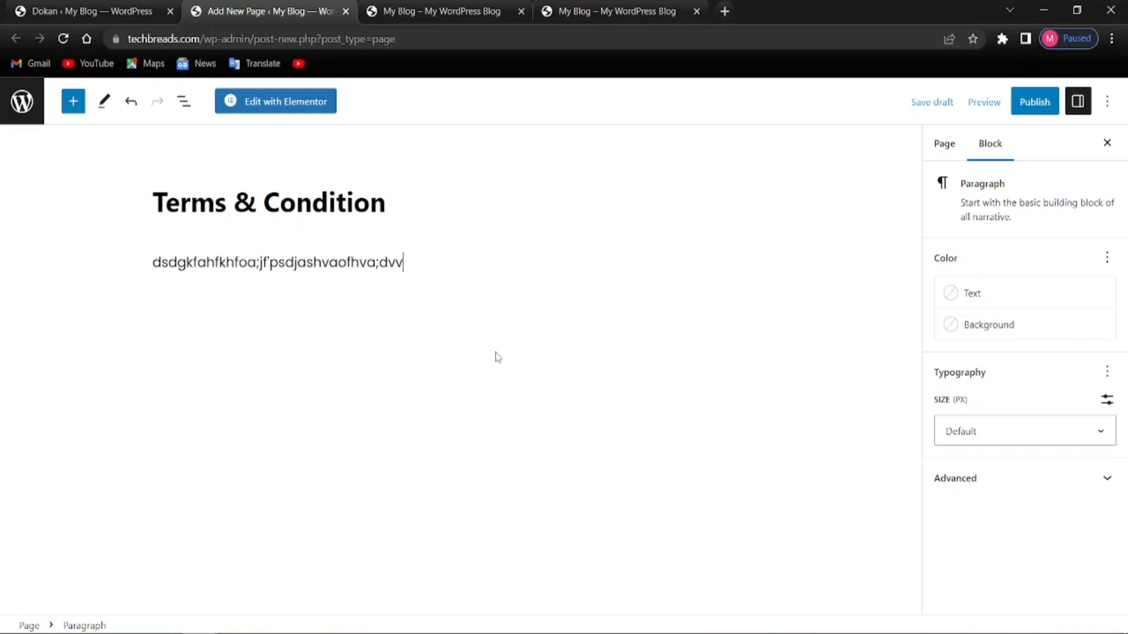
{"action": "left_click", "coordinate": [1052, 104]}
{"action": "left_click", "coordinate": [978, 102]}
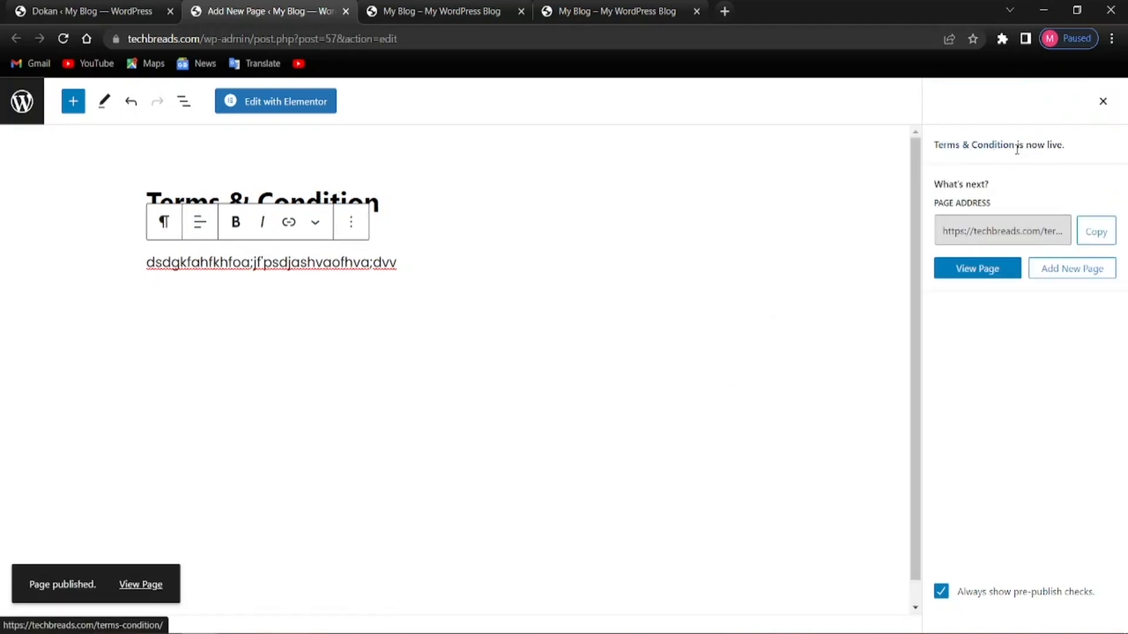
Reload the Dokan page settings so the new page appears in the terms list
{"action": "left_click", "coordinate": [88, 11]}
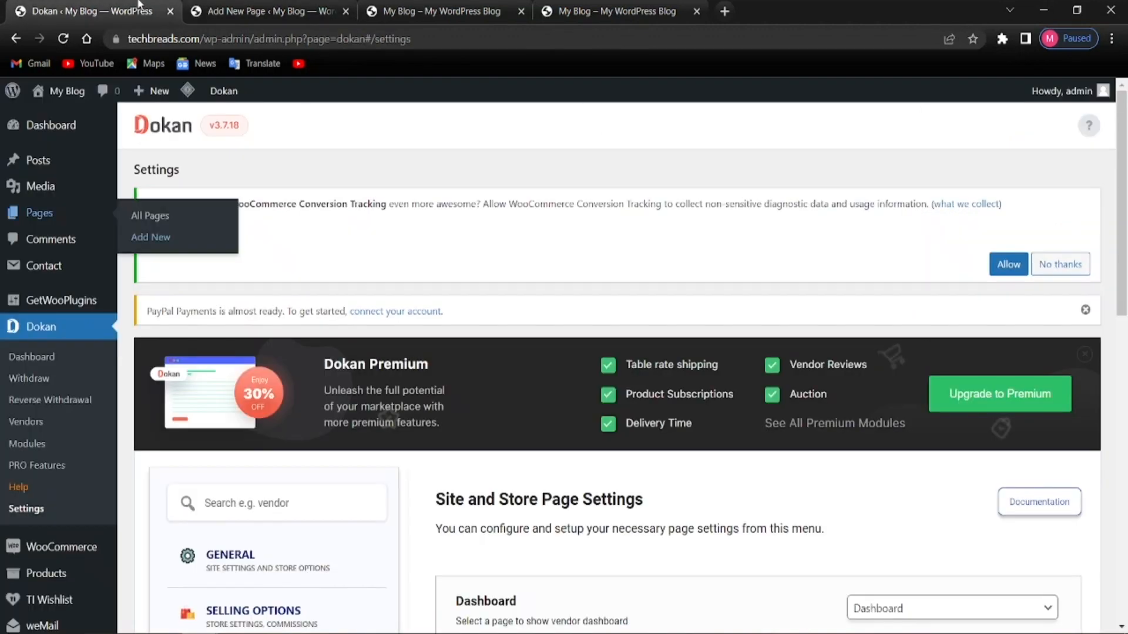
{"action": "scroll", "coordinate": [625, 398], "scroll_direction": "down", "scroll_amount": 3}
{"action": "scroll", "coordinate": [625, 398], "scroll_direction": "down", "scroll_amount": 3}
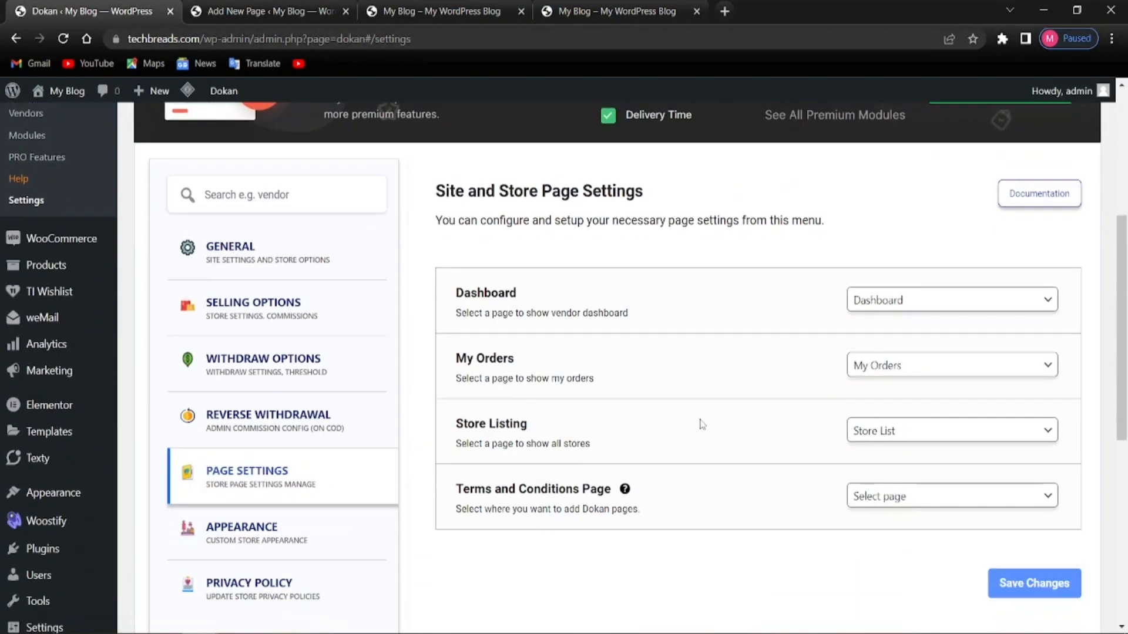
{"action": "left_click", "coordinate": [881, 497]}
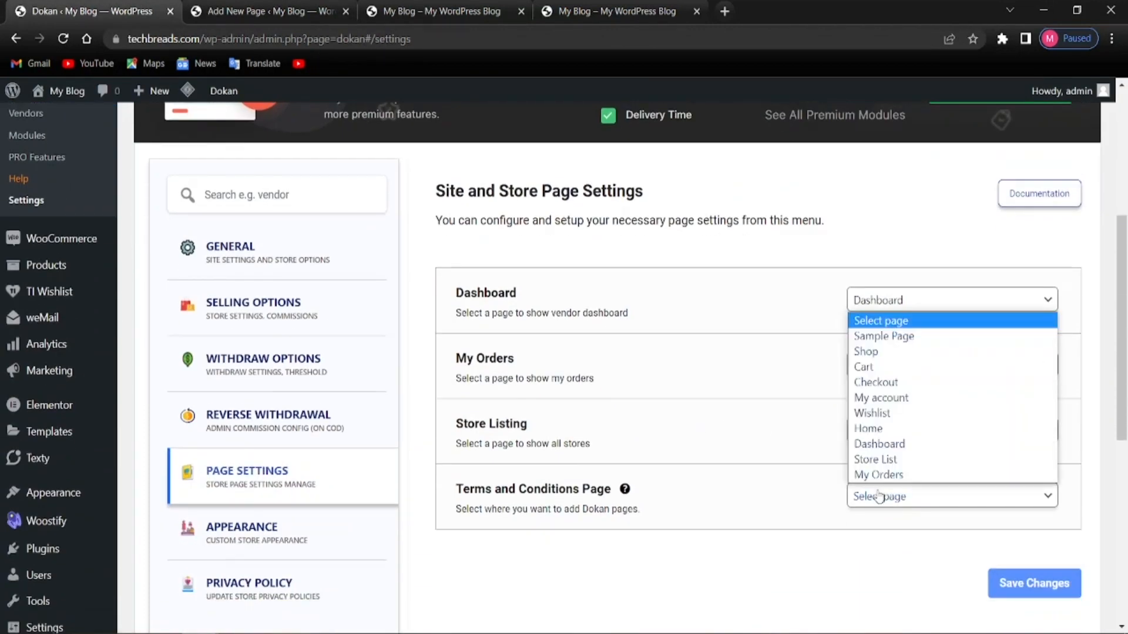
{"action": "left_click", "coordinate": [783, 544]}
{"action": "left_click", "coordinate": [65, 39]}
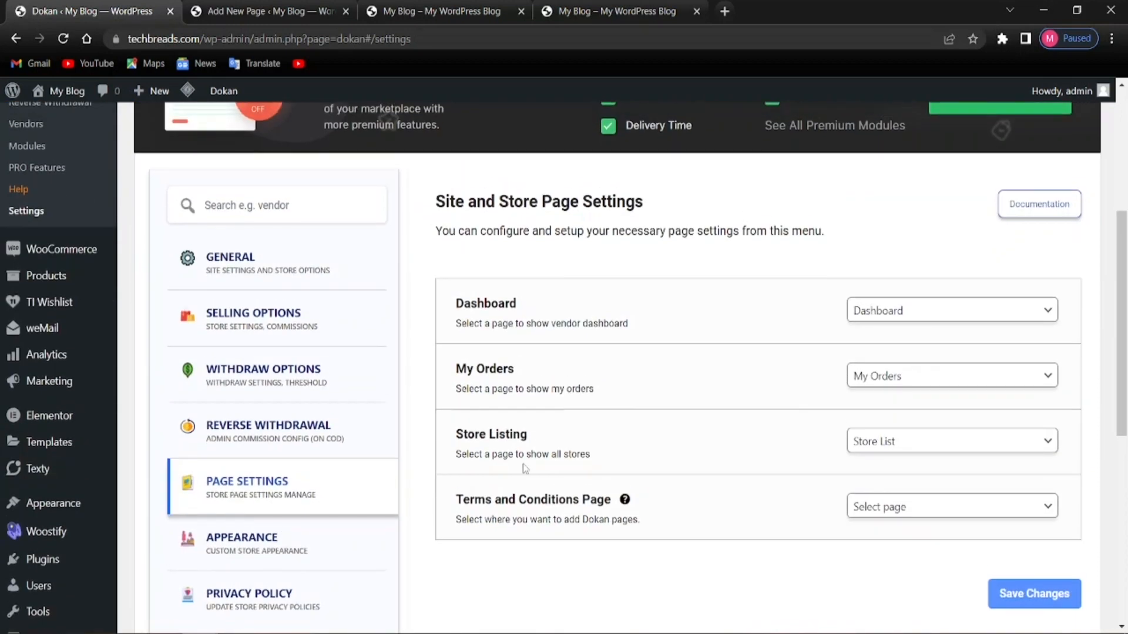
Set the Terms and Conditions Page to 'Terms & Condition' and save the settings
{"action": "left_click", "coordinate": [916, 507]}
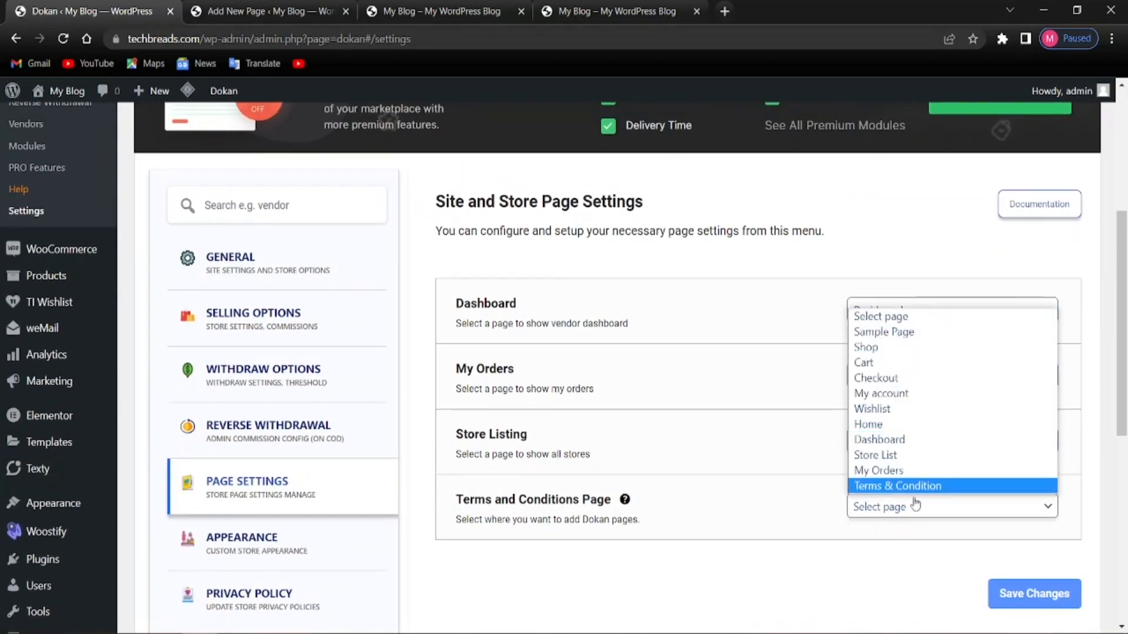
{"action": "left_click", "coordinate": [895, 486]}
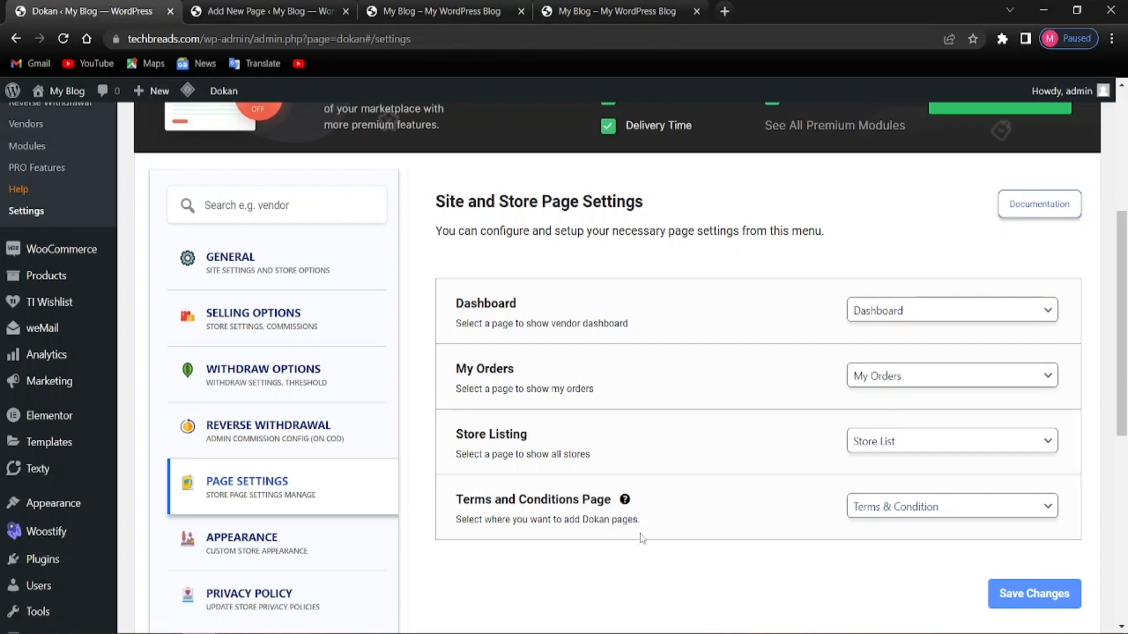
{"action": "scroll", "coordinate": [556, 501], "scroll_direction": "down", "scroll_amount": 3}
{"action": "left_click", "coordinate": [1035, 433]}
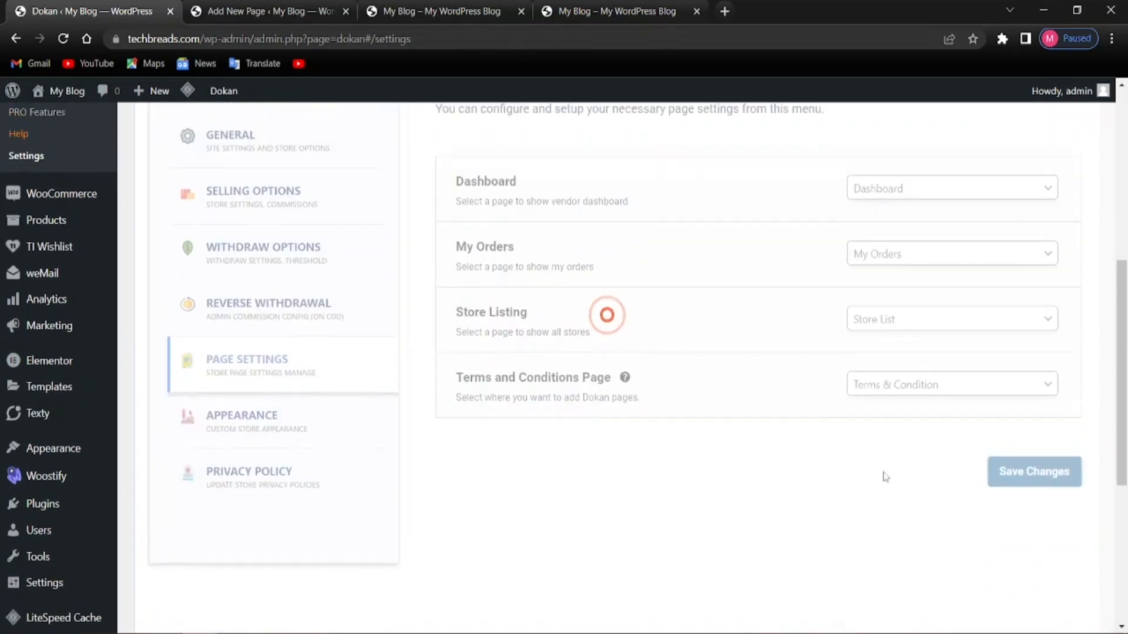
{"action": "scroll", "coordinate": [568, 477], "scroll_direction": "up", "scroll_amount": 3}
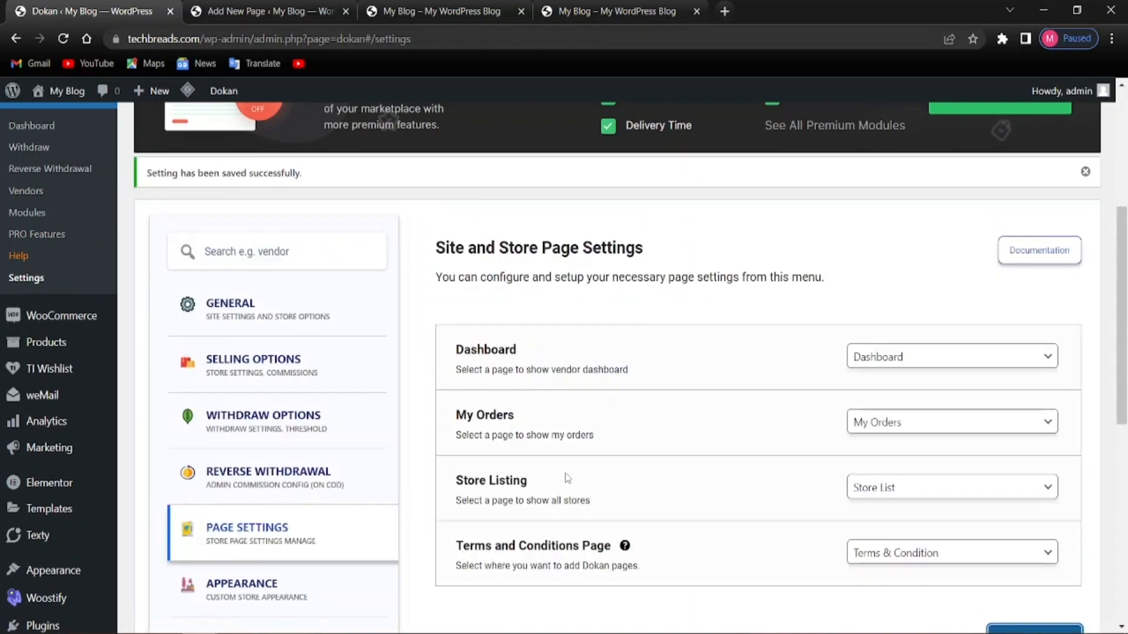
{"action": "scroll", "coordinate": [194, 455], "scroll_direction": "down", "scroll_amount": 1}
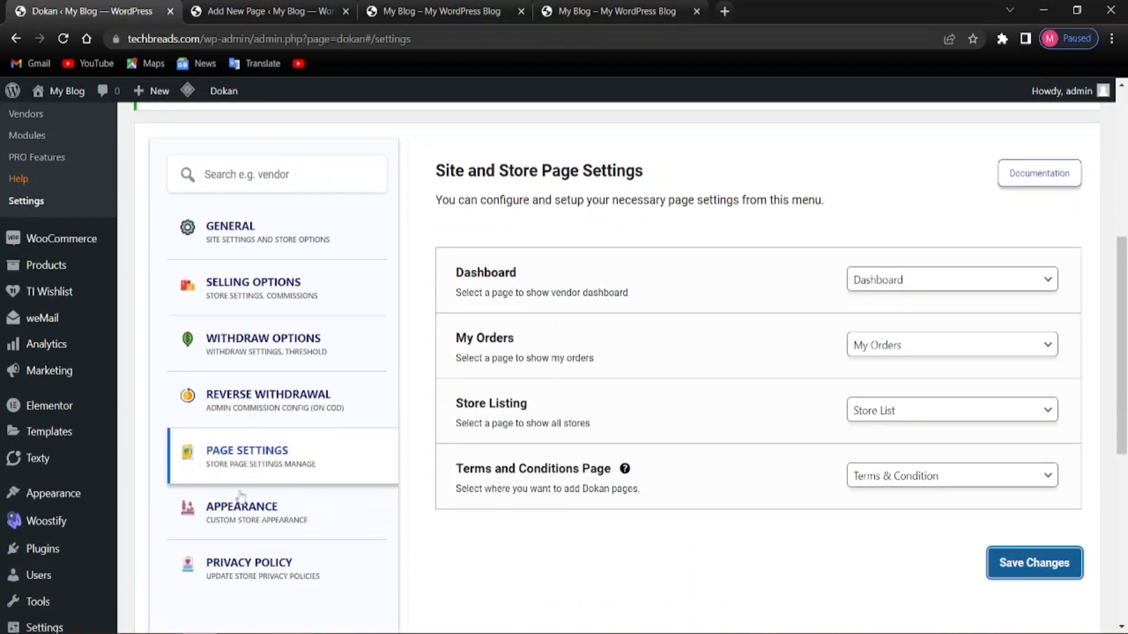
Open Dokan's Appearance settings and scroll down to the Store Header Template options
{"action": "left_click", "coordinate": [267, 531]}
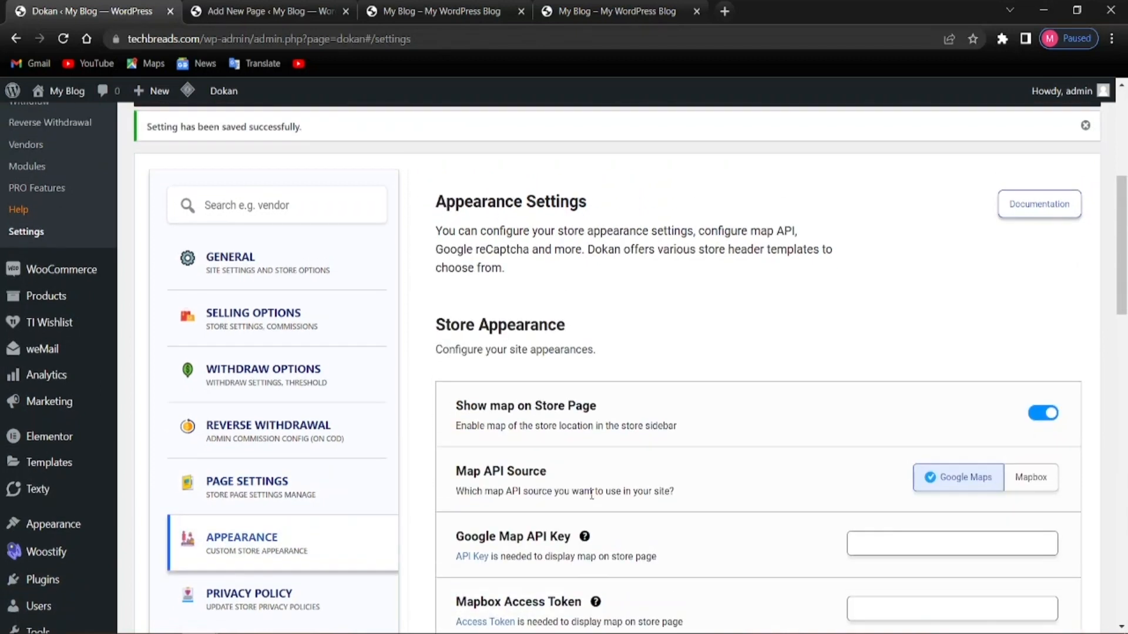
{"action": "scroll", "coordinate": [504, 396], "scroll_direction": "down", "scroll_amount": 3}
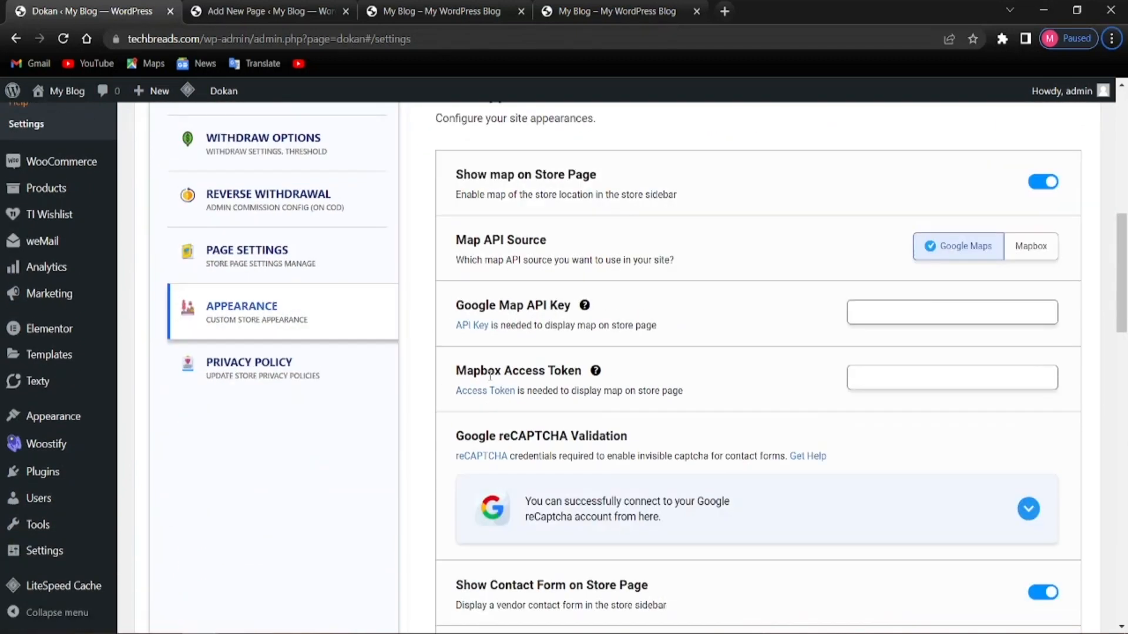
{"action": "scroll", "coordinate": [490, 376], "scroll_direction": "up", "scroll_amount": 3}
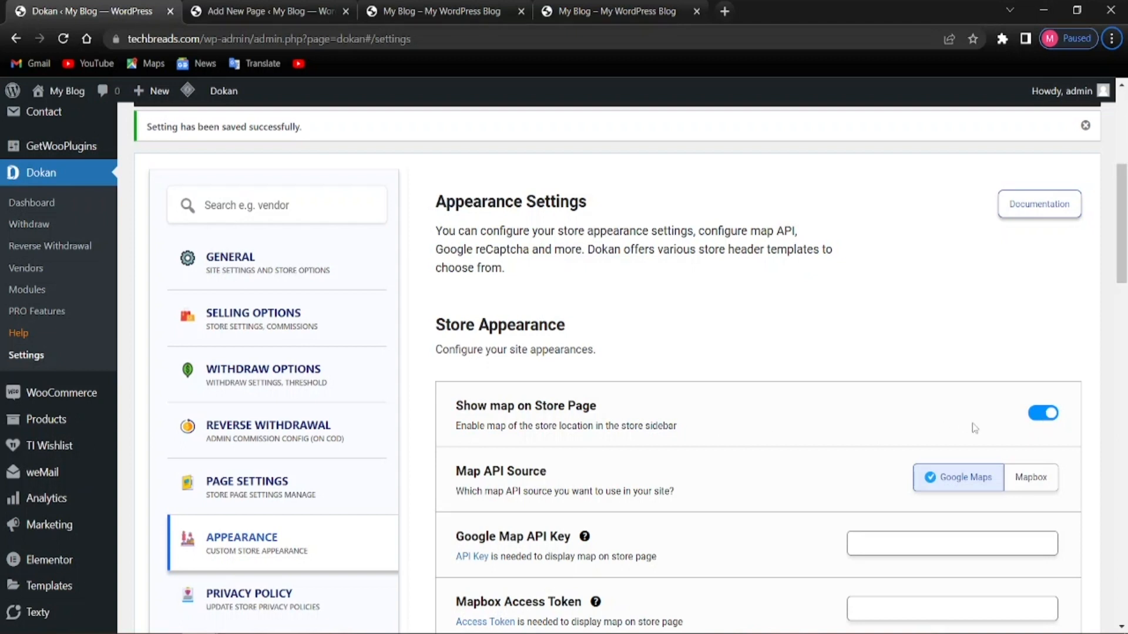
{"action": "scroll", "coordinate": [893, 370], "scroll_direction": "down", "scroll_amount": 3}
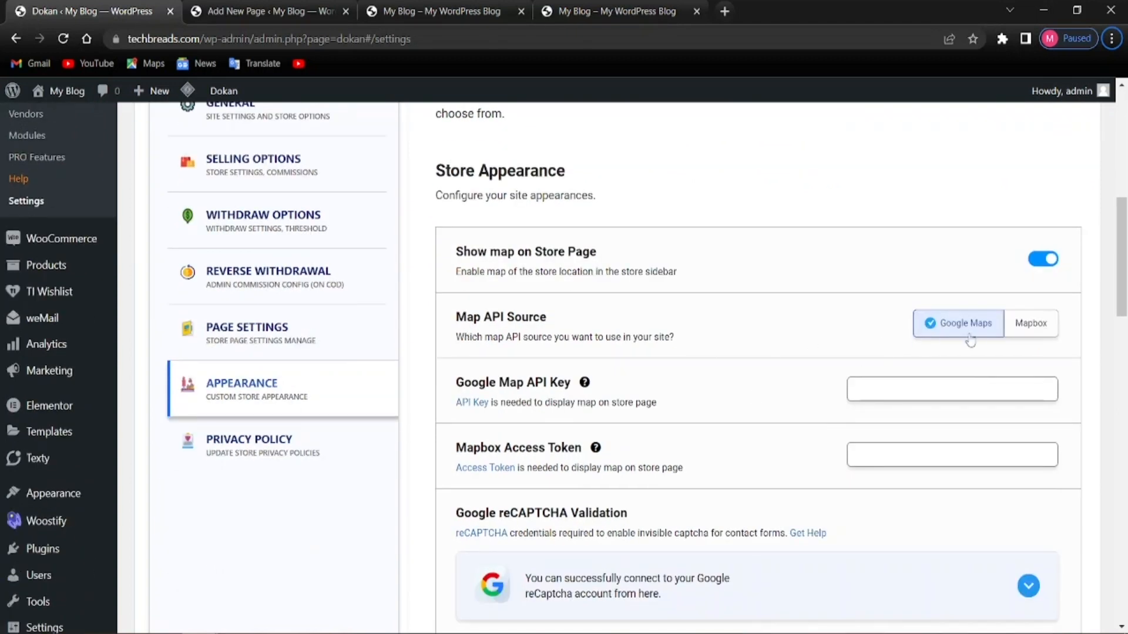
{"action": "scroll", "coordinate": [524, 338], "scroll_direction": "down", "scroll_amount": 1}
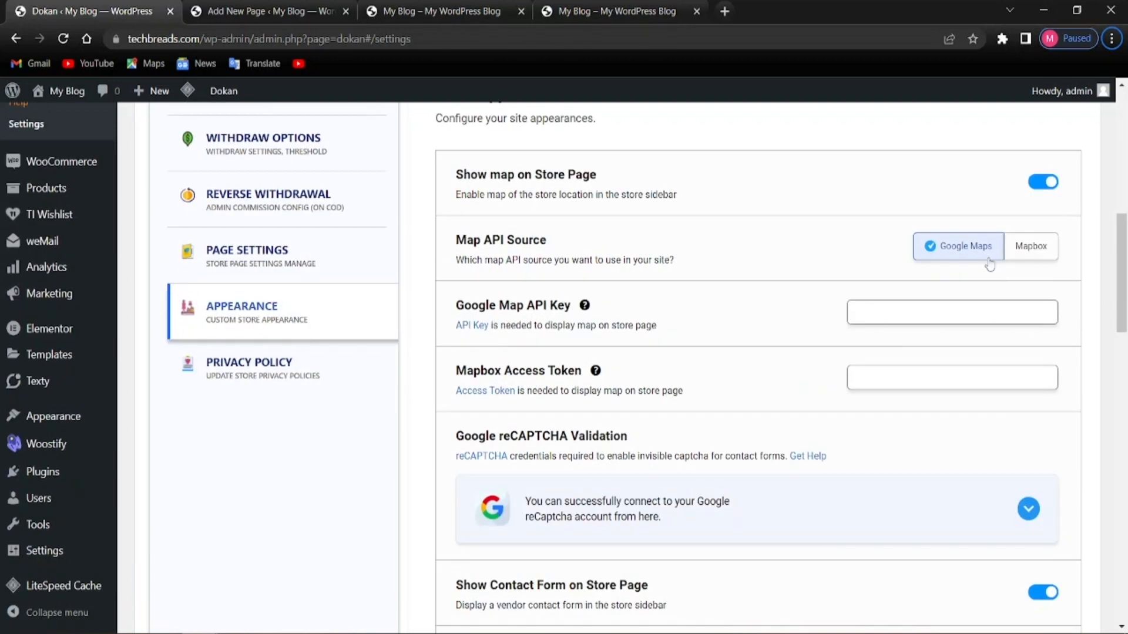
{"action": "scroll", "coordinate": [725, 329], "scroll_direction": "down", "scroll_amount": 2}
{"action": "scroll", "coordinate": [549, 304], "scroll_direction": "up", "scroll_amount": 1}
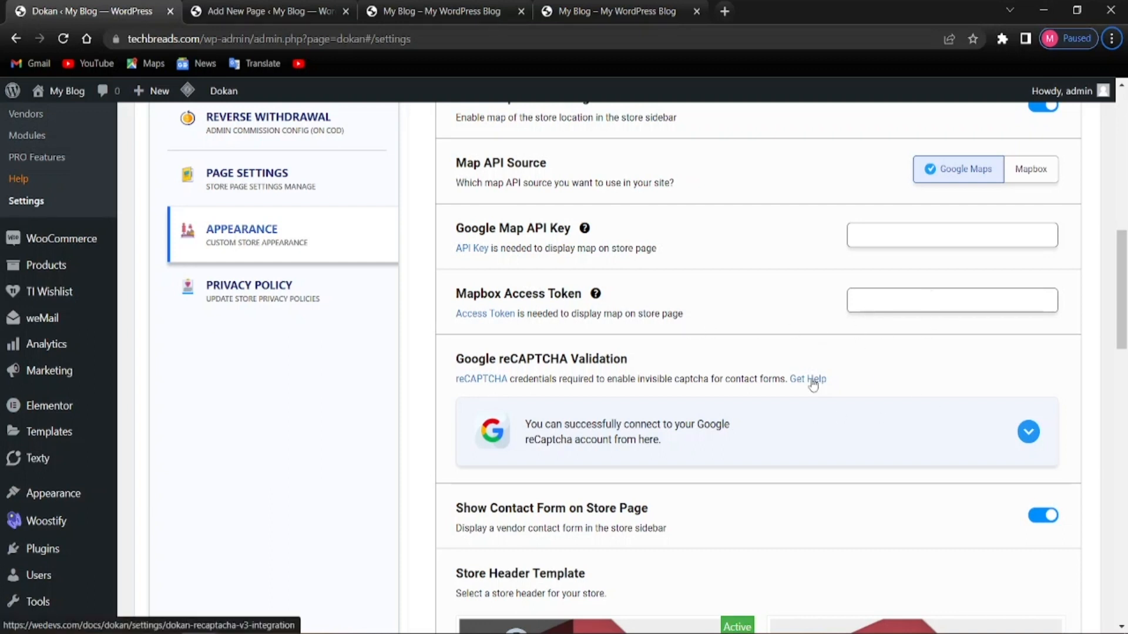
{"action": "scroll", "coordinate": [568, 379], "scroll_direction": "down", "scroll_amount": 1}
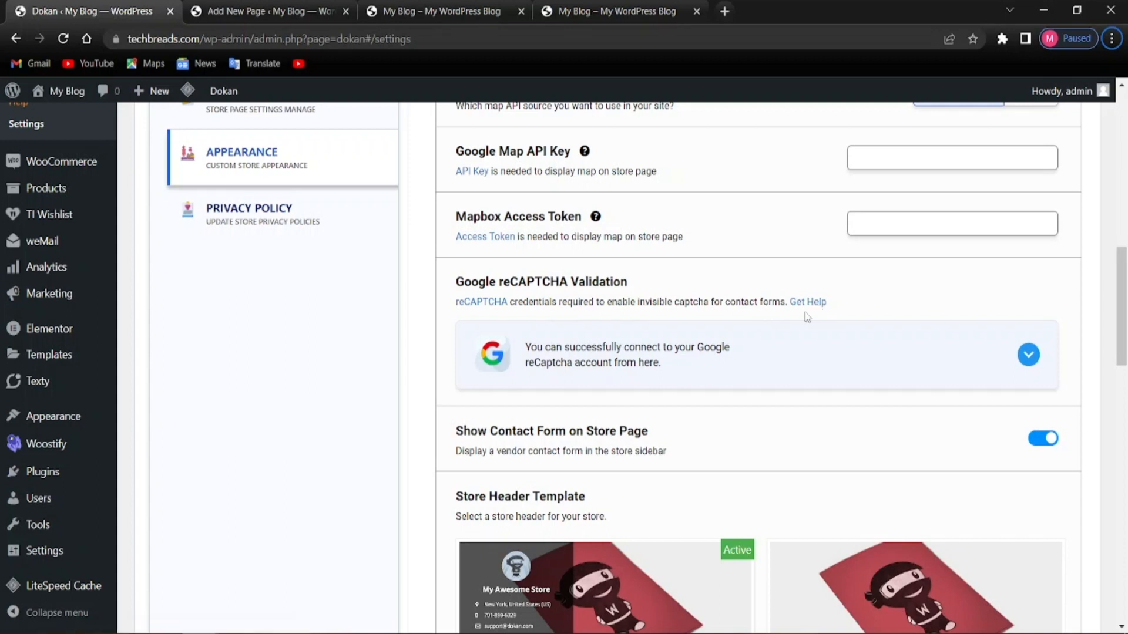
{"action": "scroll", "coordinate": [705, 393], "scroll_direction": "down", "scroll_amount": 5}
{"action": "scroll", "coordinate": [424, 329], "scroll_direction": "up", "scroll_amount": 4}
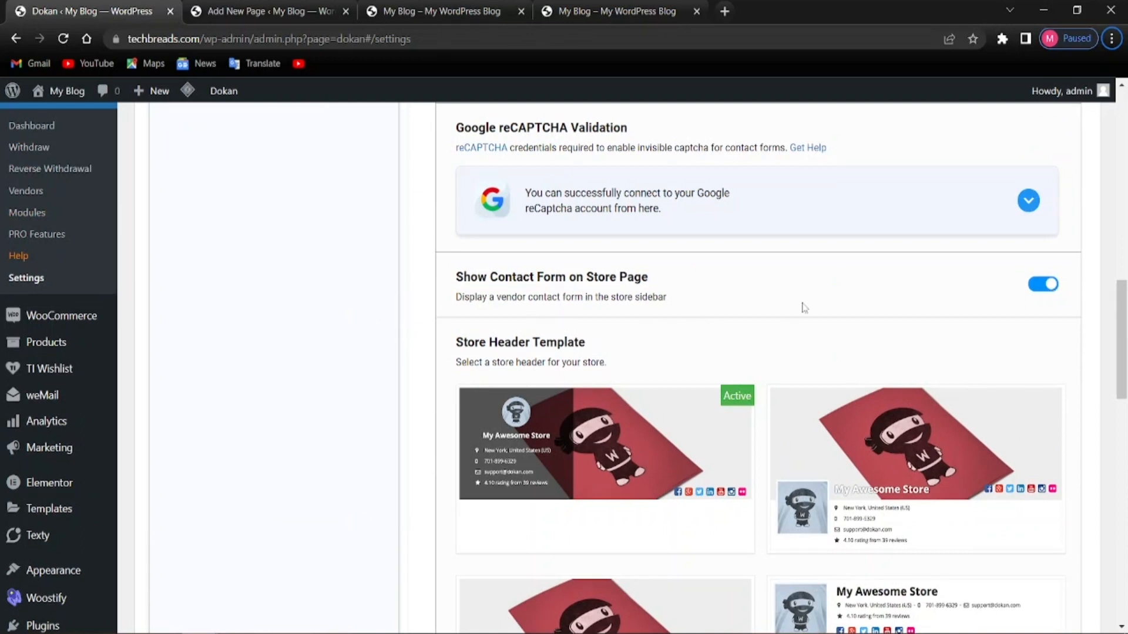
{"action": "scroll", "coordinate": [739, 362], "scroll_direction": "down", "scroll_amount": 3}
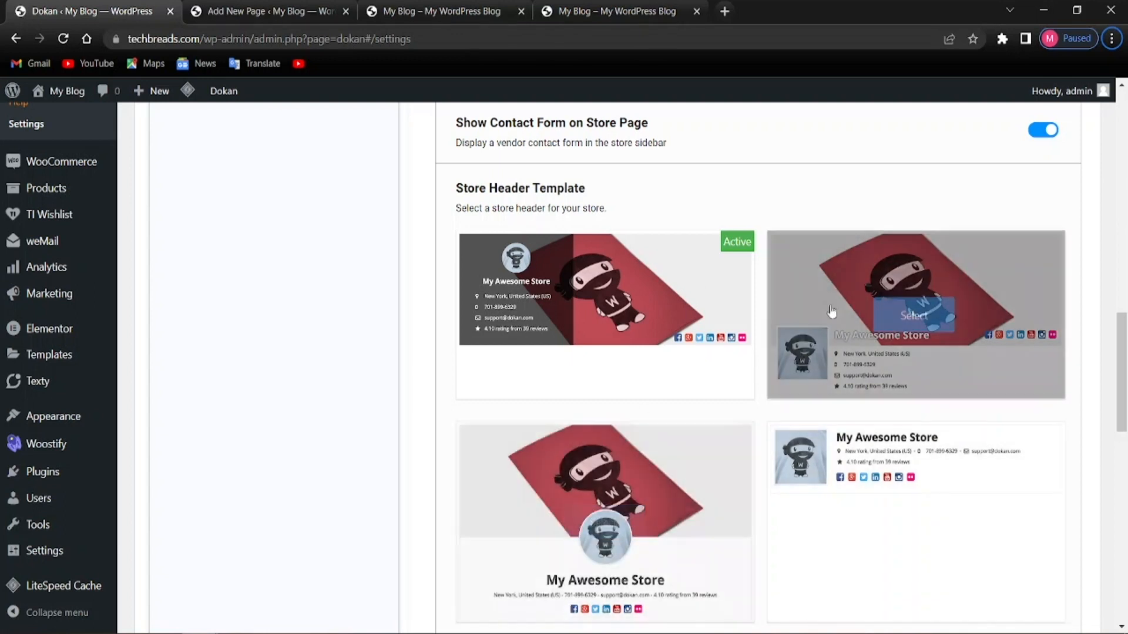
{"action": "scroll", "coordinate": [758, 364], "scroll_direction": "down", "scroll_amount": 3}
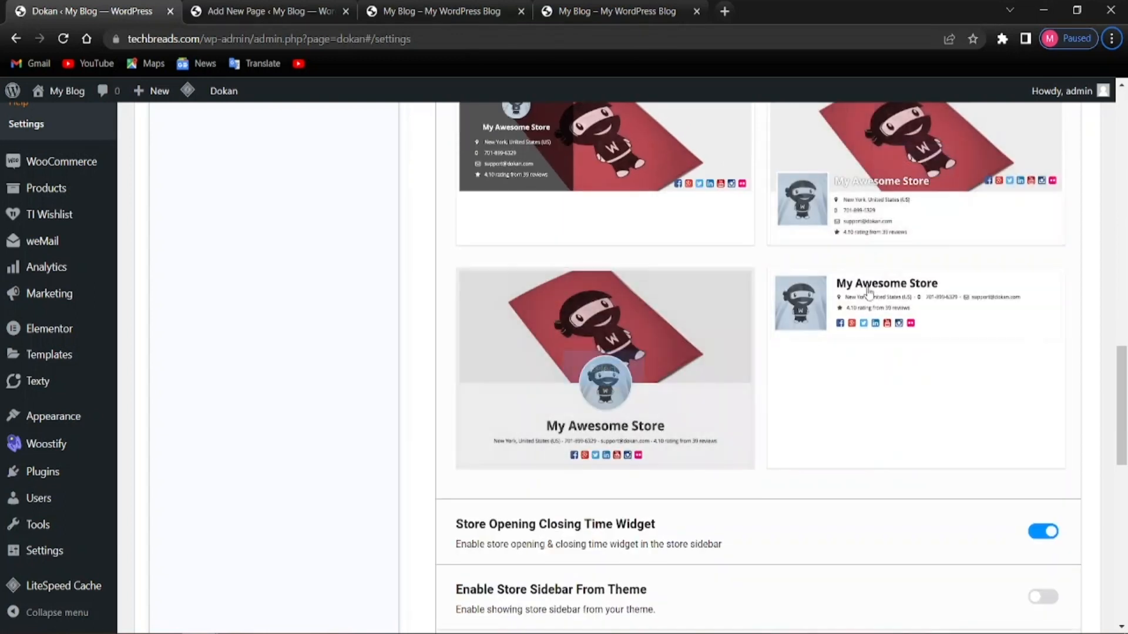
Select the third store header template
{"action": "left_click", "coordinate": [605, 370]}
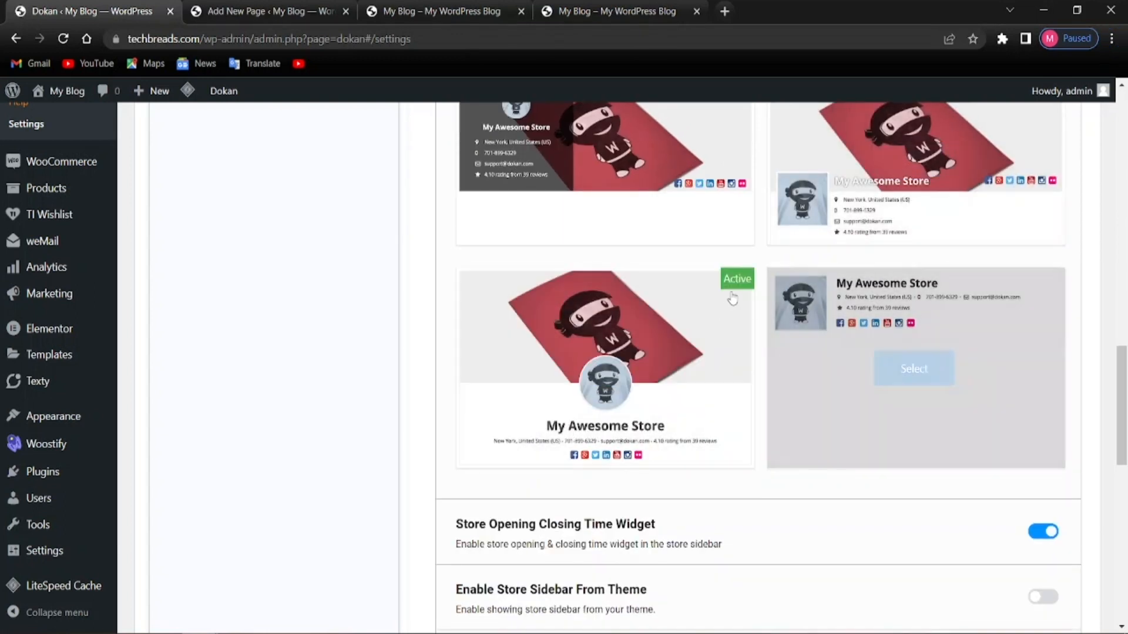
{"action": "scroll", "coordinate": [656, 408], "scroll_direction": "down", "scroll_amount": 3}
{"action": "scroll", "coordinate": [599, 386], "scroll_direction": "down", "scroll_amount": 3}
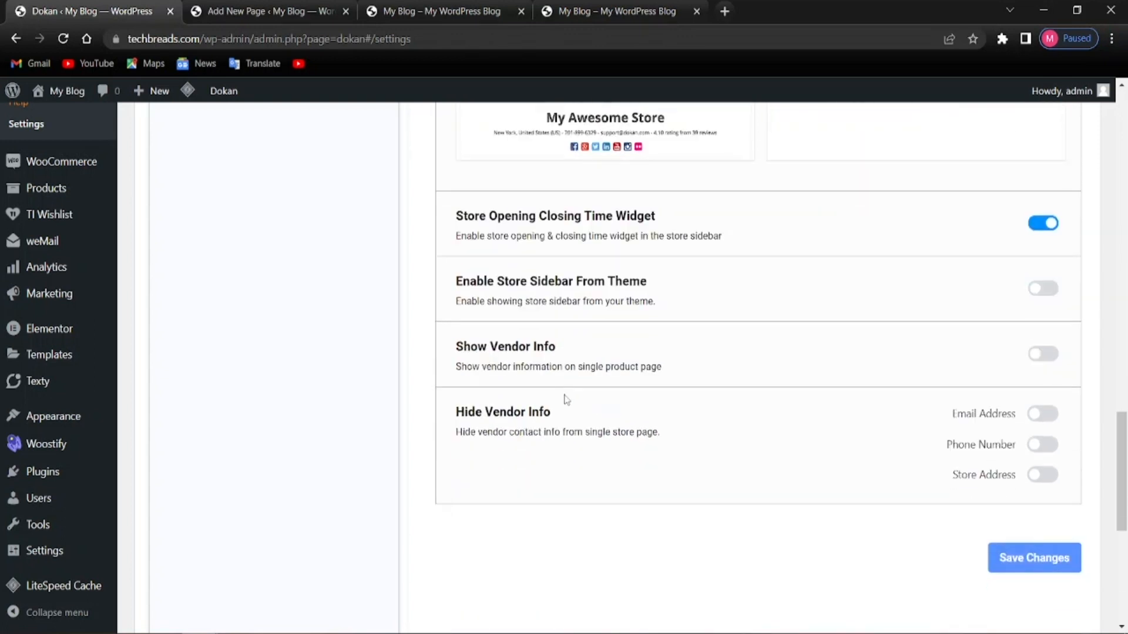
{"action": "scroll", "coordinate": [567, 398], "scroll_direction": "up", "scroll_amount": 2}
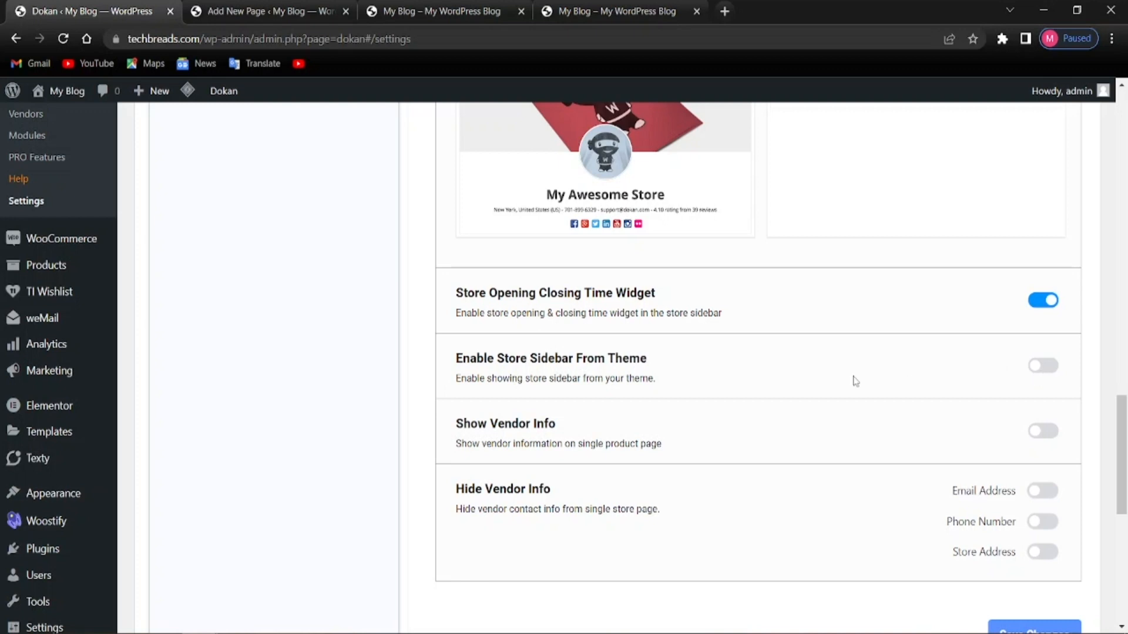
{"action": "scroll", "coordinate": [686, 434], "scroll_direction": "down", "scroll_amount": 1}
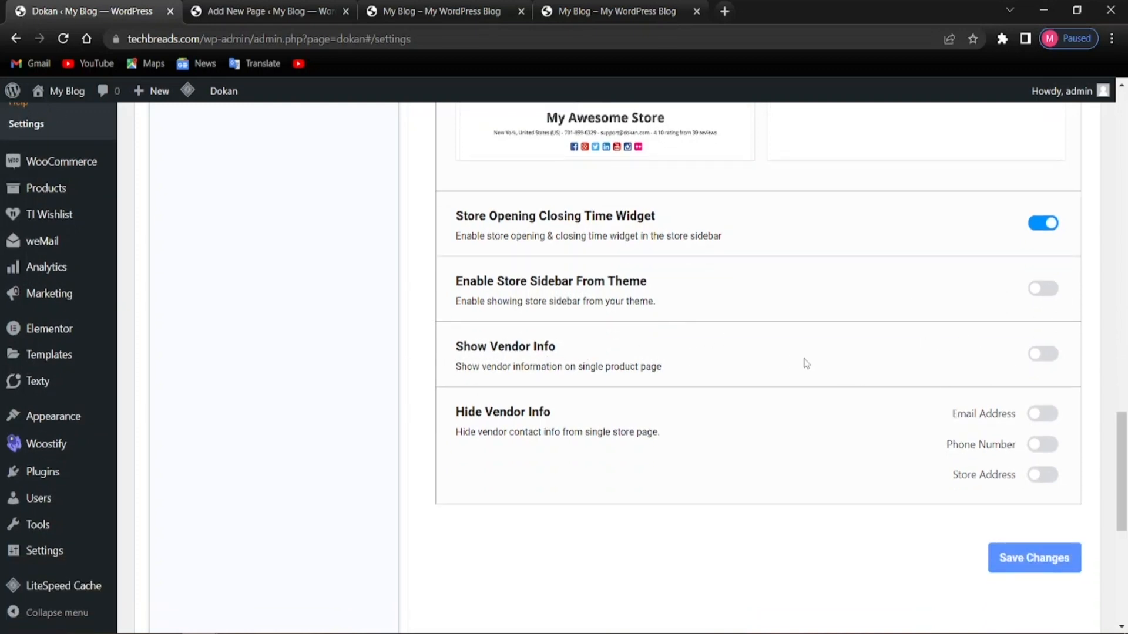
Turn on Show Vendor Info and save the appearance settings
{"action": "left_click", "coordinate": [1043, 354]}
{"action": "scroll", "coordinate": [950, 394], "scroll_direction": "down", "scroll_amount": 3}
{"action": "scroll", "coordinate": [463, 347], "scroll_direction": "up", "scroll_amount": 1}
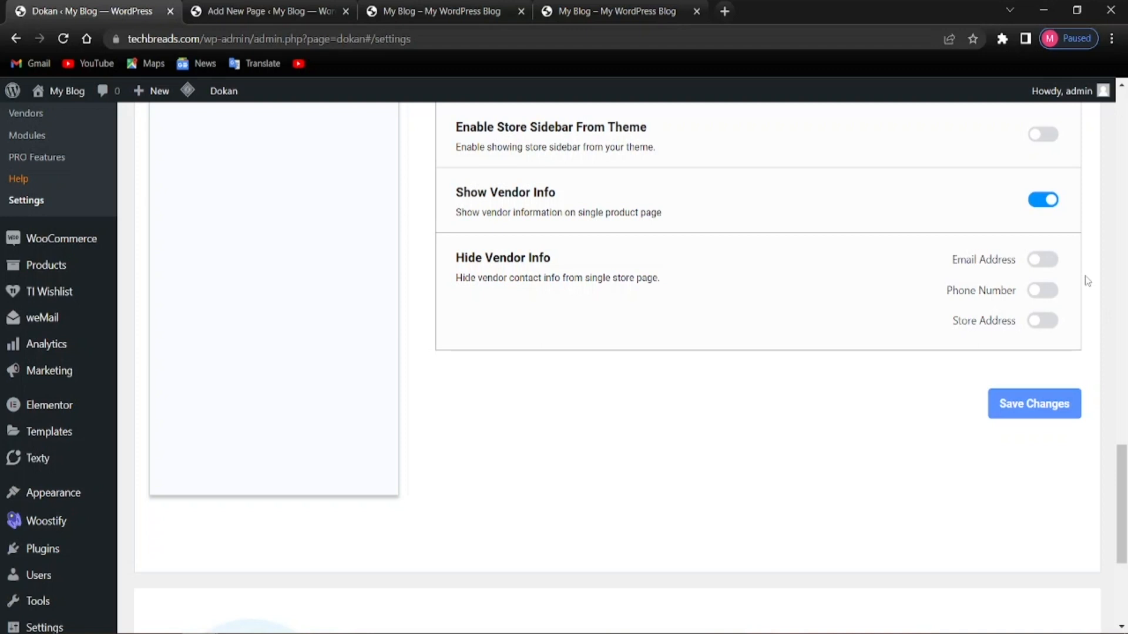
{"action": "scroll", "coordinate": [900, 379], "scroll_direction": "up", "scroll_amount": 1}
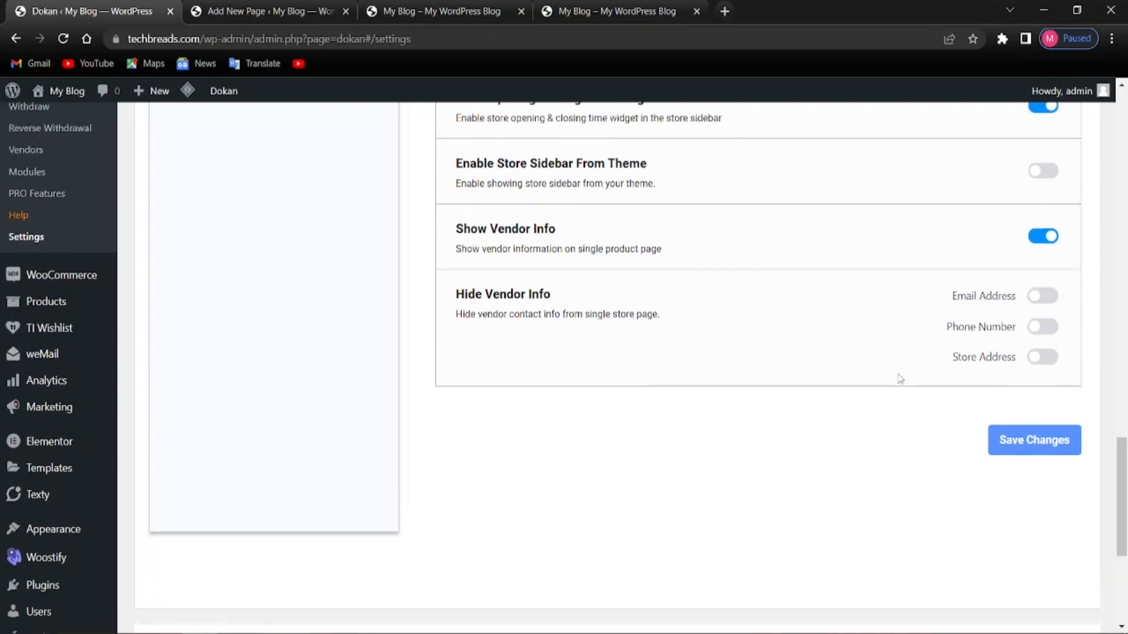
{"action": "scroll", "coordinate": [611, 423], "scroll_direction": "up", "scroll_amount": 10}
{"action": "scroll", "coordinate": [498, 446], "scroll_direction": "up", "scroll_amount": 5}
{"action": "scroll", "coordinate": [498, 446], "scroll_direction": "down", "scroll_amount": 15}
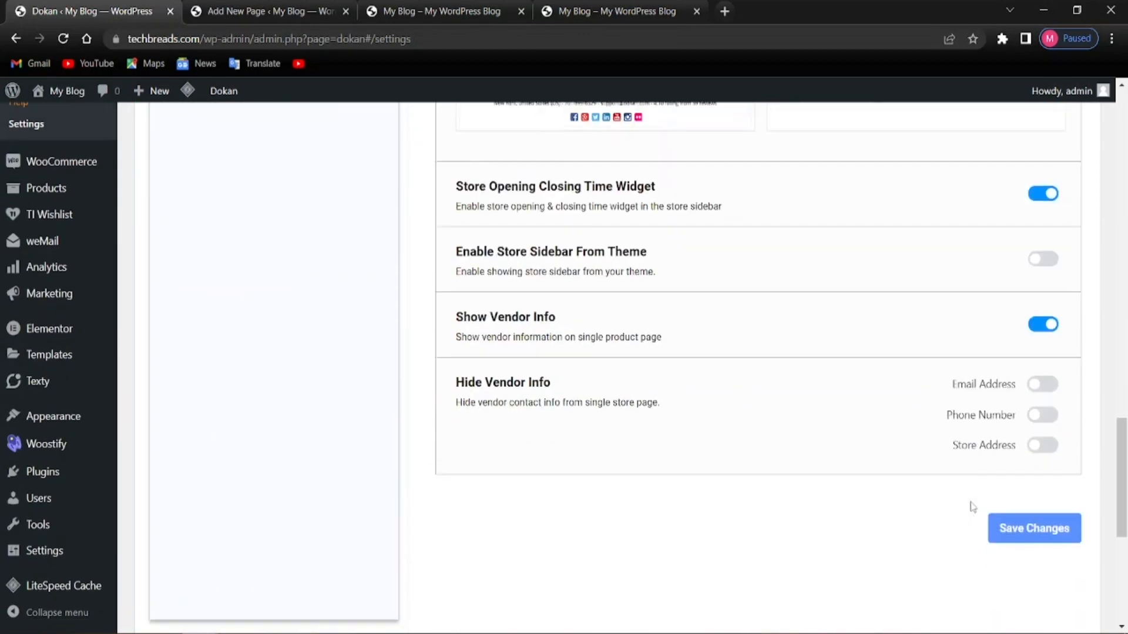
{"action": "left_click", "coordinate": [1002, 406]}
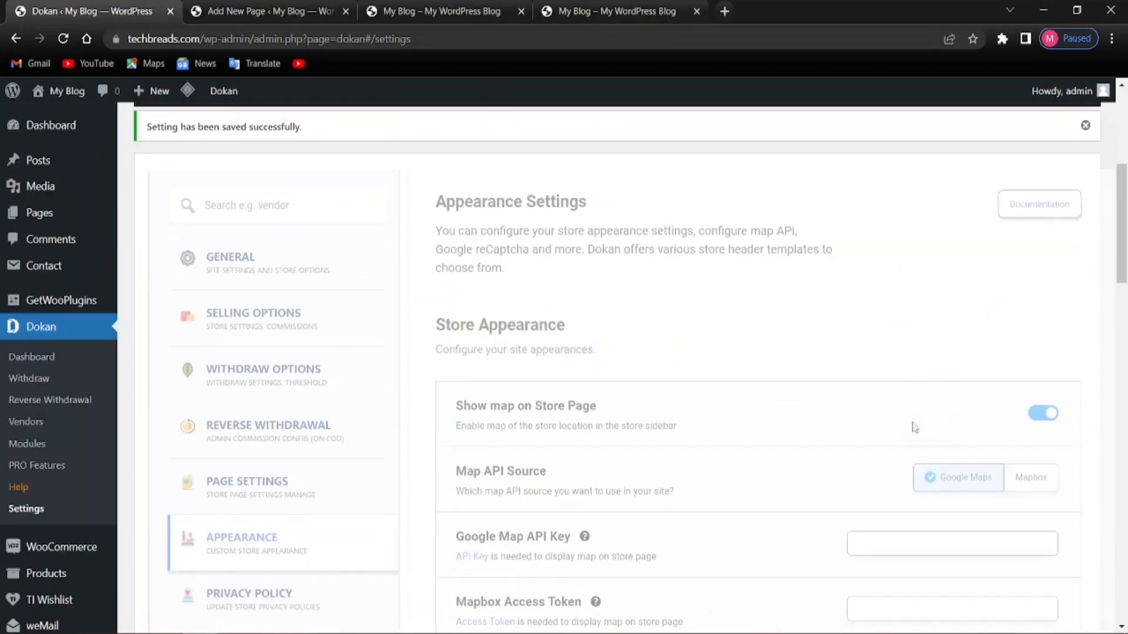
{"action": "scroll", "coordinate": [914, 428], "scroll_direction": "down", "scroll_amount": 12}
{"action": "scroll", "coordinate": [520, 532], "scroll_direction": "up", "scroll_amount": 3}
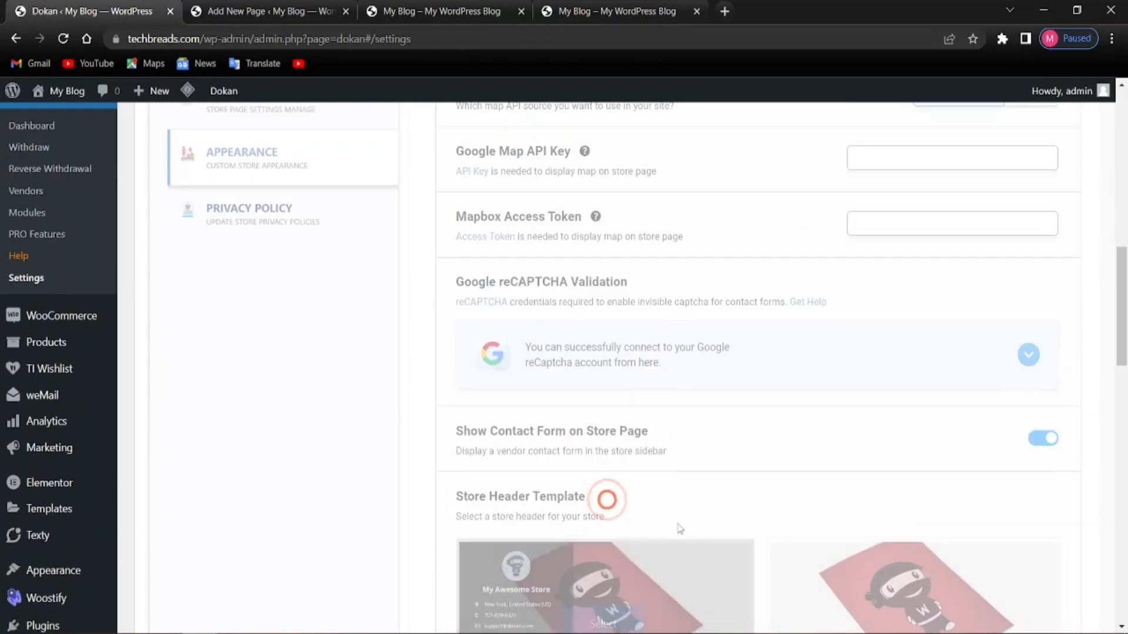
{"action": "scroll", "coordinate": [680, 529], "scroll_direction": "down", "scroll_amount": 3}
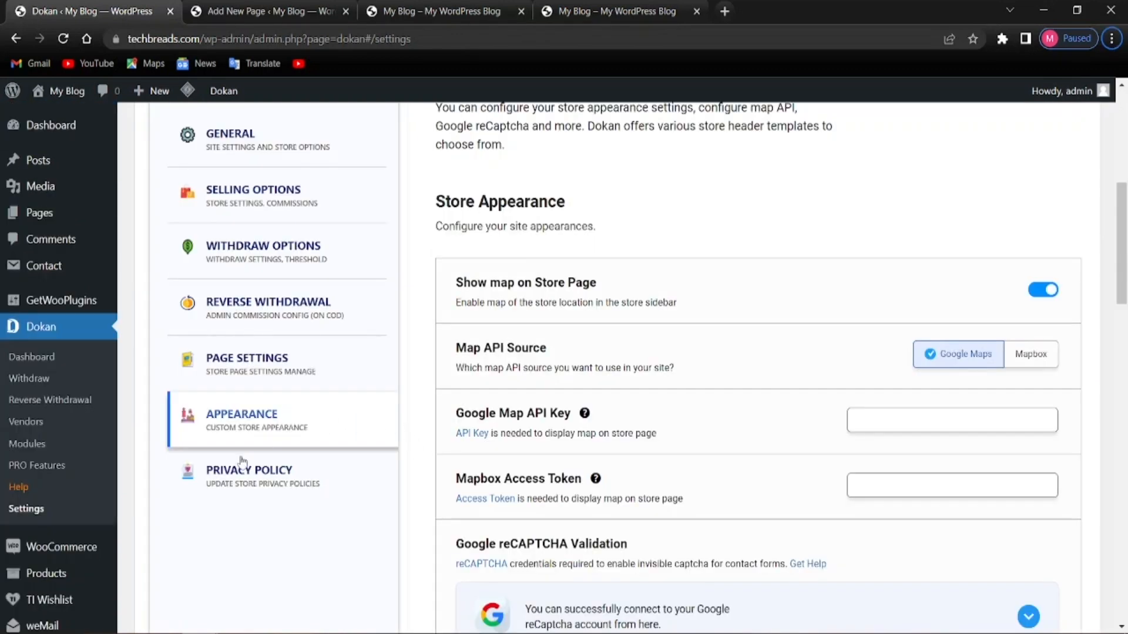
In the Privacy Policy settings, leave the Privacy Page dropdown with no page chosen
{"action": "left_click", "coordinate": [218, 477]}
{"action": "scroll", "coordinate": [217, 480], "scroll_direction": "up", "scroll_amount": 2}
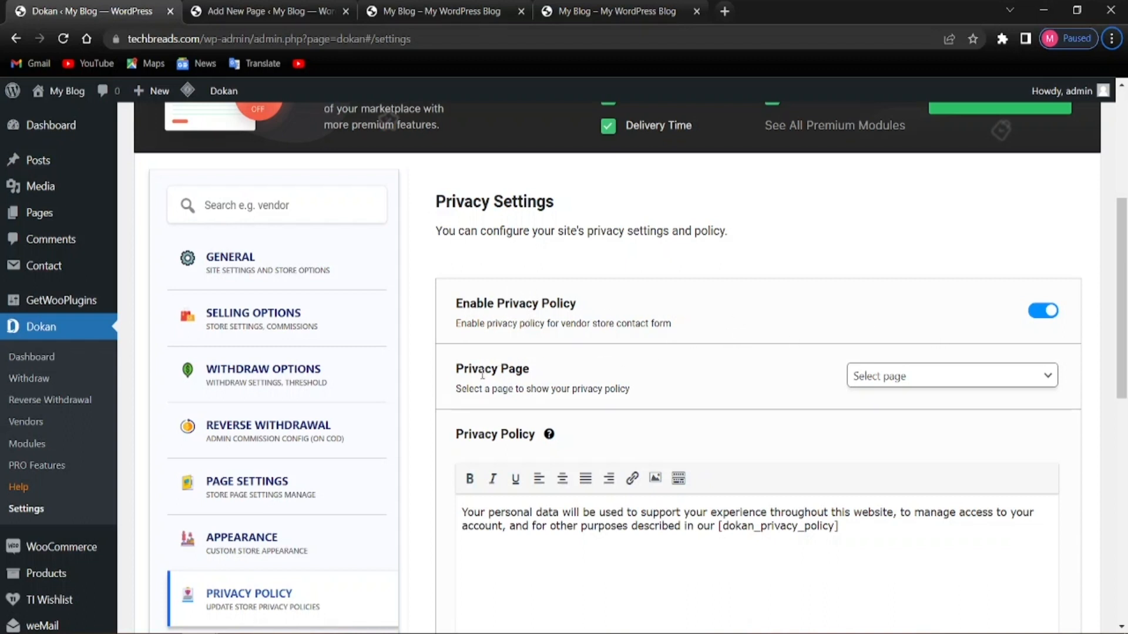
{"action": "left_click", "coordinate": [924, 379]}
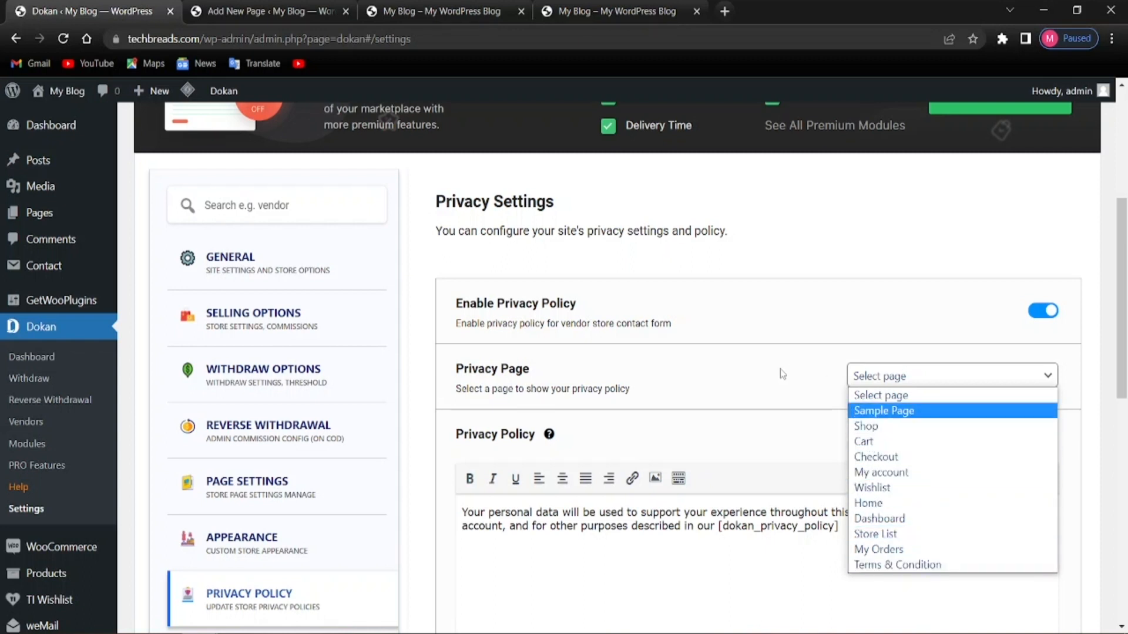
{"action": "left_click", "coordinate": [757, 385]}
{"action": "scroll", "coordinate": [579, 463], "scroll_direction": "down", "scroll_amount": 3}
{"action": "scroll", "coordinate": [604, 461], "scroll_direction": "up", "scroll_amount": 4}
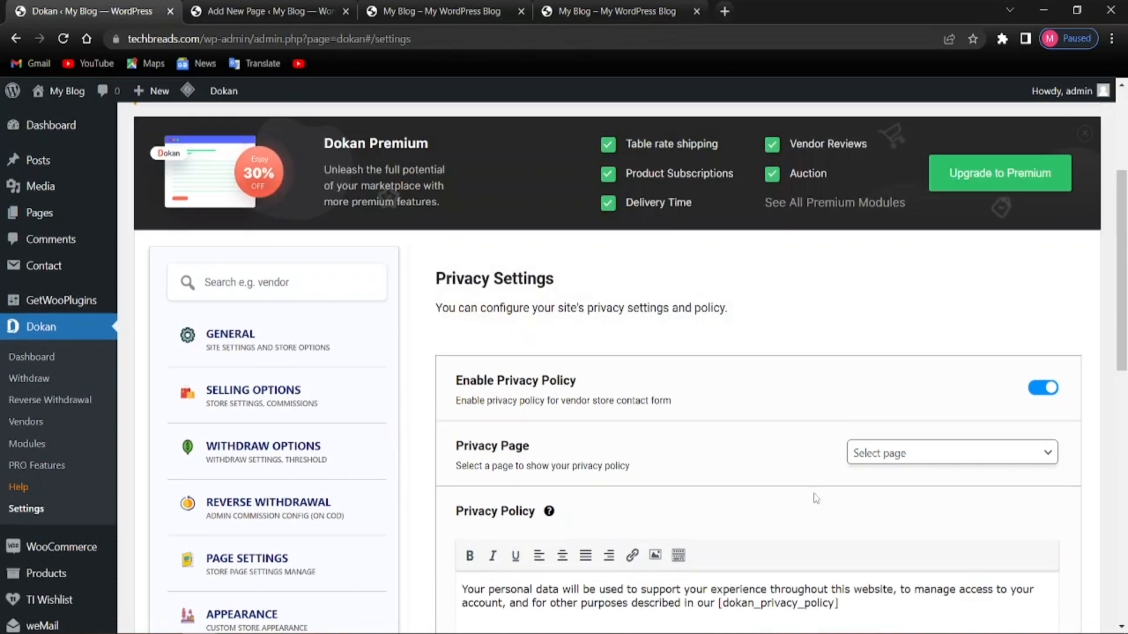
{"action": "left_click", "coordinate": [890, 454]}
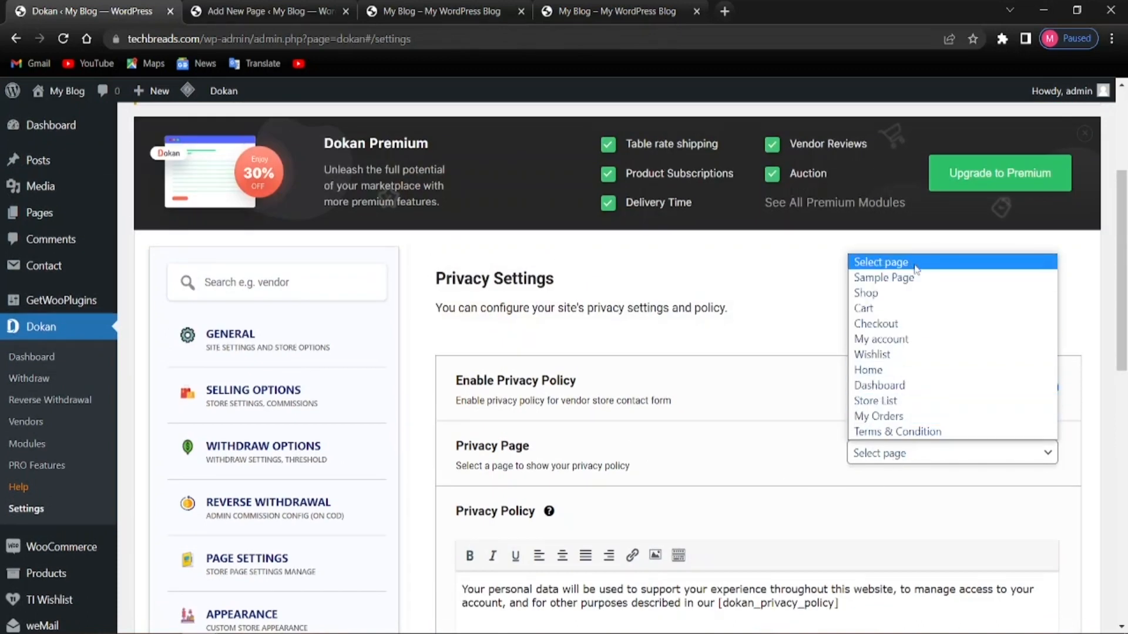
{"action": "left_click", "coordinate": [767, 416]}
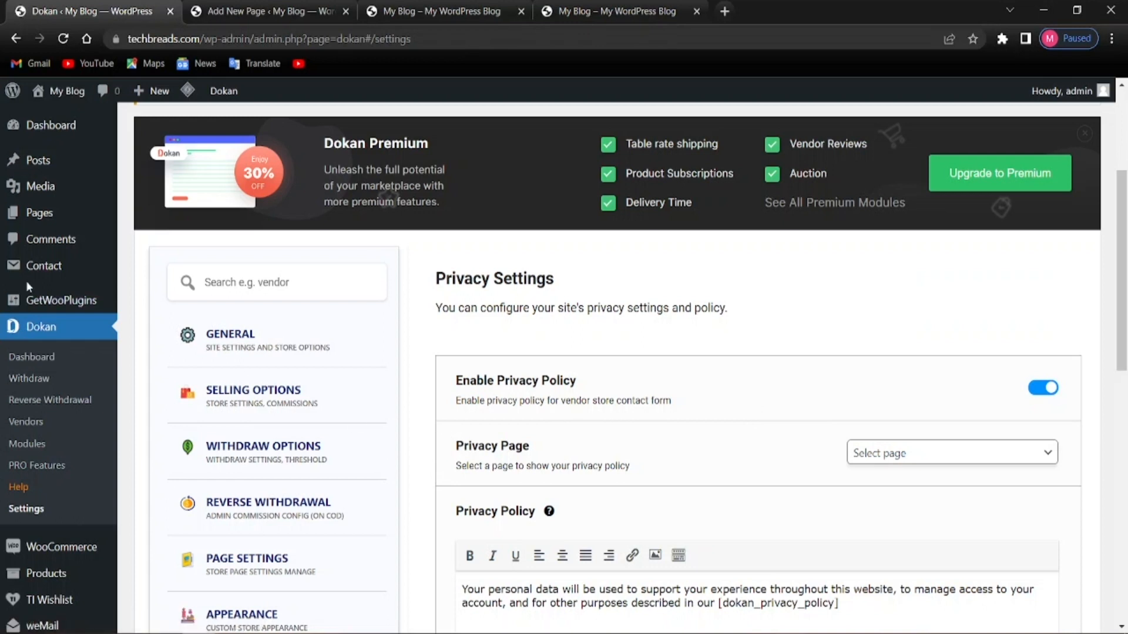
Open a new page editor in another tab, then close it and return to Dokan settings
{"action": "mouse_move", "coordinate": [62, 213]}
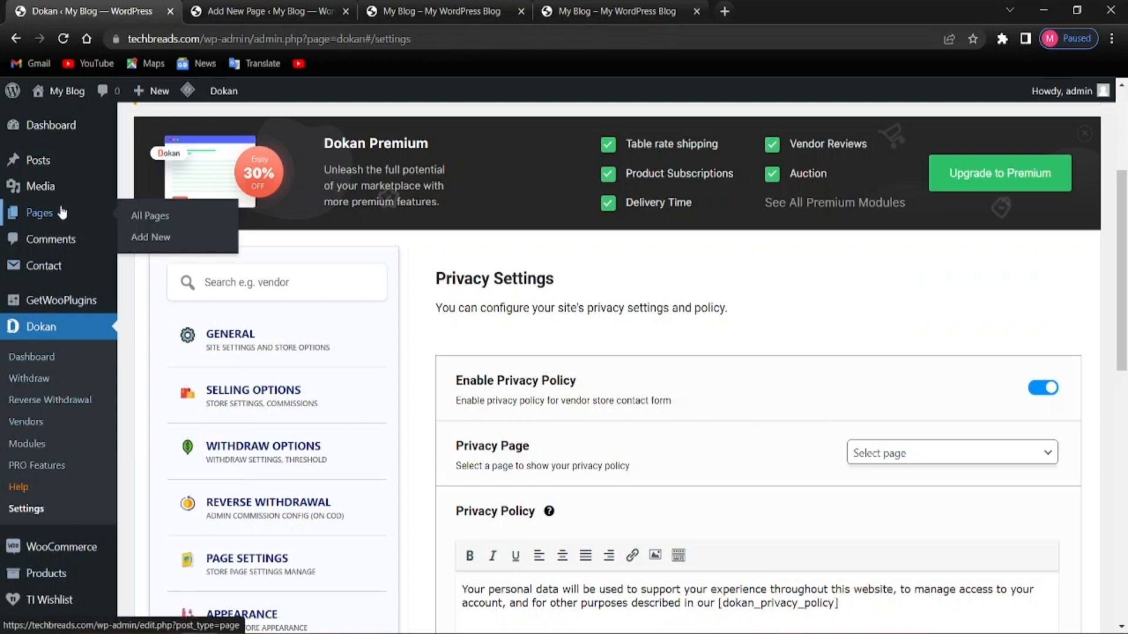
{"action": "right_click", "coordinate": [159, 239]}
{"action": "left_click", "coordinate": [192, 253]}
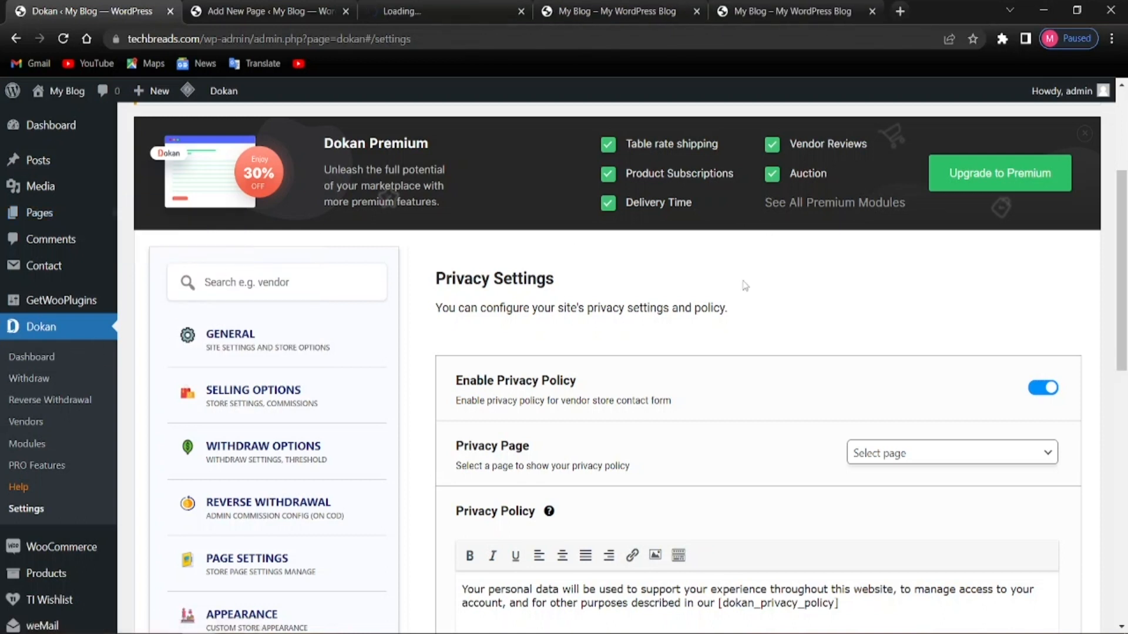
{"action": "left_click", "coordinate": [477, 5]}
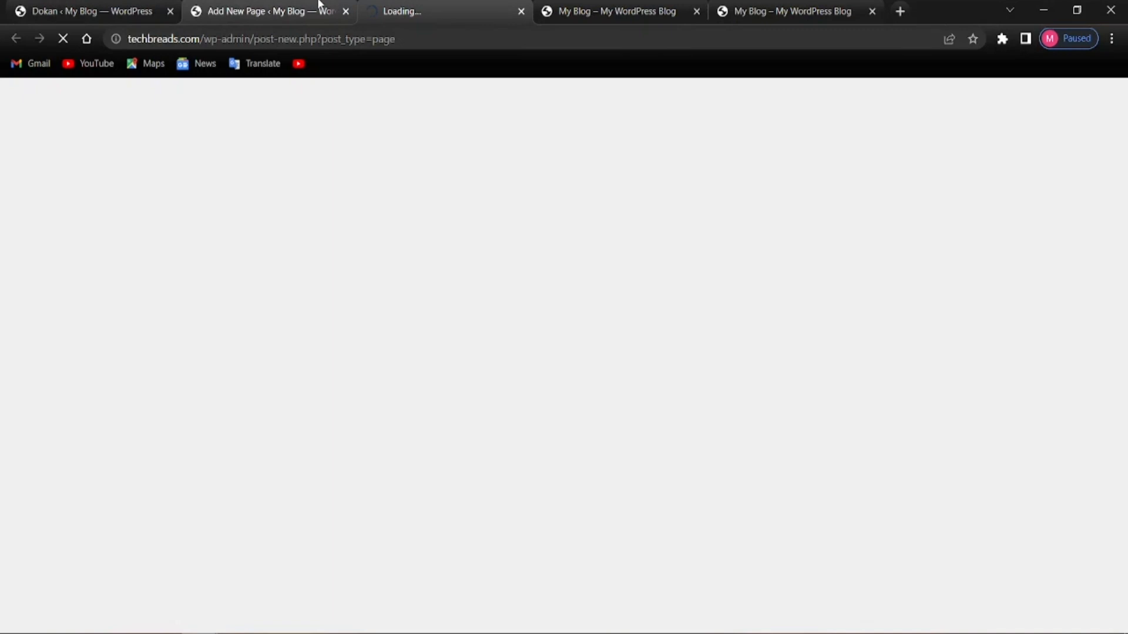
{"action": "left_click", "coordinate": [147, 11]}
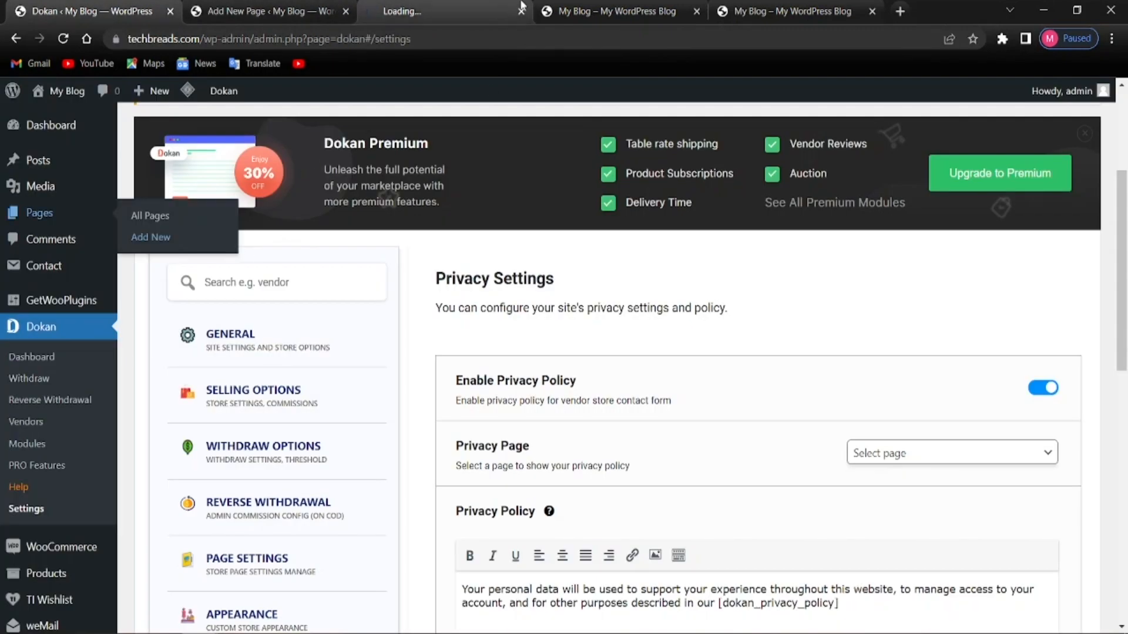
{"action": "left_click", "coordinate": [521, 11]}
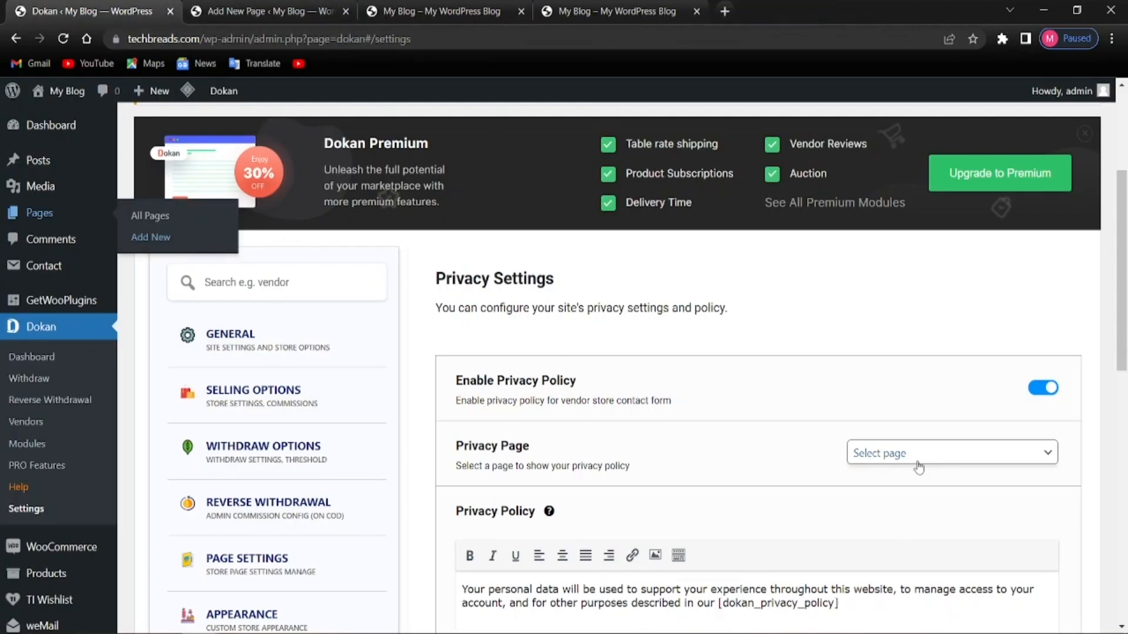
Save the privacy settings with the vendor store privacy policy enabled
{"action": "scroll", "coordinate": [767, 492], "scroll_direction": "down", "scroll_amount": 3}
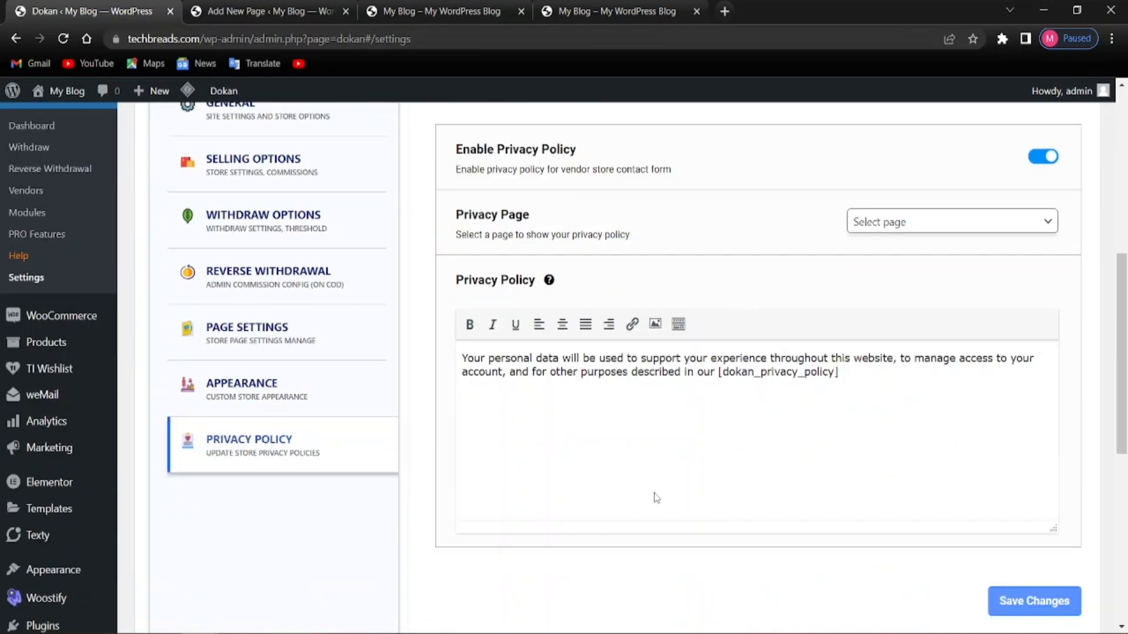
{"action": "scroll", "coordinate": [614, 499], "scroll_direction": "down", "scroll_amount": 2}
{"action": "scroll", "coordinate": [370, 508], "scroll_direction": "up", "scroll_amount": 2}
{"action": "scroll", "coordinate": [762, 594], "scroll_direction": "down", "scroll_amount": 3}
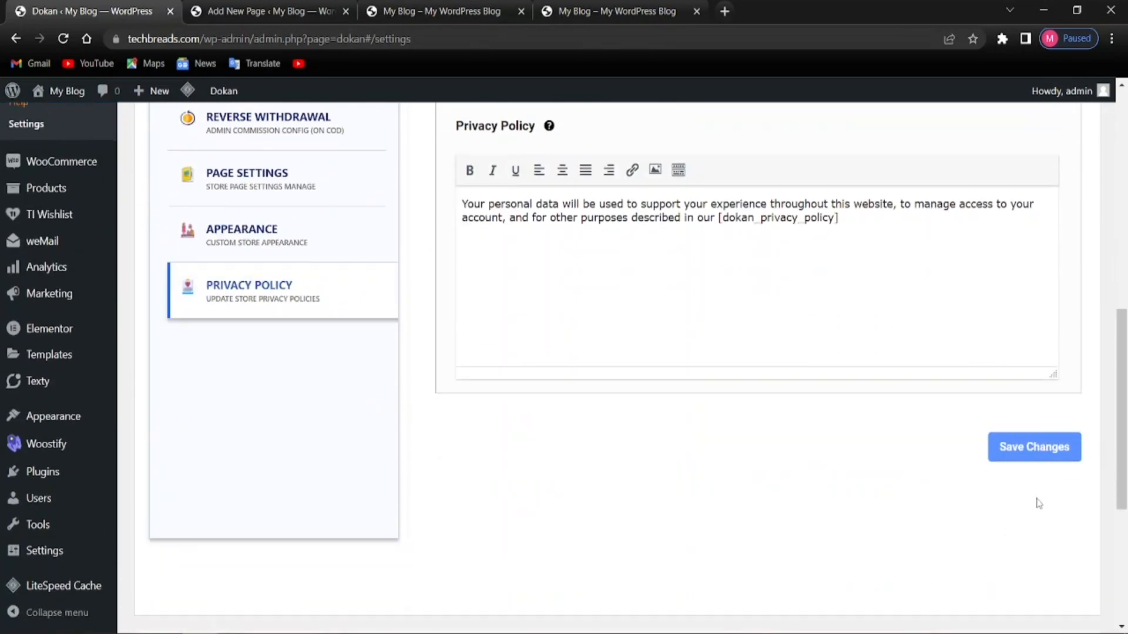
{"action": "left_click", "coordinate": [1037, 464]}
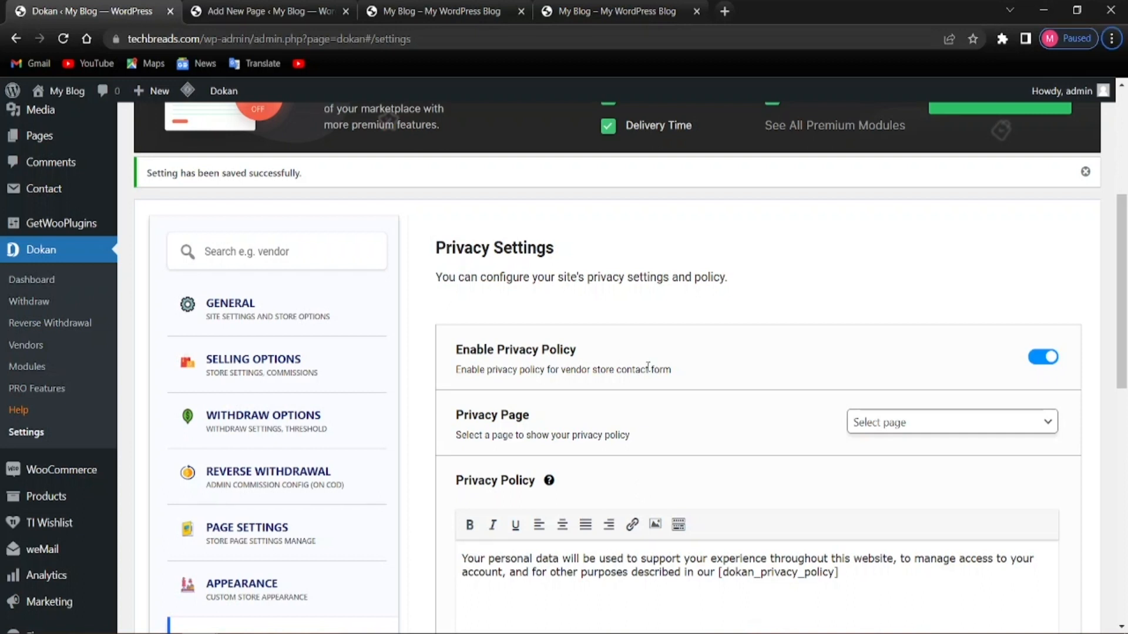
Open the live storefront in a new tab and close the old Add New Page and My Blog tabs
{"action": "scroll", "coordinate": [47, 473], "scroll_direction": "up", "scroll_amount": 5}
{"action": "mouse_move", "coordinate": [73, 95]}
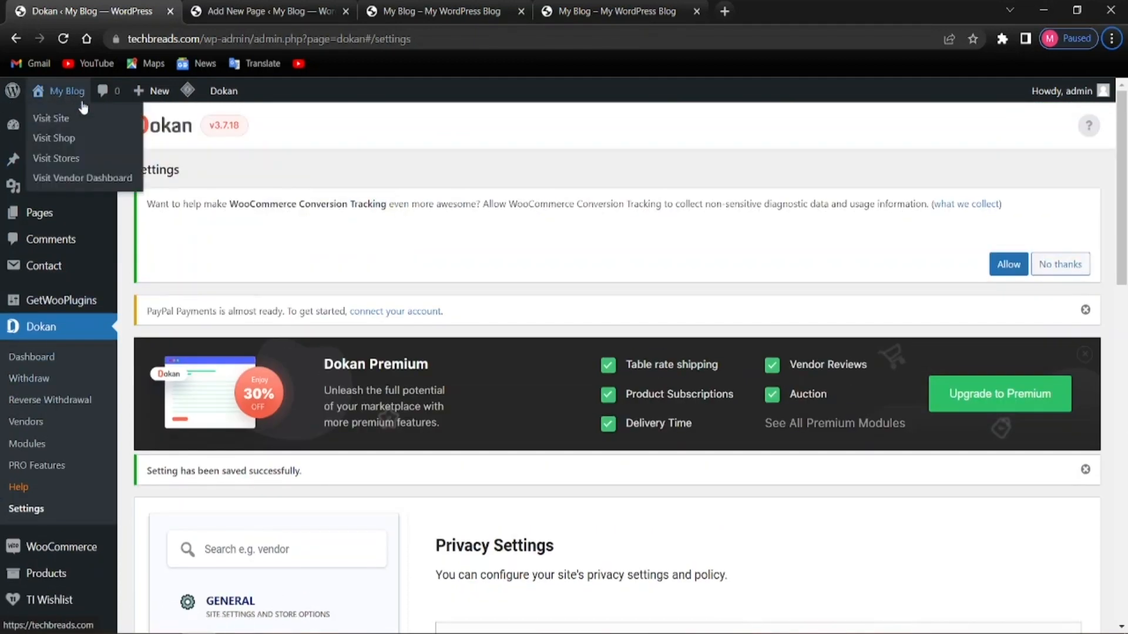
{"action": "right_click", "coordinate": [87, 119]}
{"action": "left_click", "coordinate": [90, 123]}
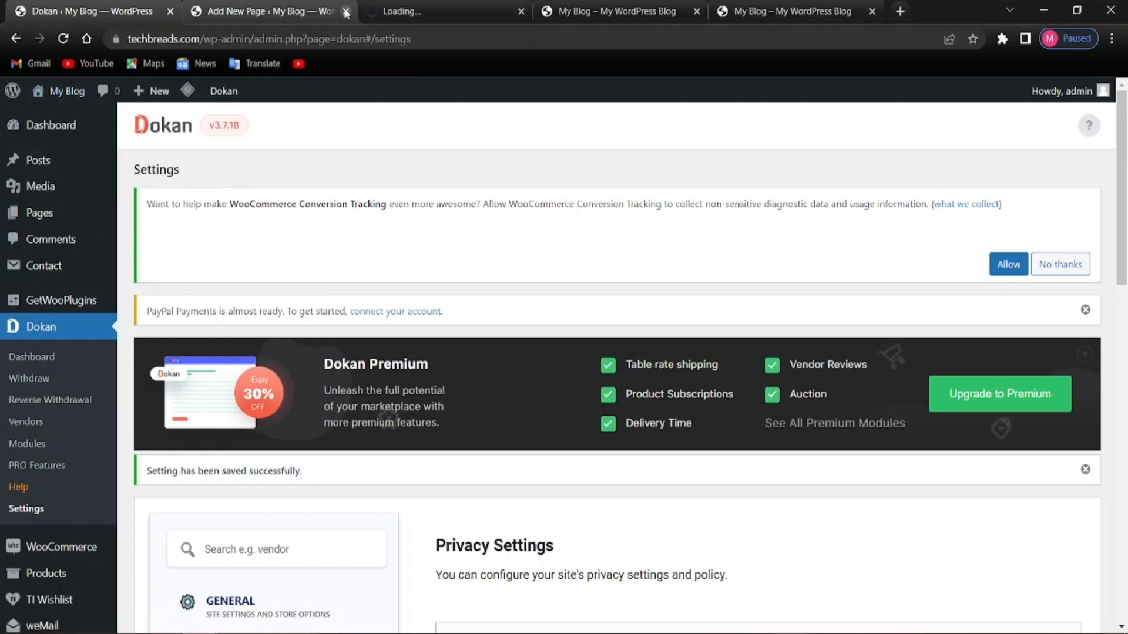
{"action": "left_click", "coordinate": [346, 12]}
{"action": "left_click", "coordinate": [521, 11]}
{"action": "left_click", "coordinate": [522, 11]}
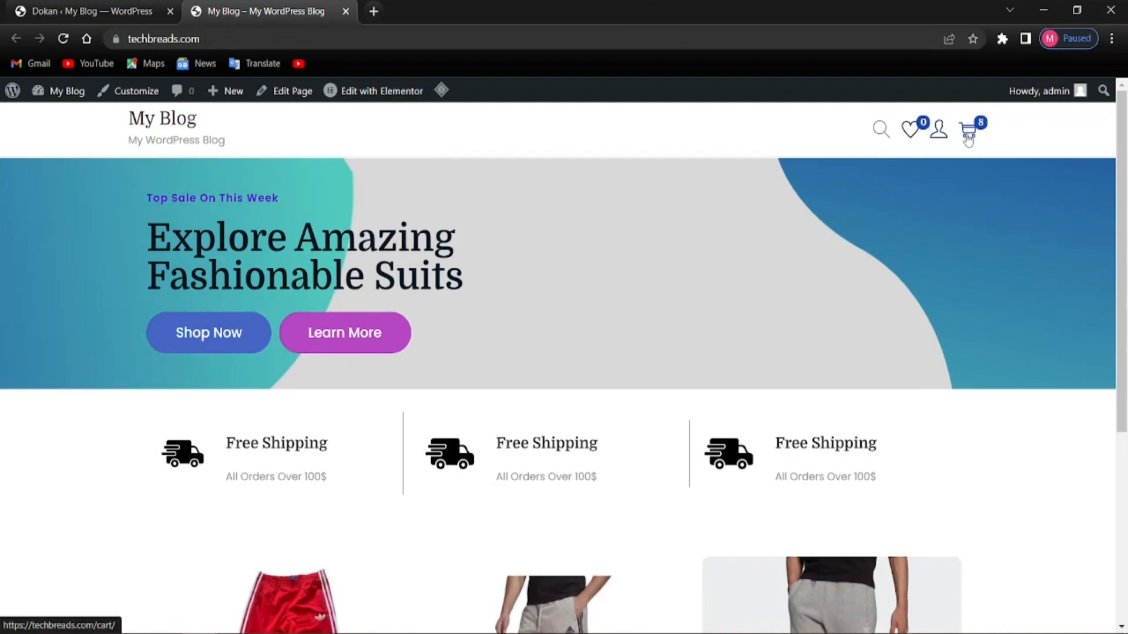
Go to the My account page through the header account icon's Dashboard link
{"action": "scroll", "coordinate": [390, 415], "scroll_direction": "down", "scroll_amount": 5}
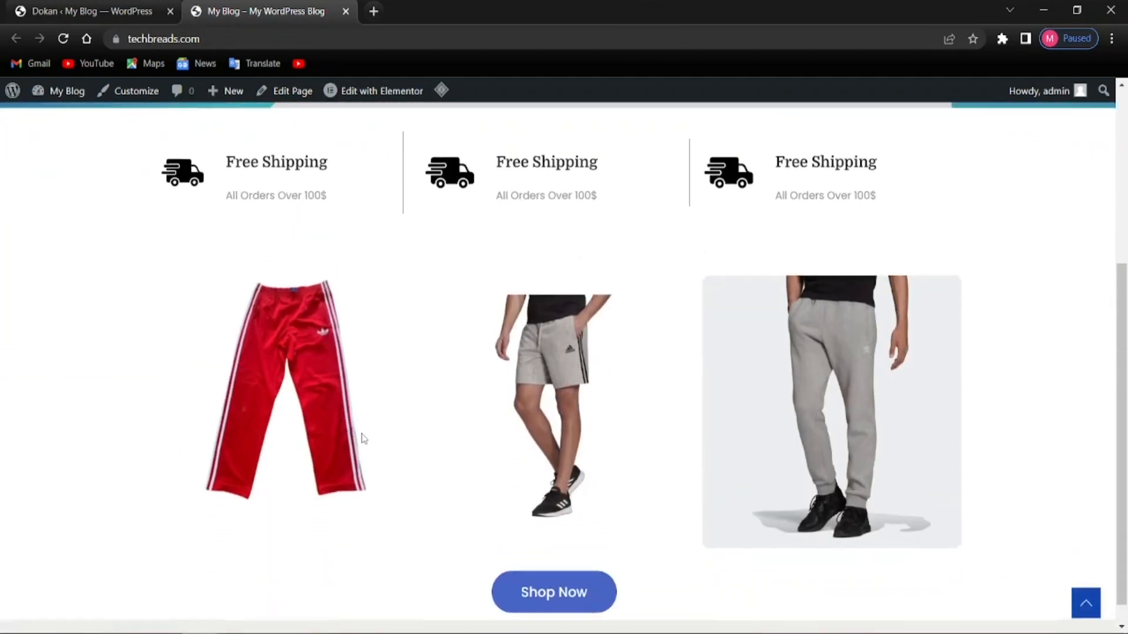
{"action": "scroll", "coordinate": [369, 429], "scroll_direction": "up", "scroll_amount": 5}
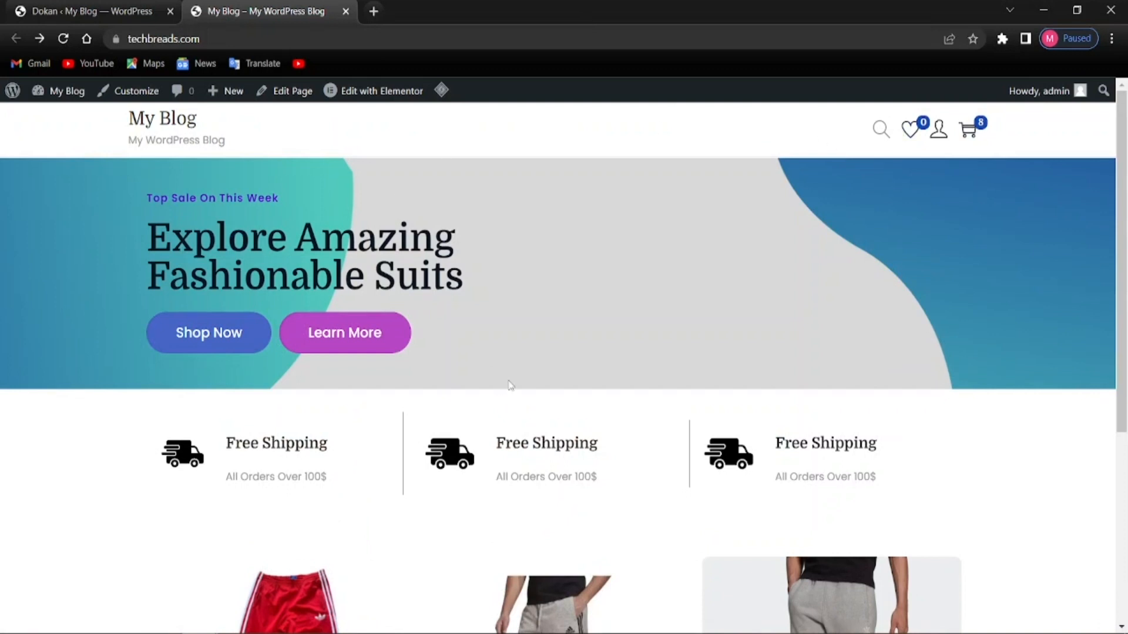
{"action": "scroll", "coordinate": [516, 493], "scroll_direction": "down", "scroll_amount": 5}
{"action": "scroll", "coordinate": [627, 294], "scroll_direction": "up", "scroll_amount": 5}
{"action": "mouse_move", "coordinate": [939, 130]}
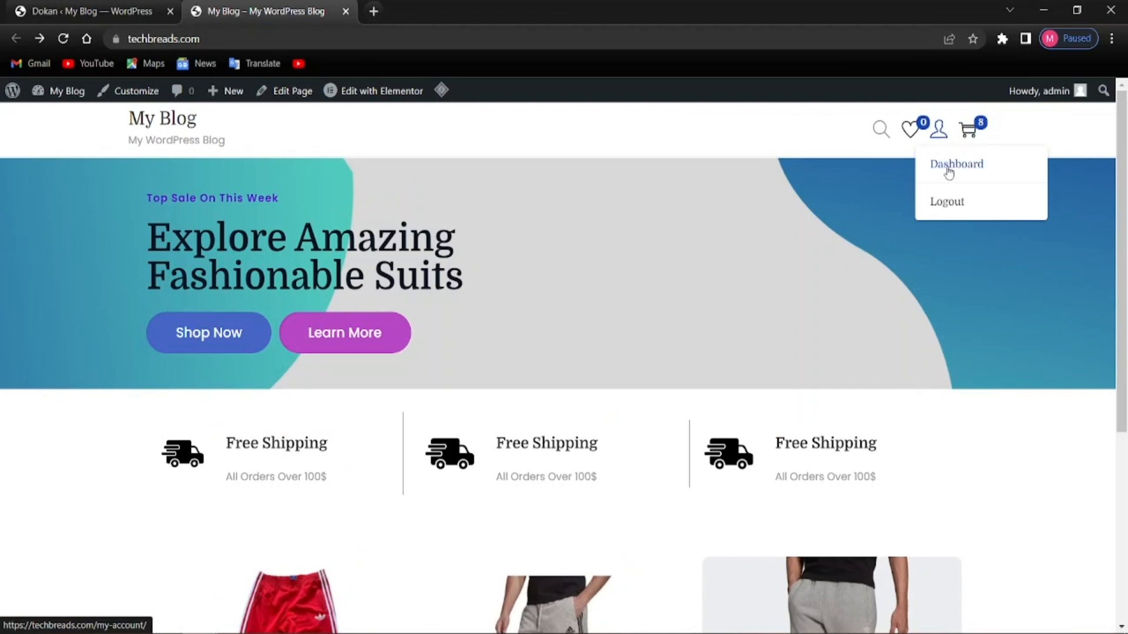
{"action": "left_click", "coordinate": [948, 169]}
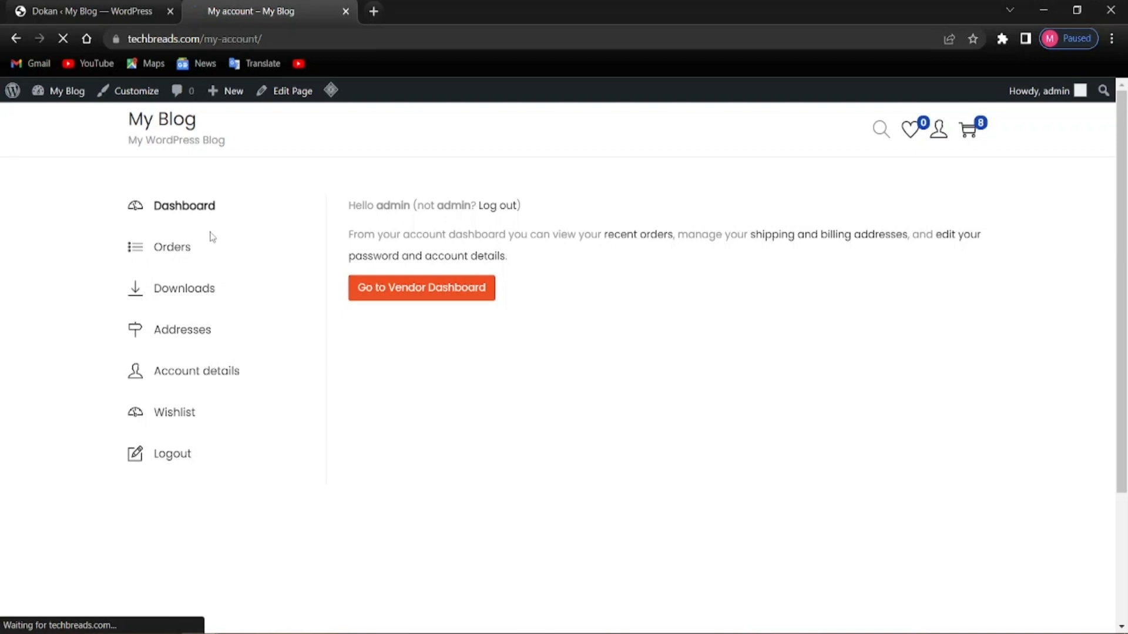
Try the vendor dashboard, see the 'not enabled for selling' error, and return to Dokan settings
{"action": "left_click", "coordinate": [381, 295]}
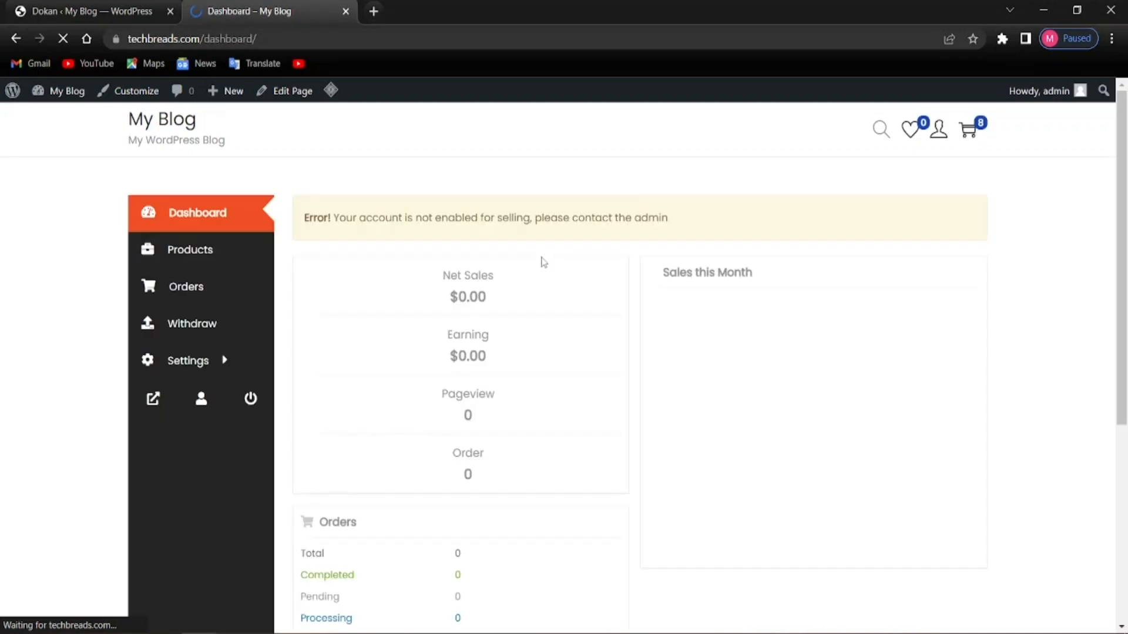
{"action": "scroll", "coordinate": [401, 476], "scroll_direction": "down", "scroll_amount": 5}
{"action": "scroll", "coordinate": [404, 485], "scroll_direction": "up", "scroll_amount": 5}
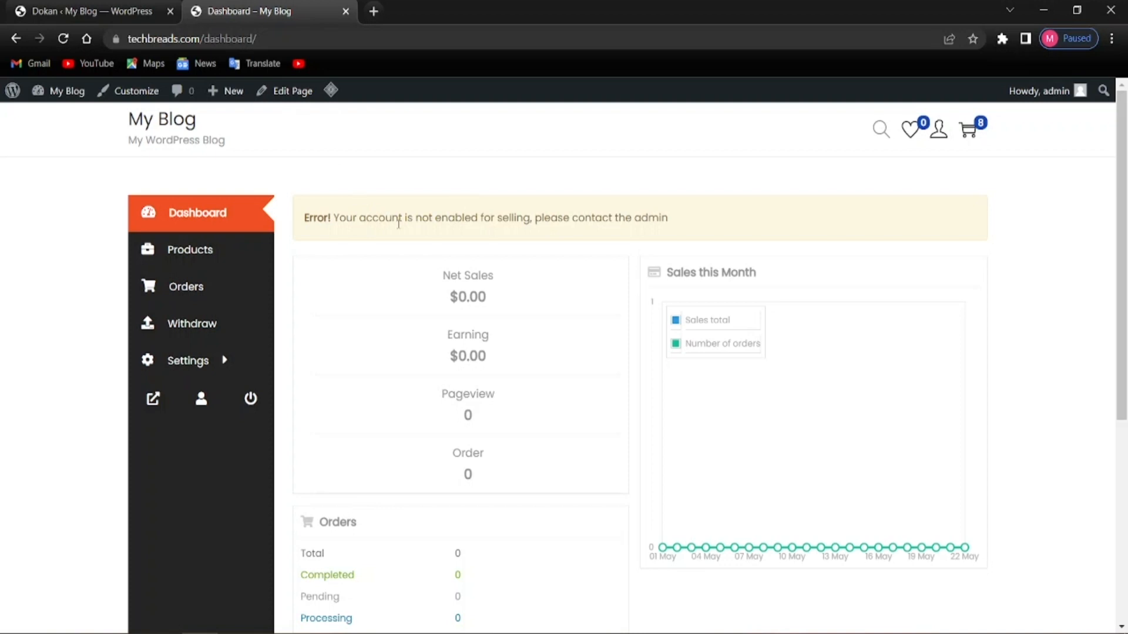
{"action": "left_click", "coordinate": [94, 10]}
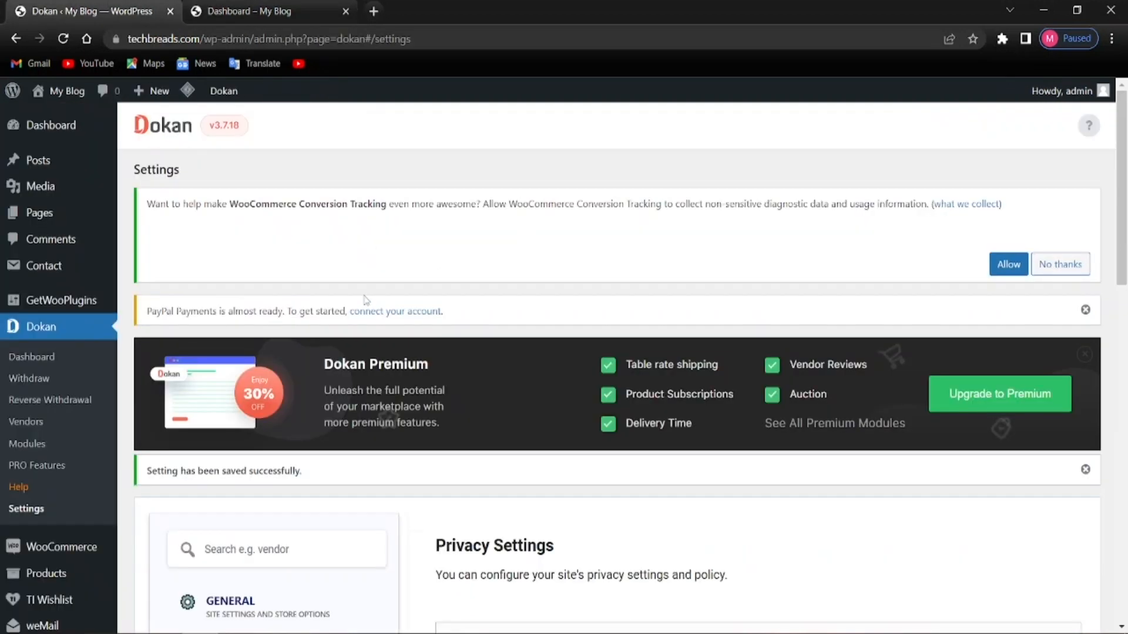
Open the storefront in a new tab and copy its web address
{"action": "mouse_move", "coordinate": [66, 91]}
{"action": "right_click", "coordinate": [69, 121]}
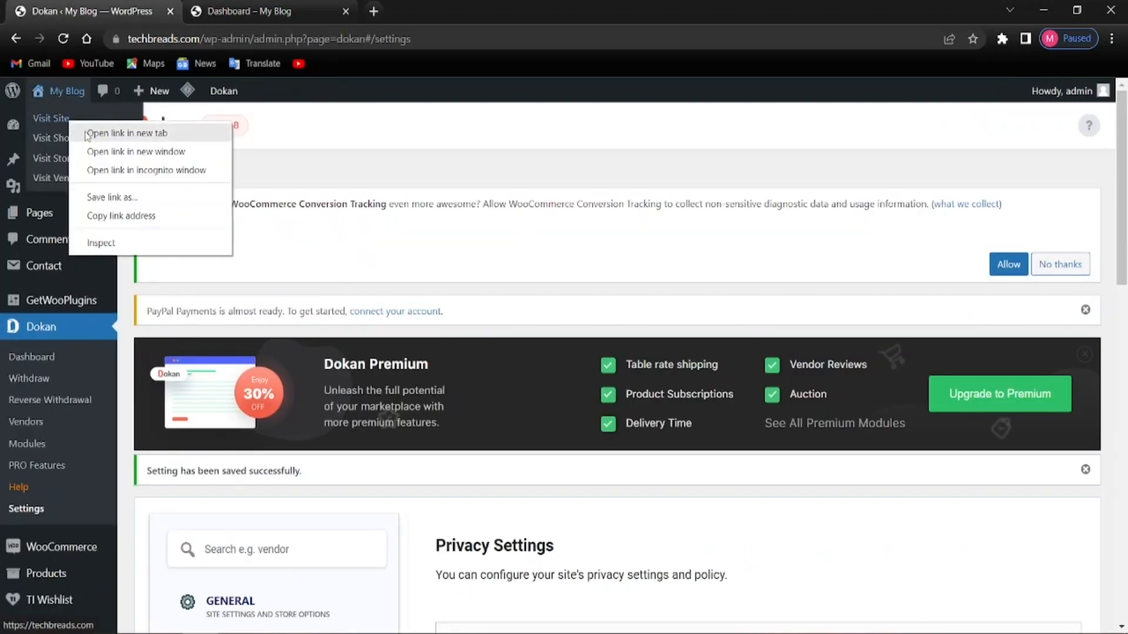
{"action": "left_click", "coordinate": [88, 134]}
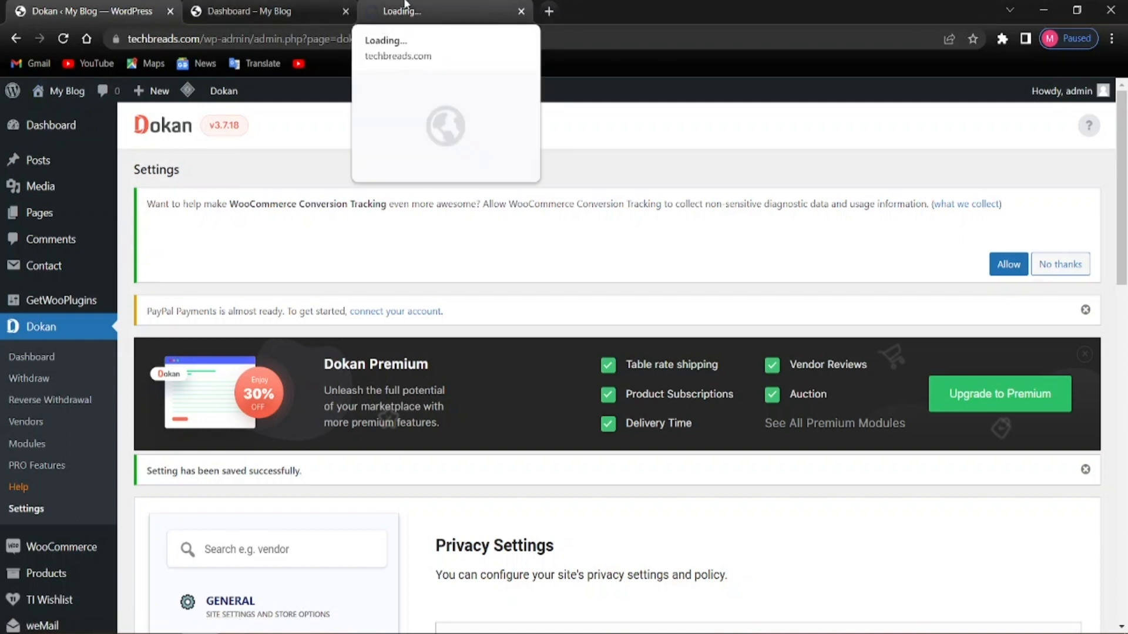
{"action": "left_click", "coordinate": [404, 7]}
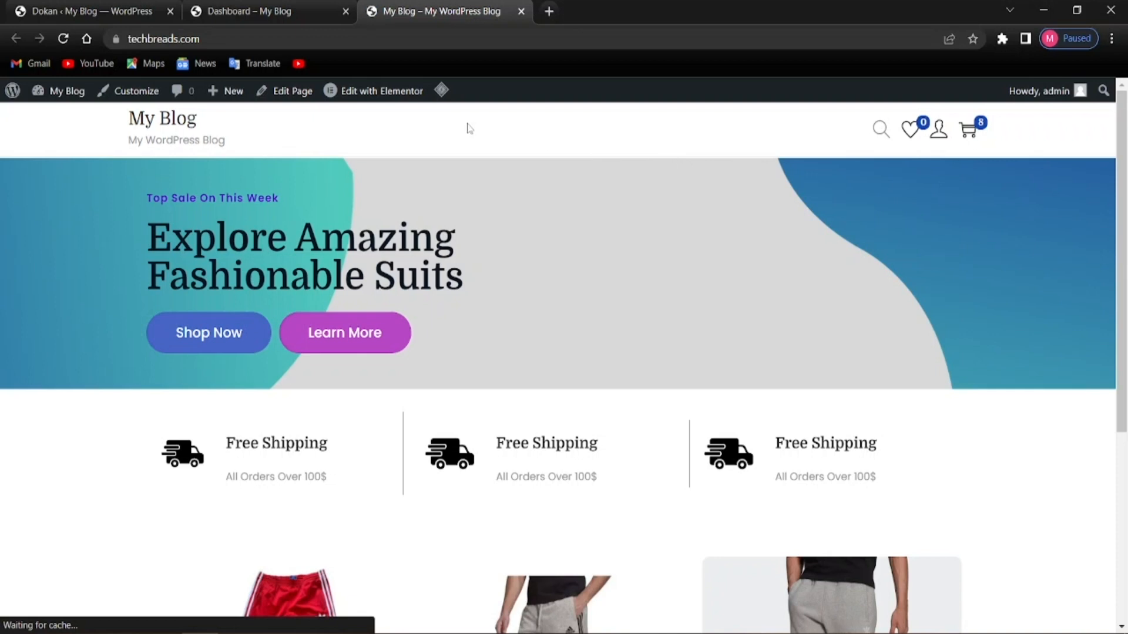
{"action": "left_click", "coordinate": [163, 41]}
{"action": "key", "text": "ctrl+c"}
{"action": "right_click", "coordinate": [162, 49]}
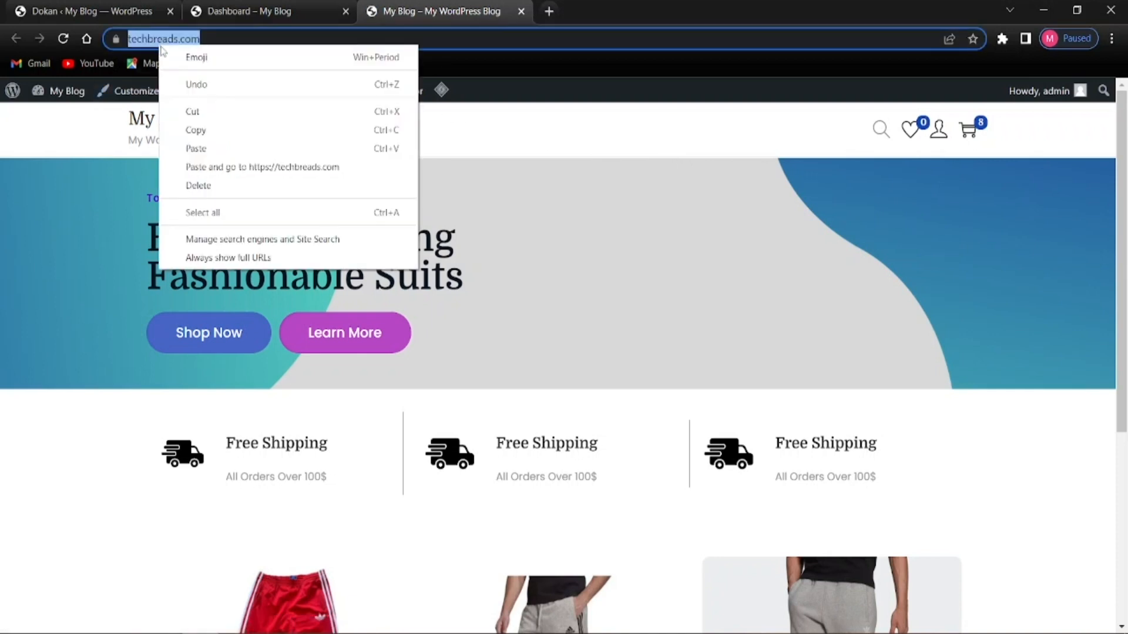
{"action": "left_click", "coordinate": [192, 130]}
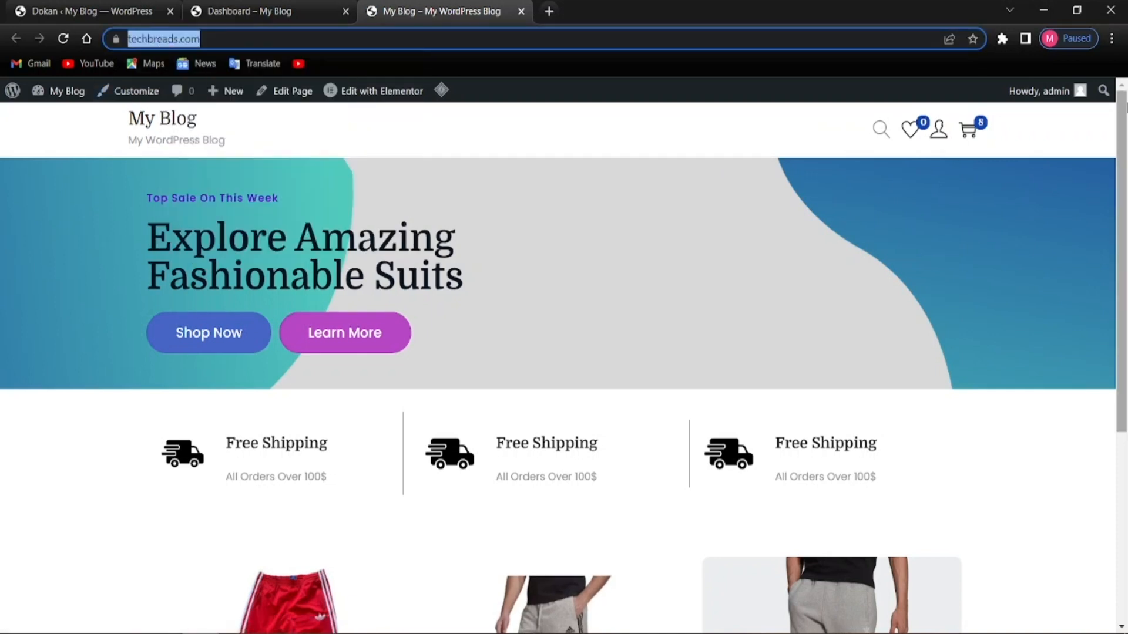
Load the copied storefront address in a new incognito window
{"action": "left_click", "coordinate": [1111, 38]}
{"action": "left_click", "coordinate": [962, 98]}
{"action": "right_click", "coordinate": [251, 36]}
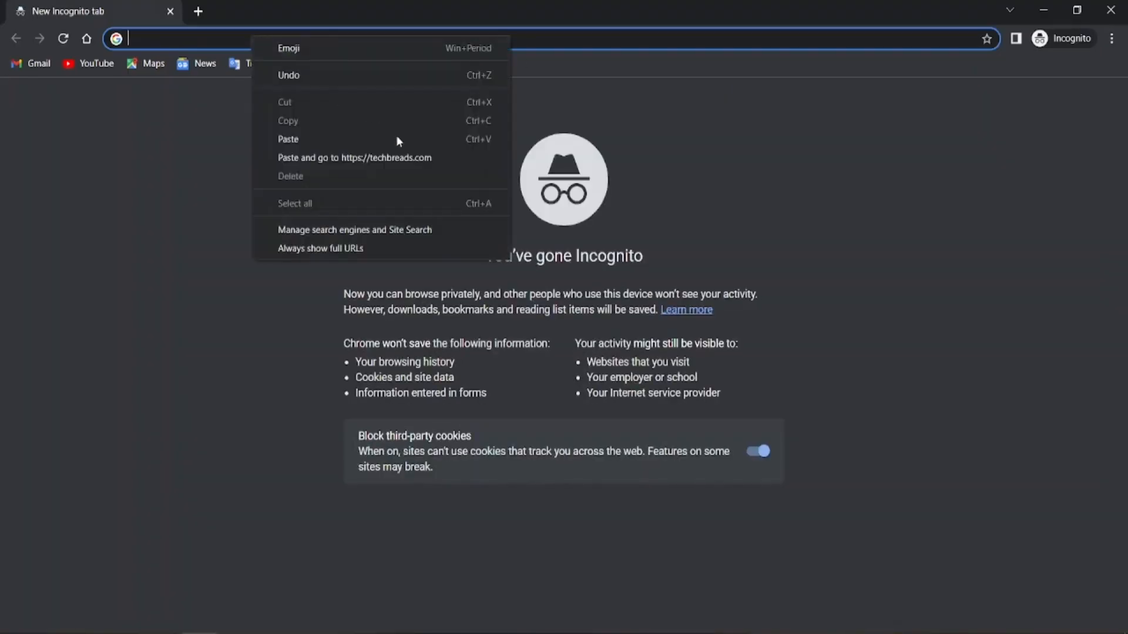
{"action": "left_click", "coordinate": [389, 164]}
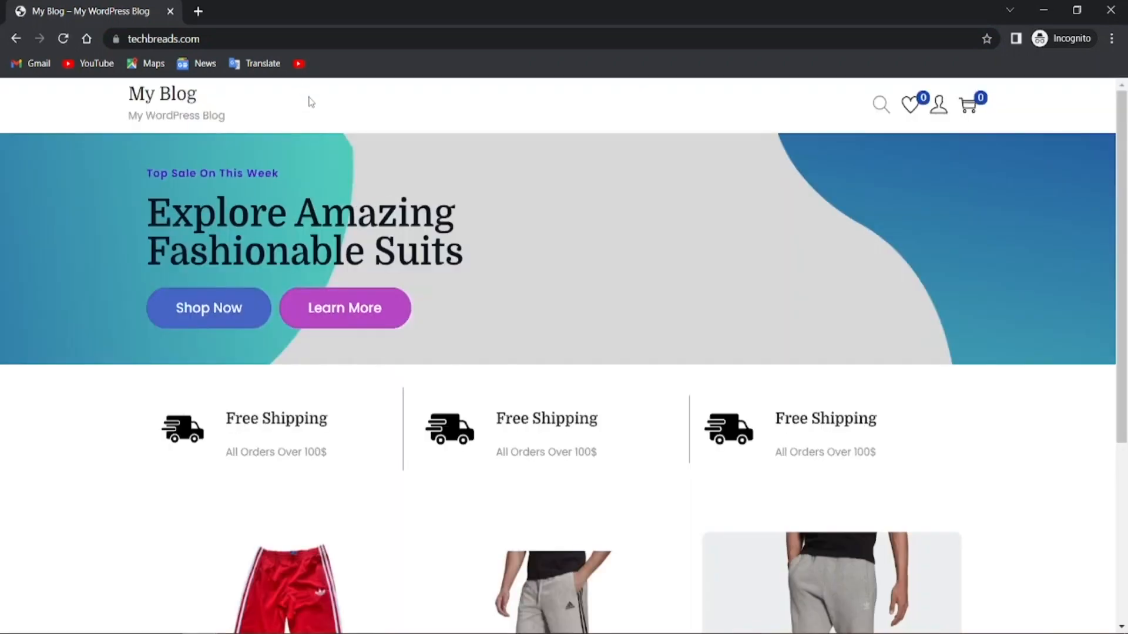
Open Login / Register and choose 'I am a vendor' to show shop name, URL and phone fields
{"action": "mouse_move", "coordinate": [932, 116]}
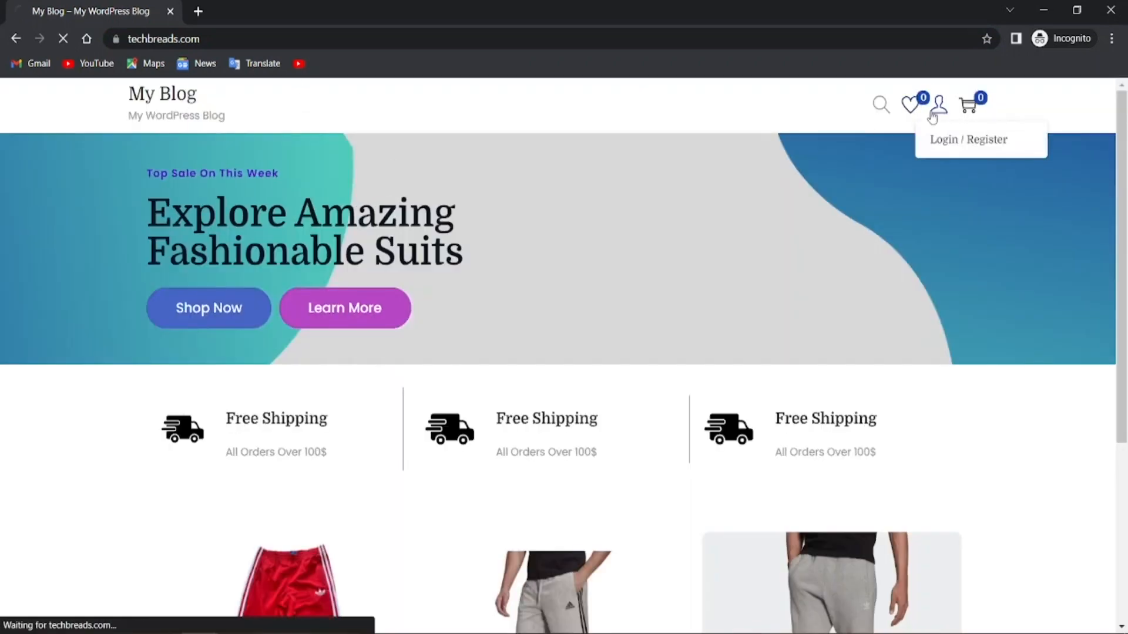
{"action": "left_click", "coordinate": [930, 145]}
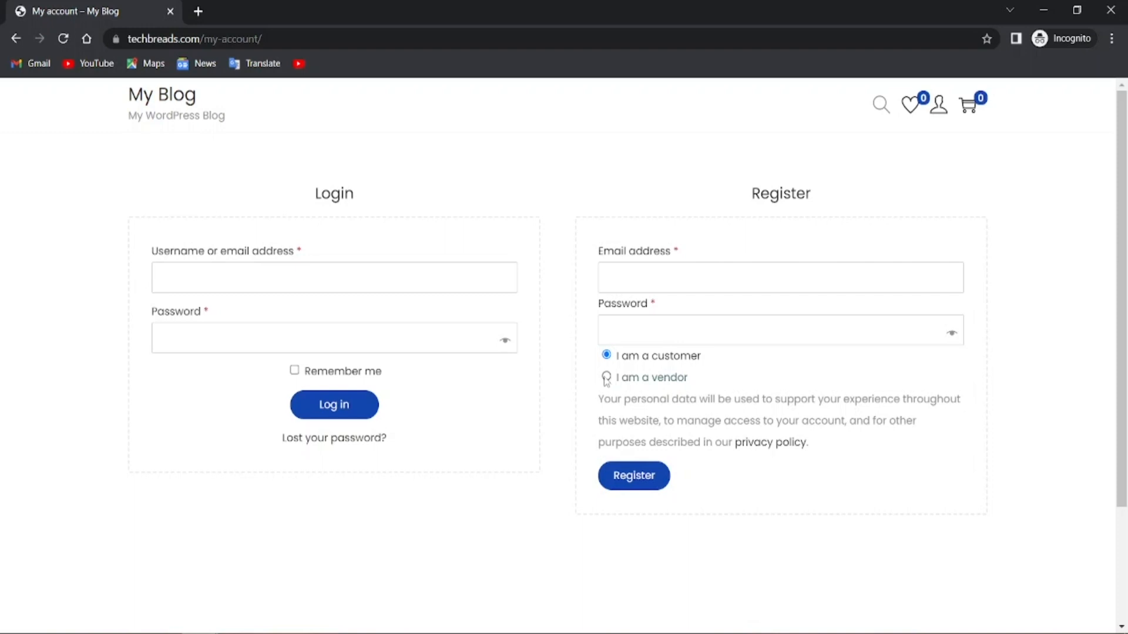
{"action": "left_click", "coordinate": [605, 378]}
{"action": "scroll", "coordinate": [566, 446], "scroll_direction": "down", "scroll_amount": 1}
{"action": "scroll", "coordinate": [566, 452], "scroll_direction": "up", "scroll_amount": 1}
{"action": "scroll", "coordinate": [650, 584], "scroll_direction": "down", "scroll_amount": 4}
{"action": "scroll", "coordinate": [651, 511], "scroll_direction": "up", "scroll_amount": 4}
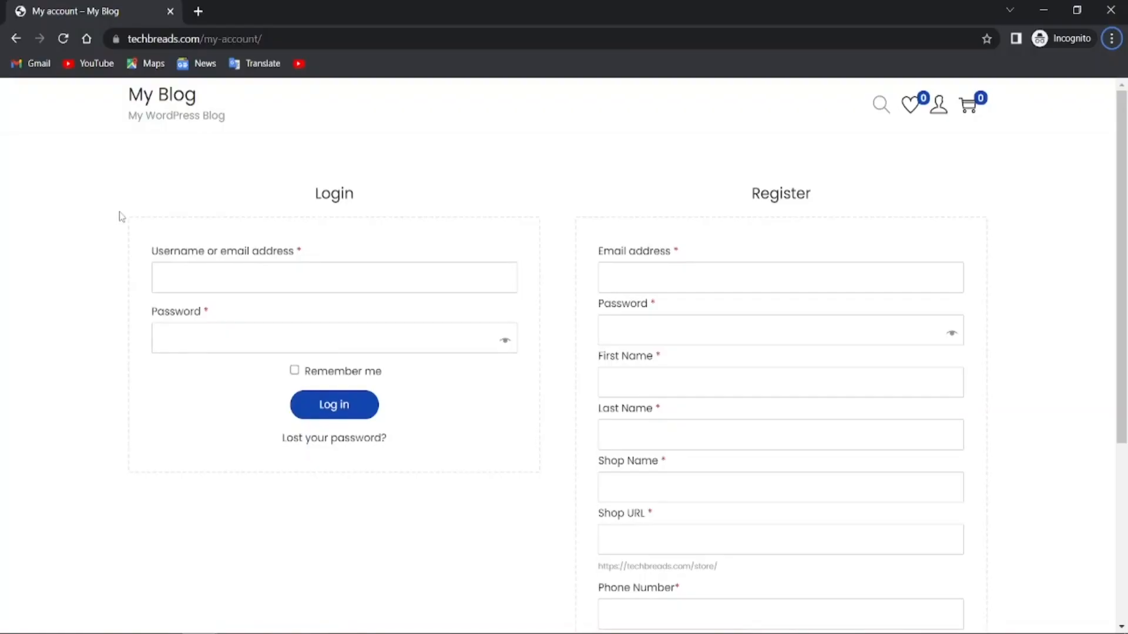
Enter the vendor's e-mail address, then retry passwords until the strength meter reaches Medium
{"action": "left_click", "coordinate": [763, 281]}
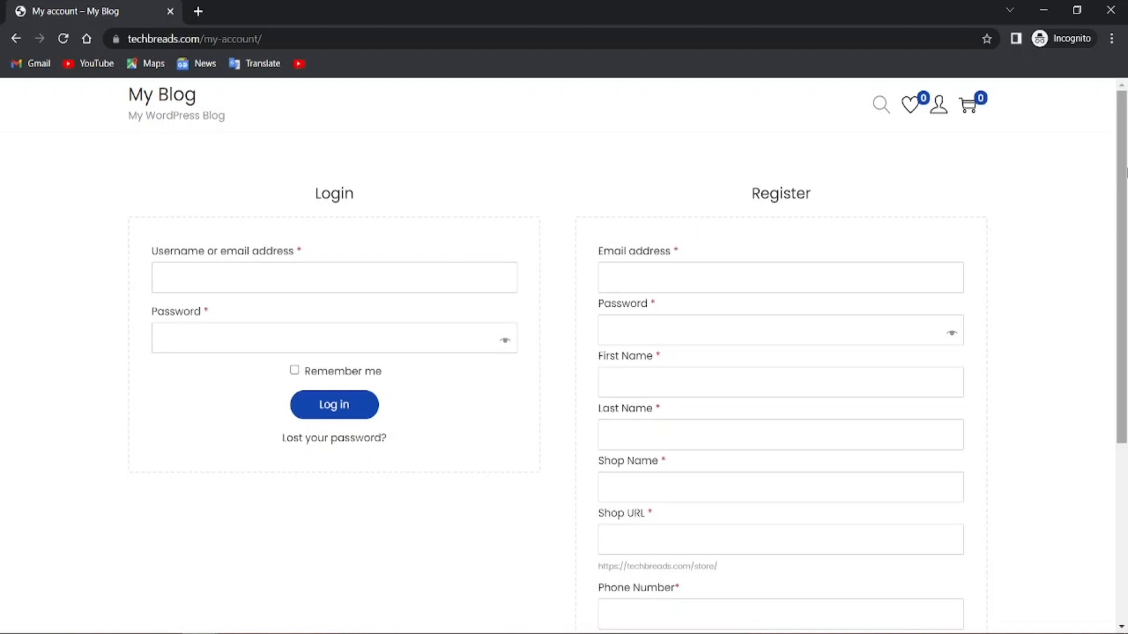
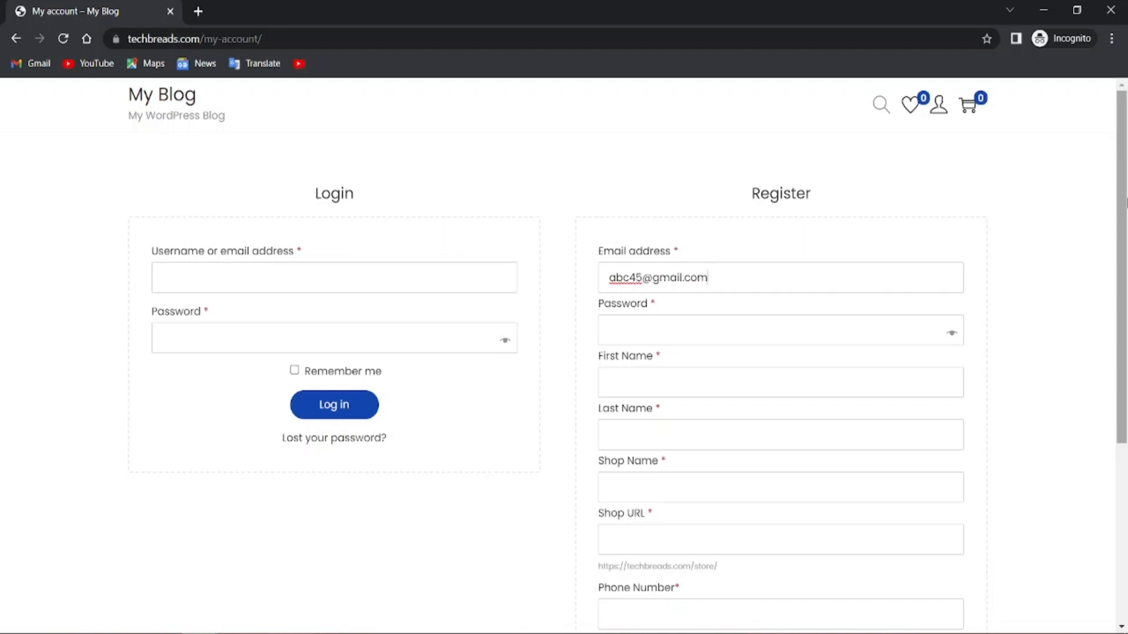
{"action": "left_click", "coordinate": [777, 339]}
{"action": "type", "text": "12345"}
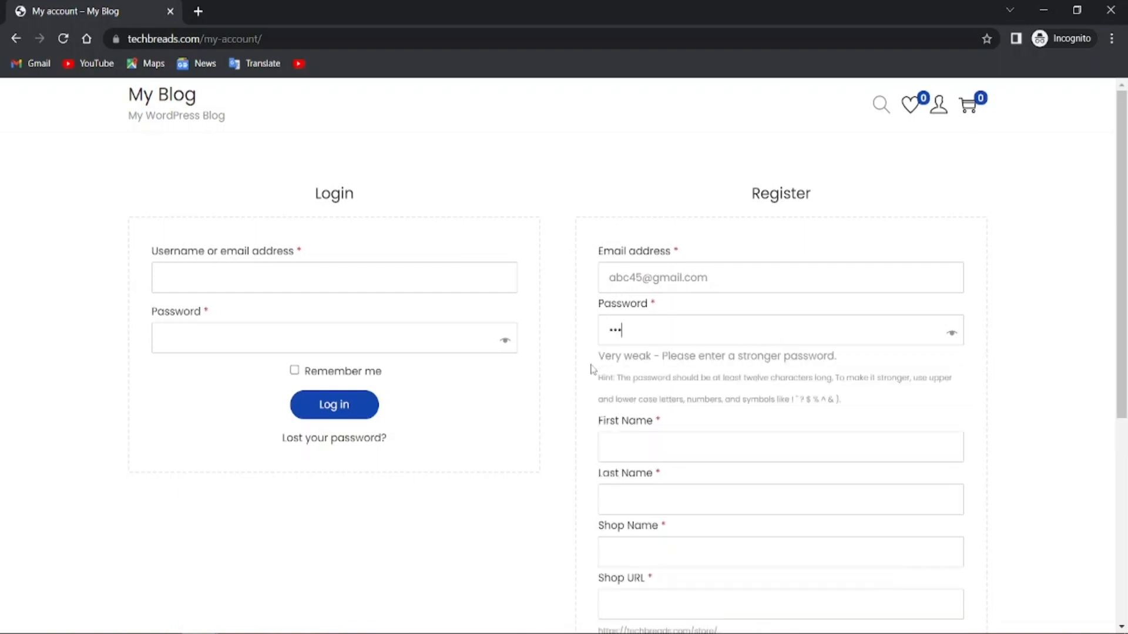
{"action": "type", "text": "678"}
{"action": "key", "text": "BackSpace"}
{"action": "key", "text": "BackSpace"}
{"action": "key", "text": "BackSpace"}
{"action": "key", "text": "BackSpace"}
{"action": "key", "text": "BackSpace"}
{"action": "key", "text": "BackSpace"}
{"action": "key", "text": "BackSpace"}
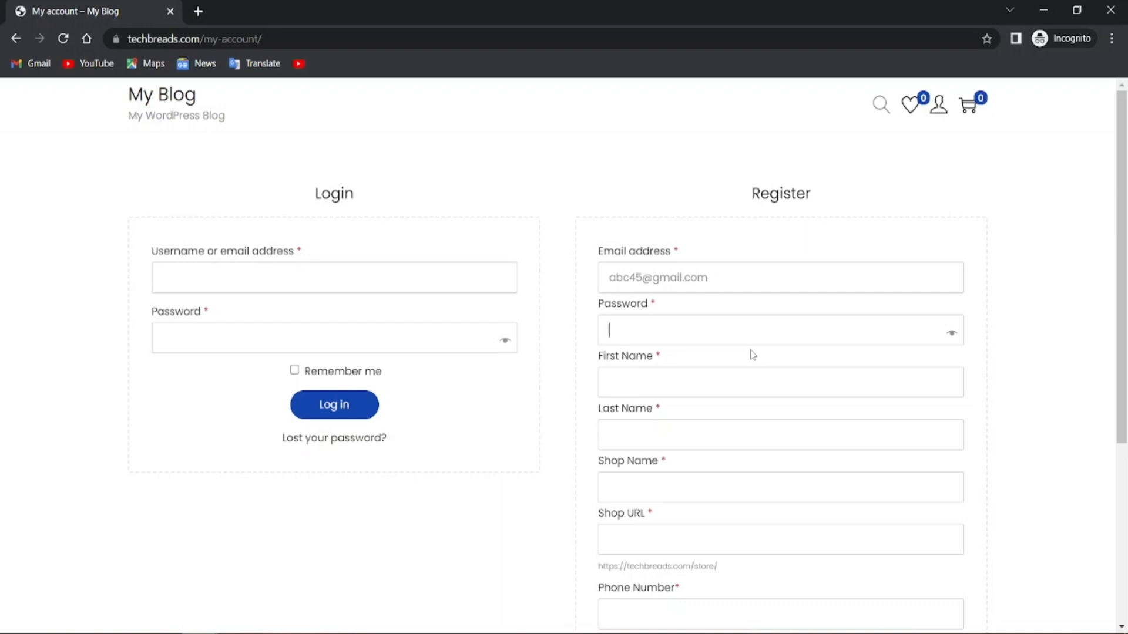
{"action": "type", "text": "123"}
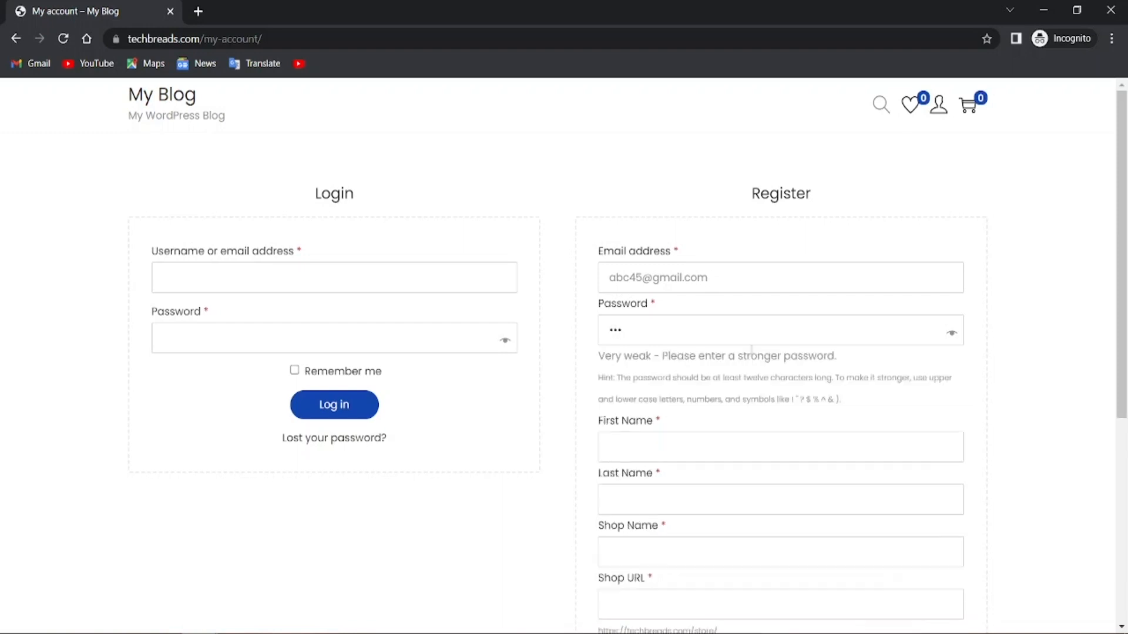
{"action": "type", "text": "456"}
{"action": "left_click", "coordinate": [642, 321]}
{"action": "key", "text": "BackSpace"}
{"action": "key", "text": "BackSpace"}
{"action": "key", "text": "BackSpace"}
{"action": "key", "text": "BackSpace"}
{"action": "key", "text": "BackSpace"}
{"action": "key", "text": "BackSpace"}
{"action": "type", "text": "123456"}
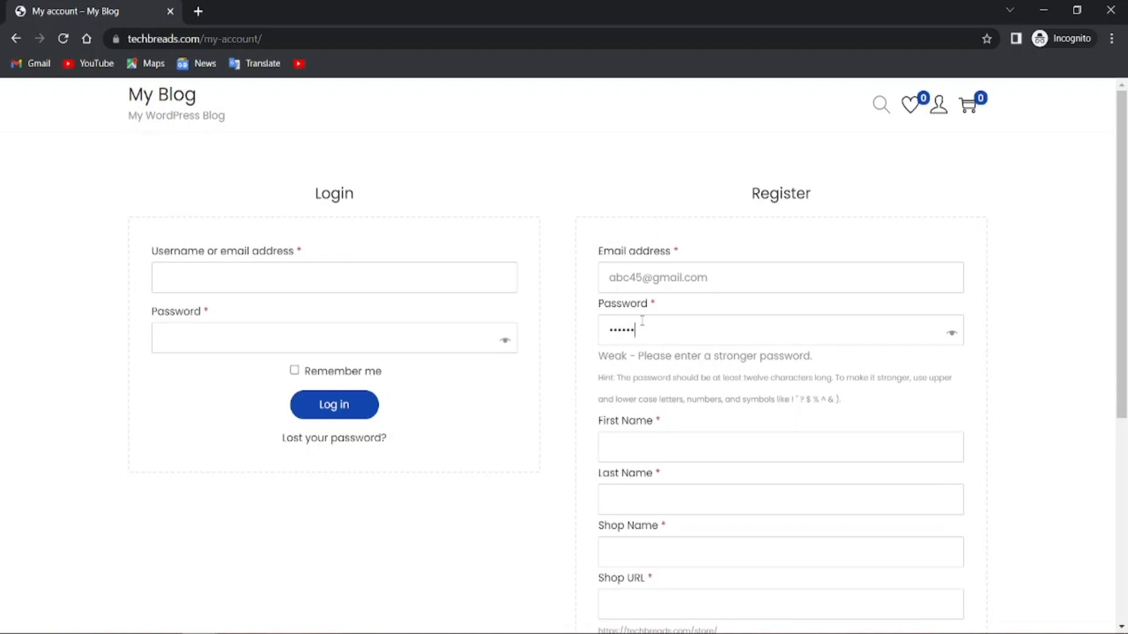
{"action": "type", "text": "7"}
{"action": "key", "text": "BackSpace"}
{"action": "key", "text": "BackSpace"}
{"action": "key", "text": "BackSpace"}
{"action": "key", "text": "BackSpace"}
{"action": "key", "text": "BackSpace"}
{"action": "key", "text": "BackSpace"}
{"action": "type", "text": "12345"}
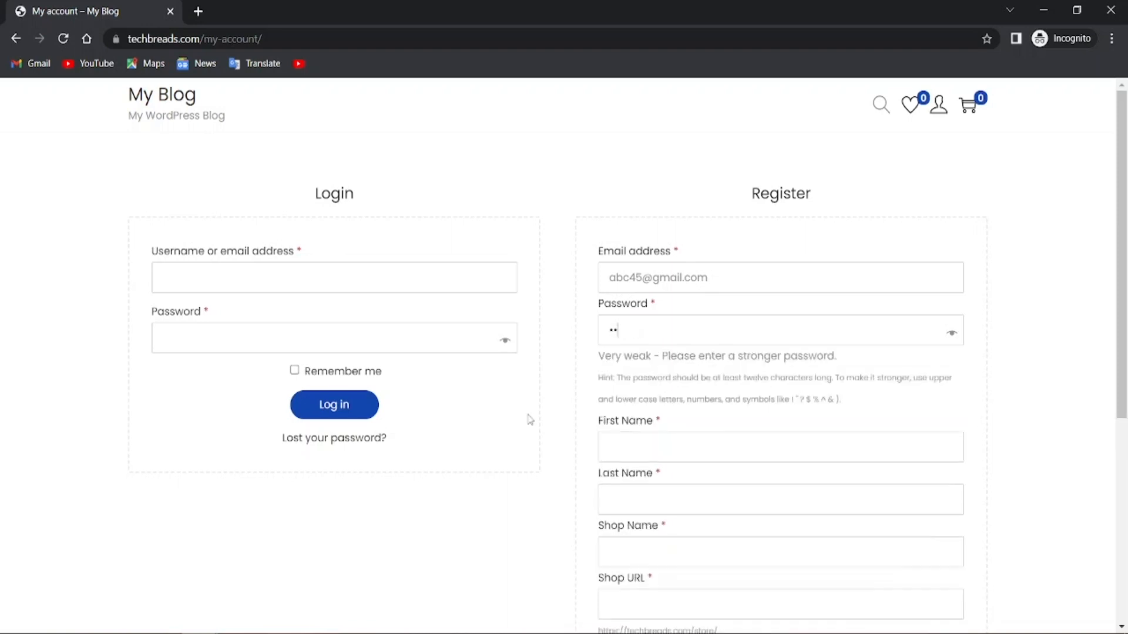
{"action": "type", "text": "6789012345"}
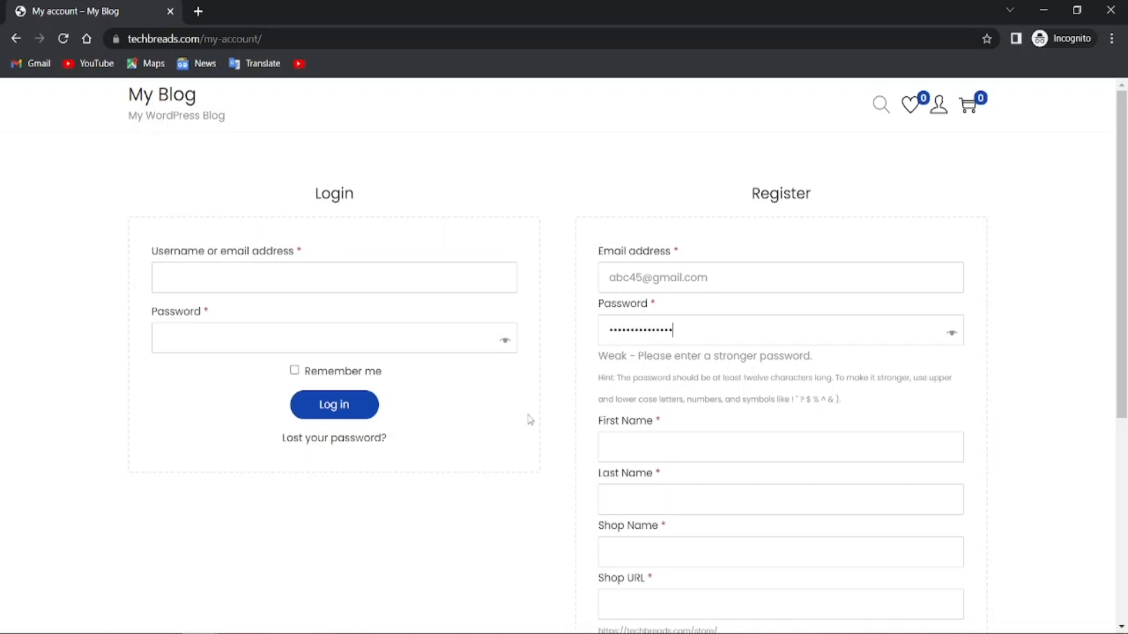
{"action": "type", "text": "6789abcd"}
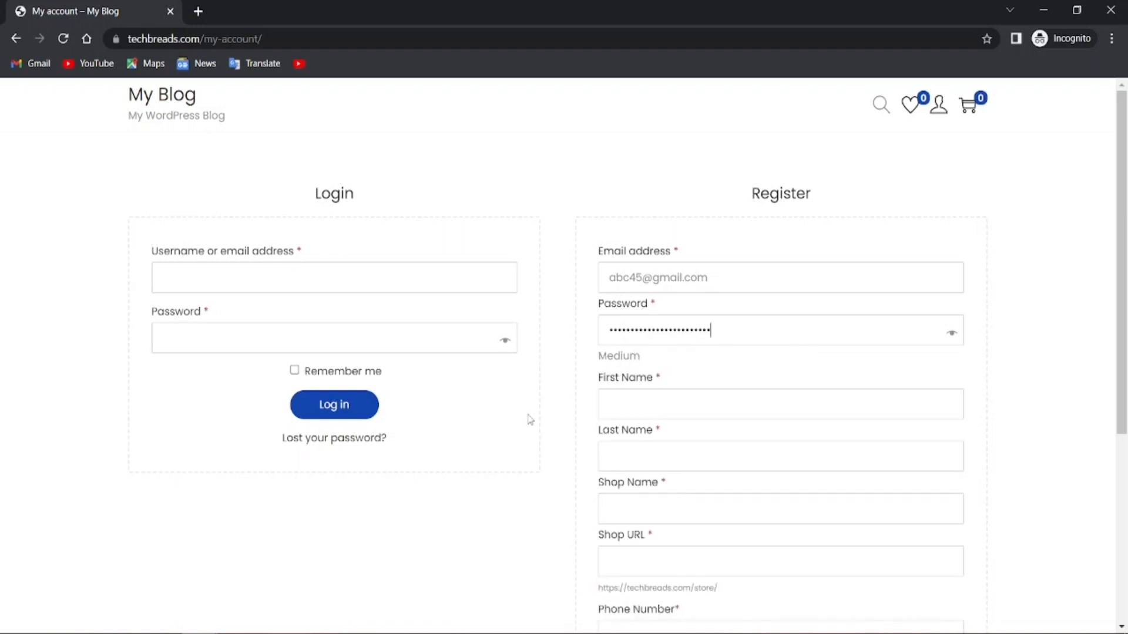
Fill in the vendor's first name, last name and shop name so the shop URL fills in
{"action": "left_click", "coordinate": [668, 396]}
{"action": "left_click", "coordinate": [635, 462]}
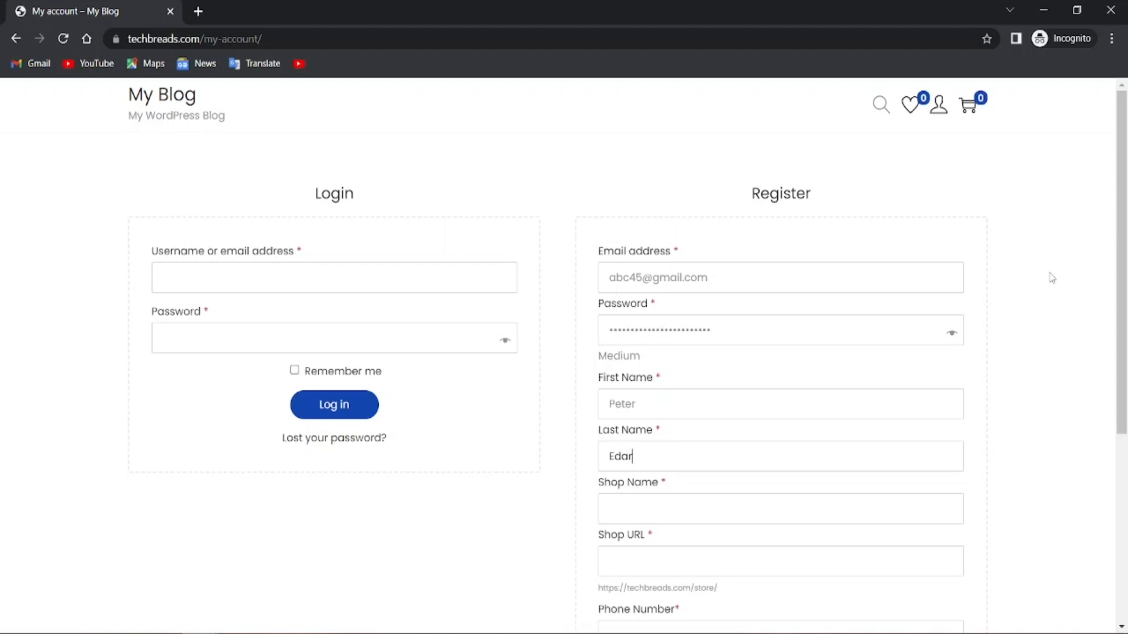
{"action": "scroll", "coordinate": [676, 517], "scroll_direction": "down", "scroll_amount": 2}
{"action": "scroll", "coordinate": [676, 517], "scroll_direction": "down", "scroll_amount": 1}
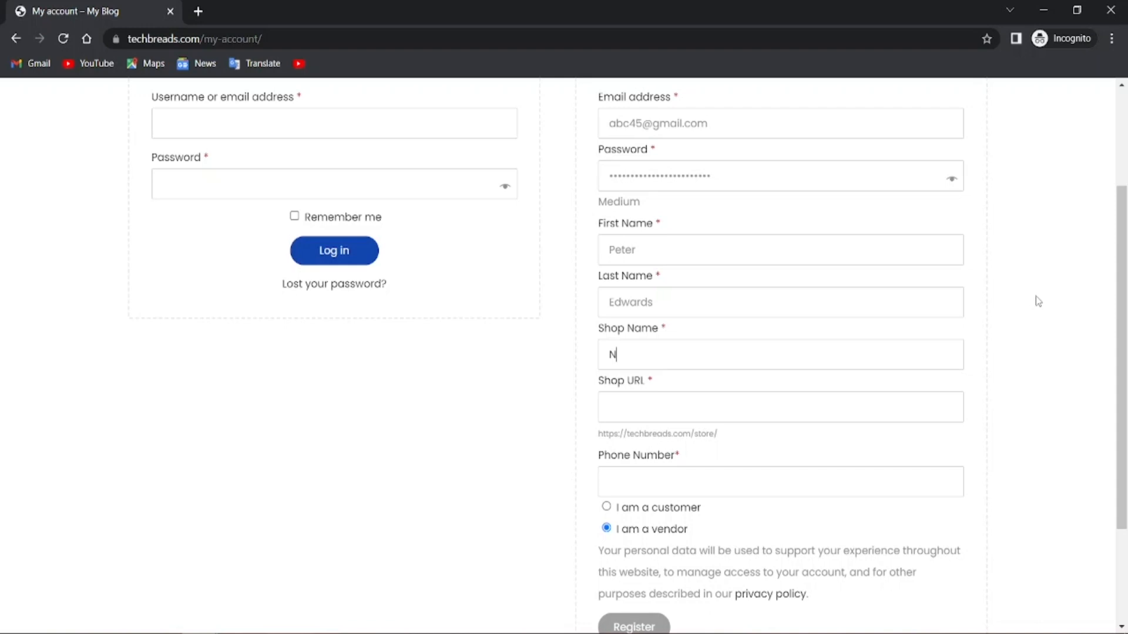
{"action": "type", "text": "w Shop"}
{"action": "left_click", "coordinate": [881, 406]}
Add the vendor's phone number and submit the registration as a vendor
{"action": "scroll", "coordinate": [1005, 439], "scroll_direction": "down", "scroll_amount": 3}
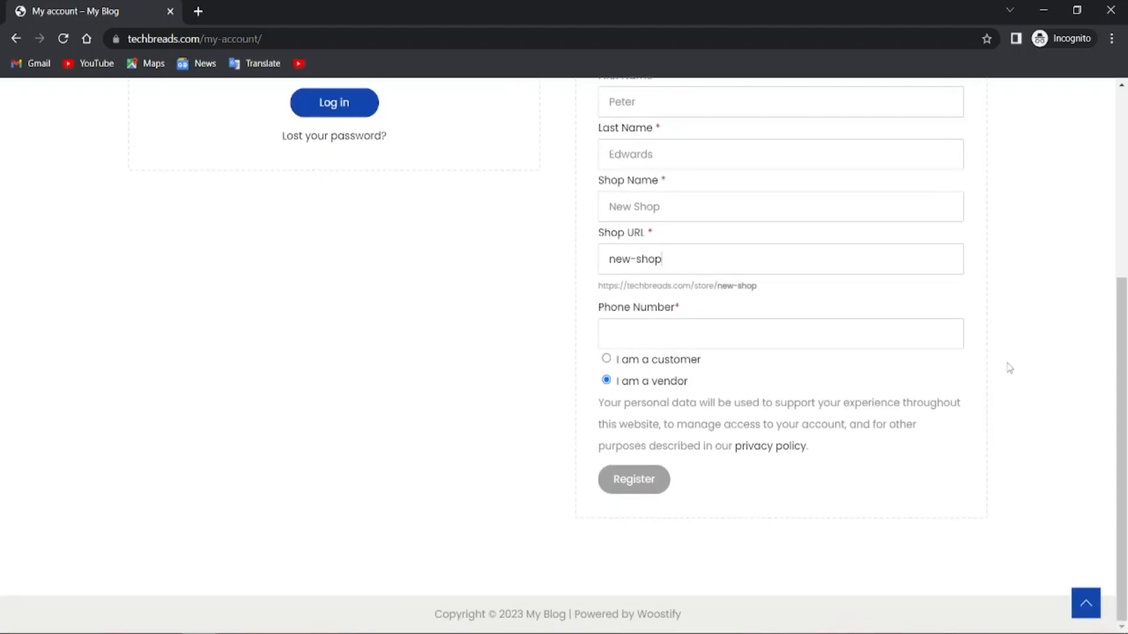
{"action": "left_click", "coordinate": [629, 332]}
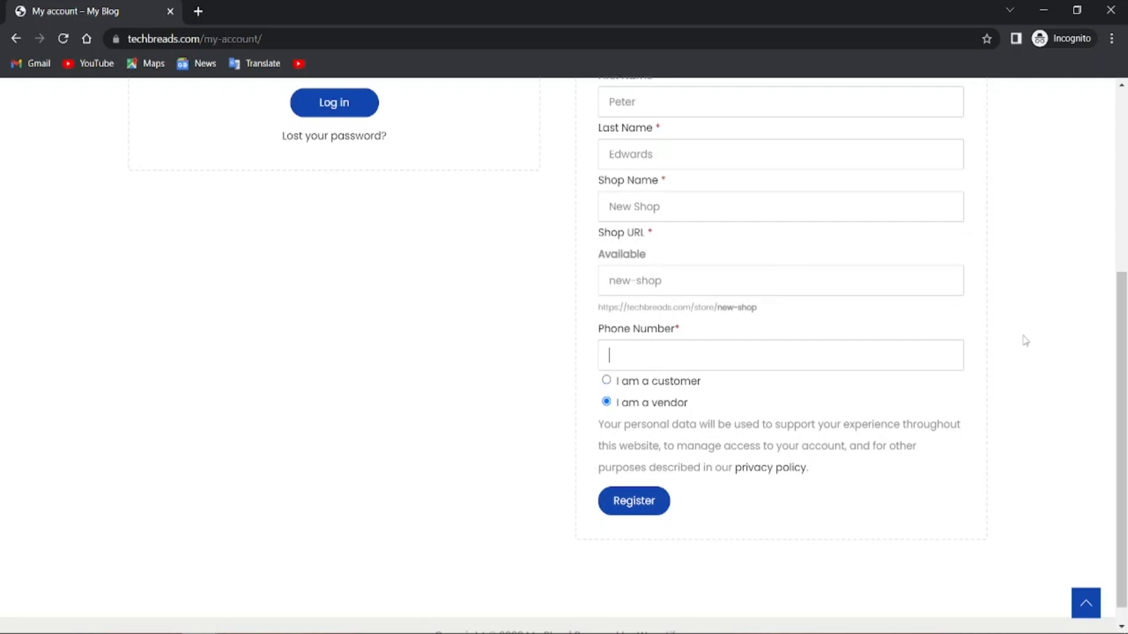
{"action": "type", "text": "12345678912"}
{"action": "left_click", "coordinate": [662, 500]}
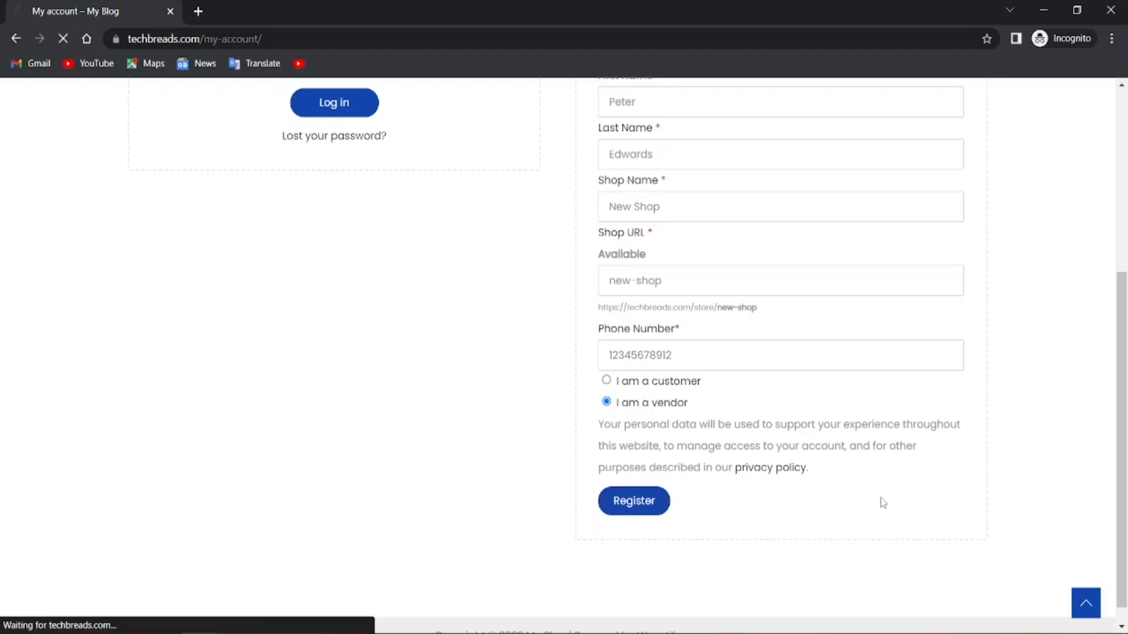
{"action": "scroll", "coordinate": [871, 500], "scroll_direction": "up", "scroll_amount": 3}
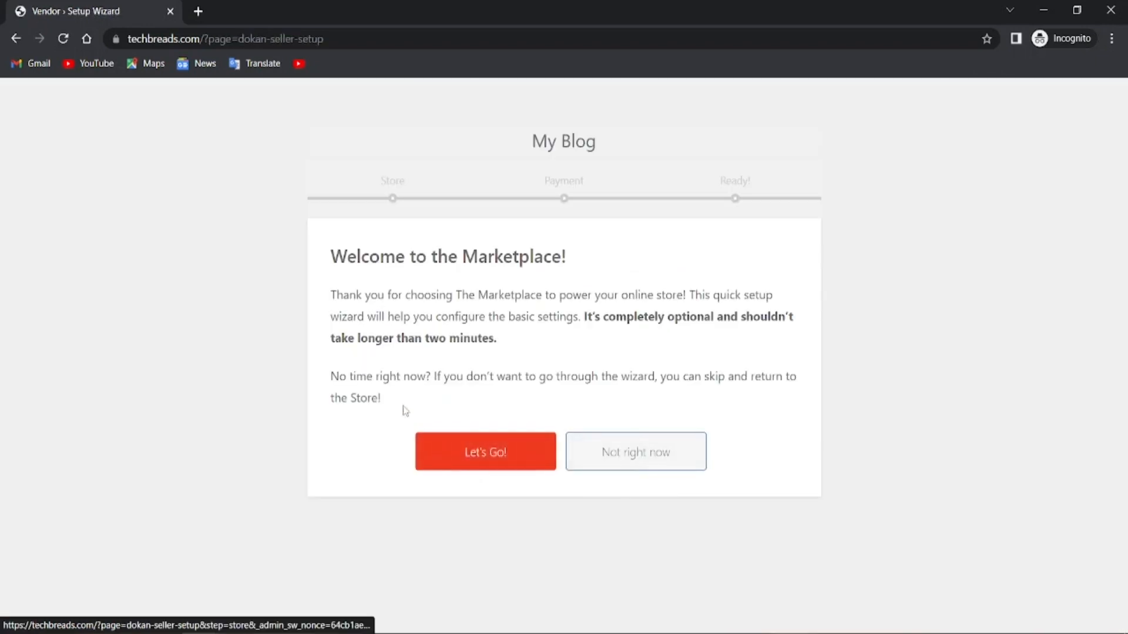
Start the store setup wizard and set Products Per Page to 10
{"action": "left_click", "coordinate": [471, 456]}
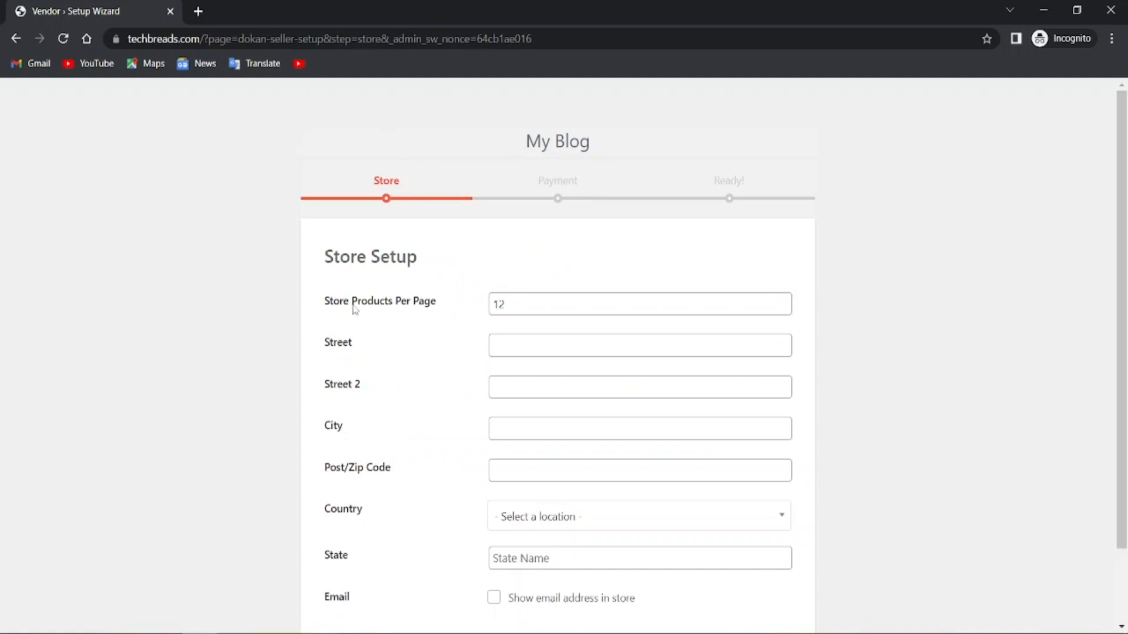
{"action": "left_click", "coordinate": [523, 304]}
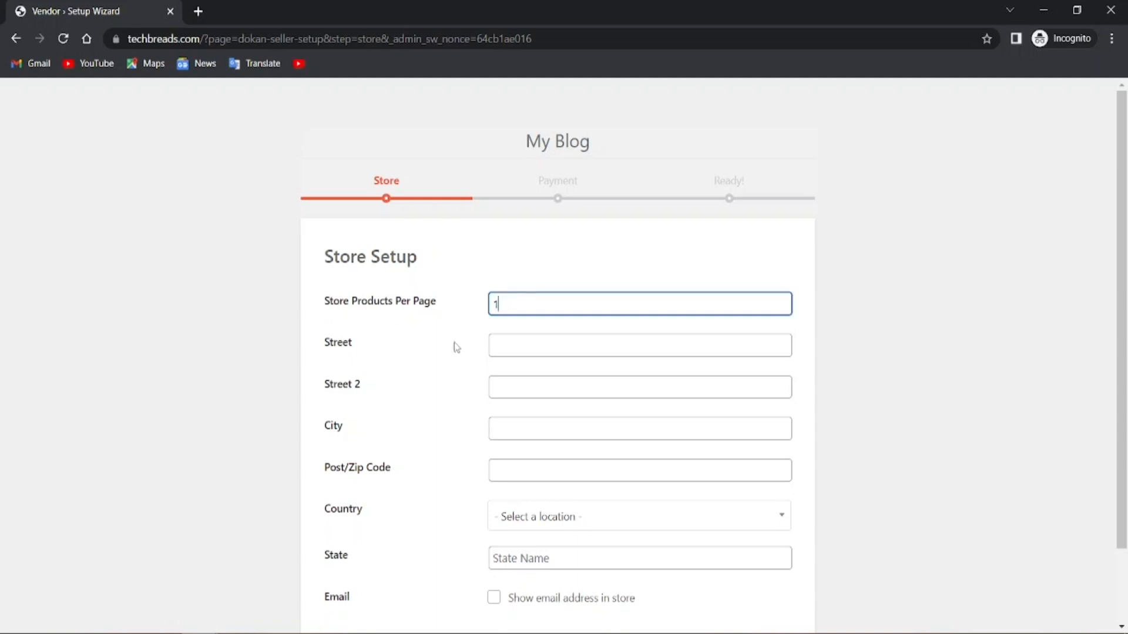
{"action": "left_click", "coordinate": [449, 352]}
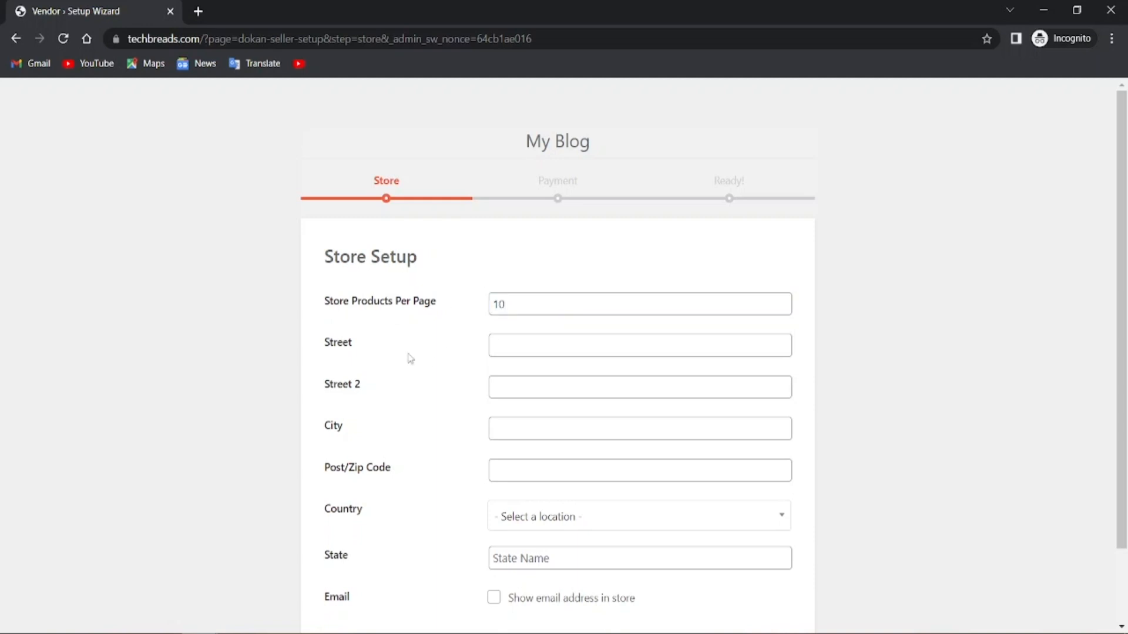
Autofill the store's street, city and zip from the saved New York address
{"action": "left_click", "coordinate": [515, 347]}
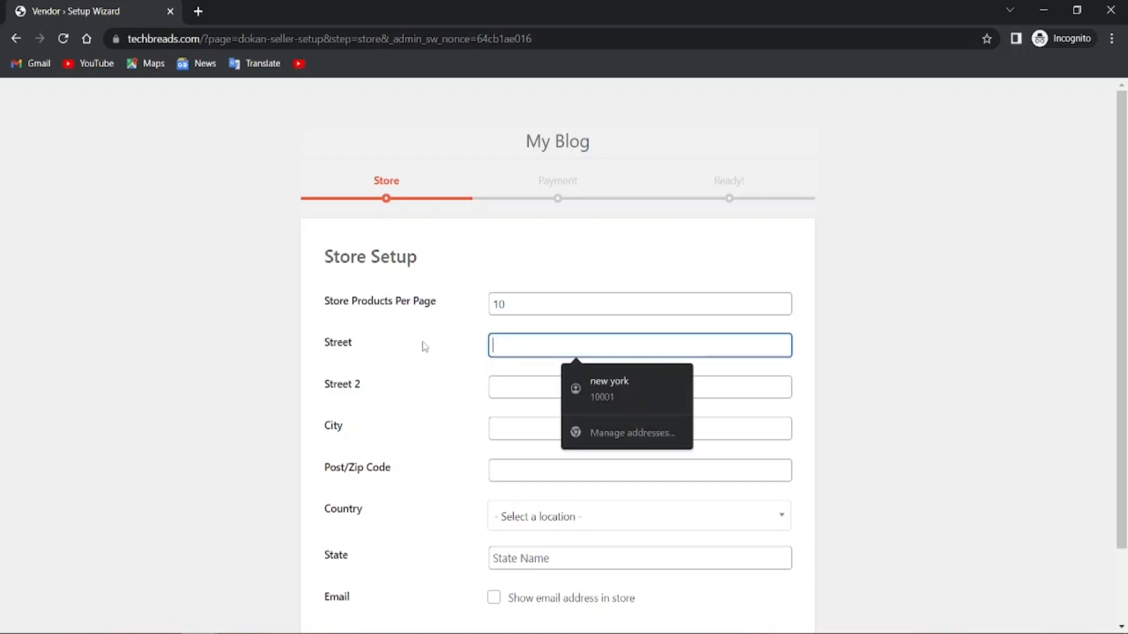
{"action": "type", "text": "new y"}
{"action": "key", "text": "BackSpace"}
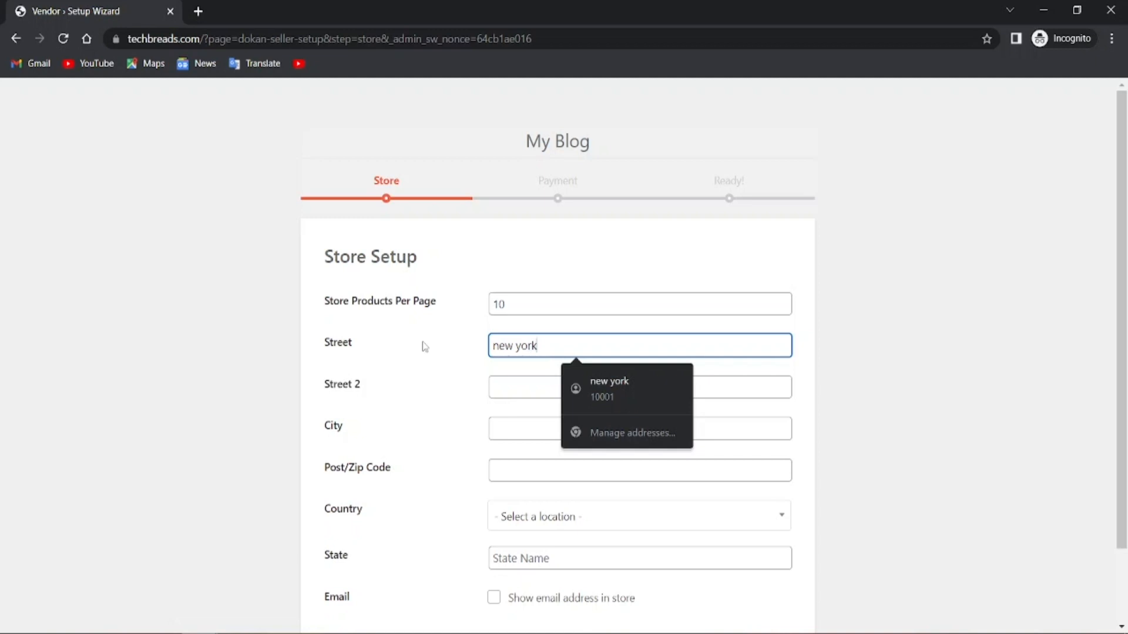
{"action": "left_click", "coordinate": [609, 387]}
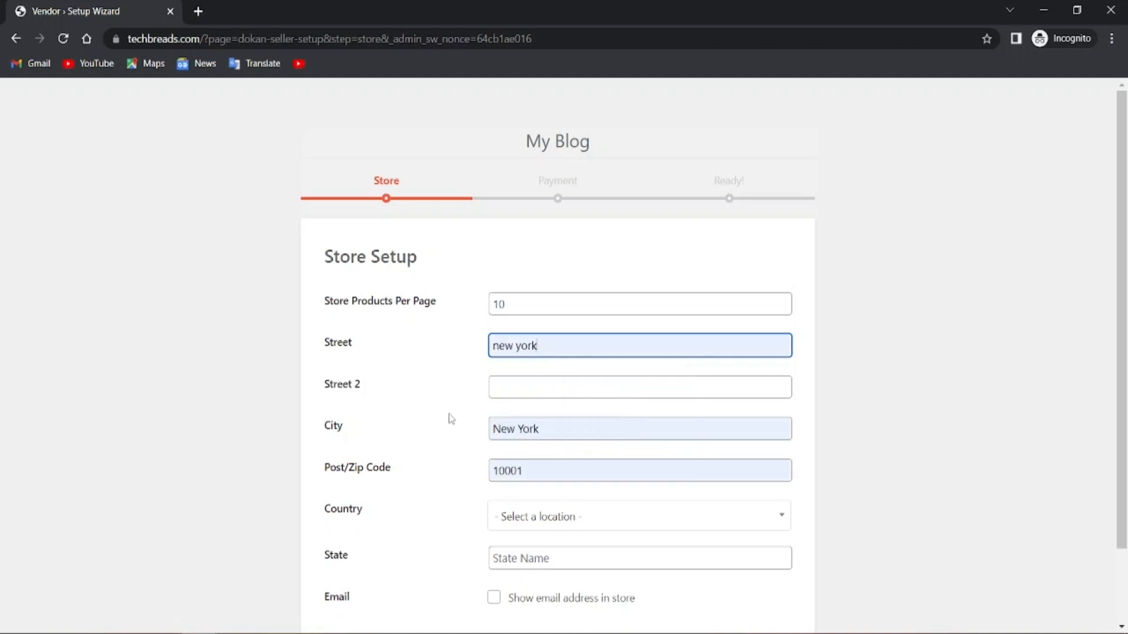
{"action": "scroll", "coordinate": [451, 411], "scroll_direction": "down", "scroll_amount": 2}
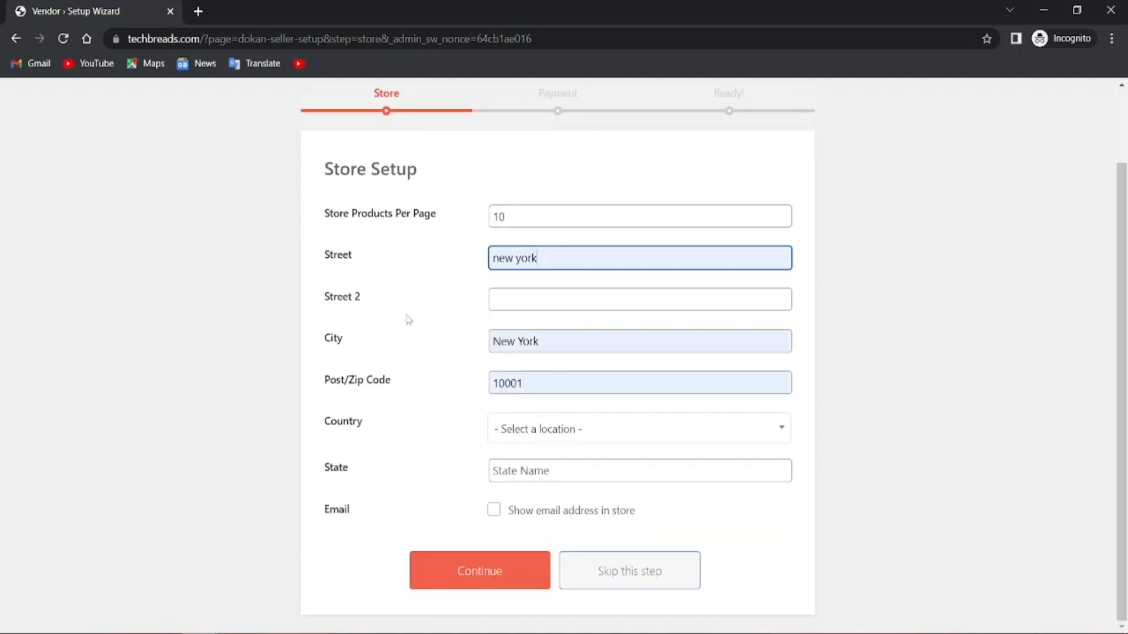
{"action": "left_click", "coordinate": [374, 487]}
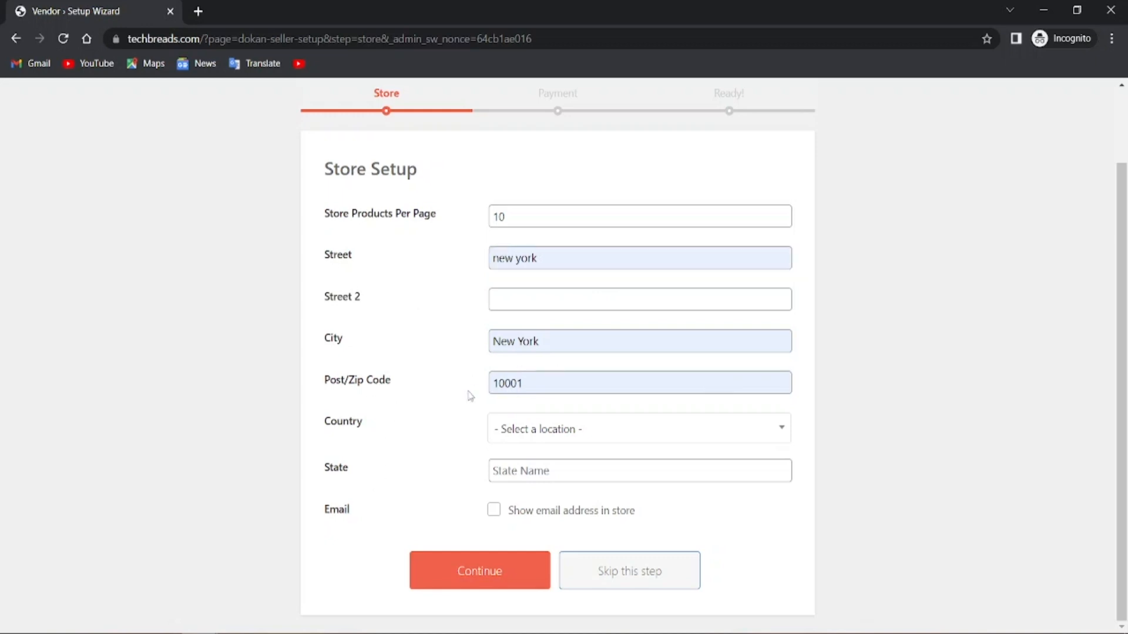
Set country to United States (US), state to New York, and show the store e-mail
{"action": "left_click", "coordinate": [546, 431]}
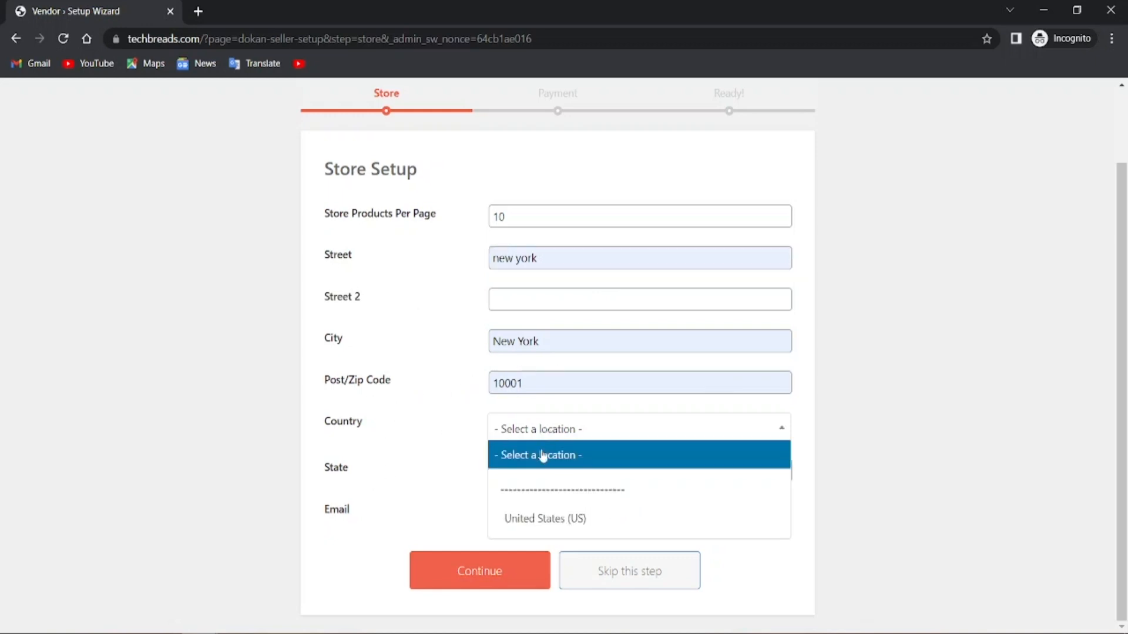
{"action": "left_click", "coordinate": [573, 520]}
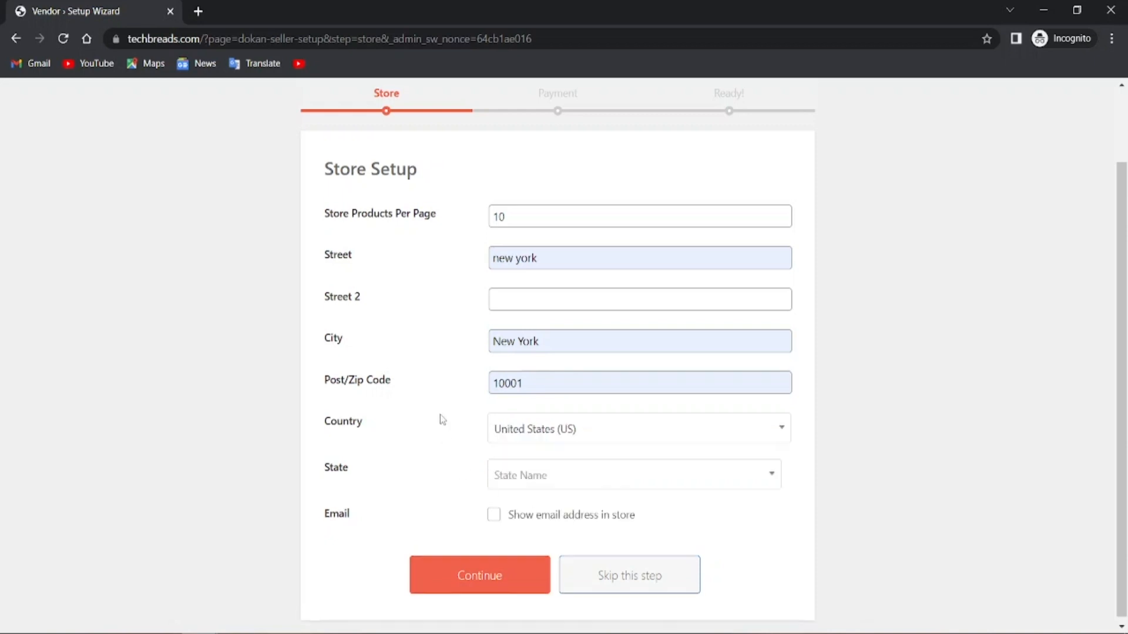
{"action": "left_click", "coordinate": [534, 474]}
{"action": "left_click", "coordinate": [535, 475]}
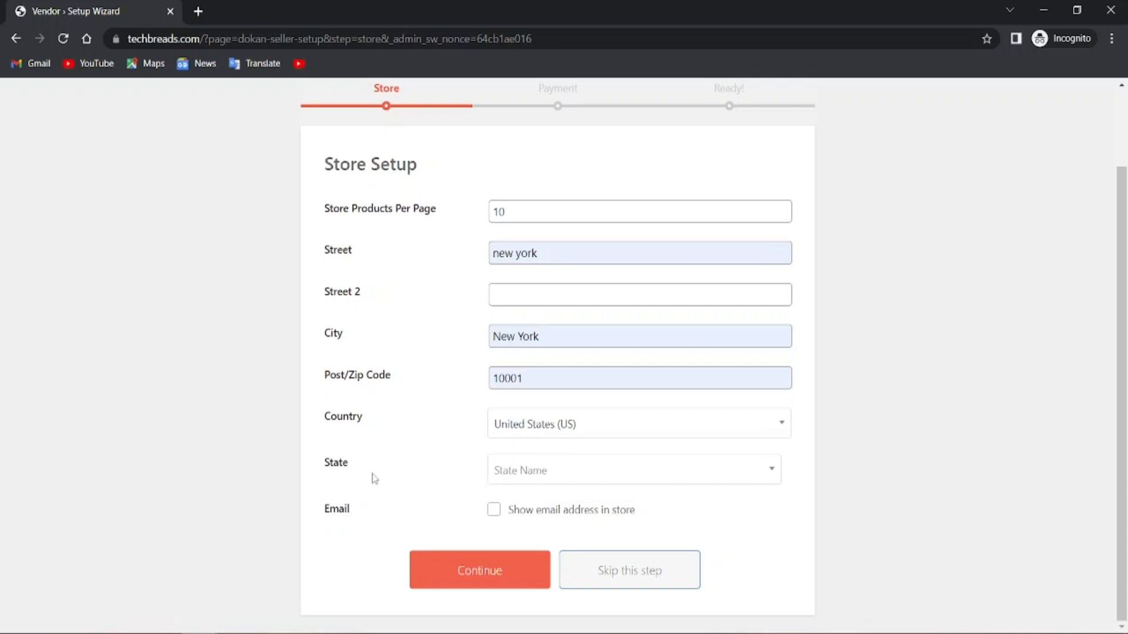
{"action": "left_click", "coordinate": [590, 483]}
{"action": "scroll", "coordinate": [552, 399], "scroll_direction": "down", "scroll_amount": 6}
{"action": "scroll", "coordinate": [552, 403], "scroll_direction": "down", "scroll_amount": 10}
{"action": "scroll", "coordinate": [551, 403], "scroll_direction": "up", "scroll_amount": 6}
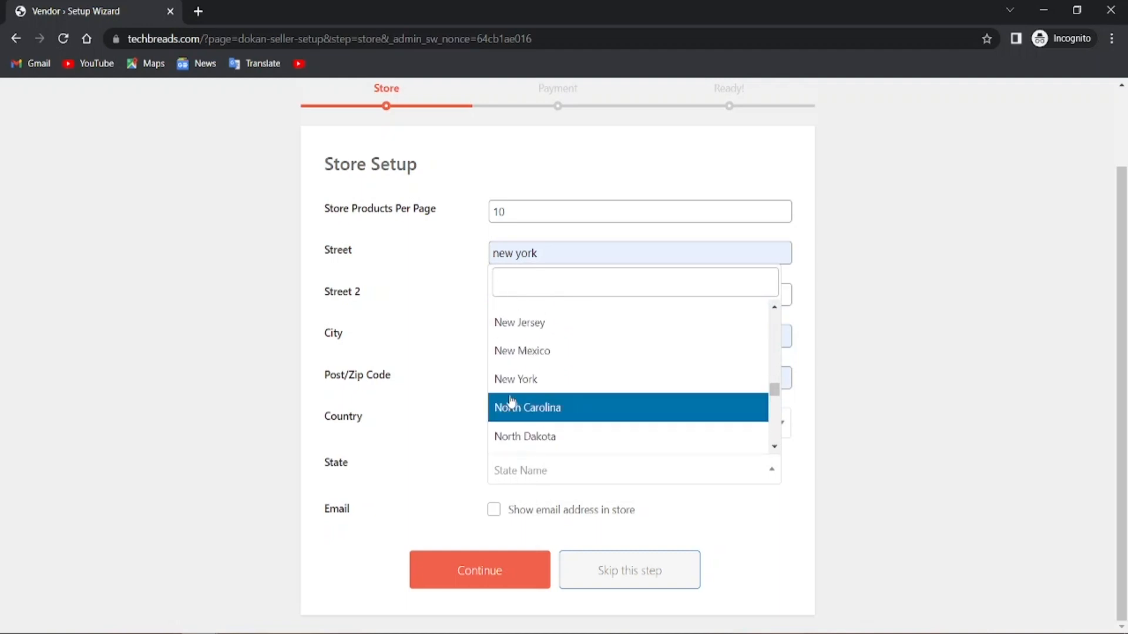
{"action": "left_click", "coordinate": [513, 380]}
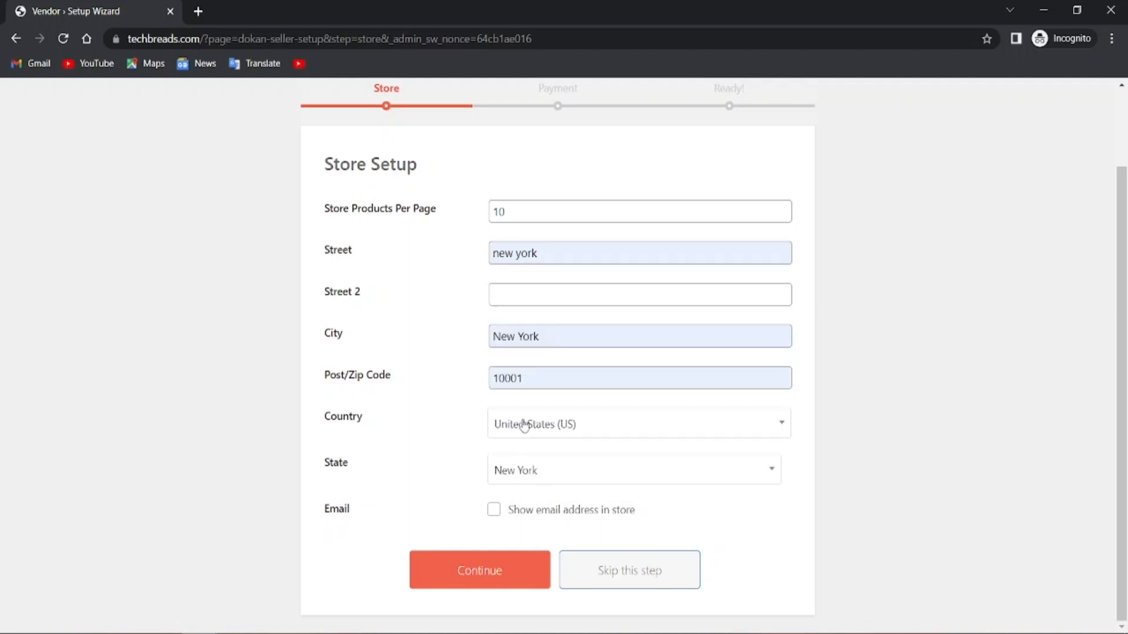
{"action": "left_click", "coordinate": [494, 511]}
Save the store details and enter the PayPal e-mail address on Payment Setup
{"action": "left_click", "coordinate": [475, 587]}
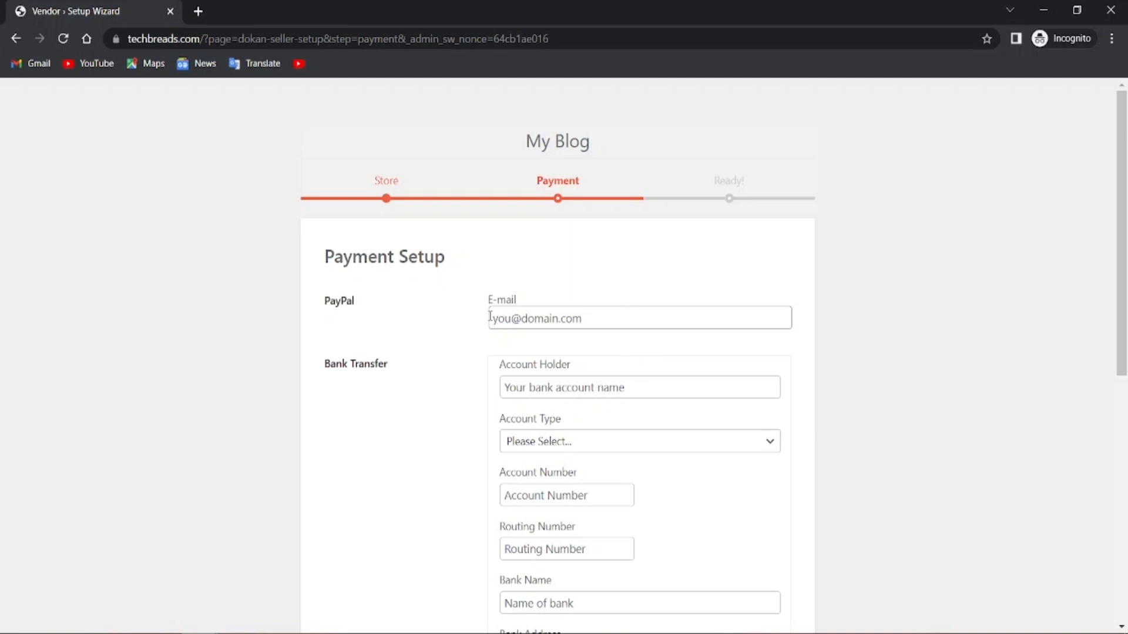
{"action": "left_click", "coordinate": [645, 327]}
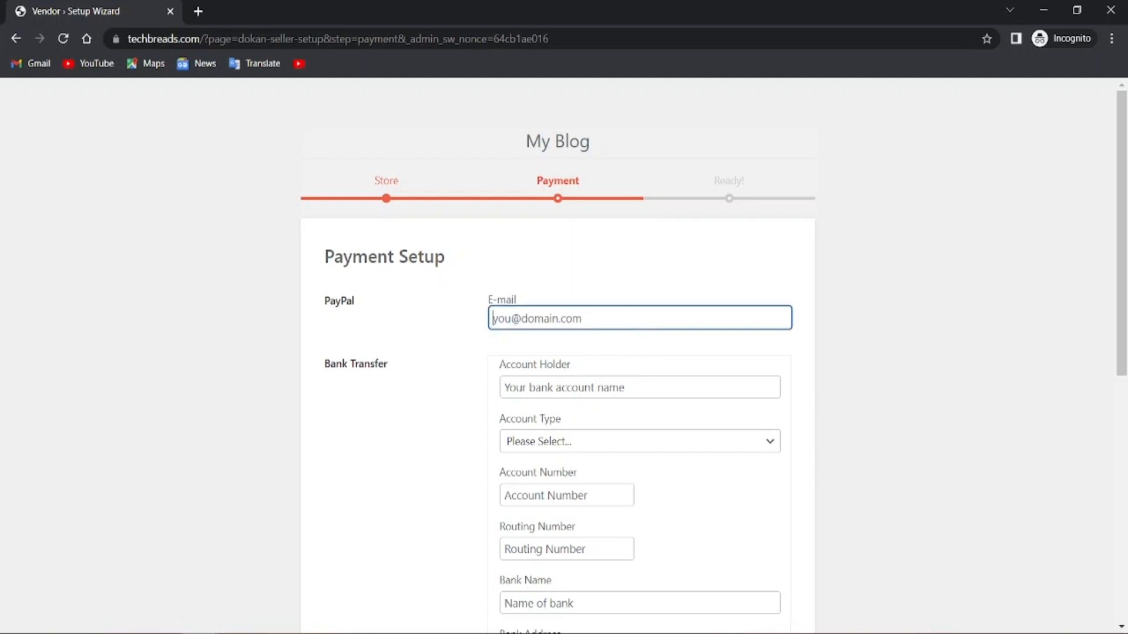
{"action": "left_click", "coordinate": [448, 327]}
{"action": "left_click", "coordinate": [574, 320]}
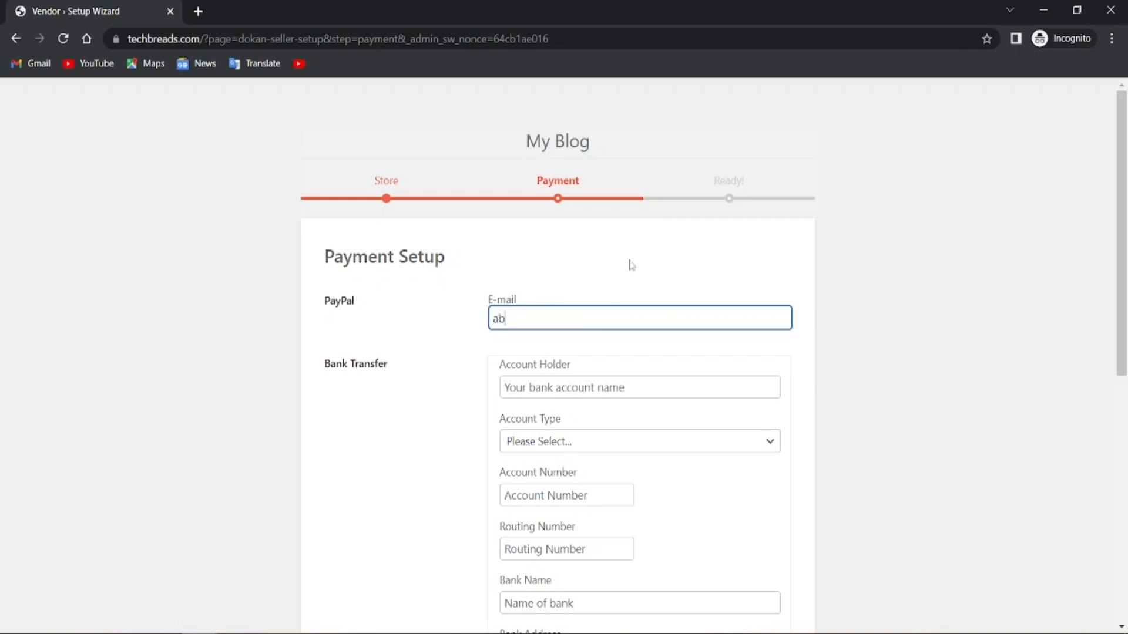
{"action": "left_click", "coordinate": [442, 497]}
Enter the bank account holder's name and set Account Type to Business
{"action": "left_click", "coordinate": [658, 391]}
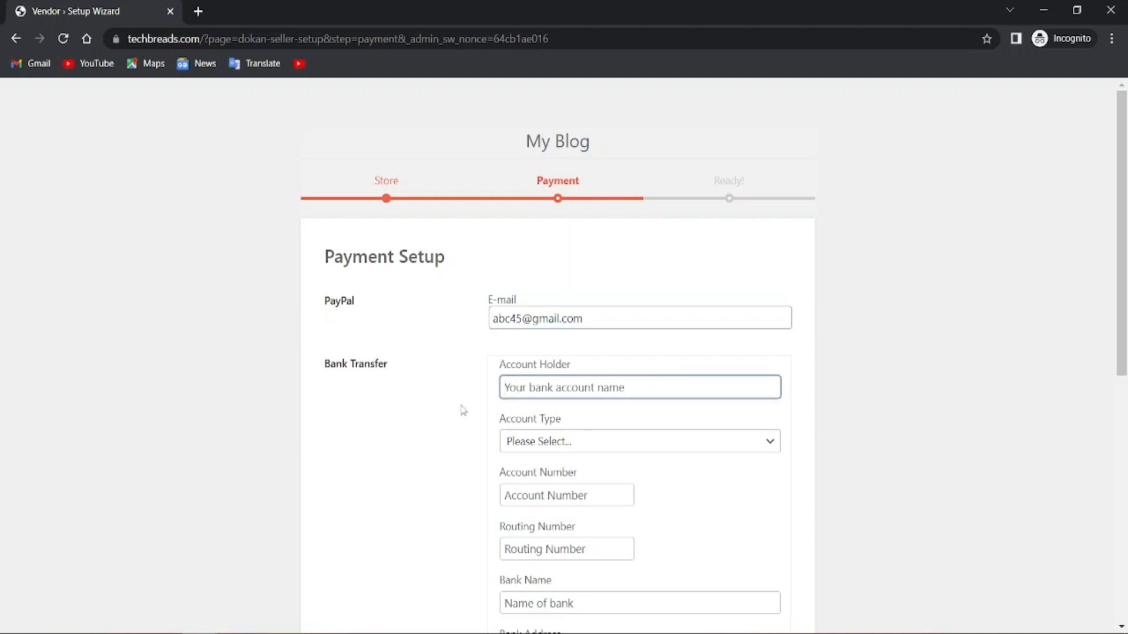
{"action": "type", "text": "peter"}
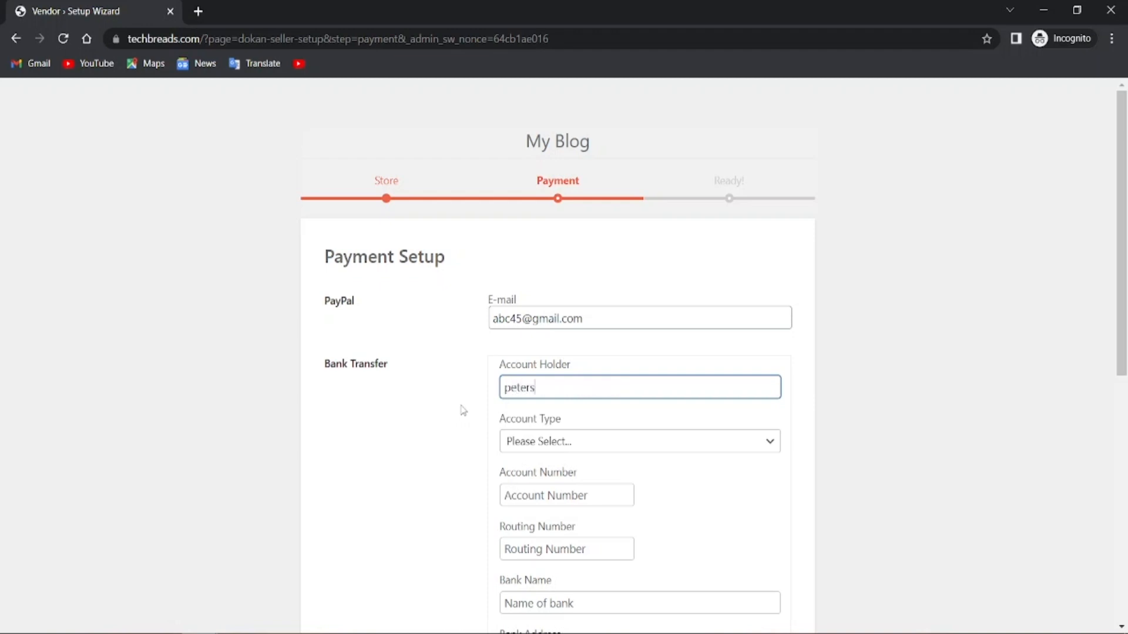
{"action": "type", "text": "s"}
{"action": "left_click", "coordinate": [463, 411]}
{"action": "scroll", "coordinate": [517, 444], "scroll_direction": "down", "scroll_amount": 3}
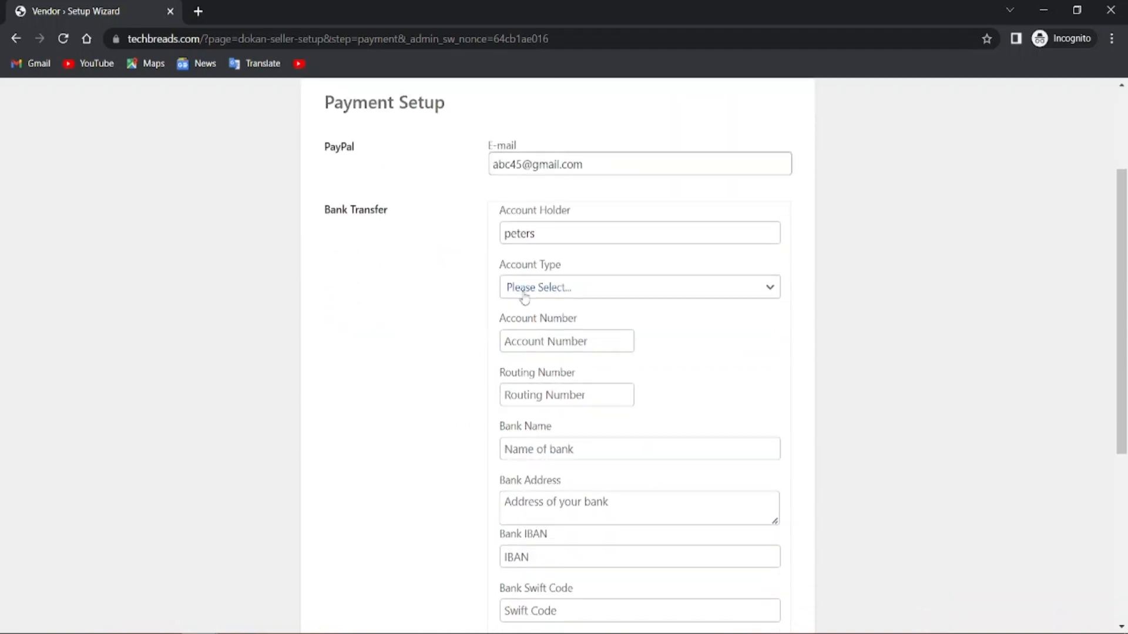
{"action": "left_click", "coordinate": [540, 294]}
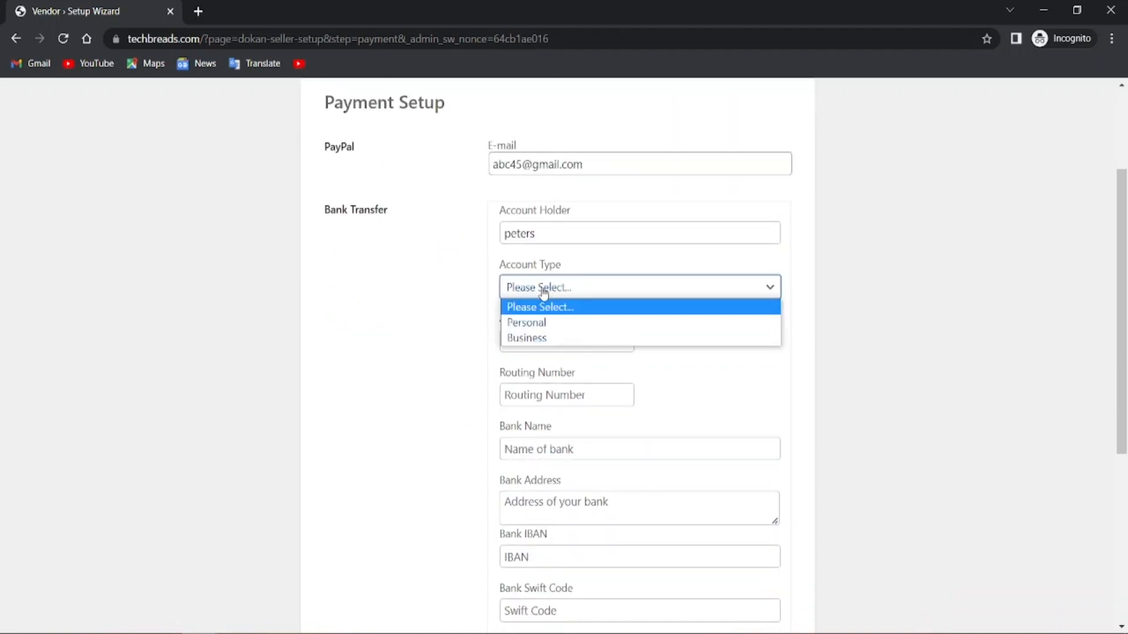
{"action": "left_click", "coordinate": [551, 324]}
{"action": "left_click", "coordinate": [557, 290]}
{"action": "left_click", "coordinate": [549, 340]}
Fill in the bank account number and routing number
{"action": "left_click", "coordinate": [562, 343]}
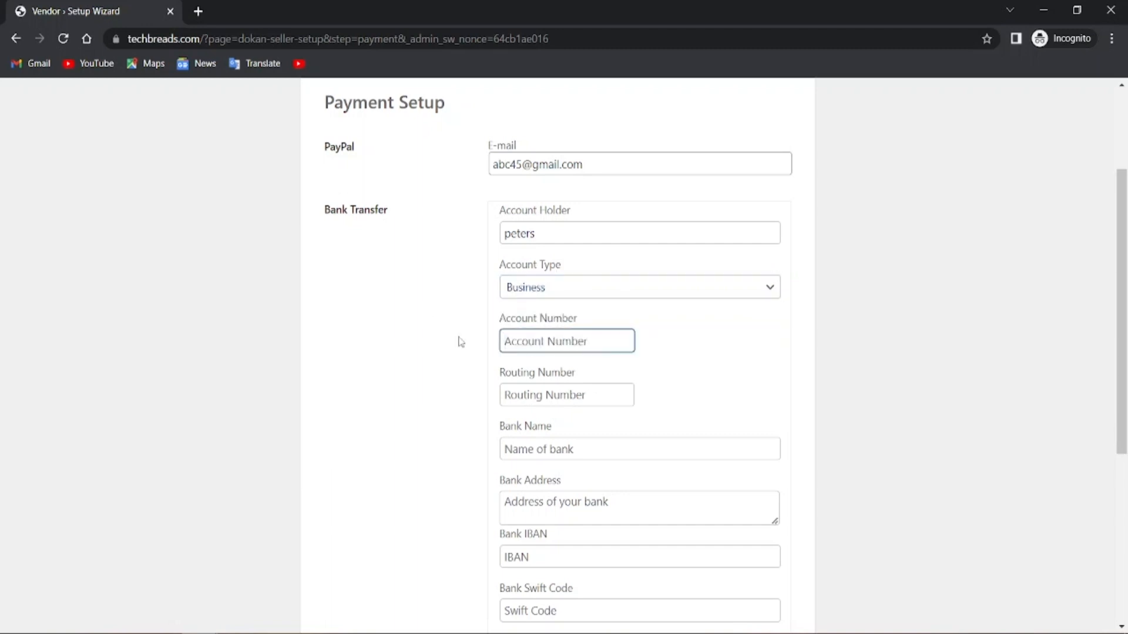
{"action": "type", "text": "123456789"}
{"action": "left_click", "coordinate": [432, 334]}
{"action": "left_click", "coordinate": [554, 397]}
{"action": "type", "text": "123456789"}
{"action": "left_click", "coordinate": [489, 389]}
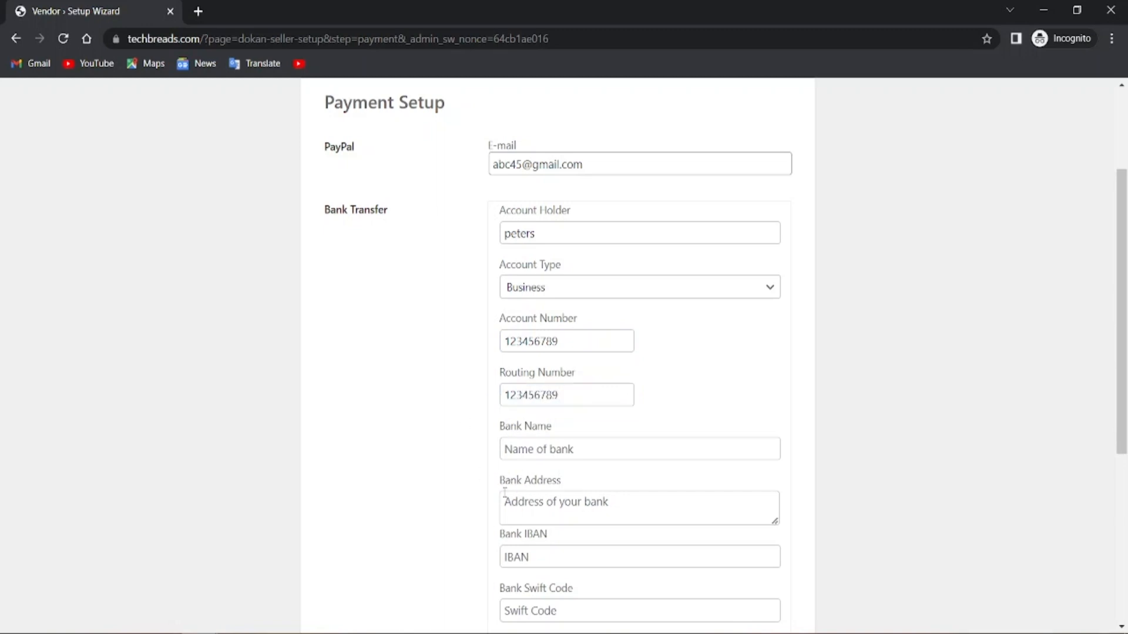
{"action": "scroll", "coordinate": [504, 493], "scroll_direction": "down", "scroll_amount": 1}
Enter bank name 'Bank Of The Dream' and autofill the bank address
{"action": "left_click", "coordinate": [587, 373]}
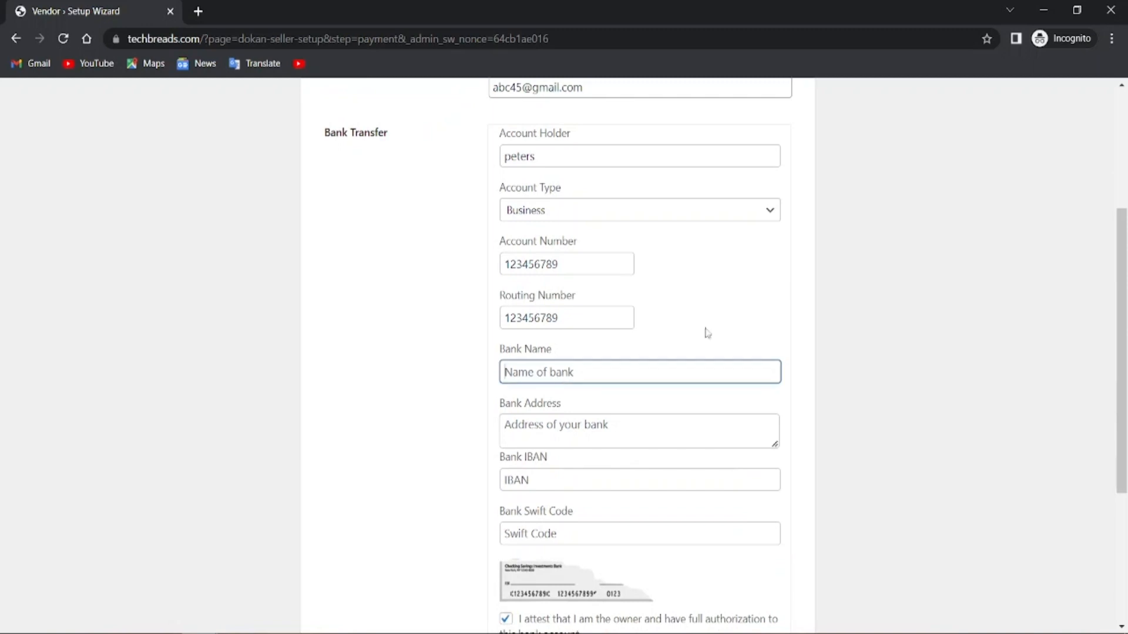
{"action": "type", "text": "Bank Of The Dreams"}
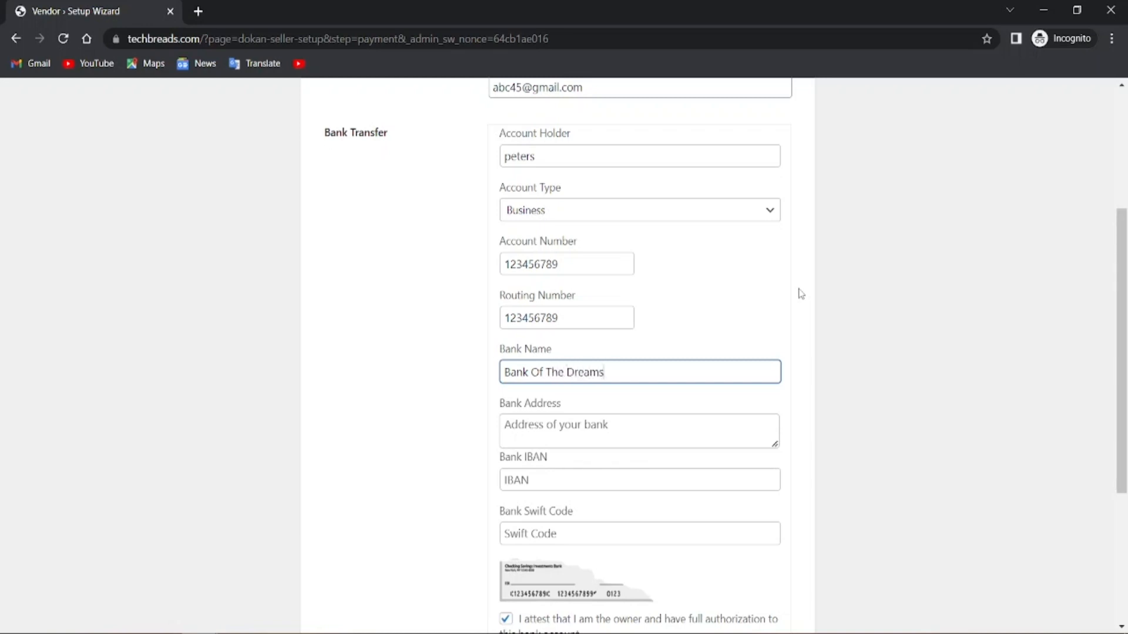
{"action": "left_click", "coordinate": [431, 419]}
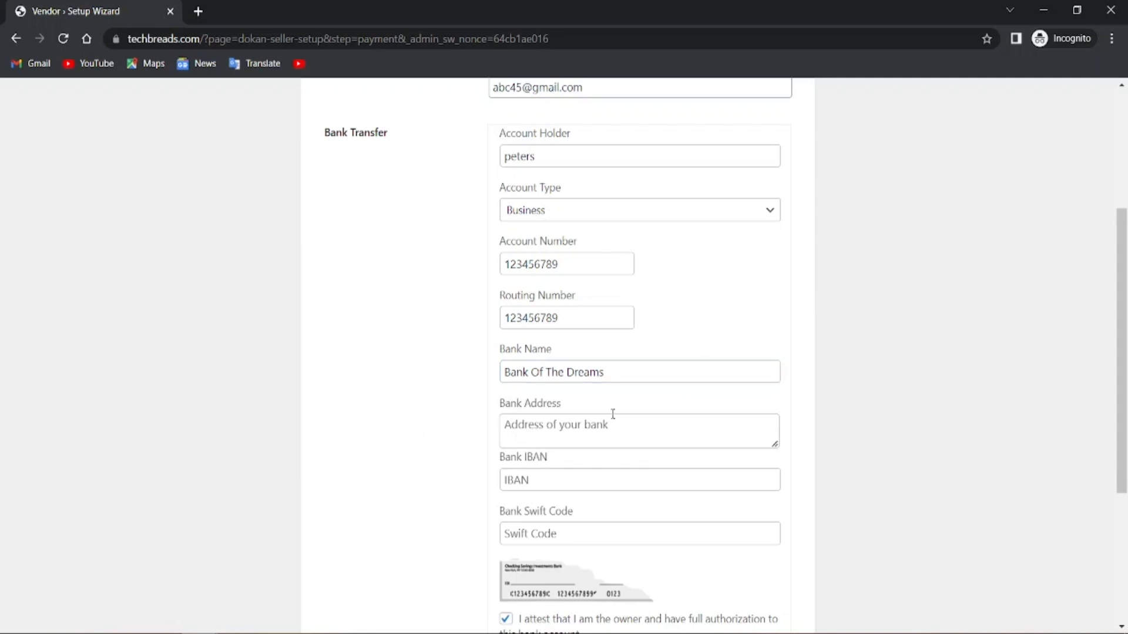
{"action": "scroll", "coordinate": [458, 450], "scroll_direction": "down", "scroll_amount": 3}
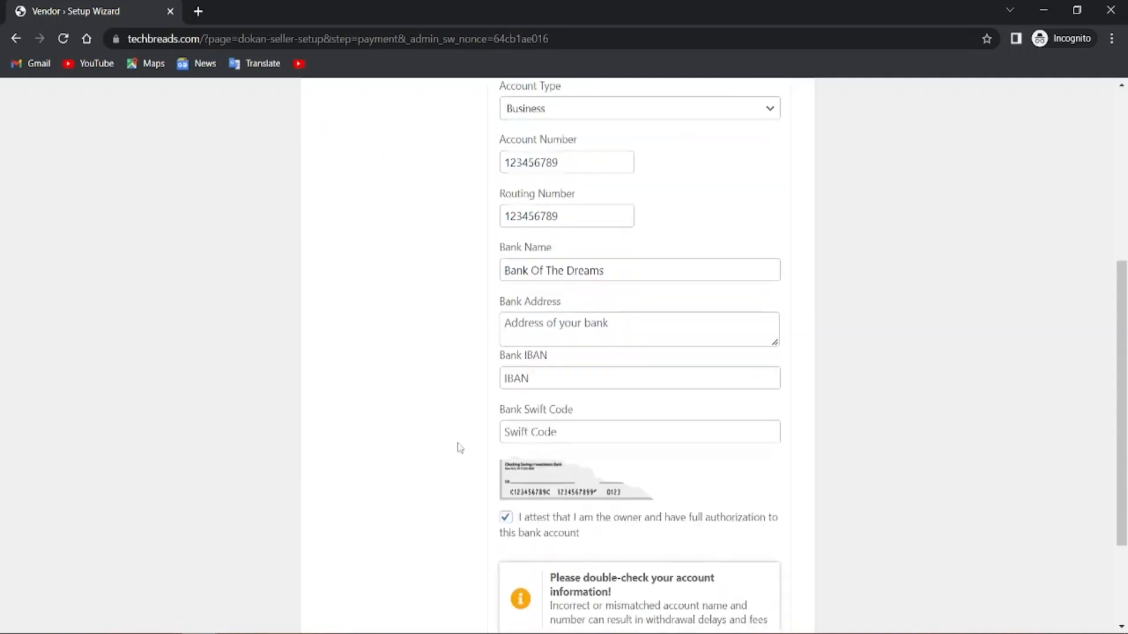
{"action": "left_click", "coordinate": [523, 288]}
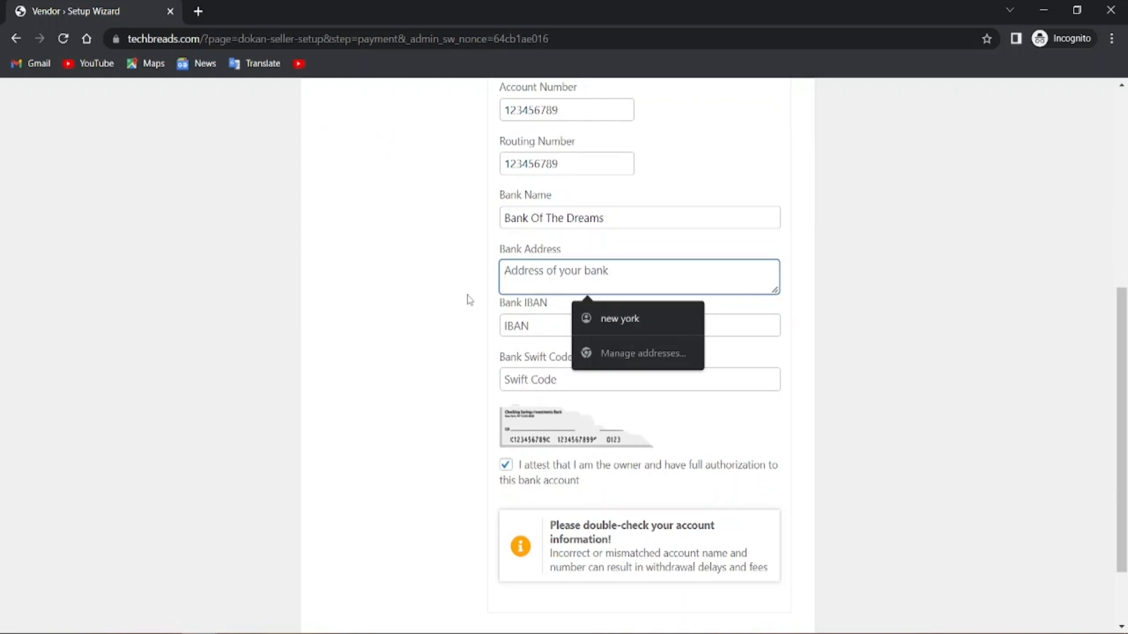
{"action": "left_click", "coordinate": [583, 311]}
{"action": "left_click", "coordinate": [505, 344]}
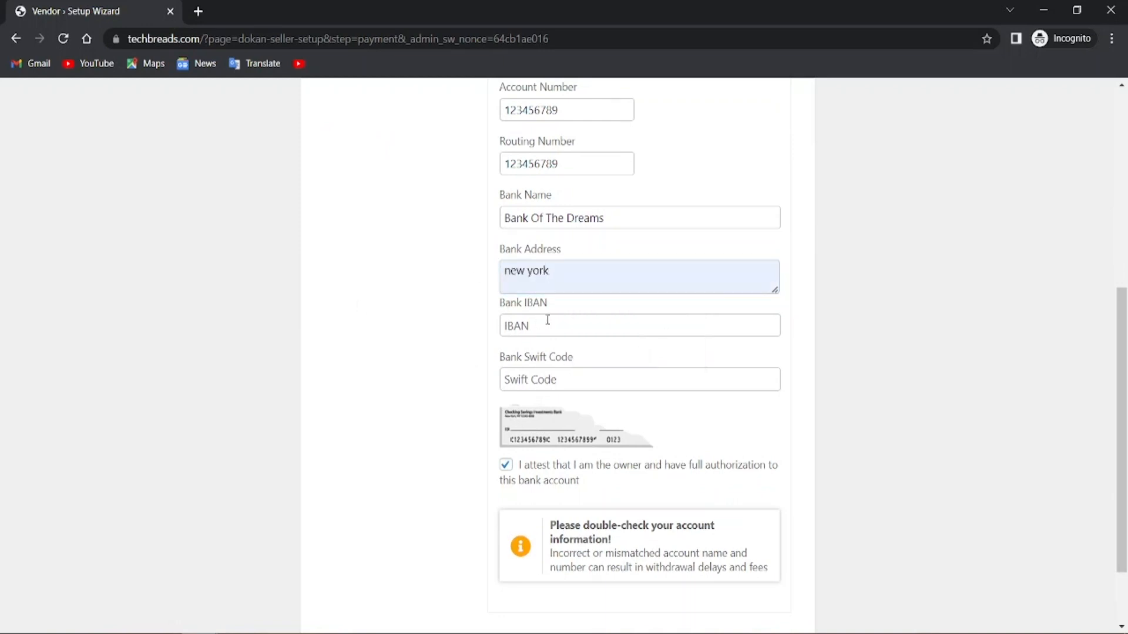
Enter the bank Swift code and submit the payment setup step
{"action": "left_click", "coordinate": [619, 379]}
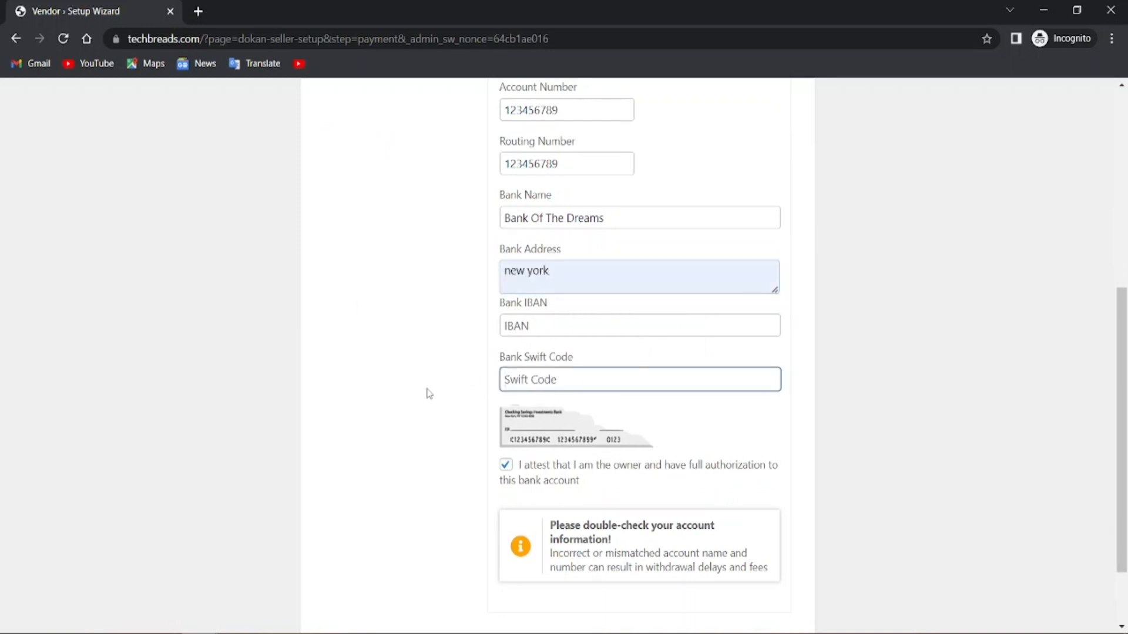
{"action": "type", "text": "12345579tr3456"}
{"action": "left_click", "coordinate": [428, 393]}
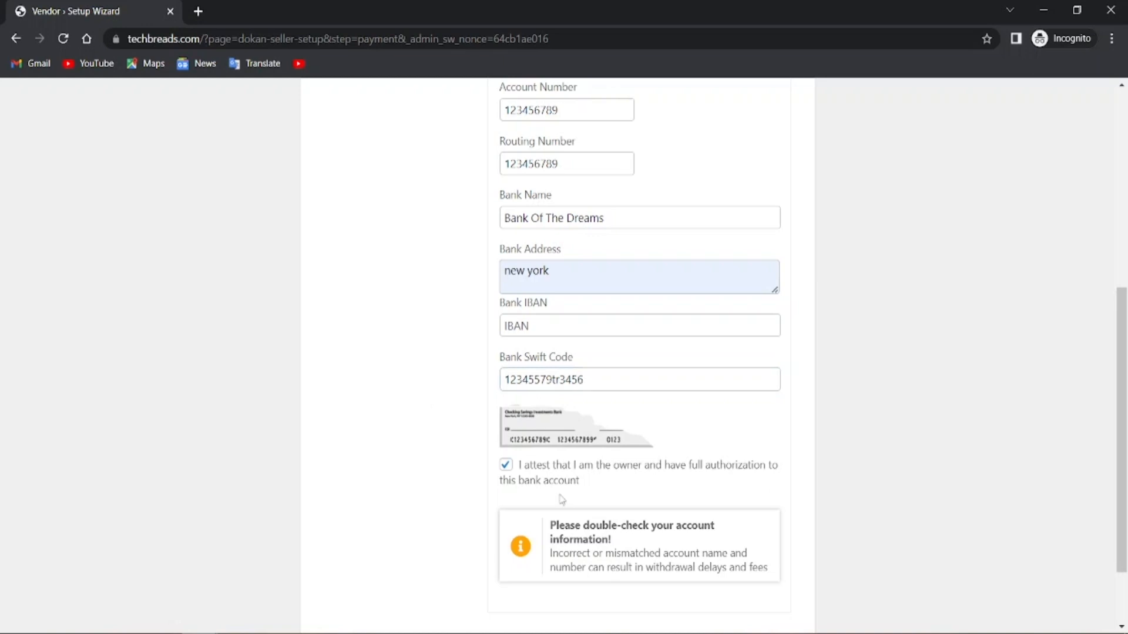
{"action": "scroll", "coordinate": [564, 496], "scroll_direction": "down", "scroll_amount": 2}
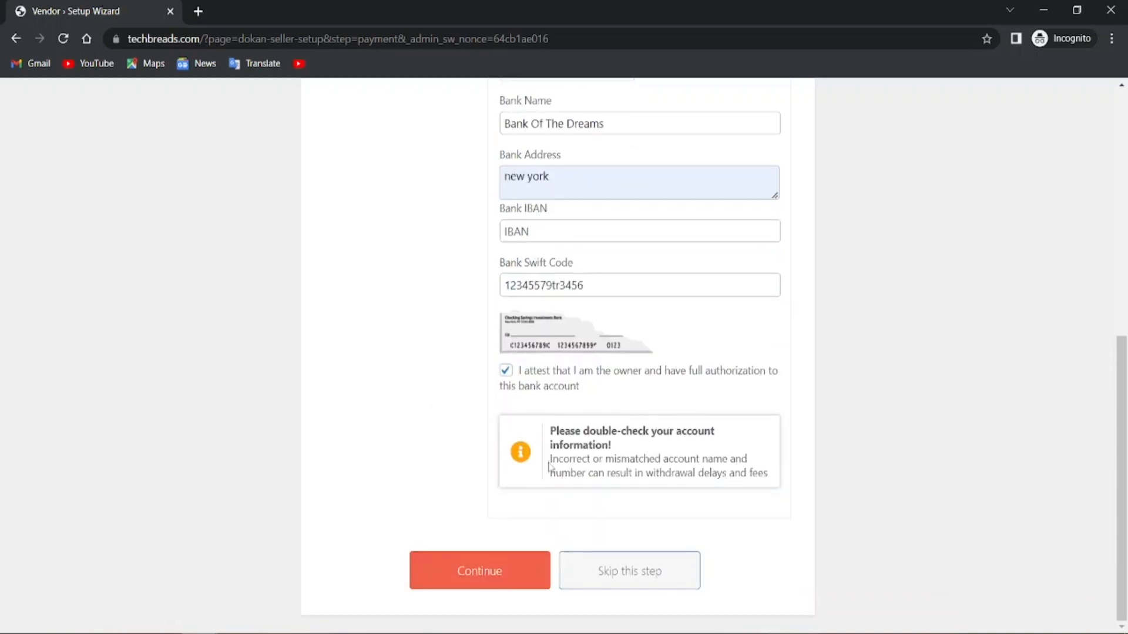
{"action": "left_click", "coordinate": [498, 571]}
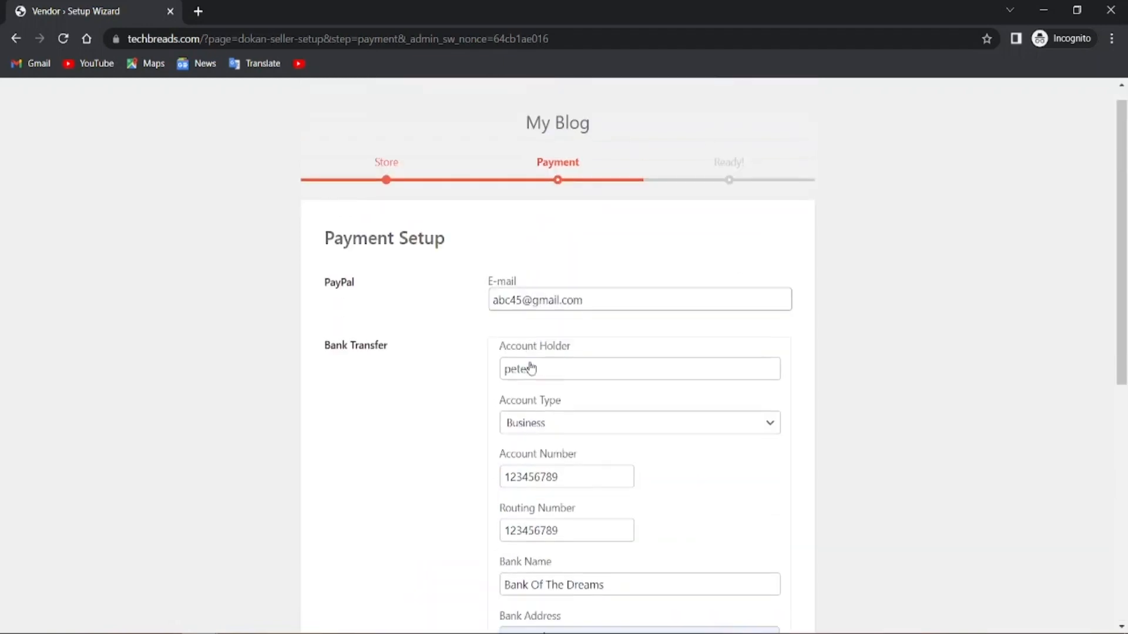
{"action": "scroll", "coordinate": [526, 372], "scroll_direction": "down", "scroll_amount": 8}
{"action": "left_click", "coordinate": [452, 574]}
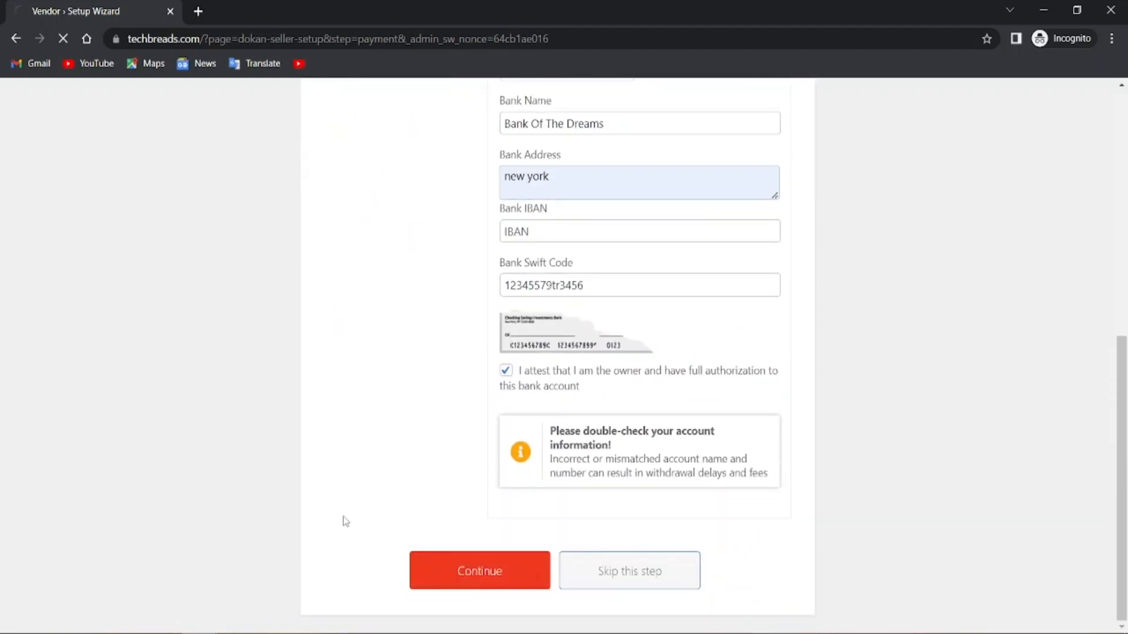
Go to the vendor Store Dashboard and open its empty Products list
{"action": "scroll", "coordinate": [345, 522], "scroll_direction": "up", "scroll_amount": 3}
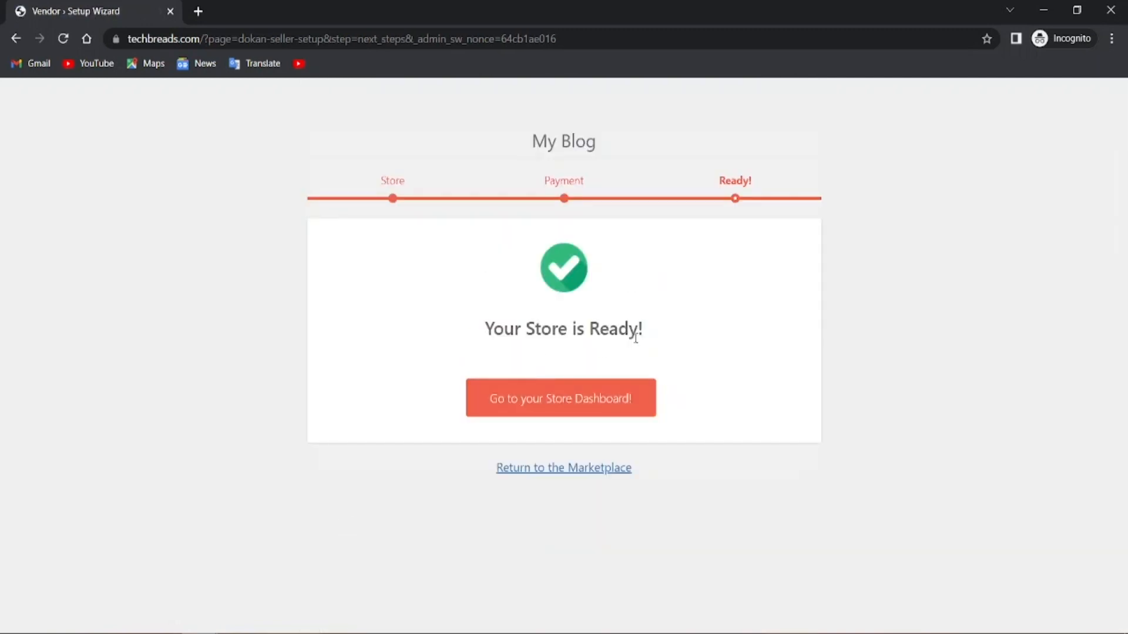
{"action": "left_click", "coordinate": [508, 410]}
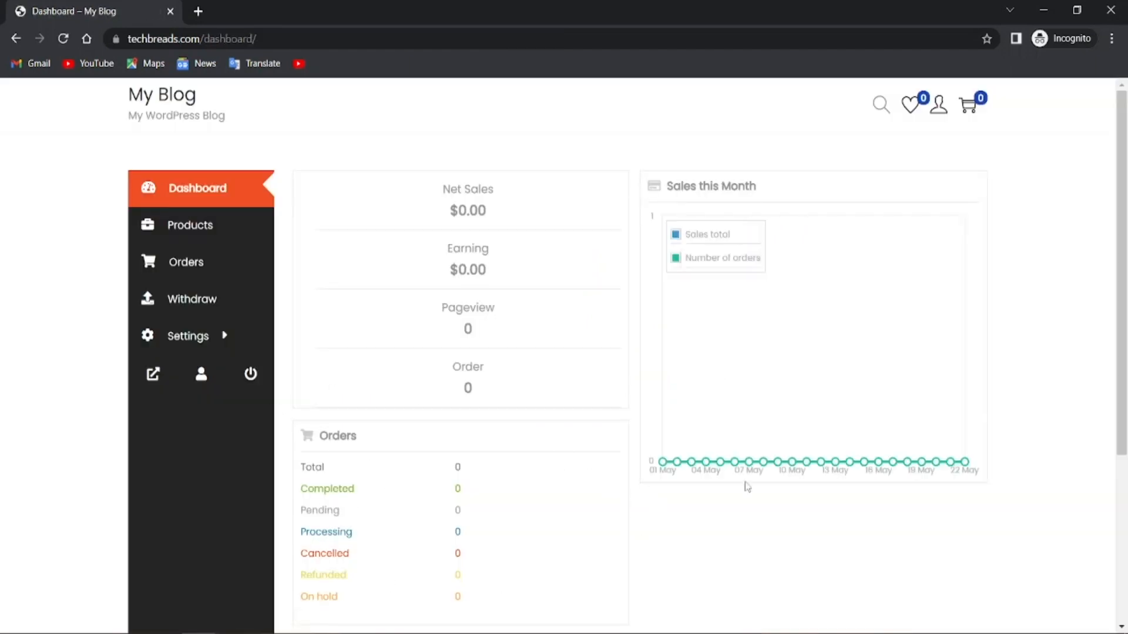
{"action": "scroll", "coordinate": [394, 389], "scroll_direction": "down", "scroll_amount": 3}
{"action": "scroll", "coordinate": [395, 390], "scroll_direction": "up", "scroll_amount": 3}
{"action": "scroll", "coordinate": [520, 407], "scroll_direction": "down", "scroll_amount": 2}
{"action": "scroll", "coordinate": [556, 431], "scroll_direction": "up", "scroll_amount": 2}
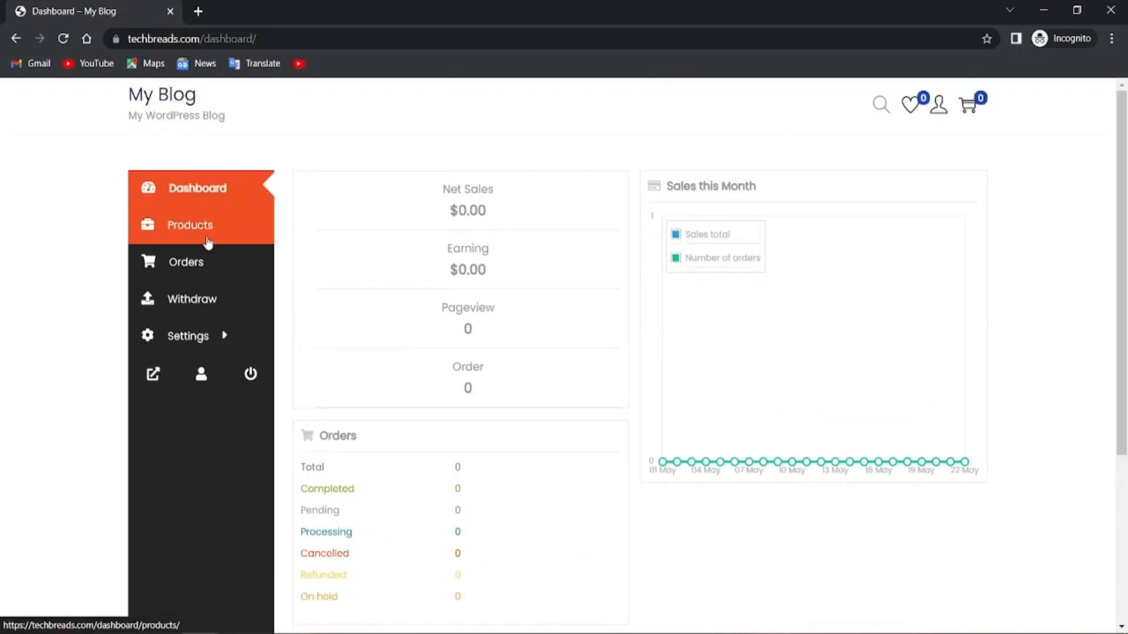
{"action": "mouse_move", "coordinate": [215, 341]}
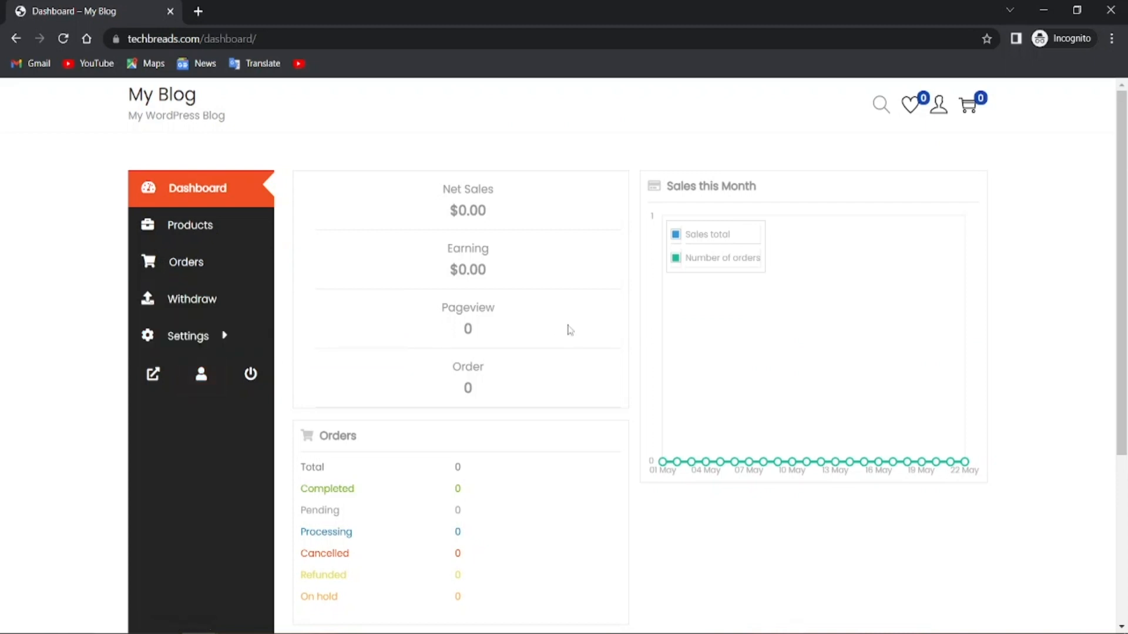
{"action": "scroll", "coordinate": [745, 470], "scroll_direction": "down", "scroll_amount": 4}
{"action": "scroll", "coordinate": [745, 470], "scroll_direction": "up", "scroll_amount": 4}
{"action": "left_click", "coordinate": [201, 235]}
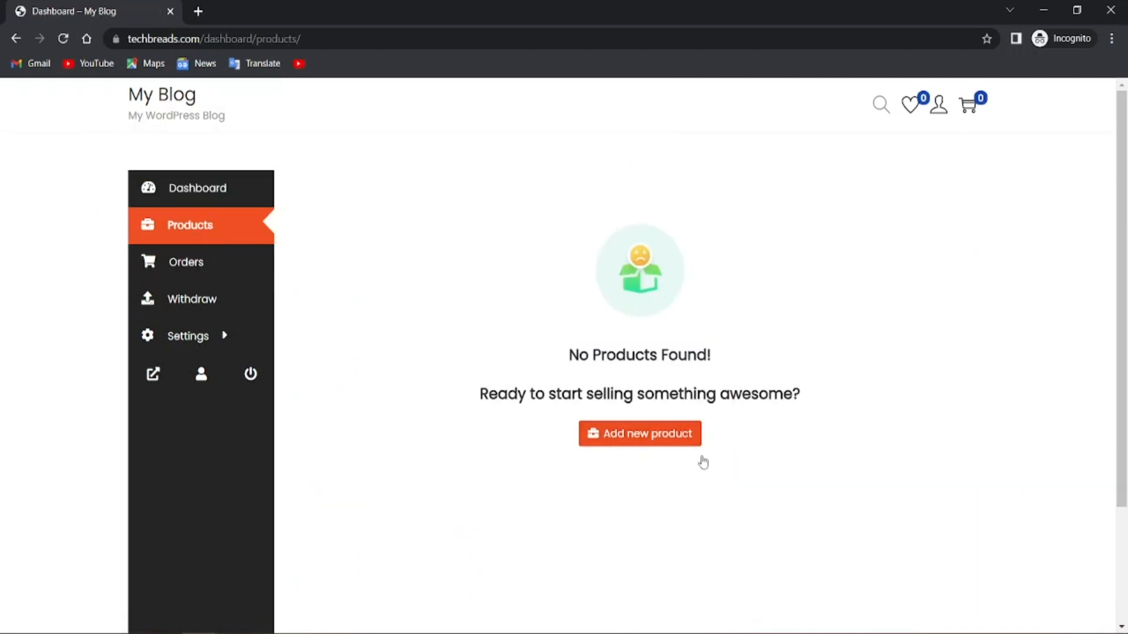
Open and close the new product form, then view the vendor's Orders page
{"action": "left_click", "coordinate": [638, 438]}
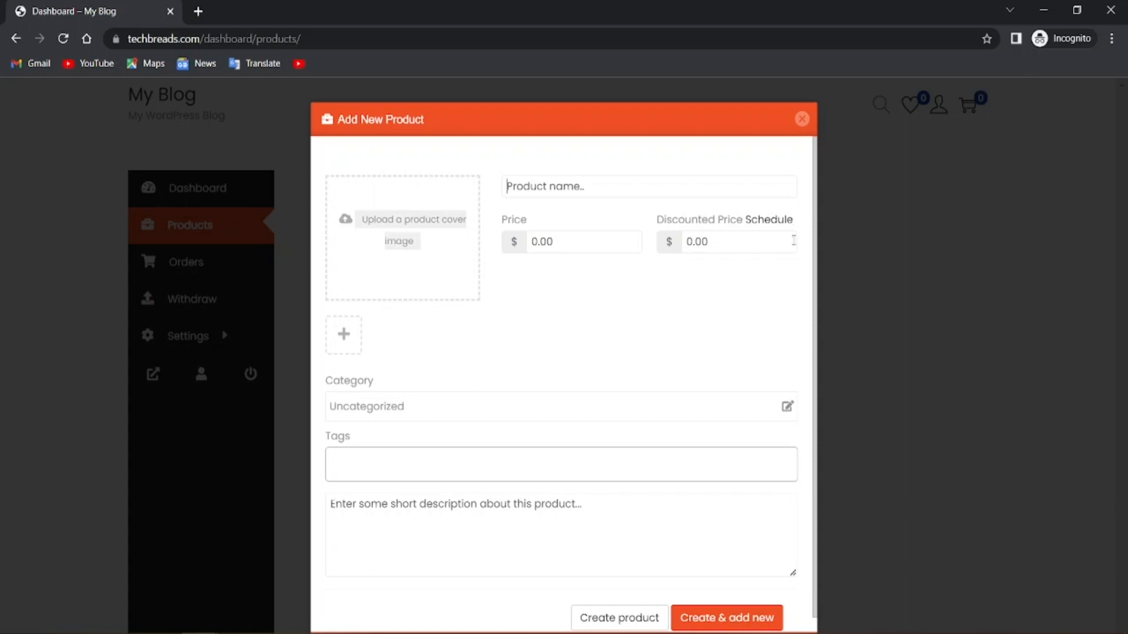
{"action": "left_click", "coordinate": [802, 118]}
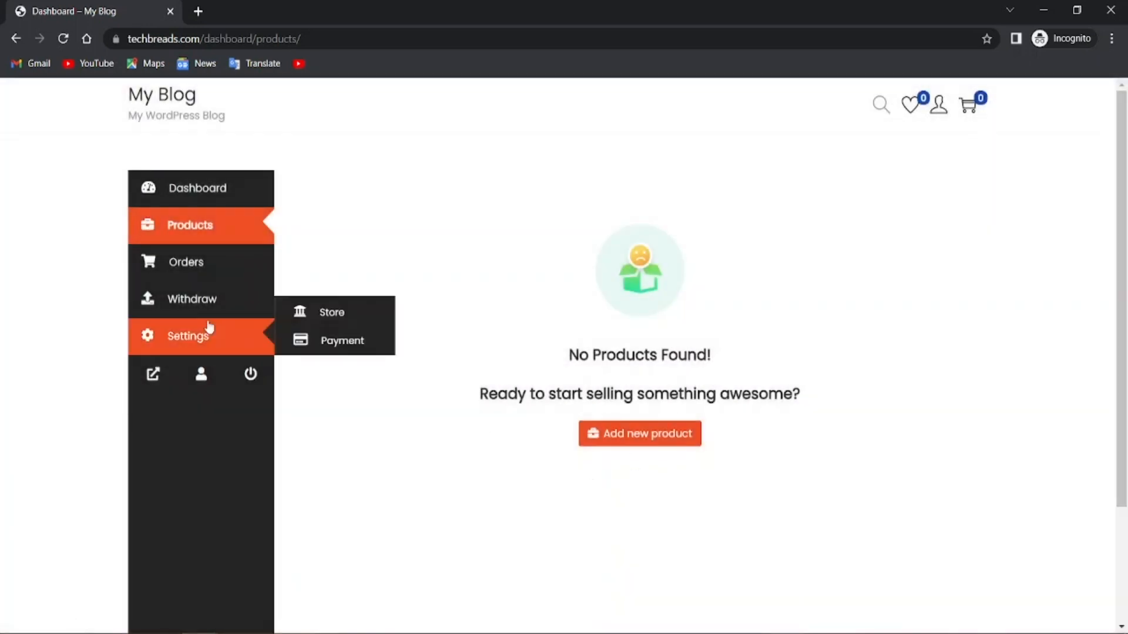
{"action": "left_click", "coordinate": [152, 261]}
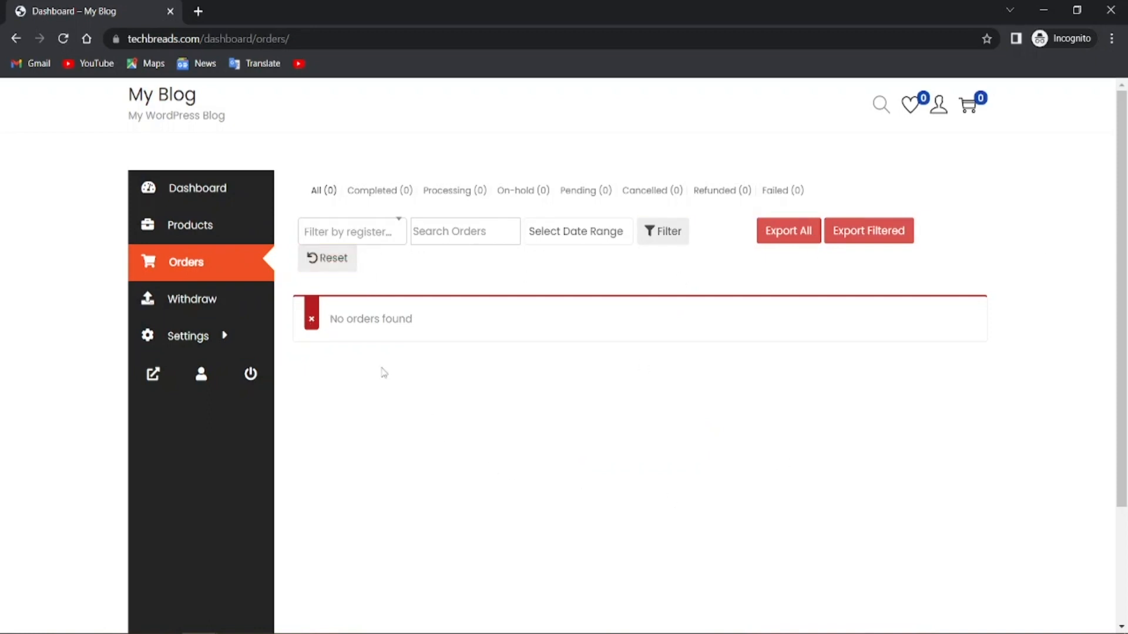
Make Bank Transfer the default withdraw method, check Store settings, and return to Products
{"action": "left_click", "coordinate": [157, 315]}
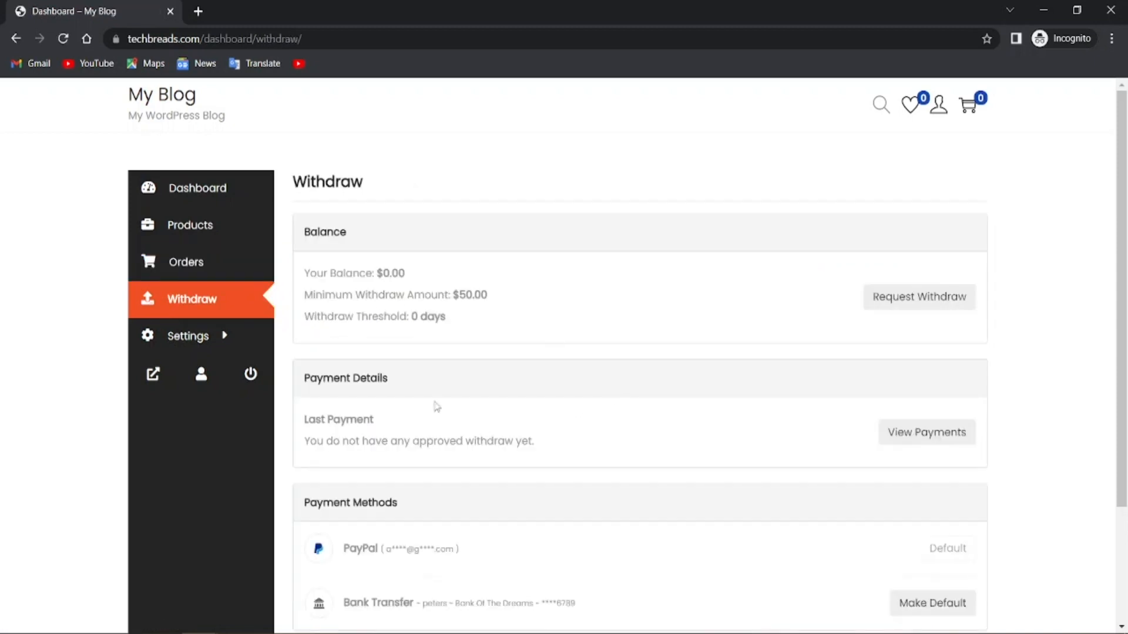
{"action": "scroll", "coordinate": [611, 359], "scroll_direction": "down", "scroll_amount": 3}
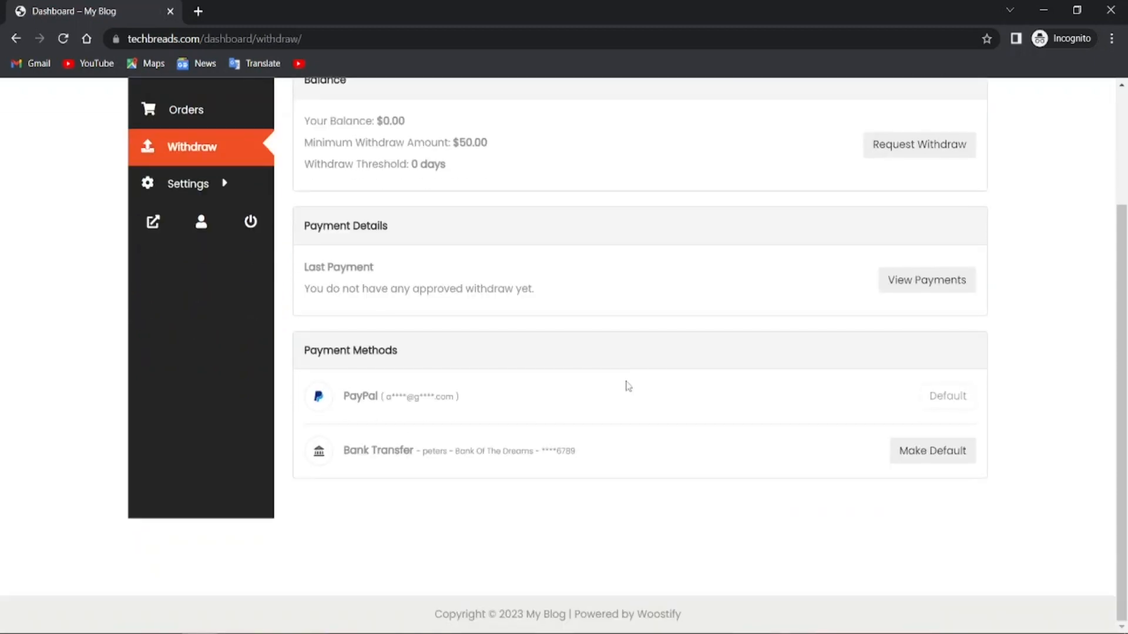
{"action": "scroll", "coordinate": [517, 401], "scroll_direction": "up", "scroll_amount": 2}
{"action": "scroll", "coordinate": [460, 400], "scroll_direction": "down", "scroll_amount": 3}
{"action": "left_click", "coordinate": [924, 458]}
{"action": "left_click", "coordinate": [200, 354]}
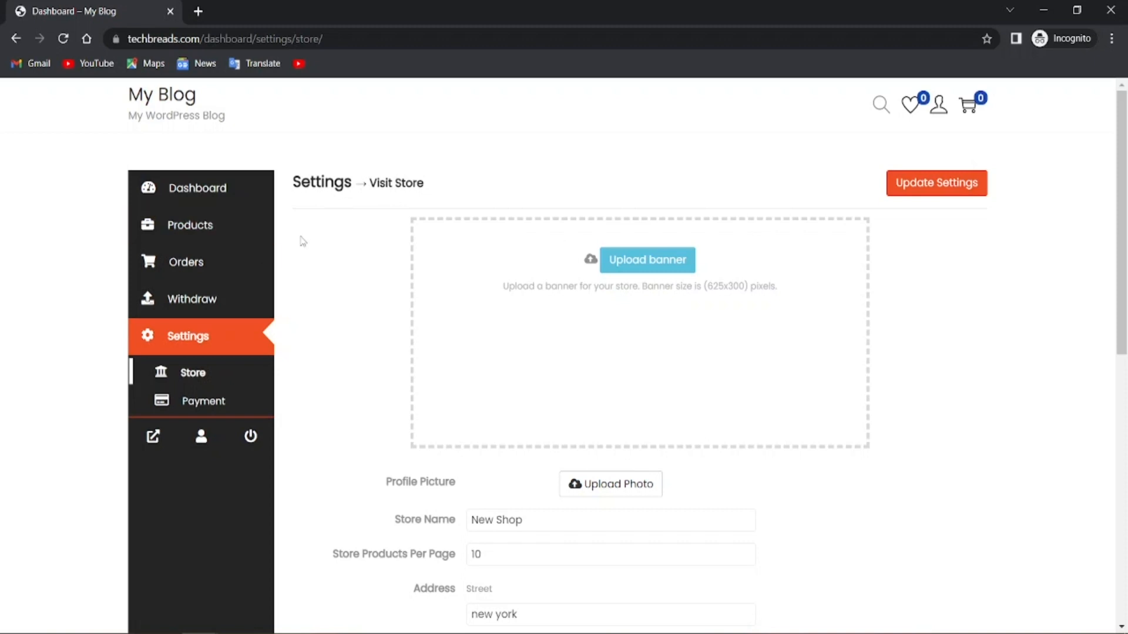
{"action": "left_click", "coordinate": [205, 227]}
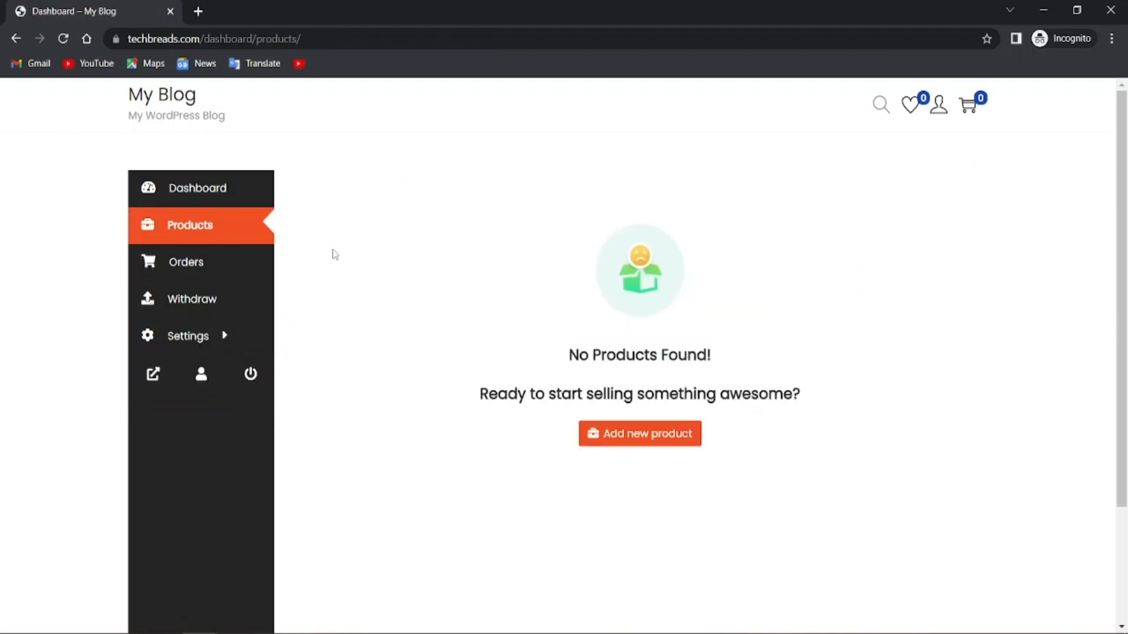
Start a new product and upload s-l500 (1).jpg as its featured image
{"action": "left_click", "coordinate": [627, 434]}
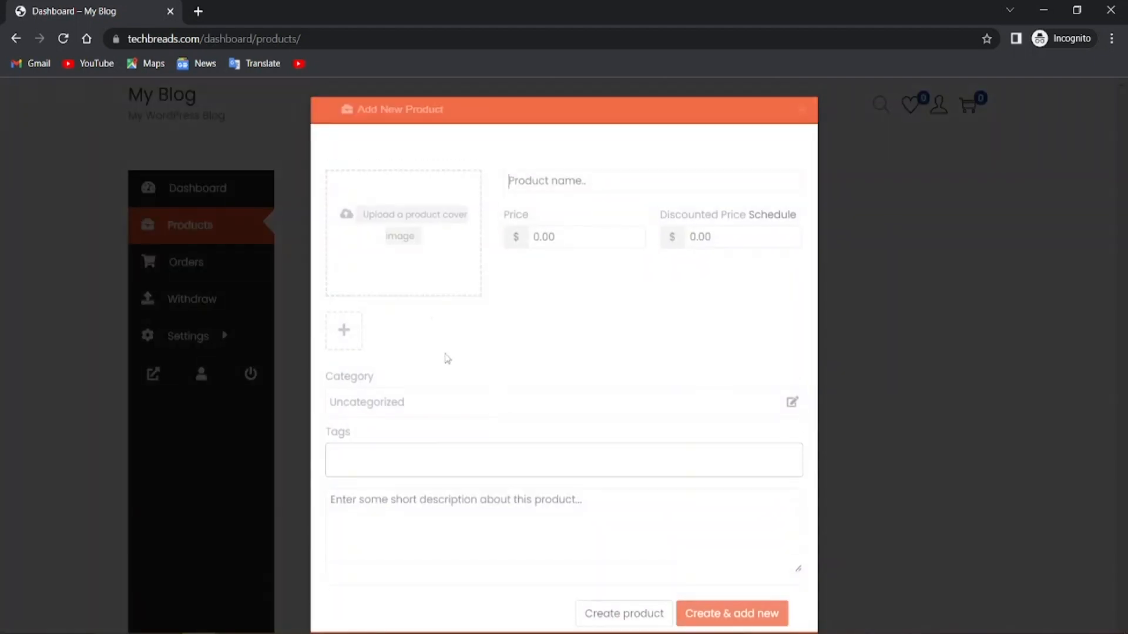
{"action": "left_click", "coordinate": [387, 237]}
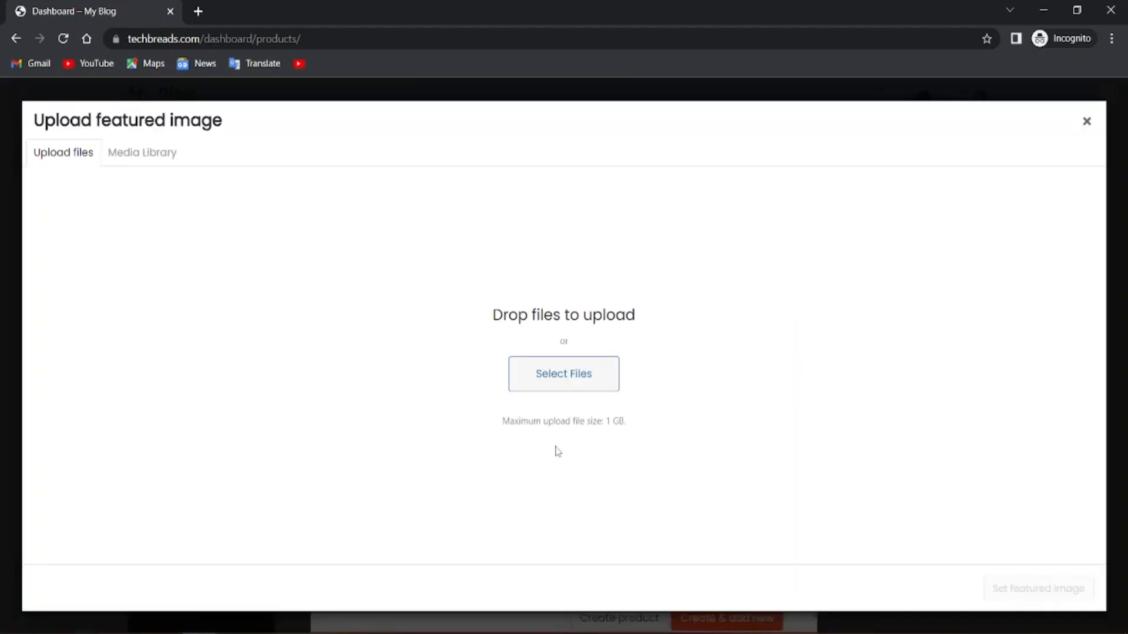
{"action": "left_click", "coordinate": [538, 389]}
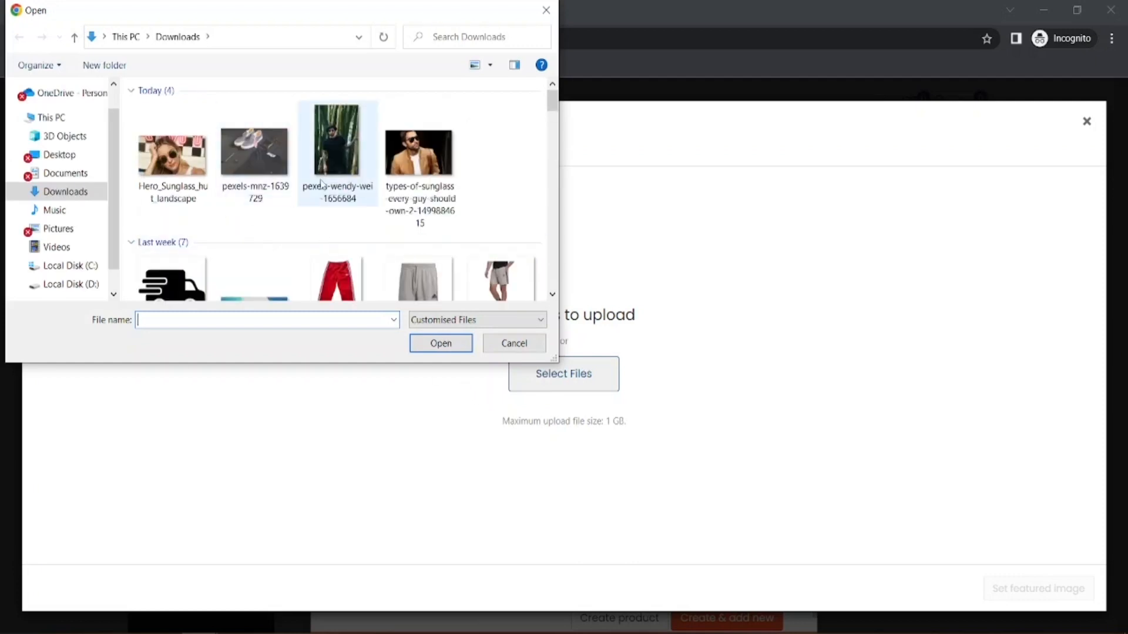
{"action": "scroll", "coordinate": [299, 165], "scroll_direction": "down", "scroll_amount": 1}
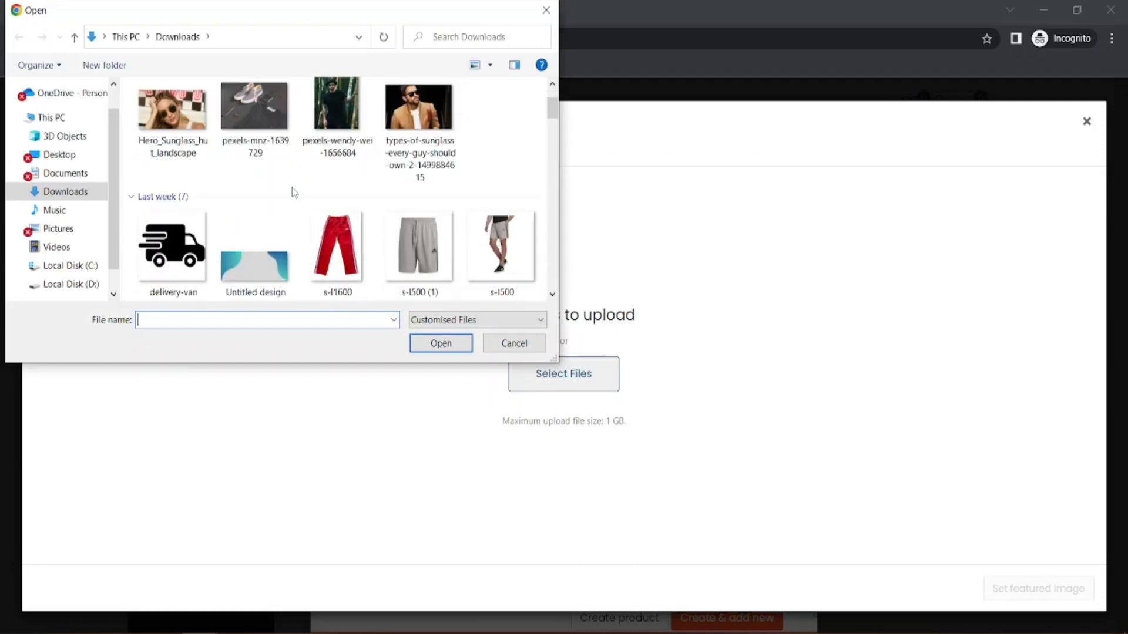
{"action": "scroll", "coordinate": [293, 193], "scroll_direction": "down", "scroll_amount": 10}
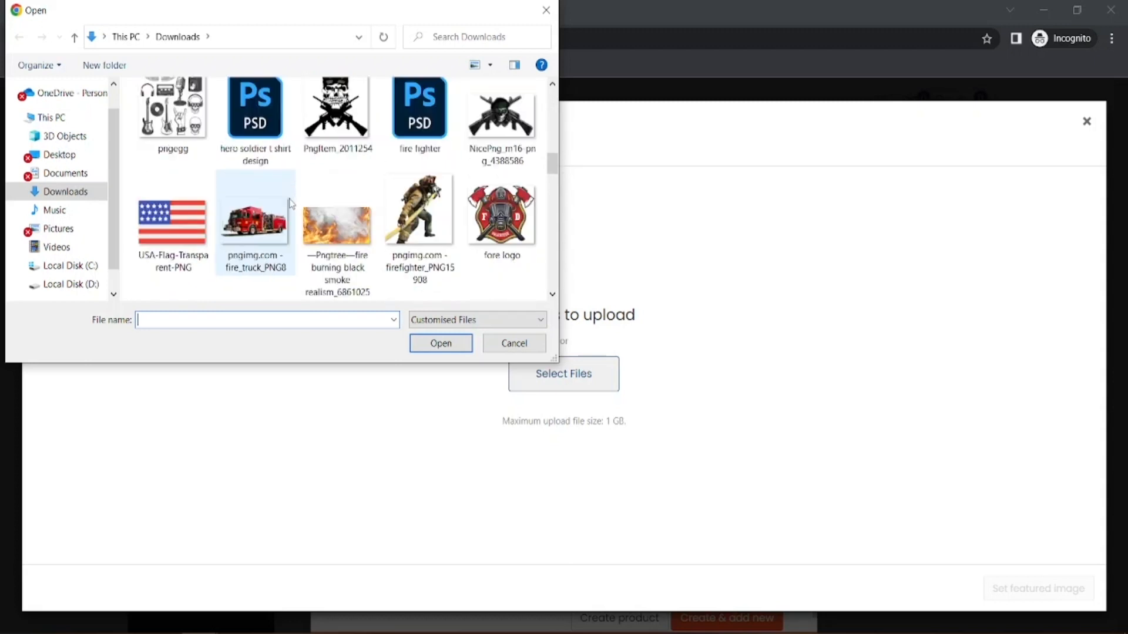
{"action": "scroll", "coordinate": [292, 203], "scroll_direction": "down", "scroll_amount": 3}
{"action": "scroll", "coordinate": [300, 204], "scroll_direction": "up", "scroll_amount": 14}
{"action": "scroll", "coordinate": [353, 209], "scroll_direction": "down", "scroll_amount": 4}
{"action": "scroll", "coordinate": [385, 211], "scroll_direction": "up", "scroll_amount": 1}
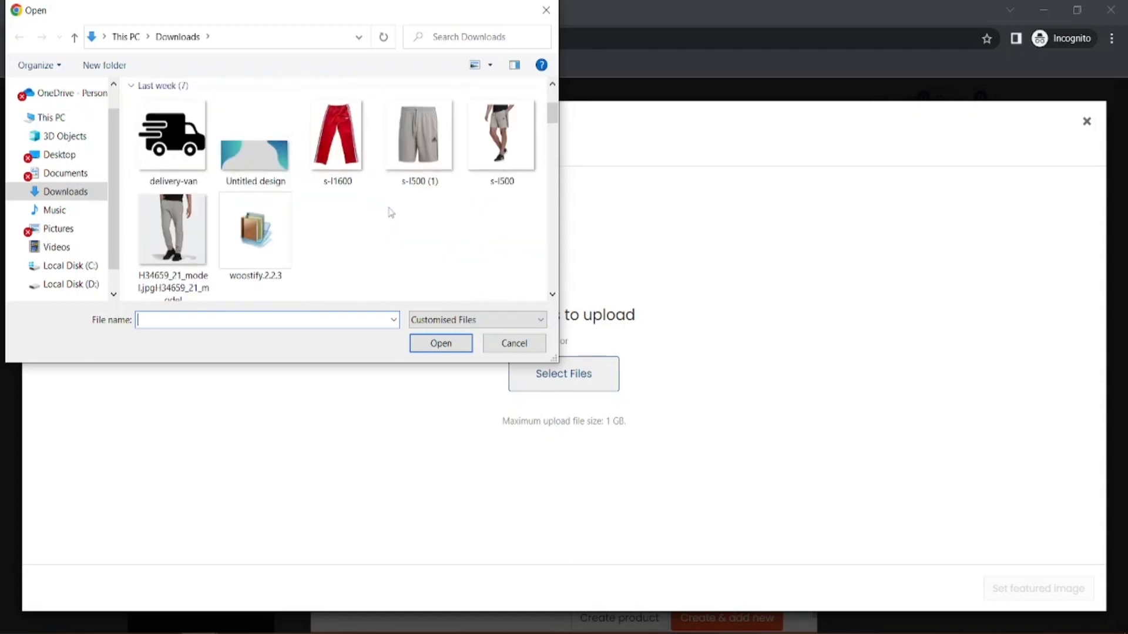
{"action": "left_click", "coordinate": [428, 173]}
{"action": "left_click", "coordinate": [435, 346]}
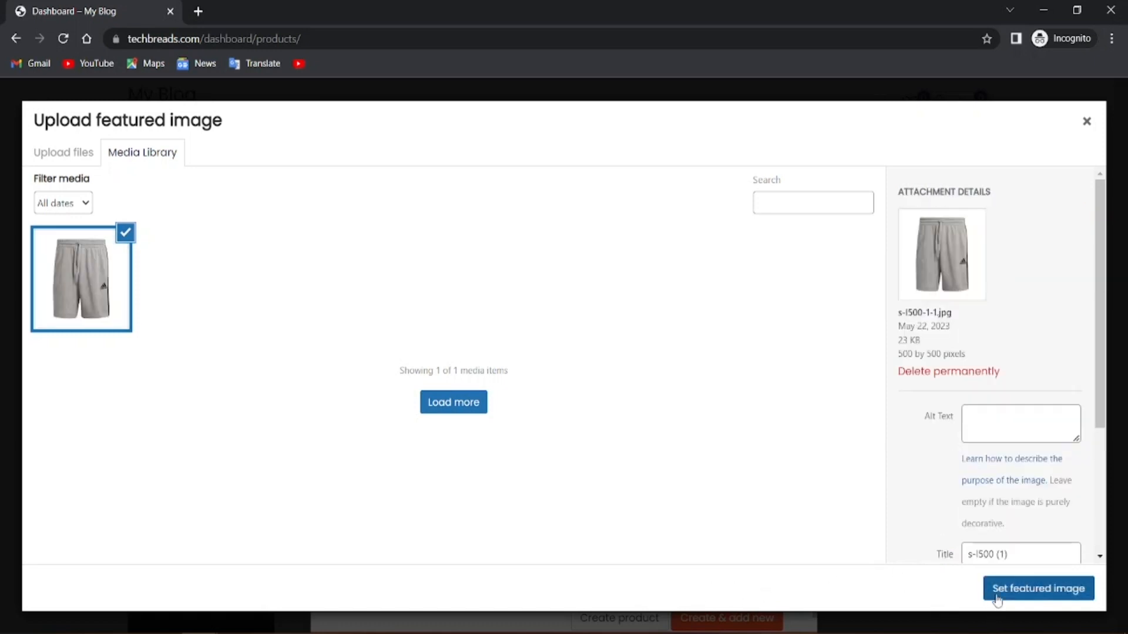
{"action": "left_click", "coordinate": [996, 599]}
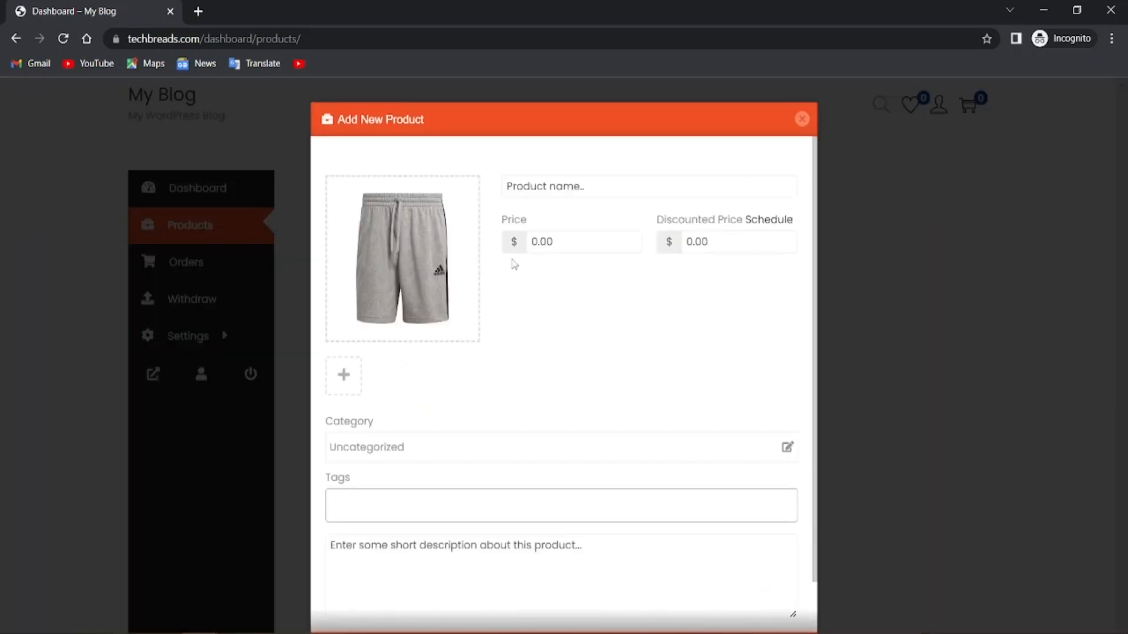
Set the shorts Price to 10 and Discounted Price to 8, then open the category chooser
{"action": "left_click", "coordinate": [557, 236]}
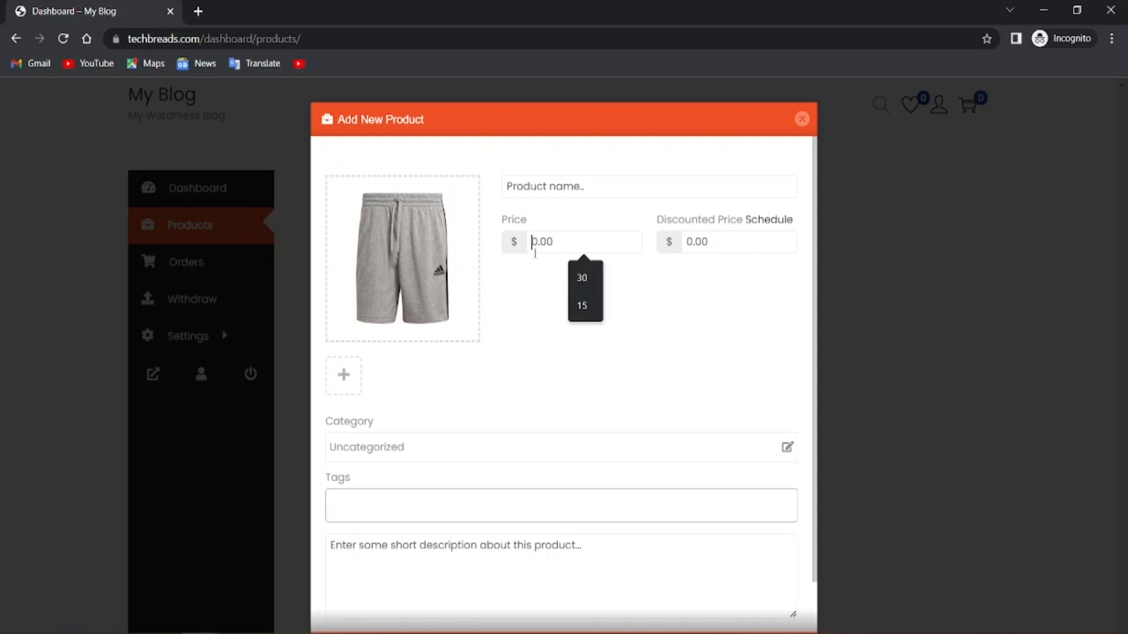
{"action": "type", "text": "1"}
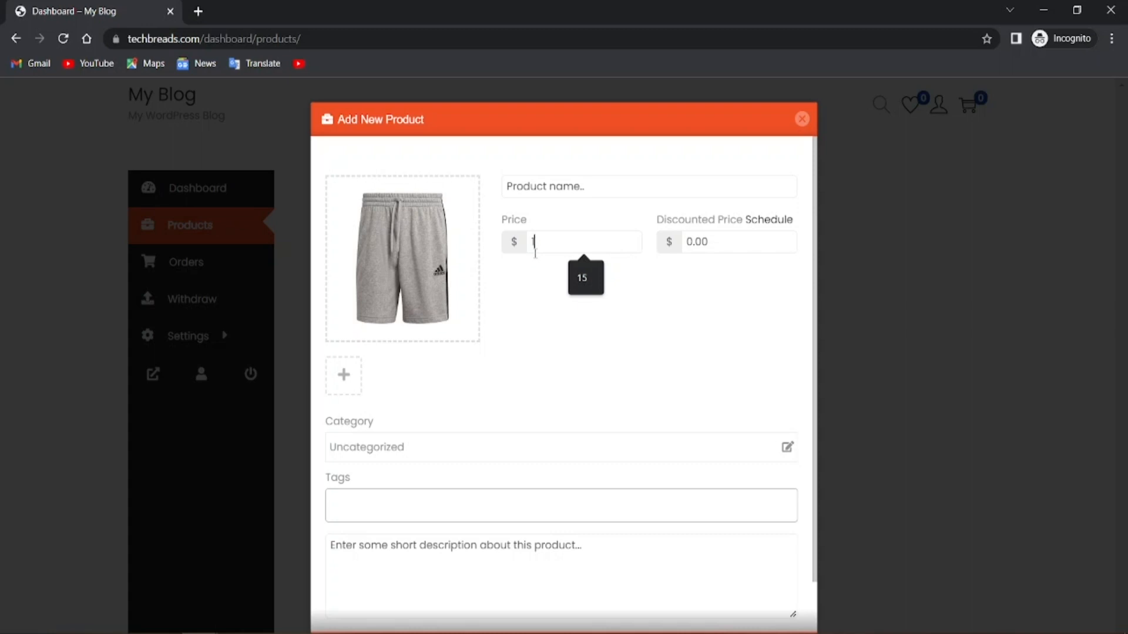
{"action": "key", "text": "BackSpace"}
{"action": "type", "text": "9"}
{"action": "left_click", "coordinate": [715, 245]}
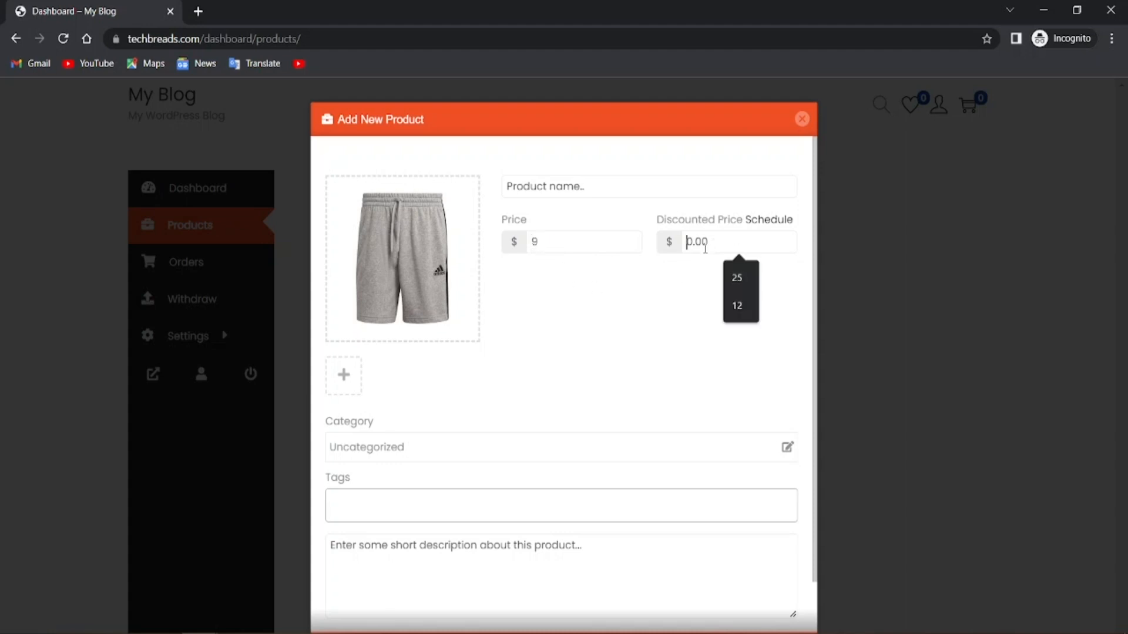
{"action": "left_click", "coordinate": [584, 239]}
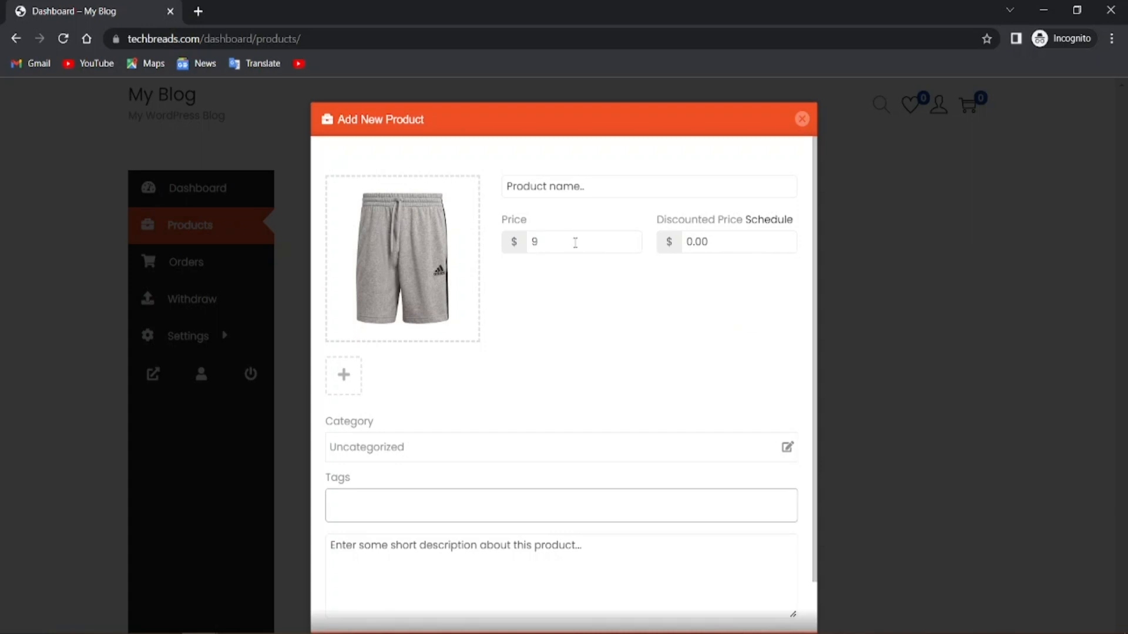
{"action": "type", "text": "10"}
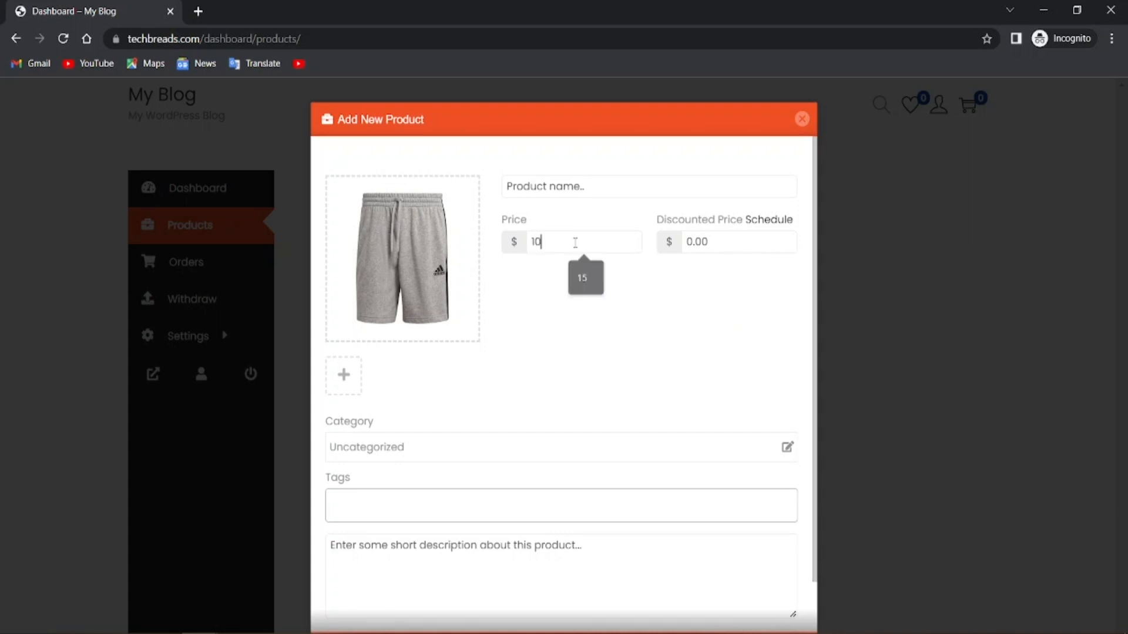
{"action": "left_click", "coordinate": [692, 245]}
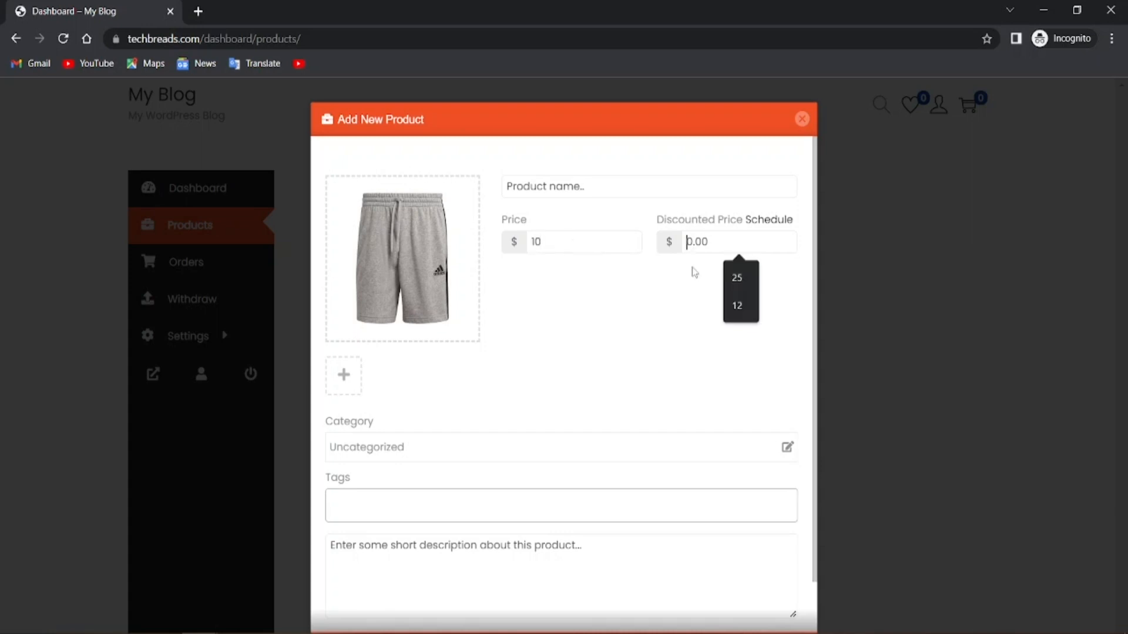
{"action": "type", "text": "8"}
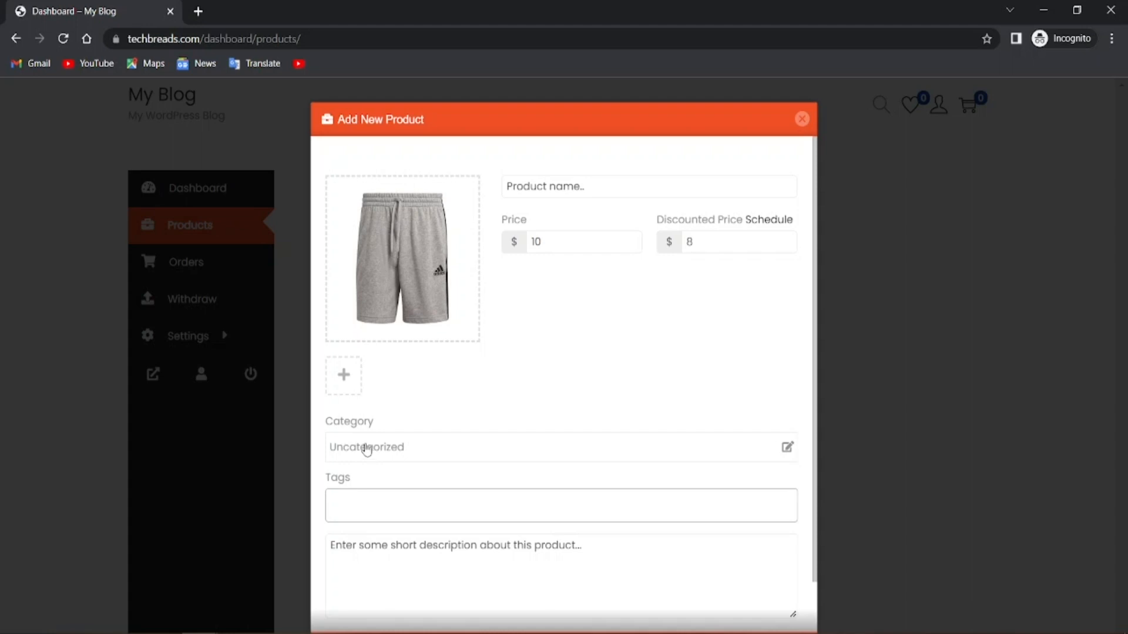
{"action": "left_click", "coordinate": [404, 451]}
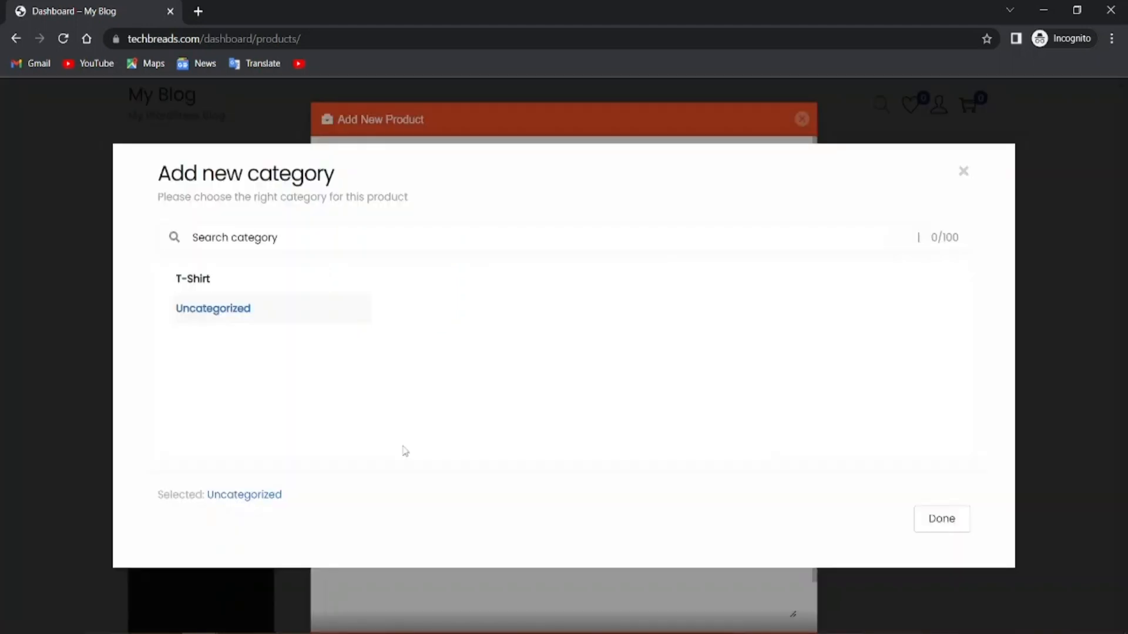
Choose the T-Shirt category and add the tags 'pants' and 'fashion'
{"action": "left_click", "coordinate": [175, 281]}
{"action": "left_click", "coordinate": [940, 520]}
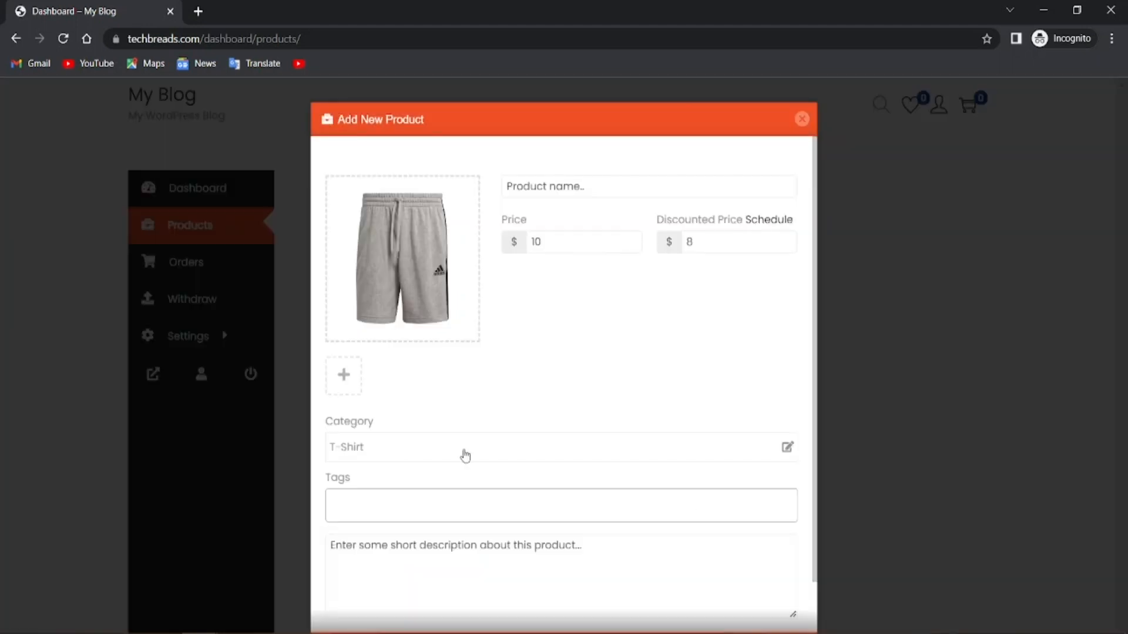
{"action": "left_click", "coordinate": [382, 499]}
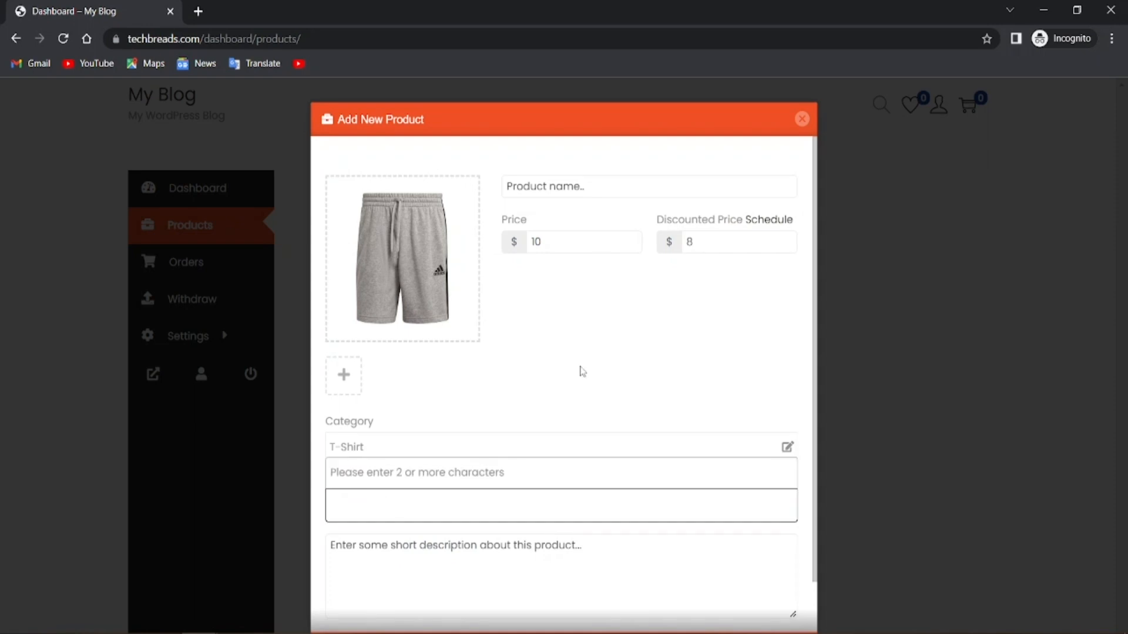
{"action": "type", "text": "pan"}
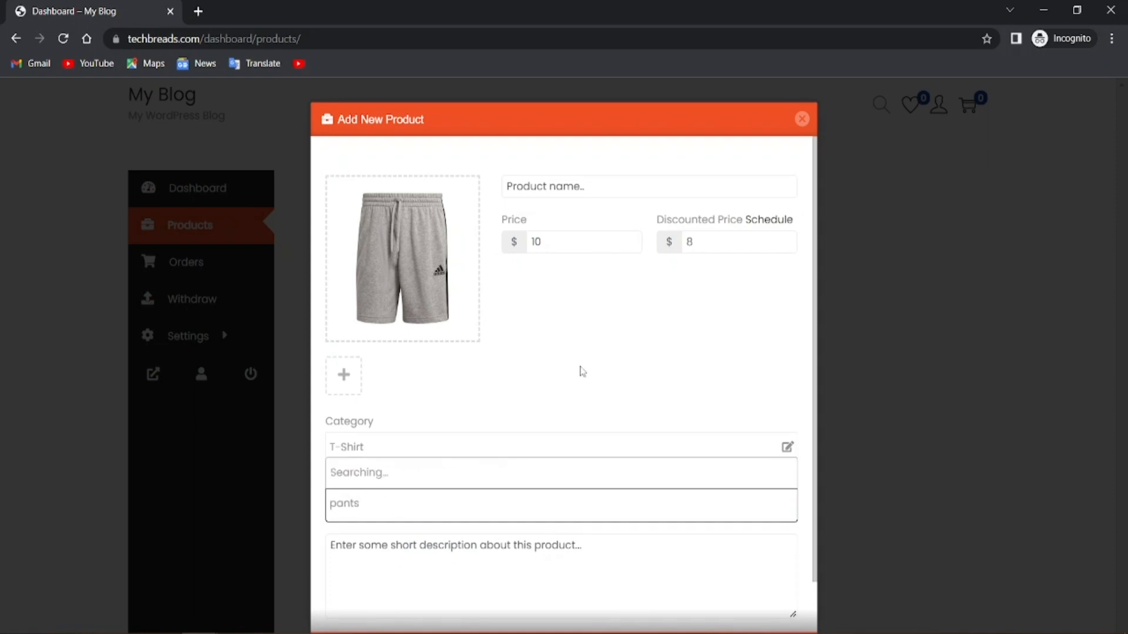
{"action": "type", "text": "ts"}
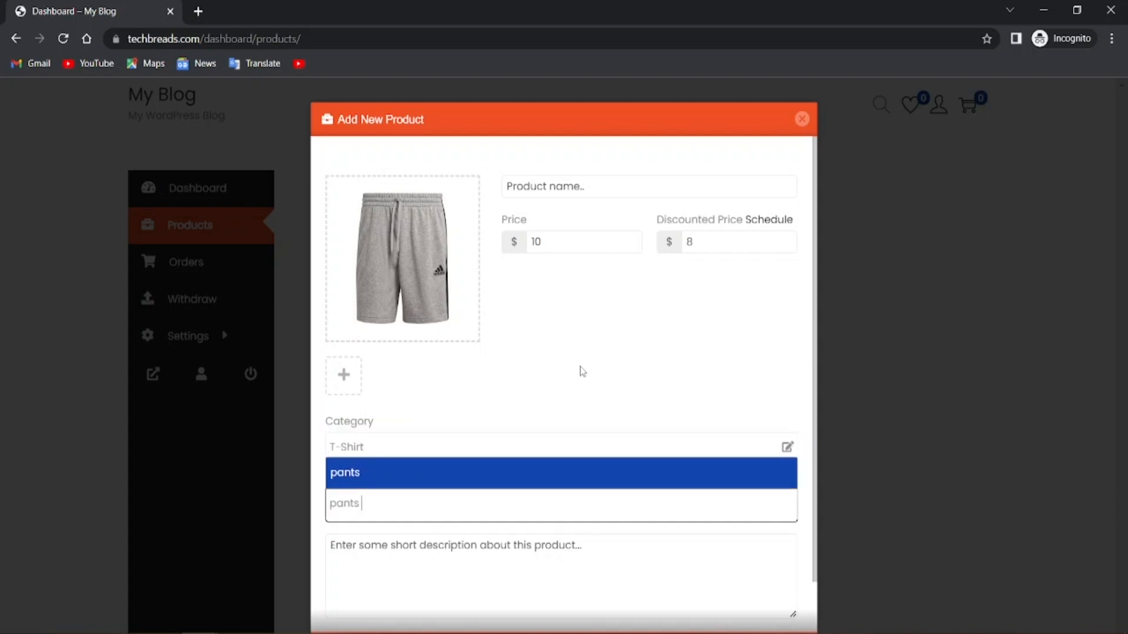
{"action": "left_click", "coordinate": [370, 484]}
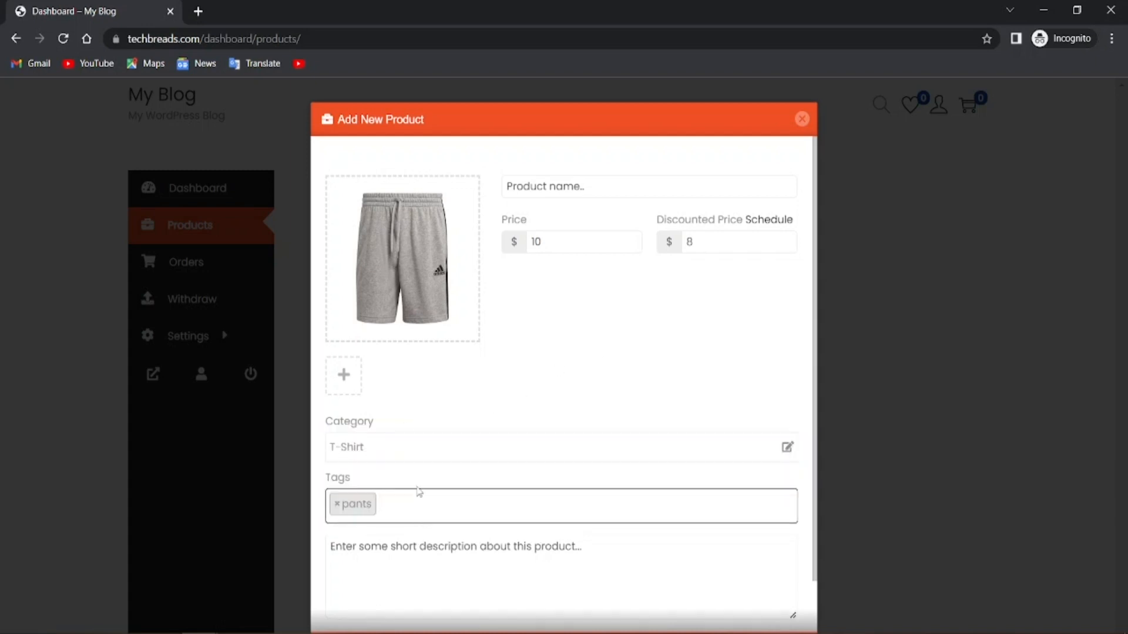
{"action": "type", "text": "fas"}
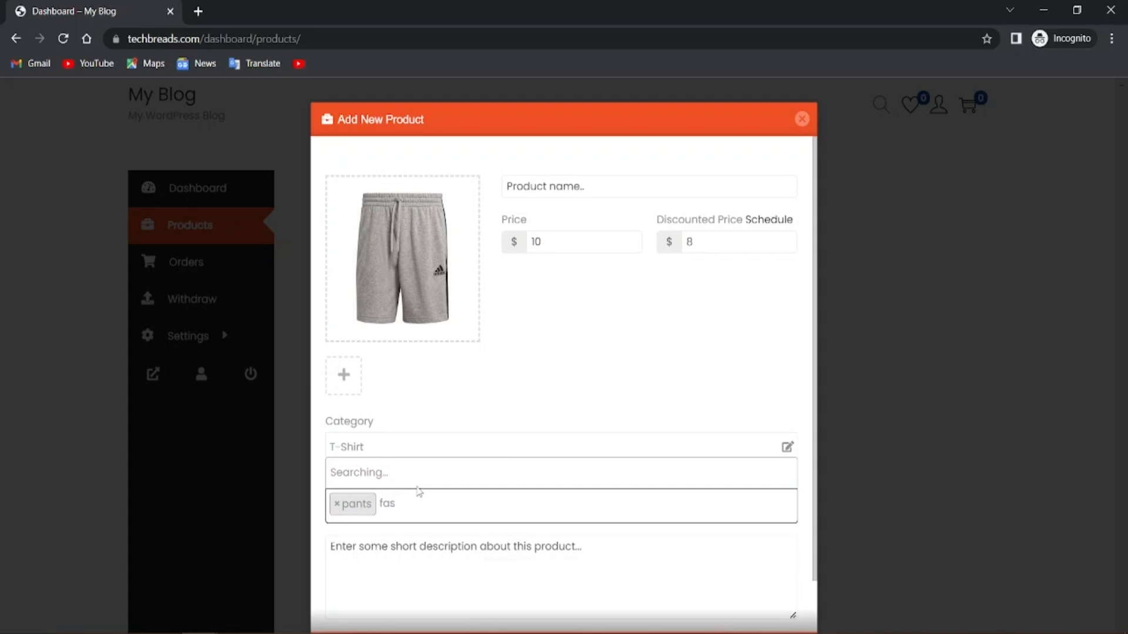
{"action": "type", "text": "h"}
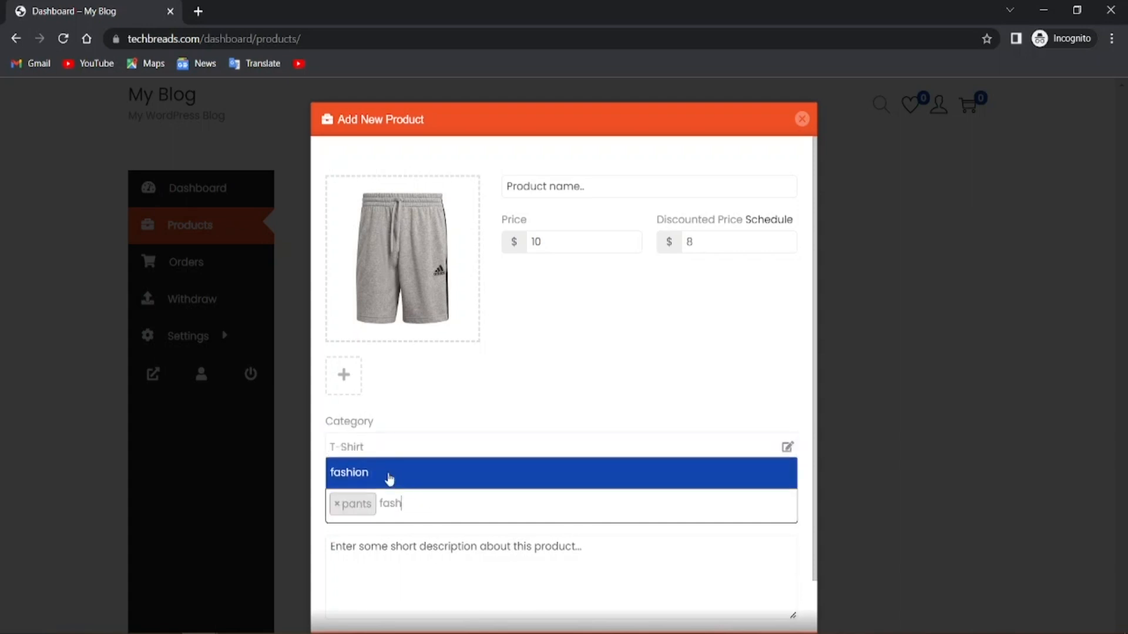
{"action": "left_click", "coordinate": [373, 481]}
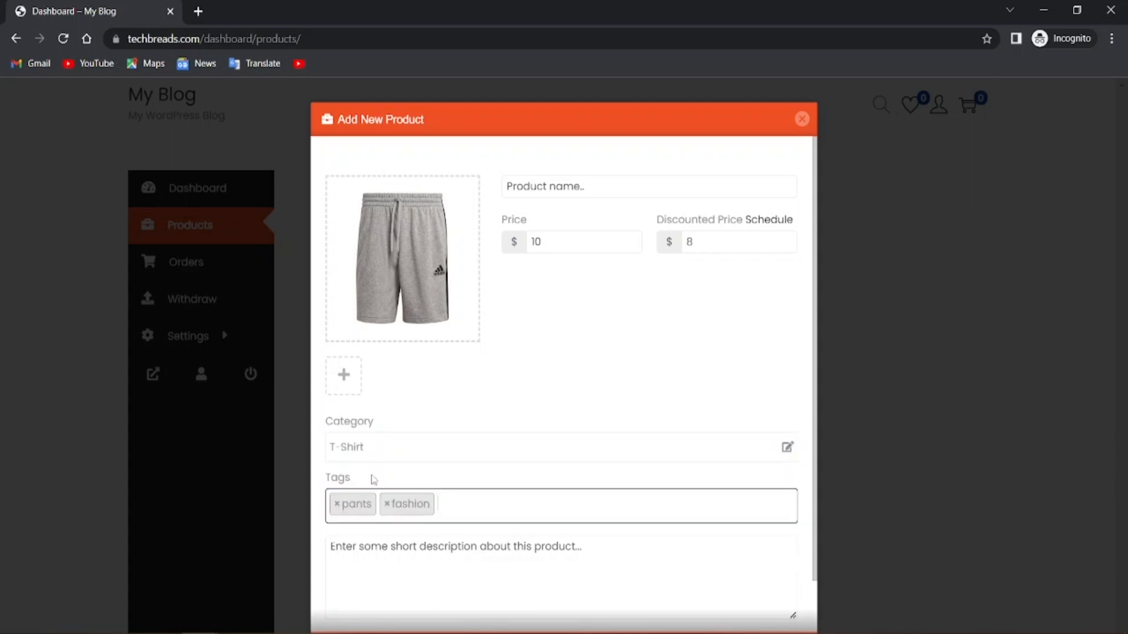
{"action": "scroll", "coordinate": [403, 572], "scroll_direction": "down", "scroll_amount": 1}
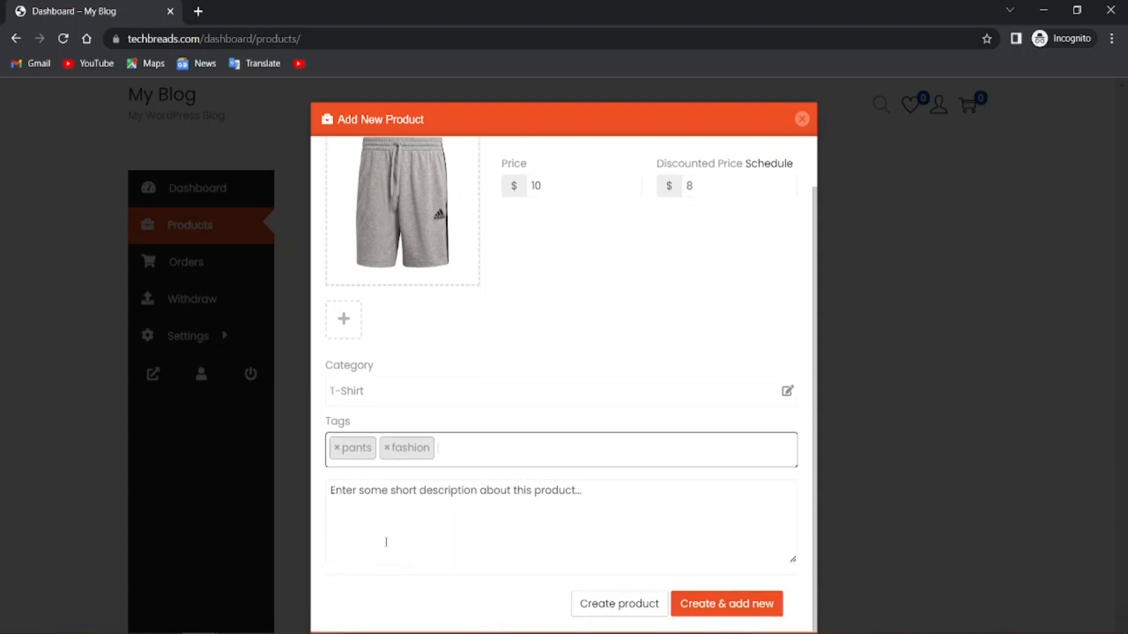
Name the new product 'Addidas Short Pants For Men' and create it
{"action": "scroll", "coordinate": [591, 360], "scroll_direction": "up", "scroll_amount": 1}
{"action": "scroll", "coordinate": [660, 586], "scroll_direction": "down", "scroll_amount": 1}
{"action": "left_click", "coordinate": [575, 602]}
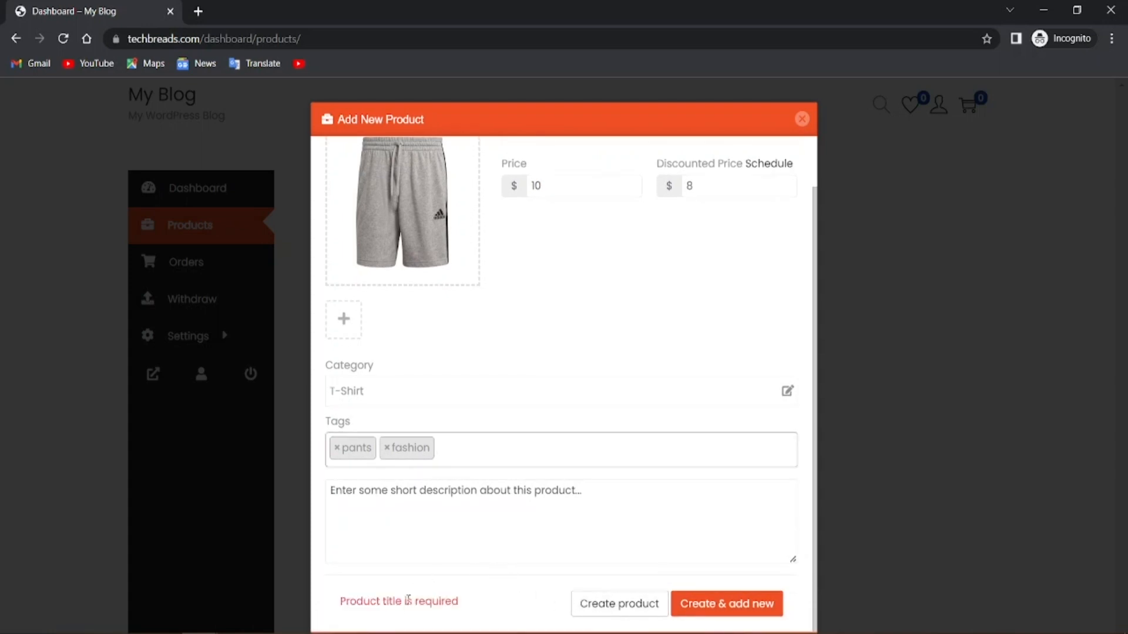
{"action": "scroll", "coordinate": [594, 188], "scroll_direction": "up", "scroll_amount": 1}
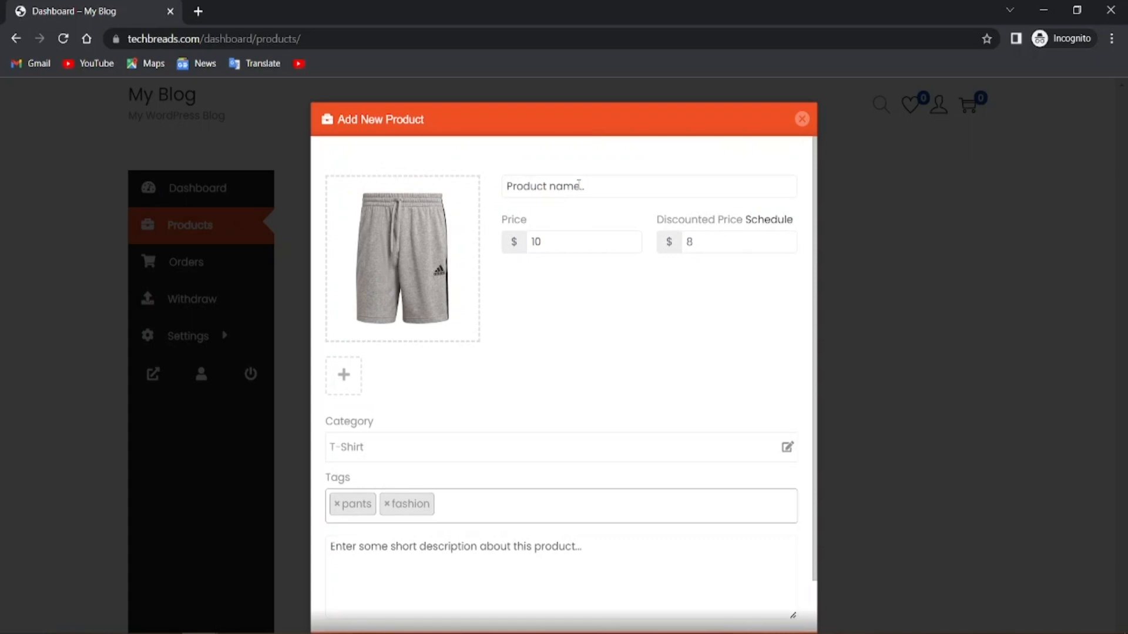
{"action": "type", "text": "Add"}
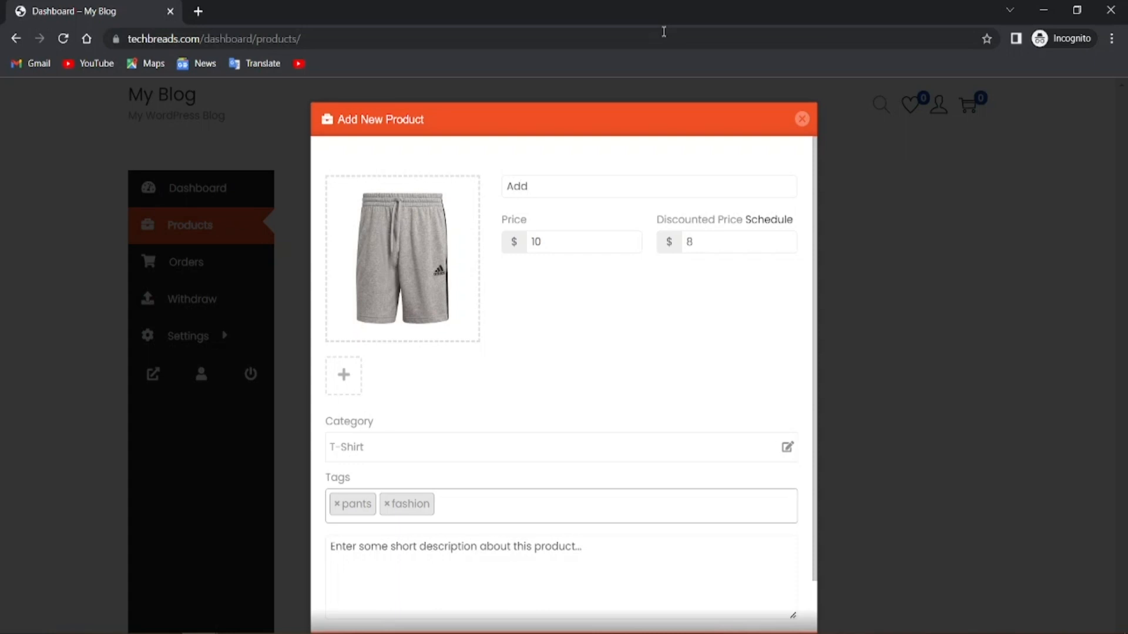
{"action": "type", "text": "idas Short Pants For Men"}
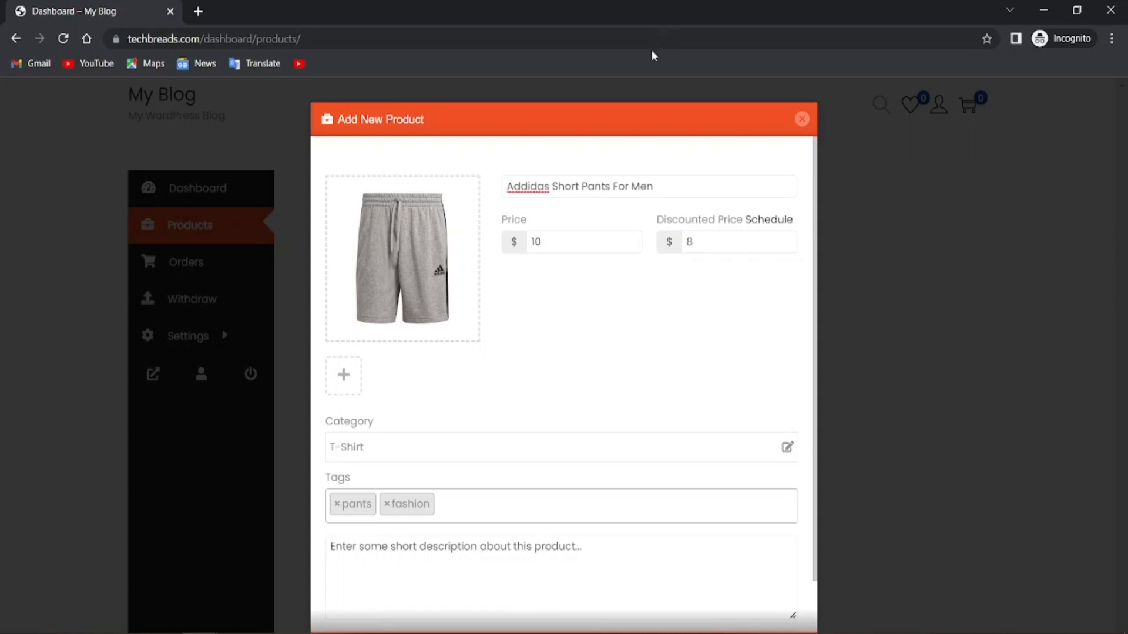
{"action": "scroll", "coordinate": [579, 453], "scroll_direction": "down", "scroll_amount": 2}
{"action": "left_click", "coordinate": [620, 605]}
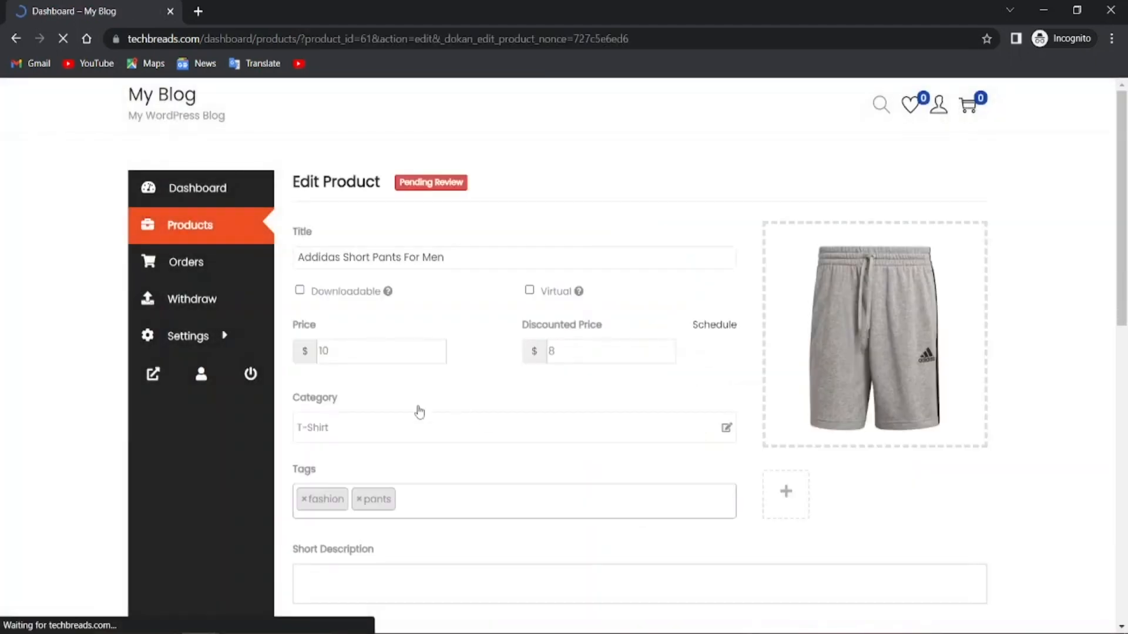
Fill the product's short and full descriptions with placeholder text
{"action": "scroll", "coordinate": [453, 370], "scroll_direction": "down", "scroll_amount": 8}
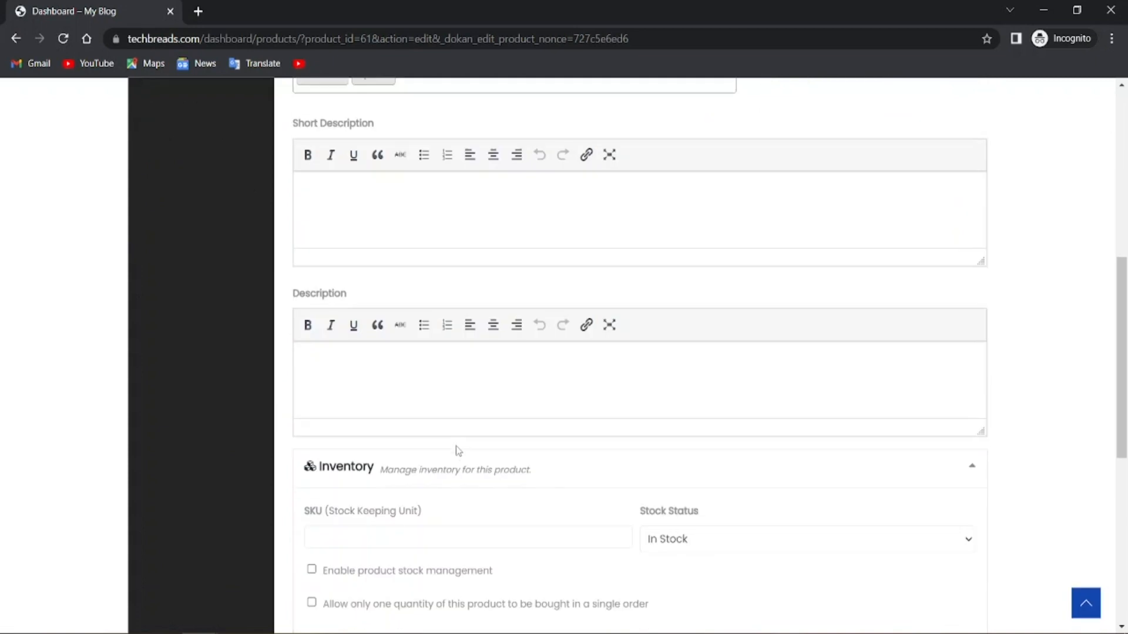
{"action": "scroll", "coordinate": [459, 453], "scroll_direction": "down", "scroll_amount": 7}
{"action": "scroll", "coordinate": [593, 420], "scroll_direction": "up", "scroll_amount": 15}
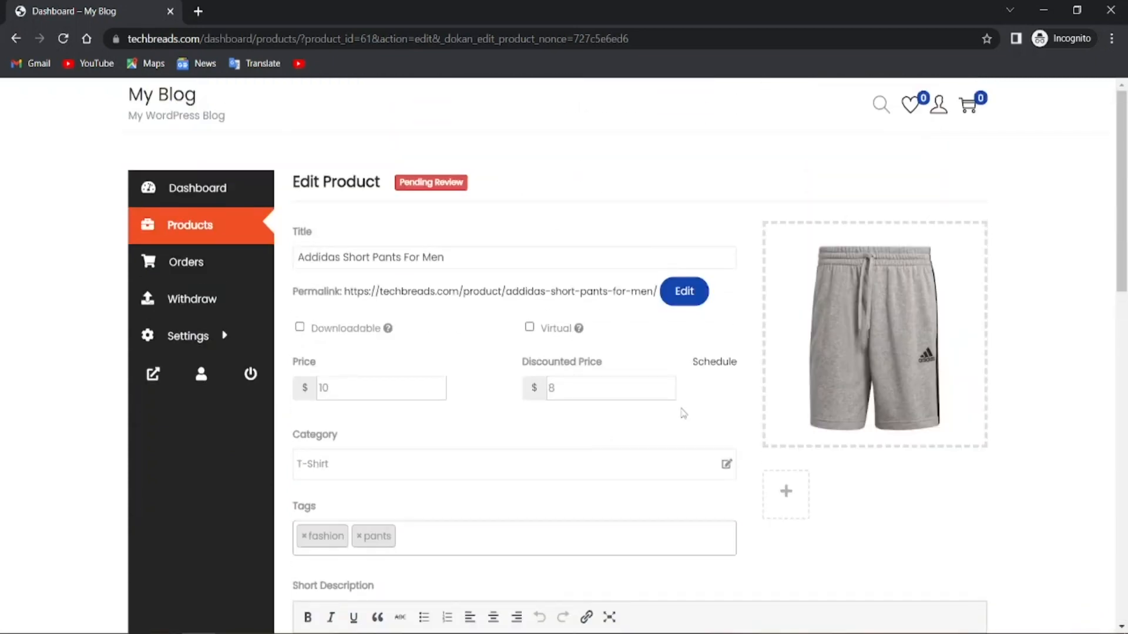
{"action": "scroll", "coordinate": [460, 448], "scroll_direction": "down", "scroll_amount": 5}
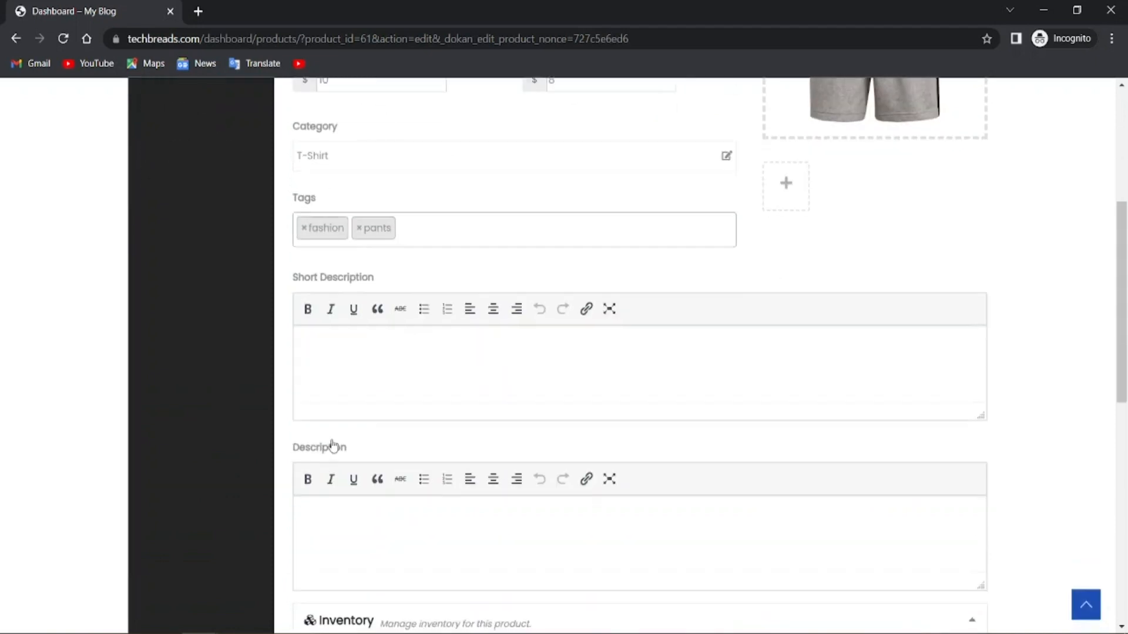
{"action": "left_click", "coordinate": [355, 356]}
{"action": "type", "text": "sjdgfashfsdjfsdjflsdjlskhgasjvkvnakfhvbofhbofhb"}
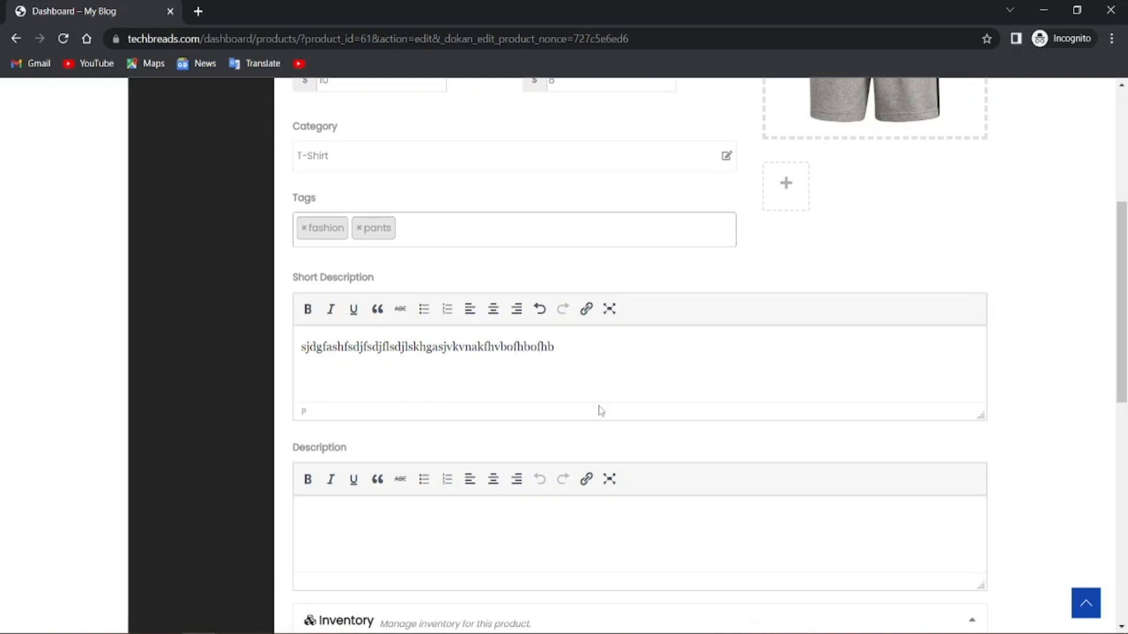
{"action": "type", "text": "sduigajvbklshvshhvkjvpajvop"}
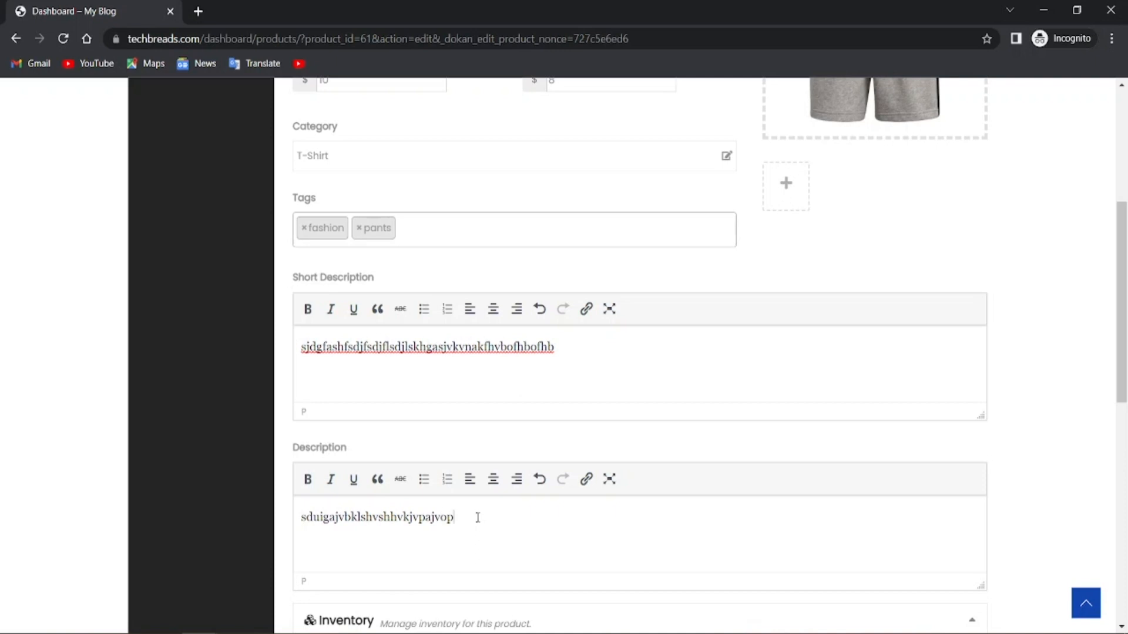
{"action": "type", "text": "psjllksdnvlksvsa;ldzjsafshkashfksadhhlkadhfa;dhf;dhg"}
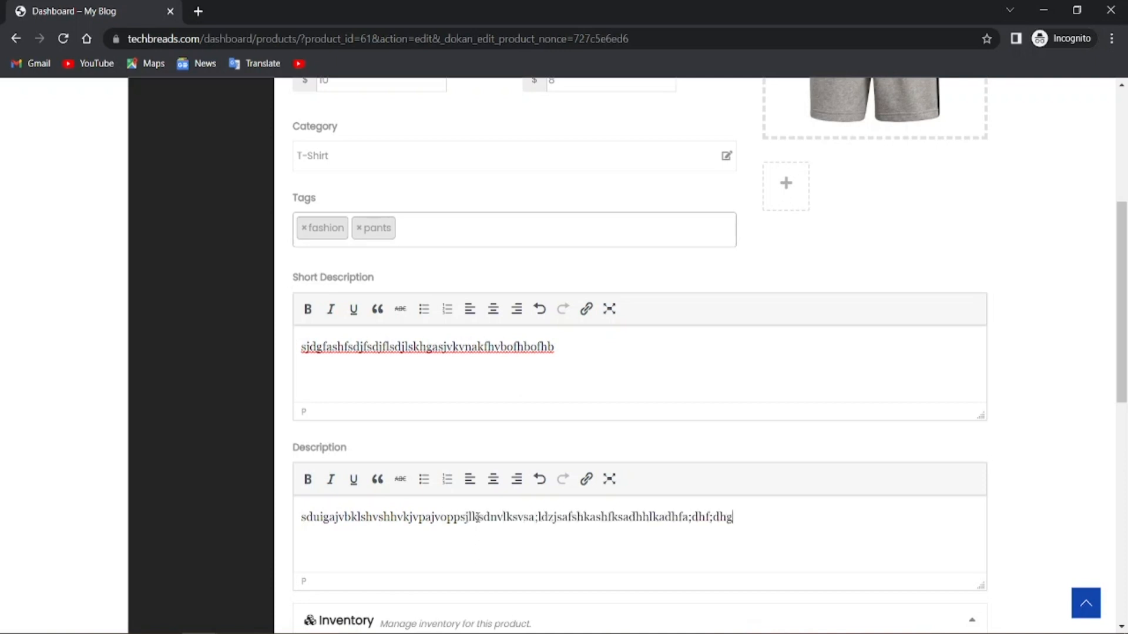
{"action": "type", "text": ";asdghaskvnmvqeoriyqg"}
Enable product stock management and save the product
{"action": "scroll", "coordinate": [477, 517], "scroll_direction": "down", "scroll_amount": 5}
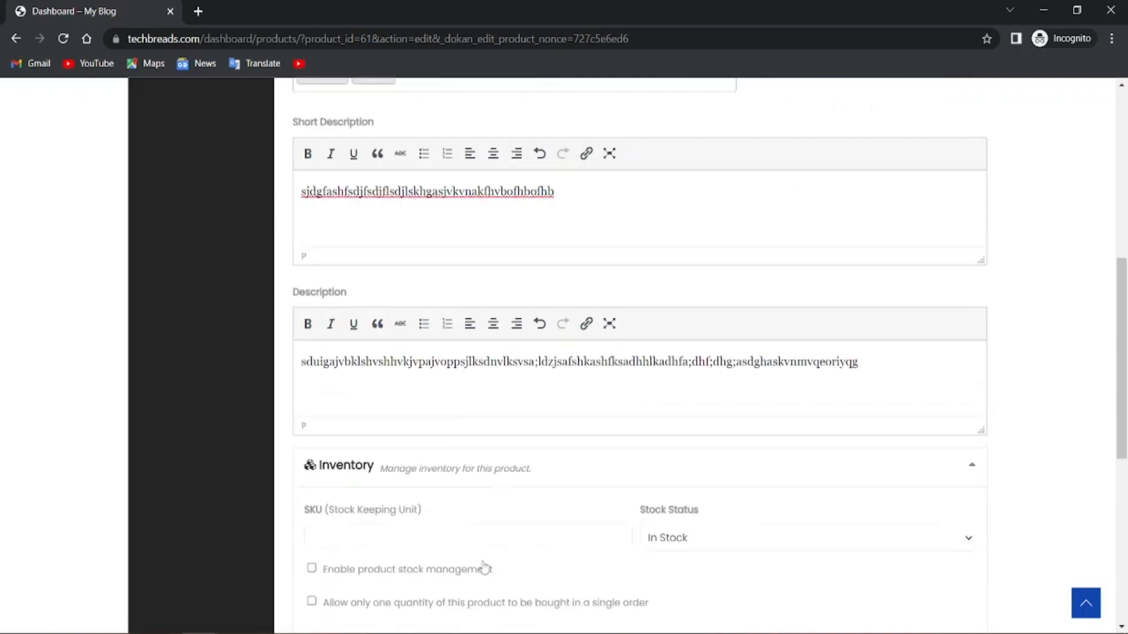
{"action": "scroll", "coordinate": [323, 627], "scroll_direction": "down", "scroll_amount": 3}
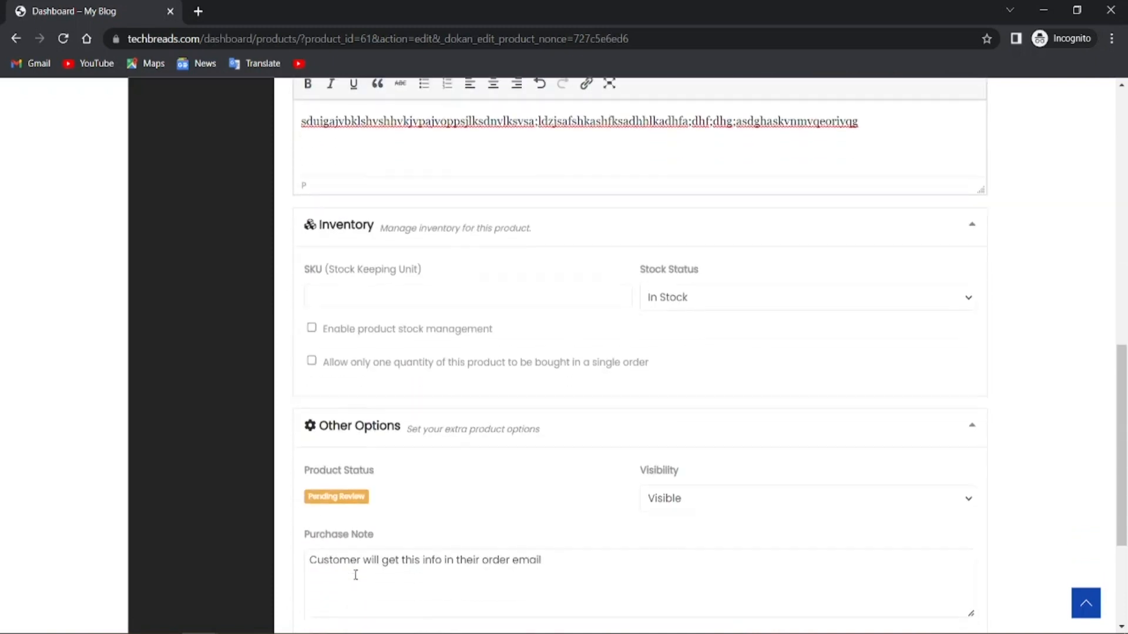
{"action": "scroll", "coordinate": [376, 476], "scroll_direction": "up", "scroll_amount": 1}
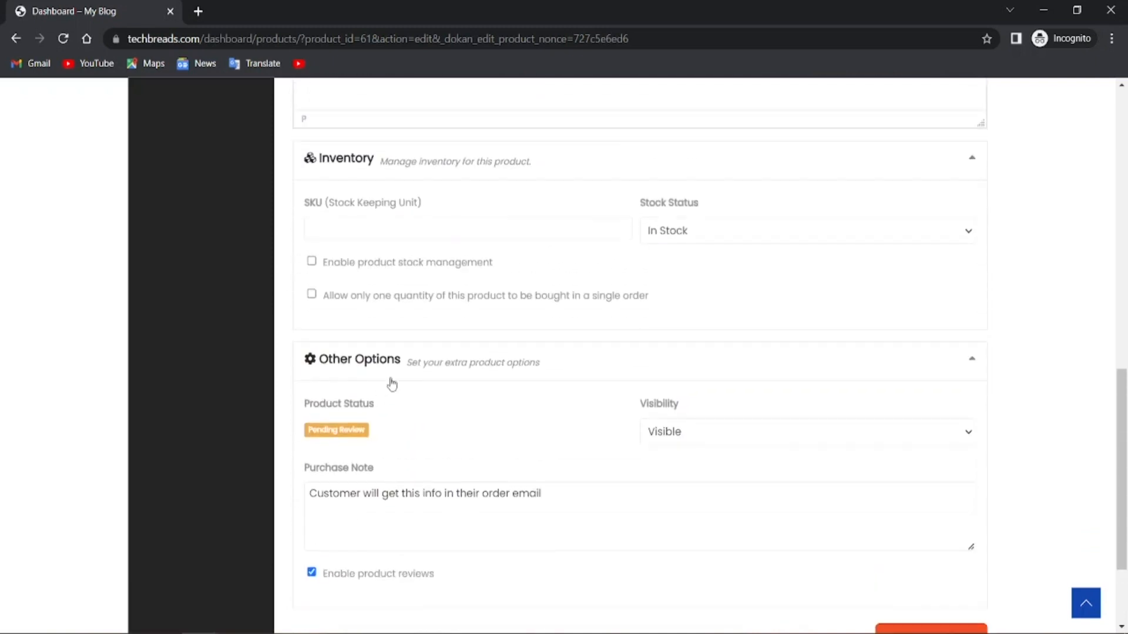
{"action": "left_click", "coordinate": [311, 261]}
{"action": "scroll", "coordinate": [311, 406], "scroll_direction": "down", "scroll_amount": 3}
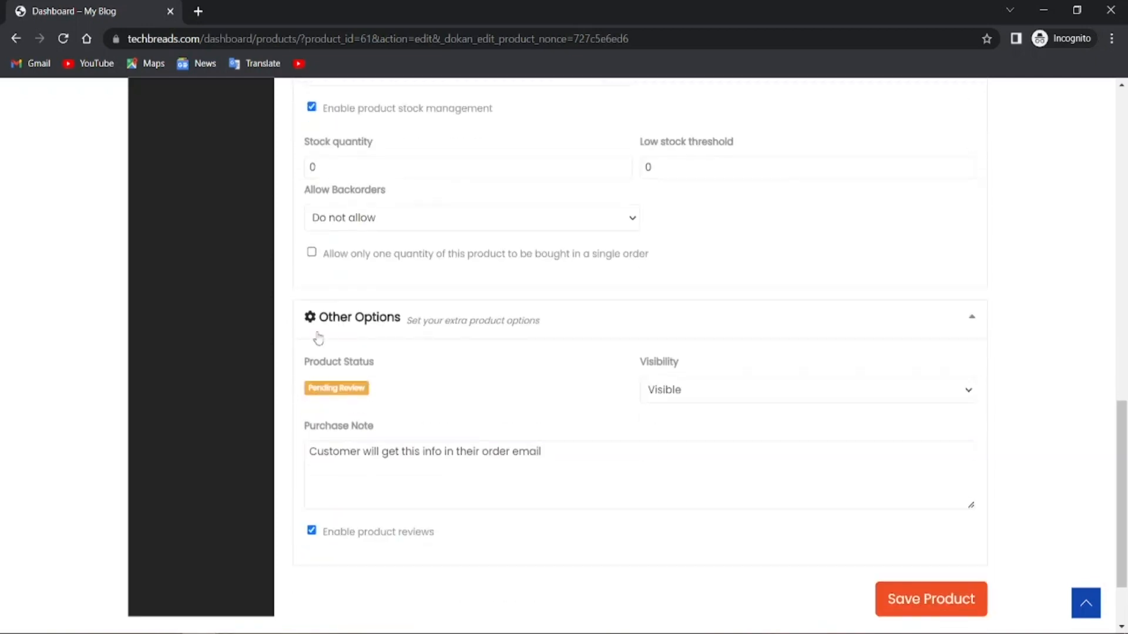
{"action": "scroll", "coordinate": [403, 436], "scroll_direction": "down", "scroll_amount": 2}
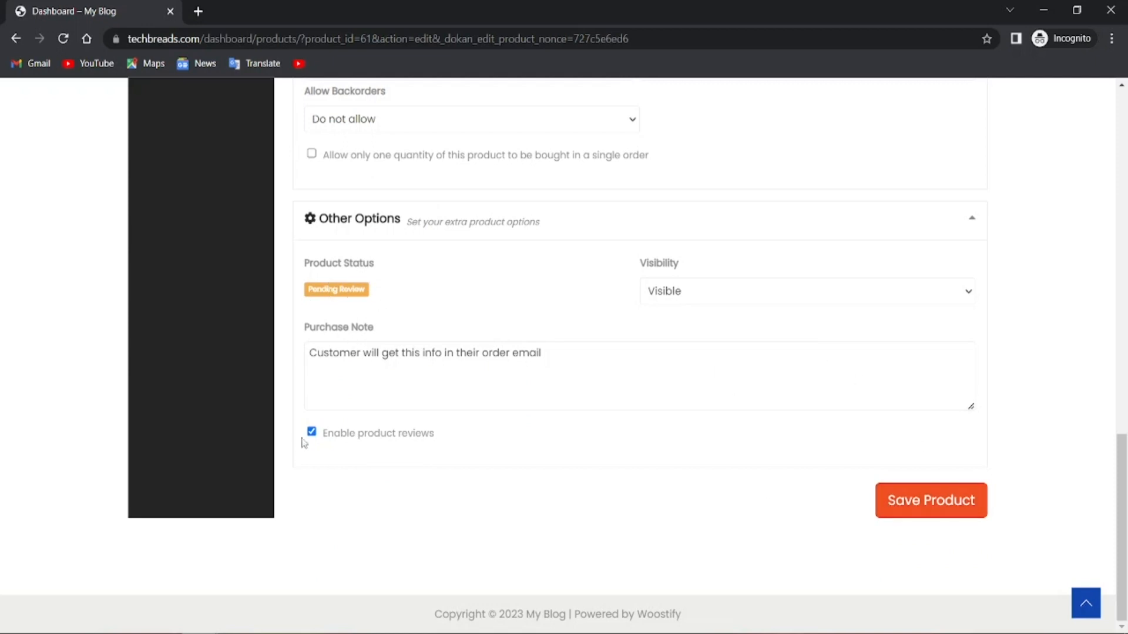
{"action": "left_click", "coordinate": [899, 507]}
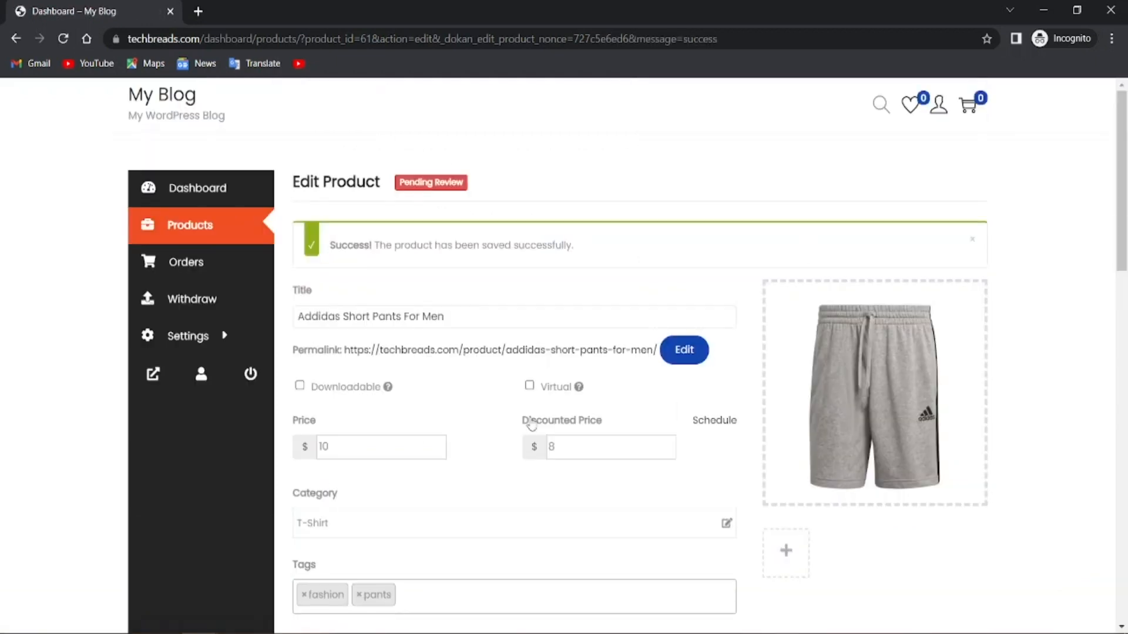
Browse the vendor Dashboard, Orders and Products pages, then return to the $0.00 Dashboard overview
{"action": "scroll", "coordinate": [499, 467], "scroll_direction": "down", "scroll_amount": 4}
{"action": "scroll", "coordinate": [496, 456], "scroll_direction": "up", "scroll_amount": 4}
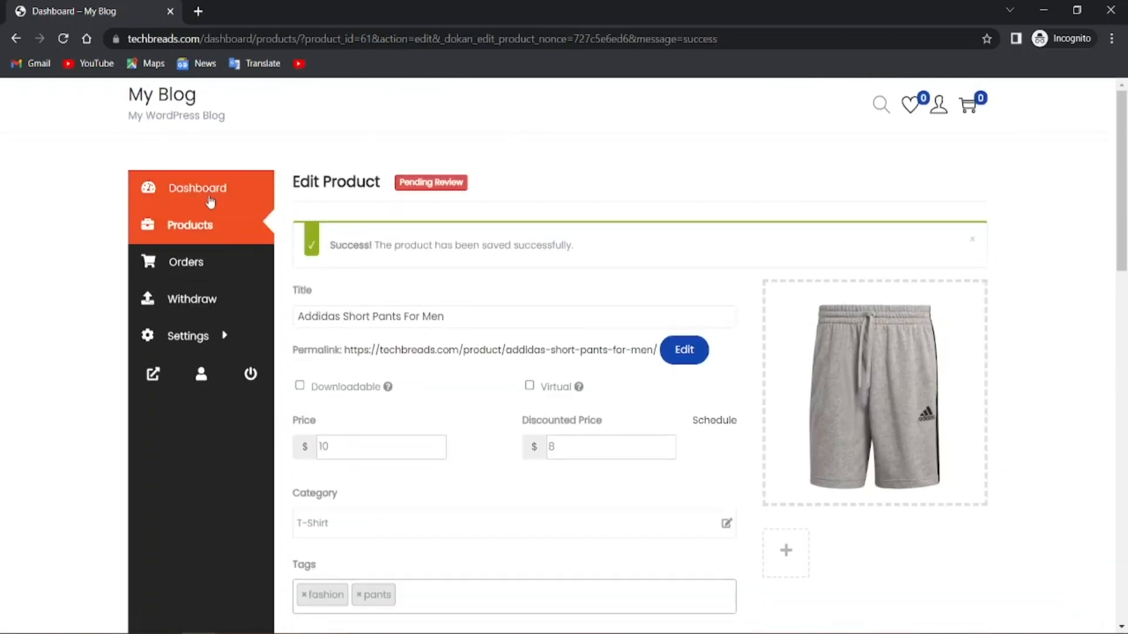
{"action": "left_click", "coordinate": [212, 199]}
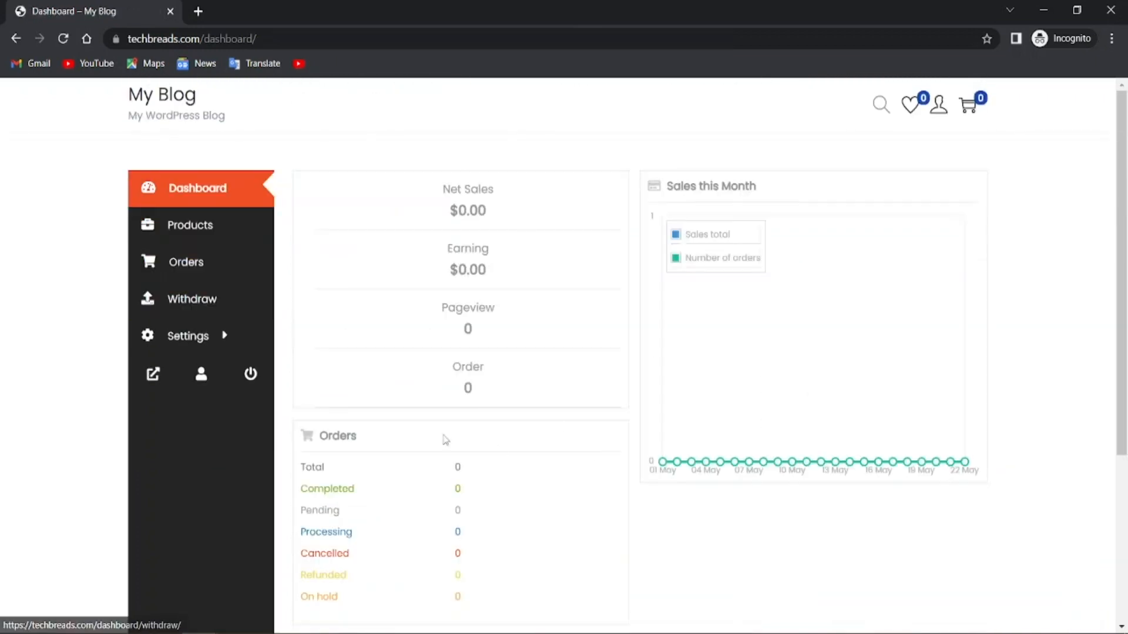
{"action": "left_click", "coordinate": [188, 256]}
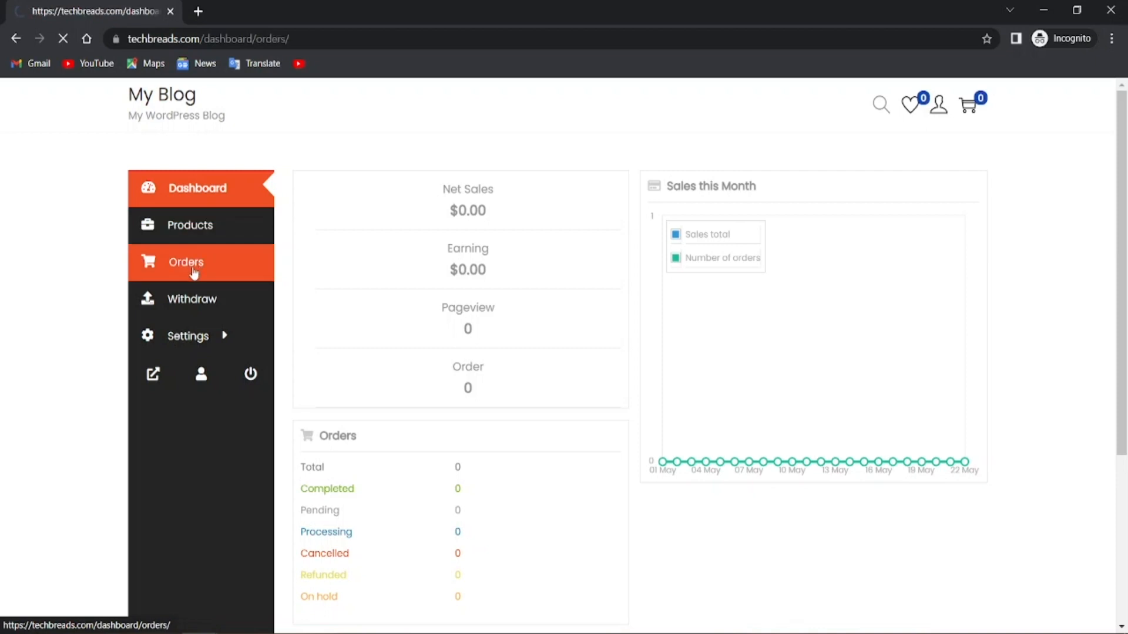
{"action": "left_click", "coordinate": [189, 241]}
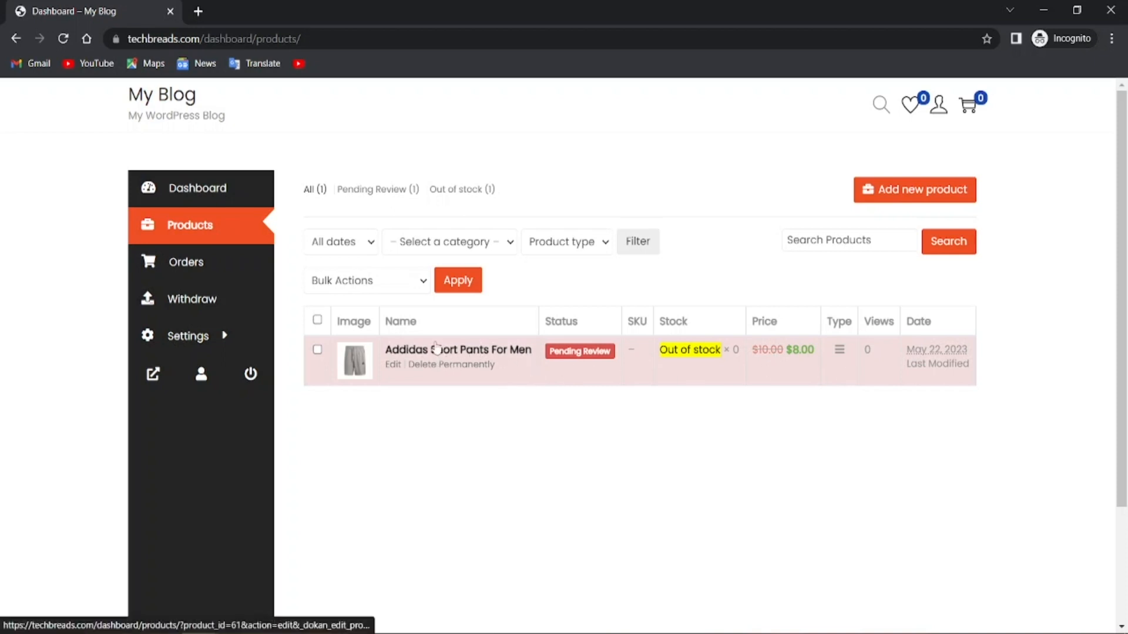
{"action": "scroll", "coordinate": [375, 472], "scroll_direction": "down", "scroll_amount": 1}
{"action": "scroll", "coordinate": [375, 472], "scroll_direction": "down", "scroll_amount": 1}
{"action": "scroll", "coordinate": [373, 474], "scroll_direction": "up", "scroll_amount": 1}
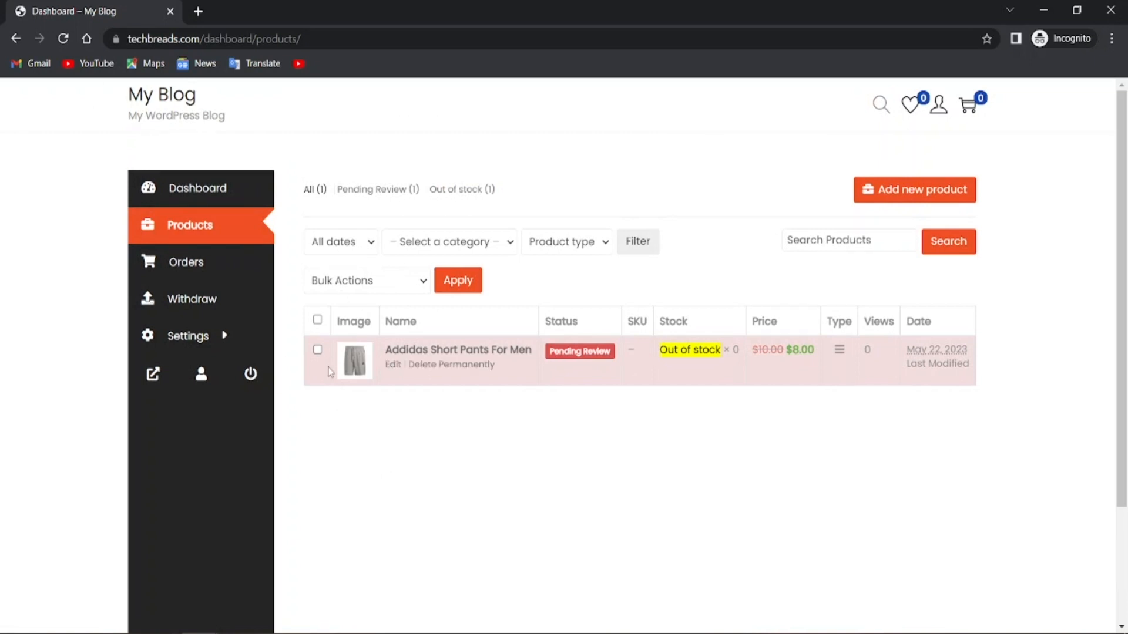
{"action": "left_click", "coordinate": [188, 188]}
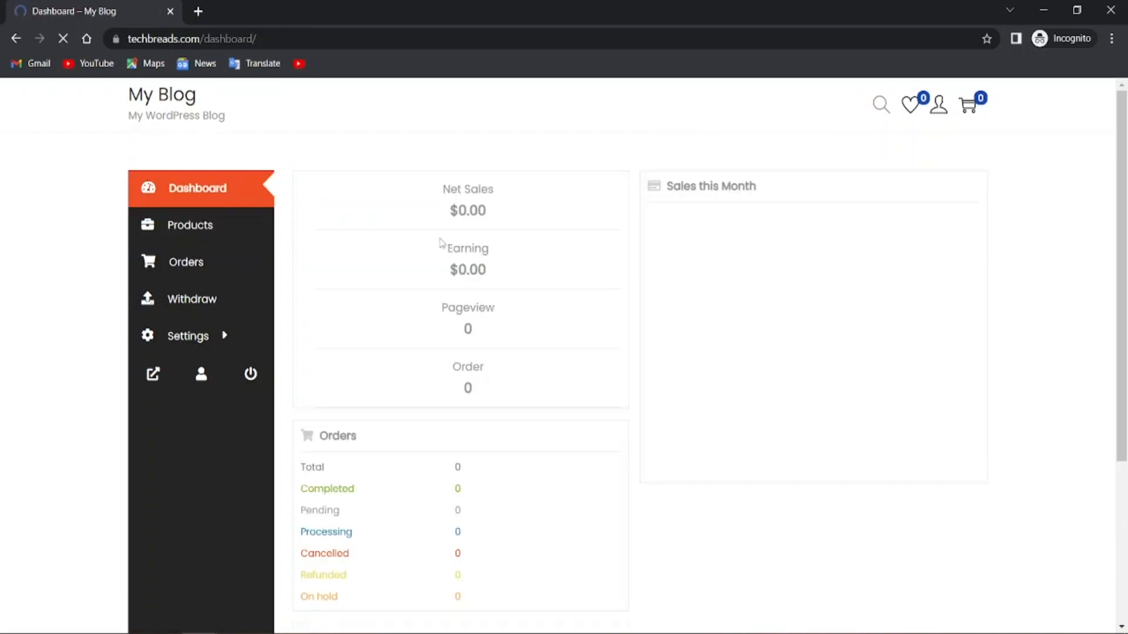
{"action": "mouse_move", "coordinate": [939, 113]}
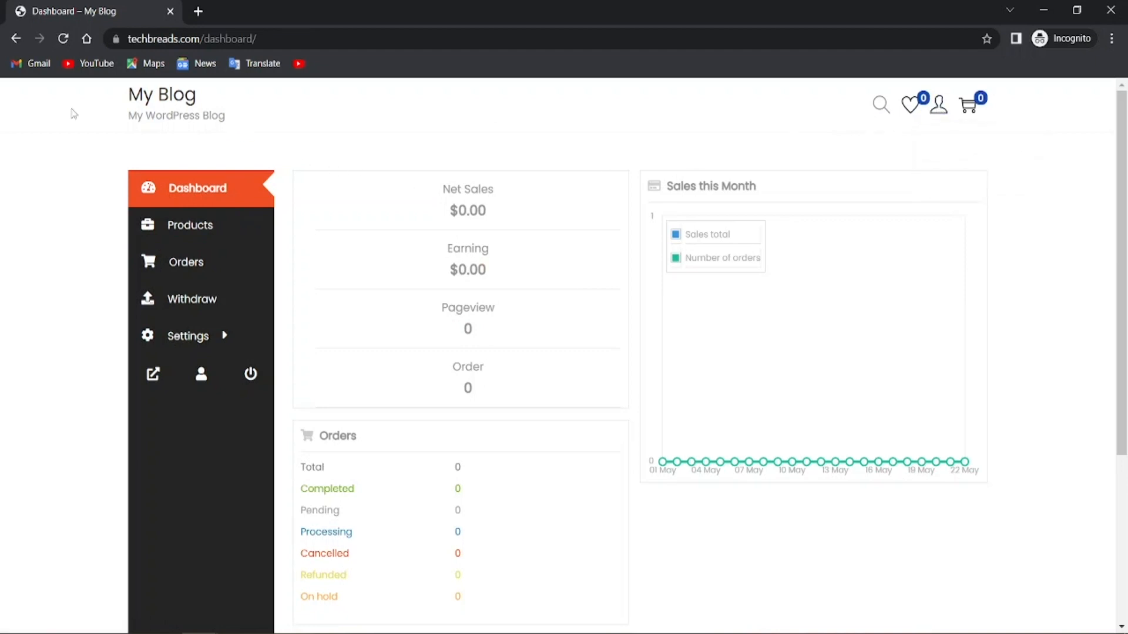
Glance at the storefront homepage, then get back to the Dokan admin Settings page
{"action": "left_click", "coordinate": [167, 96]}
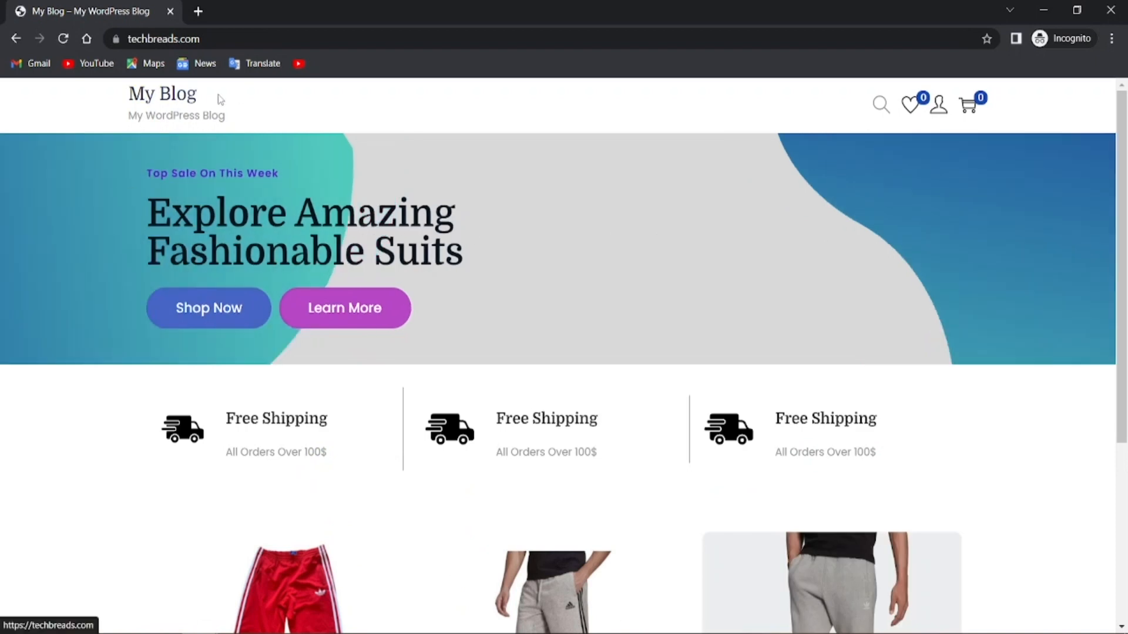
{"action": "scroll", "coordinate": [257, 325], "scroll_direction": "down", "scroll_amount": 3}
{"action": "scroll", "coordinate": [122, 255], "scroll_direction": "up", "scroll_amount": 3}
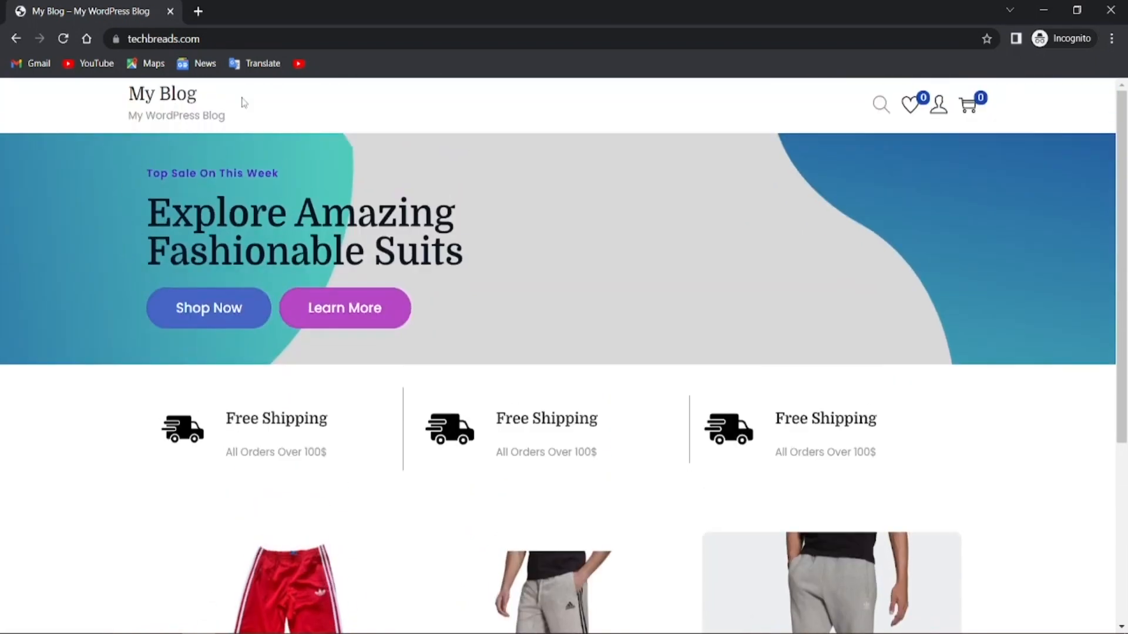
{"action": "left_click", "coordinate": [1043, 10]}
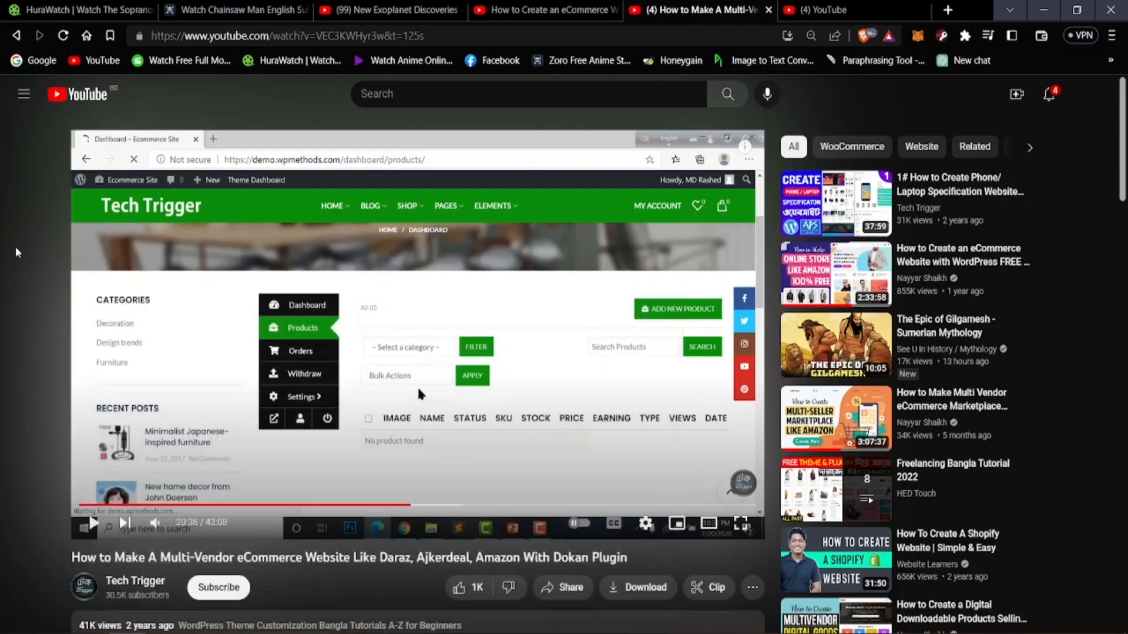
{"action": "left_click", "coordinate": [1077, 10]}
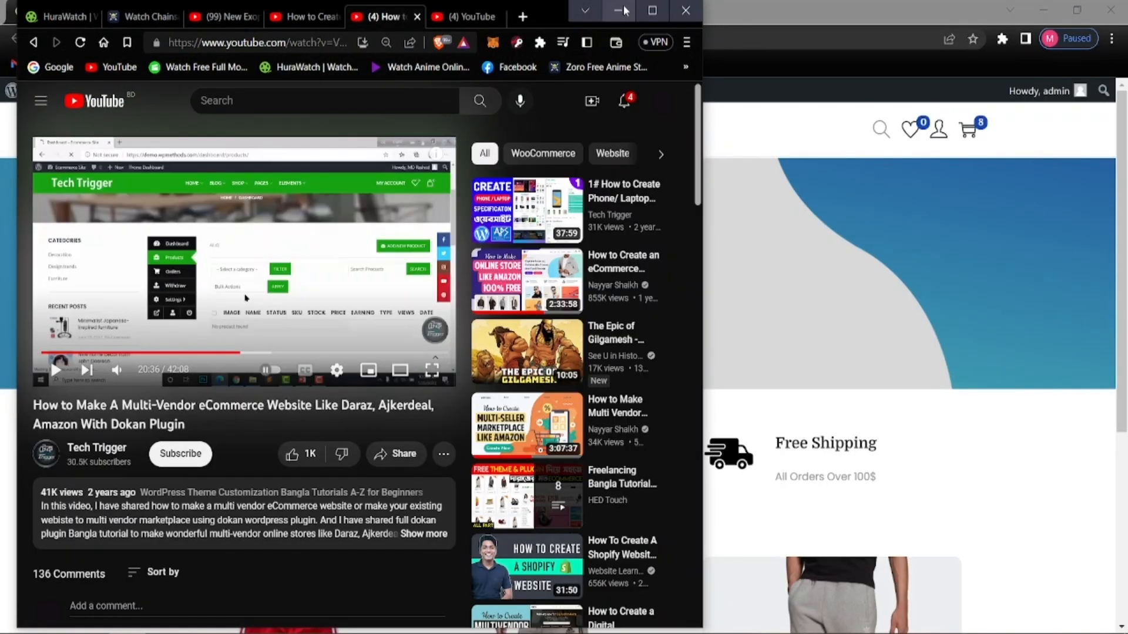
{"action": "left_click", "coordinate": [618, 10]}
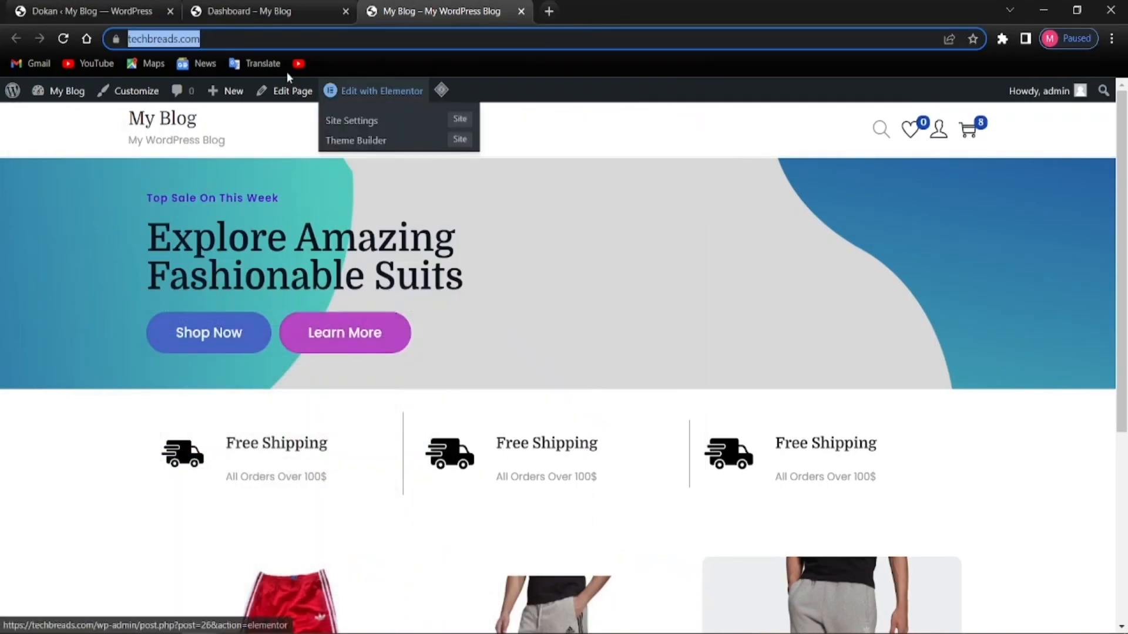
{"action": "left_click", "coordinate": [36, 11]}
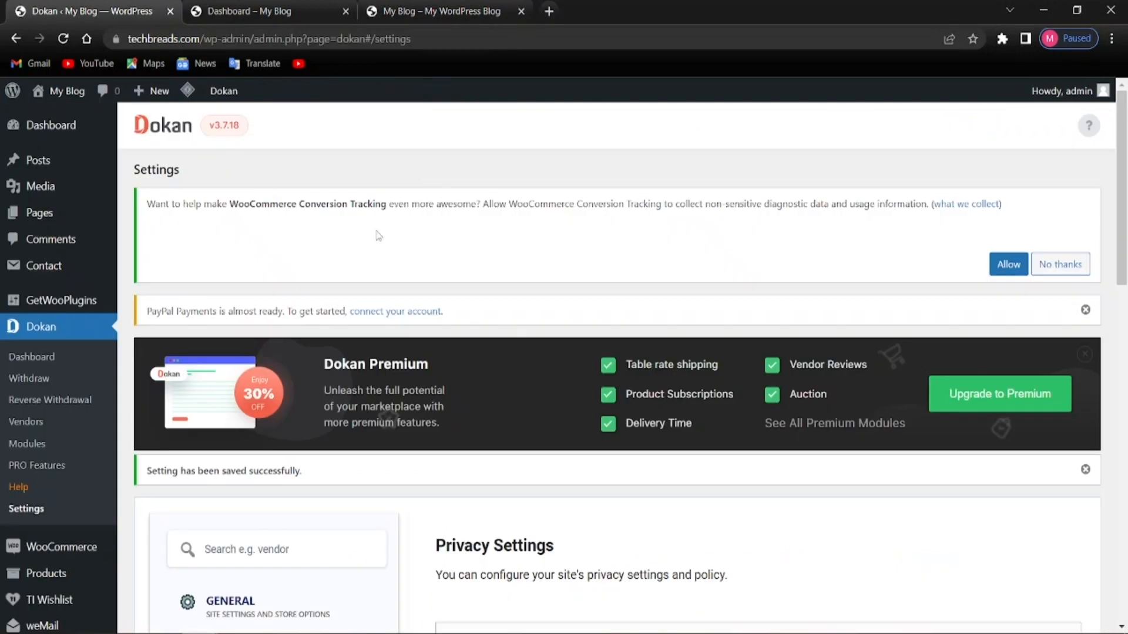
Go to the admin Dashboard and launch the theme Customizer from Appearance
{"action": "left_click", "coordinate": [64, 135]}
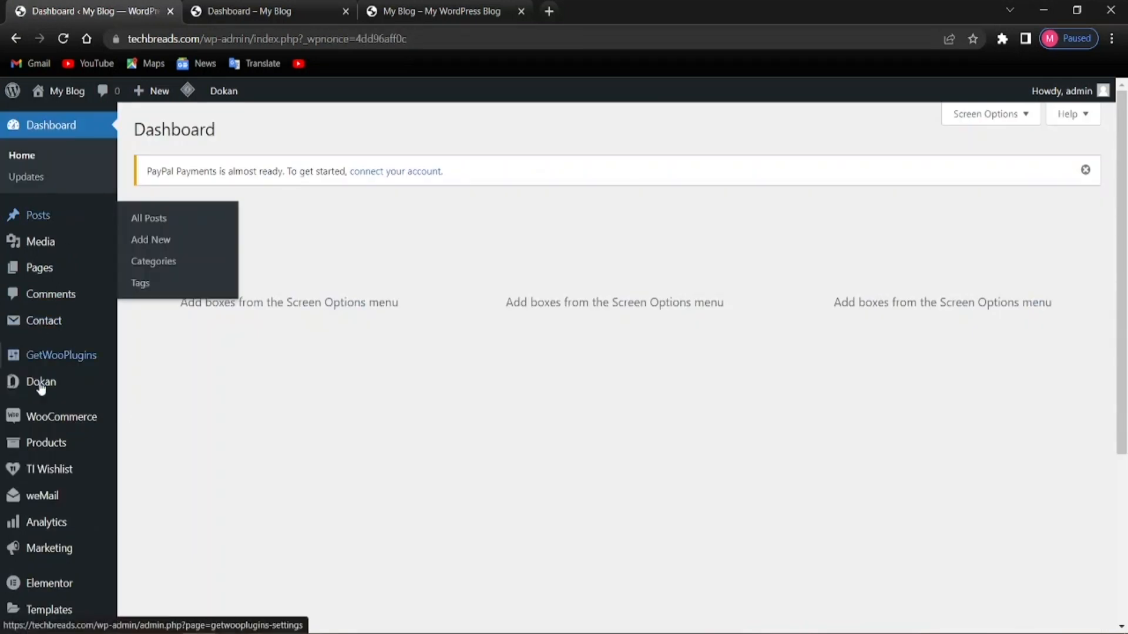
{"action": "mouse_move", "coordinate": [21, 583]}
{"action": "scroll", "coordinate": [59, 435], "scroll_direction": "down", "scroll_amount": 4}
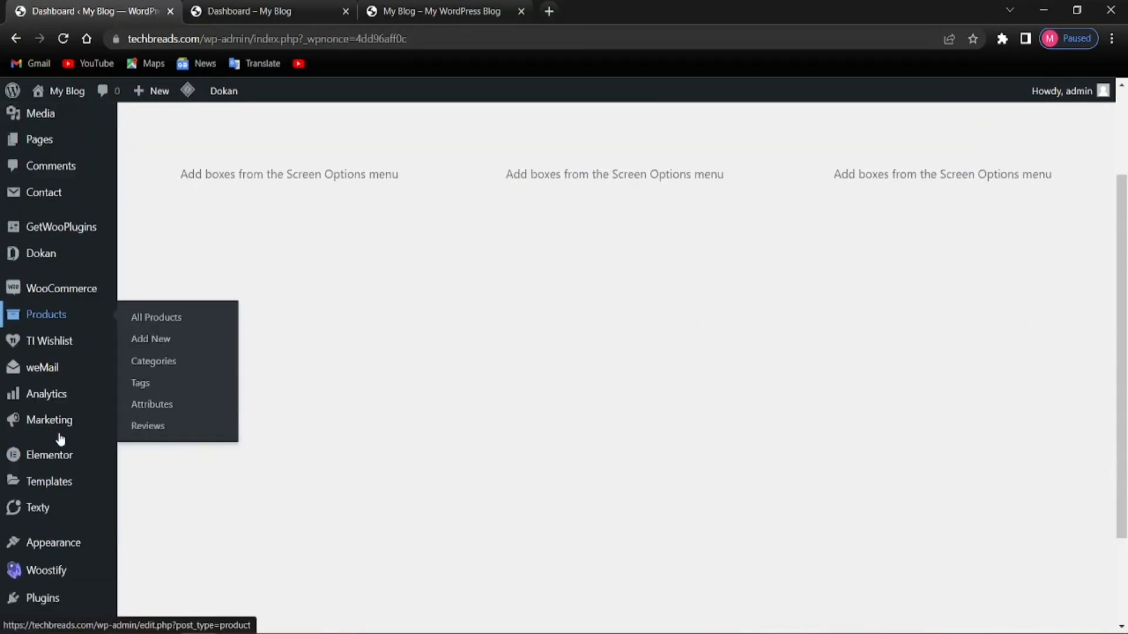
{"action": "mouse_move", "coordinate": [48, 424]}
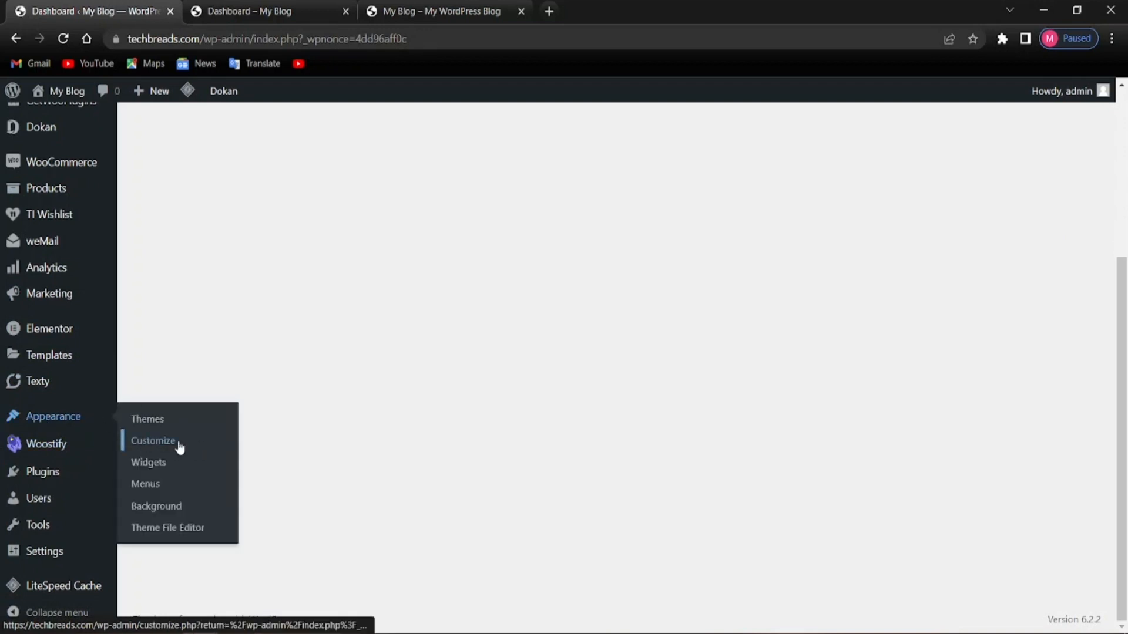
{"action": "left_click", "coordinate": [157, 443]}
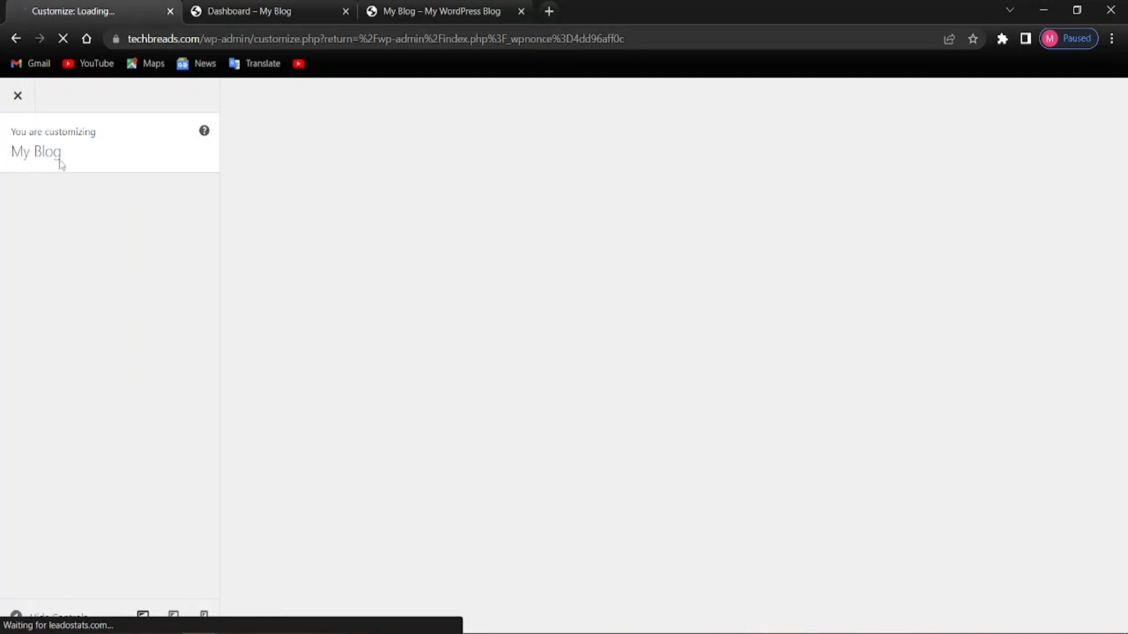
Reload the storefront homepage and return to the loading Customizer
{"action": "left_click", "coordinate": [412, 12]}
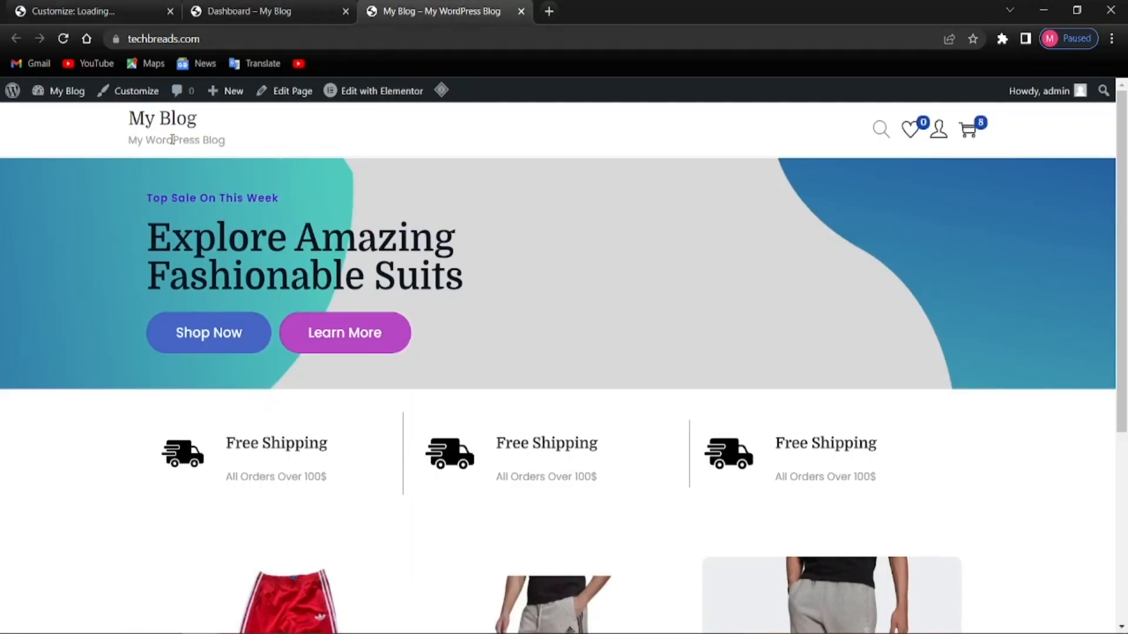
{"action": "left_click", "coordinate": [135, 120]}
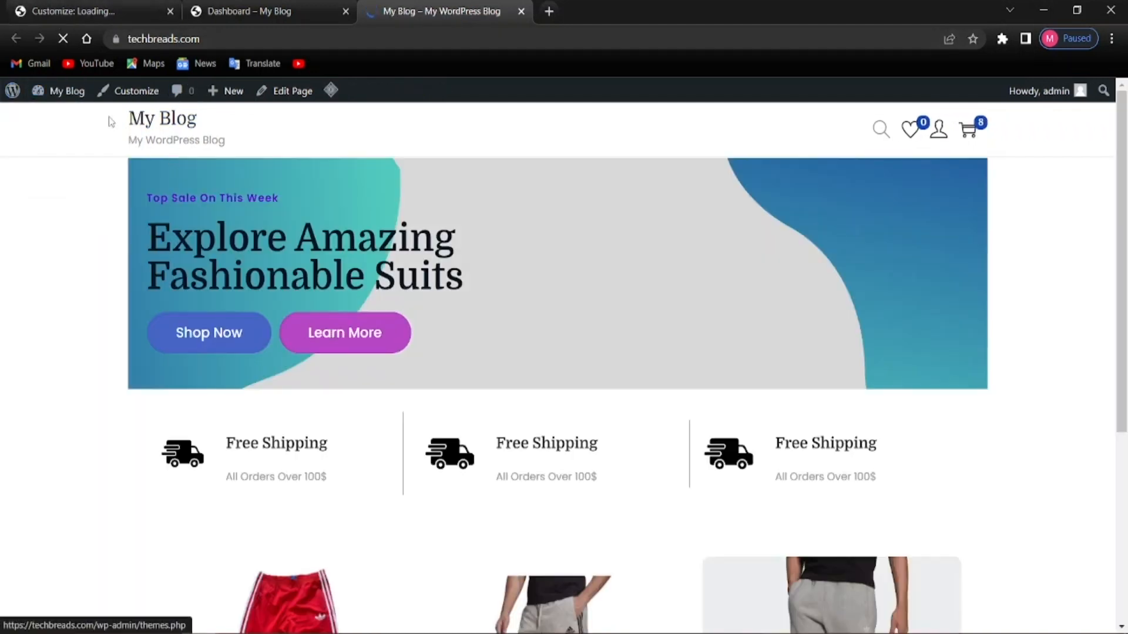
{"action": "left_click", "coordinate": [52, 6]}
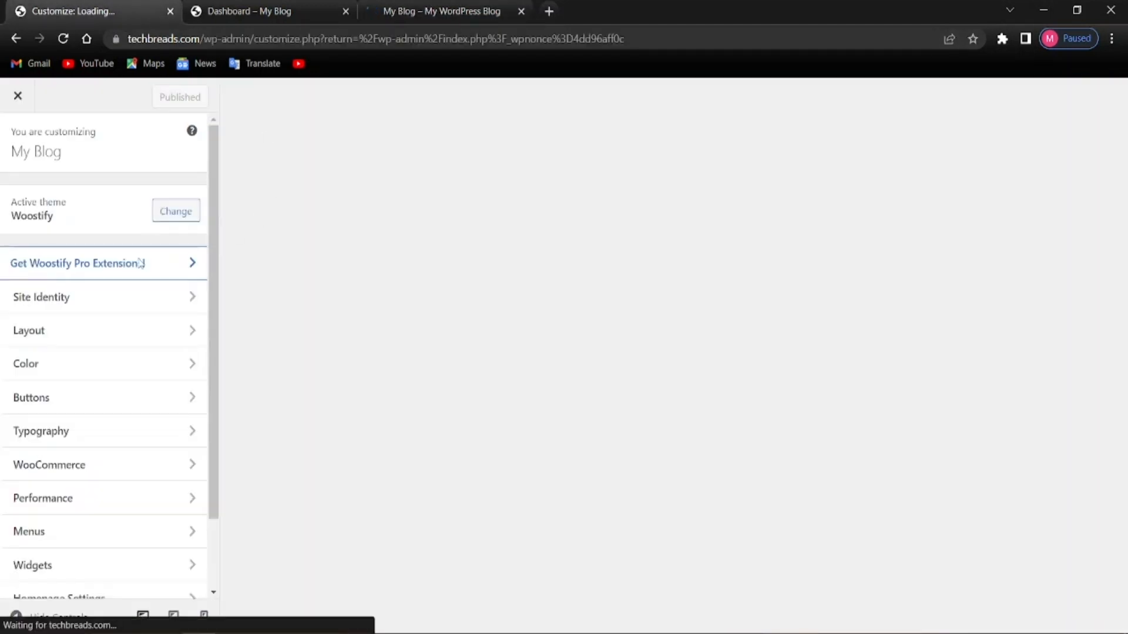
Open Site Identity, showing site title 'My Blog' and tagline 'My WordPress Blog'
{"action": "left_click", "coordinate": [86, 298]}
{"action": "scroll", "coordinate": [101, 368], "scroll_direction": "down", "scroll_amount": 2}
{"action": "scroll", "coordinate": [102, 370], "scroll_direction": "up", "scroll_amount": 3}
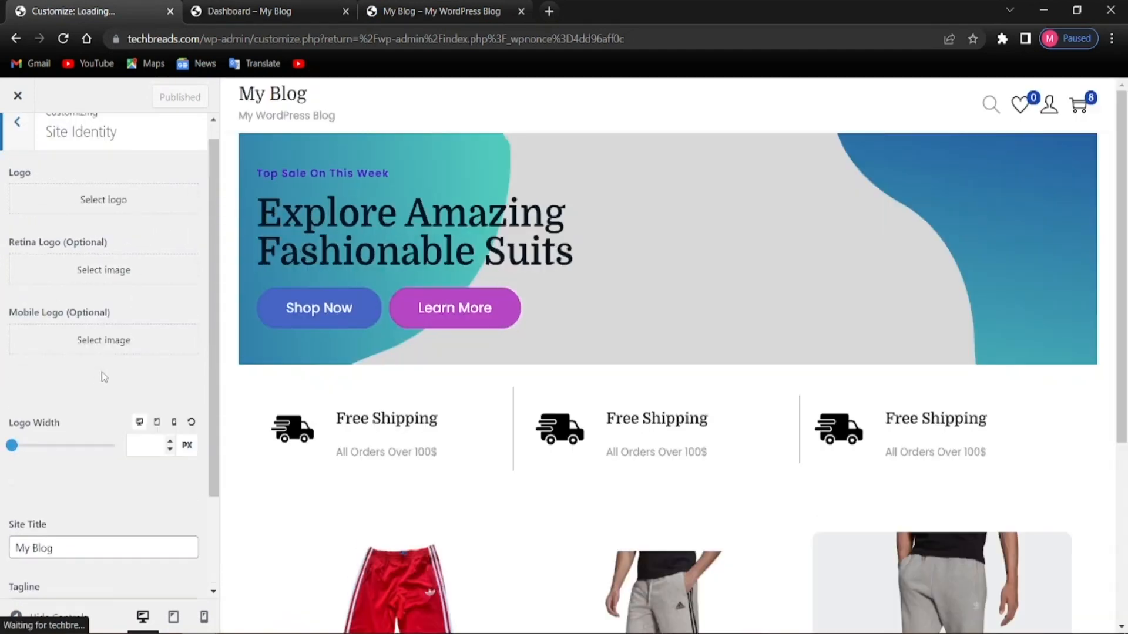
{"action": "left_click", "coordinate": [21, 144]}
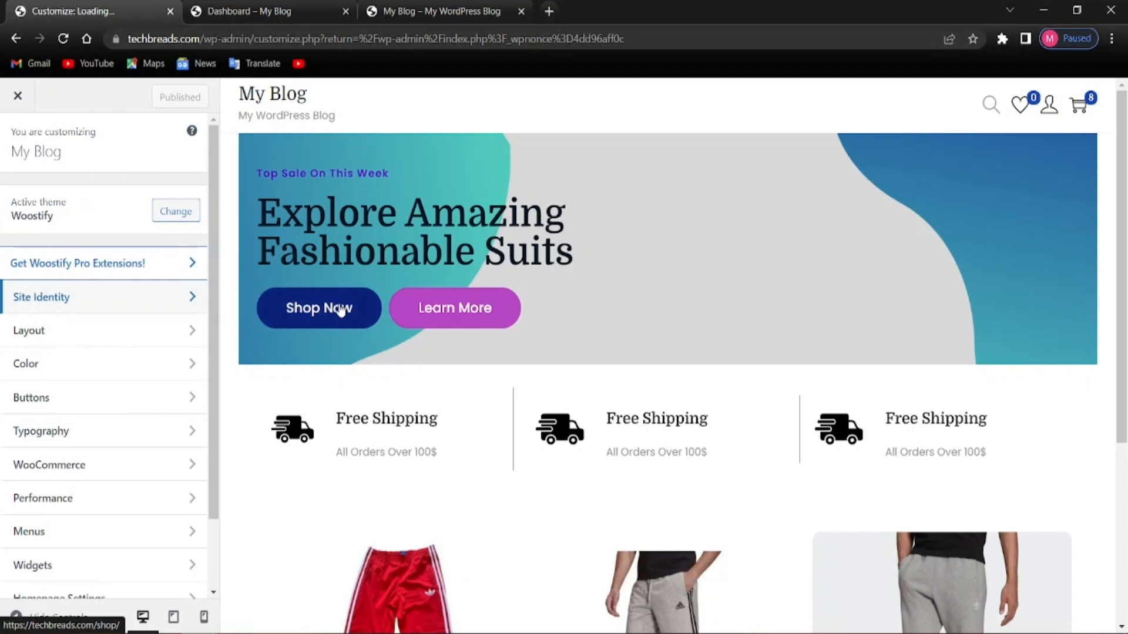
{"action": "scroll", "coordinate": [74, 400], "scroll_direction": "down", "scroll_amount": 2}
{"action": "scroll", "coordinate": [106, 353], "scroll_direction": "up", "scroll_amount": 2}
{"action": "left_click", "coordinate": [131, 309]}
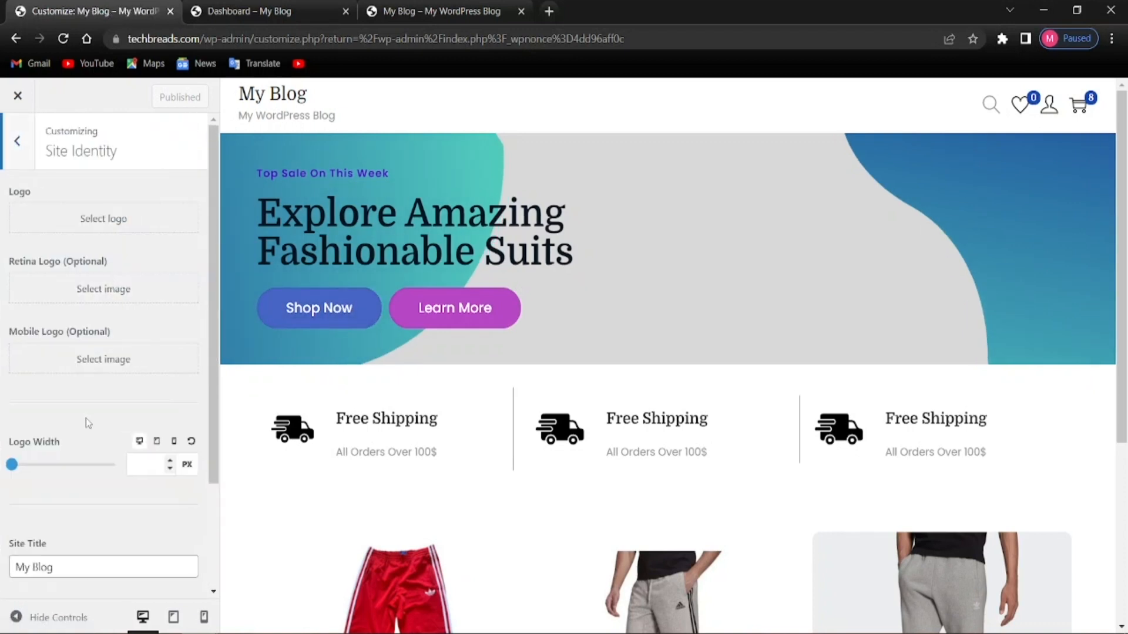
{"action": "scroll", "coordinate": [120, 345], "scroll_direction": "down", "scroll_amount": 2}
{"action": "scroll", "coordinate": [41, 390], "scroll_direction": "up", "scroll_amount": 2}
{"action": "scroll", "coordinate": [156, 493], "scroll_direction": "down", "scroll_amount": 2}
Change the site title to 'TechBreads' and the tagline to 'Multi-Vendor Site'
{"action": "left_click", "coordinate": [91, 423]}
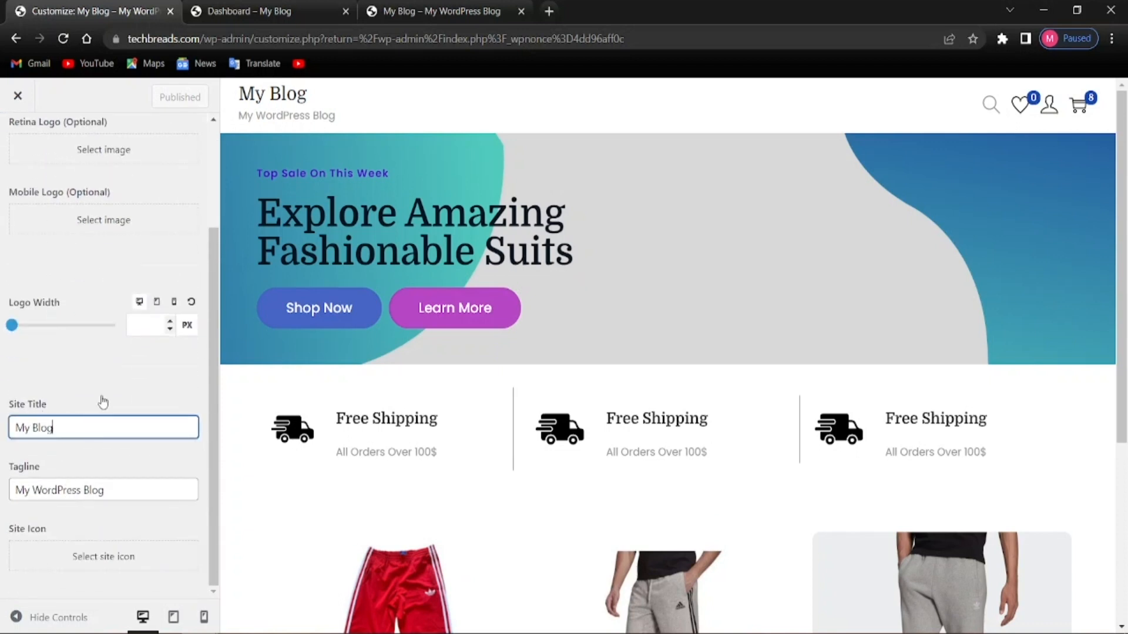
{"action": "key", "text": "BackSpace"}
{"action": "key", "text": "BackSpace"}
{"action": "key", "text": "BackSpace"}
{"action": "key", "text": "BackSpace"}
{"action": "key", "text": "BackSpace"}
{"action": "key", "text": "BackSpace"}
{"action": "key", "text": "BackSpace"}
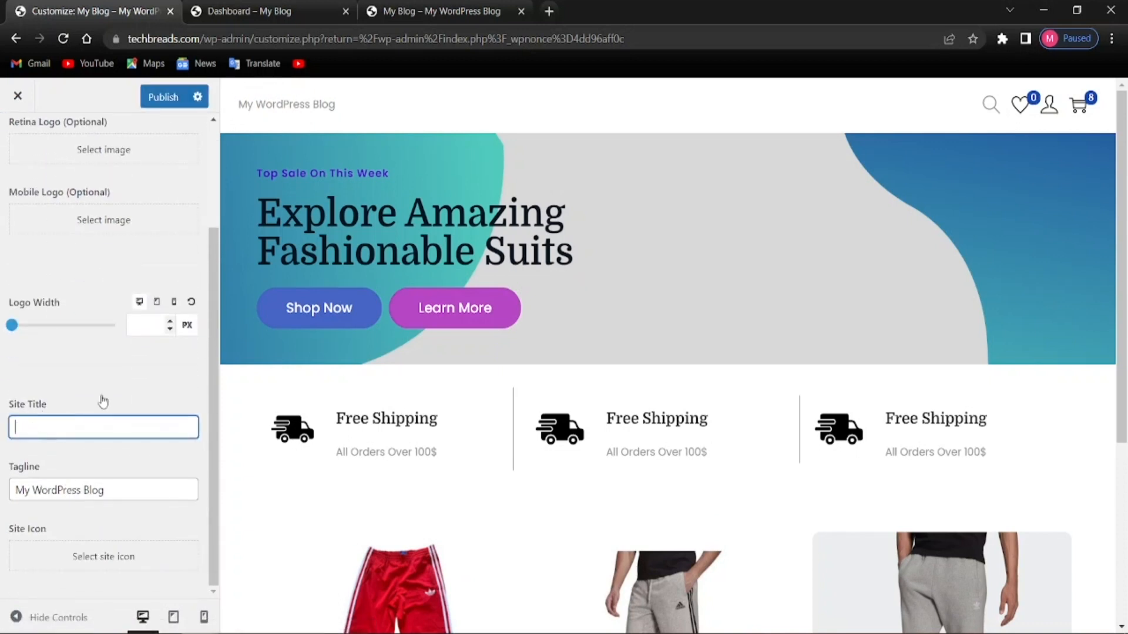
{"action": "type", "text": "Tech"}
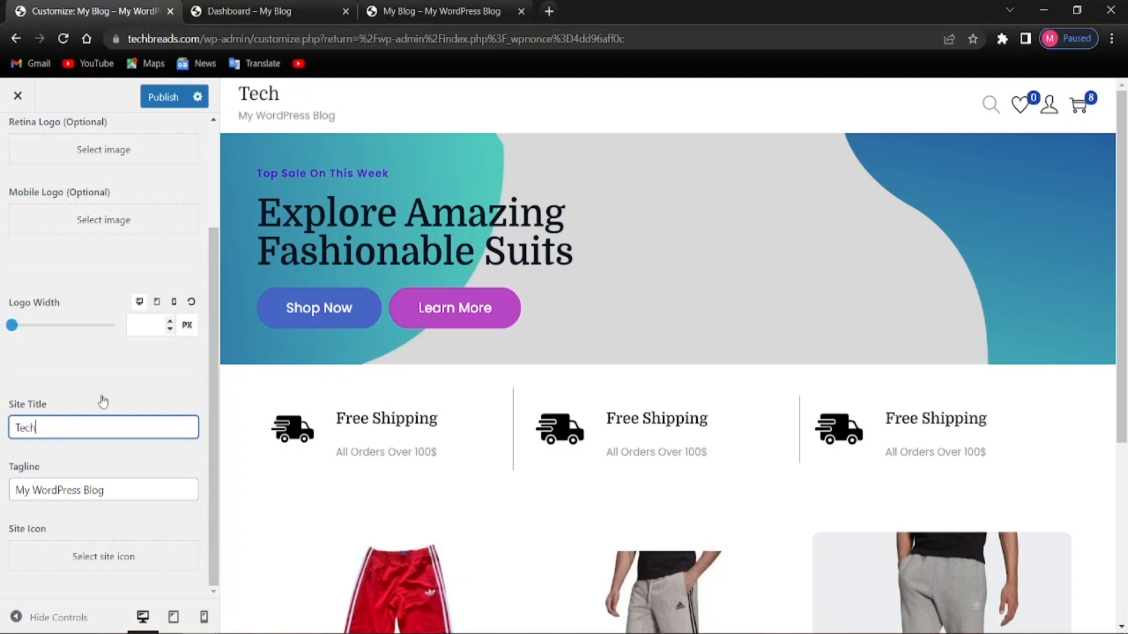
{"action": "type", "text": "Brea"}
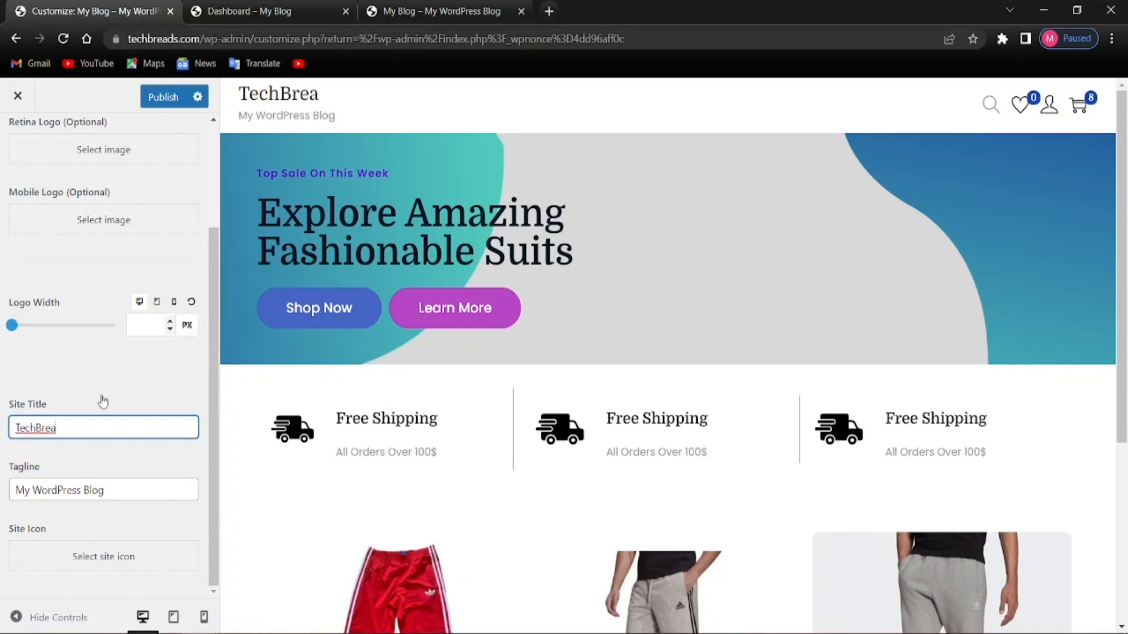
{"action": "type", "text": "ds"}
{"action": "left_click", "coordinate": [115, 490]}
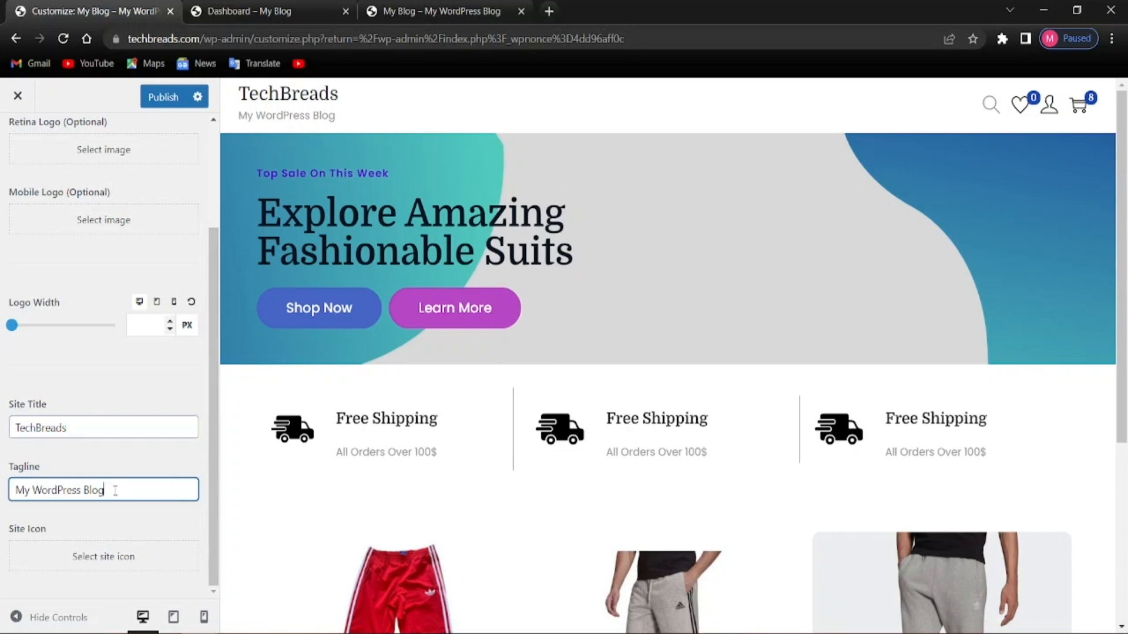
{"action": "key", "text": "BackSpace"}
{"action": "key", "text": "BackSpace"}
{"action": "key", "text": "BackSpace"}
{"action": "key", "text": "BackSpace"}
{"action": "key", "text": "BackSpace"}
{"action": "key", "text": "BackSpace"}
{"action": "key", "text": "BackSpace"}
{"action": "key", "text": "BackSpace"}
{"action": "key", "text": "BackSpace"}
{"action": "key", "text": "BackSpace"}
{"action": "key", "text": "BackSpace"}
{"action": "key", "text": "BackSpace"}
{"action": "key", "text": "BackSpace"}
{"action": "key", "text": "BackSpace"}
{"action": "key", "text": "BackSpace"}
{"action": "key", "text": "BackSpace"}
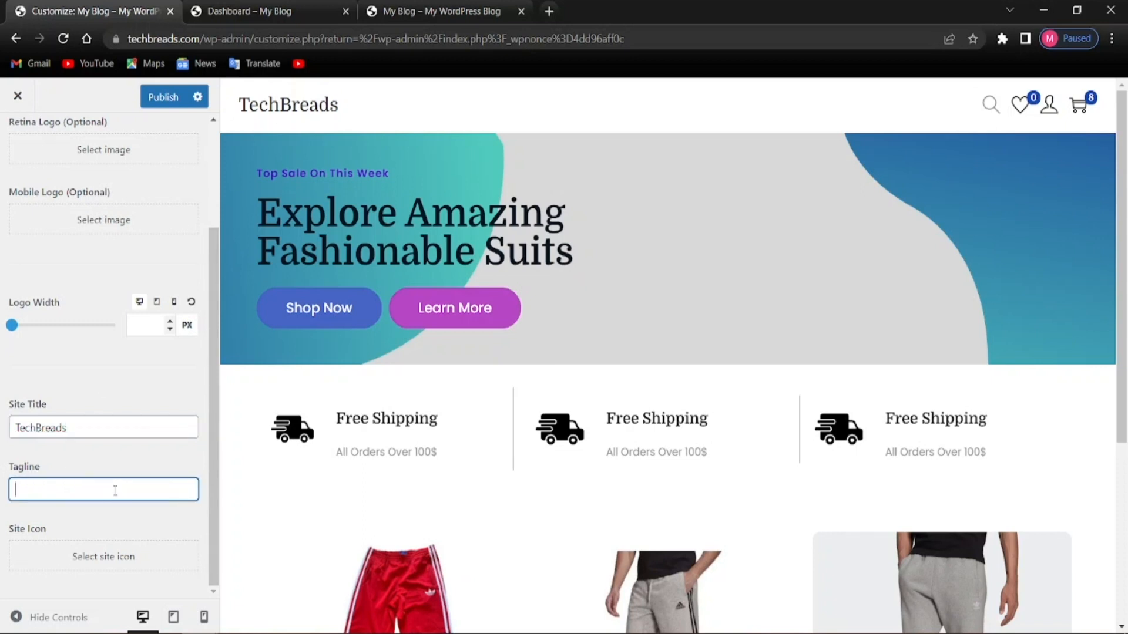
{"action": "type", "text": "Multi"}
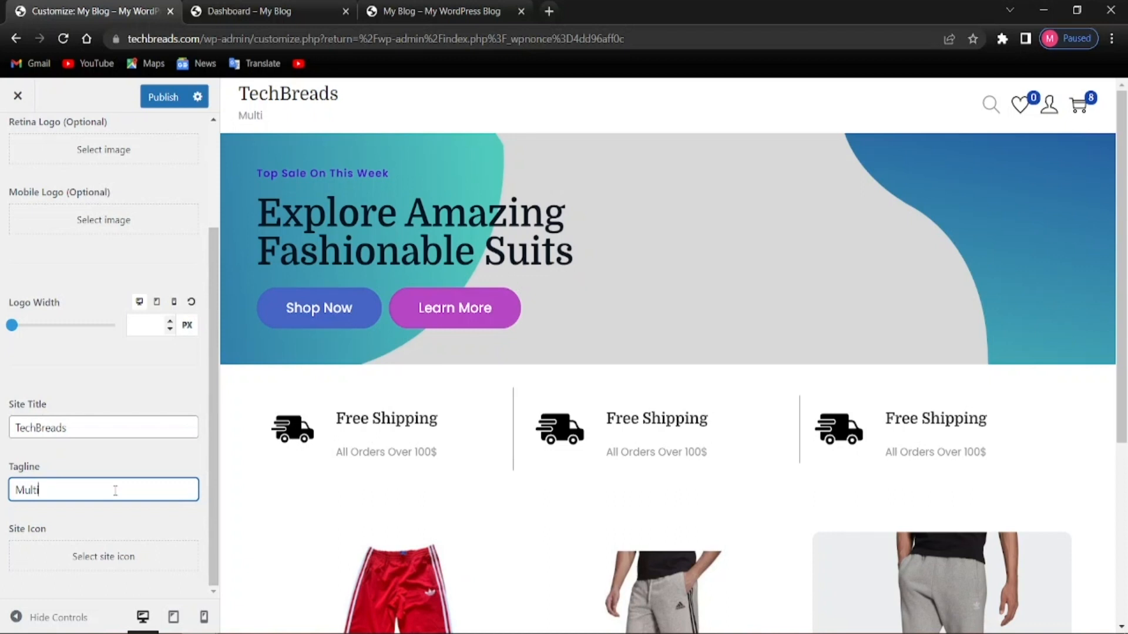
{"action": "type", "text": "vendor"}
{"action": "type", "text": "-"}
{"action": "key", "text": "Delete"}
{"action": "type", "text": "Vendor St"}
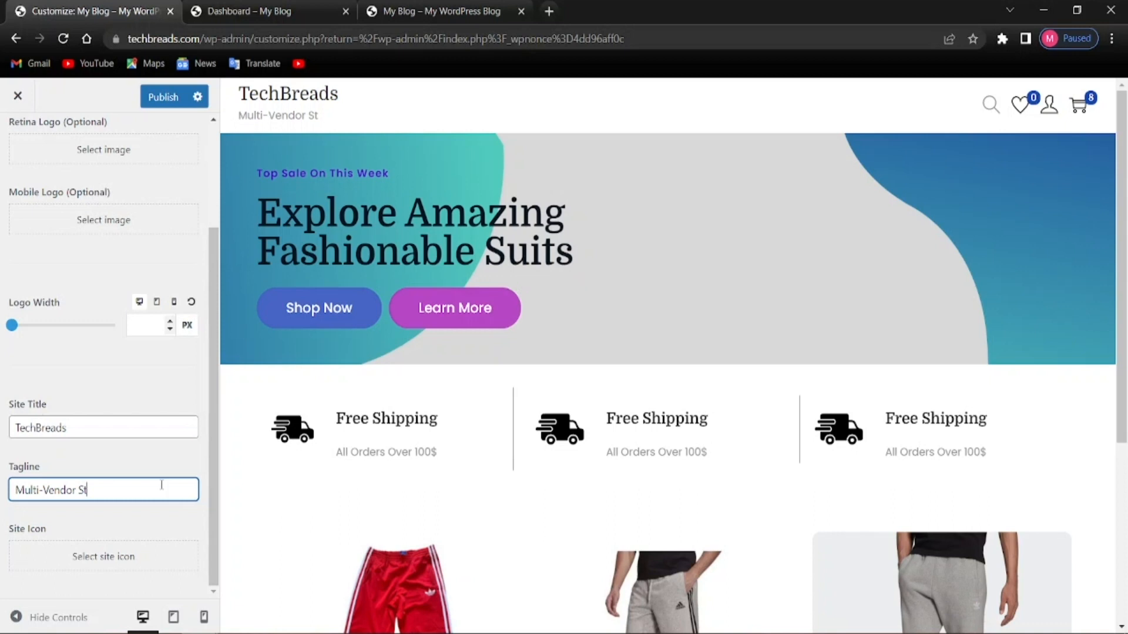
{"action": "type", "text": "ore"}
{"action": "type", "text": "e"}
Publish the new site identity and close the Customizer
{"action": "left_click", "coordinate": [162, 97]}
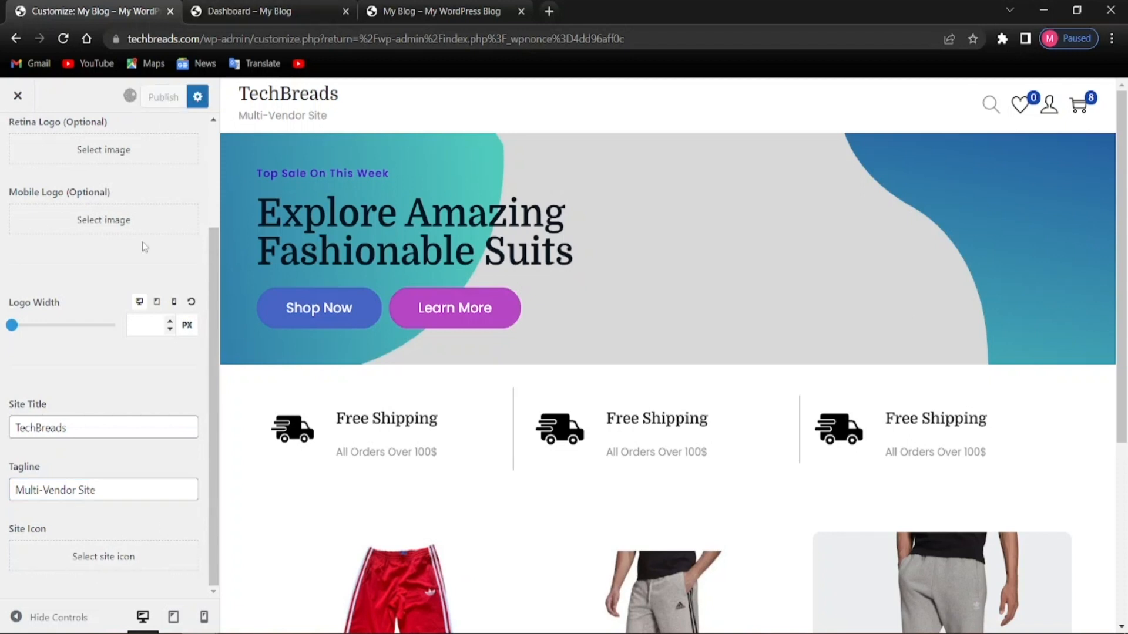
{"action": "scroll", "coordinate": [40, 283], "scroll_direction": "up", "scroll_amount": 3}
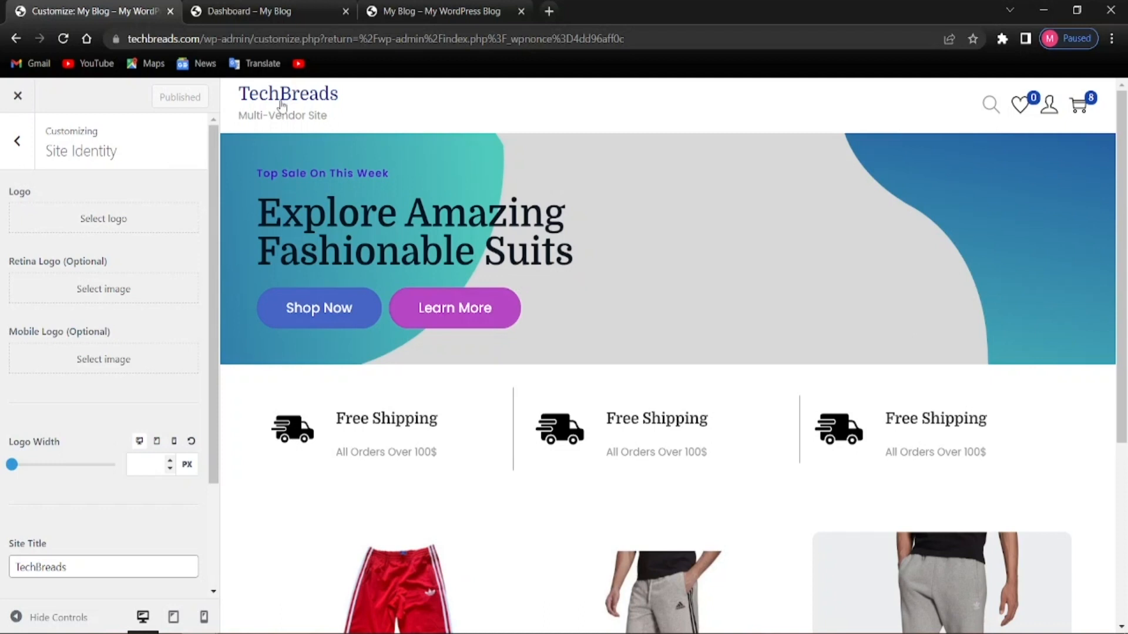
{"action": "scroll", "coordinate": [163, 294], "scroll_direction": "down", "scroll_amount": 3}
{"action": "scroll", "coordinate": [157, 162], "scroll_direction": "up", "scroll_amount": 3}
{"action": "left_click", "coordinate": [13, 100]}
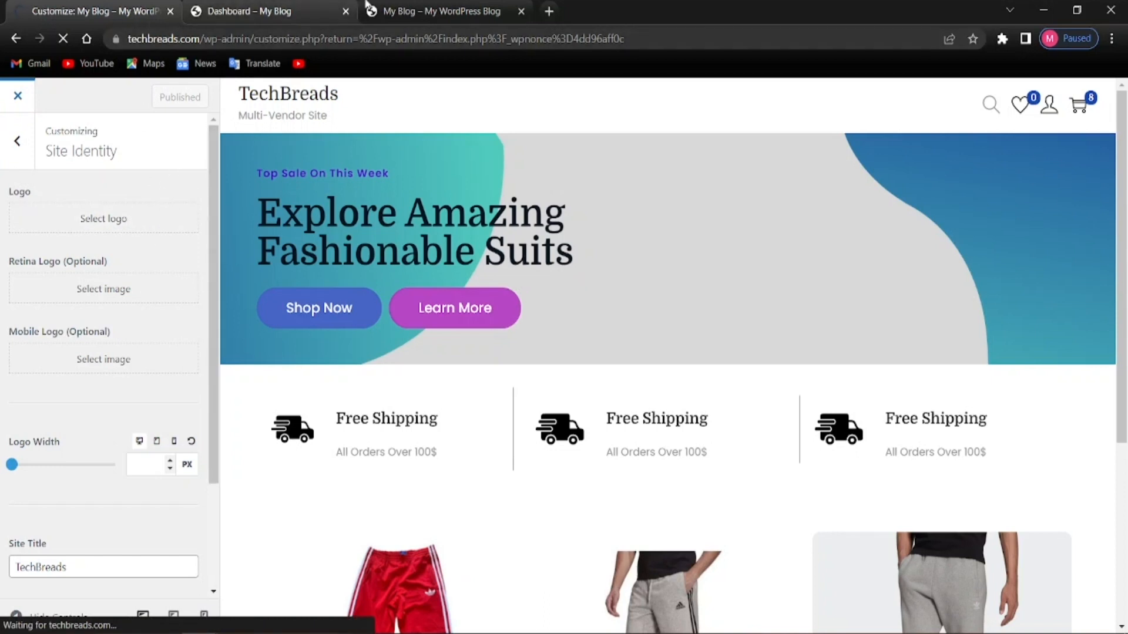
Reload the homepage in the admin and private windows to confirm the Multi-Vendor Site tagline
{"action": "left_click", "coordinate": [403, 10]}
{"action": "left_click", "coordinate": [58, 39]}
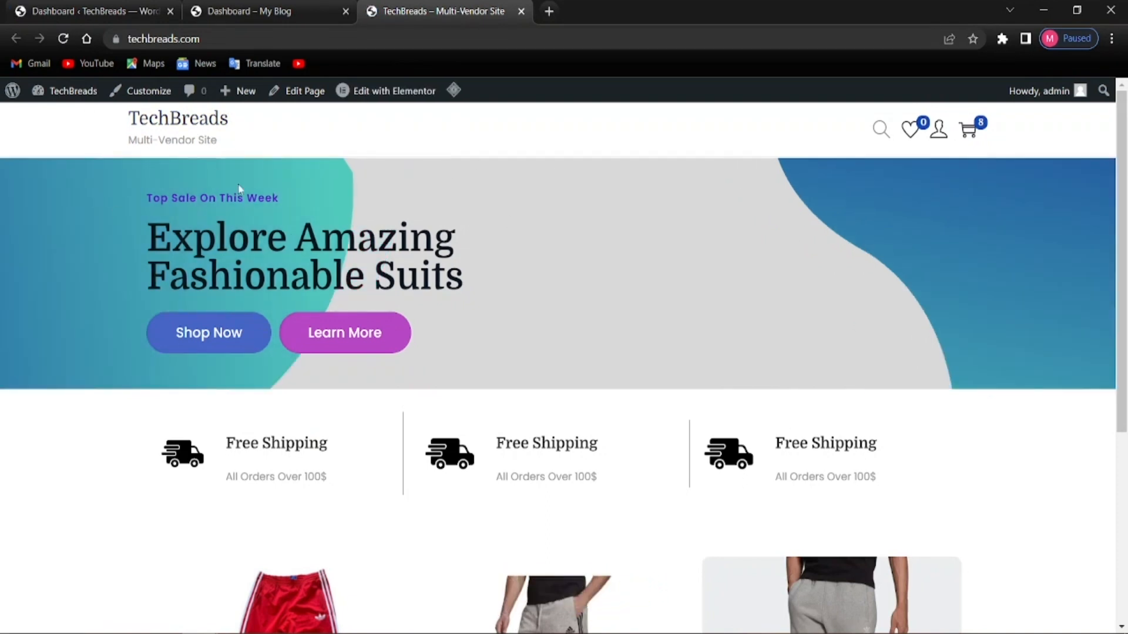
{"action": "mouse_move", "coordinate": [201, 633]}
{"action": "left_click", "coordinate": [245, 579]}
{"action": "left_click", "coordinate": [63, 39]}
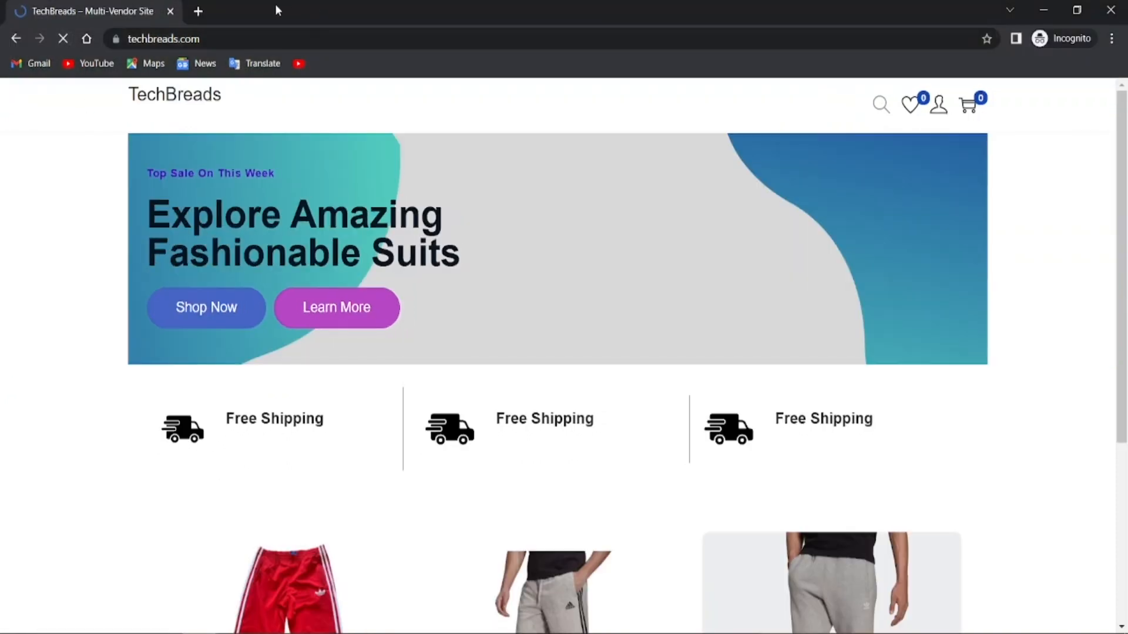
{"action": "scroll", "coordinate": [471, 151], "scroll_direction": "down", "scroll_amount": 4}
{"action": "scroll", "coordinate": [368, 239], "scroll_direction": "up", "scroll_amount": 4}
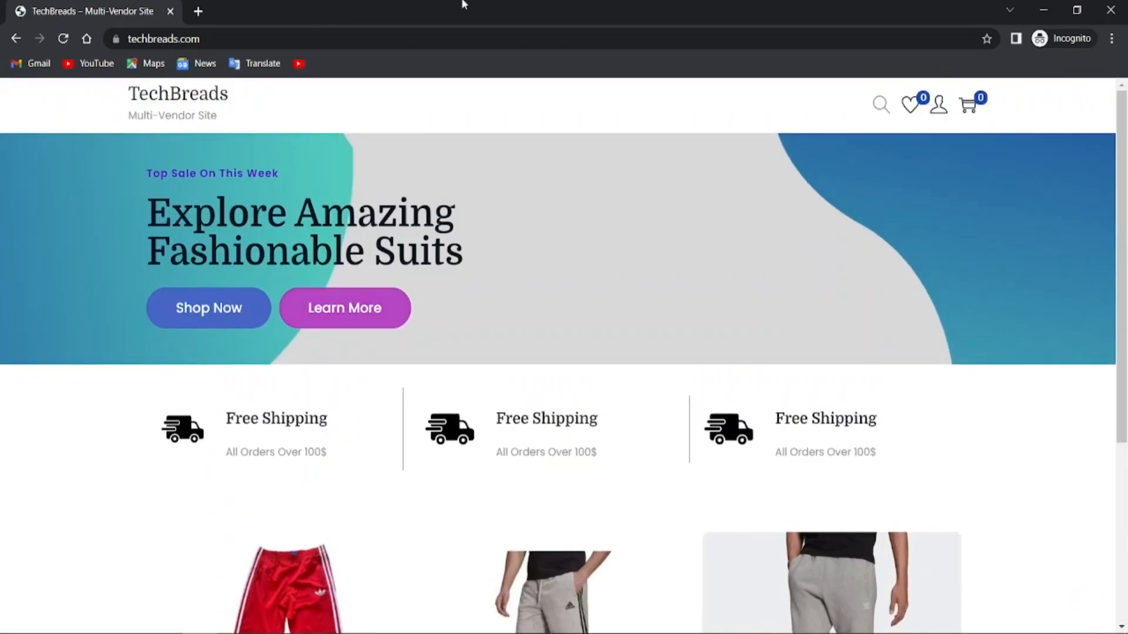
{"action": "scroll", "coordinate": [558, 248], "scroll_direction": "down", "scroll_amount": 5}
{"action": "scroll", "coordinate": [554, 269], "scroll_direction": "up", "scroll_amount": 5}
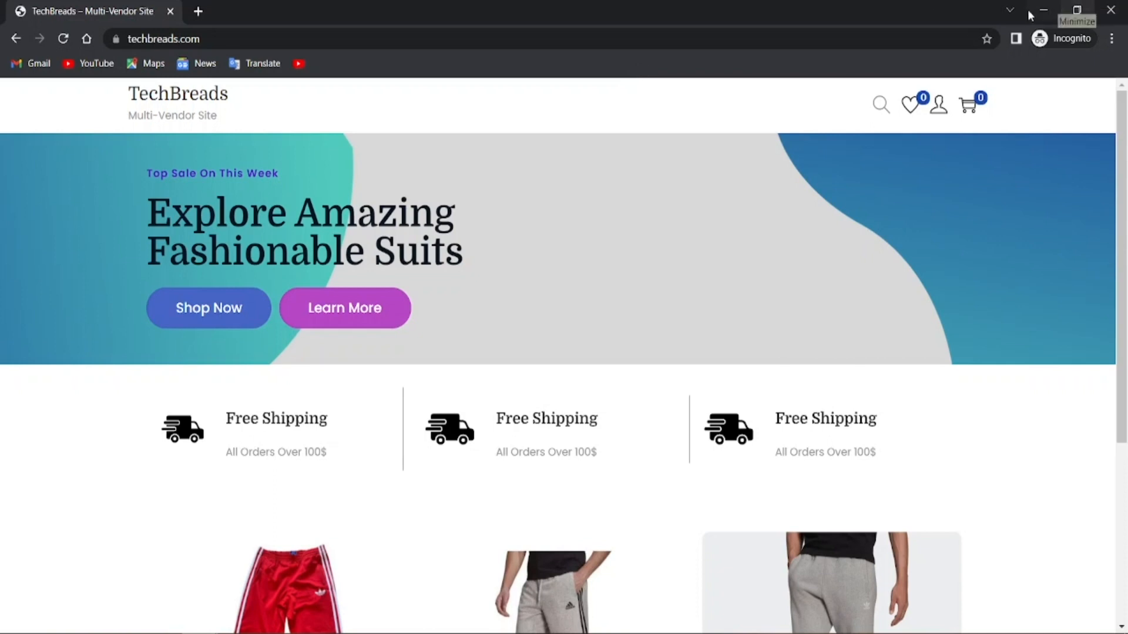
{"action": "scroll", "coordinate": [684, 373], "scroll_direction": "down", "scroll_amount": 5}
{"action": "scroll", "coordinate": [685, 373], "scroll_direction": "up", "scroll_amount": 5}
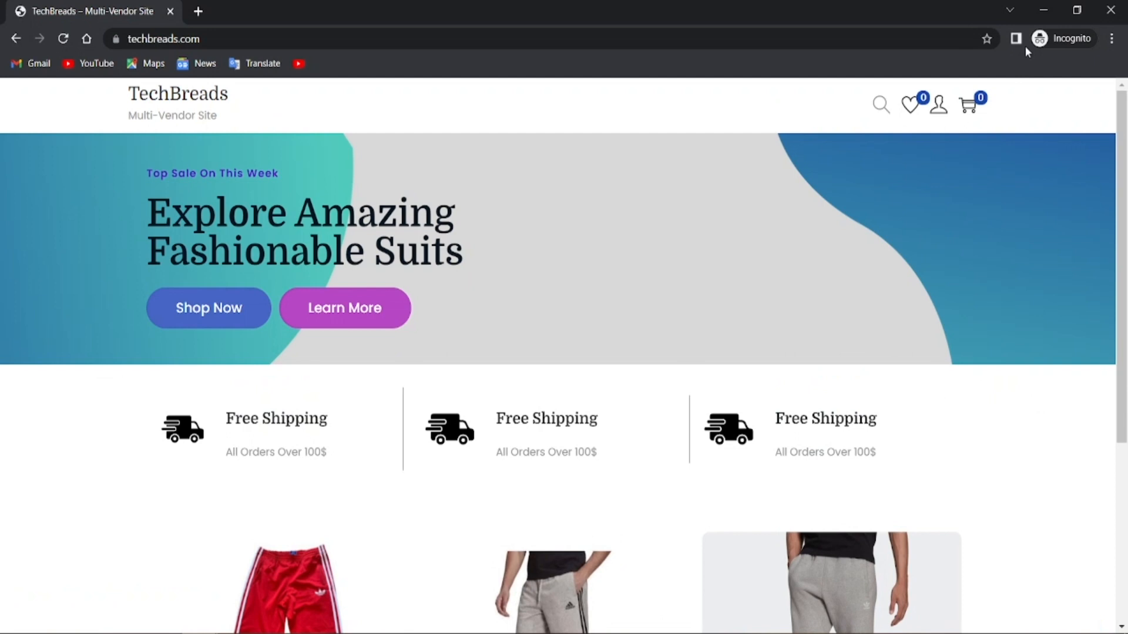
{"action": "mouse_move", "coordinate": [147, 632]}
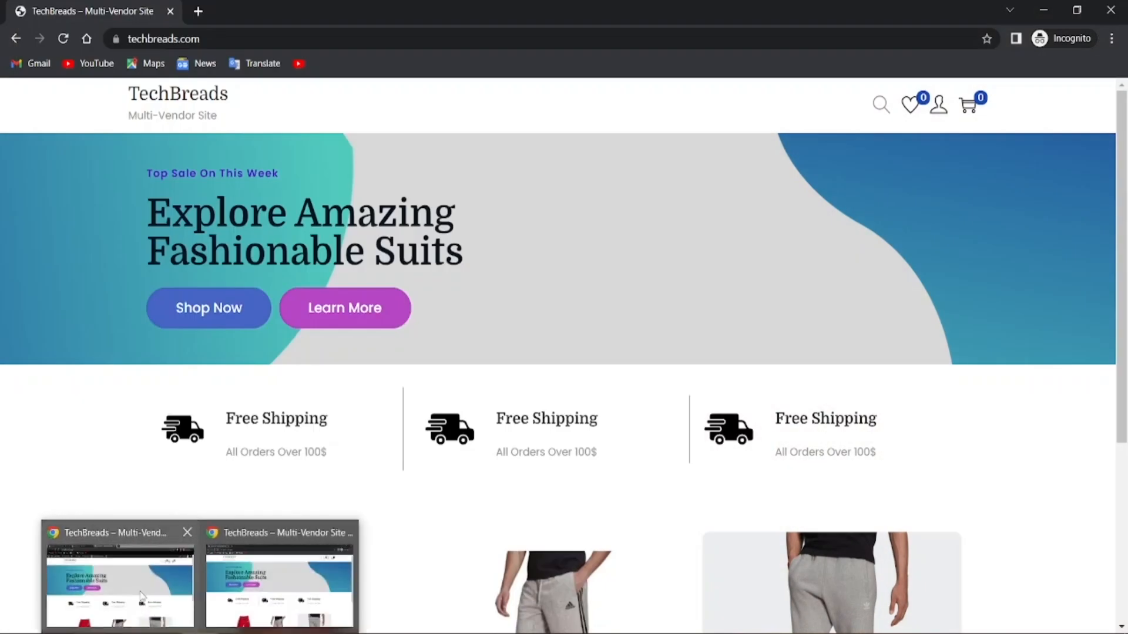
Review the Addidas Short Pants For Men page: $8 sale price, out of stock, sold by New Shop
{"action": "left_click", "coordinate": [141, 596]}
{"action": "scroll", "coordinate": [293, 388], "scroll_direction": "down", "scroll_amount": 2}
{"action": "scroll", "coordinate": [279, 404], "scroll_direction": "down", "scroll_amount": 3}
{"action": "scroll", "coordinate": [288, 411], "scroll_direction": "up", "scroll_amount": 5}
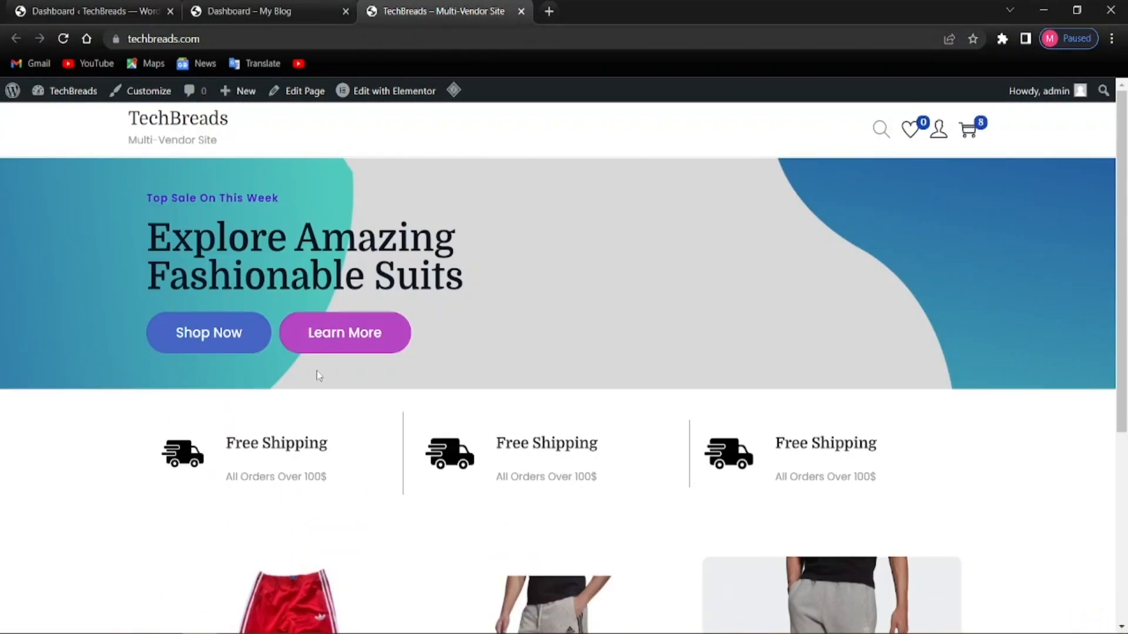
{"action": "scroll", "coordinate": [237, 335], "scroll_direction": "down", "scroll_amount": 3}
{"action": "scroll", "coordinate": [627, 395], "scroll_direction": "up", "scroll_amount": 3}
{"action": "scroll", "coordinate": [554, 375], "scroll_direction": "down", "scroll_amount": 4}
{"action": "scroll", "coordinate": [556, 373], "scroll_direction": "up", "scroll_amount": 4}
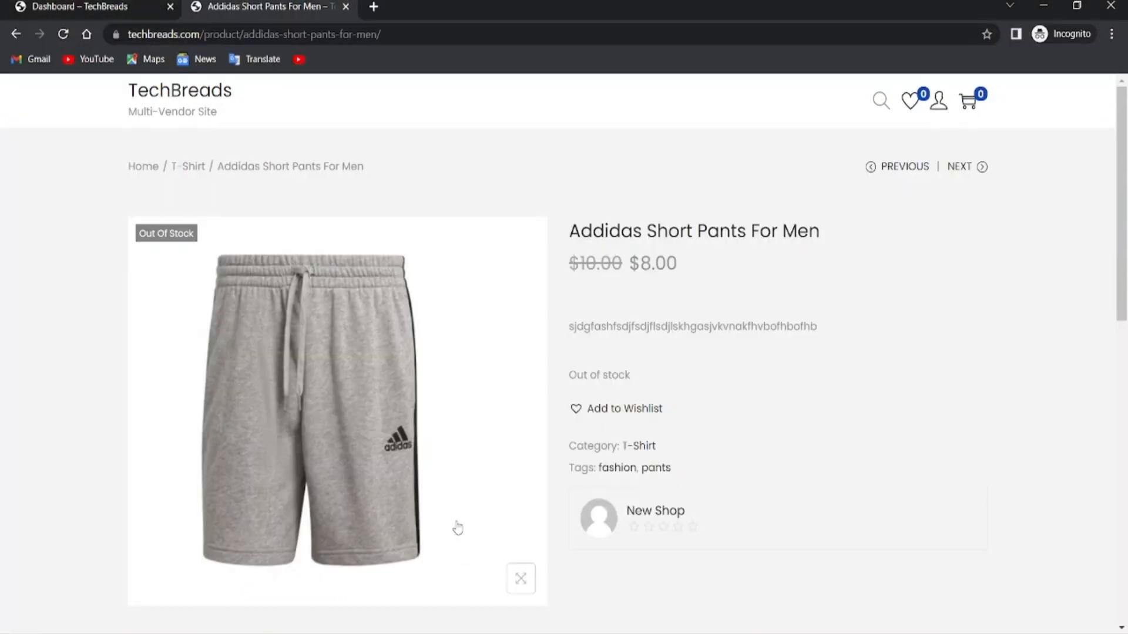
{"action": "scroll", "coordinate": [341, 421], "scroll_direction": "down", "scroll_amount": 3}
{"action": "scroll", "coordinate": [341, 422], "scroll_direction": "up", "scroll_amount": 4}
{"action": "scroll", "coordinate": [745, 488], "scroll_direction": "down", "scroll_amount": 3}
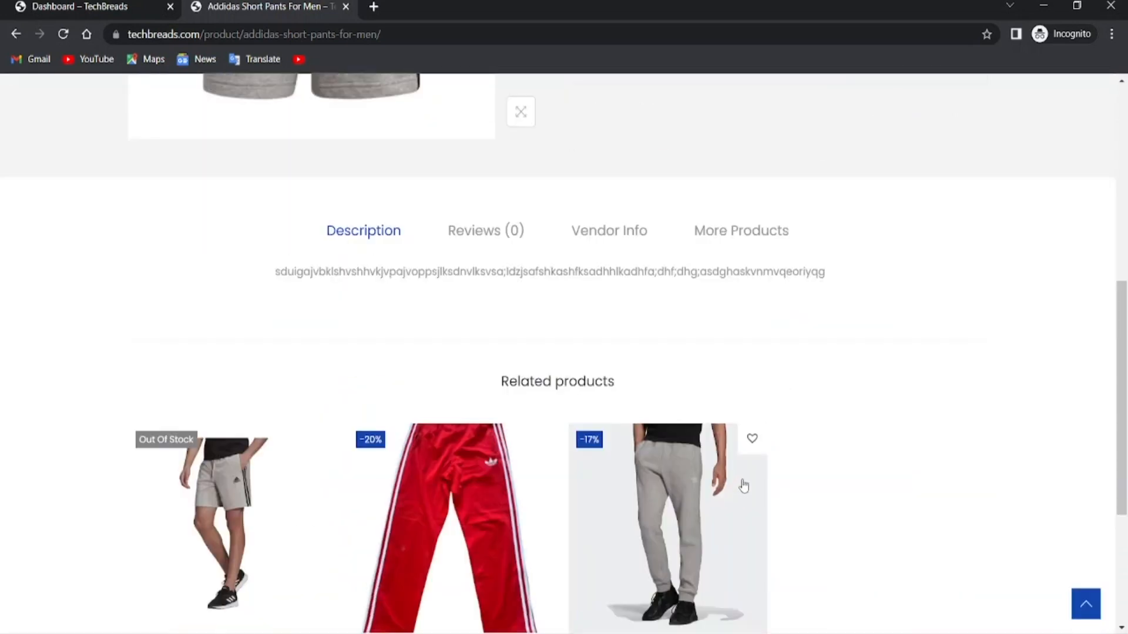
{"action": "scroll", "coordinate": [554, 421], "scroll_direction": "up", "scroll_amount": 2}
{"action": "scroll", "coordinate": [554, 417], "scroll_direction": "up", "scroll_amount": 1}
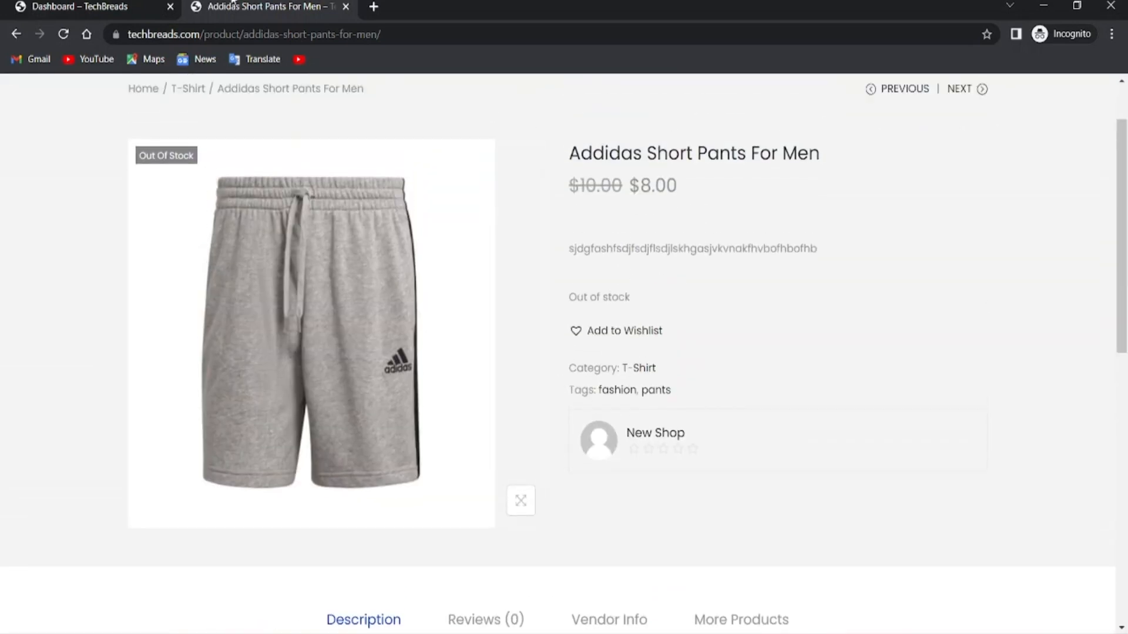
Check the vendor dashboard products list, then return to the storefront homepage via the TechBreads logo
{"action": "left_click", "coordinate": [88, 6]}
{"action": "scroll", "coordinate": [539, 393], "scroll_direction": "down", "scroll_amount": 1}
{"action": "scroll", "coordinate": [538, 393], "scroll_direction": "up", "scroll_amount": 1}
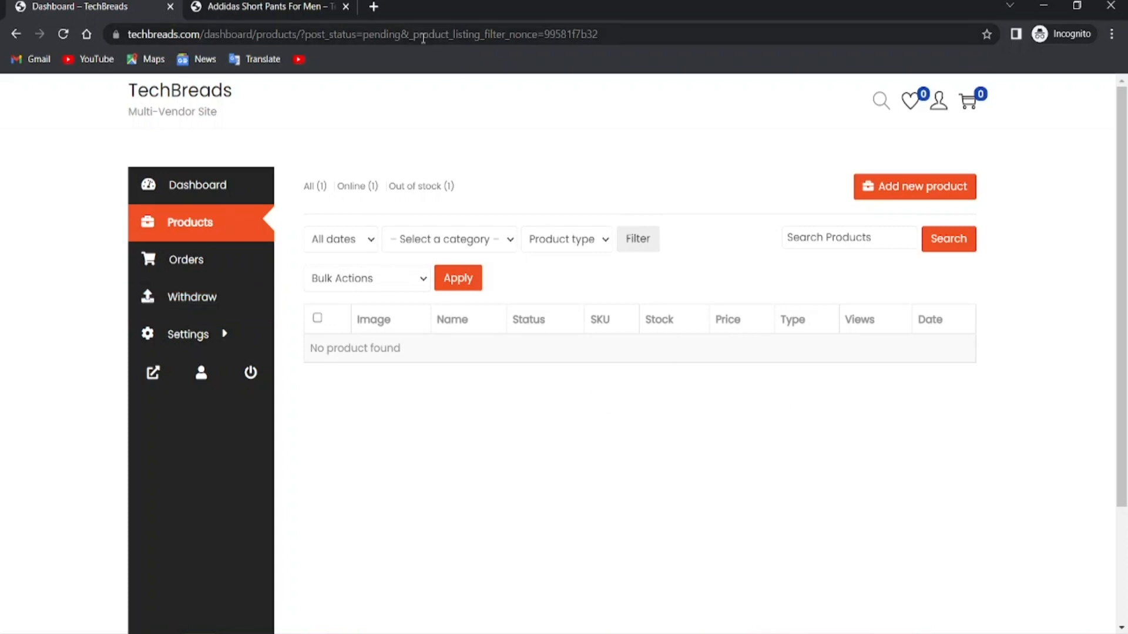
{"action": "left_click", "coordinate": [317, 6]}
{"action": "scroll", "coordinate": [413, 360], "scroll_direction": "down", "scroll_amount": 3}
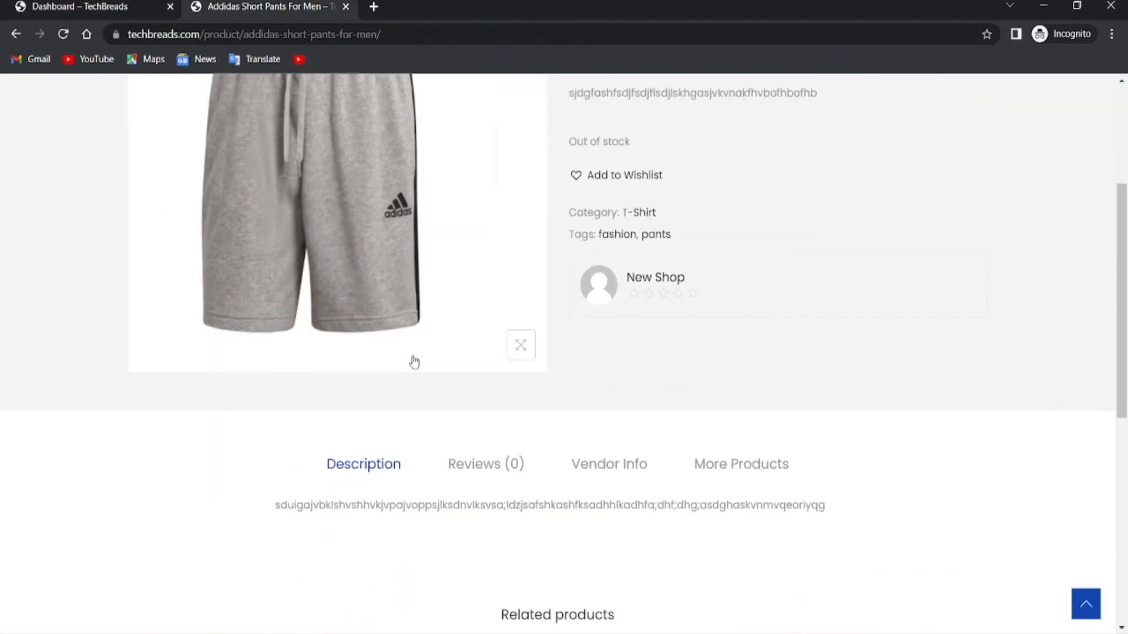
{"action": "scroll", "coordinate": [646, 357], "scroll_direction": "up", "scroll_amount": 3}
{"action": "left_click", "coordinate": [164, 101]}
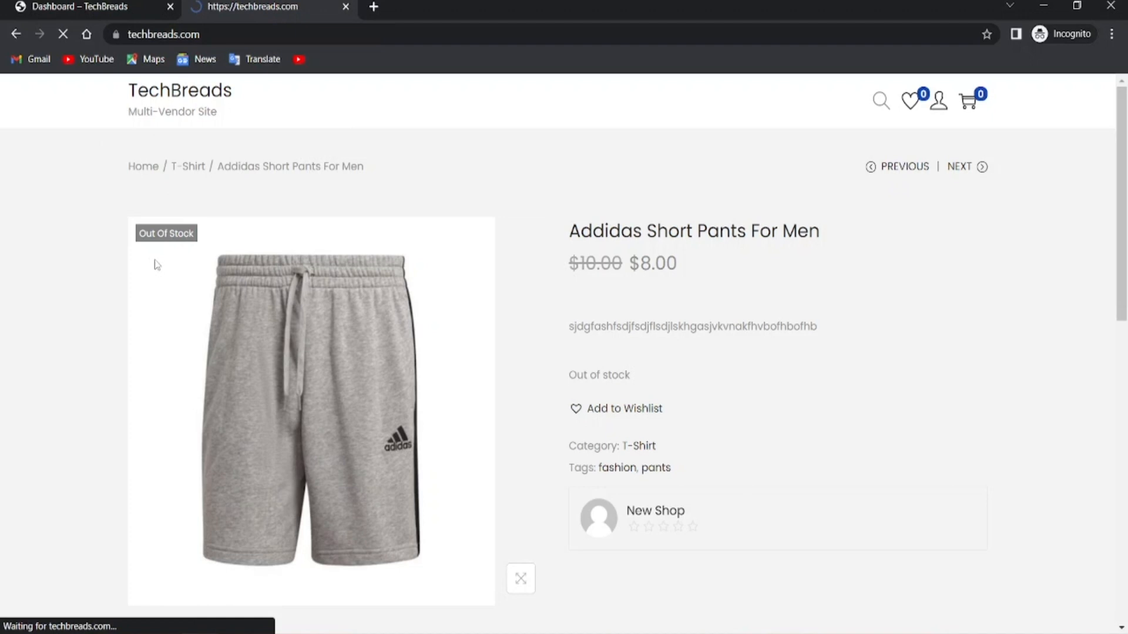
Open the Shop page, then the Addidas Short Pants For Men product priced $8.00 by New Shop
{"action": "scroll", "coordinate": [440, 373], "scroll_direction": "down", "scroll_amount": 5}
{"action": "scroll", "coordinate": [440, 373], "scroll_direction": "up", "scroll_amount": 5}
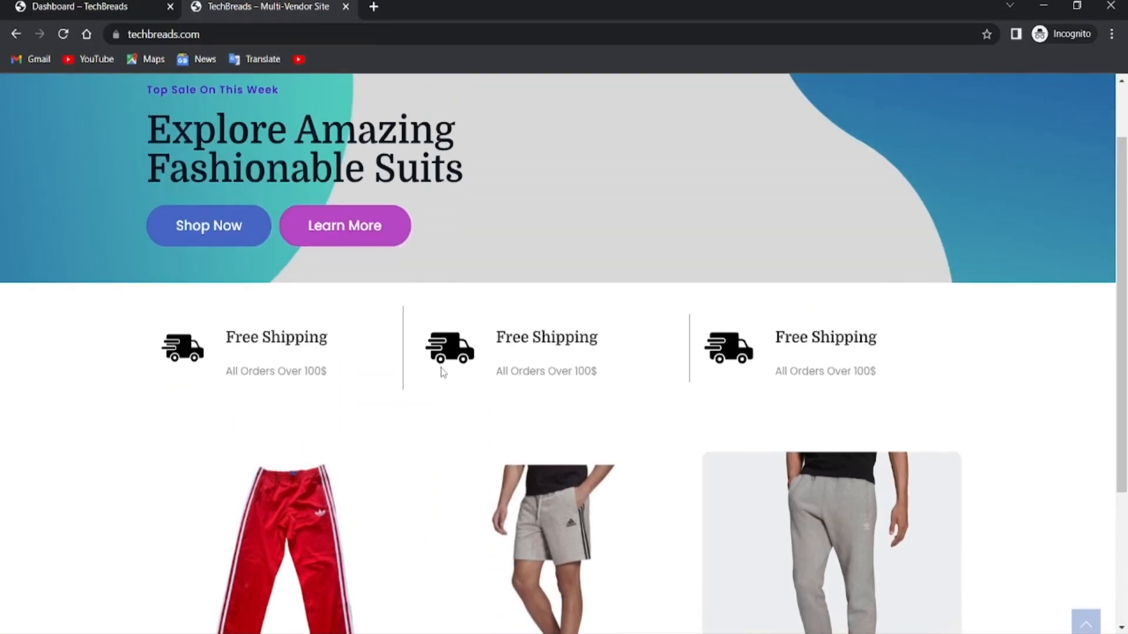
{"action": "scroll", "coordinate": [768, 355], "scroll_direction": "down", "scroll_amount": 5}
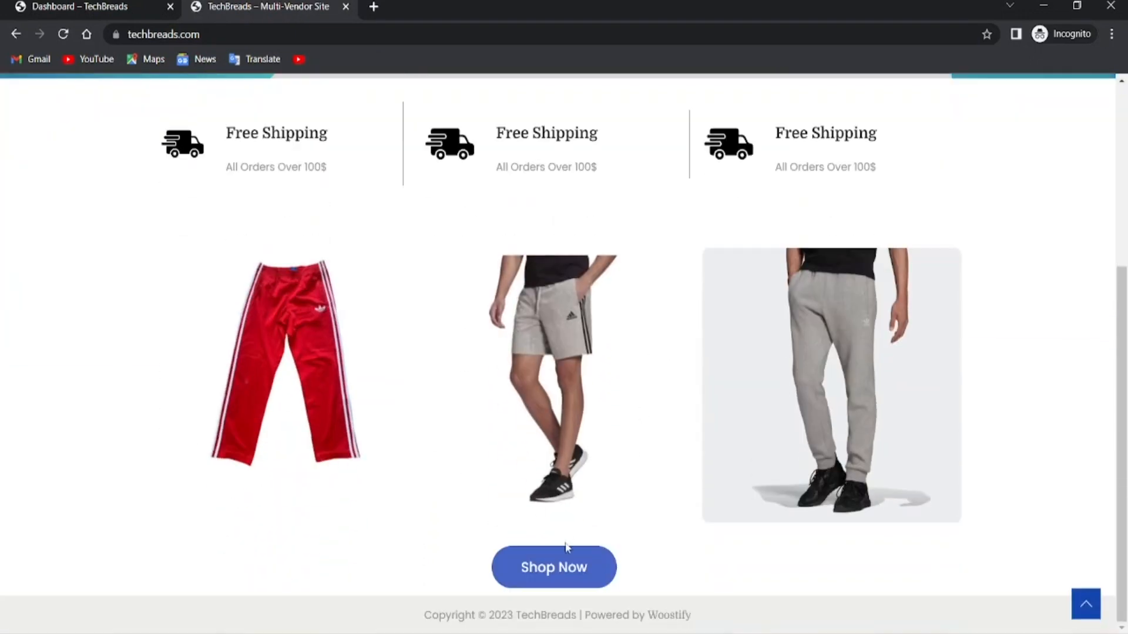
{"action": "left_click", "coordinate": [551, 564]}
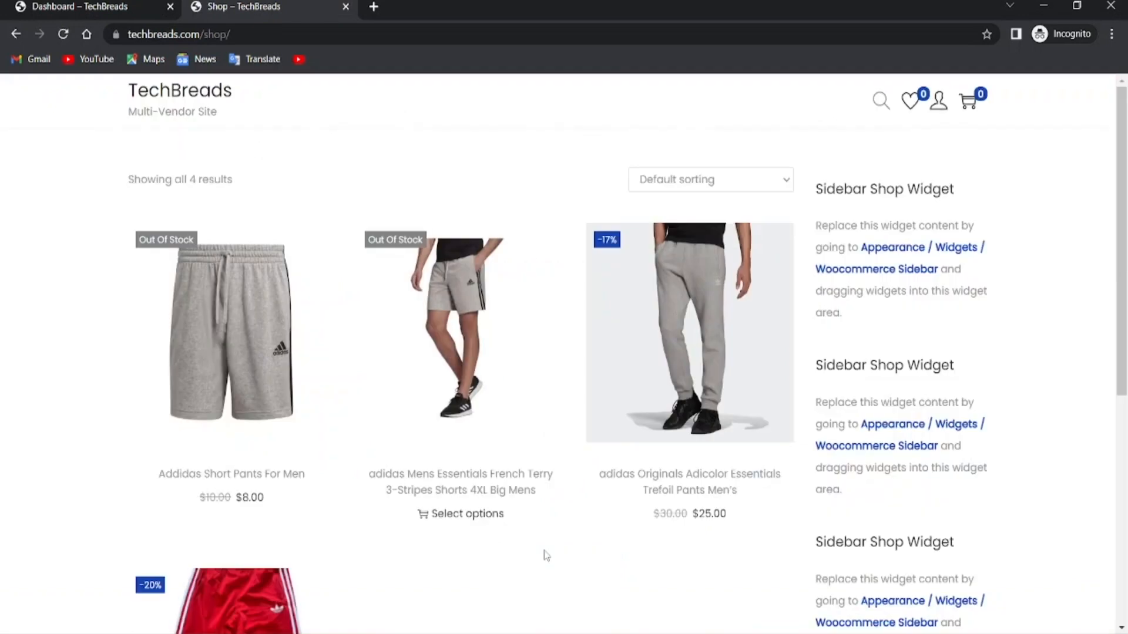
{"action": "right_click", "coordinate": [323, 210]}
{"action": "left_click", "coordinate": [19, 447]}
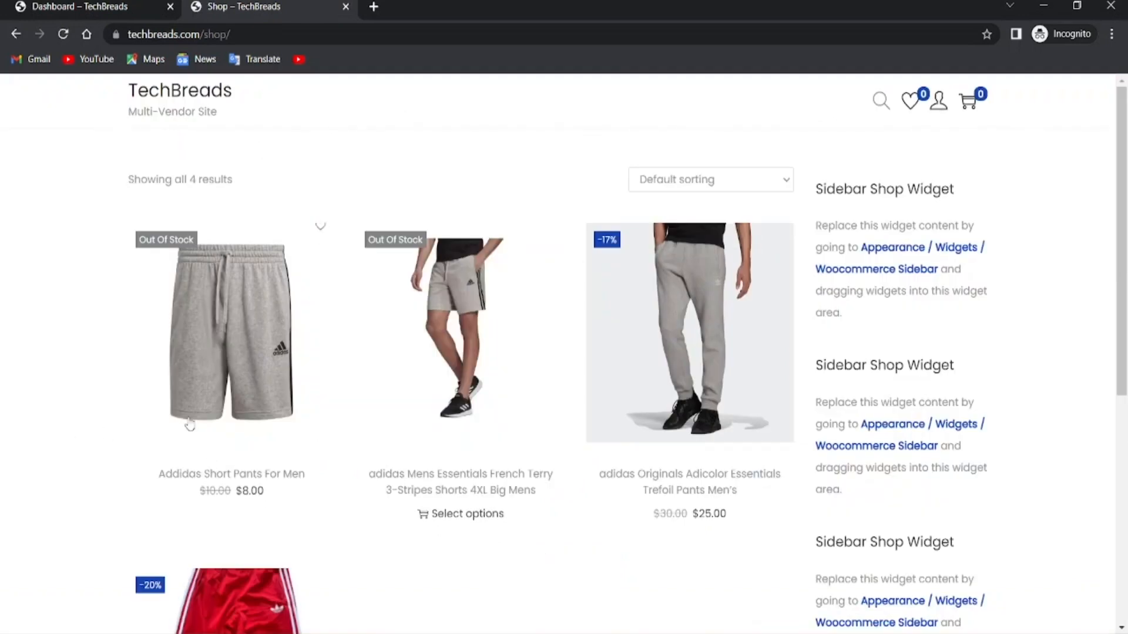
{"action": "left_click", "coordinate": [234, 355]}
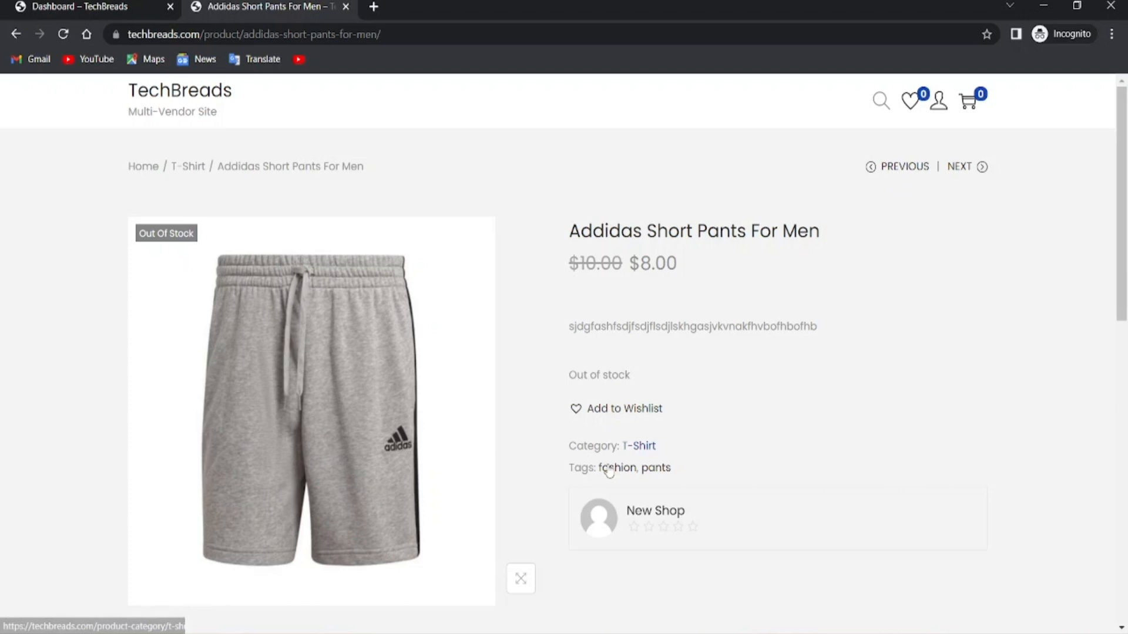
{"action": "scroll", "coordinate": [632, 525], "scroll_direction": "down", "scroll_amount": 3}
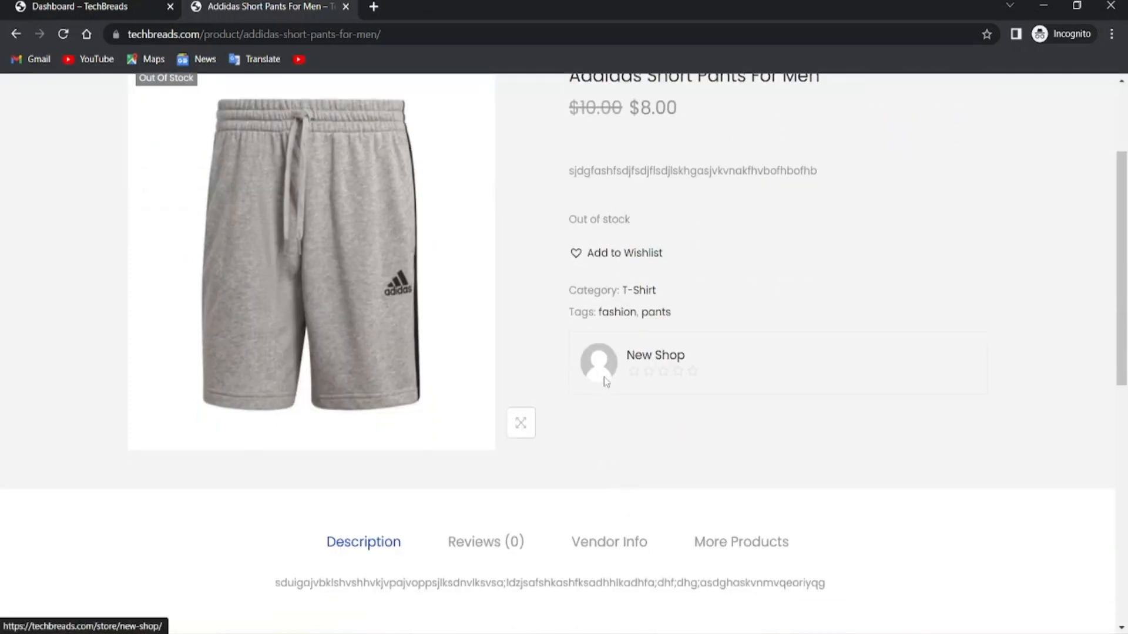
Open the New Shop vendor store page and browse its Addidas Short Pants For Men listing
{"action": "left_click", "coordinate": [640, 357]}
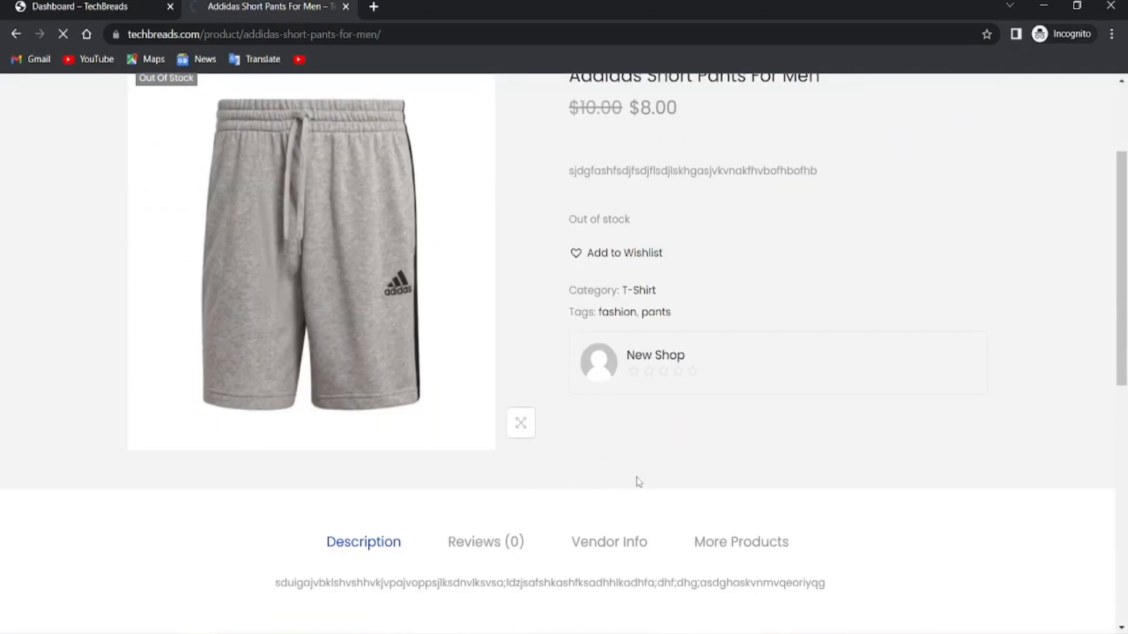
{"action": "scroll", "coordinate": [453, 525], "scroll_direction": "down", "scroll_amount": 5}
{"action": "scroll", "coordinate": [458, 521], "scroll_direction": "down", "scroll_amount": 5}
{"action": "scroll", "coordinate": [459, 521], "scroll_direction": "up", "scroll_amount": 10}
{"action": "scroll", "coordinate": [590, 366], "scroll_direction": "down", "scroll_amount": 10}
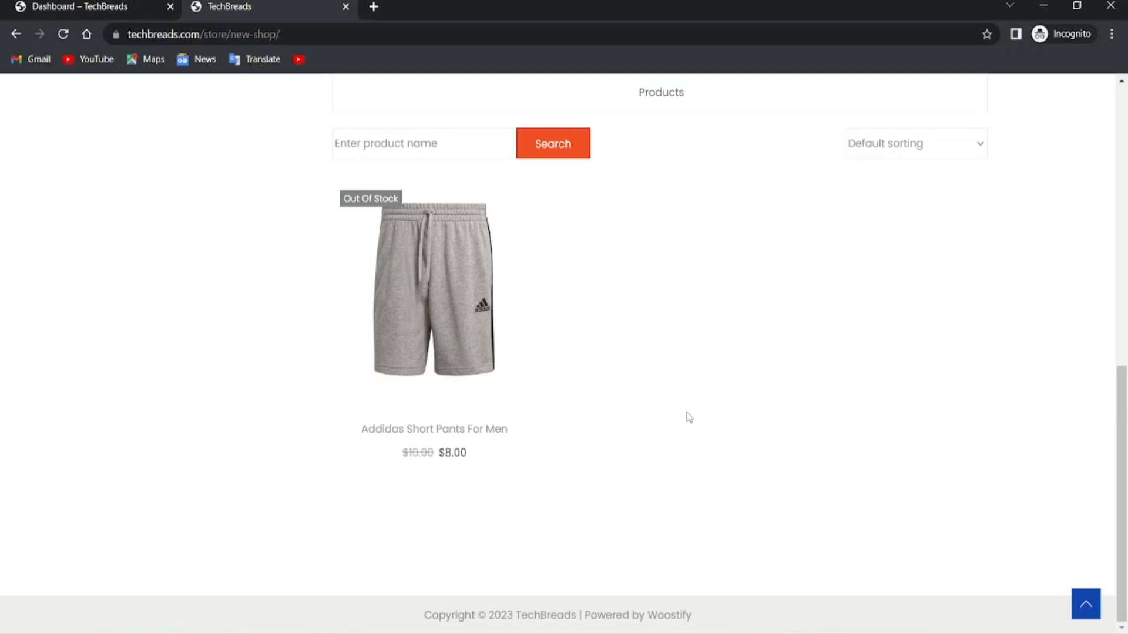
{"action": "scroll", "coordinate": [722, 285], "scroll_direction": "up", "scroll_amount": 5}
{"action": "scroll", "coordinate": [665, 549], "scroll_direction": "down", "scroll_amount": 2}
{"action": "scroll", "coordinate": [559, 418], "scroll_direction": "up", "scroll_amount": 5}
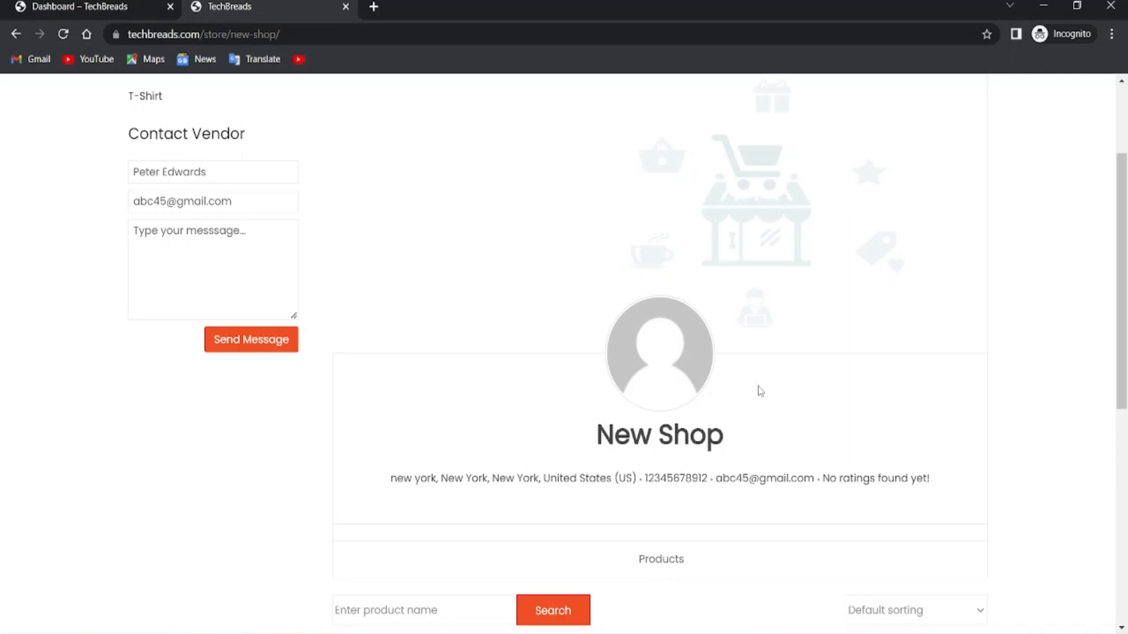
{"action": "scroll", "coordinate": [736, 423], "scroll_direction": "down", "scroll_amount": 8}
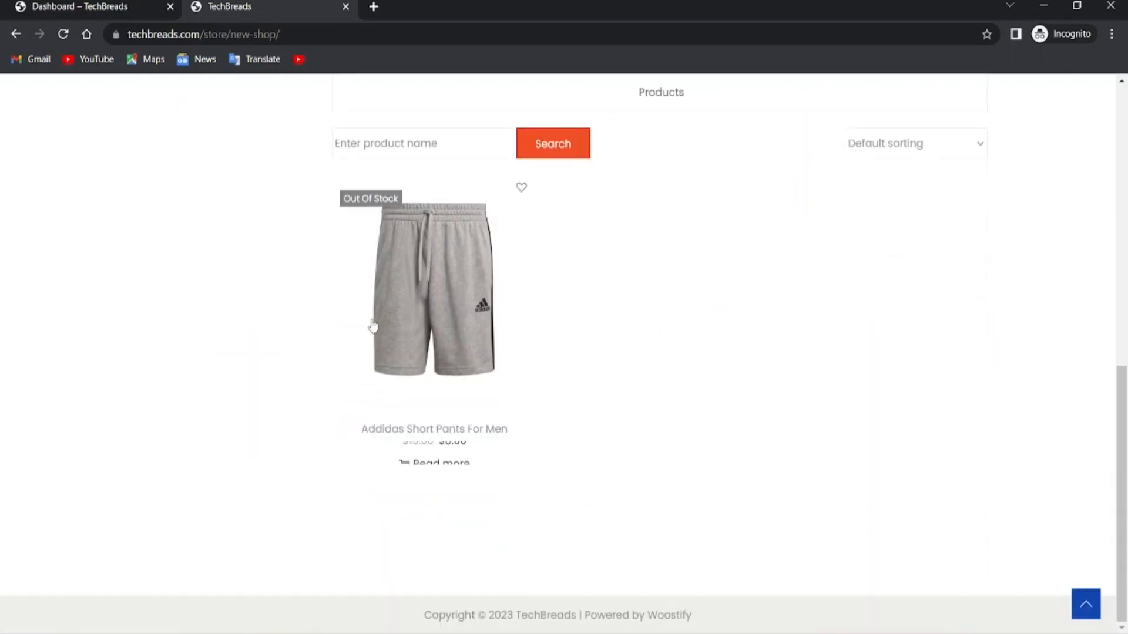
{"action": "scroll", "coordinate": [419, 278], "scroll_direction": "up", "scroll_amount": 10}
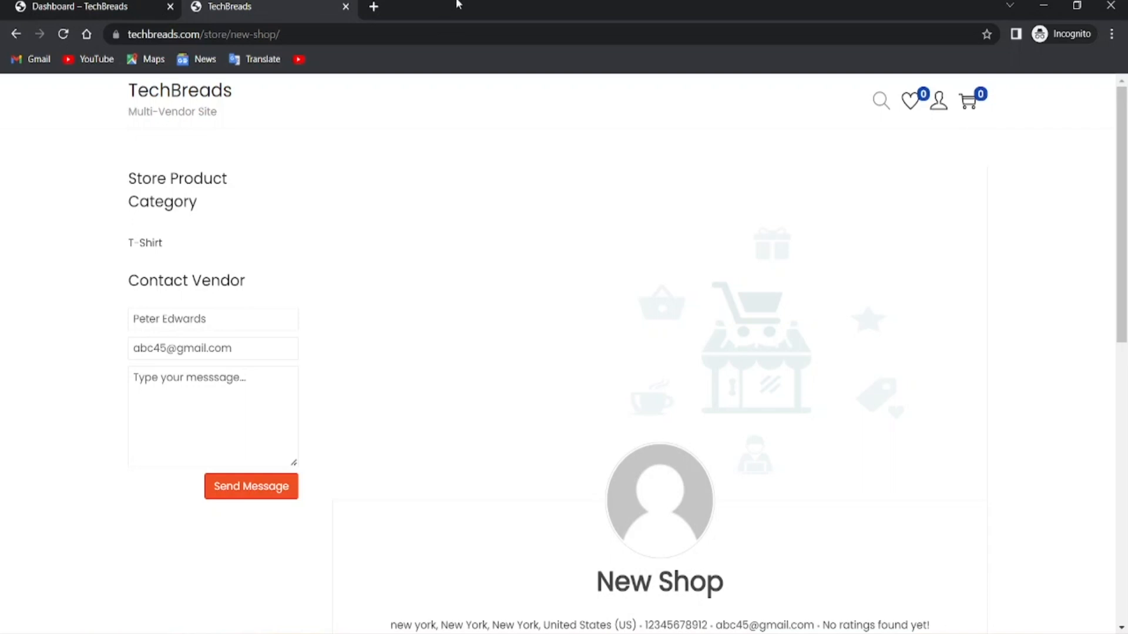
Go back to the TechBreads homepage via the site logo and scroll through it
{"action": "left_click", "coordinate": [174, 93]}
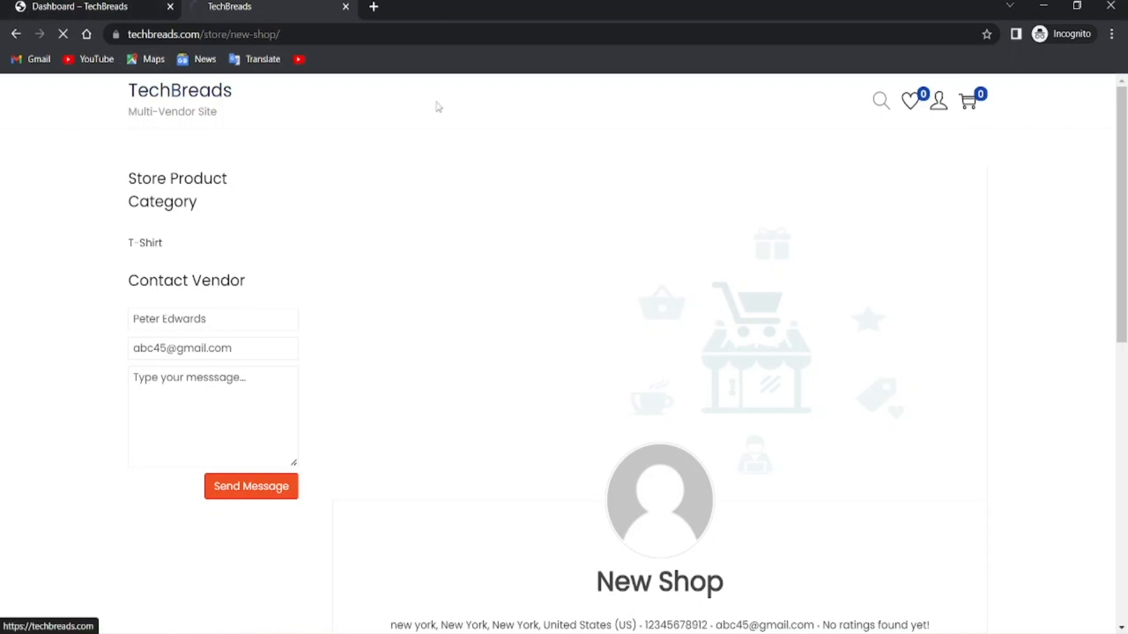
{"action": "scroll", "coordinate": [200, 276], "scroll_direction": "down", "scroll_amount": 3}
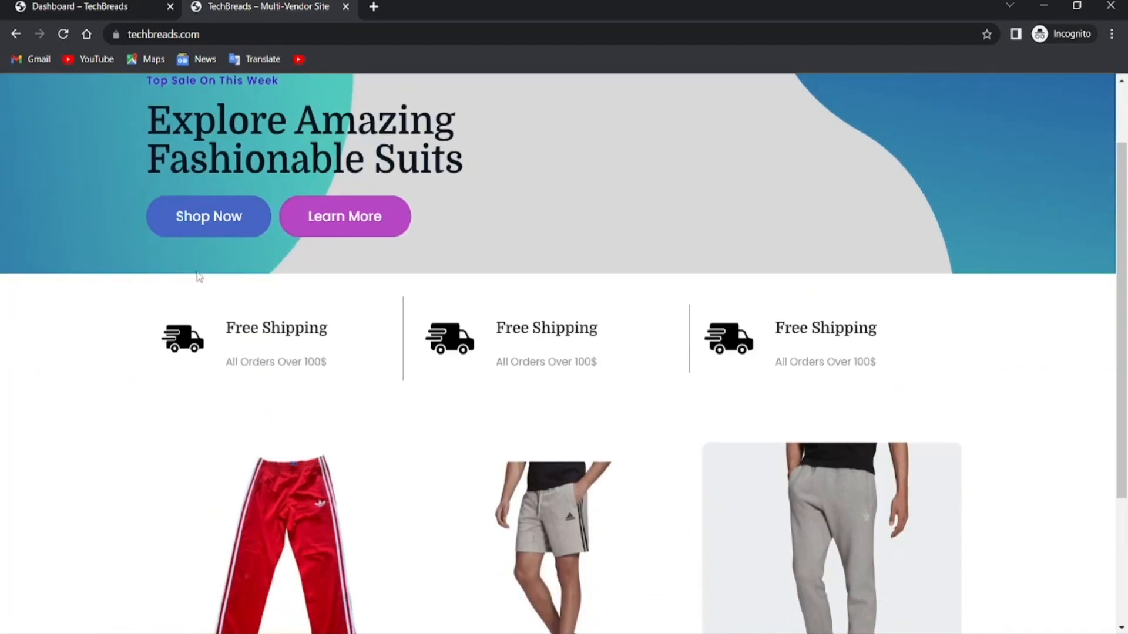
{"action": "scroll", "coordinate": [218, 297], "scroll_direction": "down", "scroll_amount": 2}
{"action": "scroll", "coordinate": [559, 321], "scroll_direction": "up", "scroll_amount": 5}
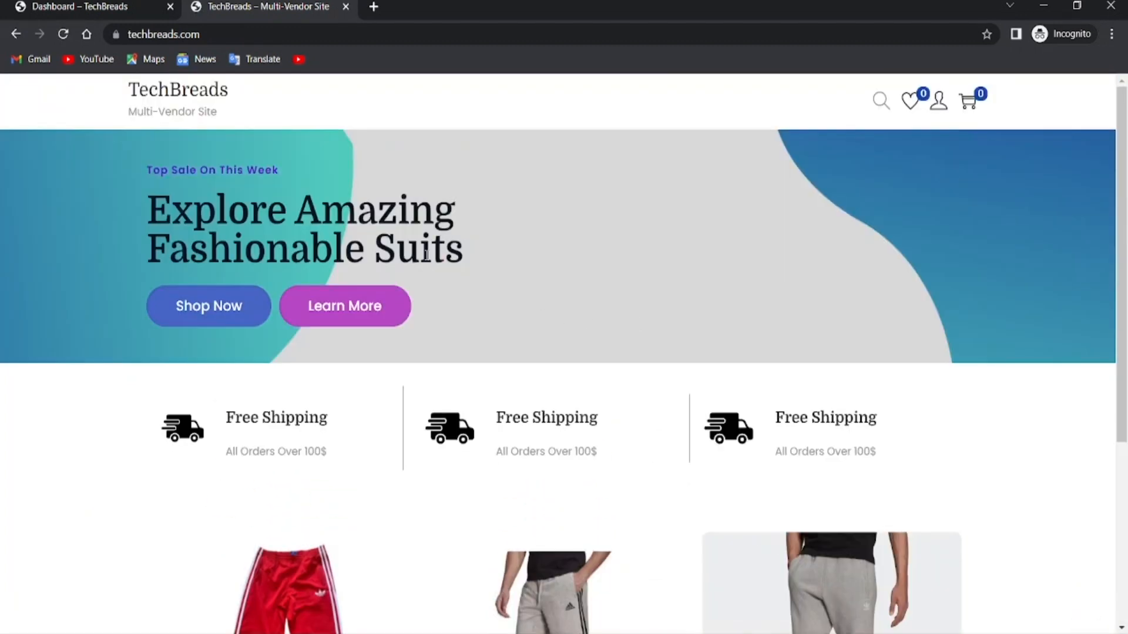